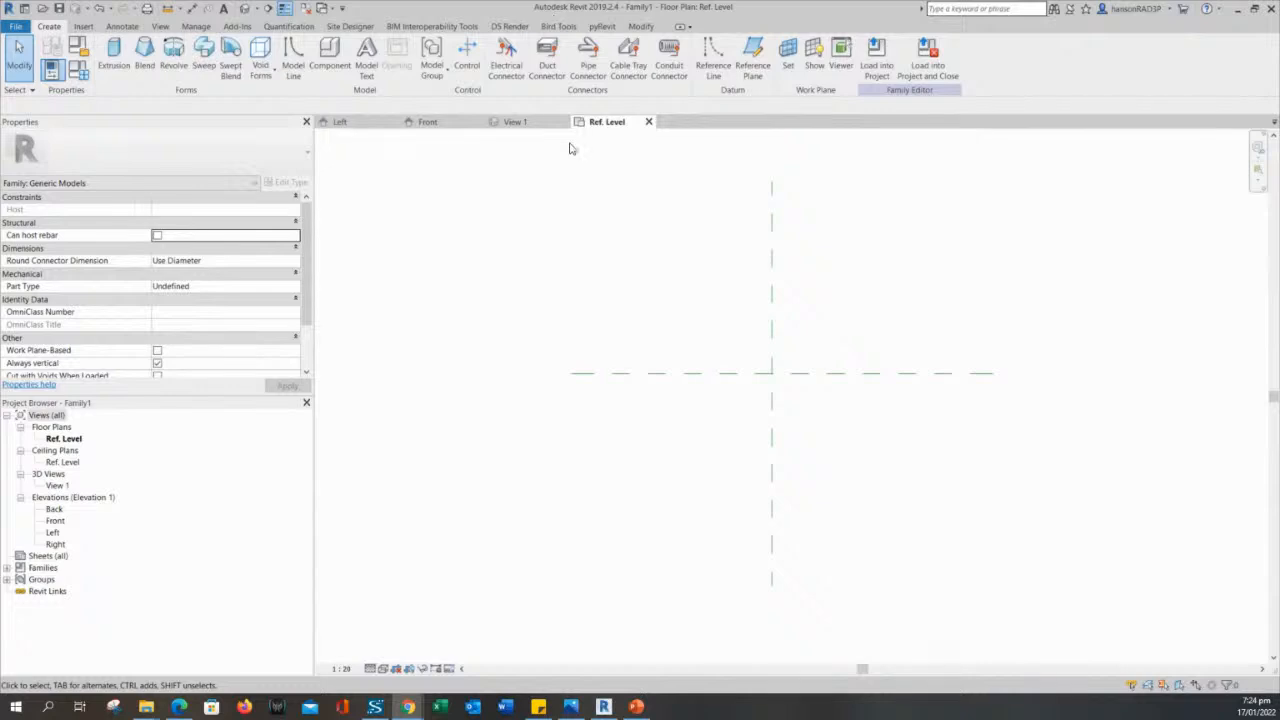
pyautogui.moveTo(589, 263); pyautogui.dragTo(593, 267, button='middle')
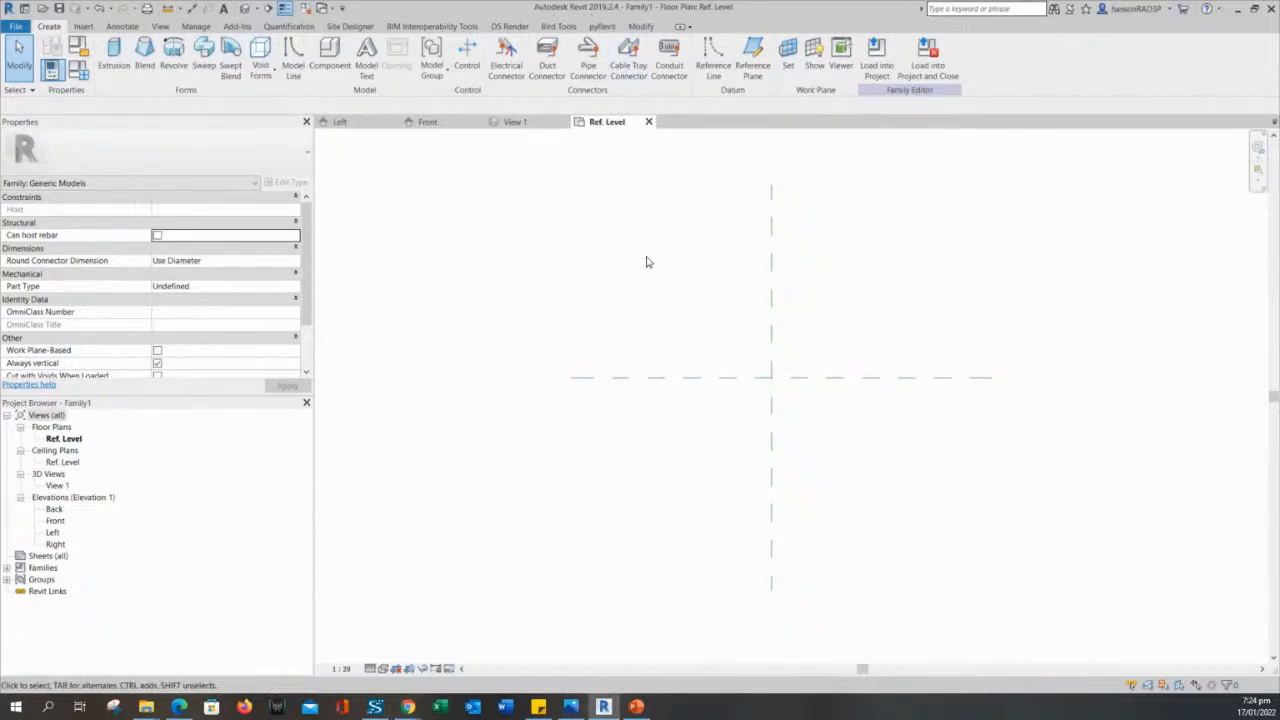
pyautogui.moveTo(648, 262); pyautogui.dragTo(648, 276, button='middle')
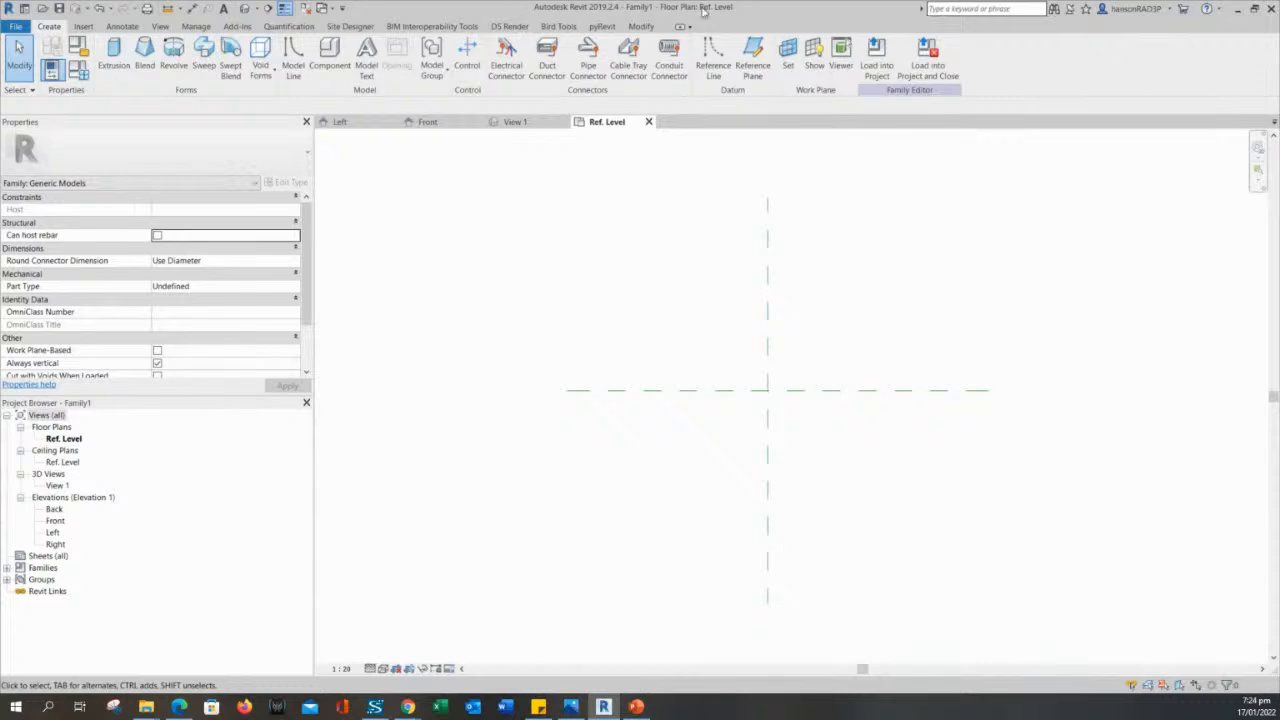
pyautogui.moveTo(635, 279); pyautogui.dragTo(631, 285, button='middle')
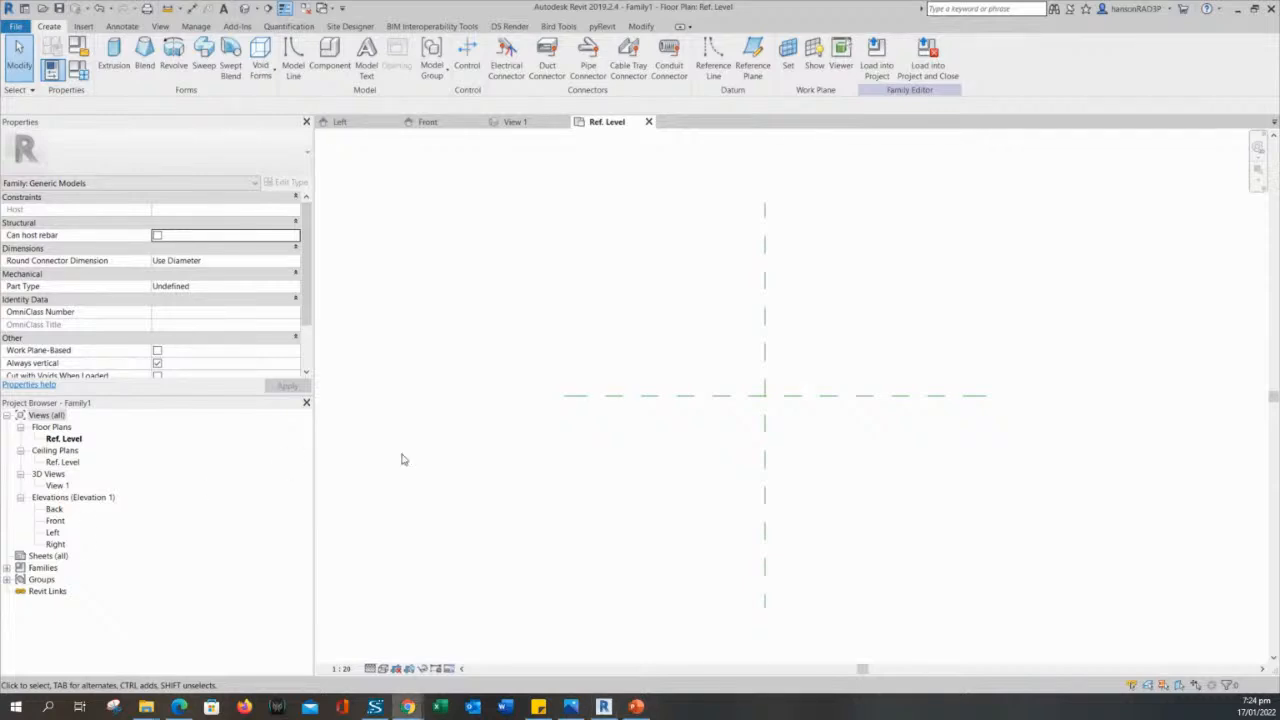
pyautogui.moveTo(597, 474); pyautogui.dragTo(574, 480, button='middle')
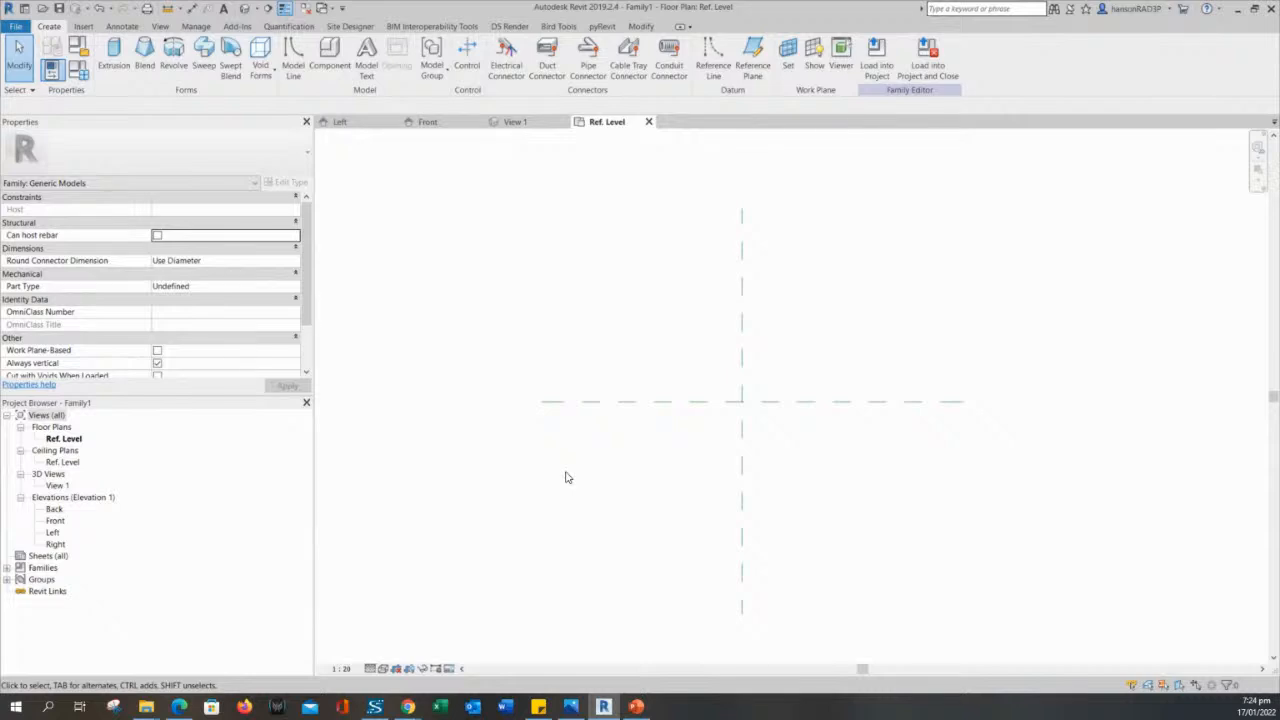
pyautogui.moveTo(566, 477); pyautogui.dragTo(562, 477, button='middle')
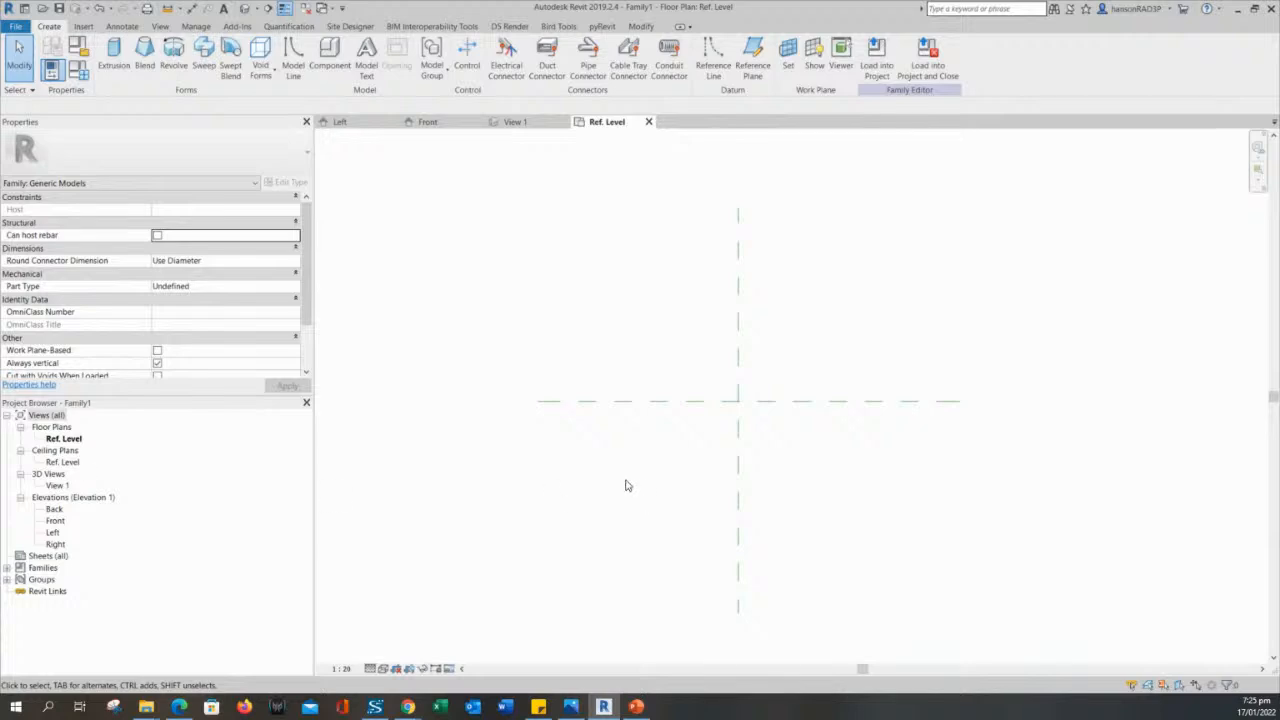
pyautogui.moveTo(621, 480); pyautogui.dragTo(620, 480, button='middle')
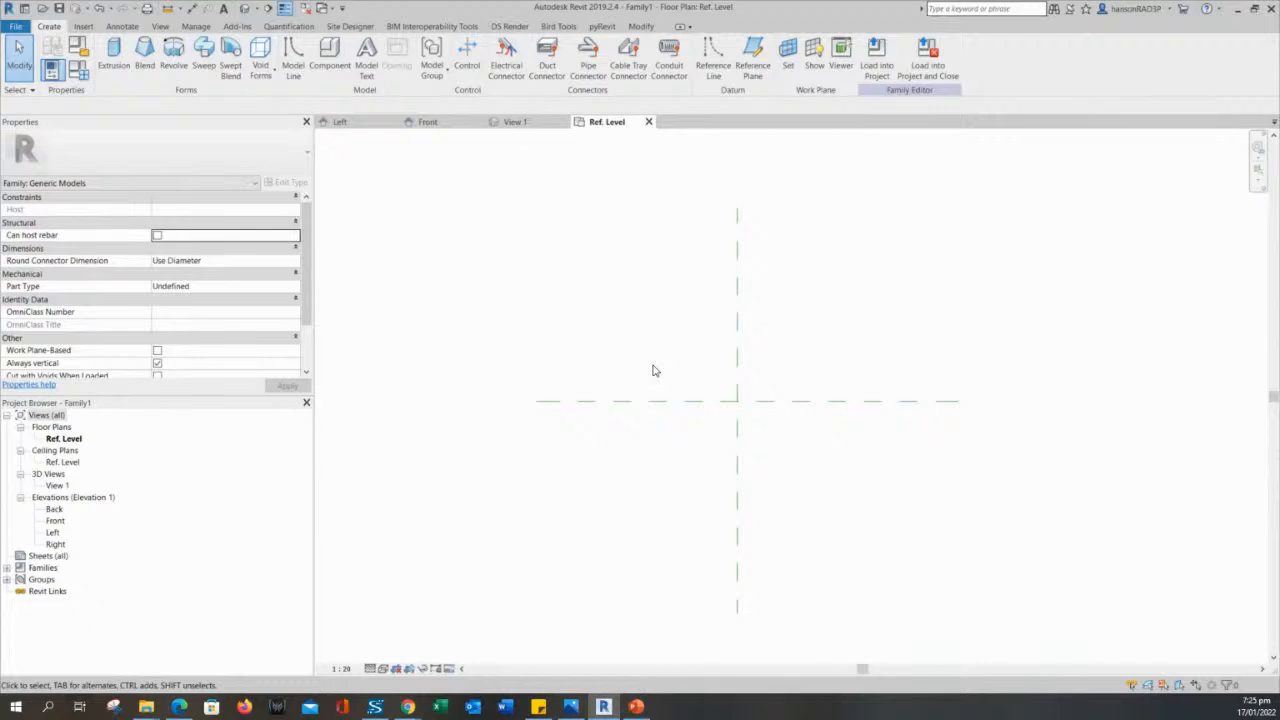
pyautogui.scroll(2, 645, 378)
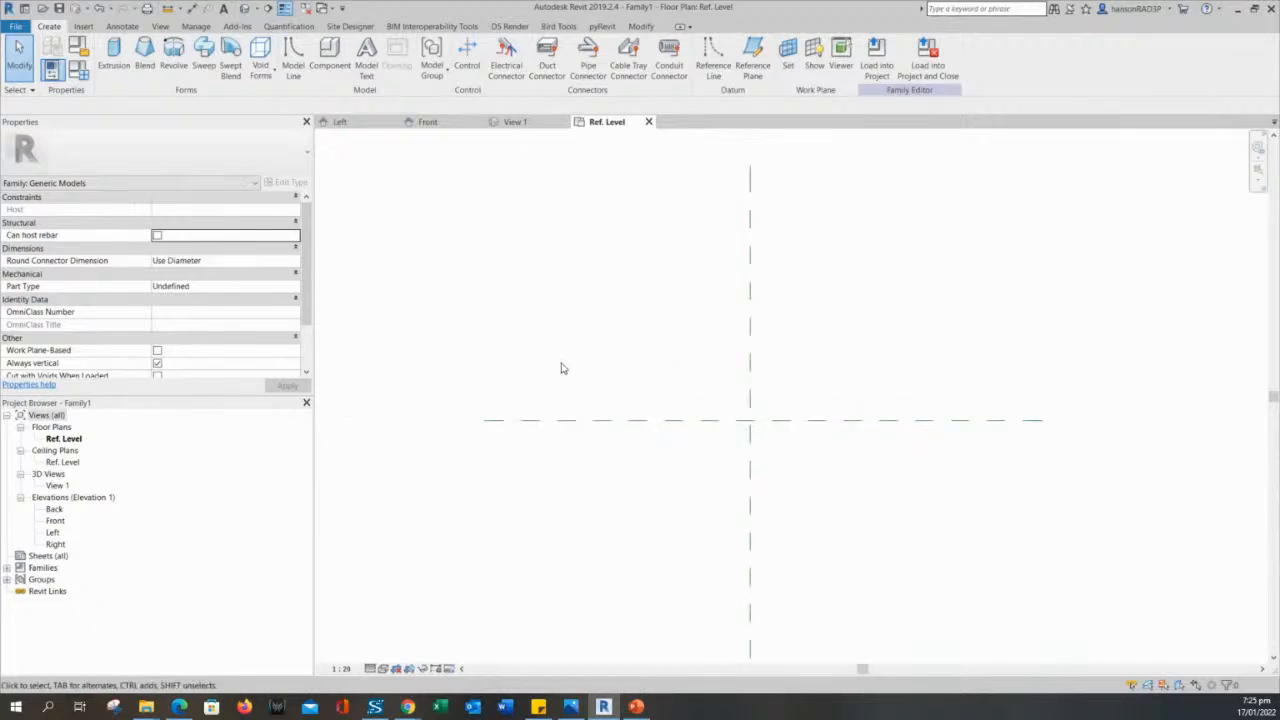
pyautogui.moveTo(561, 363); pyautogui.dragTo(559, 364, button='middle')
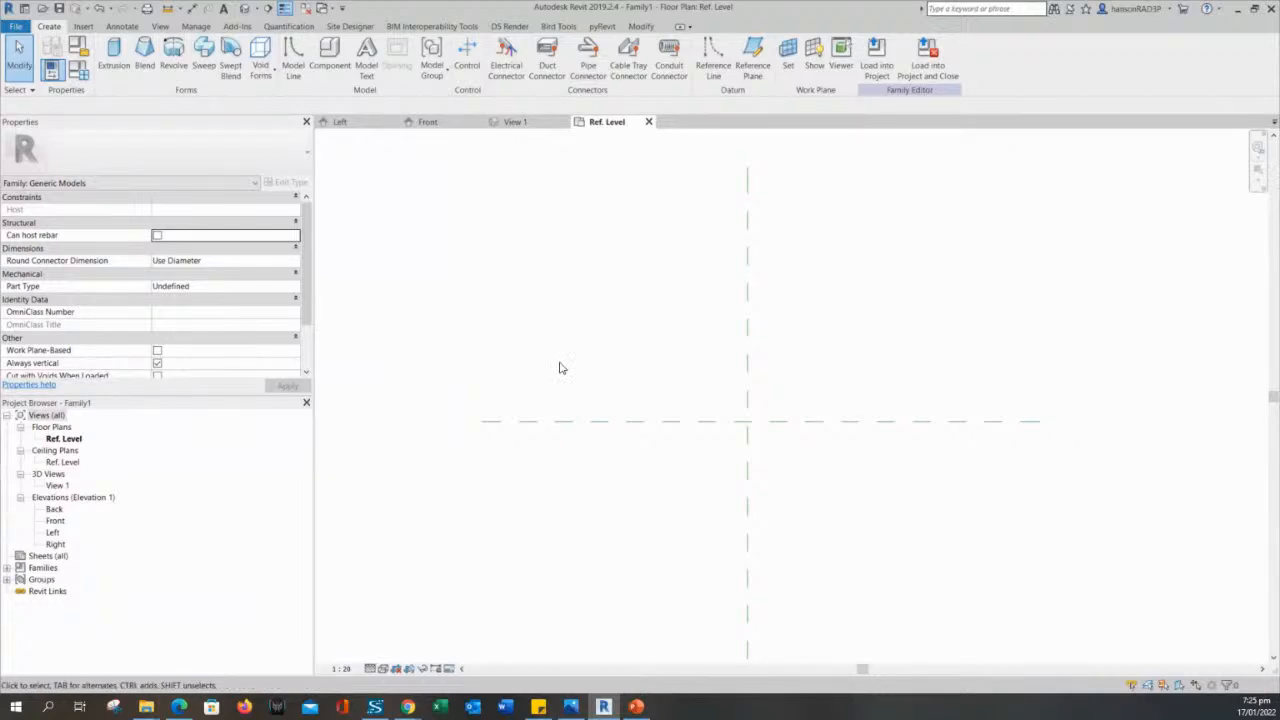
pyautogui.moveTo(560, 368)
pyautogui.mouseDown(button='middle')
pyautogui.moveTo(583, 377)
pyautogui.moveTo(555, 393)
pyautogui.mouseUp(button='middle')
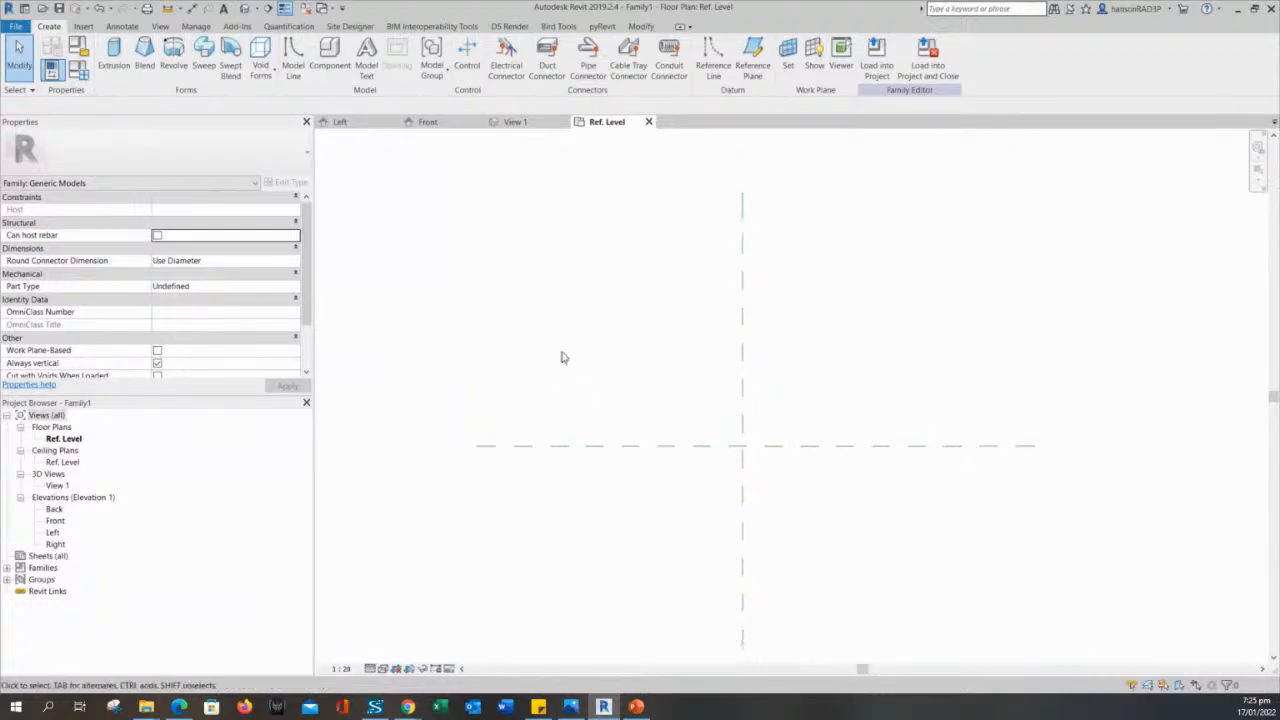
# - Close the Front, Left and View 1 views, keeping only the Ref. Level floor plan open
pyautogui.click(538, 124)
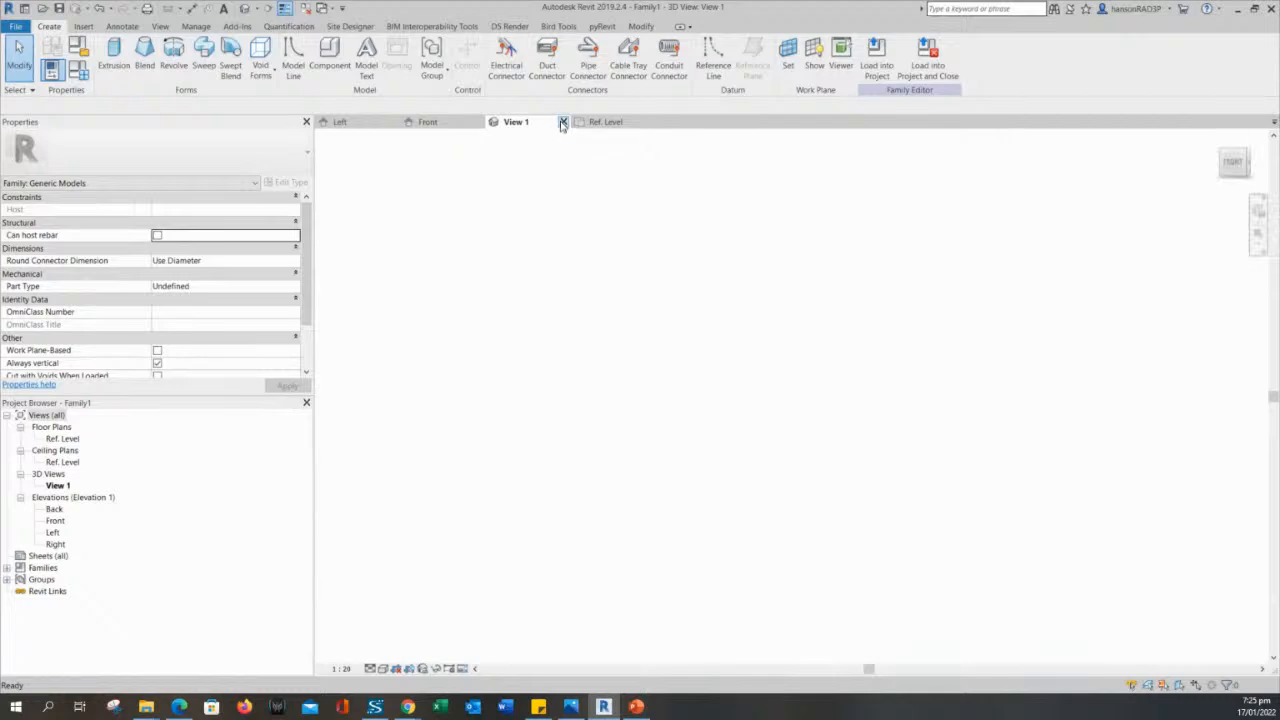
pyautogui.click(467, 124)
pyautogui.click(479, 122)
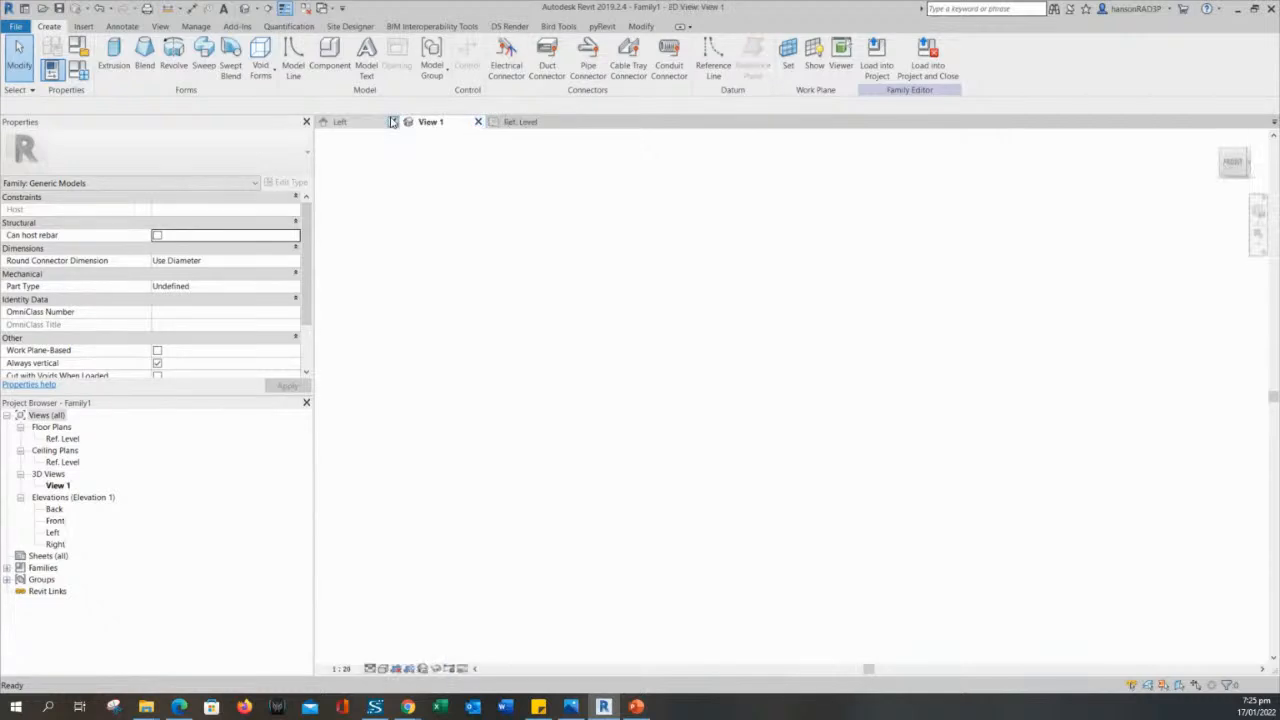
pyautogui.click(386, 121)
pyautogui.click(392, 121)
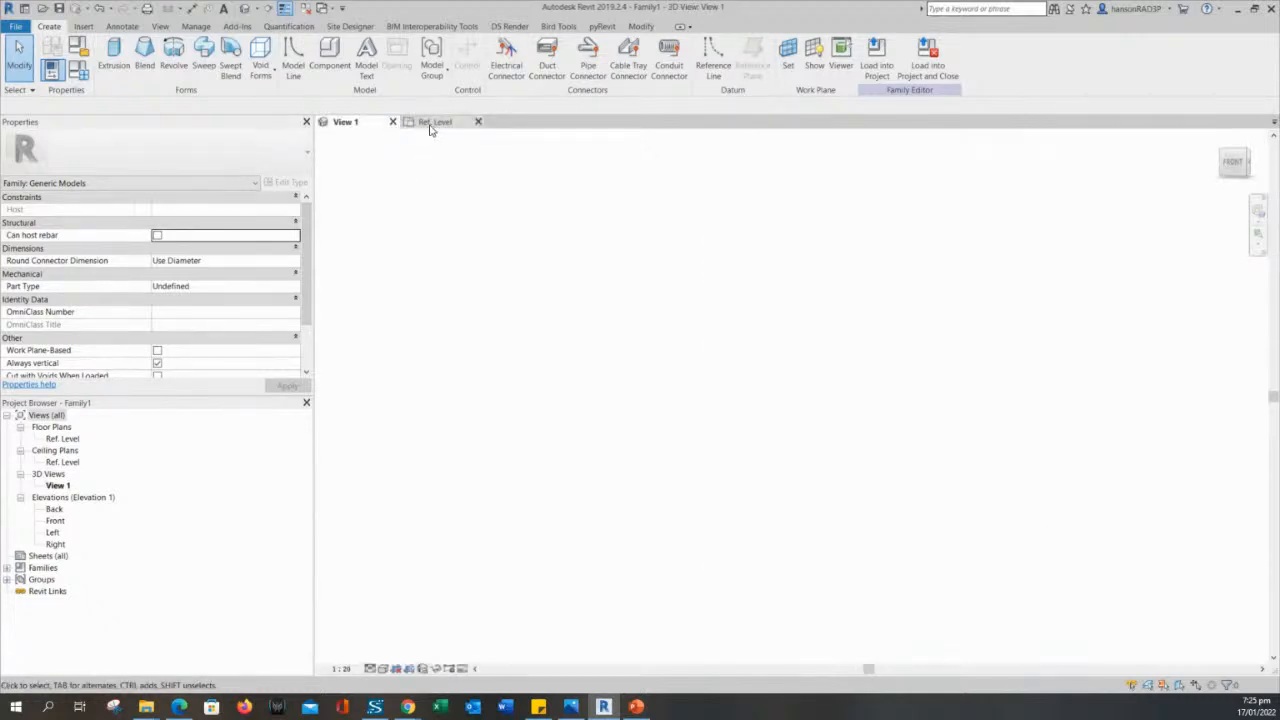
pyautogui.click(429, 125)
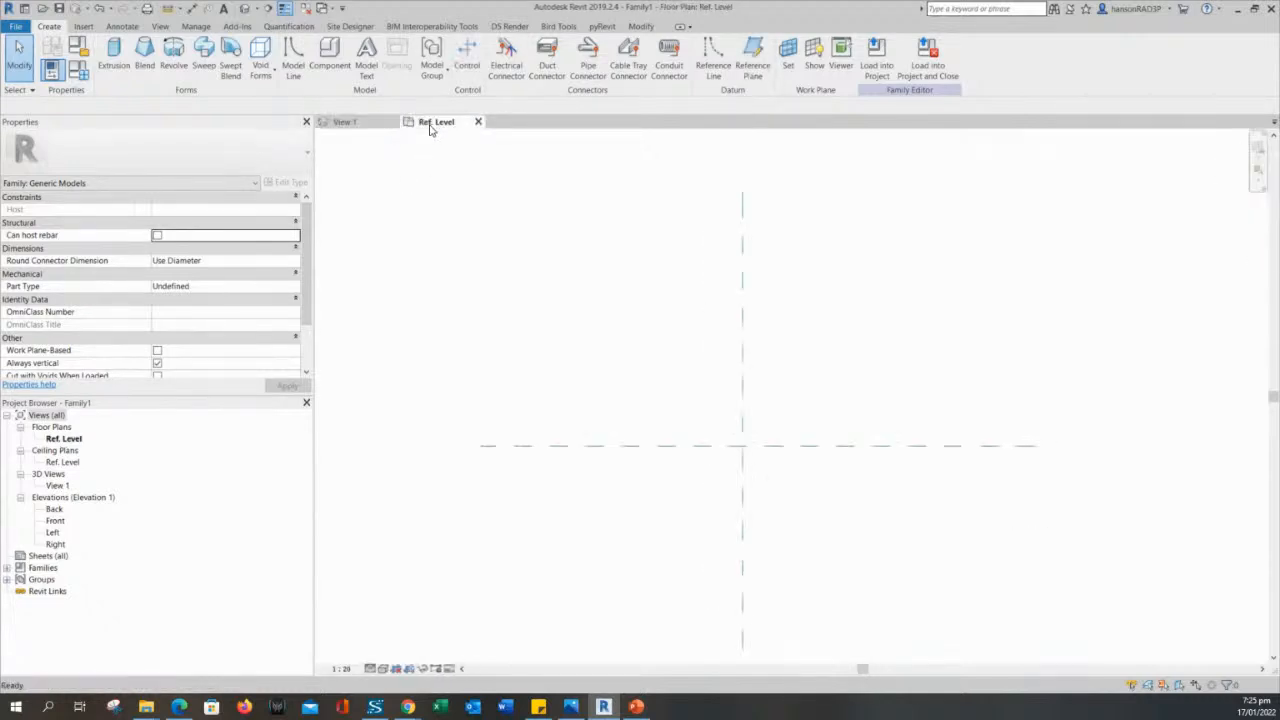
pyautogui.click(340, 122)
pyautogui.click(392, 121)
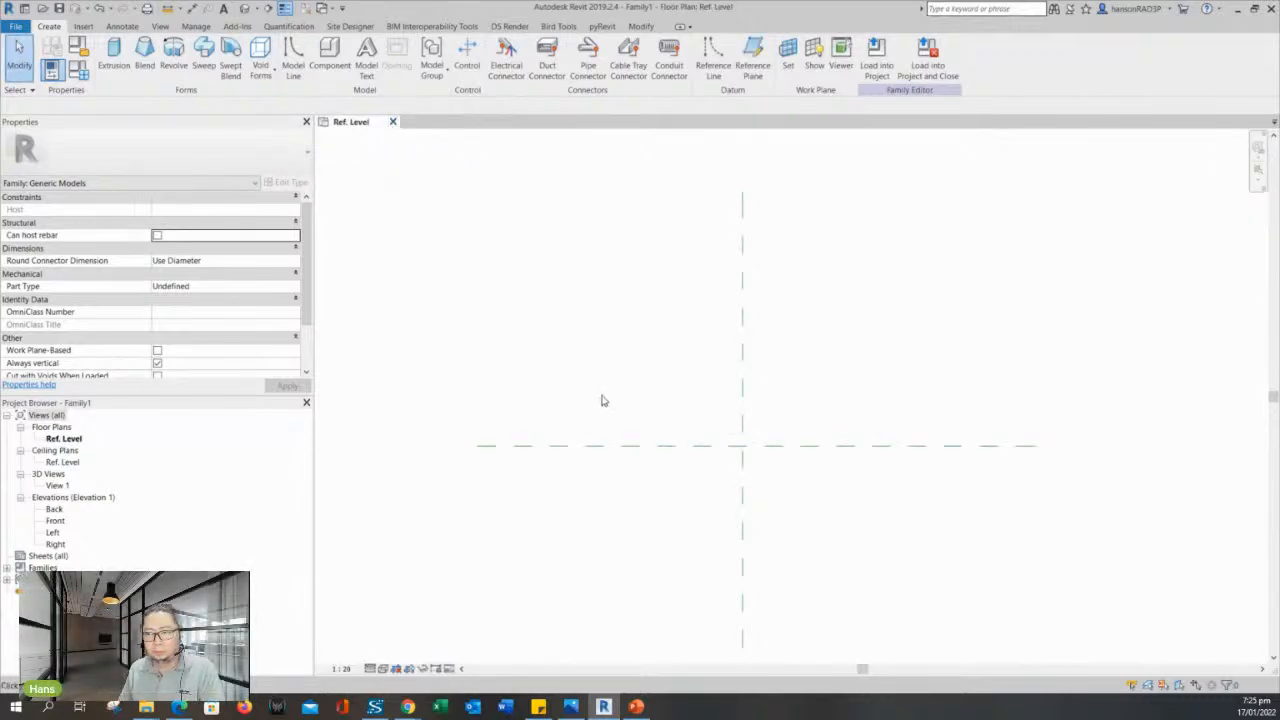
pyautogui.scroll(2, 622, 327)
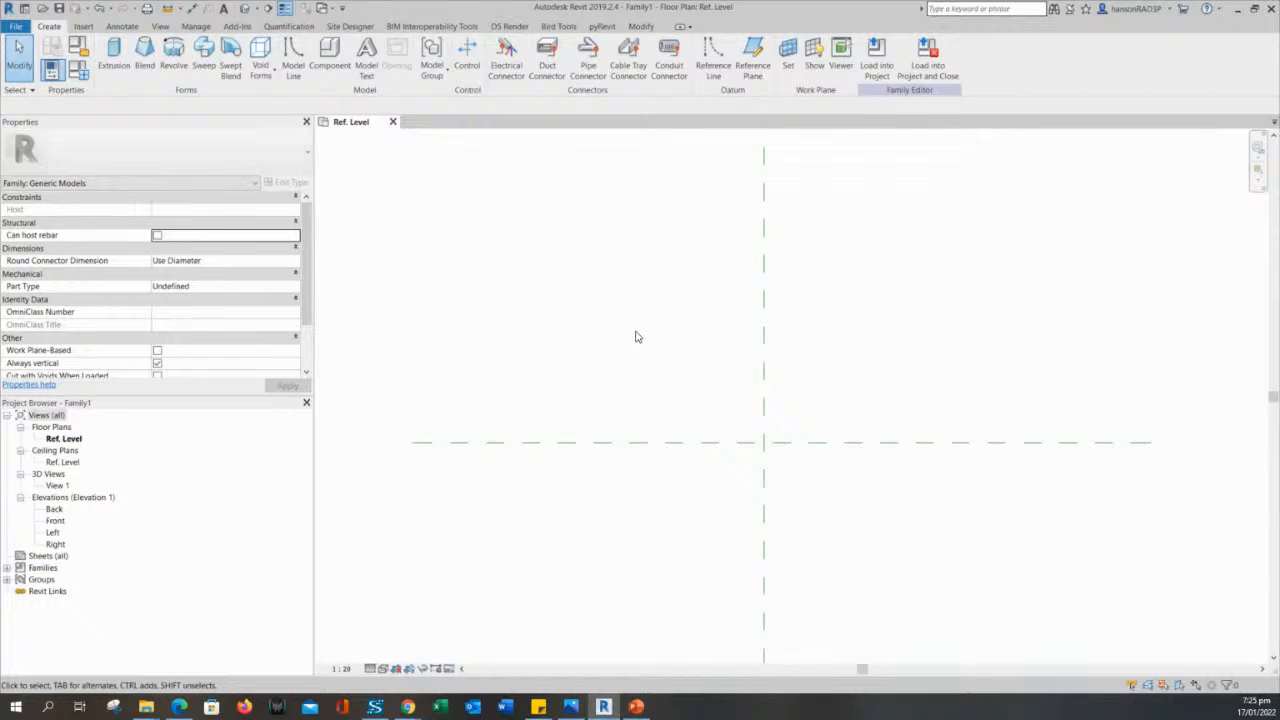
pyautogui.scroll(-2, 635, 337)
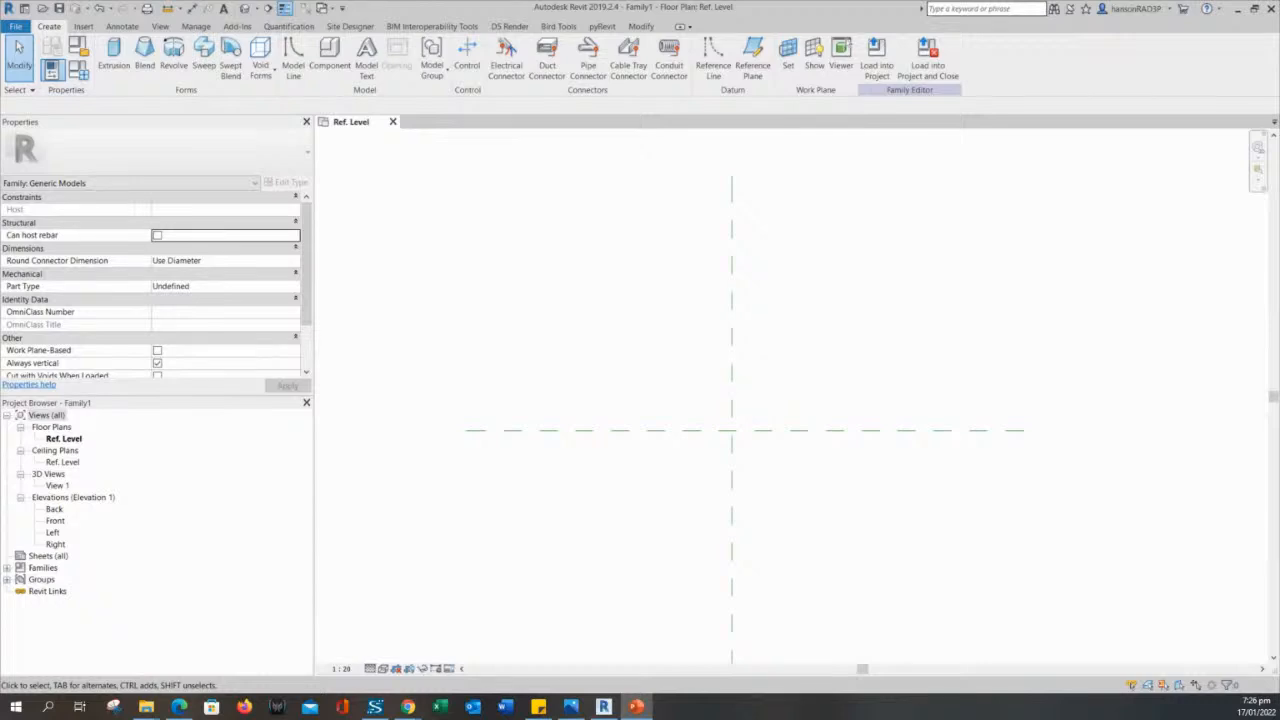
# - Review the Steps in Creating Families slide in PowerPoint, highlighting Choose Template, and return to Revit
pyautogui.moveTo(0, 138); pyautogui.dragTo(476, 159)
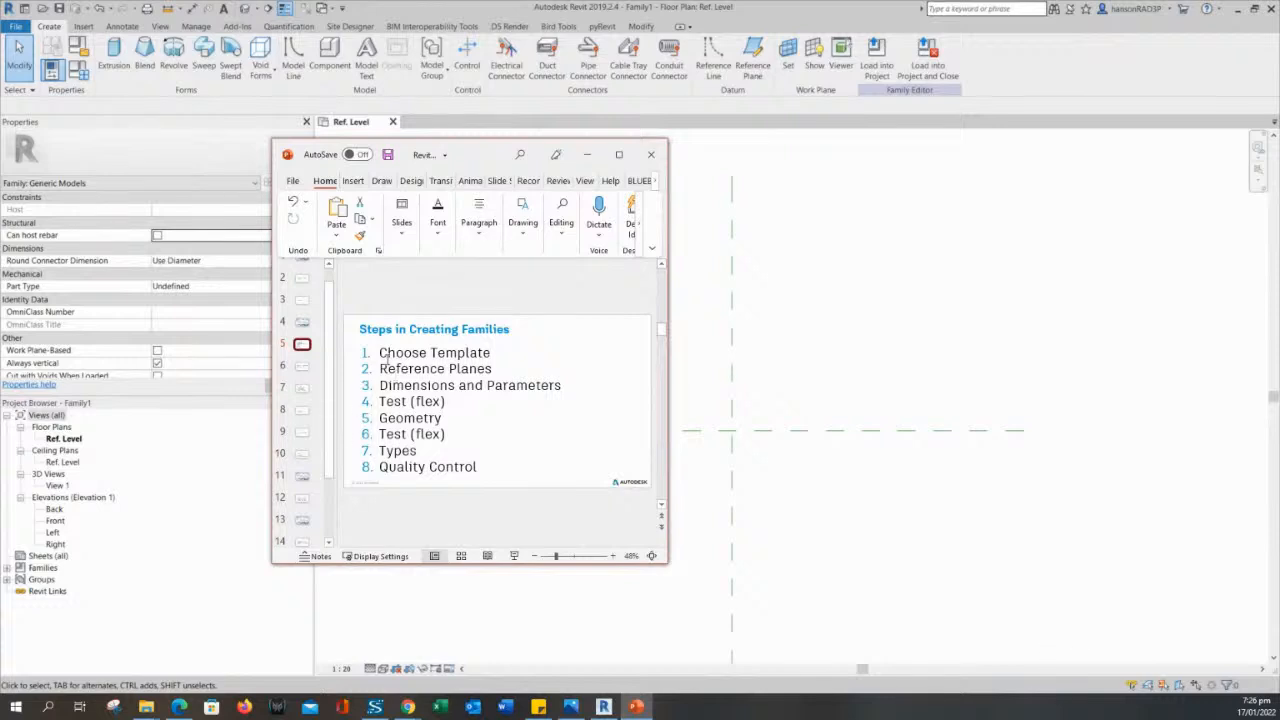
pyautogui.moveTo(380, 352); pyautogui.dragTo(491, 353)
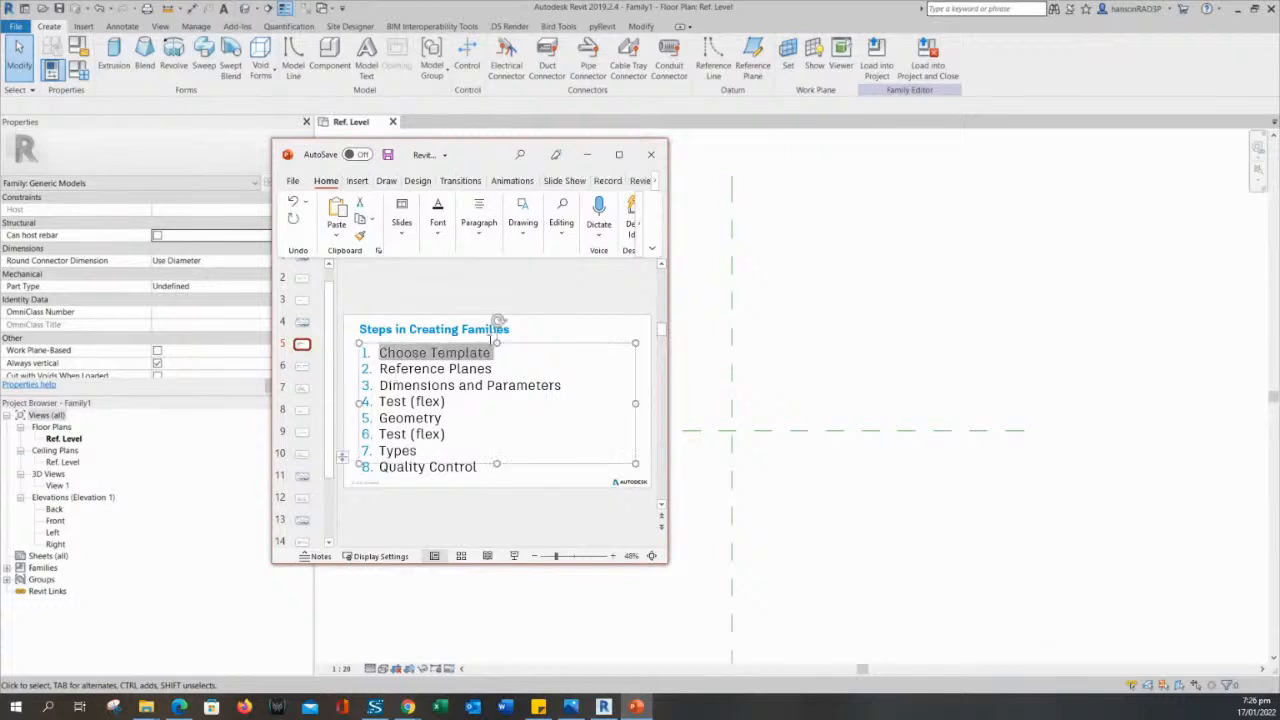
pyautogui.click(476, 135)
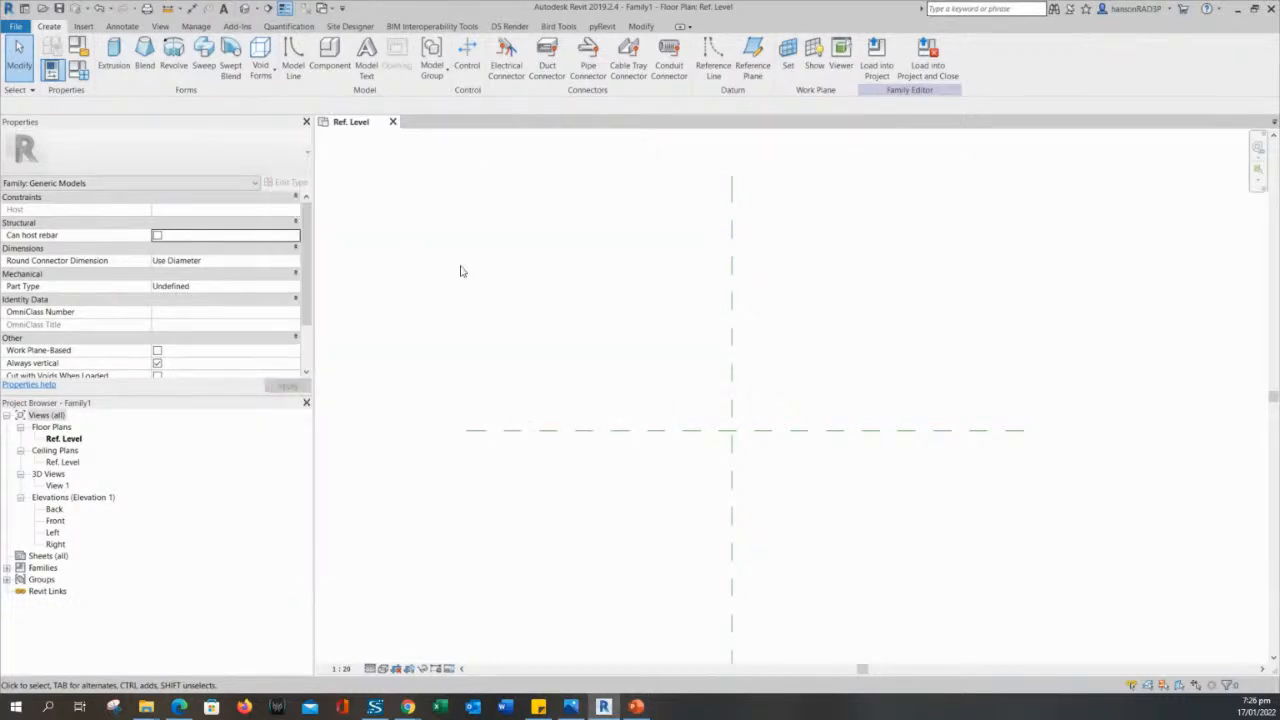
# - Start a new family and browse for its template in REVIT > Revit Libraries > REVIT LIBRARIES COLLECTION > Metric Templates
pyautogui.click(8, 14)
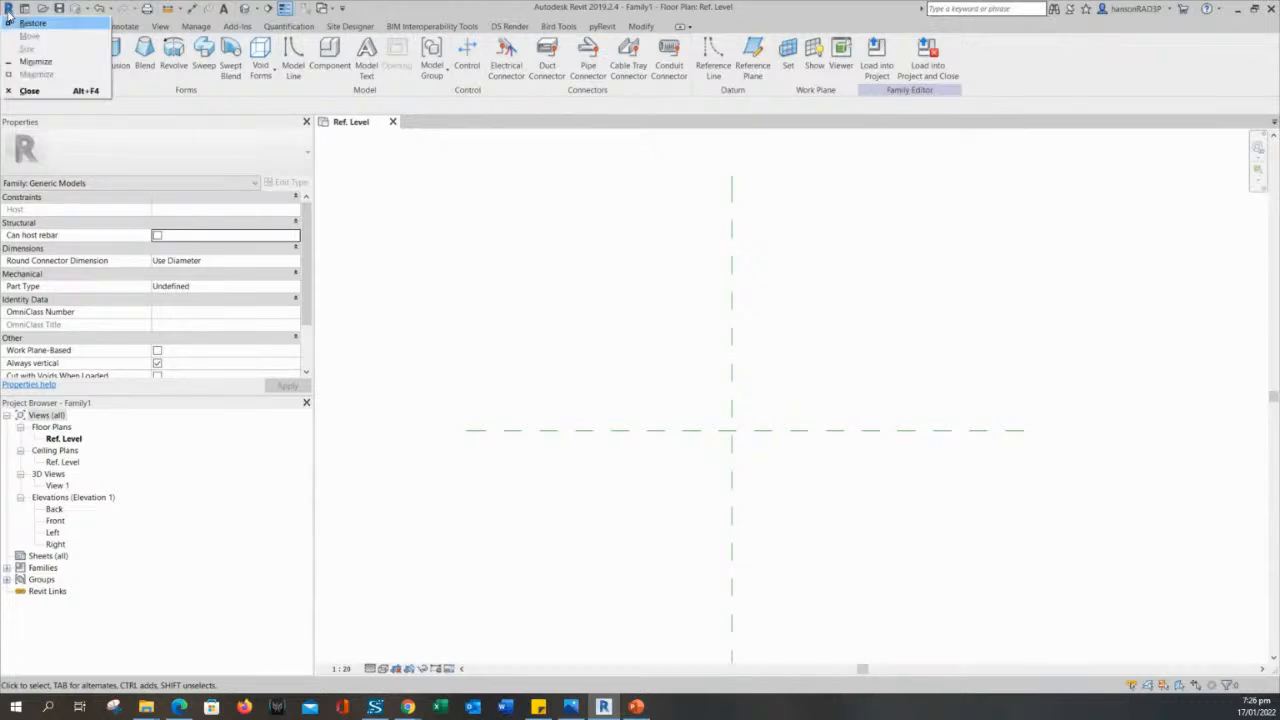
pyautogui.click(17, 28)
pyautogui.click(17, 28)
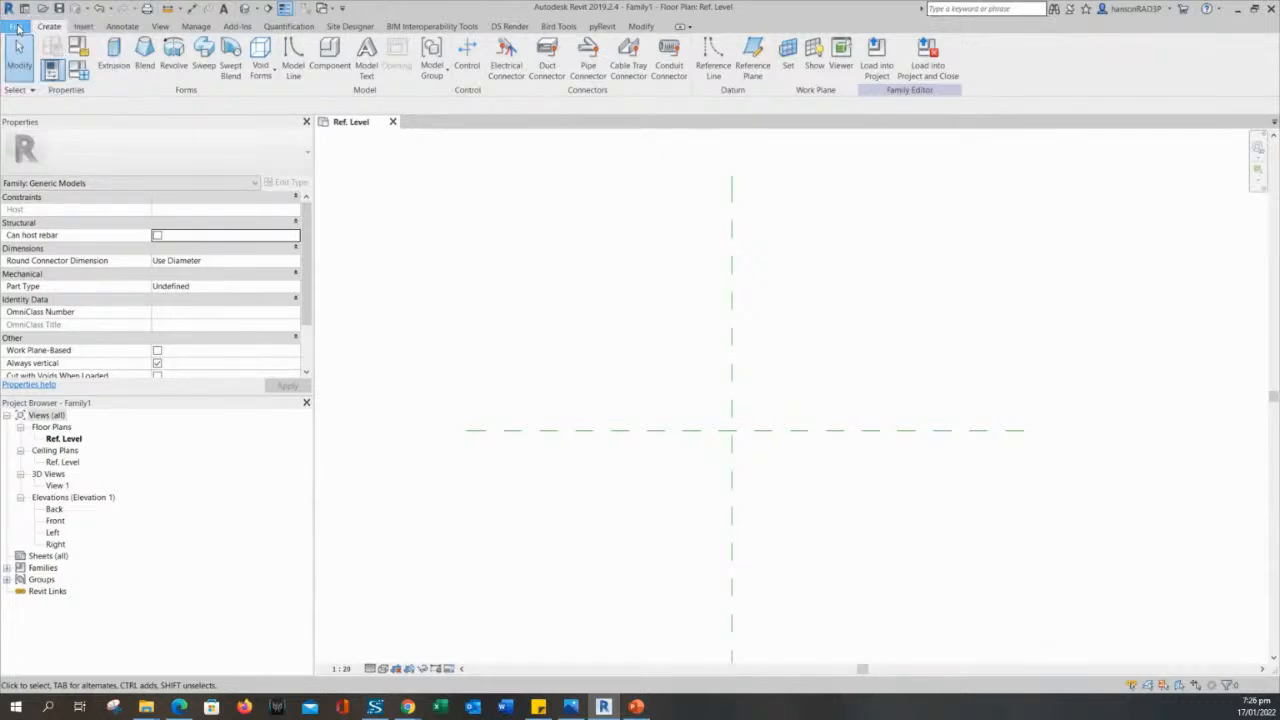
pyautogui.moveTo(85, 83)
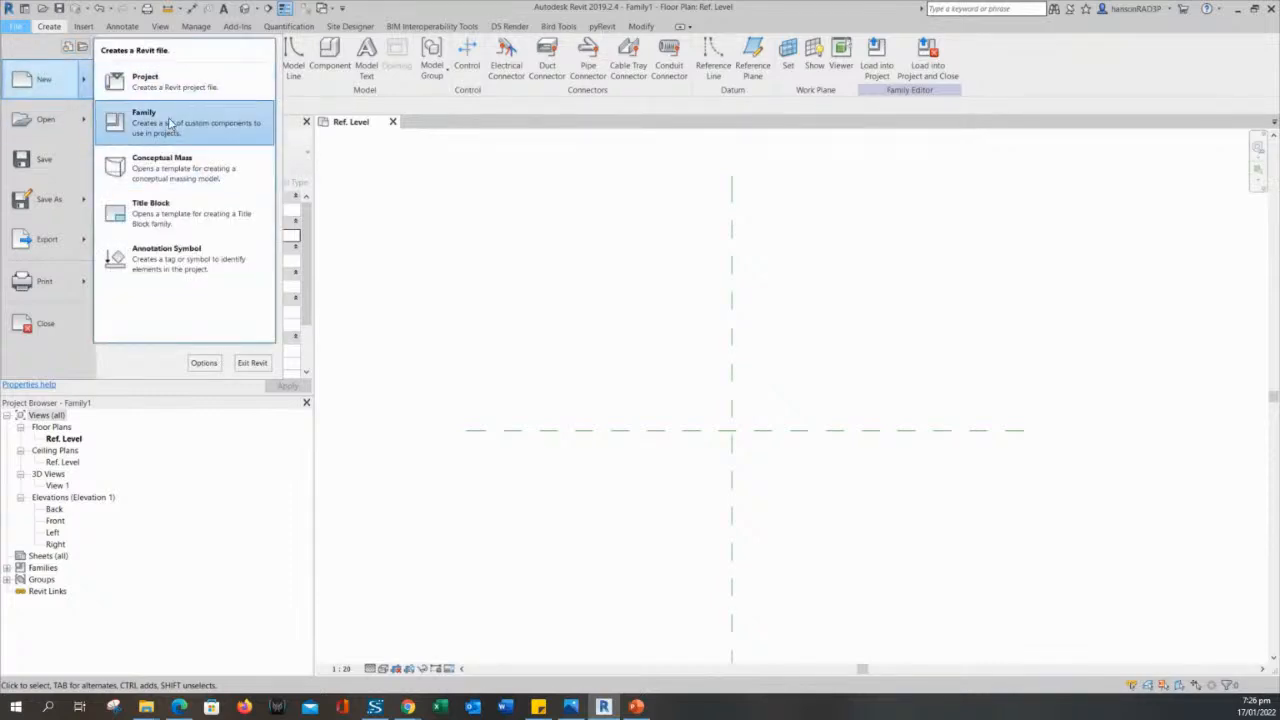
pyautogui.click(170, 122)
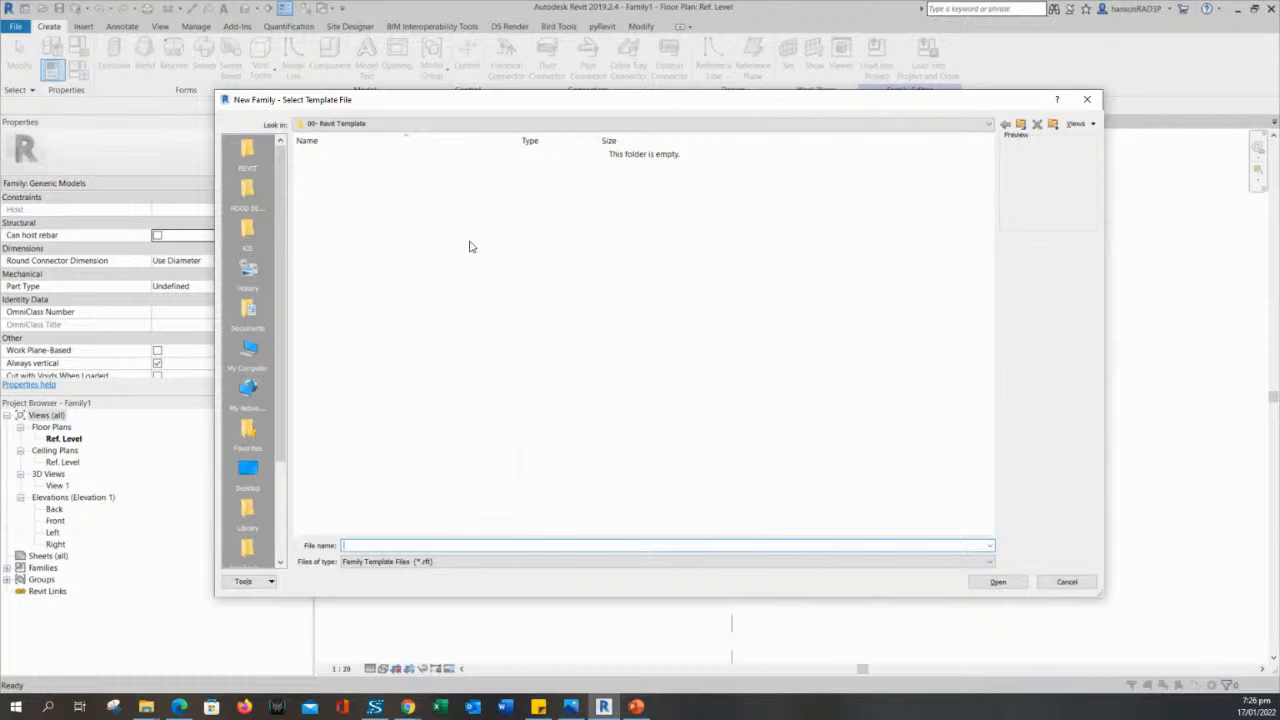
pyautogui.moveTo(496, 100); pyautogui.dragTo(497, 112)
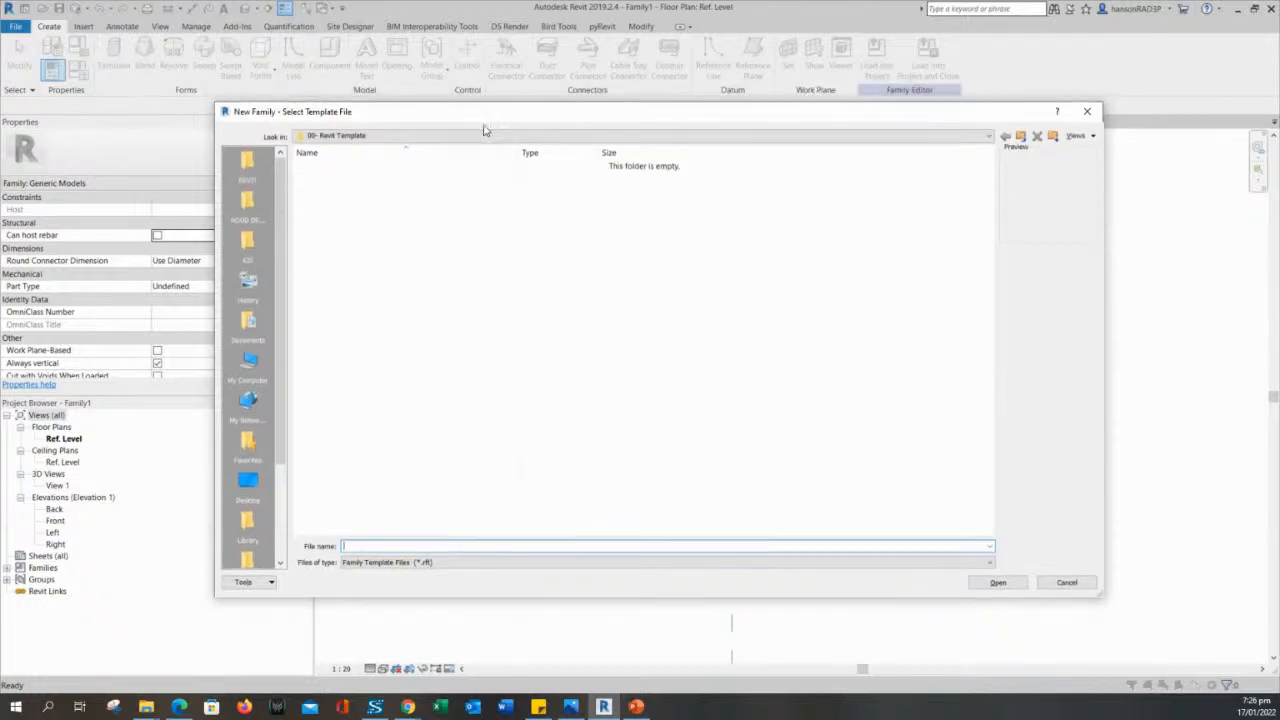
pyautogui.click(247, 168)
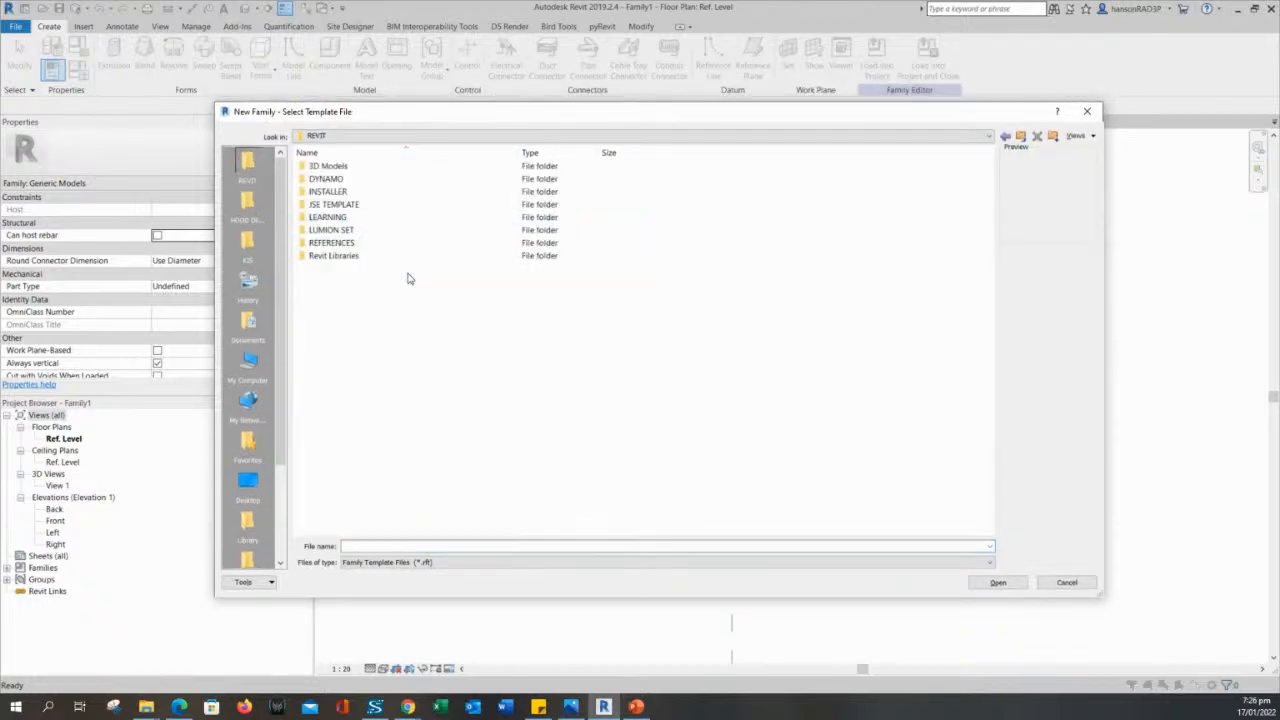
pyautogui.doubleClick(335, 256)
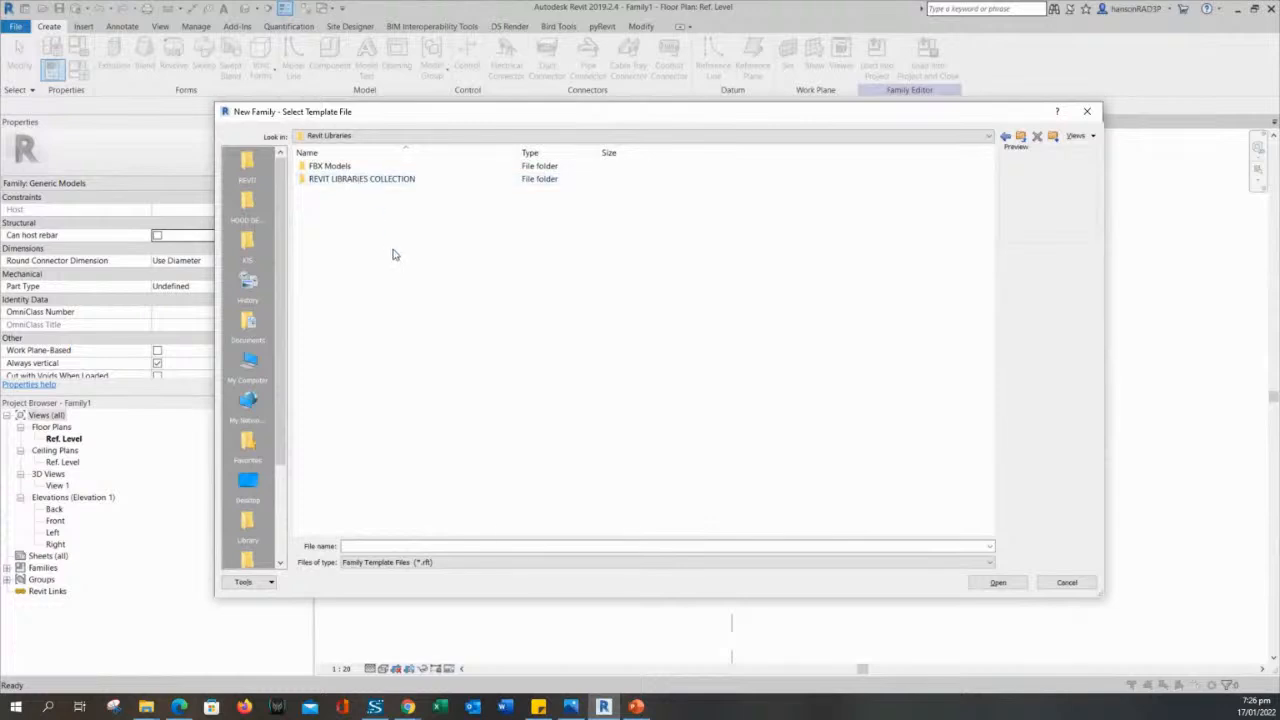
pyautogui.doubleClick(350, 179)
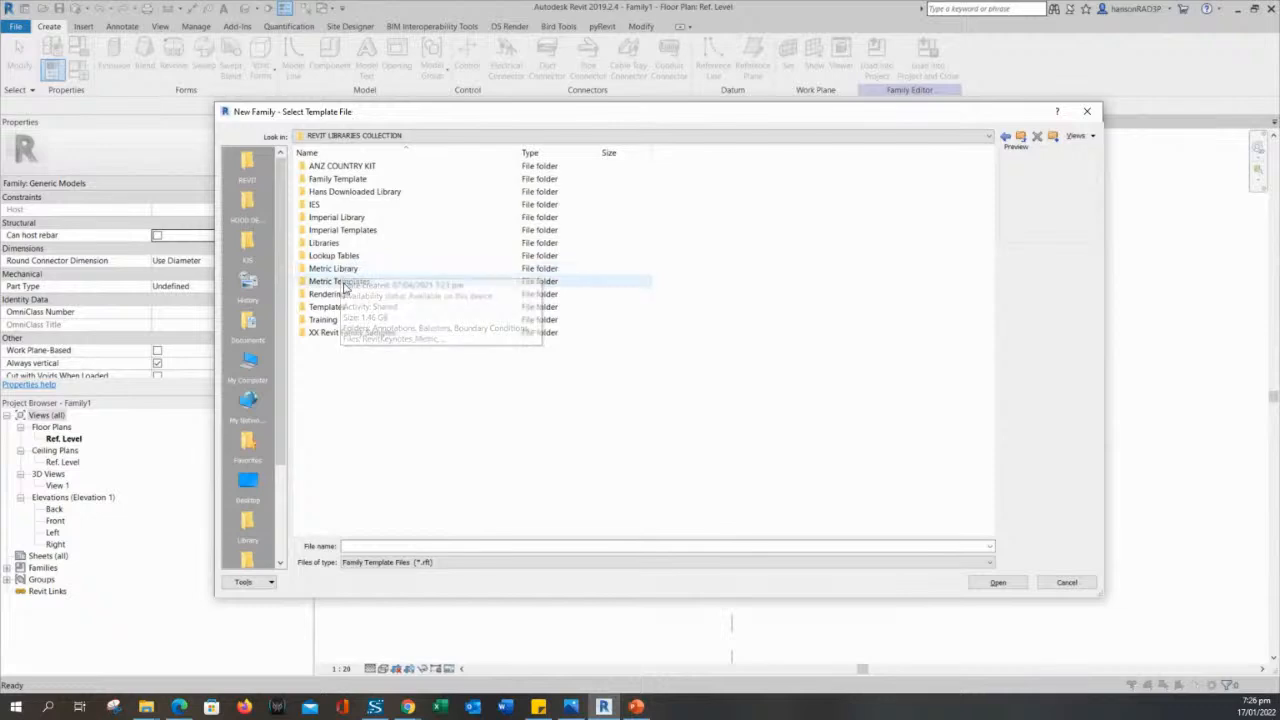
pyautogui.doubleClick(343, 284)
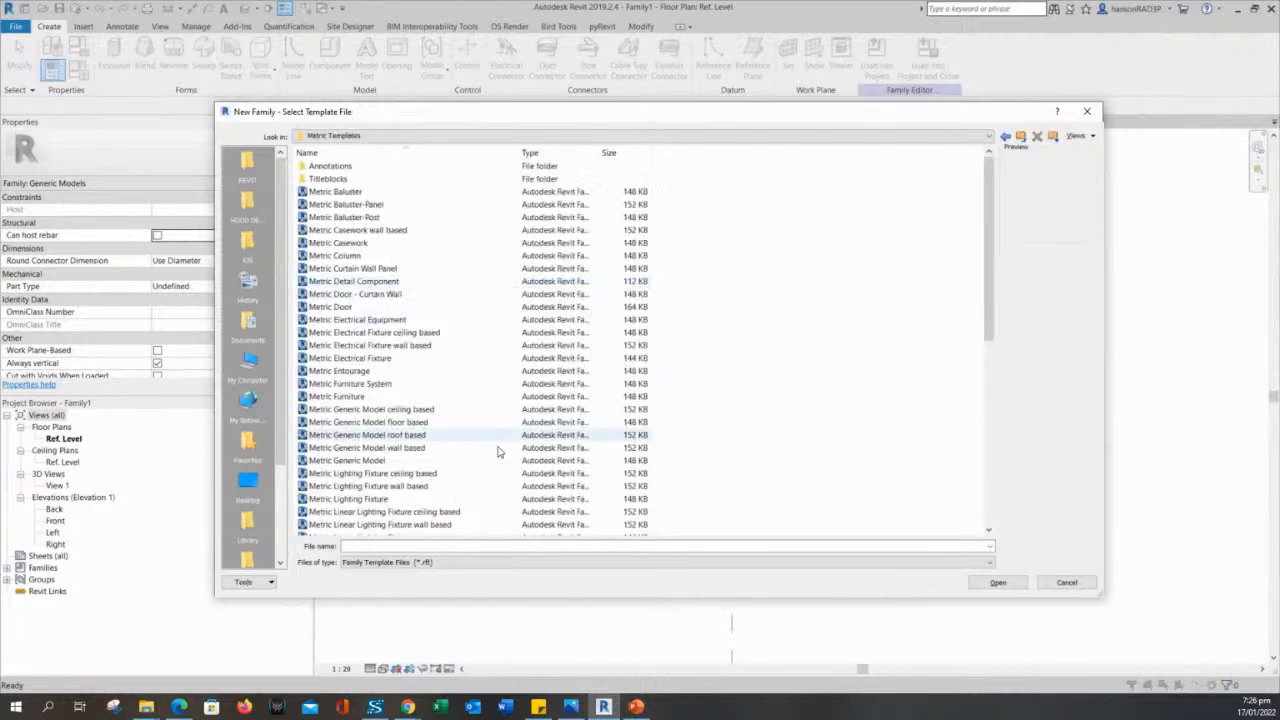
# - Create the family from the Metric Generic Model template and close its inactive views
pyautogui.click(358, 245)
pyautogui.moveTo(455, 111); pyautogui.dragTo(545, 77)
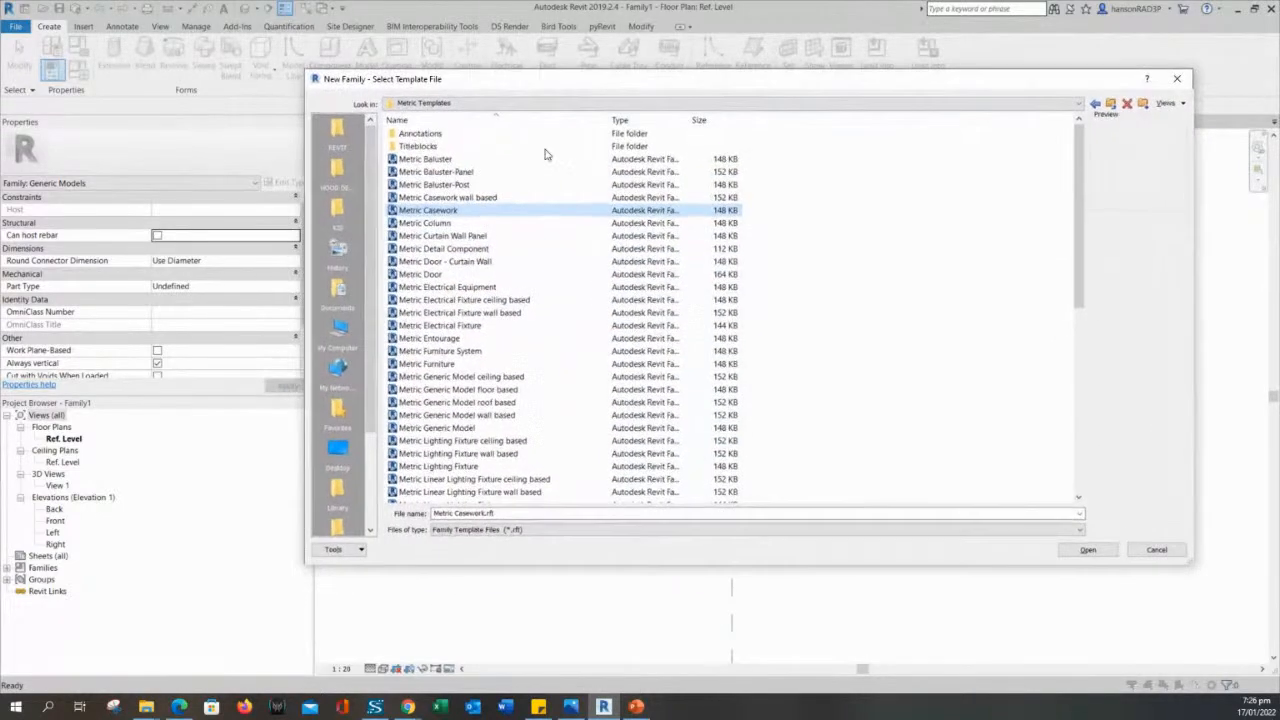
pyautogui.click(426, 364)
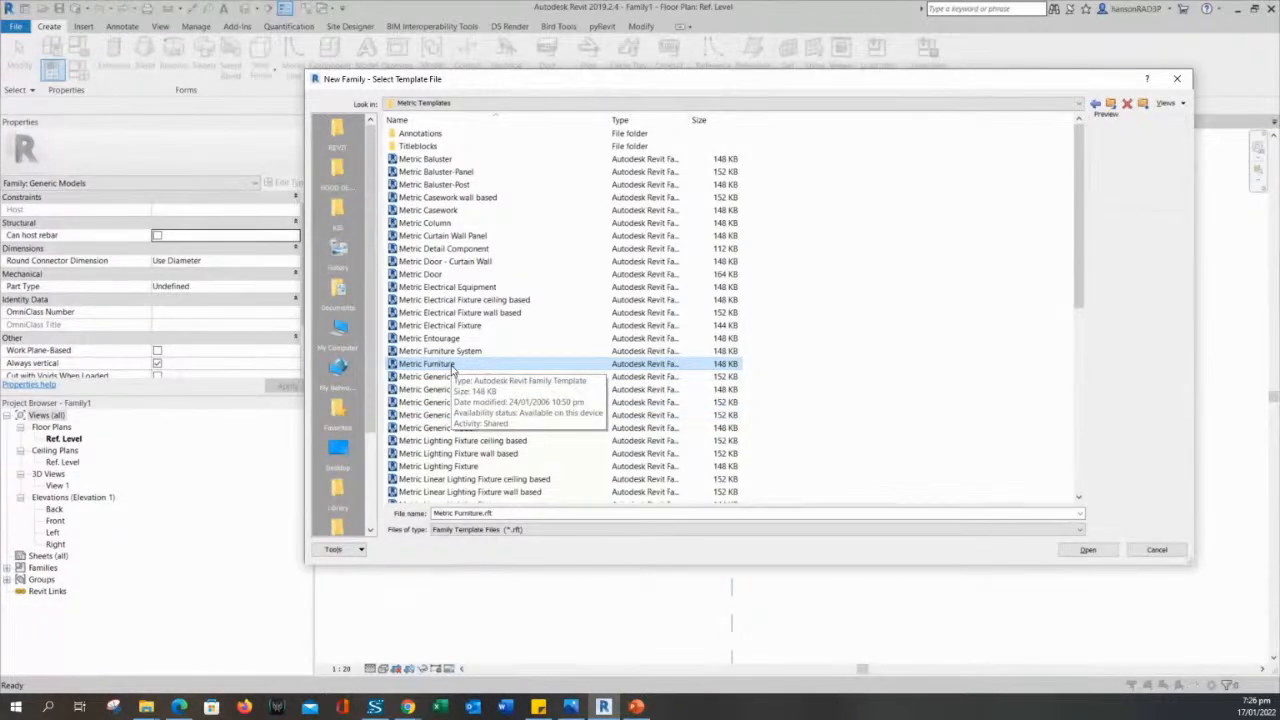
pyautogui.moveTo(590, 80); pyautogui.dragTo(637, 81)
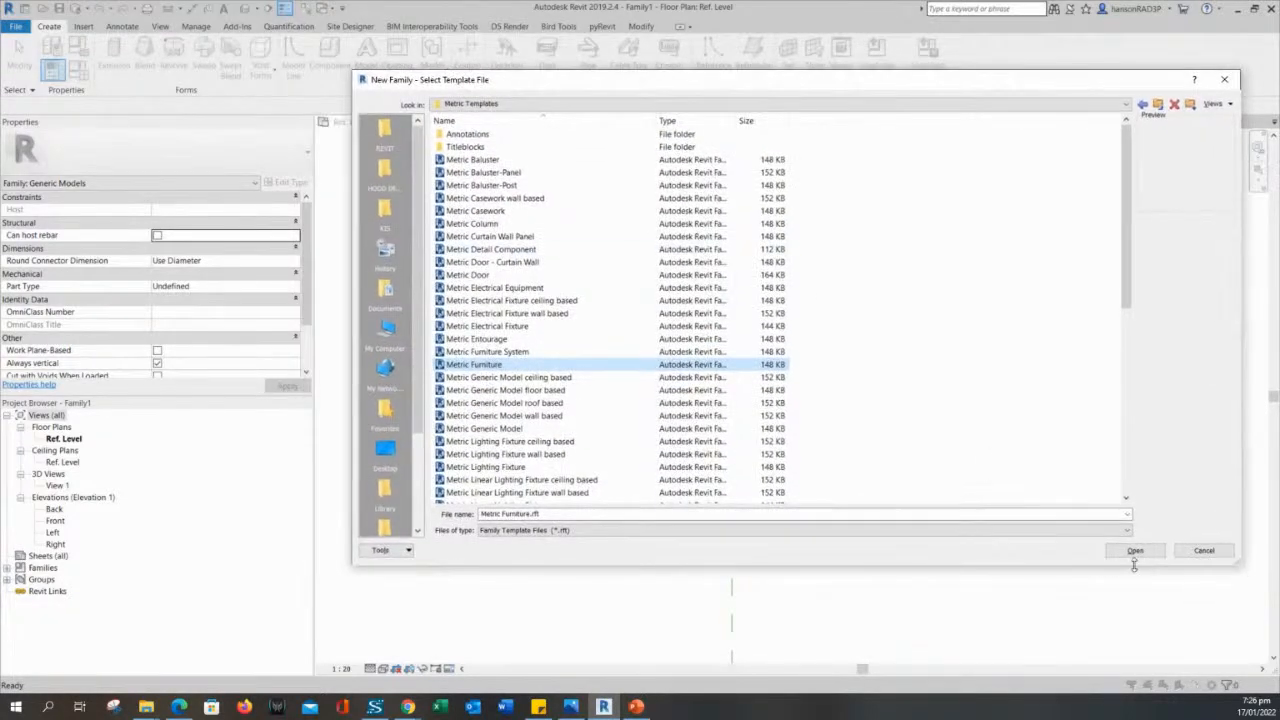
pyautogui.moveTo(1238, 562); pyautogui.dragTo(1189, 577)
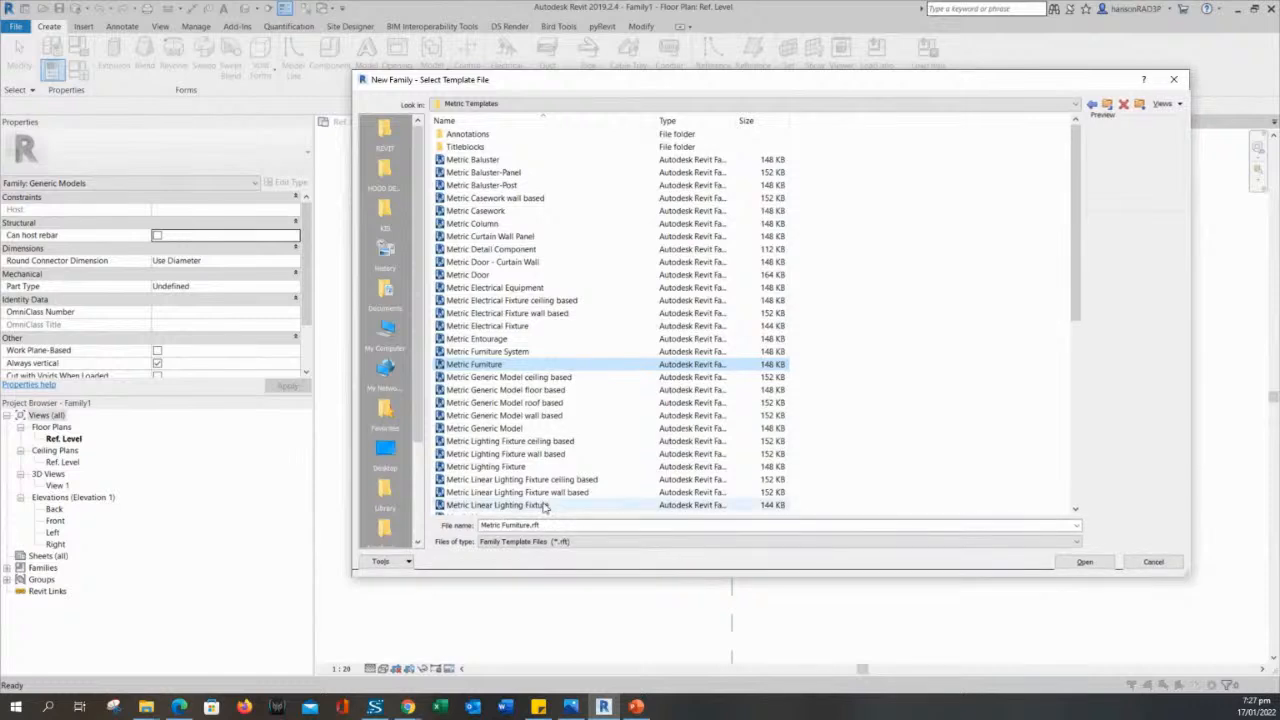
pyautogui.click(478, 429)
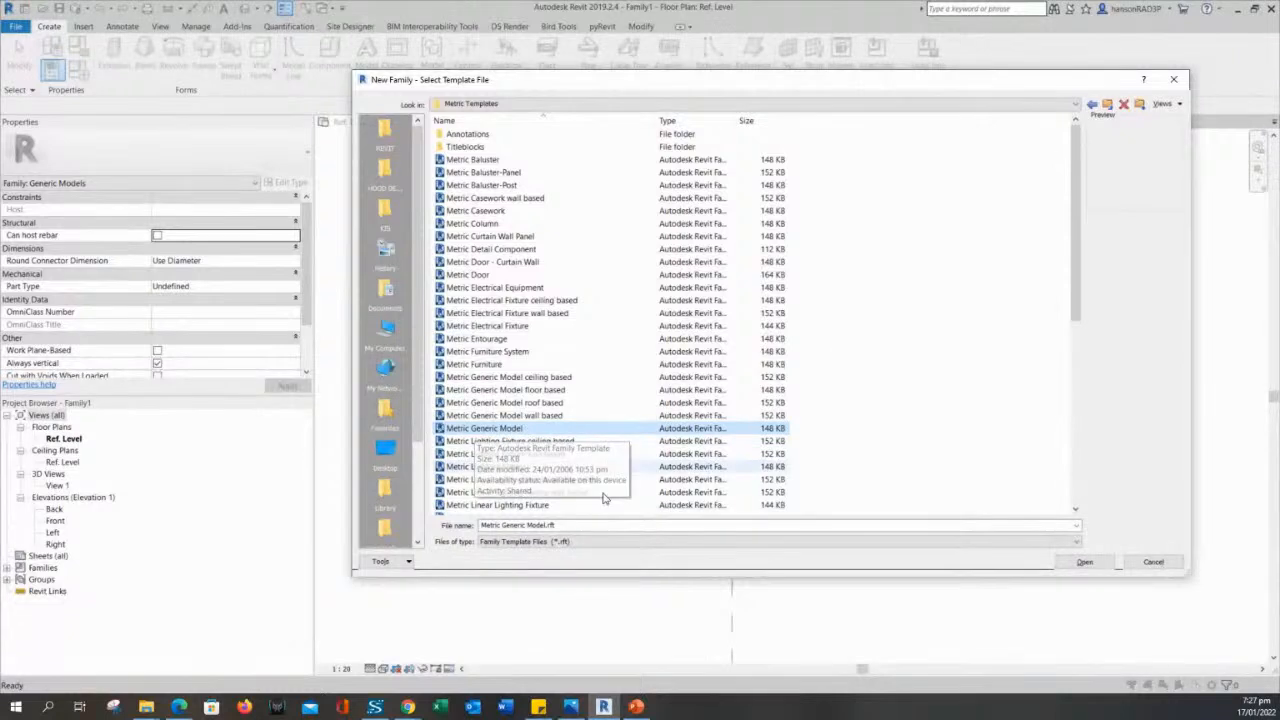
pyautogui.click(1084, 562)
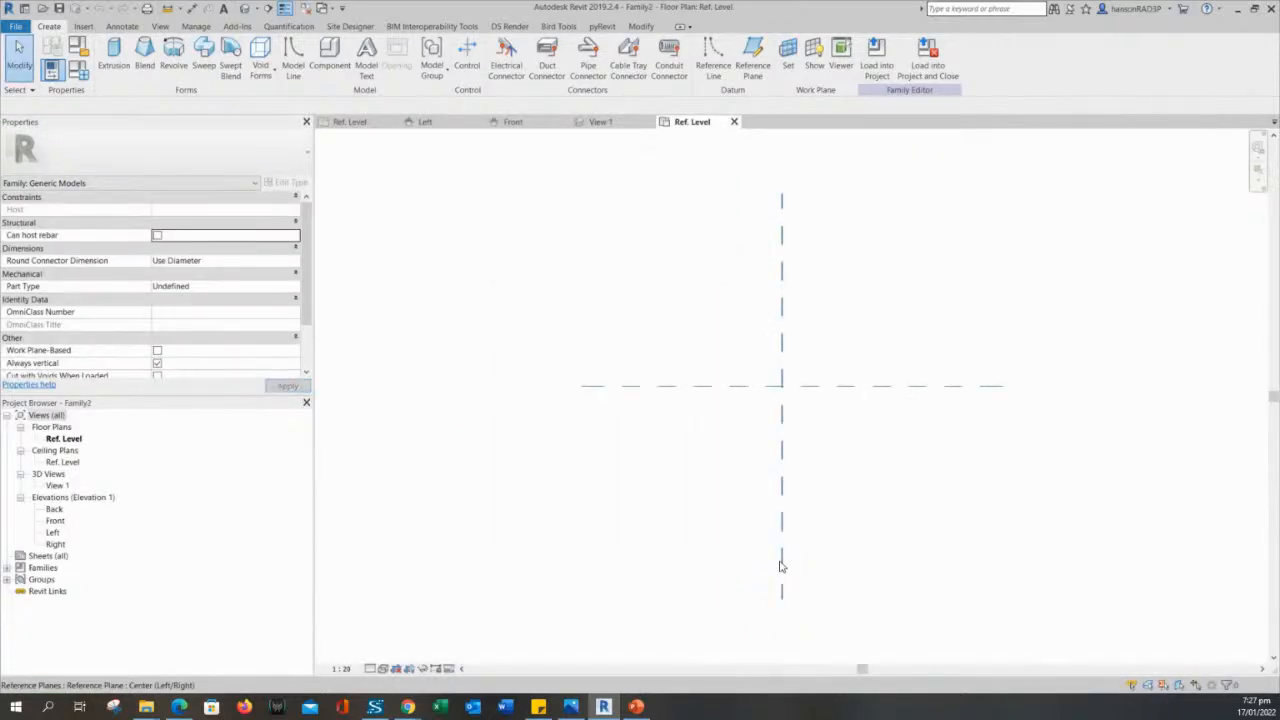
pyautogui.click(306, 9)
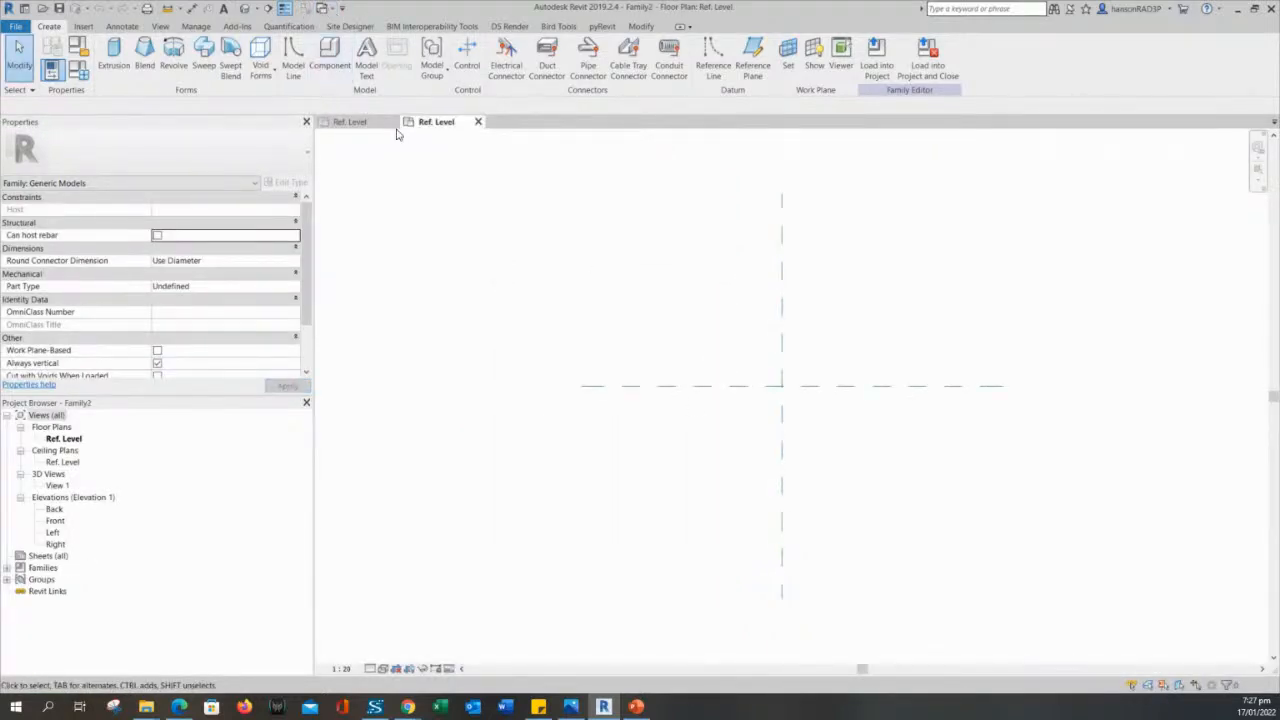
# - Close the other family's Ref. Level view, keeping only the new family's floor plan open
pyautogui.click(392, 121)
pyautogui.click(670, 355)
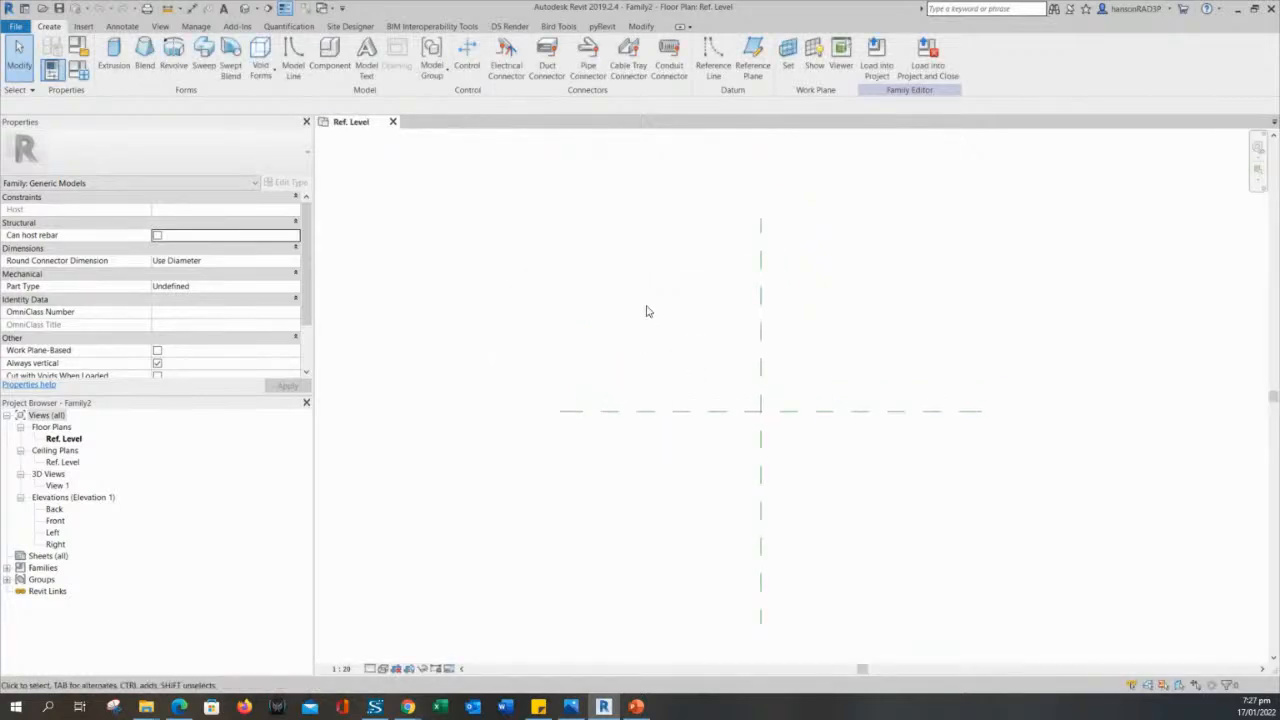
pyautogui.moveTo(656, 301); pyautogui.dragTo(648, 296, button='middle')
pyautogui.scroll(1, 648, 296)
pyautogui.moveTo(652, 368); pyautogui.dragTo(648, 329, button='middle')
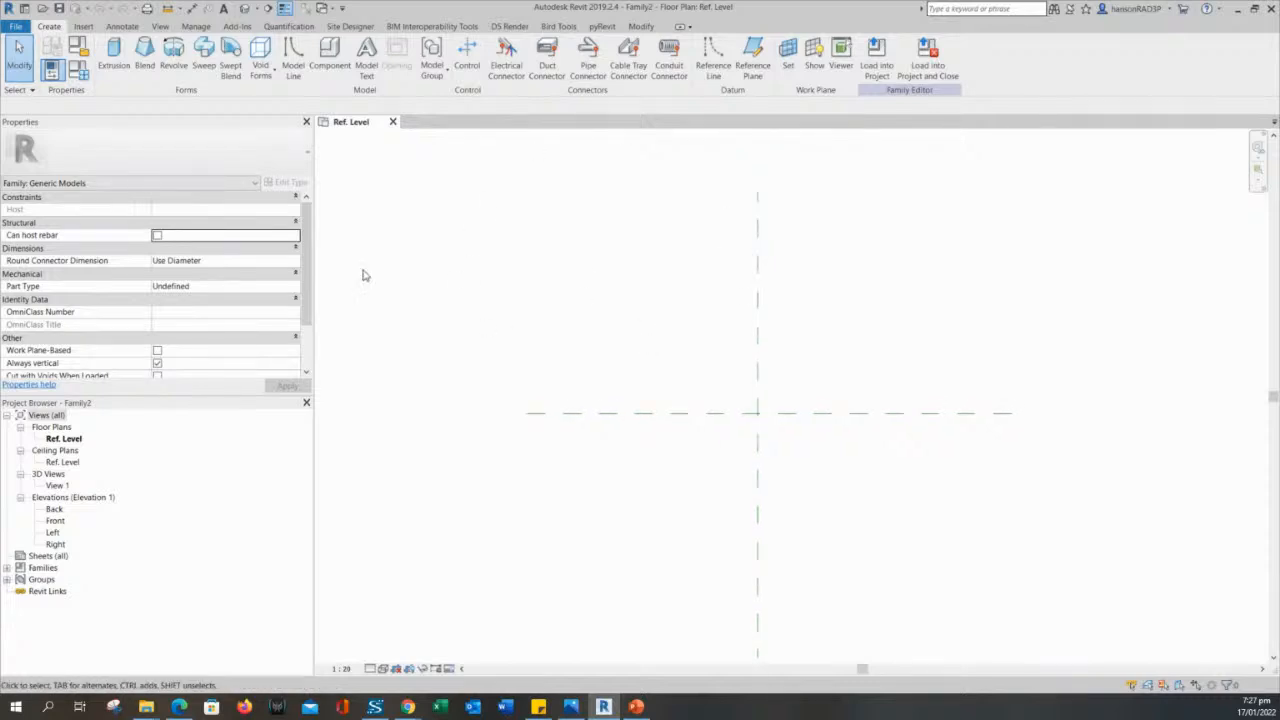
pyautogui.moveTo(555, 329); pyautogui.dragTo(561, 340, button='middle')
pyautogui.moveTo(641, 388); pyautogui.dragTo(669, 371, button='middle')
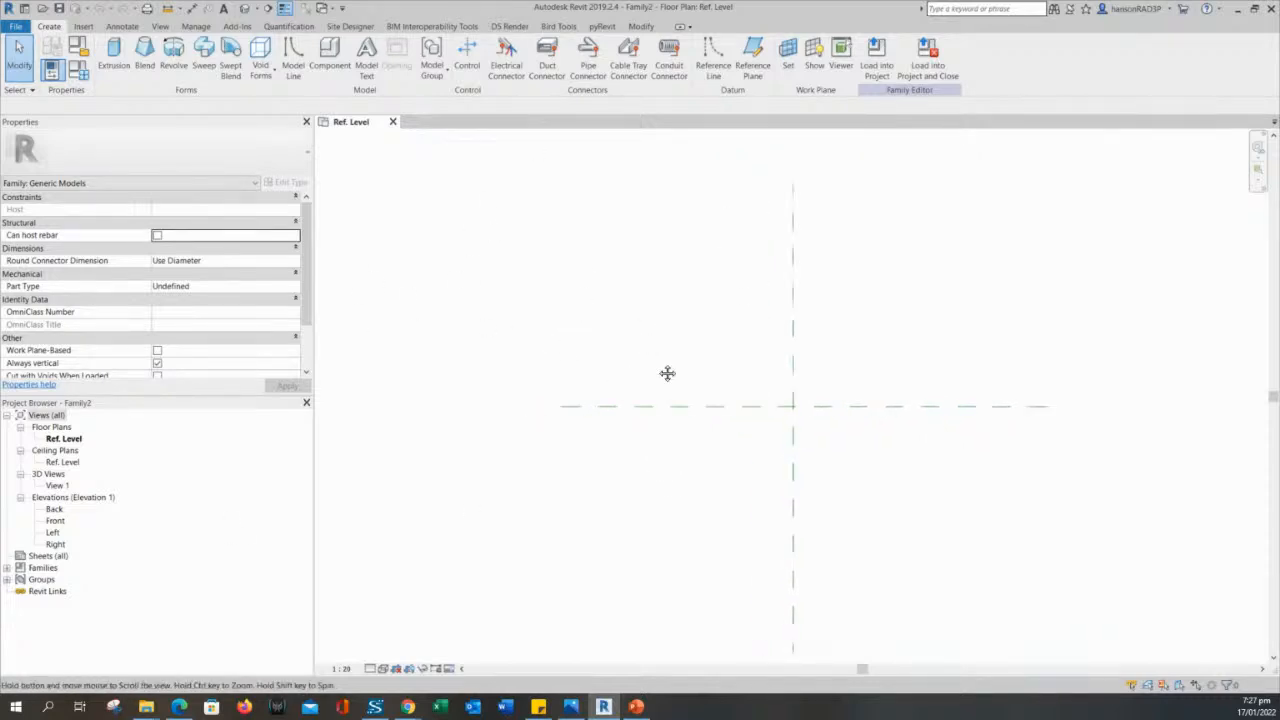
pyautogui.moveTo(571, 296); pyautogui.dragTo(543, 303, button='middle')
pyautogui.moveTo(691, 297); pyautogui.dragTo(689, 320, button='middle')
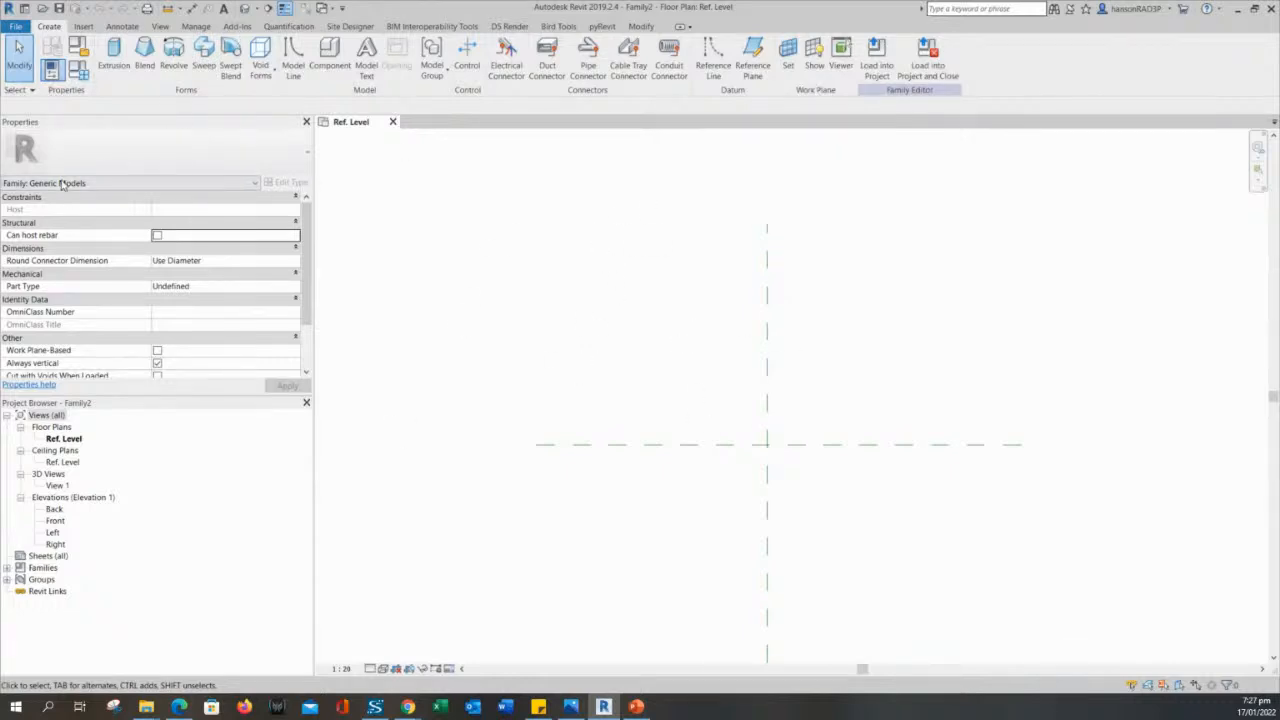
# - Examine the new family's current category and its full list of family properties
pyautogui.click(106, 187)
pyautogui.click(106, 187)
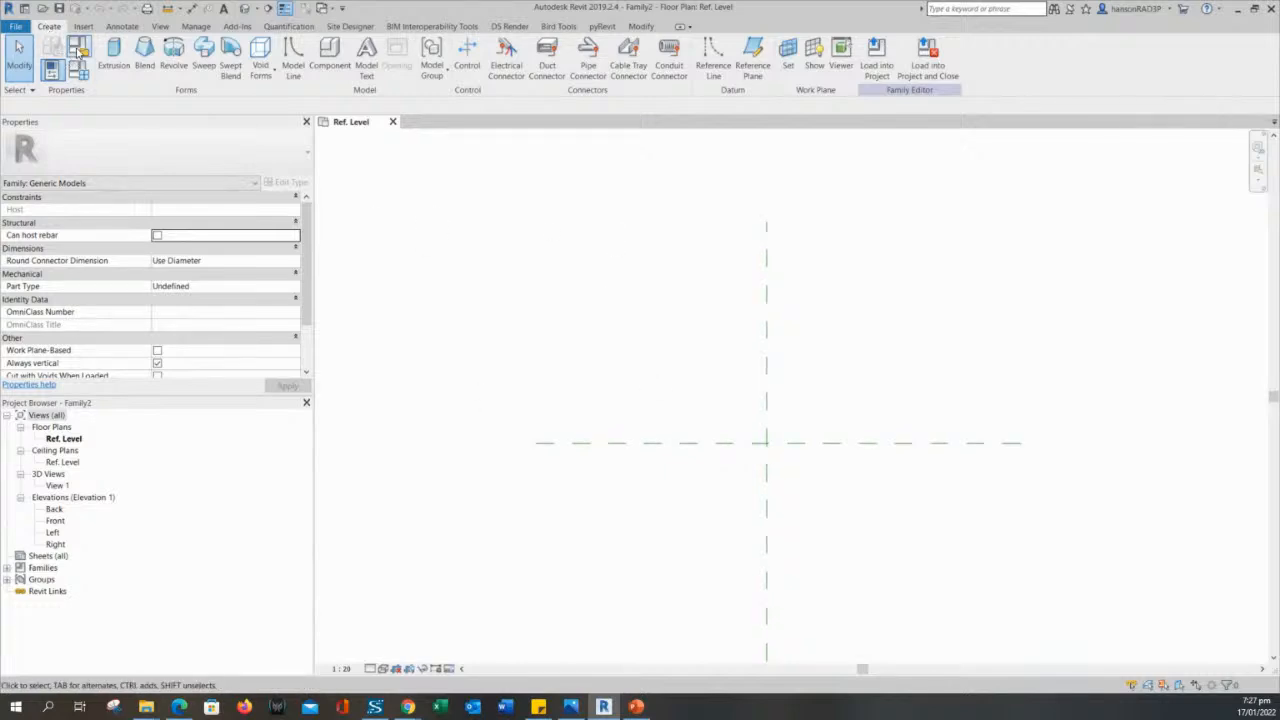
pyautogui.moveTo(676, 268); pyautogui.dragTo(600, 384)
pyautogui.moveTo(613, 382); pyautogui.dragTo(615, 382, button='middle')
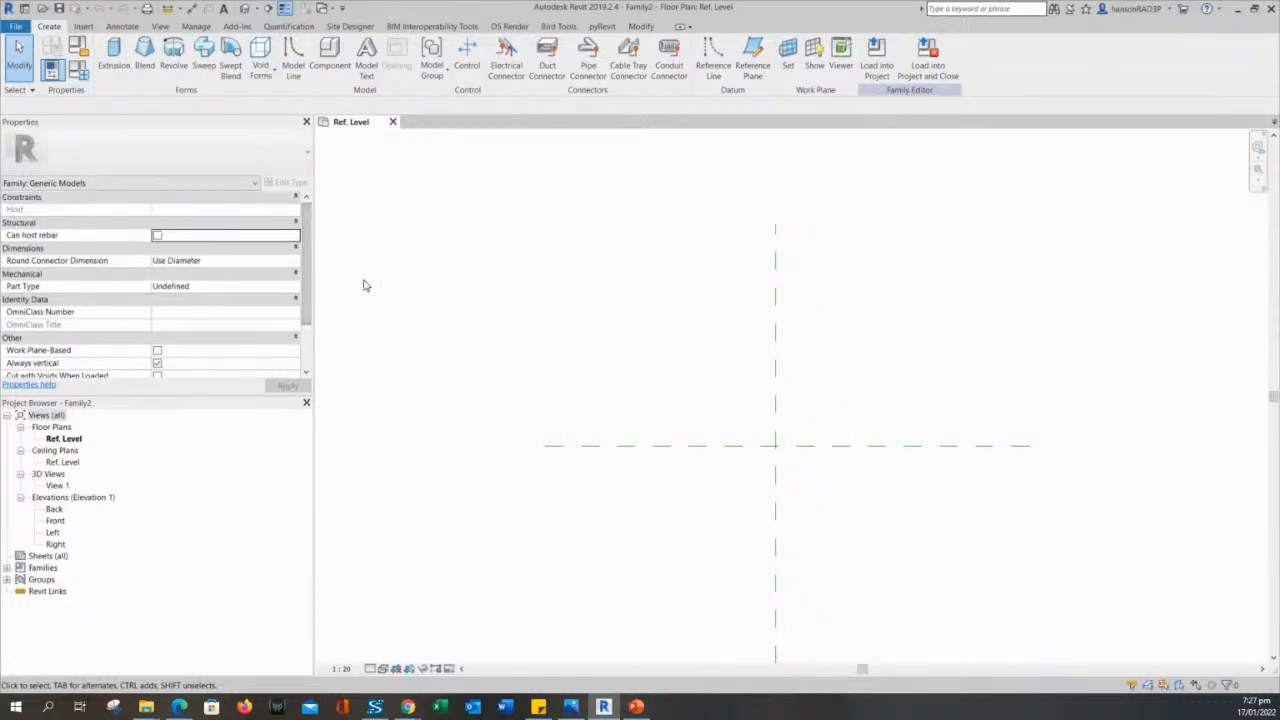
pyautogui.moveTo(308, 271); pyautogui.dragTo(308, 302)
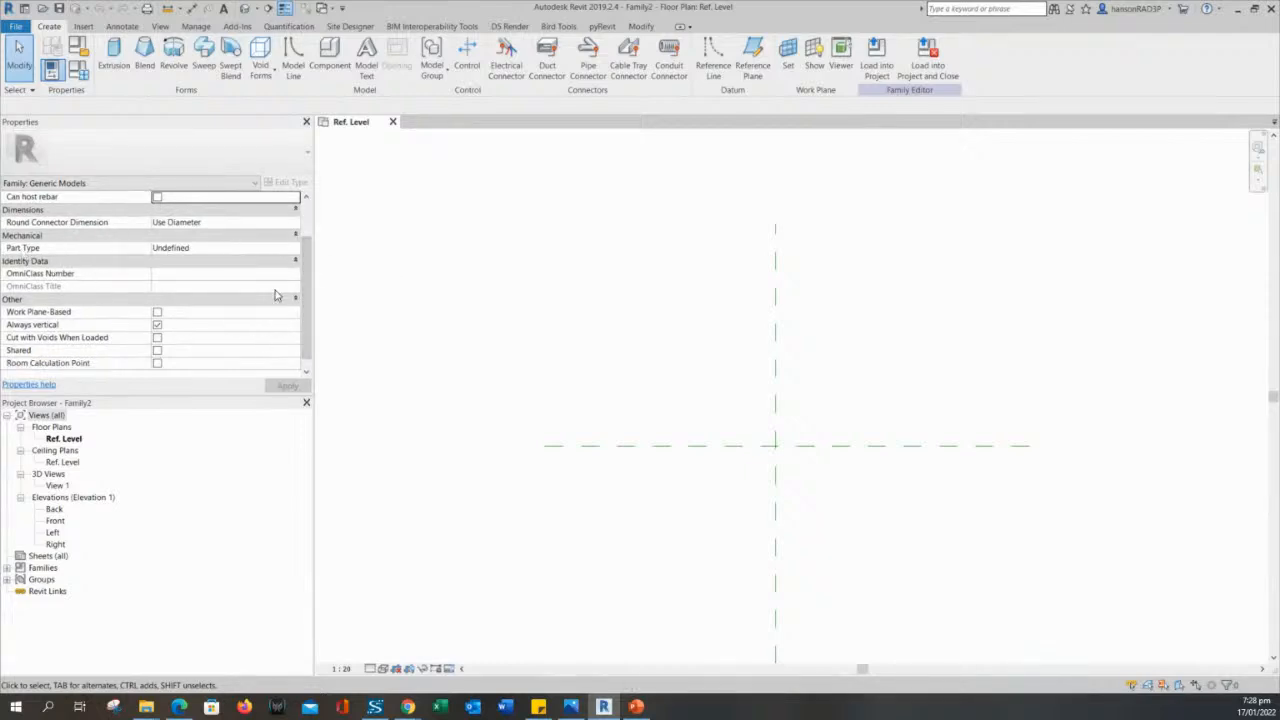
pyautogui.moveTo(308, 275); pyautogui.dragTo(300, 341)
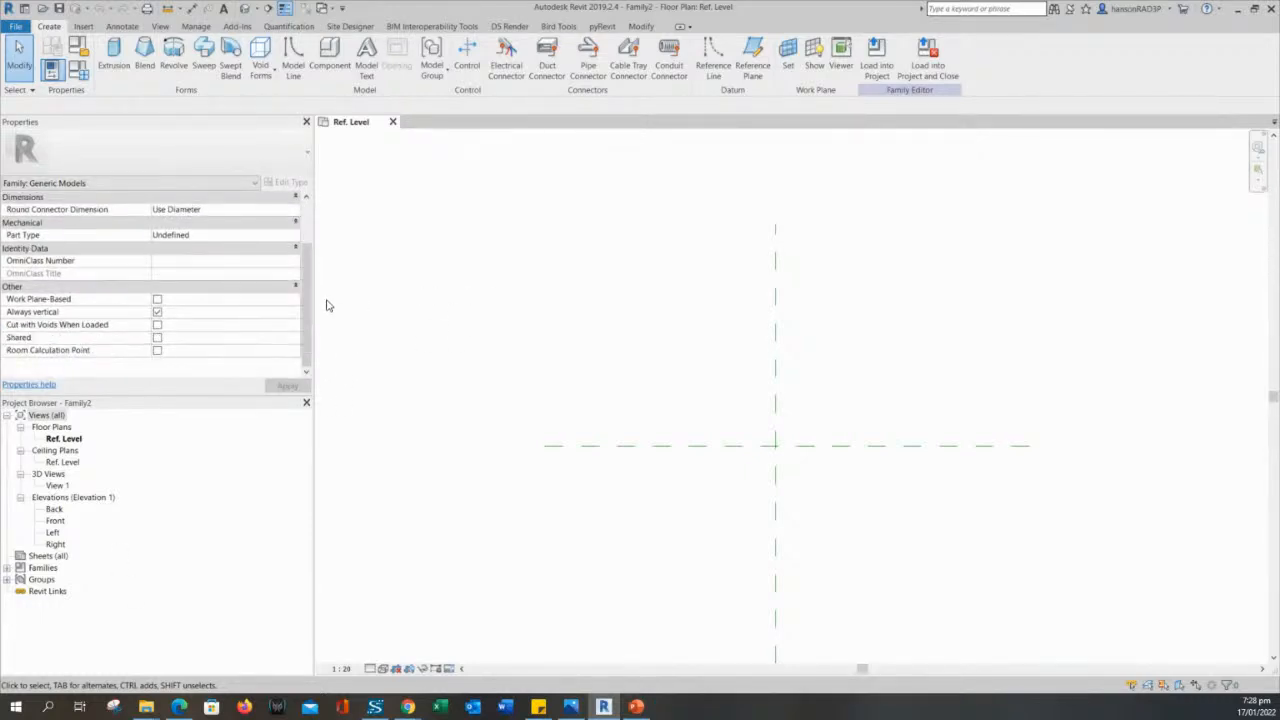
pyautogui.scroll(2, 300, 290)
pyautogui.moveTo(658, 354); pyautogui.dragTo(646, 344, button='middle')
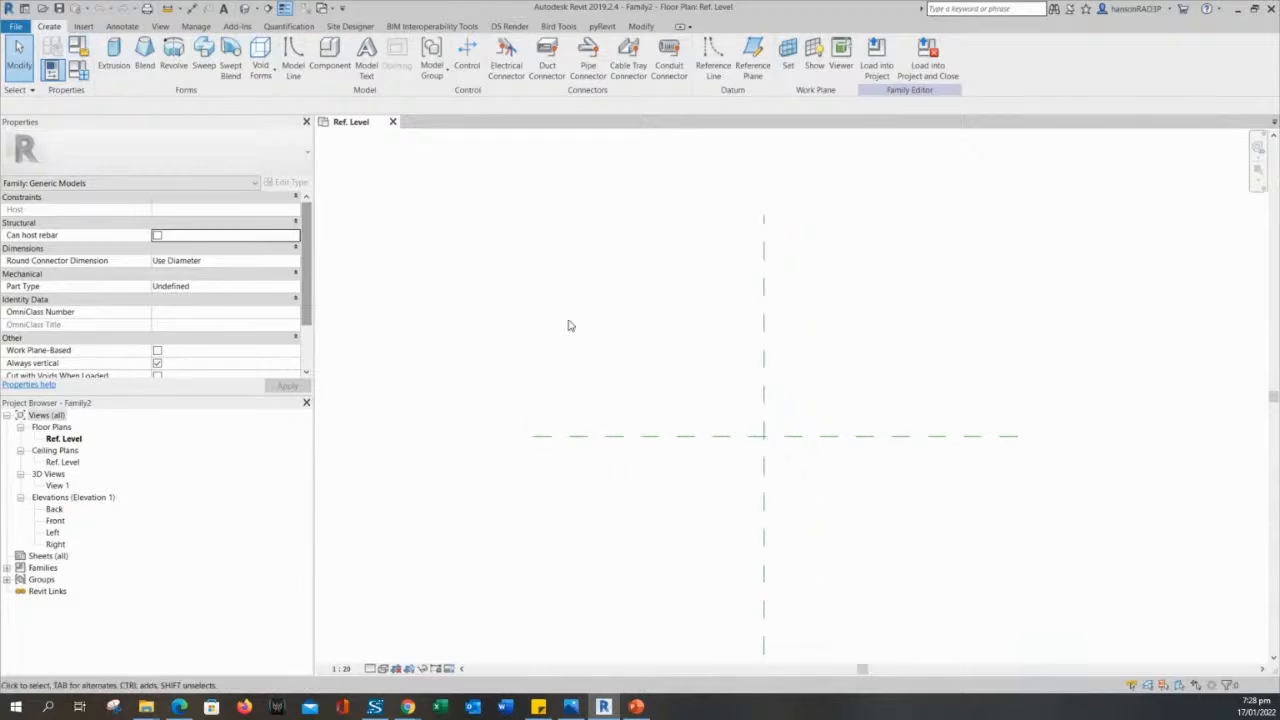
pyautogui.moveTo(726, 250); pyautogui.dragTo(717, 247, button='middle')
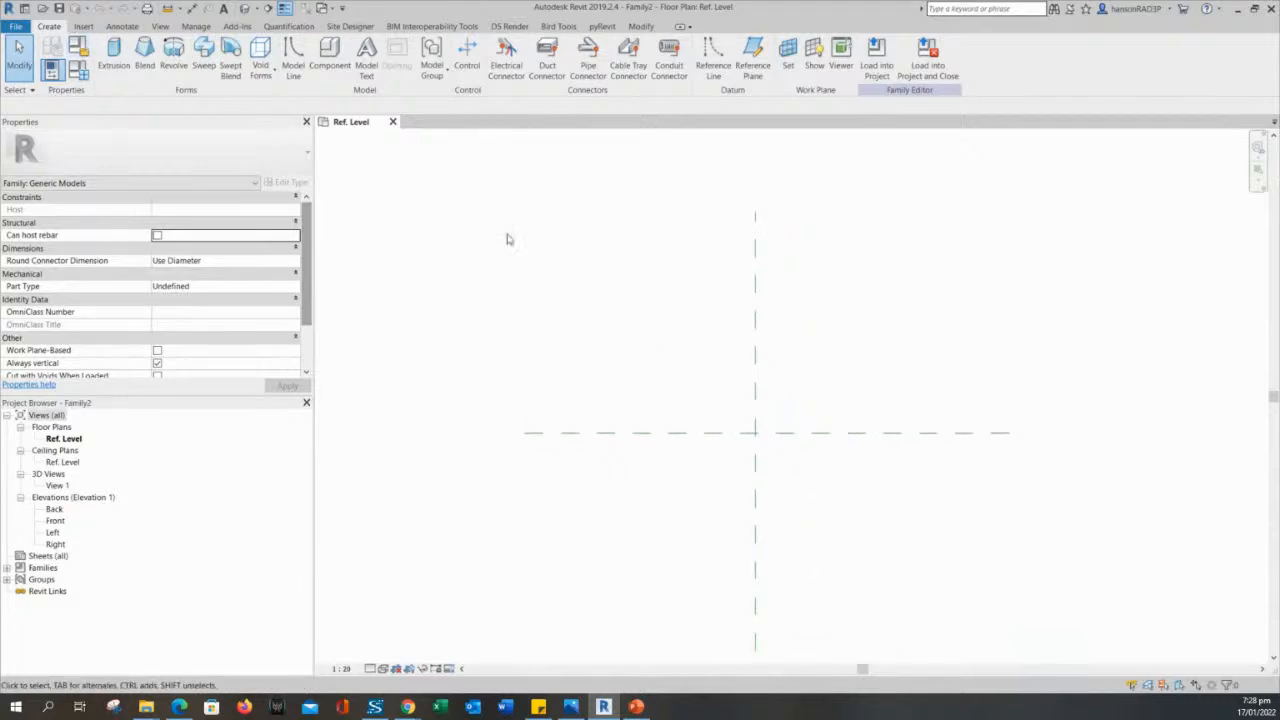
pyautogui.moveTo(634, 363); pyautogui.dragTo(622, 360, button='middle')
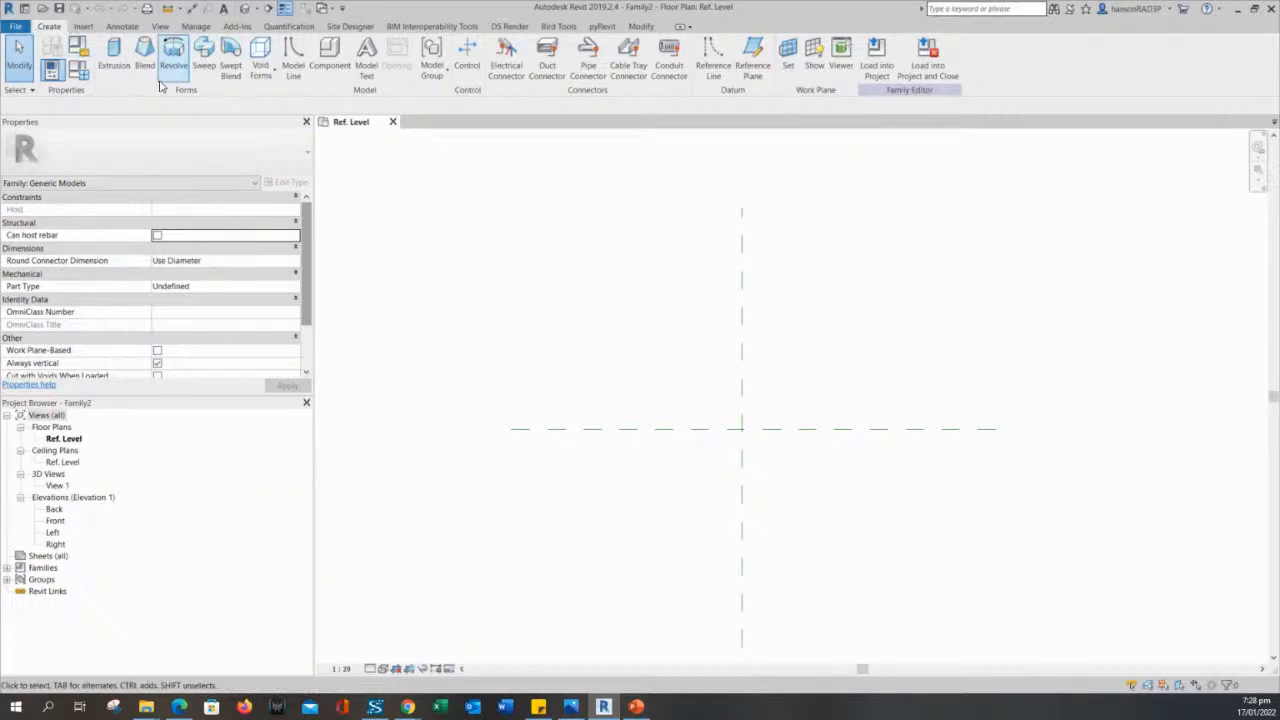
# - Set the family category to Furniture in Family Category and Parameters
pyautogui.click(78, 47)
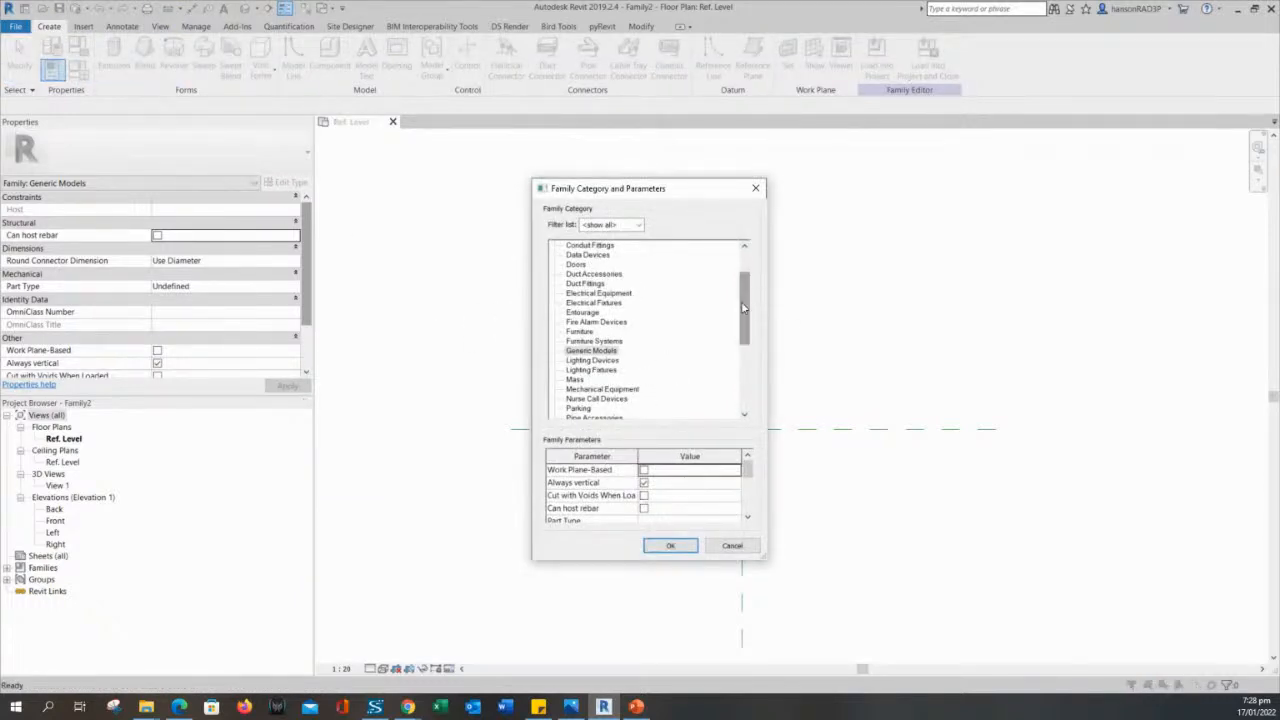
pyautogui.moveTo(743, 306); pyautogui.dragTo(741, 319)
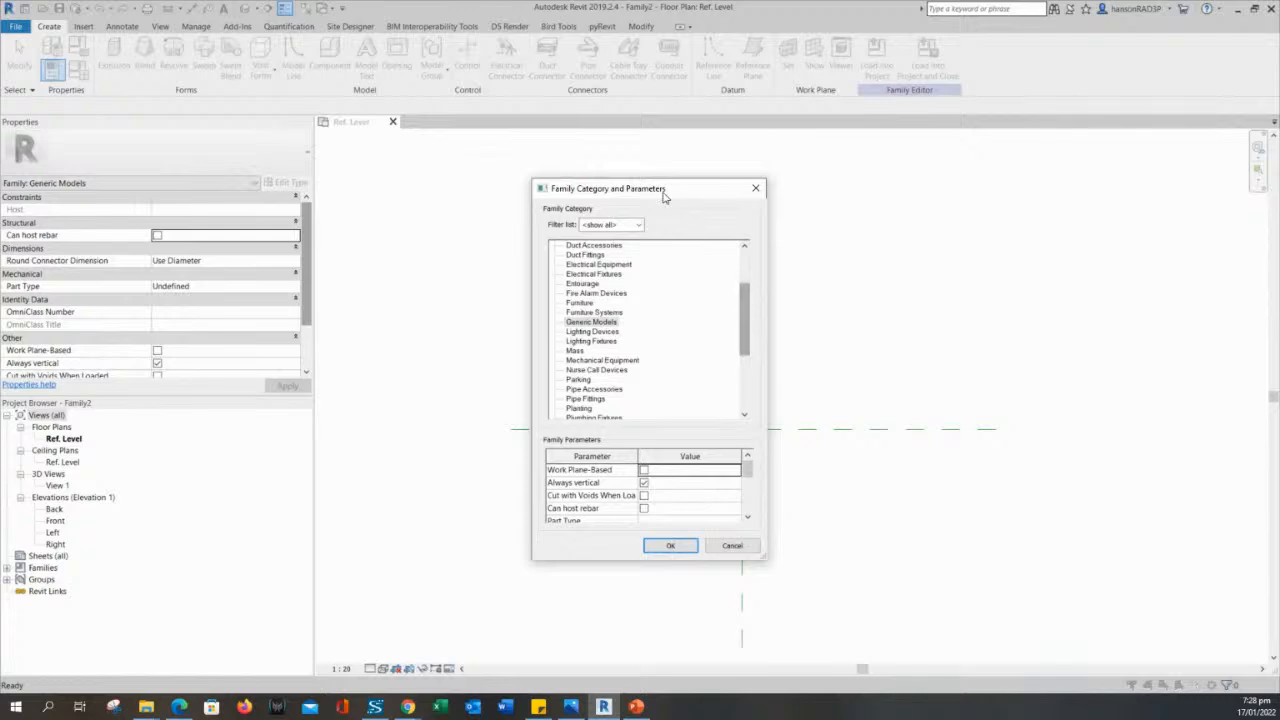
pyautogui.click(591, 293)
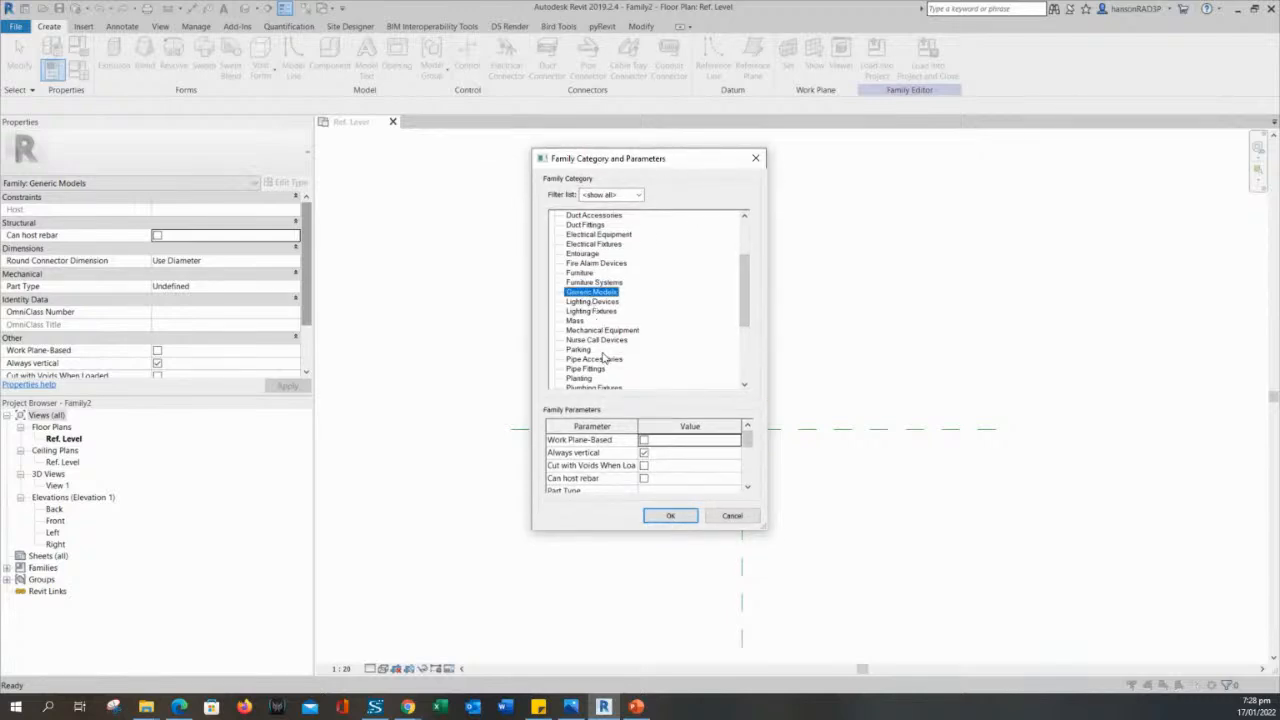
pyautogui.moveTo(741, 297); pyautogui.dragTo(743, 290)
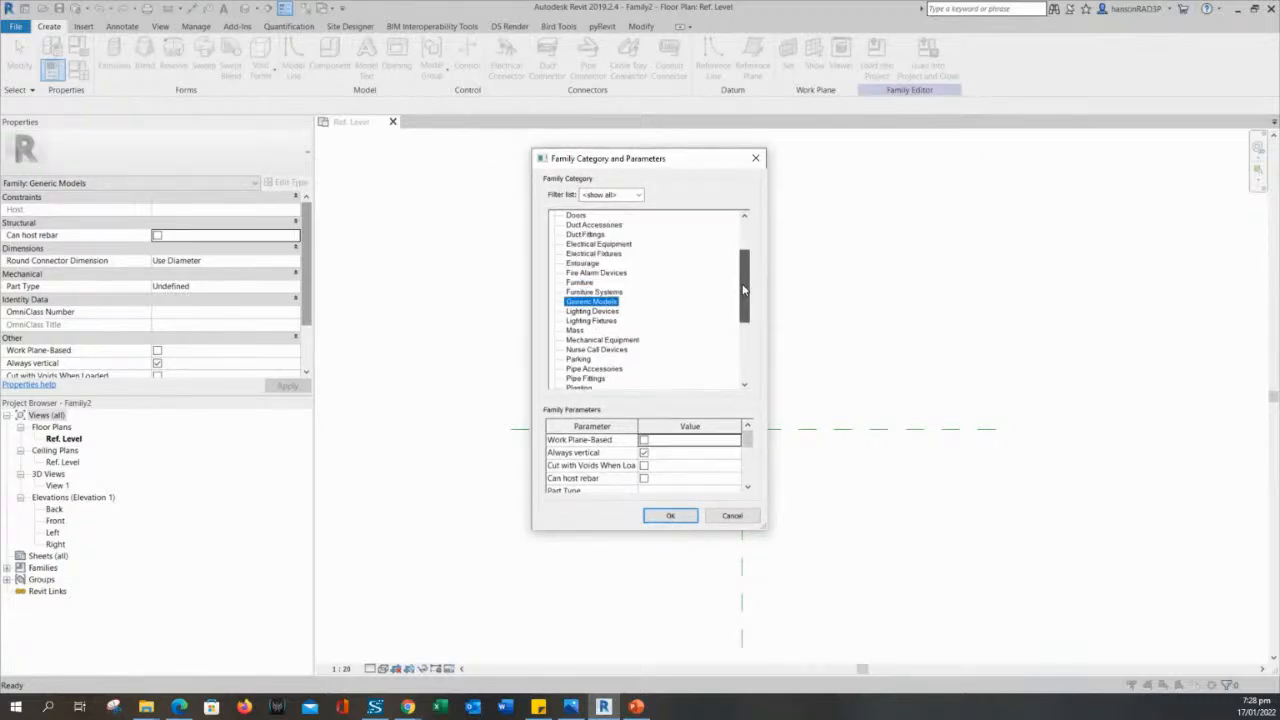
pyautogui.click(579, 285)
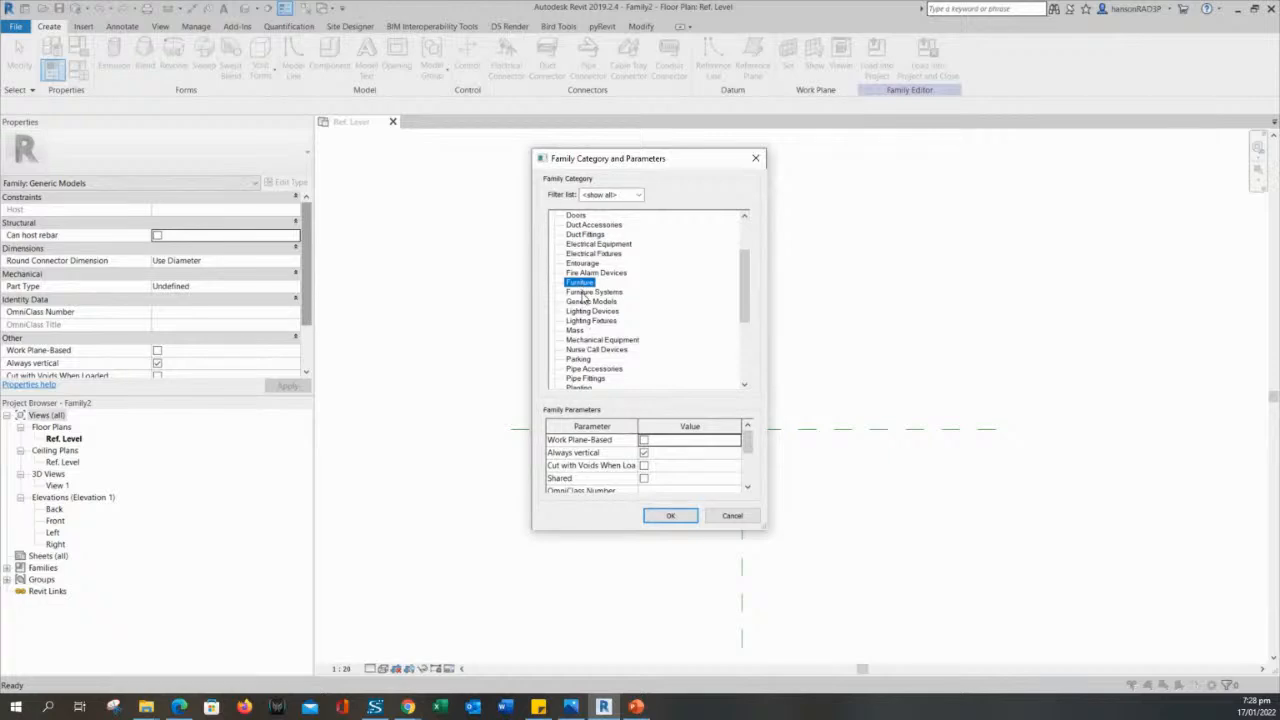
pyautogui.click(662, 516)
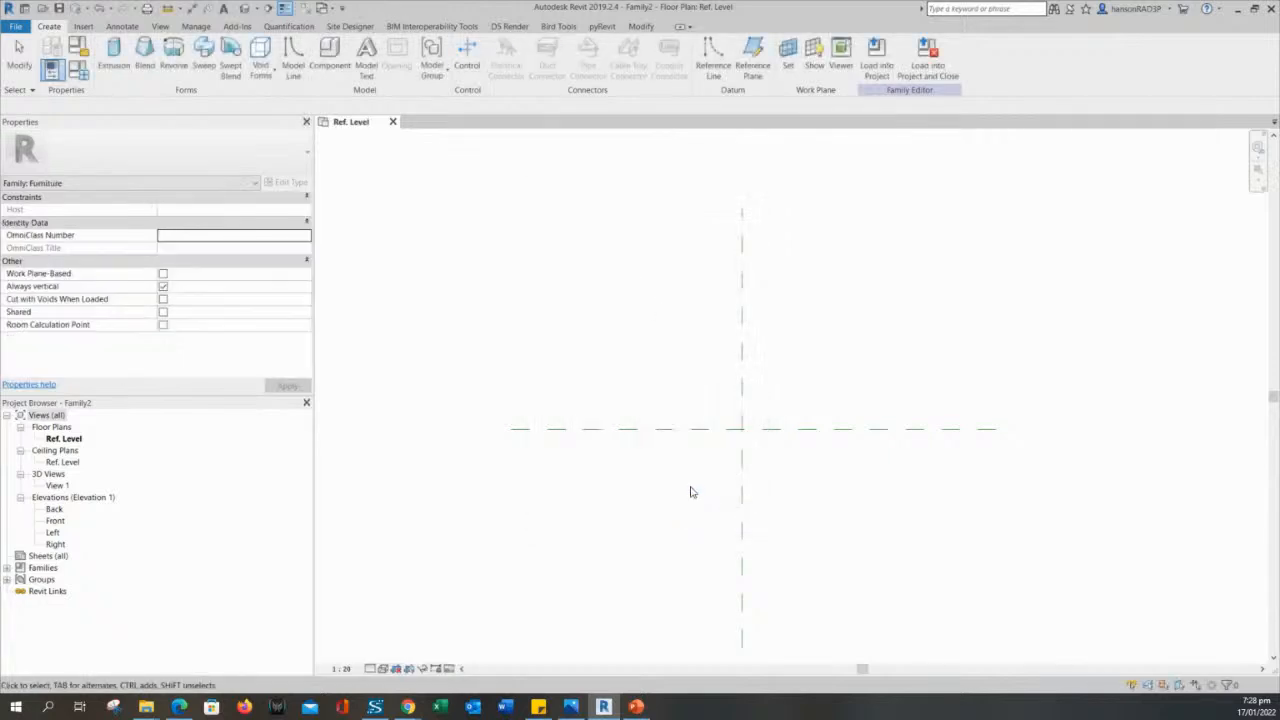
pyautogui.moveTo(710, 573); pyautogui.dragTo(705, 525, button='middle')
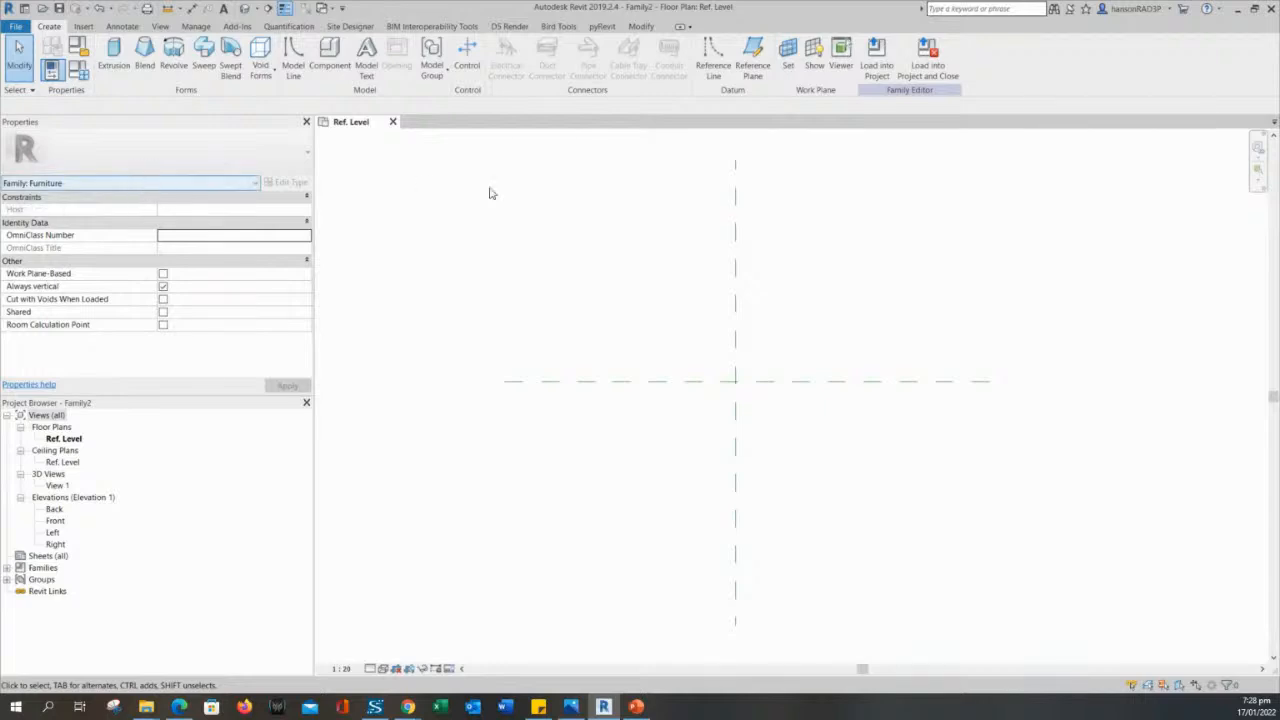
pyautogui.moveTo(617, 218); pyautogui.dragTo(565, 292)
pyautogui.moveTo(653, 285); pyautogui.dragTo(646, 301, button='middle')
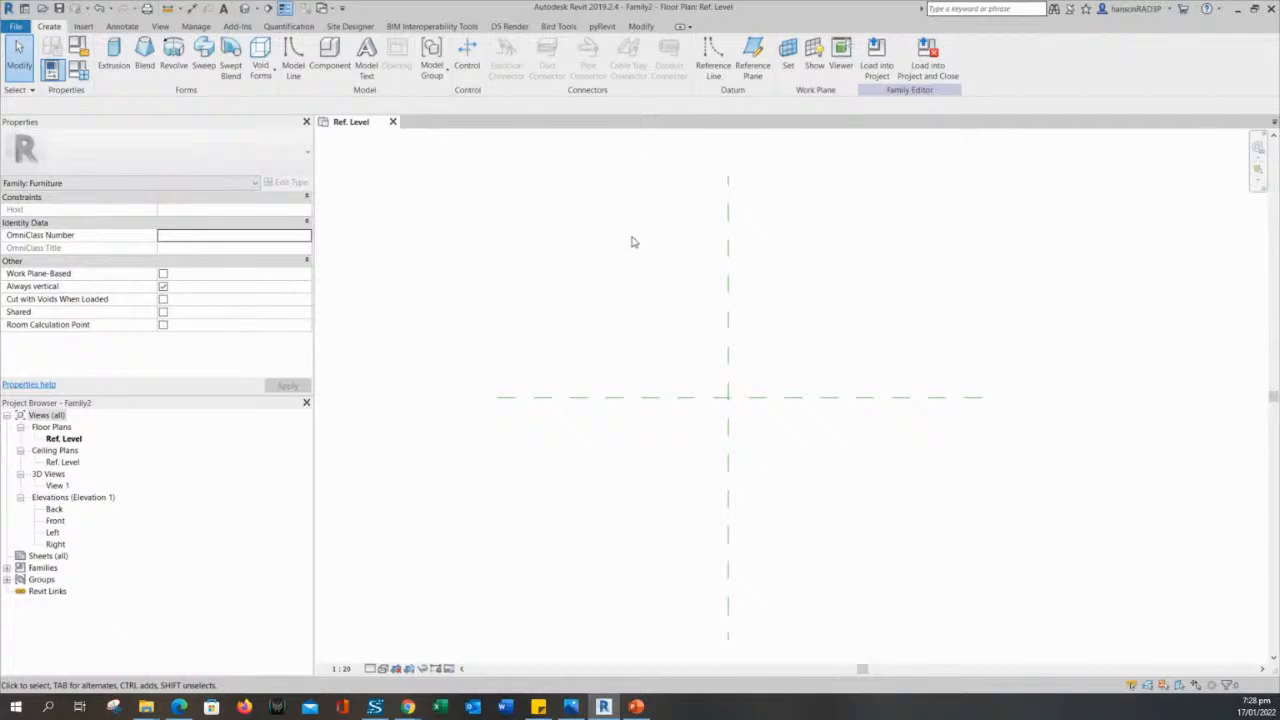
pyautogui.moveTo(630, 242); pyautogui.dragTo(593, 311)
pyautogui.moveTo(609, 278); pyautogui.dragTo(538, 347)
pyautogui.moveTo(571, 340); pyautogui.dragTo(623, 351, button='middle')
pyautogui.moveTo(651, 300); pyautogui.dragTo(552, 364)
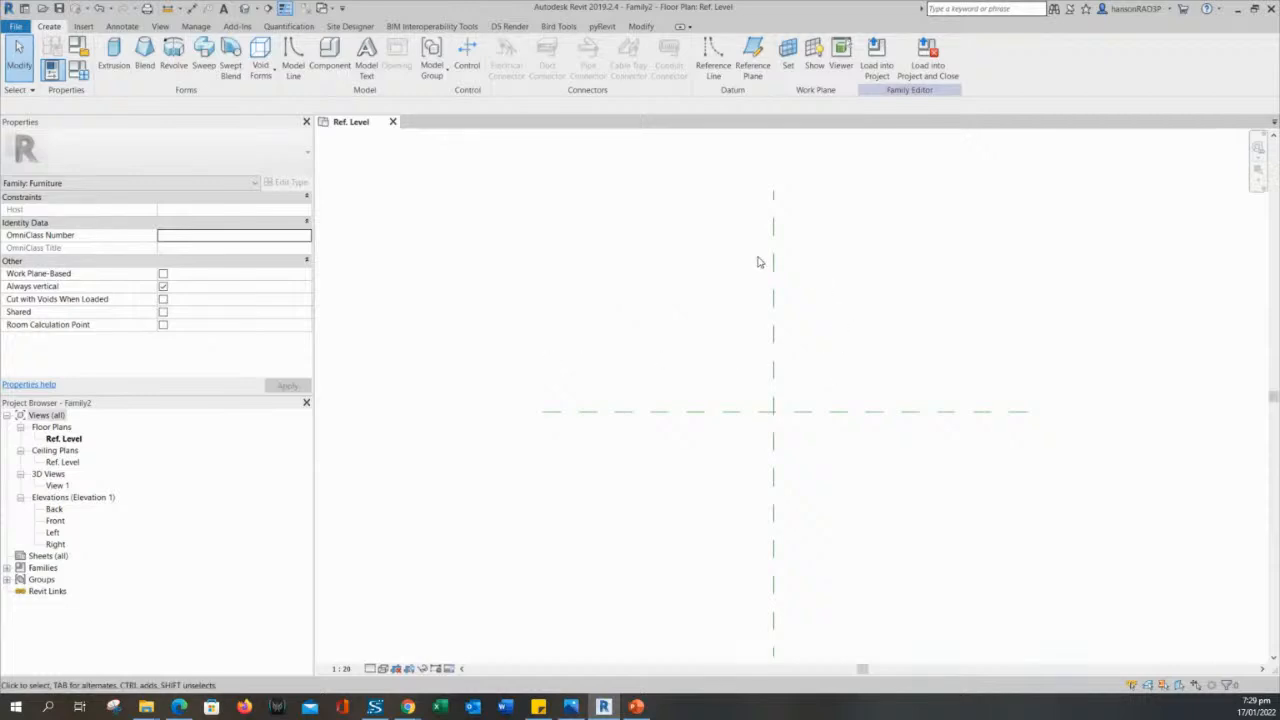
pyautogui.moveTo(656, 312); pyautogui.dragTo(613, 294, button='middle')
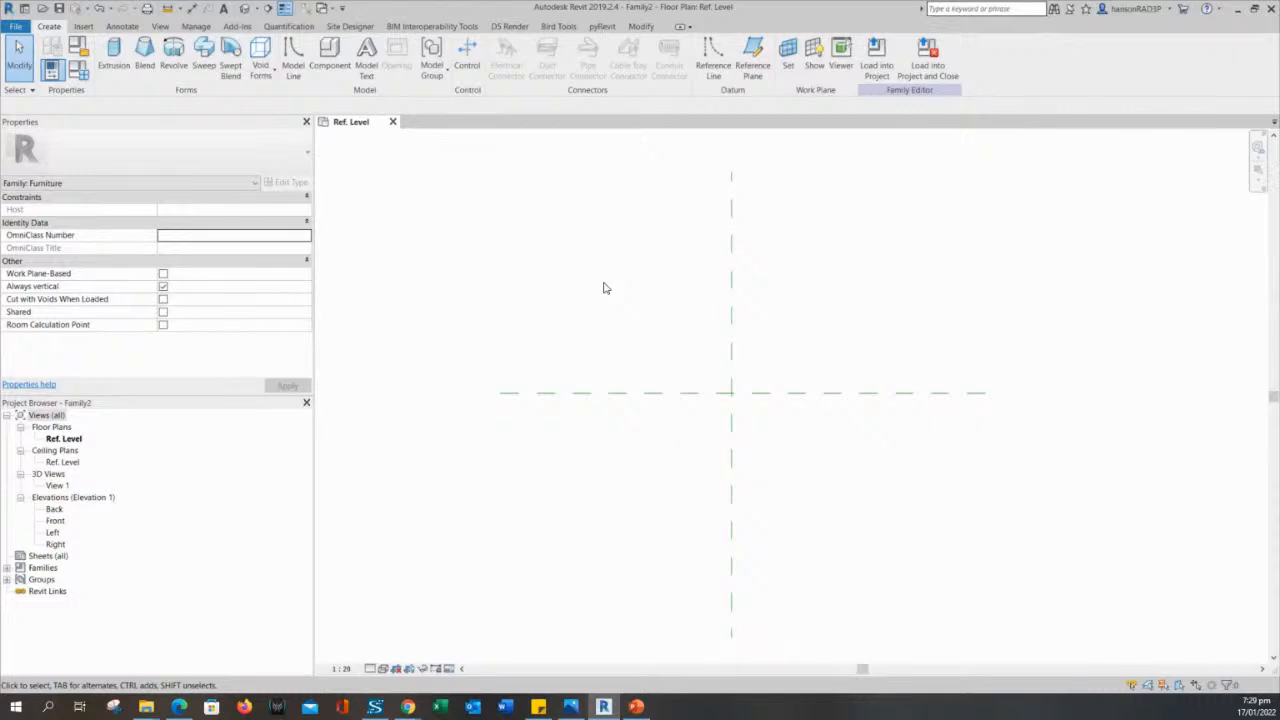
pyautogui.moveTo(603, 288); pyautogui.dragTo(565, 294, button='middle')
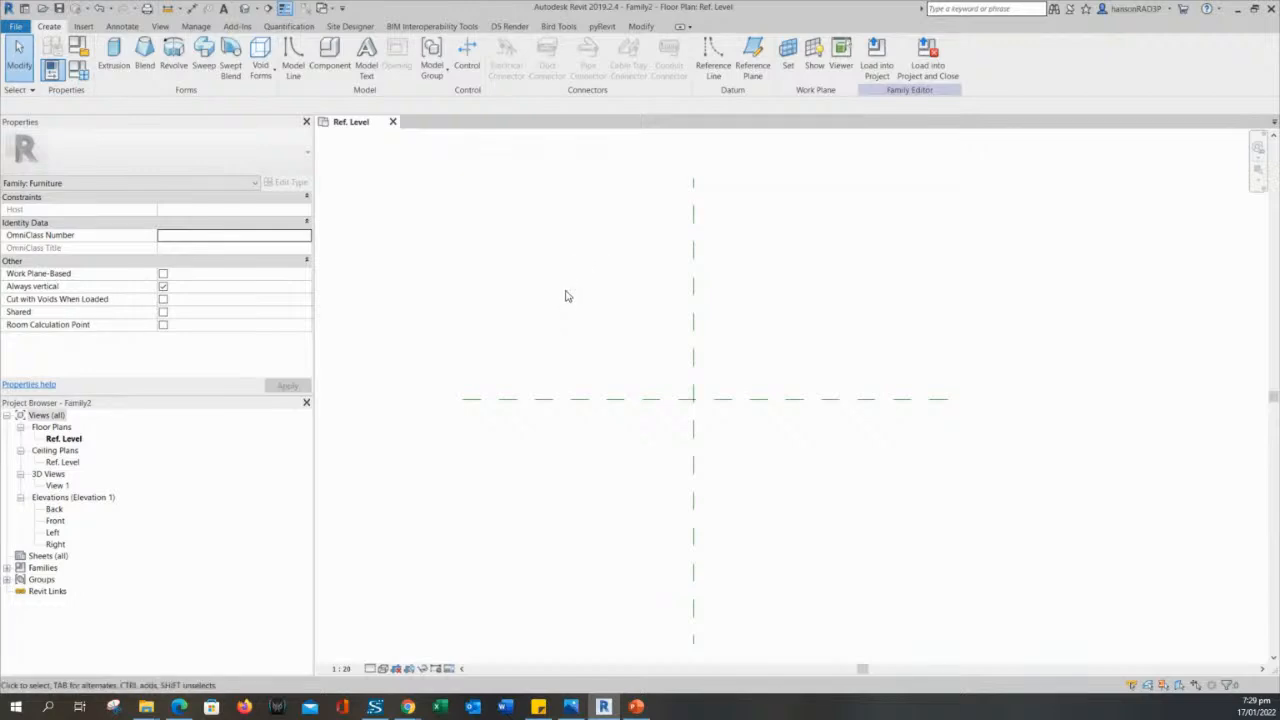
pyautogui.moveTo(566, 294); pyautogui.dragTo(588, 292, button='middle')
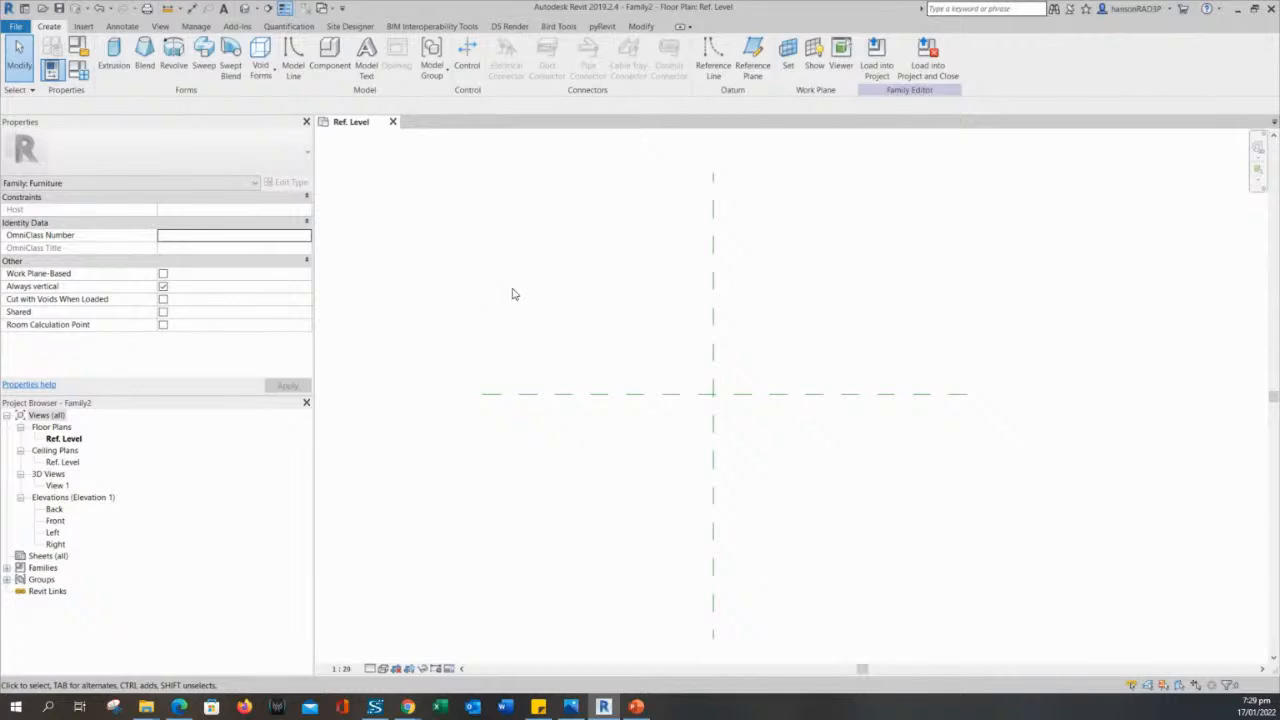
pyautogui.moveTo(545, 317); pyautogui.dragTo(526, 311, button='middle')
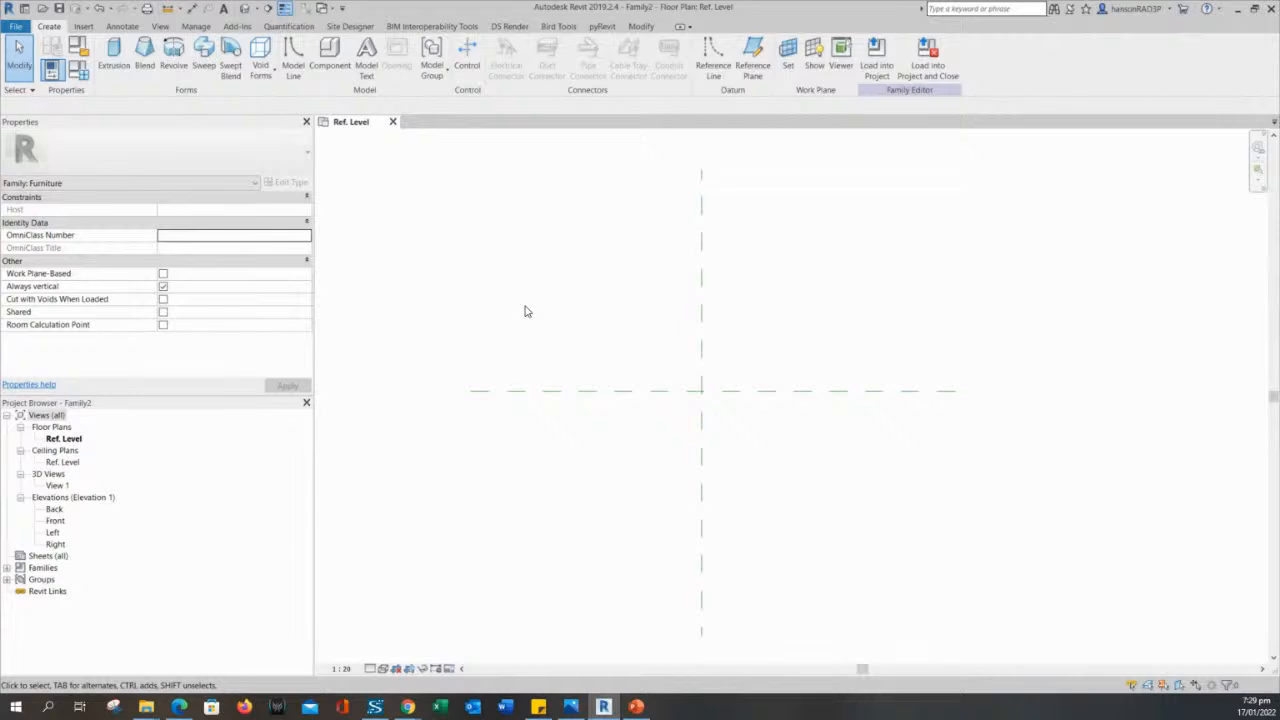
pyautogui.moveTo(597, 256); pyautogui.dragTo(515, 317)
pyautogui.moveTo(516, 317); pyautogui.dragTo(572, 324, button='middle')
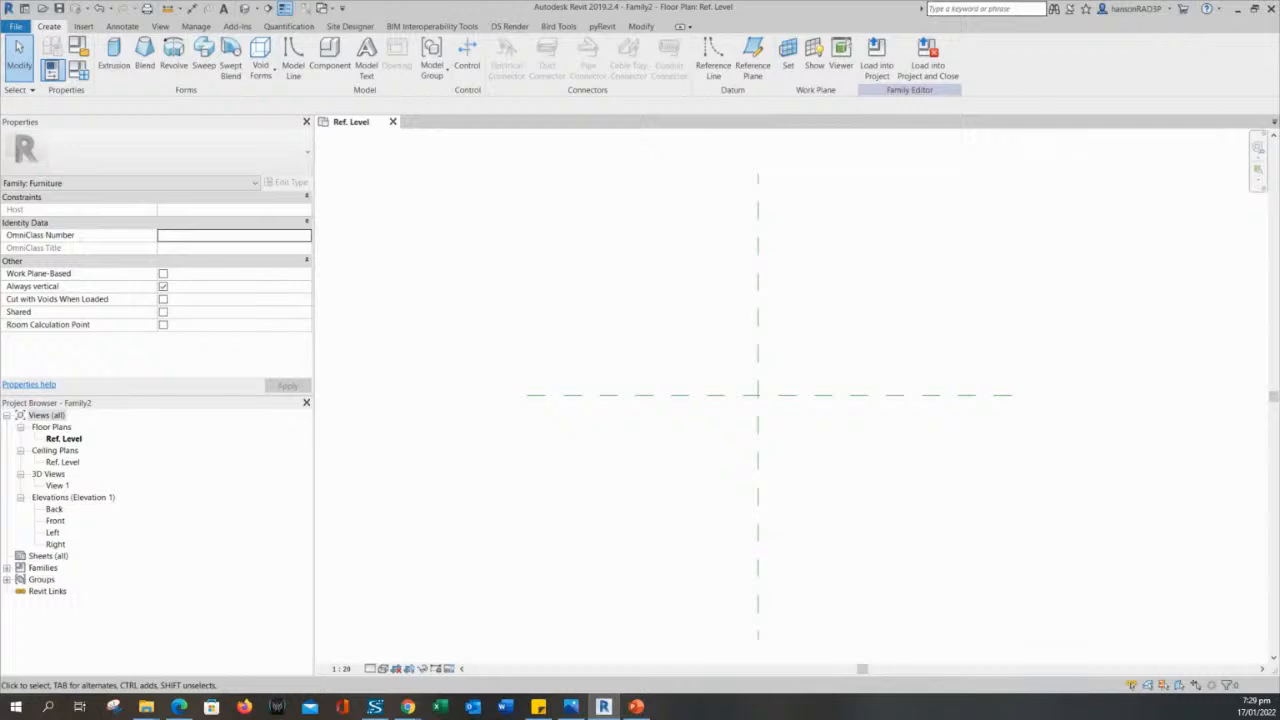
# - Switch to the Steps in Creating Families slide in PowerPoint, highlight Reference Planes, and return to Revit
pyautogui.hotkey('alt', 'Tab')
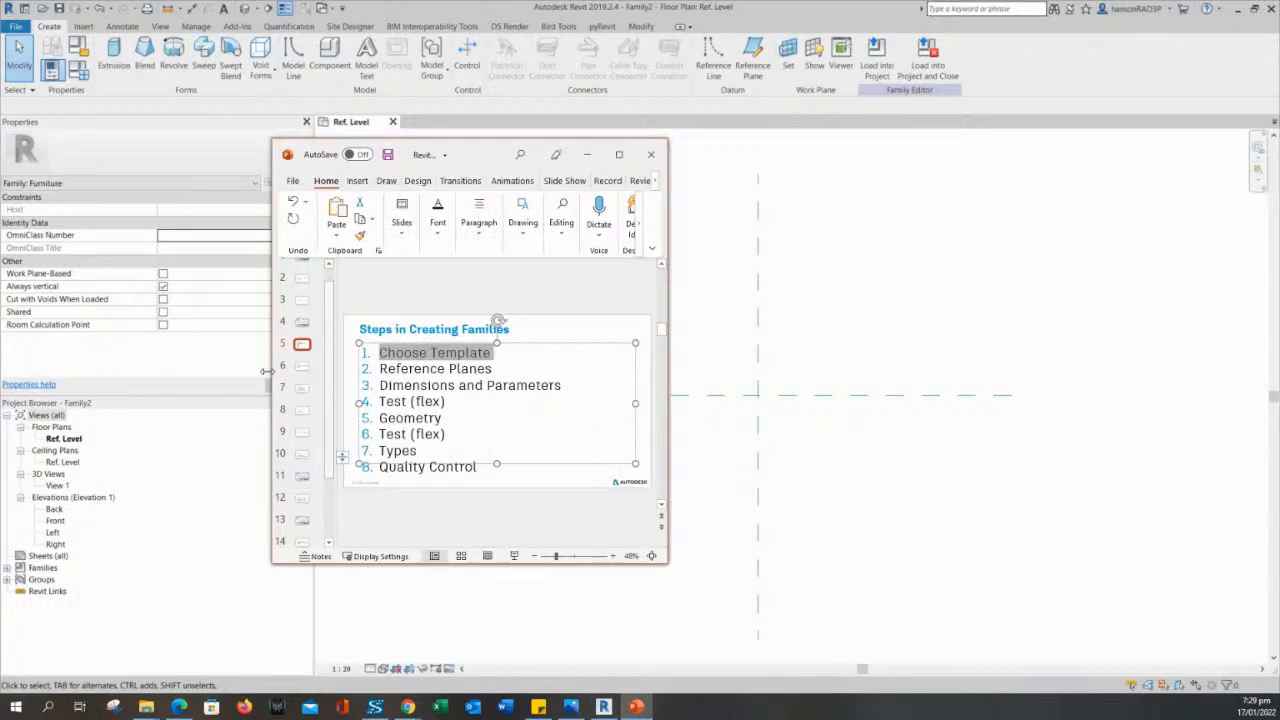
pyautogui.click(475, 373)
pyautogui.moveTo(378, 368); pyautogui.dragTo(498, 369)
pyautogui.click(687, 354)
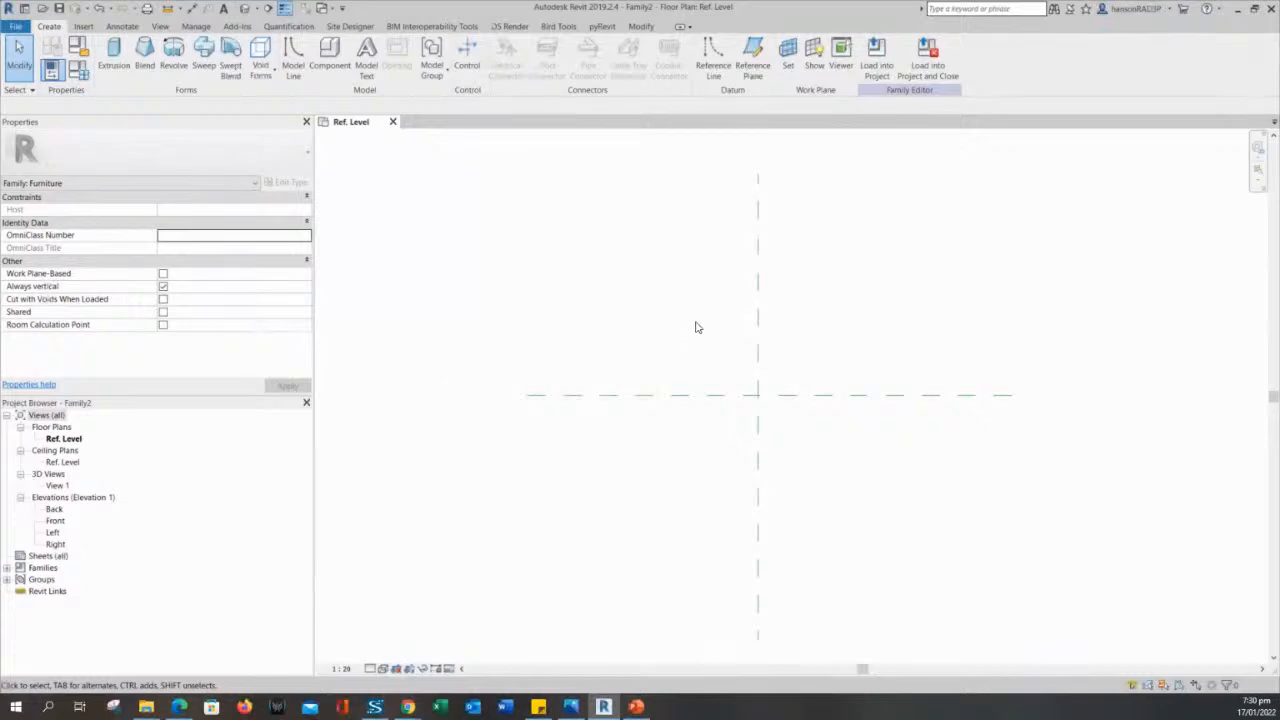
# - Inspect the template's vertical and horizontal center reference planes, checking each one's name and properties
pyautogui.click(760, 300)
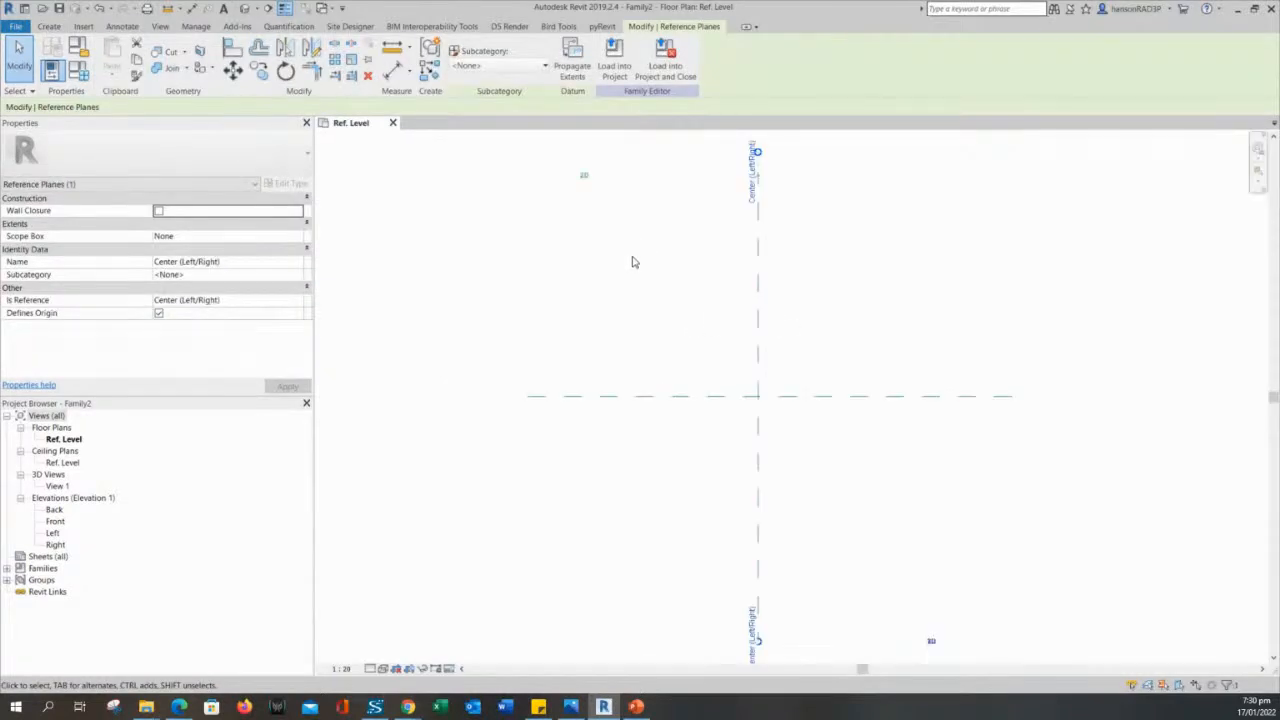
pyautogui.click(634, 249)
pyautogui.click(760, 303)
pyautogui.click(555, 275)
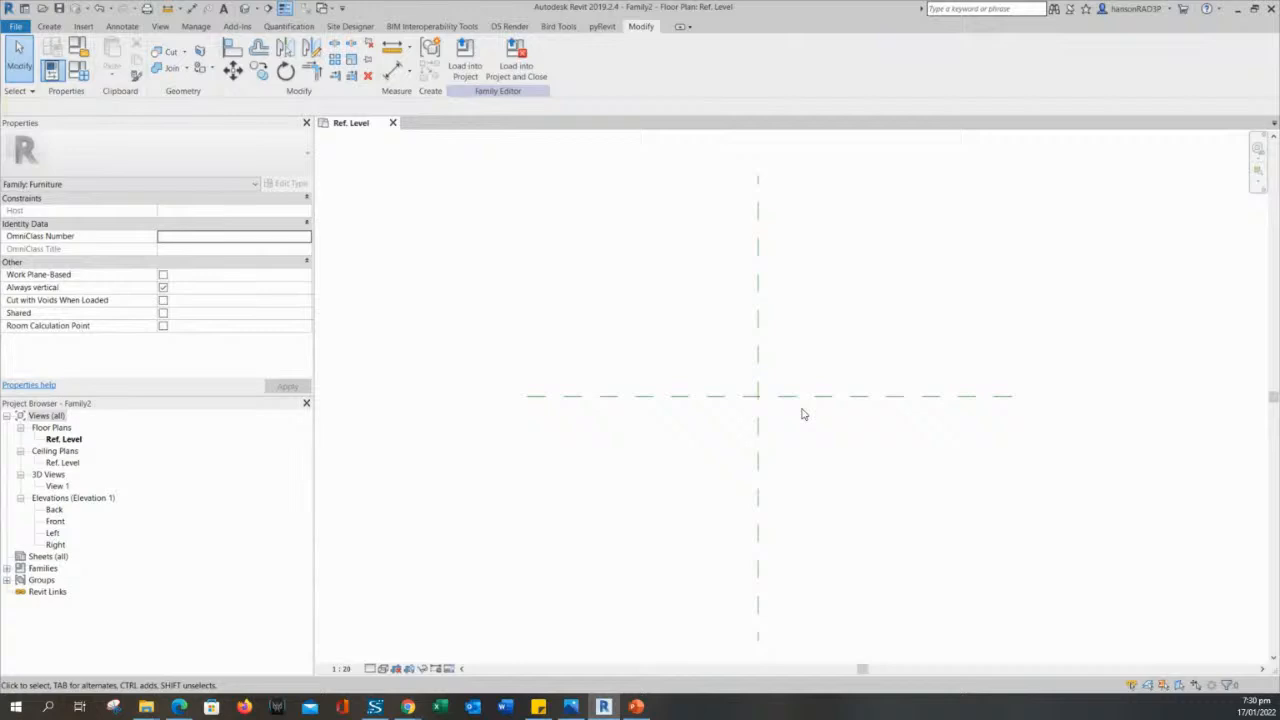
pyautogui.click(760, 308)
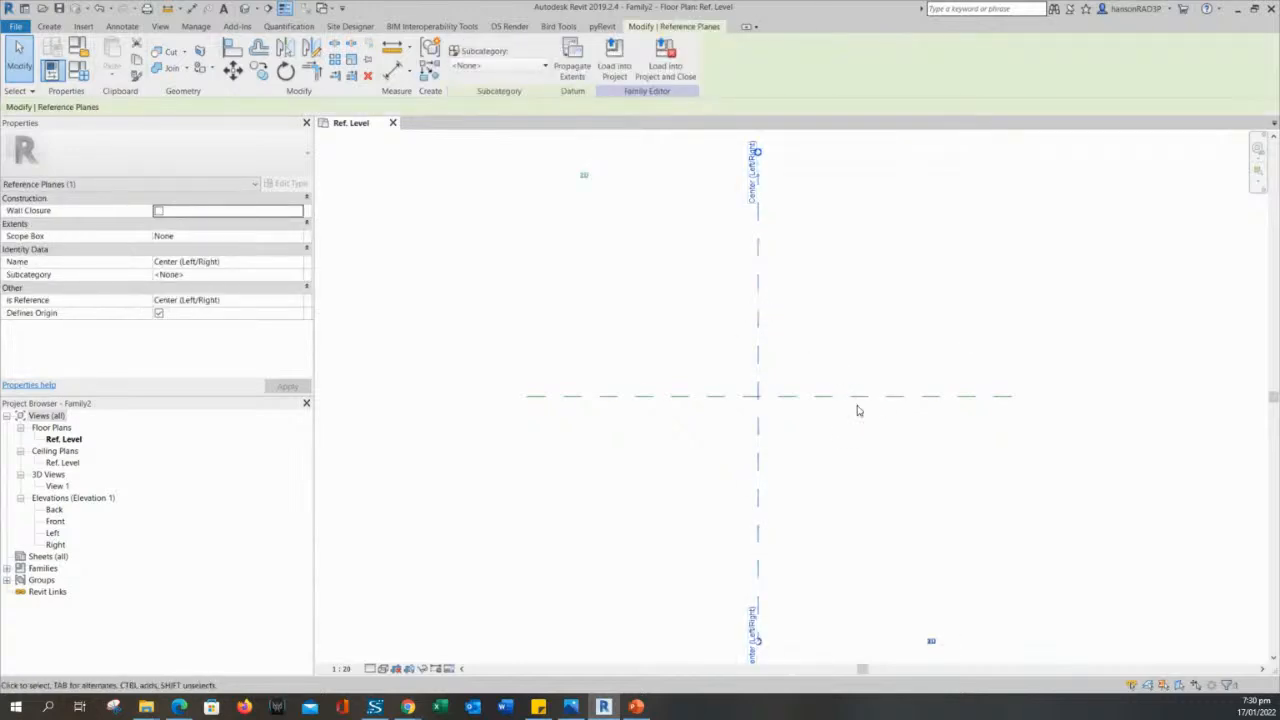
pyautogui.click(847, 399)
pyautogui.click(734, 409)
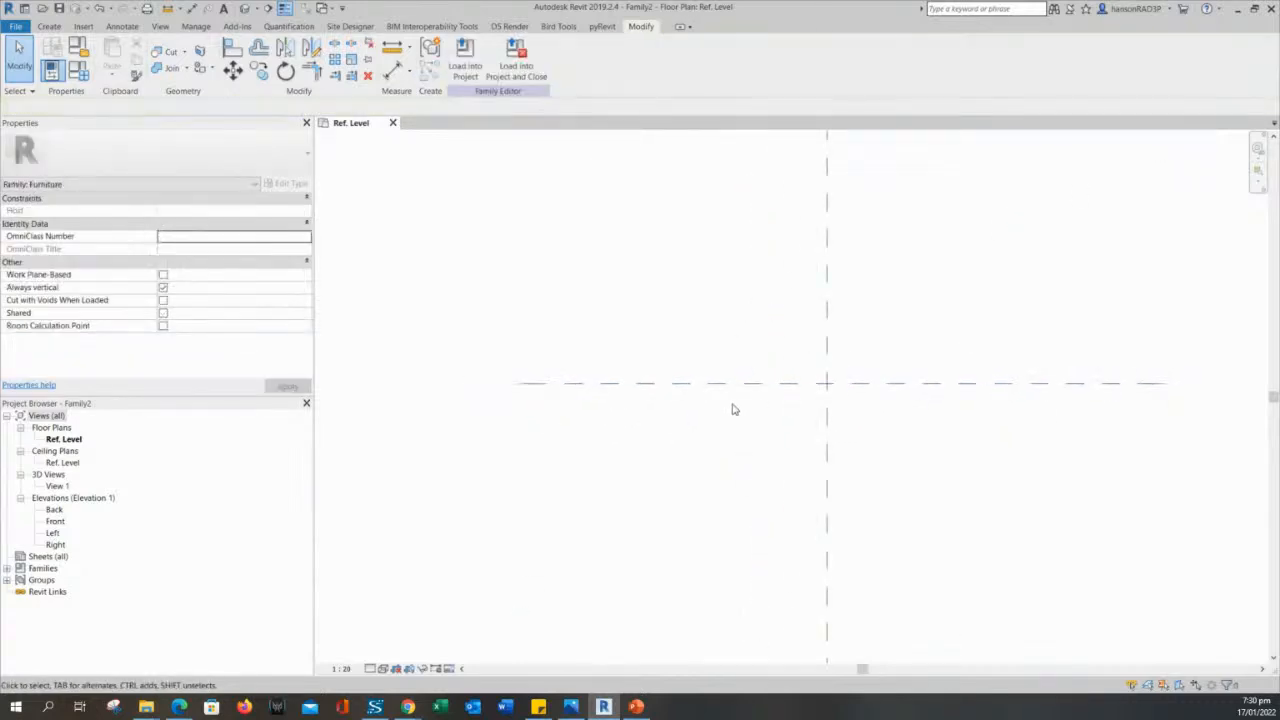
pyautogui.click(730, 384)
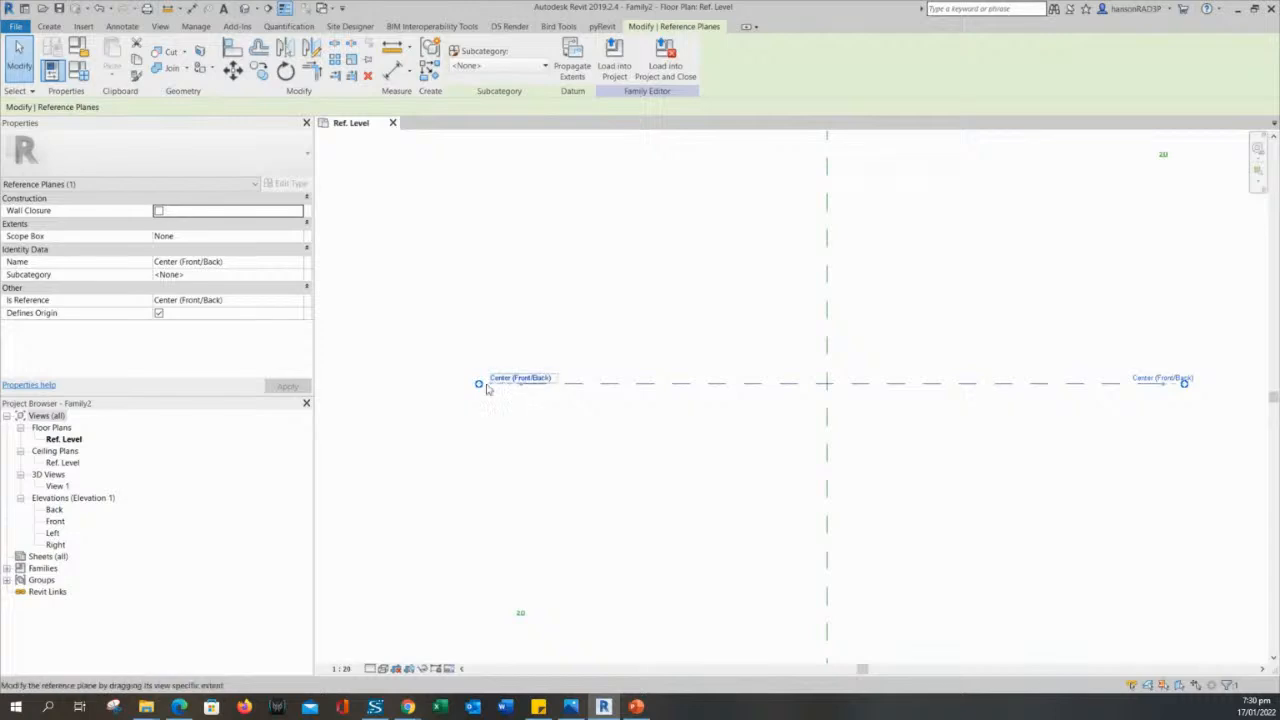
pyautogui.click(571, 428)
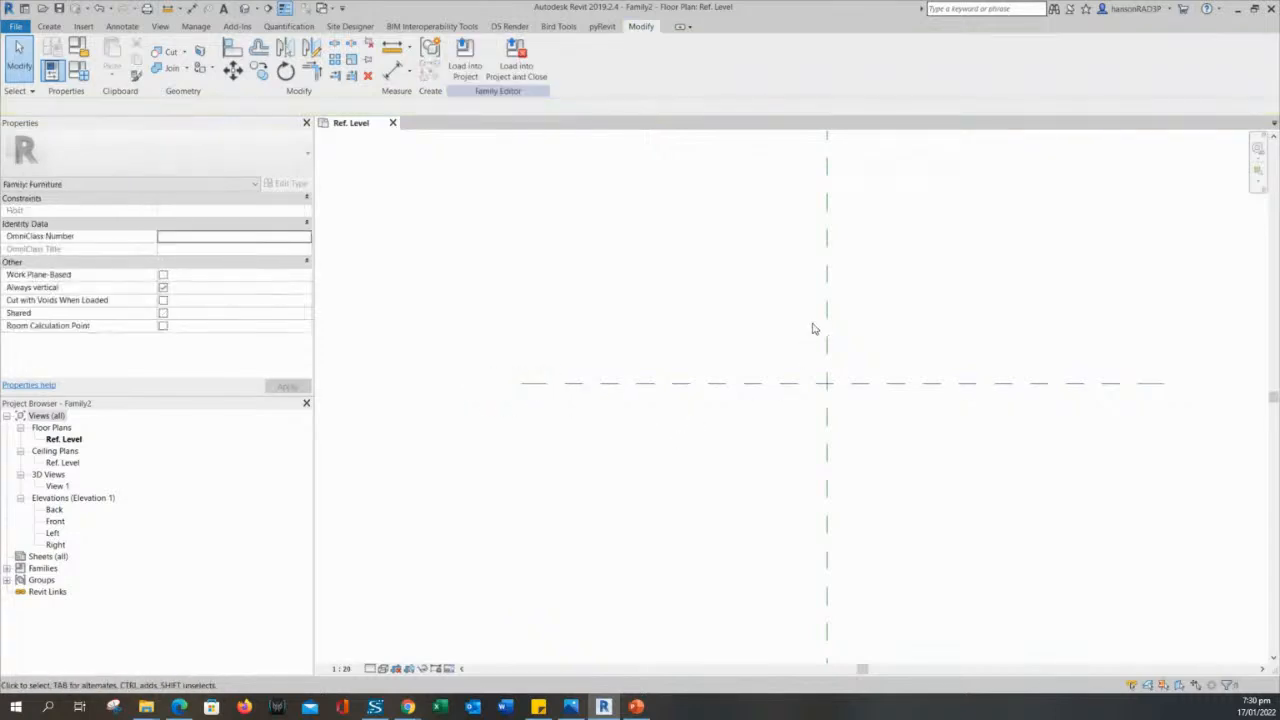
# - Examine the Is Reference and Defines Origin properties of the Center (Left/Right) reference plane
pyautogui.click(826, 309)
pyautogui.scroll(-2, 654, 320)
pyautogui.moveTo(654, 320); pyautogui.dragTo(657, 377, button='middle')
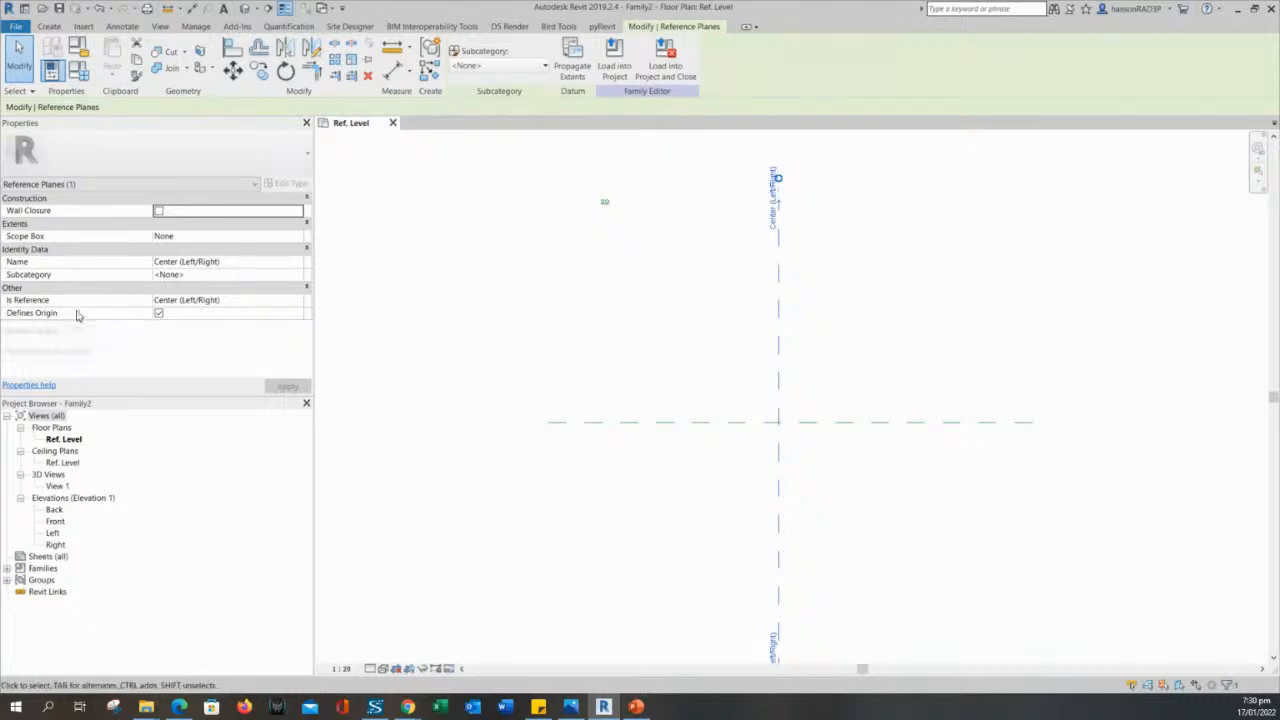
pyautogui.click(686, 373)
pyautogui.scroll(2, 790, 432)
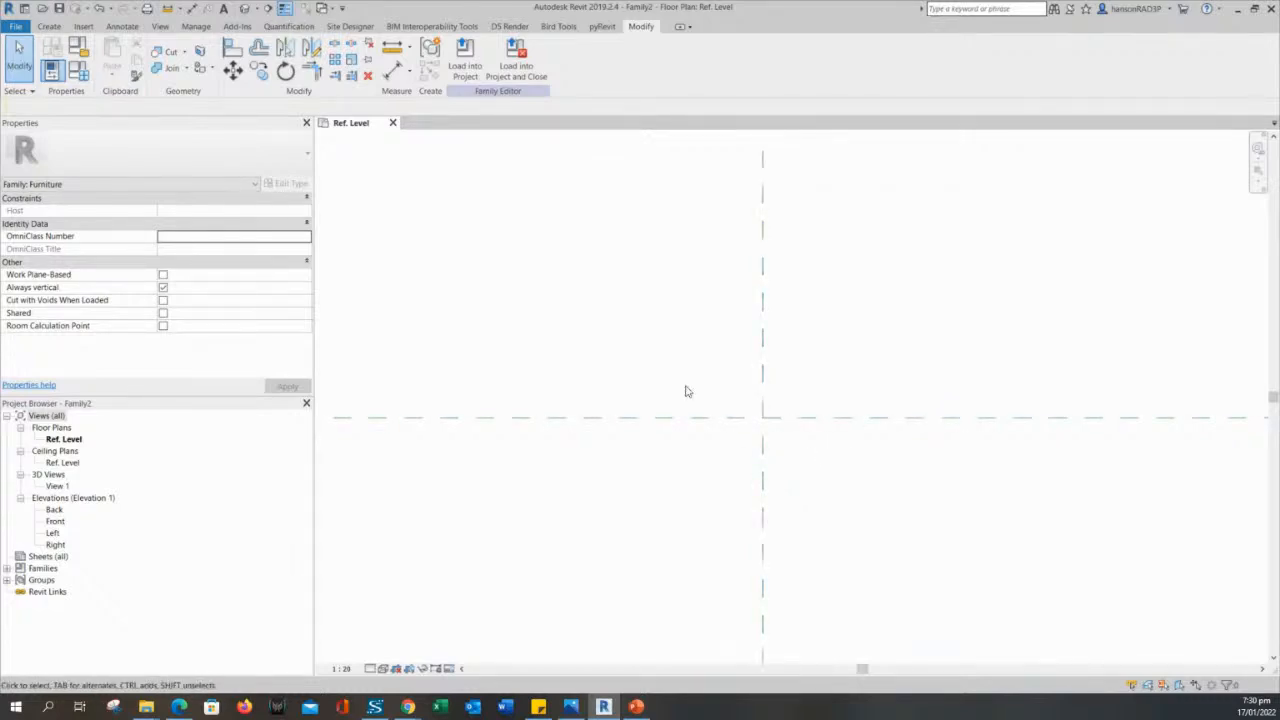
pyautogui.moveTo(649, 365); pyautogui.dragTo(667, 405, button='middle')
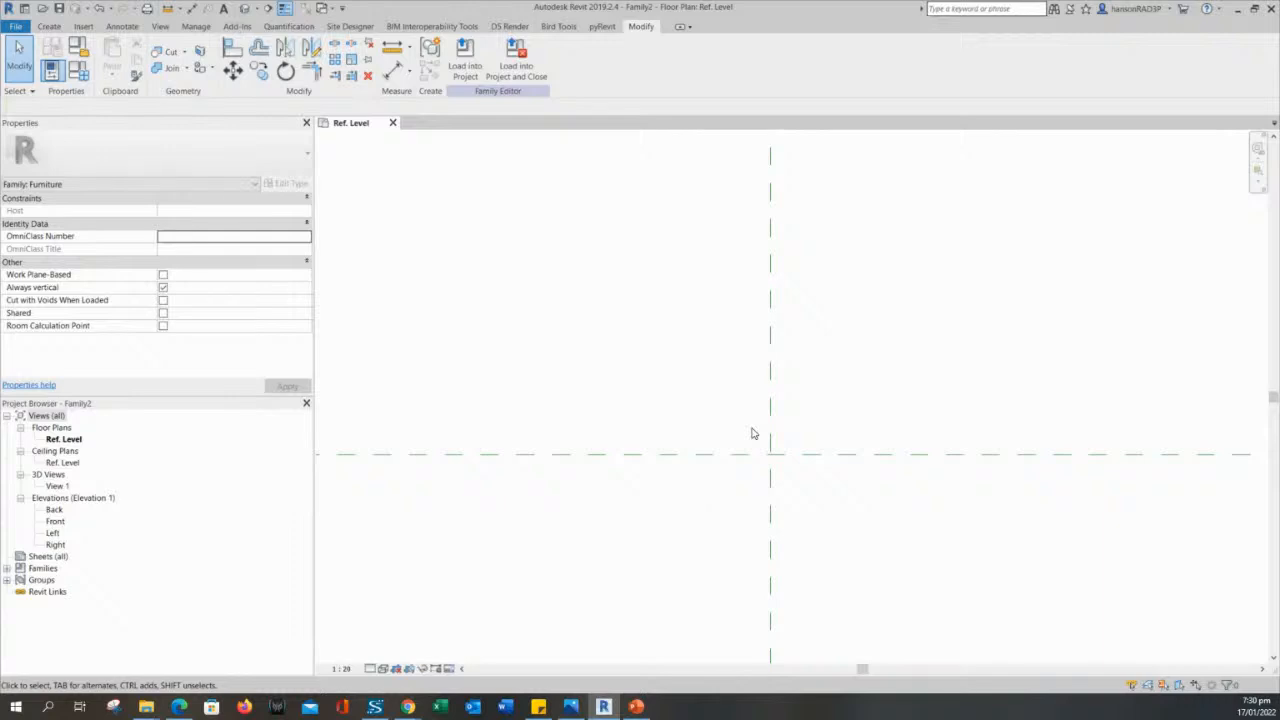
pyautogui.scroll(-2, 779, 406)
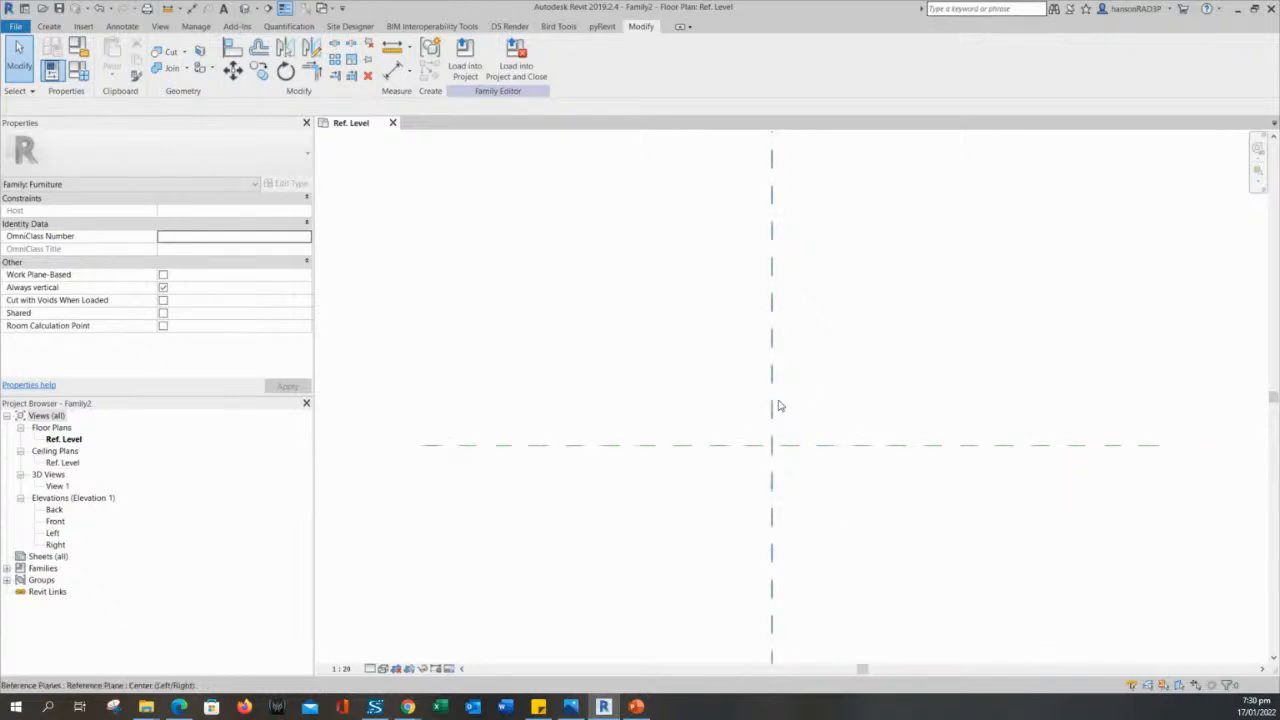
pyautogui.moveTo(738, 400); pyautogui.dragTo(729, 420, button='middle')
pyautogui.scroll(-2, 720, 413)
pyautogui.moveTo(658, 391); pyautogui.dragTo(637, 360, button='middle')
pyautogui.scroll(-2, 624, 395)
pyautogui.scroll(2, 780, 390)
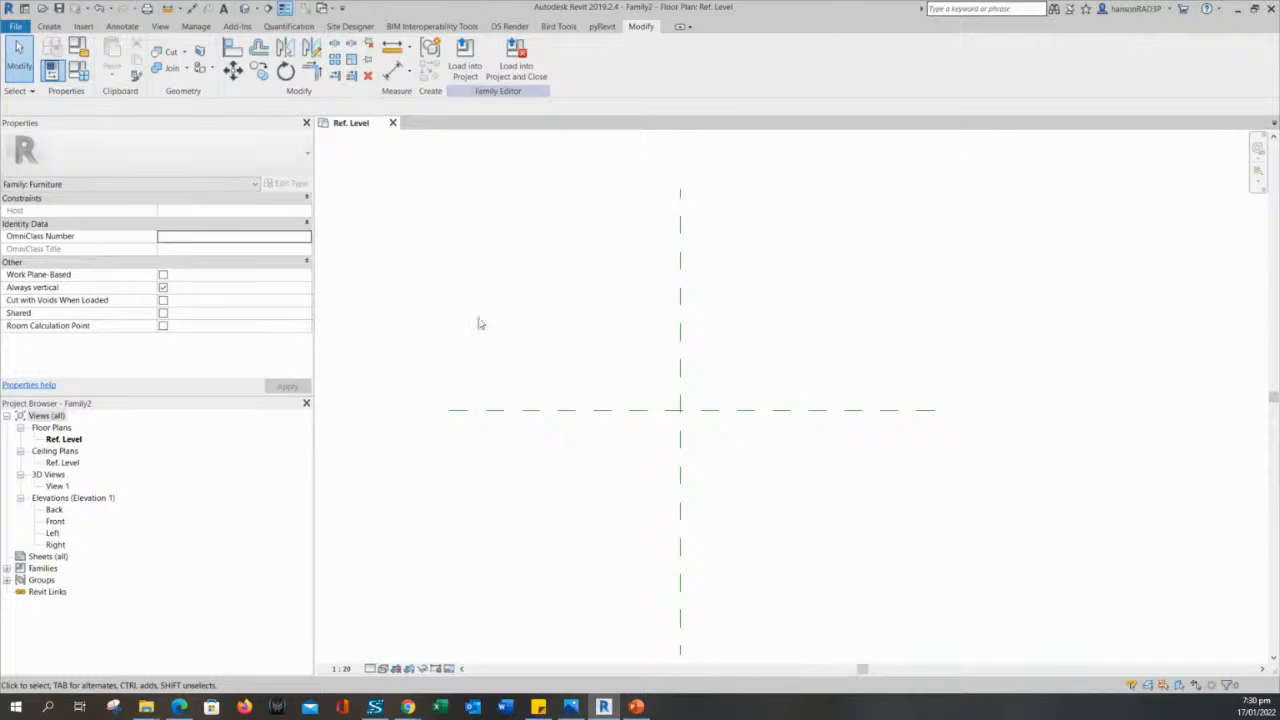
pyautogui.moveTo(500, 343); pyautogui.dragTo(531, 354, button='middle')
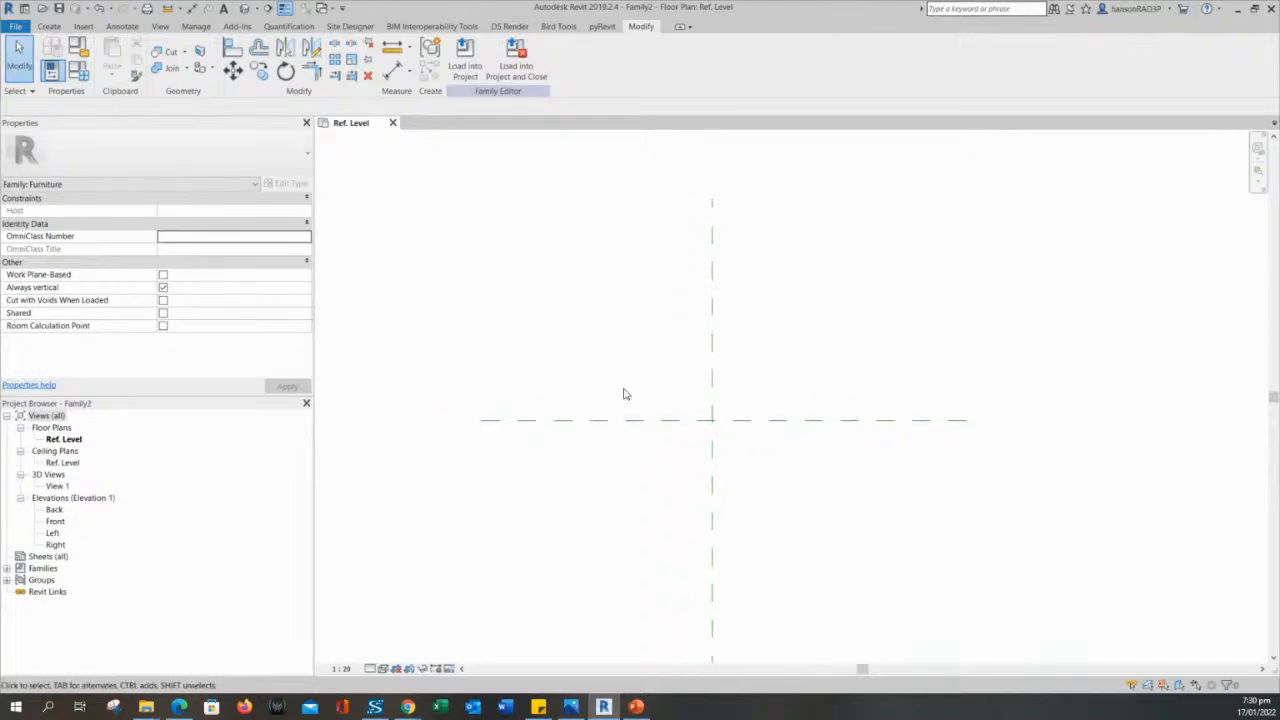
pyautogui.moveTo(591, 288); pyautogui.dragTo(598, 322, button='middle')
pyautogui.scroll(-1, 606, 326)
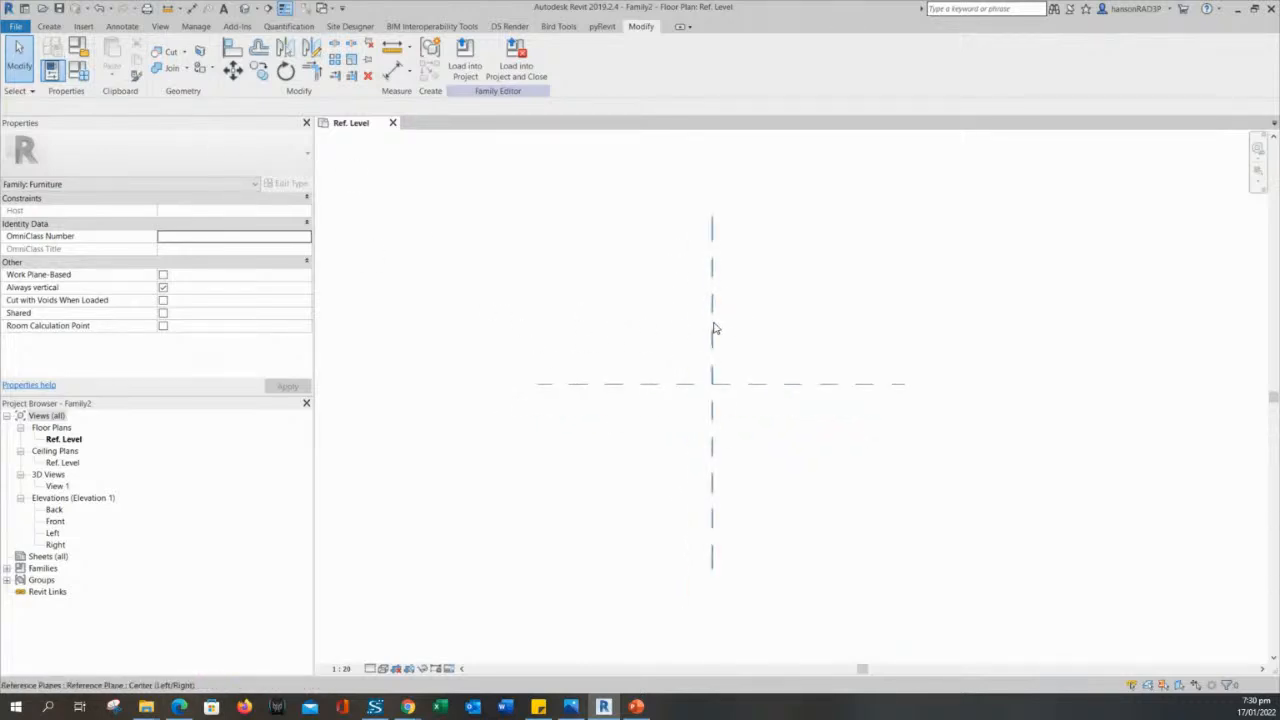
# - Draw two vertical reference planes in the Ref. Level plan, about 491 mm left and 560 mm right of the vertical center plane
pyautogui.click(48, 26)
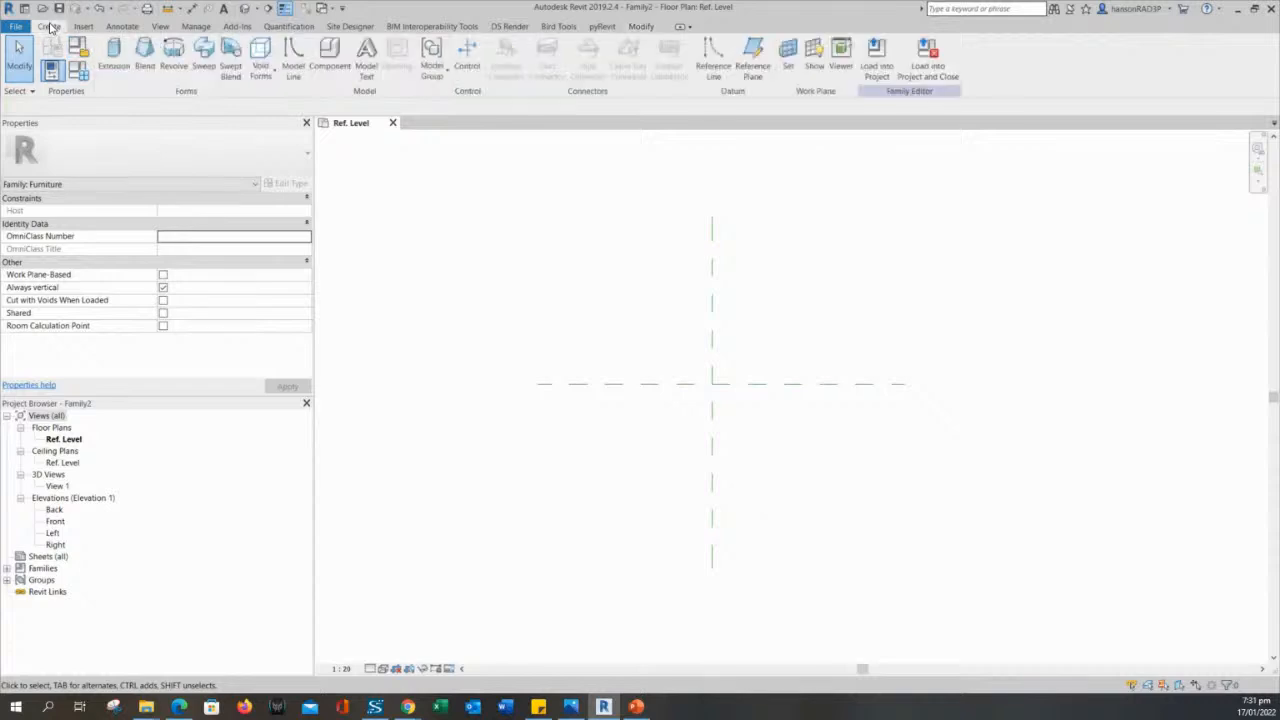
pyautogui.click(752, 58)
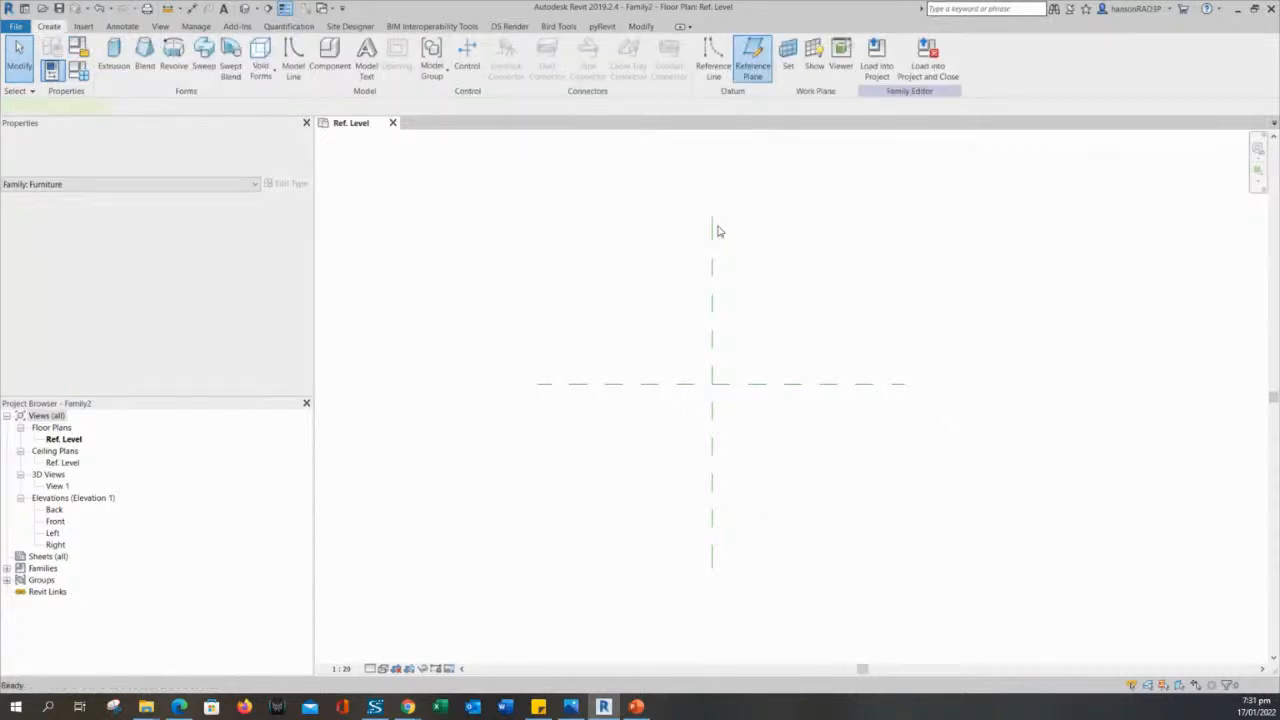
pyautogui.click(649, 514)
pyautogui.click(649, 268)
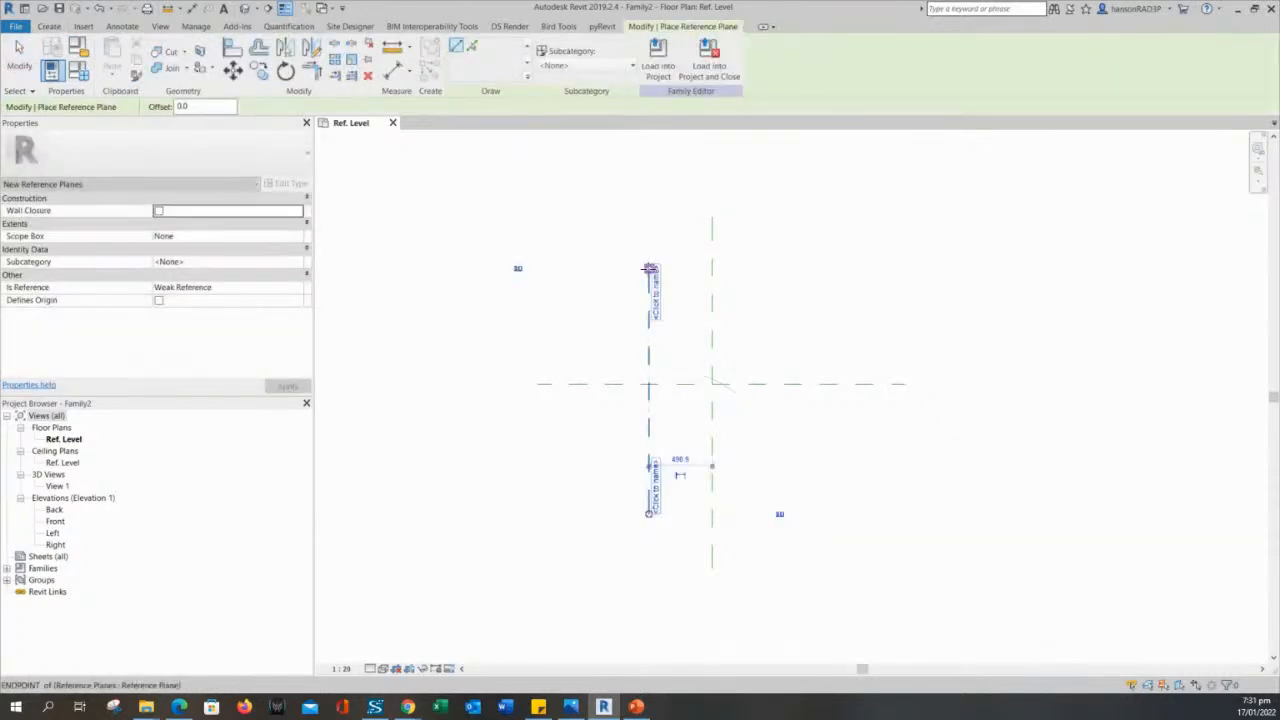
pyautogui.click(785, 515)
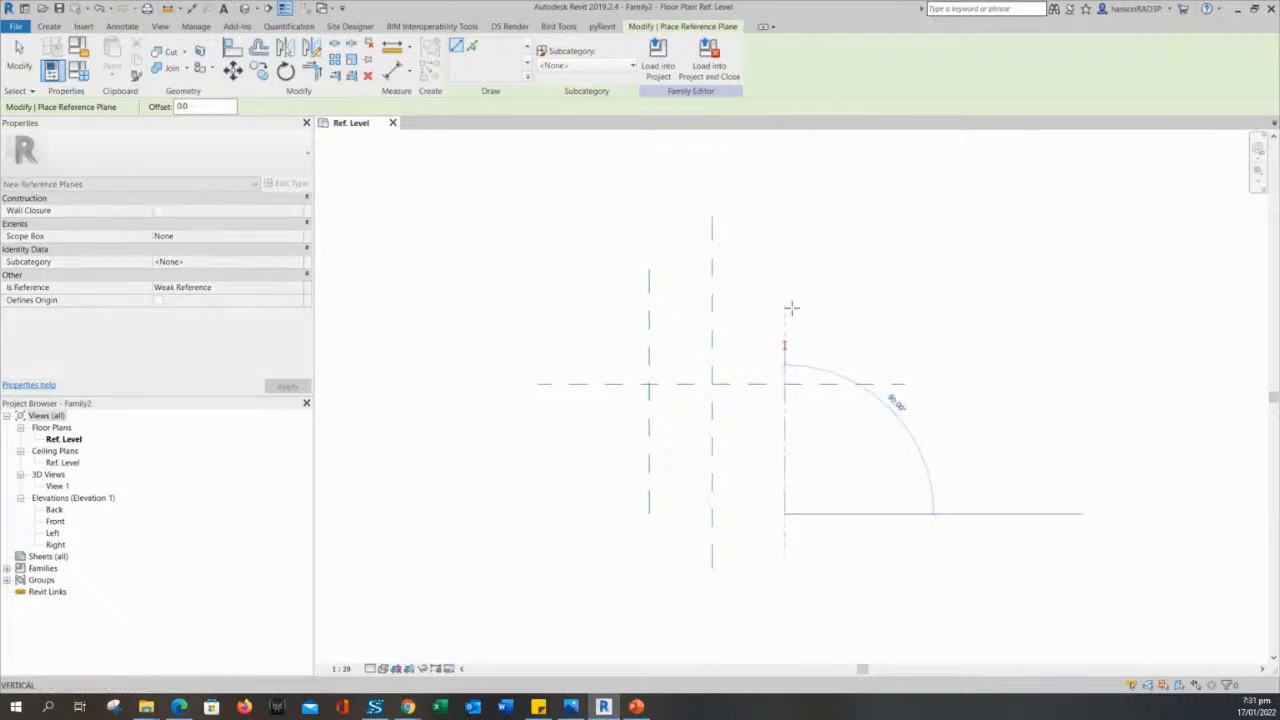
pyautogui.click(785, 268)
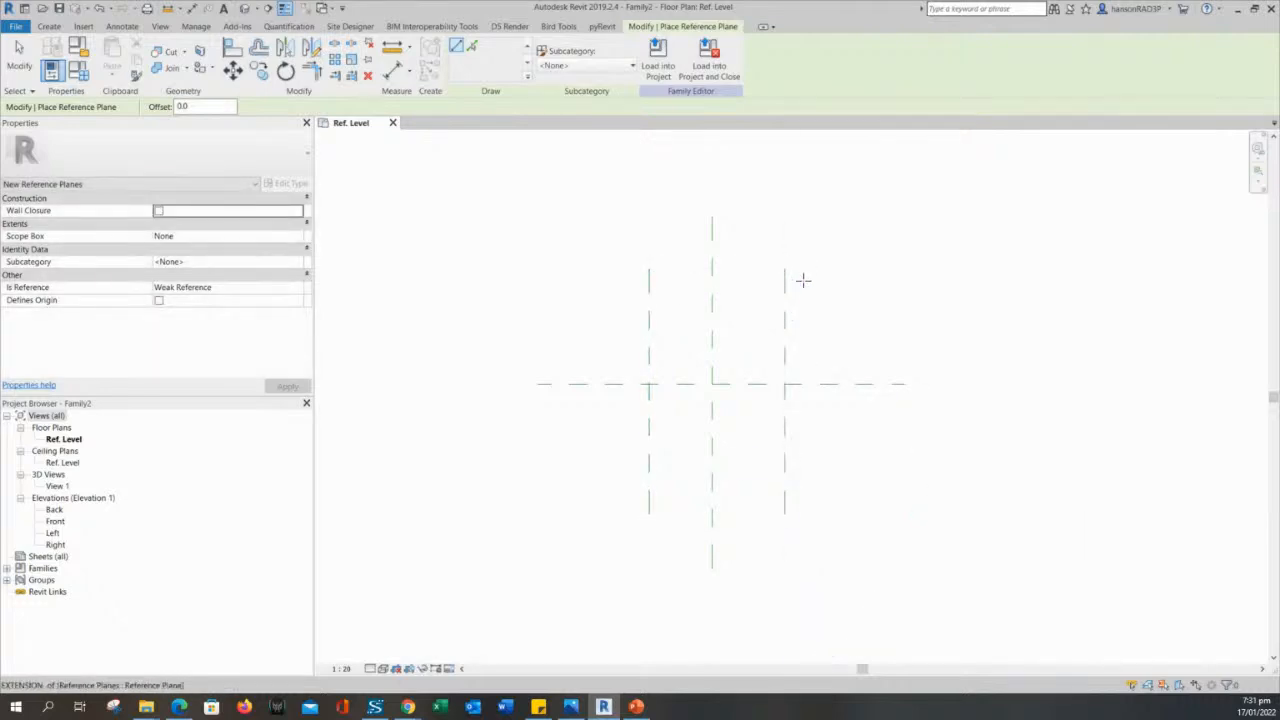
# - Draw two horizontal reference planes, about 468 mm above and 648 mm below the horizontal center plane, and end the Reference Plane command
pyautogui.click(881, 323)
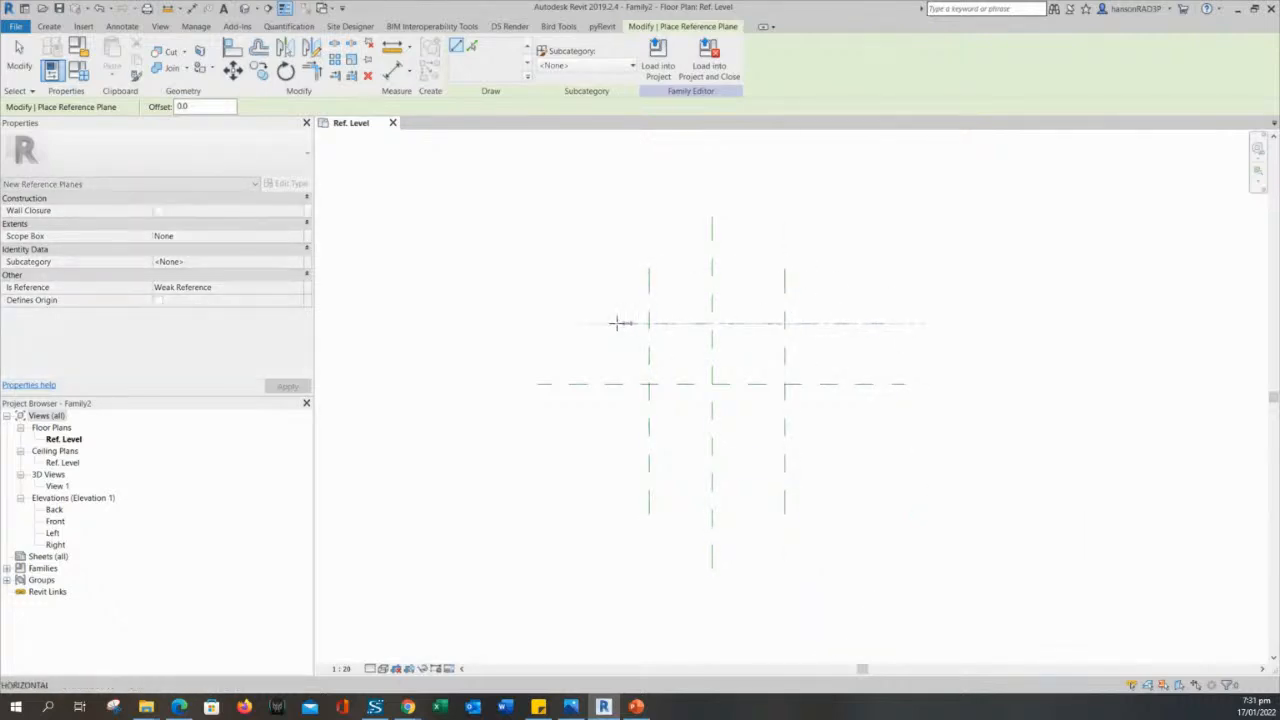
pyautogui.click(556, 323)
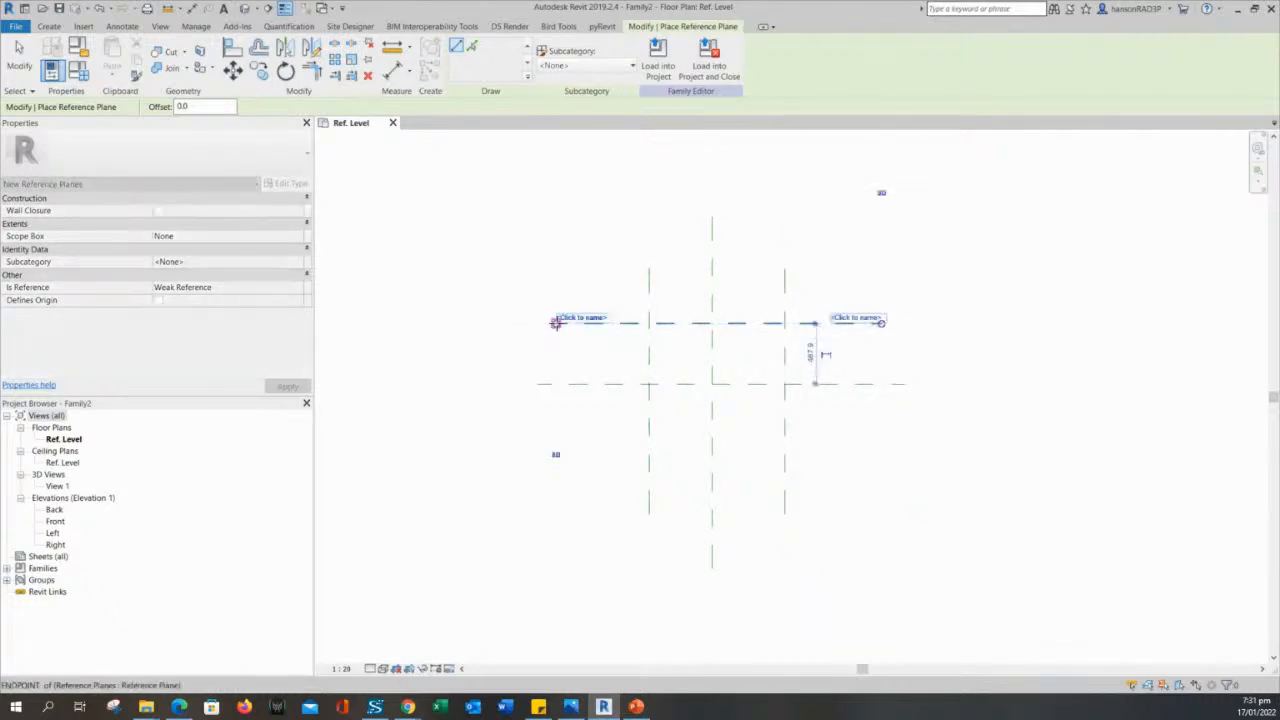
pyautogui.click(871, 467)
pyautogui.click(569, 466)
pyautogui.press('Escape')
pyautogui.press('Escape')
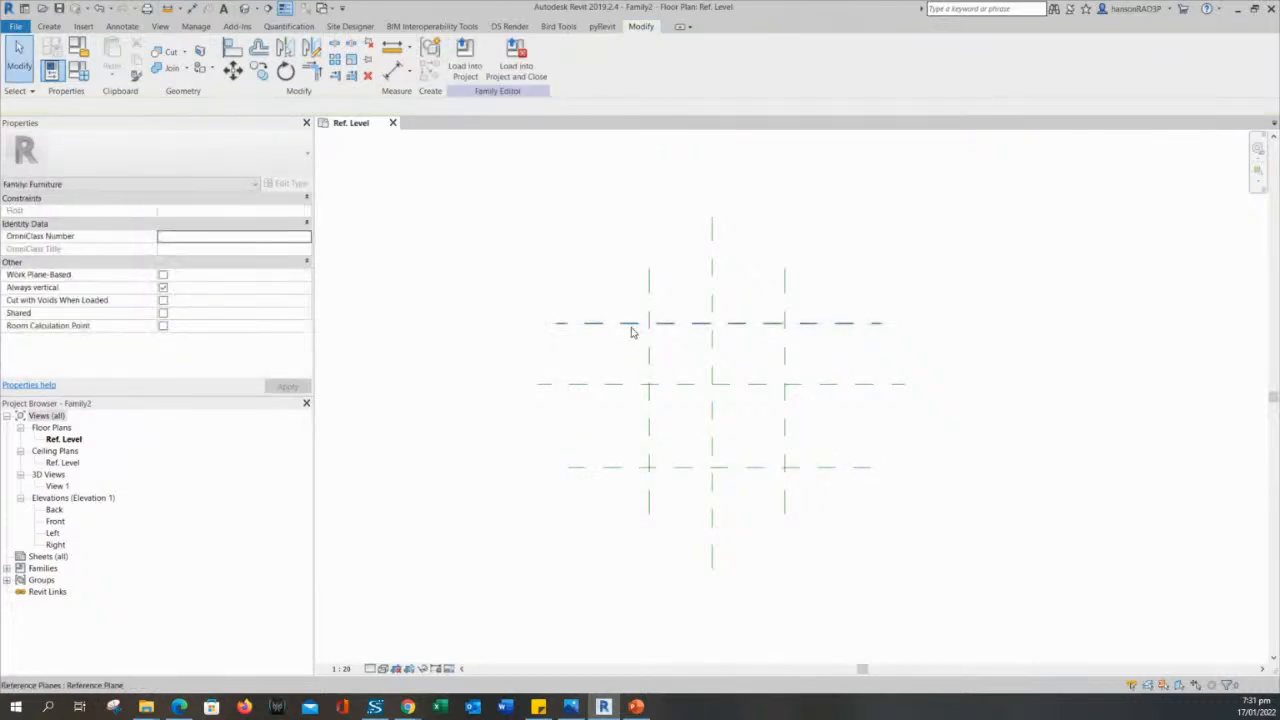
# - Select the newly drawn reference planes one after another to examine their names and properties, leaving nothing selected
pyautogui.click(650, 464)
pyautogui.press('Escape')
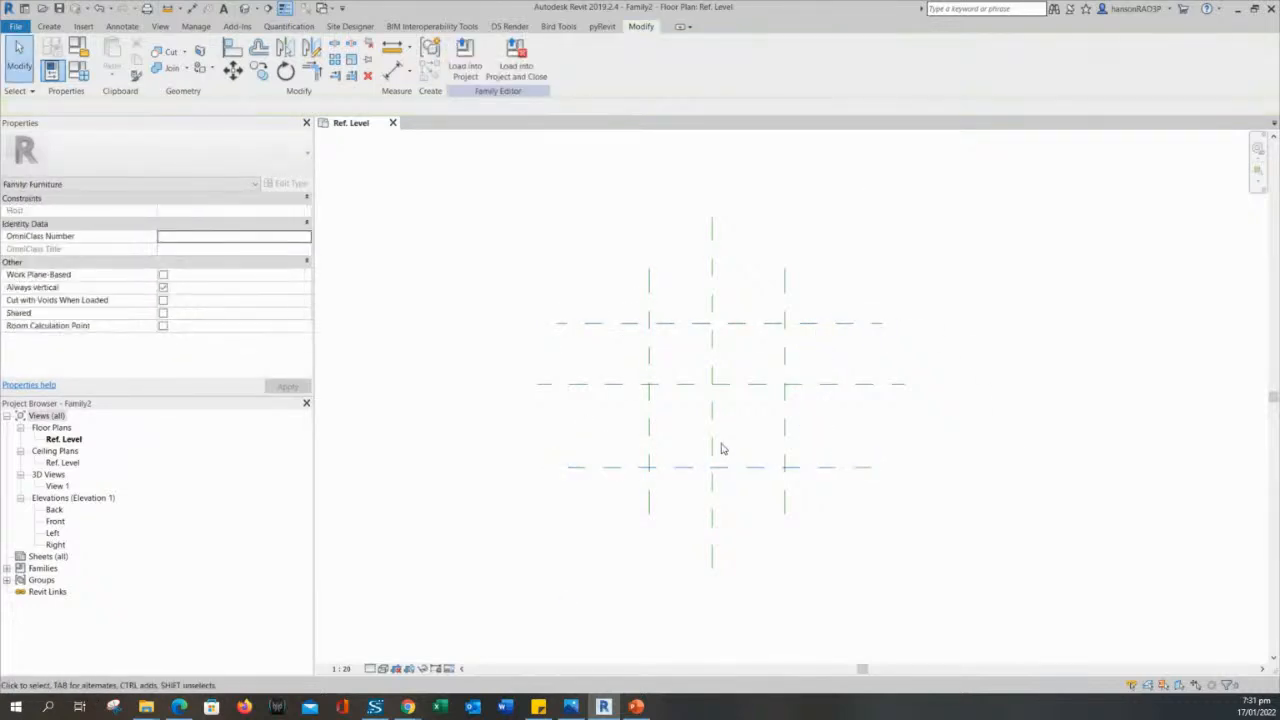
pyautogui.scroll(3, 834, 437)
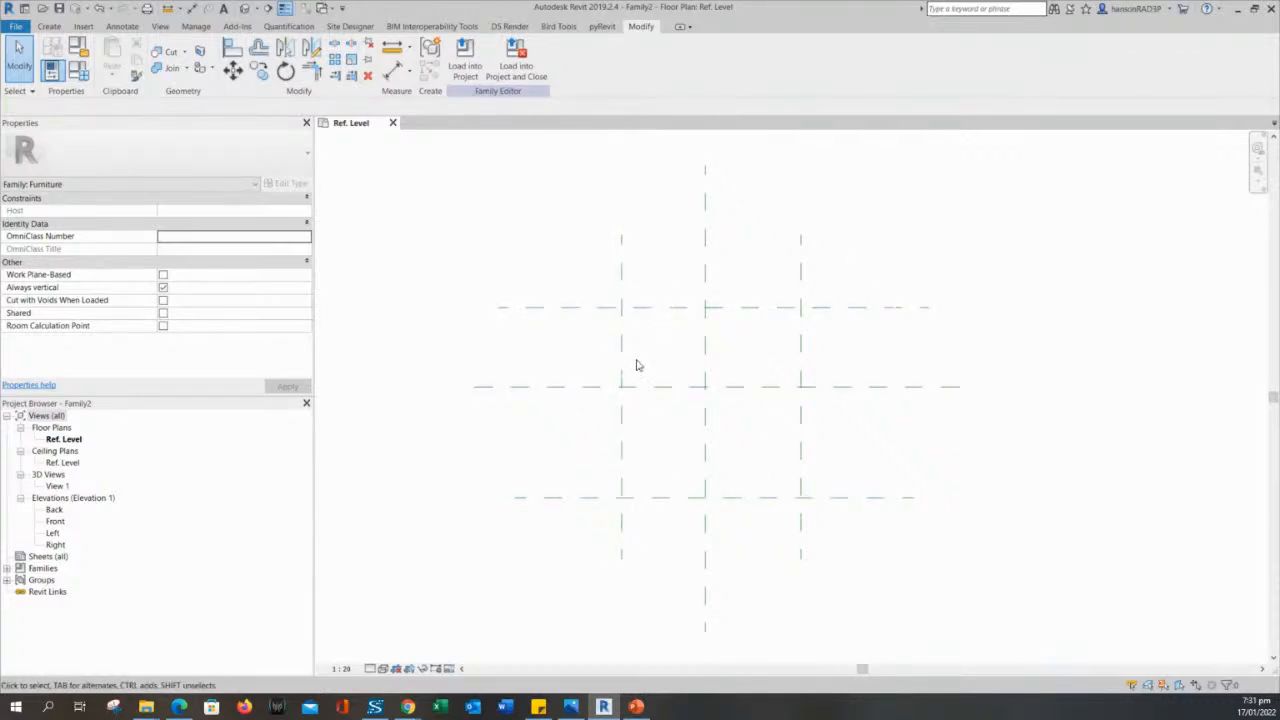
pyautogui.moveTo(613, 357); pyautogui.dragTo(613, 322, button='middle')
pyautogui.scroll(-1, 592, 253)
pyautogui.moveTo(601, 253); pyautogui.dragTo(594, 323, button='middle')
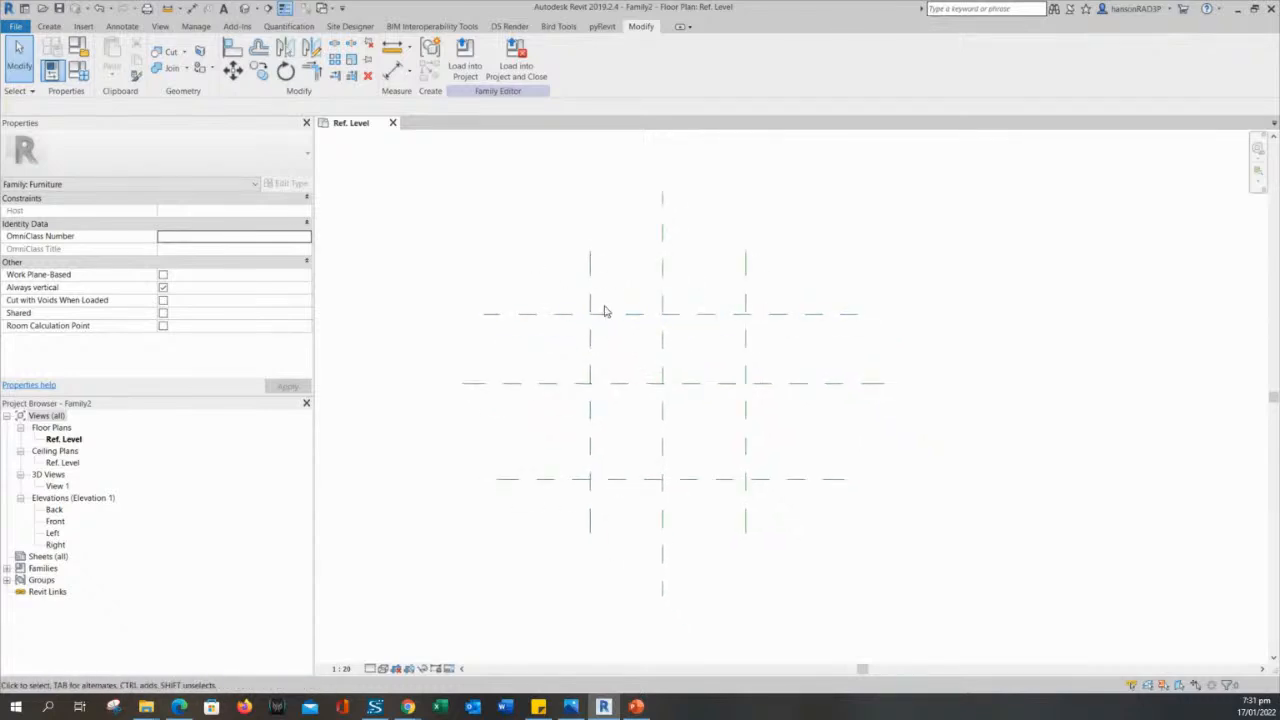
pyautogui.click(590, 263)
pyautogui.click(743, 312)
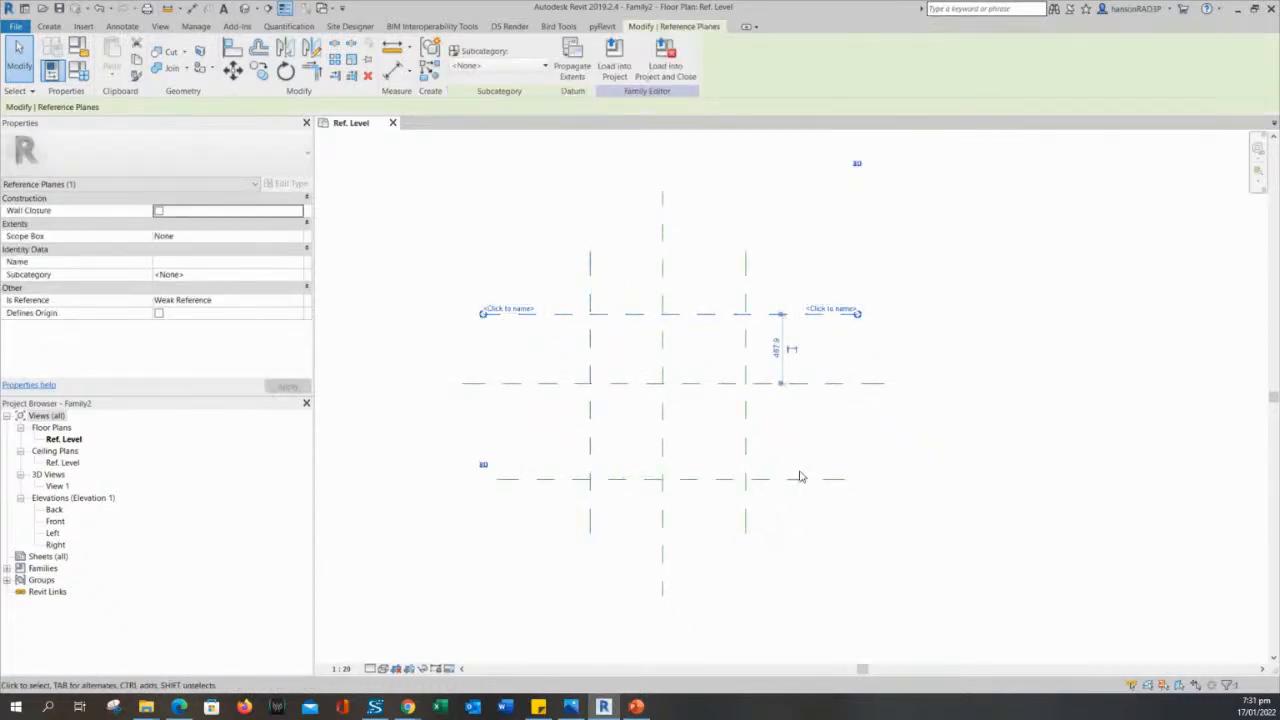
pyautogui.click(746, 446)
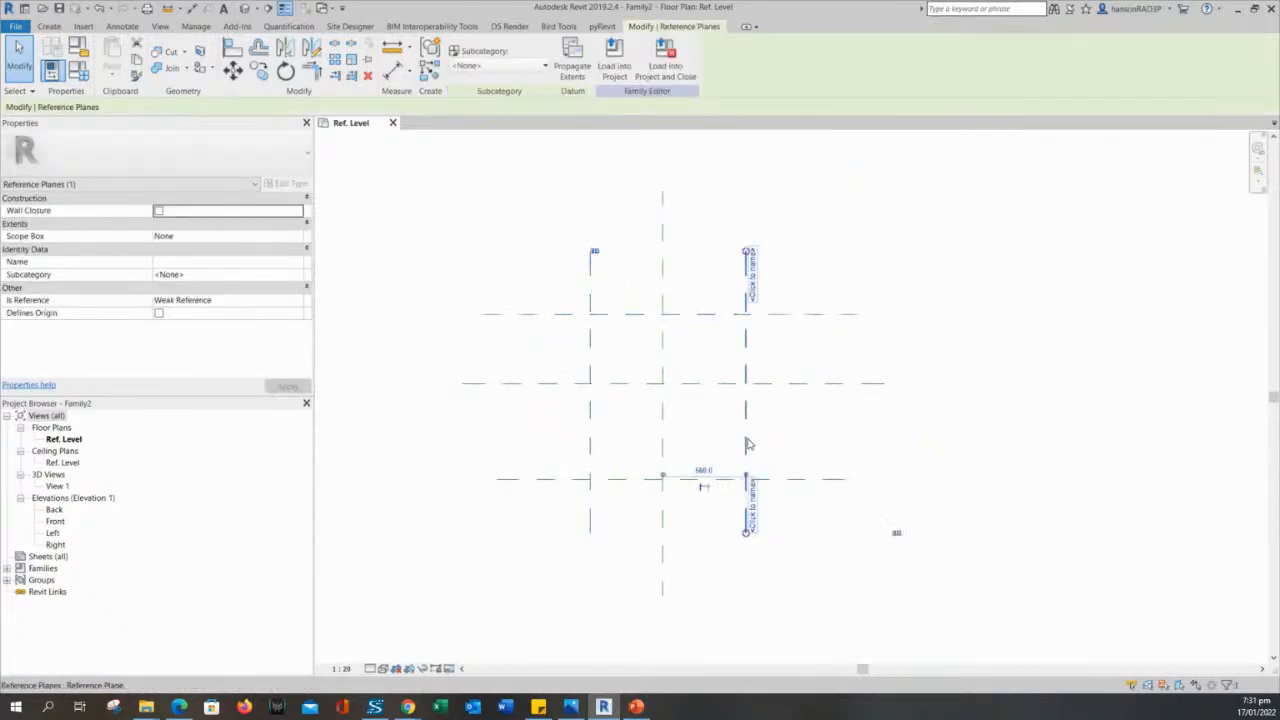
pyautogui.click(613, 481)
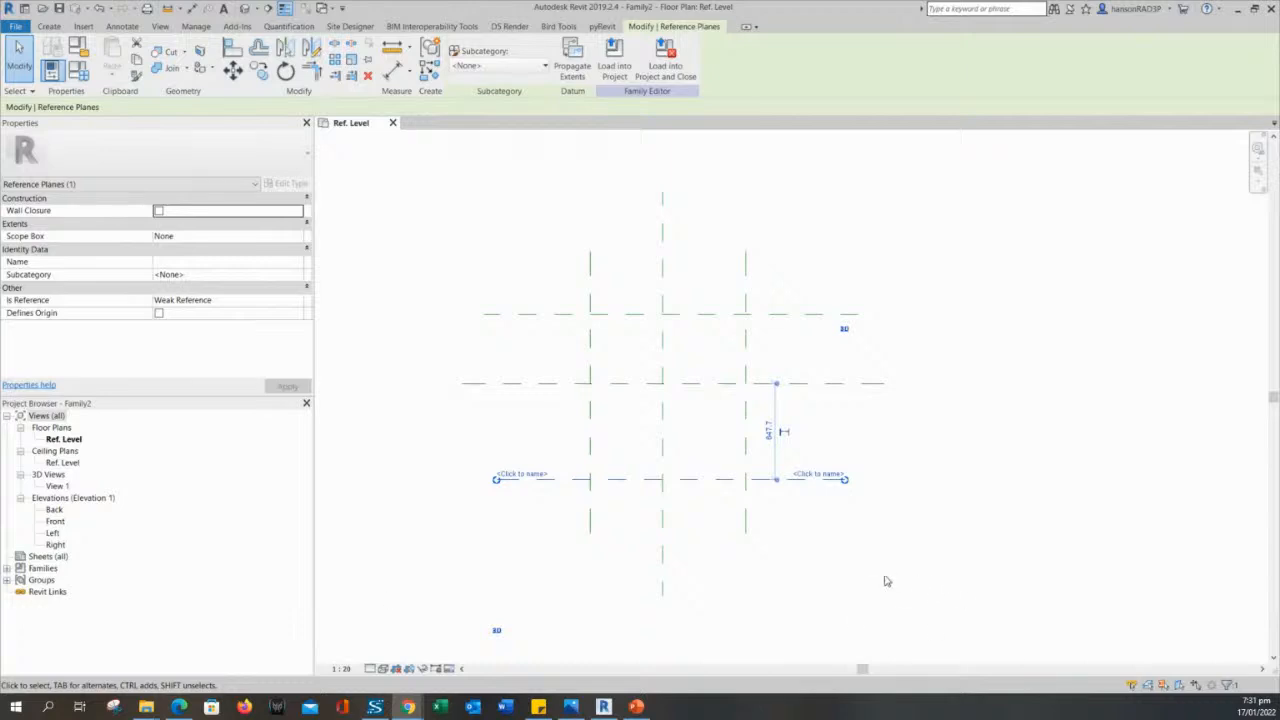
pyautogui.click(946, 523)
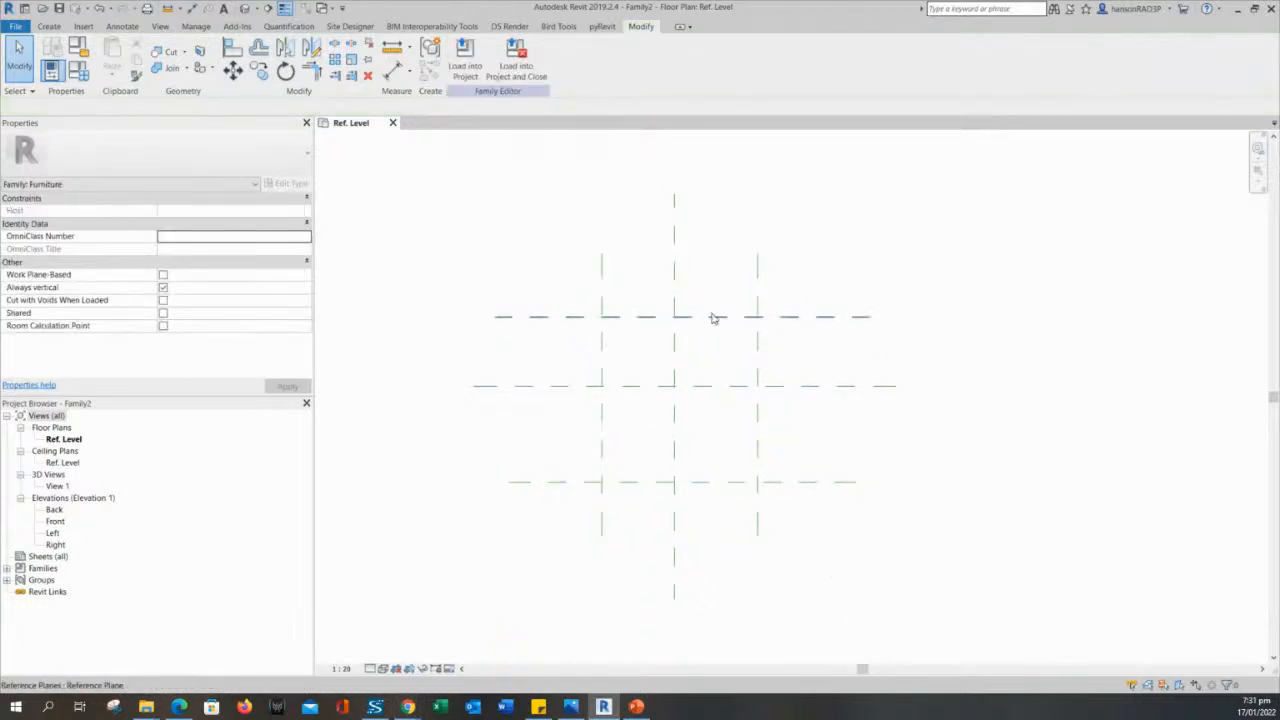
# - Open the Front elevation view of the family
pyautogui.moveTo(958, 457); pyautogui.dragTo(1000, 491, button='middle')
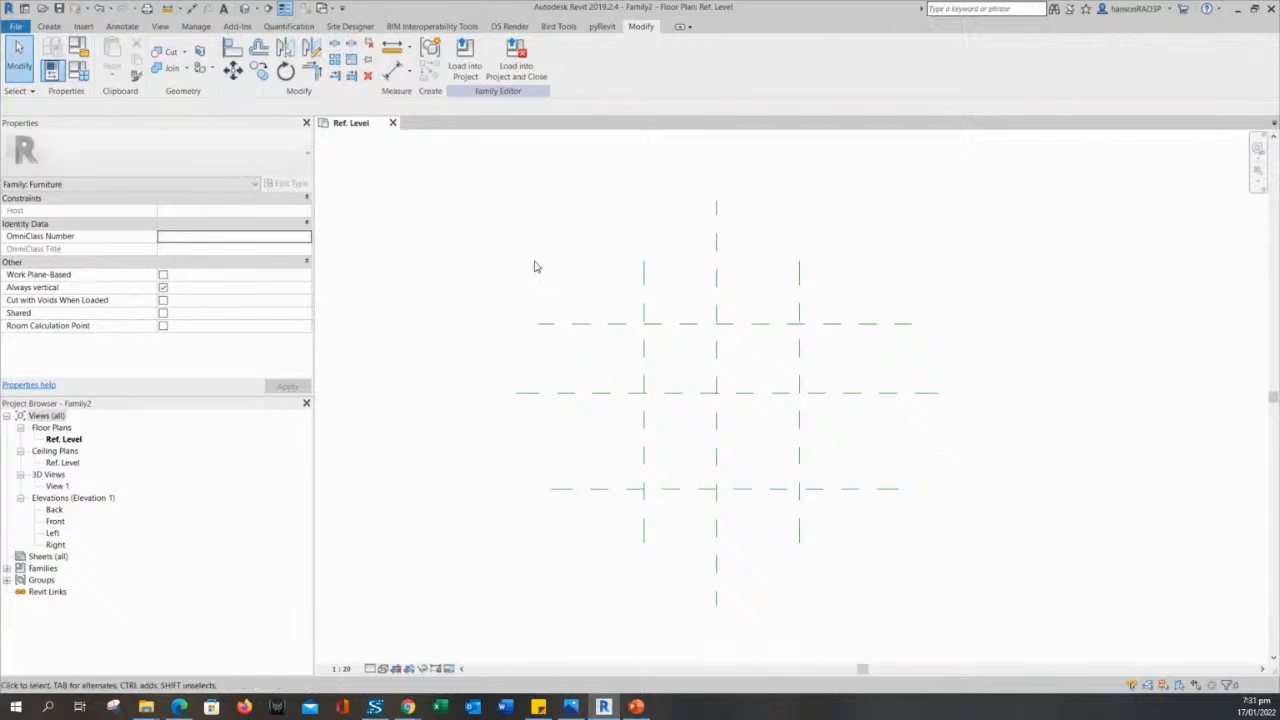
pyautogui.scroll(-2, 530, 320)
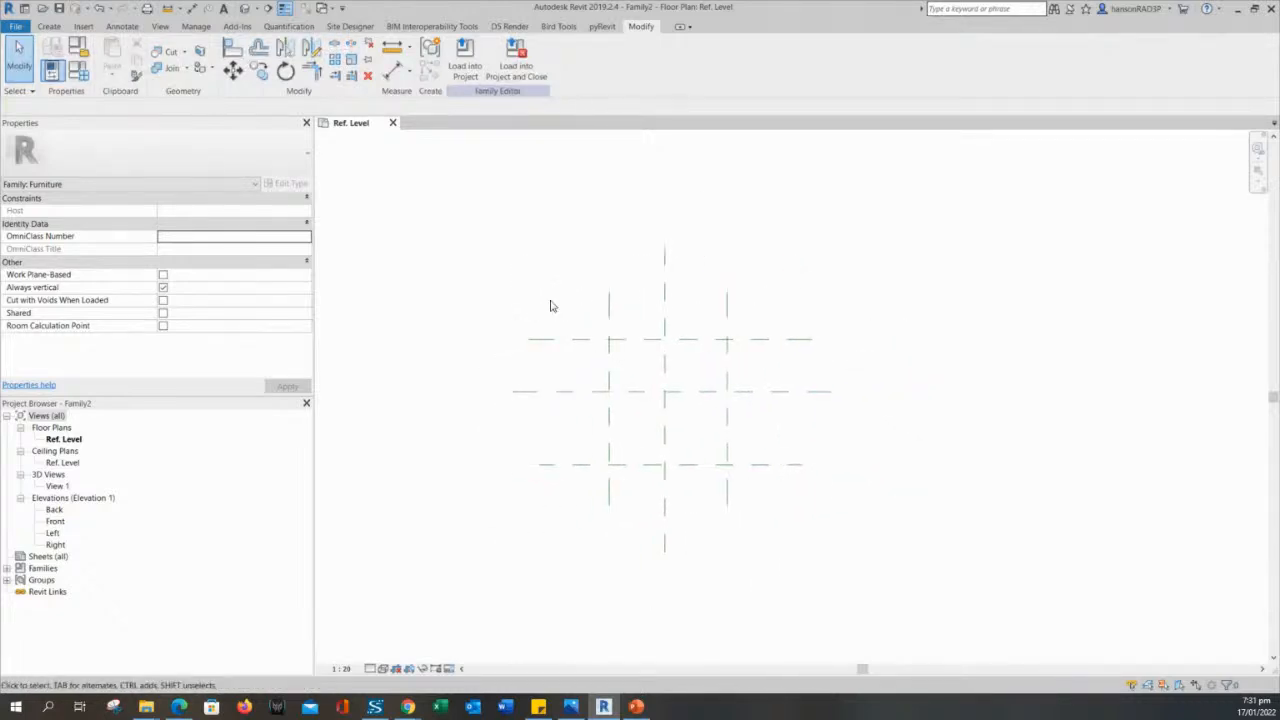
pyautogui.click(64, 439)
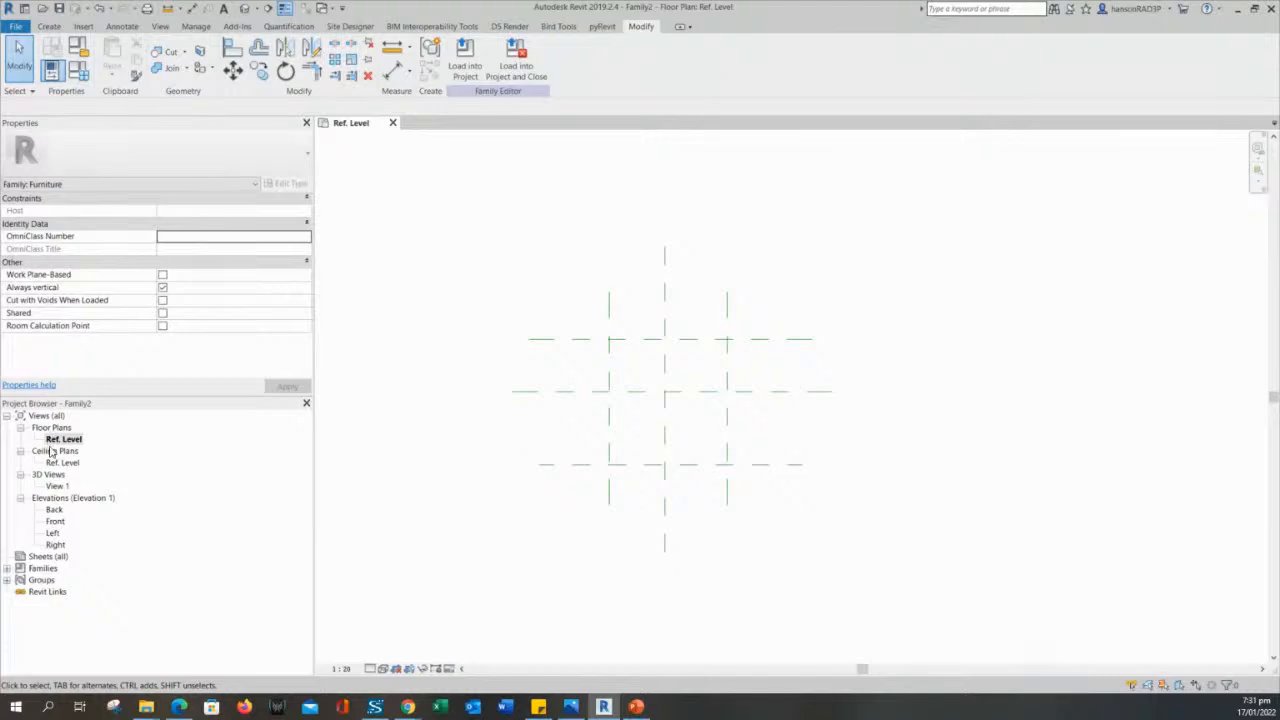
pyautogui.click(53, 441)
pyautogui.moveTo(484, 447); pyautogui.dragTo(514, 447, button='middle')
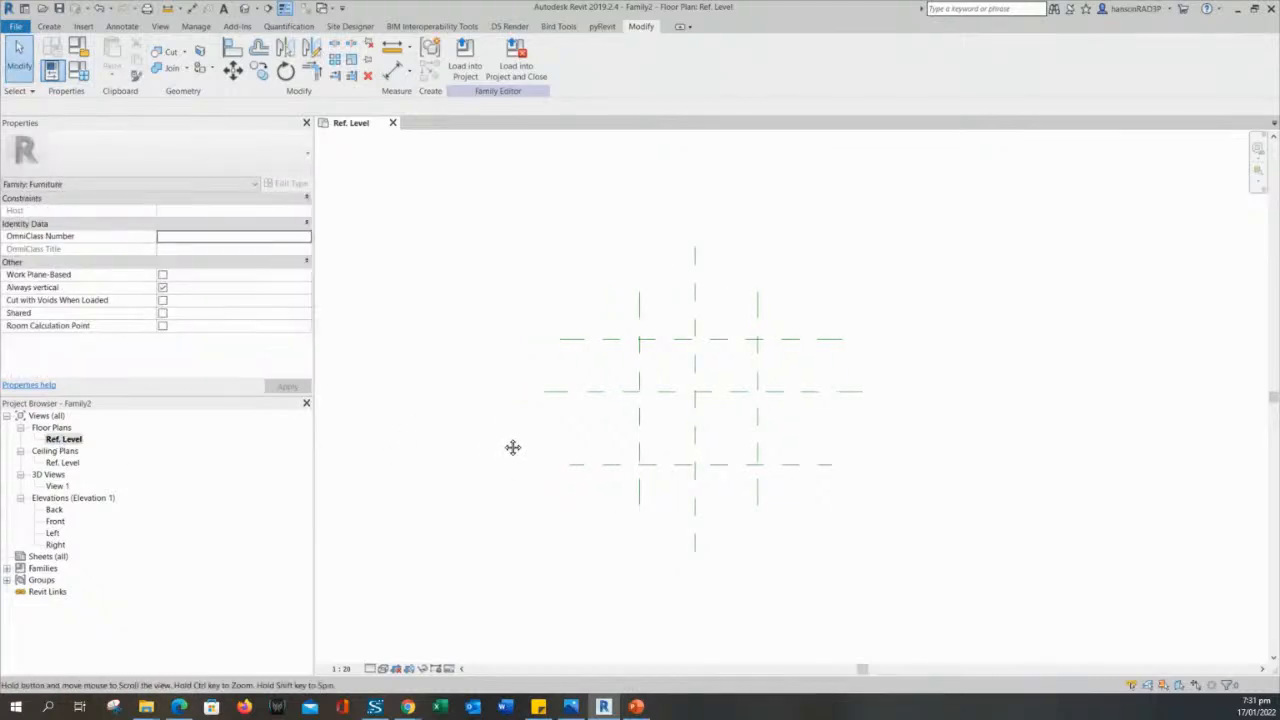
pyautogui.click(55, 523)
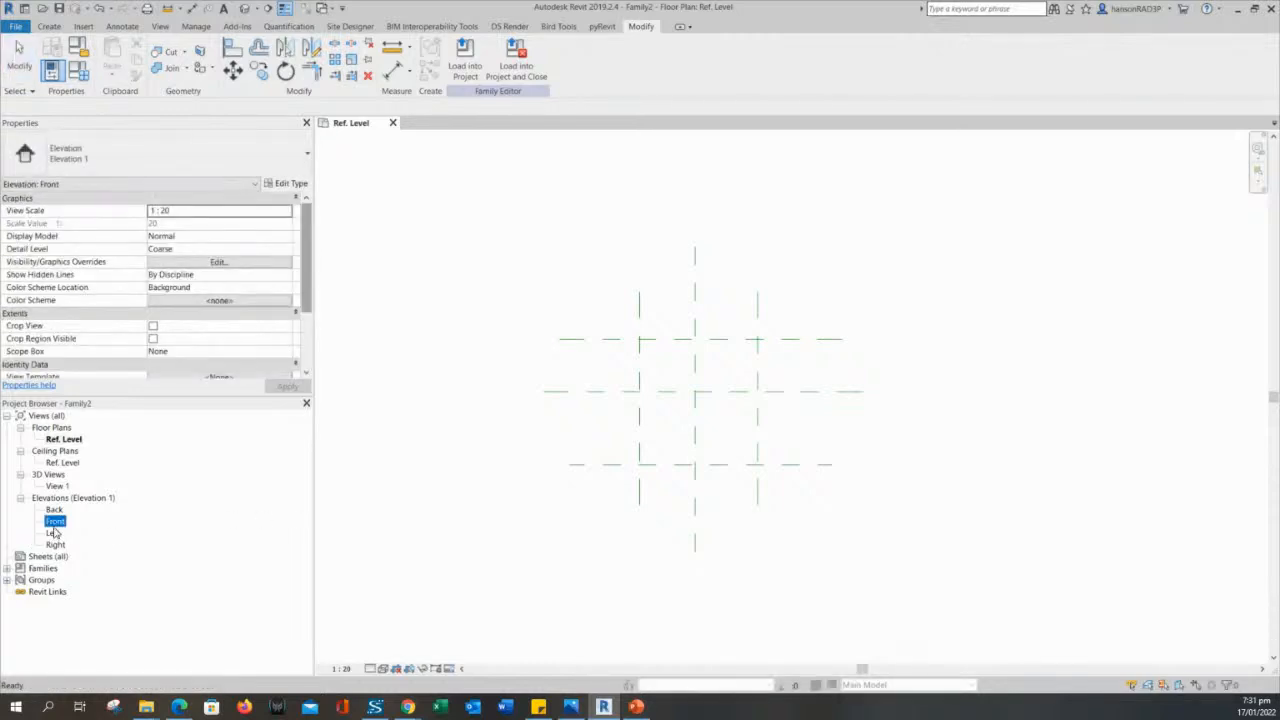
pyautogui.doubleClick(55, 522)
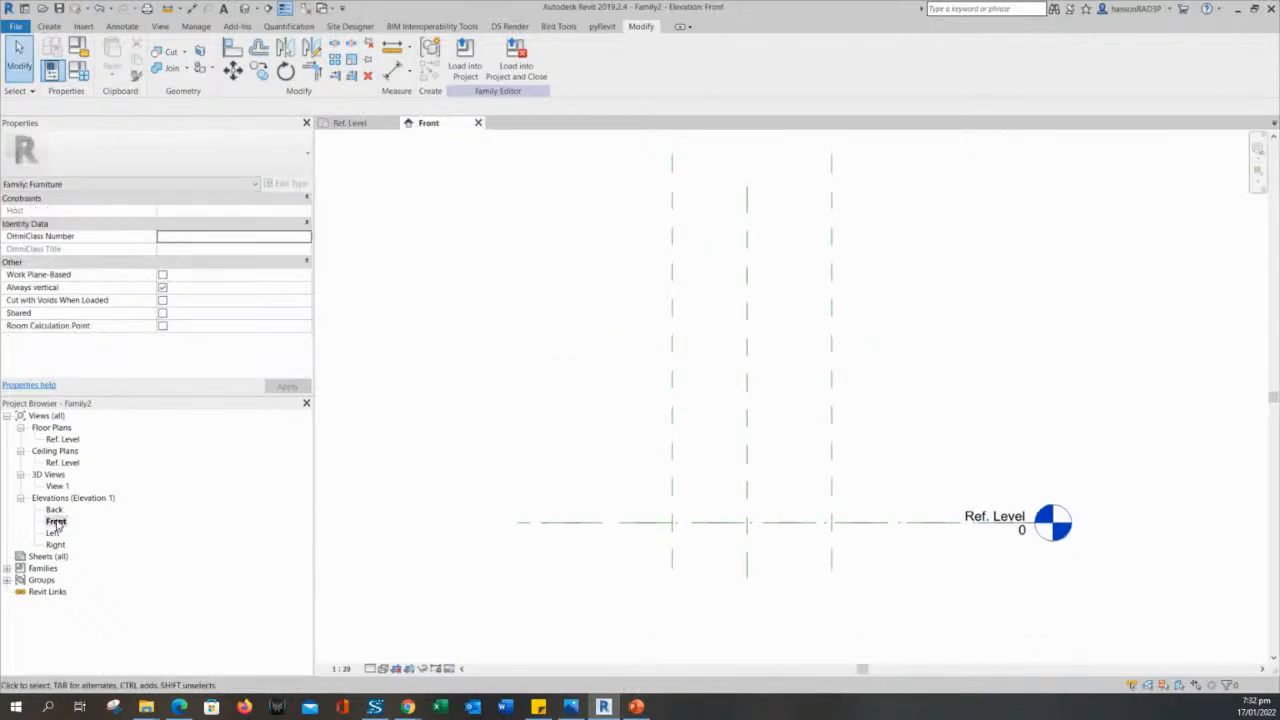
pyautogui.click(55, 522)
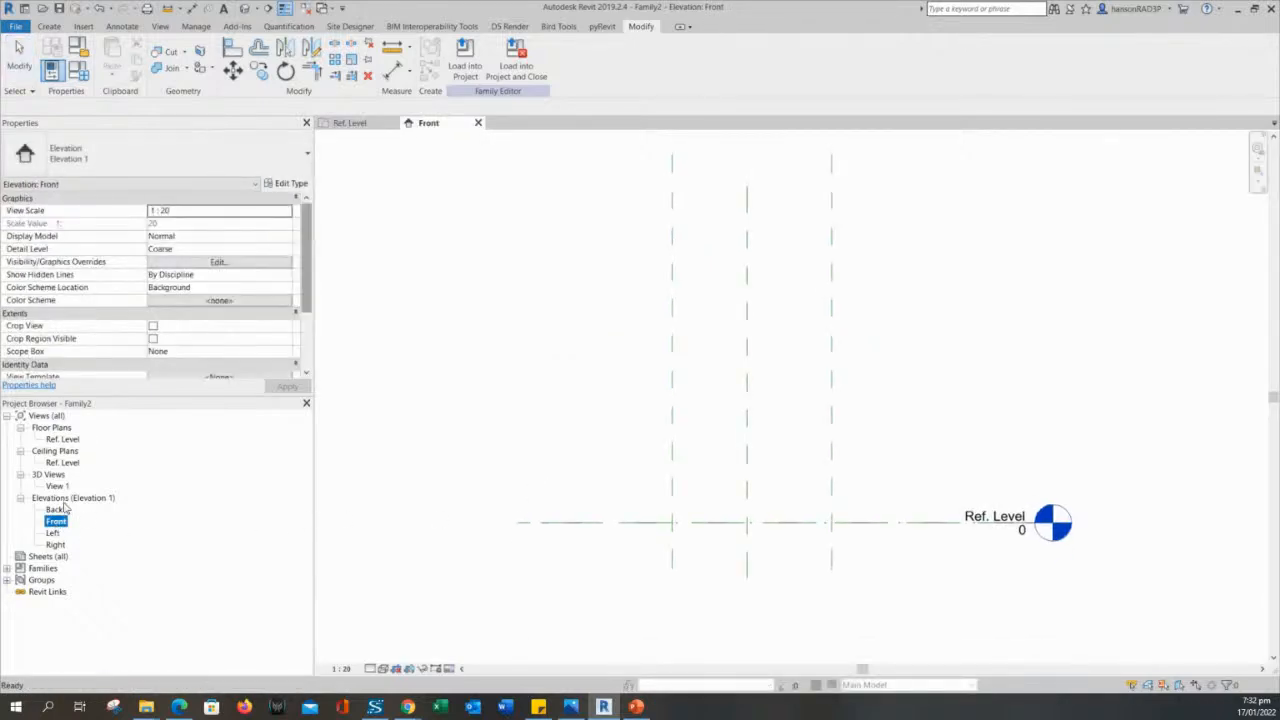
pyautogui.click(612, 478)
# - Draw a horizontal reference plane across the three vertical planes, about 747 mm above Ref. Level in the Front elevation
pyautogui.scroll(4, 603, 397)
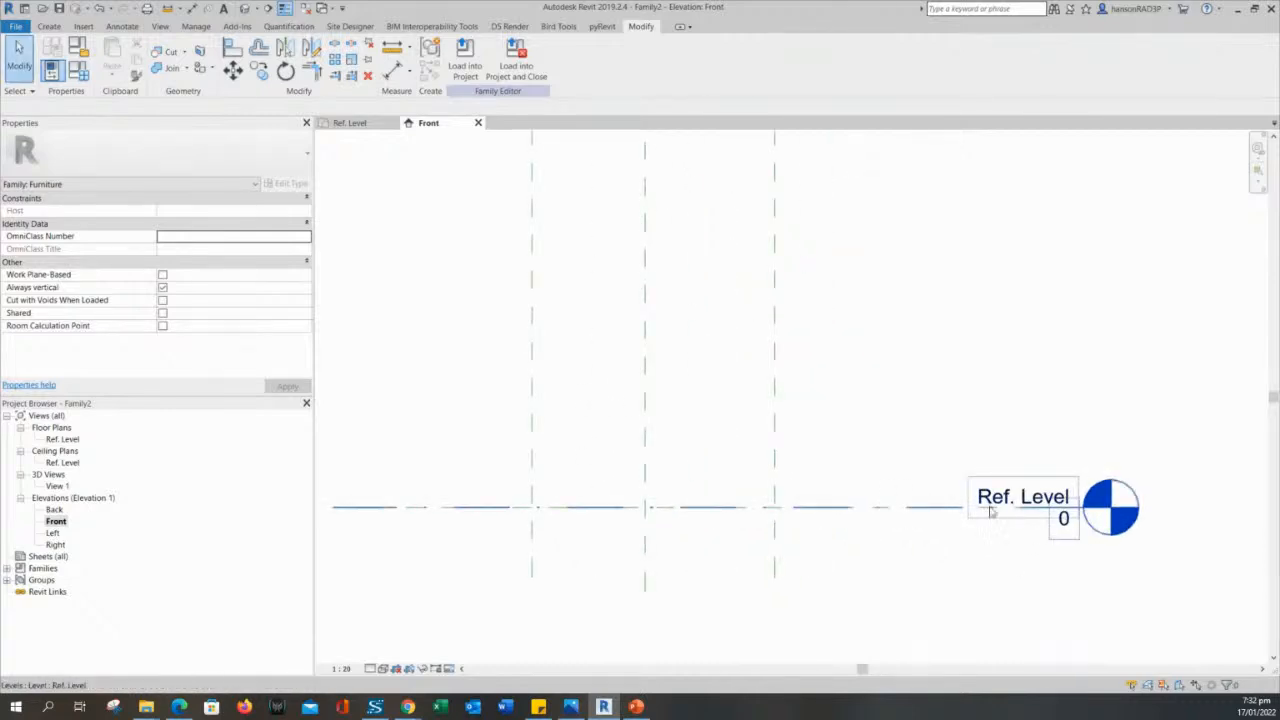
pyautogui.scroll(-2, 903, 509)
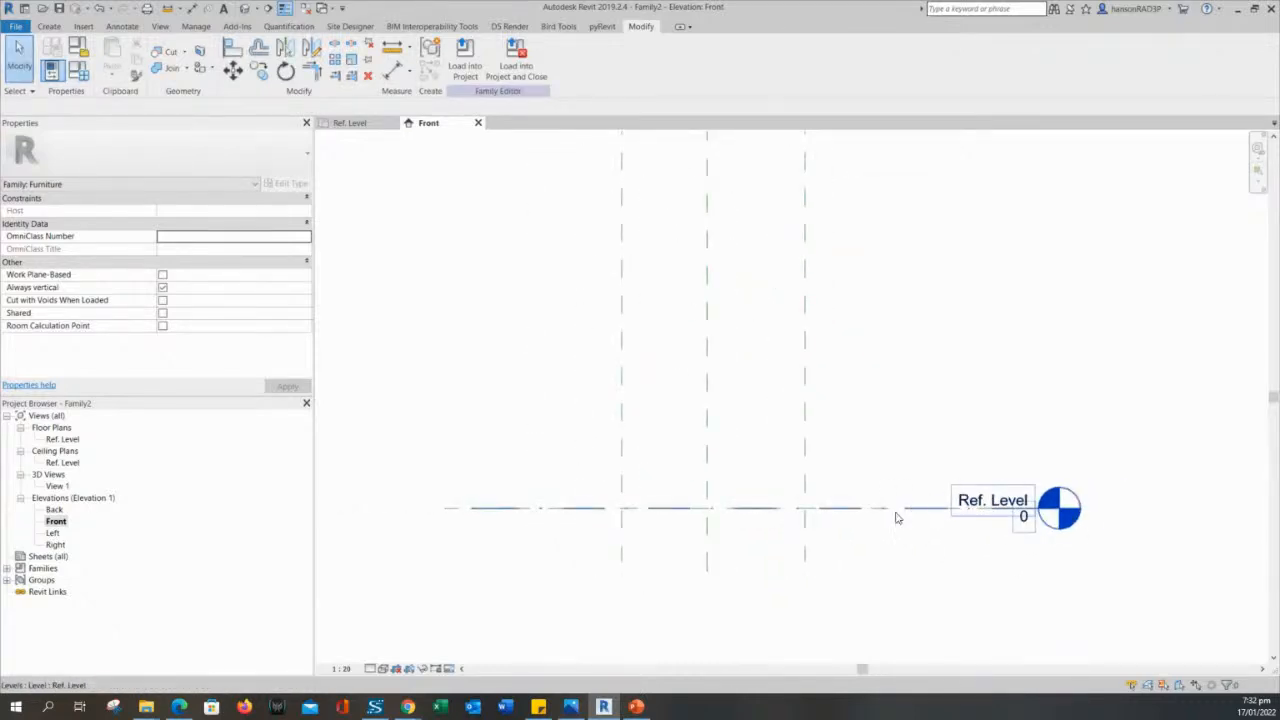
pyautogui.moveTo(851, 530); pyautogui.dragTo(858, 532, button='middle')
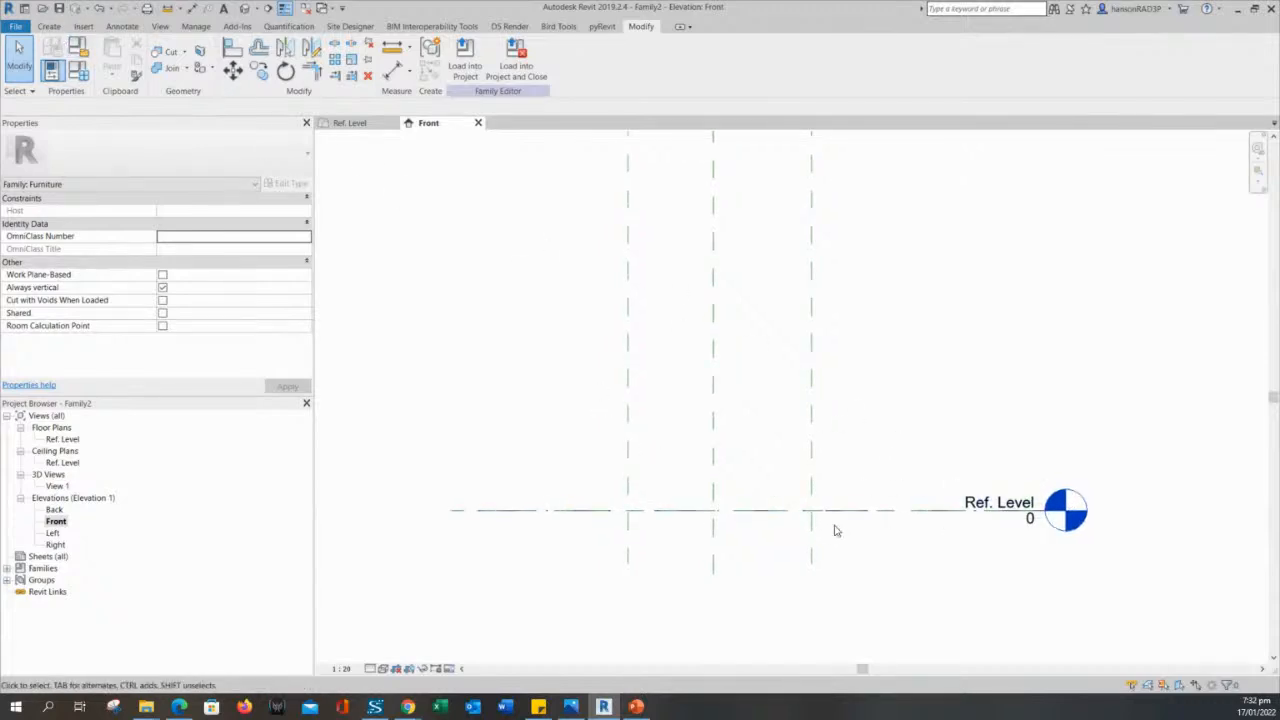
pyautogui.scroll(1, 885, 525)
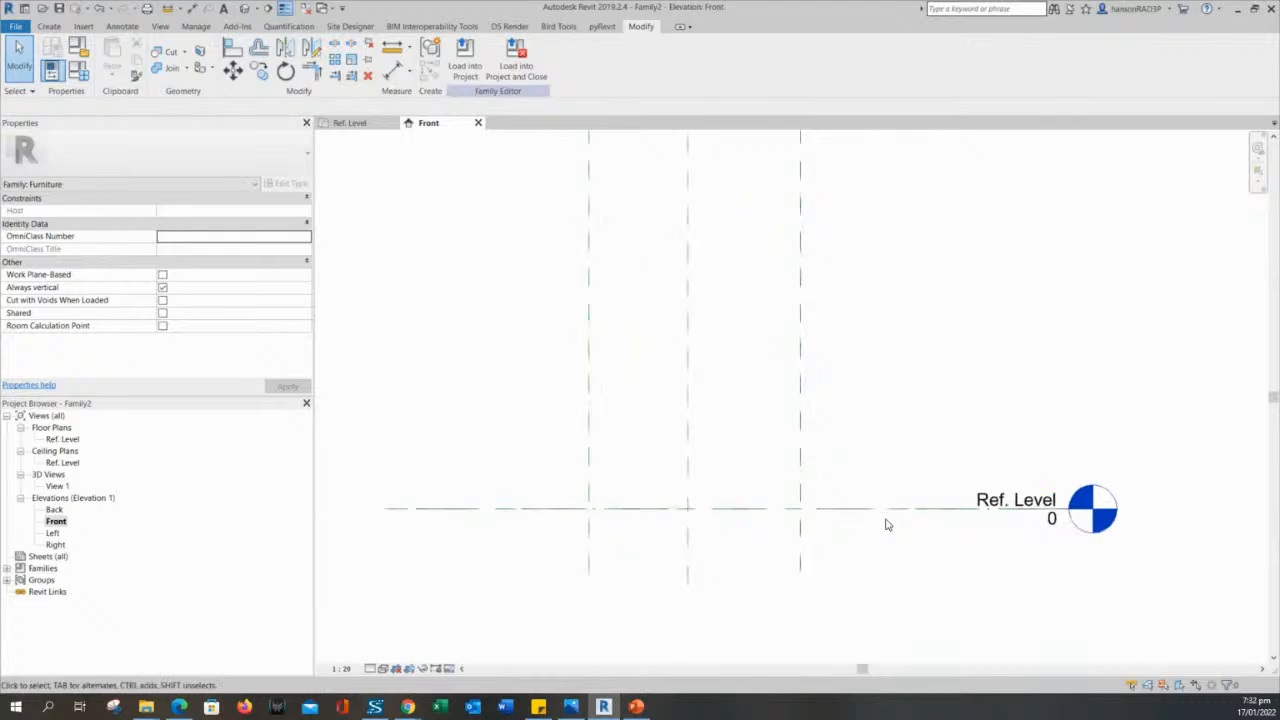
pyautogui.scroll(1, 860, 395)
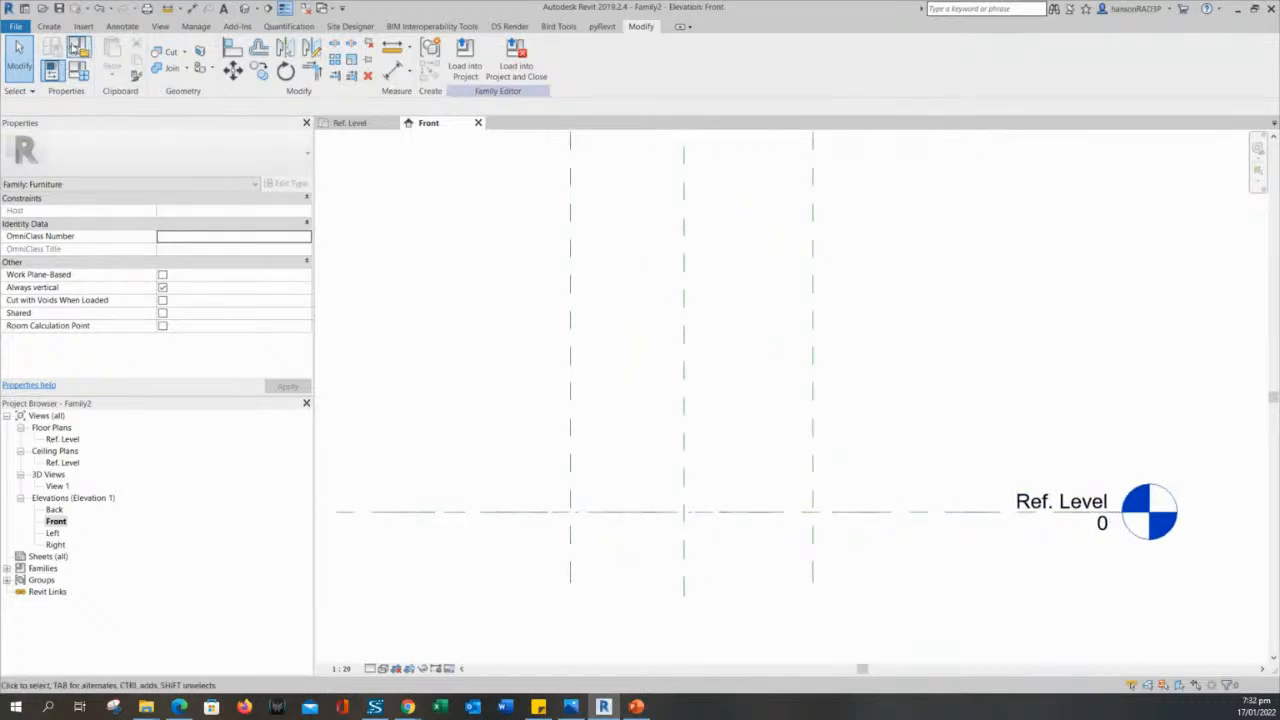
pyautogui.click(48, 26)
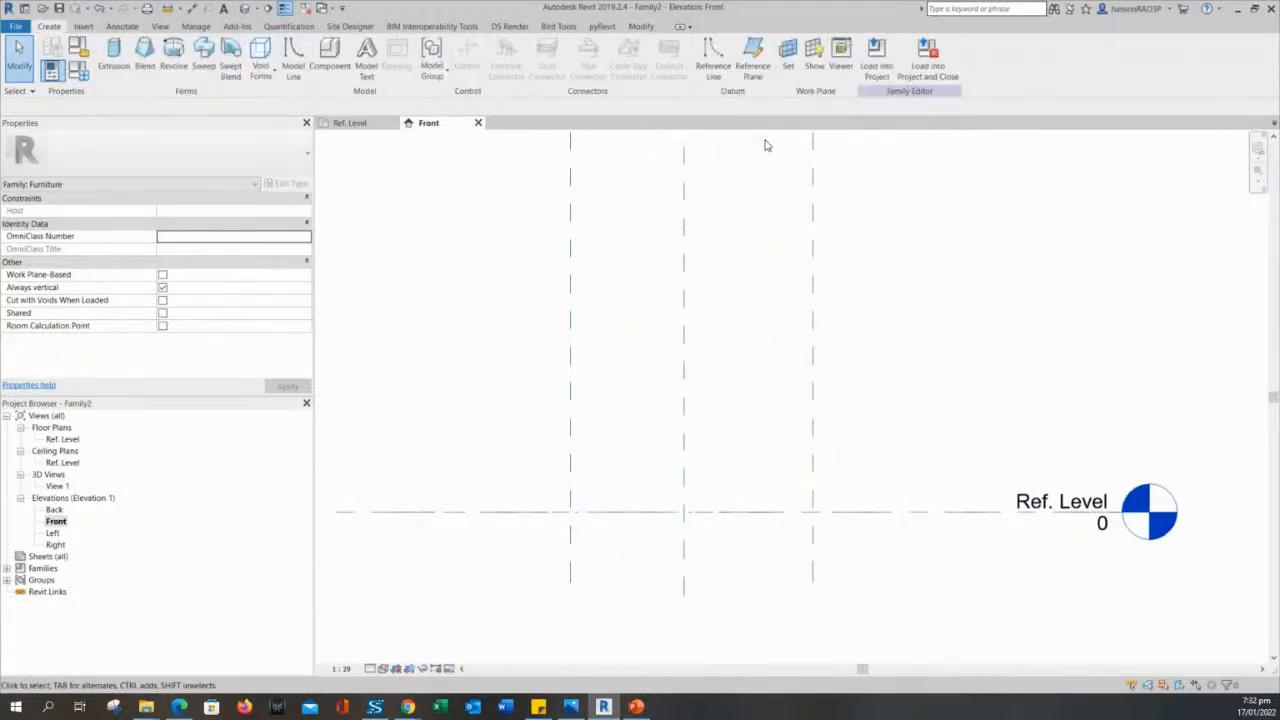
pyautogui.click(768, 58)
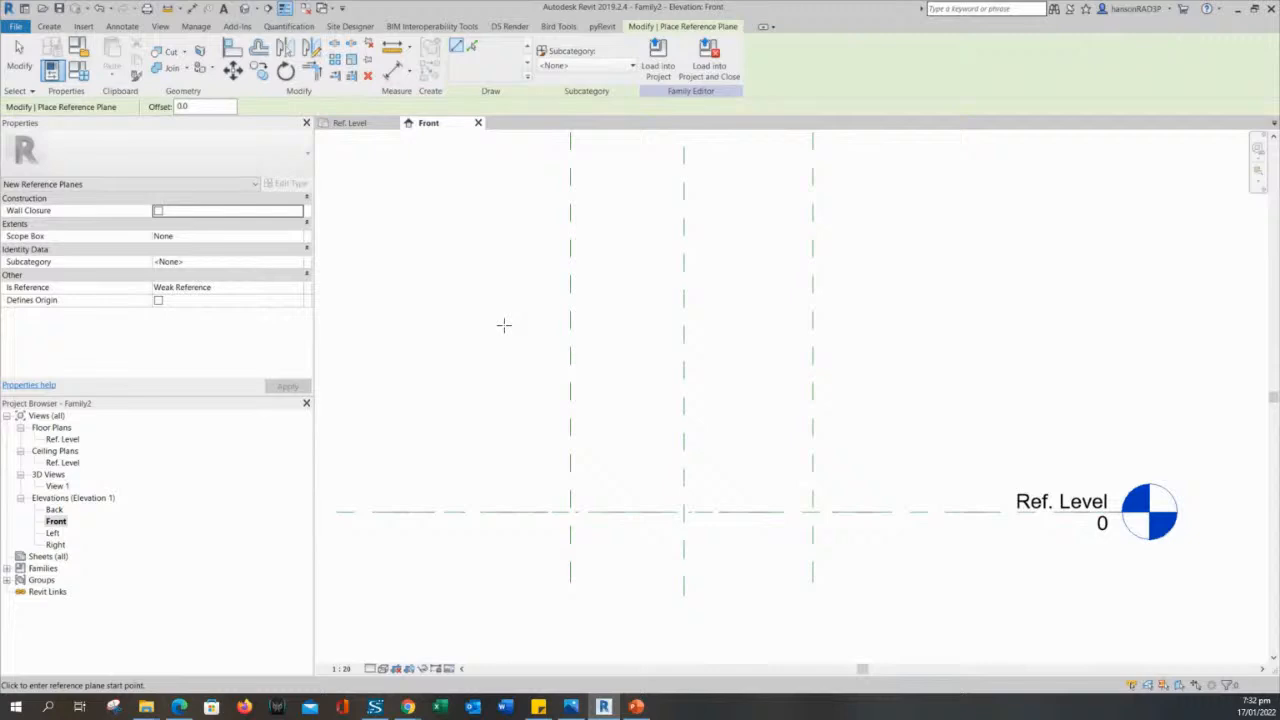
pyautogui.click(440, 339)
pyautogui.click(988, 341)
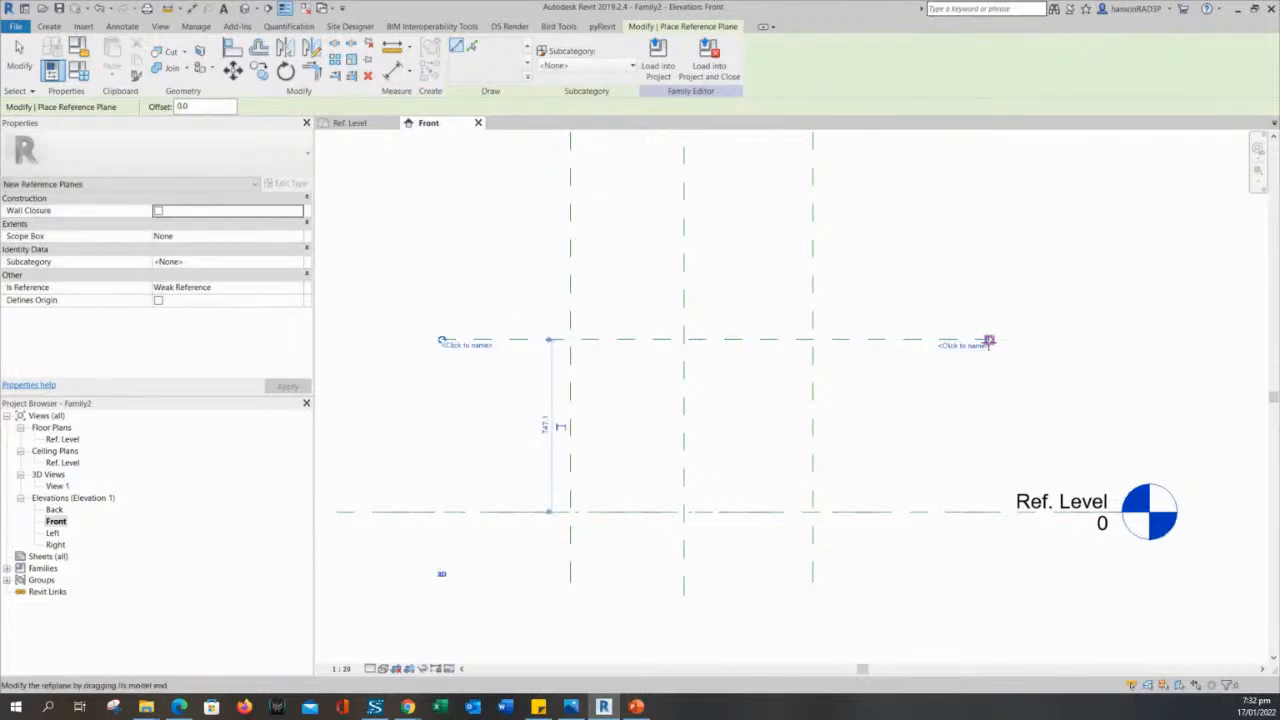
# - End the Reference Plane command and select the new horizontal reference plane to examine its properties, leaving nothing selected
pyautogui.press('Escape')
pyautogui.press('Escape')
pyautogui.click(866, 340)
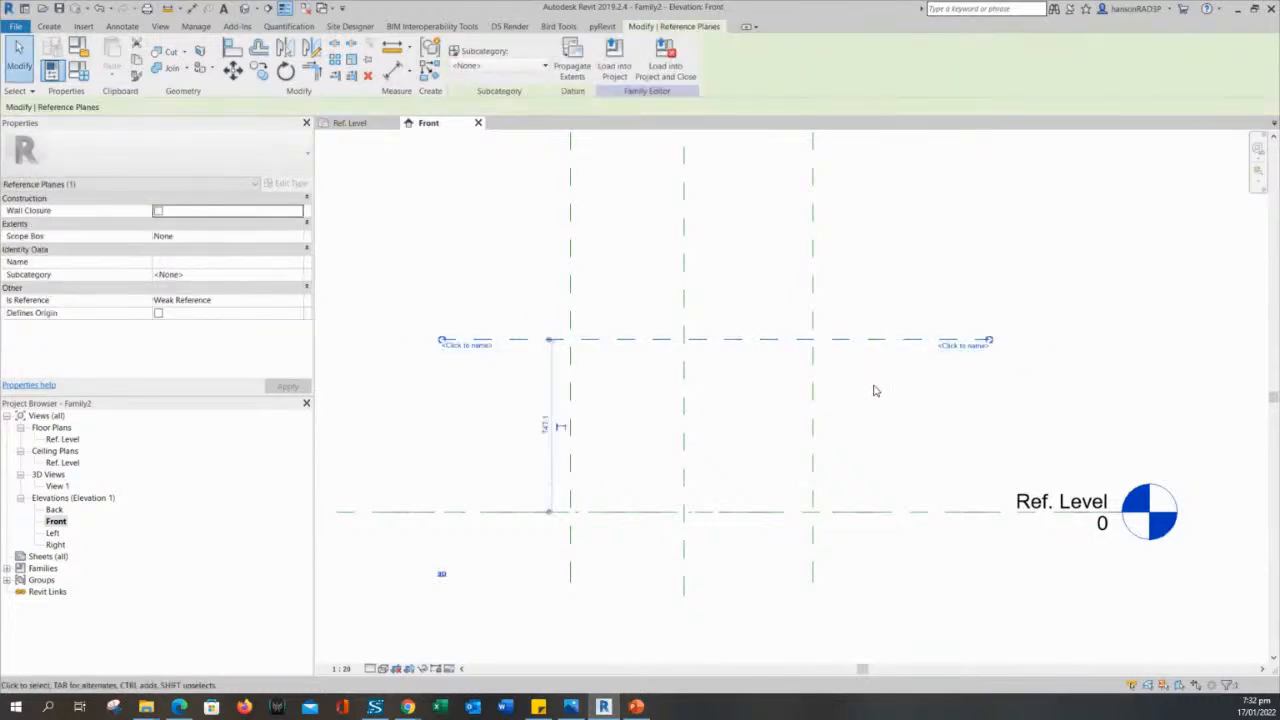
pyautogui.click(872, 366)
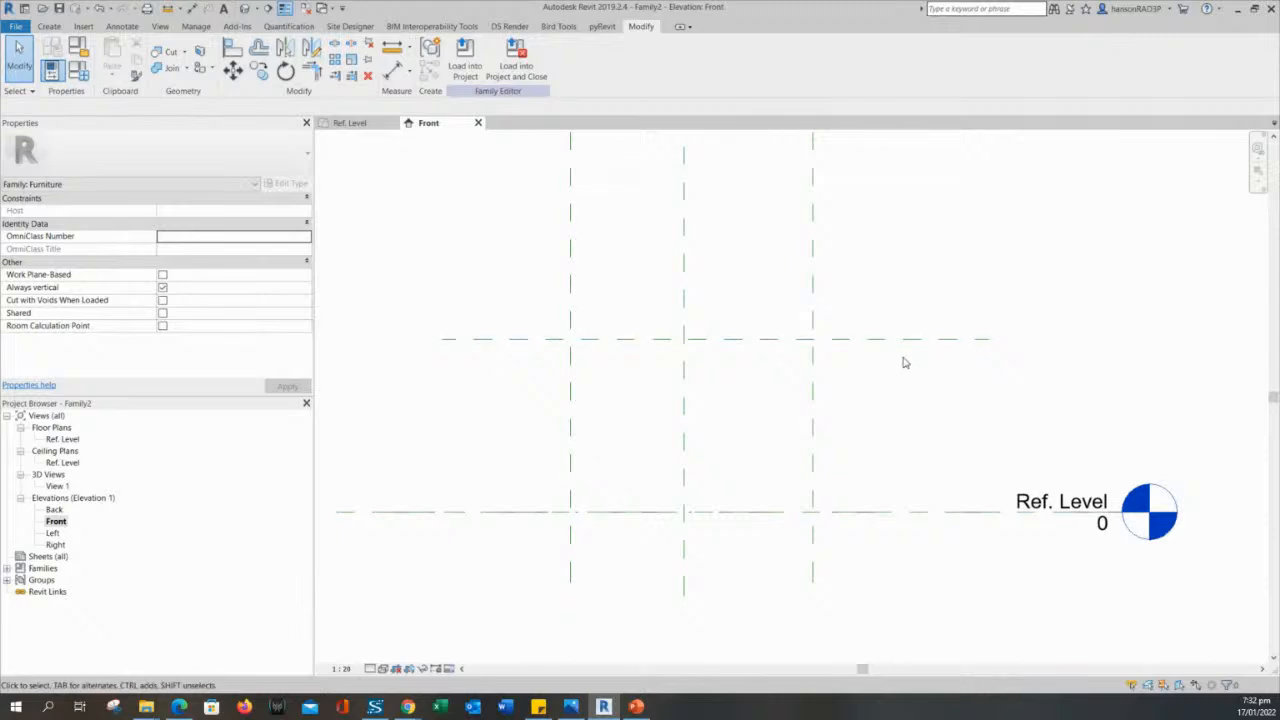
pyautogui.click(886, 341)
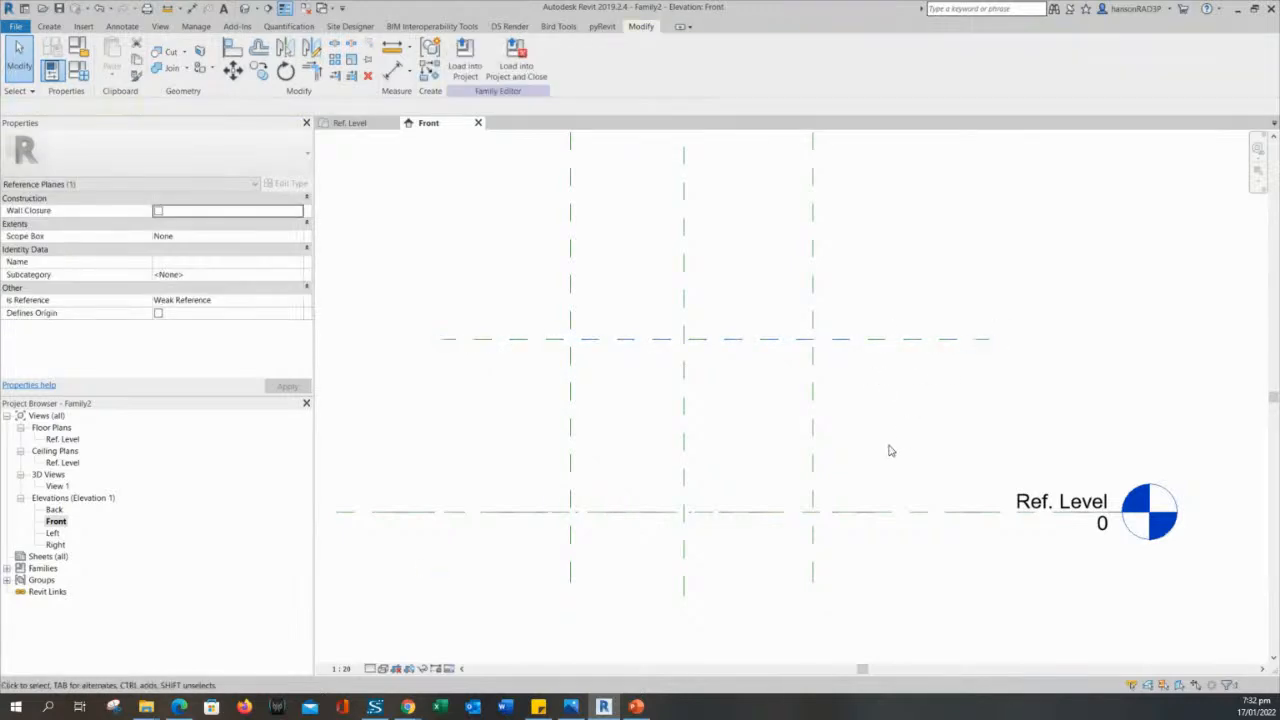
pyautogui.click(889, 449)
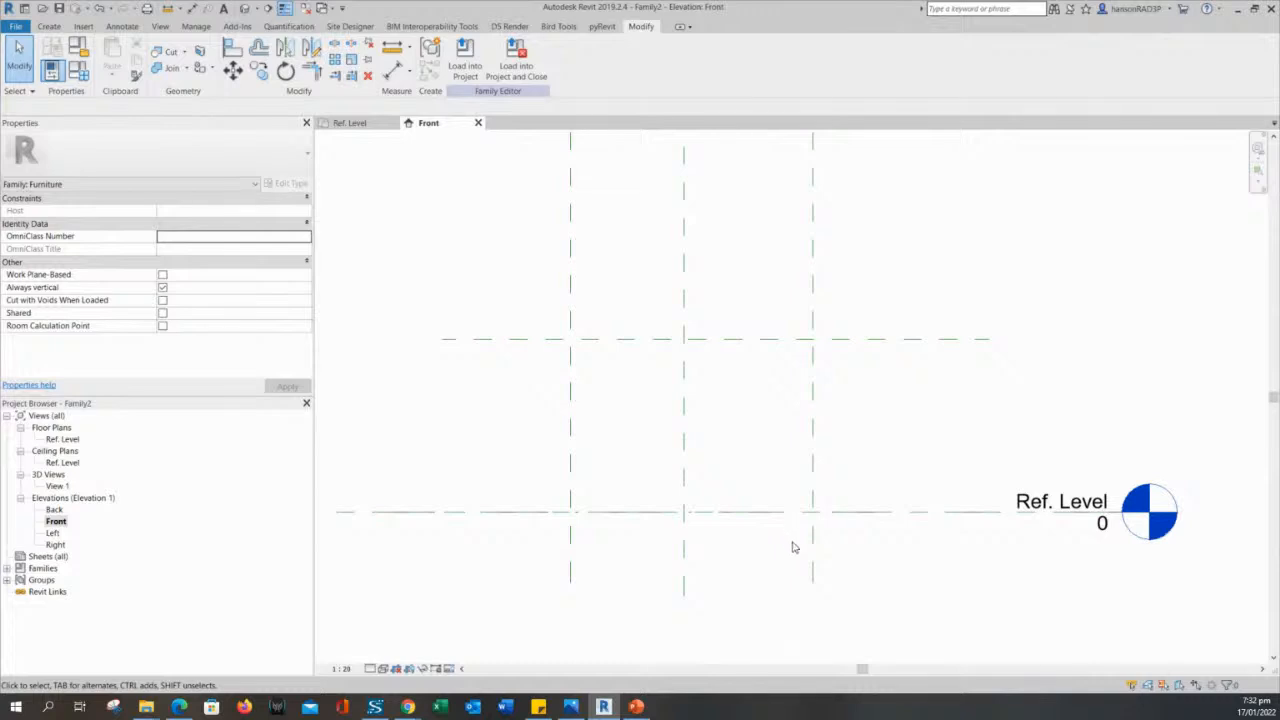
pyautogui.moveTo(804, 565); pyautogui.dragTo(800, 531, button='middle')
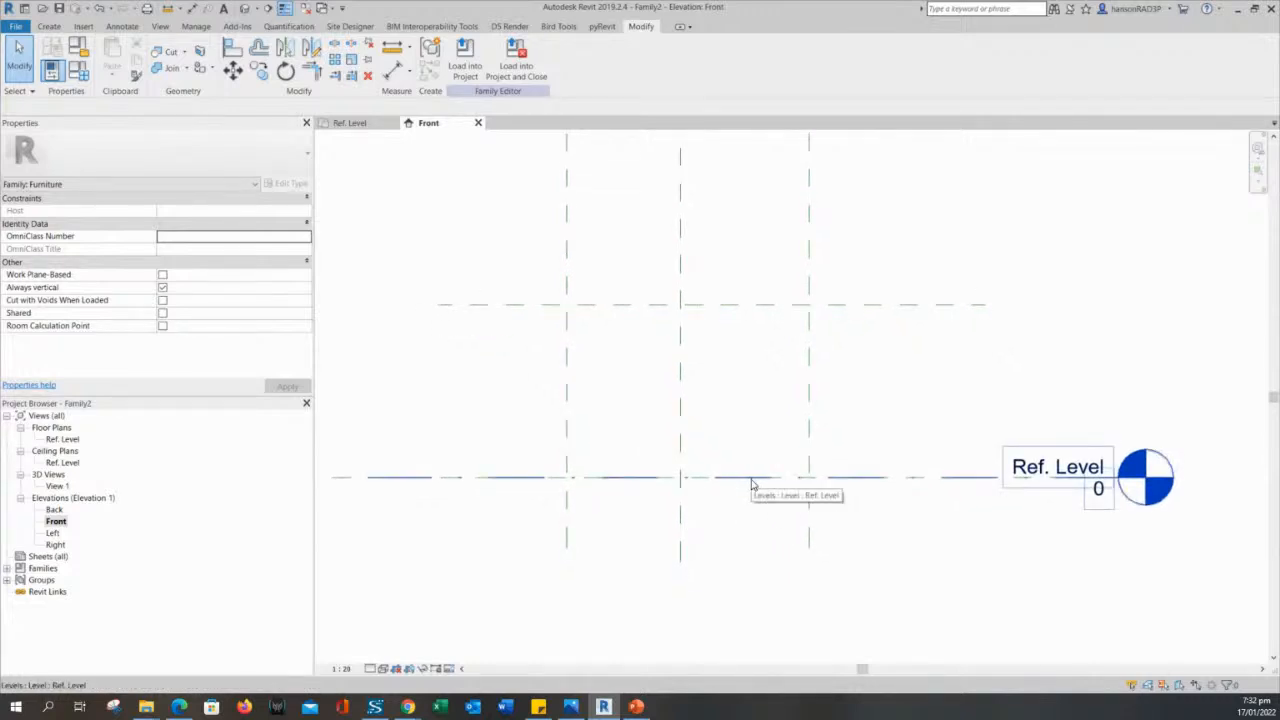
# - Open the Ref. Level floor plan view of the family
pyautogui.click(62, 439)
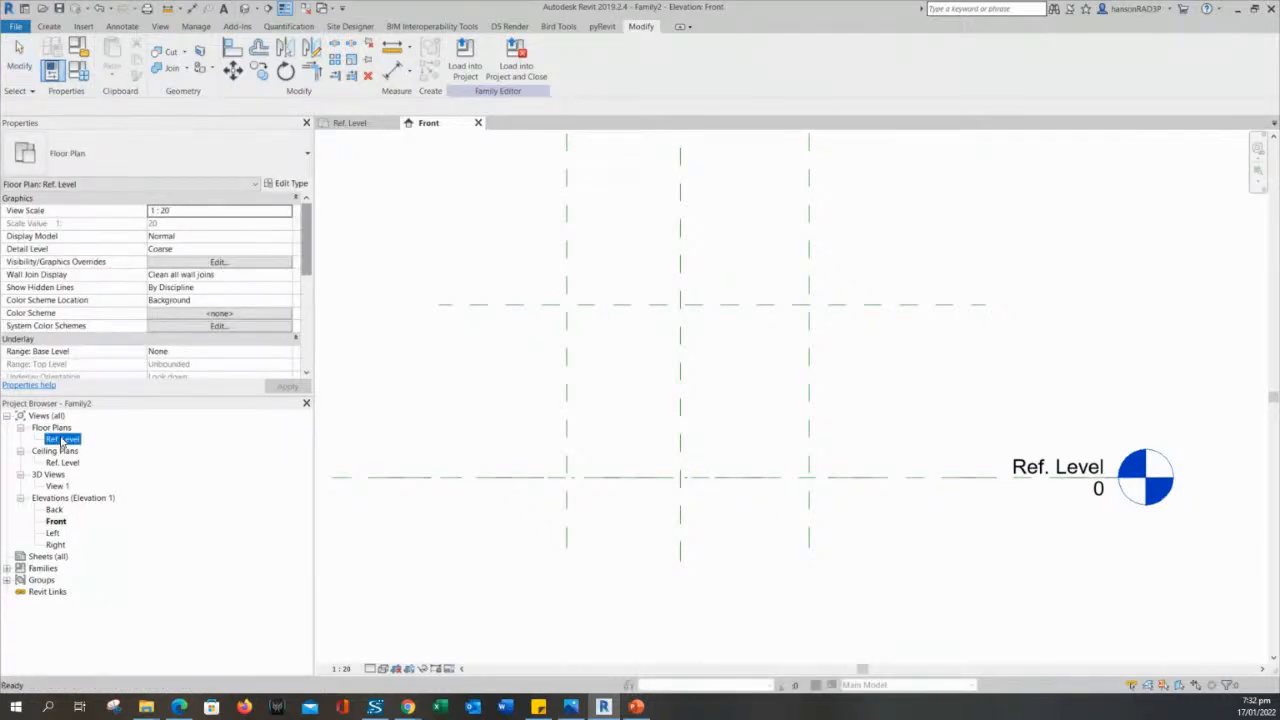
pyautogui.doubleClick(62, 439)
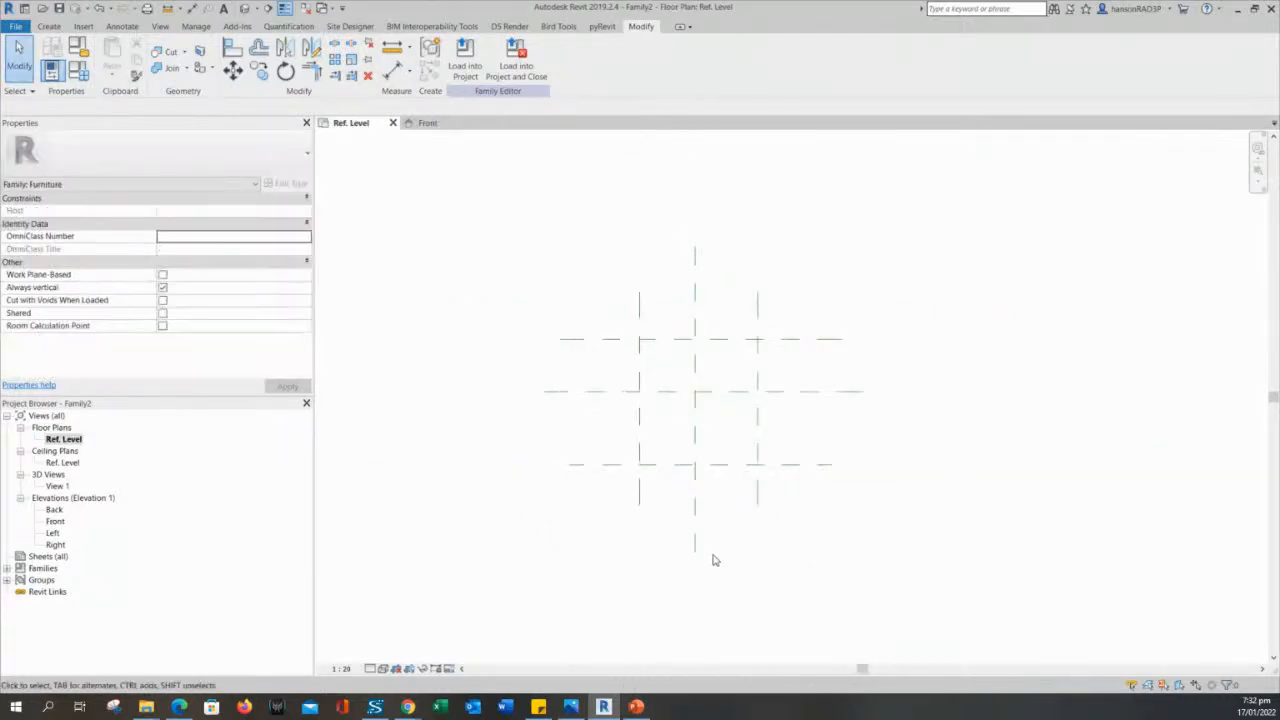
pyautogui.moveTo(885, 535); pyautogui.dragTo(893, 590, button='middle')
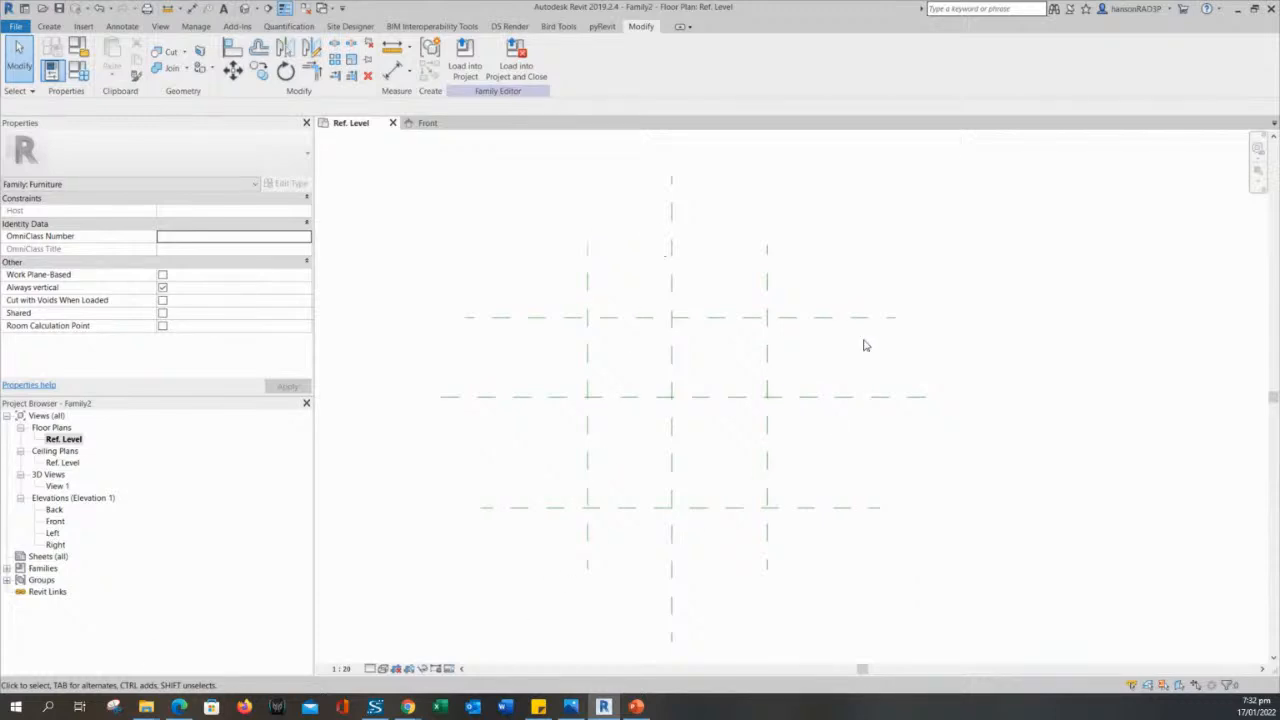
pyautogui.moveTo(734, 396); pyautogui.dragTo(760, 335, button='middle')
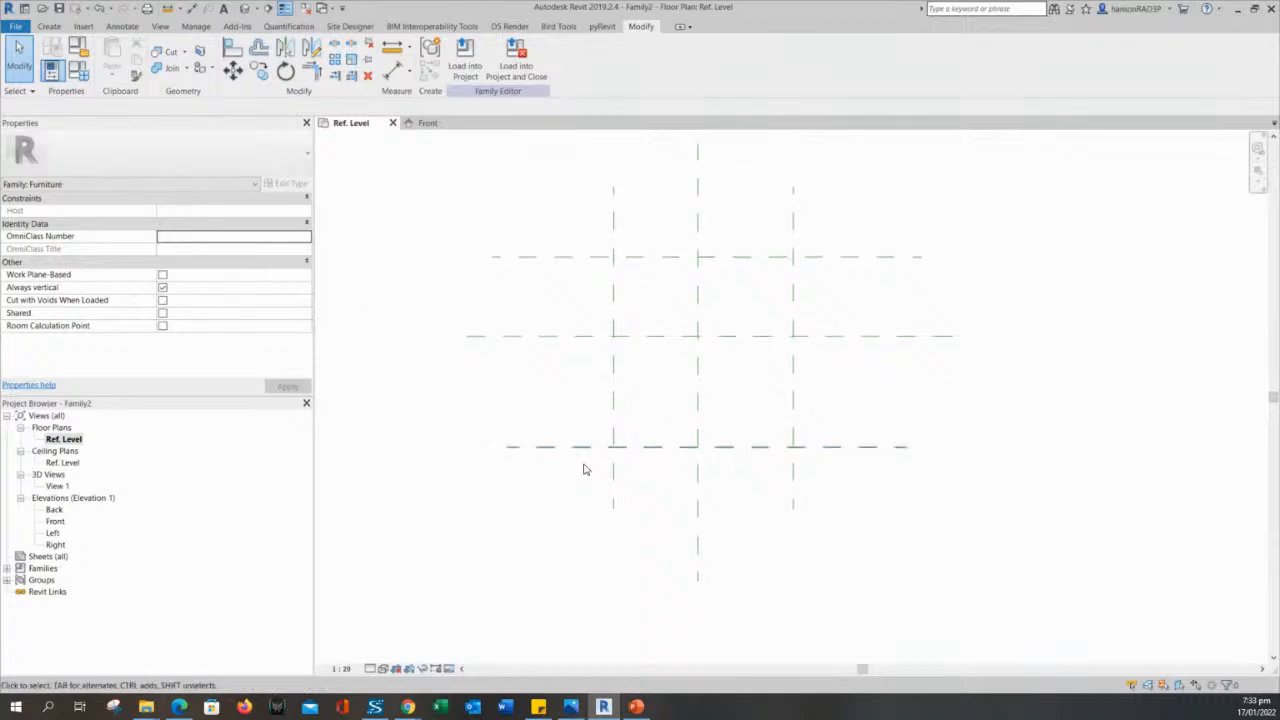
pyautogui.moveTo(786, 461); pyautogui.dragTo(796, 500, button='middle')
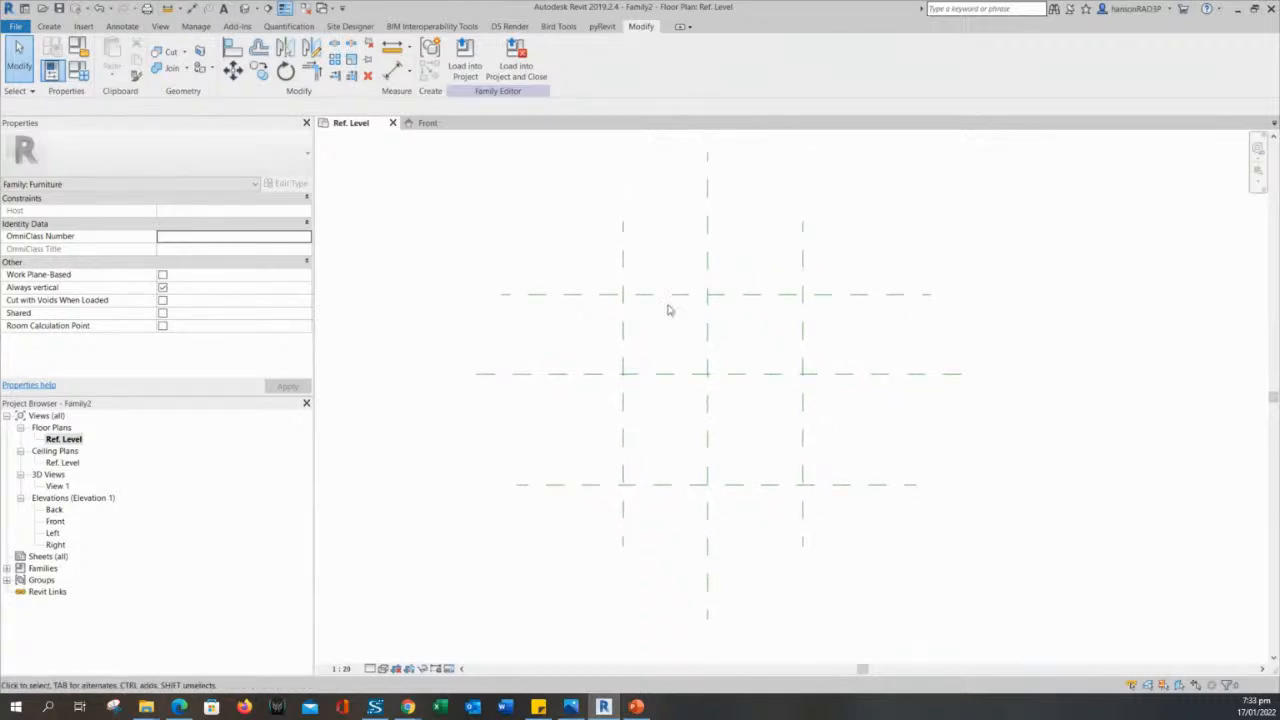
pyautogui.moveTo(669, 311); pyautogui.dragTo(668, 327, button='middle')
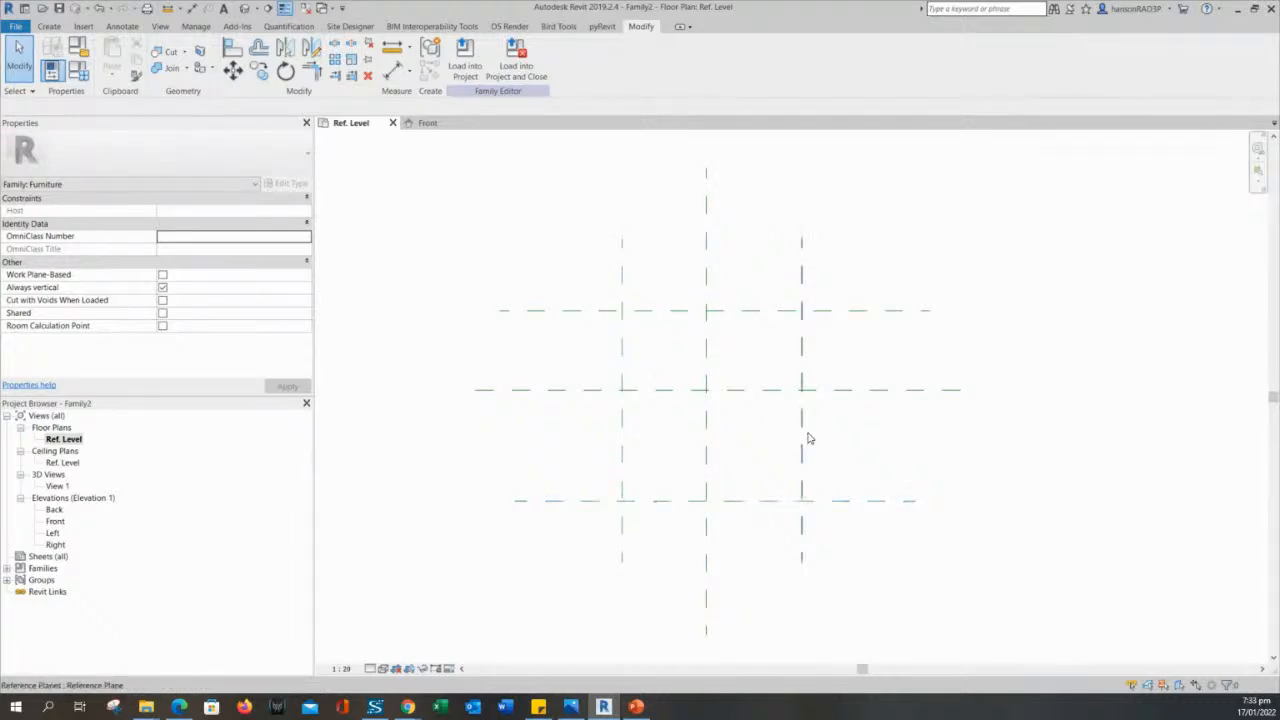
pyautogui.moveTo(732, 384); pyautogui.dragTo(751, 440, button='middle')
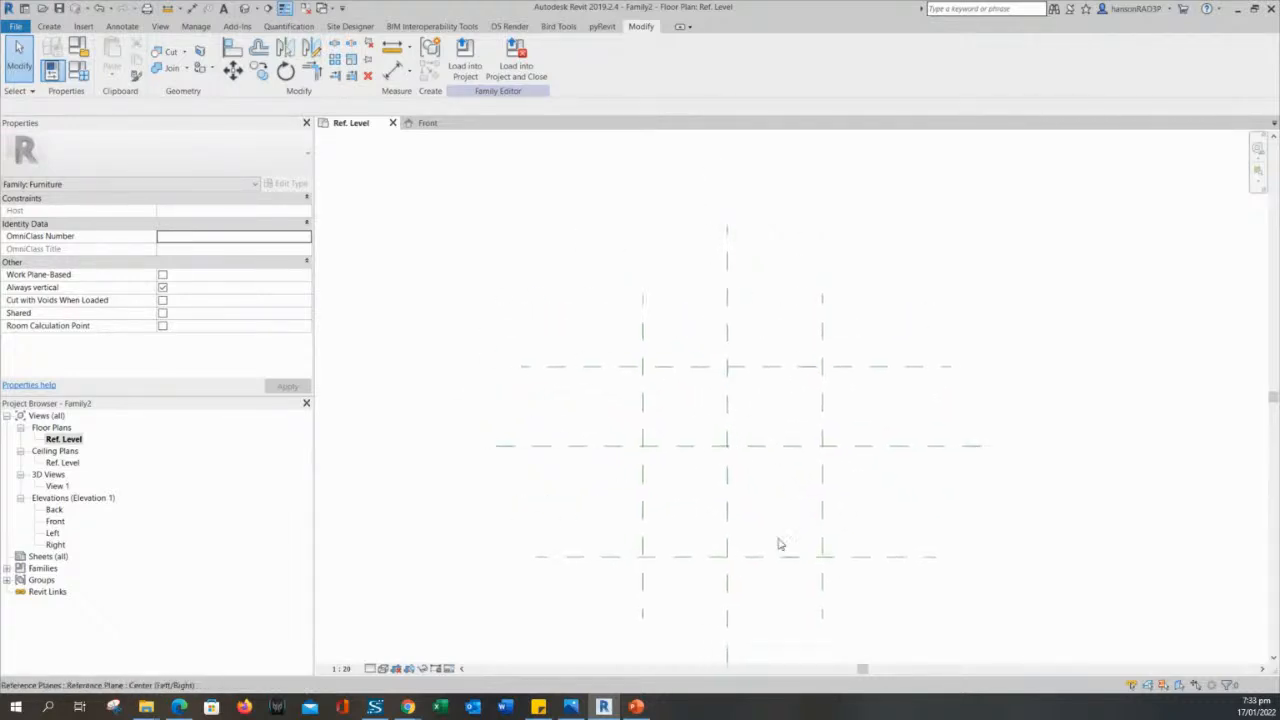
pyautogui.moveTo(615, 495); pyautogui.dragTo(605, 410, button='middle')
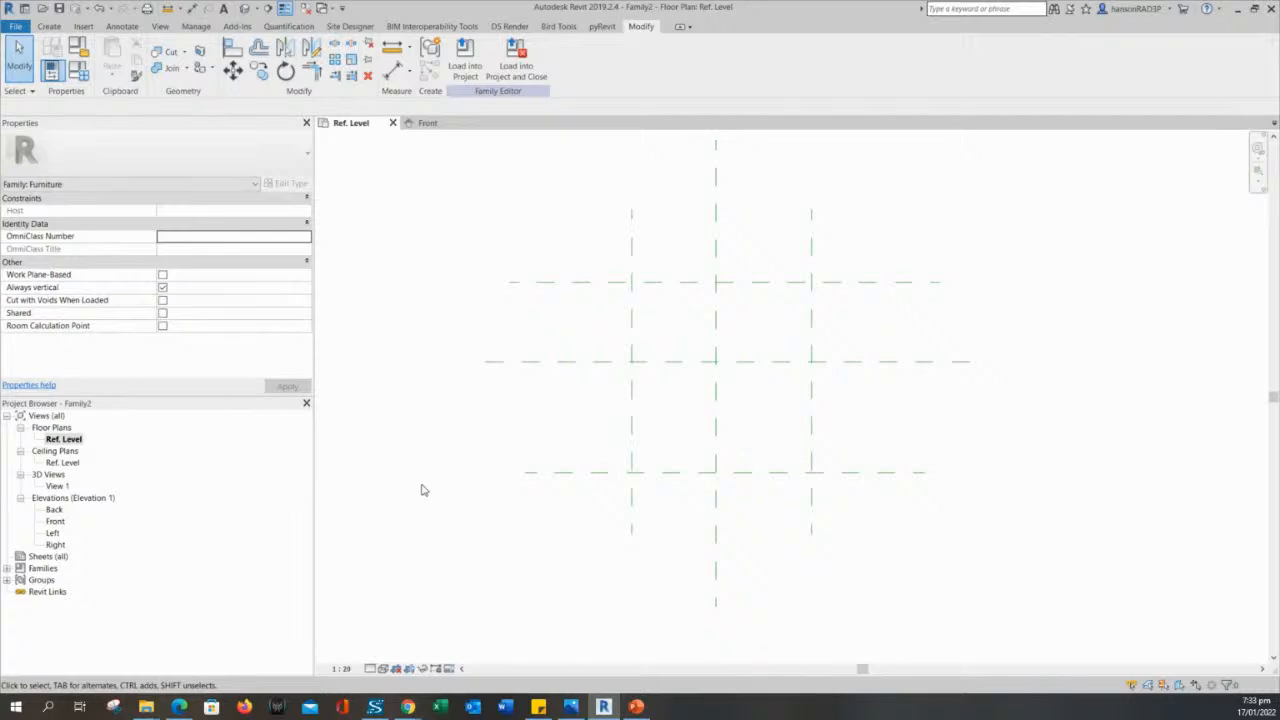
pyautogui.moveTo(530, 521); pyautogui.dragTo(529, 538, button='middle')
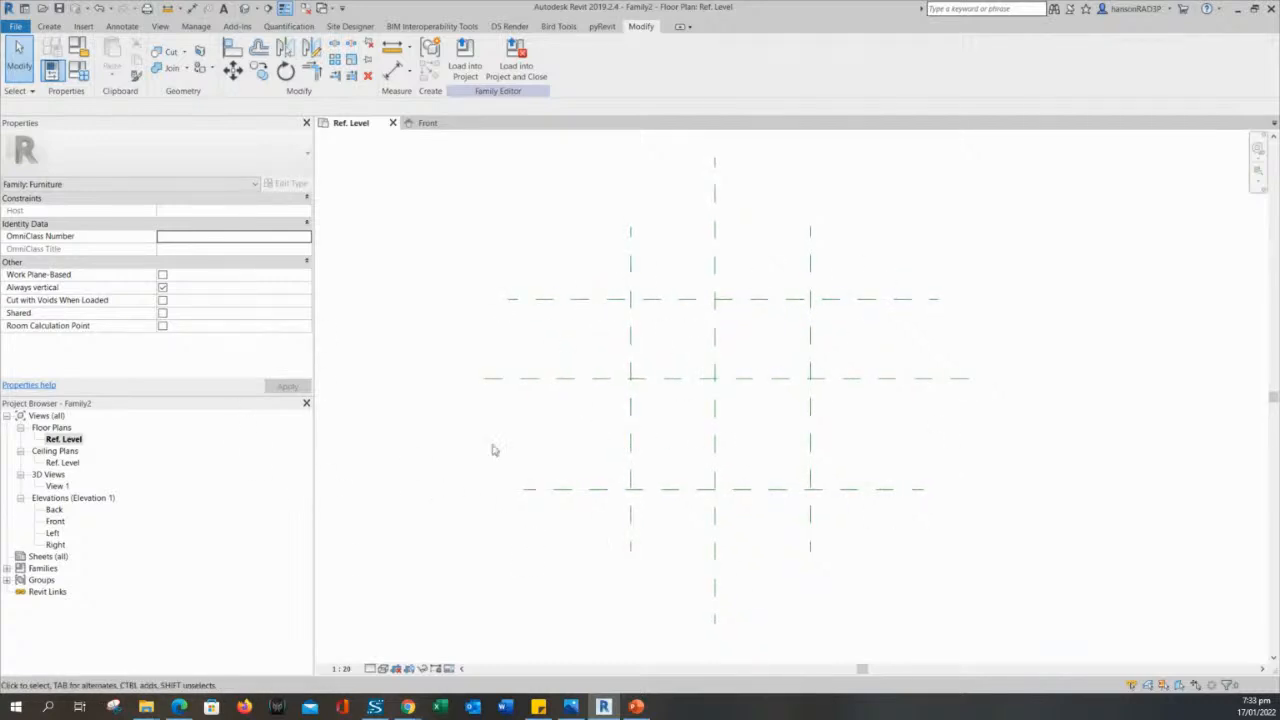
# - Switch to the PowerPoint slide of steps in creating families, highlight "Dimensions and Parameters", and minimize the presentation to return to Revit
pyautogui.hotkey('alt', 'Tab')
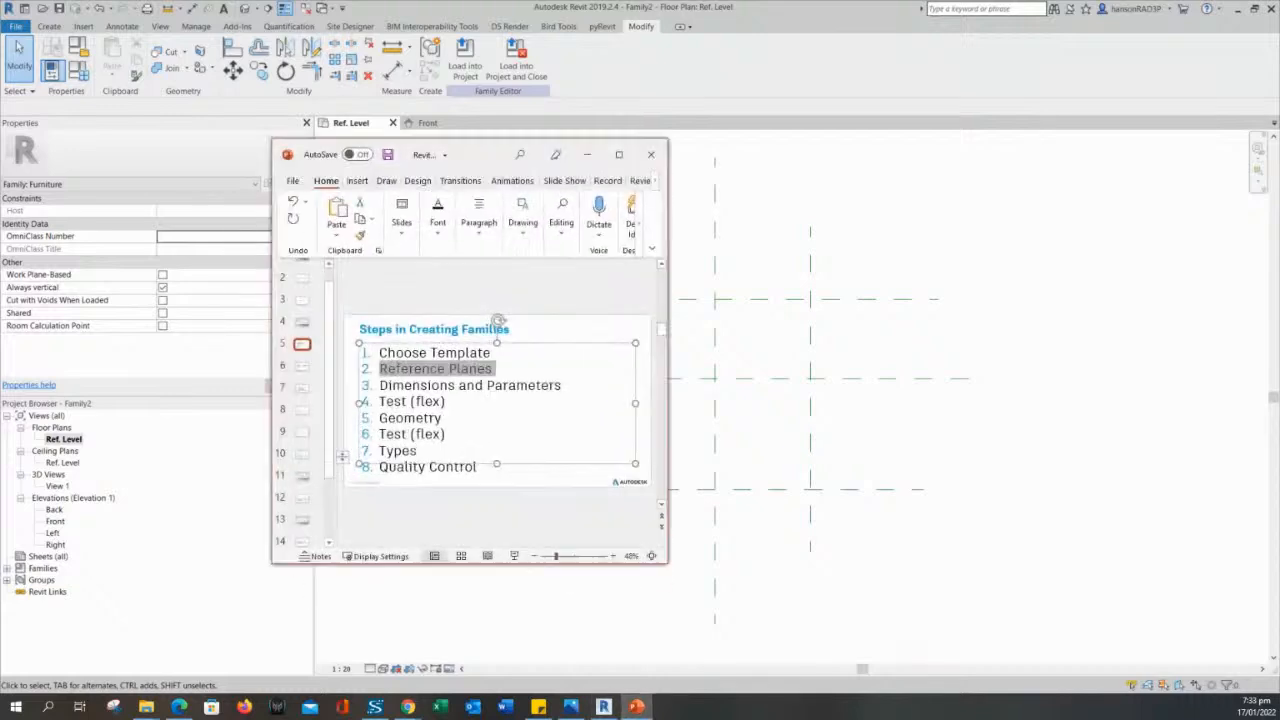
pyautogui.click(457, 385)
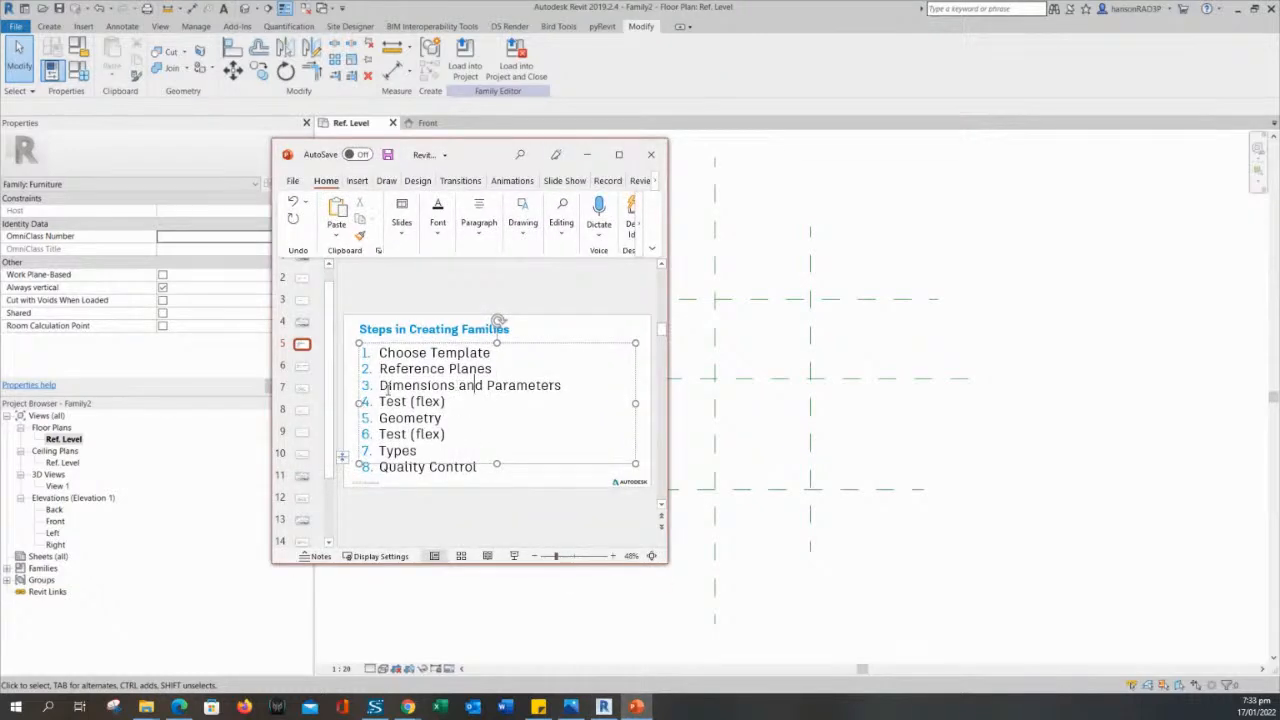
pyautogui.moveTo(380, 385); pyautogui.dragTo(564, 386)
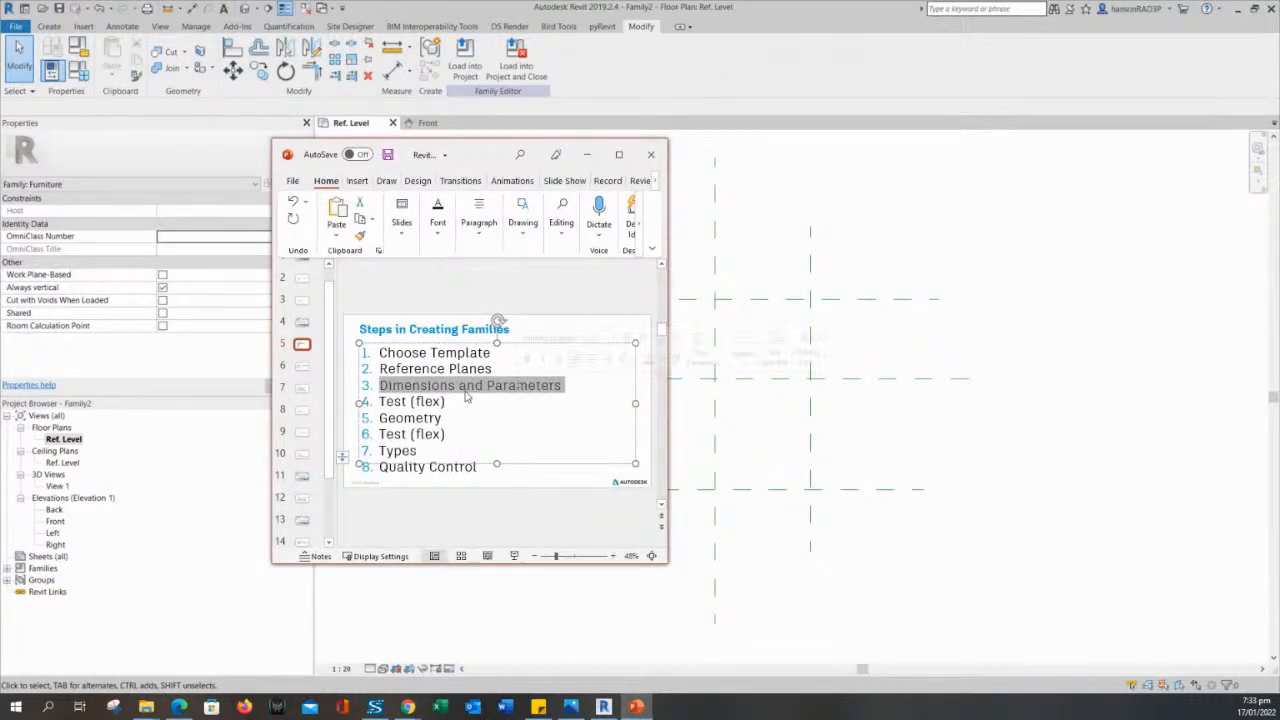
pyautogui.click(587, 154)
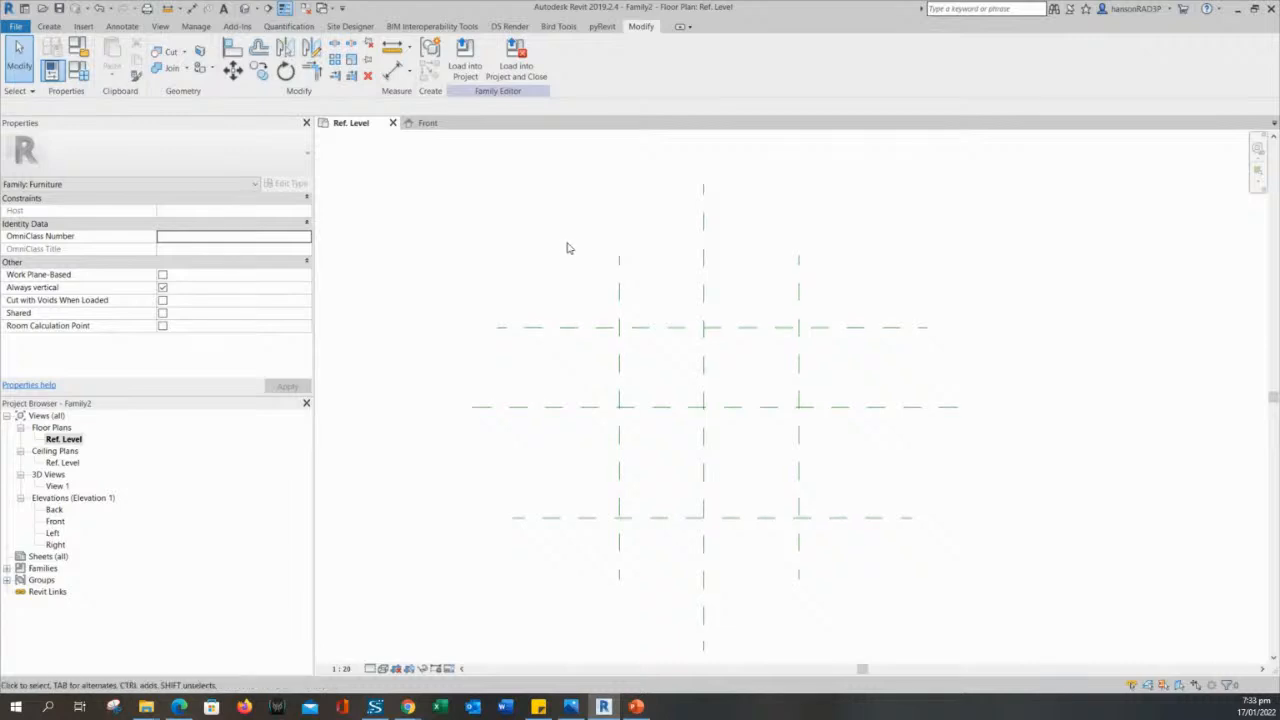
# - Place a continuous aligned dimension string across the three vertical reference planes, above the upper horizontal plane in the Ref. Level plan
pyautogui.moveTo(566, 246); pyautogui.dragTo(578, 267, button='middle')
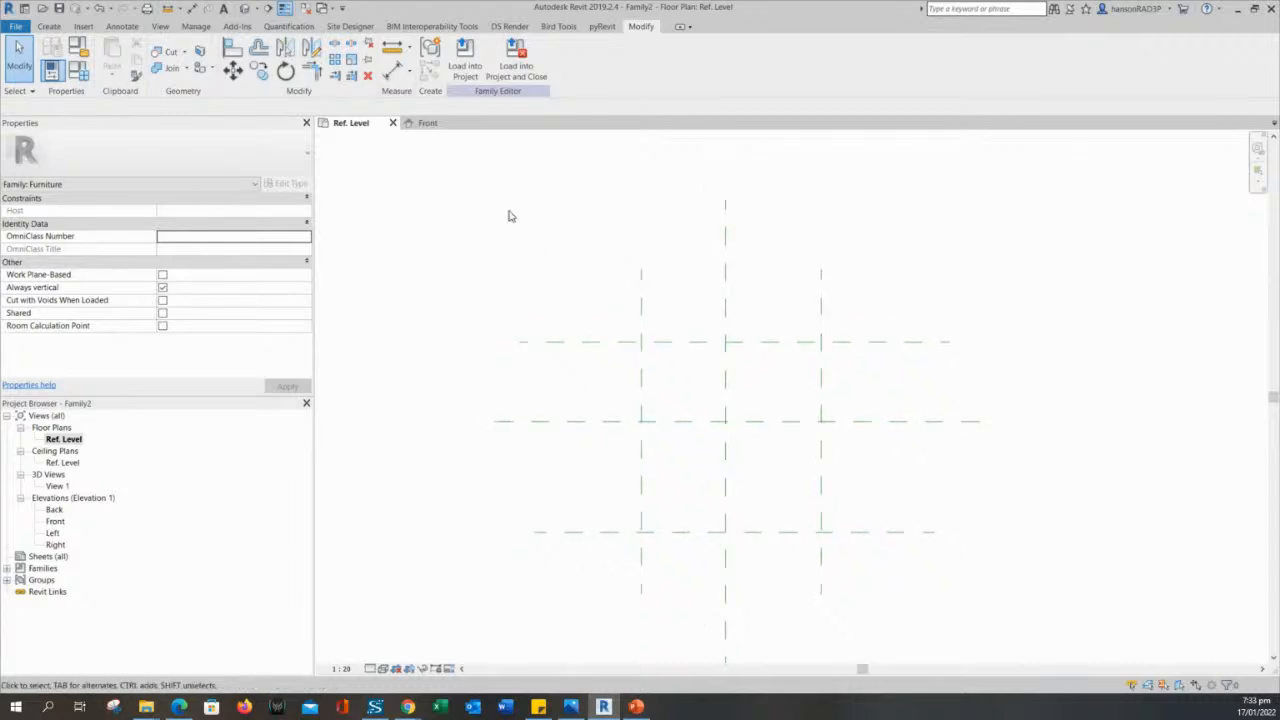
pyautogui.click(392, 70)
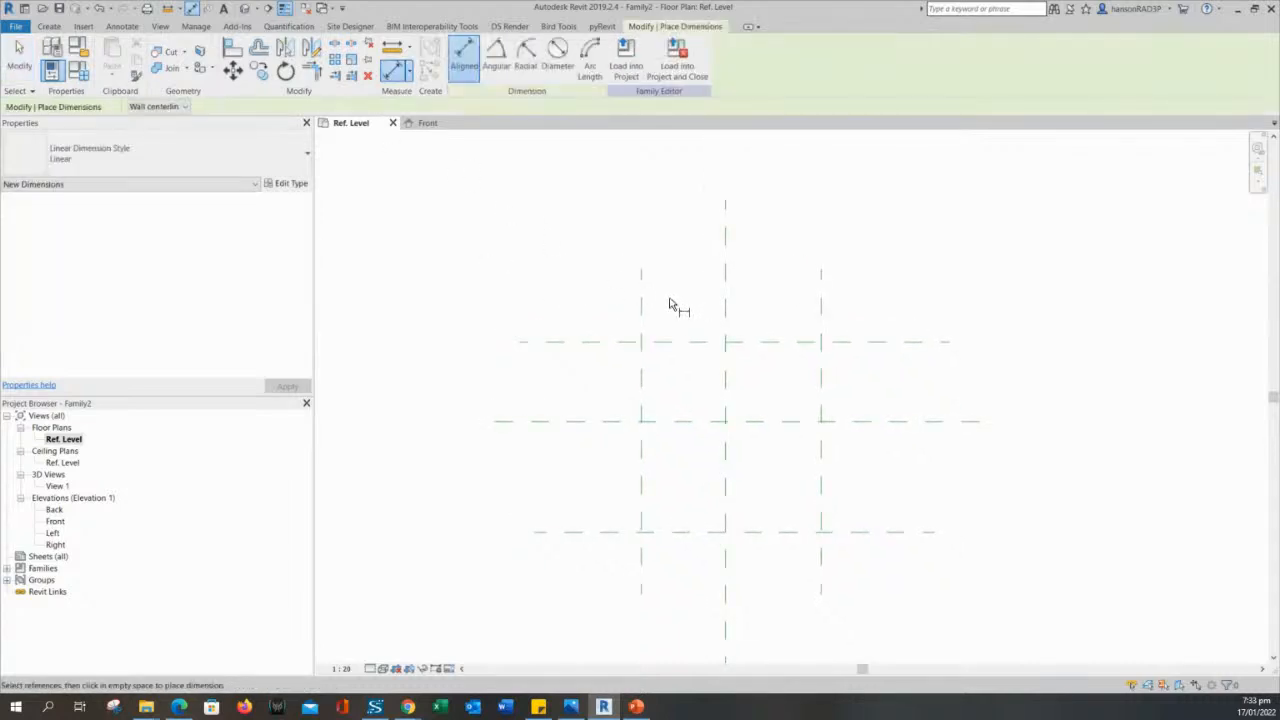
pyautogui.click(20, 50)
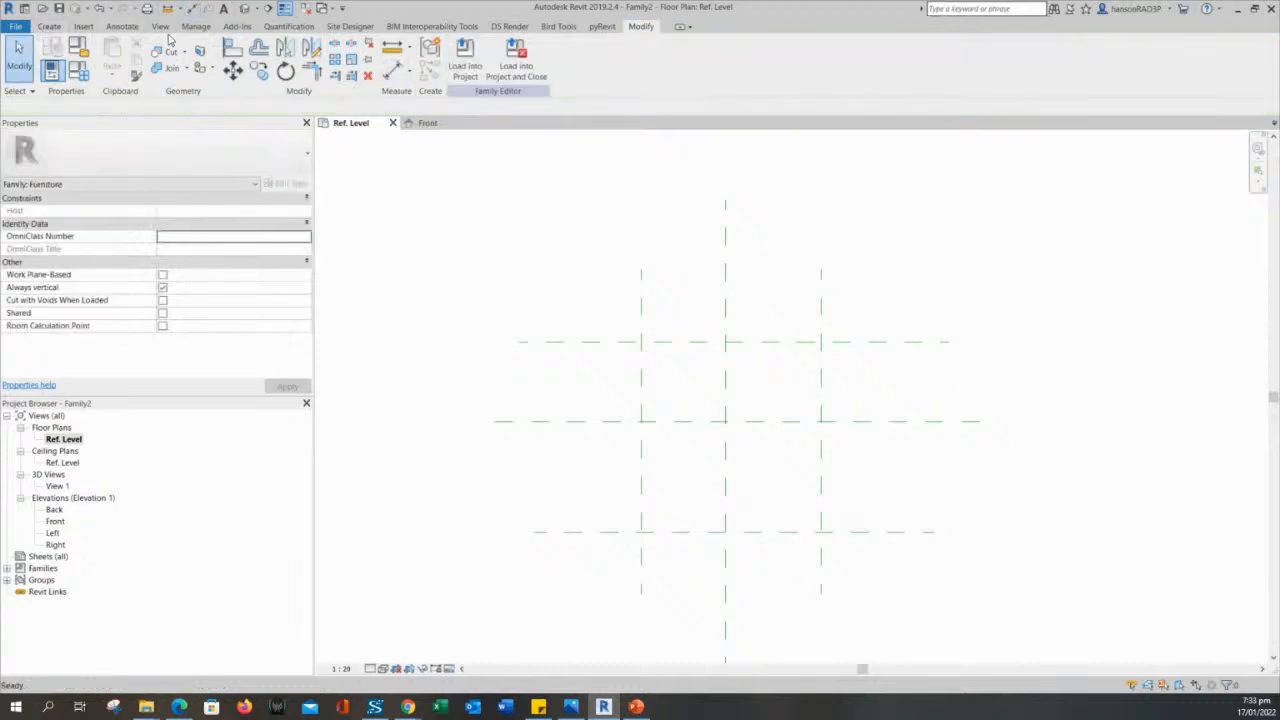
pyautogui.click(121, 27)
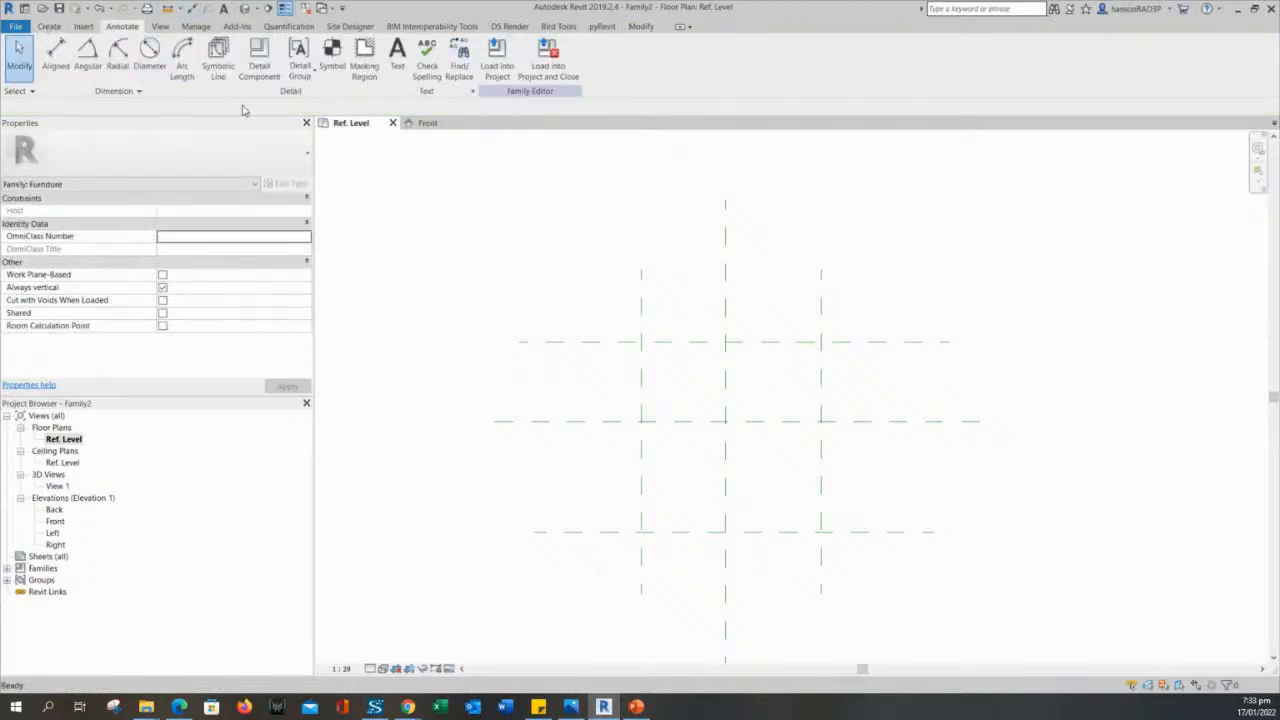
pyautogui.click(54, 58)
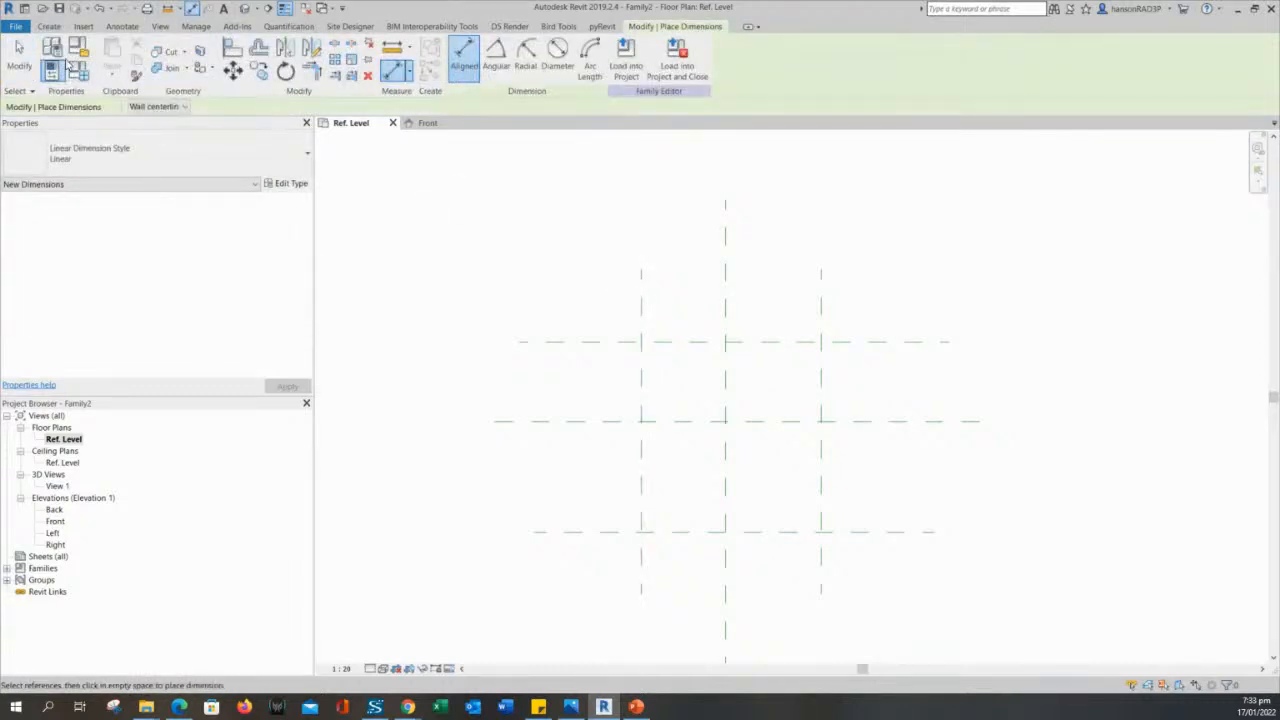
pyautogui.click(644, 319)
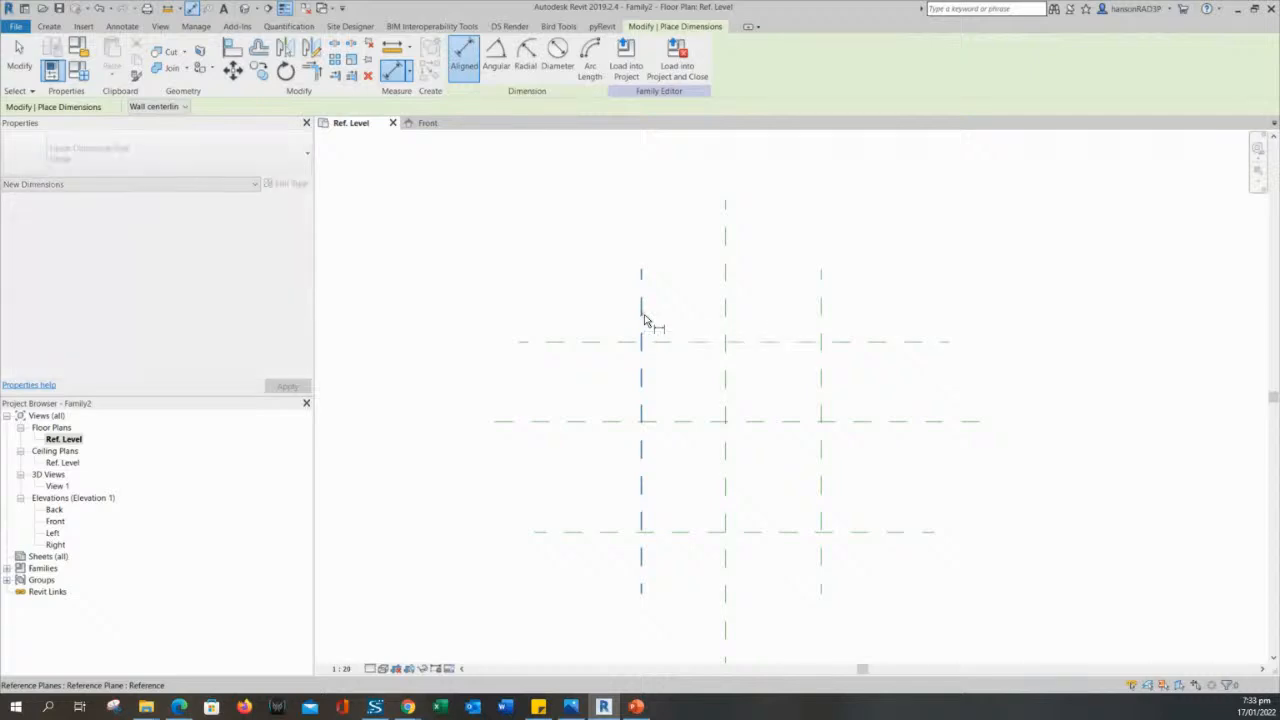
pyautogui.click(726, 320)
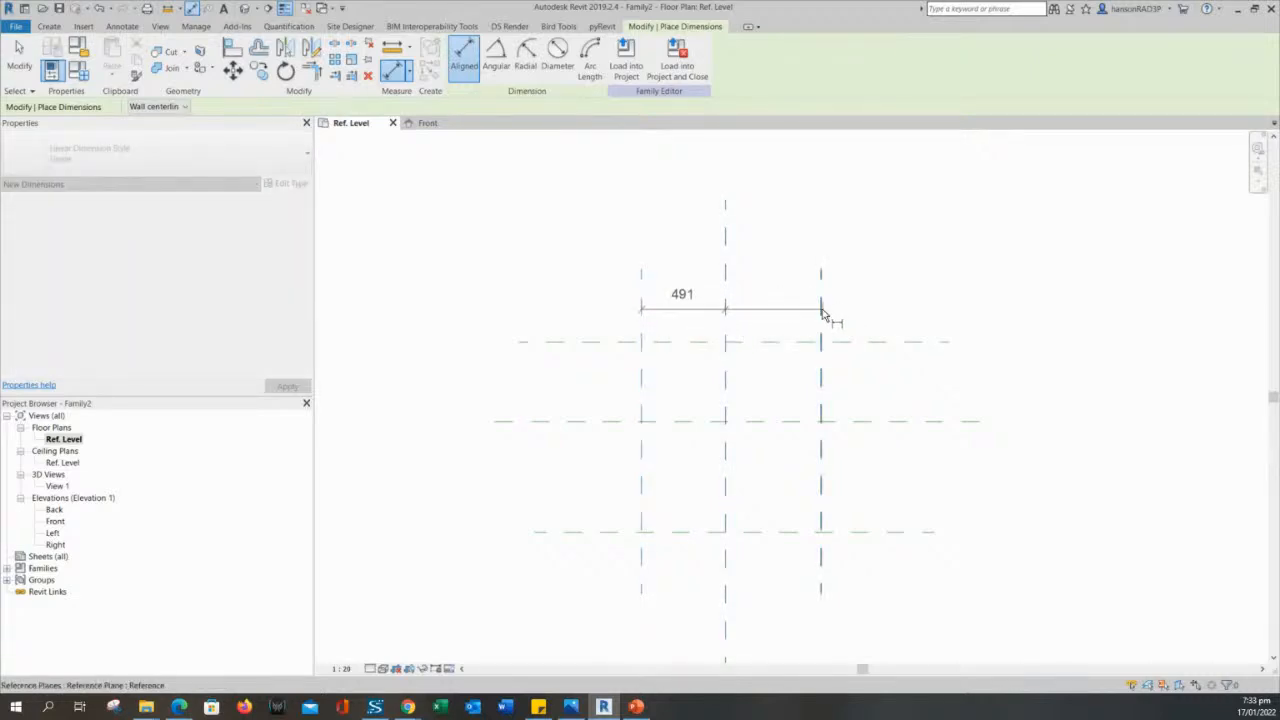
pyautogui.click(821, 304)
pyautogui.click(886, 252)
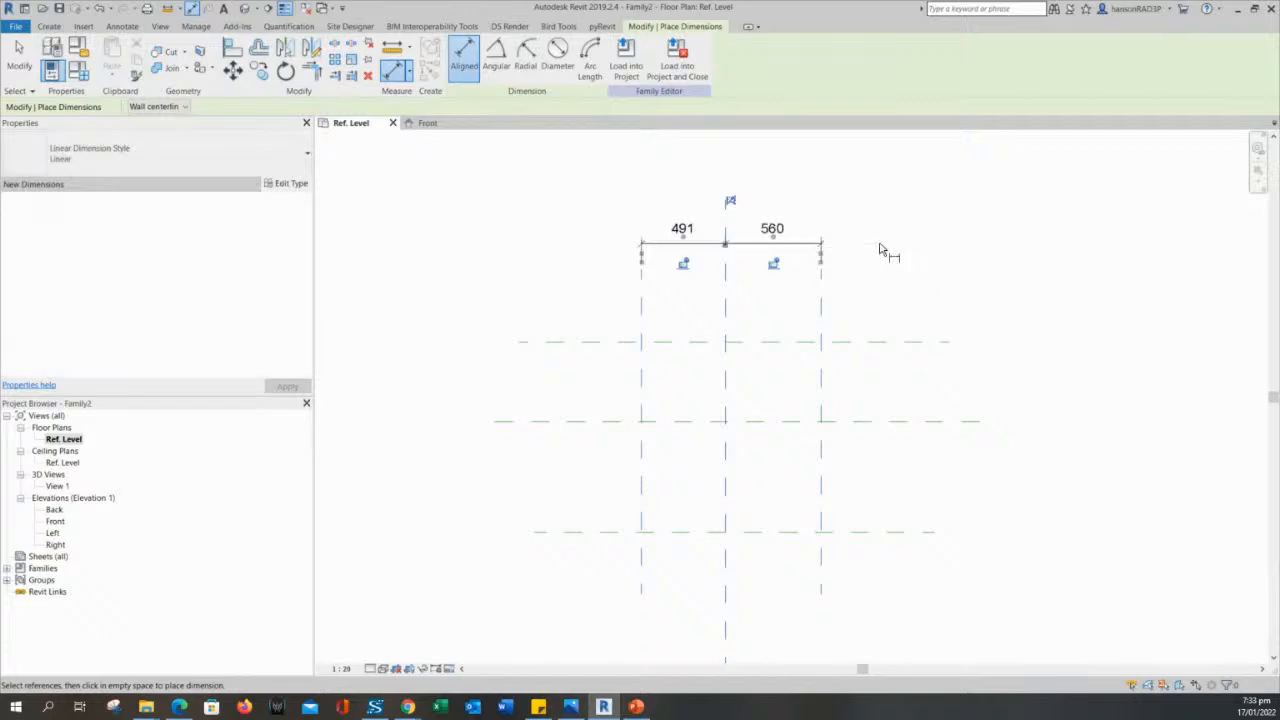
# - Apply the EQ constraint to the dimension string across the vertical reference planes so both spacings are equal
pyautogui.moveTo(919, 317); pyautogui.dragTo(955, 361, button='middle')
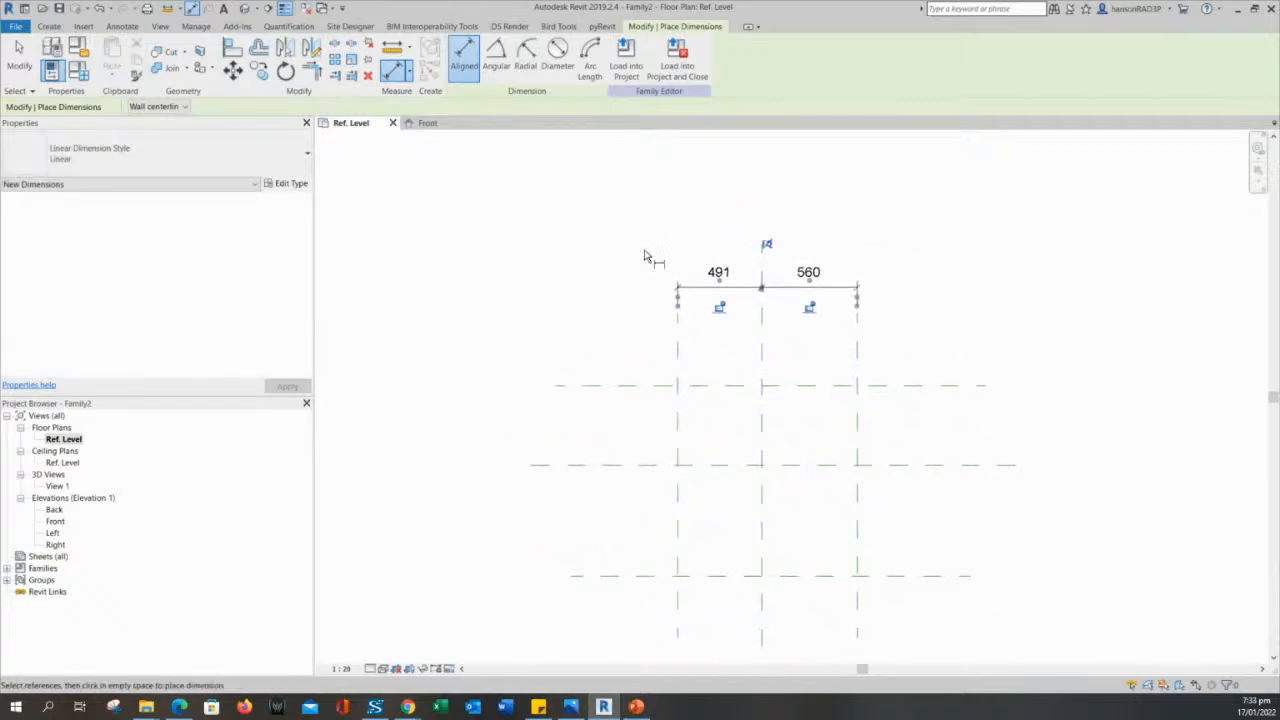
pyautogui.moveTo(620, 372); pyautogui.dragTo(603, 340, button='middle')
pyautogui.scroll(2, 866, 256)
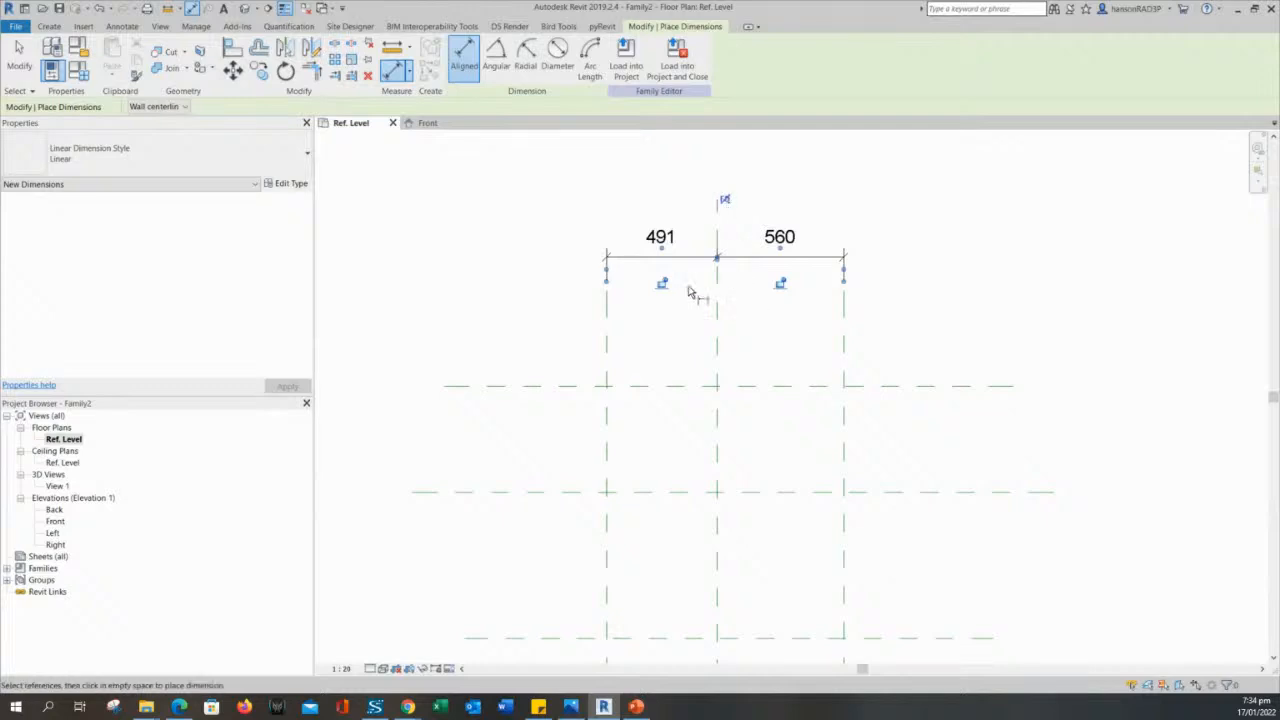
pyautogui.click(726, 200)
pyautogui.scroll(-2, 920, 298)
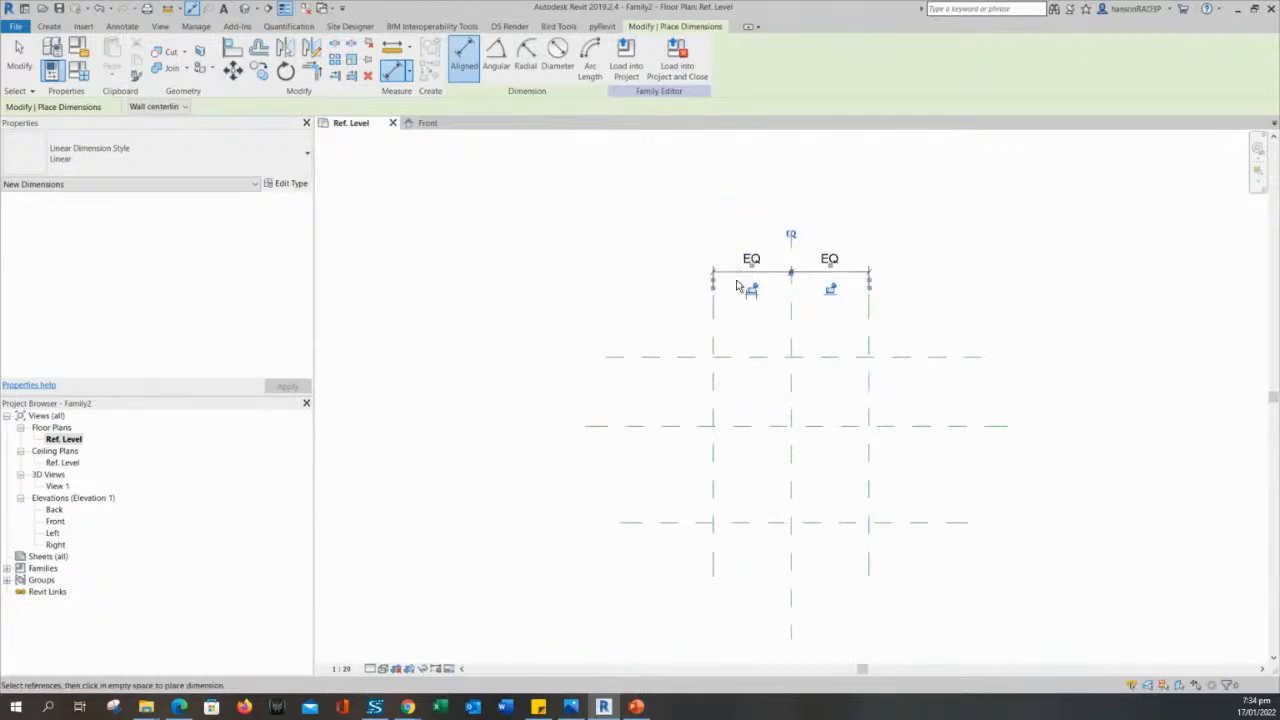
# - Dimension the three horizontal reference planes with one aligned string beside the vertical planes, apply the EQ constraint to it, and end the command
pyautogui.moveTo(499, 417); pyautogui.dragTo(508, 374, button='middle')
pyautogui.moveTo(624, 366); pyautogui.dragTo(592, 406, button='middle')
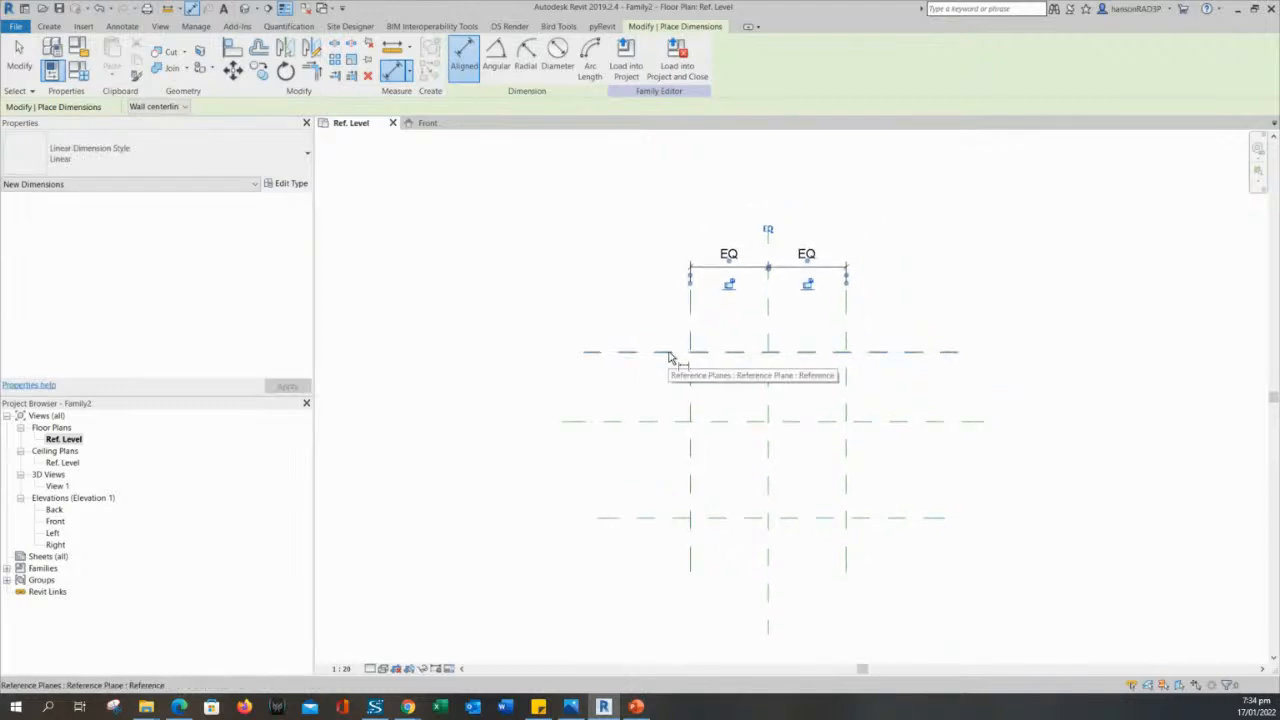
pyautogui.click(668, 354)
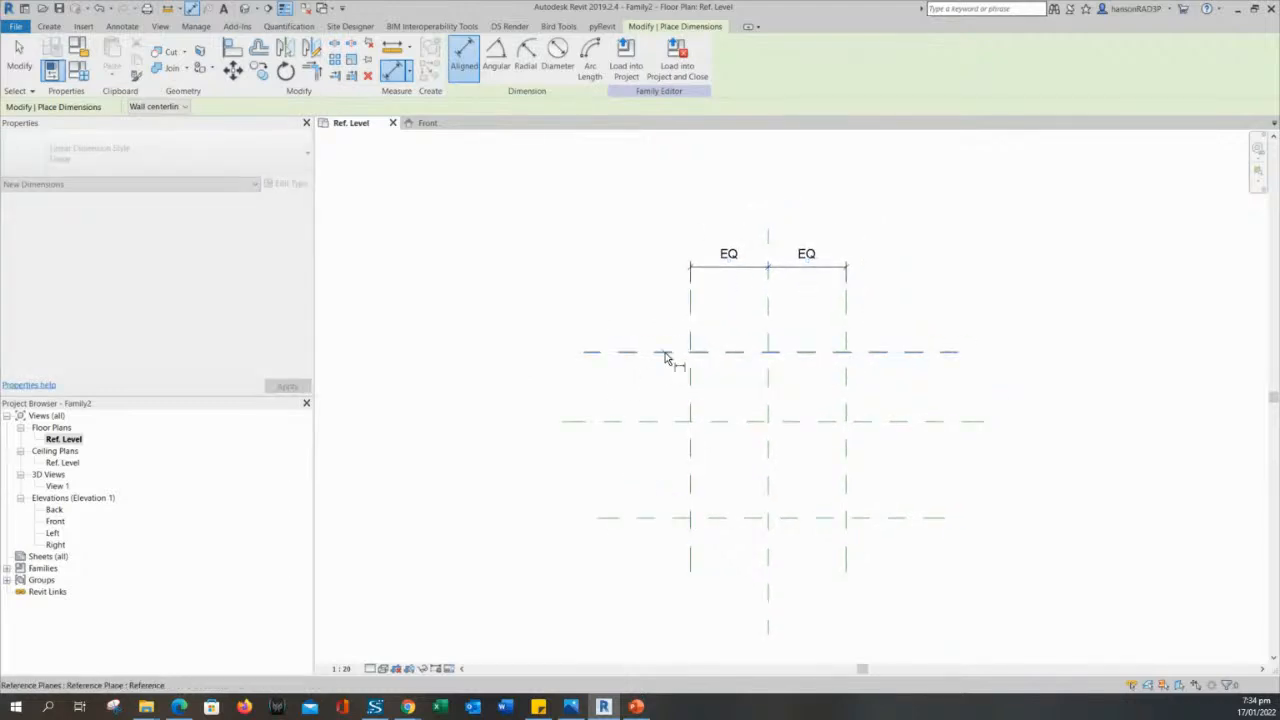
pyautogui.click(658, 421)
pyautogui.click(673, 518)
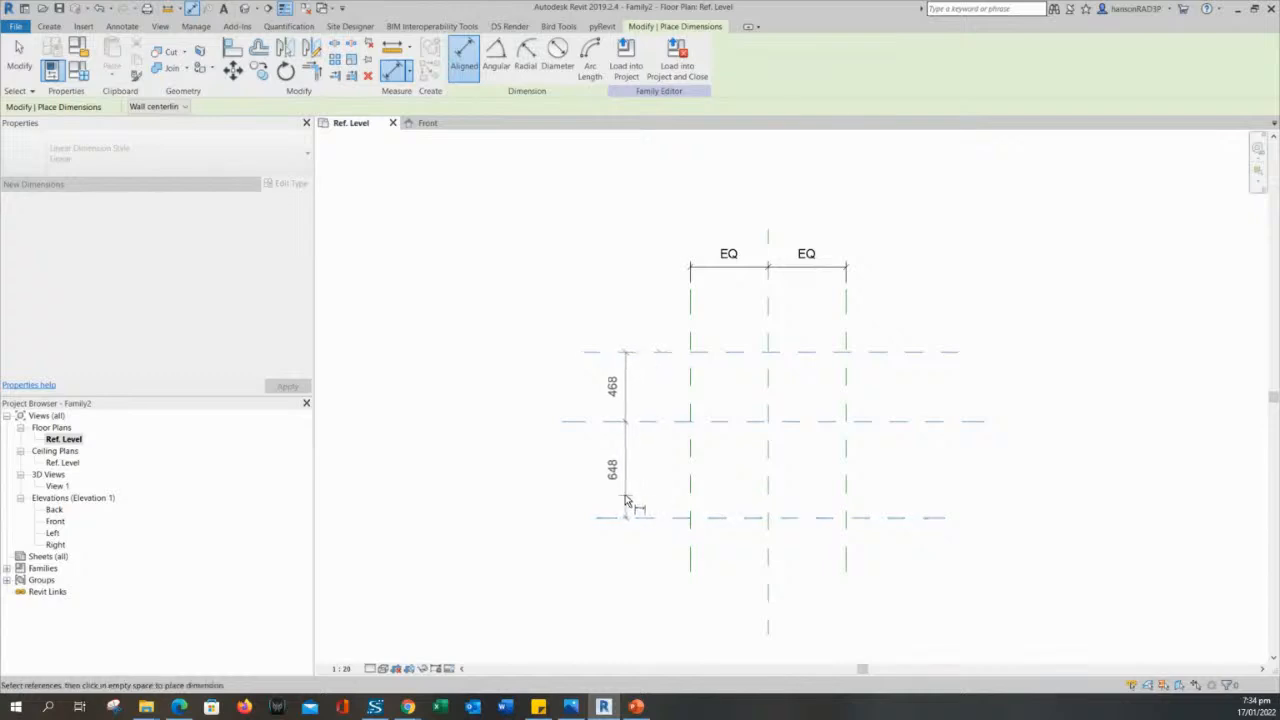
pyautogui.click(620, 497)
pyautogui.click(583, 434)
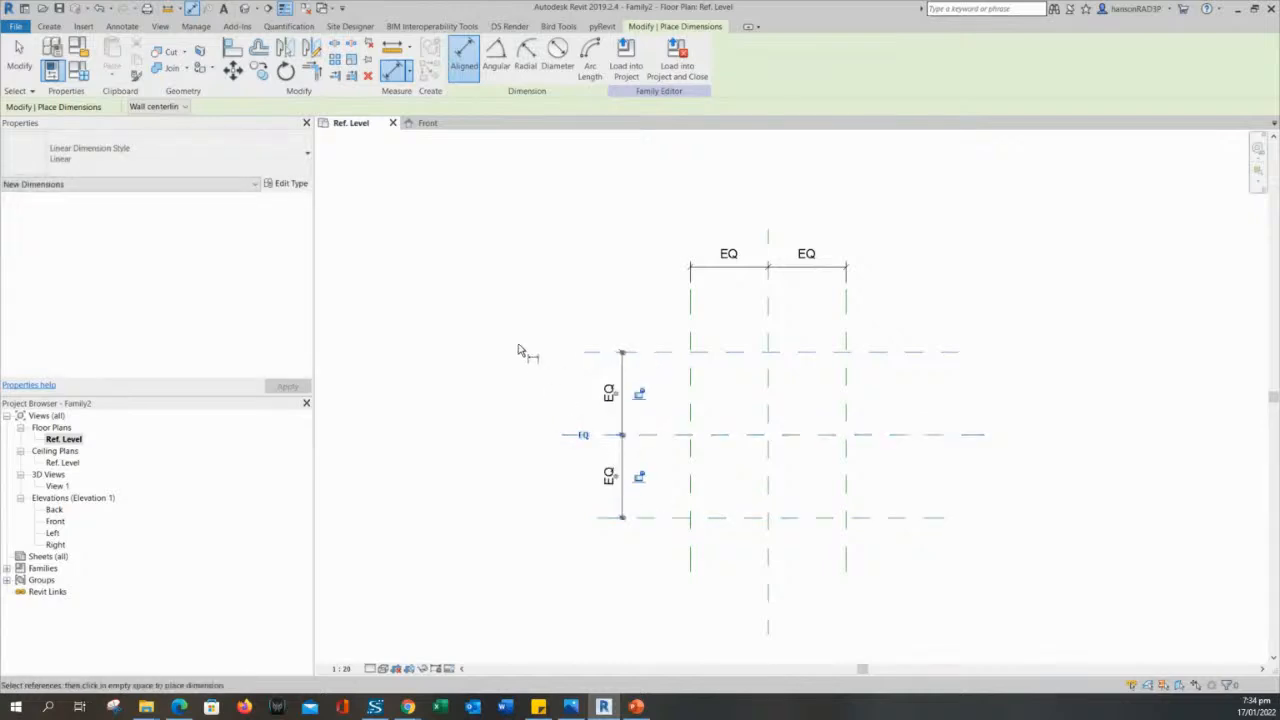
pyautogui.moveTo(520, 368)
pyautogui.mouseDown(button='middle')
pyautogui.moveTo(531, 346)
pyautogui.moveTo(520, 369)
pyautogui.mouseUp(button='middle')
pyautogui.scroll(1, 562, 318)
pyautogui.press('Escape')
pyautogui.press('Escape')
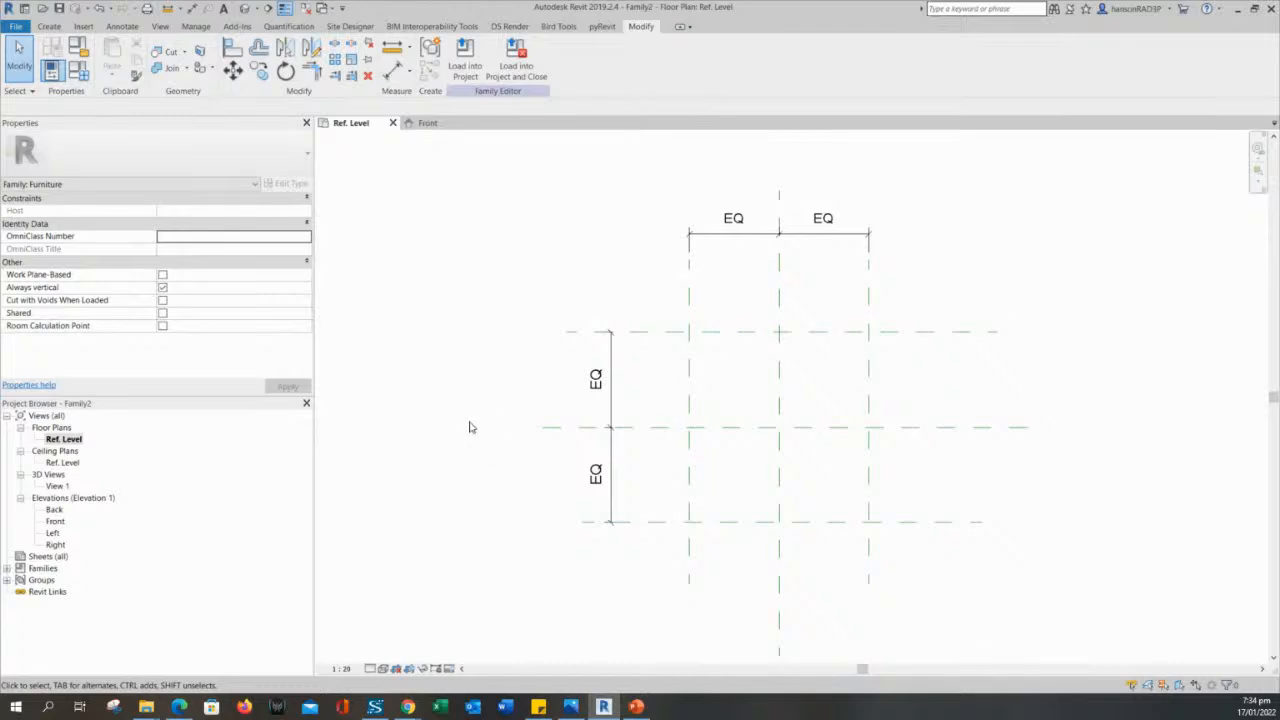
pyautogui.moveTo(593, 407); pyautogui.dragTo(603, 431, button='middle')
pyautogui.scroll(1, 698, 317)
pyautogui.scroll(-1, 462, 398)
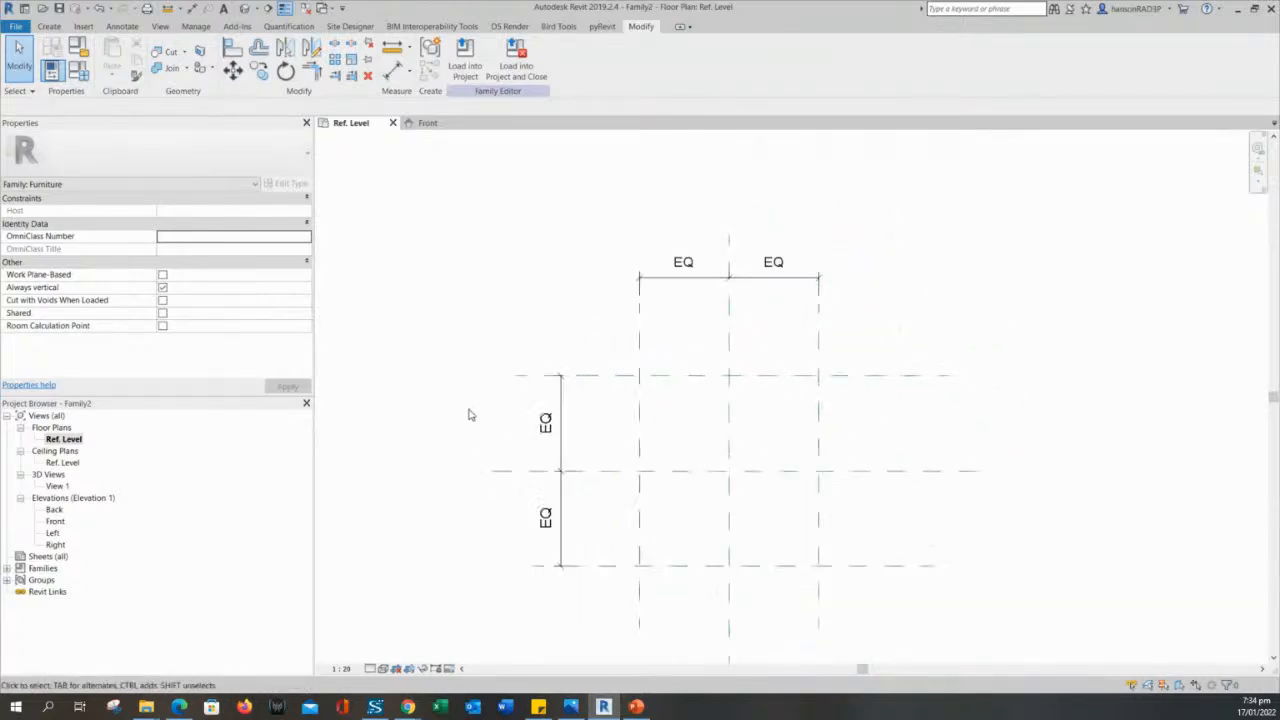
# - Move the upper horizontal reference plane slightly upward to test the equality constraint, and clear the selection
pyautogui.moveTo(470, 414)
pyautogui.mouseDown(button='middle')
pyautogui.moveTo(529, 380)
pyautogui.moveTo(603, 398)
pyautogui.mouseUp(button='middle')
pyautogui.scroll(1, 529, 380)
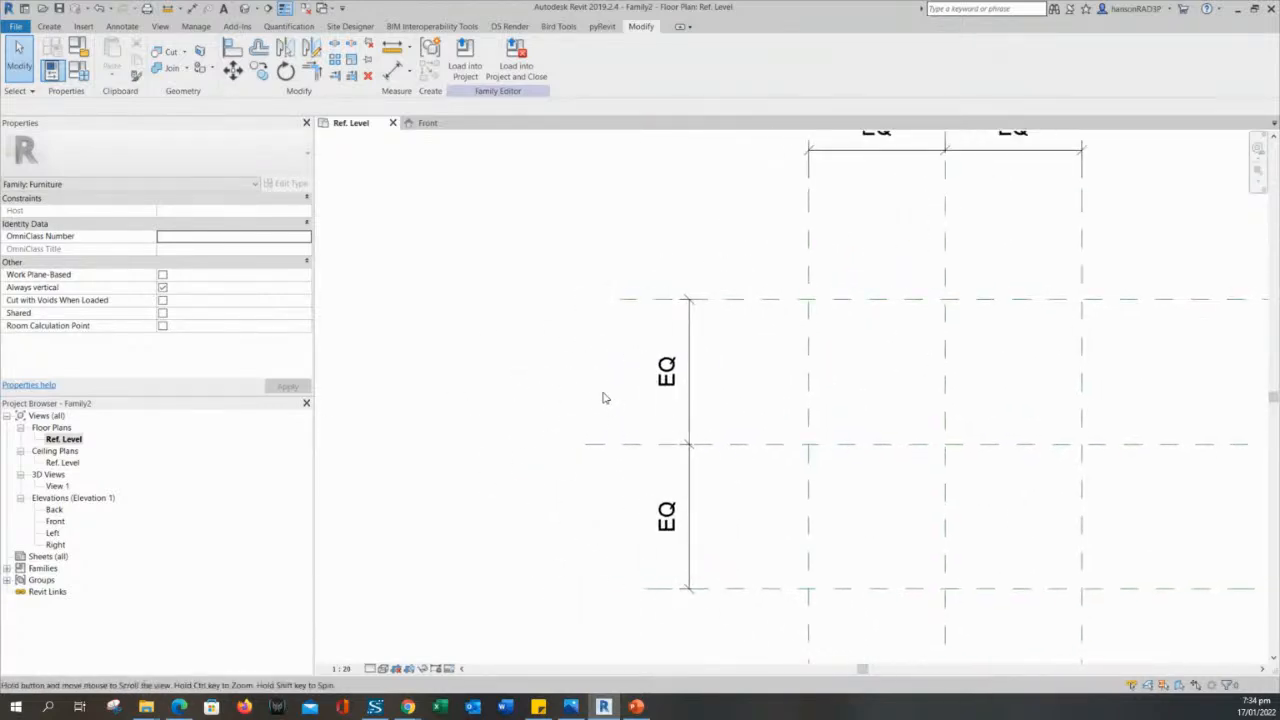
pyautogui.scroll(-1, 640, 341)
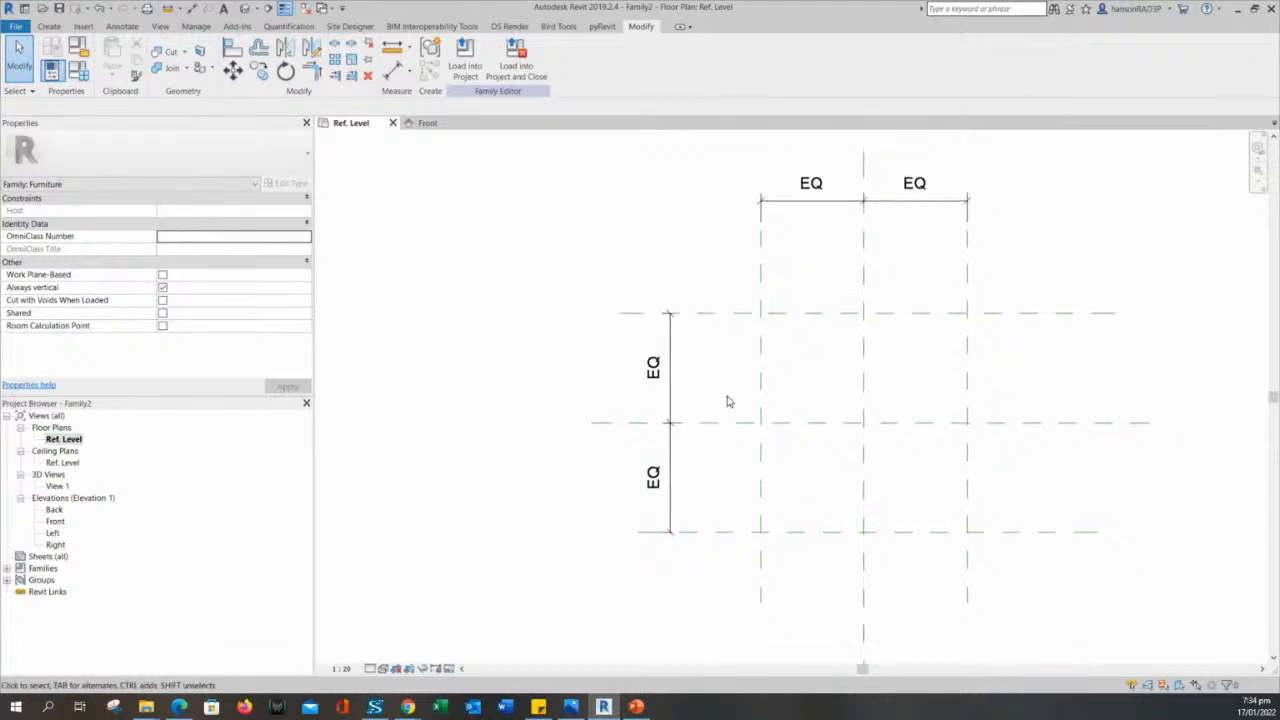
pyautogui.scroll(-1, 729, 400)
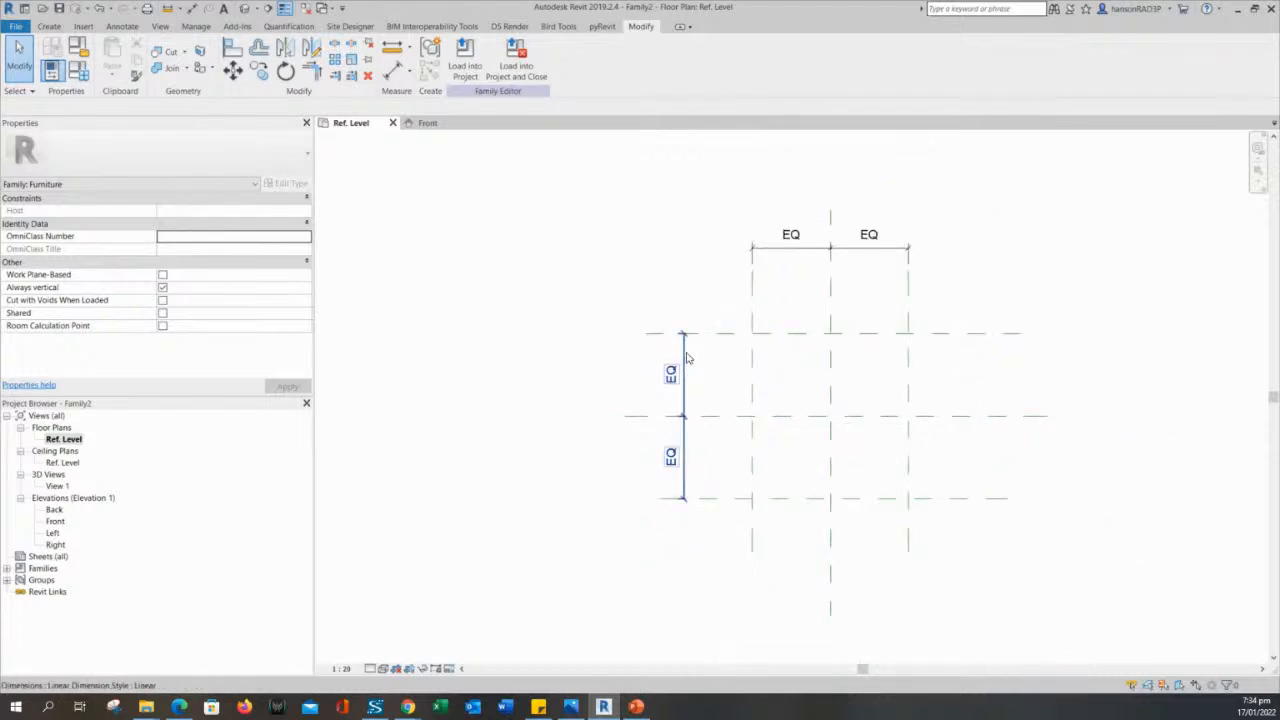
pyautogui.click(686, 358)
pyautogui.moveTo(720, 334)
pyautogui.mouseDown()
pyautogui.moveTo(718, 310)
pyautogui.moveTo(721, 330)
pyautogui.mouseUp()
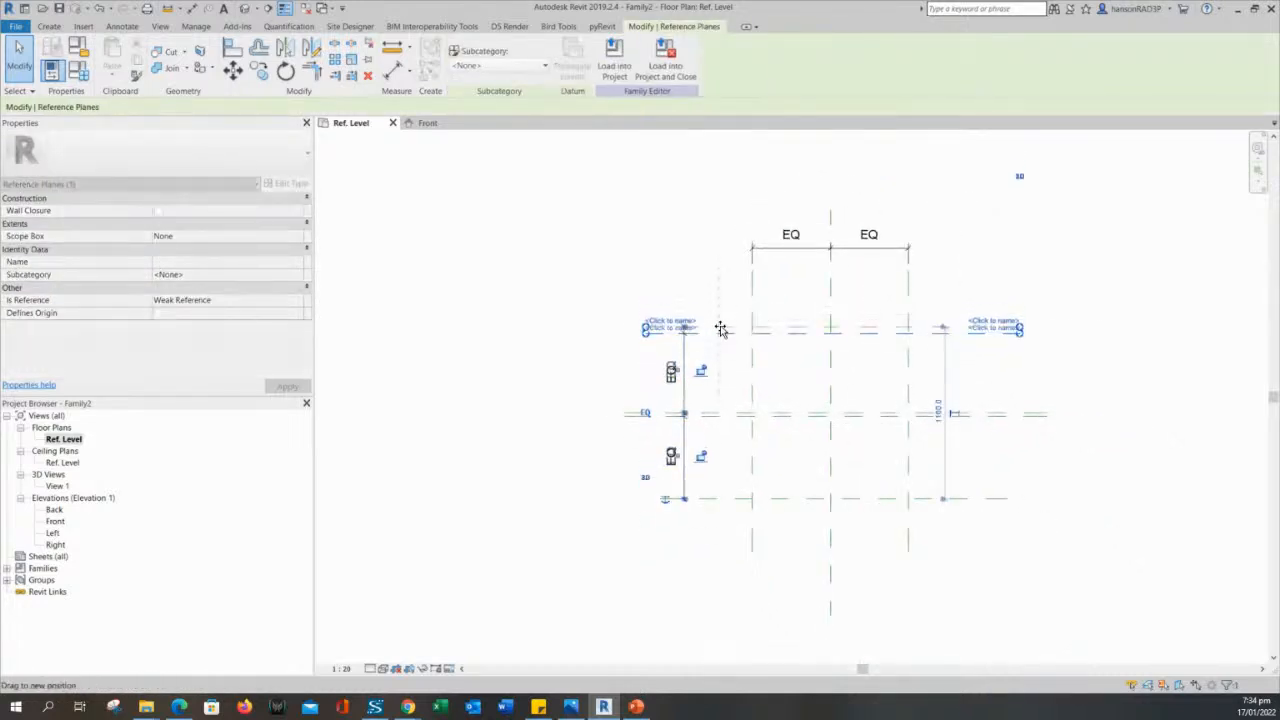
pyautogui.click(537, 353)
# - Place an overall aligned dimension between the two outer vertical reference planes, above their EQ string
pyautogui.moveTo(430, 221); pyautogui.dragTo(398, 282, button='middle')
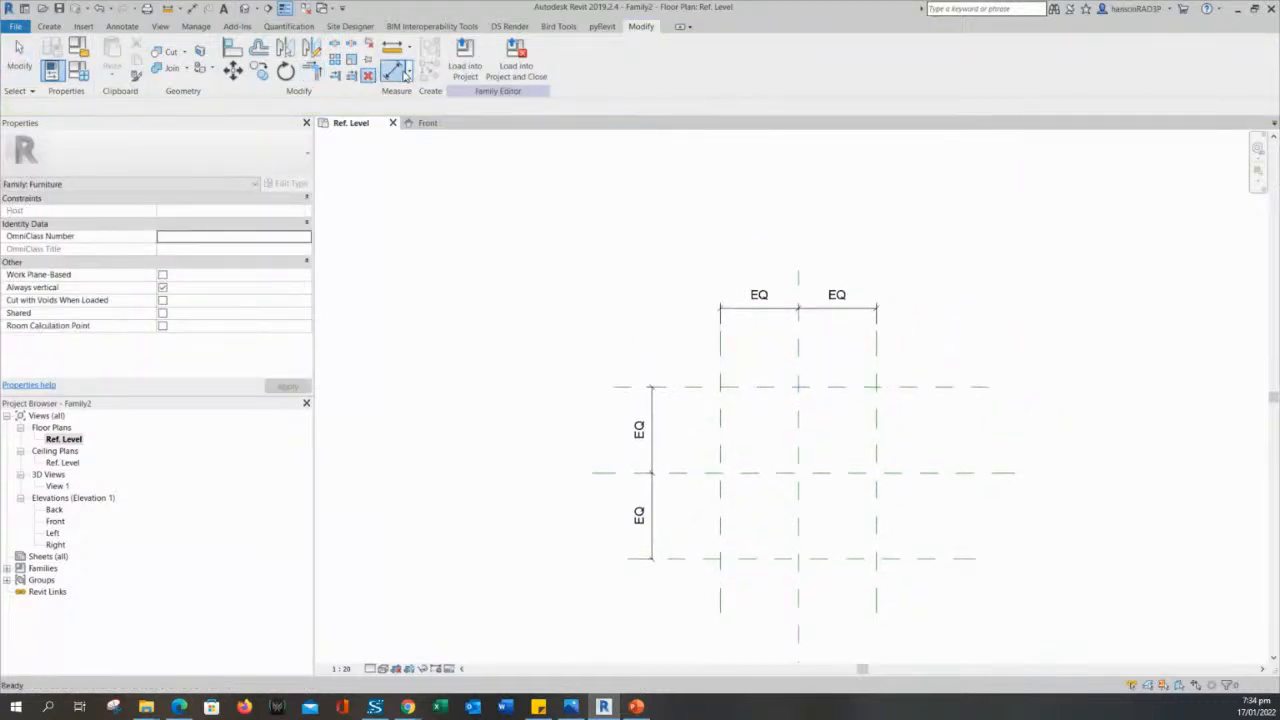
pyautogui.click(395, 69)
pyautogui.click(720, 366)
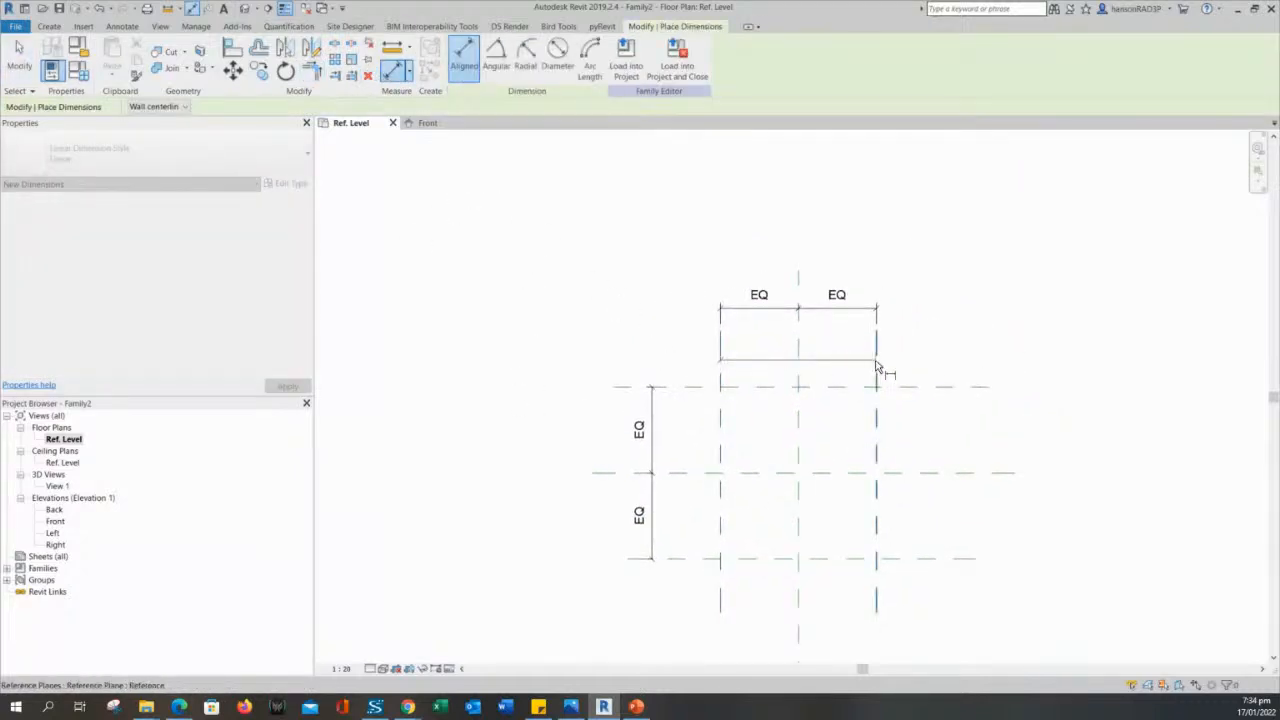
pyautogui.click(876, 366)
pyautogui.click(879, 255)
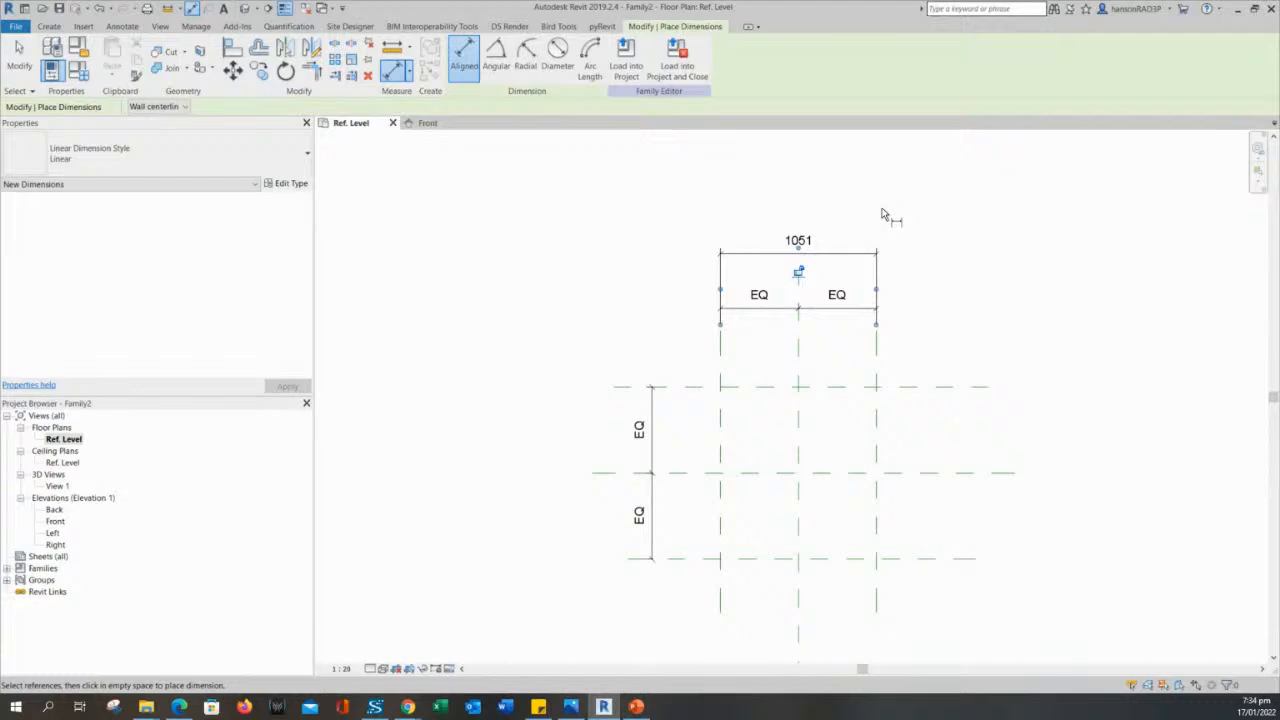
# - Place an overall aligned dimension between the upper and lower horizontal reference planes, outside their EQ string, and end the command
pyautogui.scroll(1, 883, 214)
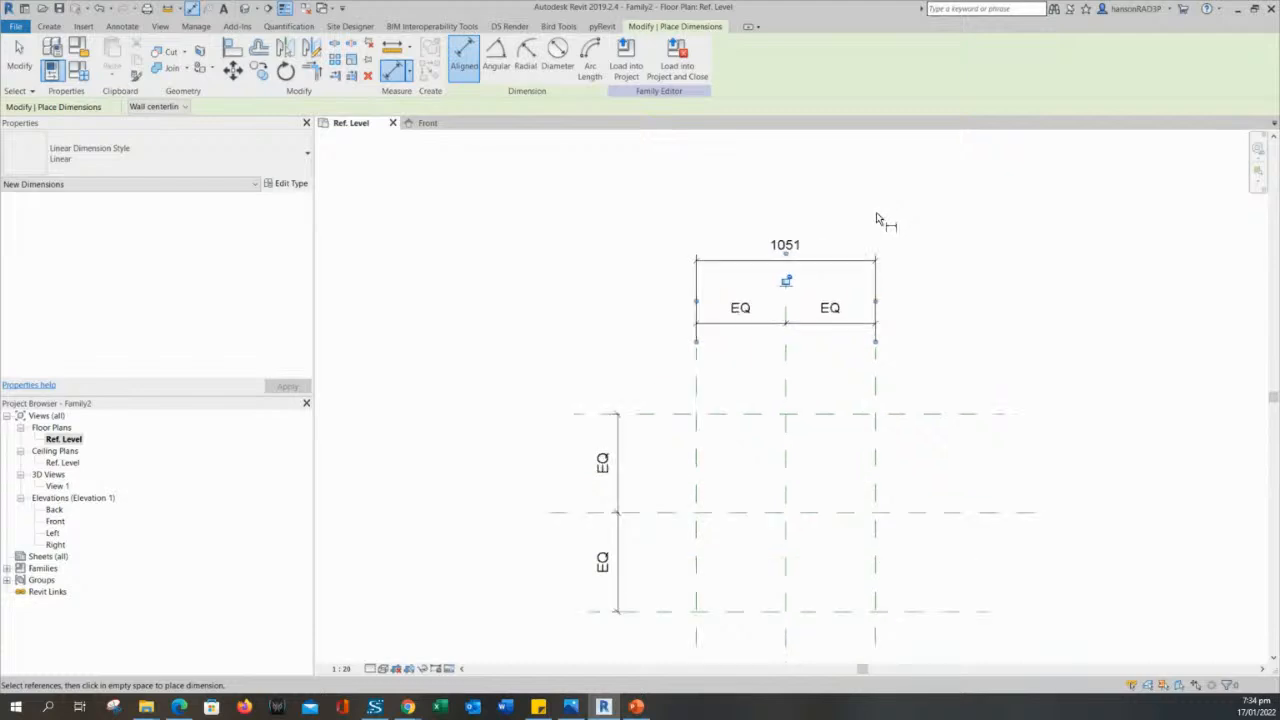
pyautogui.click(672, 414)
pyautogui.moveTo(664, 479); pyautogui.dragTo(666, 339, button='middle')
pyautogui.click(661, 472)
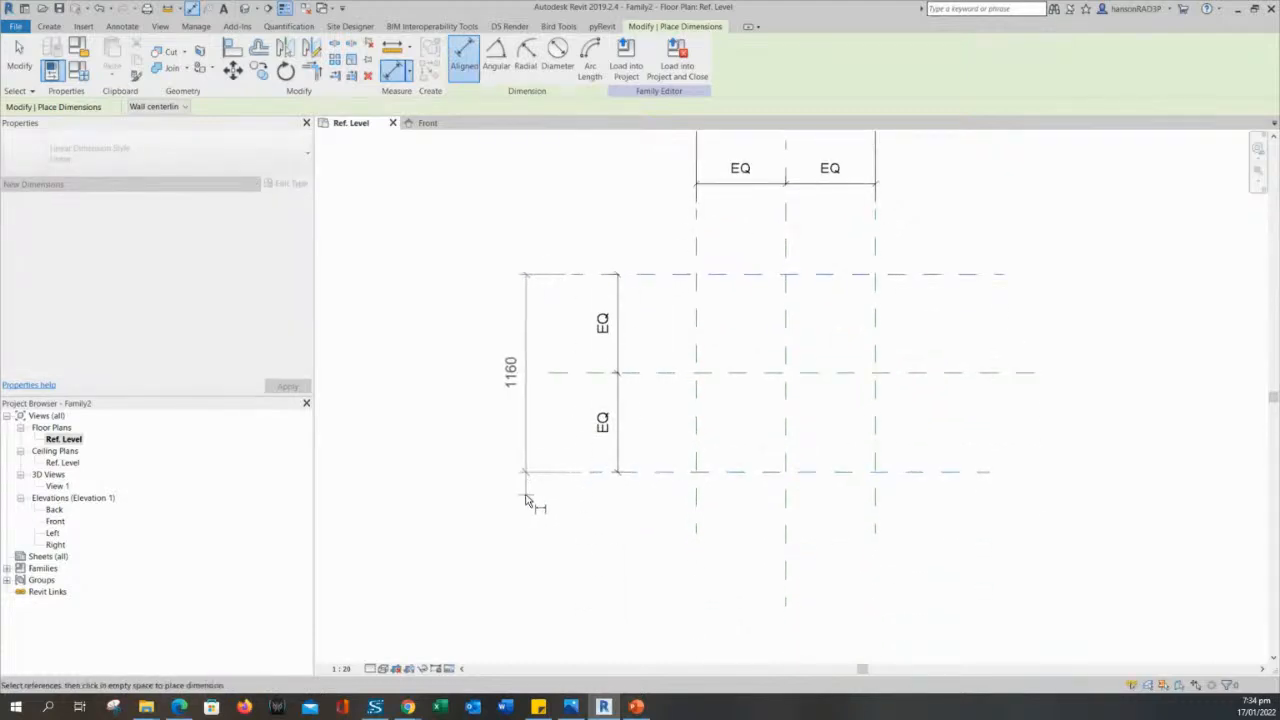
pyautogui.click(527, 500)
pyautogui.scroll(-1, 560, 520)
pyautogui.press('Escape')
pyautogui.press('Escape')
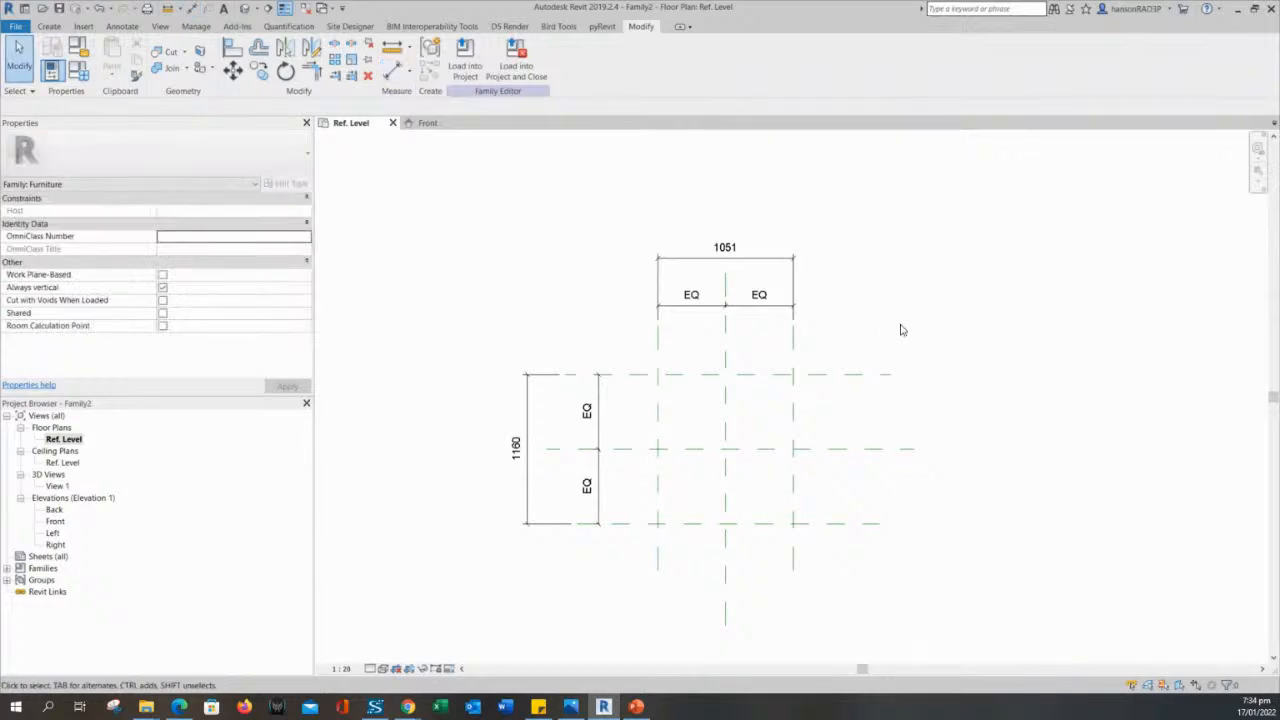
pyautogui.moveTo(814, 312)
pyautogui.mouseDown(button='middle')
pyautogui.moveTo(834, 340)
pyautogui.moveTo(877, 352)
pyautogui.moveTo(880, 341)
pyautogui.mouseUp(button='middle')
pyautogui.scroll(3, 834, 340)
pyautogui.scroll(-2, 875, 350)
pyautogui.scroll(2, 745, 212)
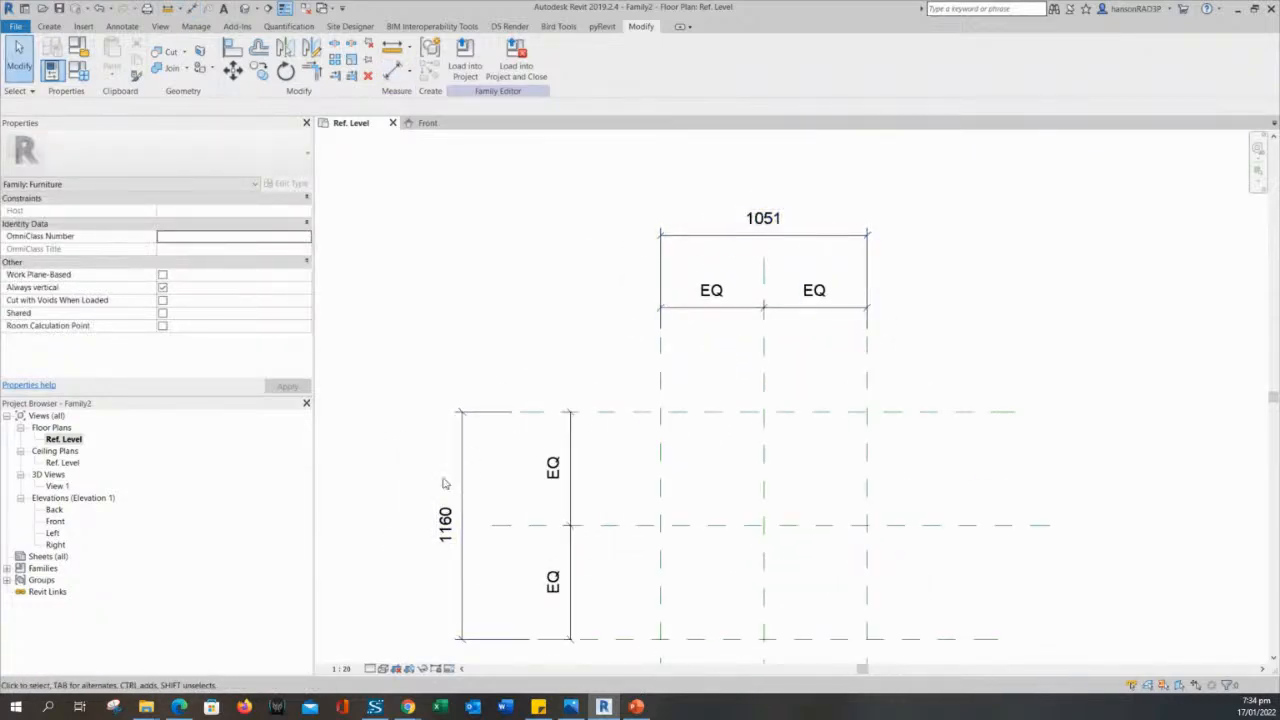
pyautogui.moveTo(597, 315); pyautogui.dragTo(577, 360, button='middle')
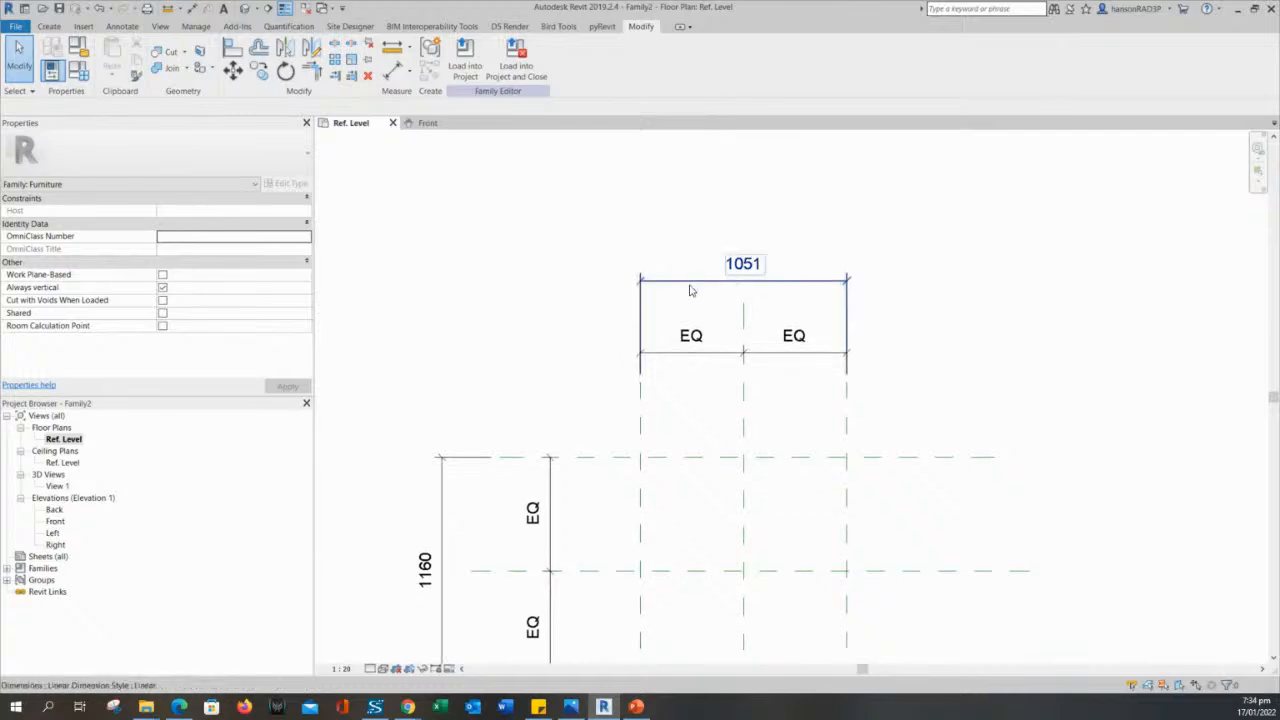
pyautogui.scroll(-1, 697, 285)
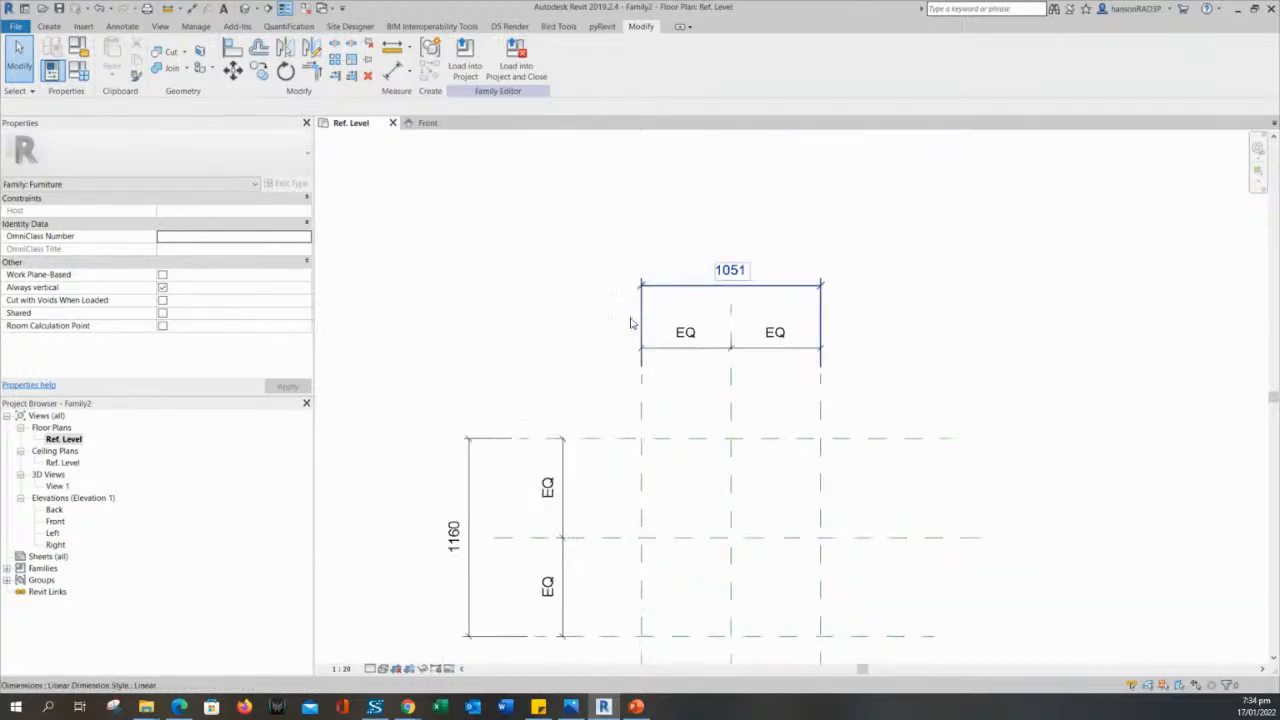
pyautogui.moveTo(634, 323); pyautogui.dragTo(678, 329, button='middle')
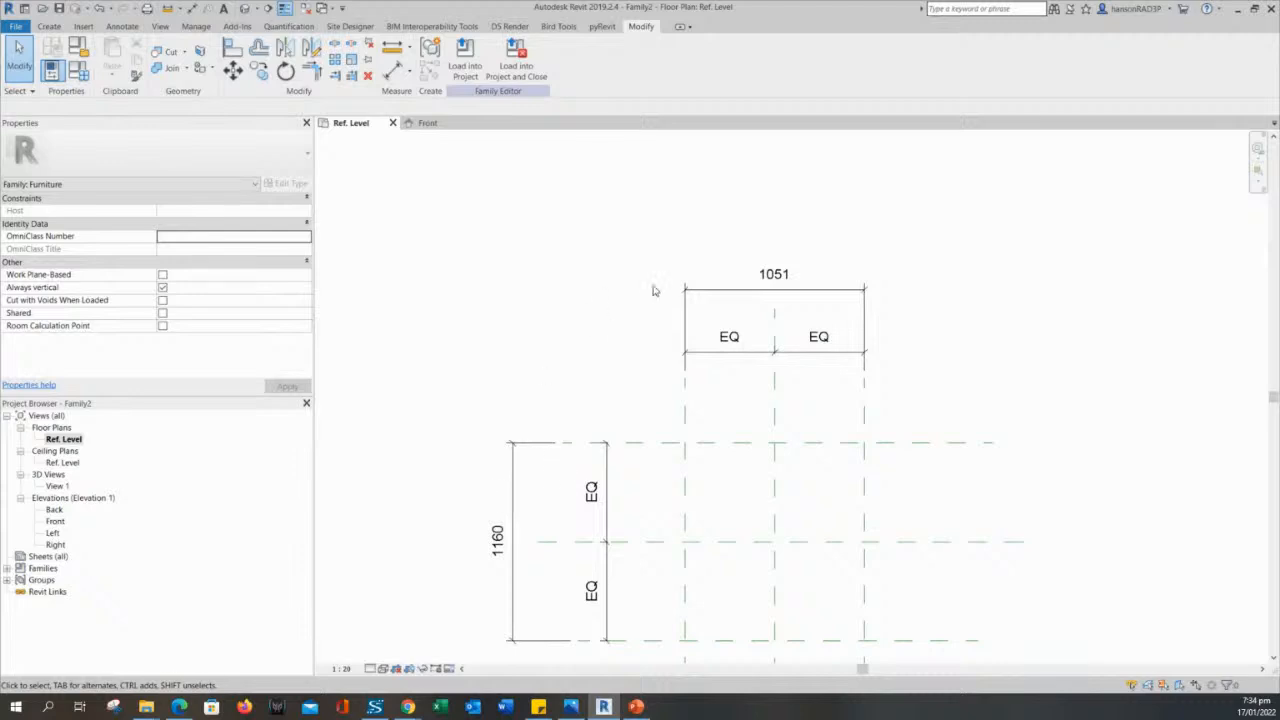
# - Move the overall dimension of the horizontal reference planes closer to their EQ string
pyautogui.scroll(-2, 652, 290)
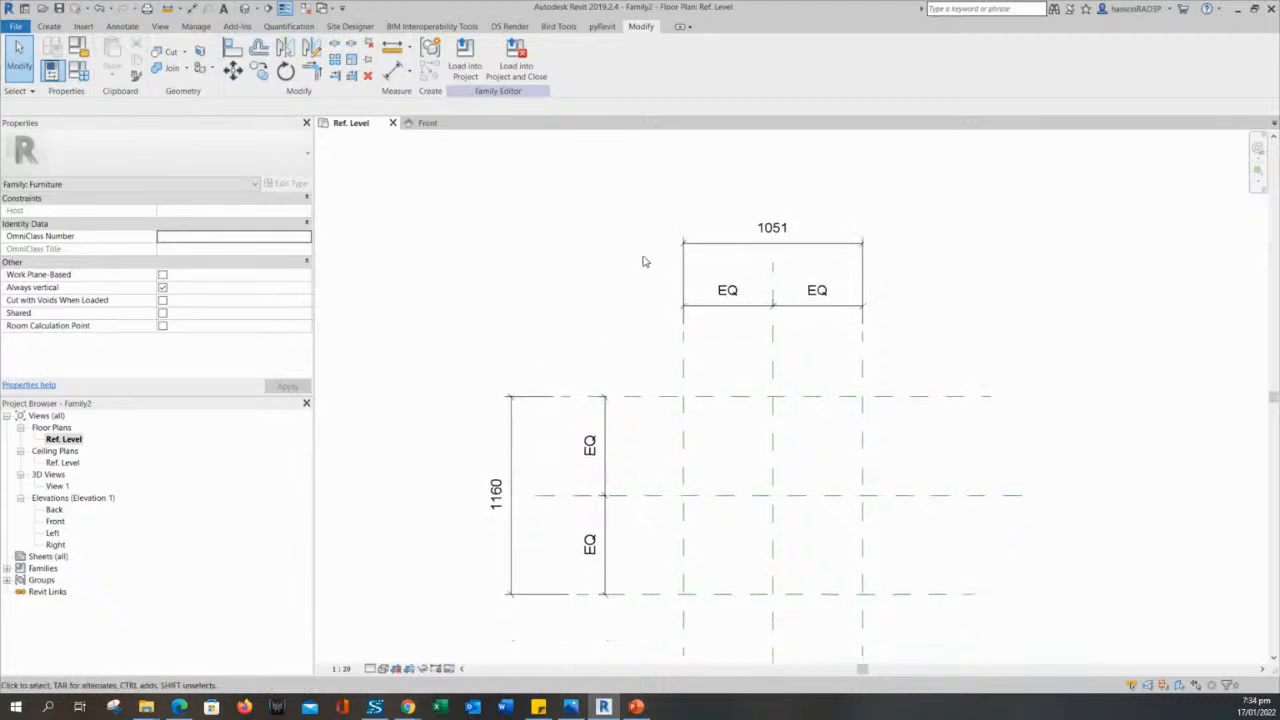
pyautogui.click(541, 406)
pyautogui.moveTo(537, 398); pyautogui.dragTo(560, 398)
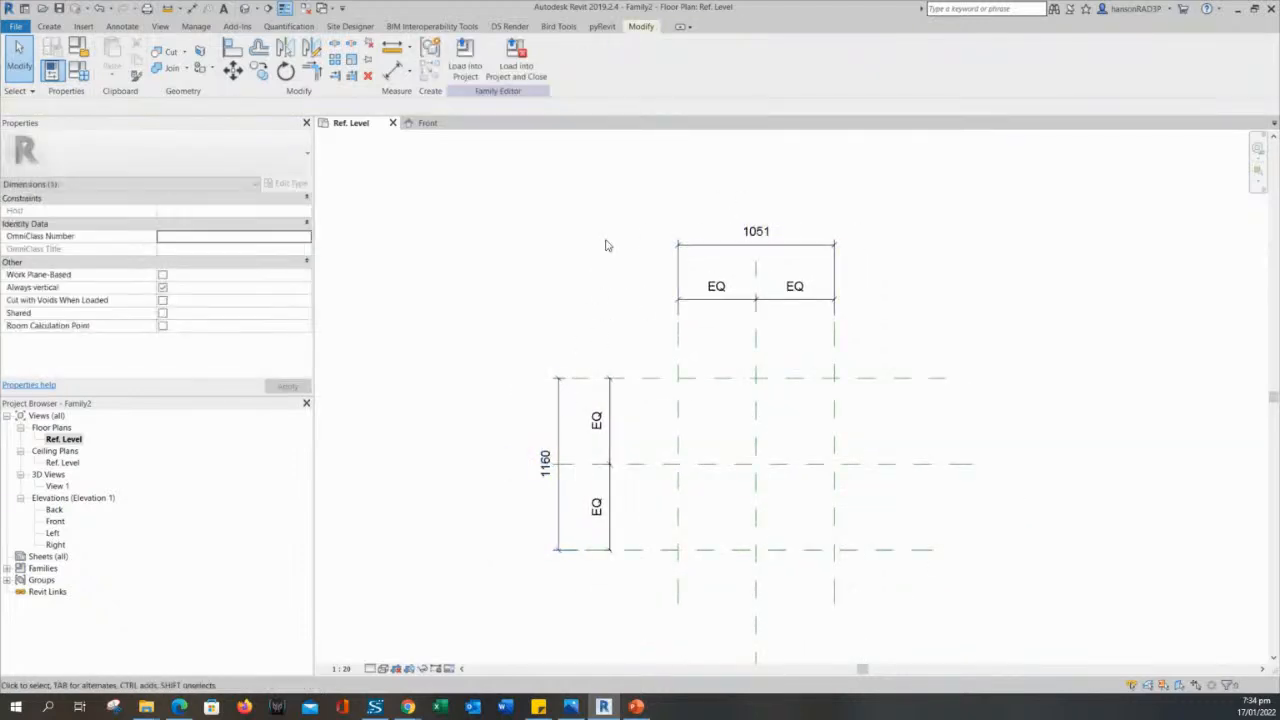
# - Delete the overall dimension between the two outer vertical reference planes
pyautogui.scroll(2, 742, 249)
pyautogui.moveTo(683, 389); pyautogui.dragTo(663, 359, button='middle')
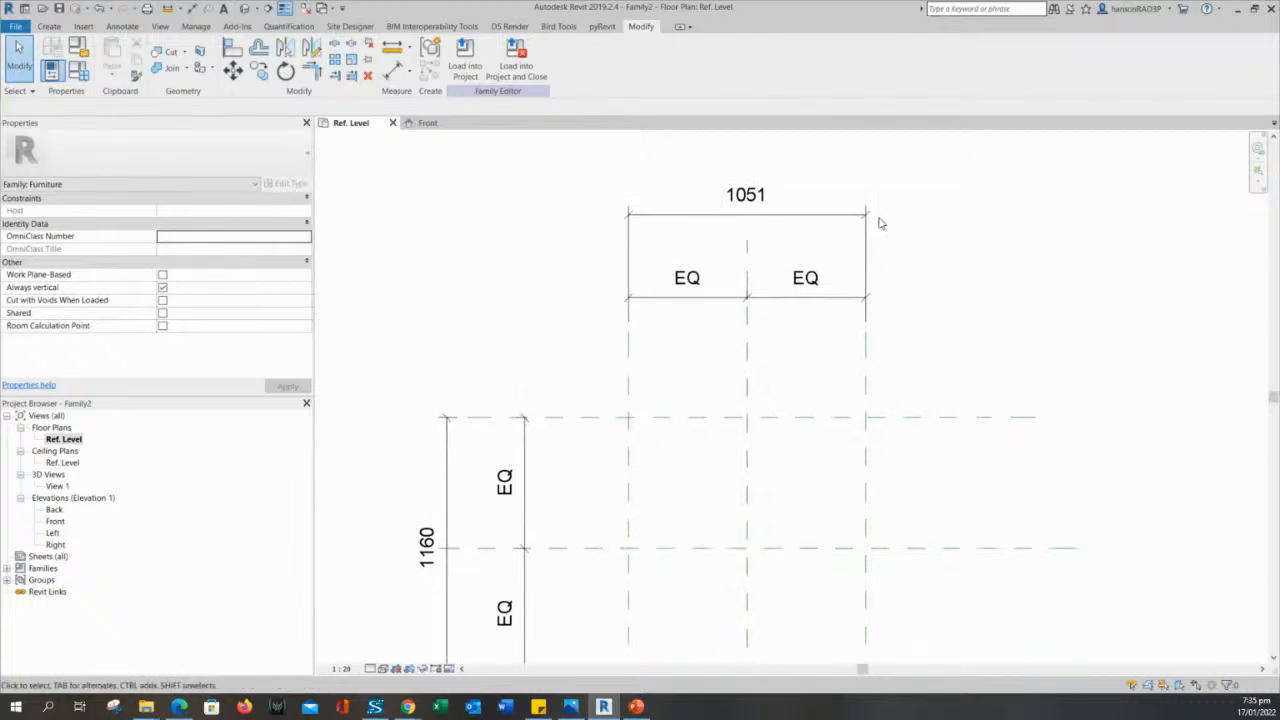
pyautogui.moveTo(478, 230); pyautogui.dragTo(516, 283, button='middle')
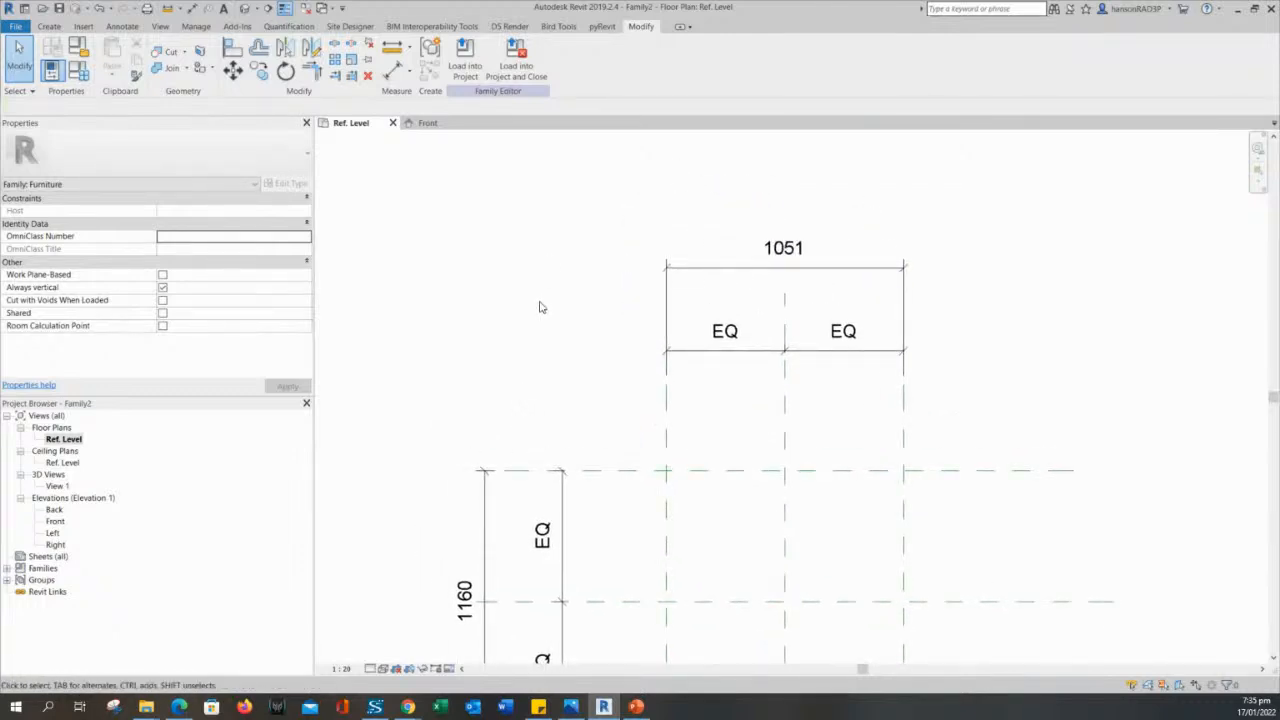
pyautogui.scroll(-1, 557, 307)
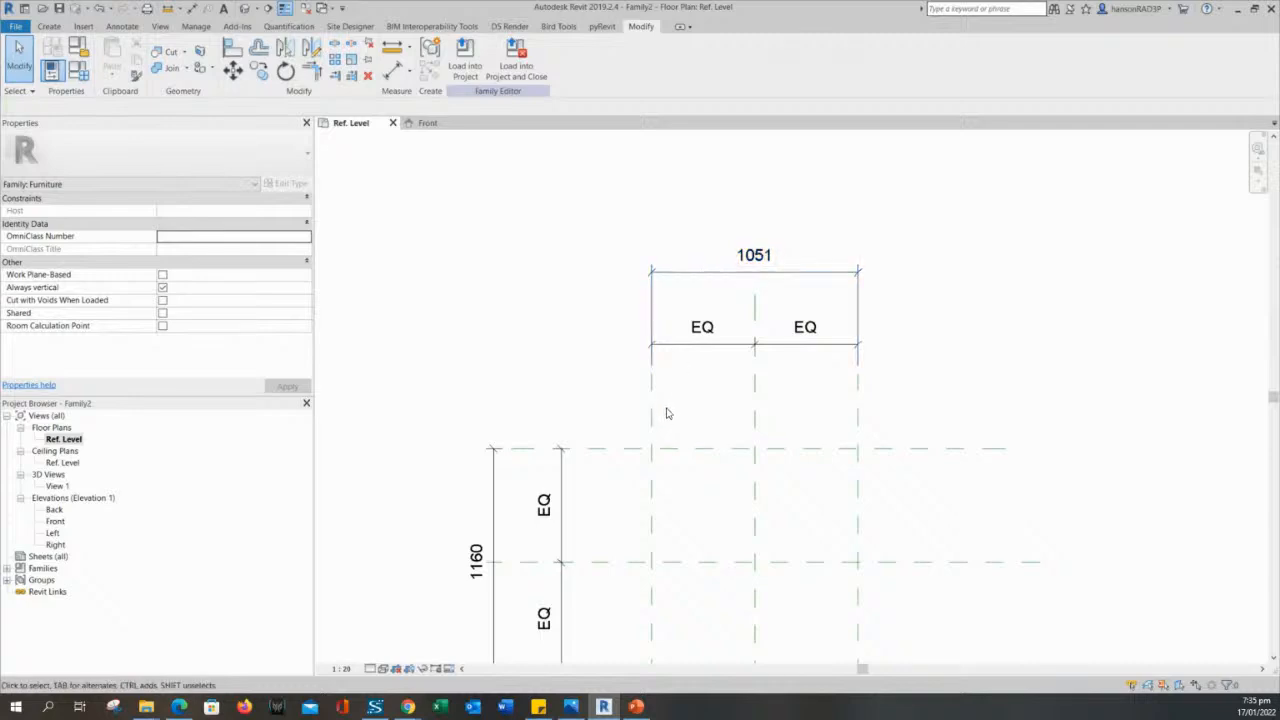
pyautogui.click(700, 284)
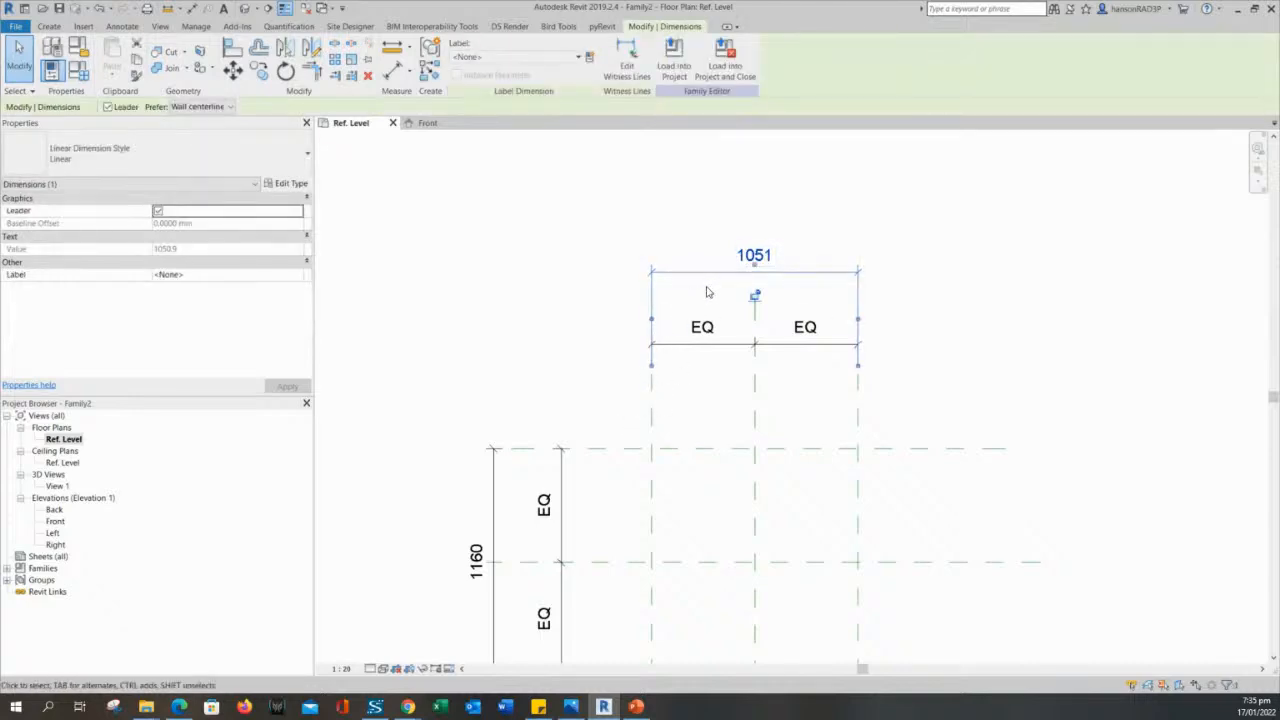
pyautogui.press('Delete')
pyautogui.moveTo(694, 293); pyautogui.dragTo(710, 308, button='middle')
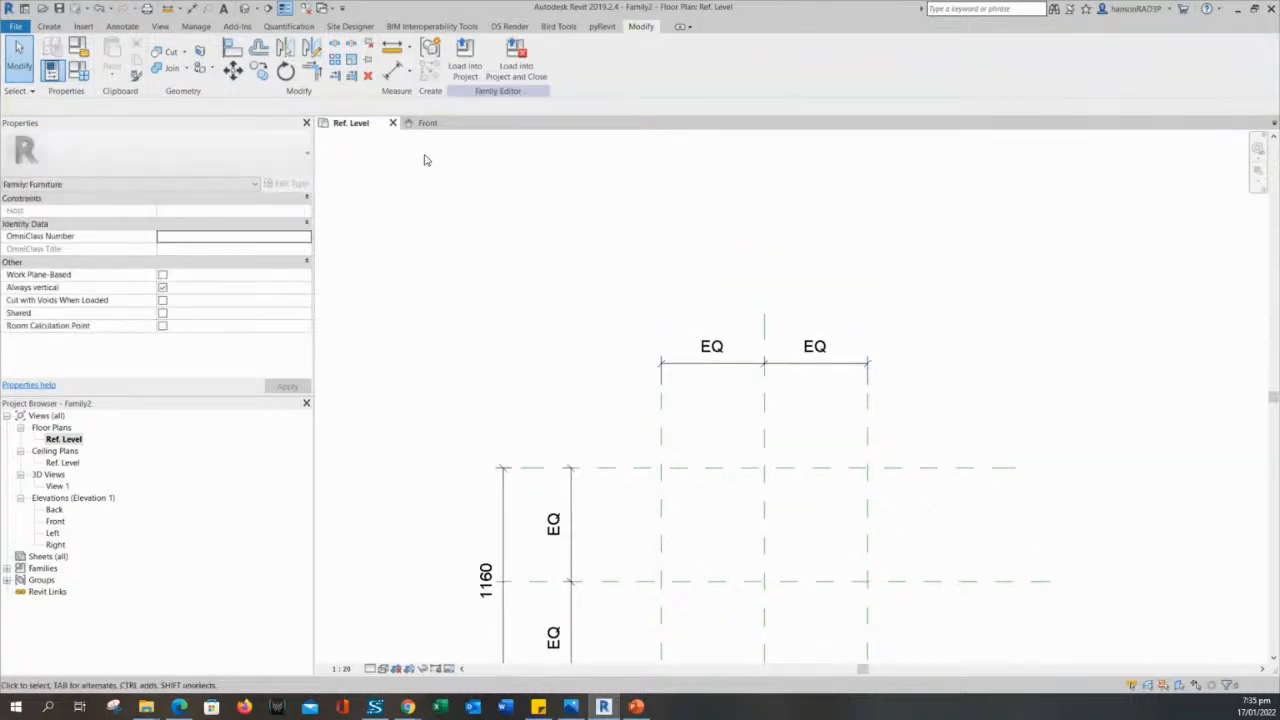
# - Add an overall aligned dimension from one outer vertical reference plane to the other, above the EQ string, and end the command
pyautogui.click(393, 70)
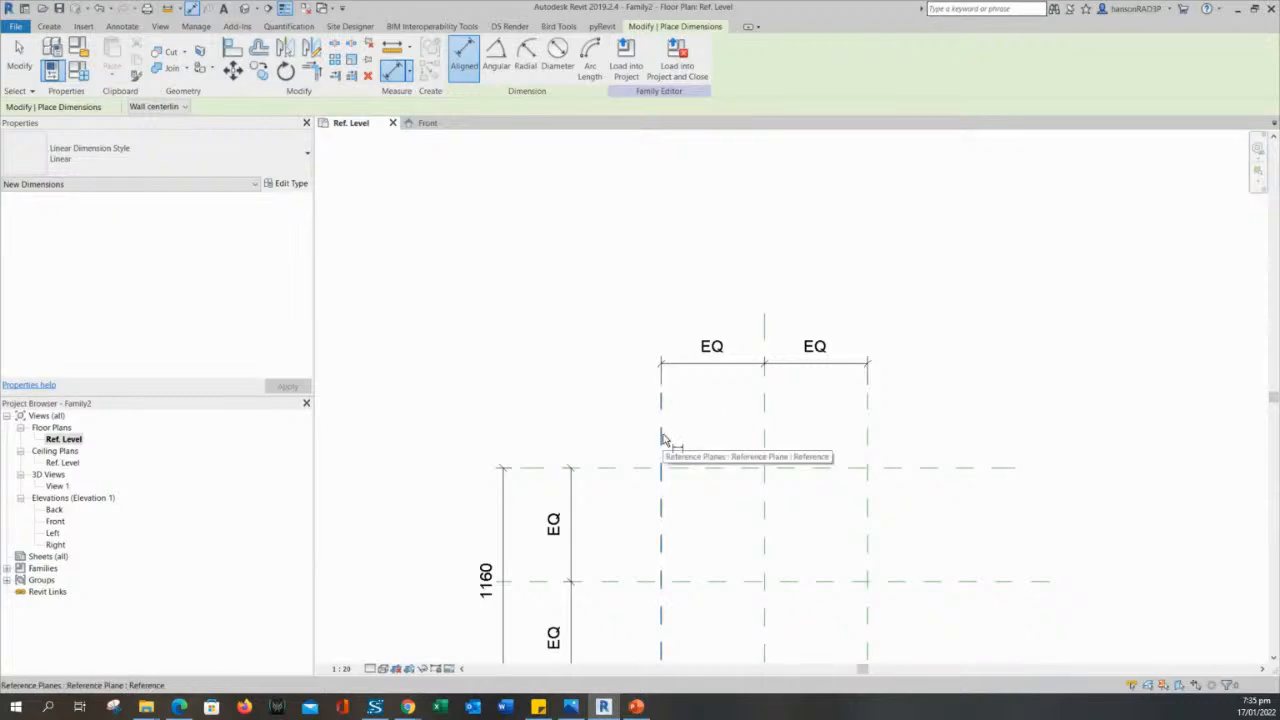
pyautogui.click(662, 437)
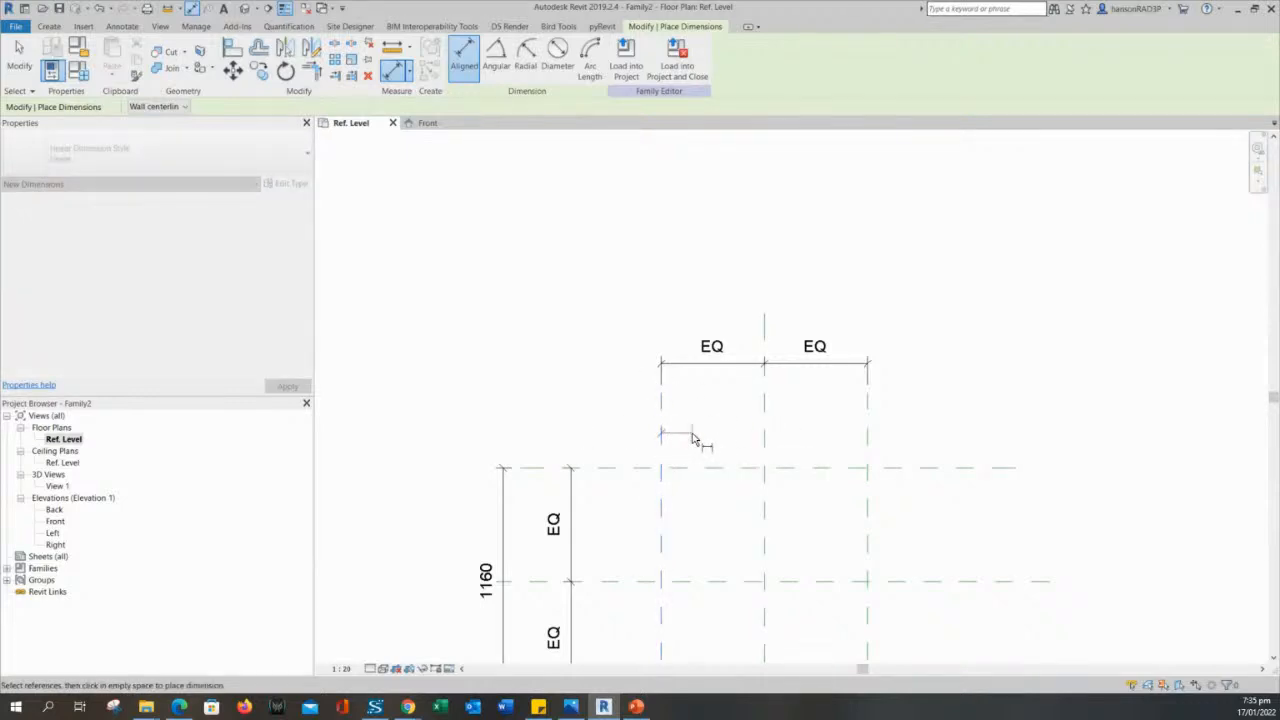
pyautogui.click(868, 438)
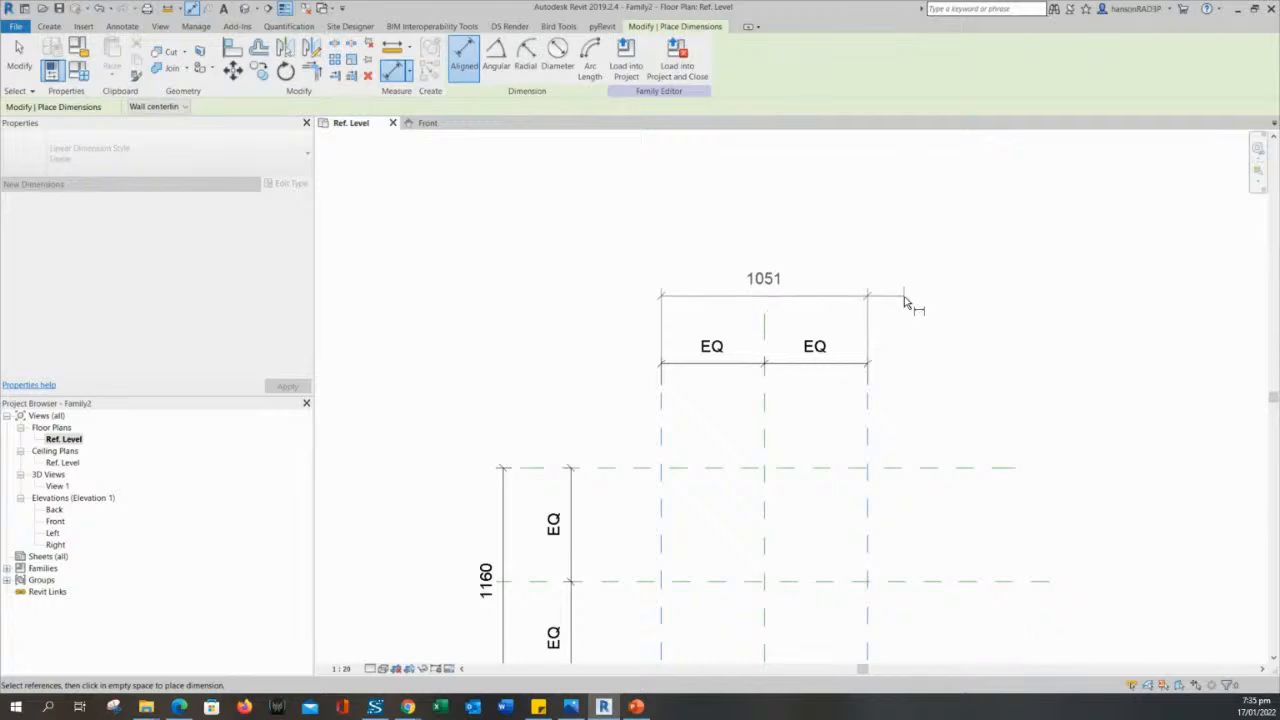
pyautogui.click(903, 301)
pyautogui.scroll(-1, 612, 520)
pyautogui.moveTo(612, 520); pyautogui.dragTo(617, 435, button='middle')
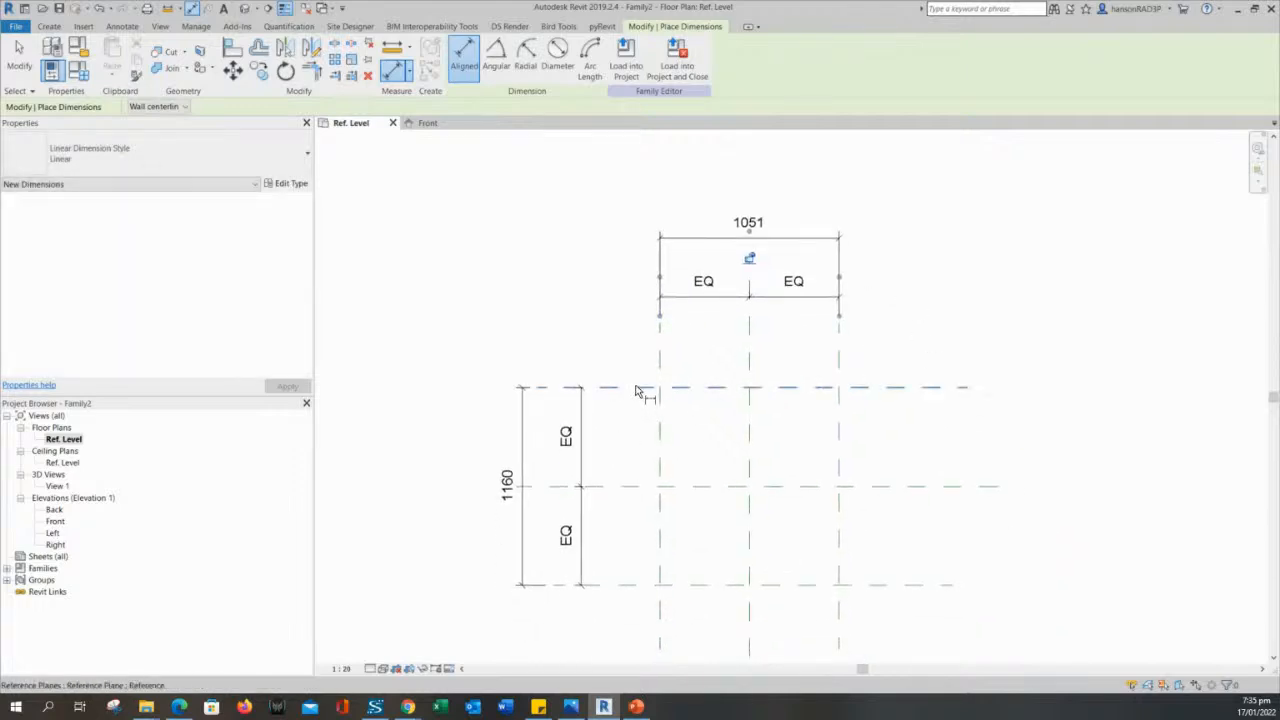
pyautogui.press('Escape')
pyautogui.press('Escape')
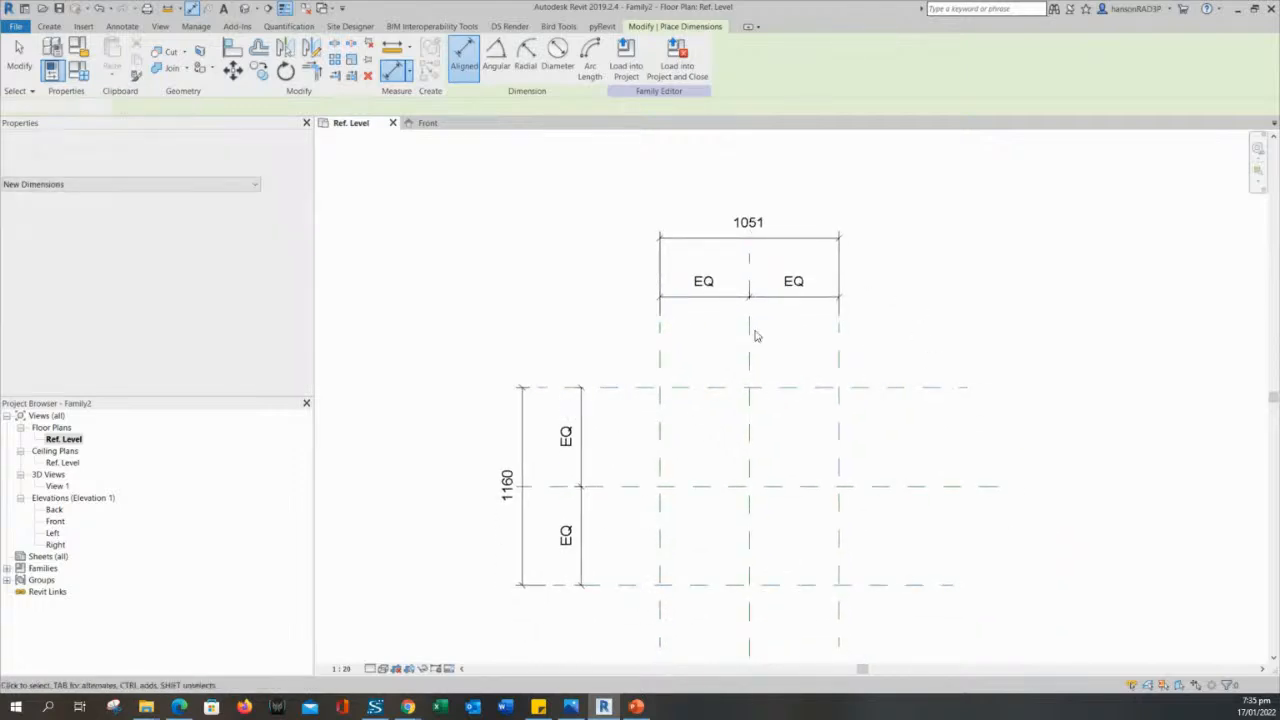
pyautogui.scroll(1, 760, 260)
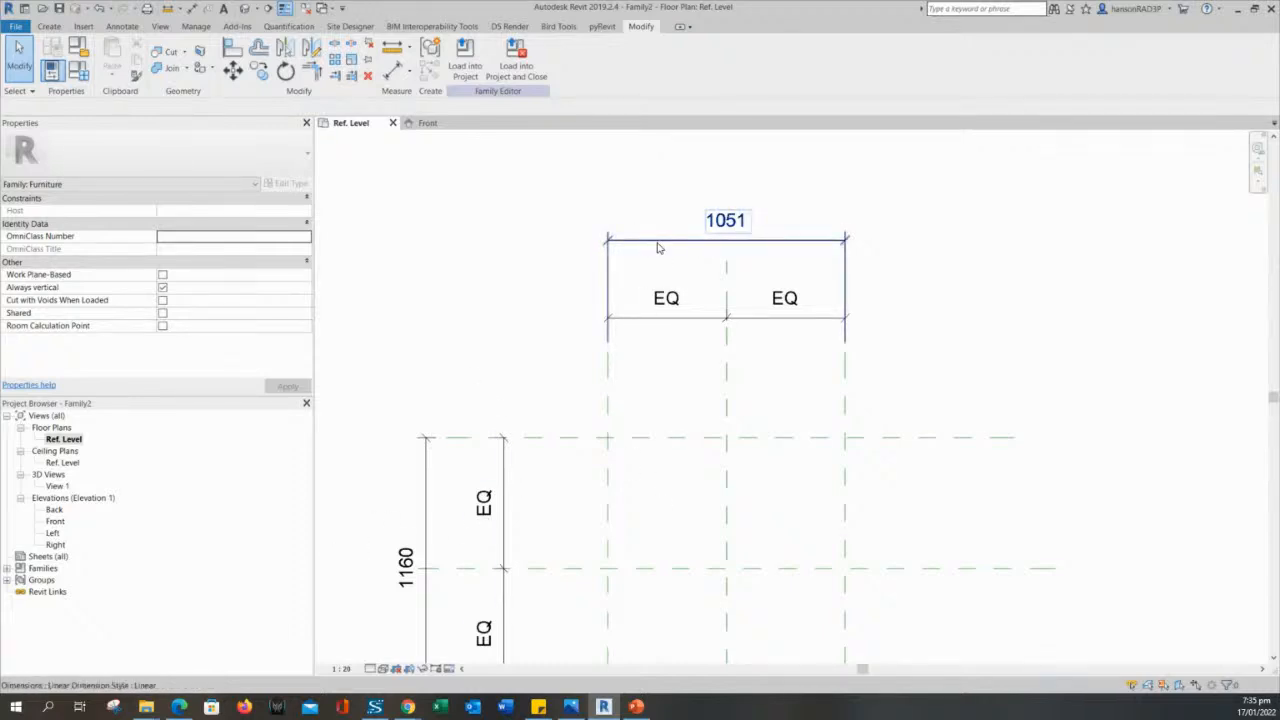
pyautogui.moveTo(632, 440); pyautogui.dragTo(631, 369, button='middle')
pyautogui.scroll(-1, 628, 369)
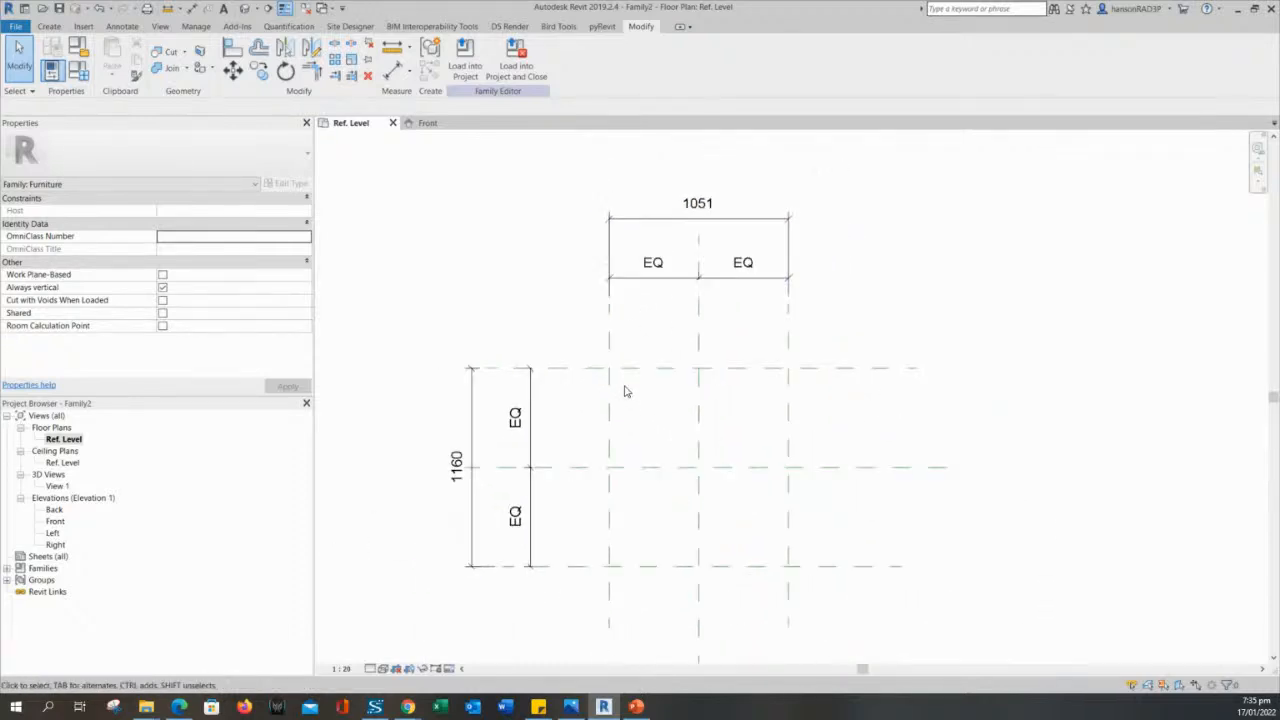
pyautogui.scroll(1, 617, 367)
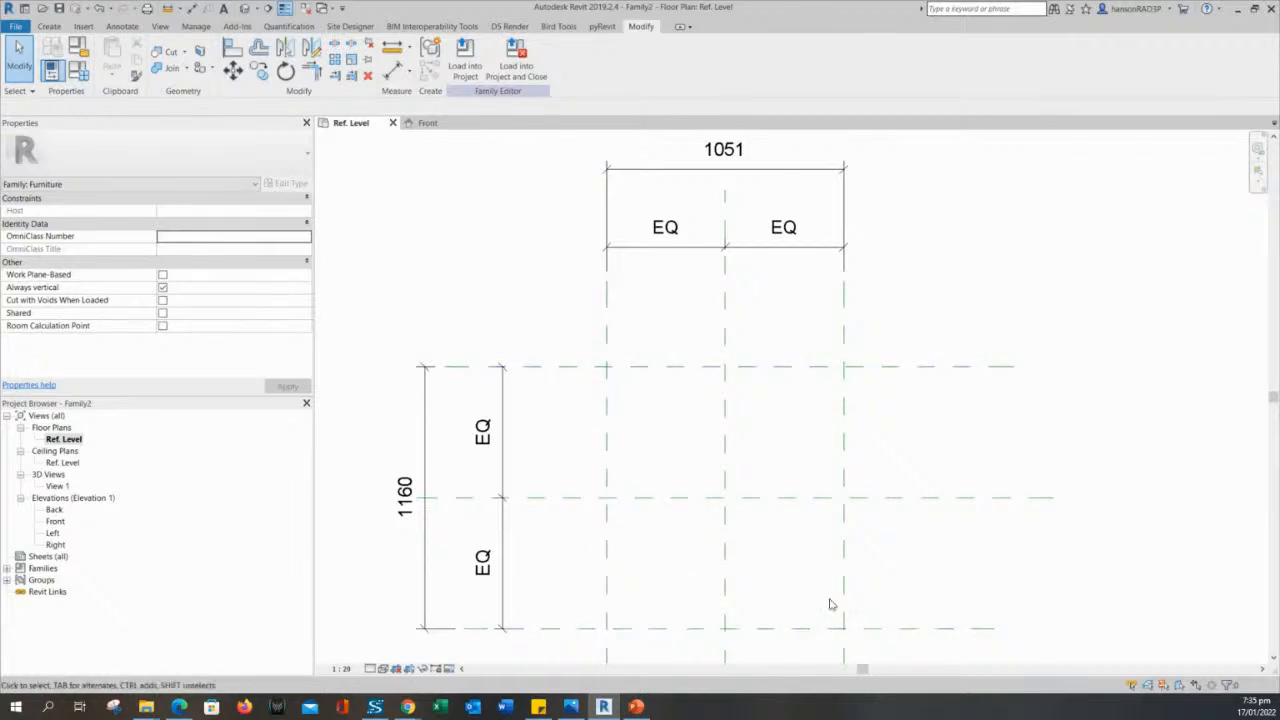
pyautogui.scroll(-2, 806, 417)
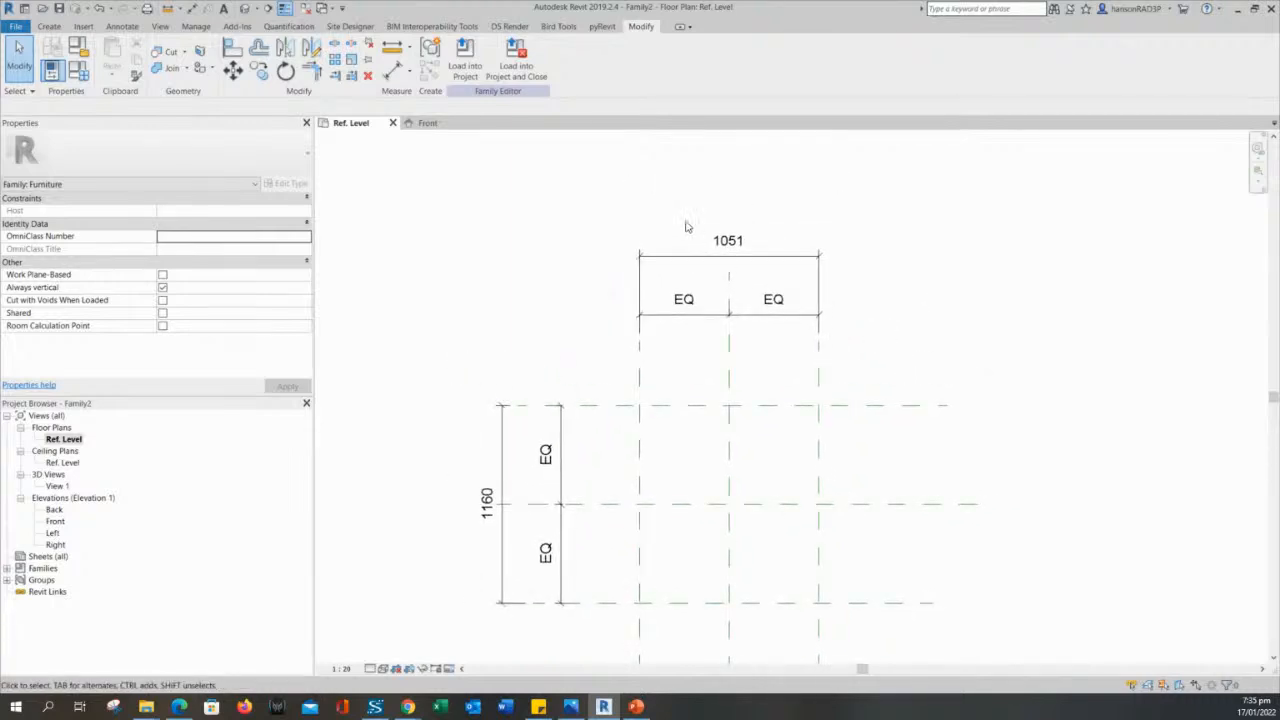
pyautogui.moveTo(612, 263); pyautogui.dragTo(620, 292, button='middle')
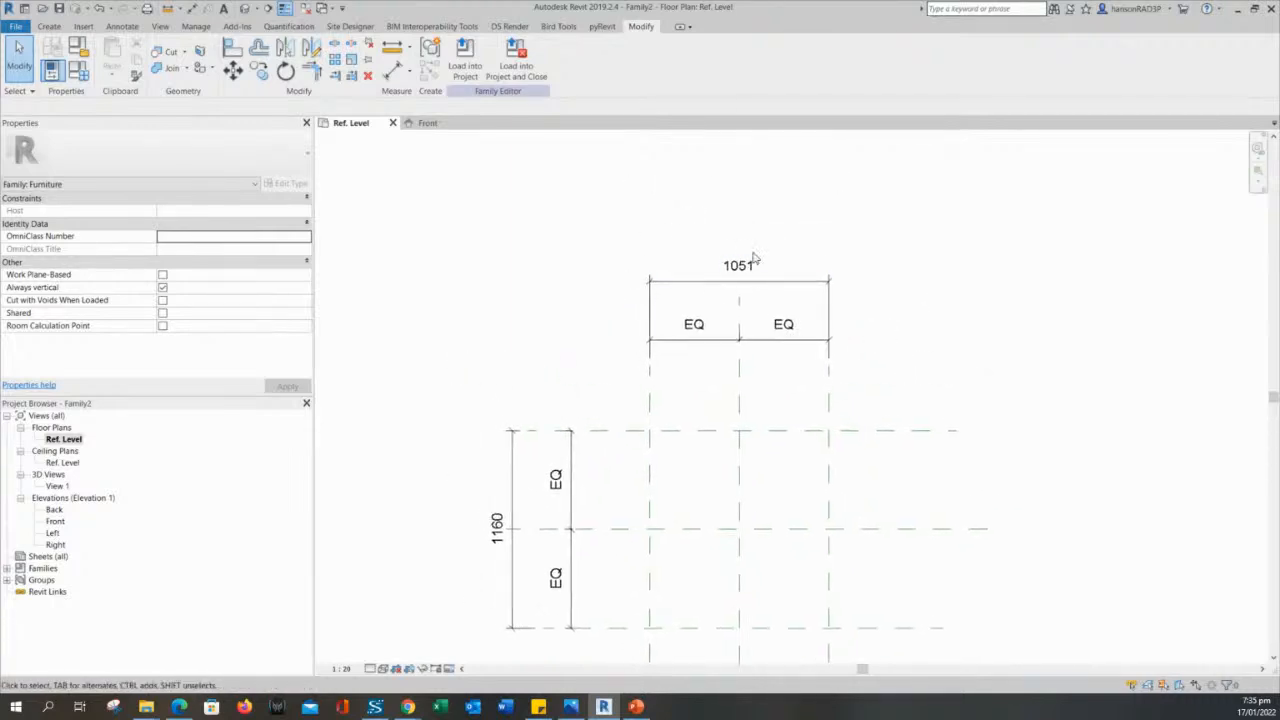
pyautogui.click(683, 287)
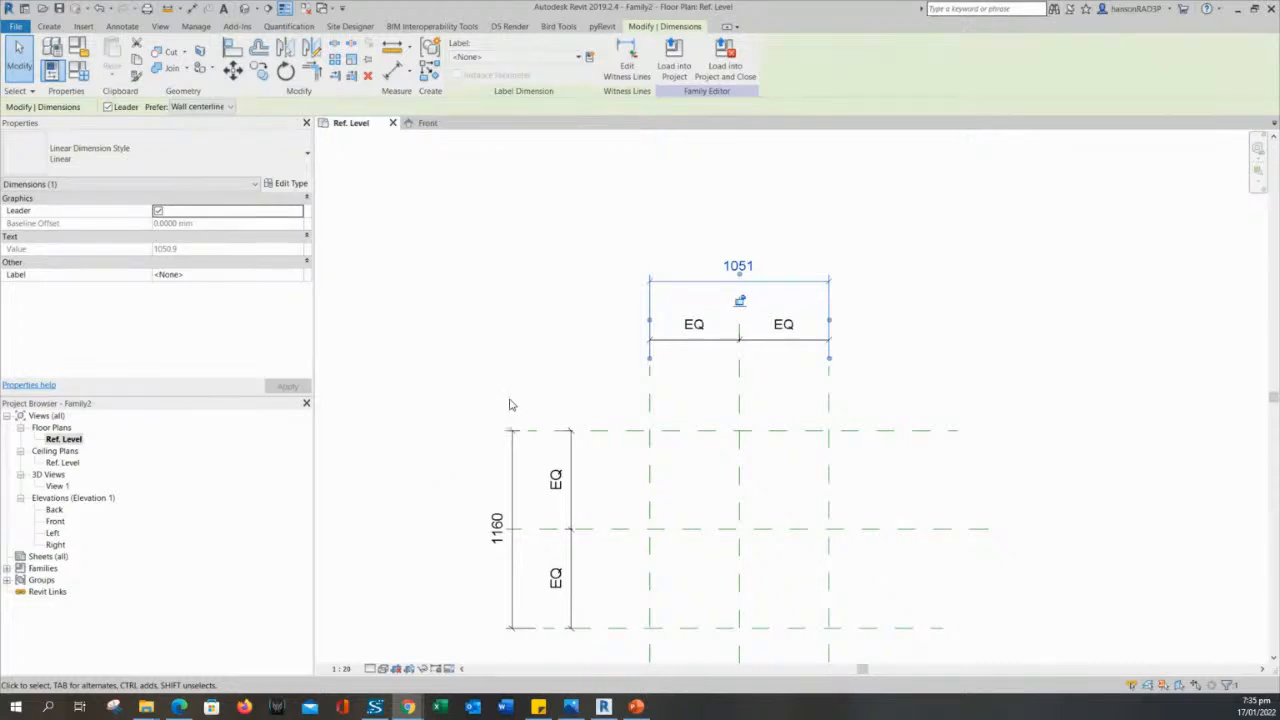
pyautogui.click(966, 240)
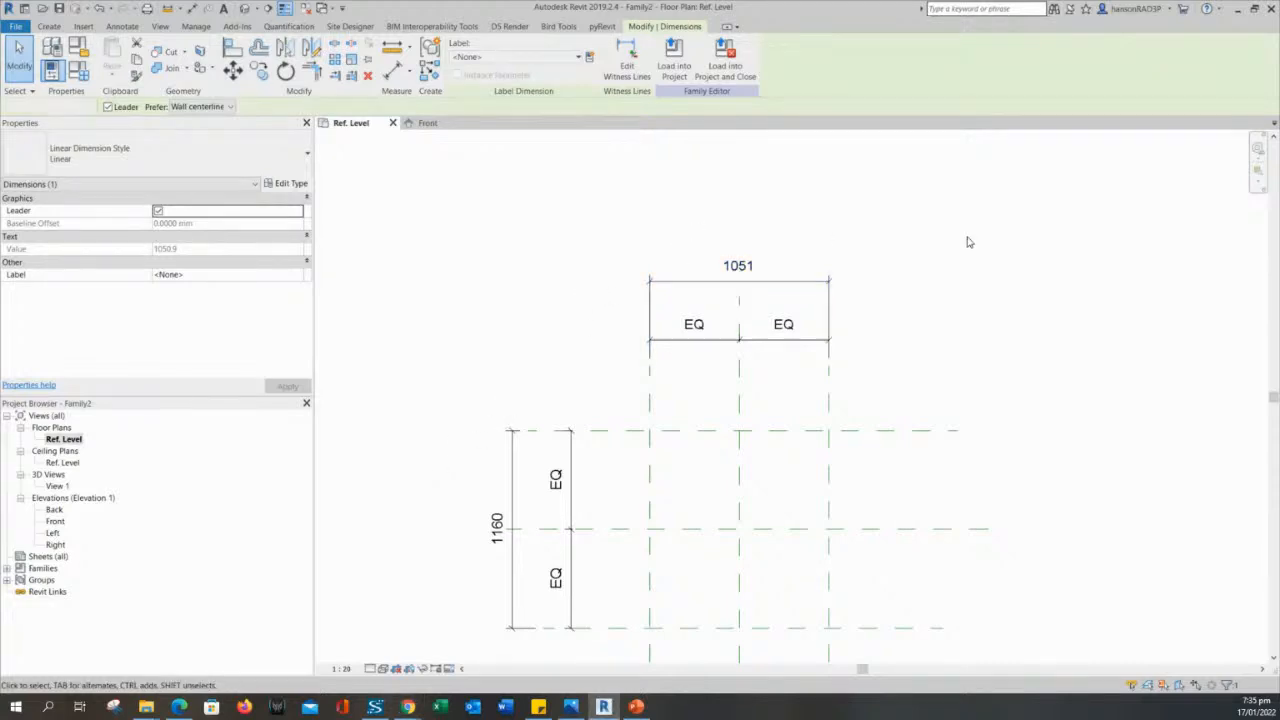
pyautogui.click(772, 282)
pyautogui.click(556, 288)
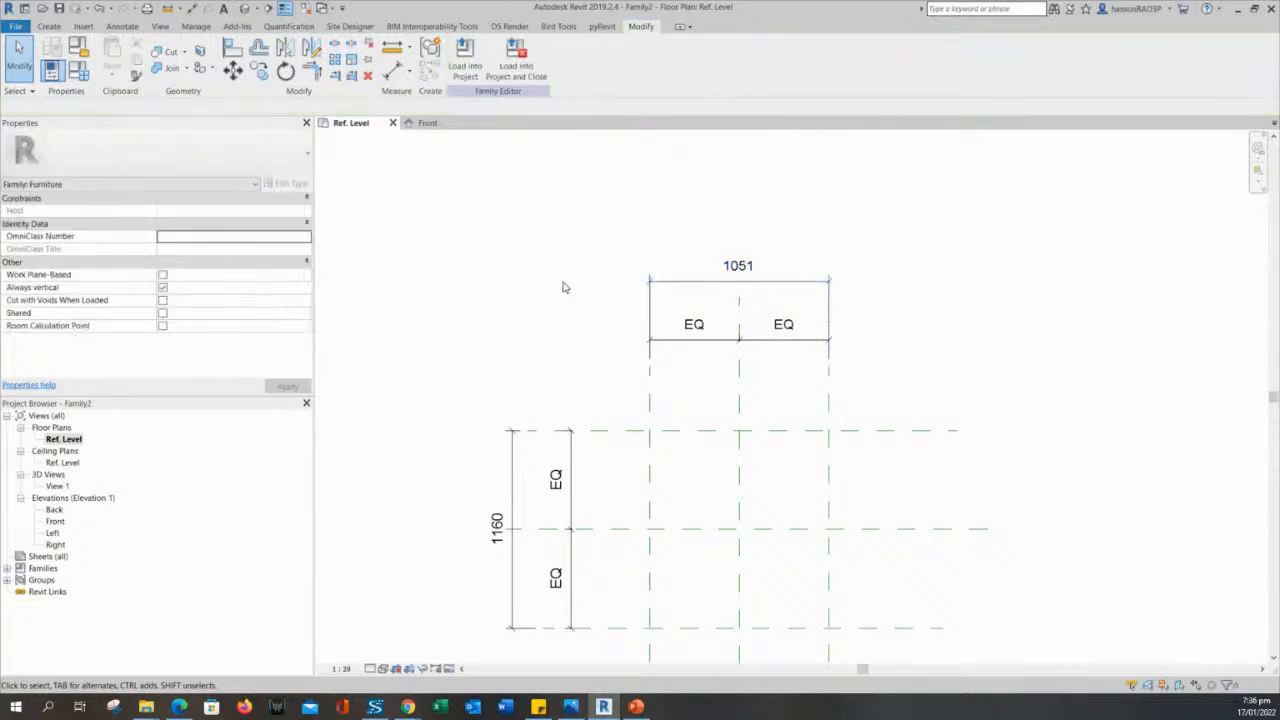
# - Label the overall dimension between the outer vertical reference planes with a new family type parameter LENGTH, grouped under Dimensions
pyautogui.click(672, 283)
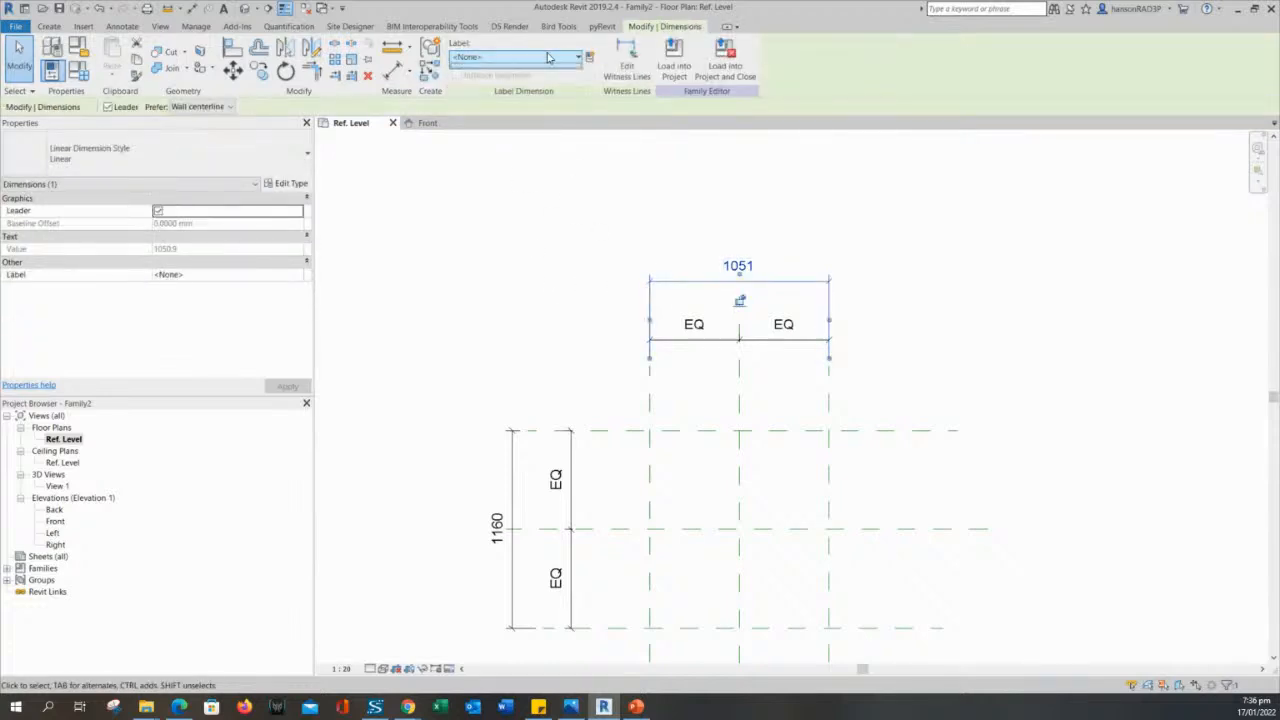
pyautogui.click(505, 58)
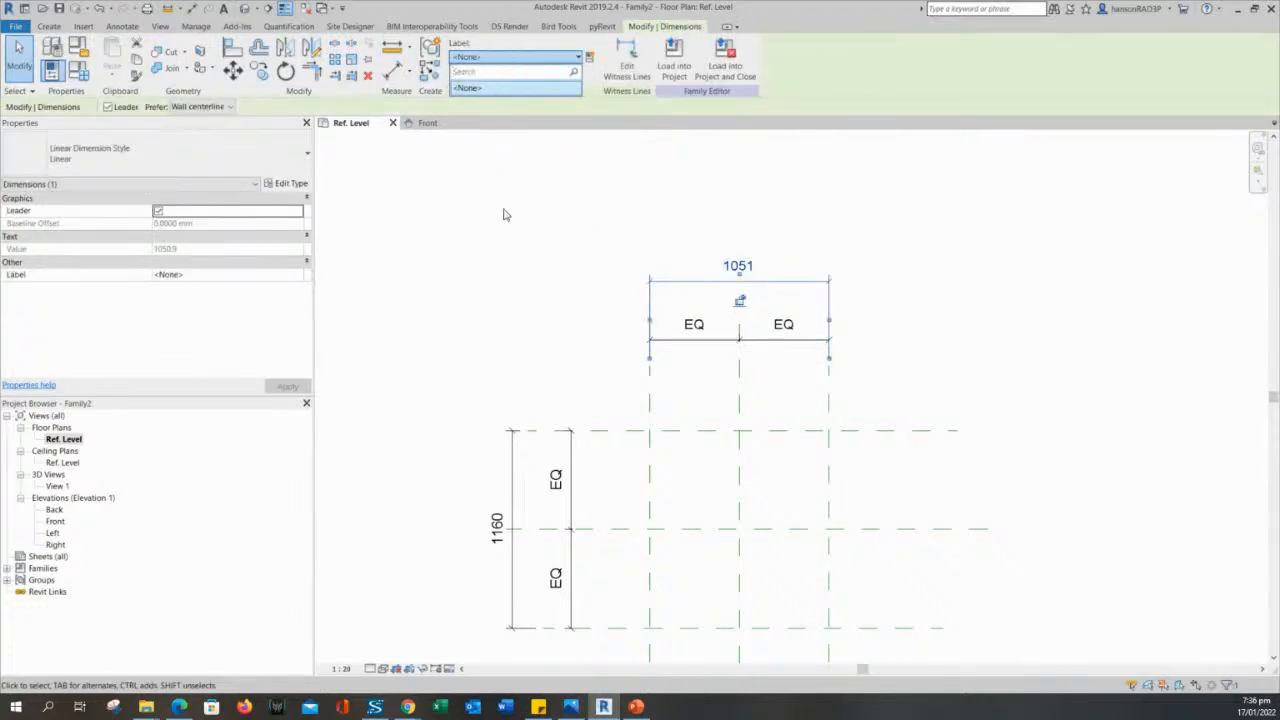
pyautogui.click(589, 59)
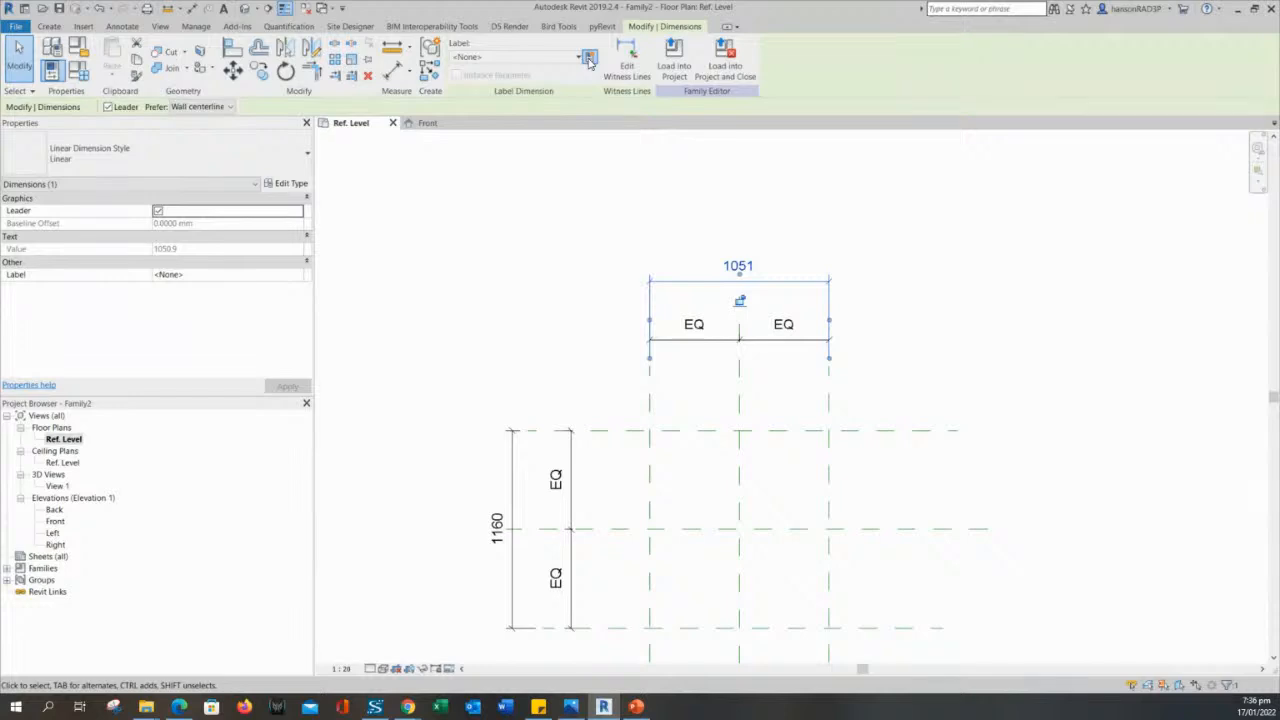
pyautogui.click(589, 59)
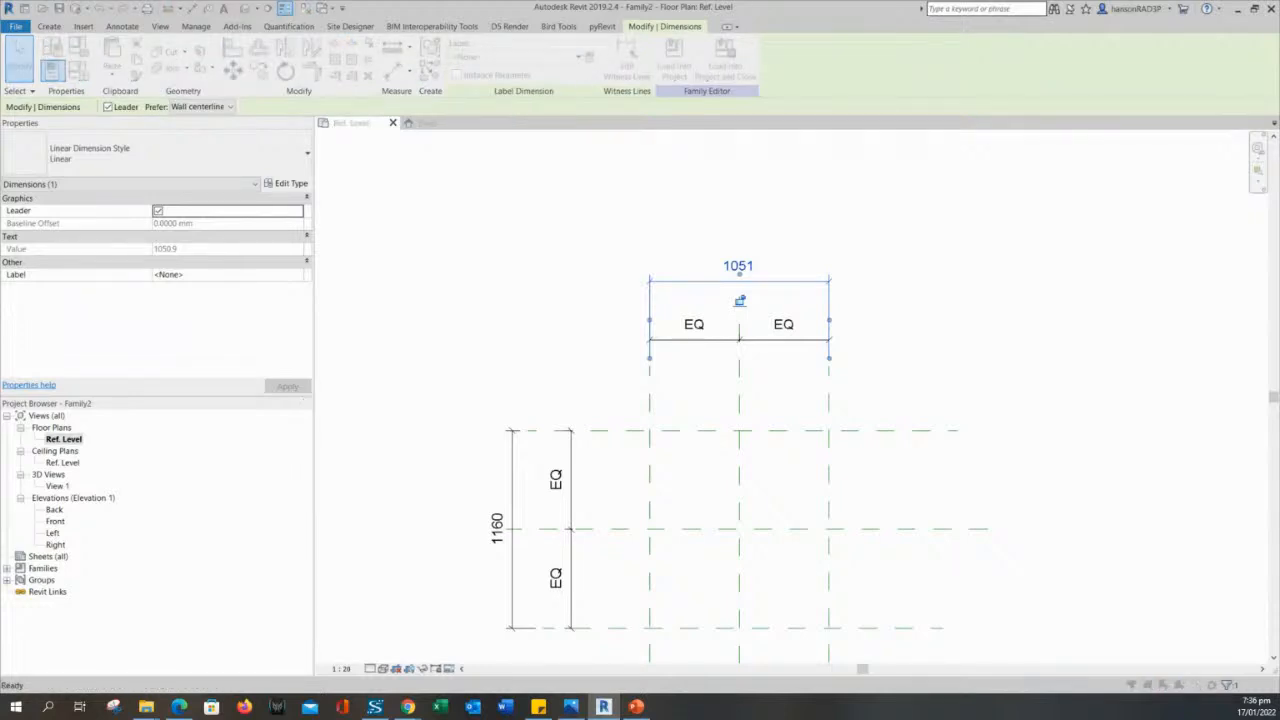
pyautogui.moveTo(0, 126); pyautogui.dragTo(473, 150)
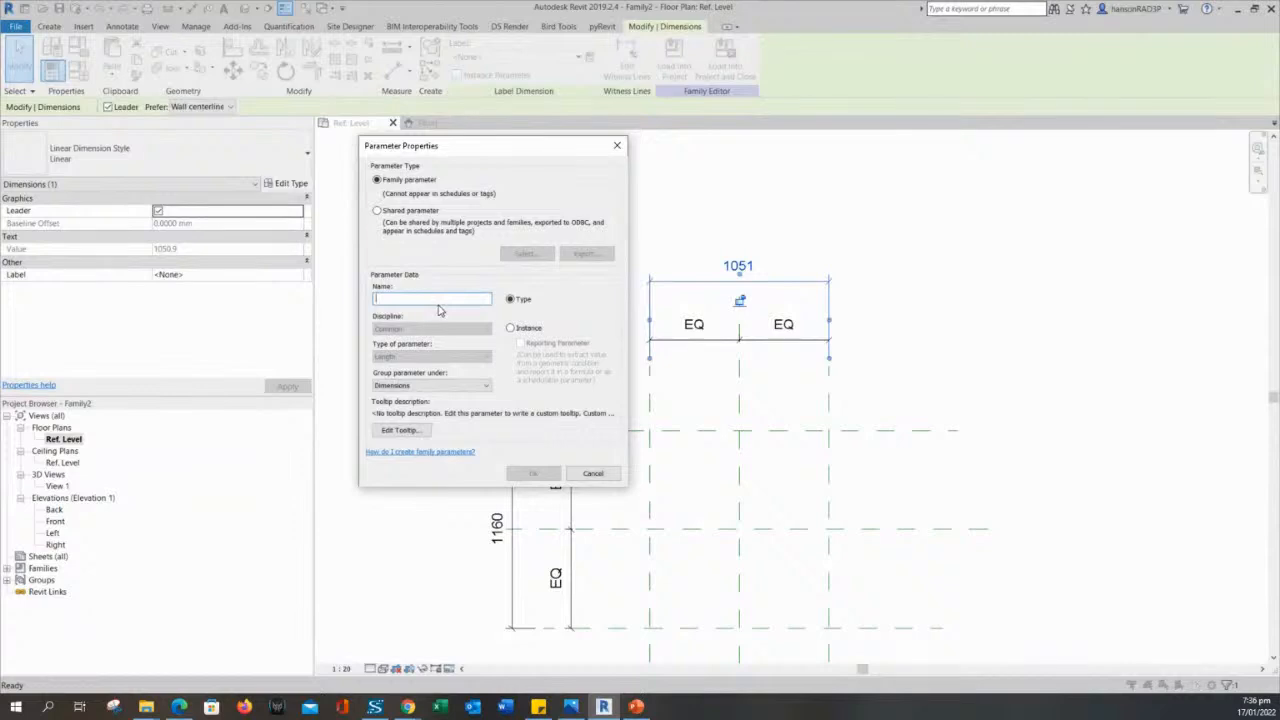
pyautogui.write('L')
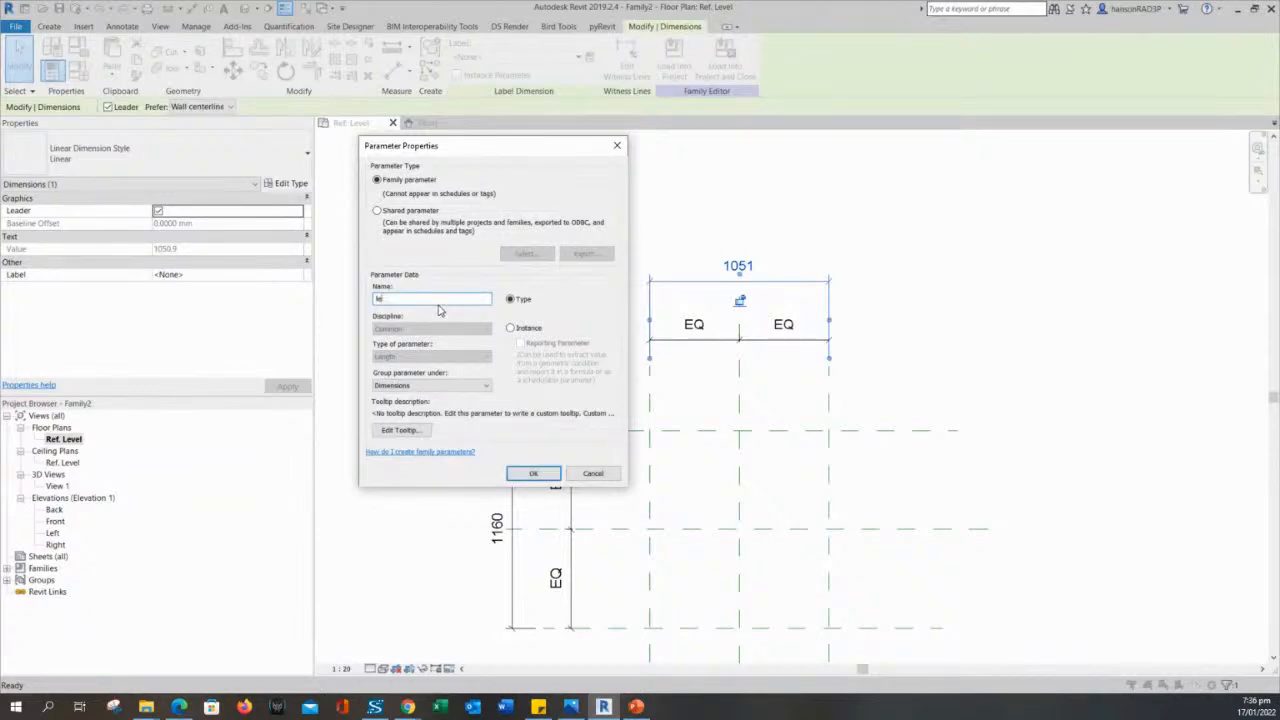
pyautogui.press('BackSpace')
pyautogui.write('LENGTH')
pyautogui.moveTo(409, 302); pyautogui.dragTo(338, 304)
pyautogui.moveTo(463, 147); pyautogui.dragTo(480, 154)
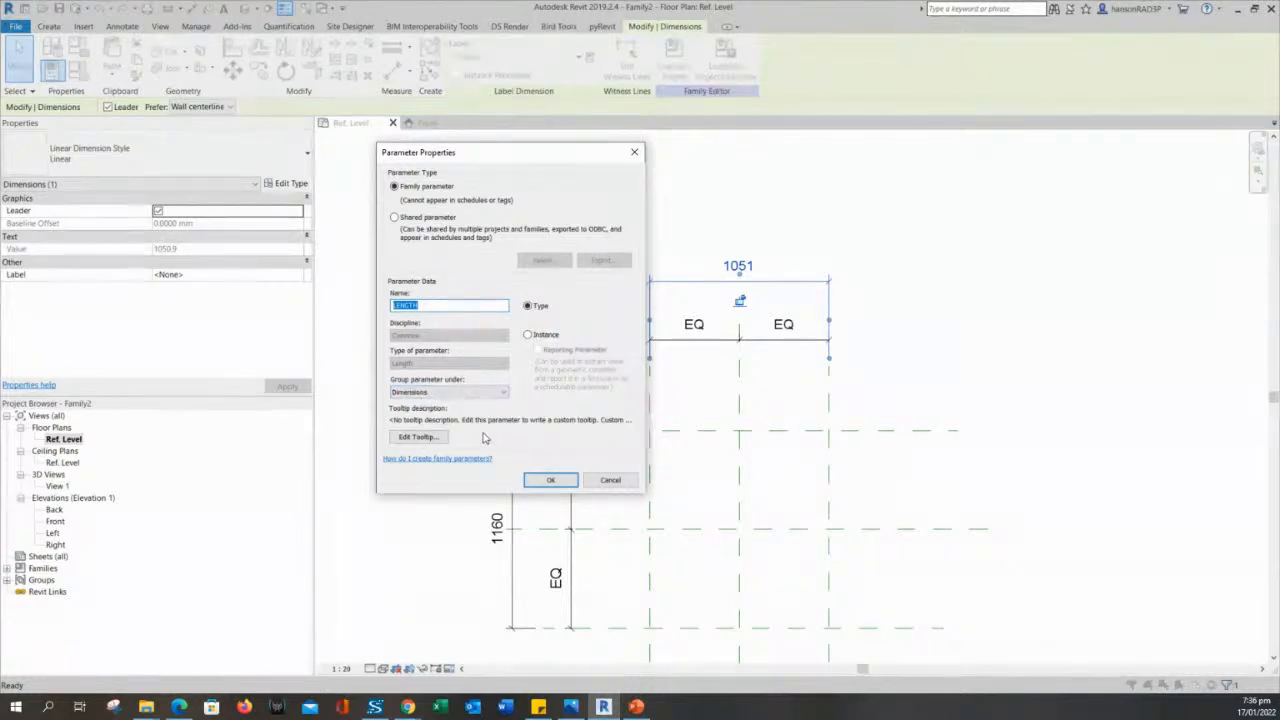
pyautogui.click(545, 487)
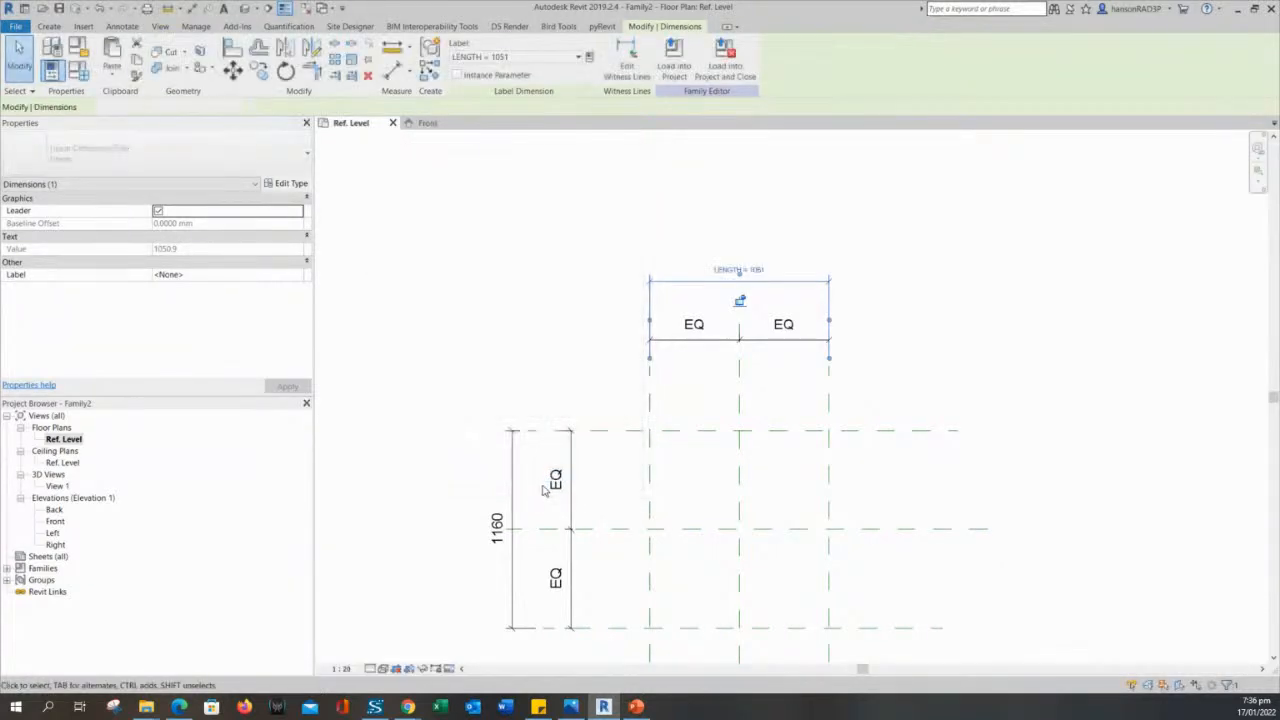
pyautogui.click(994, 329)
# - Examine the LENGTH label on the overall dimension between the outer vertical reference planes
pyautogui.scroll(3, 804, 285)
pyautogui.moveTo(533, 201); pyautogui.dragTo(547, 209, button='middle')
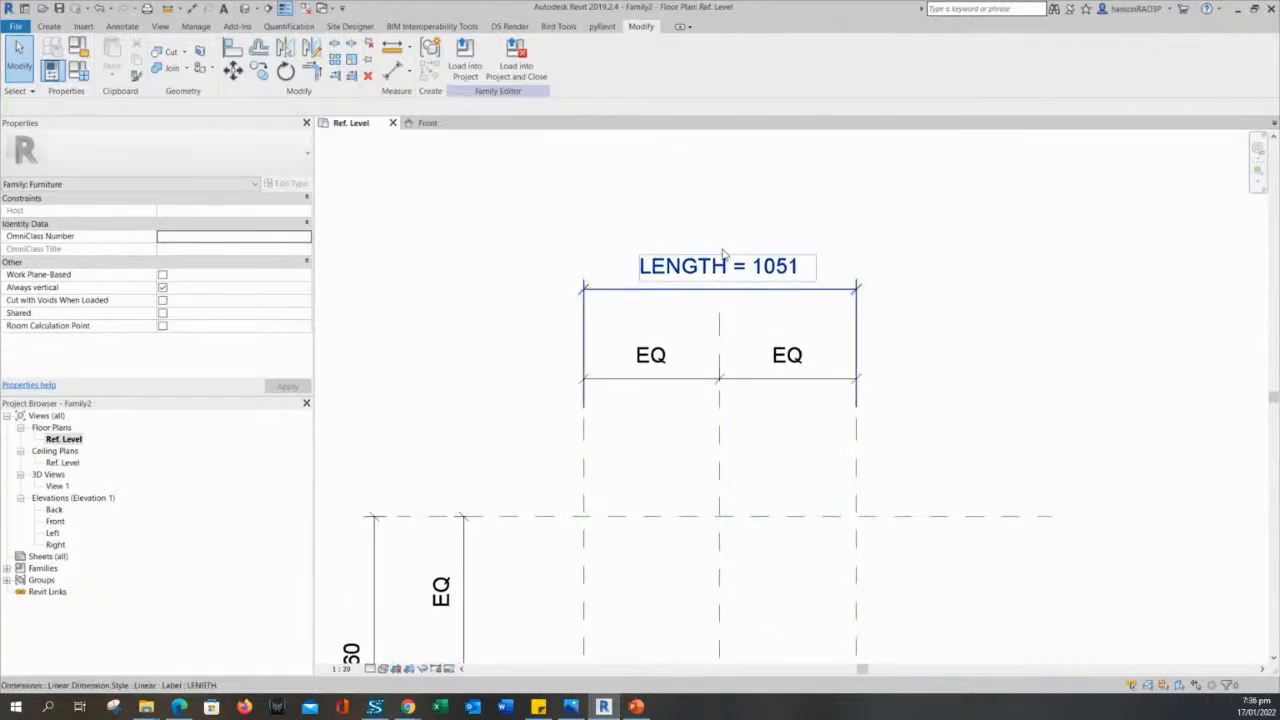
pyautogui.click(703, 275)
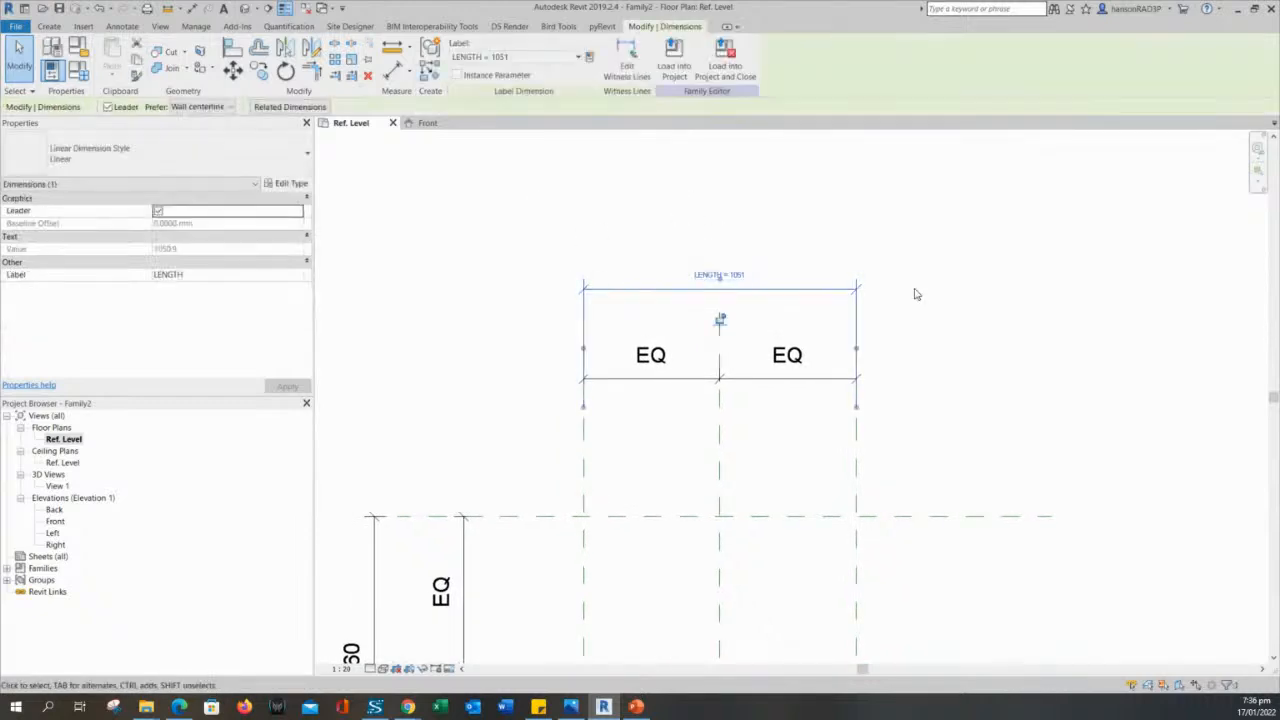
pyautogui.click(784, 177)
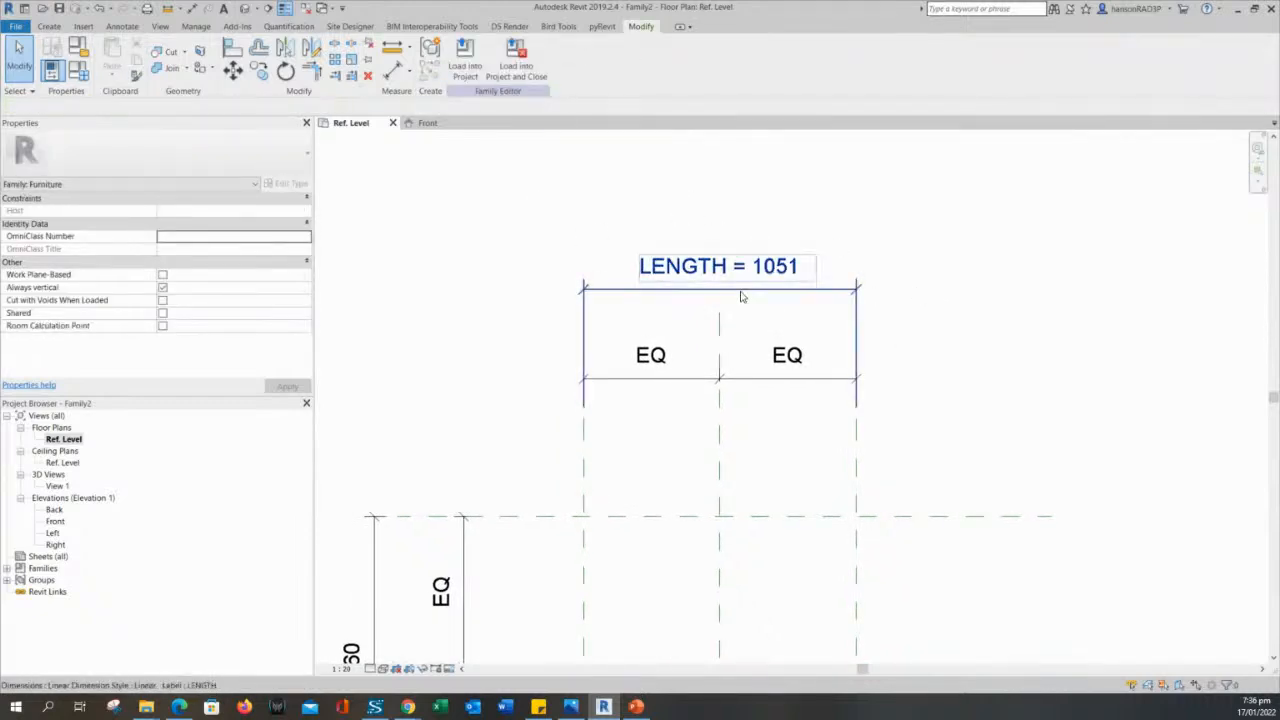
pyautogui.click(742, 290)
pyautogui.click(688, 250)
pyautogui.scroll(-1, 583, 288)
pyautogui.moveTo(478, 366)
pyautogui.mouseDown(button='middle')
pyautogui.moveTo(581, 276)
pyautogui.moveTo(612, 304)
pyautogui.mouseUp(button='middle')
pyautogui.scroll(-1, 580, 274)
pyautogui.scroll(1, 725, 243)
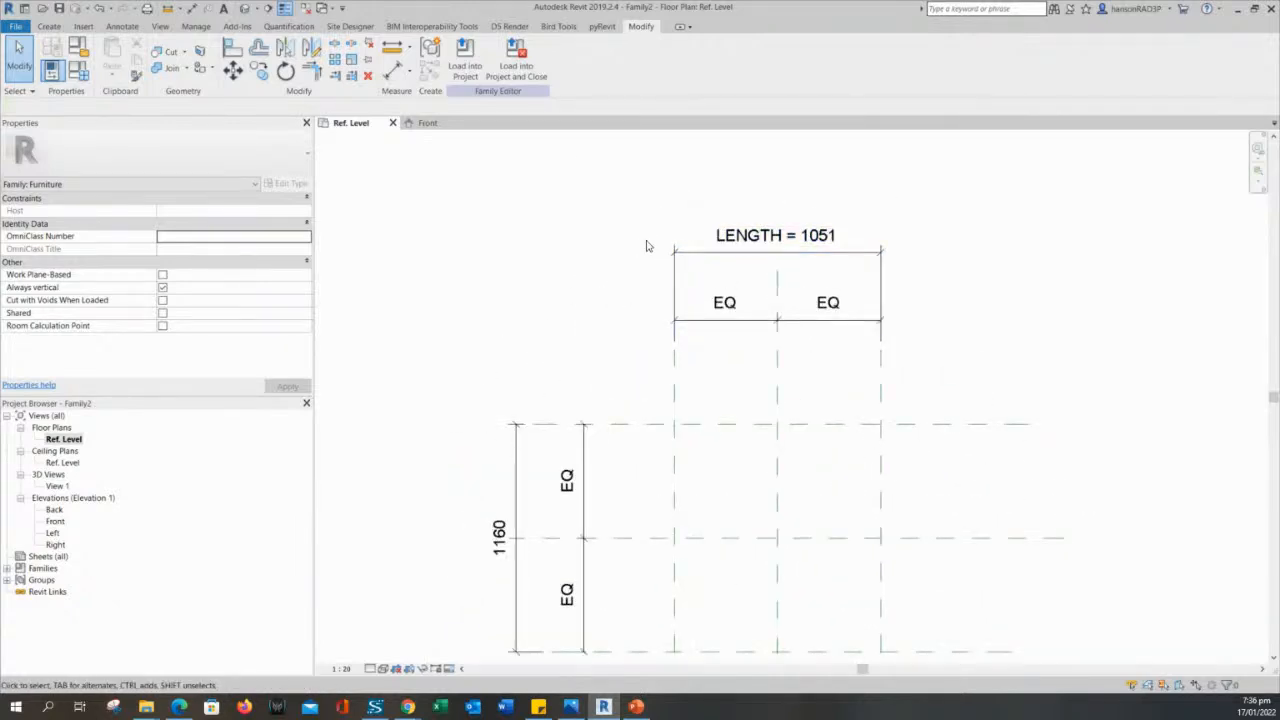
pyautogui.click(745, 248)
pyautogui.click(605, 228)
# - Open the Family Types settings and expand the Identity Data group to view the family's parameters
pyautogui.click(76, 80)
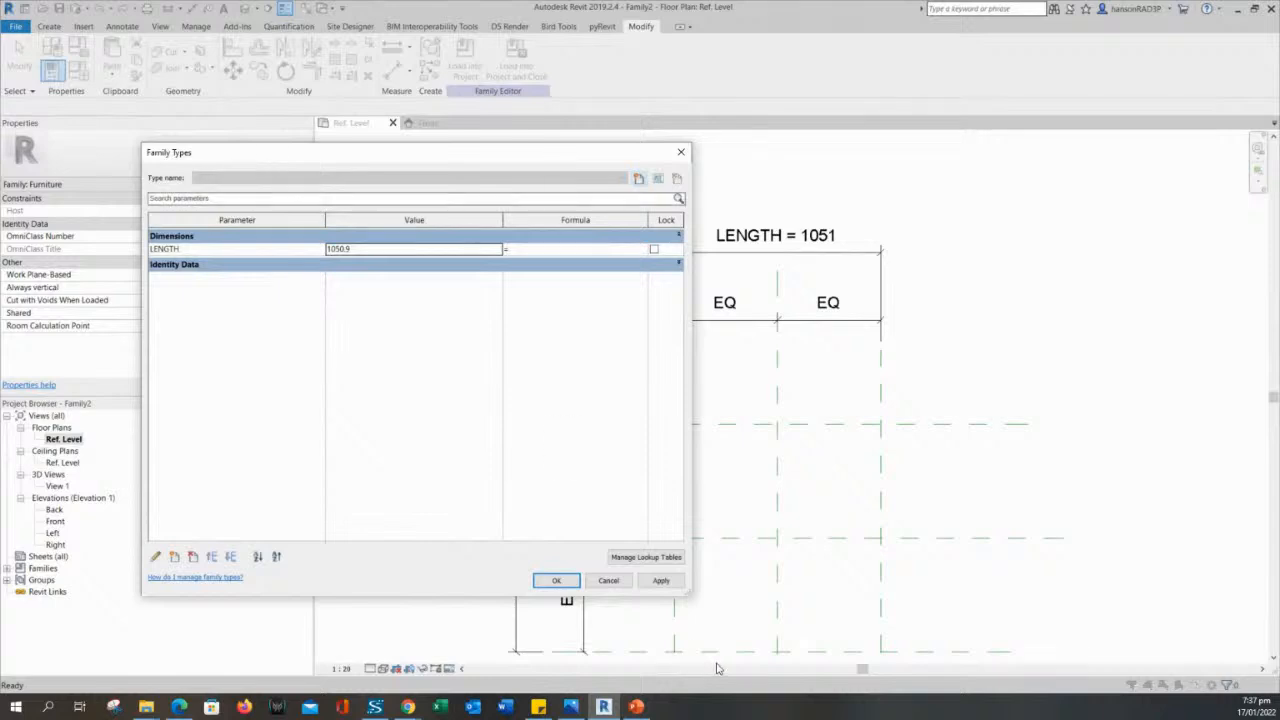
pyautogui.moveTo(688, 594); pyautogui.dragTo(511, 536)
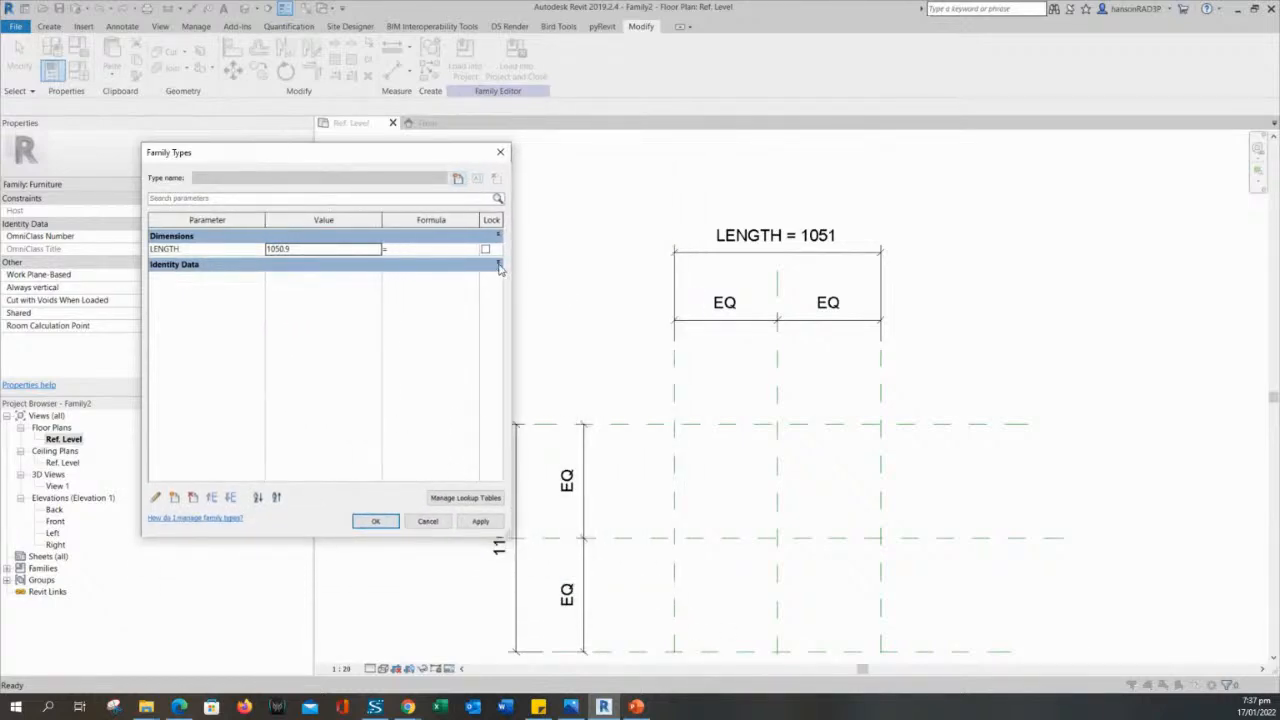
pyautogui.click(498, 264)
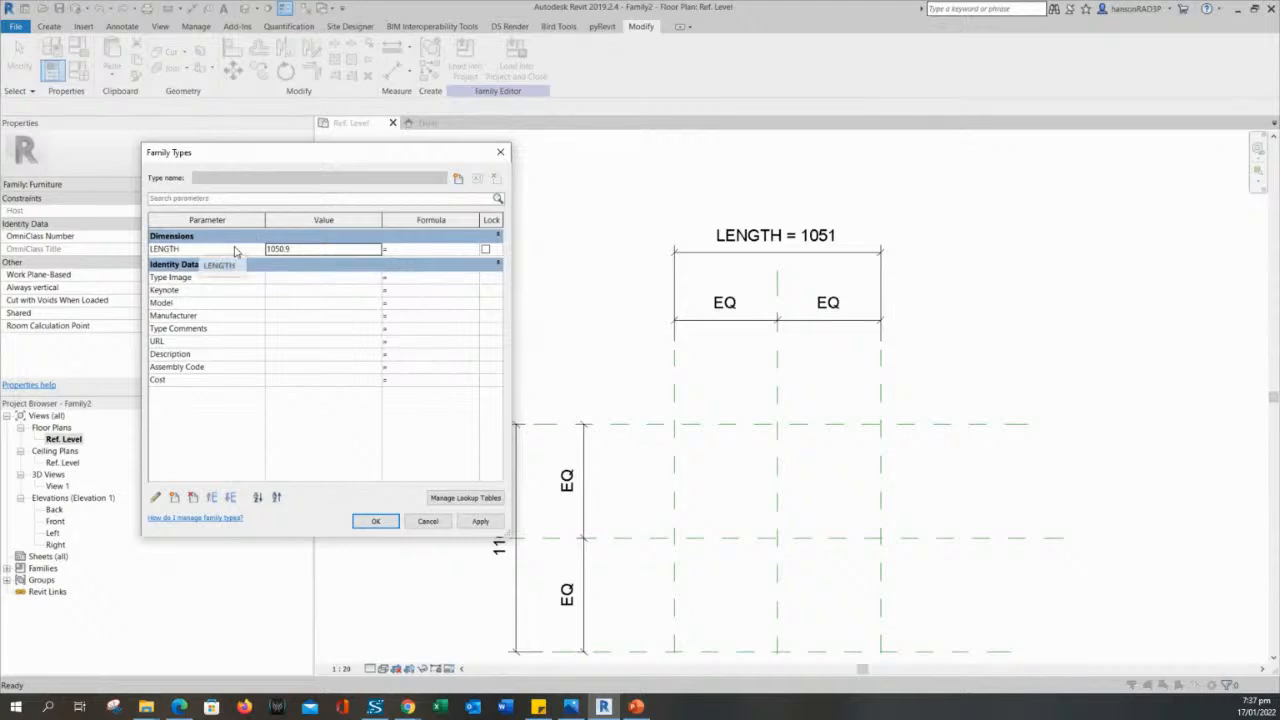
# - Edit the LENGTH parameter's properties so that it is grouped under Graphics
pyautogui.click(157, 498)
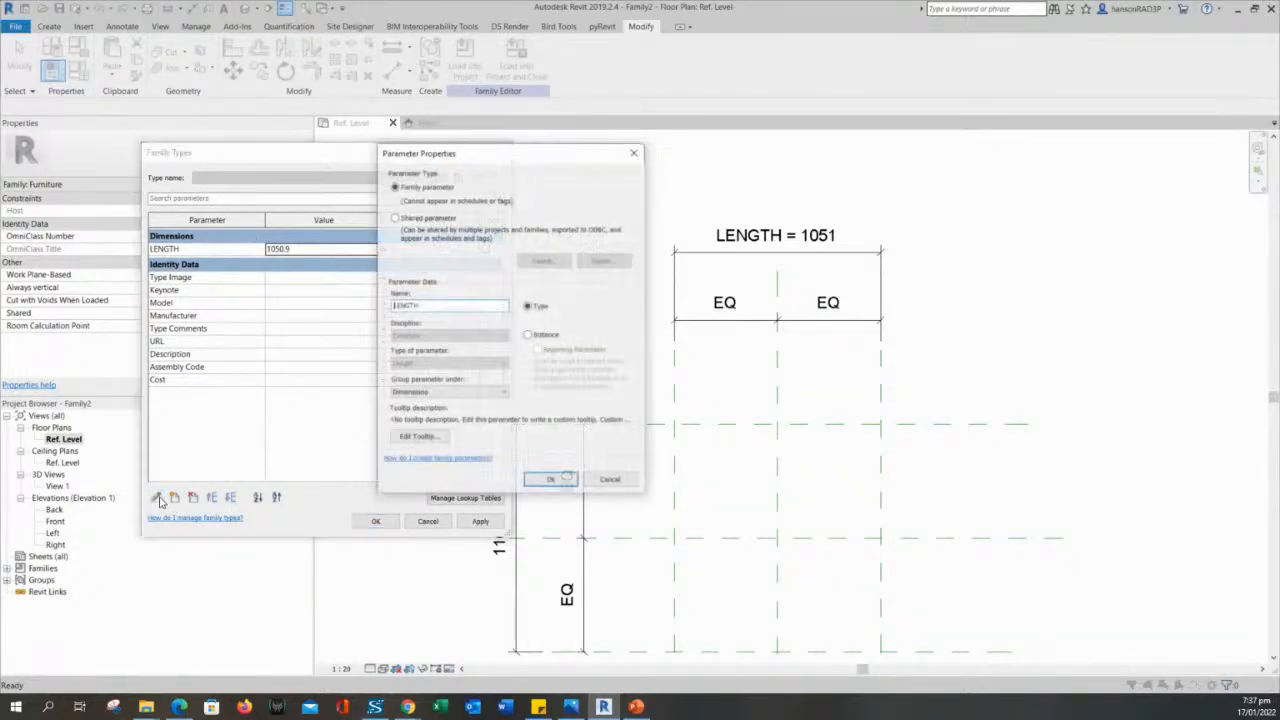
pyautogui.click(432, 393)
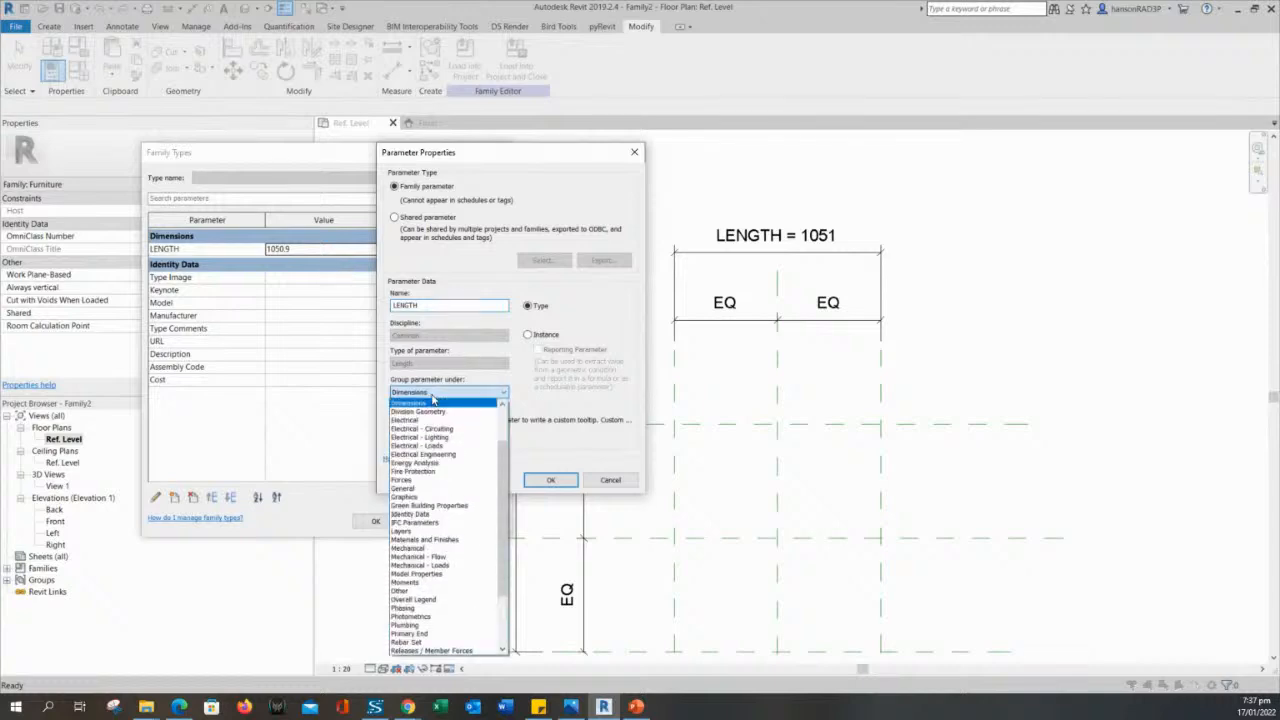
pyautogui.click(430, 401)
pyautogui.click(429, 393)
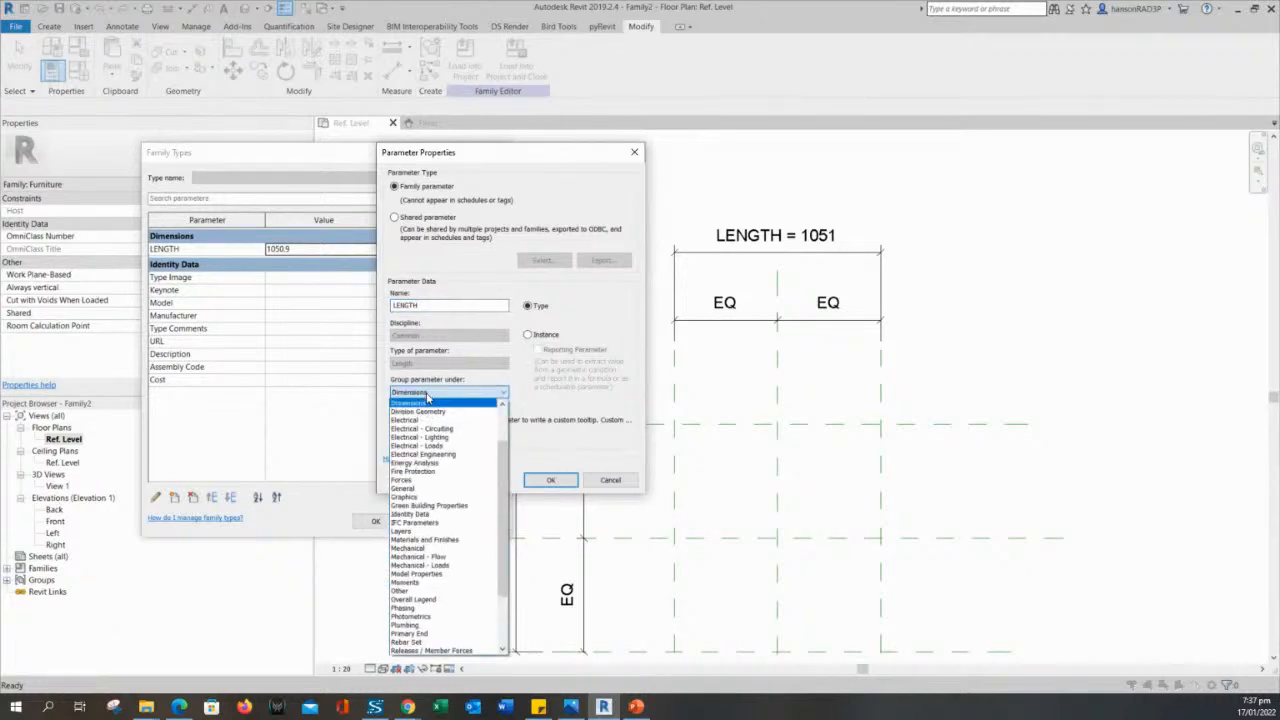
pyautogui.click(416, 497)
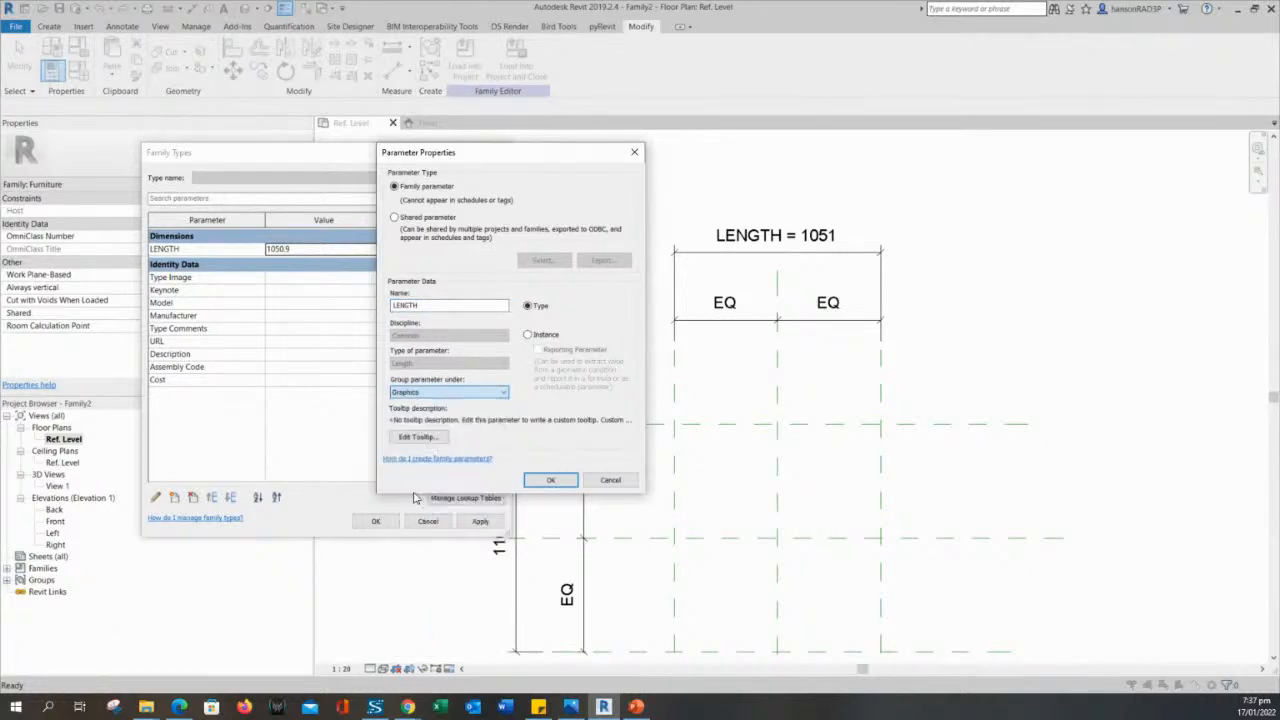
pyautogui.click(551, 480)
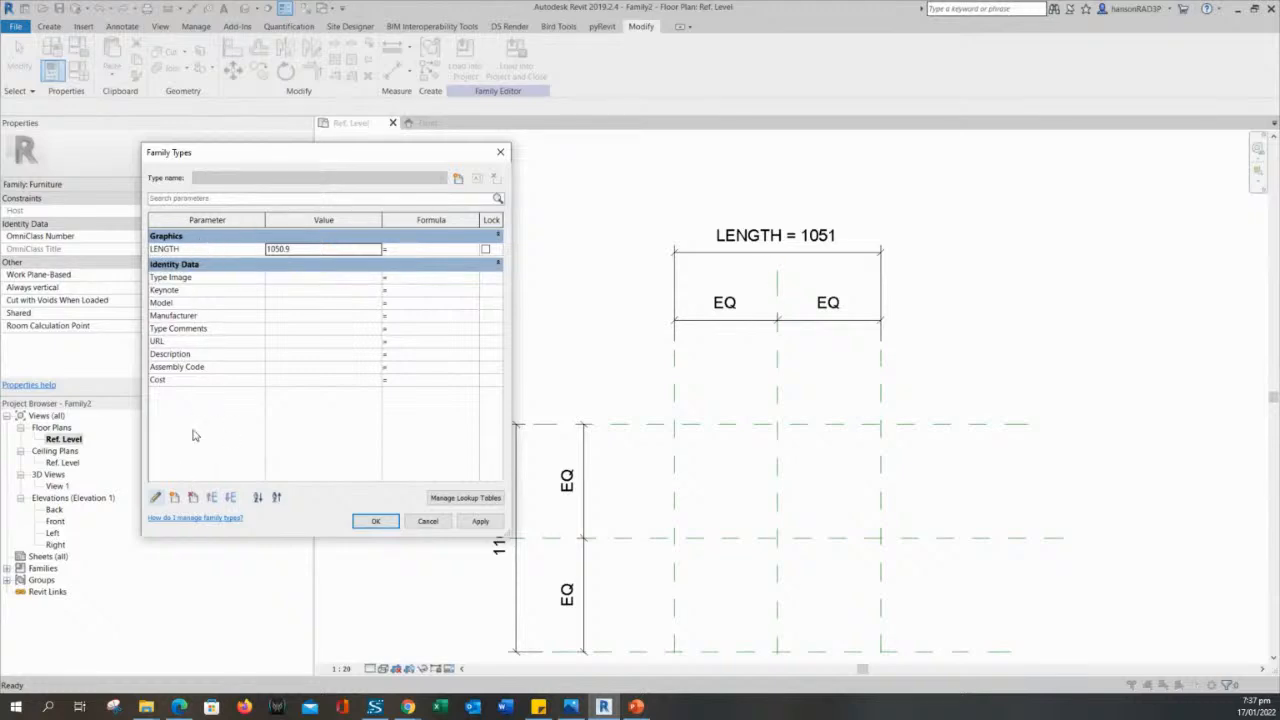
# - Regroup the LENGTH parameter under Dimensions and accept the family type settings
pyautogui.click(156, 497)
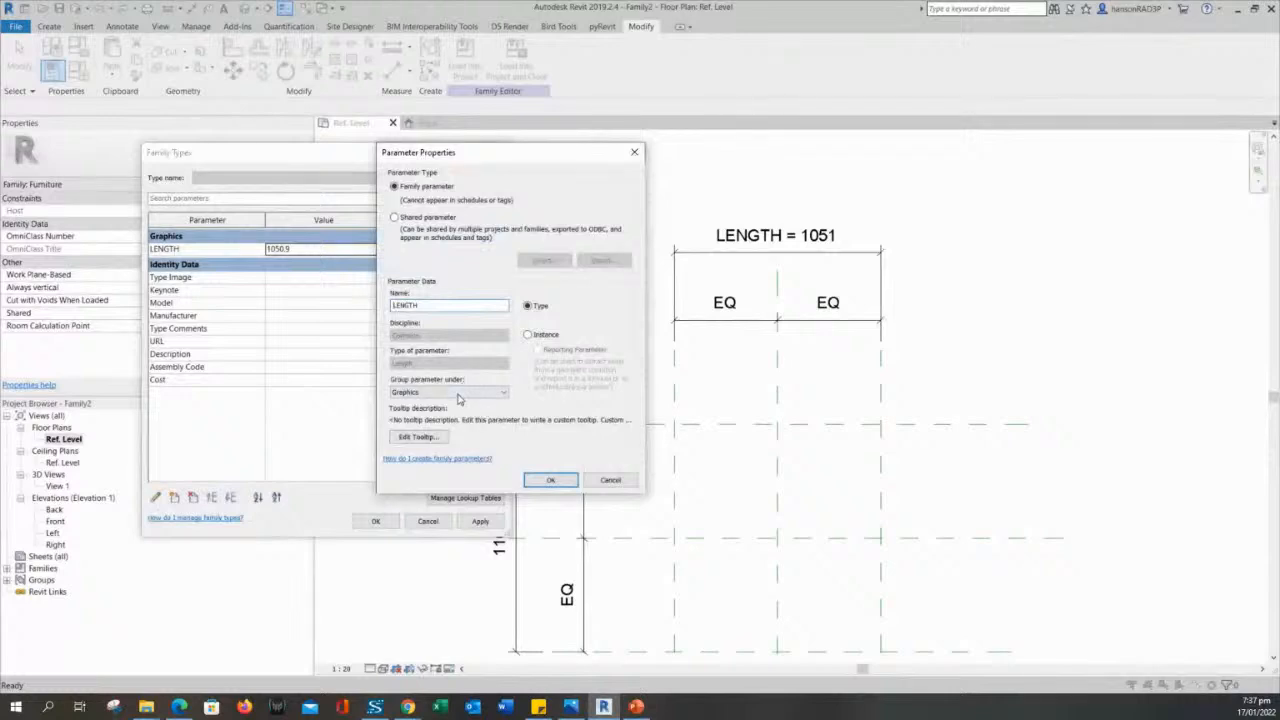
pyautogui.click(457, 393)
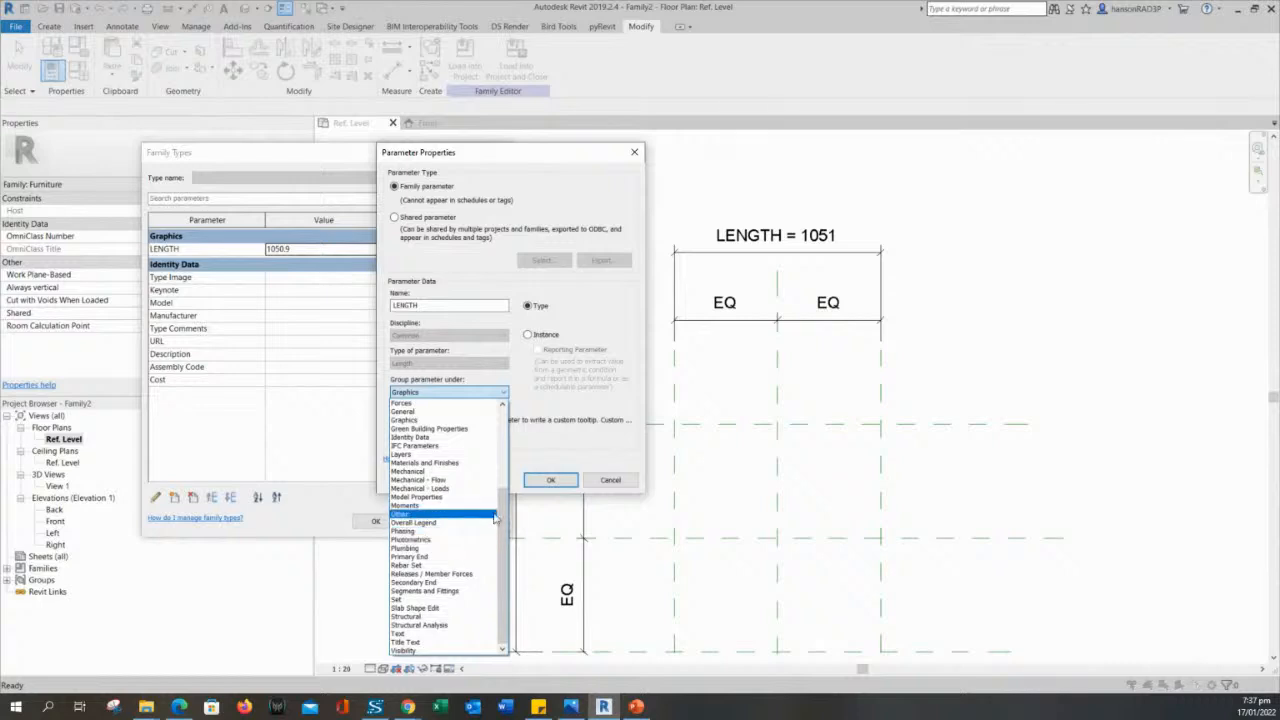
pyautogui.moveTo(503, 517); pyautogui.dragTo(508, 432)
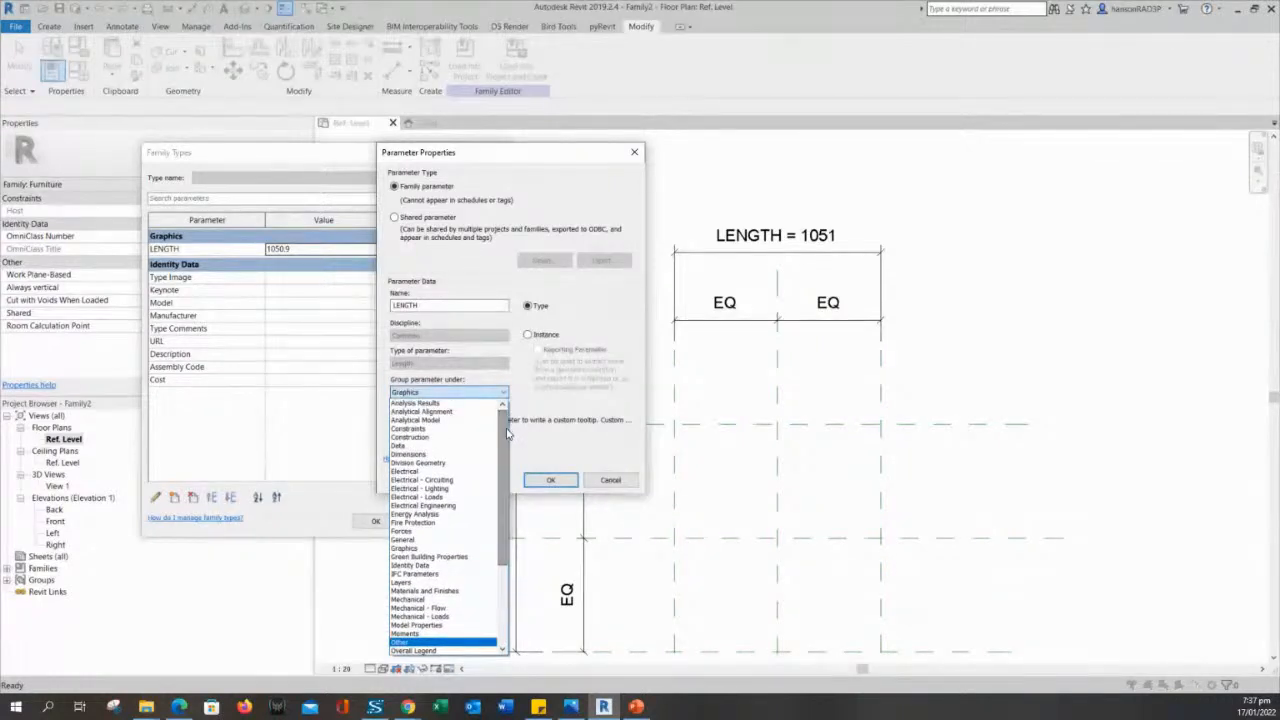
pyautogui.click(410, 454)
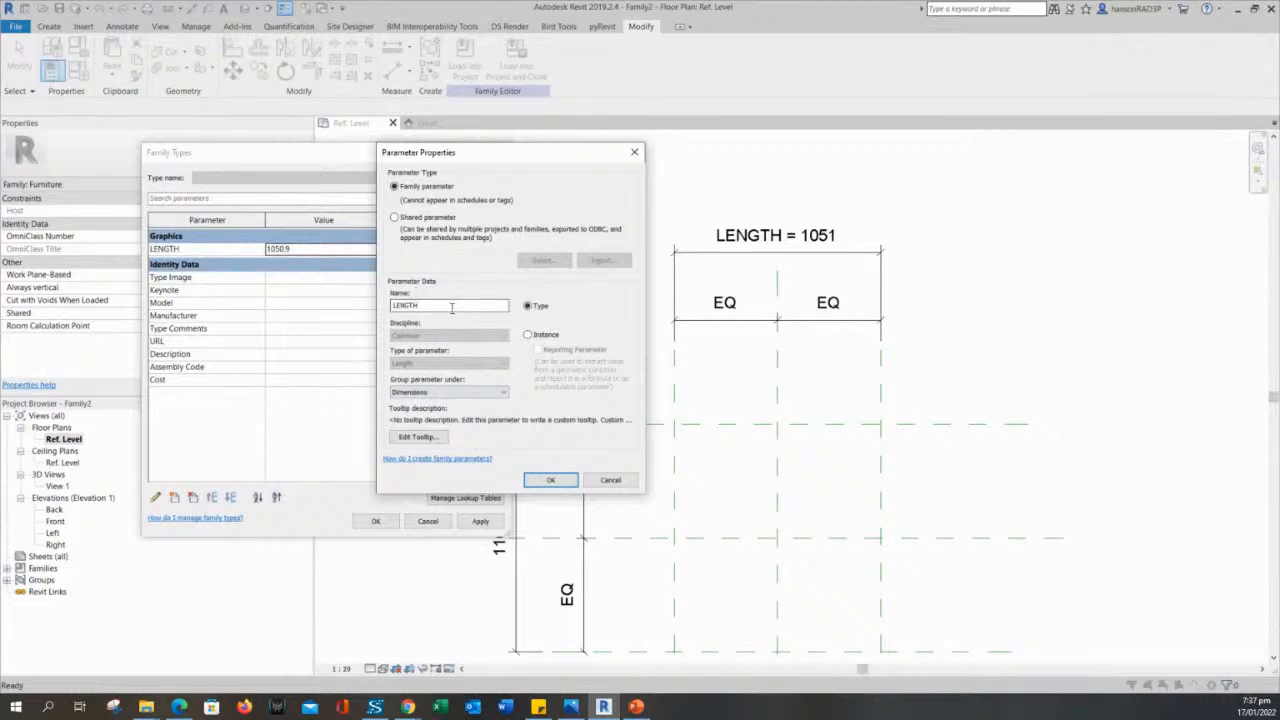
pyautogui.click(550, 480)
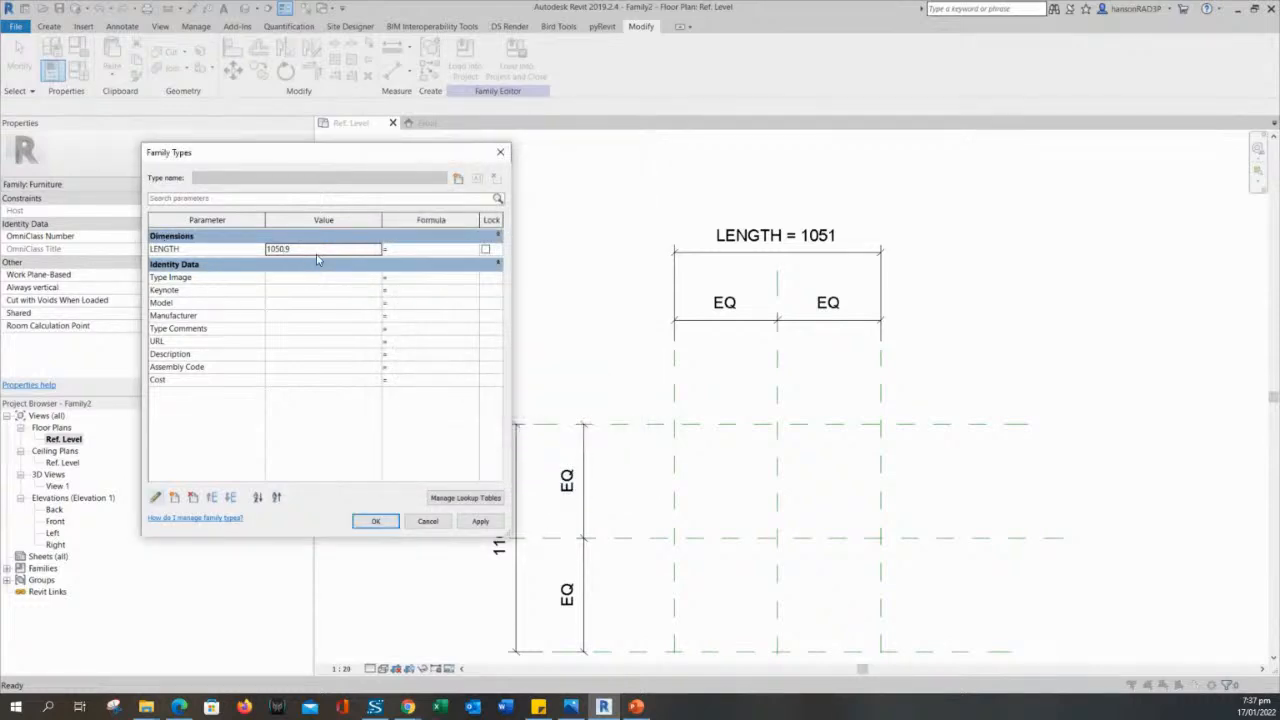
pyautogui.click(375, 521)
pyautogui.scroll(-3, 606, 414)
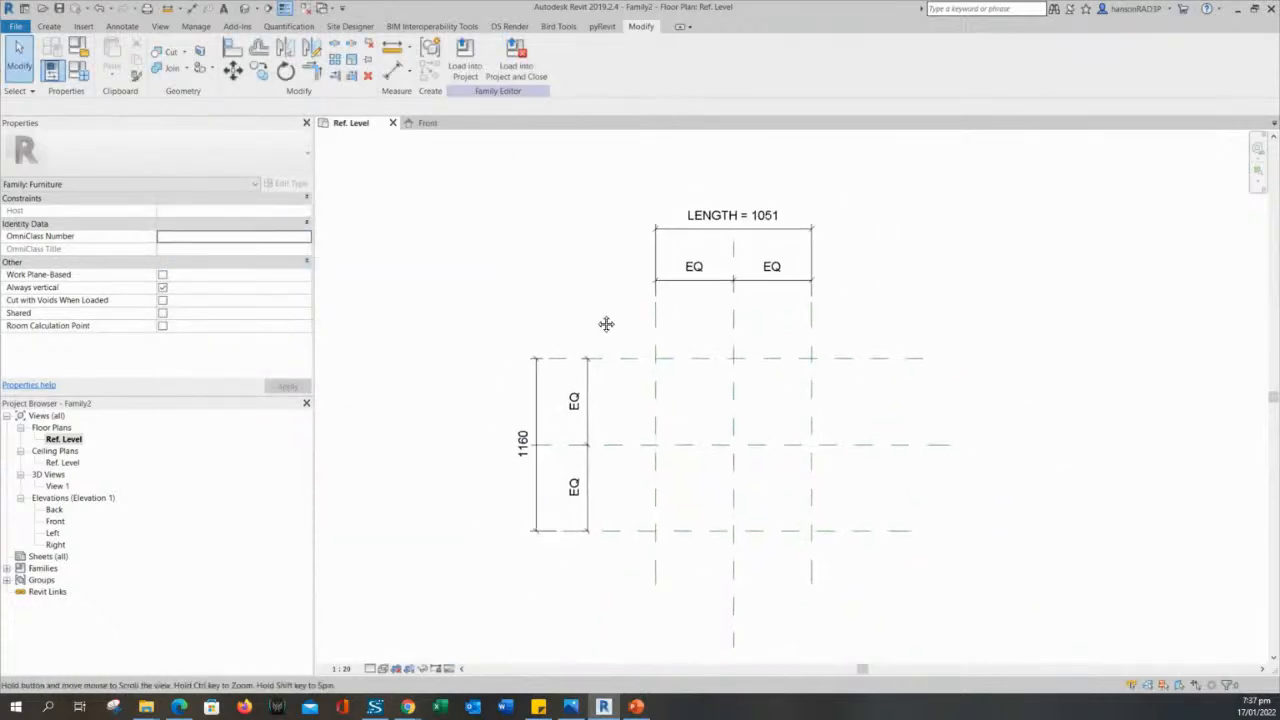
pyautogui.moveTo(596, 299); pyautogui.dragTo(667, 315, button='middle')
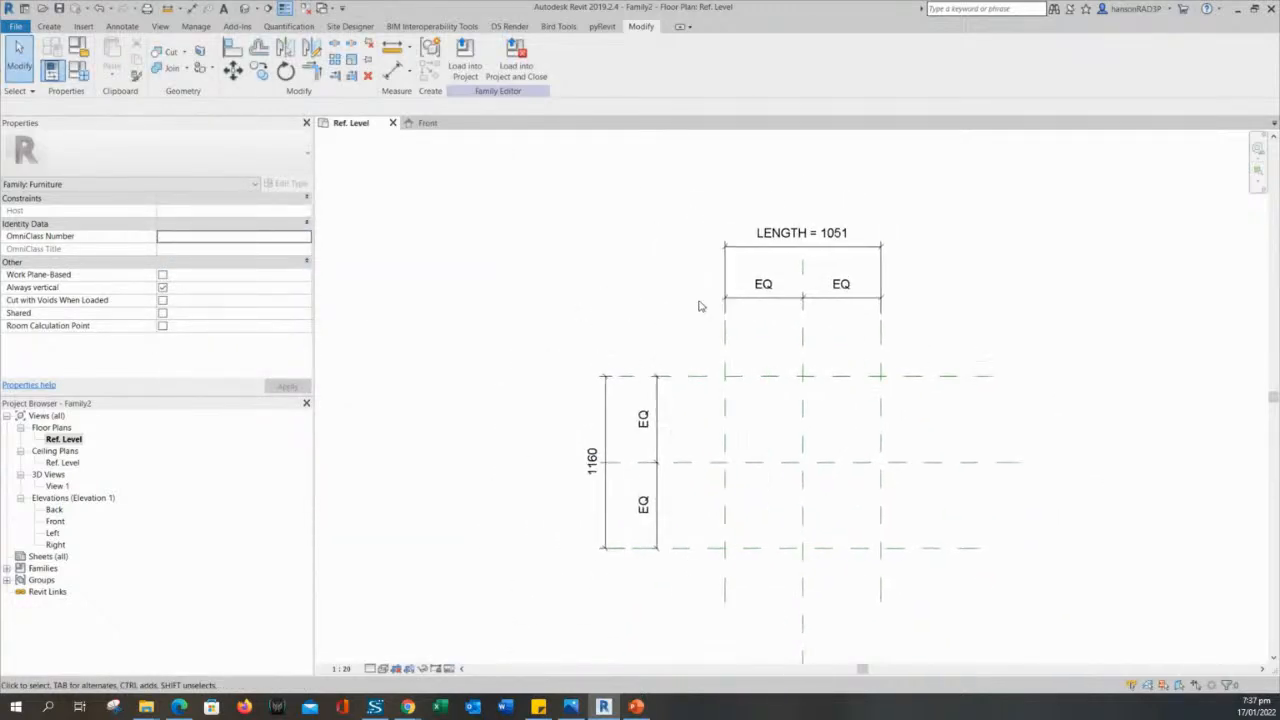
pyautogui.click(606, 416)
pyautogui.click(561, 378)
pyautogui.click(607, 419)
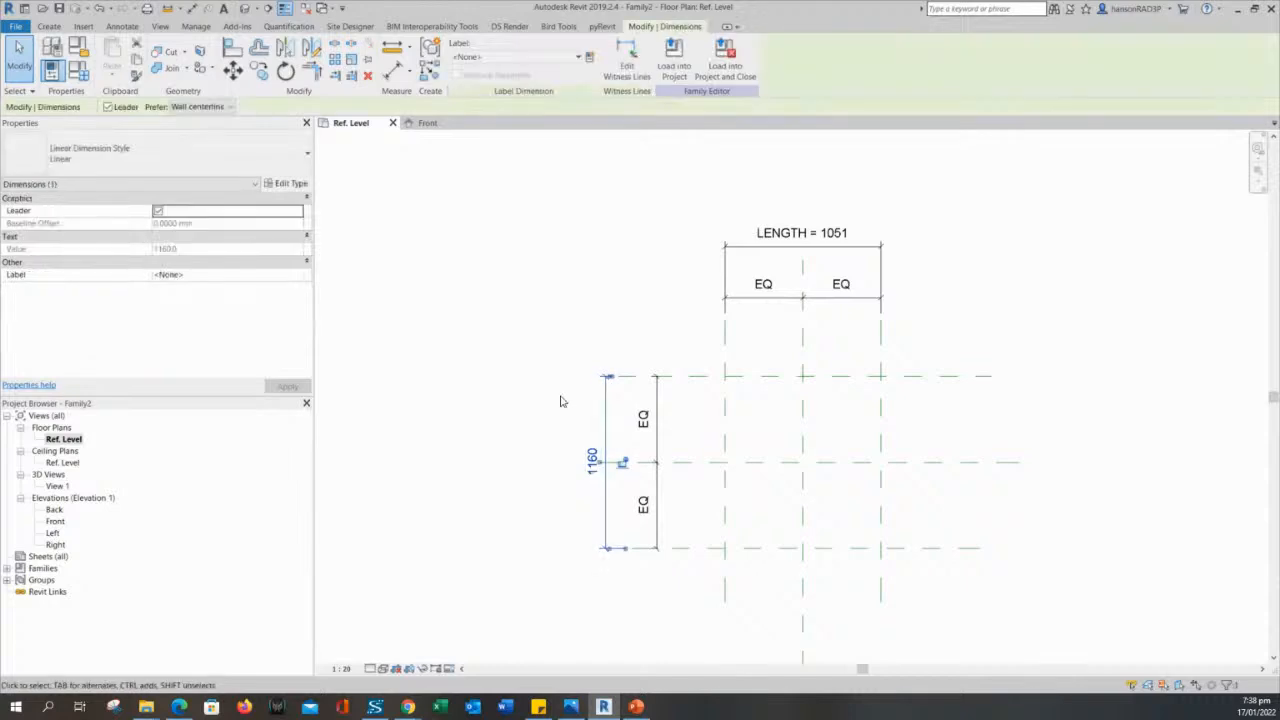
pyautogui.click(565, 401)
# - Label the overall dimension between the outer horizontal reference planes with a new family type parameter WIDTH, grouped under Dimensions
pyautogui.click(610, 416)
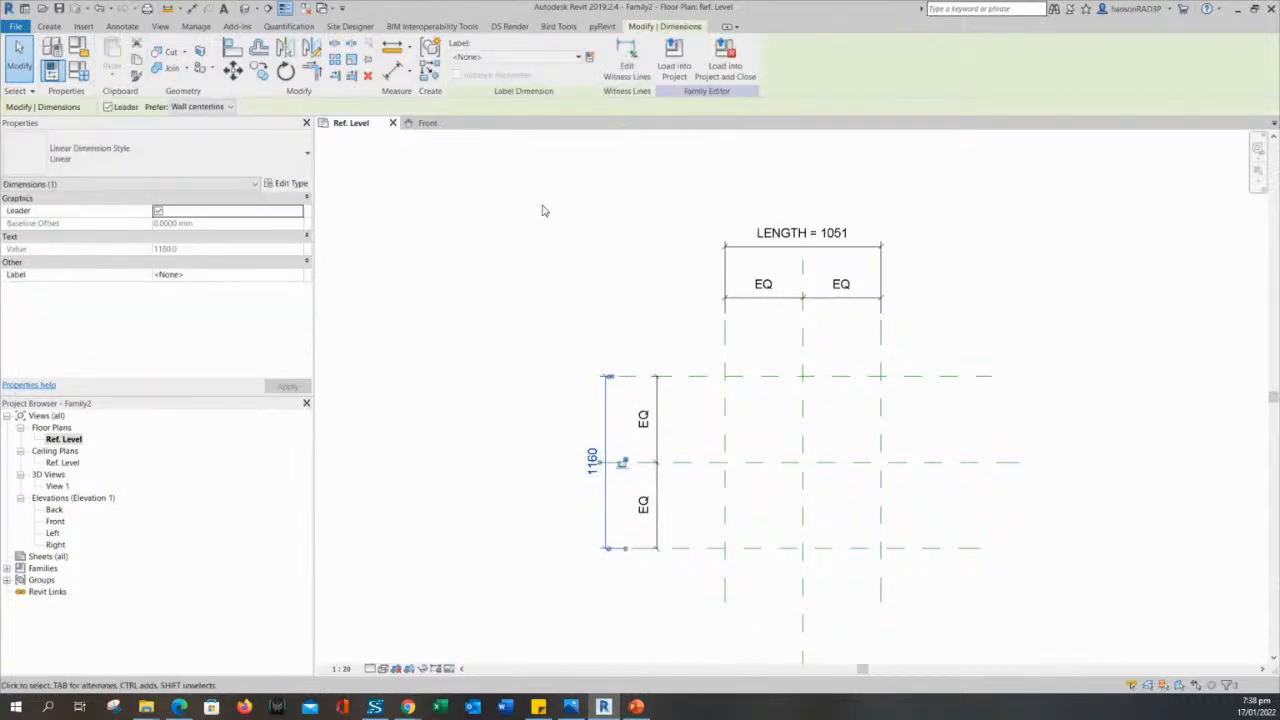
pyautogui.click(573, 58)
pyautogui.click(577, 58)
pyautogui.click(590, 58)
pyautogui.moveTo(482, 150); pyautogui.dragTo(437, 150)
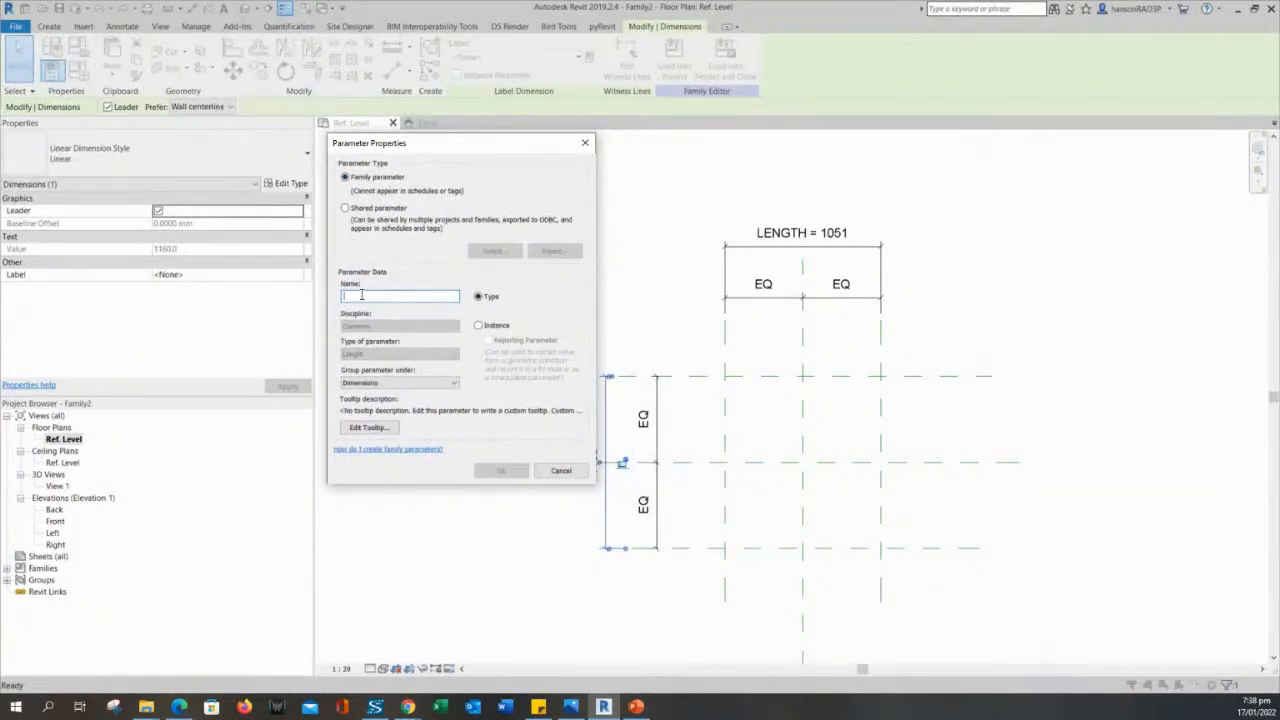
pyautogui.write('WIDTH')
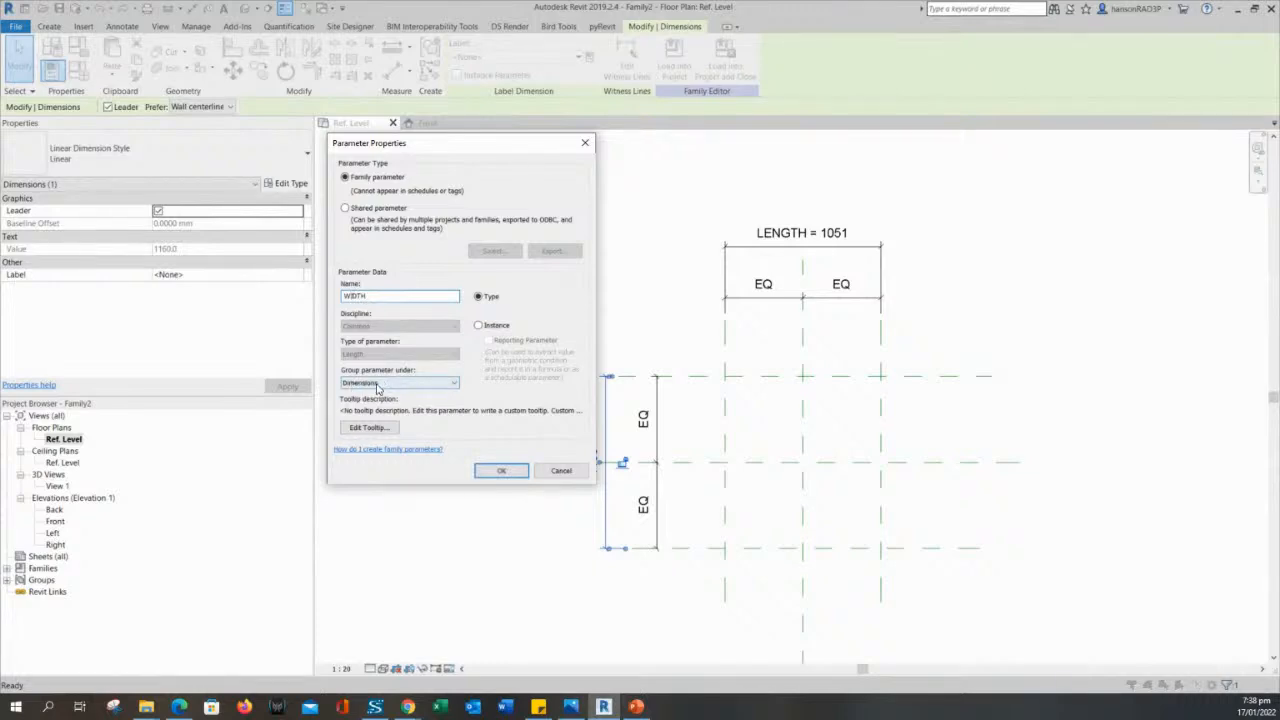
pyautogui.click(505, 474)
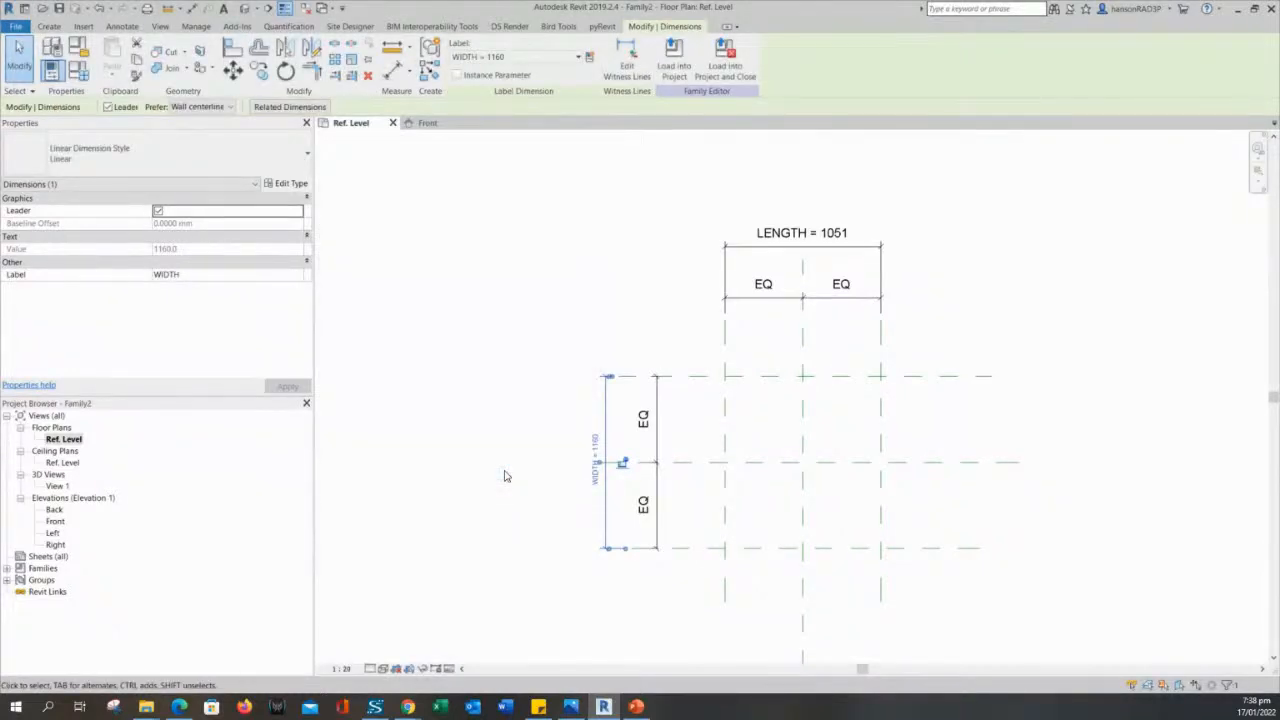
# - Examine the LENGTH and WIDTH dimensions and the outer vertical reference planes they control in the plan view
pyautogui.click(523, 399)
pyautogui.scroll(2, 584, 470)
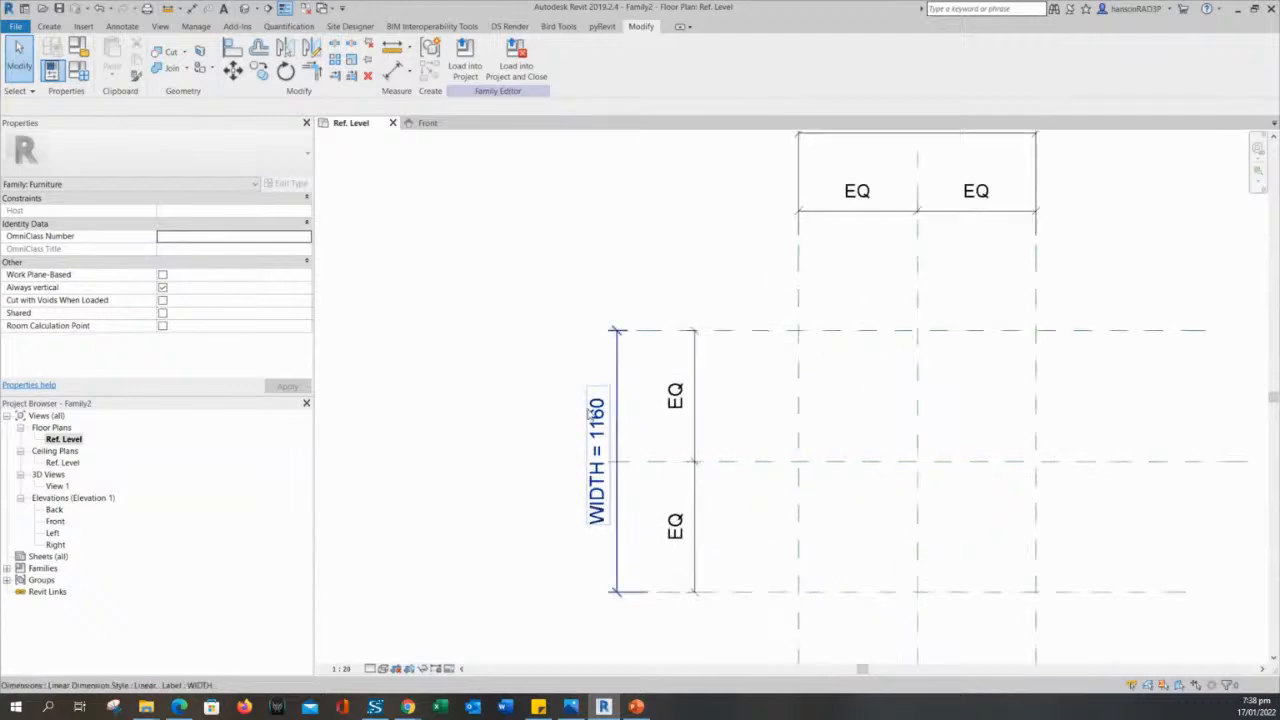
pyautogui.scroll(-2, 590, 413)
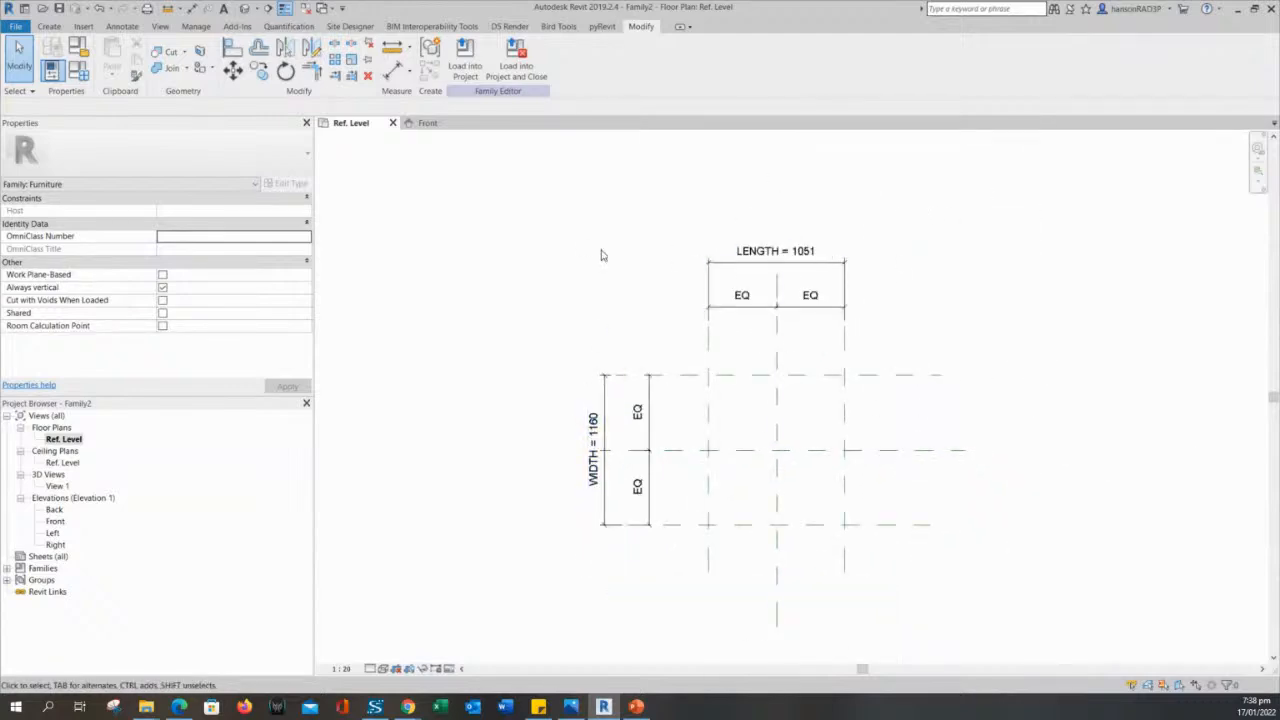
pyautogui.moveTo(624, 299)
pyautogui.mouseDown(button='middle')
pyautogui.moveTo(637, 308)
pyautogui.moveTo(643, 294)
pyautogui.moveTo(609, 291)
pyautogui.moveTo(609, 309)
pyautogui.mouseUp(button='middle')
pyautogui.scroll(-2, 607, 318)
pyautogui.scroll(2, 606, 320)
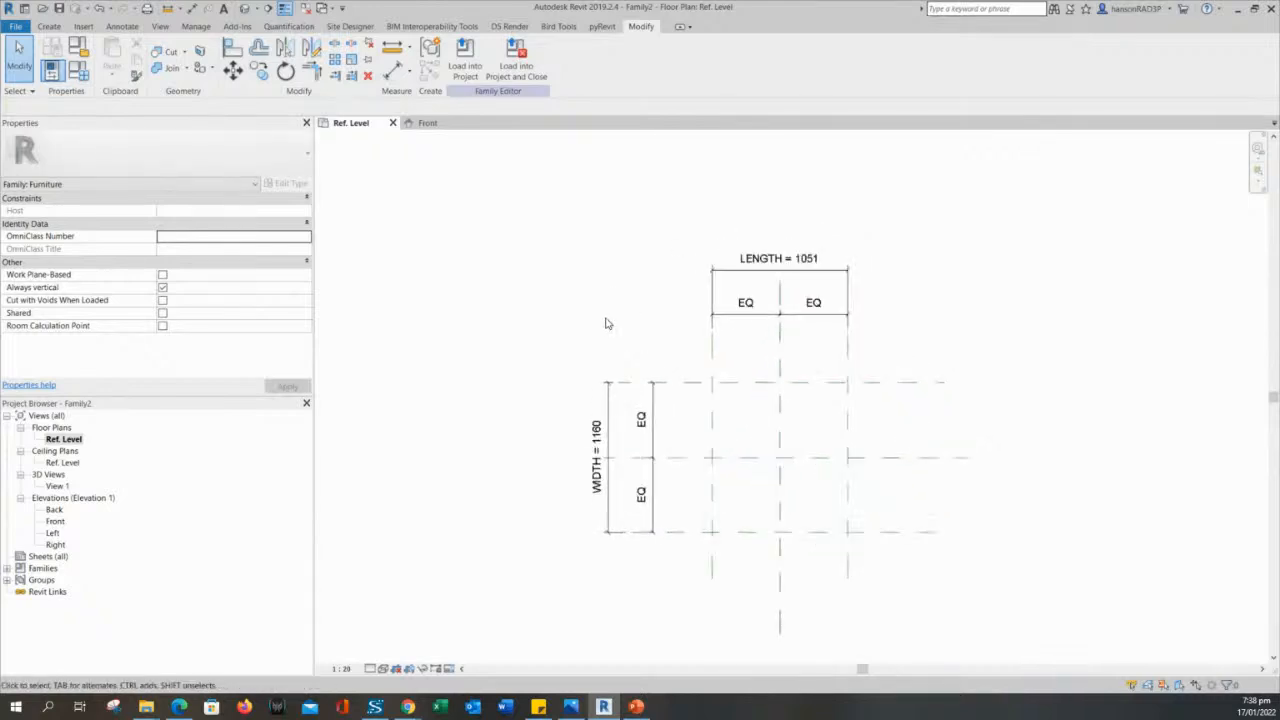
pyautogui.scroll(2, 670, 320)
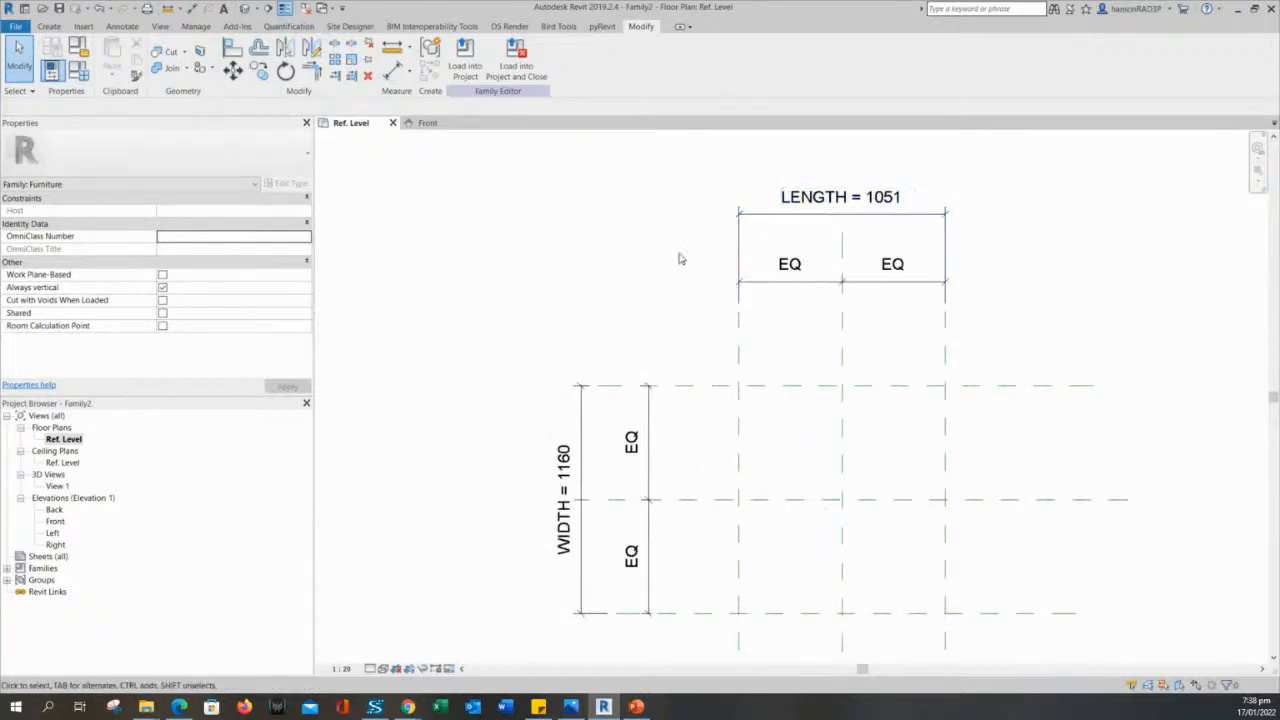
pyautogui.moveTo(680, 257); pyautogui.dragTo(706, 274, button='middle')
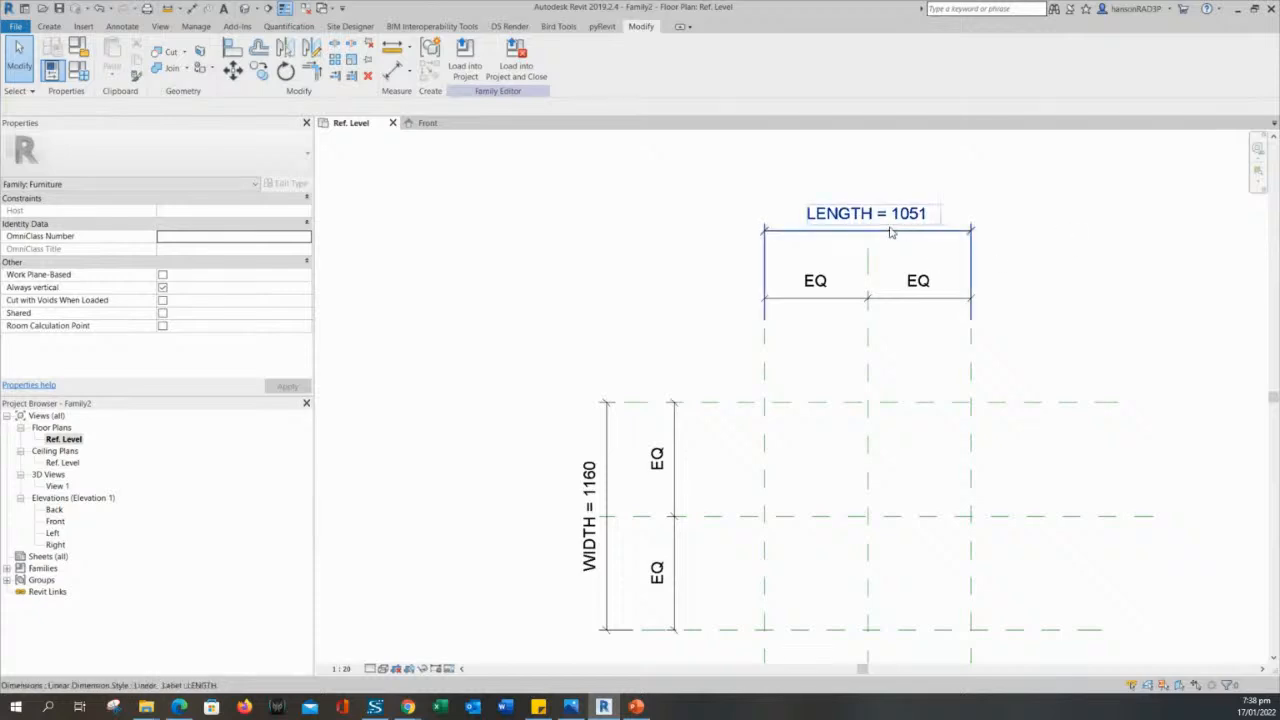
pyautogui.click(810, 234)
pyautogui.click(704, 242)
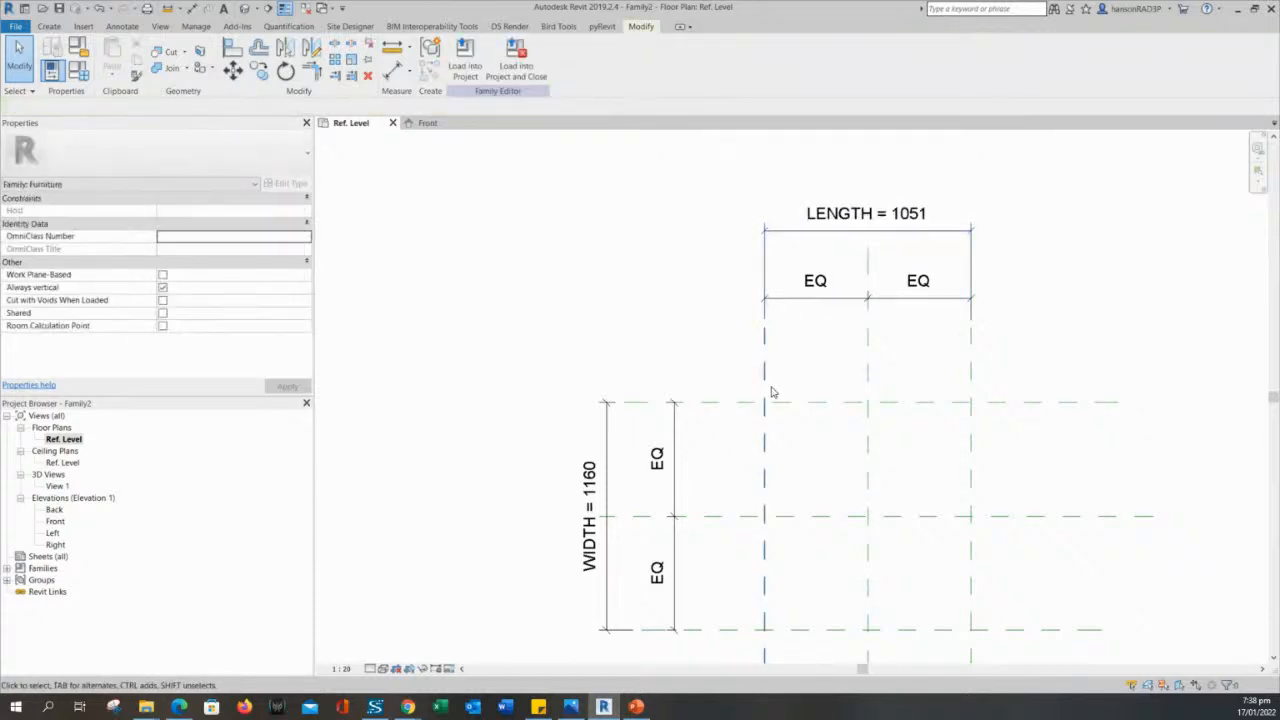
pyautogui.click(765, 369)
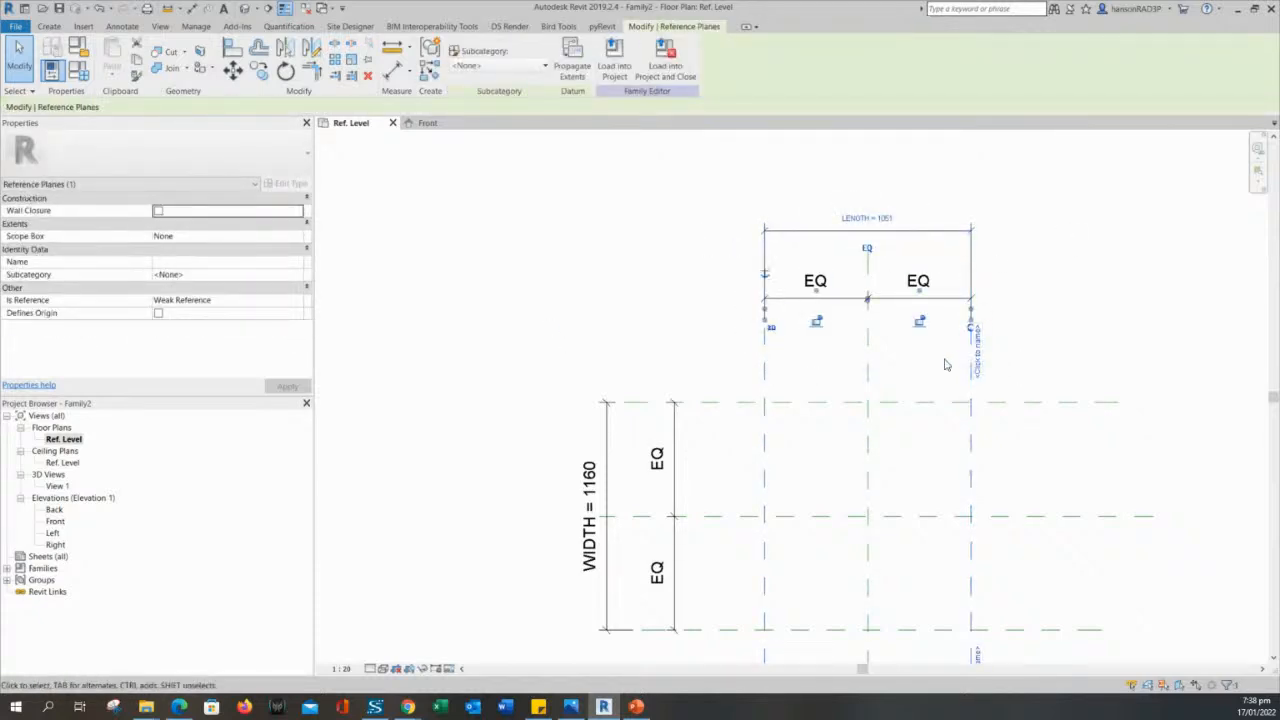
pyautogui.click(970, 445)
pyautogui.scroll(-3, 960, 446)
pyautogui.moveTo(956, 459); pyautogui.dragTo(948, 431, button='middle')
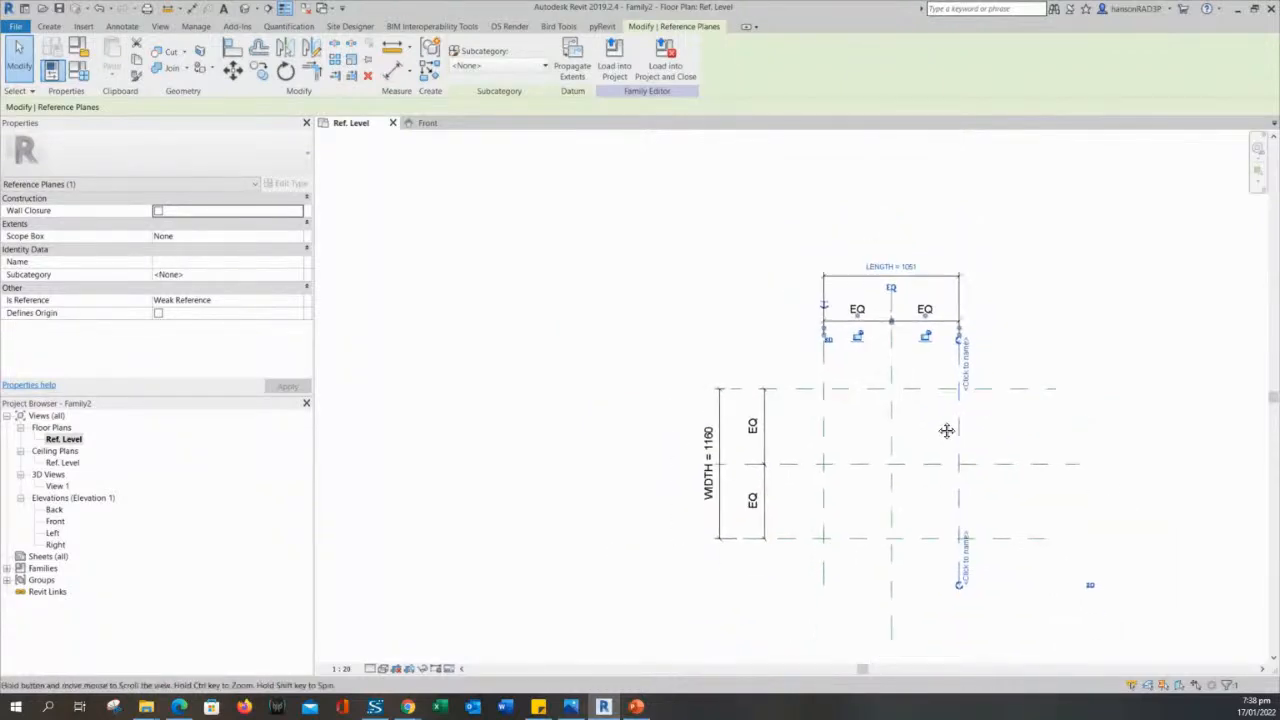
pyautogui.click(689, 312)
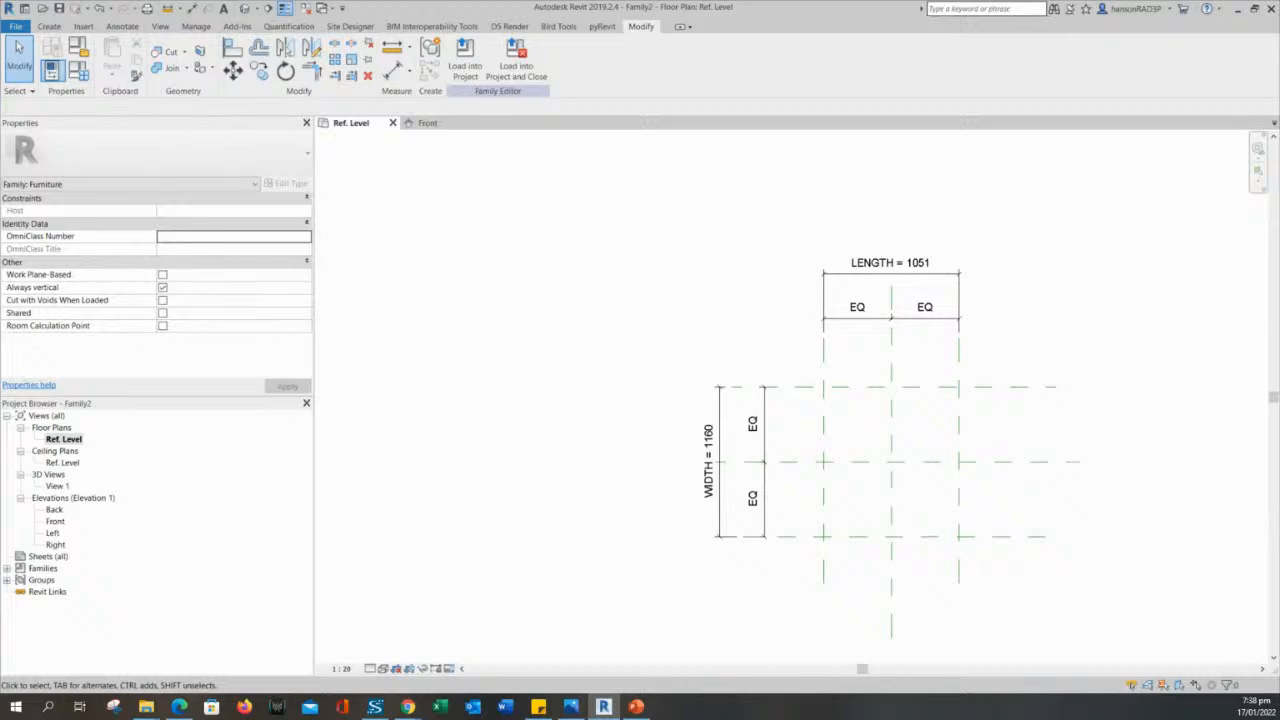
# - Switch to the PowerPoint slide "Steps in Creating Families", review the "Dimensions and Parameters" and "Test (flex)" items, and return to Revit
pyautogui.click(636, 707)
pyautogui.moveTo(390, 388); pyautogui.dragTo(584, 382)
pyautogui.click(449, 399)
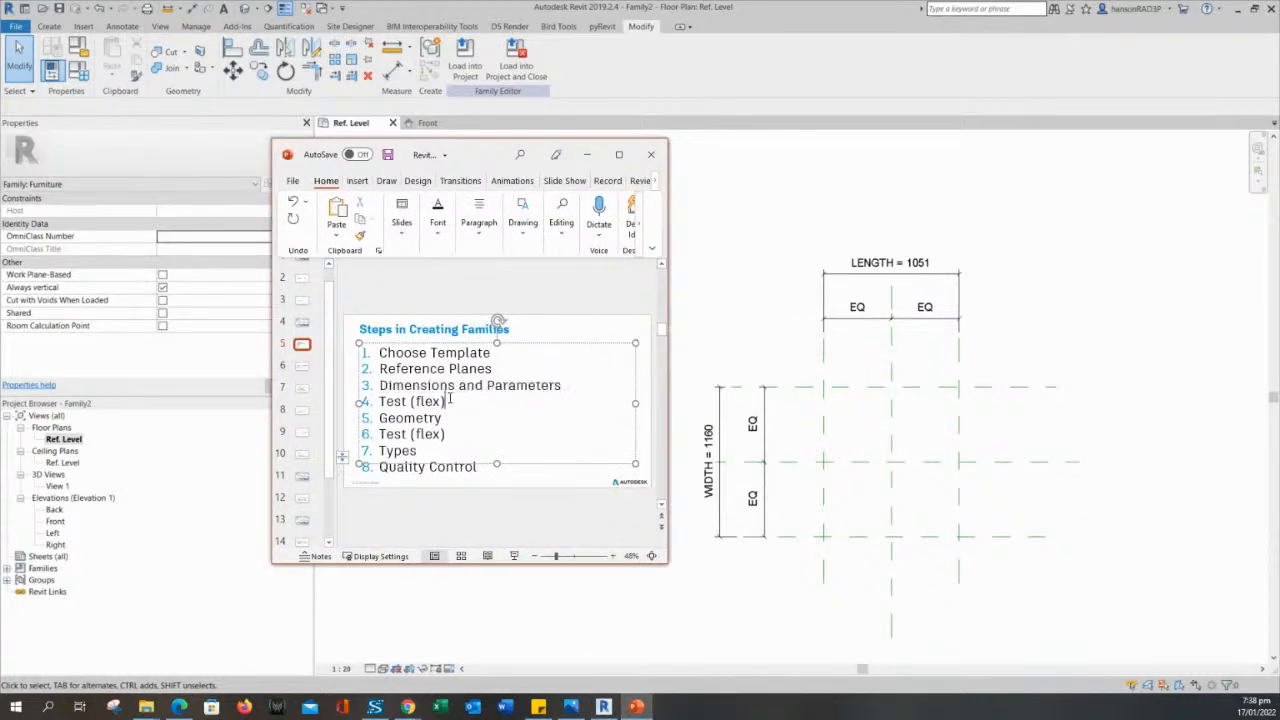
pyautogui.moveTo(568, 384); pyautogui.dragTo(444, 401)
pyautogui.click(446, 401)
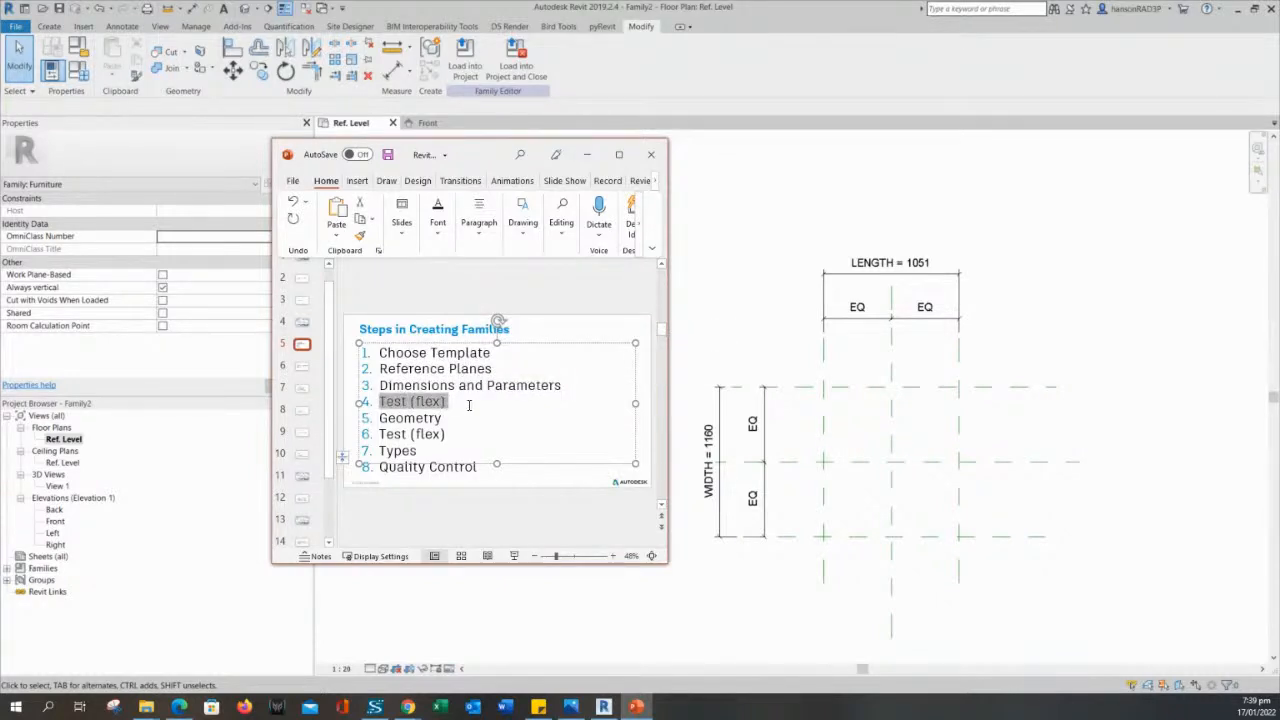
pyautogui.click(587, 155)
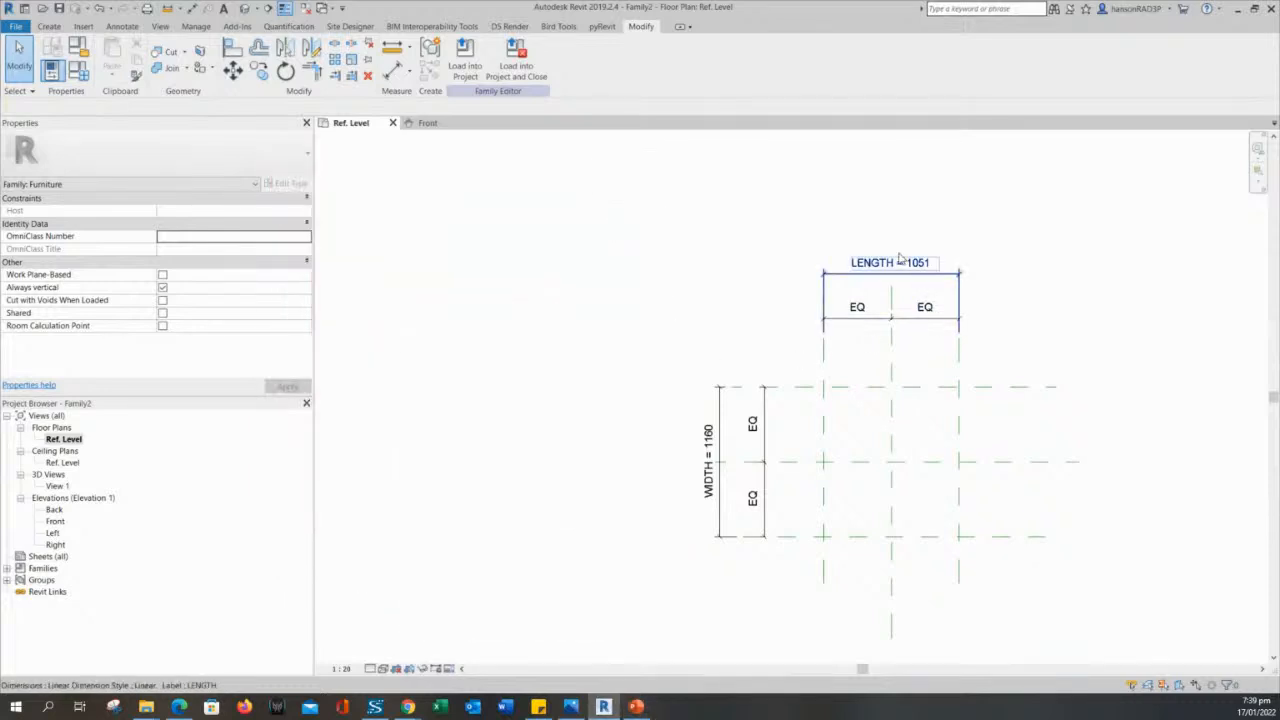
# - Move the outer vertical reference plane on the right outward so that LENGTH becomes 1100
pyautogui.moveTo(721, 319); pyautogui.dragTo(674, 317, button='middle')
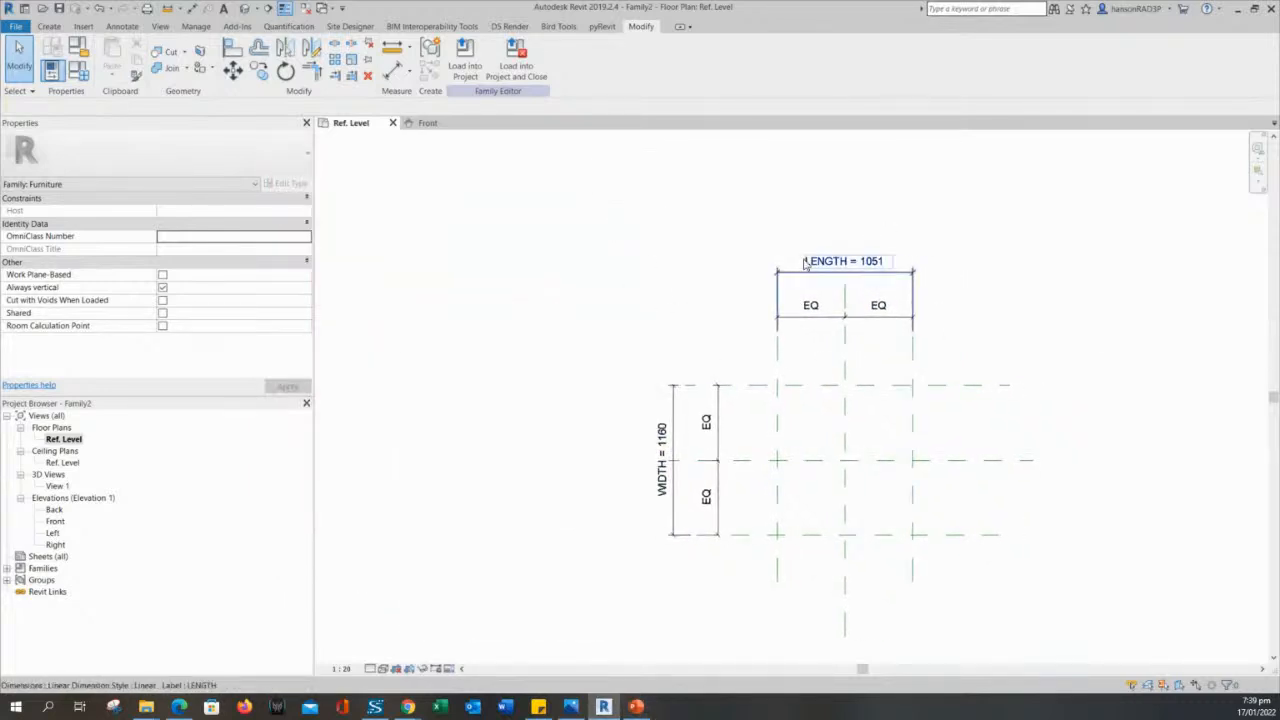
pyautogui.moveTo(742, 337); pyautogui.dragTo(733, 335, button='middle')
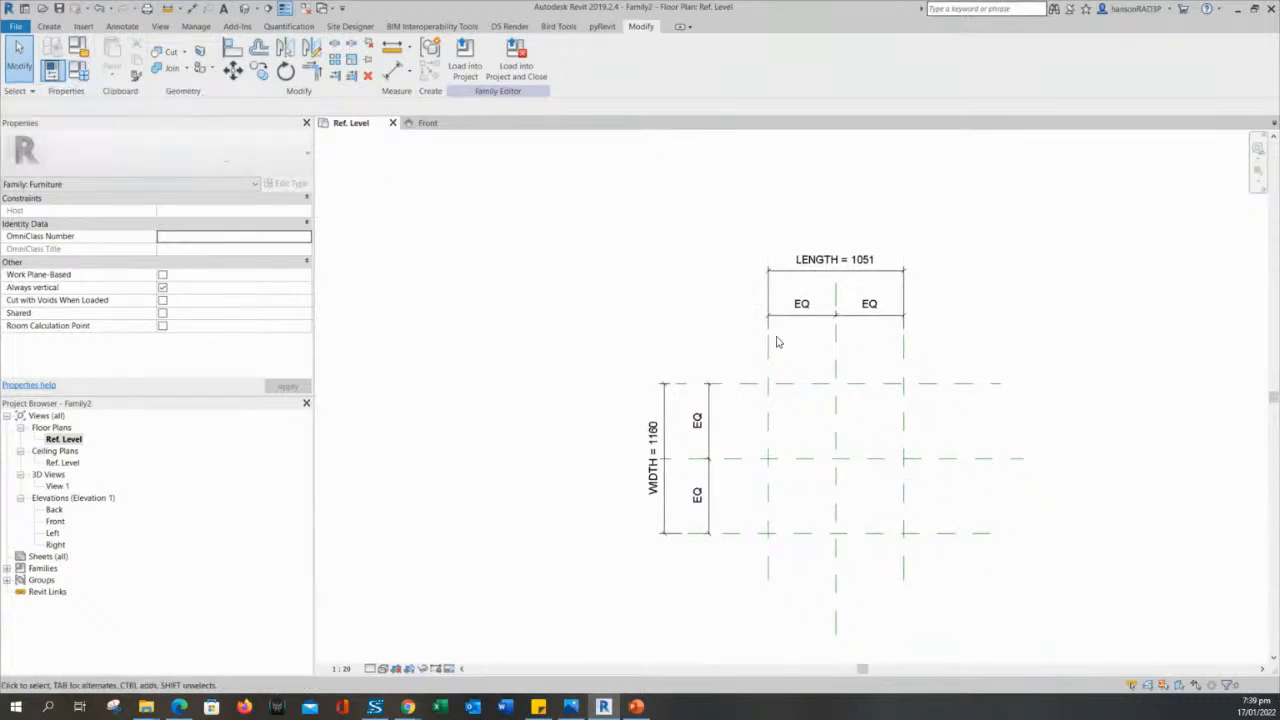
pyautogui.click(905, 350)
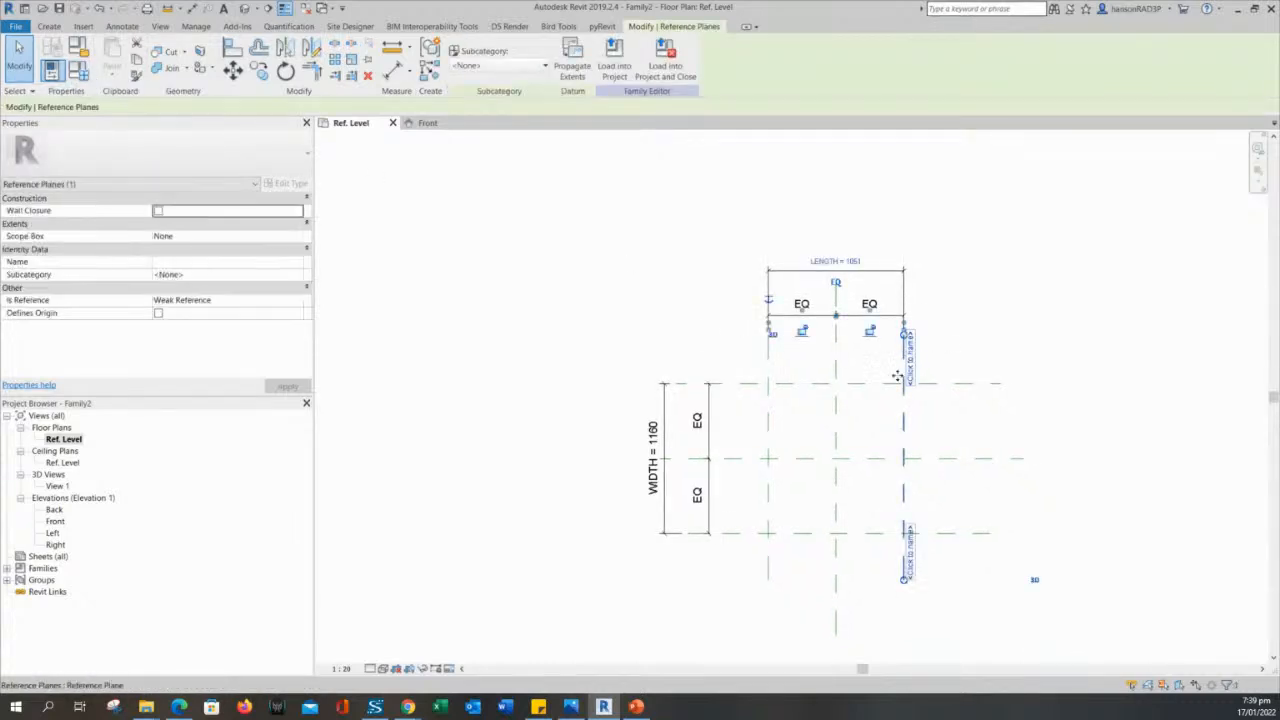
pyautogui.moveTo(902, 432)
pyautogui.mouseDown()
pyautogui.moveTo(940, 432)
pyautogui.moveTo(909, 432)
pyautogui.mouseUp()
pyautogui.click(623, 281)
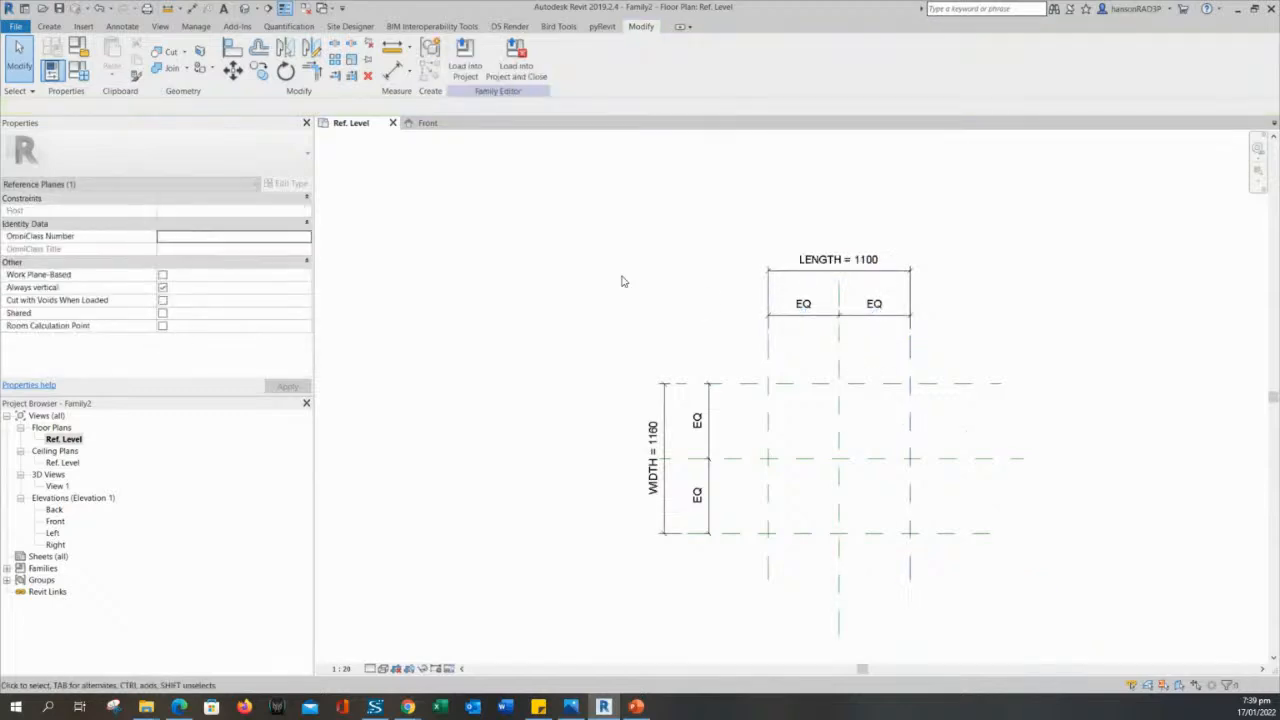
# - Flex the family by setting the LENGTH parameter to 2000 in Family Types and applying it
pyautogui.click(78, 70)
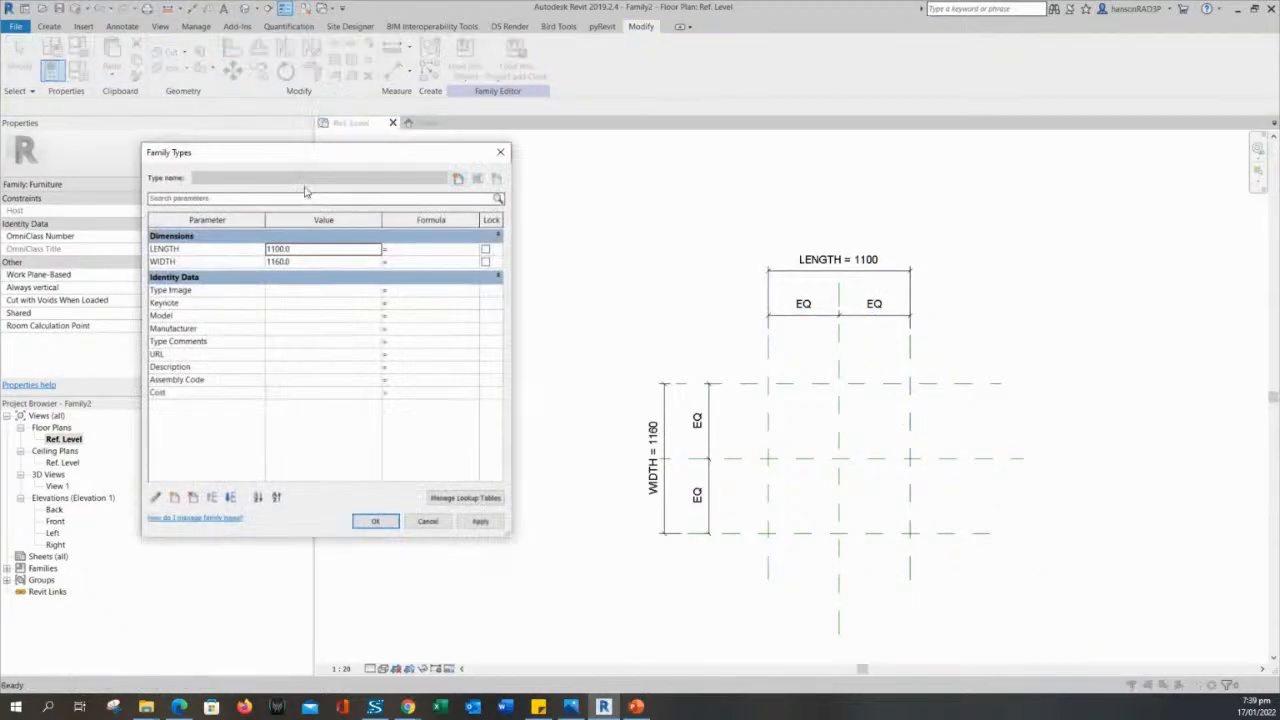
pyautogui.doubleClick(305, 249)
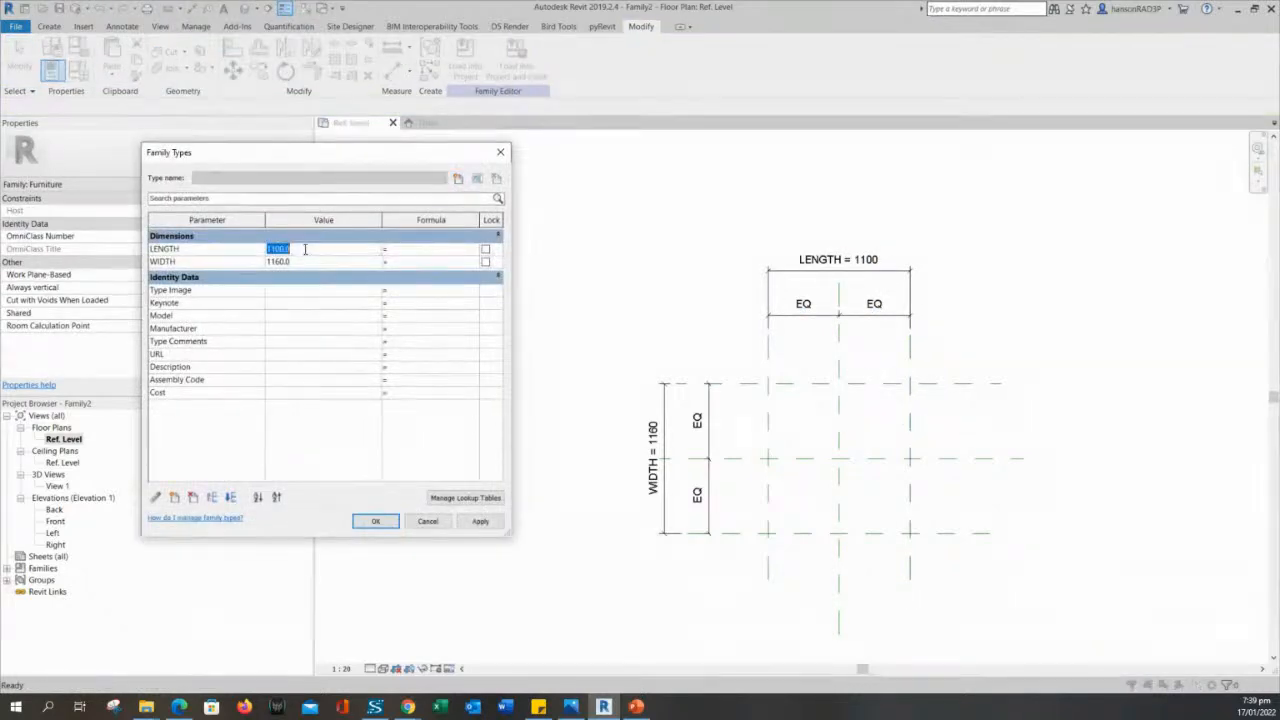
pyautogui.moveTo(322, 162); pyautogui.dragTo(394, 237)
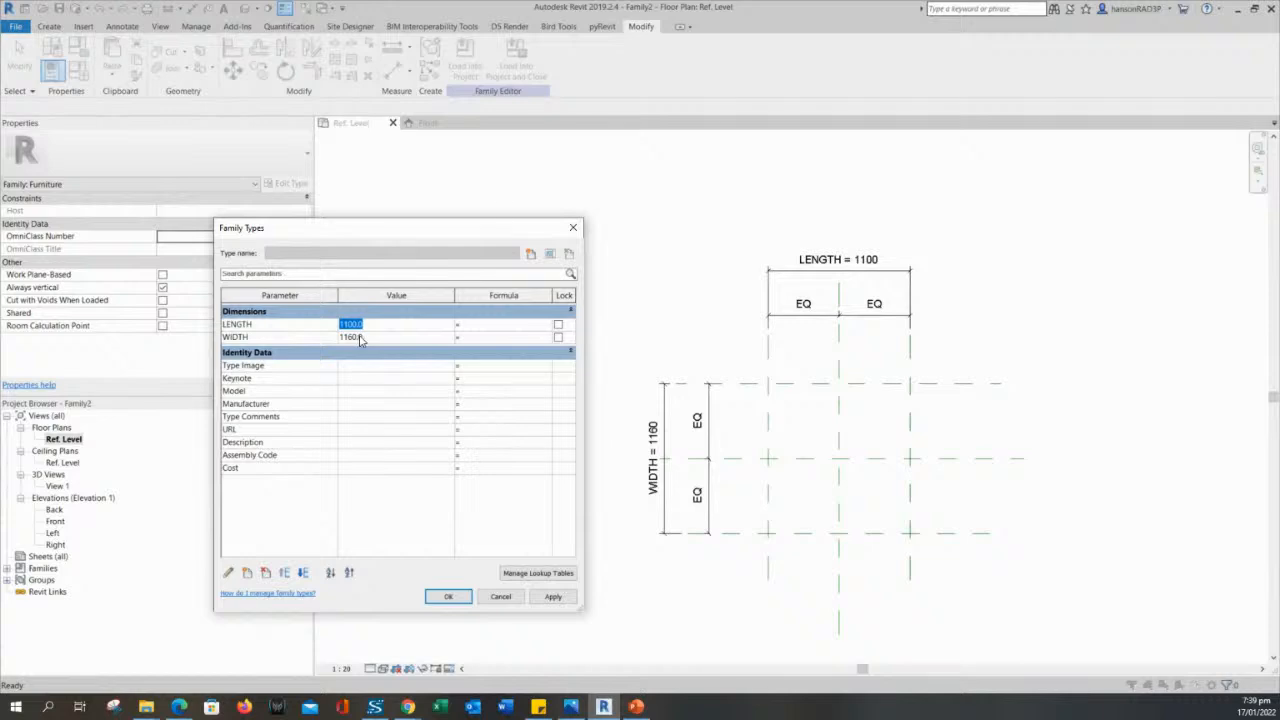
pyautogui.write('2000')
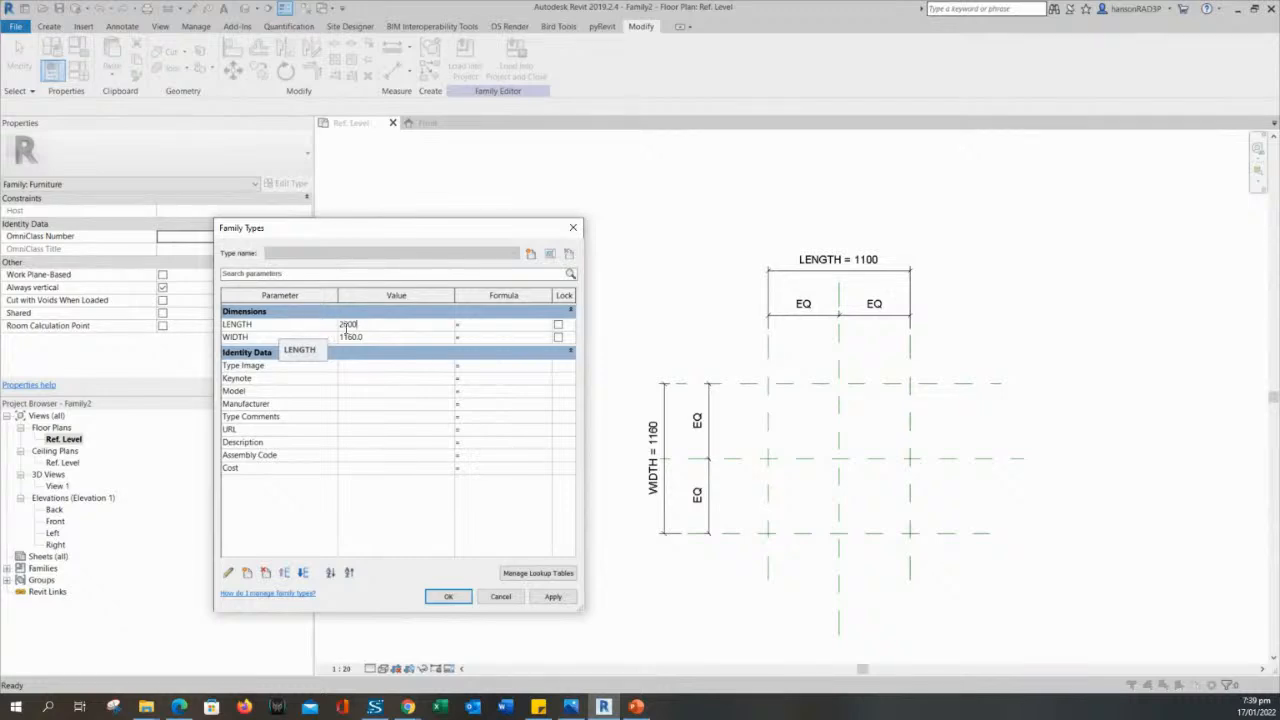
pyautogui.click(551, 597)
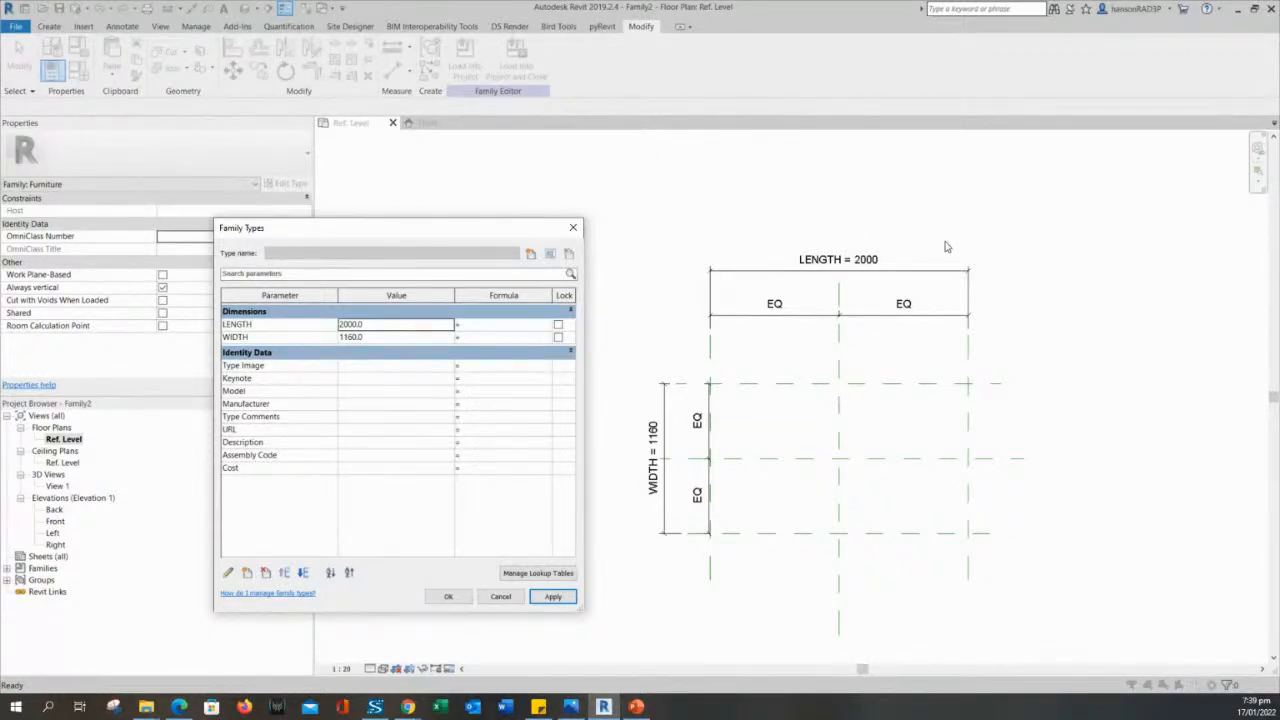
# - Set the WIDTH parameter to 500, apply it, and accept the family type settings
pyautogui.click(381, 342)
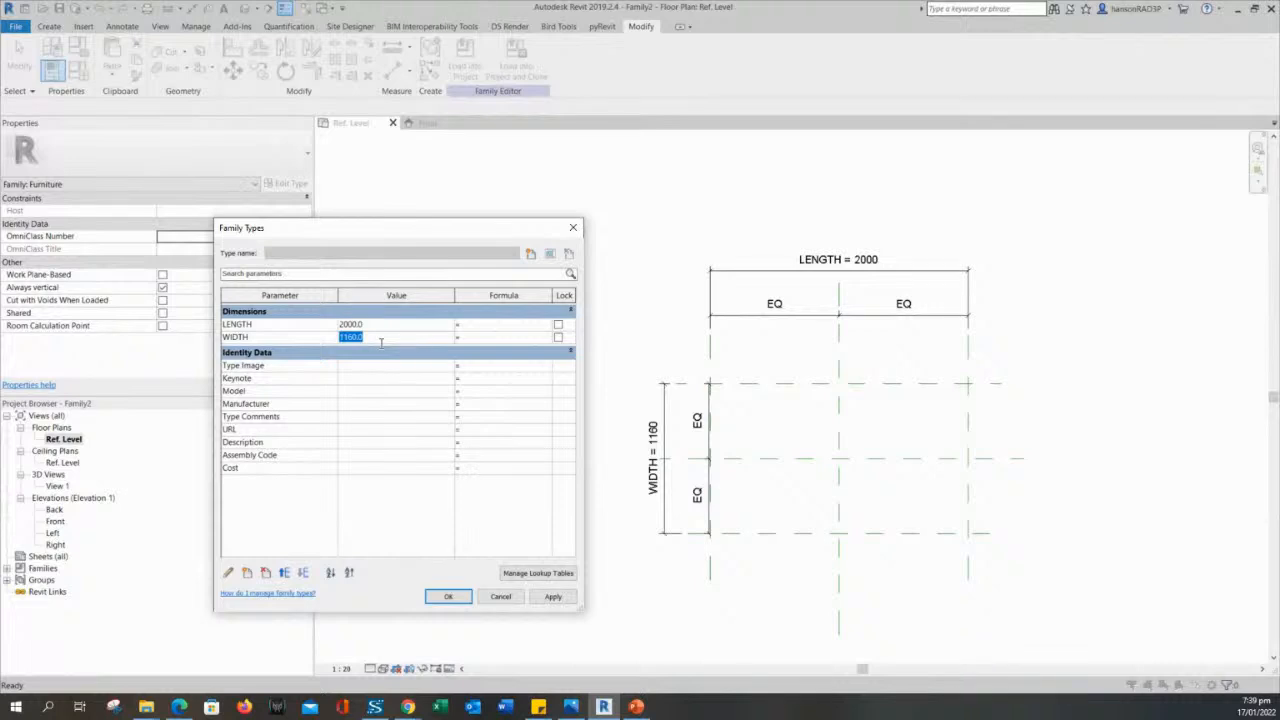
pyautogui.write('500')
pyautogui.click(558, 598)
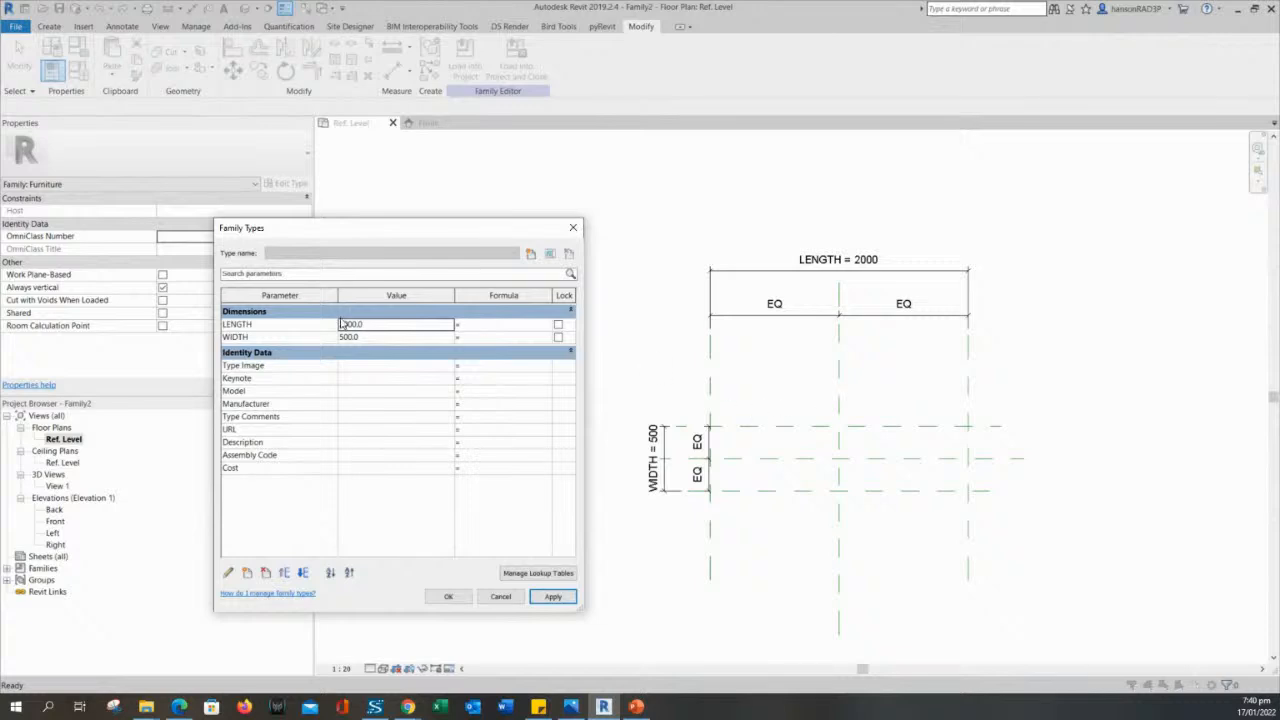
pyautogui.moveTo(391, 239); pyautogui.dragTo(368, 218)
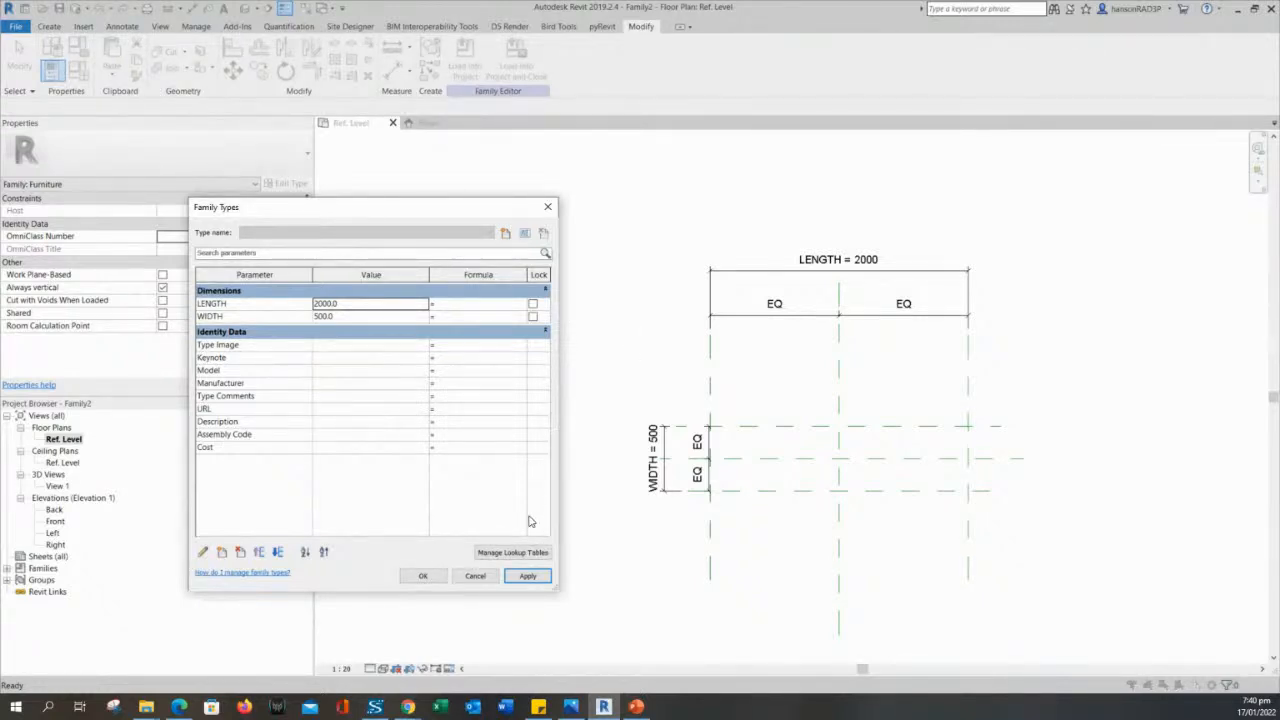
pyautogui.click(423, 576)
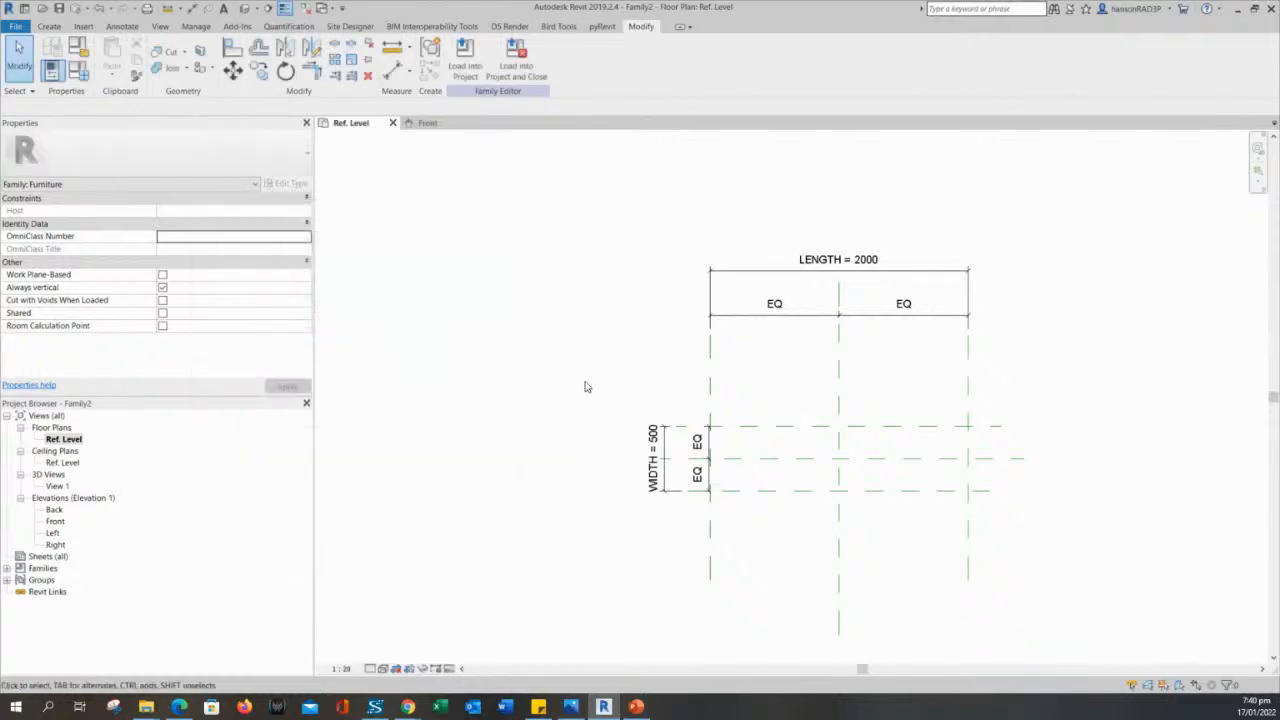
# - Move the vertical EQ dimension and the WIDTH dimension farther left, clear of the outer vertical reference plane
pyautogui.moveTo(586, 385); pyautogui.dragTo(563, 374, button='middle')
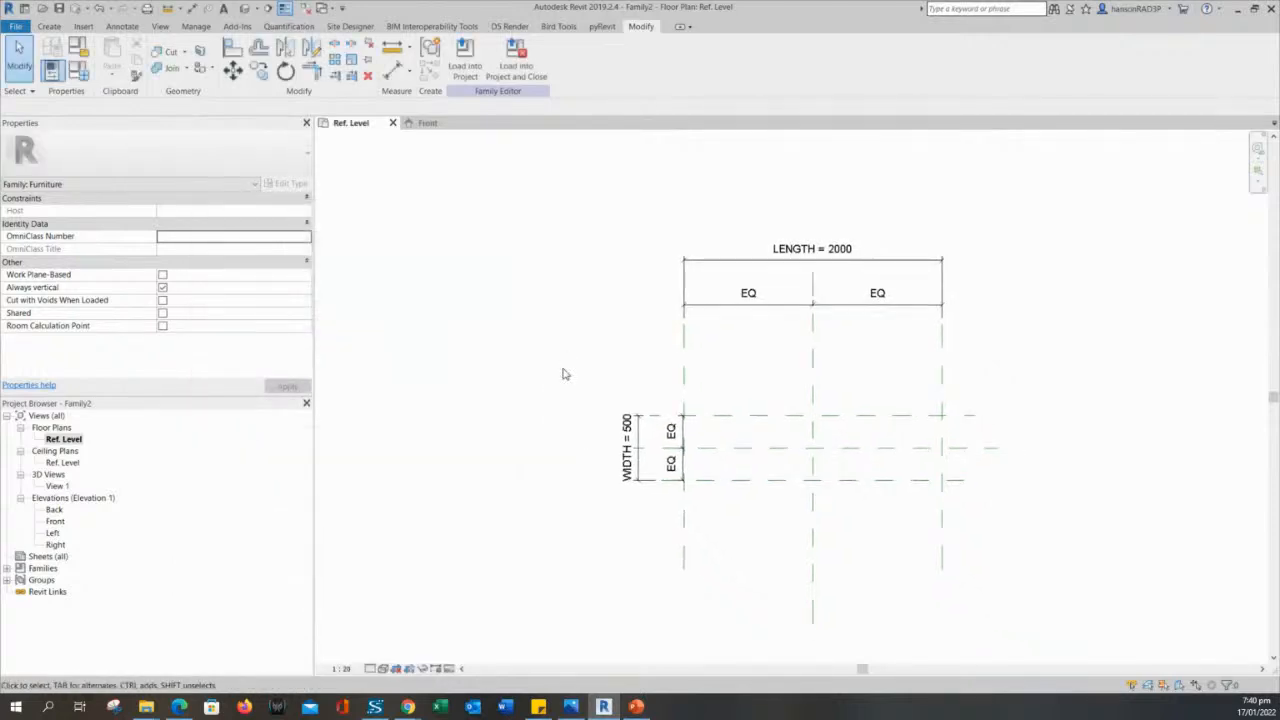
pyautogui.scroll(1, 563, 374)
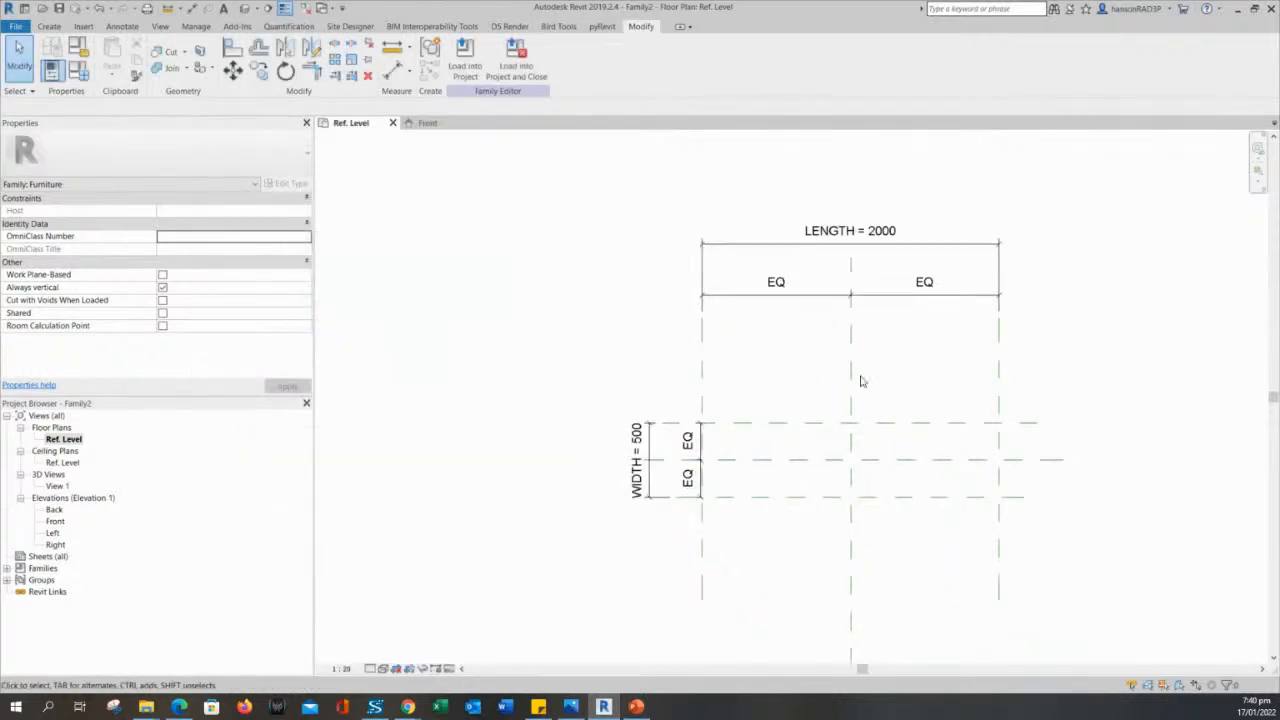
pyautogui.moveTo(862, 377); pyautogui.dragTo(786, 380, button='middle')
pyautogui.scroll(1, 673, 443)
pyautogui.scroll(2, 643, 455)
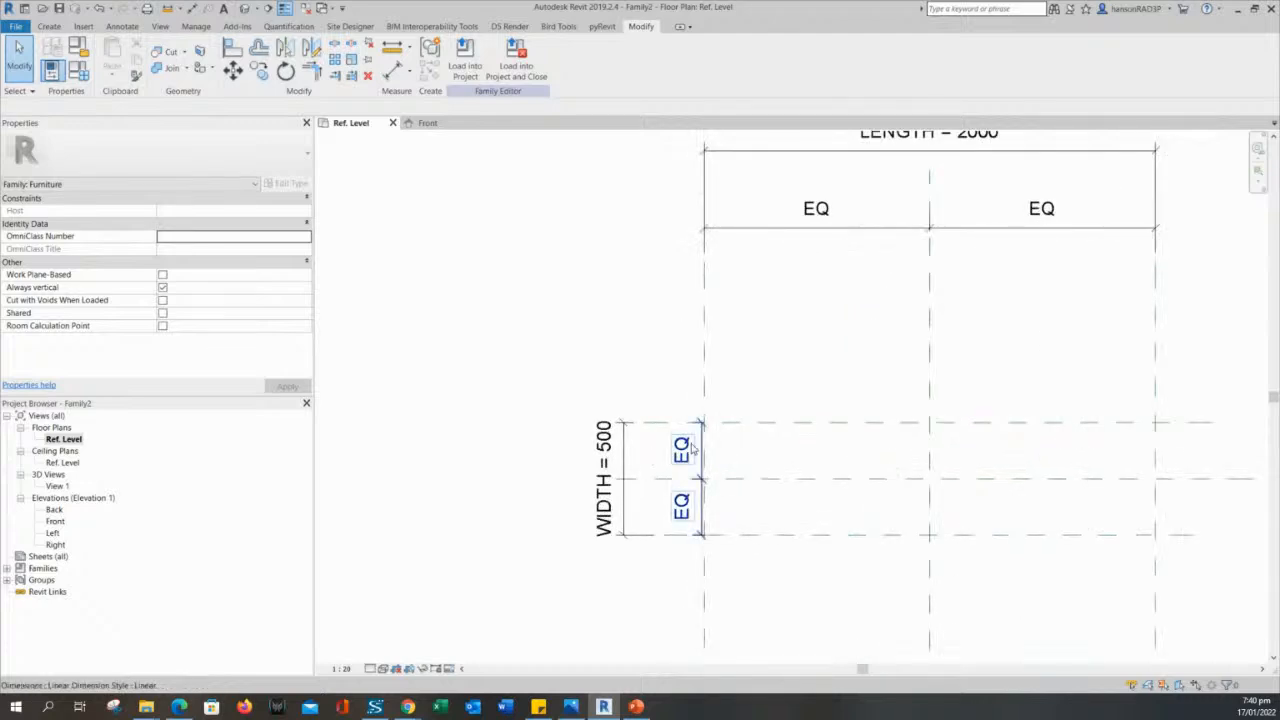
pyautogui.click(685, 440)
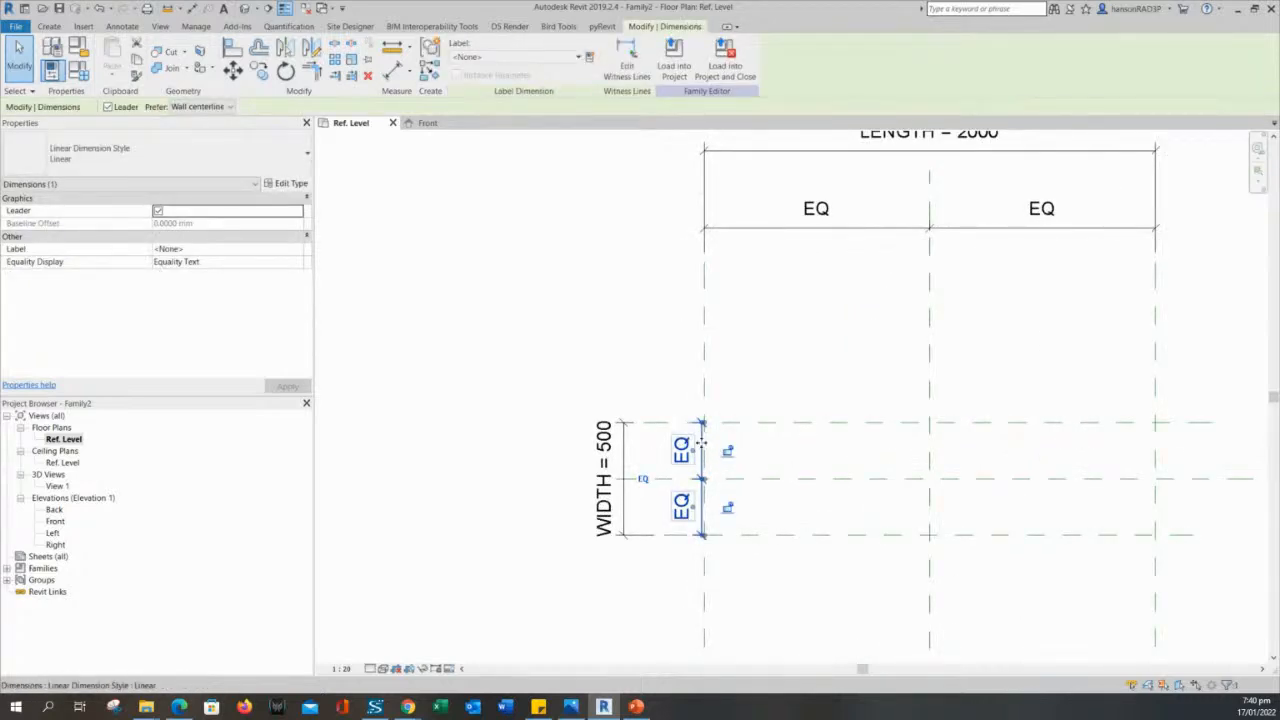
pyautogui.click(623, 432)
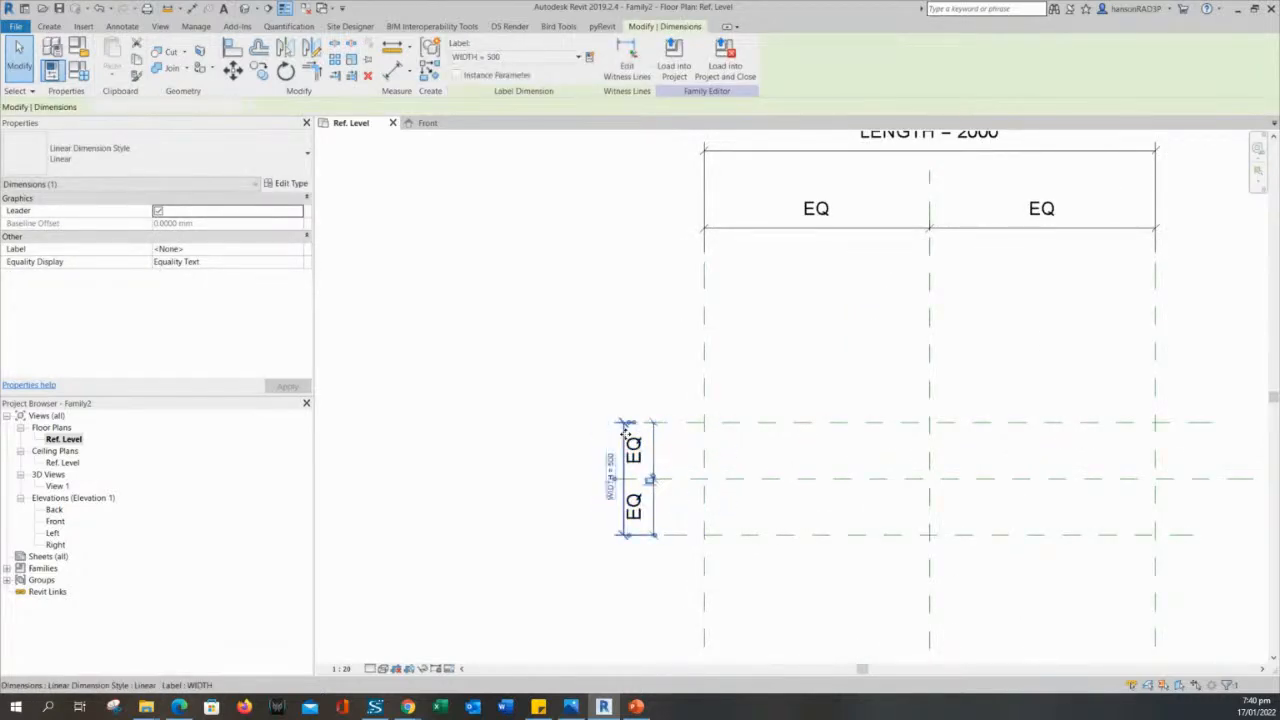
pyautogui.scroll(3, 623, 430)
pyautogui.moveTo(623, 430); pyautogui.dragTo(528, 430)
pyautogui.click(669, 441)
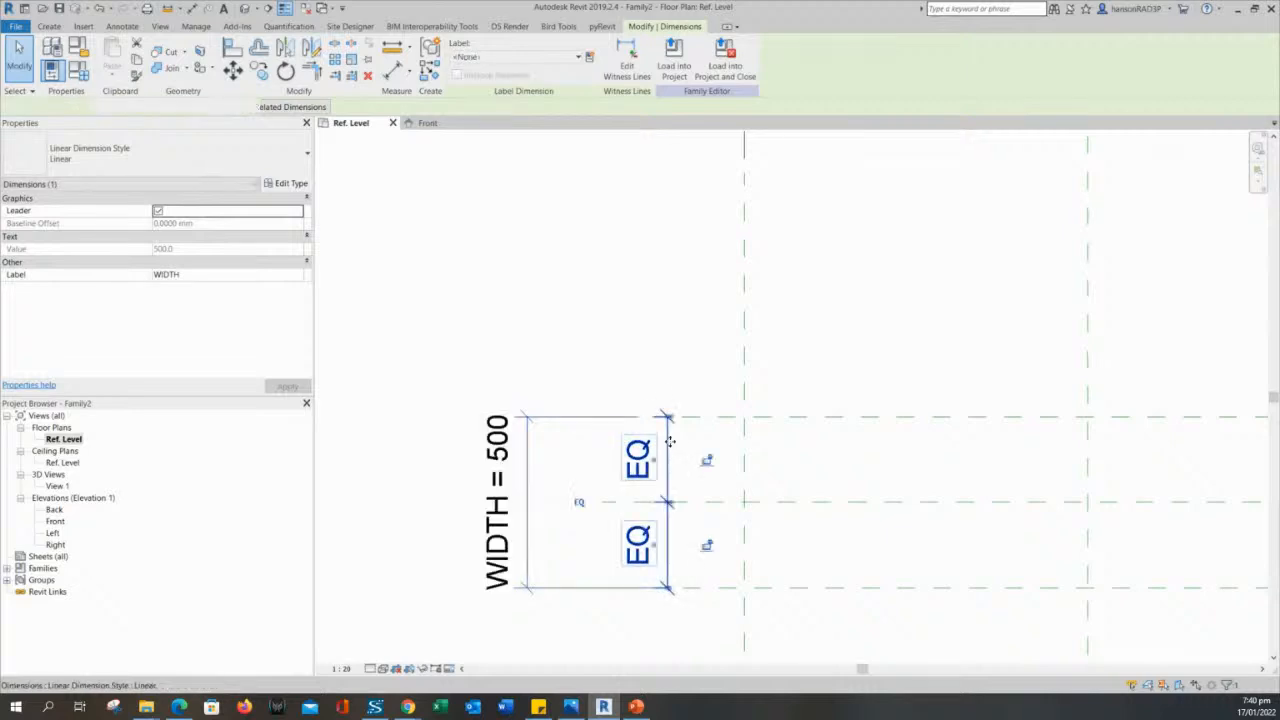
pyautogui.click(614, 380)
pyautogui.scroll(-4, 594, 297)
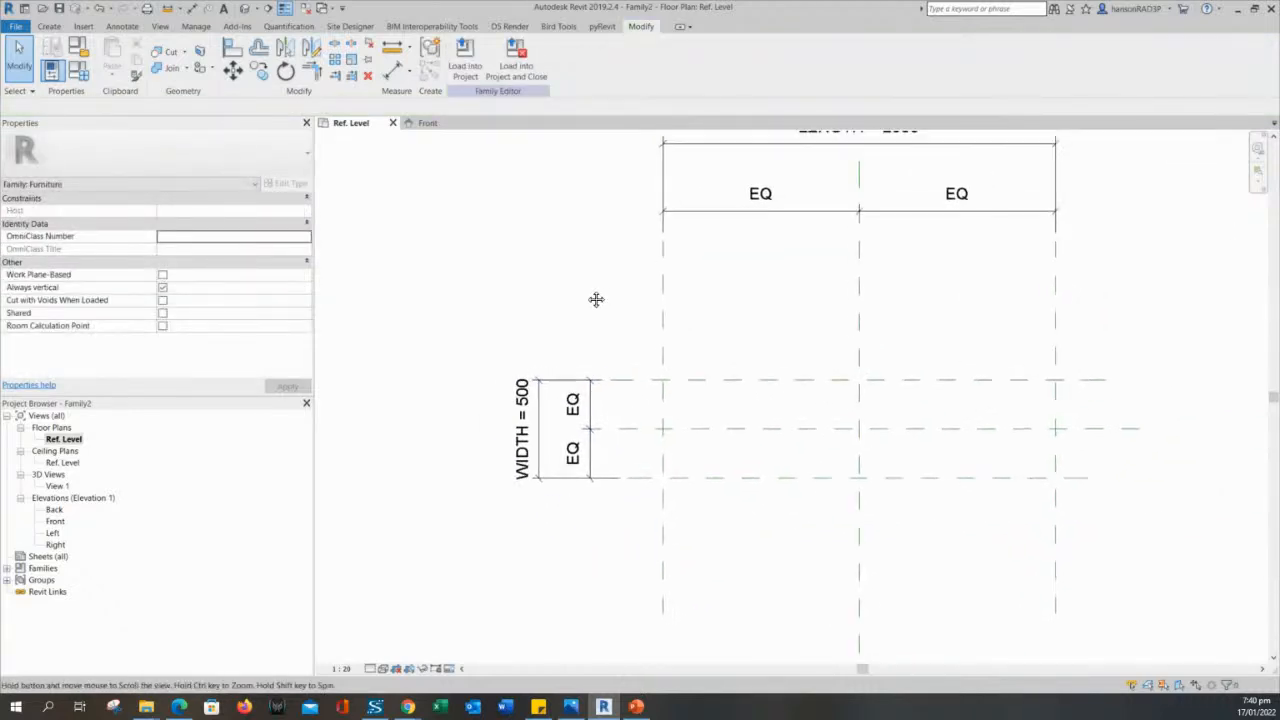
pyautogui.moveTo(632, 300); pyautogui.dragTo(500, 291, button='middle')
pyautogui.scroll(3, 651, 329)
pyautogui.scroll(-4, 671, 357)
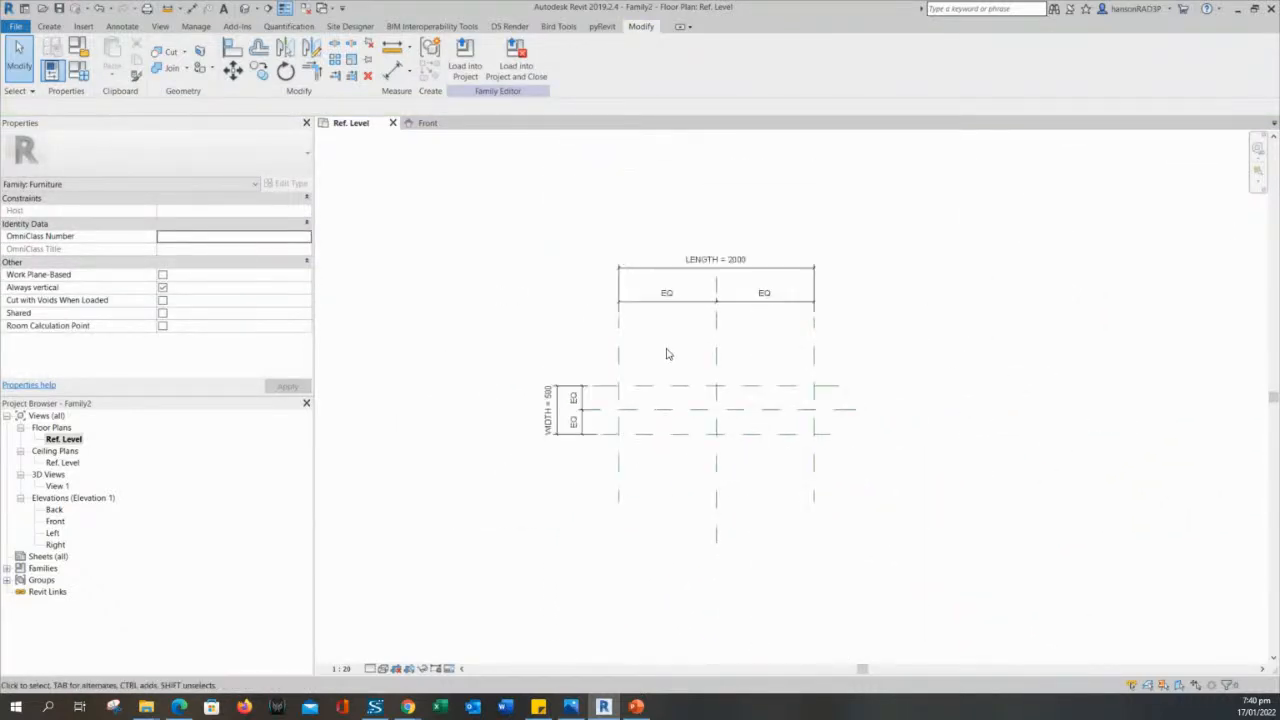
pyautogui.scroll(2, 722, 267)
pyautogui.scroll(-1, 666, 434)
pyautogui.scroll(2, 669, 391)
pyautogui.scroll(-1, 670, 393)
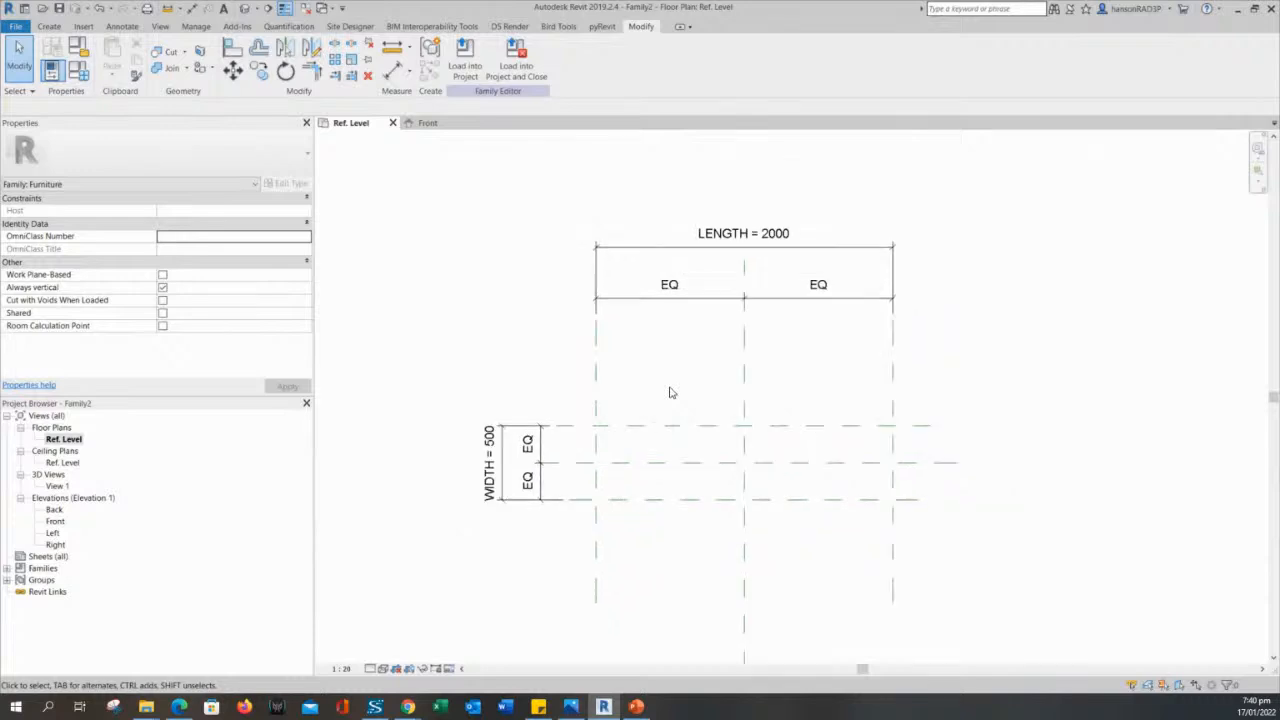
pyautogui.moveTo(670, 392); pyautogui.dragTo(681, 388, button='middle')
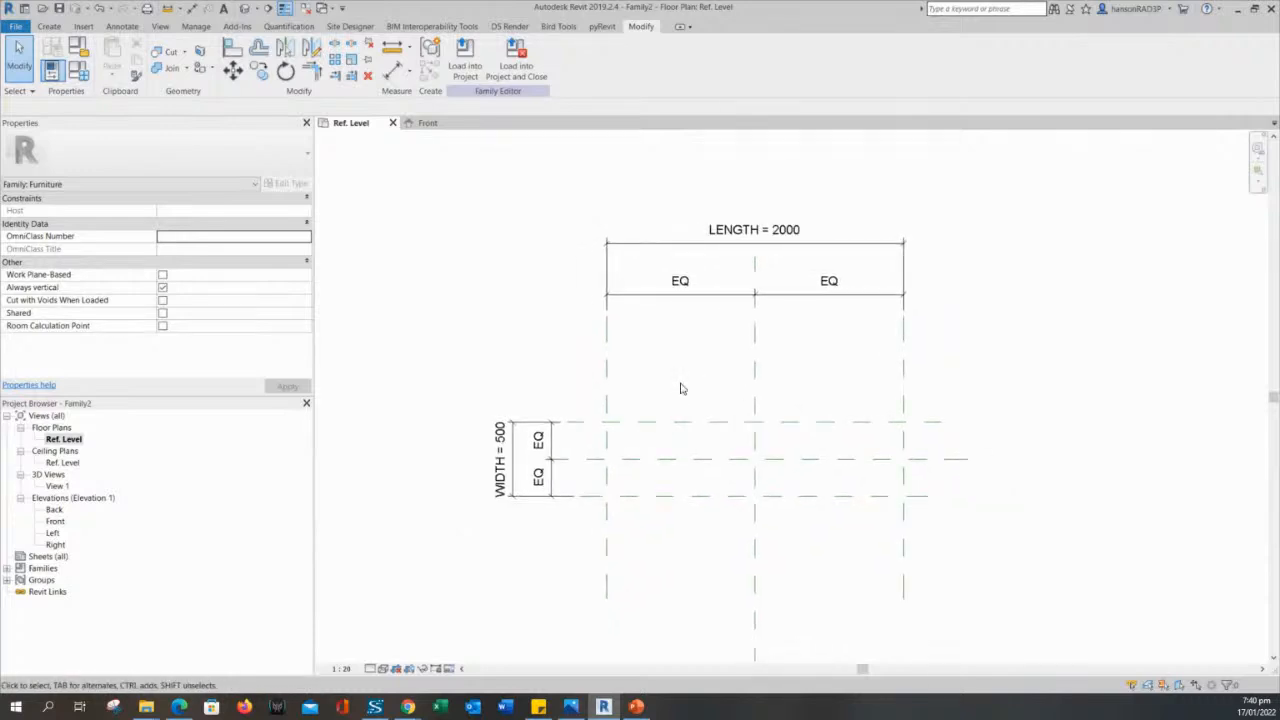
pyautogui.moveTo(681, 388); pyautogui.dragTo(684, 376, button='middle')
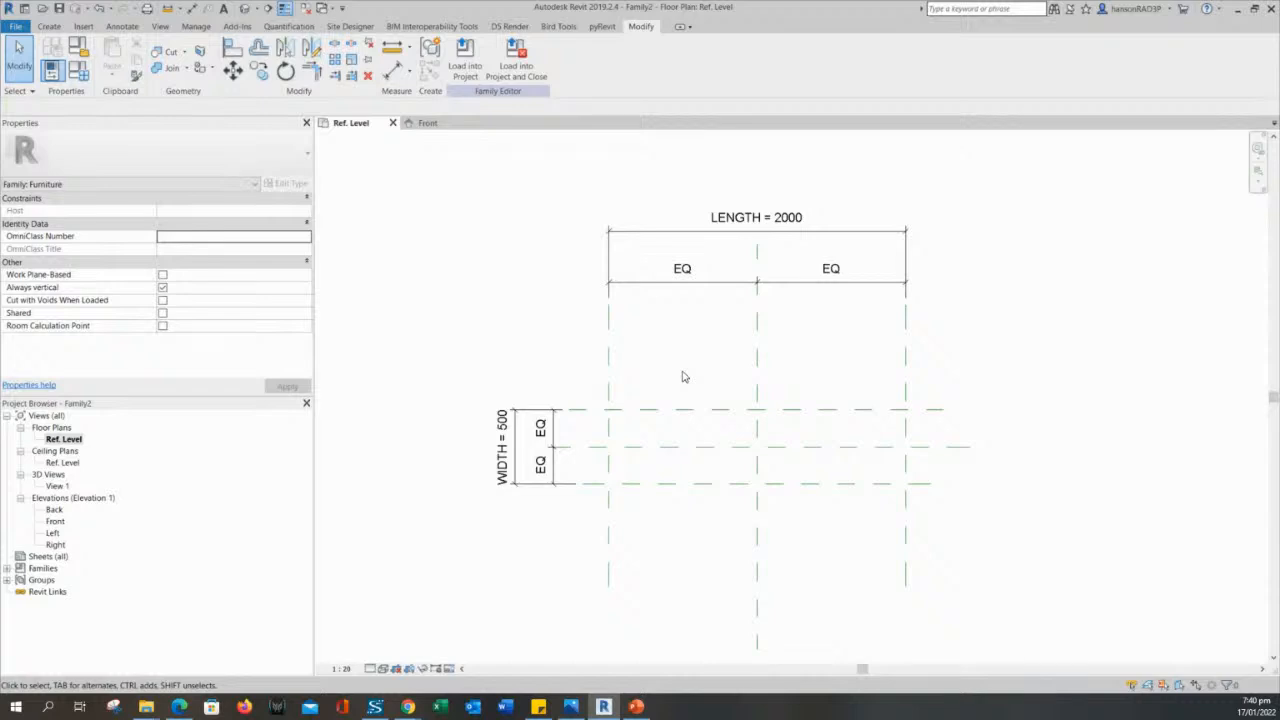
pyautogui.moveTo(684, 376); pyautogui.dragTo(660, 378, button='middle')
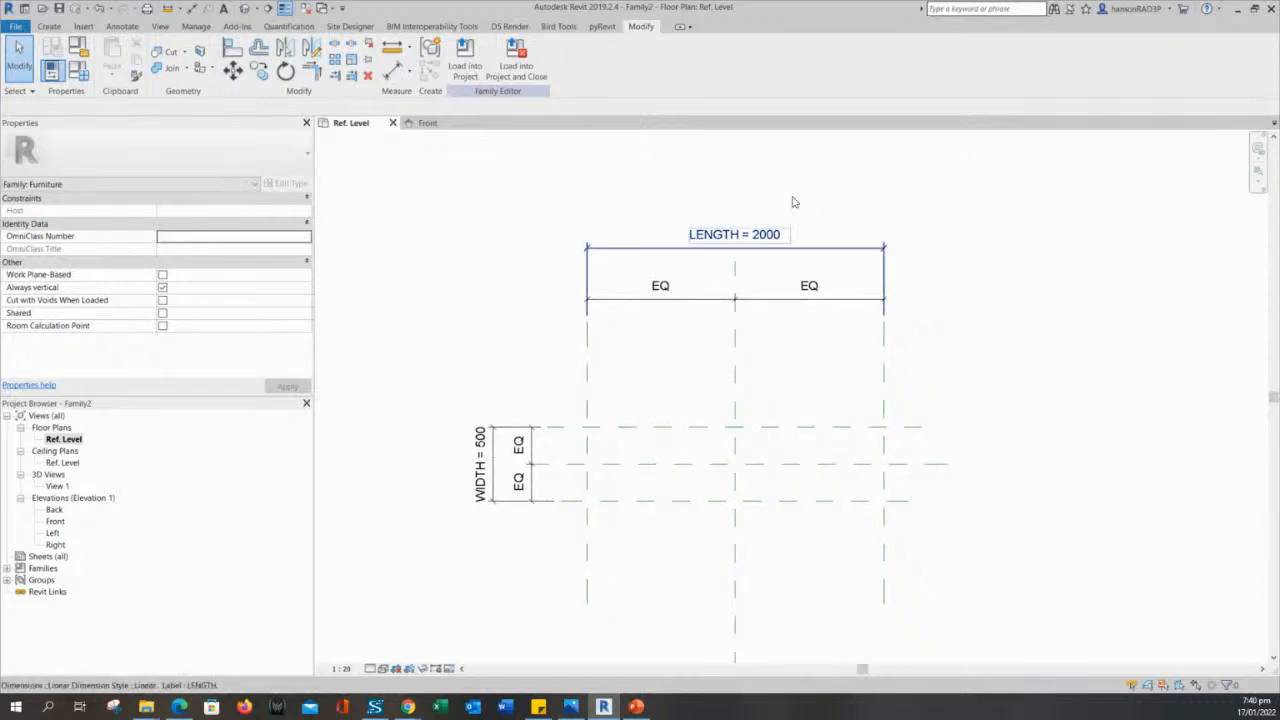
pyautogui.moveTo(685, 357); pyautogui.dragTo(702, 321, button='middle')
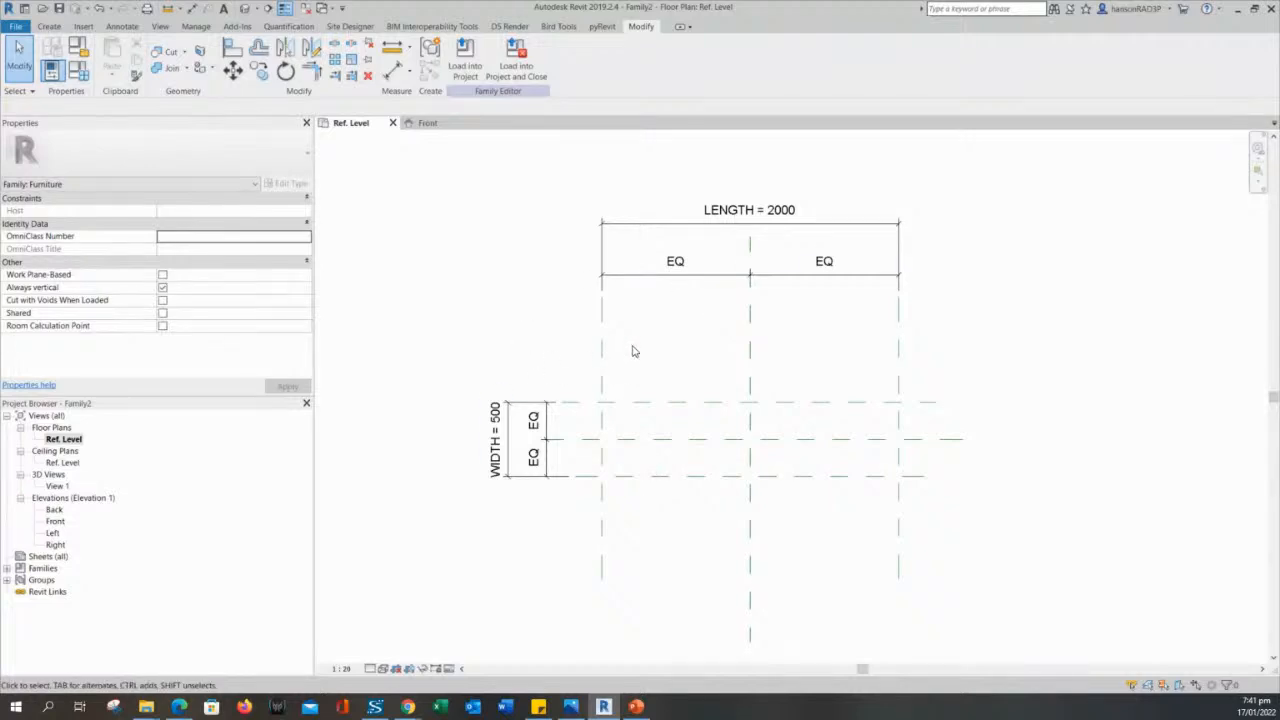
pyautogui.moveTo(632, 351); pyautogui.dragTo(634, 377, button='middle')
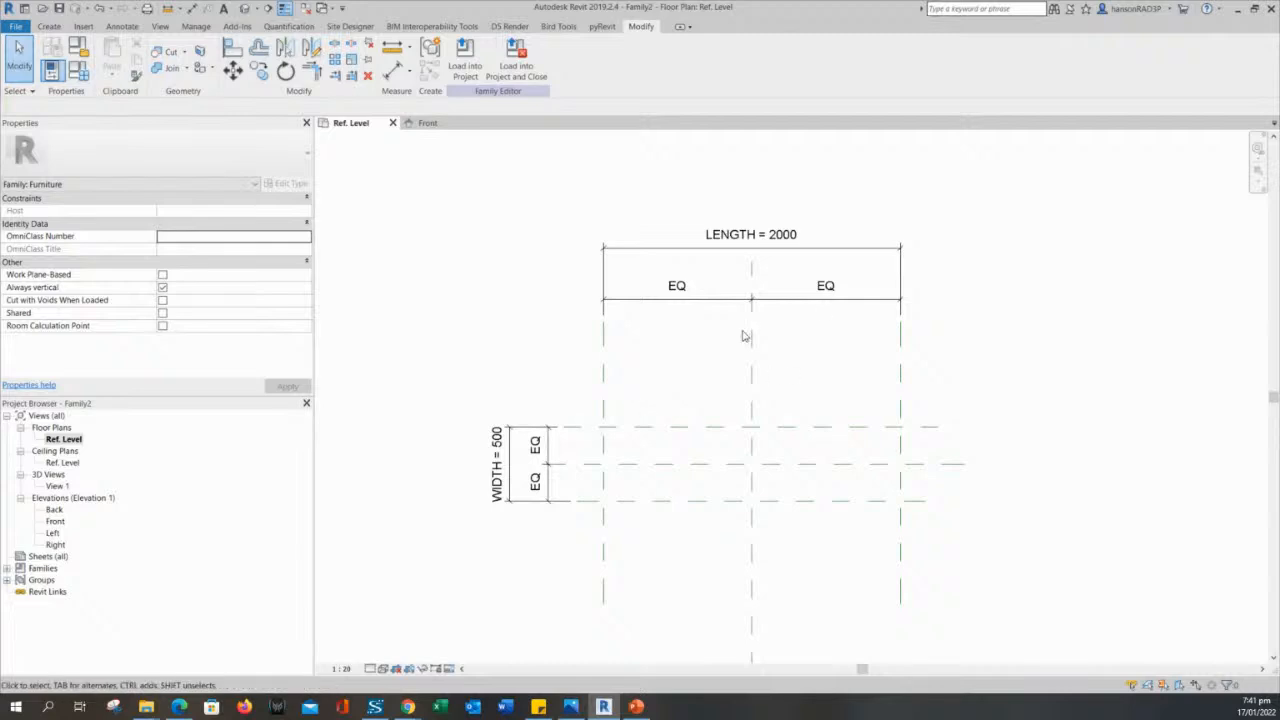
pyautogui.moveTo(660, 356); pyautogui.dragTo(670, 362, button='middle')
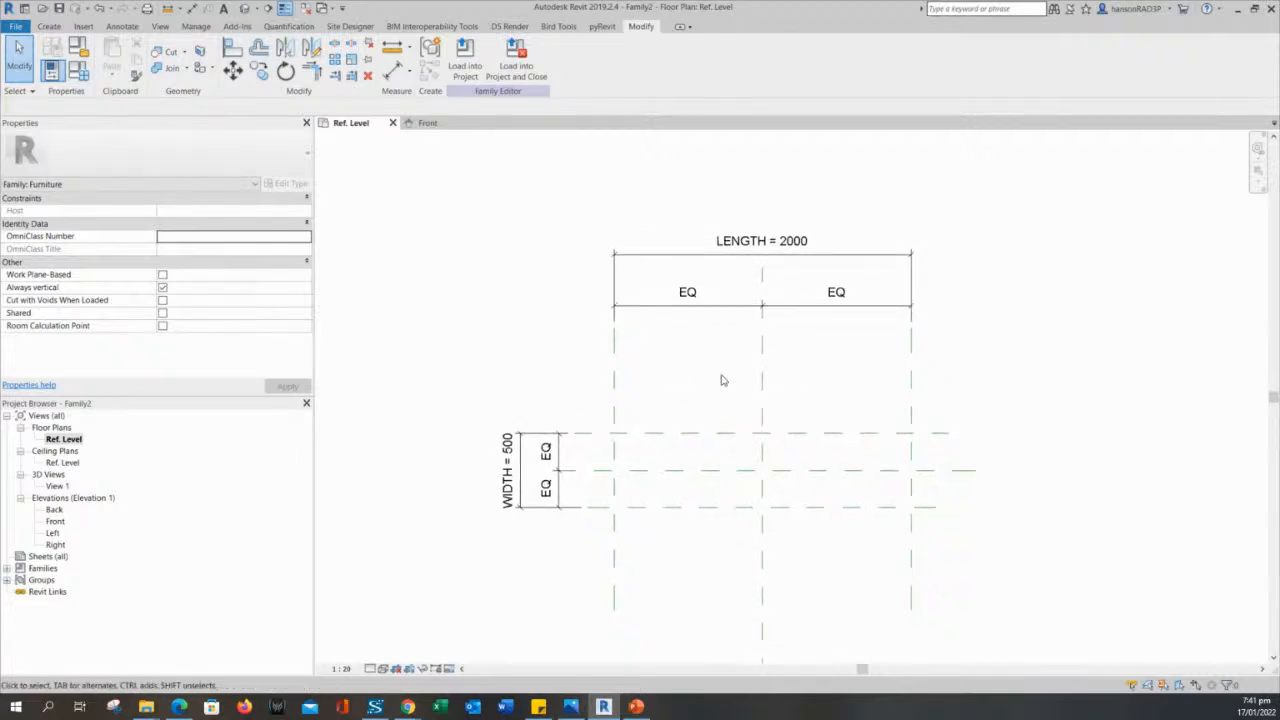
pyautogui.moveTo(712, 410); pyautogui.dragTo(690, 370, button='middle')
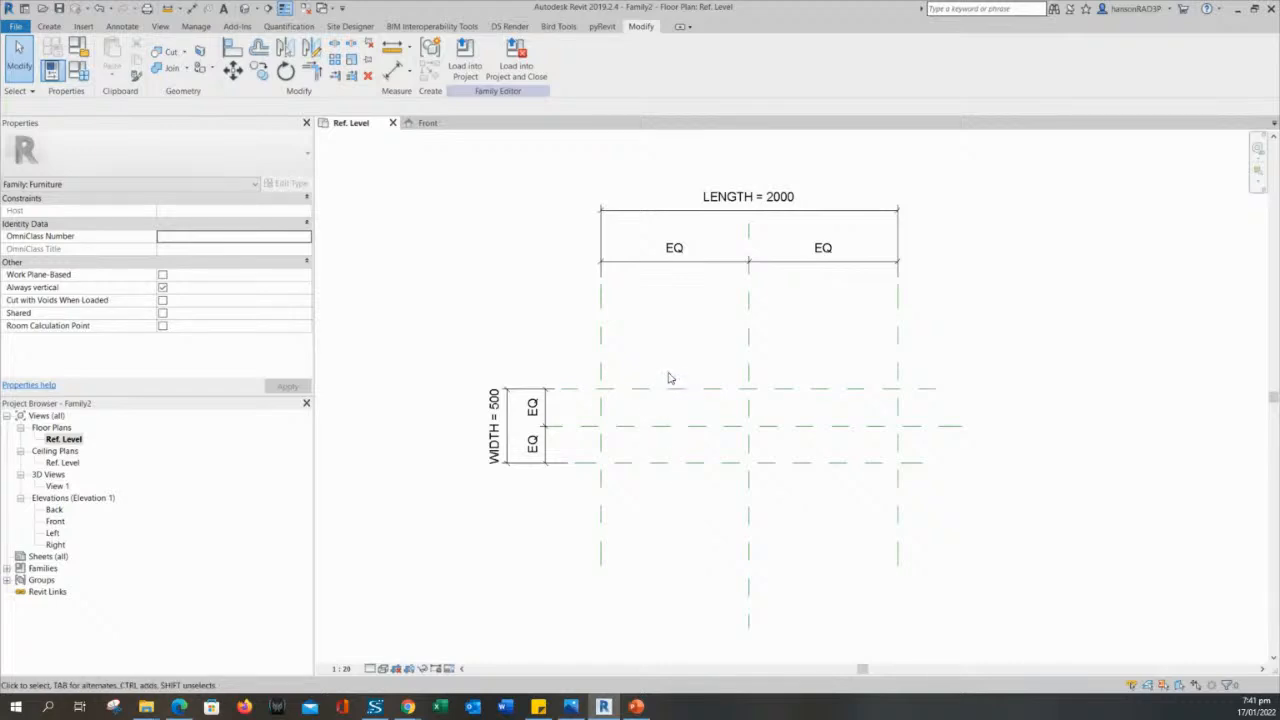
pyautogui.moveTo(672, 361); pyautogui.dragTo(685, 369, button='middle')
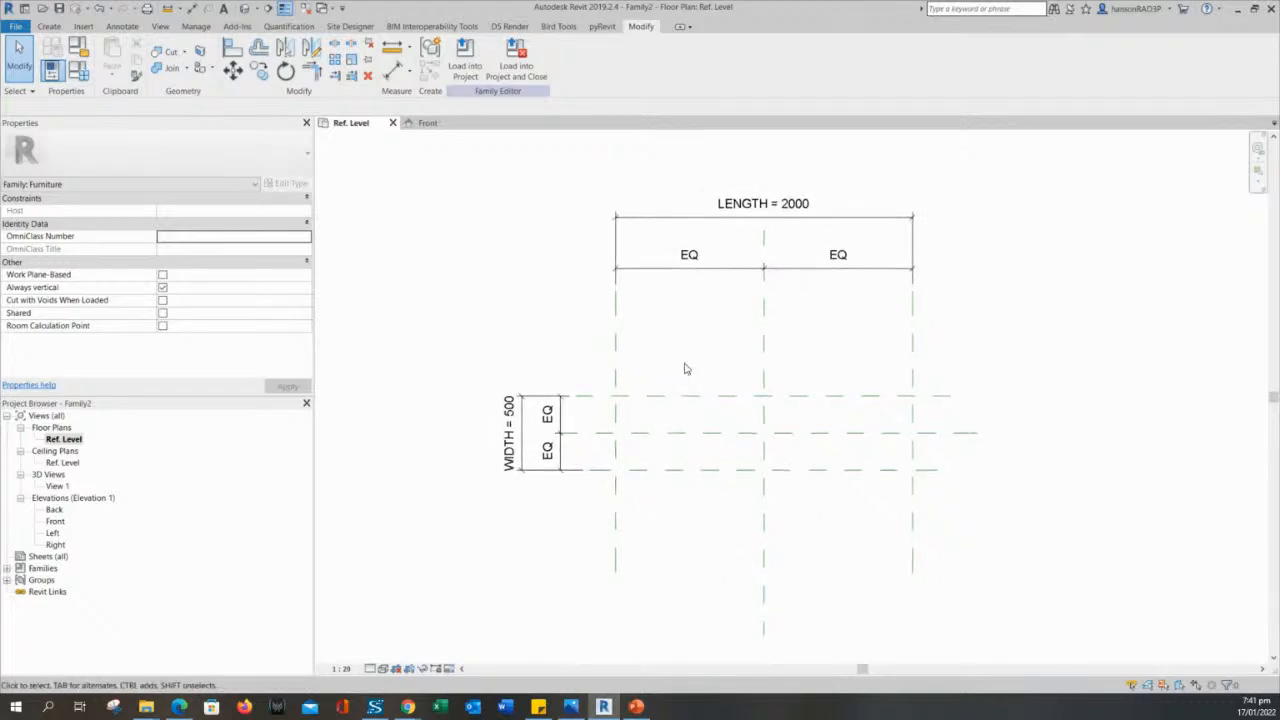
# - Open the Front elevation view, framed to show the reference planes and the Ref. Level
pyautogui.click(56, 523)
pyautogui.doubleClick(56, 522)
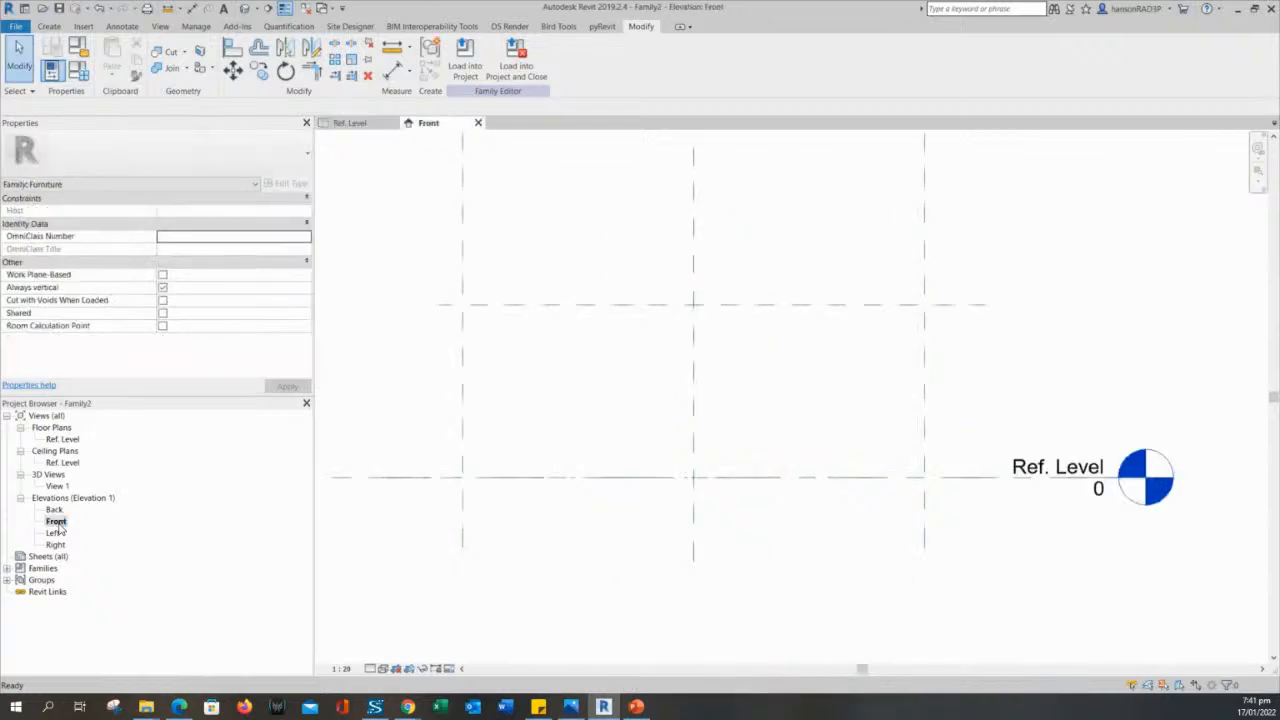
pyautogui.scroll(-2, 500, 570)
pyautogui.moveTo(580, 583); pyautogui.dragTo(699, 547, button='middle')
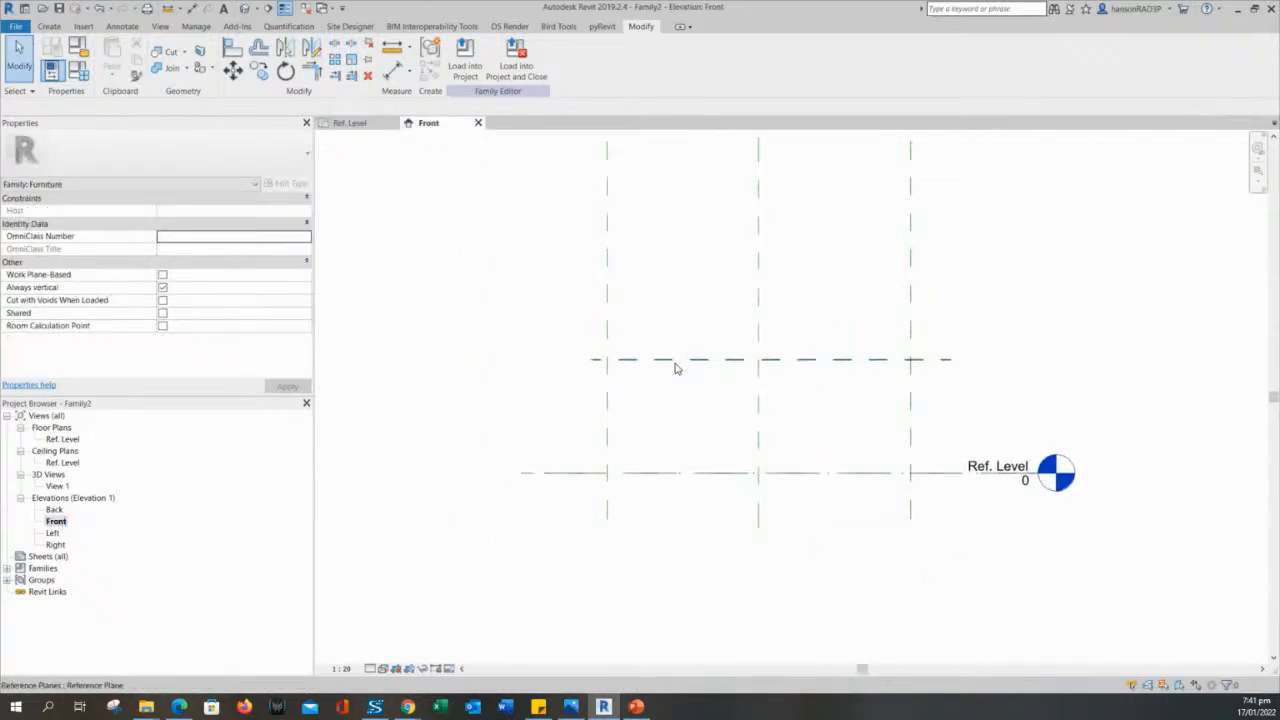
# - Examine the horizontal reference plane above the Ref. Level in the Front elevation
pyautogui.click(676, 360)
pyautogui.click(659, 297)
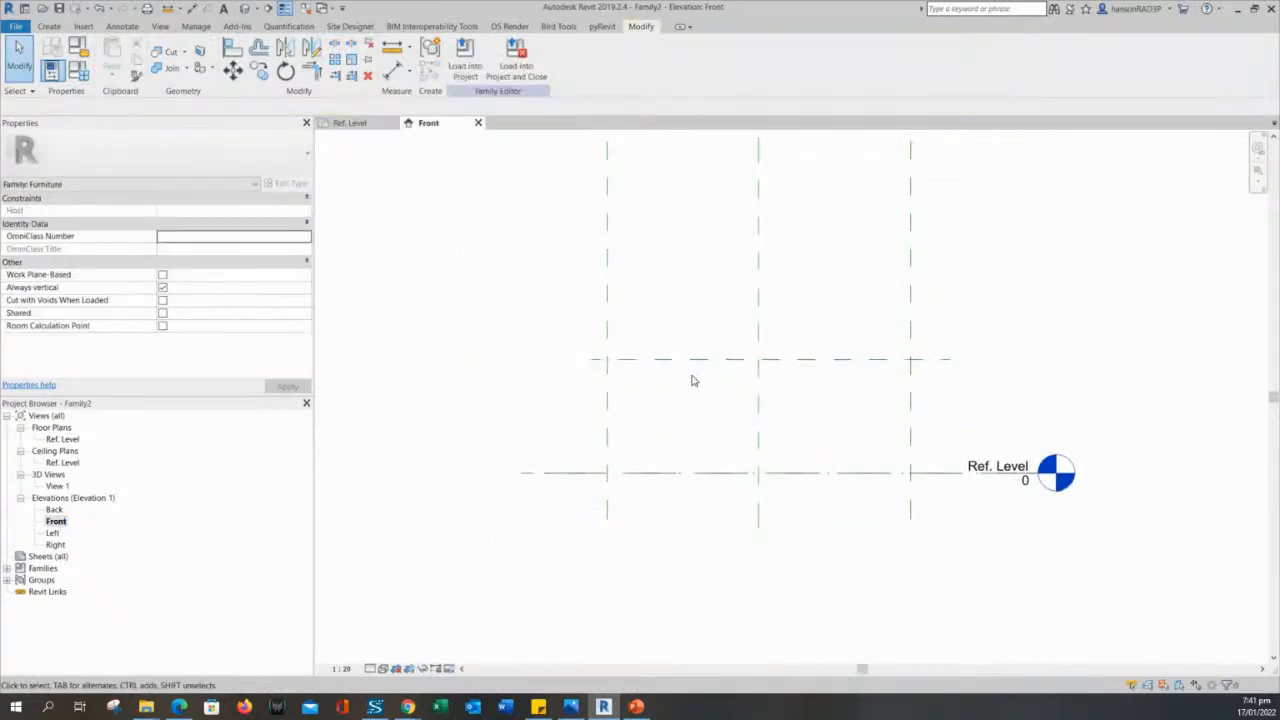
pyautogui.click(694, 361)
pyautogui.click(665, 331)
pyautogui.click(674, 361)
pyautogui.moveTo(552, 361); pyautogui.dragTo(575, 278, button='middle')
pyautogui.click(464, 279)
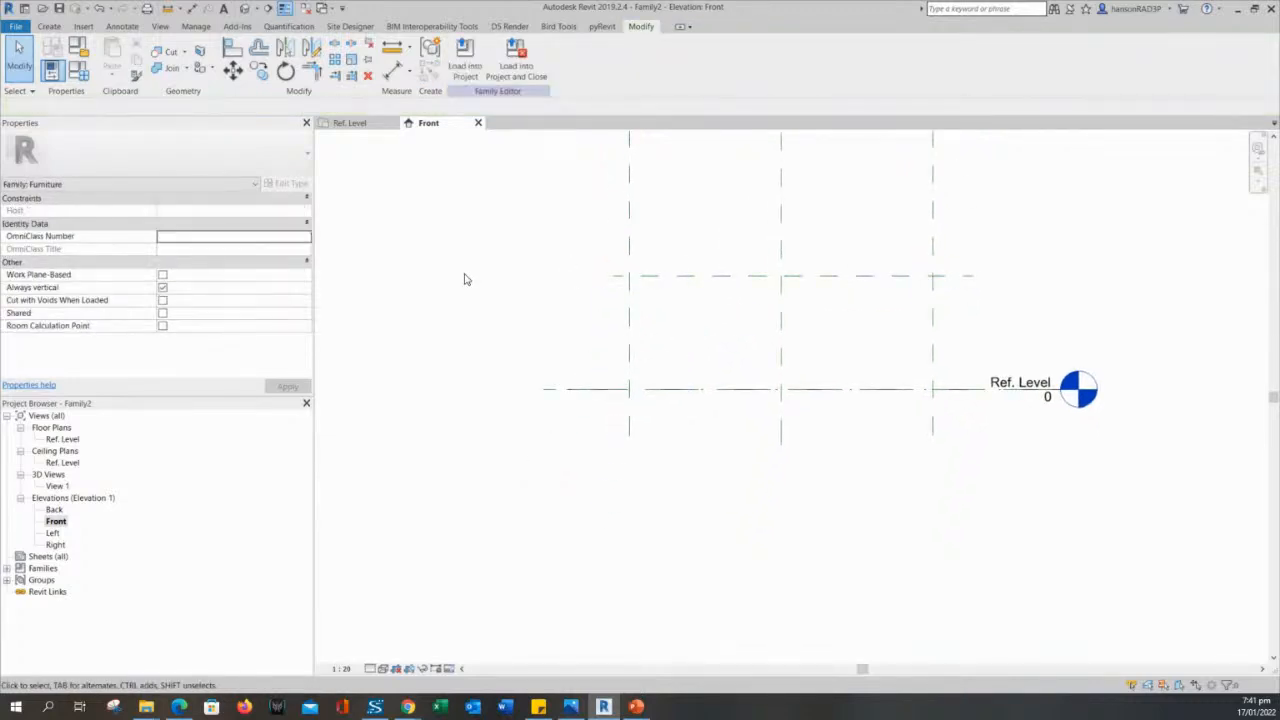
pyautogui.moveTo(498, 305); pyautogui.dragTo(523, 343, button='middle')
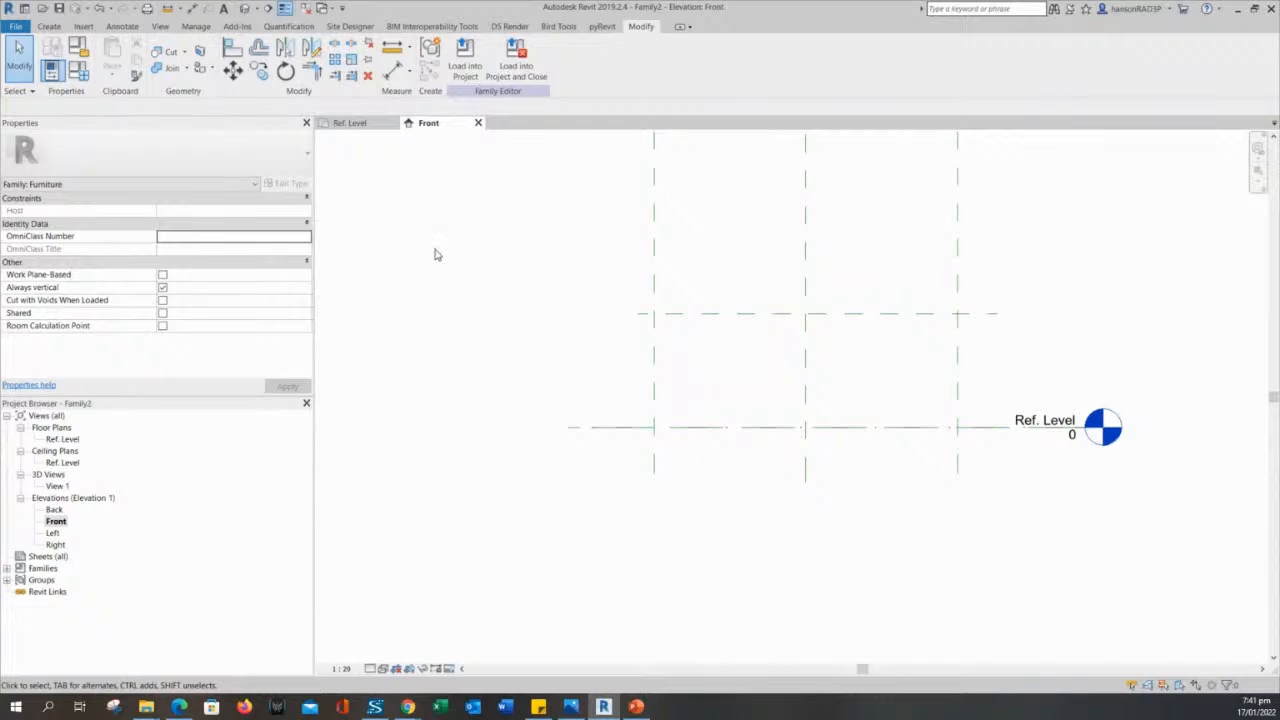
# - Add an aligned dimension from the Ref. Level to the horizontal reference plane above it, placed outside the vertical reference planes
pyautogui.click(394, 69)
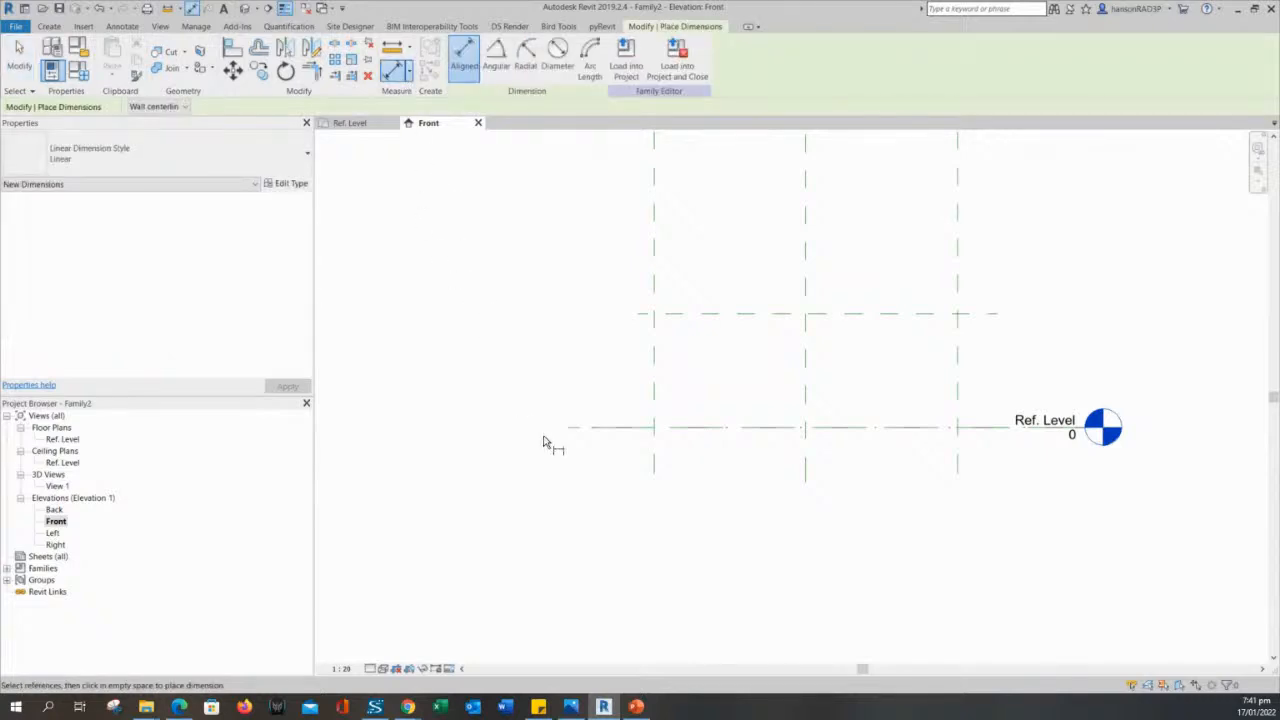
pyautogui.click(586, 429)
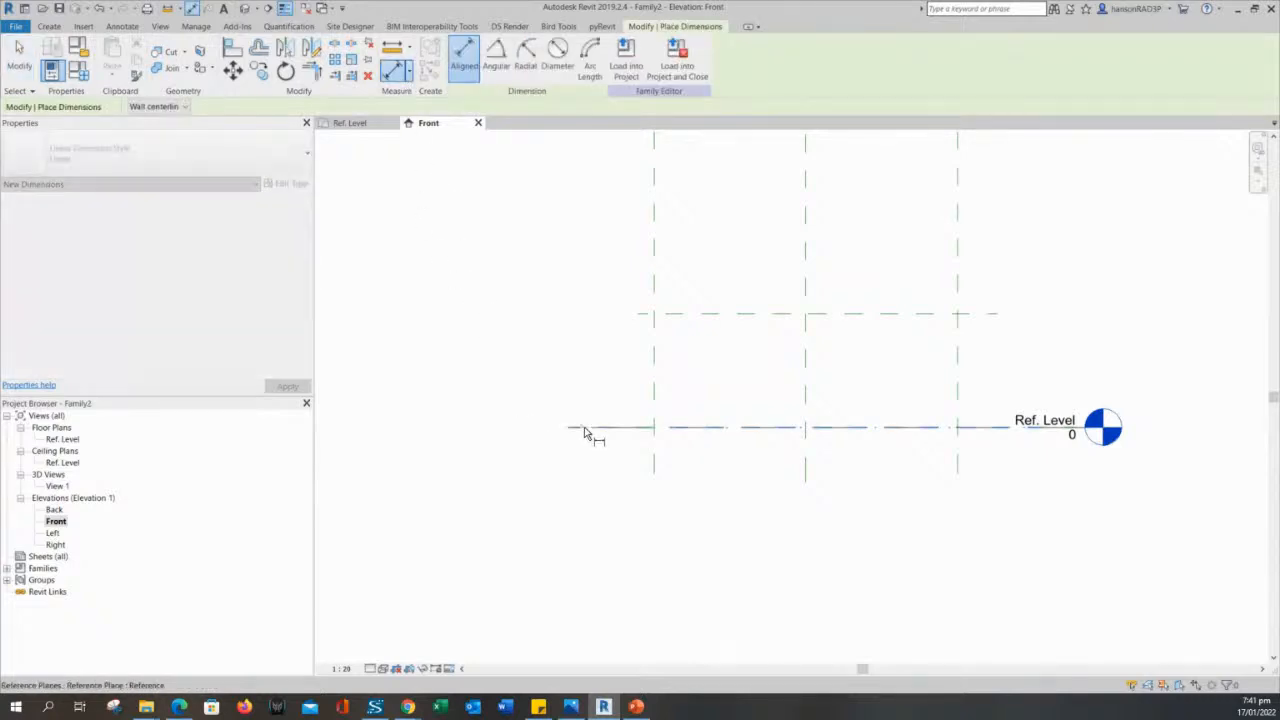
pyautogui.click(708, 314)
pyautogui.click(582, 345)
pyautogui.rightClick(521, 305)
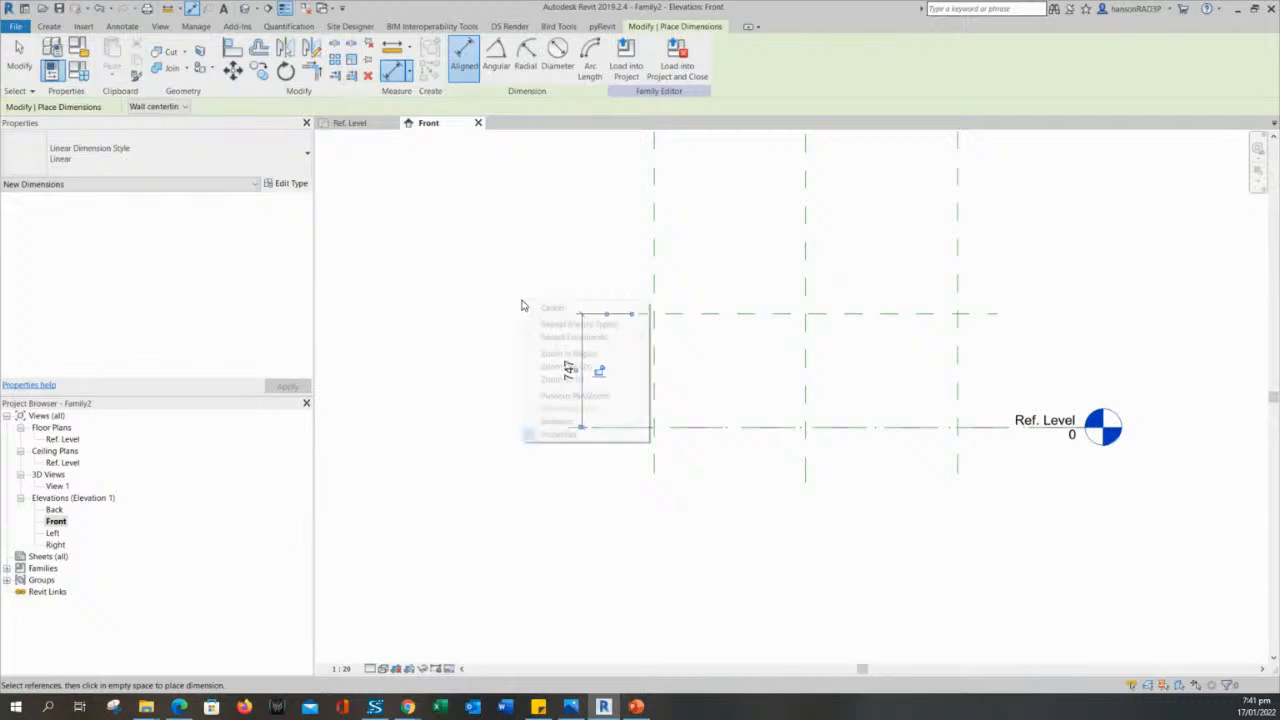
pyautogui.scroll(2, 543, 307)
pyautogui.rightClick(549, 312)
pyautogui.click(576, 316)
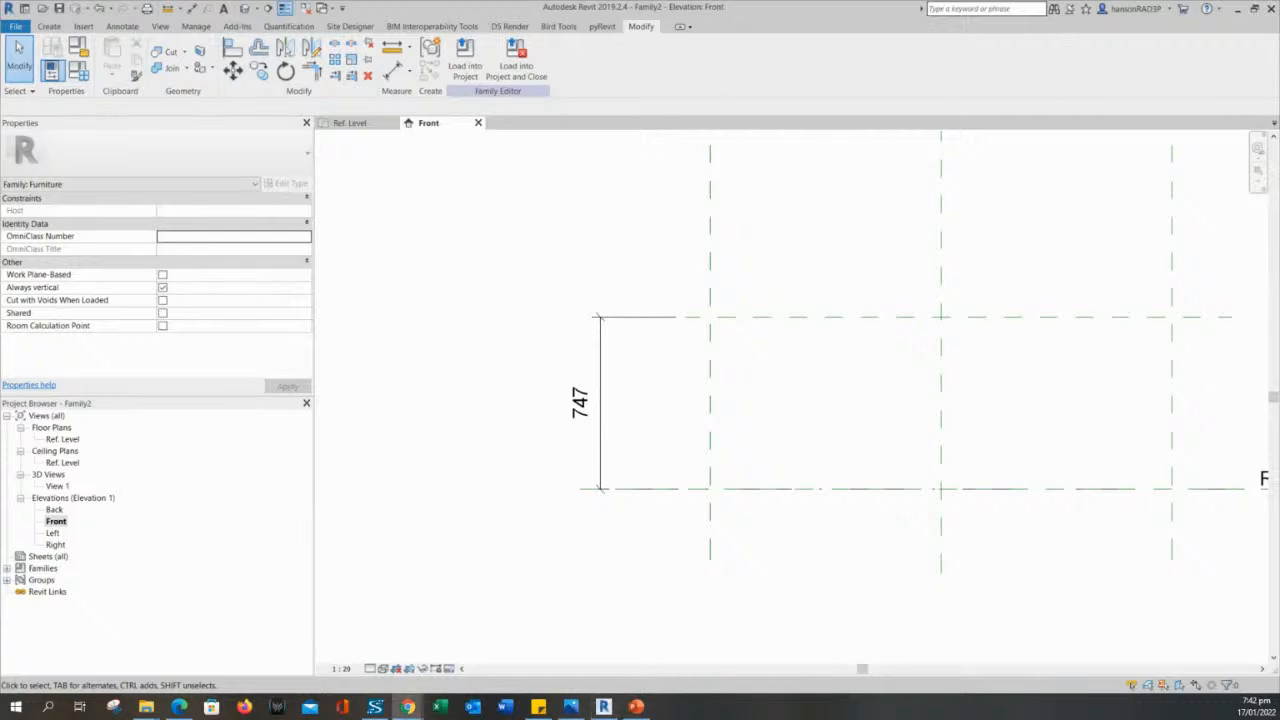
pyautogui.click(601, 449)
pyautogui.click(460, 256)
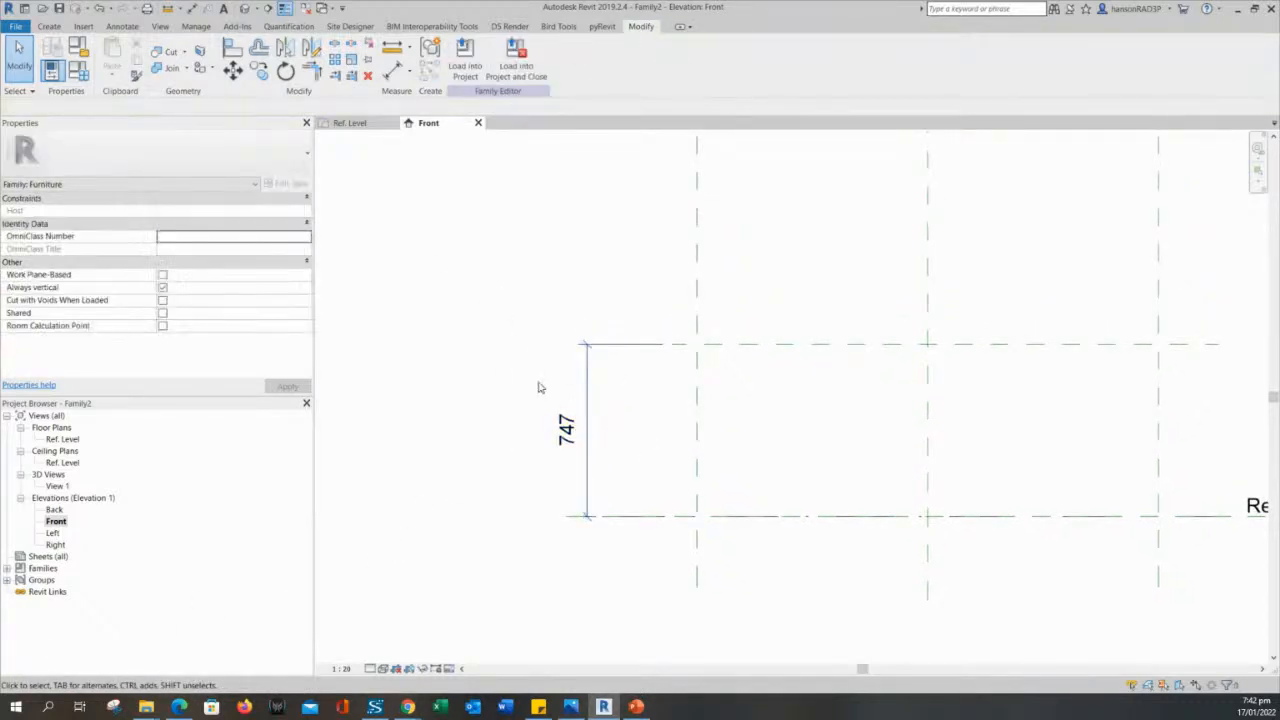
# - Start a new family parameter as the label of the vertical dimension, with a name beginning with H
pyautogui.click(587, 379)
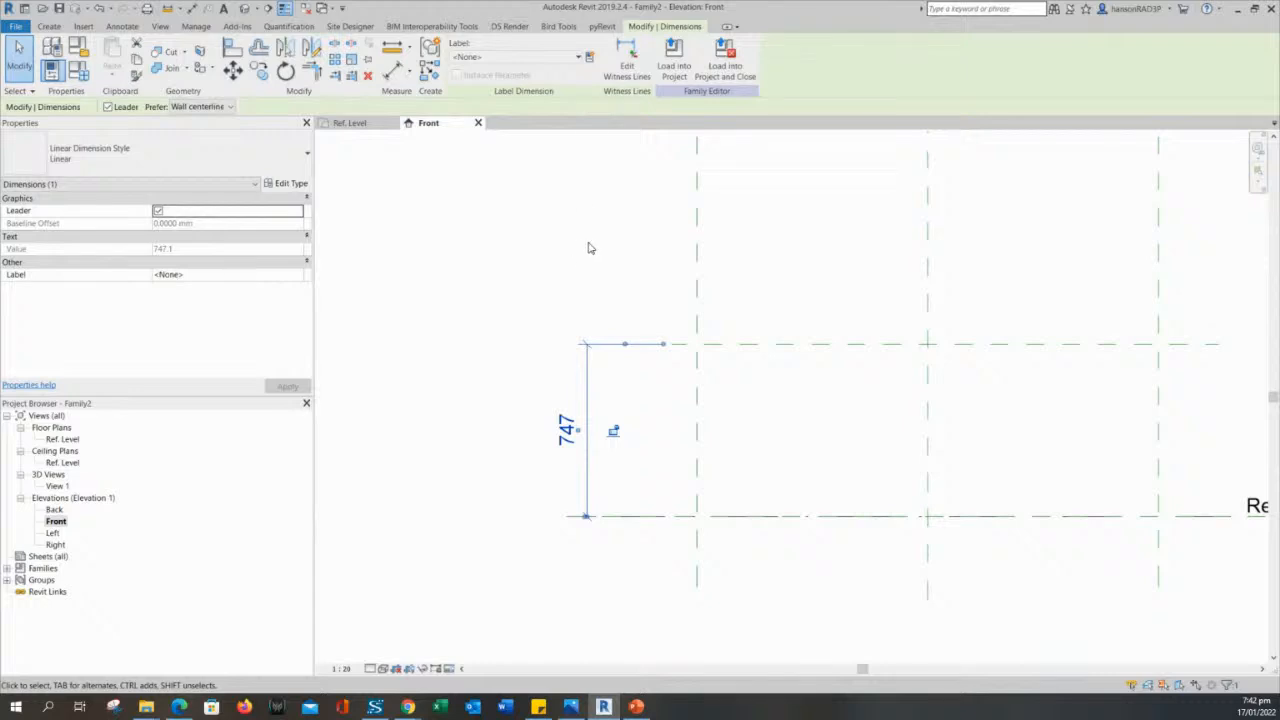
pyautogui.click(589, 57)
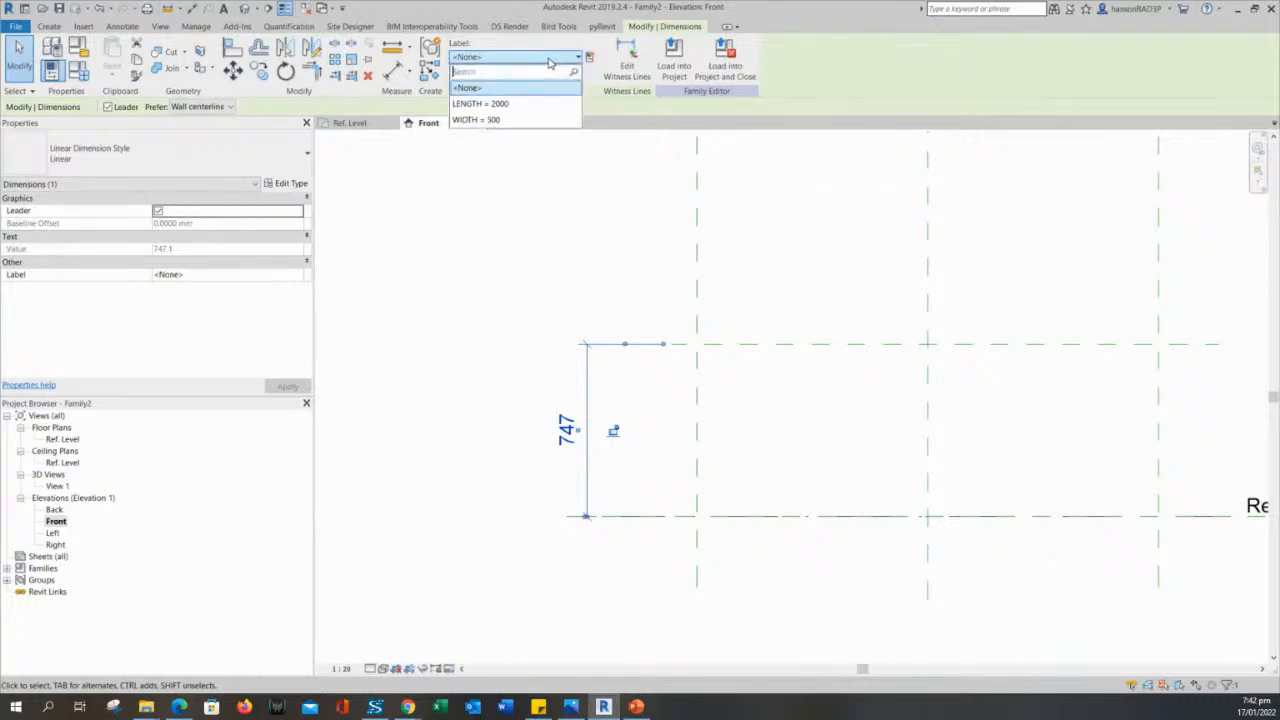
pyautogui.click(590, 57)
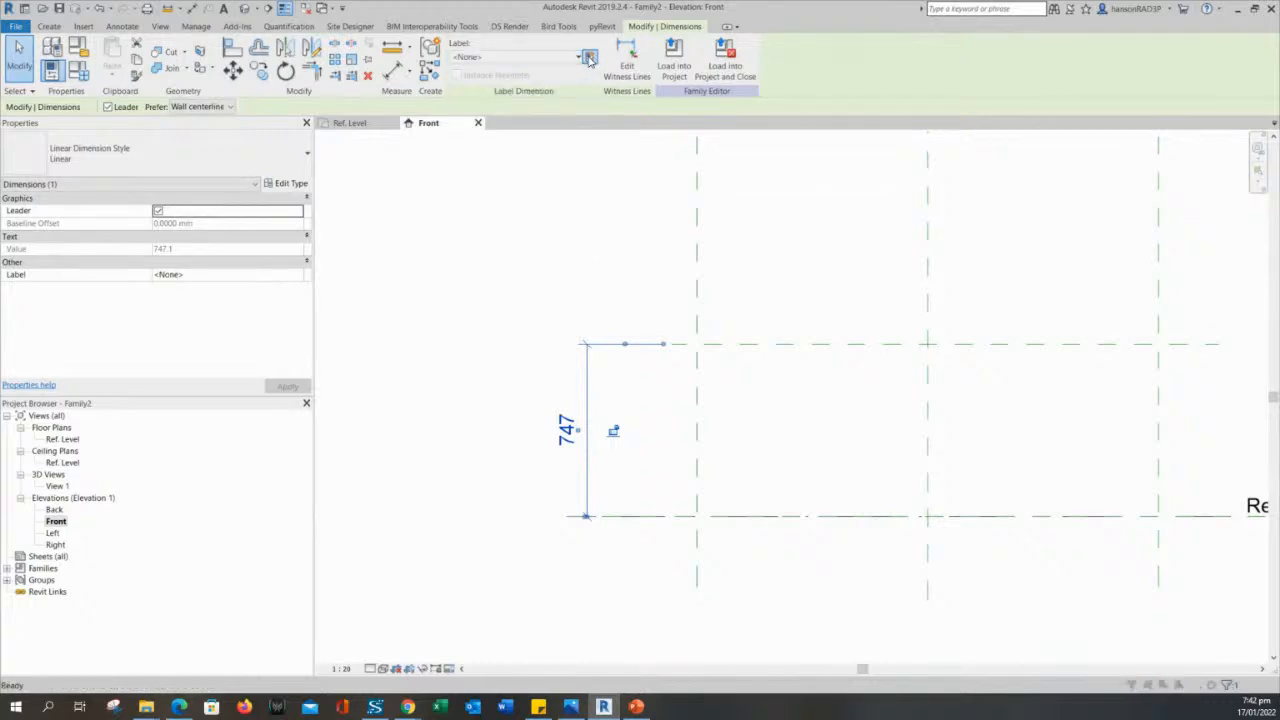
pyautogui.moveTo(470, 143); pyautogui.dragTo(430, 143)
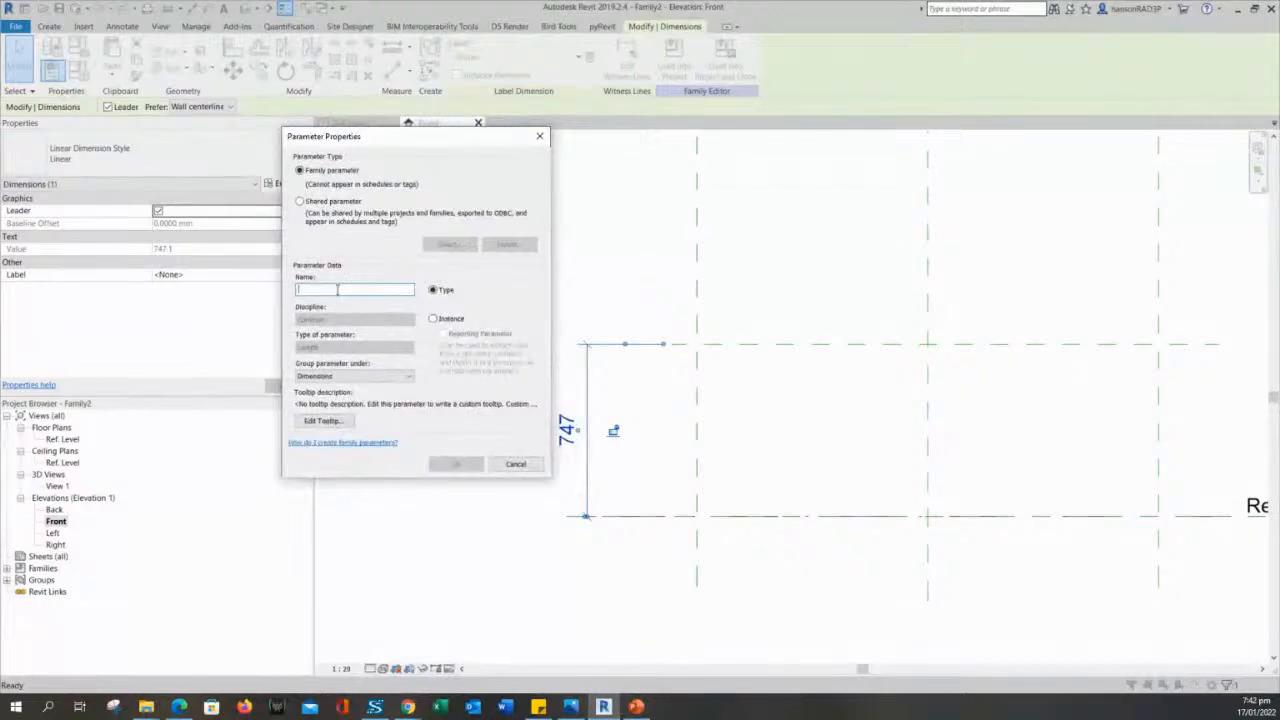
pyautogui.write('HEIGHT')
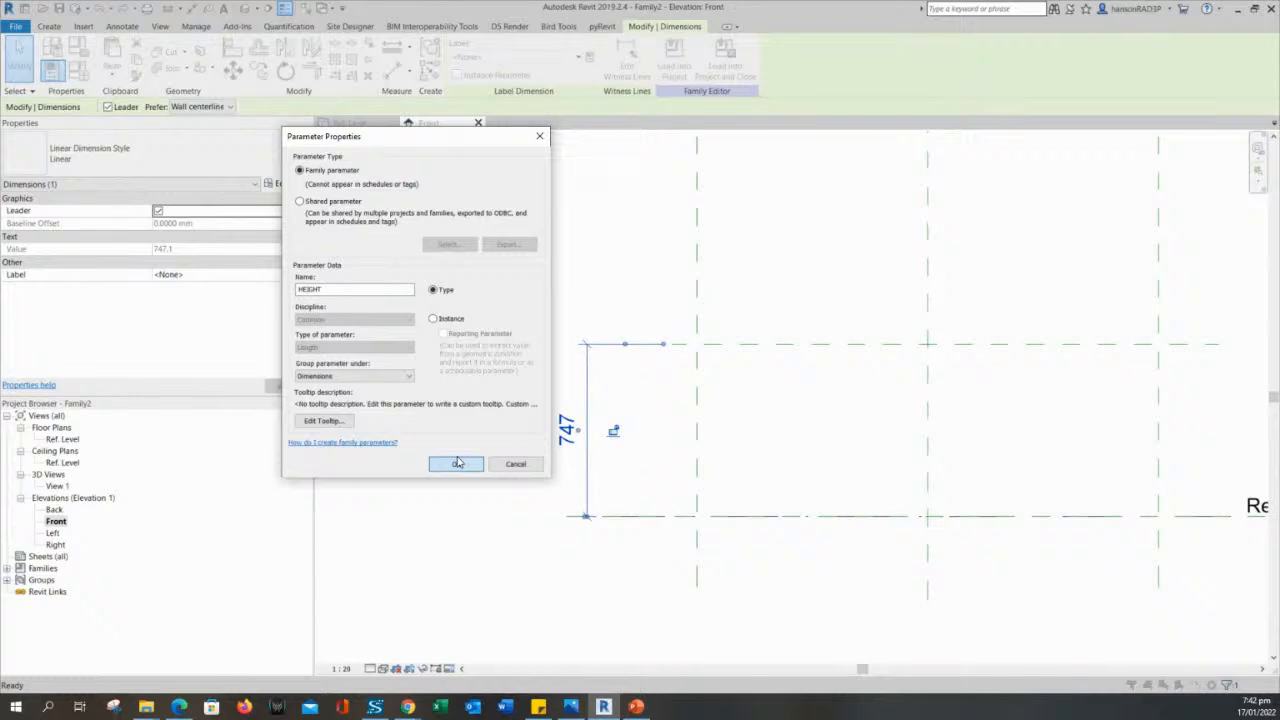
# - Confirm the family type parameter HEIGHT as the label of the vertical dimension
pyautogui.click(457, 462)
pyautogui.click(463, 357)
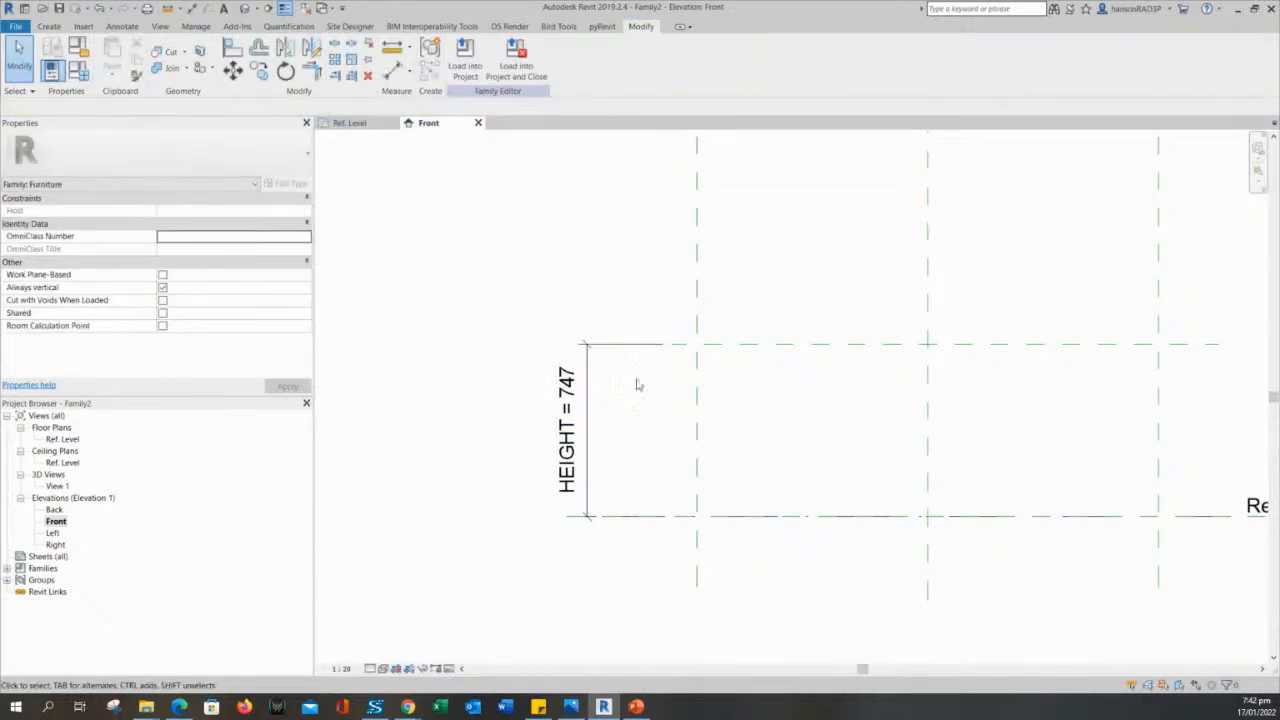
# - Flex the family by setting the HEIGHT parameter to 800 in the family types and applying it
pyautogui.scroll(-2, 633, 403)
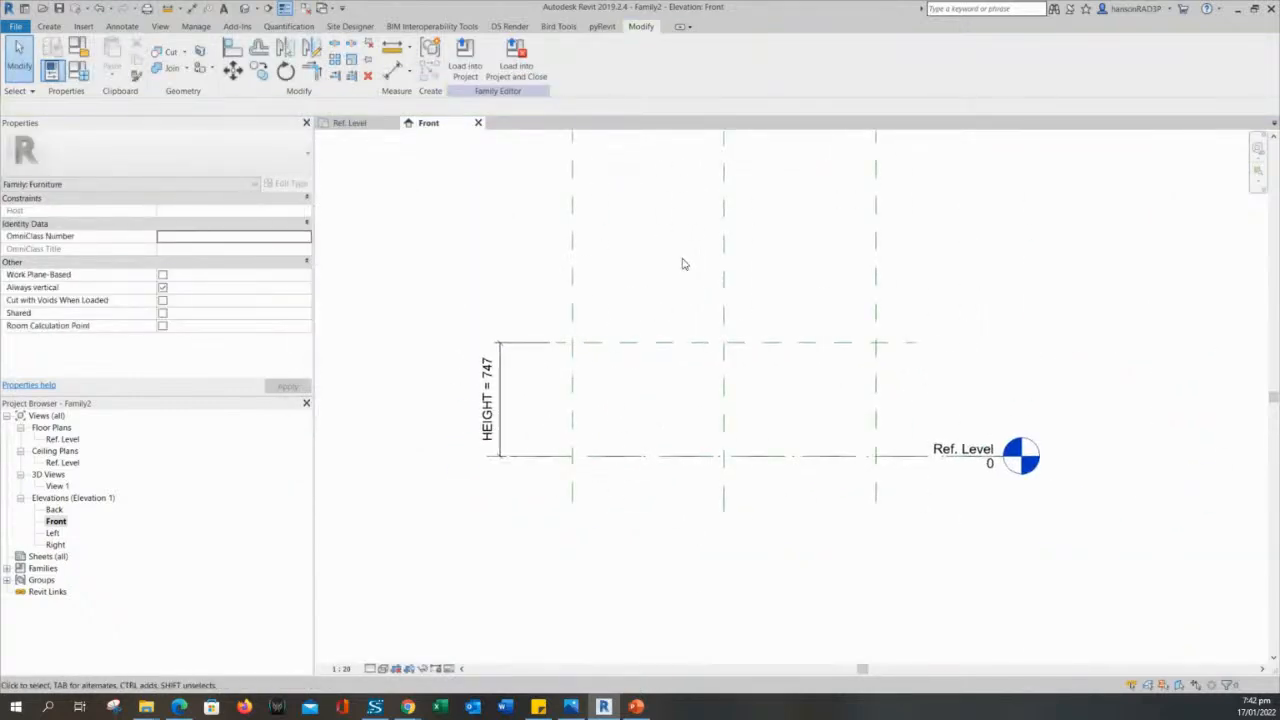
pyautogui.scroll(-1, 663, 250)
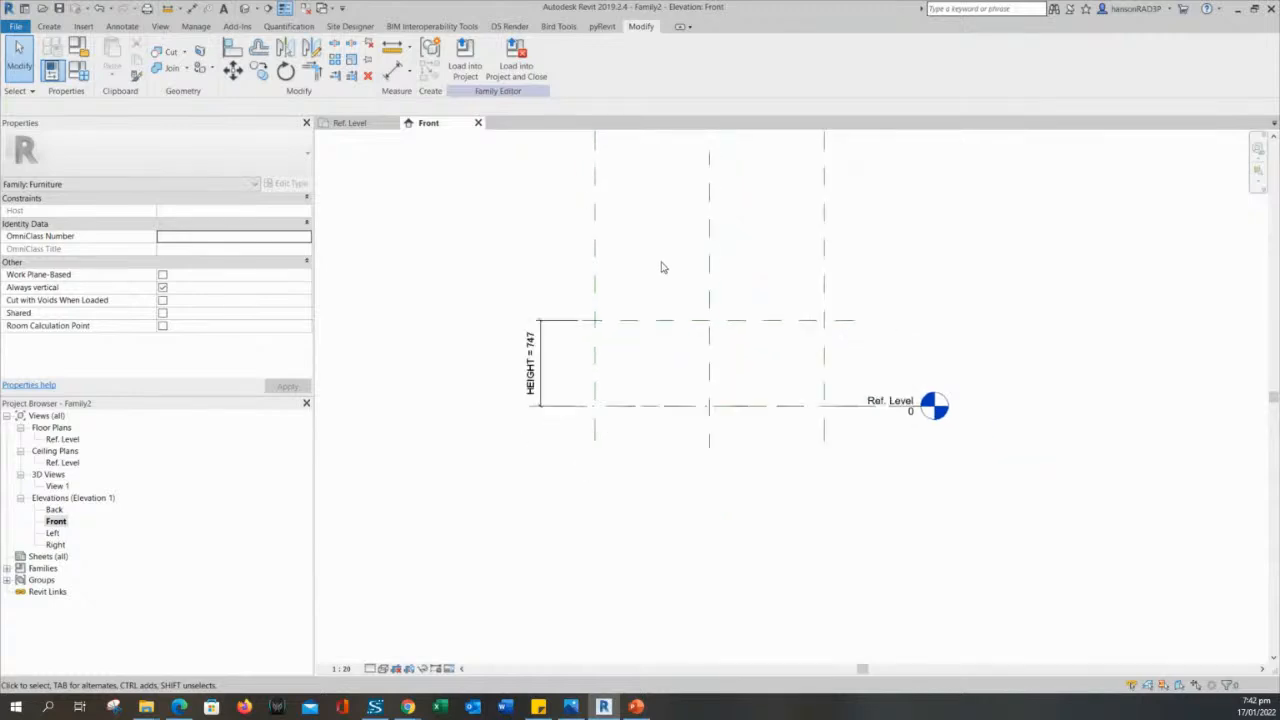
pyautogui.moveTo(660, 266); pyautogui.dragTo(813, 354, button='middle')
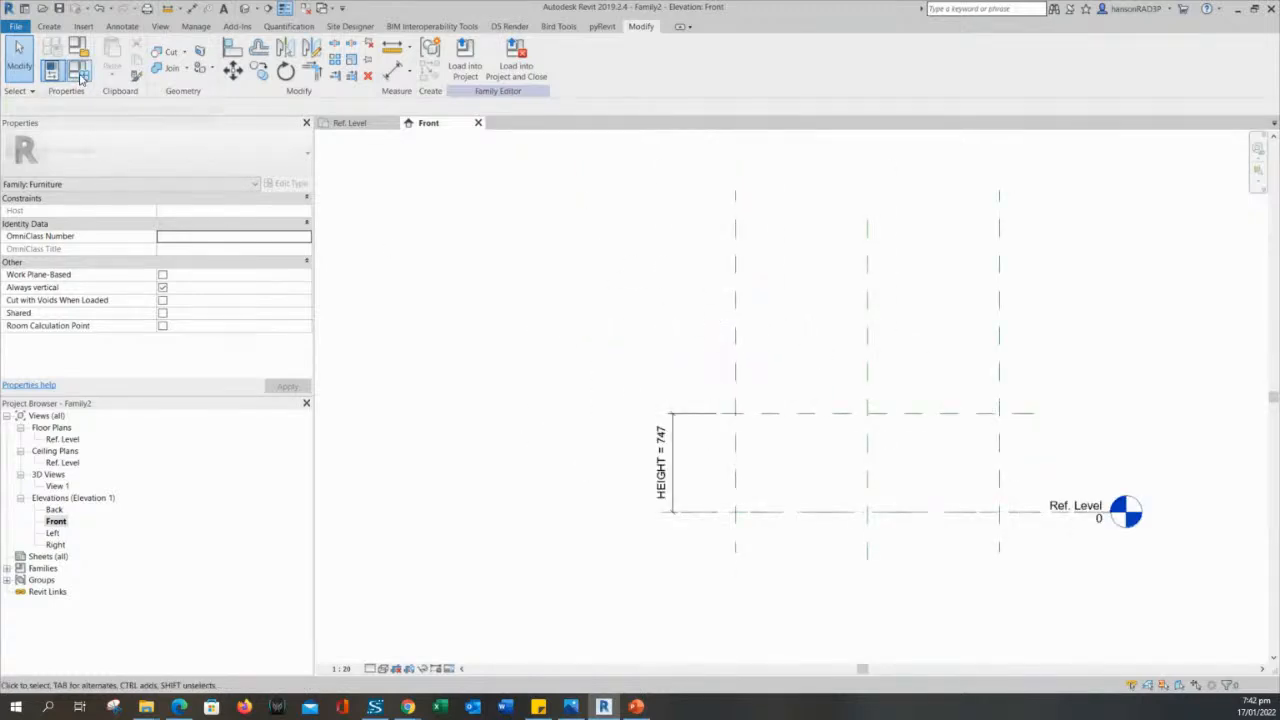
pyautogui.click(80, 78)
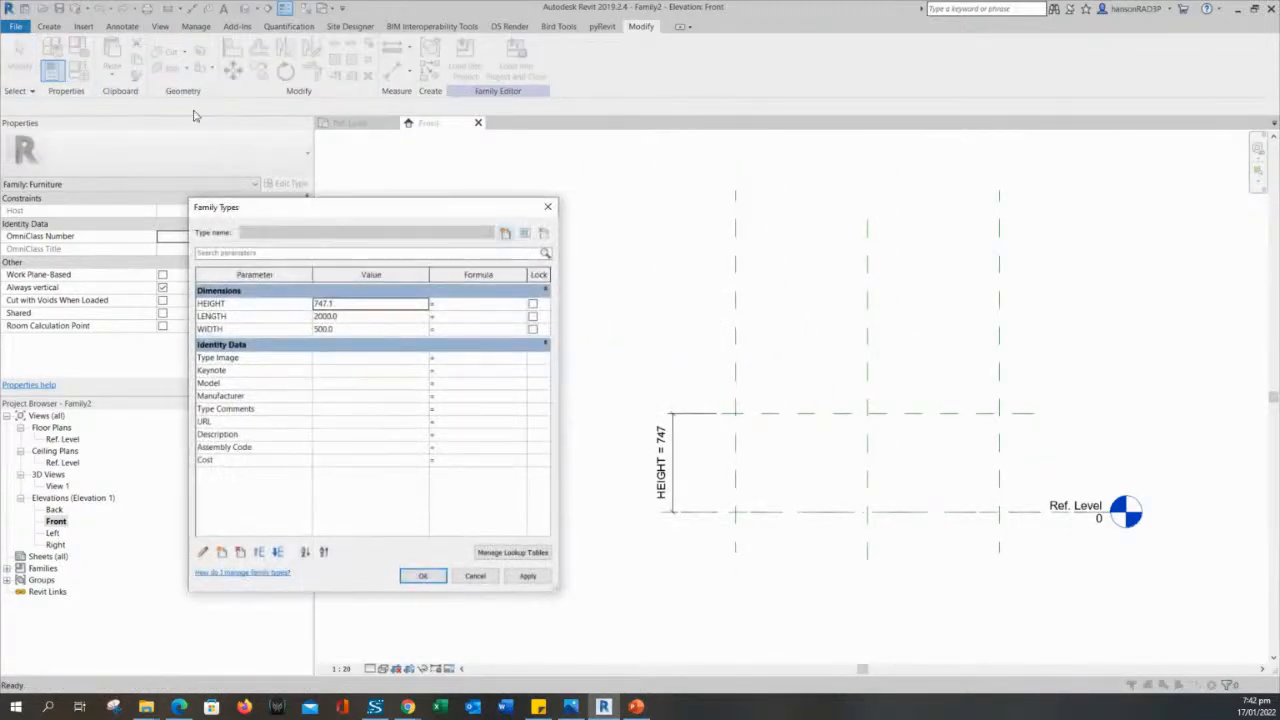
pyautogui.doubleClick(342, 308)
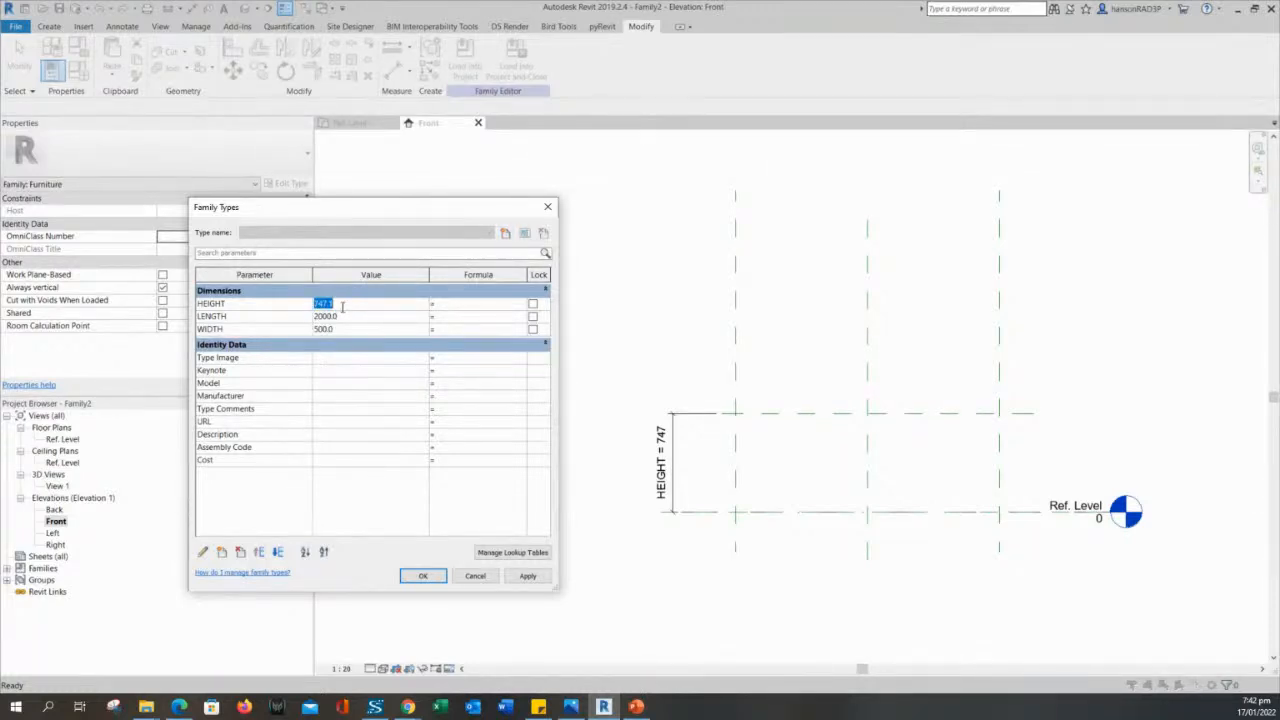
pyautogui.write('800')
pyautogui.click(527, 576)
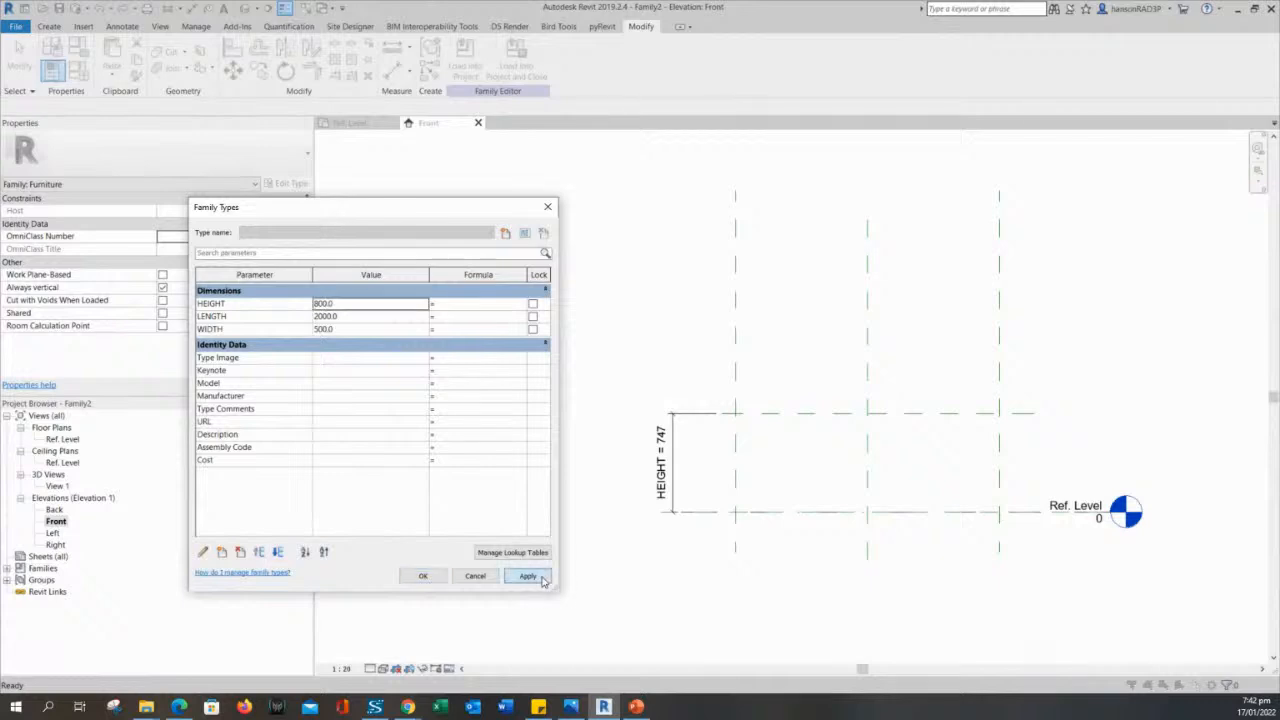
pyautogui.click(408, 580)
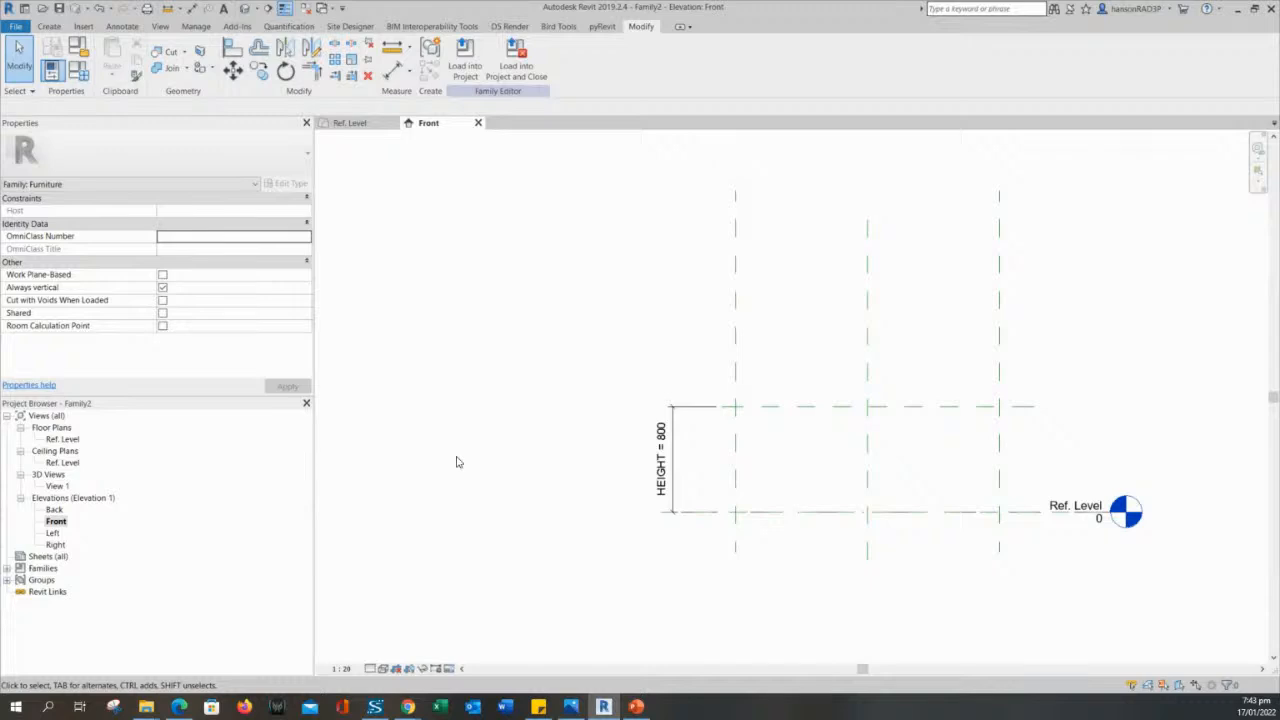
# - Open the Ref. Level floor plan and examine the reference planes with their LENGTH and WIDTH dimensions
pyautogui.doubleClick(72, 441)
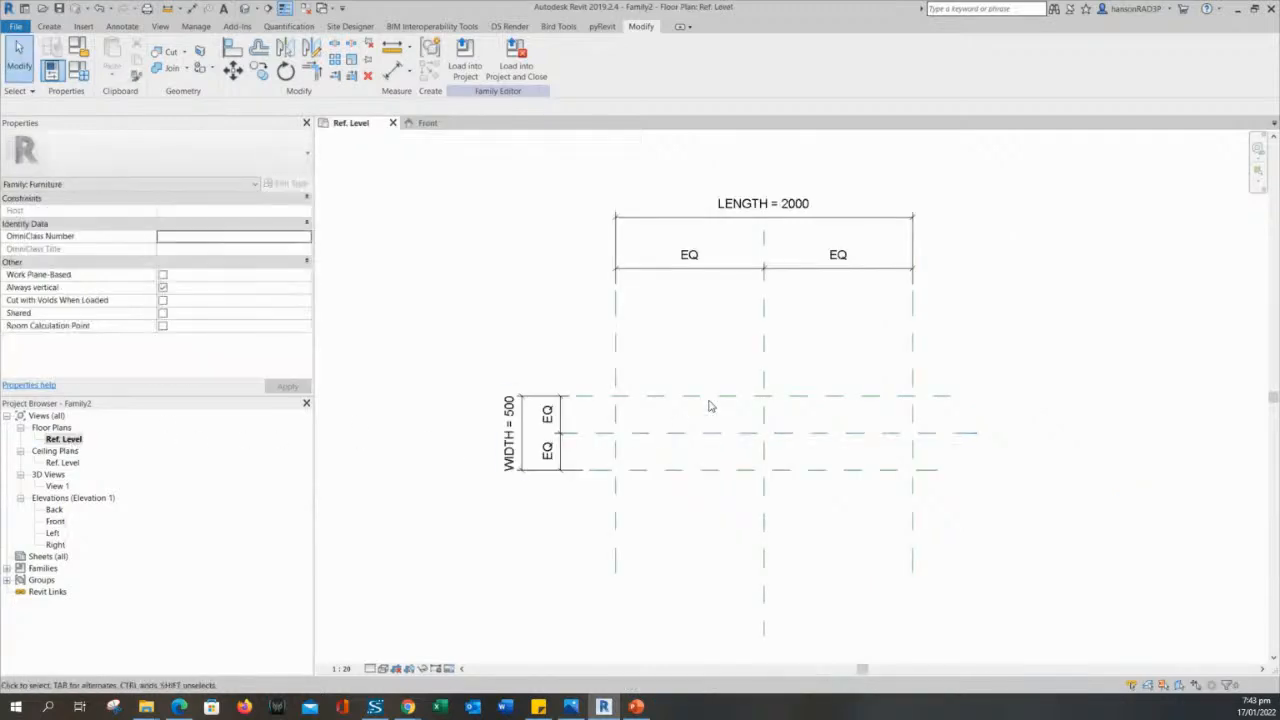
pyautogui.moveTo(656, 346); pyautogui.dragTo(716, 334, button='middle')
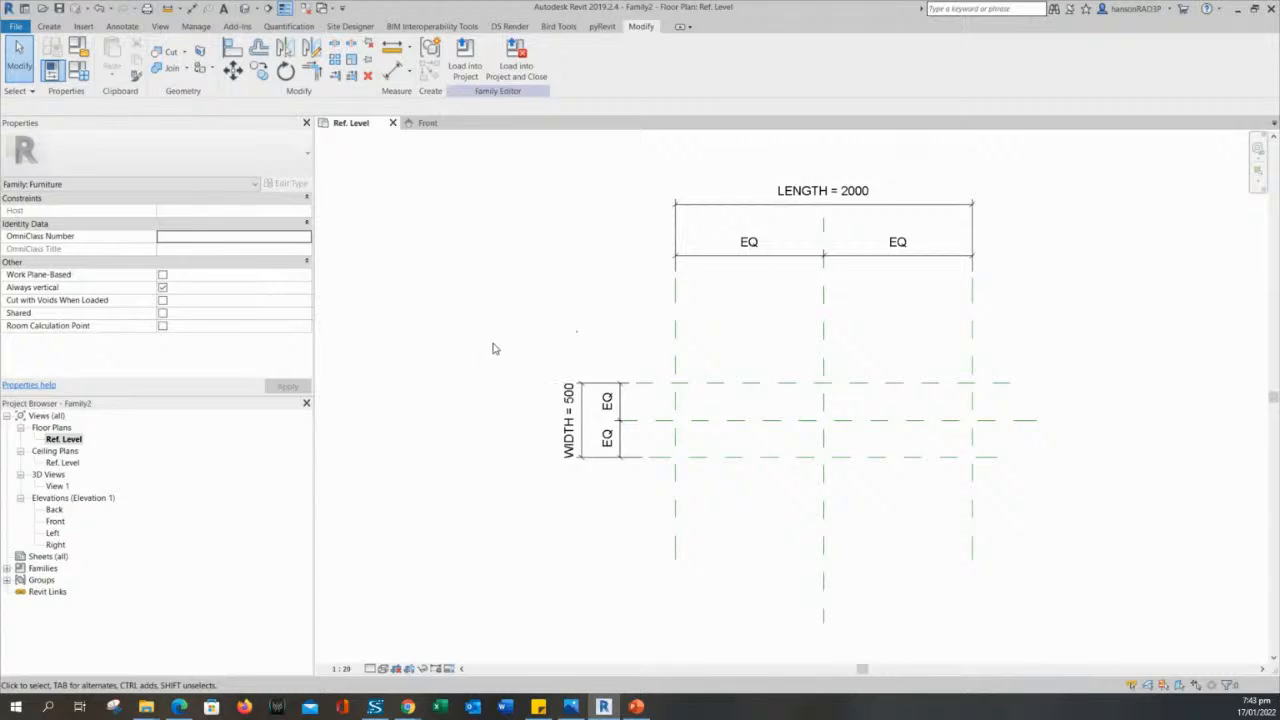
pyautogui.moveTo(816, 352); pyautogui.dragTo(792, 376, button='middle')
pyautogui.scroll(2, 791, 375)
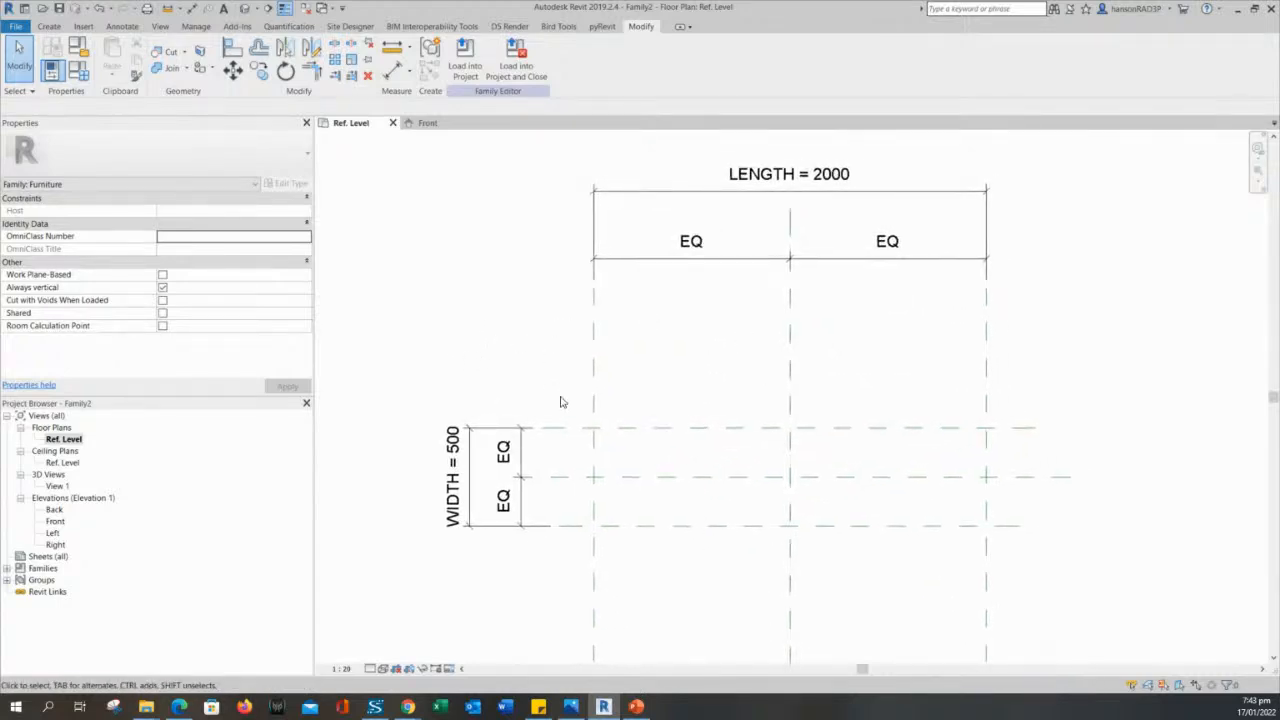
pyautogui.moveTo(499, 325); pyautogui.dragTo(545, 334, button='middle')
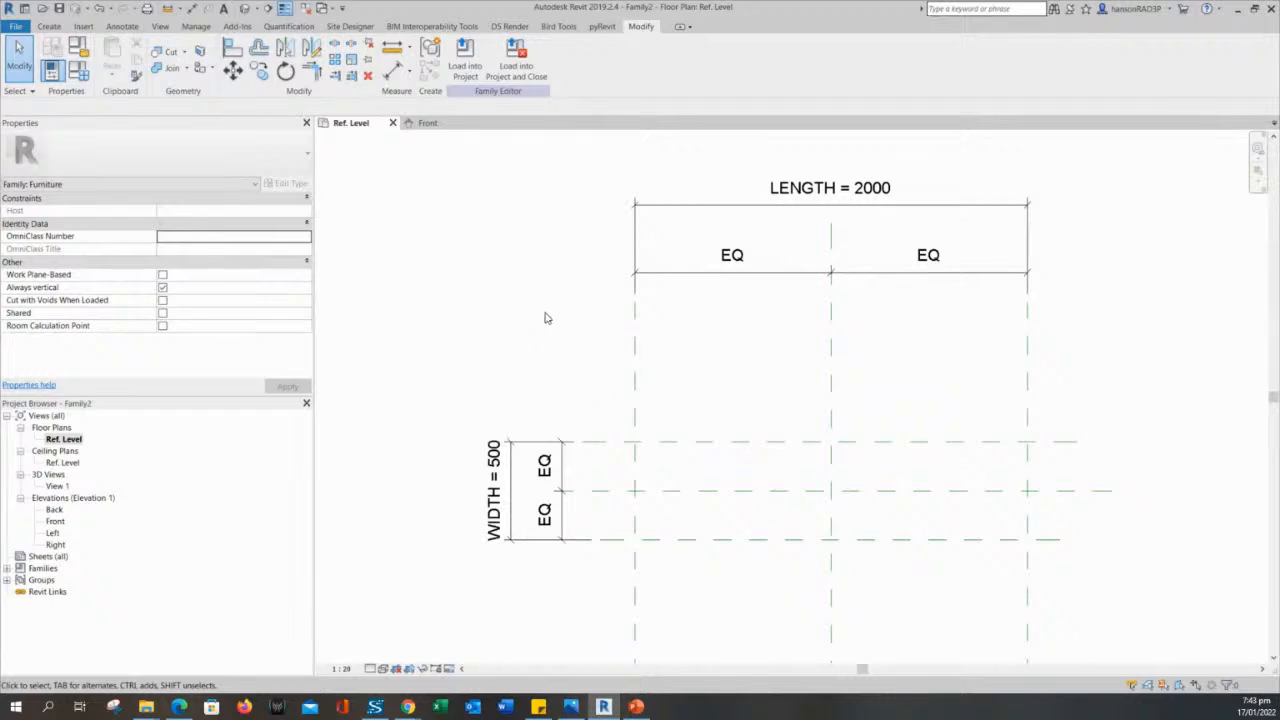
pyautogui.moveTo(400, 272); pyautogui.dragTo(443, 214, button='middle')
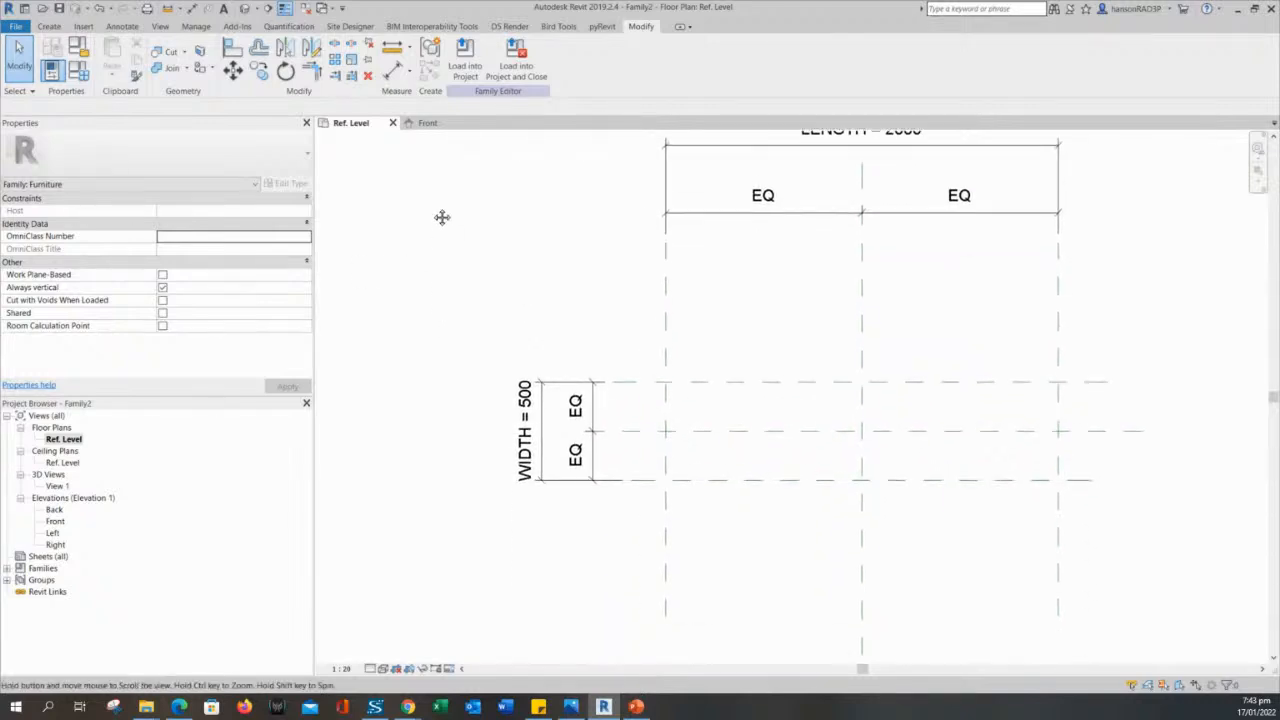
pyautogui.scroll(-1, 530, 279)
pyautogui.moveTo(530, 279); pyautogui.dragTo(503, 351, button='middle')
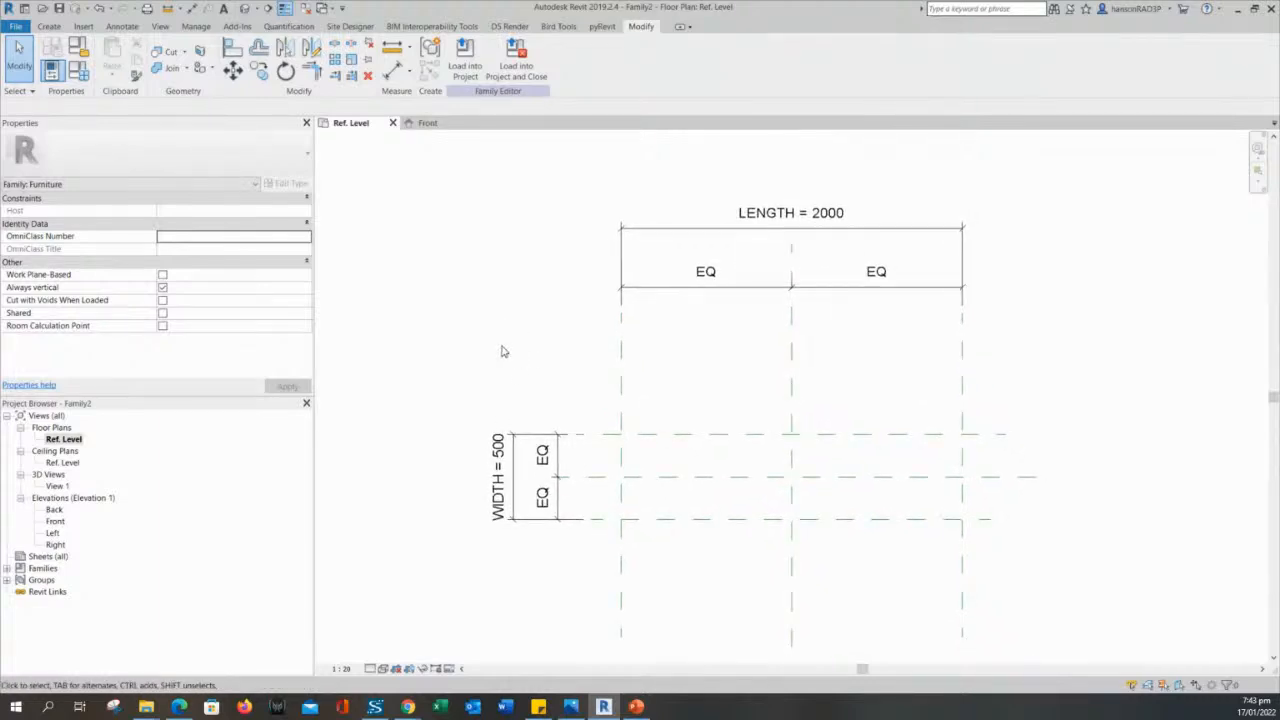
# - Save the family as BIM FAMILY TEST in the LEARNING folder inside the REVIT folder
pyautogui.hotkey('ctrl', 's')
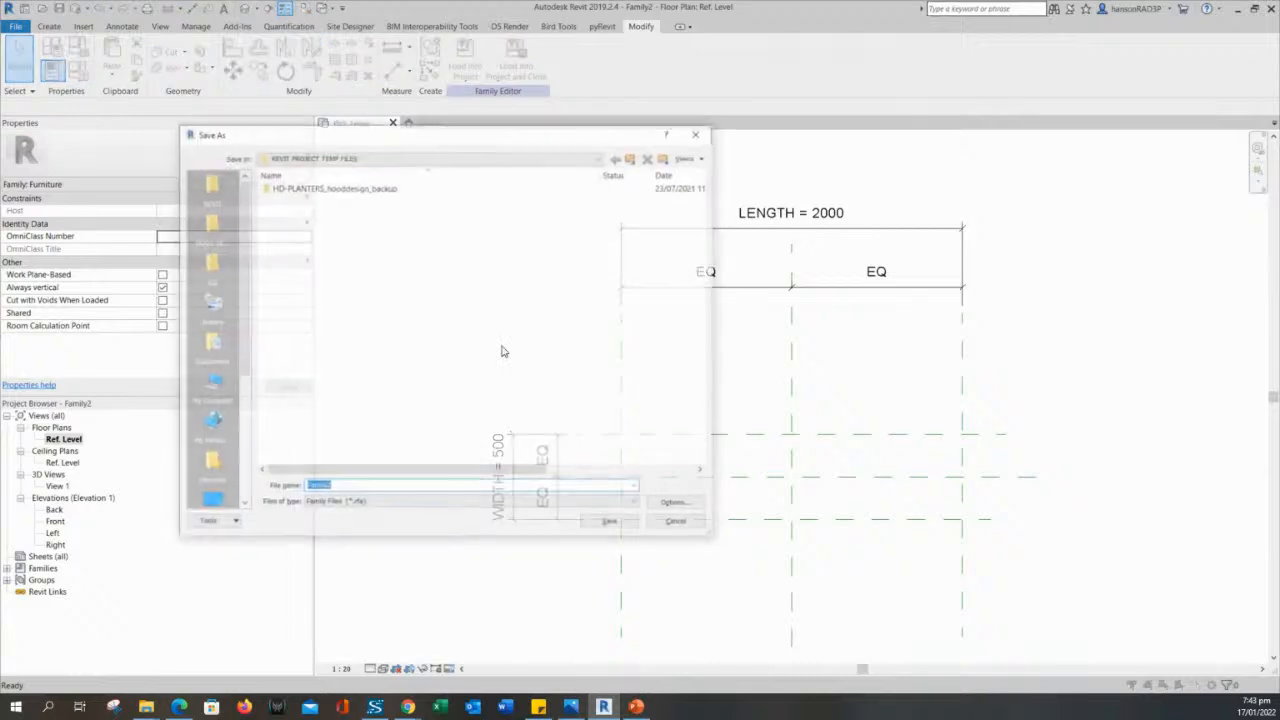
pyautogui.click(495, 347)
pyautogui.moveTo(414, 138); pyautogui.dragTo(543, 145)
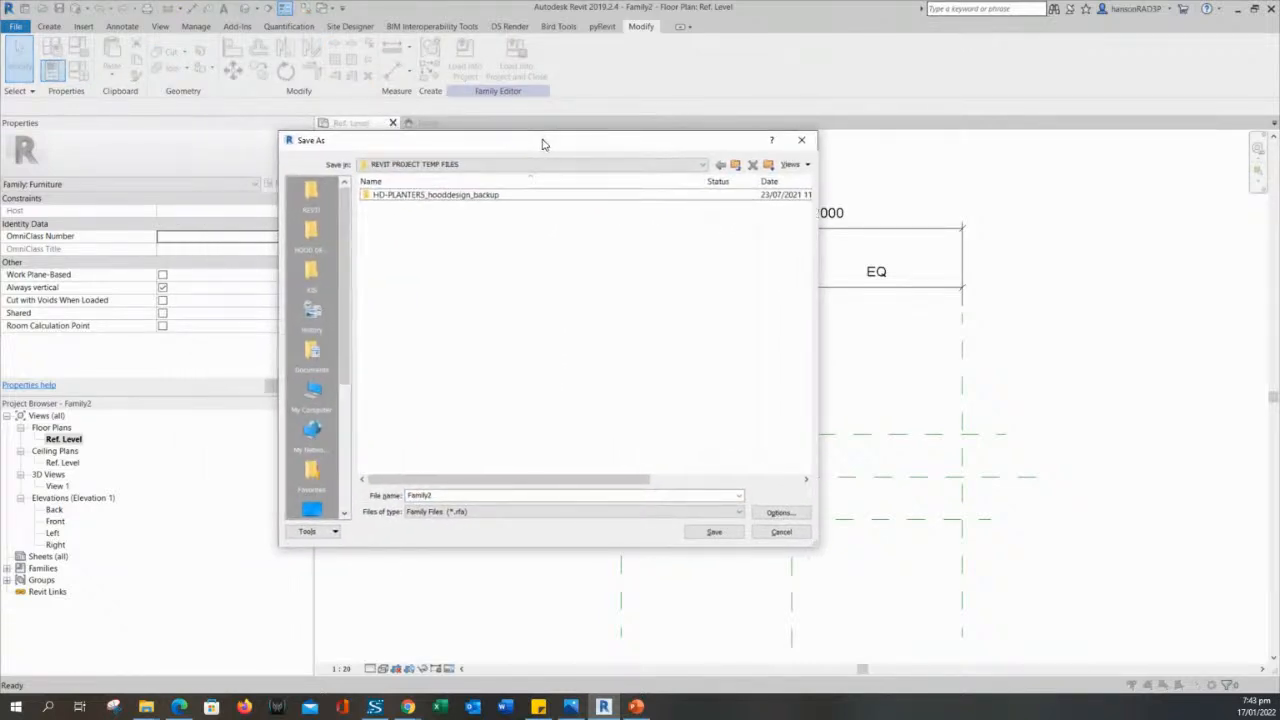
pyautogui.click(311, 192)
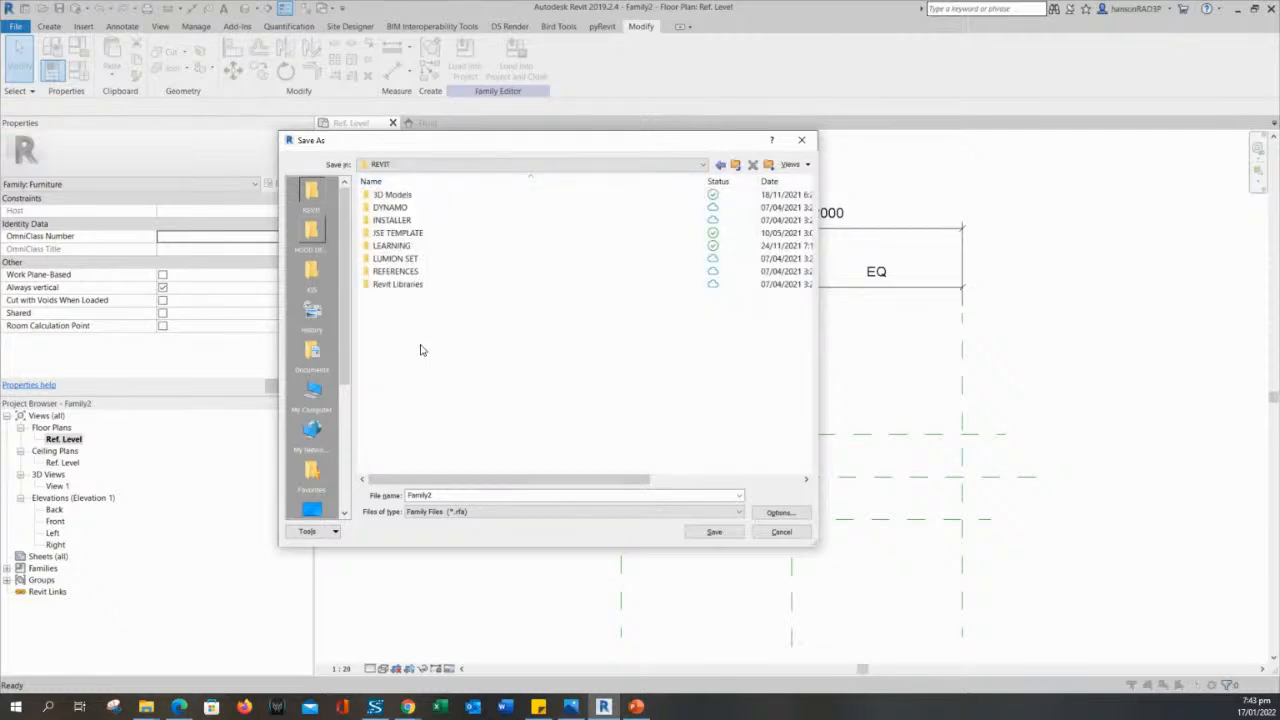
pyautogui.doubleClick(405, 247)
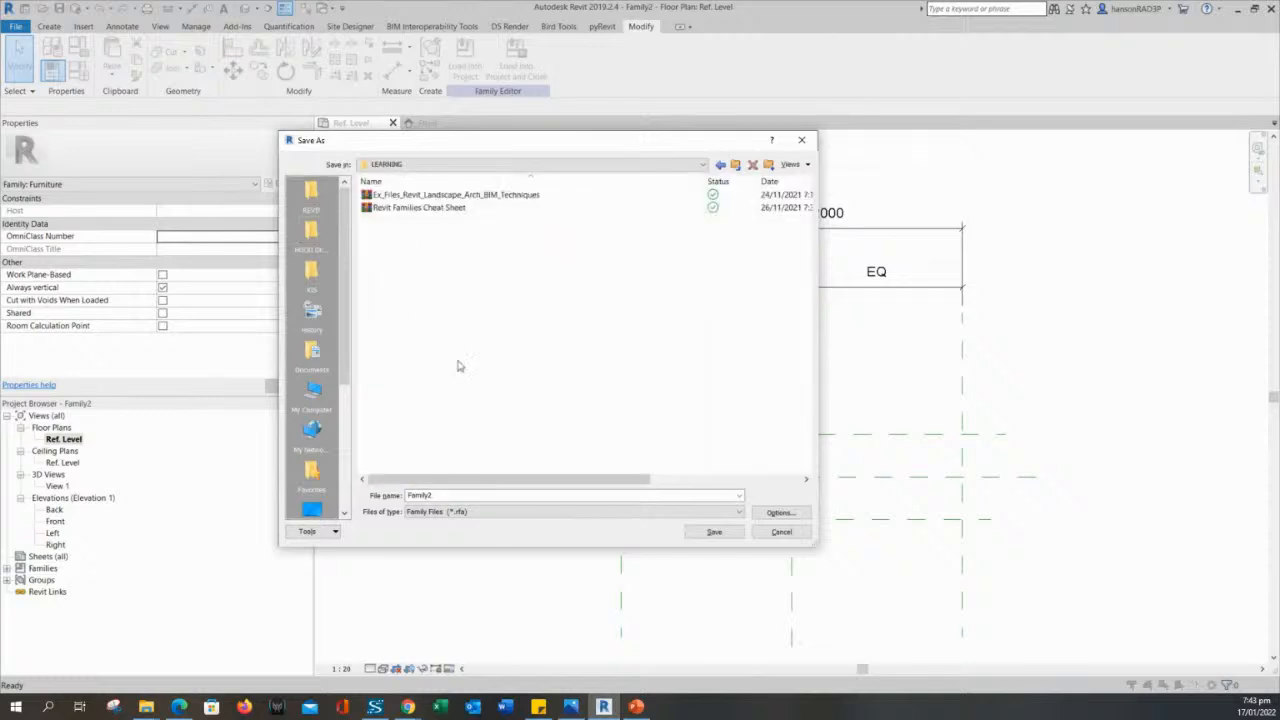
pyautogui.doubleClick(464, 495)
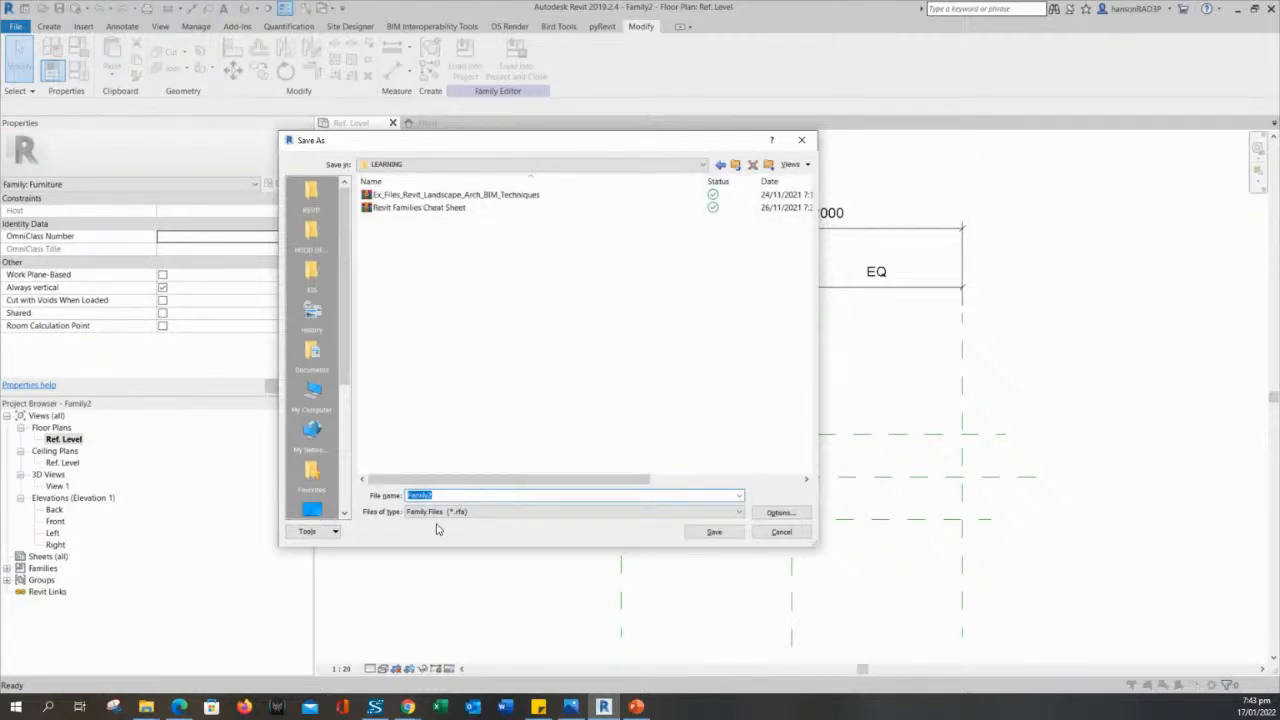
pyautogui.write('B')
pyautogui.write('IM SA')
pyautogui.write('FA')
pyautogui.write('MILY')
pyautogui.write('TEST')
pyautogui.press('Return')
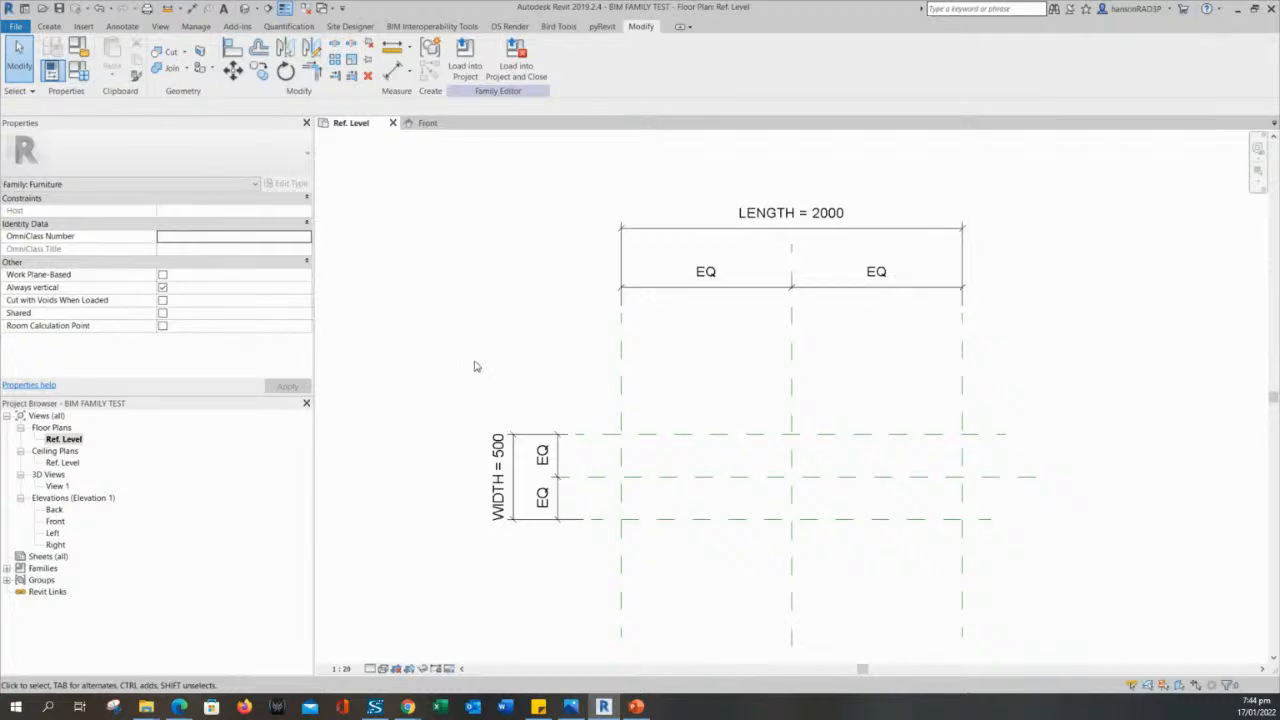
# - Switch to the PowerPoint slide Steps in Creating Families, highlight the Geometry step, and return to Revit
pyautogui.moveTo(509, 370); pyautogui.dragTo(499, 338, button='middle')
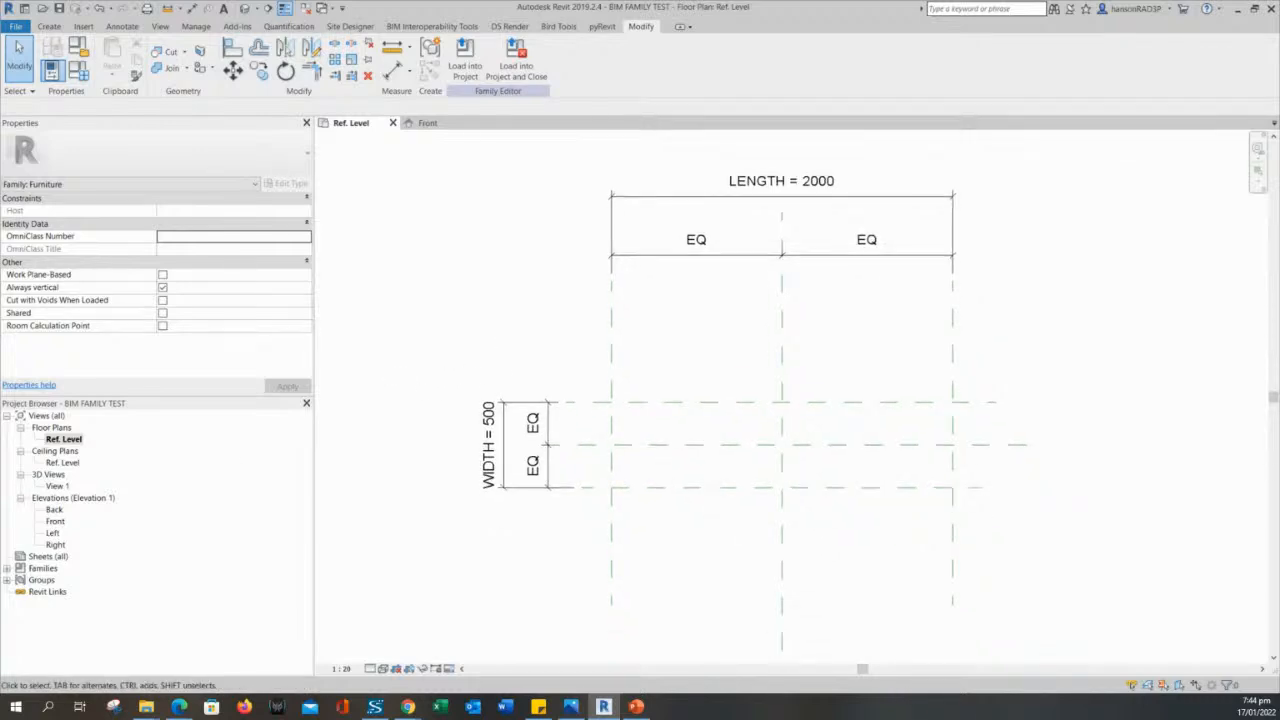
pyautogui.hotkey('alt', 'Tab')
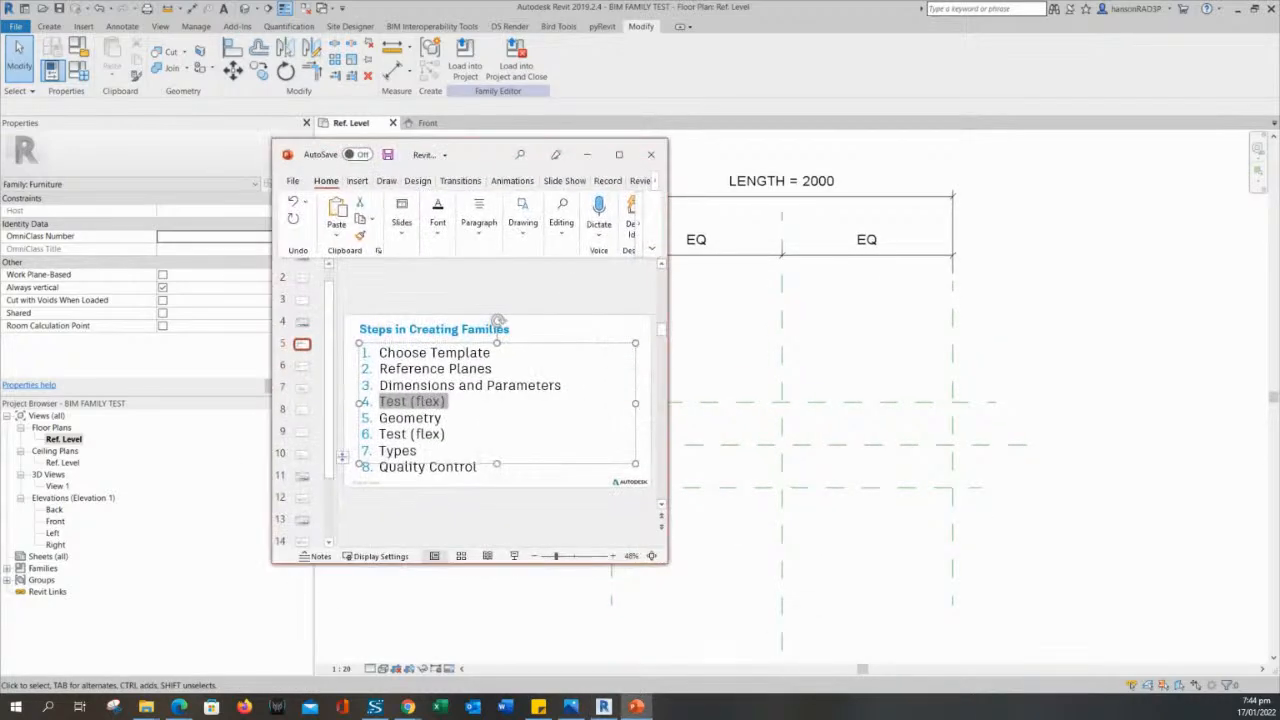
pyautogui.click(425, 407)
pyautogui.moveTo(444, 420); pyautogui.dragTo(384, 422)
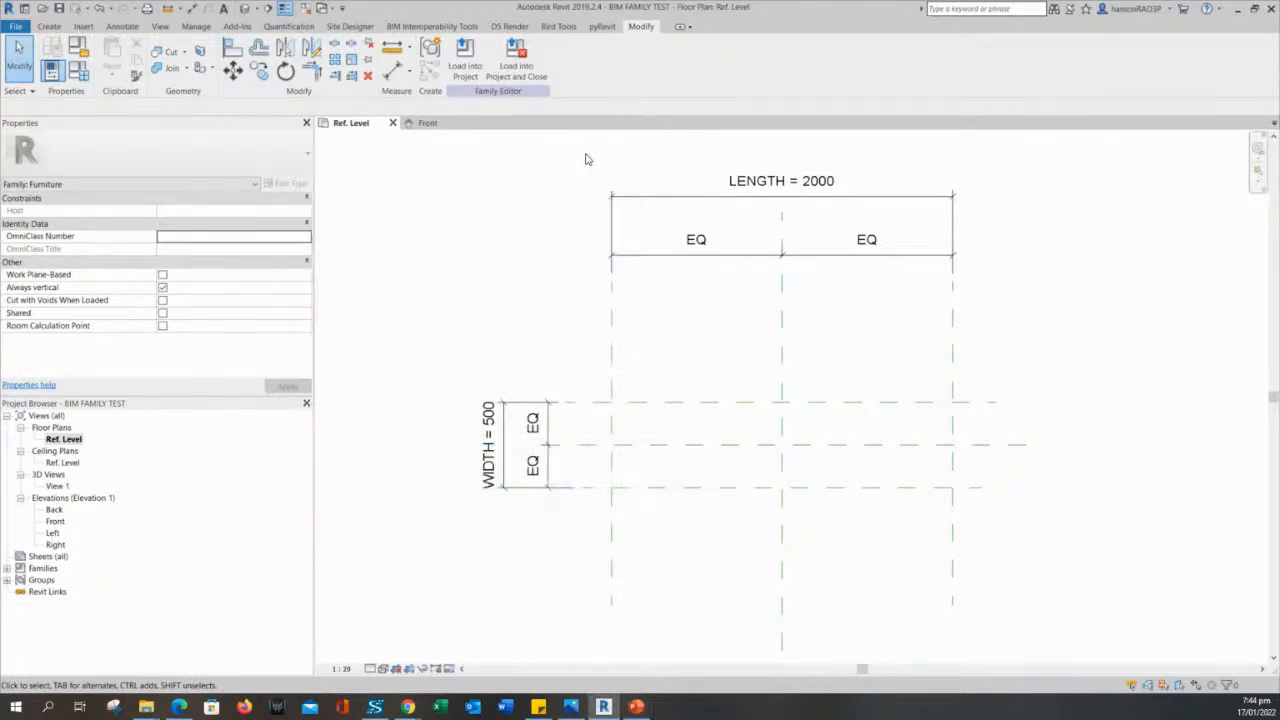
pyautogui.click(587, 154)
# - Start a solid extrusion in the Ref. Level plan and choose the Rectangle tool for its sketch
pyautogui.moveTo(491, 334)
pyautogui.mouseDown(button='middle')
pyautogui.moveTo(456, 344)
pyautogui.moveTo(471, 326)
pyautogui.mouseUp(button='middle')
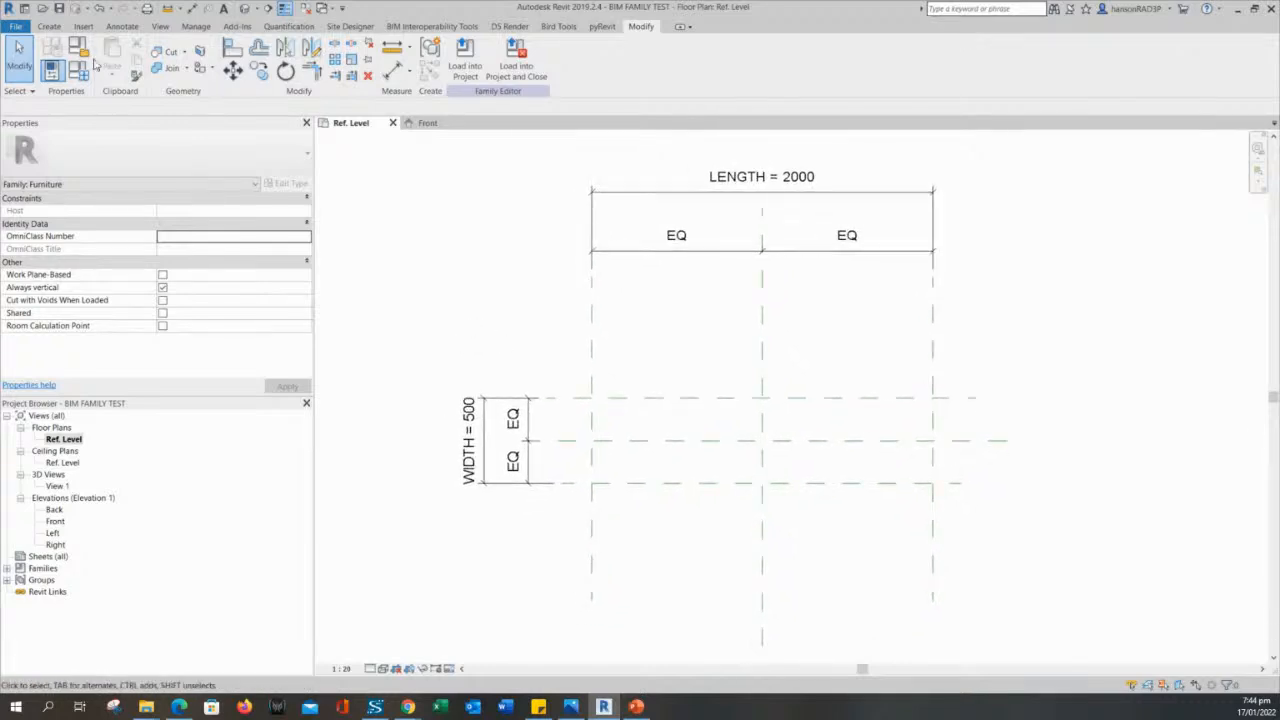
pyautogui.click(52, 28)
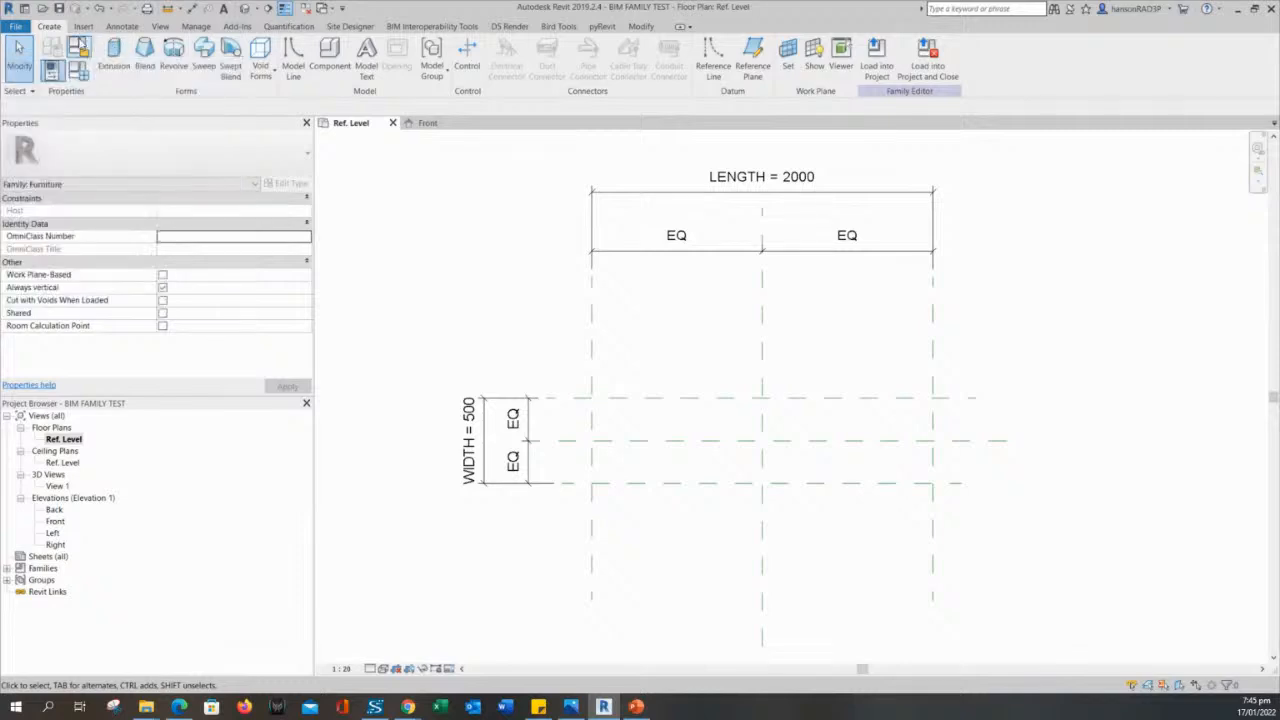
pyautogui.click(114, 54)
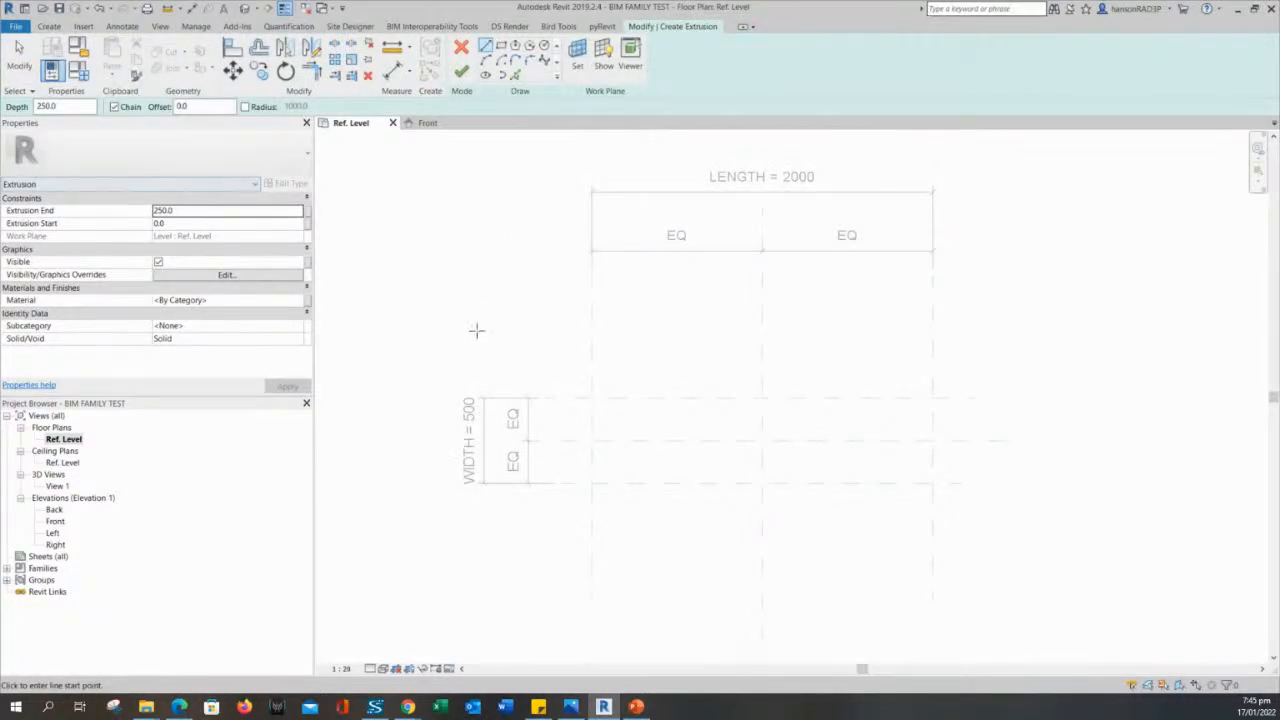
pyautogui.moveTo(497, 331); pyautogui.dragTo(525, 362, button='middle')
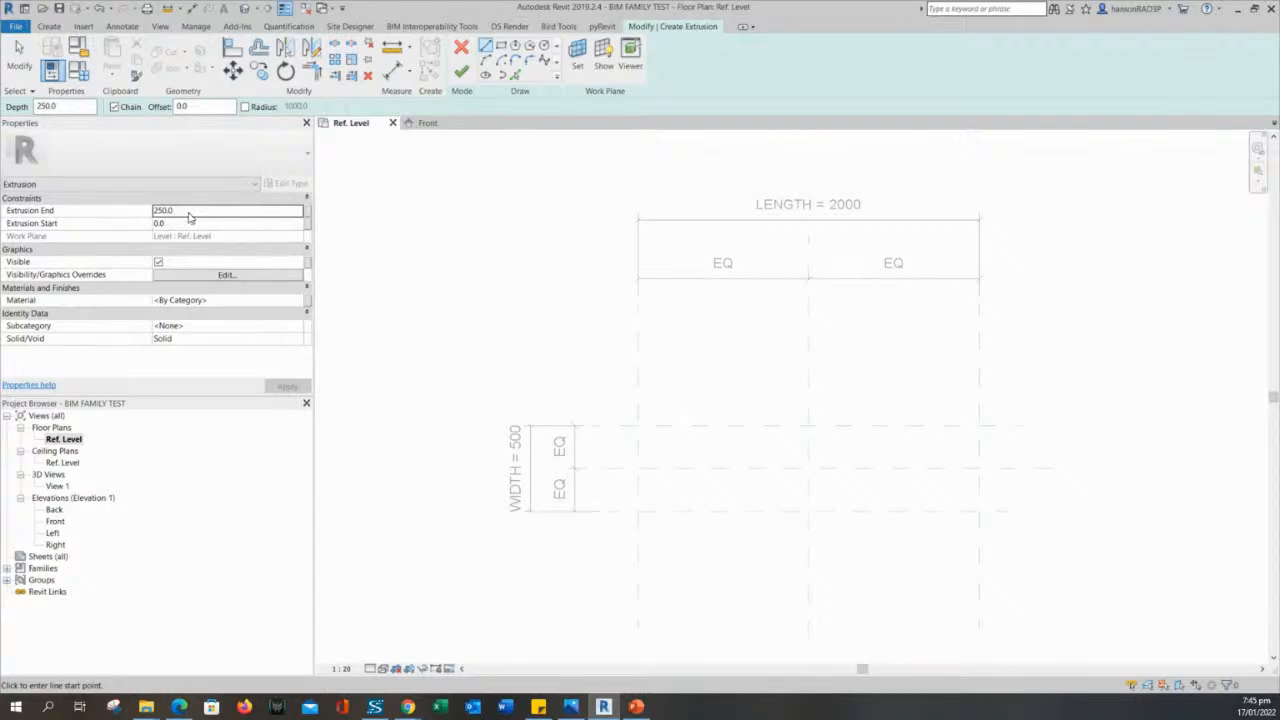
pyautogui.moveTo(421, 280)
pyautogui.mouseDown(button='middle')
pyautogui.moveTo(443, 294)
pyautogui.moveTo(434, 282)
pyautogui.mouseUp(button='middle')
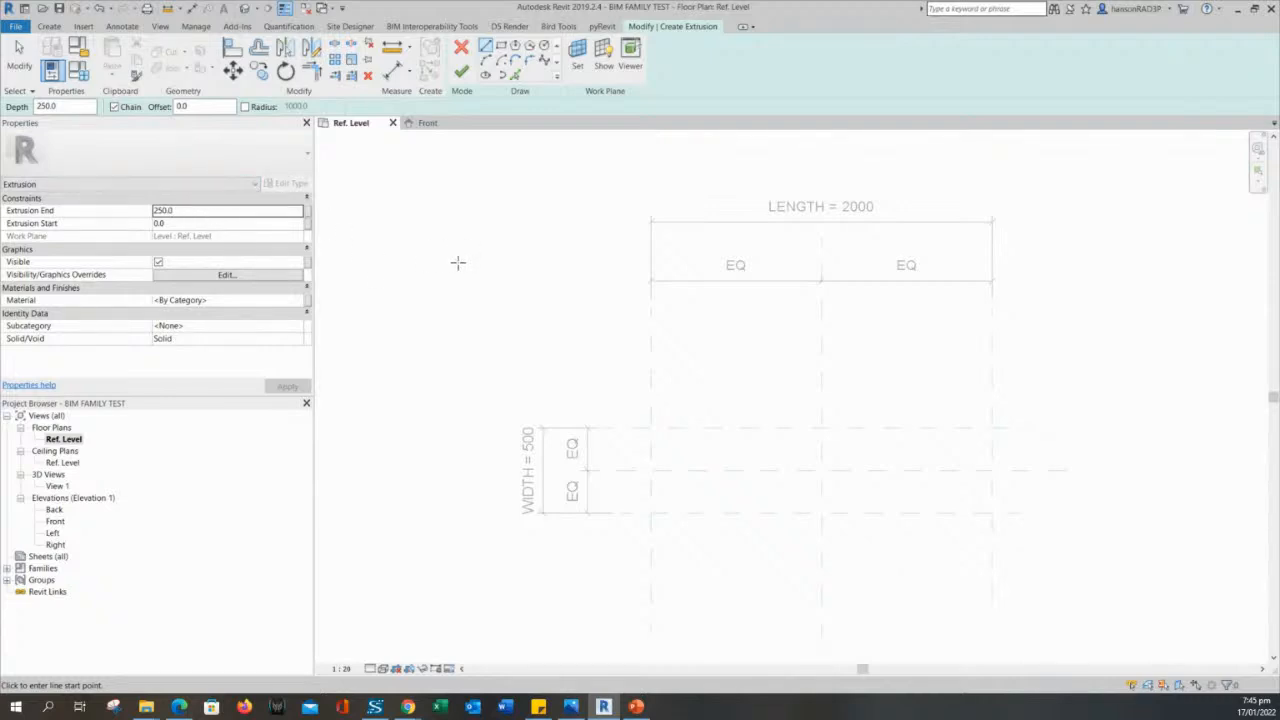
pyautogui.moveTo(466, 279); pyautogui.dragTo(466, 288, button='middle')
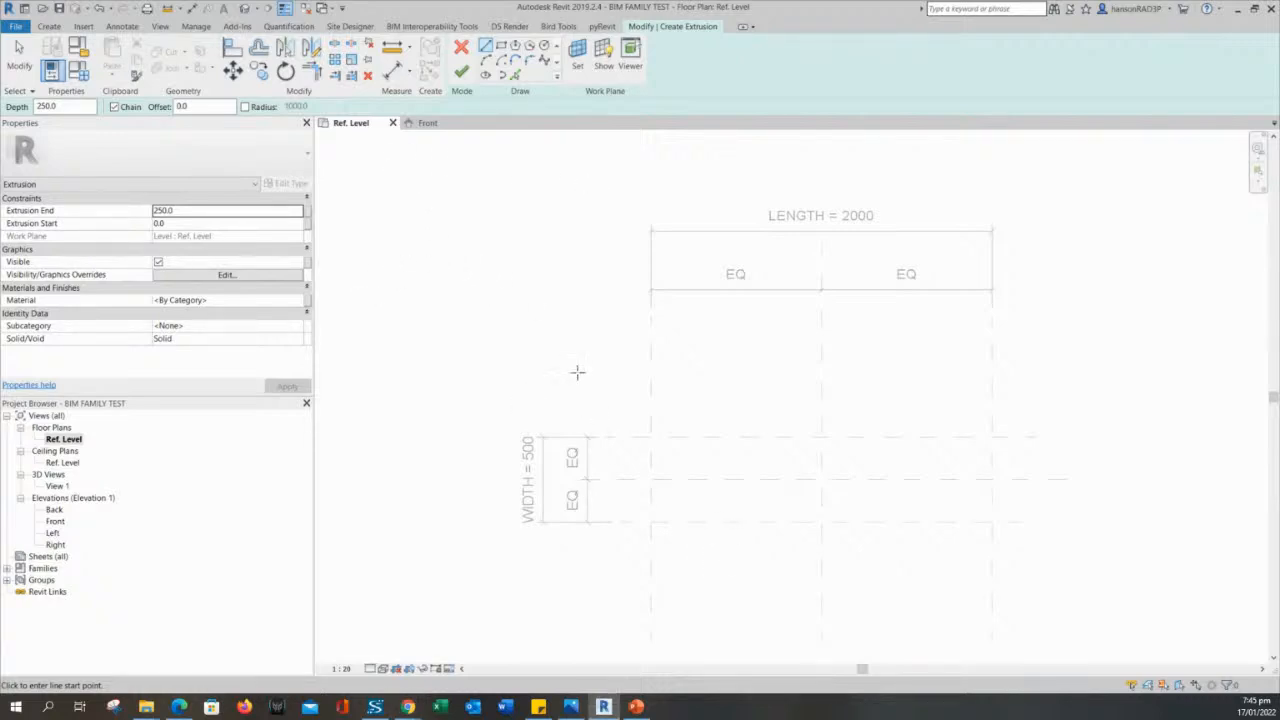
pyautogui.moveTo(573, 369); pyautogui.dragTo(570, 346, button='middle')
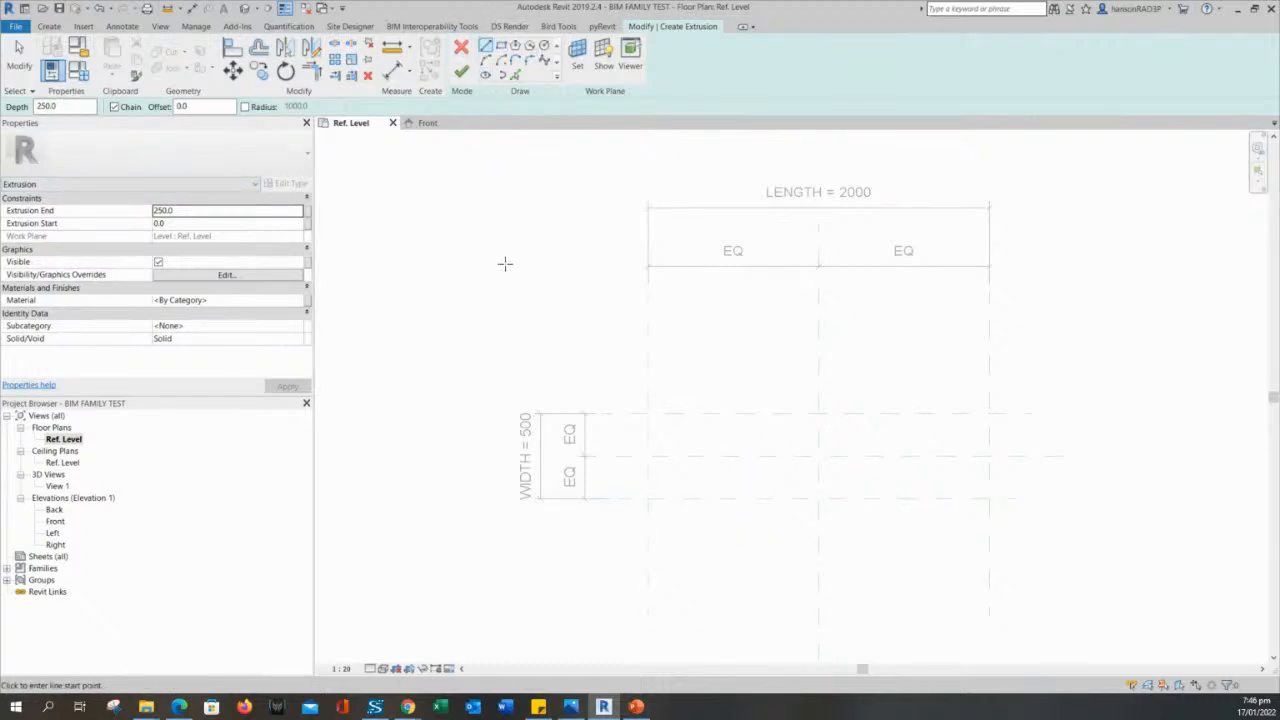
pyautogui.moveTo(505, 263); pyautogui.dragTo(480, 286, button='middle')
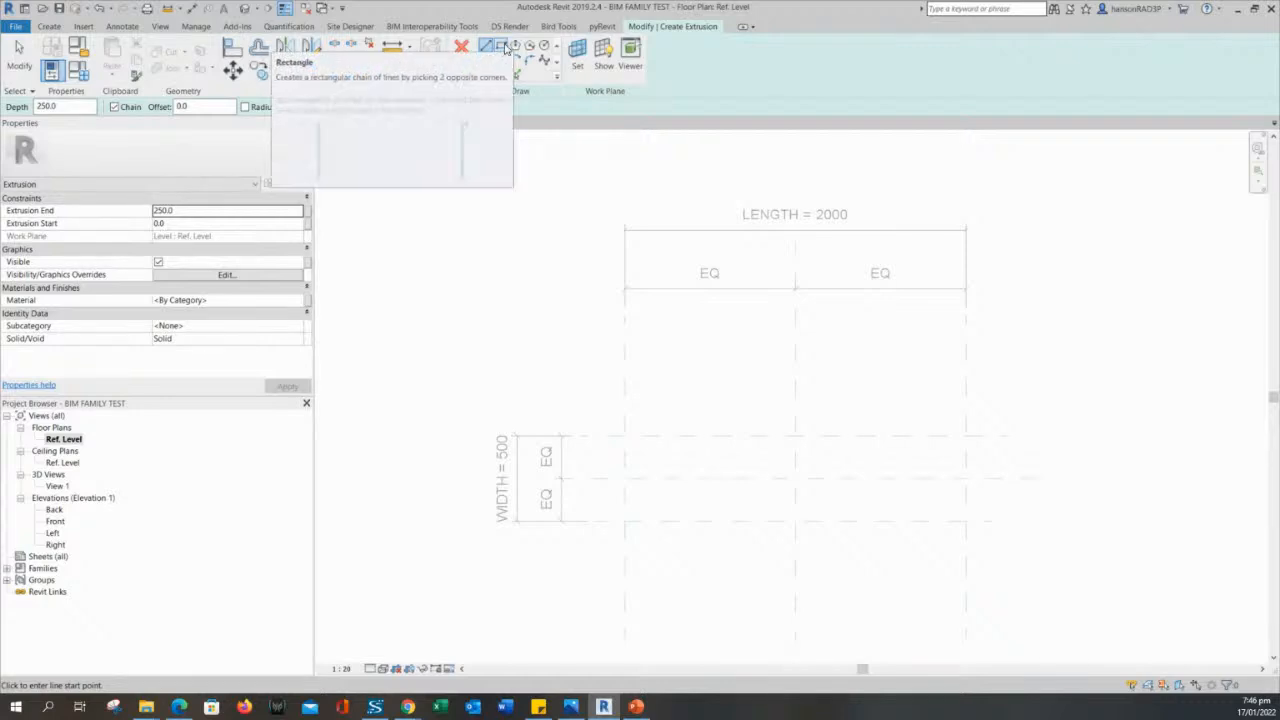
pyautogui.click(505, 47)
pyautogui.moveTo(561, 347); pyautogui.dragTo(534, 266, button='middle')
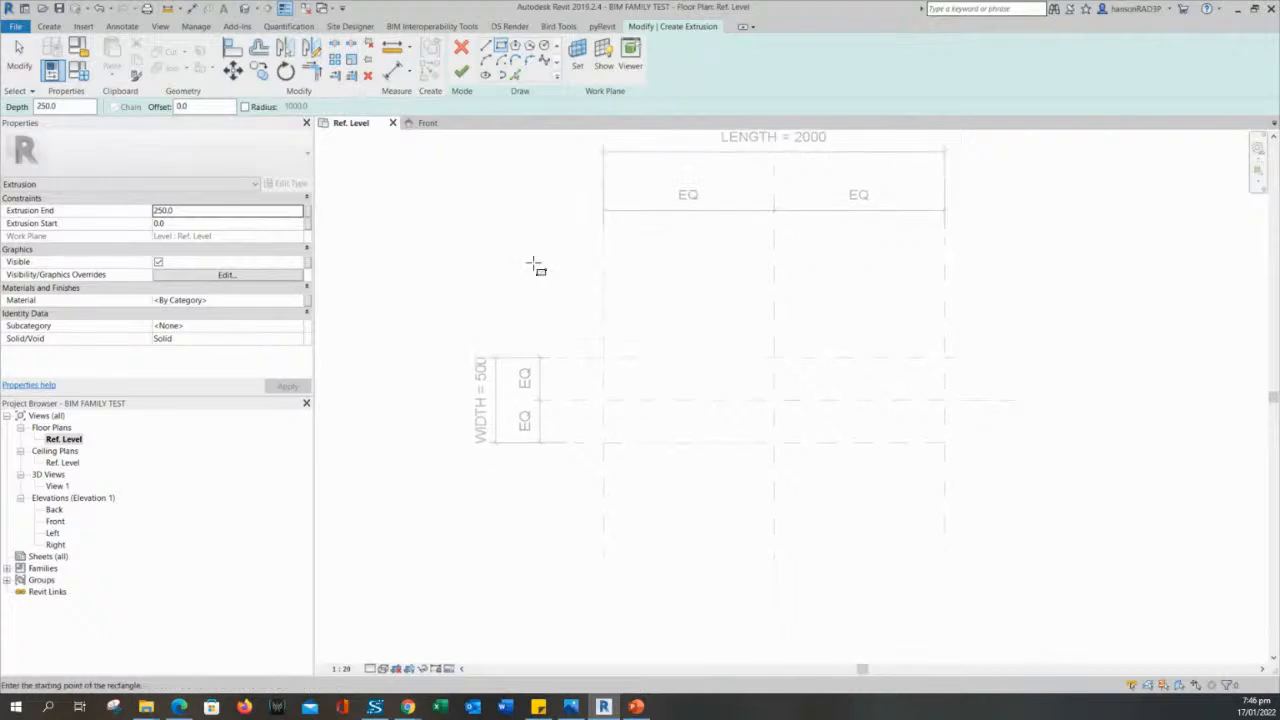
pyautogui.click(603, 443)
pyautogui.click(604, 443)
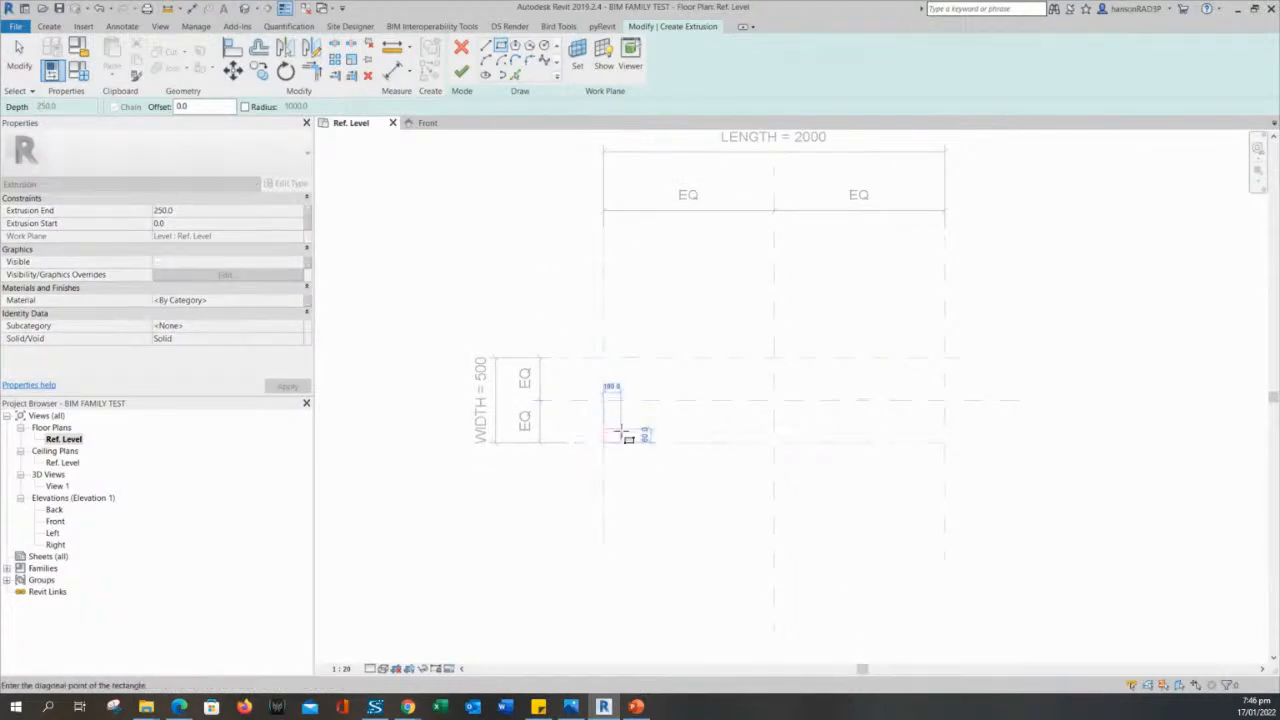
pyautogui.press('Escape')
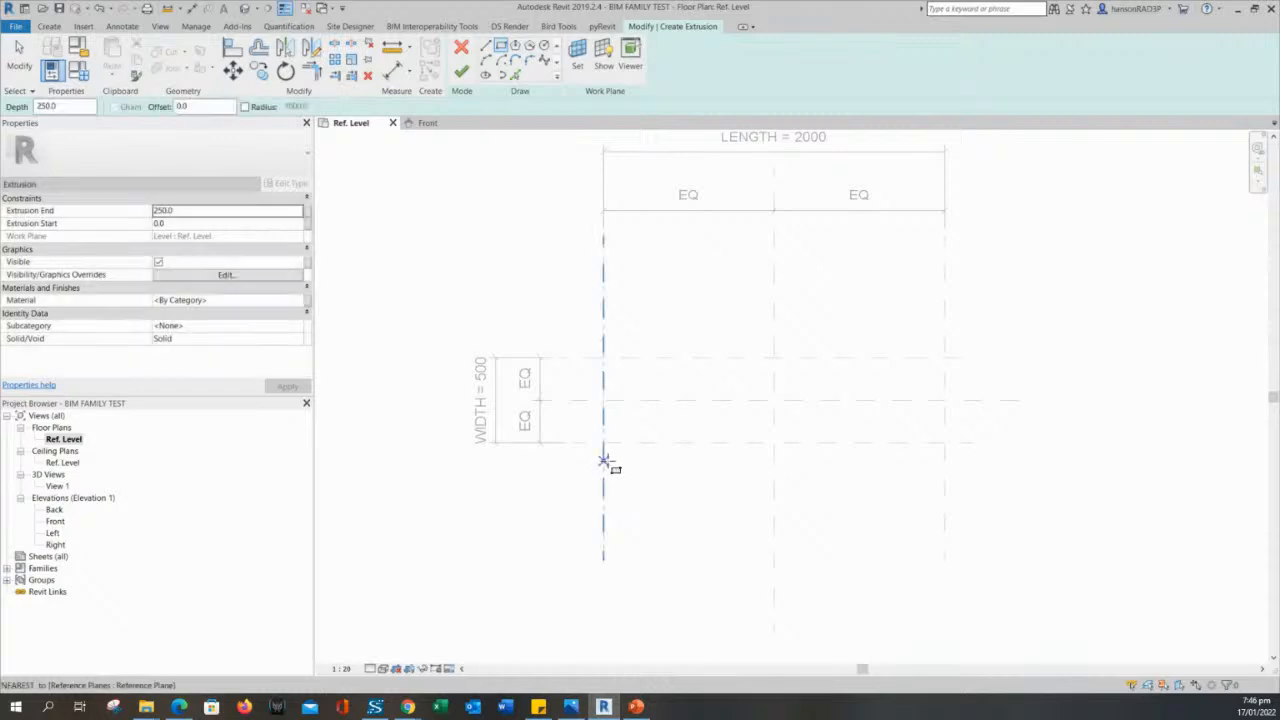
pyautogui.moveTo(606, 457); pyautogui.dragTo(605, 484, button='middle')
pyautogui.scroll(2, 602, 487)
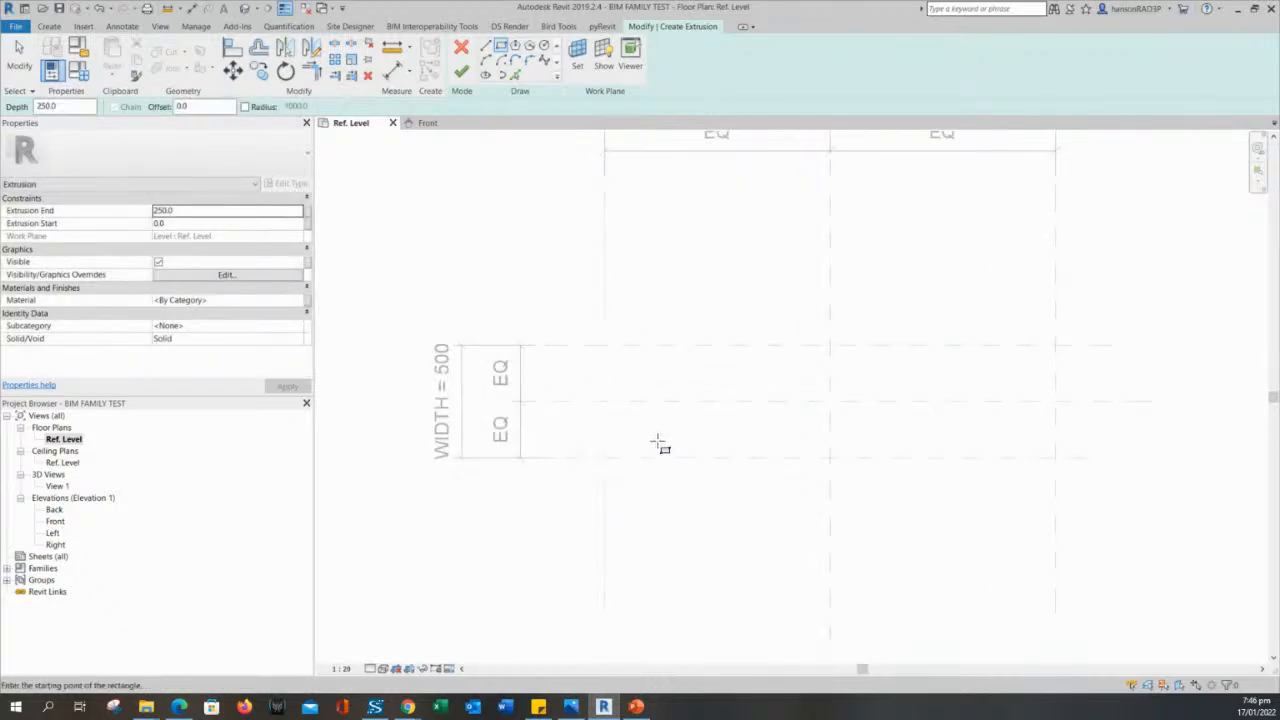
pyautogui.moveTo(663, 443); pyautogui.dragTo(608, 460, button='middle')
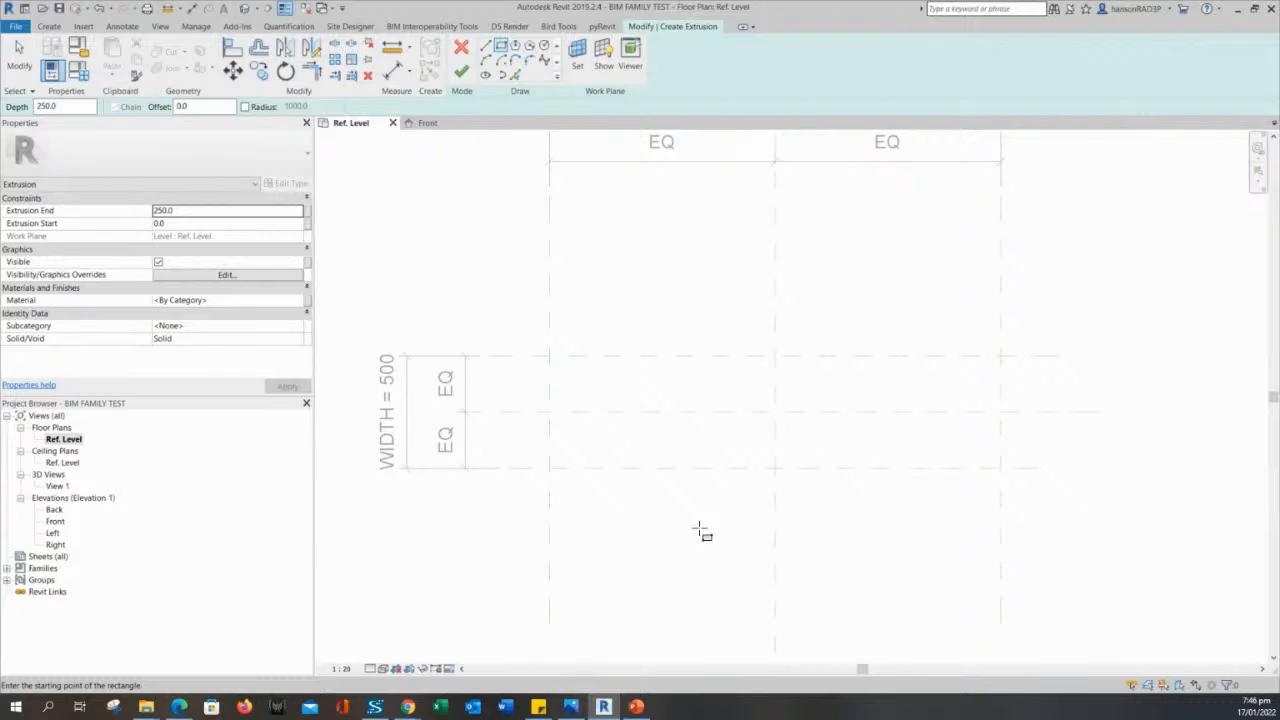
pyautogui.scroll(1, 685, 540)
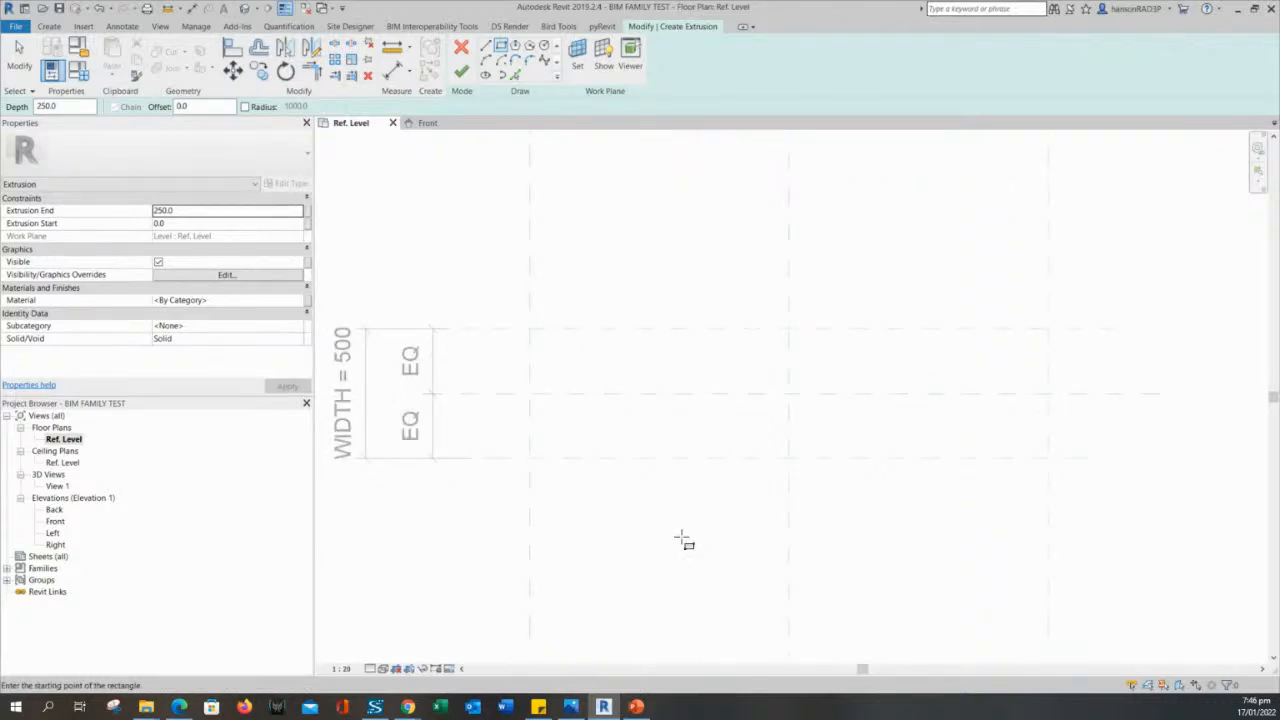
pyautogui.moveTo(677, 546); pyautogui.dragTo(615, 523, button='middle')
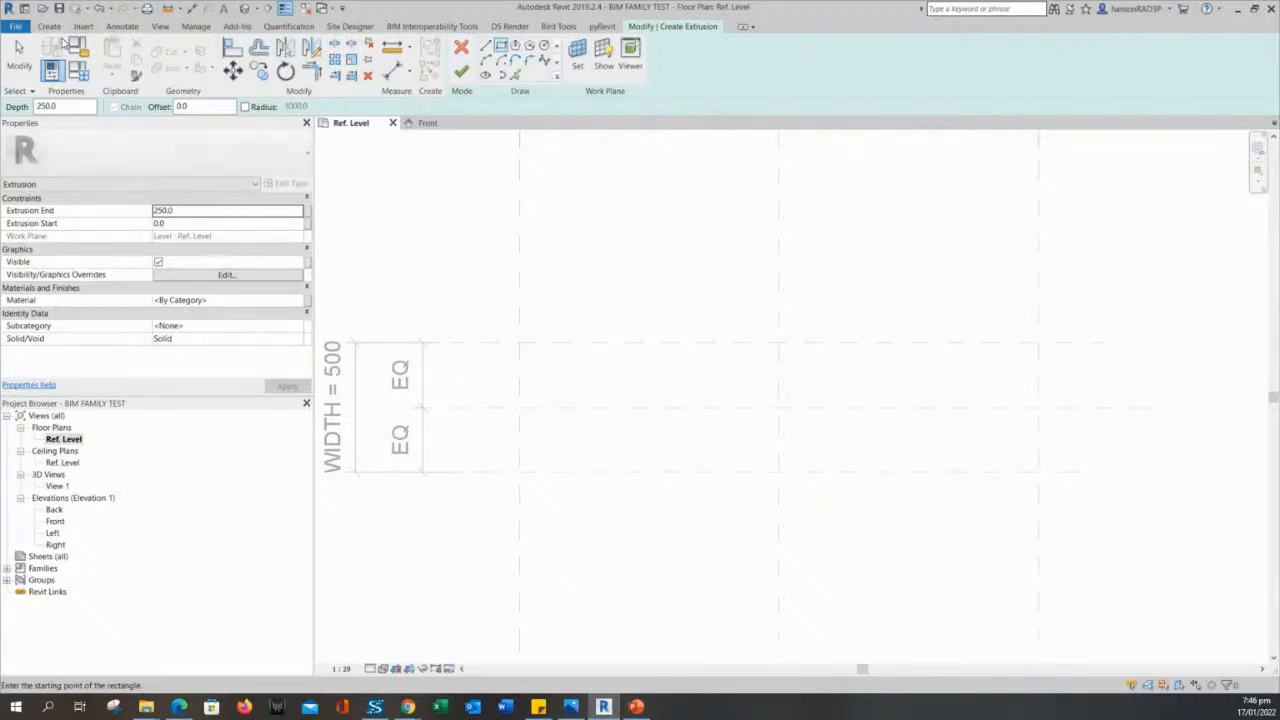
pyautogui.click(49, 26)
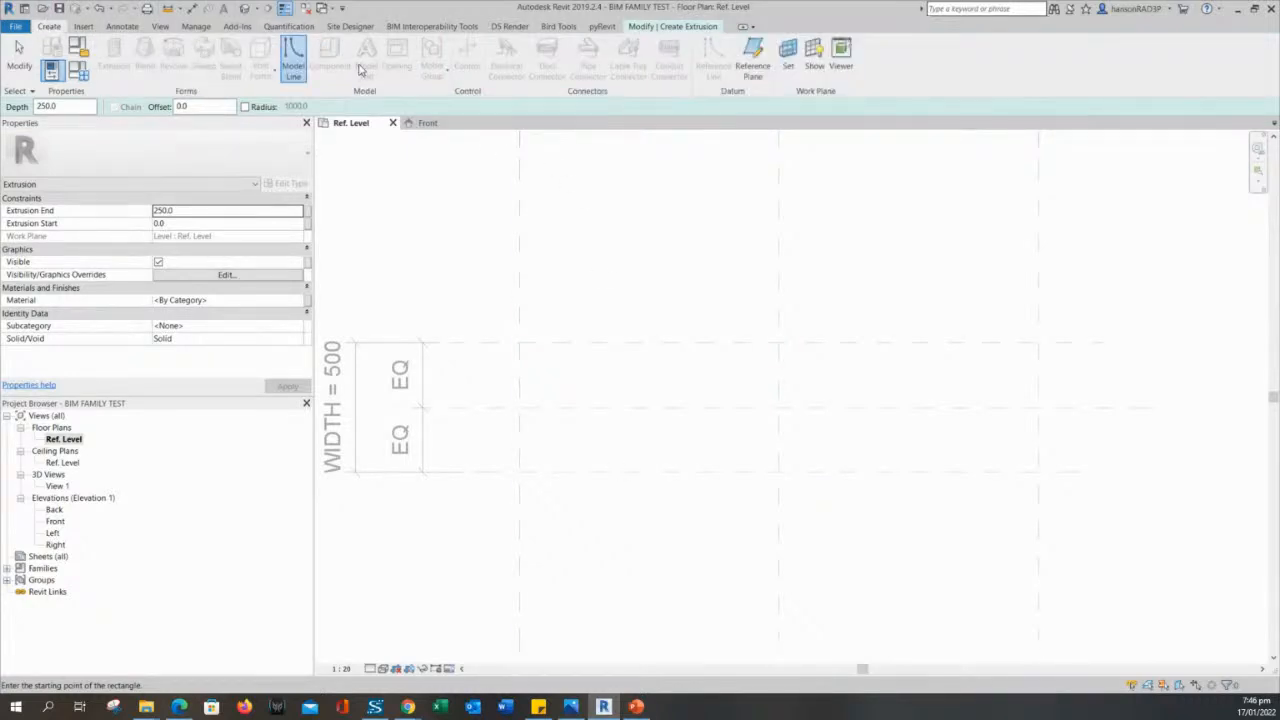
pyautogui.click(667, 27)
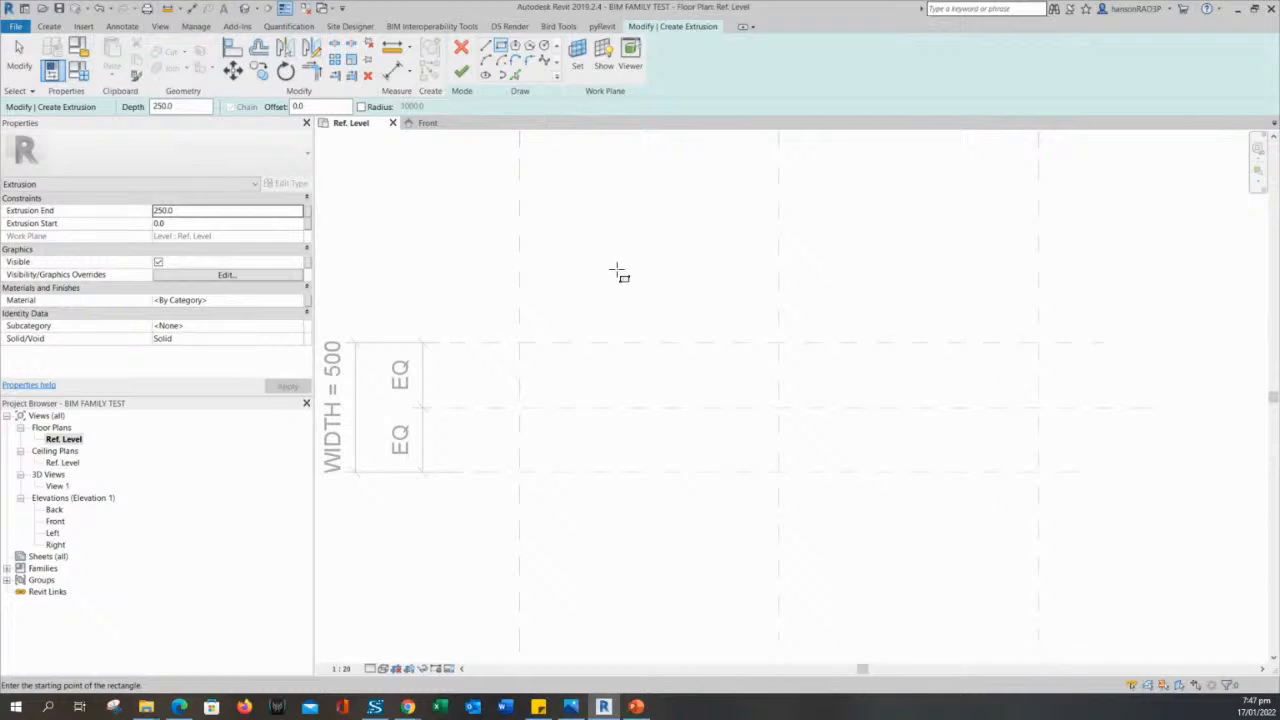
# - Sketch the extrusion's 2000 by 500 rectangle between opposite corner intersections of the outer LENGTH and WIDTH reference planes
pyautogui.scroll(-1, 683, 276)
pyautogui.moveTo(617, 269); pyautogui.dragTo(696, 349, button='middle')
pyautogui.scroll(-1, 683, 276)
pyautogui.scroll(1, 724, 268)
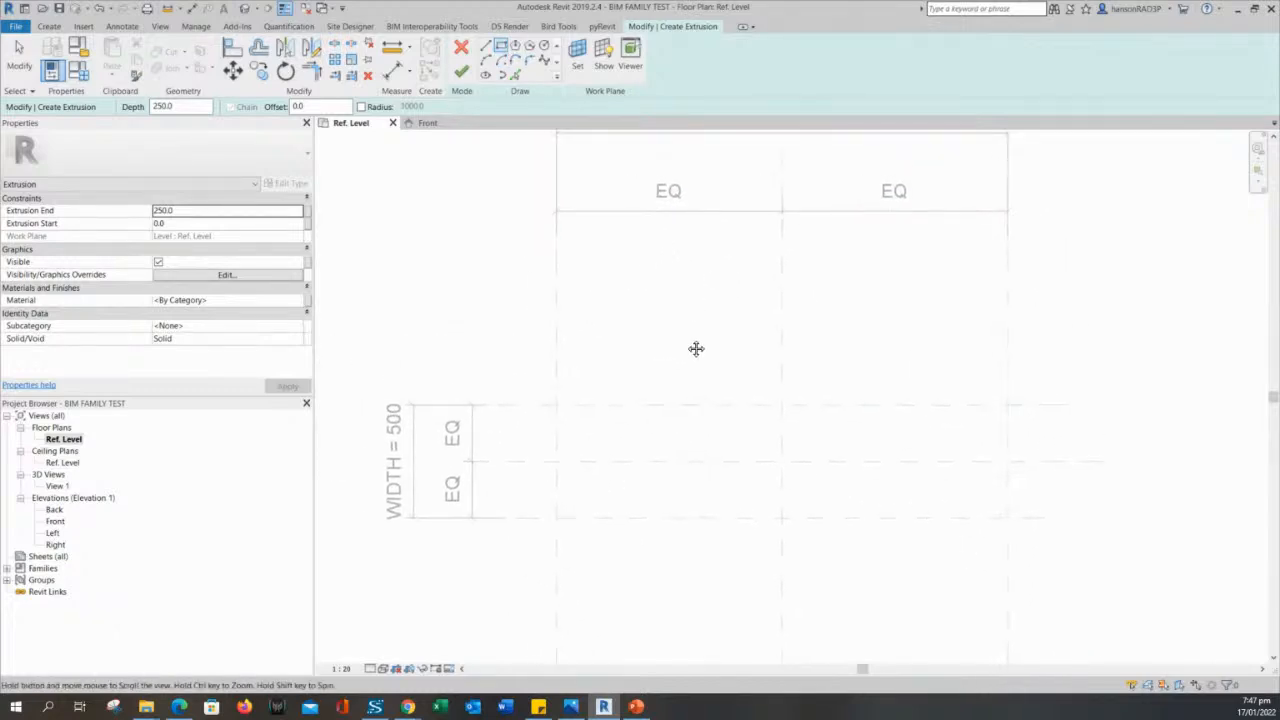
pyautogui.scroll(-1, 688, 343)
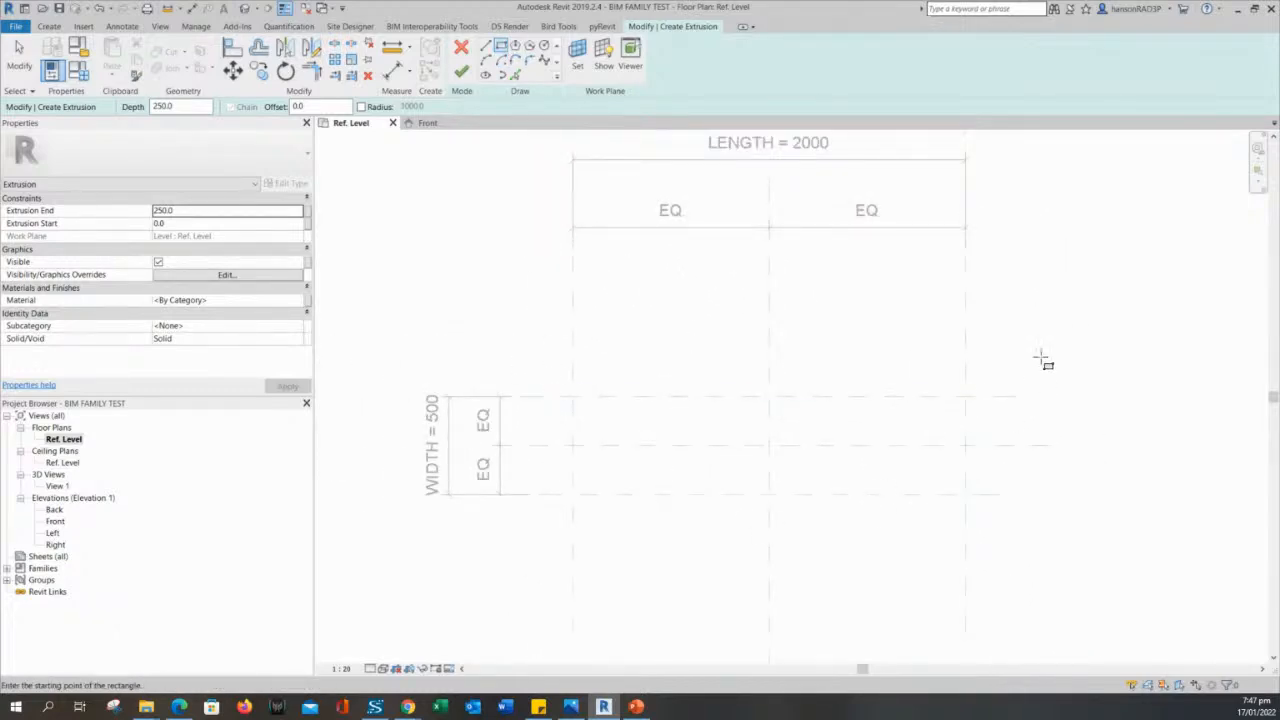
pyautogui.moveTo(718, 331)
pyautogui.mouseDown(button='middle')
pyautogui.moveTo(713, 347)
pyautogui.moveTo(676, 349)
pyautogui.mouseUp(button='middle')
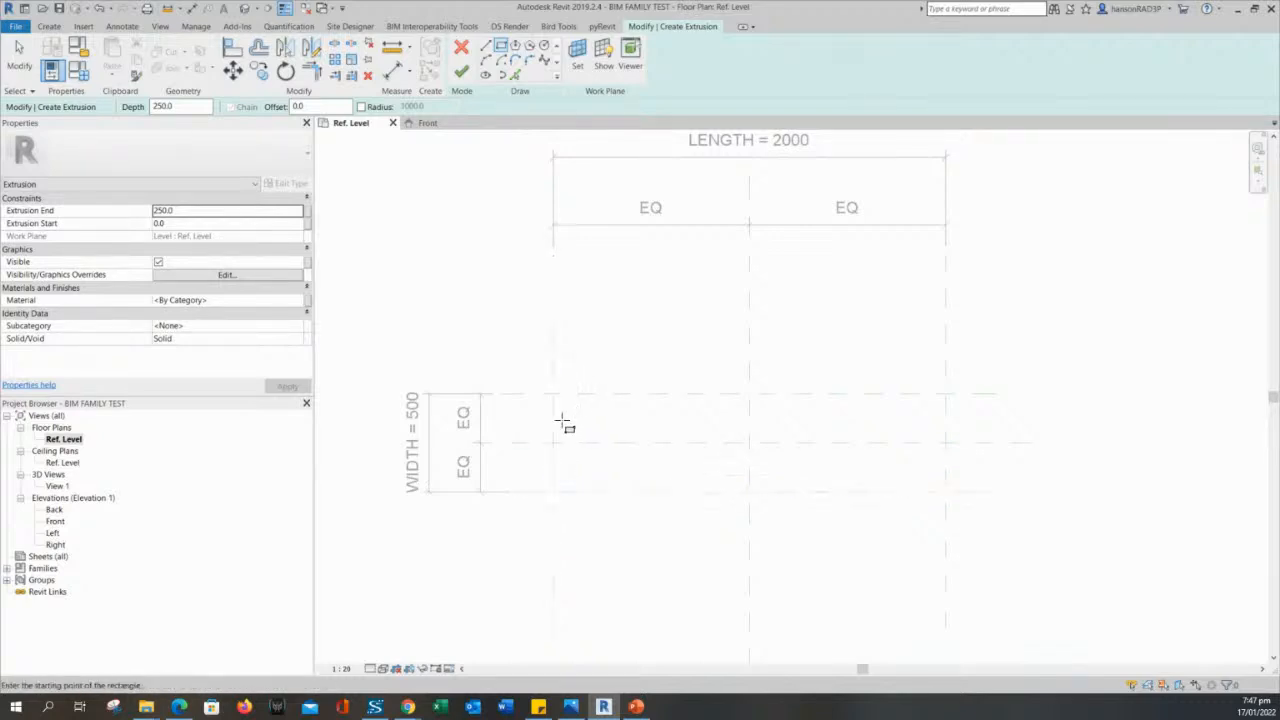
pyautogui.click(553, 491)
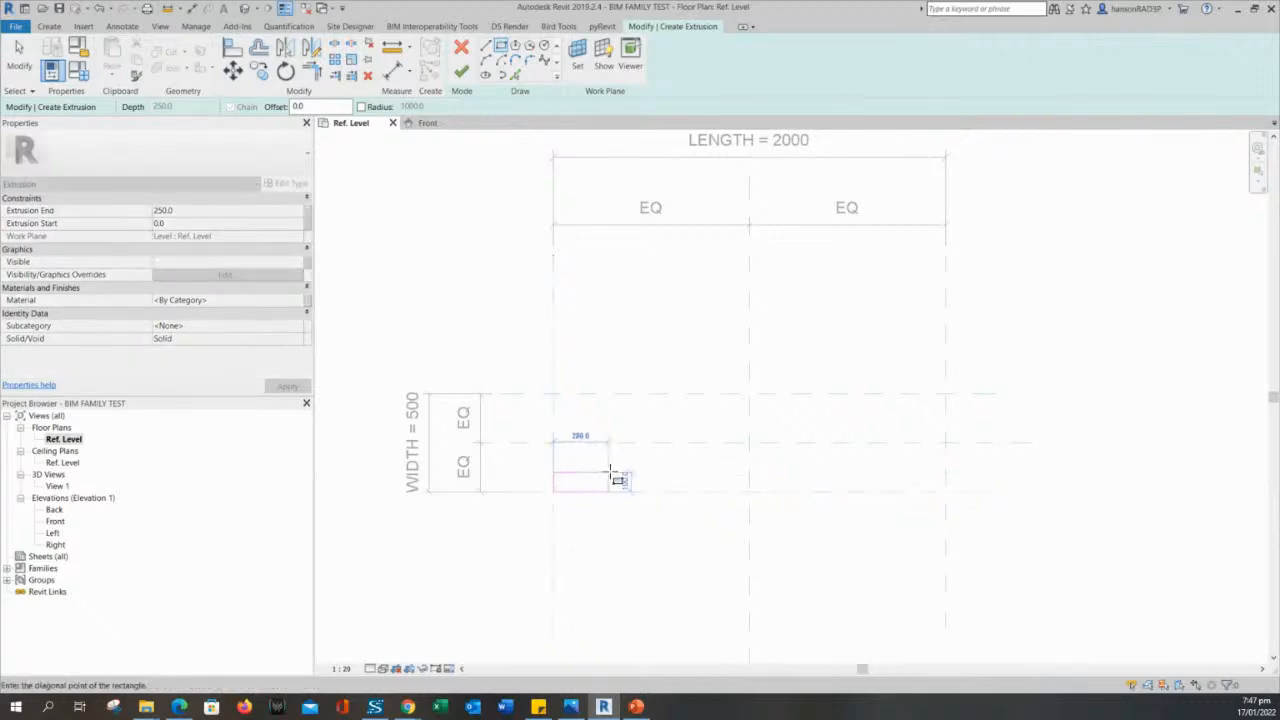
pyautogui.click(946, 394)
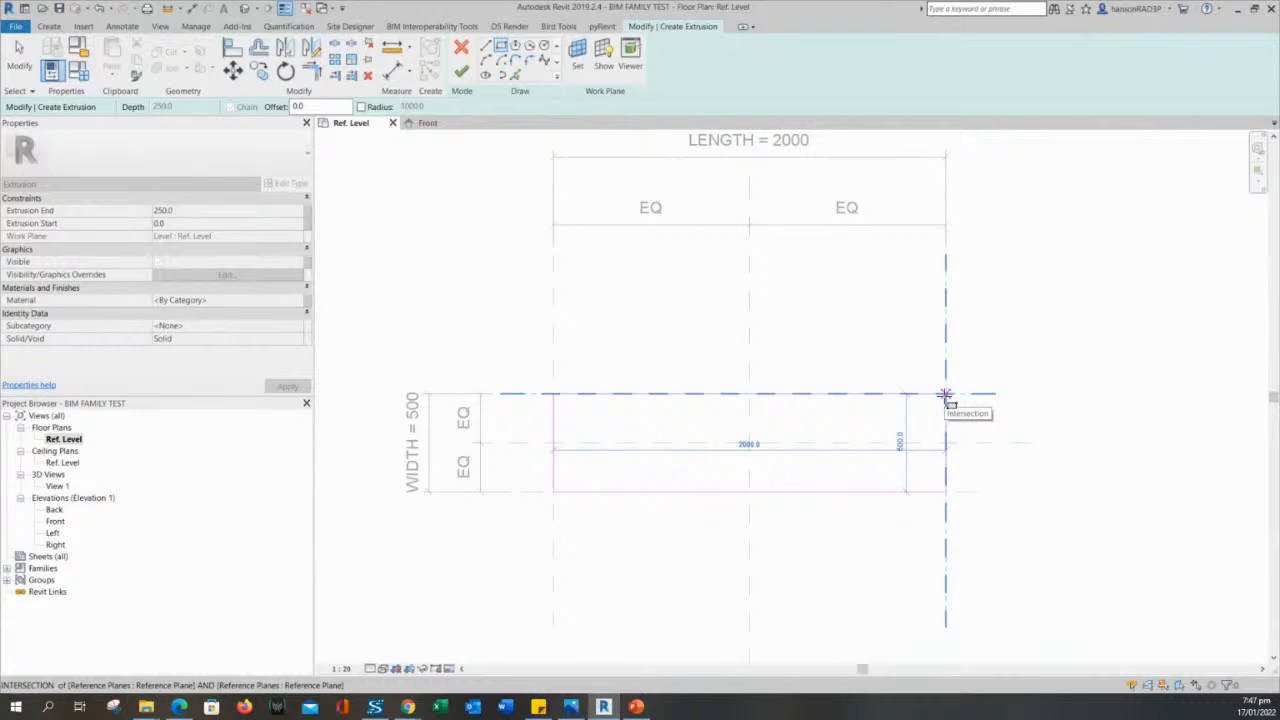
pyautogui.click(946, 394)
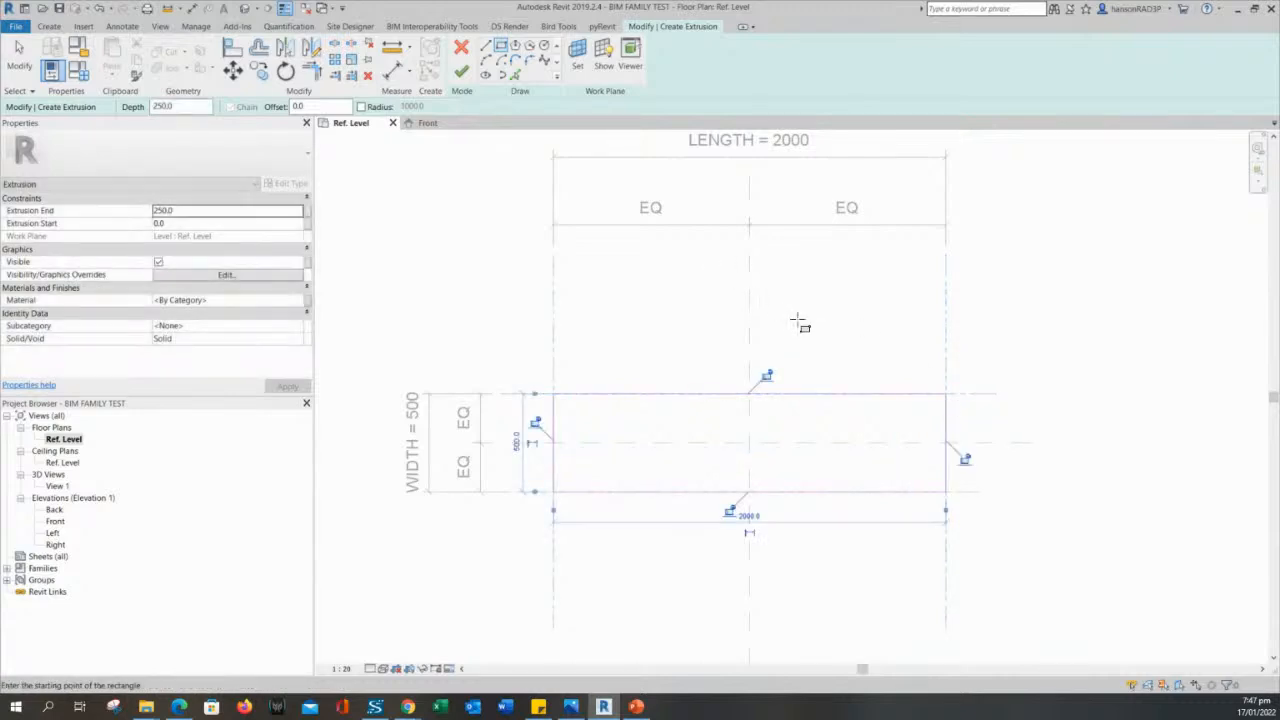
# - Lock all four sides of the sketched rectangle to their adjoining reference planes
pyautogui.moveTo(803, 314)
pyautogui.mouseDown(button='middle')
pyautogui.moveTo(821, 281)
pyautogui.moveTo(818, 300)
pyautogui.mouseUp(button='middle')
pyautogui.scroll(-2, 811, 274)
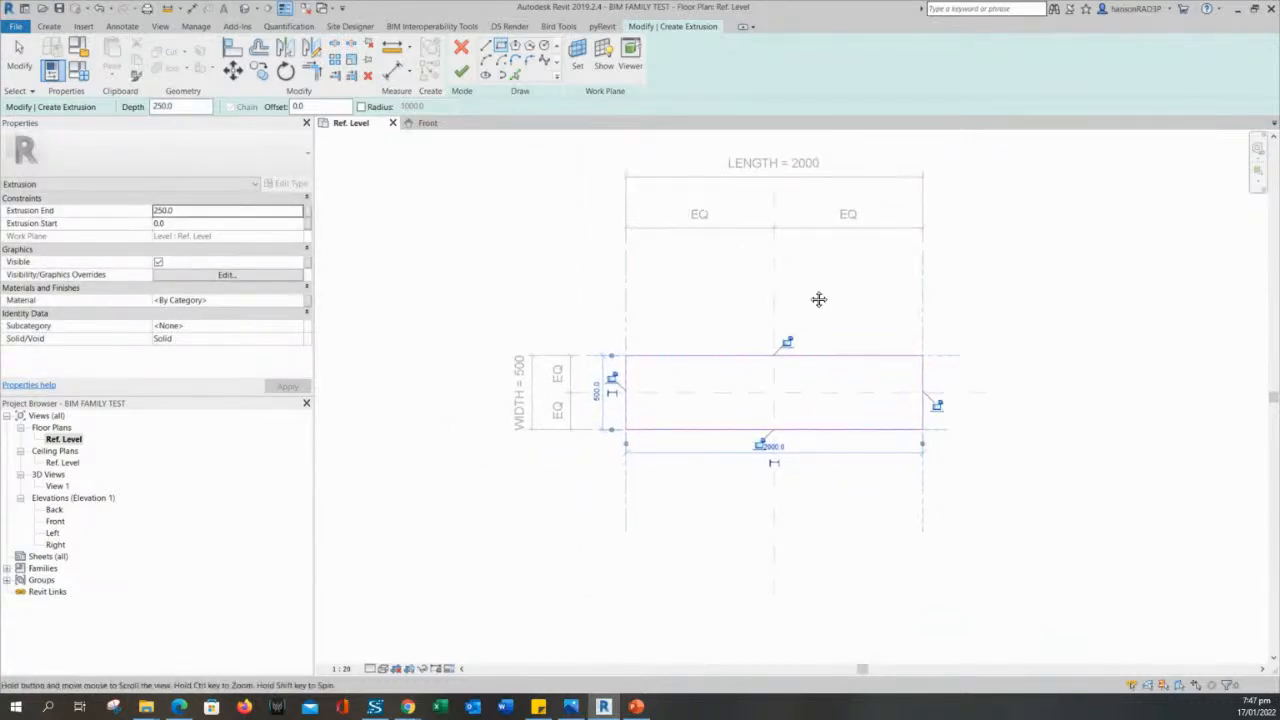
pyautogui.scroll(2, 804, 319)
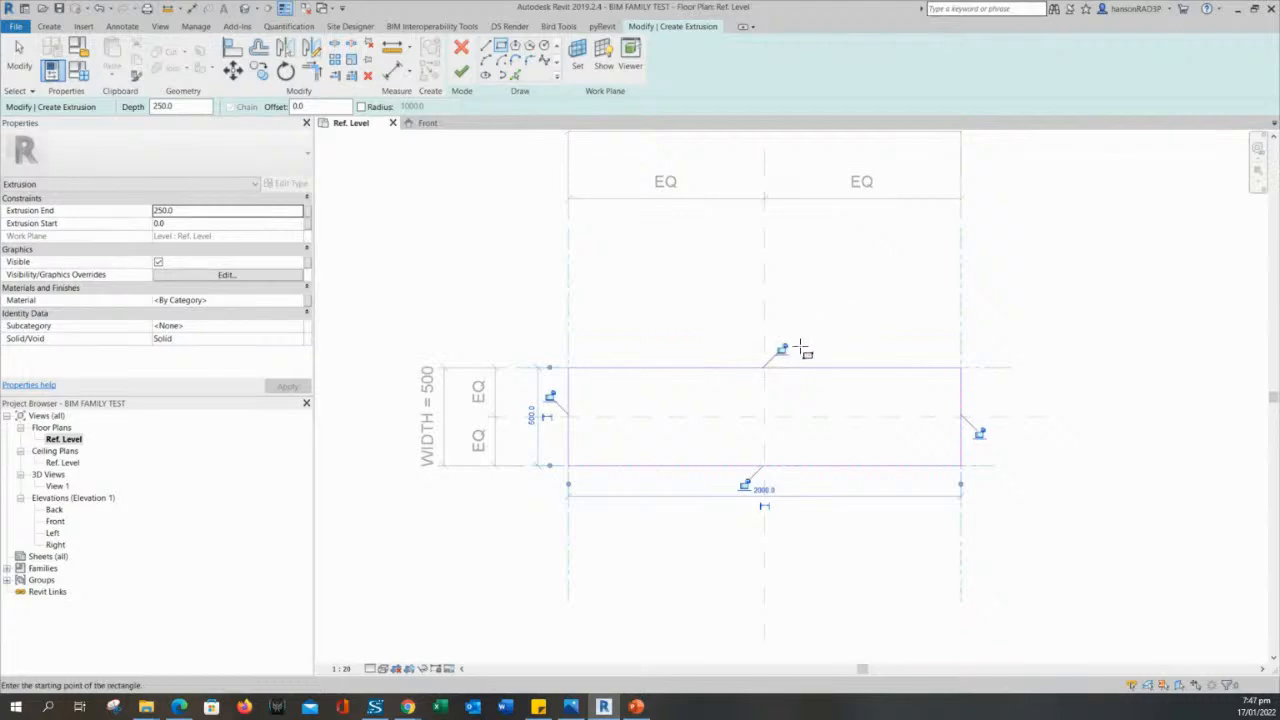
pyautogui.scroll(2, 815, 330)
pyautogui.scroll(1, 815, 330)
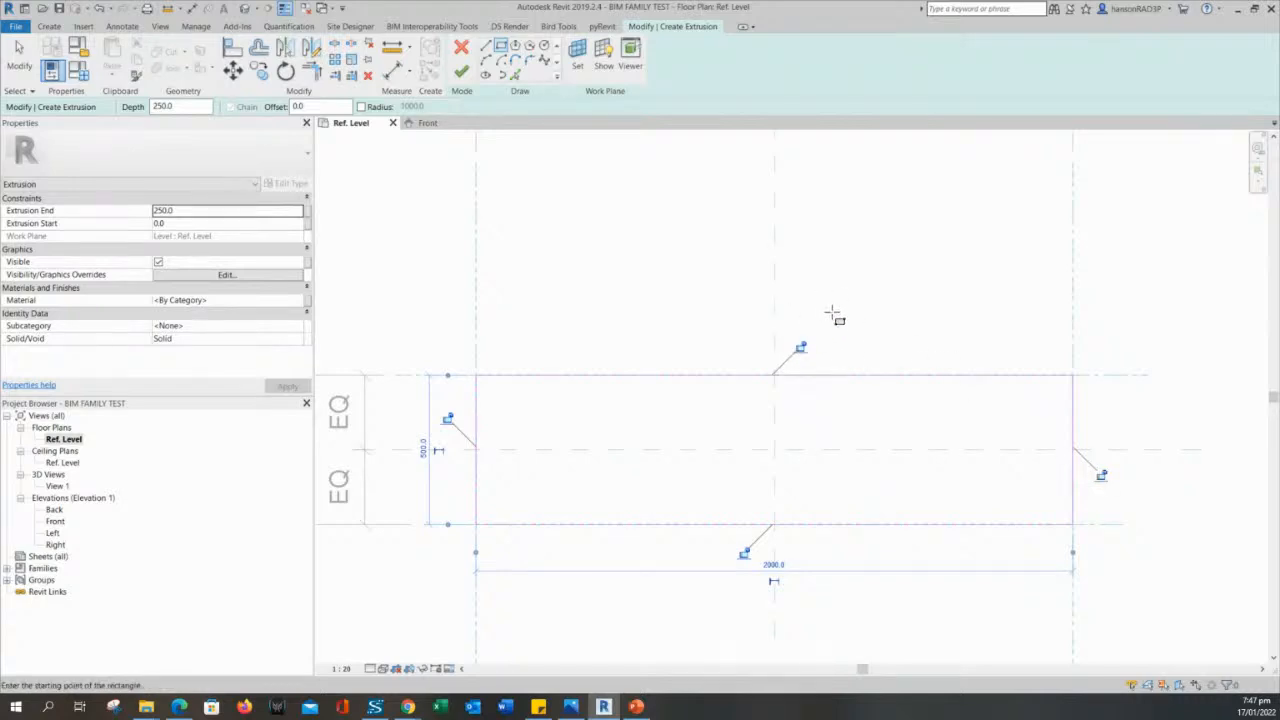
pyautogui.scroll(-2, 834, 312)
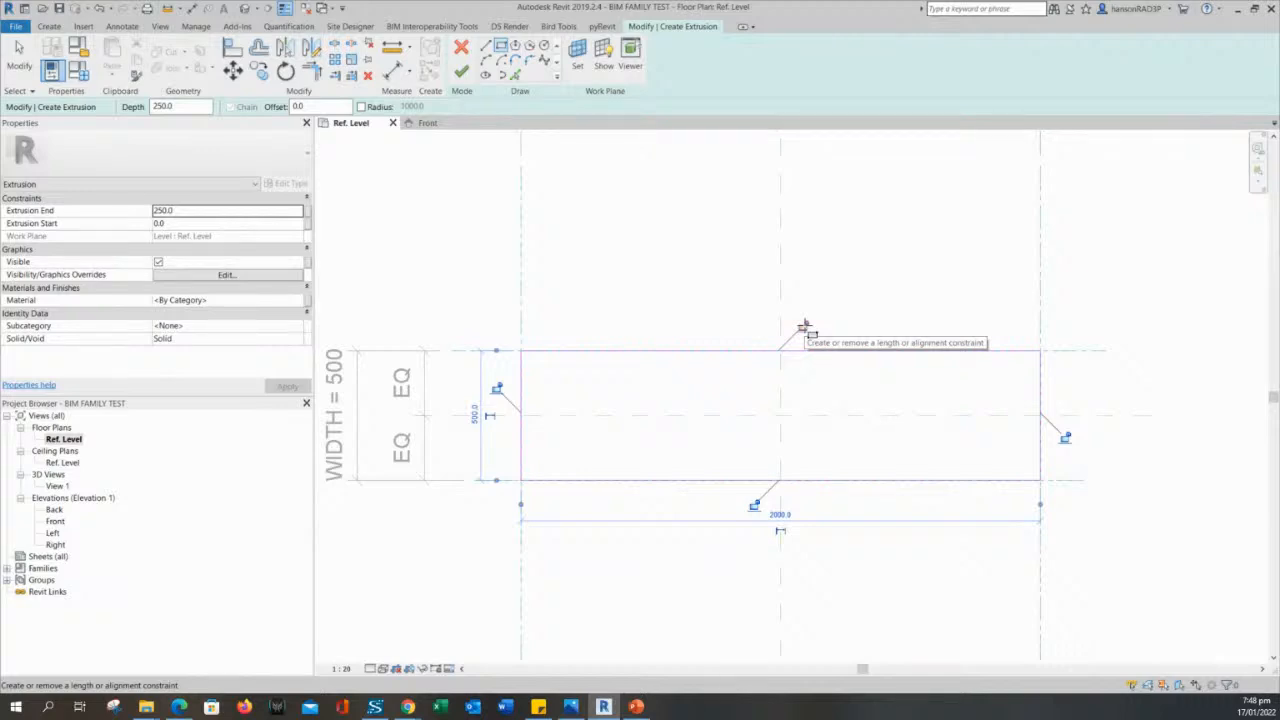
pyautogui.click(804, 328)
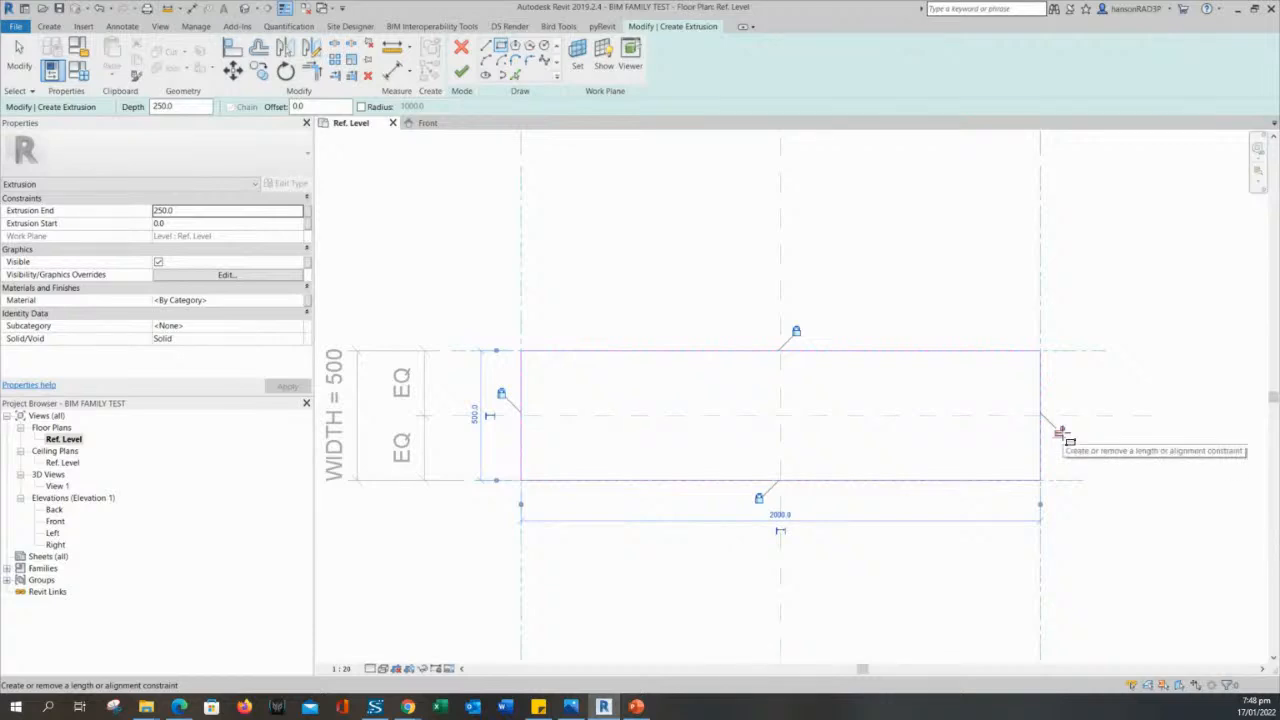
pyautogui.scroll(-1, 1100, 466)
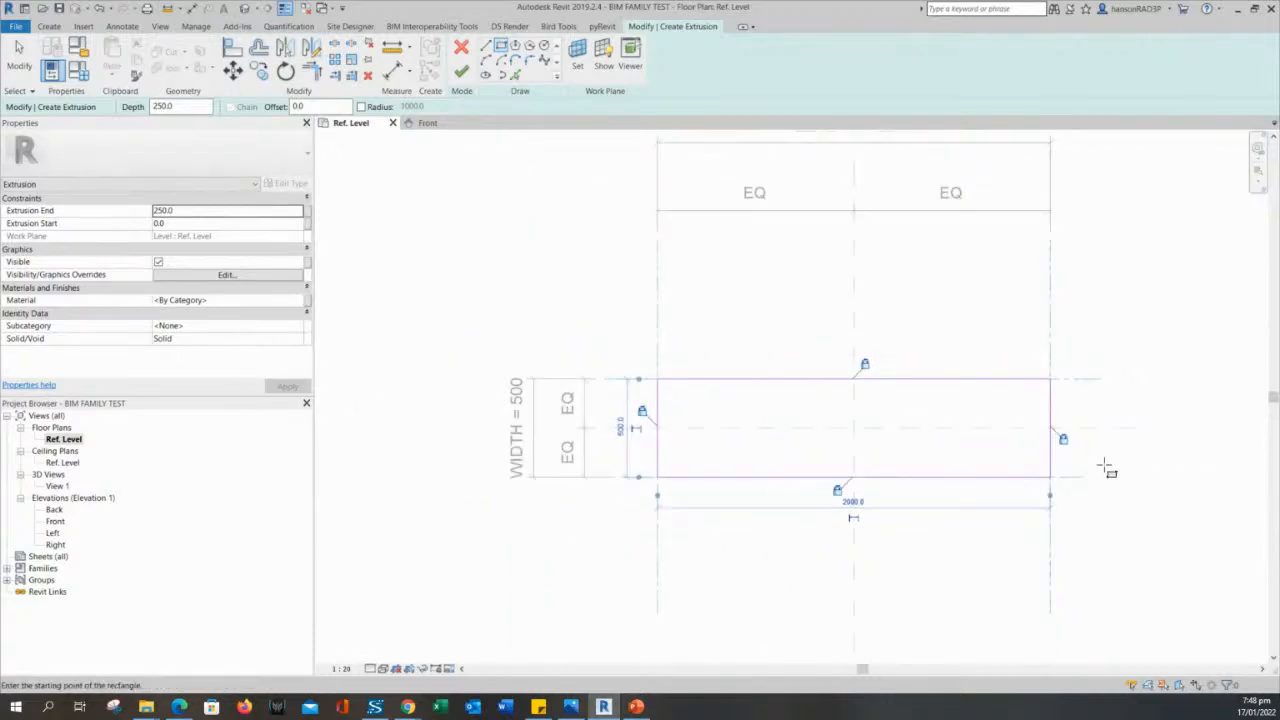
# - Finish the rectangular extrusion sketch at a depth of 250 and clear the selection
pyautogui.moveTo(813, 291); pyautogui.dragTo(756, 340, button='middle')
pyautogui.scroll(-2, 791, 324)
pyautogui.scroll(1, 768, 338)
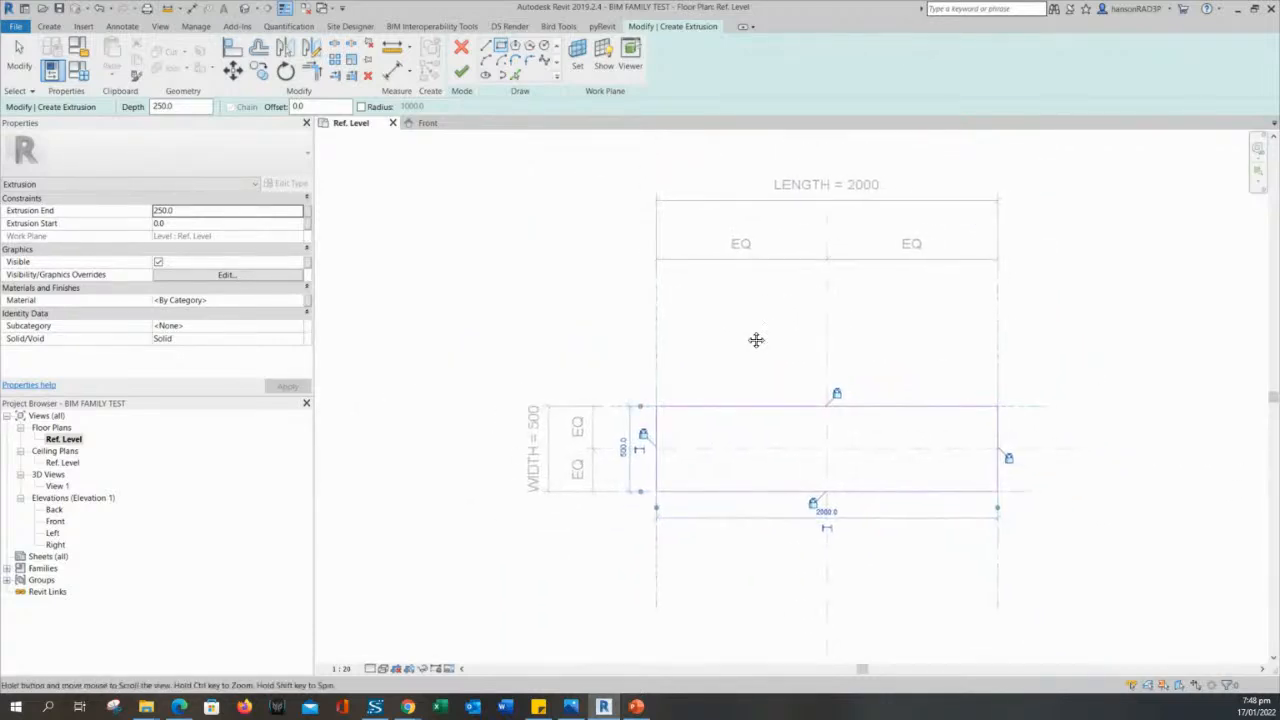
pyautogui.click(461, 74)
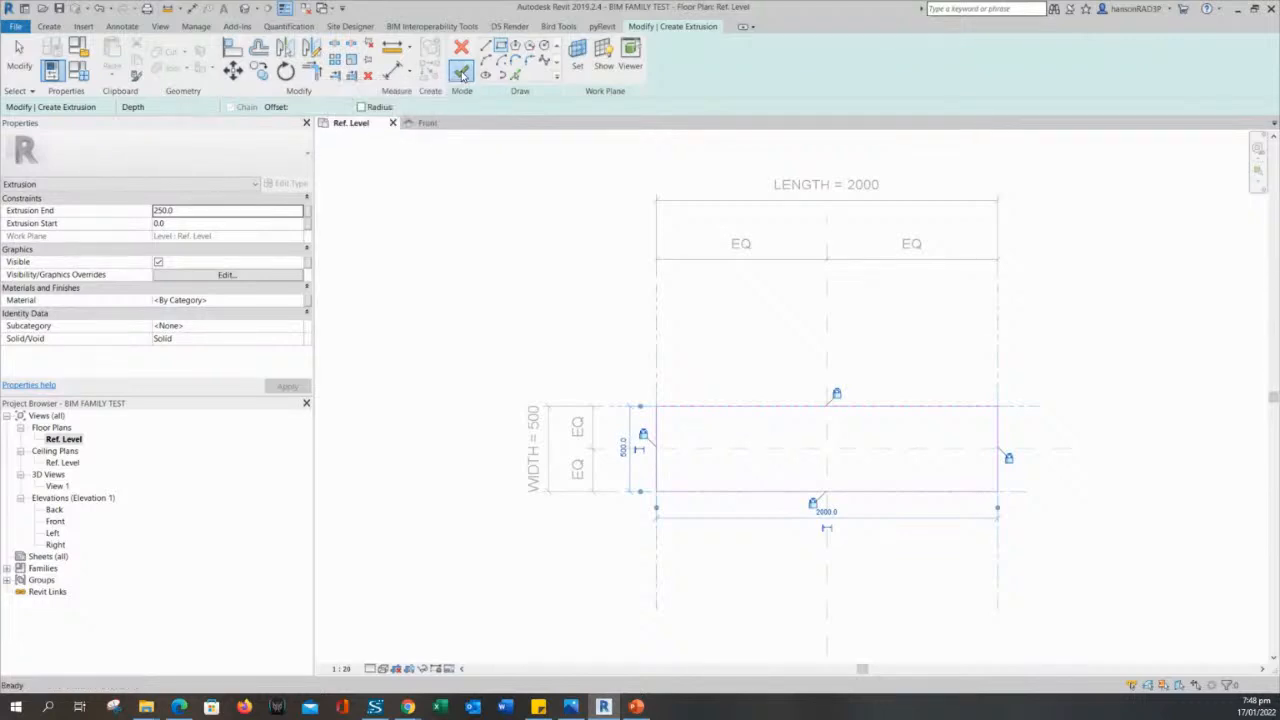
pyautogui.click(580, 305)
pyautogui.moveTo(742, 343); pyautogui.dragTo(651, 331, button='middle')
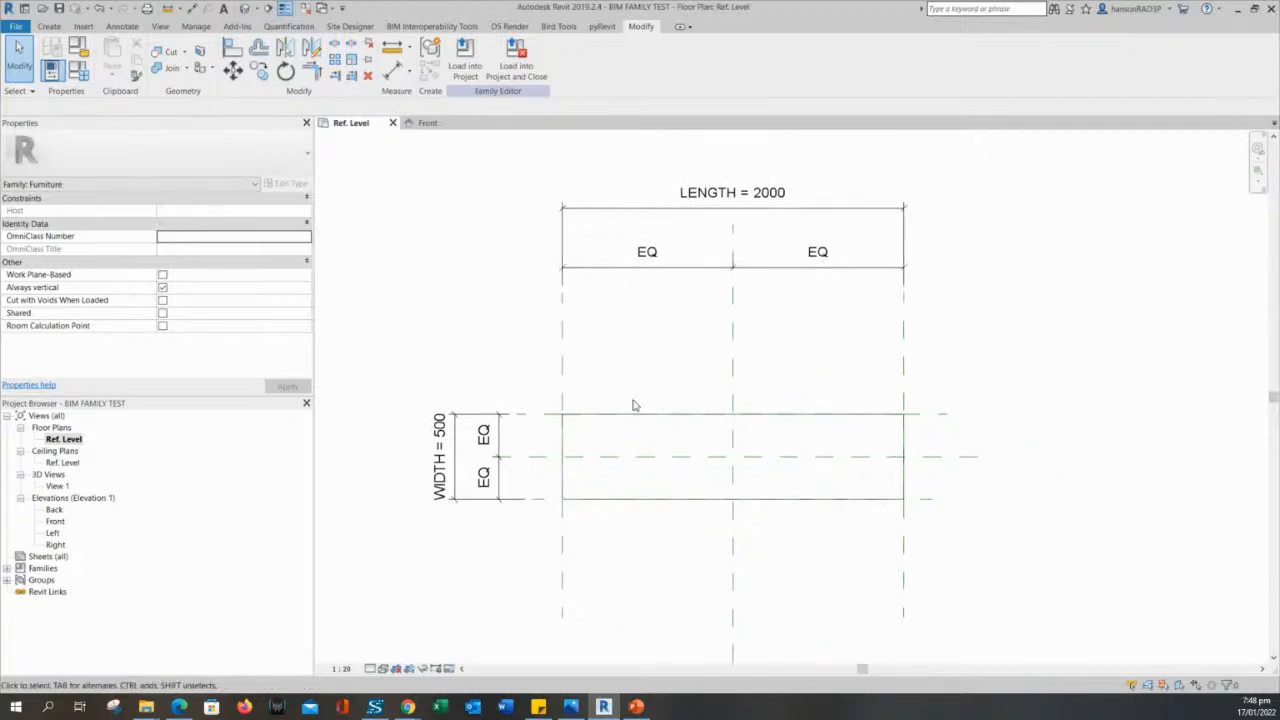
pyautogui.scroll(2, 633, 405)
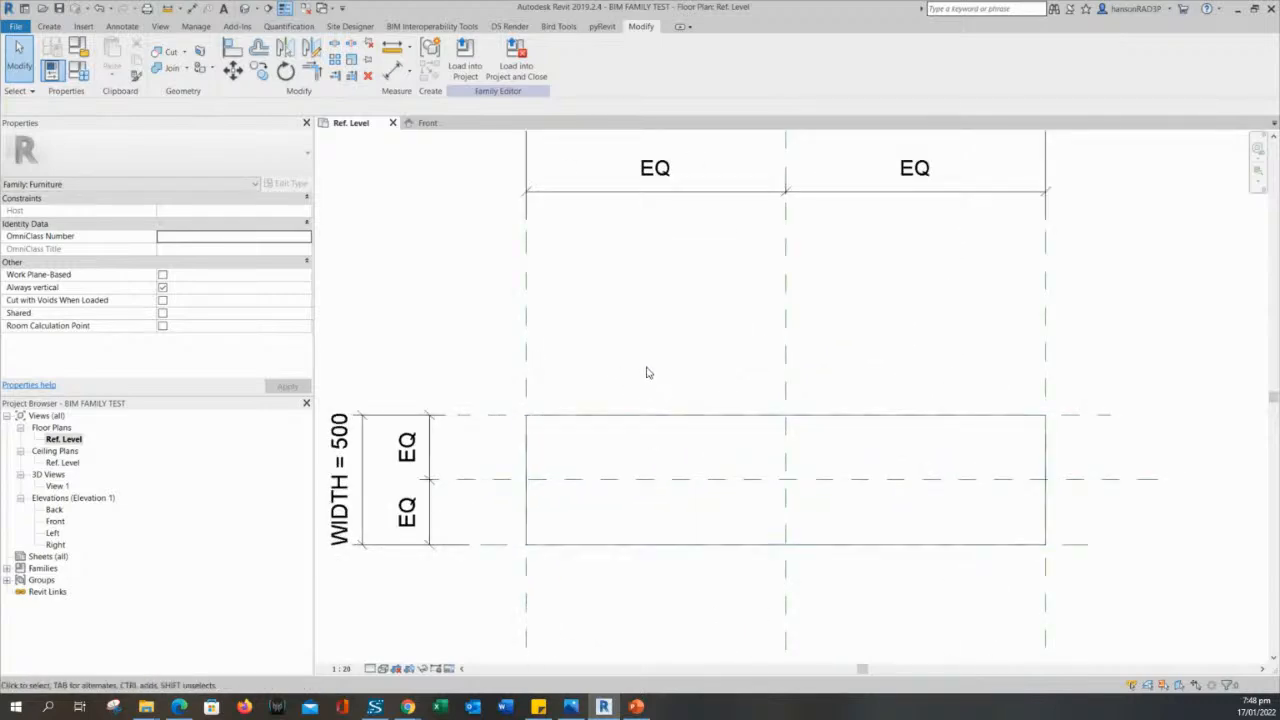
pyautogui.click(639, 418)
pyautogui.moveTo(671, 348)
pyautogui.mouseDown(button='middle')
pyautogui.moveTo(690, 327)
pyautogui.moveTo(671, 331)
pyautogui.mouseUp(button='middle')
pyautogui.click(681, 329)
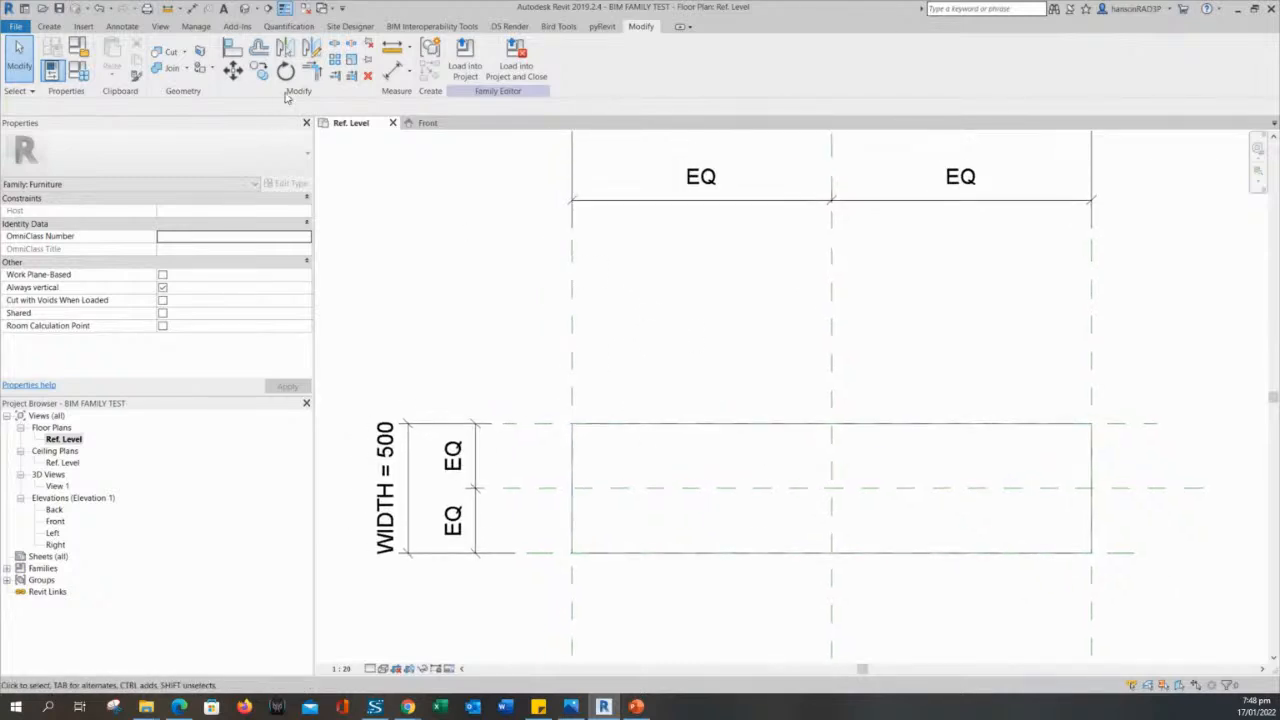
# - Open the default 3D view of the extrusion and place it as the first view, ahead of Ref. Level and Front
pyautogui.click(251, 8)
pyautogui.scroll(-2, 612, 320)
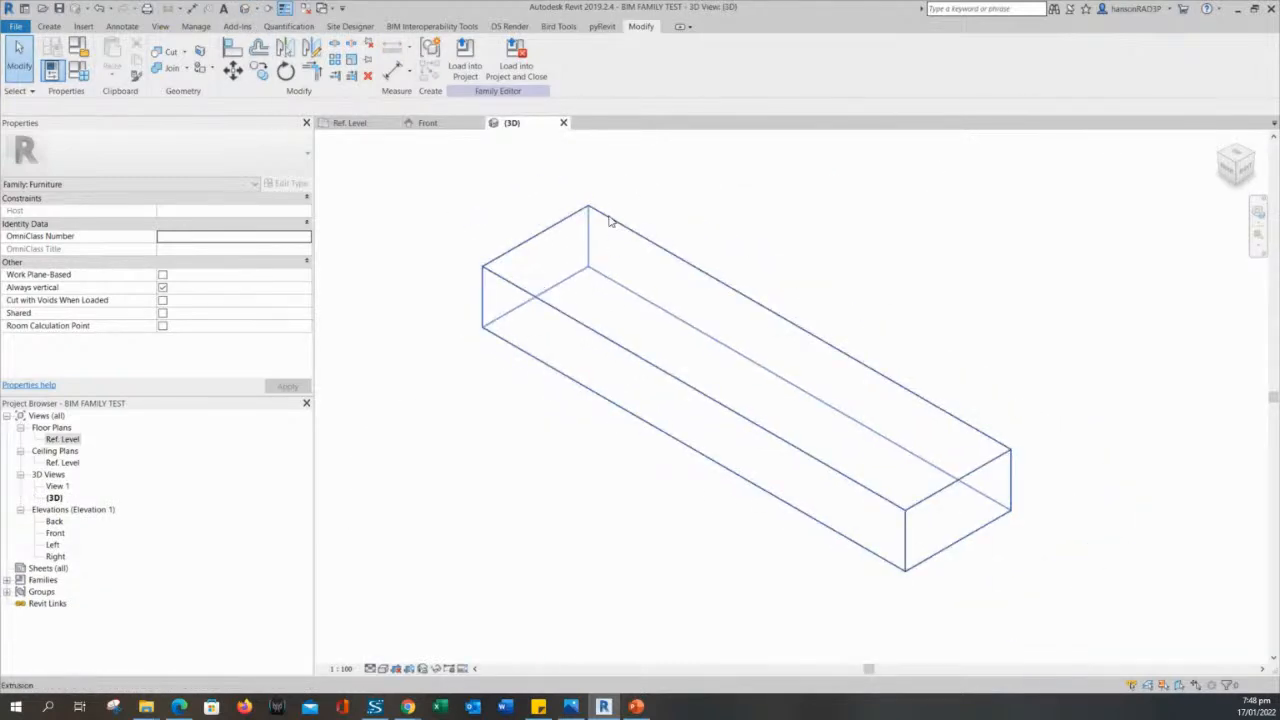
pyautogui.moveTo(536, 125); pyautogui.dragTo(633, 142)
pyautogui.moveTo(577, 222); pyautogui.dragTo(855, 221)
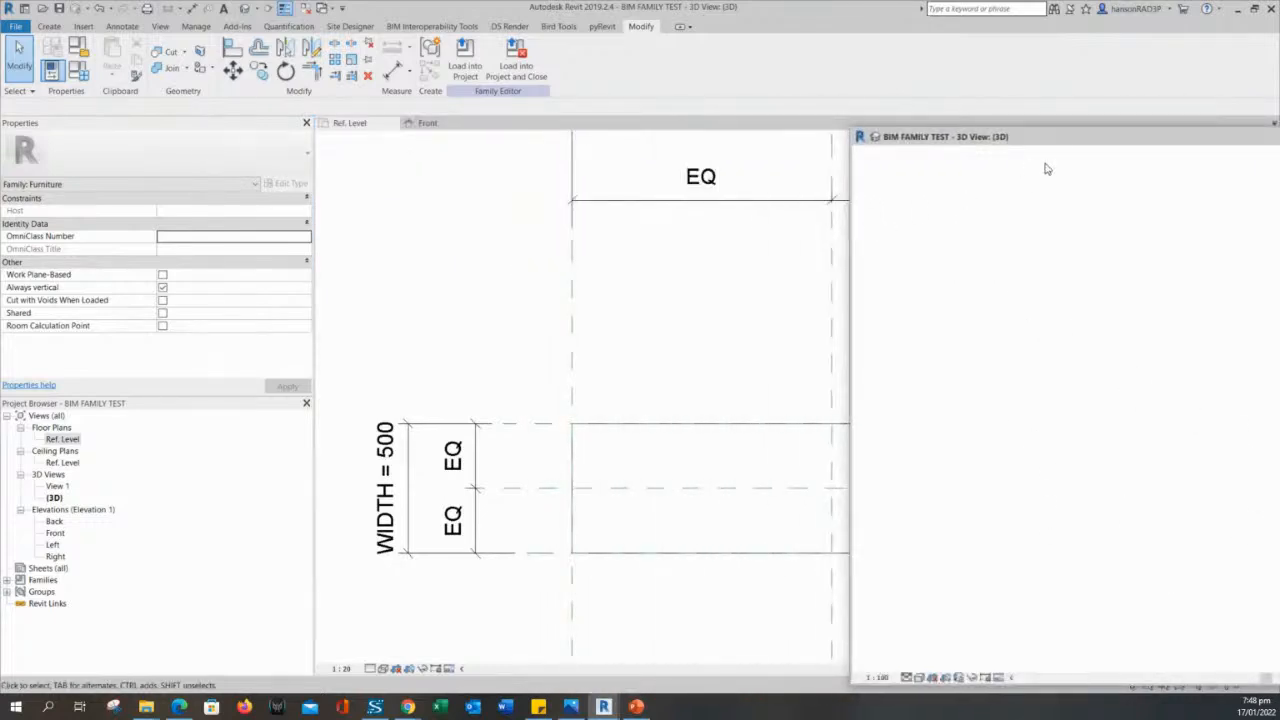
pyautogui.moveTo(1071, 138); pyautogui.dragTo(846, 133)
pyautogui.moveTo(899, 186); pyautogui.dragTo(837, 130)
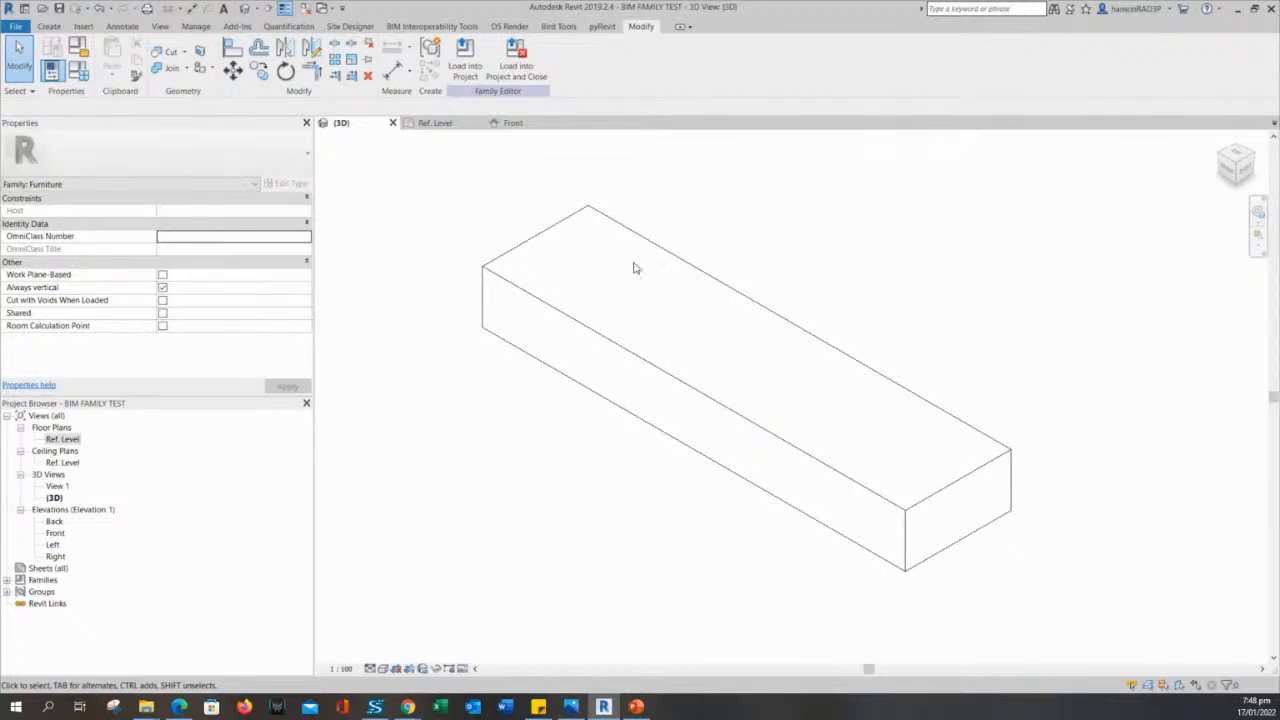
# - Return to the Ref. Level plan and examine the extrusion's edges against the reference planes and the LENGTH and WIDTH dimensions
pyautogui.click(445, 123)
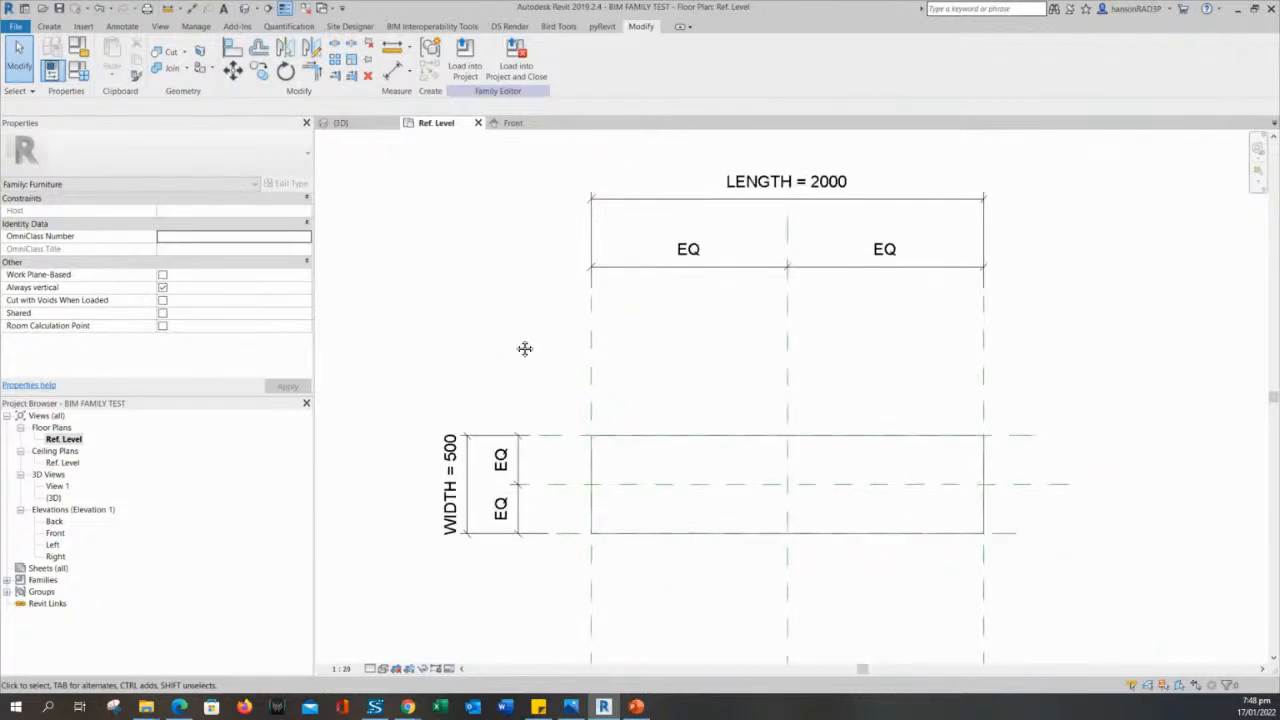
pyautogui.moveTo(525, 348)
pyautogui.mouseDown(button='middle')
pyautogui.moveTo(495, 340)
pyautogui.moveTo(522, 358)
pyautogui.mouseUp(button='middle')
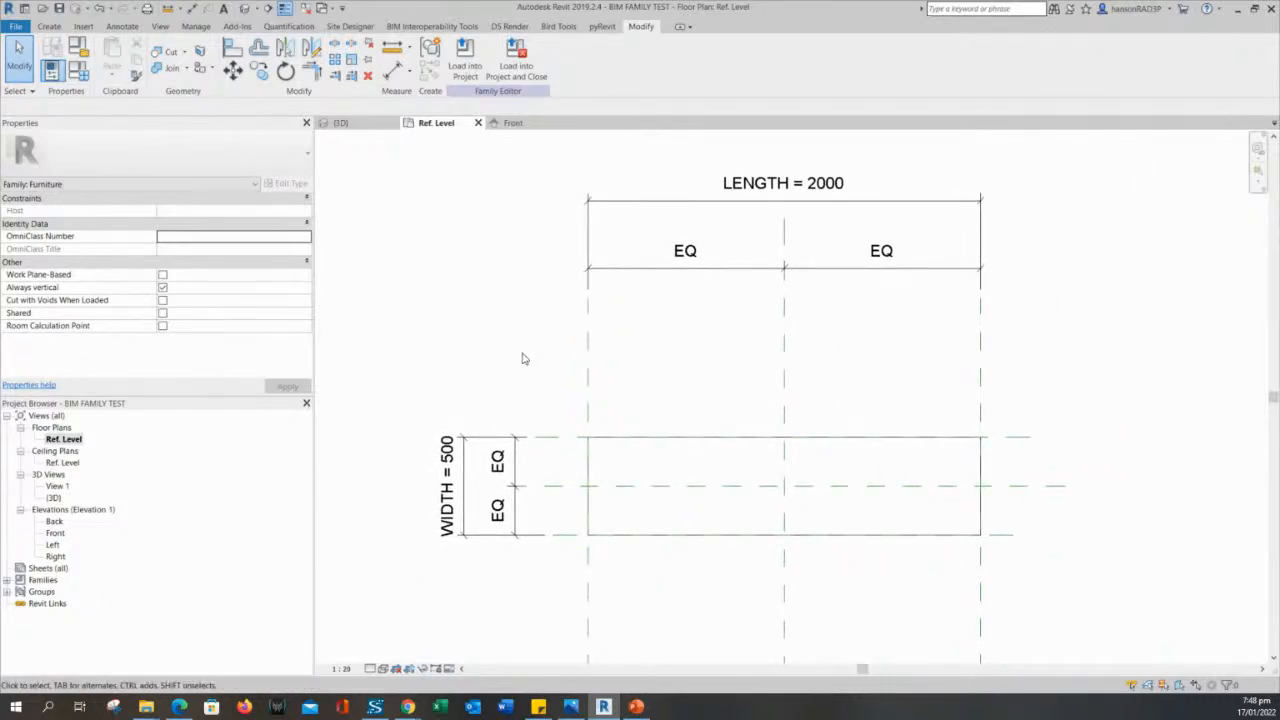
pyautogui.click(614, 438)
pyautogui.click(661, 464)
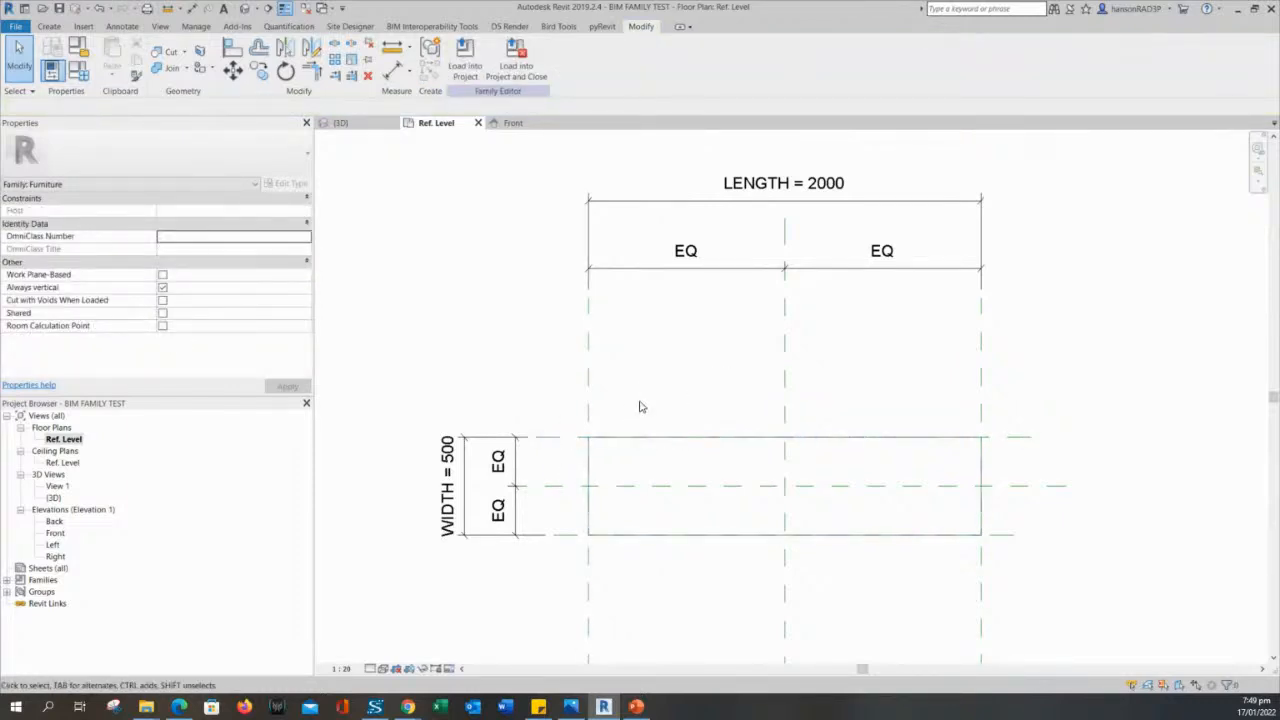
pyautogui.scroll(-1, 683, 363)
pyautogui.click(602, 340)
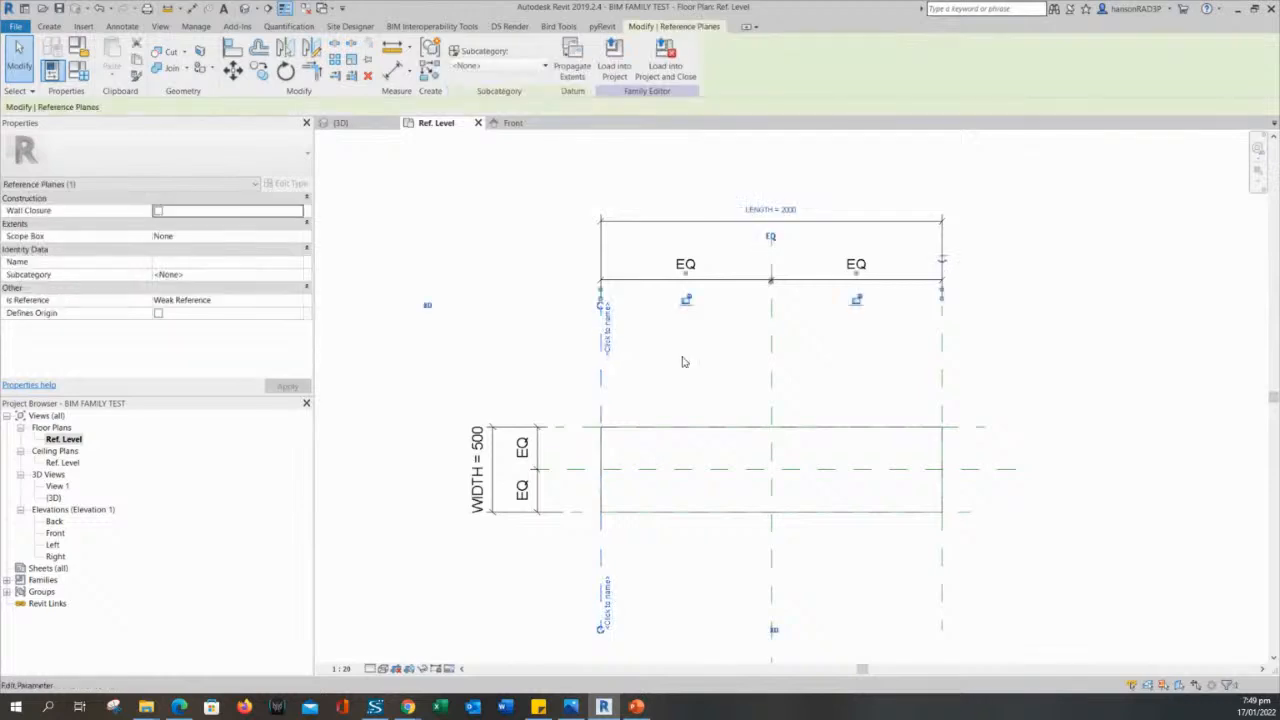
pyautogui.click(696, 373)
pyautogui.scroll(2, 765, 206)
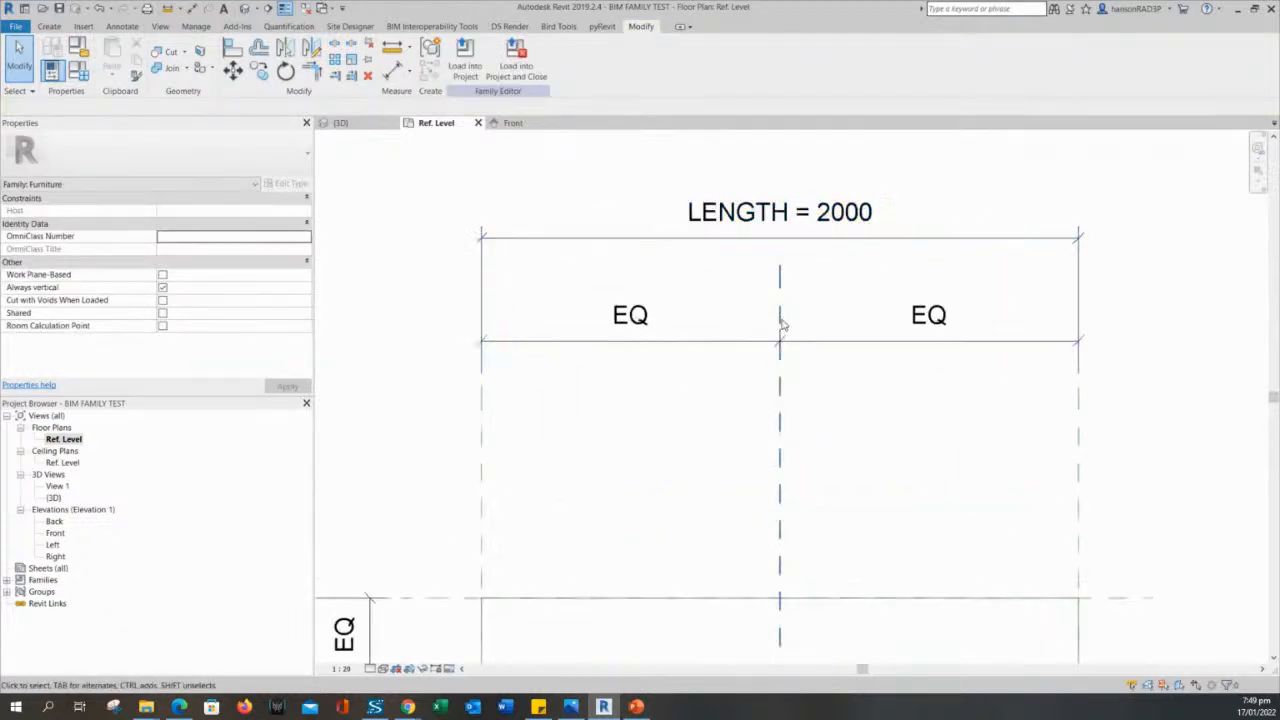
pyautogui.scroll(-1, 773, 345)
pyautogui.scroll(-1, 731, 205)
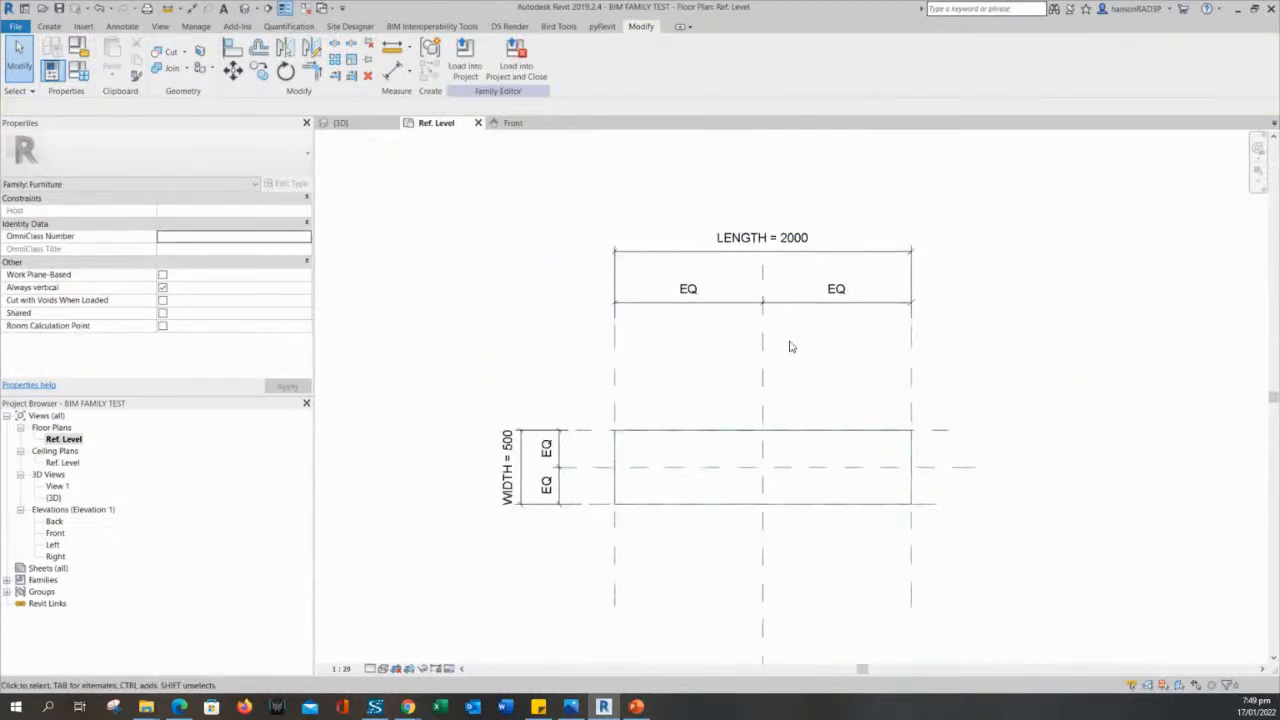
pyautogui.click(727, 431)
pyautogui.click(712, 369)
pyautogui.scroll(-1, 658, 376)
pyautogui.moveTo(666, 380); pyautogui.dragTo(682, 357, button='middle')
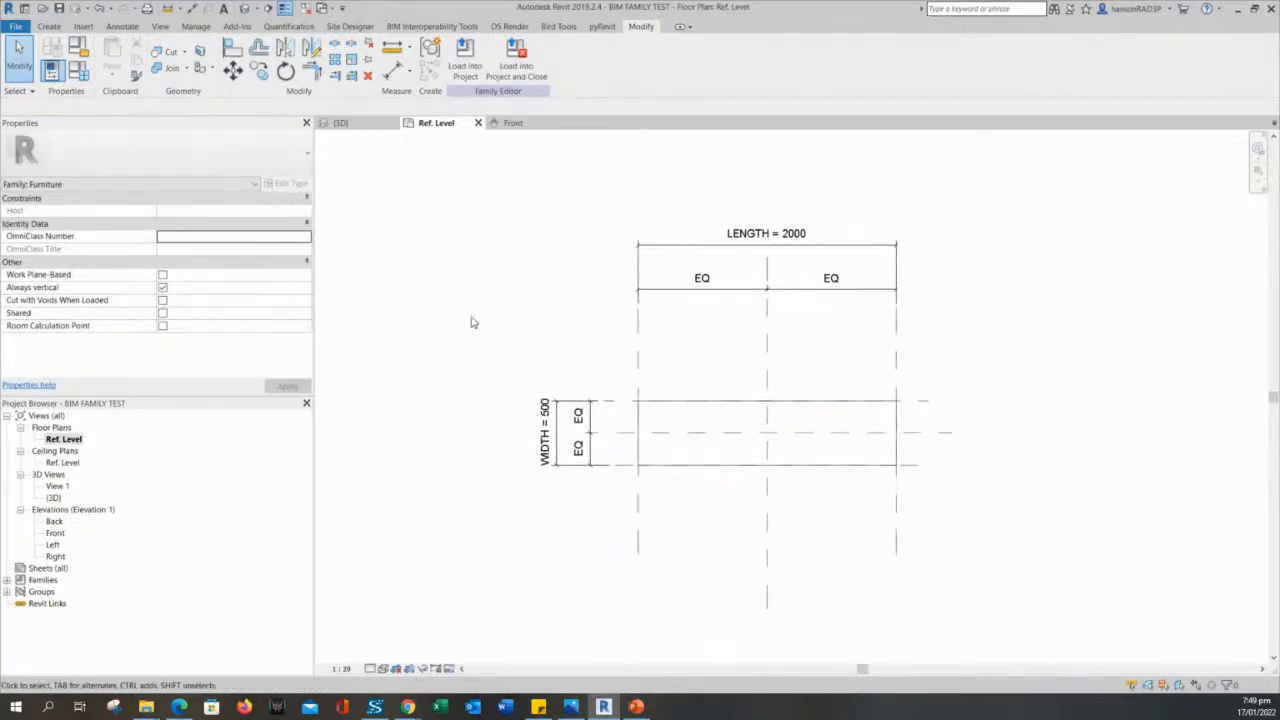
pyautogui.moveTo(450, 302); pyautogui.dragTo(510, 315, button='middle')
pyautogui.moveTo(589, 335); pyautogui.dragTo(658, 363, button='middle')
pyautogui.scroll(1, 655, 367)
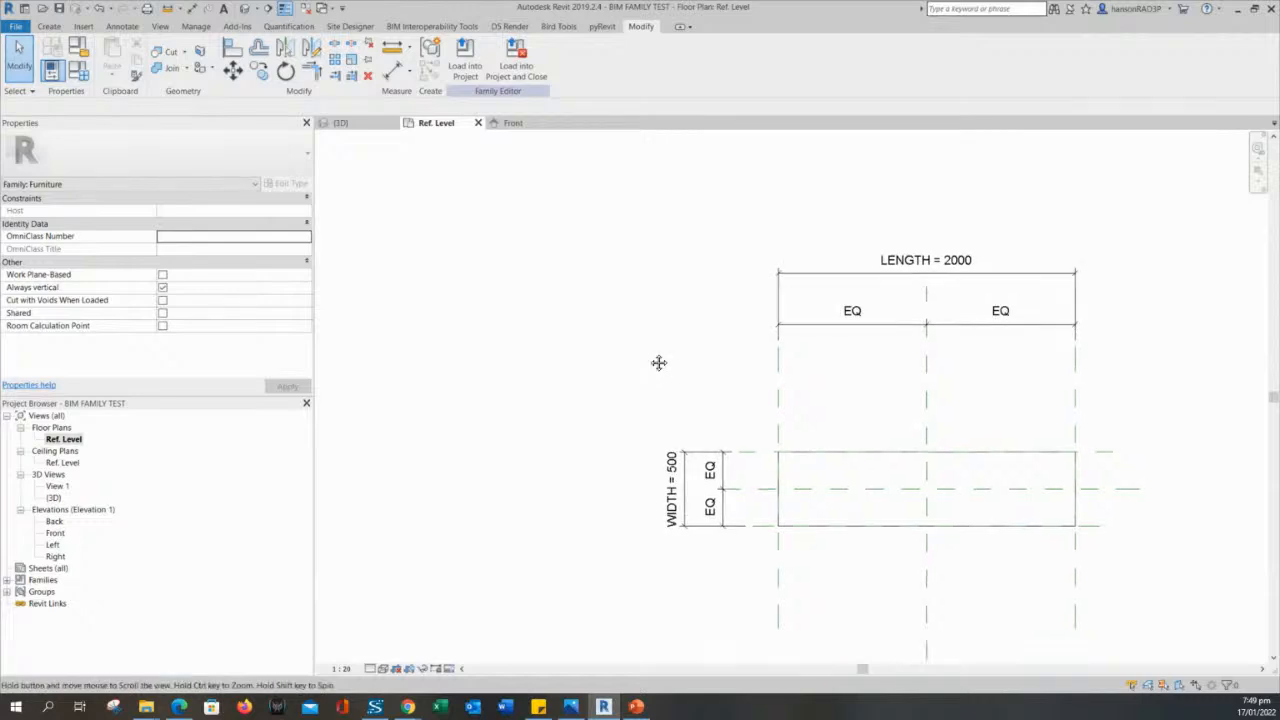
# - In the family types, set LENGTH to 1200 and WIDTH to 1000, applying each value to the extrusion in the Ref. Level plan
pyautogui.click(78, 70)
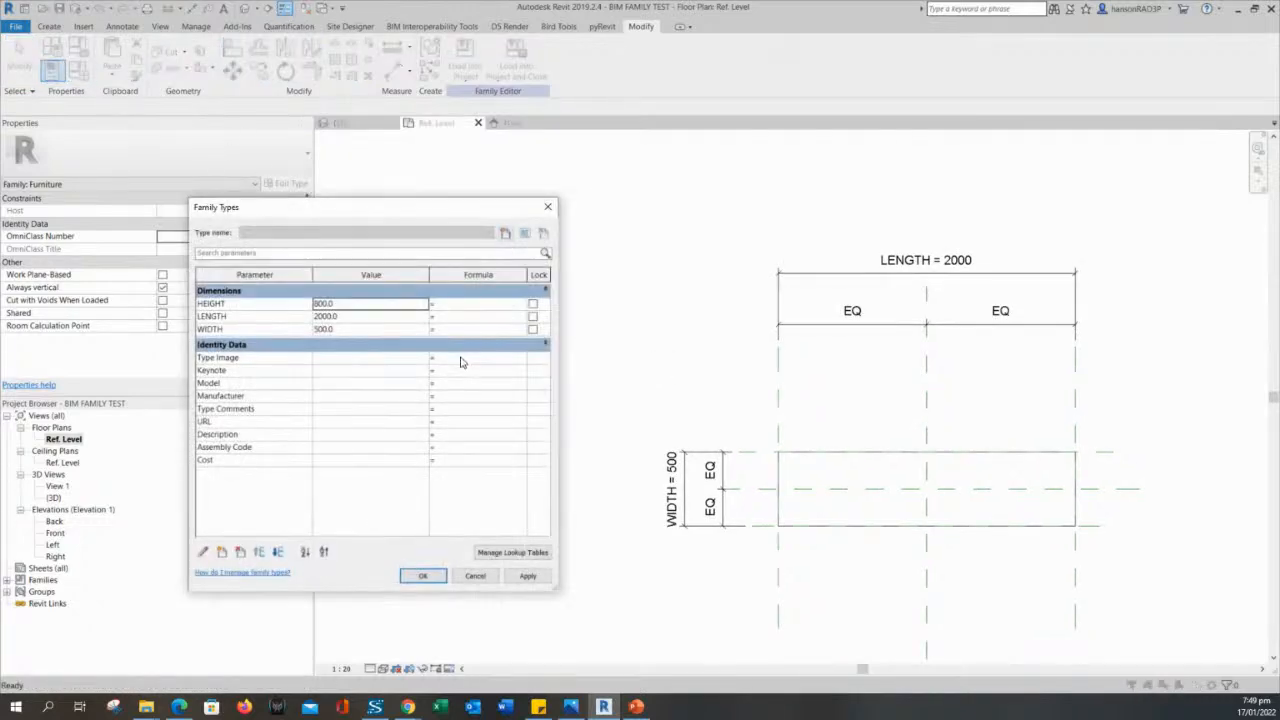
pyautogui.moveTo(398, 200); pyautogui.dragTo(397, 208)
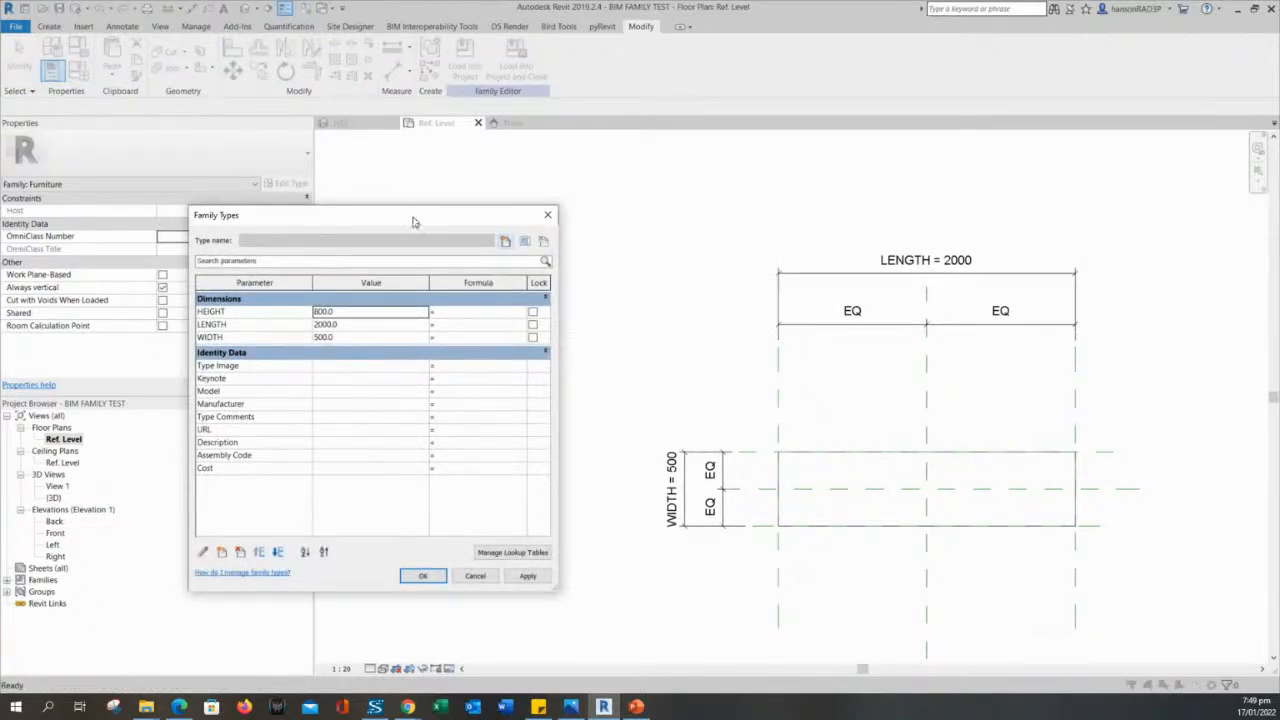
pyautogui.click(353, 324)
pyautogui.click(528, 577)
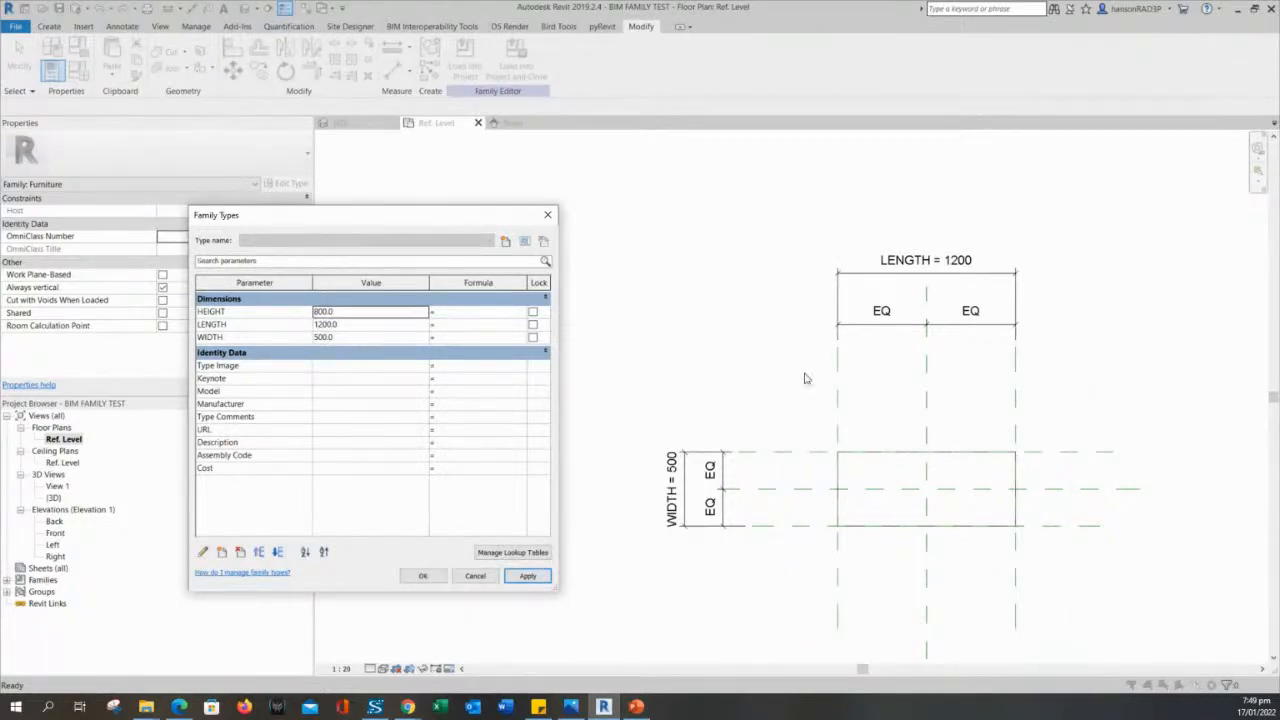
pyautogui.click(342, 338)
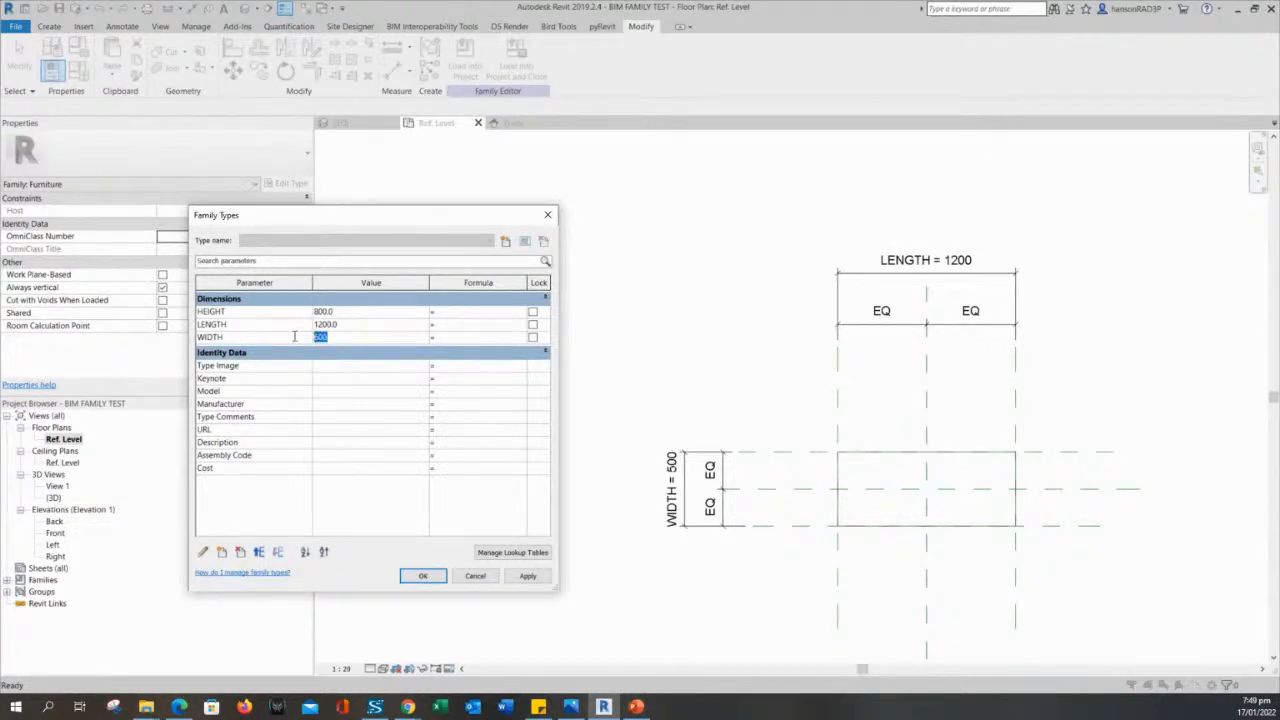
pyautogui.click(527, 576)
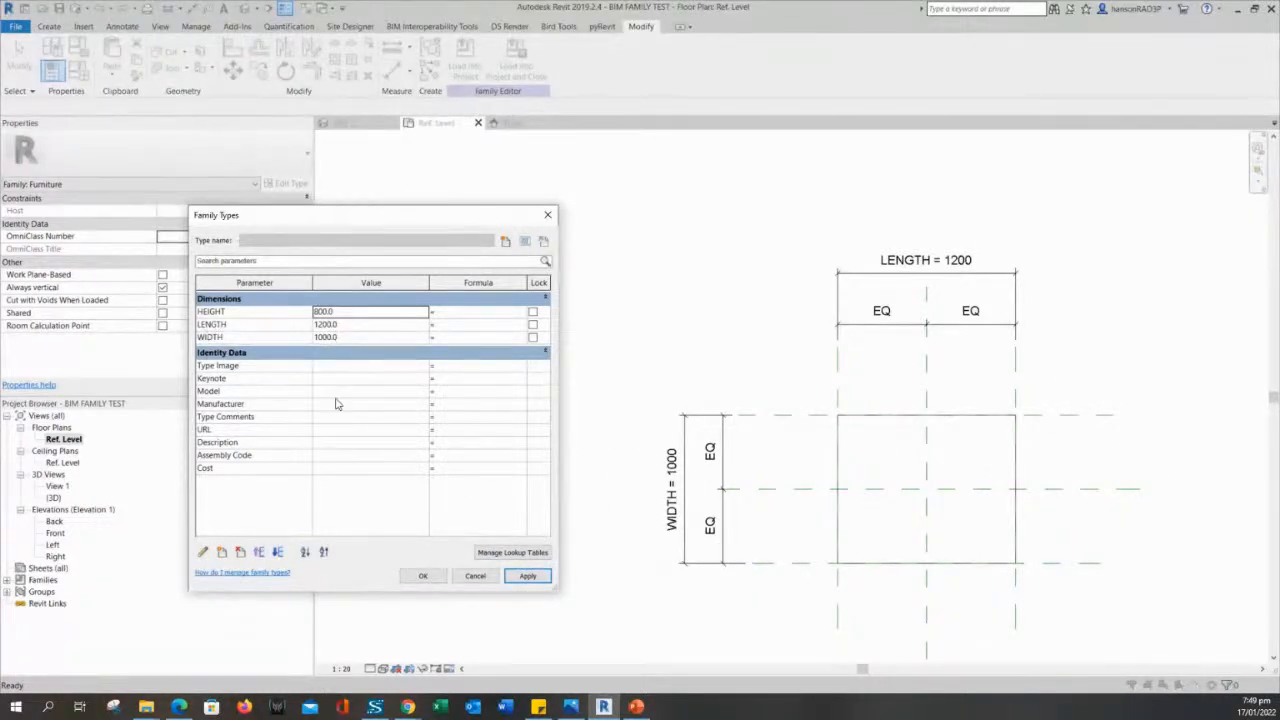
pyautogui.click(424, 575)
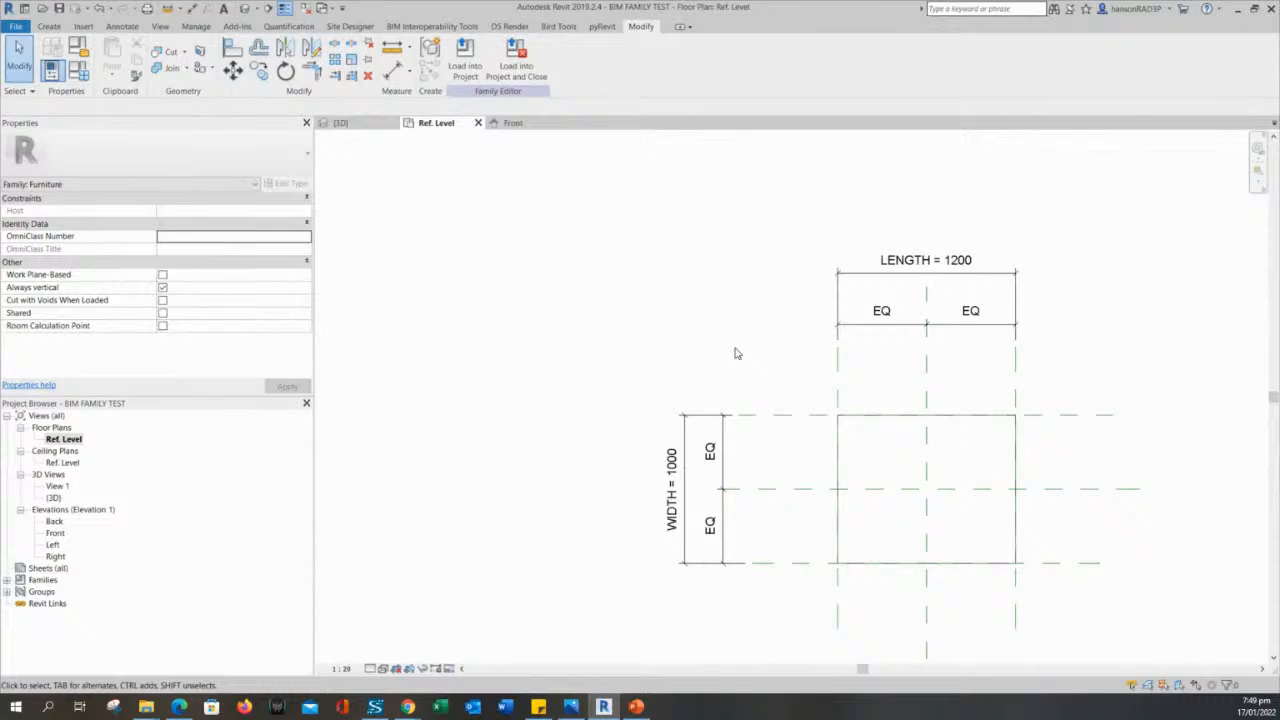
pyautogui.moveTo(736, 346); pyautogui.dragTo(720, 342, button='middle')
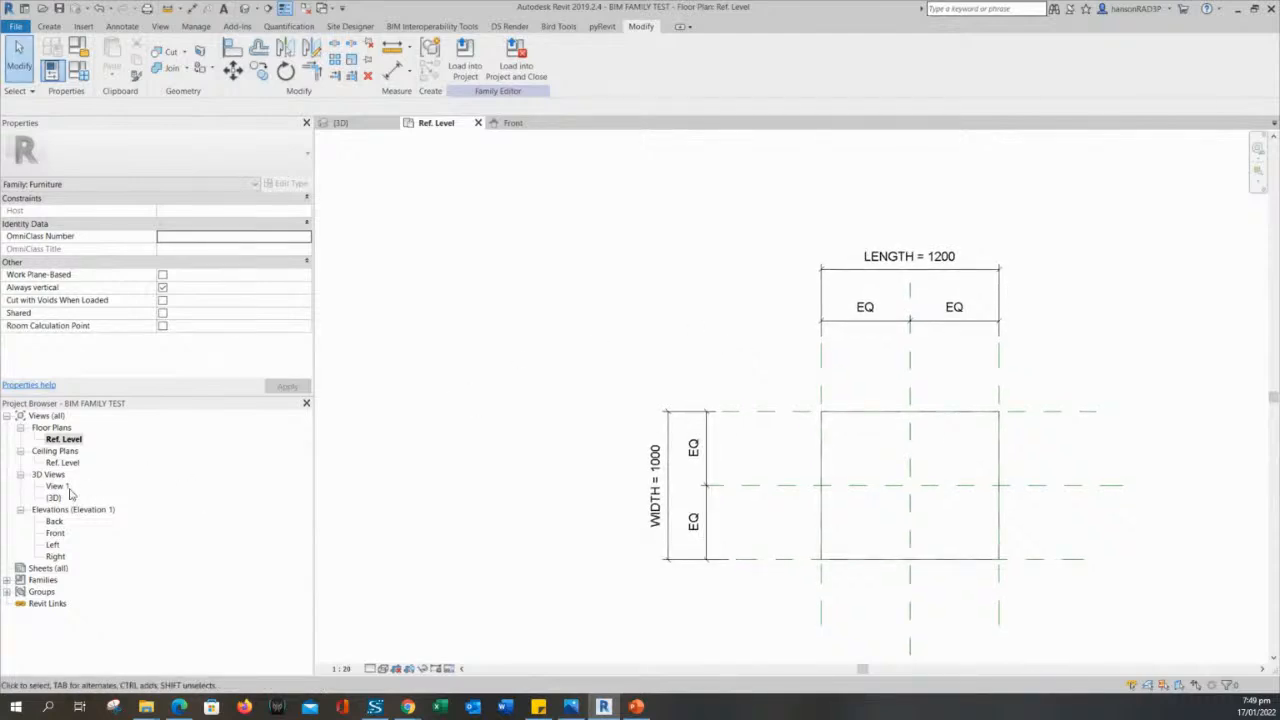
# - Open the Front elevation and examine the extrusion's start and end values against the HEIGHT reference plane
pyautogui.click(55, 533)
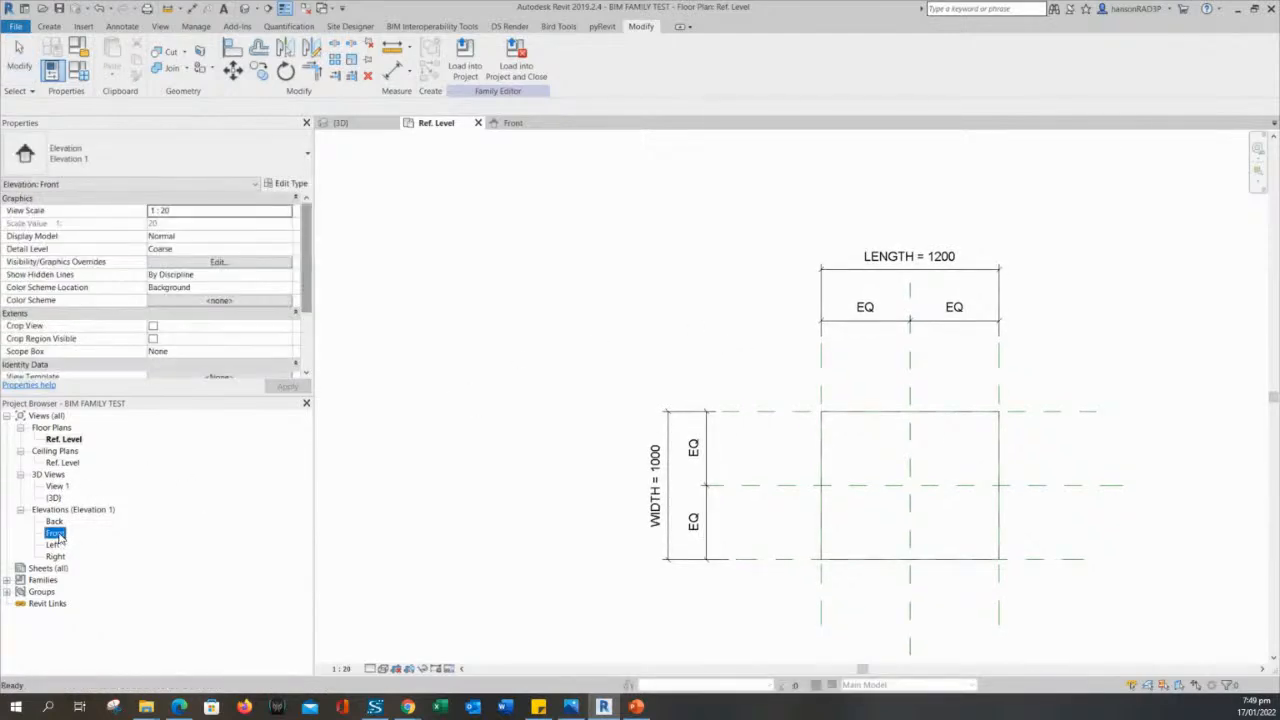
pyautogui.doubleClick(55, 534)
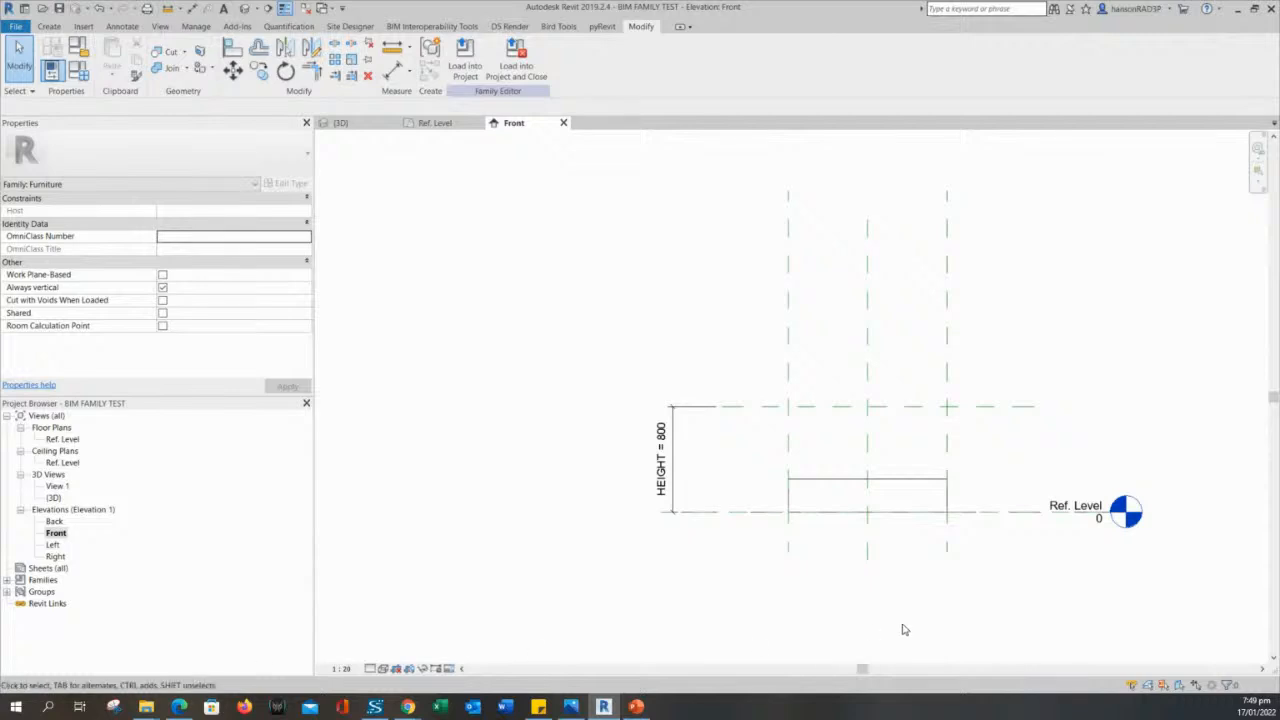
pyautogui.scroll(5, 751, 474)
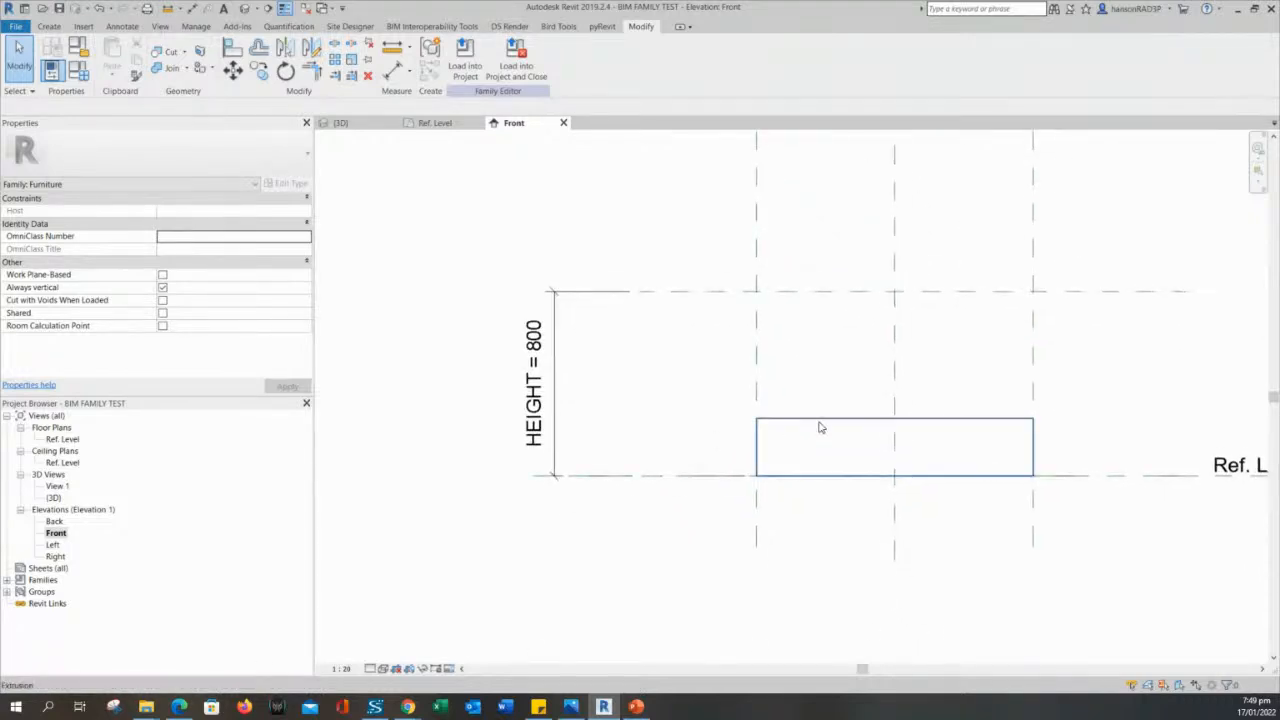
pyautogui.click(820, 420)
pyautogui.click(690, 372)
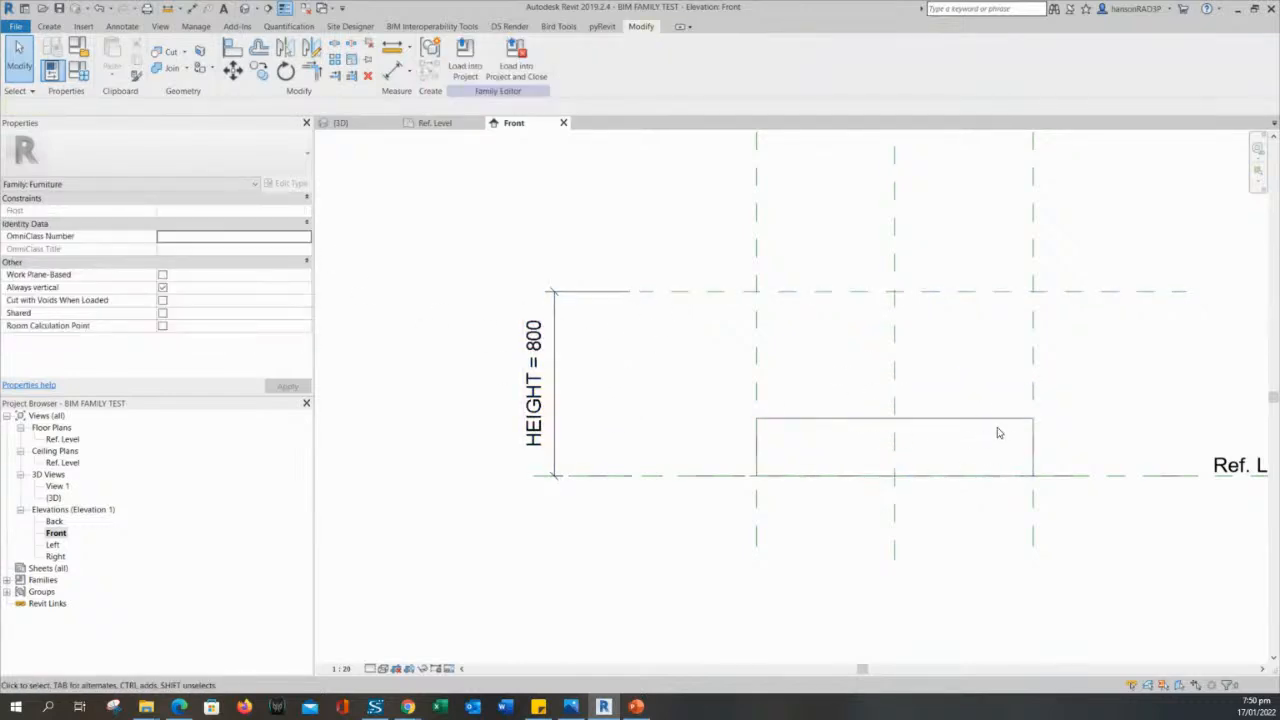
pyautogui.click(933, 428)
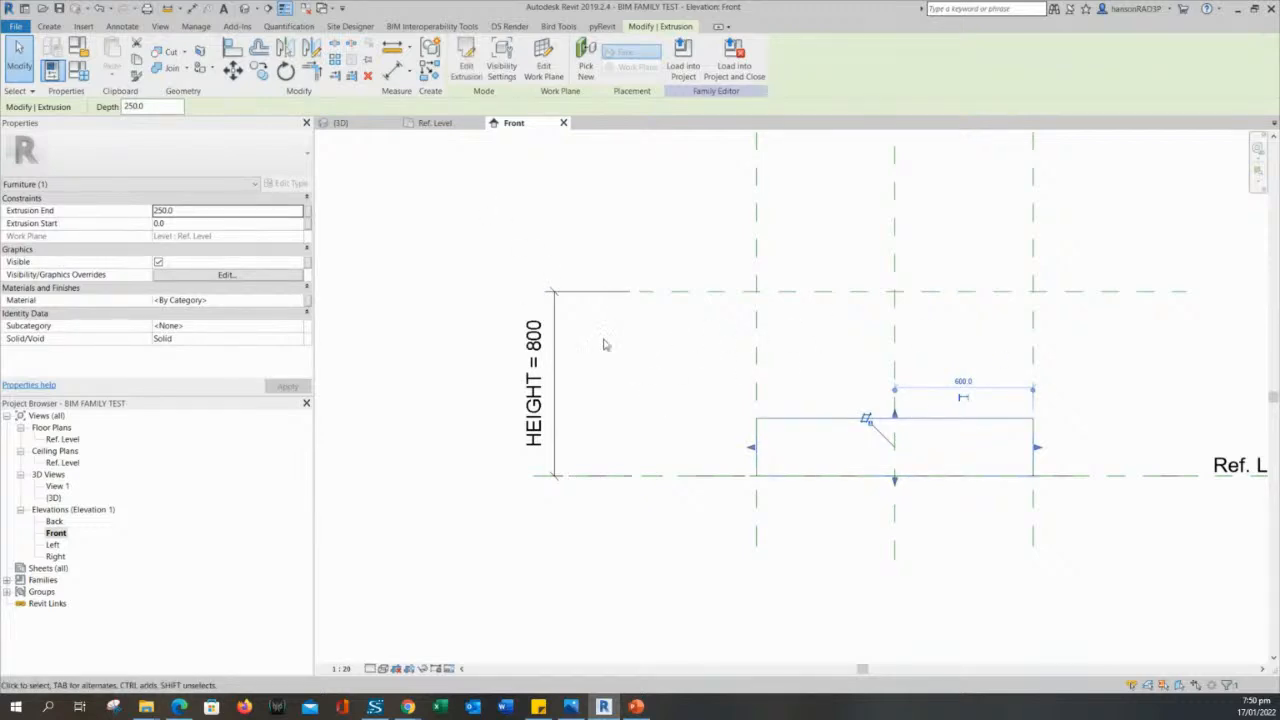
pyautogui.click(183, 226)
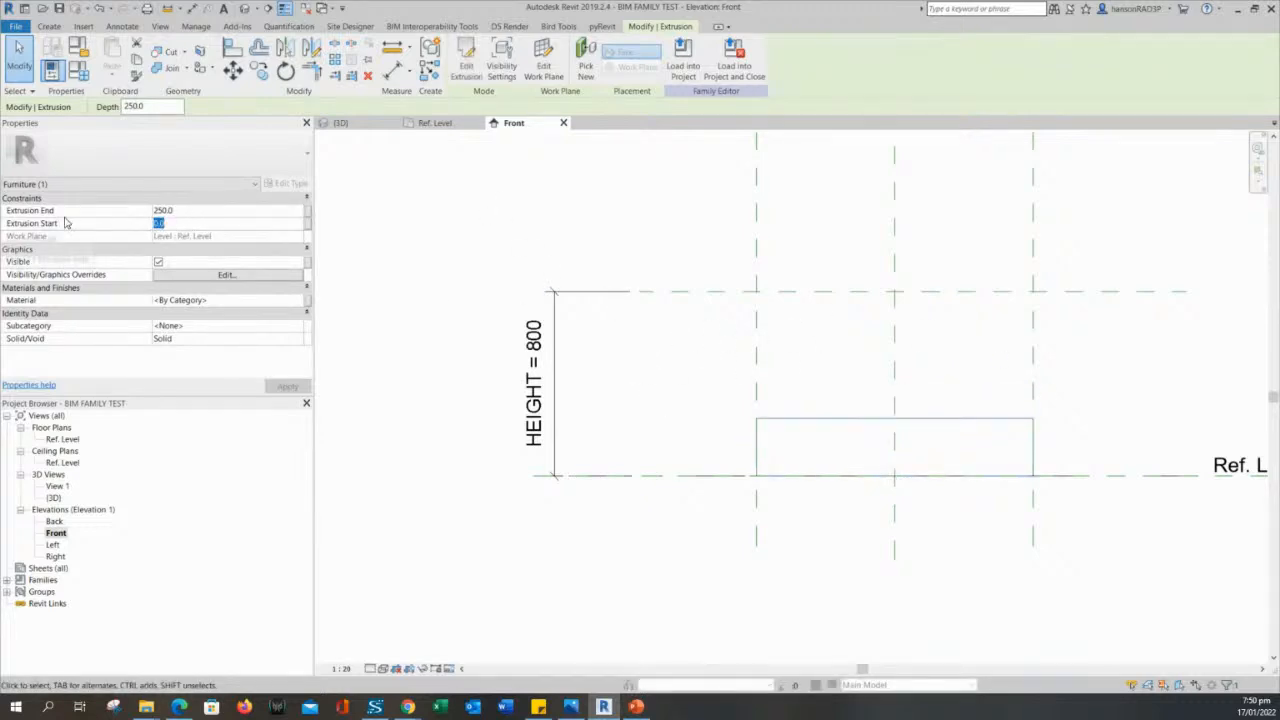
pyautogui.click(178, 212)
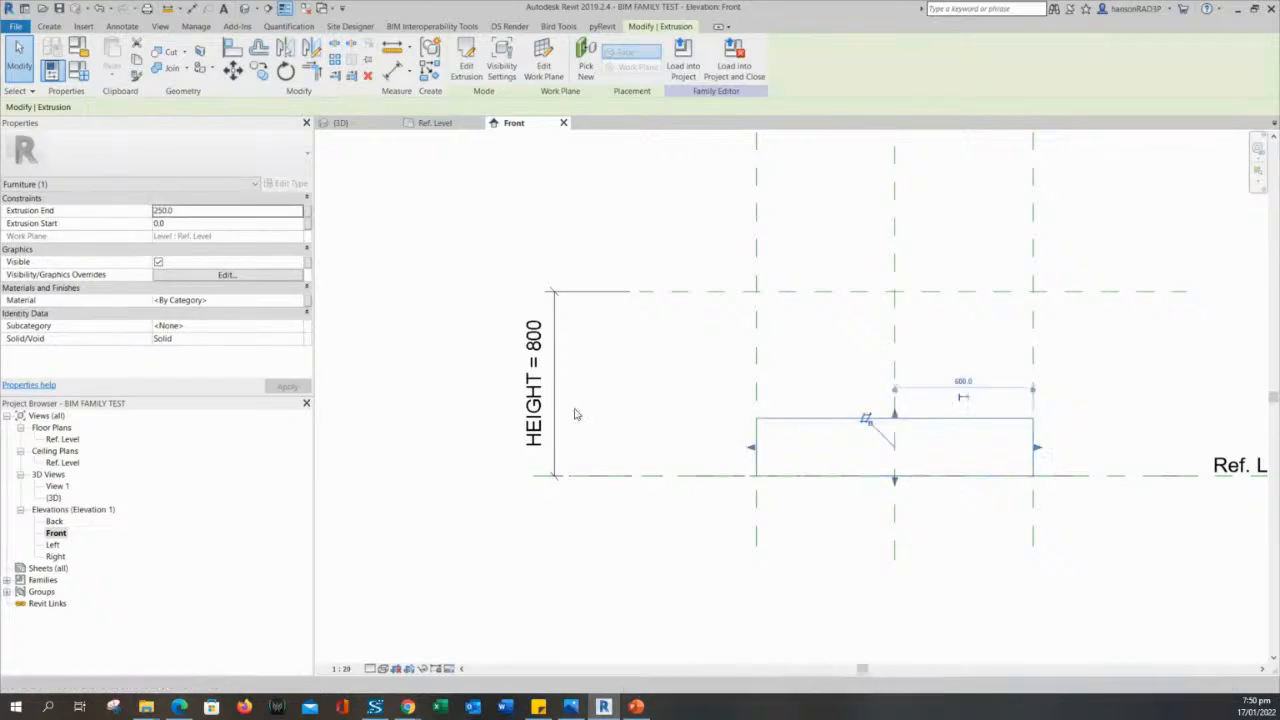
pyautogui.click(743, 623)
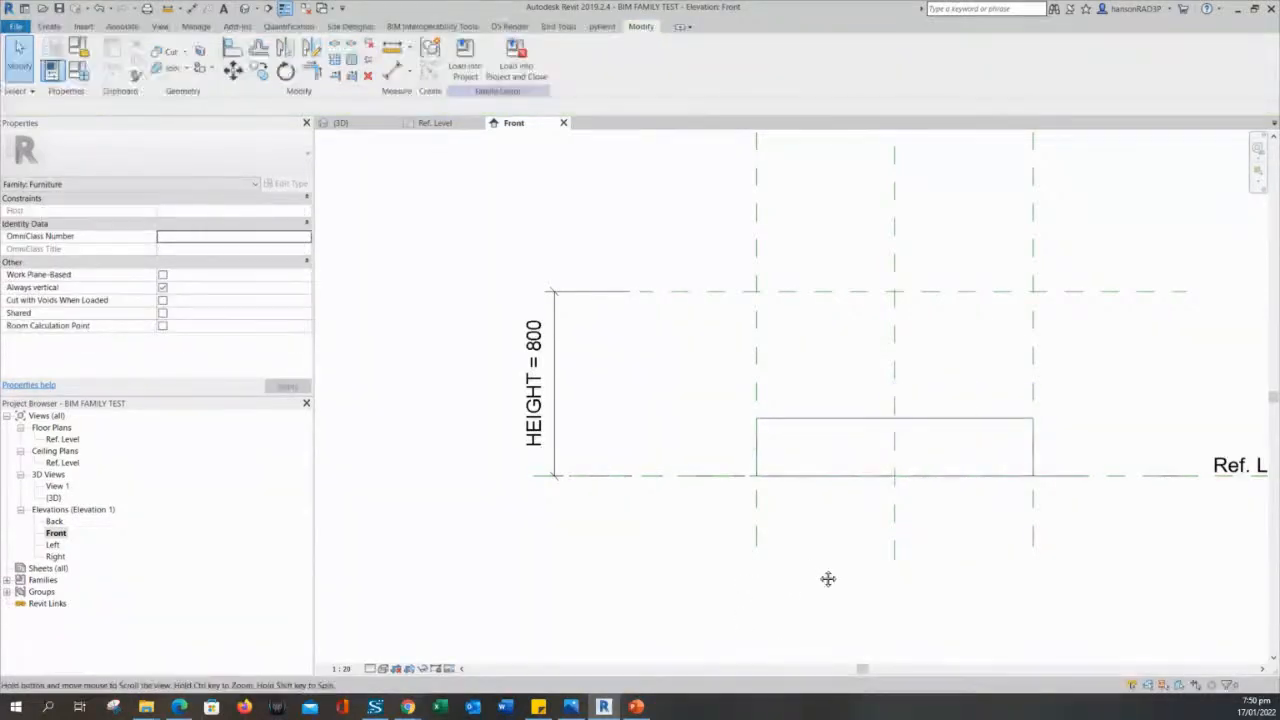
# - Stretch the extrusion's top face up to the HEIGHT reference plane in the Front elevation, giving a depth of 800
pyautogui.click(817, 422)
pyautogui.scroll(2, 994, 534)
pyautogui.scroll(1, 831, 473)
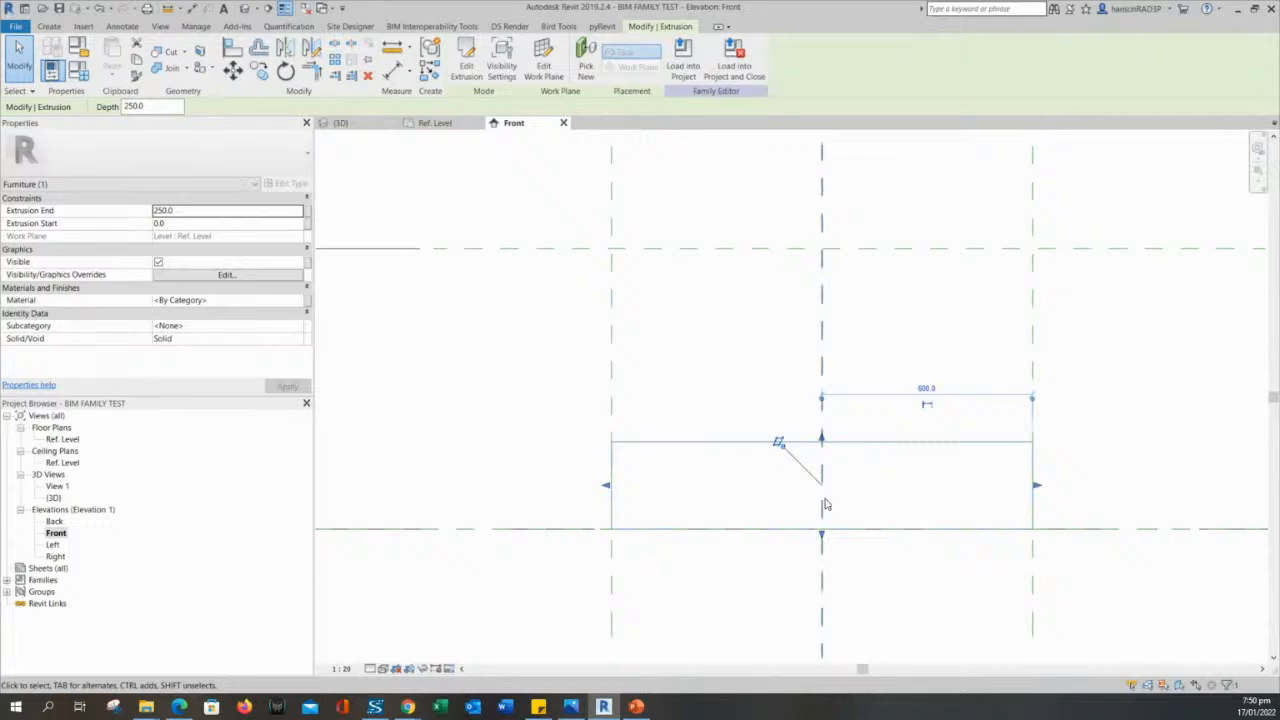
pyautogui.moveTo(856, 477); pyautogui.dragTo(822, 511, button='middle')
pyautogui.moveTo(802, 453); pyautogui.dragTo(874, 266)
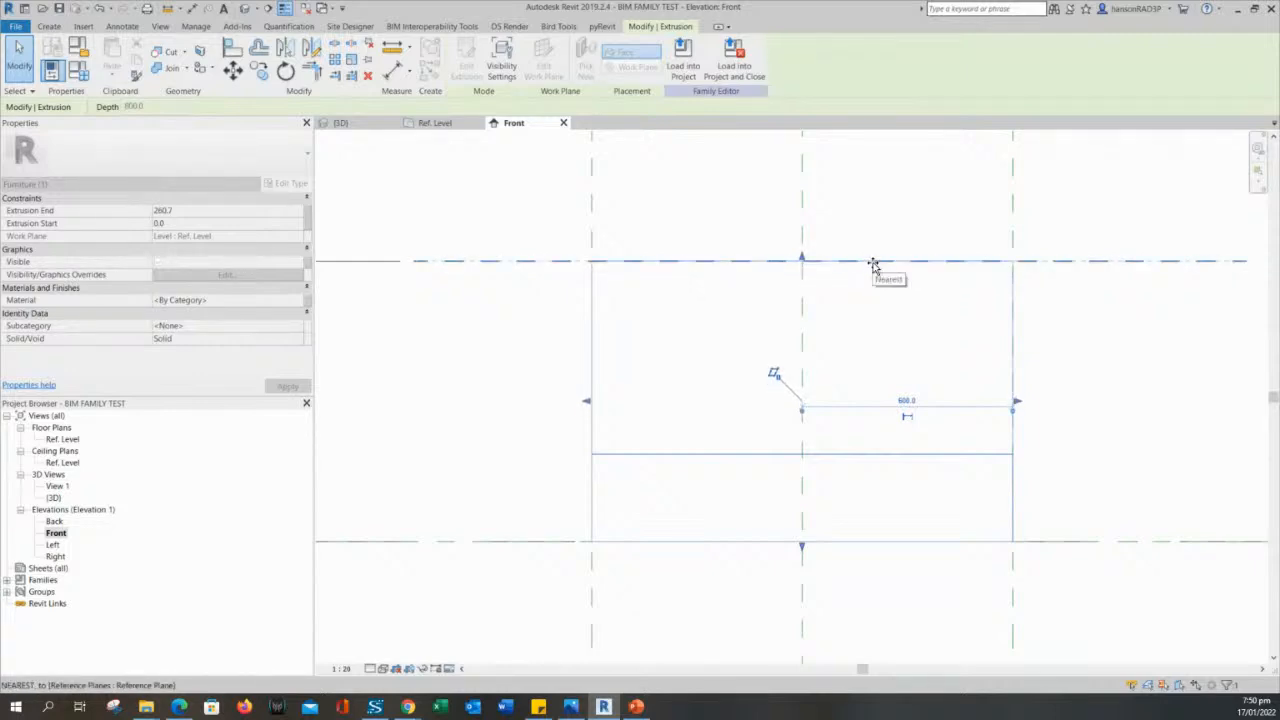
pyautogui.moveTo(874, 265); pyautogui.dragTo(874, 265)
# - Lock the extrusion's top edge to the HEIGHT reference plane and clear the selection
pyautogui.moveTo(684, 197); pyautogui.dragTo(709, 239, button='middle')
pyautogui.scroll(-1, 709, 239)
pyautogui.scroll(2, 850, 300)
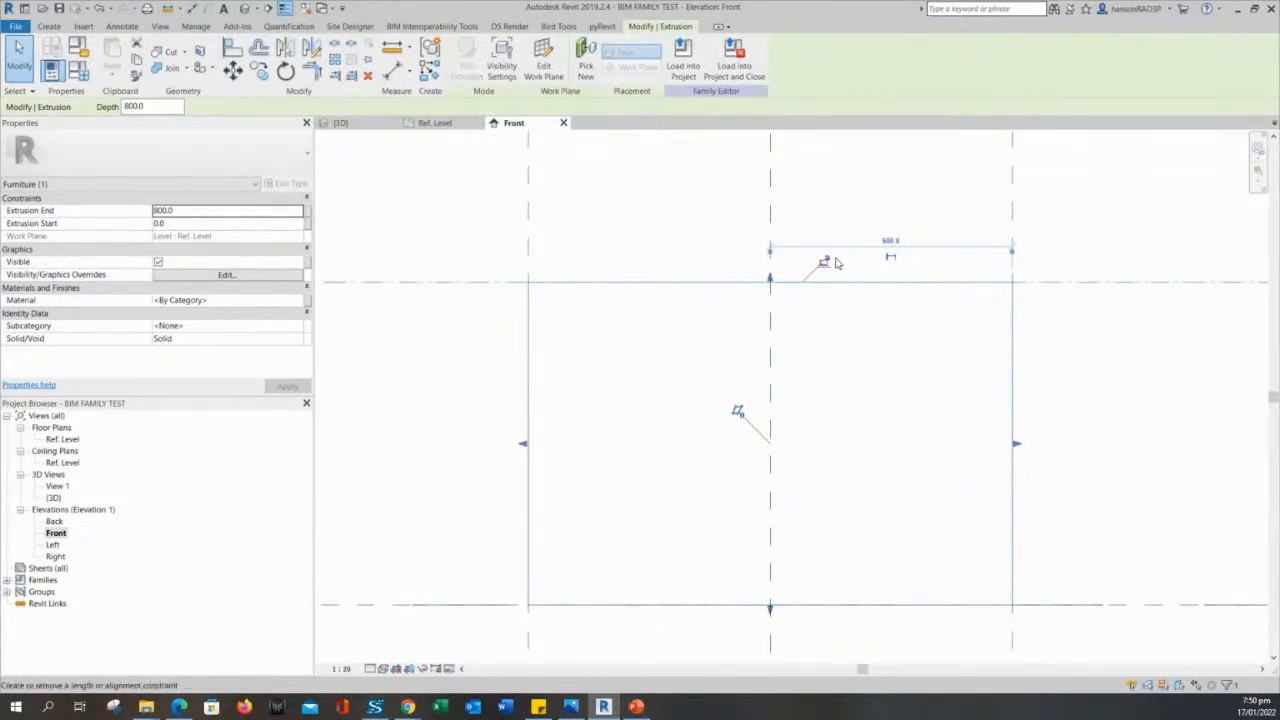
pyautogui.scroll(1, 833, 277)
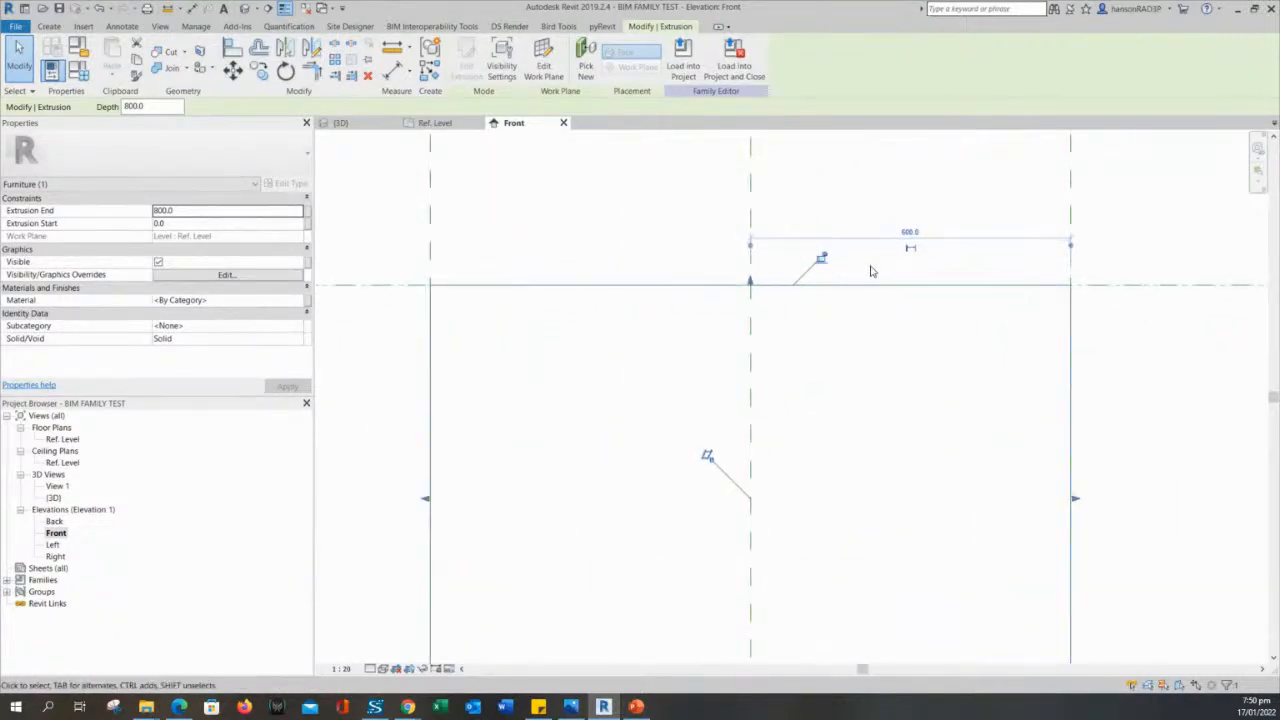
pyautogui.scroll(-1, 837, 274)
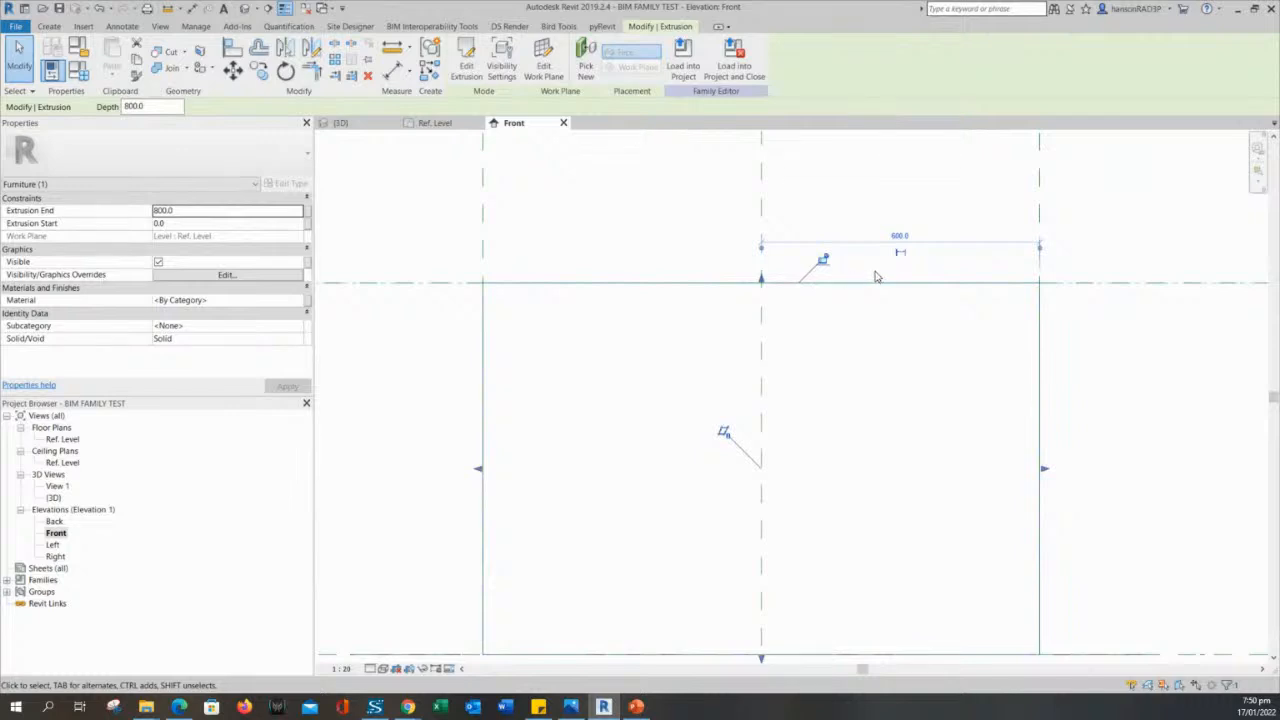
pyautogui.scroll(3, 836, 278)
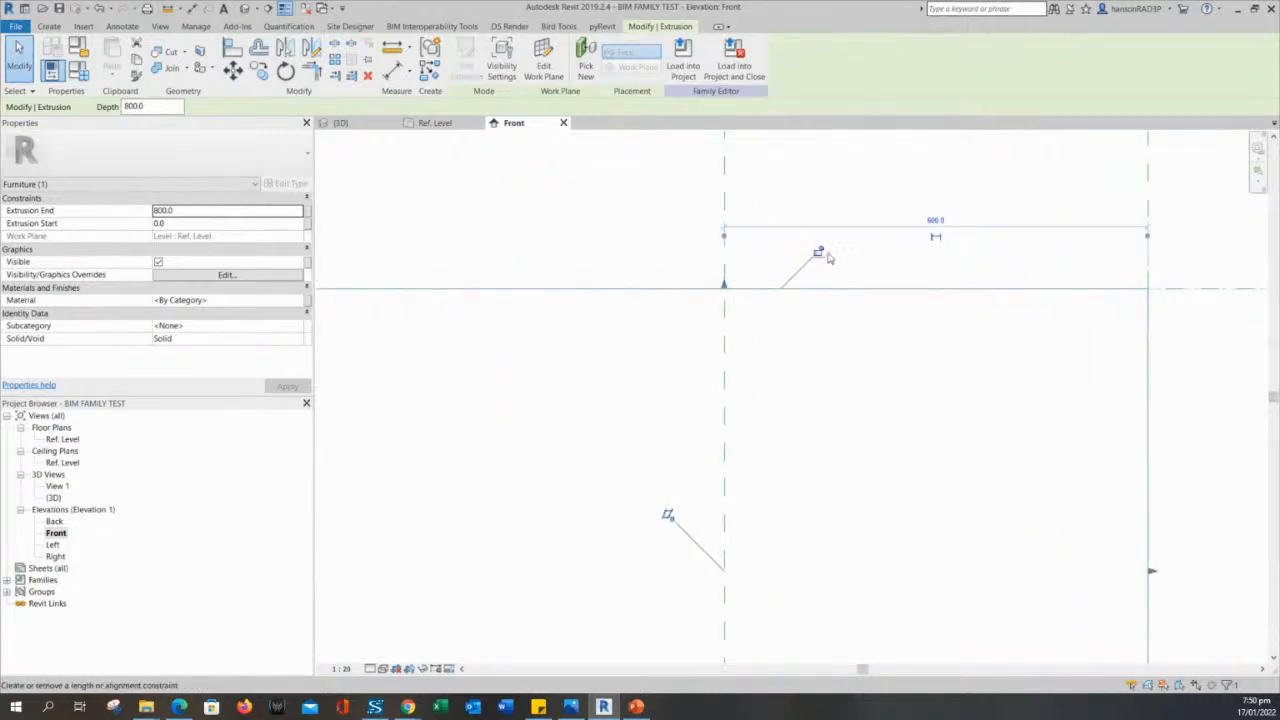
pyautogui.click(818, 252)
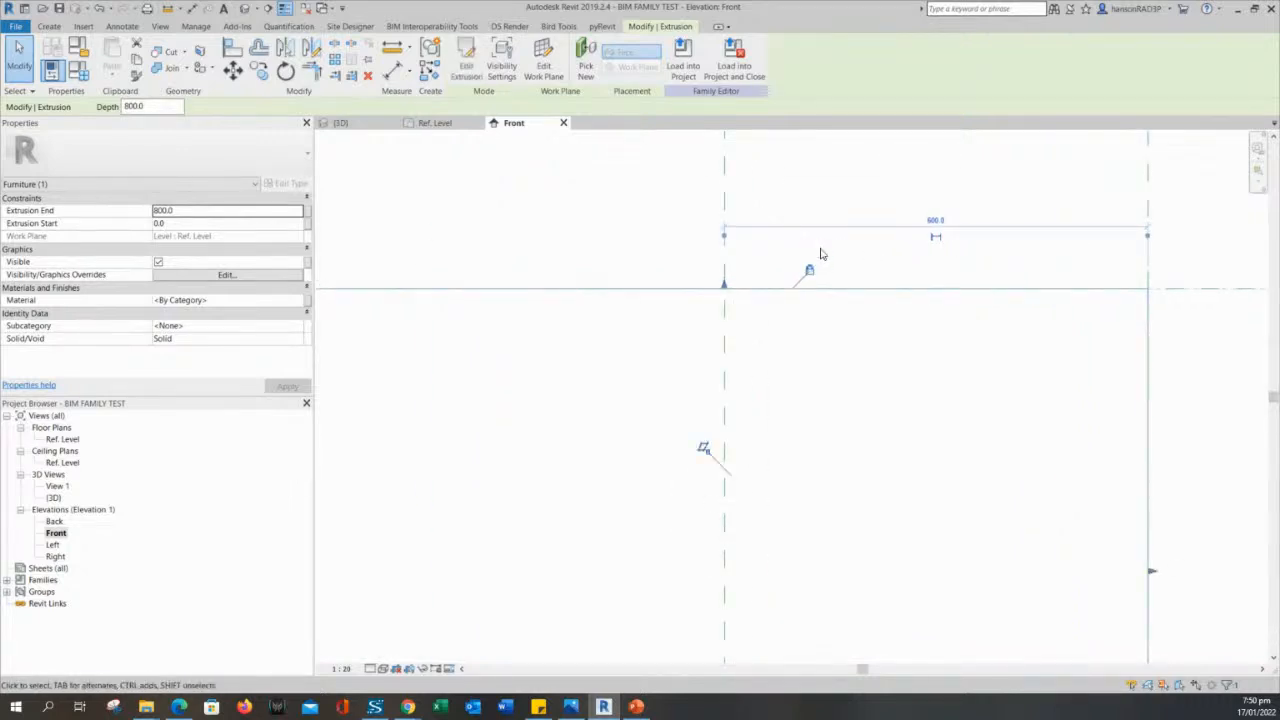
pyautogui.scroll(-4, 822, 255)
pyautogui.click(1035, 338)
pyautogui.moveTo(593, 351); pyautogui.dragTo(604, 367, button='middle')
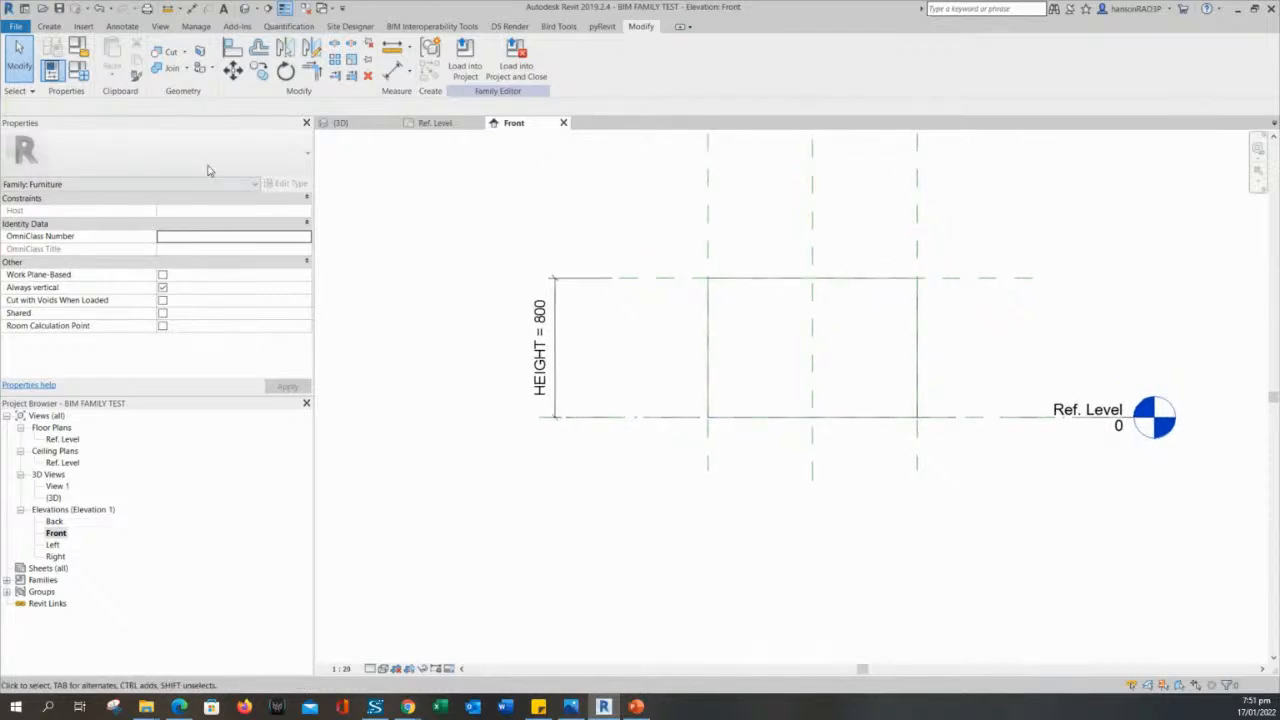
# - Set the family's HEIGHT parameter to 500 and apply it to the extrusion in the Front elevation
pyautogui.moveTo(416, 276); pyautogui.dragTo(422, 305, button='middle')
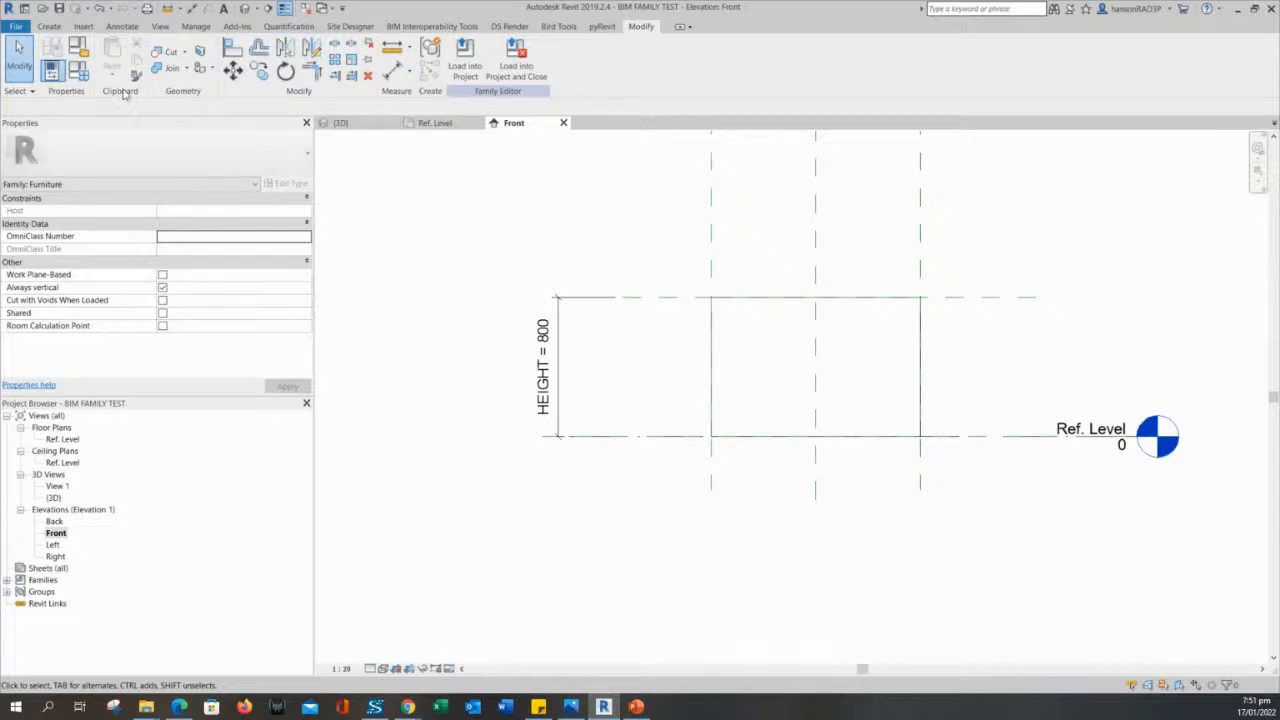
pyautogui.click(79, 70)
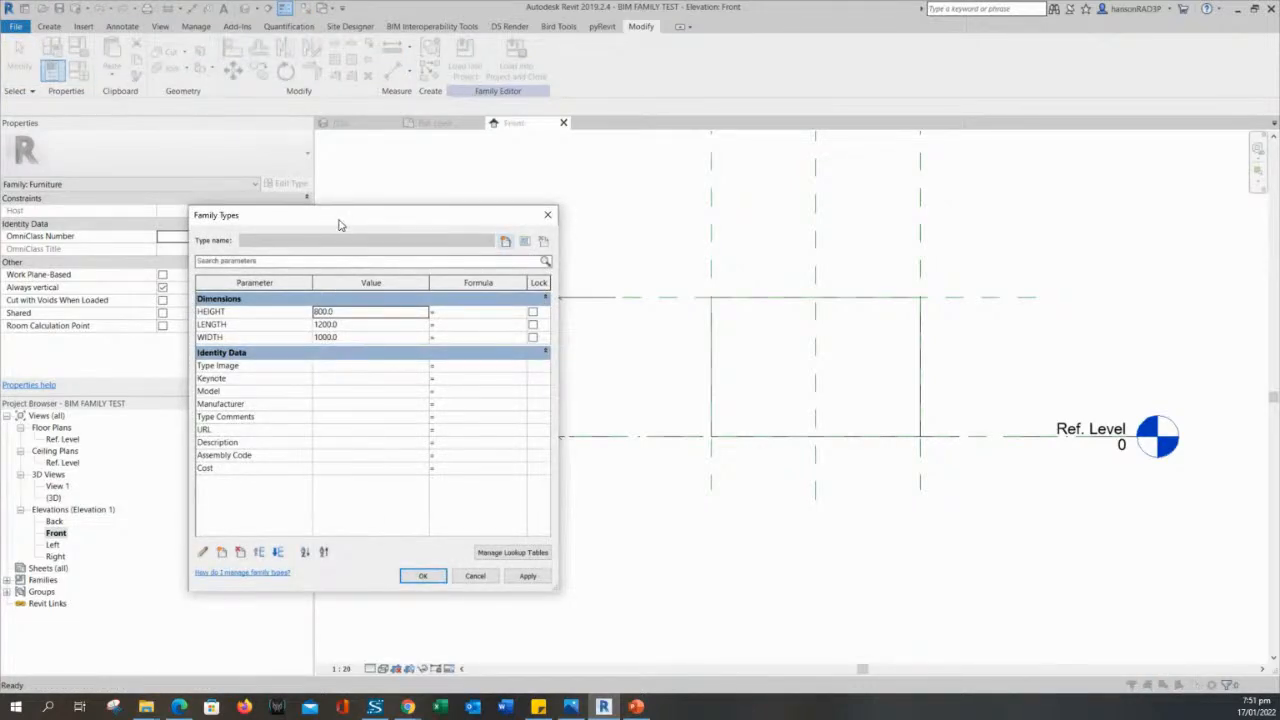
pyautogui.moveTo(340, 223); pyautogui.dragTo(281, 218)
pyautogui.doubleClick(294, 308)
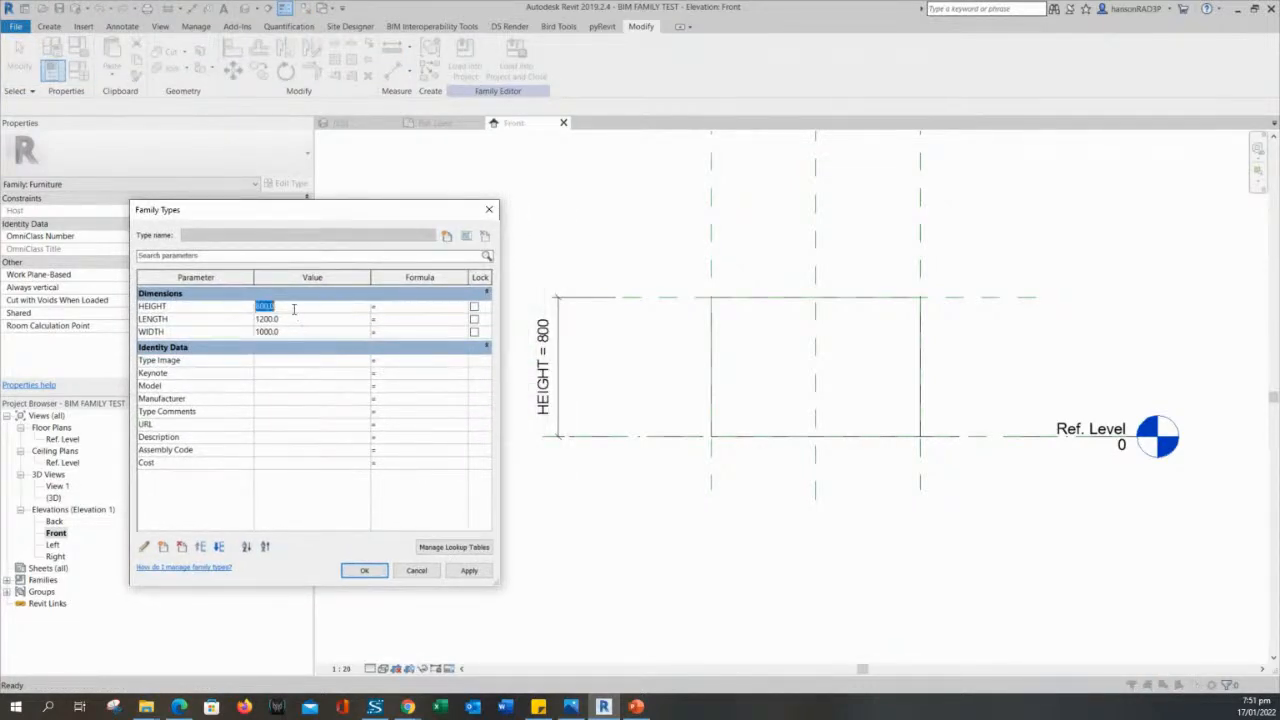
pyautogui.write('500')
pyautogui.click(467, 572)
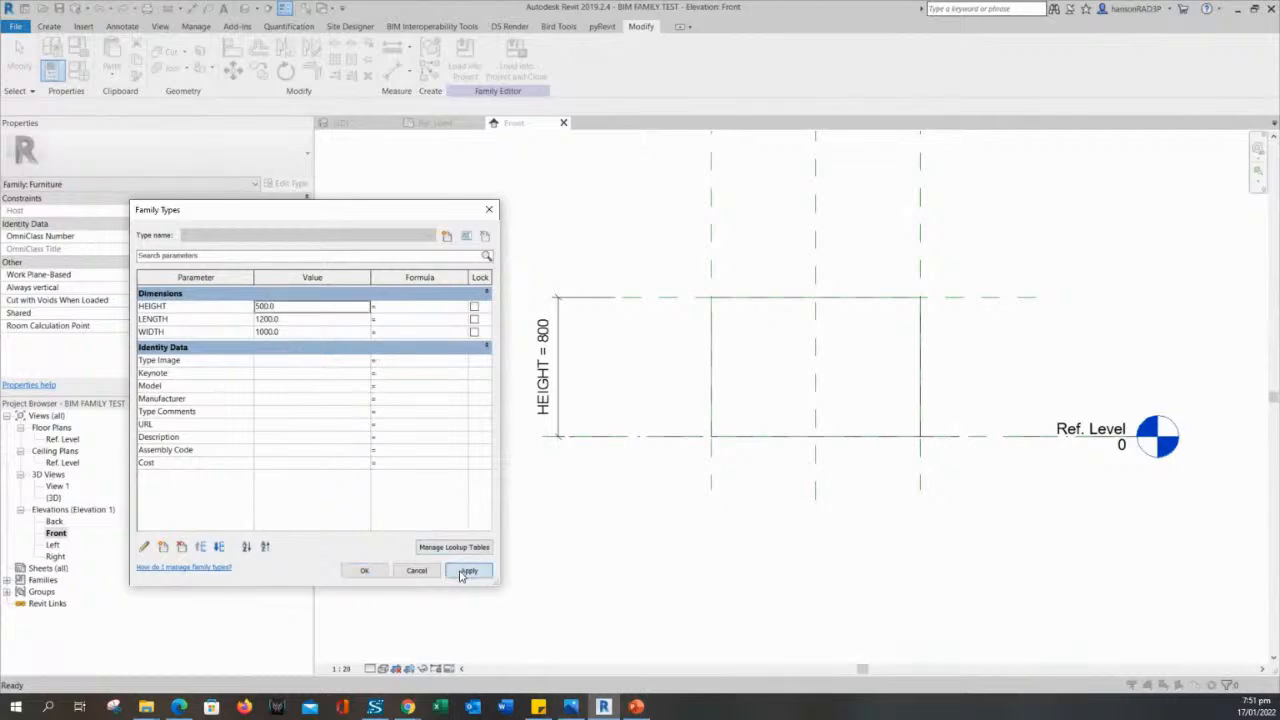
pyautogui.click(362, 572)
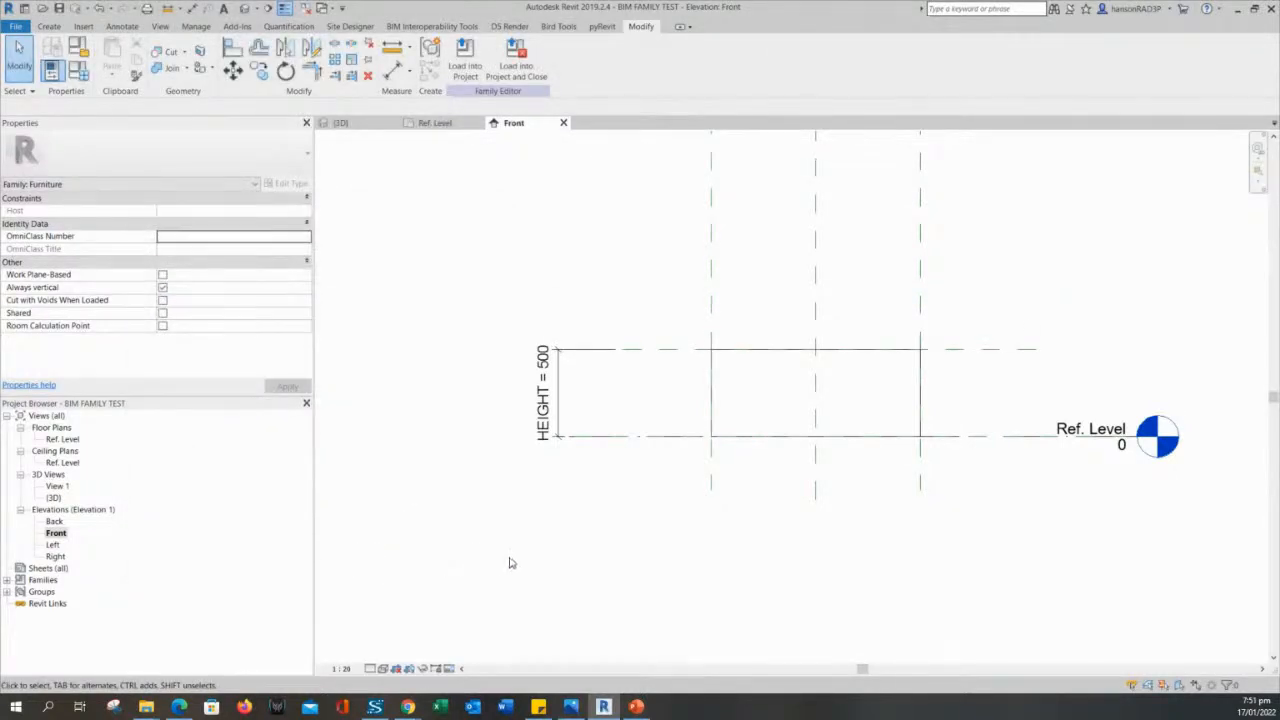
pyautogui.click(655, 668)
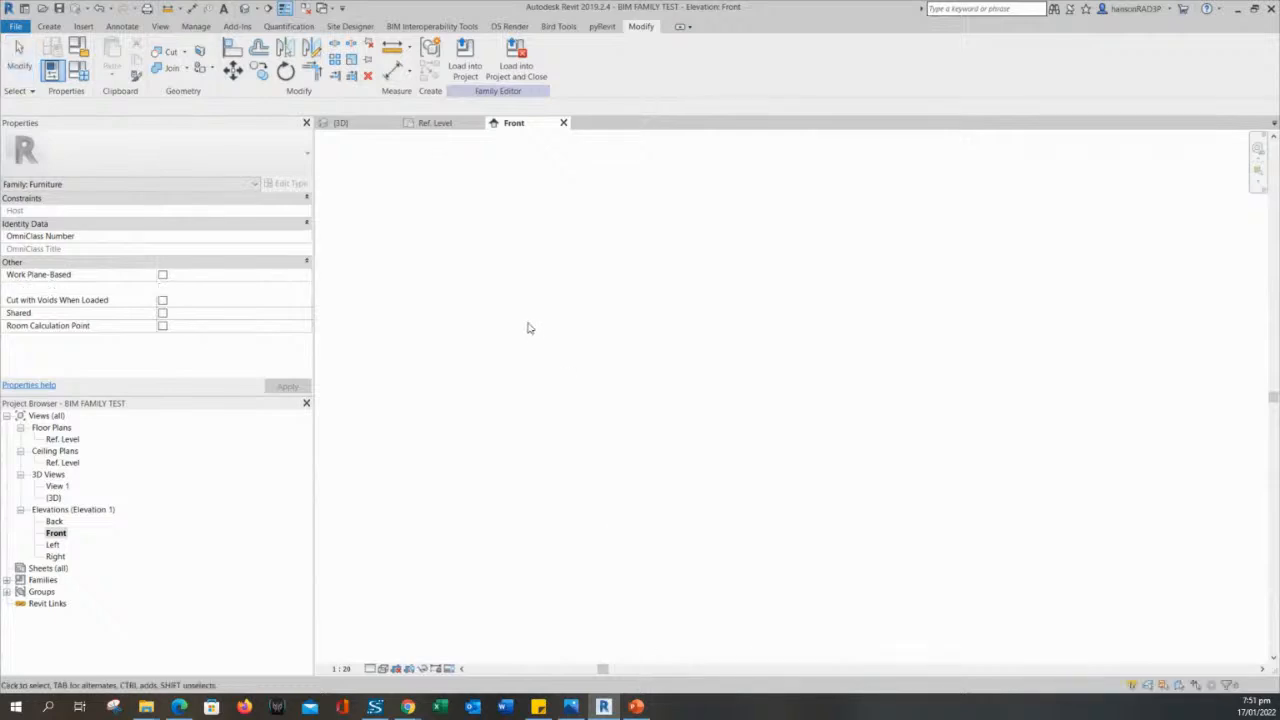
pyautogui.middleClick(597, 299)
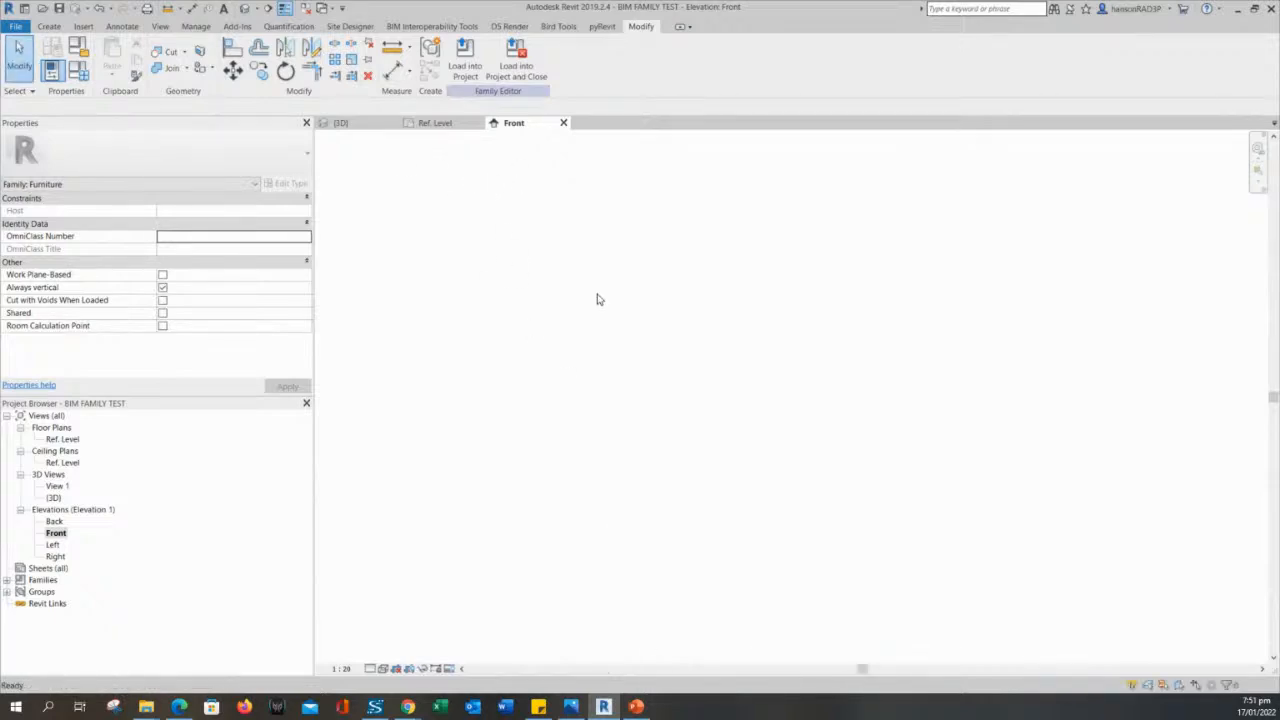
pyautogui.middleClick(597, 299)
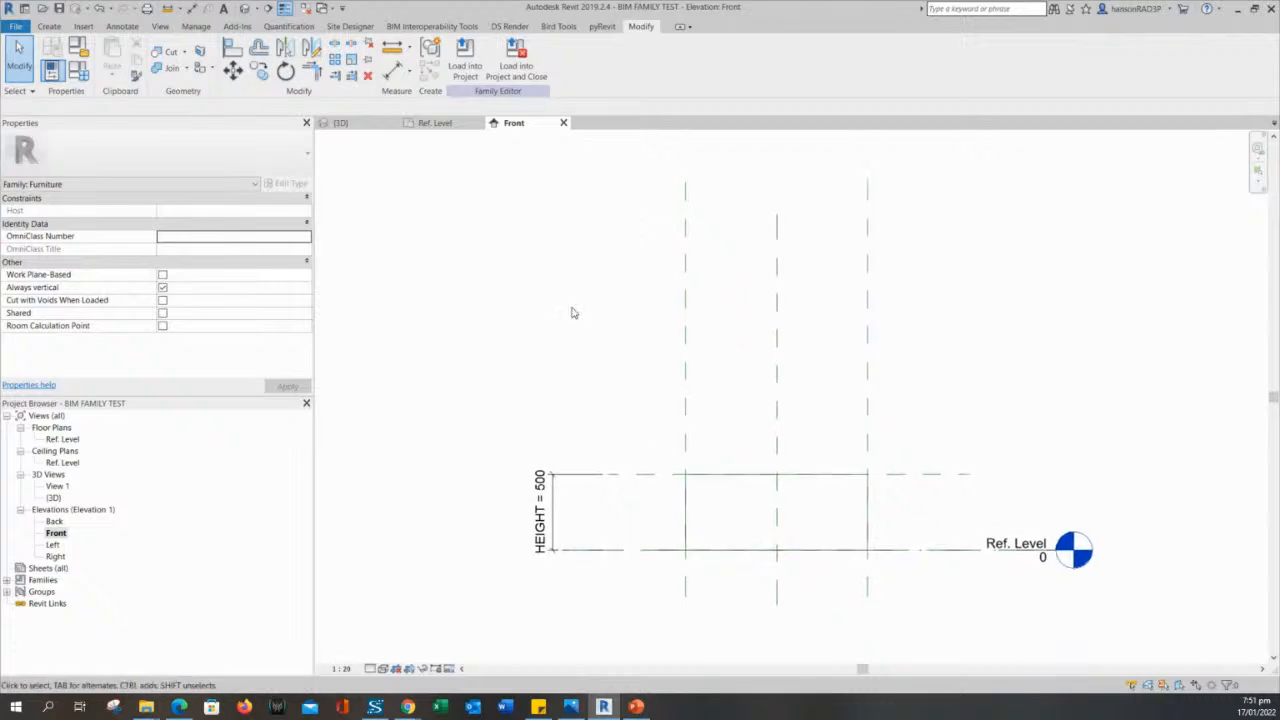
# - Open the 3D view and review the HEIGHT, LENGTH and WIDTH parameters in Family Types without changing them
pyautogui.click(362, 126)
pyautogui.moveTo(599, 382); pyautogui.dragTo(929, 449, button='middle')
pyautogui.scroll(3, 797, 403)
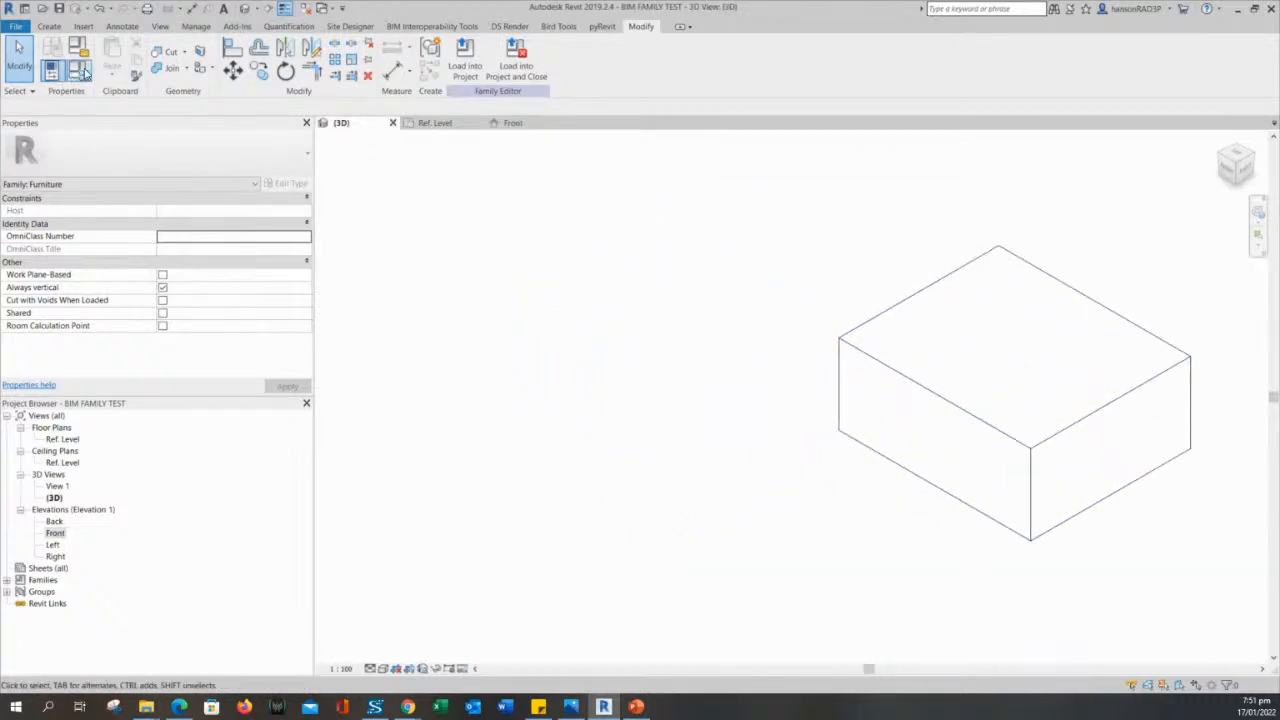
pyautogui.click(79, 70)
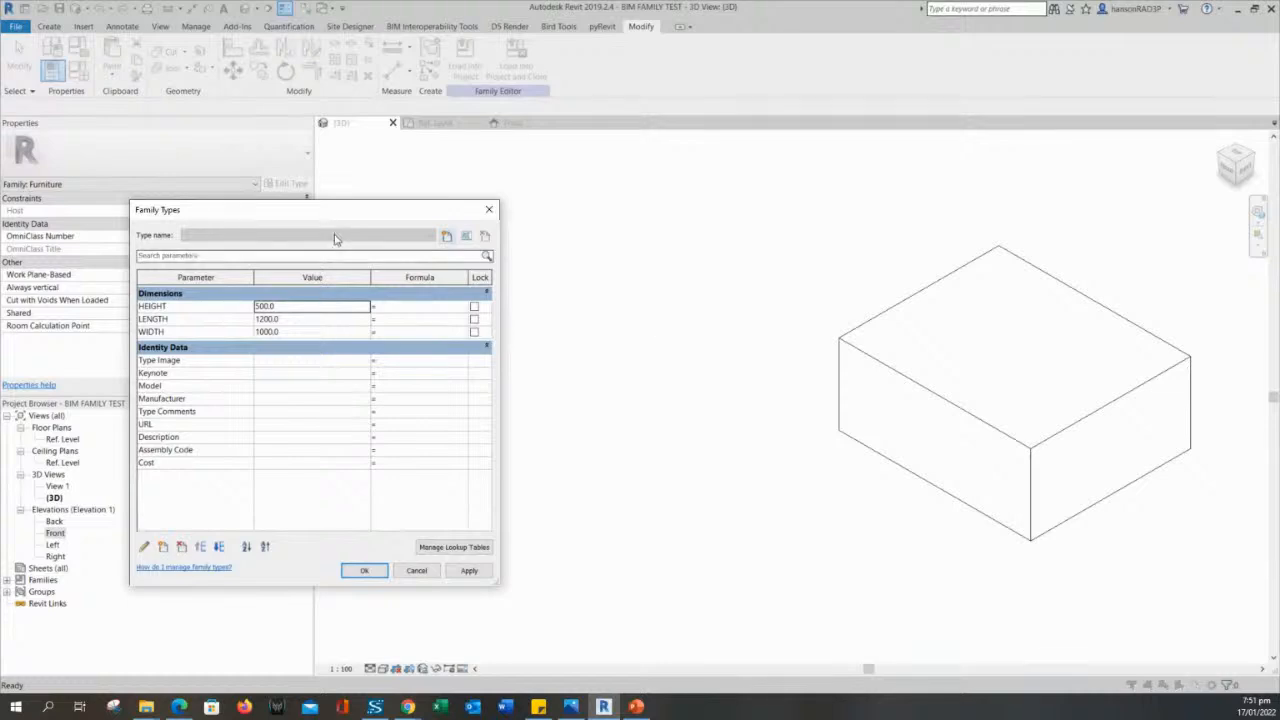
pyautogui.moveTo(335, 210); pyautogui.dragTo(437, 215)
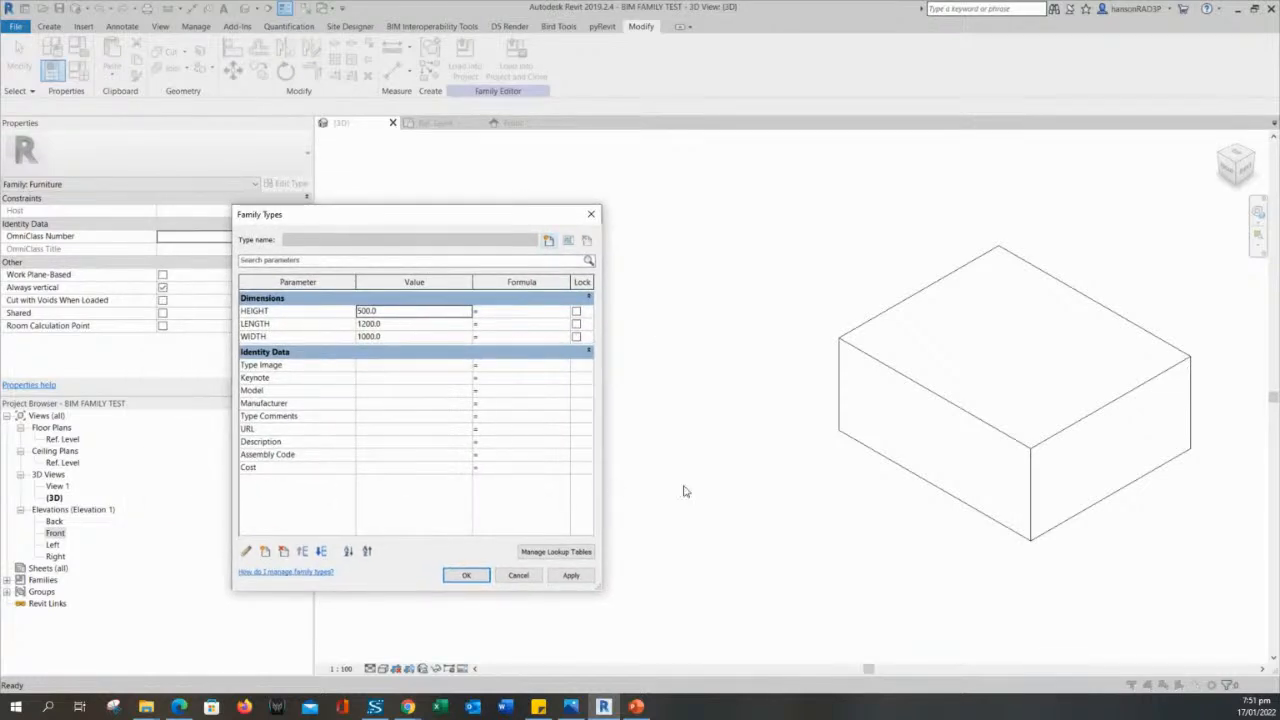
pyautogui.click(719, 470)
pyautogui.click(519, 577)
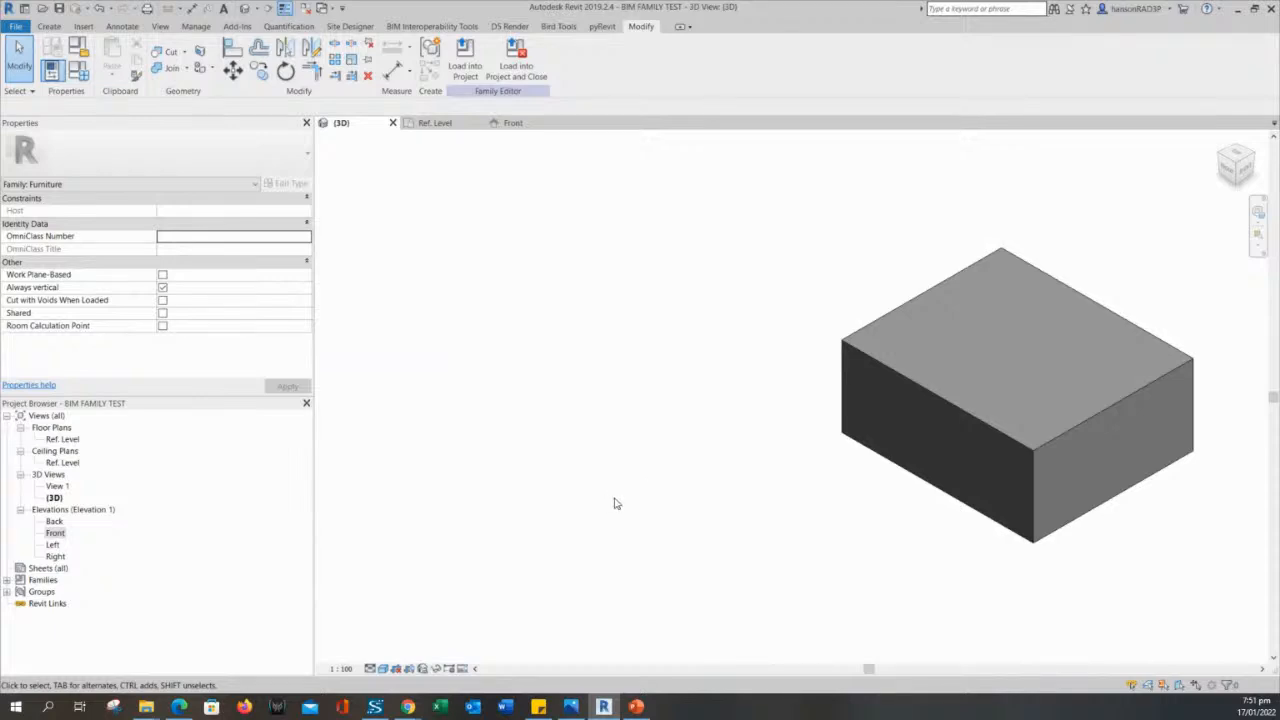
# - Compare the Wireframe and Hidden Line visual styles on the box and set the 3D view to Shaded
pyautogui.click(385, 669)
pyautogui.click(866, 472)
pyautogui.click(383, 670)
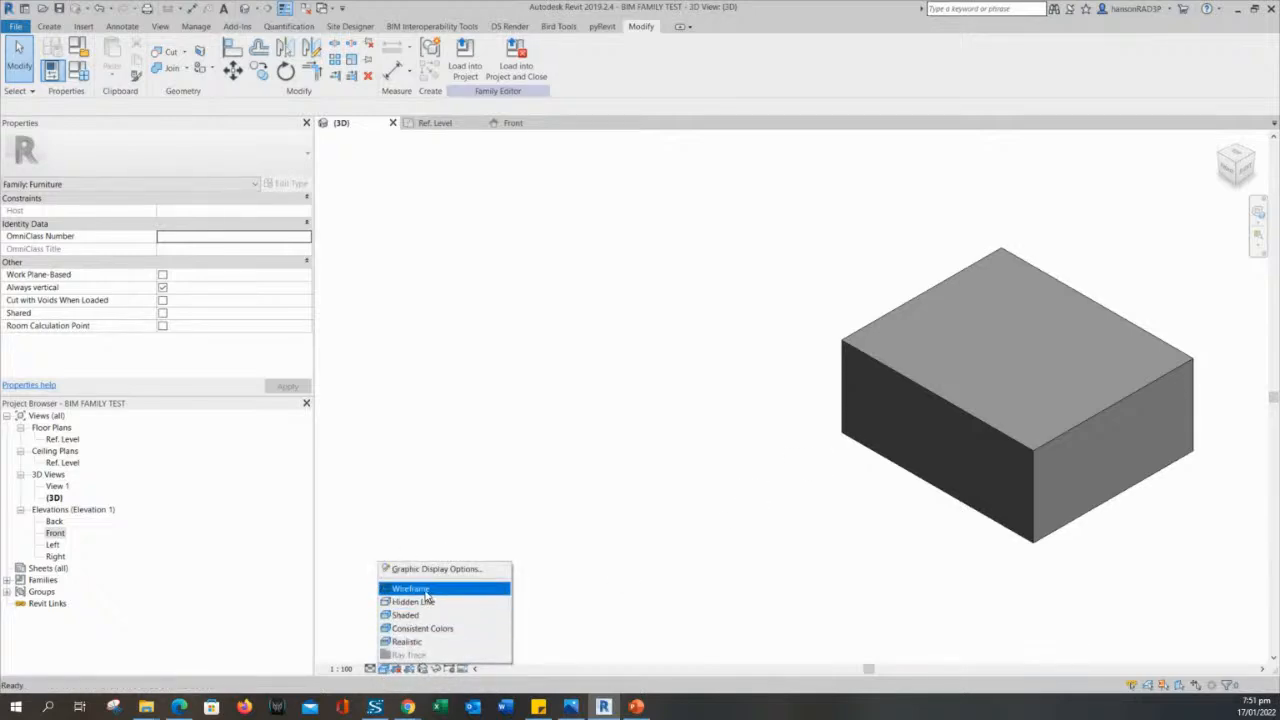
pyautogui.click(424, 592)
pyautogui.click(383, 668)
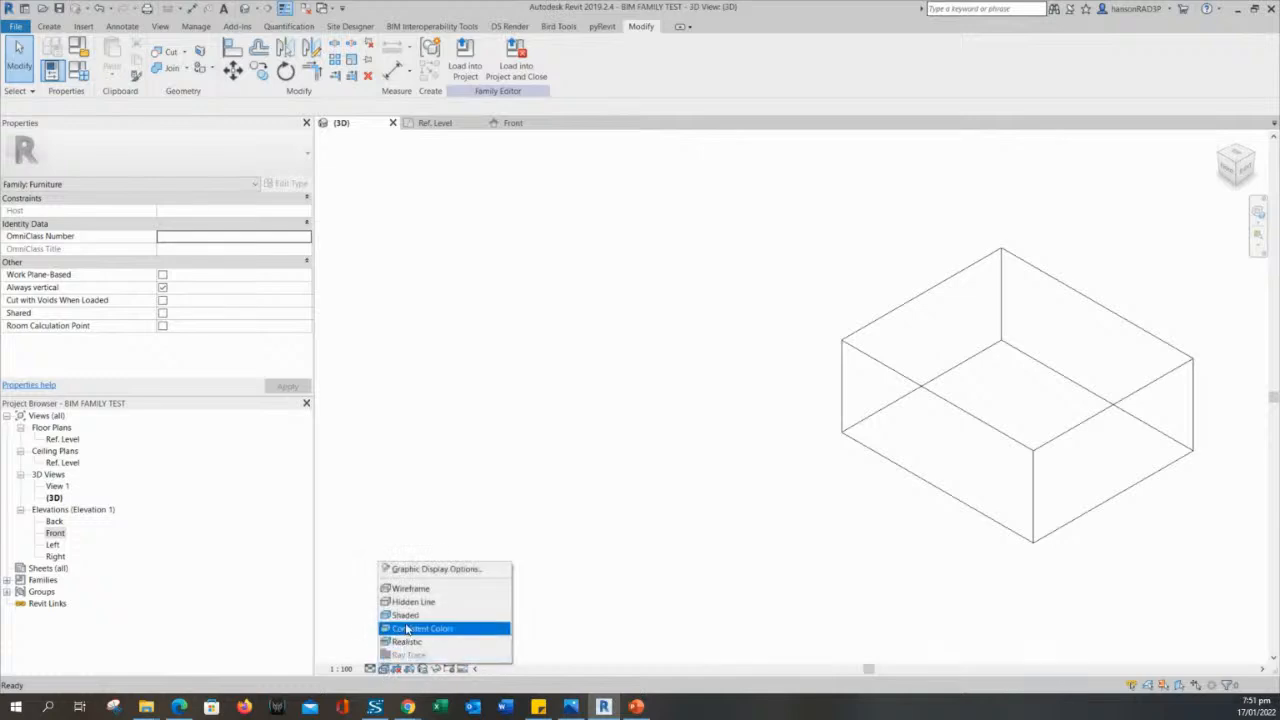
pyautogui.click(415, 601)
pyautogui.click(383, 668)
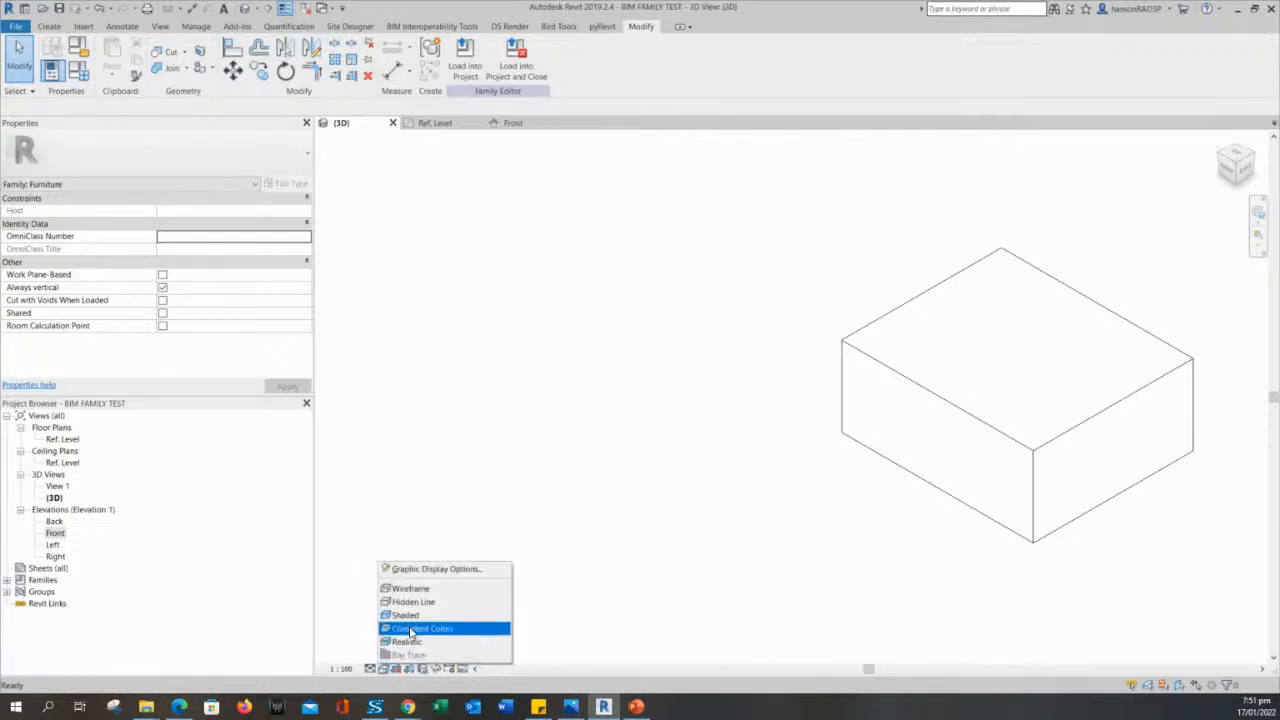
pyautogui.click(416, 616)
pyautogui.keyDown('shift'); pyautogui.moveTo(912, 400); pyautogui.dragTo(894, 502, button='middle'); pyautogui.keyUp('shift')
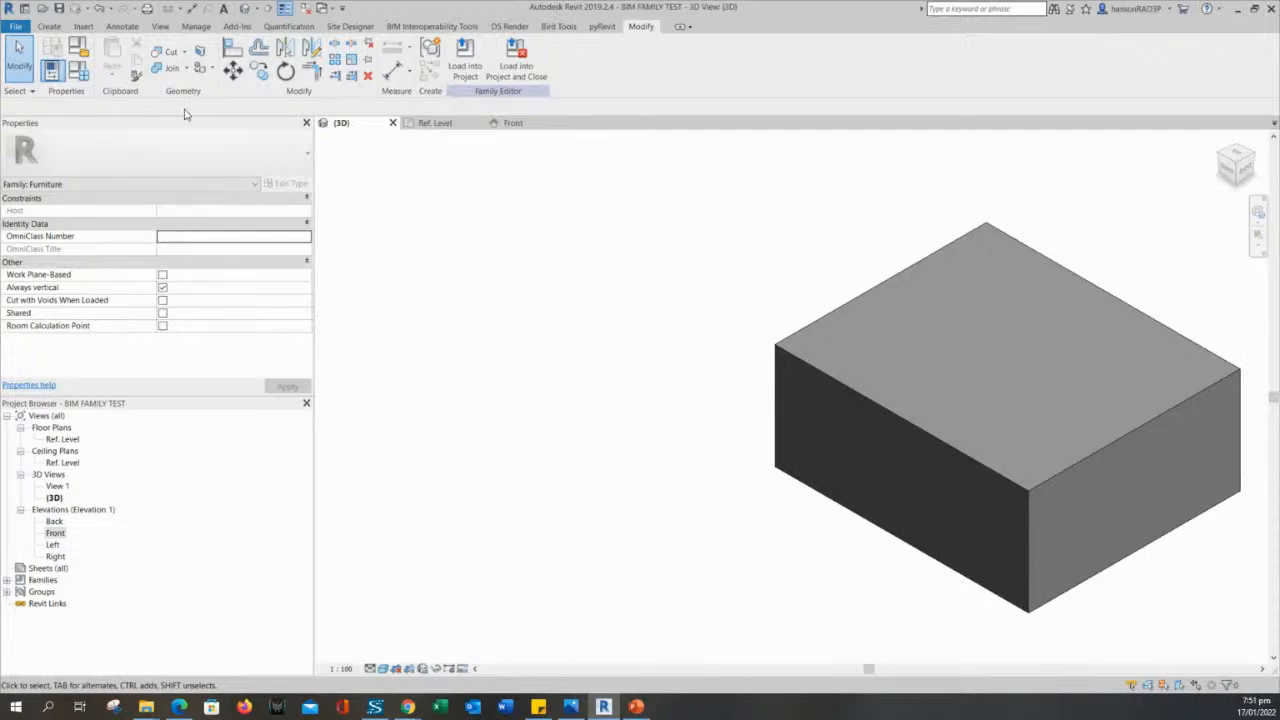
# - Set the family's HEIGHT to 800, LENGTH to 2000 and WIDTH to 1200, and apply them to the extrusion
pyautogui.click(78, 70)
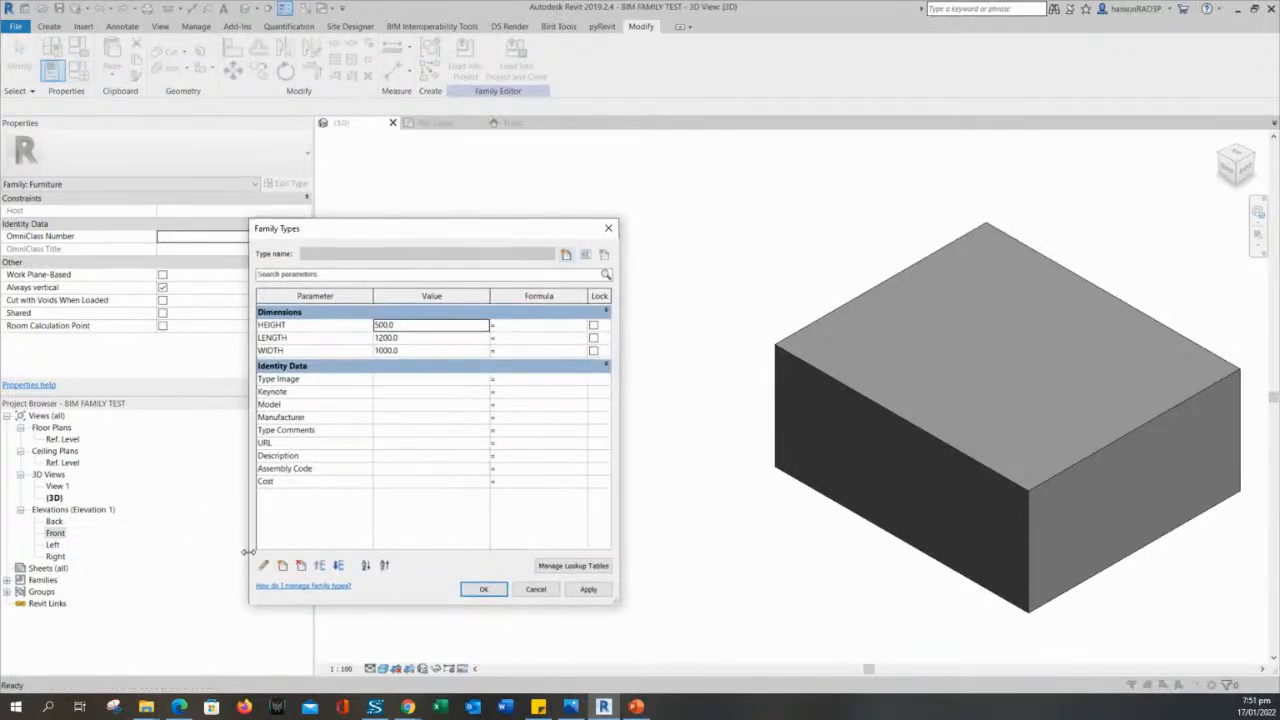
pyautogui.doubleClick(422, 328)
pyautogui.write('800')
pyautogui.doubleClick(423, 337)
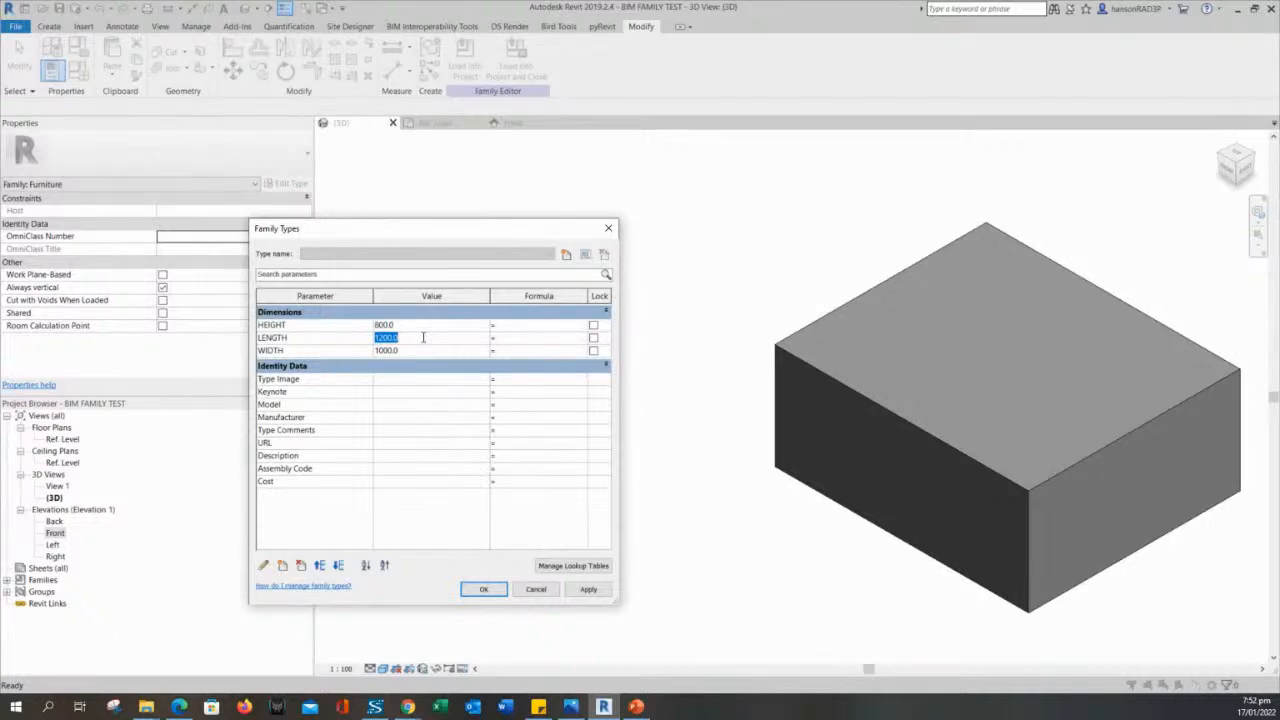
pyautogui.write('2000')
pyautogui.click(419, 351)
pyautogui.write('1200')
pyautogui.click(604, 591)
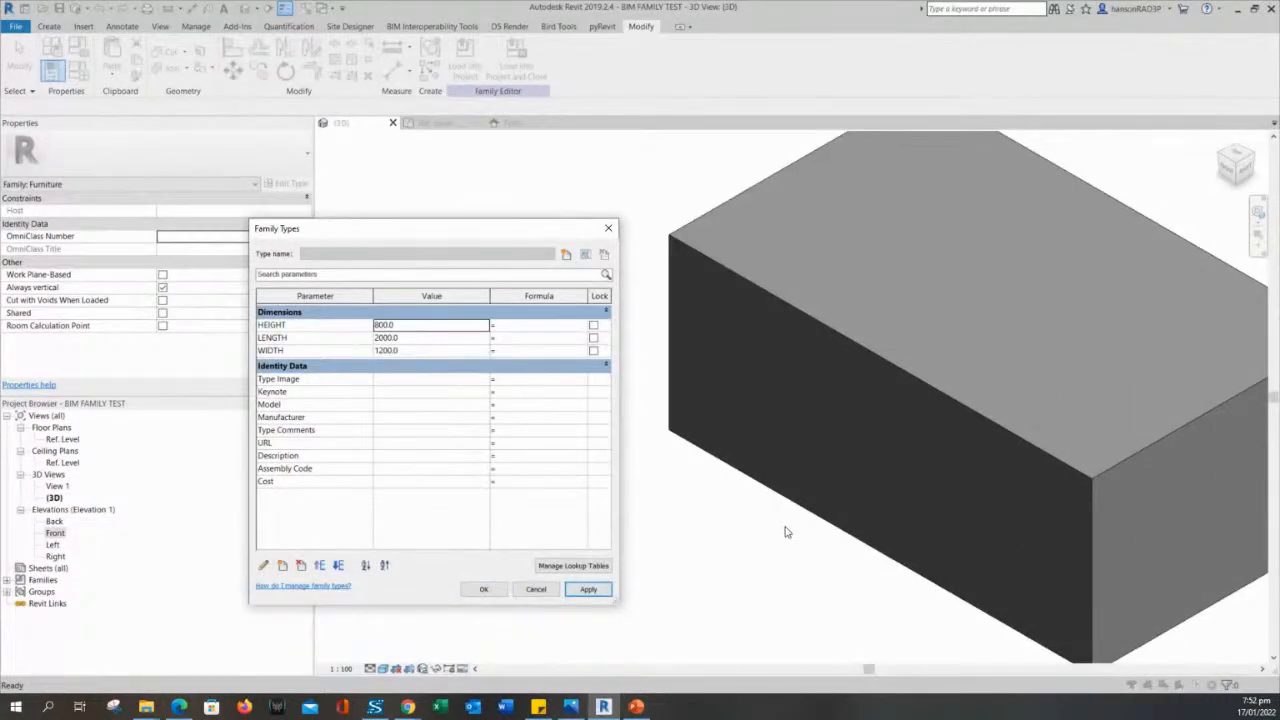
pyautogui.click(485, 590)
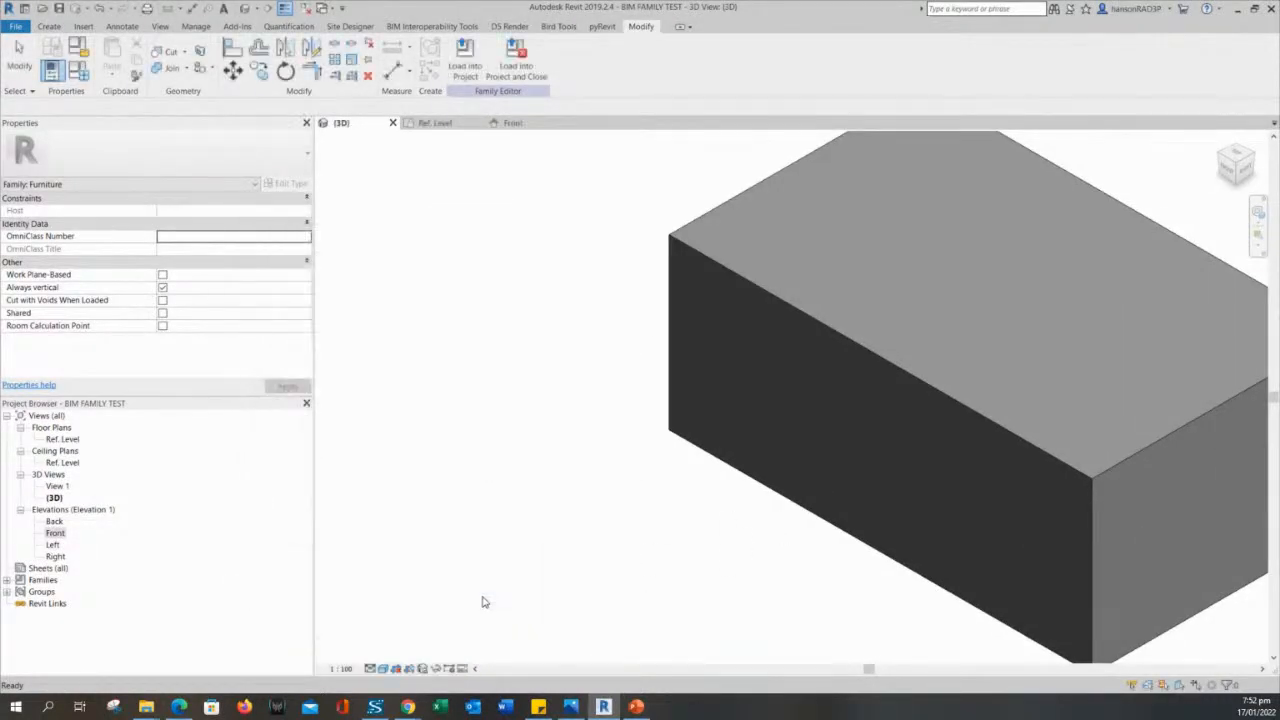
# - Inspect the resized extrusion in the 3D view, selecting it to check its extents, and clear the selection
pyautogui.scroll(-2, 592, 548)
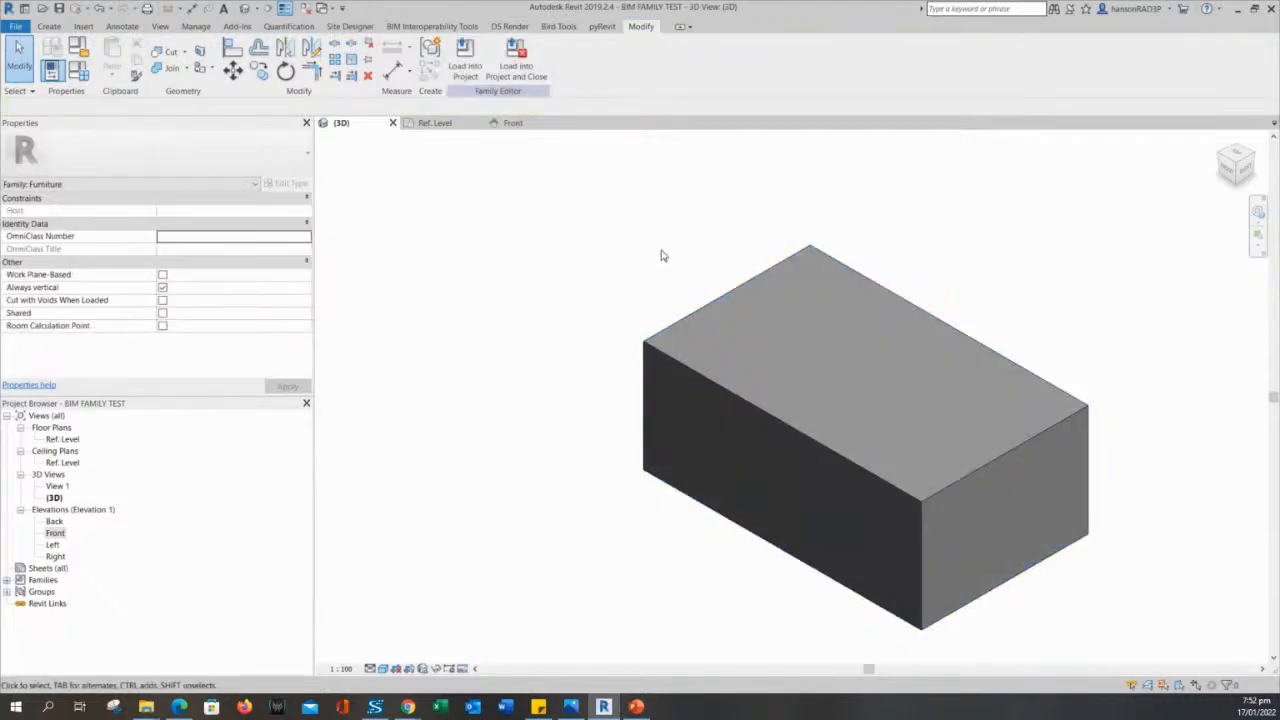
pyautogui.click(713, 295)
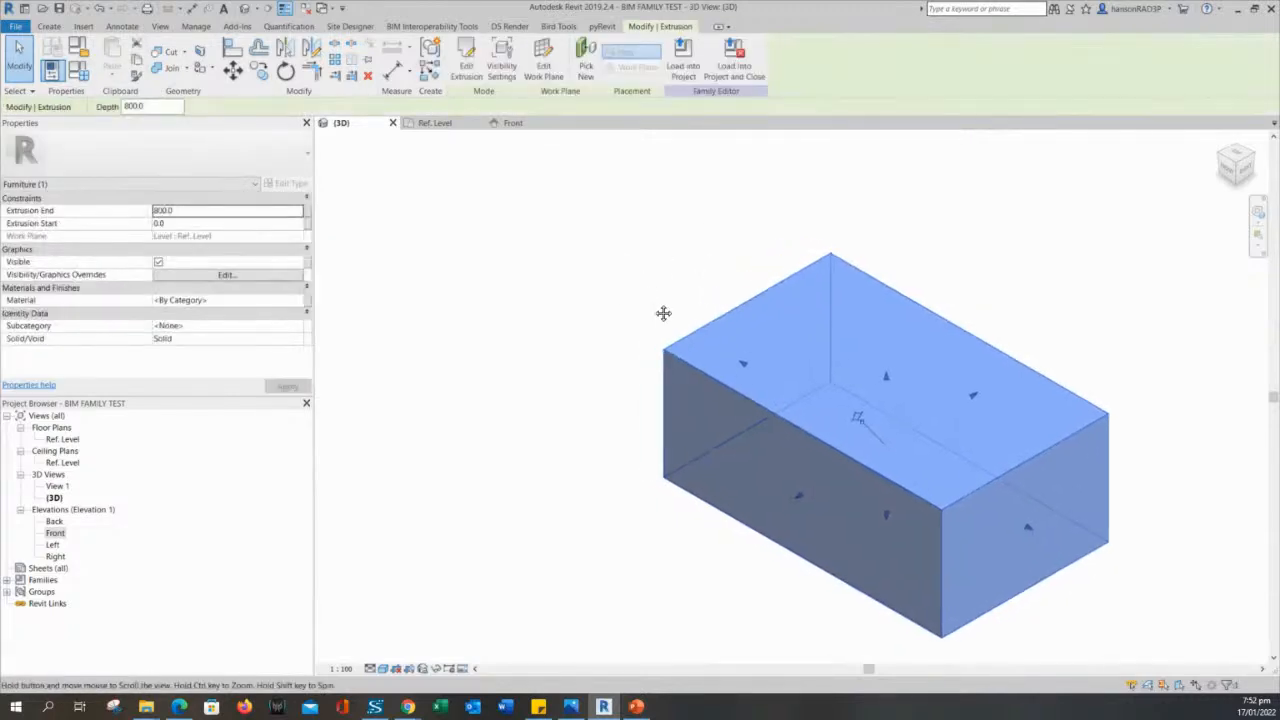
pyautogui.keyDown('shift'); pyautogui.moveTo(663, 314); pyautogui.dragTo(600, 374, button='middle'); pyautogui.keyUp('shift')
pyautogui.click(601, 374)
pyautogui.click(791, 377)
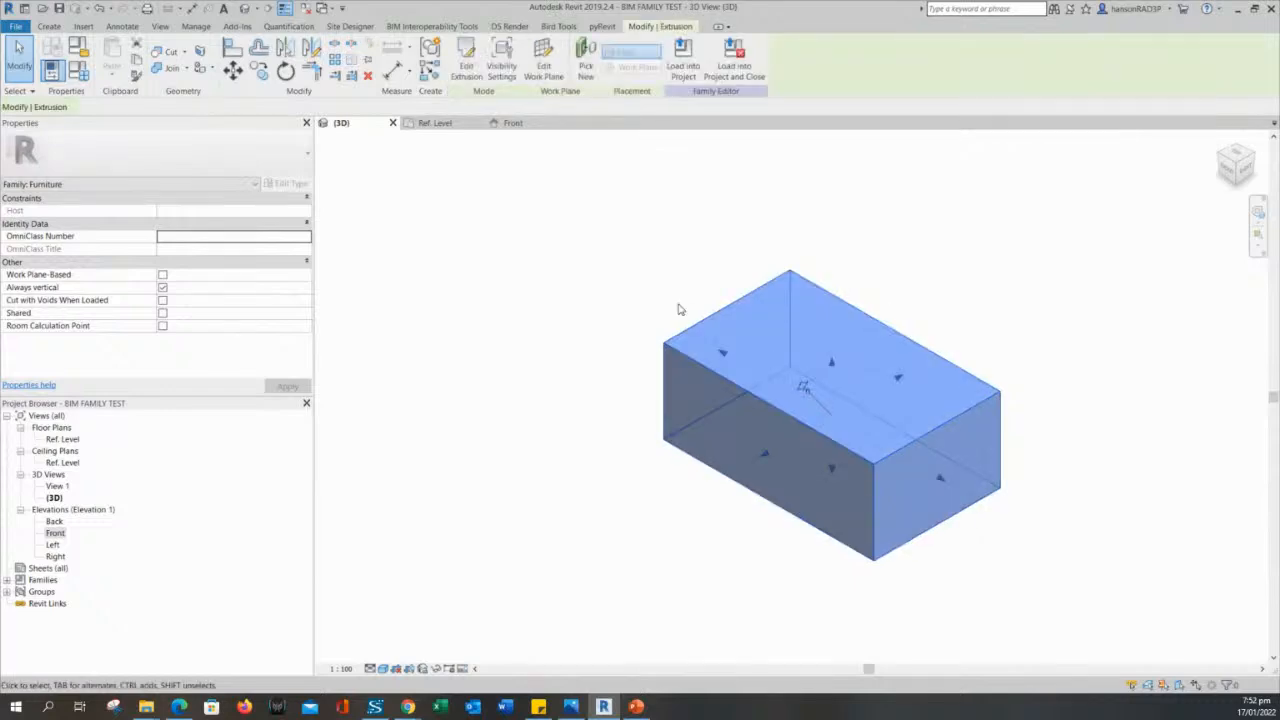
pyautogui.click(670, 305)
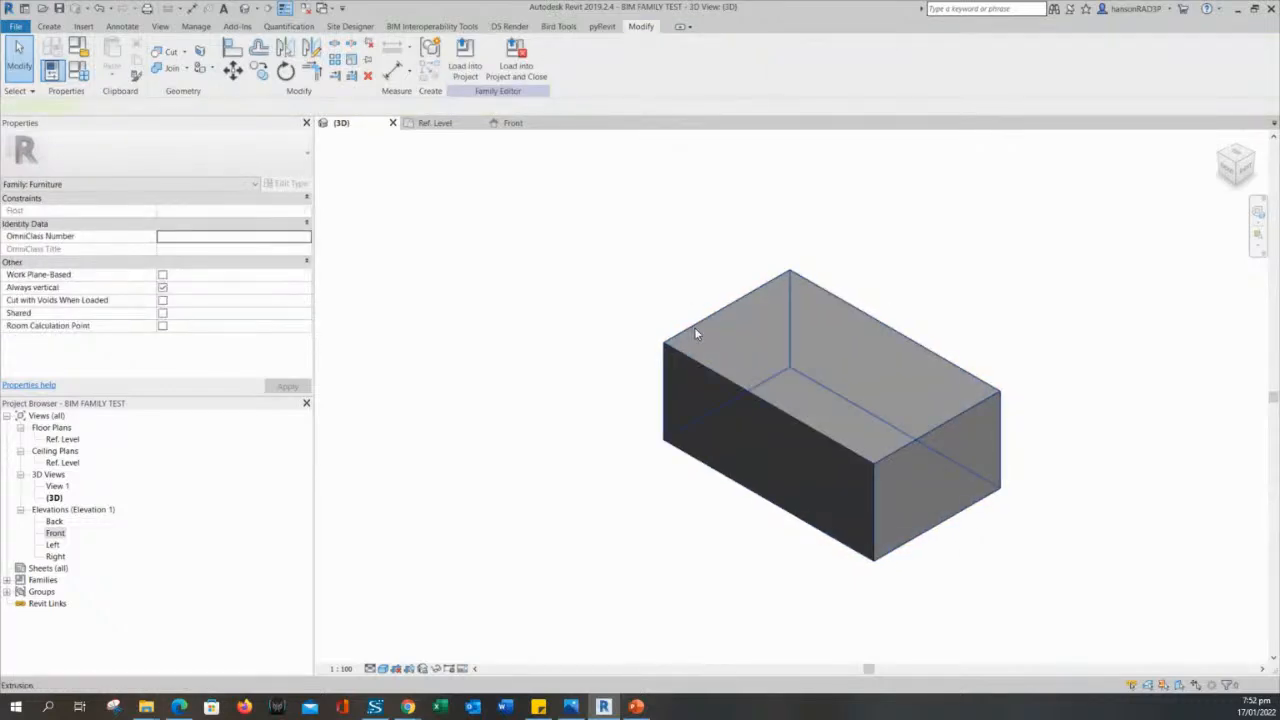
pyautogui.click(694, 328)
pyautogui.click(658, 320)
pyautogui.click(718, 345)
pyautogui.click(669, 294)
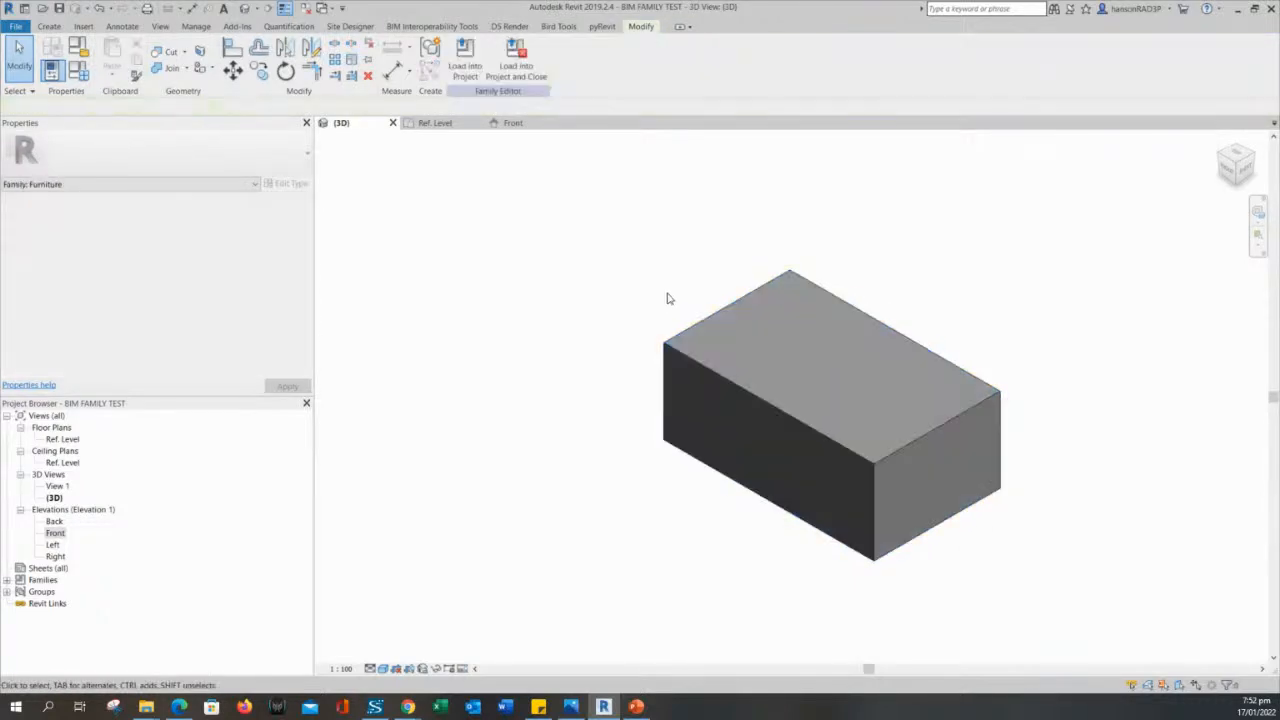
pyautogui.click(689, 331)
pyautogui.click(619, 291)
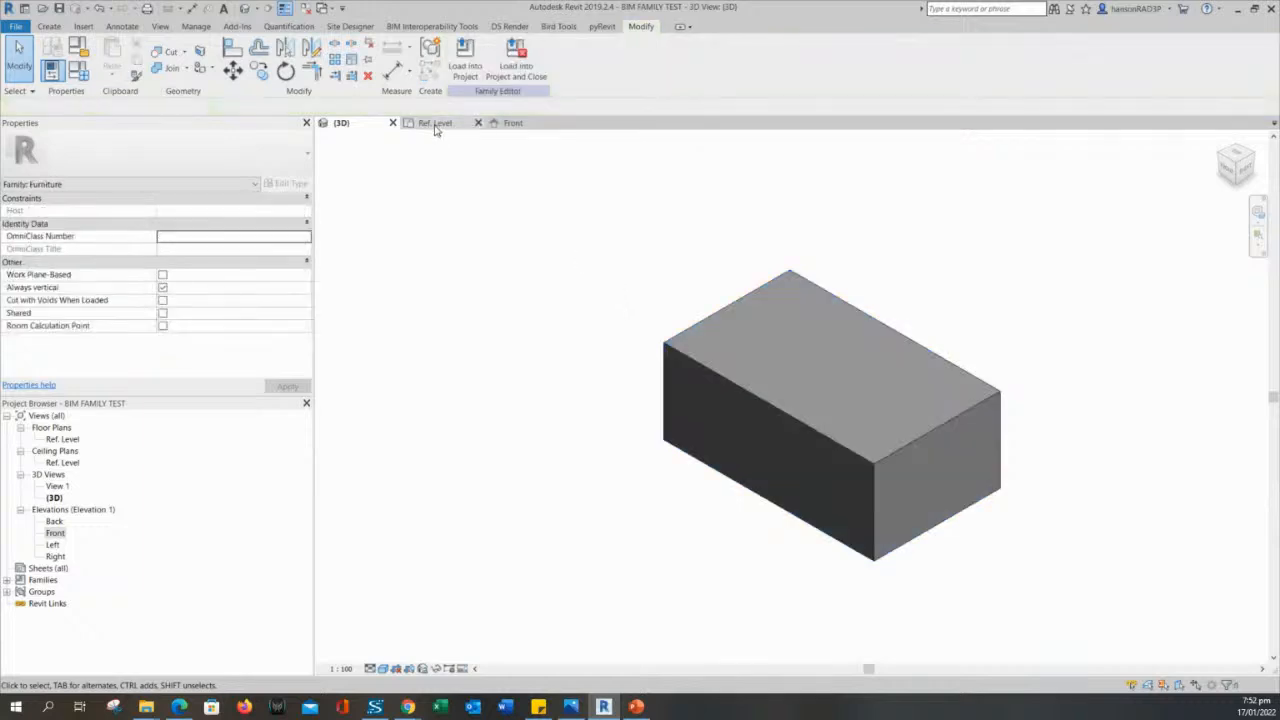
# - Open the Ref. Level plan and examine the extrusion's edges against the LENGTH and WIDTH reference planes and equality dimensions
pyautogui.click(435, 122)
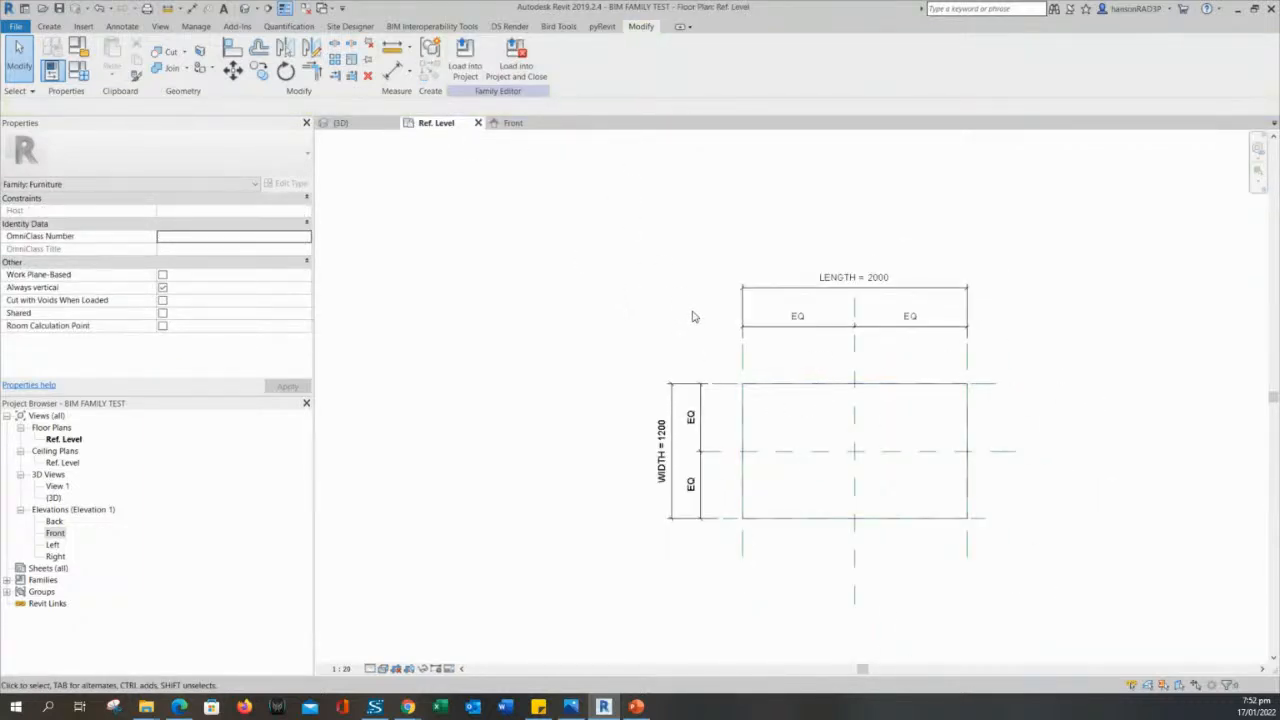
pyautogui.moveTo(679, 309); pyautogui.dragTo(708, 305, button='middle')
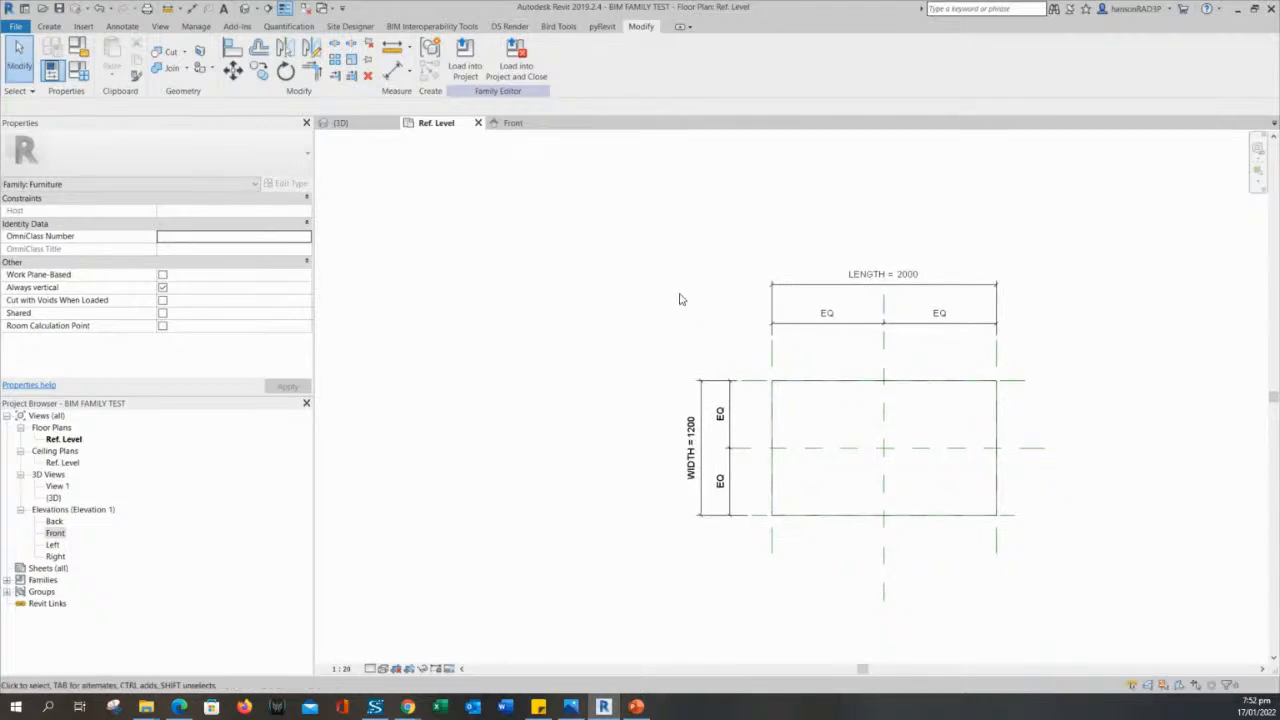
pyautogui.moveTo(695, 342); pyautogui.dragTo(673, 322, button='middle')
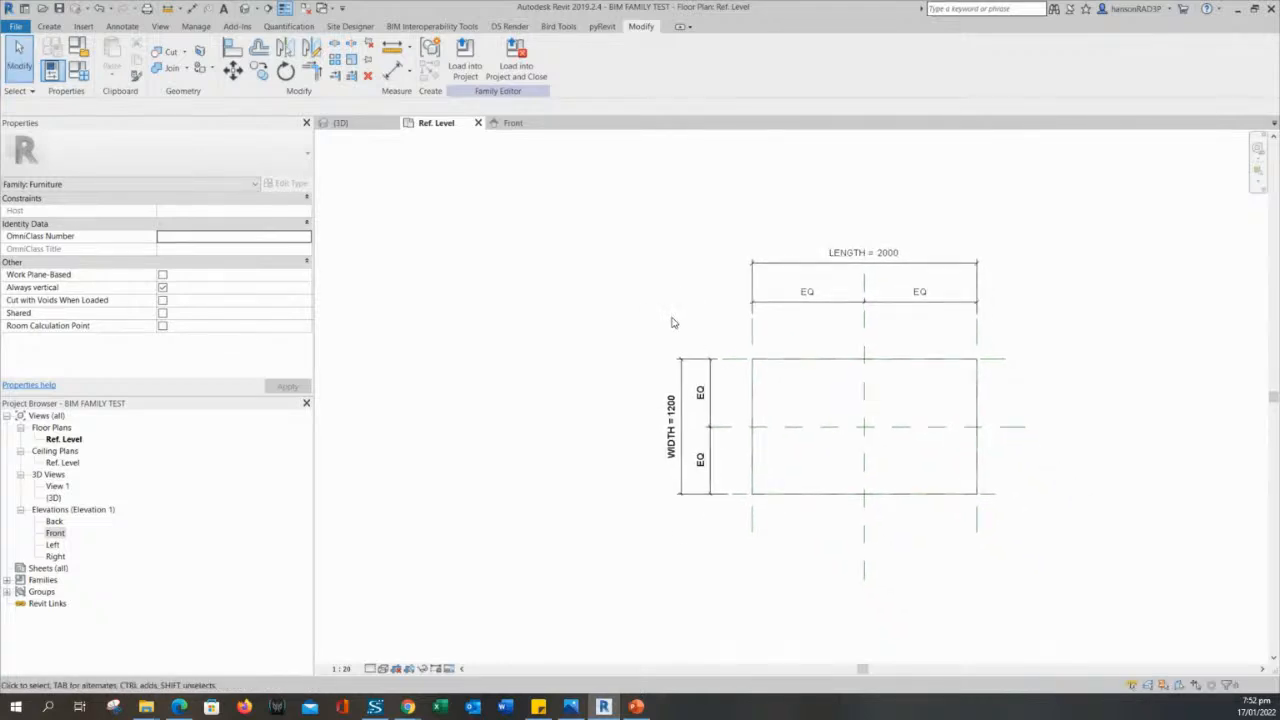
pyautogui.moveTo(637, 323); pyautogui.dragTo(632, 331, button='middle')
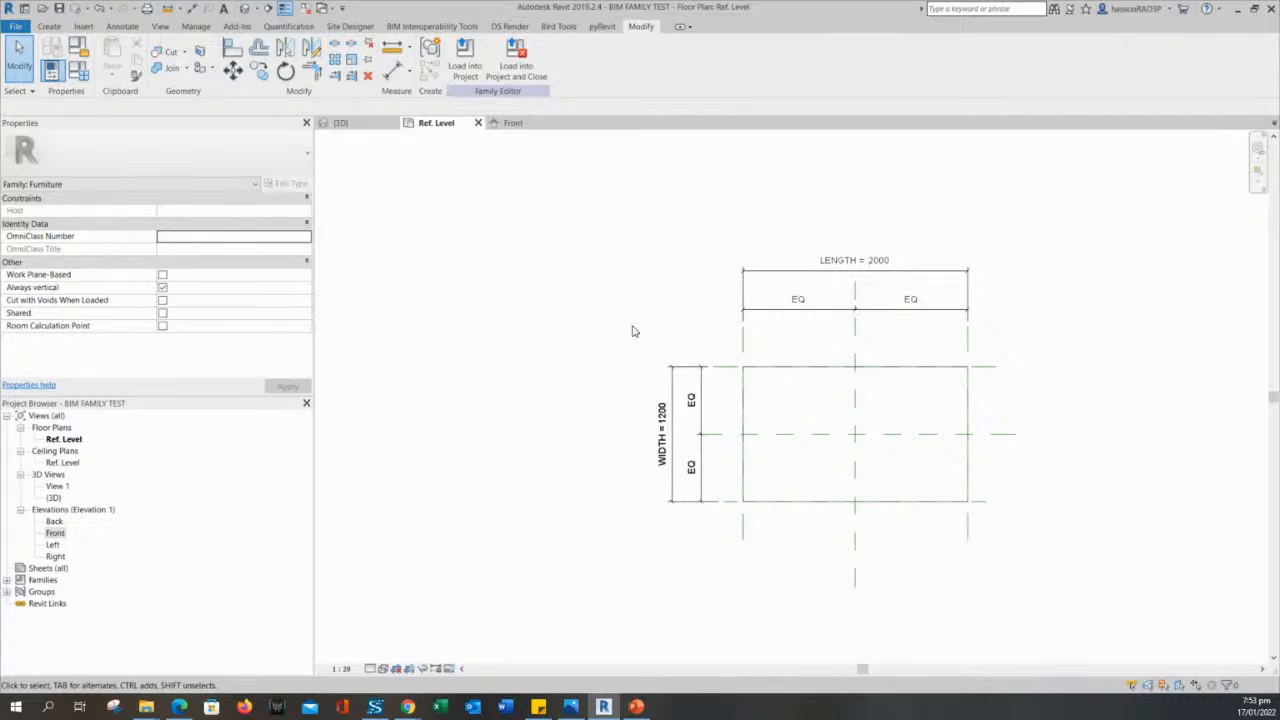
pyautogui.scroll(2, 620, 338)
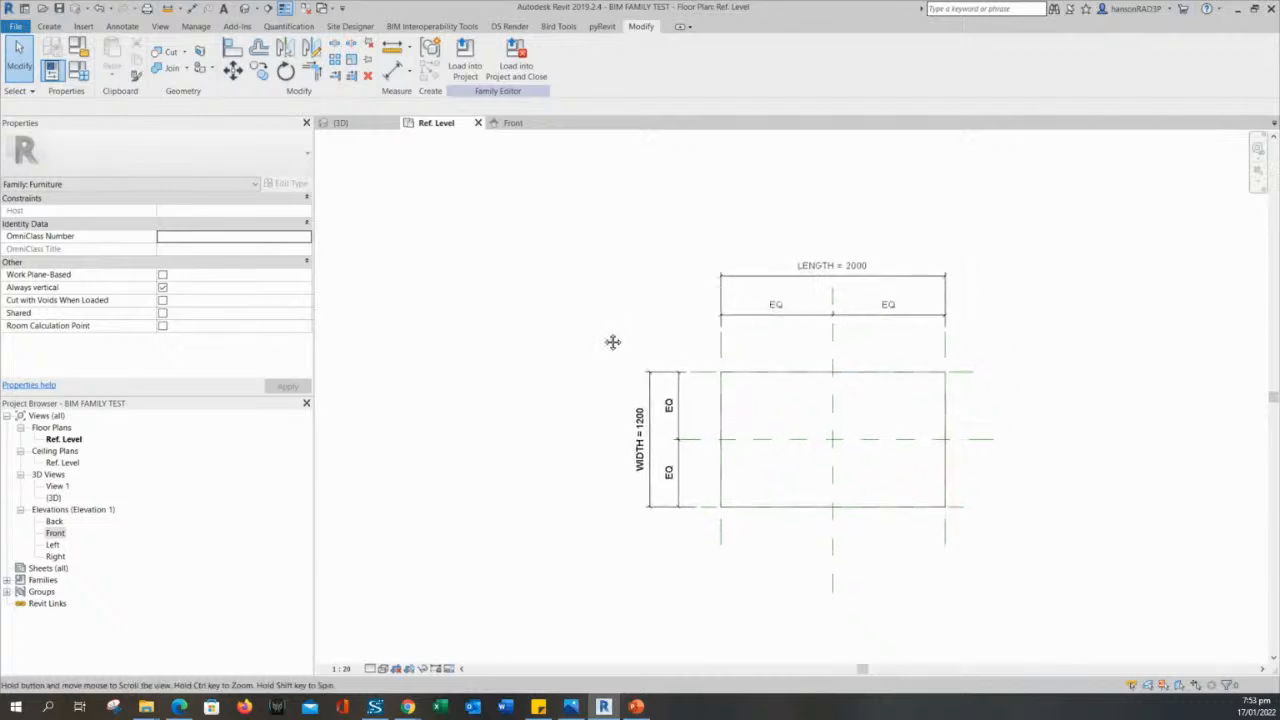
pyautogui.scroll(-1, 586, 329)
pyautogui.scroll(2, 791, 420)
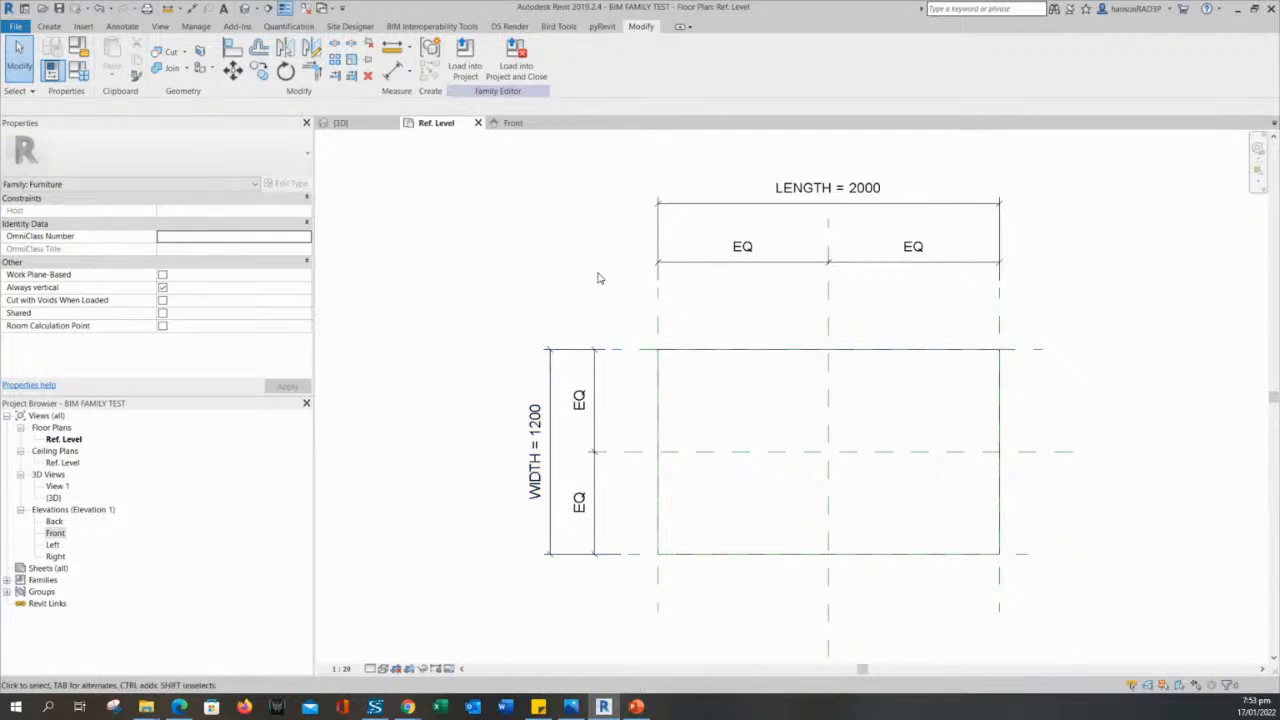
pyautogui.scroll(-3, 598, 280)
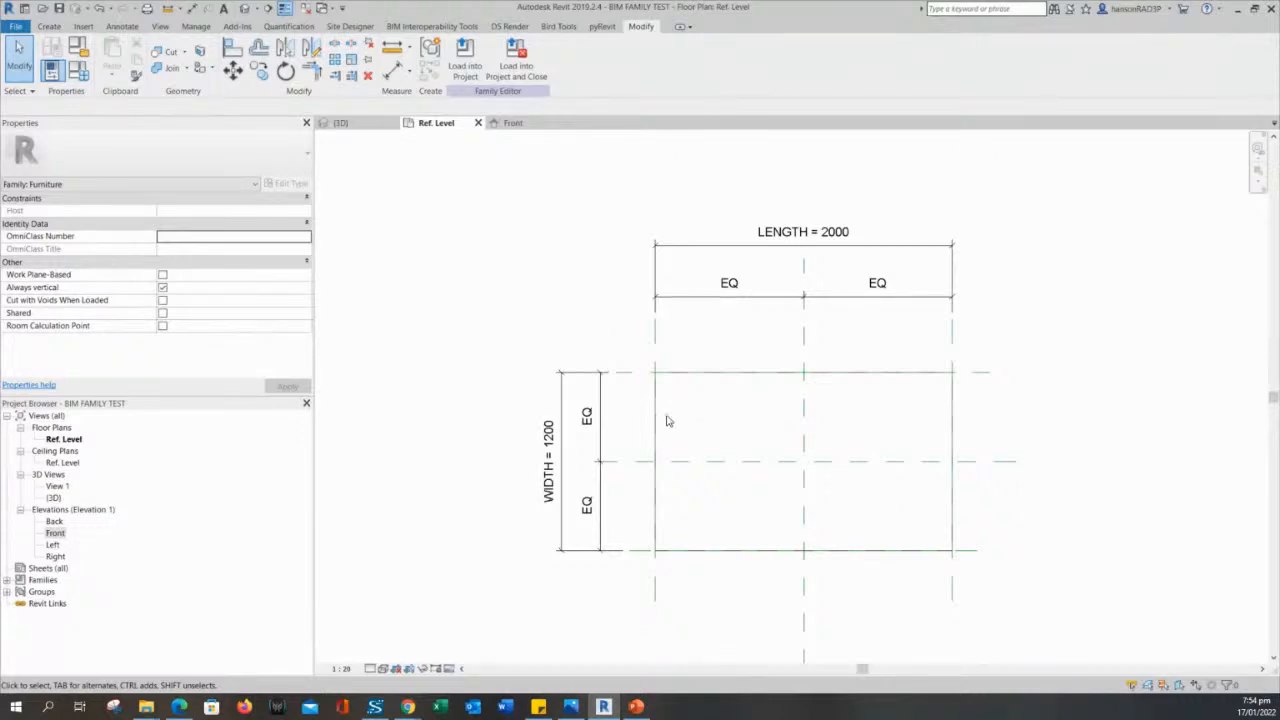
pyautogui.scroll(2, 663, 386)
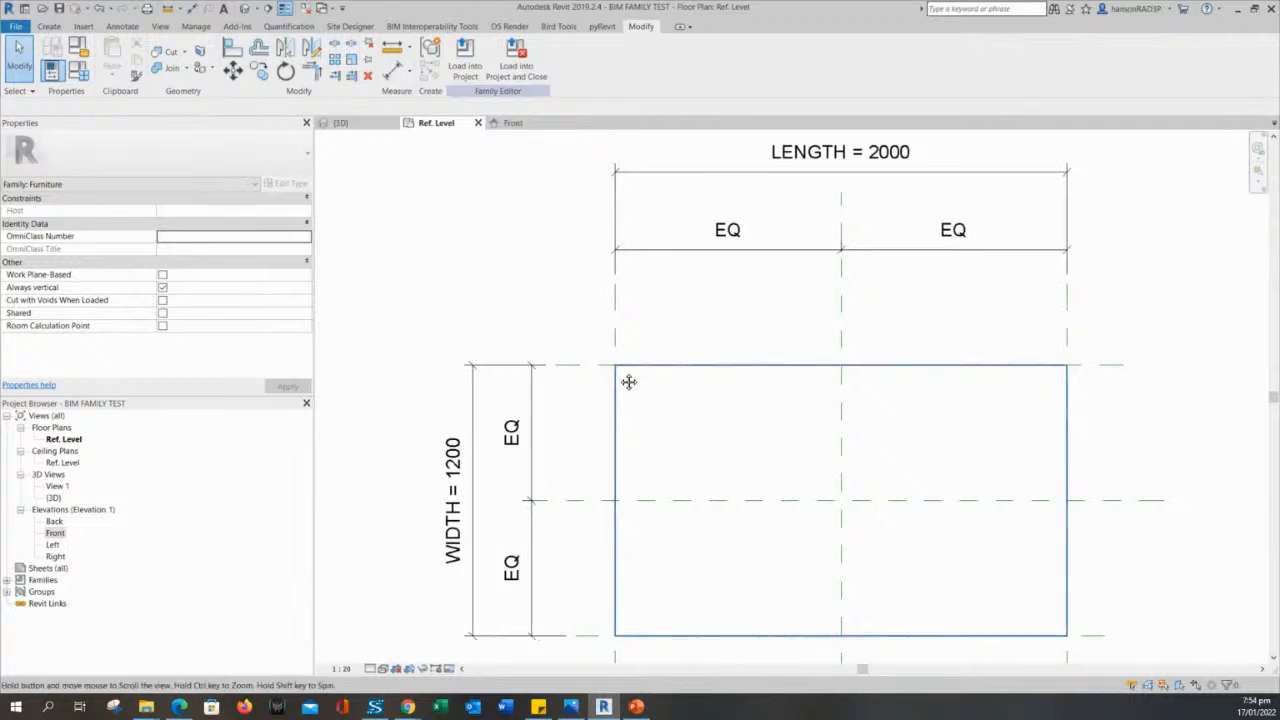
pyautogui.moveTo(626, 380); pyautogui.dragTo(620, 274, button='middle')
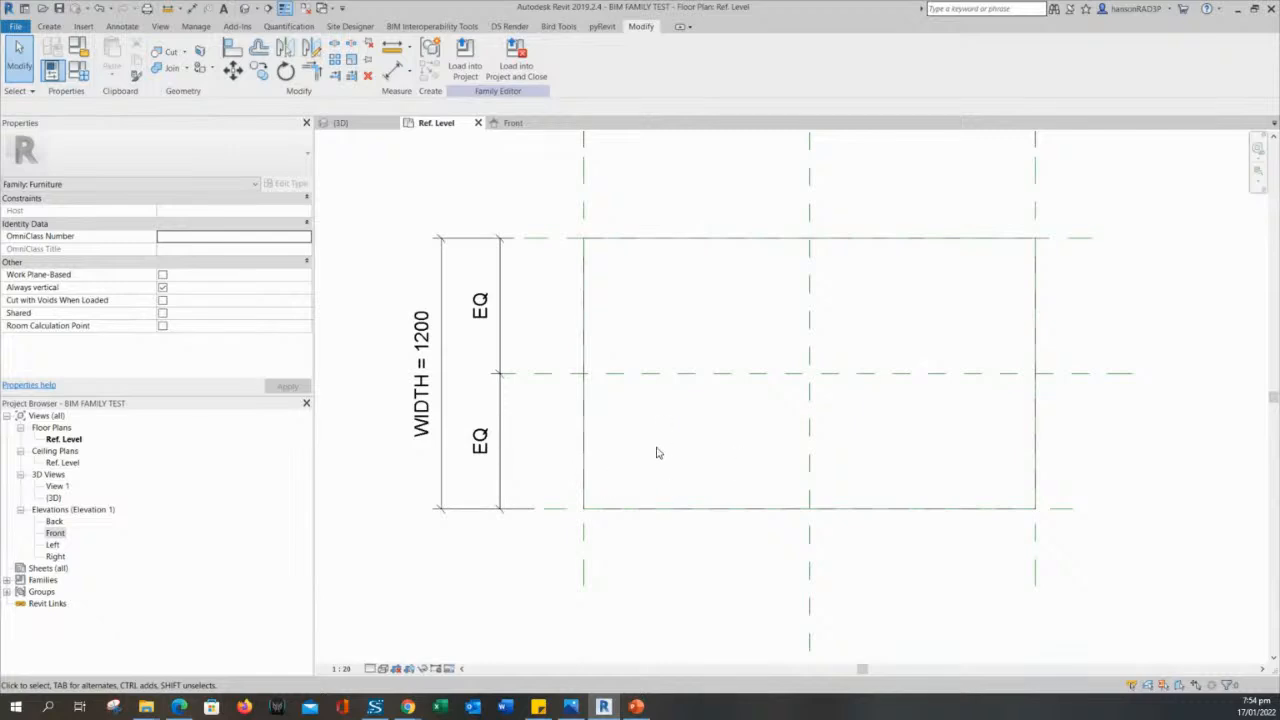
pyautogui.moveTo(657, 448); pyautogui.dragTo(641, 452, button='middle')
pyautogui.scroll(-2, 605, 306)
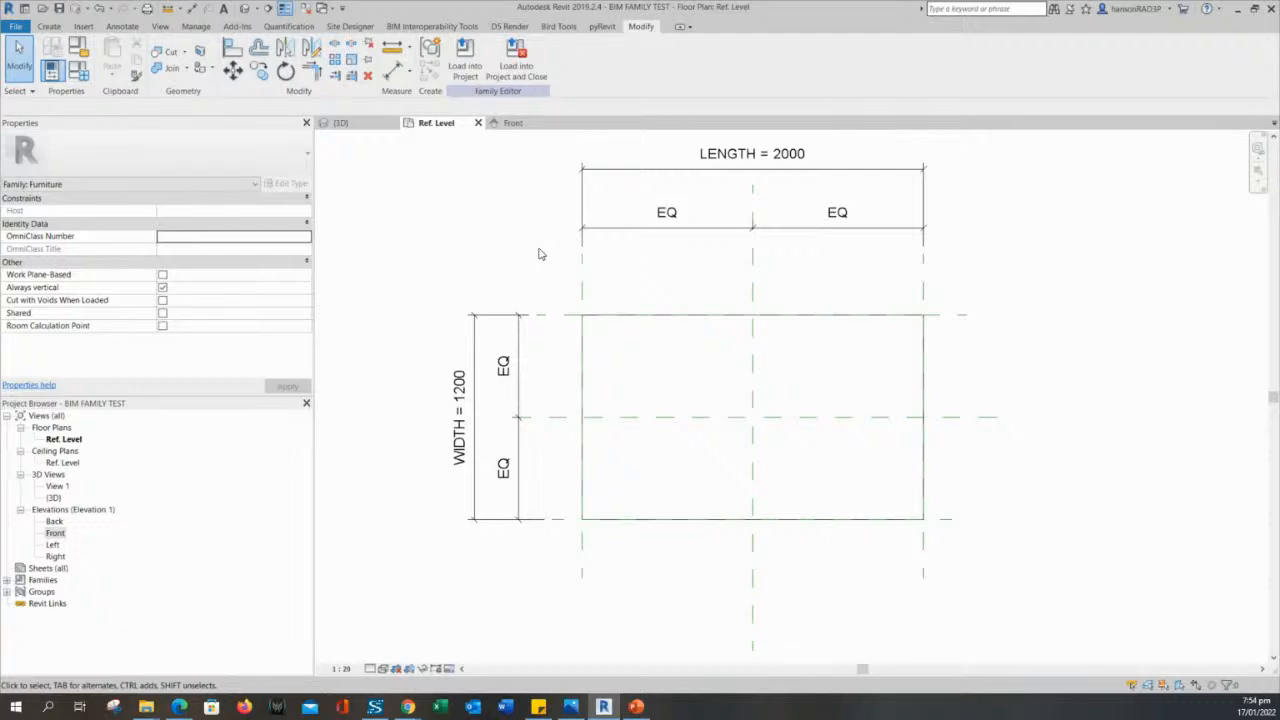
pyautogui.click(583, 289)
pyautogui.click(686, 299)
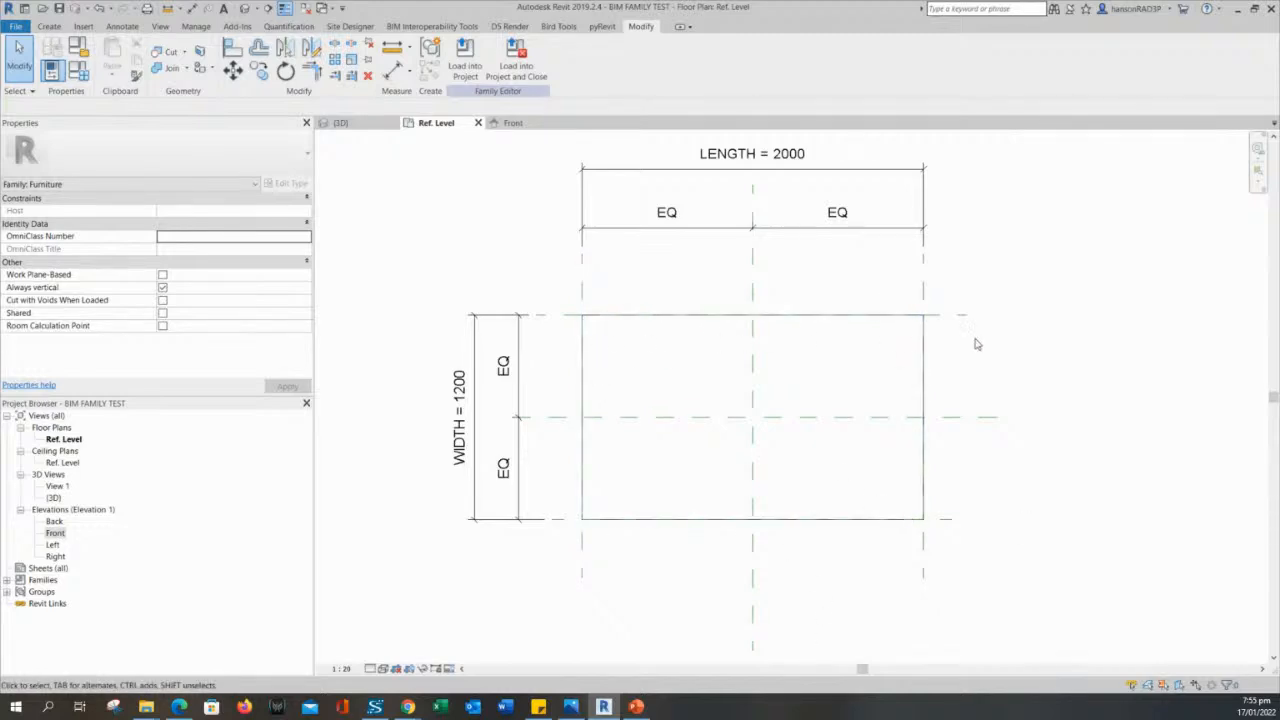
pyautogui.scroll(3, 556, 340)
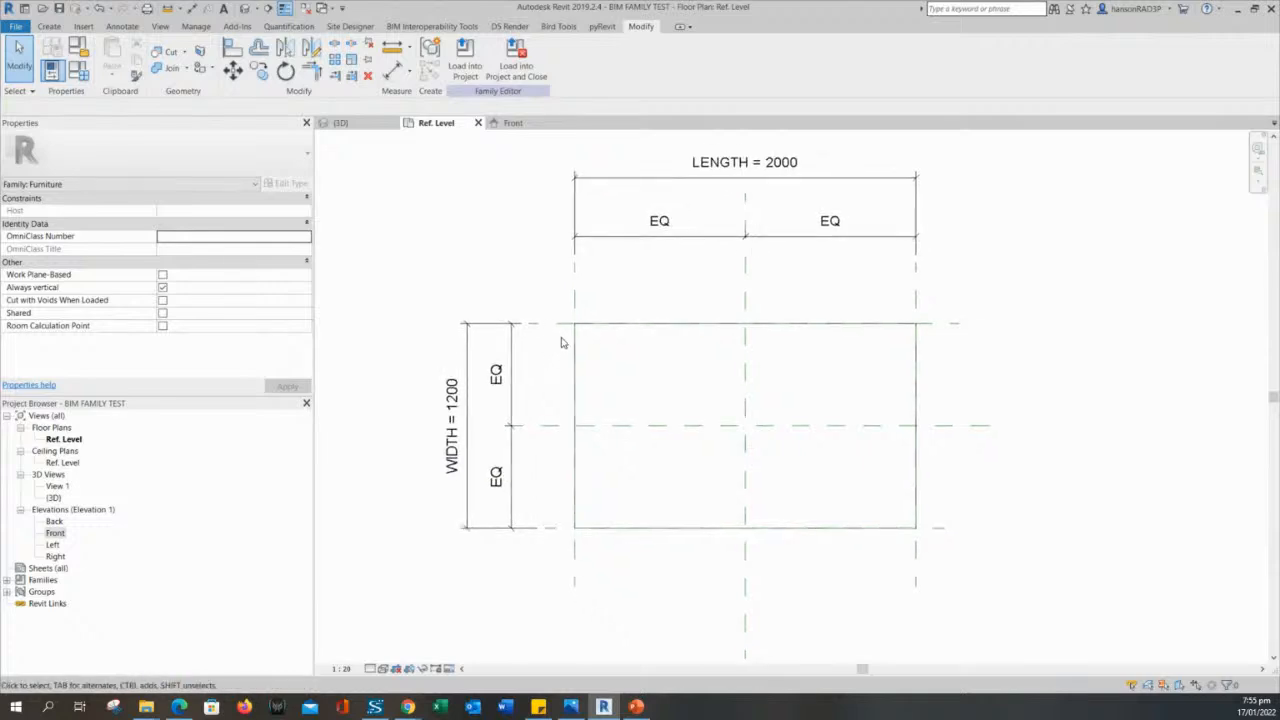
pyautogui.scroll(-1, 486, 257)
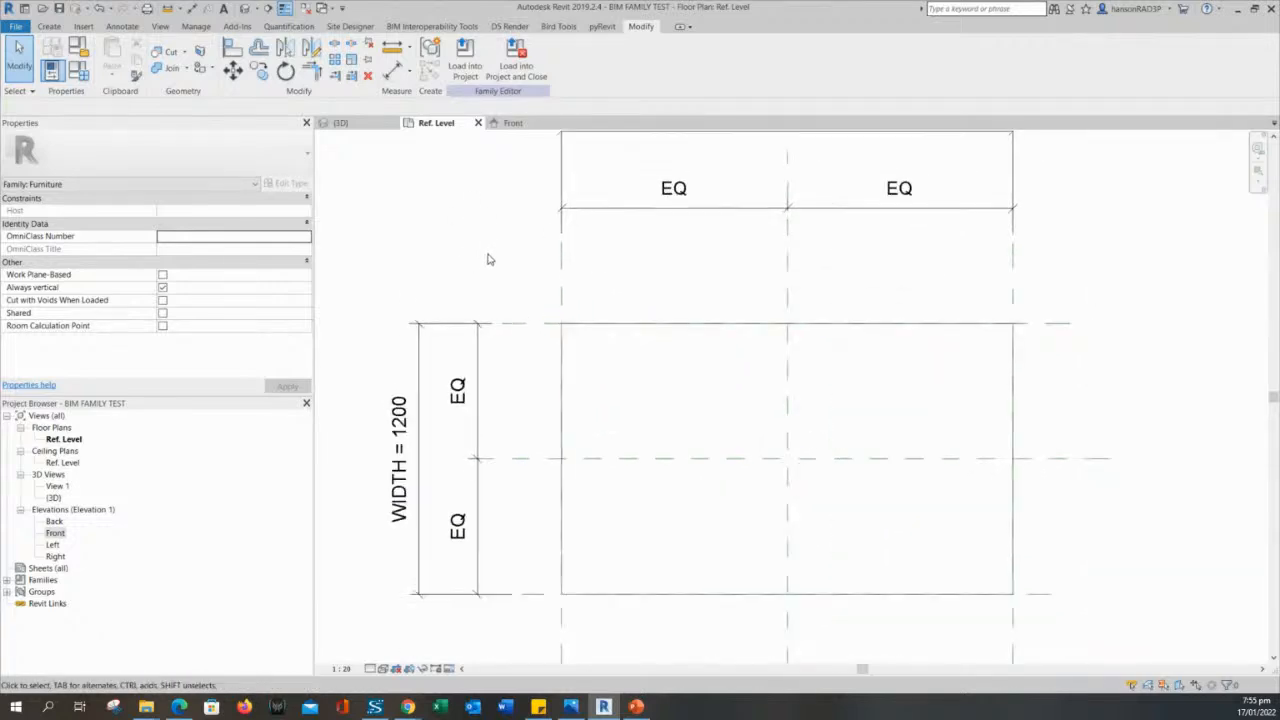
# - Draw a vertical reference plane just inside the extrusion's left edge in the Ref. Level plan, extending past its bottom edge
pyautogui.moveTo(486, 257); pyautogui.dragTo(517, 263, button='middle')
pyautogui.click(50, 27)
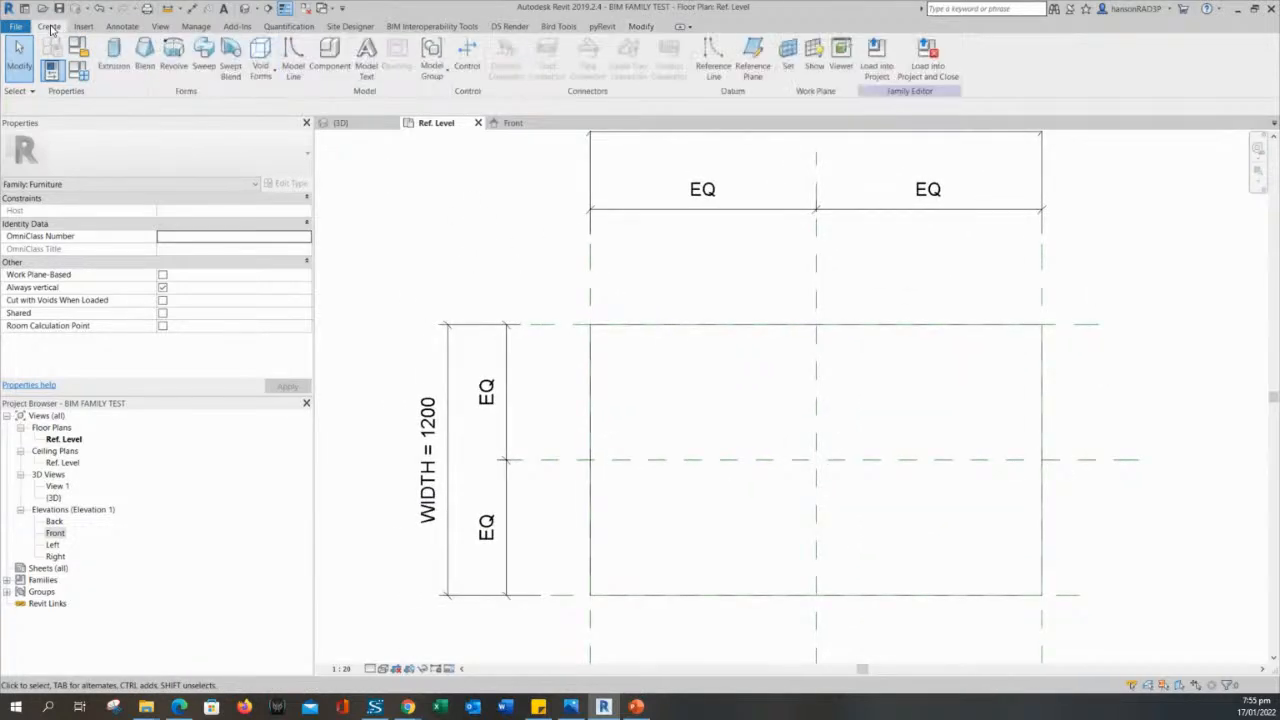
pyautogui.click(755, 52)
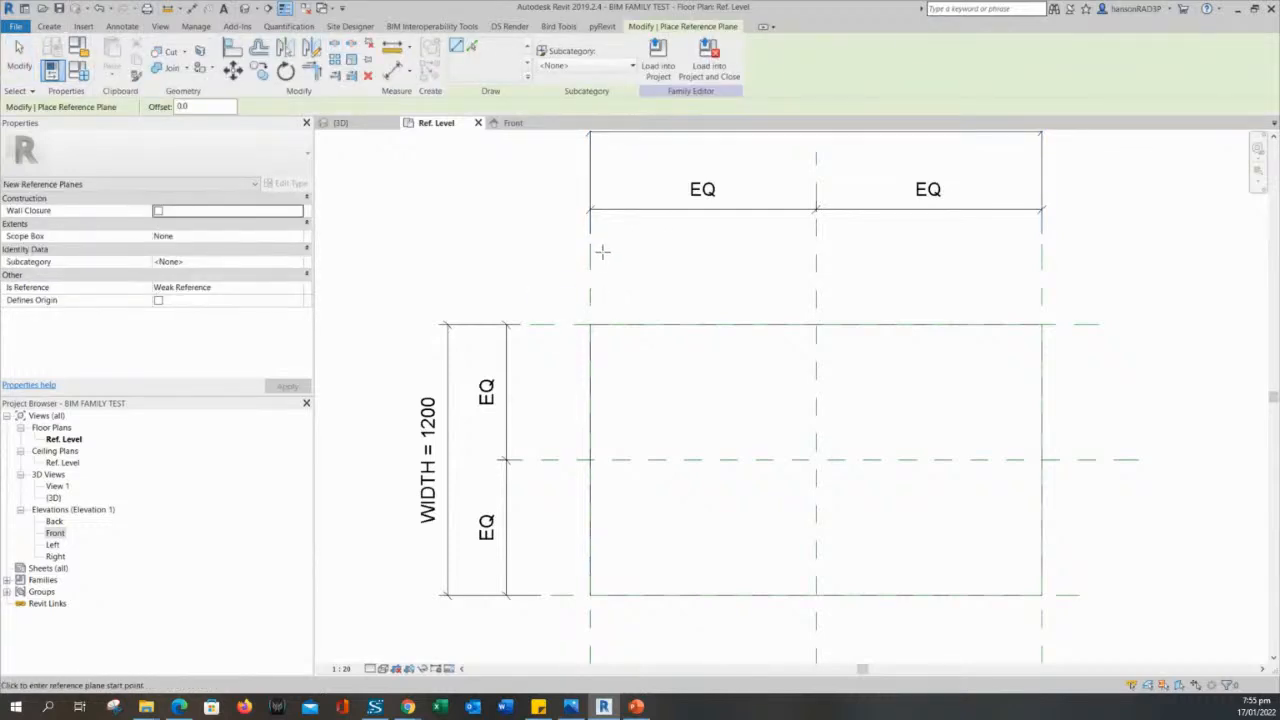
pyautogui.click(602, 254)
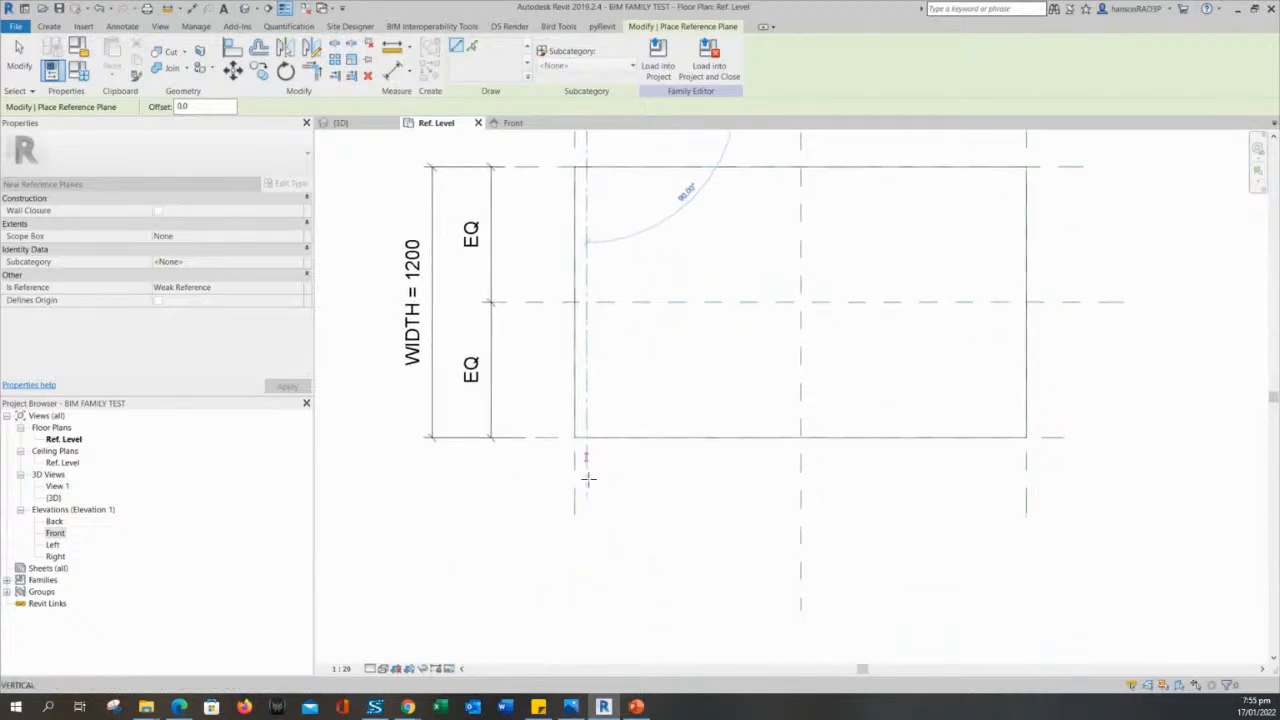
pyautogui.click(586, 572)
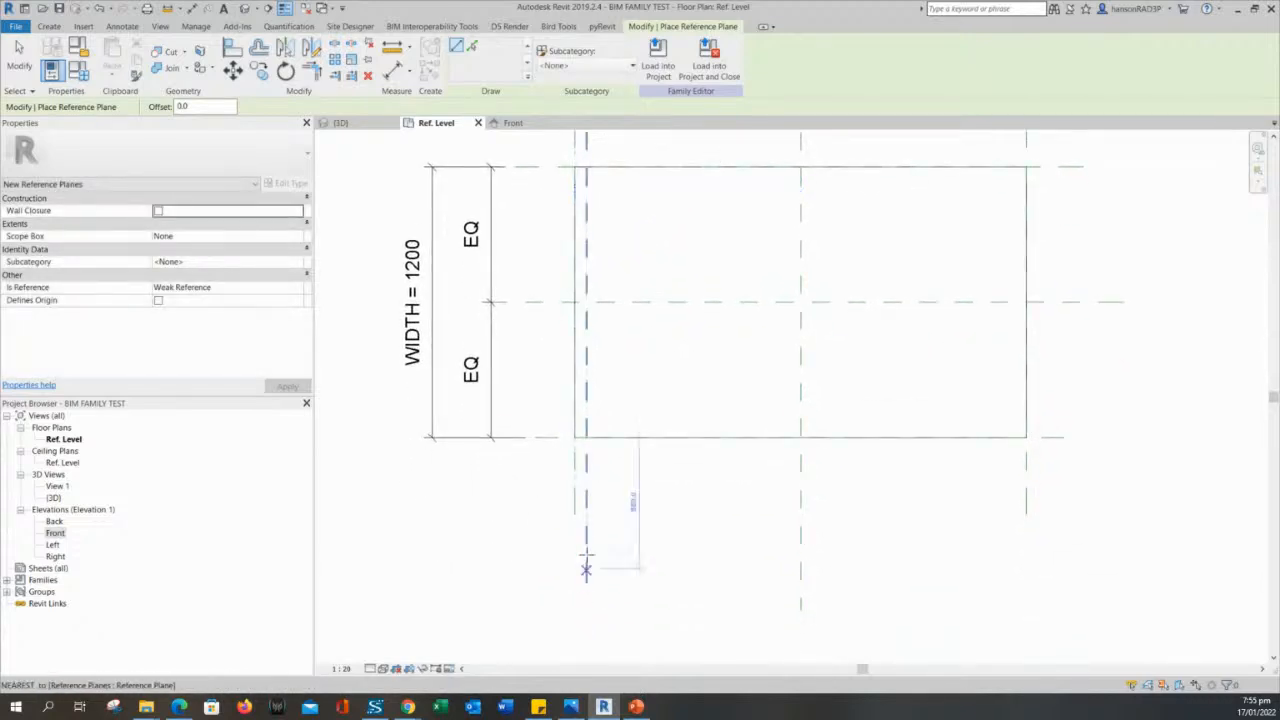
# - Draw a horizontal reference plane about 60 mm inside the extrusion's bottom edge, extending past both its sides
pyautogui.click(531, 424)
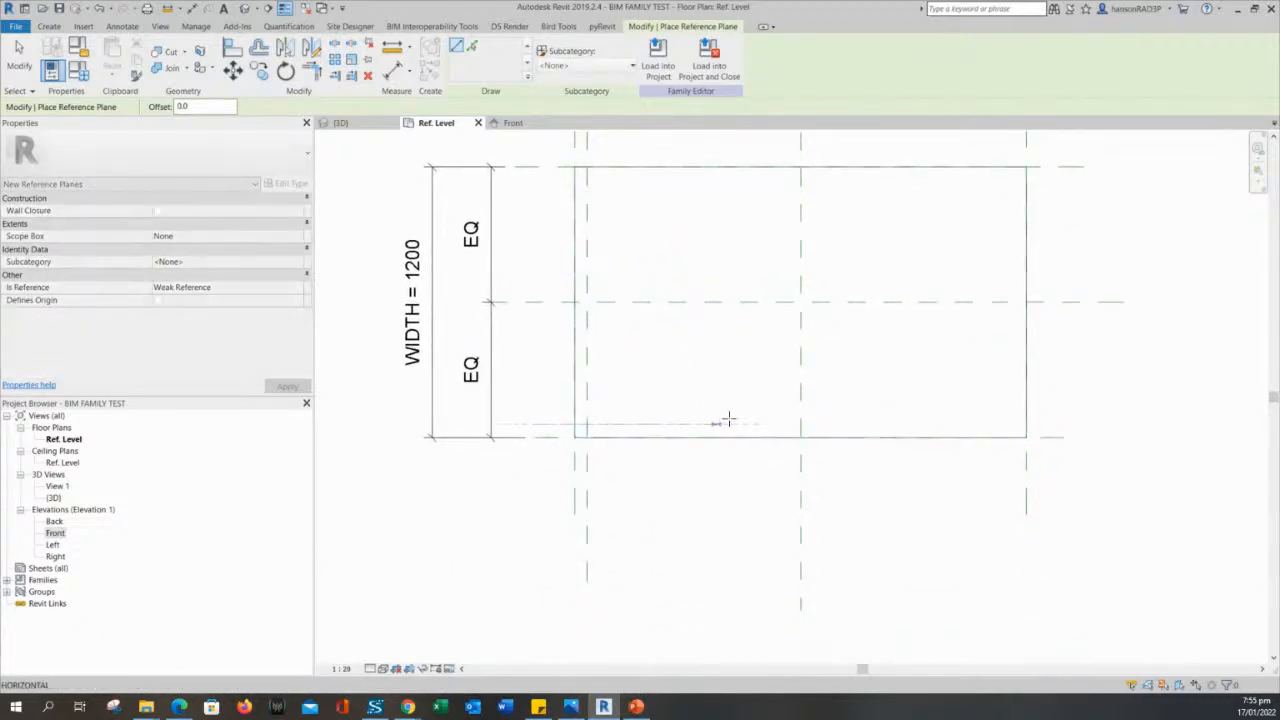
pyautogui.click(1052, 424)
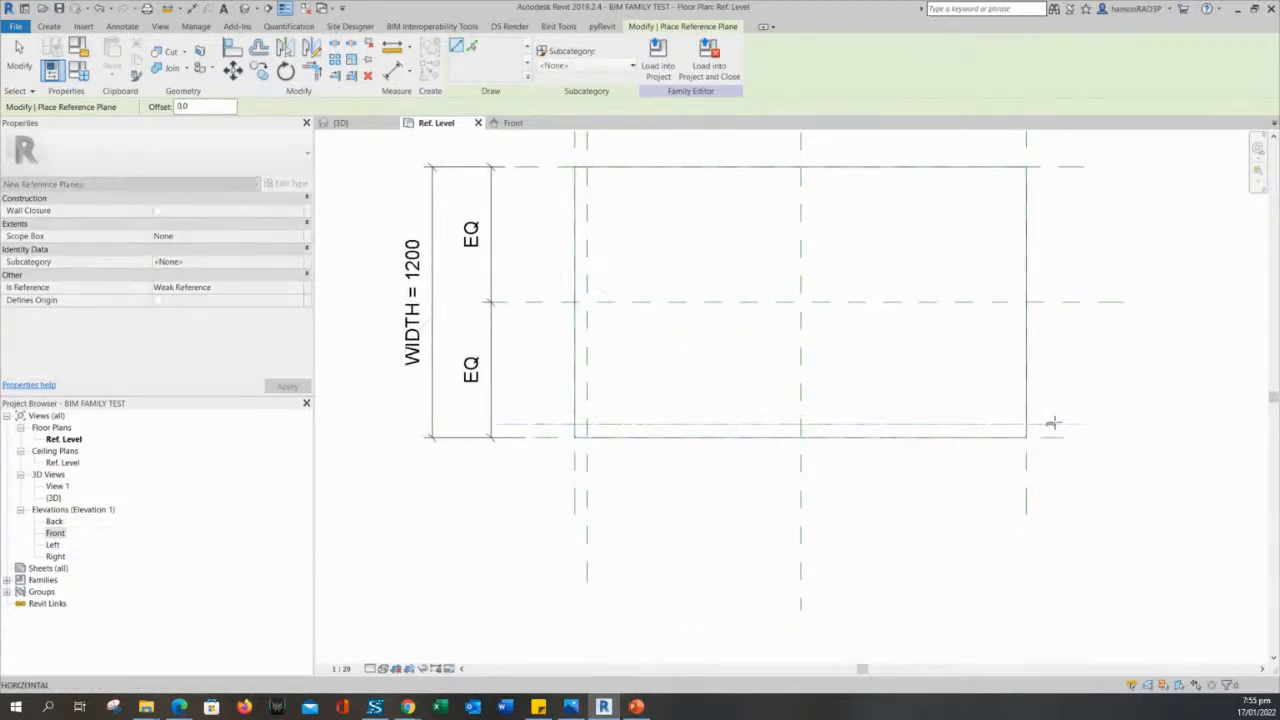
pyautogui.click(1108, 422)
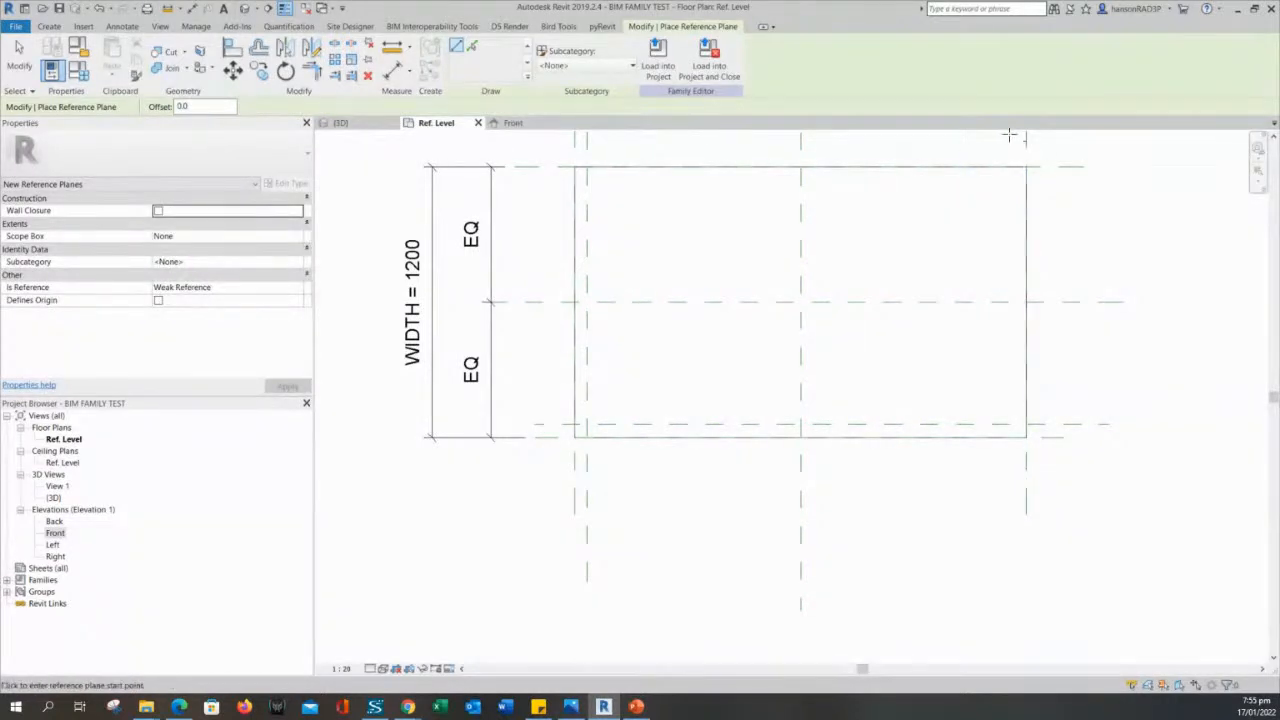
# - Draw a vertical reference plane about 79 mm inside the extrusion's right edge and a horizontal one about 60 mm inside its top edge
pyautogui.click(1008, 137)
pyautogui.click(1006, 491)
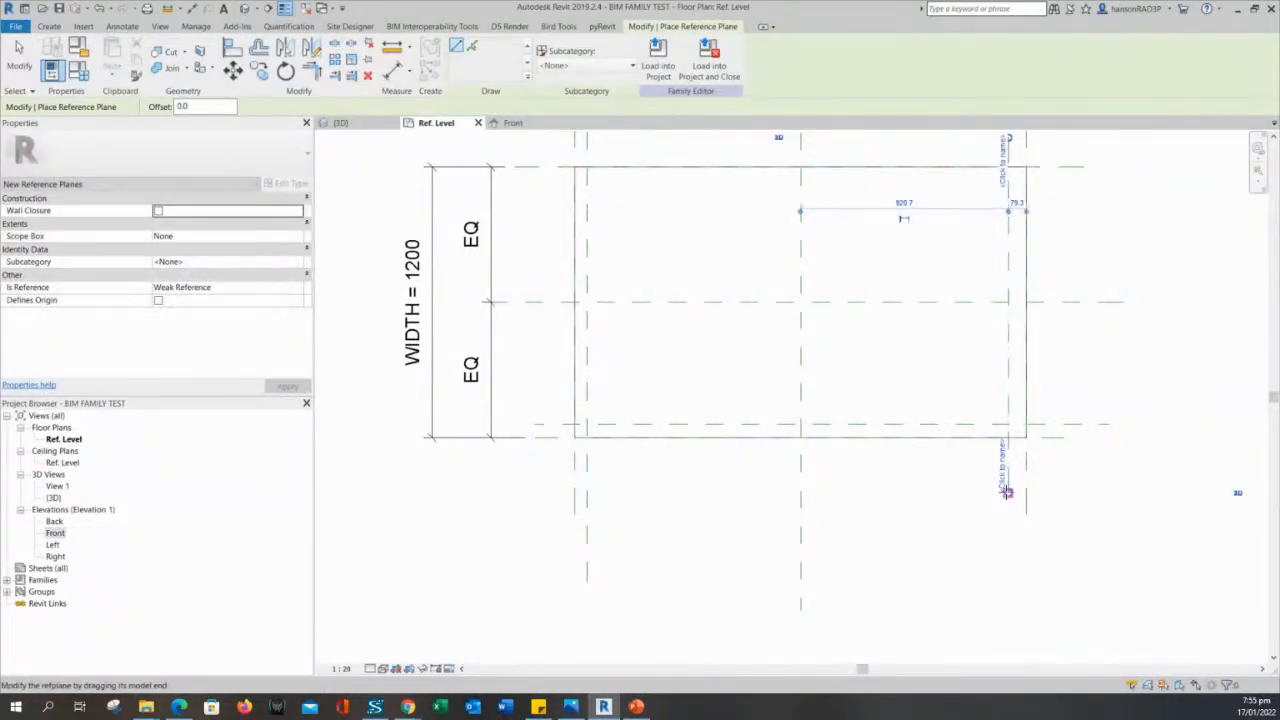
pyautogui.click(1064, 180)
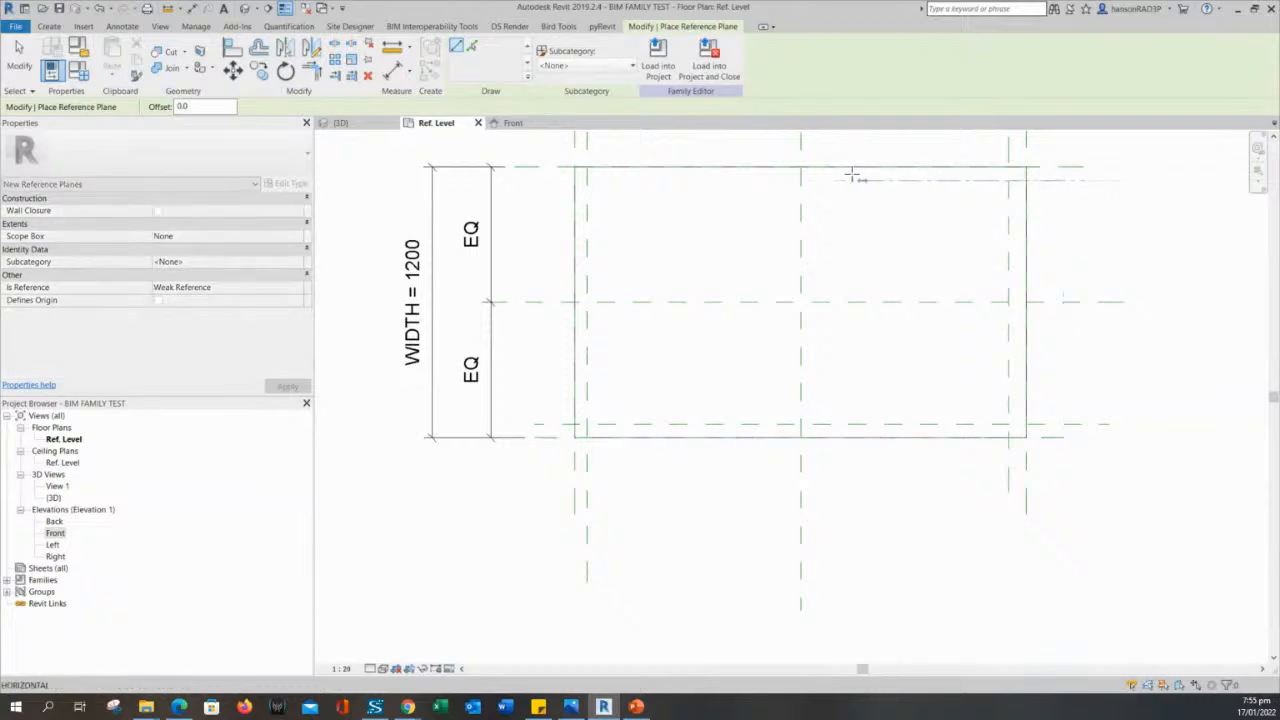
pyautogui.click(588, 179)
pyautogui.press('Escape')
pyautogui.press('Escape')
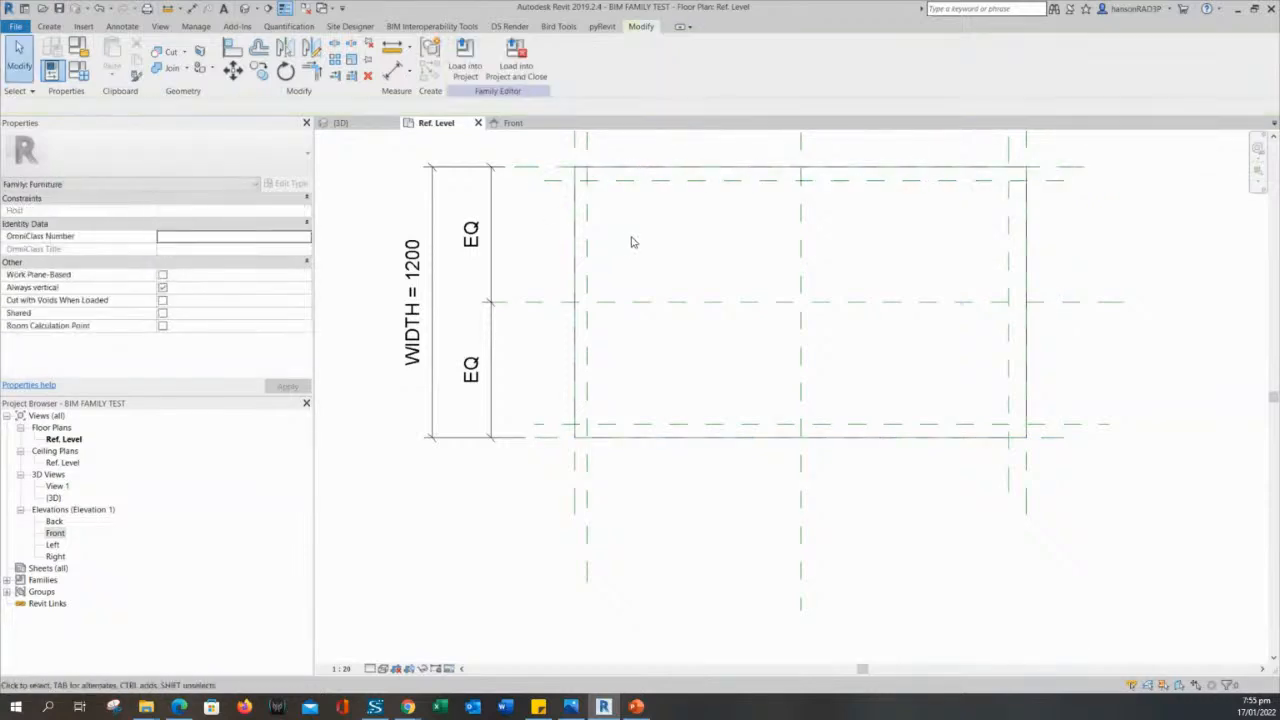
# - Add an aligned dimension between the extrusion's left edge reference plane and the inner vertical plane beside it, placed above the extrusion
pyautogui.moveTo(602, 194); pyautogui.dragTo(617, 297, button='middle')
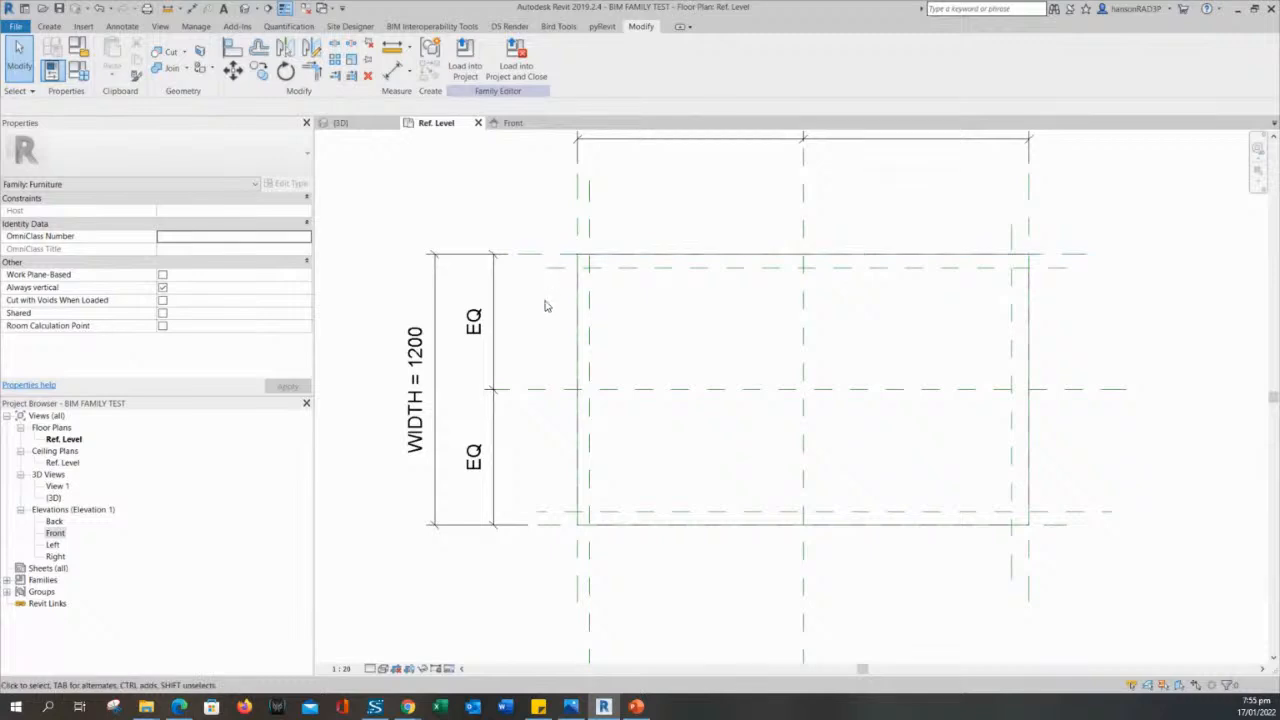
pyautogui.scroll(3, 552, 305)
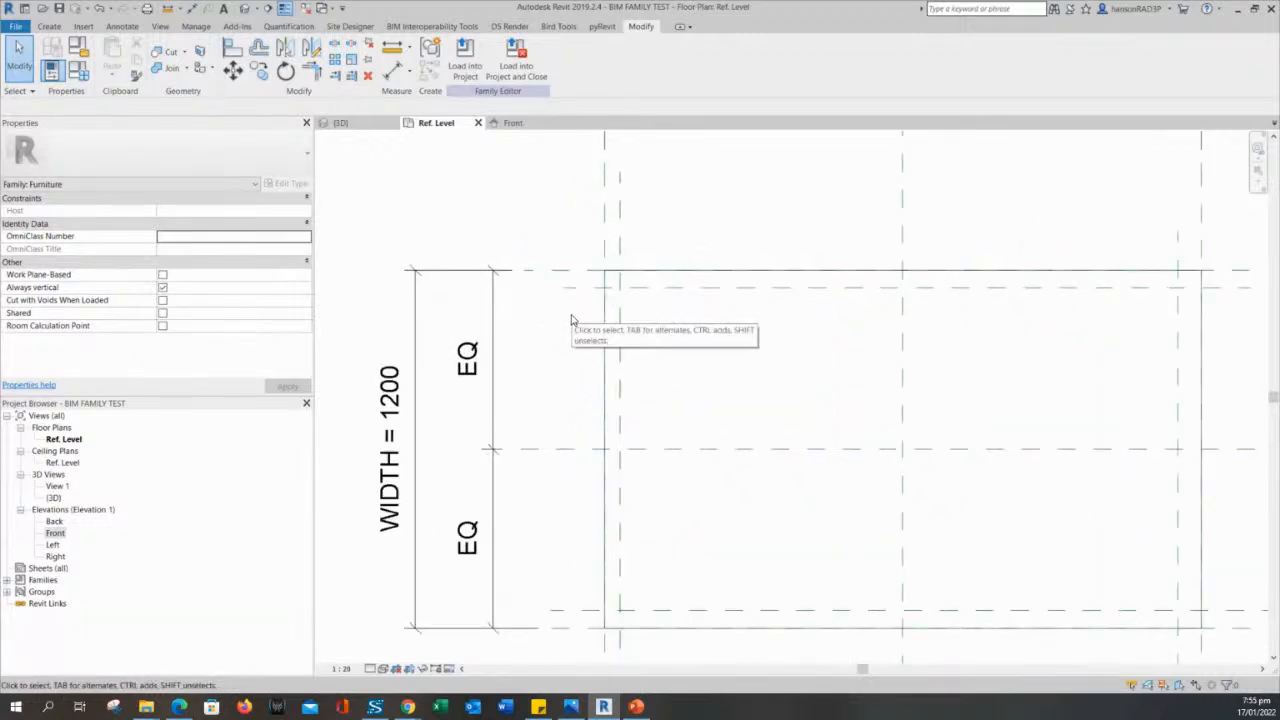
pyautogui.scroll(-3, 564, 248)
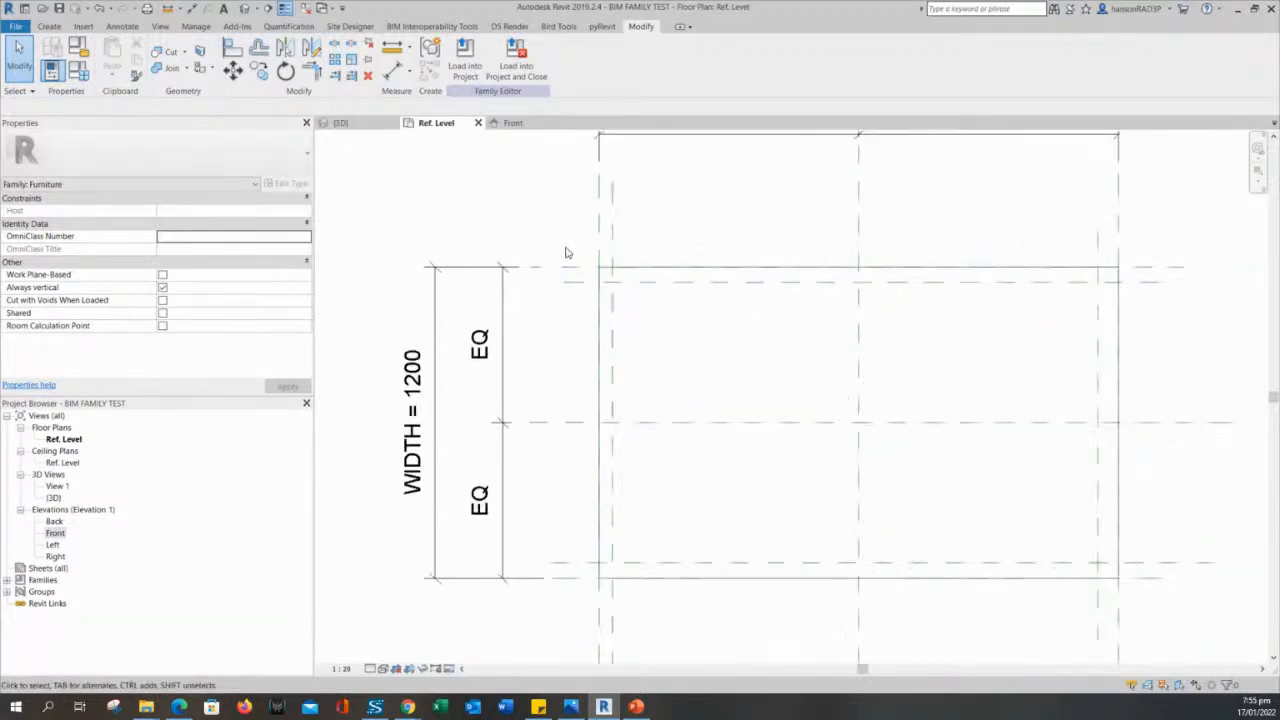
pyautogui.moveTo(554, 226); pyautogui.dragTo(557, 319, button='middle')
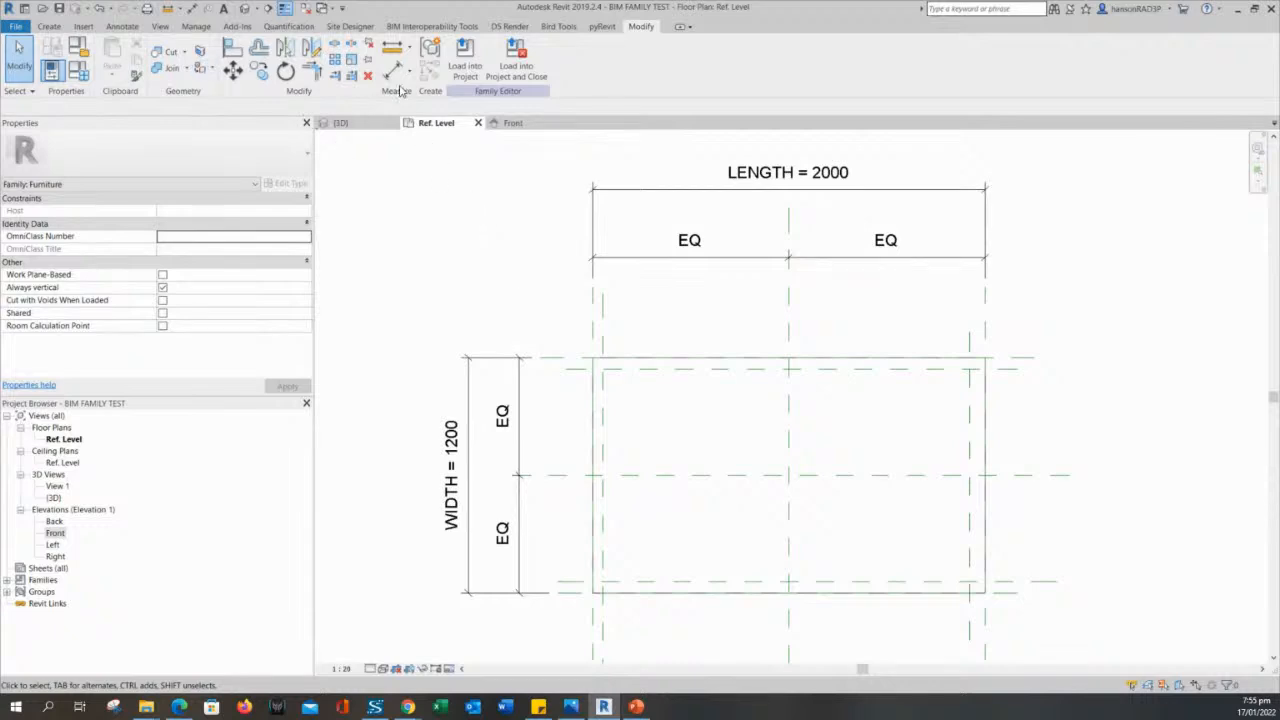
pyautogui.click(394, 70)
pyautogui.scroll(2, 571, 327)
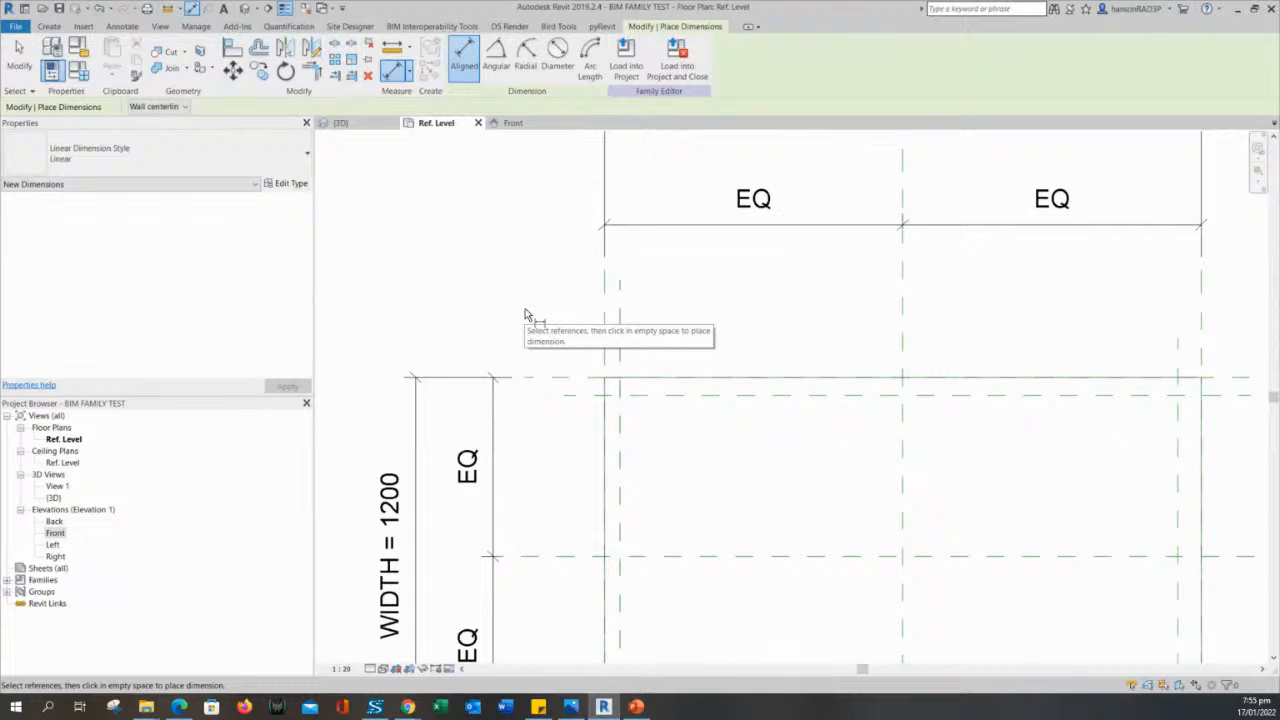
pyautogui.moveTo(525, 310); pyautogui.dragTo(558, 362, button='middle')
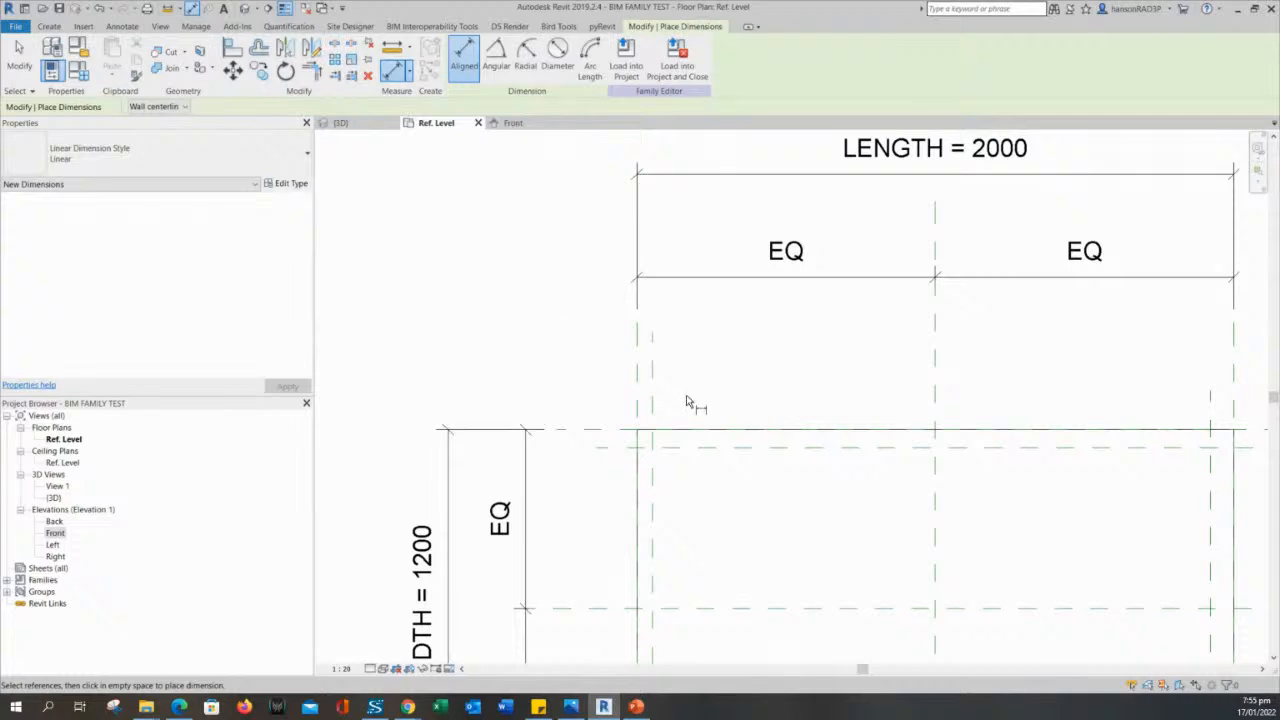
pyautogui.scroll(3, 717, 408)
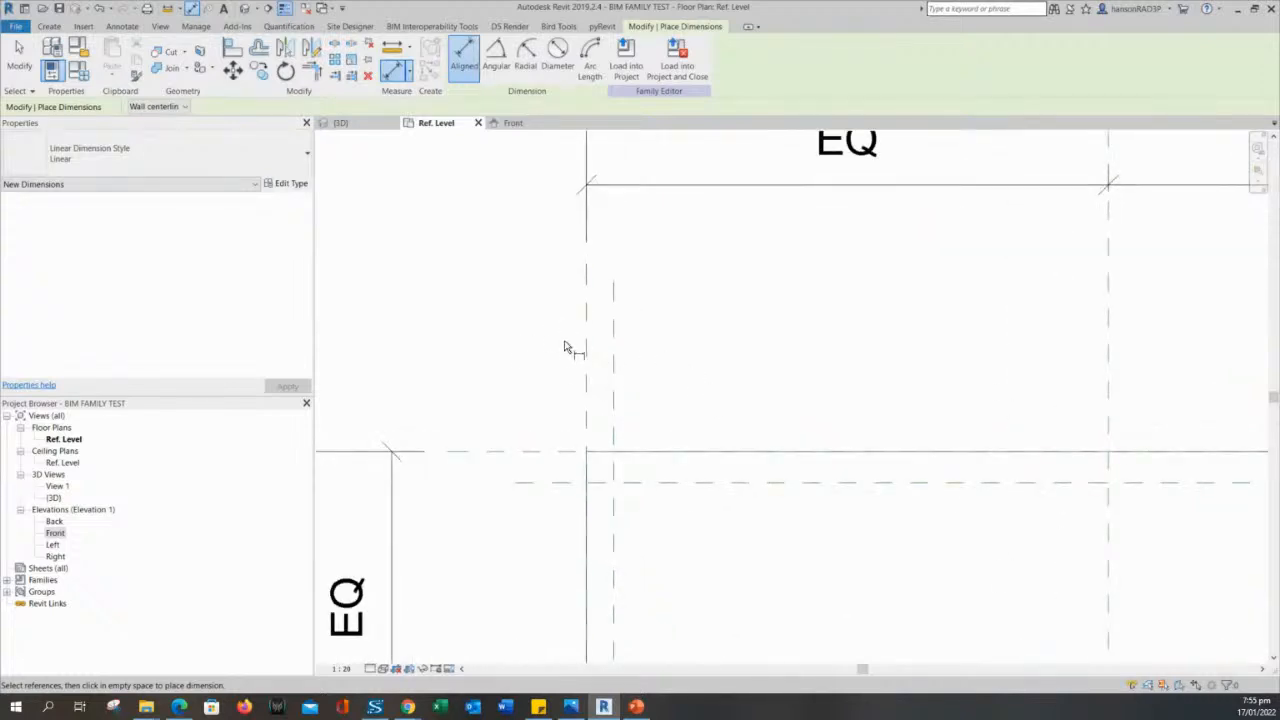
pyautogui.scroll(-2, 576, 338)
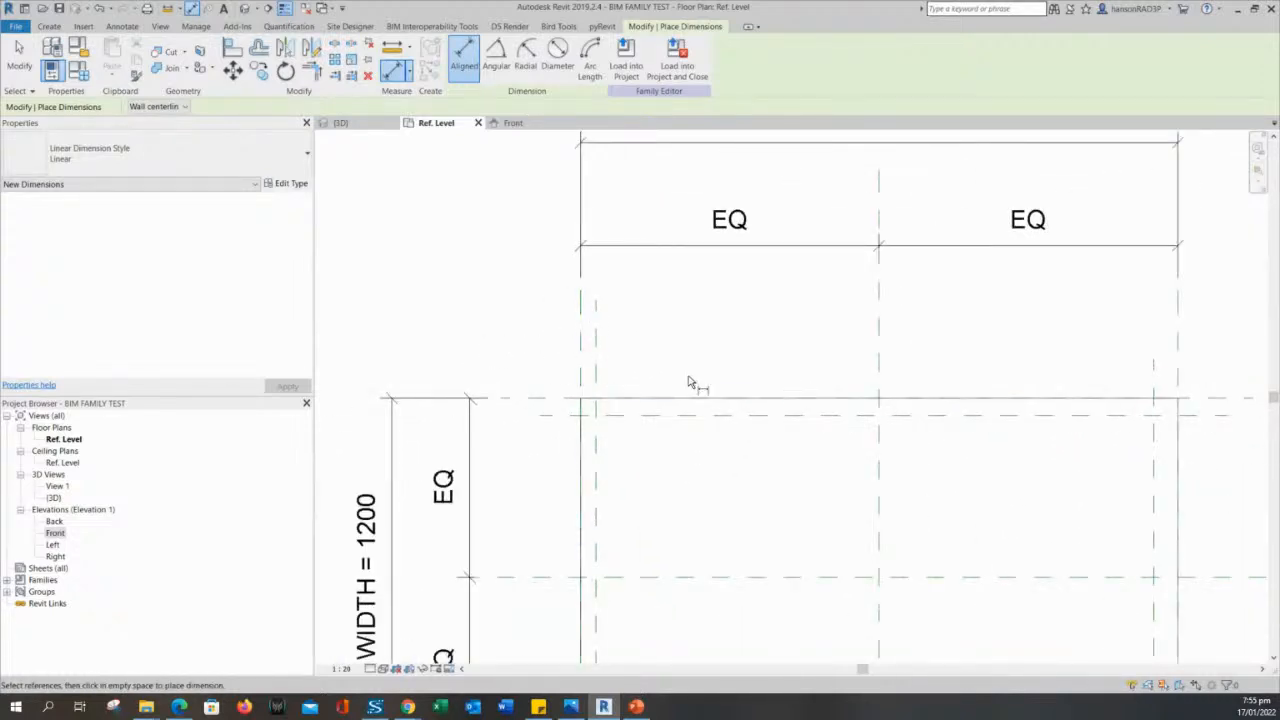
pyautogui.scroll(2, 500, 360)
pyautogui.scroll(1, 495, 360)
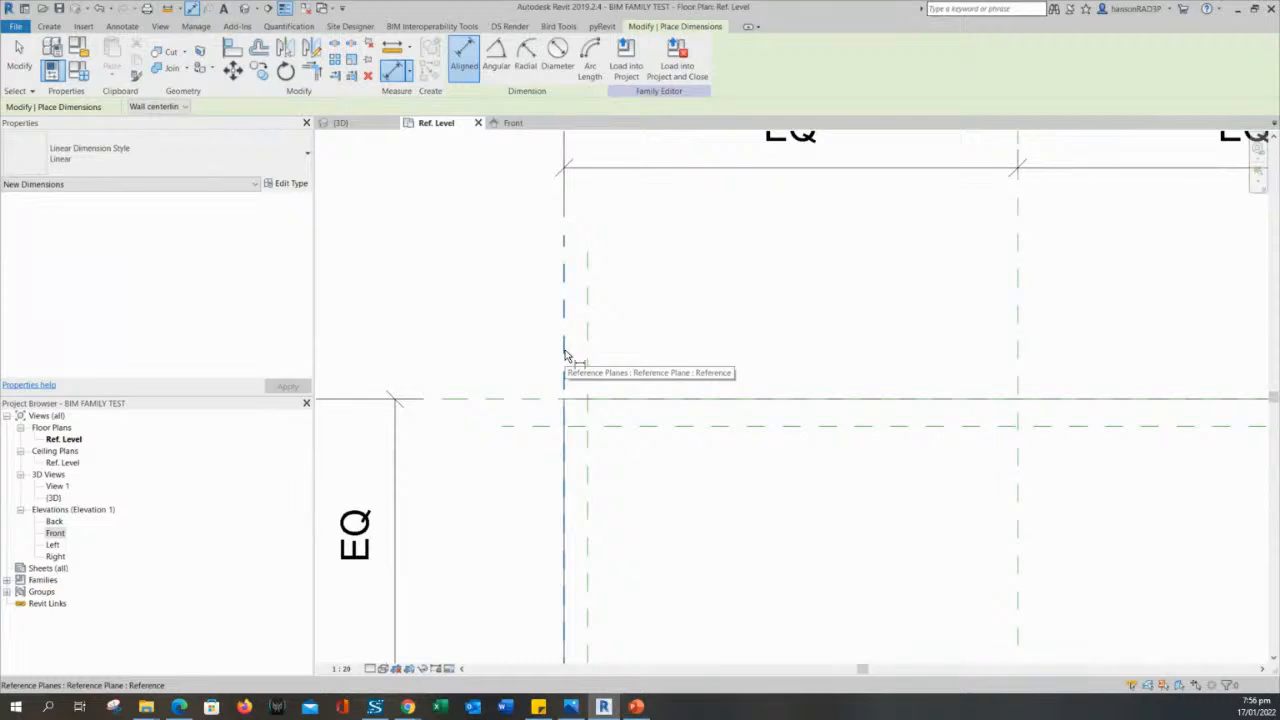
pyautogui.click(564, 355)
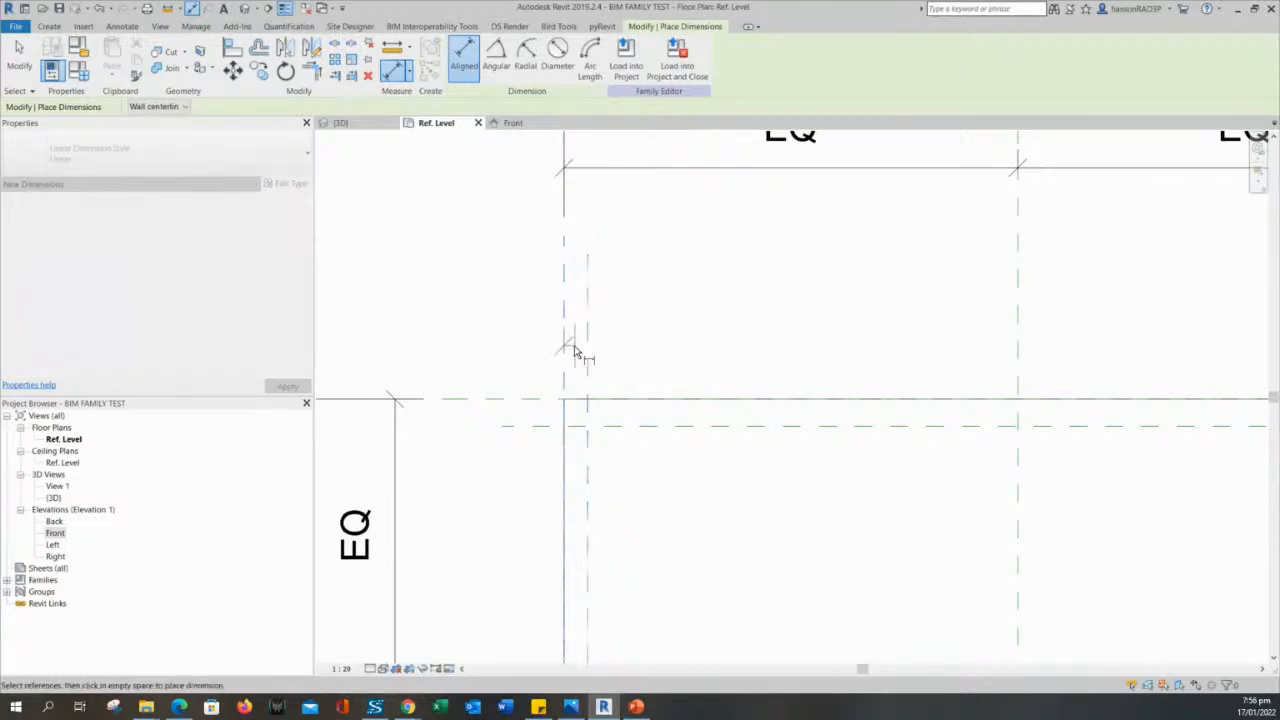
pyautogui.click(587, 351)
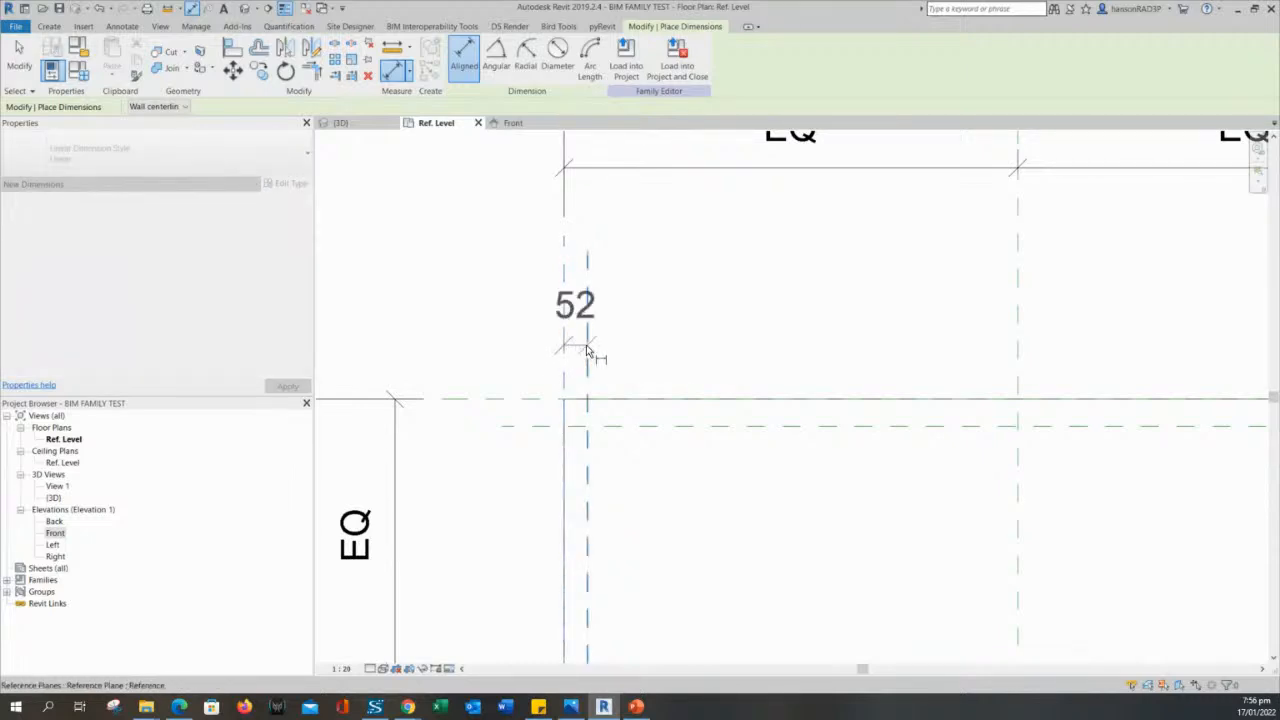
pyautogui.click(655, 291)
pyautogui.scroll(-2, 768, 330)
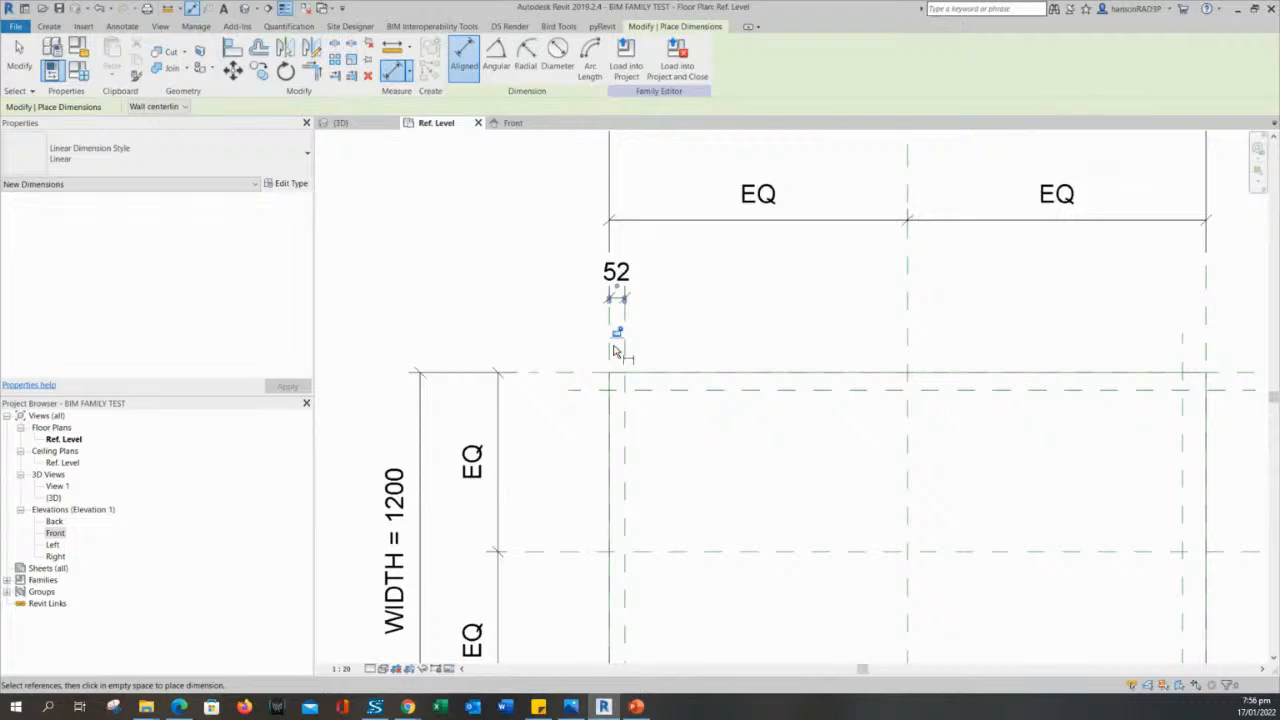
# - Dimension the gap between the top edge reference plane and the inner horizontal plane, placed beside the extrusion's upper-left corner
pyautogui.scroll(2, 555, 385)
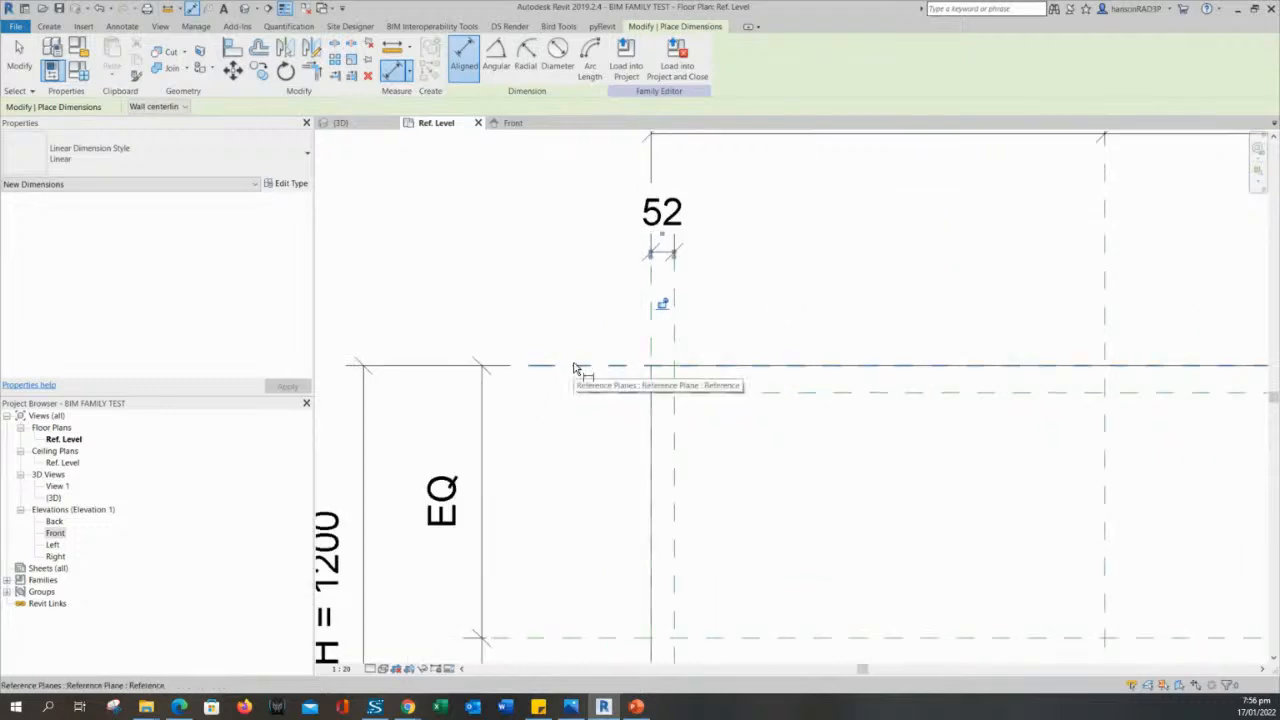
pyautogui.click(562, 366)
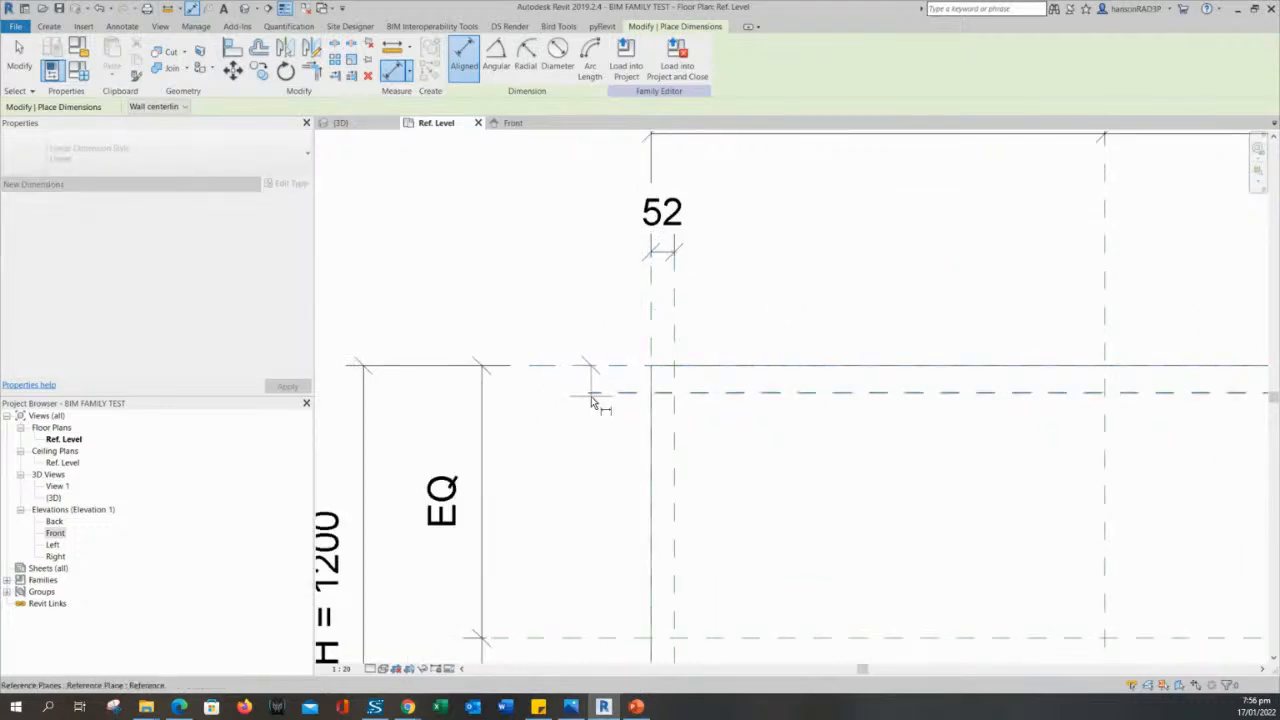
pyautogui.click(600, 393)
pyautogui.click(558, 462)
pyautogui.scroll(-2, 562, 500)
pyautogui.moveTo(570, 539); pyautogui.dragTo(532, 454, button='middle')
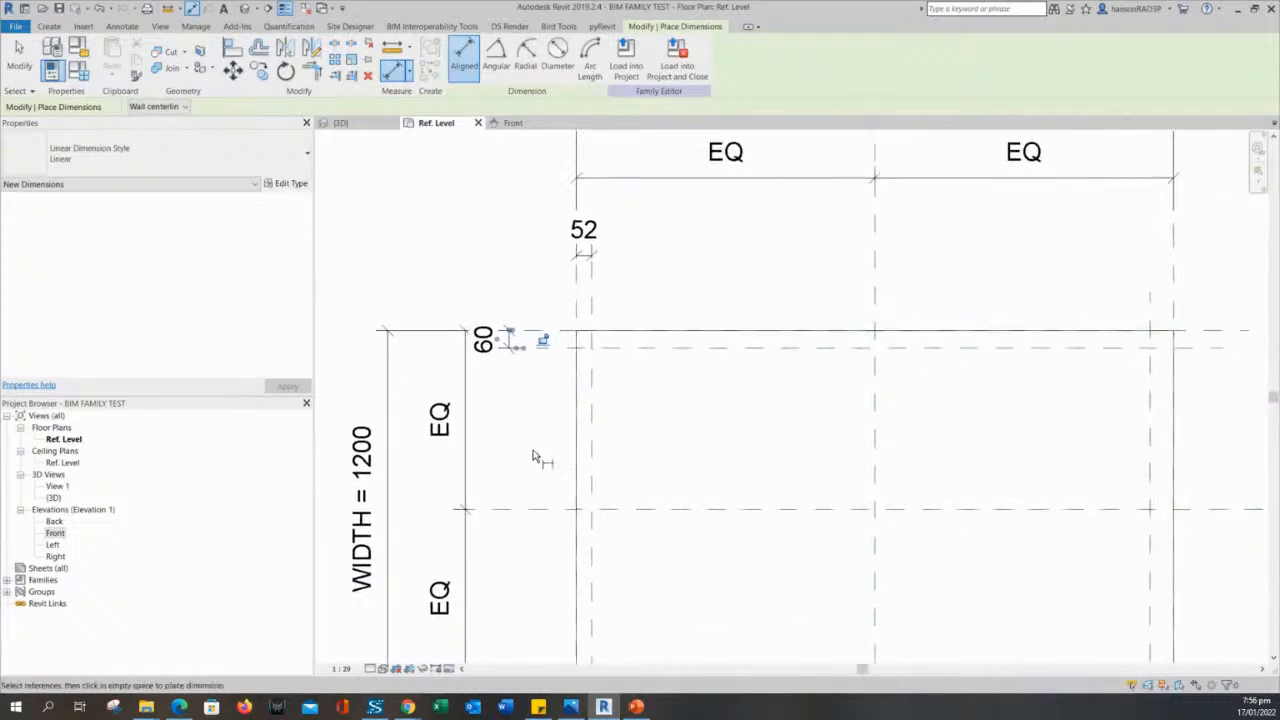
# - Dimension the gap between the bottom edge reference plane and the inner horizontal plane, placed beside the extrusion's lower-right corner
pyautogui.scroll(-2, 545, 452)
pyautogui.moveTo(655, 450); pyautogui.dragTo(631, 426, button='middle')
pyautogui.scroll(2, 885, 420)
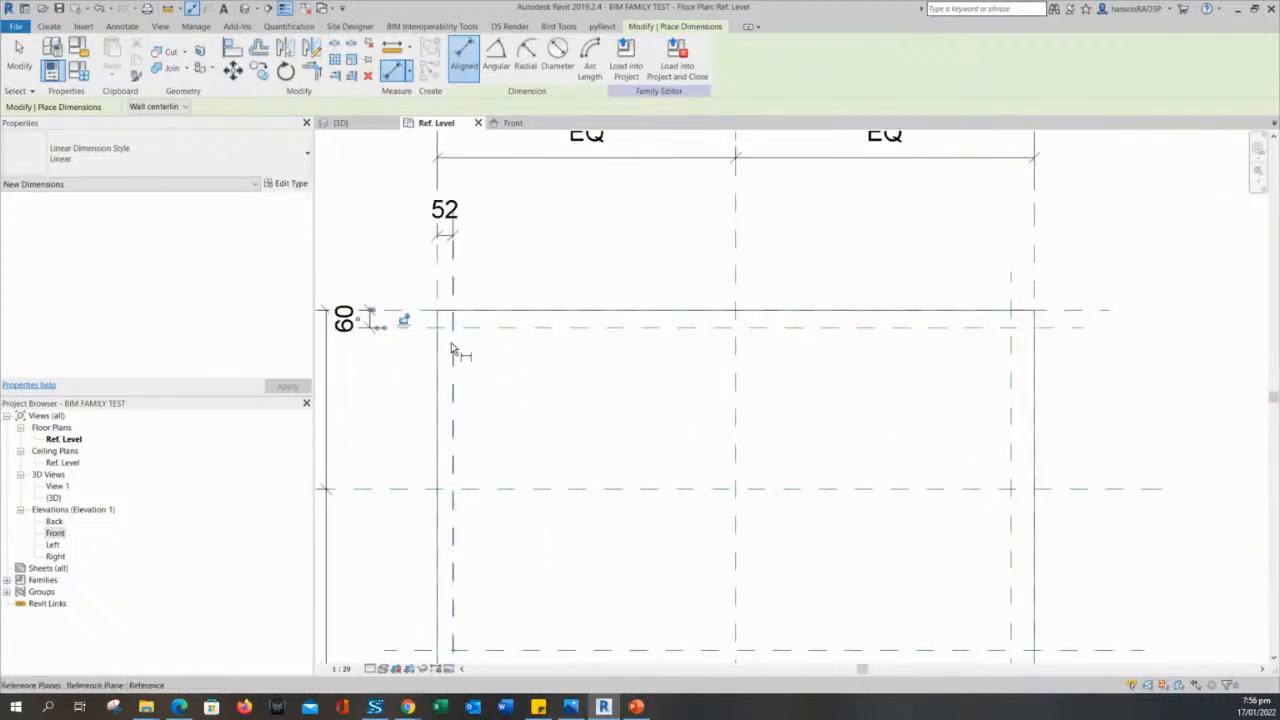
pyautogui.scroll(-1, 571, 349)
pyautogui.moveTo(852, 405); pyautogui.dragTo(820, 371, button='middle')
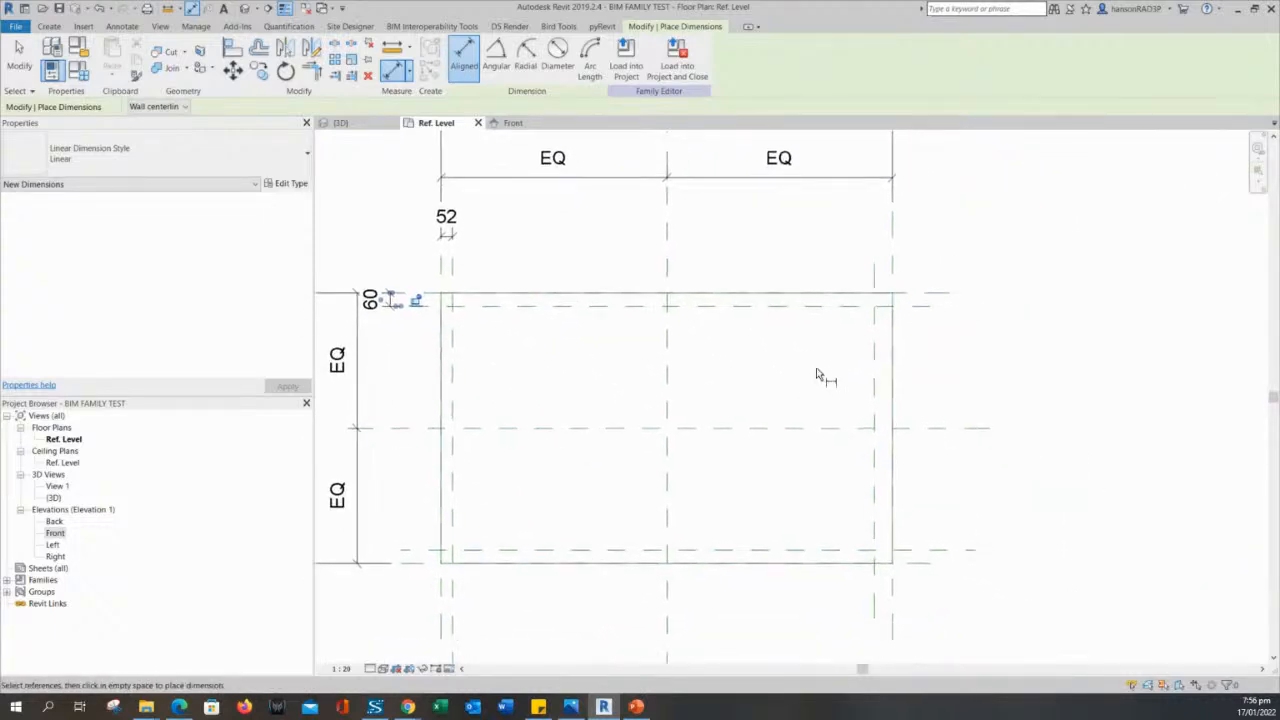
pyautogui.scroll(2, 861, 340)
pyautogui.scroll(-2, 985, 342)
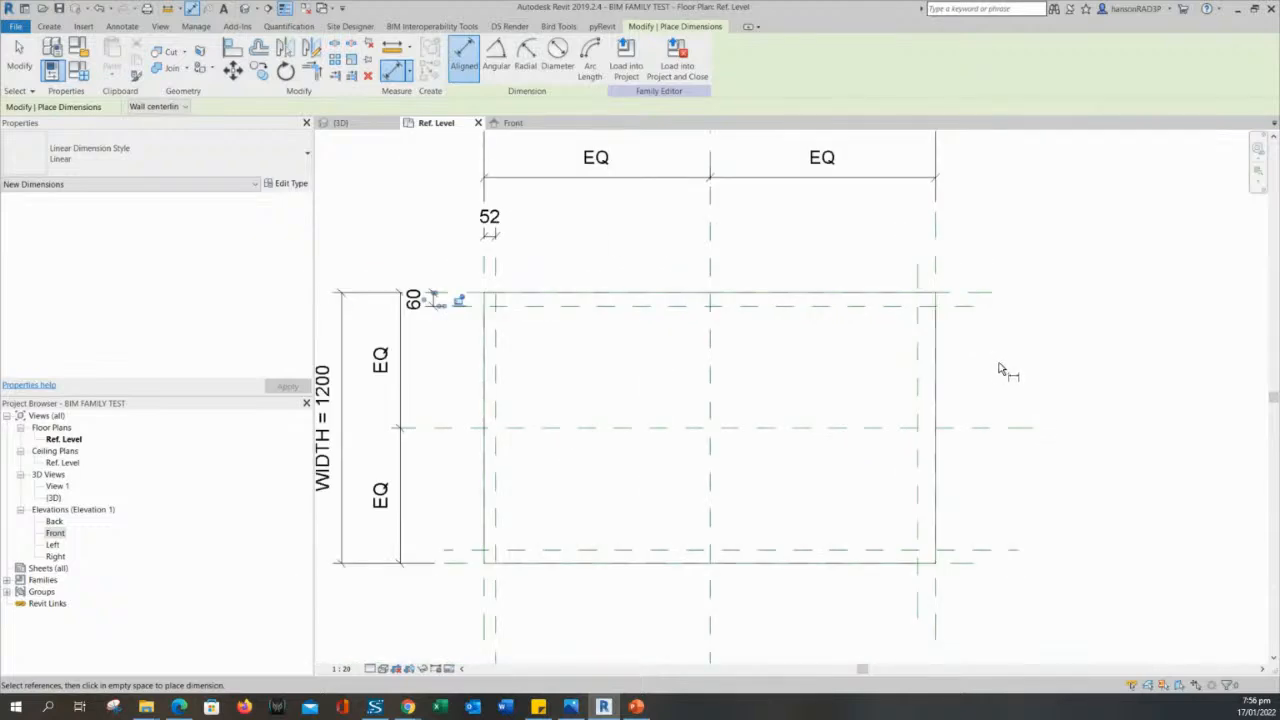
pyautogui.scroll(2, 1016, 558)
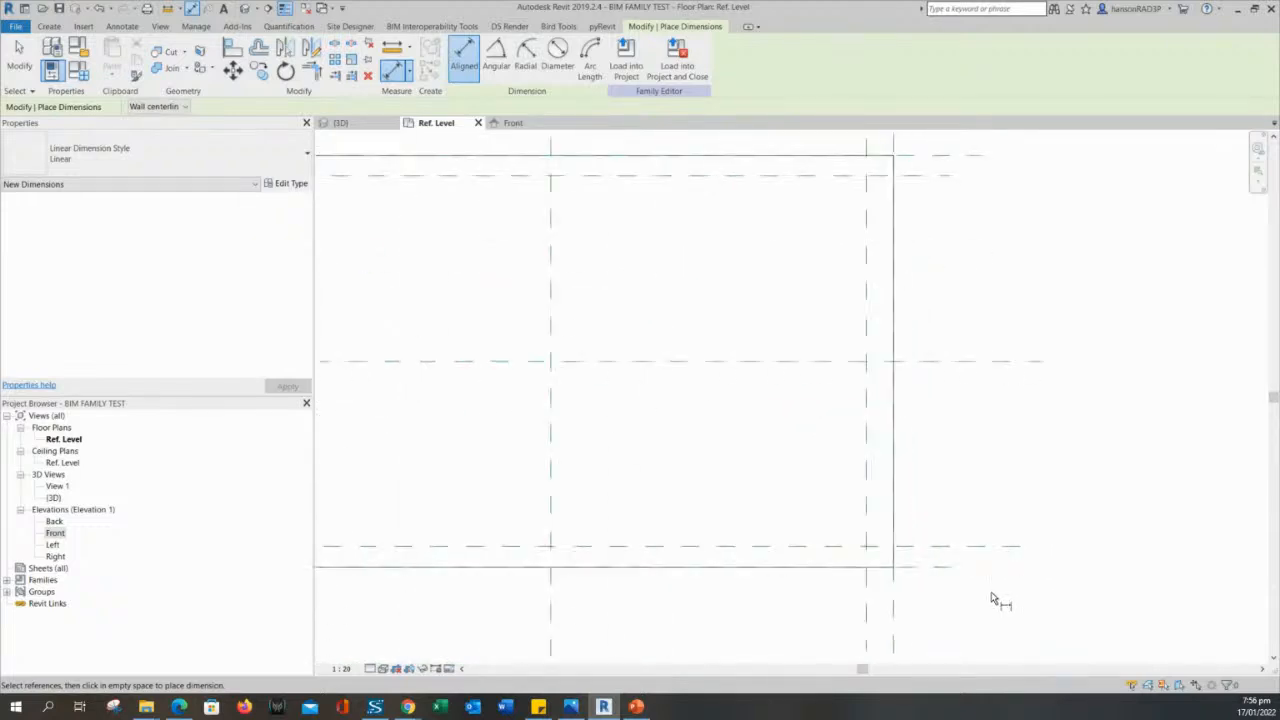
pyautogui.click(950, 570)
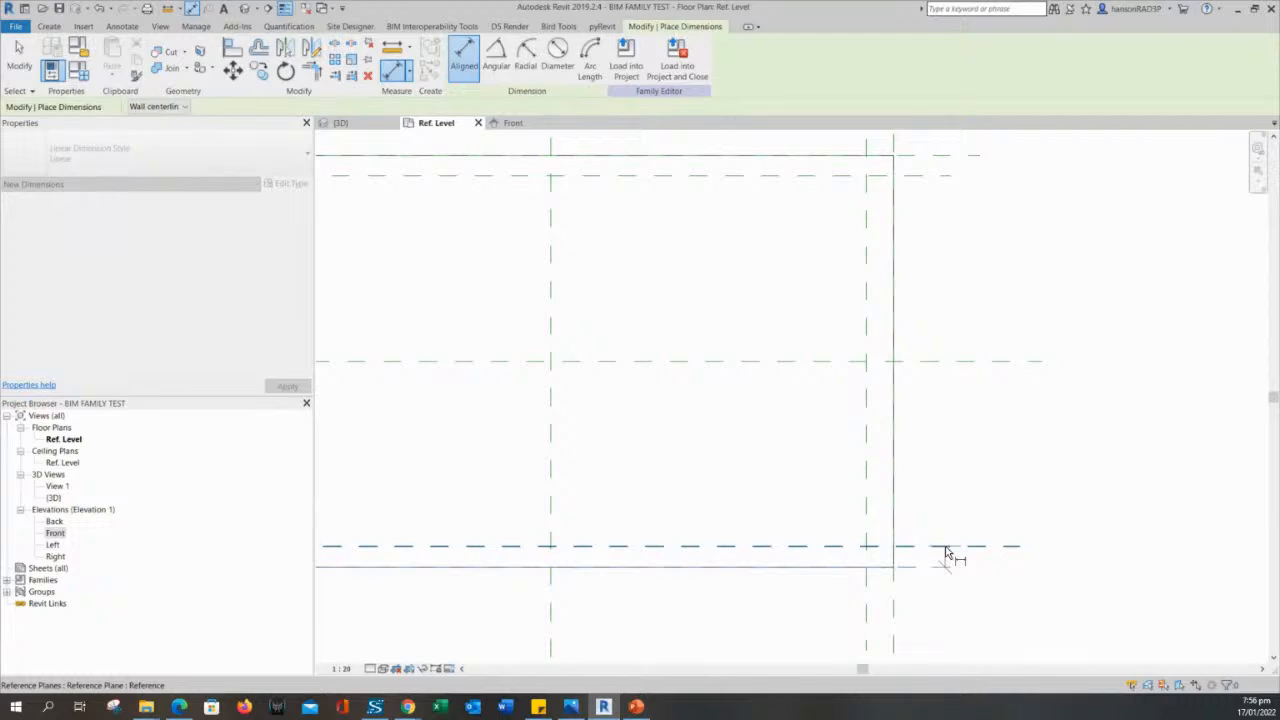
pyautogui.click(948, 550)
pyautogui.click(1016, 470)
# - Dimension the gap between the right edge reference plane and the inner vertical plane, placed below the extrusion, and finish dimensioning
pyautogui.moveTo(963, 643); pyautogui.dragTo(947, 458, button='middle')
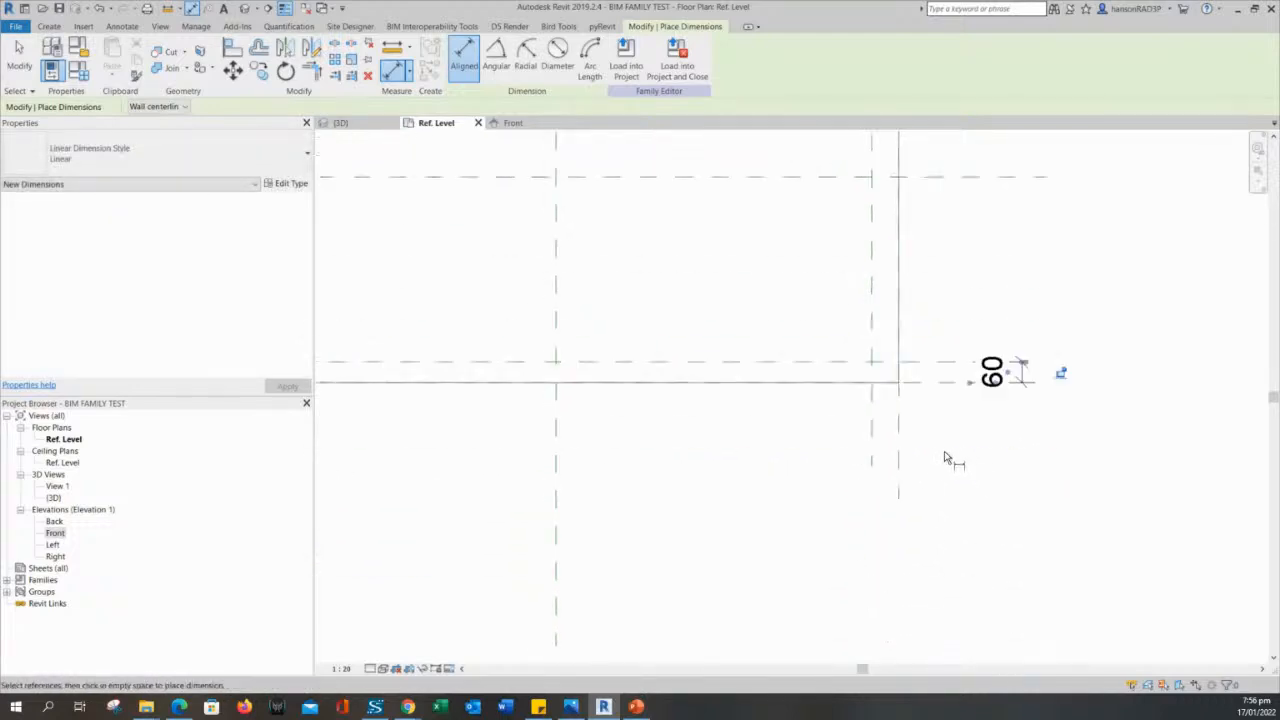
pyautogui.click(900, 457)
pyautogui.click(875, 450)
pyautogui.click(797, 521)
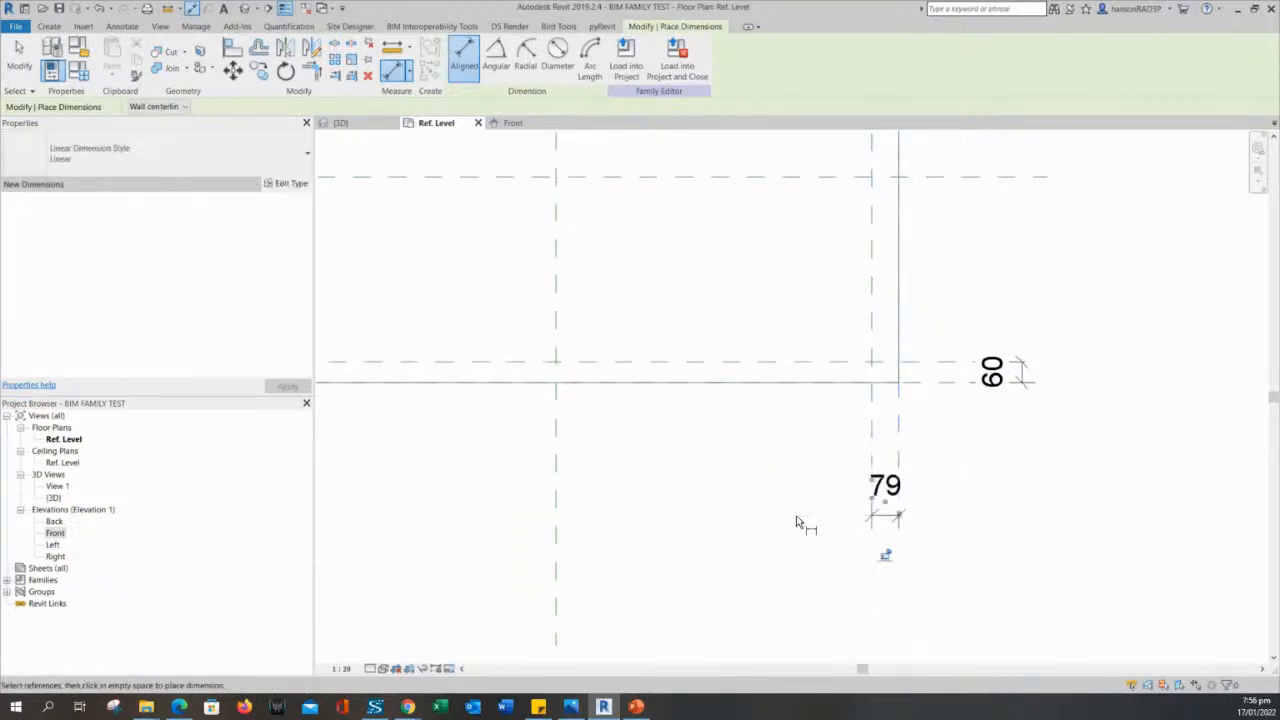
pyautogui.scroll(-3, 775, 505)
pyautogui.moveTo(723, 491); pyautogui.dragTo(827, 560, button='middle')
pyautogui.press('Escape')
pyautogui.press('Escape')
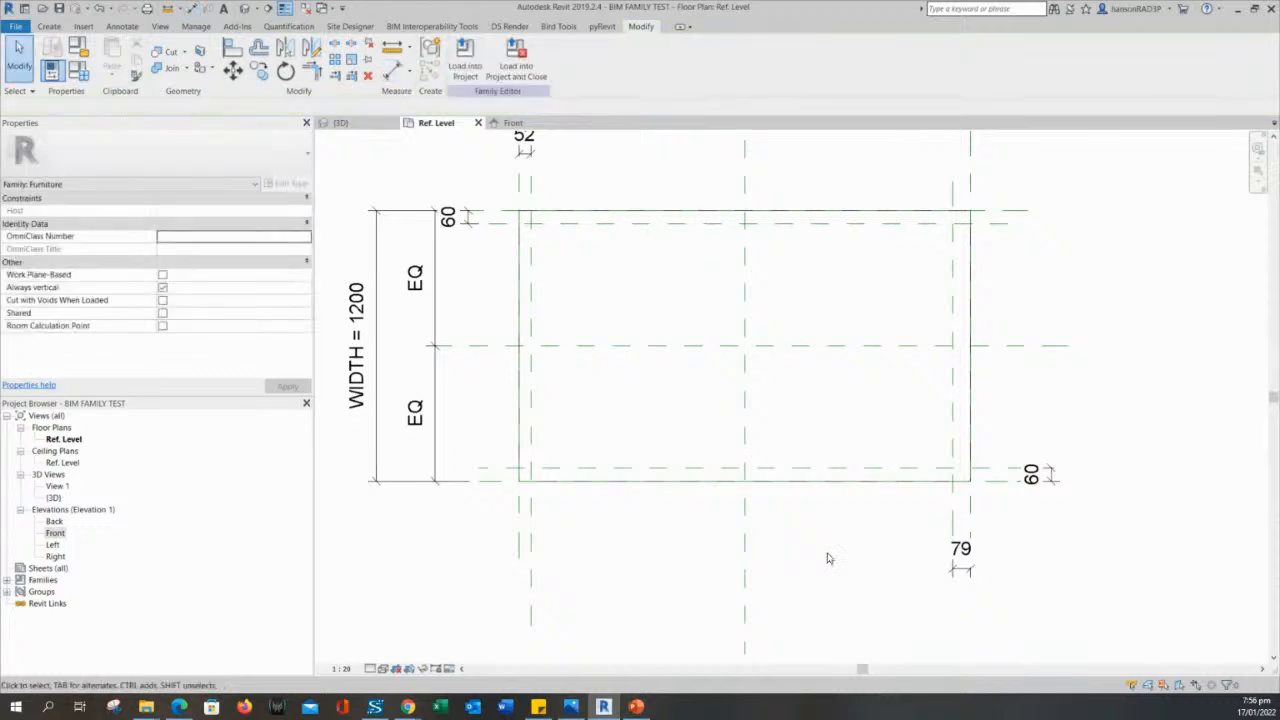
# - Label the upper-left offset dimension with a new family type parameter named LEG OFFSET, grouped under Dimensions
pyautogui.moveTo(475, 234); pyautogui.dragTo(525, 311, button='middle')
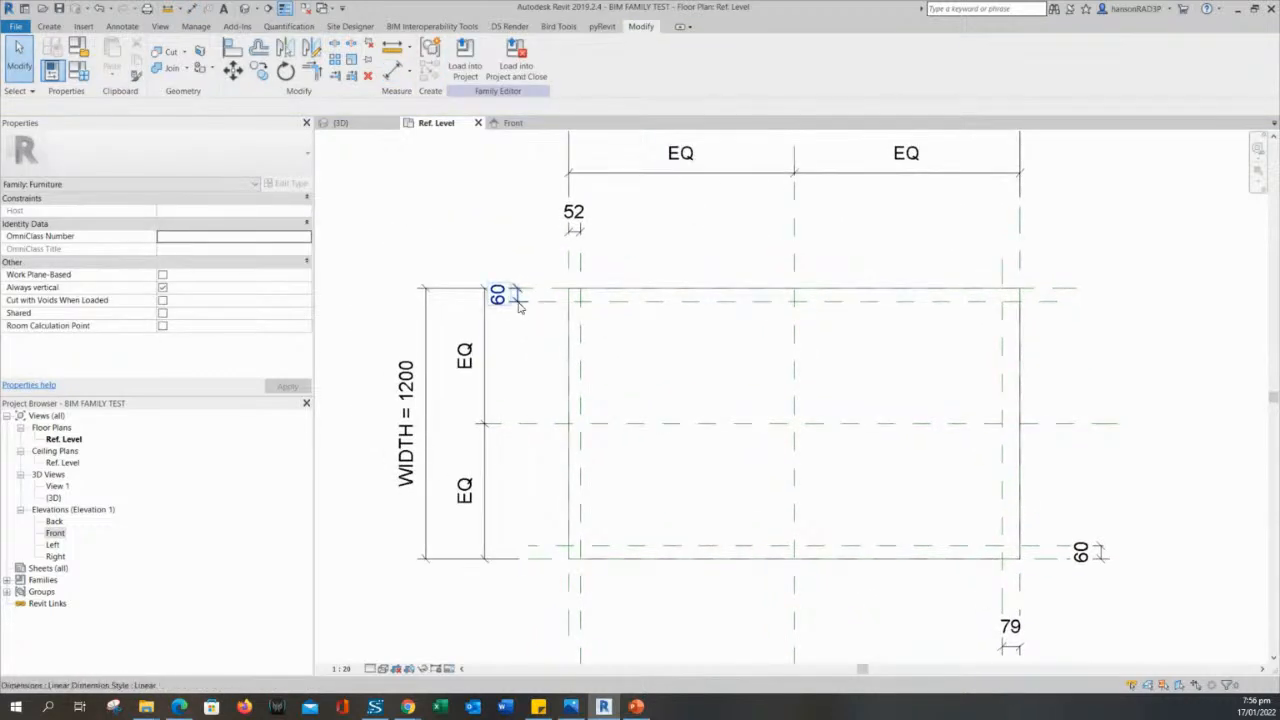
pyautogui.click(500, 295)
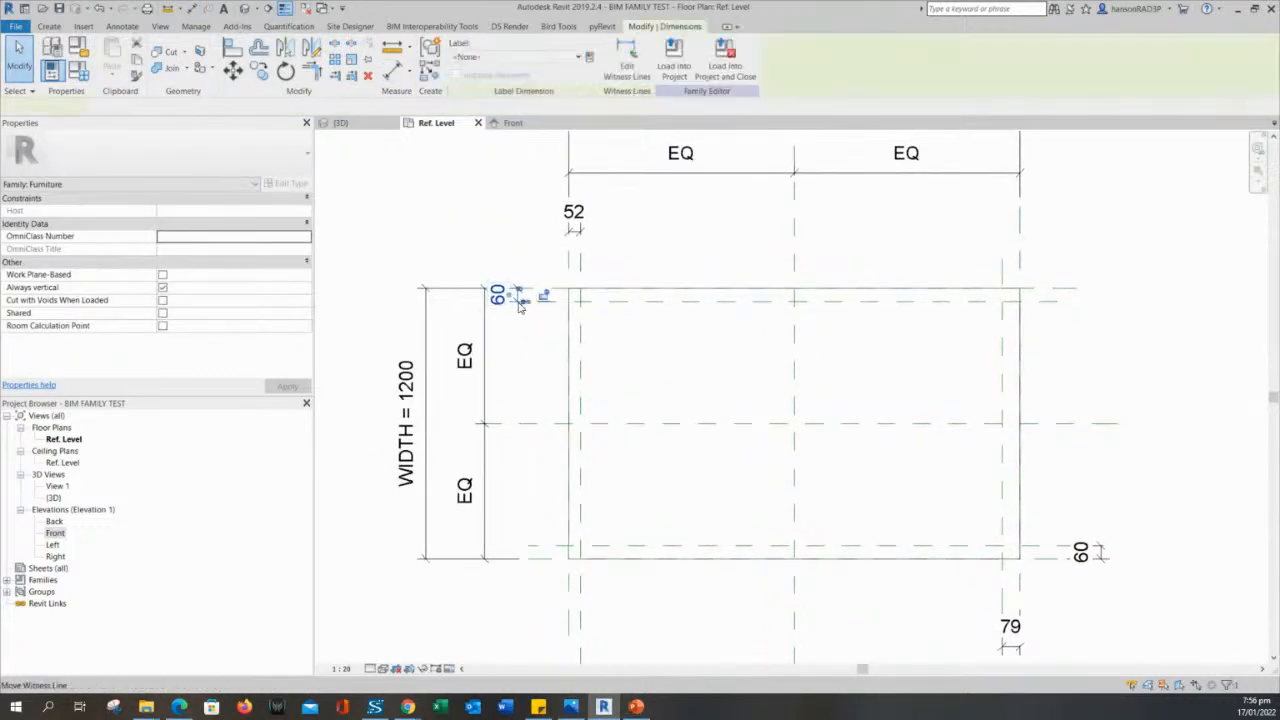
pyautogui.click(590, 57)
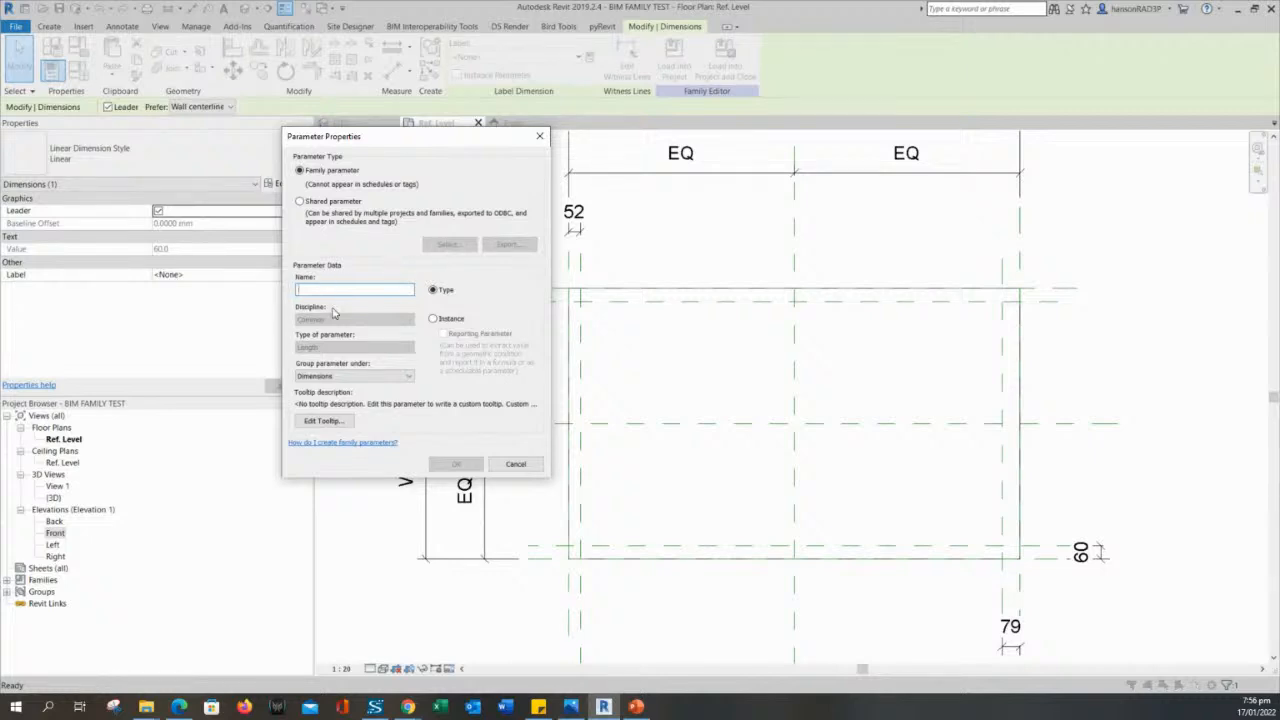
pyautogui.write('Len')
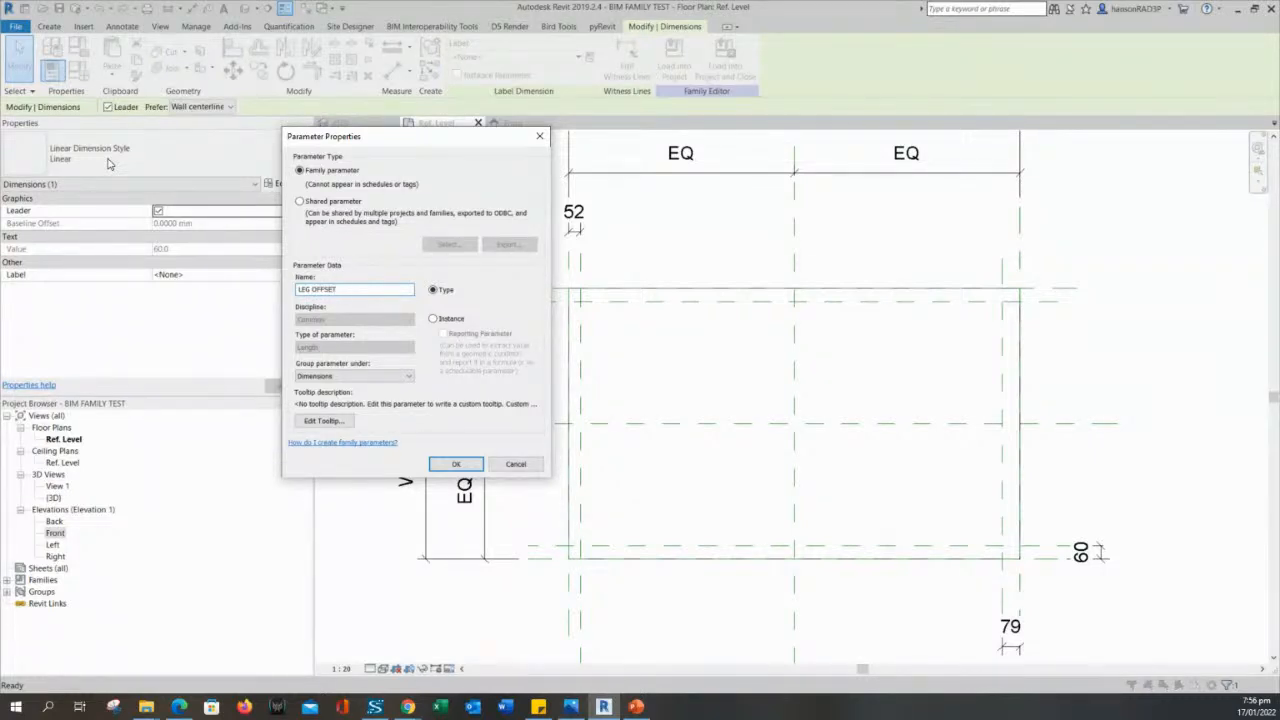
pyautogui.press('Return')
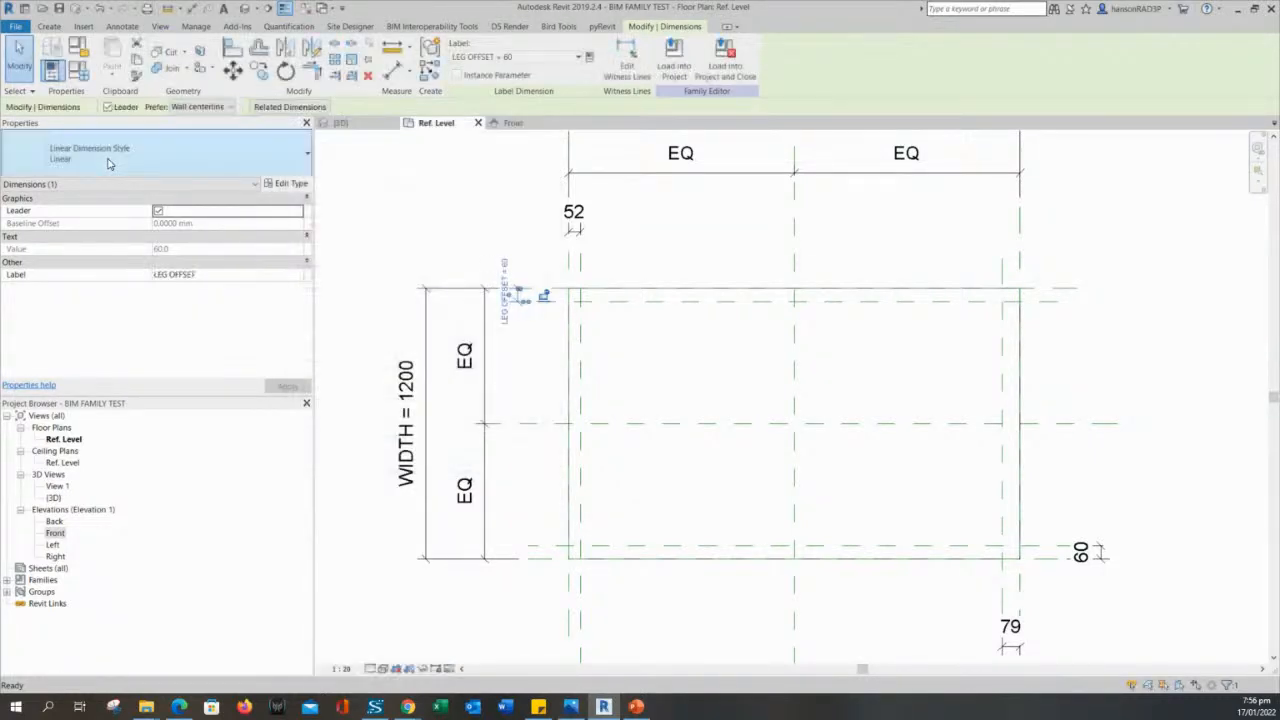
pyautogui.click(462, 241)
pyautogui.click(521, 305)
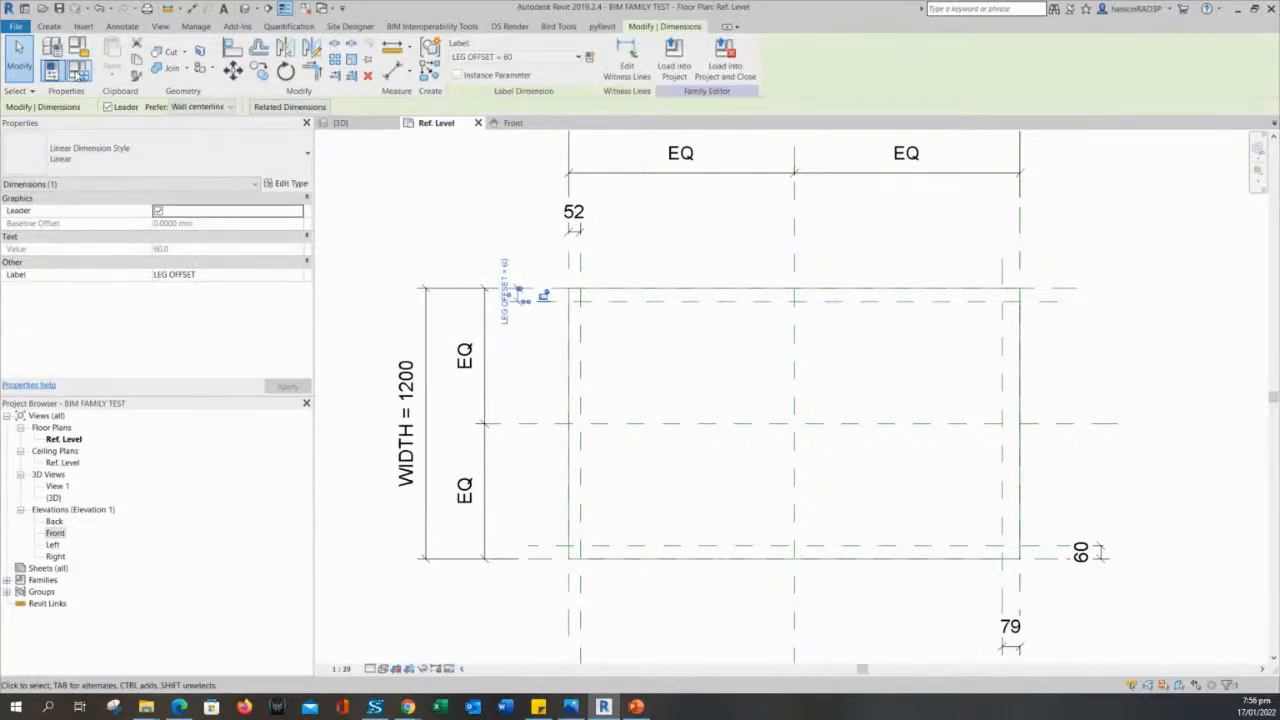
# - Set the LEG OFFSET family parameter to 50 mm
pyautogui.click(79, 75)
pyautogui.click(405, 338)
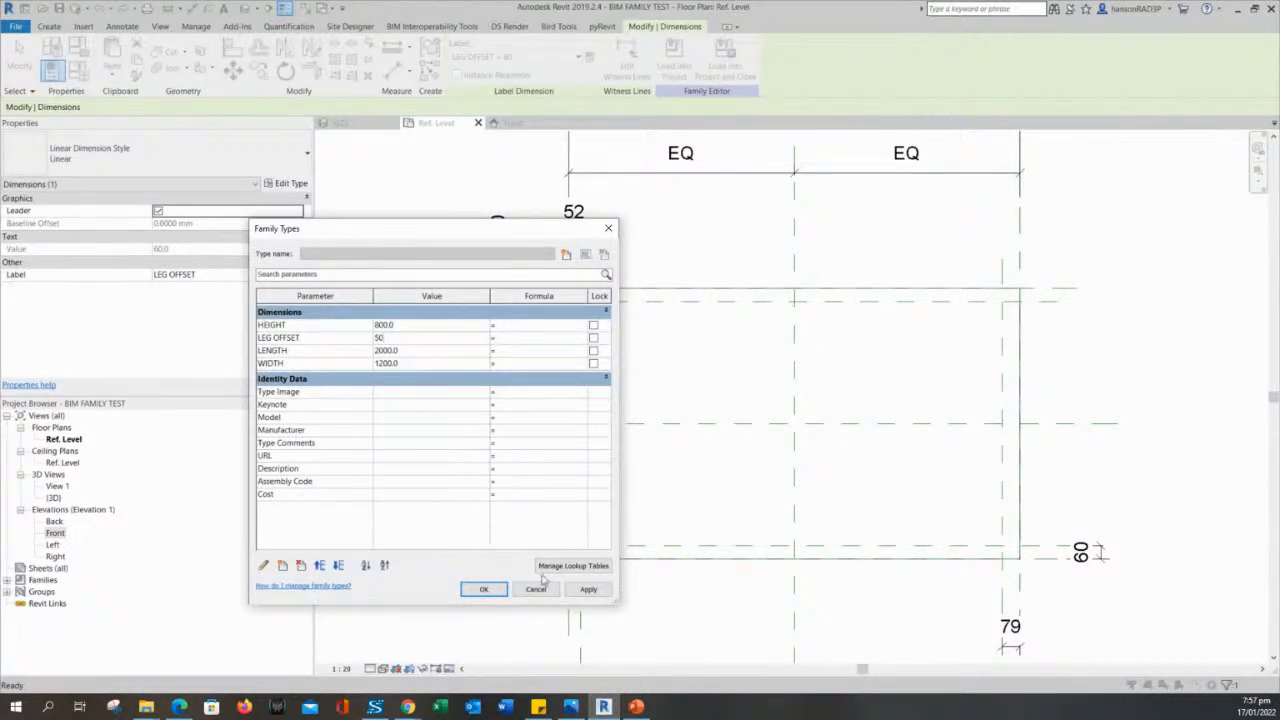
pyautogui.write('50')
pyautogui.click(484, 589)
# - Label the three remaining offset dimensions together with the existing LEG OFFSET parameter
pyautogui.moveTo(656, 384); pyautogui.dragTo(664, 406, button='middle')
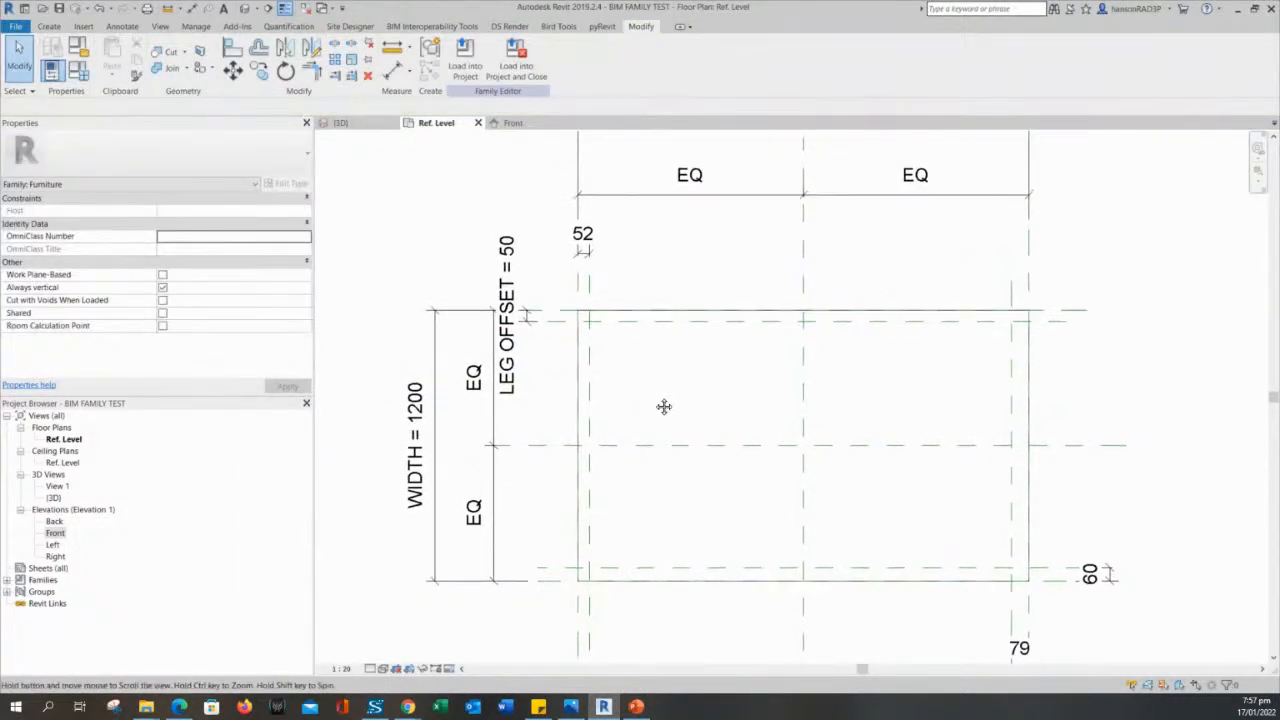
pyautogui.scroll(1, 575, 375)
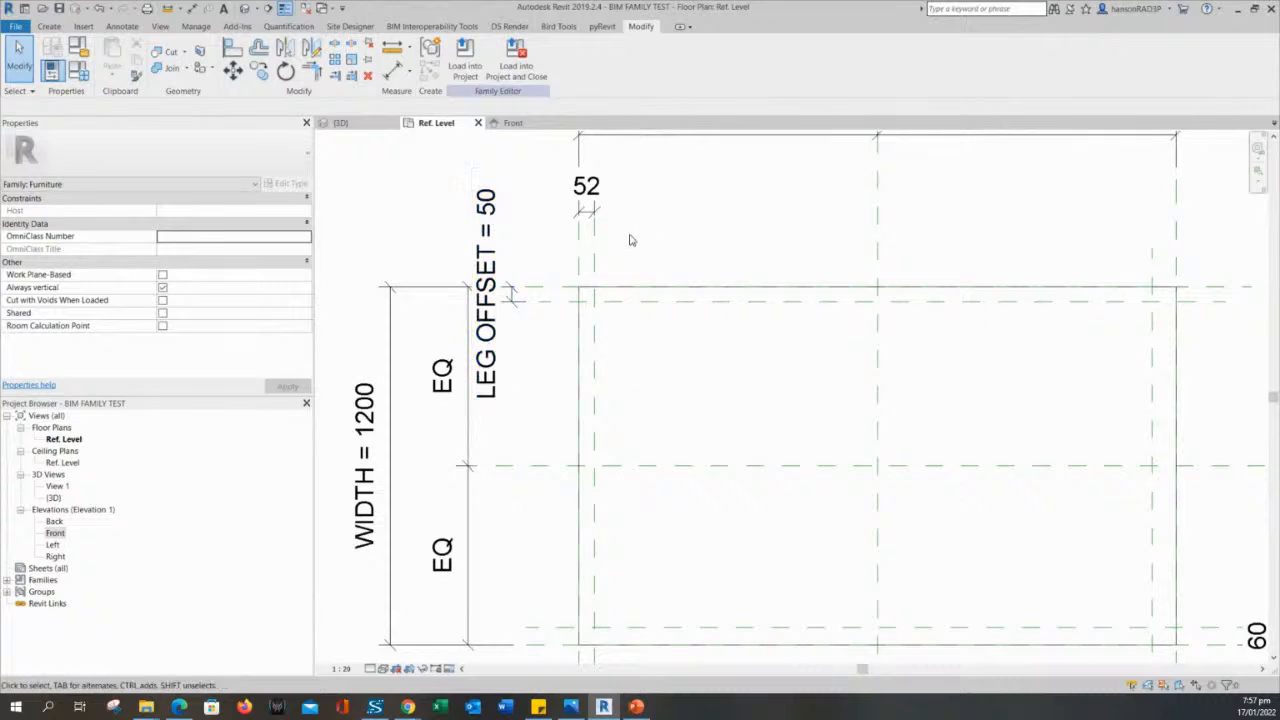
pyautogui.scroll(1, 630, 240)
pyautogui.click(582, 202)
pyautogui.scroll(-2, 600, 210)
pyautogui.scroll(-1, 690, 245)
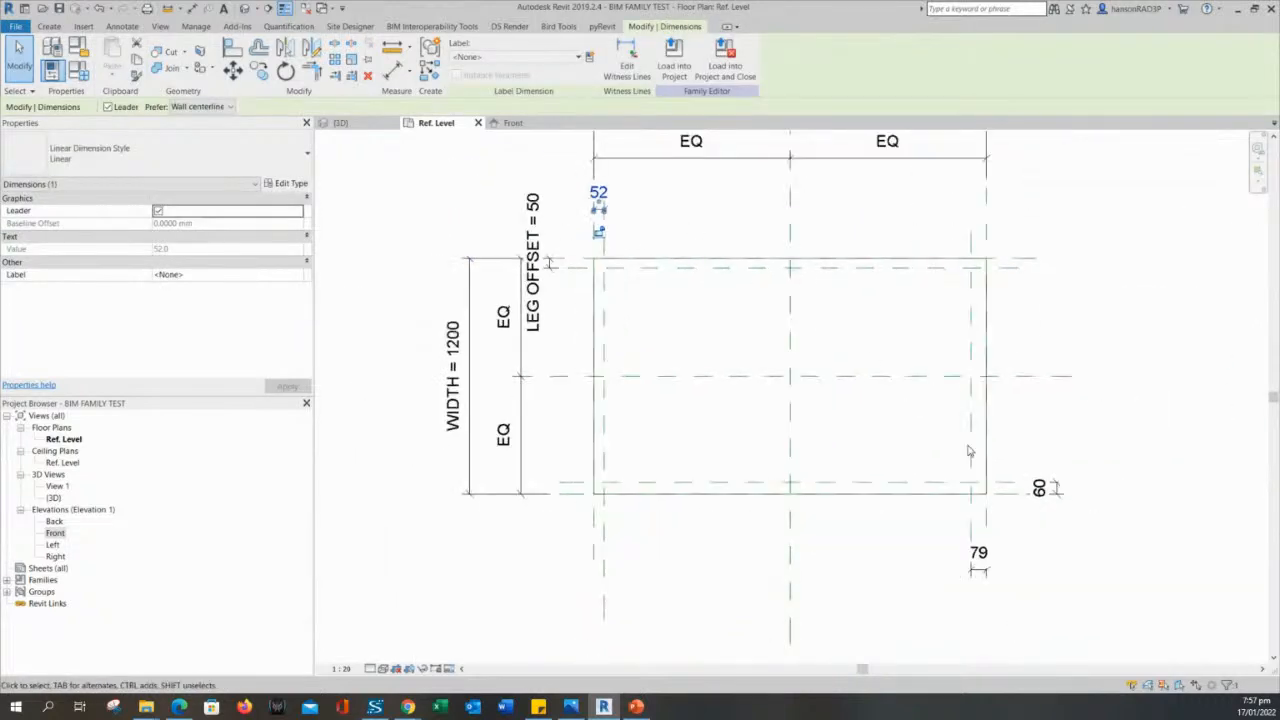
pyautogui.keyDown('ctrl'); pyautogui.click(1040, 489); pyautogui.keyUp('ctrl')
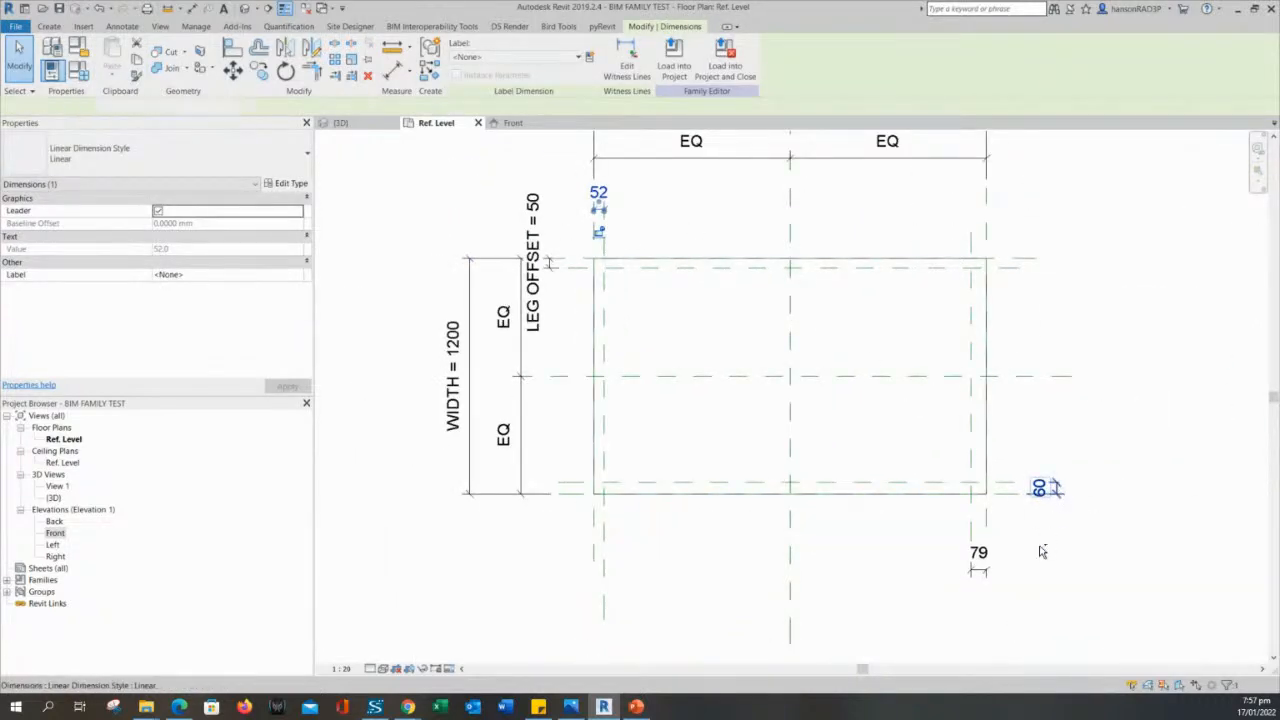
pyautogui.click(498, 58)
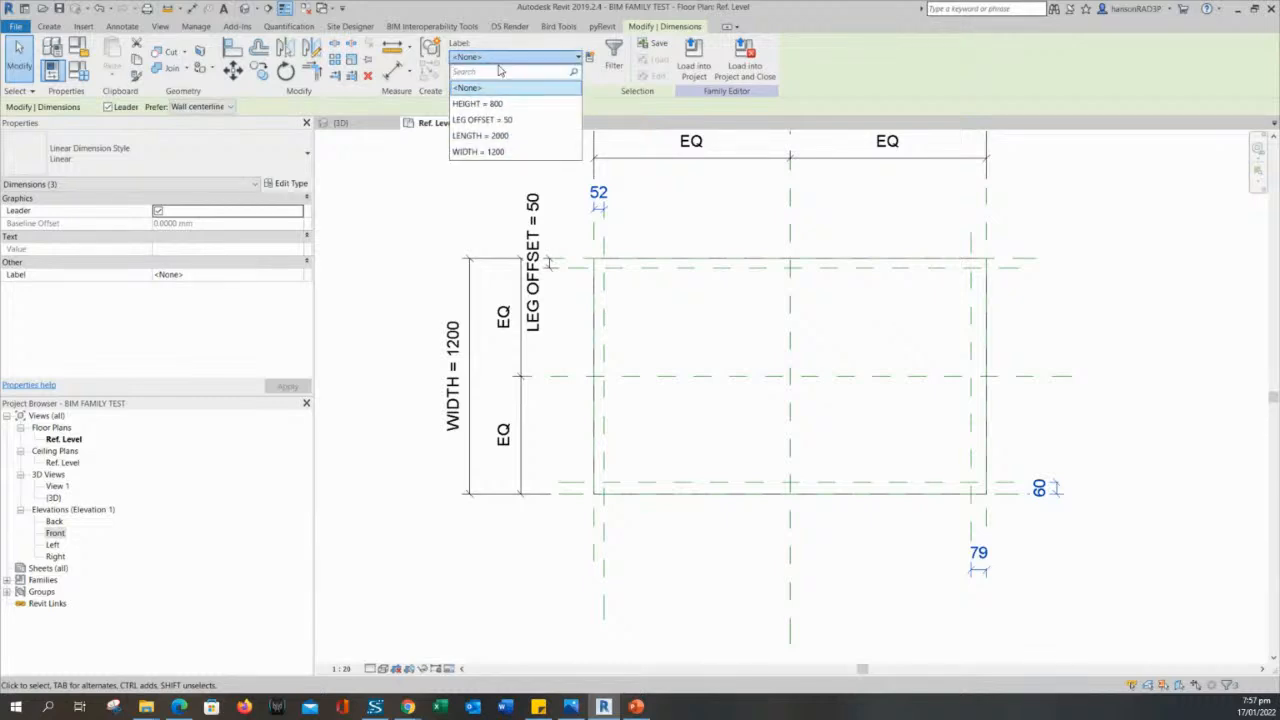
pyautogui.click(483, 120)
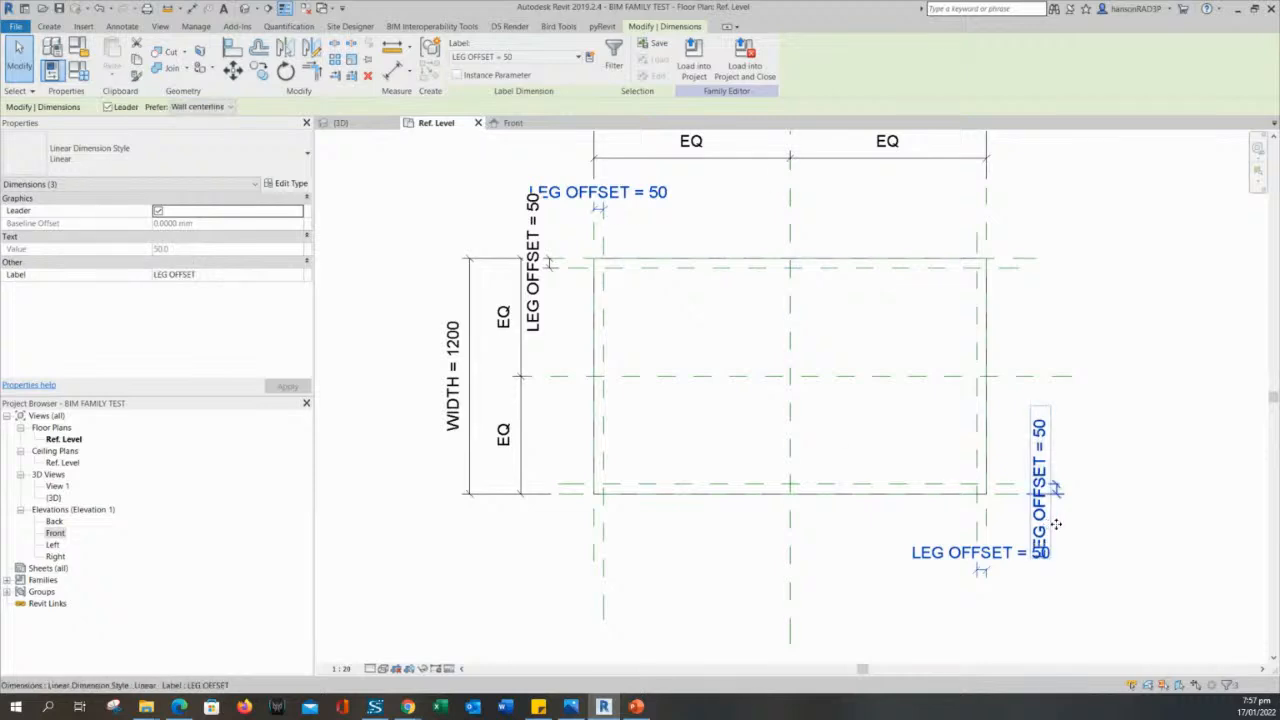
pyautogui.press('Escape')
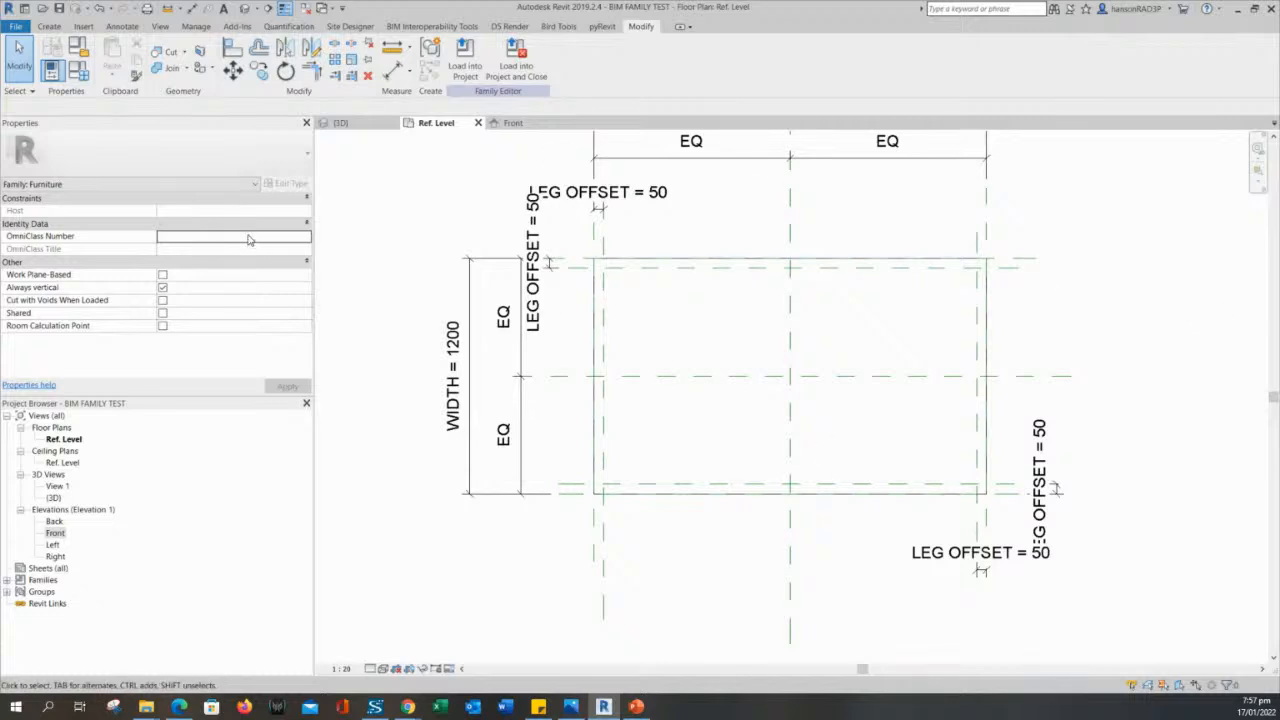
# - Set the LEG OFFSET family parameter to 75 mm and apply it to the inner reference planes
pyautogui.click(78, 70)
pyautogui.moveTo(449, 232); pyautogui.dragTo(337, 178)
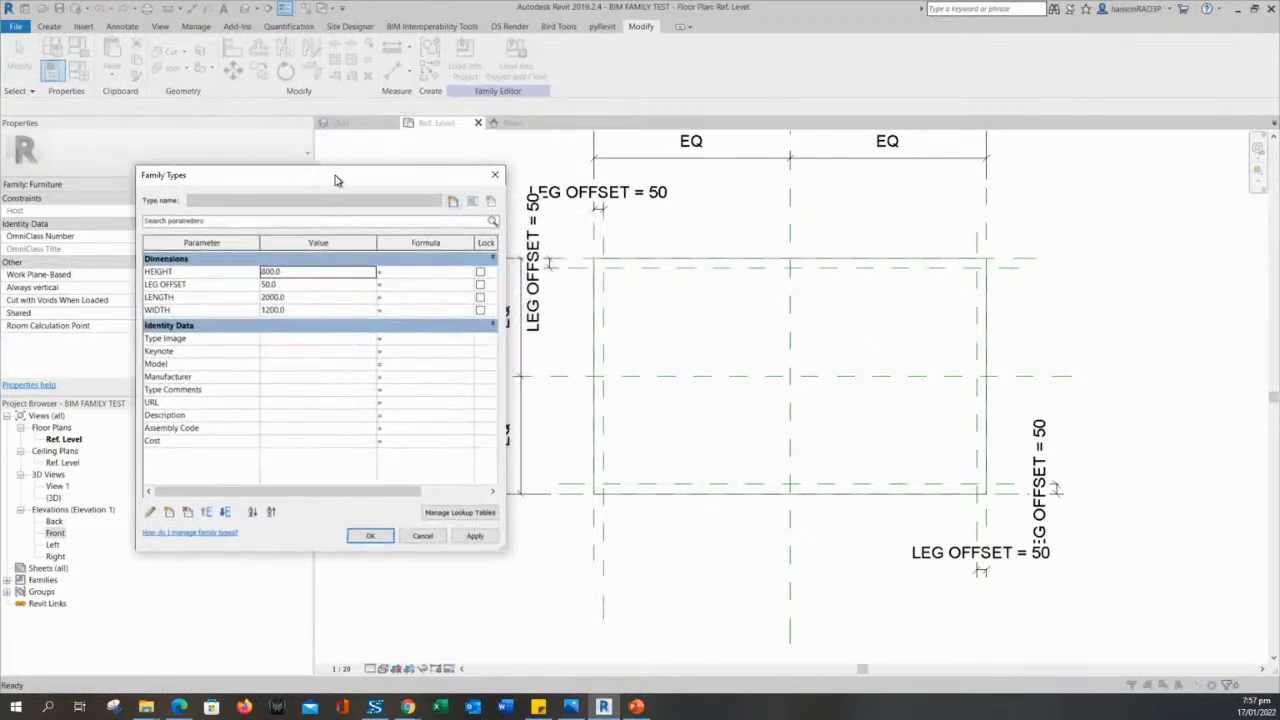
pyautogui.click(309, 286)
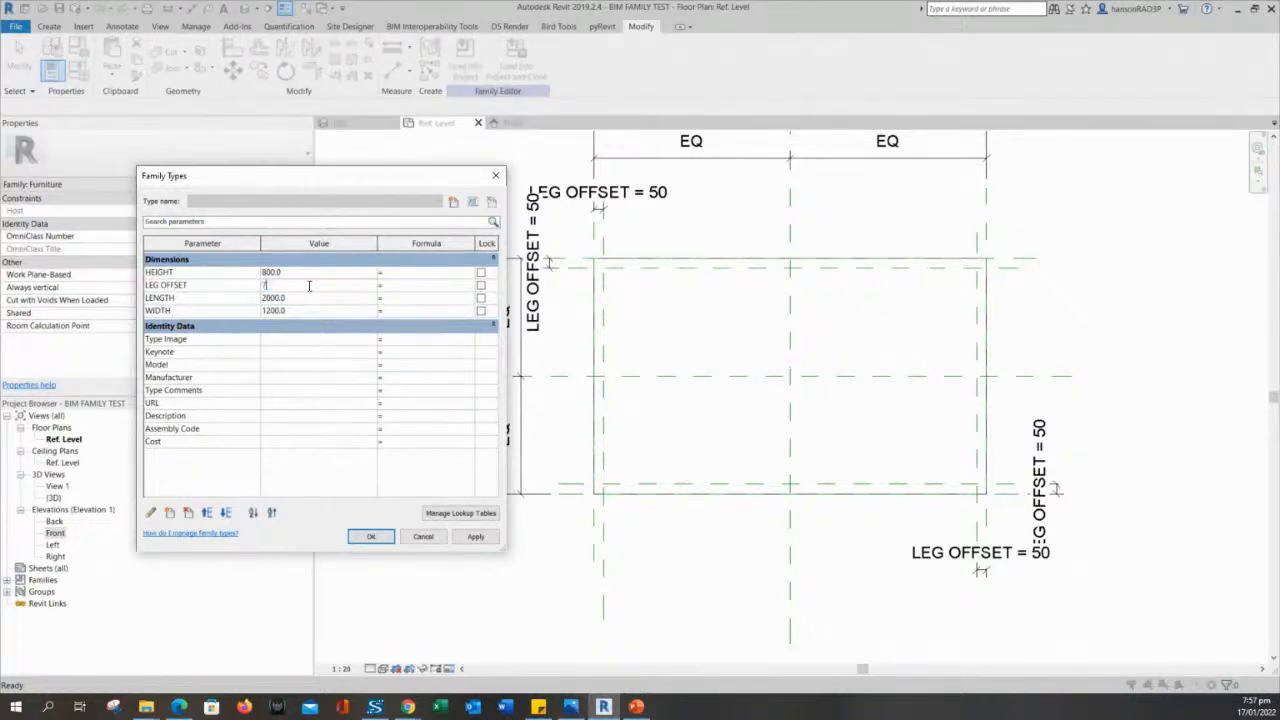
pyautogui.write('75')
pyautogui.click(474, 537)
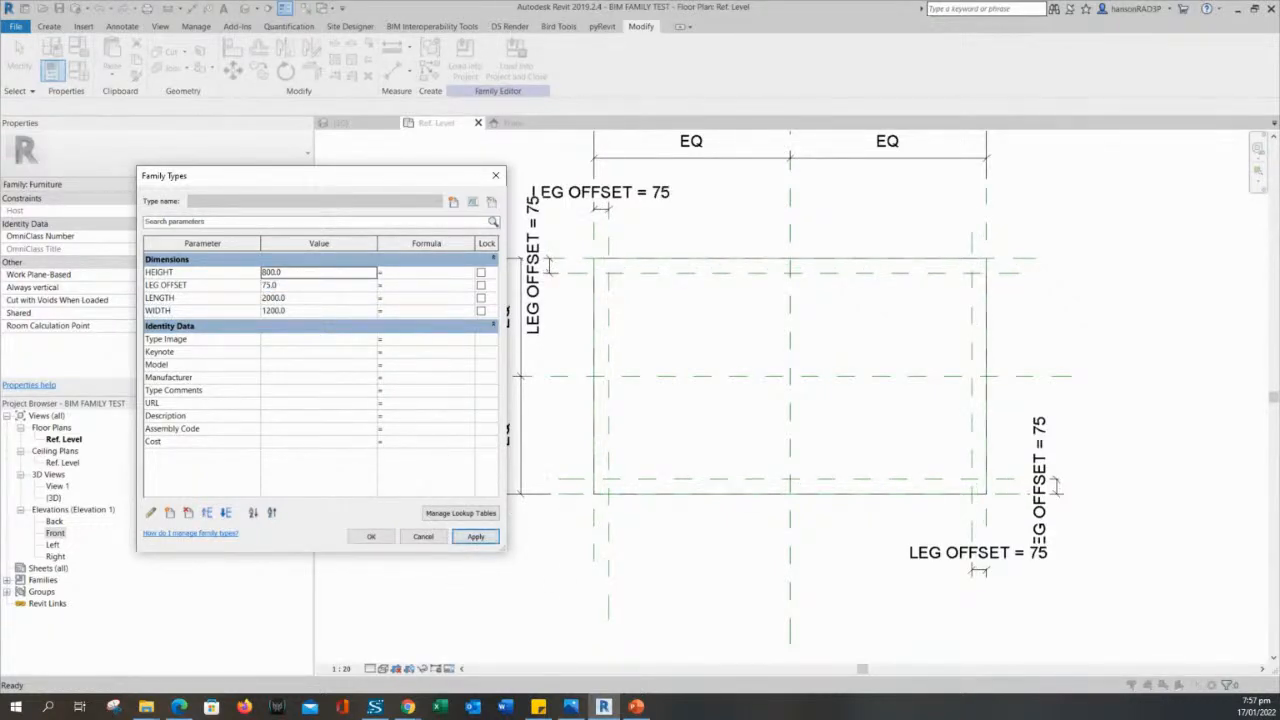
pyautogui.click(369, 538)
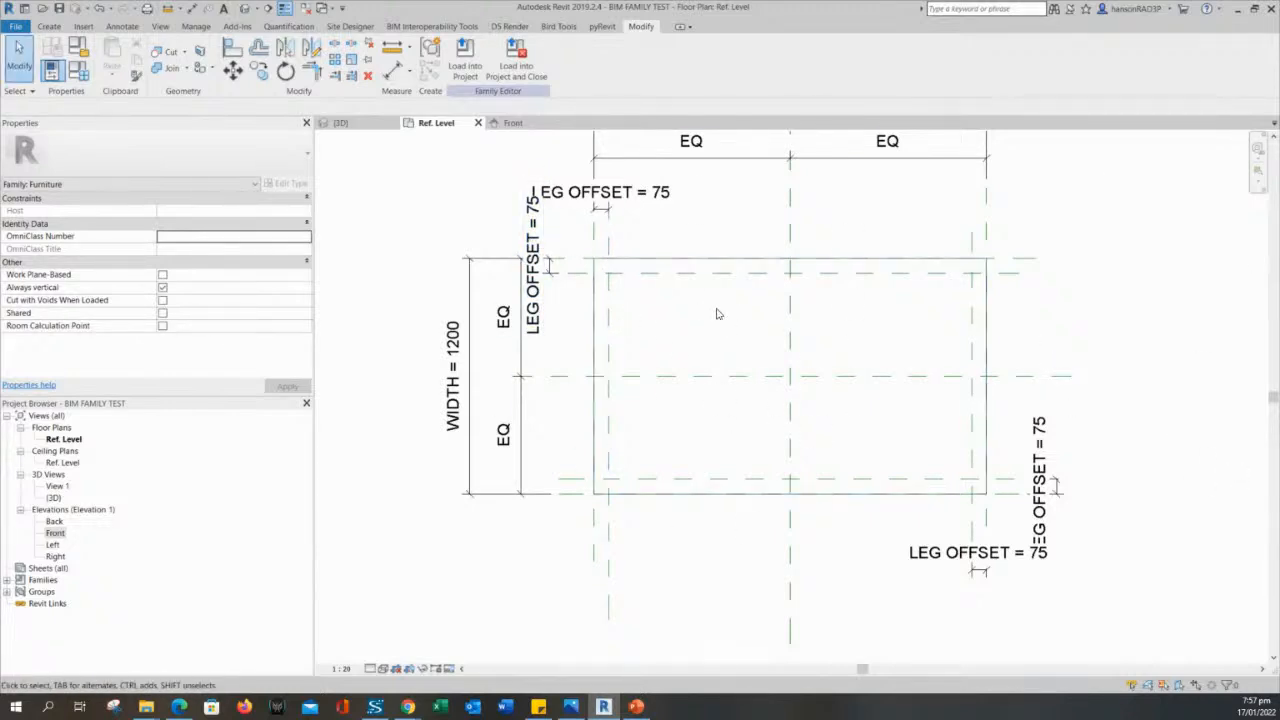
pyautogui.moveTo(706, 331); pyautogui.dragTo(669, 346, button='middle')
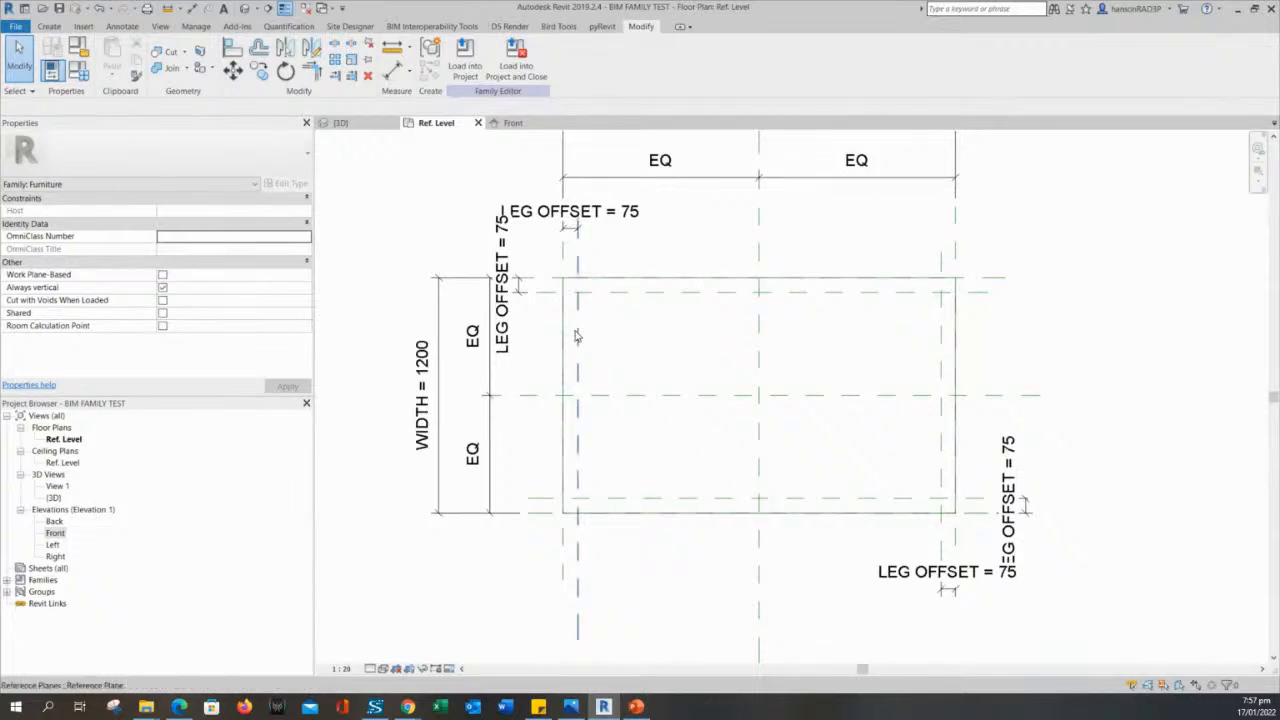
pyautogui.click(576, 336)
pyautogui.click(668, 346)
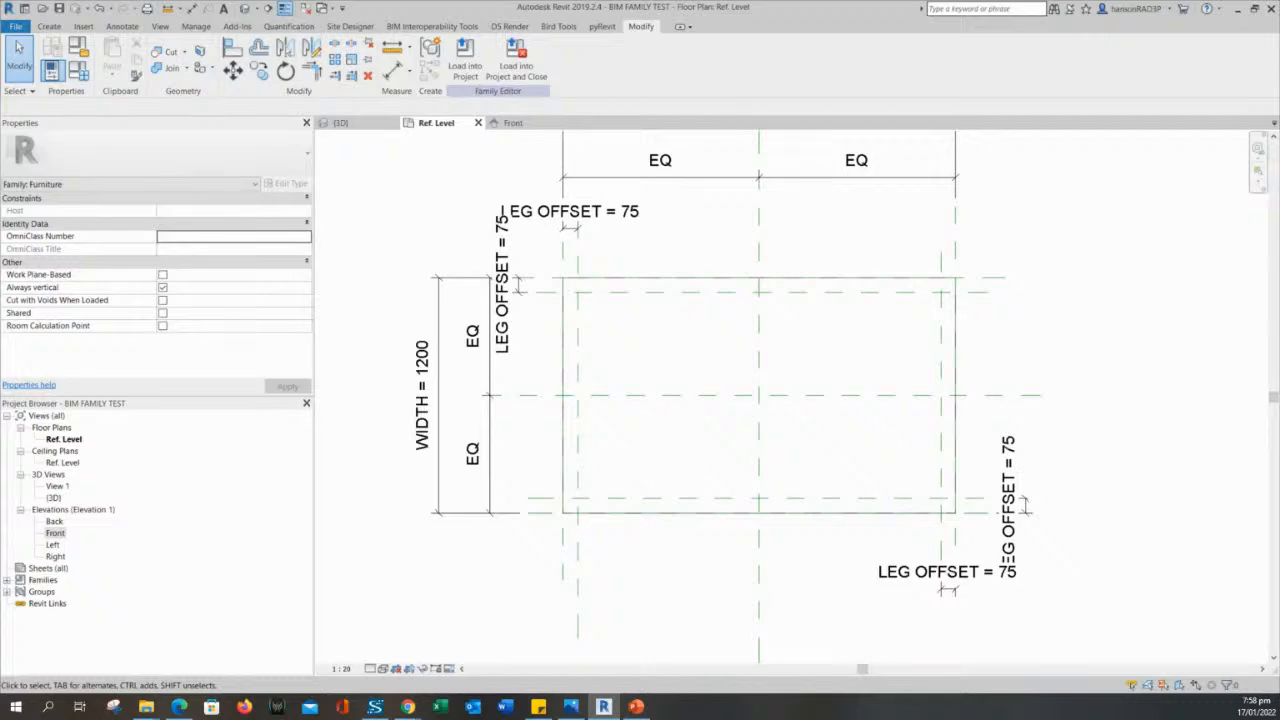
pyautogui.moveTo(691, 343); pyautogui.dragTo(680, 320, button='middle')
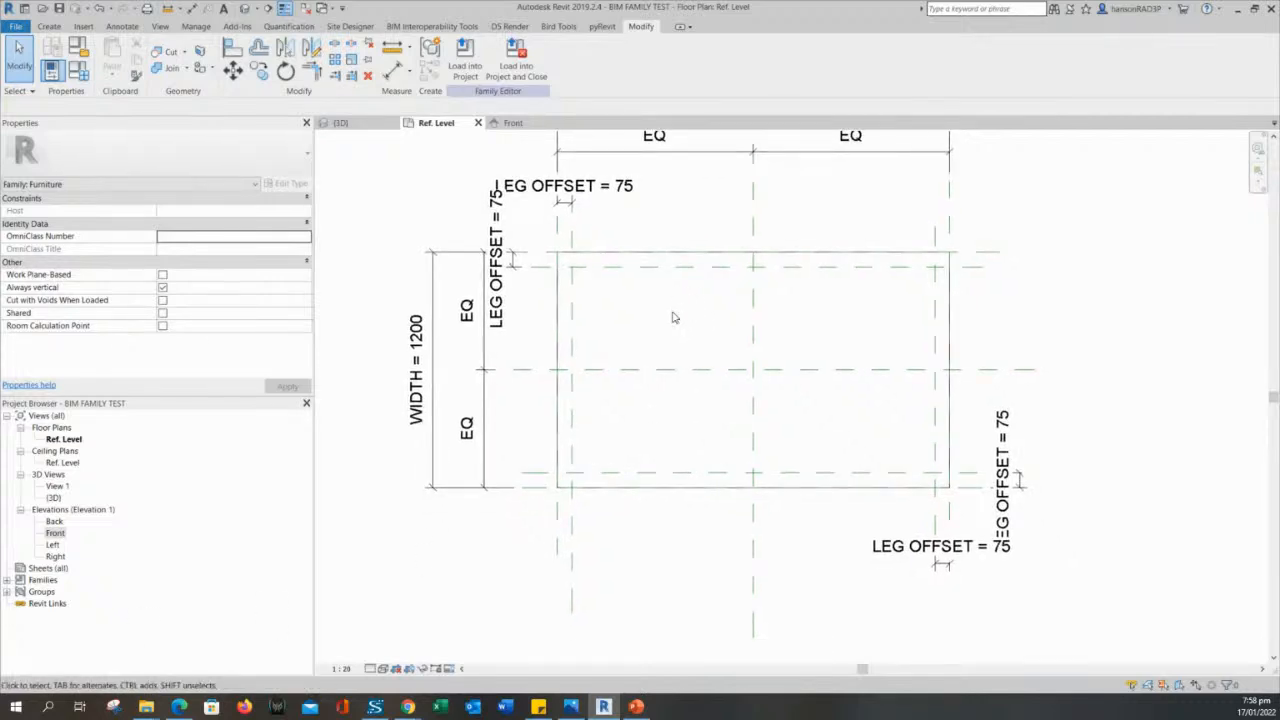
pyautogui.scroll(-2, 673, 318)
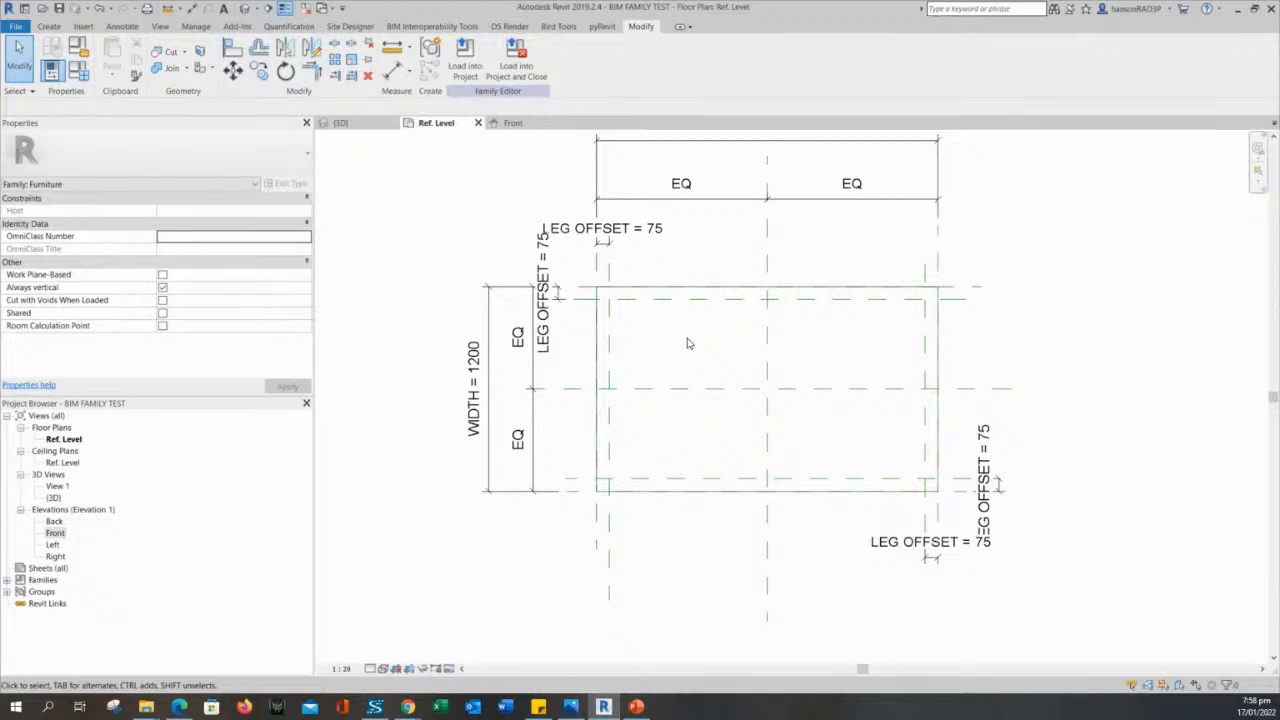
pyautogui.moveTo(687, 343); pyautogui.dragTo(681, 371, button='middle')
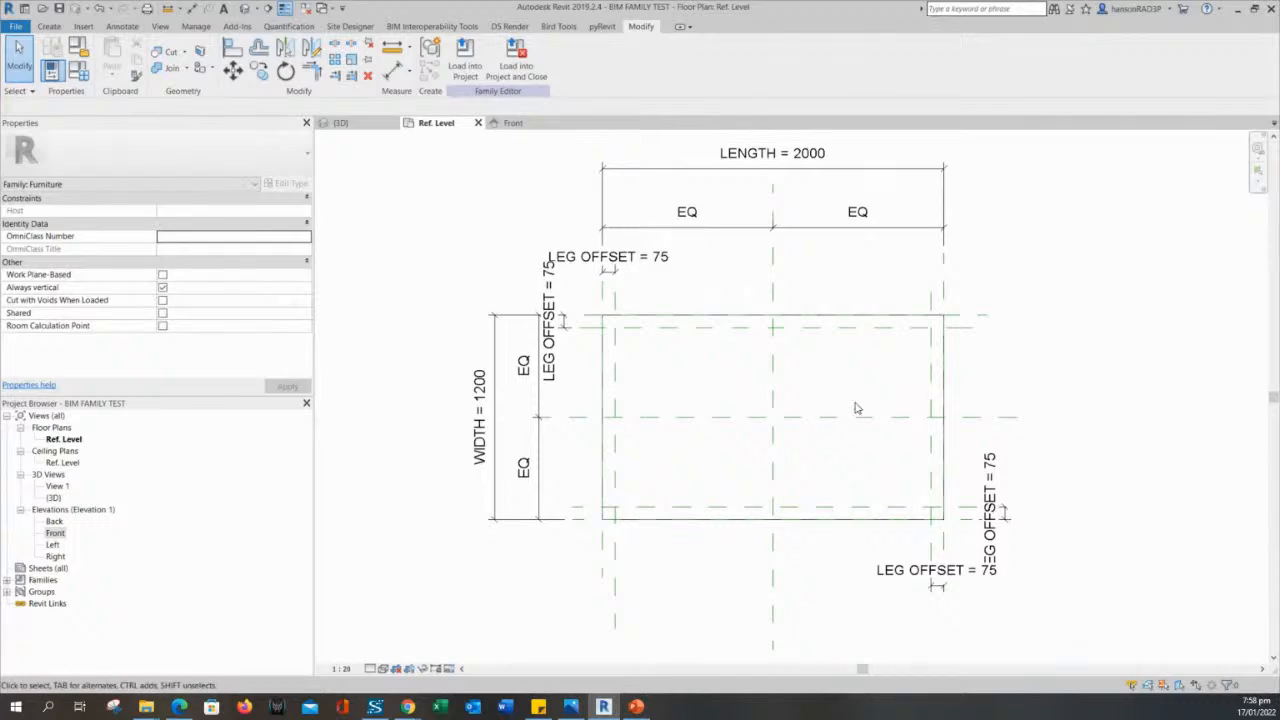
pyautogui.moveTo(735, 372); pyautogui.dragTo(727, 363, button='middle')
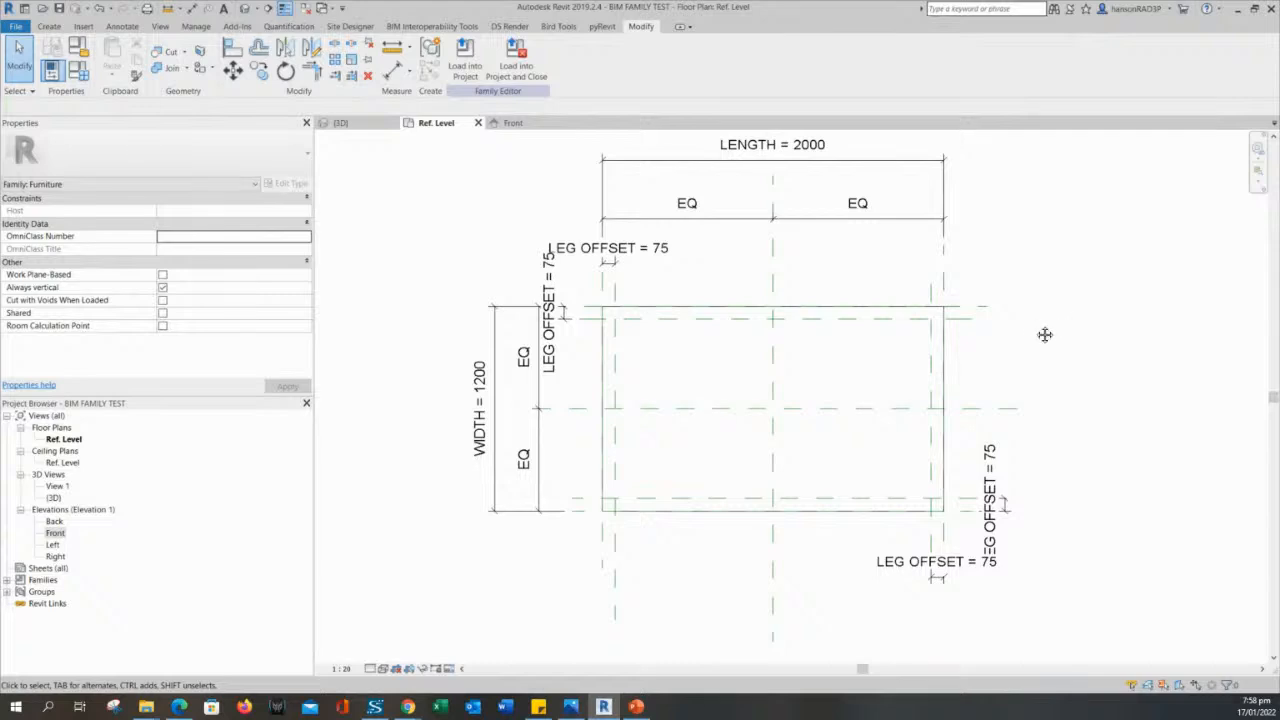
pyautogui.moveTo(1045, 335); pyautogui.dragTo(1053, 336, button='middle')
pyautogui.moveTo(665, 377); pyautogui.dragTo(671, 376, button='middle')
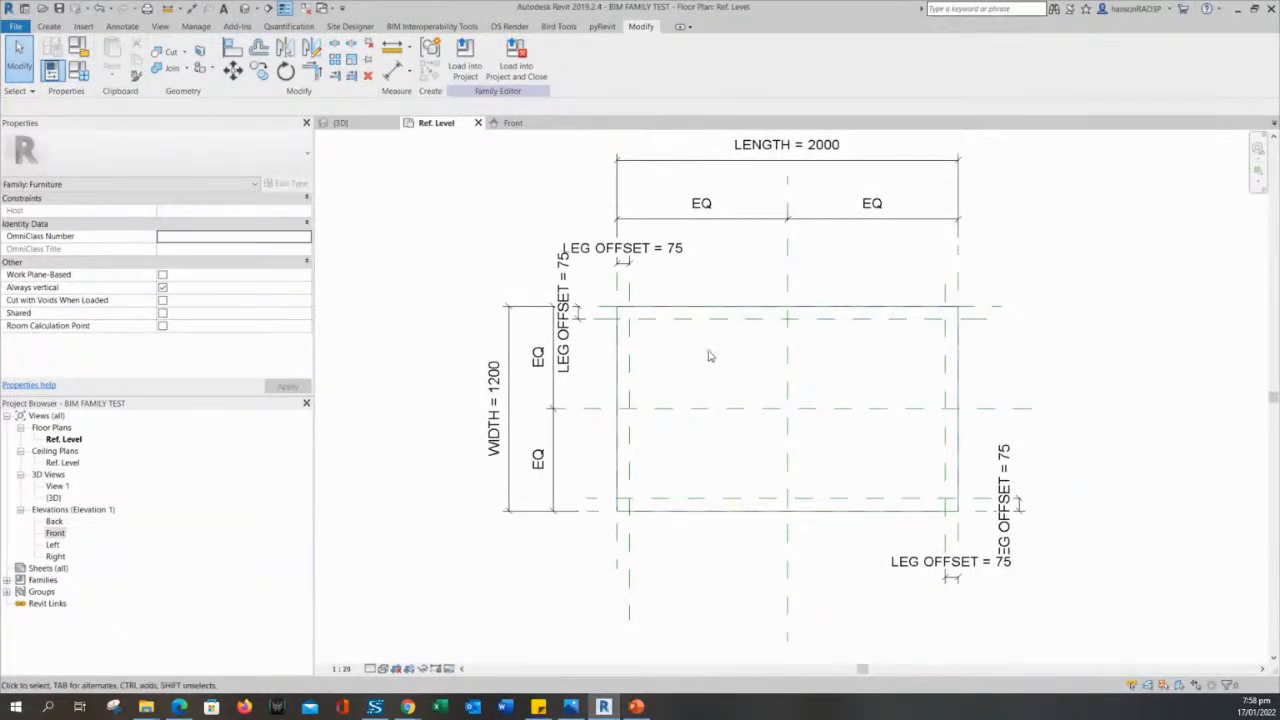
pyautogui.moveTo(709, 356); pyautogui.dragTo(692, 351, button='middle')
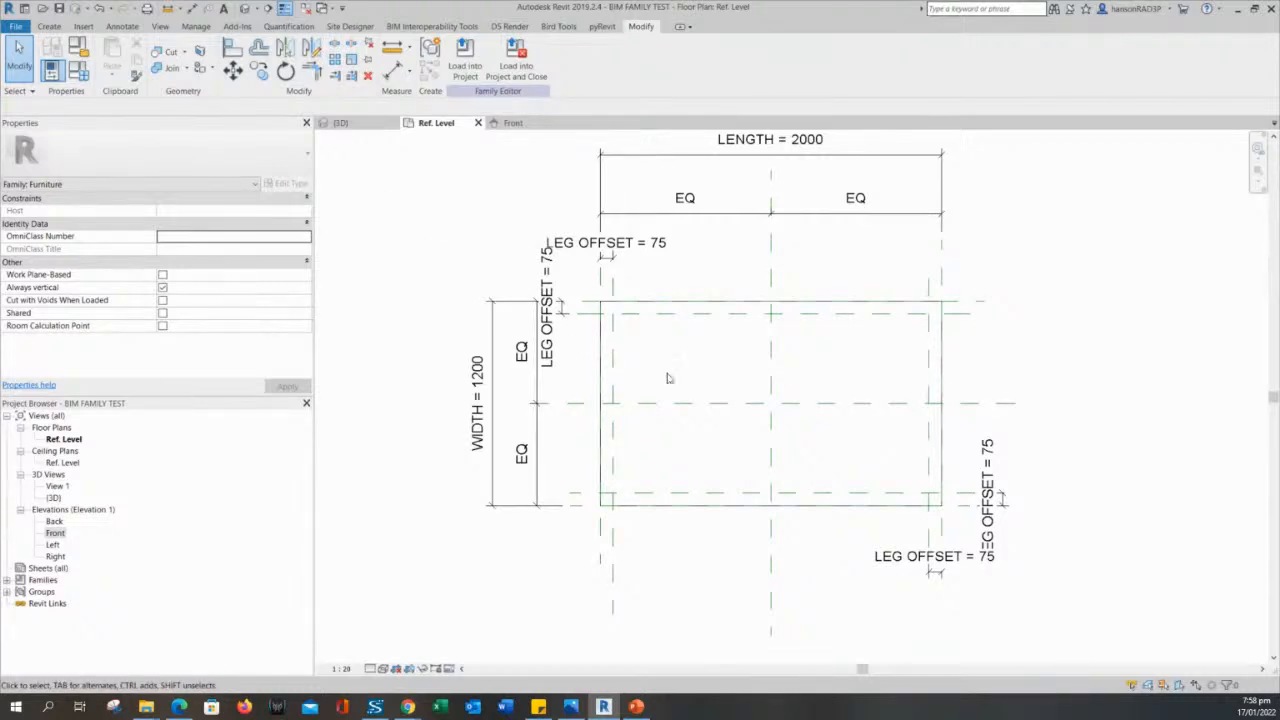
pyautogui.moveTo(669, 378); pyautogui.dragTo(626, 371, button='middle')
pyautogui.scroll(2, 654, 386)
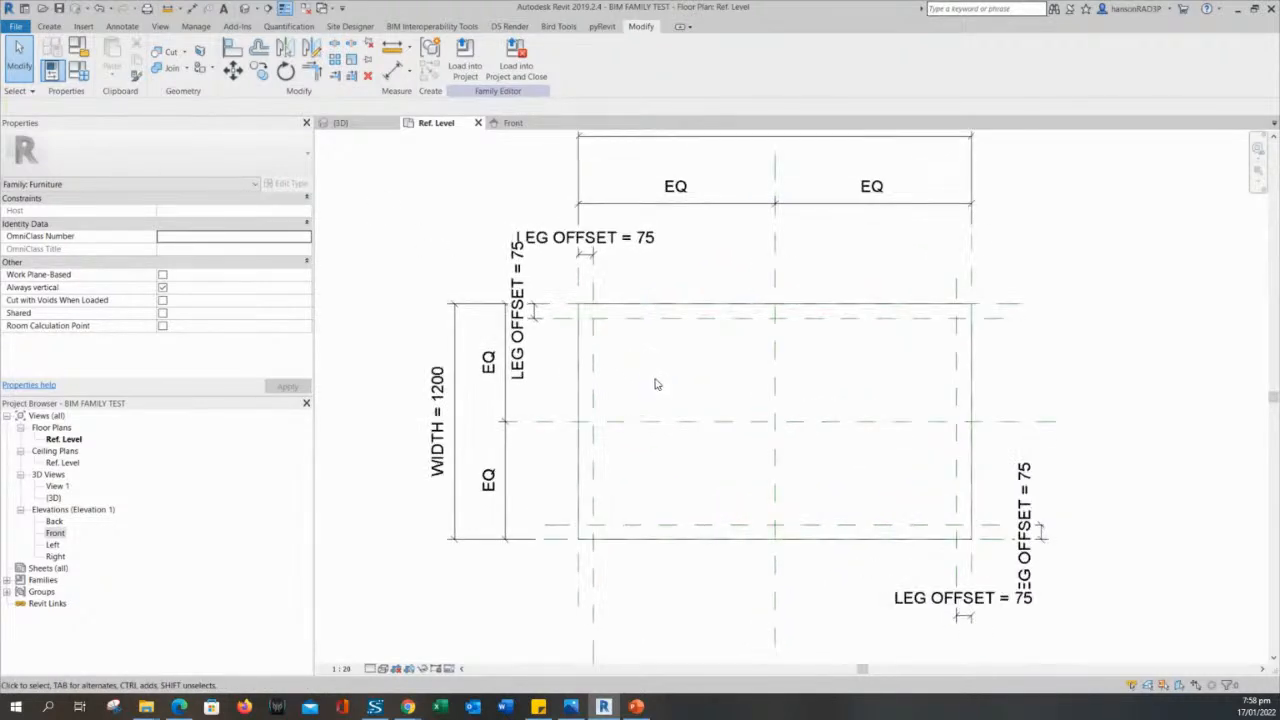
# - Draw a vertical reference plane just inside the left leg offset plane and a horizontal one just below the upper leg offset plane
pyautogui.click(50, 26)
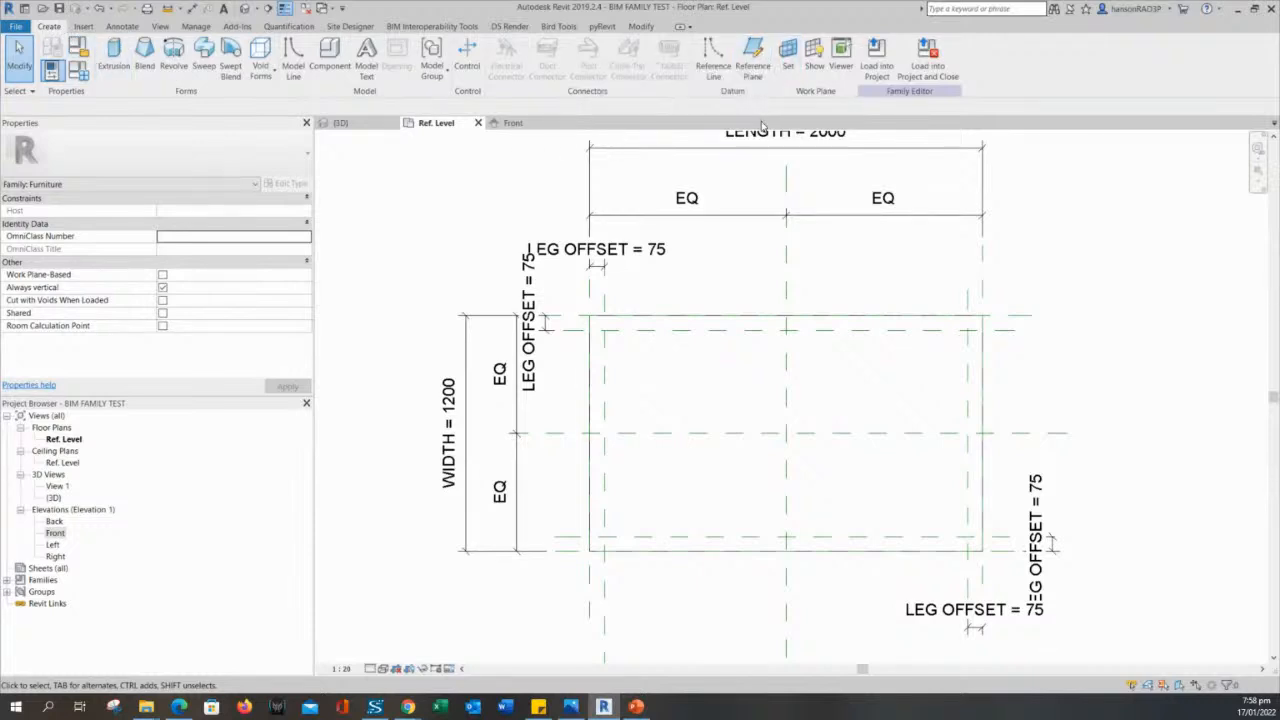
pyautogui.click(755, 52)
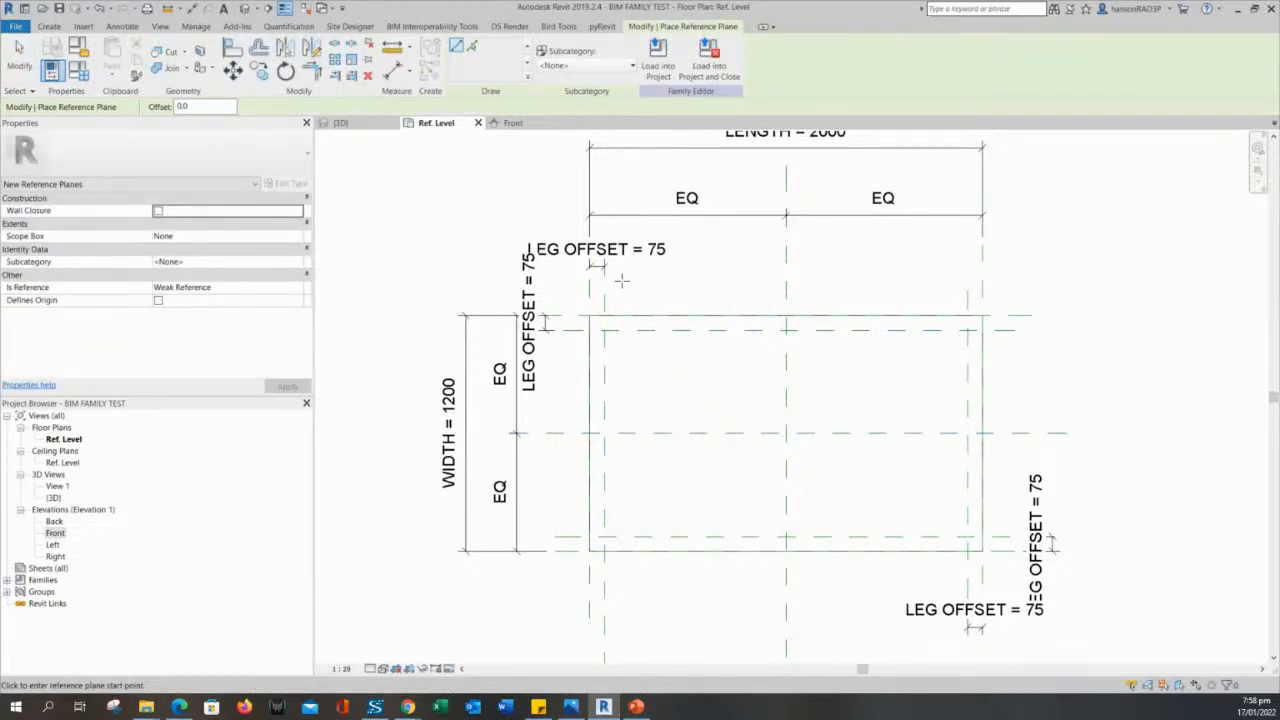
pyautogui.click(621, 281)
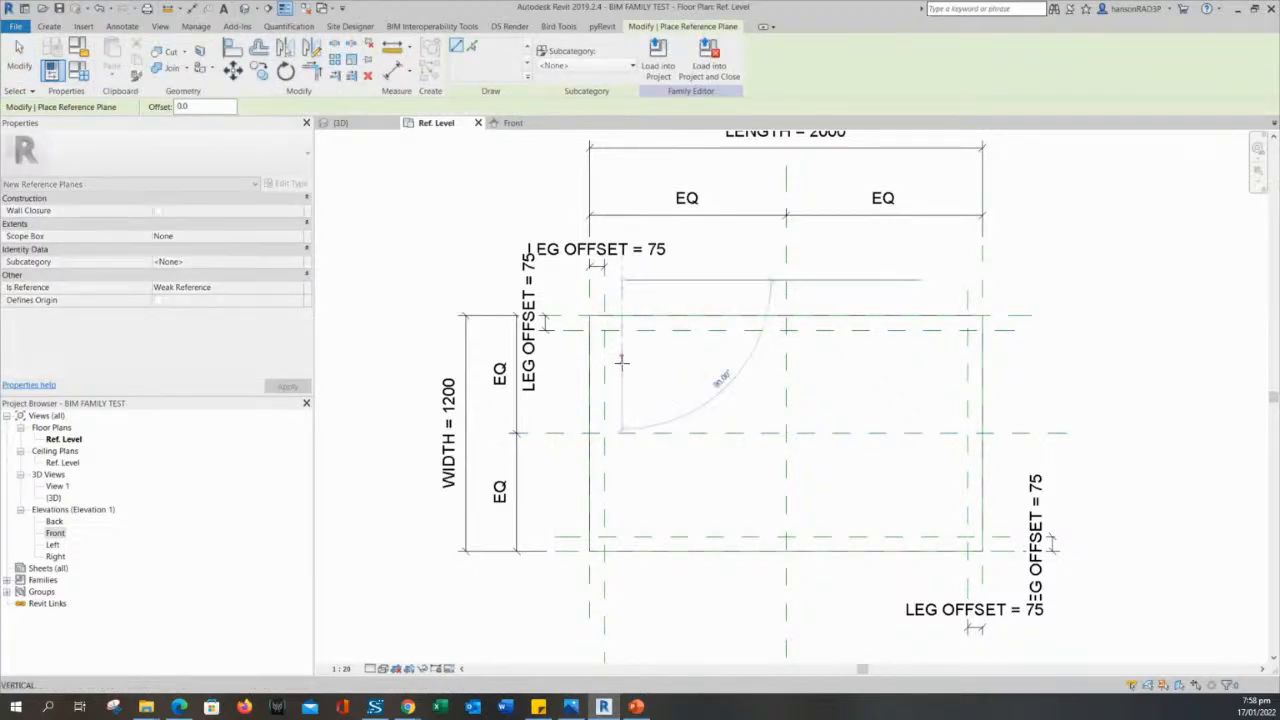
pyautogui.click(624, 581)
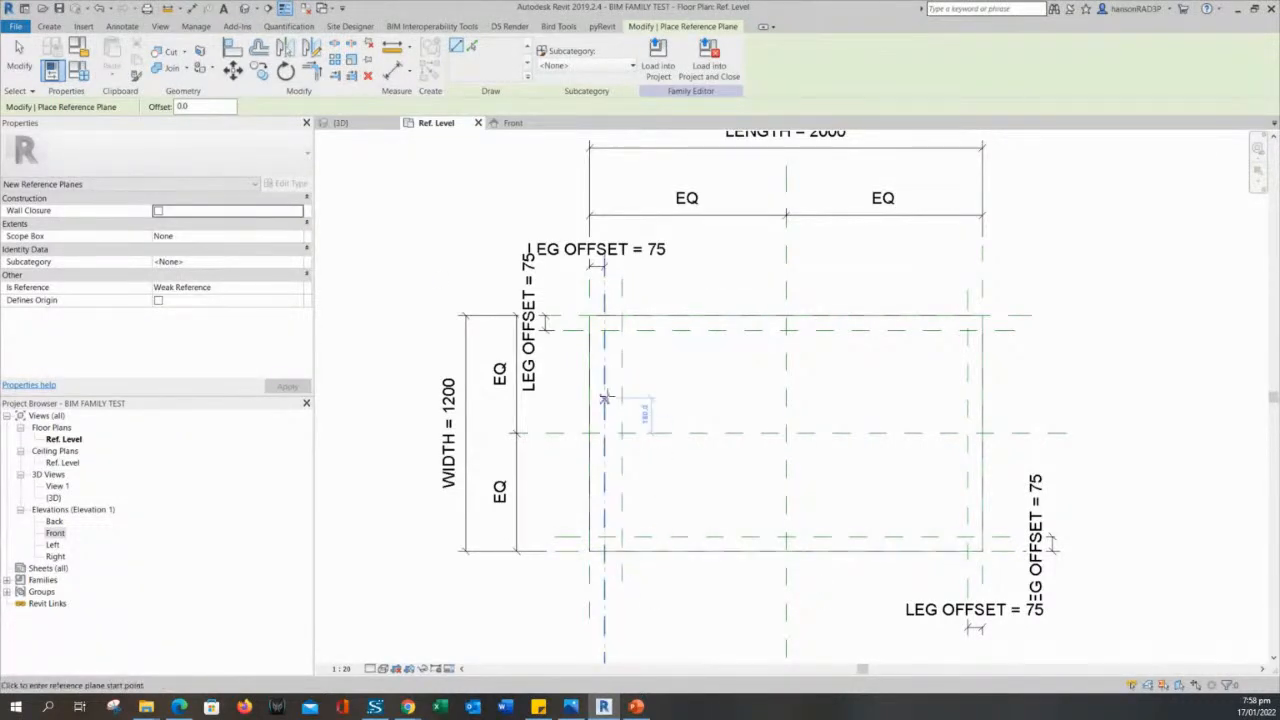
pyautogui.click(556, 346)
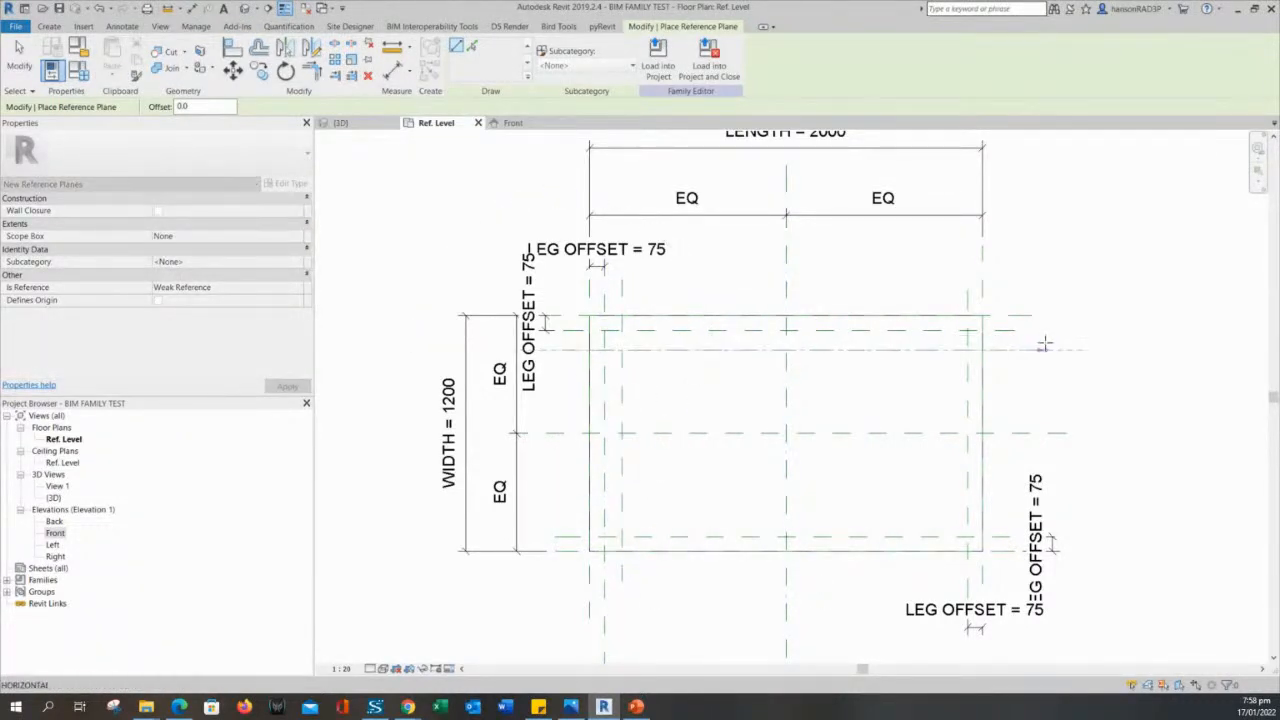
pyautogui.click(1047, 348)
# - Draw a vertical reference plane just inside the right leg offset plane and a horizontal one just above the lower leg offset plane
pyautogui.click(941, 280)
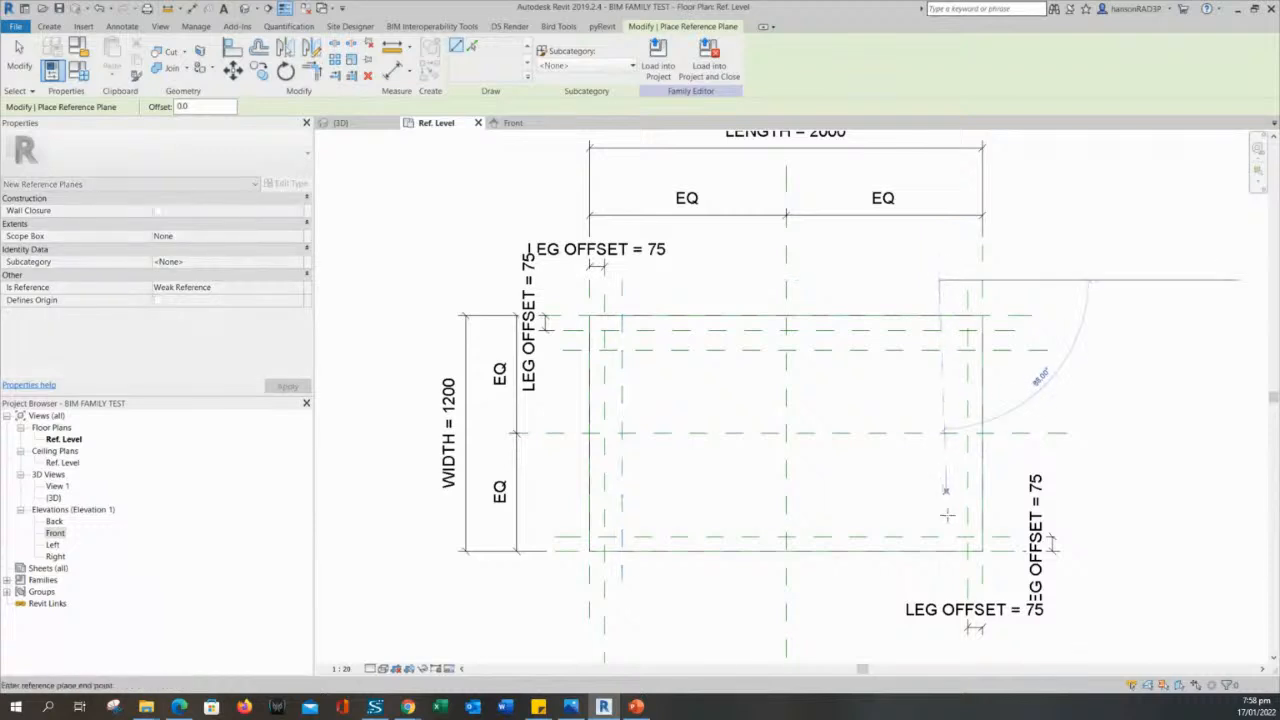
pyautogui.click(946, 580)
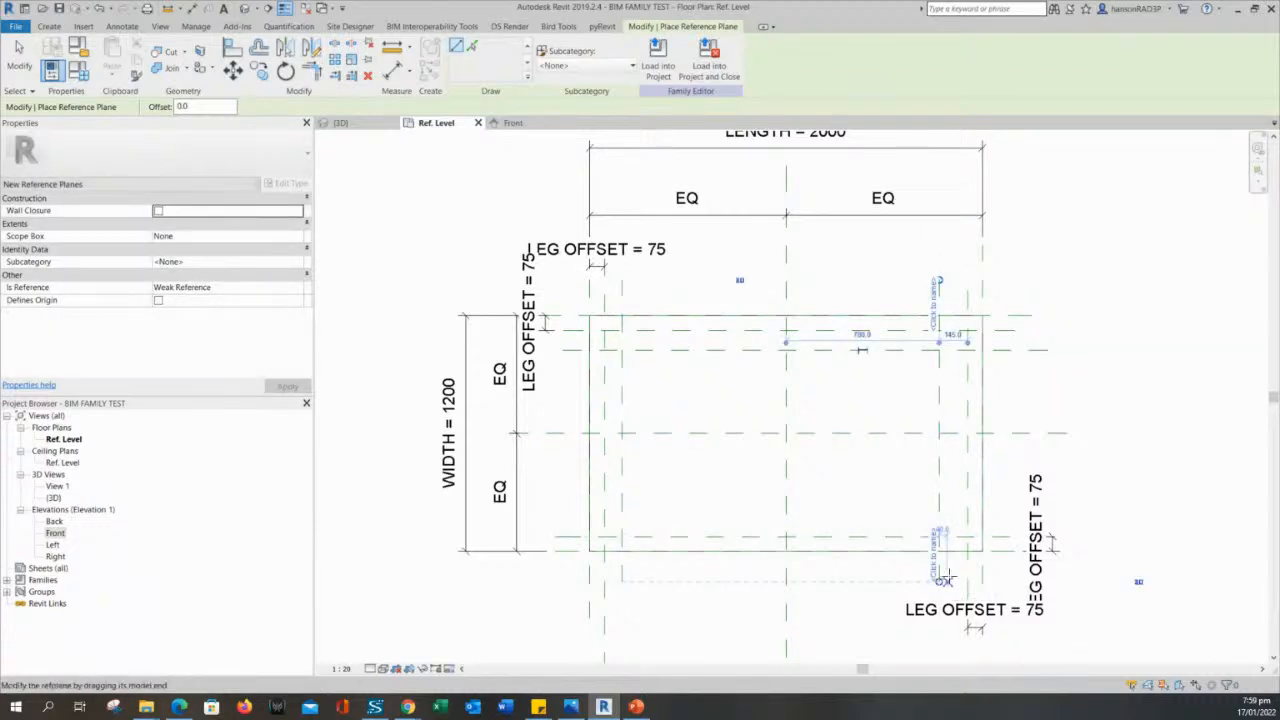
pyautogui.click(1006, 510)
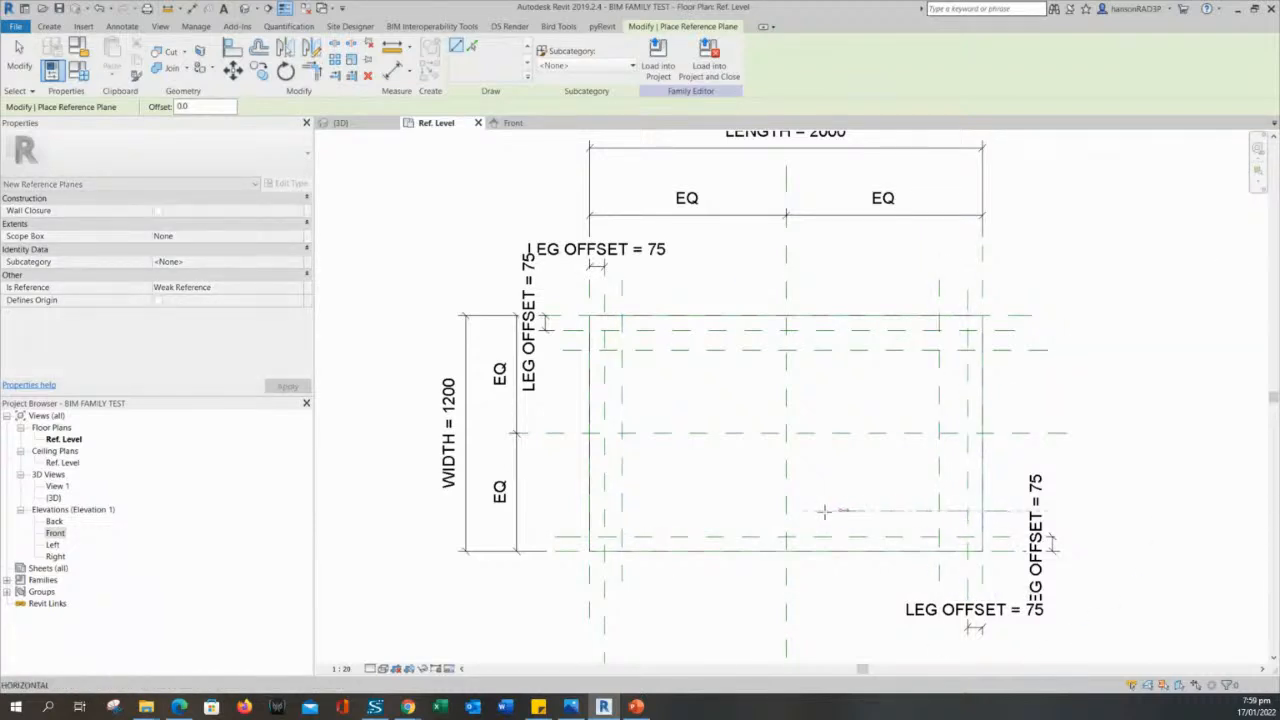
pyautogui.click(549, 510)
pyautogui.scroll(5, 597, 526)
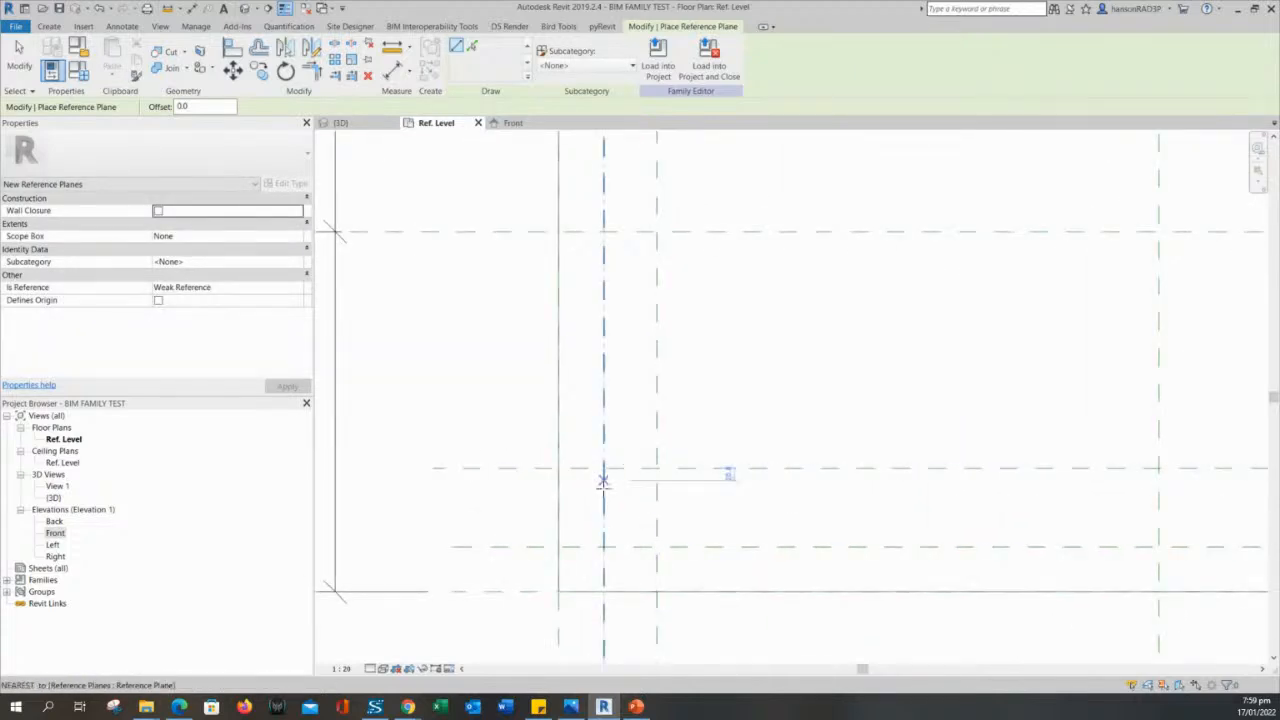
pyautogui.press('Escape')
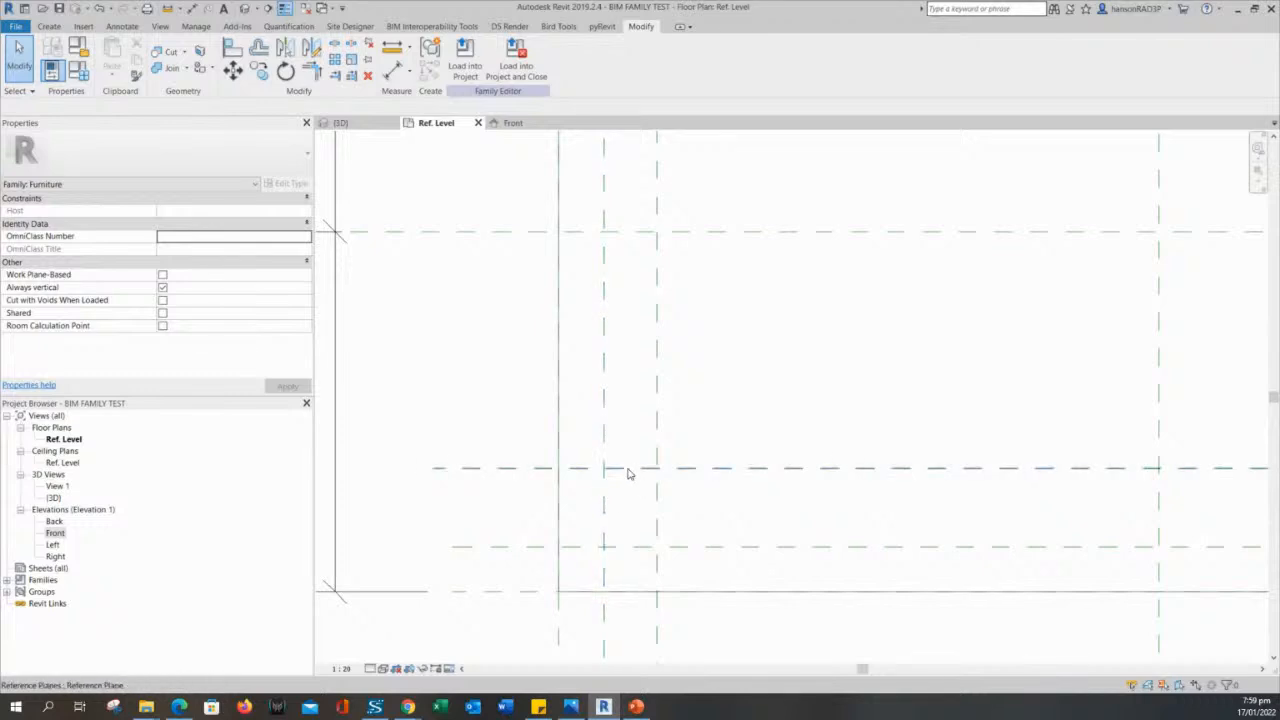
pyautogui.scroll(-3, 717, 429)
pyautogui.scroll(2, 669, 469)
pyautogui.scroll(-2, 671, 466)
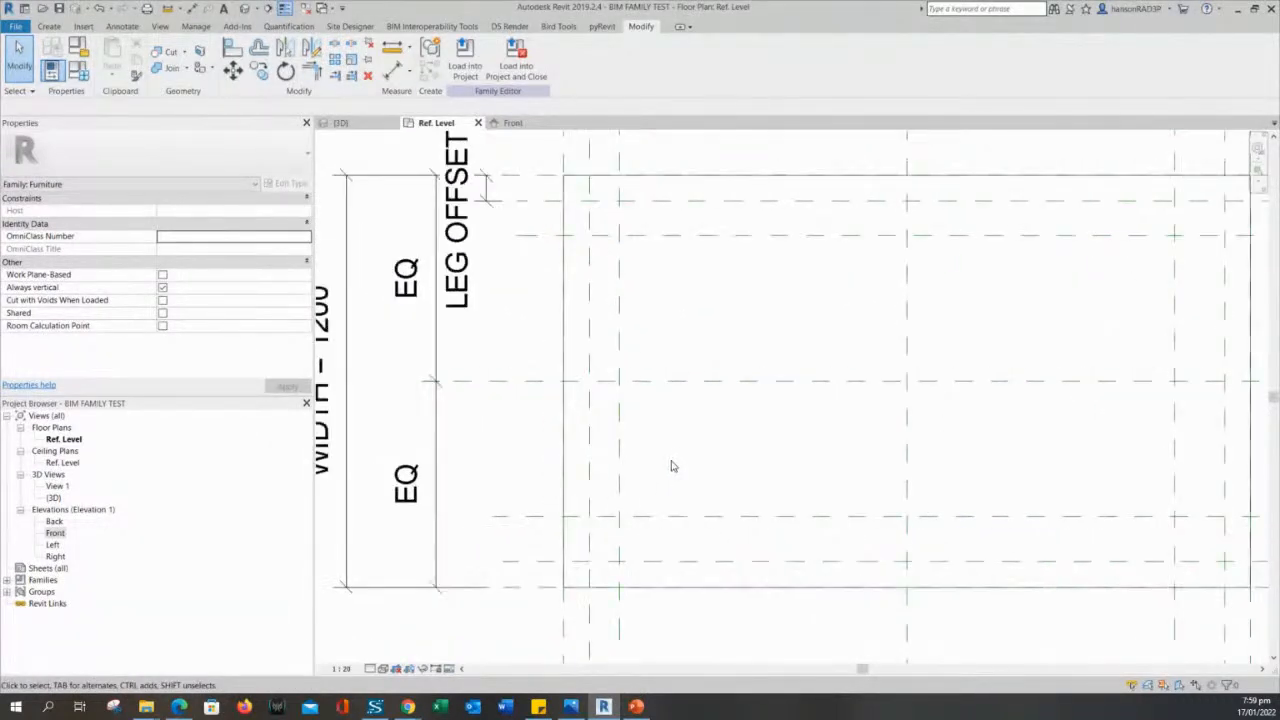
pyautogui.moveTo(664, 491); pyautogui.dragTo(646, 500, button='middle')
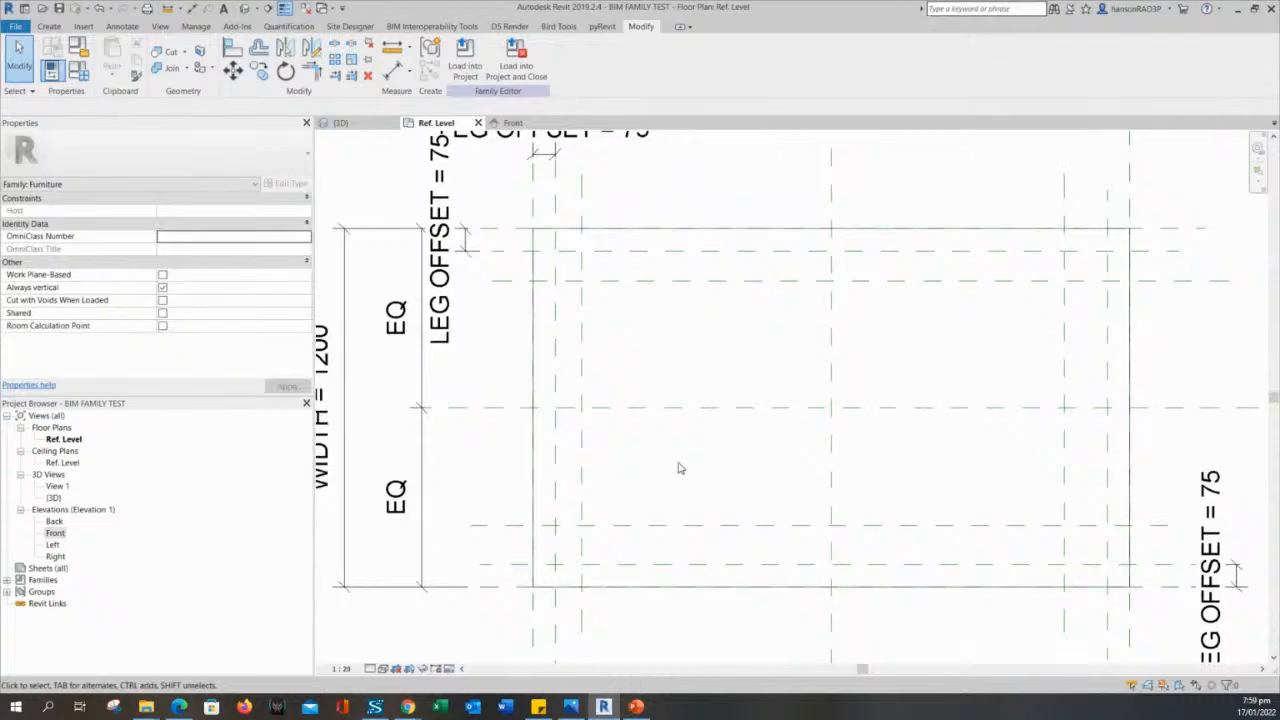
pyautogui.moveTo(662, 368); pyautogui.dragTo(707, 369, button='middle')
pyautogui.scroll(-1, 737, 303)
pyautogui.scroll(-2, 707, 369)
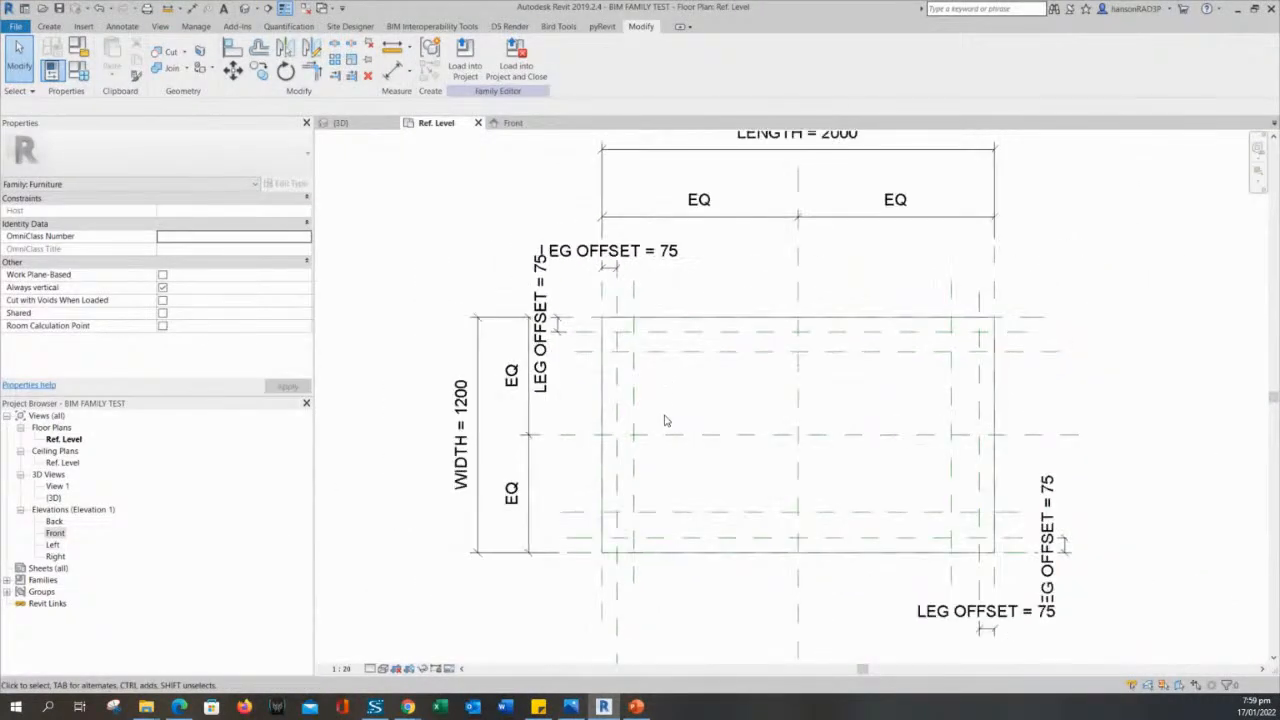
pyautogui.moveTo(666, 420); pyautogui.dragTo(674, 380, button='middle')
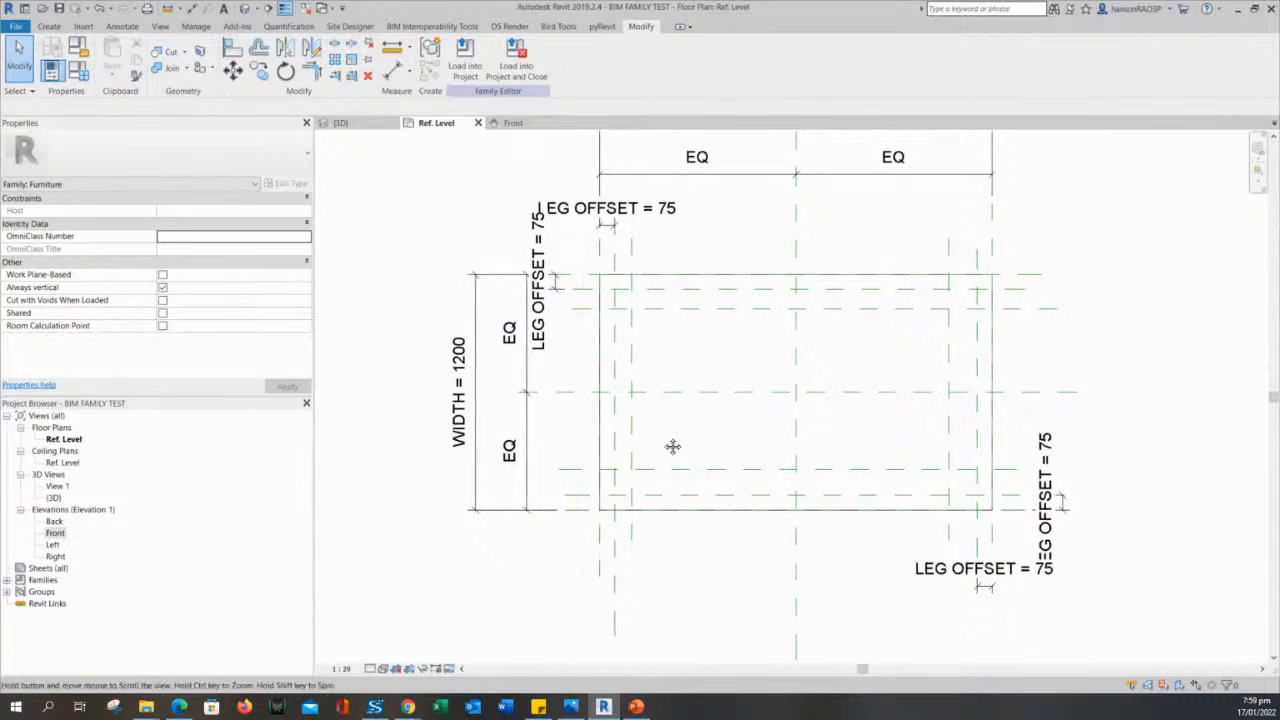
# - Add an aligned dimension between the upper leg offset plane and the horizontal reference plane just below it, placed outside the left edge
pyautogui.moveTo(671, 446); pyautogui.dragTo(673, 396, button='middle')
pyautogui.scroll(1, 685, 525)
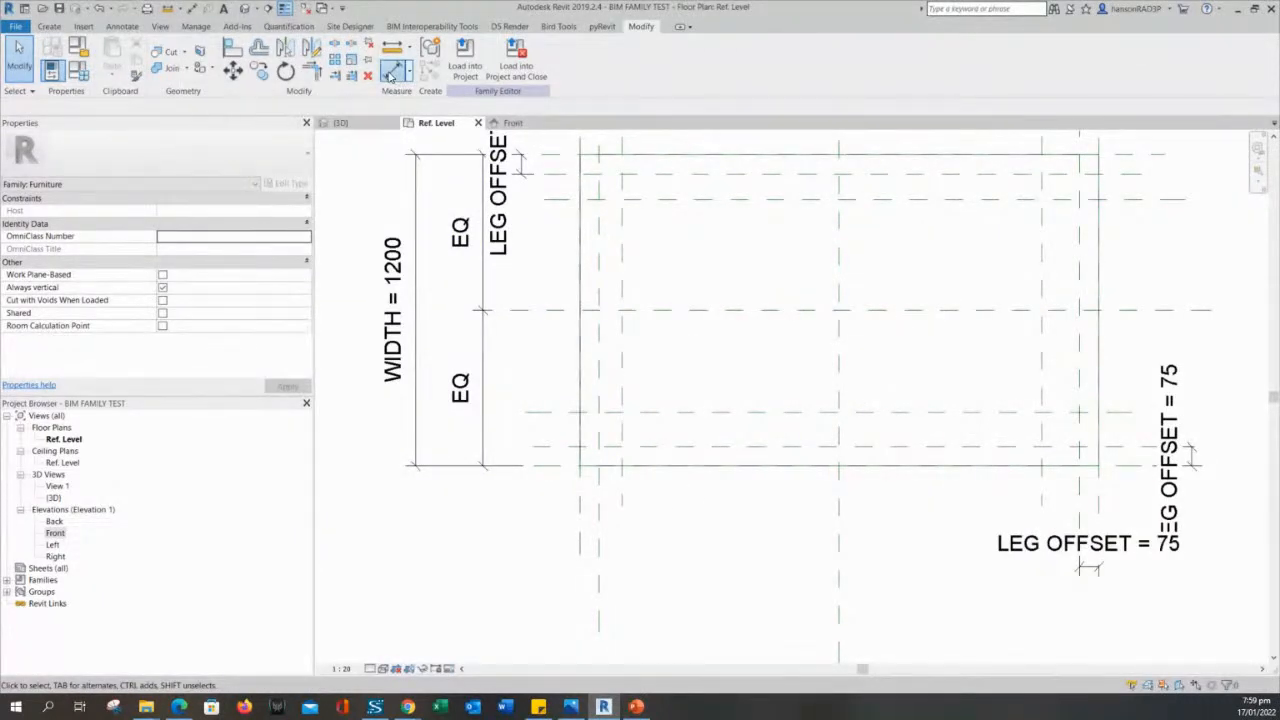
pyautogui.click(393, 72)
pyautogui.scroll(-1, 686, 517)
pyautogui.moveTo(700, 552); pyautogui.dragTo(693, 536, button='middle')
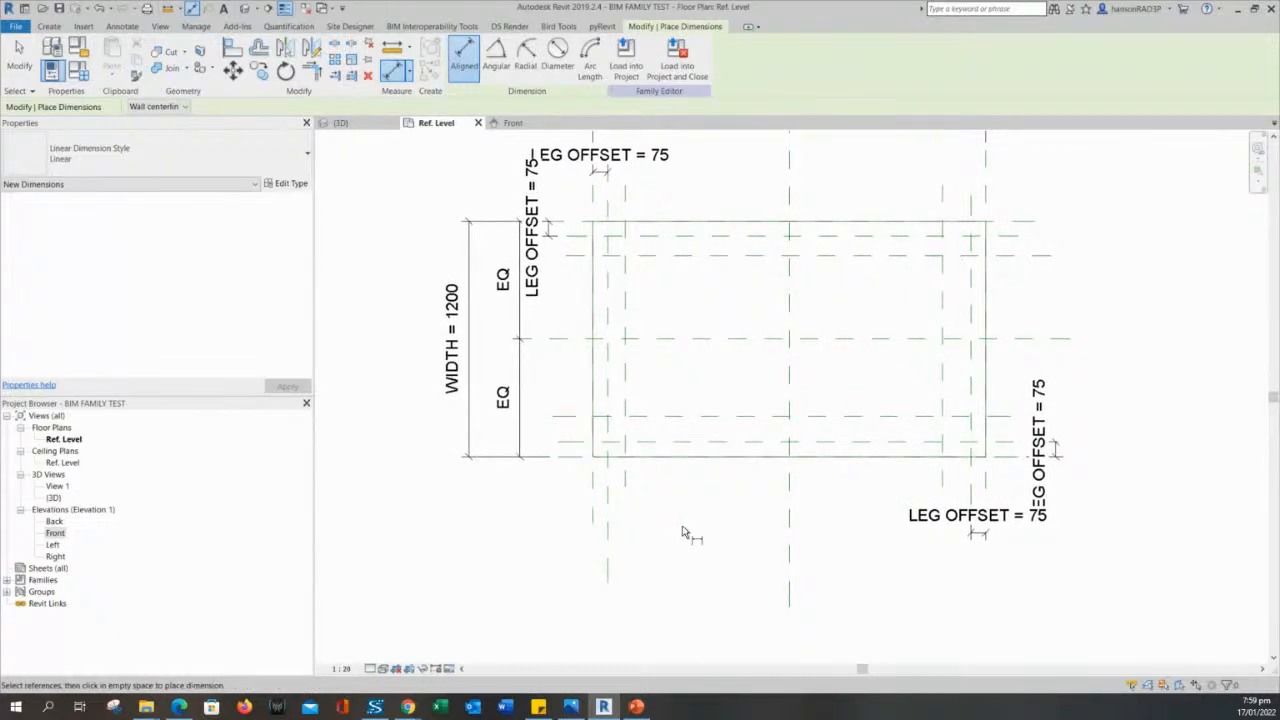
pyautogui.moveTo(687, 538); pyautogui.dragTo(691, 571, button='middle')
pyautogui.scroll(2, 690, 342)
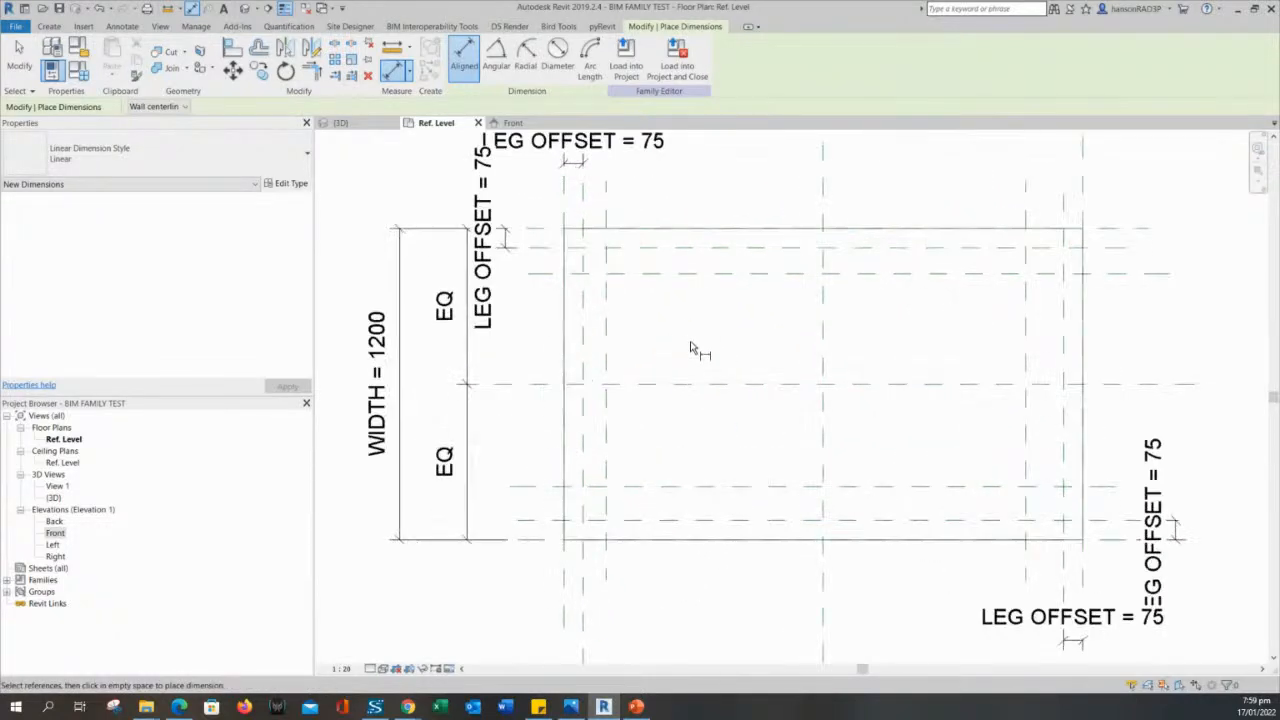
pyautogui.moveTo(692, 328); pyautogui.dragTo(694, 371, button='middle')
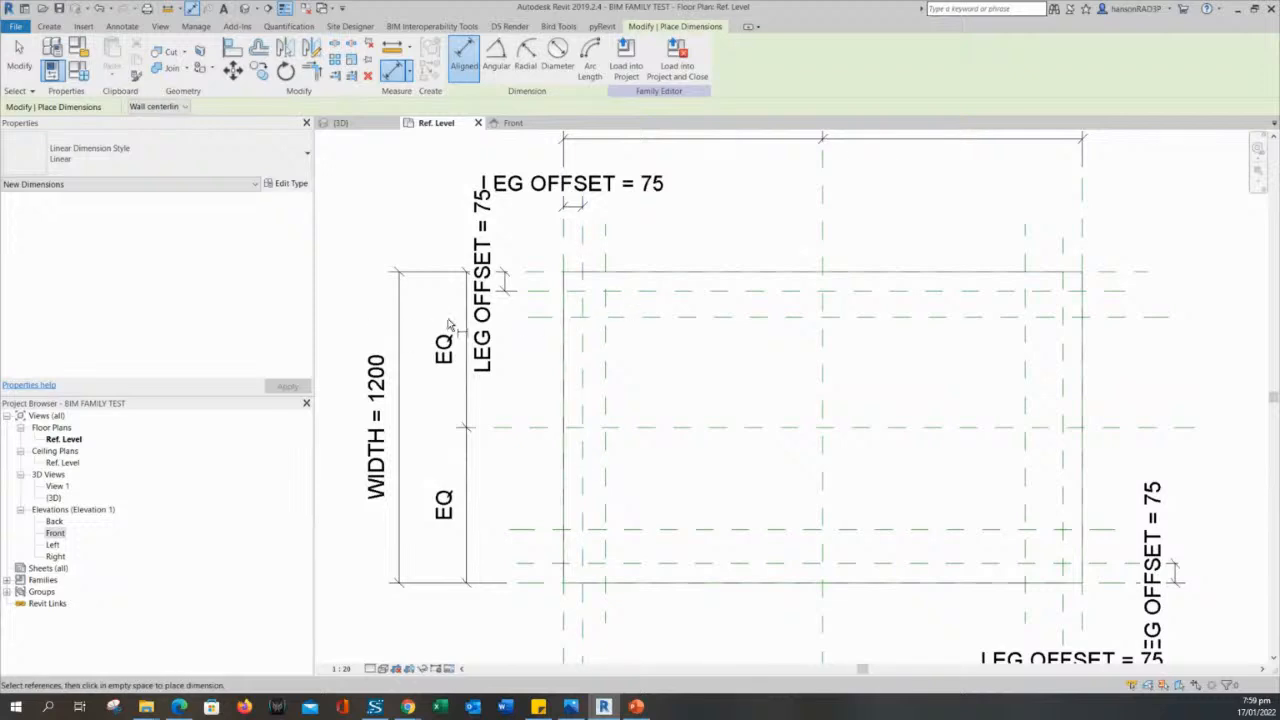
pyautogui.scroll(2, 531, 309)
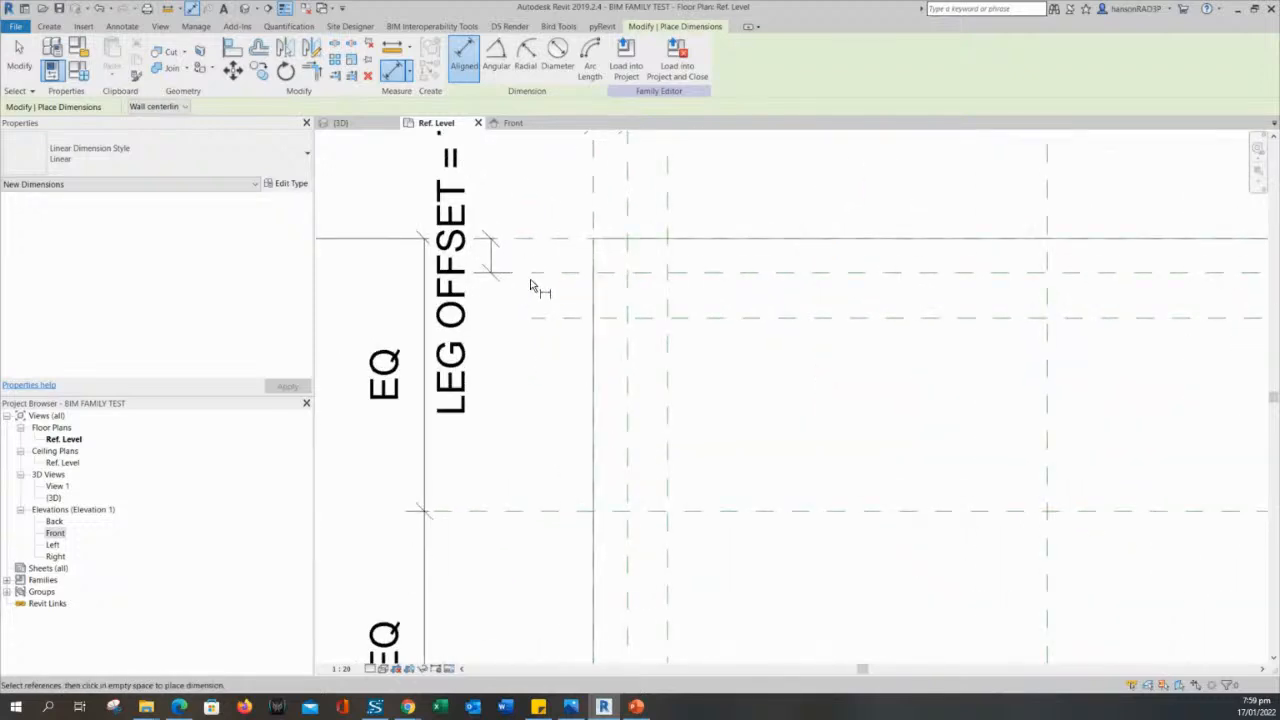
pyautogui.scroll(-1, 531, 285)
pyautogui.scroll(1, 651, 343)
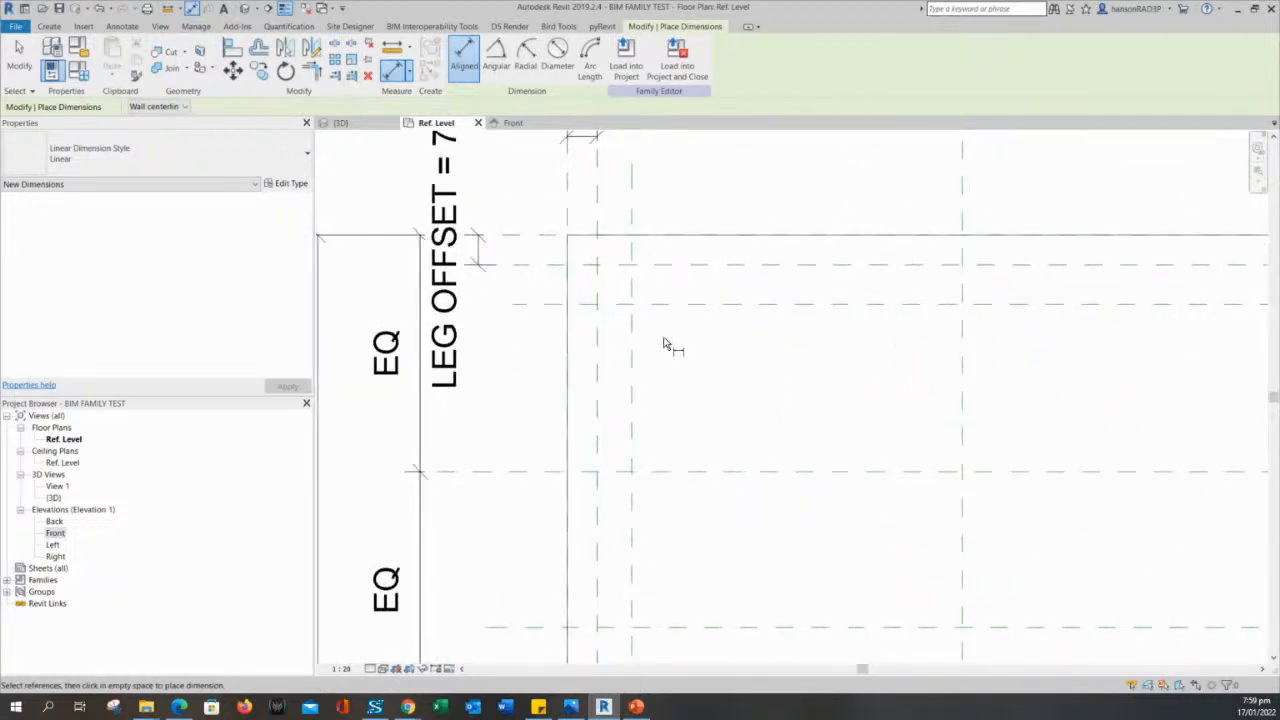
pyautogui.moveTo(672, 343); pyautogui.dragTo(705, 411, button='middle')
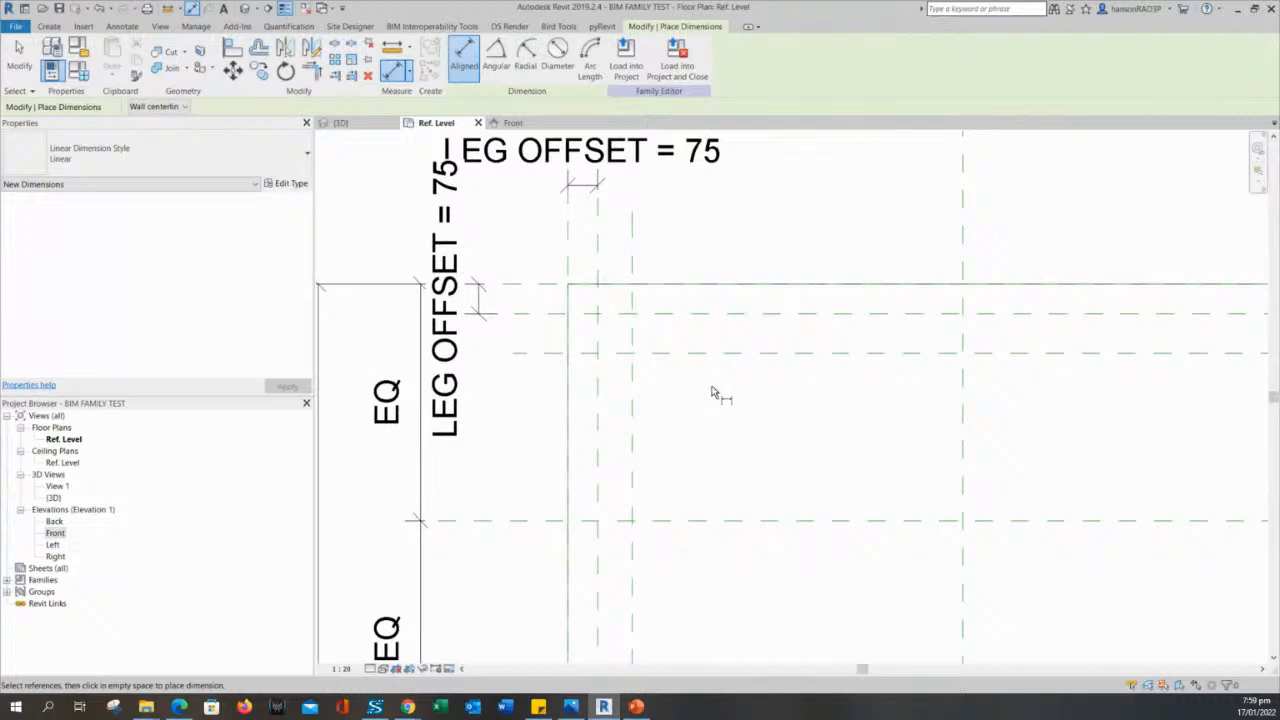
pyautogui.scroll(-1, 537, 317)
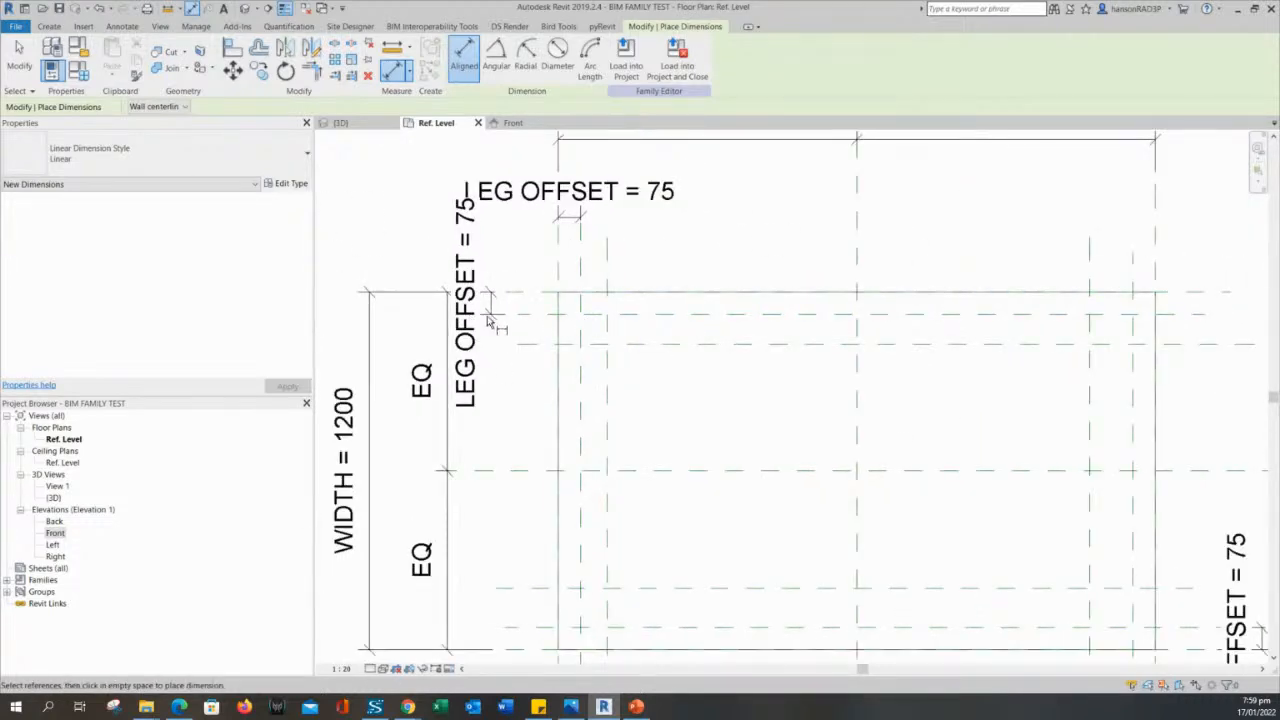
pyautogui.scroll(2, 636, 330)
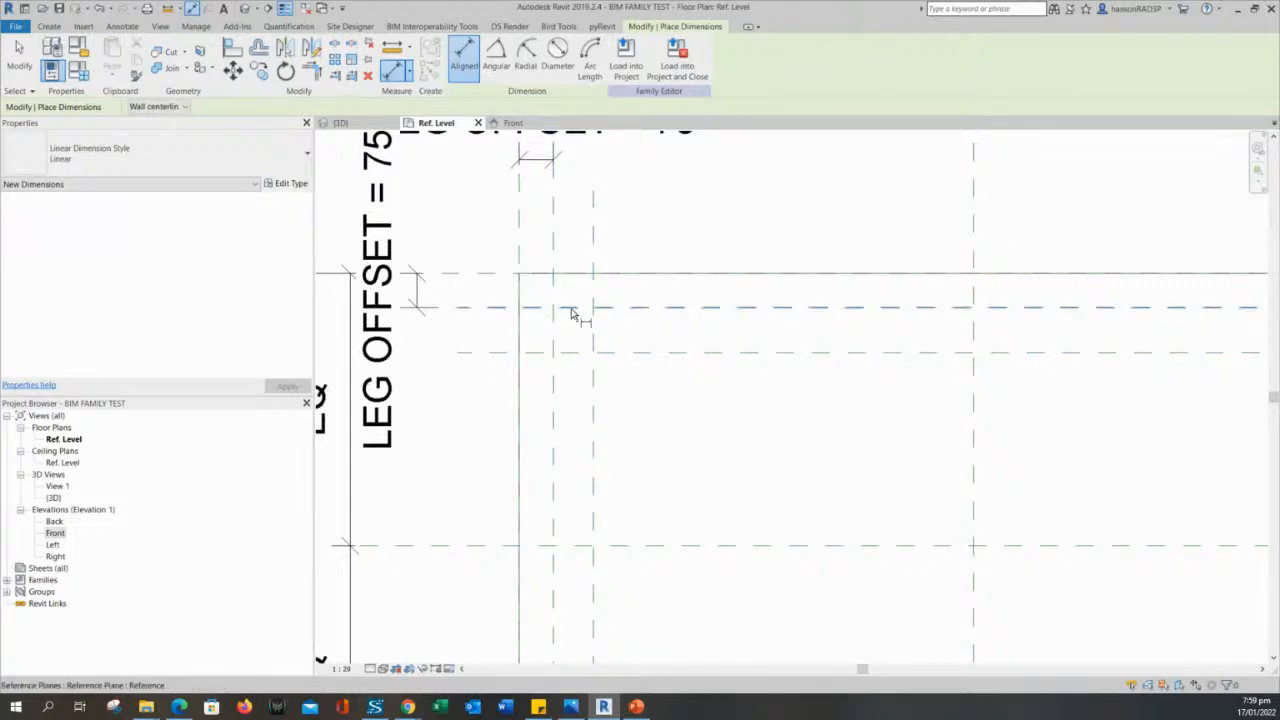
pyautogui.click(656, 309)
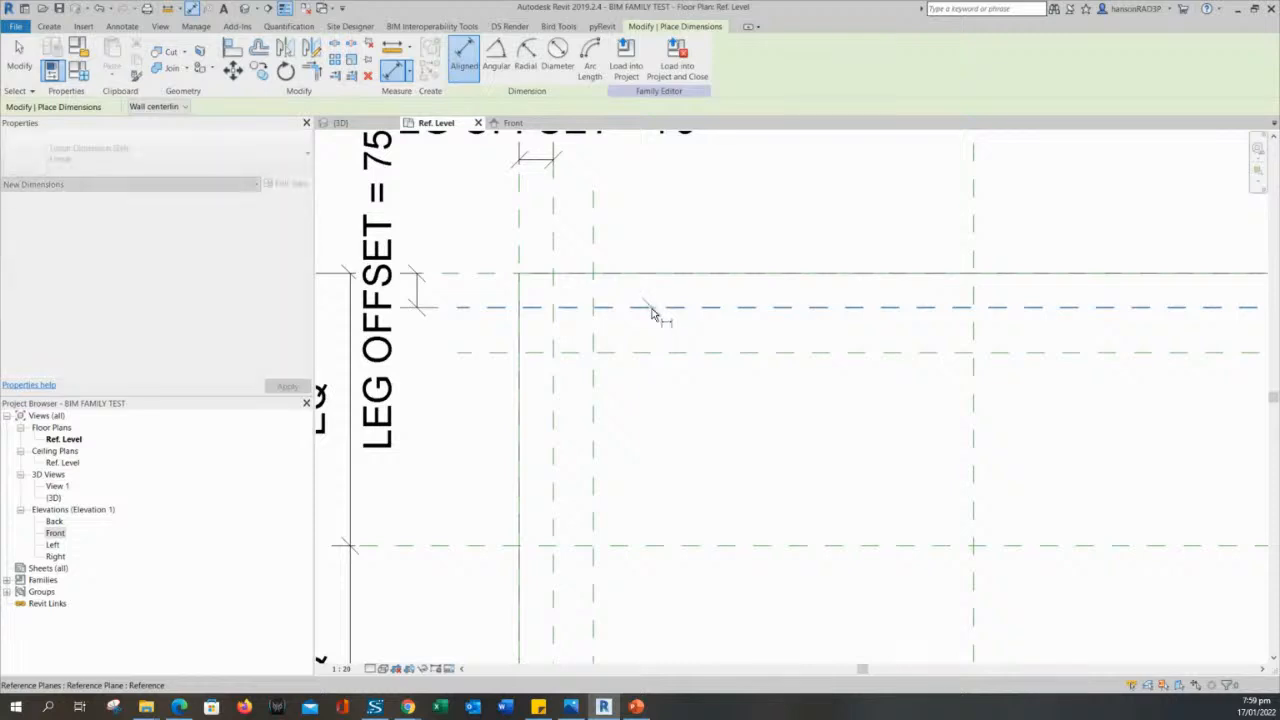
pyautogui.scroll(-4, 665, 365)
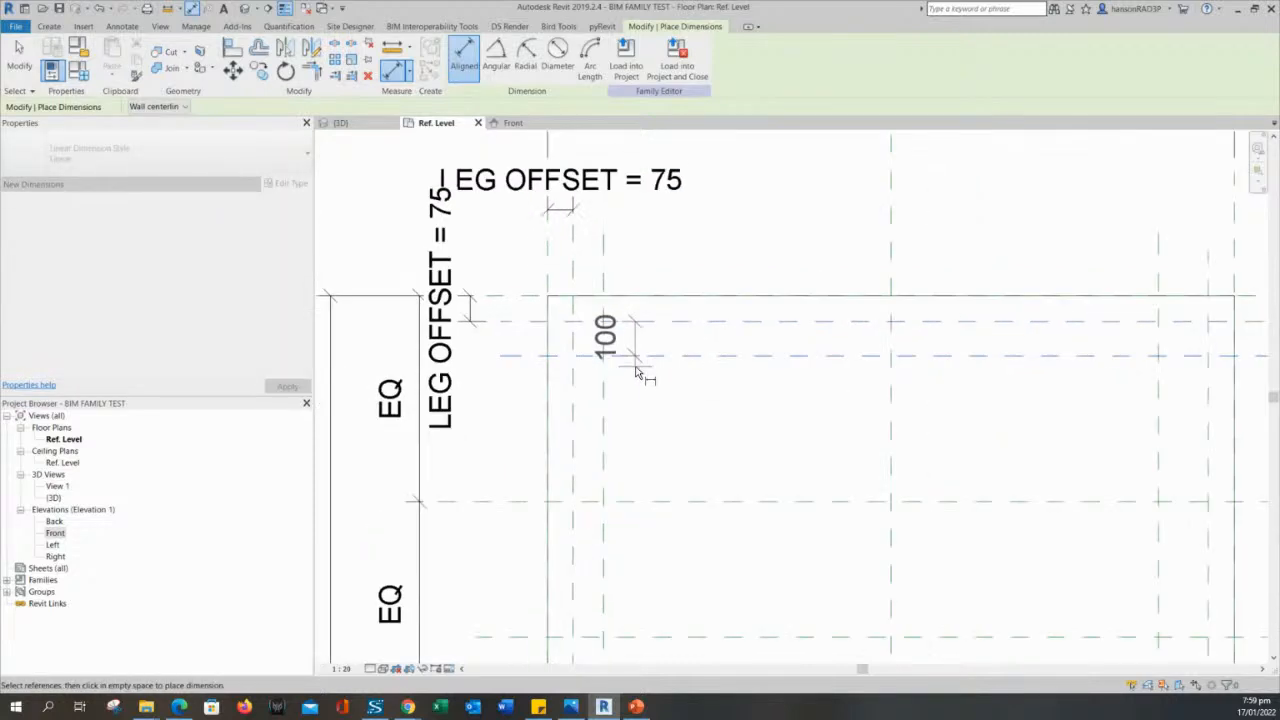
pyautogui.click(540, 400)
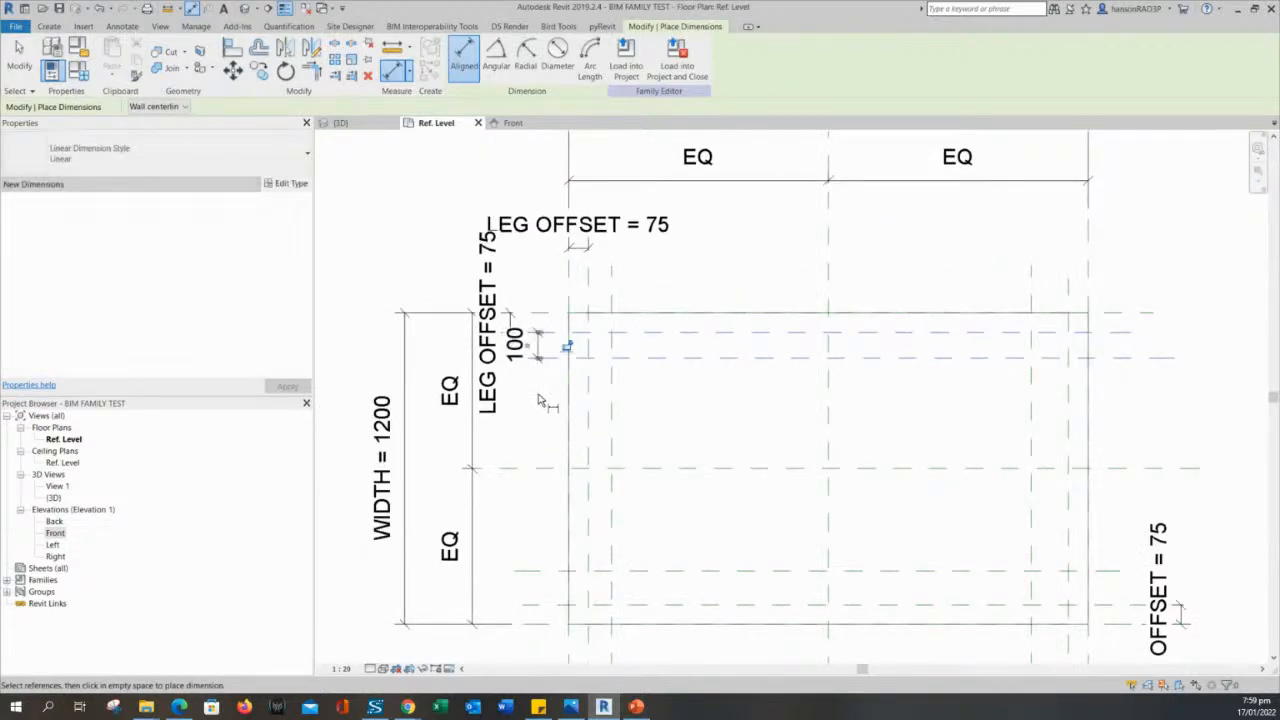
# - Add an aligned dimension between the left leg offset plane and the vertical reference plane just inside it, placed above the outline
pyautogui.scroll(2, 675, 405)
pyautogui.click(544, 376)
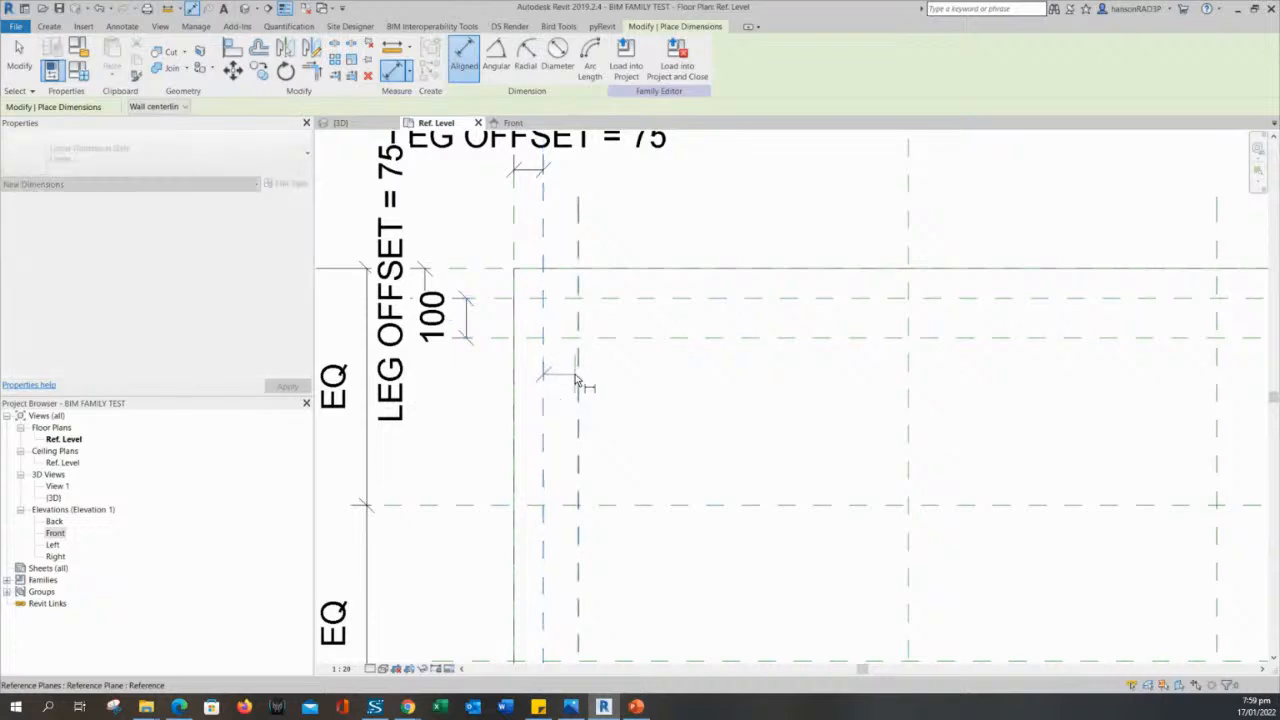
pyautogui.click(582, 381)
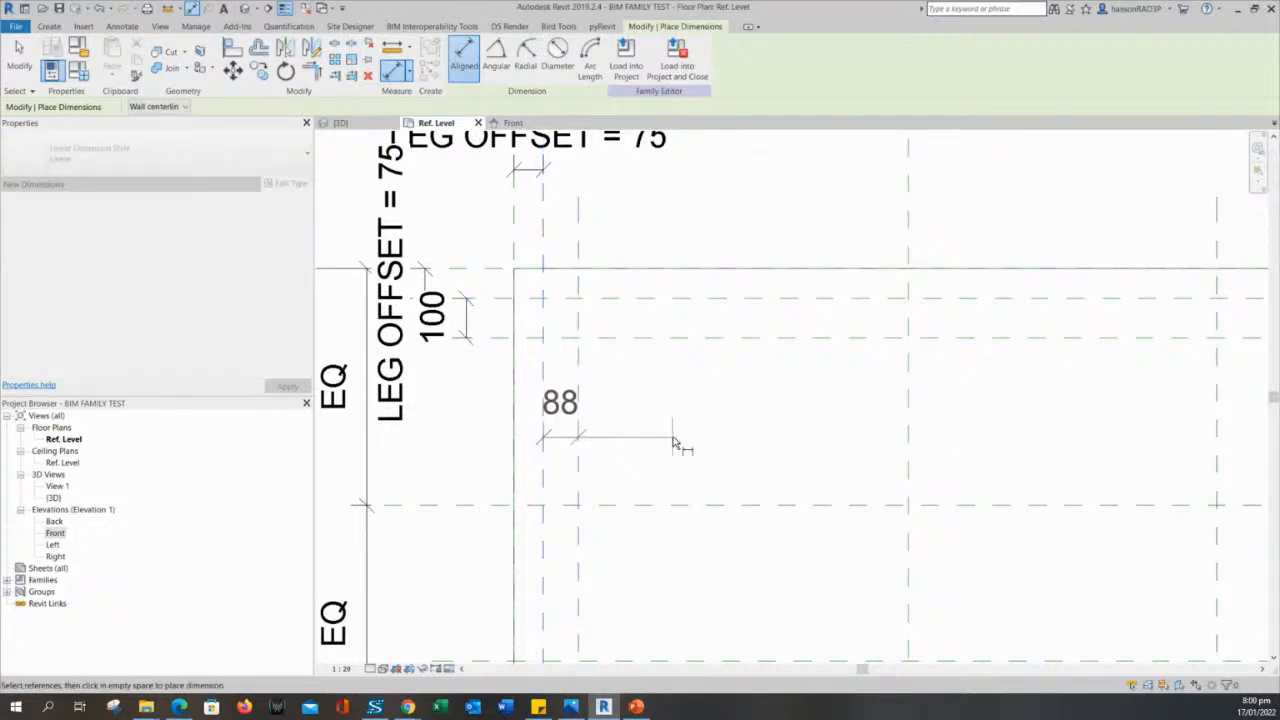
pyautogui.click(710, 212)
pyautogui.scroll(-2, 766, 211)
pyautogui.scroll(3, 809, 246)
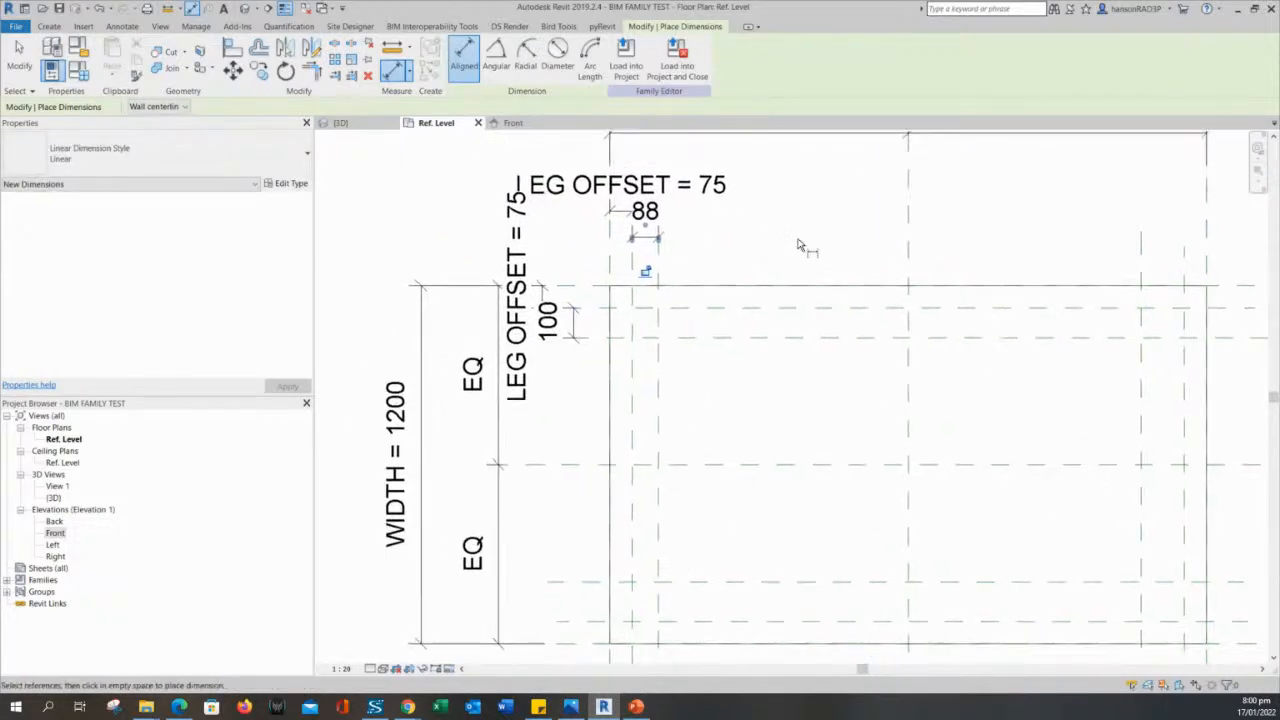
pyautogui.press('Escape')
pyautogui.press('Escape')
pyautogui.press('Escape')
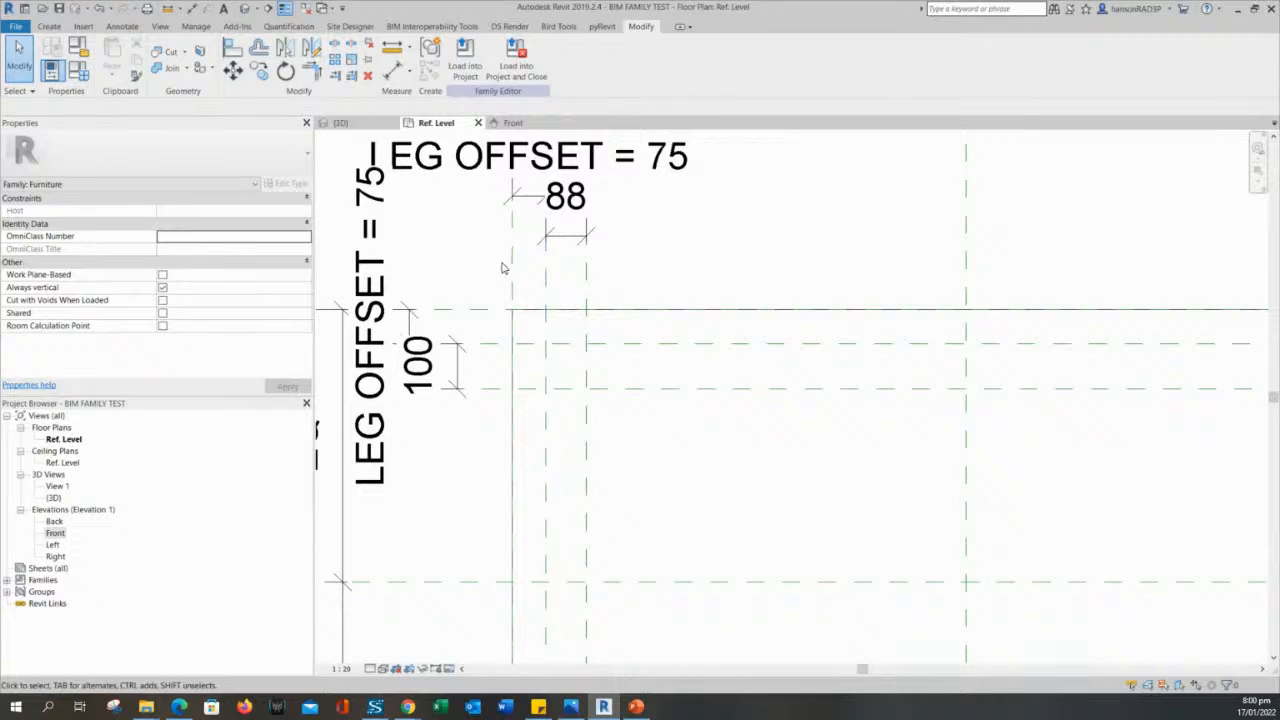
# - Examine the two unlabelled leg size dimensions at the upper-left corner and how they relate to the leg offset planes
pyautogui.moveTo(643, 290); pyautogui.dragTo(679, 315, button='middle')
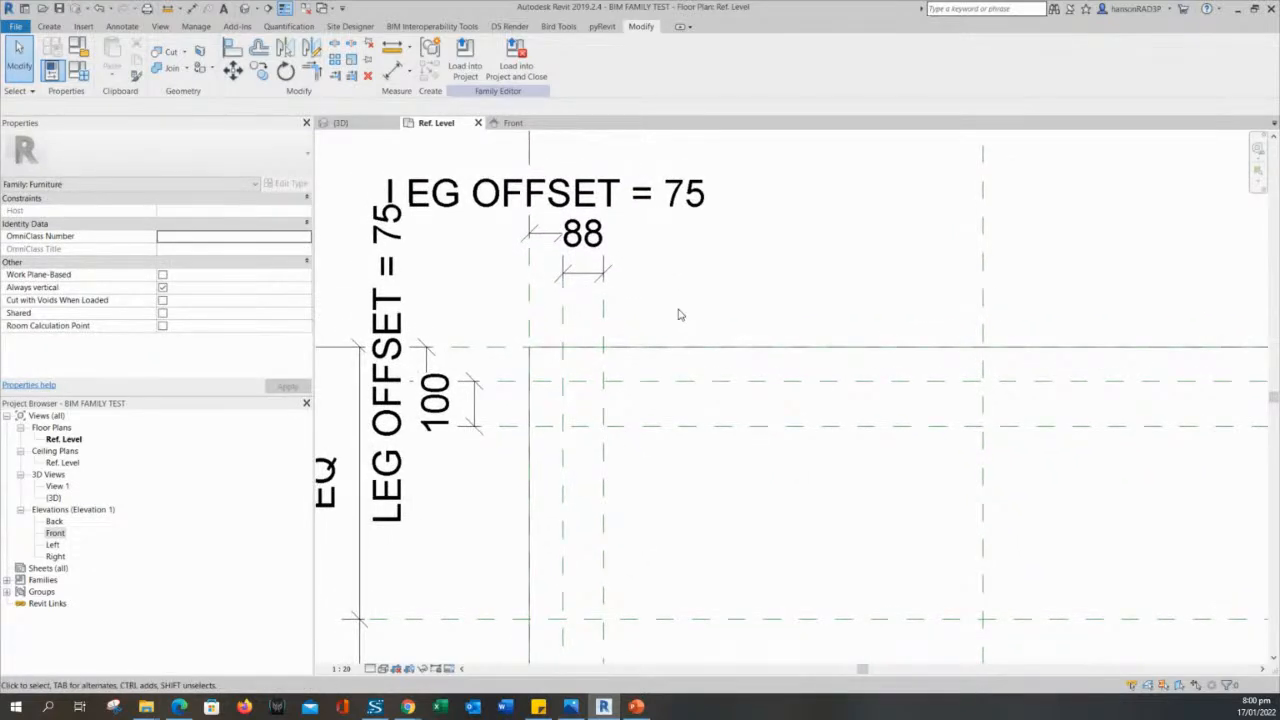
pyautogui.moveTo(679, 312); pyautogui.dragTo(662, 401, button='middle')
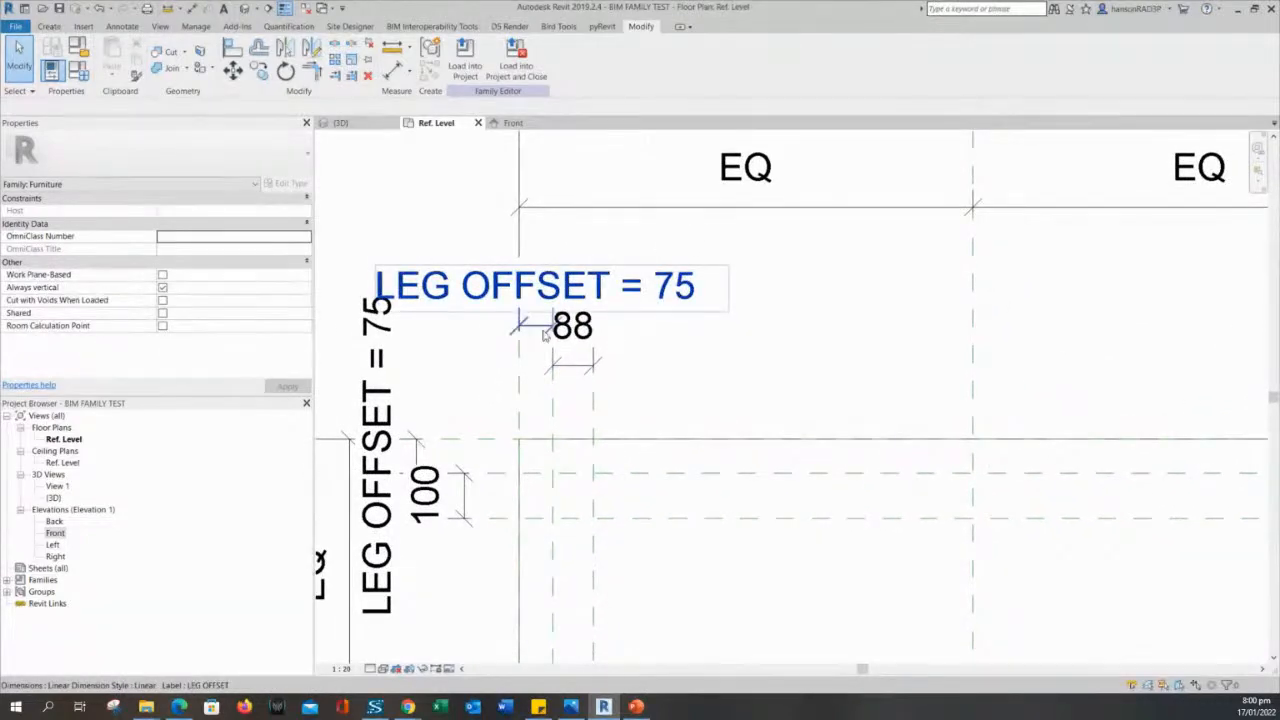
pyautogui.scroll(2, 533, 388)
pyautogui.moveTo(495, 383); pyautogui.dragTo(560, 328, button='middle')
pyautogui.scroll(2, 672, 306)
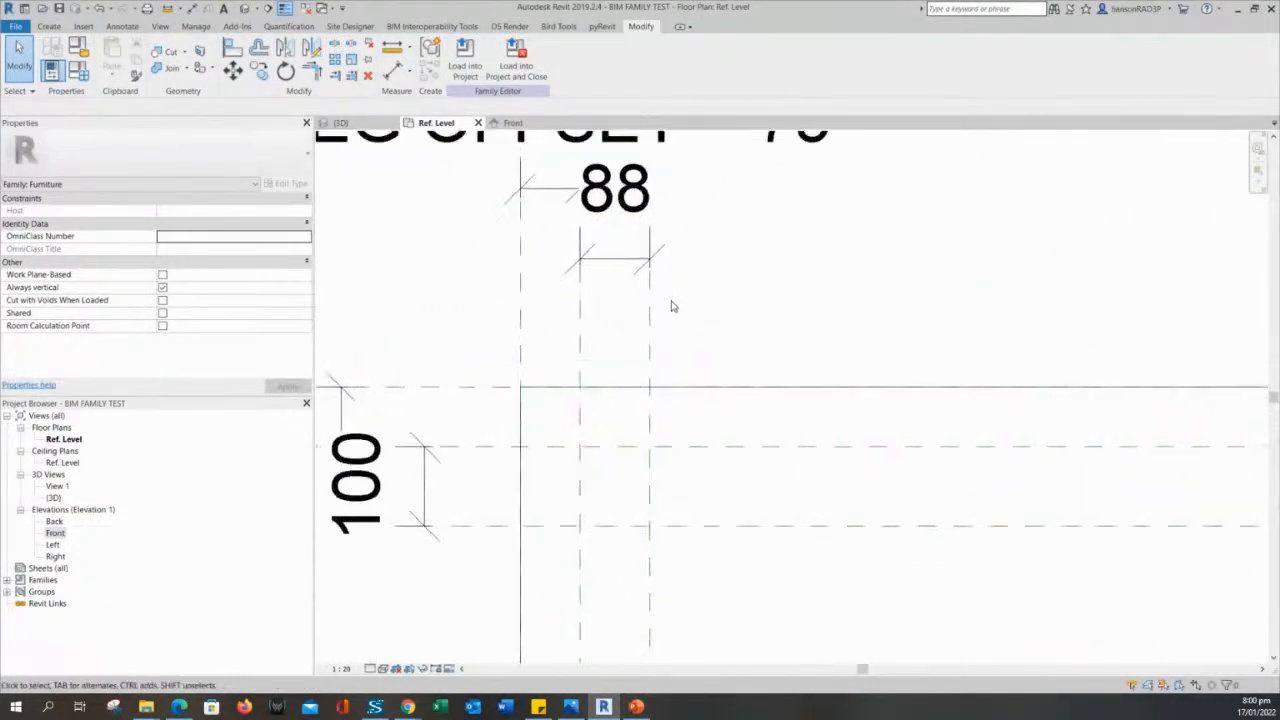
pyautogui.scroll(-2, 607, 272)
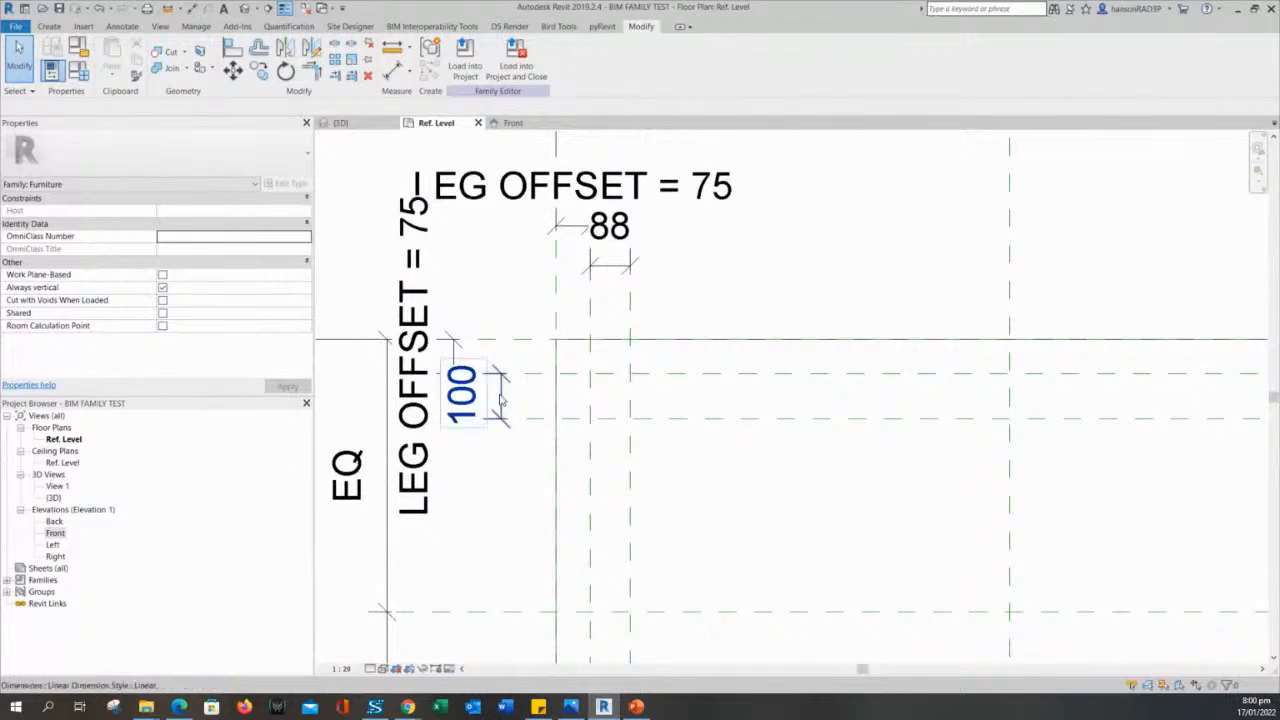
pyautogui.moveTo(562, 271); pyautogui.dragTo(522, 306, button='middle')
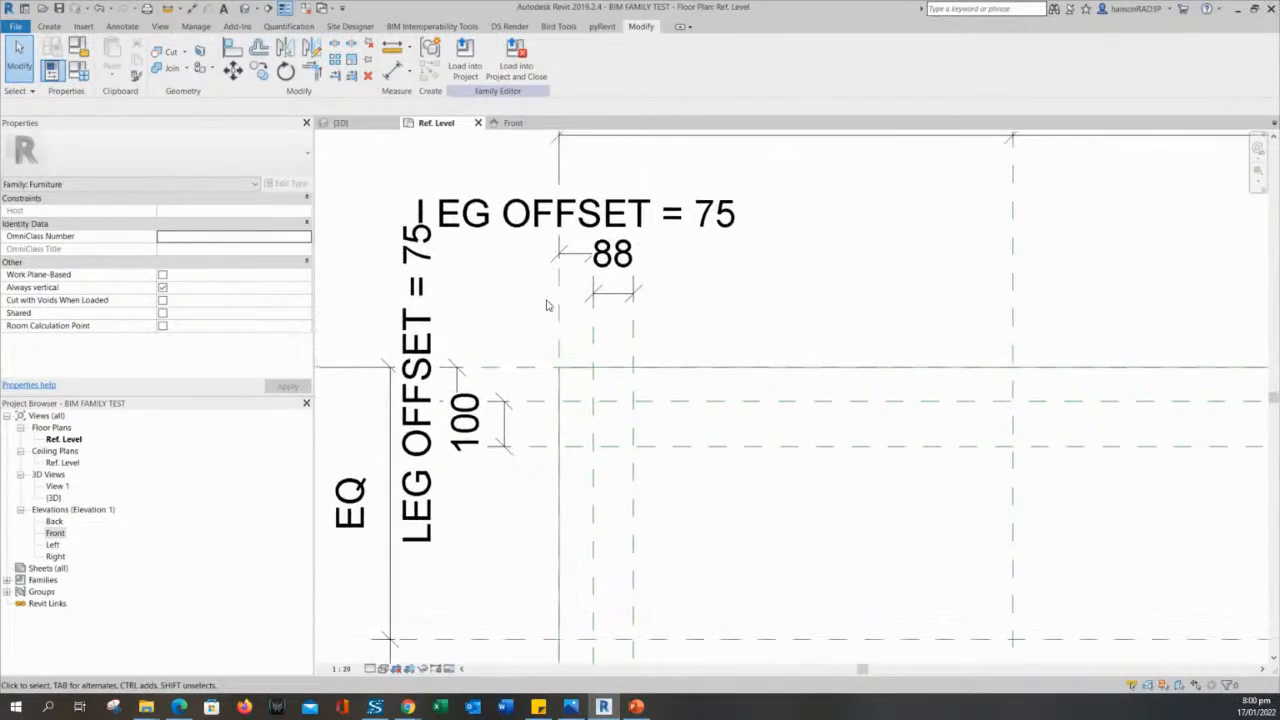
pyautogui.scroll(-1, 558, 303)
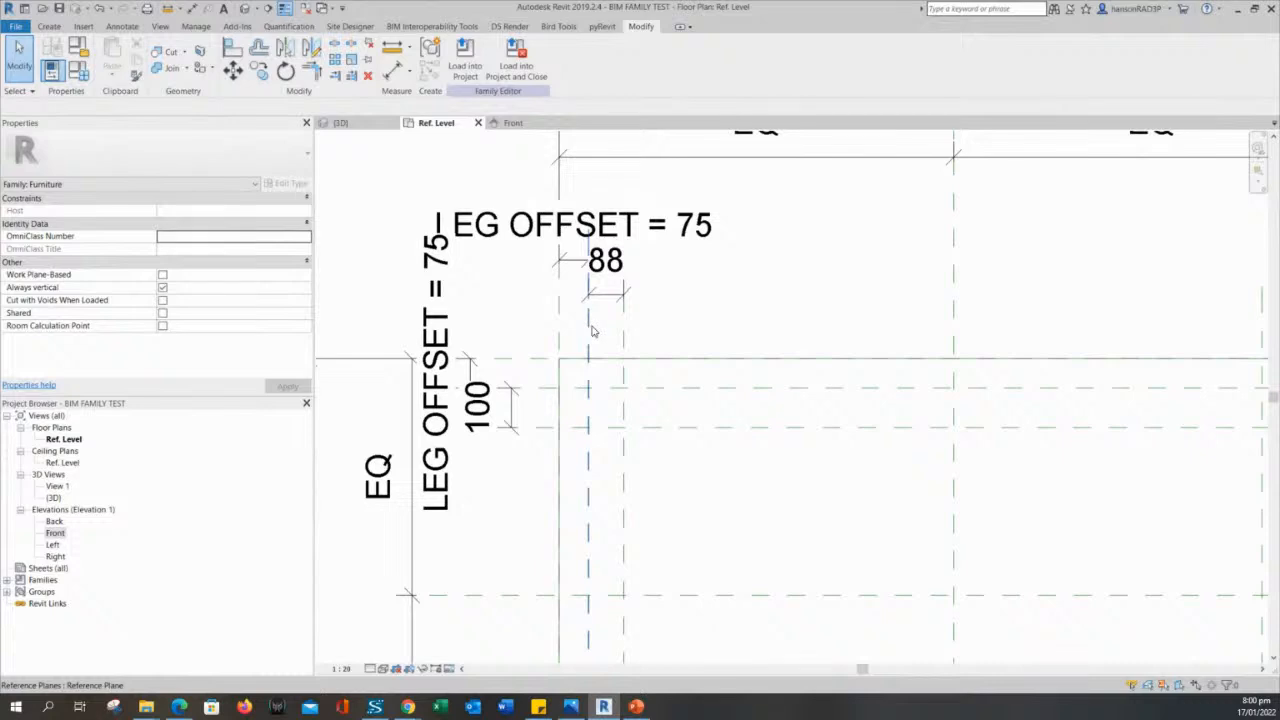
pyautogui.scroll(2, 660, 445)
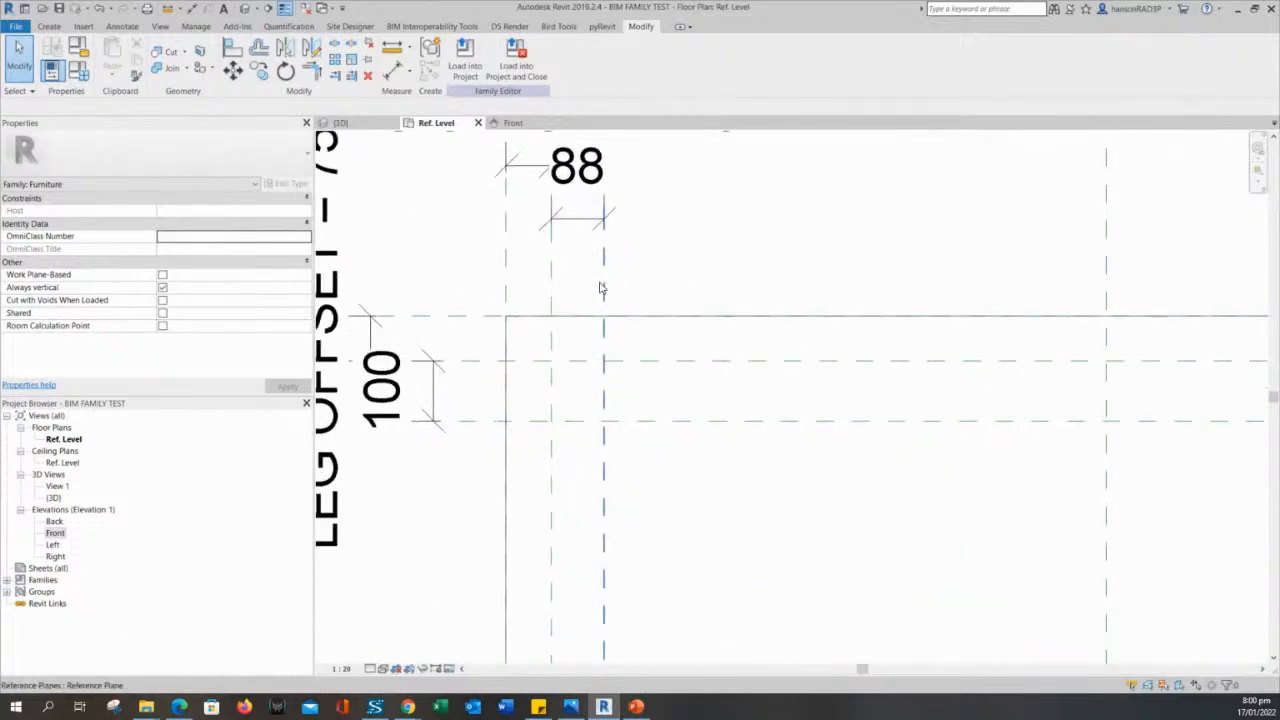
pyautogui.scroll(-1, 720, 487)
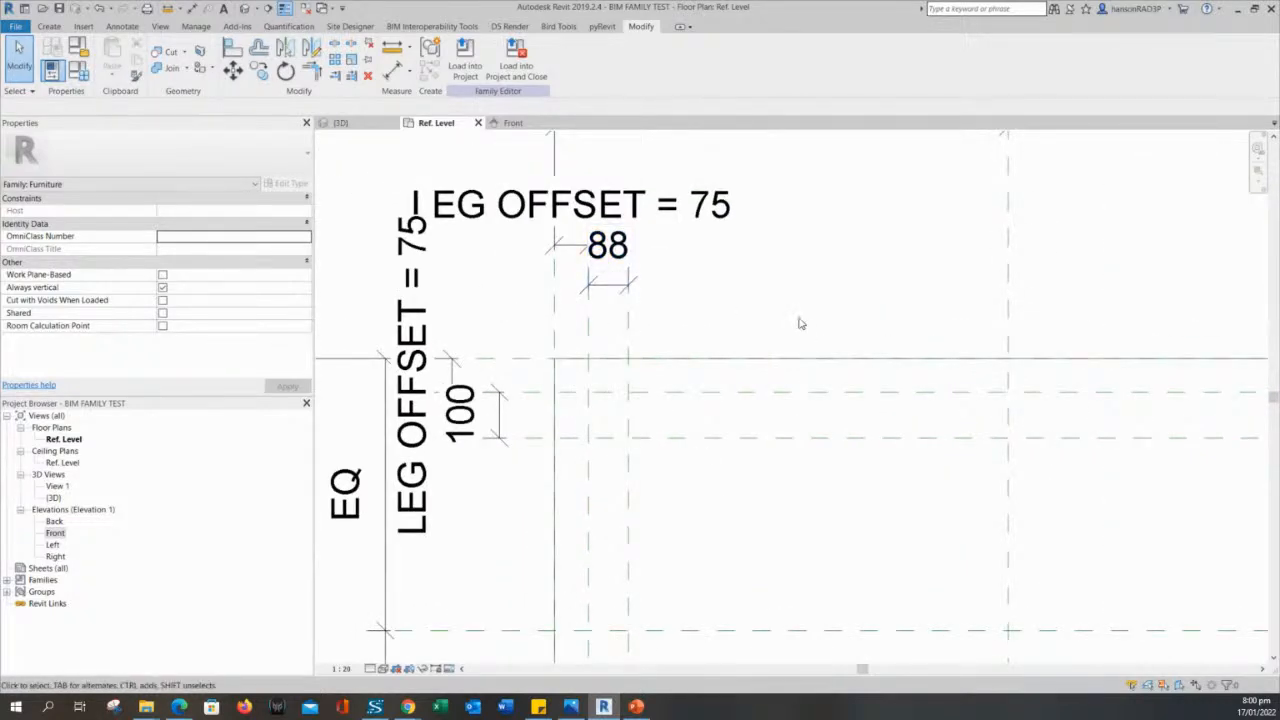
pyautogui.moveTo(725, 334); pyautogui.dragTo(719, 296, button='middle')
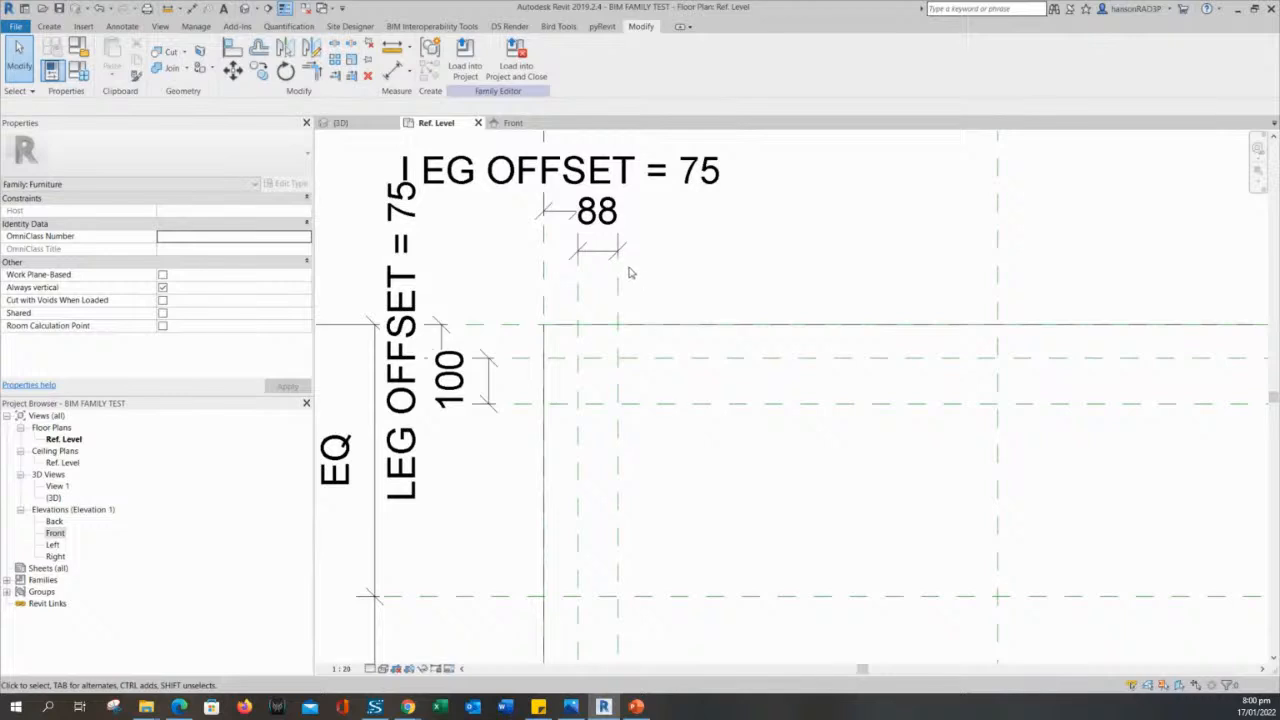
pyautogui.scroll(-1, 723, 272)
pyautogui.scroll(1, 717, 300)
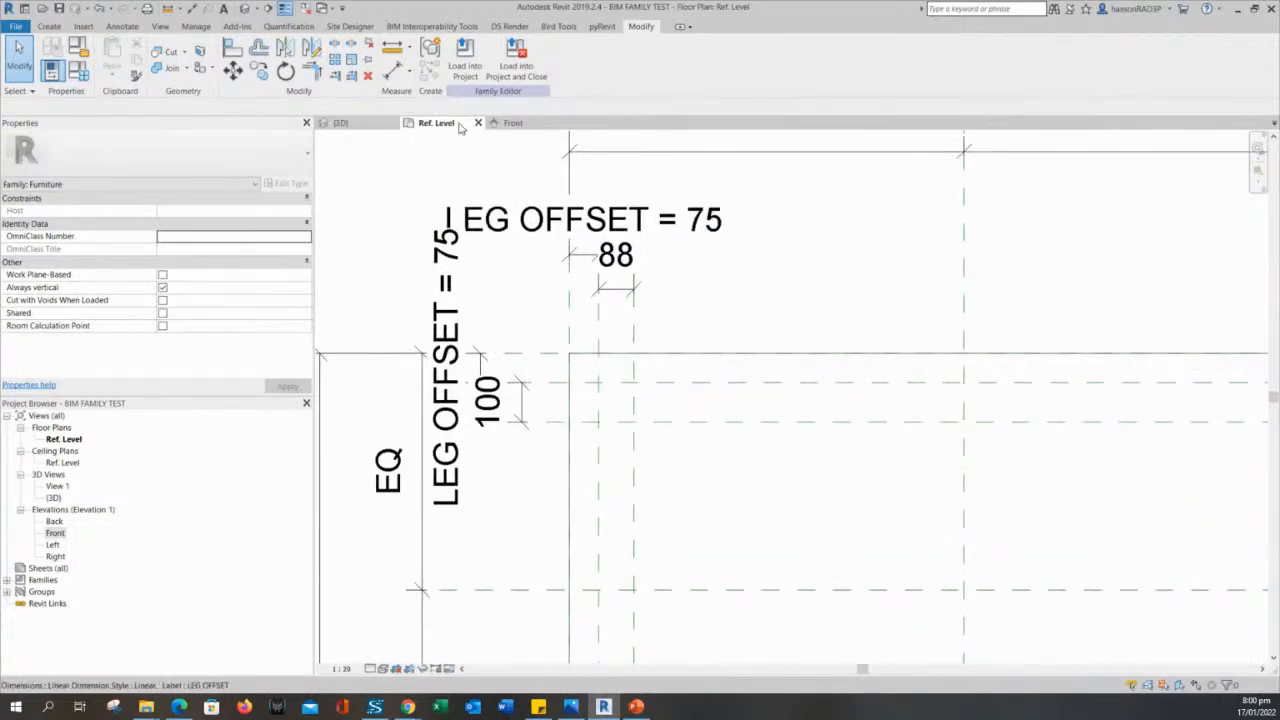
pyautogui.click(680, 290)
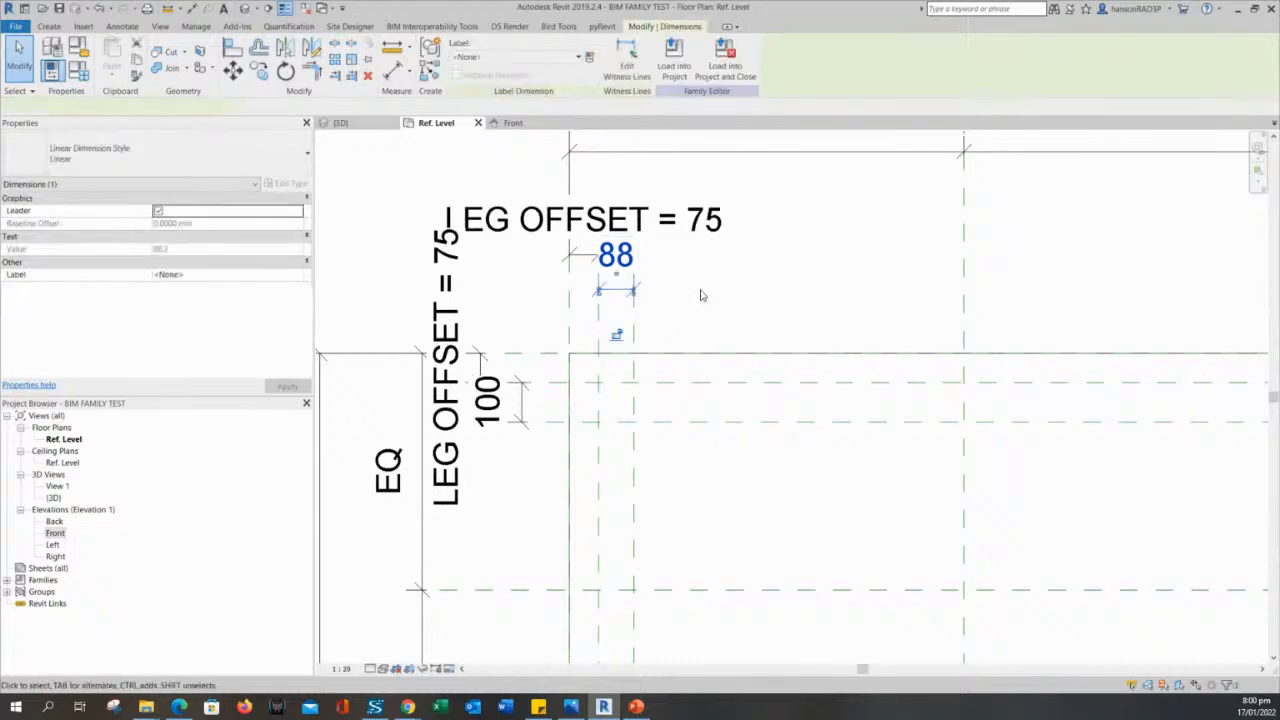
pyautogui.scroll(-1, 715, 299)
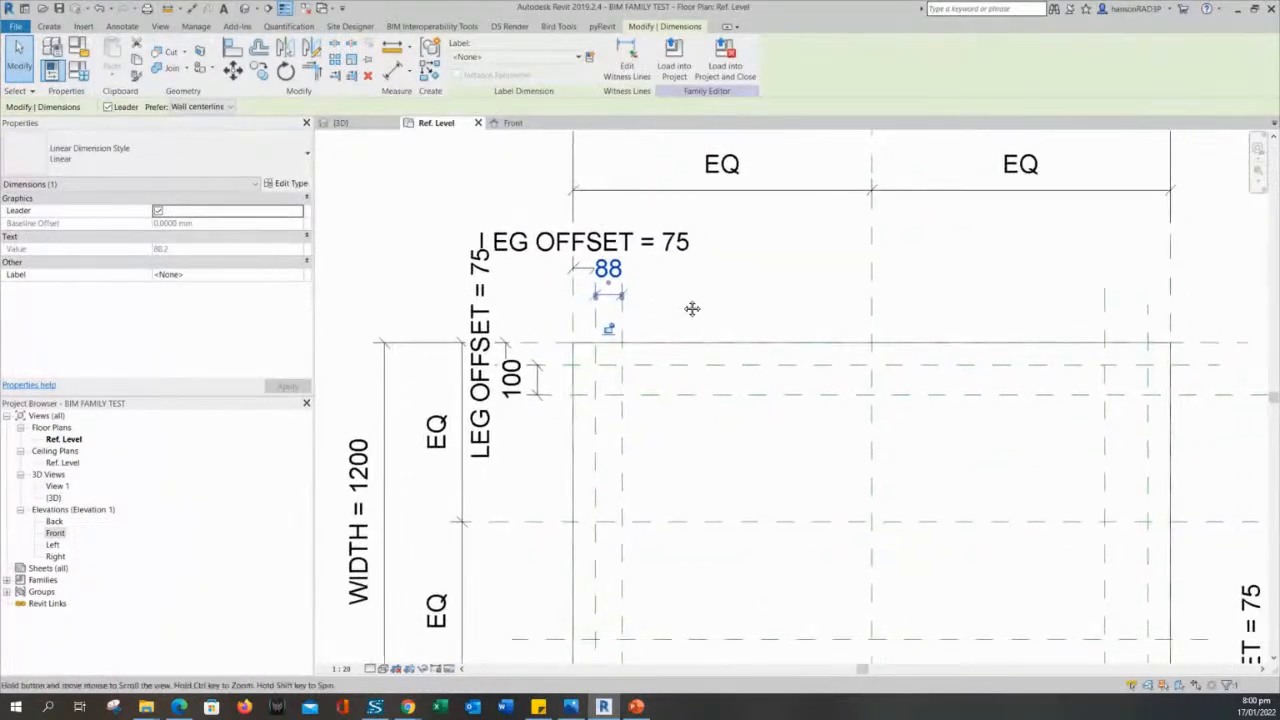
pyautogui.click(683, 305)
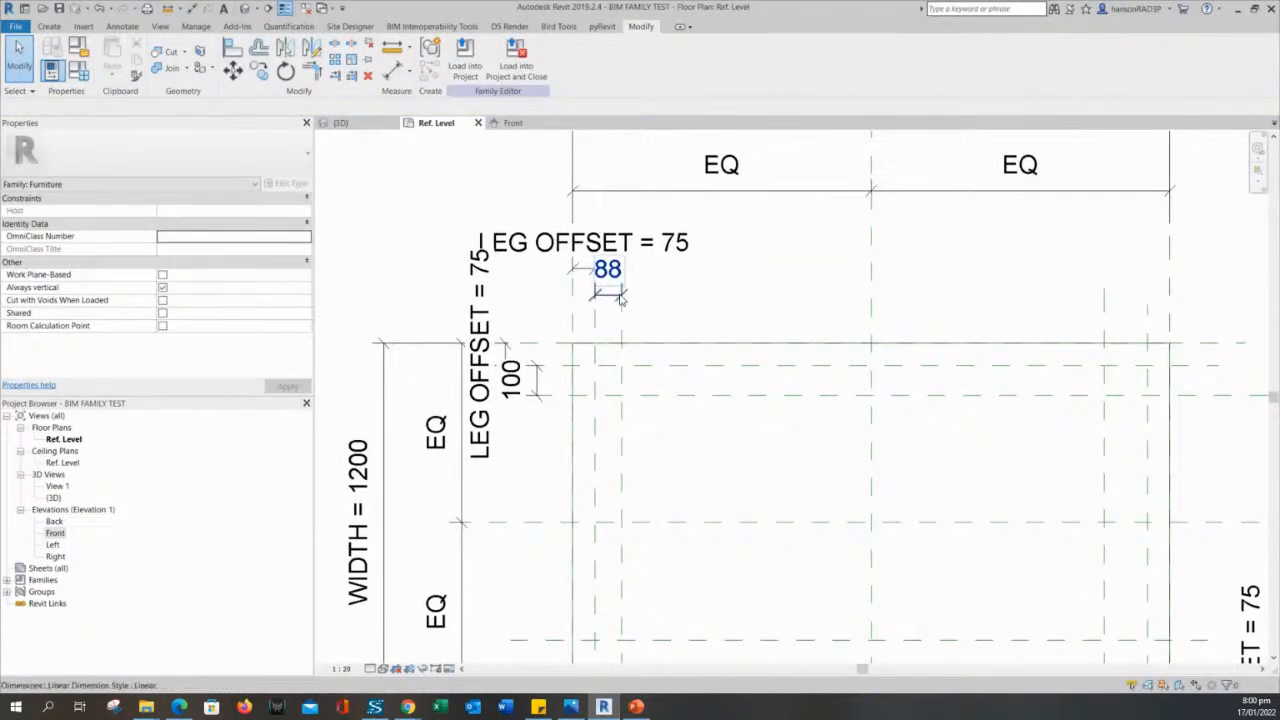
# - Add an aligned dimension between the right leg offset plane and the vertical reference plane just inside it, placed above the outline
pyautogui.moveTo(940, 306); pyautogui.dragTo(828, 314, button='middle')
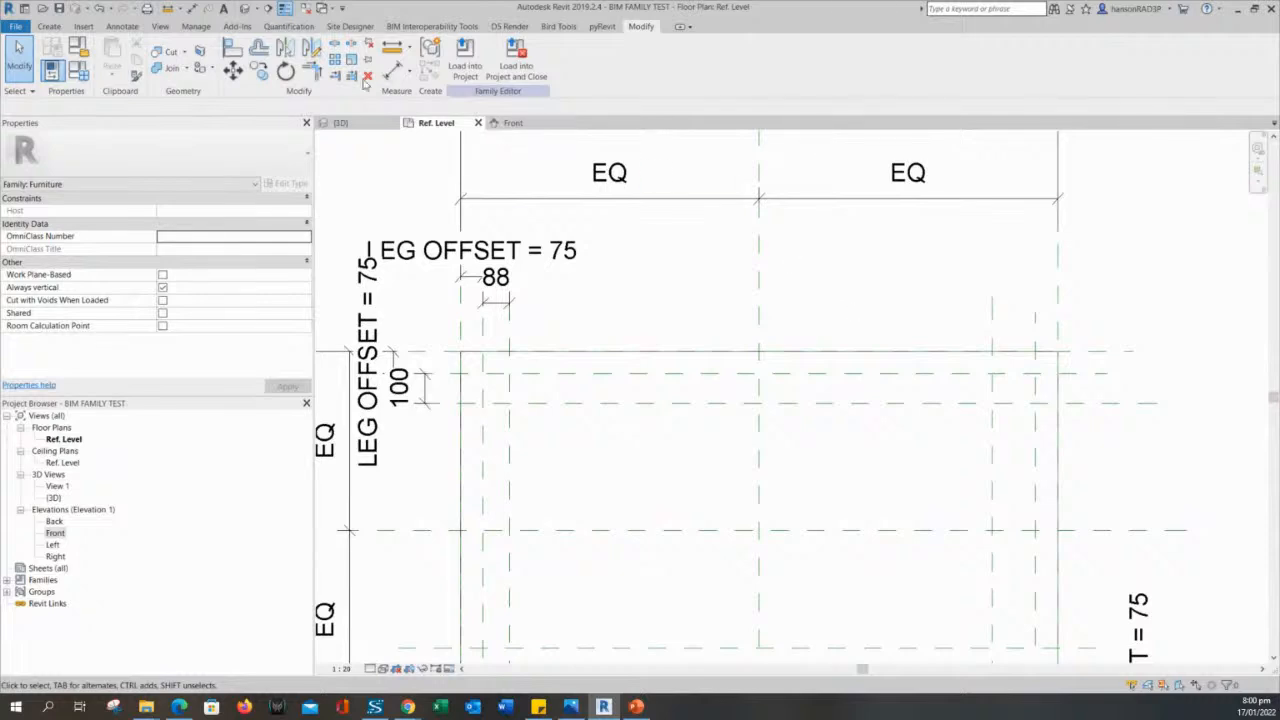
pyautogui.click(395, 70)
pyautogui.scroll(2, 931, 323)
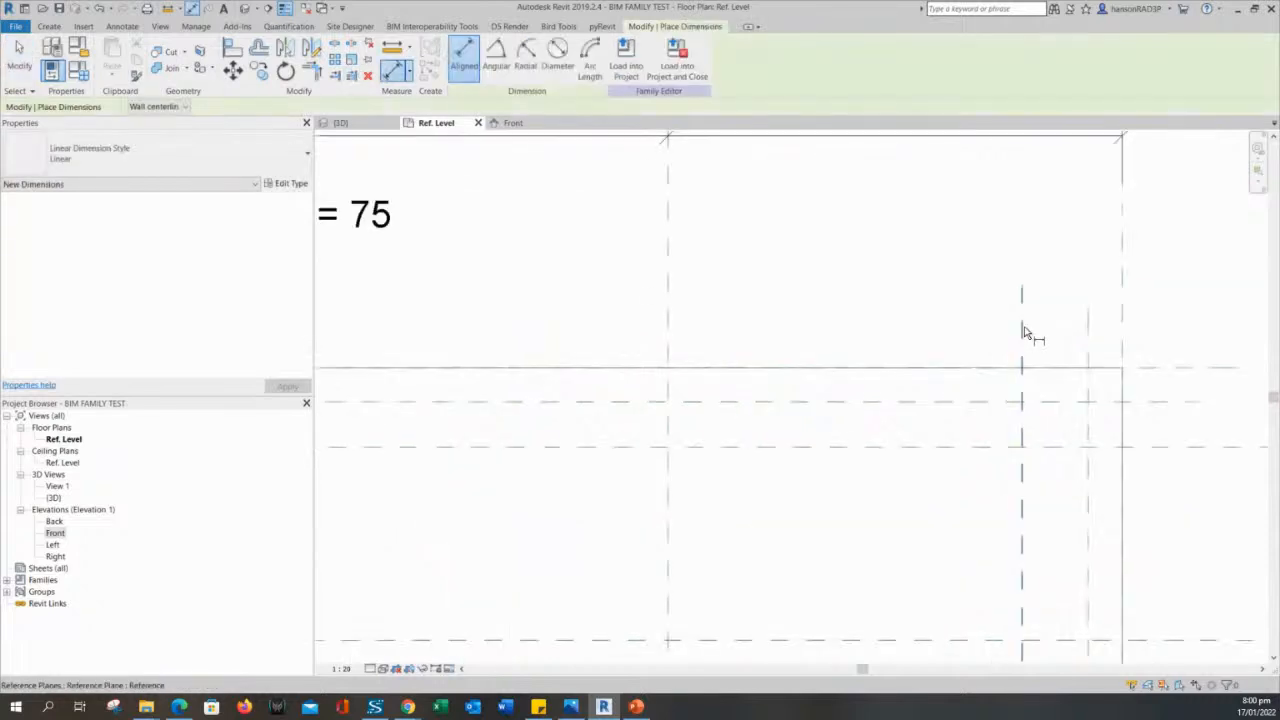
pyautogui.click(1088, 345)
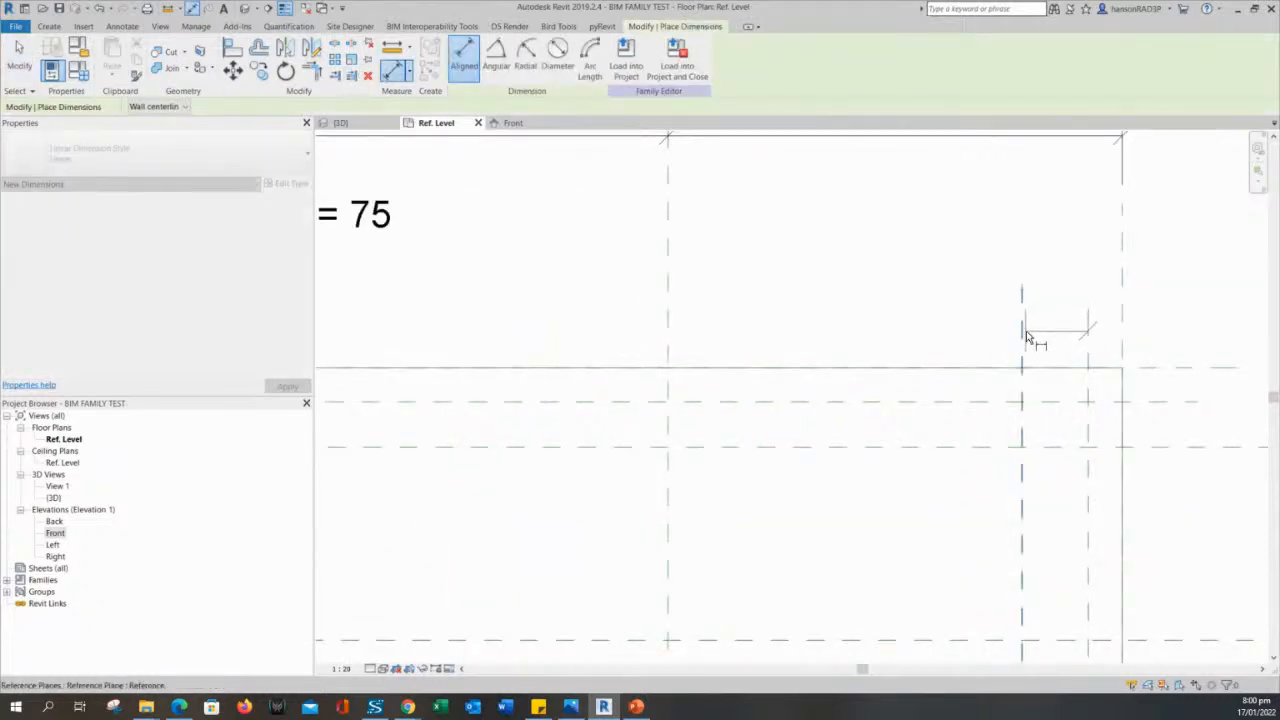
pyautogui.click(1023, 331)
pyautogui.click(1040, 250)
pyautogui.moveTo(1214, 449); pyautogui.dragTo(990, 388, button='middle')
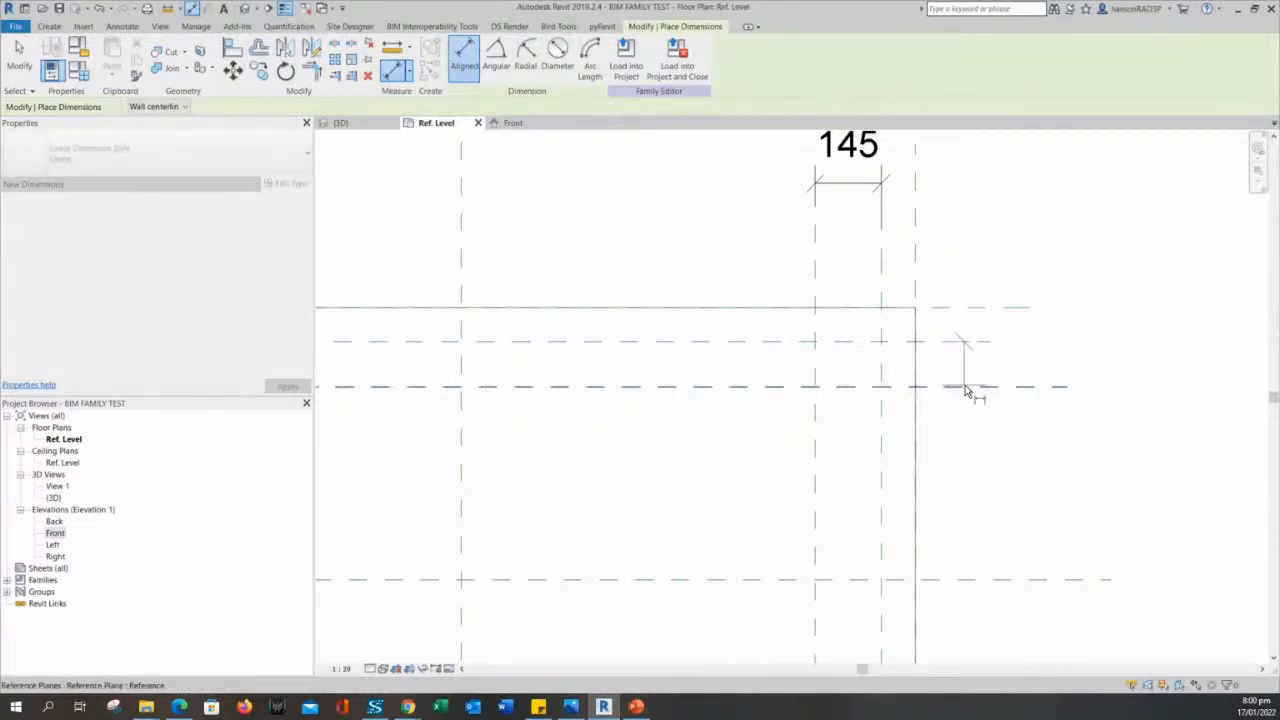
pyautogui.scroll(-1, 1025, 393)
pyautogui.scroll(-2, 1025, 398)
pyautogui.moveTo(1031, 448); pyautogui.dragTo(1026, 397, button='middle')
pyautogui.press('Escape')
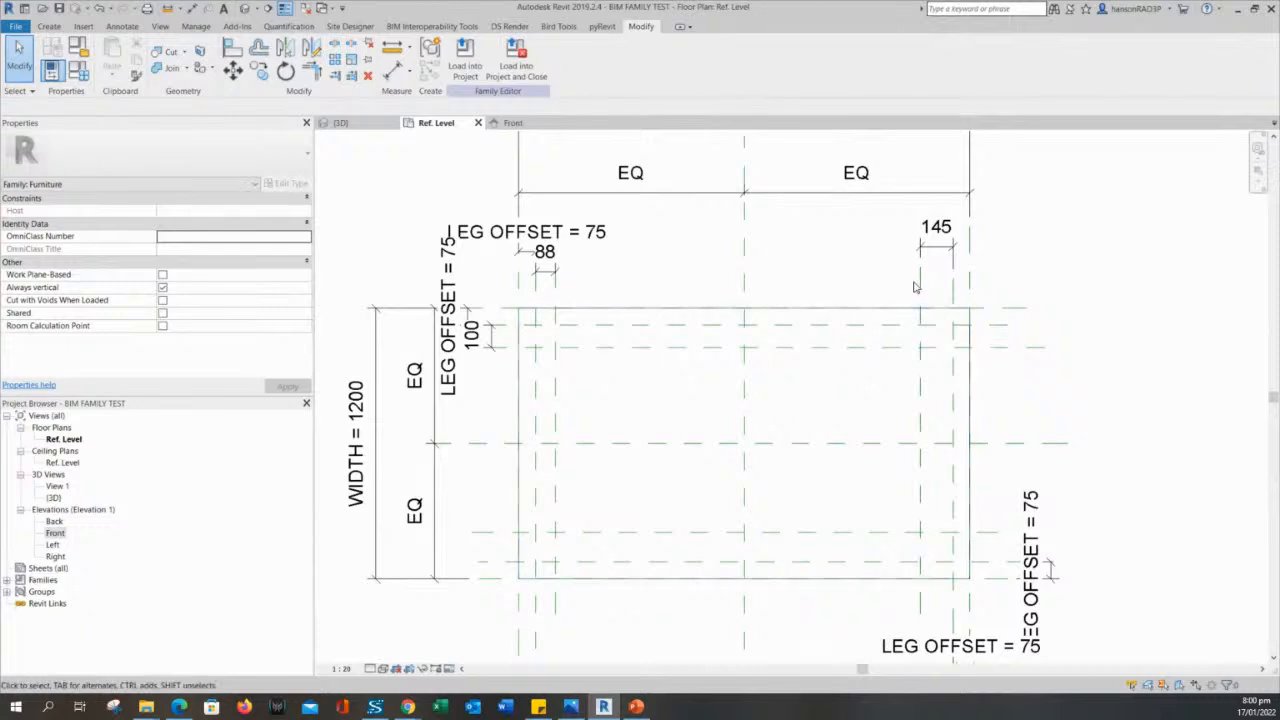
# - Delete the right leg size dimension placed above the outline
pyautogui.click(935, 257)
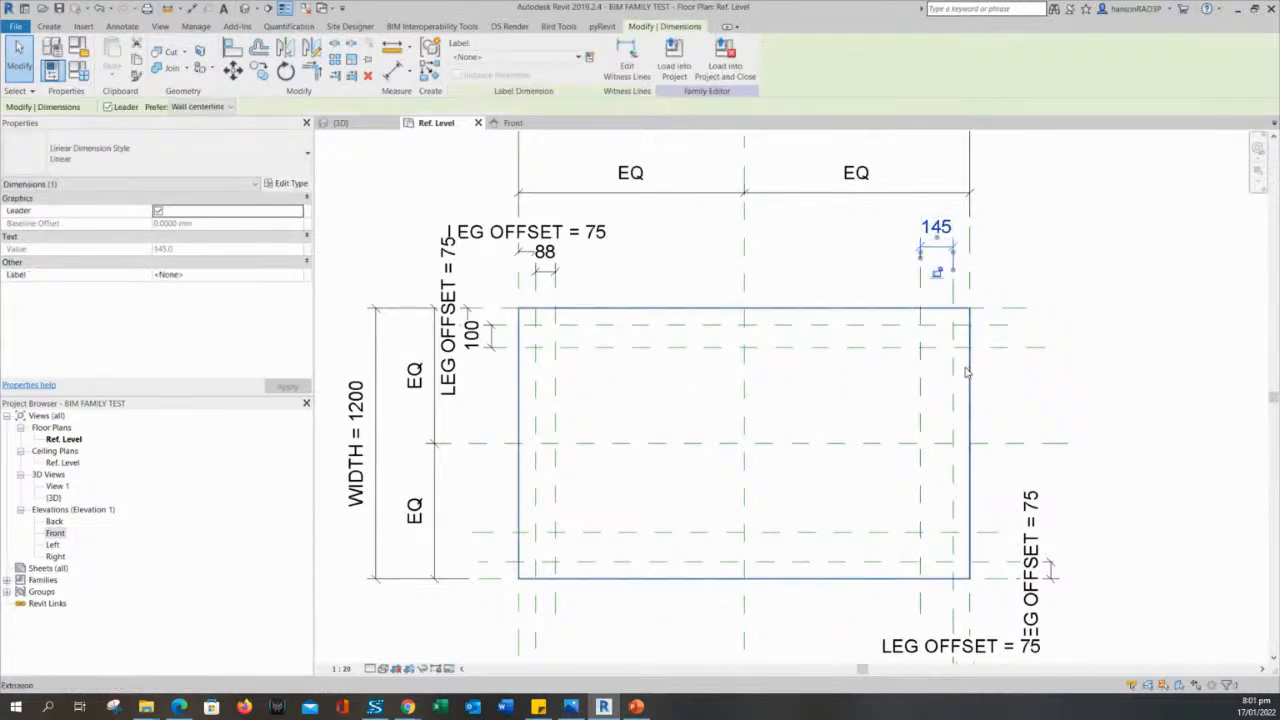
pyautogui.moveTo(966, 371); pyautogui.dragTo(952, 277, button='middle')
pyautogui.press('Delete')
pyautogui.moveTo(684, 318); pyautogui.dragTo(704, 346, button='middle')
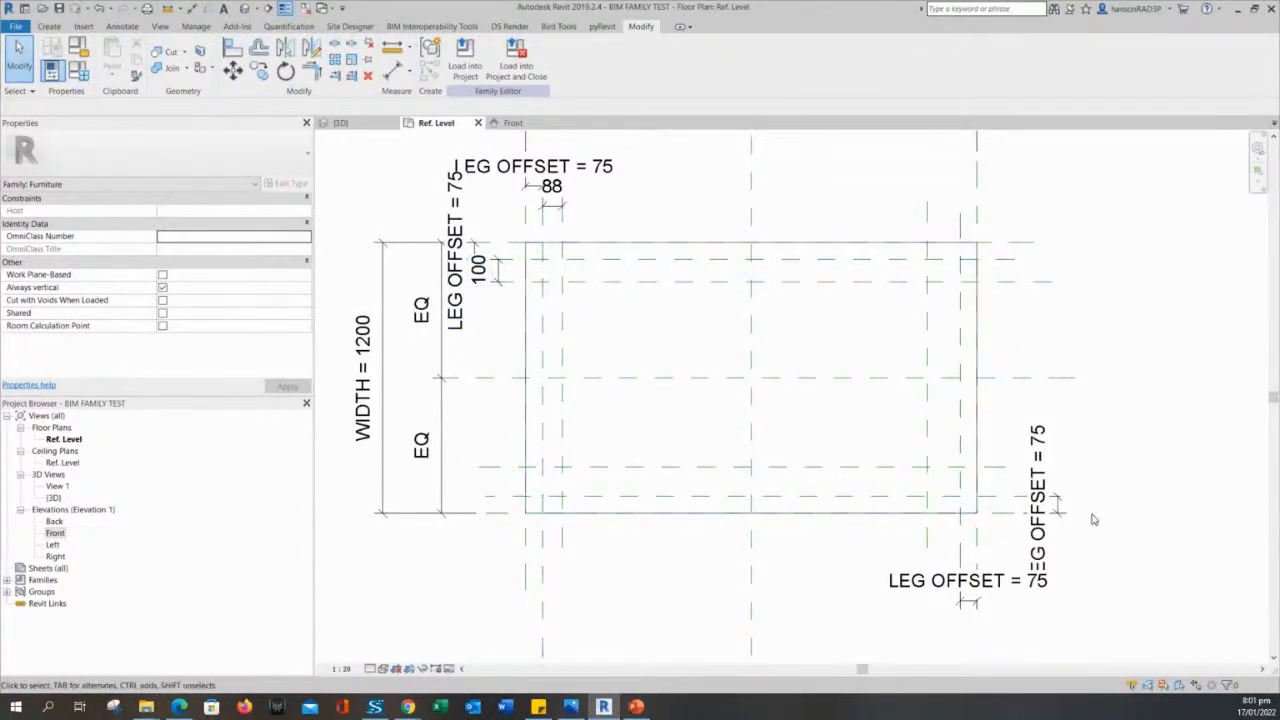
# - Add an aligned dimension between the right leg offset plane and the vertical reference plane just inside it, placed below the outline
pyautogui.moveTo(936, 611); pyautogui.dragTo(876, 518, button='middle')
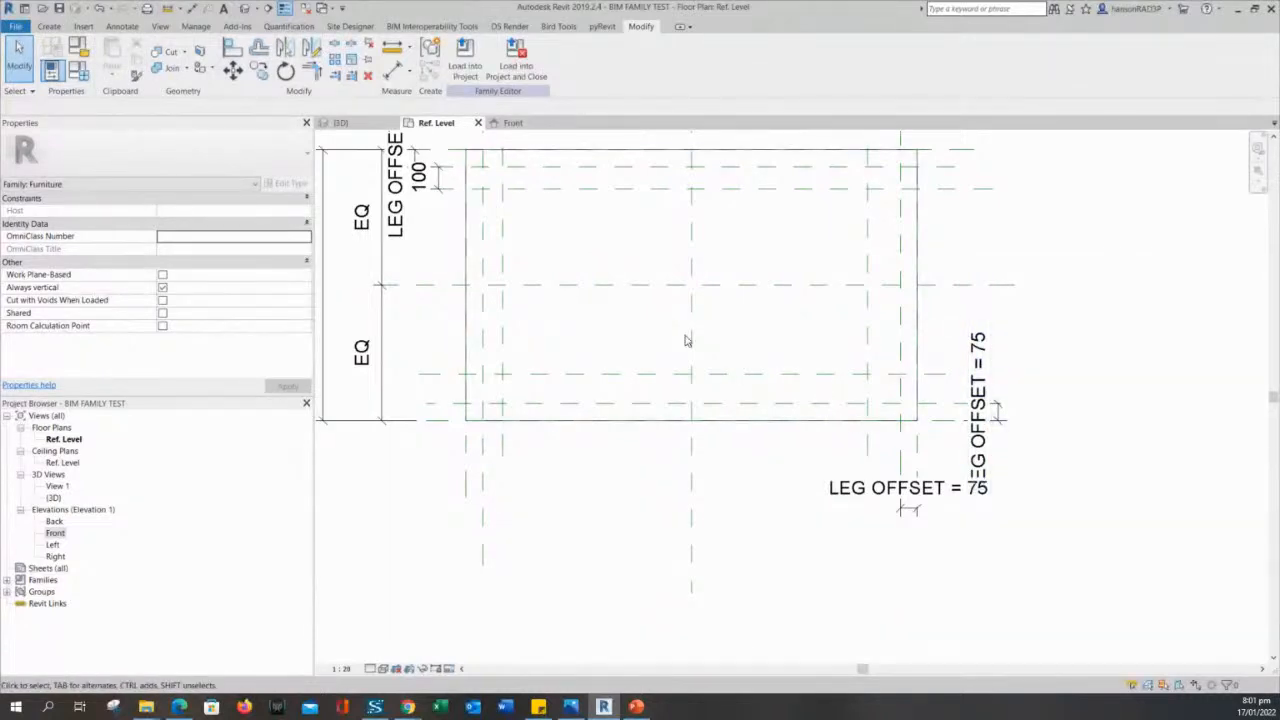
pyautogui.press('d')
pyautogui.press('i')
pyautogui.scroll(2, 883, 388)
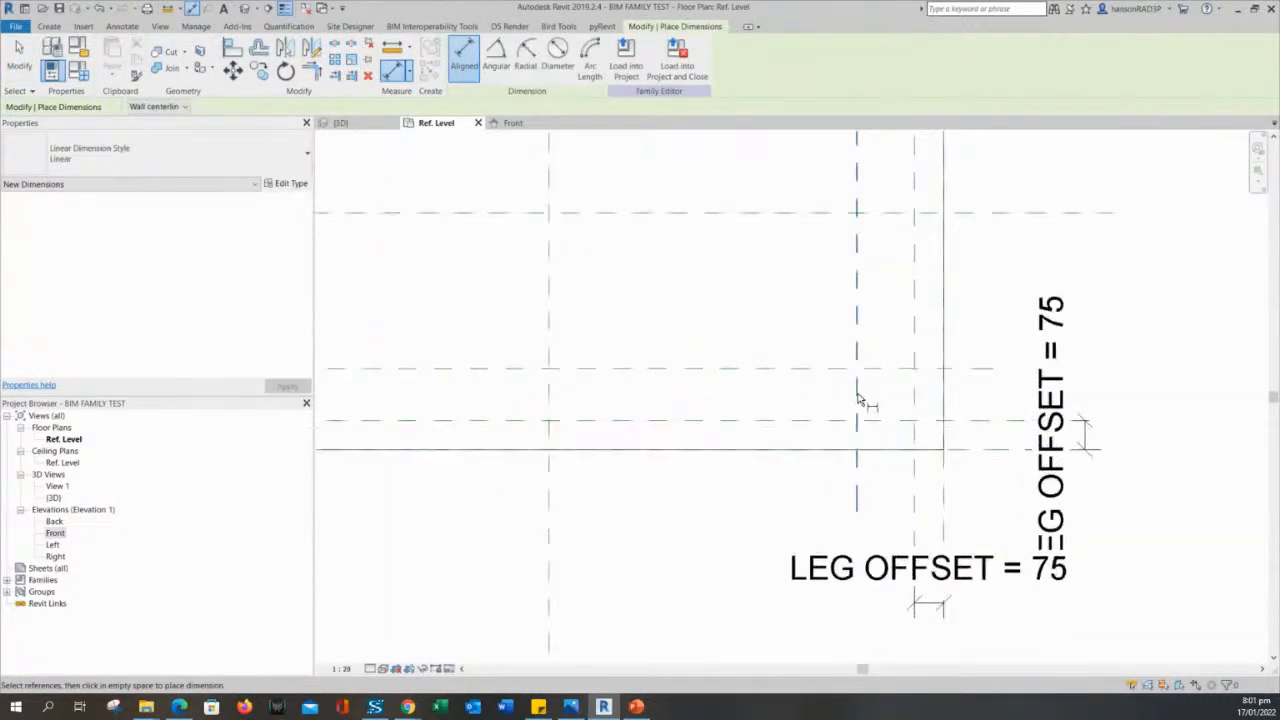
pyautogui.click(913, 347)
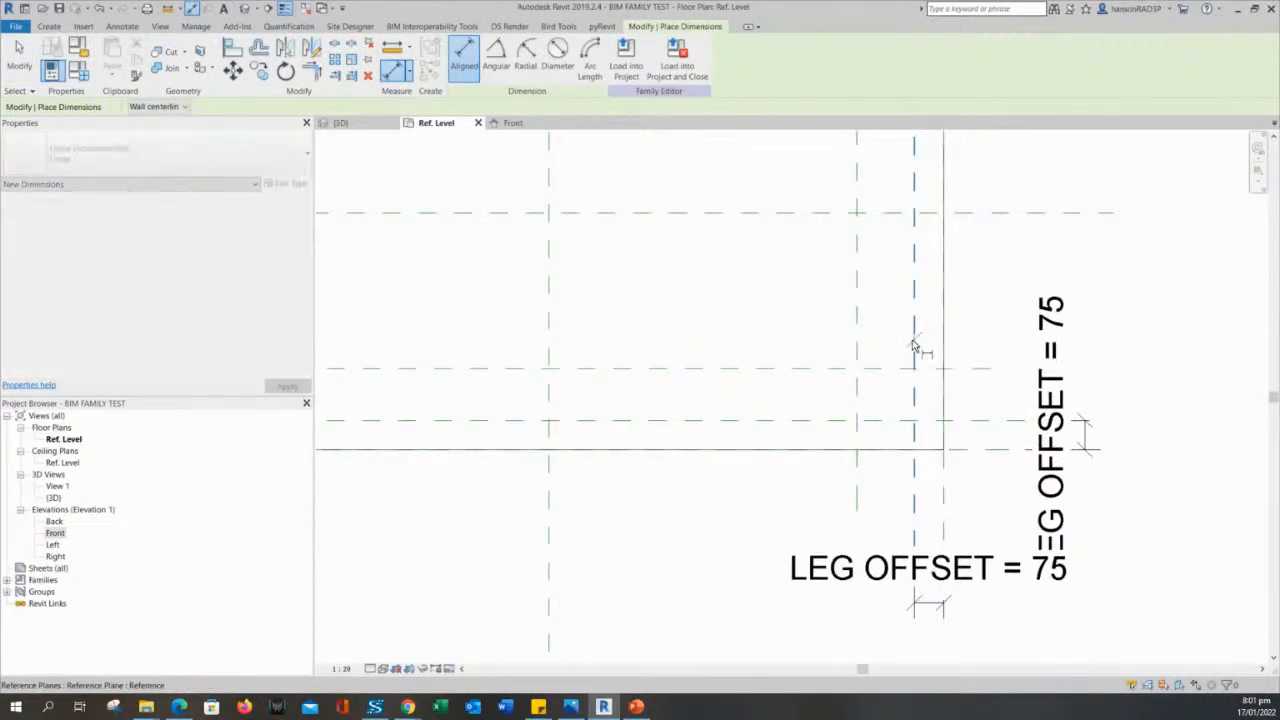
pyautogui.click(857, 347)
pyautogui.click(740, 527)
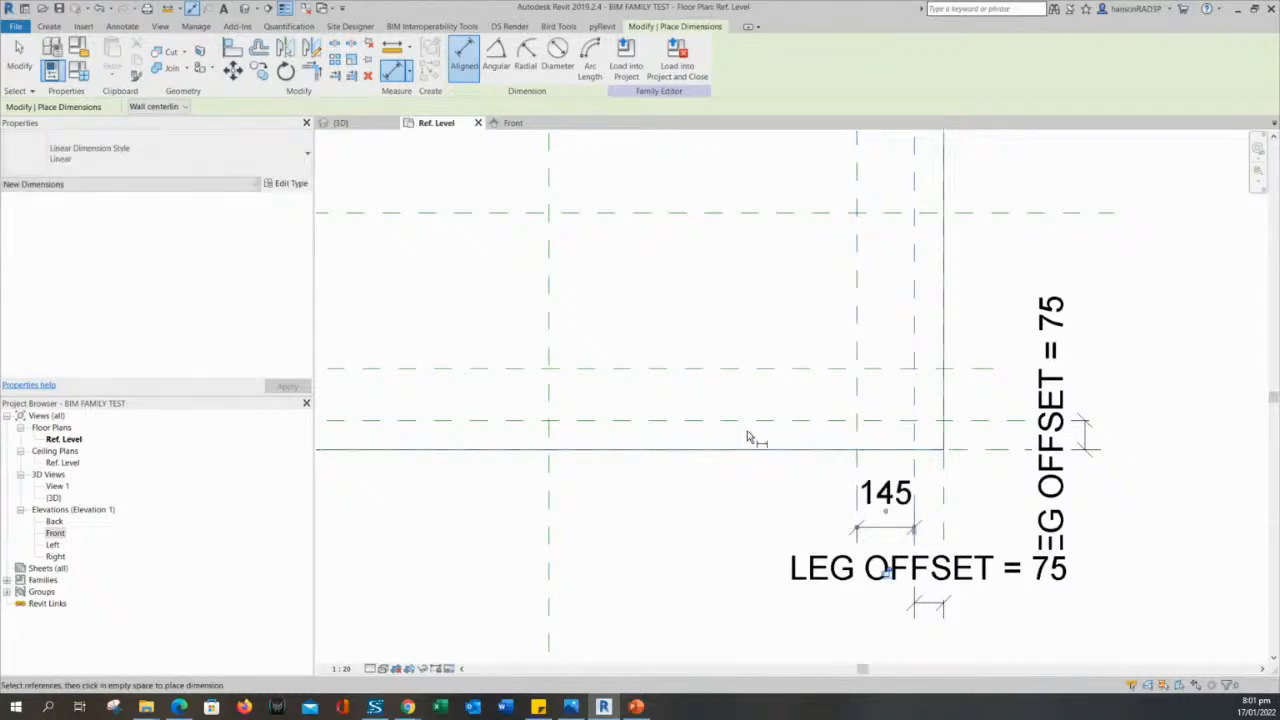
# - Add an aligned dimension between the lower leg offset plane and the horizontal reference plane just above it, placed outside the right edge
pyautogui.click(800, 421)
pyautogui.click(803, 370)
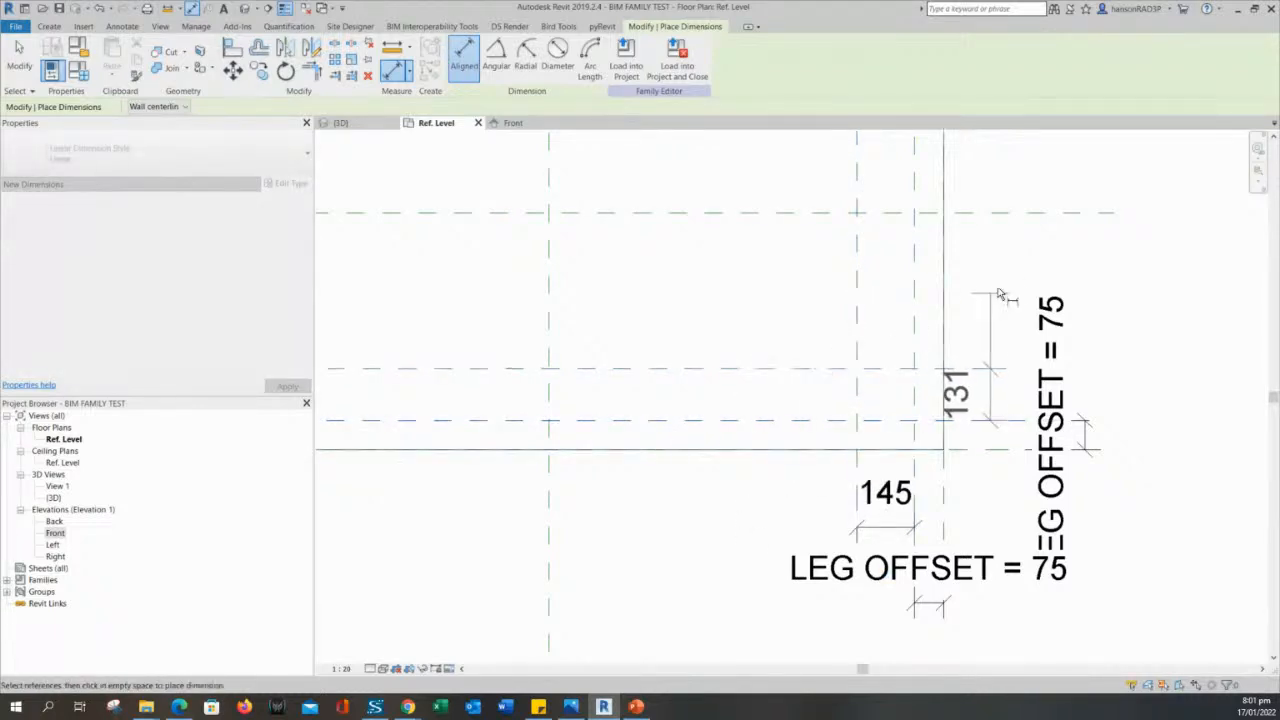
pyautogui.click(1000, 300)
pyautogui.scroll(-2, 980, 305)
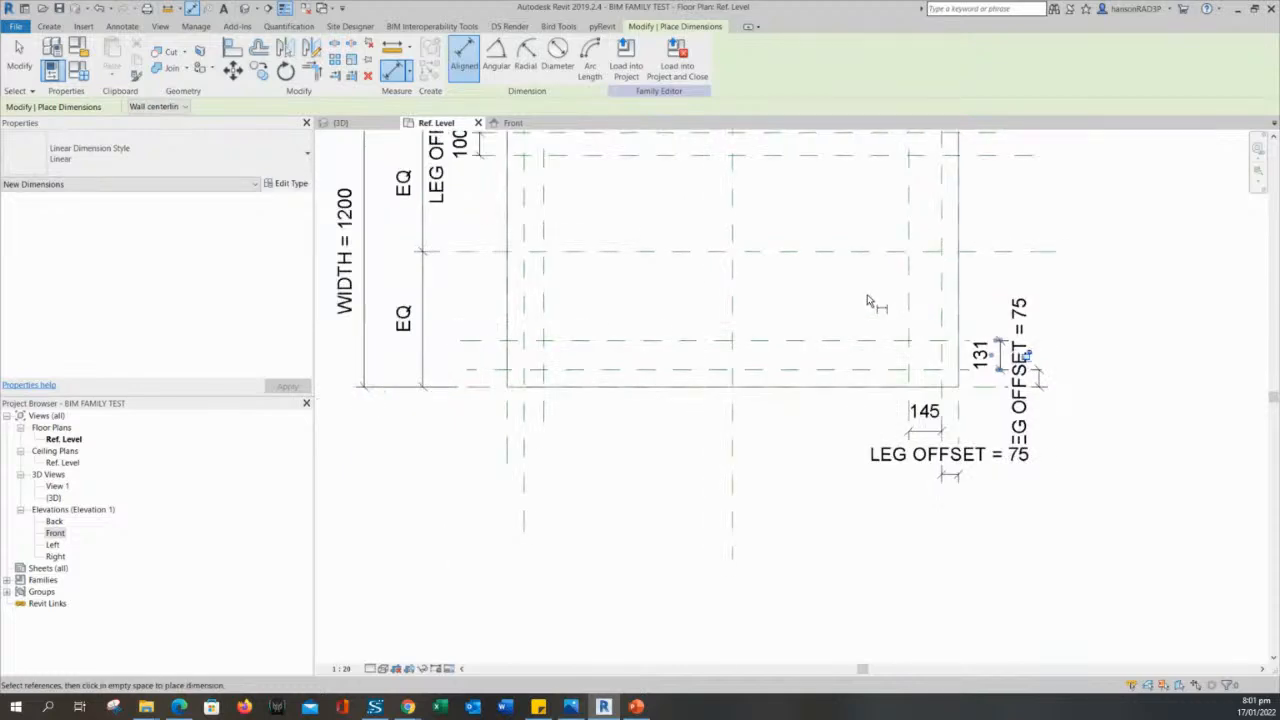
pyautogui.press('Escape')
pyautogui.press('Escape')
# - Label the left leg size dimension above the outline with a new family type parameter named LEG
pyautogui.scroll(-1, 811, 297)
pyautogui.moveTo(780, 269); pyautogui.dragTo(834, 363, button='middle')
pyautogui.scroll(1, 850, 390)
pyautogui.moveTo(681, 297); pyautogui.dragTo(726, 384, button='middle')
pyautogui.click(637, 250)
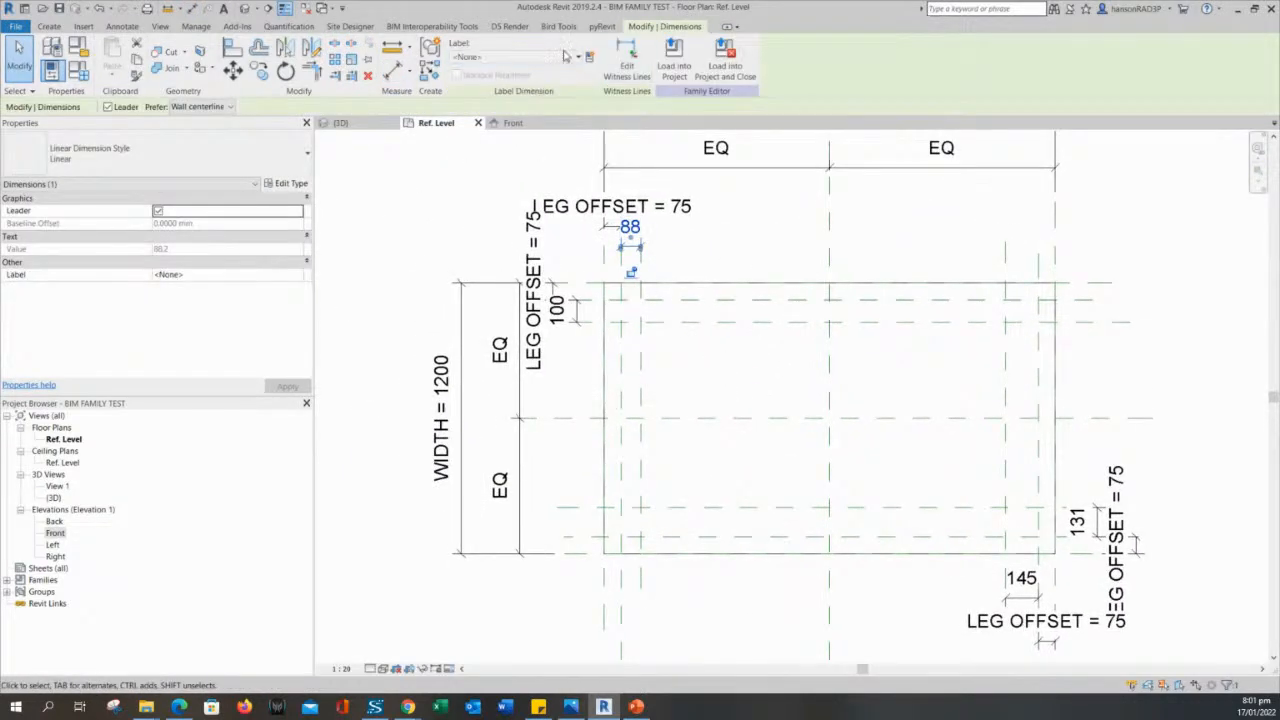
pyautogui.click(590, 60)
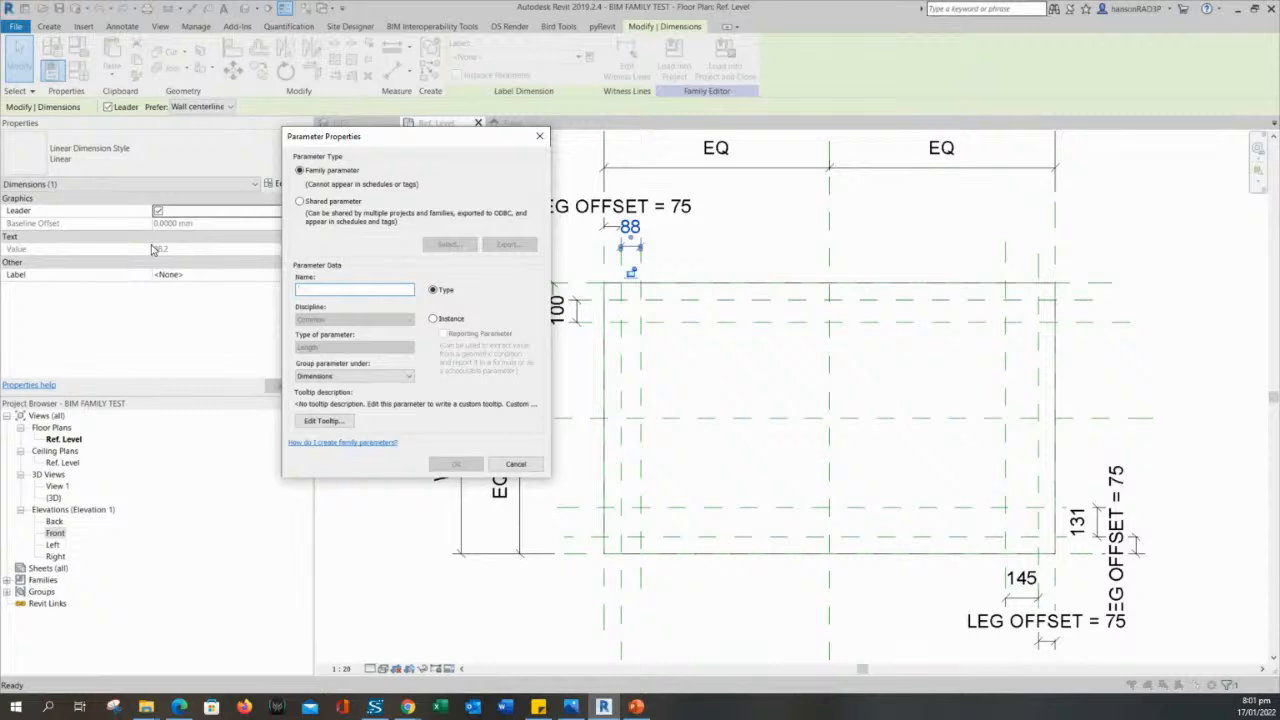
pyautogui.write('LEG')
pyautogui.press('Return')
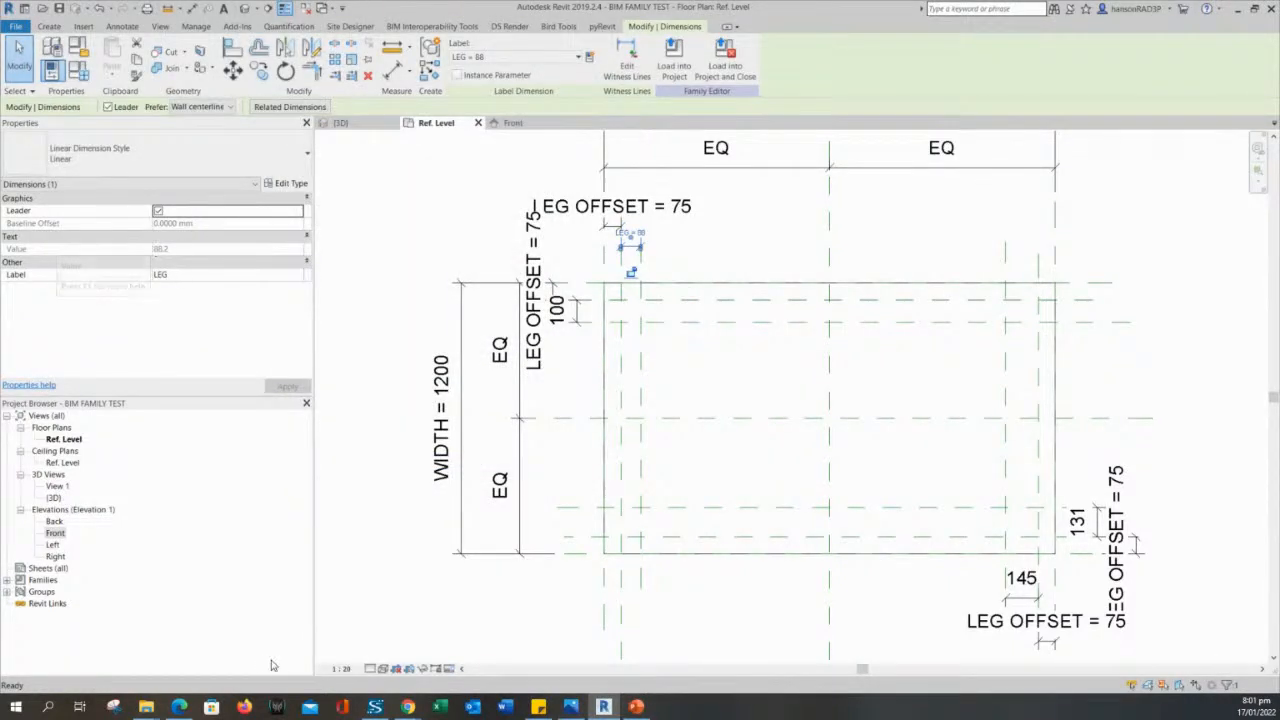
pyautogui.press('Escape')
# - Apply the existing LEG parameter as the label of the three remaining unlabelled leg size dimensions
pyautogui.scroll(3, 658, 247)
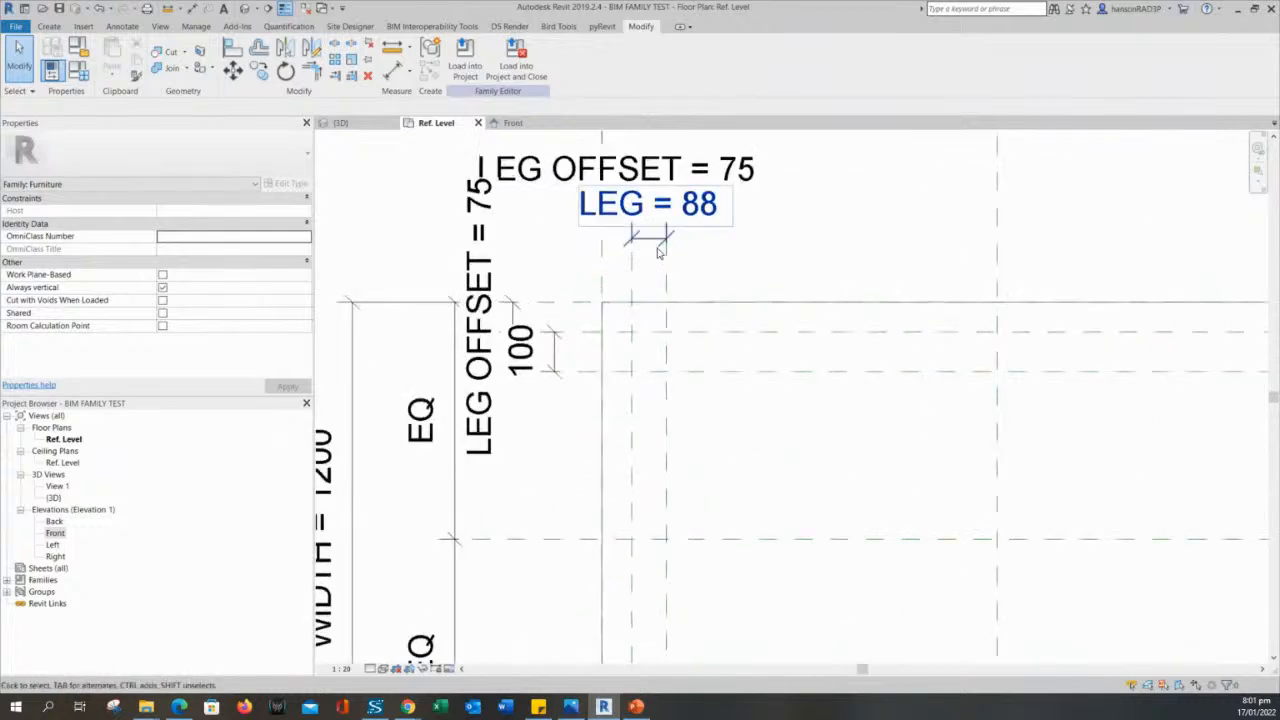
pyautogui.click(737, 261)
pyautogui.moveTo(739, 266); pyautogui.dragTo(737, 310, button='middle')
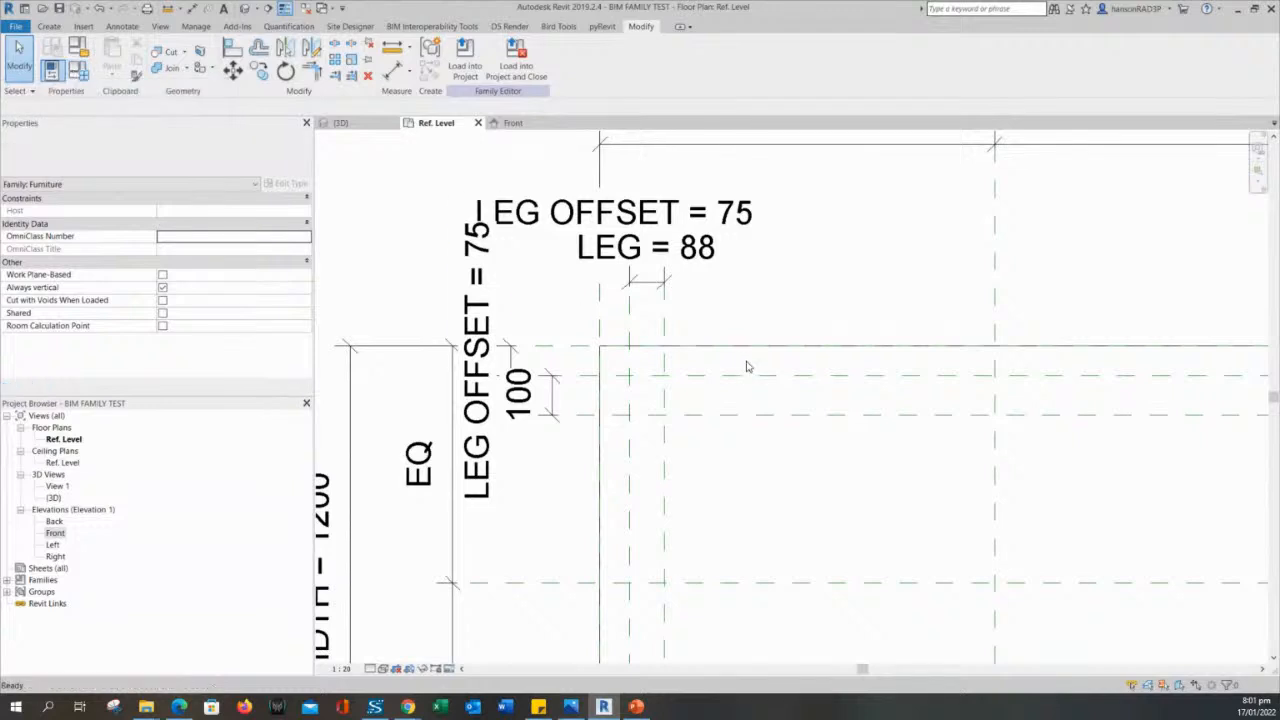
pyautogui.click(555, 399)
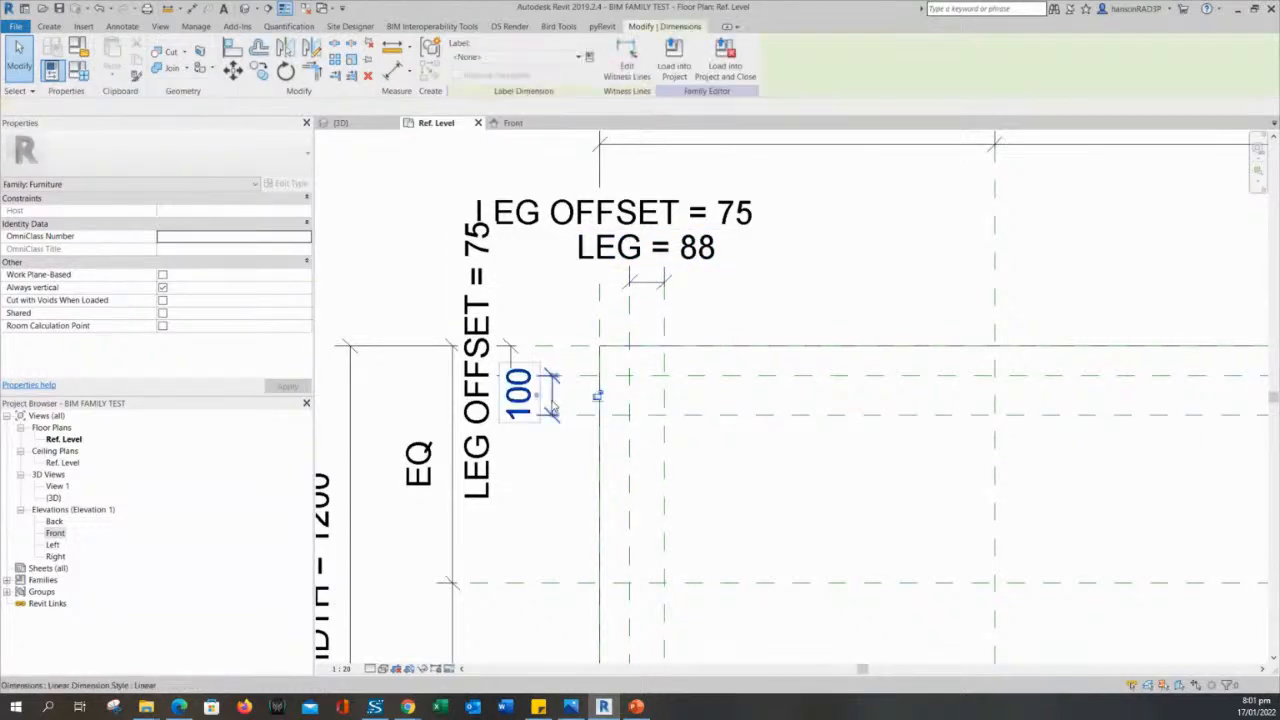
pyautogui.scroll(-6, 726, 442)
pyautogui.moveTo(812, 523); pyautogui.dragTo(780, 383, button='middle')
pyautogui.scroll(2, 1040, 460)
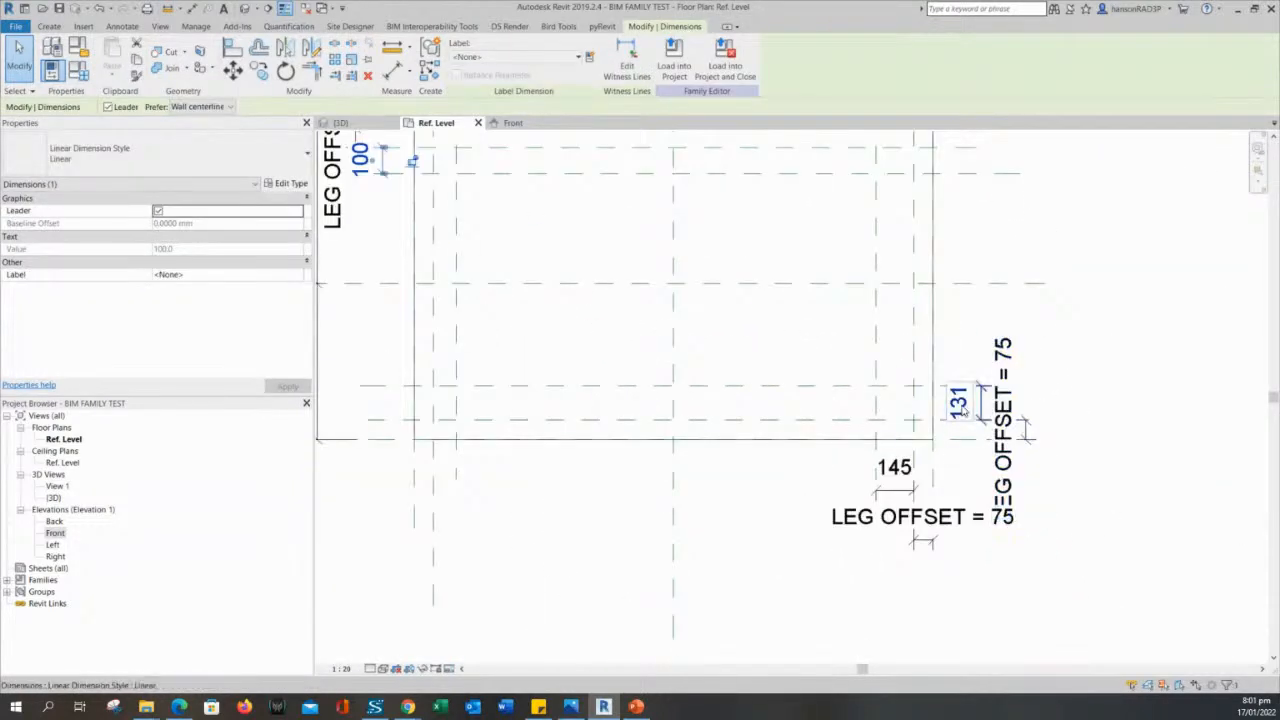
pyautogui.keyDown('ctrl'); pyautogui.click(966, 512); pyautogui.keyUp('ctrl')
pyautogui.keyDown('ctrl'); pyautogui.click(891, 488); pyautogui.keyUp('ctrl')
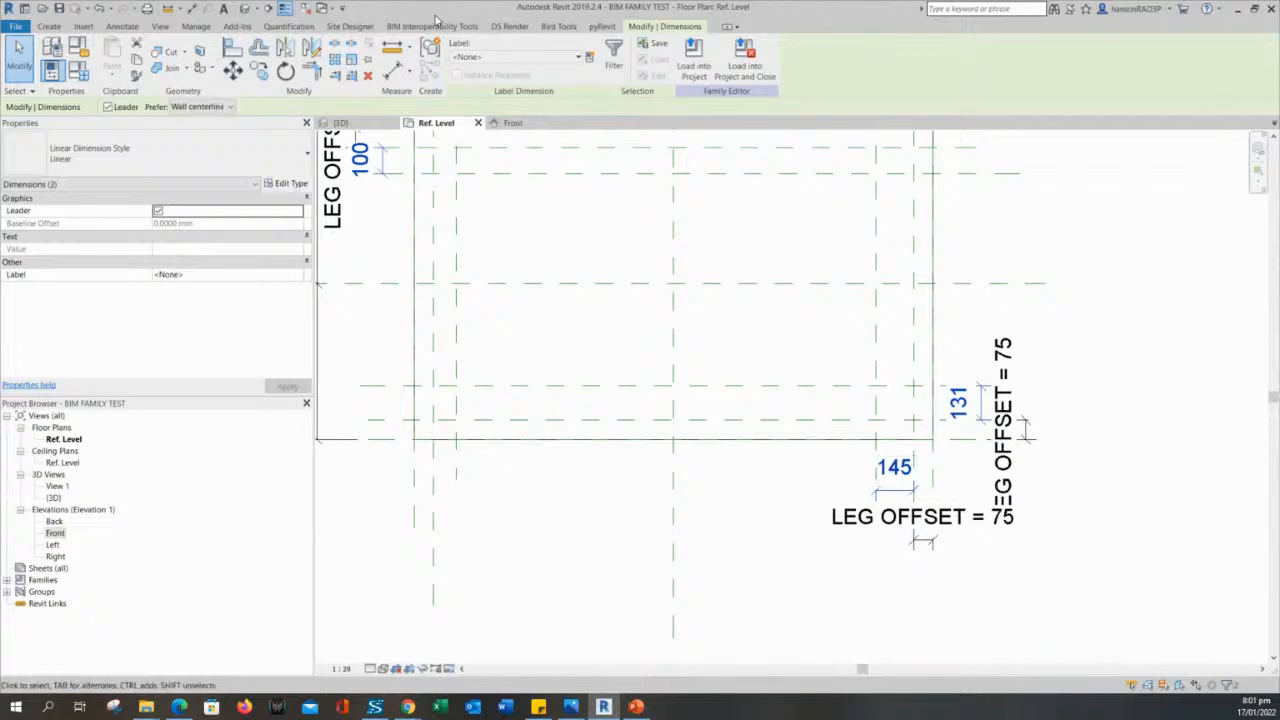
pyautogui.click(513, 56)
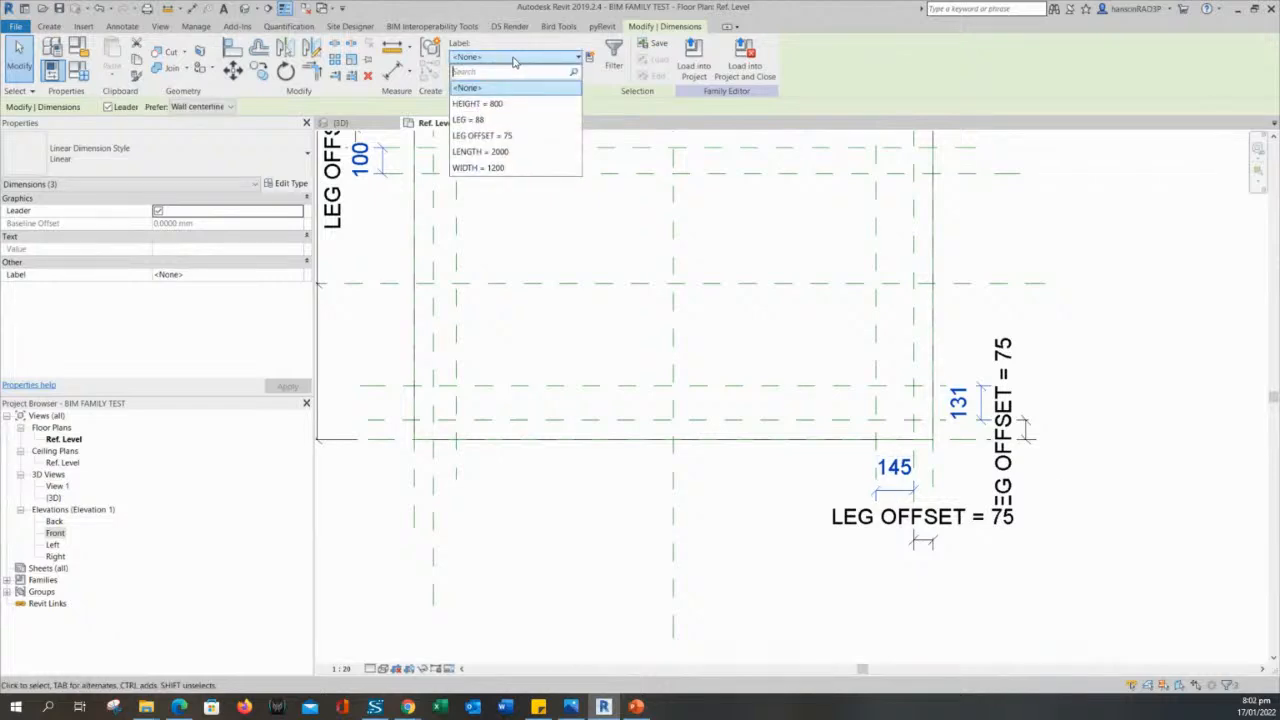
pyautogui.click(490, 121)
pyautogui.scroll(-3, 790, 585)
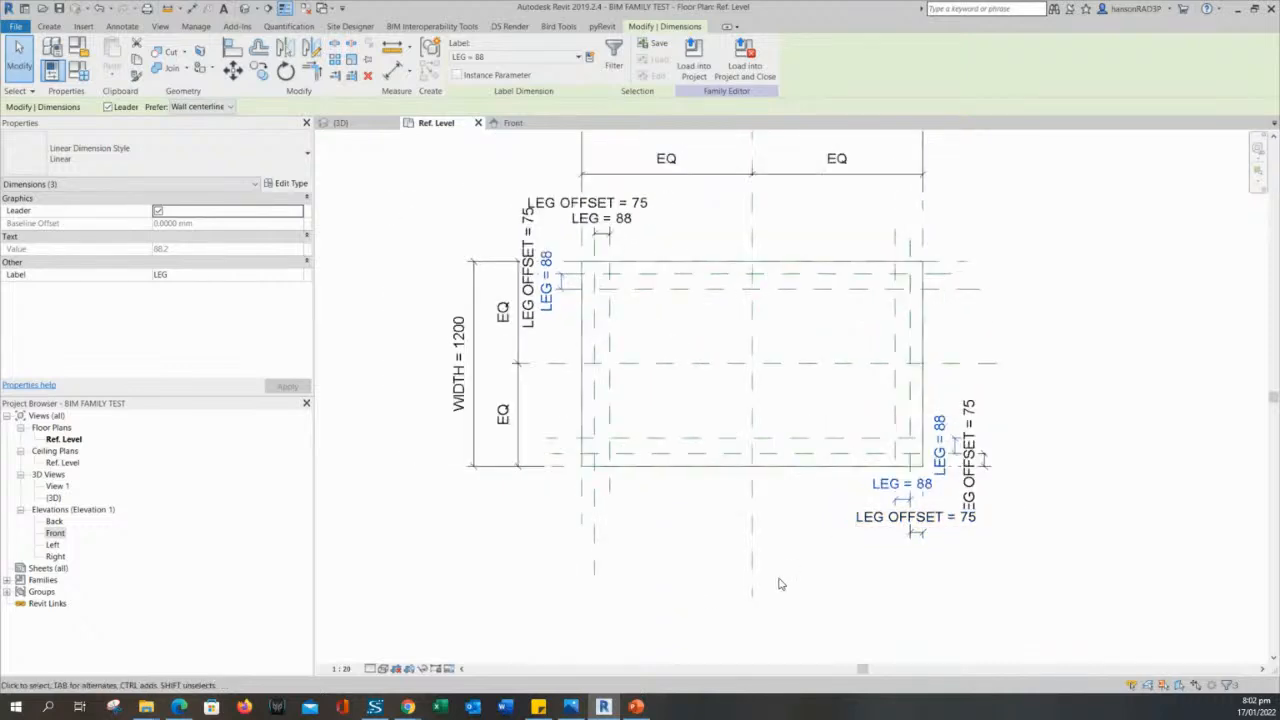
pyautogui.click(850, 595)
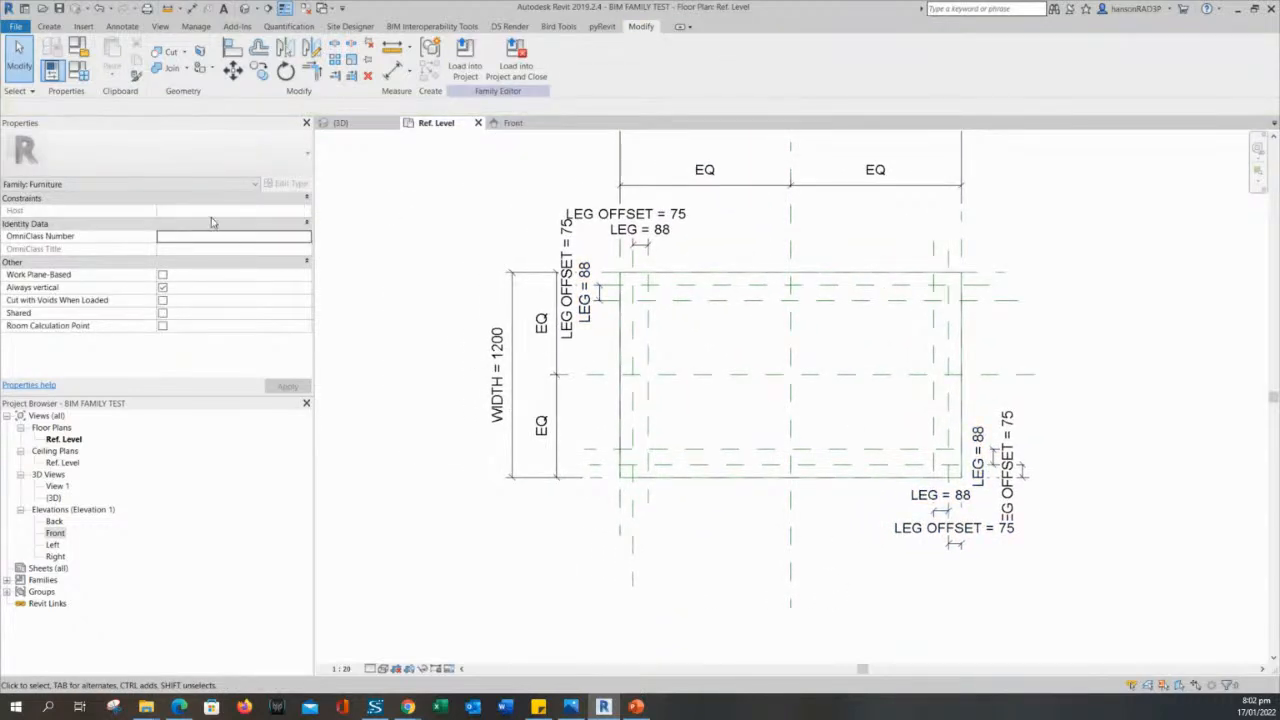
# - Flex the leg size in the family types by applying a LEG value of 75 and then 50
pyautogui.scroll(3, 866, 530)
pyautogui.moveTo(986, 380); pyautogui.dragTo(979, 424, button='middle')
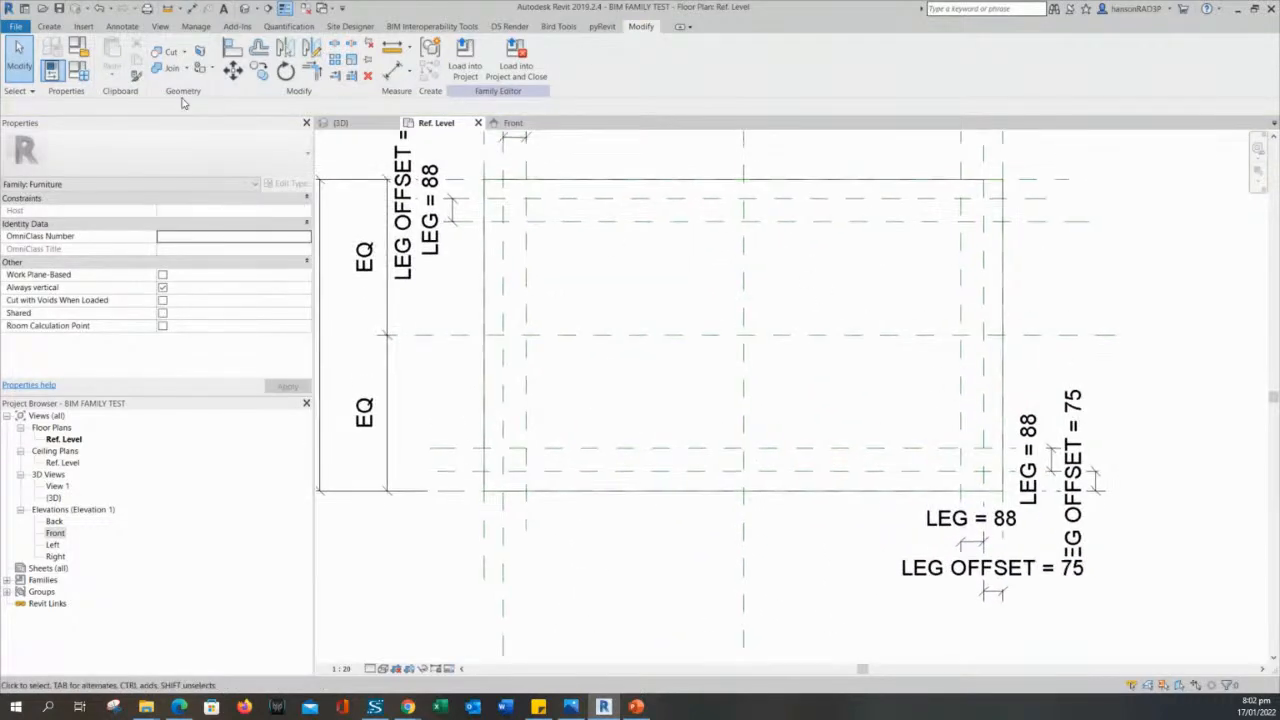
pyautogui.click(79, 70)
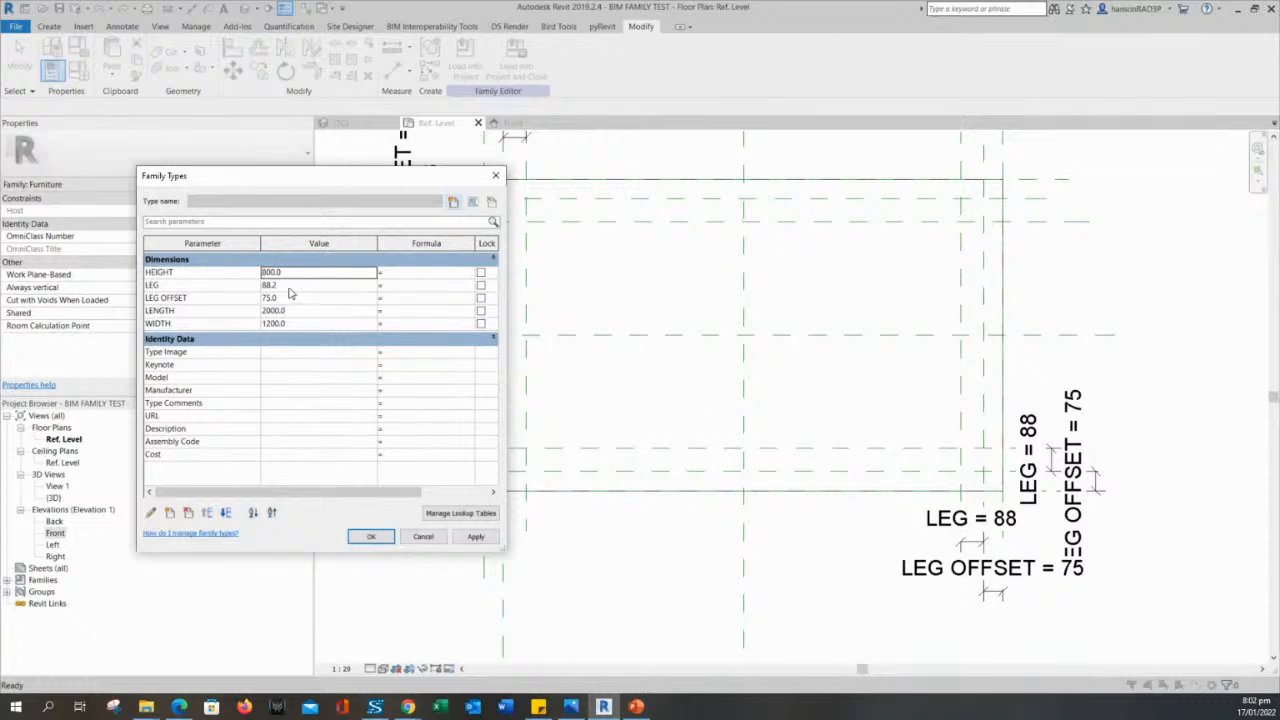
pyautogui.click(290, 285)
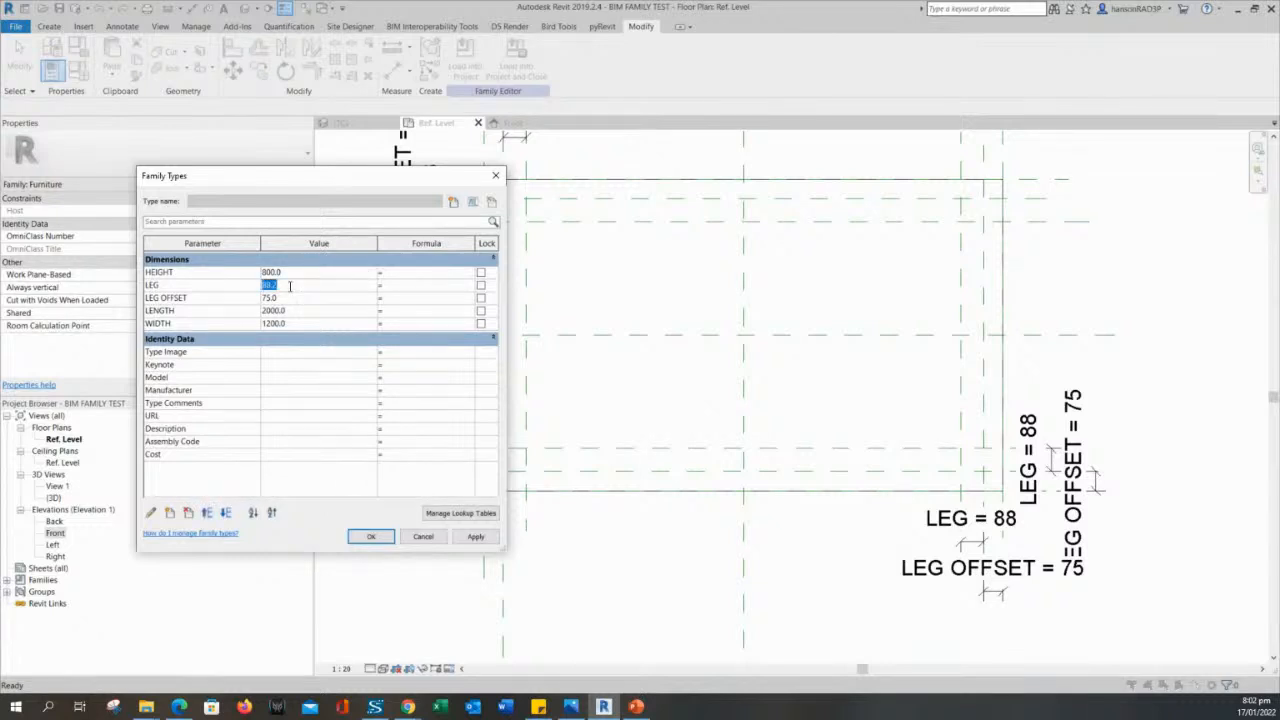
pyautogui.click(483, 538)
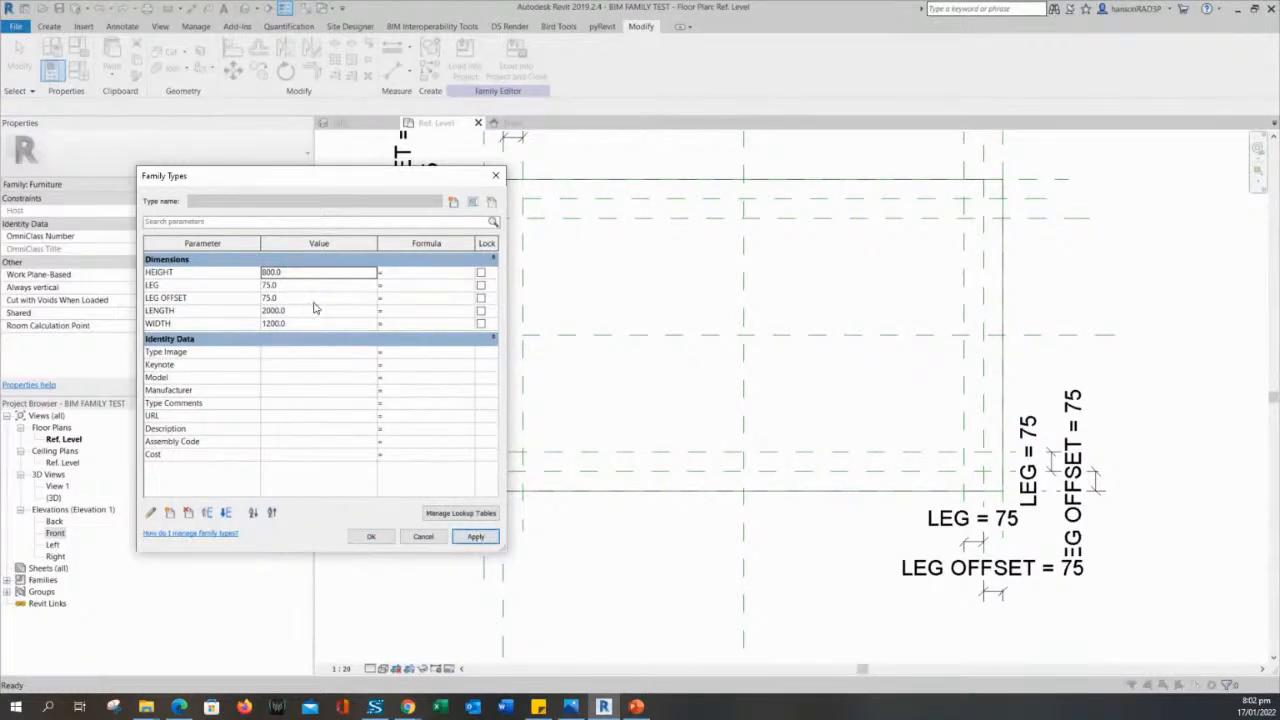
pyautogui.click(297, 286)
pyautogui.write('50')
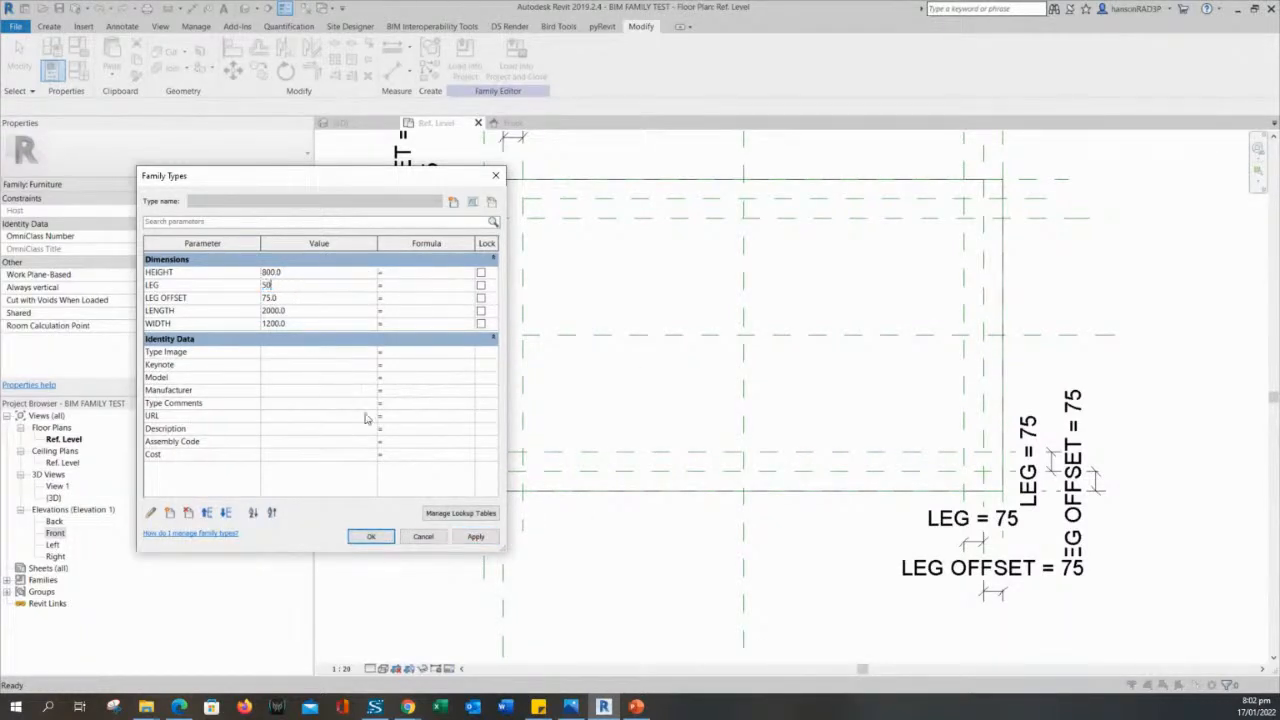
pyautogui.click(475, 536)
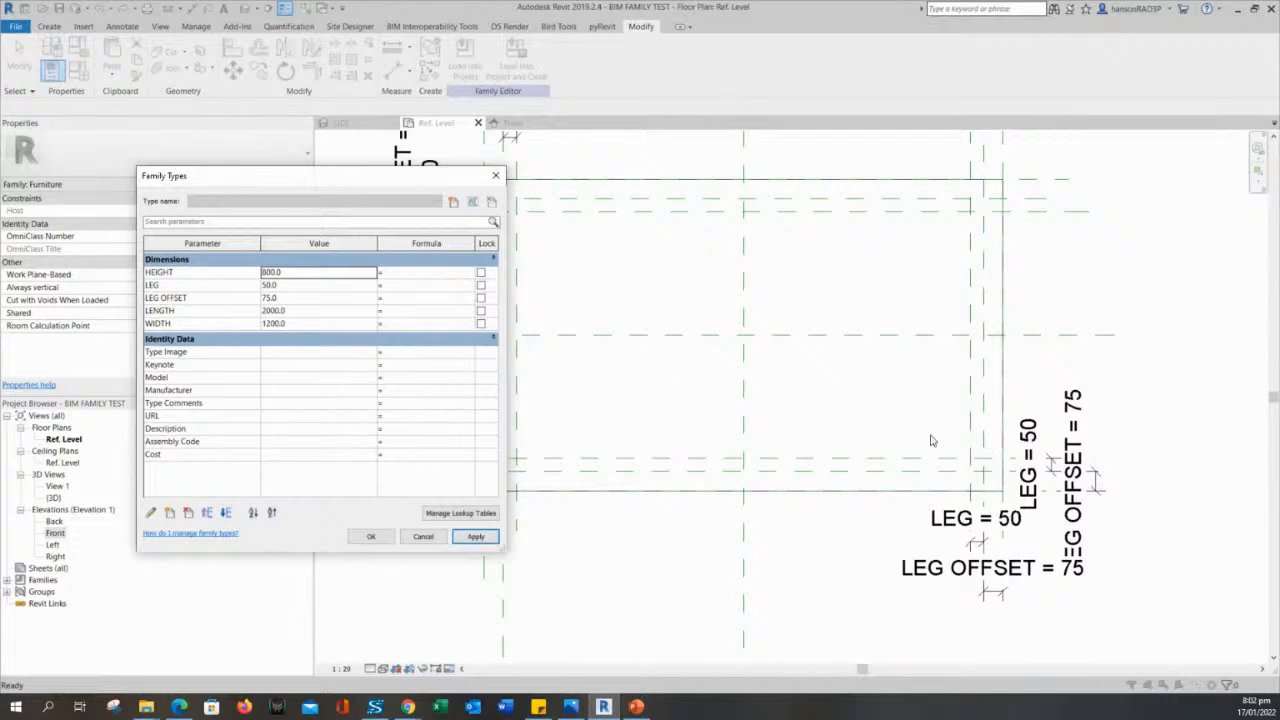
pyautogui.moveTo(441, 176); pyautogui.dragTo(356, 161)
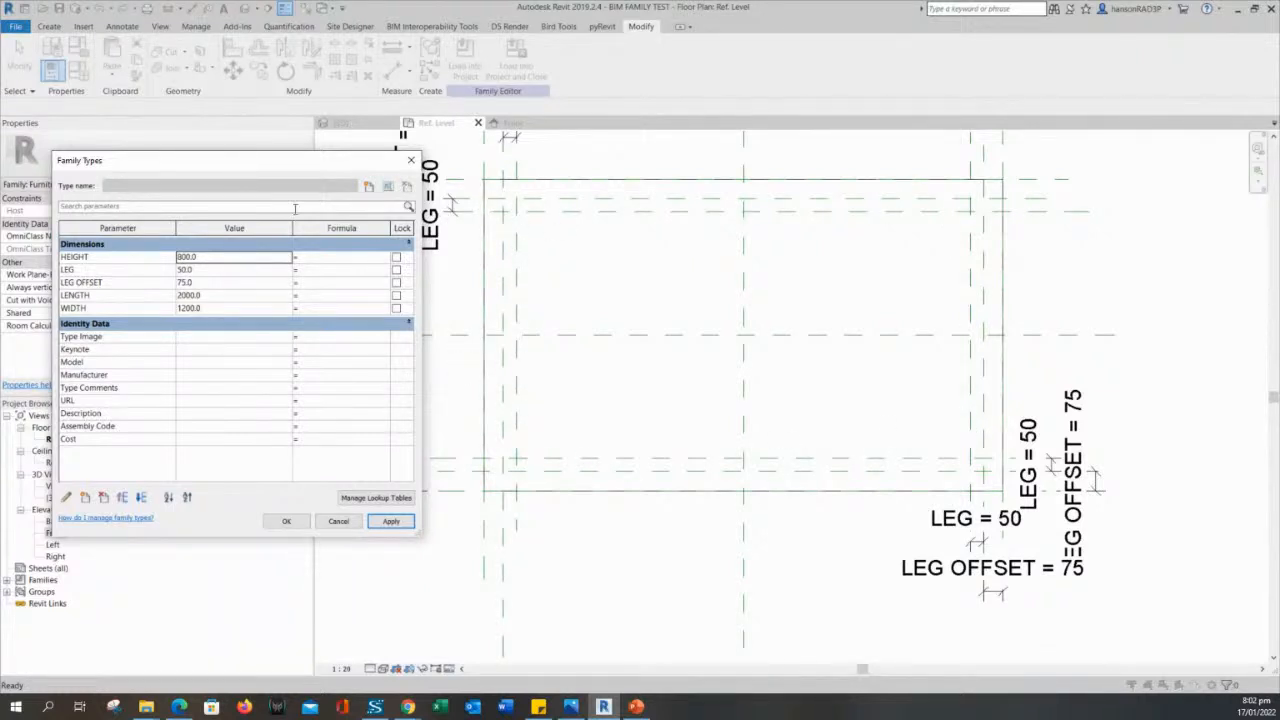
# - Set the LEG parameter to 75 in the family types and accept the change
pyautogui.click(238, 270)
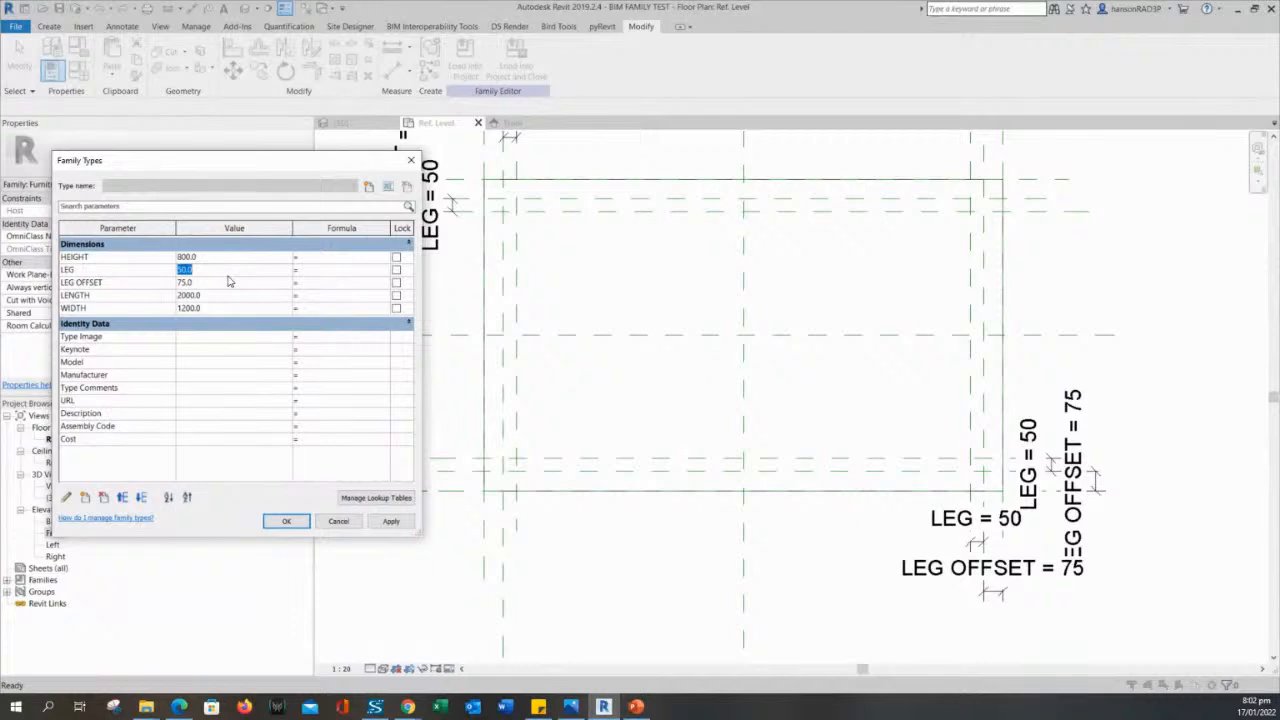
pyautogui.write('75')
pyautogui.click(390, 521)
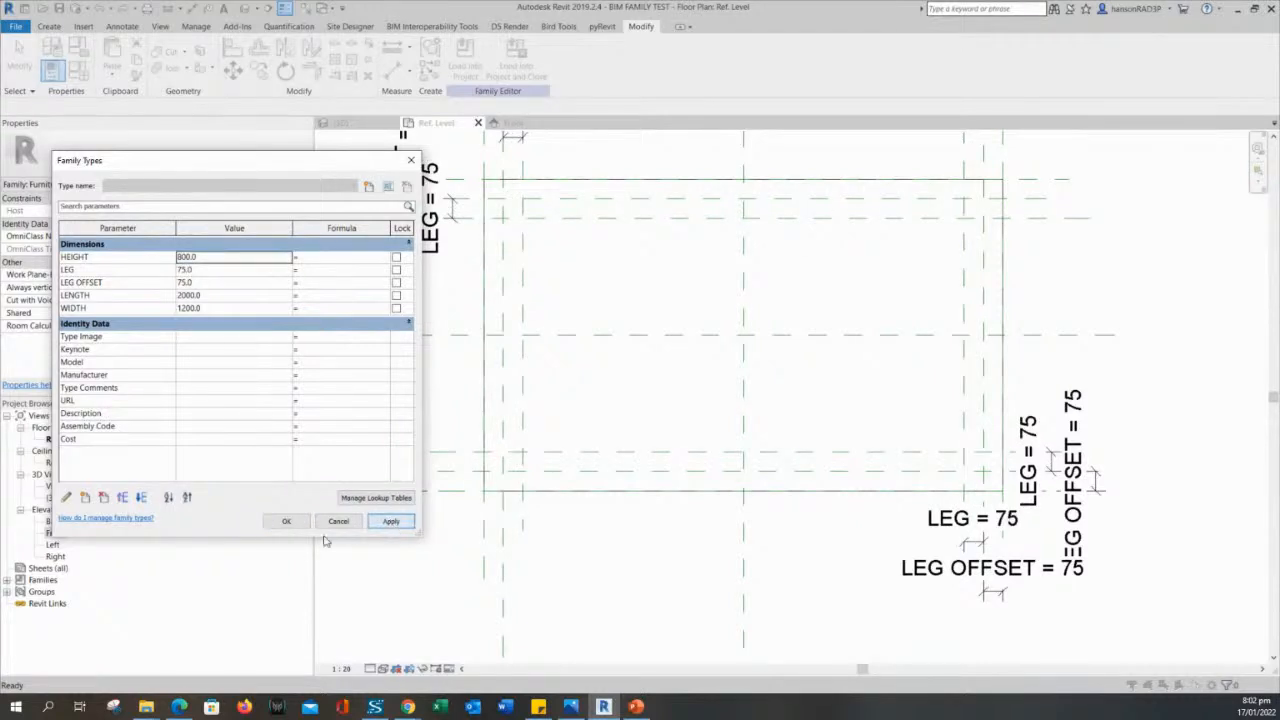
pyautogui.click(285, 521)
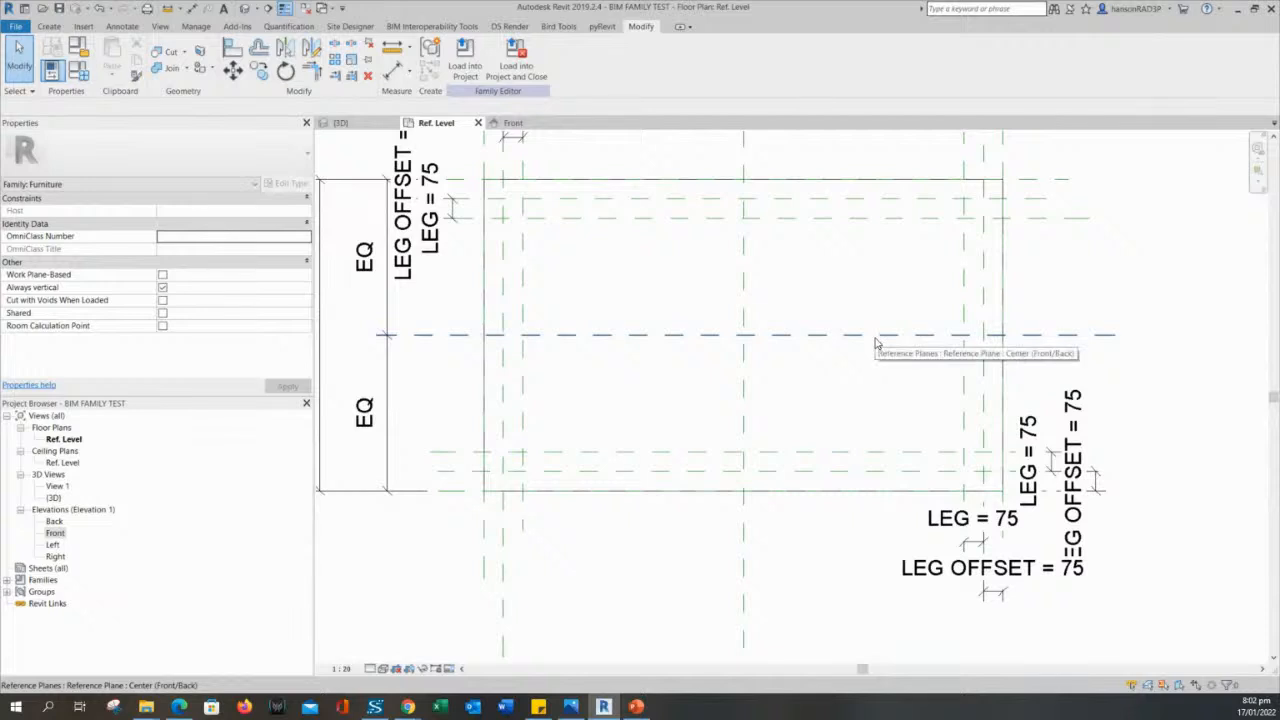
pyautogui.moveTo(573, 271); pyautogui.dragTo(632, 283, button='middle')
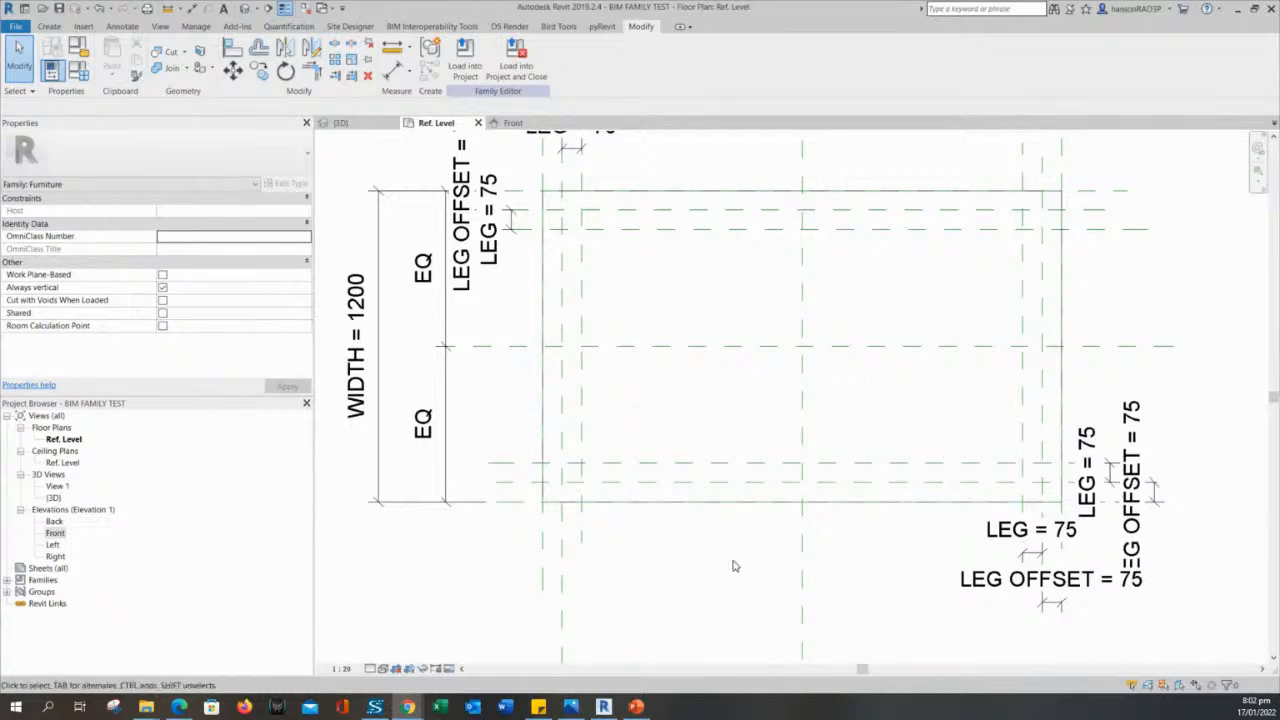
pyautogui.scroll(-2, 734, 563)
pyautogui.moveTo(697, 568)
pyautogui.mouseDown(button='middle')
pyautogui.moveTo(678, 564)
pyautogui.moveTo(687, 559)
pyautogui.mouseUp(button='middle')
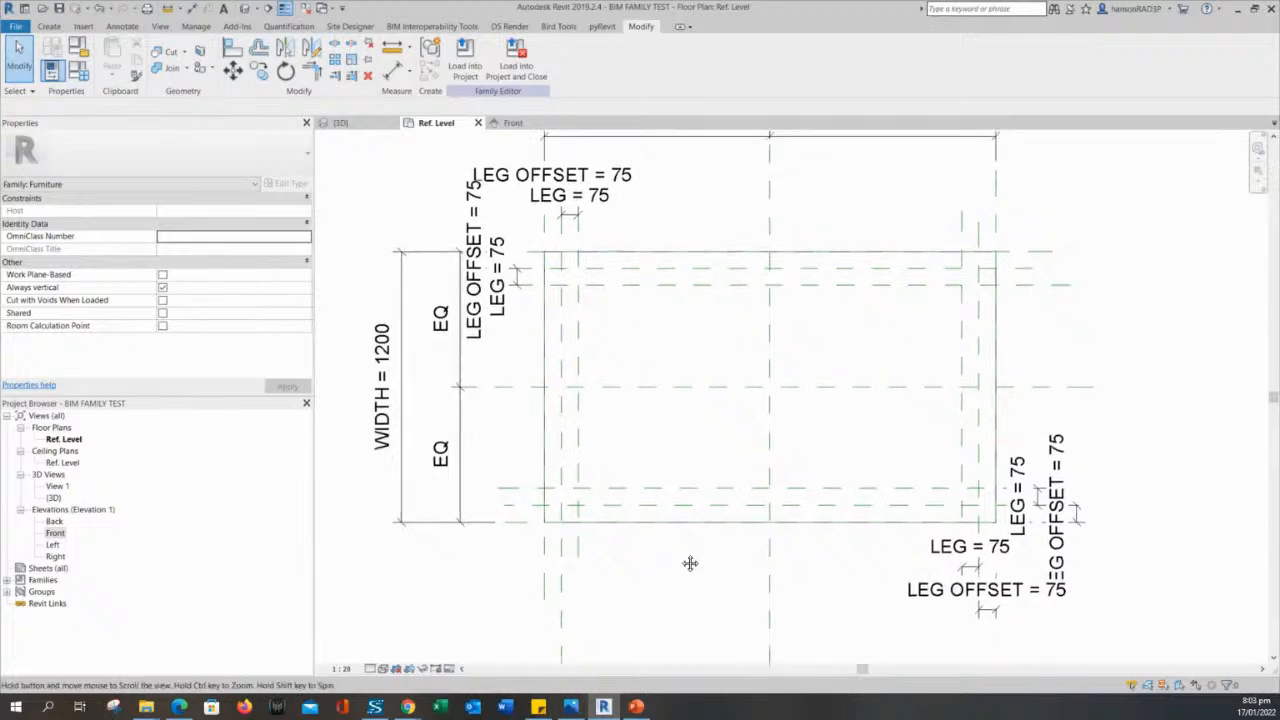
pyautogui.moveTo(415, 185); pyautogui.dragTo(434, 214, button='middle')
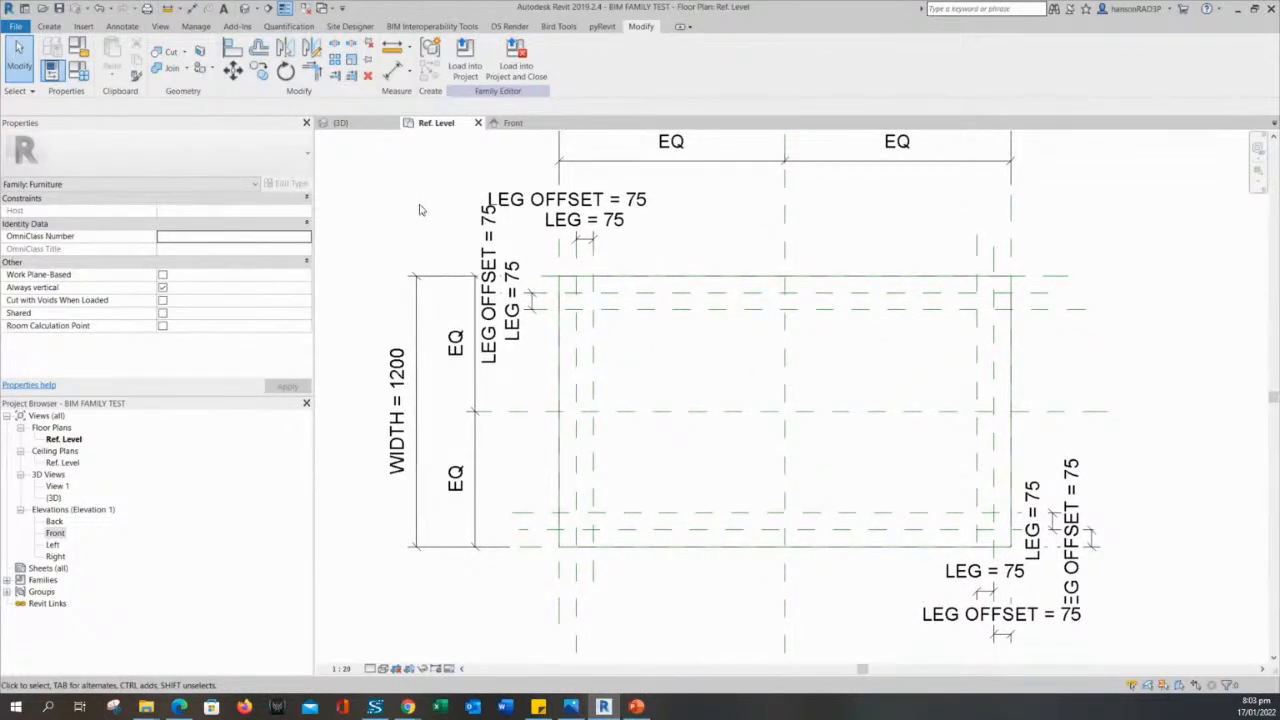
pyautogui.scroll(2, 623, 343)
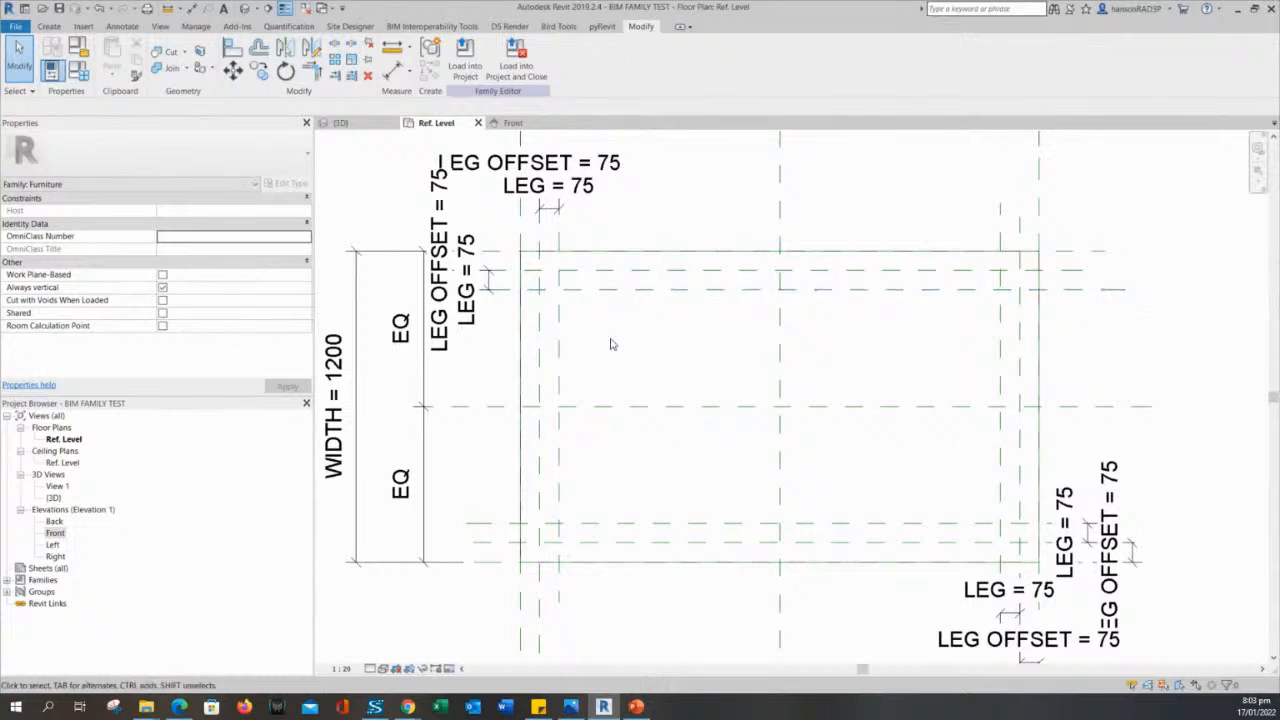
pyautogui.moveTo(932, 500); pyautogui.dragTo(940, 497, button='middle')
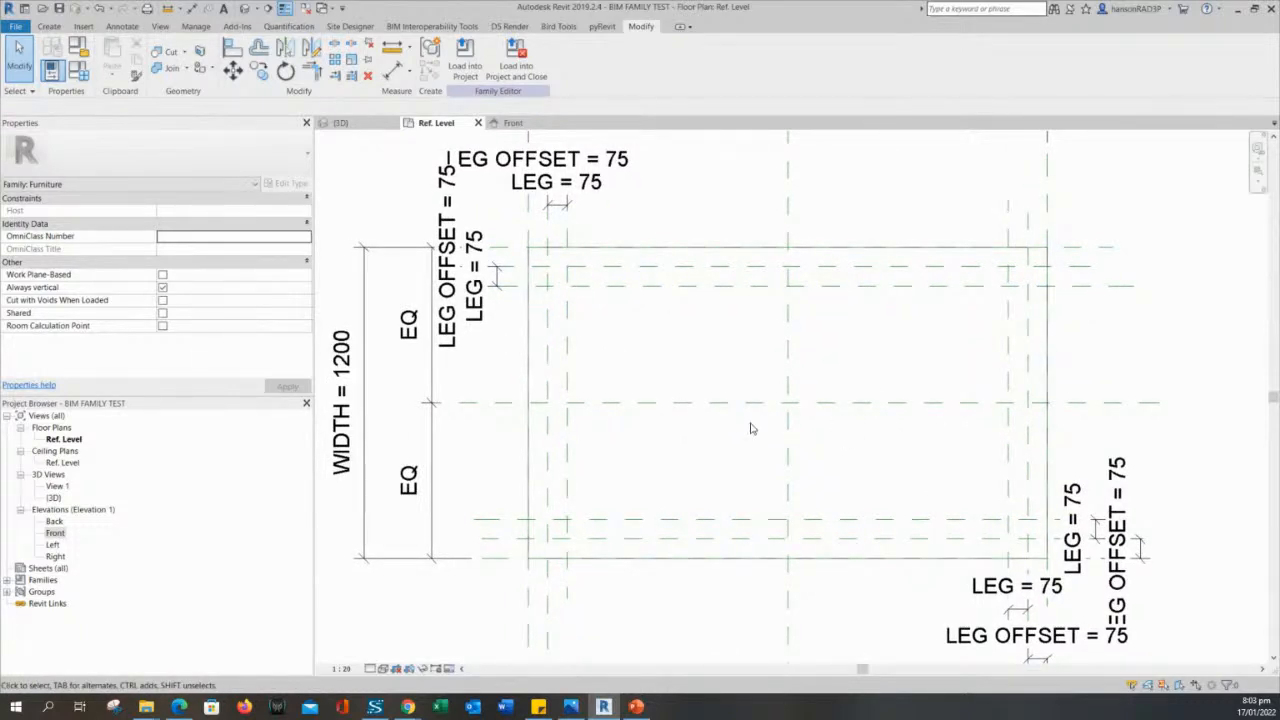
pyautogui.moveTo(752, 428); pyautogui.dragTo(757, 430, button='middle')
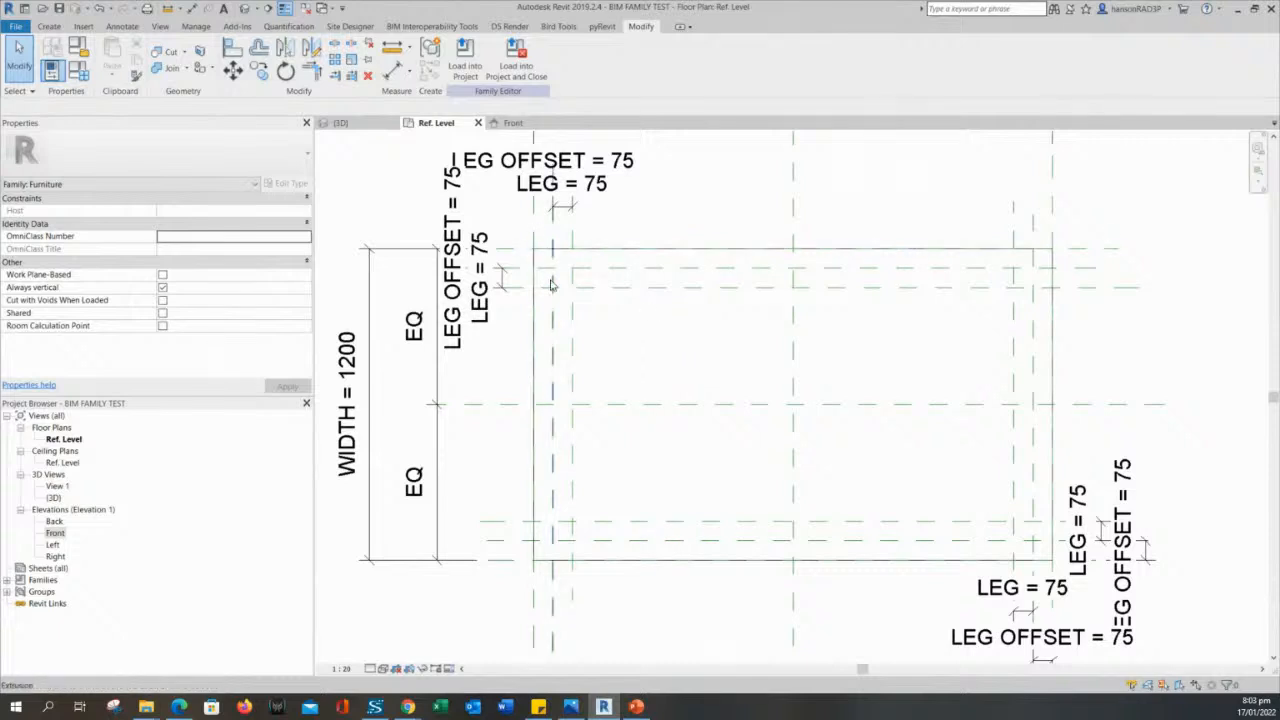
pyautogui.moveTo(616, 318); pyautogui.dragTo(709, 314, button='middle')
pyautogui.moveTo(761, 442); pyautogui.dragTo(725, 456, button='middle')
pyautogui.moveTo(677, 250); pyautogui.dragTo(692, 286, button='middle')
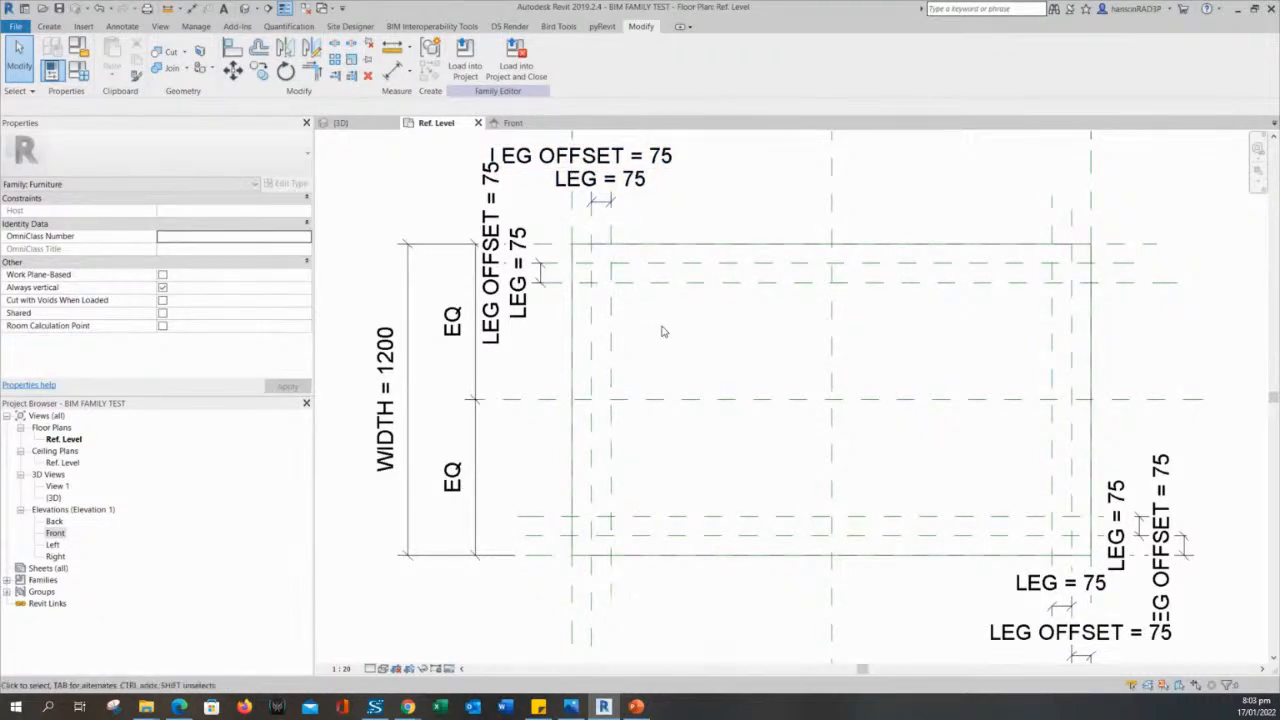
# - Start a solid extrusion sketch on the Ref. Level plan using the rectangle shape
pyautogui.click(49, 26)
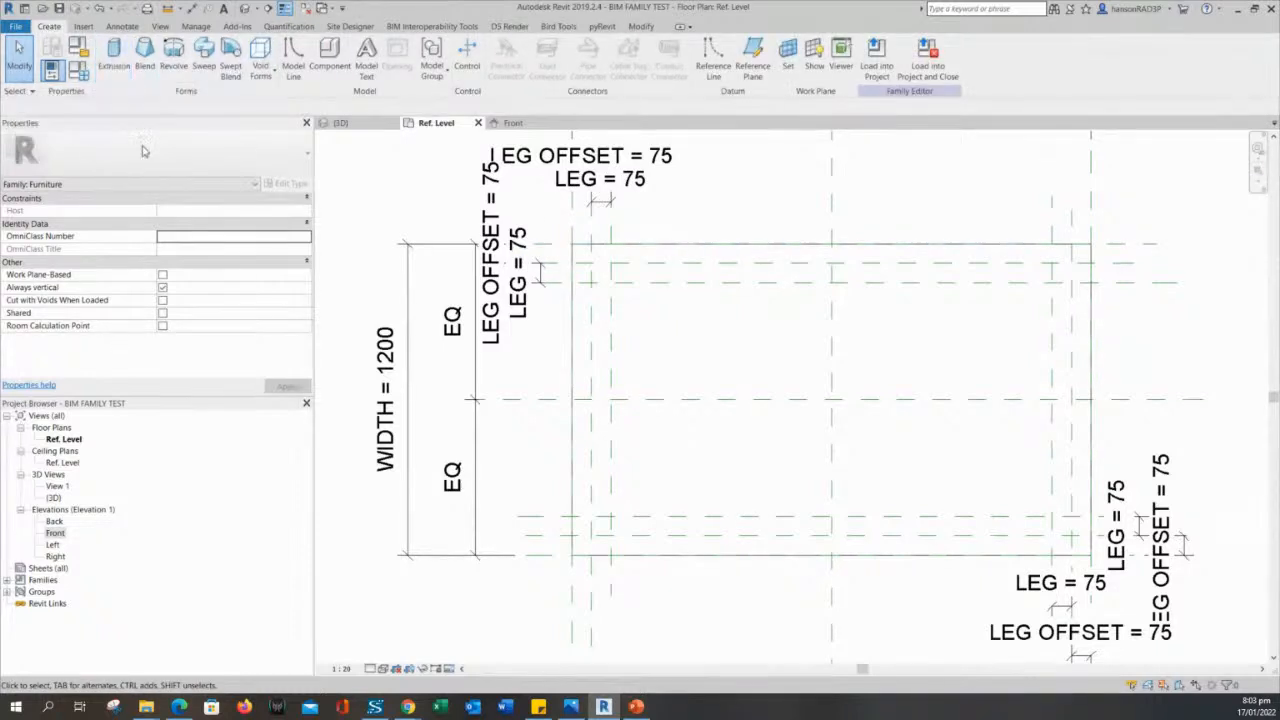
pyautogui.click(116, 53)
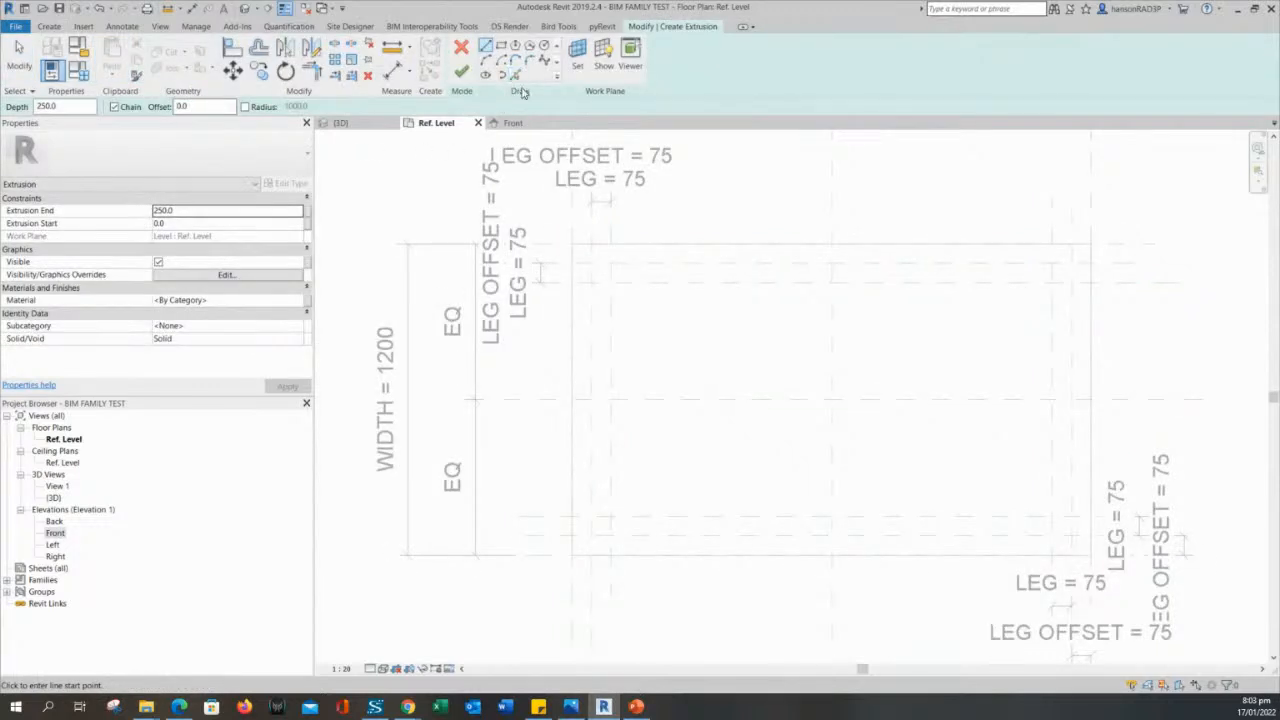
pyautogui.moveTo(625, 308)
pyautogui.mouseDown(button='middle')
pyautogui.moveTo(752, 448)
pyautogui.moveTo(822, 469)
pyautogui.mouseUp(button='middle')
pyautogui.scroll(4, 671, 368)
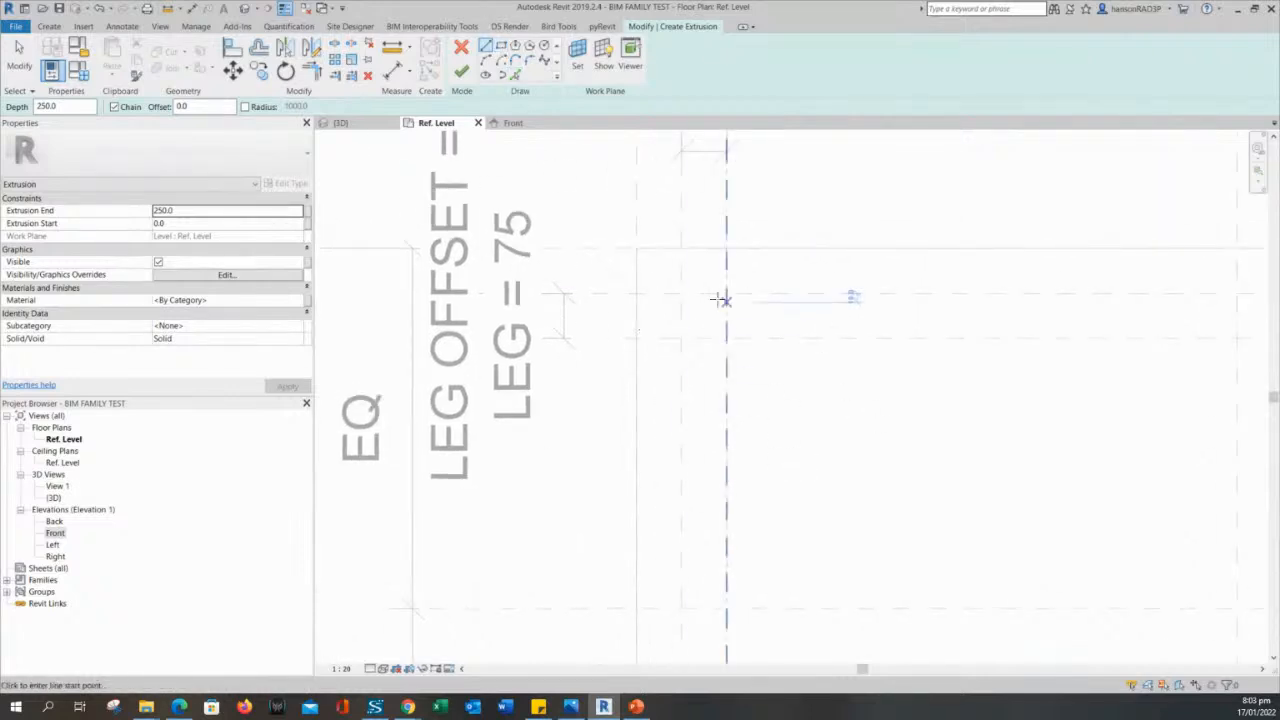
pyautogui.click(500, 48)
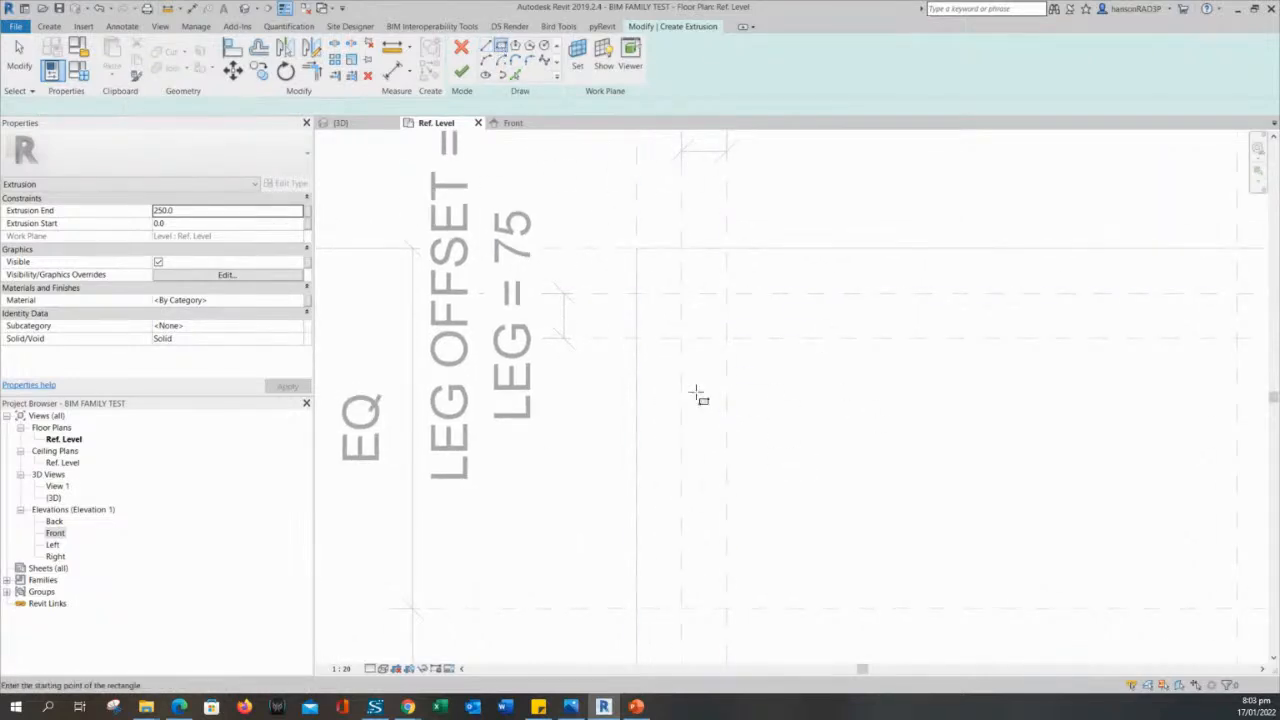
# - Sketch a 75 by 75 mm leg profile between the leg reference plane intersections at the outline's upper-left corner
pyautogui.click(681, 338)
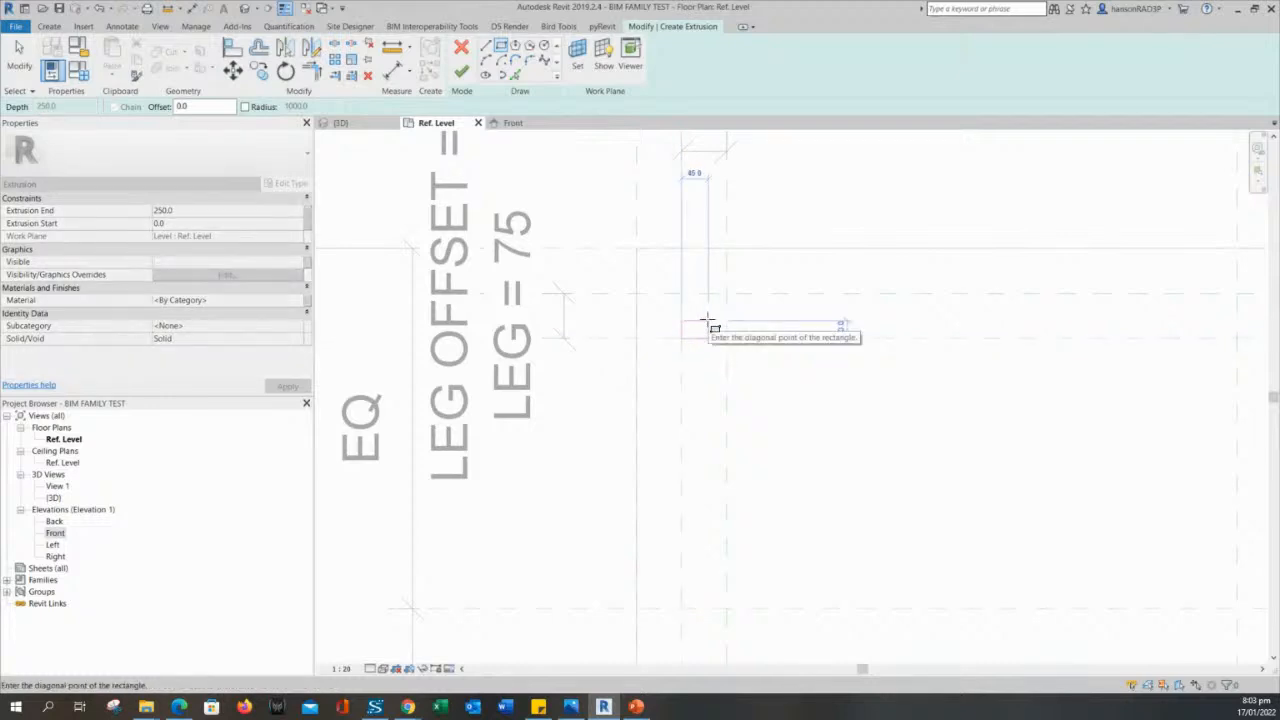
pyautogui.press('Escape')
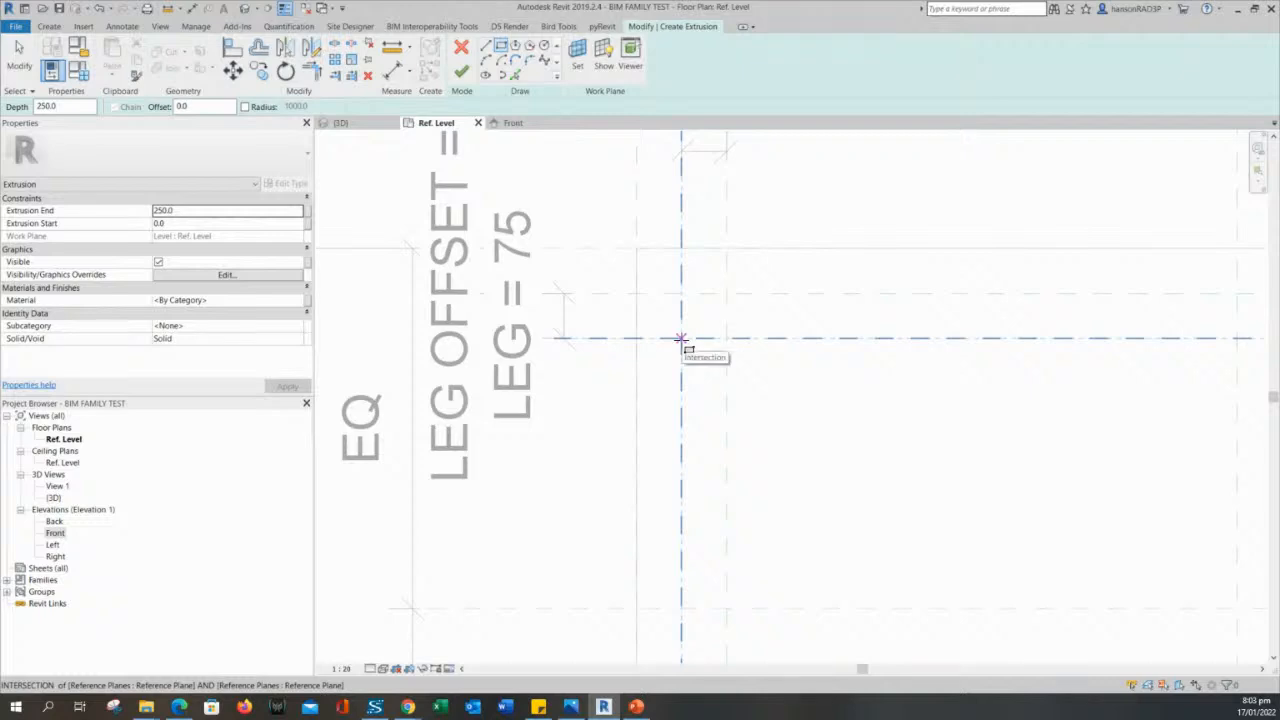
pyautogui.click(681, 338)
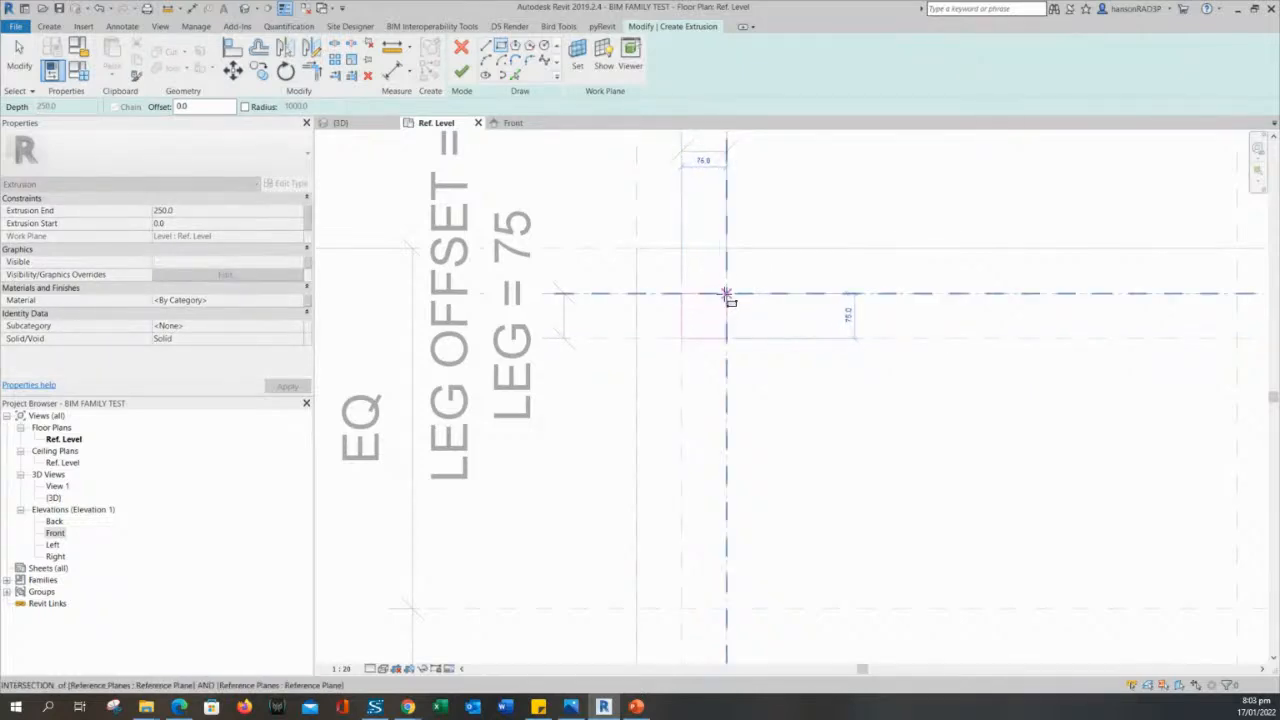
pyautogui.click(727, 295)
pyautogui.scroll(-3, 823, 443)
pyautogui.scroll(2, 803, 431)
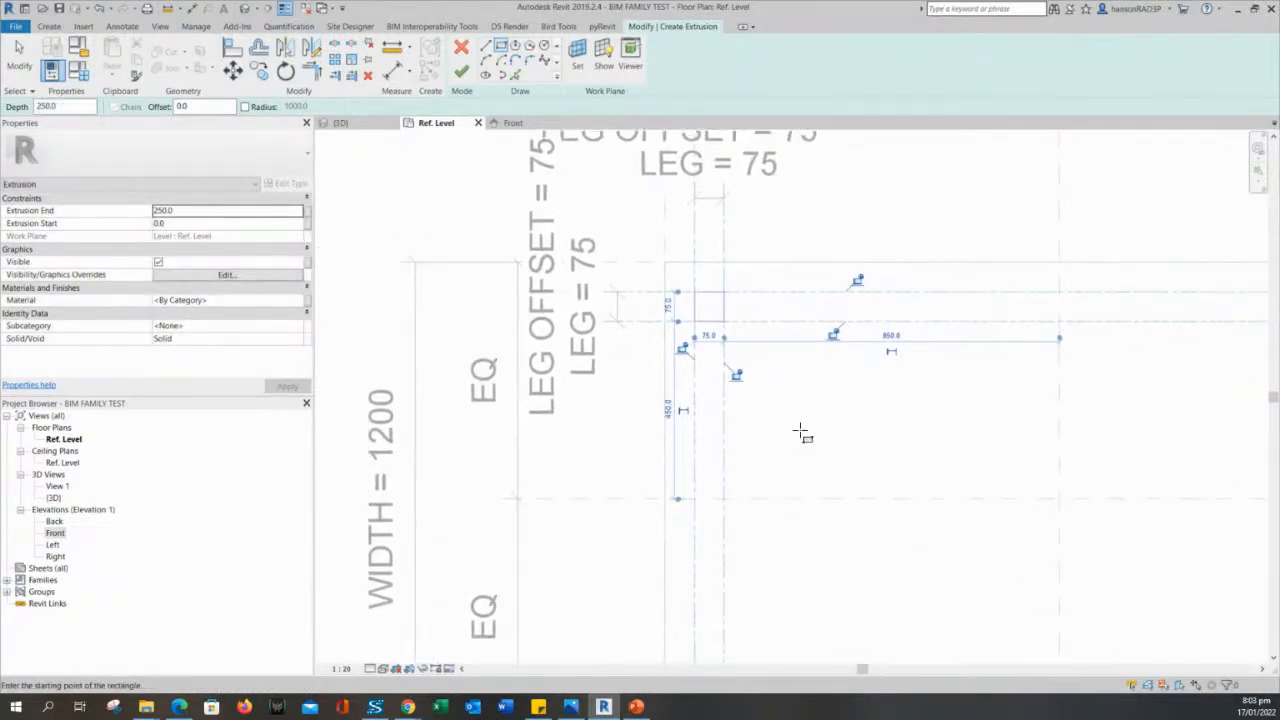
pyautogui.scroll(-1, 802, 431)
pyautogui.moveTo(802, 431); pyautogui.dragTo(733, 370, button='middle')
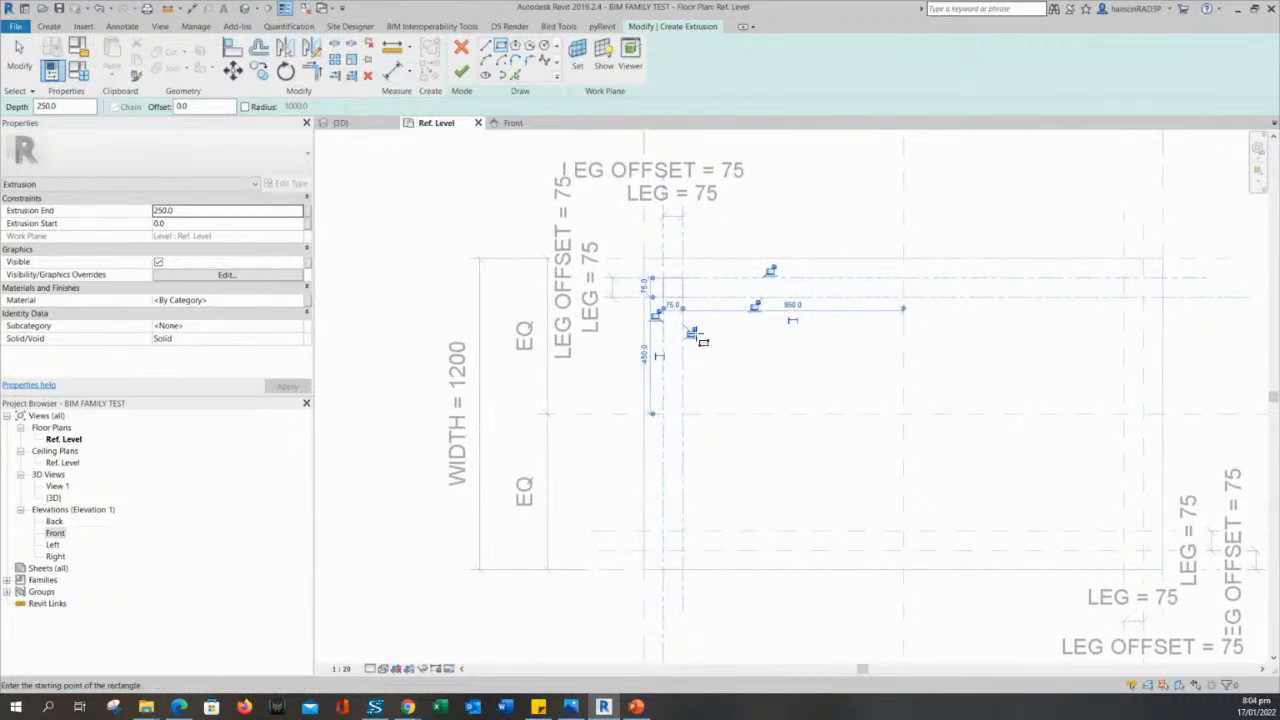
pyautogui.scroll(1, 691, 340)
pyautogui.scroll(-1, 1046, 348)
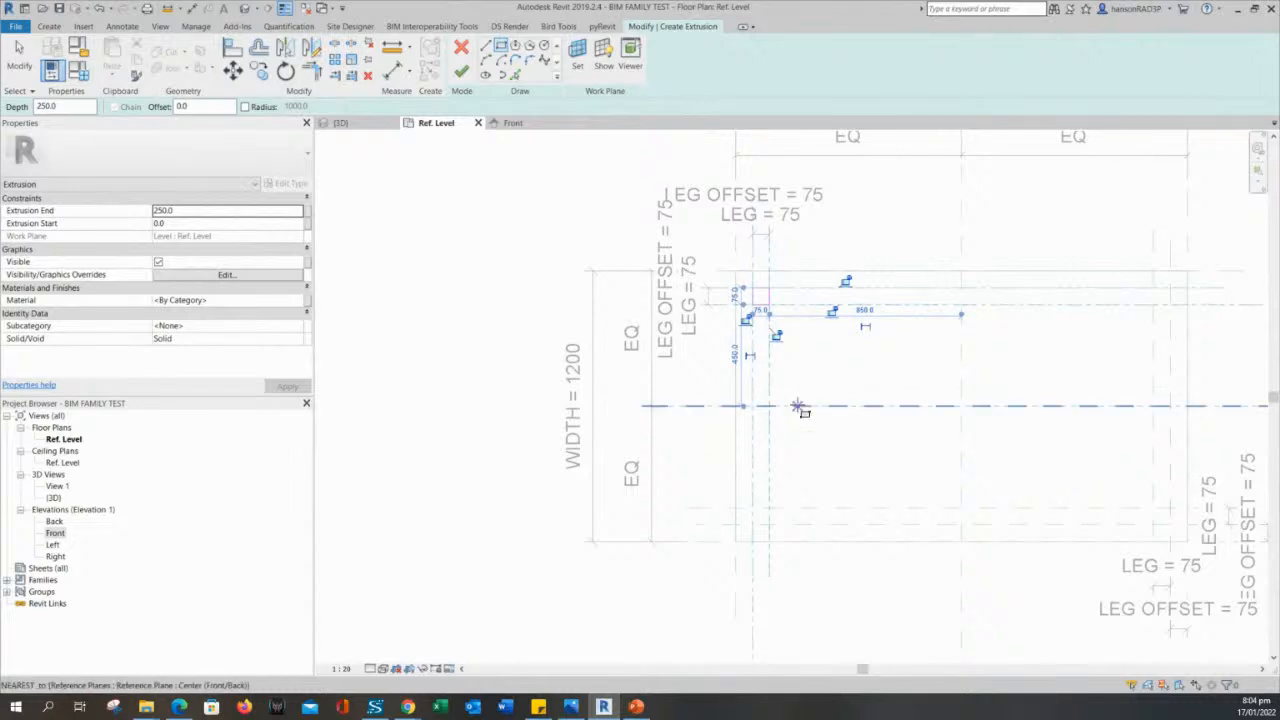
pyautogui.moveTo(547, 162); pyautogui.dragTo(541, 187, button='middle')
pyautogui.scroll(1, 520, 160)
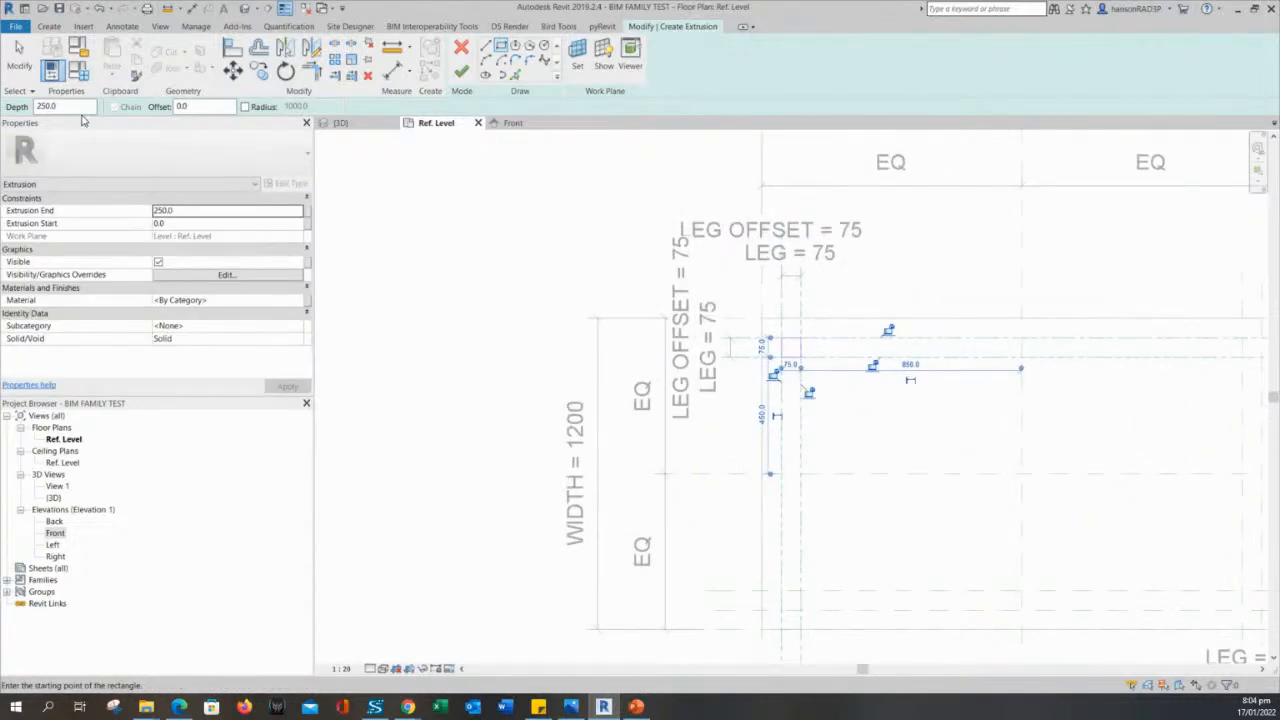
pyautogui.moveTo(70, 106); pyautogui.dragTo(34, 107)
pyautogui.moveTo(862, 424); pyautogui.dragTo(861, 437, button='middle')
pyautogui.click(461, 77)
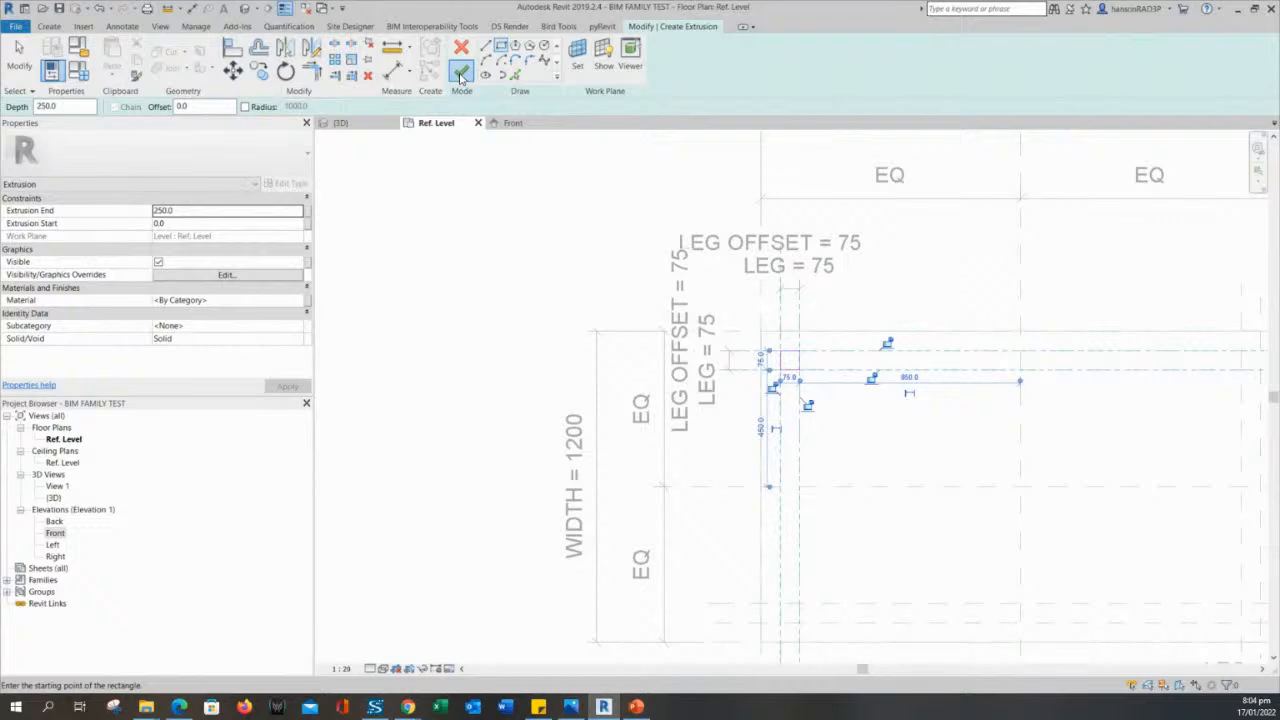
pyautogui.scroll(5, 832, 398)
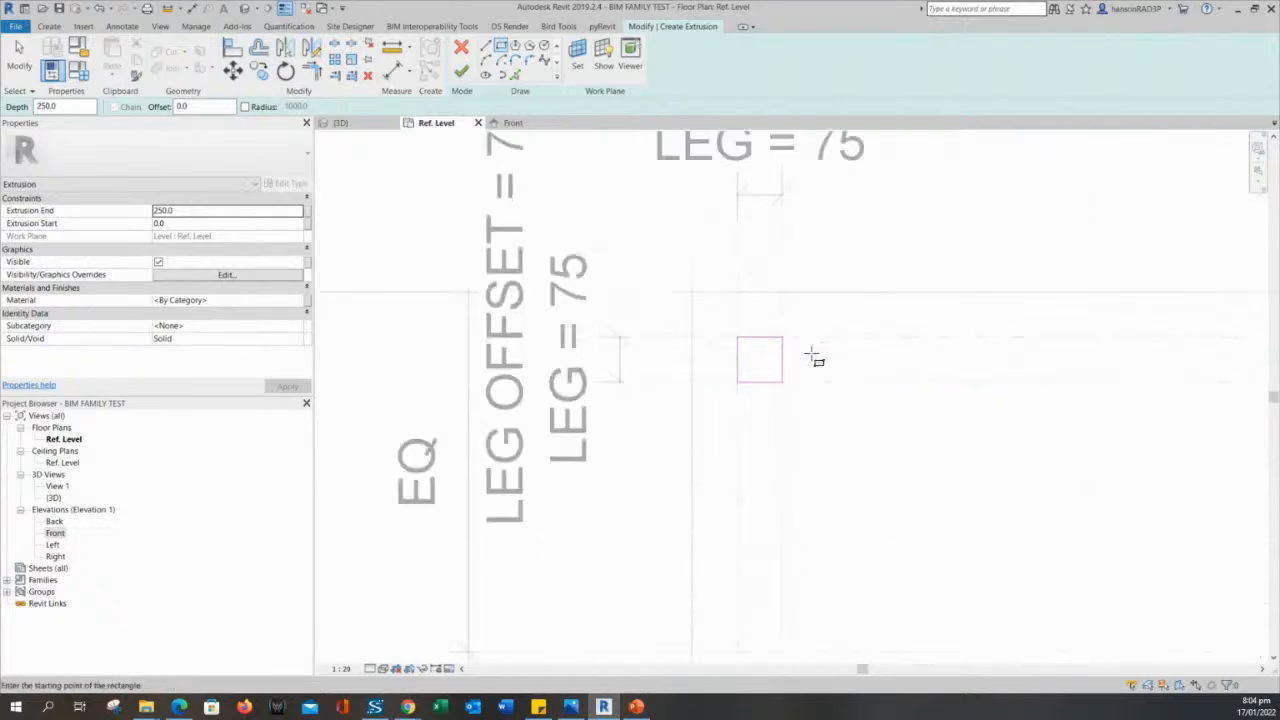
# - Delete all four lines of the square leg profile from the extrusion sketch
pyautogui.press('Escape')
pyautogui.scroll(2, 832, 436)
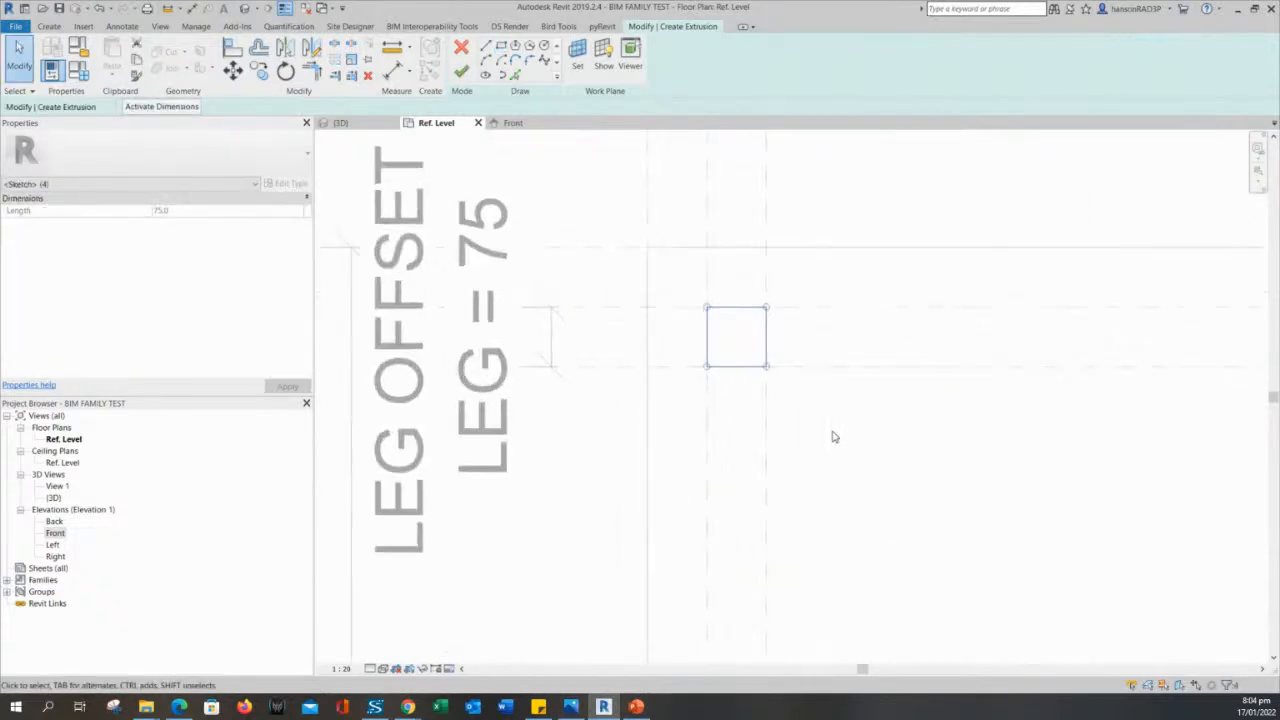
pyautogui.moveTo(682, 282); pyautogui.dragTo(897, 431)
pyautogui.press('Delete')
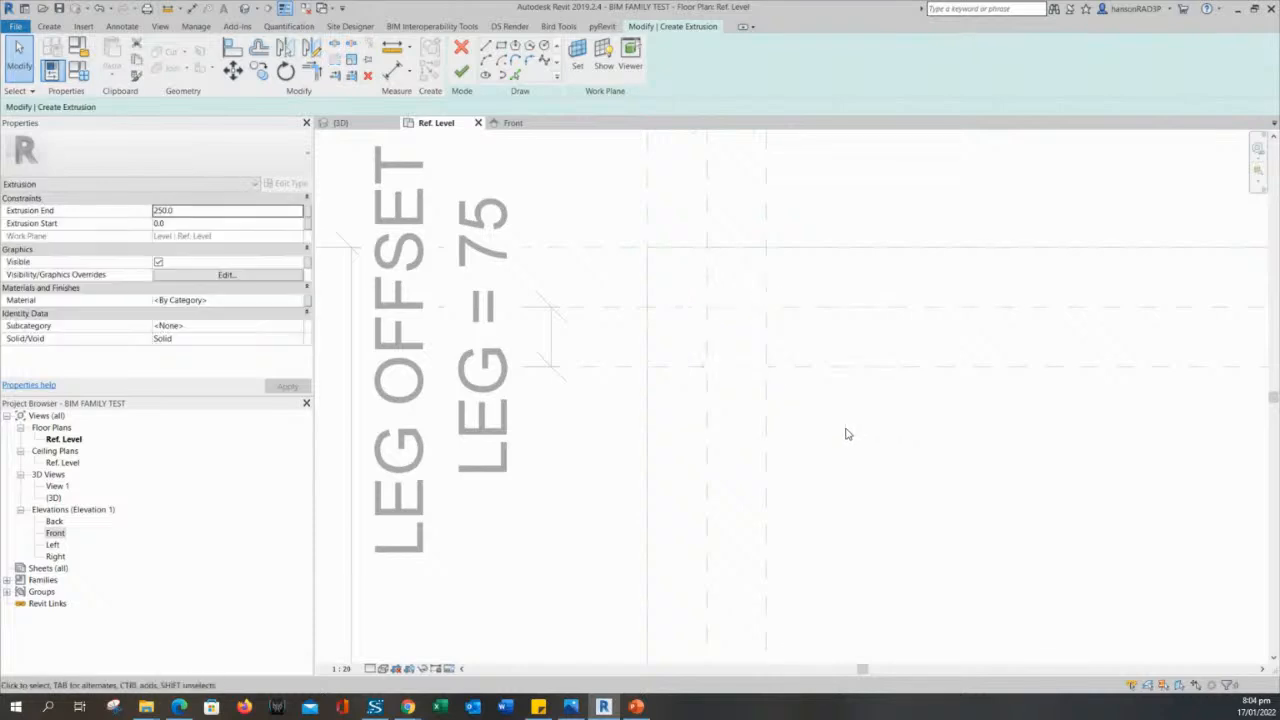
# - Sketch a 75 mm square between the upper-left leg reference planes, lock its four sides to them, and finish the leg extrusion
pyautogui.moveTo(745, 351); pyautogui.dragTo(822, 380, button='middle')
pyautogui.click(501, 46)
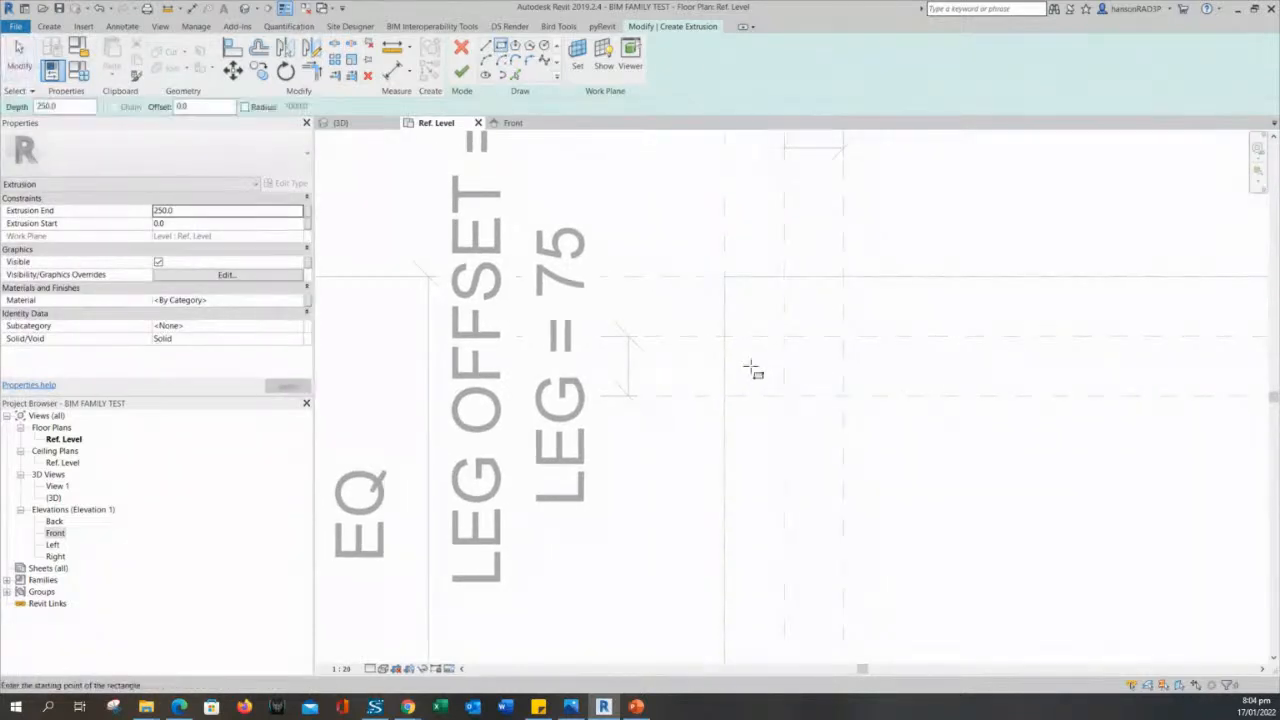
pyautogui.click(785, 397)
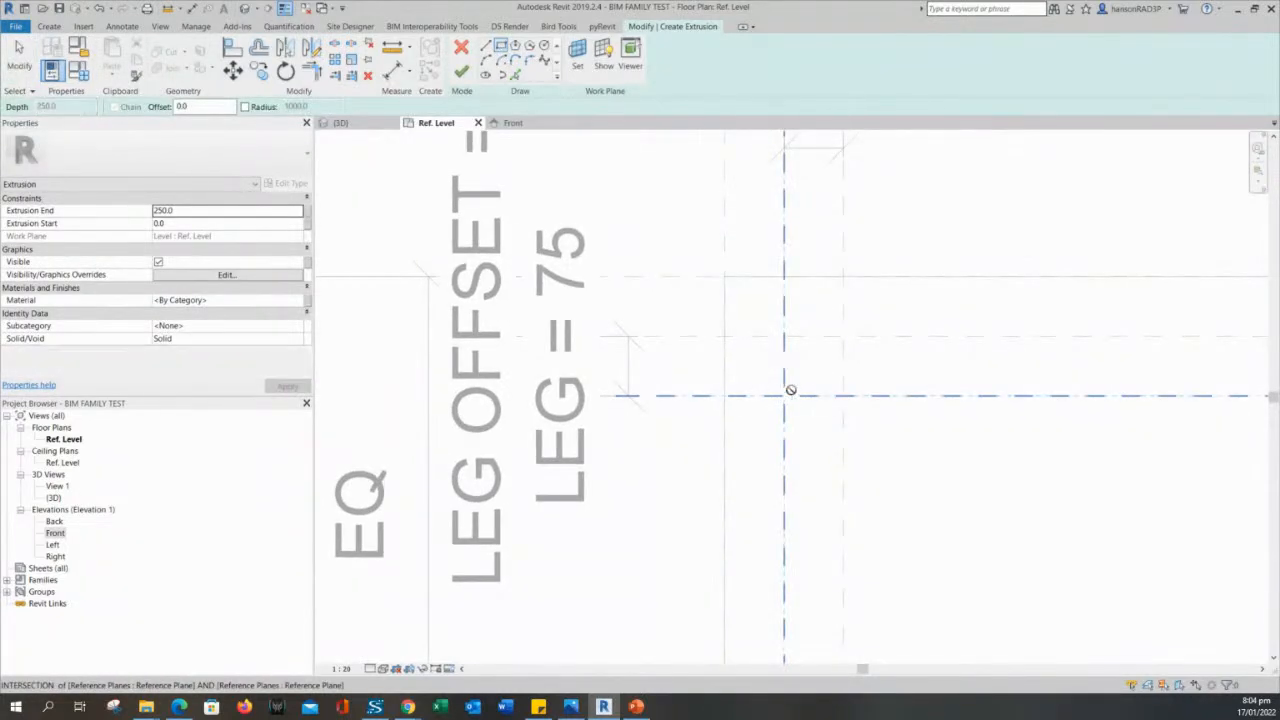
pyautogui.click(843, 337)
pyautogui.scroll(2, 960, 300)
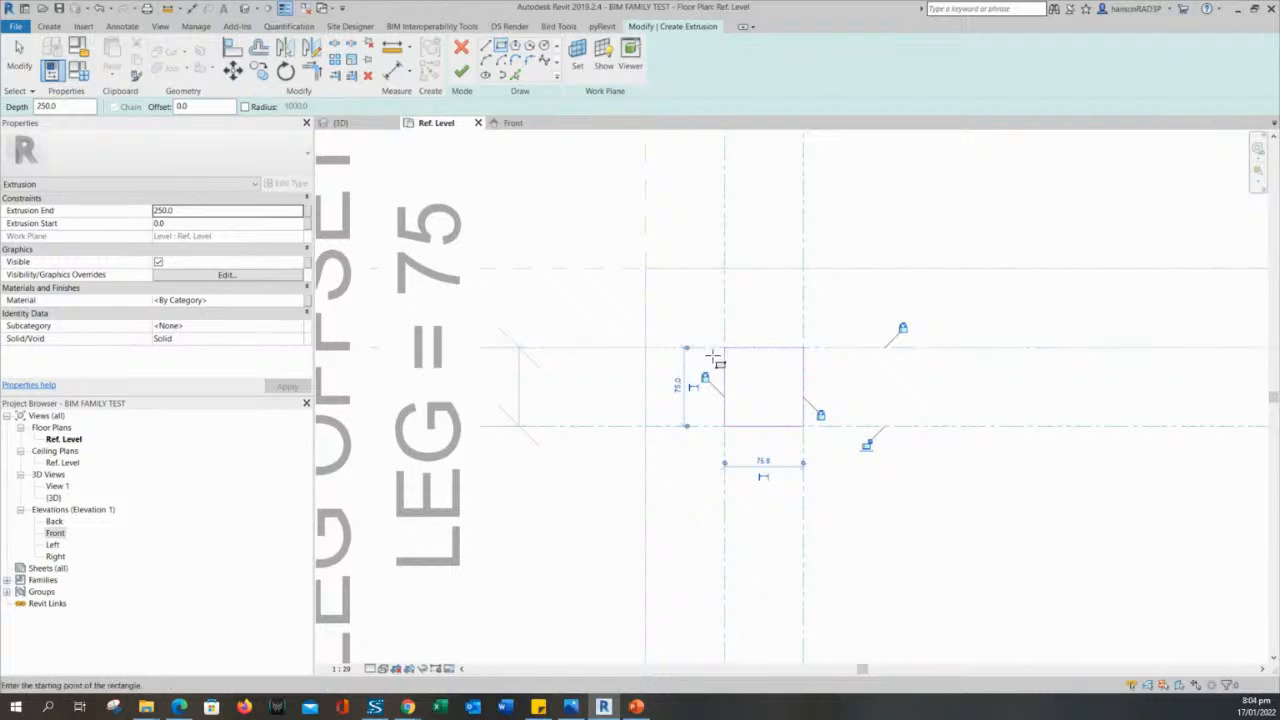
pyautogui.scroll(-3, 869, 445)
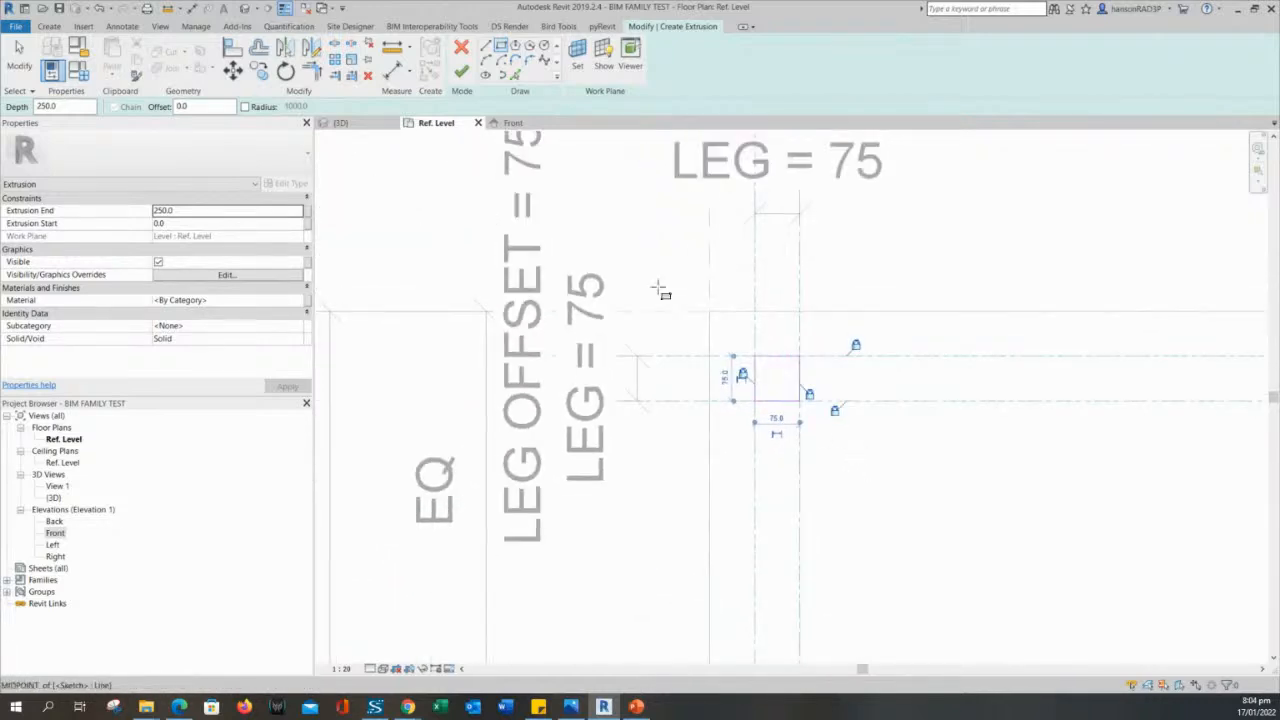
pyautogui.click(461, 75)
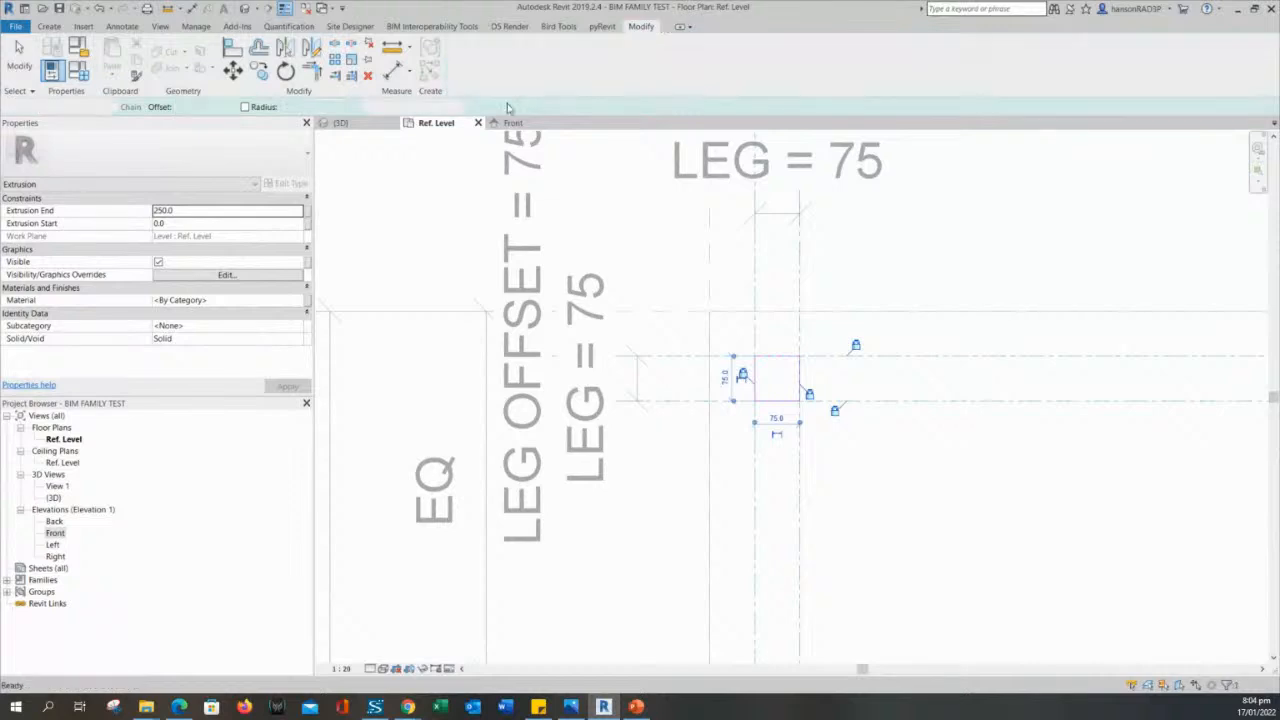
# - Examine the new leg extrusion and how it sits between the leg reference planes at the upper-left corner
pyautogui.click(787, 382)
pyautogui.scroll(-2, 794, 389)
pyautogui.moveTo(830, 435); pyautogui.dragTo(788, 389, button='middle')
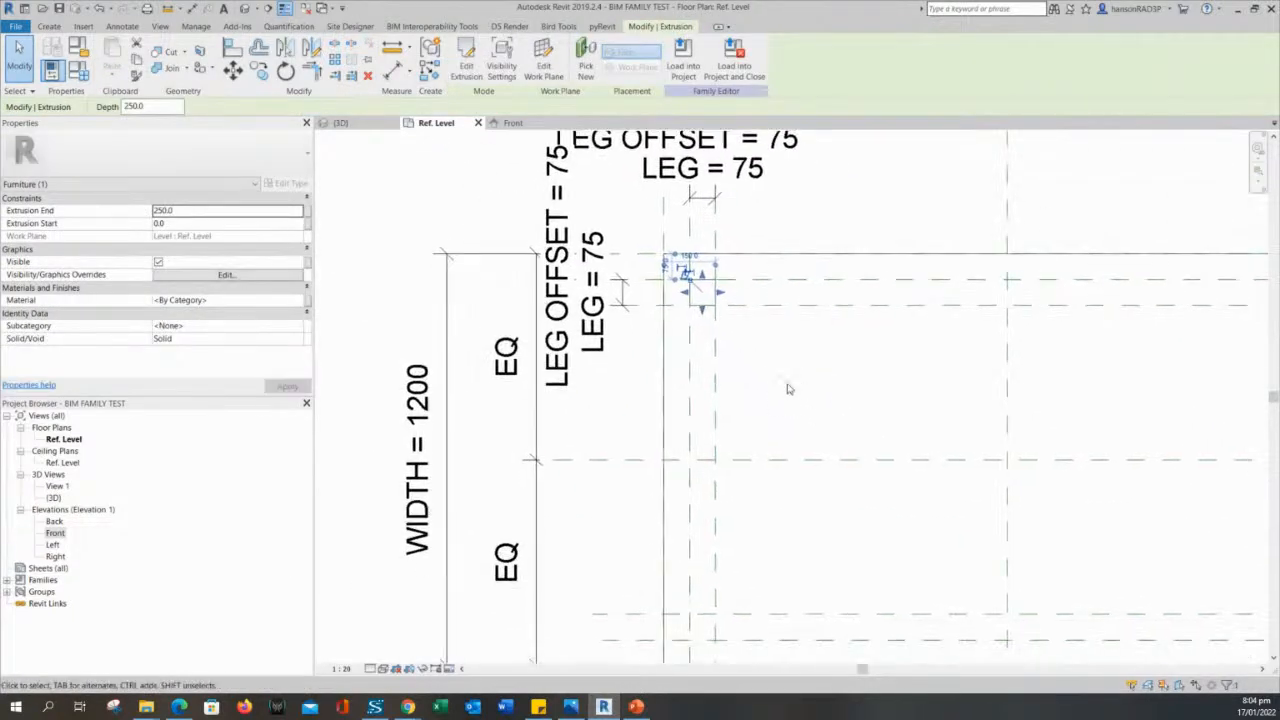
pyautogui.scroll(-1, 742, 374)
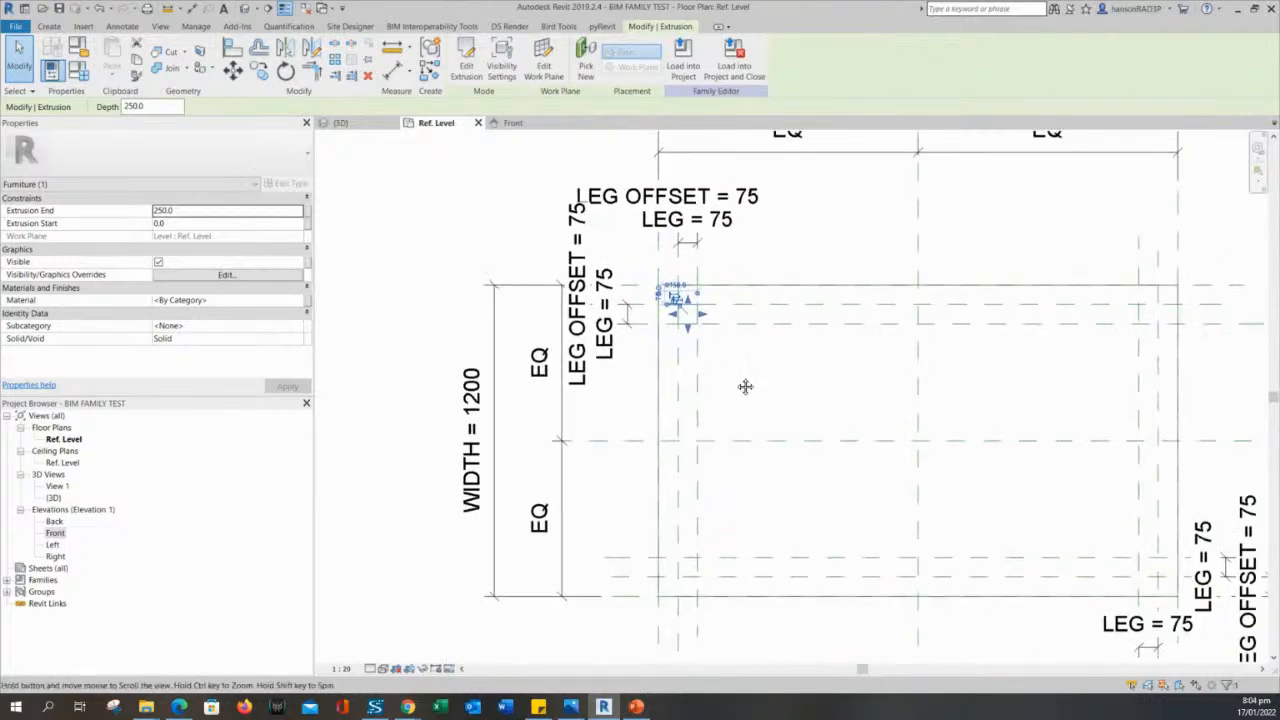
pyautogui.click(727, 395)
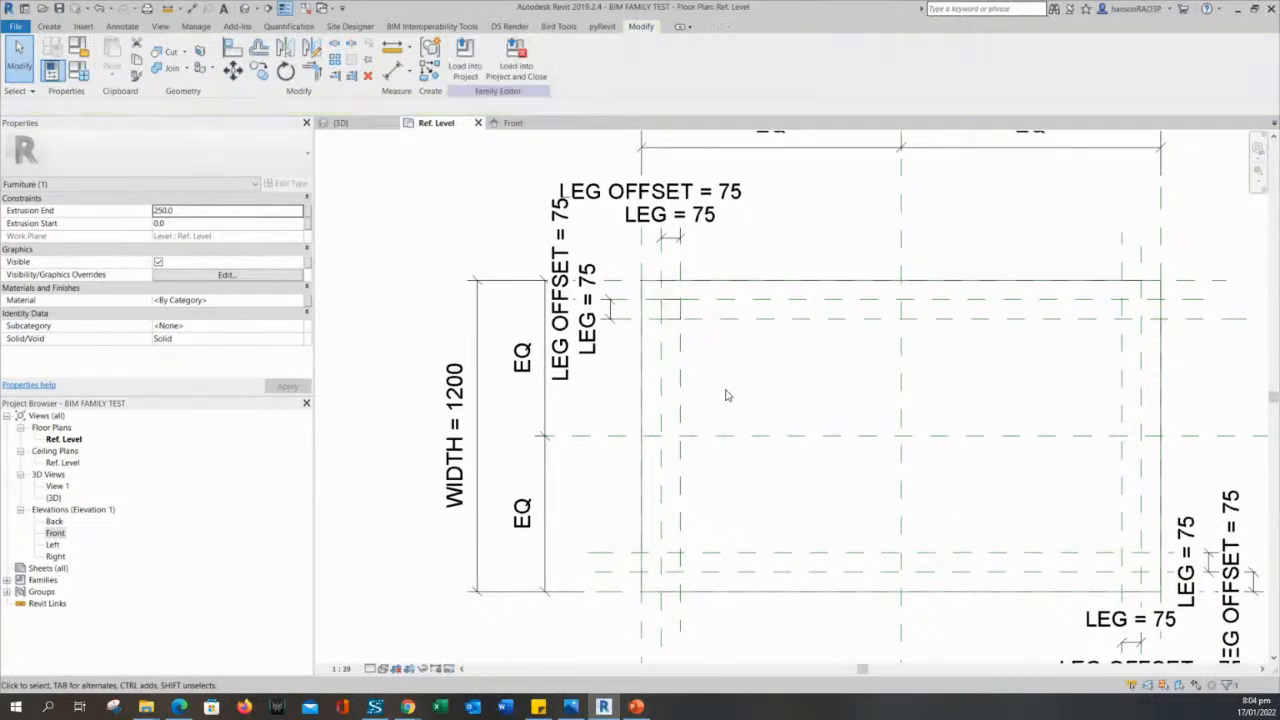
pyautogui.scroll(2, 700, 343)
pyautogui.click(662, 275)
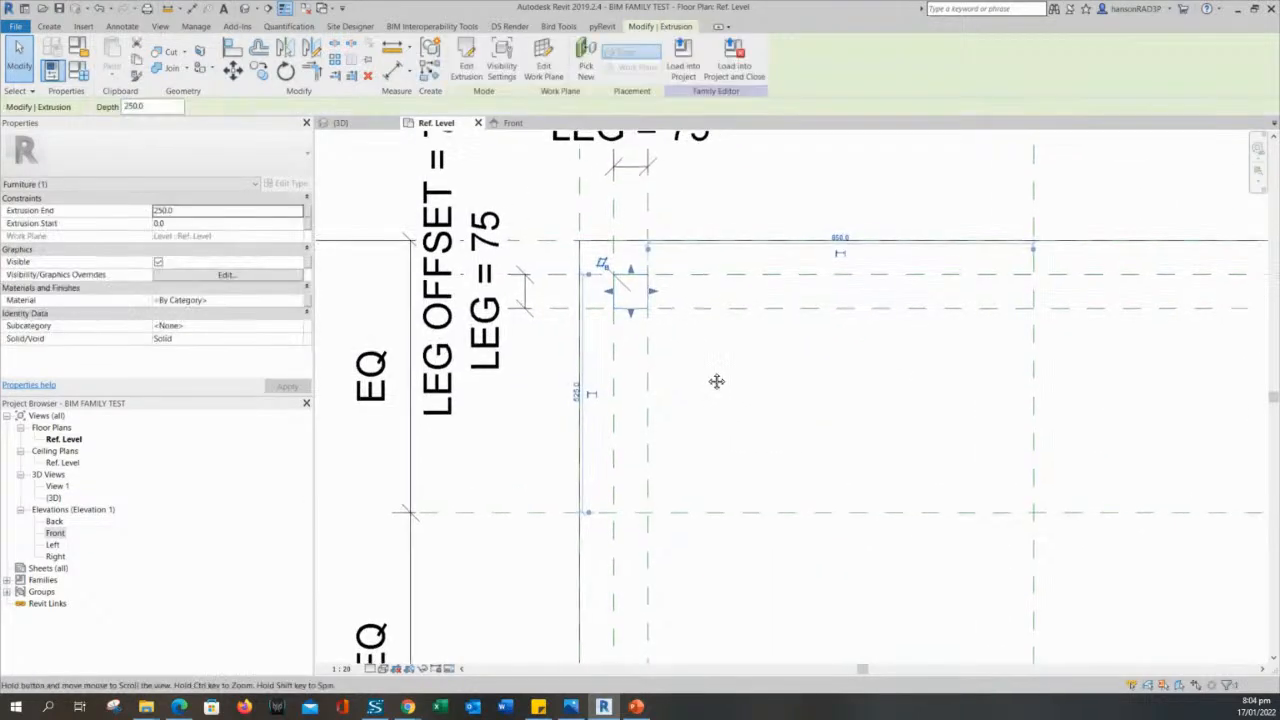
pyautogui.scroll(2, 714, 380)
pyautogui.moveTo(680, 358); pyautogui.dragTo(671, 363, button='middle')
pyautogui.click(671, 363)
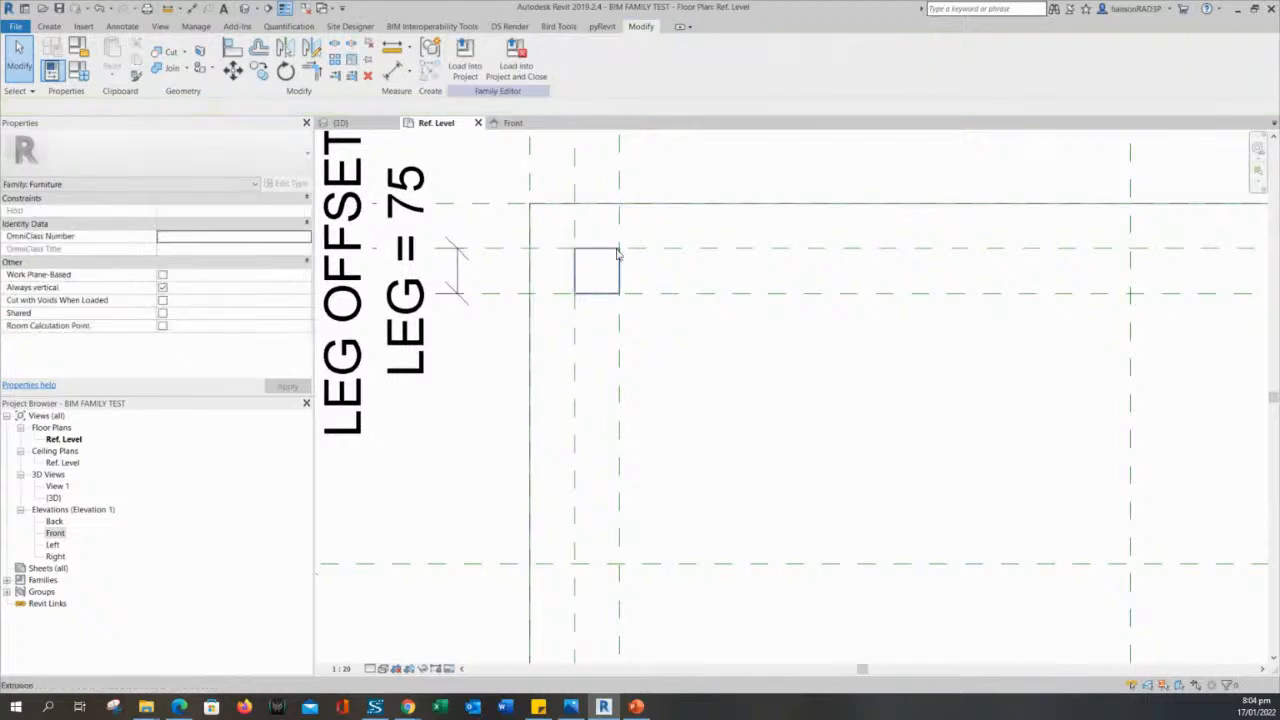
# - Open the upper-left leg extrusion's sketch for editing and delete its square profile
pyautogui.click(615, 248)
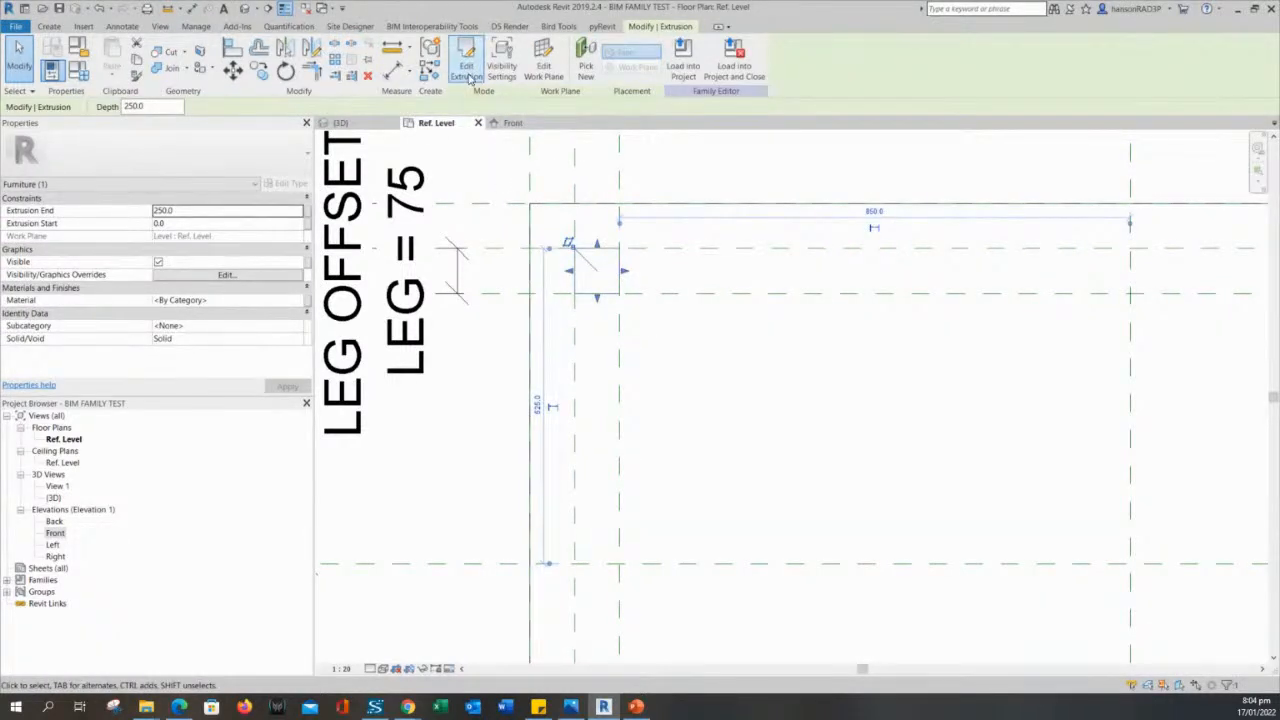
pyautogui.click(468, 74)
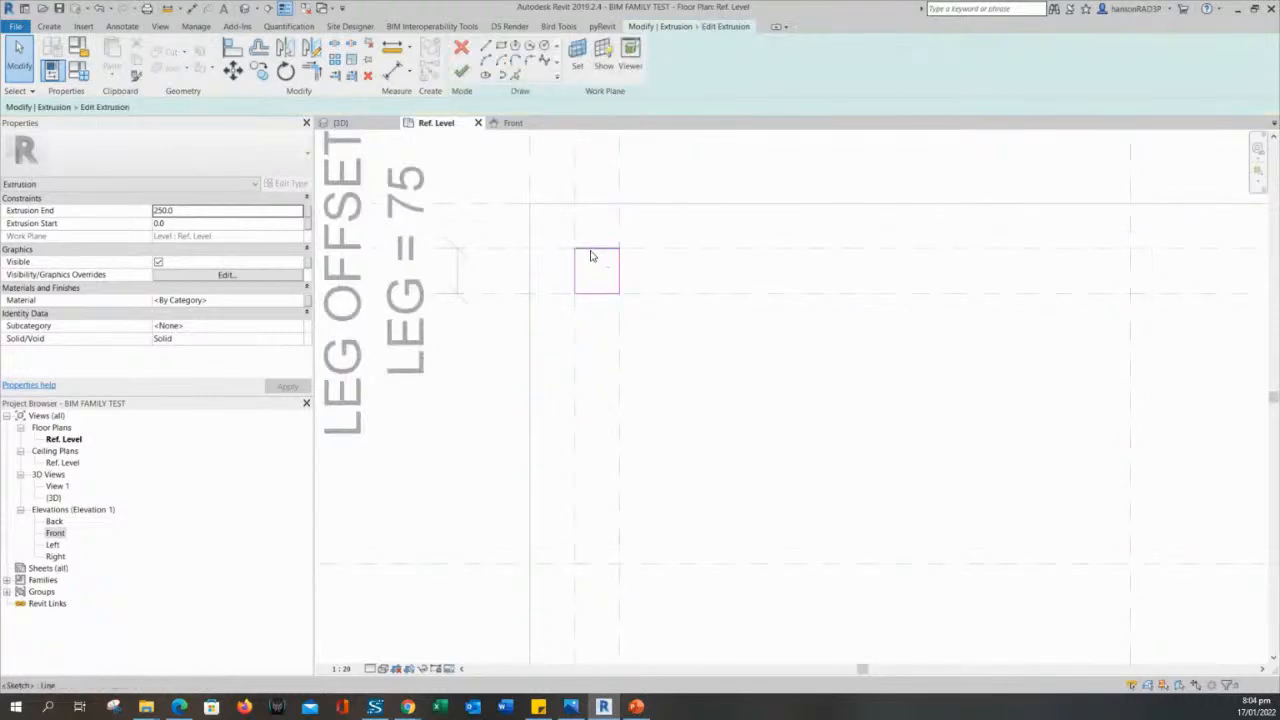
pyautogui.moveTo(555, 233); pyautogui.dragTo(694, 355)
pyautogui.scroll(-2, 694, 357)
pyautogui.moveTo(694, 357)
pyautogui.mouseDown(button='middle')
pyautogui.moveTo(666, 371)
pyautogui.moveTo(679, 403)
pyautogui.moveTo(629, 371)
pyautogui.mouseUp(button='middle')
pyautogui.press('Escape')
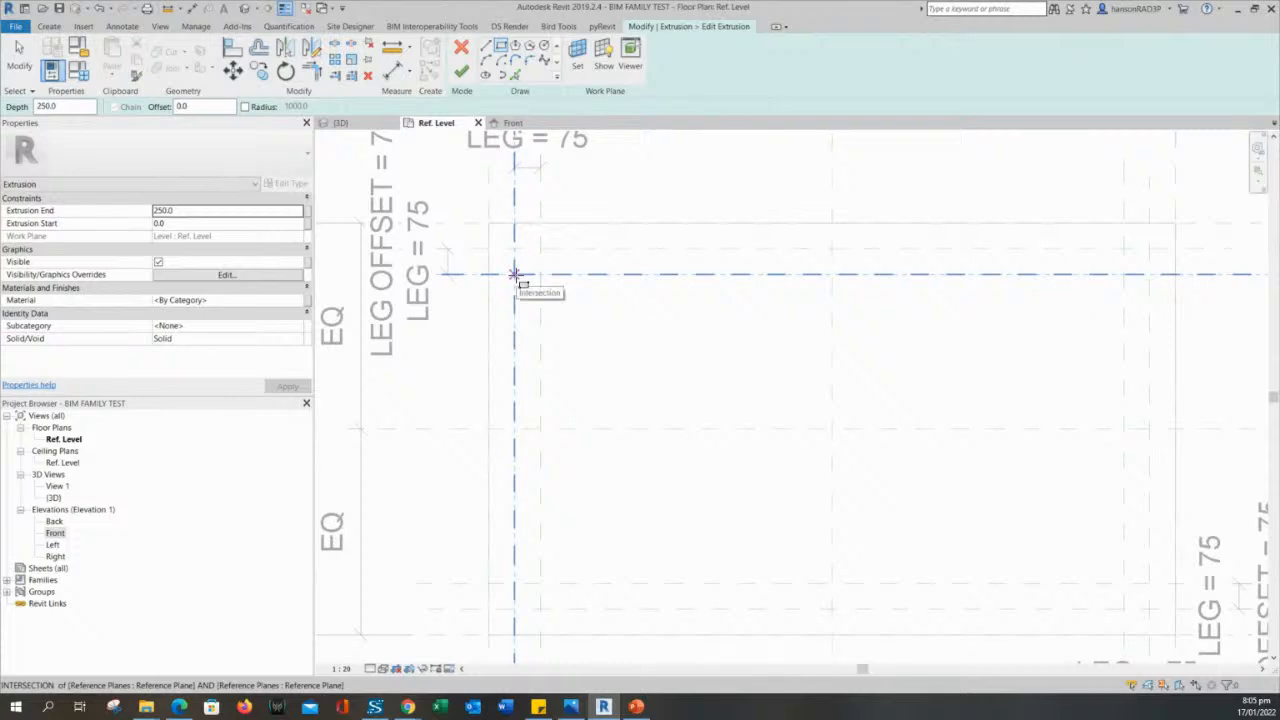
# - Sketch 75 by 75 mm leg profiles between the leg reference plane intersections at the outline's upper-left and lower-left corners
pyautogui.click(515, 274)
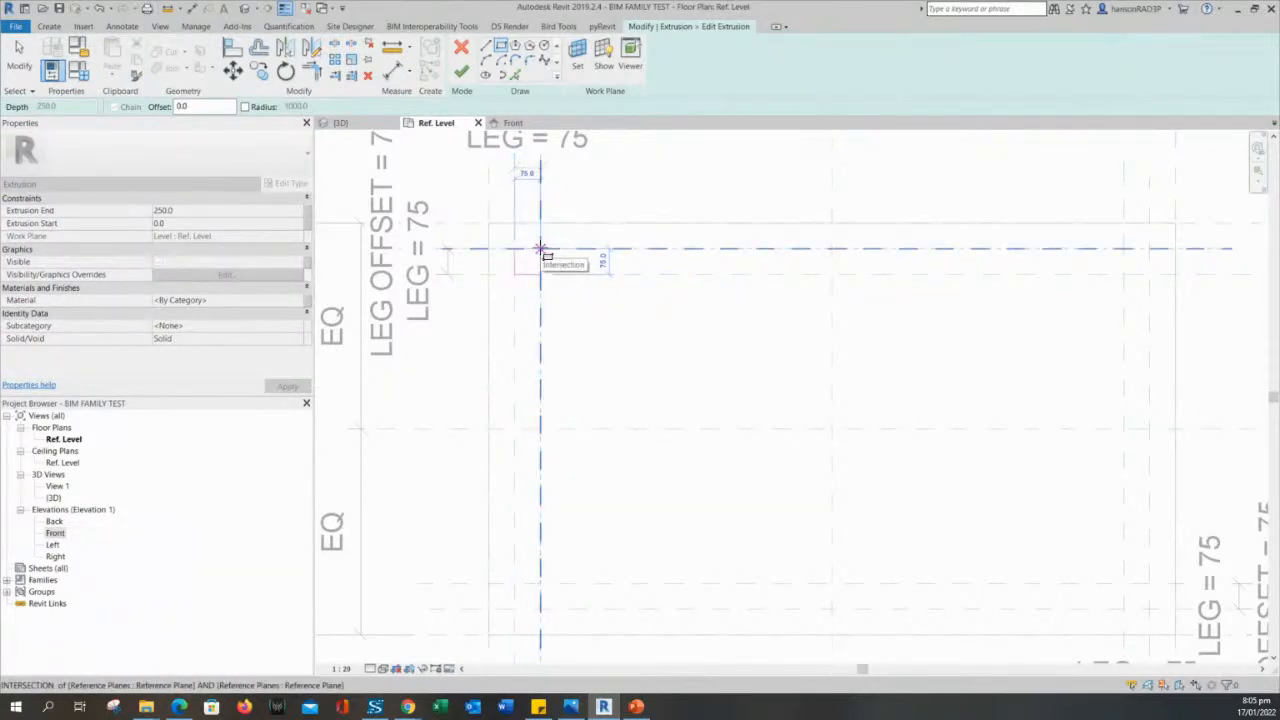
pyautogui.click(540, 248)
pyautogui.scroll(-1, 610, 319)
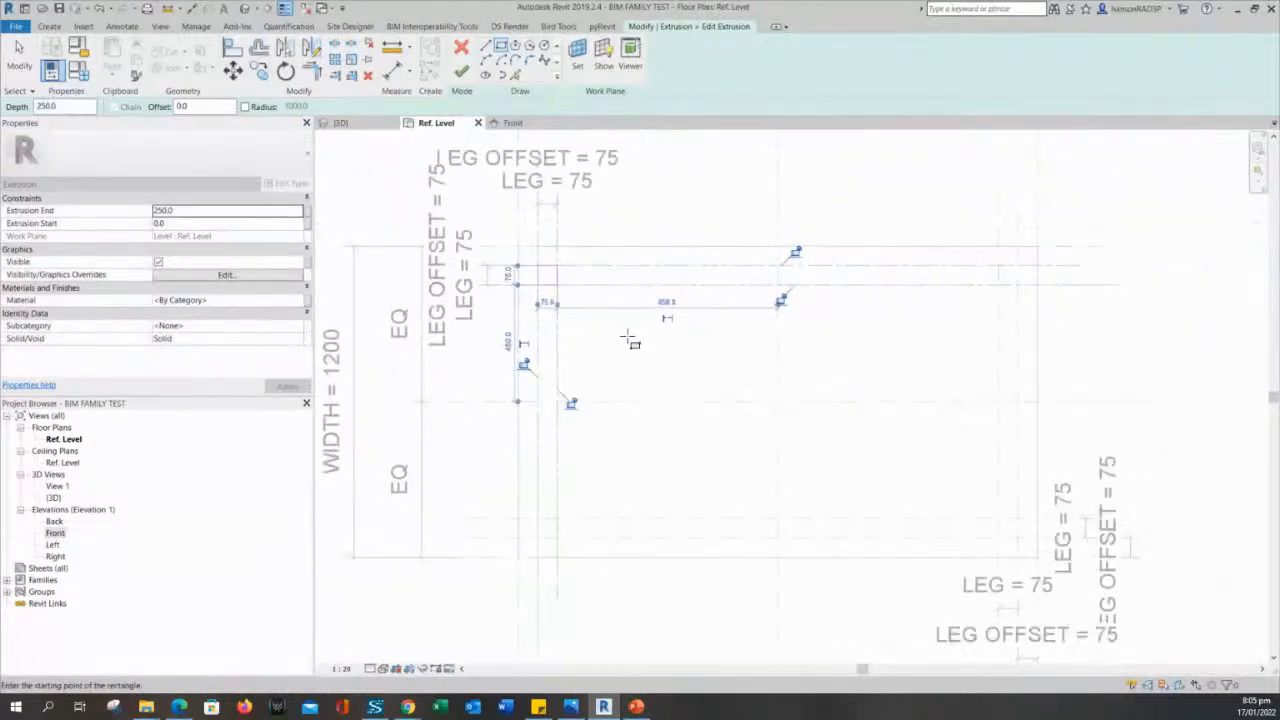
pyautogui.scroll(2, 556, 522)
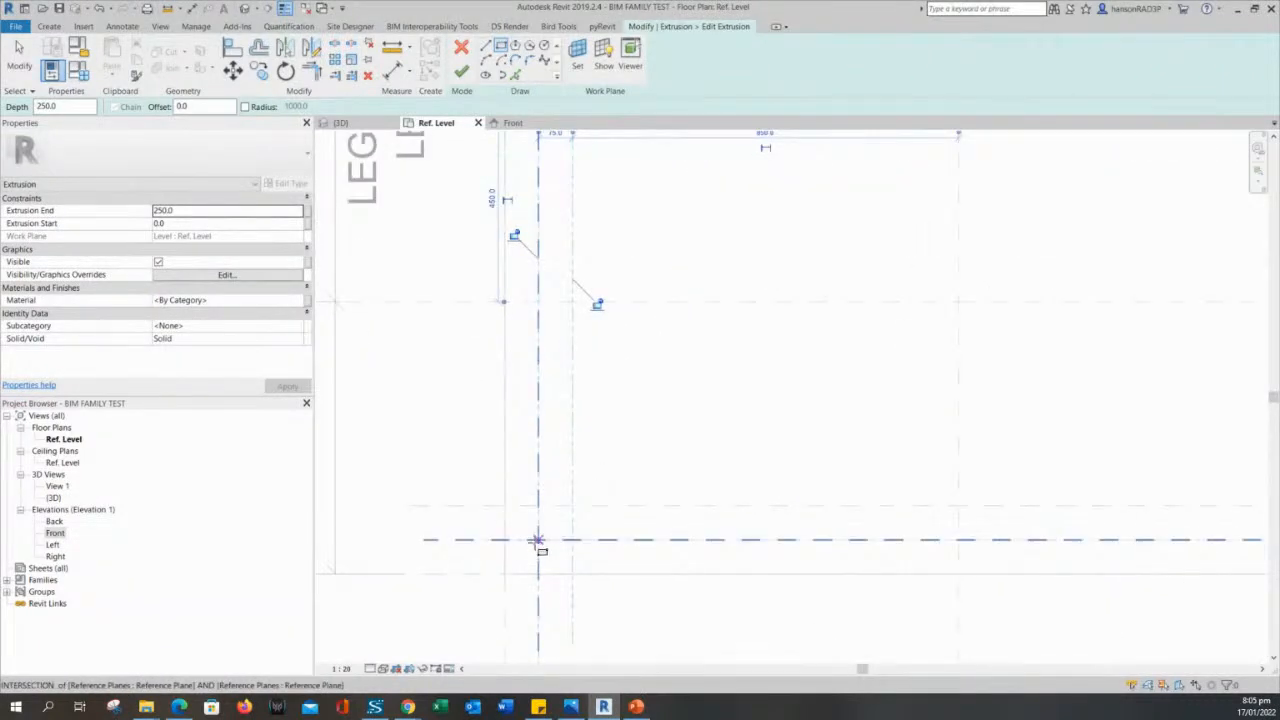
pyautogui.click(537, 541)
pyautogui.click(572, 508)
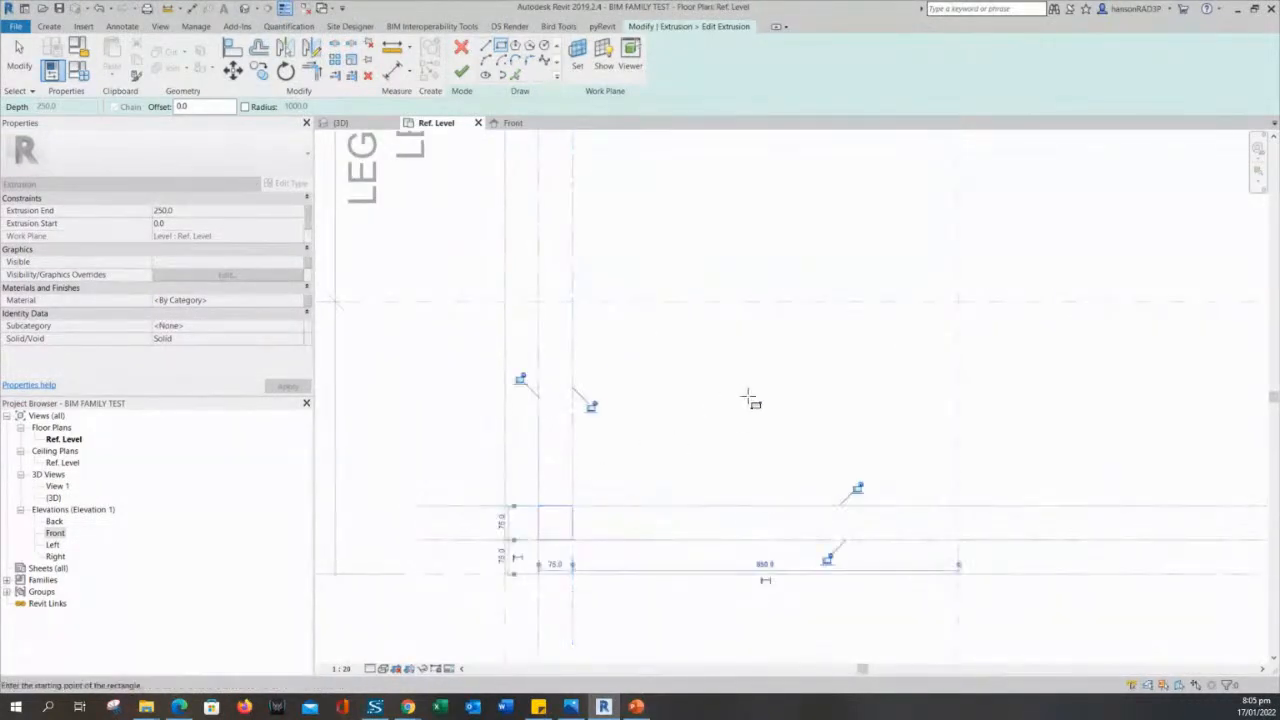
# - Sketch 75 mm square leg profiles at the lower-right and upper-right corners, locking the upper-right square's sides to its reference planes
pyautogui.scroll(-1, 749, 400)
pyautogui.scroll(-1, 686, 429)
pyautogui.scroll(-2, 680, 300)
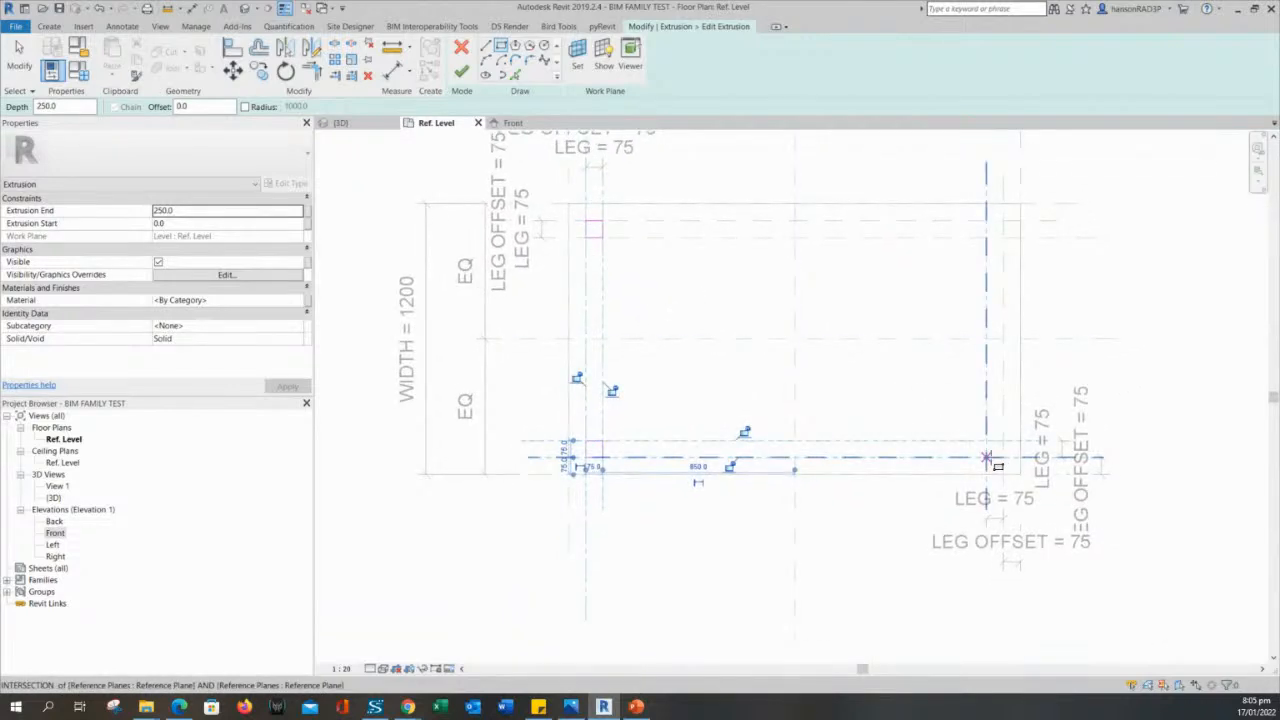
pyautogui.click(987, 458)
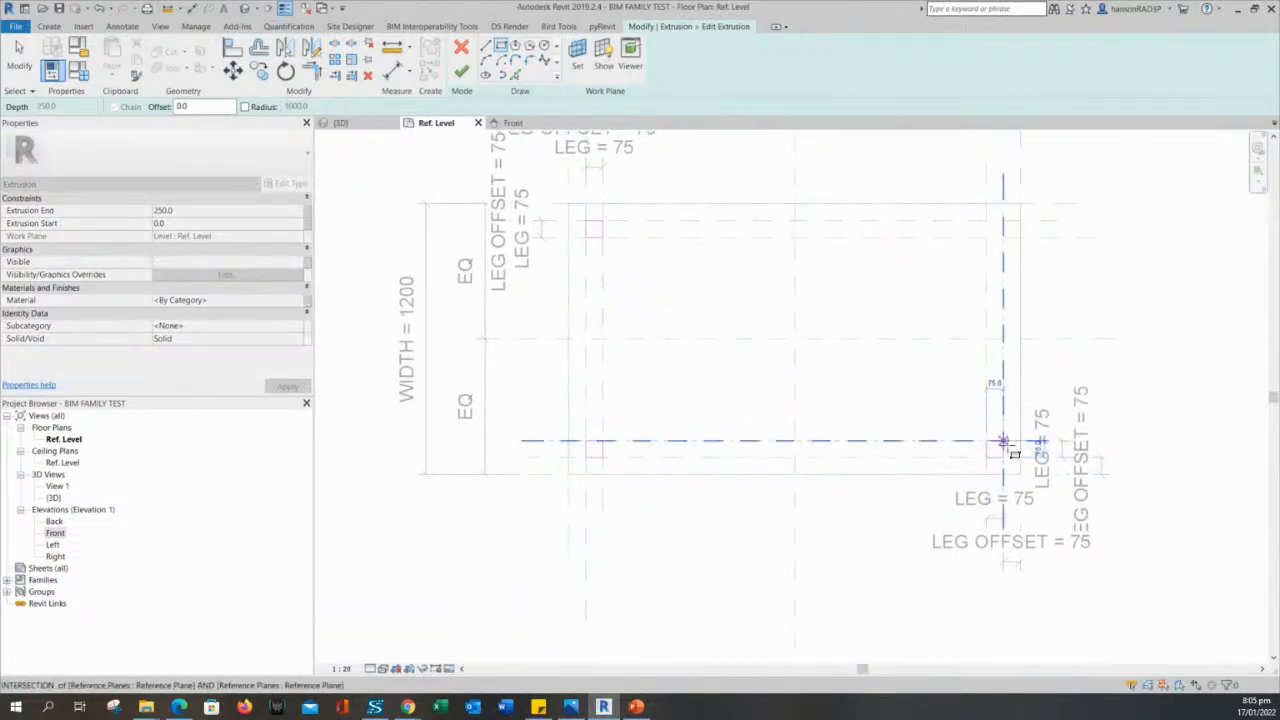
pyautogui.click(1003, 441)
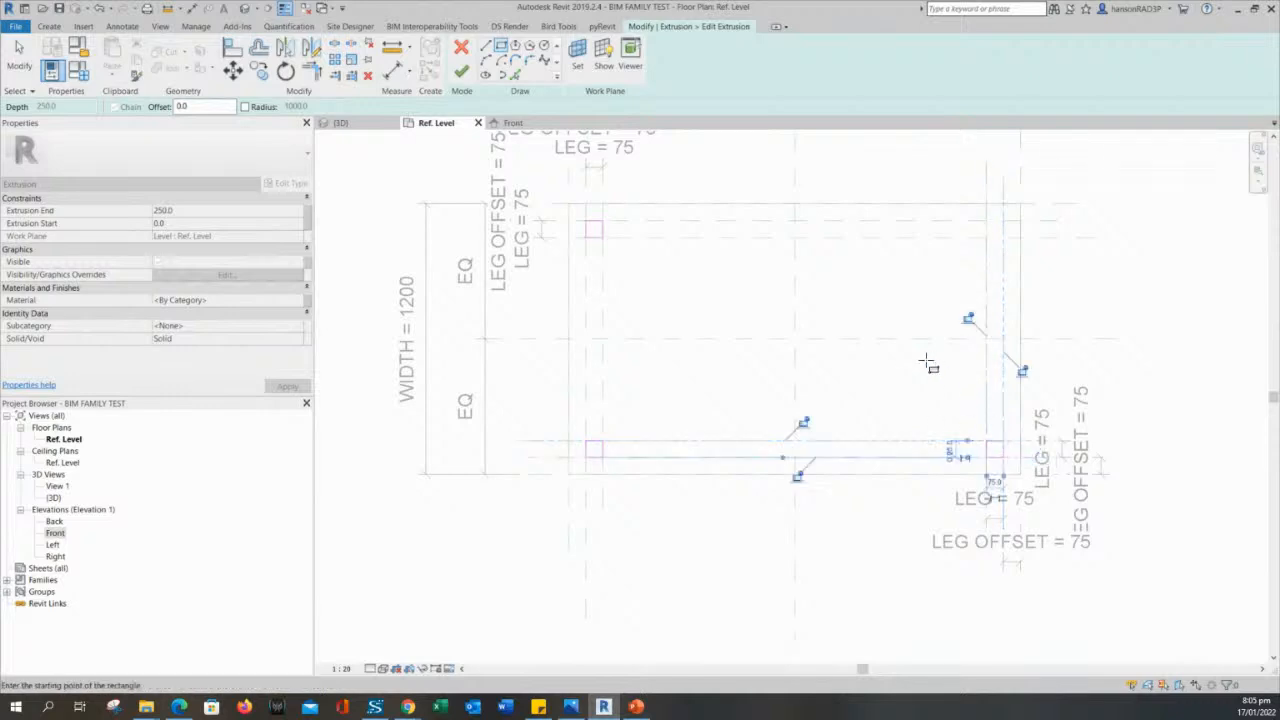
pyautogui.click(1004, 221)
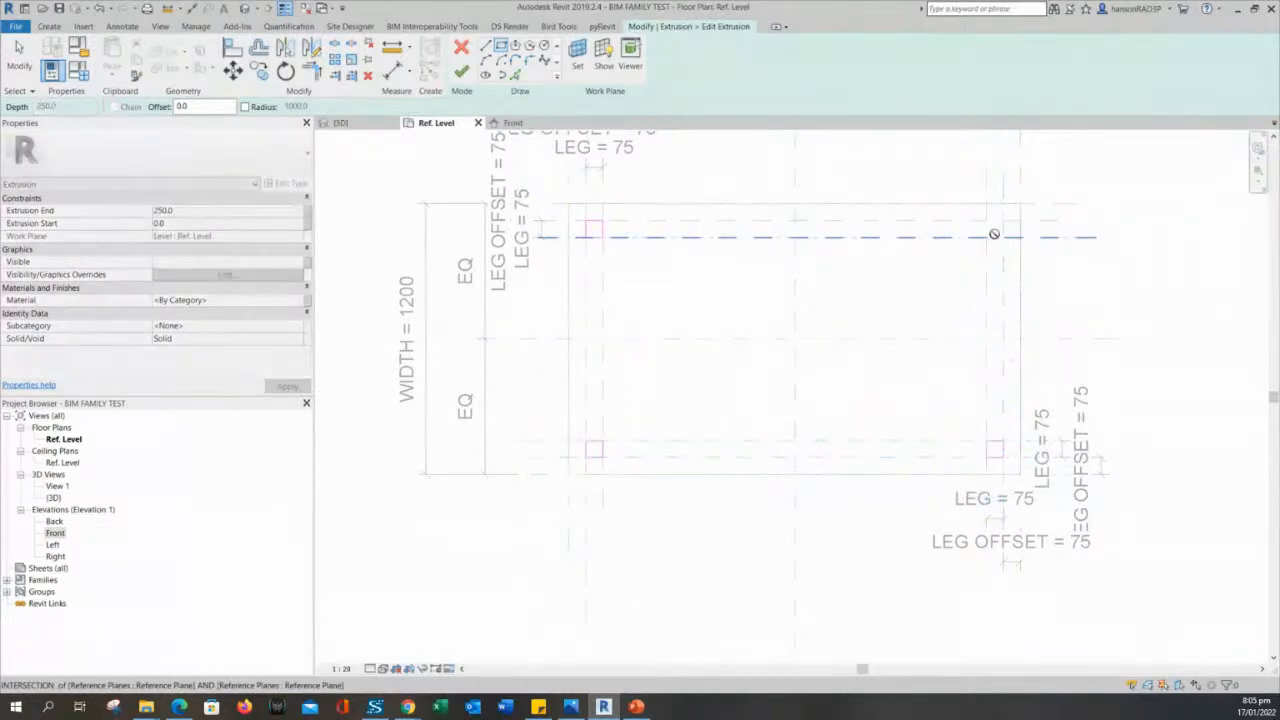
pyautogui.click(1004, 221)
pyautogui.scroll(2, 1054, 266)
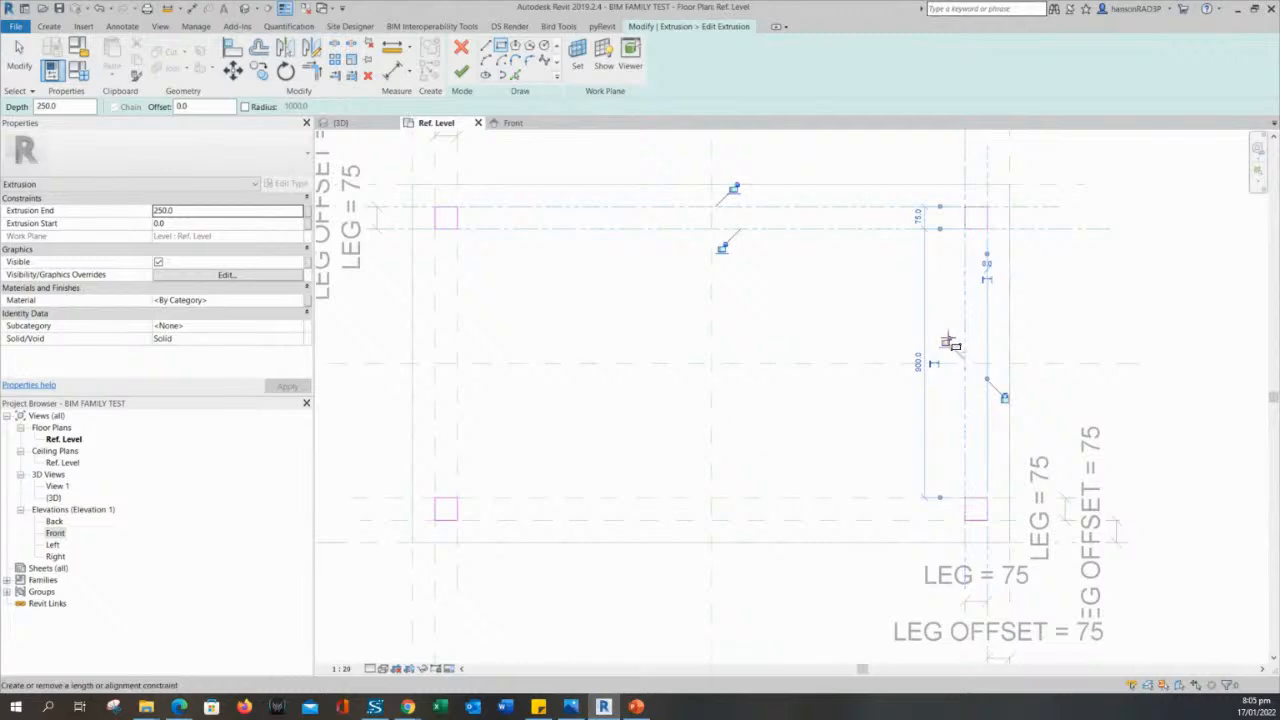
pyautogui.click(736, 188)
# - Move the top line of the upper-left leg square down about 20 mm from its reference plane
pyautogui.moveTo(483, 260); pyautogui.dragTo(720, 311, button='middle')
pyautogui.scroll(2, 714, 308)
pyautogui.press('Escape')
pyautogui.press('Escape')
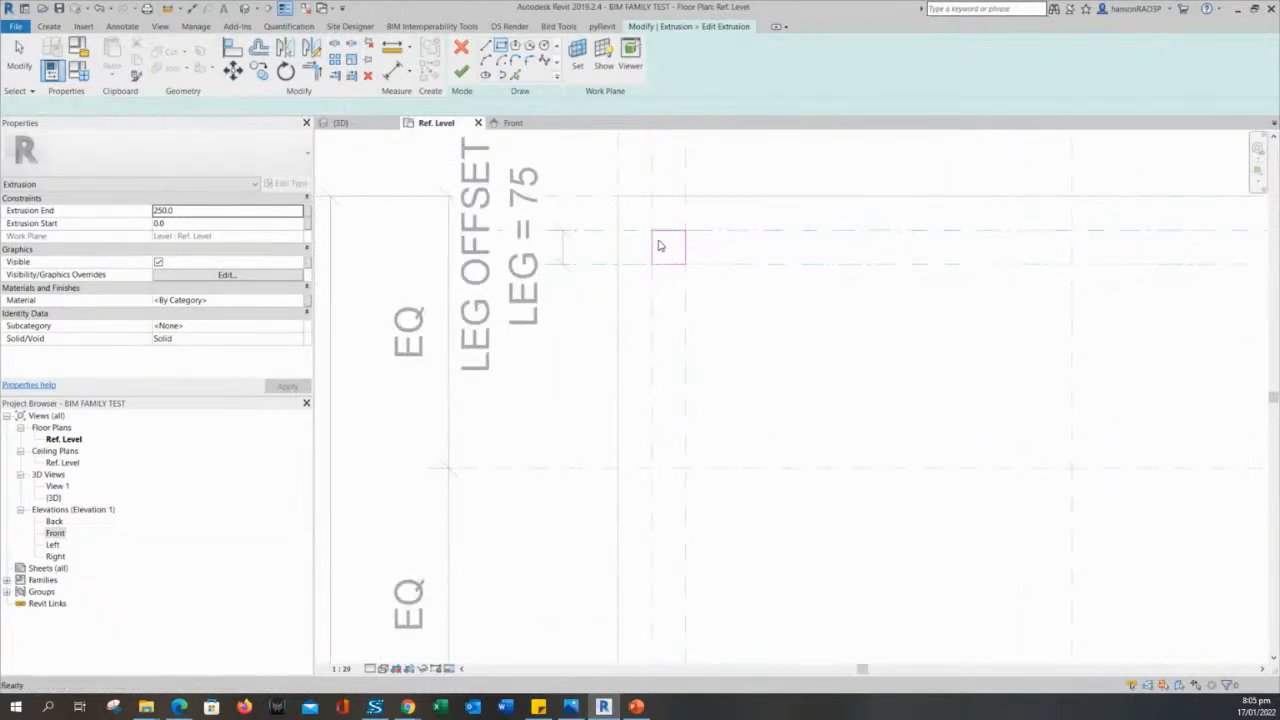
pyautogui.scroll(3, 660, 245)
pyautogui.moveTo(636, 212); pyautogui.dragTo(751, 268)
pyautogui.scroll(-3, 727, 258)
pyautogui.click(798, 267)
pyautogui.scroll(1, 798, 267)
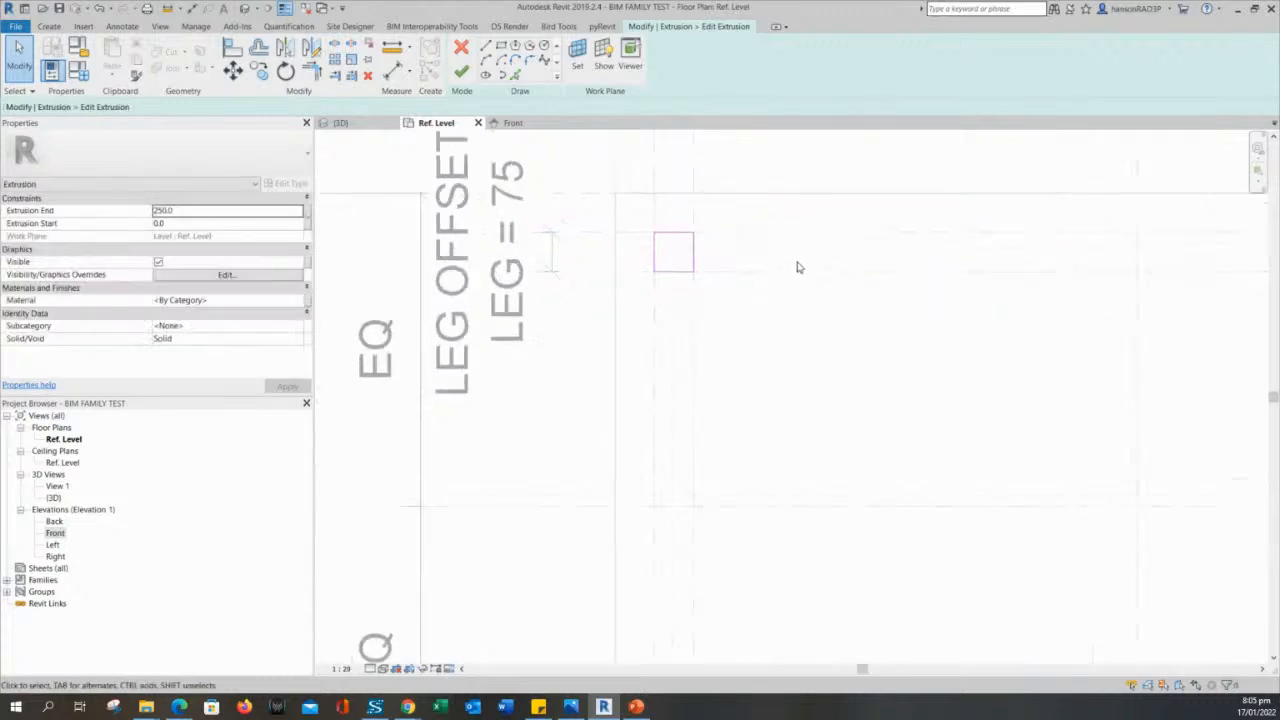
pyautogui.scroll(2, 634, 234)
pyautogui.click(634, 218)
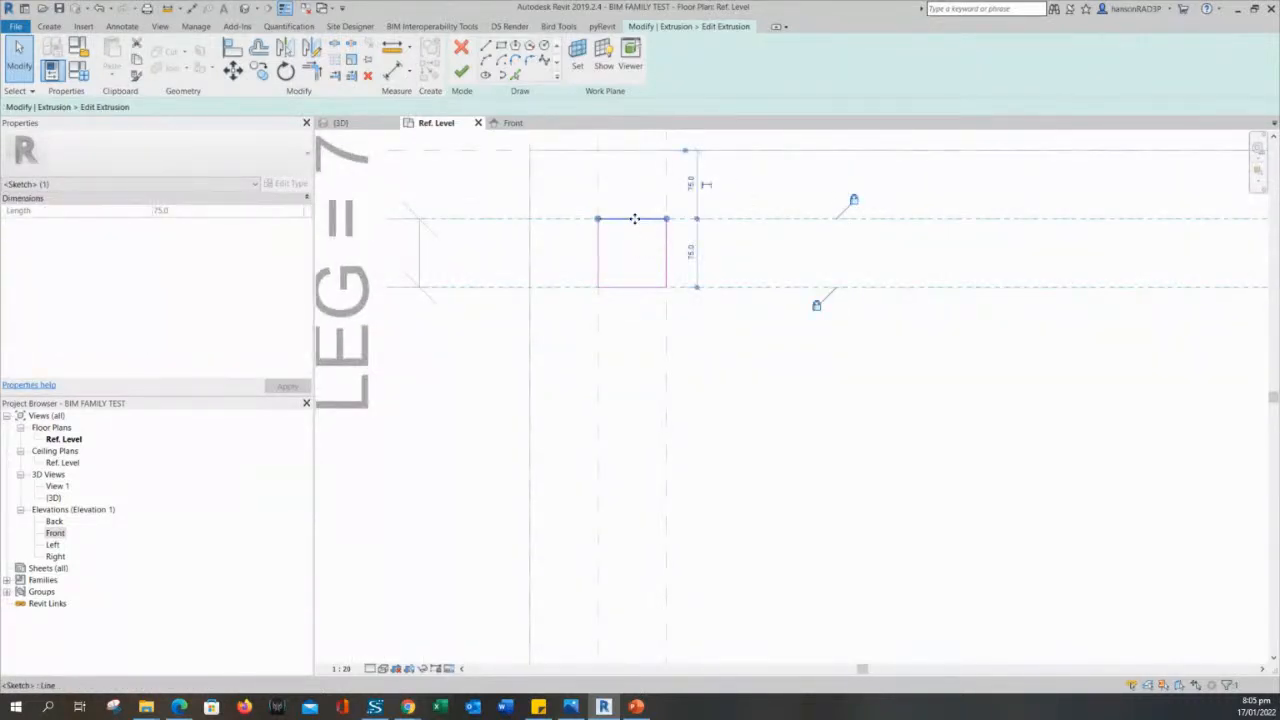
pyautogui.moveTo(634, 218); pyautogui.dragTo(636, 240)
pyautogui.scroll(3, 668, 240)
pyautogui.moveTo(693, 244); pyautogui.dragTo(729, 306, button='middle')
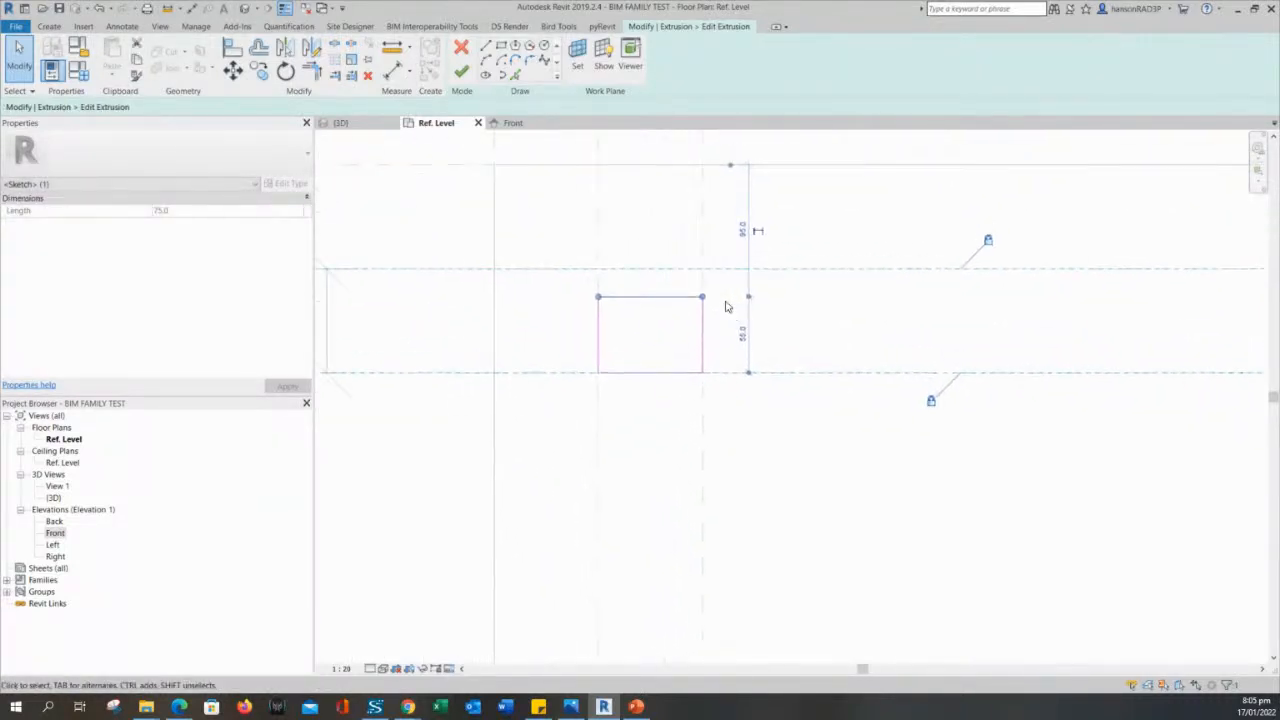
pyautogui.click(729, 308)
pyautogui.click(651, 299)
pyautogui.click(653, 299)
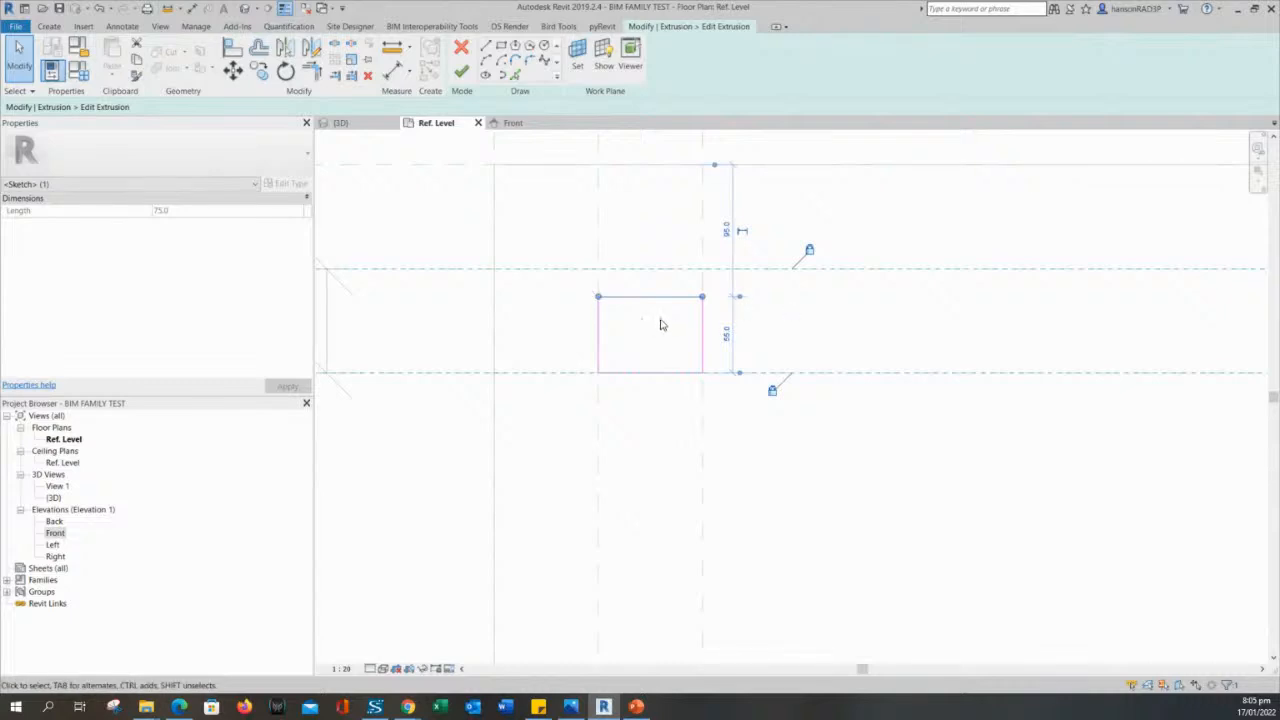
pyautogui.click(781, 355)
# - Examine the other leg squares in the sketch, especially how the upper-right one sits between its reference planes
pyautogui.scroll(-2, 781, 355)
pyautogui.scroll(-1, 863, 386)
pyautogui.moveTo(952, 450); pyautogui.dragTo(660, 377, button='middle')
pyautogui.scroll(-2, 662, 378)
pyautogui.moveTo(898, 418)
pyautogui.mouseDown(button='middle')
pyautogui.moveTo(734, 426)
pyautogui.moveTo(687, 413)
pyautogui.mouseUp(button='middle')
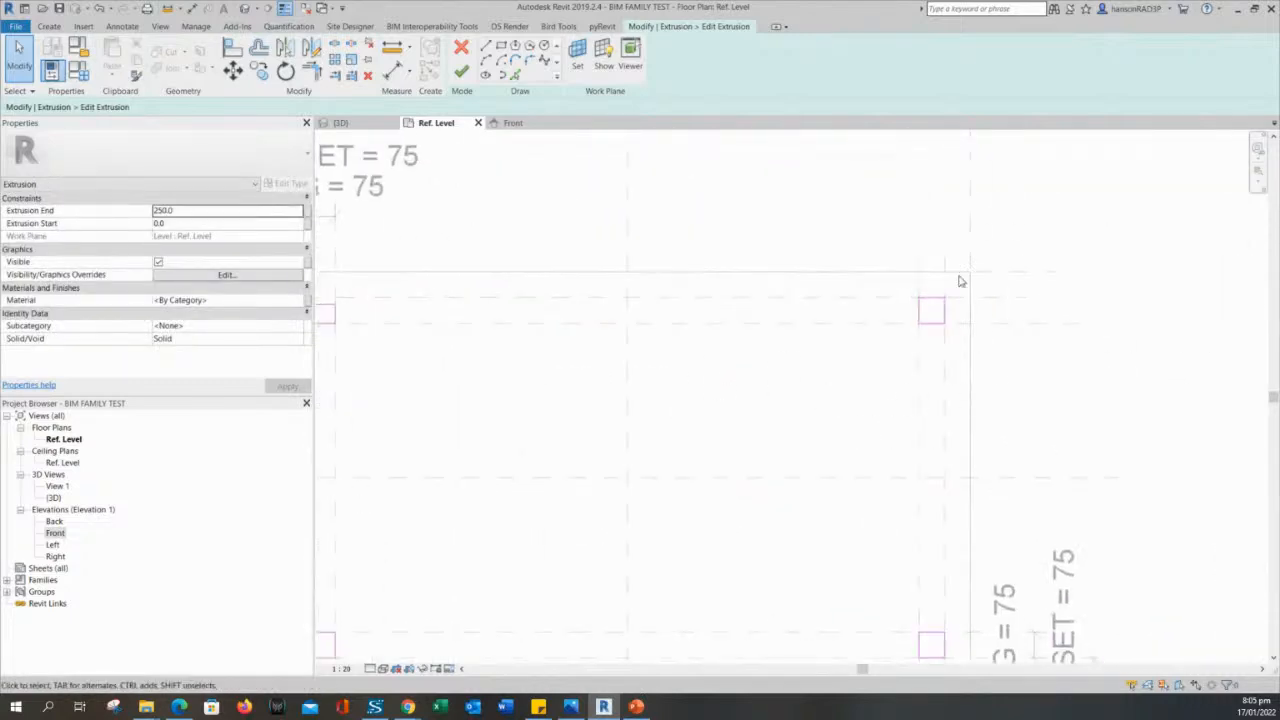
pyautogui.scroll(-1, 879, 356)
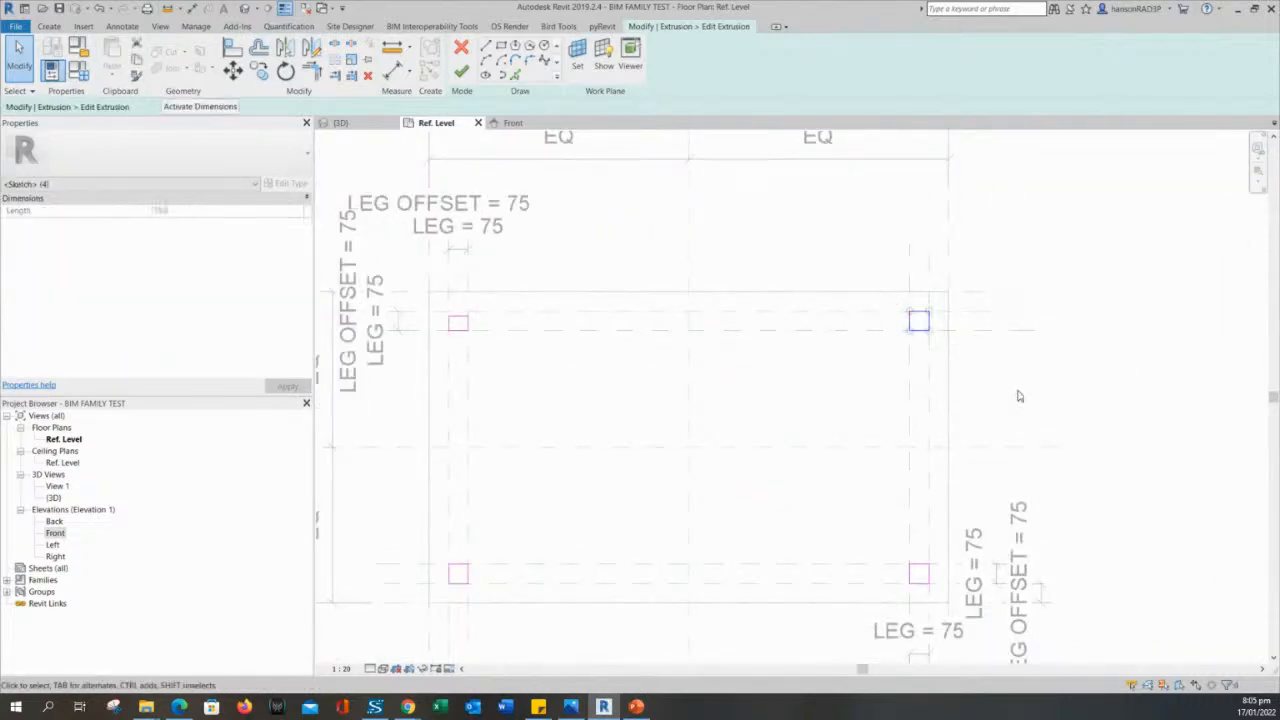
pyautogui.moveTo(660, 400); pyautogui.dragTo(826, 406, button='middle')
pyautogui.scroll(5, 751, 329)
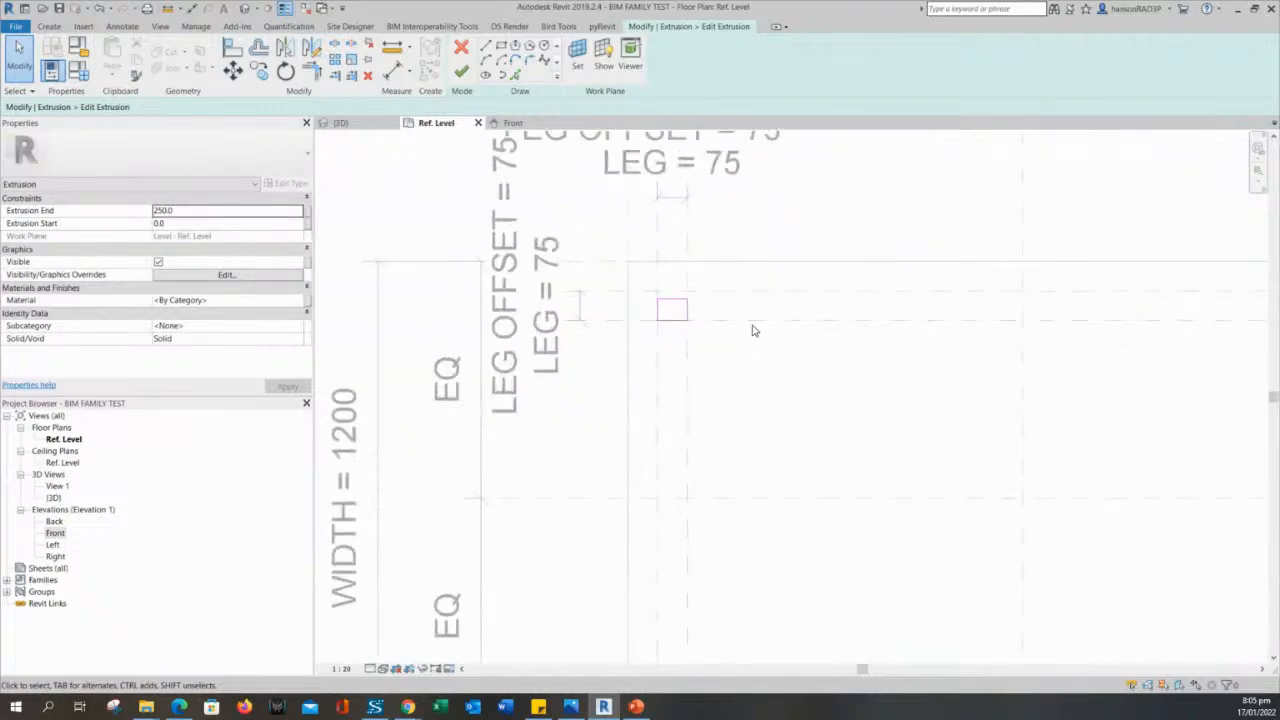
# - Move the upper-left leg square's top line back onto its reference plane and lock the alignment
pyautogui.moveTo(554, 237); pyautogui.dragTo(705, 336)
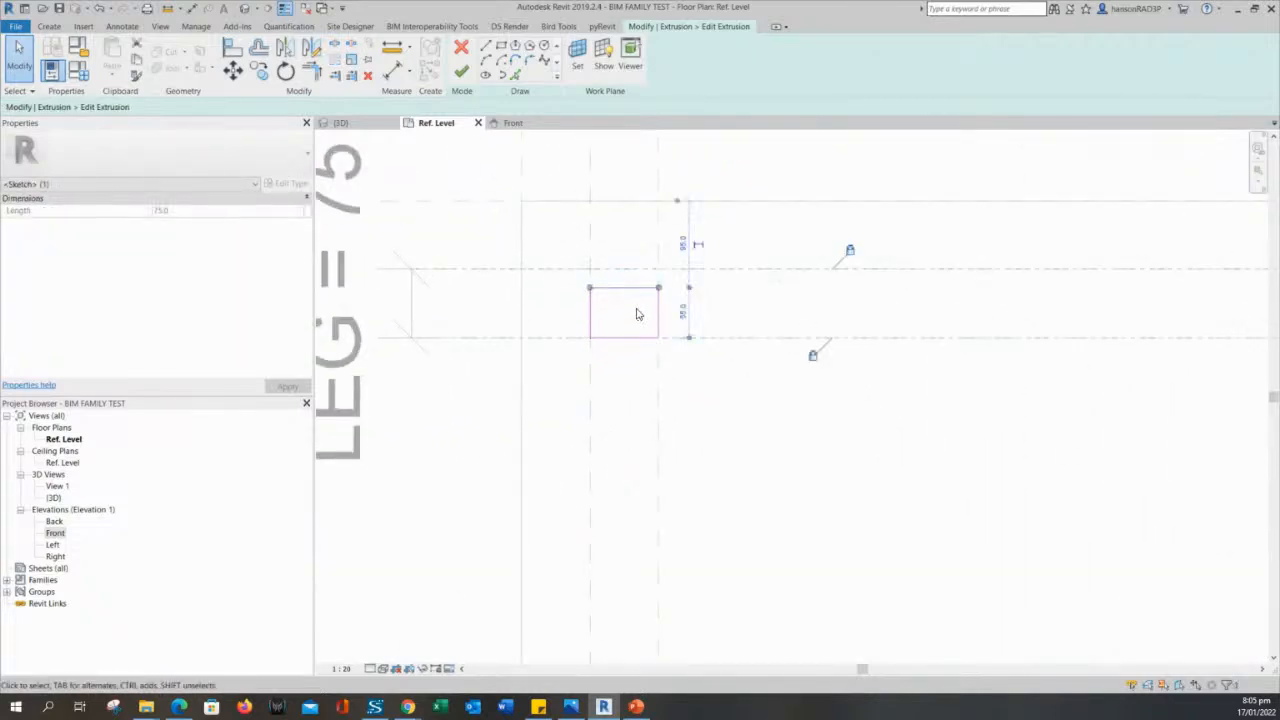
pyautogui.click(674, 343)
pyautogui.click(631, 289)
pyautogui.scroll(3, 630, 291)
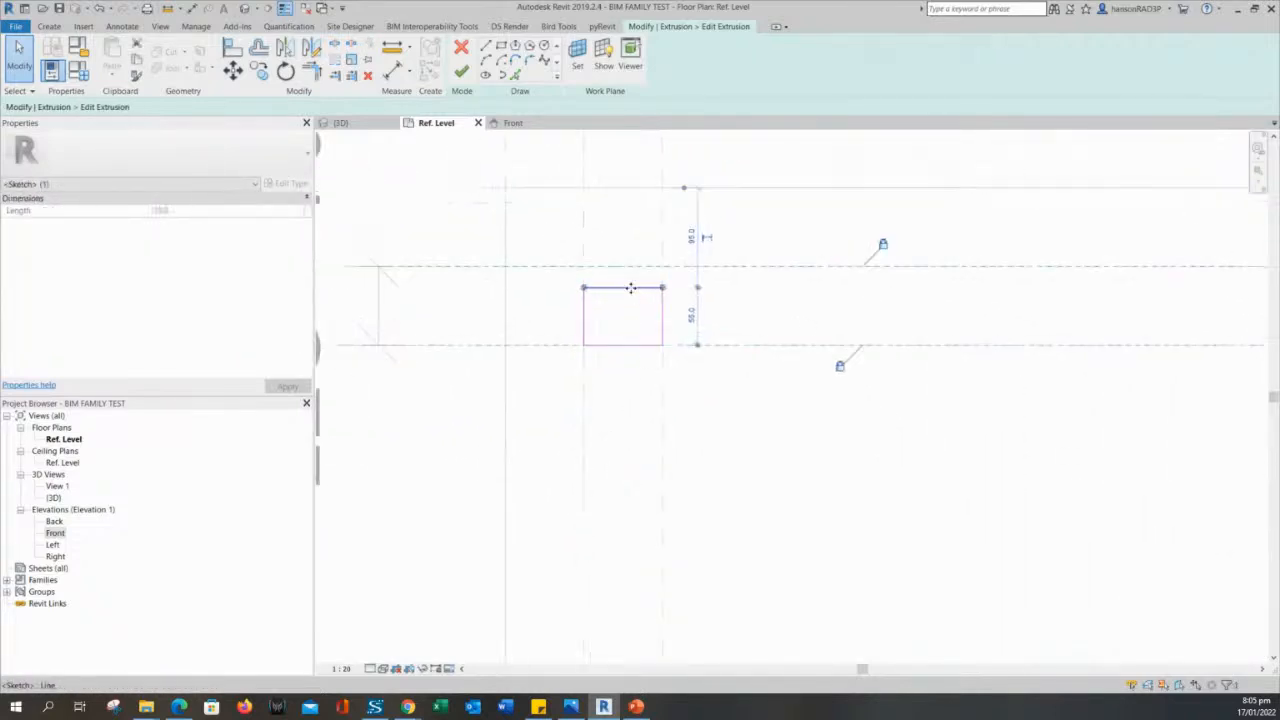
pyautogui.moveTo(631, 290)
pyautogui.mouseDown()
pyautogui.moveTo(634, 314)
pyautogui.moveTo(627, 261)
pyautogui.mouseUp()
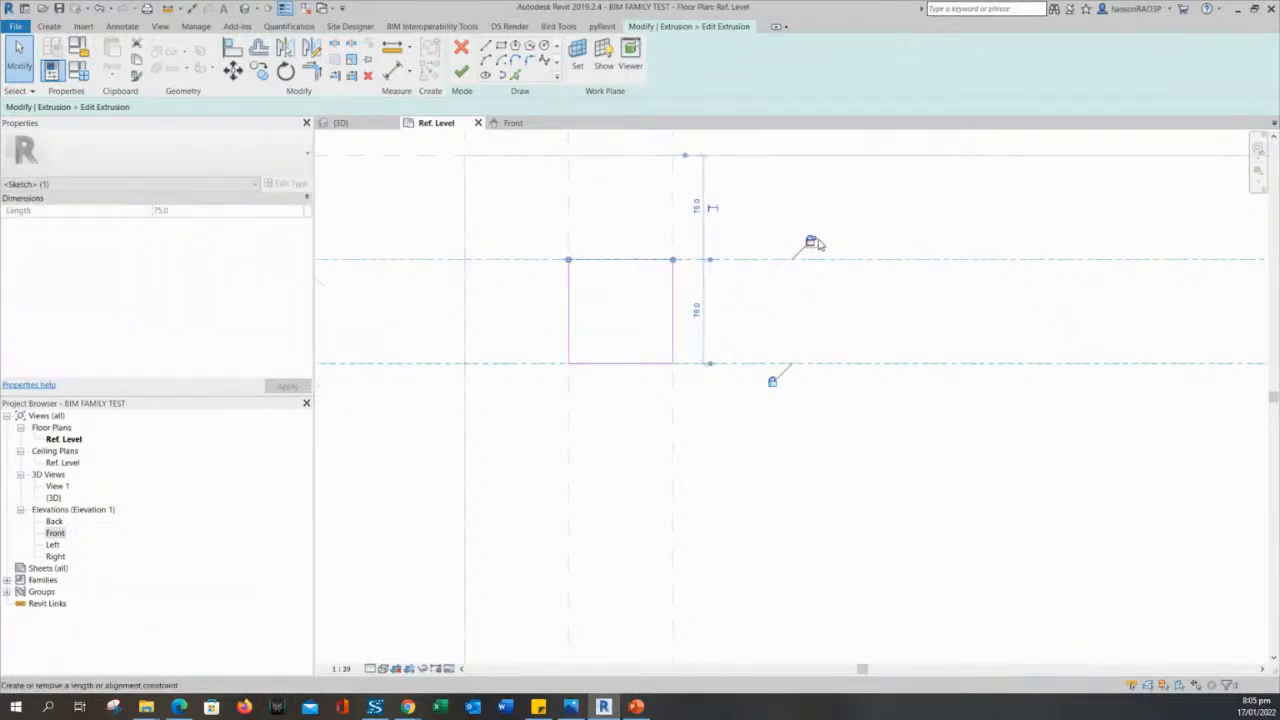
pyautogui.click(728, 321)
# - Lock the left, bottom and right lines of the upper-left leg square to their reference planes
pyautogui.click(569, 294)
pyautogui.moveTo(569, 294)
pyautogui.mouseDown()
pyautogui.moveTo(600, 300)
pyautogui.moveTo(569, 310)
pyautogui.mouseUp()
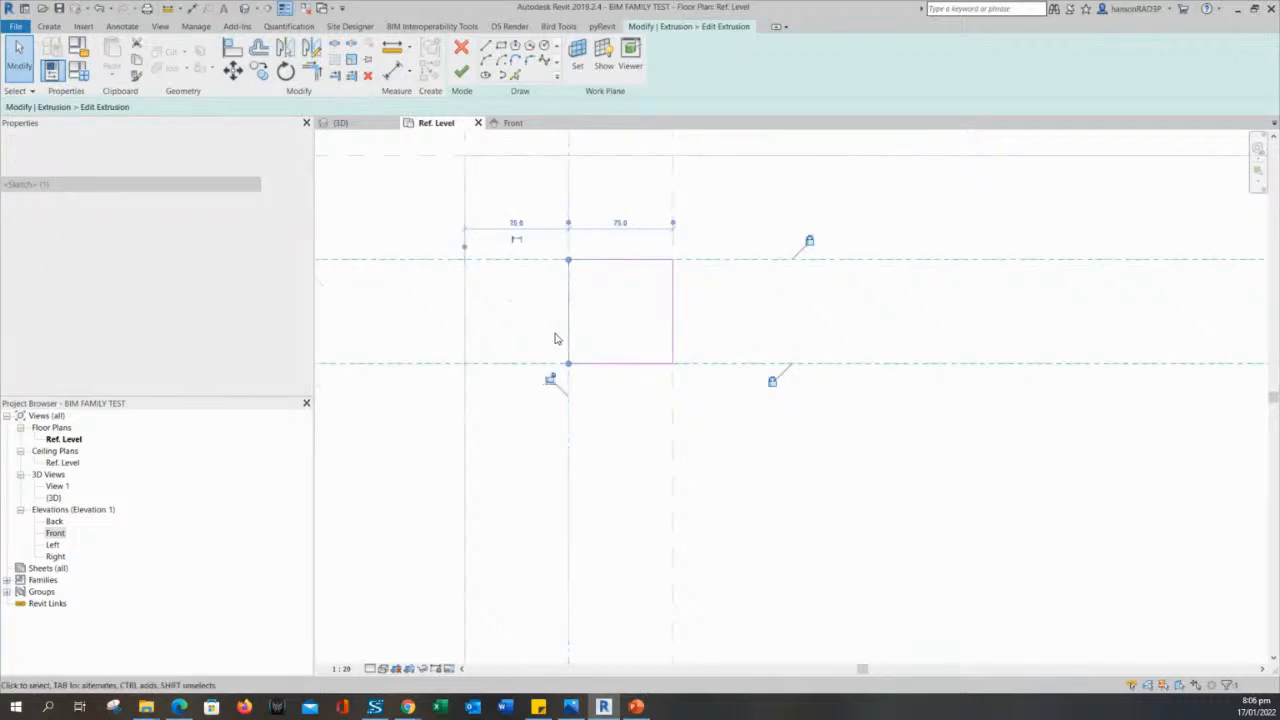
pyautogui.click(620, 364)
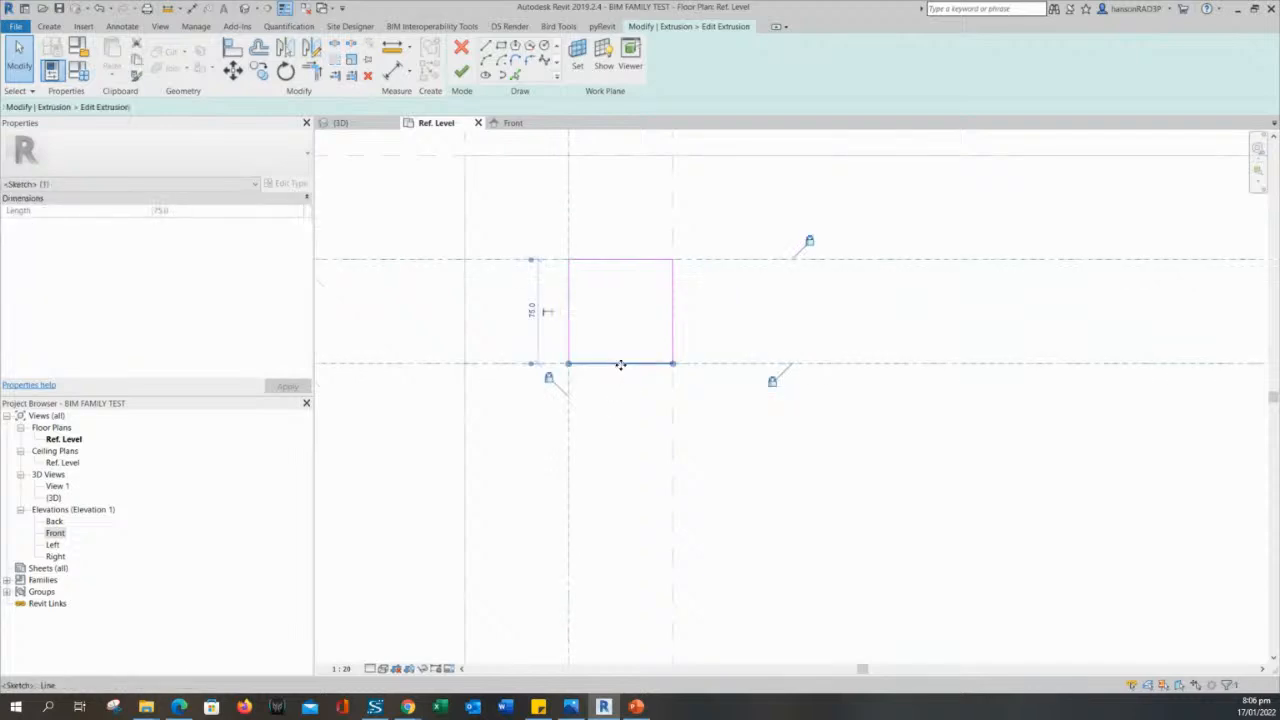
pyautogui.moveTo(620, 364)
pyautogui.mouseDown()
pyautogui.moveTo(620, 336)
pyautogui.moveTo(630, 364)
pyautogui.mouseUp()
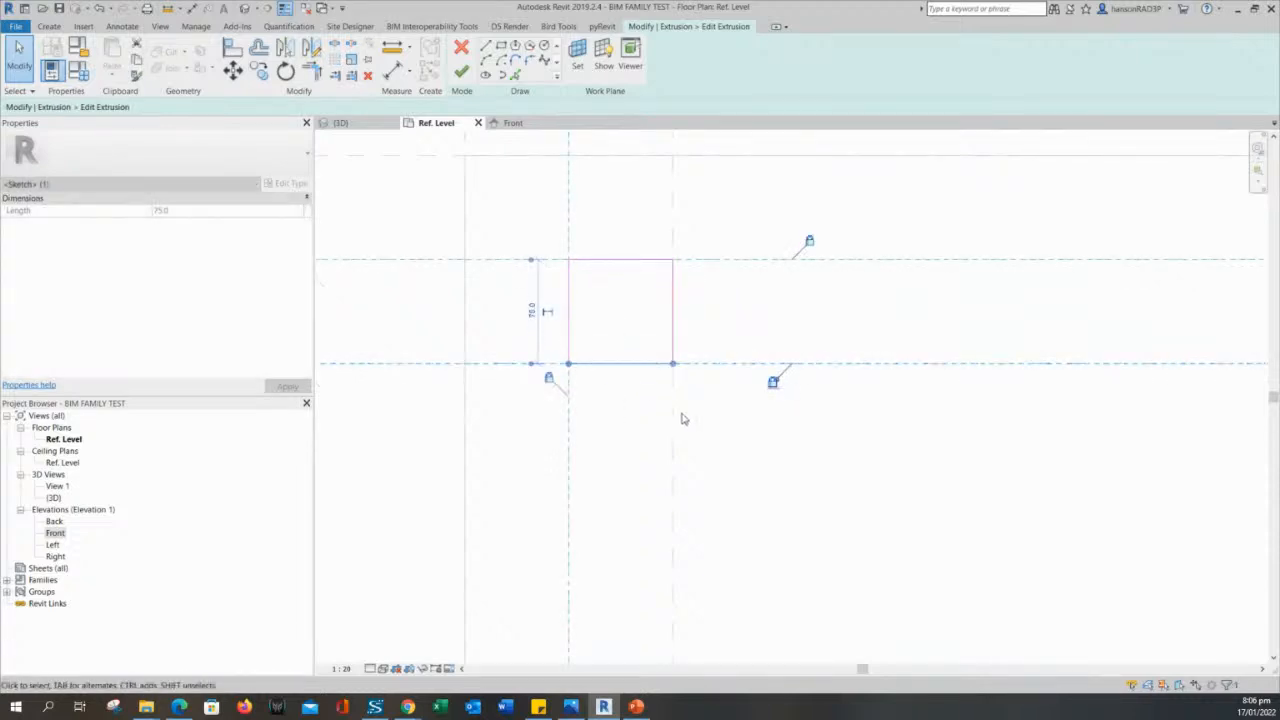
pyautogui.click(673, 309)
pyautogui.moveTo(674, 309)
pyautogui.mouseDown()
pyautogui.moveTo(638, 311)
pyautogui.moveTo(676, 301)
pyautogui.mouseUp()
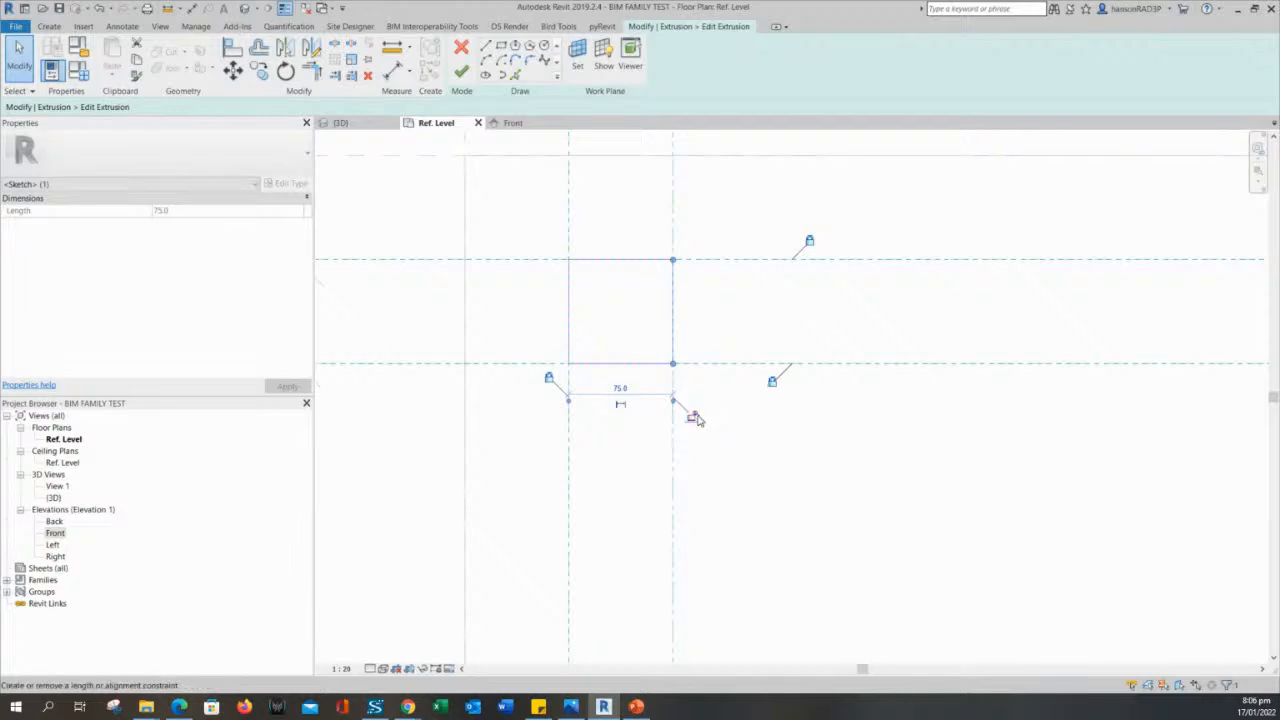
pyautogui.click(730, 447)
# - Align and lock the top and left lines of the lower-left leg square to their reference planes
pyautogui.scroll(-6, 732, 447)
pyautogui.scroll(-3, 767, 315)
pyautogui.moveTo(766, 534)
pyautogui.mouseDown(button='middle')
pyautogui.moveTo(767, 315)
pyautogui.moveTo(705, 361)
pyautogui.mouseUp(button='middle')
pyautogui.scroll(1, 705, 361)
pyautogui.scroll(2, 703, 361)
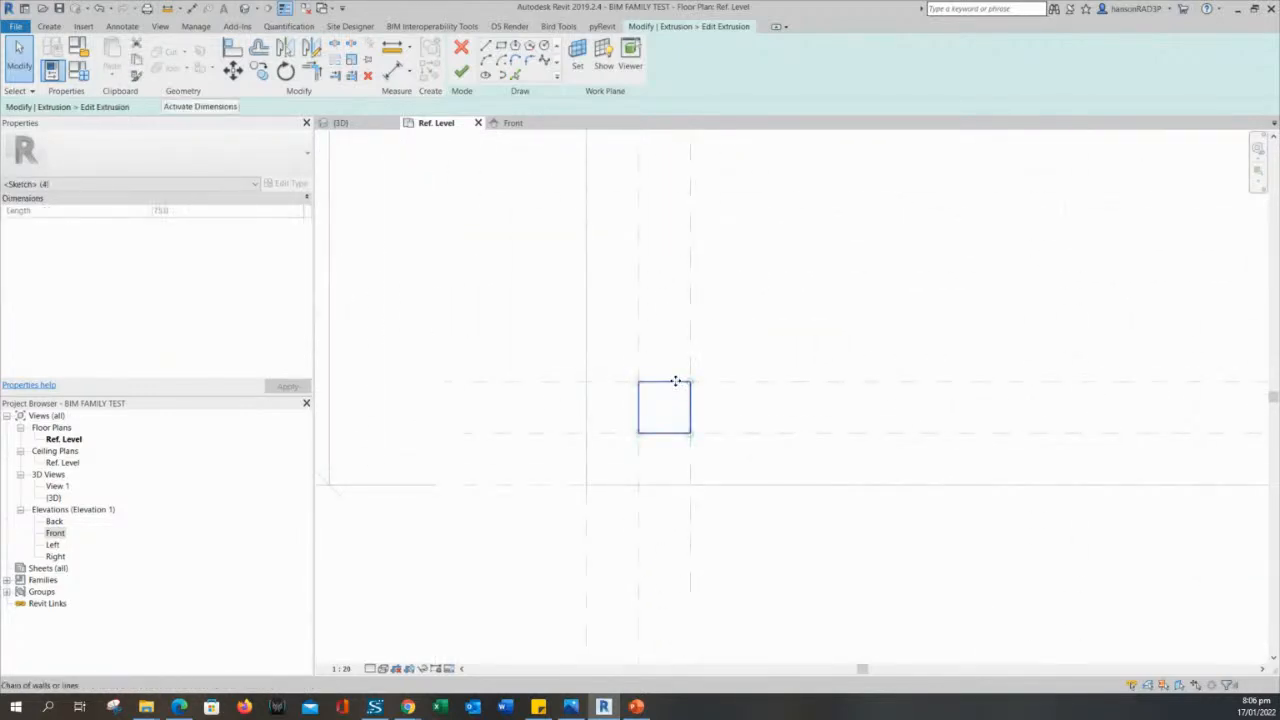
pyautogui.click(658, 383)
pyautogui.scroll(2, 662, 396)
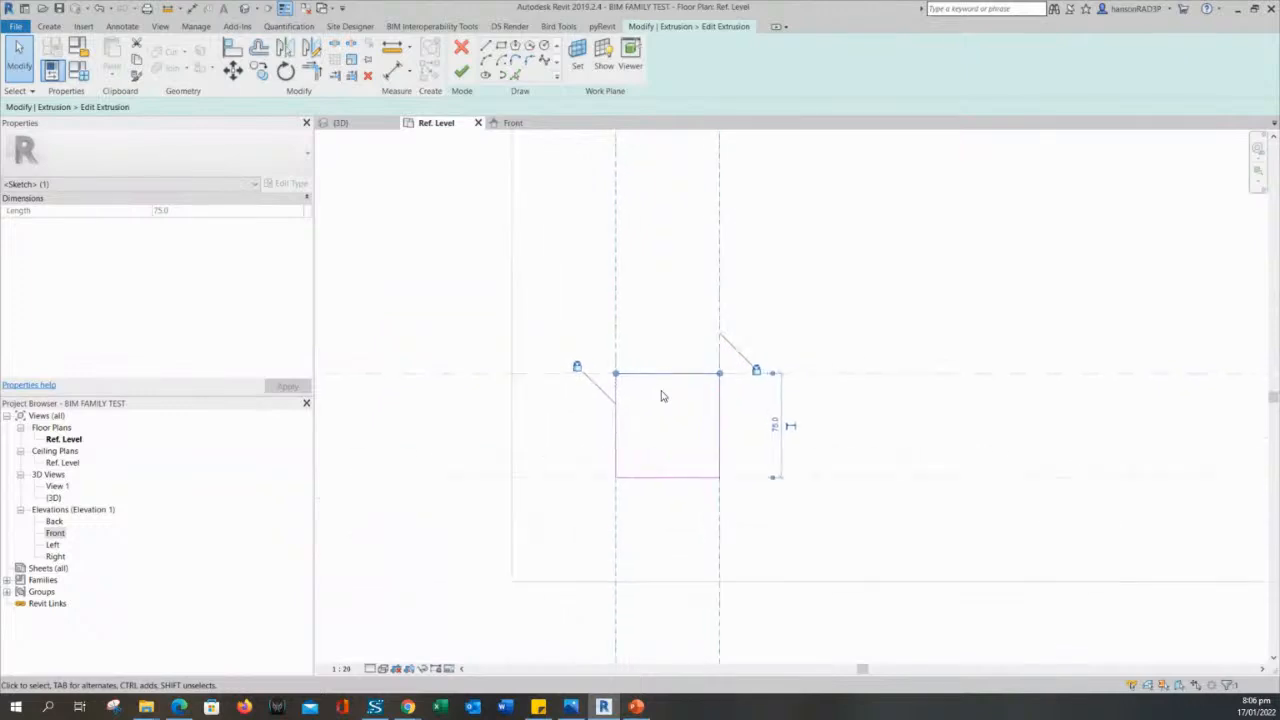
pyautogui.moveTo(678, 377)
pyautogui.mouseDown()
pyautogui.moveTo(680, 399)
pyautogui.moveTo(683, 374)
pyautogui.mouseUp()
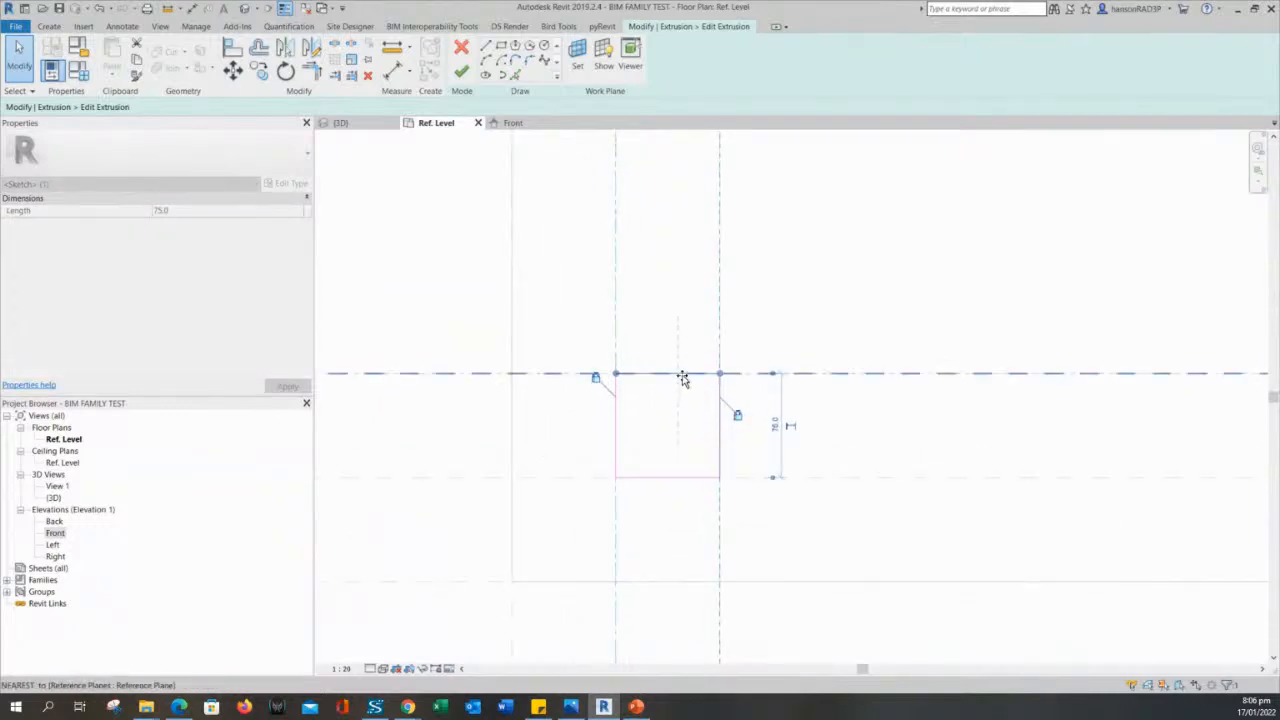
pyautogui.click(643, 420)
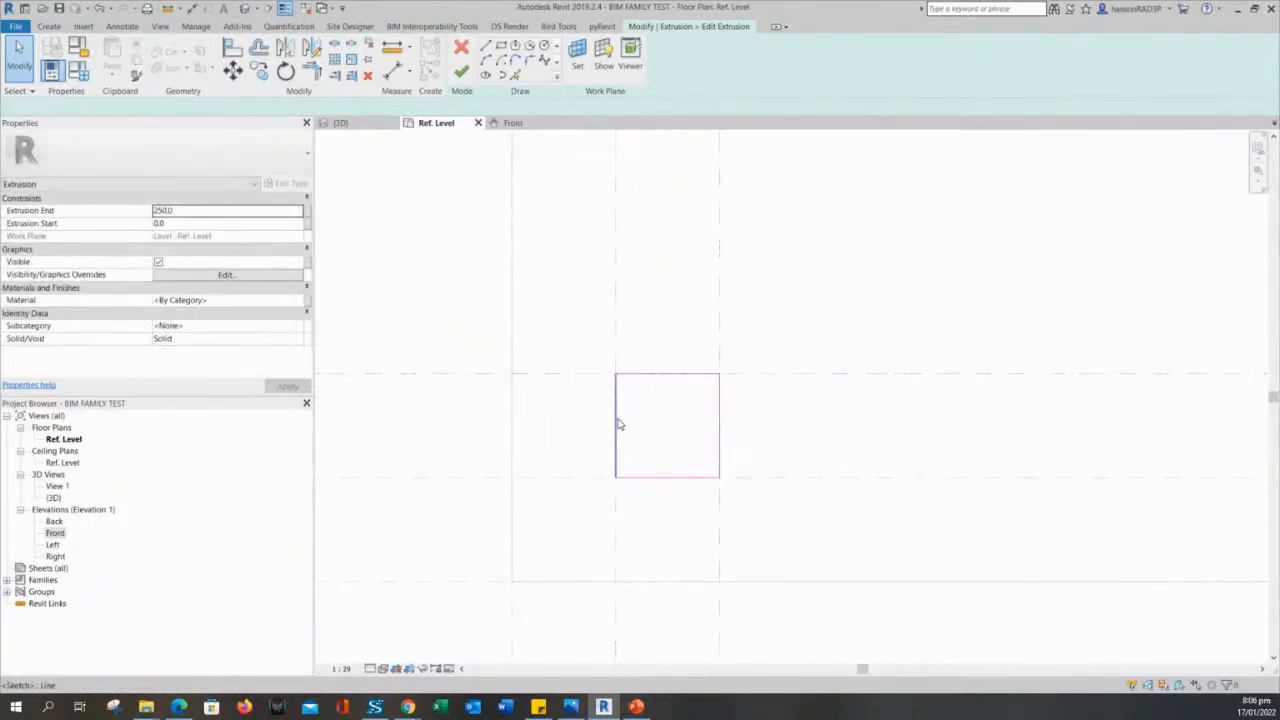
pyautogui.moveTo(617, 423)
pyautogui.mouseDown()
pyautogui.moveTo(655, 415)
pyautogui.moveTo(617, 420)
pyautogui.mouseUp()
pyautogui.click(711, 453)
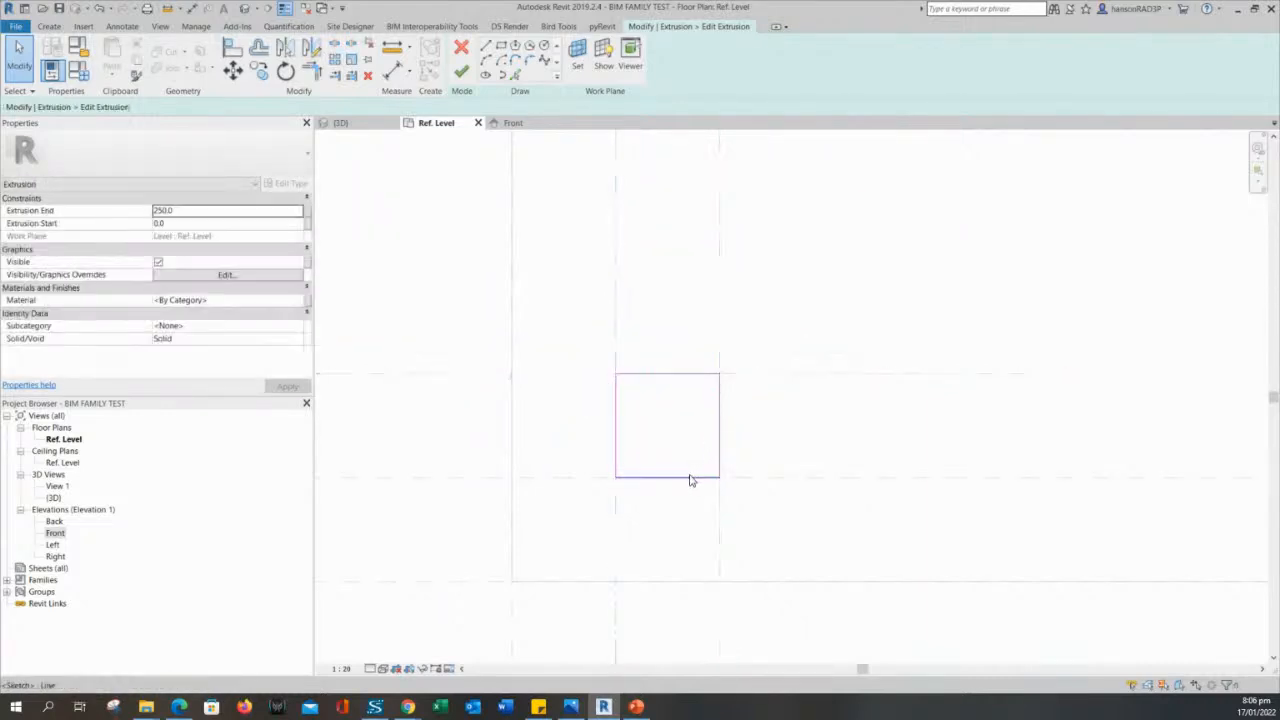
# - Align and lock the bottom and right lines of the lower-left leg square to their reference planes
pyautogui.click(688, 479)
pyautogui.scroll(1, 686, 479)
pyautogui.moveTo(686, 479)
pyautogui.mouseDown()
pyautogui.moveTo(680, 429)
pyautogui.moveTo(691, 480)
pyautogui.mouseUp()
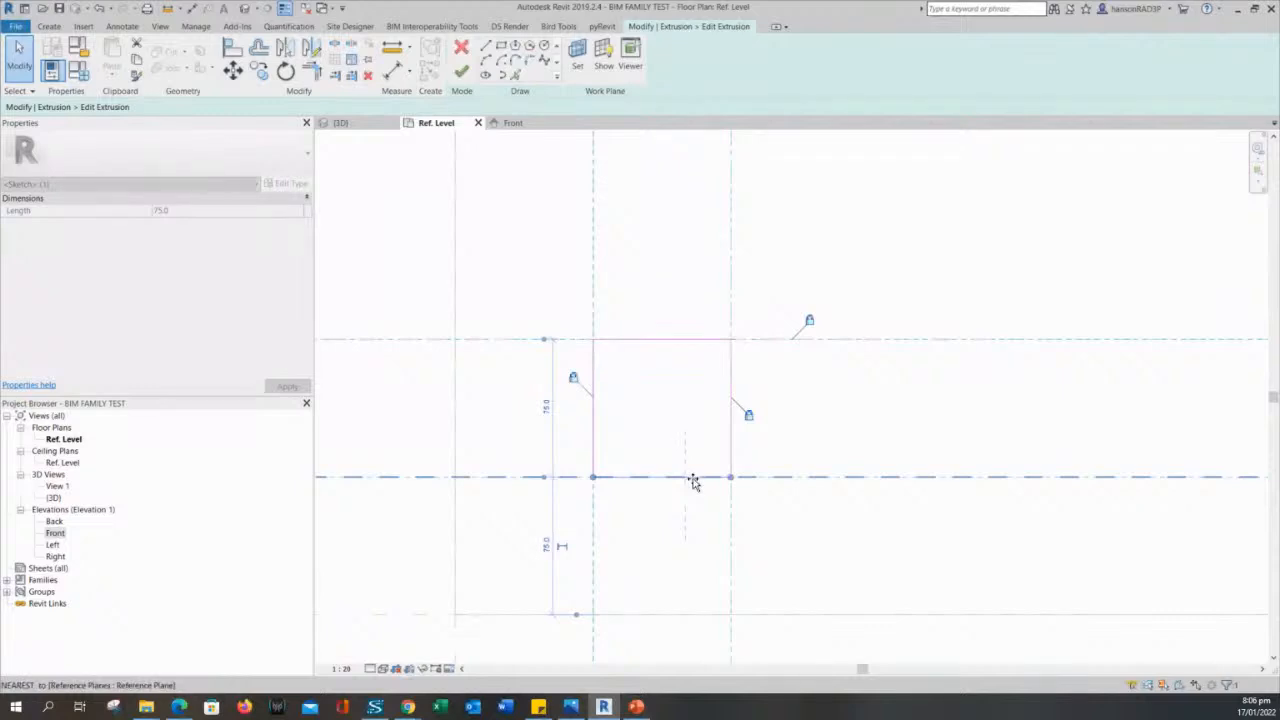
pyautogui.press('Escape')
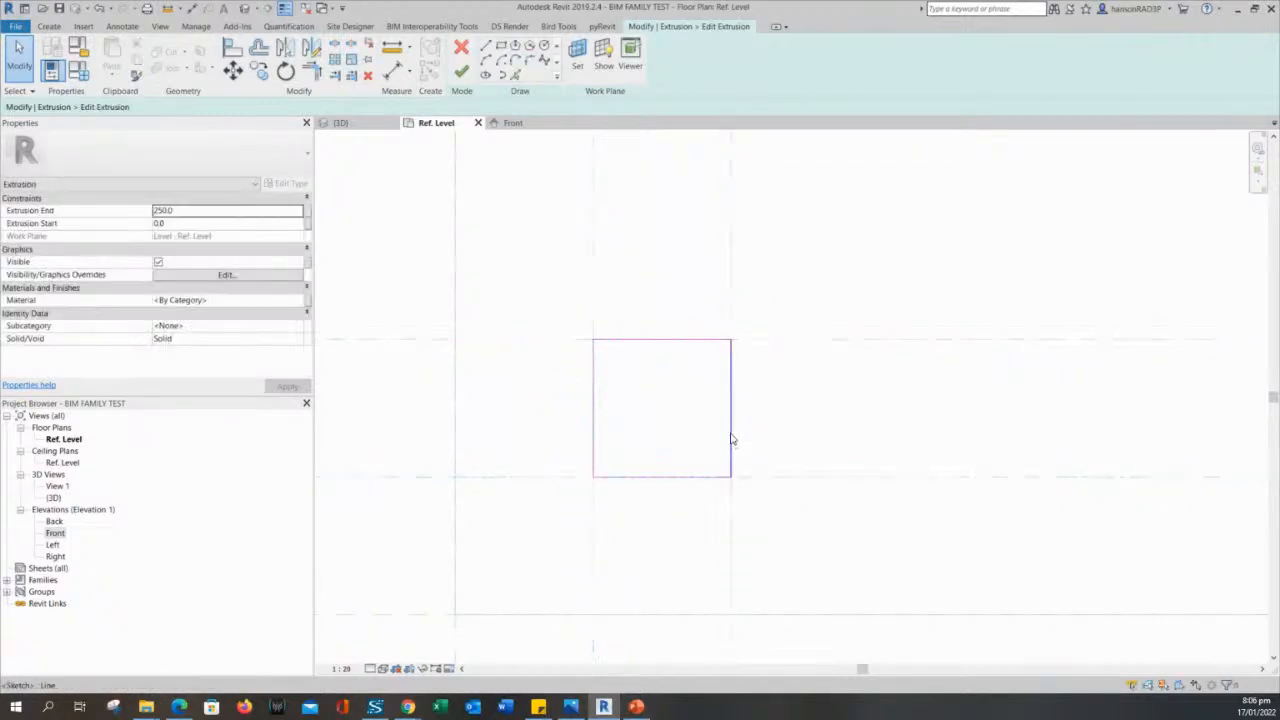
pyautogui.click(729, 386)
pyautogui.moveTo(729, 386)
pyautogui.mouseDown()
pyautogui.moveTo(703, 386)
pyautogui.moveTo(731, 370)
pyautogui.mouseUp()
pyautogui.click(783, 432)
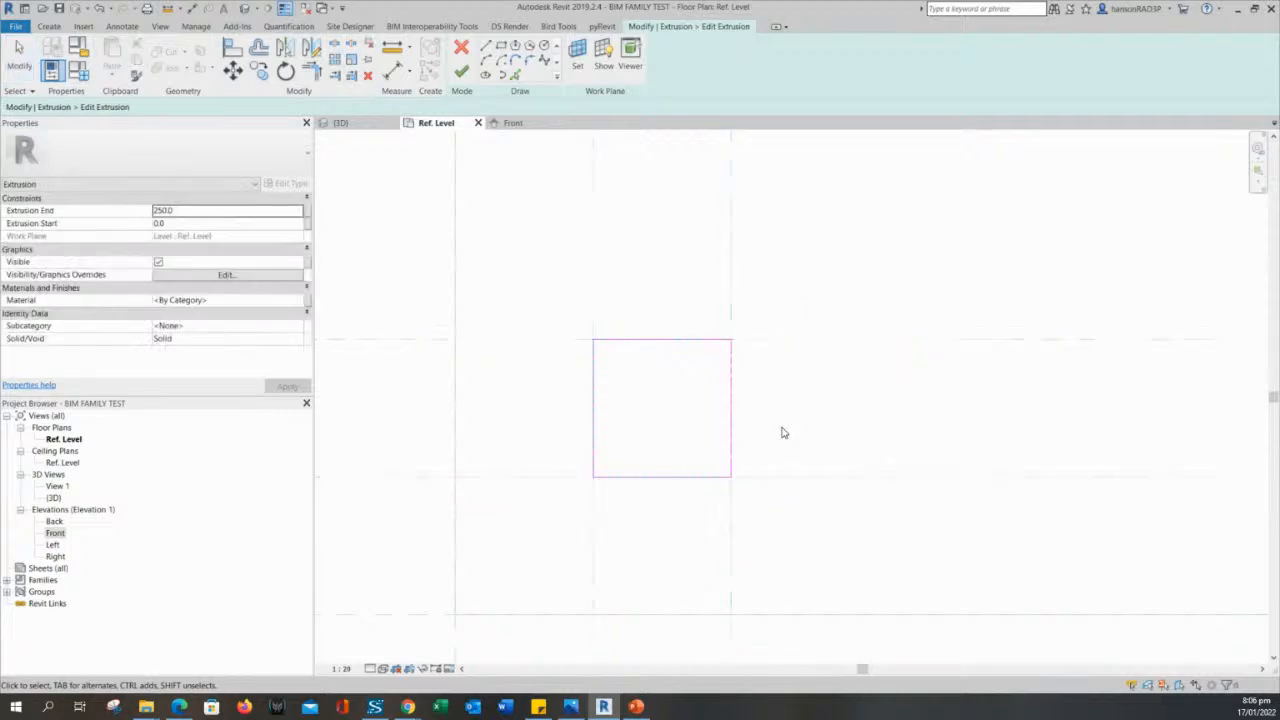
# - Check the lower-left leg square by selecting its whole chain of lines, then clear the selection
pyautogui.scroll(-2, 714, 431)
pyautogui.scroll(2, 657, 400)
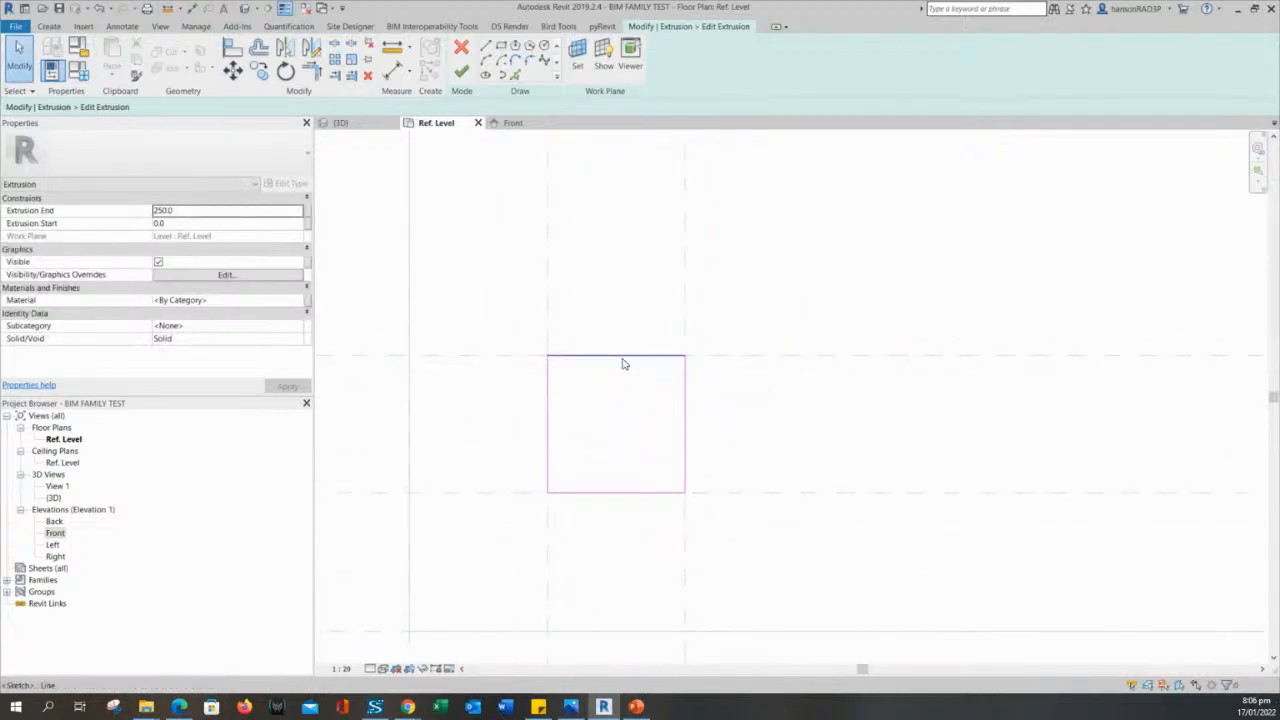
pyautogui.press('Tab')
pyautogui.click(623, 362)
pyautogui.scroll(-3, 808, 405)
pyautogui.click(897, 417)
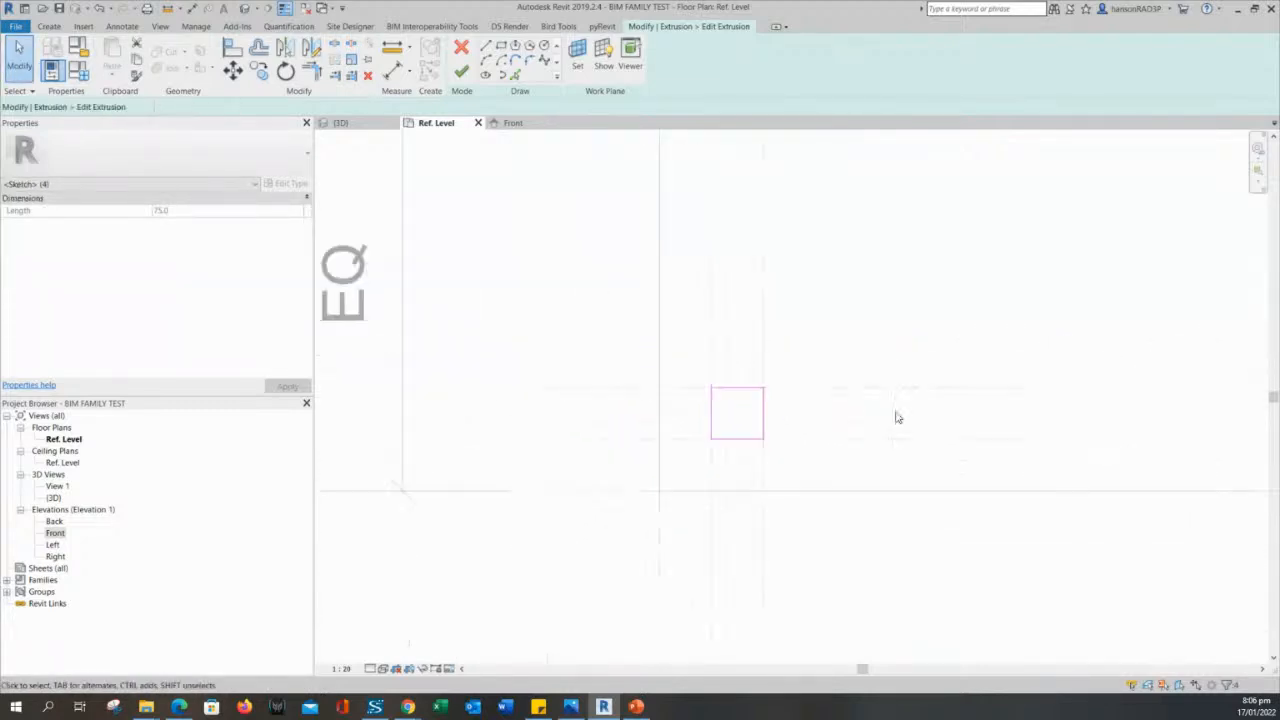
# - Align and lock the top and left lines of the lower-right leg square to their reference planes
pyautogui.moveTo(897, 417); pyautogui.dragTo(338, 429, button='middle')
pyautogui.scroll(-2, 920, 378)
pyautogui.moveTo(926, 377); pyautogui.dragTo(830, 395, button='middle')
pyautogui.scroll(3, 960, 408)
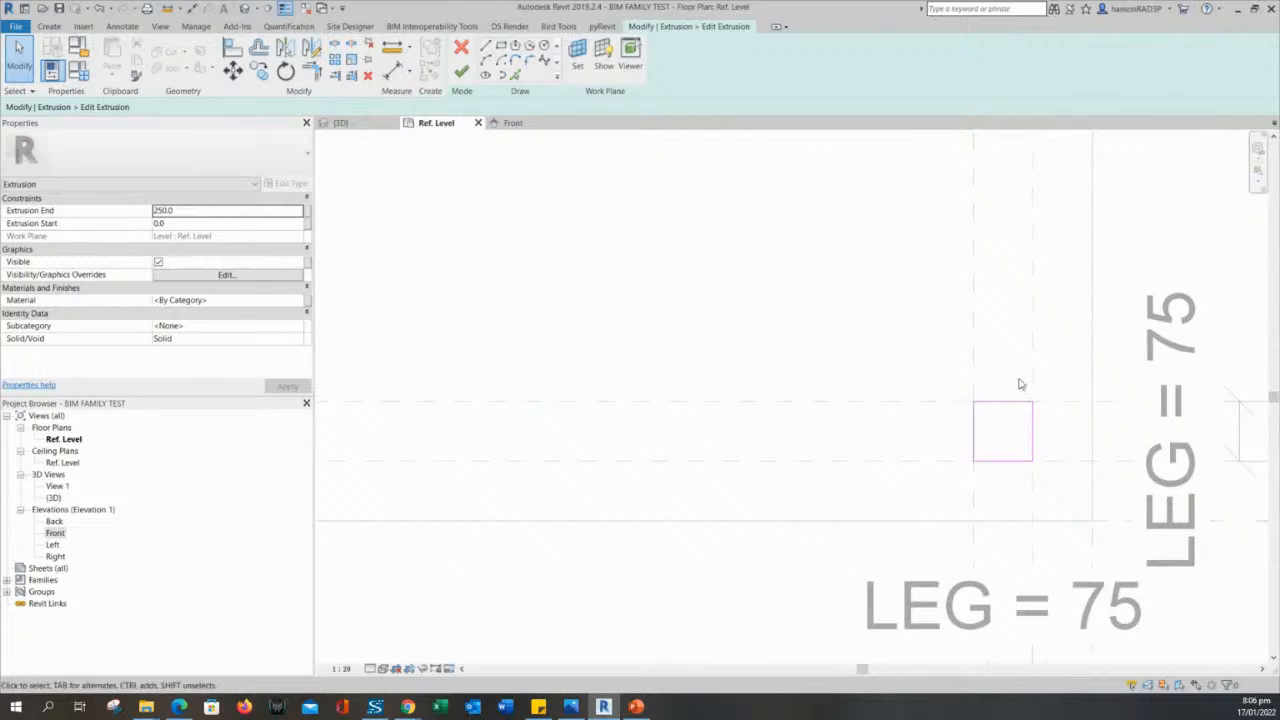
pyautogui.click(1008, 403)
pyautogui.scroll(2, 1006, 410)
pyautogui.moveTo(997, 395)
pyautogui.mouseDown()
pyautogui.moveTo(991, 366)
pyautogui.moveTo(1000, 405)
pyautogui.mouseUp()
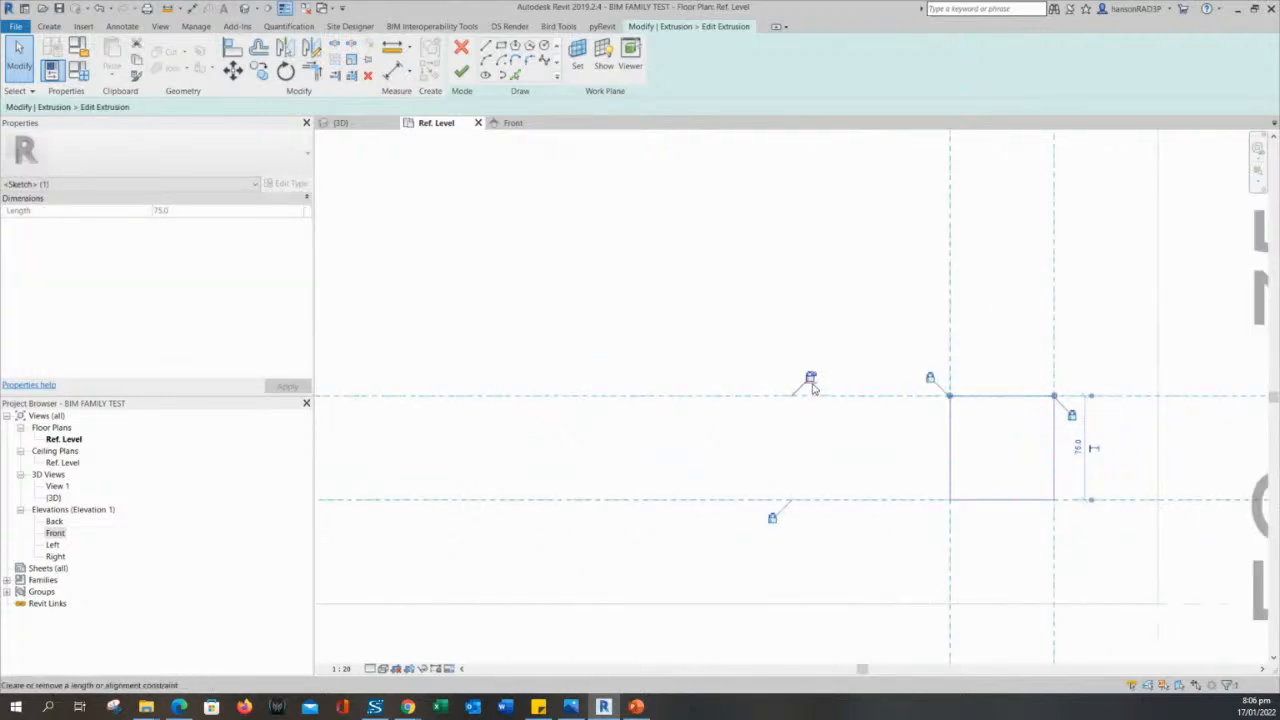
pyautogui.click(860, 418)
pyautogui.click(949, 433)
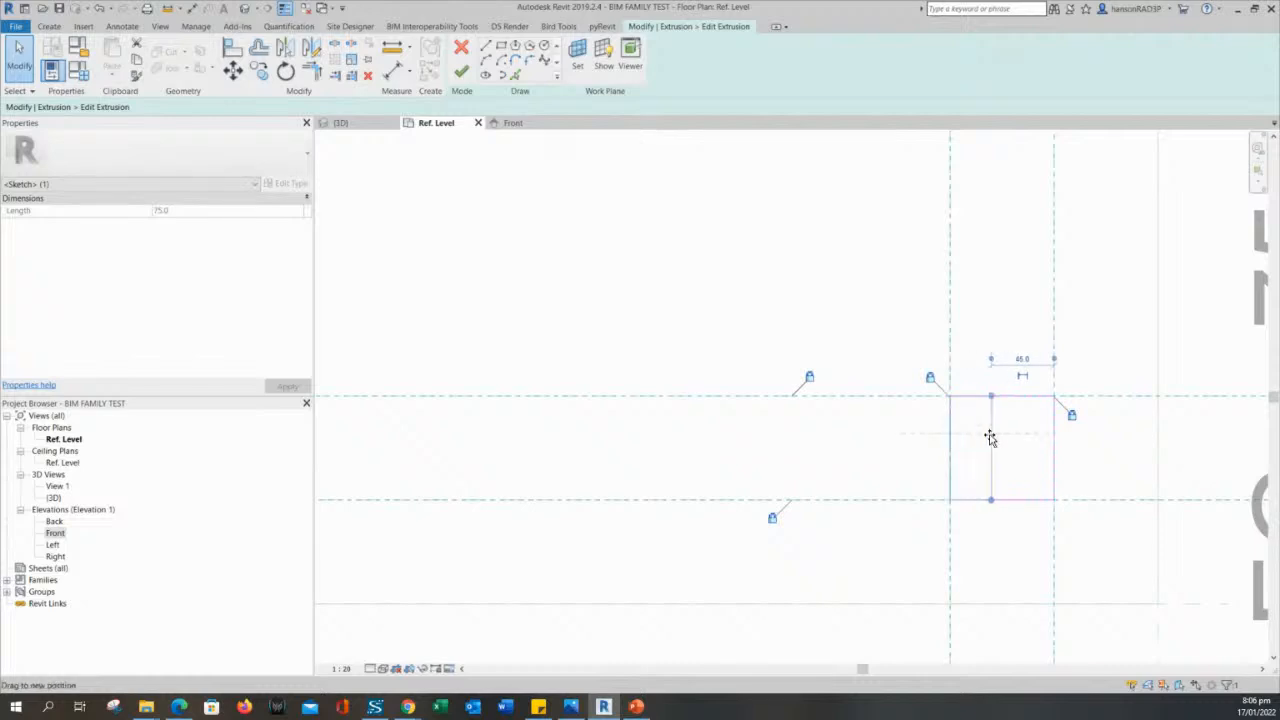
pyautogui.moveTo(990, 437); pyautogui.dragTo(951, 443)
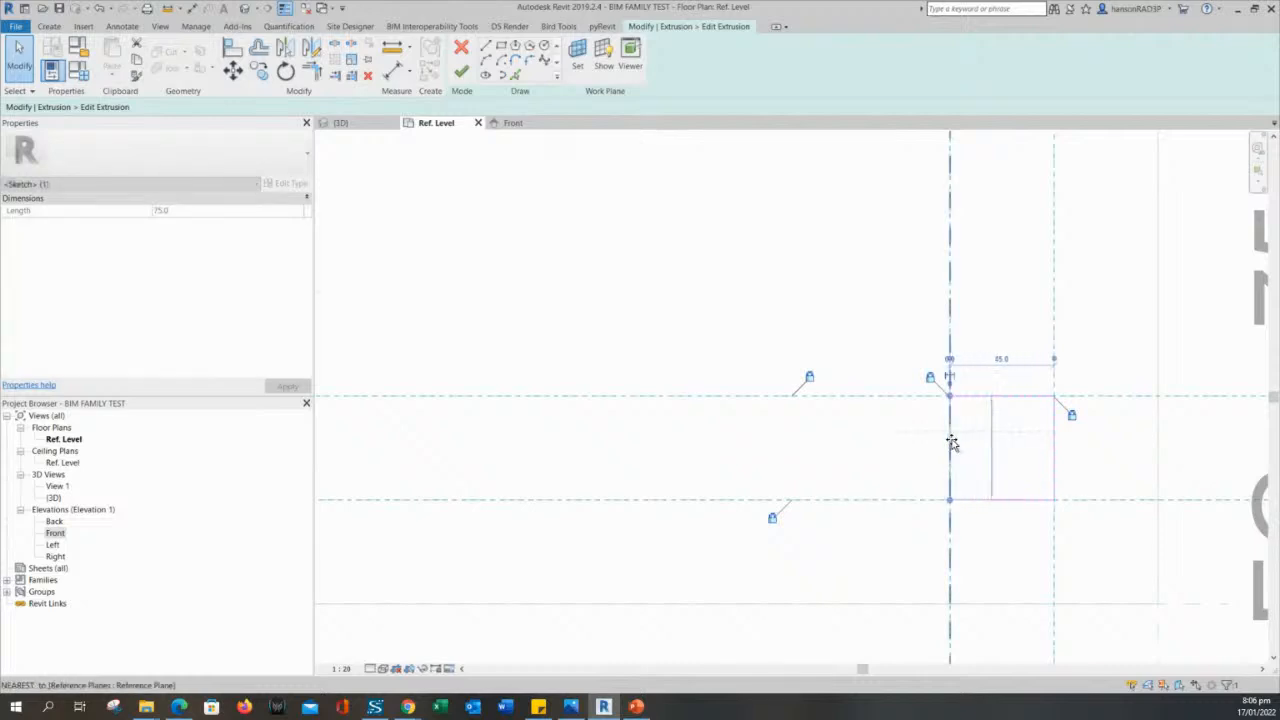
pyautogui.click(932, 381)
# - Align and lock the bottom and right lines of the lower-right leg square to their reference planes
pyautogui.click(975, 446)
pyautogui.click(999, 500)
pyautogui.moveTo(998, 501)
pyautogui.mouseDown()
pyautogui.moveTo(999, 475)
pyautogui.moveTo(1005, 502)
pyautogui.mouseUp()
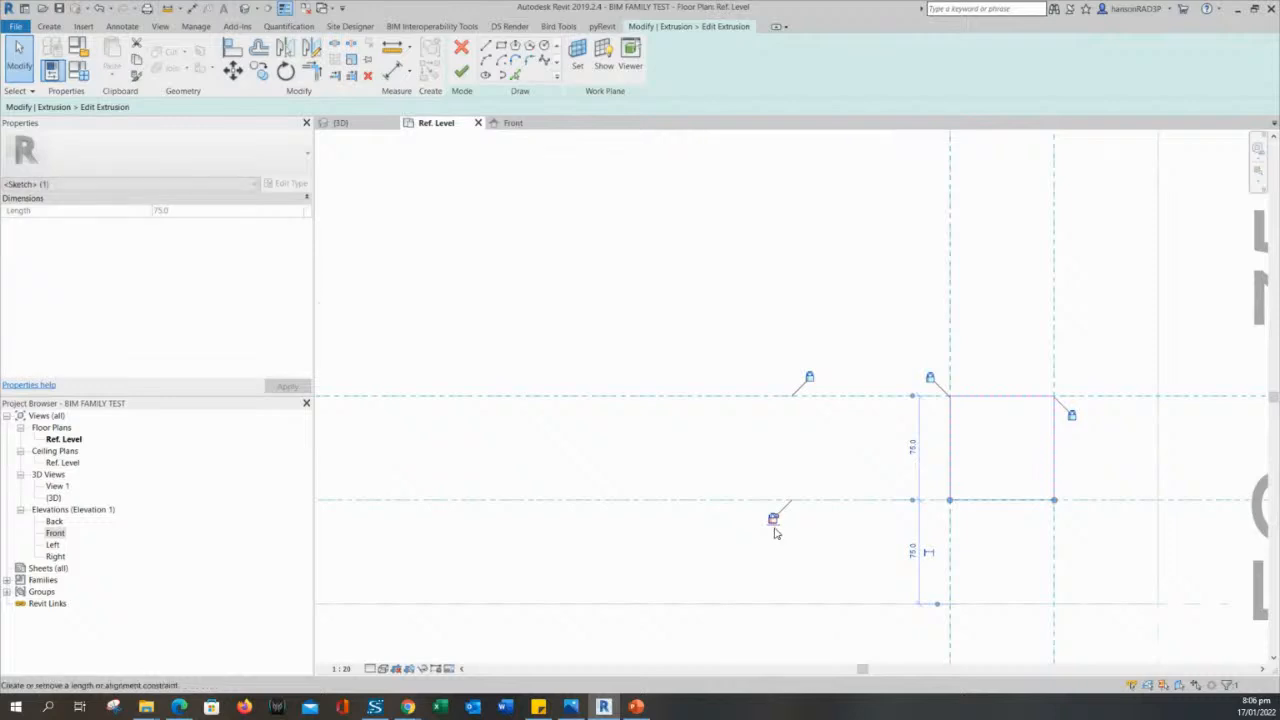
pyautogui.moveTo(1018, 445); pyautogui.dragTo(947, 437, button='middle')
pyautogui.click(953, 437)
pyautogui.click(983, 432)
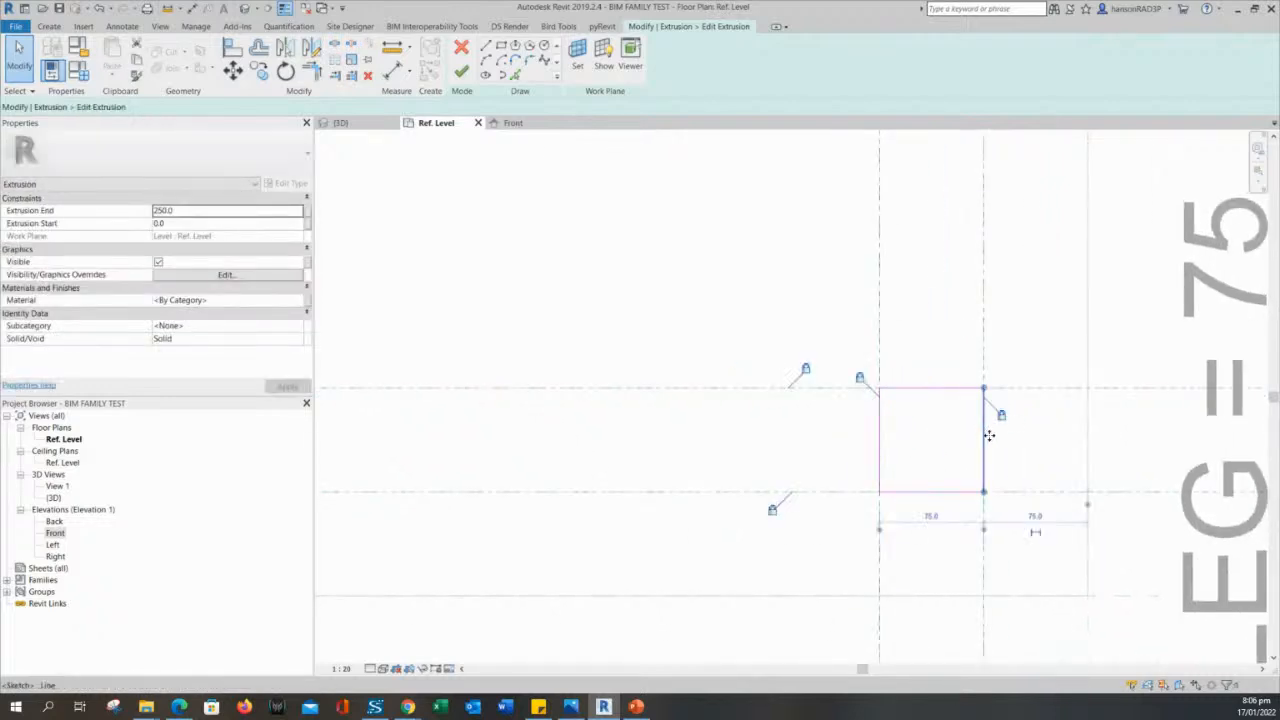
pyautogui.moveTo(985, 434)
pyautogui.mouseDown()
pyautogui.moveTo(968, 437)
pyautogui.moveTo(985, 437)
pyautogui.mouseUp()
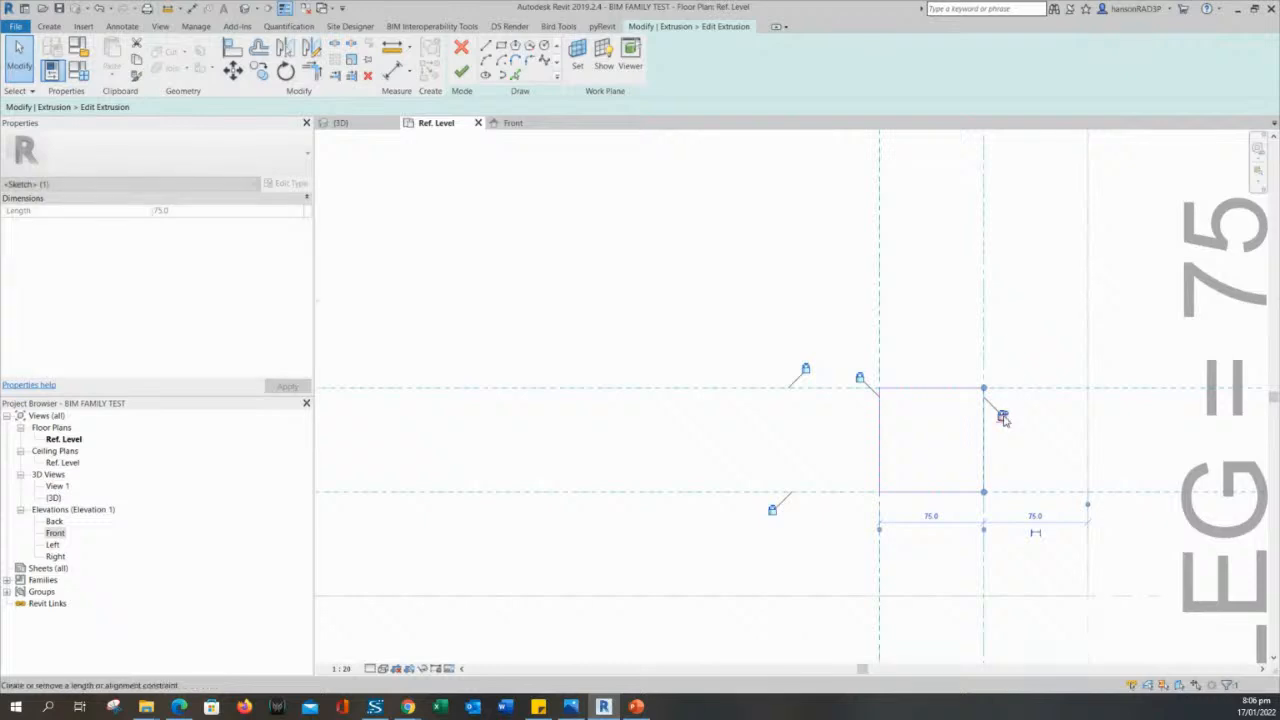
# - Align and lock the left line of the upper-right leg square to its reference plane
pyautogui.scroll(-2, 1003, 348)
pyautogui.moveTo(1008, 308); pyautogui.dragTo(1011, 577, button='middle')
pyautogui.scroll(-2, 988, 414)
pyautogui.click(977, 274)
pyautogui.moveTo(977, 206); pyautogui.dragTo(974, 357, button='middle')
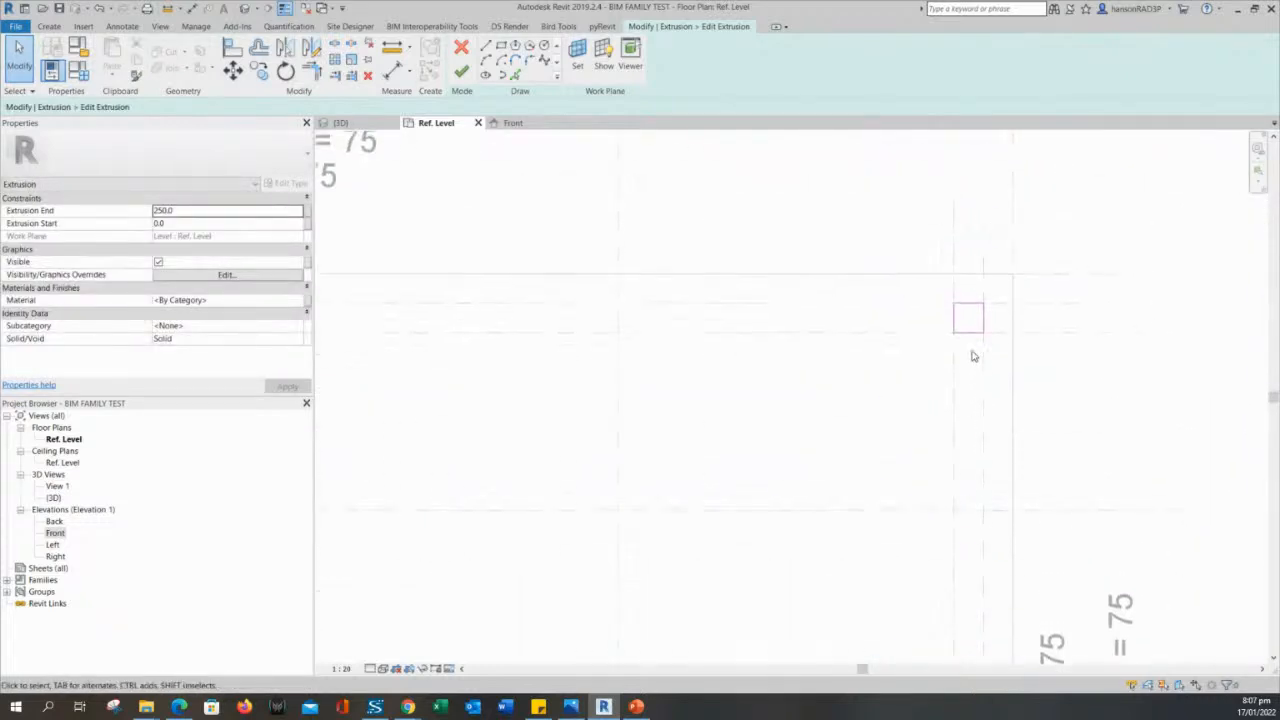
pyautogui.scroll(5, 958, 327)
pyautogui.click(937, 281)
pyautogui.moveTo(938, 272); pyautogui.dragTo(940, 280)
pyautogui.scroll(-6, 900, 280)
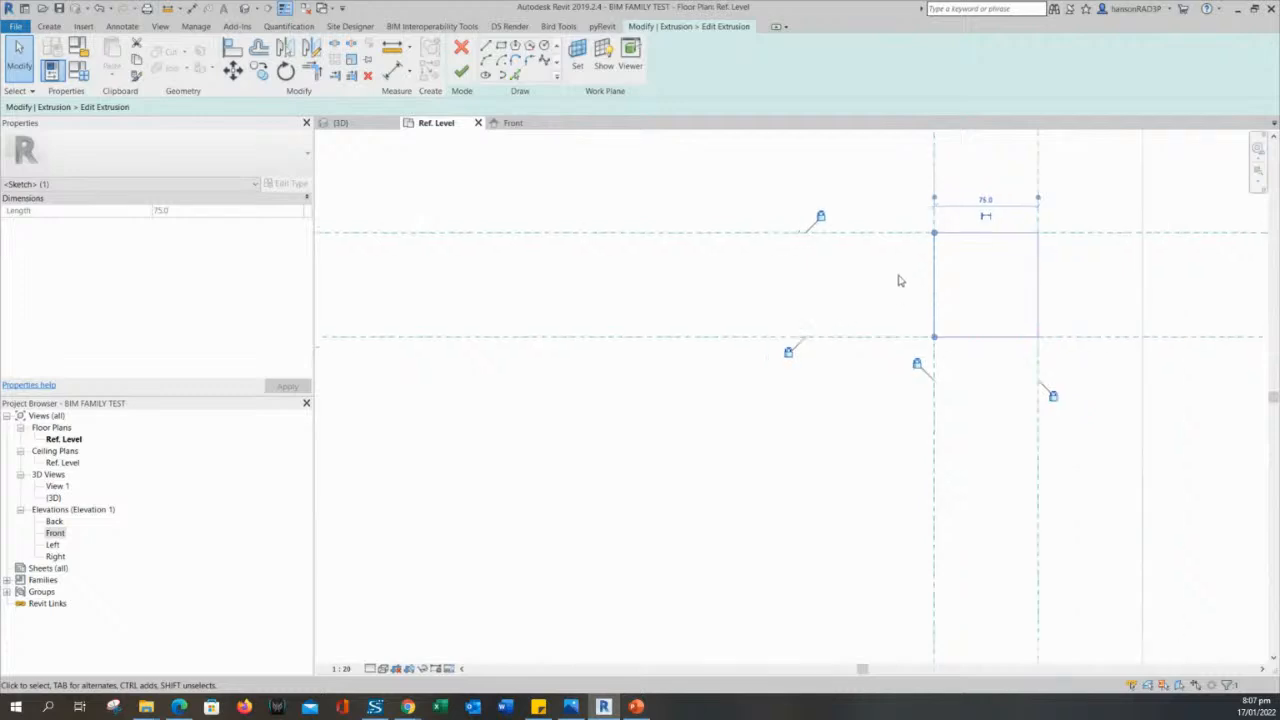
# - Finish the extrusion sketch containing the four leg squares and clear the selection
pyautogui.click(637, 486)
pyautogui.scroll(-2, 640, 484)
pyautogui.moveTo(689, 472)
pyautogui.mouseDown(button='middle')
pyautogui.moveTo(820, 361)
pyautogui.moveTo(949, 433)
pyautogui.mouseUp(button='middle')
pyautogui.scroll(-2, 949, 433)
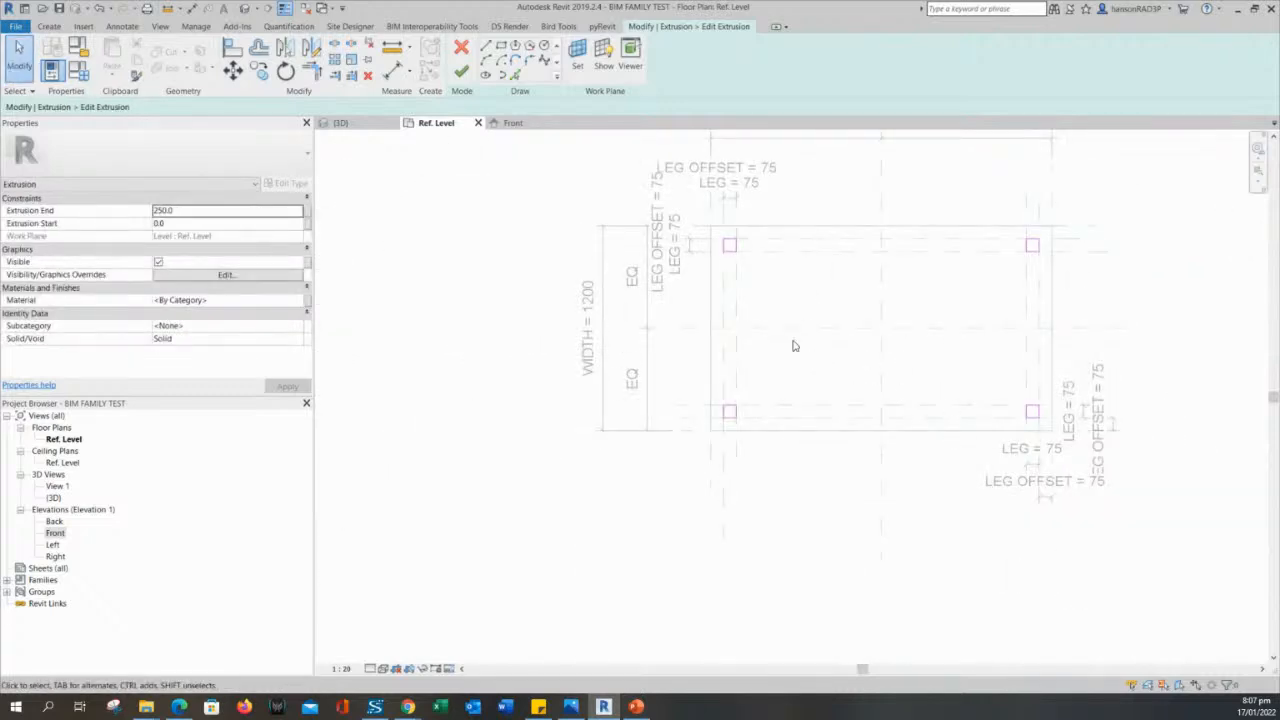
pyautogui.moveTo(790, 303); pyautogui.dragTo(723, 358, button='middle')
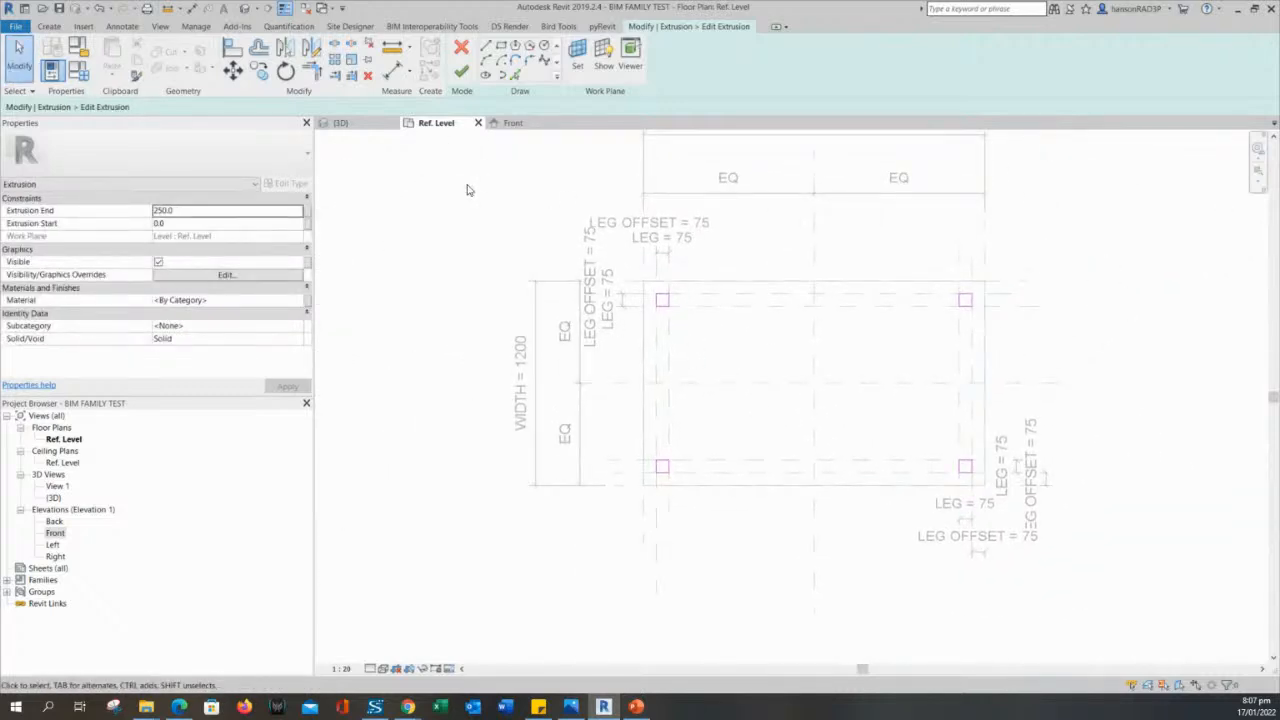
pyautogui.moveTo(942, 279); pyautogui.dragTo(932, 282, button='middle')
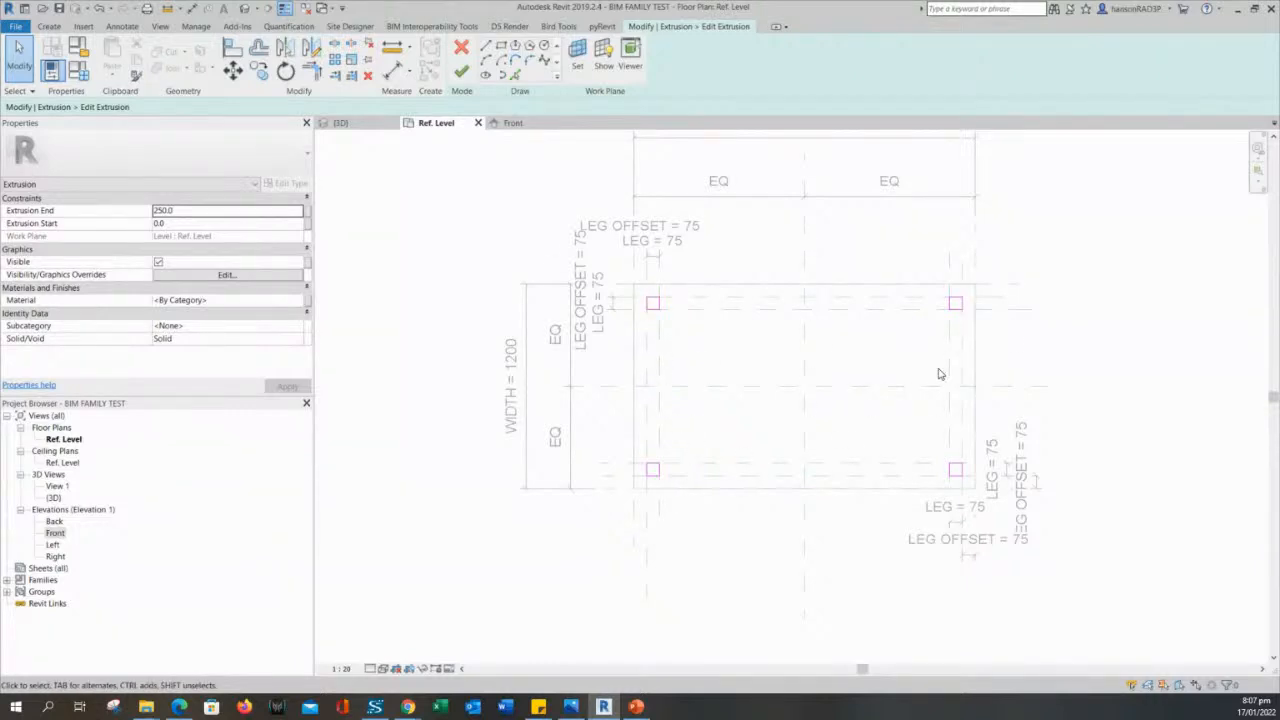
pyautogui.moveTo(939, 374); pyautogui.dragTo(904, 418, button='middle')
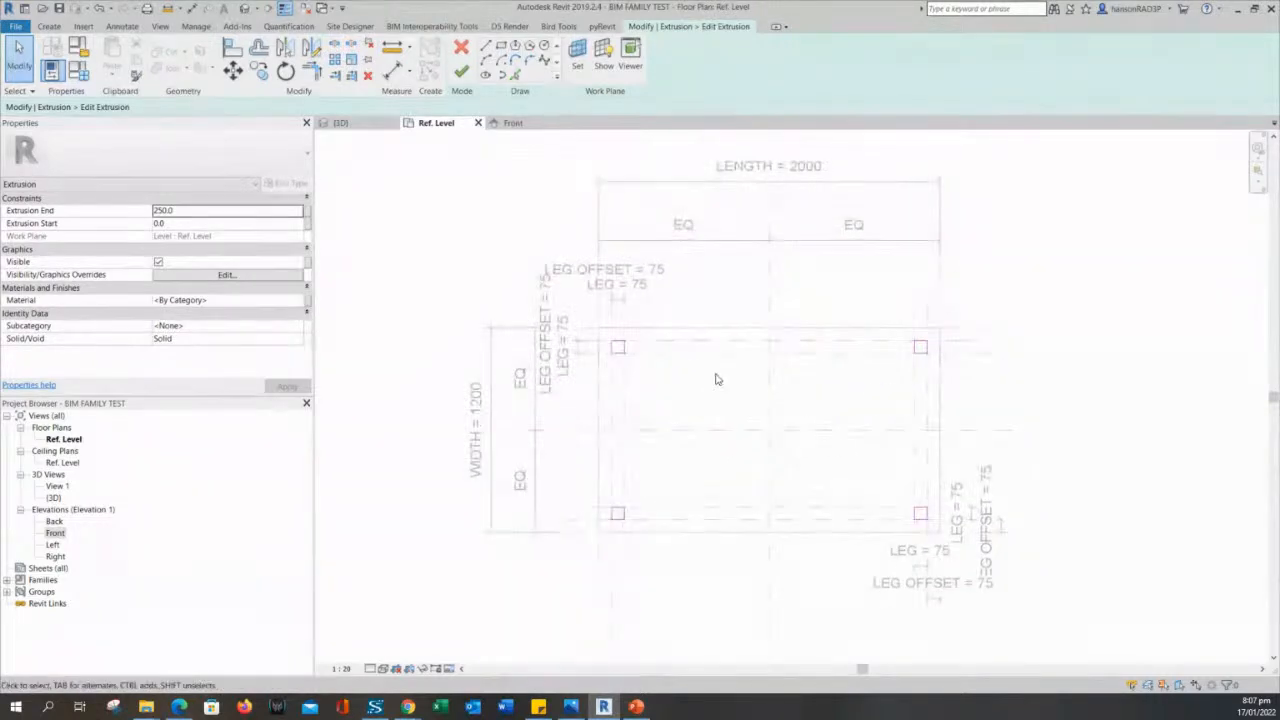
pyautogui.click(463, 75)
pyautogui.click(468, 251)
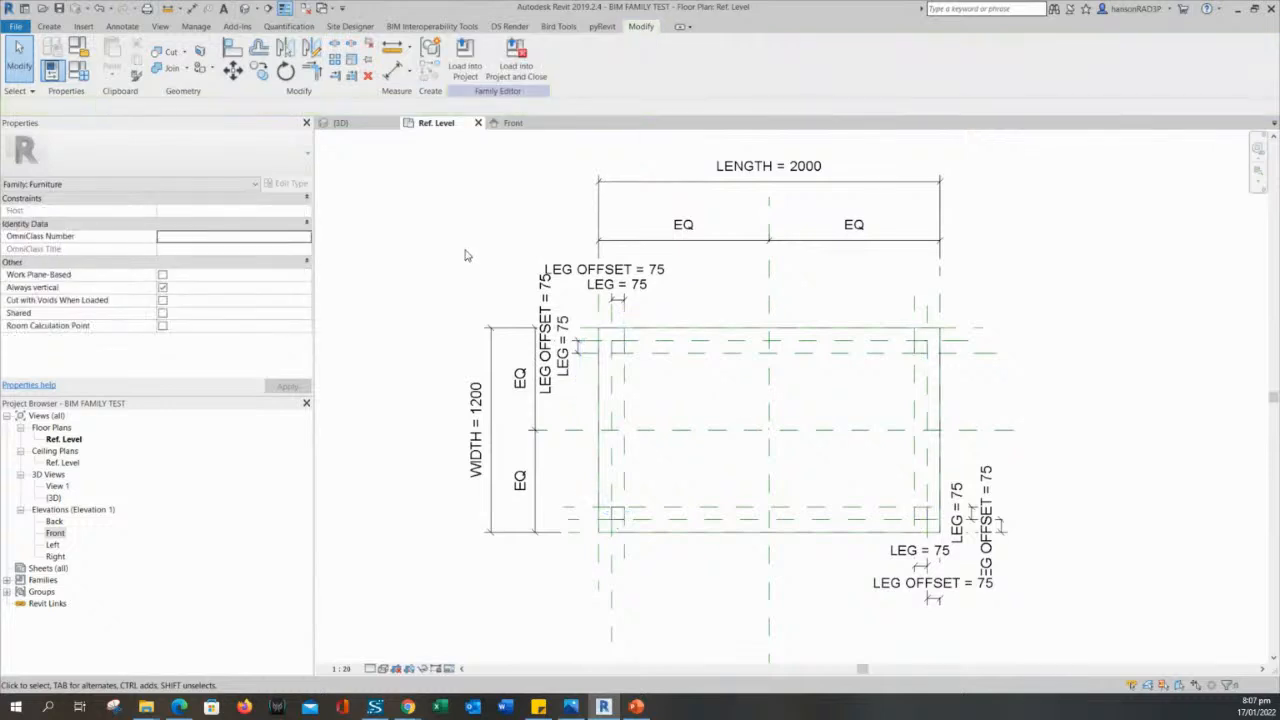
# - Examine in plan how the four legs relate to the LEG and LEG OFFSET dimensions and reference planes
pyautogui.moveTo(468, 251); pyautogui.dragTo(525, 276, button='middle')
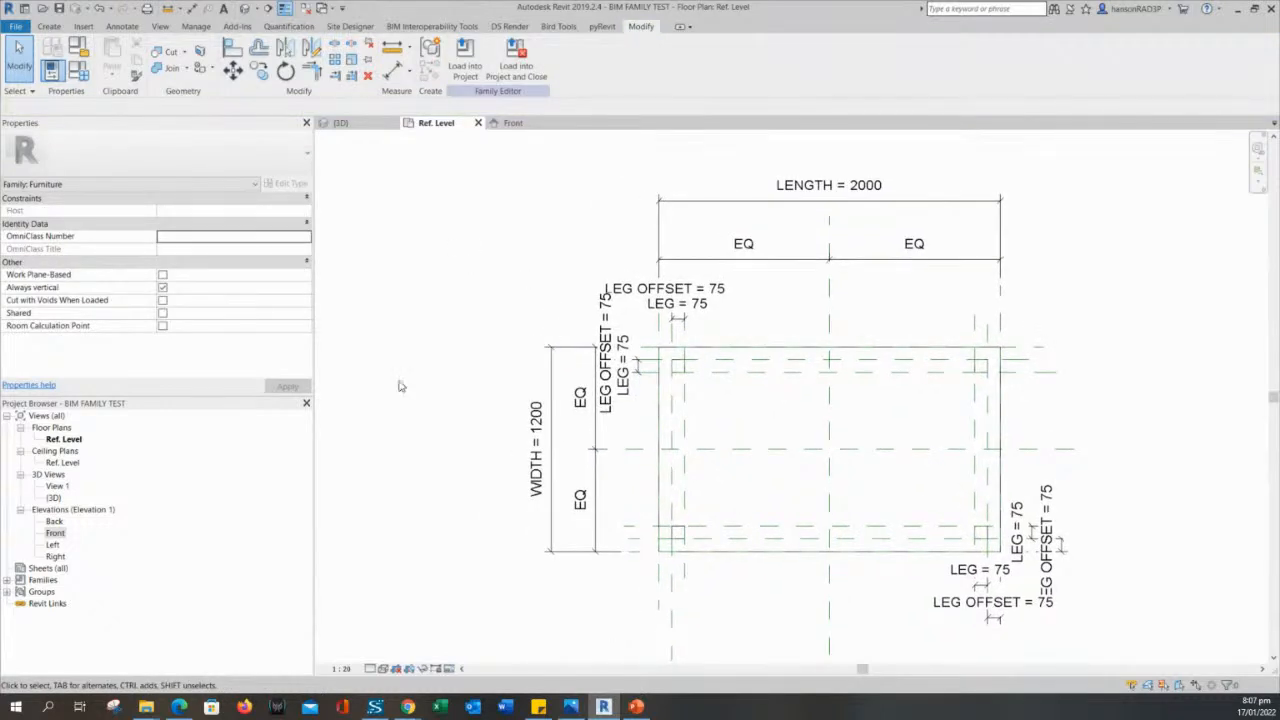
pyautogui.scroll(2, 582, 387)
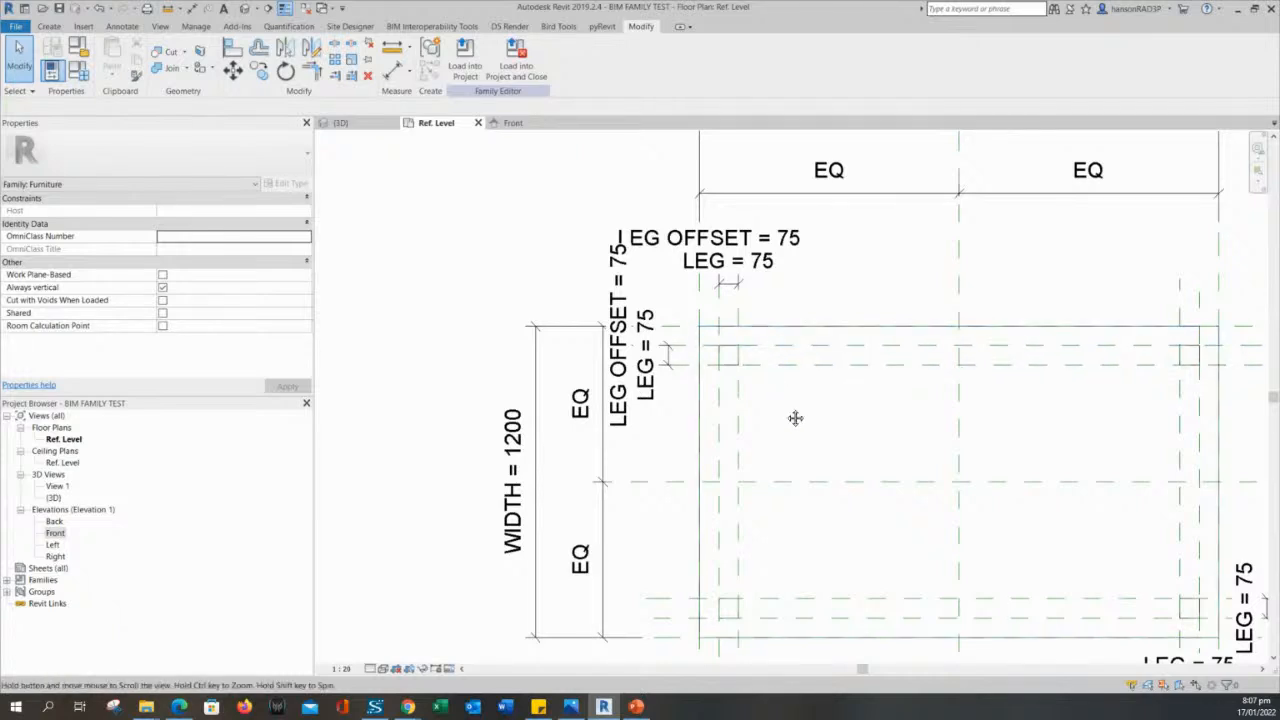
pyautogui.moveTo(795, 418); pyautogui.dragTo(789, 383, button='middle')
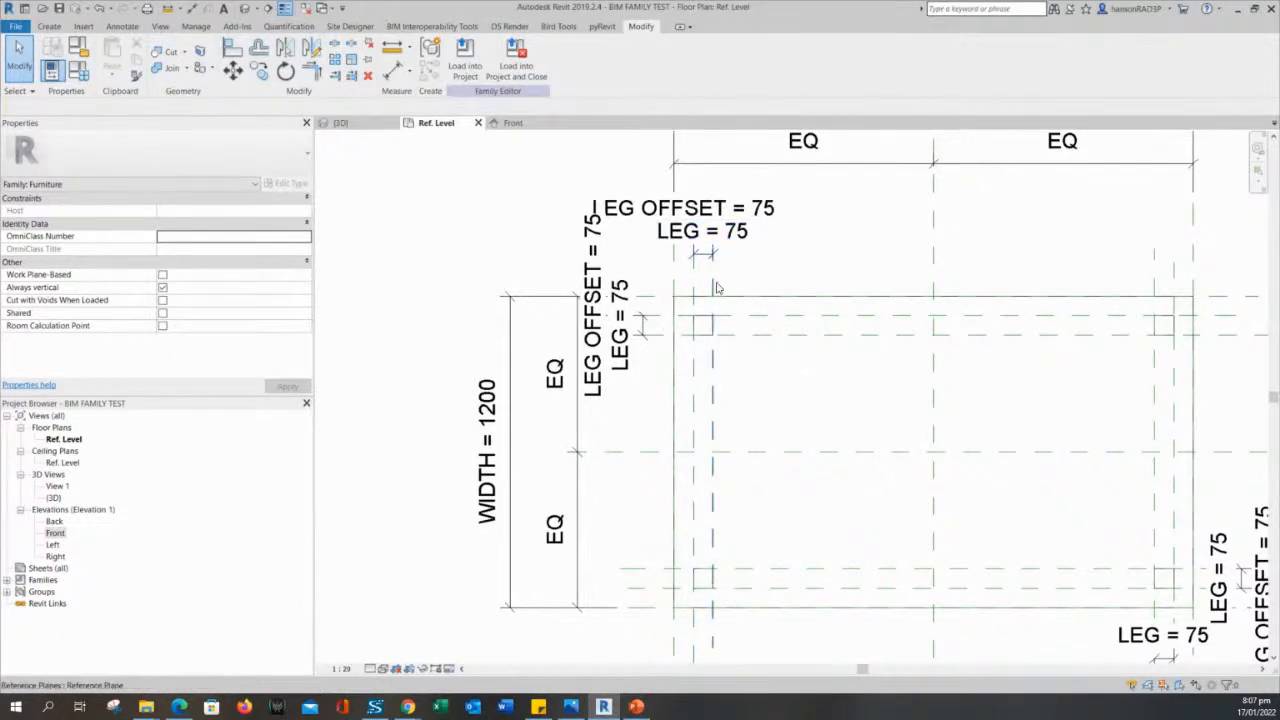
pyautogui.moveTo(745, 417); pyautogui.dragTo(723, 419, button='middle')
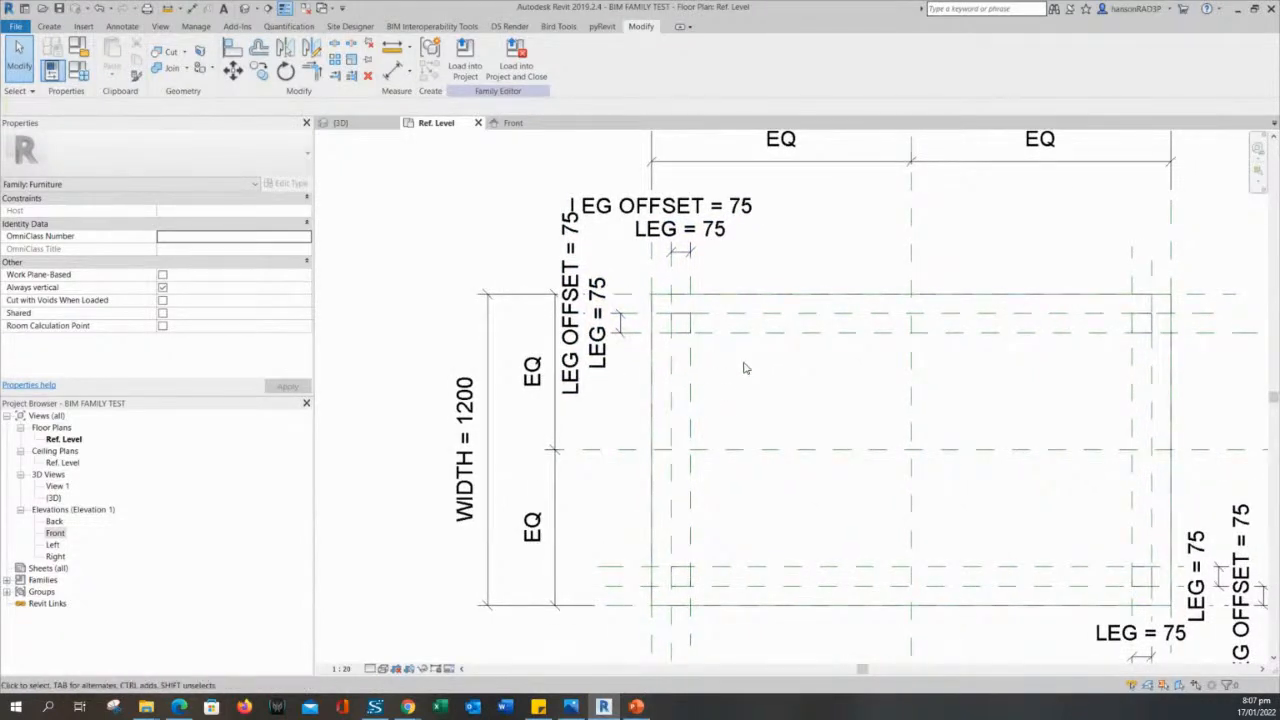
pyautogui.scroll(-1, 729, 375)
pyautogui.moveTo(752, 363); pyautogui.dragTo(694, 414, button='middle')
pyautogui.scroll(2, 689, 409)
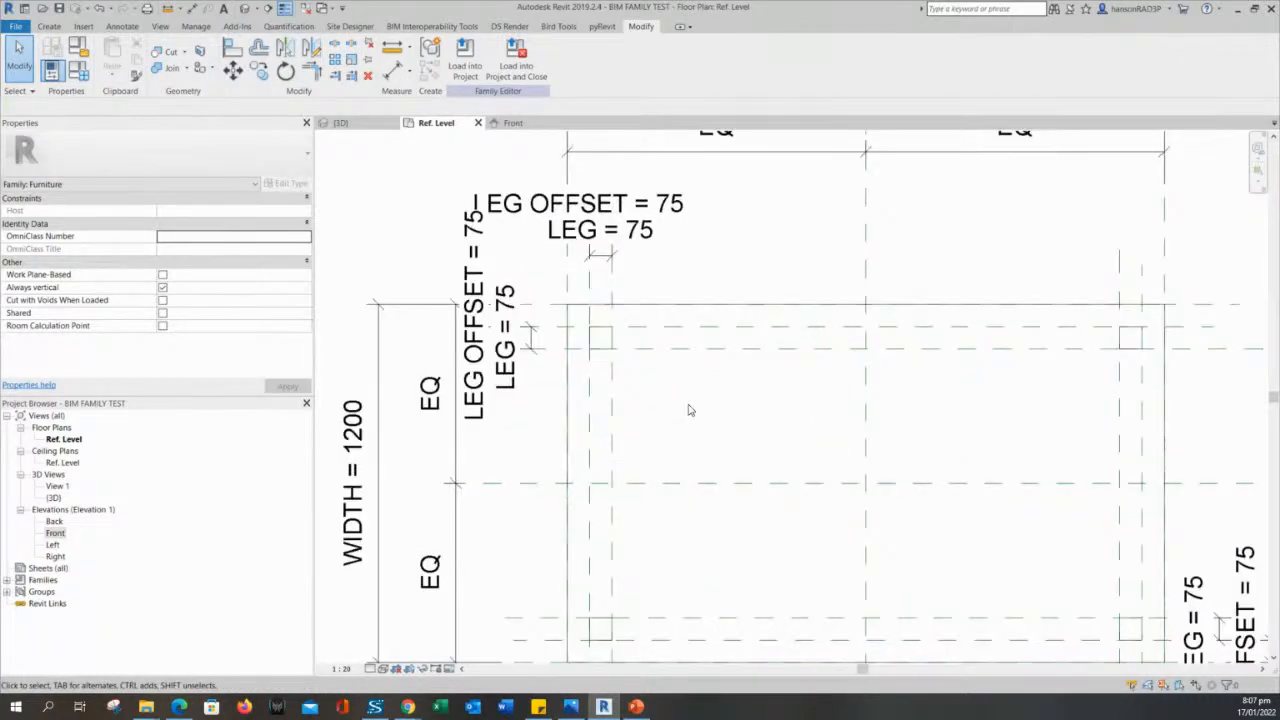
pyautogui.scroll(-1, 689, 409)
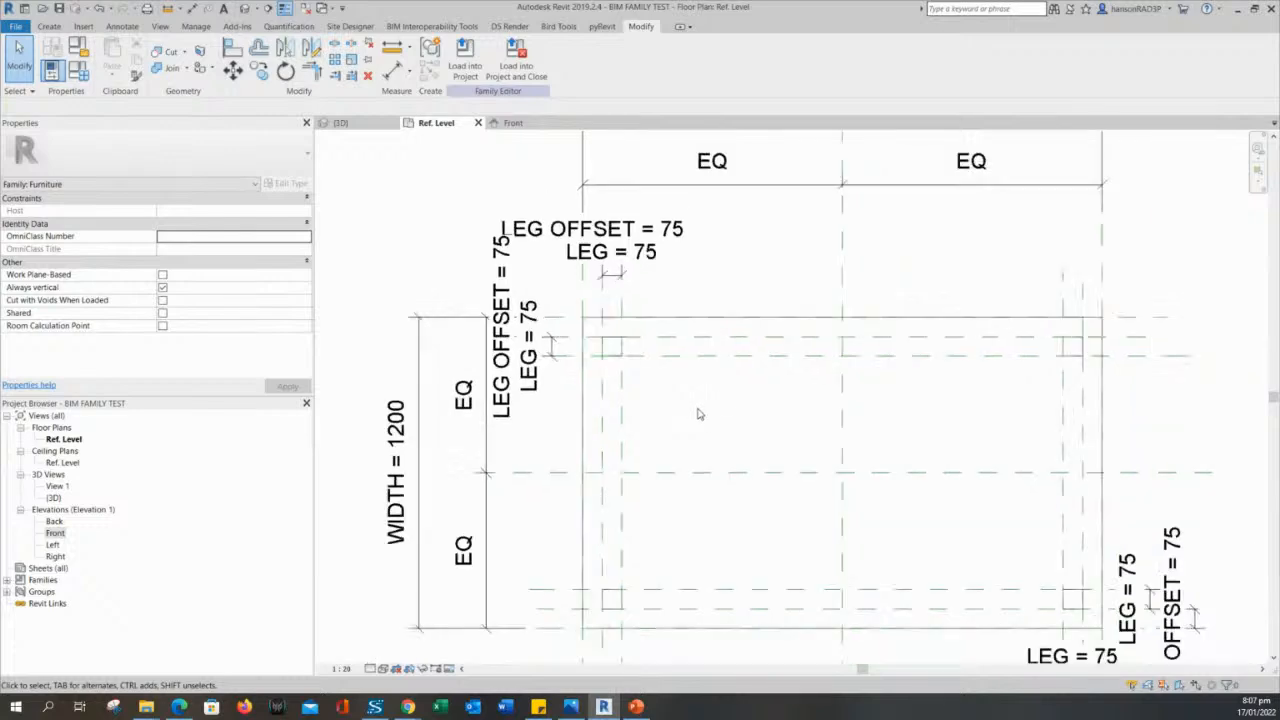
pyautogui.scroll(-2, 672, 417)
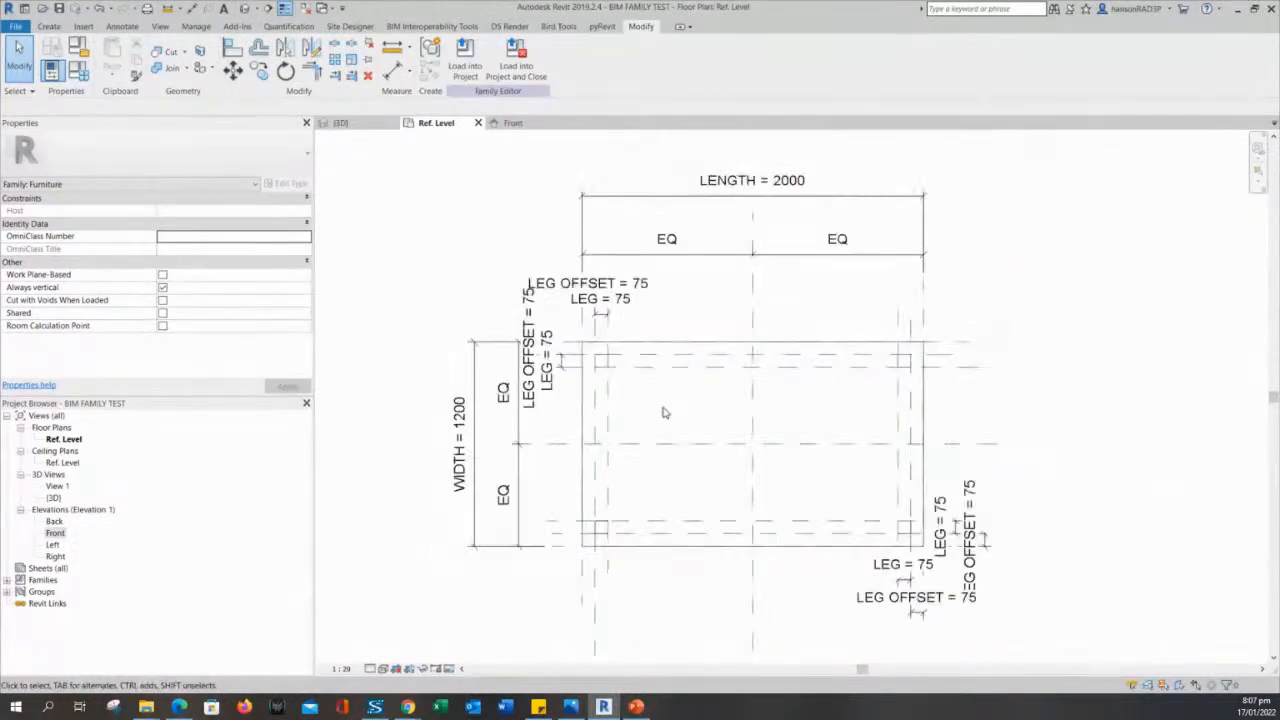
pyautogui.moveTo(663, 409); pyautogui.dragTo(700, 392, button='middle')
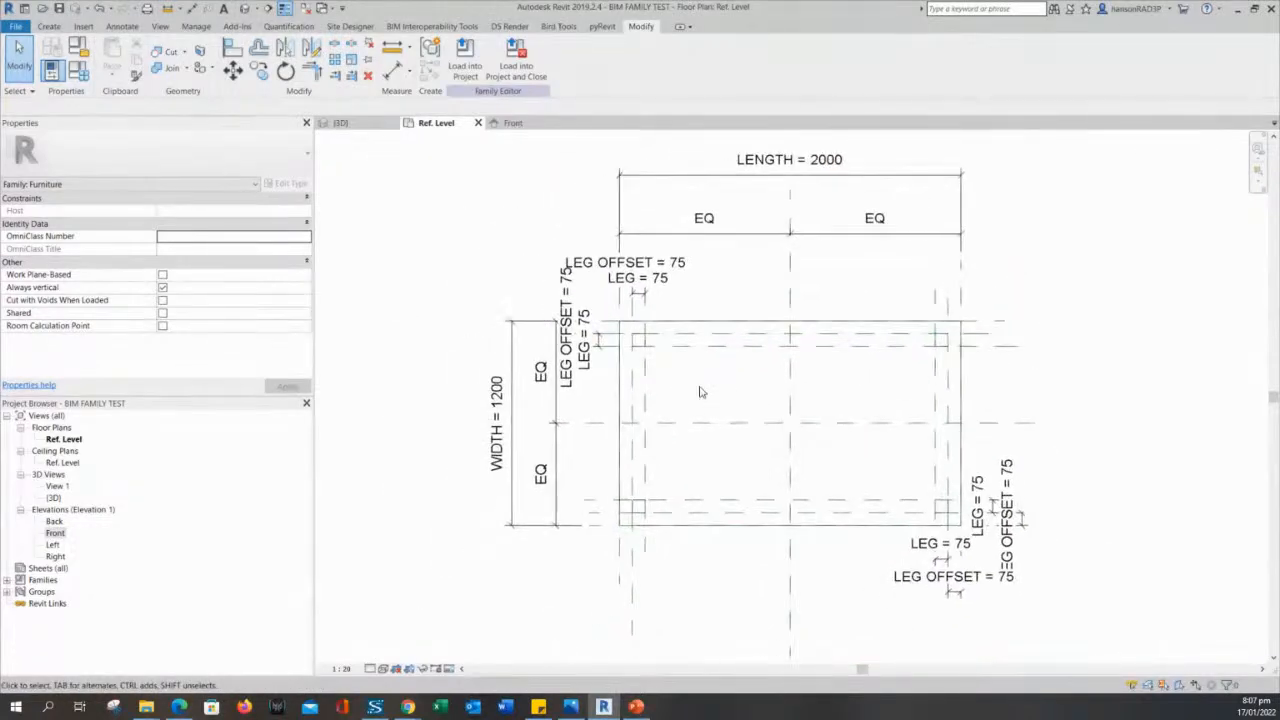
pyautogui.scroll(2, 651, 338)
pyautogui.click(651, 340)
pyautogui.press('Escape')
pyautogui.scroll(-2, 723, 386)
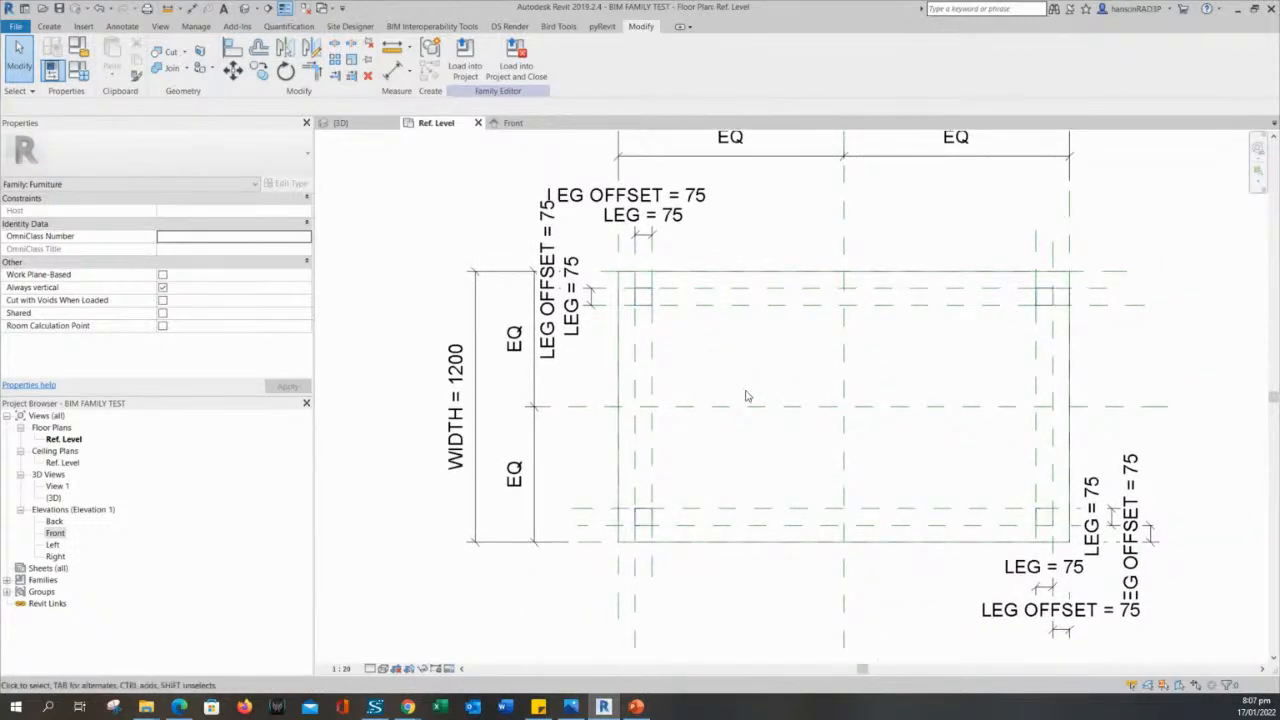
pyautogui.moveTo(739, 376); pyautogui.dragTo(722, 377, button='middle')
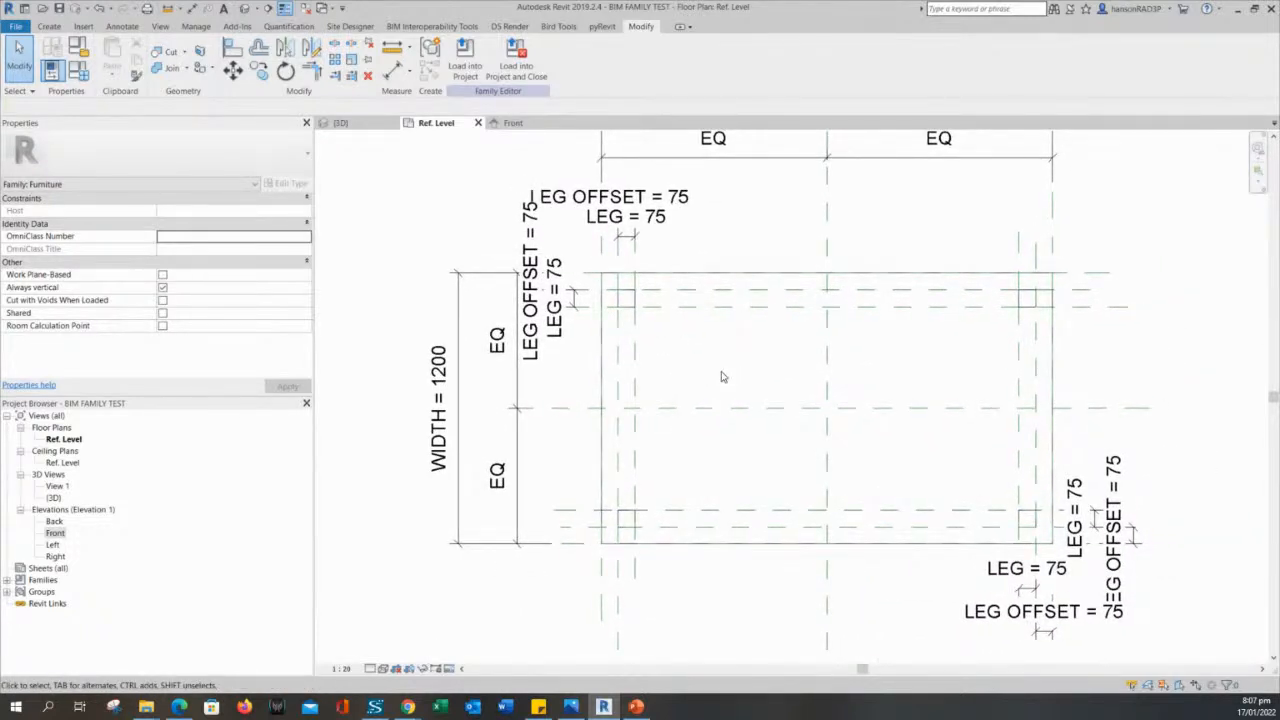
pyautogui.scroll(-1, 723, 377)
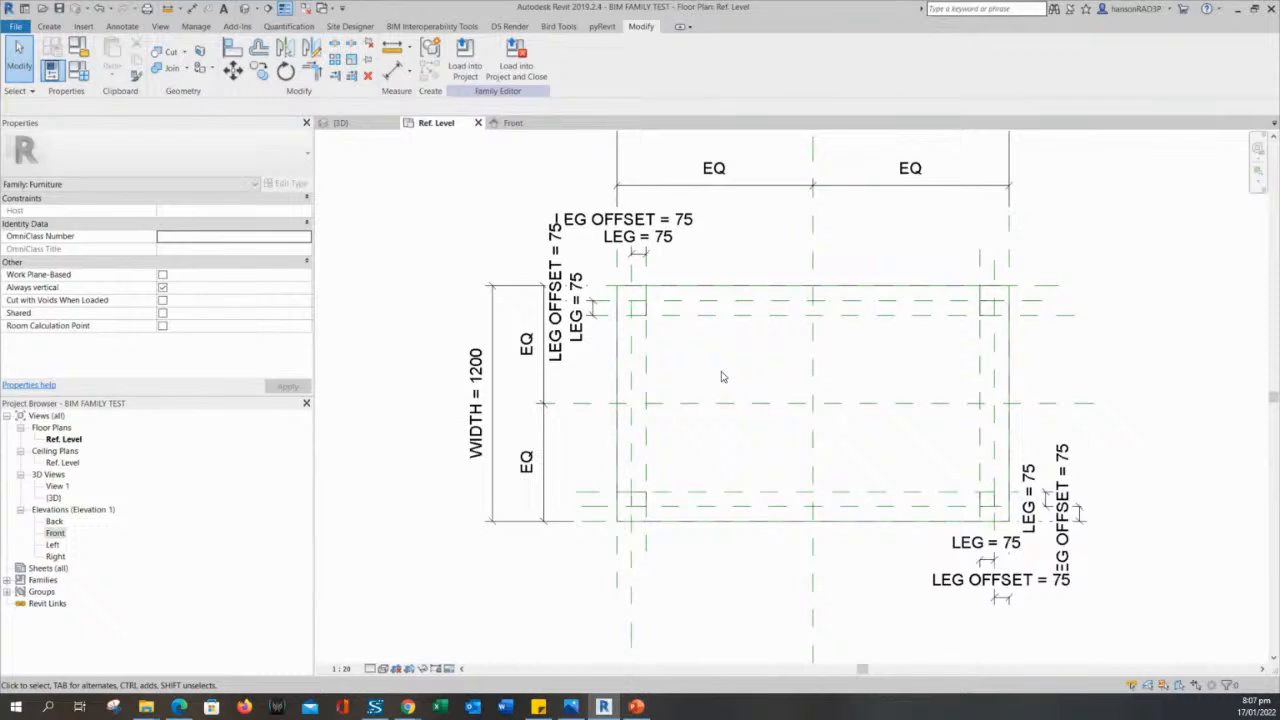
pyautogui.moveTo(723, 377); pyautogui.dragTo(734, 423, button='middle')
# - Inspect the four-leg extrusion by selecting it at the upper-left leg, then clear the selection
pyautogui.scroll(3, 648, 355)
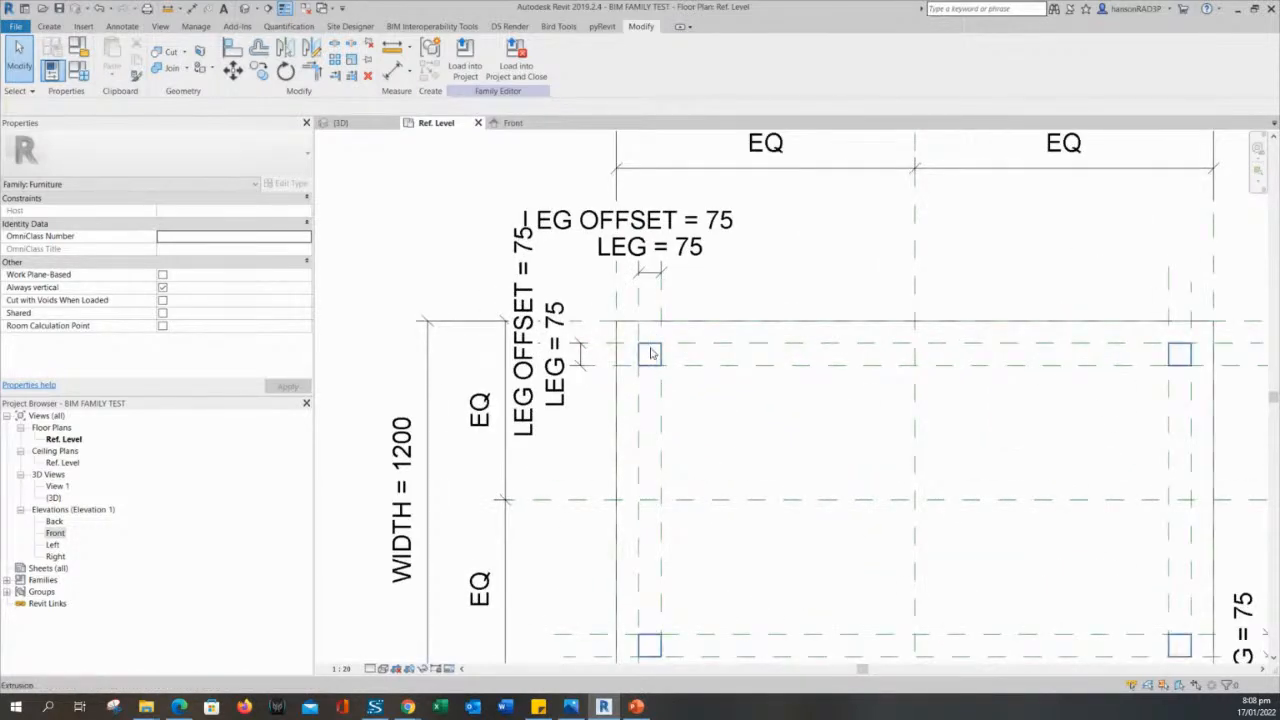
pyautogui.click(651, 353)
pyautogui.click(723, 406)
pyautogui.click(650, 351)
pyautogui.click(737, 420)
pyautogui.click(656, 357)
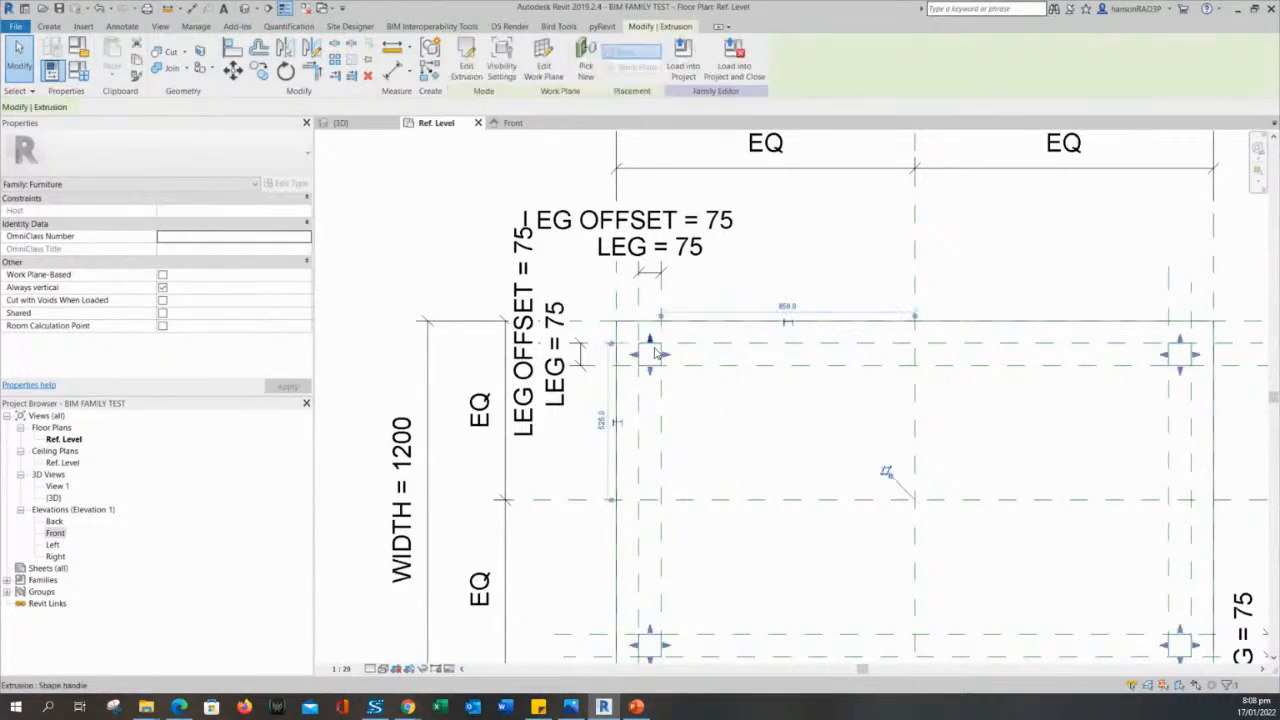
pyautogui.click(703, 412)
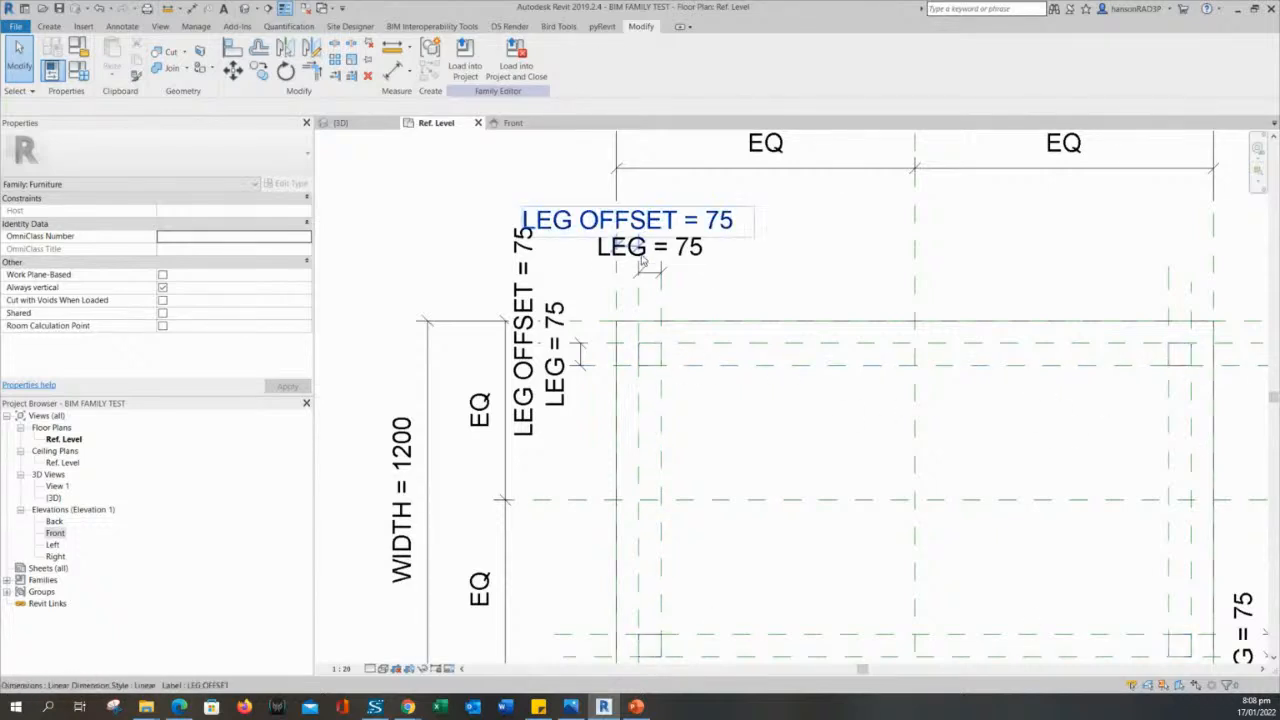
pyautogui.moveTo(747, 440); pyautogui.dragTo(729, 364, button='middle')
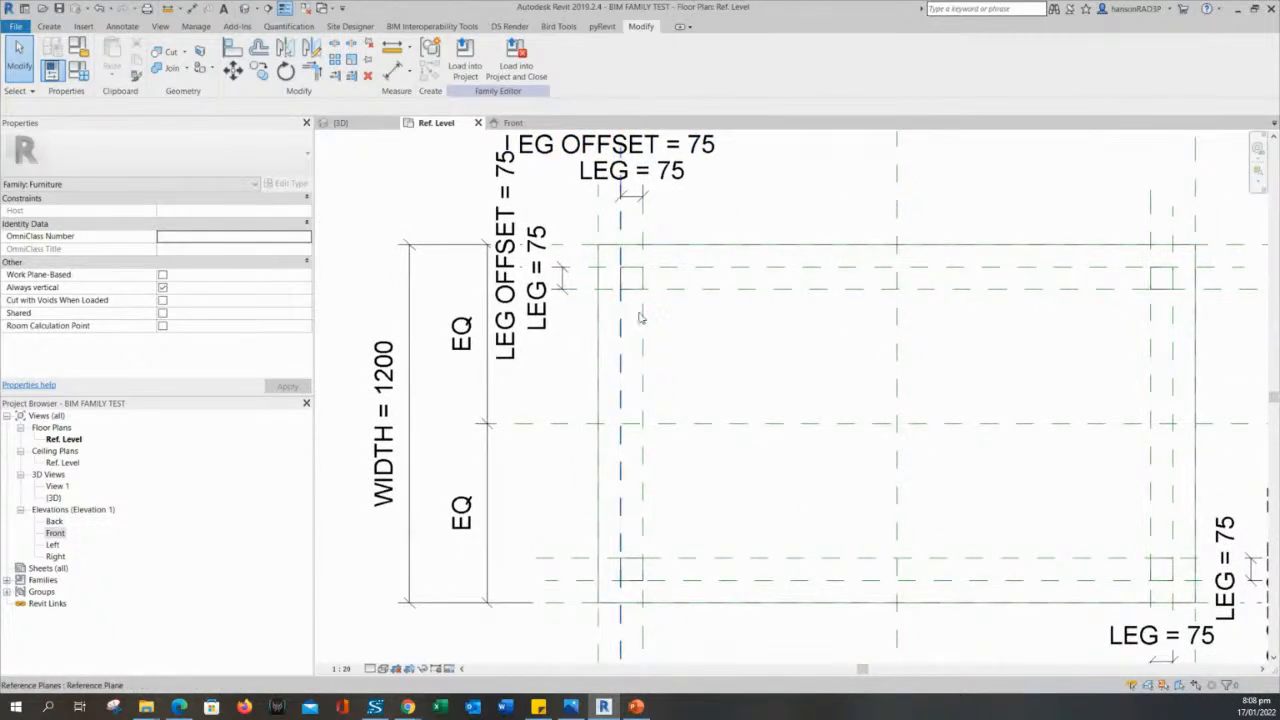
pyautogui.scroll(-1, 670, 340)
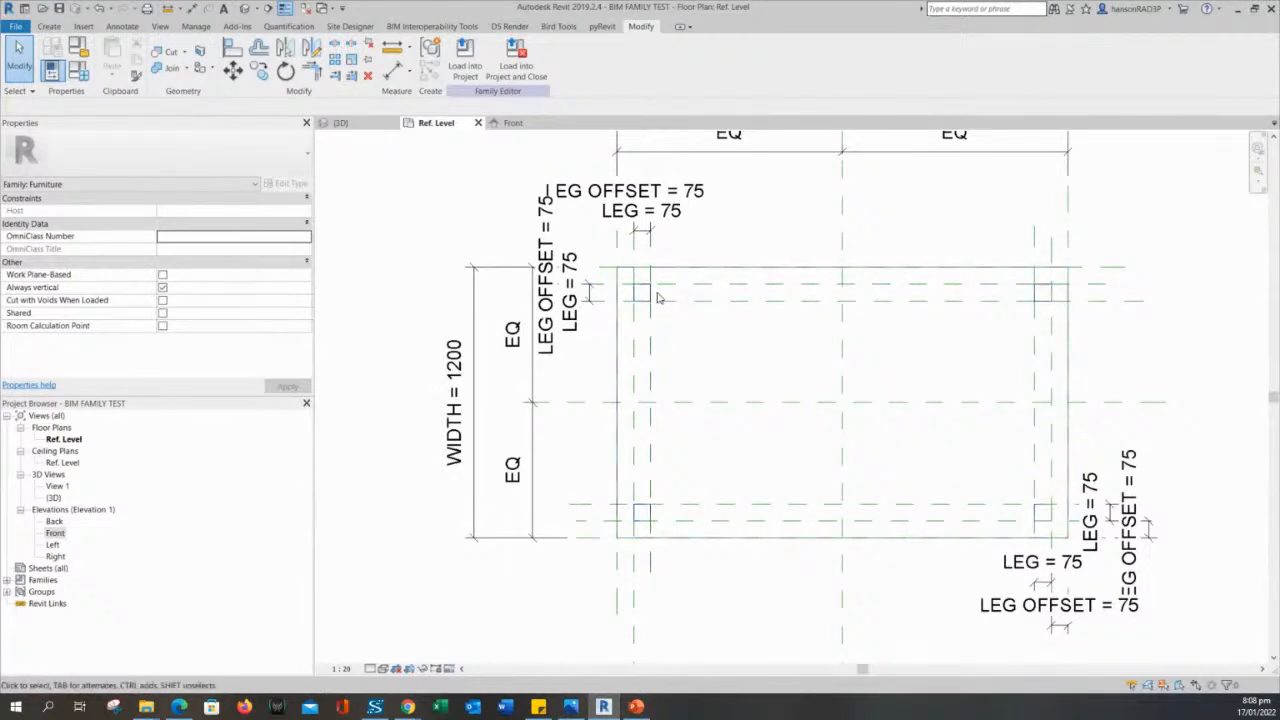
pyautogui.scroll(3, 700, 355)
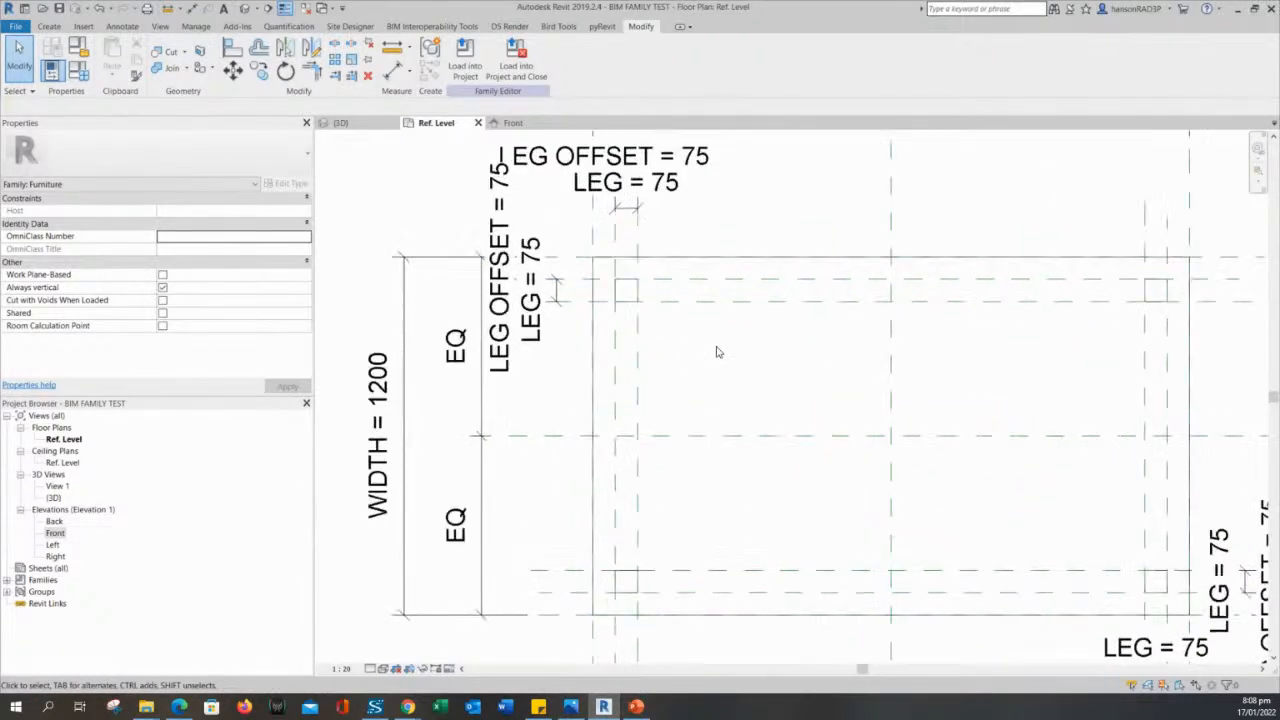
pyautogui.scroll(-3, 717, 350)
pyautogui.moveTo(726, 391); pyautogui.dragTo(718, 394, button='middle')
pyautogui.moveTo(473, 258); pyautogui.dragTo(473, 284, button='middle')
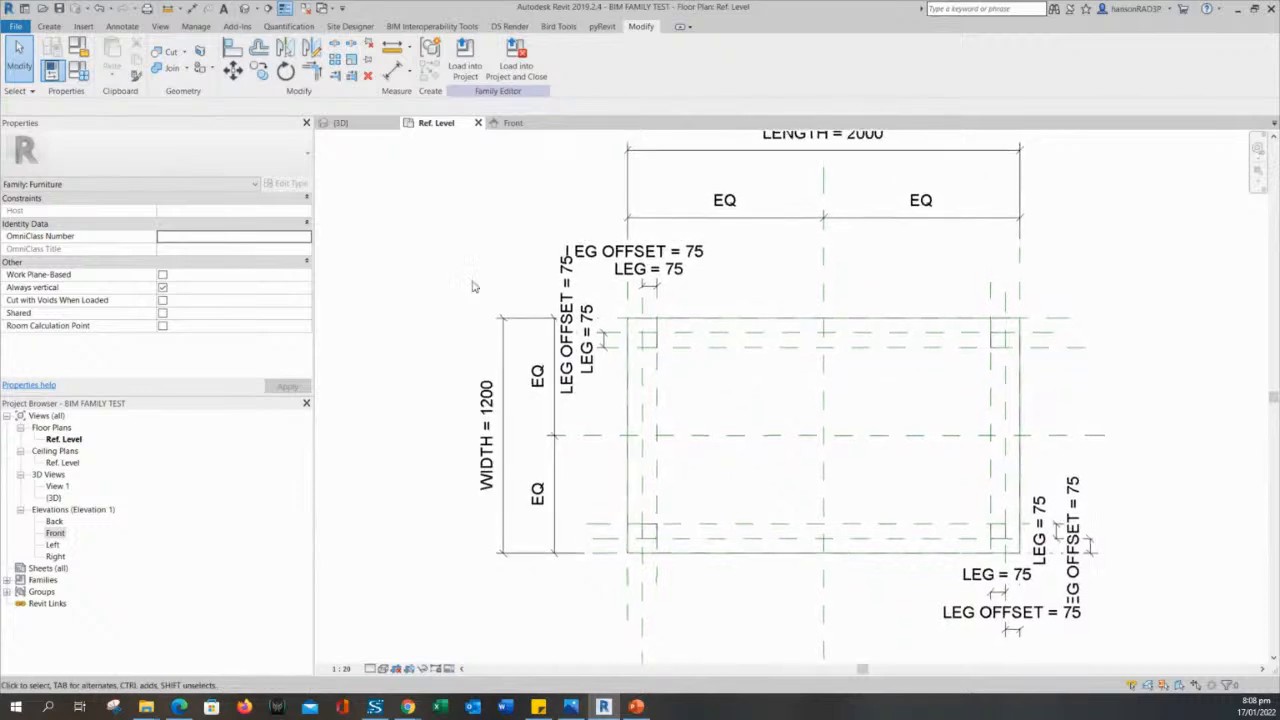
pyautogui.scroll(2, 689, 343)
pyautogui.scroll(-1, 697, 409)
pyautogui.scroll(-1, 390, 207)
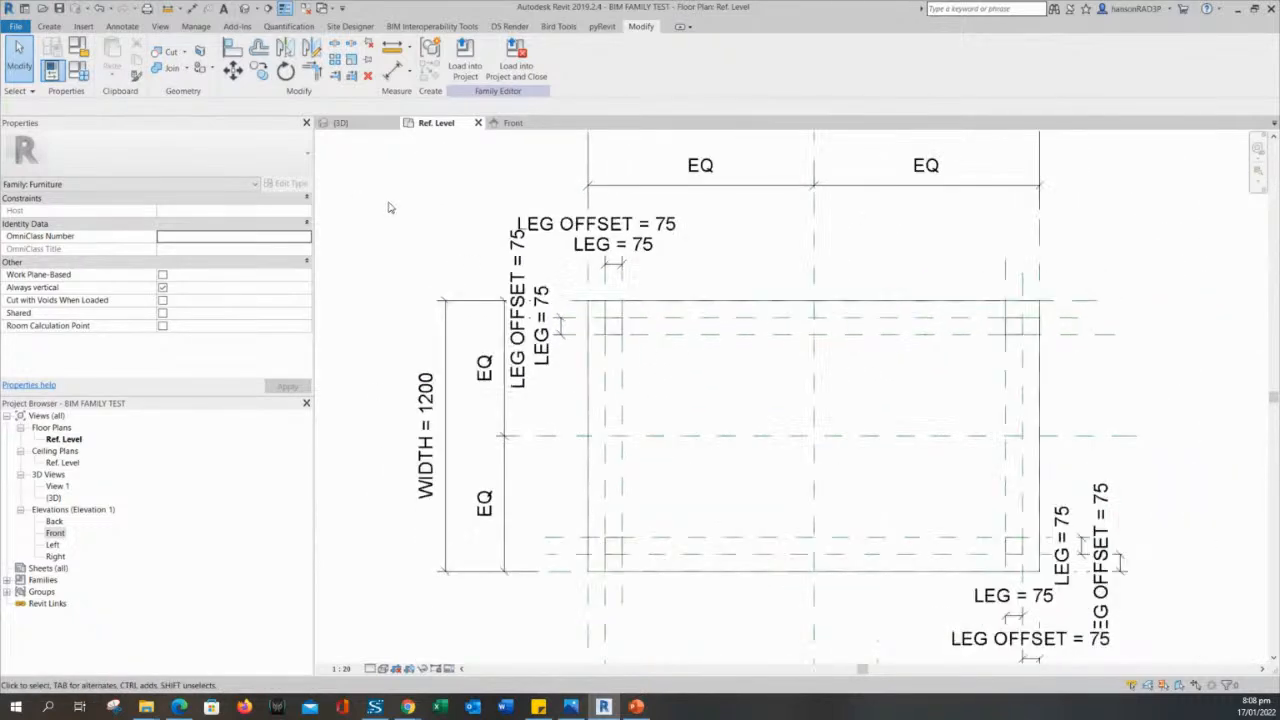
pyautogui.moveTo(390, 207); pyautogui.dragTo(429, 257, button='middle')
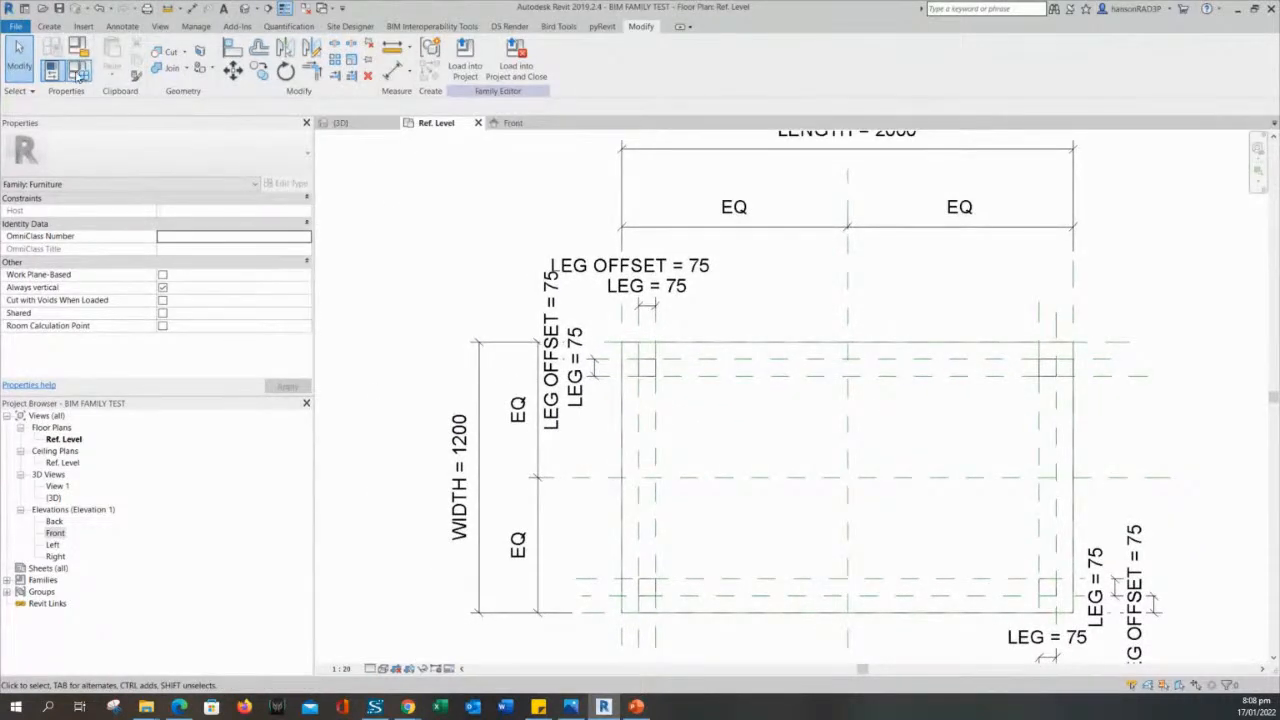
pyautogui.click(79, 71)
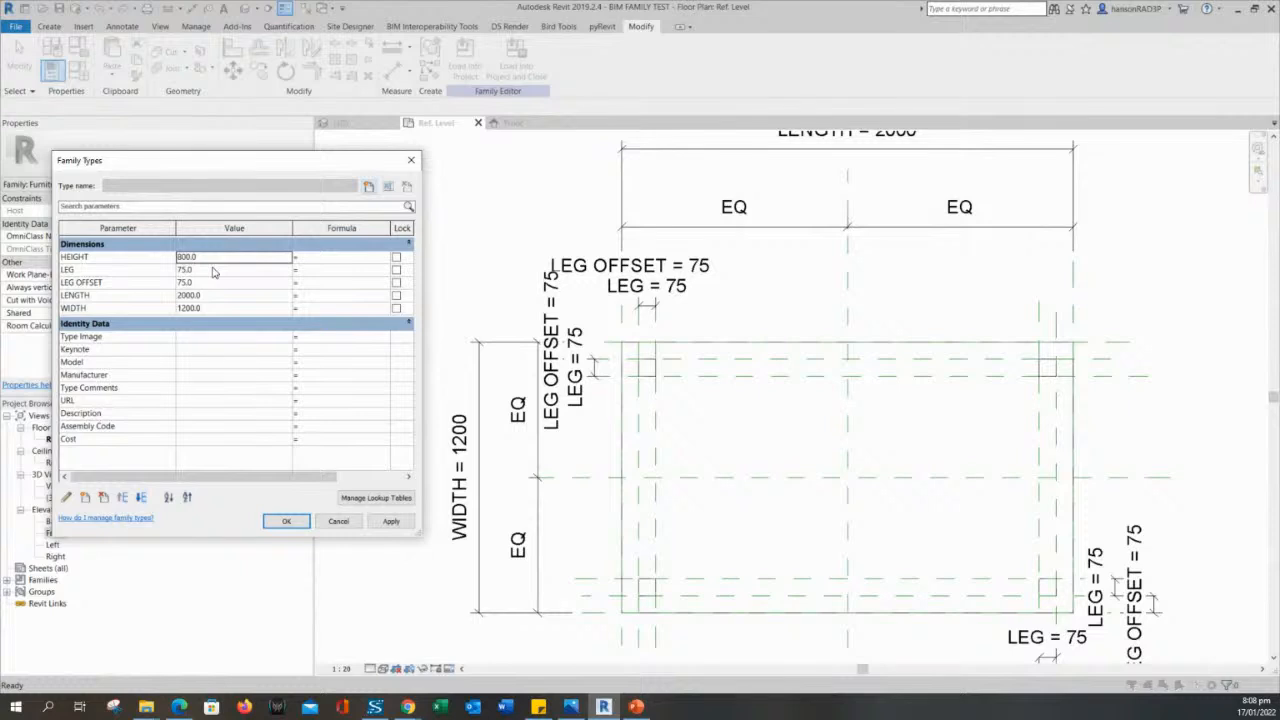
pyautogui.click(338, 521)
# - Flex the family by setting the WIDTH parameter to 600 in Family Types and applying it
pyautogui.scroll(-1, 787, 447)
pyautogui.moveTo(787, 447); pyautogui.dragTo(908, 405, button='middle')
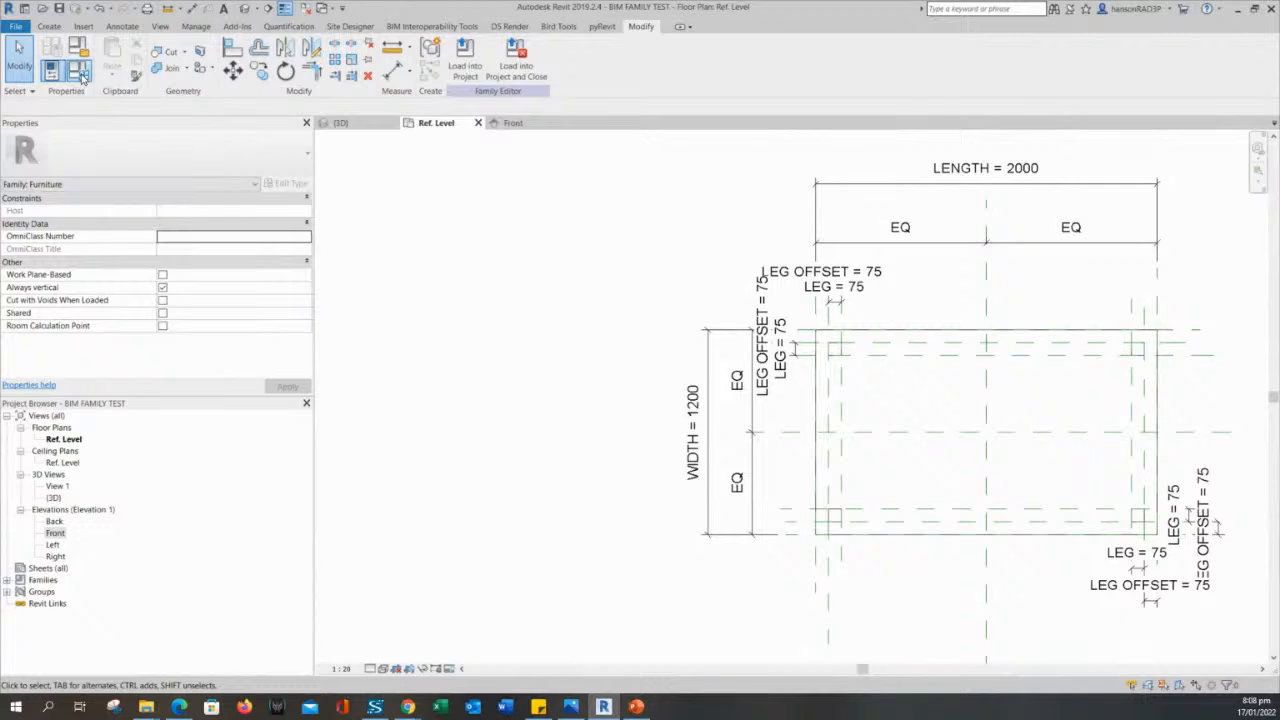
pyautogui.click(82, 78)
pyautogui.moveTo(250, 177); pyautogui.dragTo(268, 199)
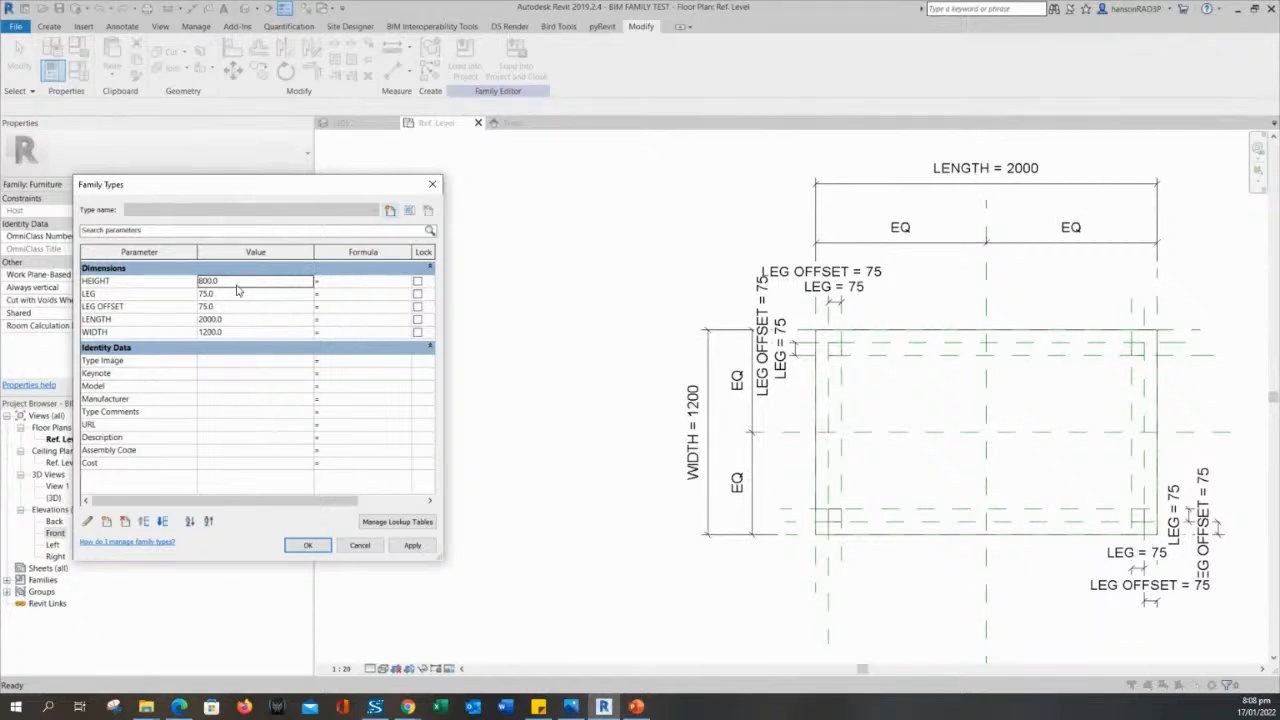
pyautogui.click(241, 332)
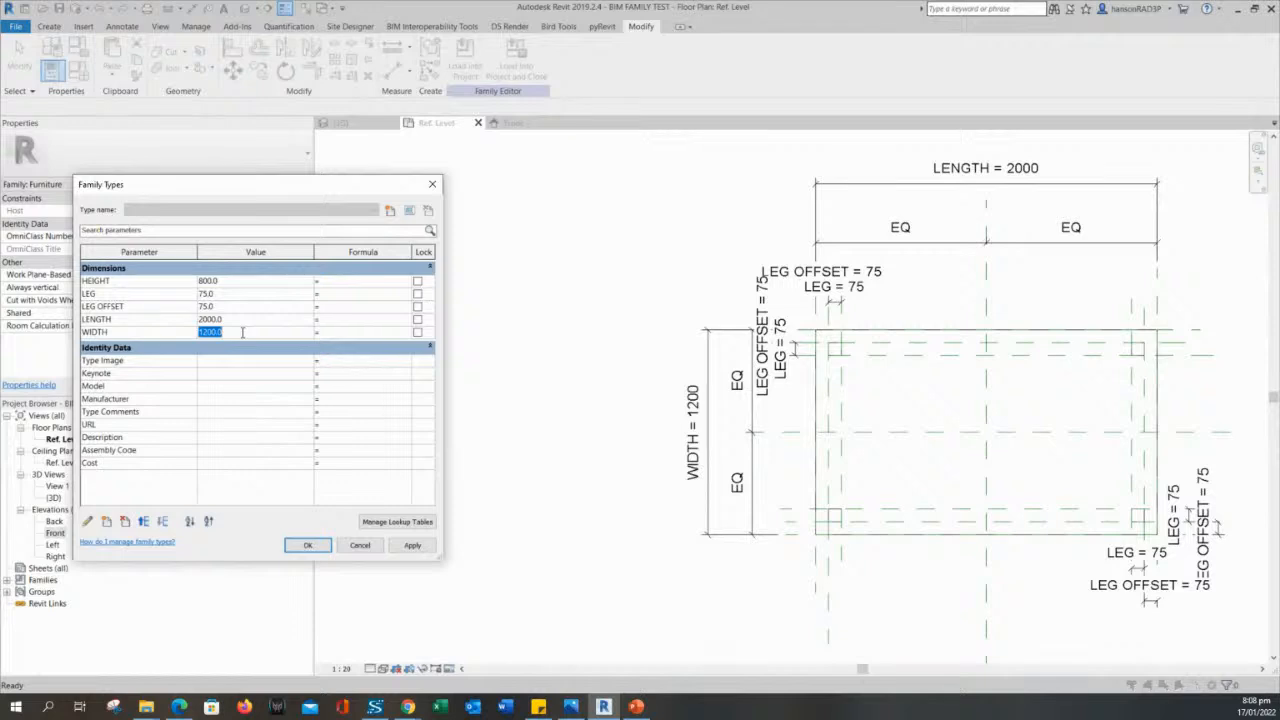
pyautogui.write('600')
pyautogui.click(412, 545)
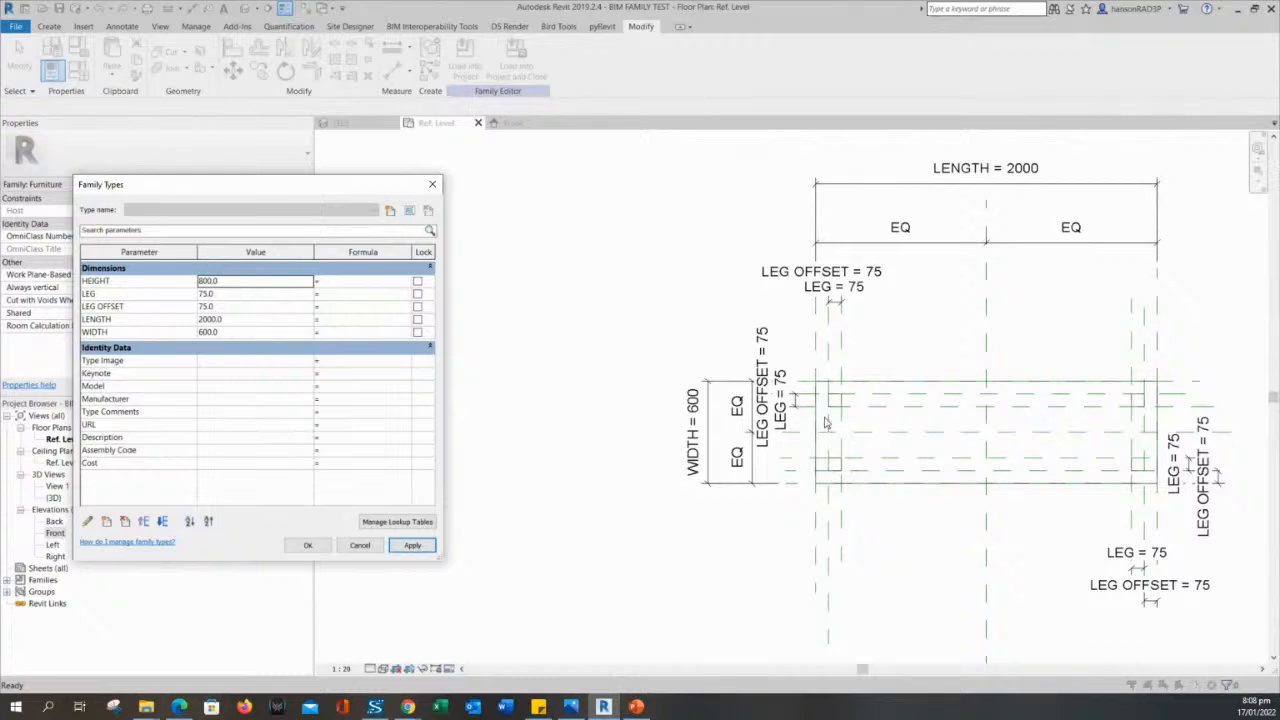
# - Set the LENGTH parameter to 500 and apply it to test the legs' response in plan
pyautogui.click(242, 320)
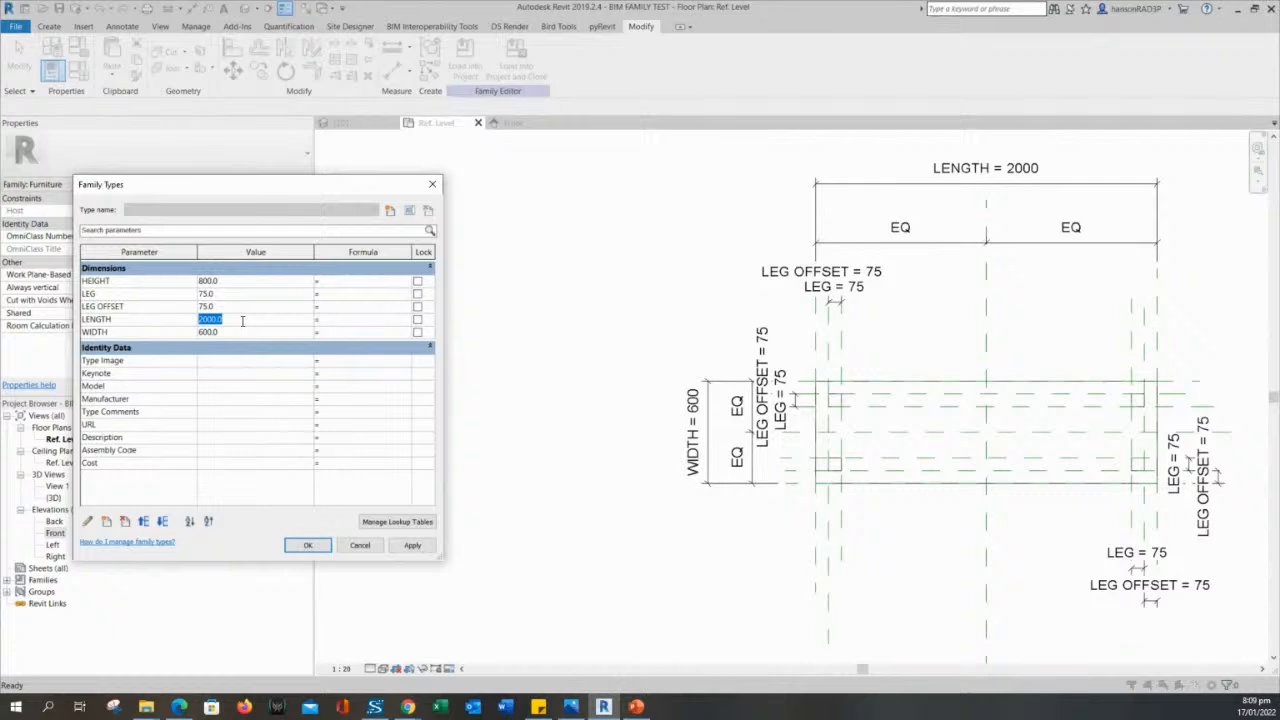
pyautogui.write('500')
pyautogui.click(412, 545)
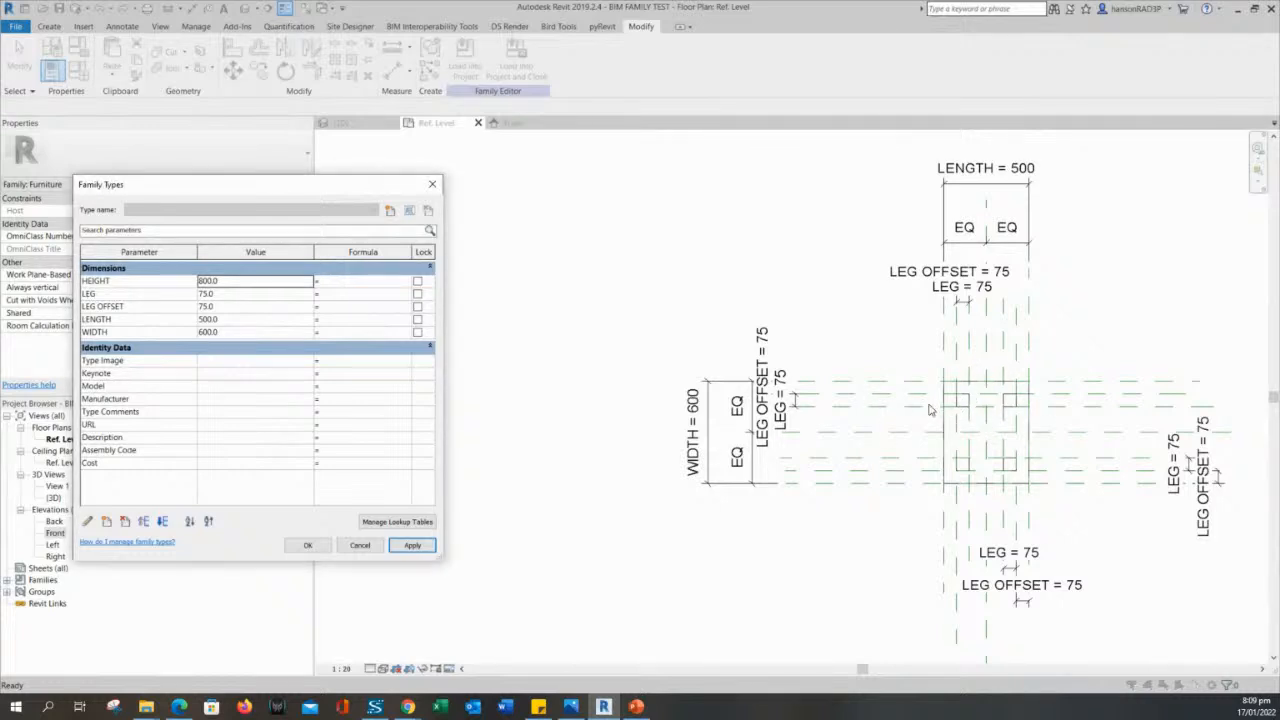
# - Set both LENGTH and WIDTH to 1000, apply the values and close Family Types
pyautogui.click(231, 319)
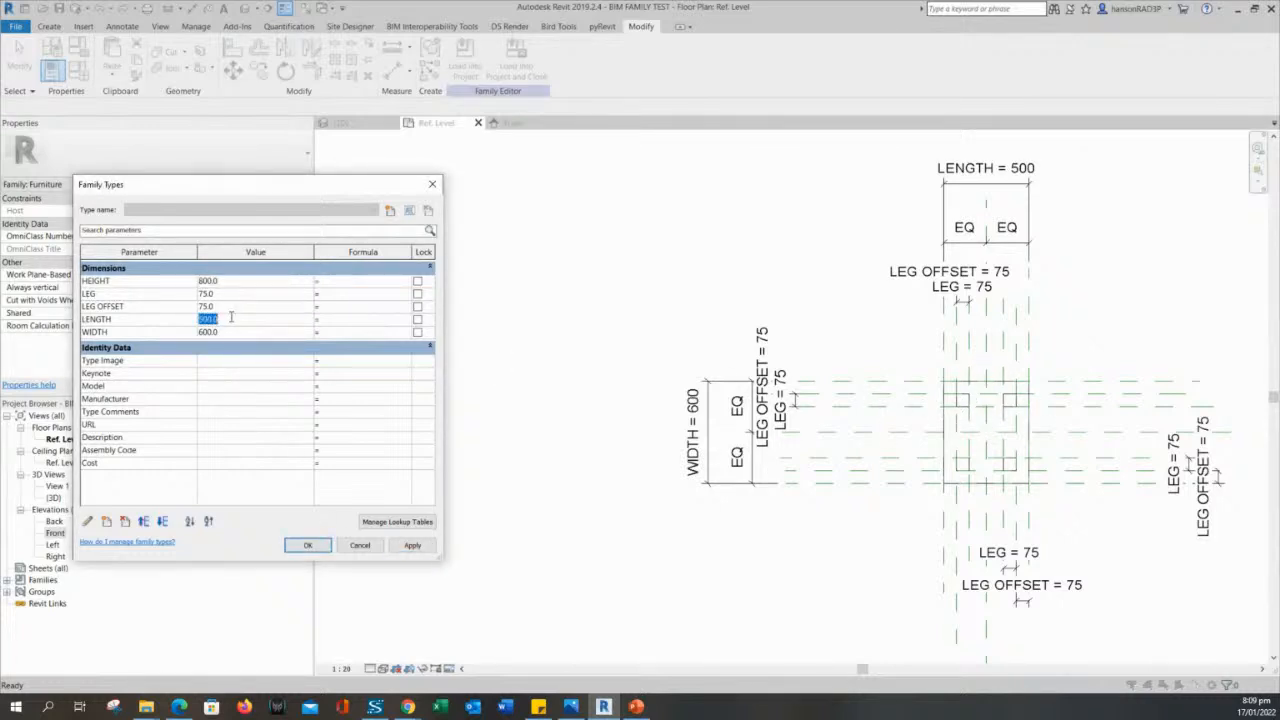
pyautogui.write('1000')
pyautogui.click(228, 333)
pyautogui.write('1000')
pyautogui.click(412, 545)
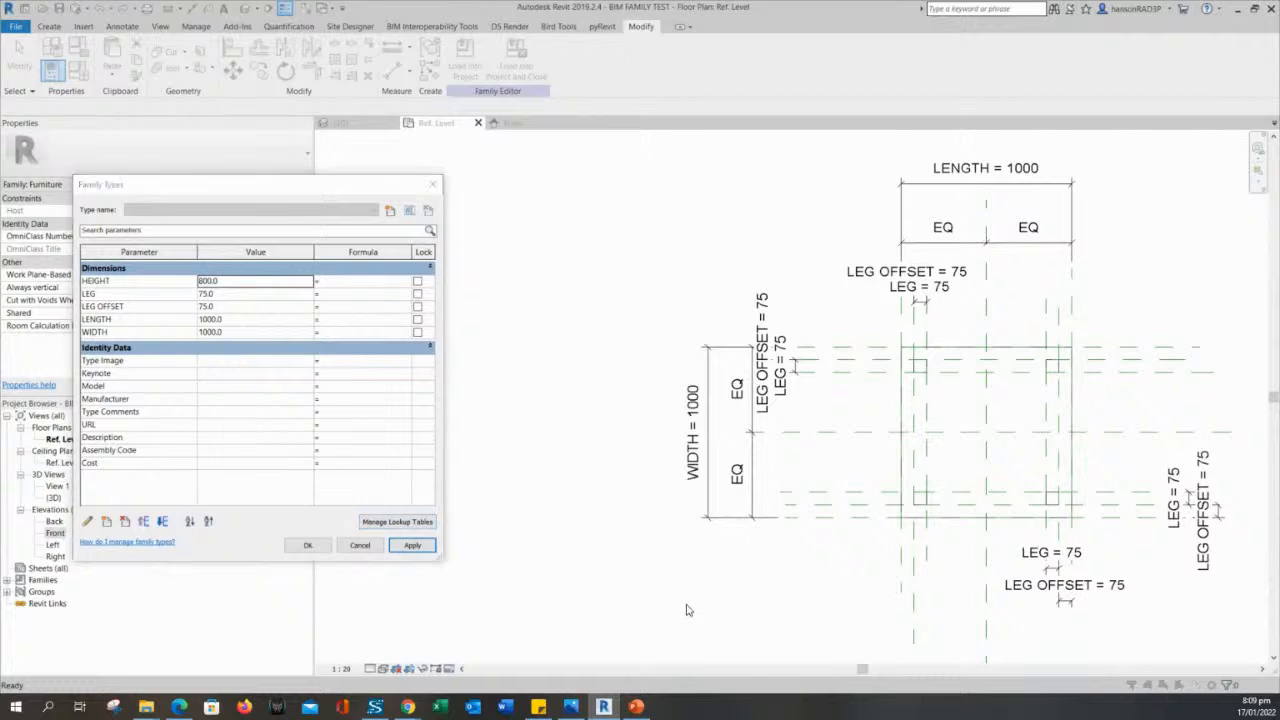
pyautogui.click(314, 549)
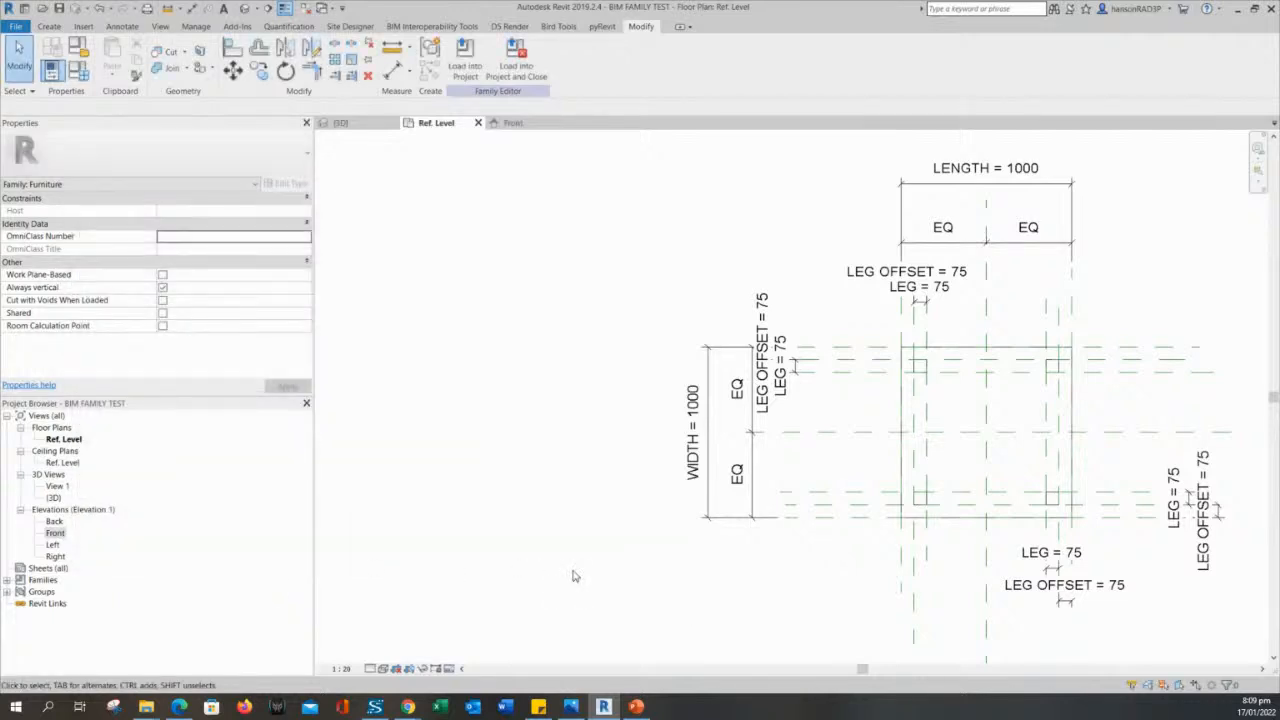
# - Open the Front elevation, select the leg extrusion to check its properties, and clear the selection
pyautogui.moveTo(574, 574)
pyautogui.mouseDown(button='middle')
pyautogui.moveTo(528, 508)
pyautogui.moveTo(484, 519)
pyautogui.mouseUp(button='middle')
pyautogui.doubleClick(55, 533)
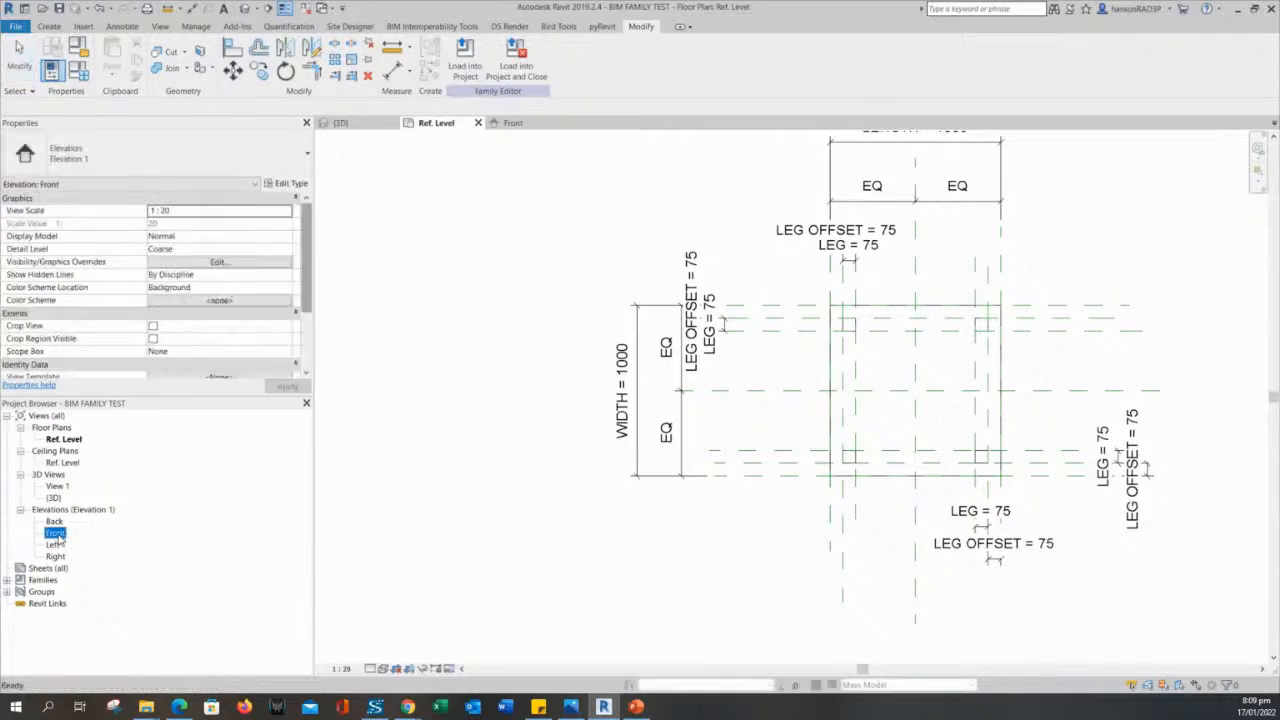
pyautogui.scroll(4, 422, 523)
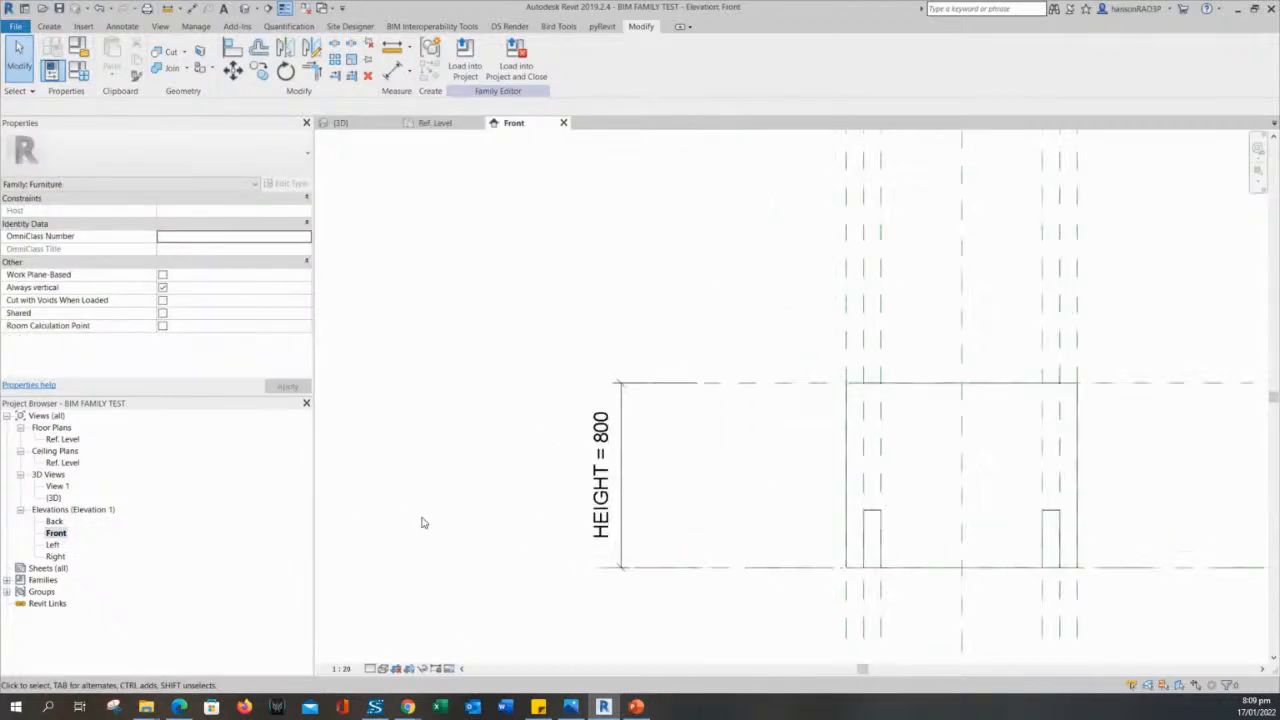
pyautogui.scroll(2, 630, 482)
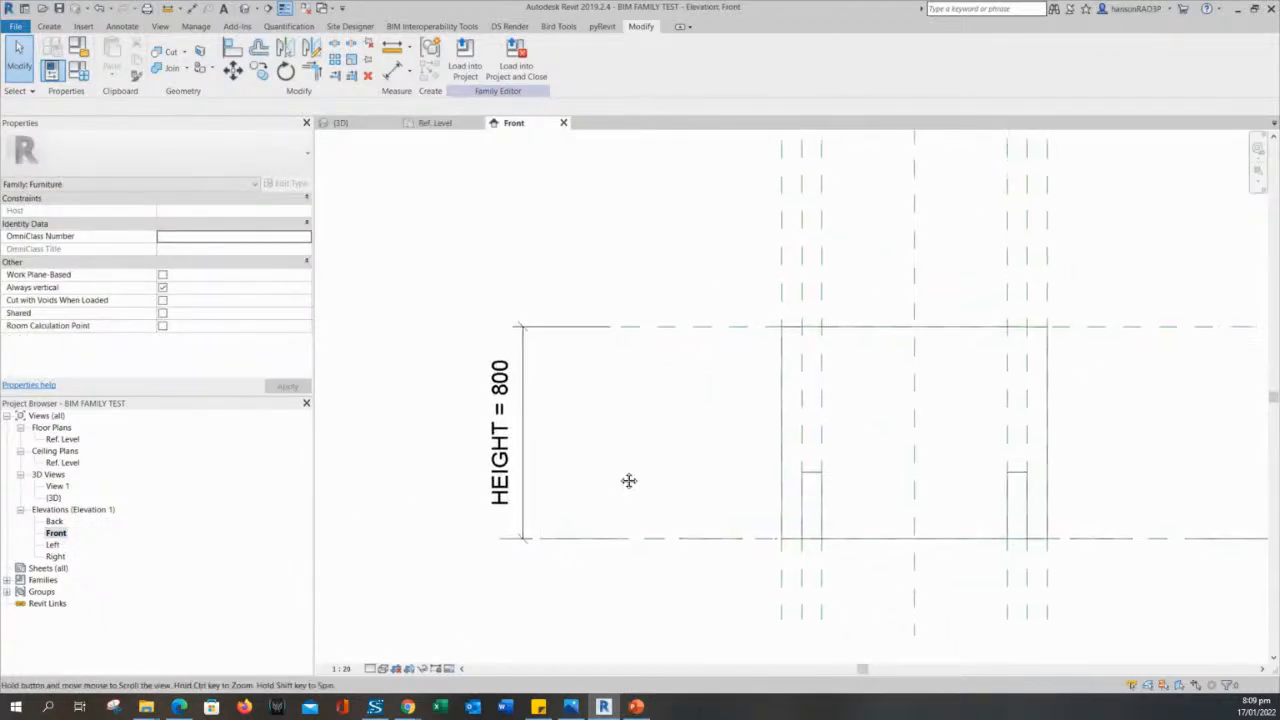
pyautogui.click(797, 472)
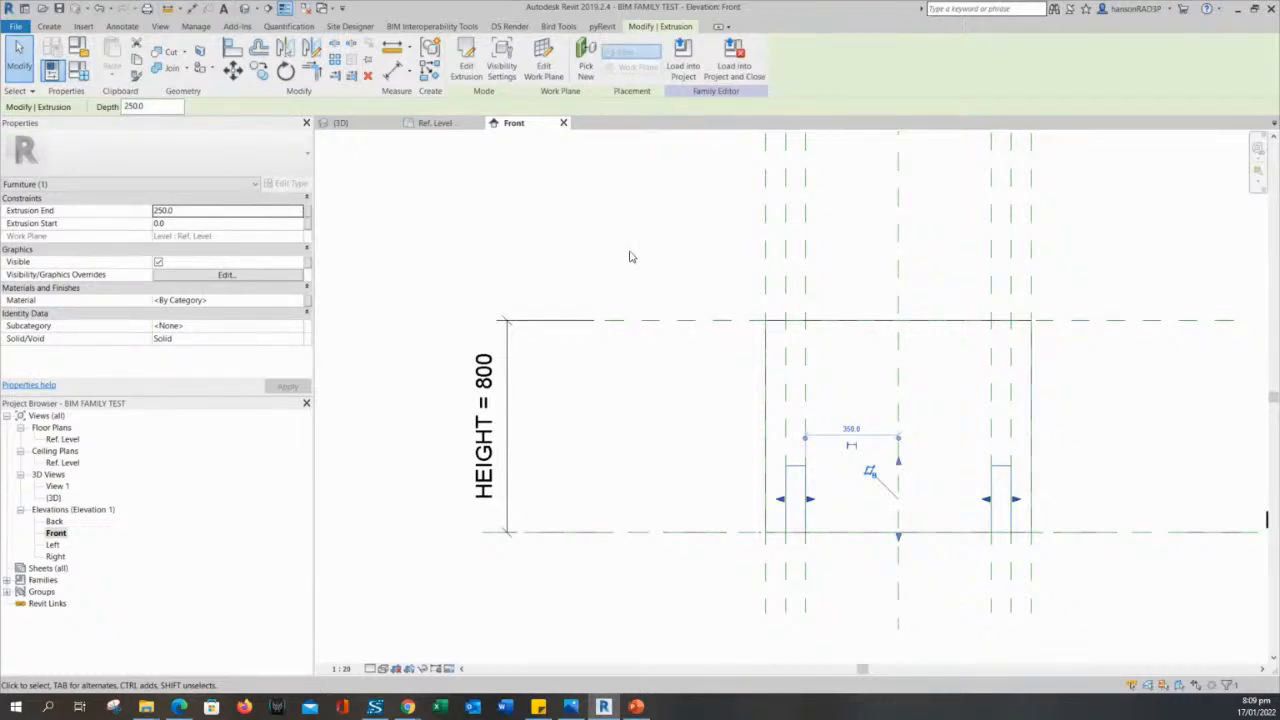
pyautogui.click(437, 270)
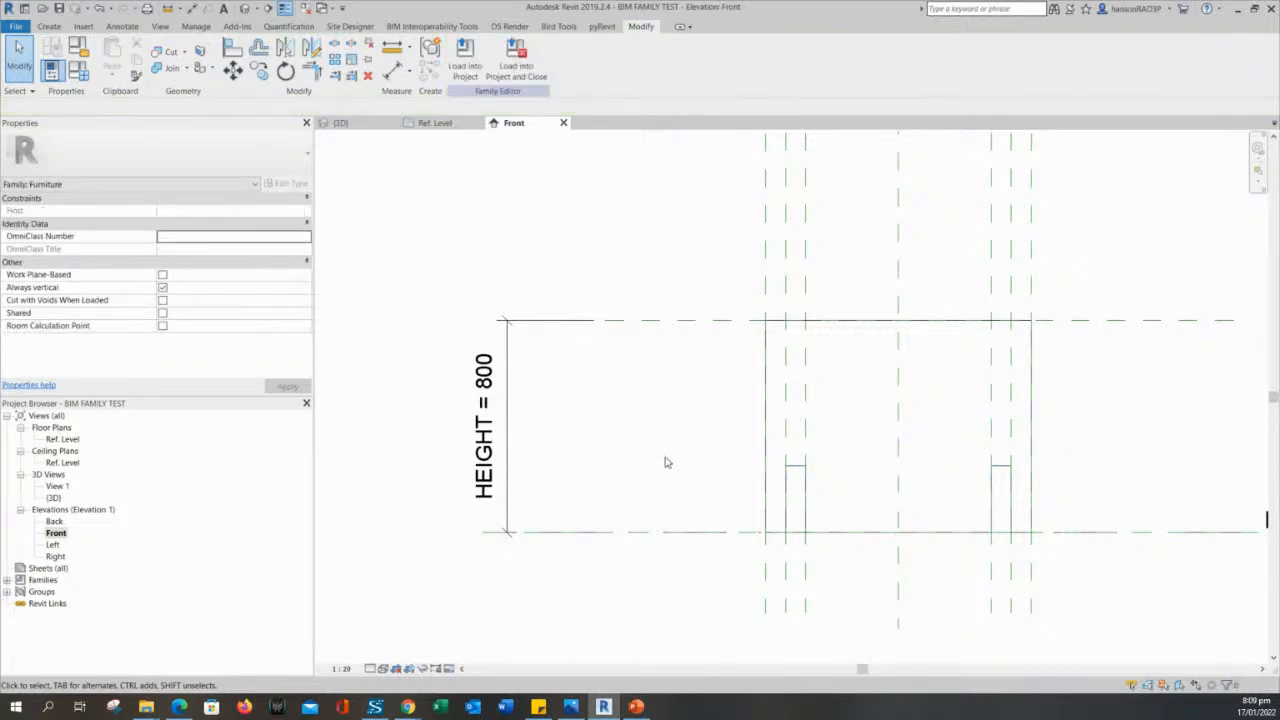
# - Examine in the Front elevation how the leg extrusion's height relates to the tabletop extrusion and the HEIGHT dimension
pyautogui.click(801, 471)
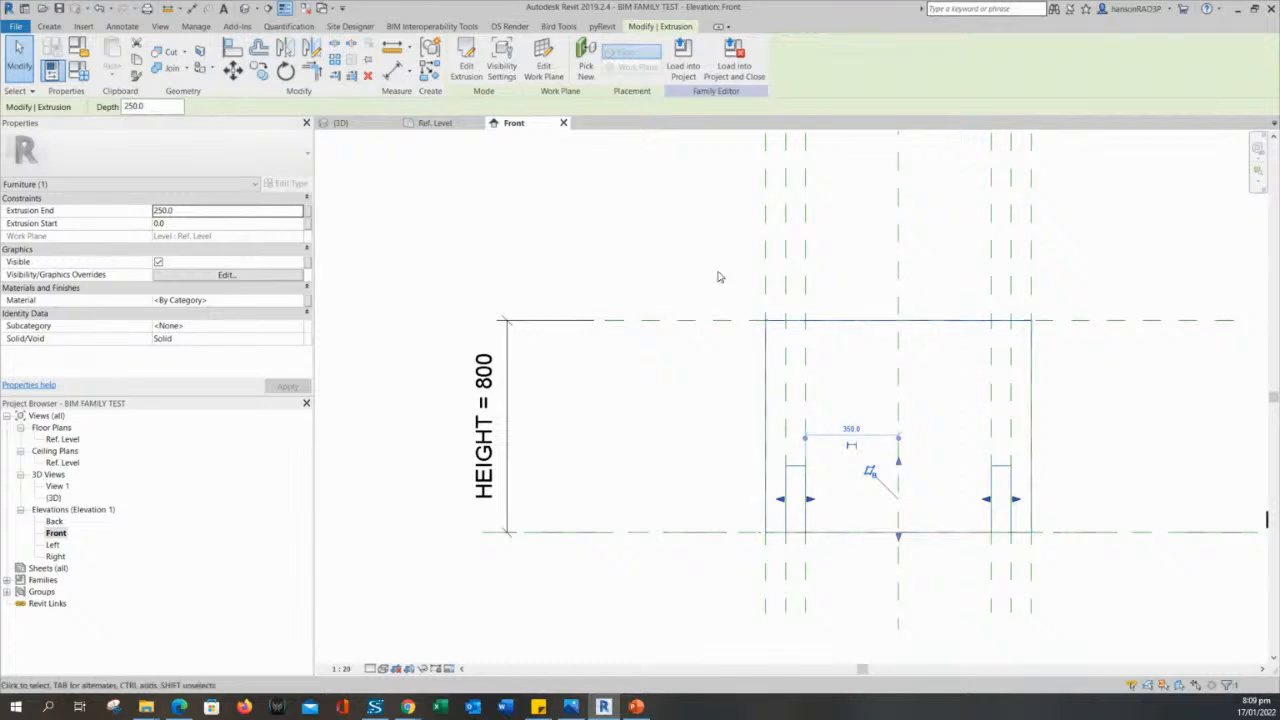
pyautogui.click(689, 257)
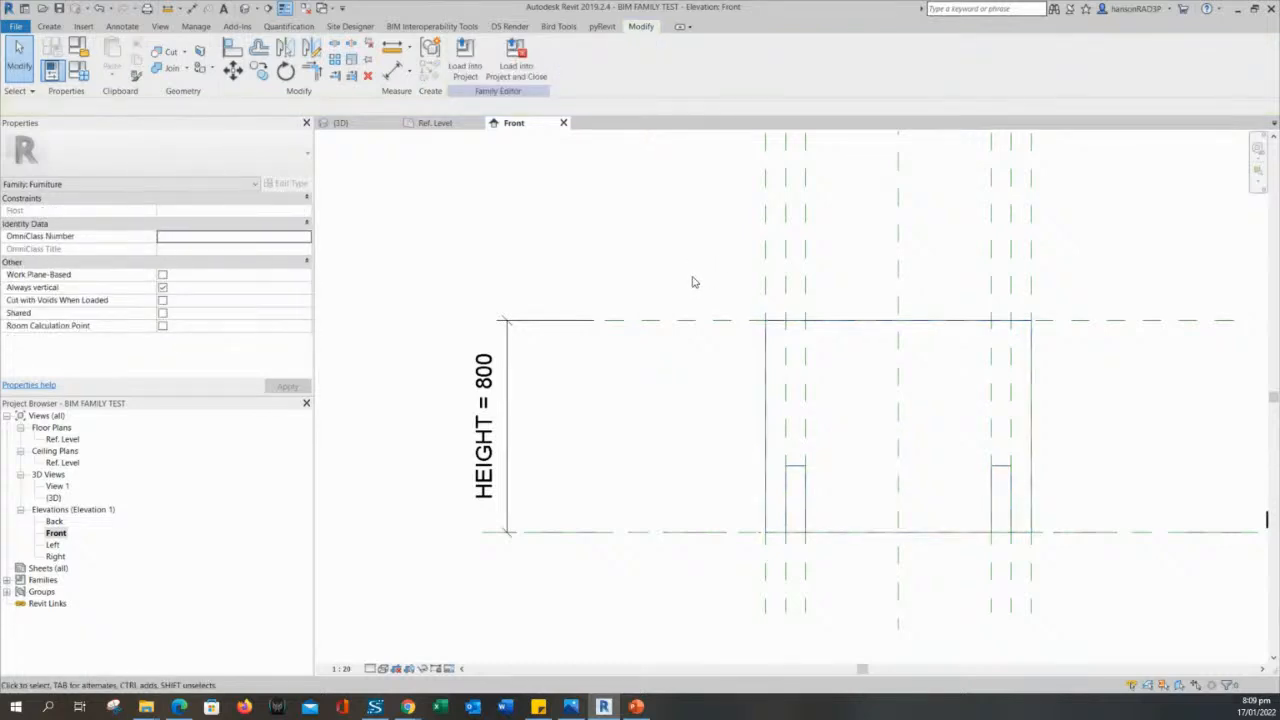
pyautogui.click(795, 470)
pyautogui.click(716, 409)
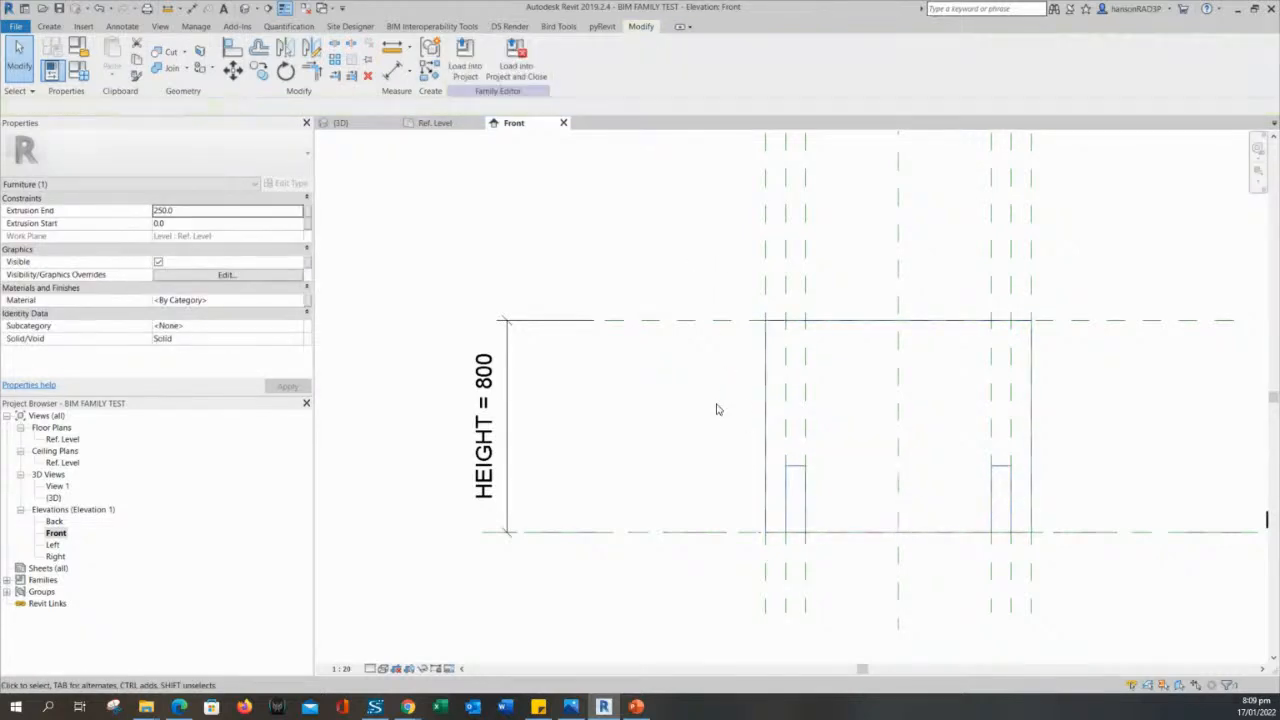
pyautogui.scroll(-2, 720, 362)
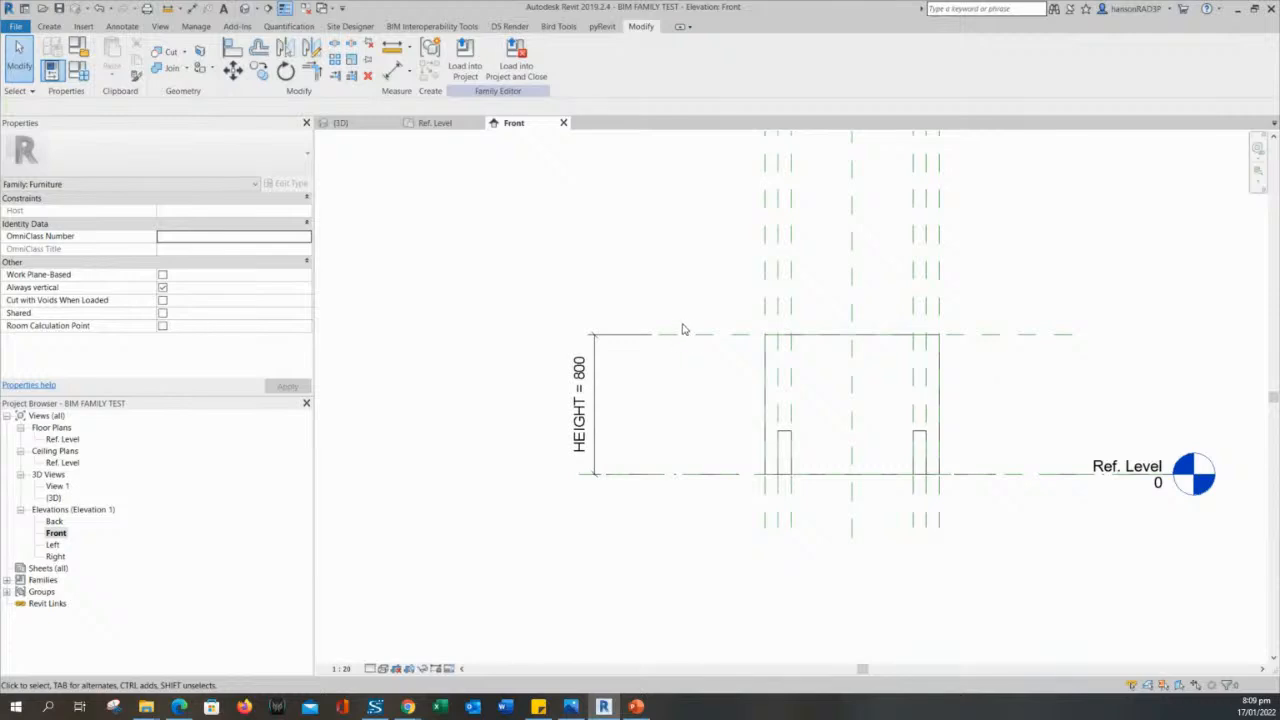
pyautogui.moveTo(691, 305); pyautogui.dragTo(632, 307, button='middle')
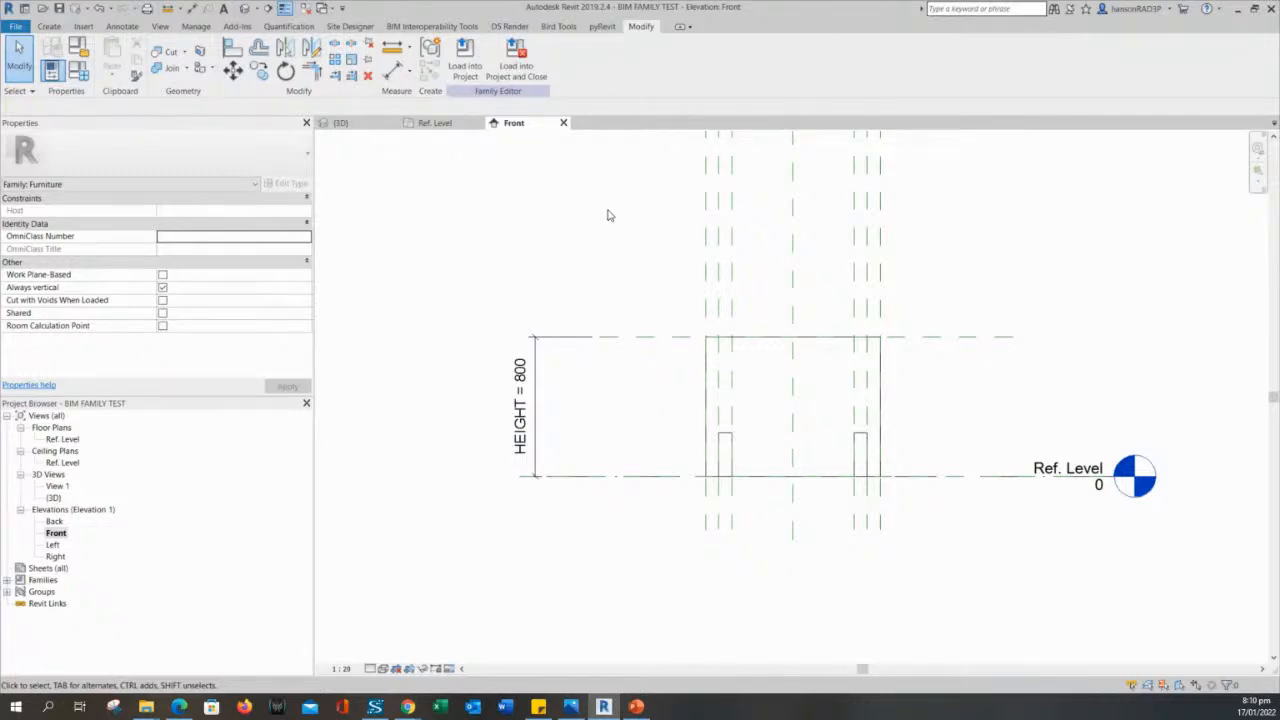
pyautogui.click(728, 438)
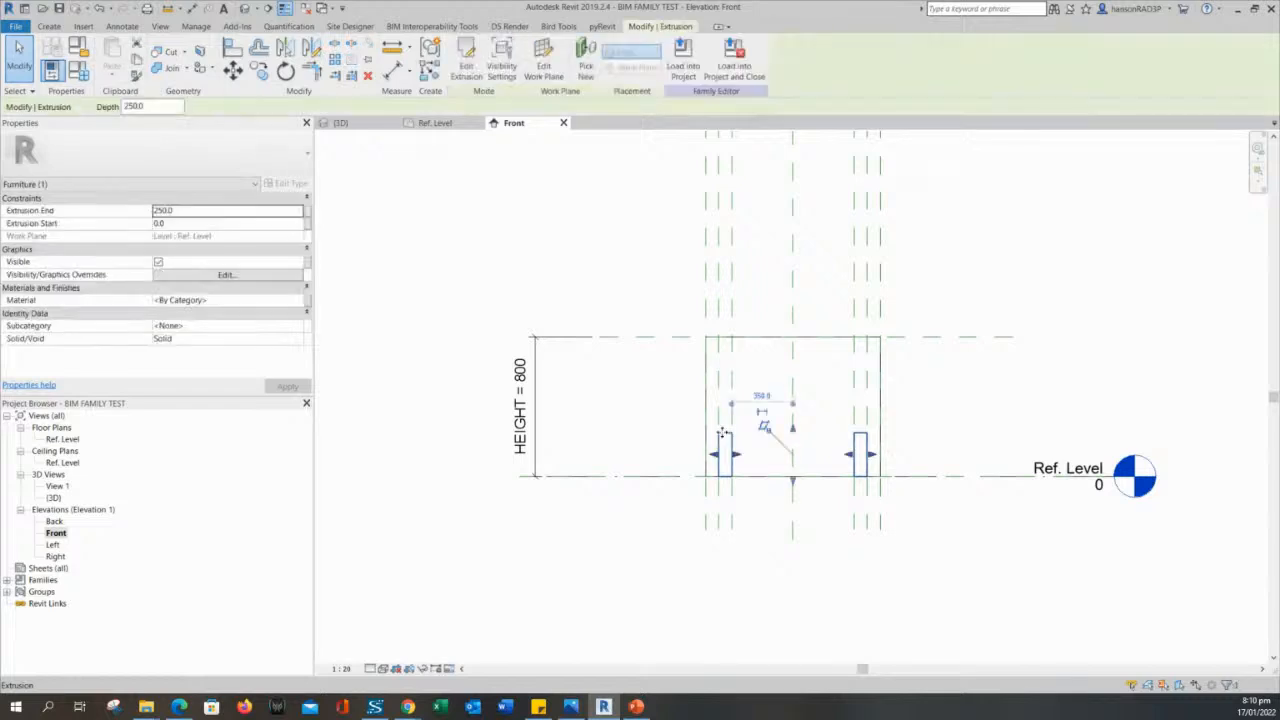
pyautogui.click(631, 404)
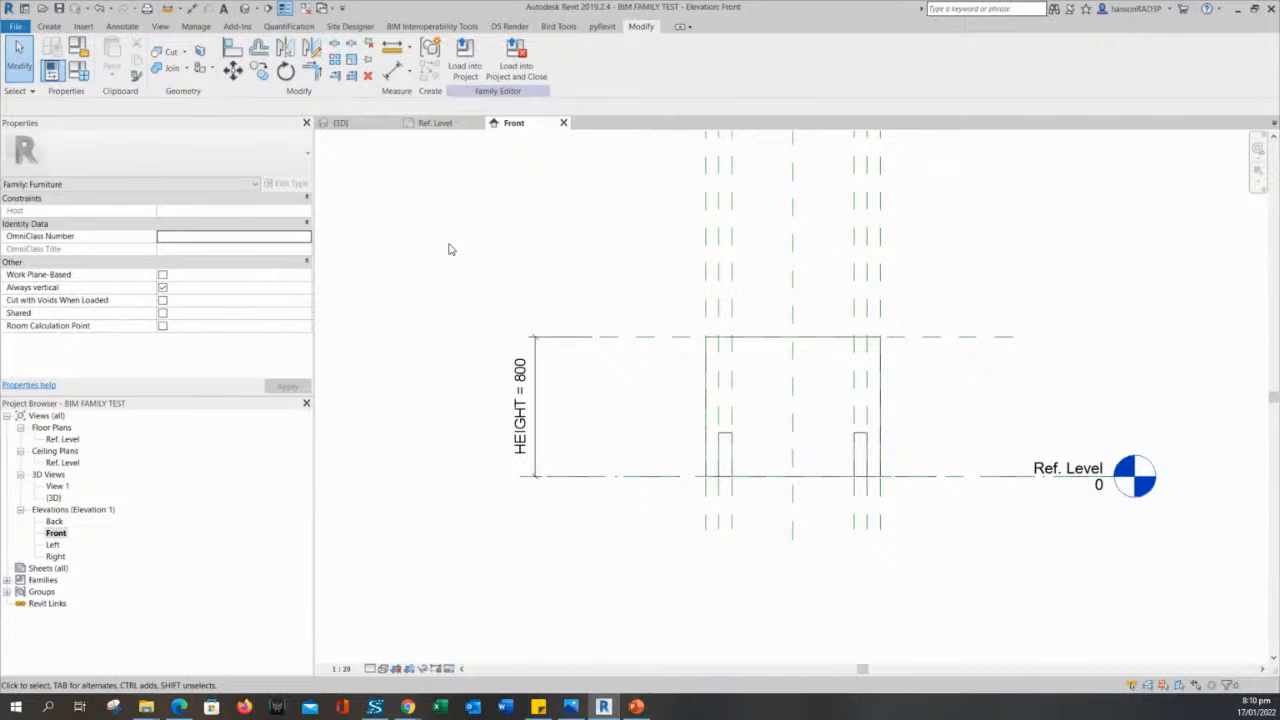
pyautogui.moveTo(449, 249); pyautogui.dragTo(471, 286, button='middle')
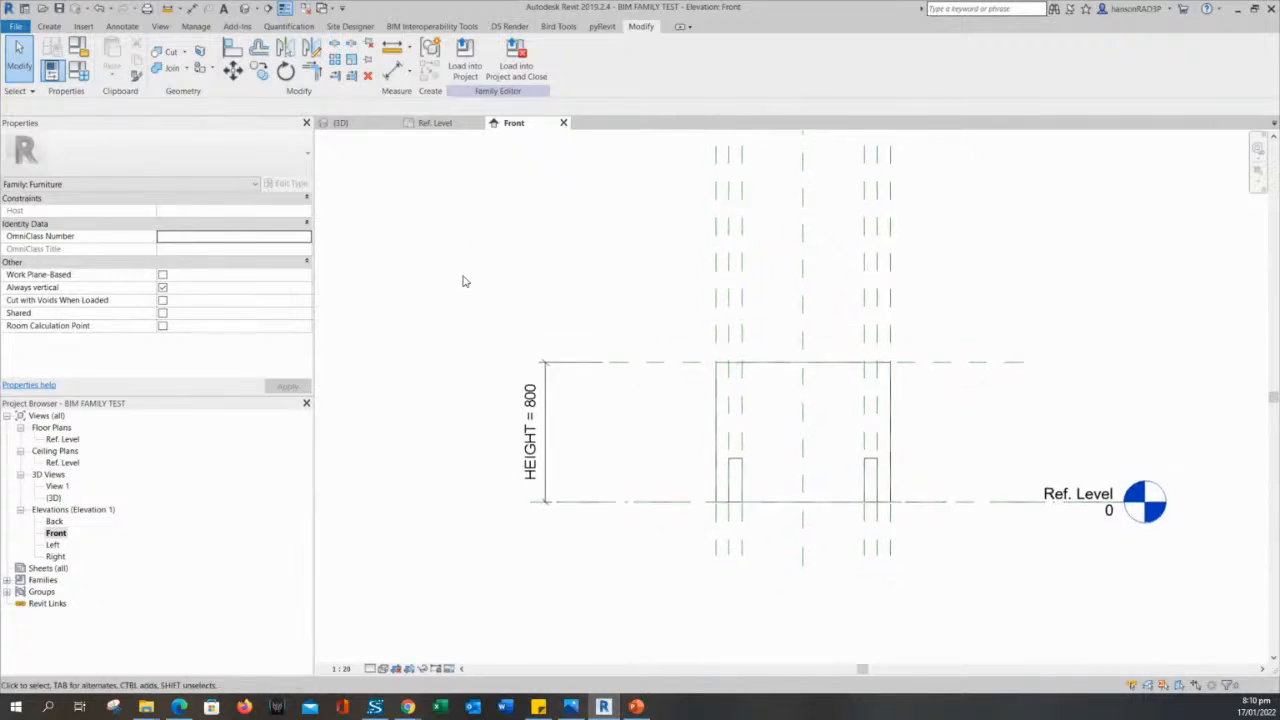
pyautogui.scroll(2, 770, 462)
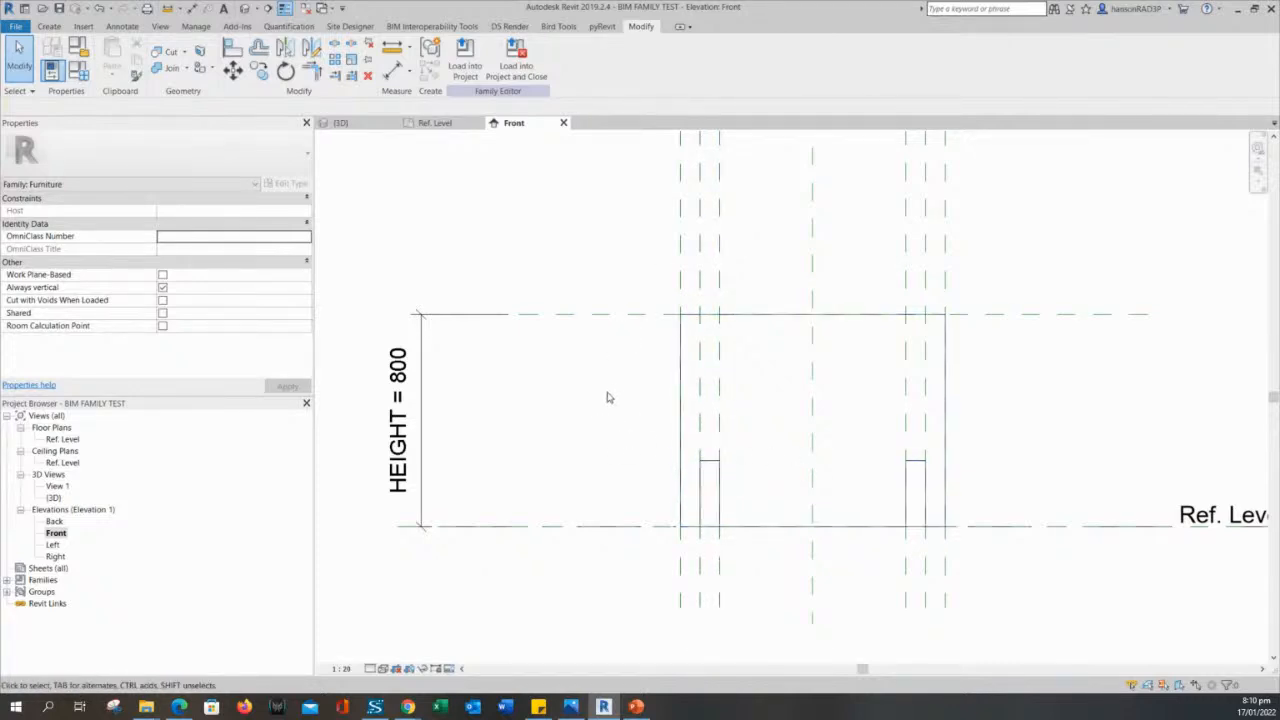
pyautogui.click(714, 471)
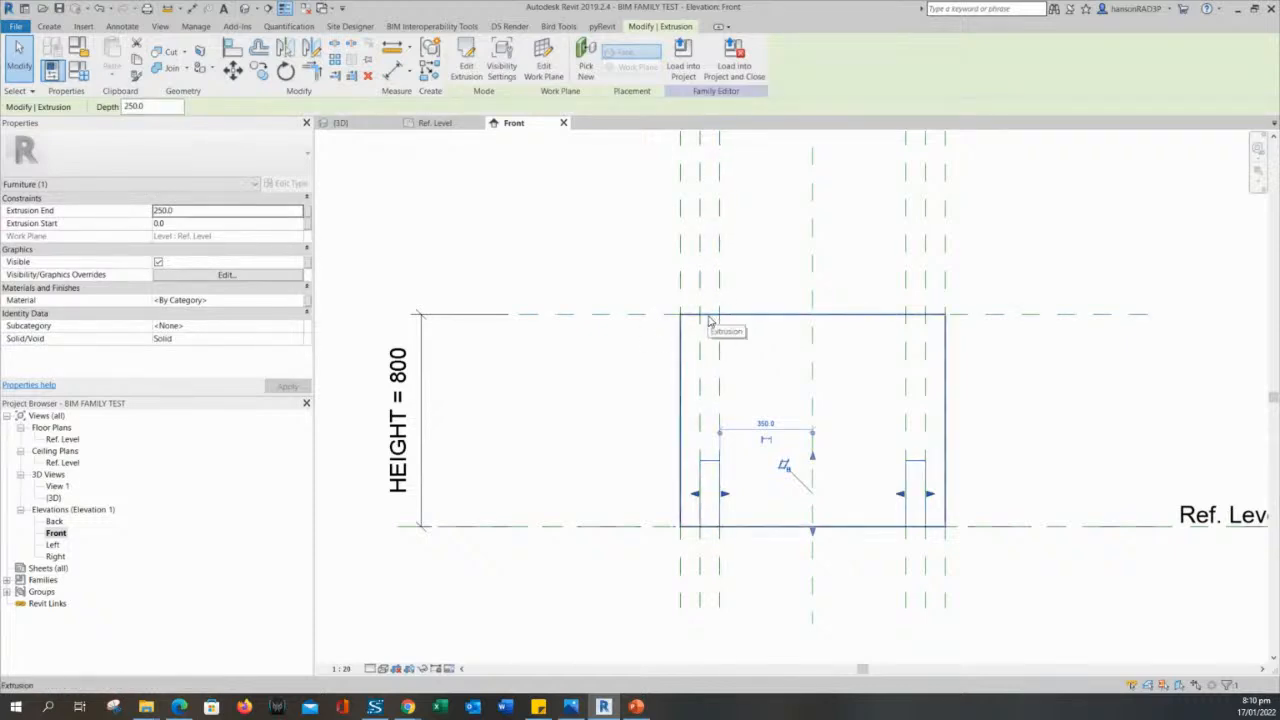
pyautogui.click(514, 406)
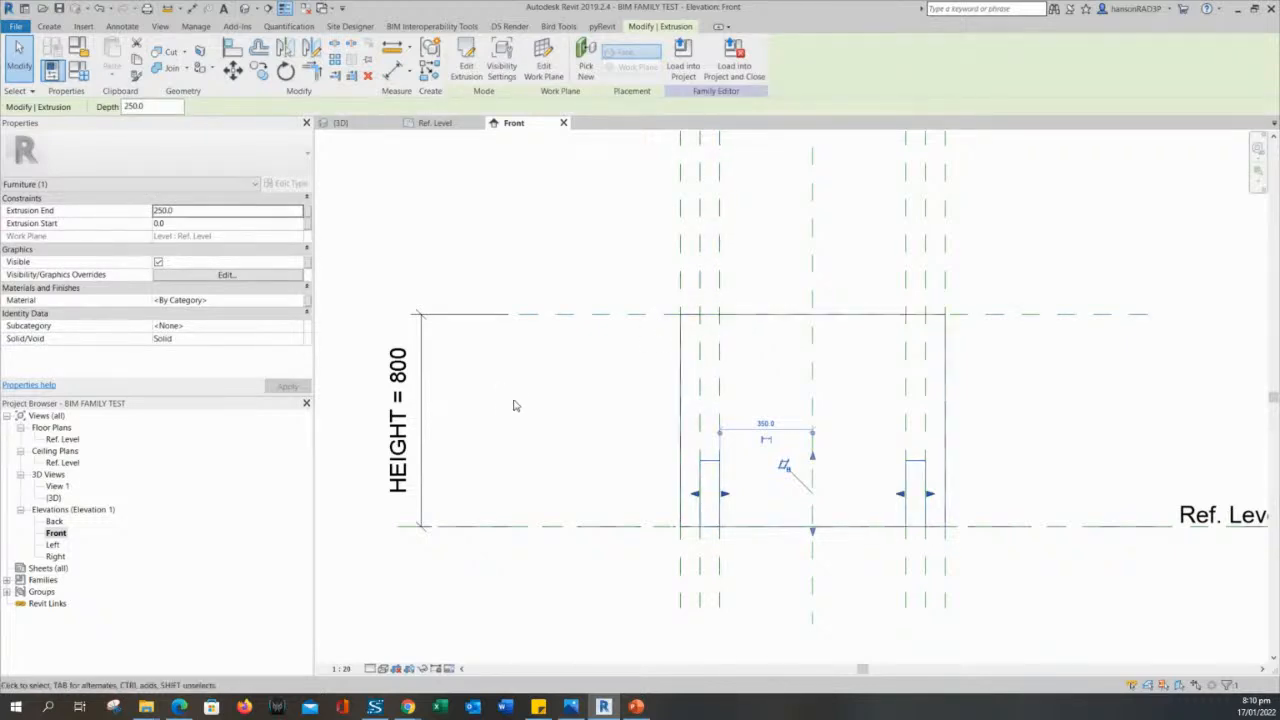
# - Draw a horizontal reference plane across the table in the Front elevation, about 90 mm below the HEIGHT reference plane
pyautogui.scroll(-2, 565, 435)
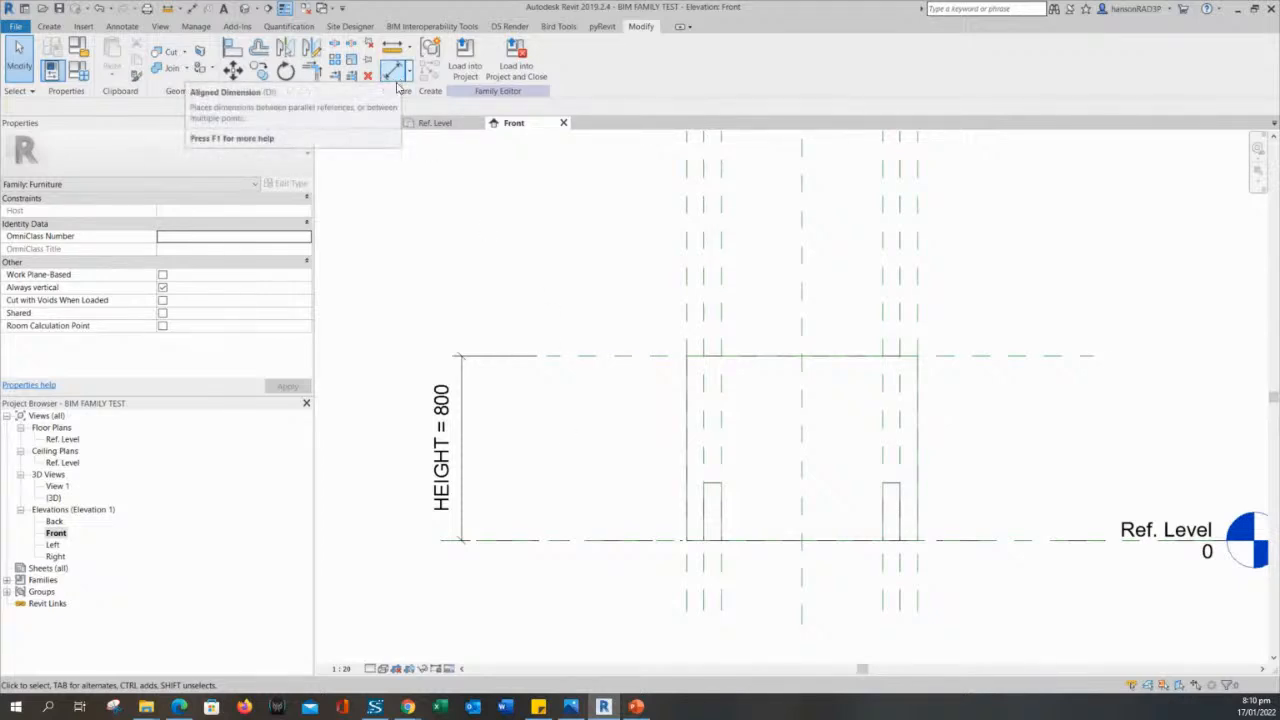
pyautogui.click(49, 26)
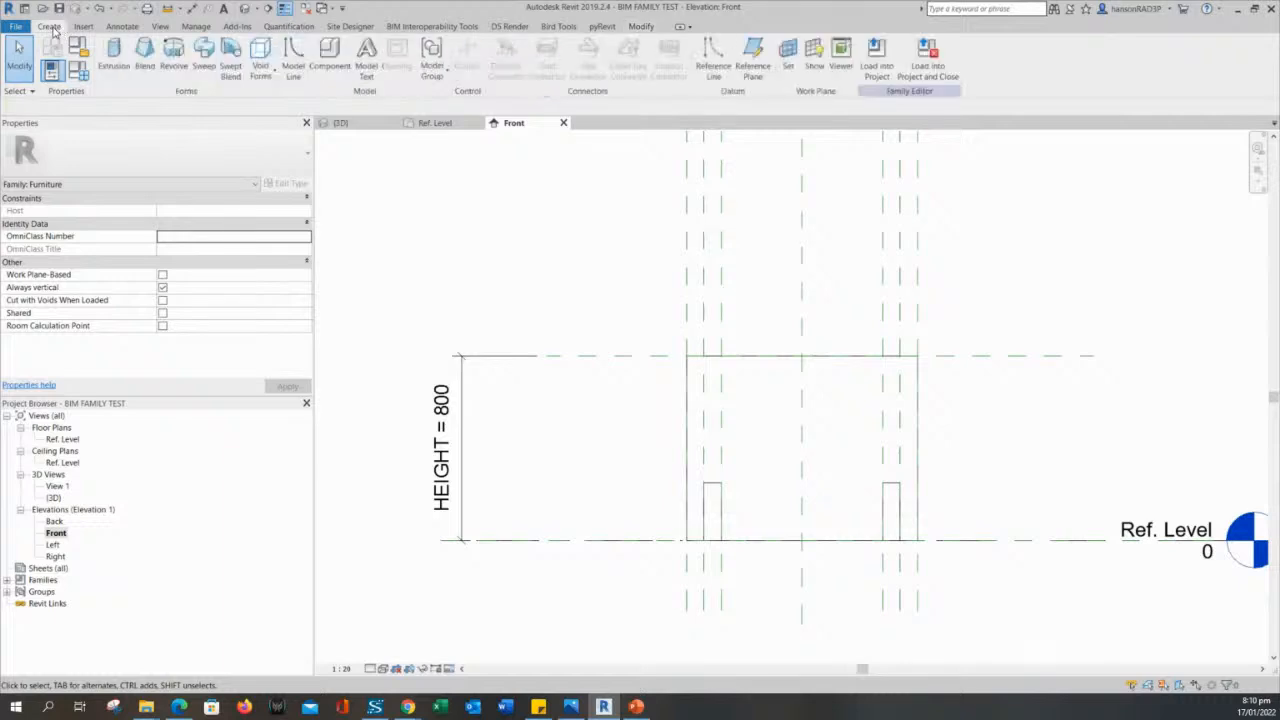
pyautogui.click(753, 58)
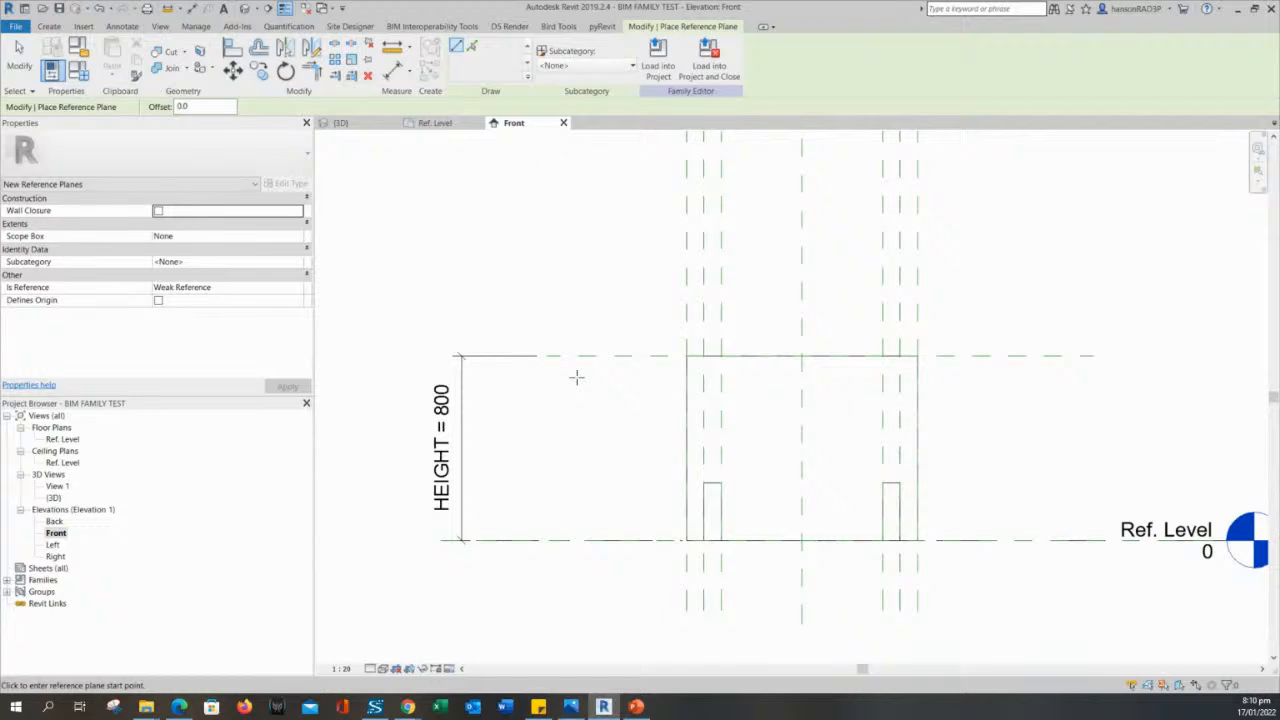
pyautogui.click(576, 377)
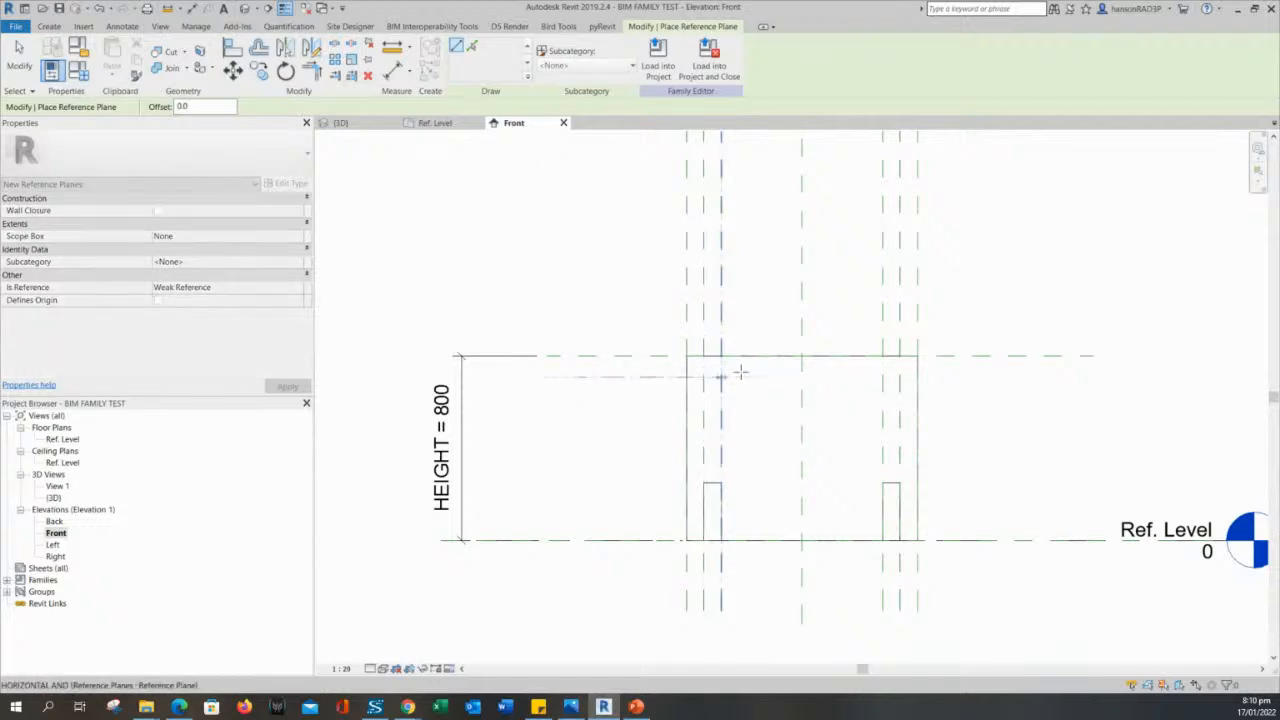
pyautogui.click(1036, 378)
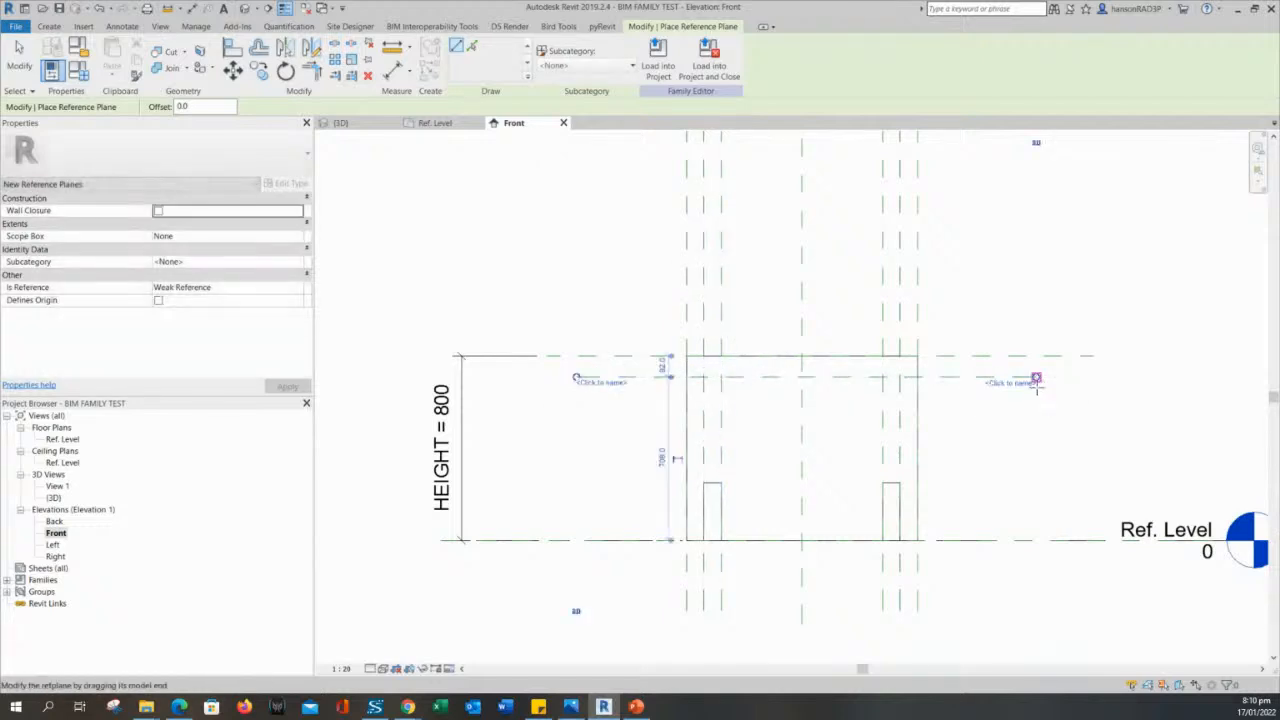
pyautogui.press('Escape')
pyautogui.press('Escape')
pyautogui.scroll(2, 923, 406)
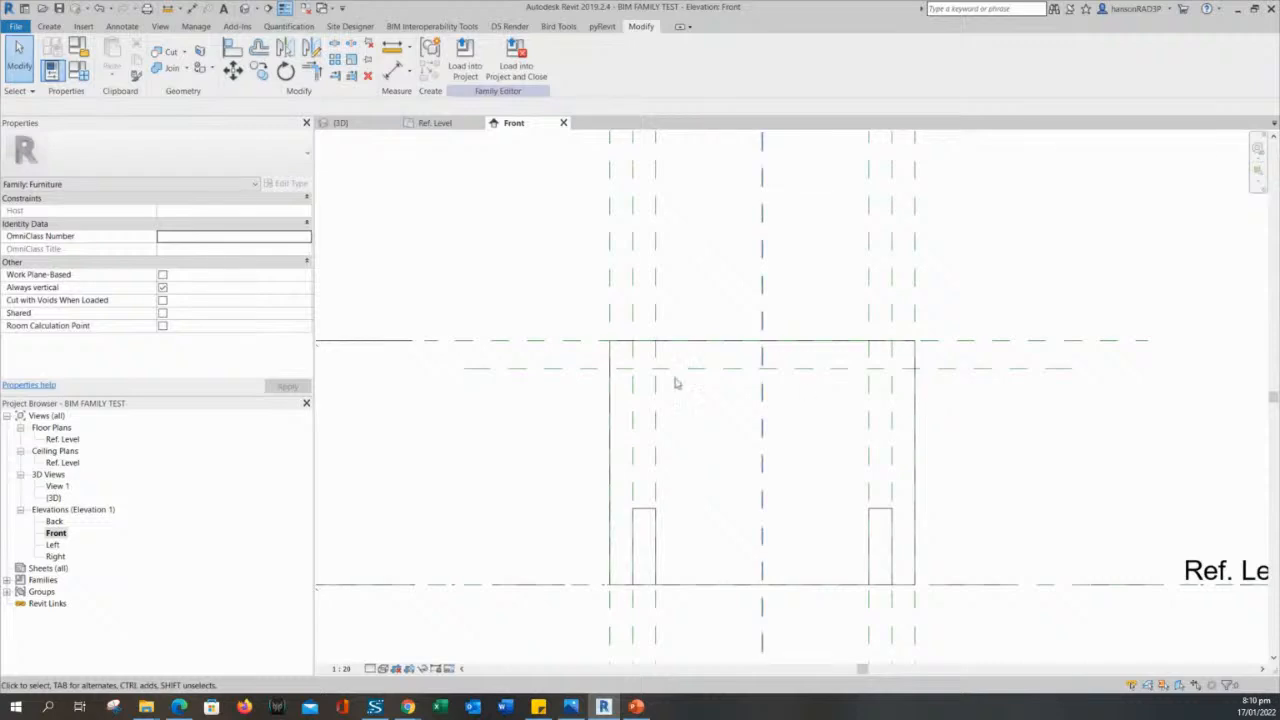
pyautogui.scroll(1, 517, 426)
pyautogui.moveTo(563, 426); pyautogui.dragTo(594, 440, button='middle')
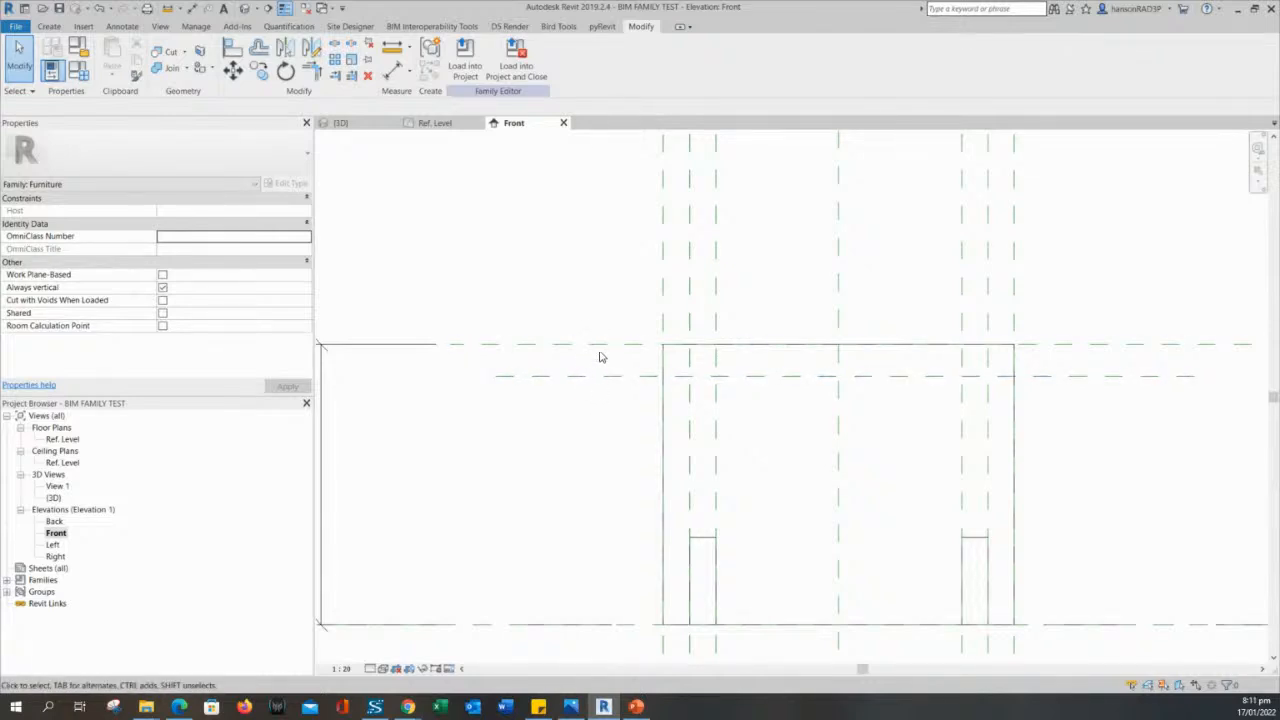
pyautogui.scroll(-4, 614, 409)
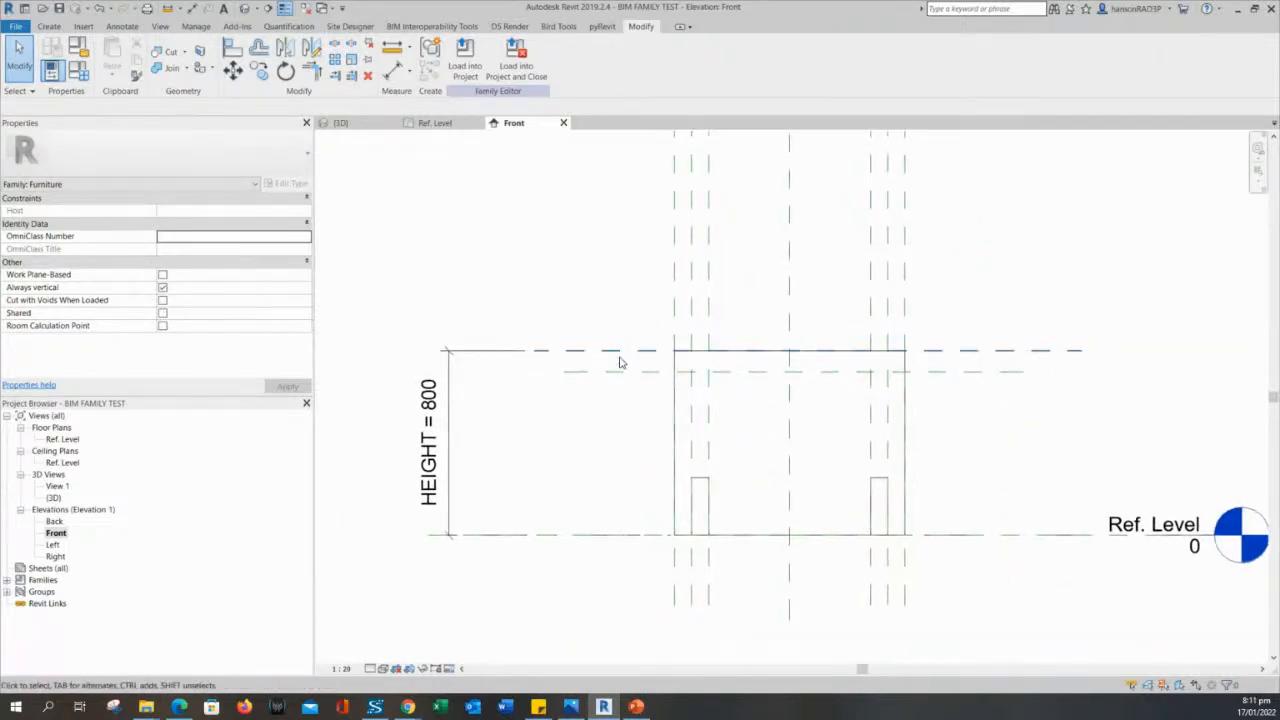
# - Dimension the gap between the table-height reference plane and the new reference plane just below it in the Front elevation
pyautogui.scroll(2, 607, 420)
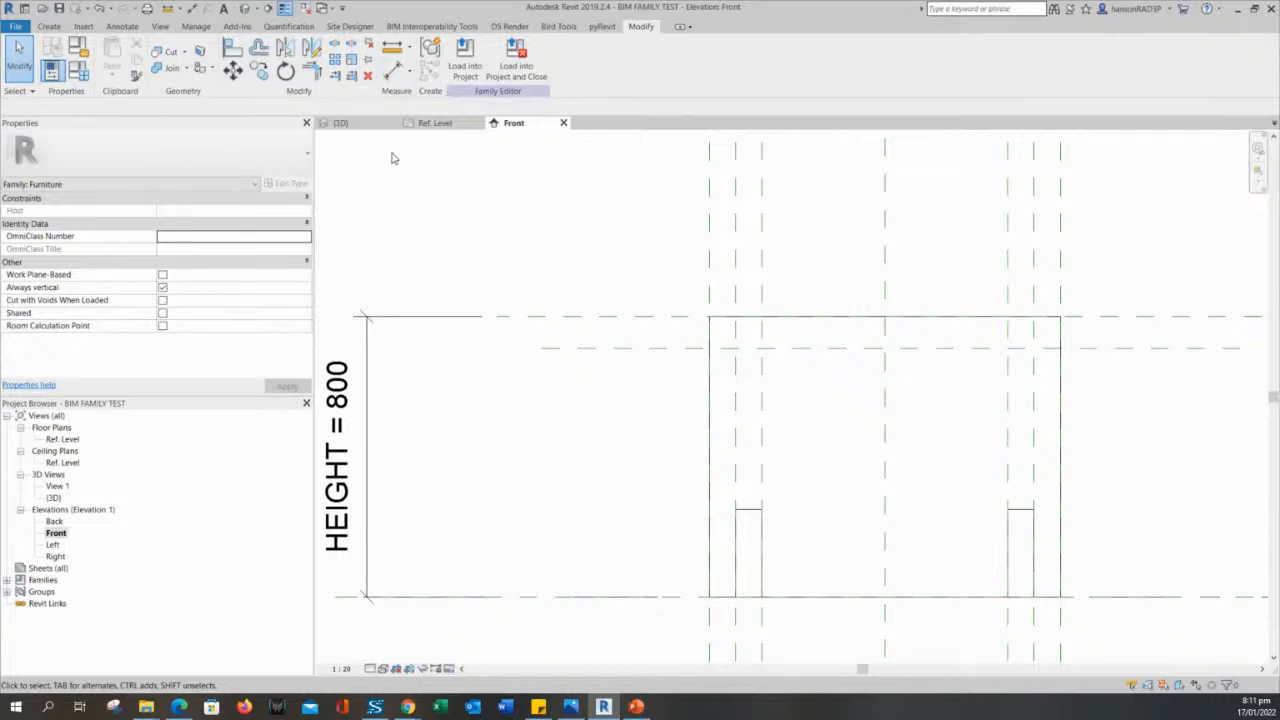
pyautogui.click(393, 71)
pyautogui.scroll(3, 622, 310)
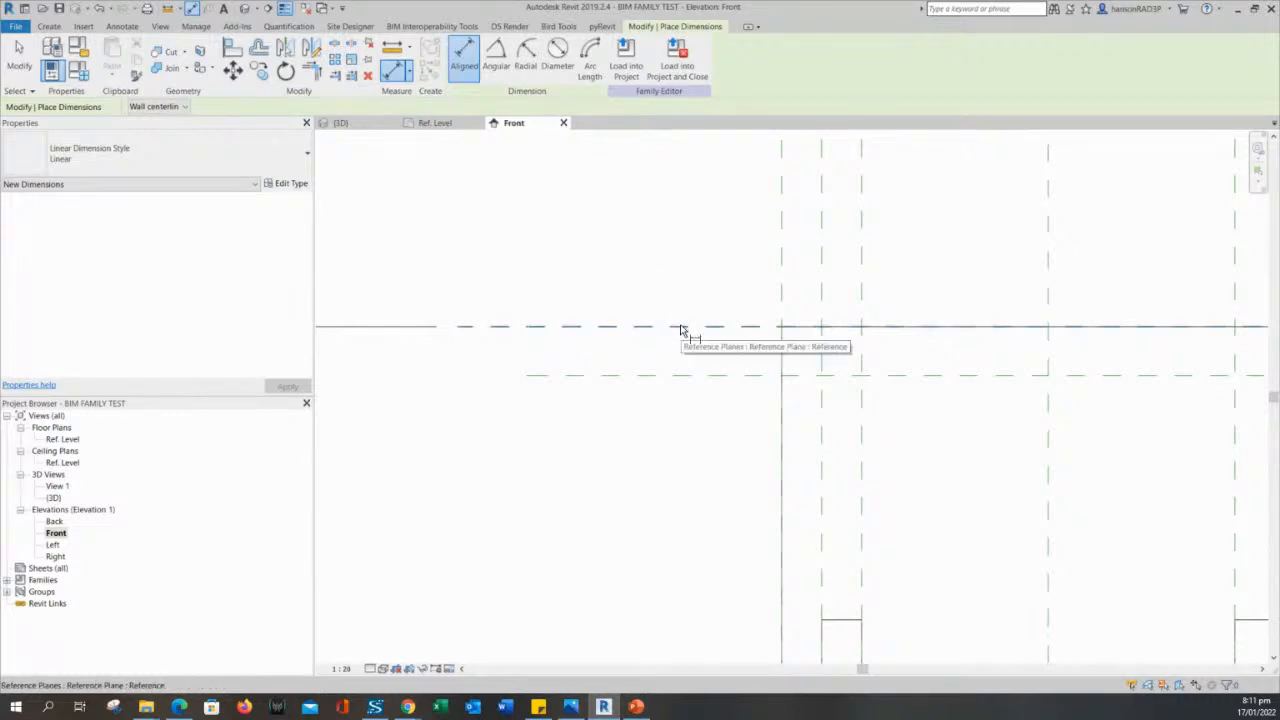
pyautogui.click(681, 328)
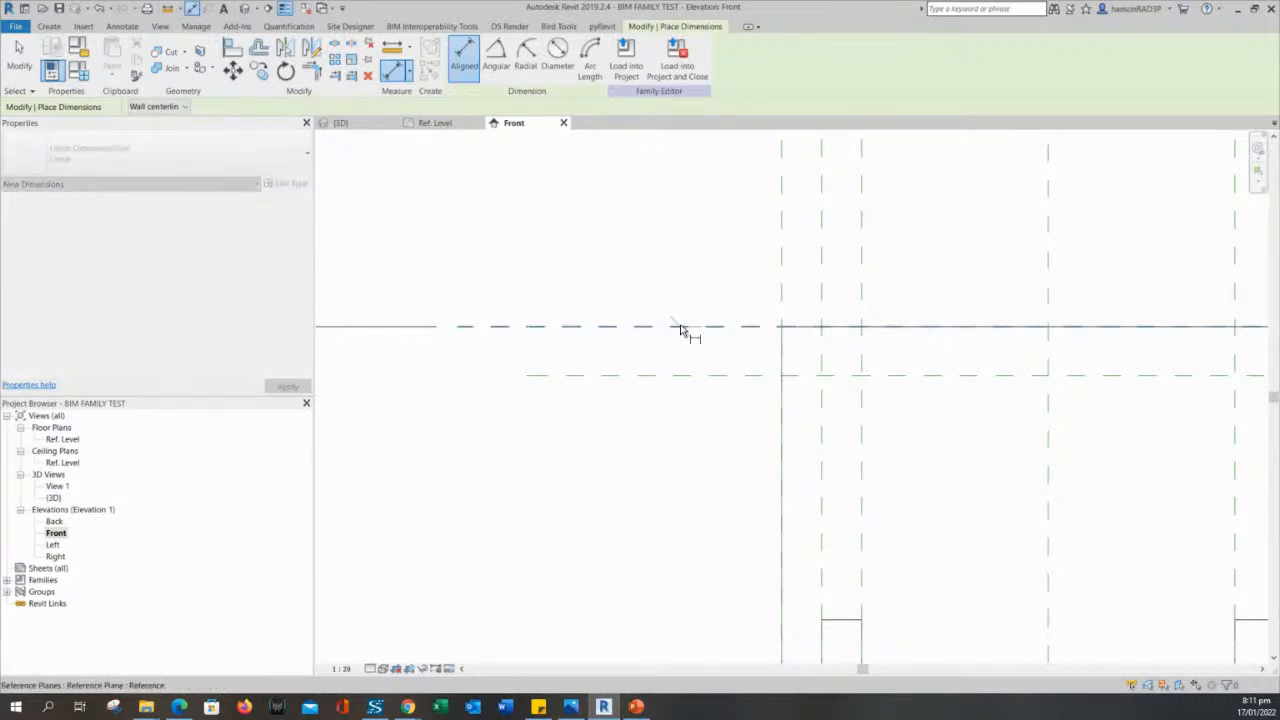
pyautogui.click(677, 375)
pyautogui.click(477, 467)
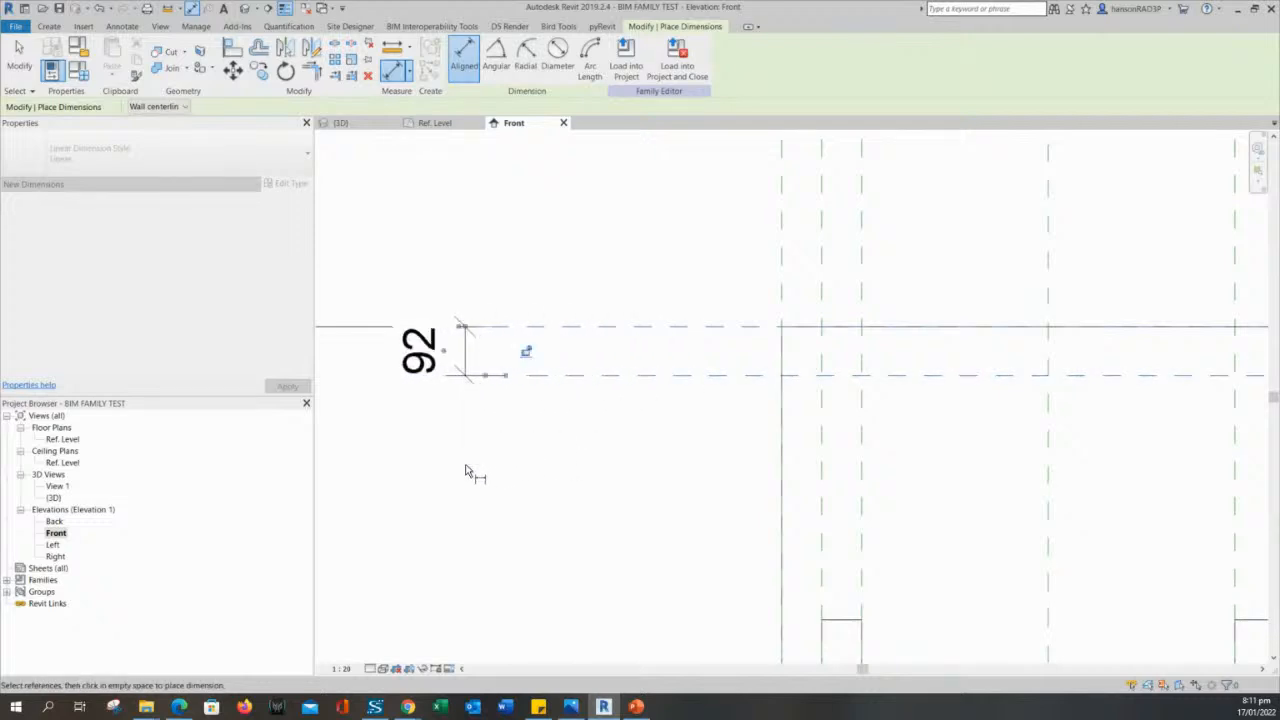
pyautogui.scroll(-2, 471, 471)
pyautogui.moveTo(471, 471); pyautogui.dragTo(529, 491, button='middle')
pyautogui.press('Escape')
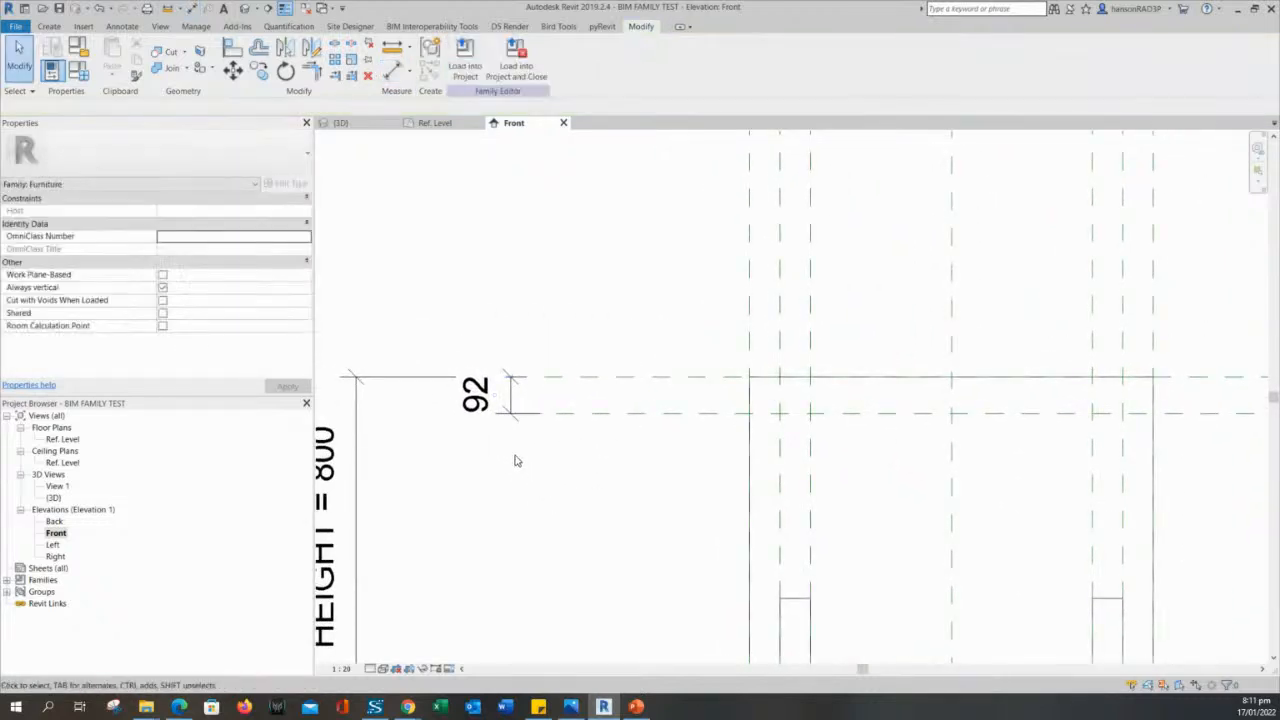
# - Label the dimension between the two upper reference planes with a new family type parameter named TABLE THK, grouped under Dimensions
pyautogui.scroll(1, 517, 450)
pyautogui.click(510, 381)
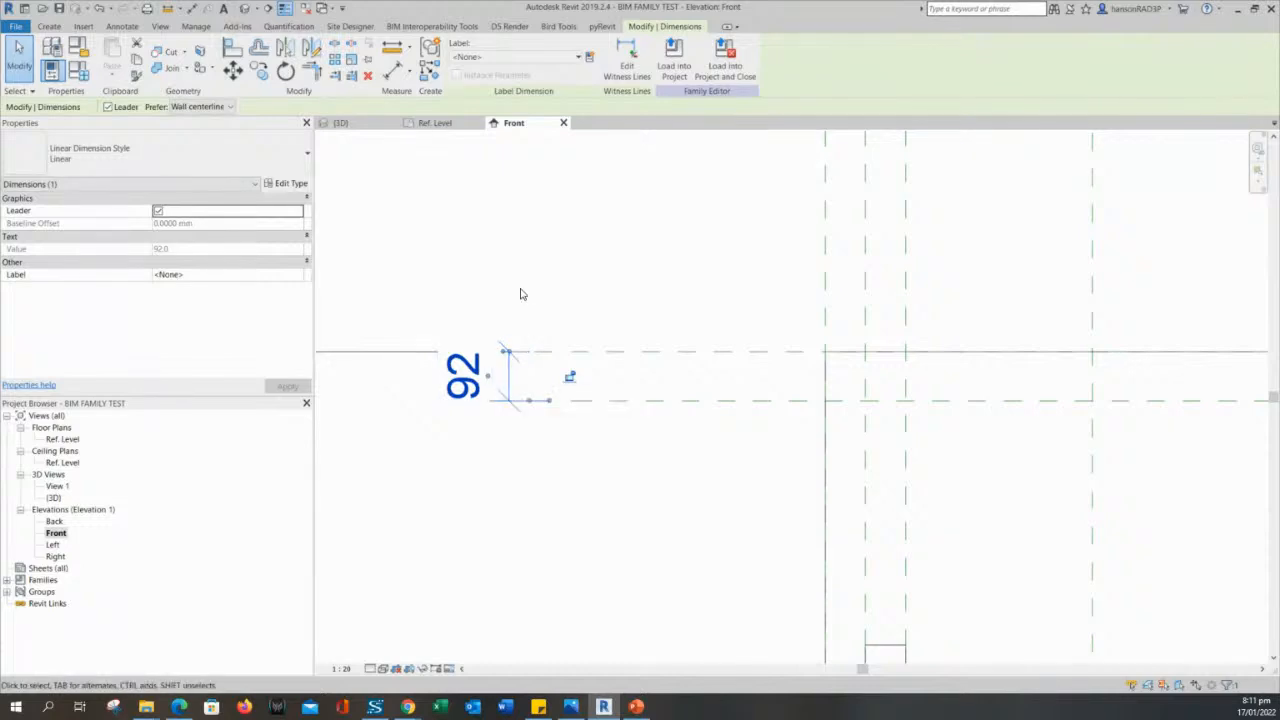
pyautogui.moveTo(531, 274); pyautogui.dragTo(576, 287, button='middle')
pyautogui.click(590, 57)
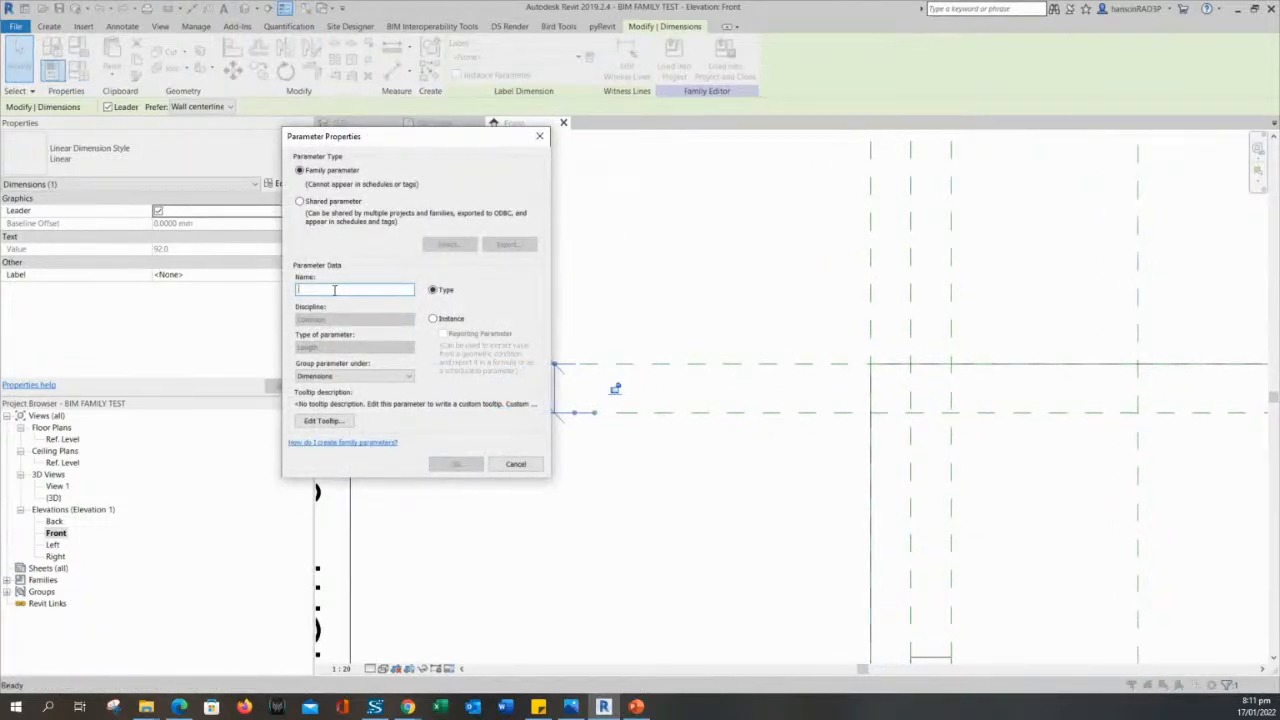
pyautogui.write('THICHNESS')
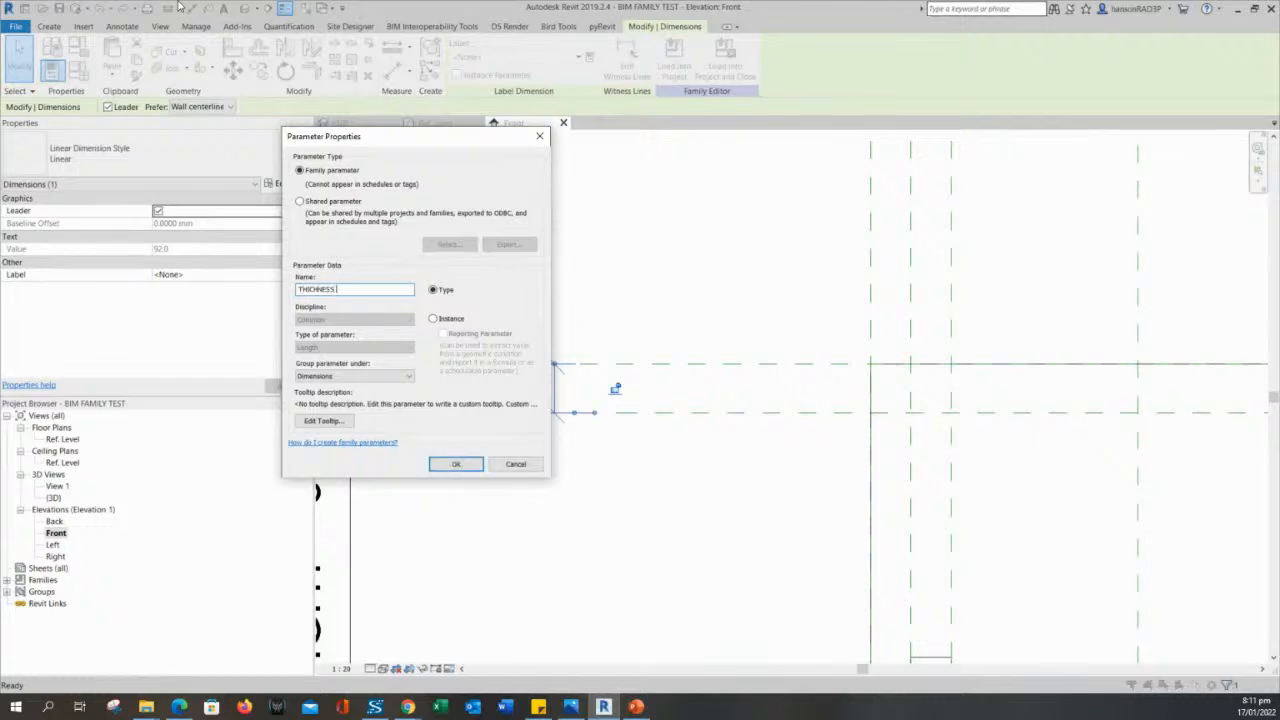
pyautogui.press('BackSpace')
pyautogui.press('BackSpace')
pyautogui.press('BackSpace')
pyautogui.press('BackSpace')
pyautogui.press('BackSpace')
pyautogui.press('BackSpace')
pyautogui.press('BackSpace')
pyautogui.press('BackSpace')
pyautogui.press('BackSpace')
pyautogui.write('THK')
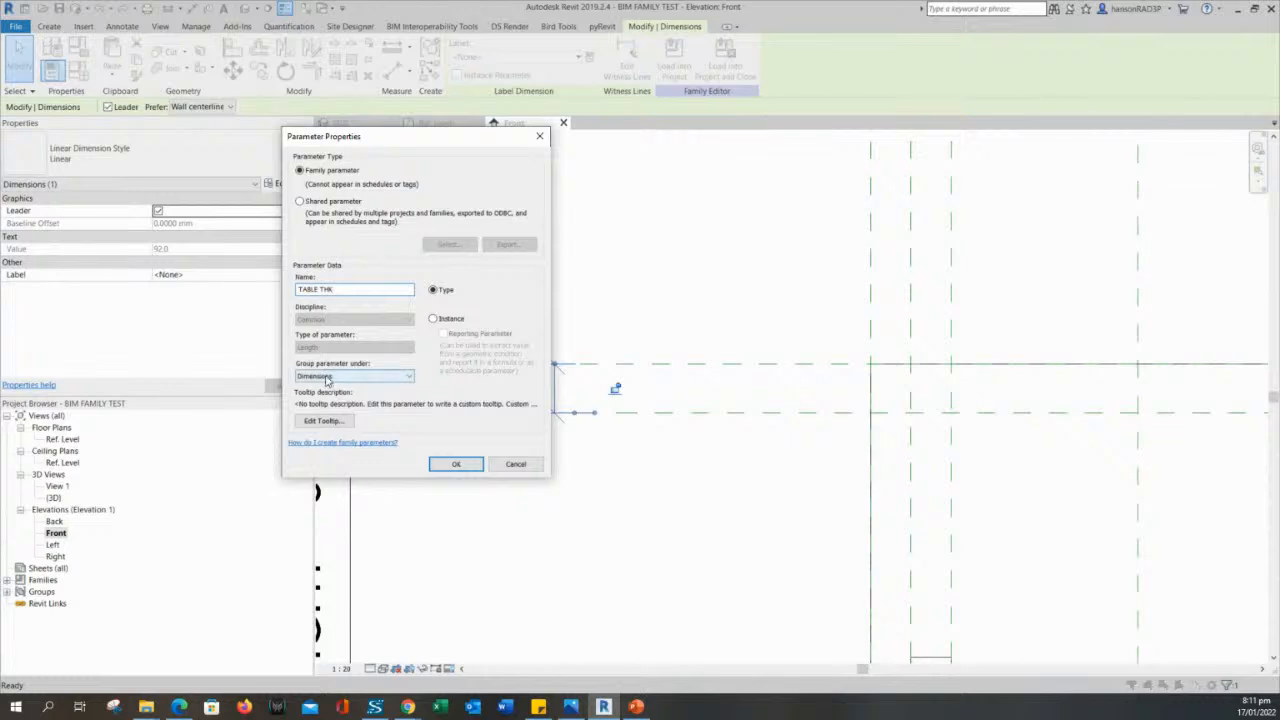
pyautogui.click(455, 464)
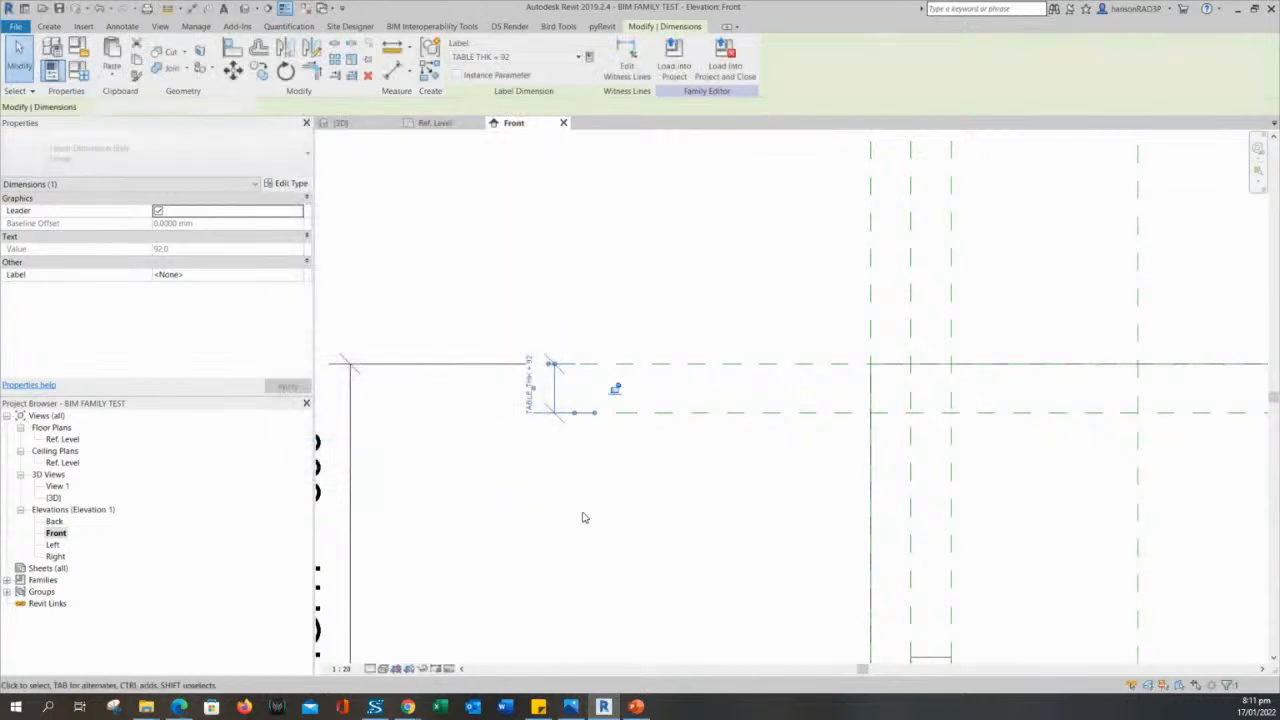
pyautogui.click(583, 517)
pyautogui.scroll(3, 574, 517)
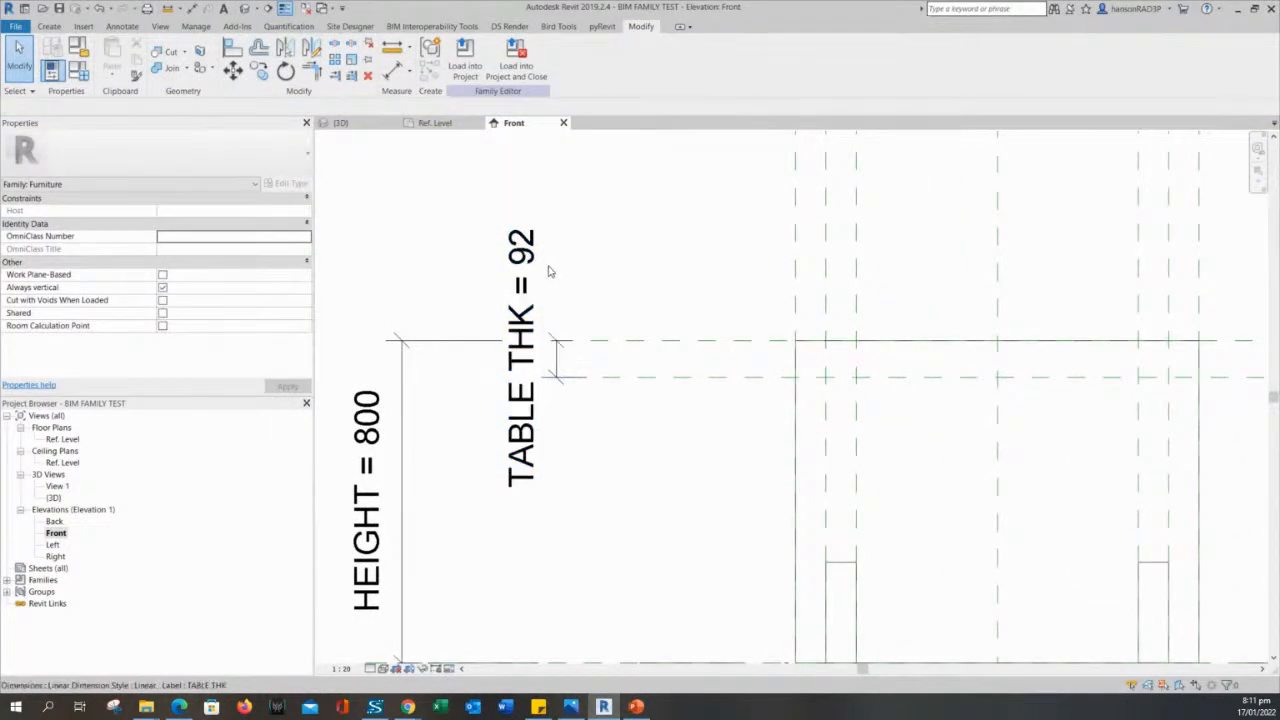
pyautogui.scroll(-2, 562, 287)
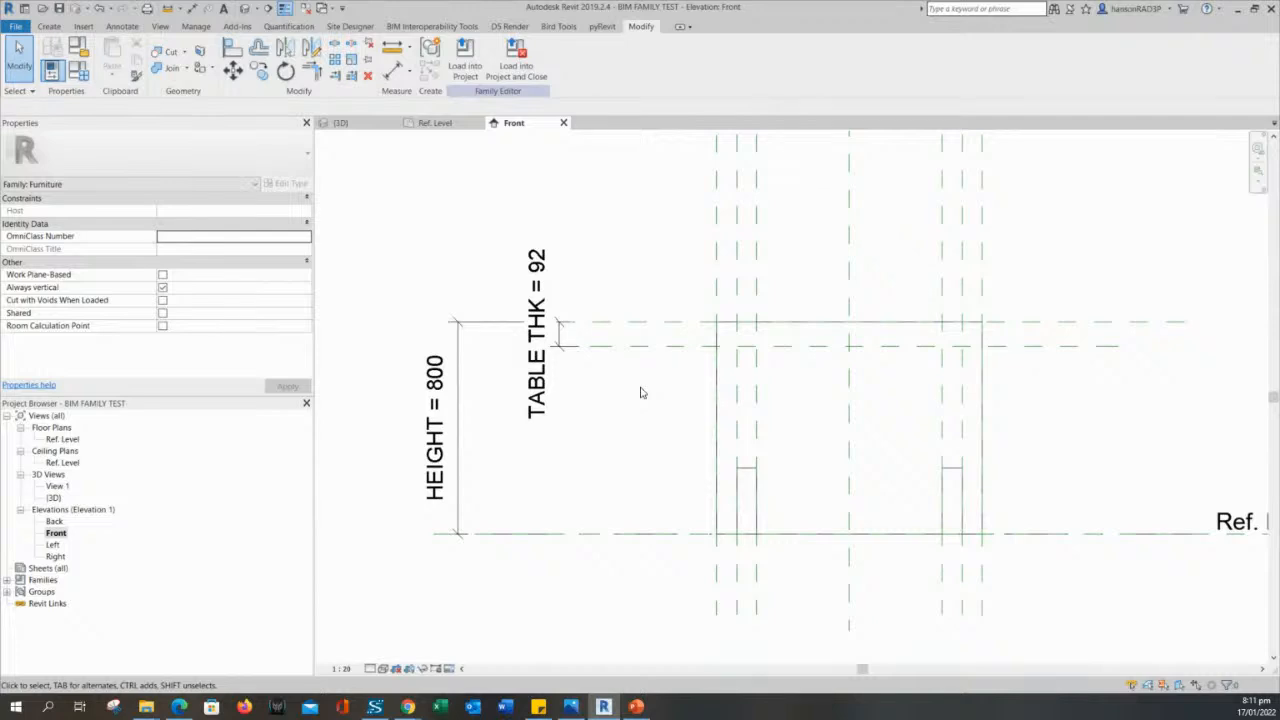
# - Stretch the top of the leg extrusion up to the lower TABLE THK reference plane and clear the selection
pyautogui.scroll(1, 643, 391)
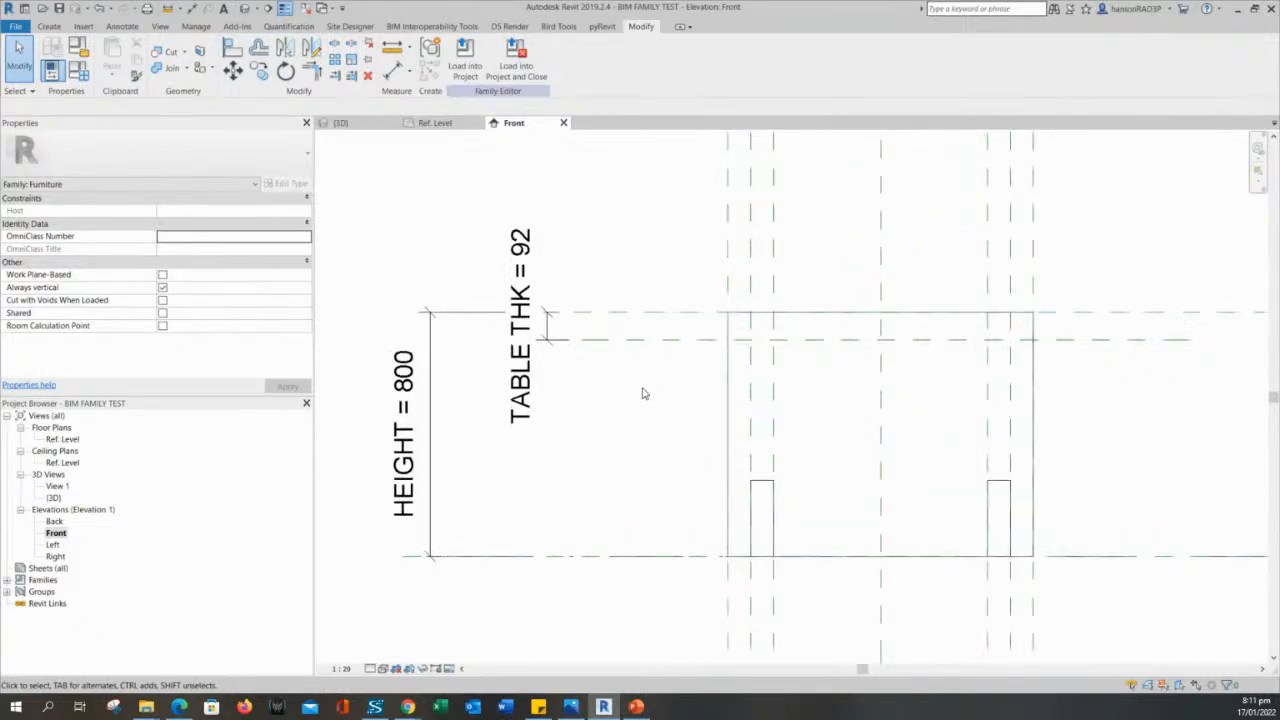
pyautogui.click(758, 488)
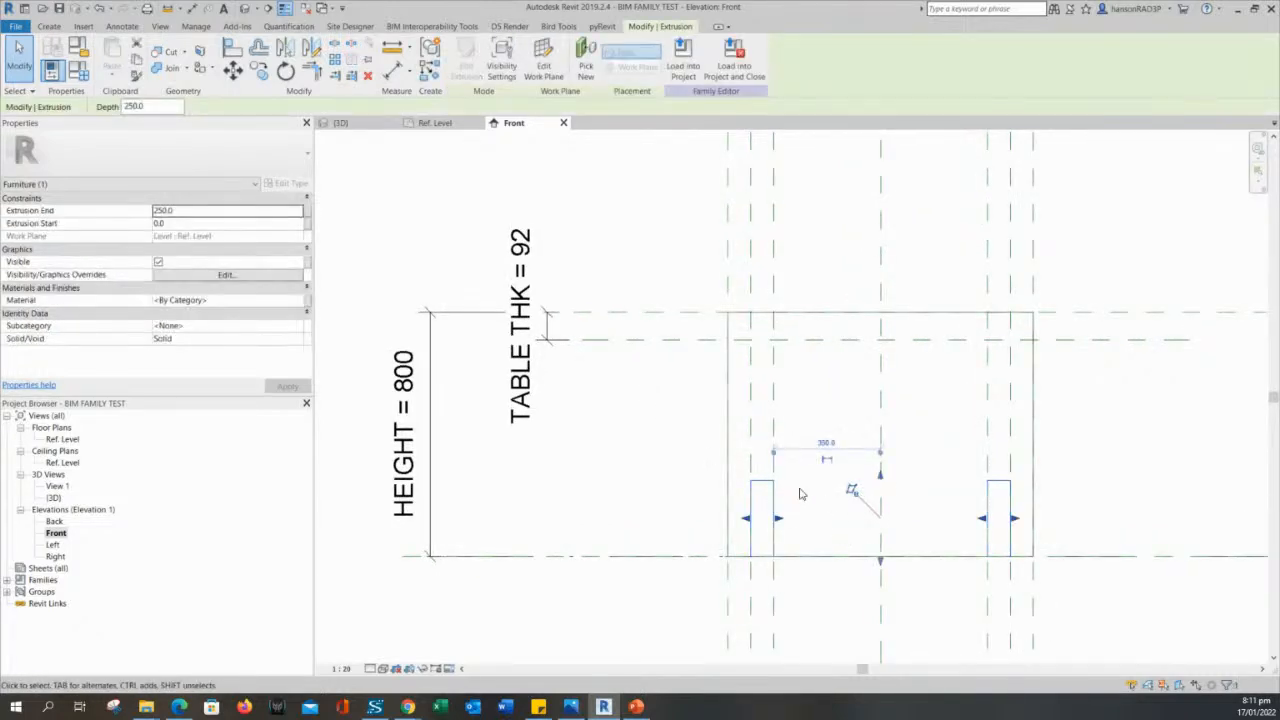
pyautogui.moveTo(788, 480); pyautogui.dragTo(744, 502, button='middle')
pyautogui.scroll(2, 851, 514)
pyautogui.moveTo(855, 509); pyautogui.dragTo(852, 525, button='middle')
pyautogui.scroll(-1, 852, 525)
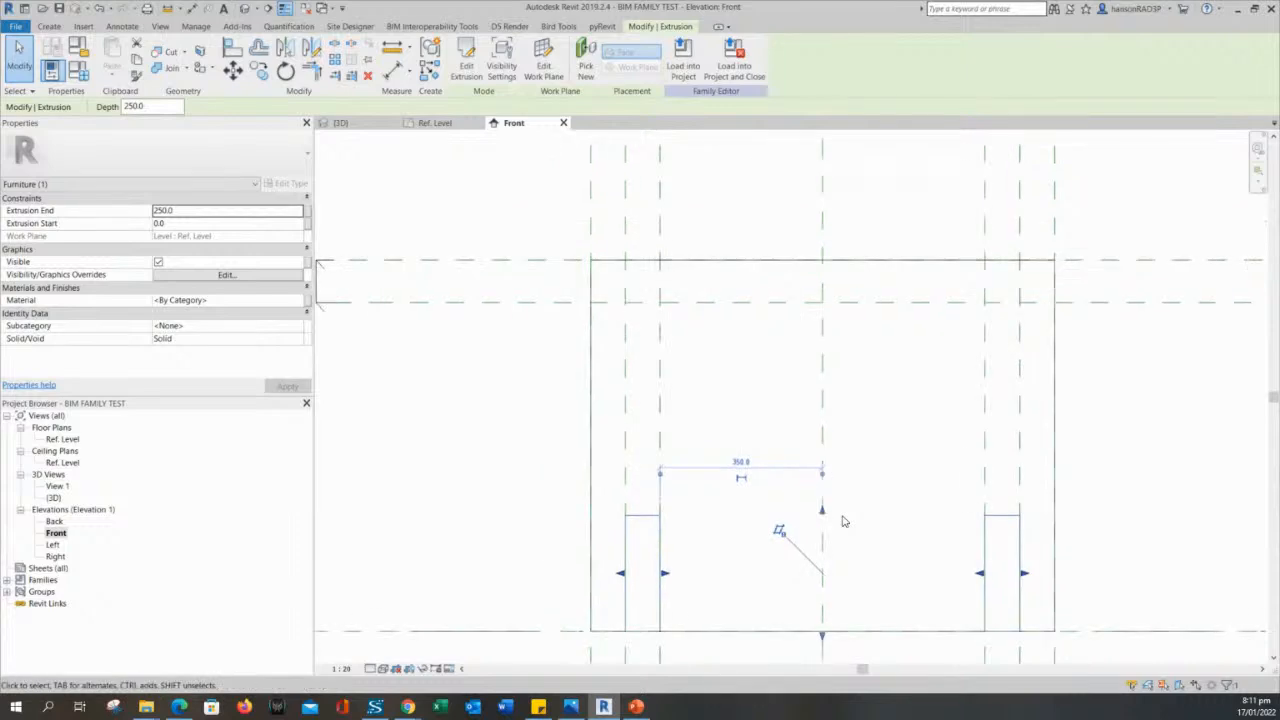
pyautogui.moveTo(822, 455); pyautogui.dragTo(779, 311)
pyautogui.moveTo(830, 322); pyautogui.dragTo(938, 371, button='middle')
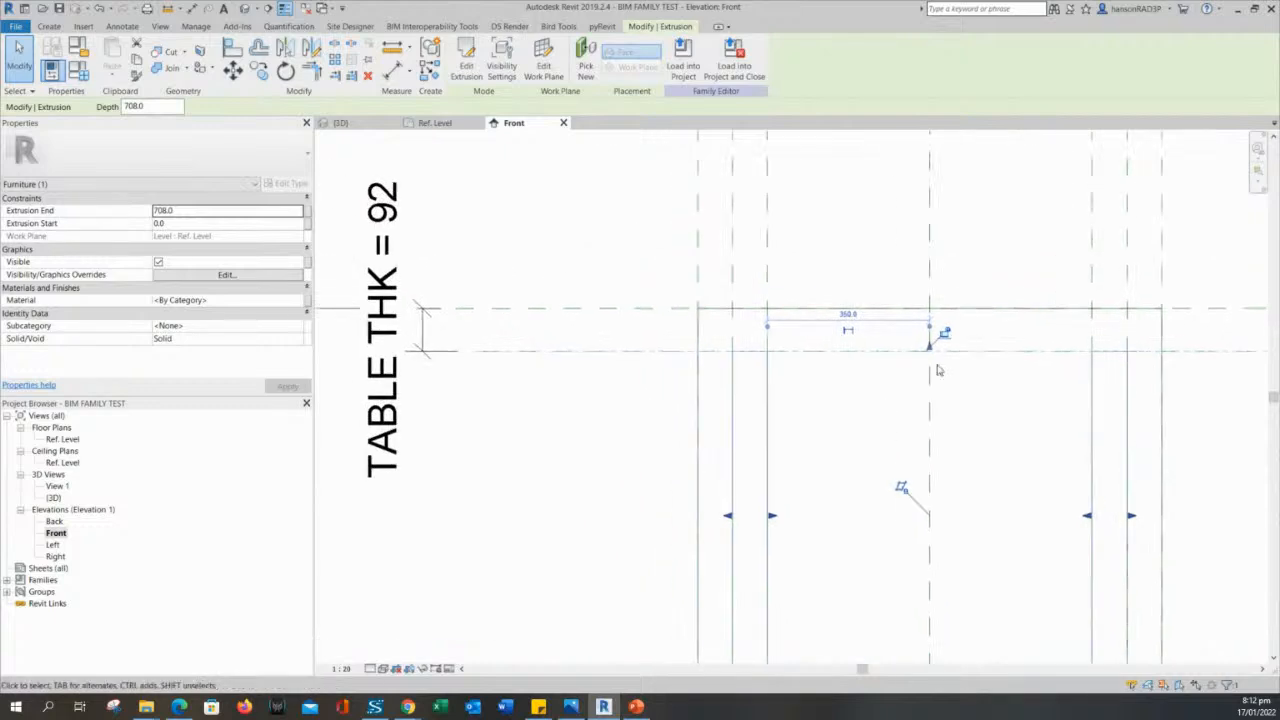
pyautogui.click(592, 456)
pyautogui.scroll(-1, 593, 457)
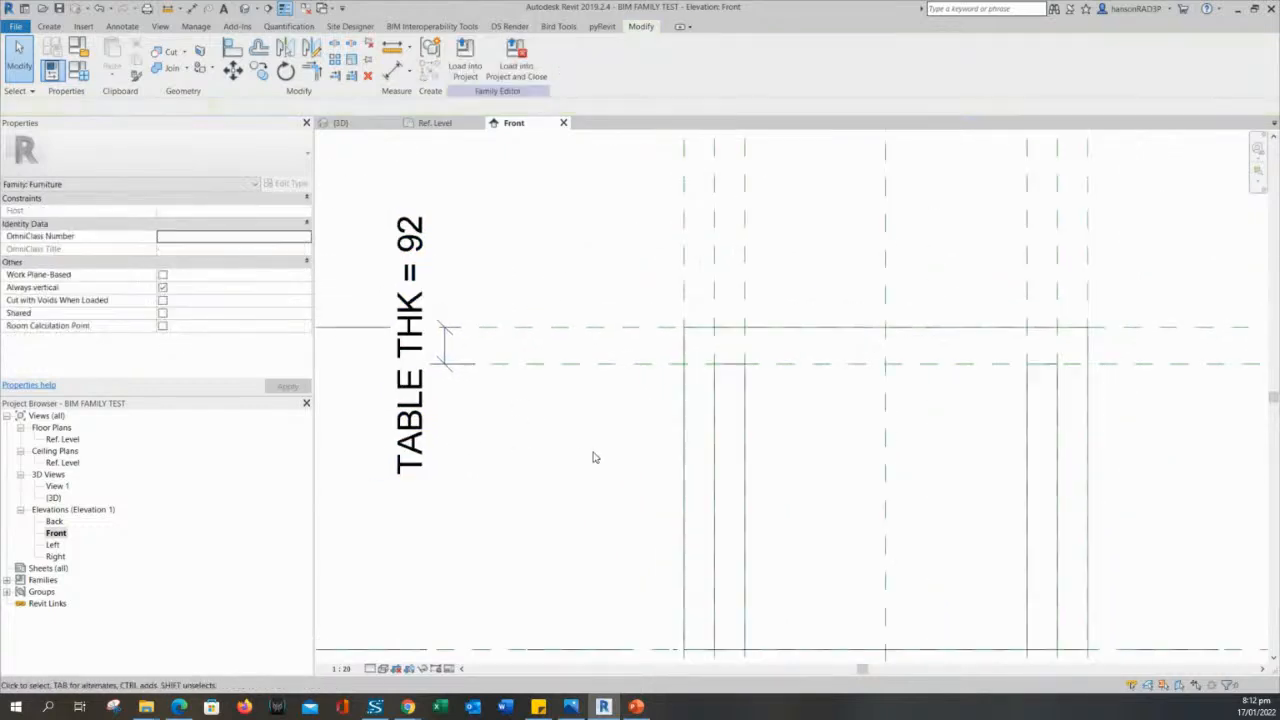
pyautogui.scroll(-2, 593, 457)
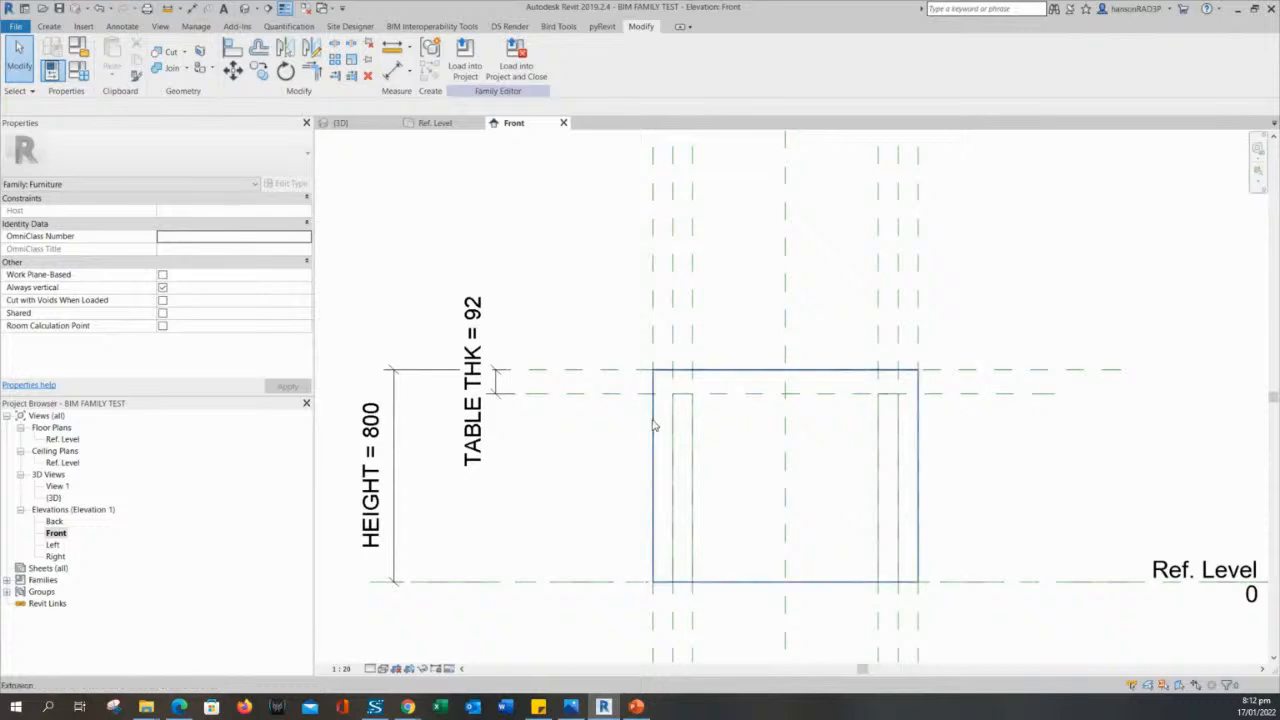
# - Raise the bottom of the tabletop extrusion to the lower TABLE THK reference plane and lock it there
pyautogui.click(739, 373)
pyautogui.click(600, 477)
pyautogui.click(727, 375)
pyautogui.moveTo(546, 520); pyautogui.dragTo(561, 458, button='middle')
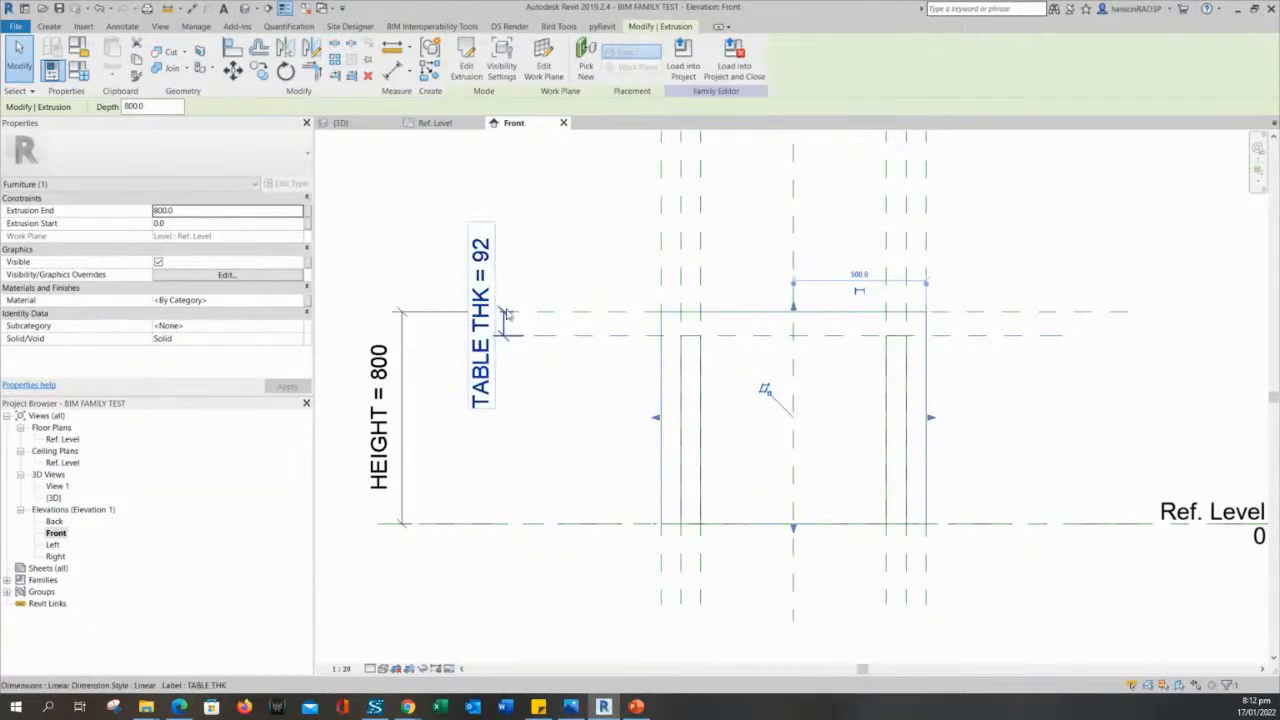
pyautogui.click(609, 387)
pyautogui.click(740, 320)
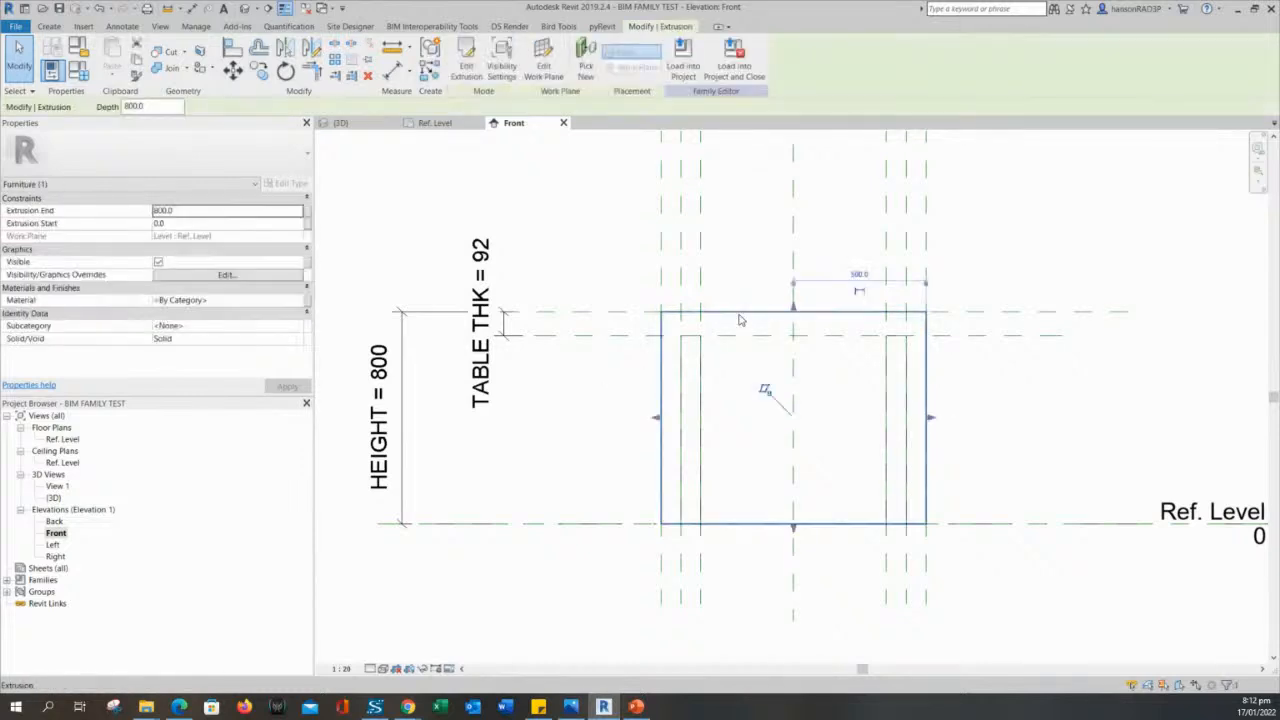
pyautogui.moveTo(795, 533); pyautogui.dragTo(752, 343)
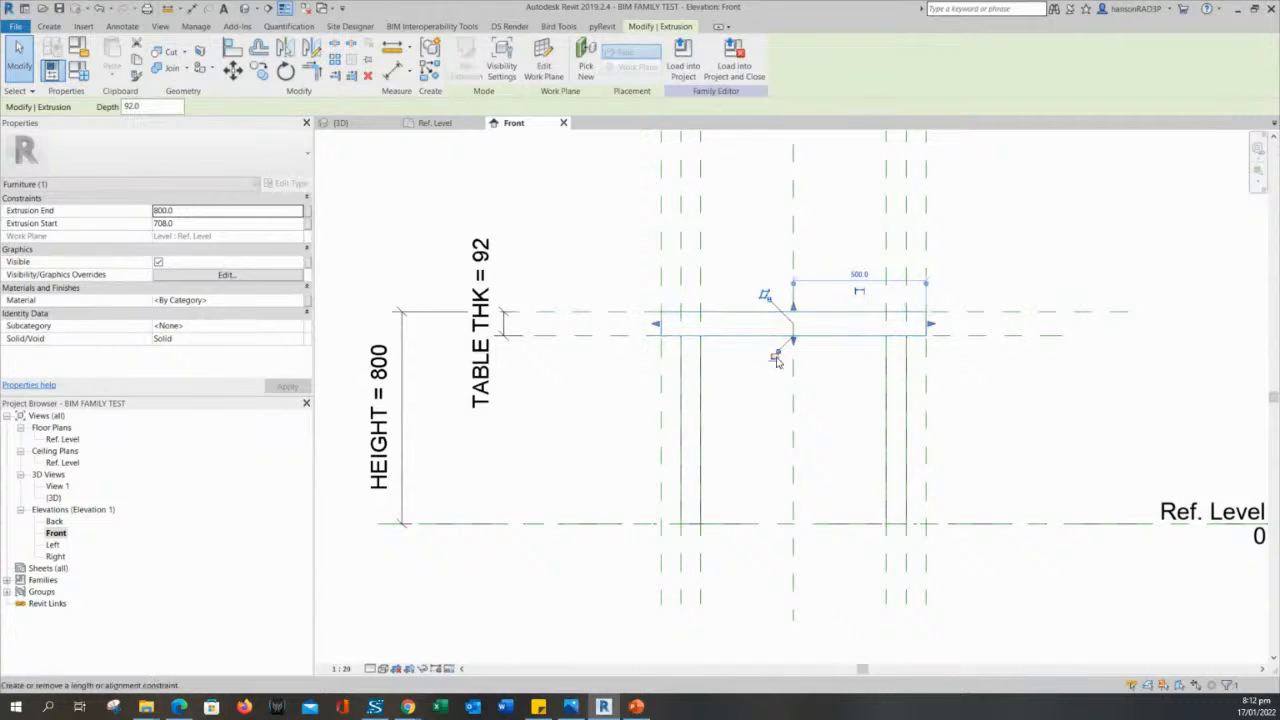
pyautogui.click(777, 358)
pyautogui.click(768, 417)
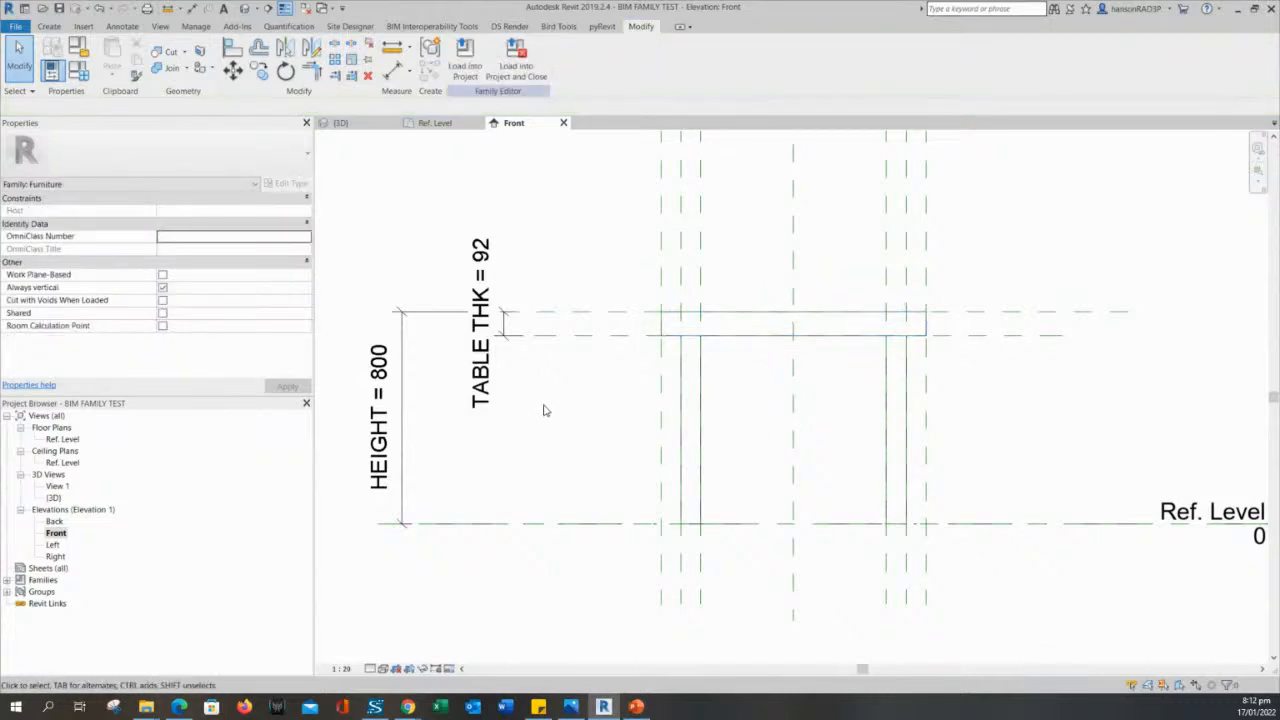
# - Open the default 3D view and inspect the tabletop and four legs from another angle
pyautogui.scroll(-1, 544, 410)
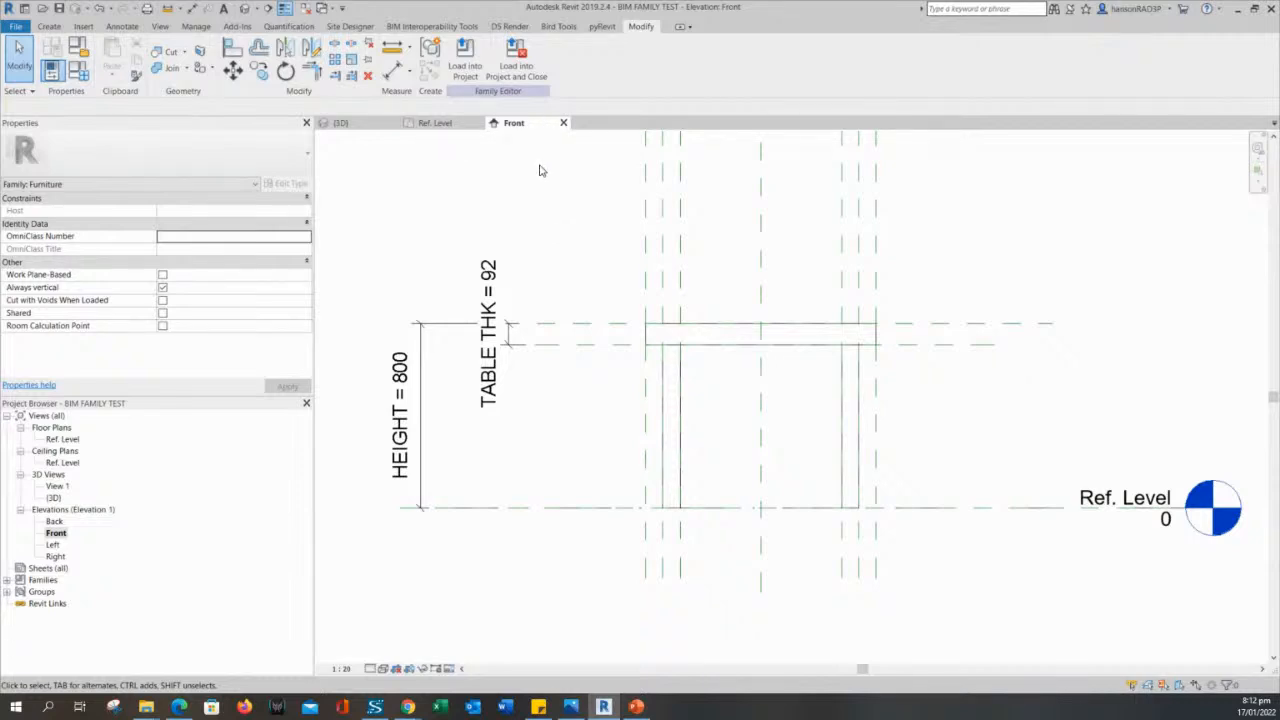
pyautogui.moveTo(555, 219); pyautogui.dragTo(577, 251, button='middle')
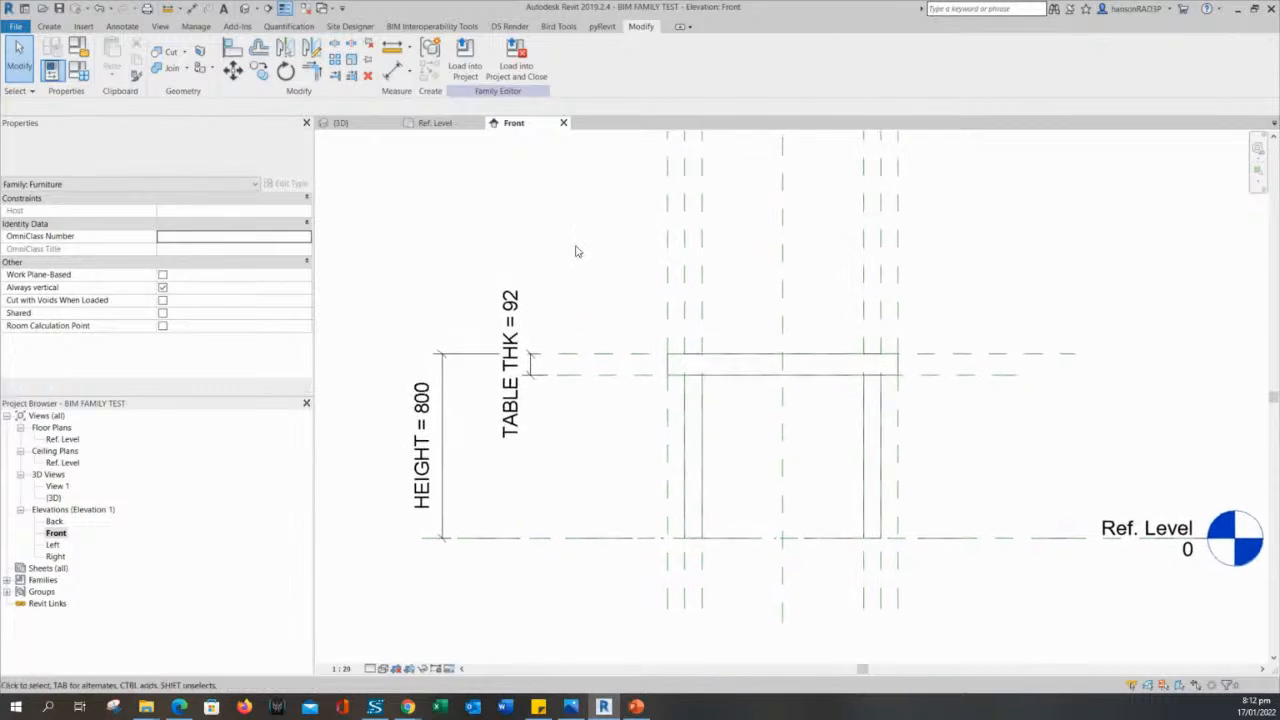
pyautogui.click(243, 9)
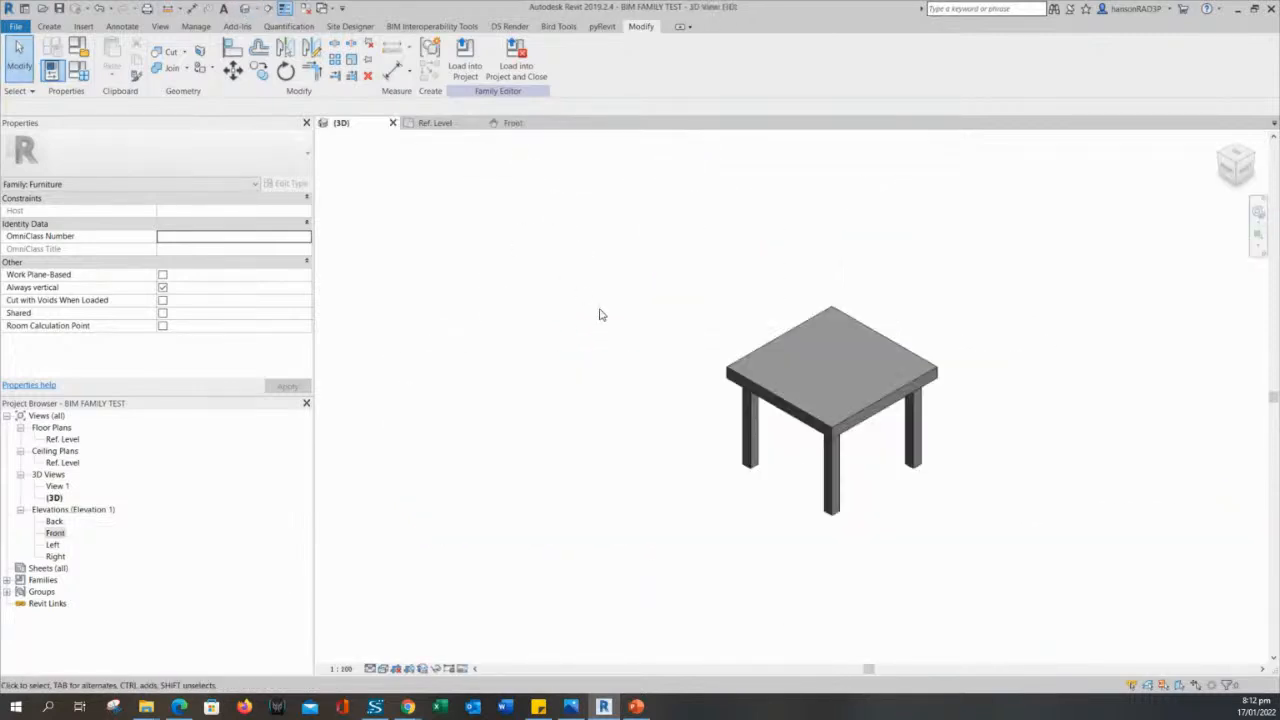
pyautogui.scroll(-2, 794, 480)
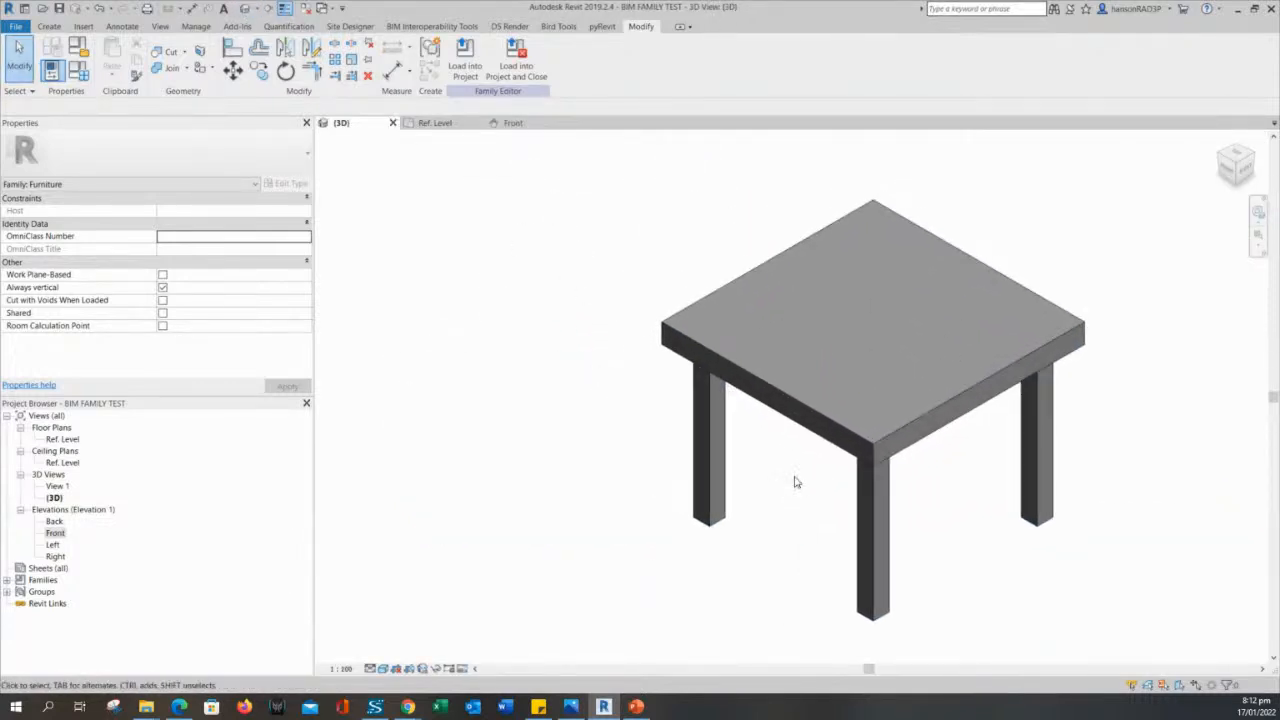
pyautogui.keyDown('shift'); pyautogui.moveTo(811, 509); pyautogui.dragTo(939, 469, button='middle'); pyautogui.keyUp('shift')
pyautogui.scroll(1, 832, 495)
pyautogui.scroll(-2, 926, 497)
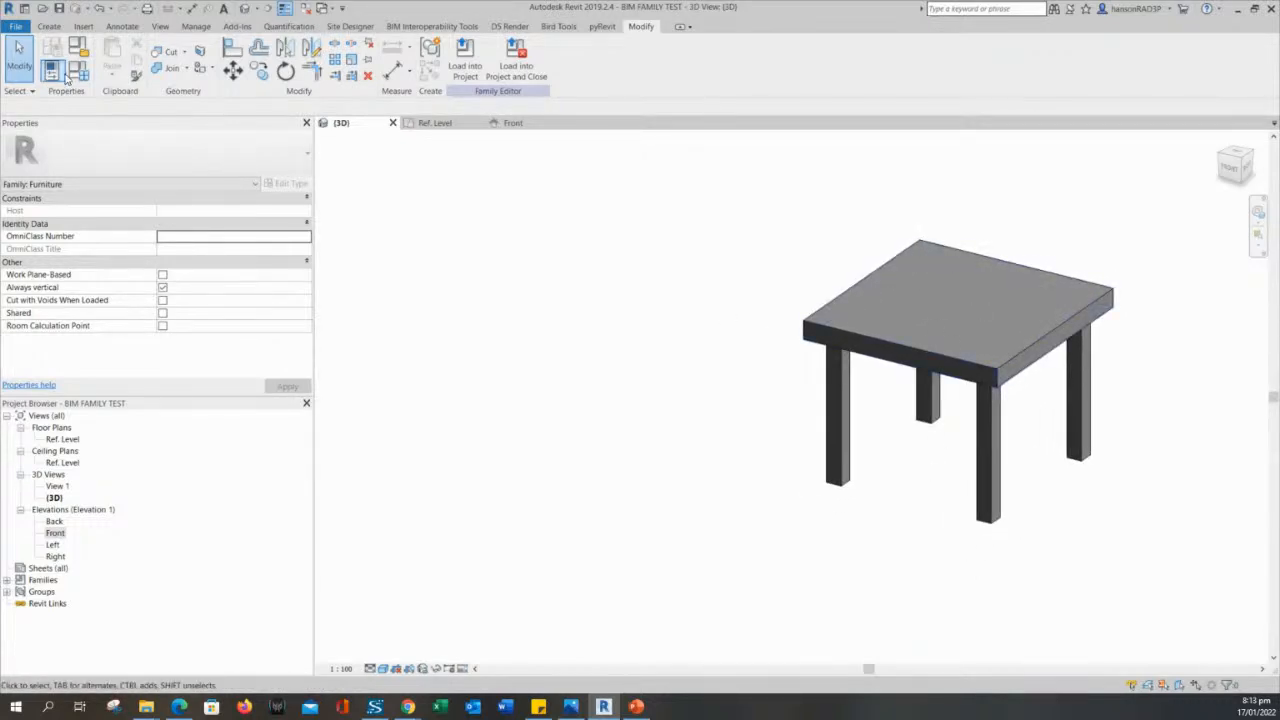
# - Test HEIGHT in Family Types with 2000 and then 1500, applying each value, and close the dialog
pyautogui.click(52, 70)
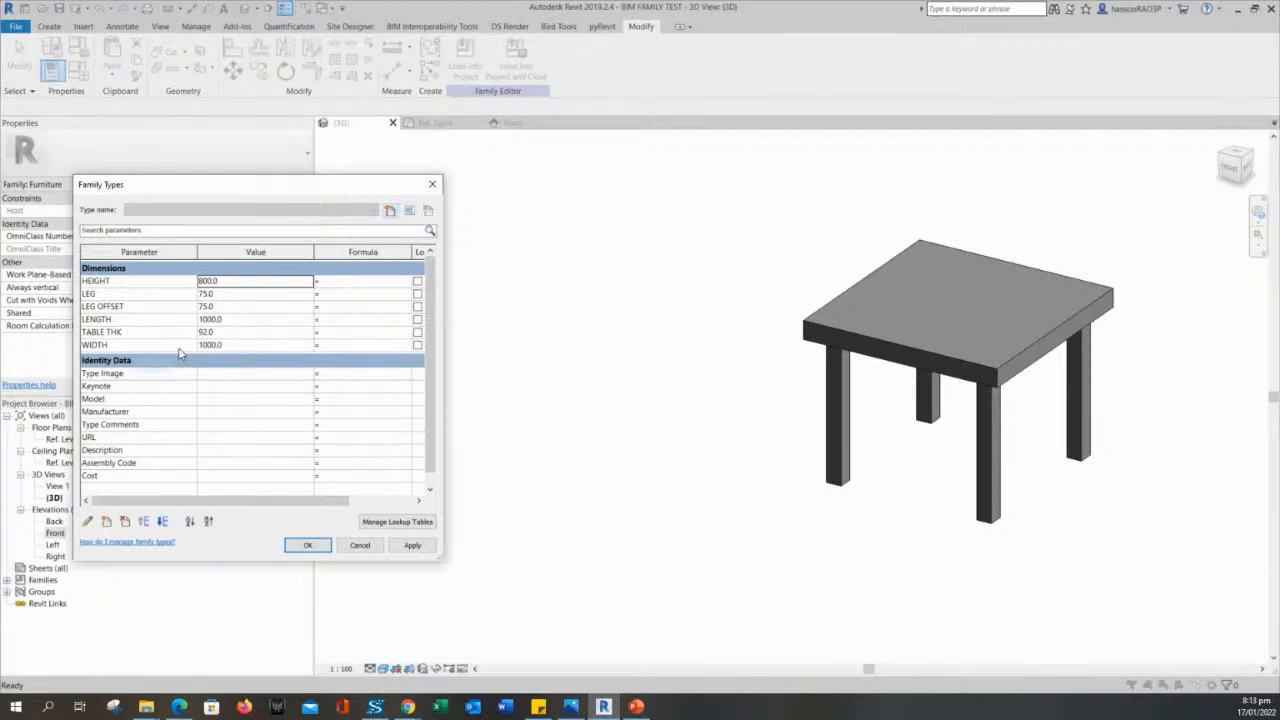
pyautogui.doubleClick(227, 282)
pyautogui.write('20')
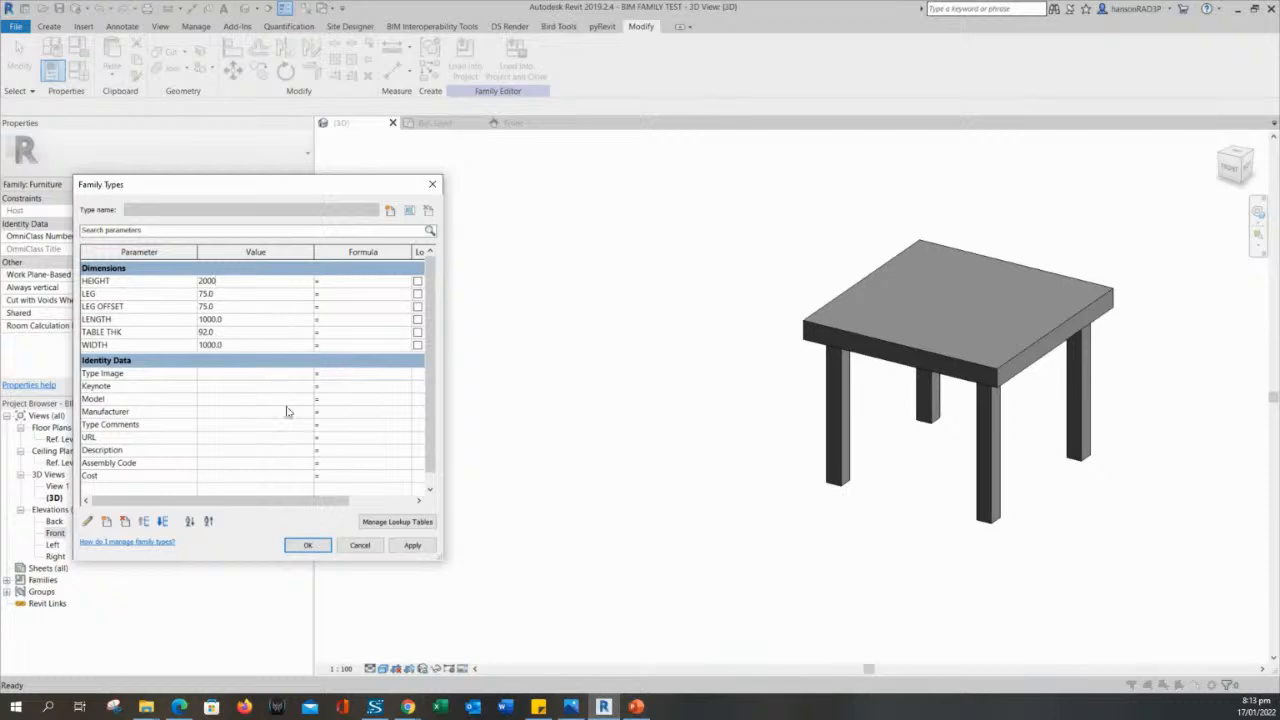
pyautogui.click(412, 548)
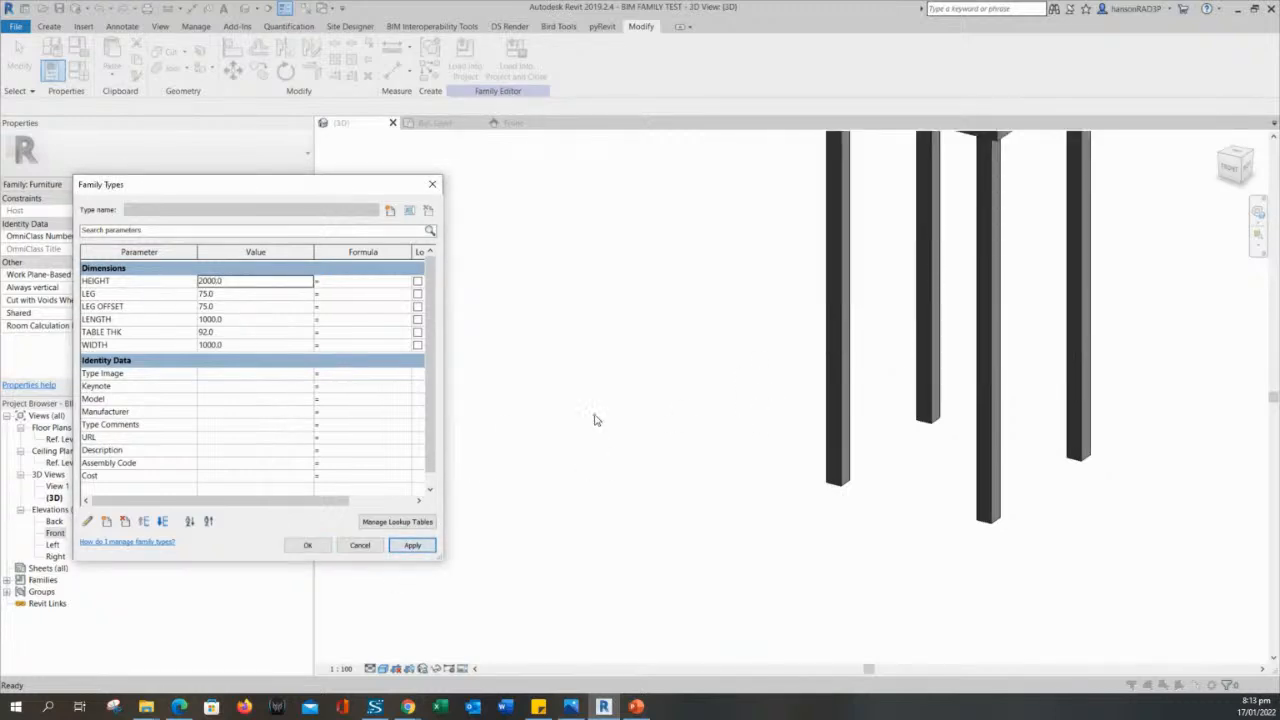
pyautogui.doubleClick(229, 280)
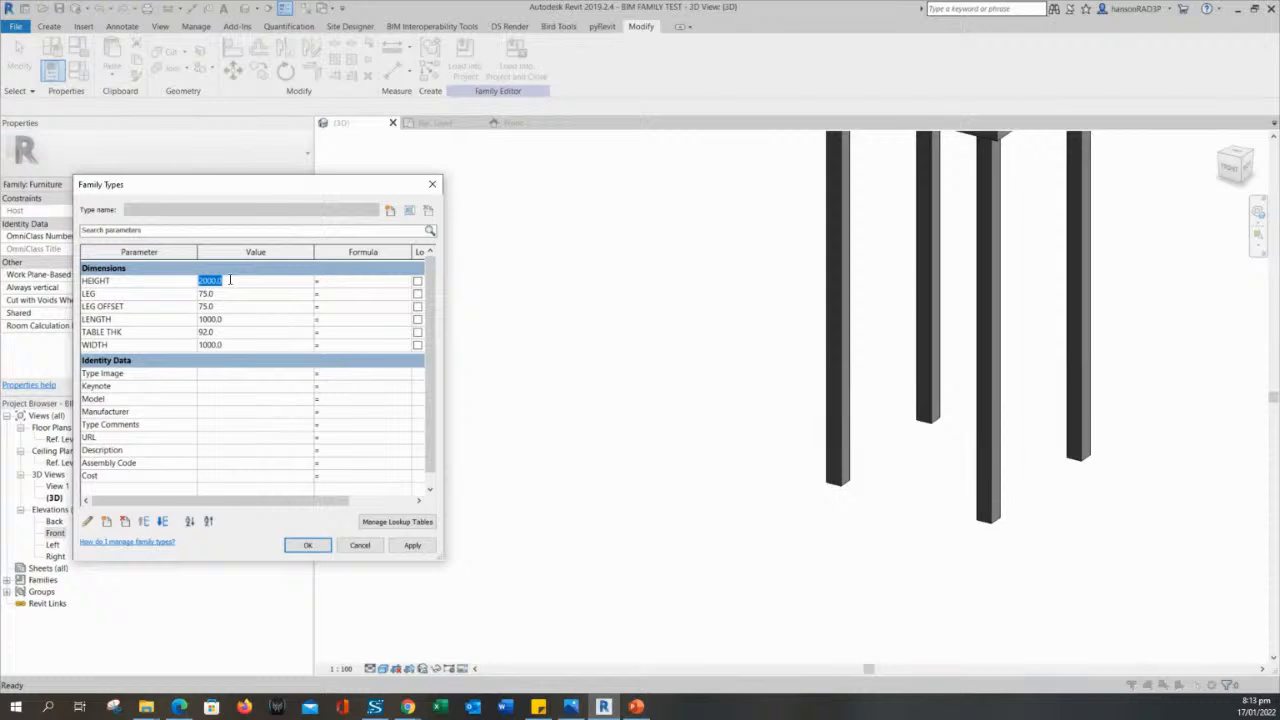
pyautogui.write('1500')
pyautogui.click(412, 545)
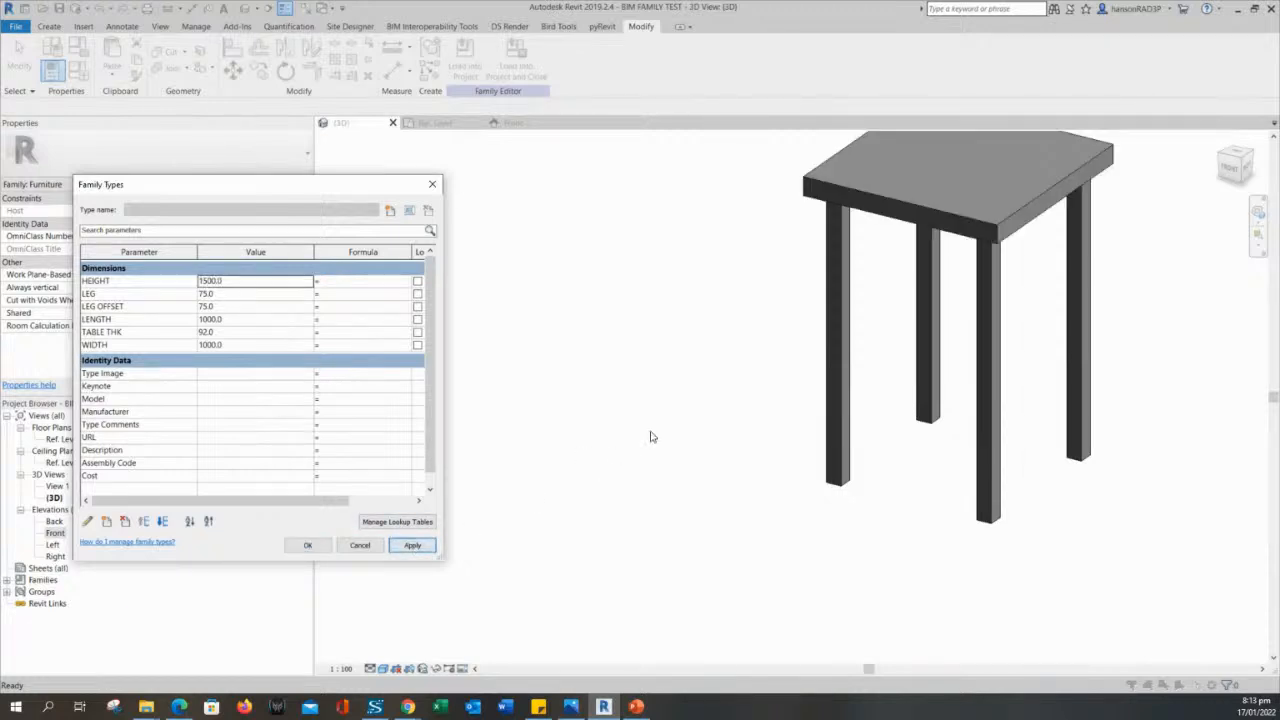
pyautogui.click(307, 545)
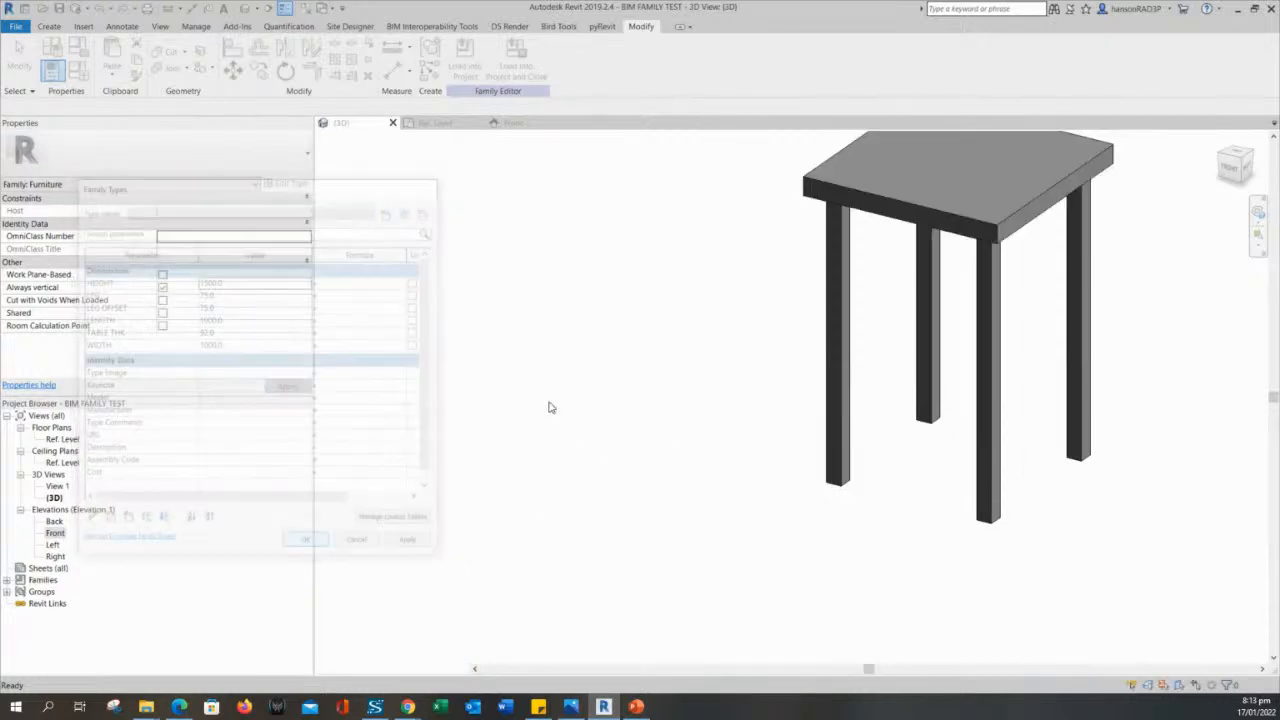
# - Set TABLE THK to 50 in Family Types and apply it to the table
pyautogui.moveTo(604, 390); pyautogui.dragTo(657, 471, button='middle')
pyautogui.click(78, 70)
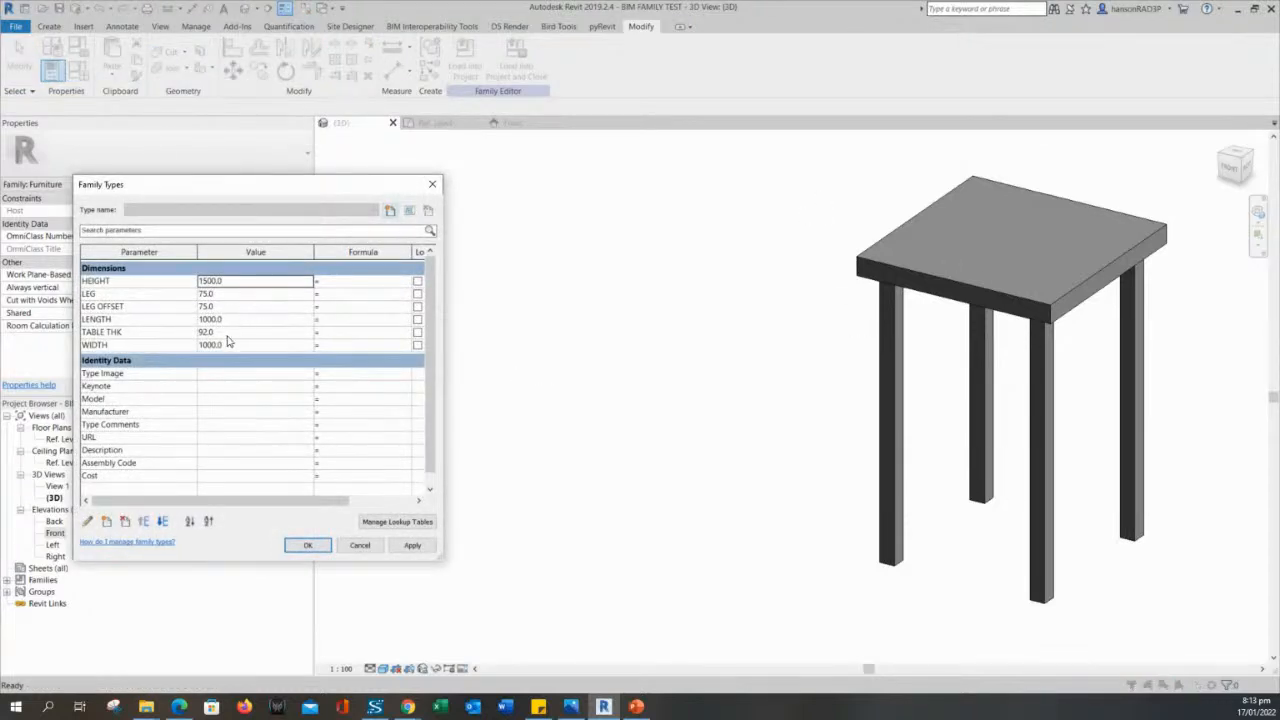
pyautogui.click(227, 332)
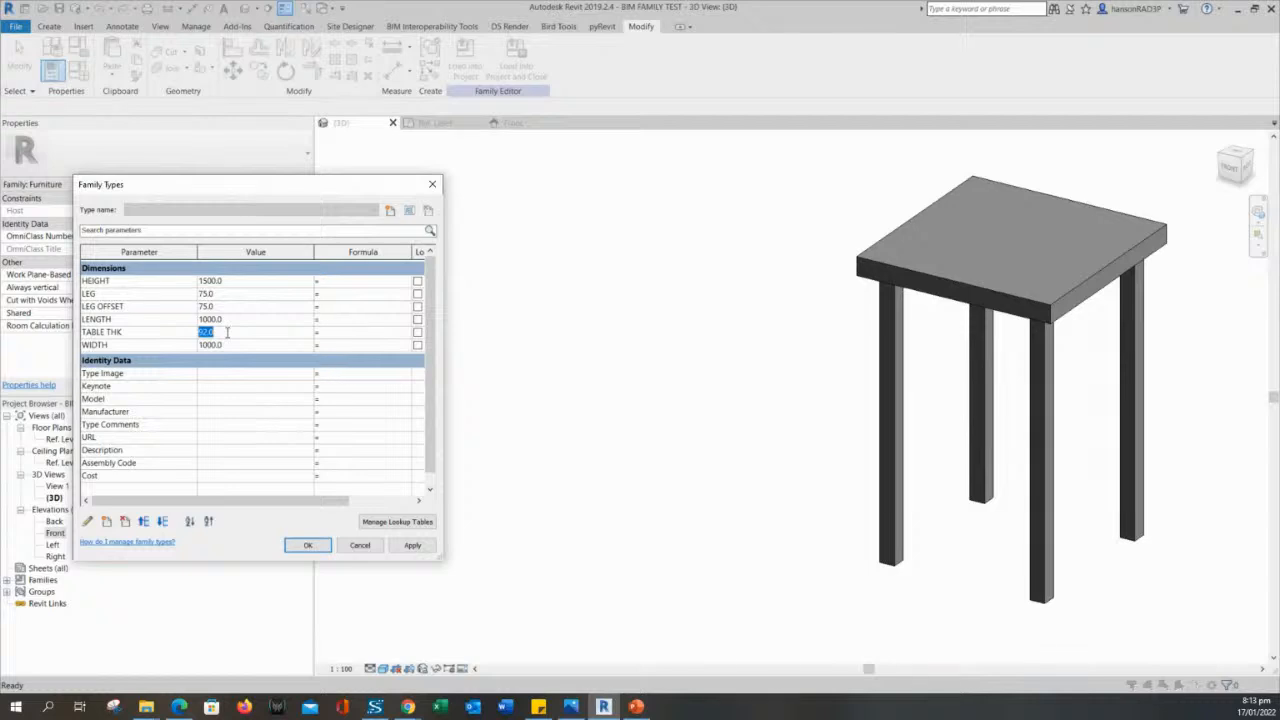
pyautogui.write('50')
pyautogui.click(412, 545)
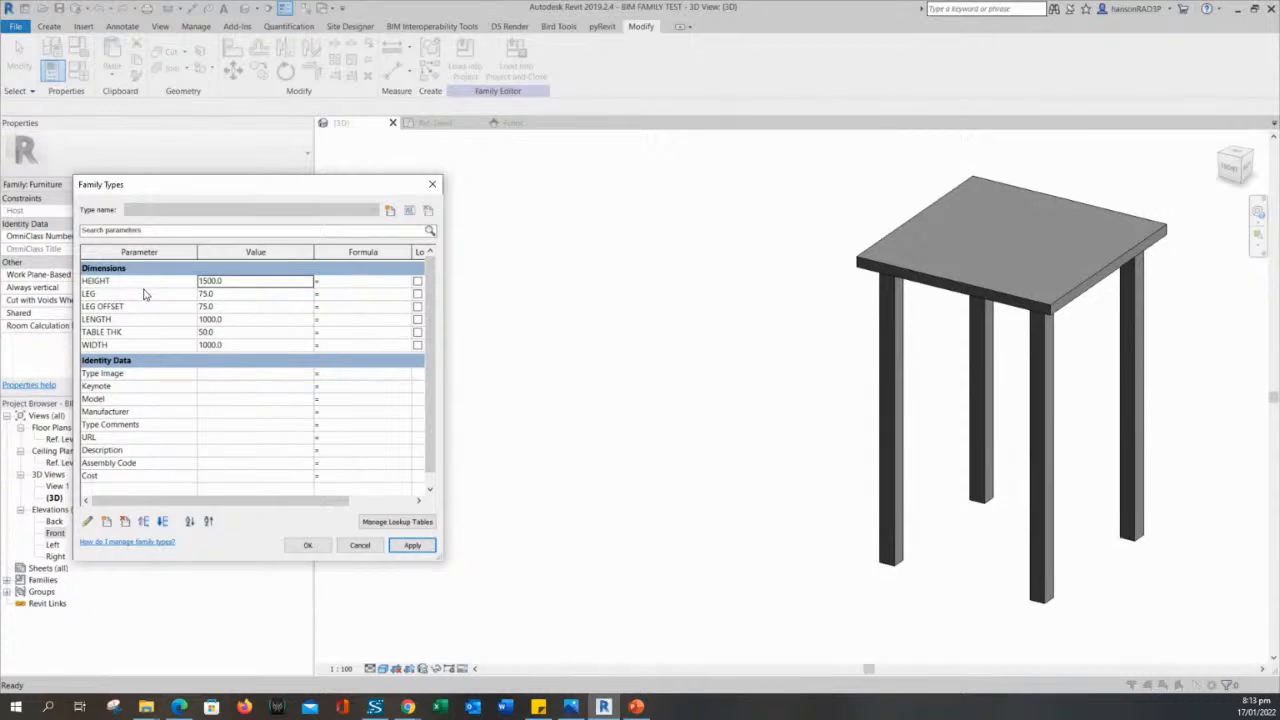
# - Test the leg size by setting LEG to 100 and applying it
pyautogui.click(225, 294)
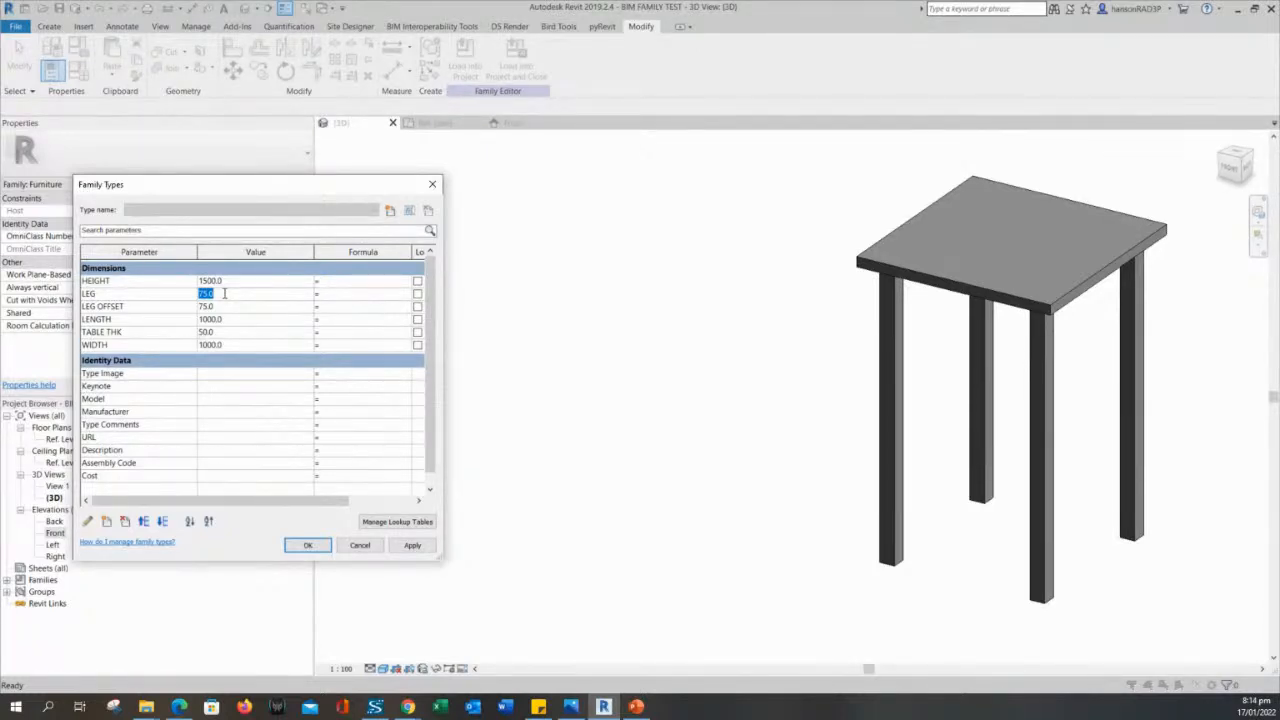
pyautogui.write('100')
pyautogui.click(413, 545)
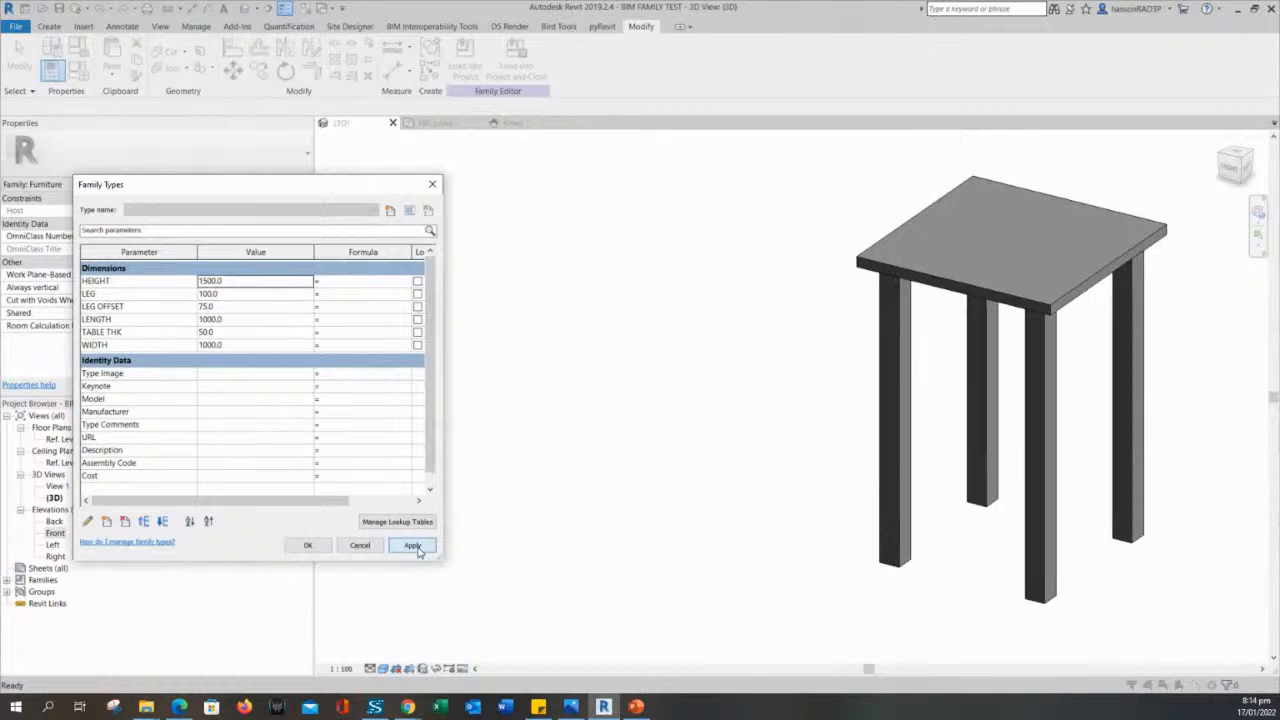
# - Set HEIGHT to 900 and apply it to the table family
pyautogui.click(237, 281)
pyautogui.write('9')
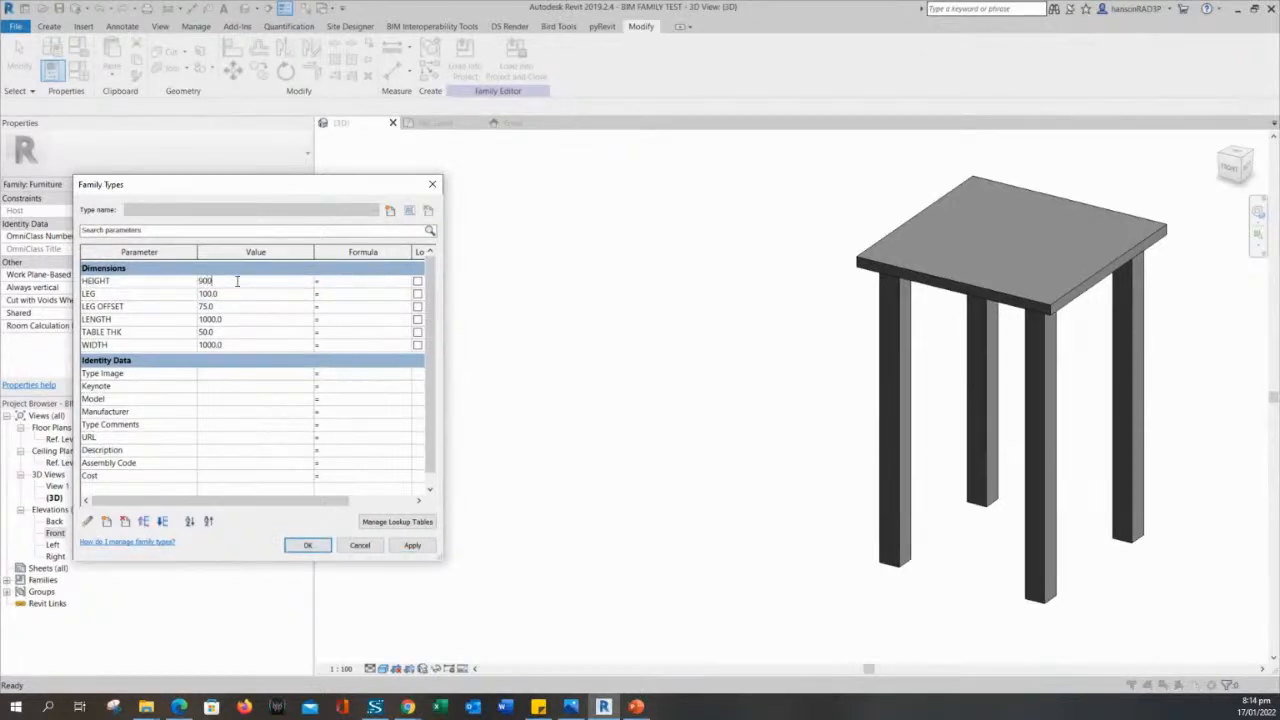
pyautogui.write('00')
pyautogui.click(412, 545)
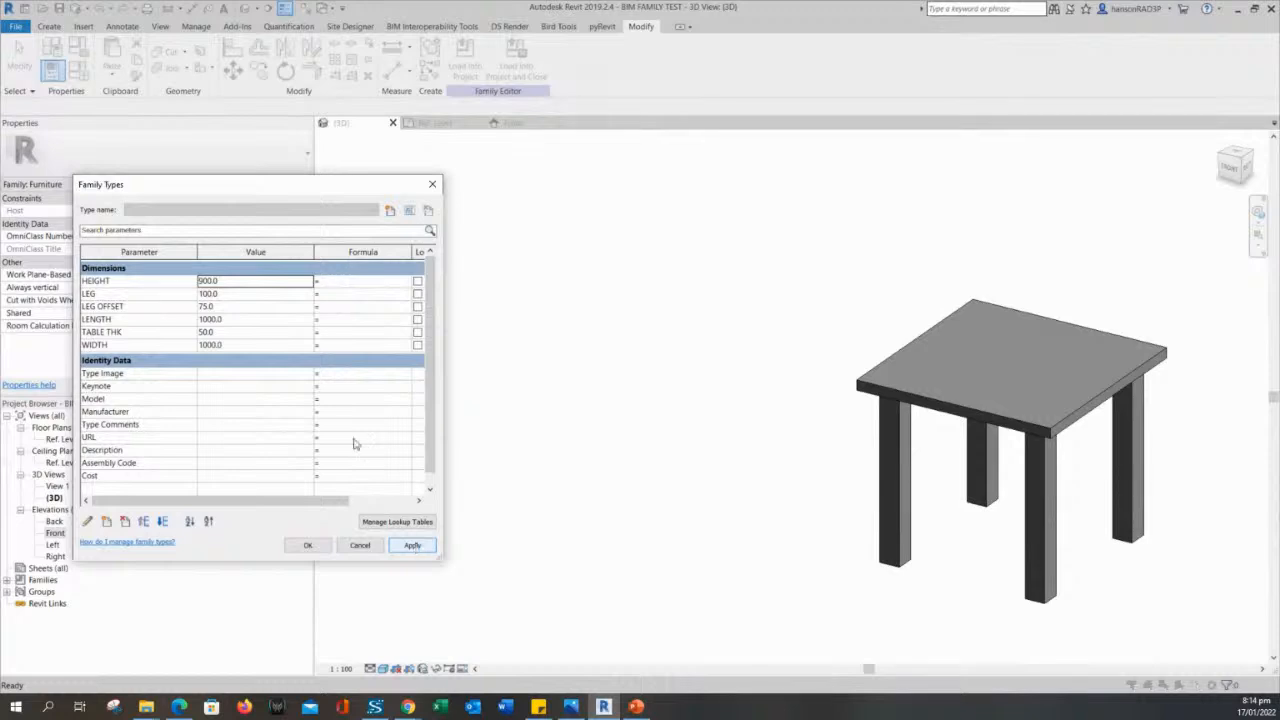
# - Set LEG to 50, apply it, and close Family Types with the new values accepted
pyautogui.click(231, 293)
pyautogui.write('5')
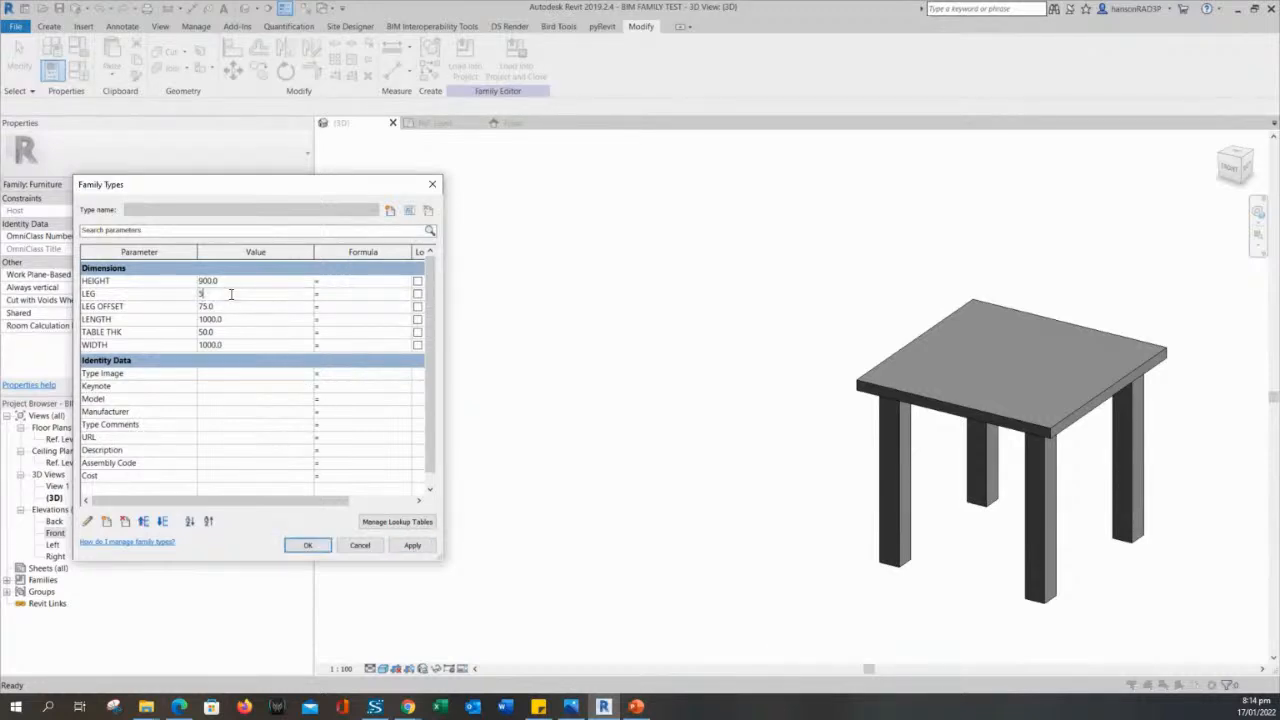
pyautogui.write('0')
pyautogui.click(411, 546)
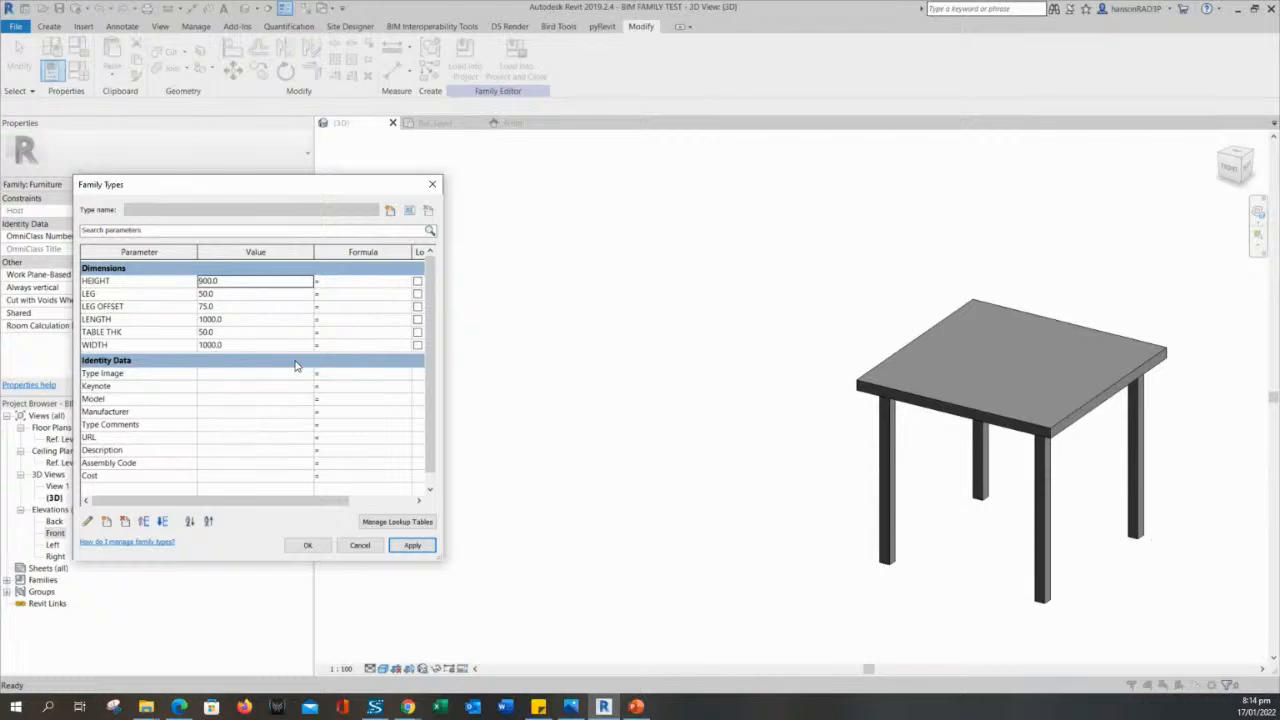
pyautogui.moveTo(287, 193); pyautogui.dragTo(321, 193)
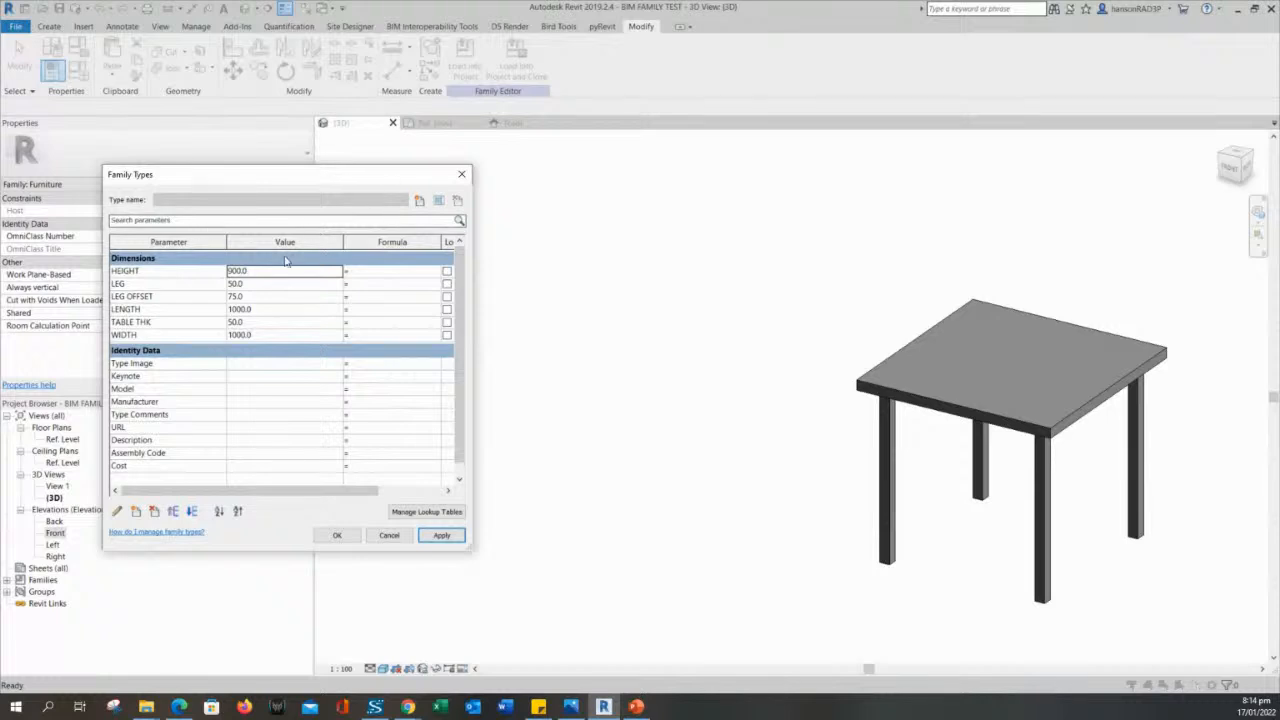
pyautogui.moveTo(278, 196); pyautogui.dragTo(315, 199)
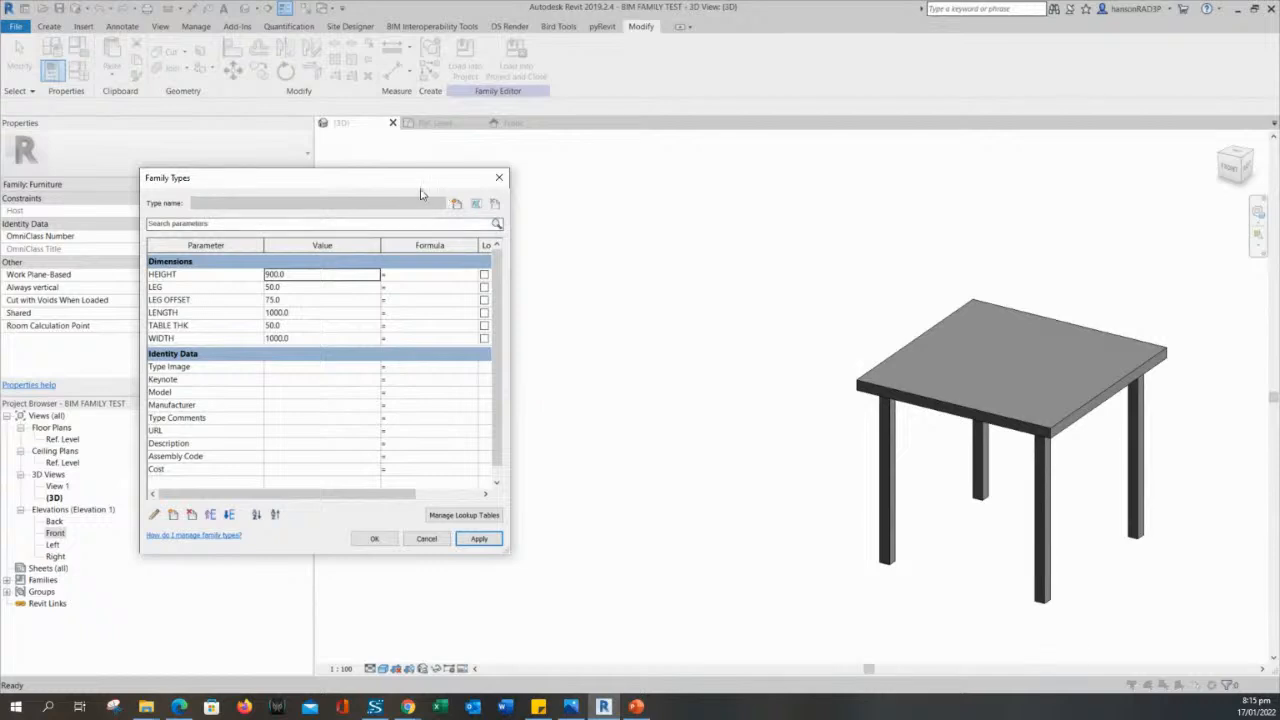
pyautogui.moveTo(417, 193); pyautogui.dragTo(390, 158)
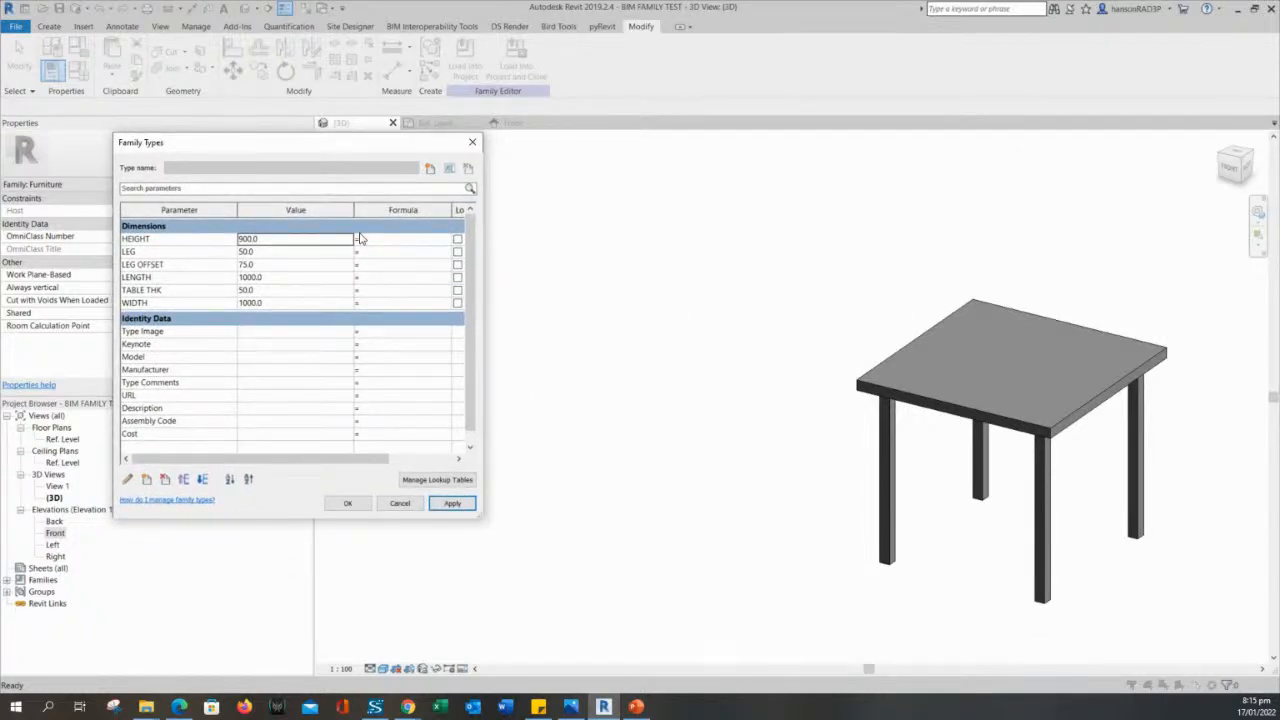
pyautogui.moveTo(278, 150); pyautogui.dragTo(394, 177)
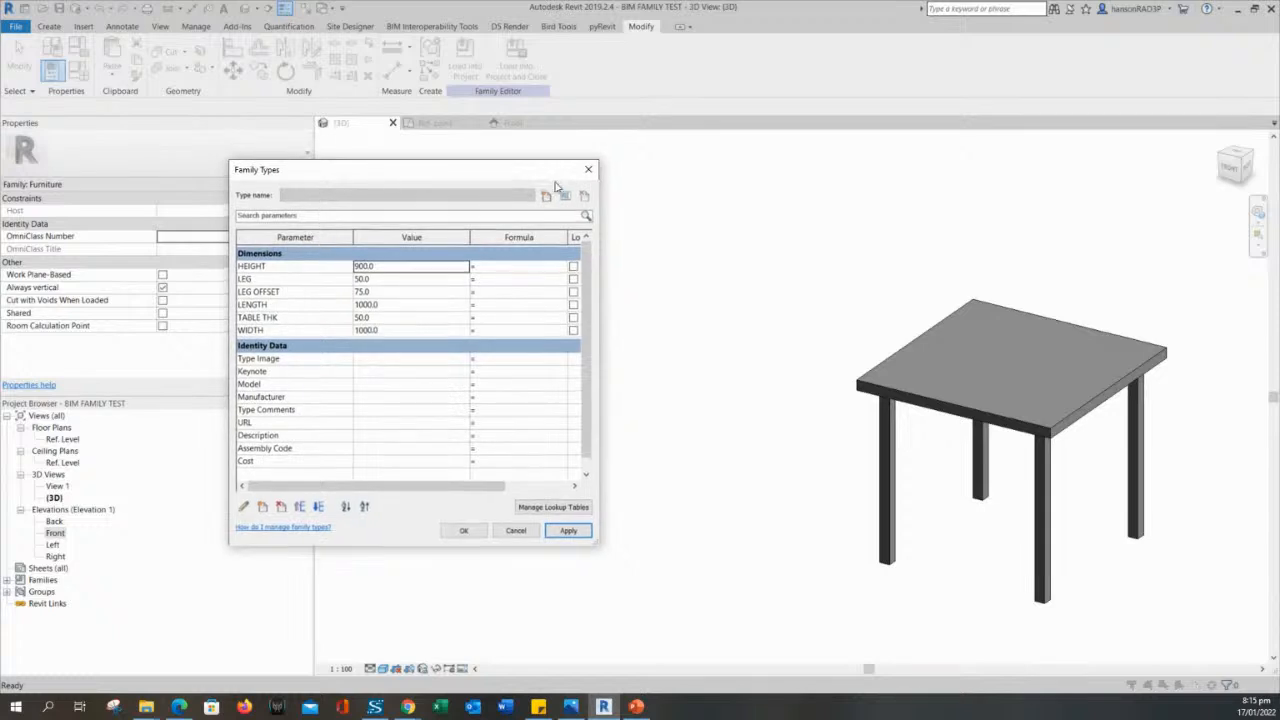
pyautogui.click(462, 531)
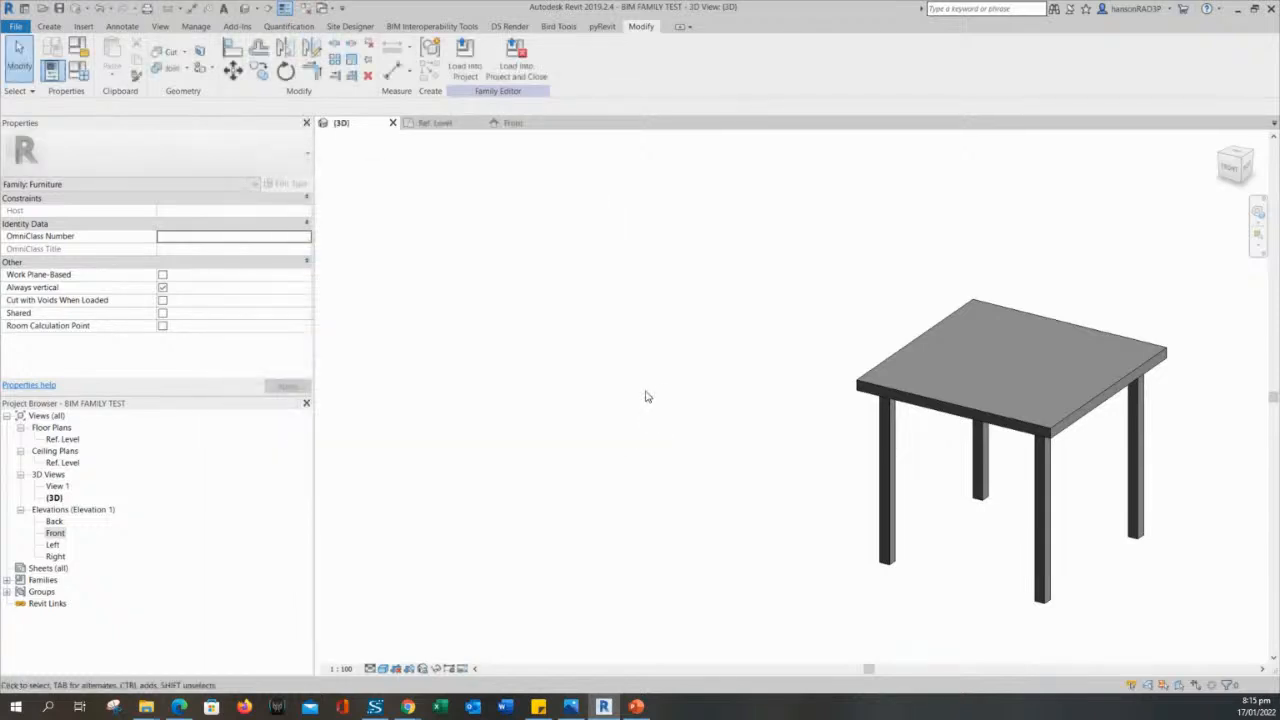
pyautogui.moveTo(642, 310); pyautogui.dragTo(673, 370, button='middle')
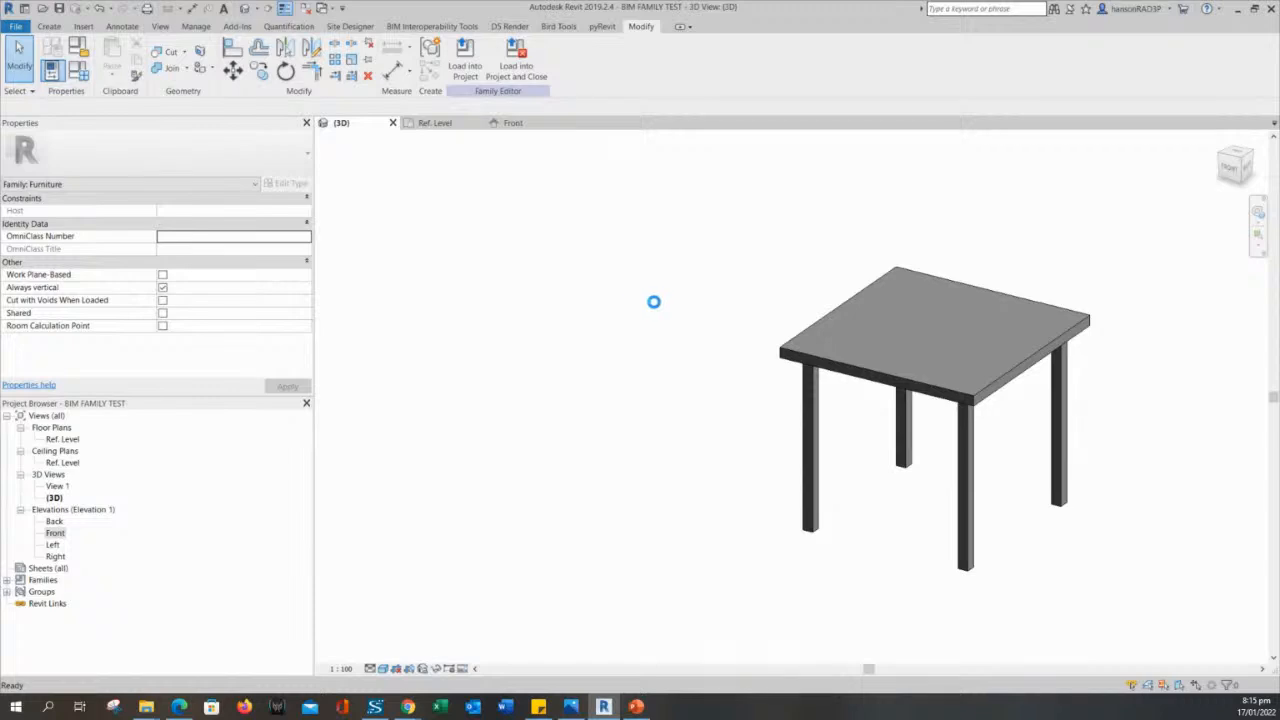
pyautogui.moveTo(660, 309); pyautogui.dragTo(637, 314, button='middle')
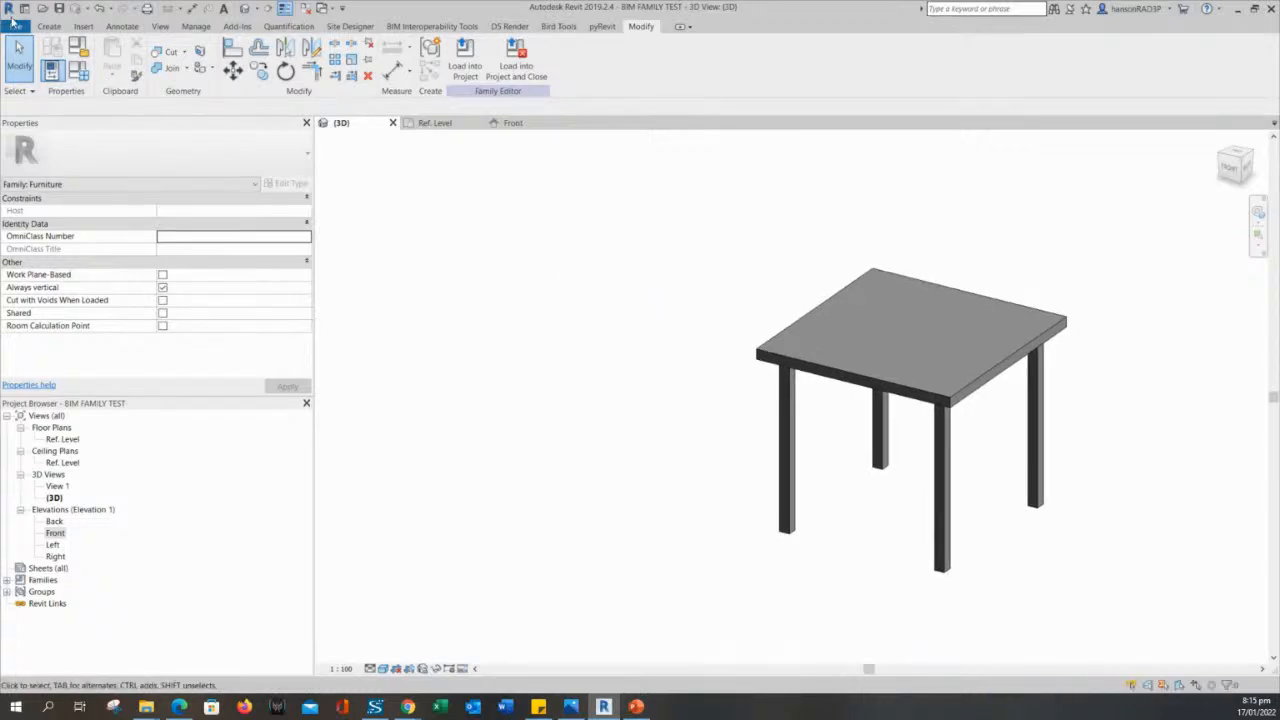
pyautogui.click(42, 9)
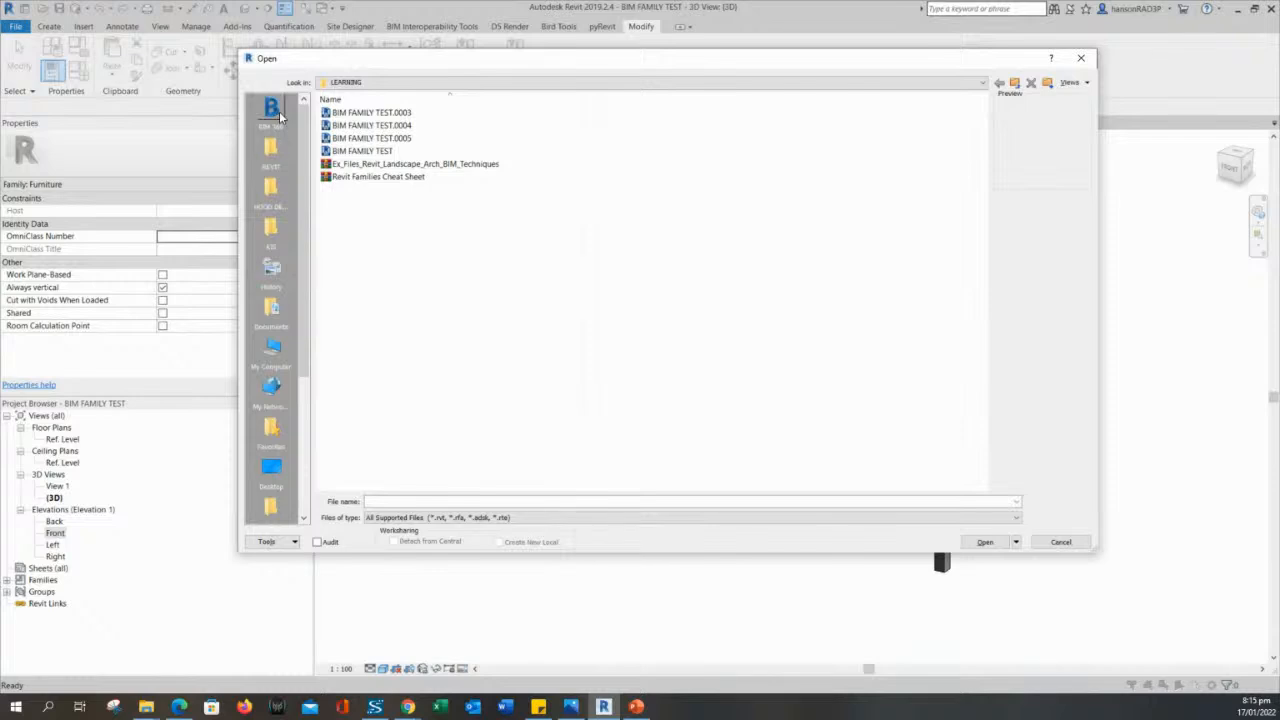
pyautogui.moveTo(306, 247); pyautogui.dragTo(310, 120)
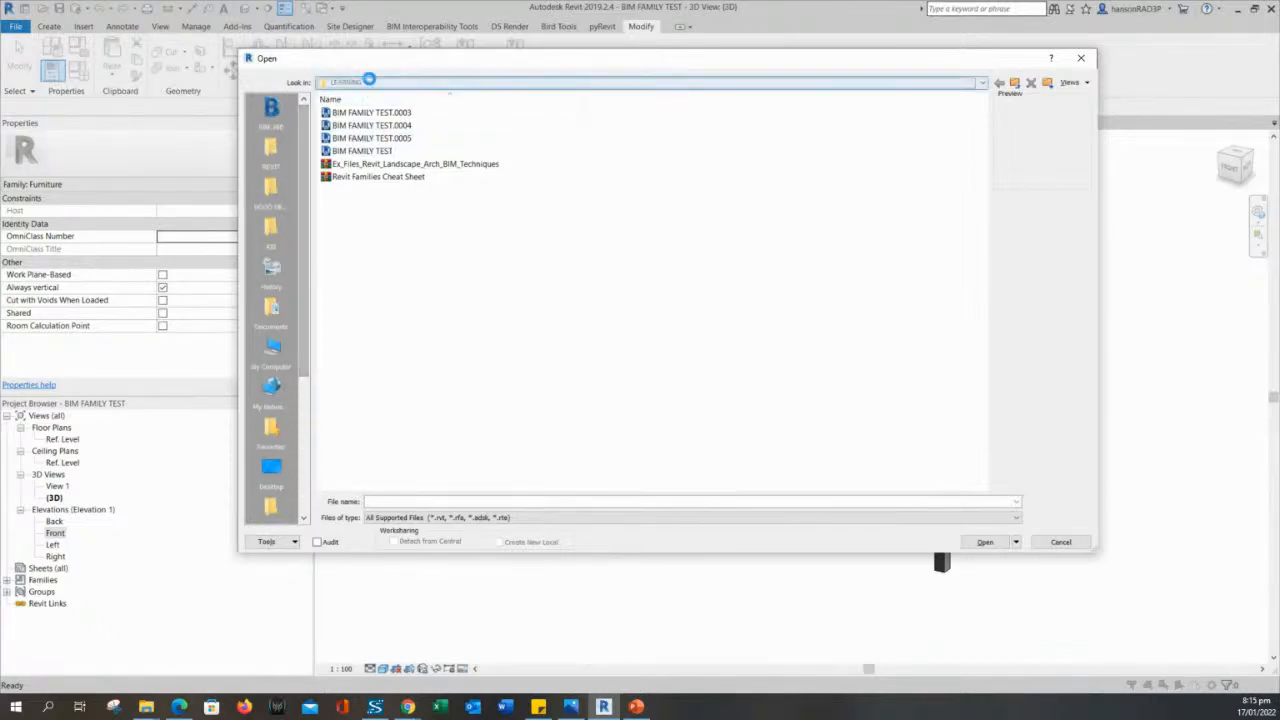
pyautogui.click(369, 82)
pyautogui.press('Escape')
pyautogui.press('Escape')
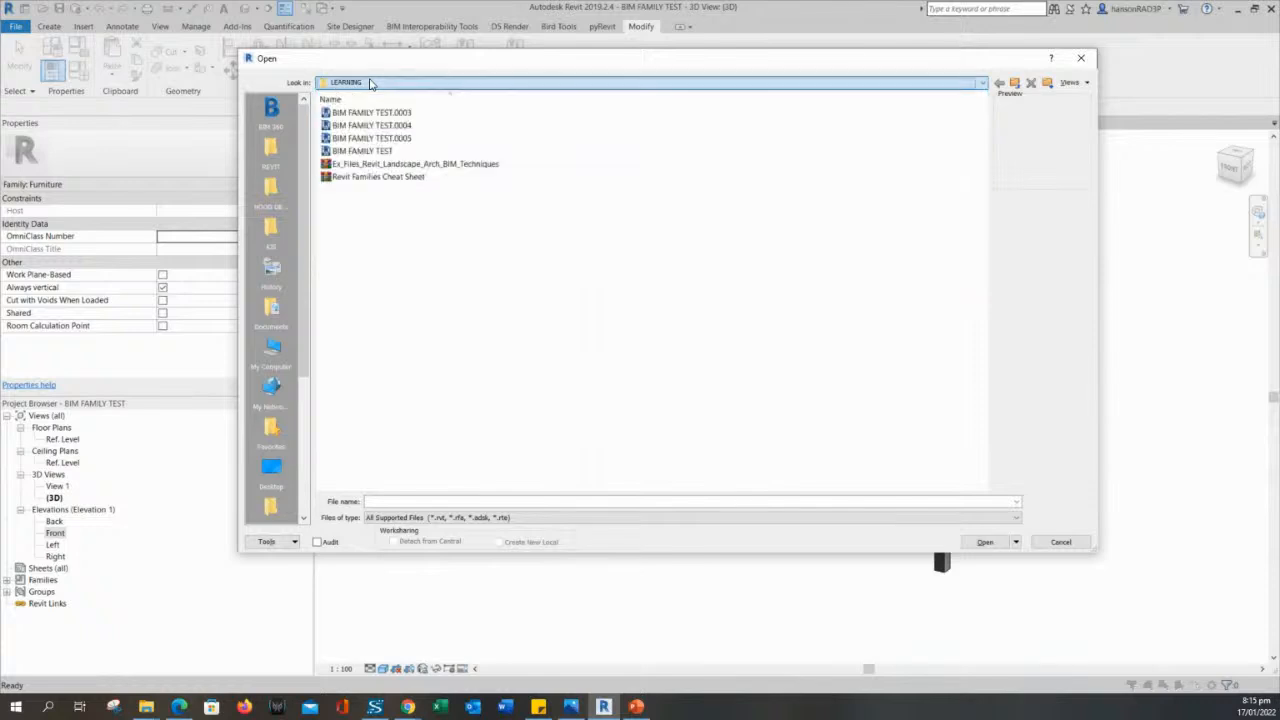
# - Open the Sample Architecture Project from the recent files and show the Kitchen & Dining area of its Level 1 floor plan
pyautogui.click(24, 9)
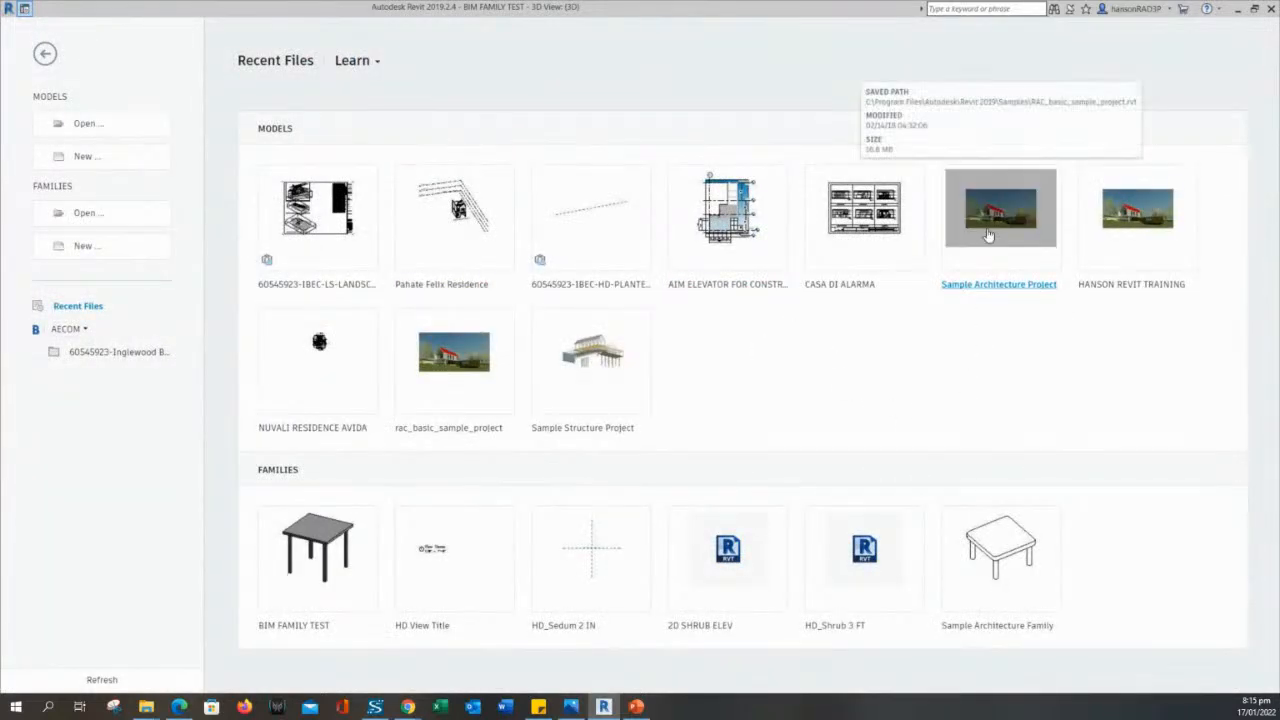
pyautogui.hotkey('ctrl', 'd')
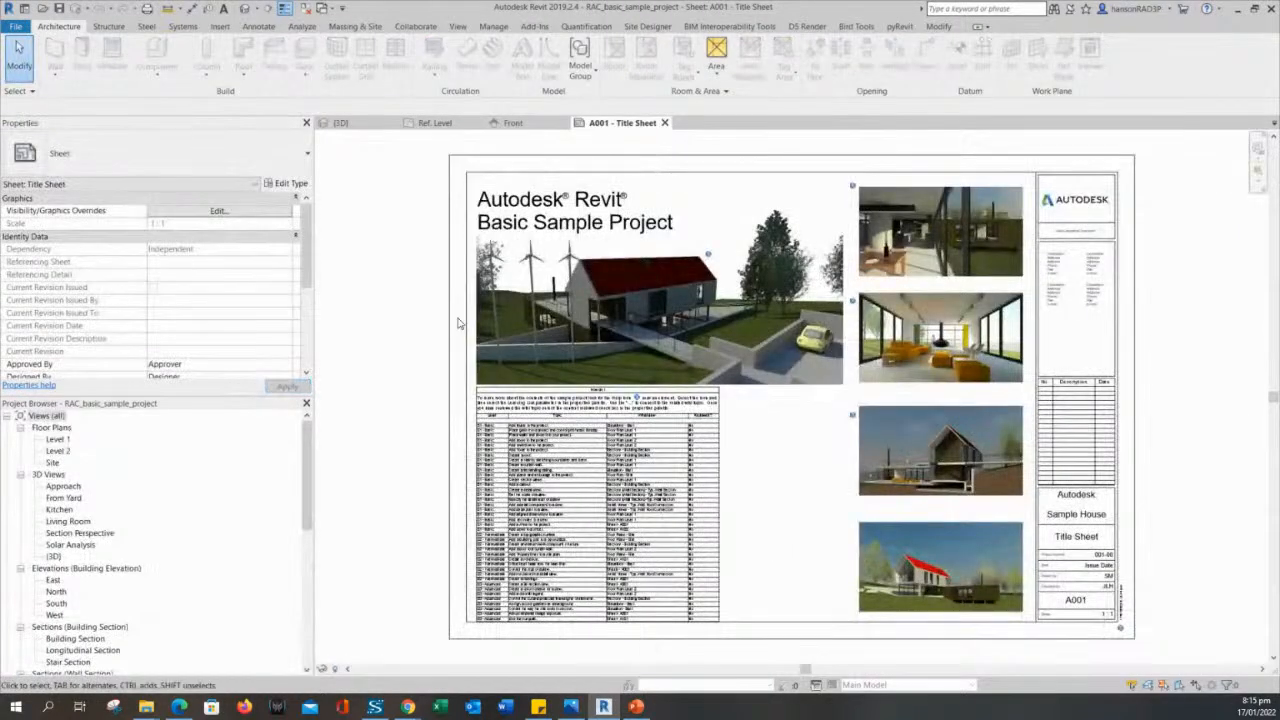
pyautogui.click(66, 440)
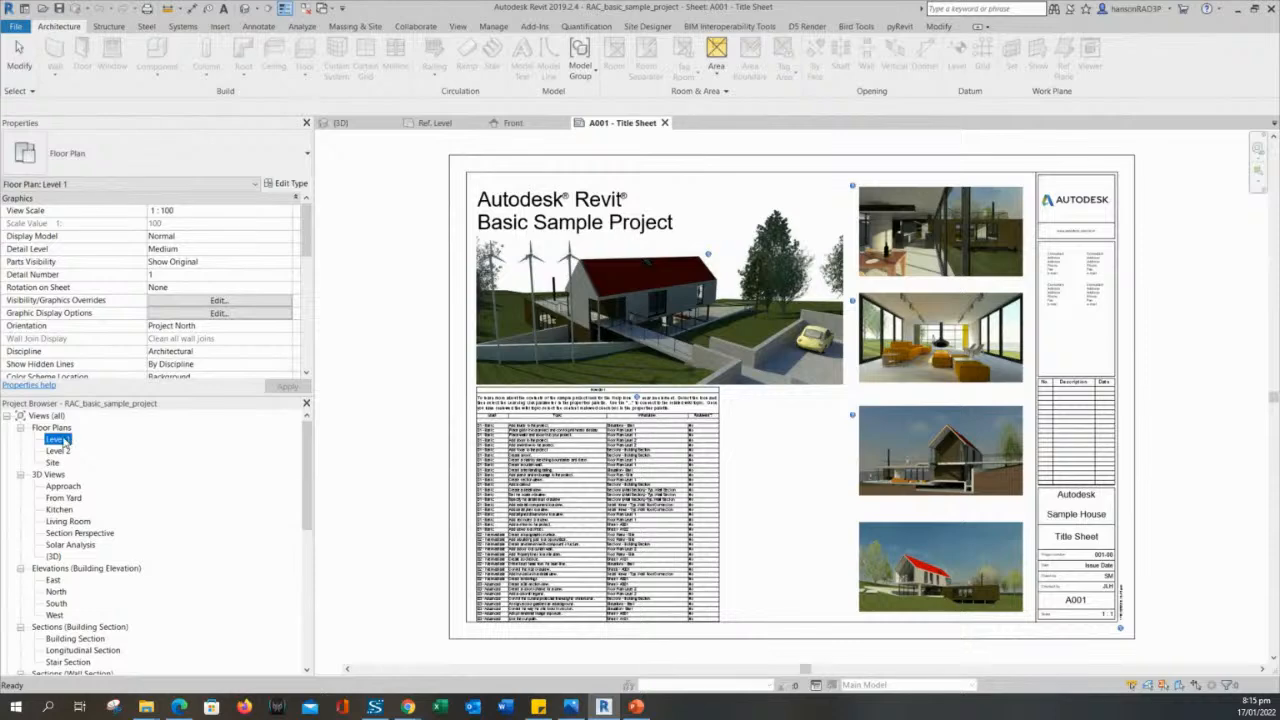
pyautogui.doubleClick(58, 440)
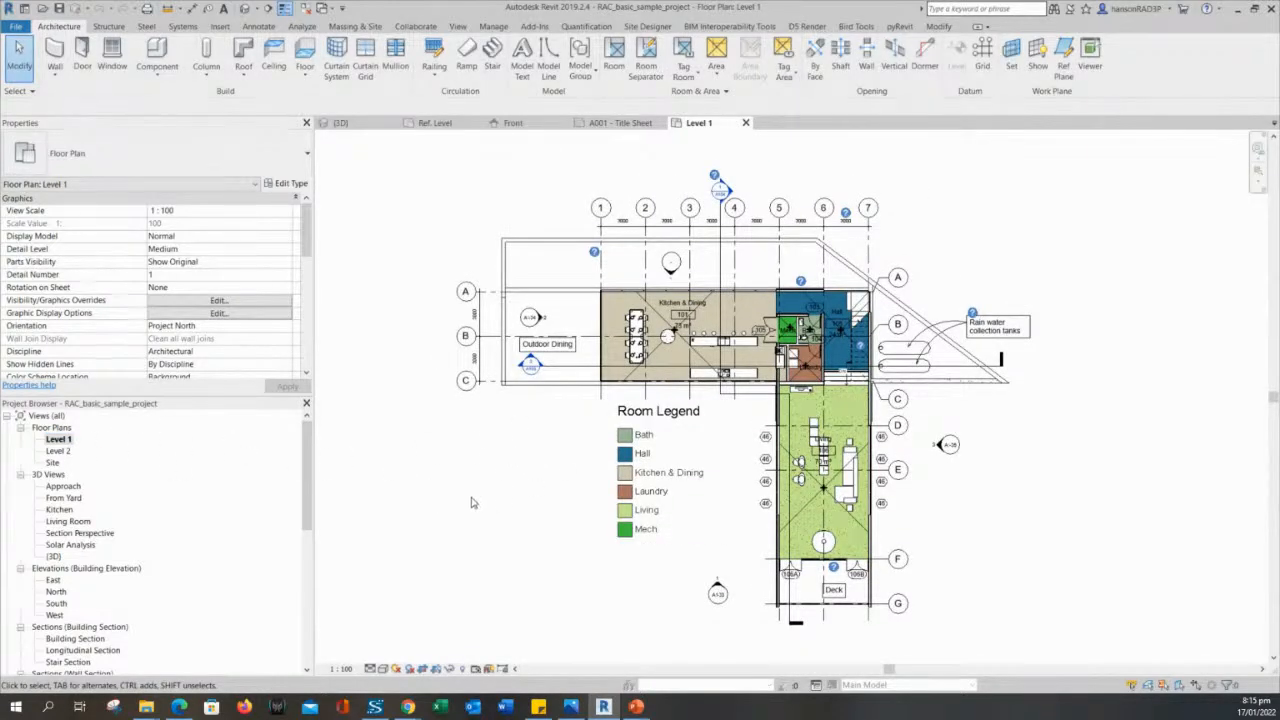
pyautogui.scroll(6, 760, 315)
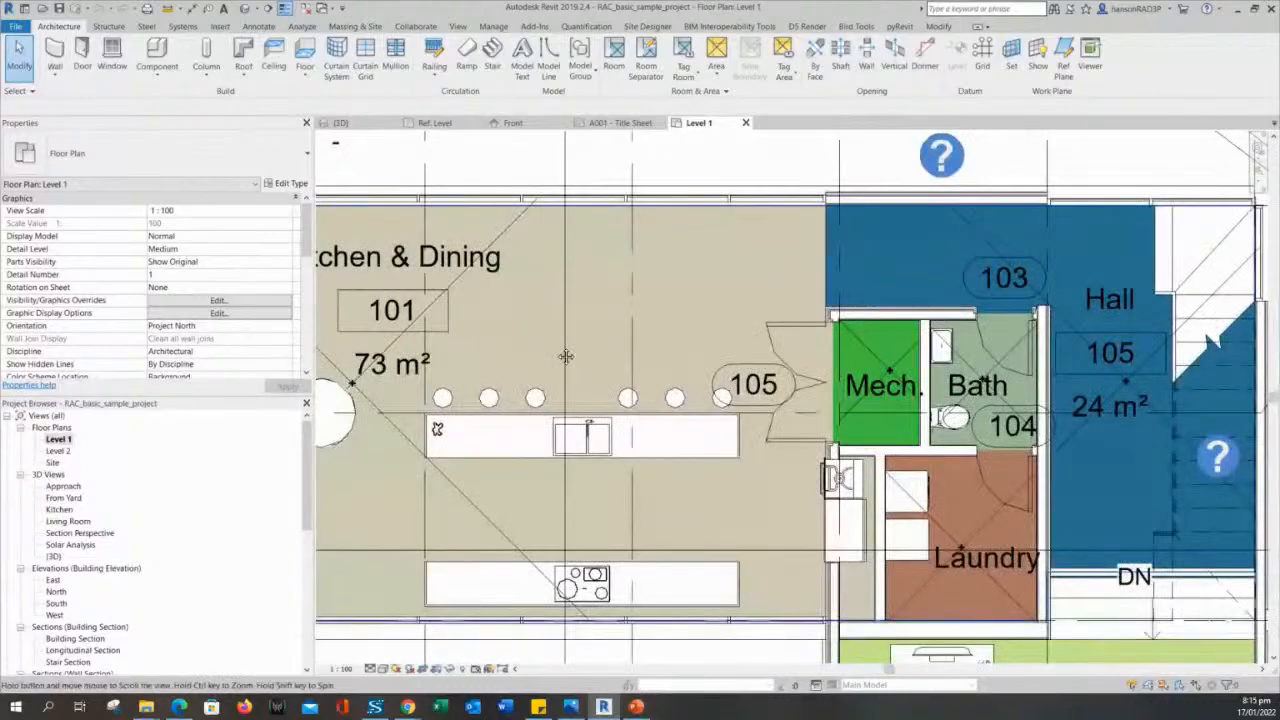
pyautogui.moveTo(566, 356); pyautogui.dragTo(793, 382, button='middle')
pyautogui.scroll(-1, 532, 359)
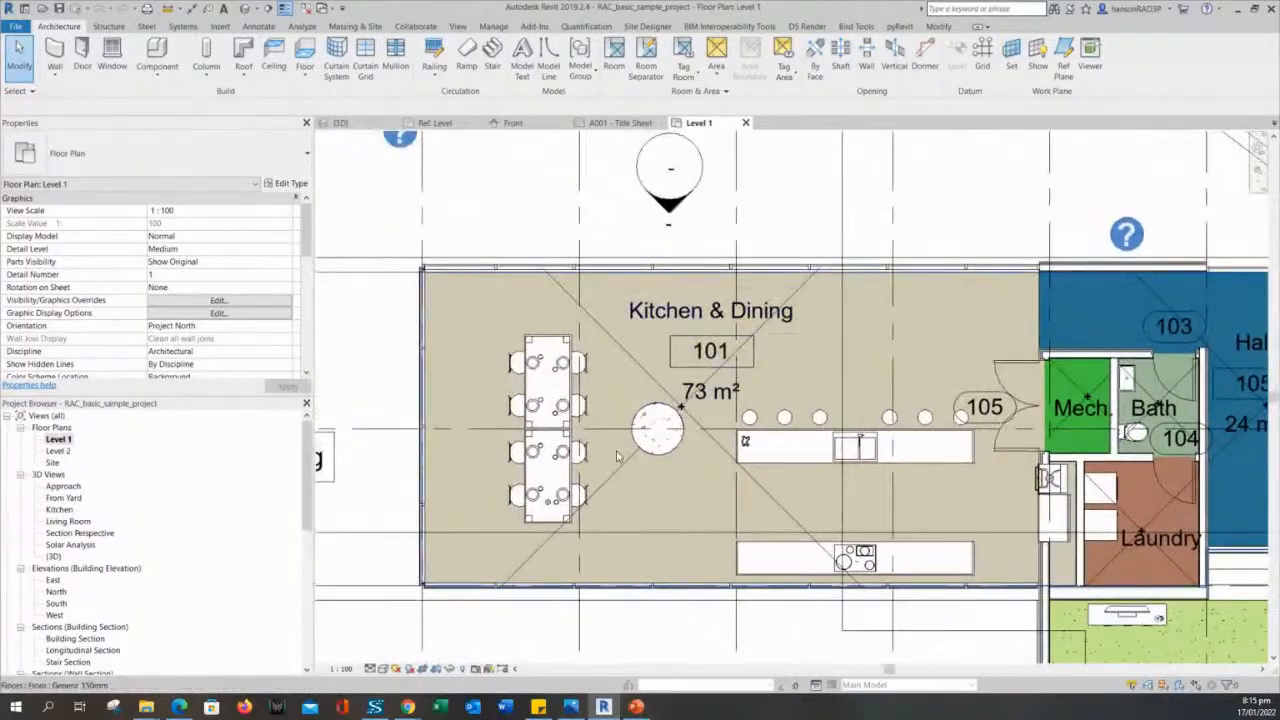
pyautogui.scroll(2, 617, 456)
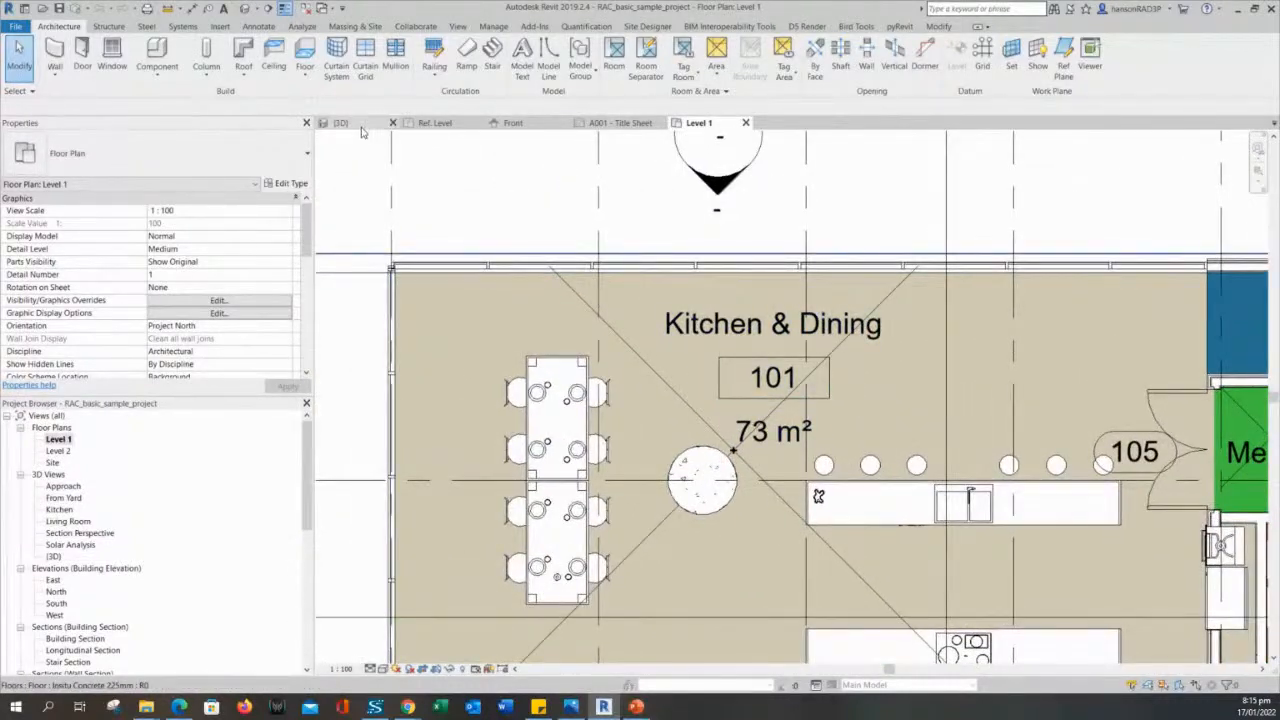
# - Return to the Ref. Level plan of BIM FAMILY TEST and load the family into the sample project
pyautogui.click(513, 123)
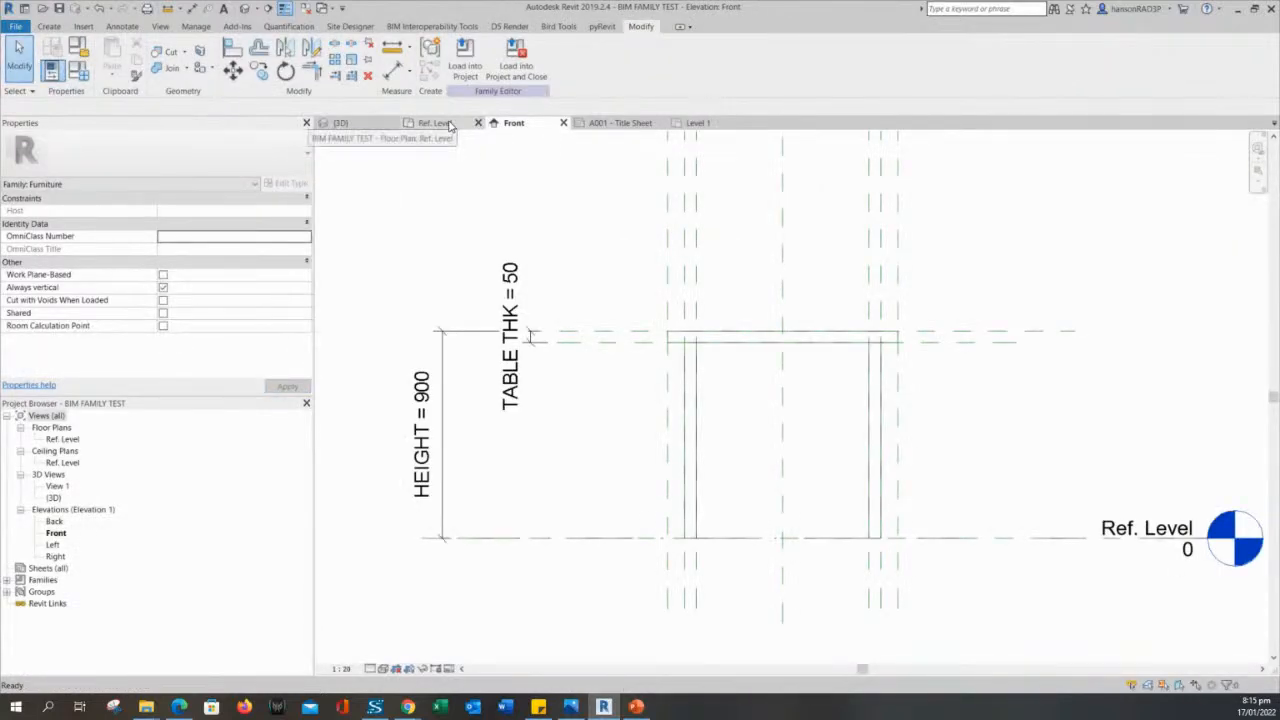
pyautogui.click(440, 123)
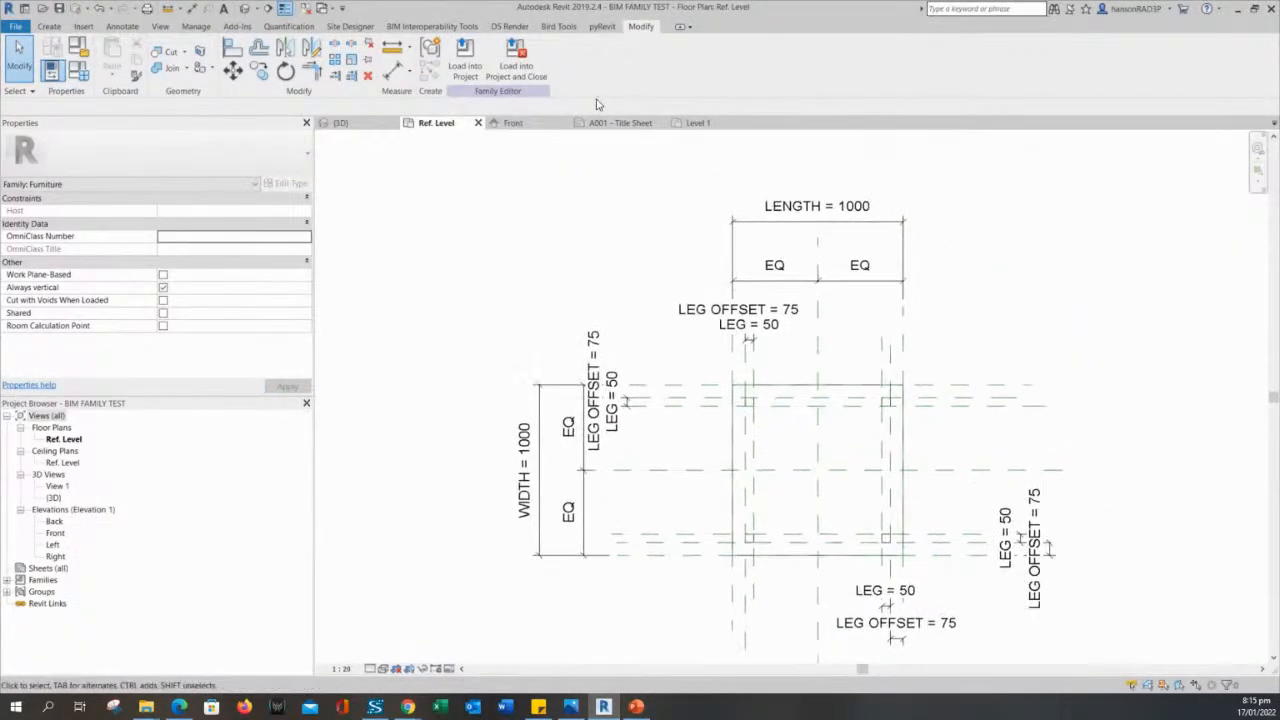
pyautogui.moveTo(473, 327); pyautogui.dragTo(397, 280, button='middle')
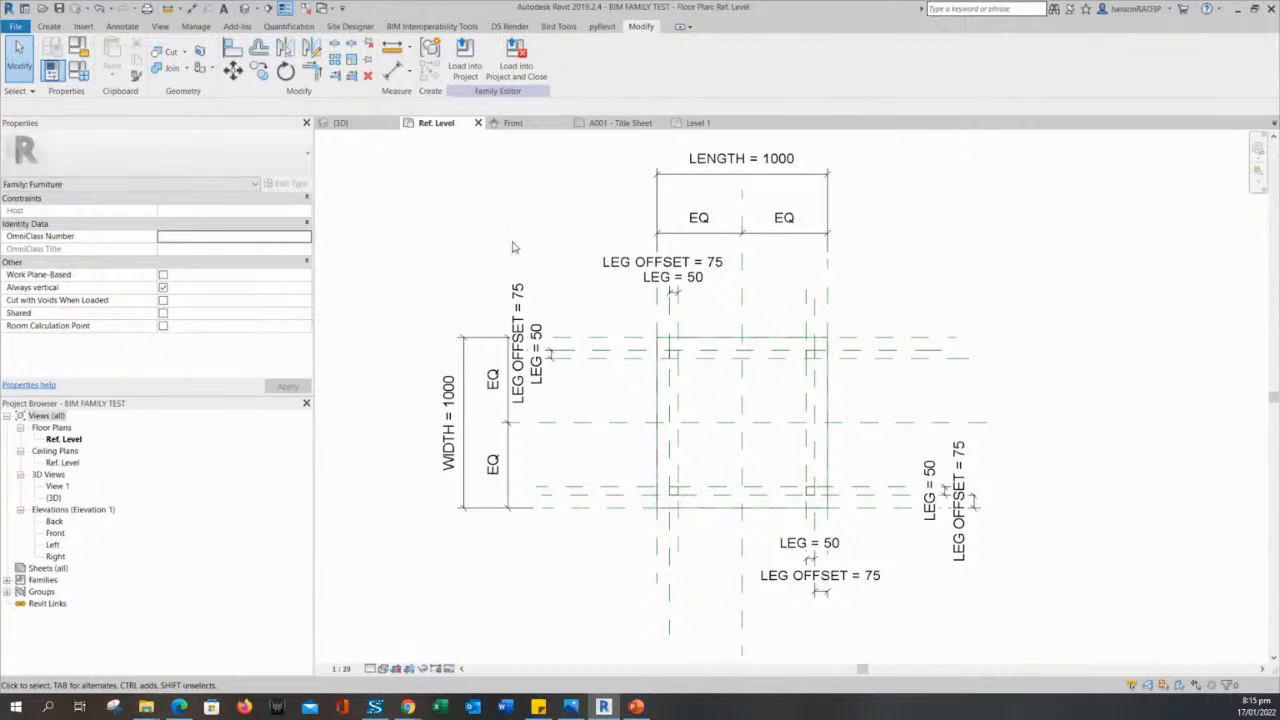
pyautogui.moveTo(563, 197); pyautogui.dragTo(592, 259, button='middle')
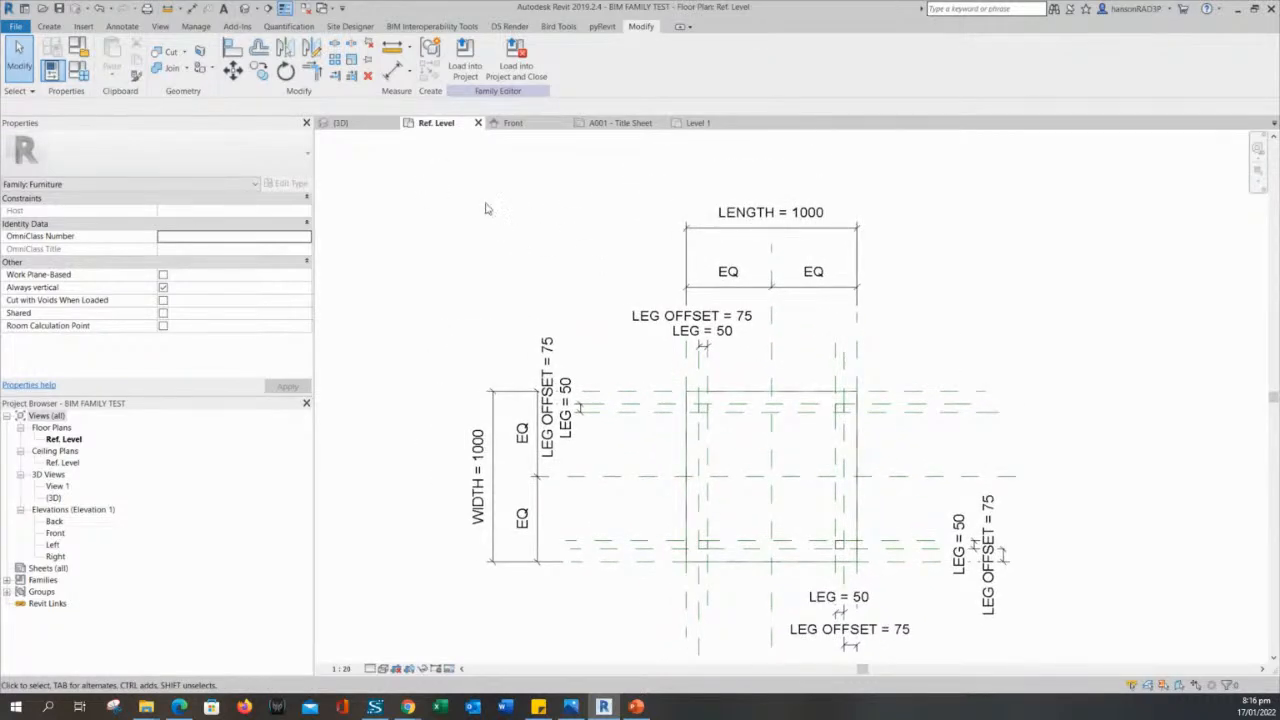
pyautogui.click(472, 66)
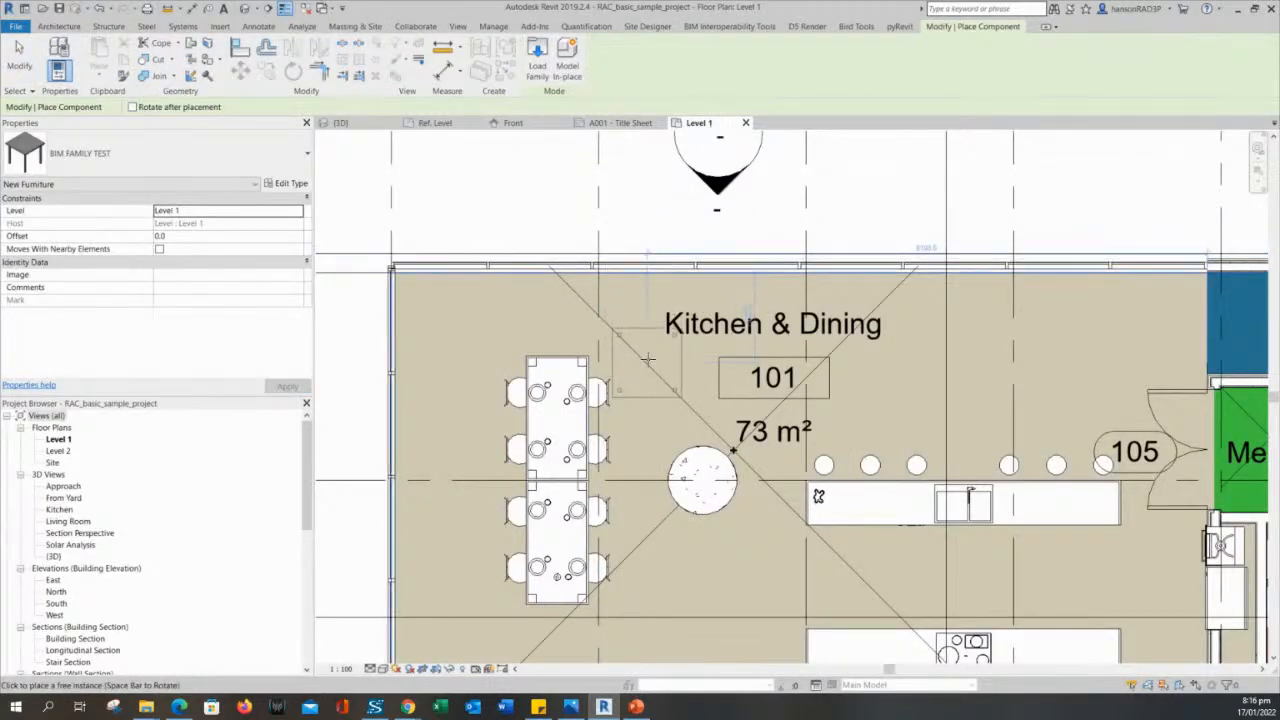
# - Try to place the BIM FAMILY TEST table in the Living room, near its upper right corner
pyautogui.moveTo(687, 413); pyautogui.dragTo(539, 250, button='middle')
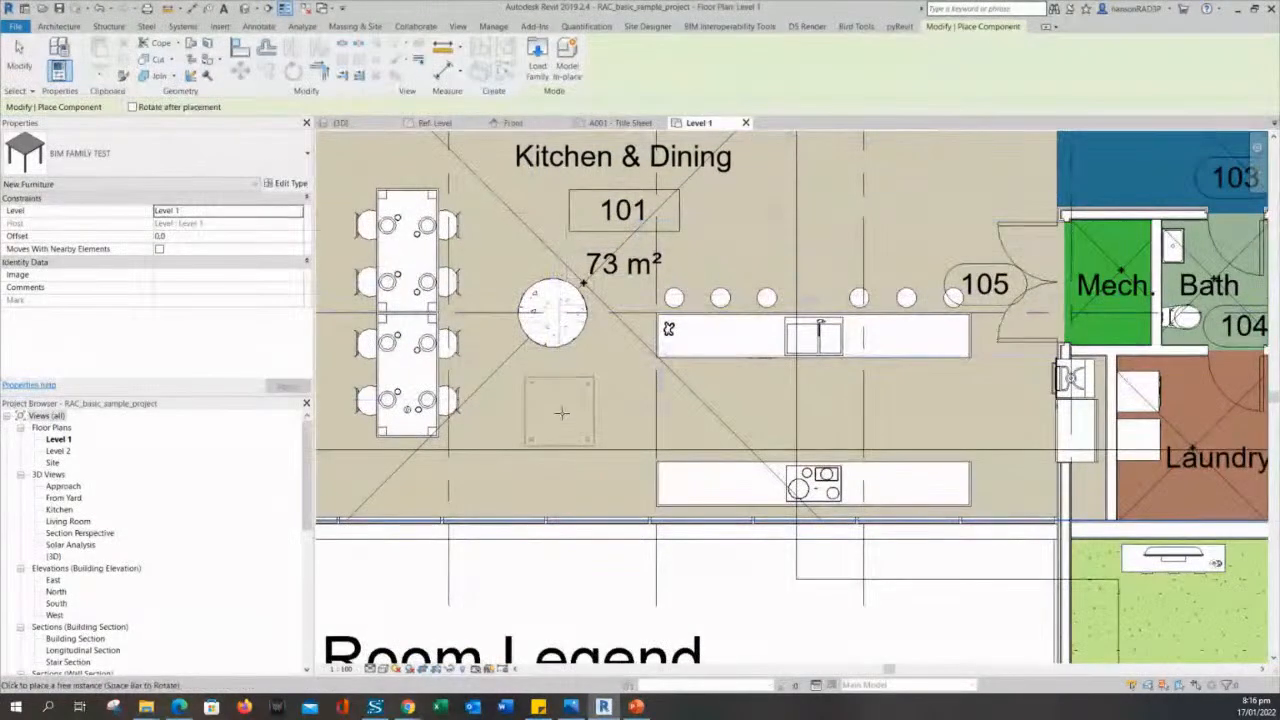
pyautogui.moveTo(922, 240); pyautogui.dragTo(856, 323, button='middle')
pyautogui.scroll(2, 856, 323)
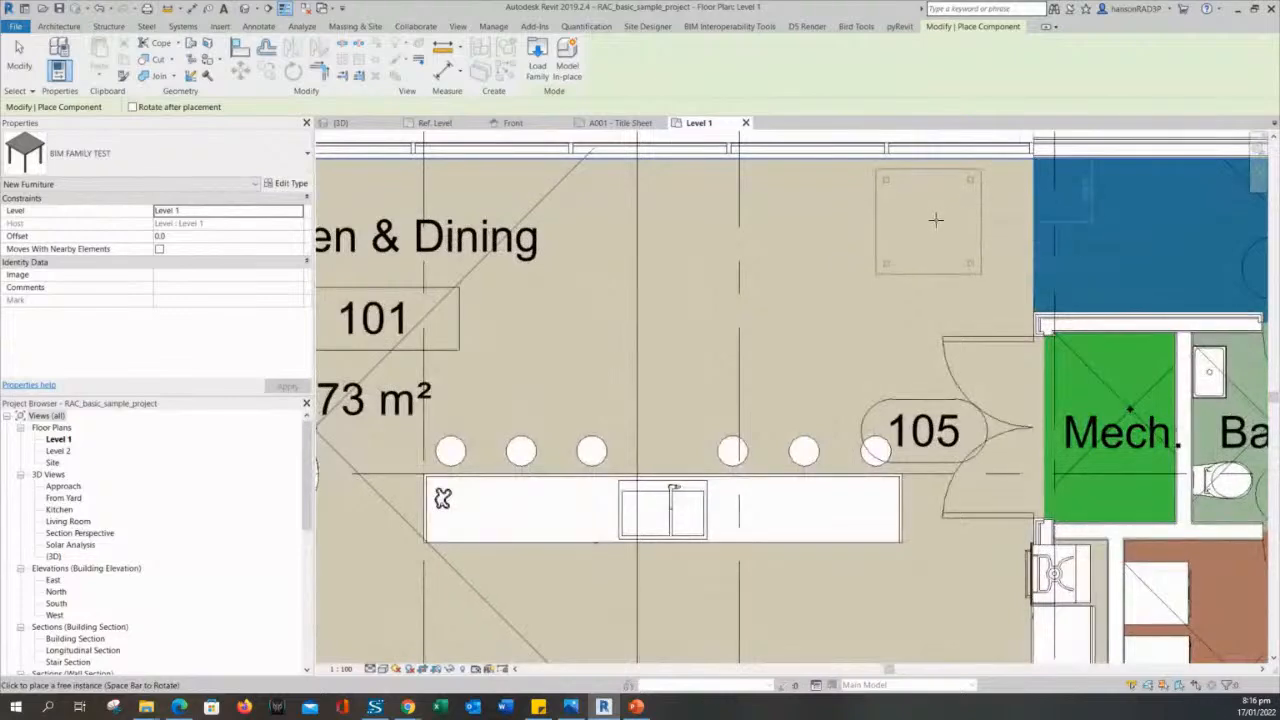
pyautogui.scroll(-3, 863, 230)
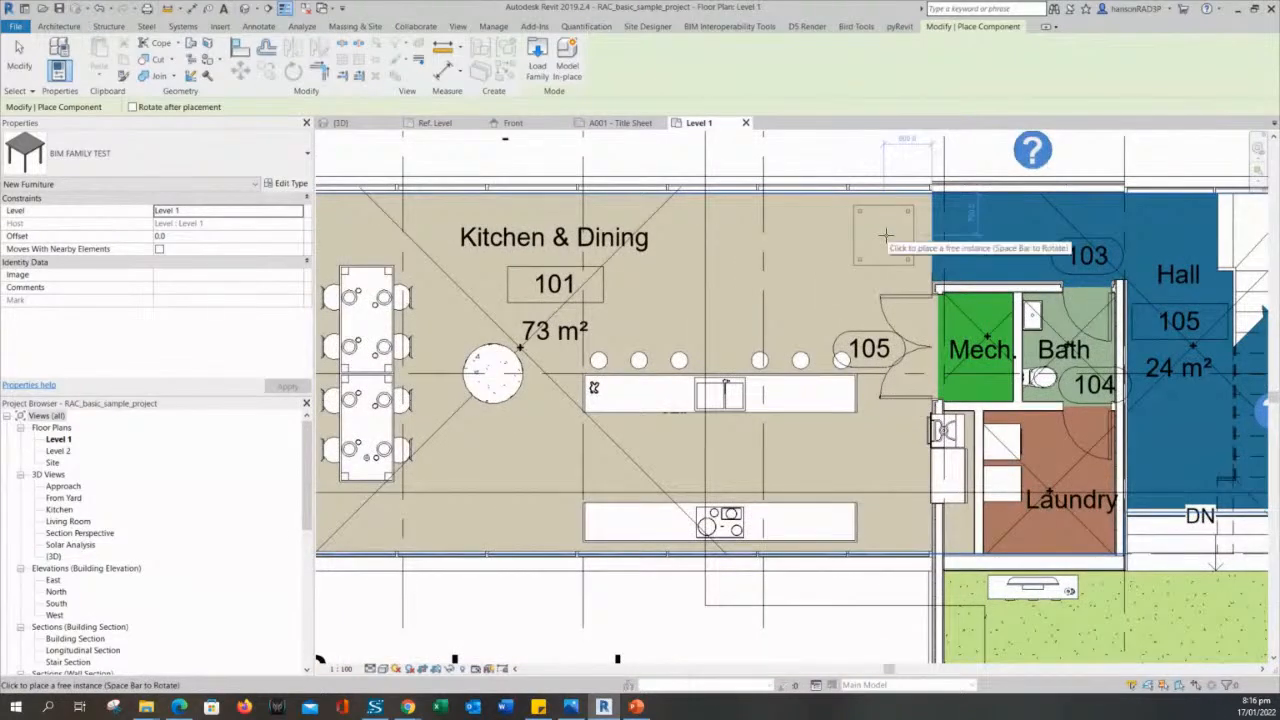
pyautogui.scroll(1, 885, 234)
pyautogui.scroll(1, 882, 240)
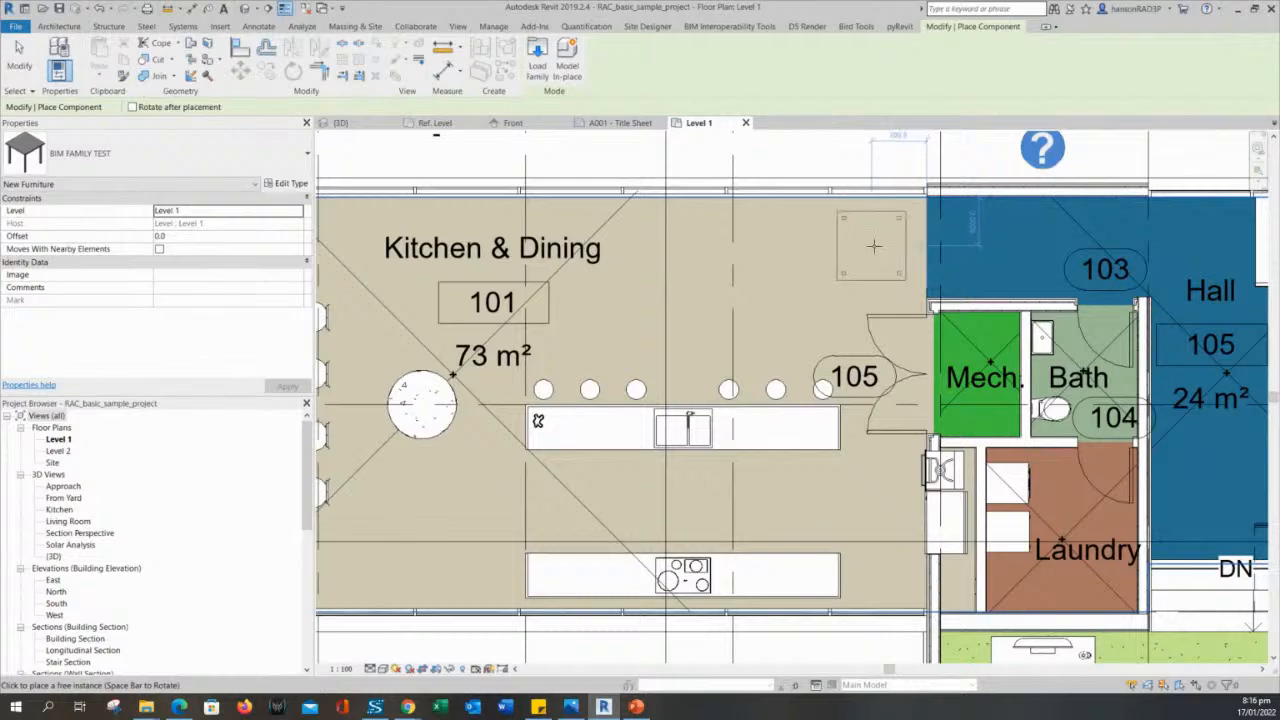
pyautogui.scroll(-1, 878, 294)
pyautogui.scroll(3, 878, 294)
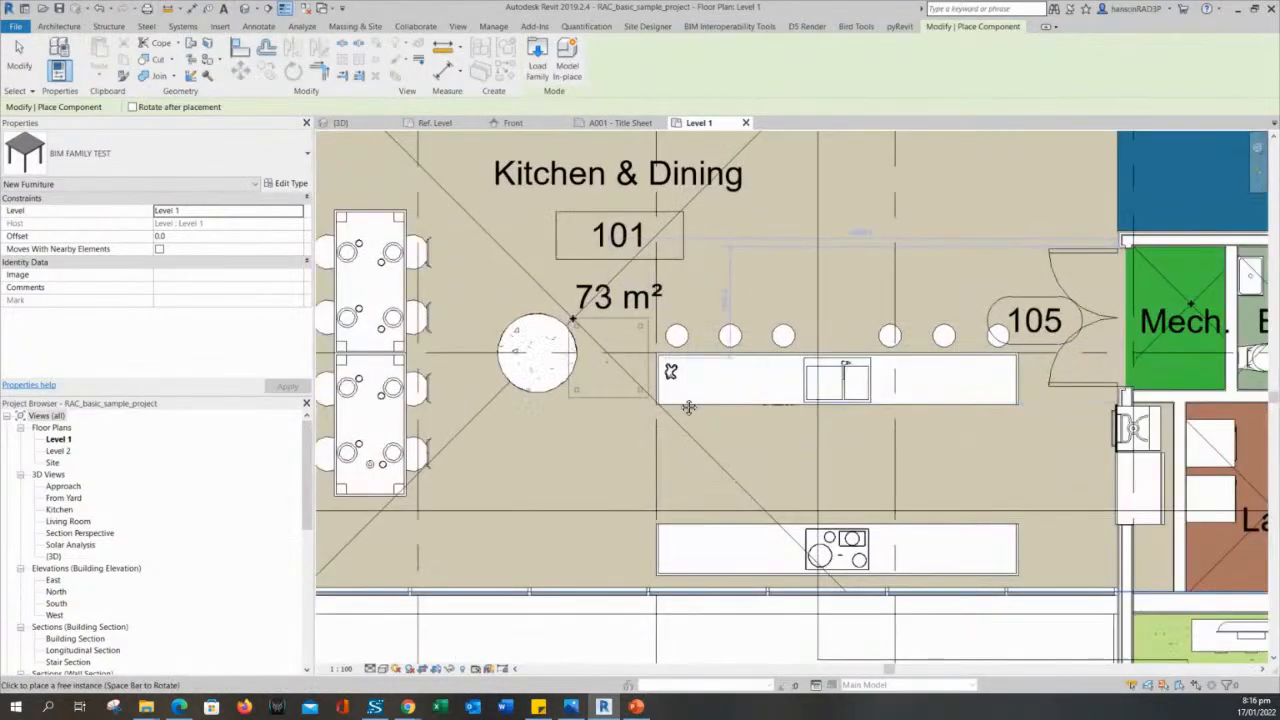
pyautogui.moveTo(689, 407); pyautogui.dragTo(834, 467, button='middle')
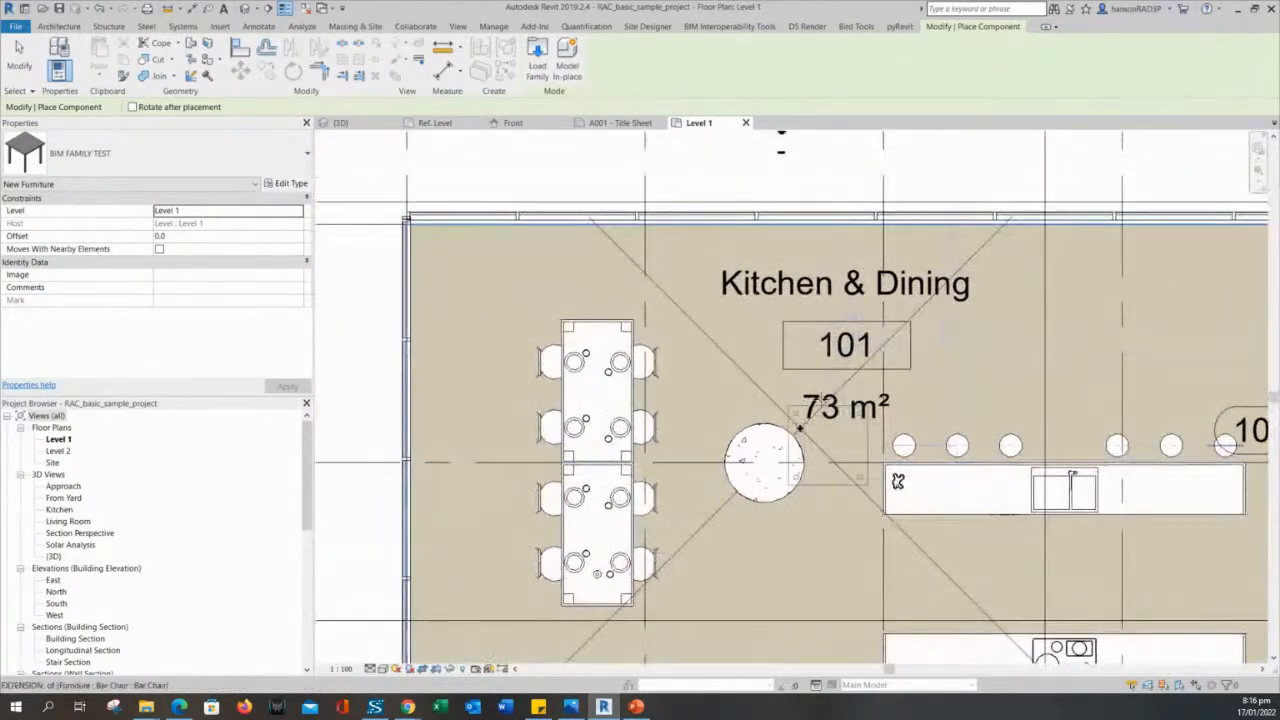
pyautogui.scroll(-2, 915, 368)
pyautogui.moveTo(909, 410); pyautogui.dragTo(463, 336, button='middle')
pyautogui.moveTo(704, 410); pyautogui.dragTo(686, 140, button='middle')
pyautogui.scroll(1, 686, 140)
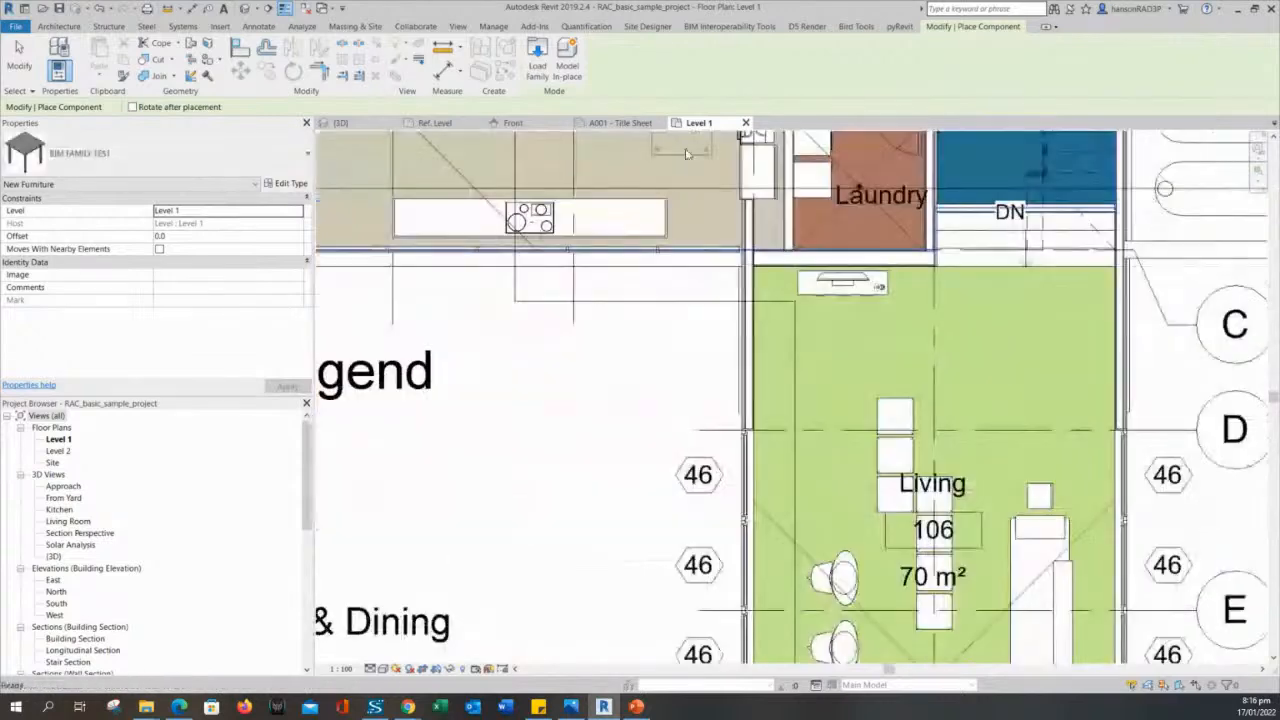
pyautogui.scroll(2, 985, 443)
pyautogui.moveTo(985, 357); pyautogui.dragTo(672, 327, button='middle')
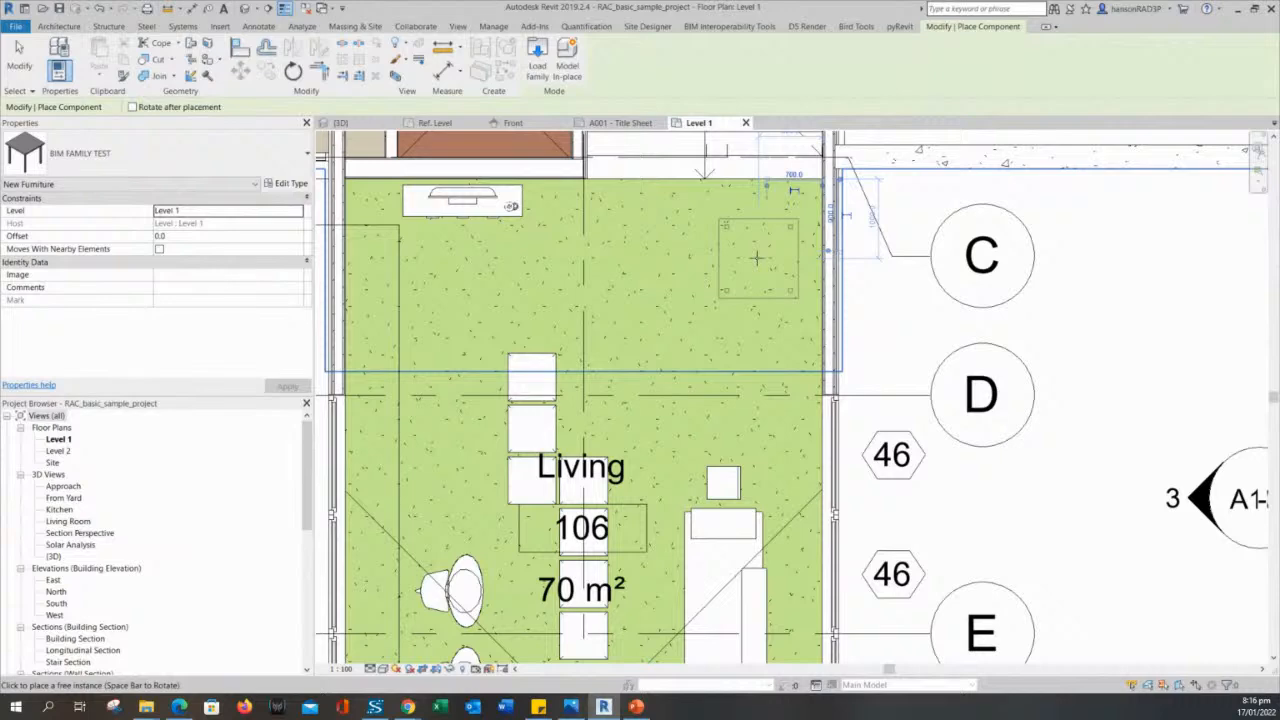
pyautogui.press('Escape')
pyautogui.press('Escape')
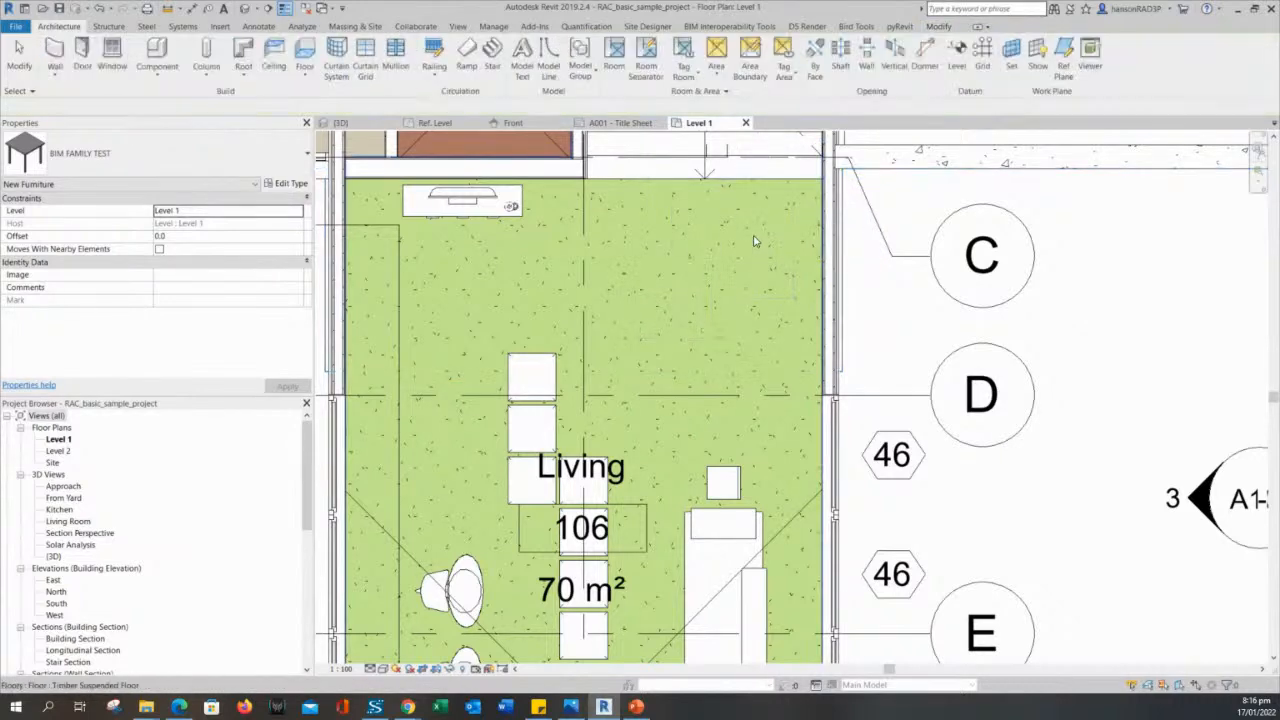
# - Try to select the table in the upper right area of the Living room
pyautogui.moveTo(765, 260); pyautogui.dragTo(790, 266, button='middle')
pyautogui.click(786, 261)
pyautogui.press('Escape')
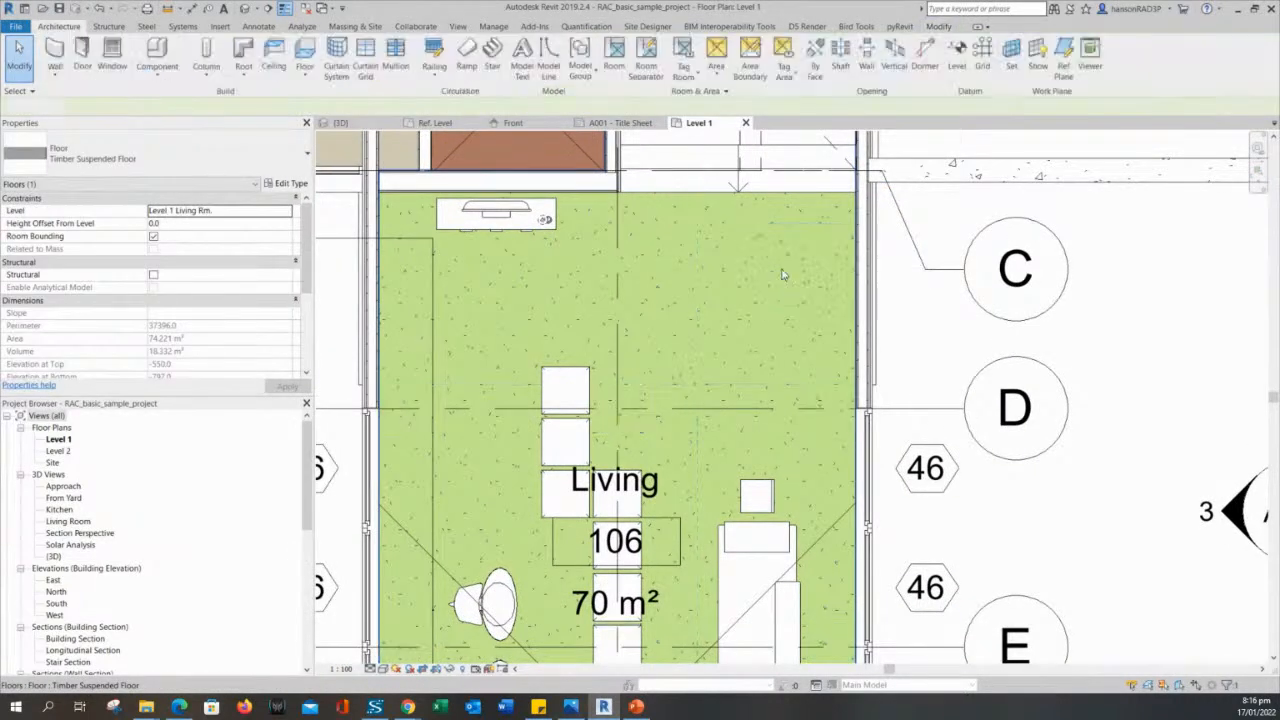
pyautogui.click(785, 257)
pyautogui.press('Escape')
pyautogui.click(783, 258)
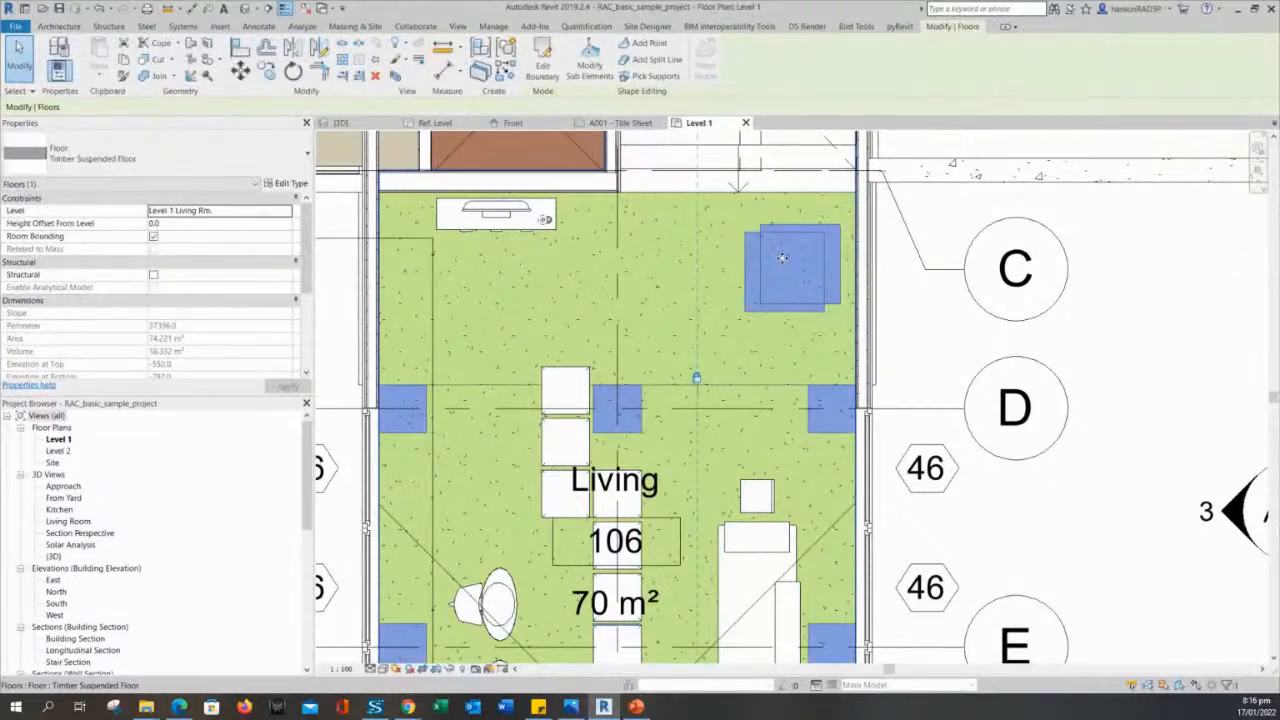
pyautogui.moveTo(783, 258); pyautogui.dragTo(829, 228, button='middle')
pyautogui.press('Escape')
pyautogui.click(797, 210)
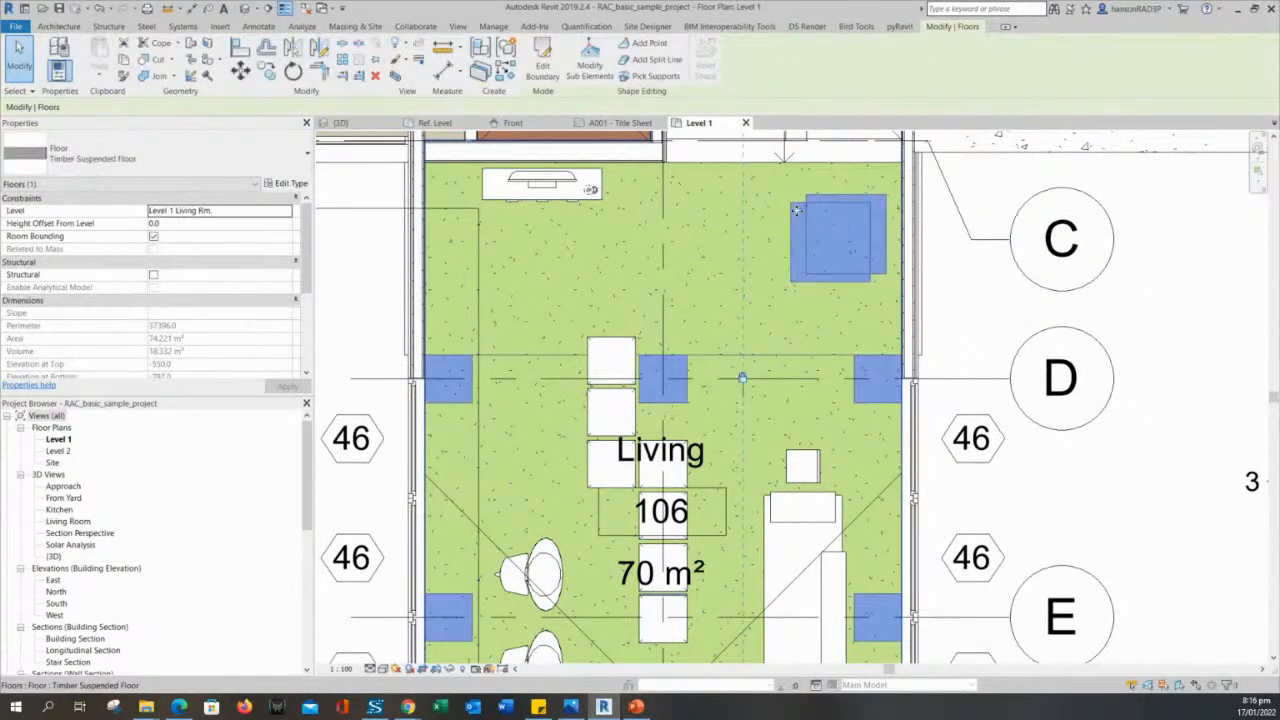
pyautogui.press('Escape')
pyautogui.moveTo(800, 228); pyautogui.dragTo(847, 252, button='middle')
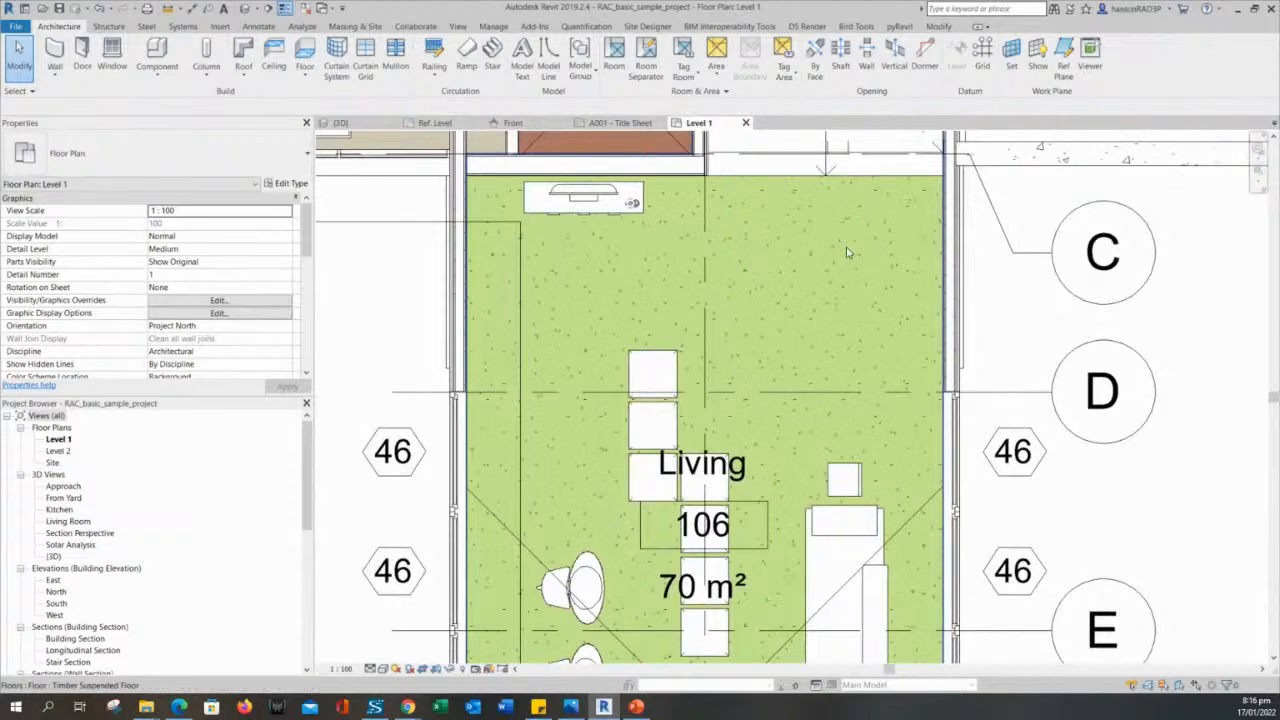
pyautogui.click(847, 250)
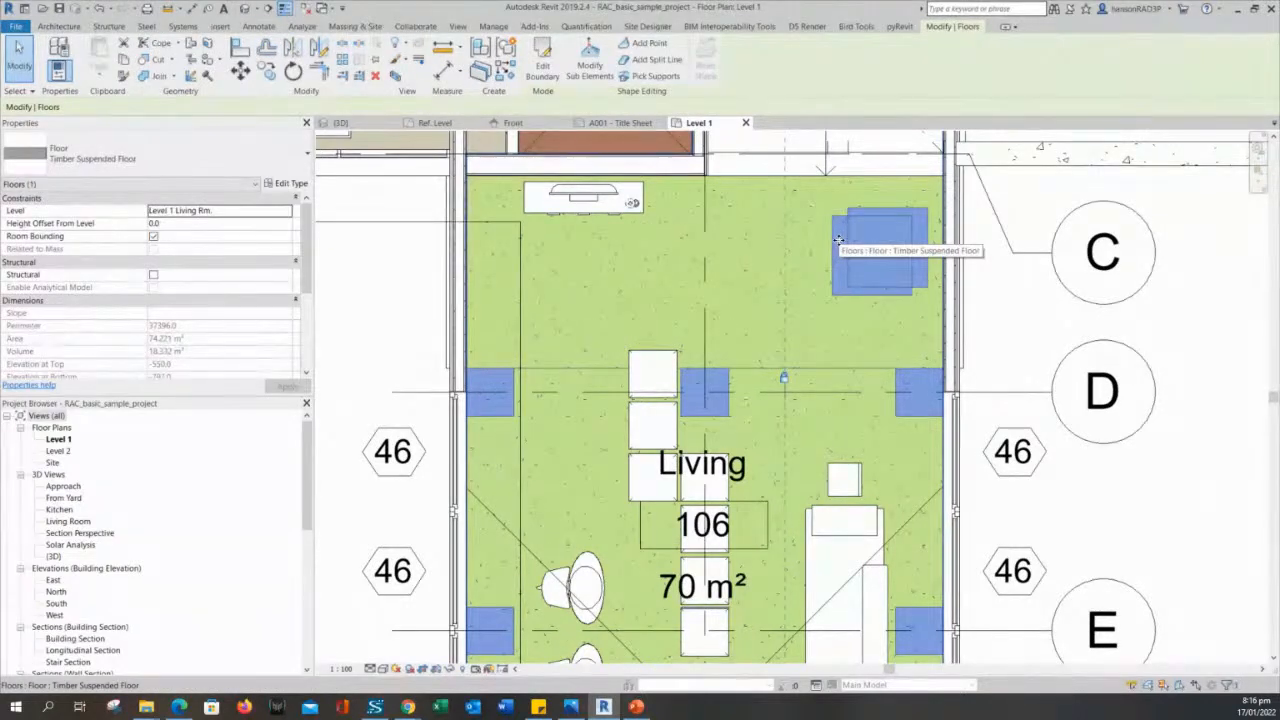
pyautogui.press('Escape')
# - Place a BIM FAMILY TEST component in Kitchen & Dining, beside the room tag and above the kitchen counter's bar chairs
pyautogui.scroll(-2, 831, 241)
pyautogui.moveTo(831, 241); pyautogui.dragTo(977, 372, button='middle')
pyautogui.scroll(-4, 977, 373)
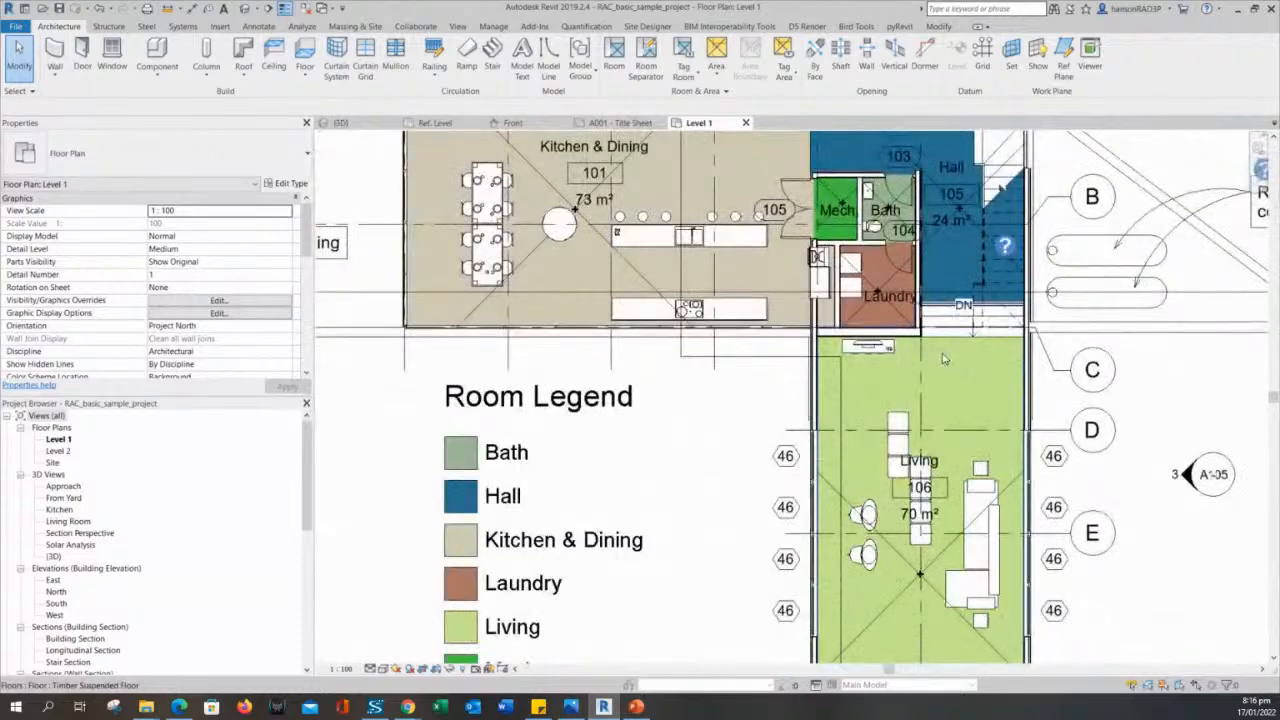
pyautogui.moveTo(770, 156); pyautogui.dragTo(880, 268, button='middle')
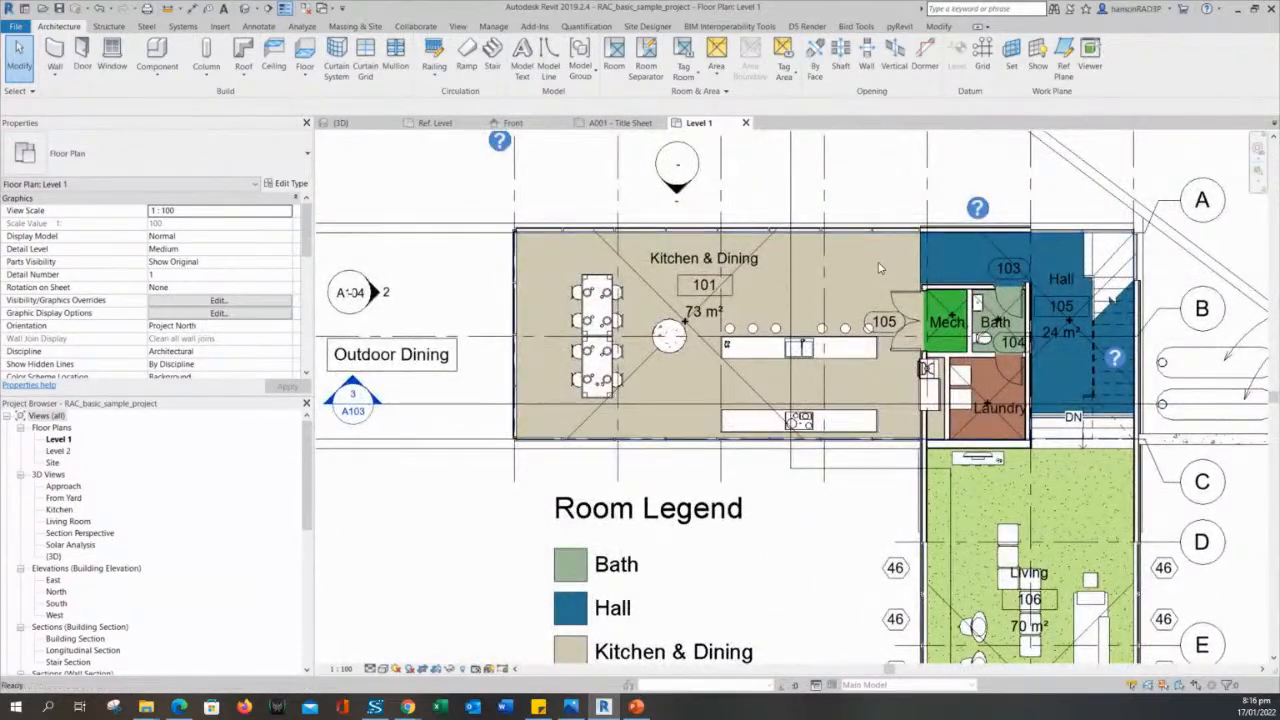
pyautogui.click(158, 55)
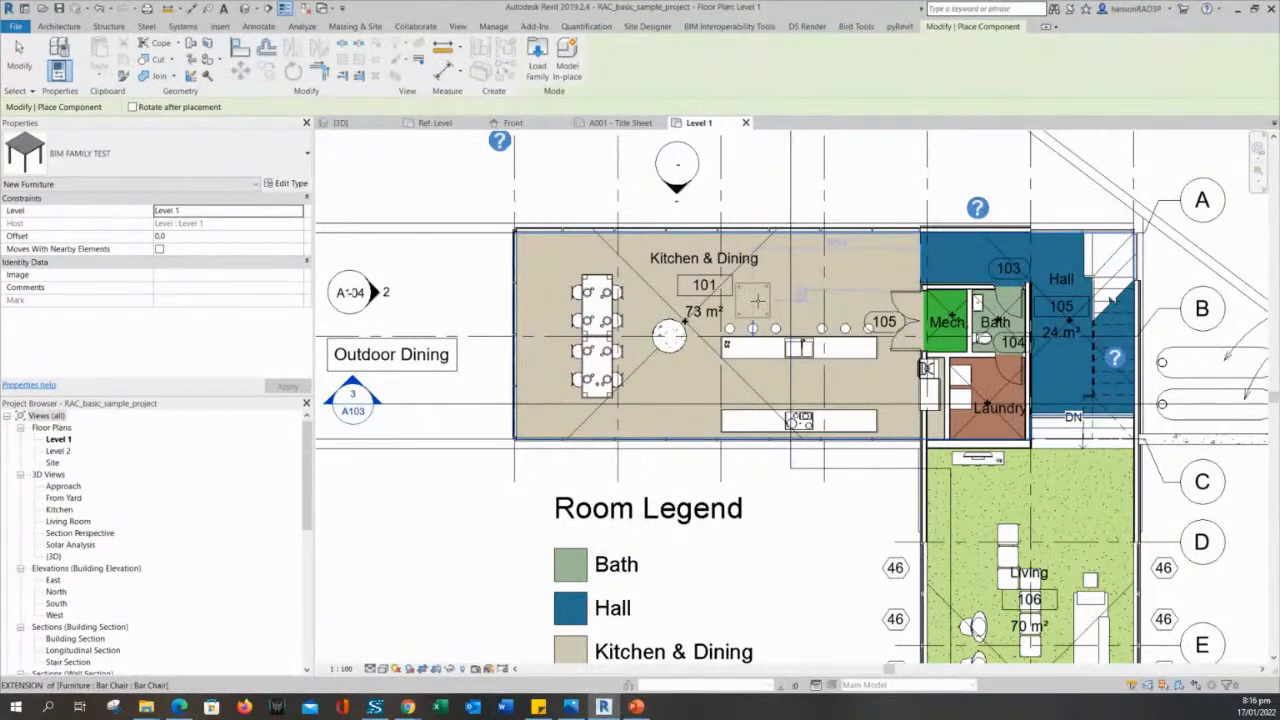
pyautogui.click(760, 292)
pyautogui.press('Escape')
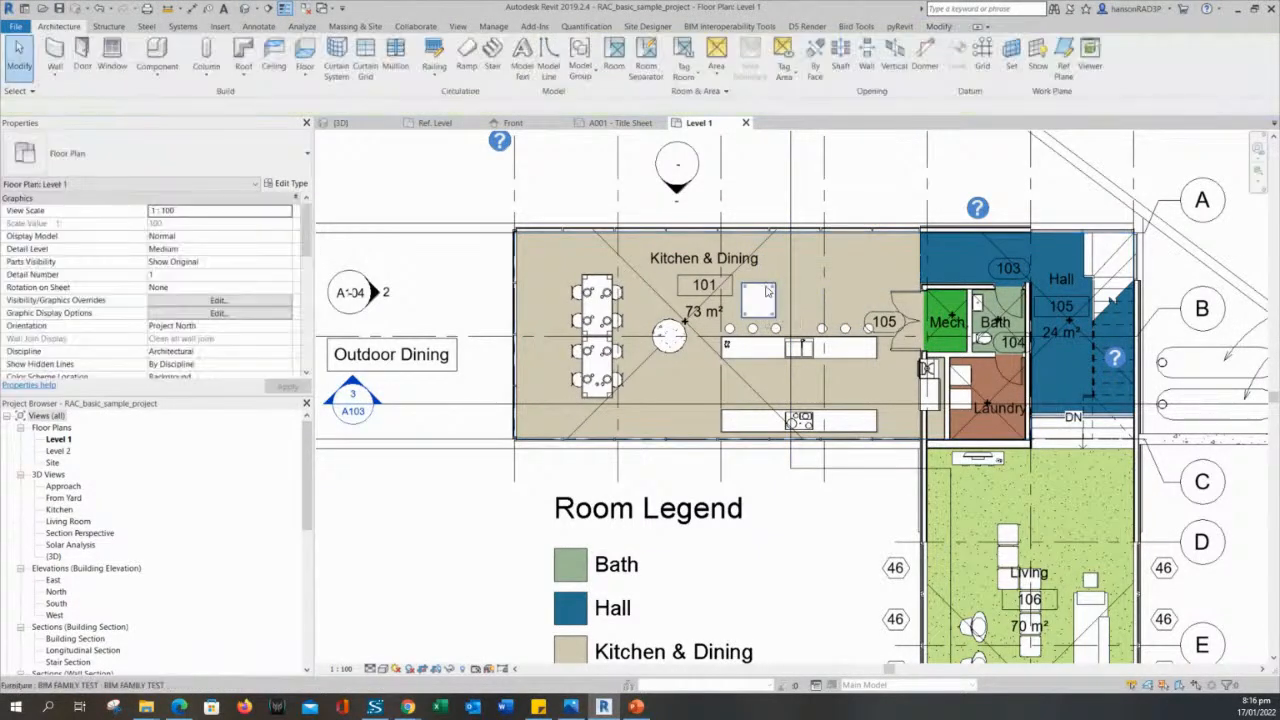
# - Move the new table to the upper left corner of the Kitchen & Dining room
pyautogui.click(757, 284)
pyautogui.scroll(3, 766, 285)
pyautogui.moveTo(757, 284); pyautogui.dragTo(431, 218)
pyautogui.moveTo(515, 267); pyautogui.dragTo(758, 356, button='middle')
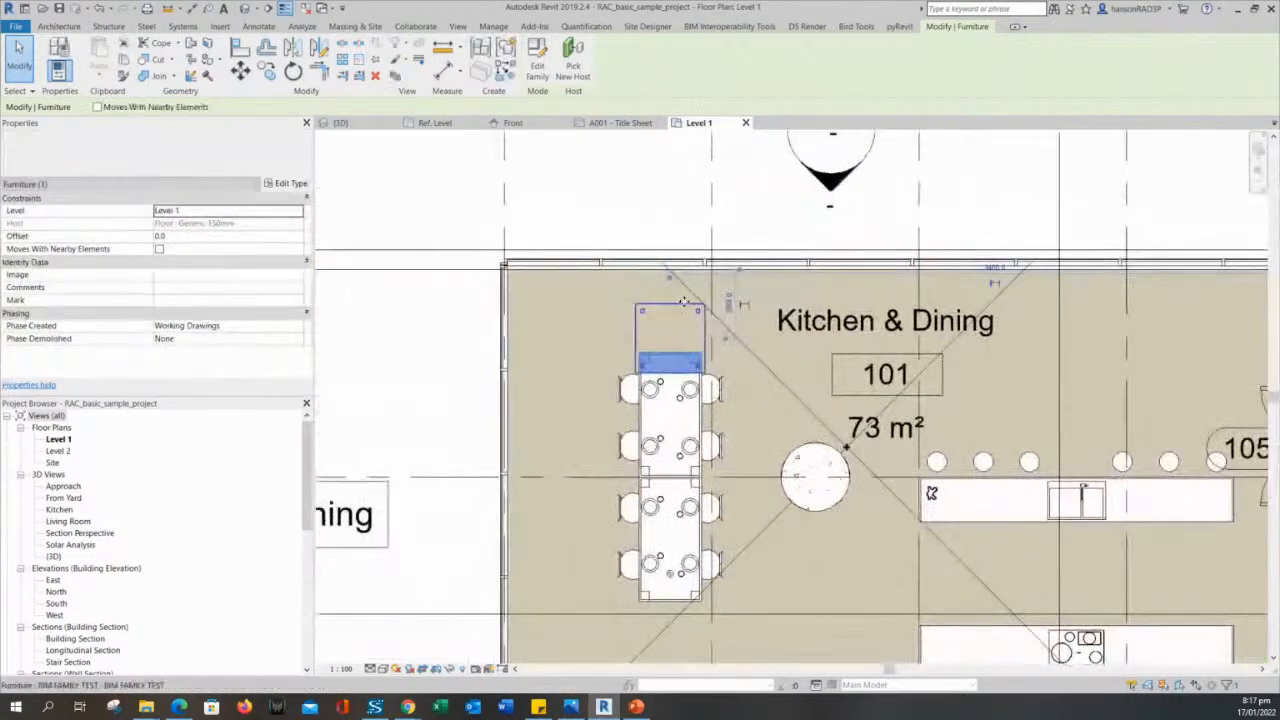
pyautogui.moveTo(666, 303); pyautogui.dragTo(549, 296)
pyautogui.scroll(1, 567, 328)
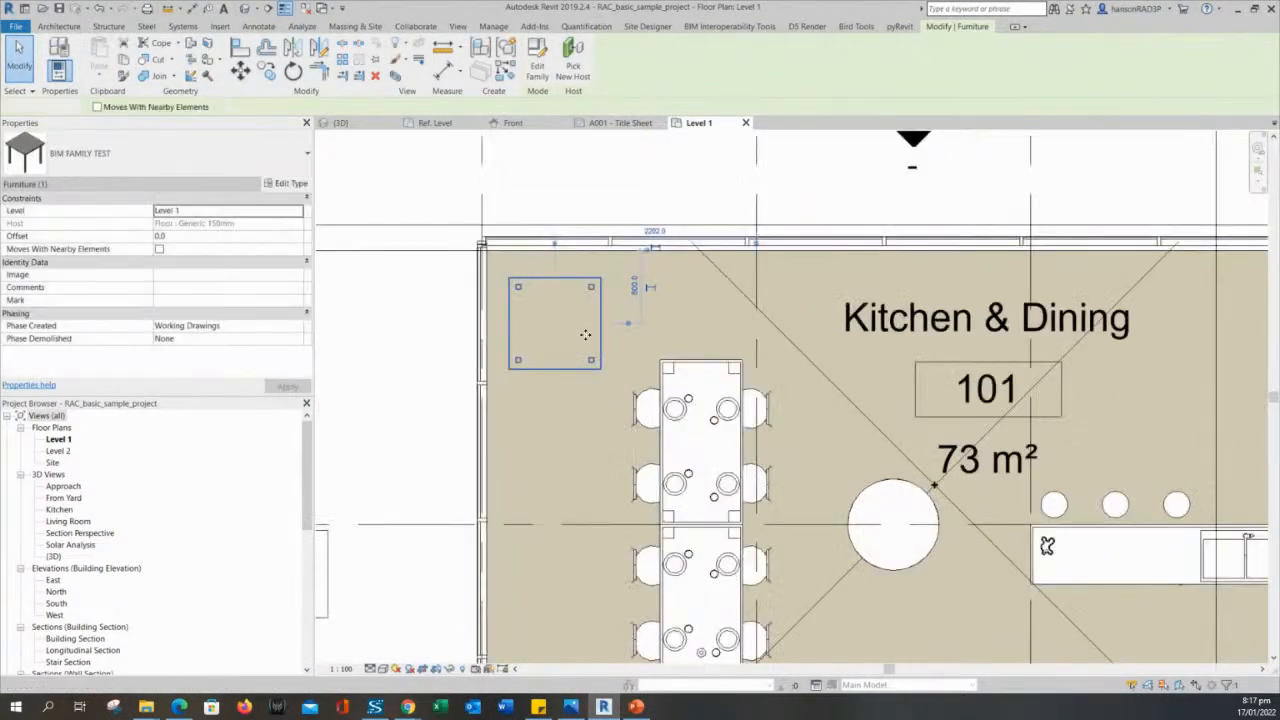
# - Examine the placed table's outline, legs and instance properties in the corner of Kitchen & Dining
pyautogui.click(588, 335)
pyautogui.click(576, 283)
pyautogui.moveTo(605, 379); pyautogui.dragTo(718, 406, button='middle')
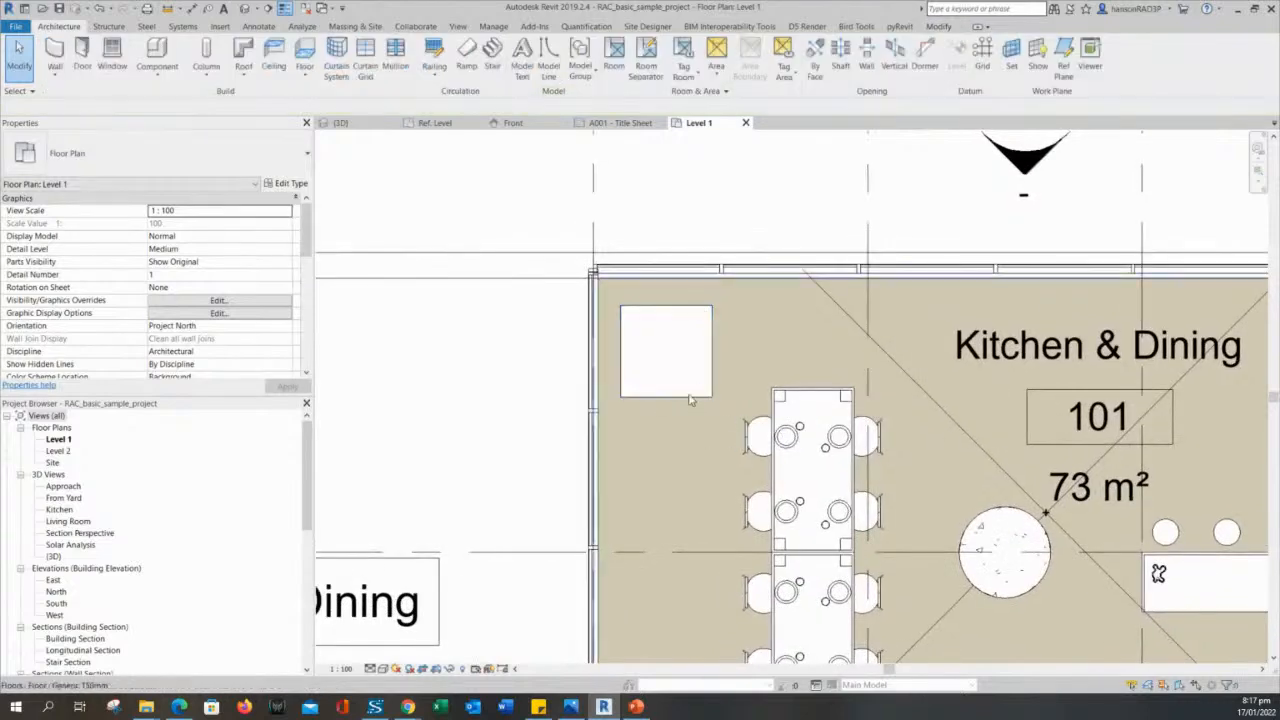
pyautogui.click(680, 398)
pyautogui.scroll(1, 681, 394)
pyautogui.press('Escape')
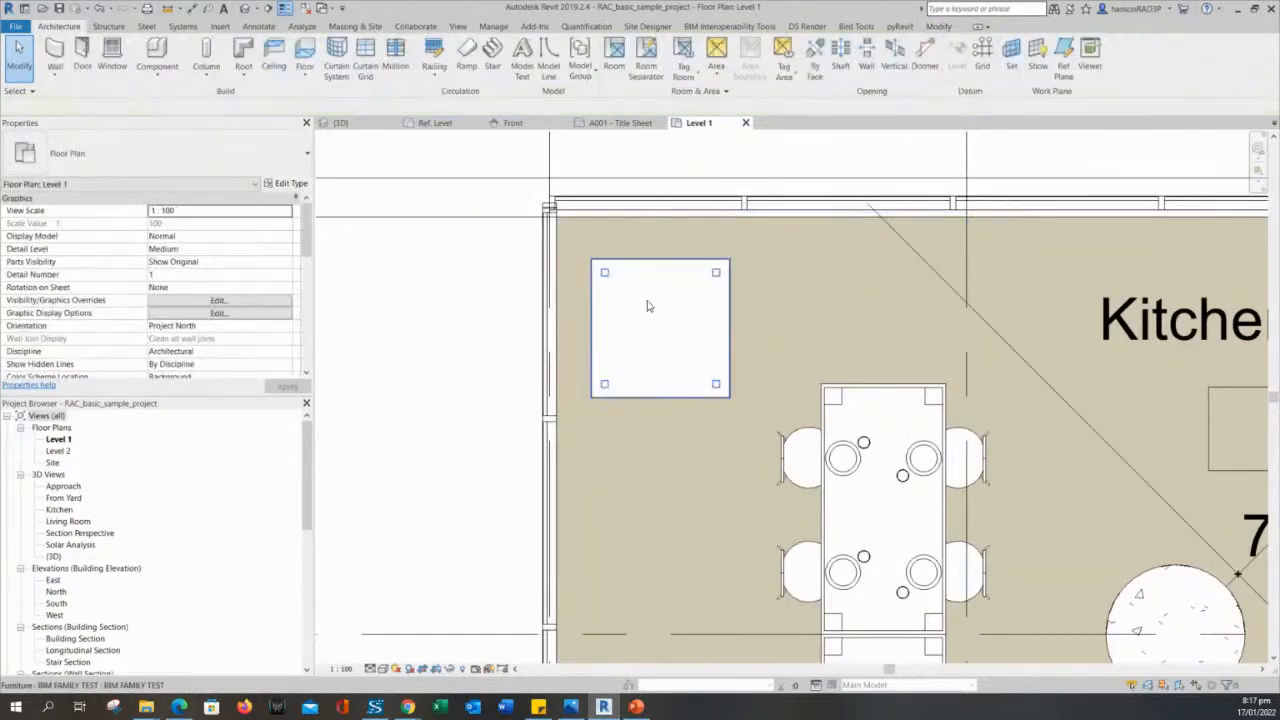
pyautogui.click(701, 268)
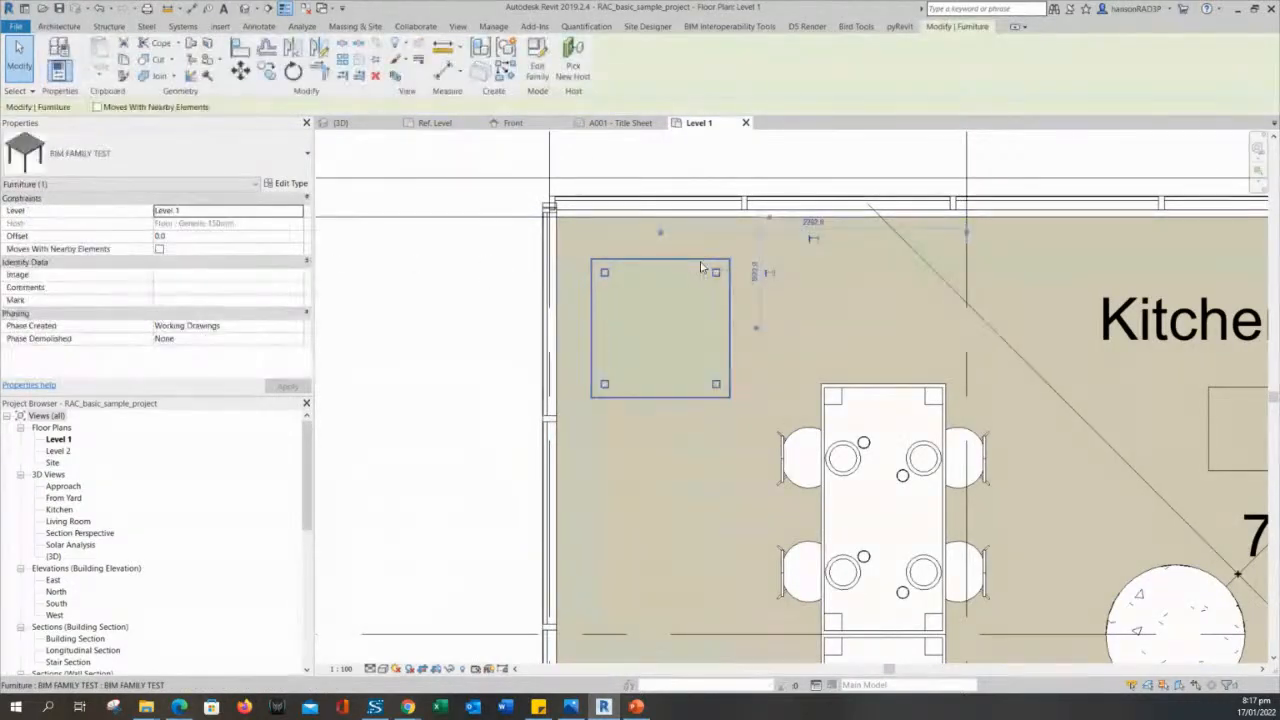
pyautogui.scroll(-1, 697, 323)
pyautogui.press('Escape')
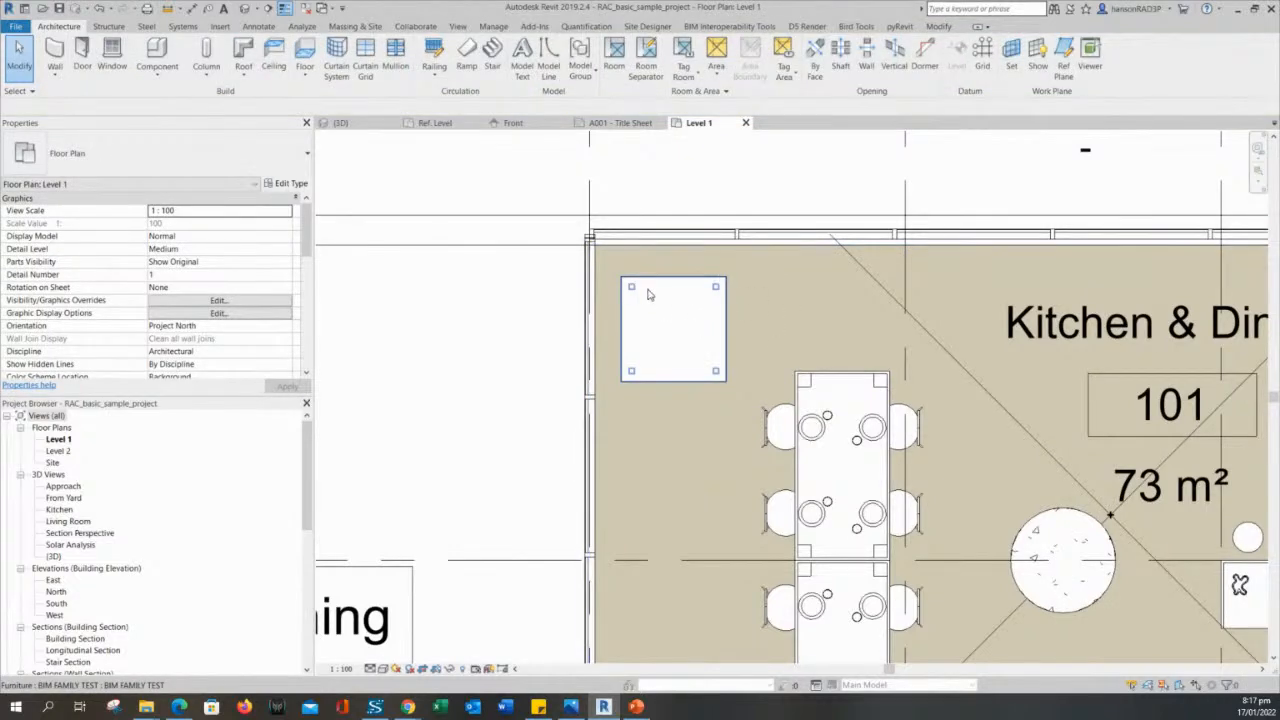
pyautogui.click(697, 316)
pyautogui.click(869, 339)
pyautogui.scroll(-1, 925, 374)
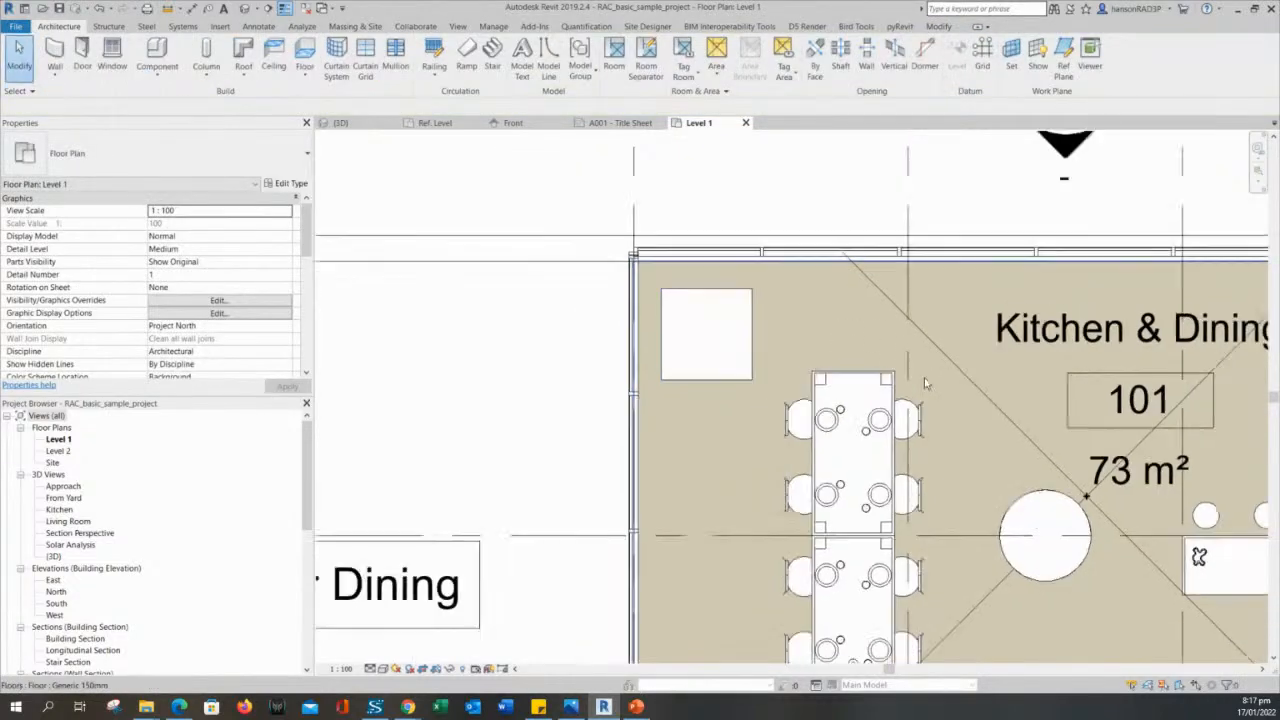
pyautogui.click(740, 322)
pyautogui.moveTo(839, 343); pyautogui.dragTo(808, 333, button='middle')
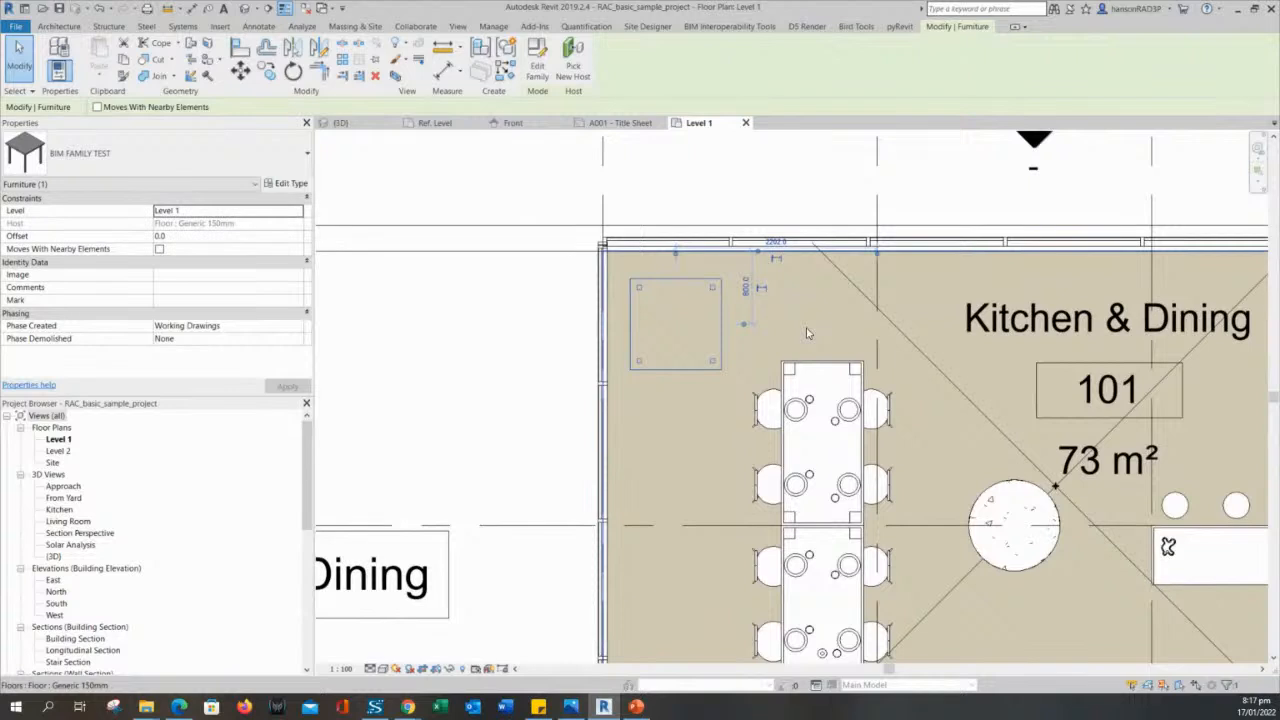
pyautogui.click(808, 333)
# - Check which furniture types are available for the corner table, without changing its type
pyautogui.click(694, 292)
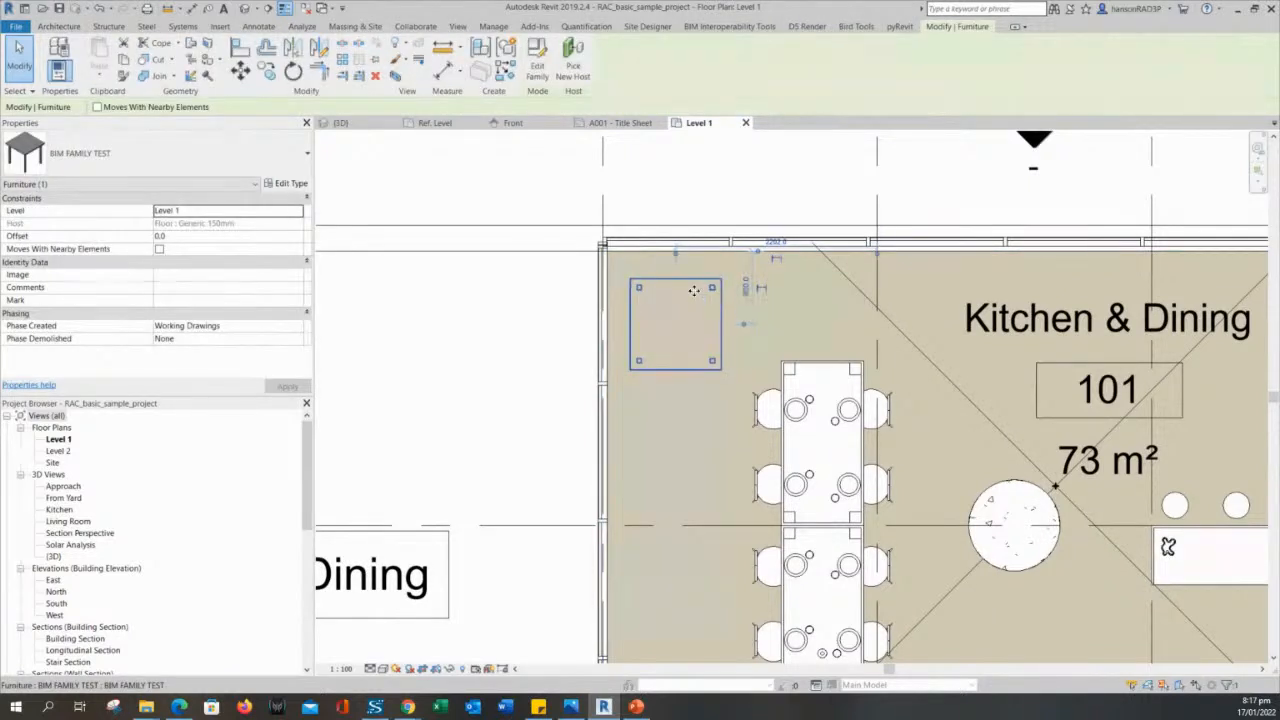
pyautogui.click(140, 160)
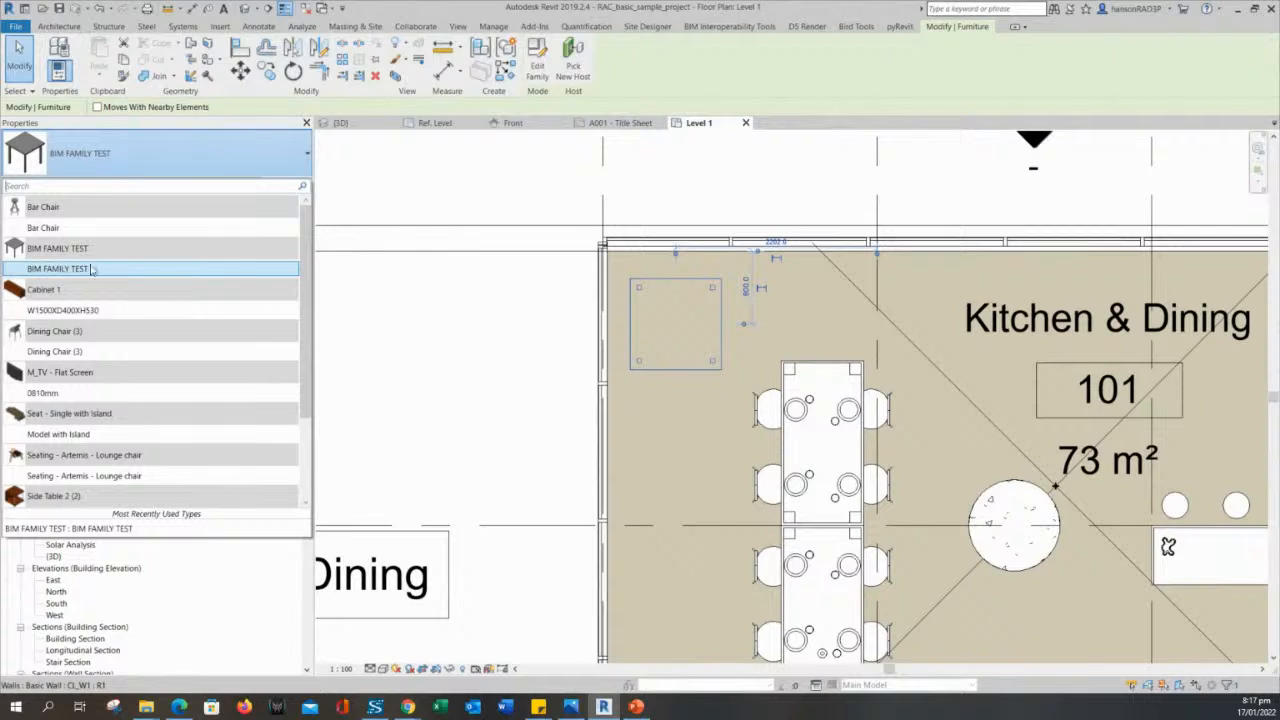
pyautogui.click(753, 266)
# - Open the corner table's family for editing in its Ref. Level plan
pyautogui.click(688, 289)
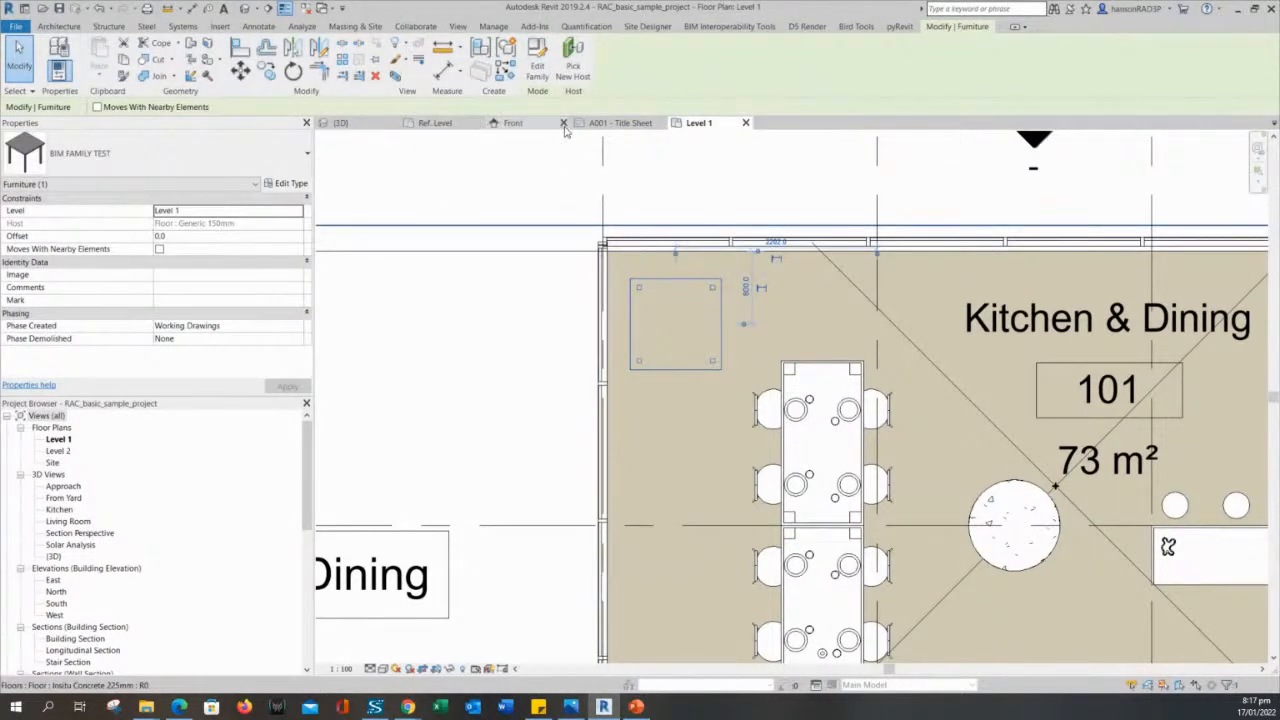
pyautogui.click(538, 60)
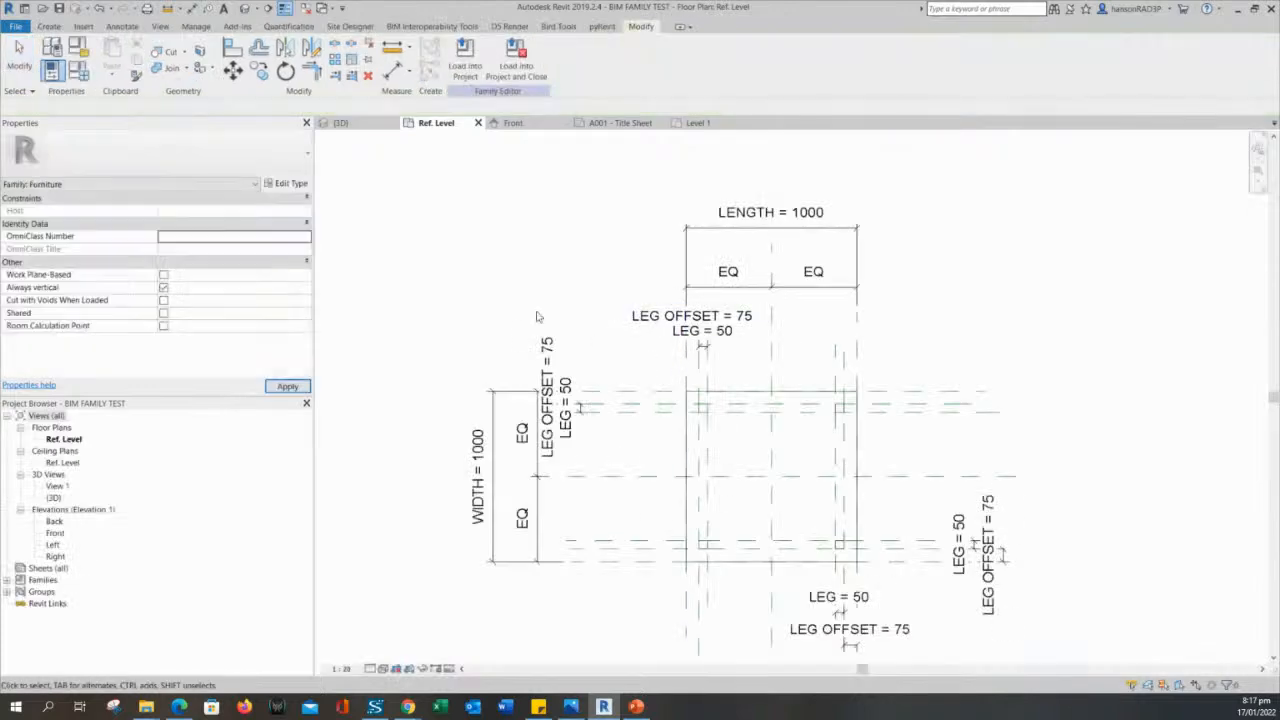
pyautogui.scroll(3, 534, 307)
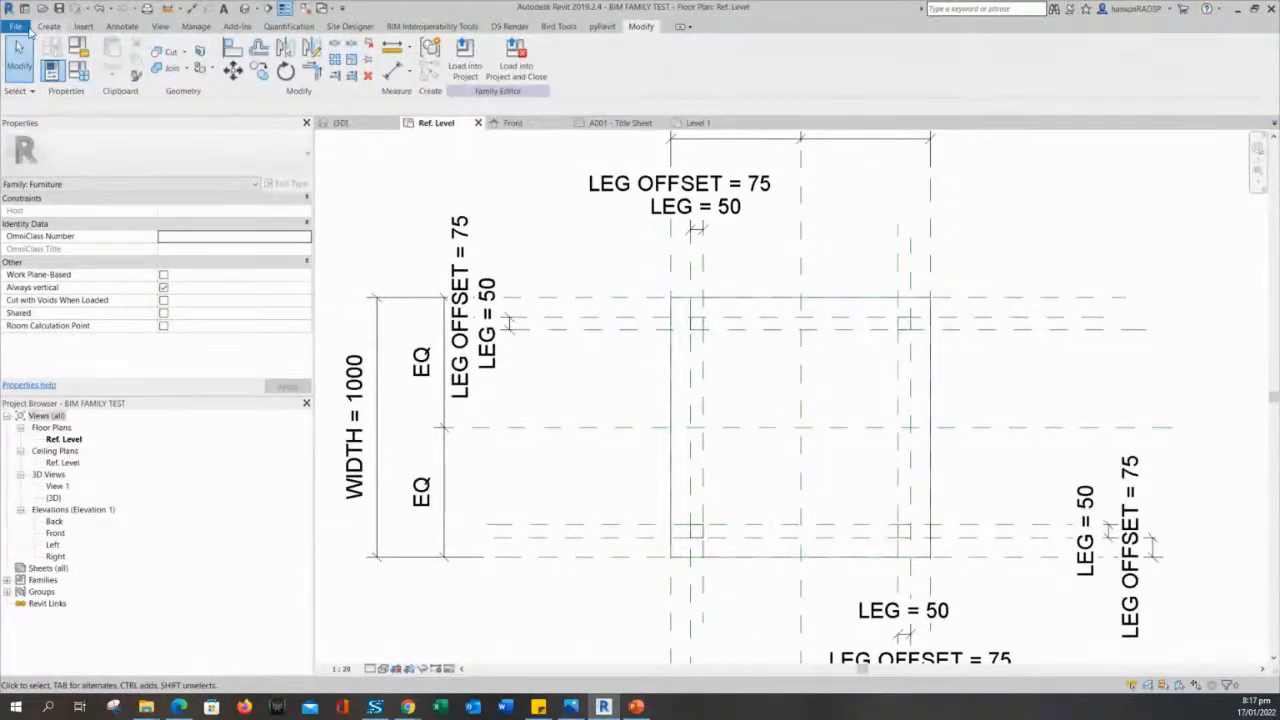
# - Start saving the table family under a different file name in the LEARNING folder
pyautogui.click(18, 30)
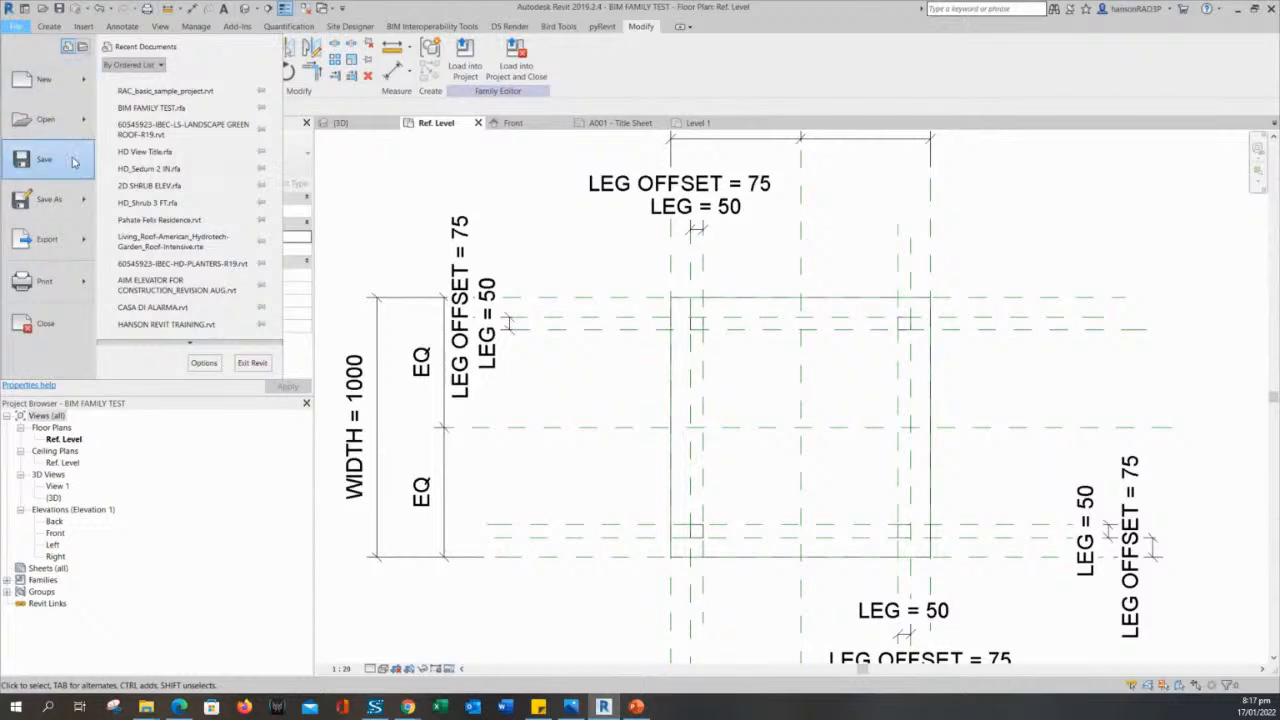
pyautogui.moveTo(68, 203)
pyautogui.click(178, 186)
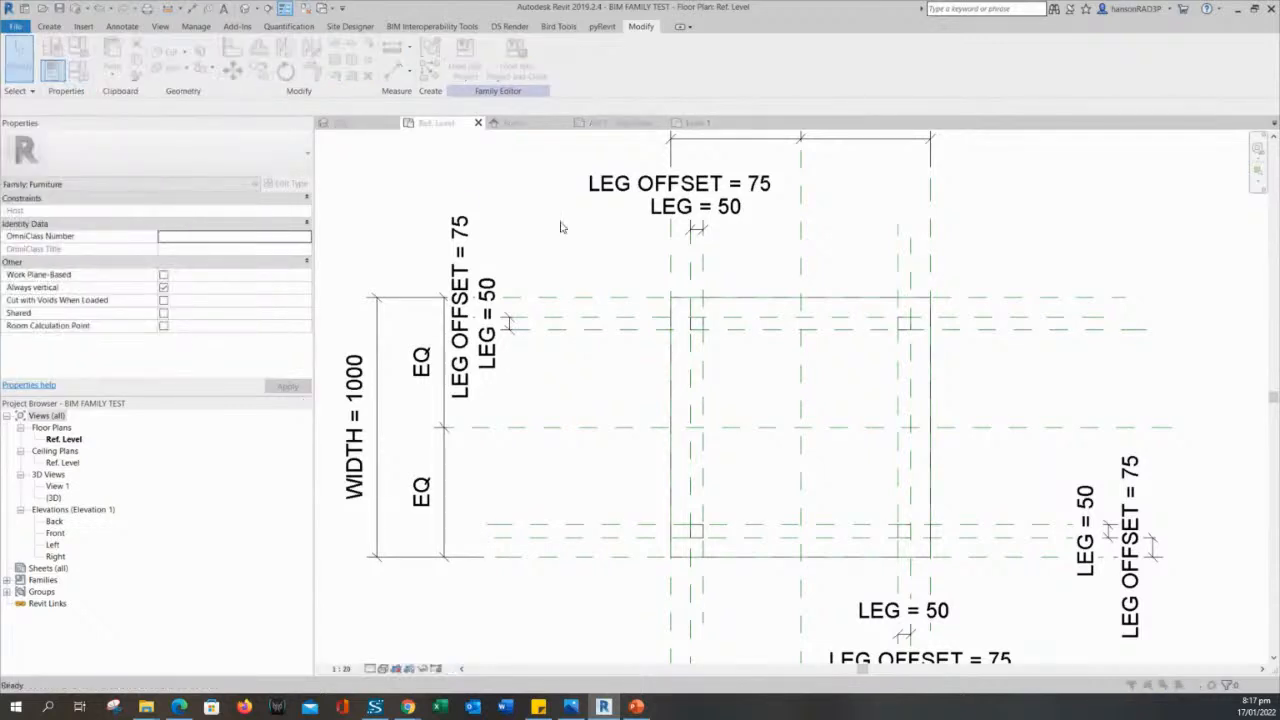
pyautogui.moveTo(474, 496); pyautogui.dragTo(457, 497)
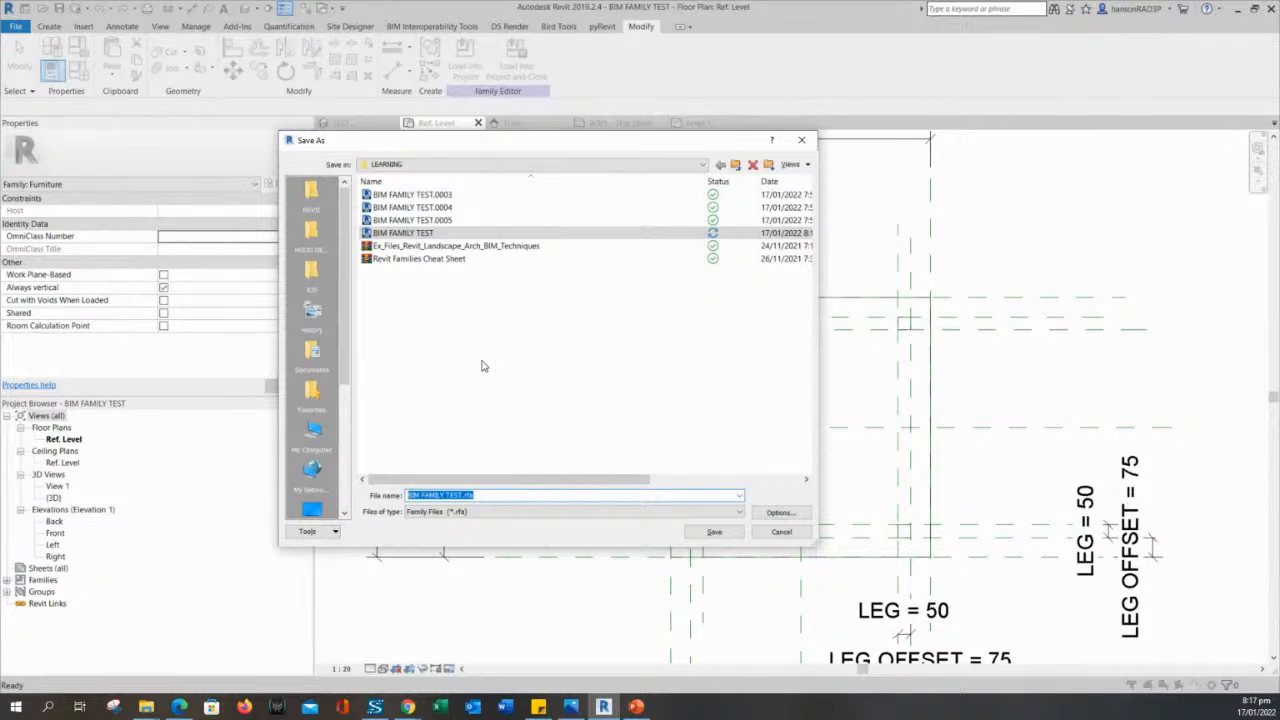
# - Enter TABLE as the new family file name and check the file save options
pyautogui.write('TABLE')
pyautogui.click(797, 515)
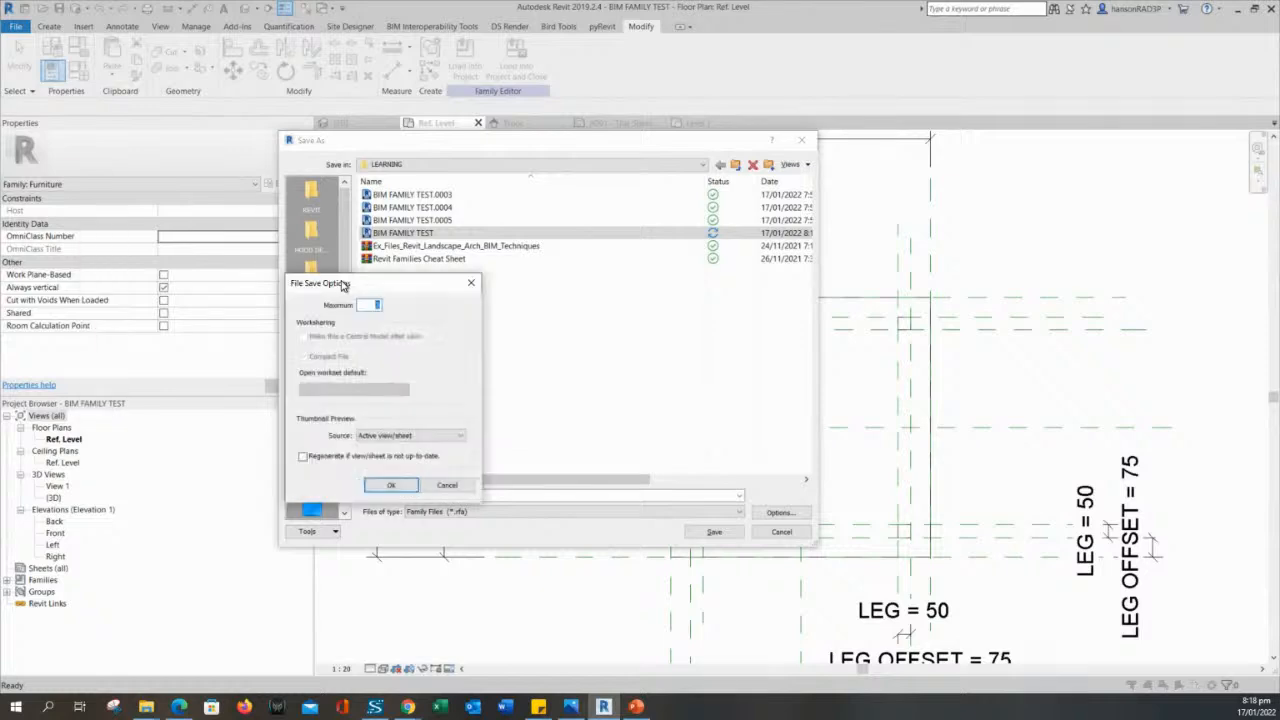
pyautogui.moveTo(357, 284); pyautogui.dragTo(619, 290)
pyautogui.click(648, 485)
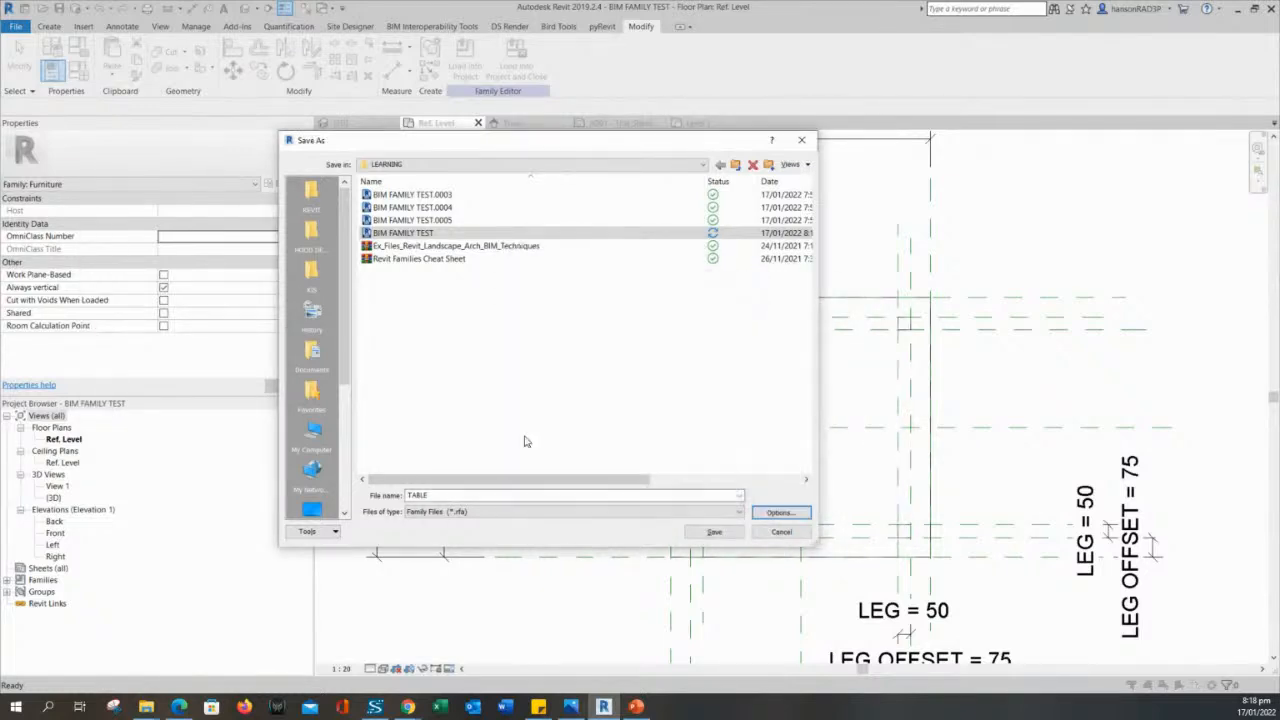
# - Review the maximum backups setting in the file save options, and save the family as TABLE in the LEARNING folder
pyautogui.doubleClick(510, 497)
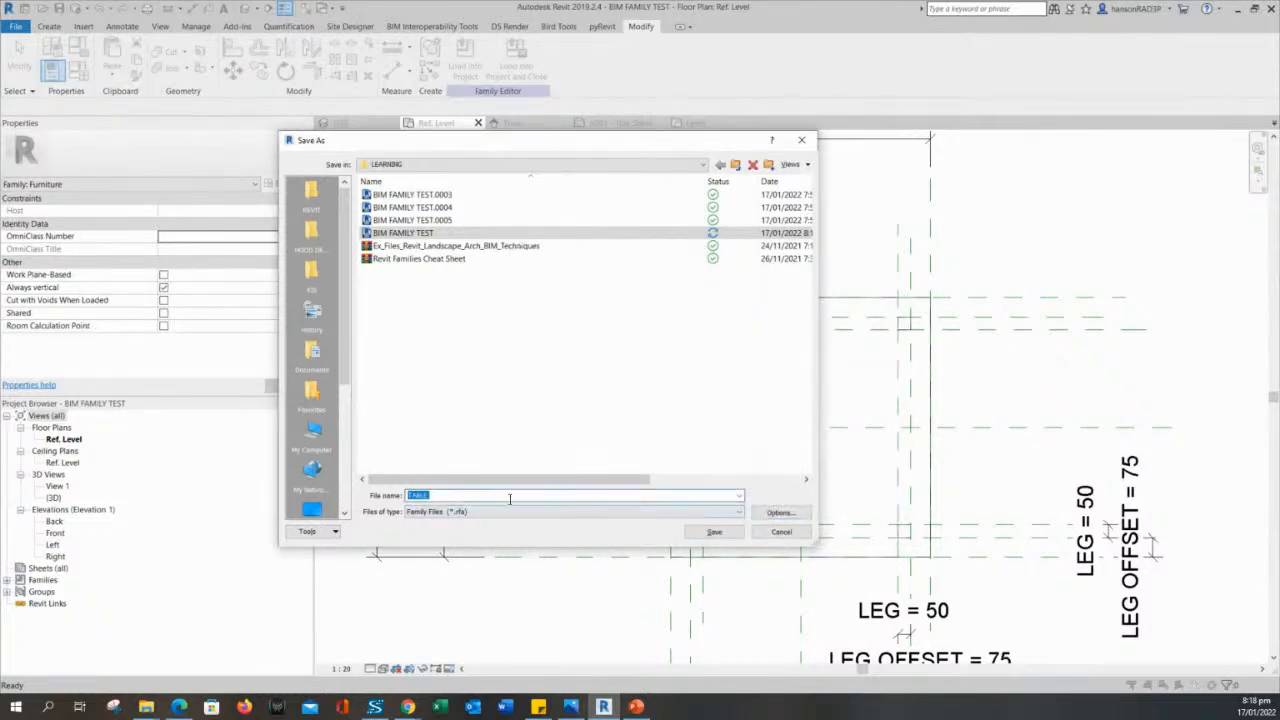
pyautogui.click(782, 514)
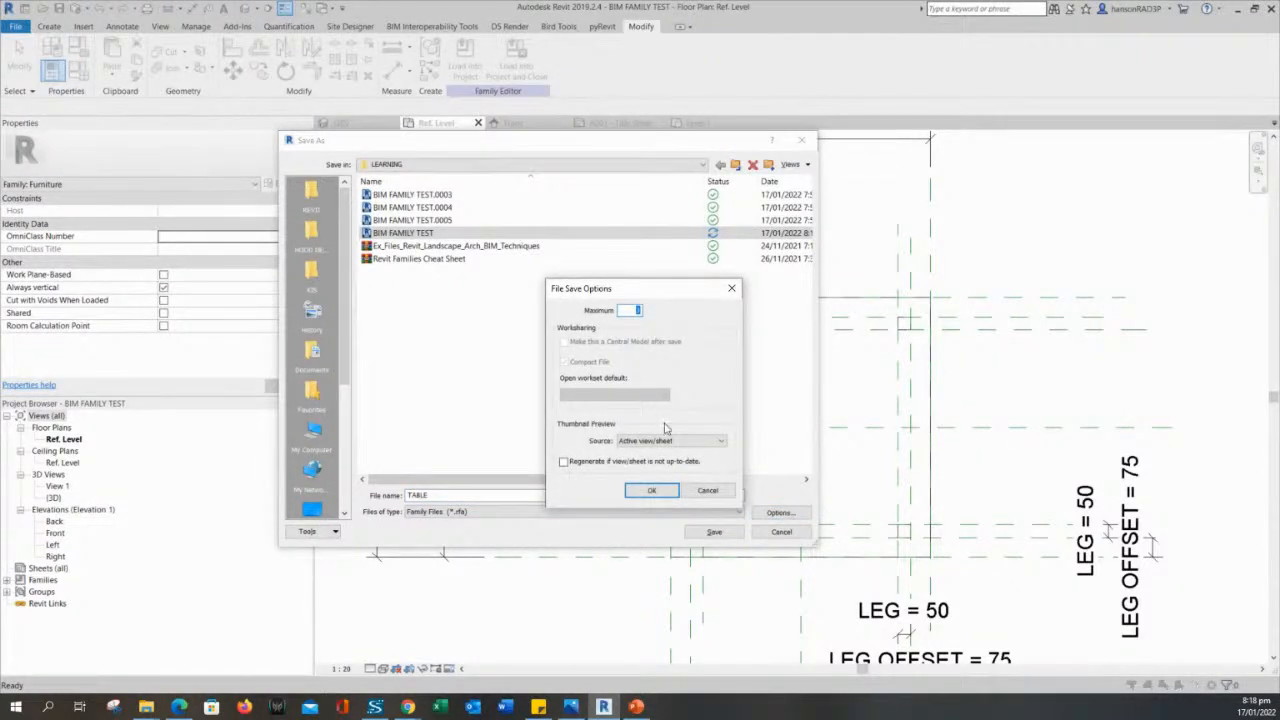
pyautogui.moveTo(613, 292); pyautogui.dragTo(620, 292)
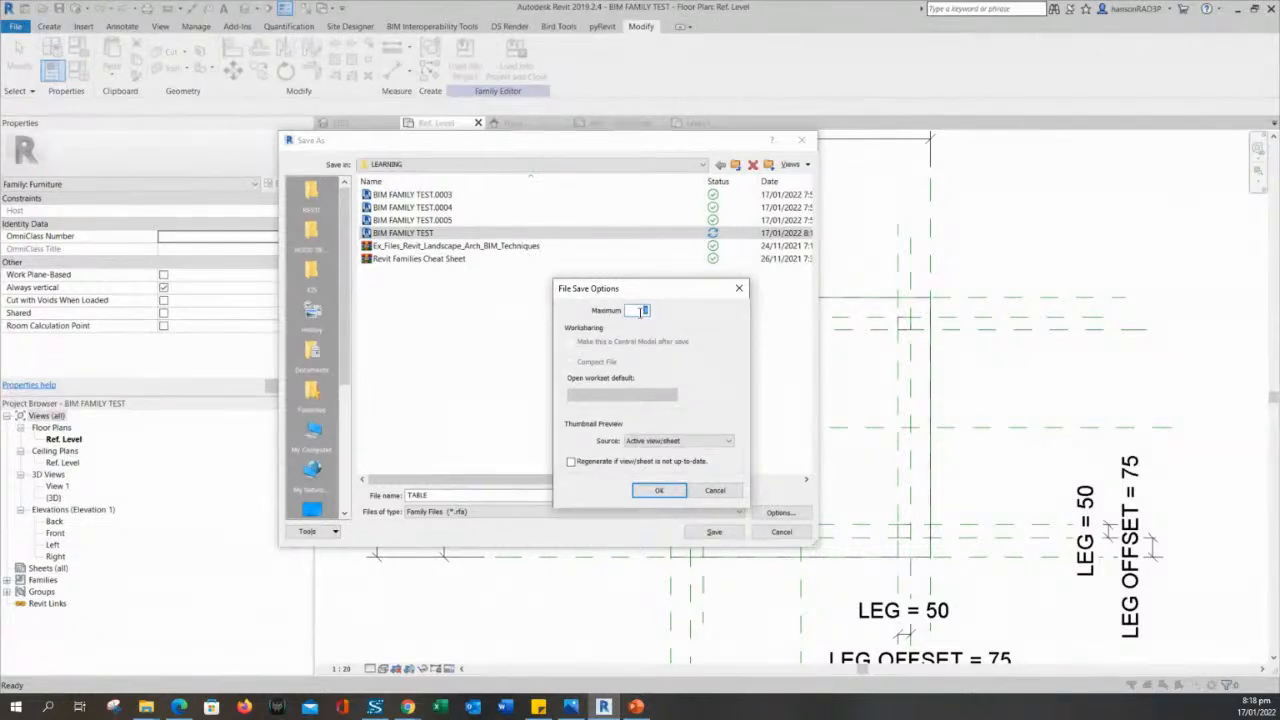
pyautogui.moveTo(632, 290); pyautogui.dragTo(645, 291)
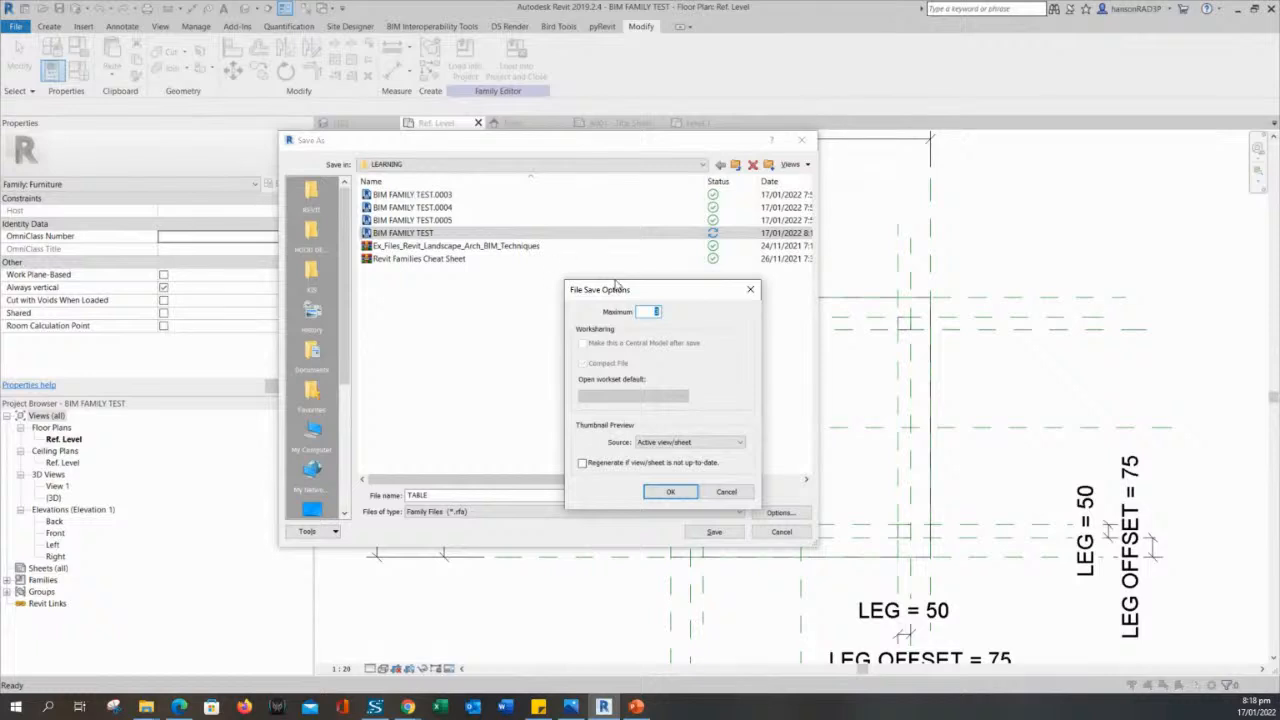
pyautogui.moveTo(626, 291); pyautogui.dragTo(609, 290)
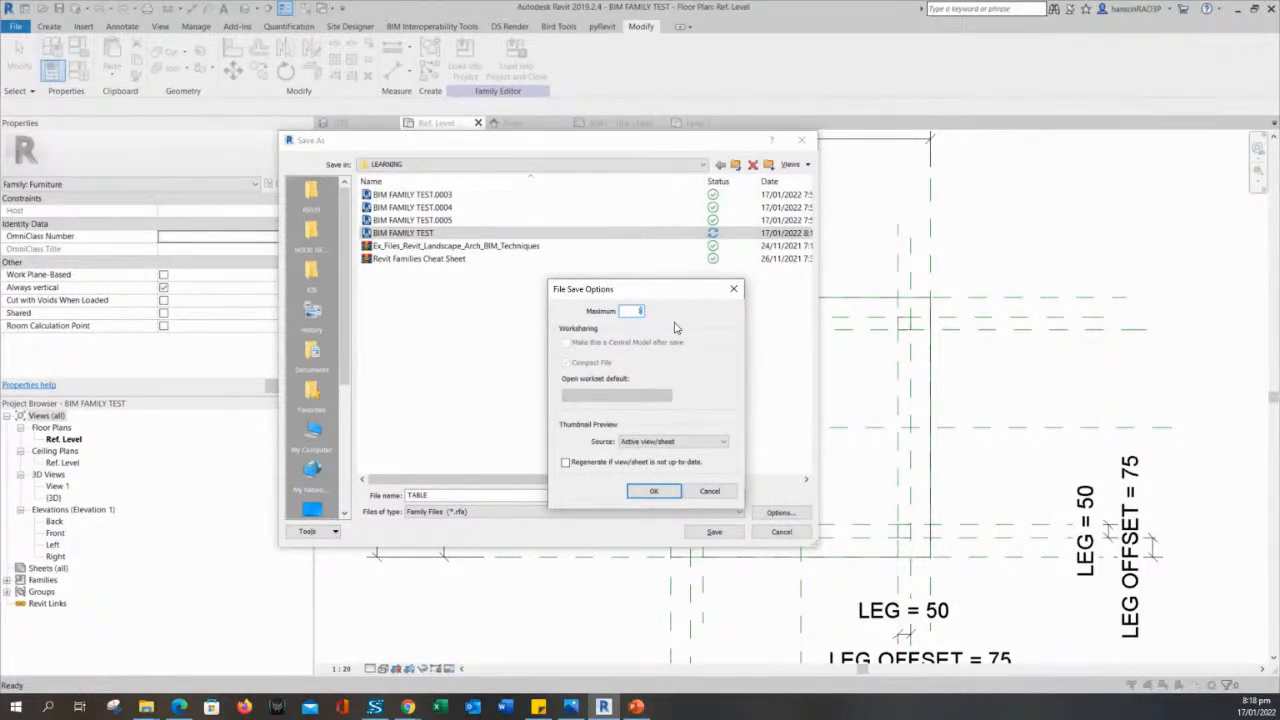
pyautogui.moveTo(654, 297); pyautogui.dragTo(614, 297)
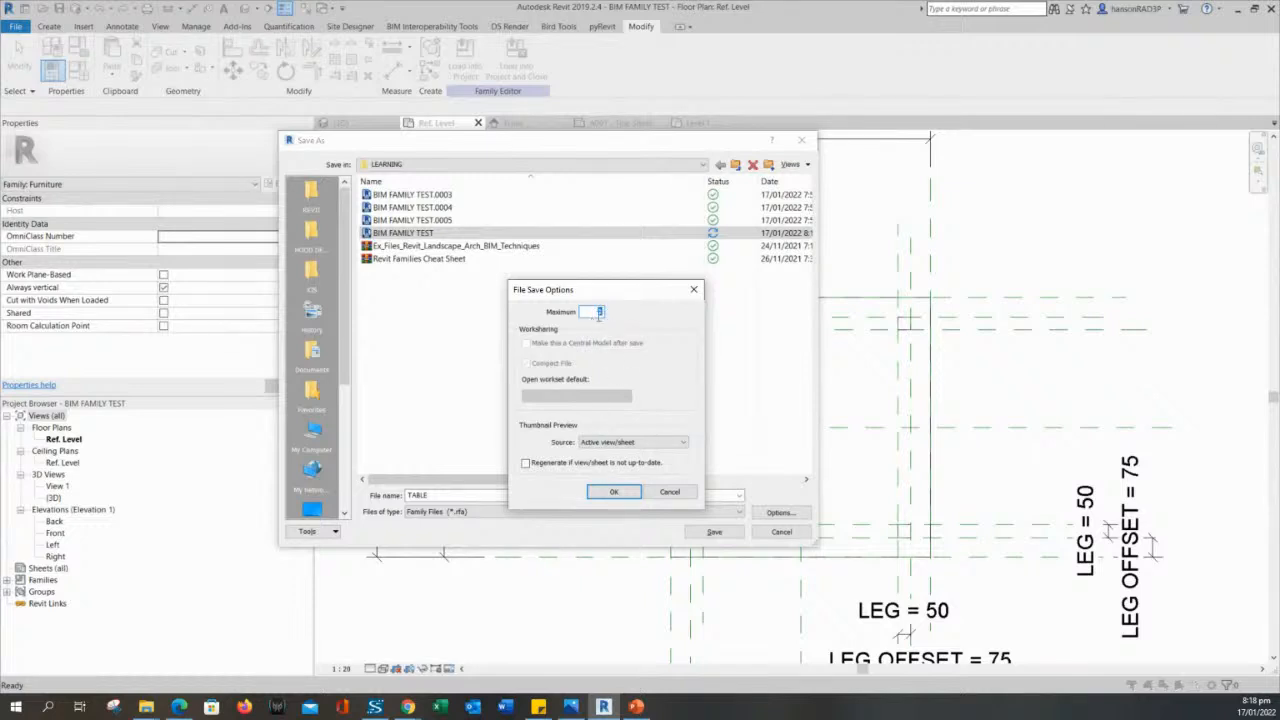
pyautogui.click(614, 492)
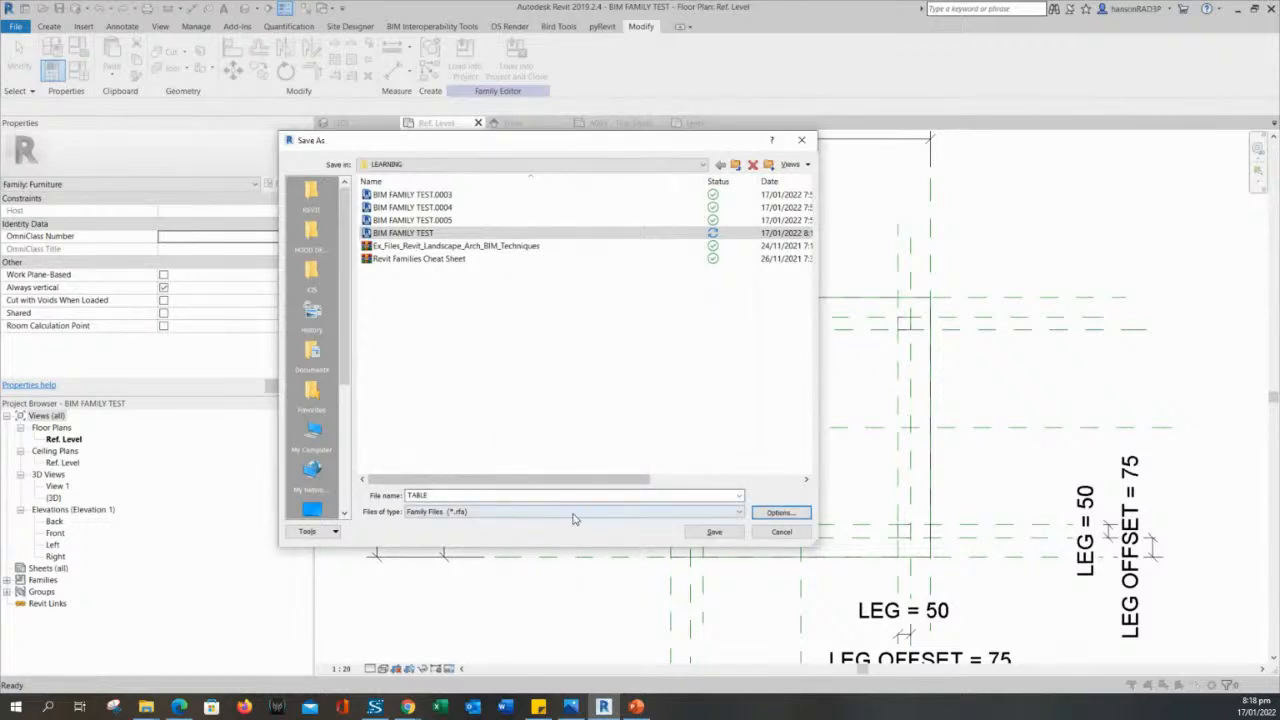
pyautogui.click(712, 533)
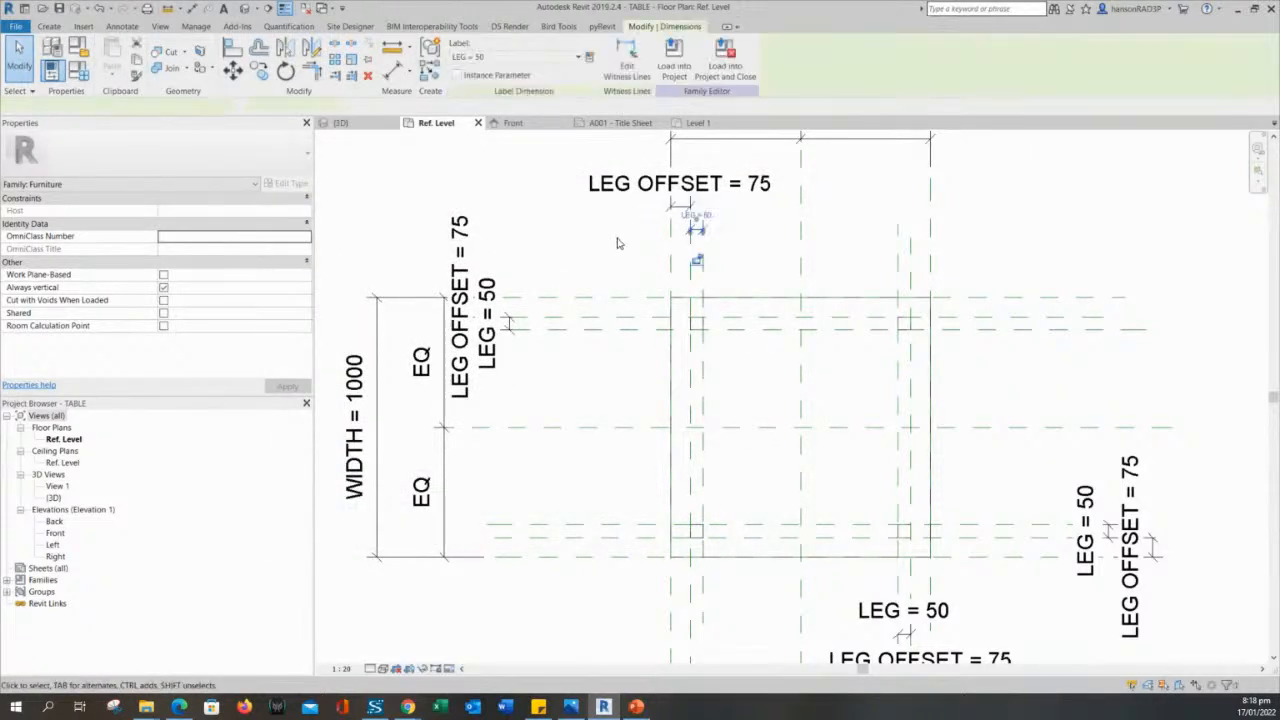
pyautogui.moveTo(580, 234); pyautogui.dragTo(649, 260, button='middle')
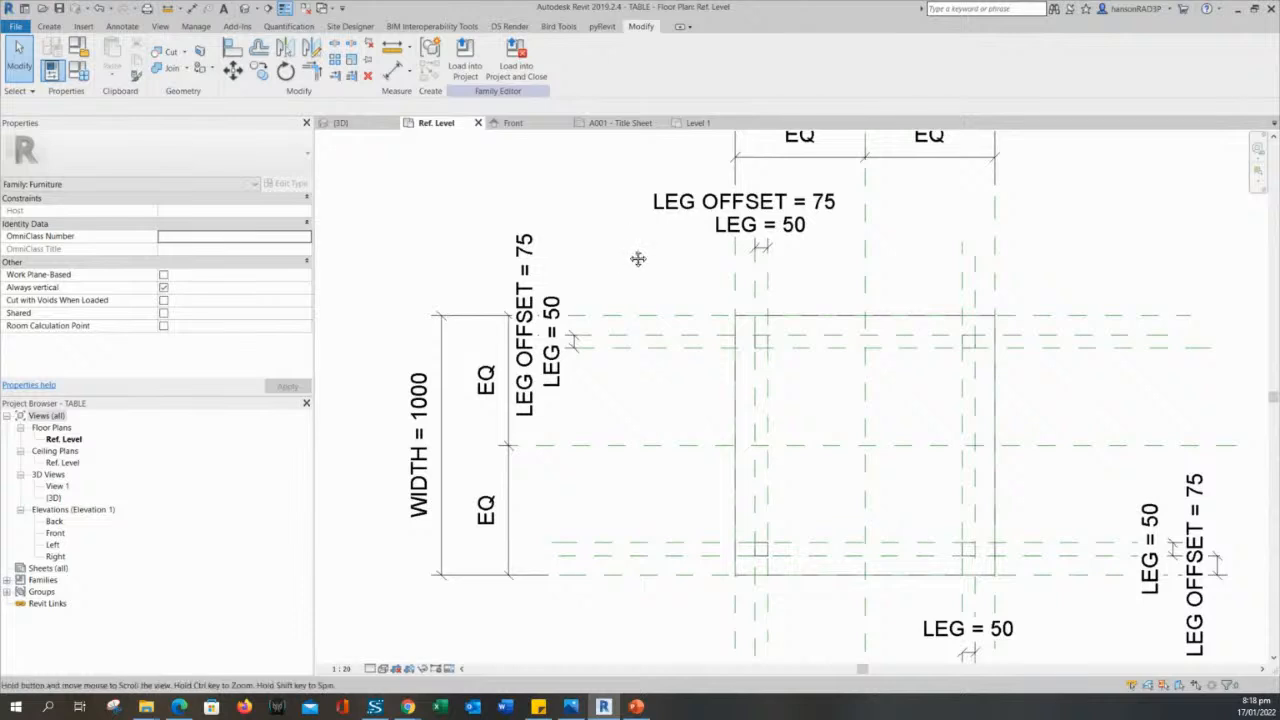
pyautogui.moveTo(640, 257); pyautogui.dragTo(657, 294, button='middle')
pyautogui.scroll(-2, 634, 289)
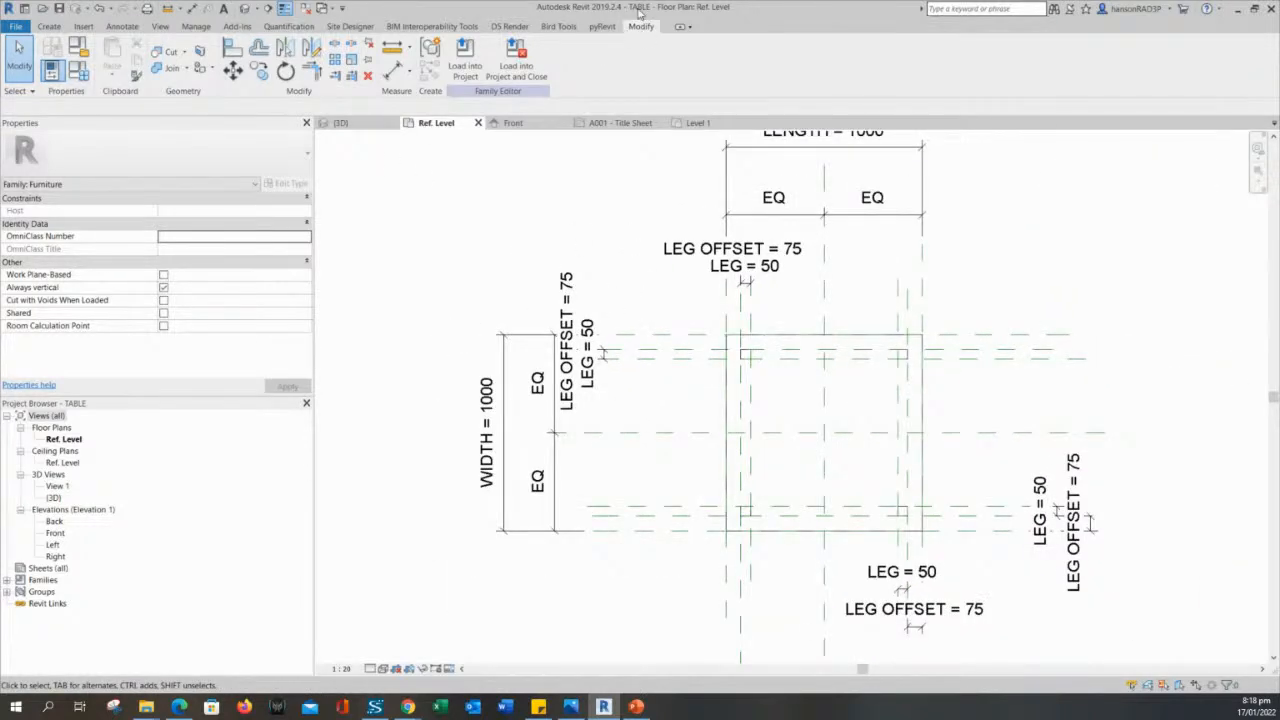
pyautogui.moveTo(618, 274); pyautogui.dragTo(631, 265, button='middle')
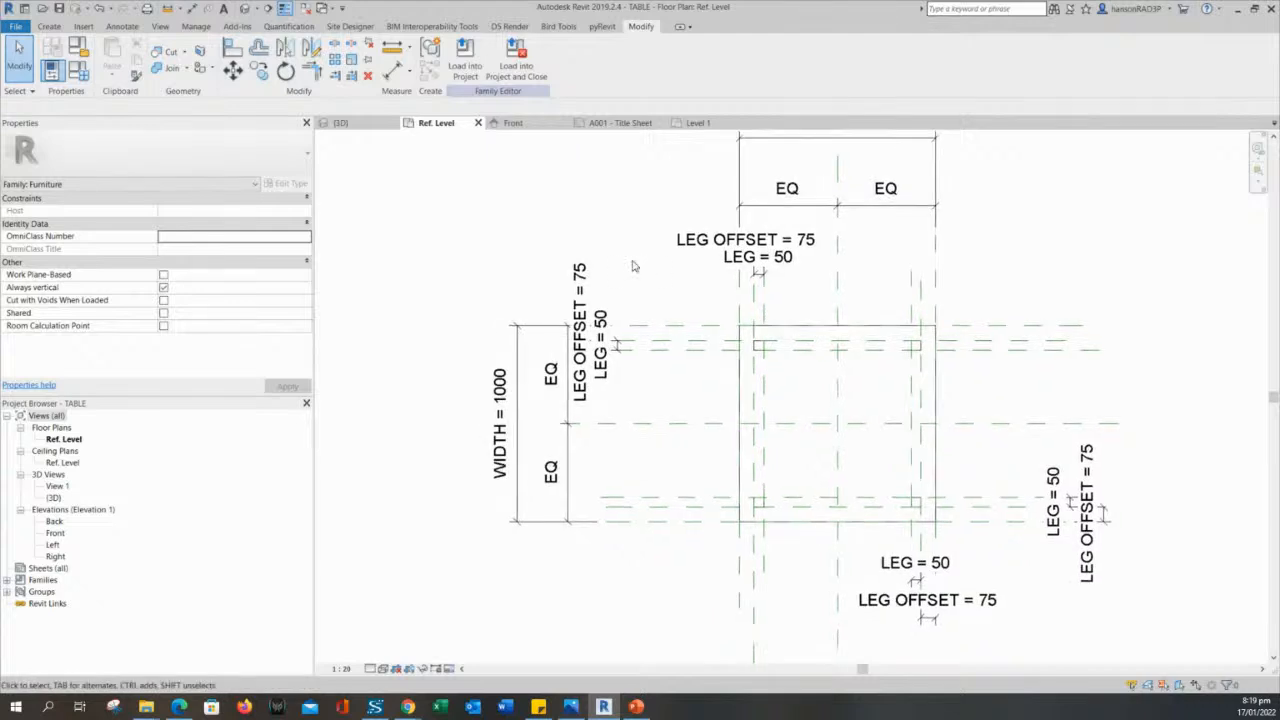
# - Create a new family type named COFFEE TABLE
pyautogui.click(84, 78)
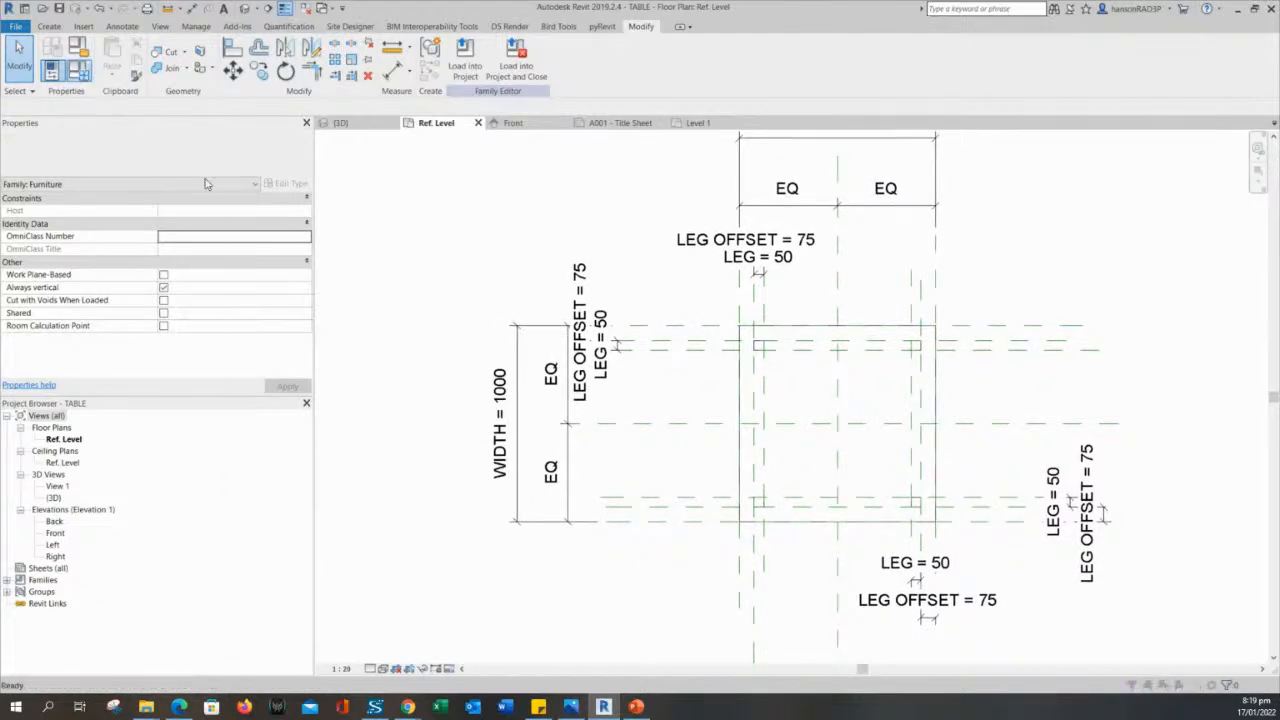
pyautogui.moveTo(515, 171); pyautogui.dragTo(346, 153)
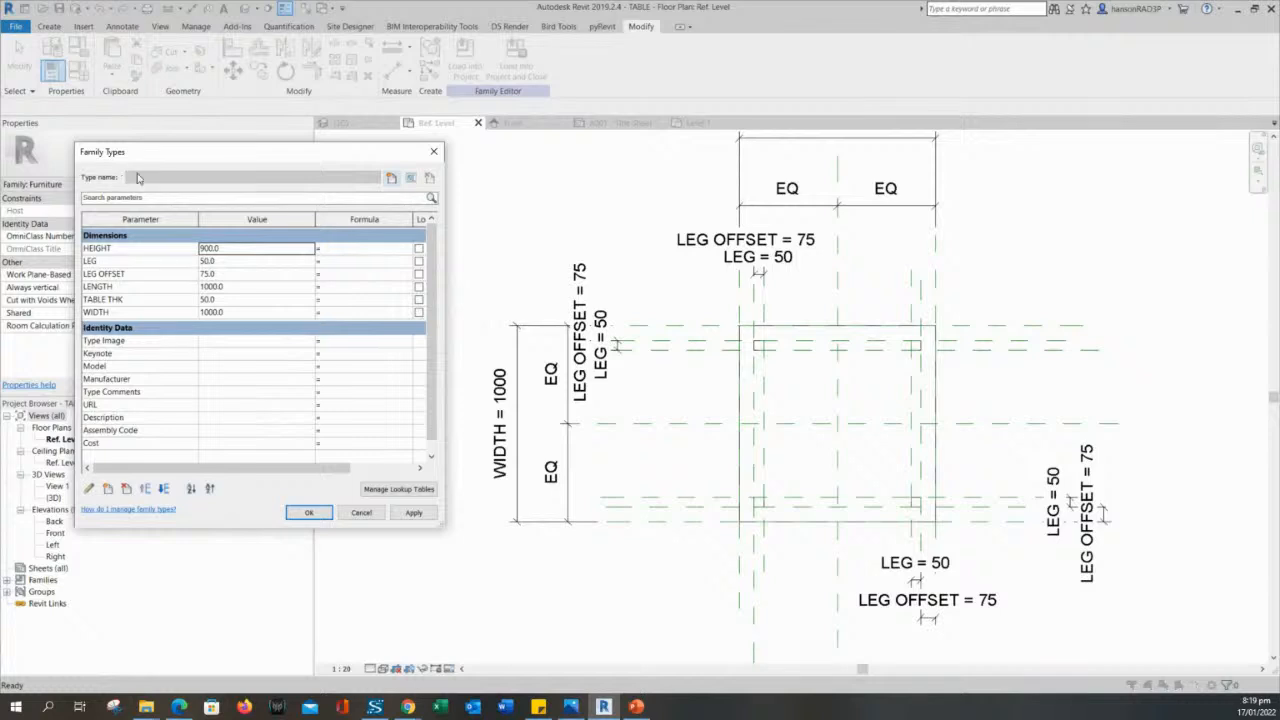
pyautogui.click(551, 199)
pyautogui.click(391, 177)
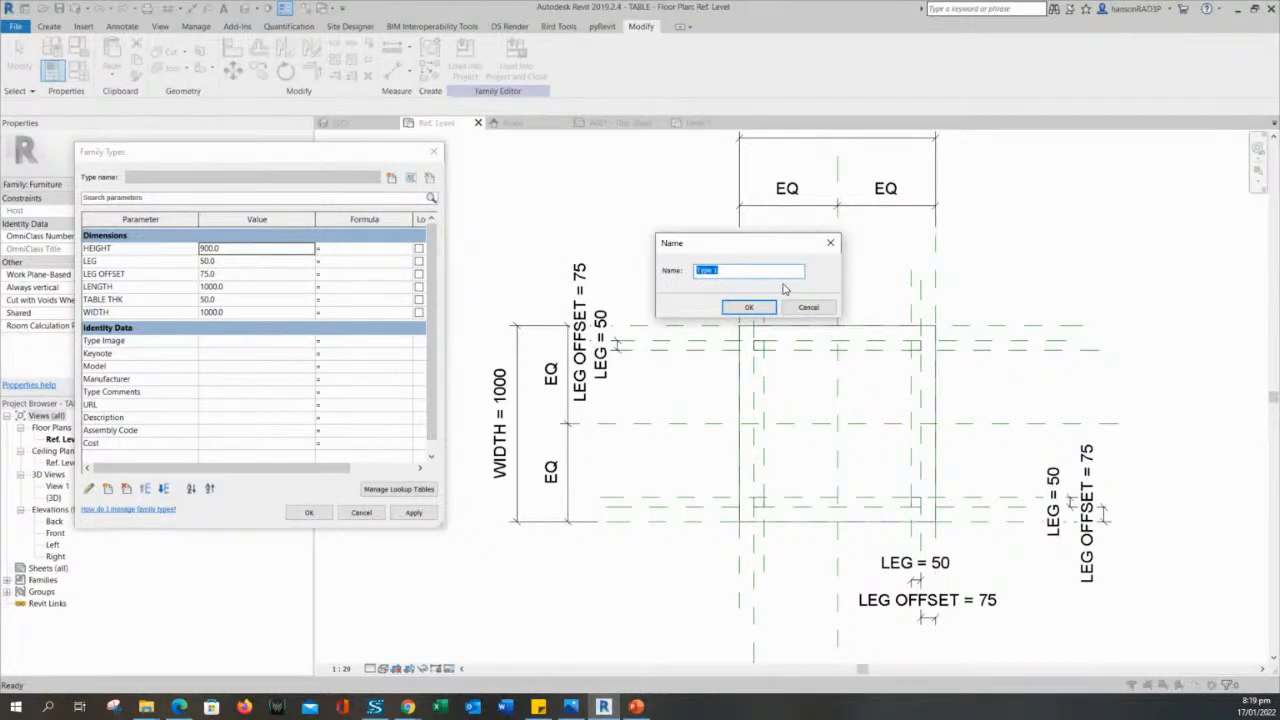
pyautogui.write('Co')
pyautogui.press('Return')
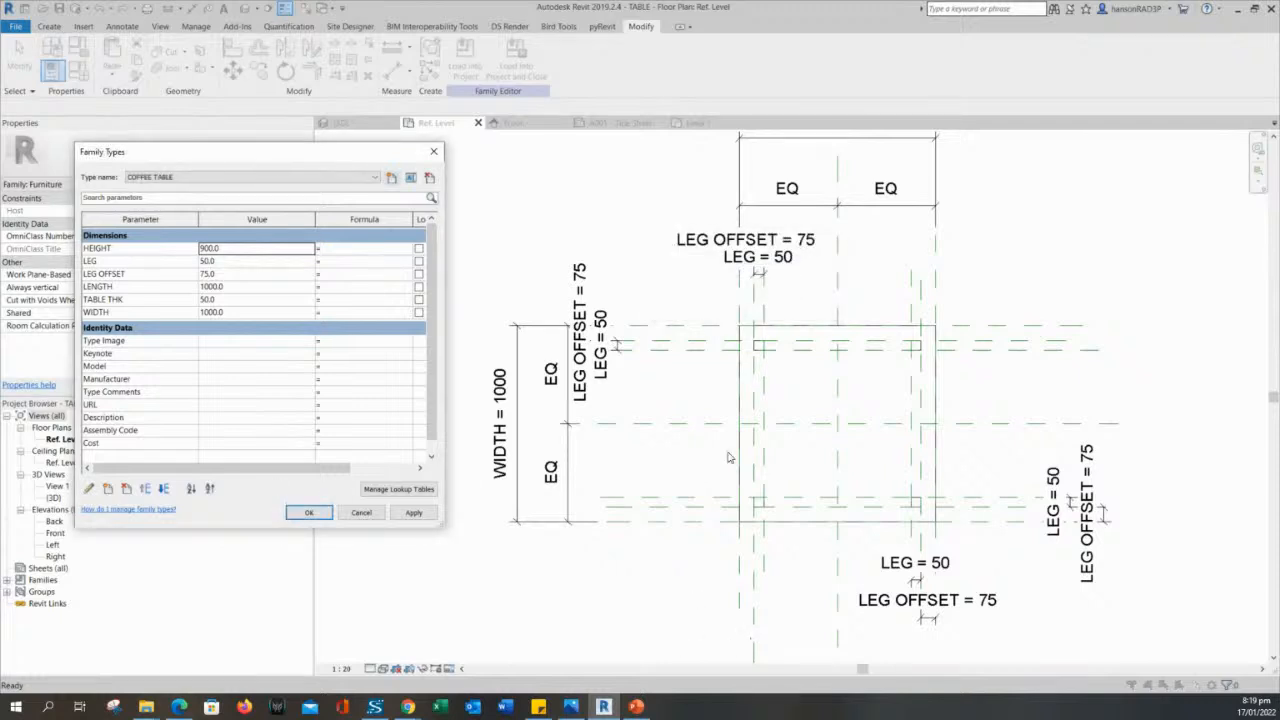
# - Set the COFFEE TABLE type's HEIGHT and WIDTH to 400 each and apply the values
pyautogui.doubleClick(230, 253)
pyautogui.write('400')
pyautogui.click(223, 262)
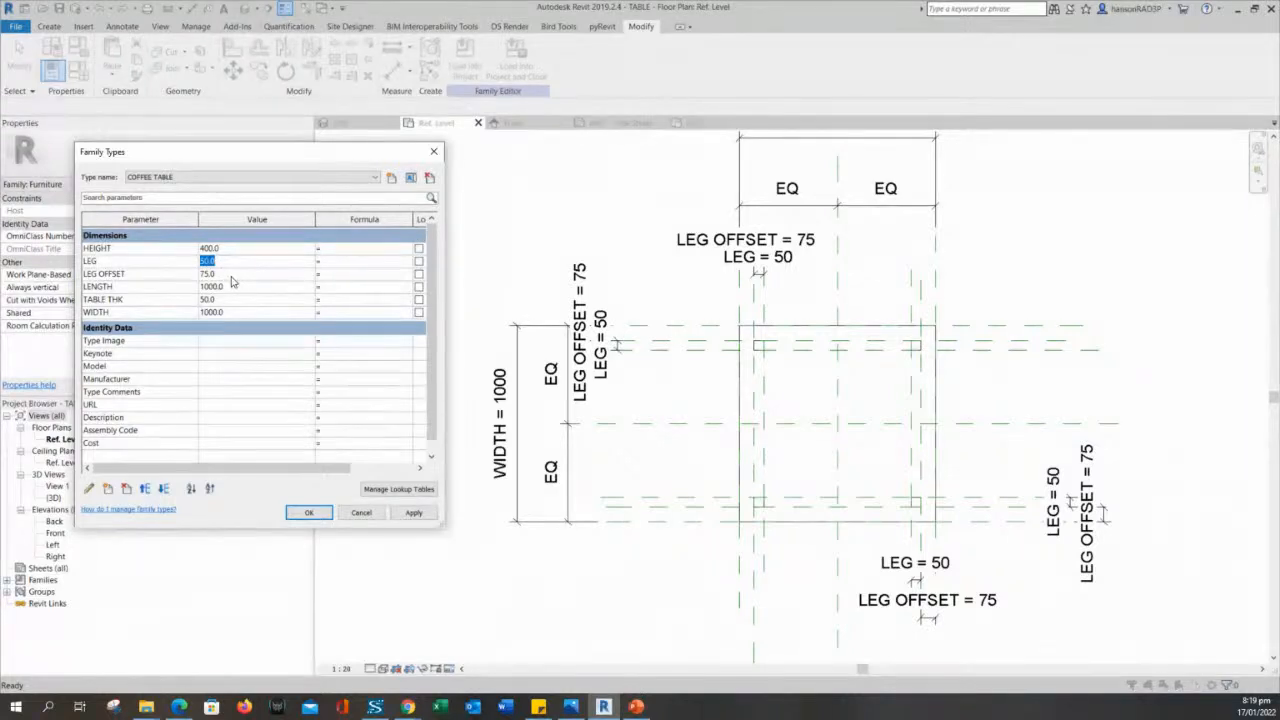
pyautogui.click(231, 286)
pyautogui.click(232, 313)
pyautogui.write('400')
pyautogui.click(413, 512)
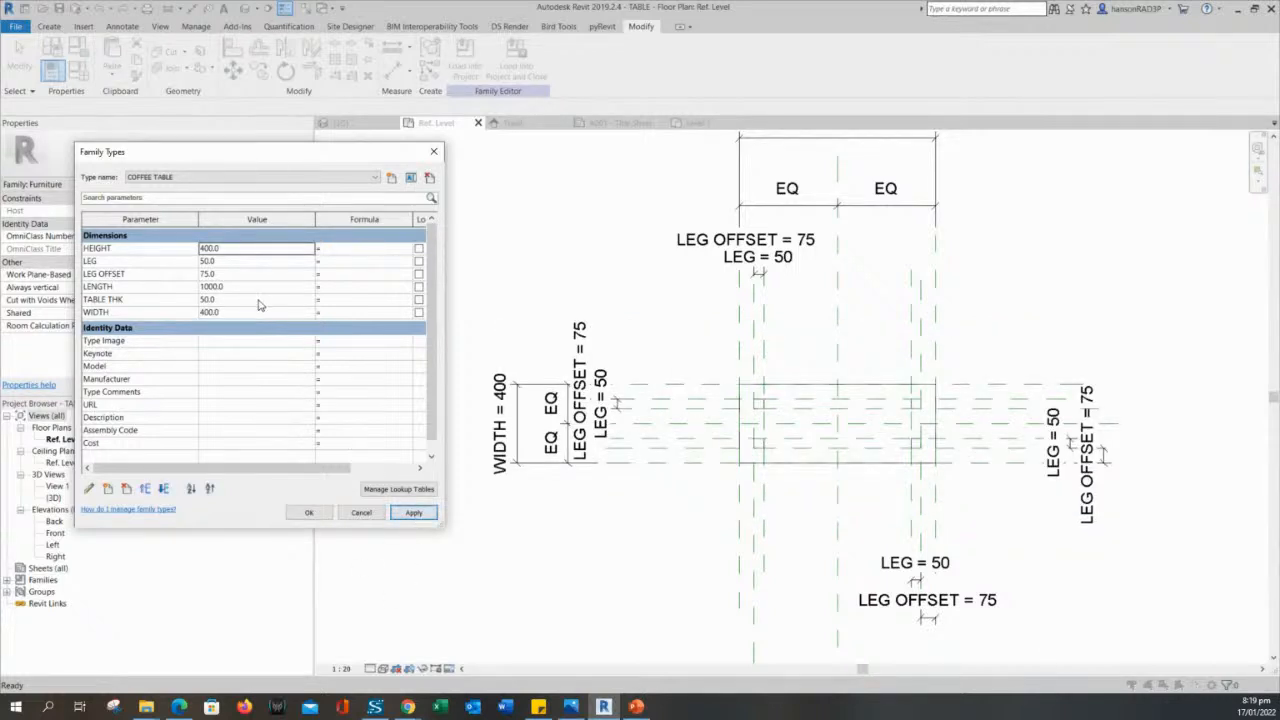
# - Set the COFFEE TABLE type's LEG OFFSET to 50 and accept the family type changes
pyautogui.click(231, 299)
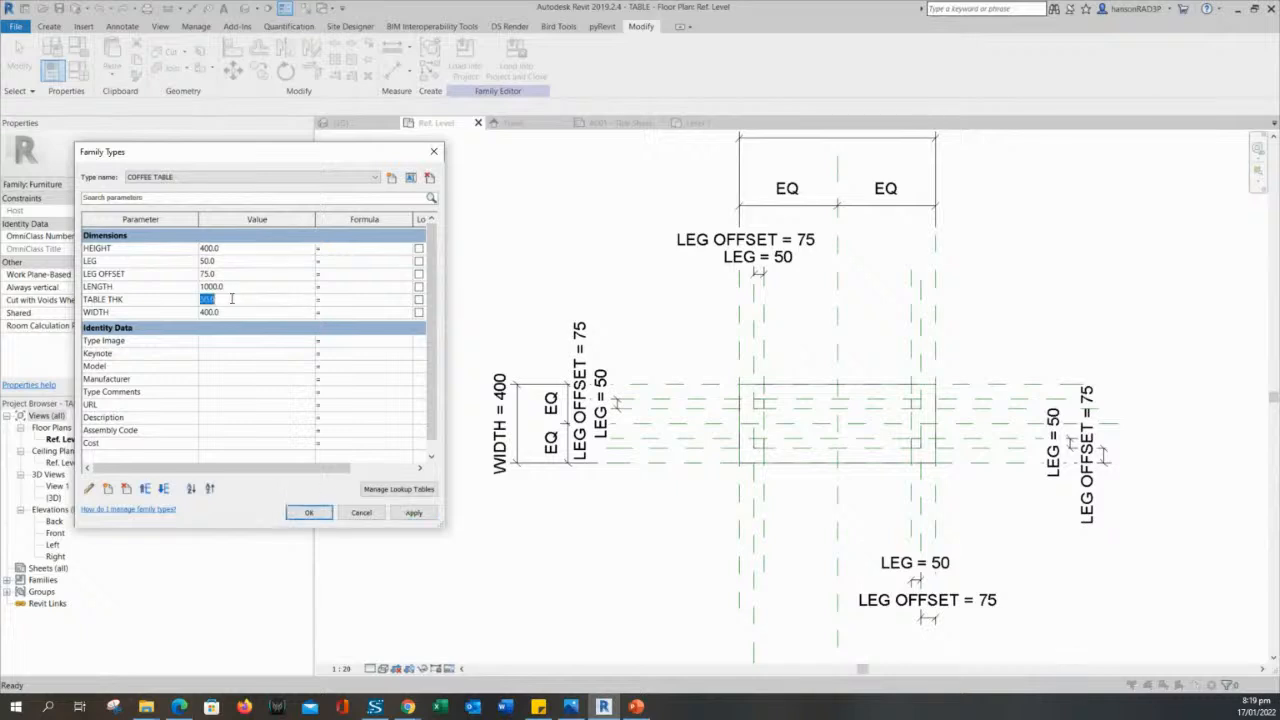
pyautogui.click(220, 261)
pyautogui.click(220, 273)
pyautogui.moveTo(222, 273); pyautogui.dragTo(160, 272)
pyautogui.write('50')
pyautogui.click(422, 516)
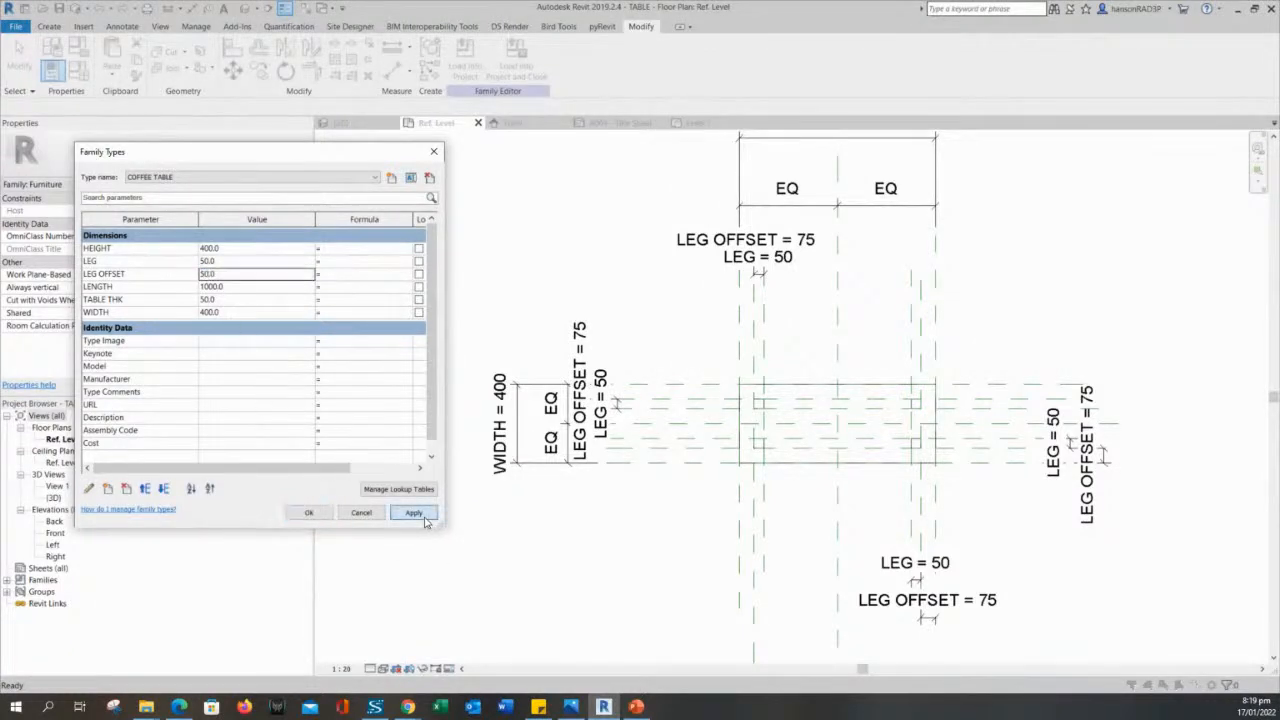
pyautogui.click(308, 512)
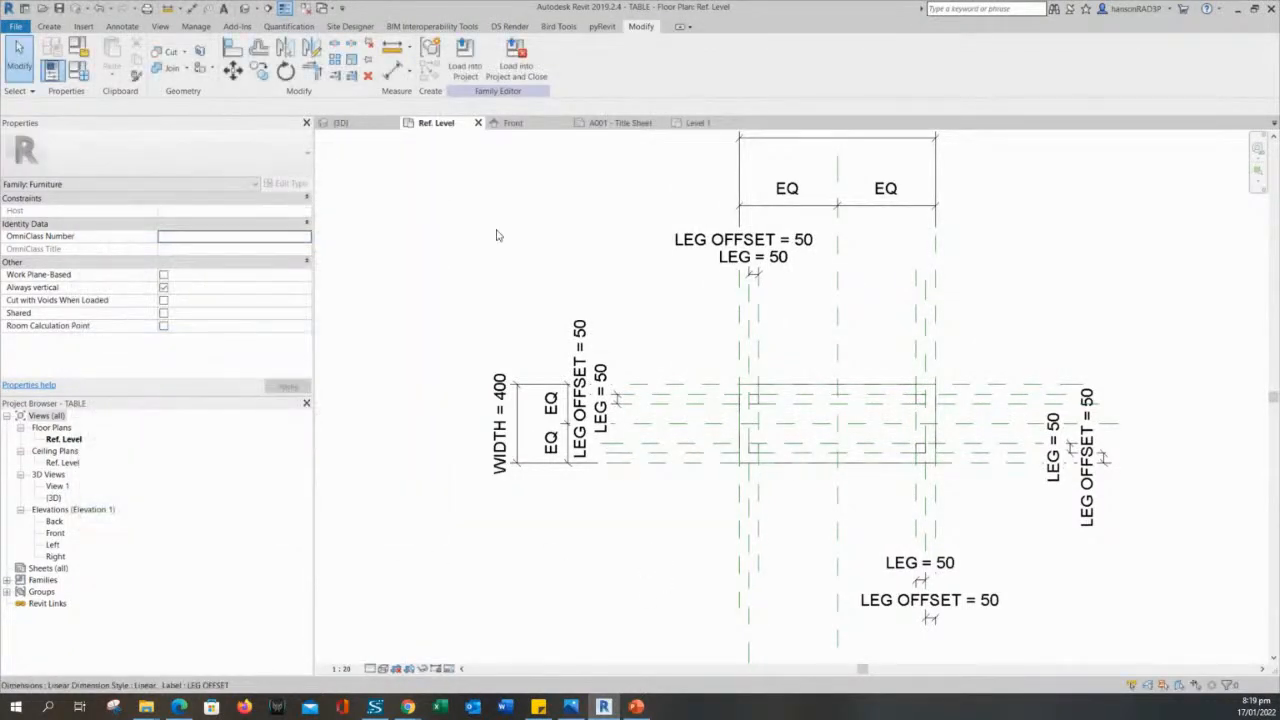
# - Inspect the coffee table's proportions in the default 3D view
pyautogui.click(246, 8)
pyautogui.keyDown('shift'); pyautogui.moveTo(823, 503); pyautogui.dragTo(885, 312, button='middle'); pyautogui.keyUp('shift')
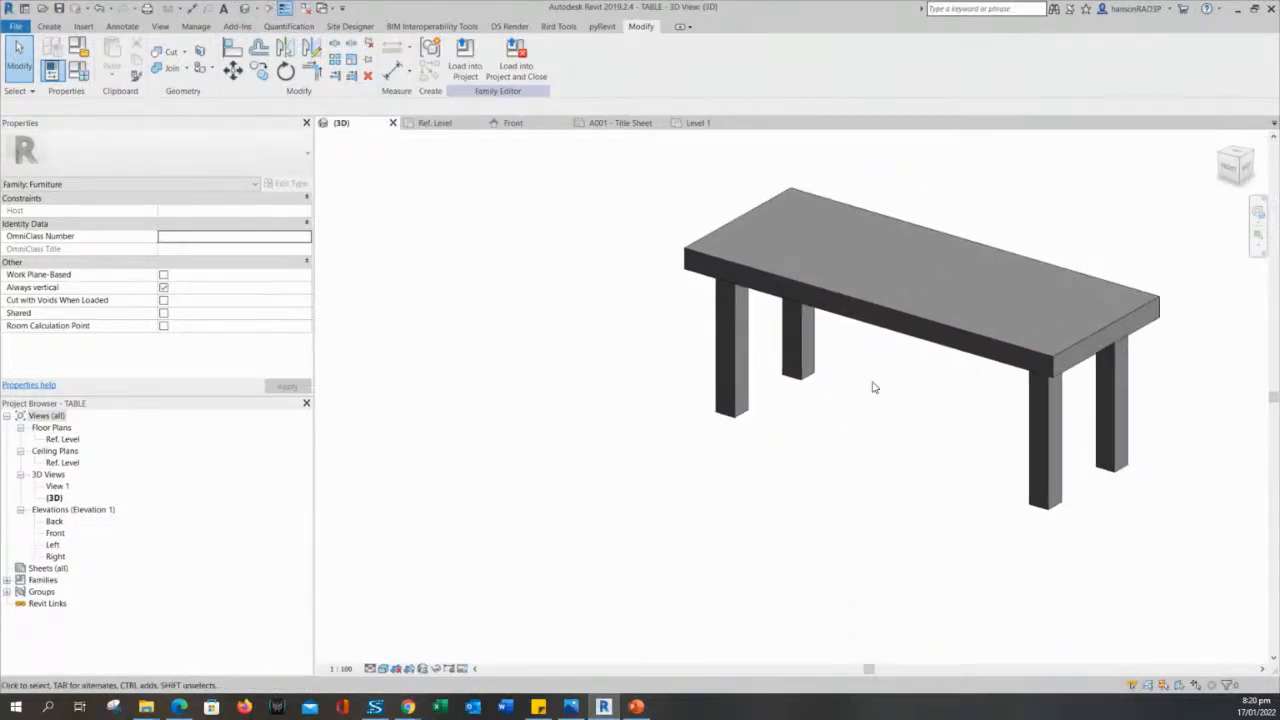
pyautogui.click(885, 308)
# - Set the COFFEE TABLE type's TABLE THK to 20 and accept the change
pyautogui.click(571, 309)
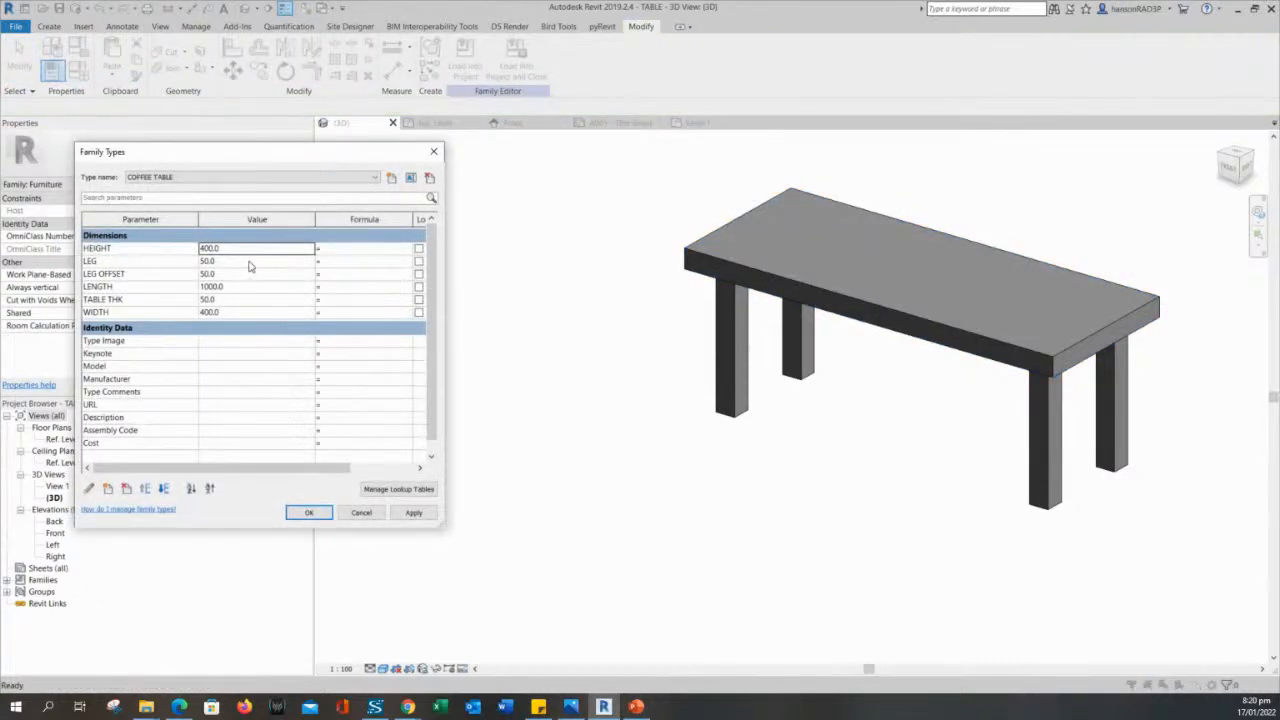
pyautogui.click(227, 300)
pyautogui.write('20')
pyautogui.click(413, 514)
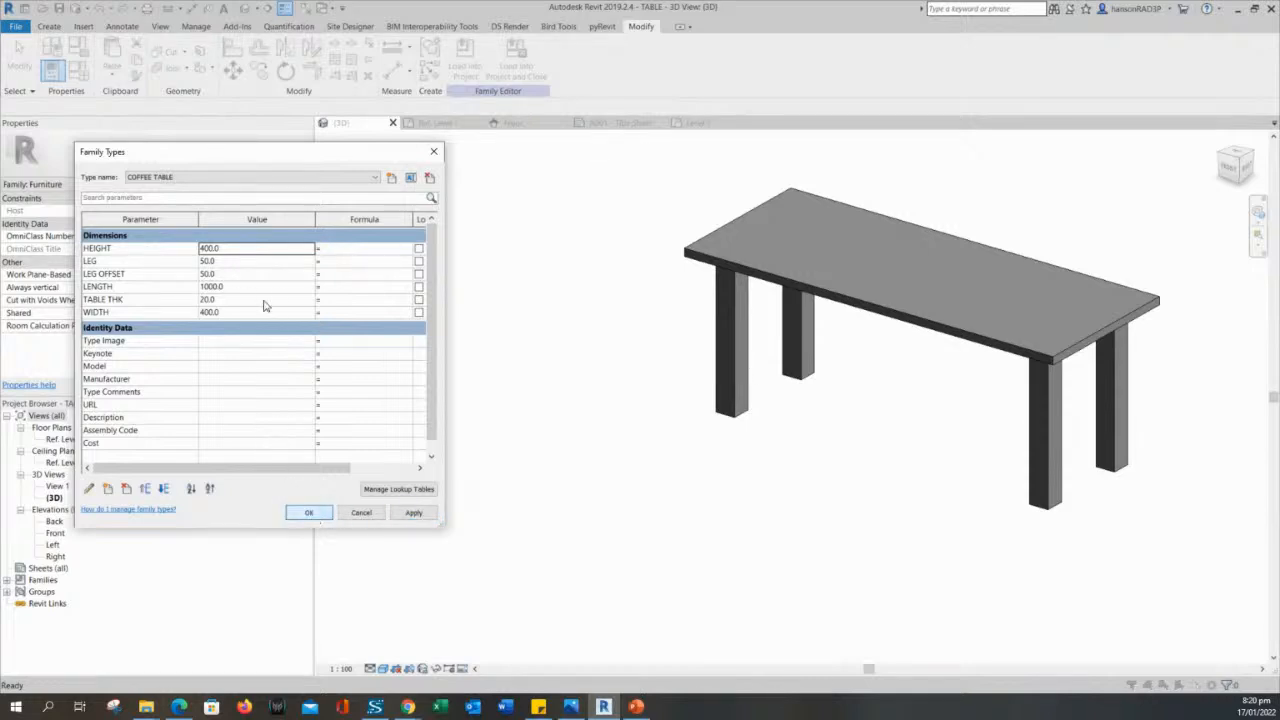
pyautogui.click(228, 250)
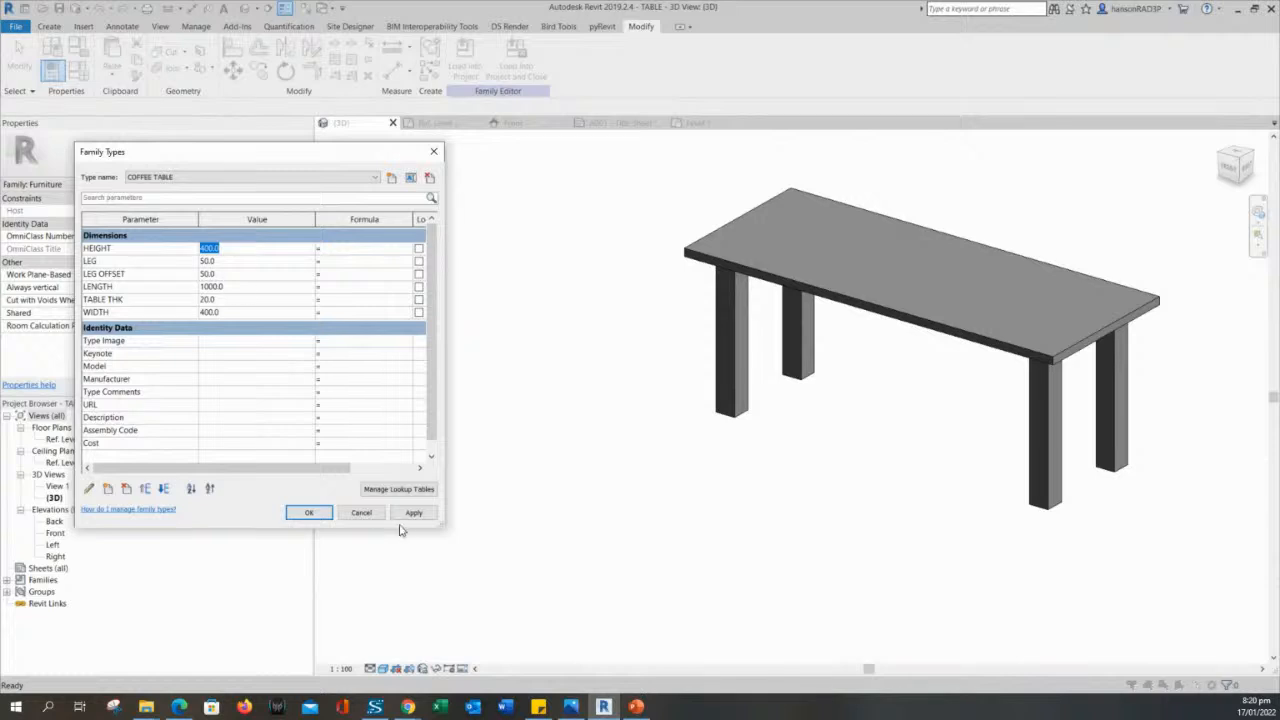
pyautogui.click(242, 252)
pyautogui.click(316, 514)
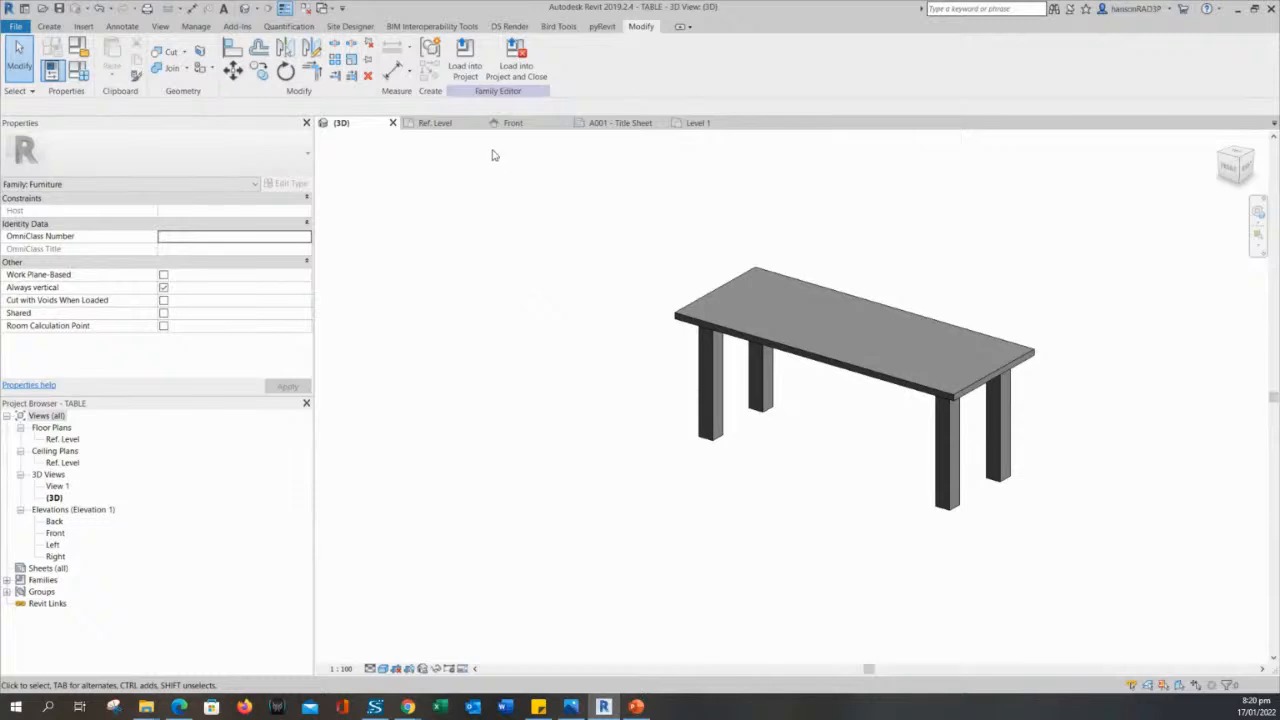
# - Save the TABLE family and load it into the RAC_basic_sample_project
pyautogui.click(59, 11)
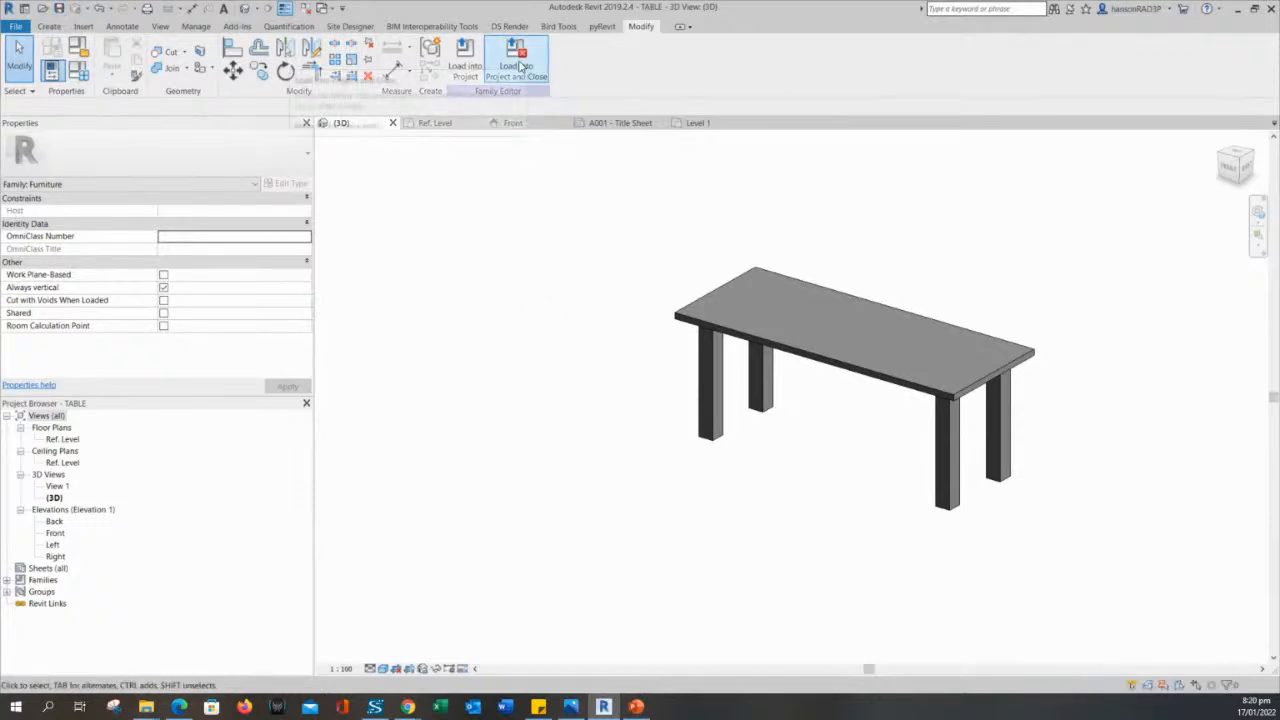
pyautogui.click(467, 62)
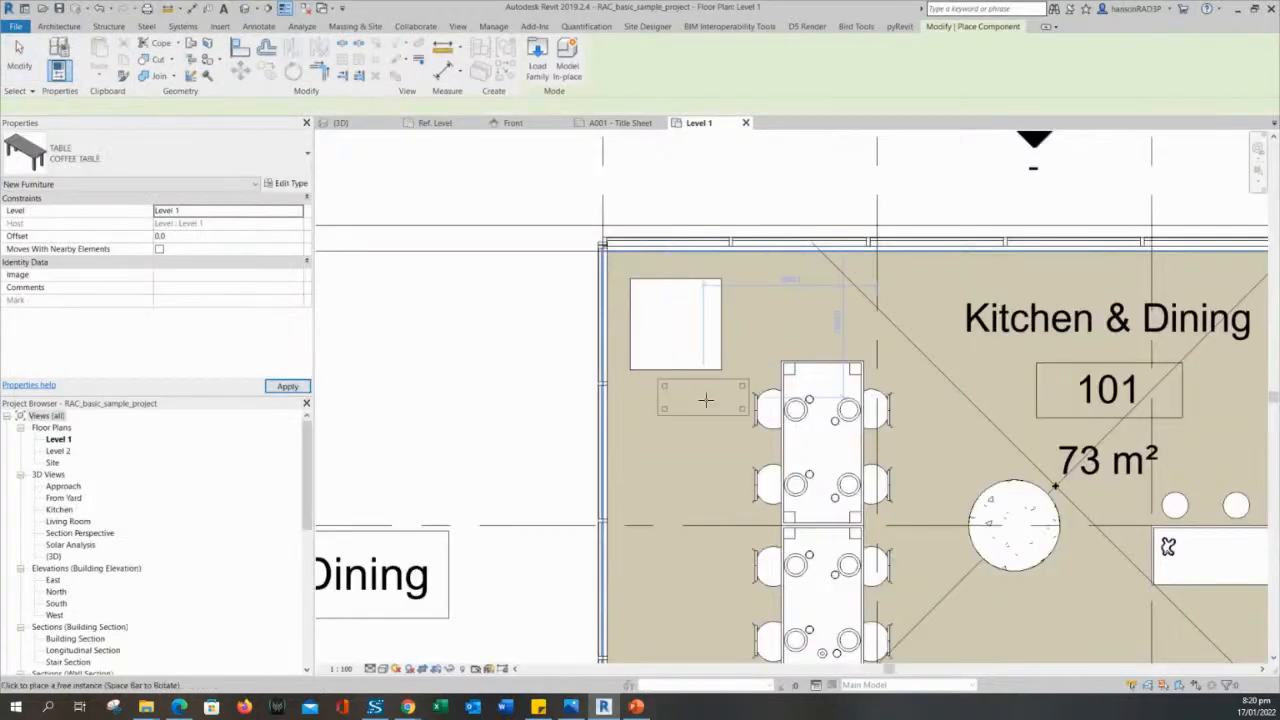
# - Place one COFFEE TABLE, rotated 90 degrees, in the Kitchen & Dining room below the upper exterior wall, above the row of stools
pyautogui.scroll(-2, 685, 480)
pyautogui.moveTo(680, 468); pyautogui.dragTo(441, 287, button='middle')
pyautogui.scroll(-1, 1088, 386)
pyautogui.moveTo(1088, 386); pyautogui.dragTo(825, 323, button='middle')
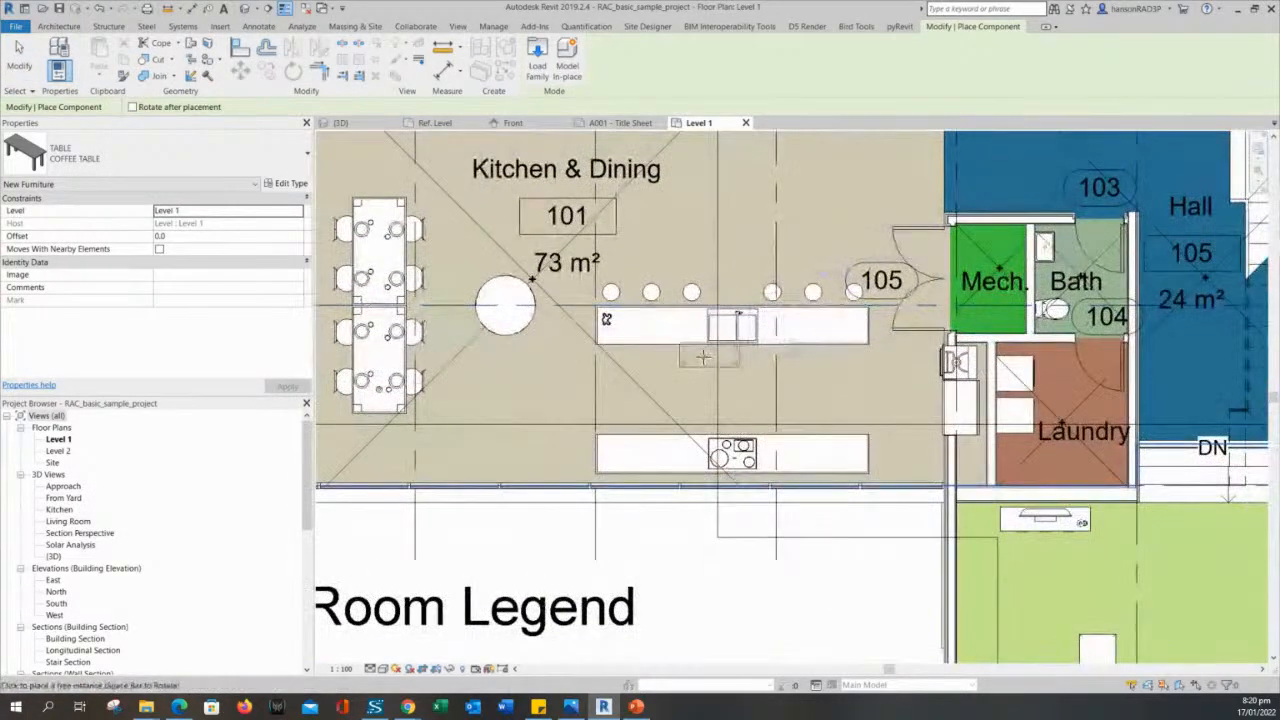
pyautogui.scroll(3, 716, 298)
pyautogui.moveTo(716, 300); pyautogui.dragTo(571, 600, button='middle')
pyautogui.press('space')
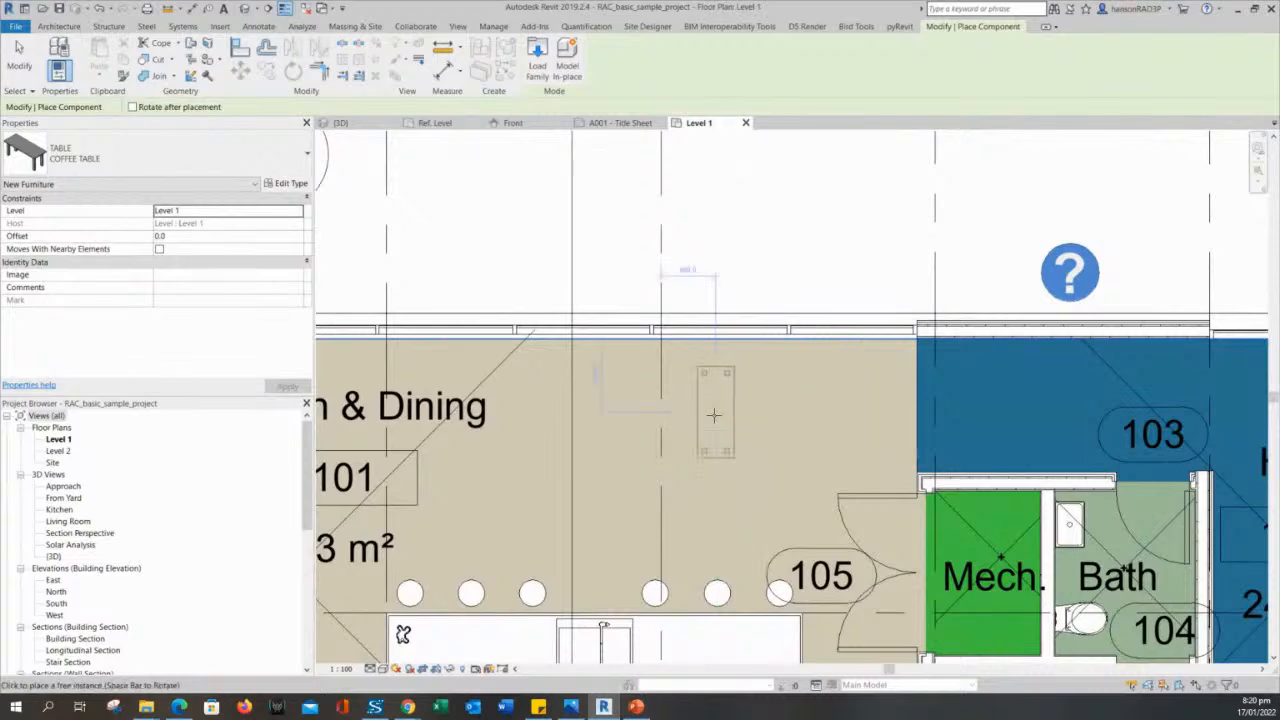
pyautogui.click(714, 415)
pyautogui.press('Escape')
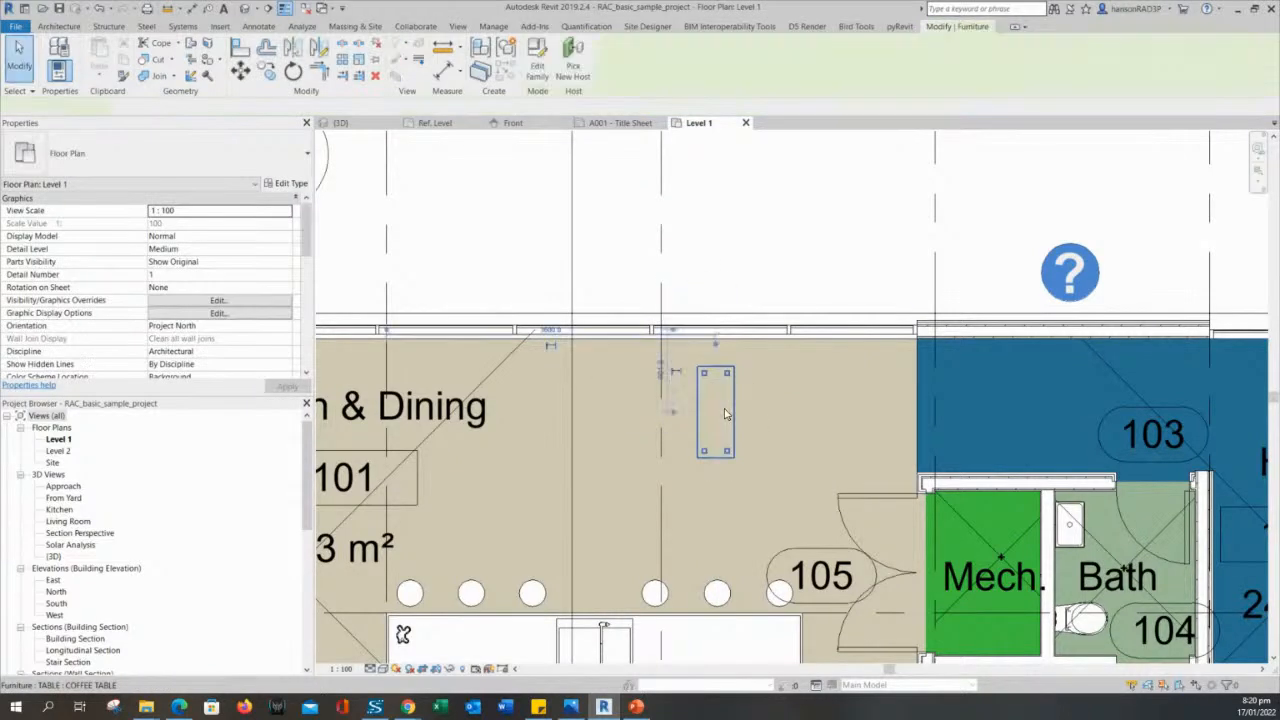
# - Check which types the TABLE family offers for the placed coffee table, without changing its type
pyautogui.click(735, 418)
pyautogui.press('Escape')
pyautogui.click(728, 420)
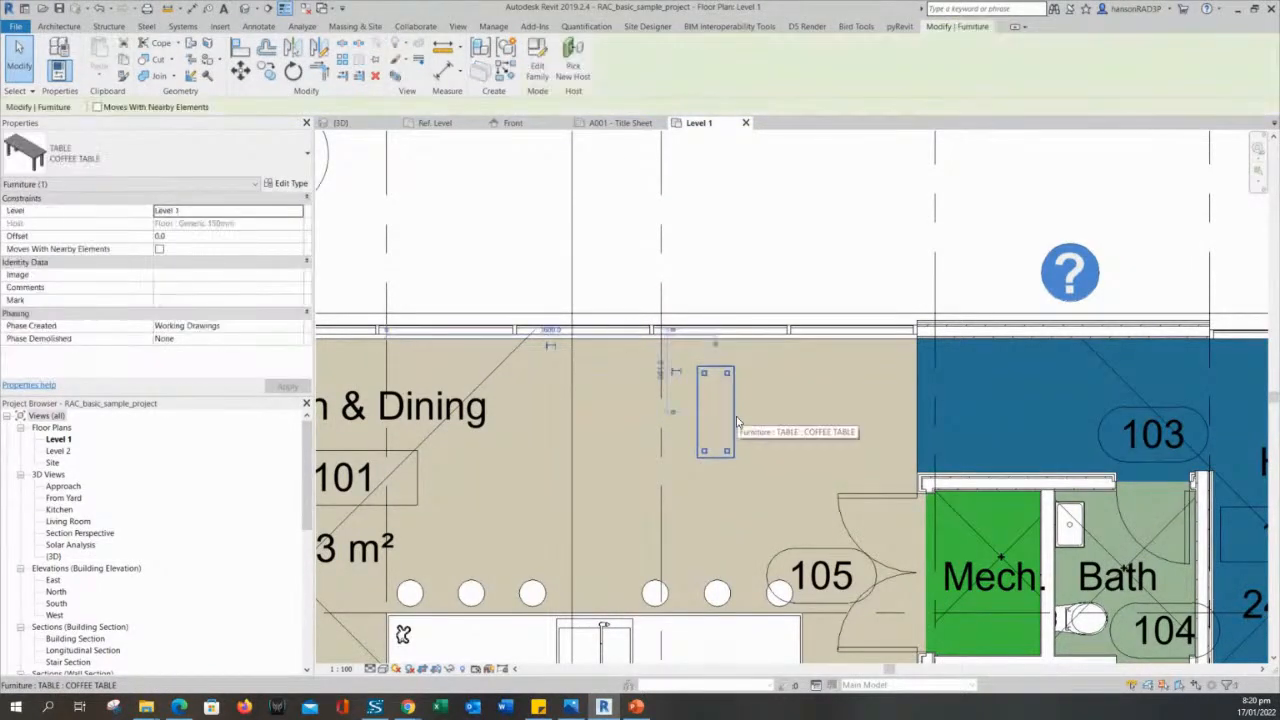
pyautogui.click(228, 167)
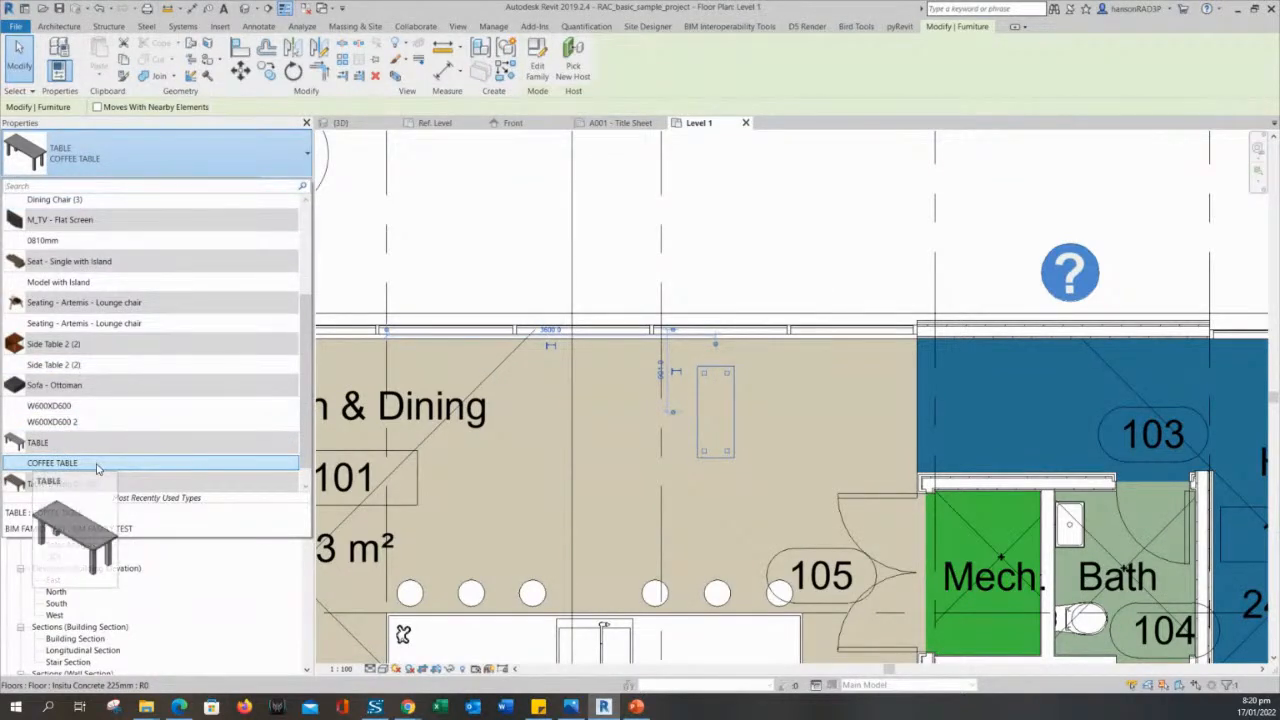
pyautogui.click(777, 246)
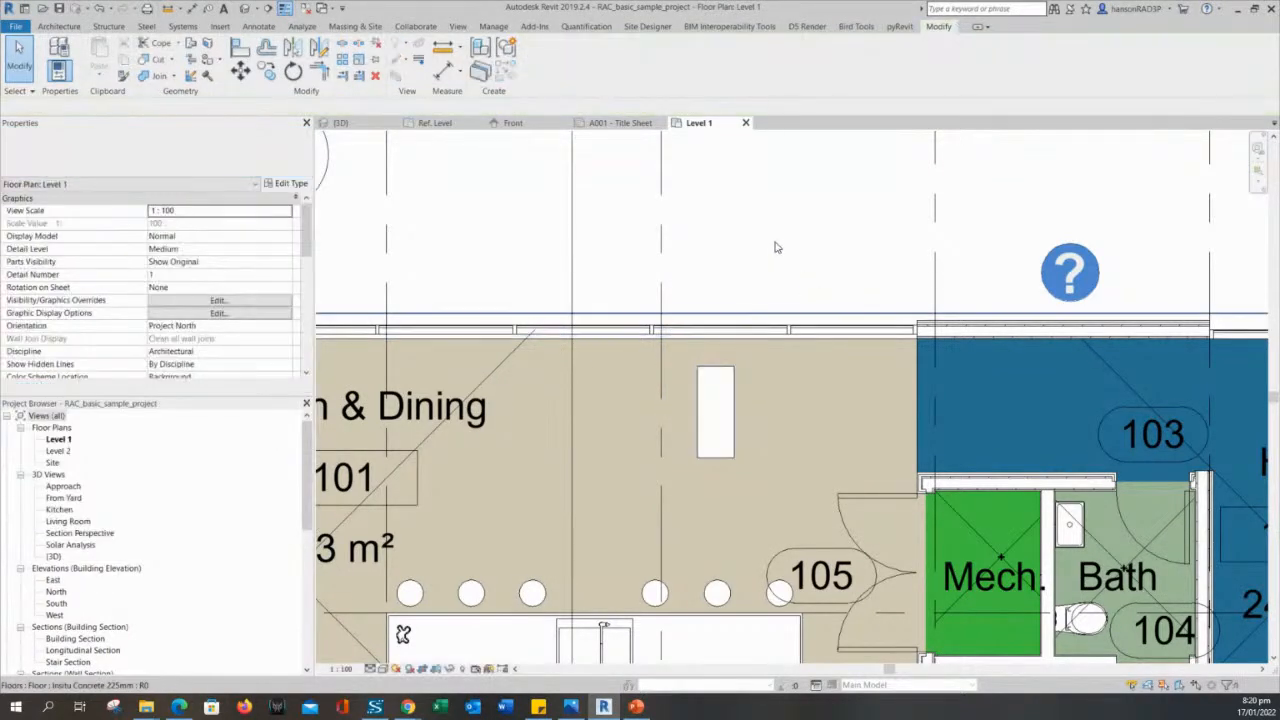
# - Try placing a similar COFFEE TABLE just below the existing one in the Kitchen & Dining room, and delete it again
pyautogui.rightClick(737, 388)
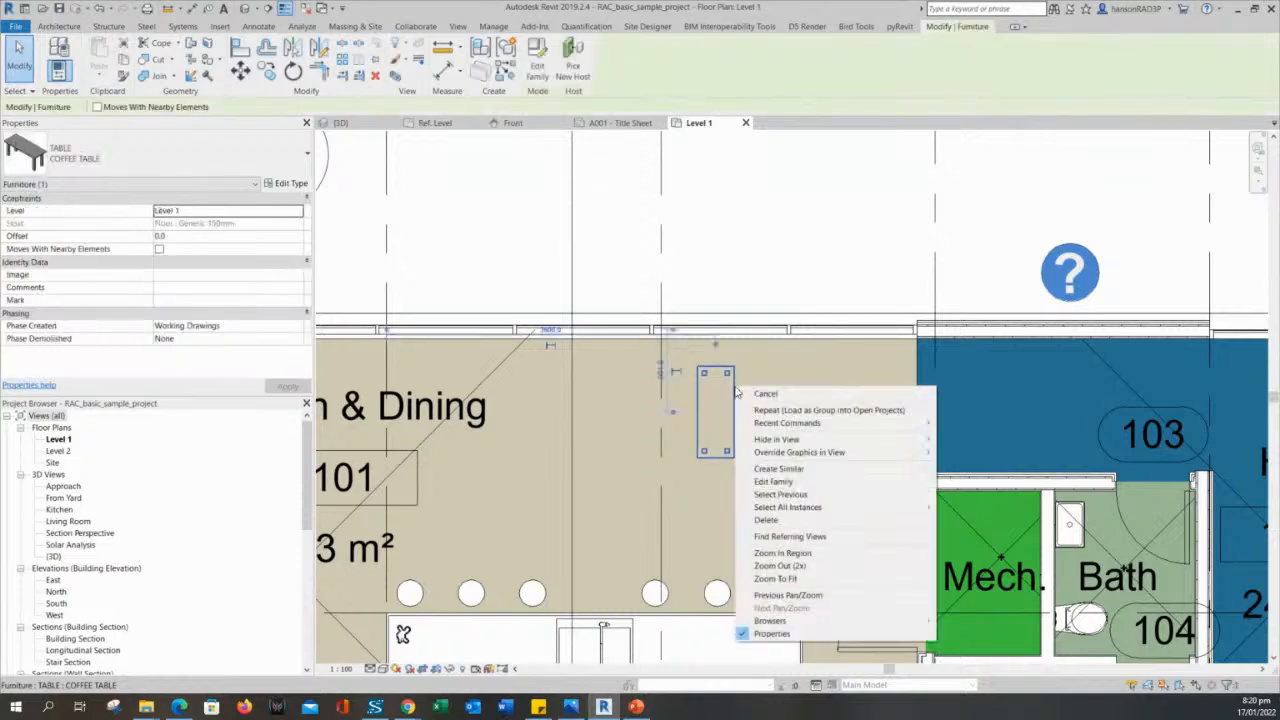
pyautogui.click(783, 472)
pyautogui.click(784, 463)
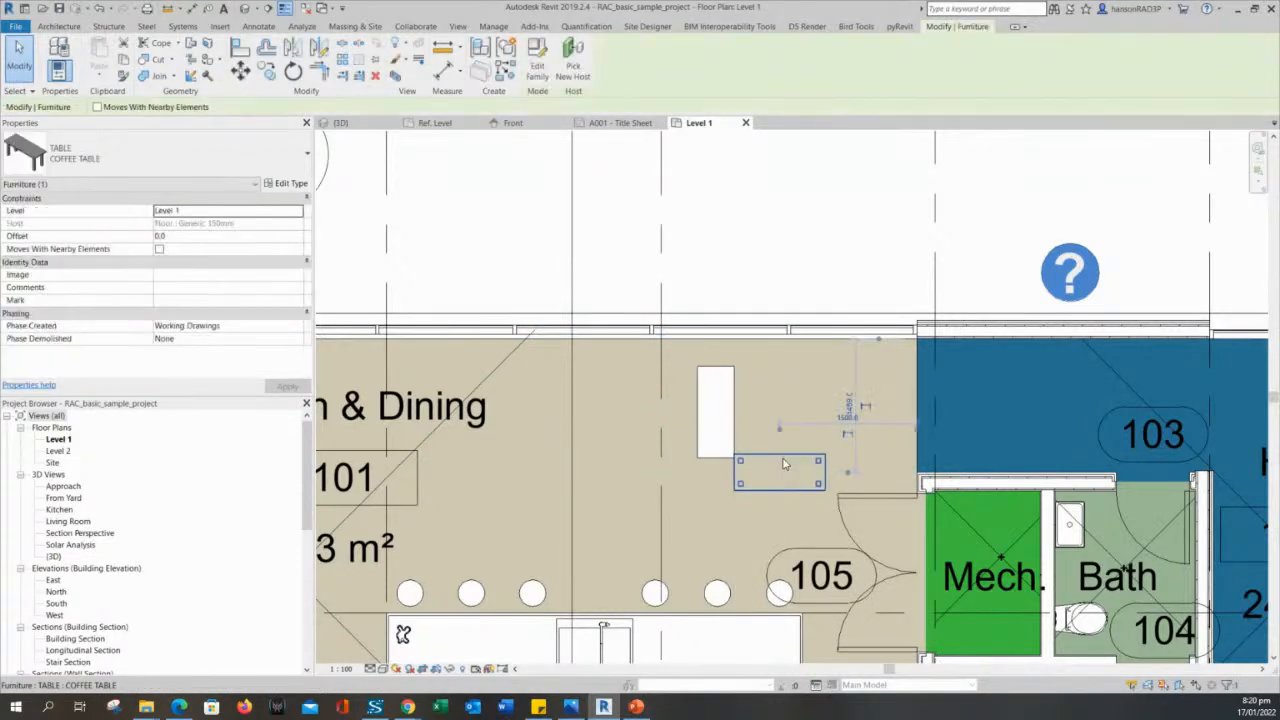
pyautogui.press('Delete')
# - Open the placed coffee table's TABLE family for editing and show it in the 3D view
pyautogui.click(727, 426)
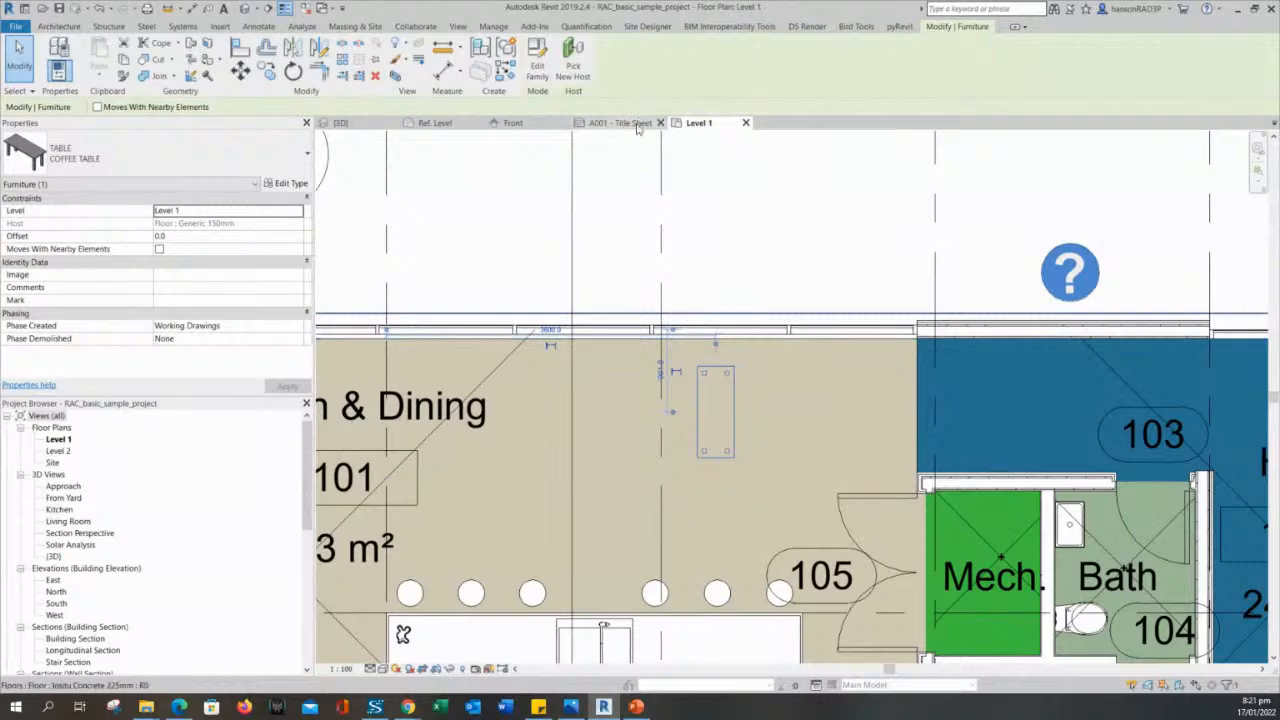
pyautogui.click(537, 60)
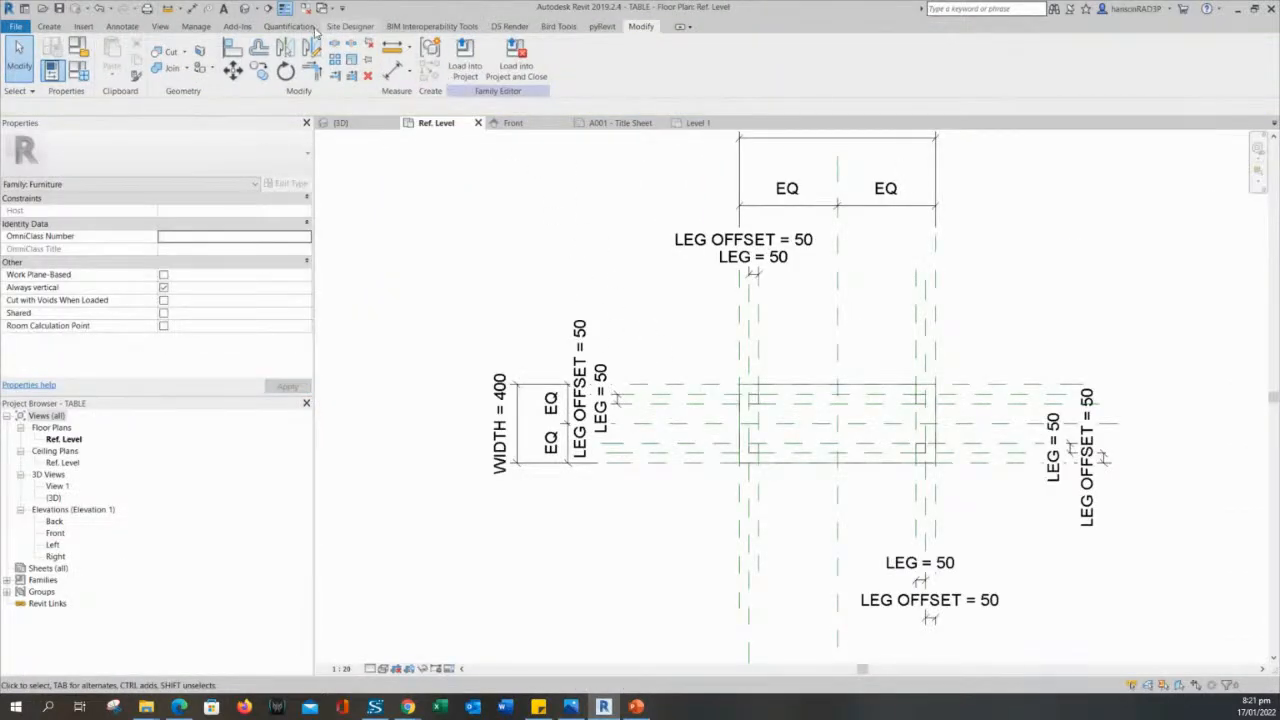
pyautogui.click(244, 8)
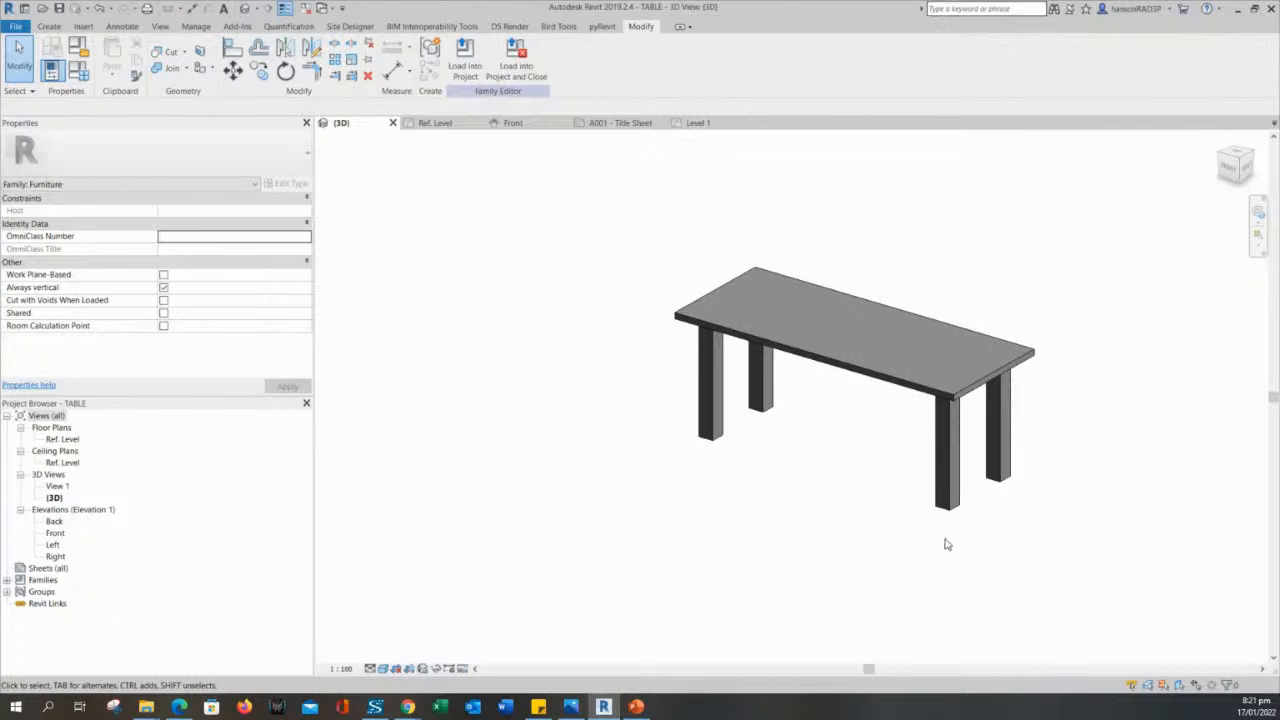
pyautogui.keyDown('shift'); pyautogui.moveTo(946, 540); pyautogui.dragTo(869, 508, button='middle'); pyautogui.keyUp('shift')
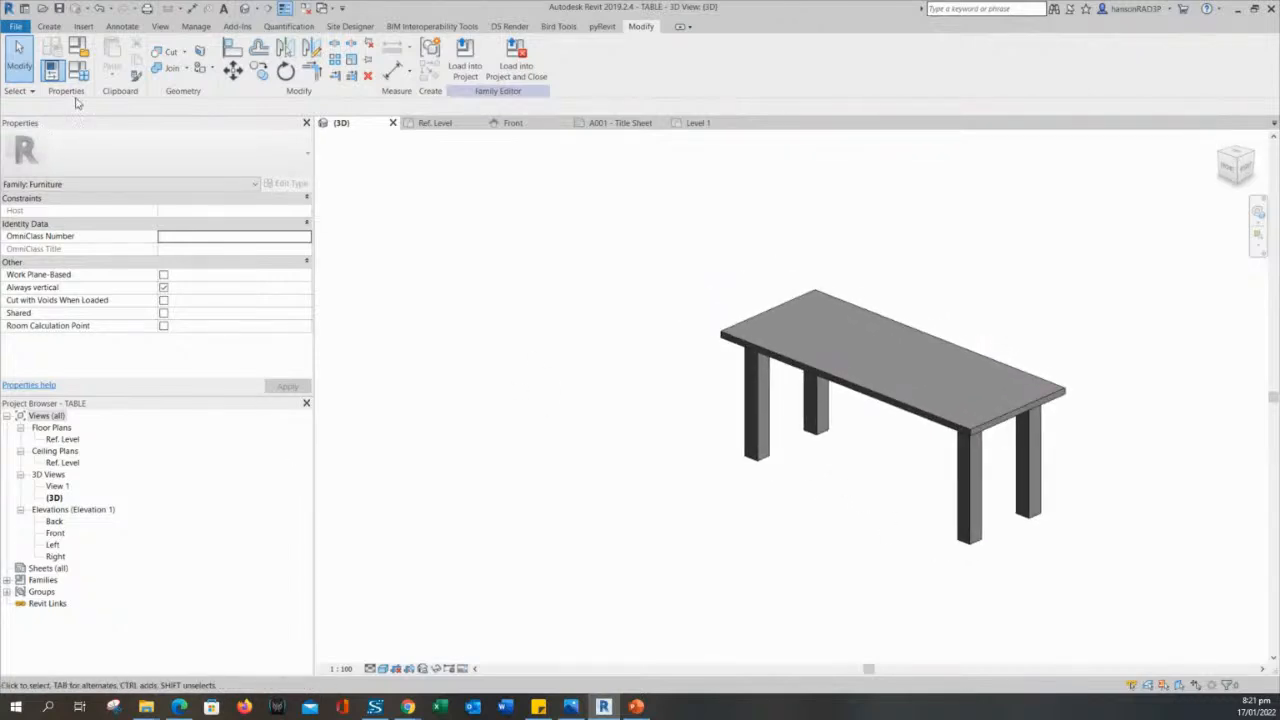
# - Create a new family type named DINING TABLE in the TABLE family
pyautogui.click(78, 69)
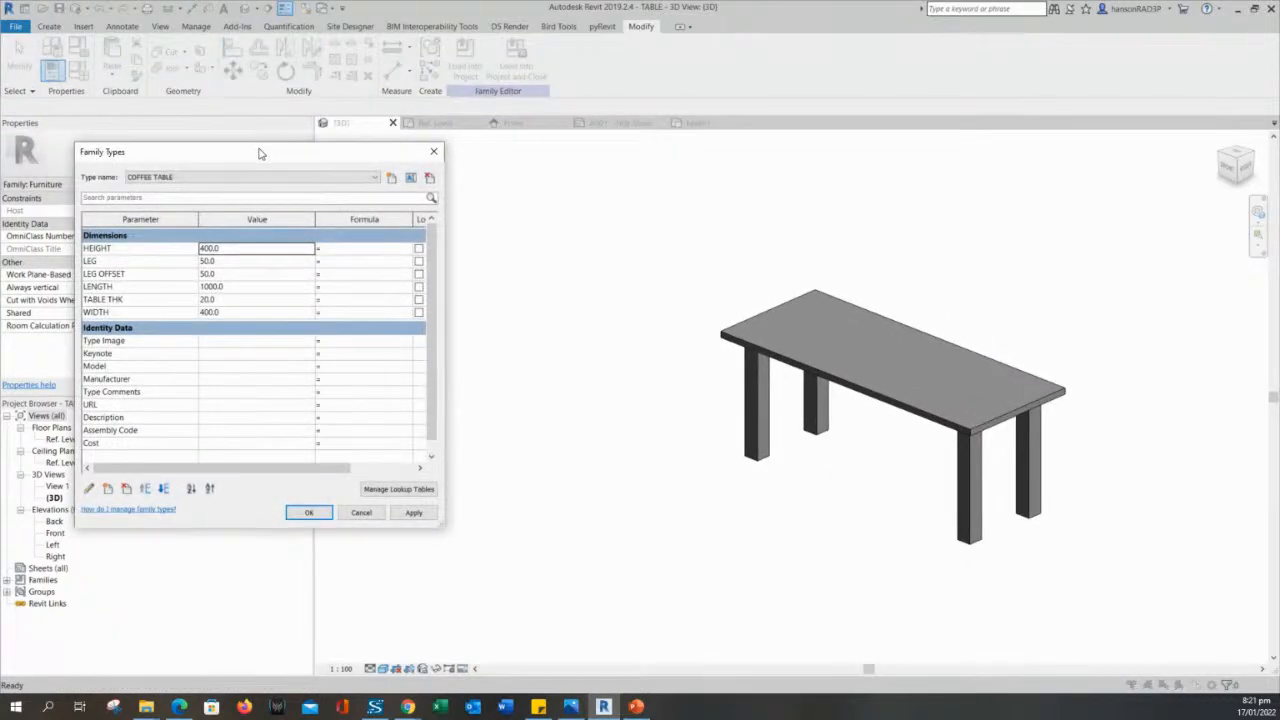
pyautogui.moveTo(259, 153); pyautogui.dragTo(233, 147)
pyautogui.click(330, 174)
pyautogui.click(330, 184)
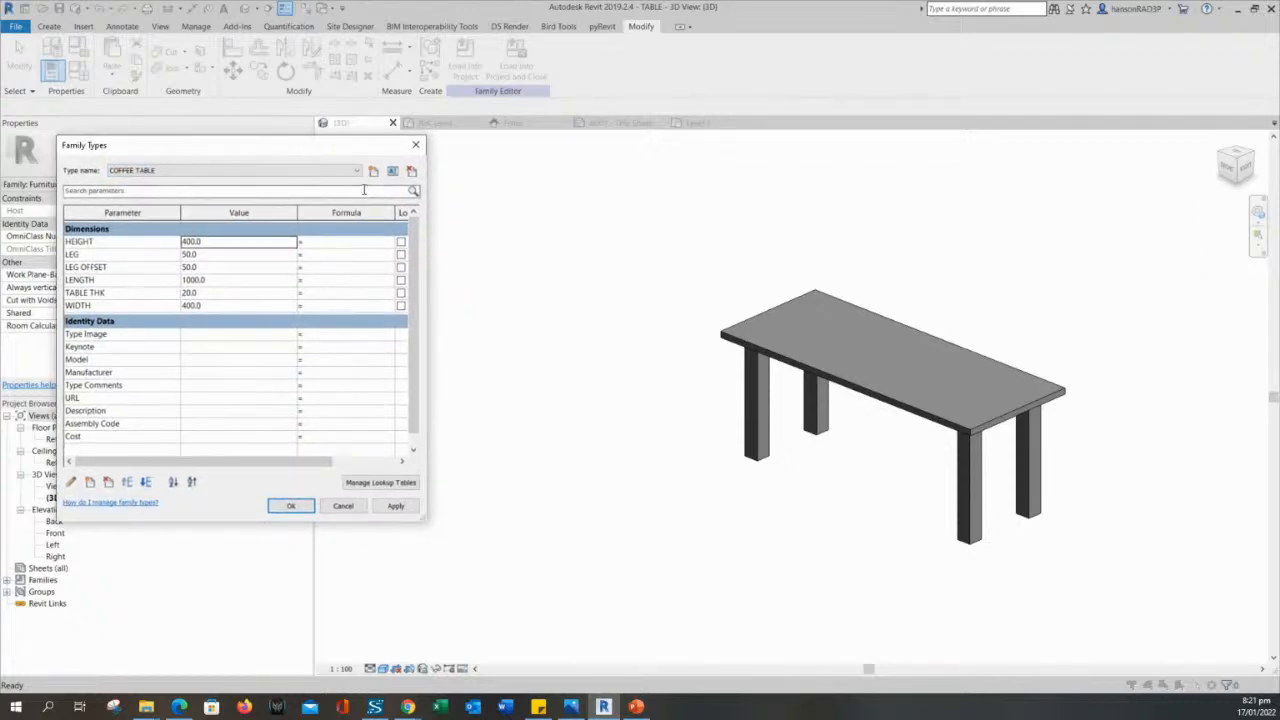
pyautogui.click(373, 173)
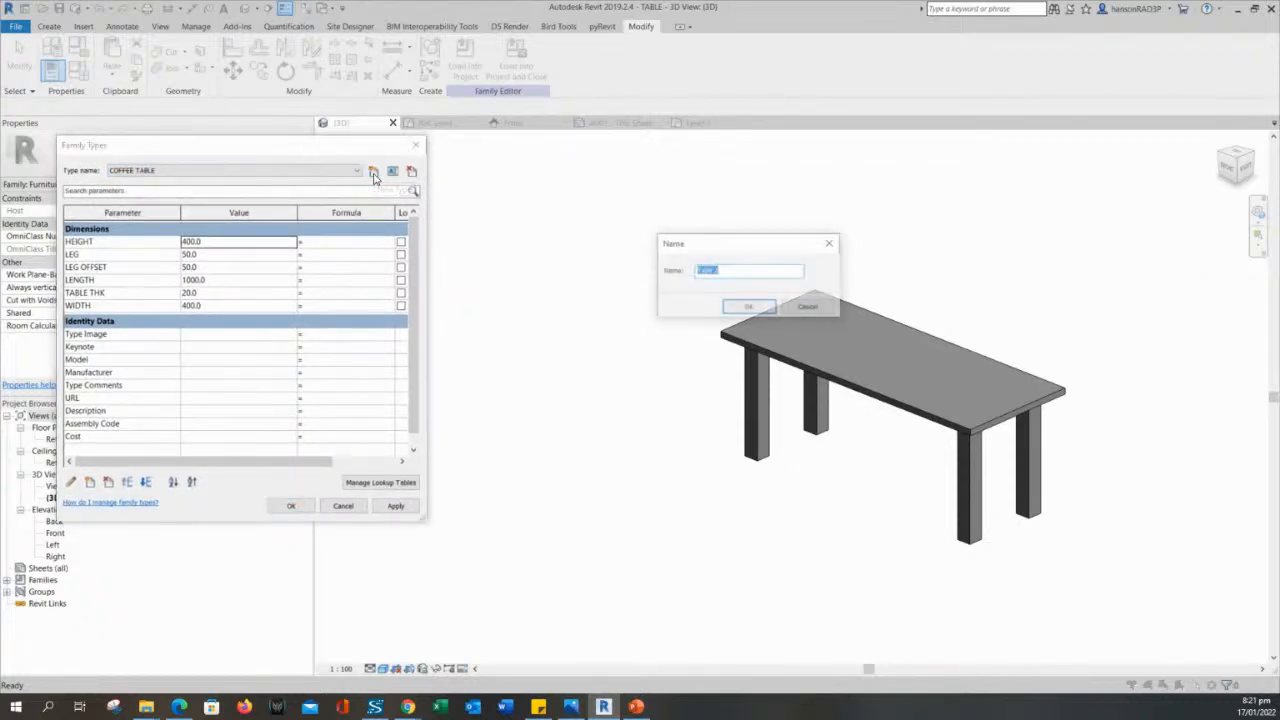
pyautogui.moveTo(745, 255); pyautogui.dragTo(666, 245)
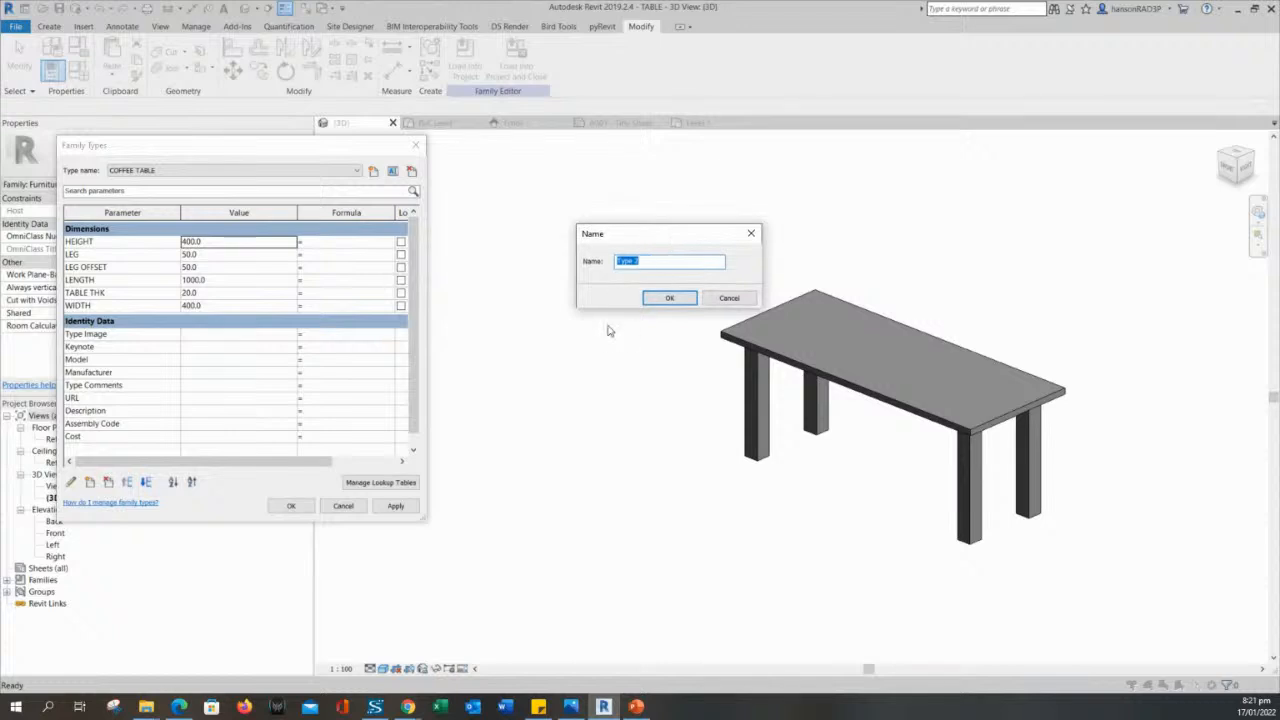
pyautogui.write('TA')
pyautogui.press('BackSpace')
pyautogui.write('DIN')
pyautogui.press('Return')
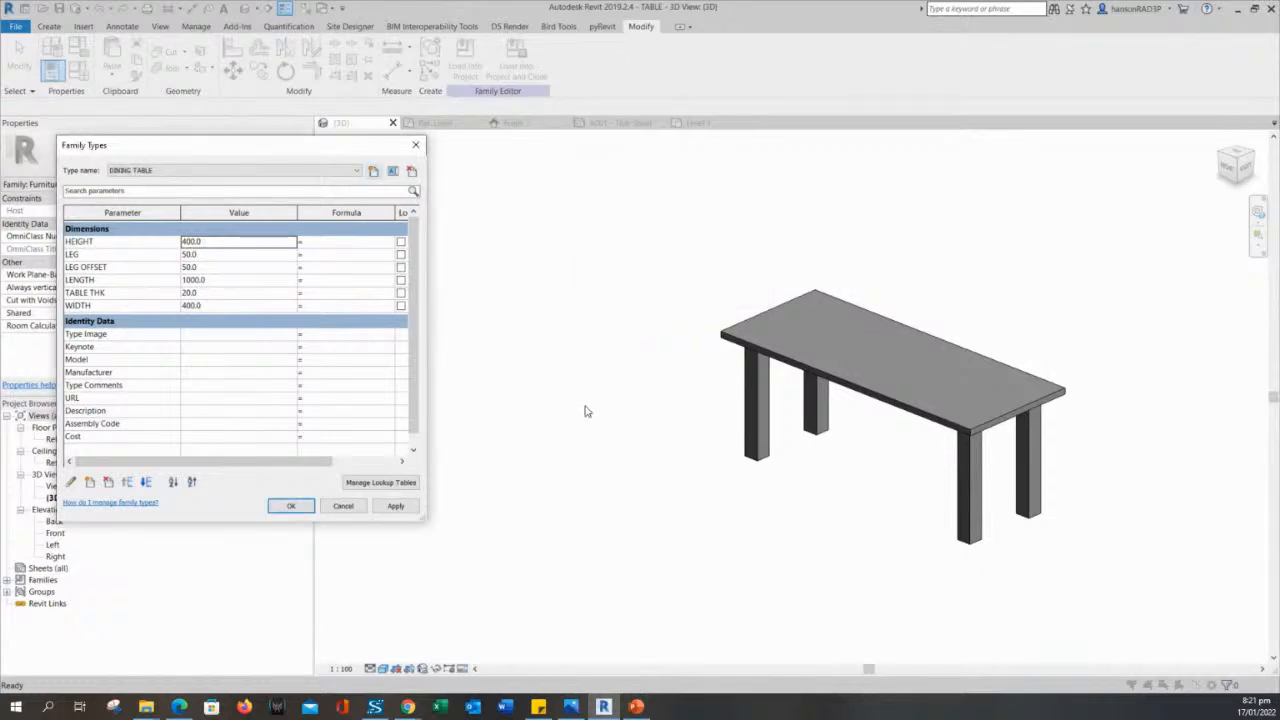
# - Set the DINING TABLE type's HEIGHT to 800 and apply it to the model
pyautogui.moveTo(203, 246); pyautogui.dragTo(172, 248)
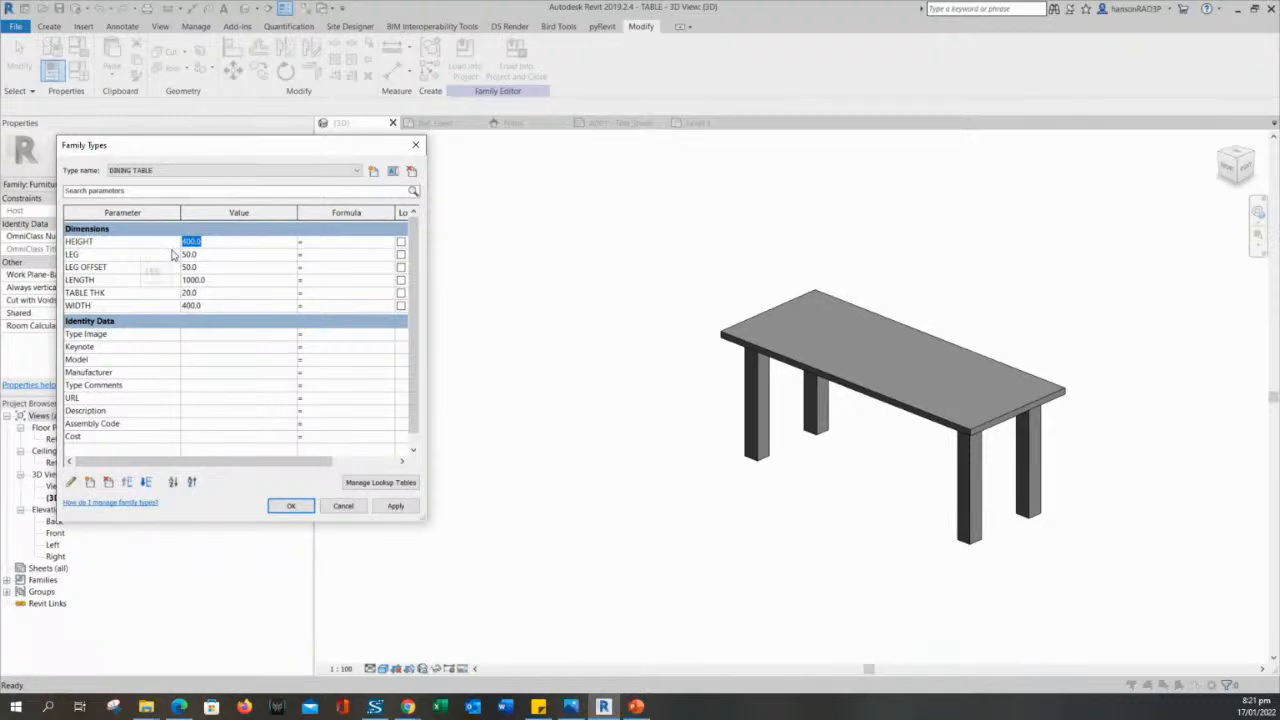
pyautogui.write('800')
pyautogui.click(214, 255)
pyautogui.click(396, 506)
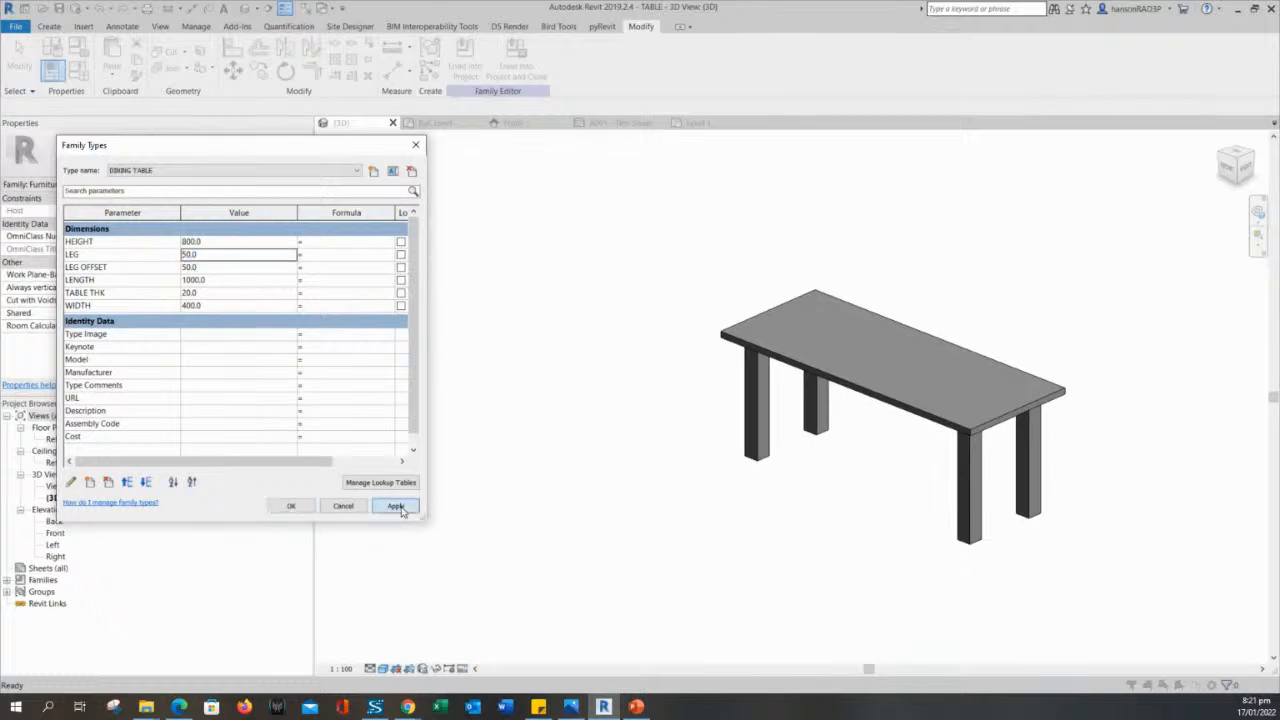
# - Set the DINING TABLE type's WIDTH to 900 and apply it to the model
pyautogui.click(208, 257)
pyautogui.click(210, 292)
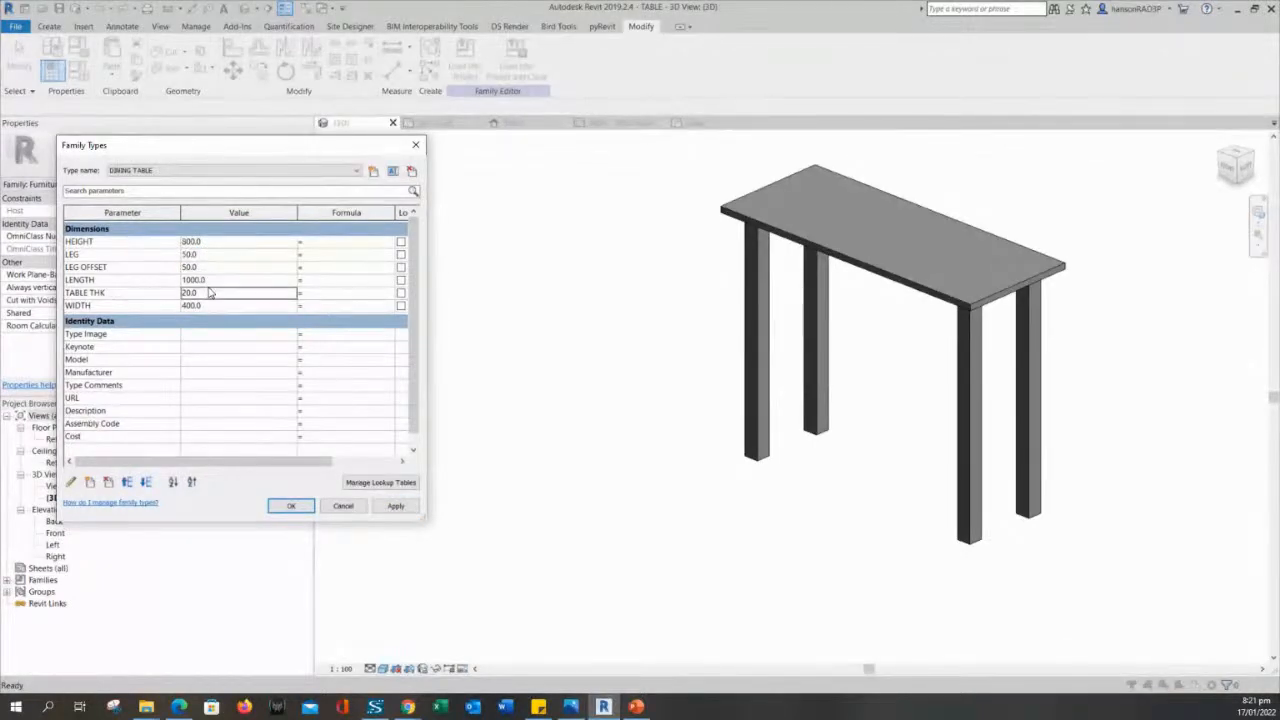
pyautogui.click(211, 292)
pyautogui.click(214, 306)
pyautogui.write('900')
pyautogui.click(395, 506)
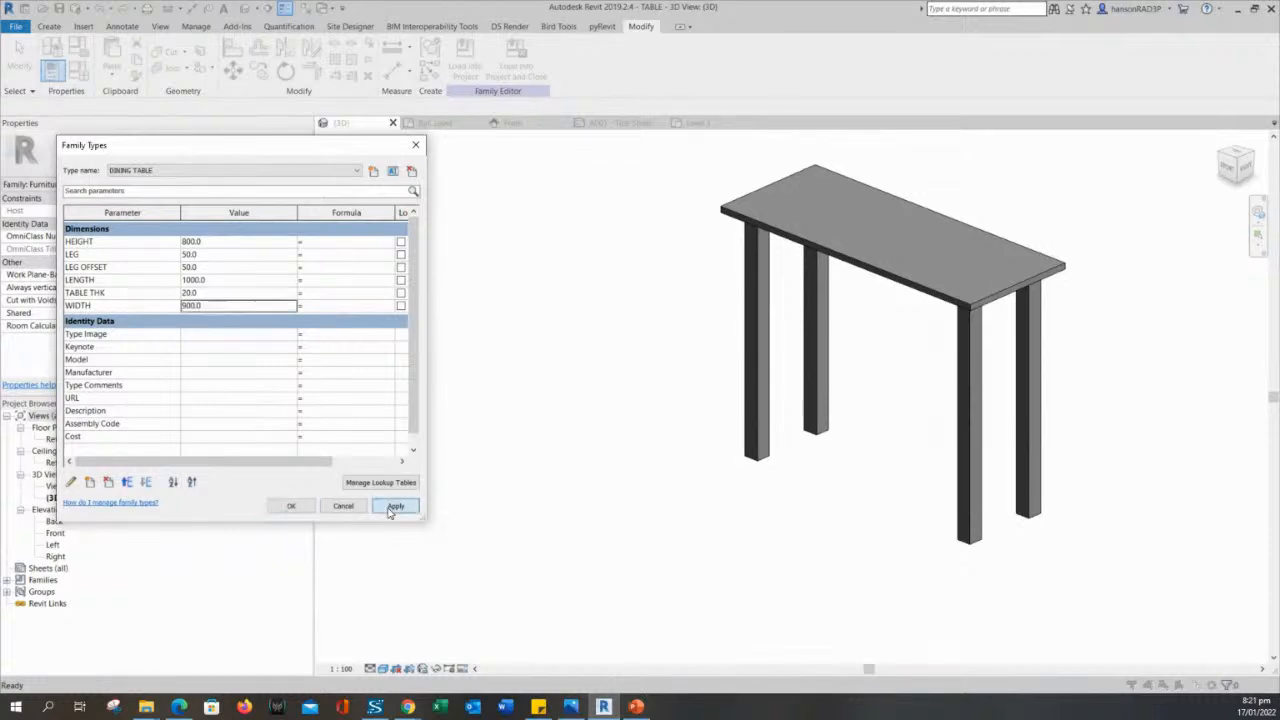
# - Set the DINING TABLE type's LENGTH to 2000 and TABLE THK to 50, and accept the family type changes
pyautogui.click(218, 280)
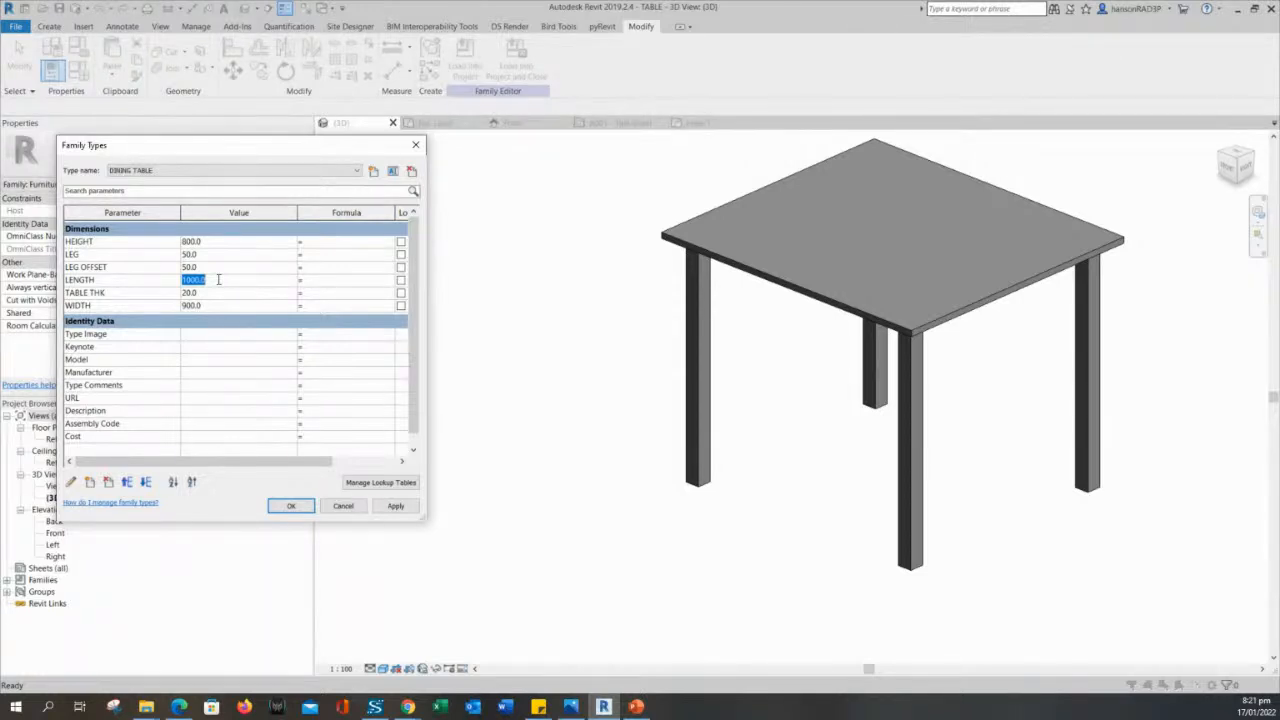
pyautogui.write('2')
pyautogui.click(395, 506)
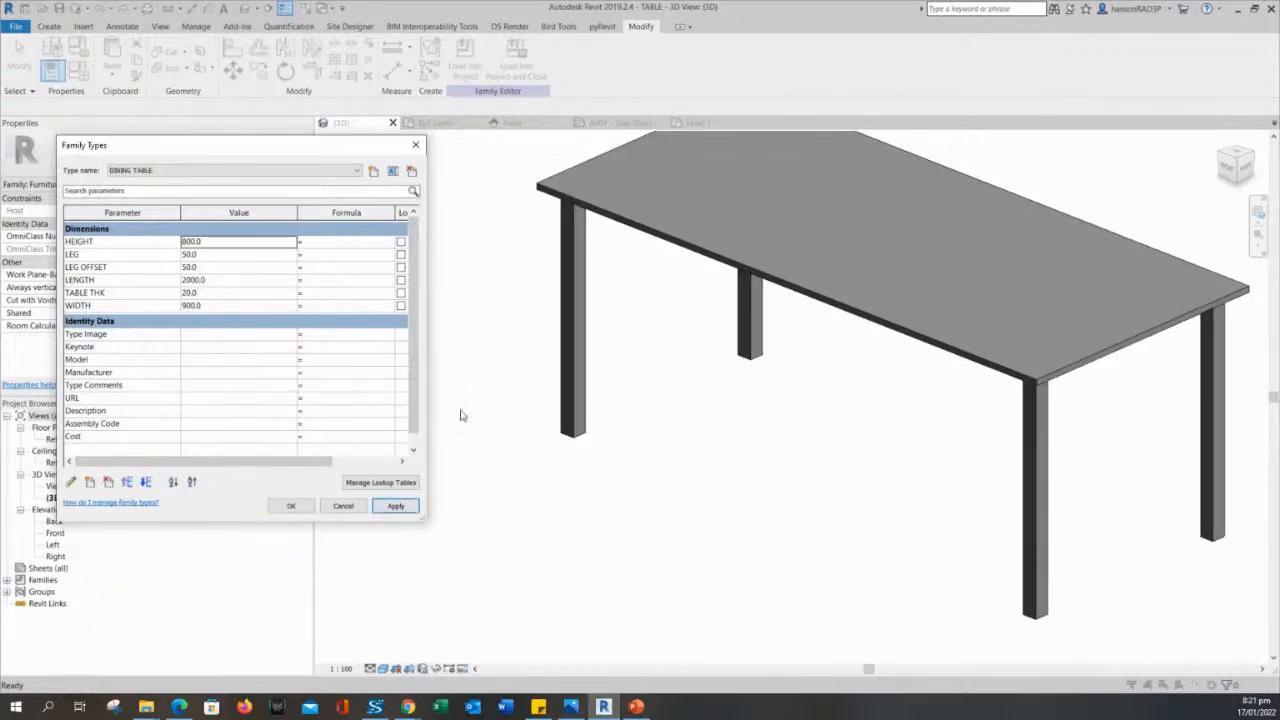
pyautogui.click(201, 293)
pyautogui.moveTo(201, 293); pyautogui.dragTo(158, 292)
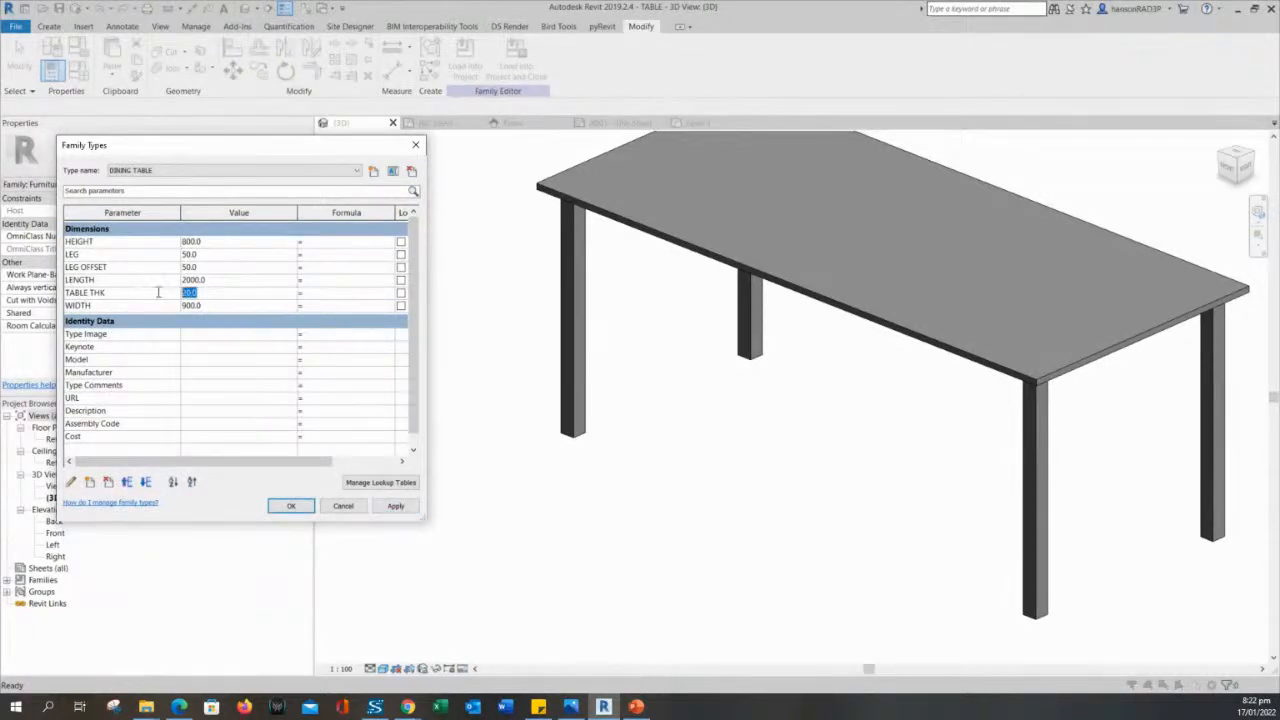
pyautogui.write('50')
pyautogui.click(388, 510)
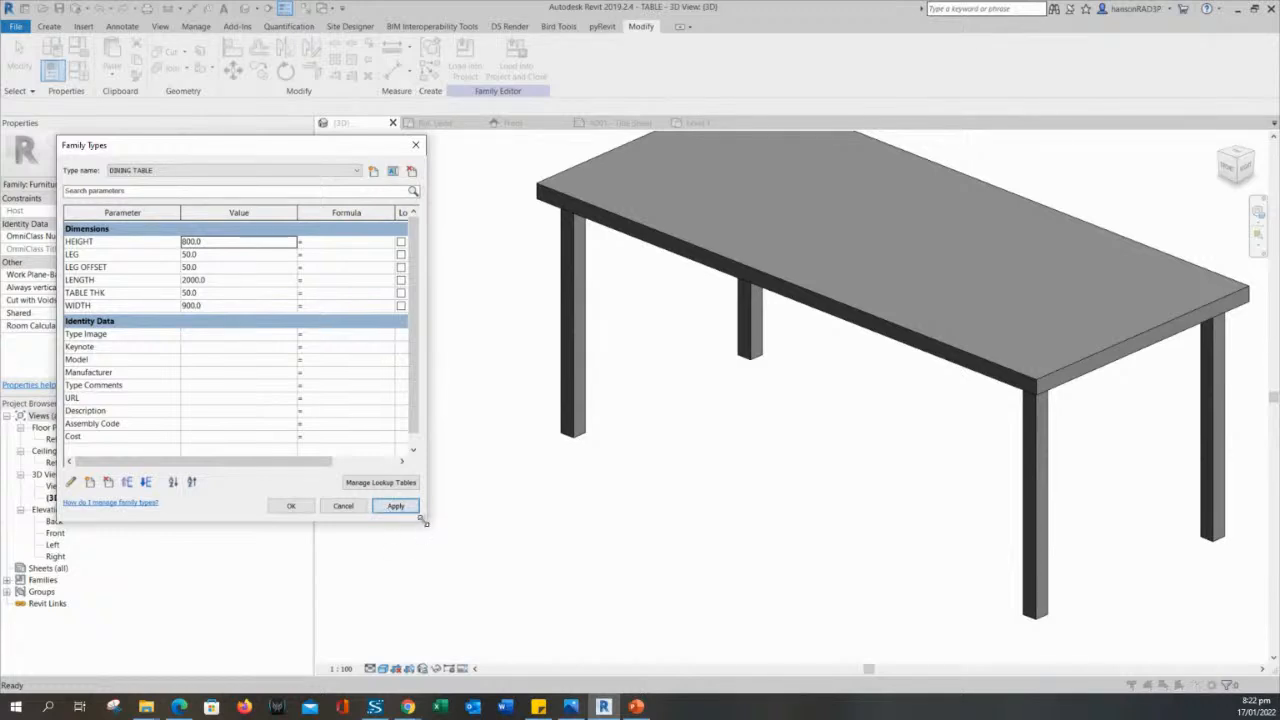
pyautogui.moveTo(424, 519)
pyautogui.mouseDown()
pyautogui.moveTo(506, 551)
pyautogui.moveTo(408, 535)
pyautogui.mouseUp()
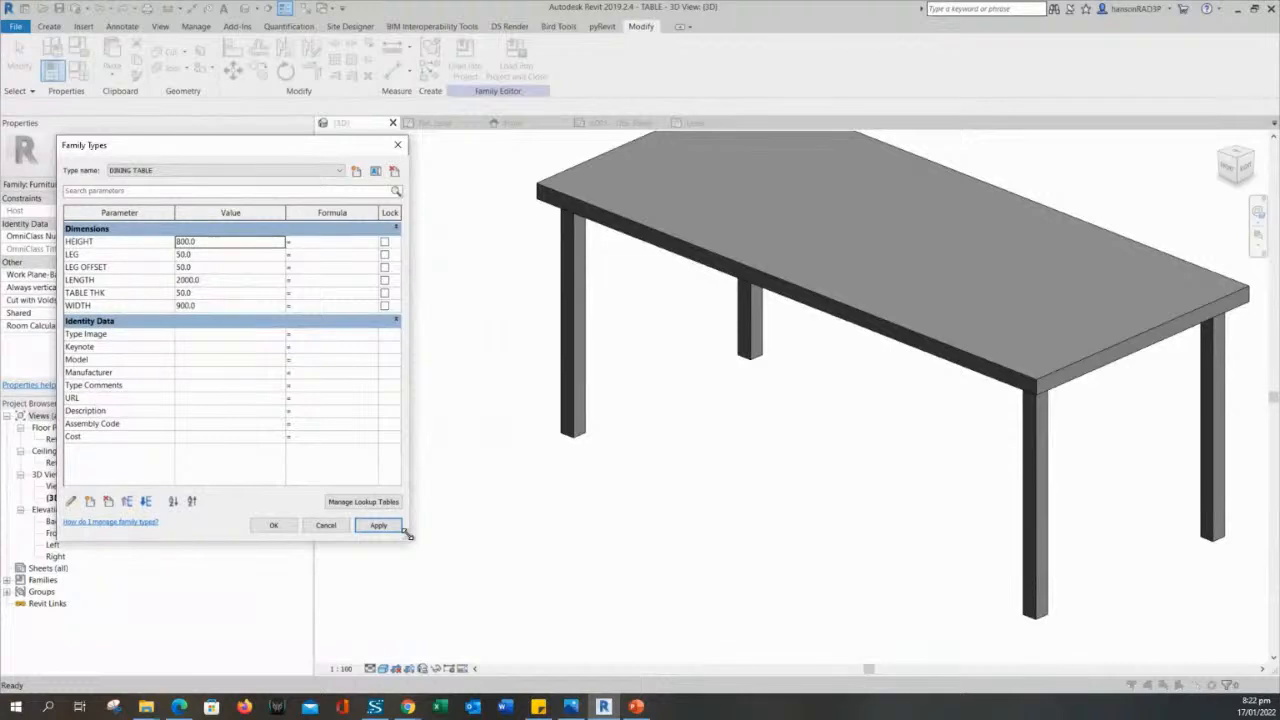
pyautogui.click(276, 526)
# - Load the updated TABLE family into the sample project, overwriting the existing version and its parameter values
pyautogui.scroll(-4, 660, 478)
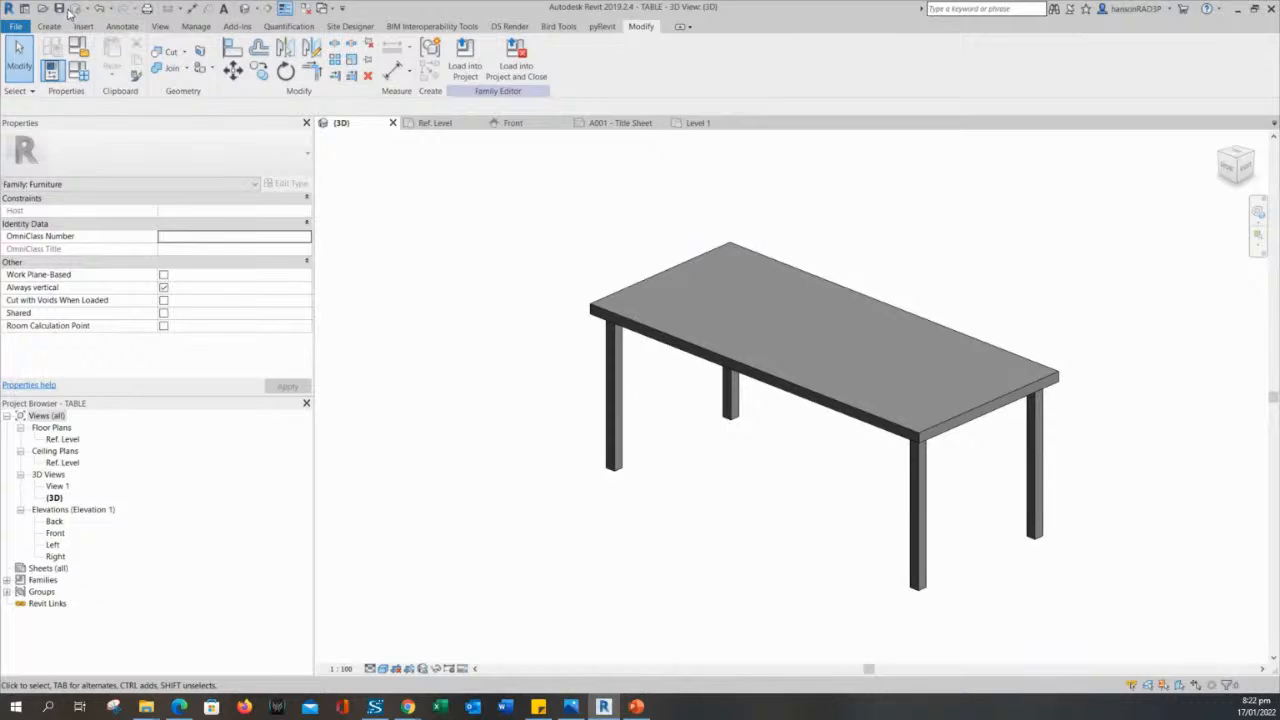
pyautogui.click(701, 310)
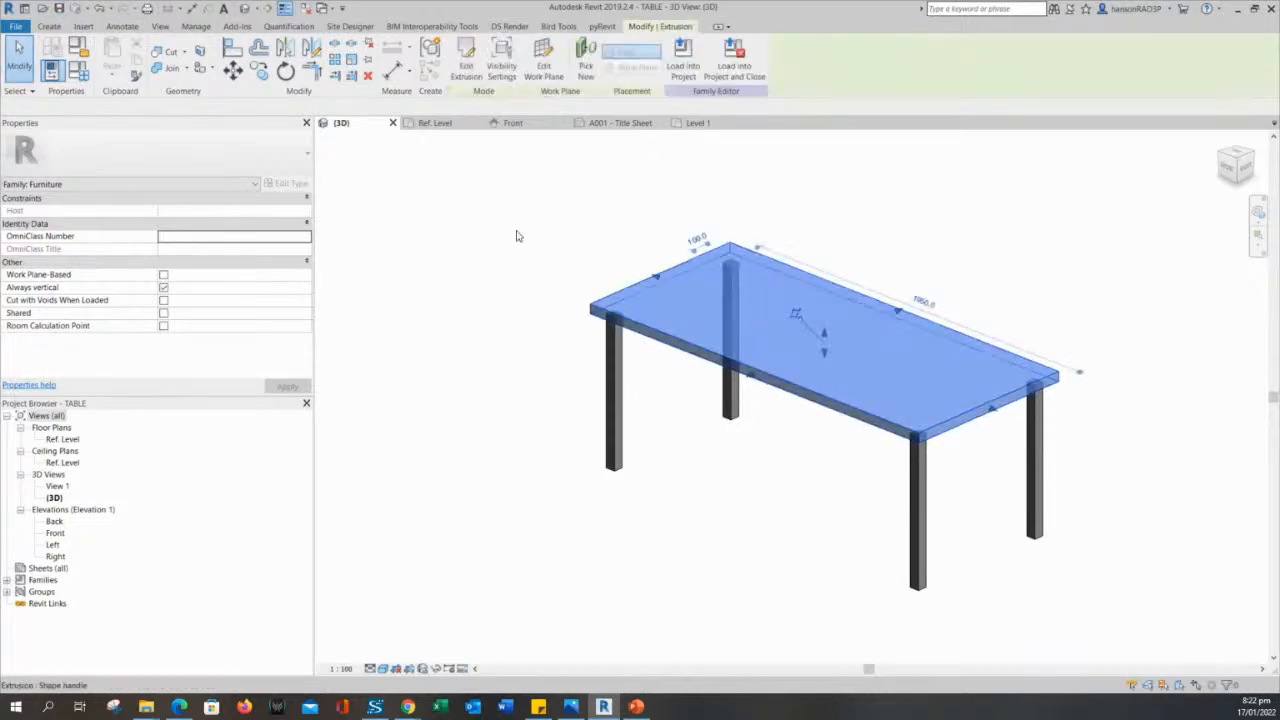
pyautogui.click(514, 240)
pyautogui.click(510, 66)
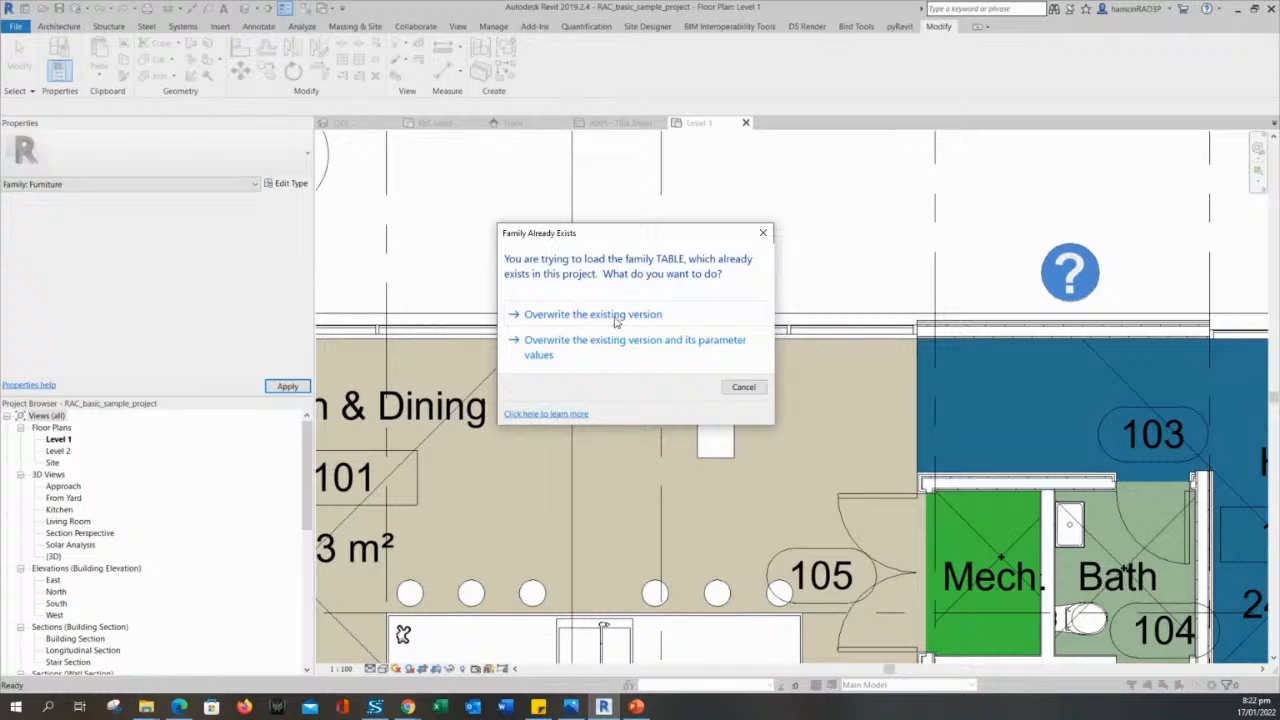
pyautogui.click(553, 350)
pyautogui.moveTo(583, 368); pyautogui.dragTo(649, 314, button='middle')
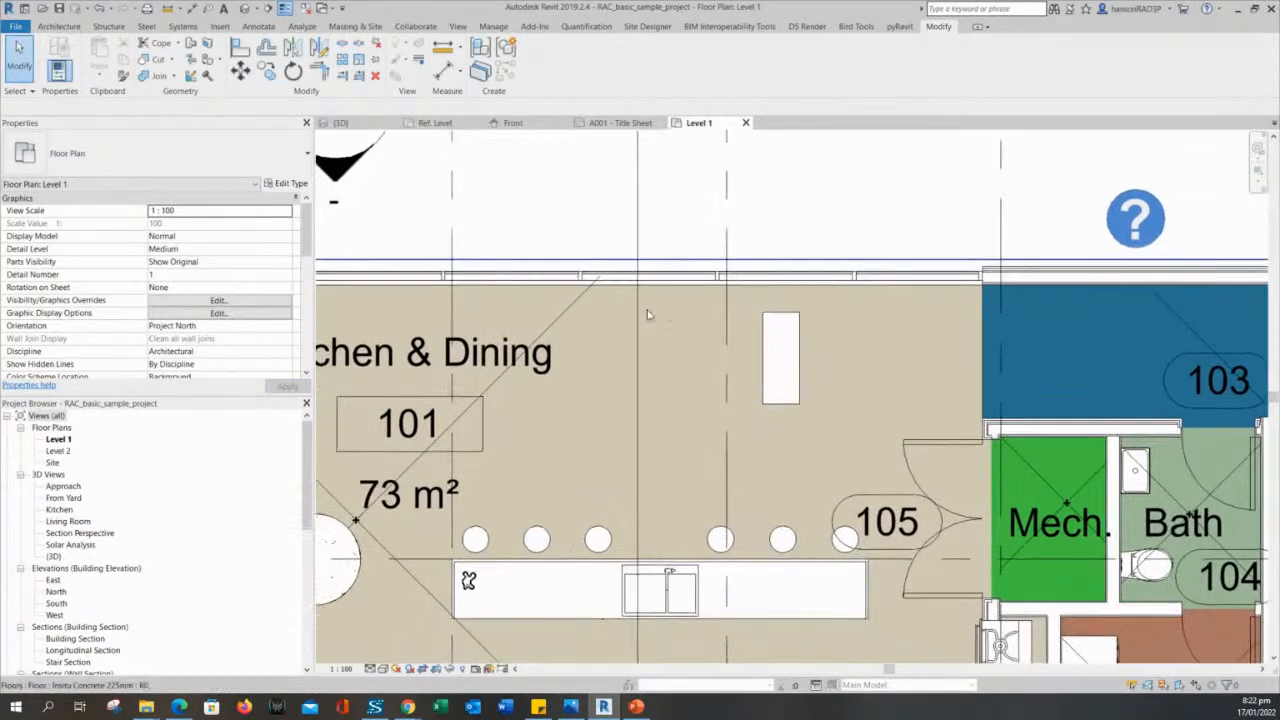
# - Check that the reloaded TABLE family offers the DINING TABLE type for the placed coffee table, keeping its current type
pyautogui.click(773, 388)
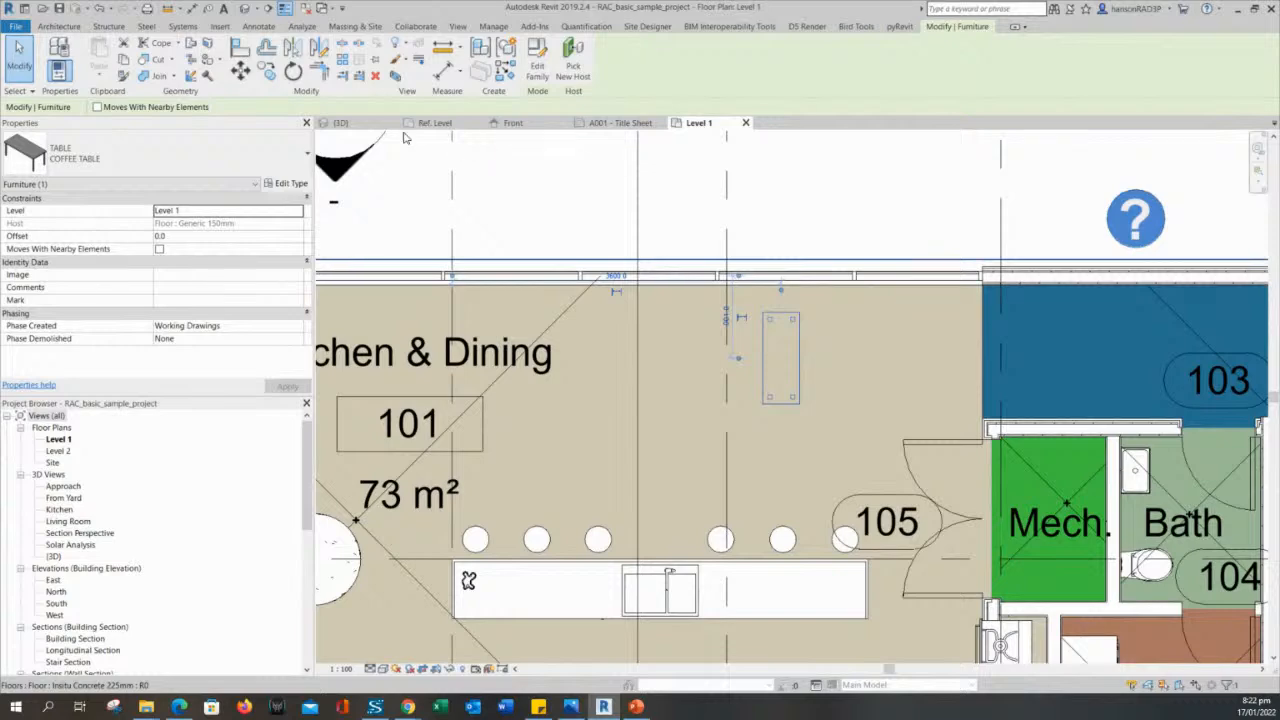
pyautogui.press('Escape')
pyautogui.click(767, 364)
pyautogui.press('Escape')
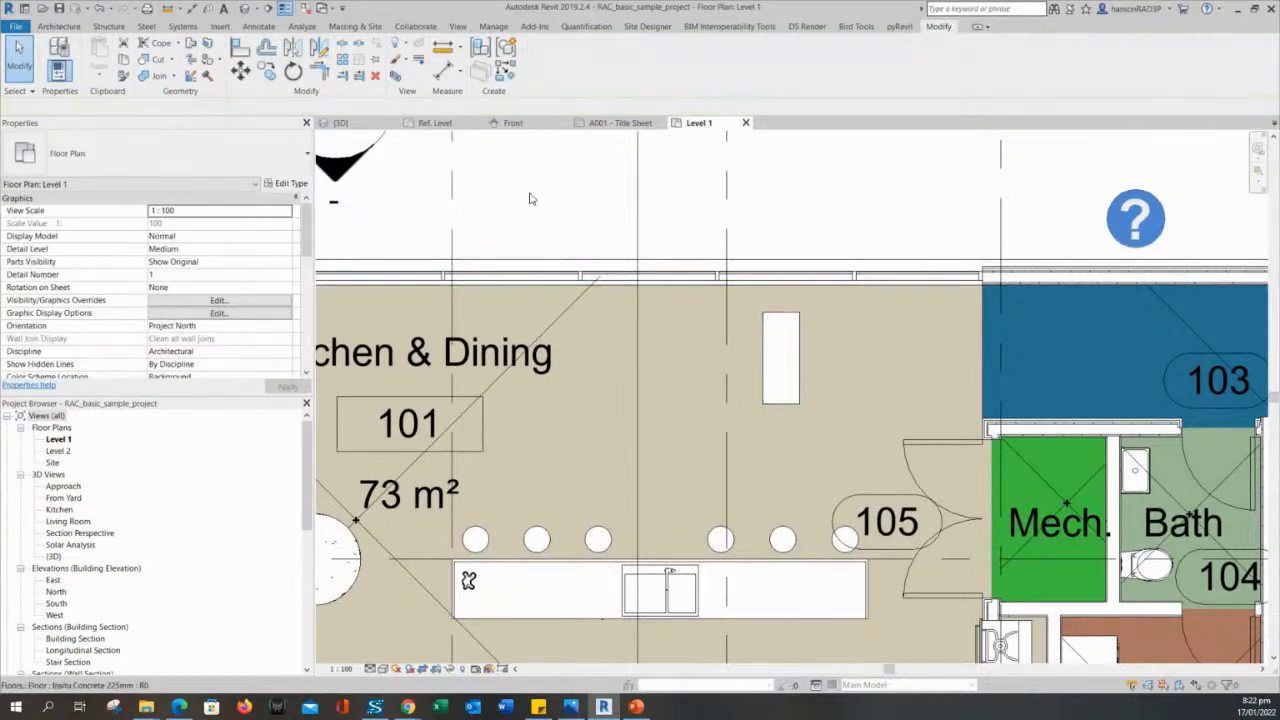
pyautogui.click(772, 400)
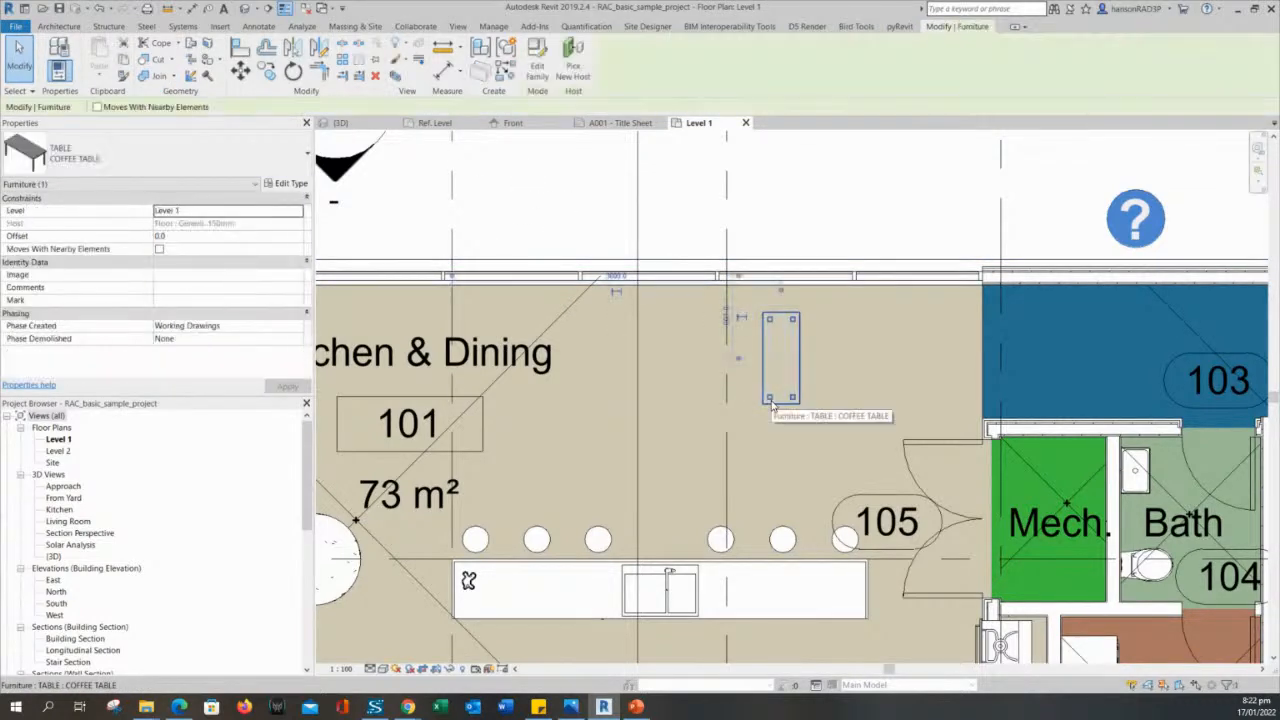
pyautogui.click(88, 160)
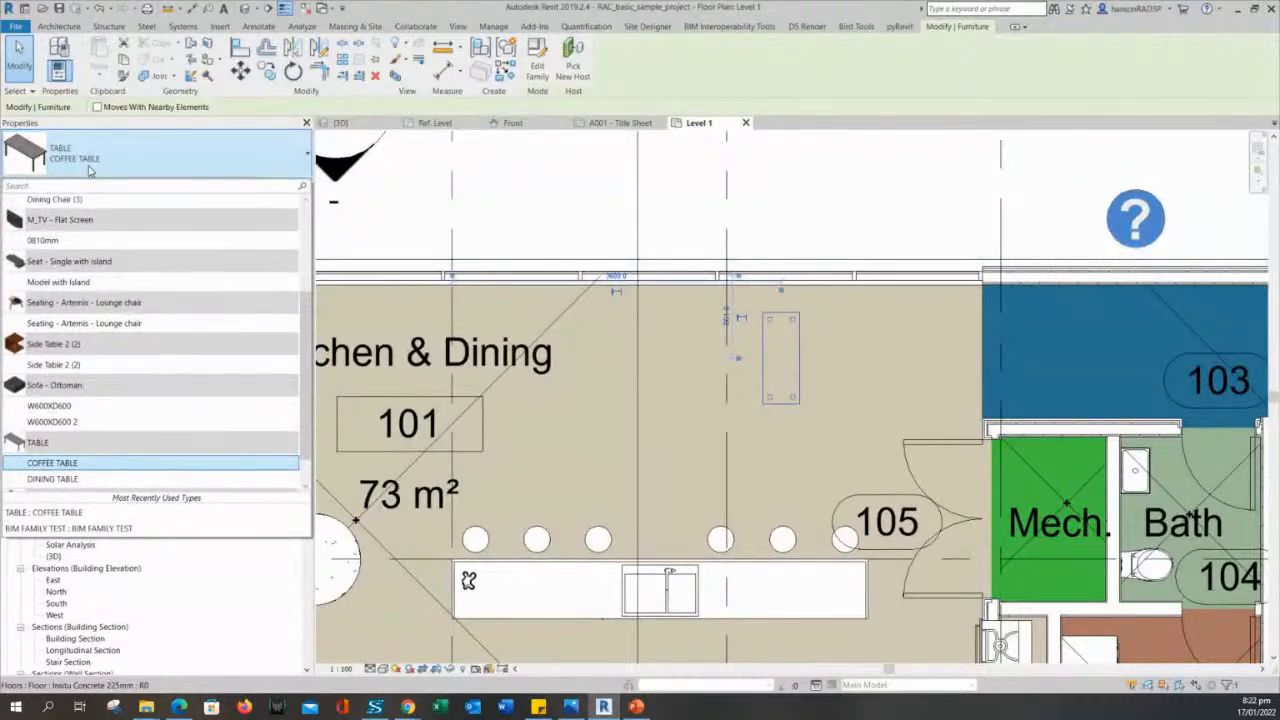
pyautogui.scroll(-1, 110, 440)
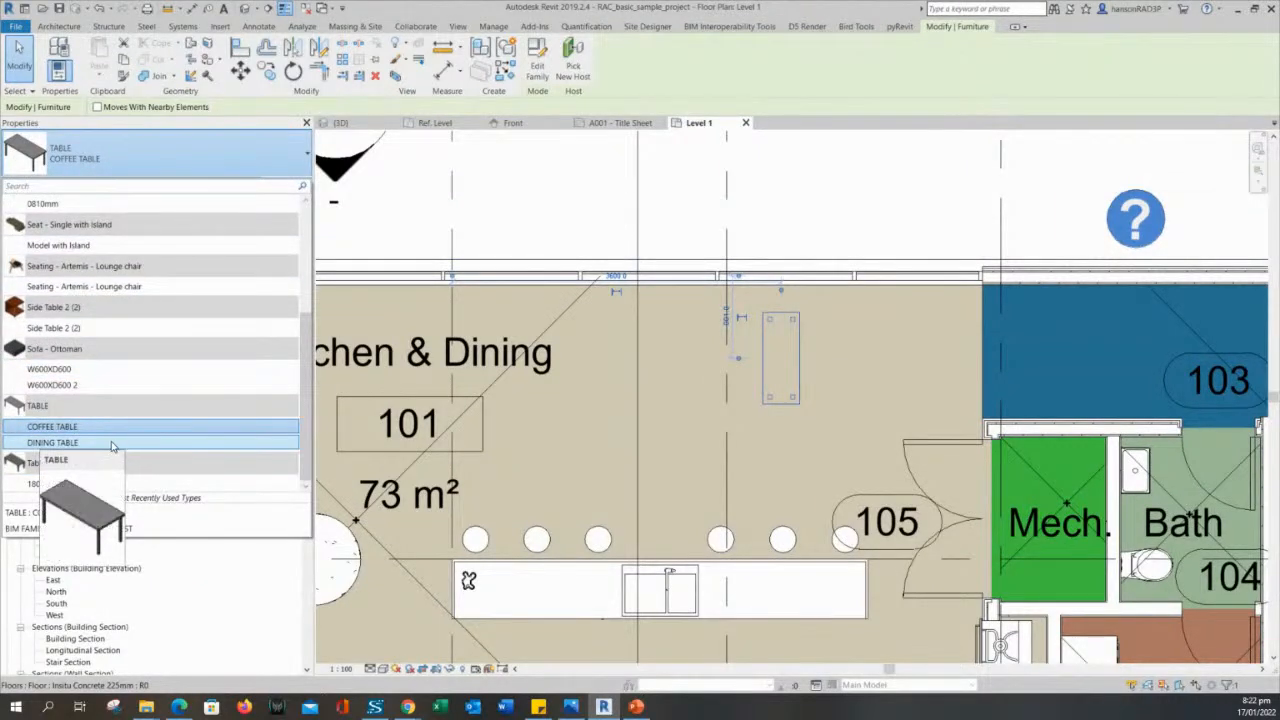
pyautogui.press('Escape')
pyautogui.press('Escape')
# - Copy the coffee table 800 mm horizontally towards room 103 and change the copy's type to DINING TABLE
pyautogui.click(773, 392)
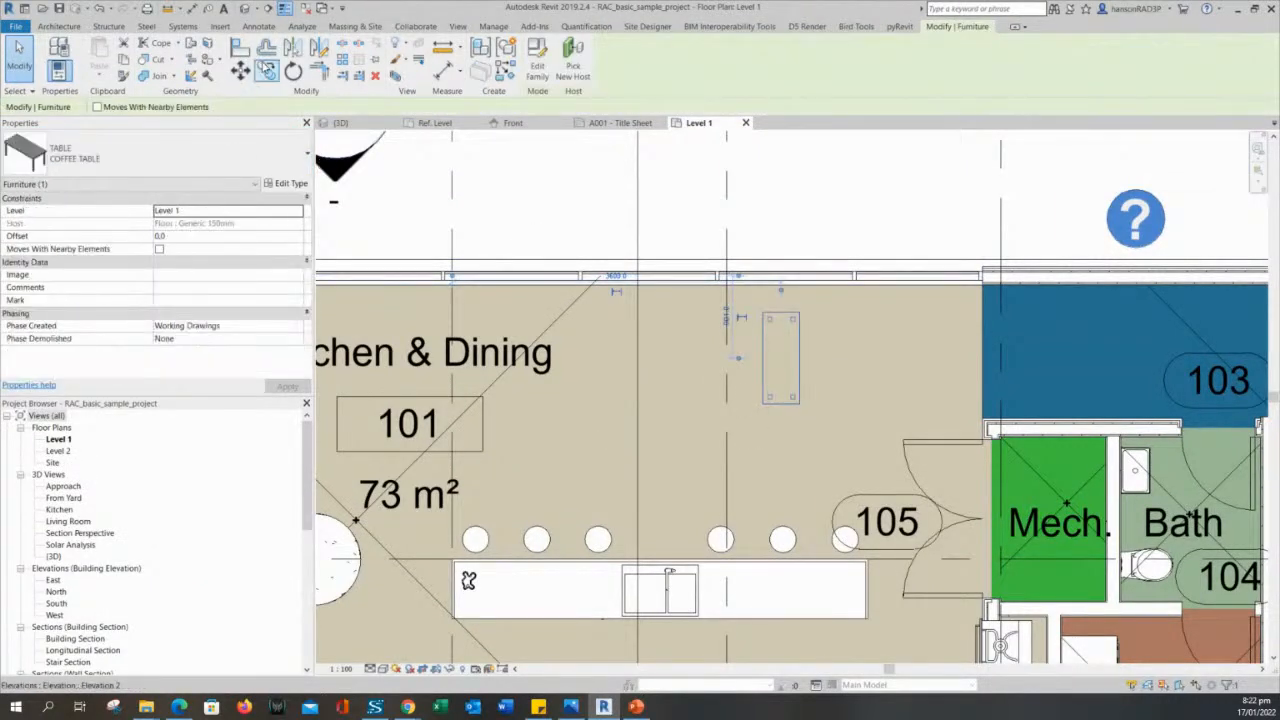
pyautogui.click(265, 68)
pyautogui.click(780, 352)
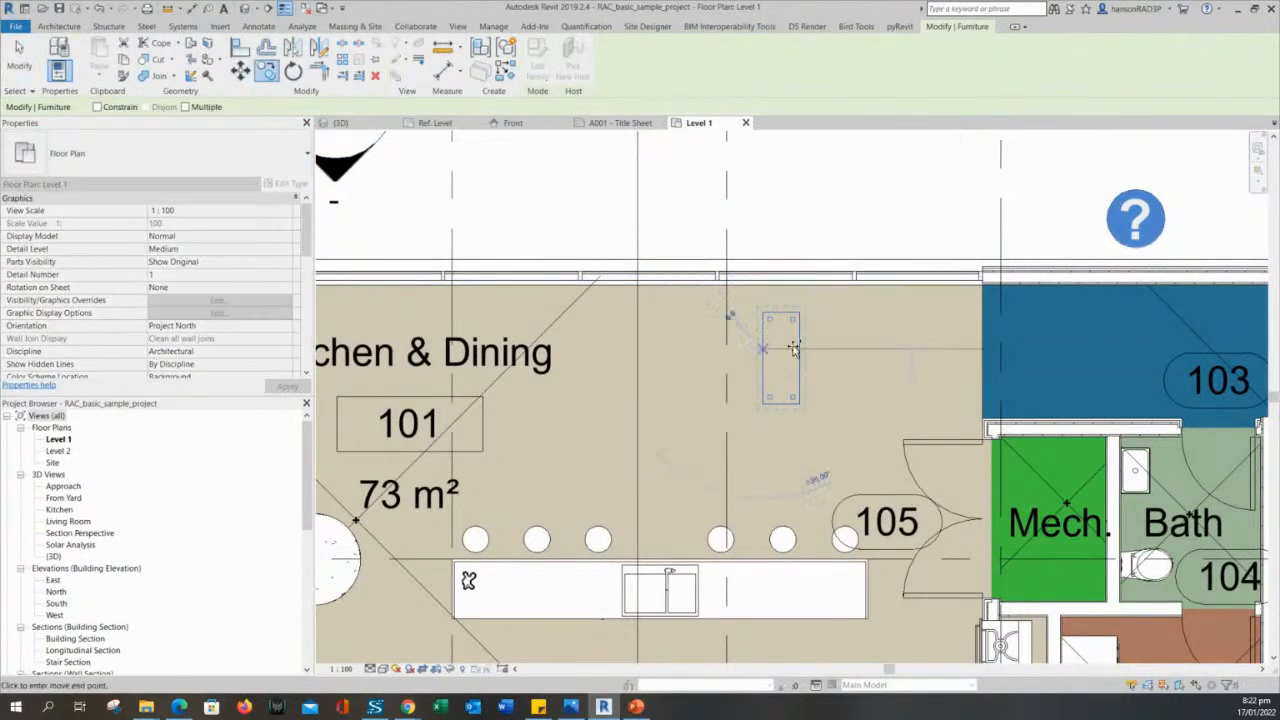
pyautogui.click(852, 352)
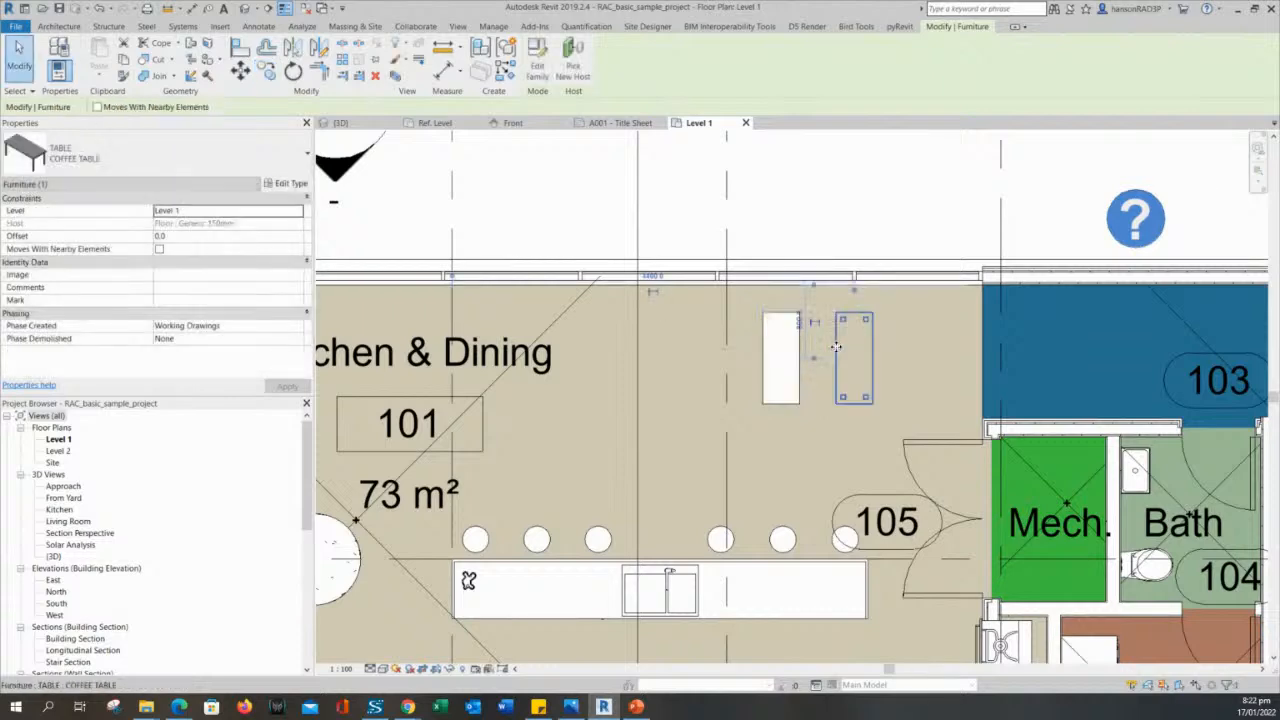
pyautogui.click(167, 140)
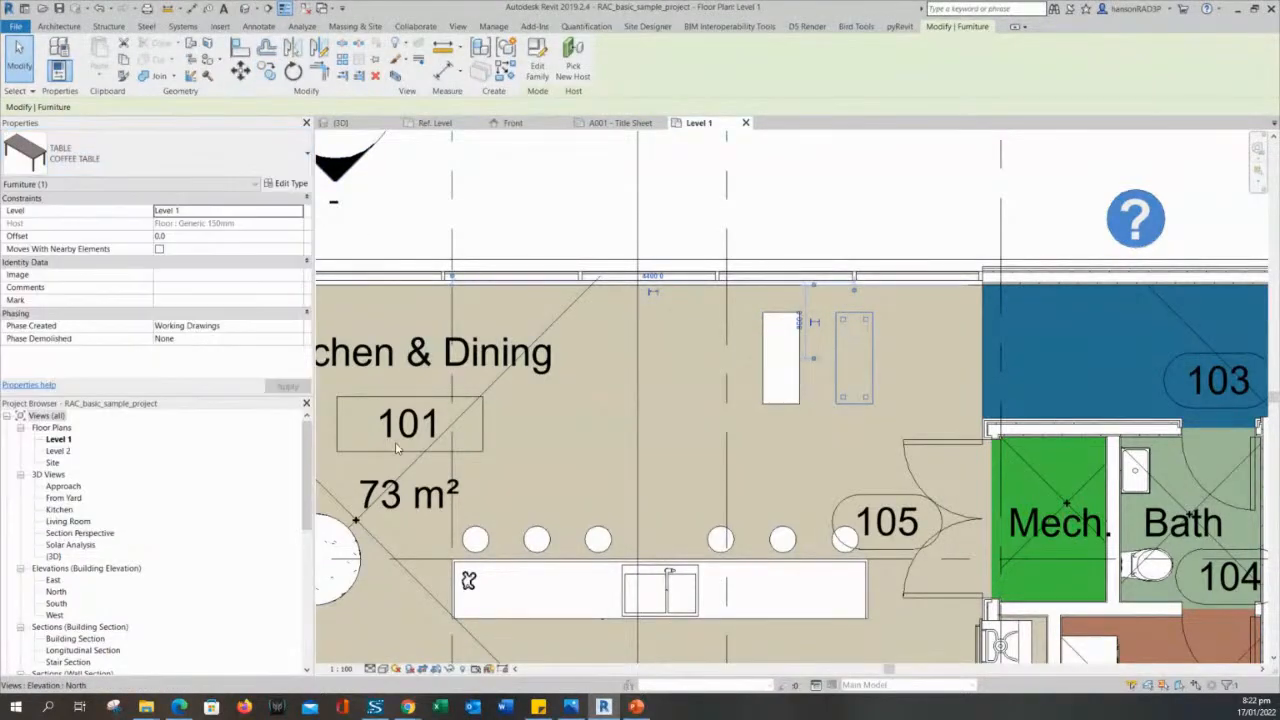
# - Move the dining table to the open floor between the room 101 tag and the coffee table, above the stools, rotated 90 degrees
pyautogui.moveTo(815, 365); pyautogui.dragTo(606, 380)
pyautogui.press('space')
pyautogui.moveTo(632, 355); pyautogui.dragTo(721, 261, button='middle')
pyautogui.press('Escape')
pyautogui.click(703, 296)
pyautogui.press('Escape')
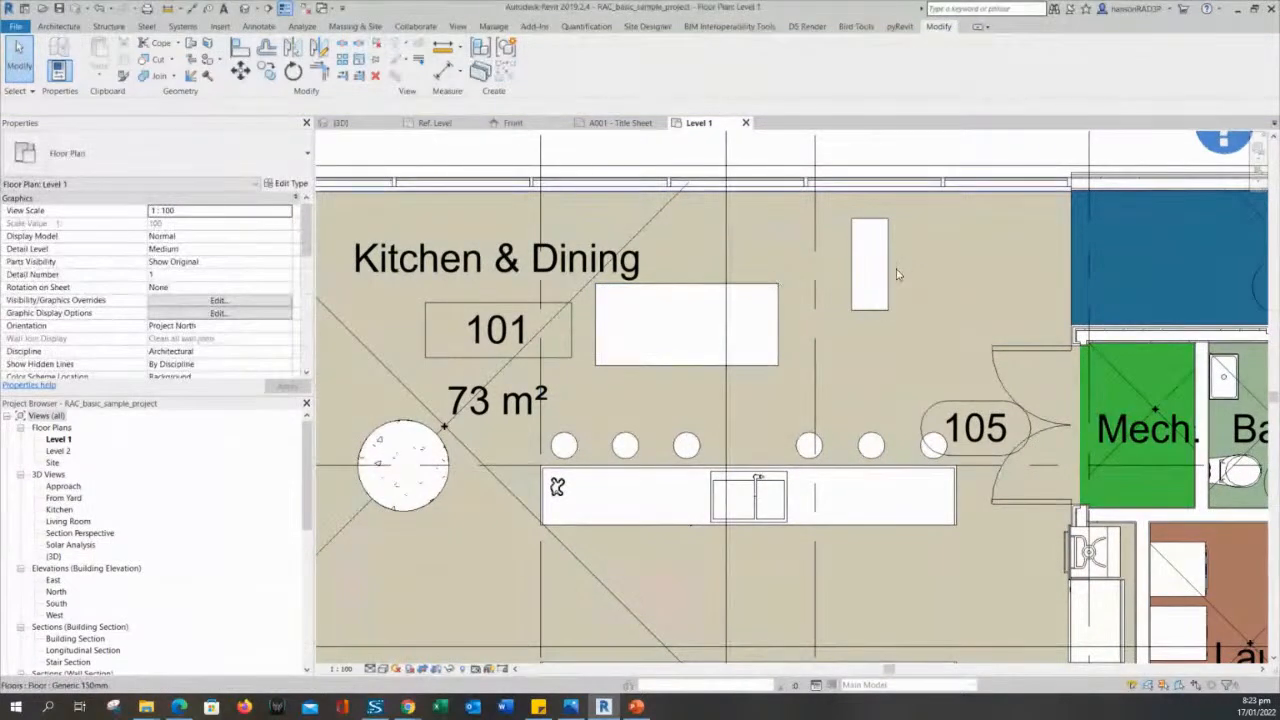
# - Select the coffee table and the dining table in turn to compare the two placed types
pyautogui.click(888, 275)
pyautogui.click(767, 293)
pyautogui.press('Escape')
pyautogui.click(858, 272)
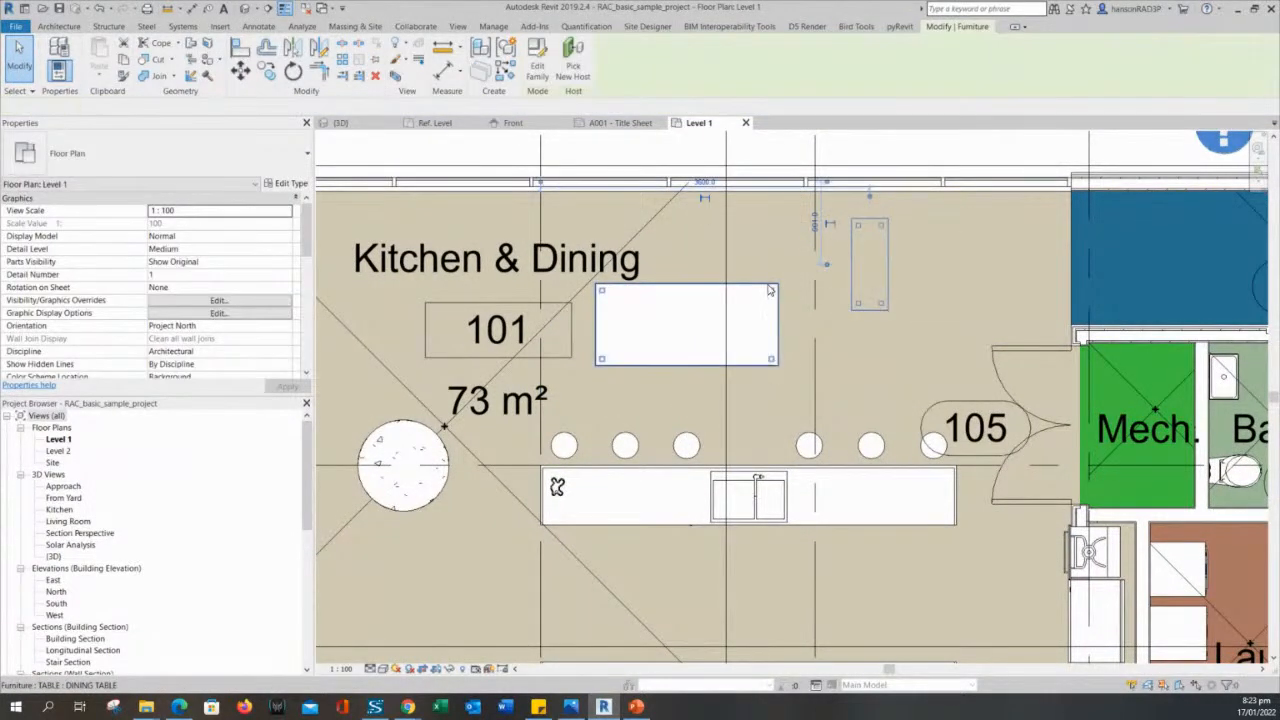
# - Alternate the selection between the dining table and the coffee table to review which type each placed instance uses
pyautogui.click(770, 290)
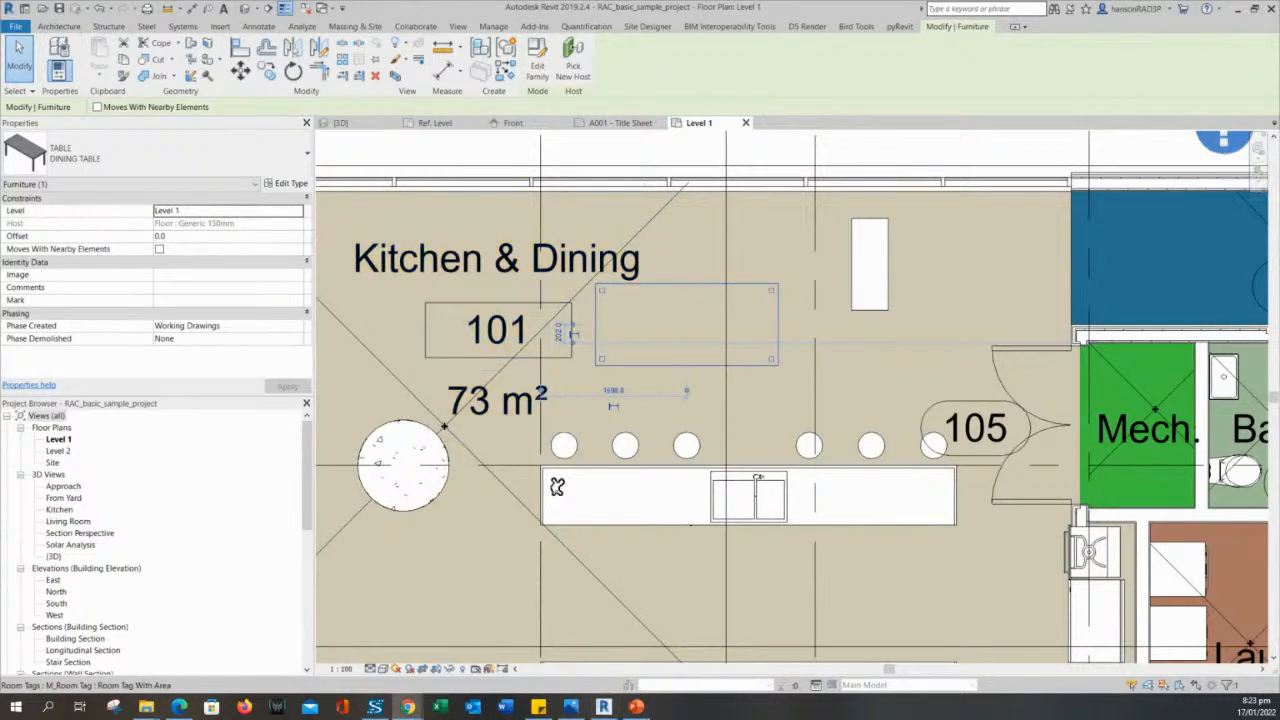
pyautogui.click(684, 370)
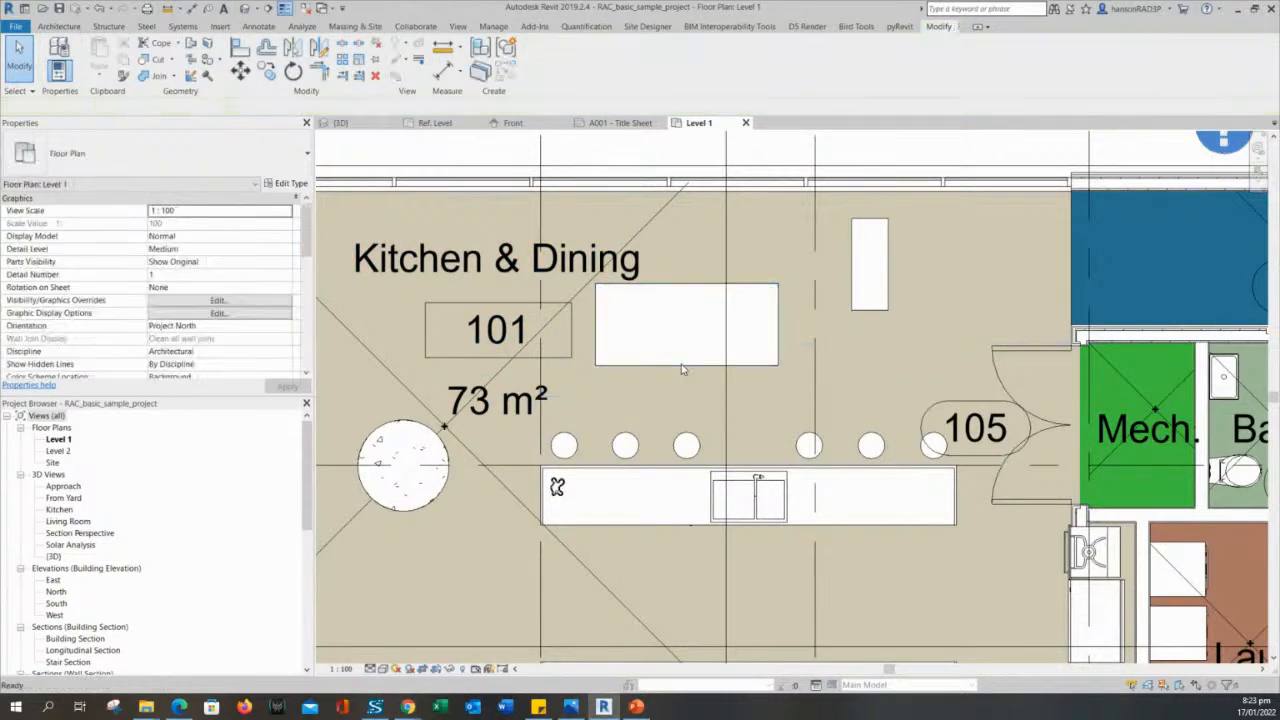
pyautogui.click(692, 286)
pyautogui.click(827, 297)
pyautogui.click(871, 297)
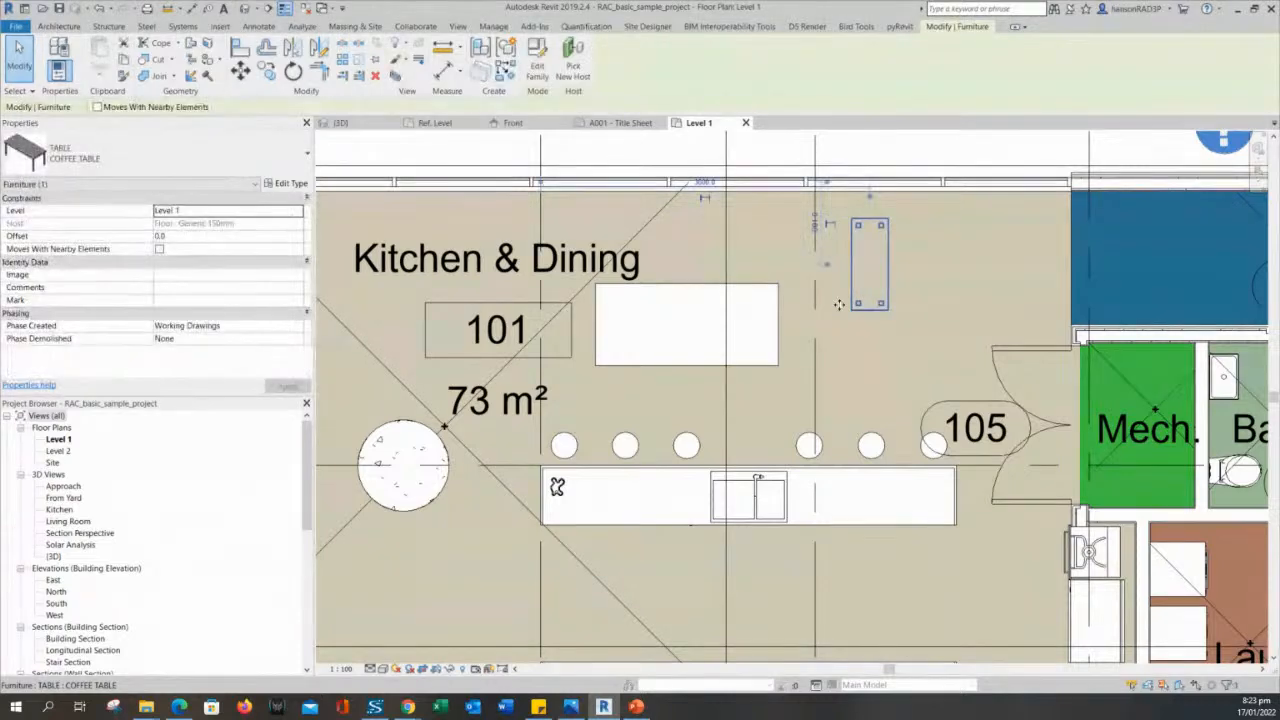
pyautogui.click(820, 295)
pyautogui.click(745, 291)
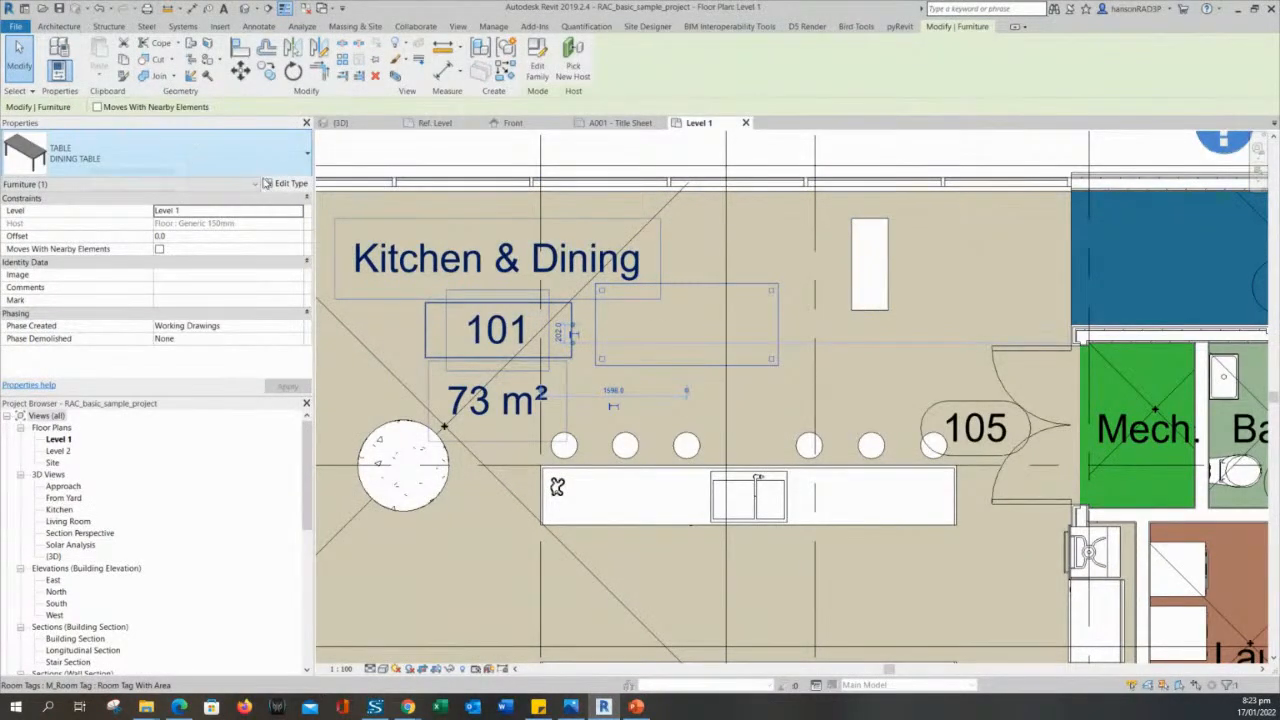
pyautogui.click(921, 276)
pyautogui.click(893, 268)
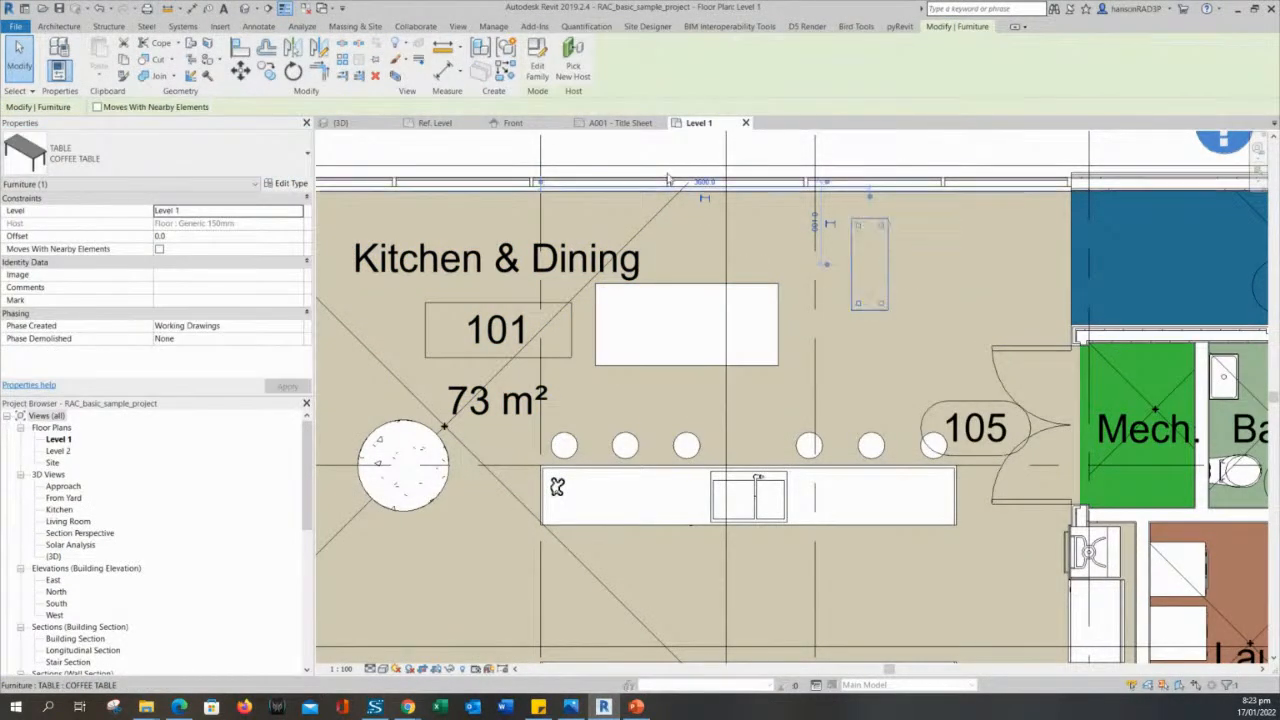
# - Review the type properties of the placed dining table without changing any dimensions
pyautogui.click(730, 305)
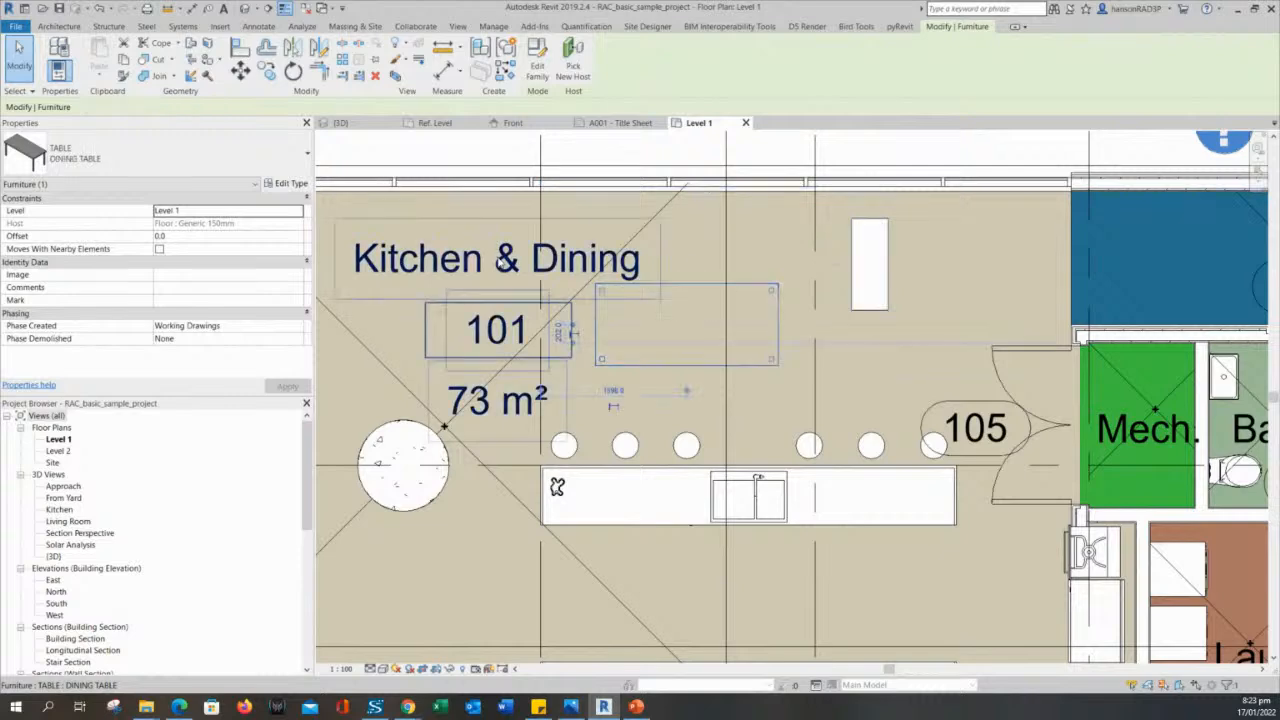
pyautogui.click(303, 186)
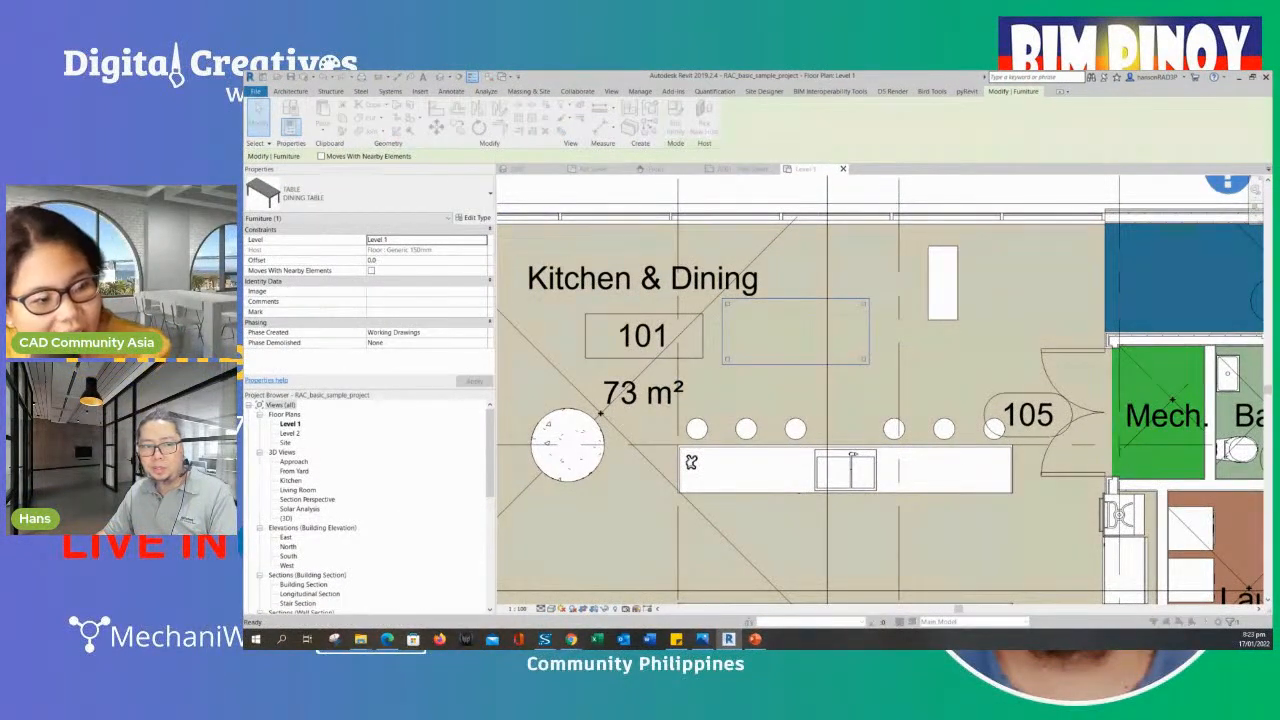
pyautogui.moveTo(416, 127); pyautogui.dragTo(420, 128)
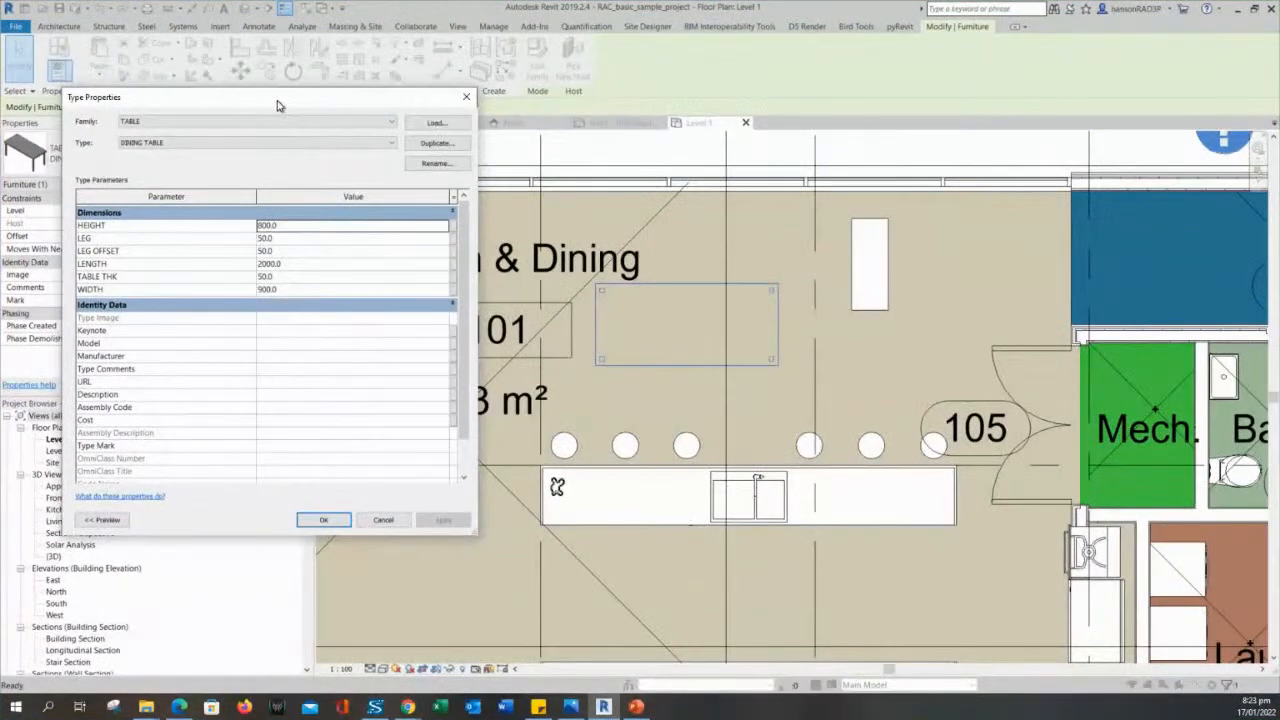
pyautogui.moveTo(277, 101); pyautogui.dragTo(278, 98)
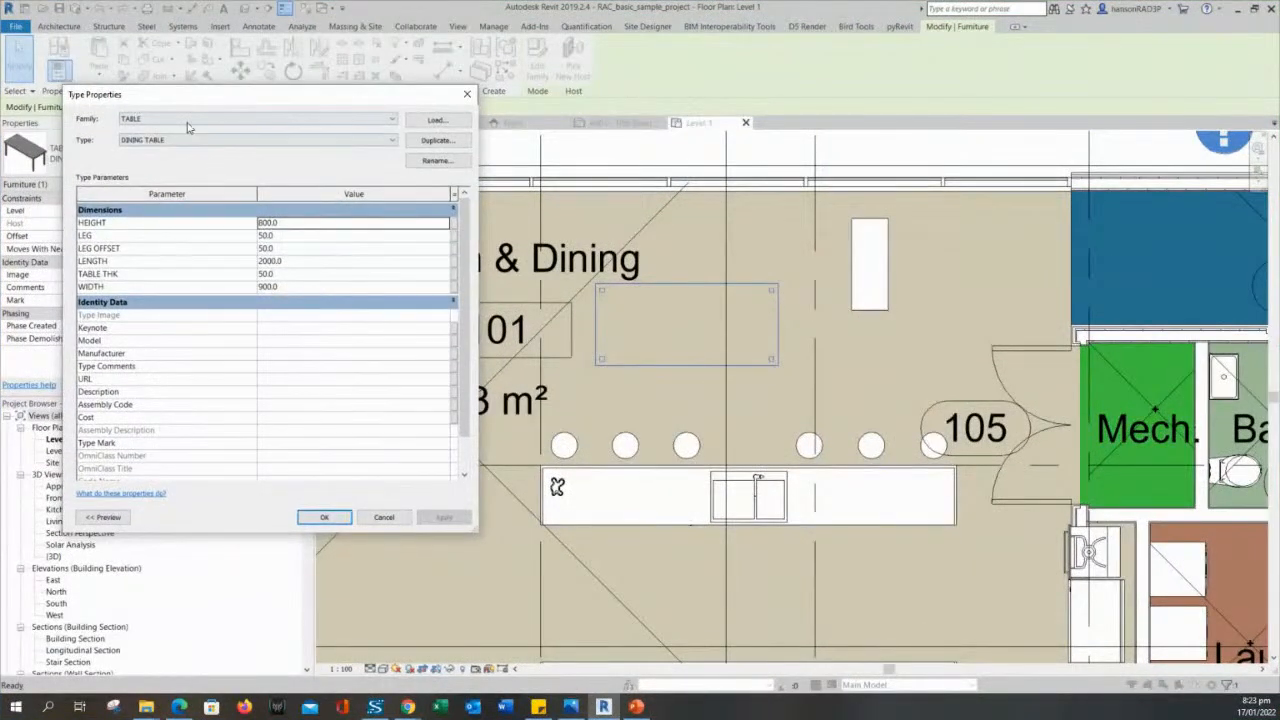
pyautogui.click(467, 95)
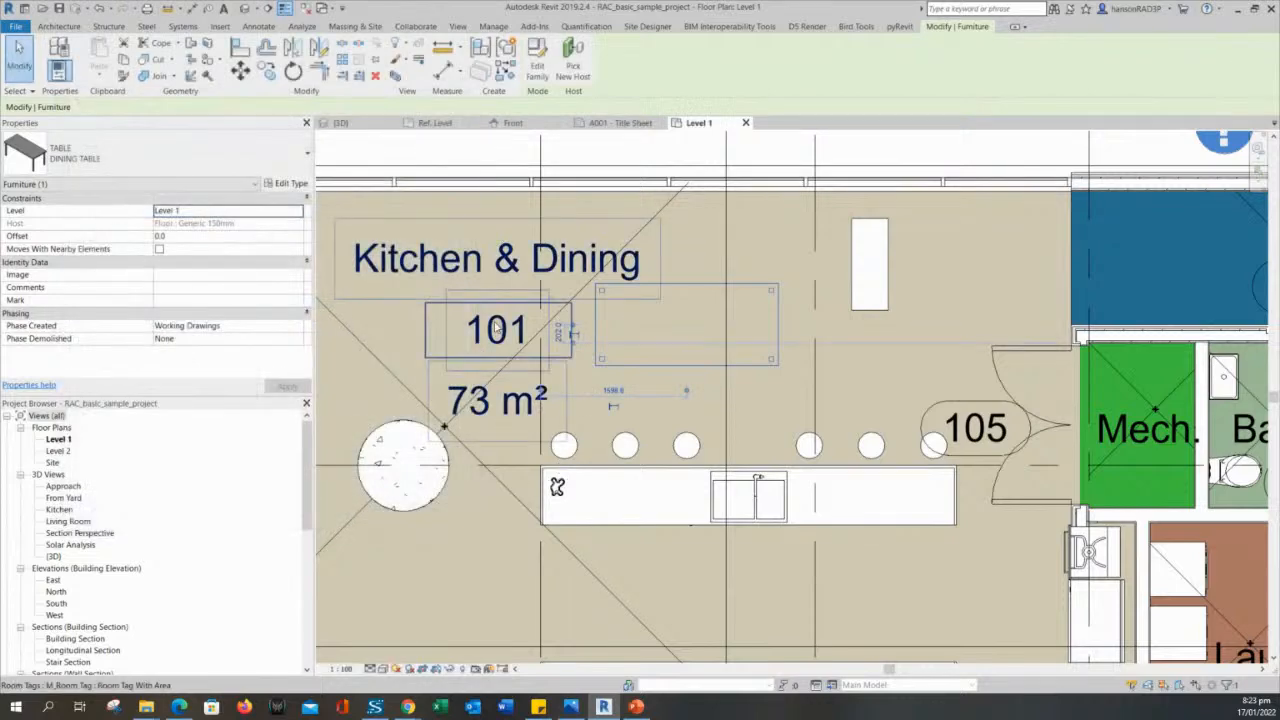
# - Inspect the coffee table's type properties, going through its height, leg, leg offset, length, thickness and width parameters
pyautogui.click(889, 300)
pyautogui.press('Escape')
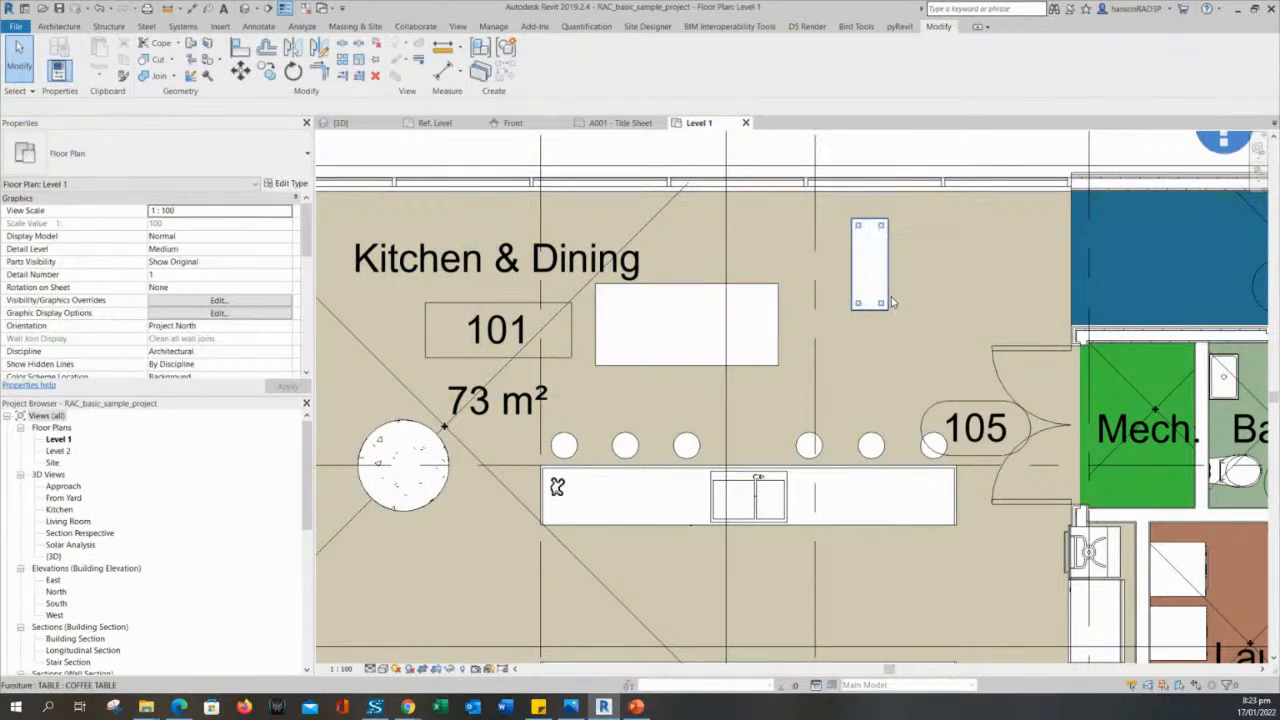
pyautogui.click(891, 301)
pyautogui.moveTo(850, 272); pyautogui.dragTo(868, 302, button='middle')
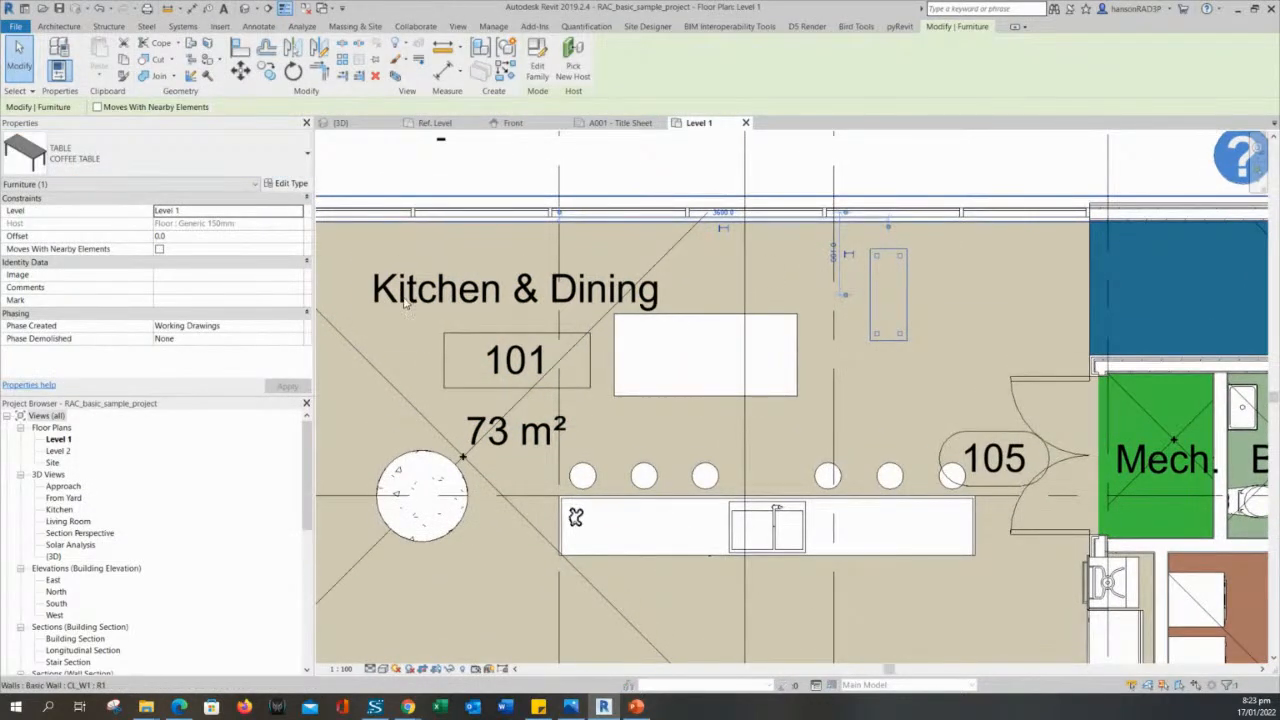
pyautogui.click(184, 165)
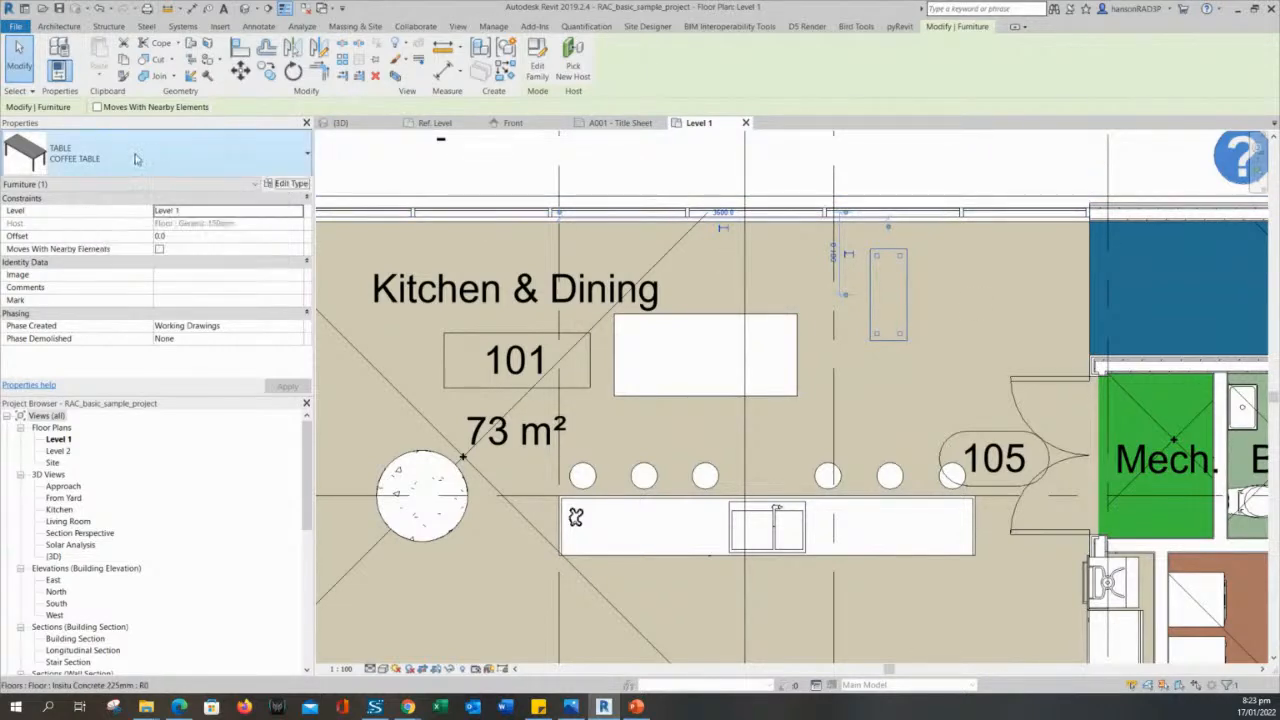
pyautogui.click(287, 186)
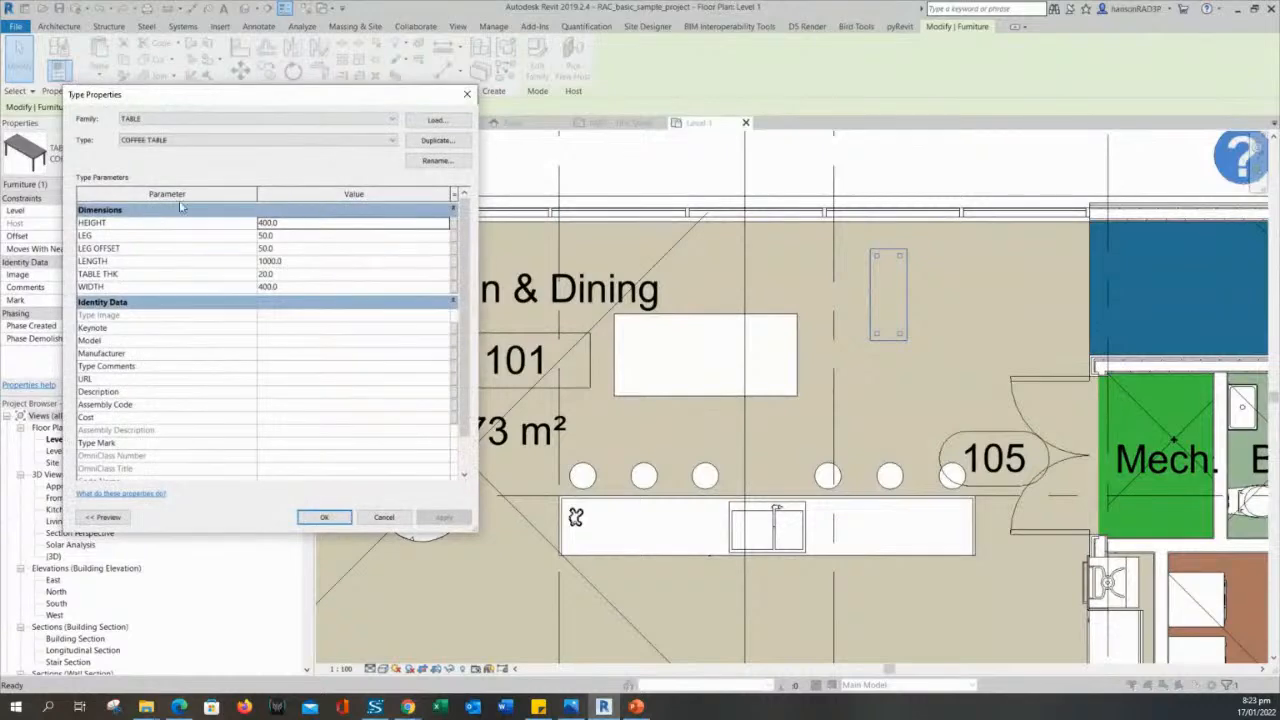
pyautogui.click(305, 227)
pyautogui.click(290, 238)
pyautogui.click(291, 250)
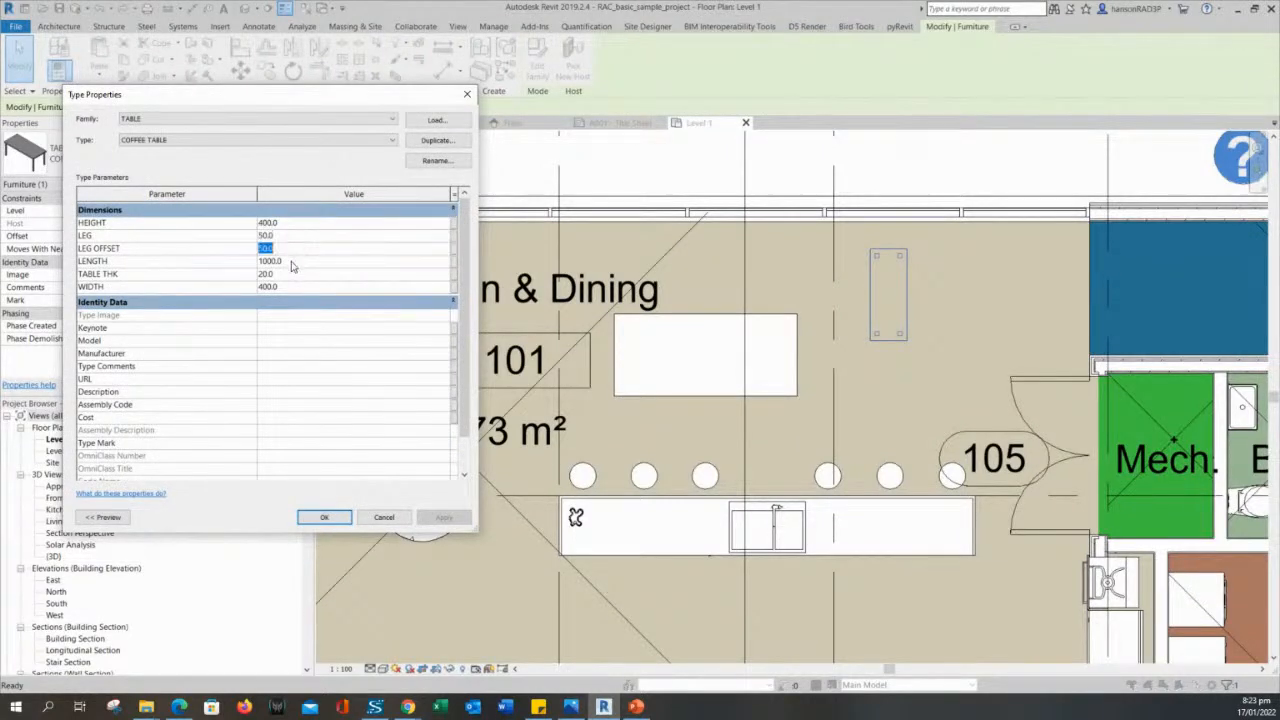
pyautogui.click(292, 263)
pyautogui.click(292, 276)
pyautogui.click(297, 289)
pyautogui.click(297, 274)
pyautogui.click(298, 238)
pyautogui.click(297, 223)
pyautogui.moveTo(282, 102); pyautogui.dragTo(339, 112)
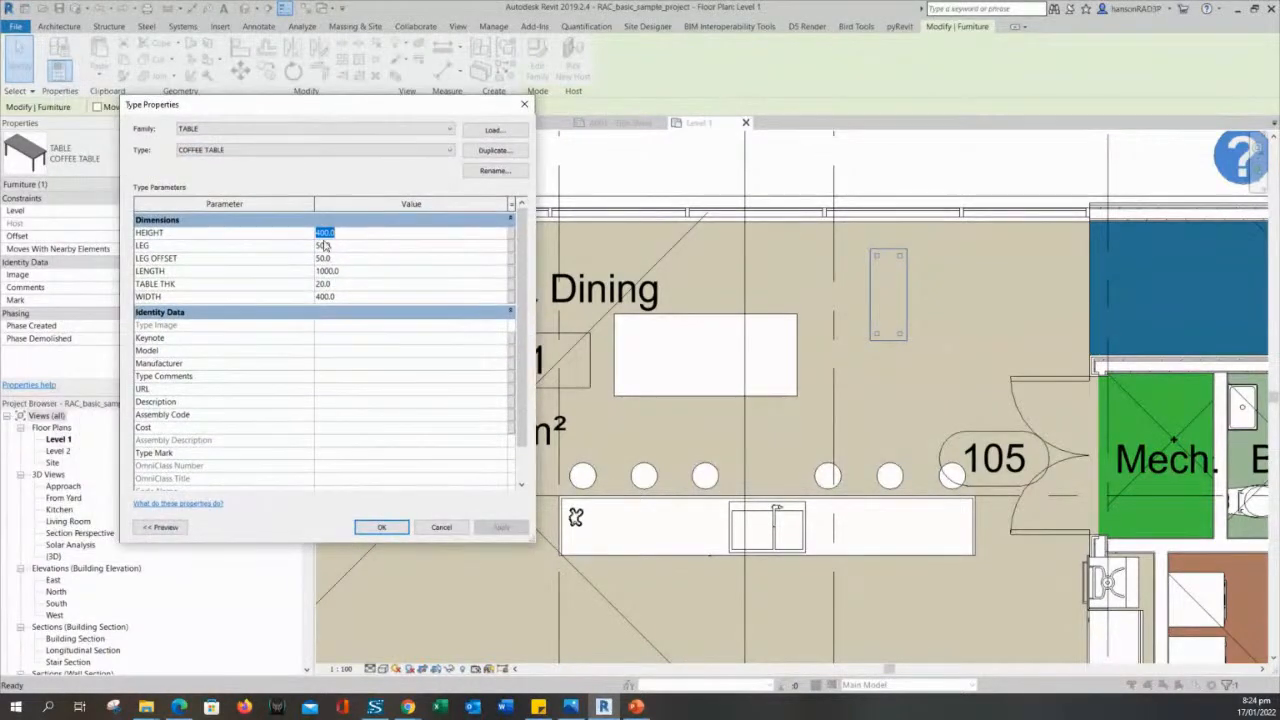
pyautogui.click(238, 152)
pyautogui.click(237, 160)
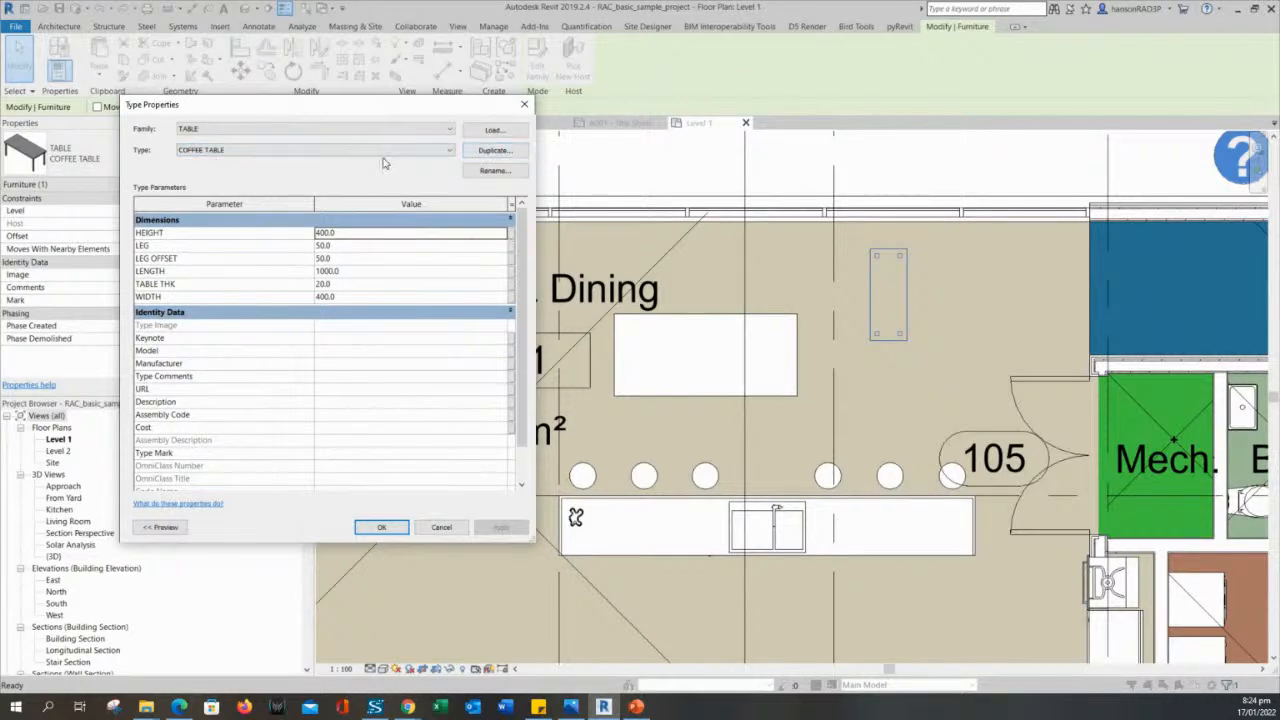
# - Duplicate the COFFEE TABLE type under the name COFFEE TABLE 2
pyautogui.click(497, 151)
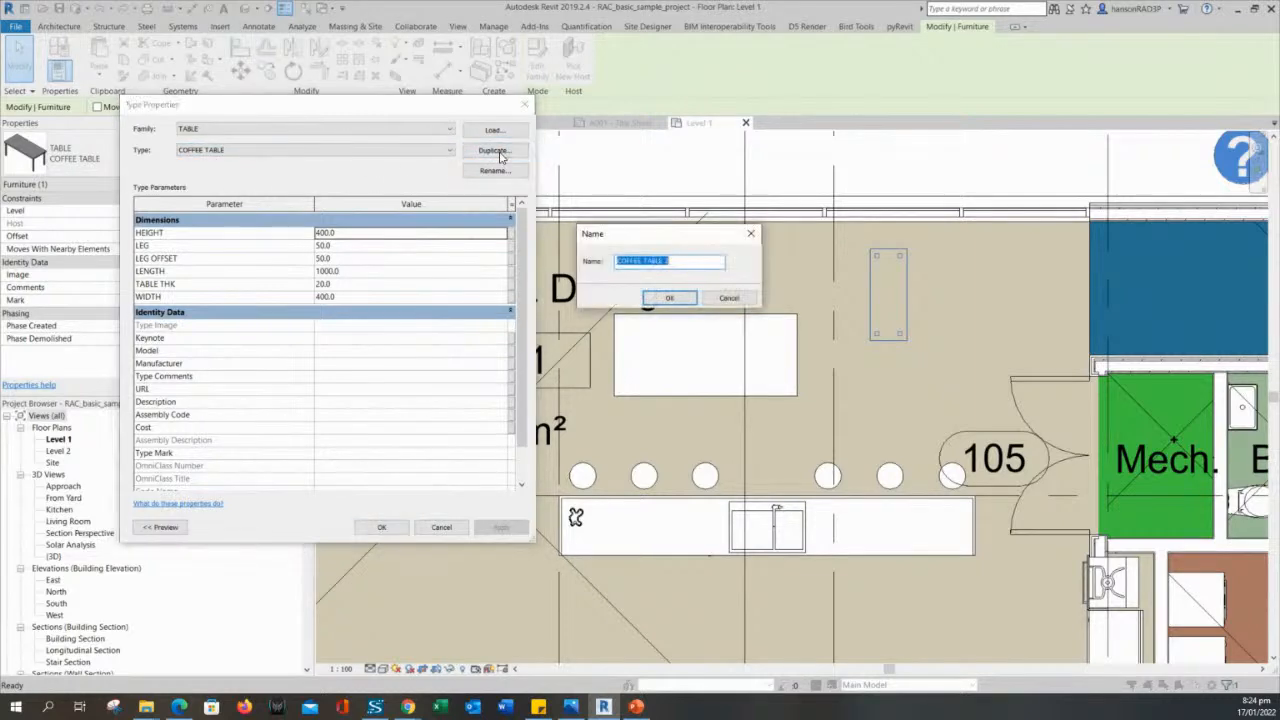
pyautogui.click(677, 262)
pyautogui.moveTo(686, 234); pyautogui.dragTo(677, 235)
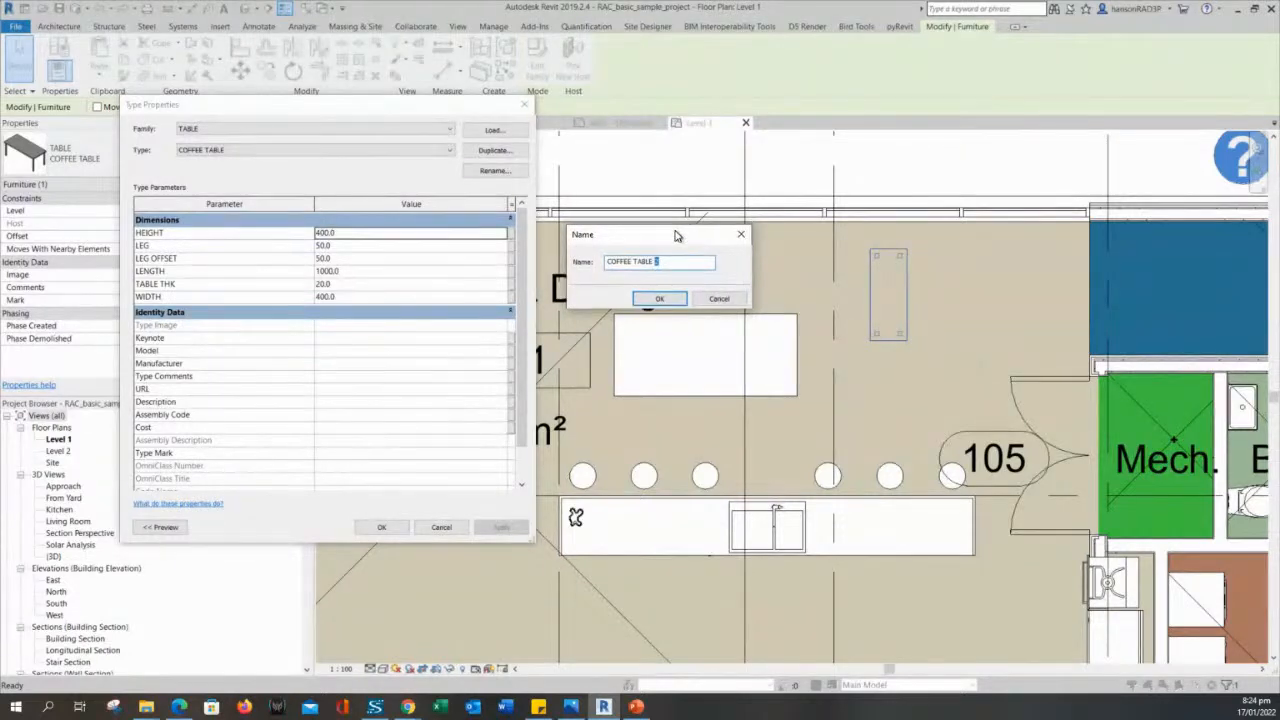
pyautogui.click(667, 297)
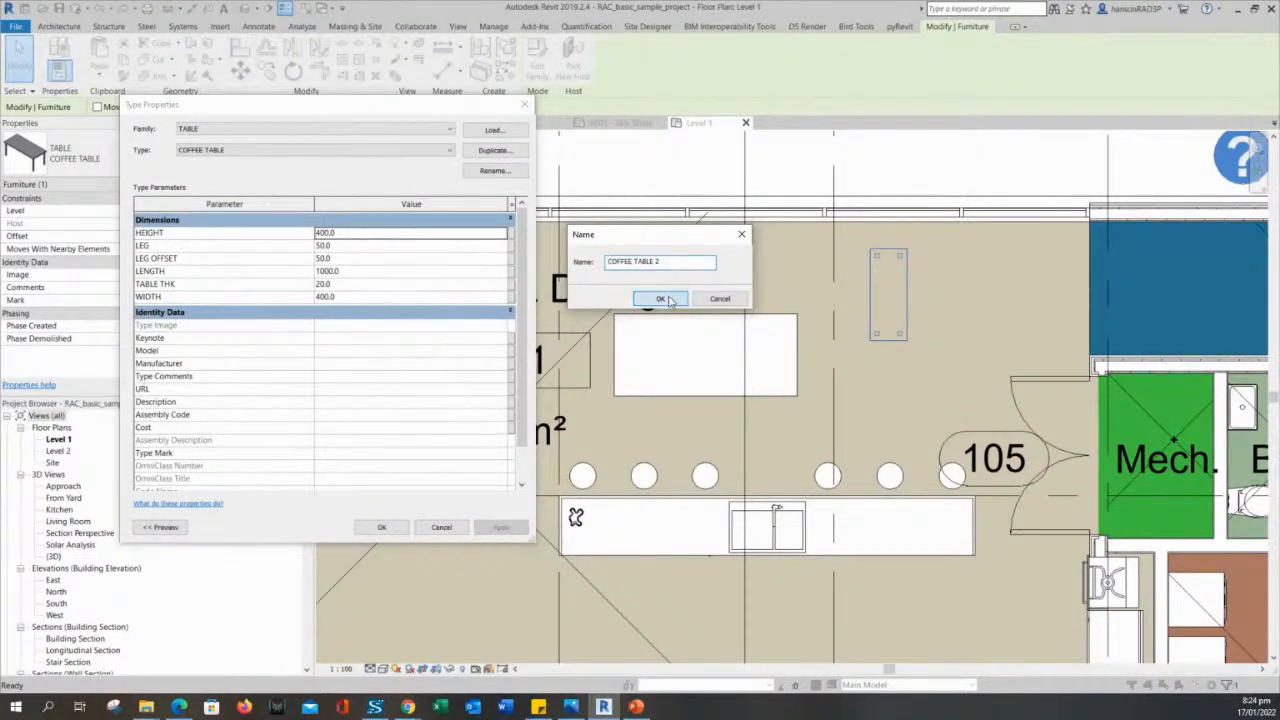
# - Set the LENGTH of COFFEE TABLE 2 to 800 and return the selected table to the COFFEE TABLE type
pyautogui.click(352, 233)
pyautogui.click(346, 271)
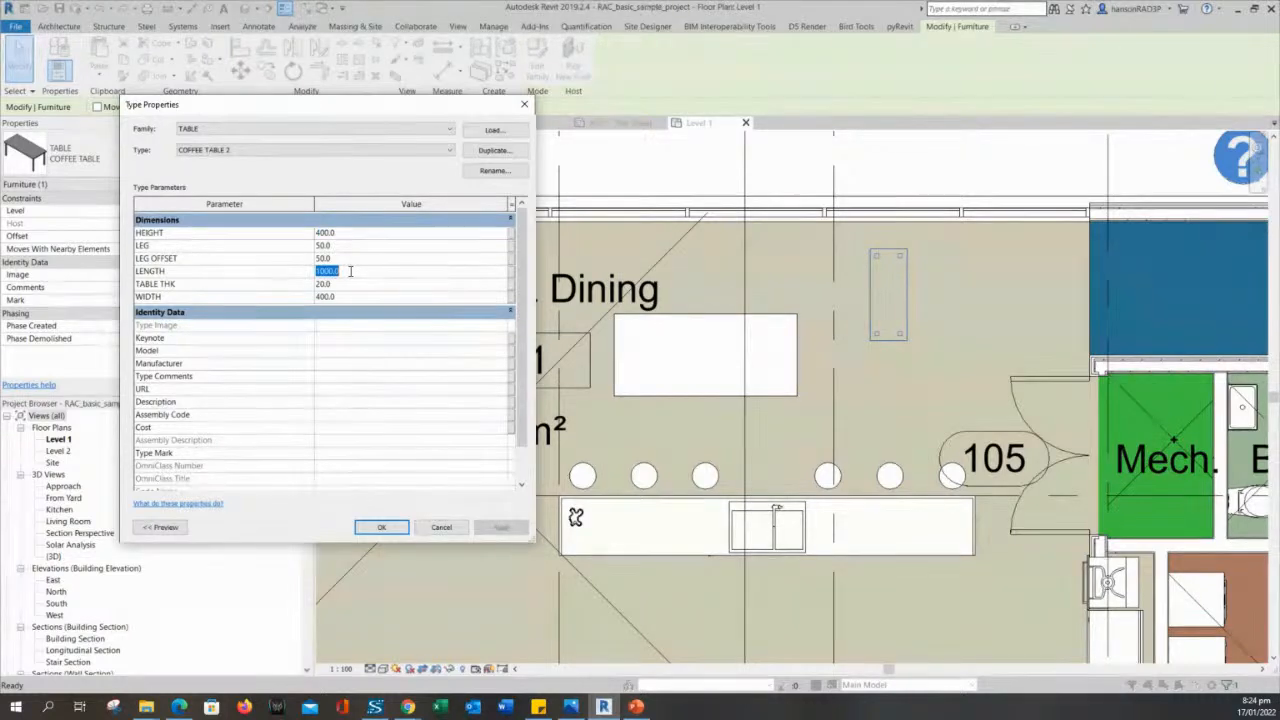
pyautogui.write('80')
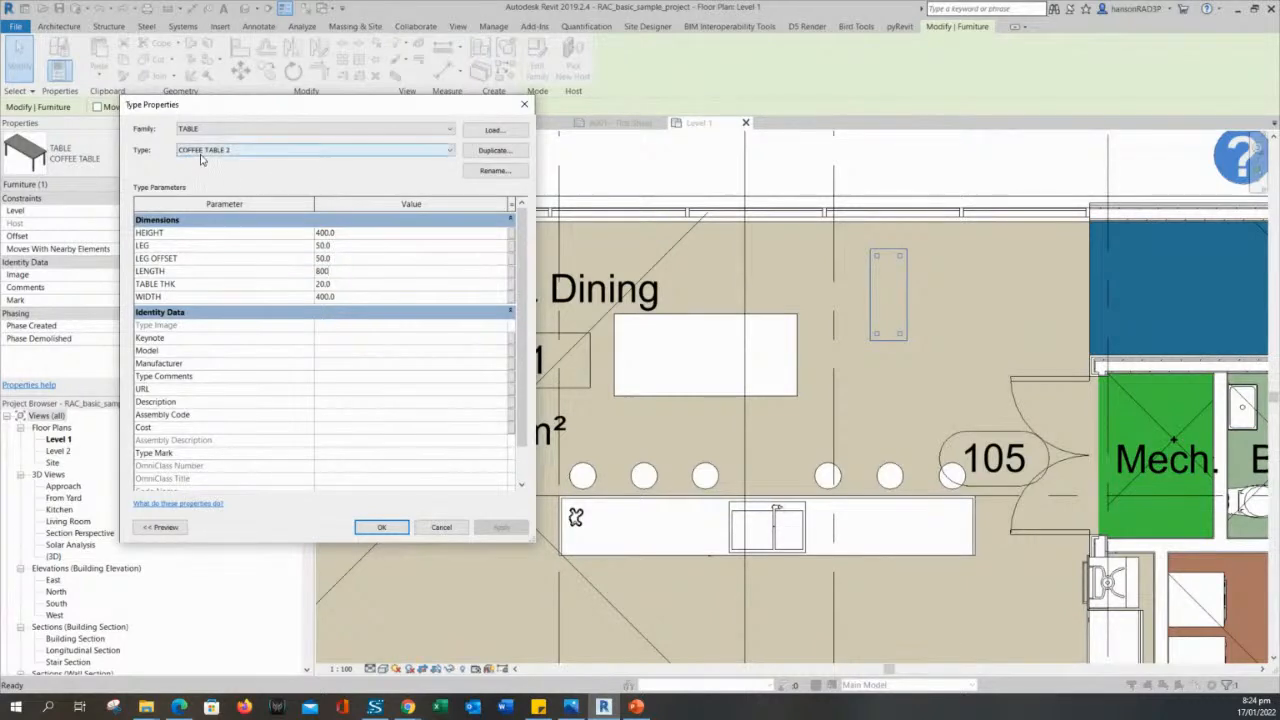
pyautogui.click(398, 527)
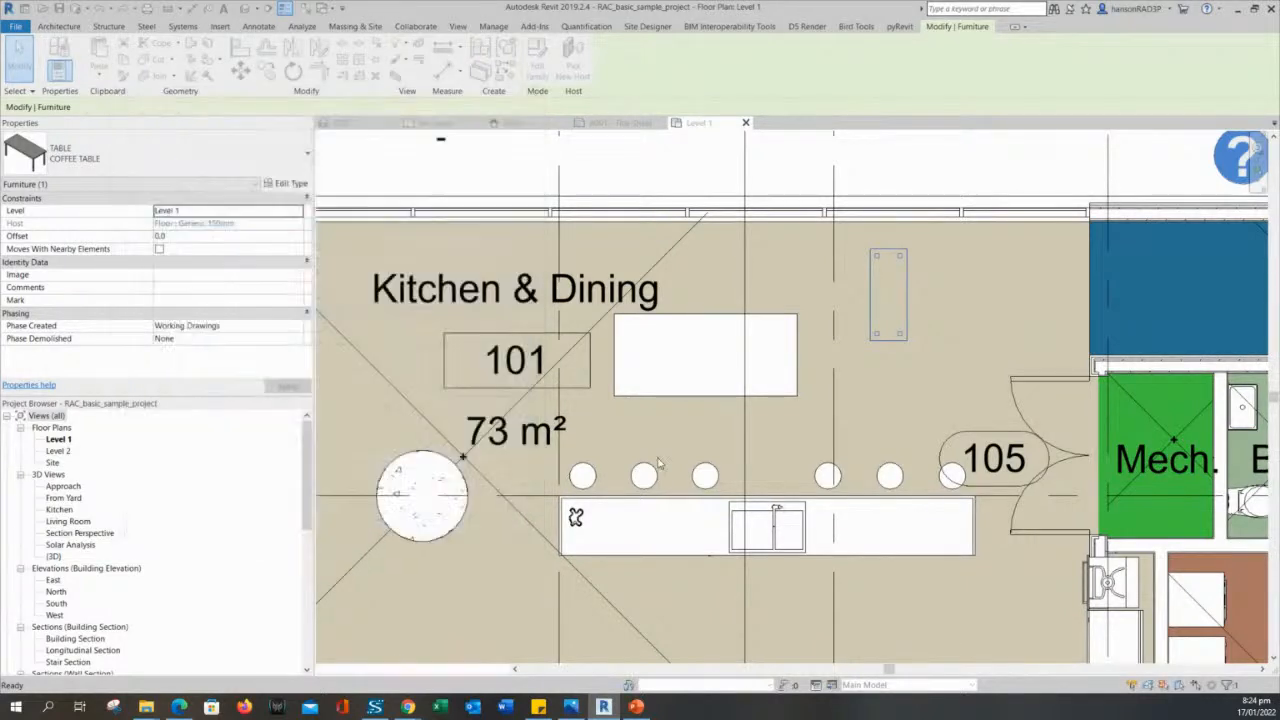
pyautogui.click(205, 165)
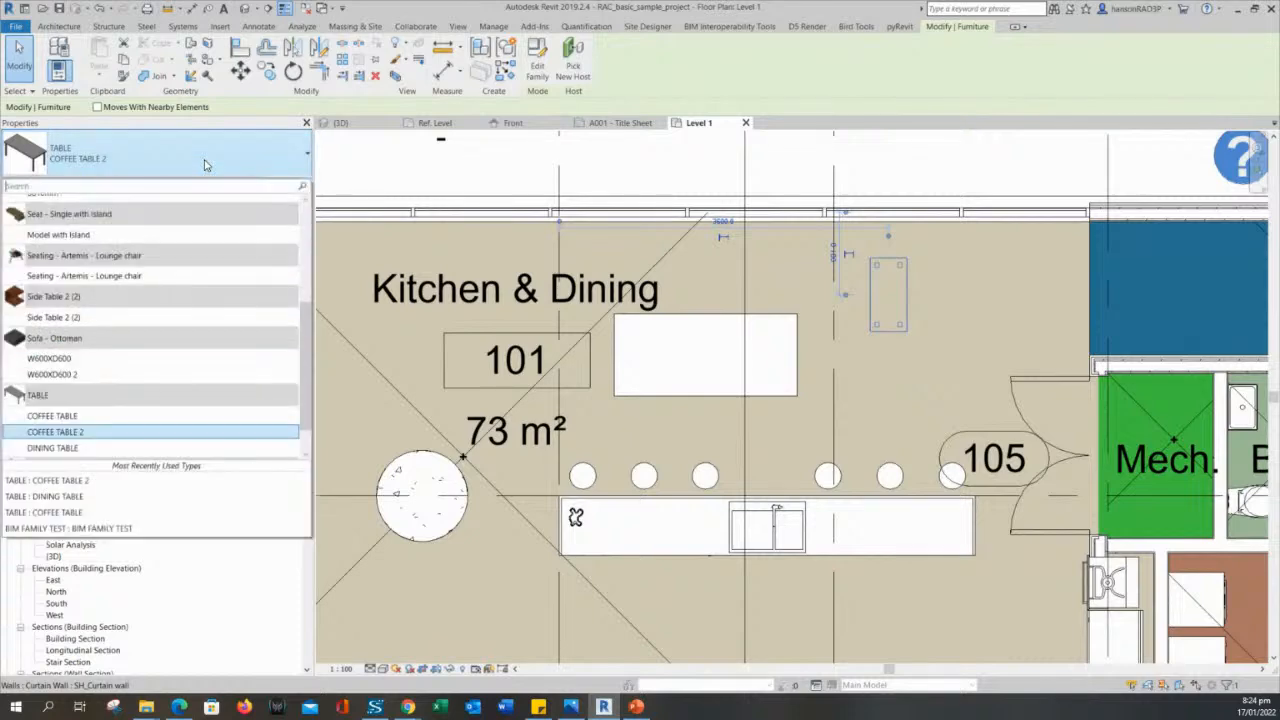
pyautogui.click(131, 416)
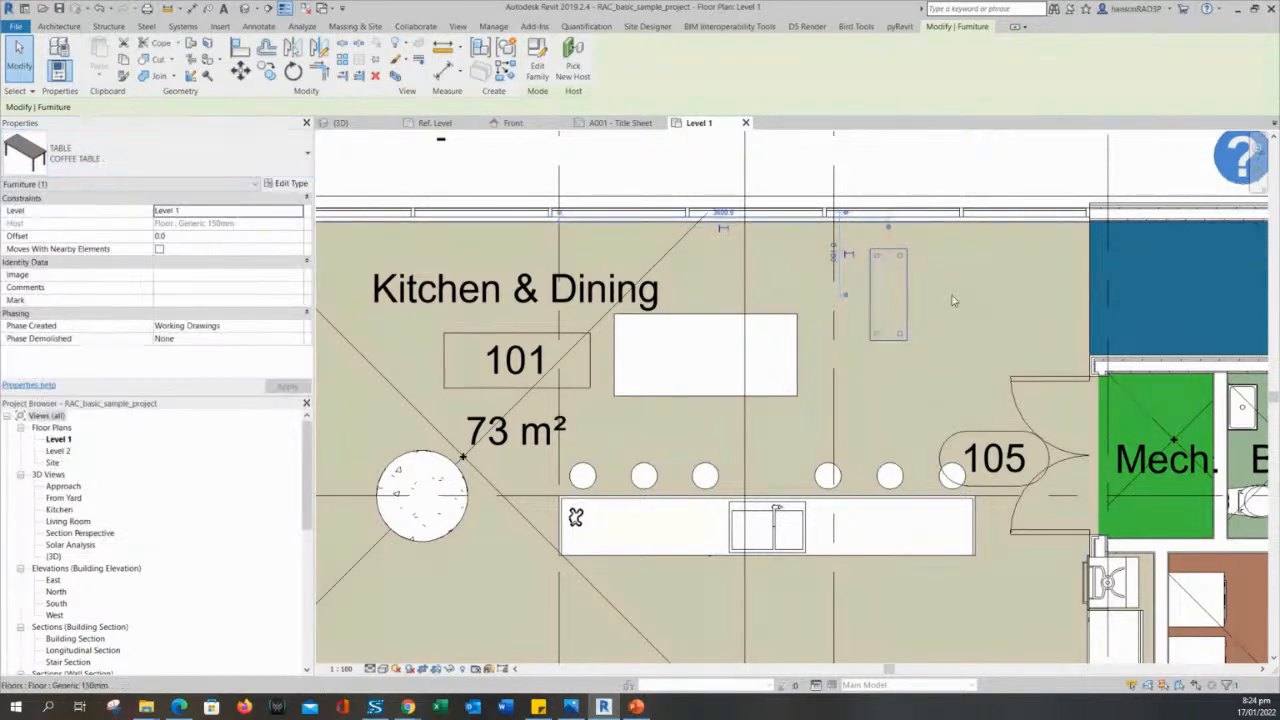
# - Check which TABLE types are available in the project for the placed dining table, keeping its current type
pyautogui.click(718, 323)
pyautogui.click(214, 161)
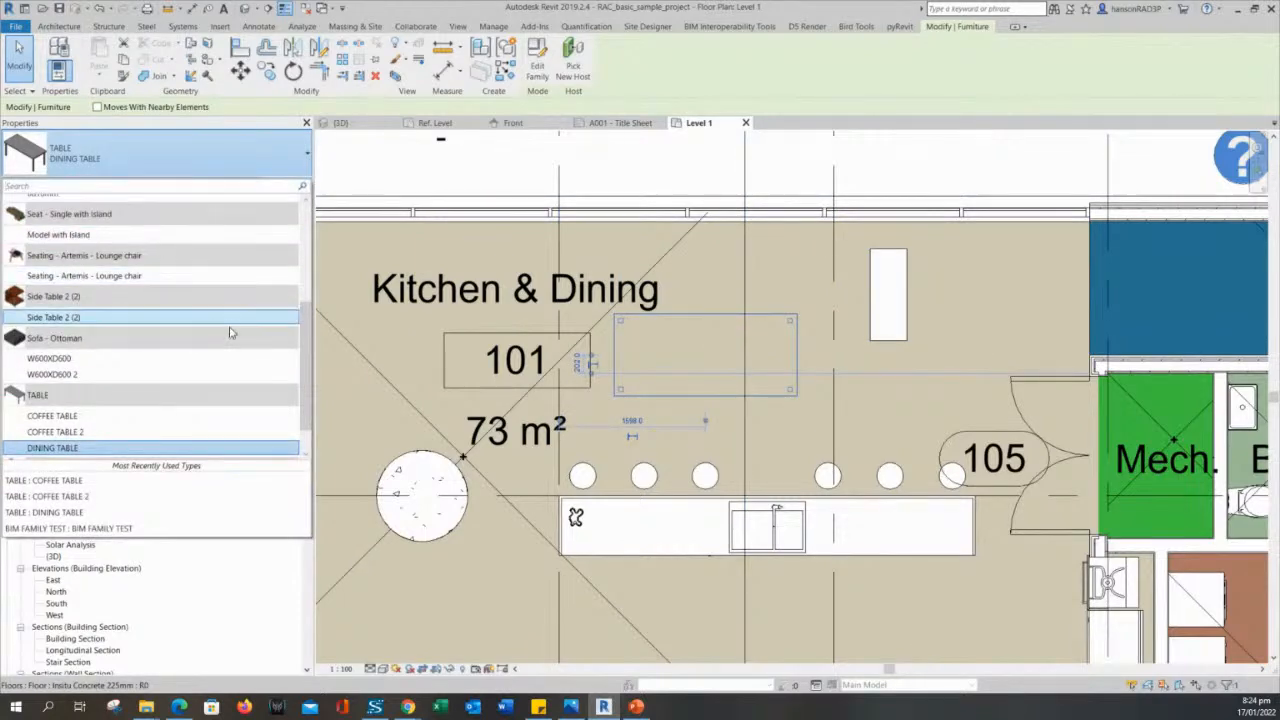
pyautogui.moveTo(306, 371); pyautogui.dragTo(304, 397)
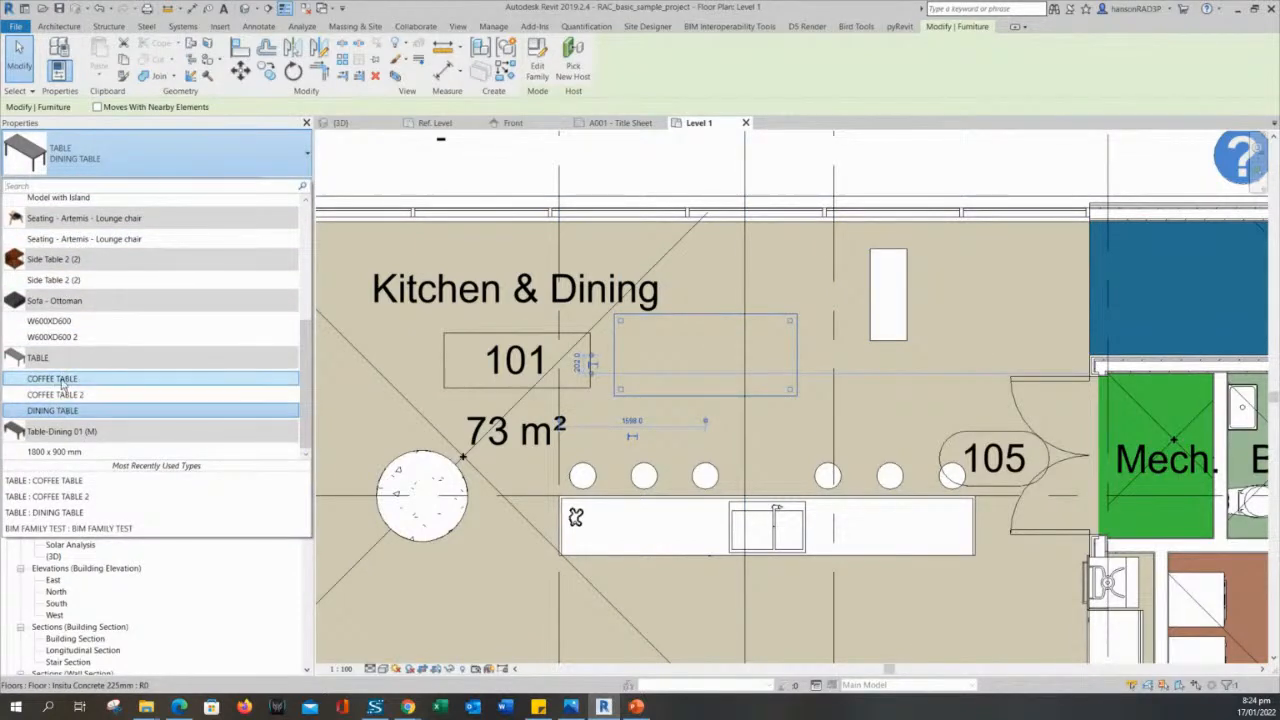
pyautogui.click(672, 165)
pyautogui.press('Escape')
# - Open the dining table's family for editing and check which family types it defines, leaving them unchanged
pyautogui.click(735, 319)
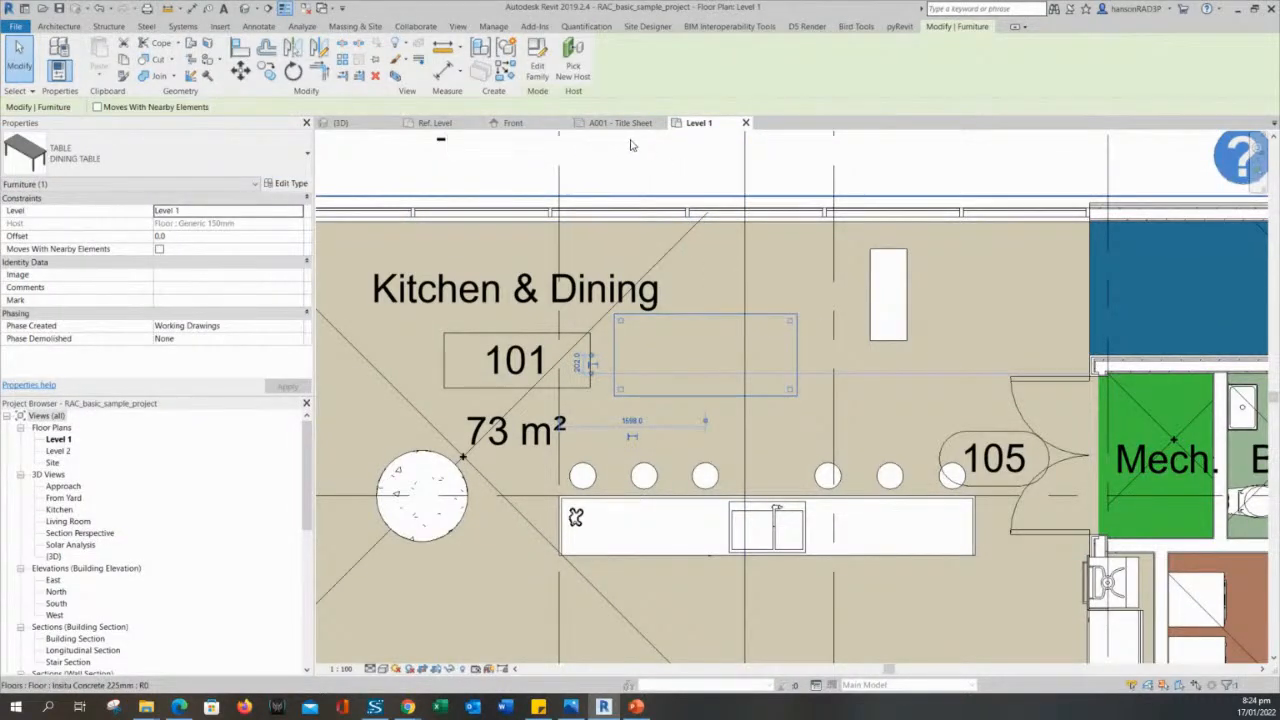
pyautogui.click(537, 63)
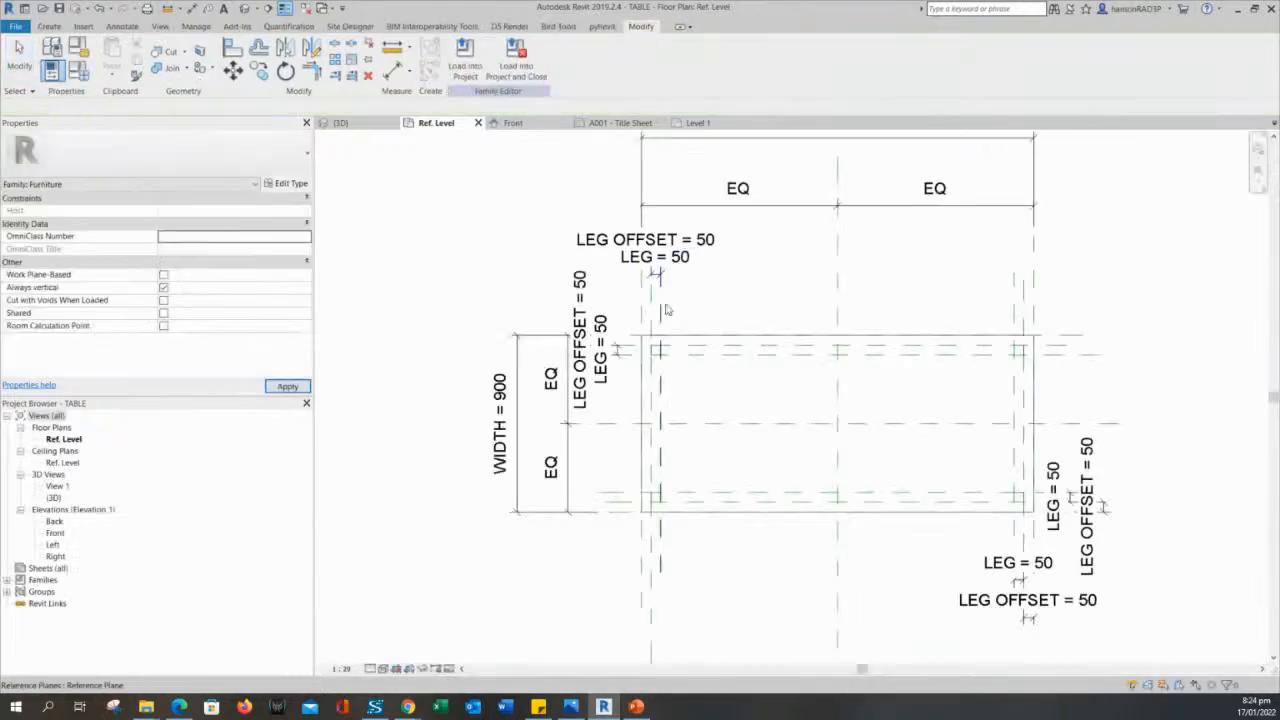
pyautogui.moveTo(492, 287); pyautogui.dragTo(520, 267, button='middle')
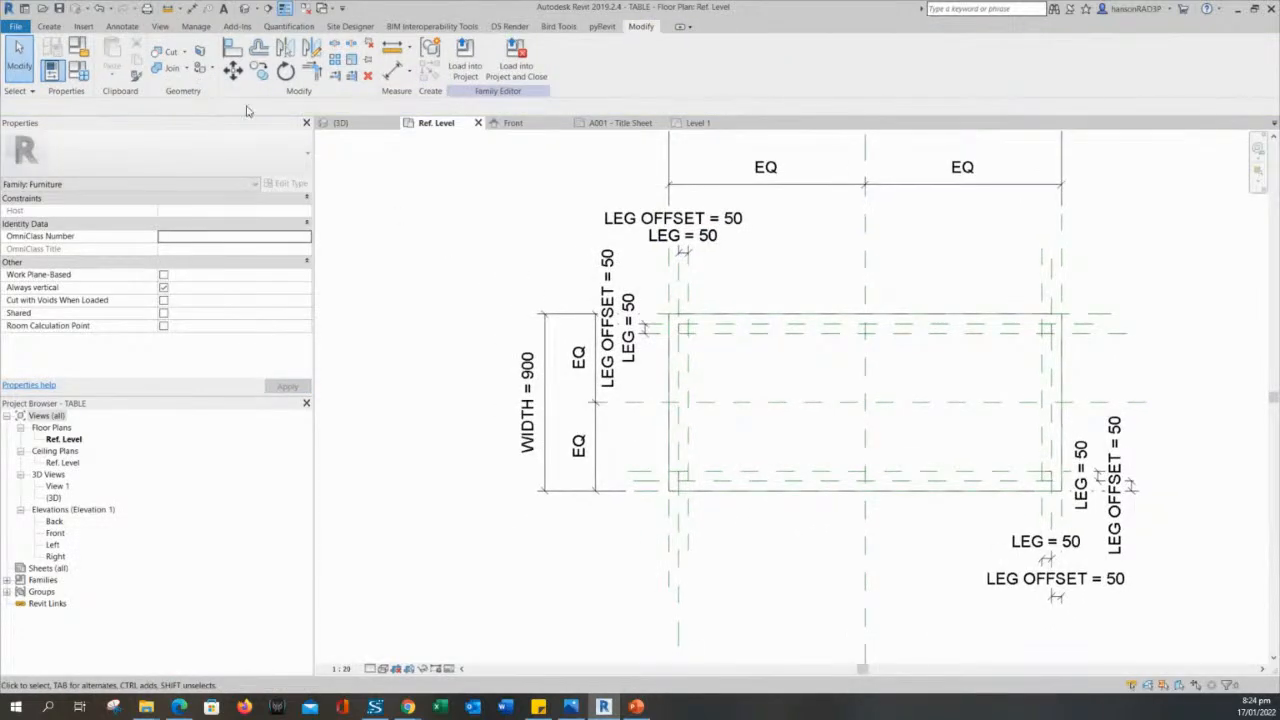
pyautogui.click(80, 70)
pyautogui.click(182, 172)
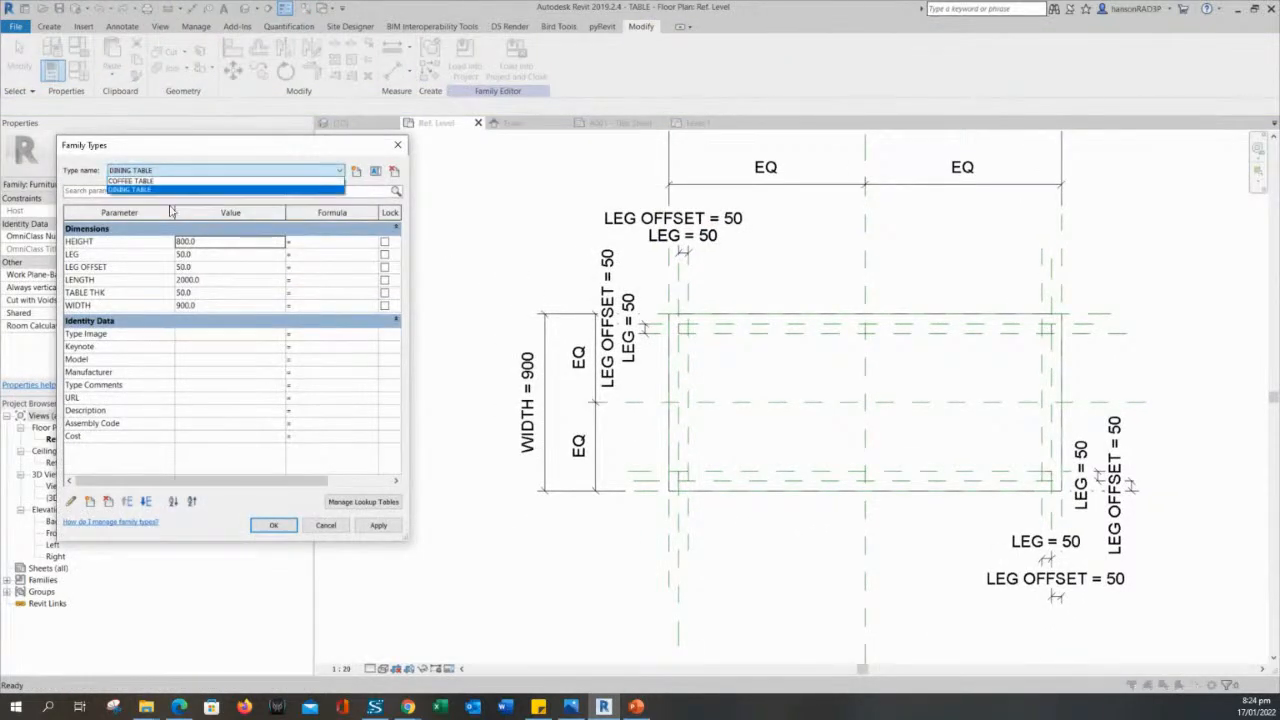
pyautogui.click(189, 157)
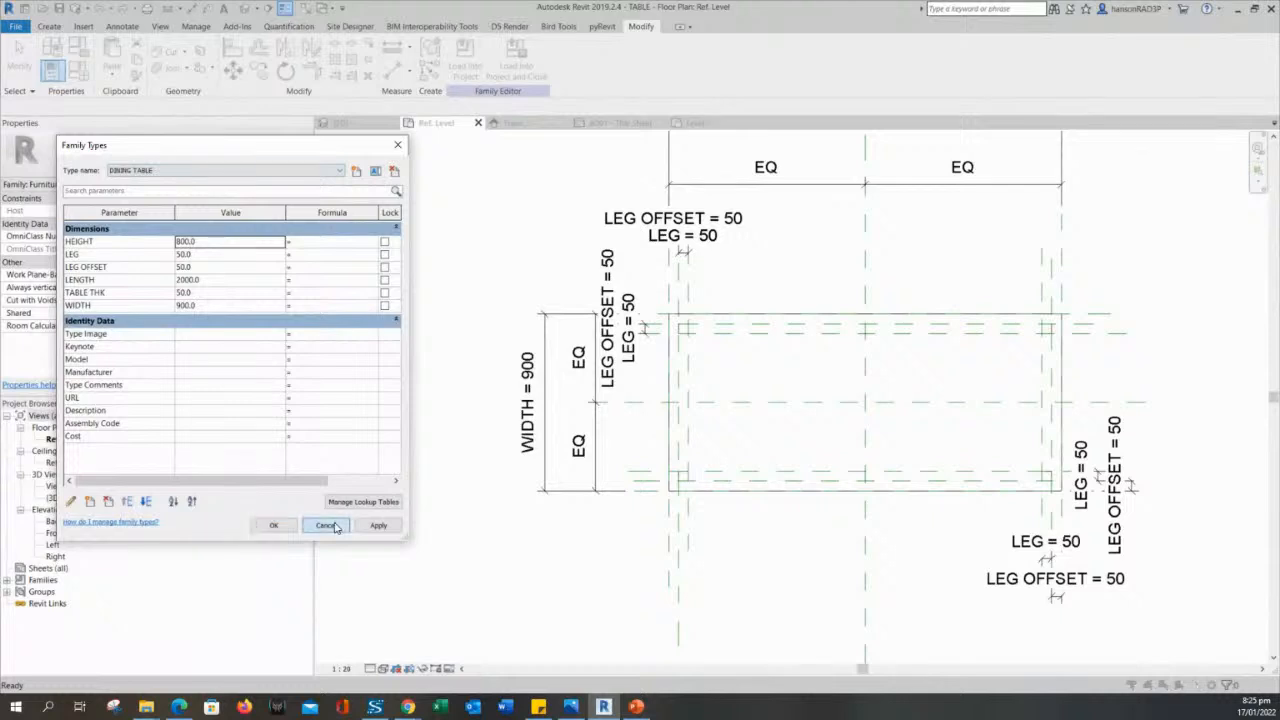
pyautogui.click(327, 525)
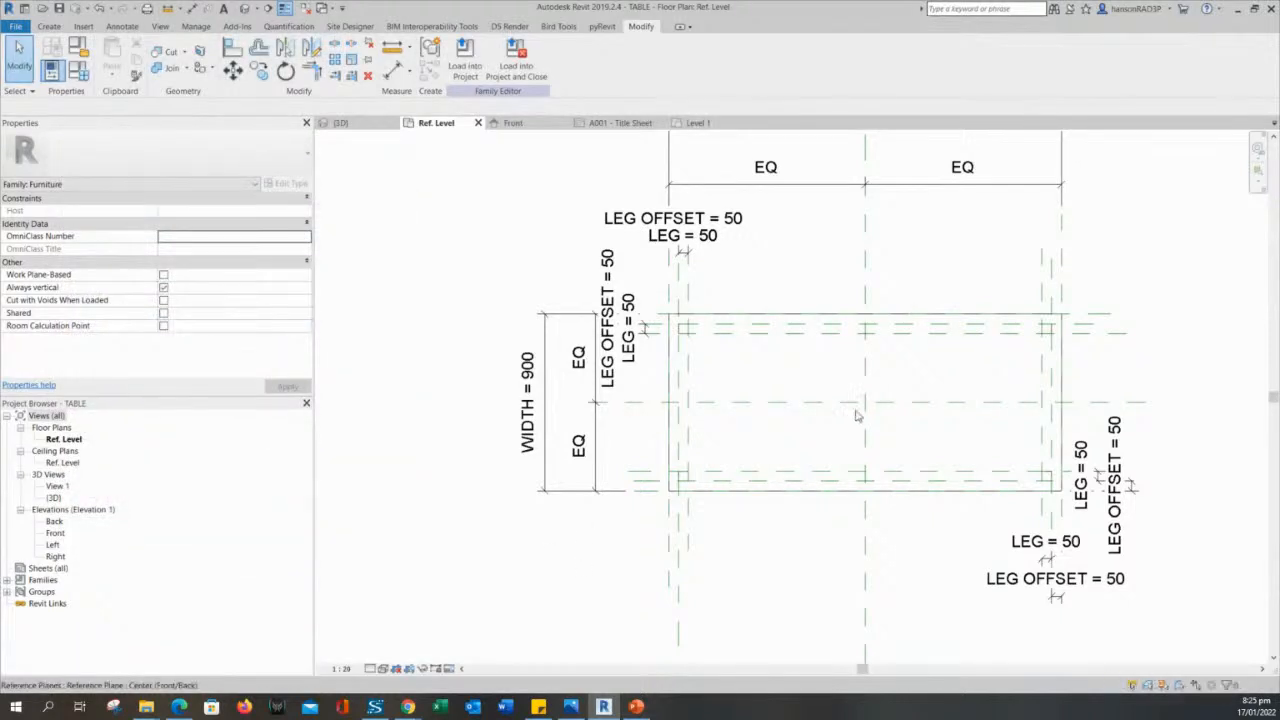
pyautogui.scroll(-2, 790, 534)
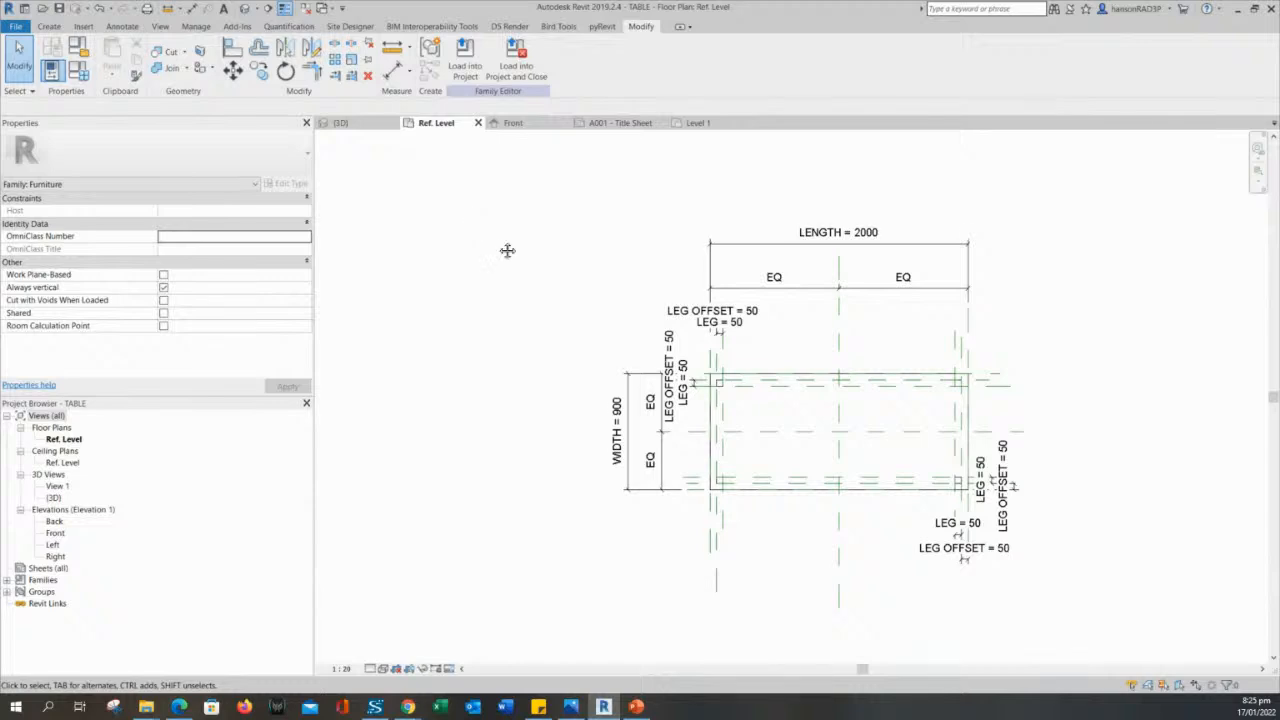
pyautogui.moveTo(507, 250); pyautogui.dragTo(490, 245, button='middle')
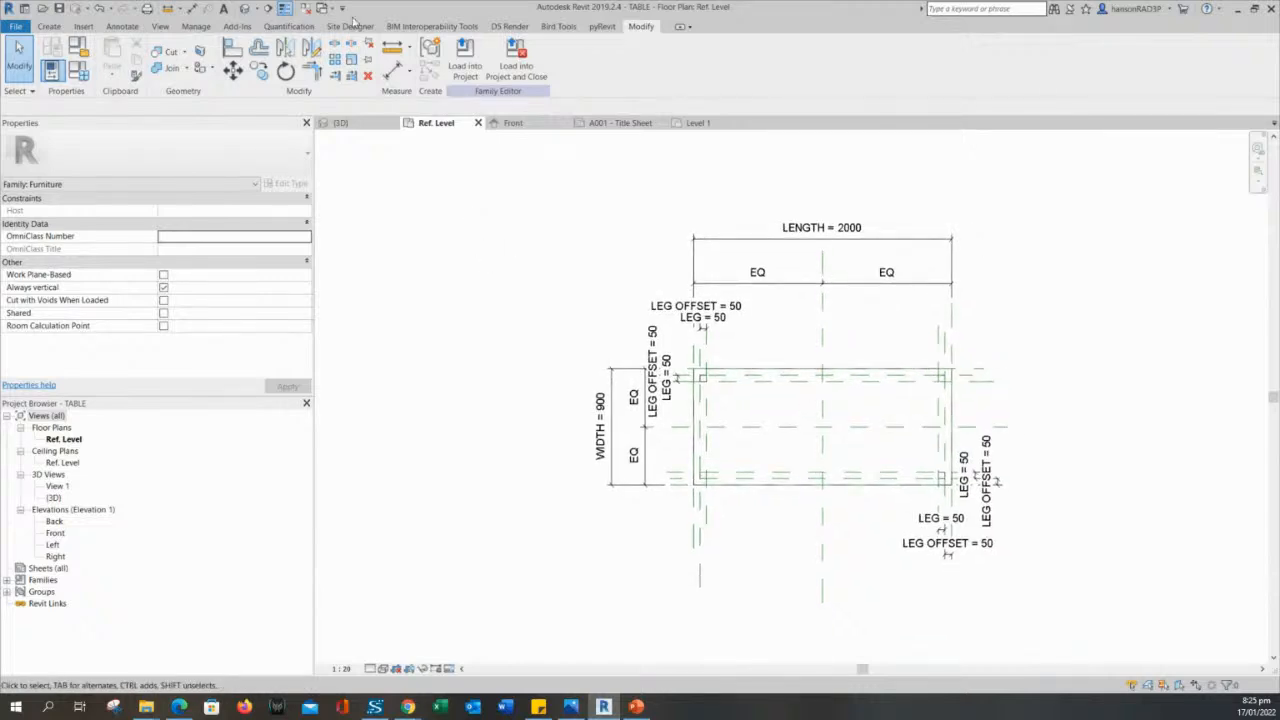
# - Open the family's default 3D view and inspect the tabletop and legs from several sides
pyautogui.click(245, 8)
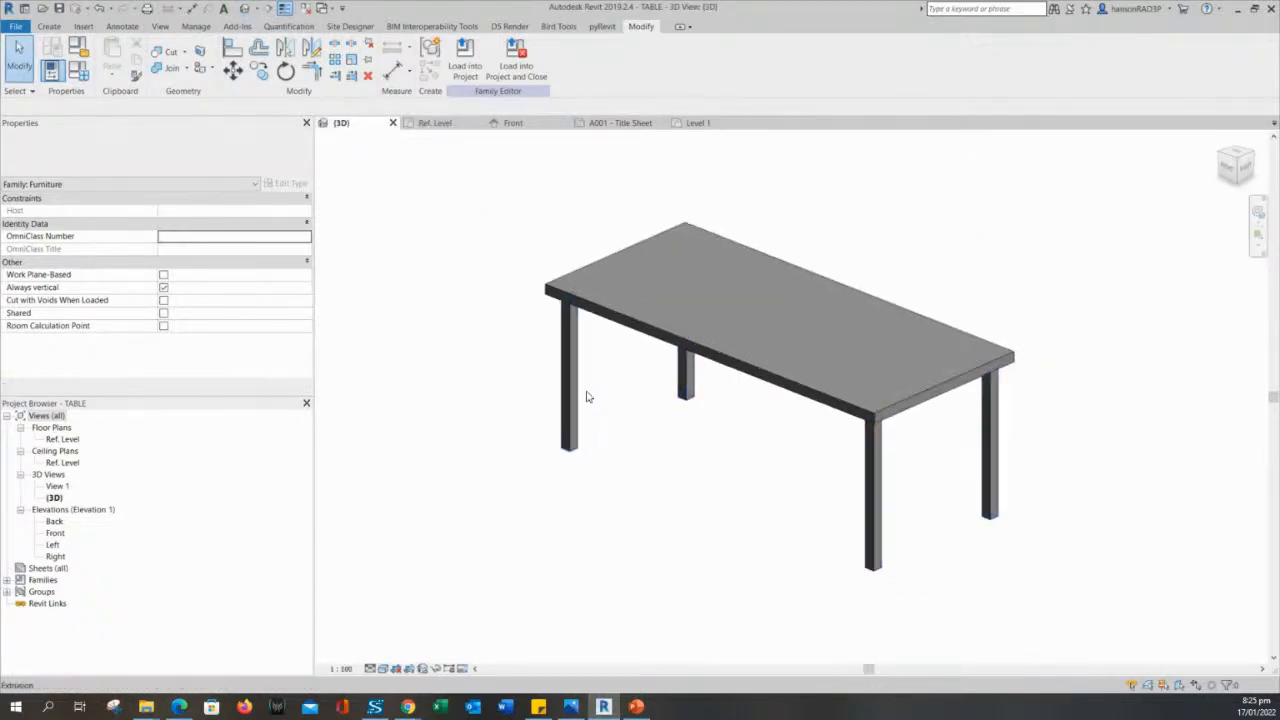
pyautogui.keyDown('shift'); pyautogui.moveTo(657, 434); pyautogui.dragTo(647, 438, button='middle'); pyautogui.keyUp('shift')
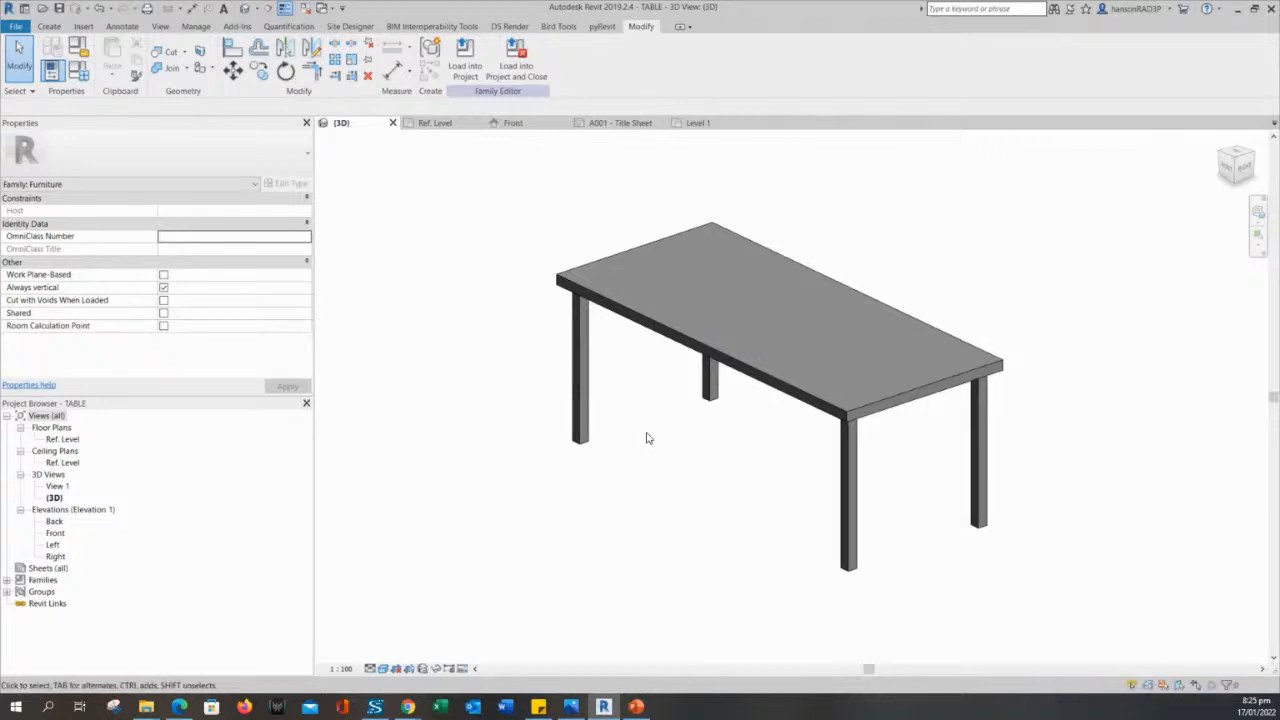
pyautogui.moveTo(691, 469); pyautogui.dragTo(677, 474, button='middle')
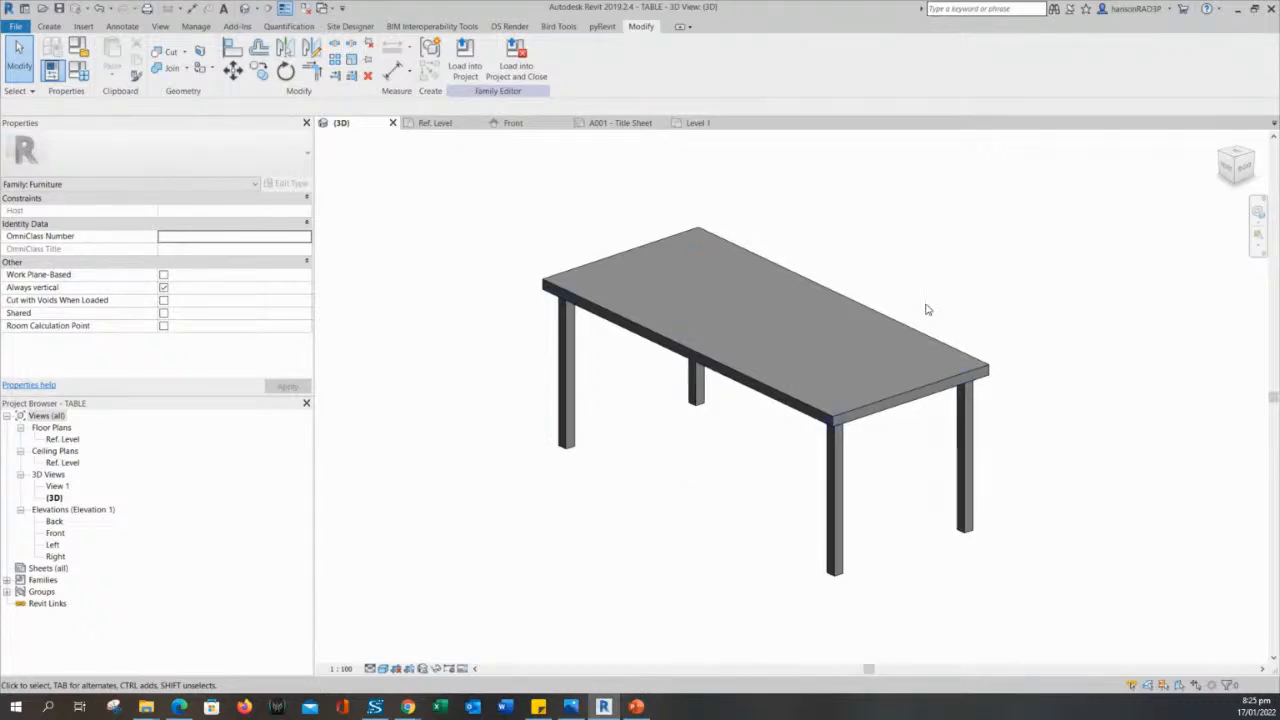
pyautogui.scroll(2, 920, 410)
pyautogui.scroll(1, 926, 403)
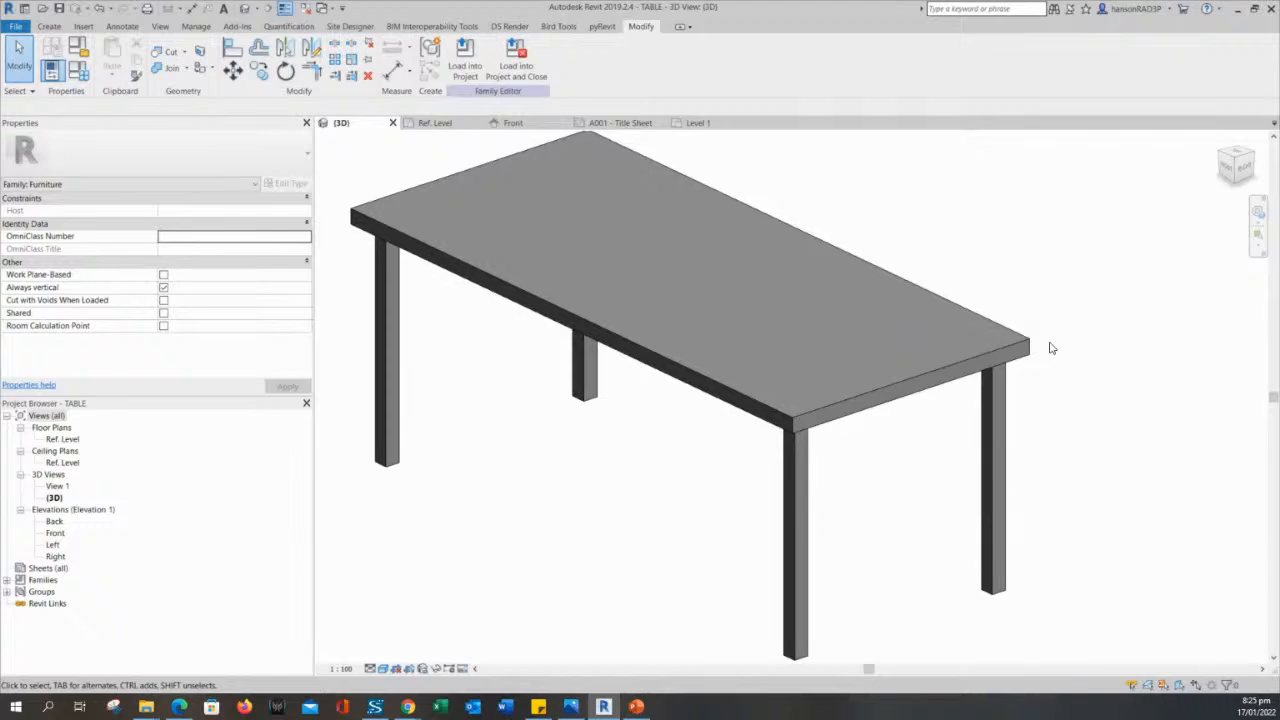
pyautogui.keyDown('shift'); pyautogui.moveTo(1095, 390); pyautogui.dragTo(814, 366, button='middle'); pyautogui.keyUp('shift')
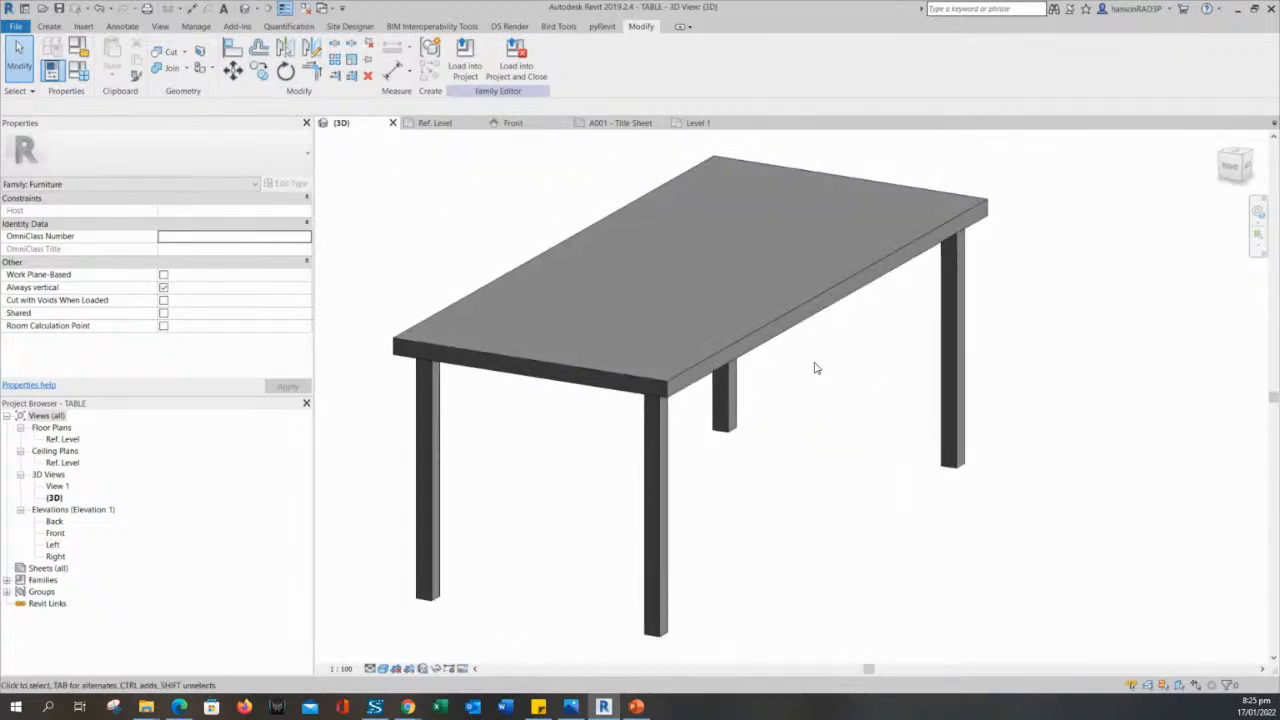
pyautogui.moveTo(796, 426); pyautogui.dragTo(872, 451, button='middle')
pyautogui.scroll(-1, 814, 431)
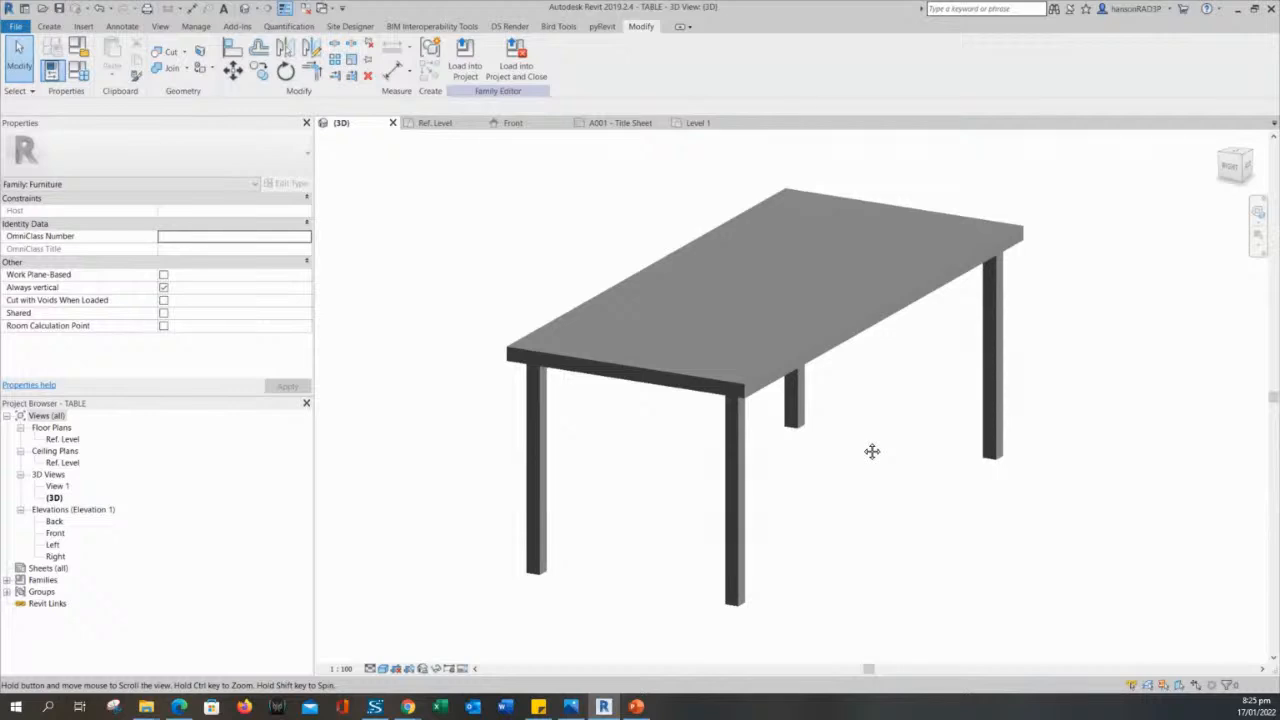
pyautogui.click(49, 27)
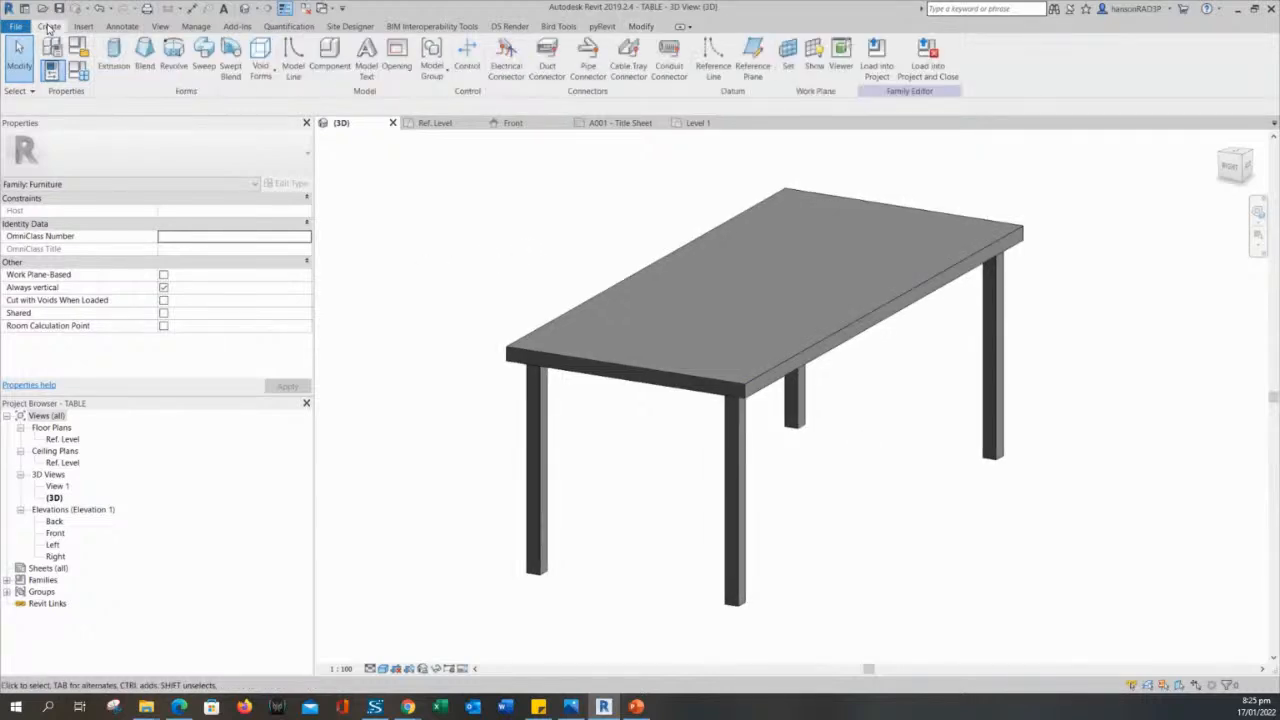
pyautogui.moveTo(393, 257); pyautogui.dragTo(443, 274, button='middle')
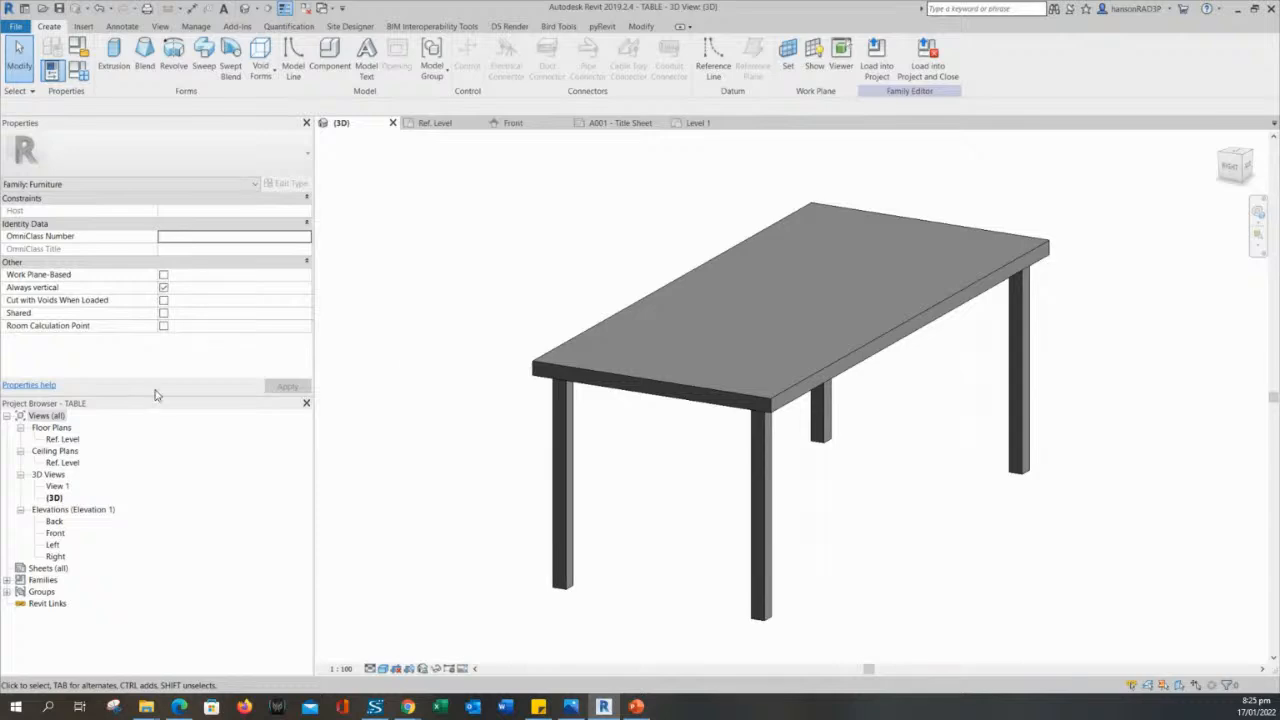
# - Open the Ref. Level floor plan and set its visual style to Hidden Line
pyautogui.doubleClick(62, 439)
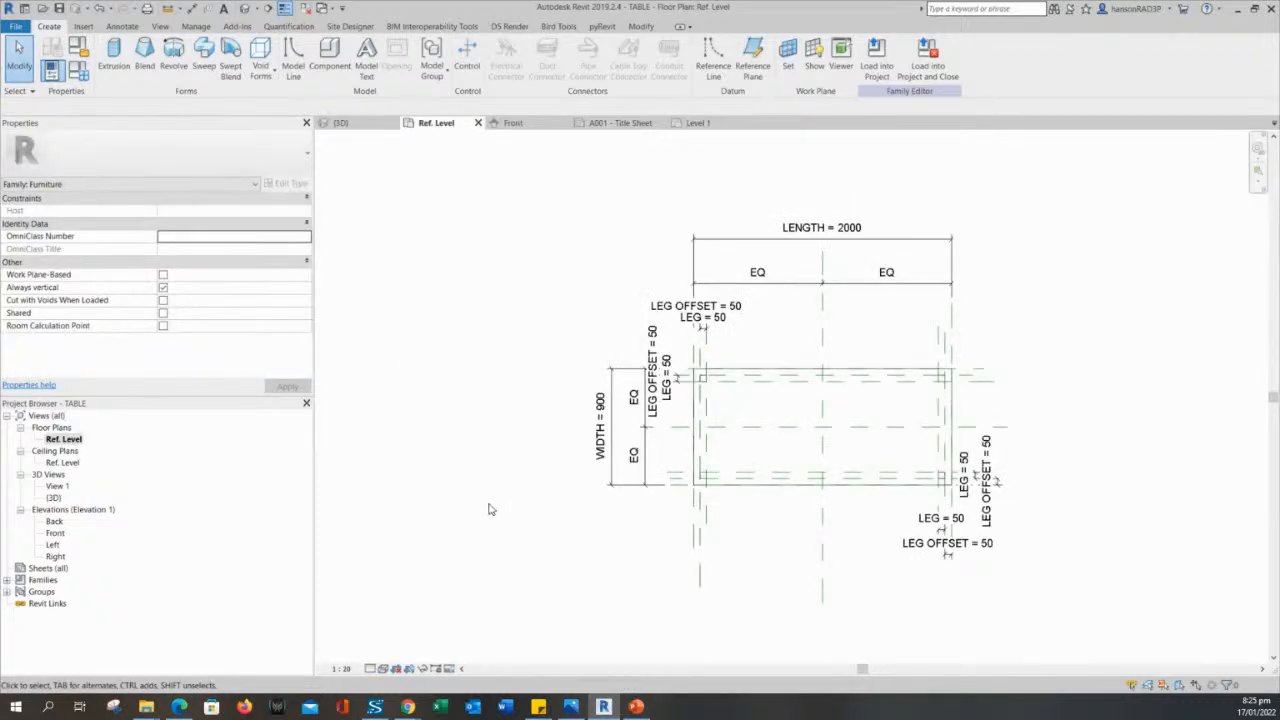
pyautogui.moveTo(750, 584); pyautogui.dragTo(551, 516, button='middle')
pyautogui.scroll(2, 637, 343)
pyautogui.moveTo(575, 356); pyautogui.dragTo(635, 378, button='middle')
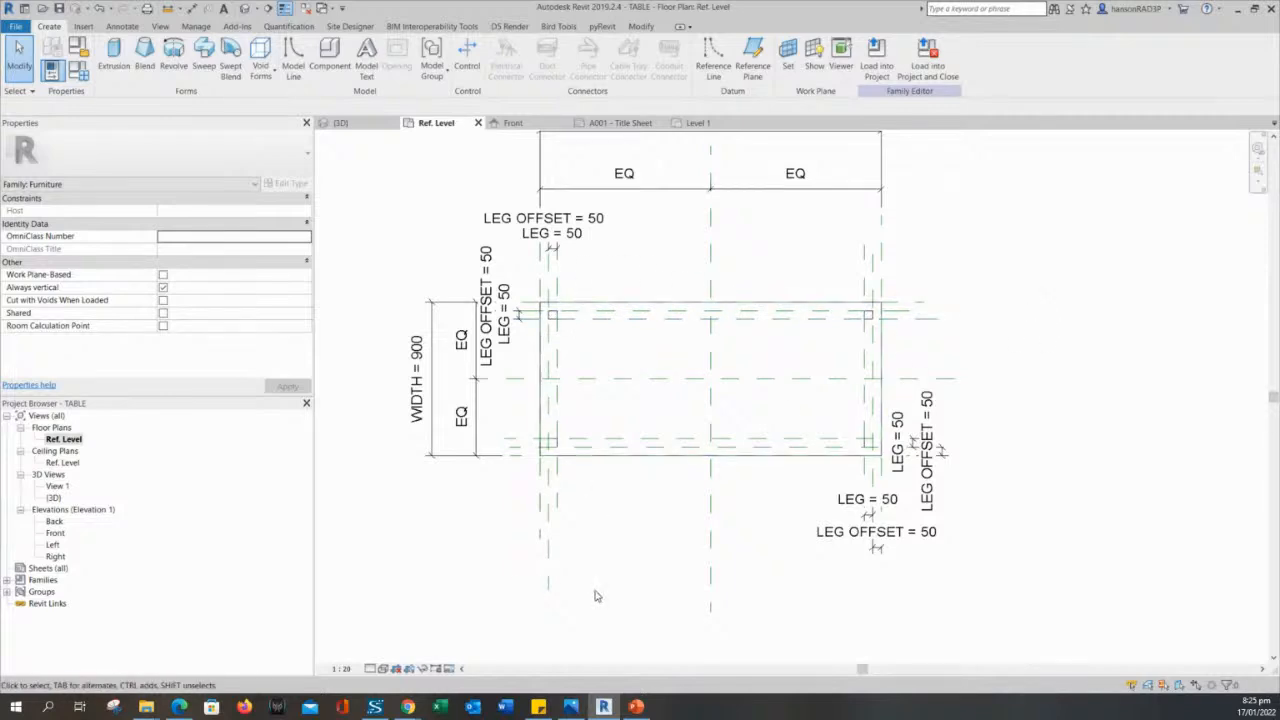
pyautogui.moveTo(595, 592); pyautogui.dragTo(630, 576, button='middle')
pyautogui.click(383, 668)
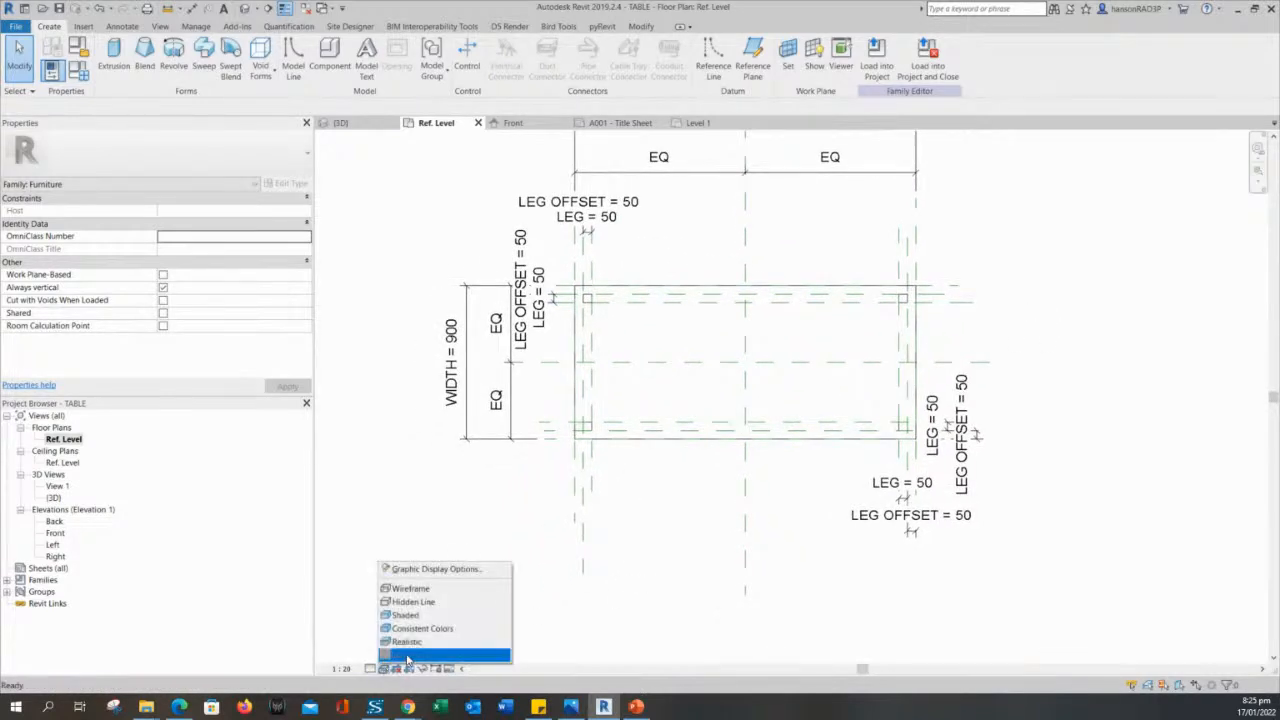
pyautogui.click(416, 603)
pyautogui.moveTo(449, 554)
pyautogui.mouseDown(button='middle')
pyautogui.moveTo(489, 535)
pyautogui.moveTo(500, 562)
pyautogui.mouseUp(button='middle')
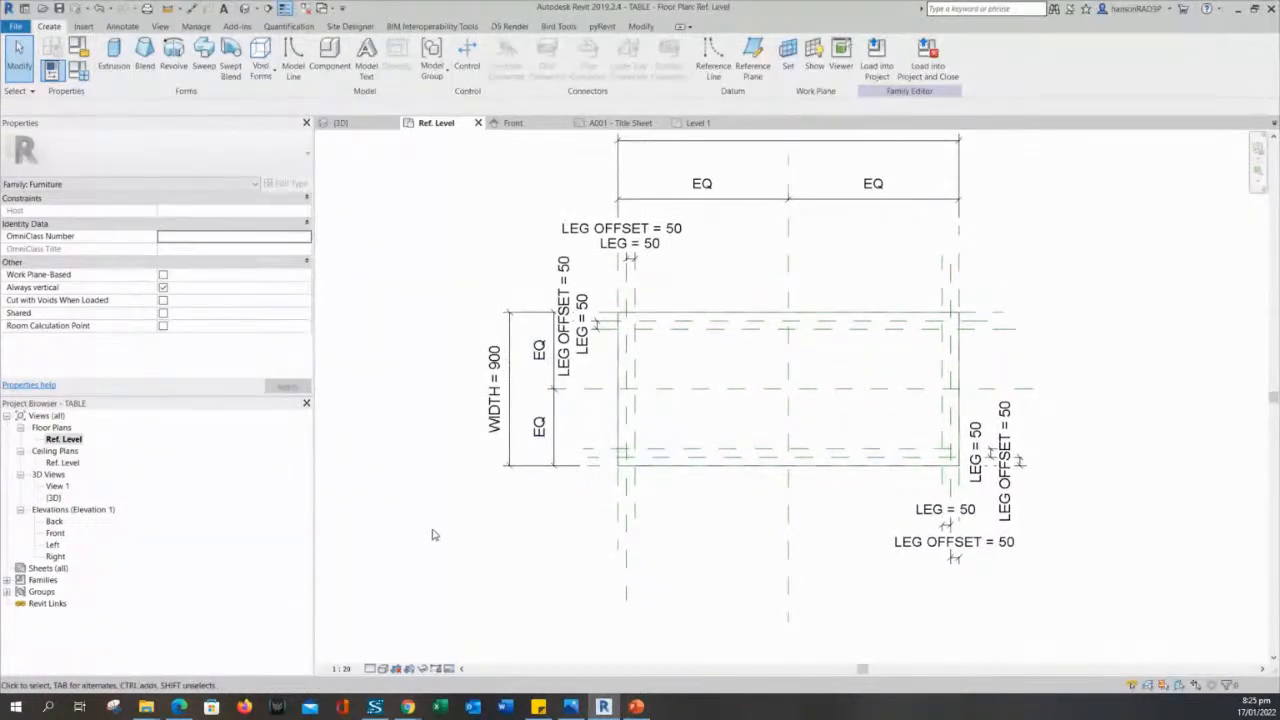
# - Examine the tabletop outline, the leg corners and the surrounding reference planes in the Ref. Level plan without changing them
pyautogui.moveTo(433, 535); pyautogui.dragTo(457, 563, button='middle')
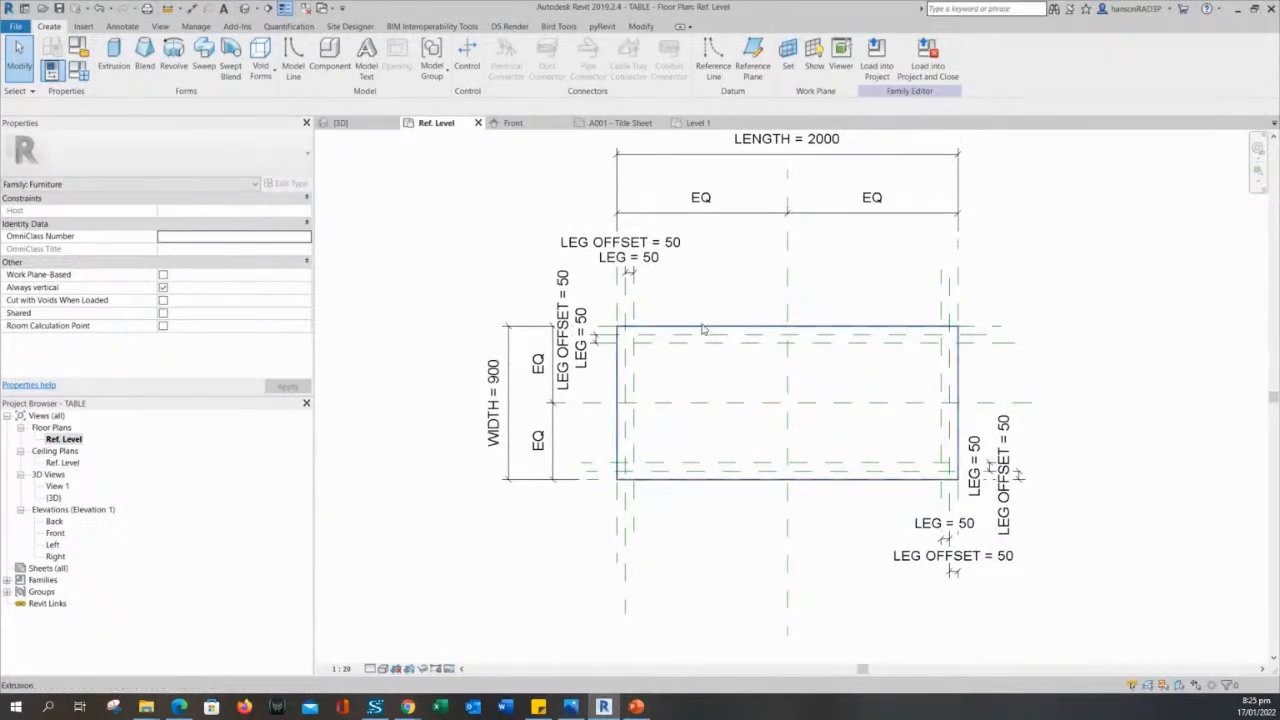
pyautogui.moveTo(731, 305); pyautogui.dragTo(735, 315, button='middle')
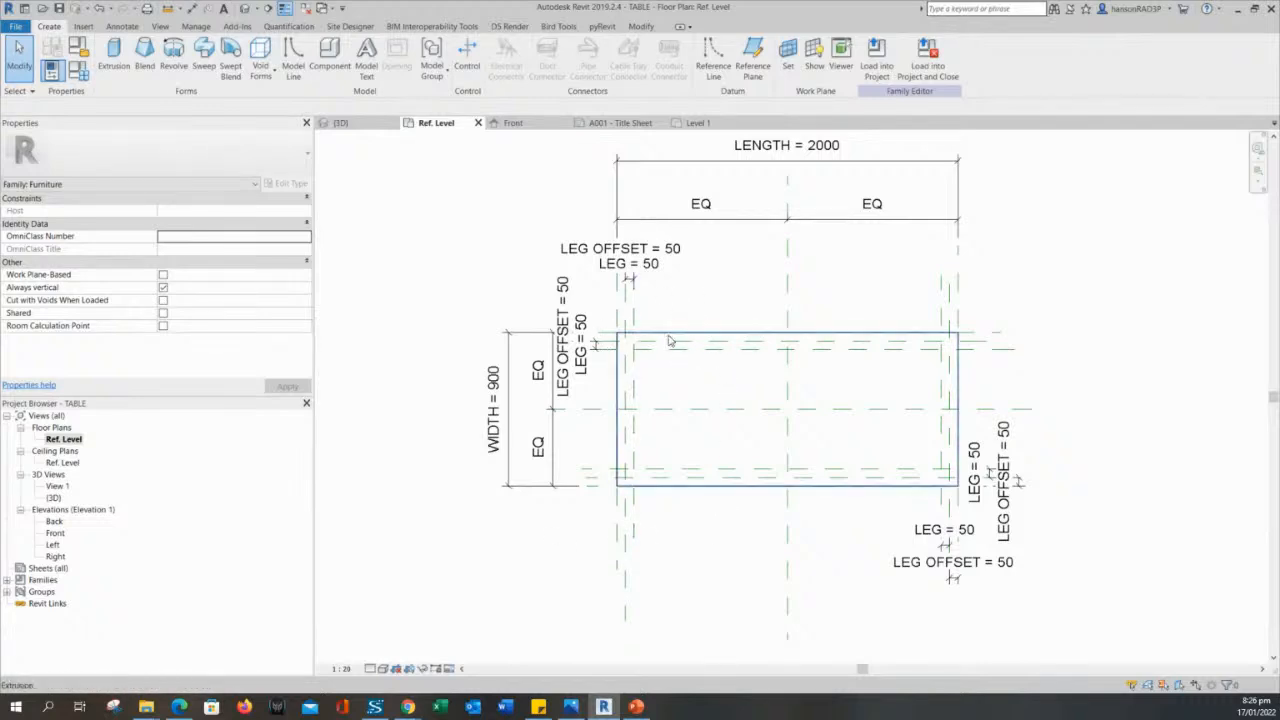
pyautogui.moveTo(725, 285); pyautogui.dragTo(731, 303, button='middle')
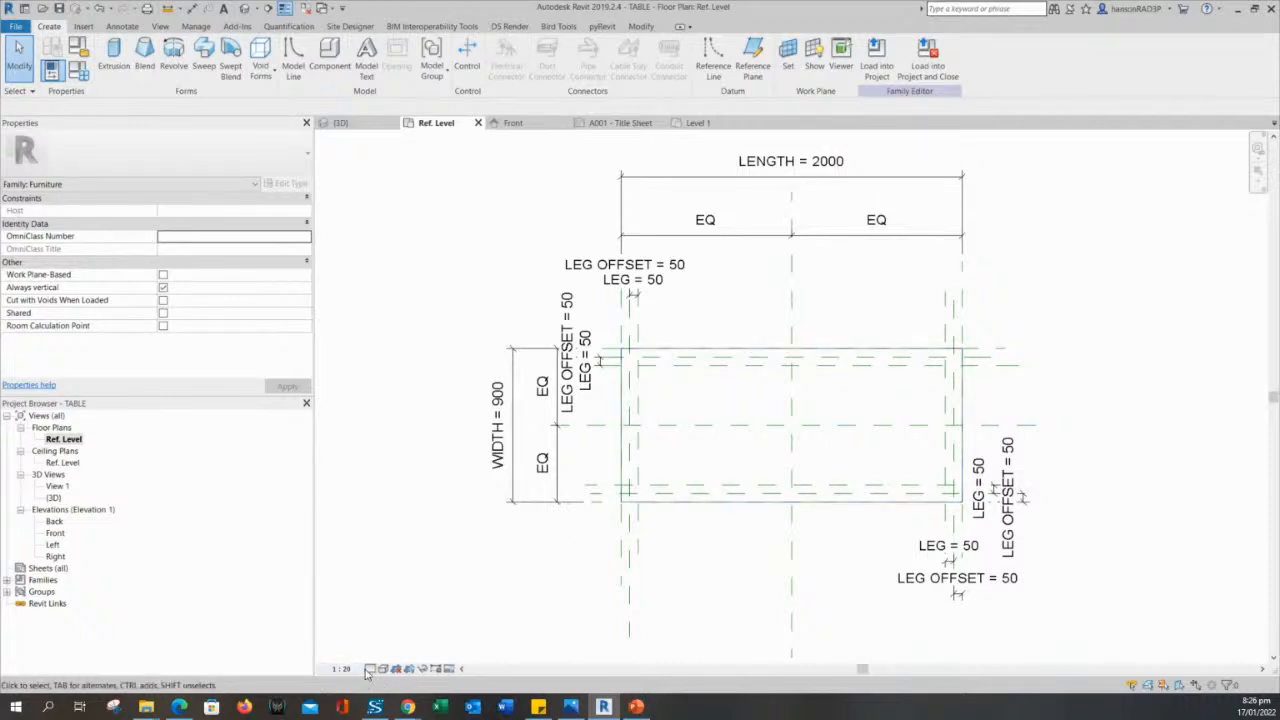
pyautogui.moveTo(512, 612); pyautogui.dragTo(508, 607, button='middle')
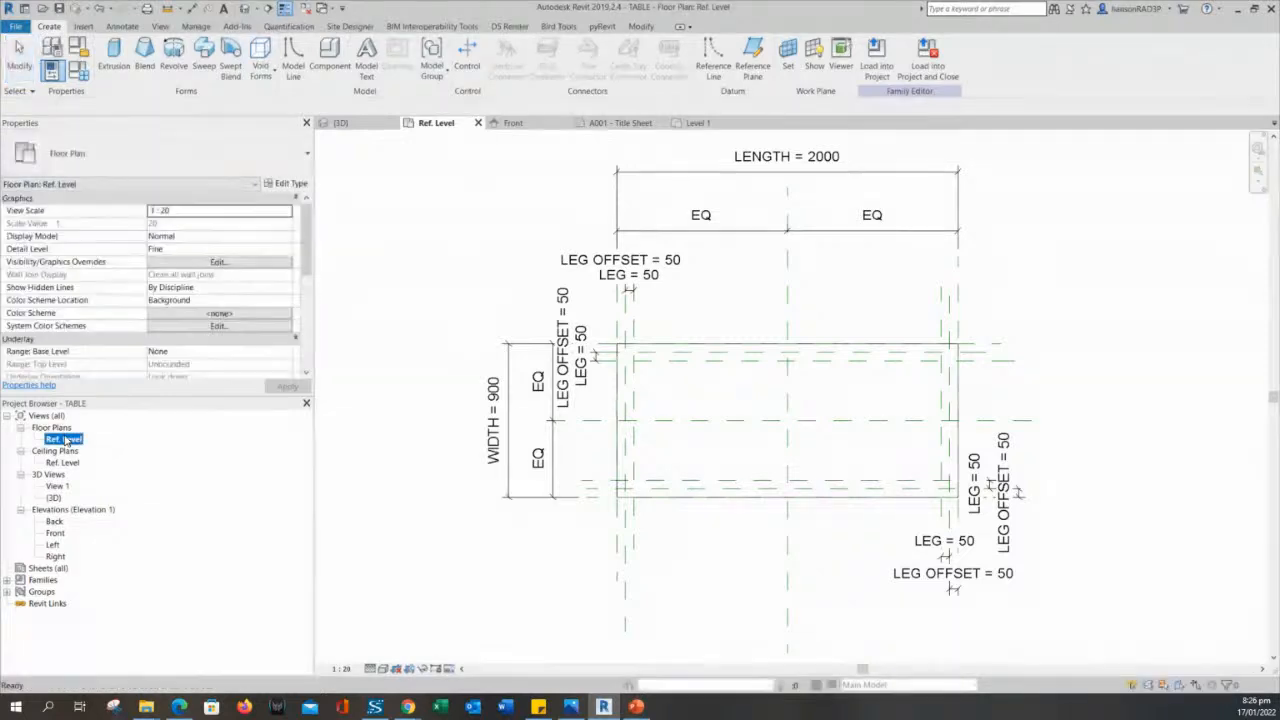
pyautogui.moveTo(417, 518); pyautogui.dragTo(409, 500, button='middle')
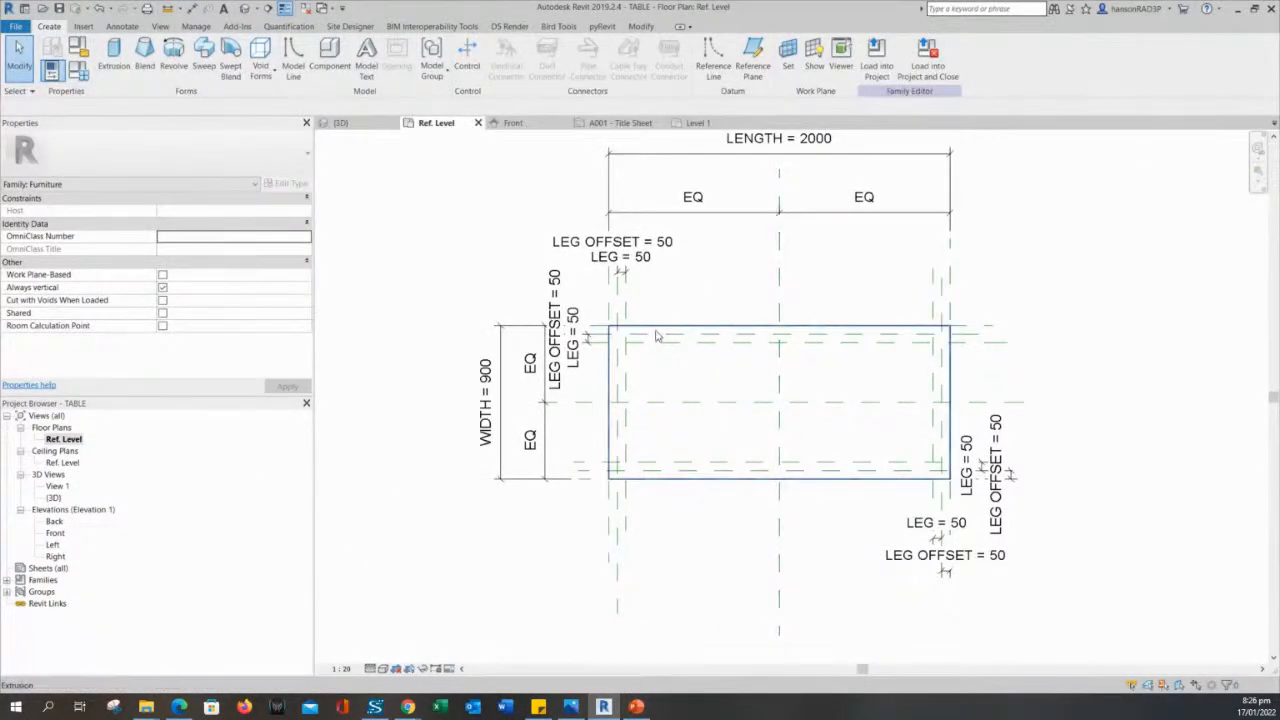
pyautogui.scroll(2, 657, 336)
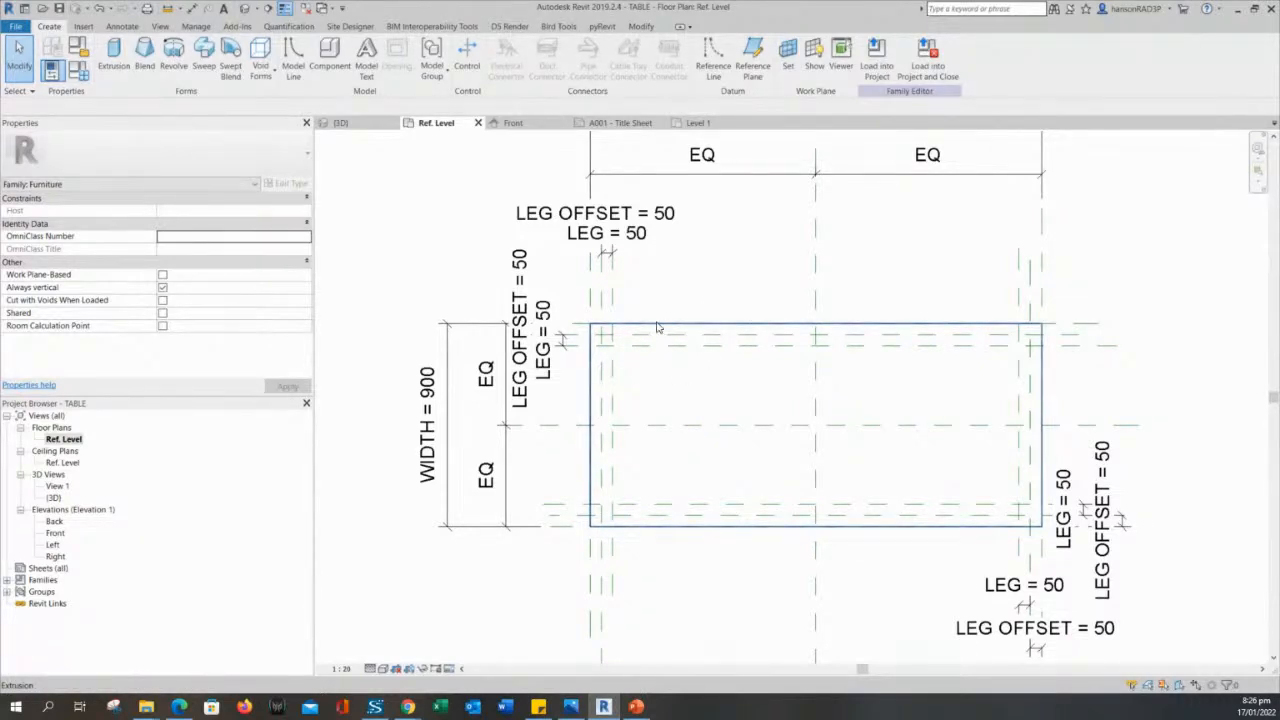
pyautogui.click(619, 343)
pyautogui.click(732, 606)
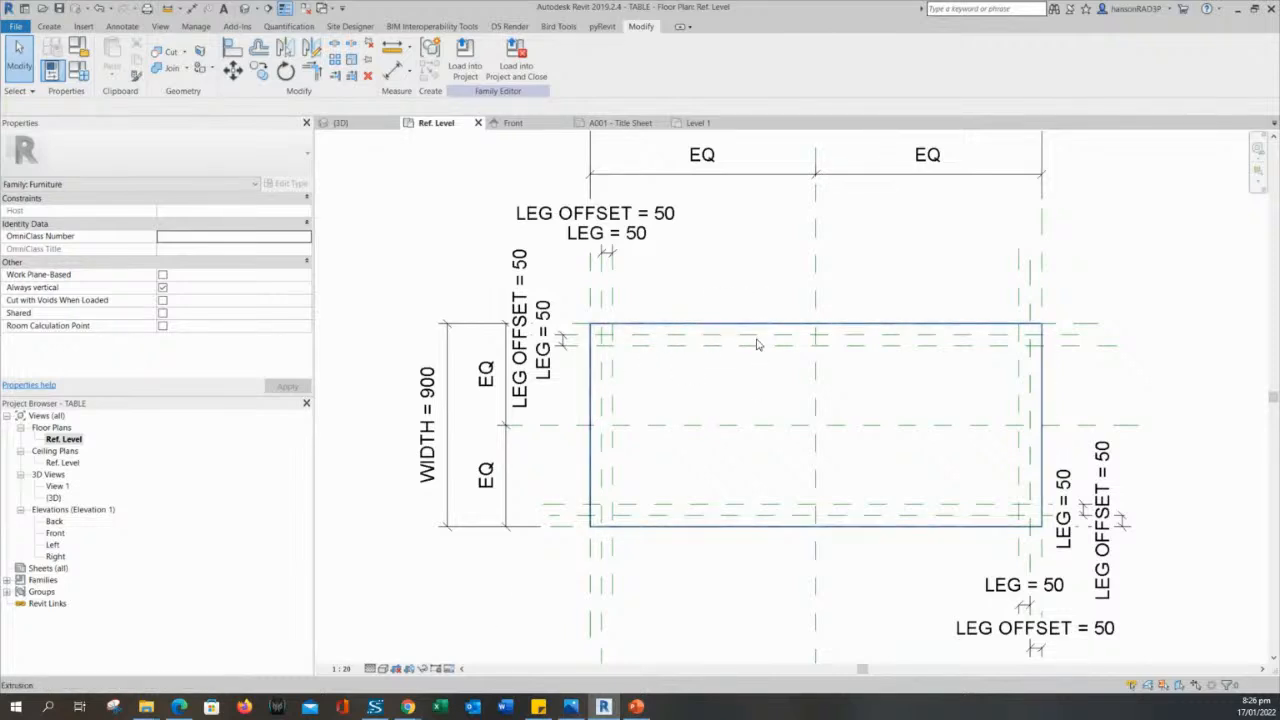
pyautogui.scroll(2, 600, 348)
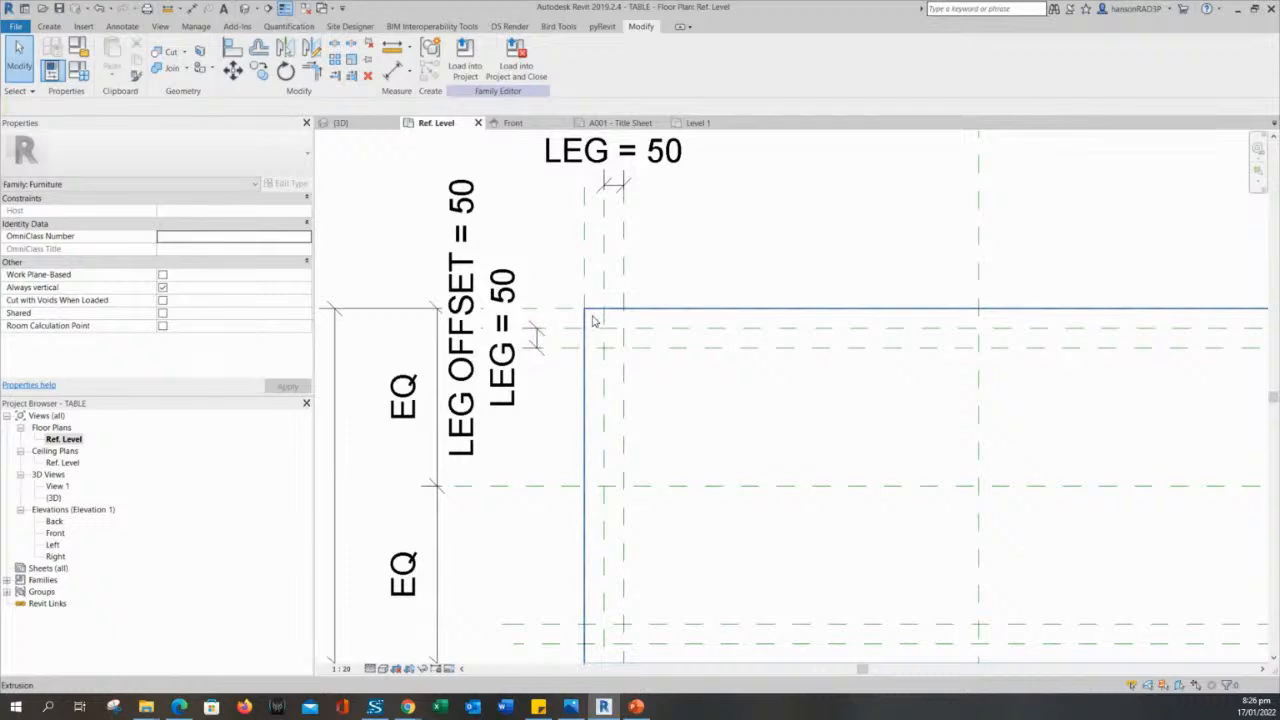
pyautogui.click(625, 351)
pyautogui.press('Escape')
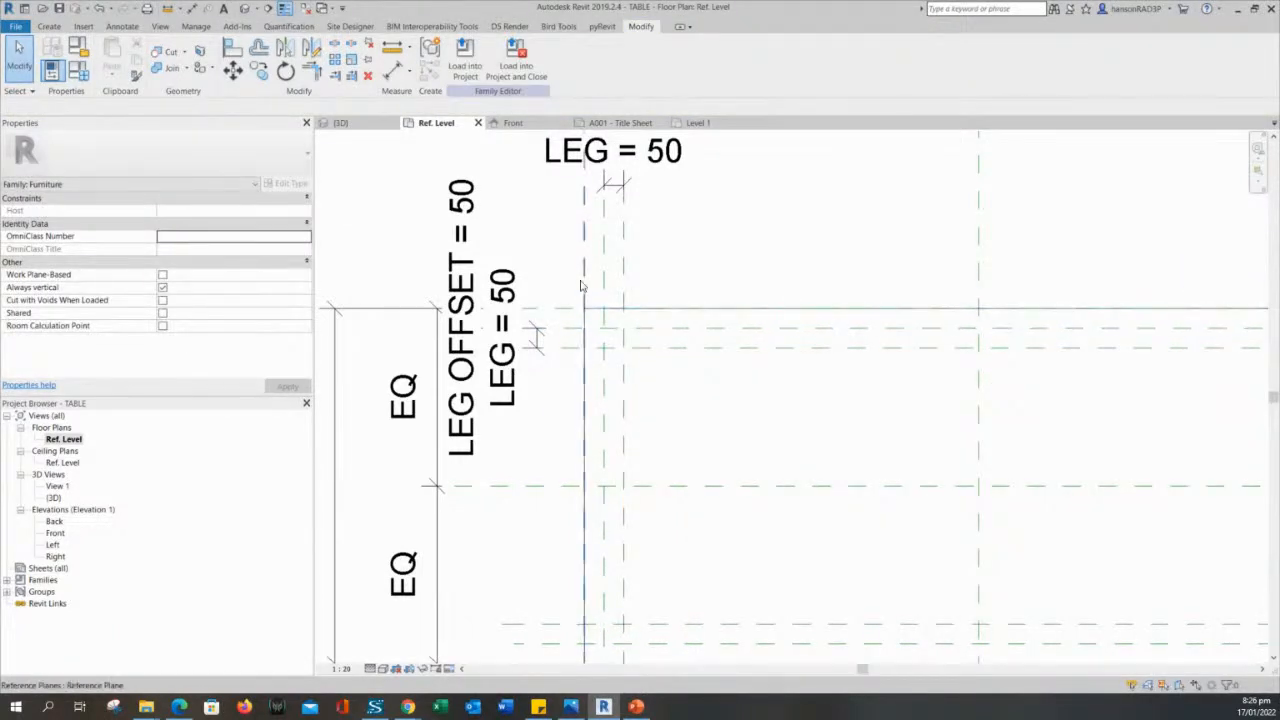
pyautogui.scroll(1, 595, 289)
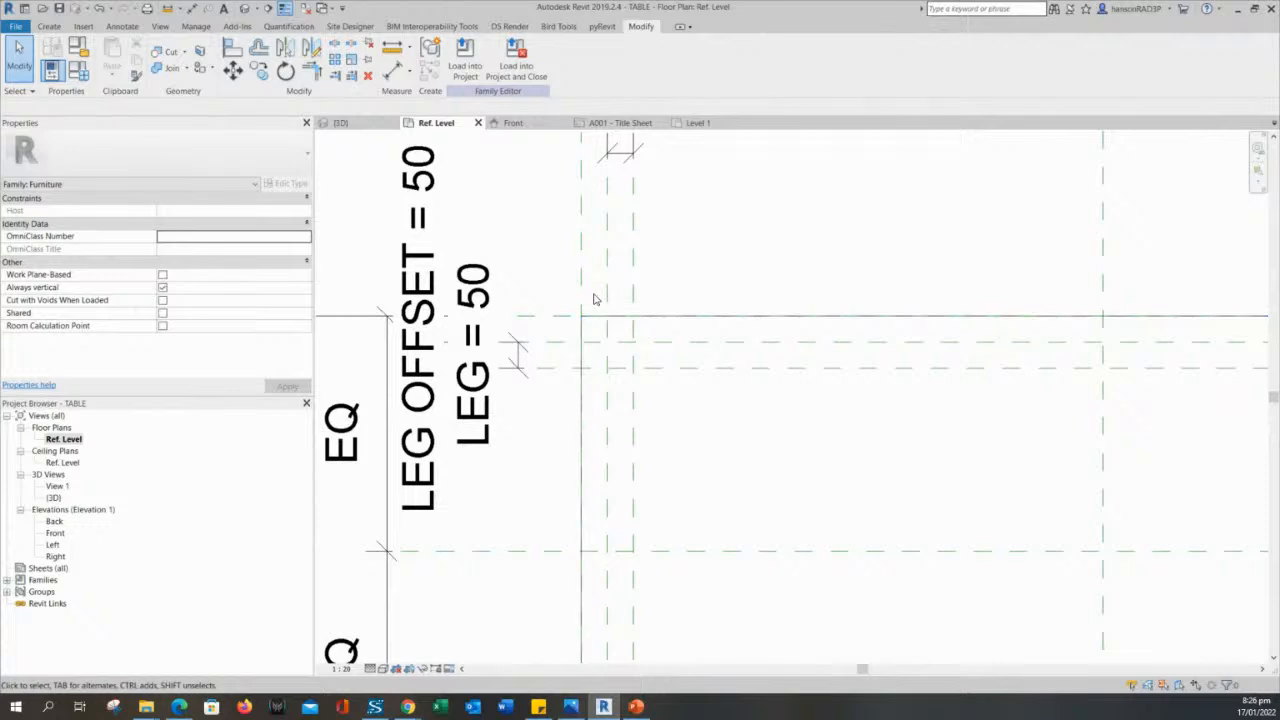
pyautogui.scroll(-2, 593, 299)
pyautogui.scroll(-1, 703, 368)
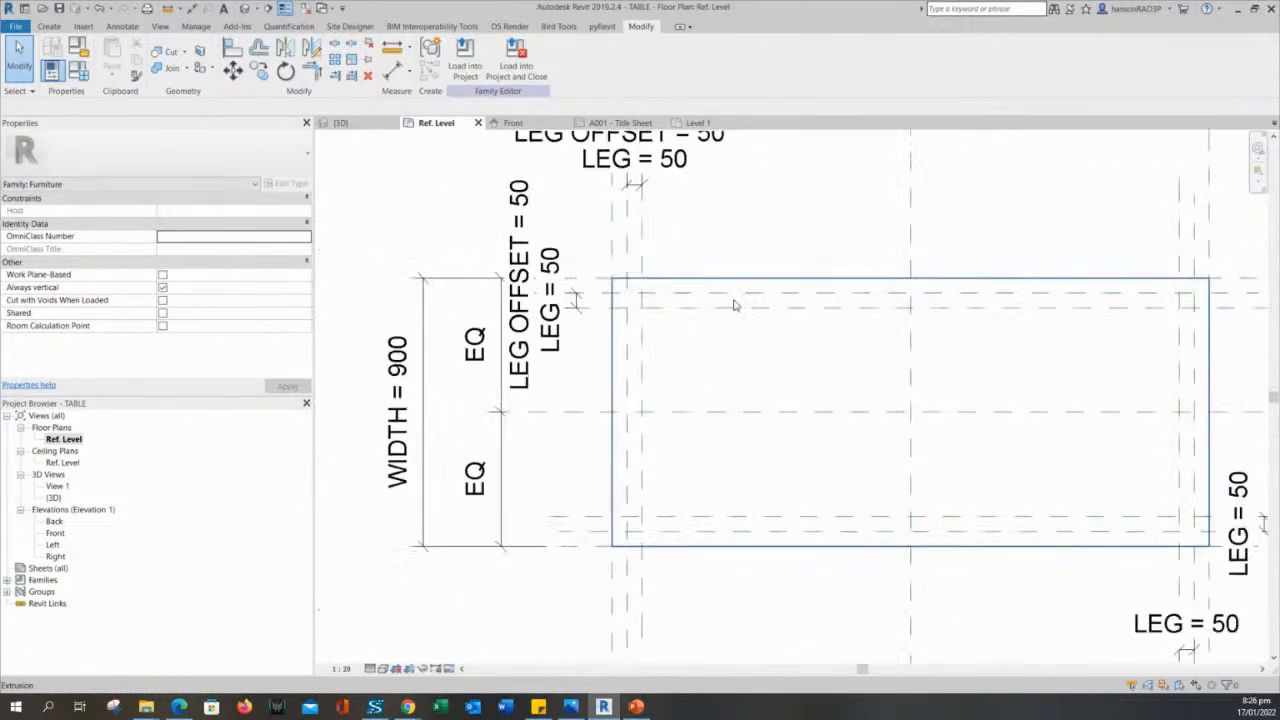
pyautogui.moveTo(751, 240); pyautogui.dragTo(766, 306, button='middle')
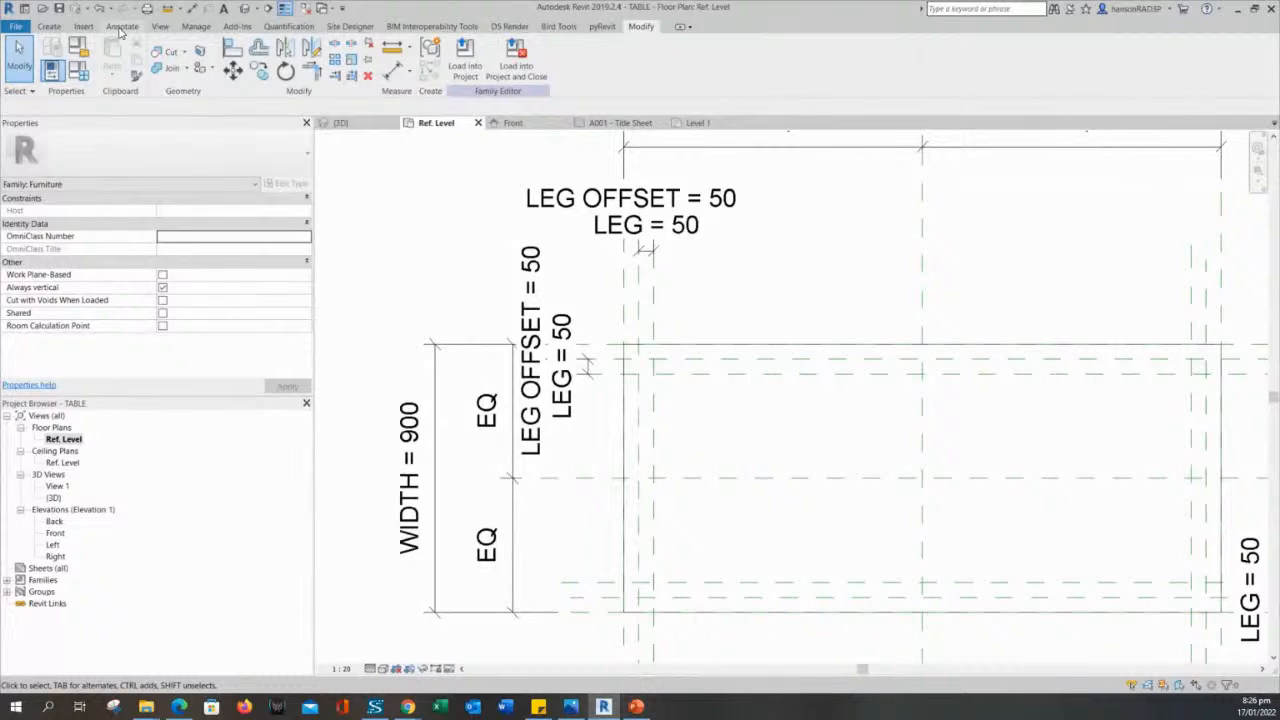
pyautogui.click(122, 26)
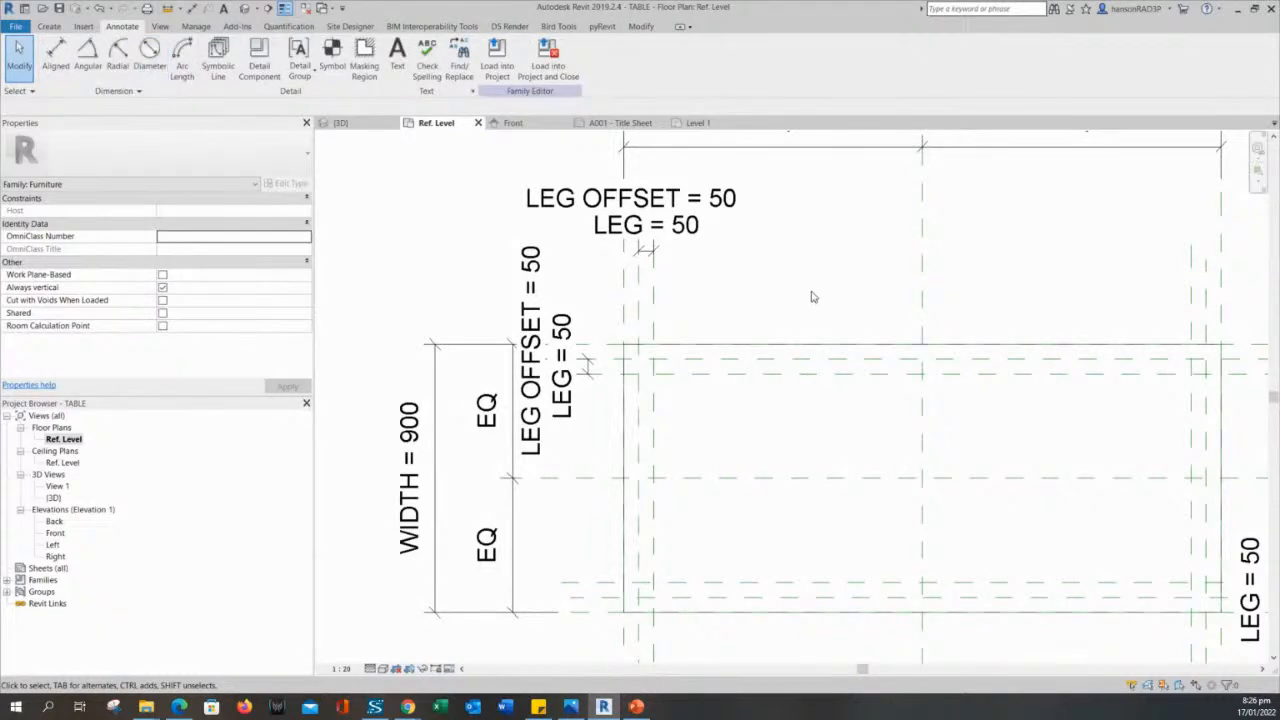
pyautogui.moveTo(806, 291); pyautogui.dragTo(770, 268, button='middle')
pyautogui.scroll(-2, 770, 268)
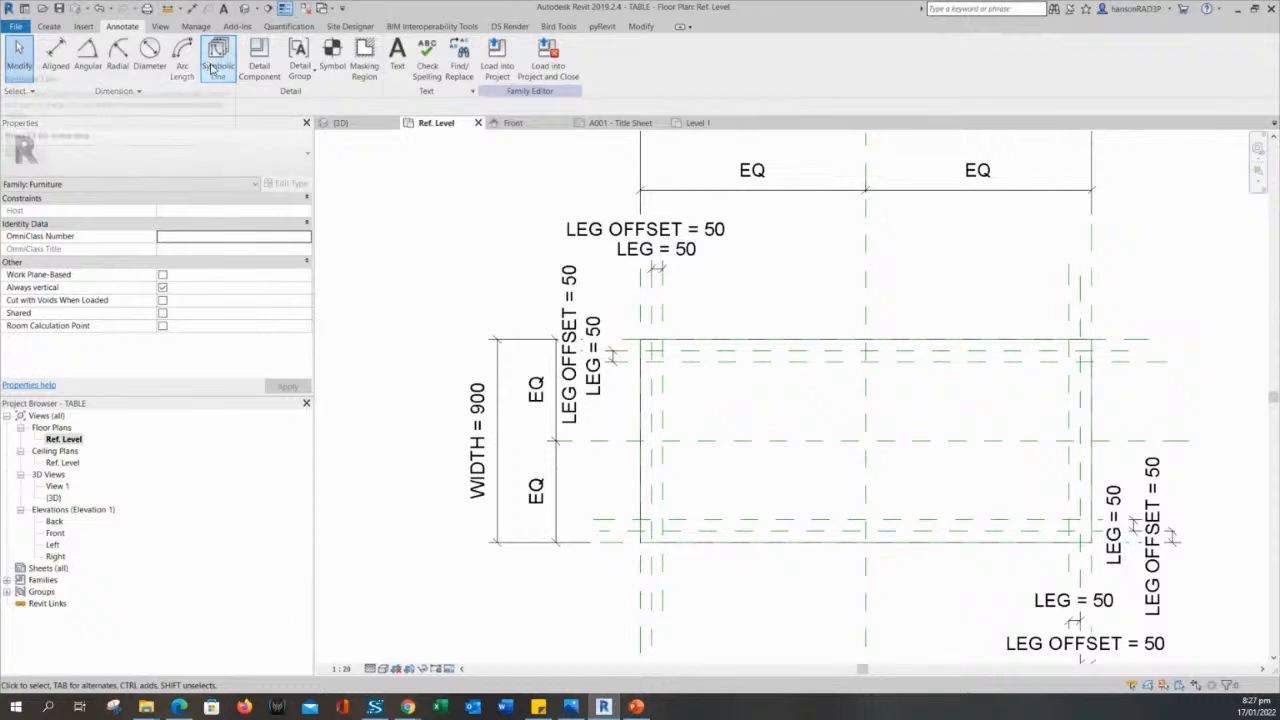
pyautogui.scroll(-2, 445, 322)
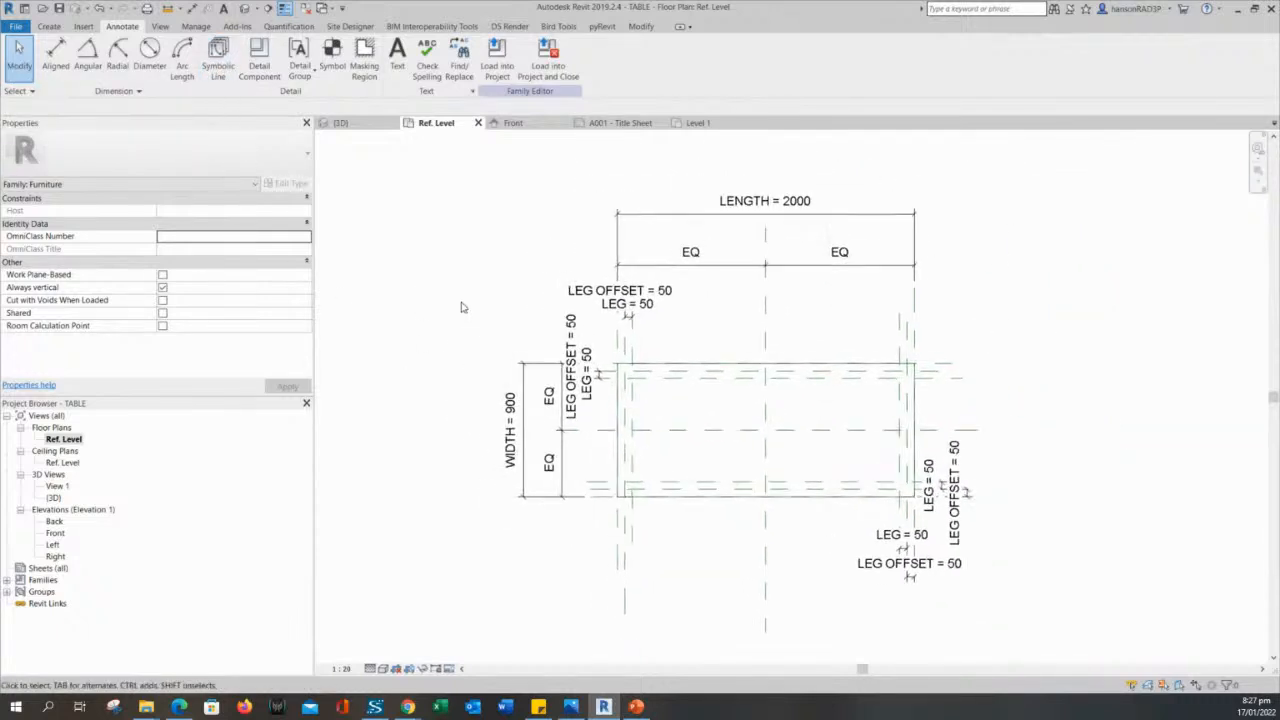
pyautogui.moveTo(497, 303); pyautogui.dragTo(522, 298, button='middle')
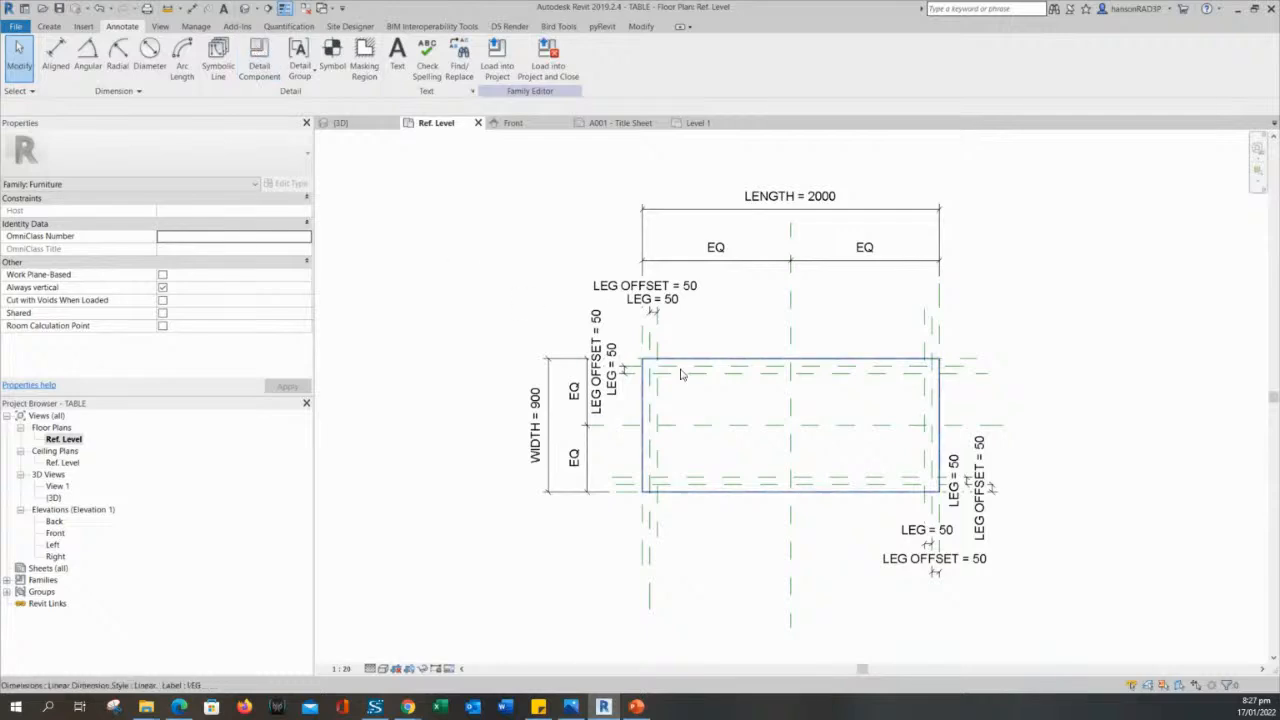
pyautogui.scroll(4, 668, 373)
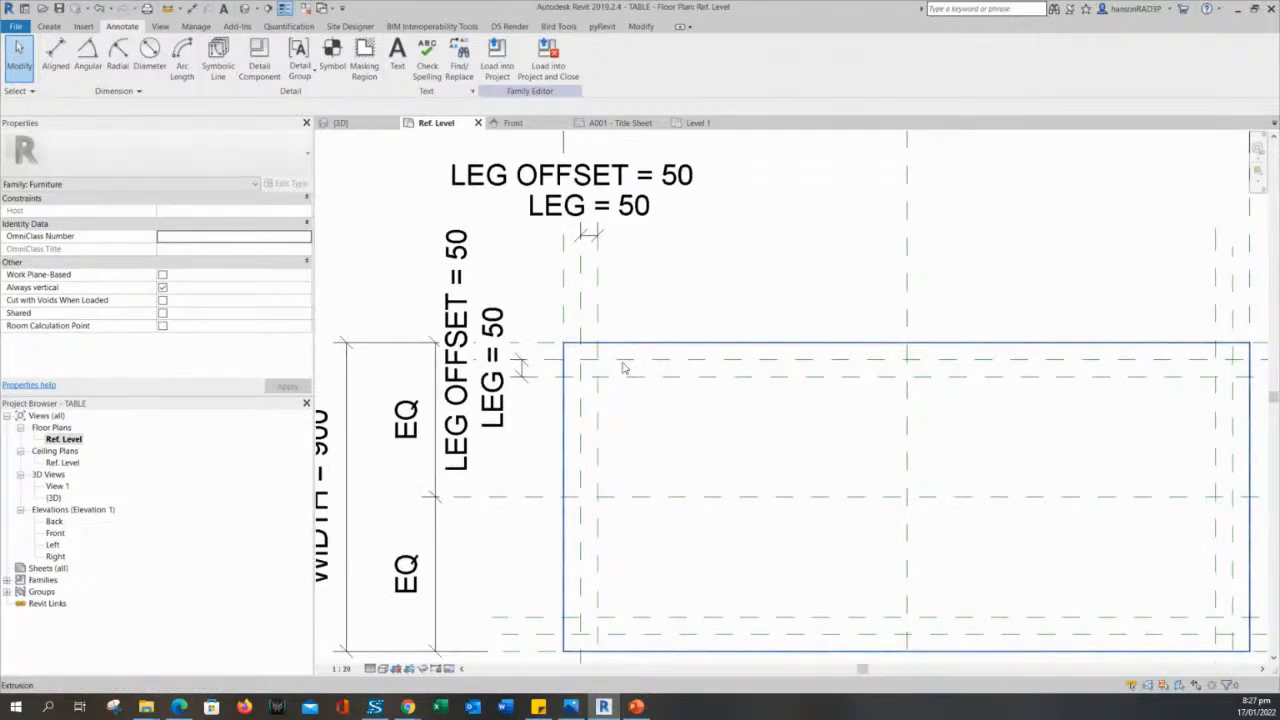
pyautogui.scroll(-3, 623, 369)
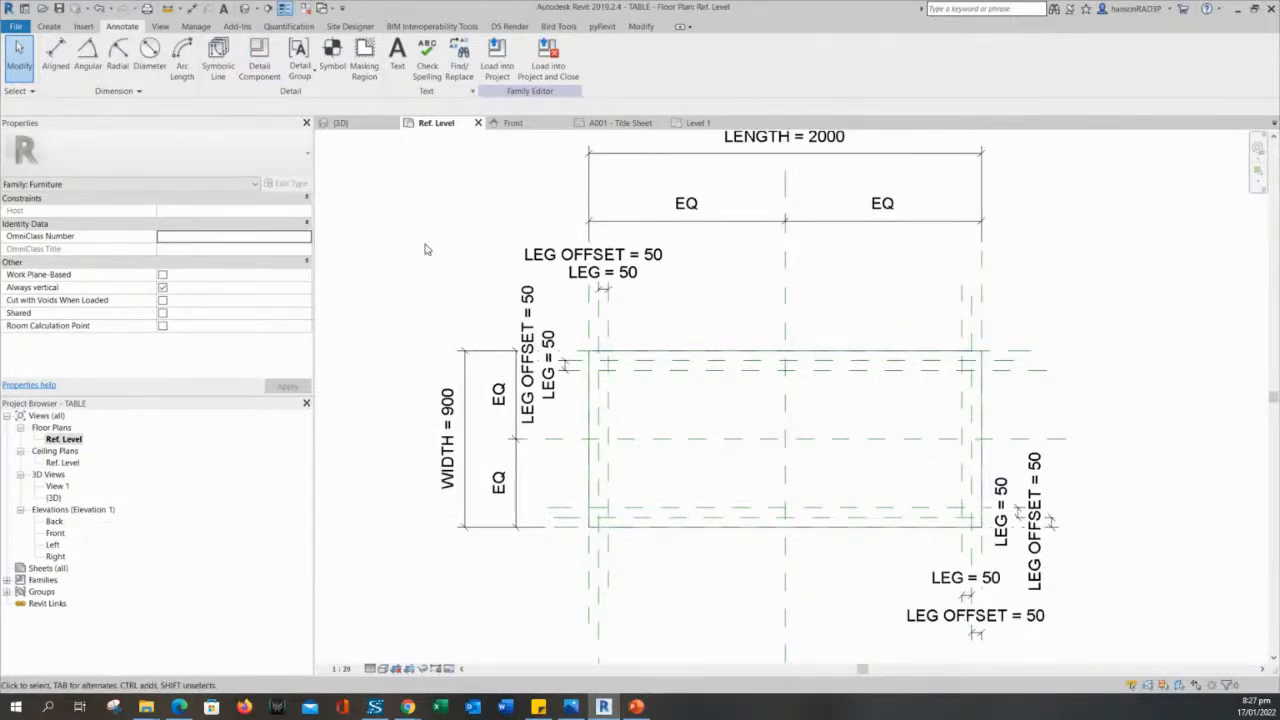
# - Turn on Preview Visibility for the Ref. Level plan and check how the table is displayed
pyautogui.moveTo(425, 249)
pyautogui.mouseDown(button='middle')
pyautogui.moveTo(465, 281)
pyautogui.moveTo(443, 274)
pyautogui.mouseUp(button='middle')
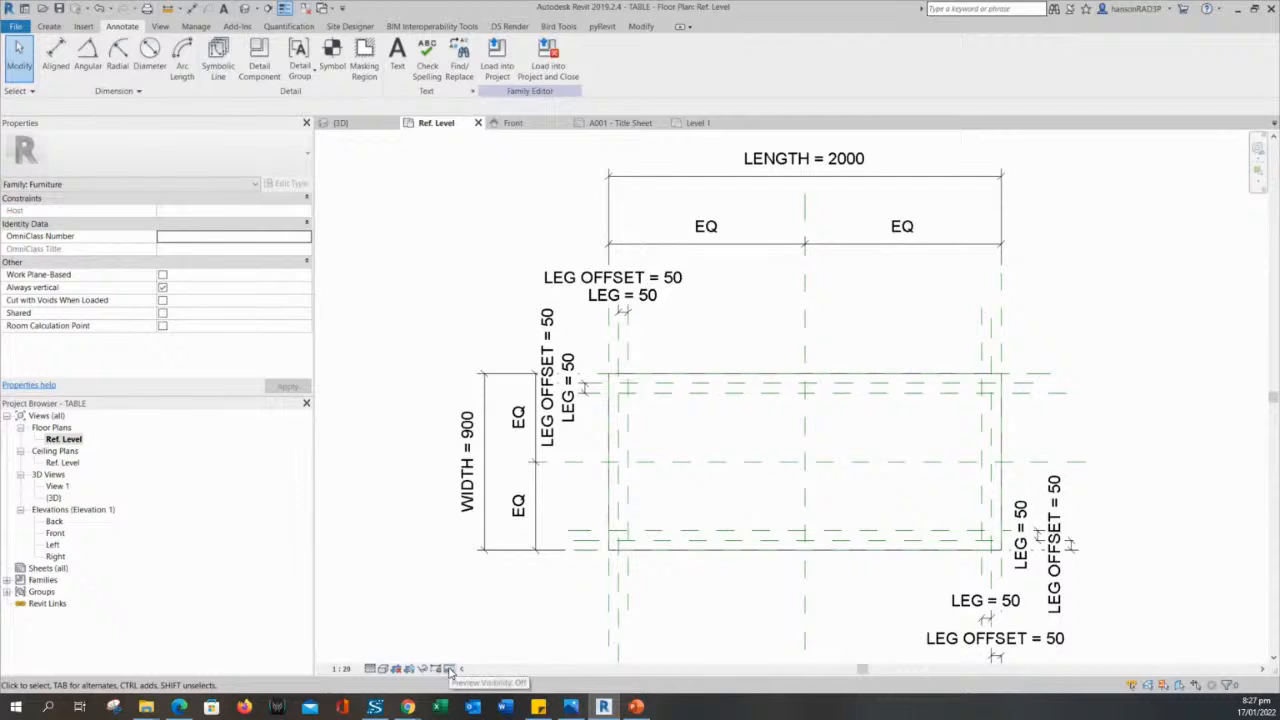
pyautogui.click(450, 670)
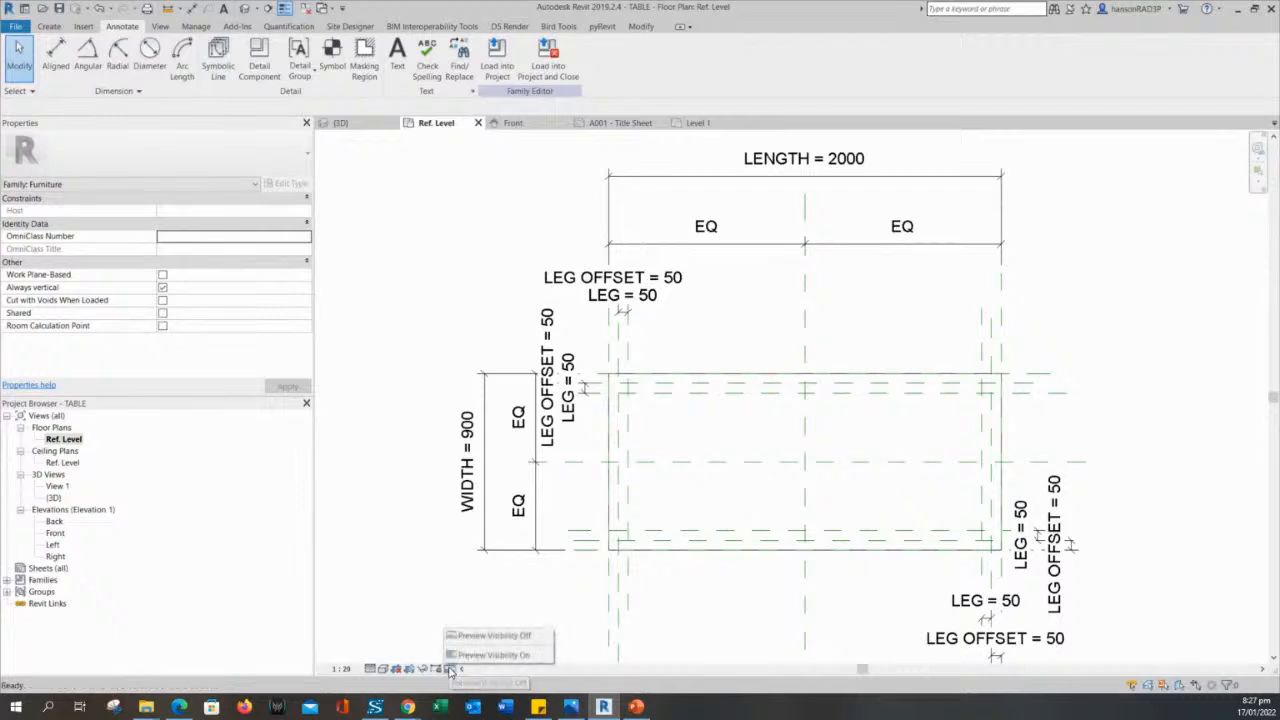
pyautogui.click(470, 655)
pyautogui.scroll(-4, 491, 626)
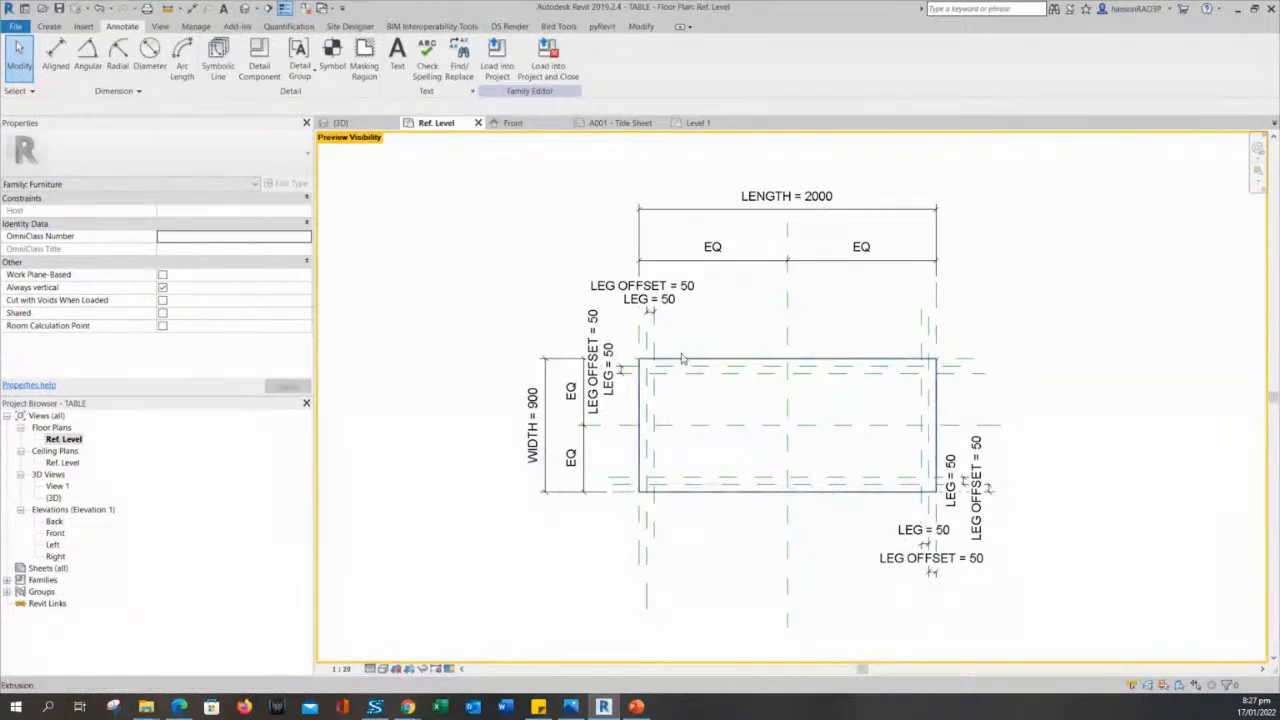
pyautogui.moveTo(583, 528); pyautogui.dragTo(605, 512, button='middle')
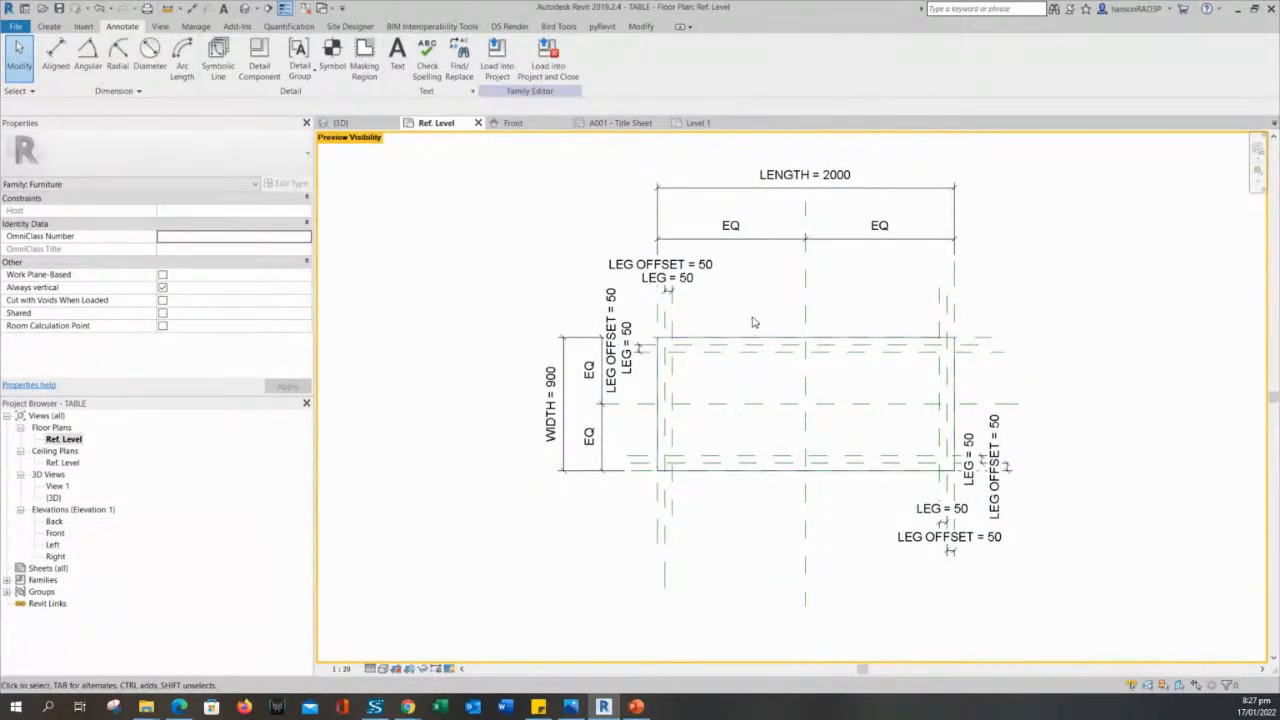
pyautogui.scroll(1, 751, 320)
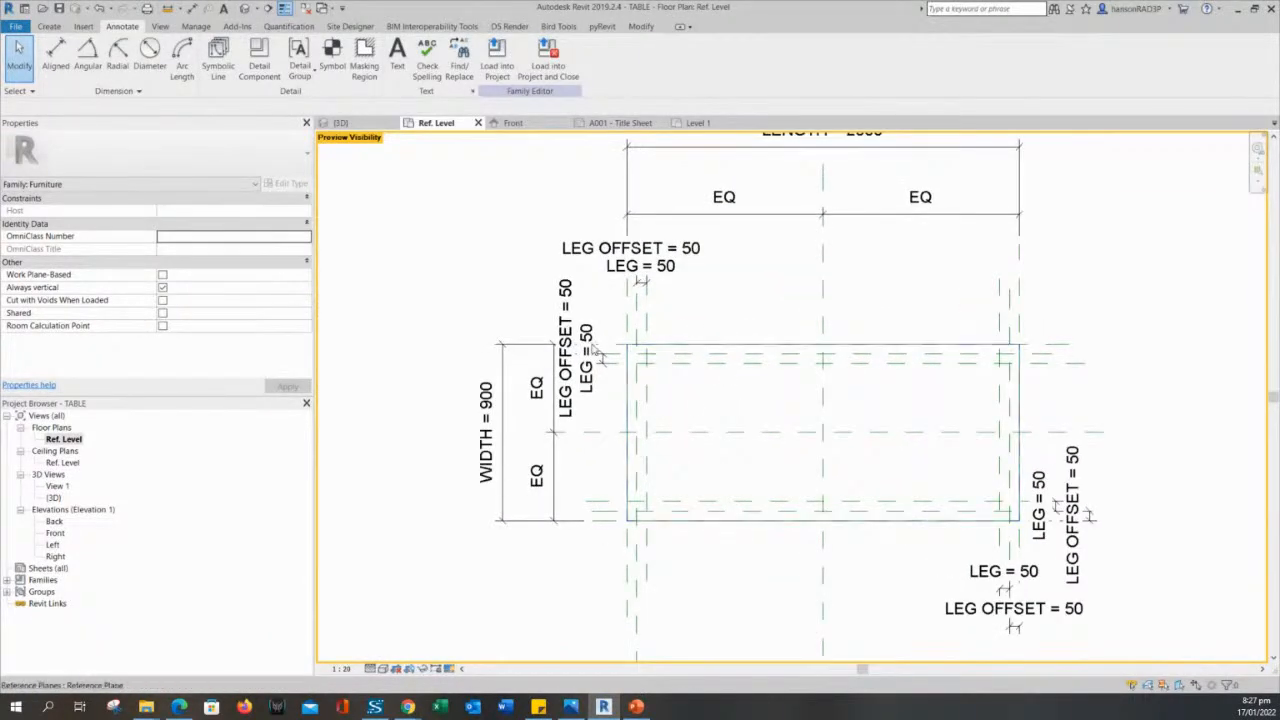
# - Compare the Ref. Level plan with Preview Visibility on and off, and leave it off
pyautogui.moveTo(736, 418); pyautogui.dragTo(740, 373, button='middle')
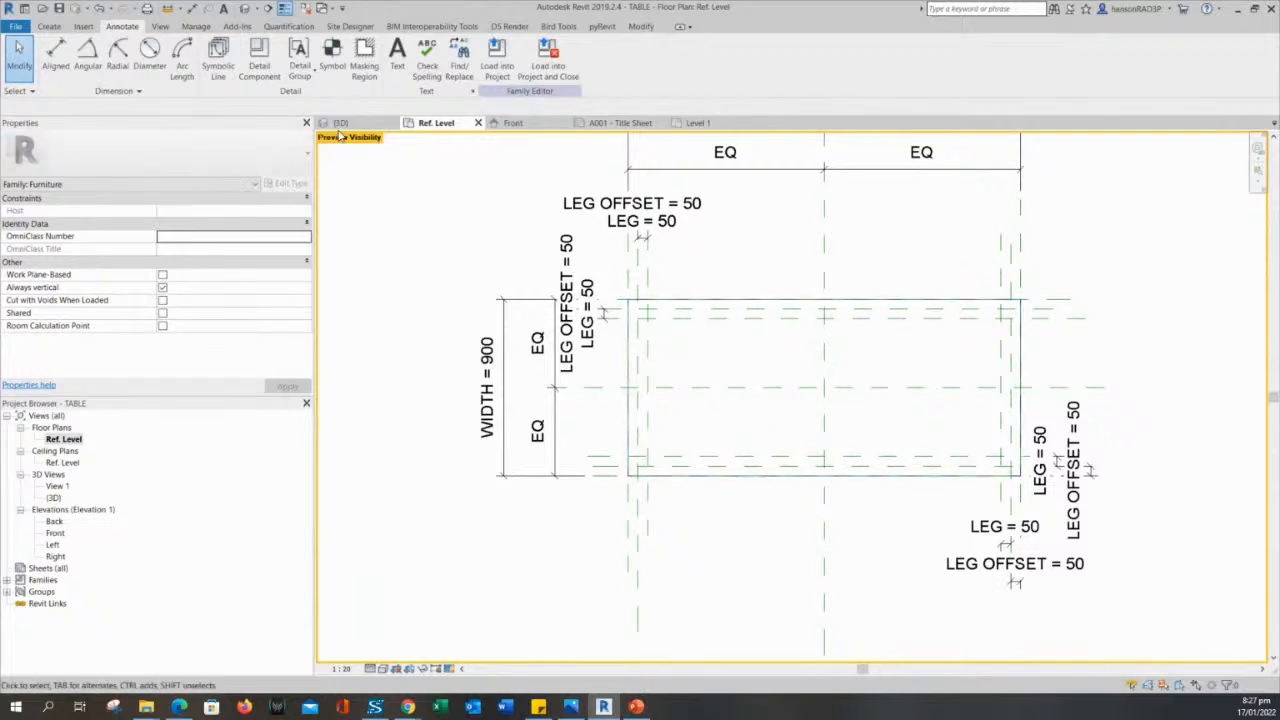
pyautogui.click(448, 668)
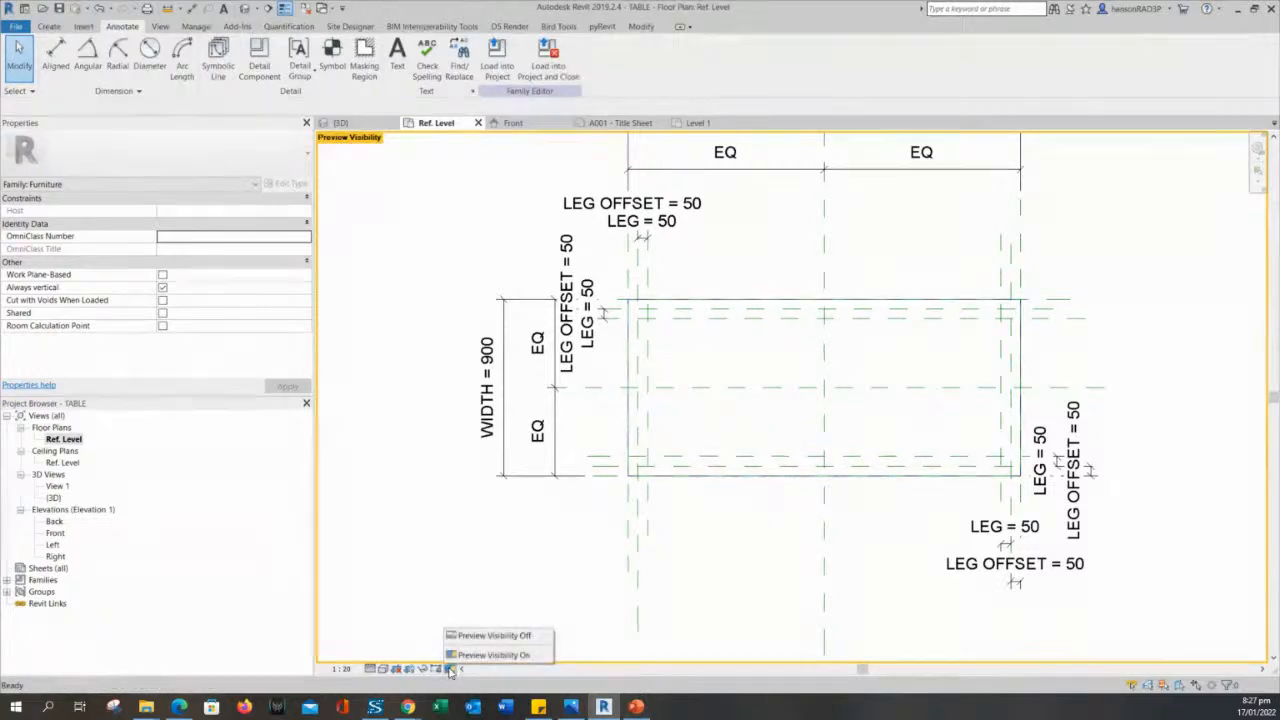
pyautogui.click(467, 637)
pyautogui.click(448, 668)
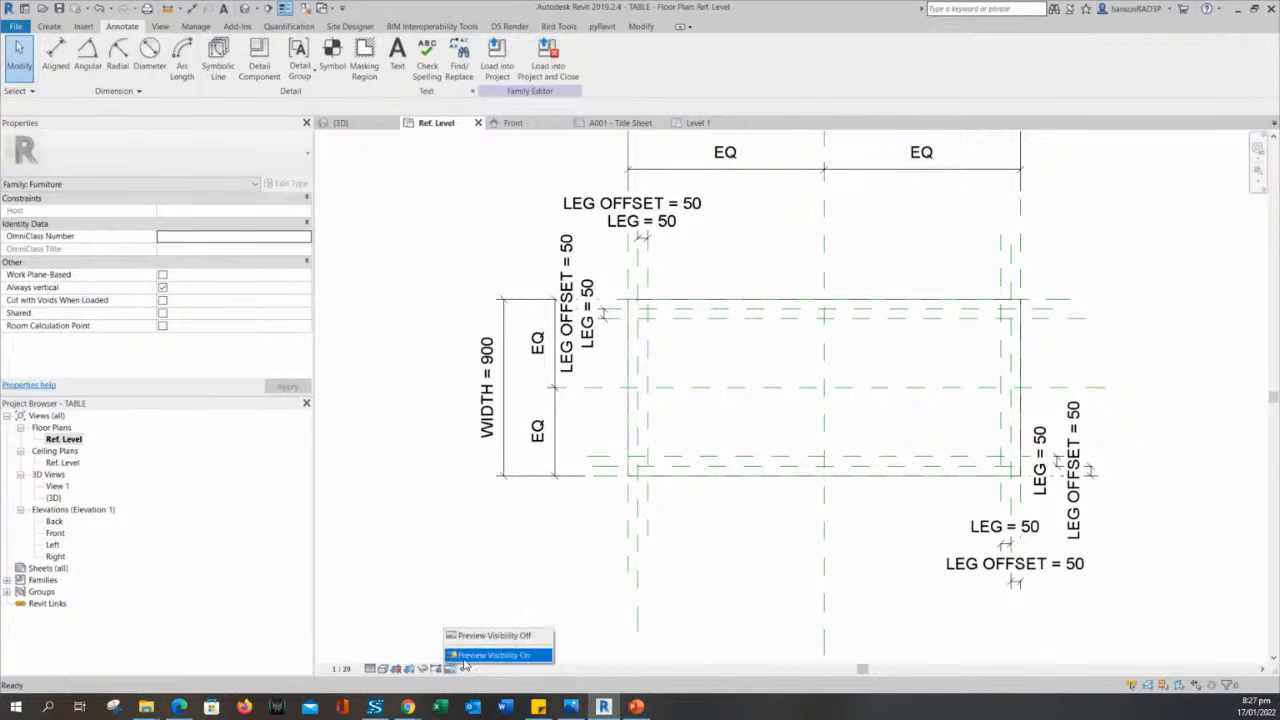
pyautogui.click(470, 651)
pyautogui.moveTo(657, 521); pyautogui.dragTo(666, 529, button='middle')
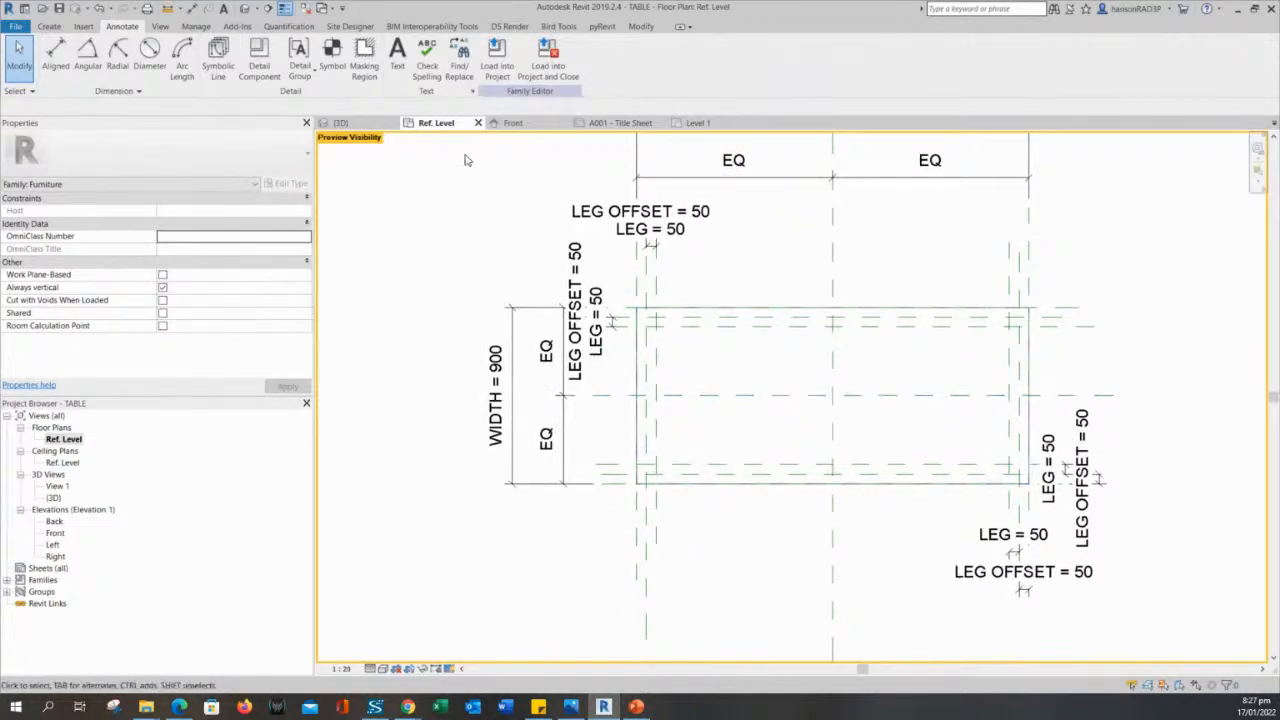
pyautogui.click(453, 670)
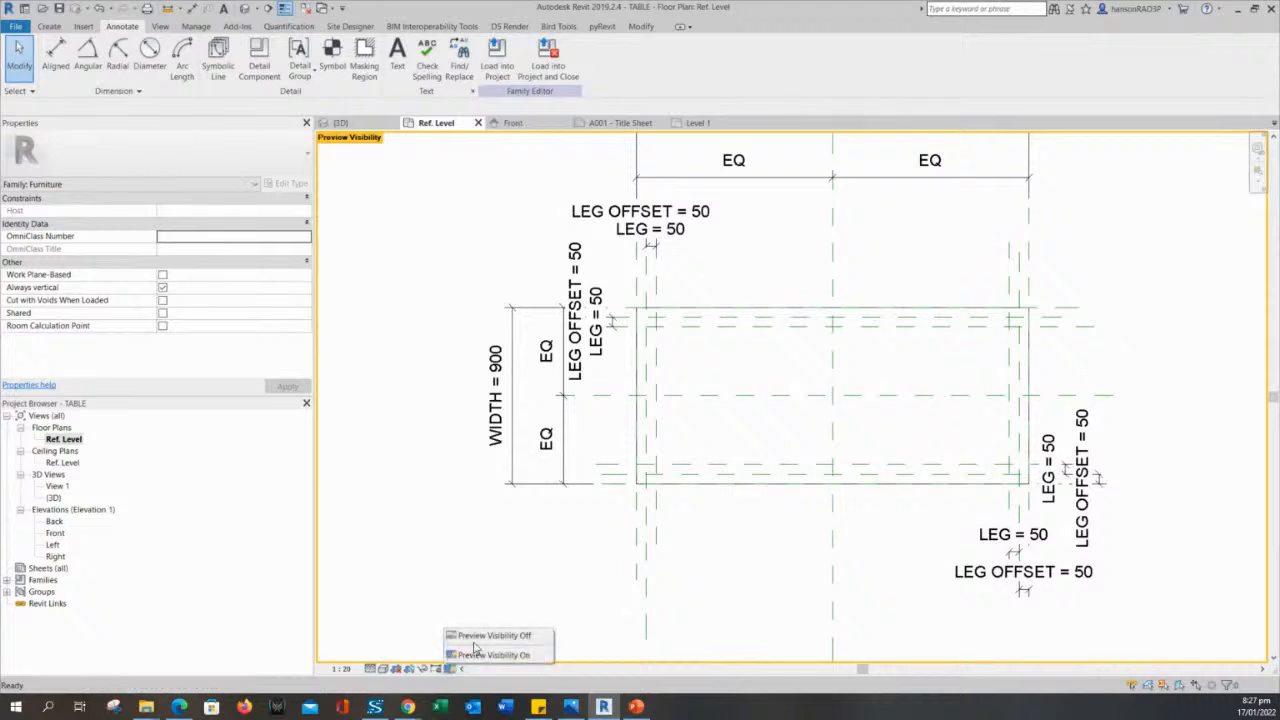
pyautogui.click(480, 633)
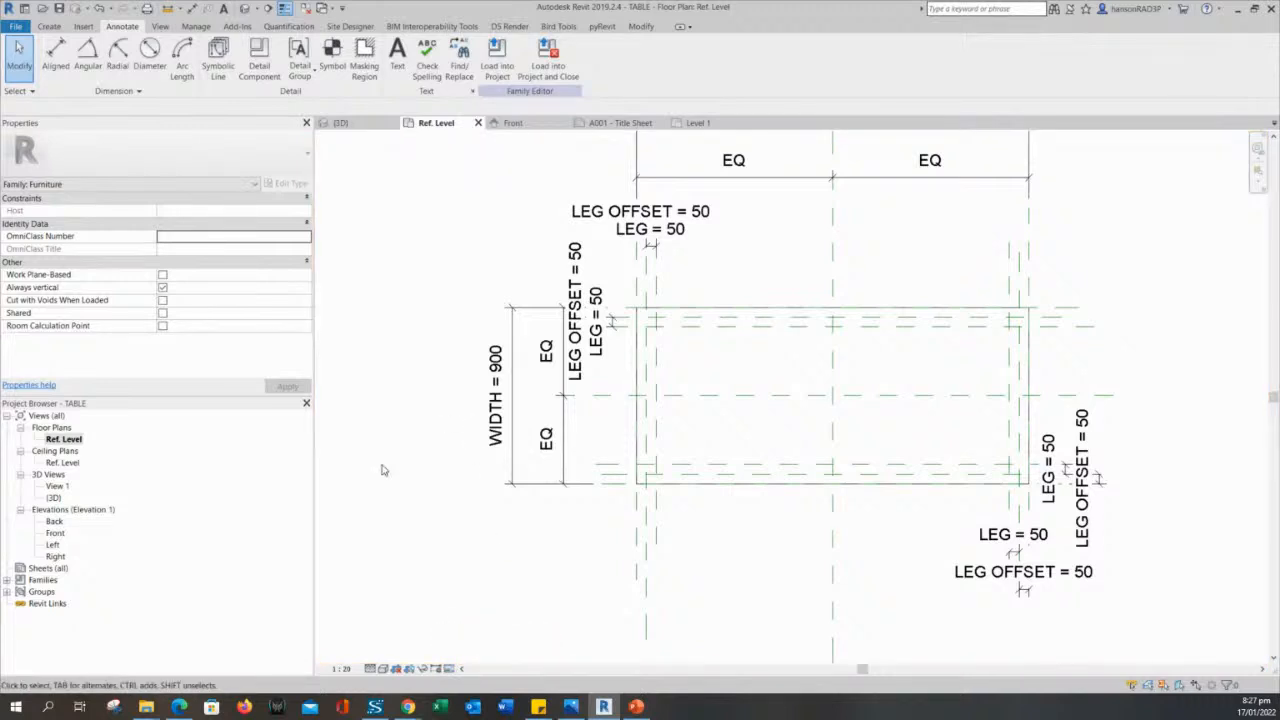
# - Draw a 50 x 50 symbolic-line rectangle in the Furniture subcategory between the leg reference planes at the table's upper-left corner
pyautogui.click(219, 54)
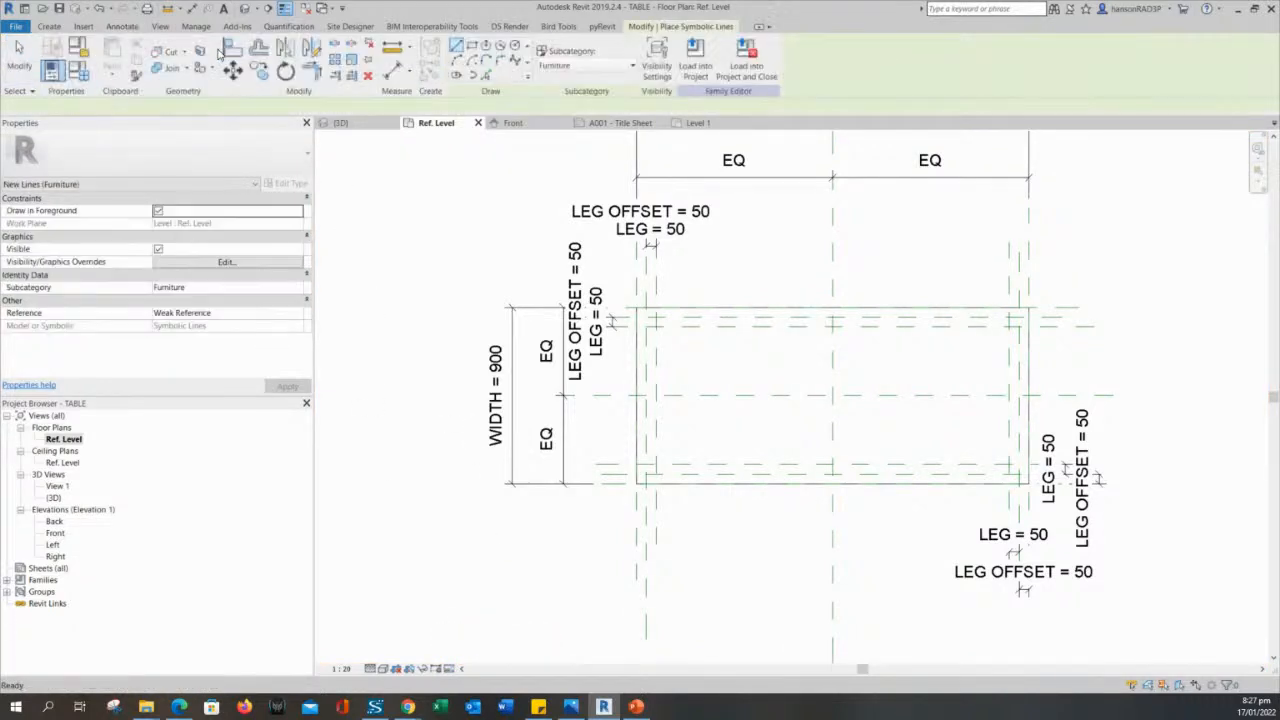
pyautogui.click(122, 26)
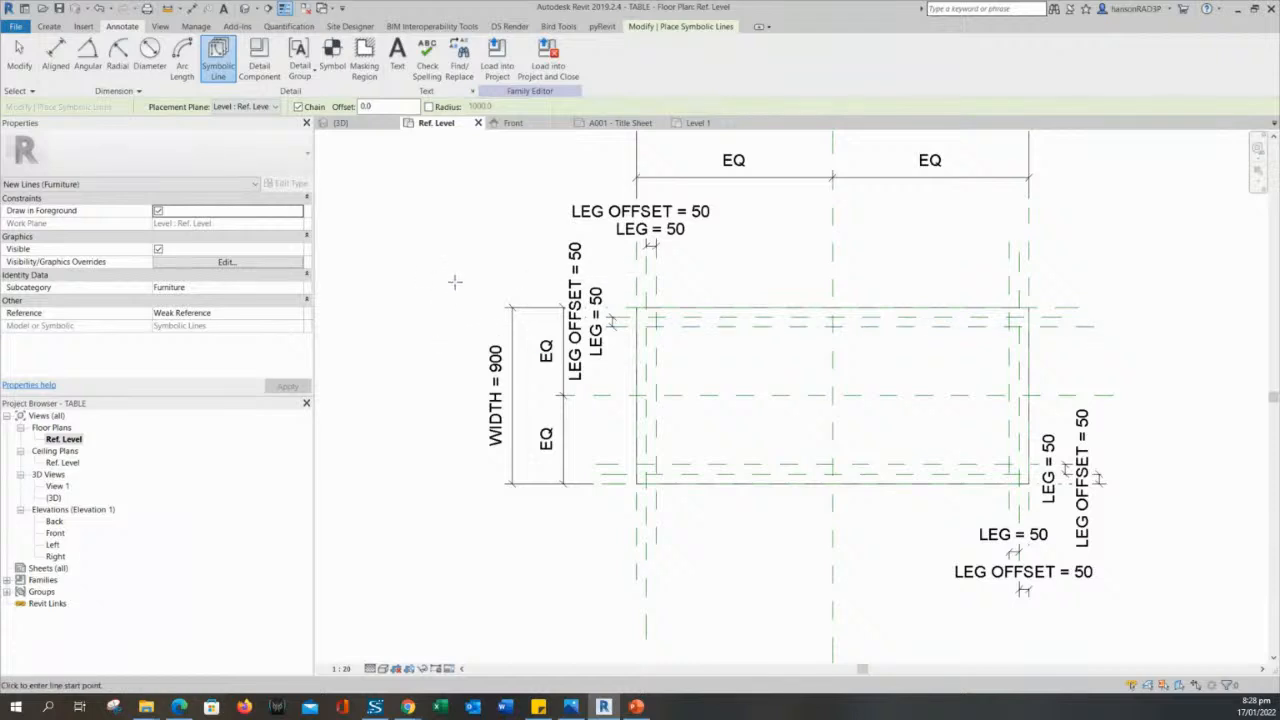
pyautogui.moveTo(455, 283); pyautogui.dragTo(437, 290, button='middle')
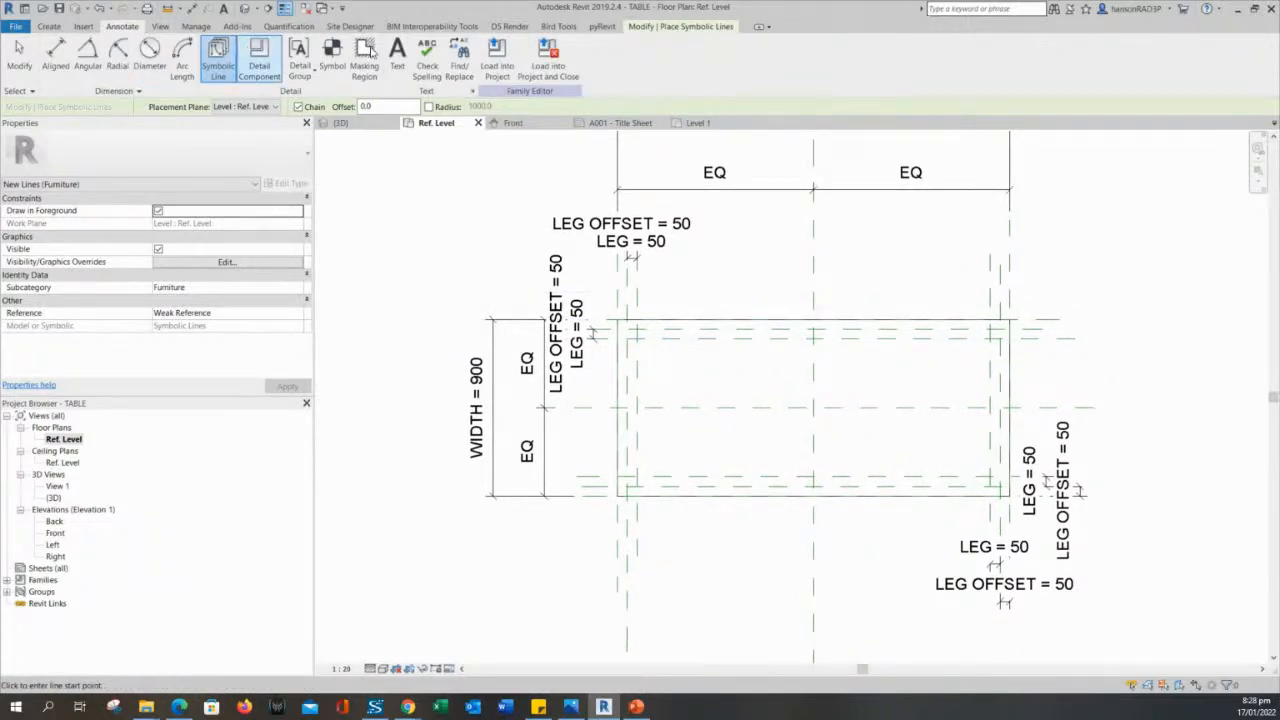
pyautogui.click(704, 28)
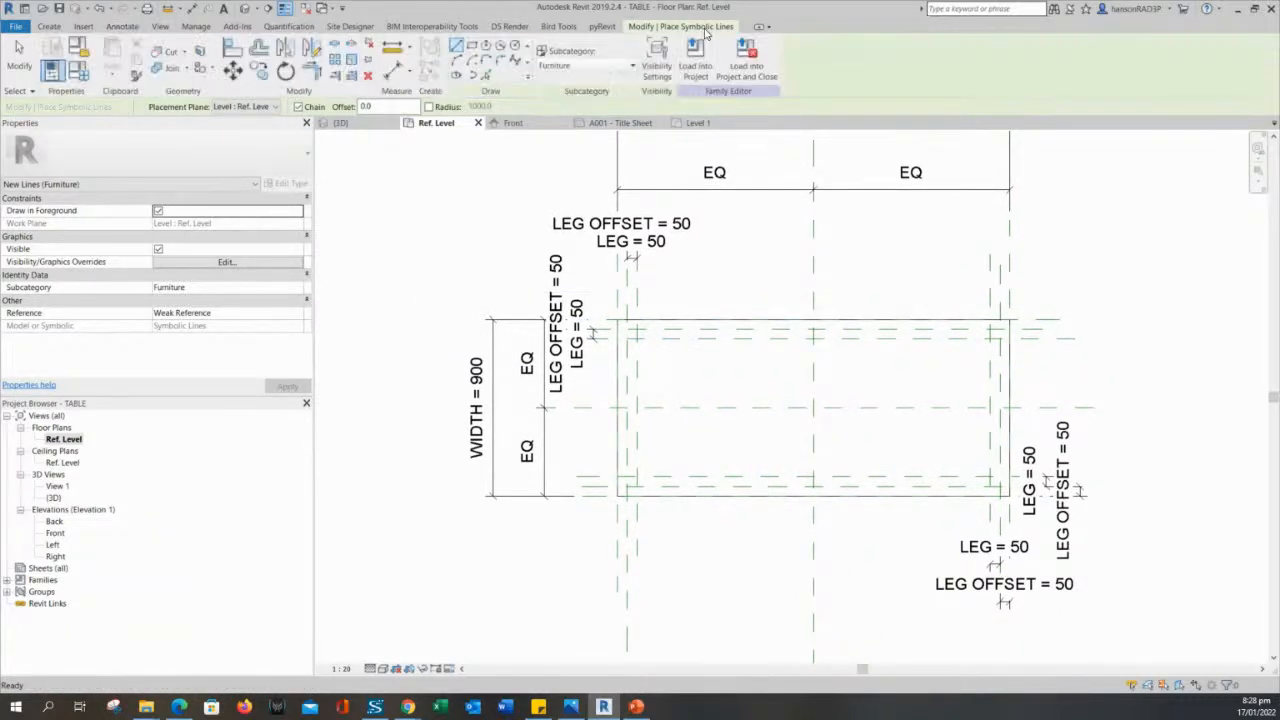
pyautogui.click(471, 47)
pyautogui.scroll(5, 630, 330)
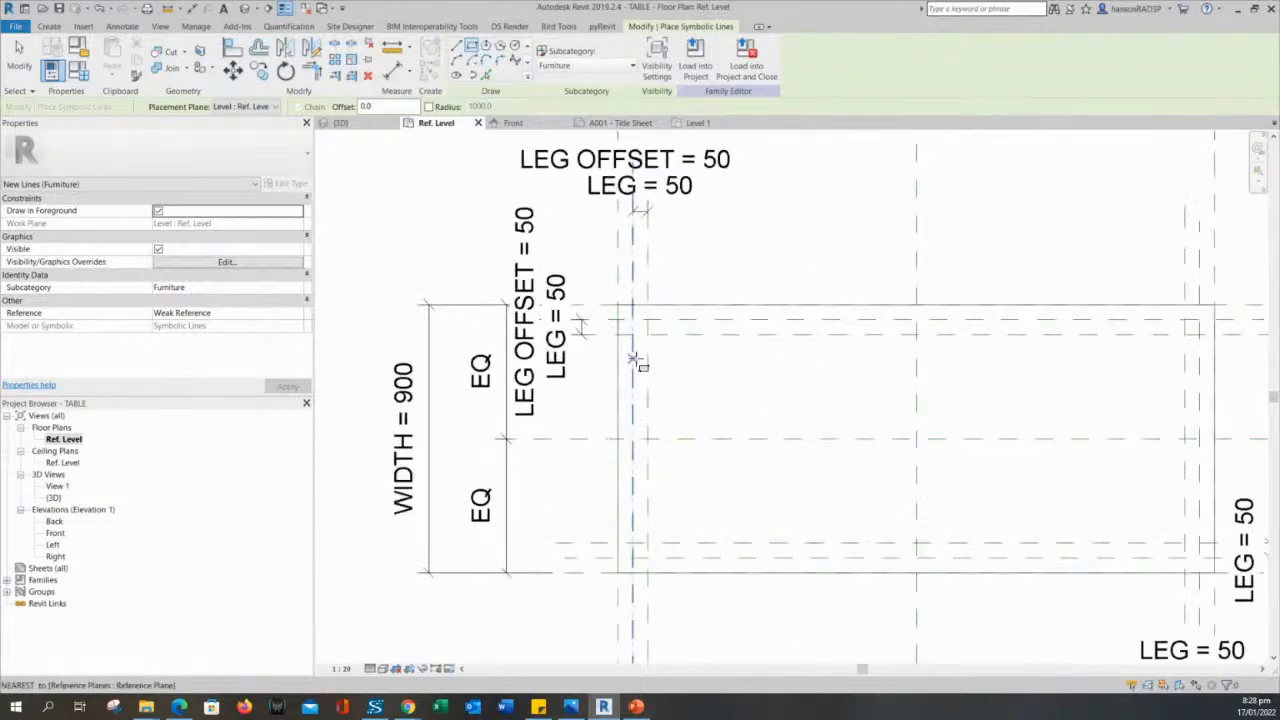
pyautogui.scroll(2, 625, 320)
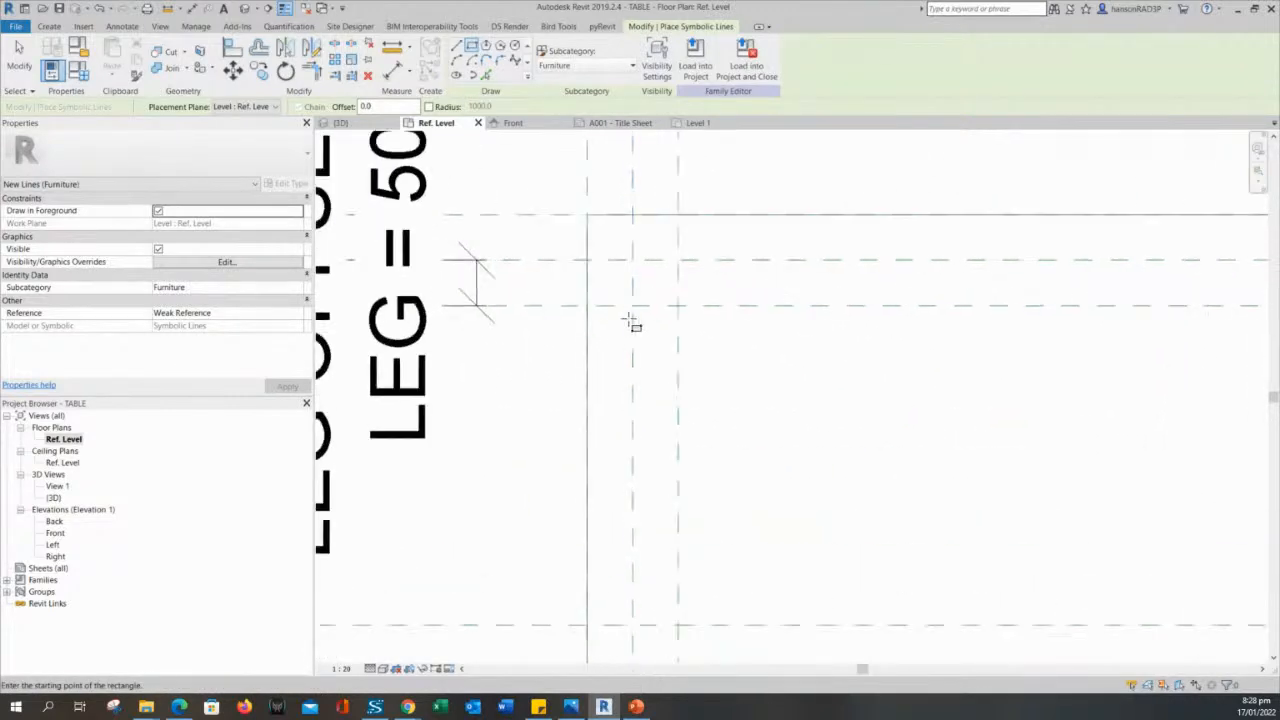
pyautogui.click(632, 305)
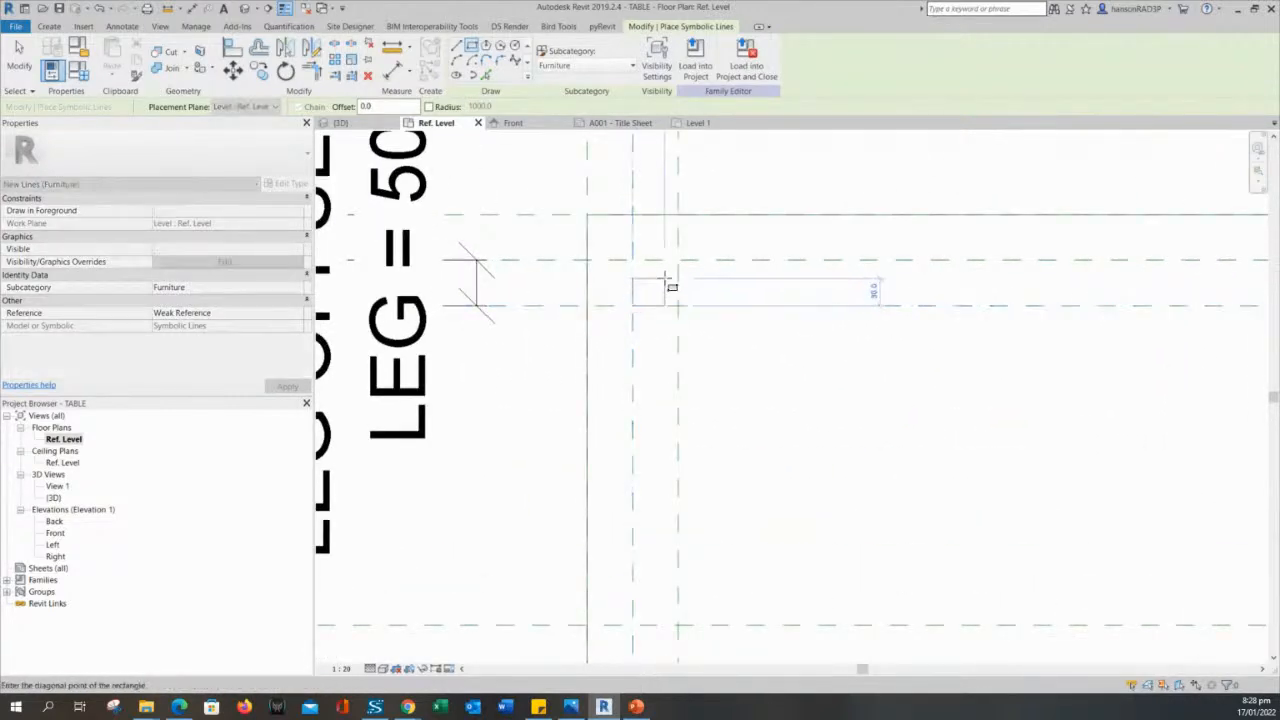
pyautogui.click(680, 262)
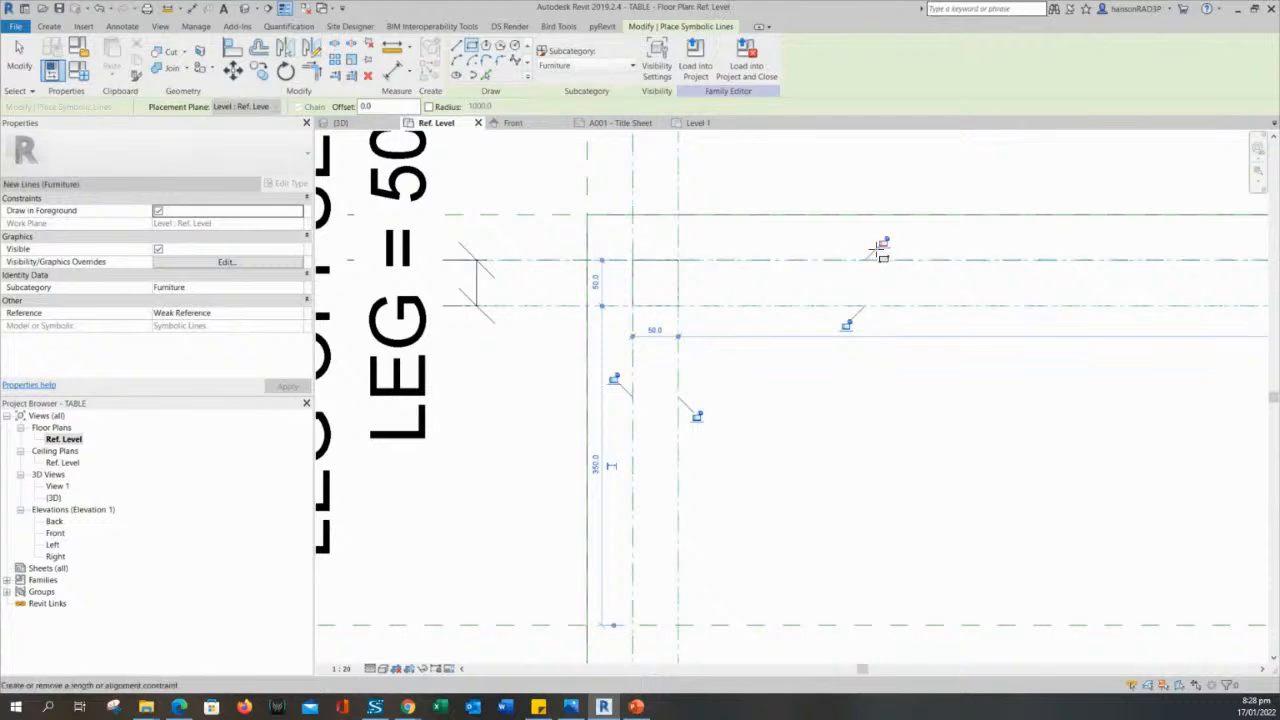
# - Lock all four sides of the upper-left symbolic rectangle to their leg reference planes
pyautogui.click(845, 325)
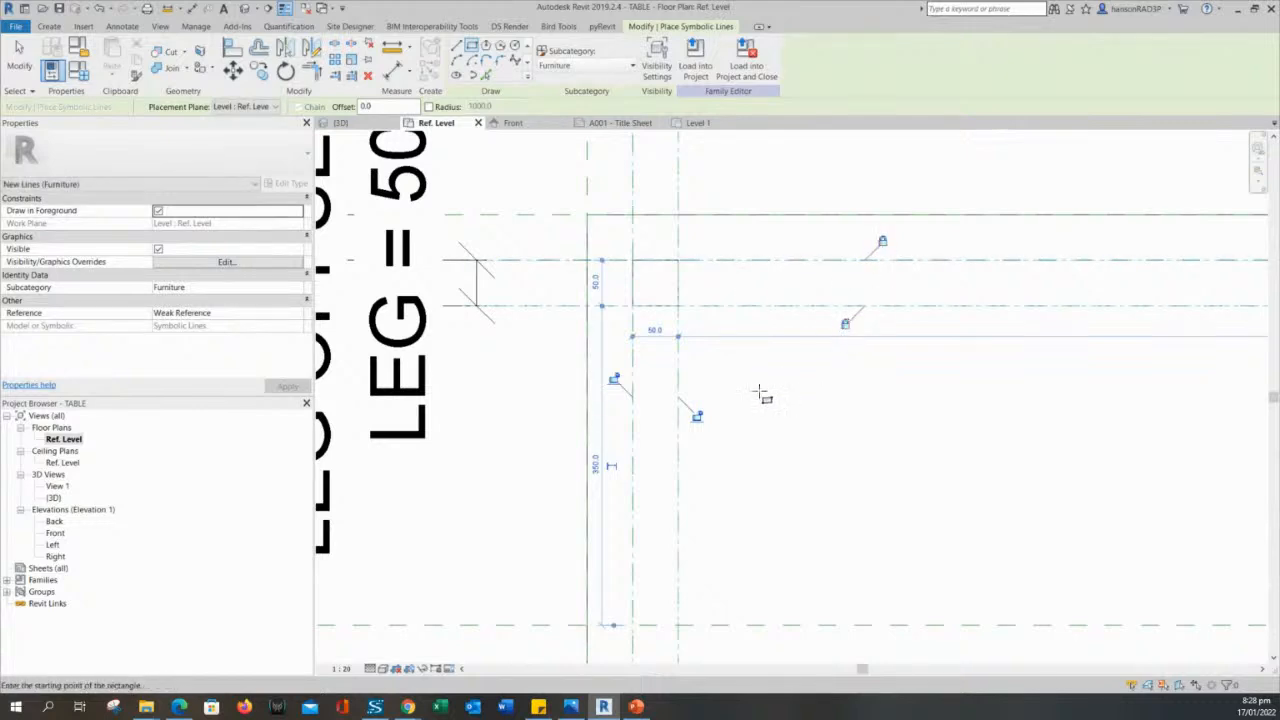
pyautogui.click(697, 415)
pyautogui.click(614, 379)
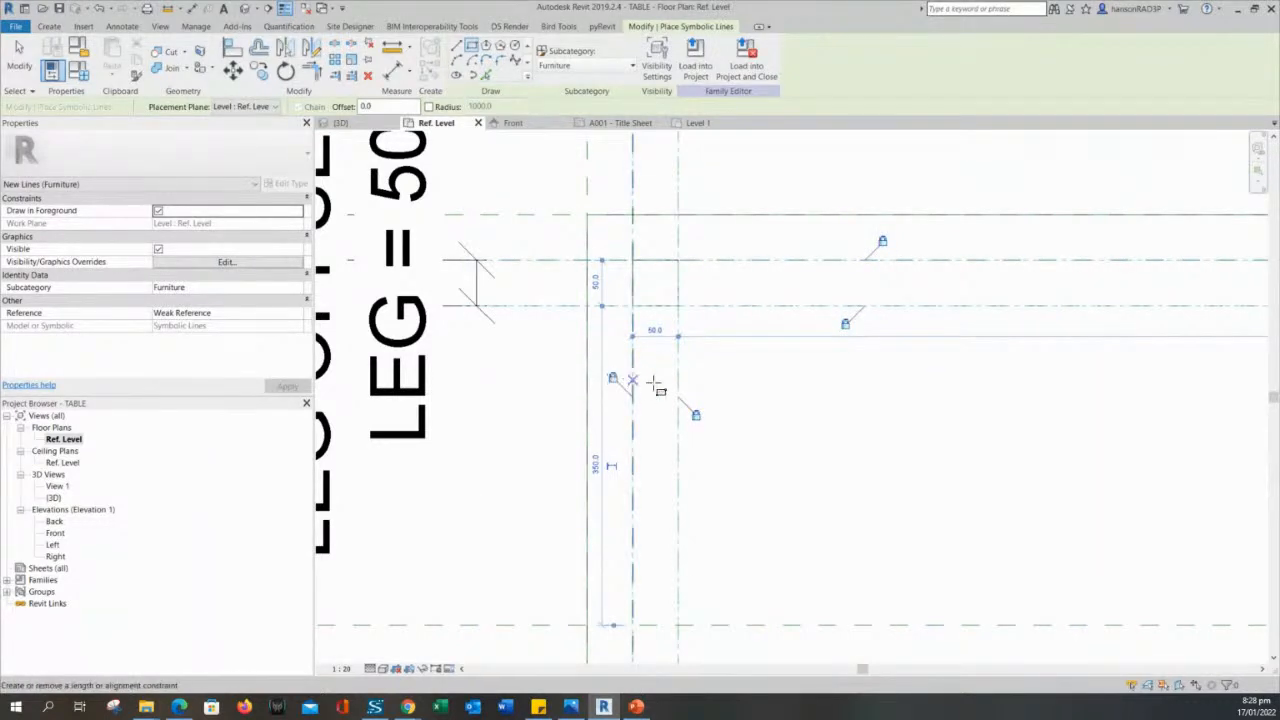
# - Draw a 50 x 50 symbolic rectangle for the table's lower-left leg and lock its sides to the reference planes
pyautogui.scroll(4, 800, 390)
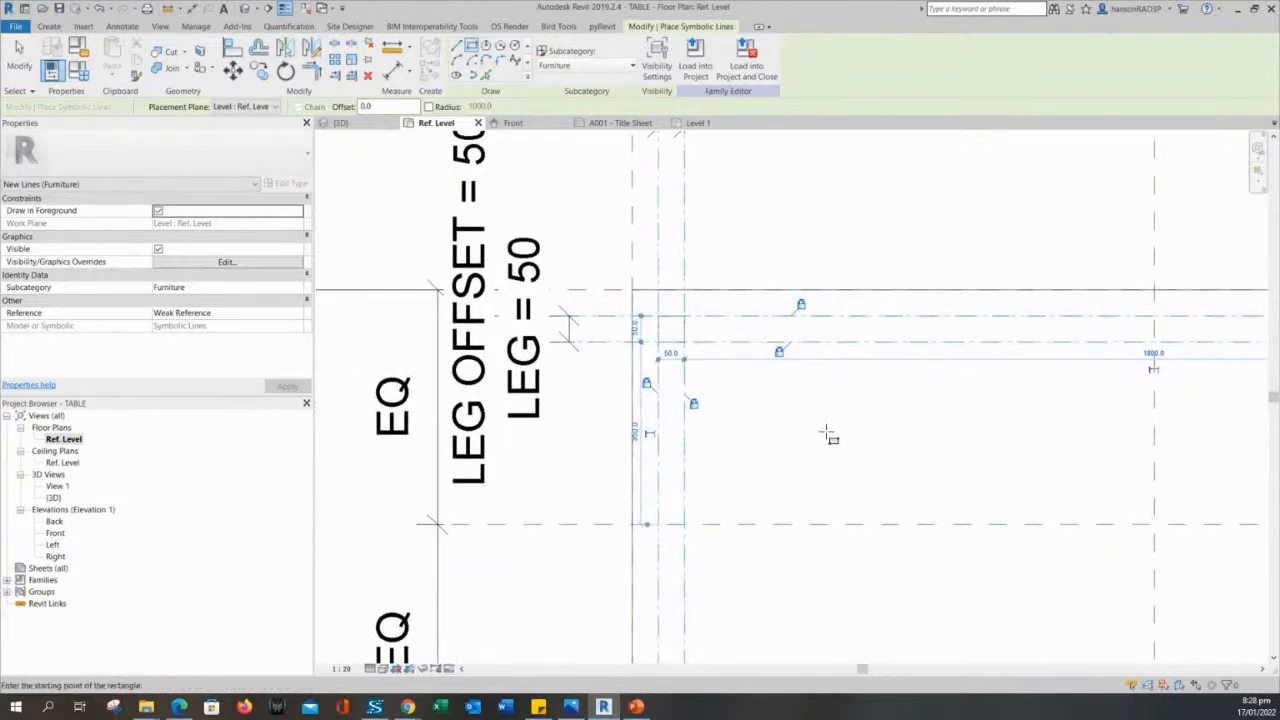
pyautogui.scroll(-3, 763, 429)
pyautogui.scroll(2, 620, 600)
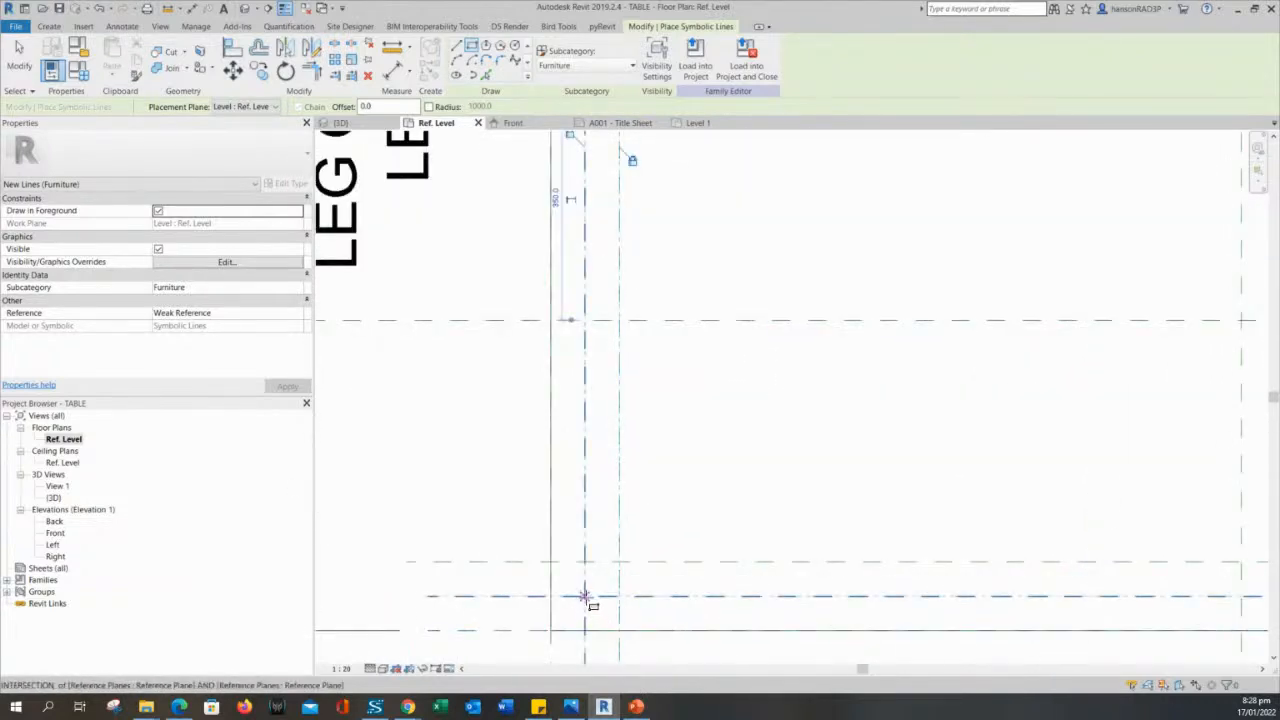
pyautogui.click(620, 563)
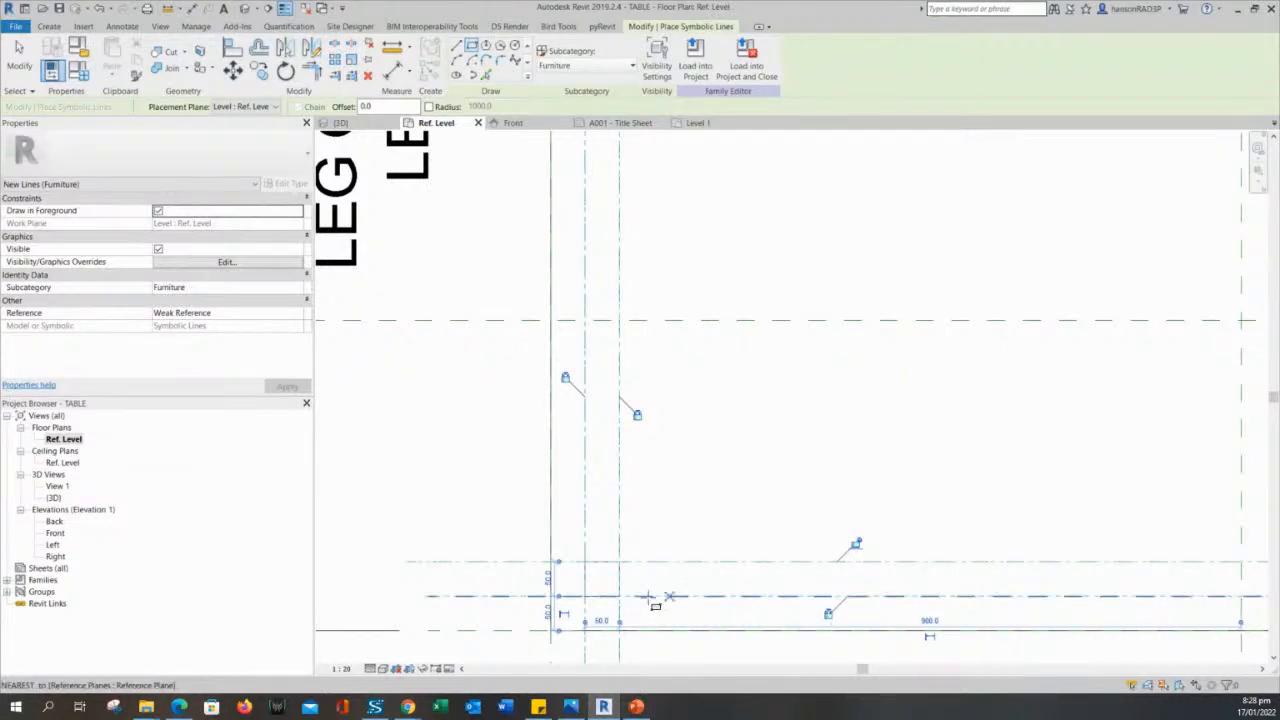
pyautogui.scroll(-1, 725, 535)
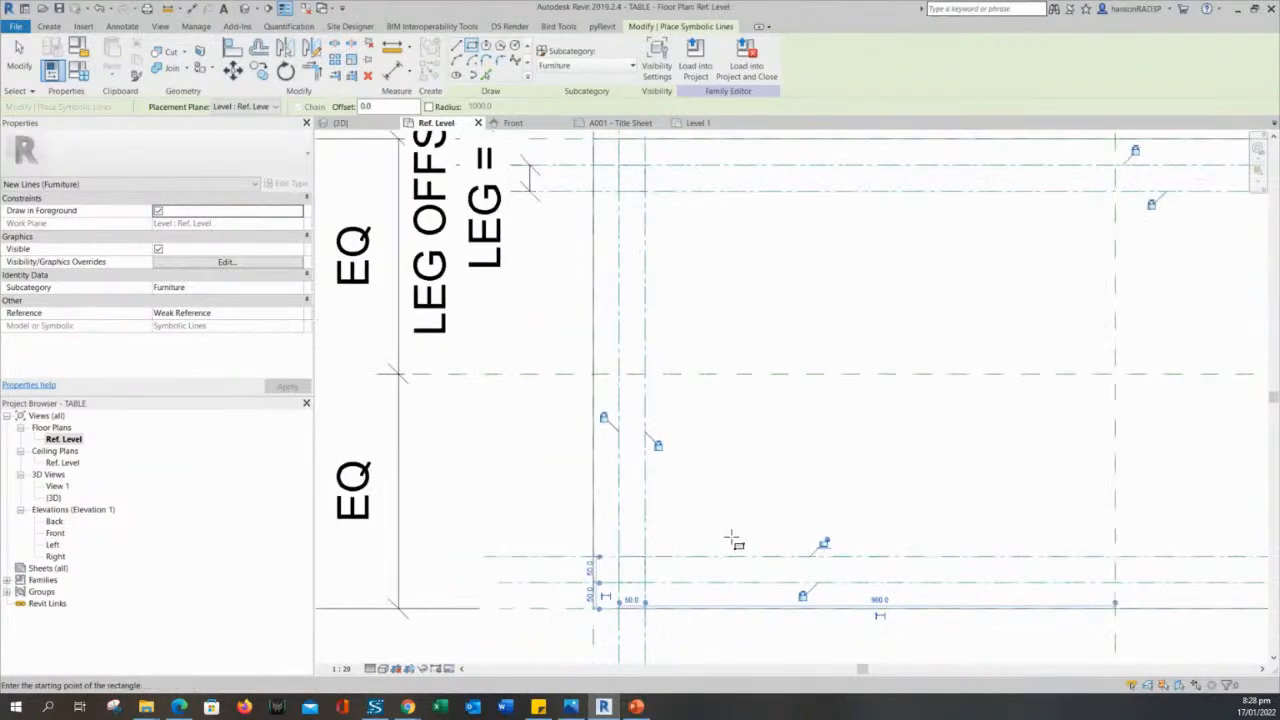
pyautogui.click(826, 541)
# - Draw a 50 x 50 symbolic rectangle for the table's lower-right leg and lock its sides to the reference planes
pyautogui.scroll(-2, 909, 517)
pyautogui.moveTo(909, 517); pyautogui.dragTo(334, 477, button='middle')
pyautogui.scroll(3, 708, 522)
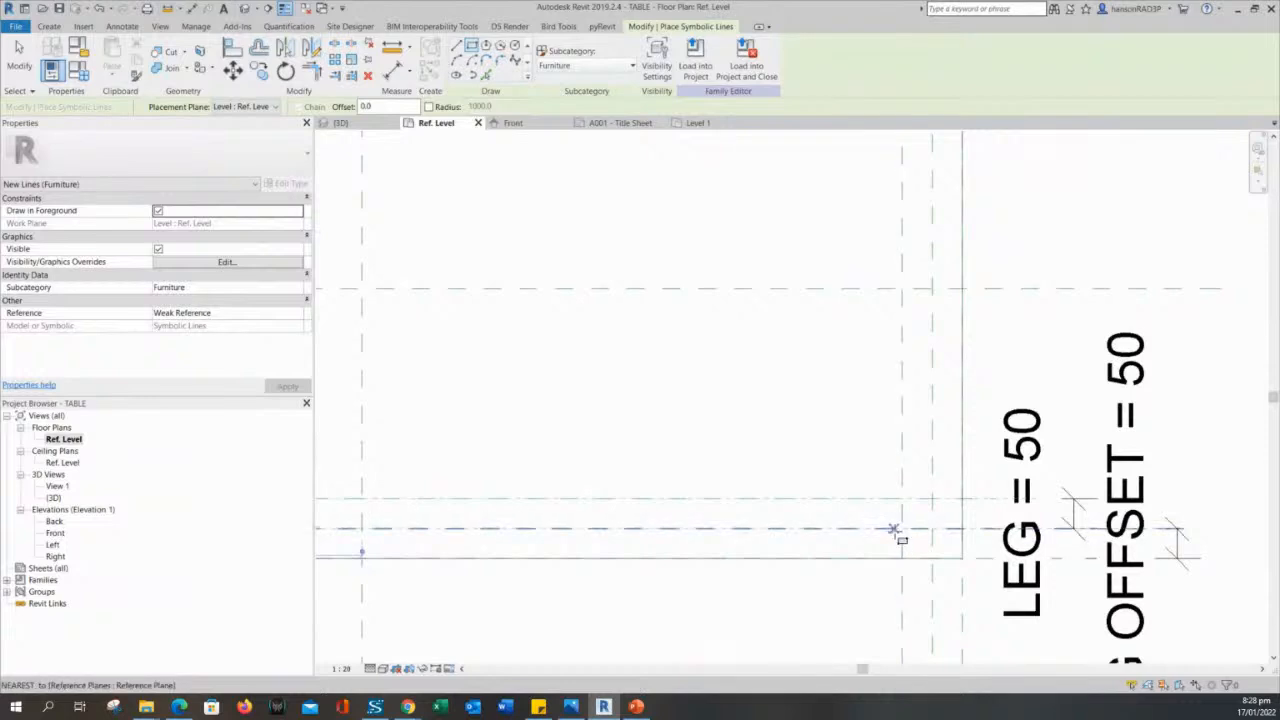
pyautogui.click(902, 529)
pyautogui.click(932, 499)
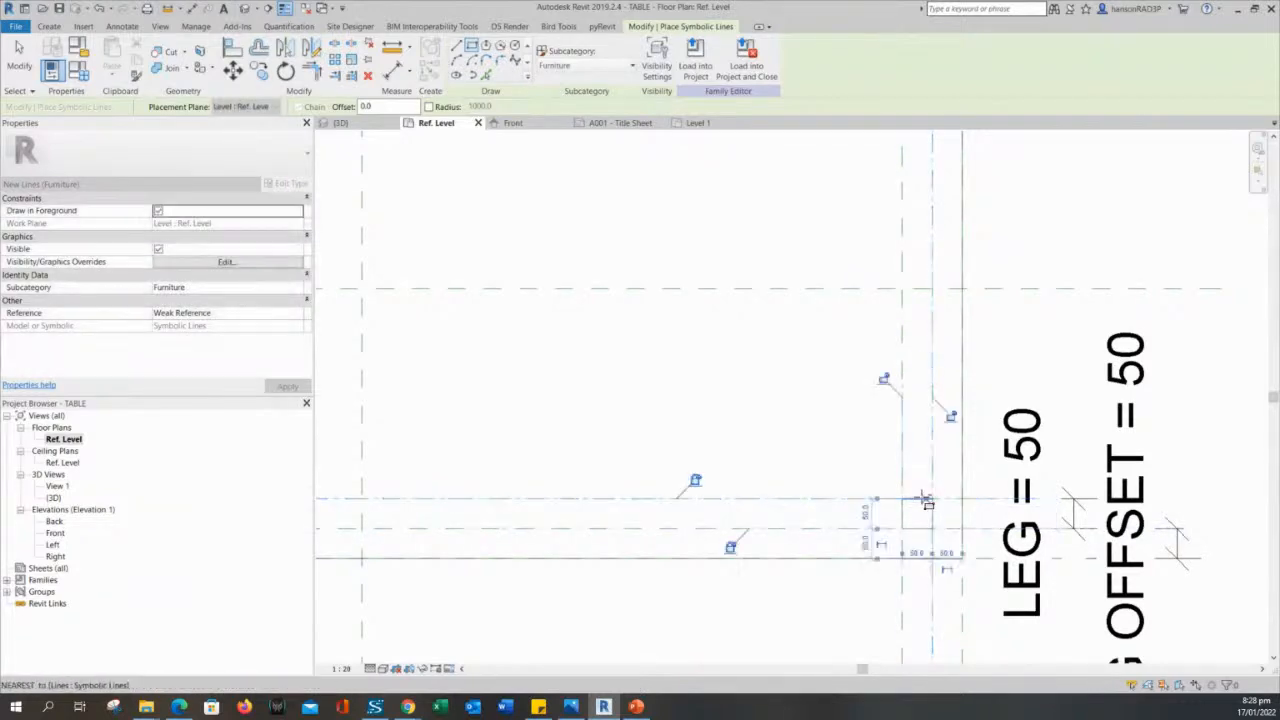
pyautogui.scroll(2, 945, 470)
pyautogui.click(952, 400)
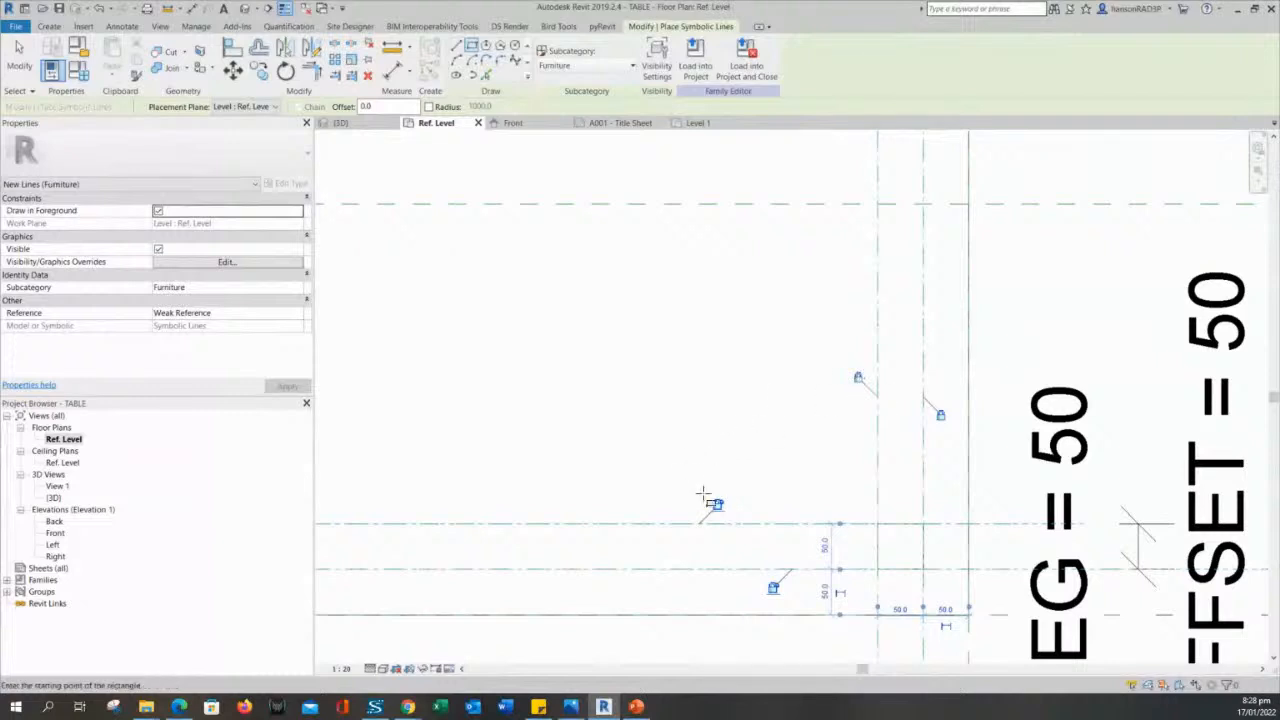
# - Draw a 50 x 50 symbolic rectangle for the table's upper-right leg and lock its sides to the reference planes
pyautogui.scroll(-3, 778, 592)
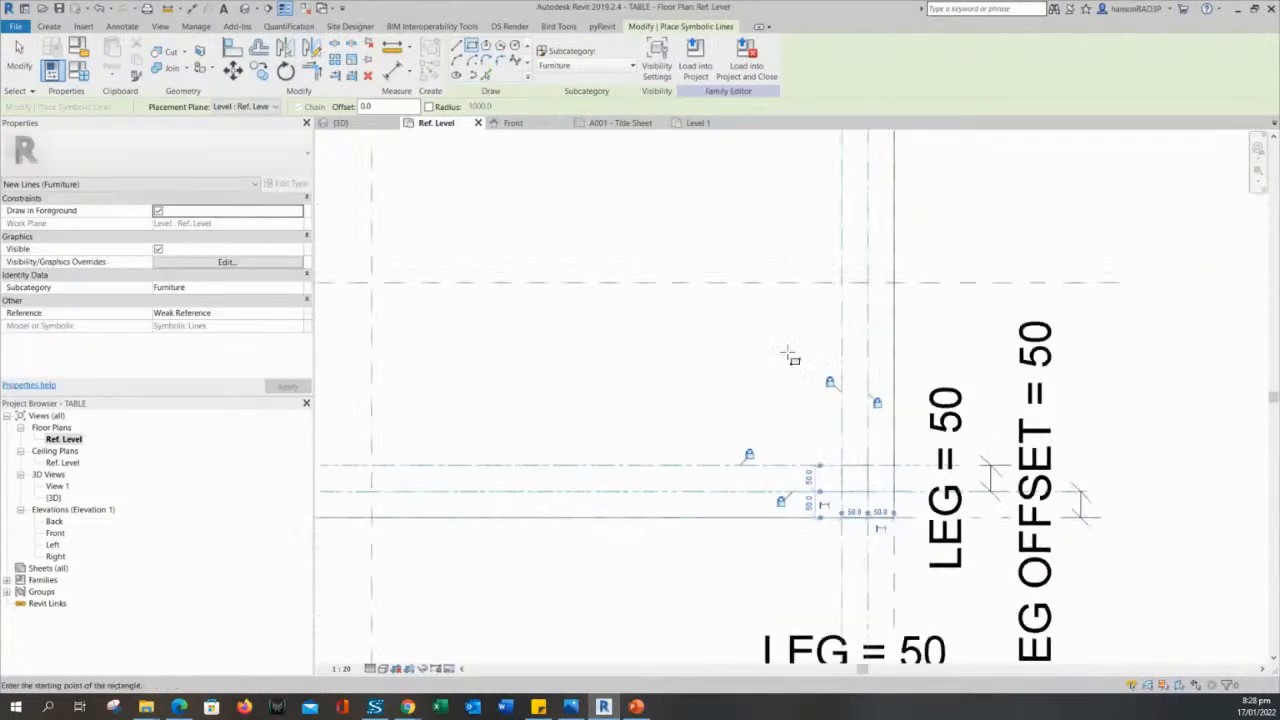
pyautogui.scroll(2, 889, 268)
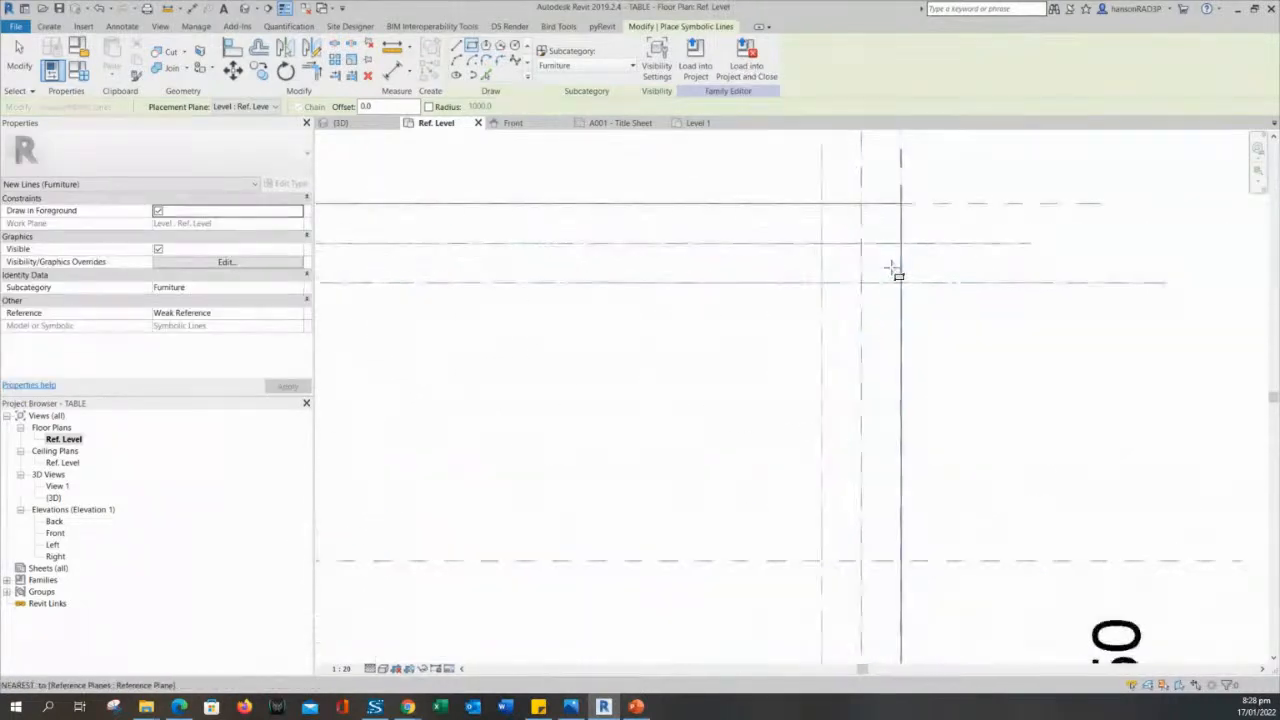
pyautogui.click(822, 283)
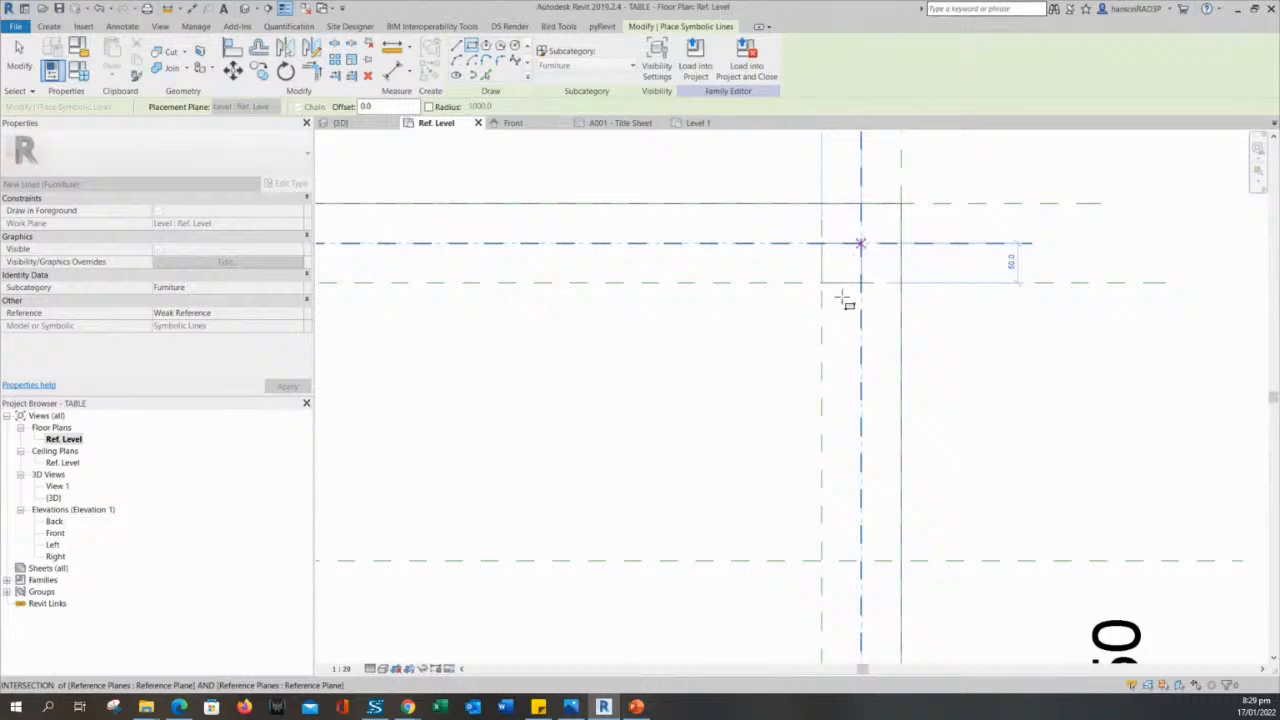
pyautogui.click(843, 299)
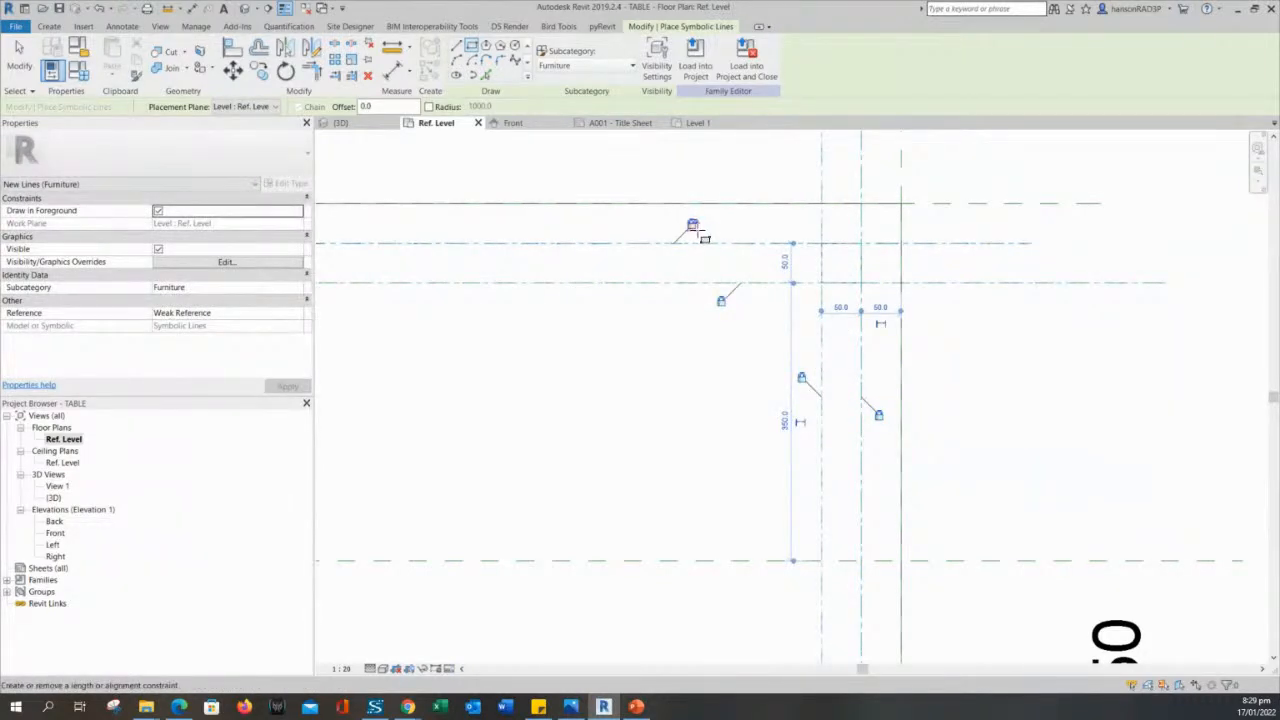
# - Finish placing symbolic lines and save the TABLE family
pyautogui.scroll(-5, 703, 410)
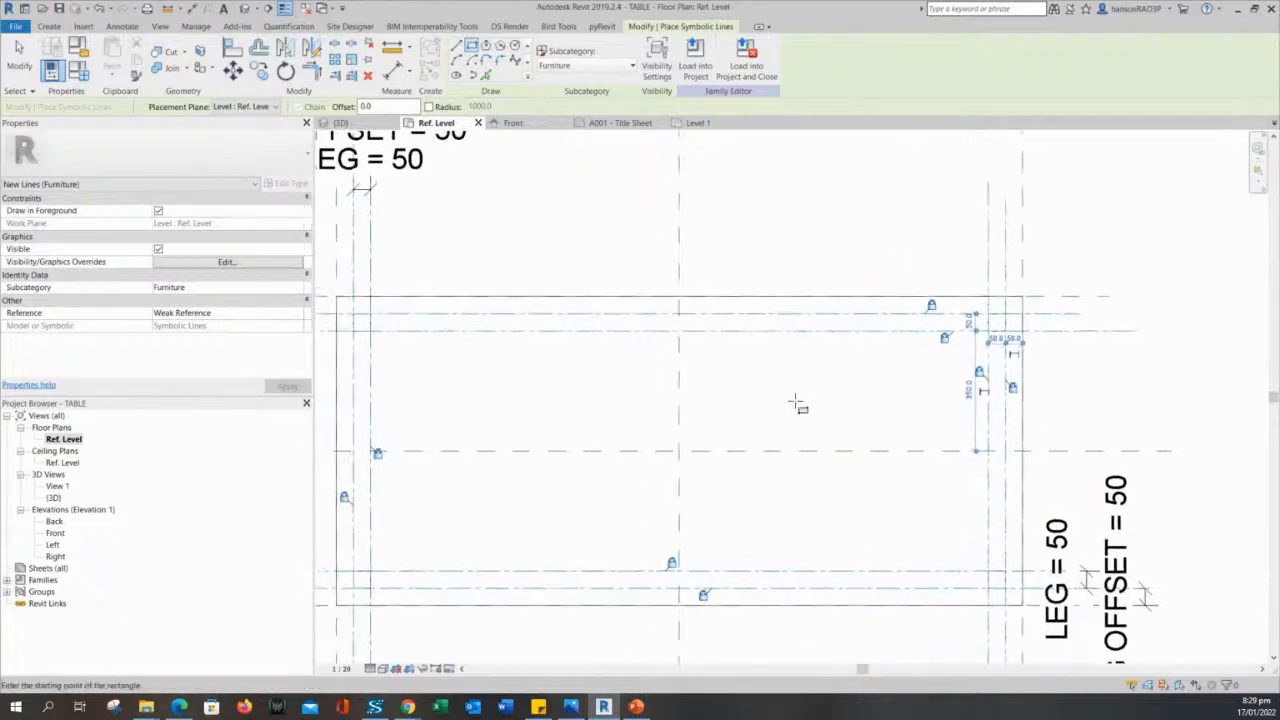
pyautogui.scroll(-3, 797, 403)
pyautogui.press('Escape')
pyautogui.press('Escape')
pyautogui.scroll(3, 657, 414)
pyautogui.scroll(-1, 703, 429)
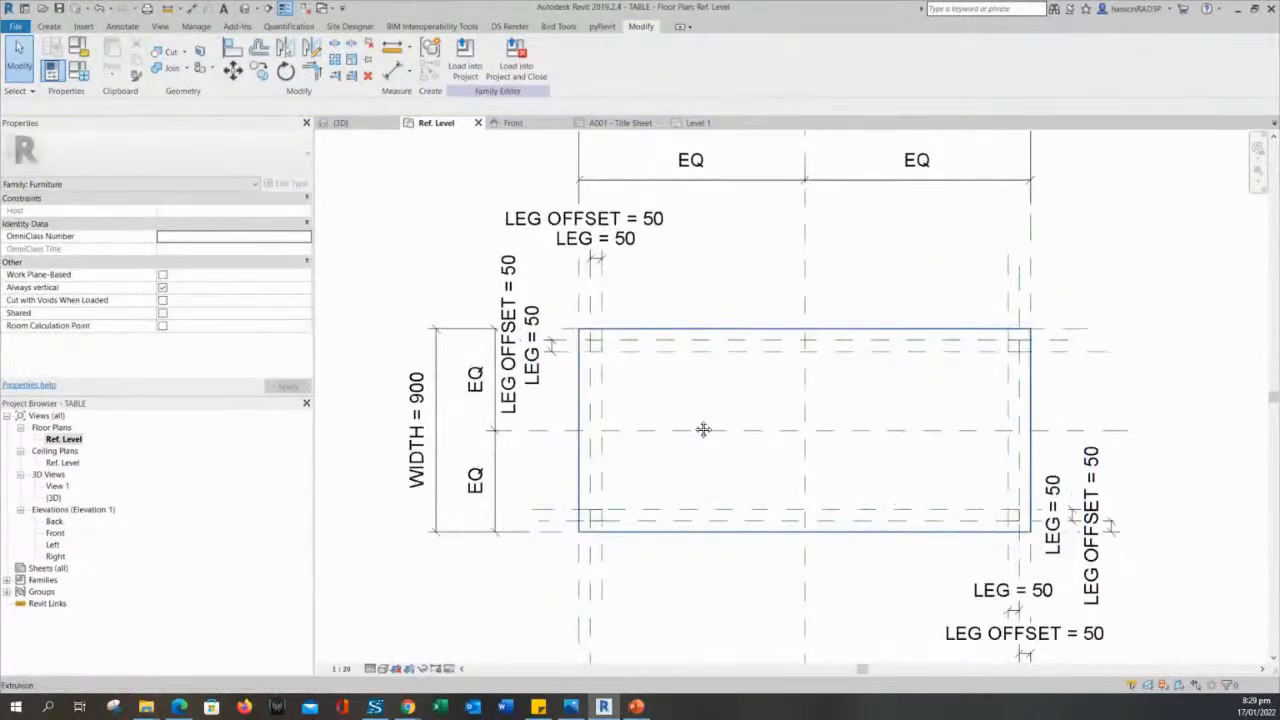
pyautogui.moveTo(703, 429); pyautogui.dragTo(770, 373, button='middle')
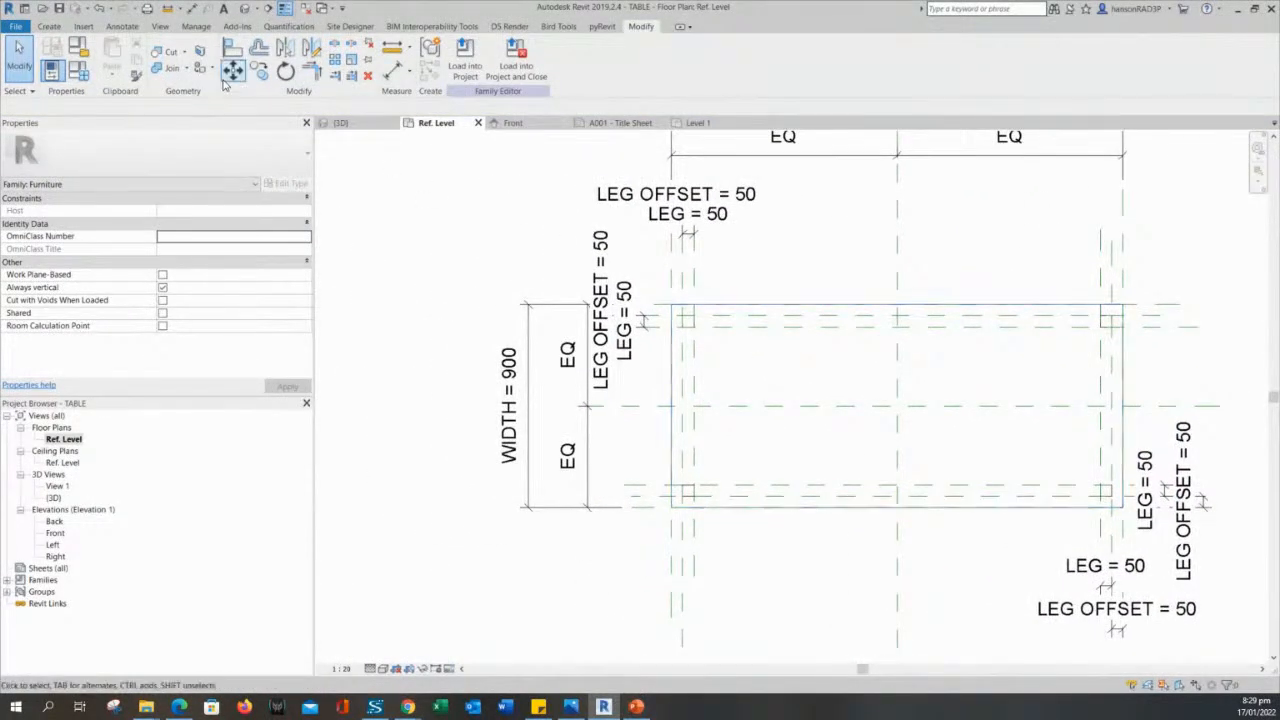
pyautogui.click(59, 9)
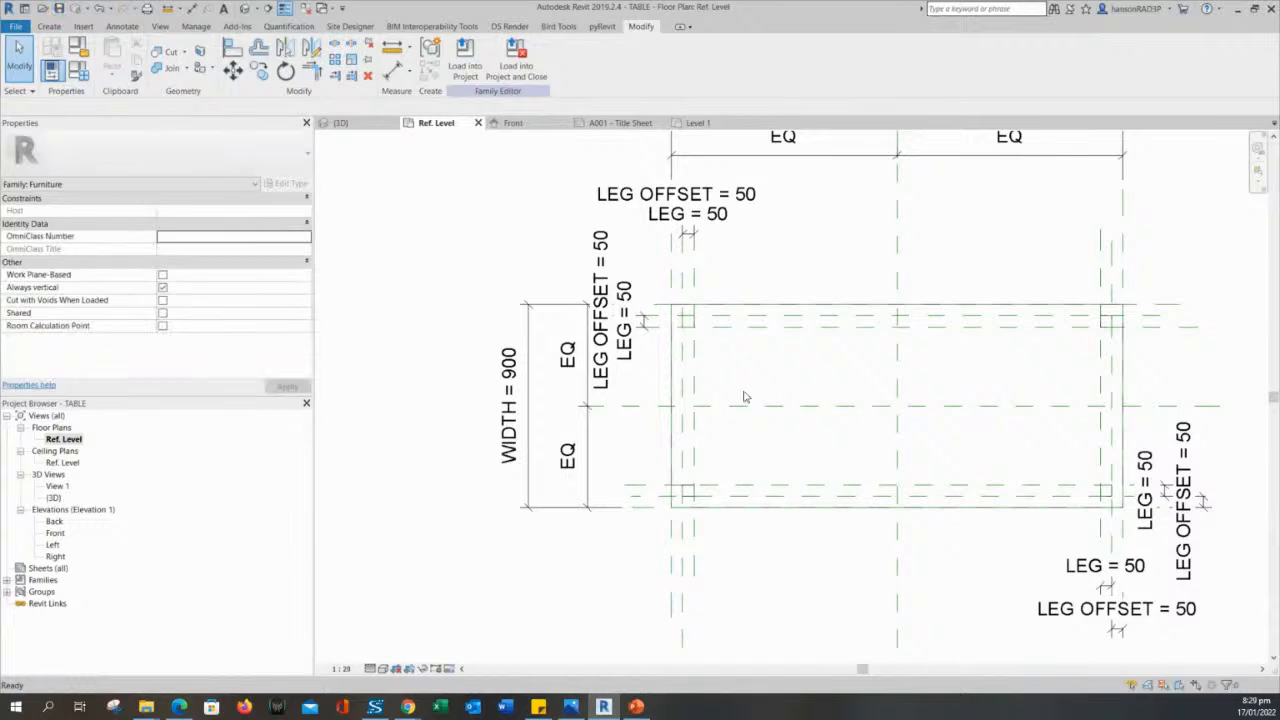
pyautogui.moveTo(766, 374); pyautogui.dragTo(721, 379, button='middle')
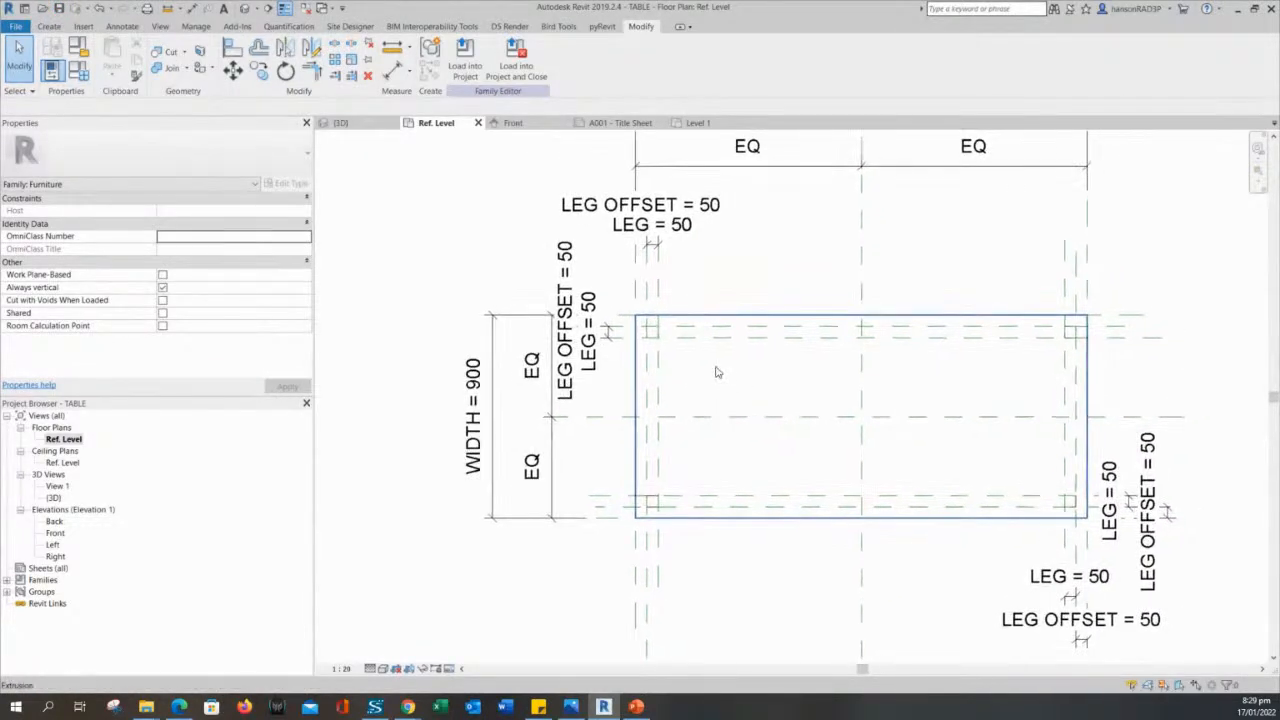
pyautogui.scroll(-2, 729, 400)
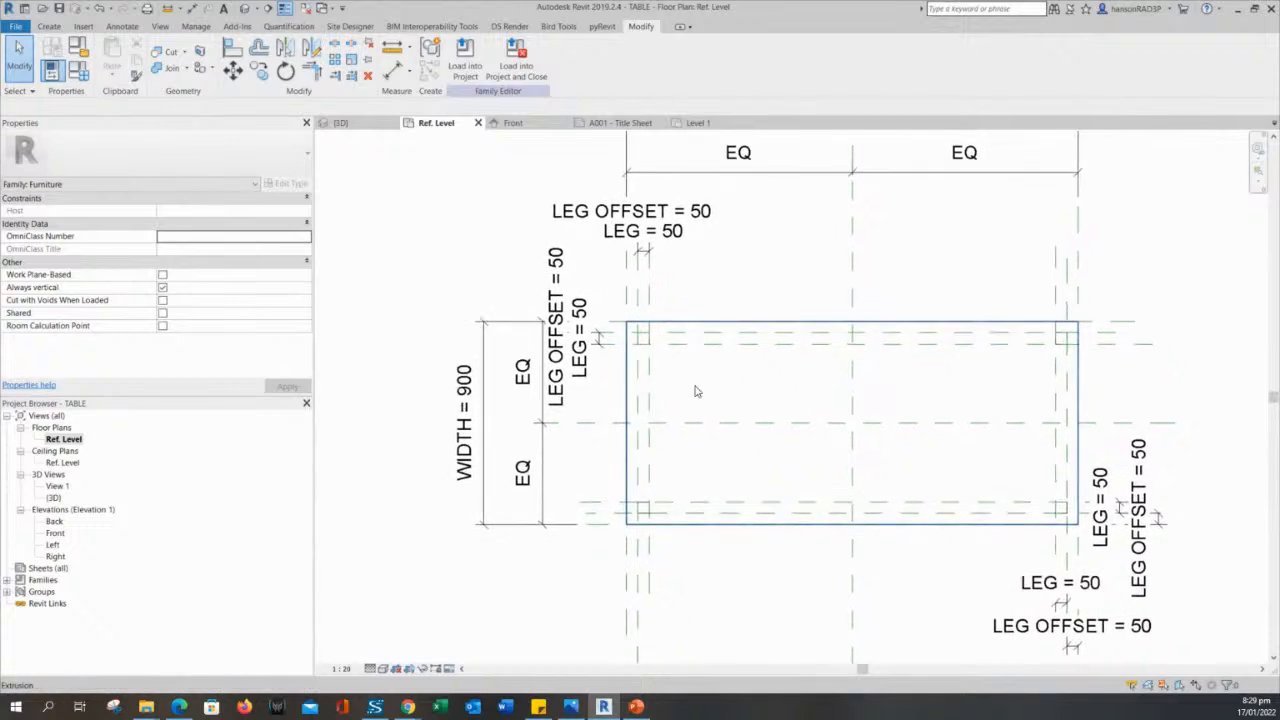
pyautogui.moveTo(728, 400); pyautogui.dragTo(727, 406, button='middle')
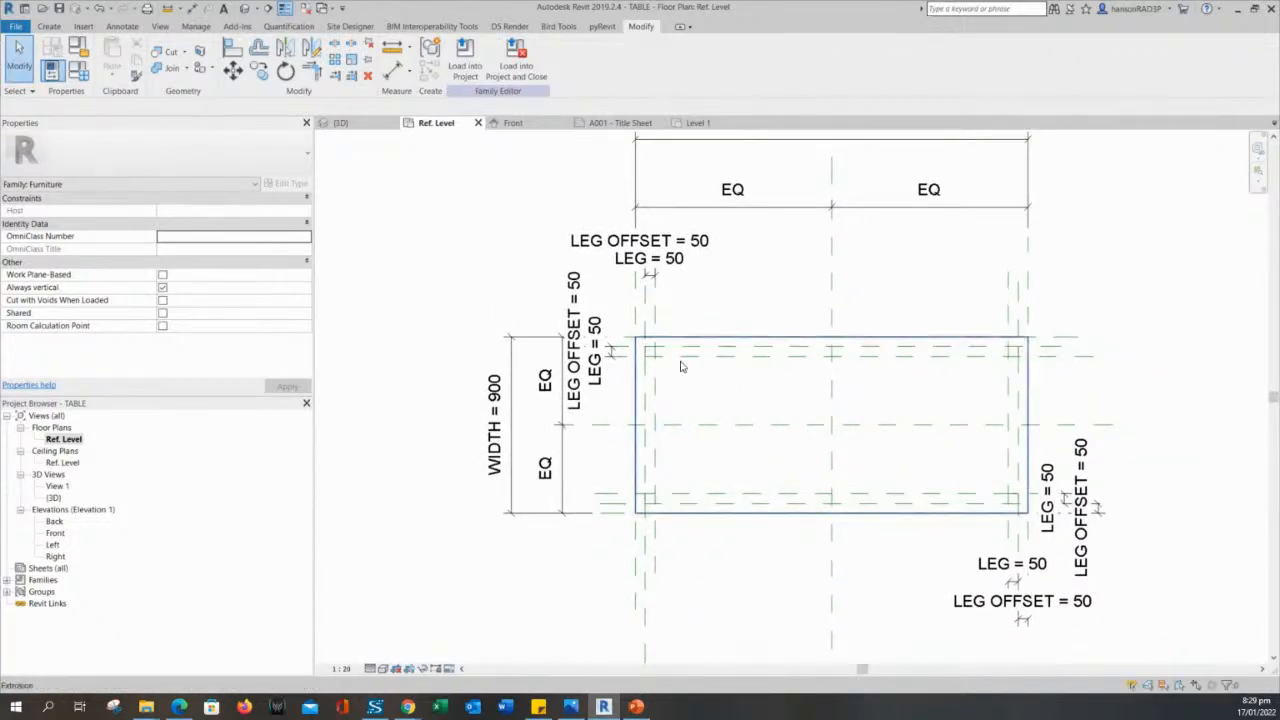
pyautogui.scroll(2, 653, 360)
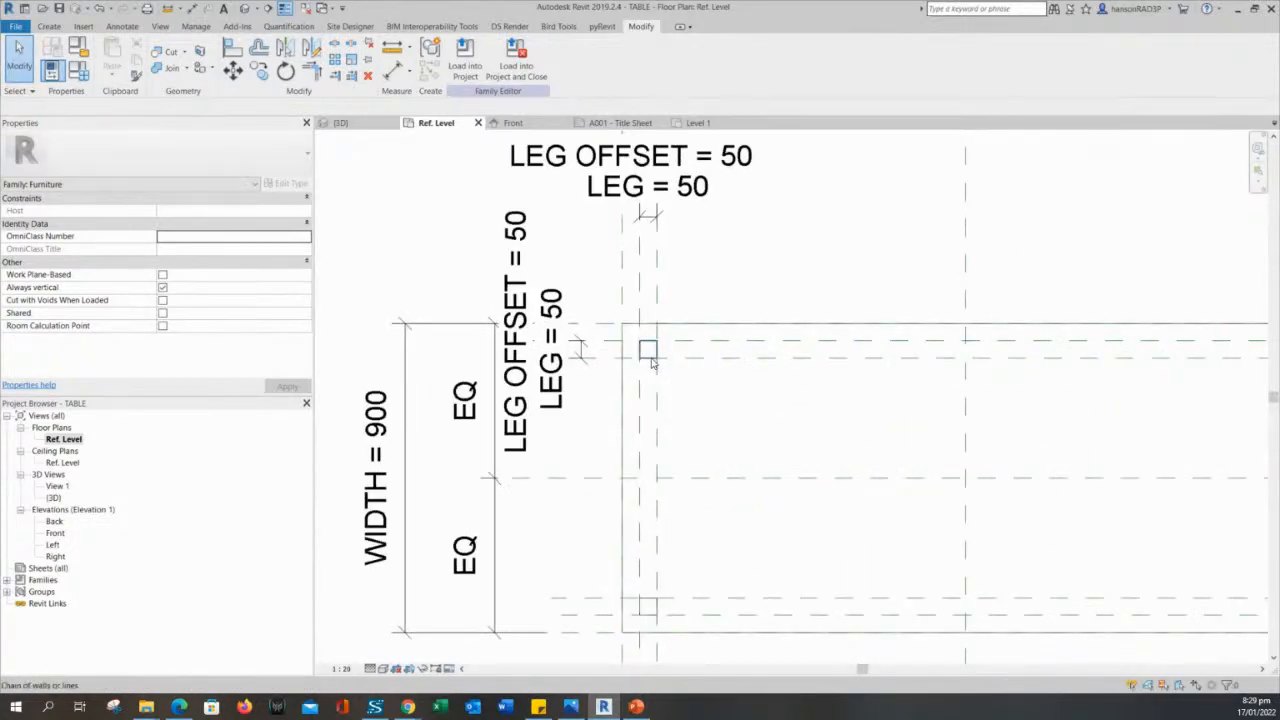
# - Inspect the symbolic outline of the table's upper-left leg in plan and check the whole table in the 3D view
pyautogui.click(651, 363)
pyautogui.scroll(2, 655, 370)
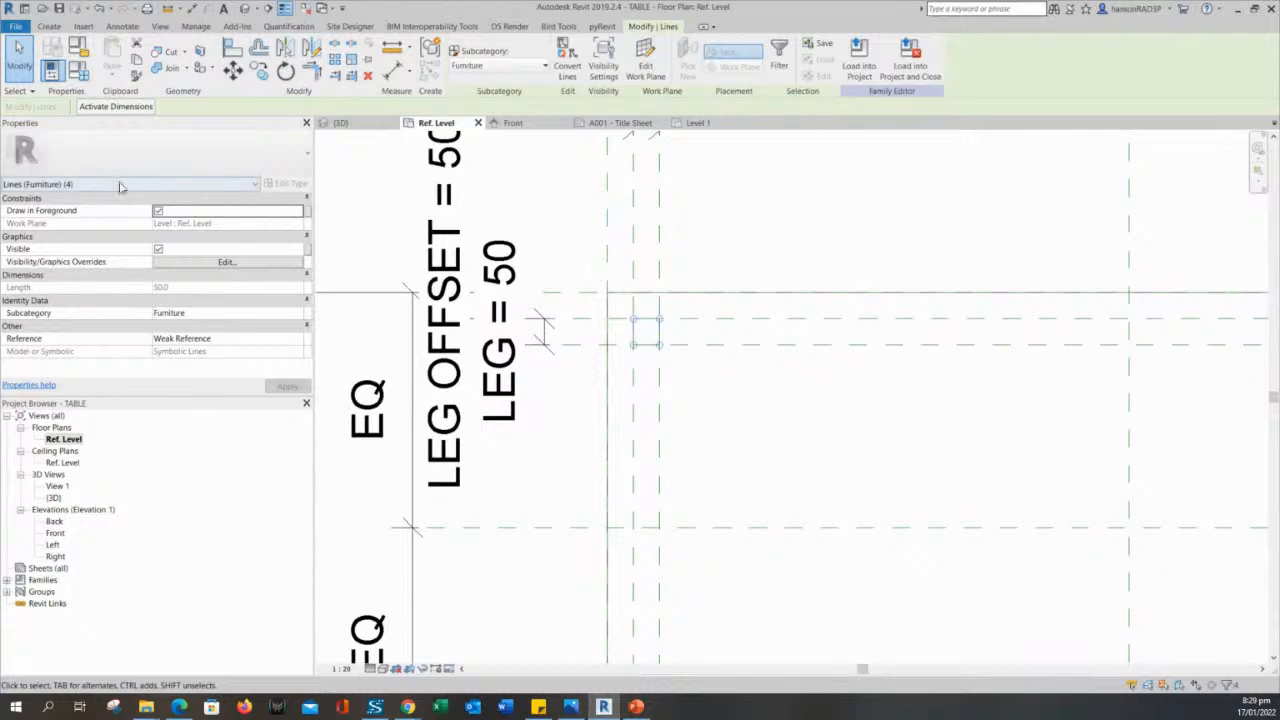
pyautogui.scroll(-2, 765, 443)
pyautogui.press('Escape')
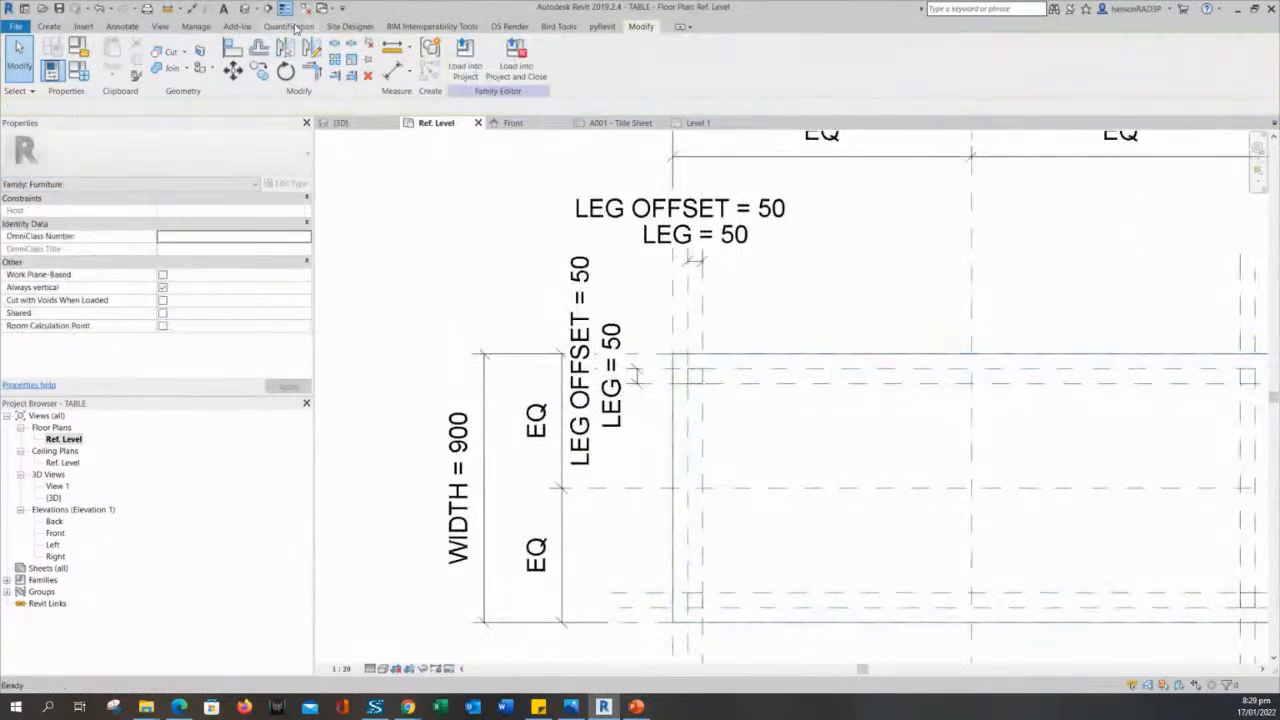
pyautogui.click(245, 9)
pyautogui.keyDown('shift'); pyautogui.moveTo(654, 503); pyautogui.dragTo(765, 506, button='middle'); pyautogui.keyUp('shift')
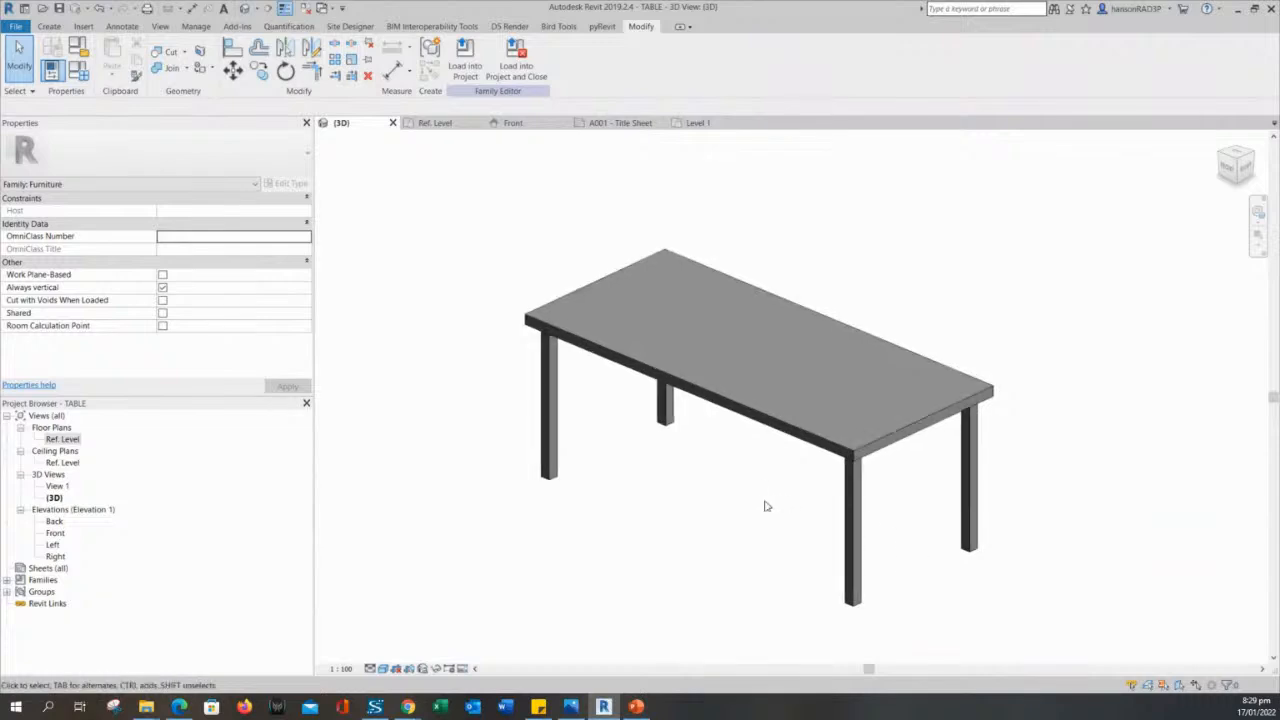
# - Load the TABLE family from its Ref. Level plan into RAC_basic_sample_project, replacing the version already there
pyautogui.click(436, 123)
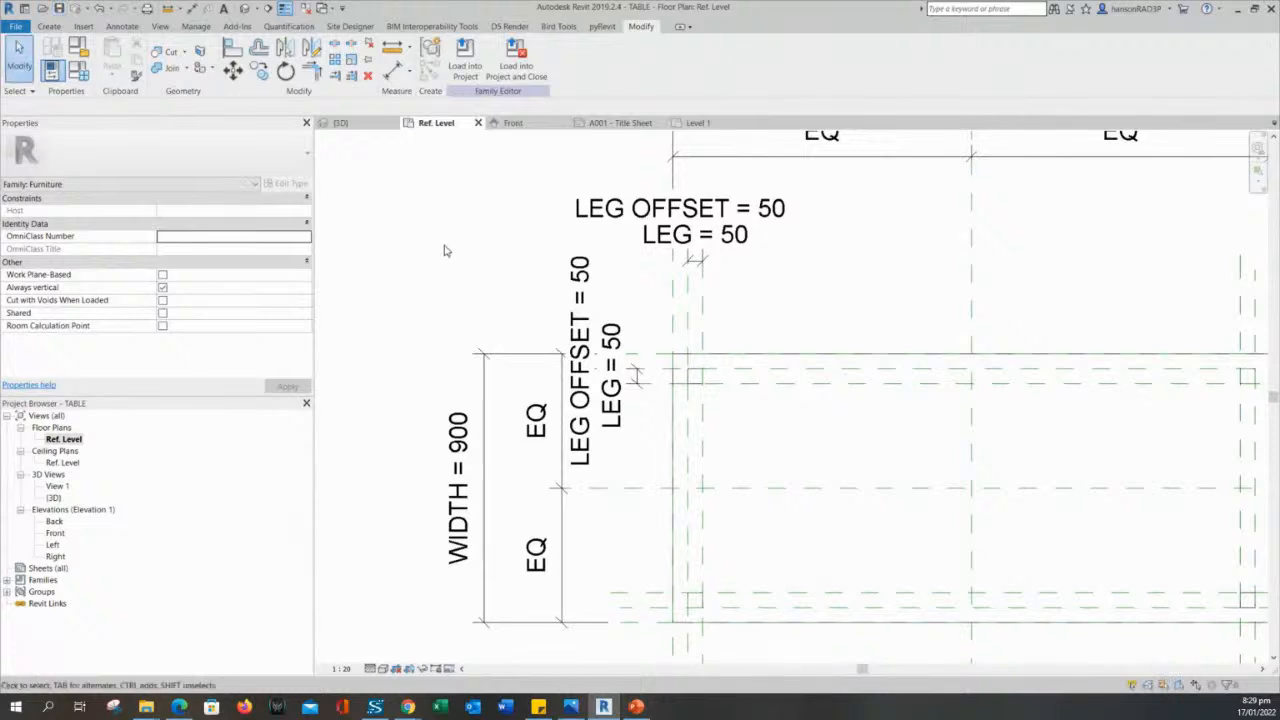
pyautogui.moveTo(512, 298); pyautogui.dragTo(492, 293, button='middle')
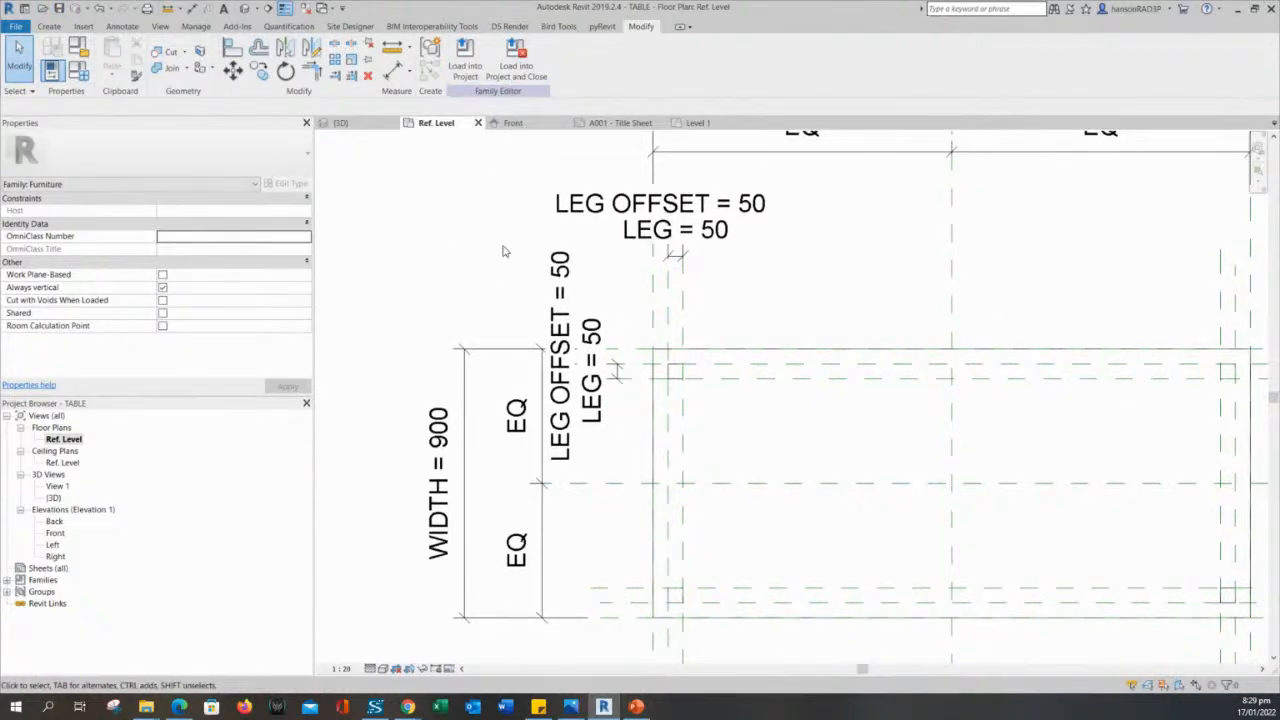
pyautogui.scroll(-1, 505, 249)
pyautogui.moveTo(513, 224); pyautogui.dragTo(534, 248, button='middle')
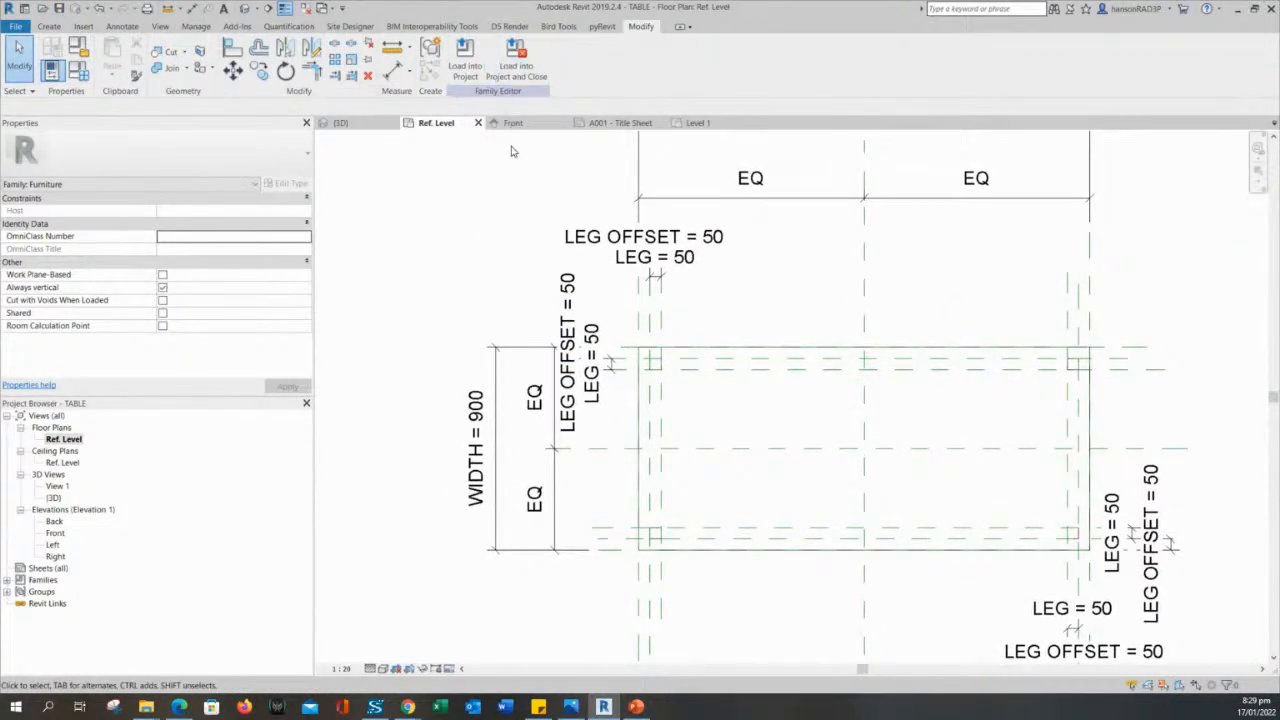
pyautogui.click(512, 76)
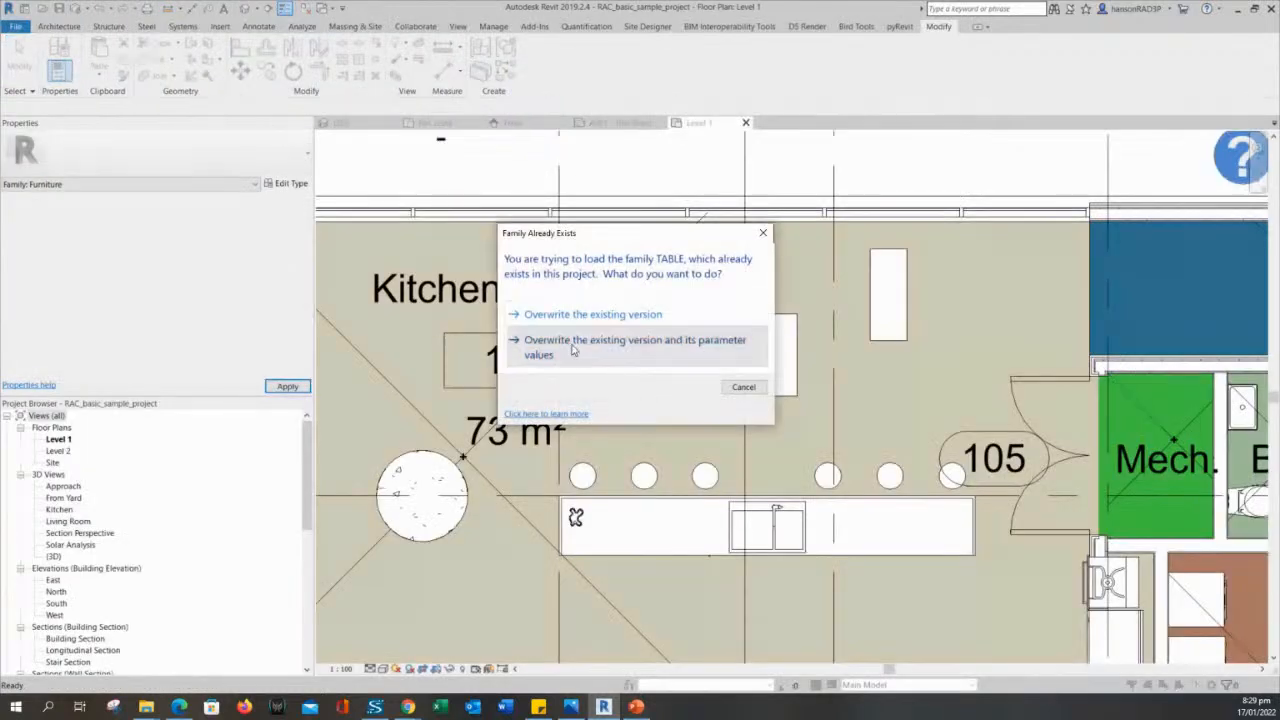
pyautogui.click(574, 342)
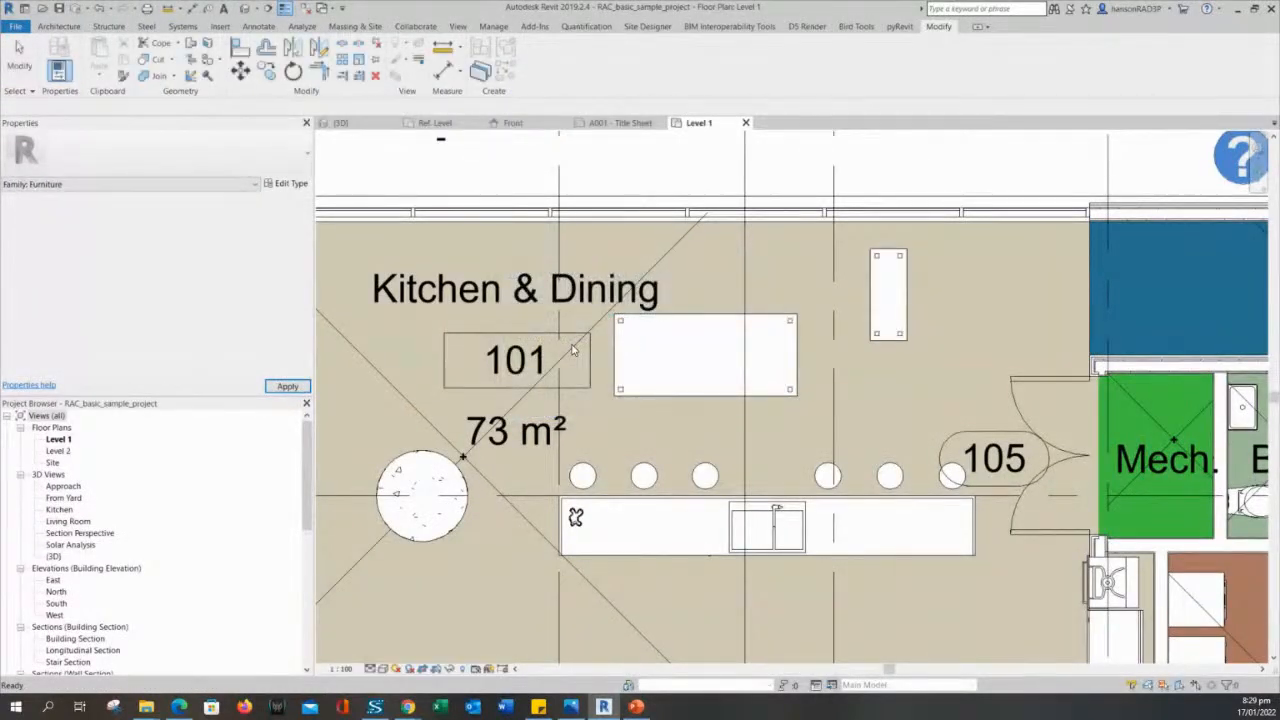
# - Examine how the leg outlines display on the placed coffee table and dining table in the Level 1 plan
pyautogui.scroll(5, 909, 271)
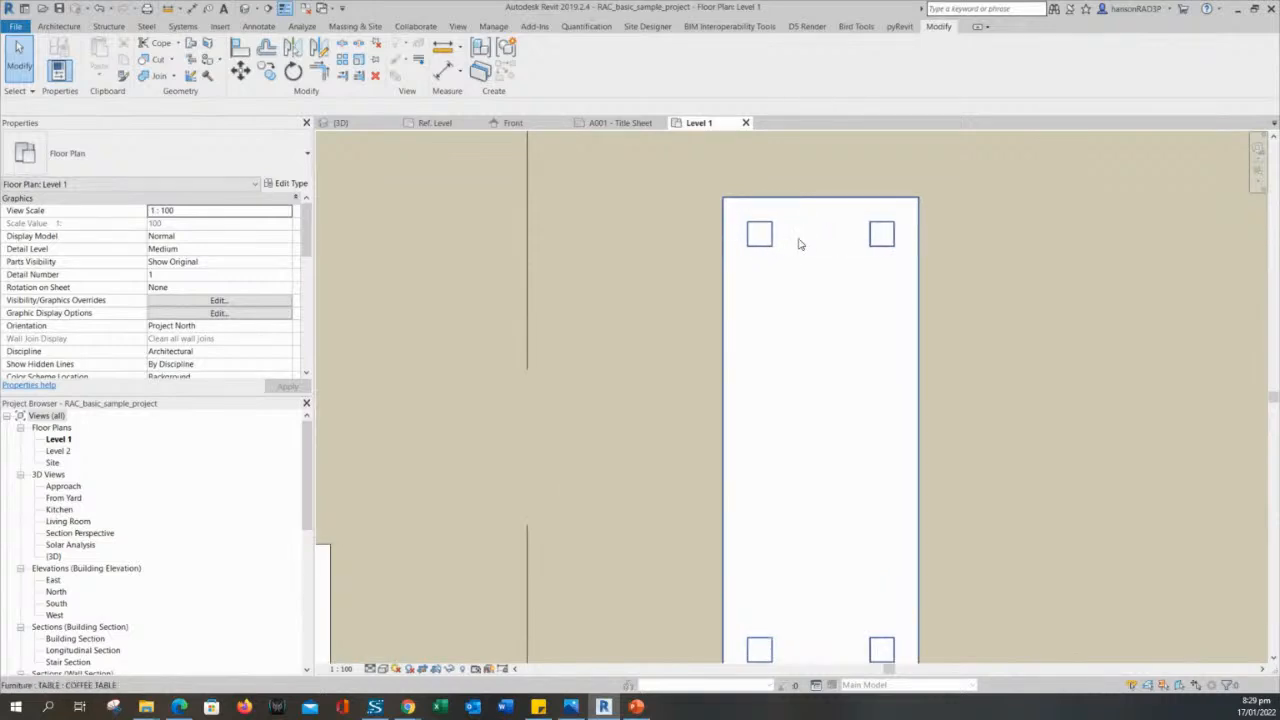
pyautogui.click(779, 237)
pyautogui.scroll(-2, 780, 243)
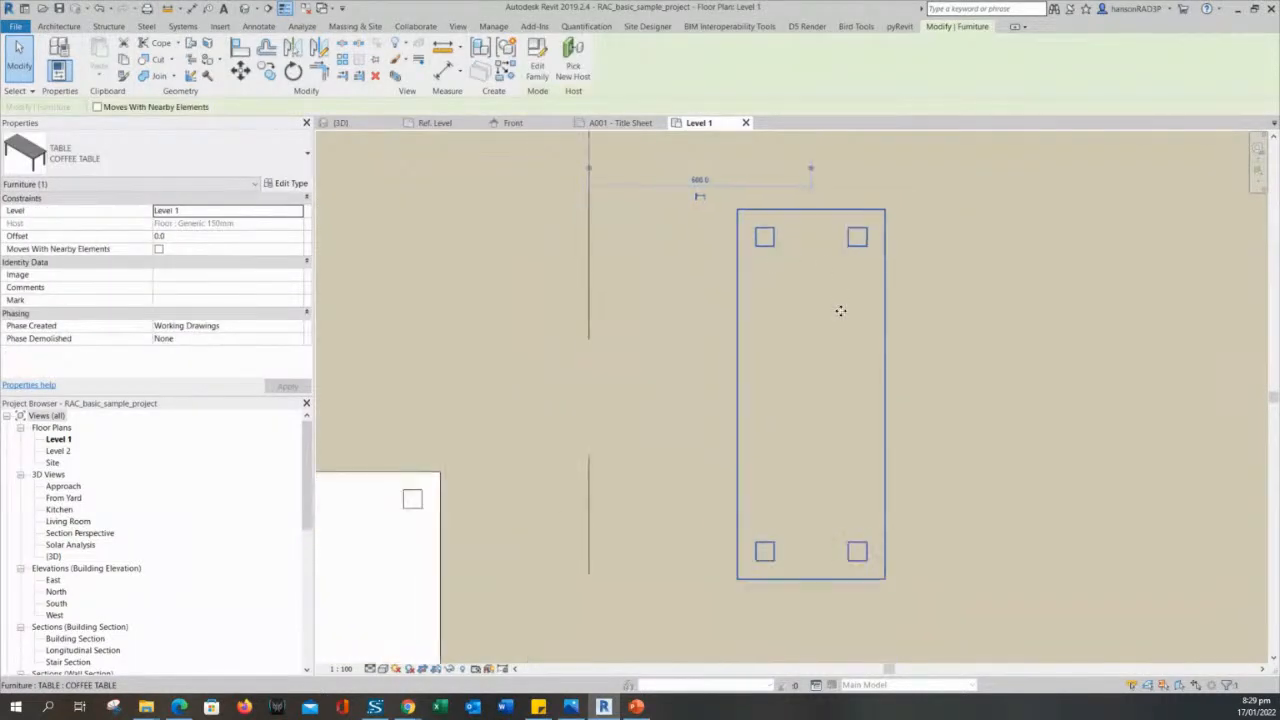
pyautogui.click(661, 237)
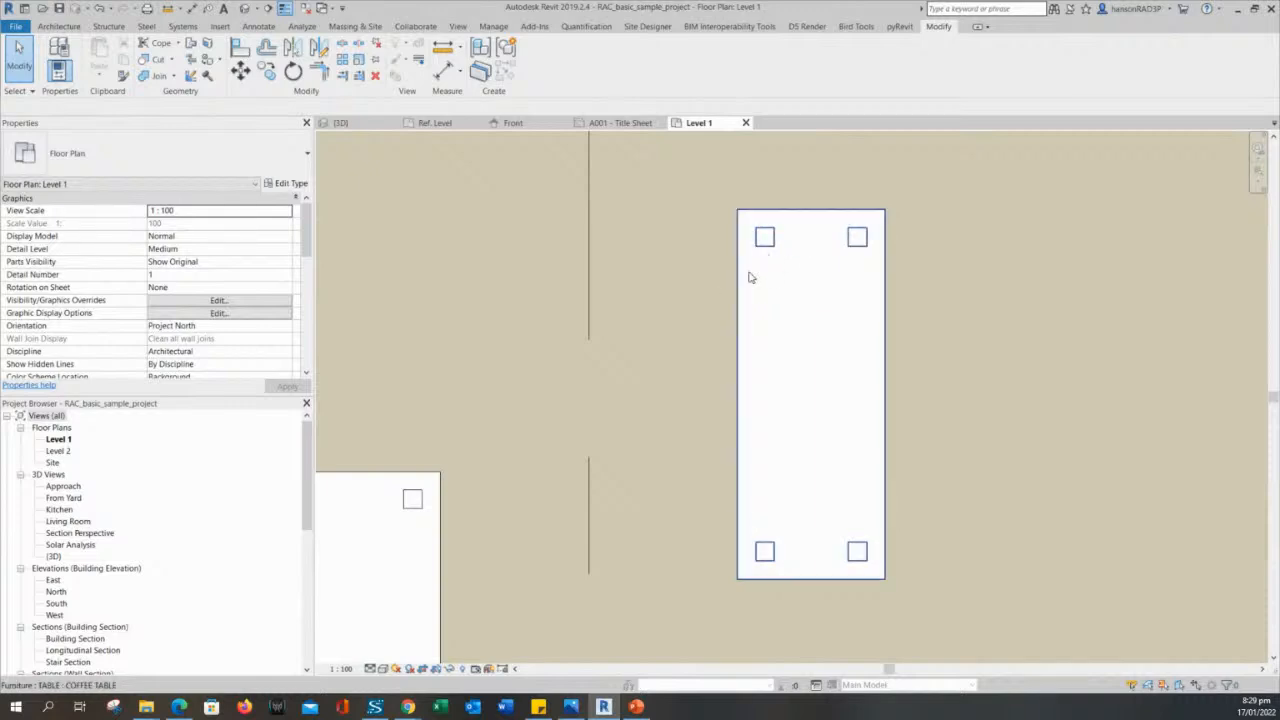
pyautogui.moveTo(765, 272); pyautogui.dragTo(813, 231, button='middle')
pyautogui.scroll(-2, 800, 232)
pyautogui.click(545, 405)
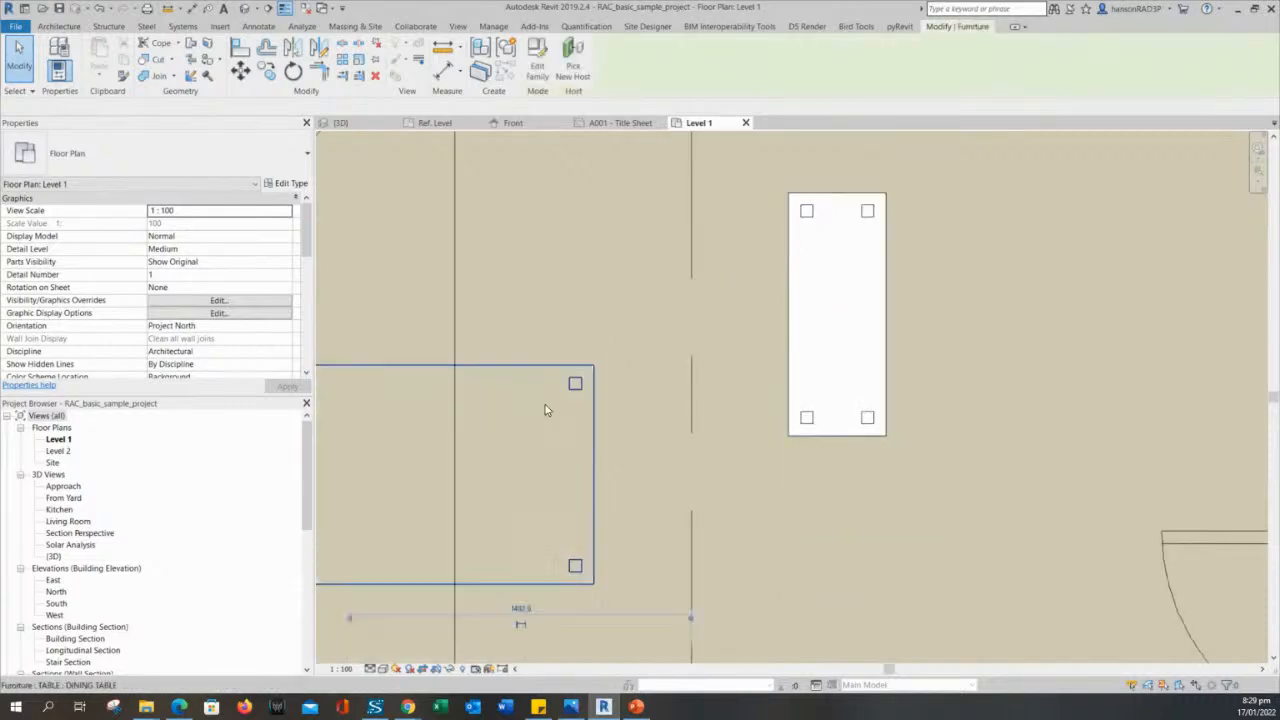
pyautogui.moveTo(545, 405); pyautogui.dragTo(786, 283, button='middle')
pyautogui.press('Escape')
pyautogui.scroll(-2, 761, 302)
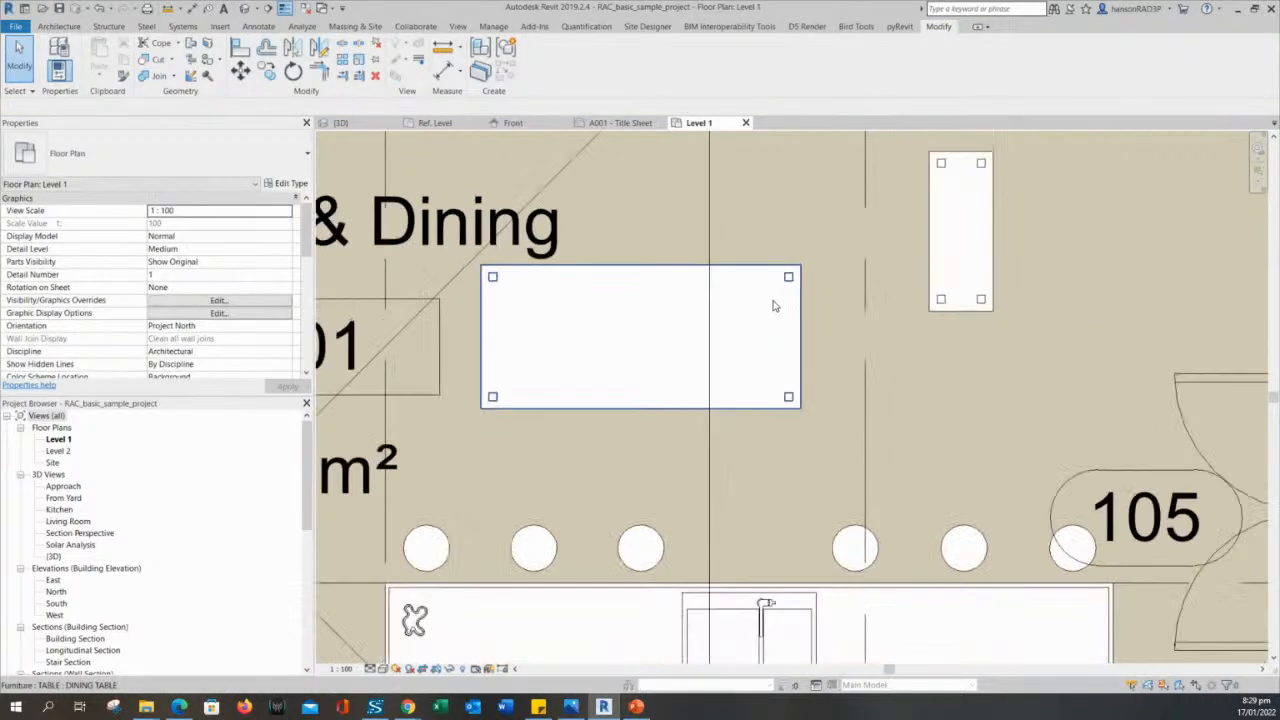
# - Change the placed coffee table in the Level 1 plan to the COFFEE TABLE 2 type
pyautogui.click(988, 250)
pyautogui.click(155, 168)
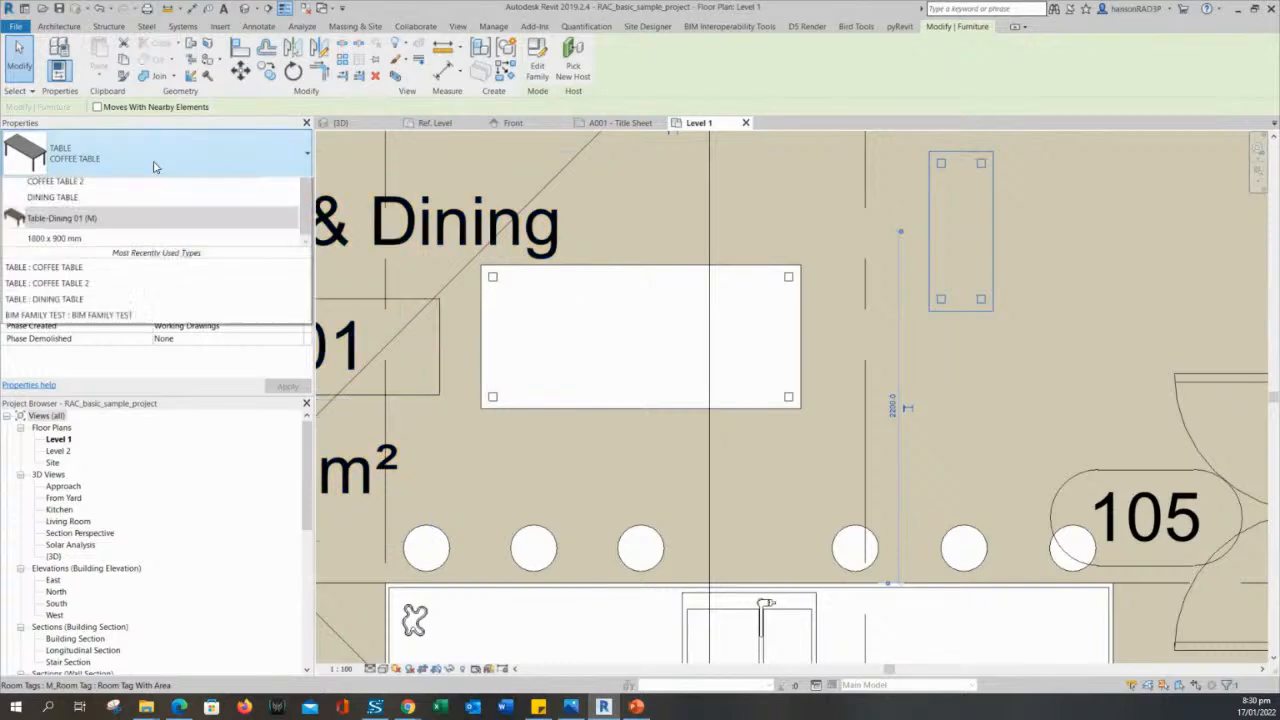
pyautogui.click(88, 400)
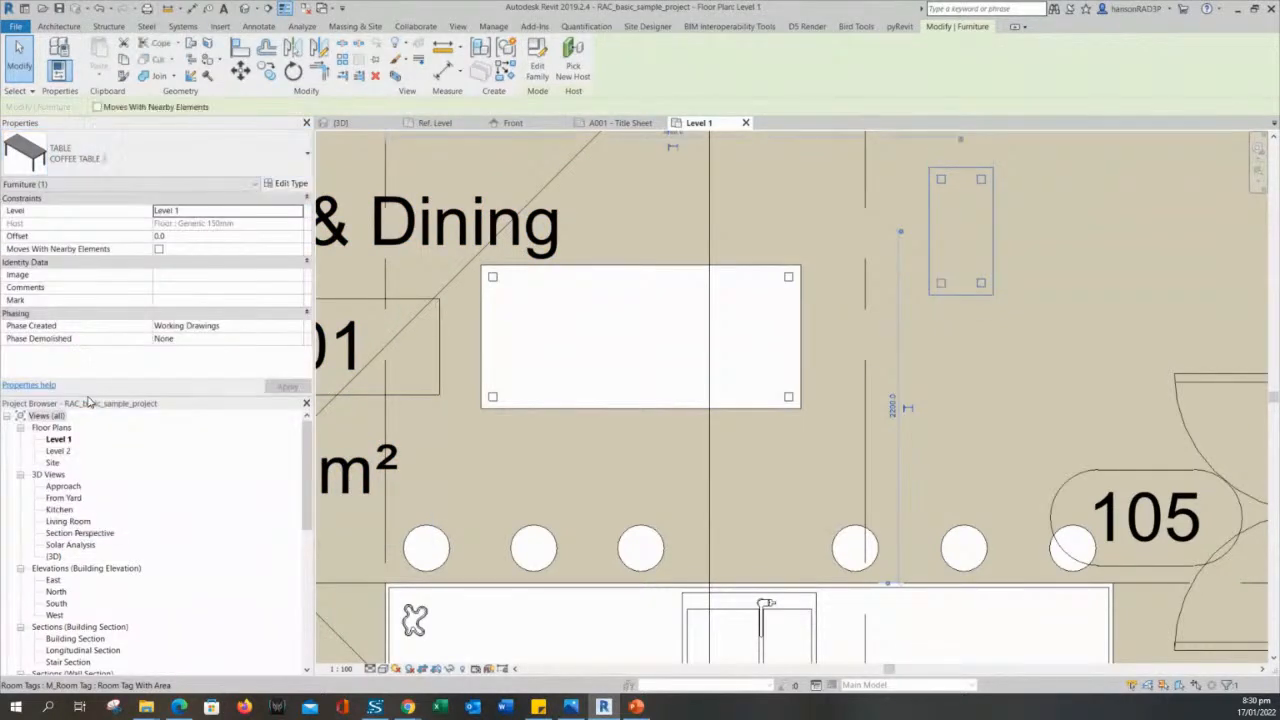
pyautogui.click(170, 166)
pyautogui.click(170, 166)
pyautogui.click(971, 329)
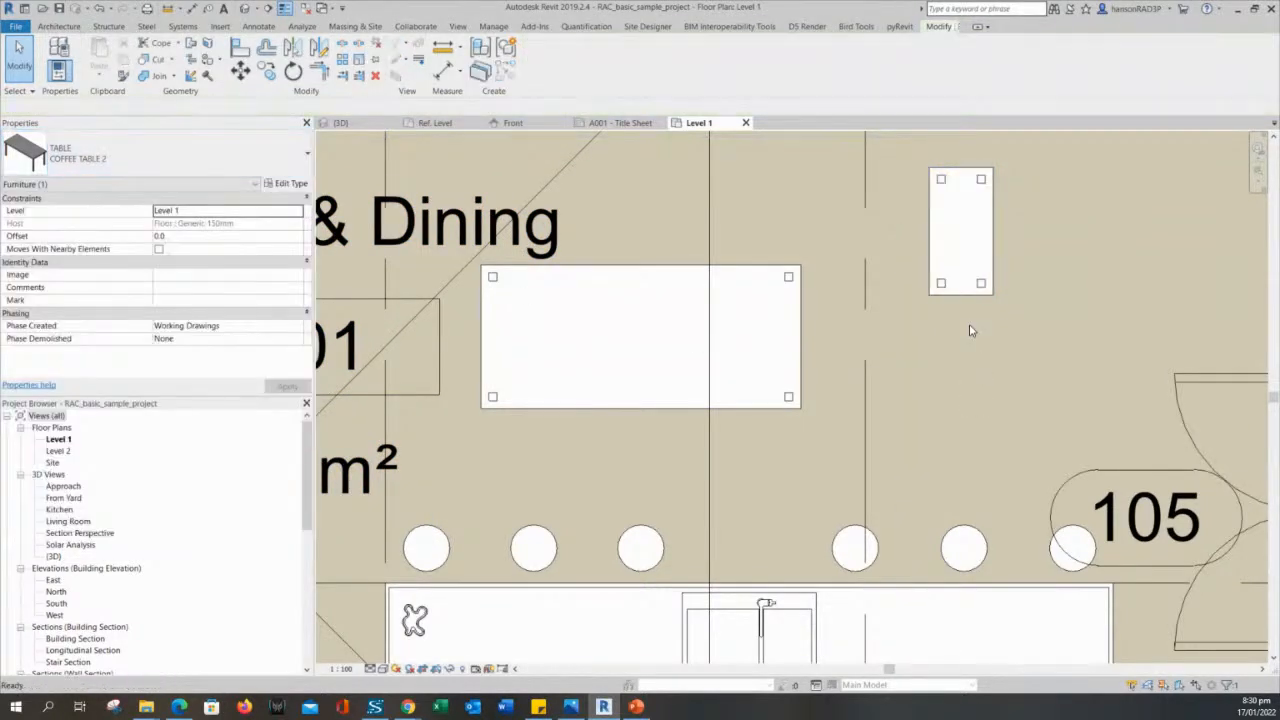
# - Examine the leg outlines of the placed COFFEE TABLE 2 up close in the Level 1 plan
pyautogui.click(967, 238)
pyautogui.moveTo(967, 234); pyautogui.dragTo(939, 325, button='middle')
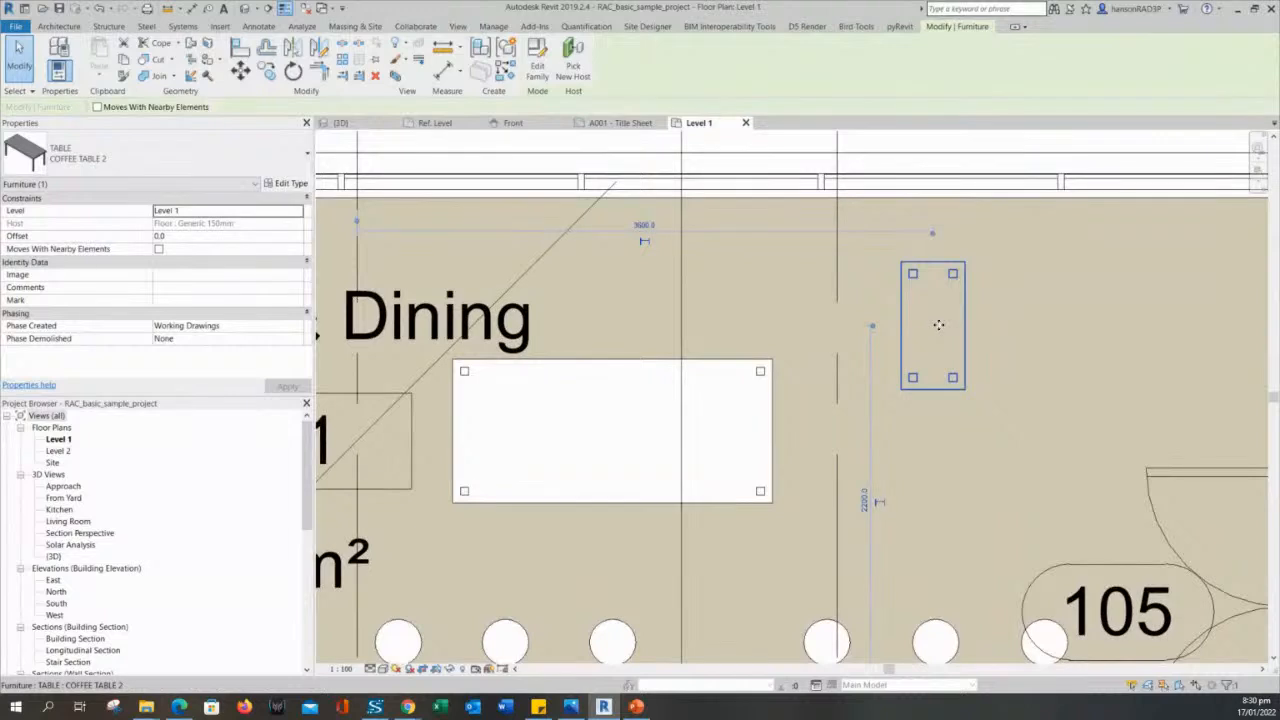
pyautogui.scroll(2, 939, 325)
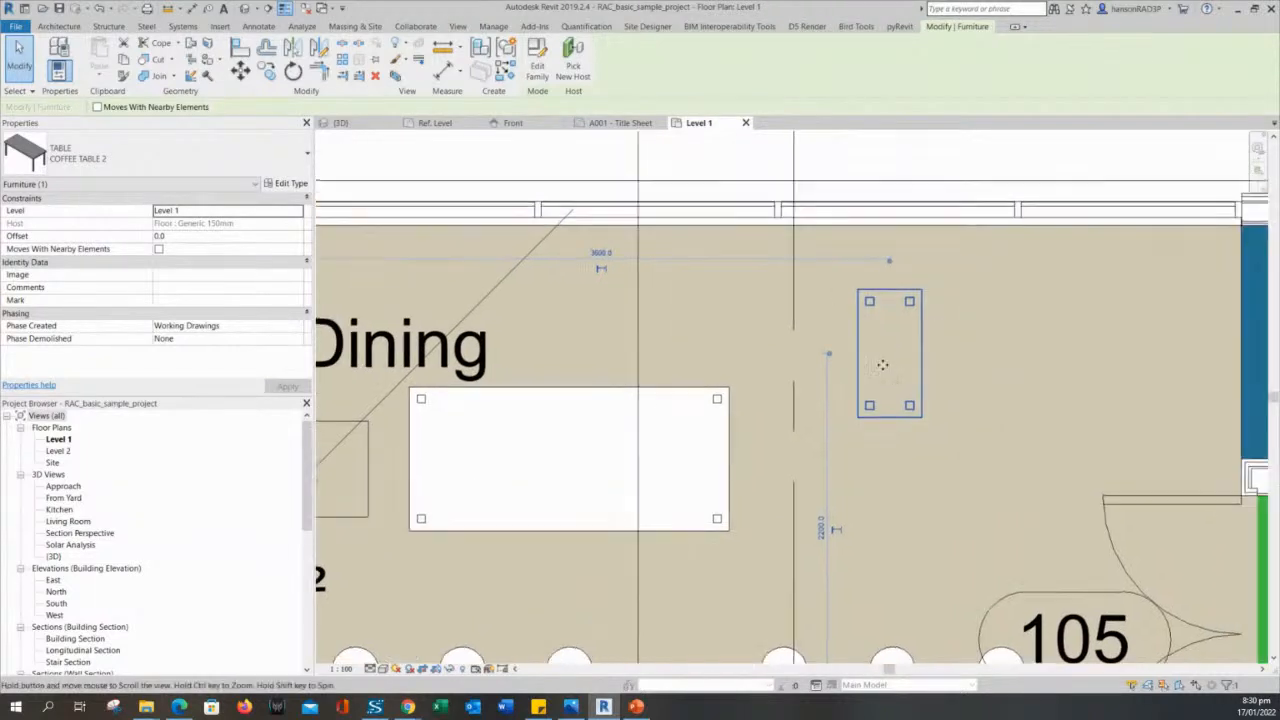
pyautogui.press('Escape')
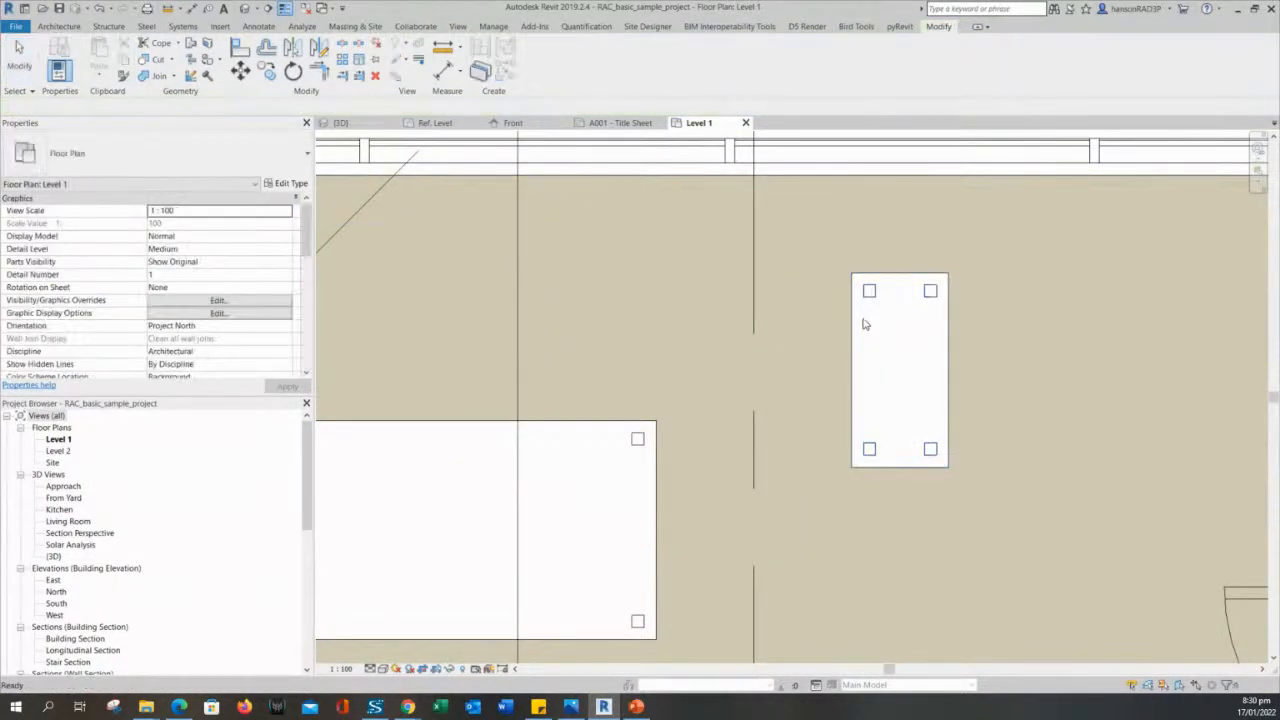
pyautogui.click(865, 324)
pyautogui.press('Escape')
pyautogui.press('Escape')
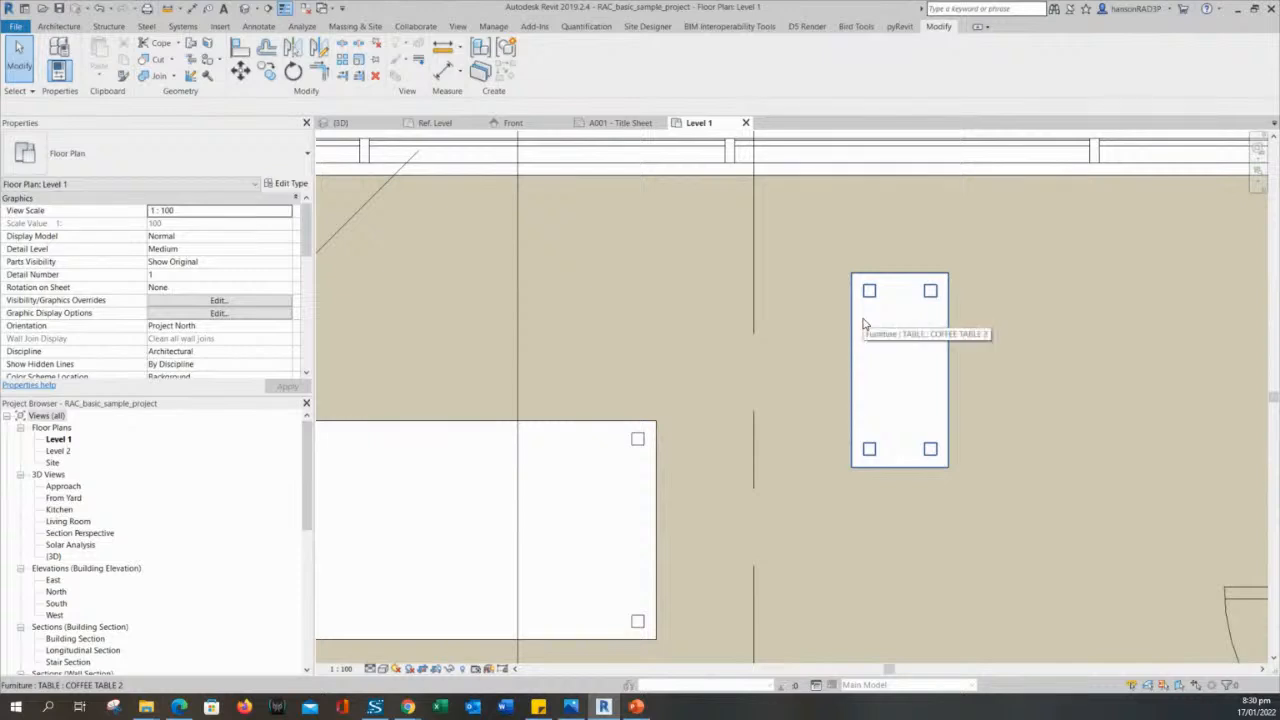
pyautogui.scroll(2, 880, 340)
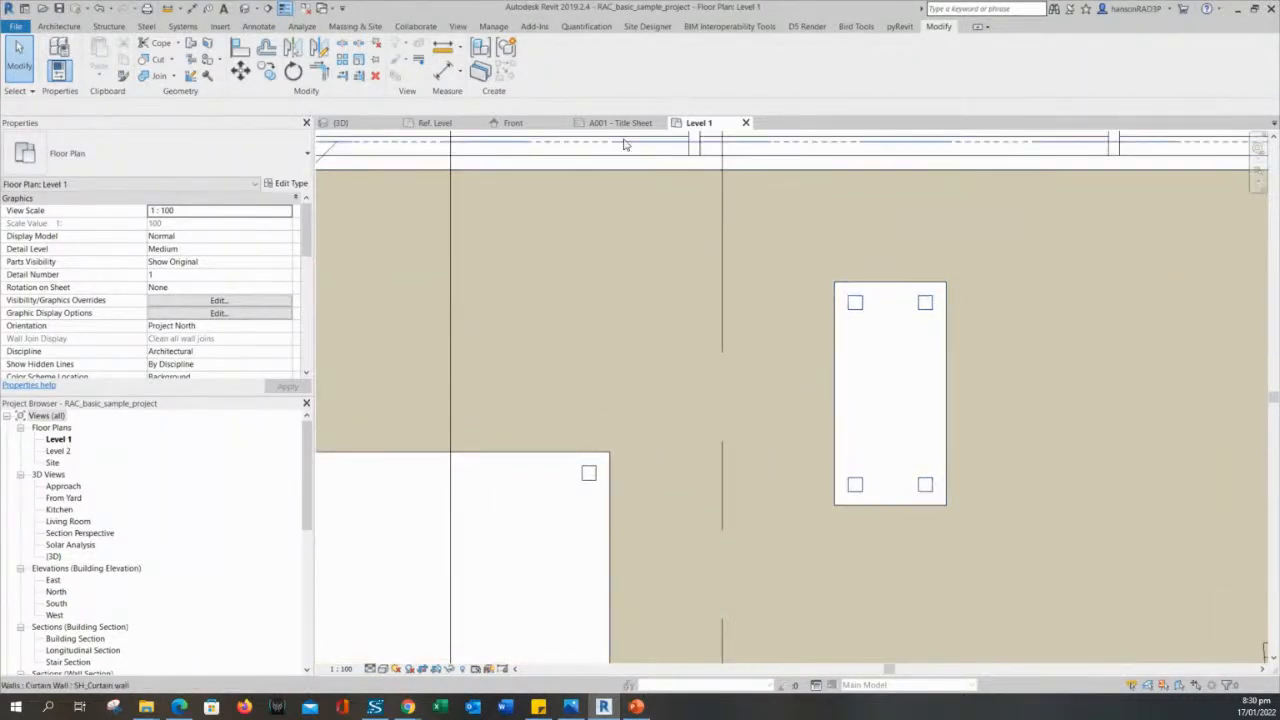
# - Open the TABLE family for editing from the placed coffee table and review its reference planes and dimensions in plan
pyautogui.doubleClick(885, 307)
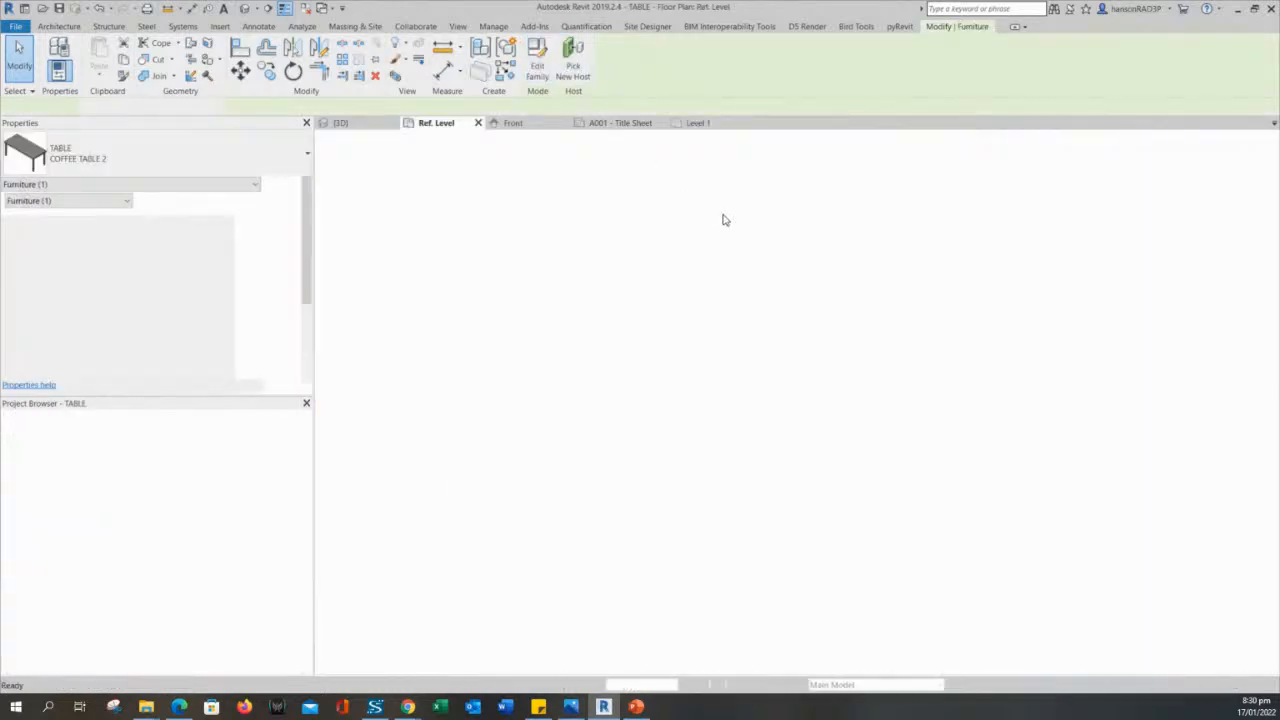
pyautogui.scroll(2, 810, 413)
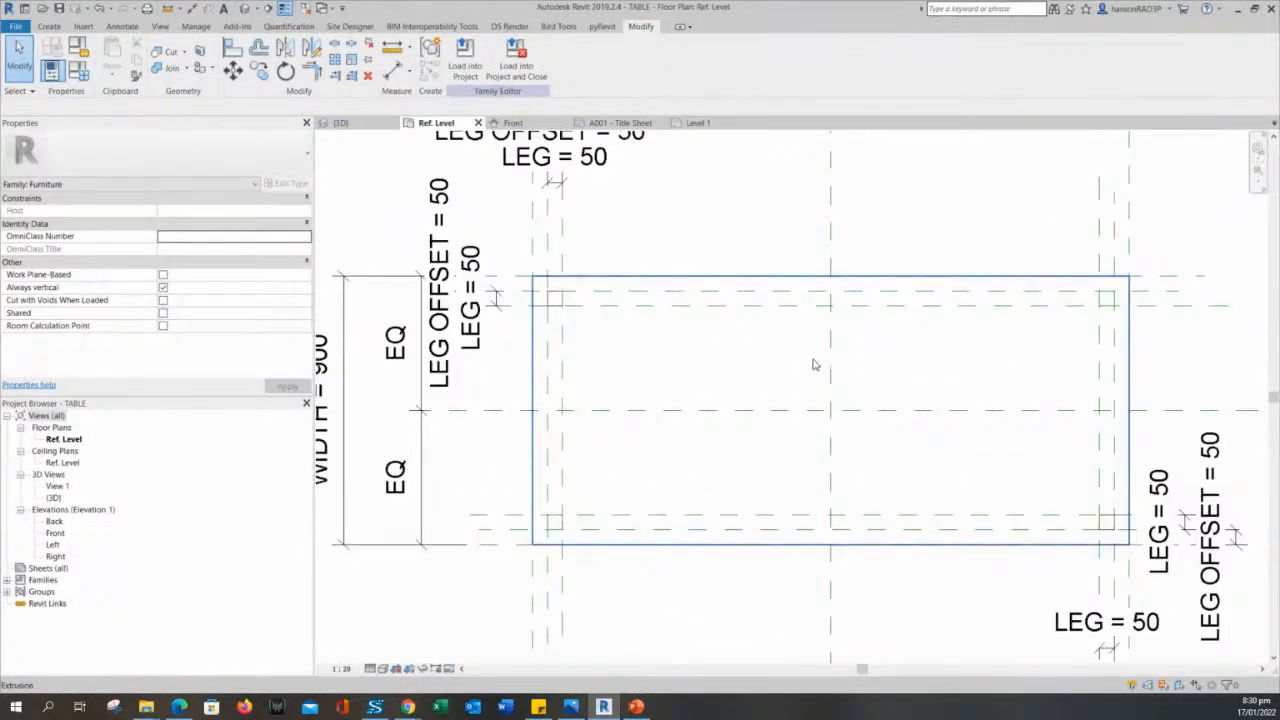
pyautogui.moveTo(858, 390); pyautogui.dragTo(749, 329, button='middle')
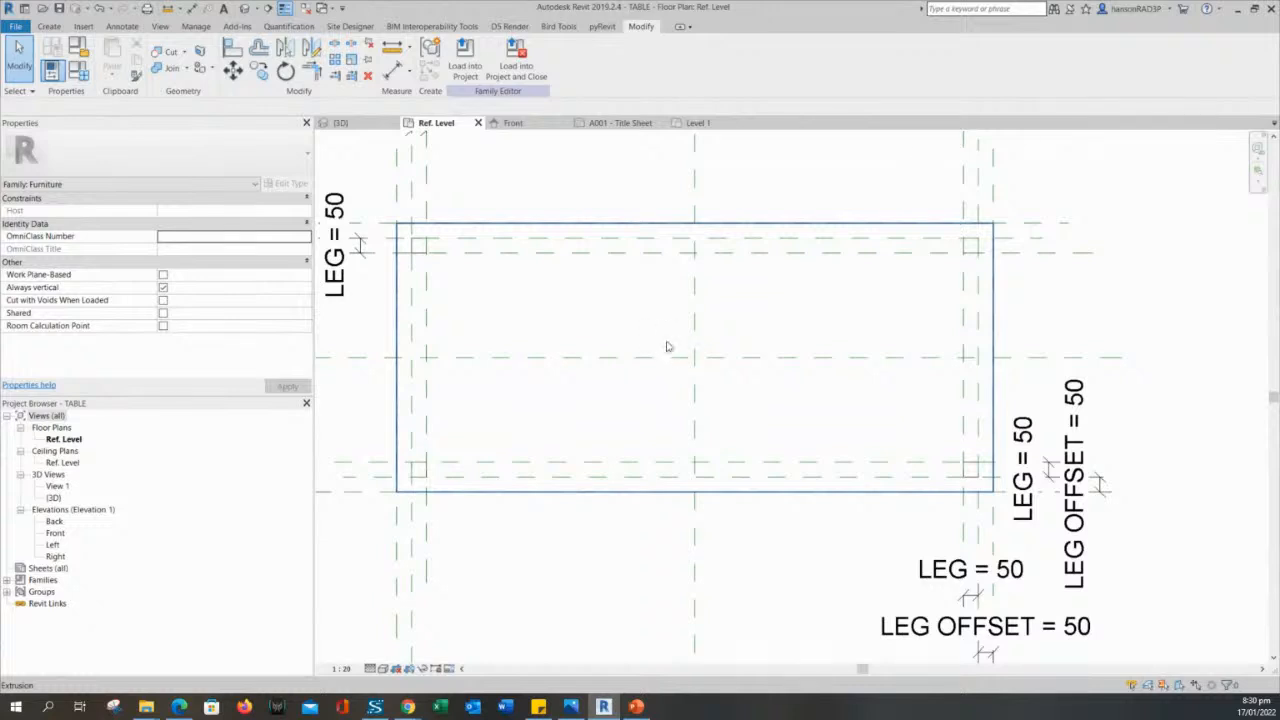
pyautogui.moveTo(673, 341); pyautogui.dragTo(849, 337, button='middle')
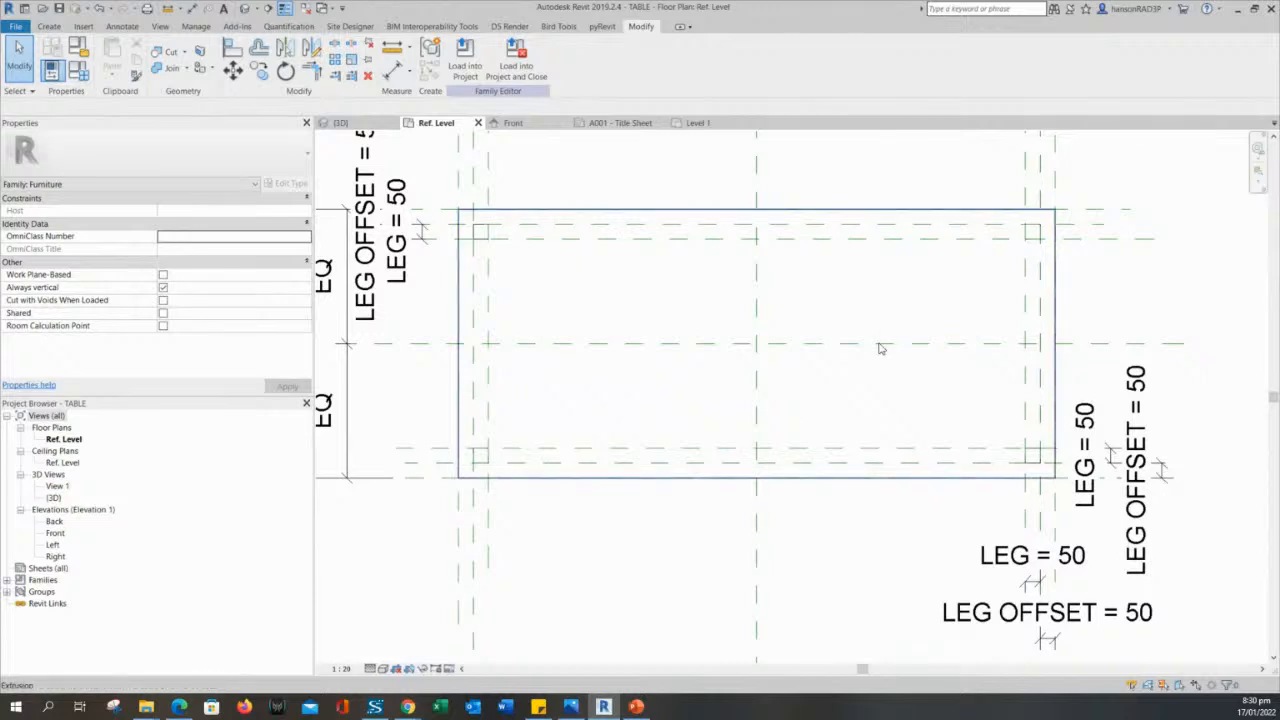
pyautogui.moveTo(656, 313); pyautogui.dragTo(663, 341, button='middle')
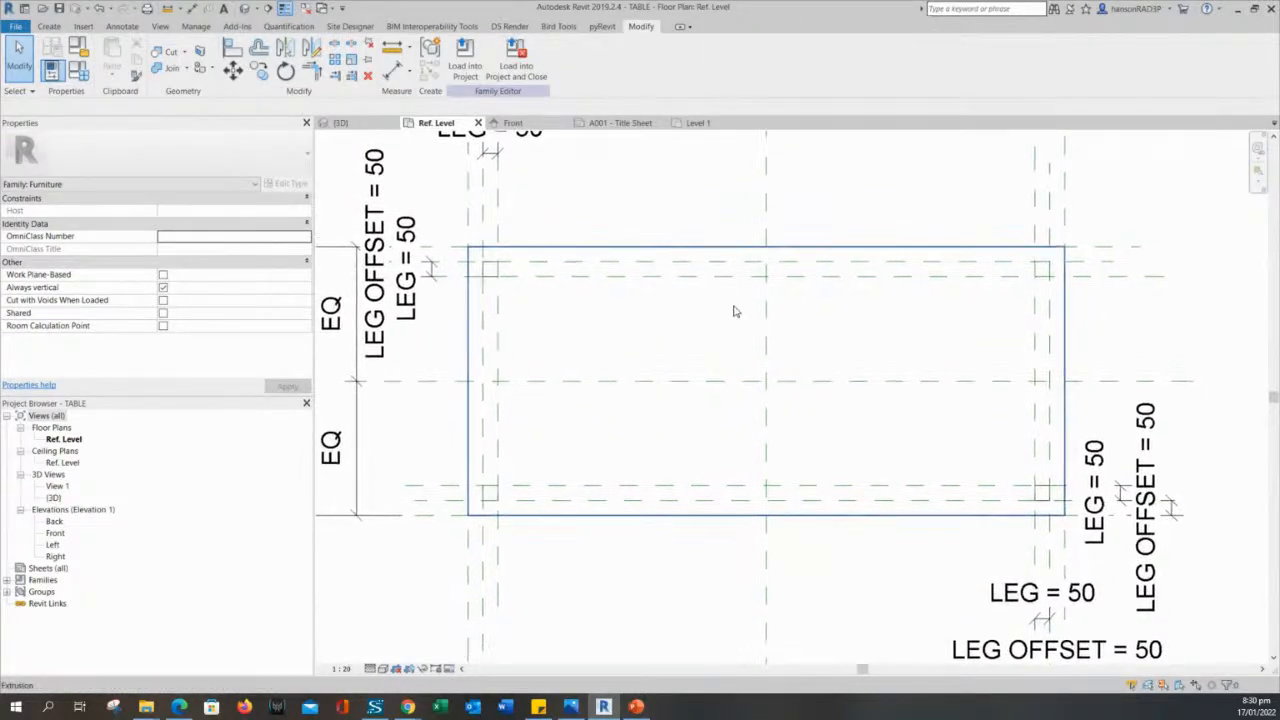
pyautogui.scroll(-3, 674, 360)
pyautogui.scroll(2, 601, 318)
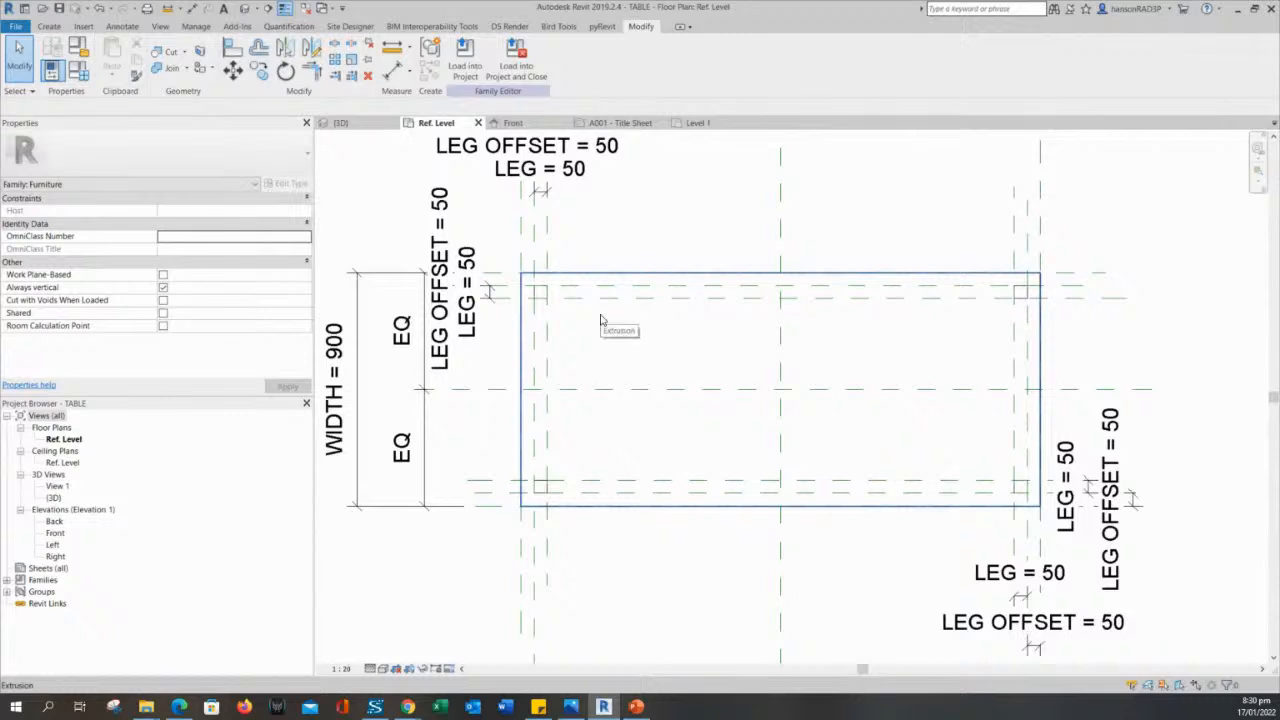
pyautogui.moveTo(601, 318); pyautogui.dragTo(613, 338, button='middle')
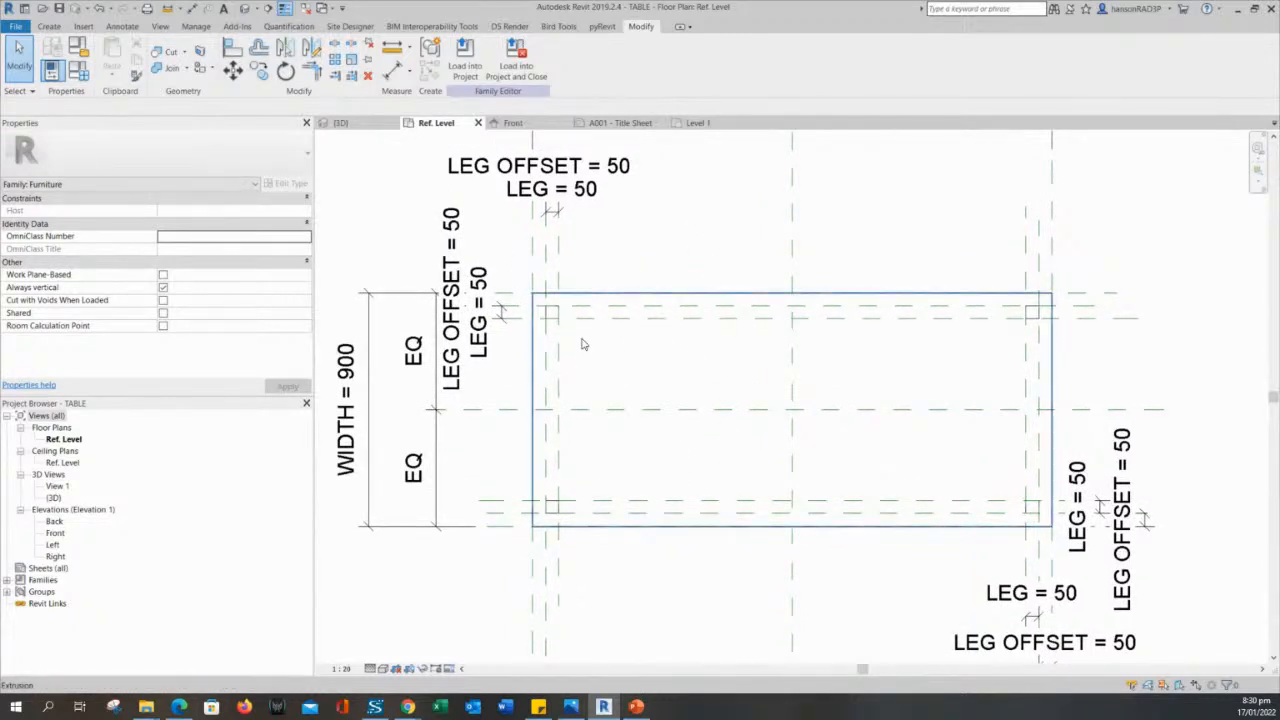
# - Inspect the symbolic lines around the table's upper-left leg in the family's Ref. Level plan
pyautogui.scroll(2, 583, 344)
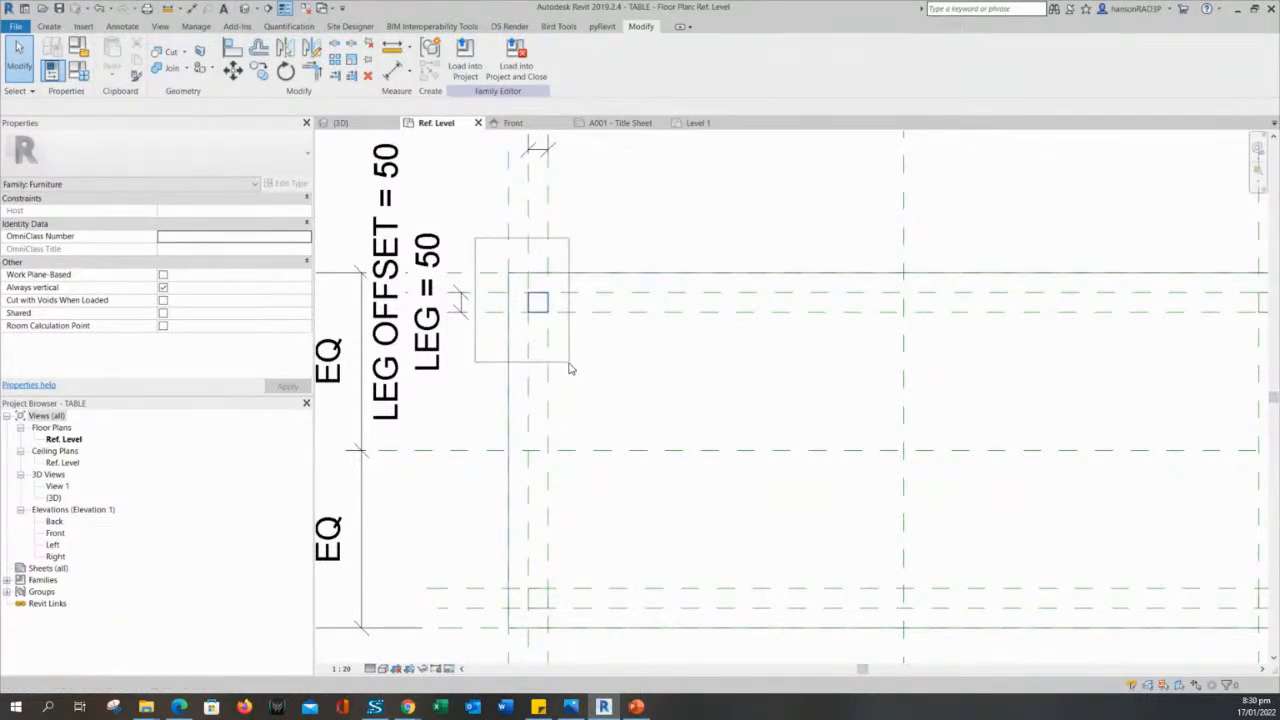
pyautogui.click(543, 300)
pyautogui.scroll(-2, 576, 344)
pyautogui.moveTo(649, 395); pyautogui.dragTo(637, 354, button='middle')
pyautogui.press('Escape')
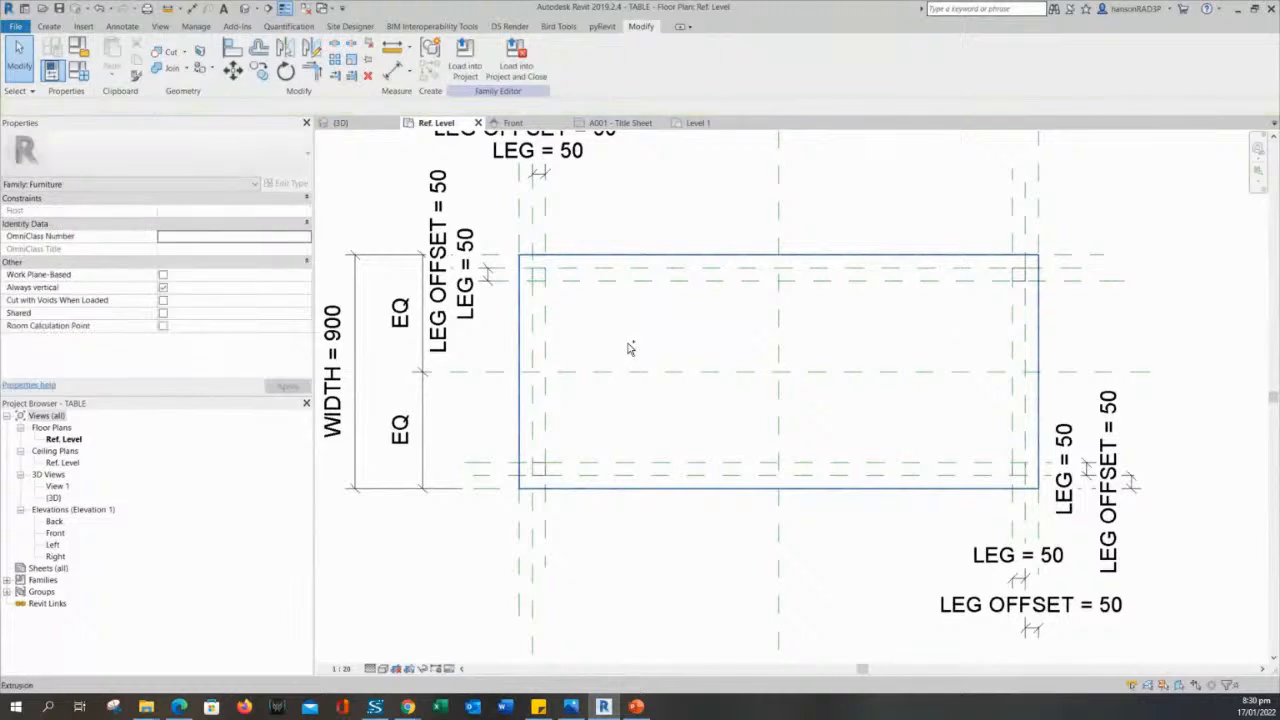
# - Inspect the tabletop extrusion and the overall dimensions in plan, and view the table family in 3D
pyautogui.click(630, 327)
pyautogui.scroll(-3, 720, 340)
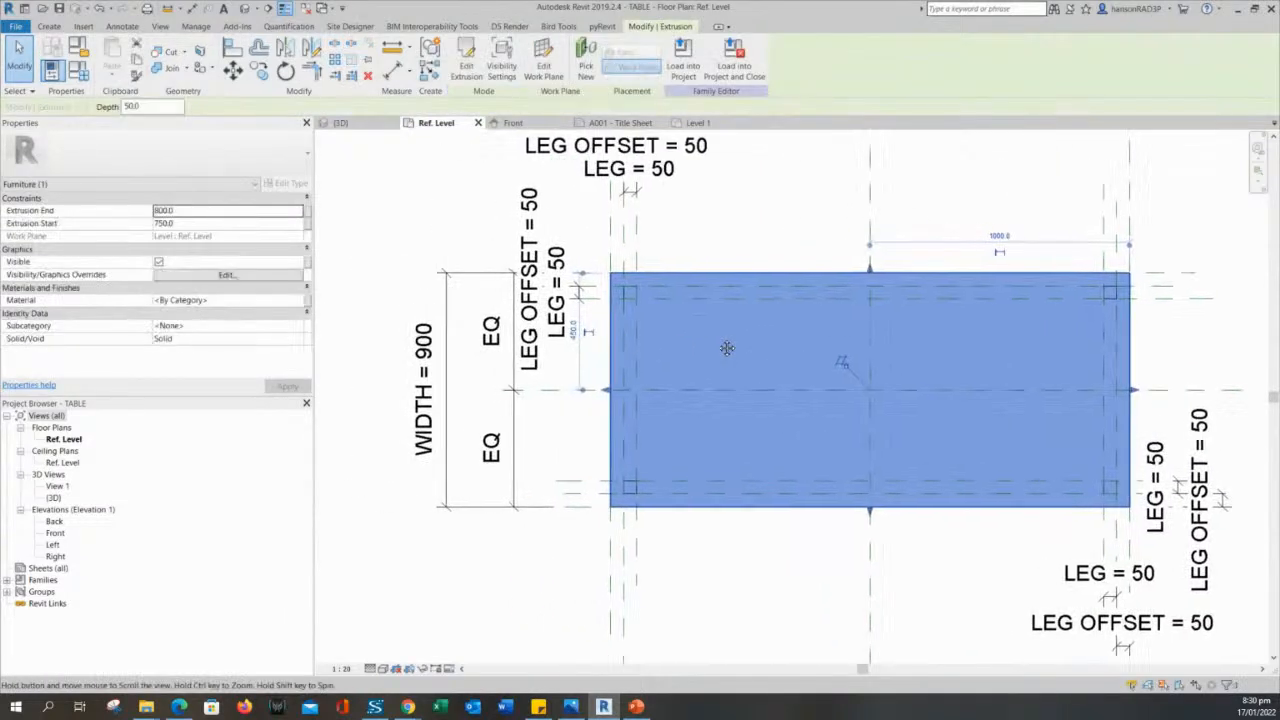
pyautogui.press('Escape')
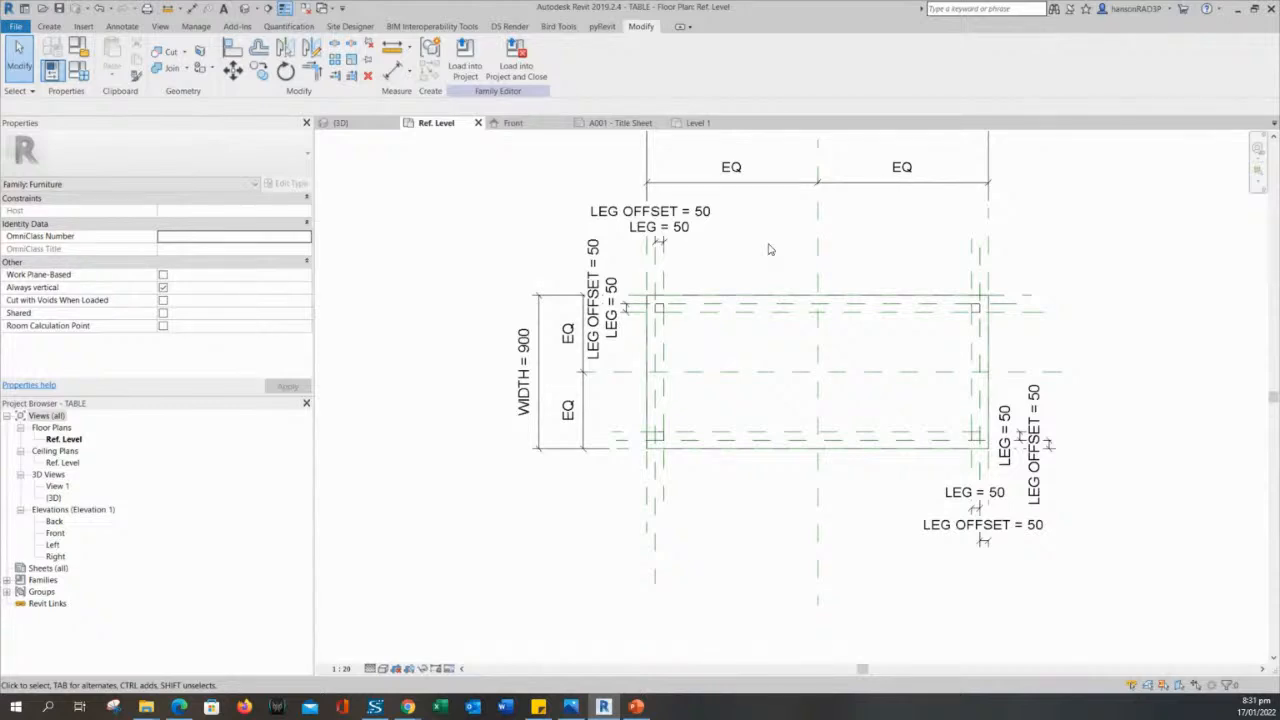
pyautogui.moveTo(785, 295); pyautogui.dragTo(791, 329, button='middle')
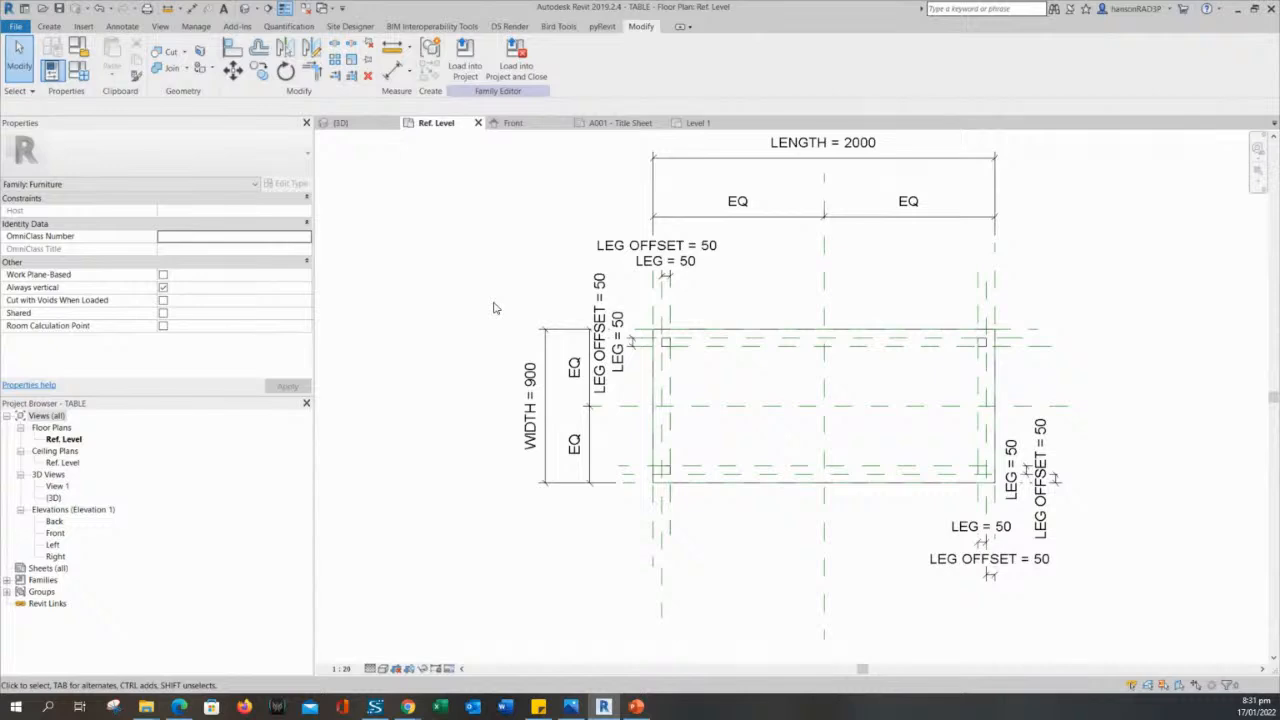
pyautogui.click(343, 122)
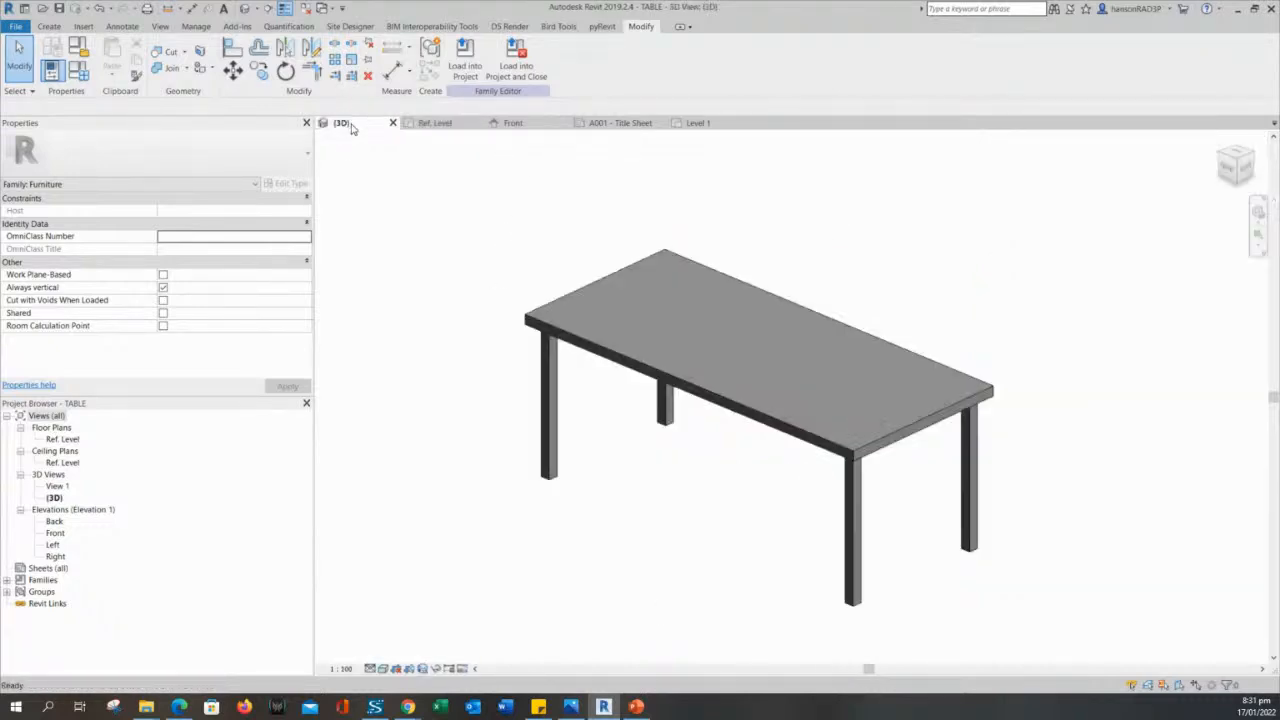
pyautogui.keyDown('shift'); pyautogui.moveTo(460, 380); pyautogui.dragTo(689, 376, button='middle'); pyautogui.keyUp('shift')
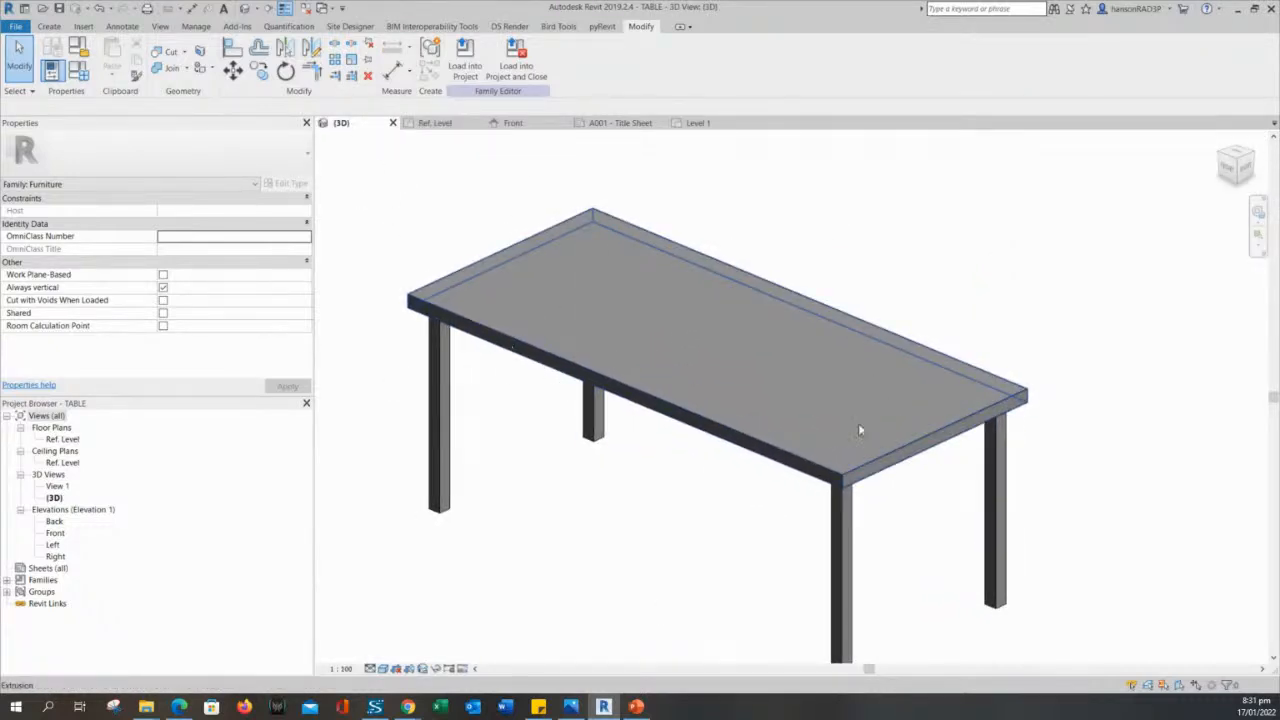
# - Start a sweep form for the table family in the 3D view
pyautogui.scroll(-2, 1005, 410)
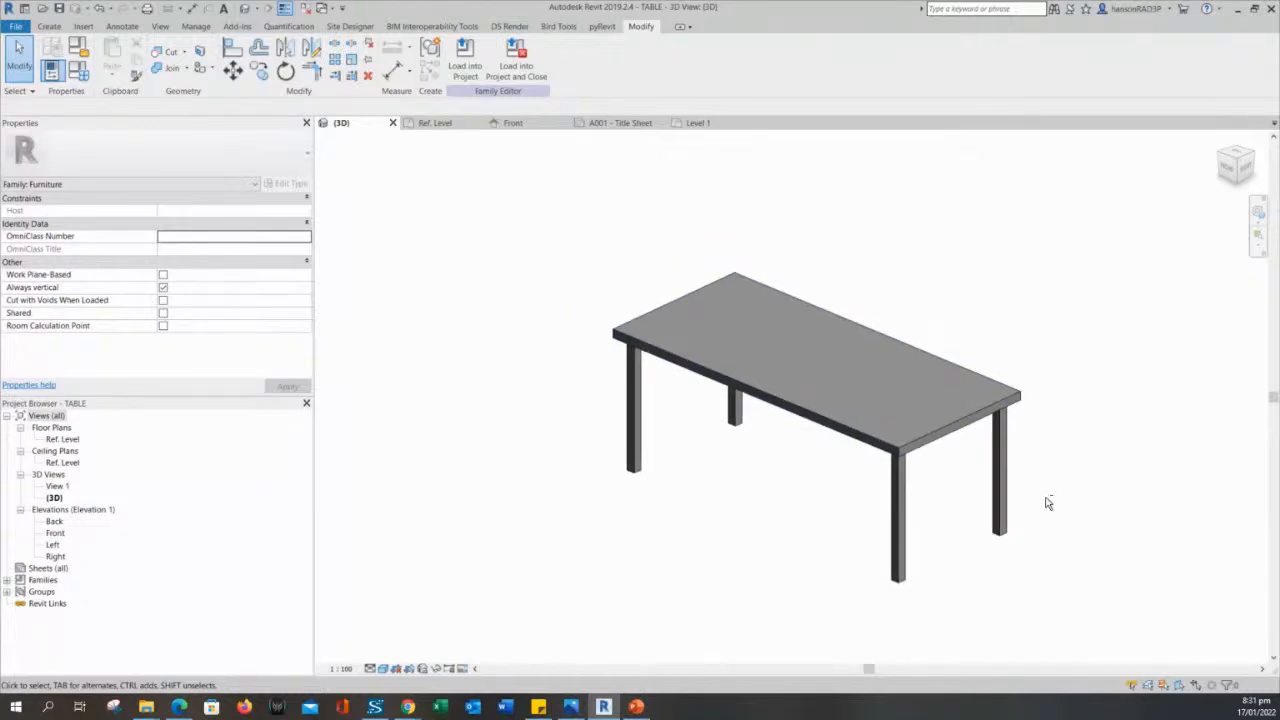
pyautogui.keyDown('shift'); pyautogui.moveTo(1048, 503); pyautogui.dragTo(797, 466, button='middle'); pyautogui.keyUp('shift')
pyautogui.scroll(3, 831, 471)
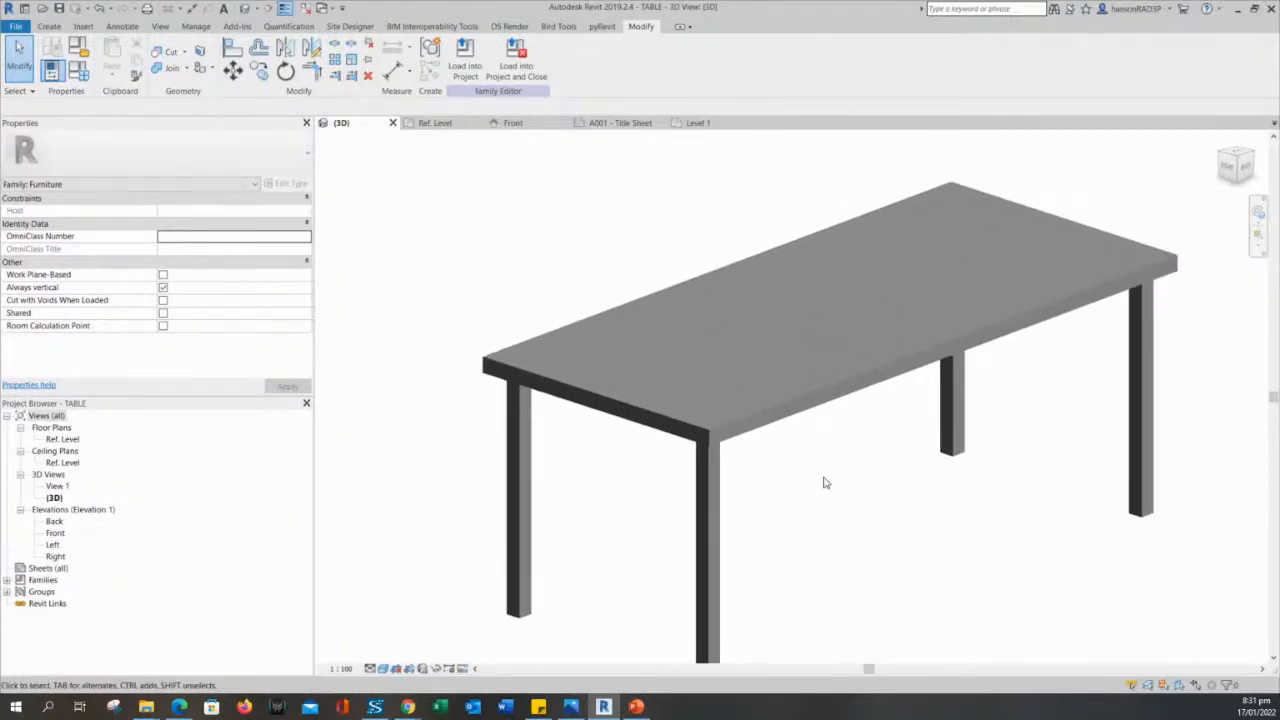
pyautogui.click(50, 26)
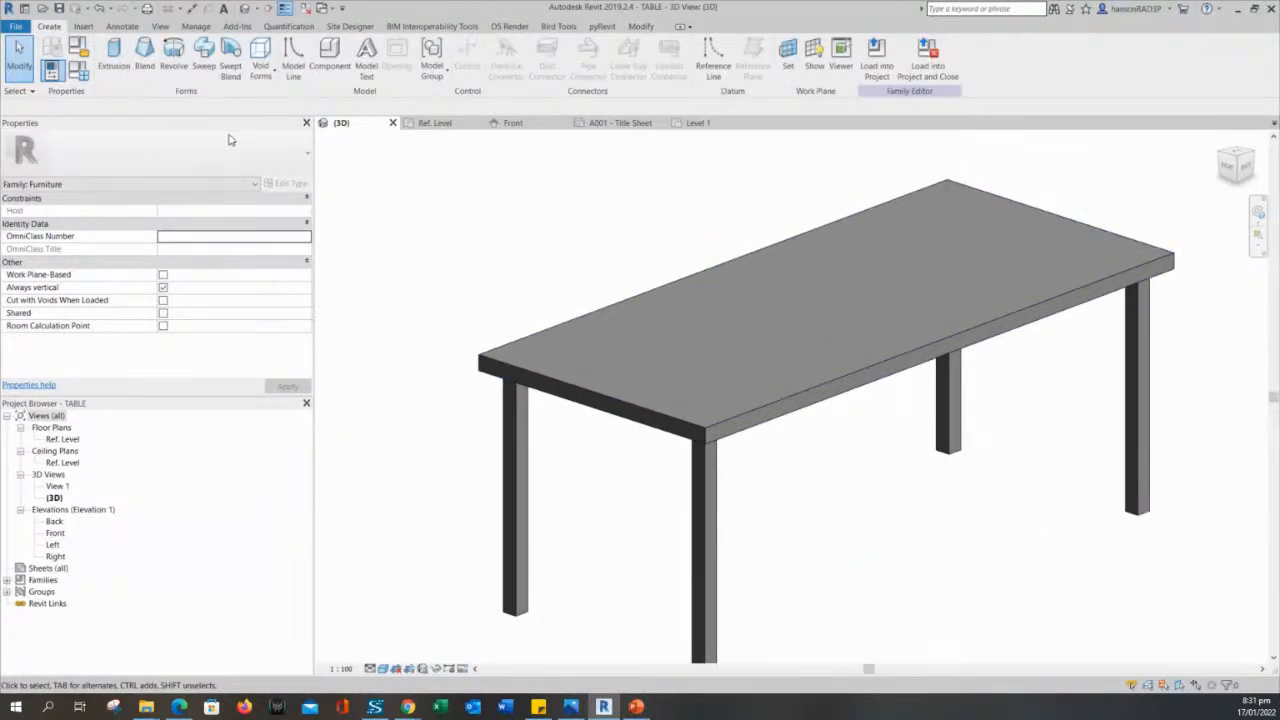
pyautogui.keyDown('shift'); pyautogui.moveTo(482, 369); pyautogui.dragTo(460, 301, button='middle'); pyautogui.keyUp('shift')
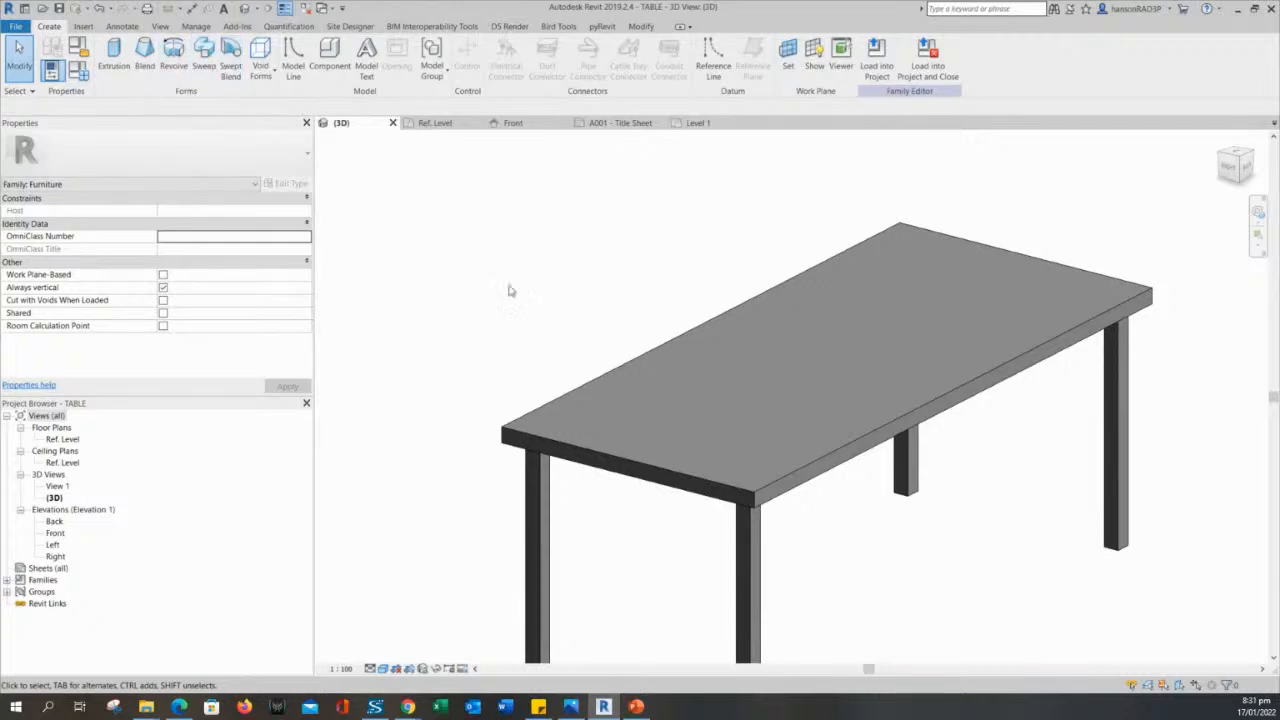
pyautogui.scroll(-3, 594, 314)
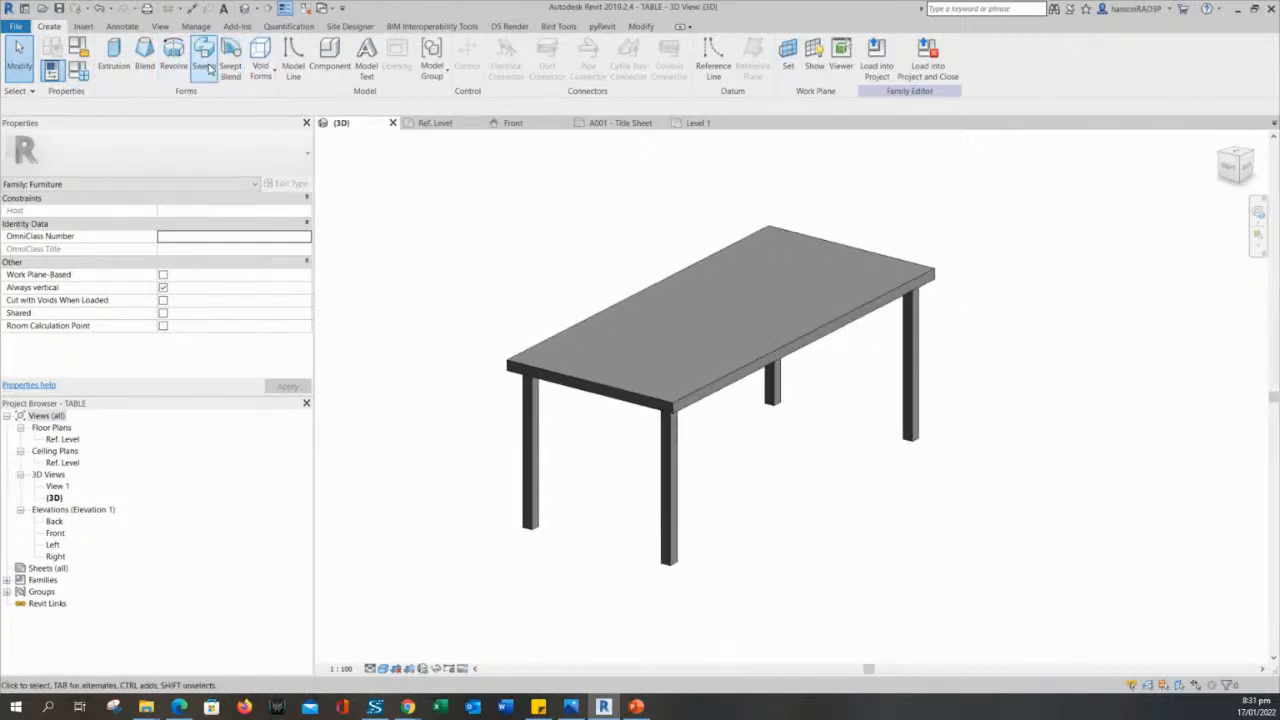
pyautogui.click(205, 60)
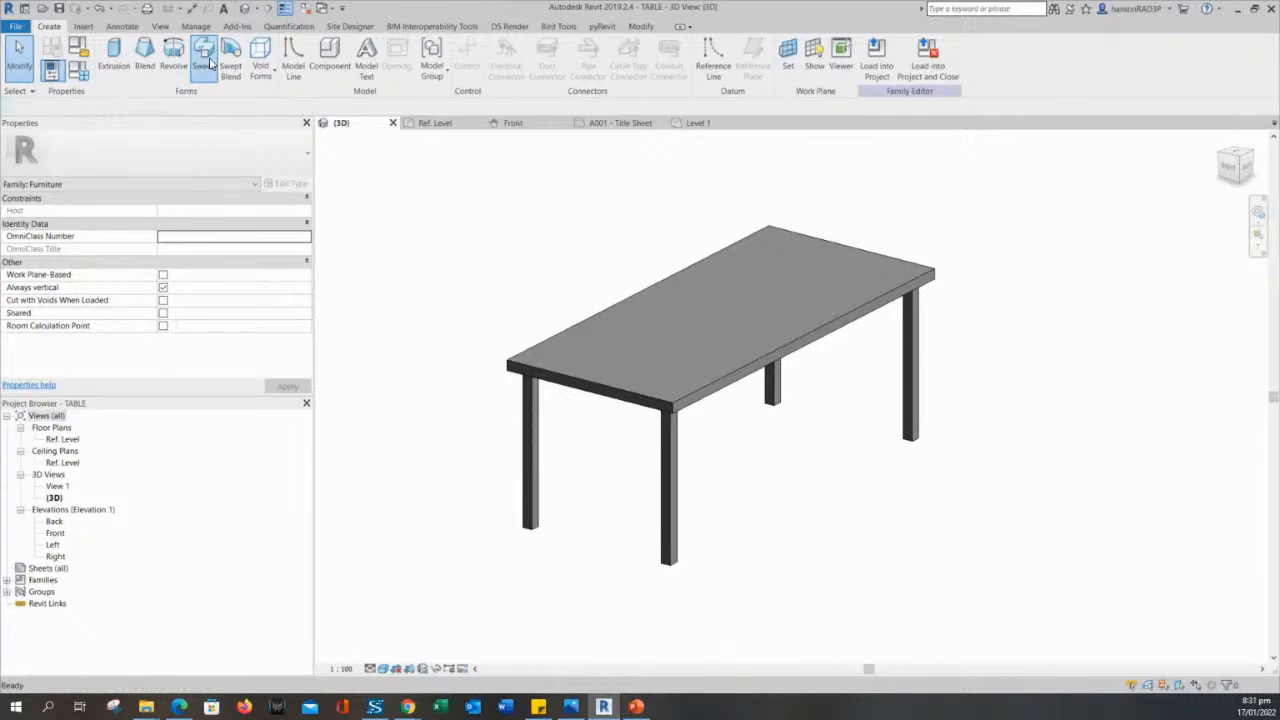
pyautogui.moveTo(523, 158); pyautogui.dragTo(557, 237, button='middle')
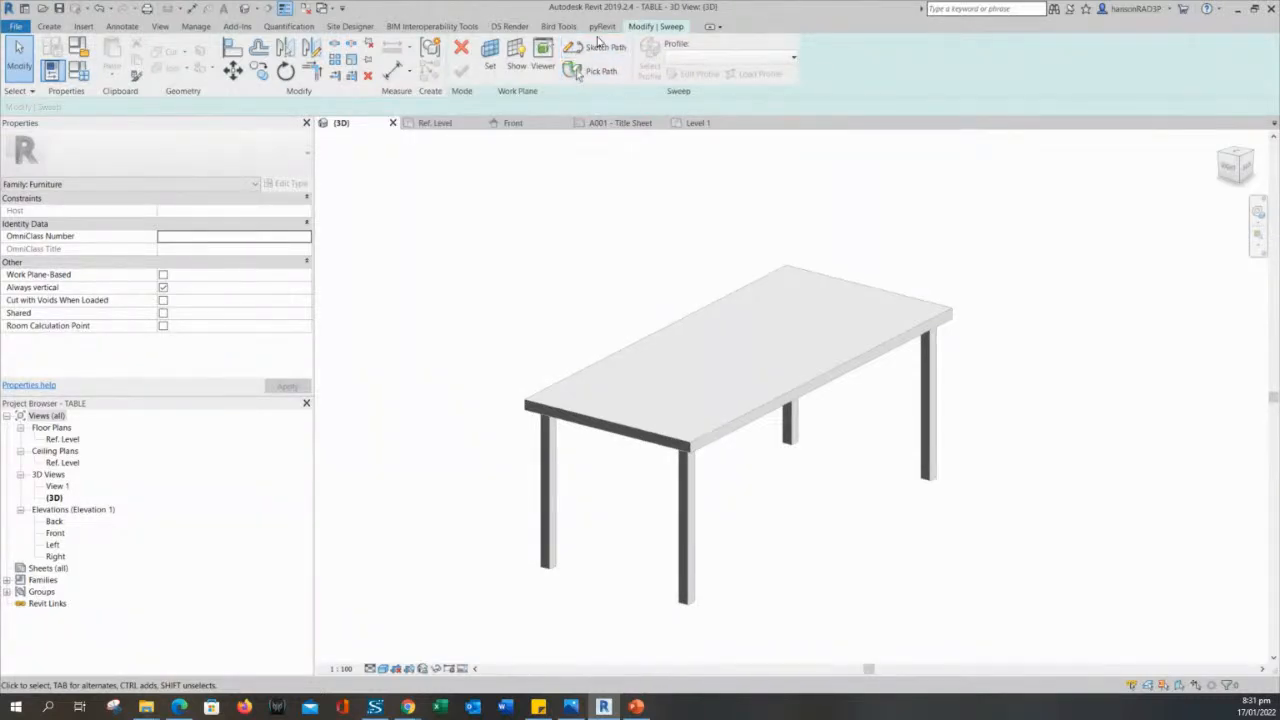
pyautogui.moveTo(609, 163); pyautogui.dragTo(617, 207, button='middle')
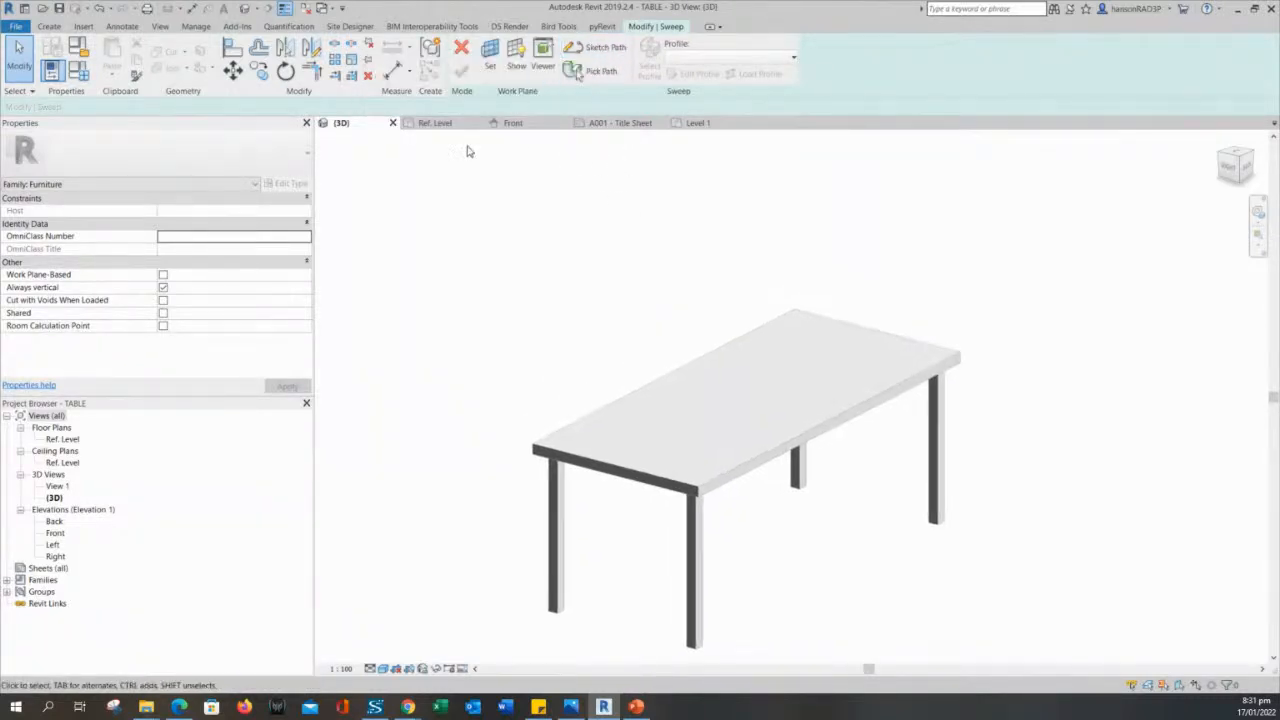
# - Specify the sweep's new work plane with the Pick a plane option
pyautogui.click(489, 57)
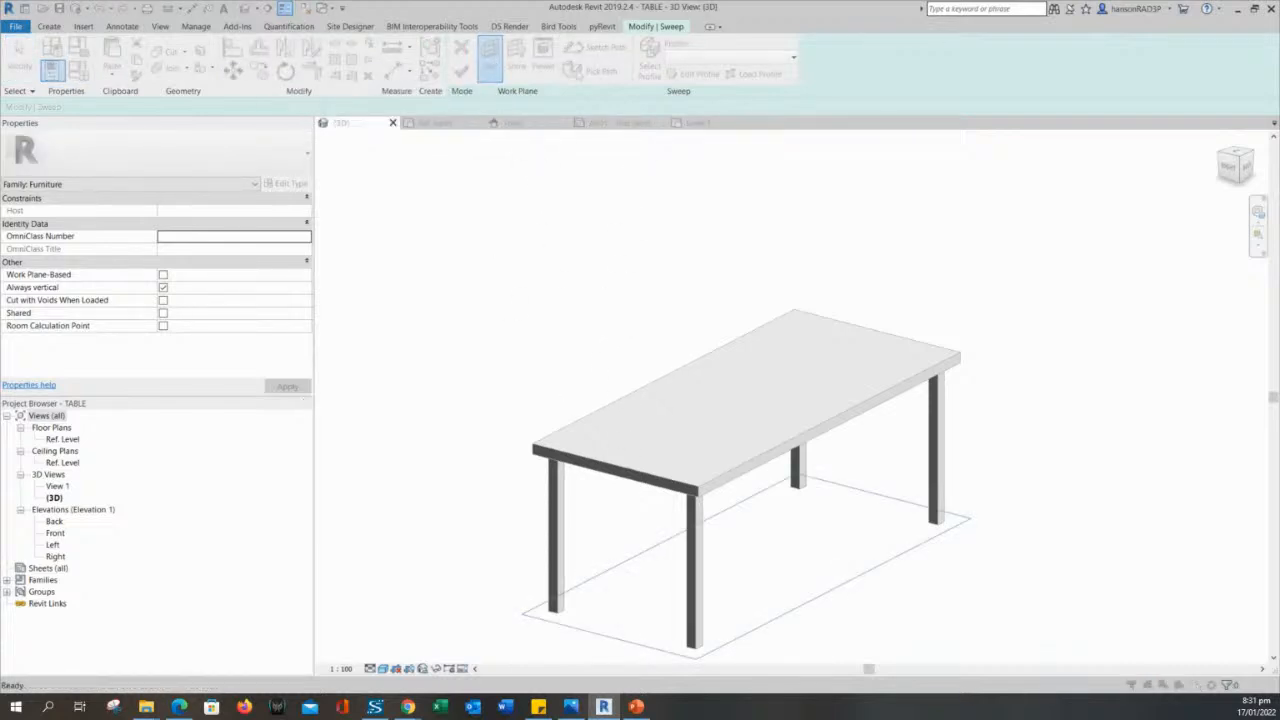
pyautogui.moveTo(337, 200); pyautogui.dragTo(464, 175)
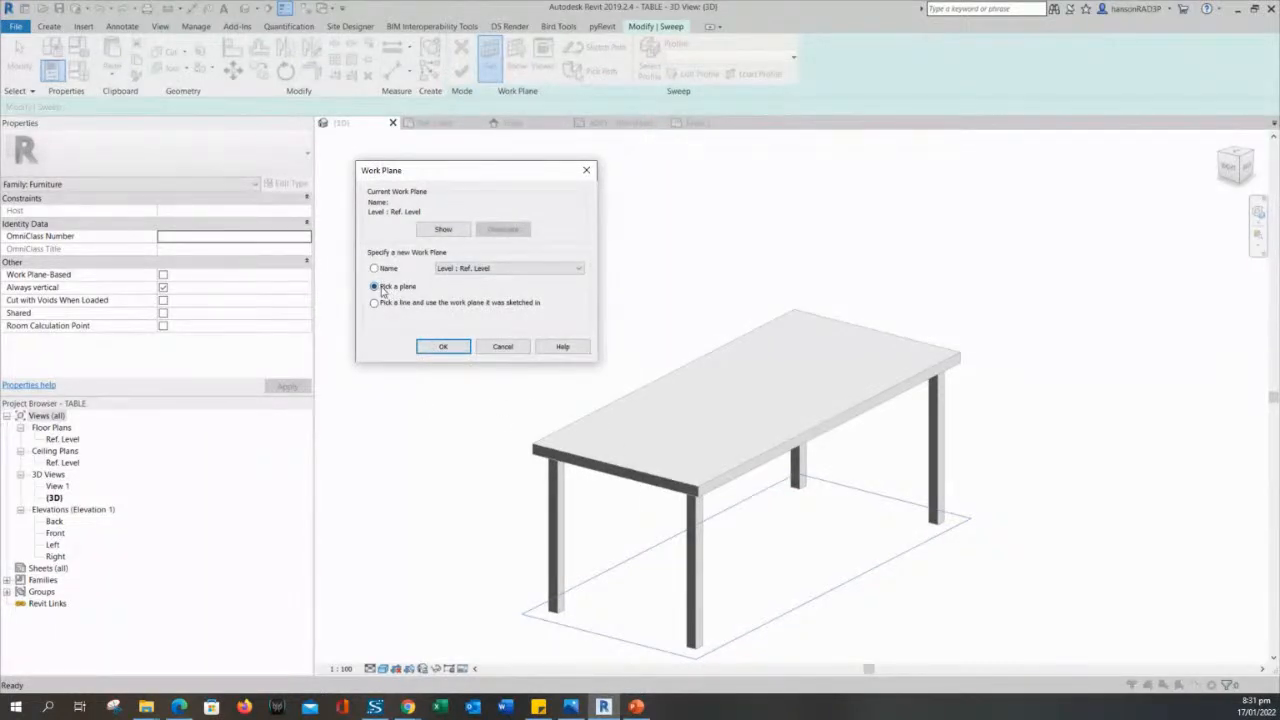
pyautogui.click(664, 440)
pyautogui.click(467, 349)
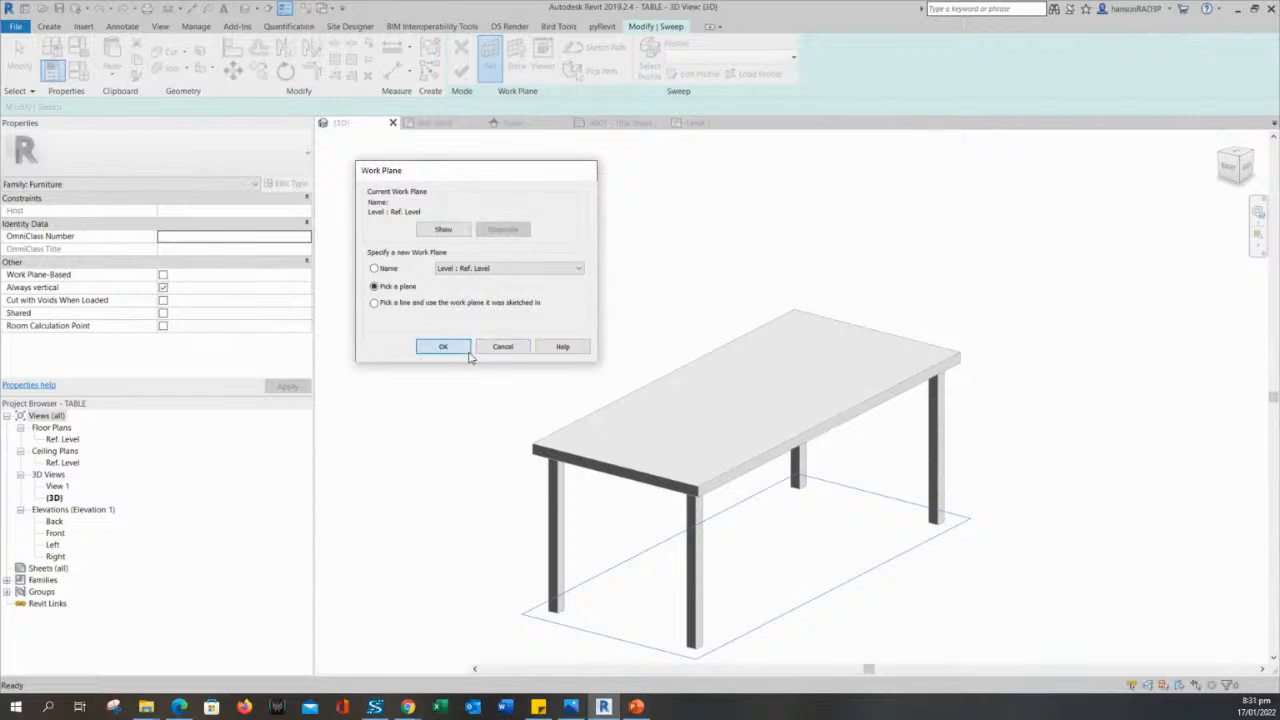
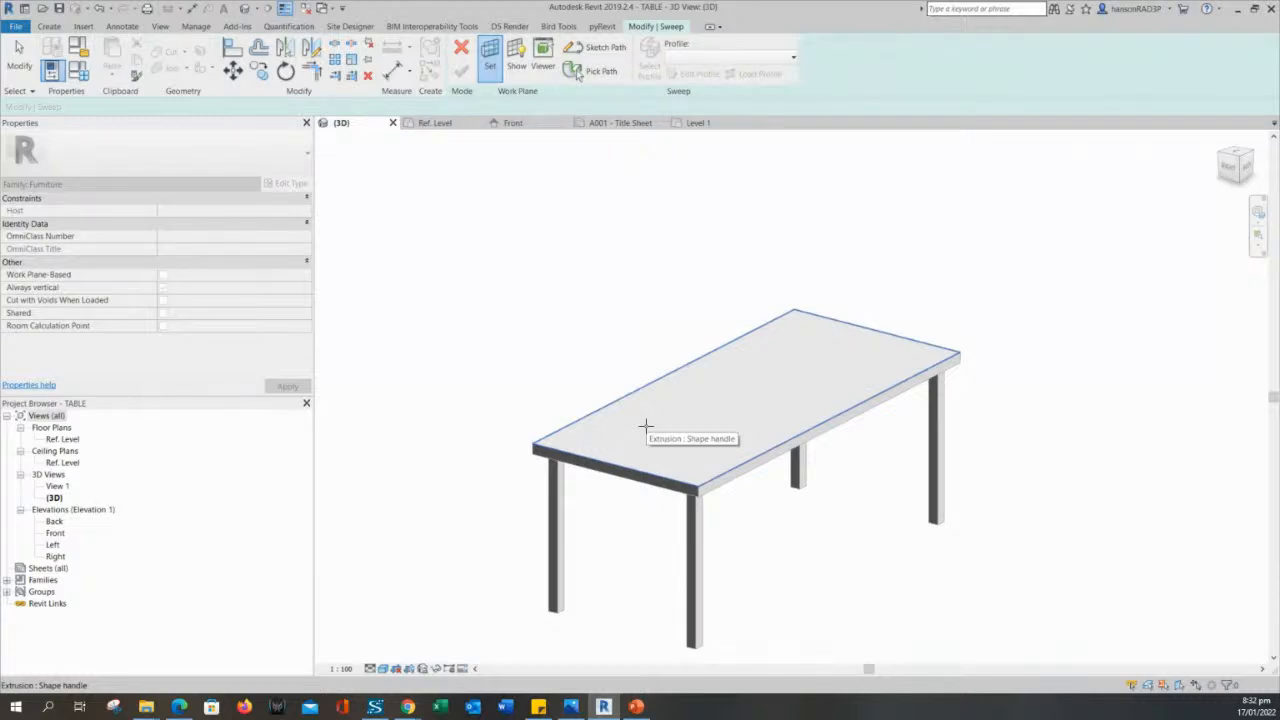
pyautogui.press('Escape')
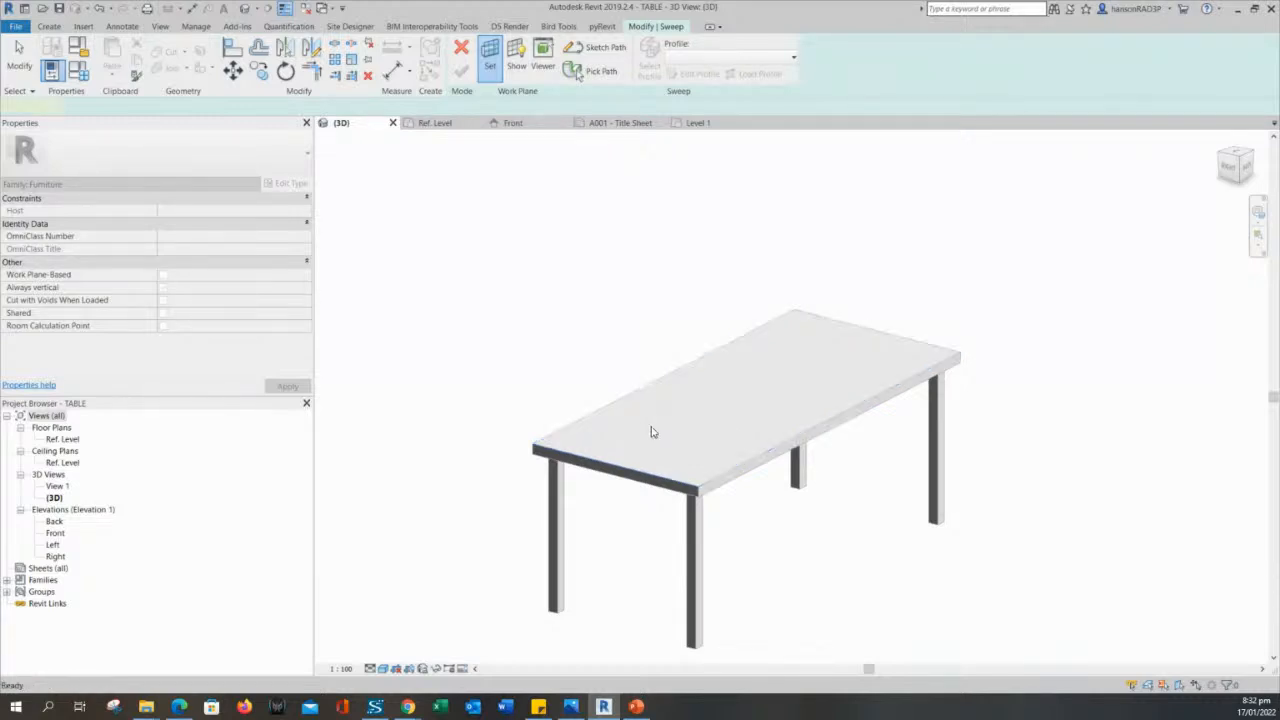
pyautogui.moveTo(614, 317); pyautogui.dragTo(604, 306, button='middle')
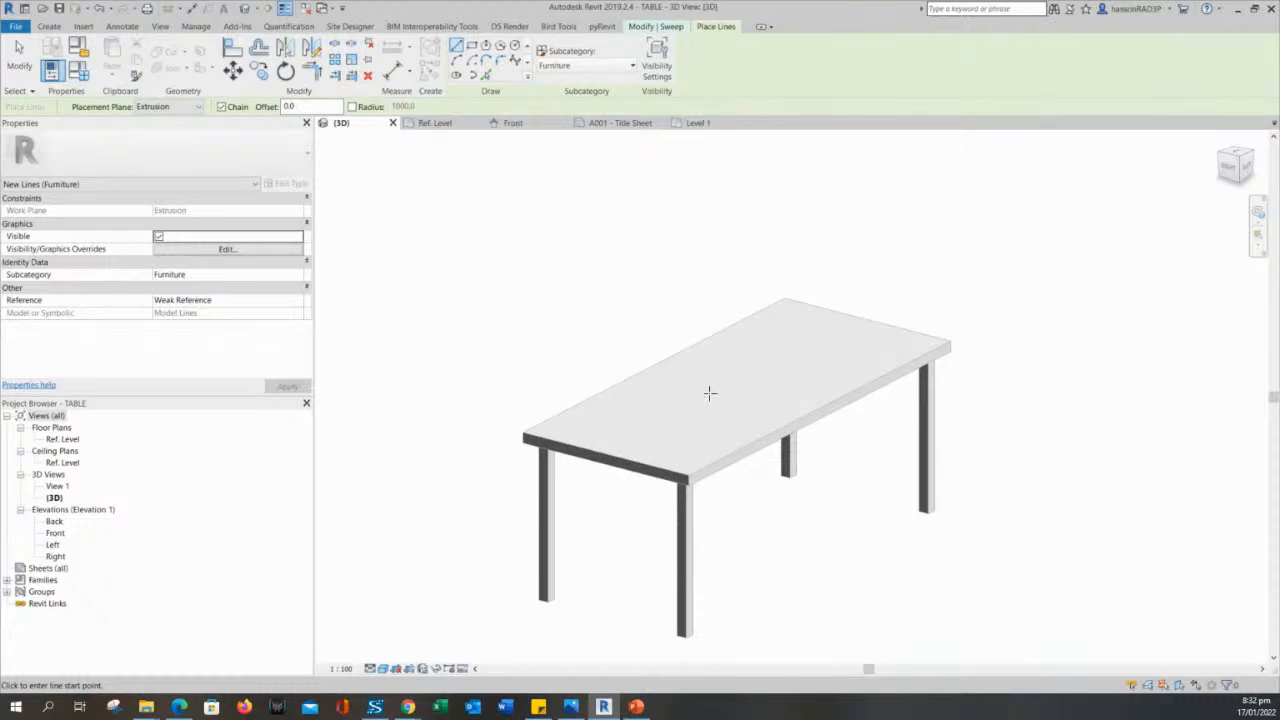
pyautogui.click(485, 77)
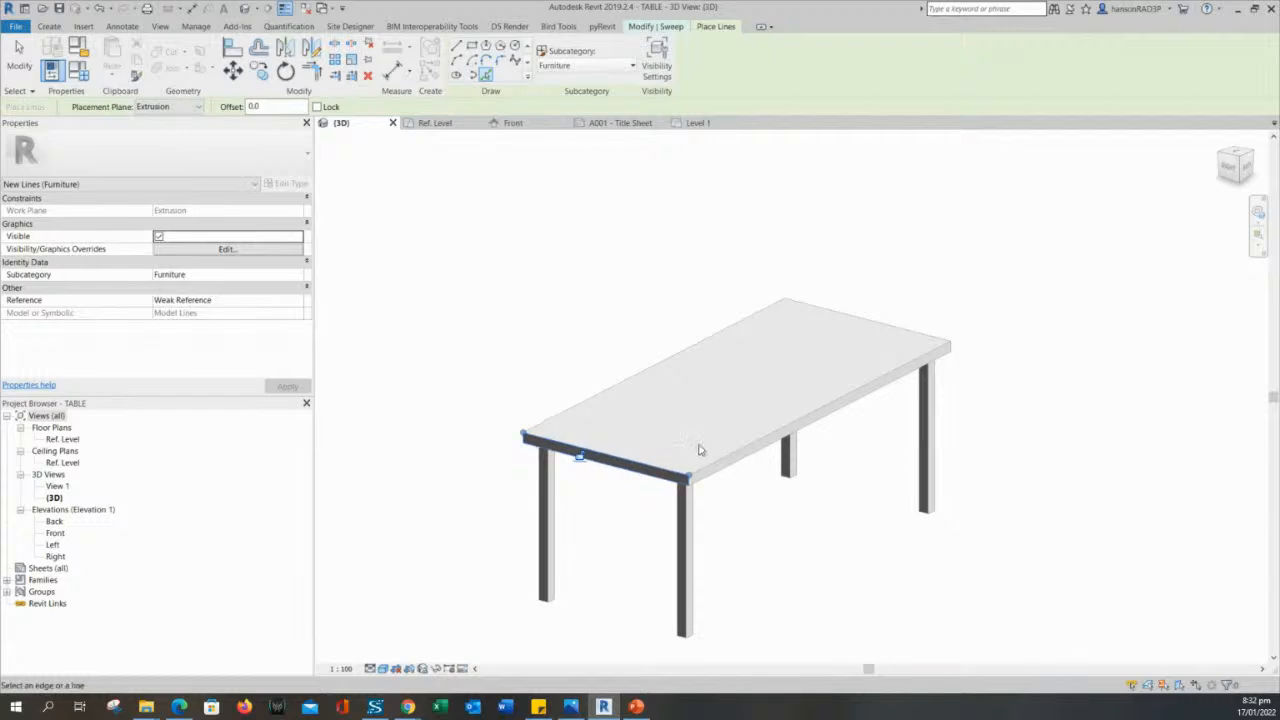
pyautogui.scroll(3, 697, 449)
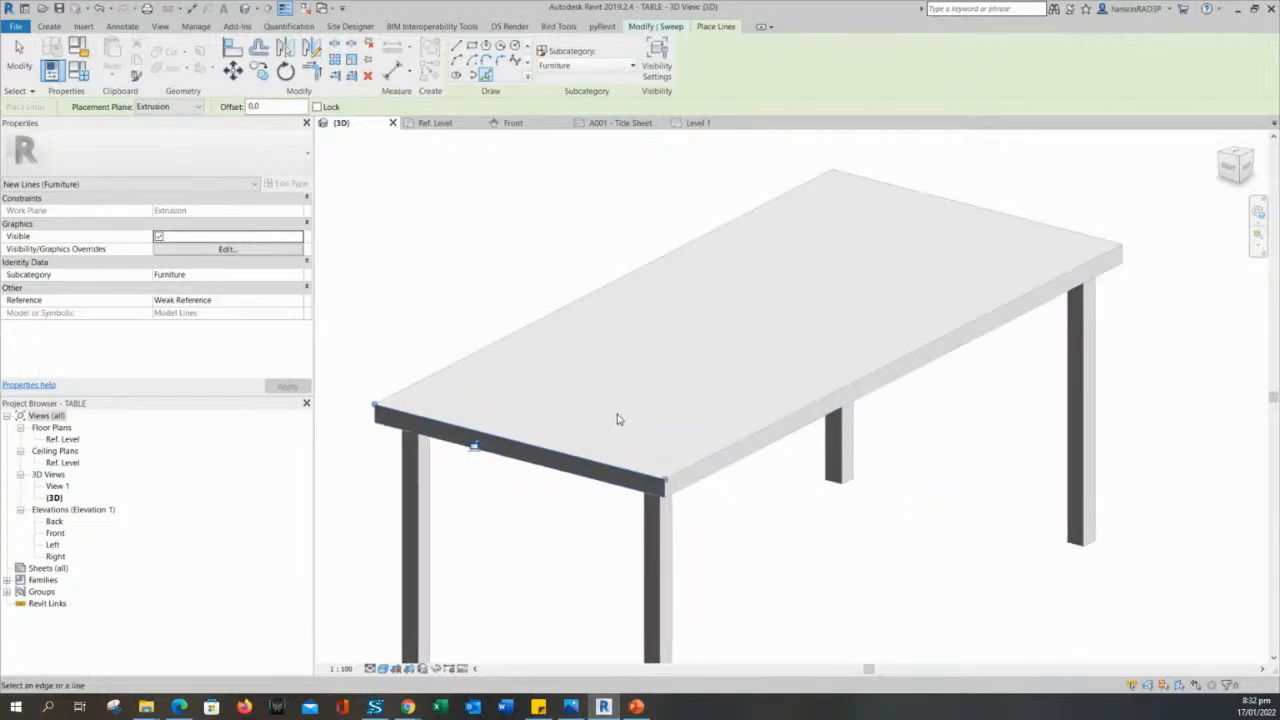
pyautogui.scroll(-3, 545, 362)
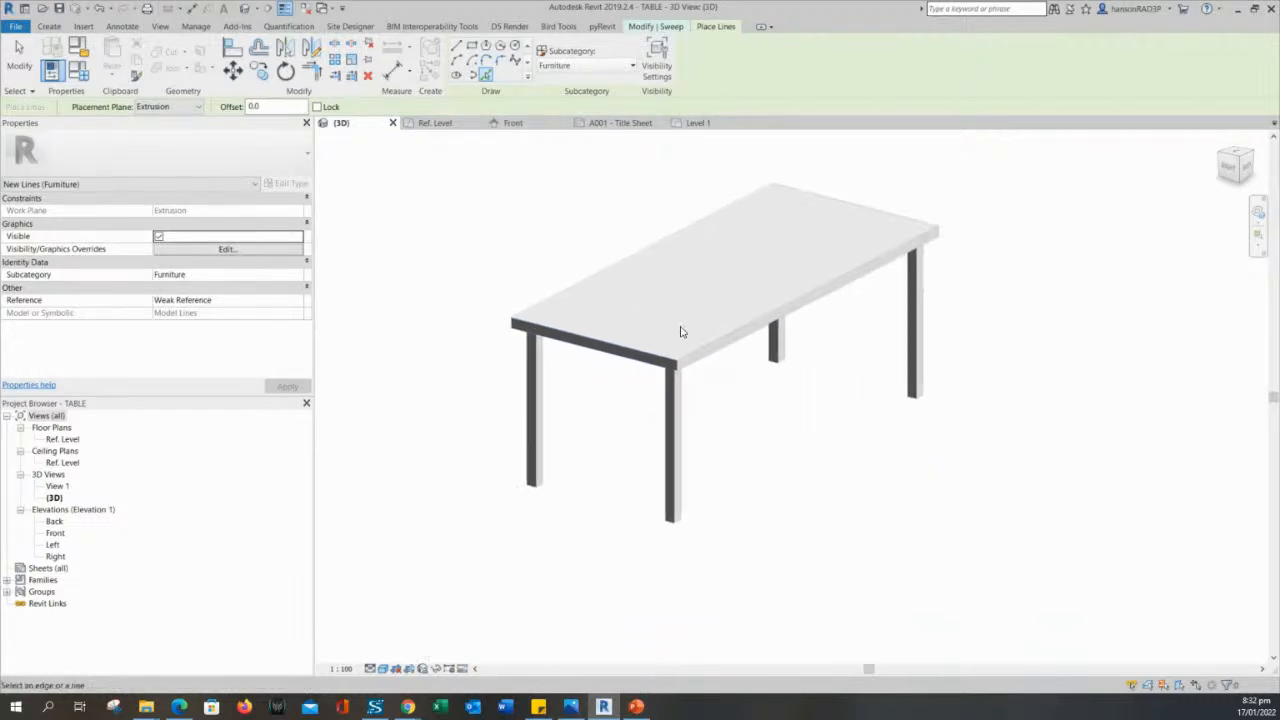
pyautogui.scroll(2, 686, 306)
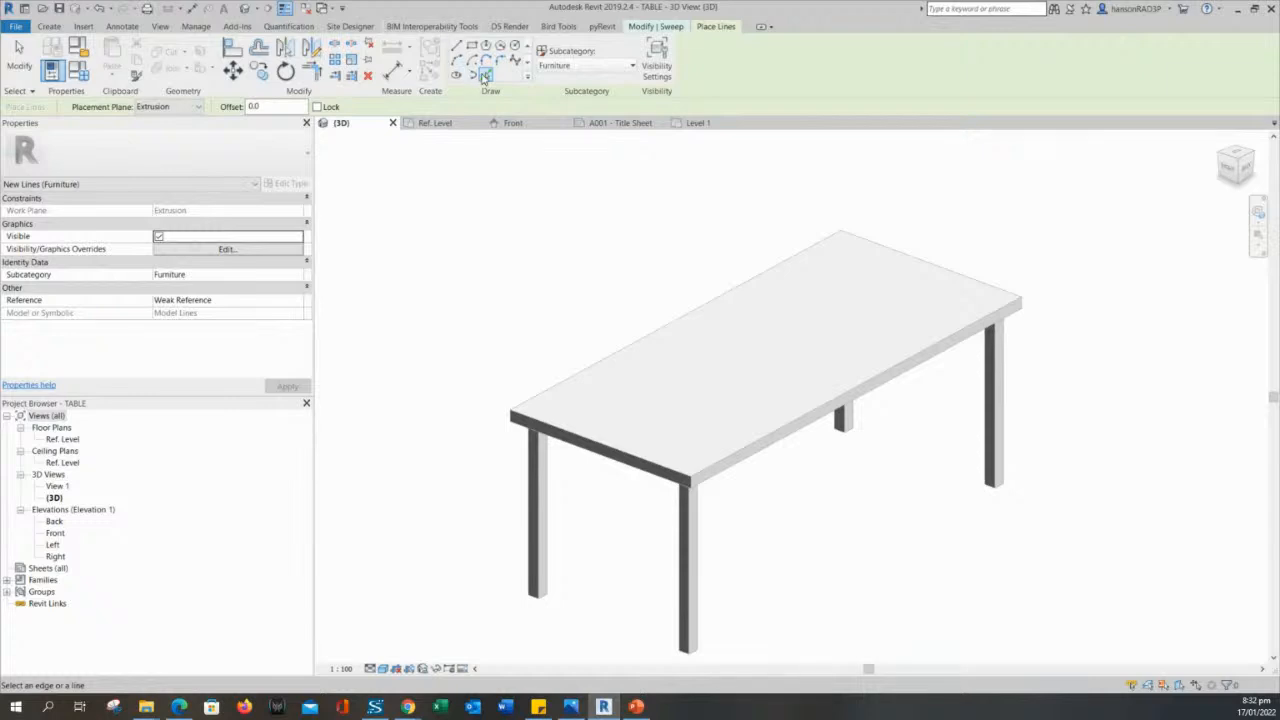
pyautogui.press('Escape')
# - Pick the four upper edges of the tabletop as the sweep path and finish the path
pyautogui.click(588, 79)
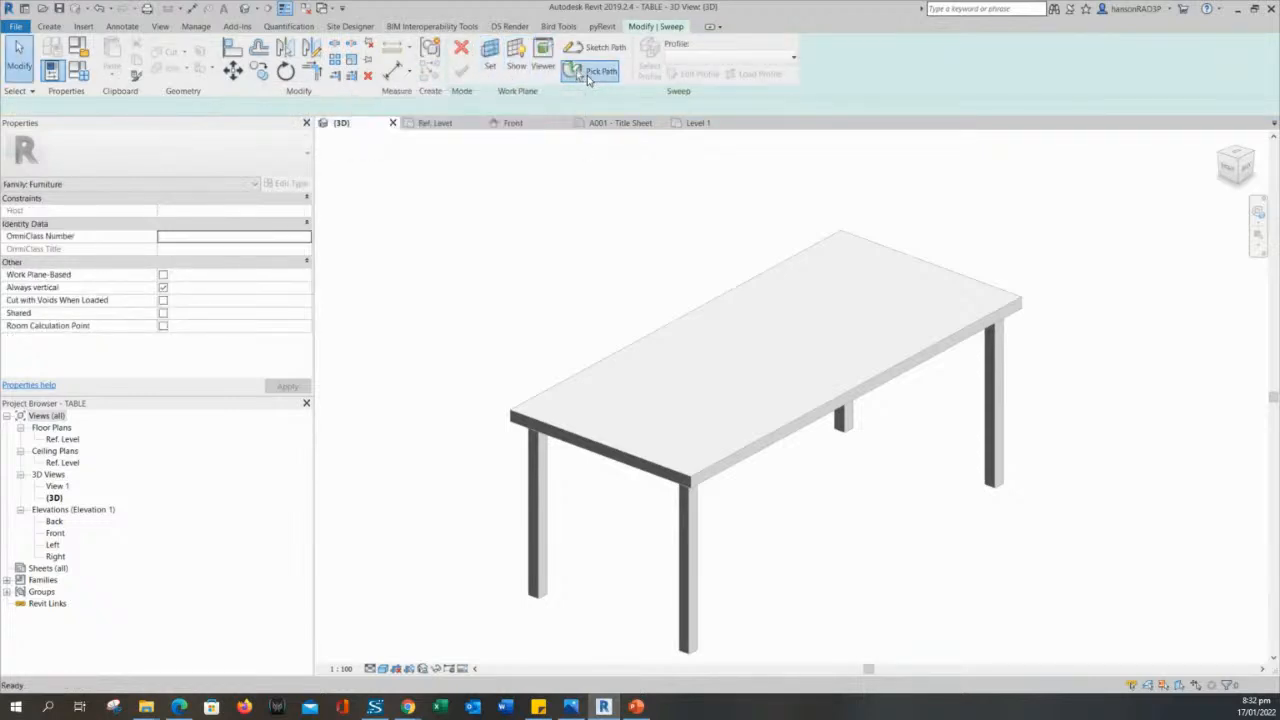
pyautogui.click(777, 429)
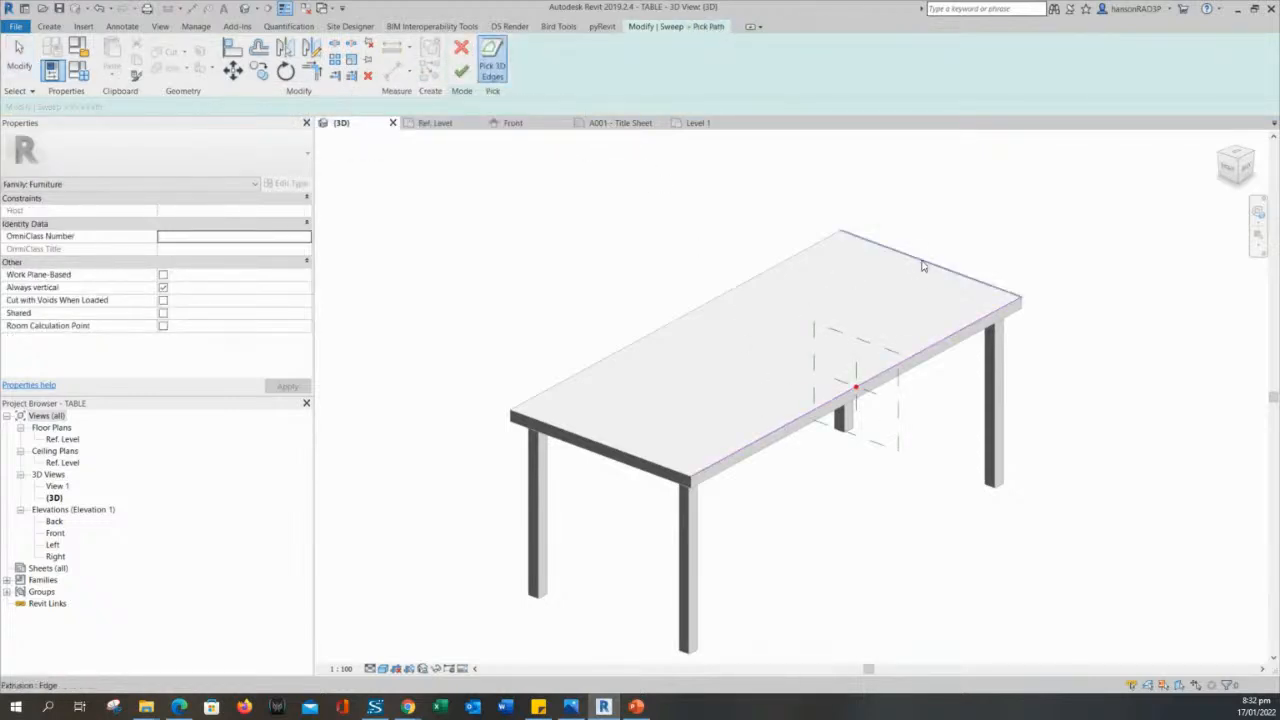
pyautogui.click(924, 266)
pyautogui.click(668, 323)
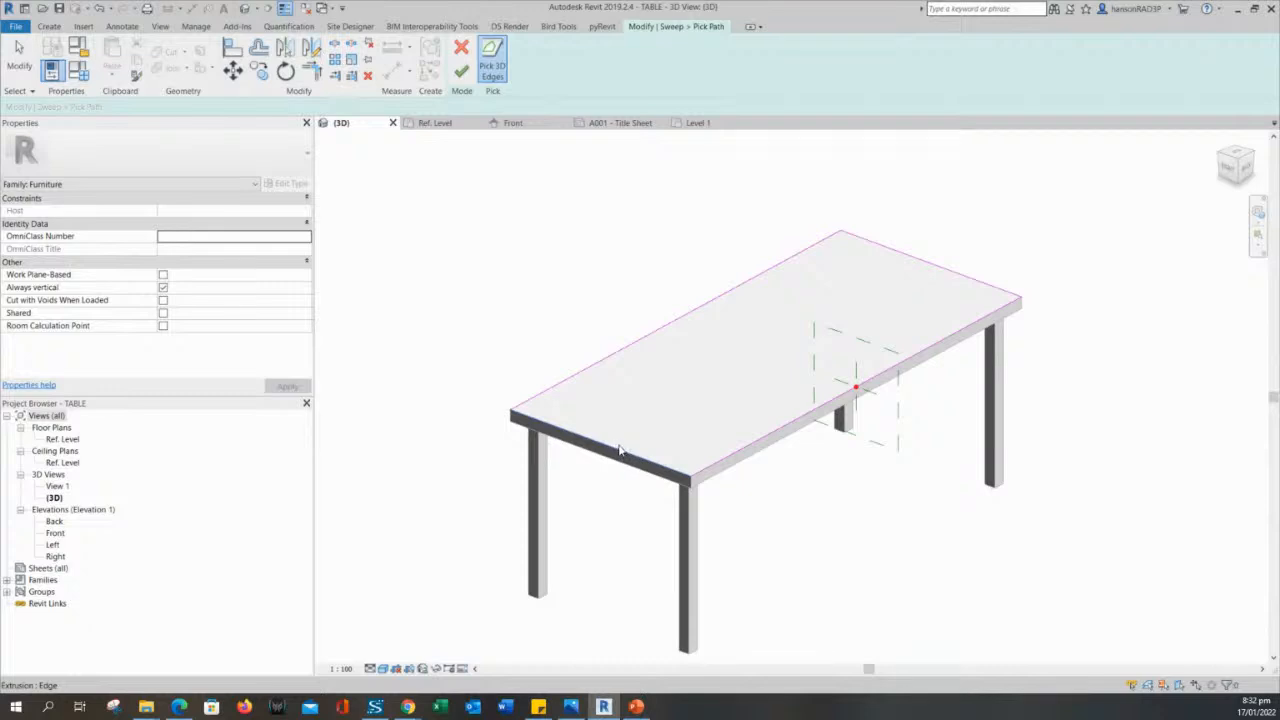
pyautogui.click(619, 450)
pyautogui.moveTo(733, 484); pyautogui.dragTo(757, 464, button='middle')
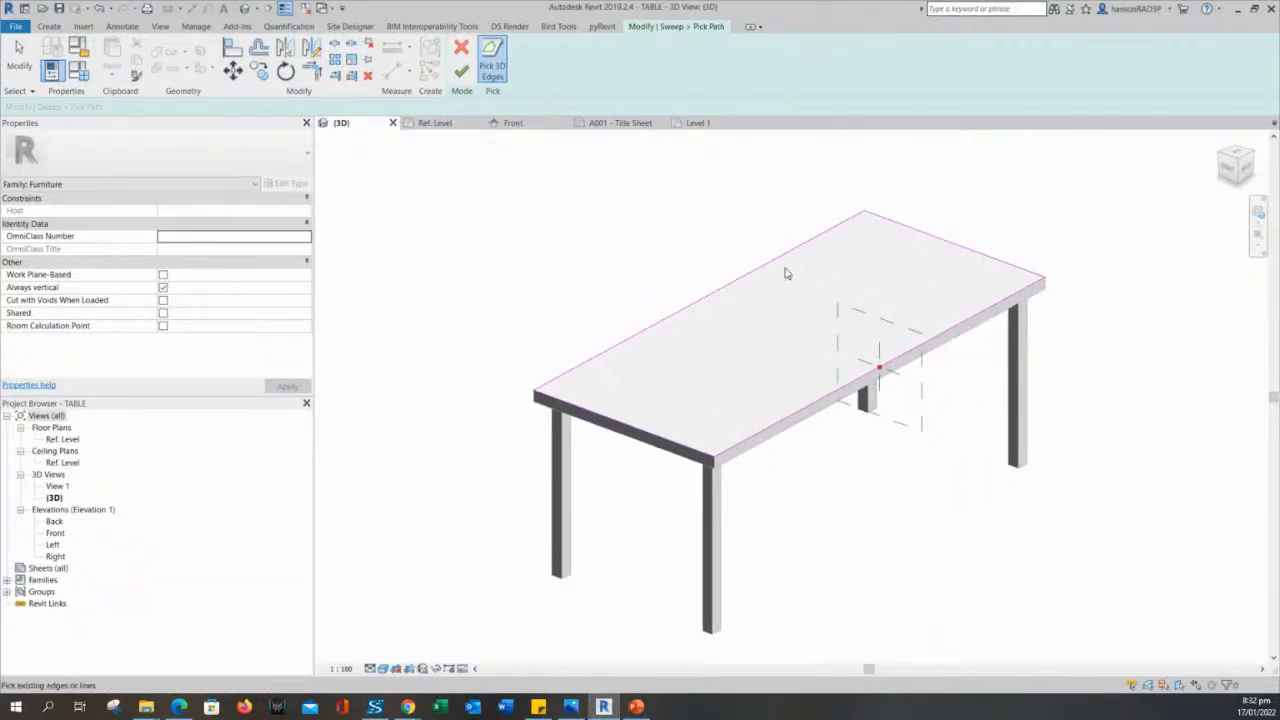
pyautogui.scroll(-3, 745, 275)
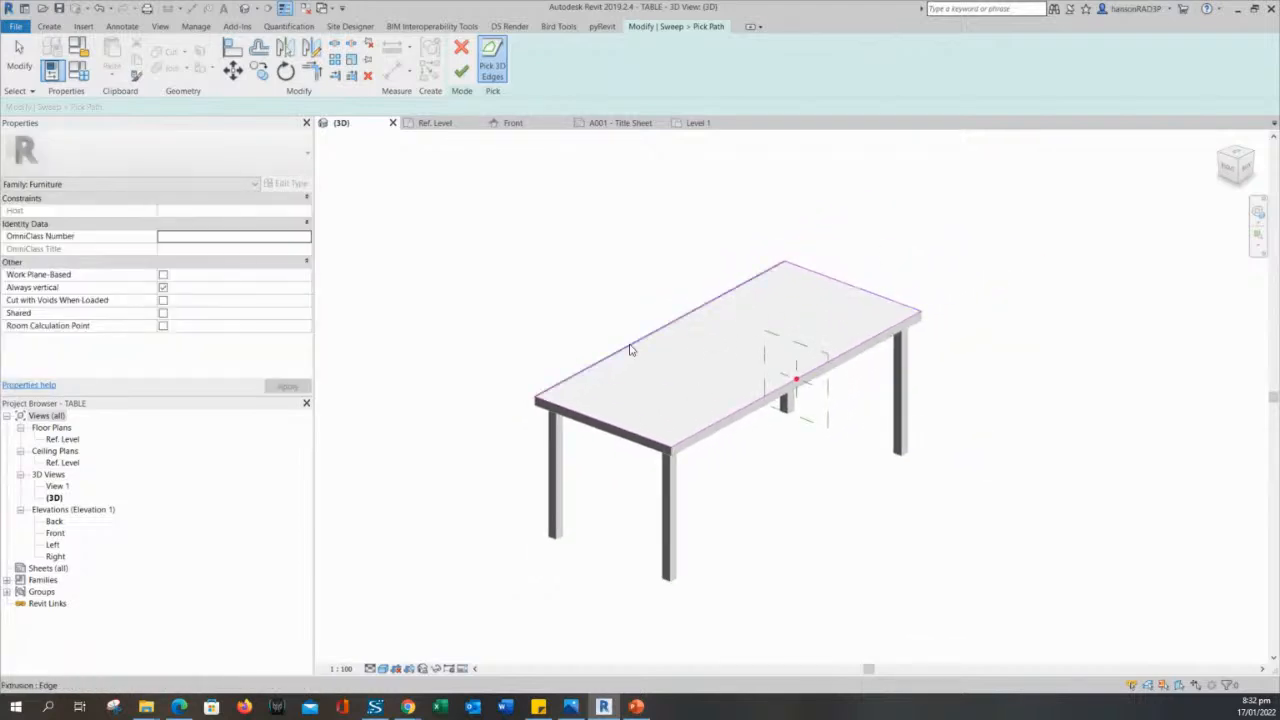
pyautogui.moveTo(618, 357); pyautogui.dragTo(594, 384, button='middle')
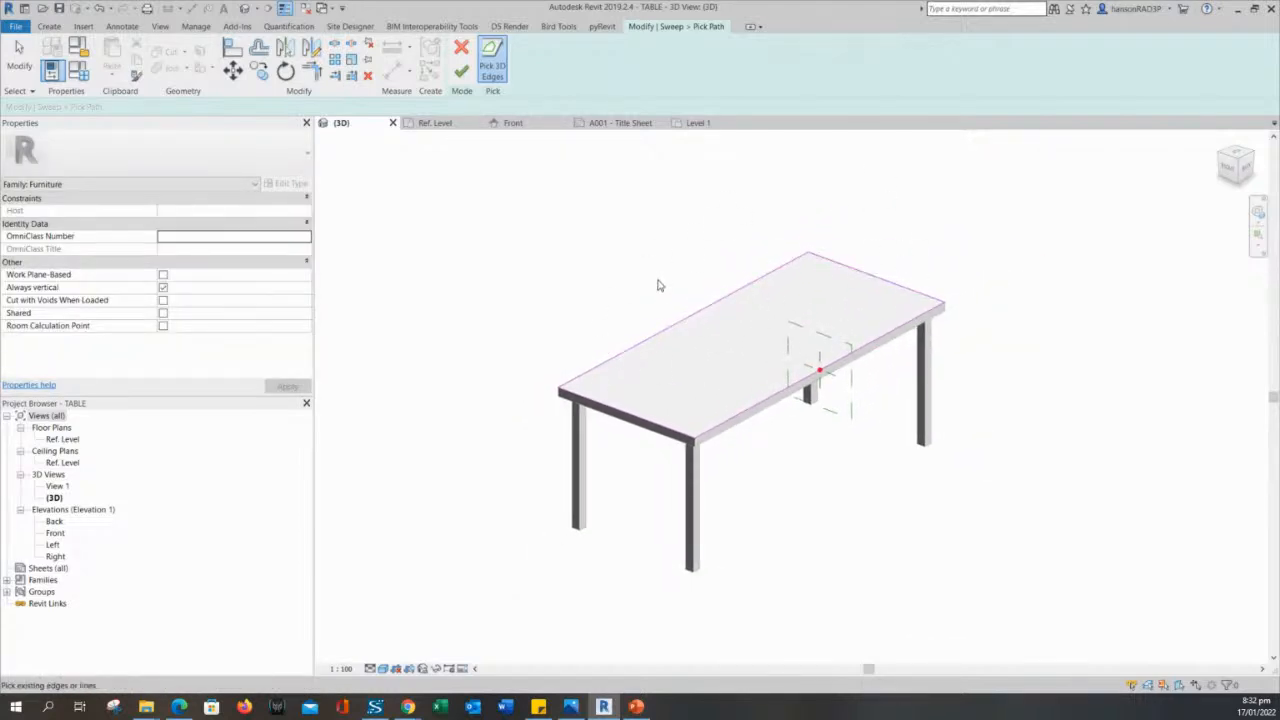
pyautogui.moveTo(812, 371); pyautogui.dragTo(840, 333, button='middle')
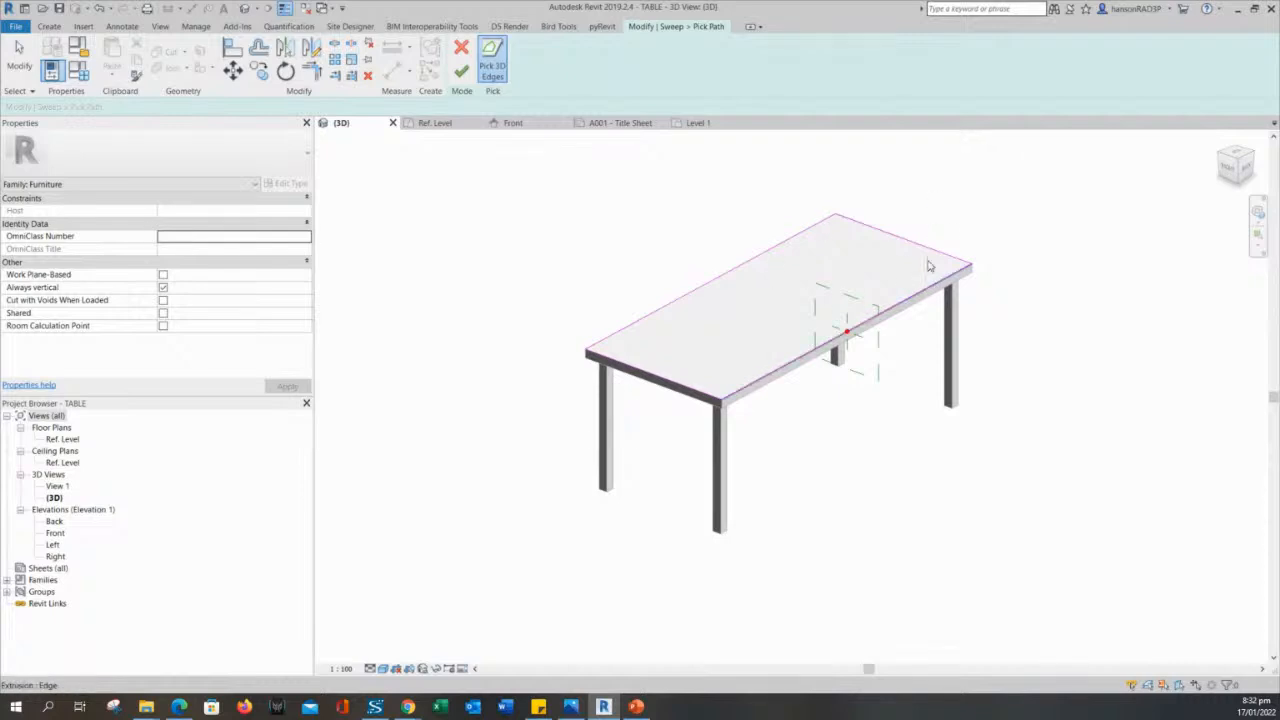
pyautogui.moveTo(788, 266); pyautogui.dragTo(867, 206, button='middle')
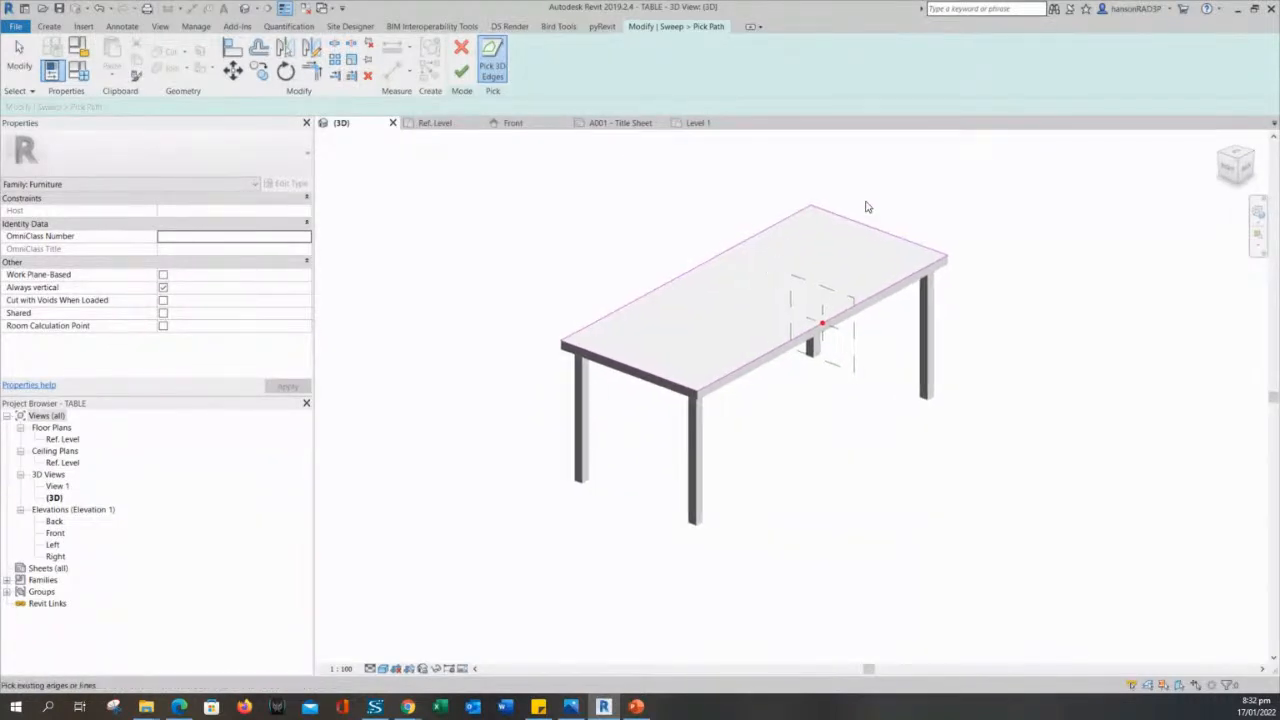
pyautogui.click(461, 71)
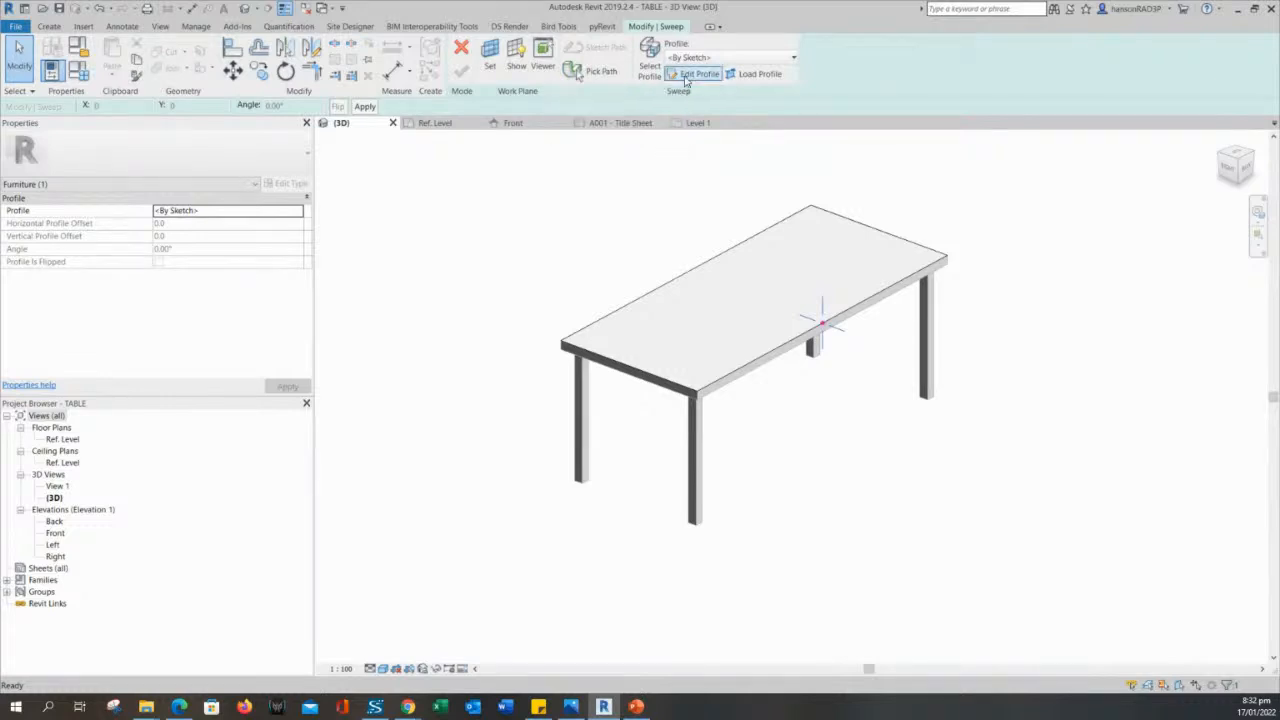
# - Start editing the sweep's sketched profile and open the Right elevation for drawing it
pyautogui.click(705, 58)
pyautogui.click(692, 73)
pyautogui.click(694, 75)
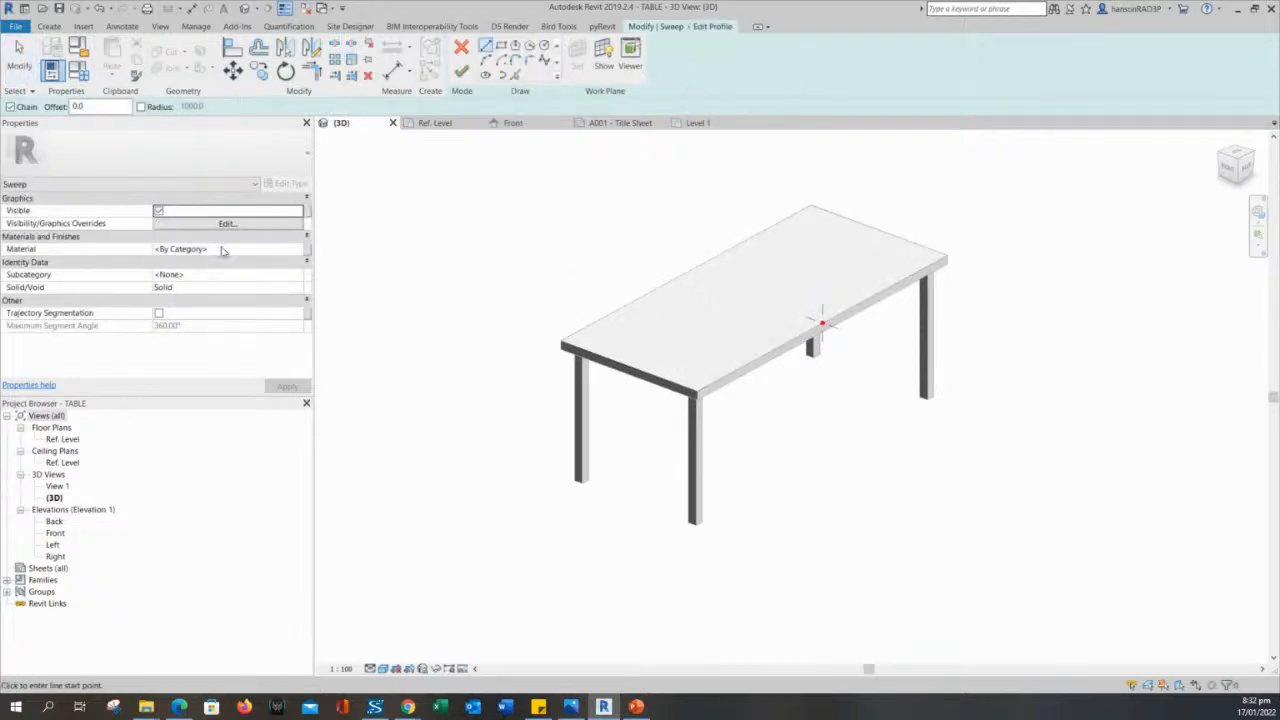
pyautogui.click(55, 533)
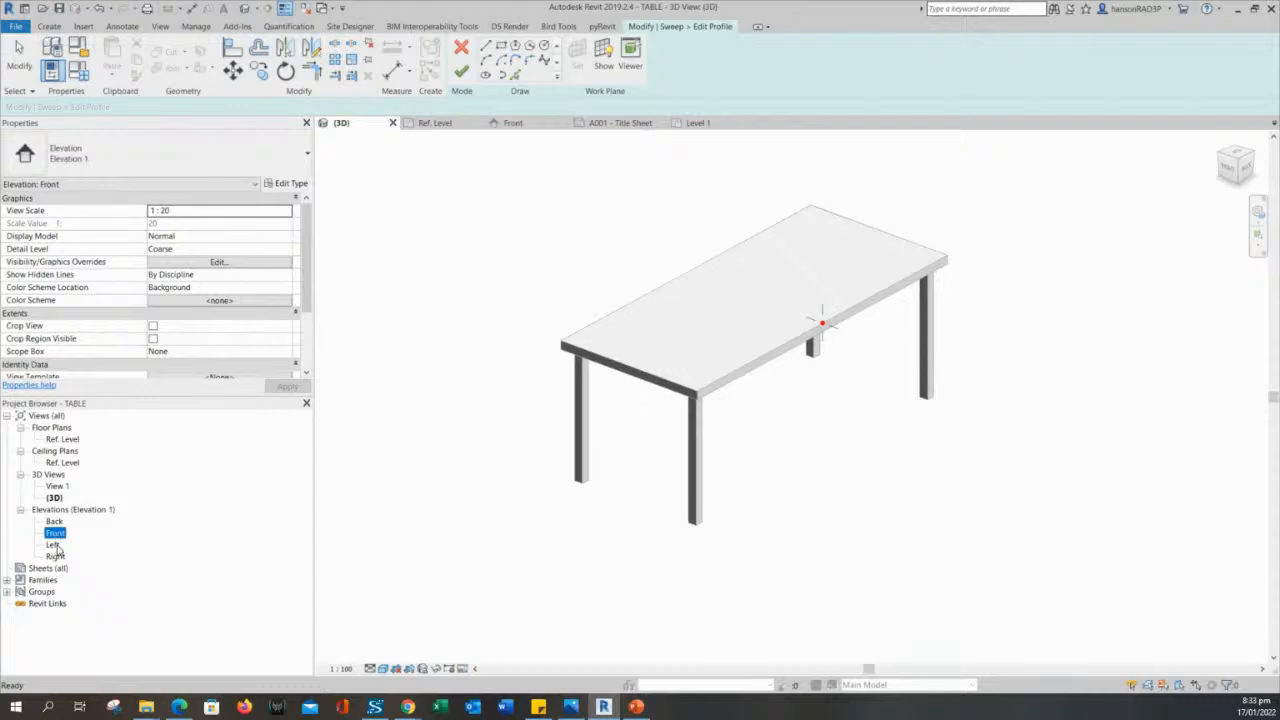
pyautogui.doubleClick(54, 545)
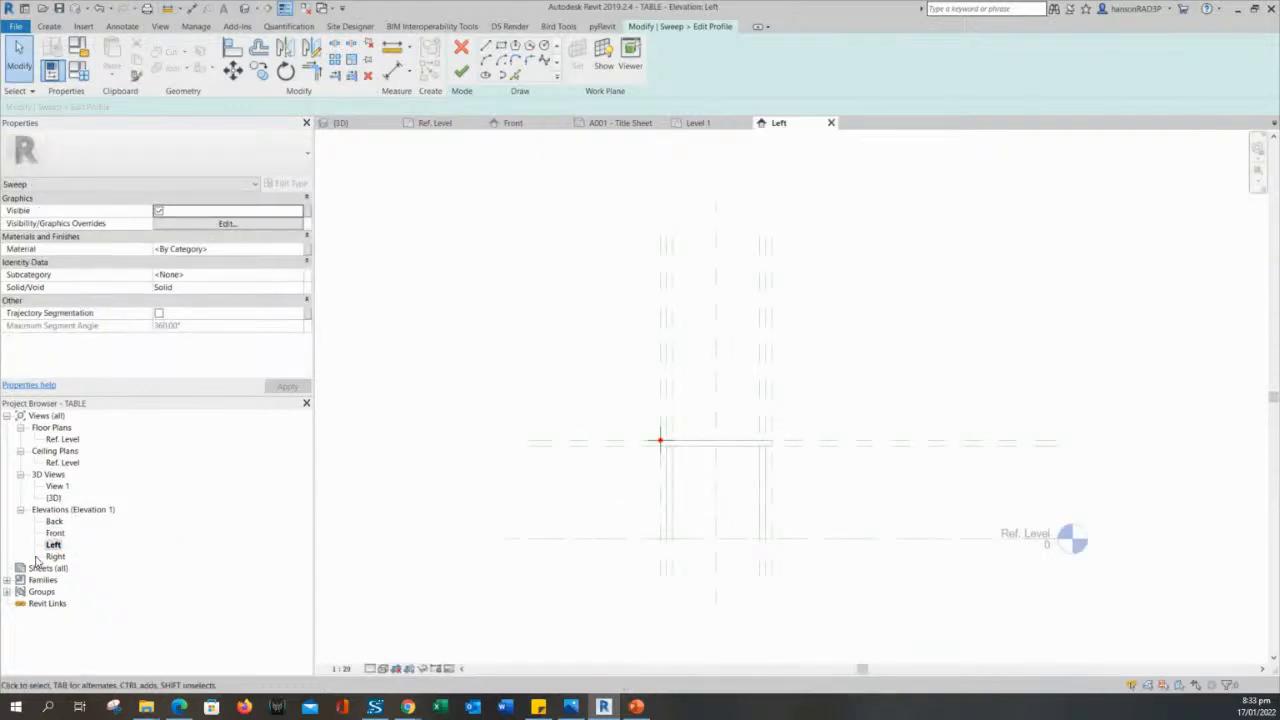
pyautogui.doubleClick(56, 557)
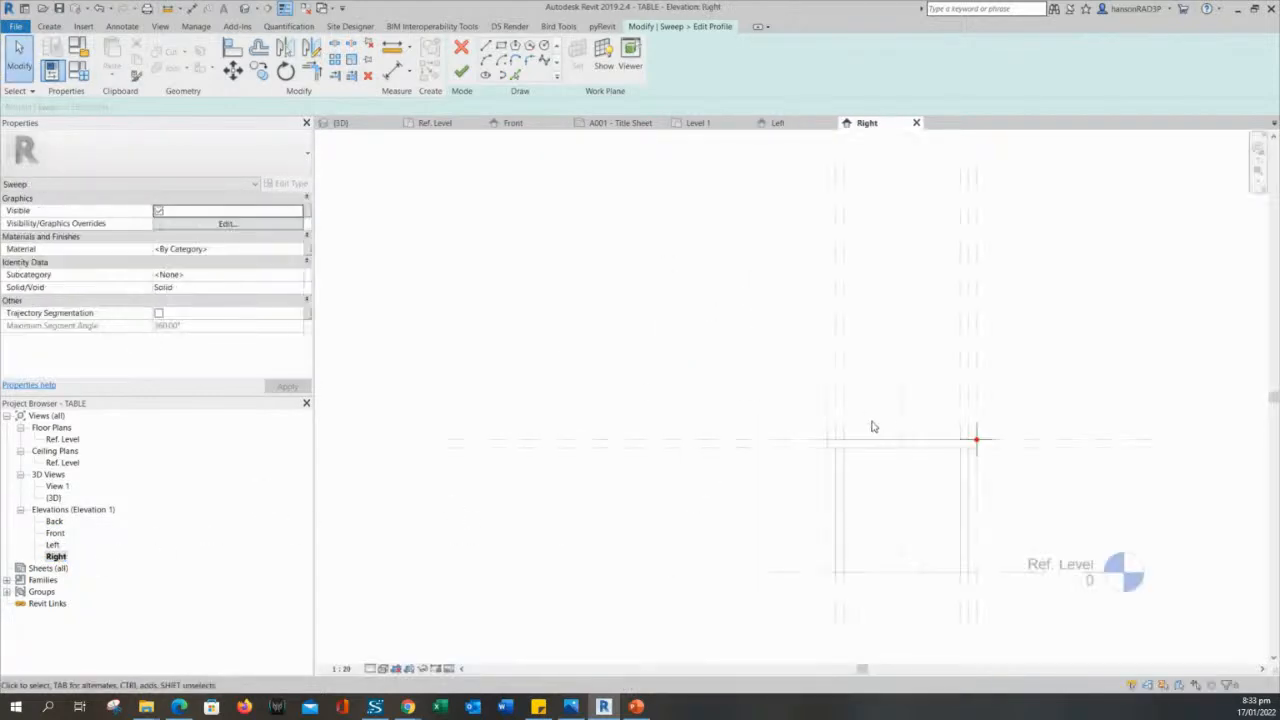
# - Draw a narrow vertical rectangle as the sweep profile from the path's reference point at the tabletop's upper corner, extending down past its underside on the outer side
pyautogui.scroll(4, 946, 417)
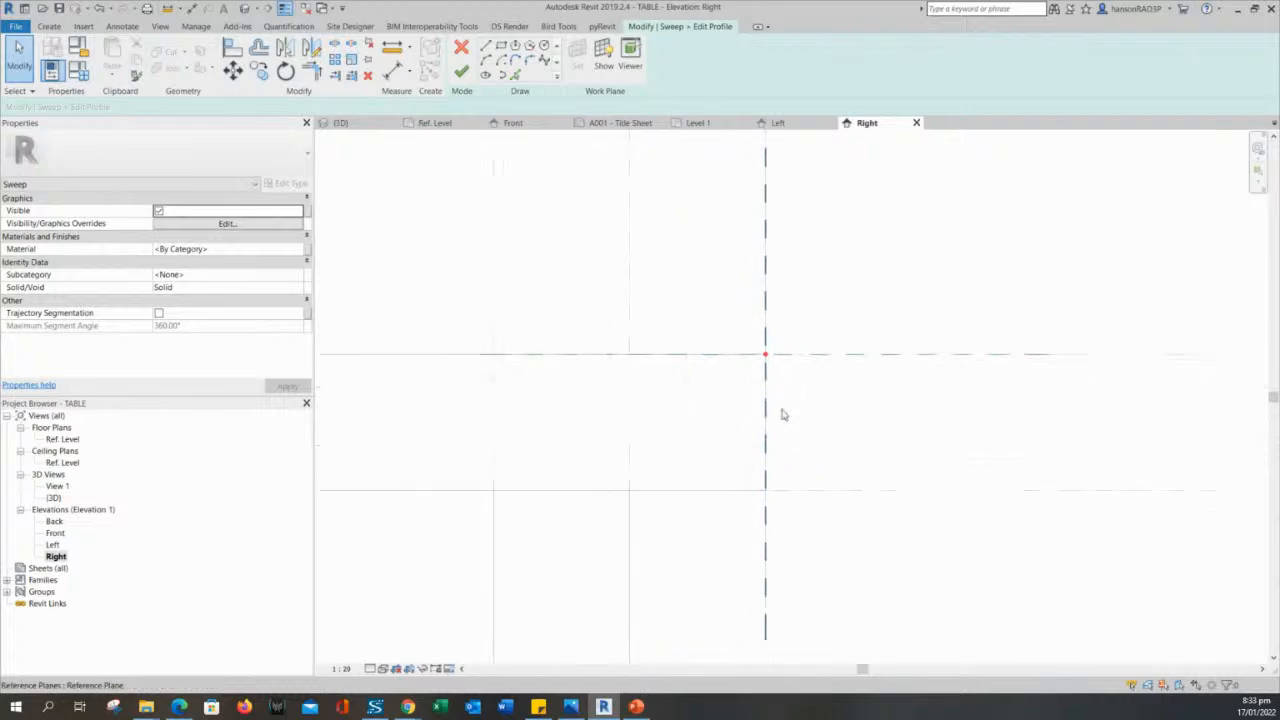
pyautogui.moveTo(806, 430); pyautogui.dragTo(825, 328, button='middle')
pyautogui.scroll(-1, 825, 327)
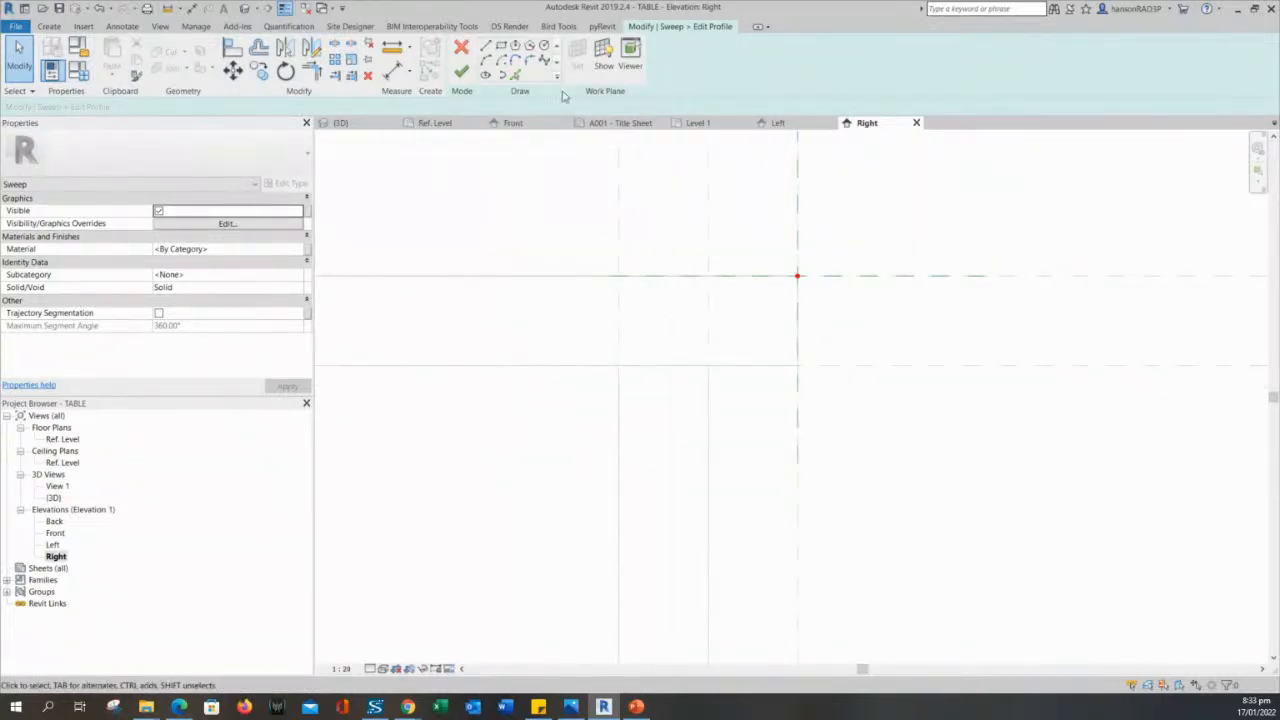
pyautogui.click(501, 46)
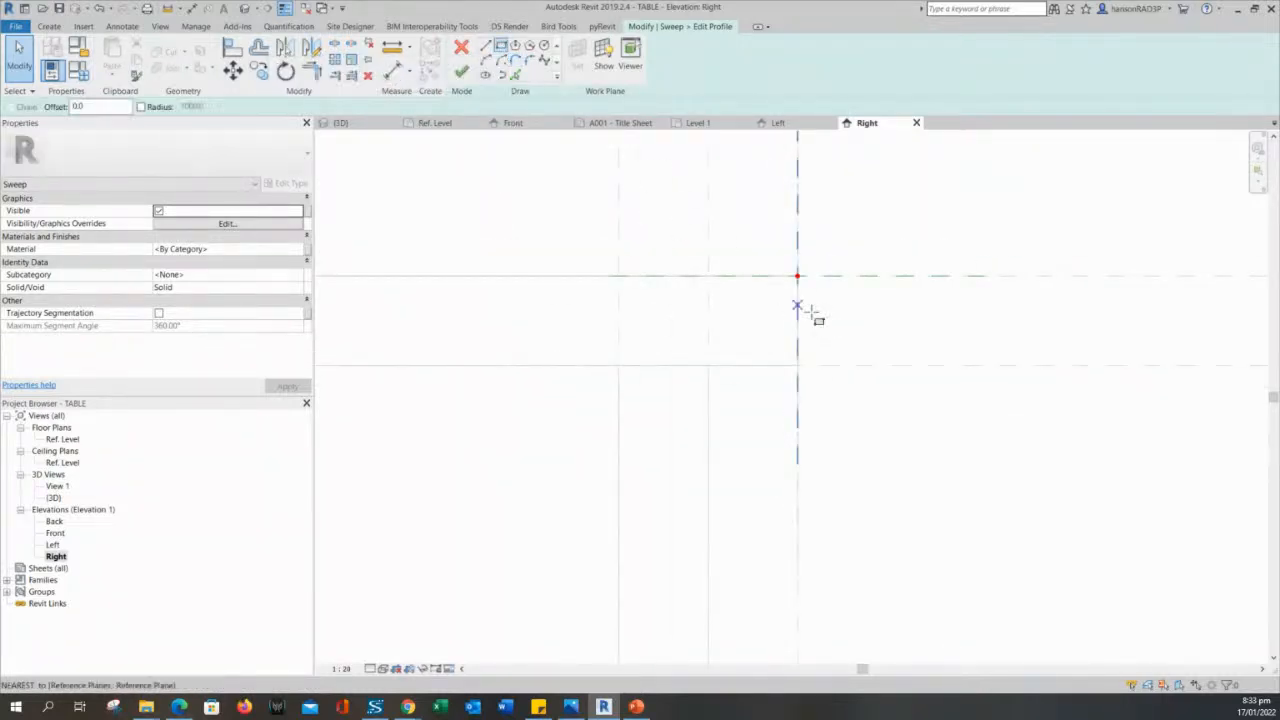
pyautogui.click(797, 276)
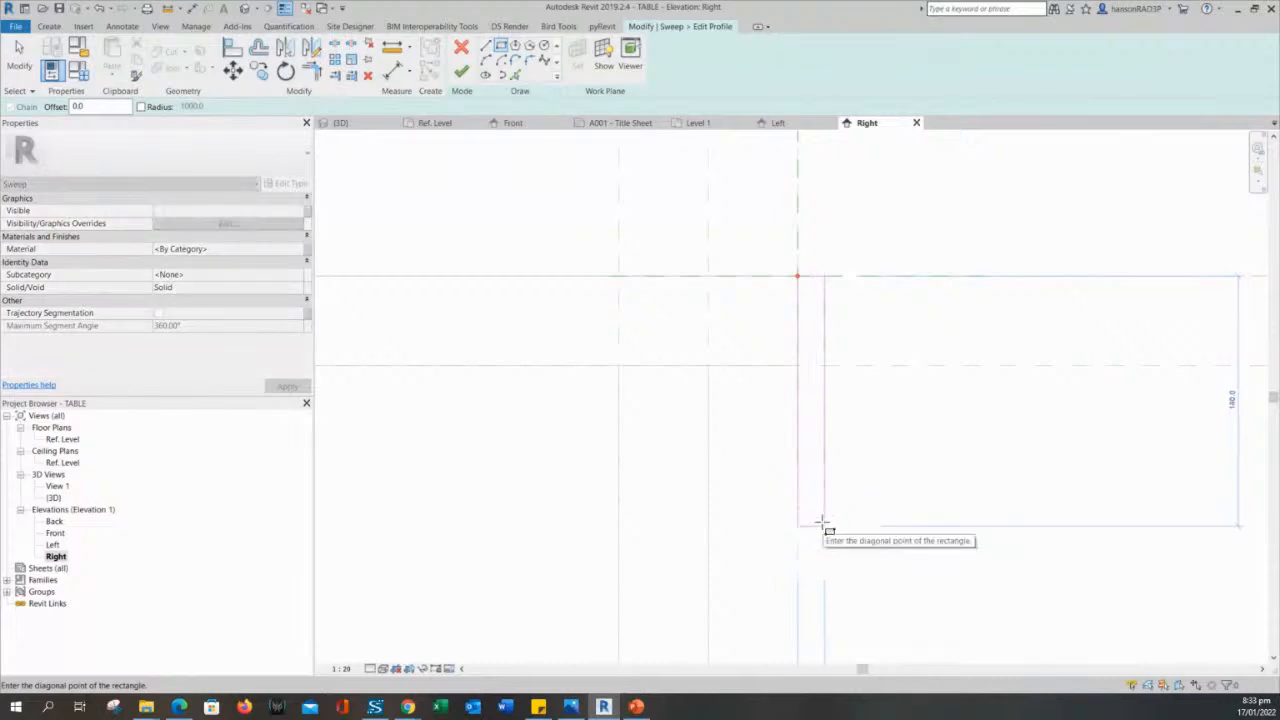
pyautogui.scroll(-3, 830, 455)
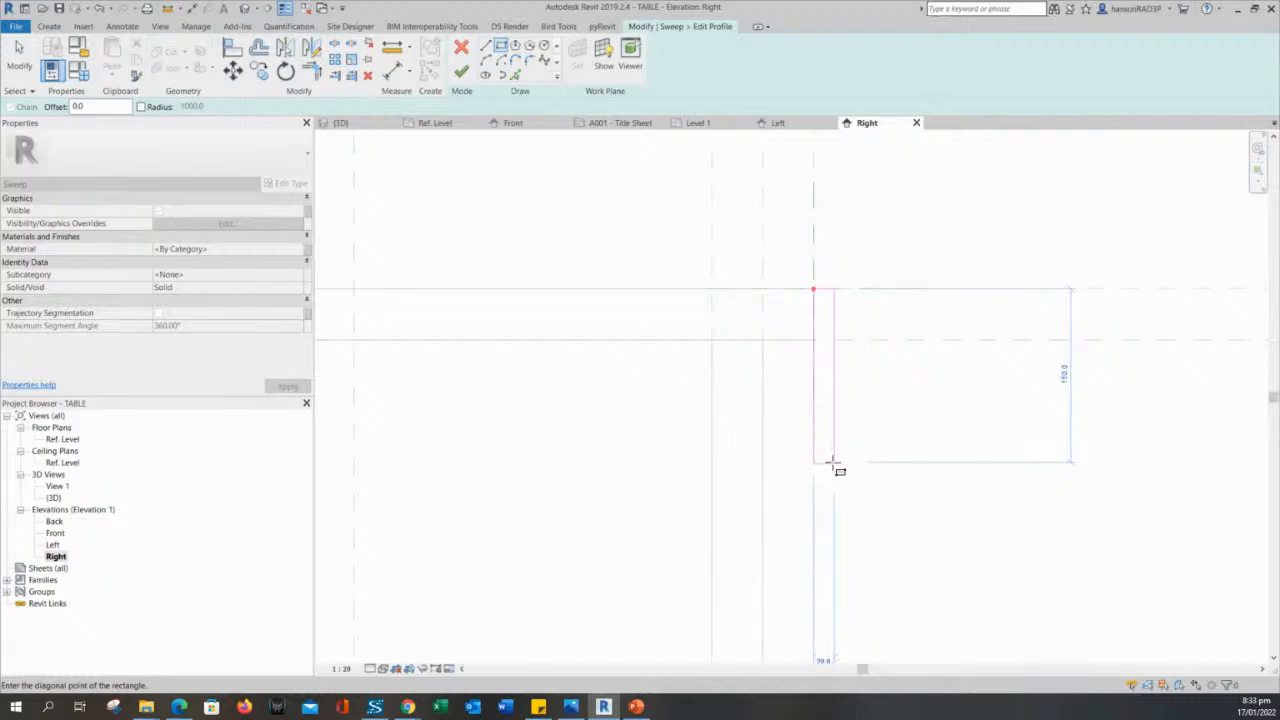
pyautogui.click(833, 467)
pyautogui.press('Escape')
pyautogui.press('Escape')
pyautogui.scroll(-2, 886, 450)
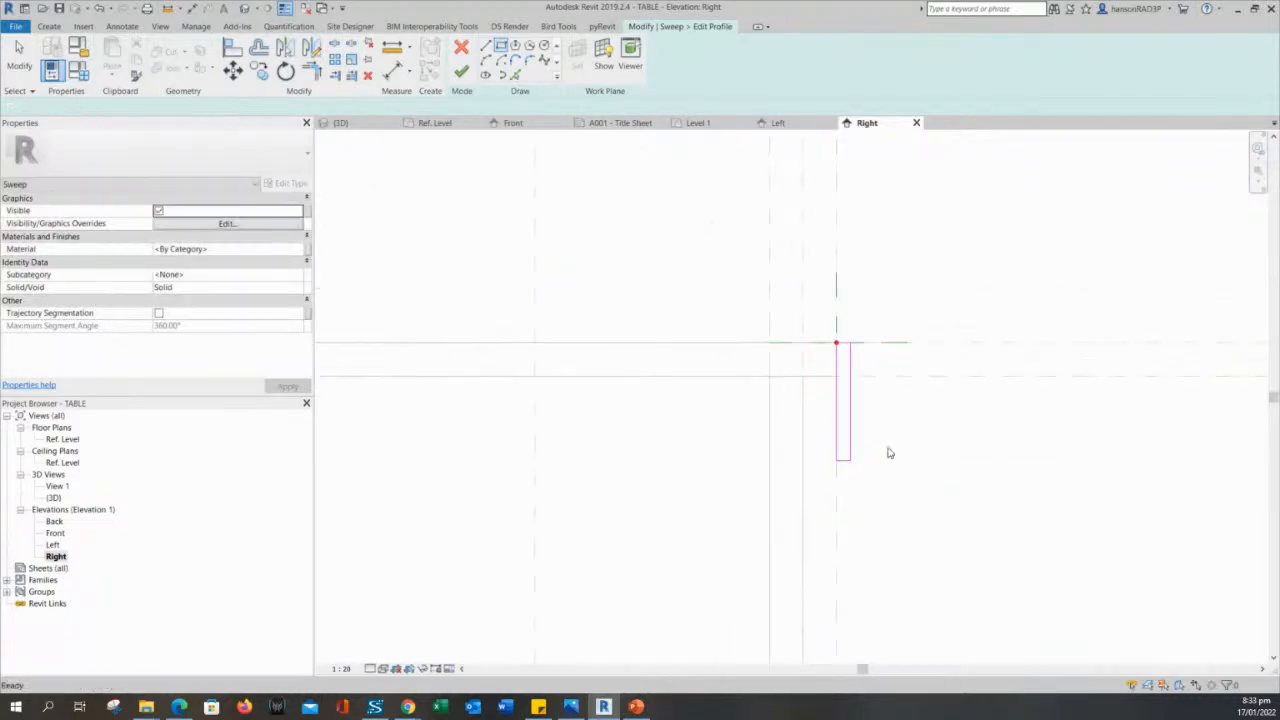
pyautogui.moveTo(903, 465)
pyautogui.mouseDown(button='middle')
pyautogui.moveTo(957, 380)
pyautogui.moveTo(967, 394)
pyautogui.mouseUp(button='middle')
pyautogui.scroll(-4, 960, 400)
pyautogui.scroll(2, 957, 390)
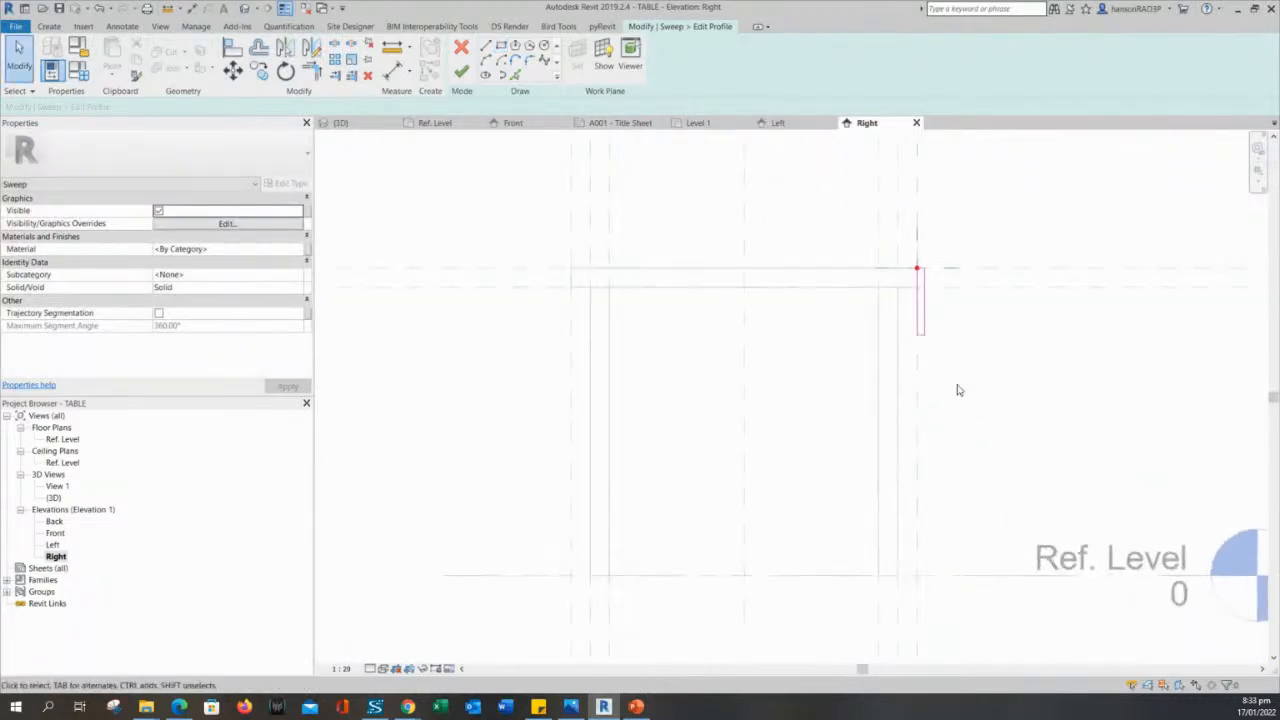
pyautogui.scroll(2, 953, 350)
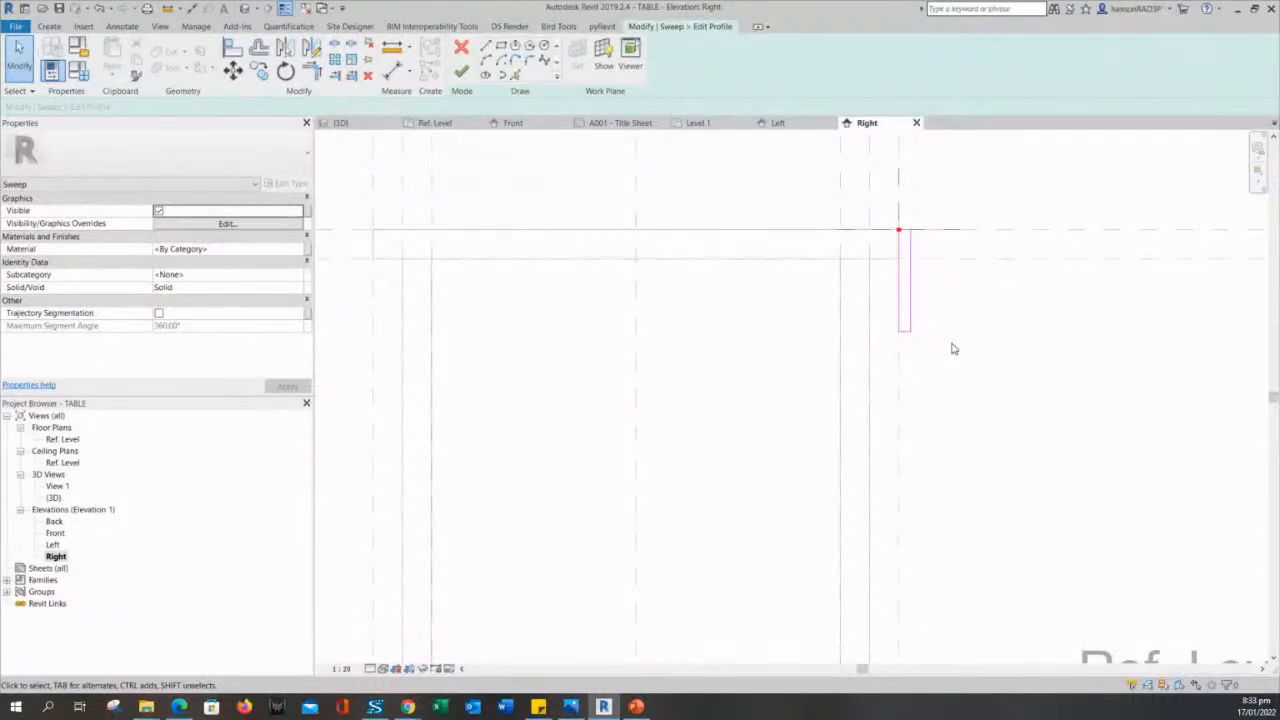
# - Try adding a short horizontal and vertical line stepping inward and down from the profile rectangle's lower inner corner, and remove both lines
pyautogui.click(486, 46)
pyautogui.scroll(2, 830, 312)
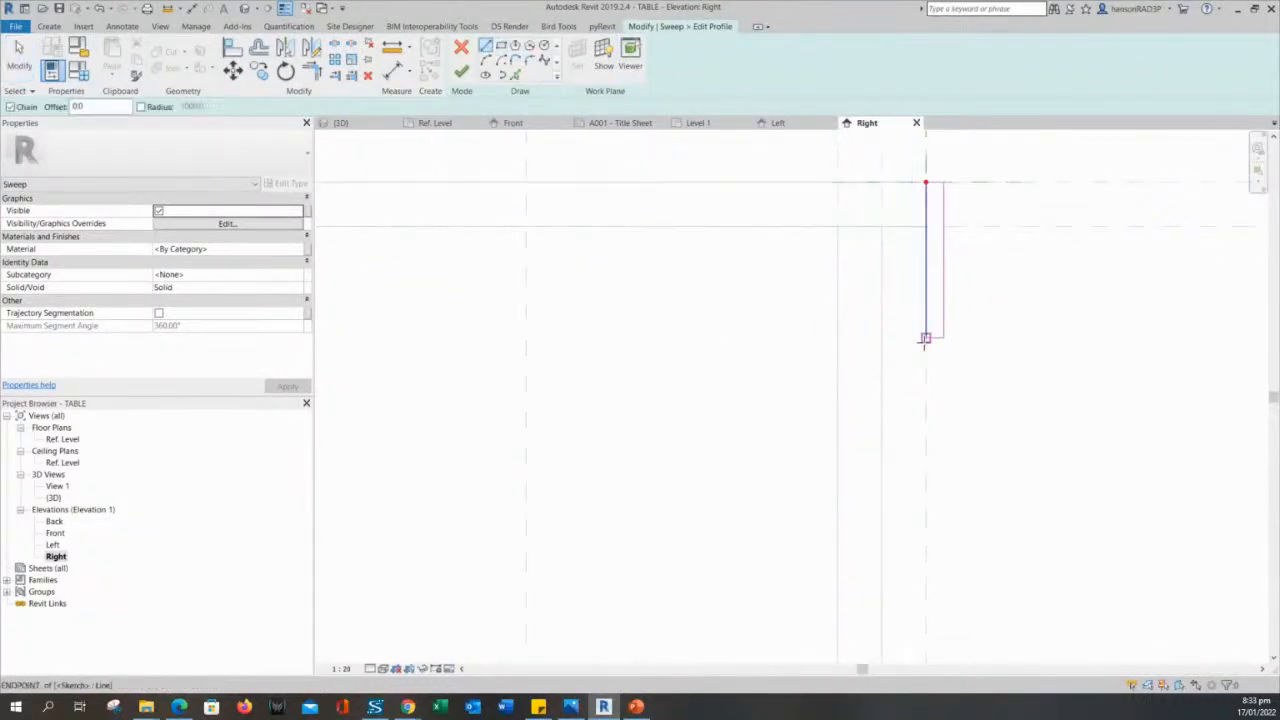
pyautogui.click(926, 338)
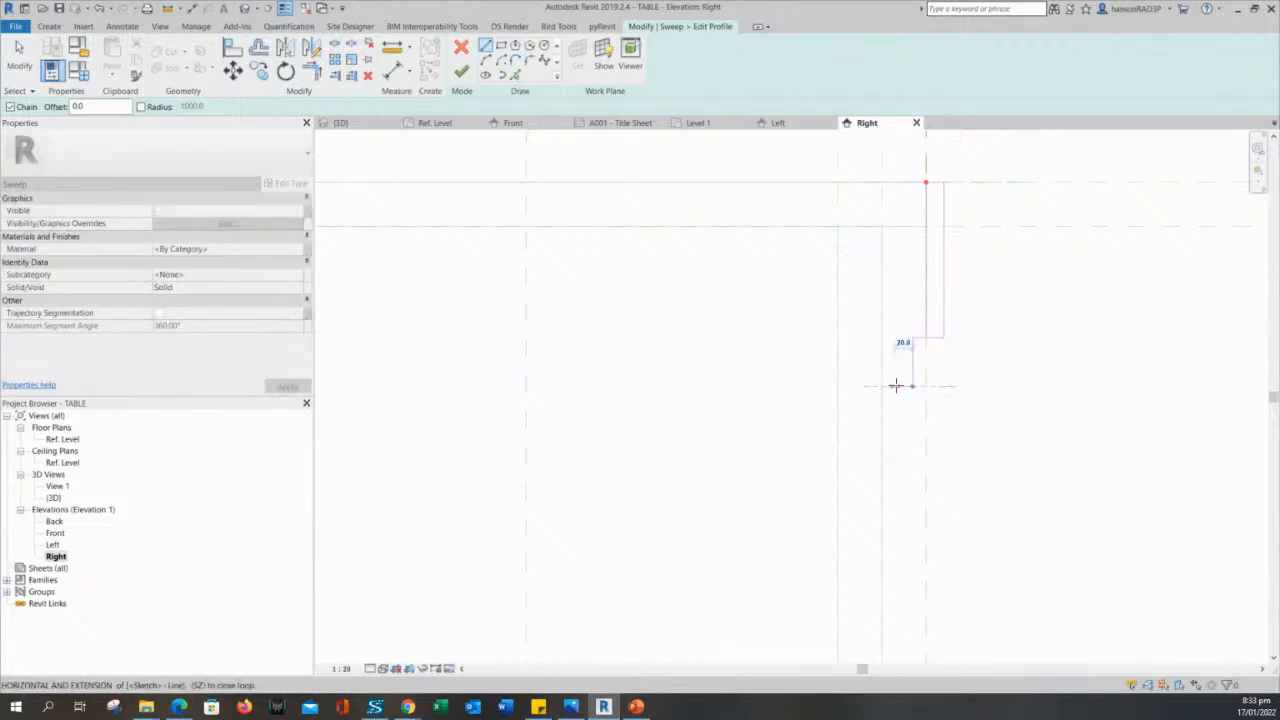
pyautogui.click(899, 386)
pyautogui.press('Escape')
pyautogui.press('Escape')
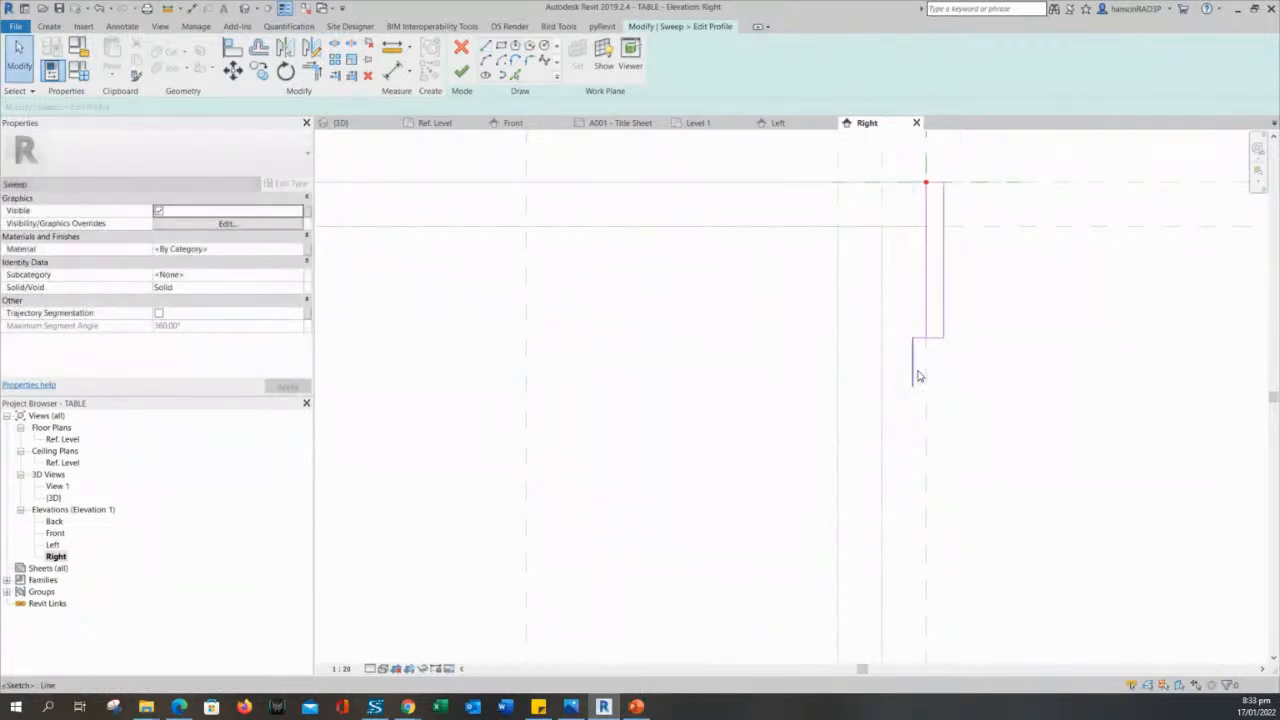
pyautogui.click(914, 370)
pyautogui.press('Escape')
pyautogui.scroll(2, 928, 350)
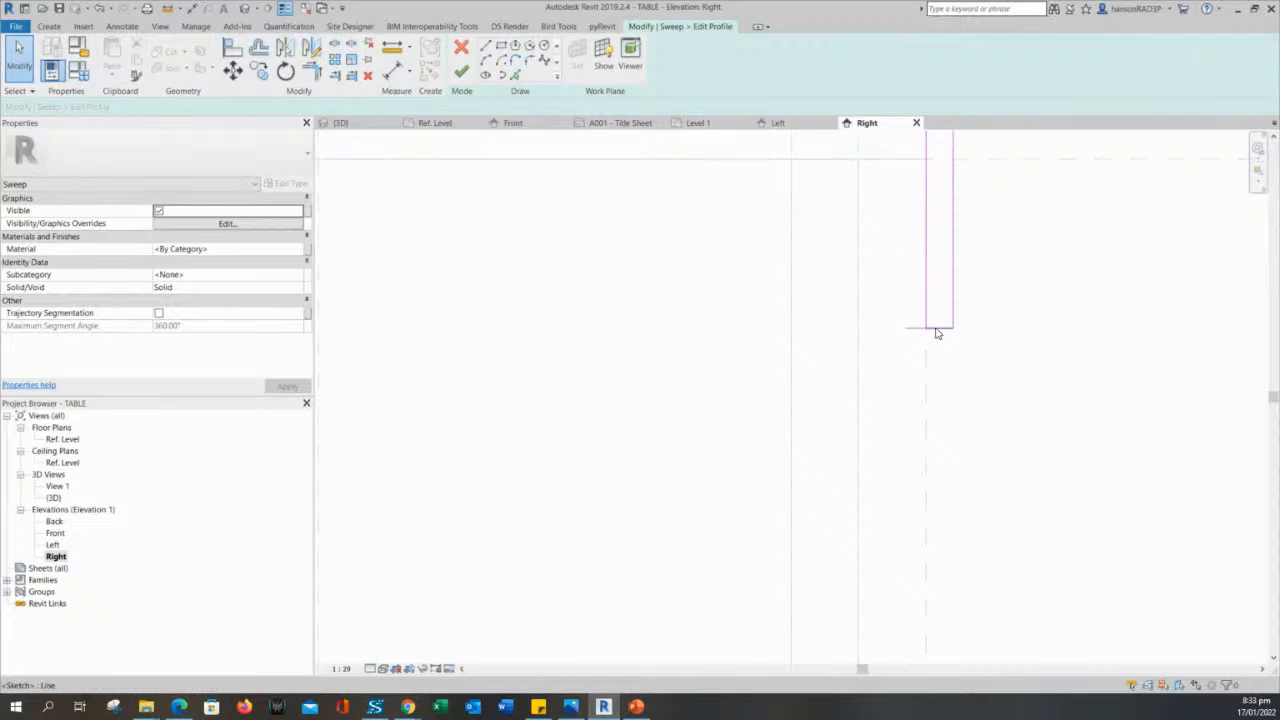
pyautogui.scroll(-2, 911, 334)
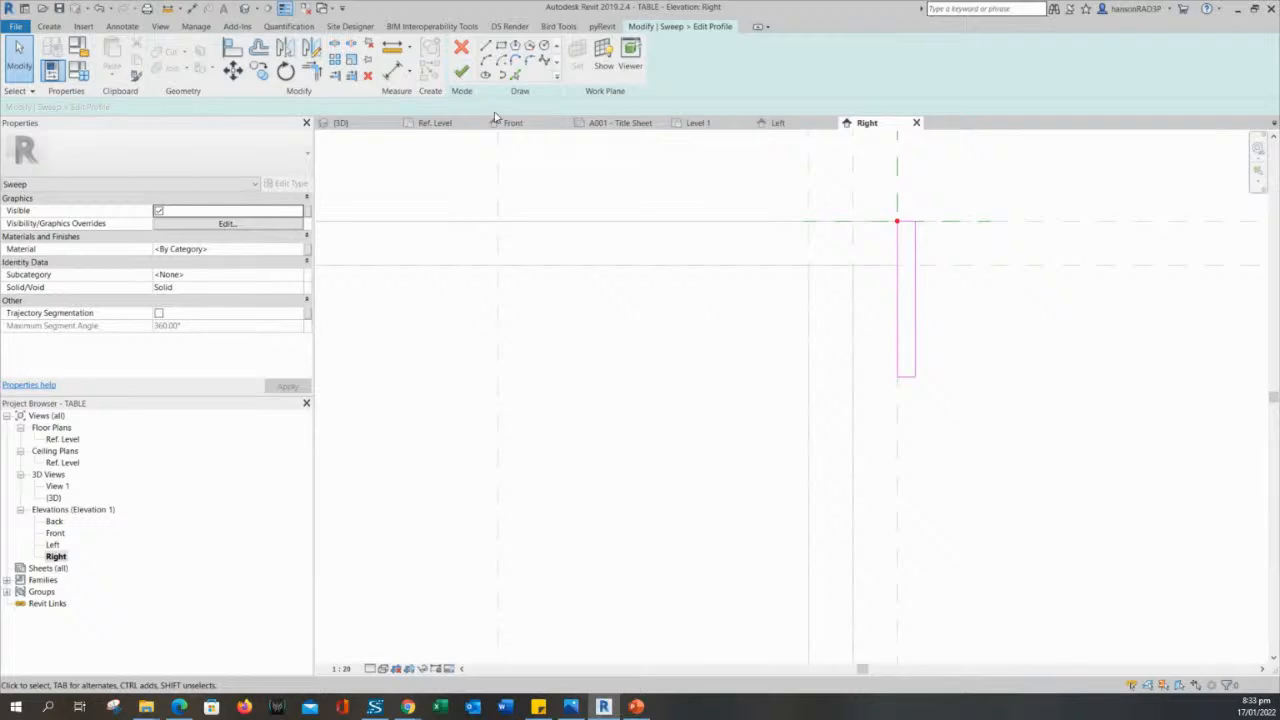
# - Return to the 3D view and finish the rectangular sweep profile
pyautogui.click(345, 123)
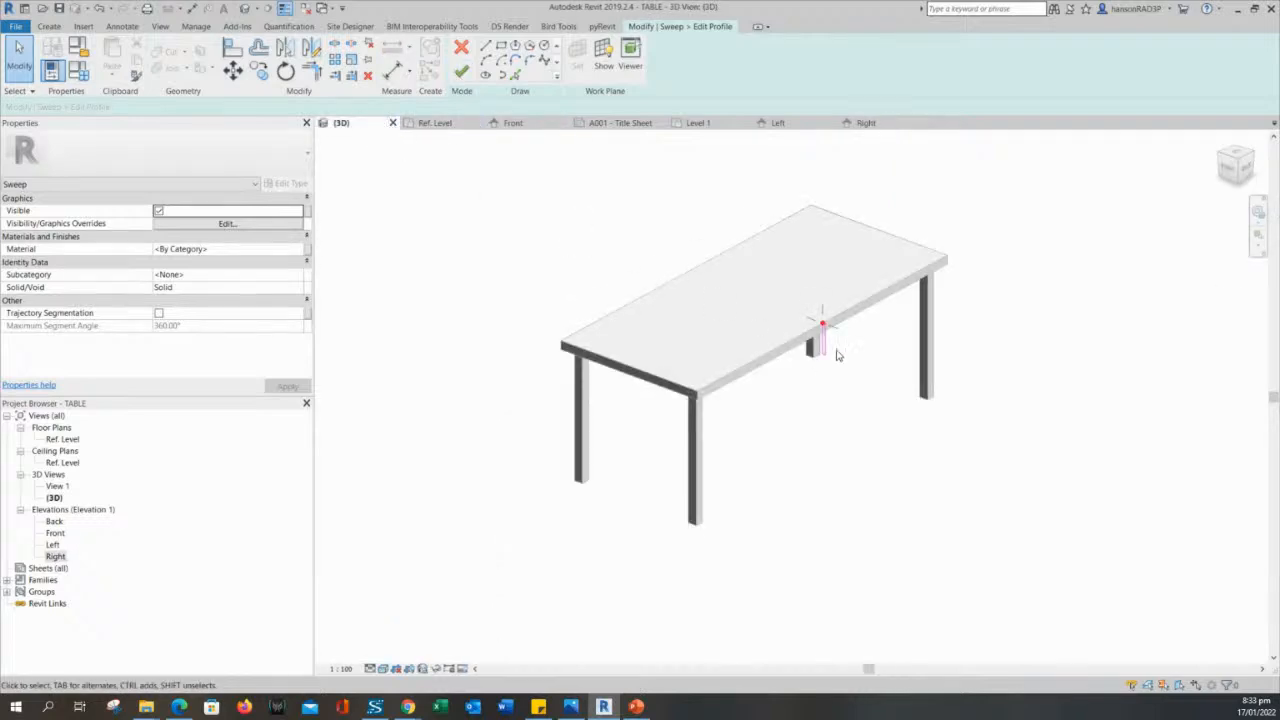
pyautogui.scroll(2, 838, 355)
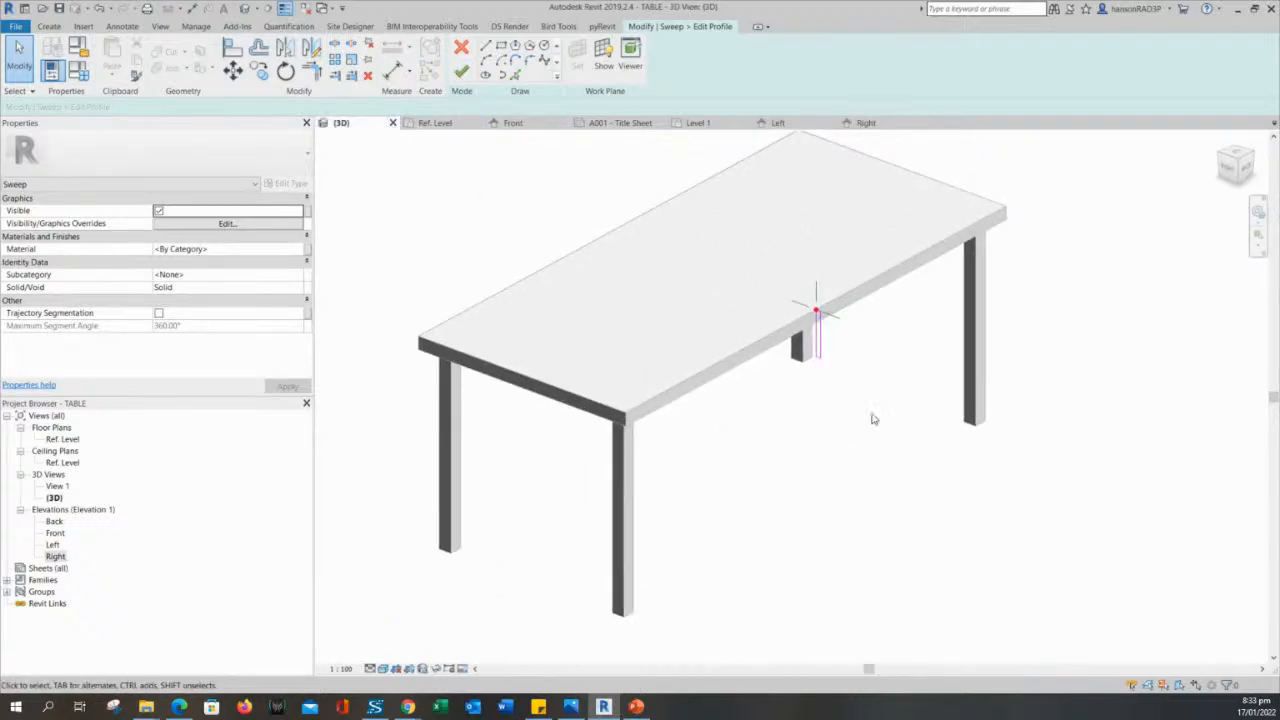
pyautogui.click(461, 72)
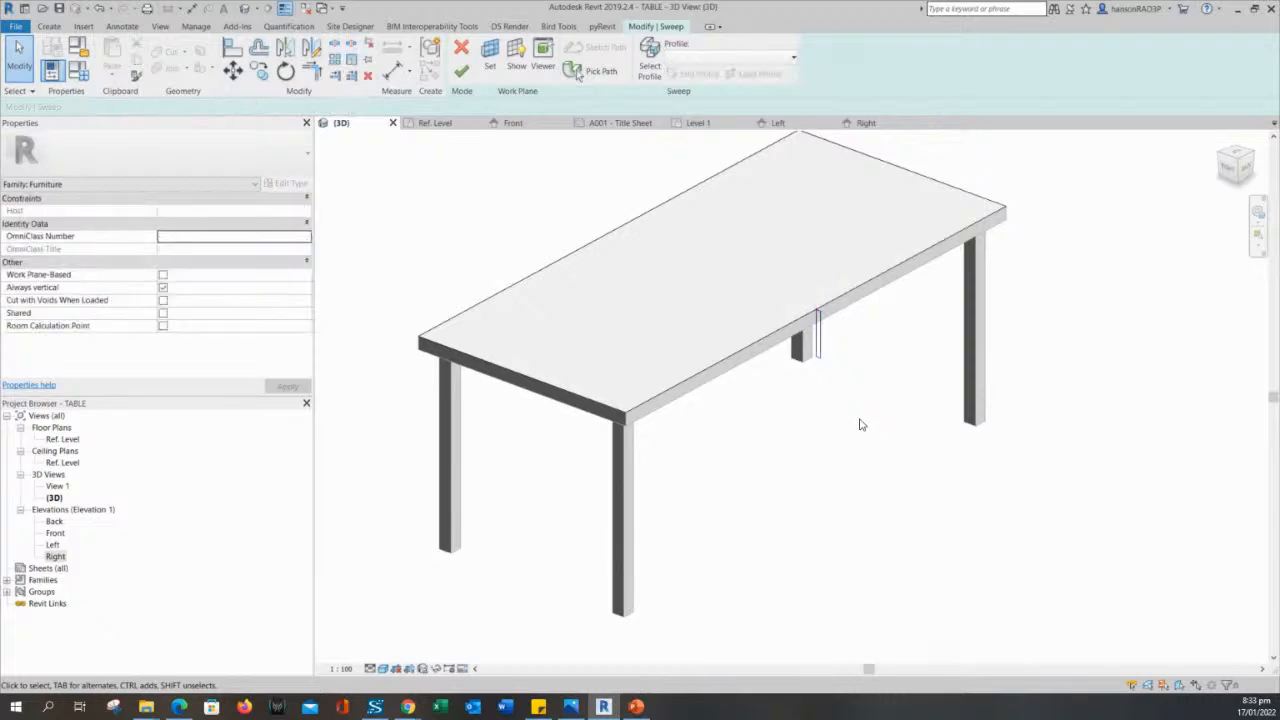
# - Finish the sweep so the rectangular profile runs around the tabletop edges
pyautogui.scroll(-2, 870, 420)
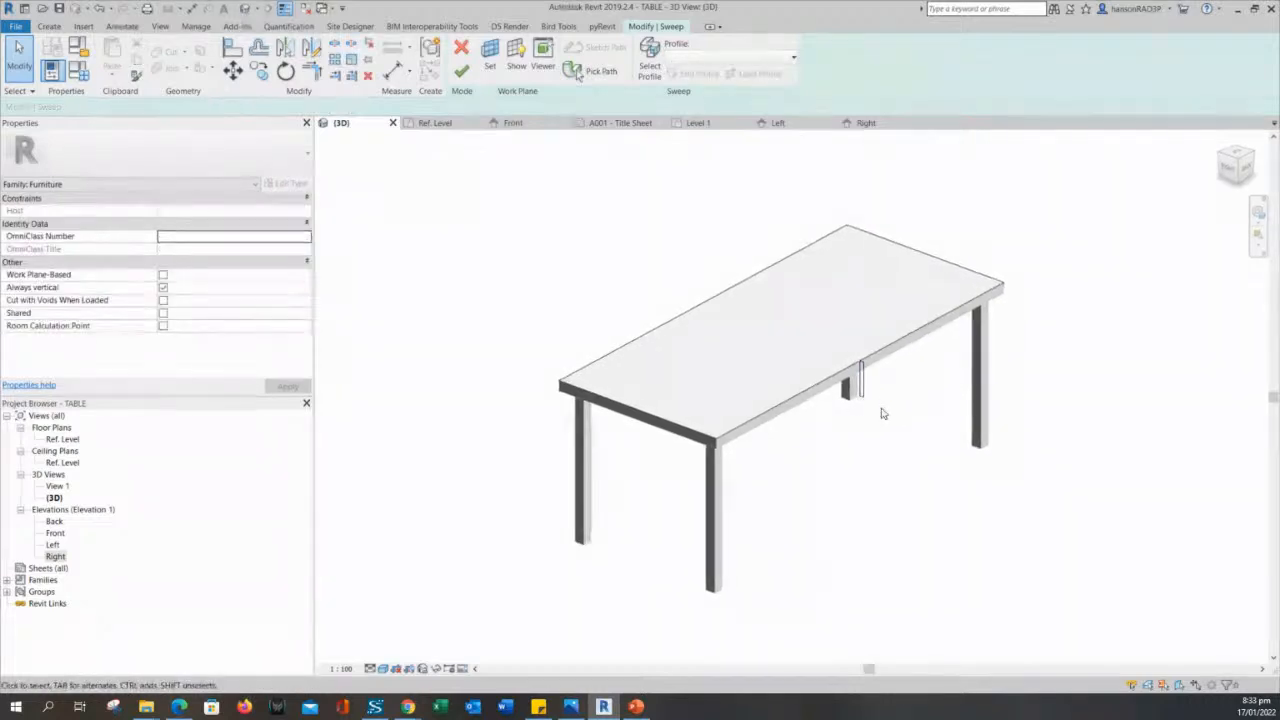
pyautogui.click(461, 72)
pyautogui.click(967, 474)
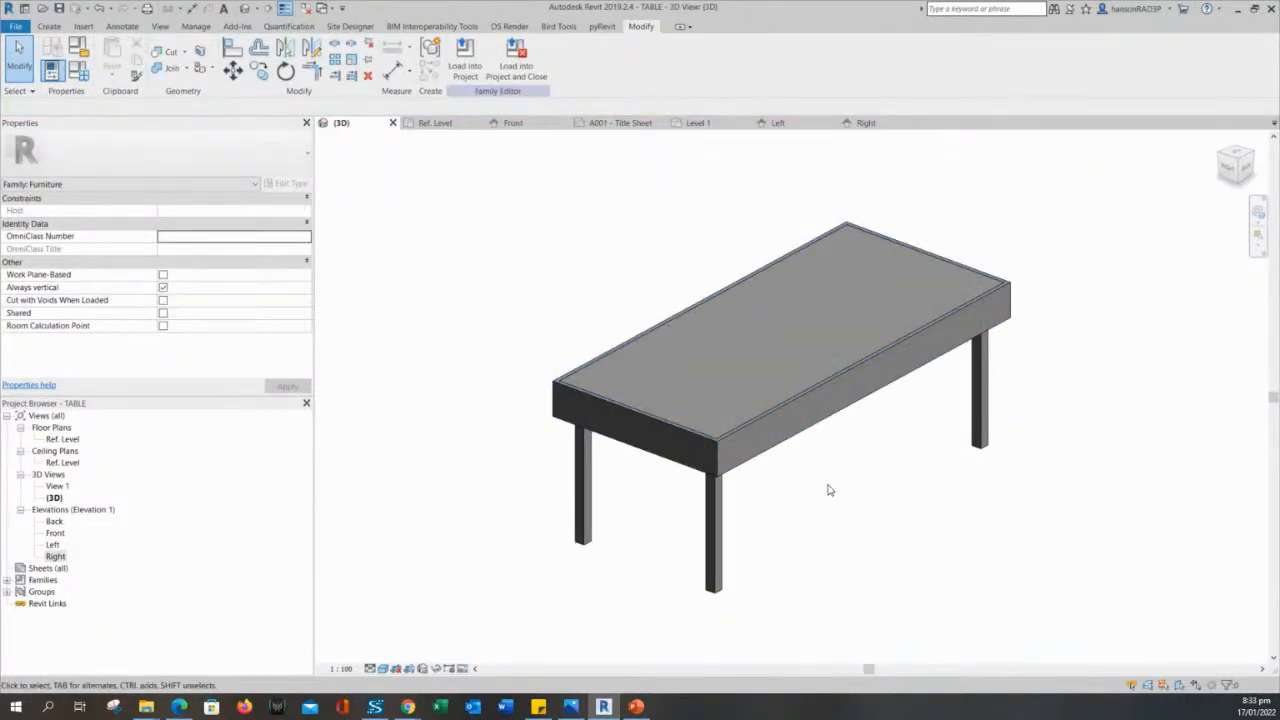
pyautogui.moveTo(837, 493); pyautogui.dragTo(860, 485, button='middle')
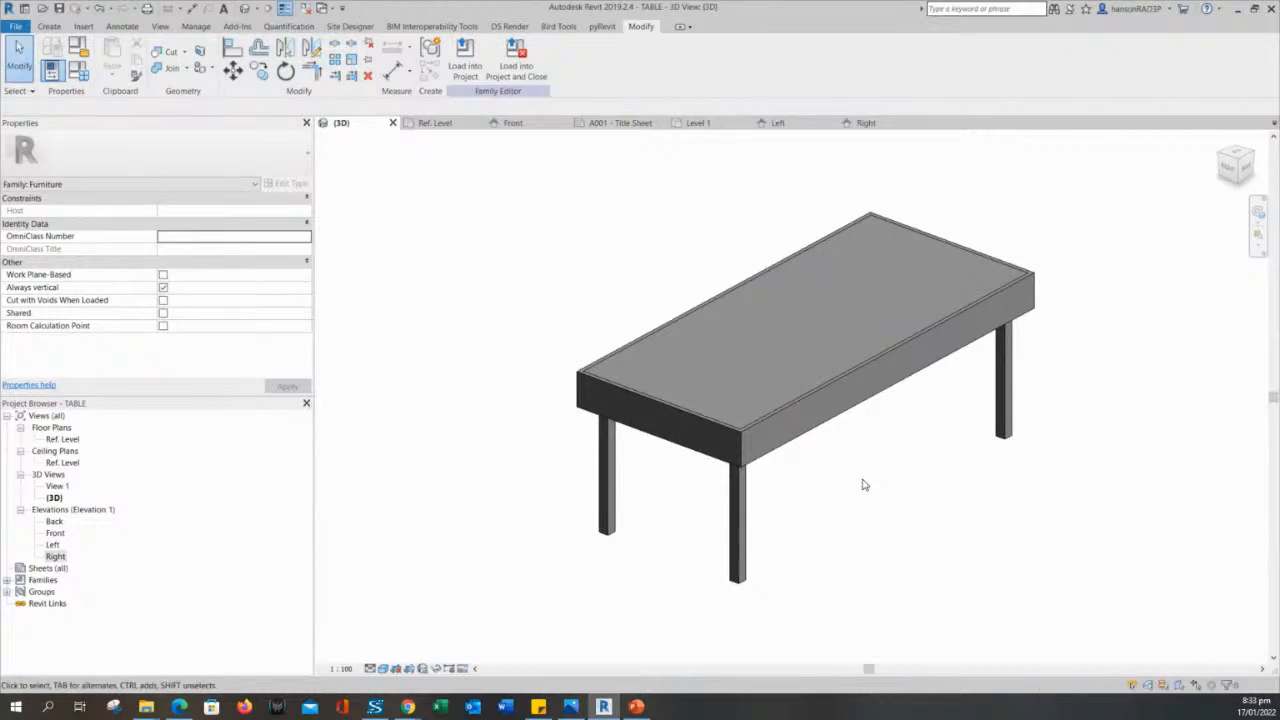
pyautogui.scroll(3, 885, 472)
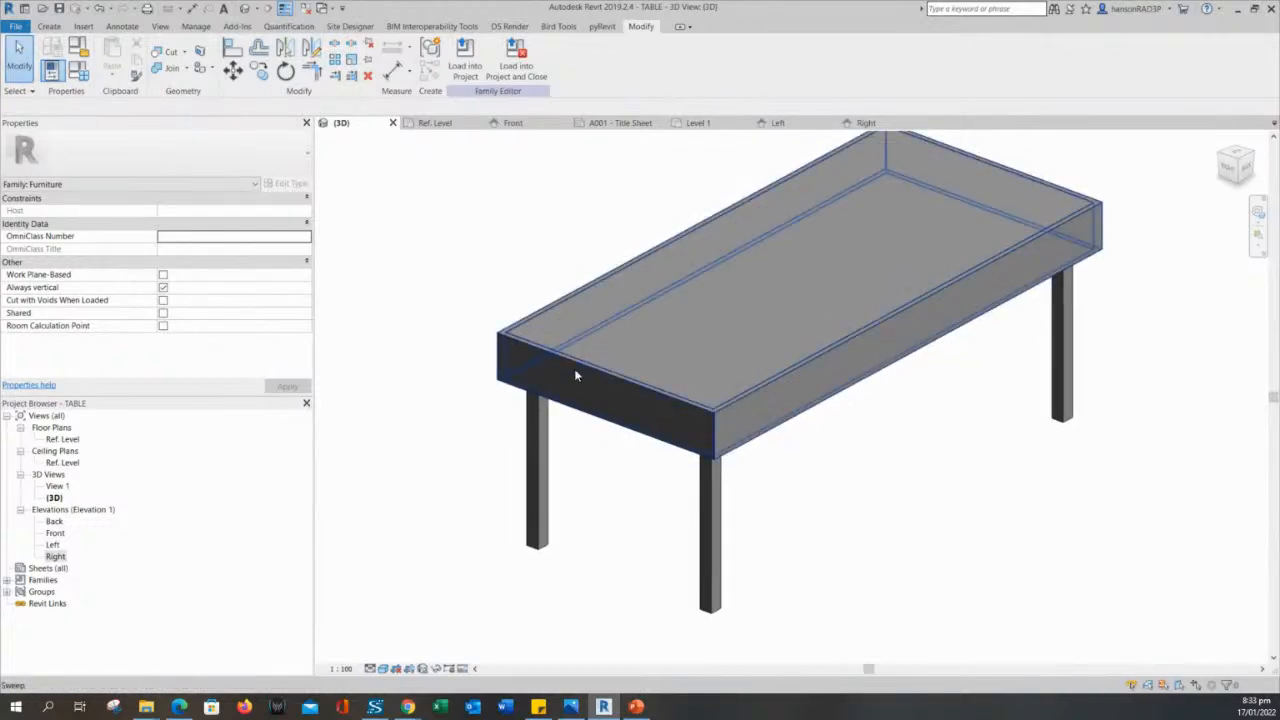
pyautogui.click(962, 343)
pyautogui.moveTo(980, 457); pyautogui.dragTo(1029, 474, button='middle')
pyautogui.click(985, 439)
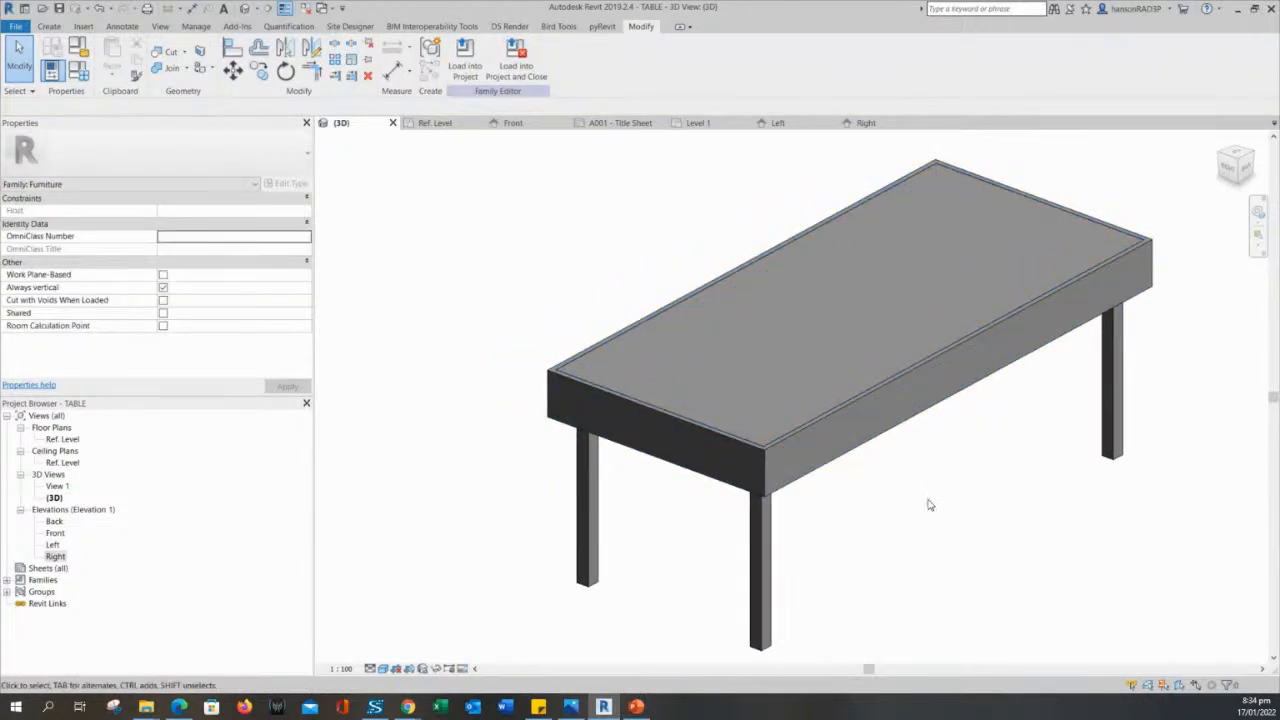
# - Open the family types for the DINING TABLE type and apply a WIDTH of 1200
pyautogui.scroll(-2, 940, 485)
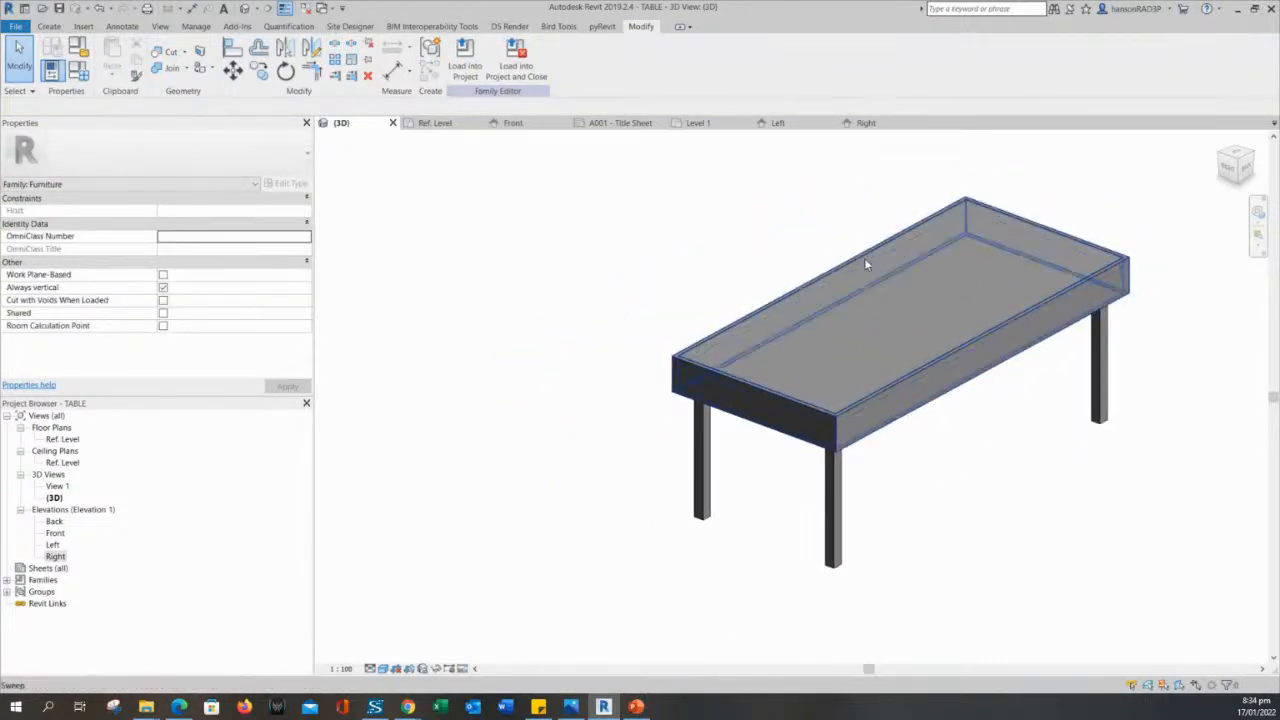
pyautogui.scroll(-2, 575, 270)
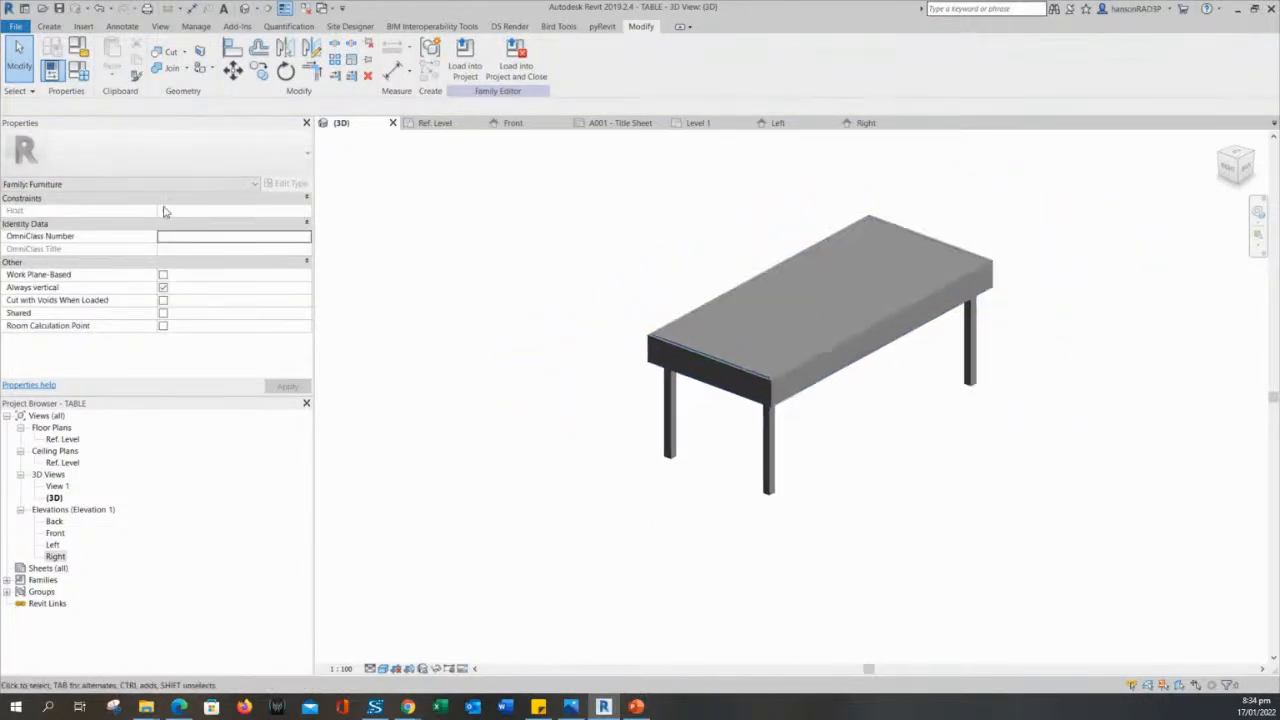
pyautogui.click(73, 78)
pyautogui.click(211, 243)
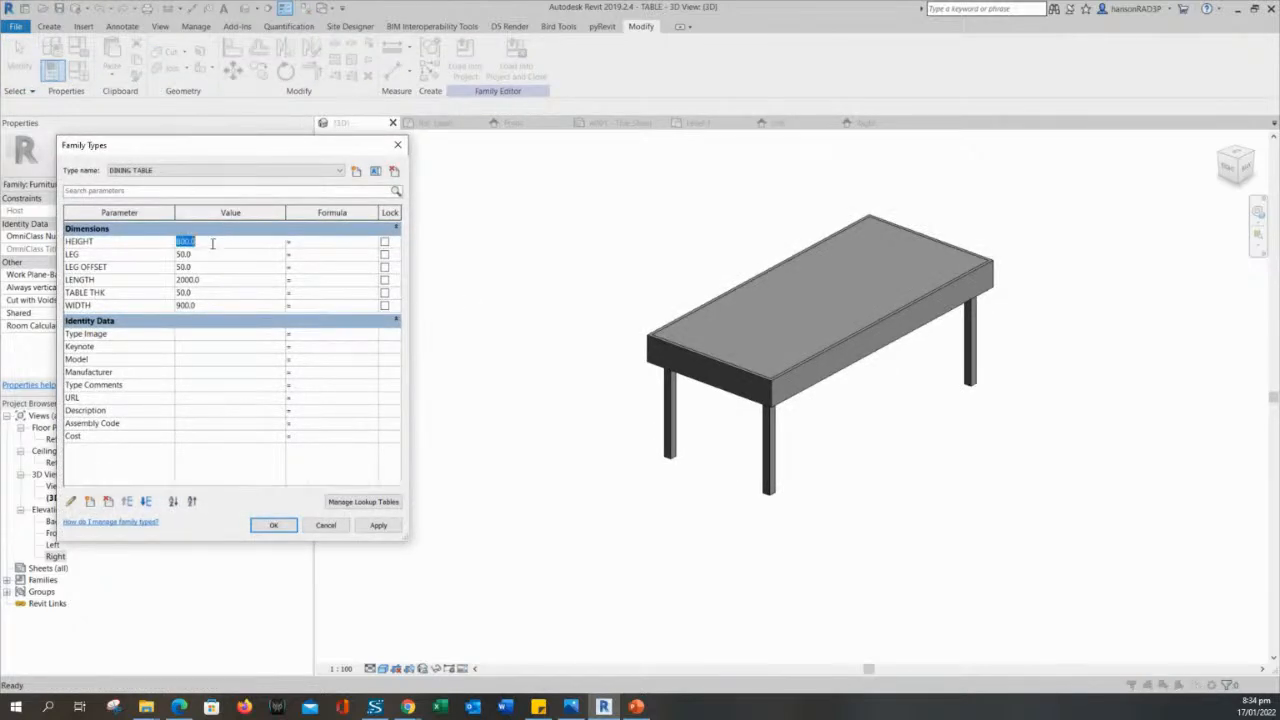
pyautogui.click(206, 259)
pyautogui.click(207, 241)
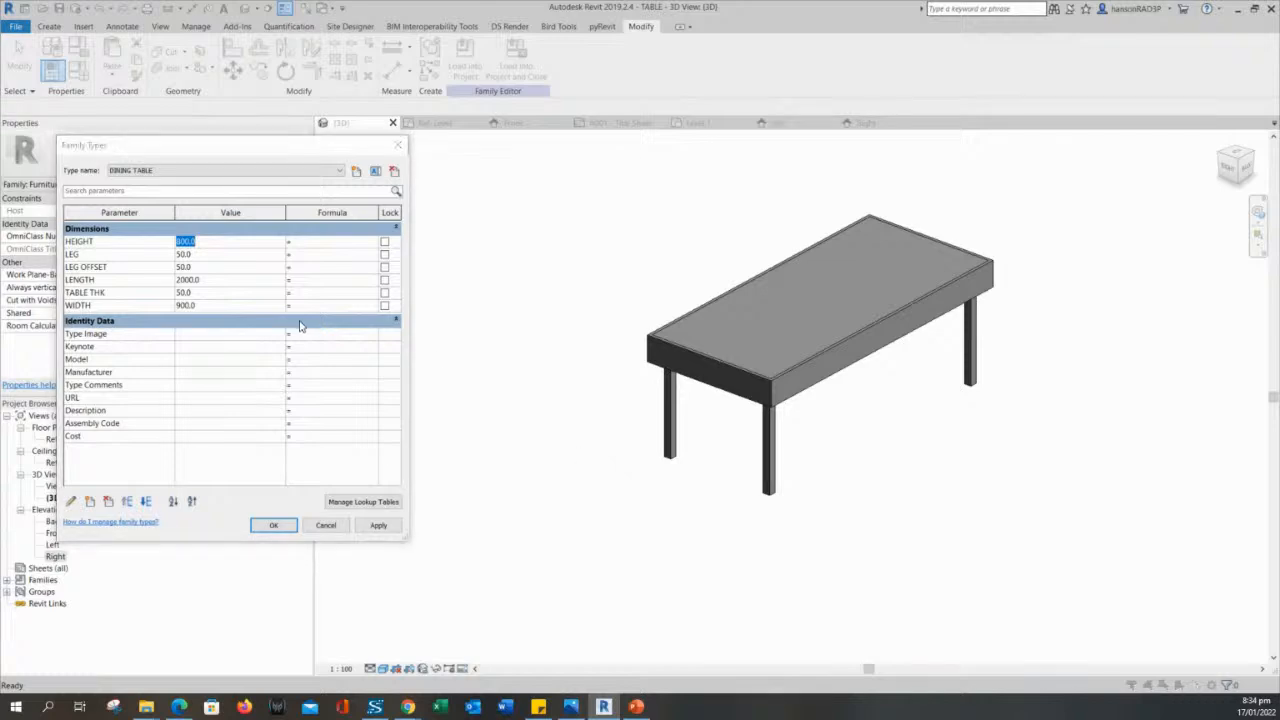
pyautogui.click(244, 305)
pyautogui.write('12')
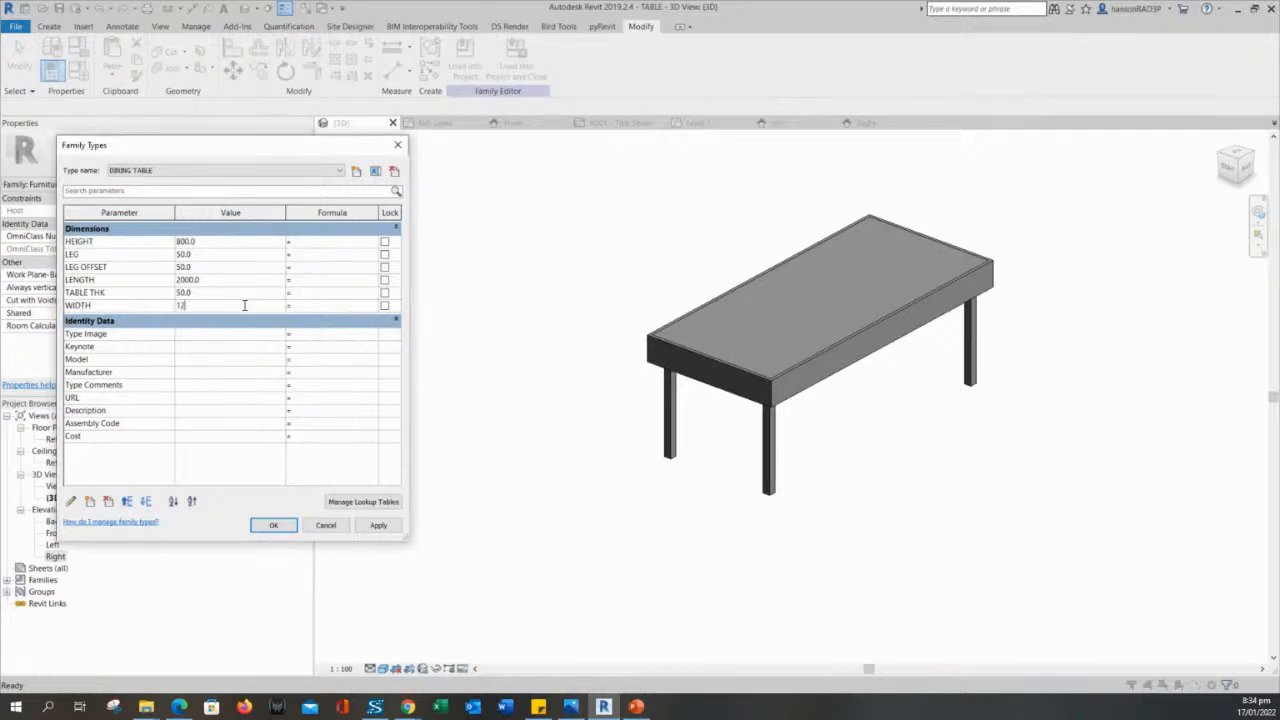
pyautogui.write('00')
pyautogui.click(378, 525)
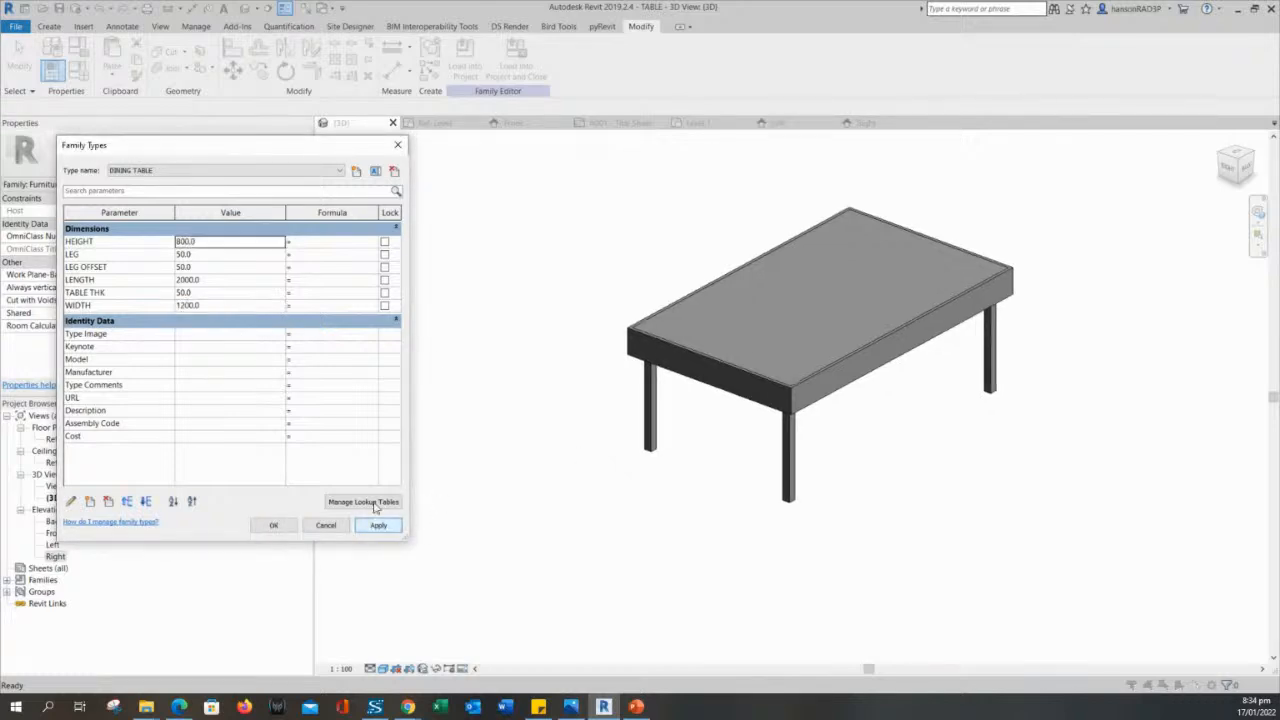
# - Apply a LENGTH of 3000 to the DINING TABLE type and close the family types
pyautogui.click(211, 241)
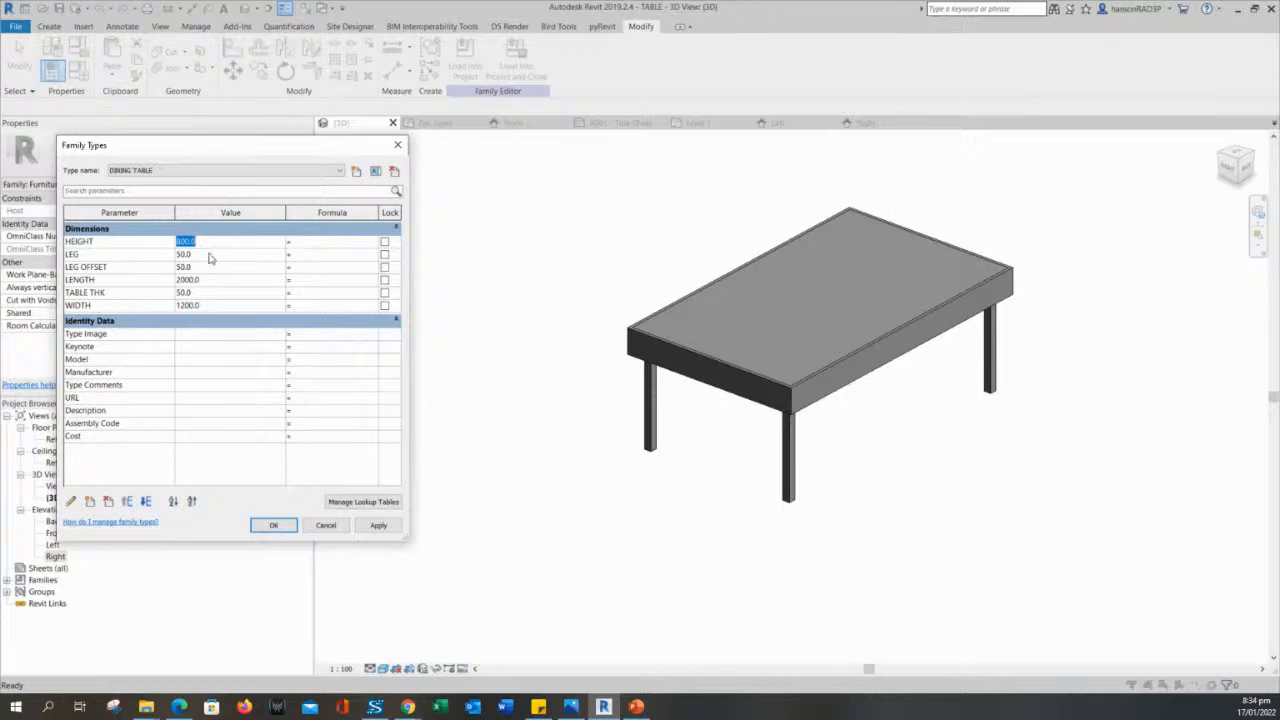
pyautogui.click(211, 280)
pyautogui.write('25')
pyautogui.moveTo(211, 280); pyautogui.dragTo(155, 287)
pyautogui.write('3000')
pyautogui.click(378, 526)
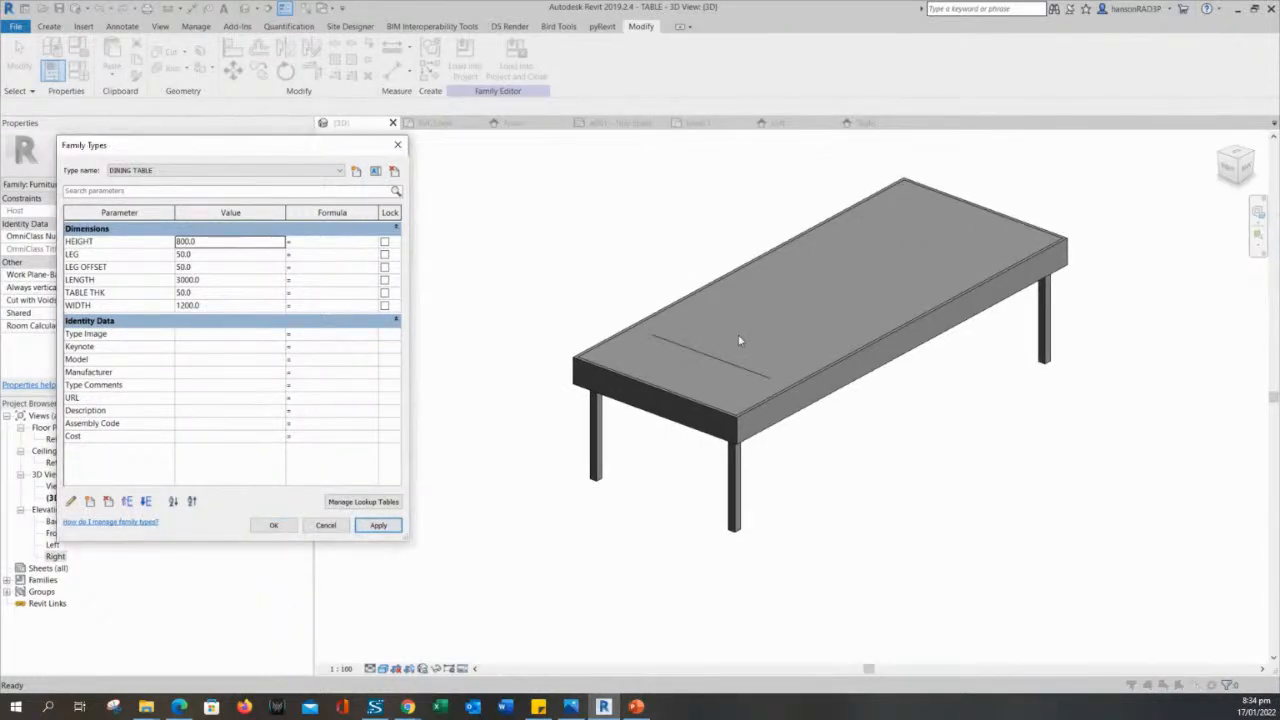
pyautogui.click(273, 525)
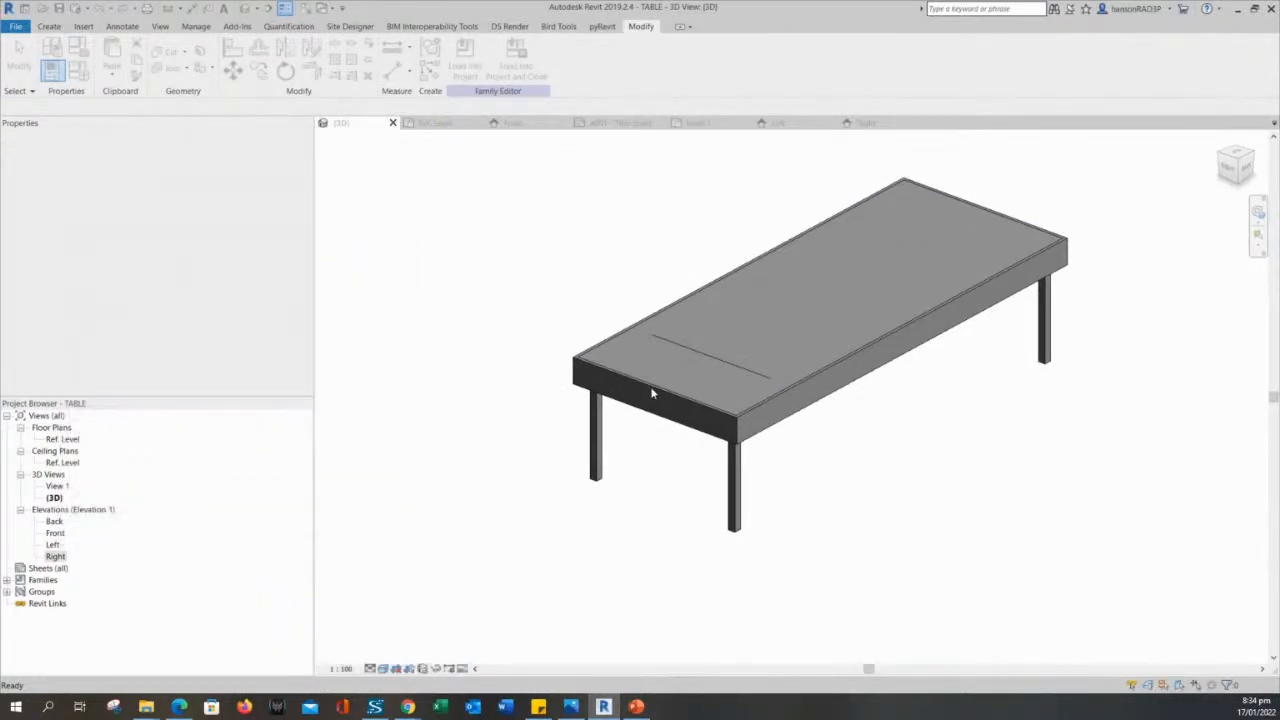
# - Examine the stray model line lying across the tabletop near one end in the 3D view
pyautogui.click(880, 459)
pyautogui.click(696, 350)
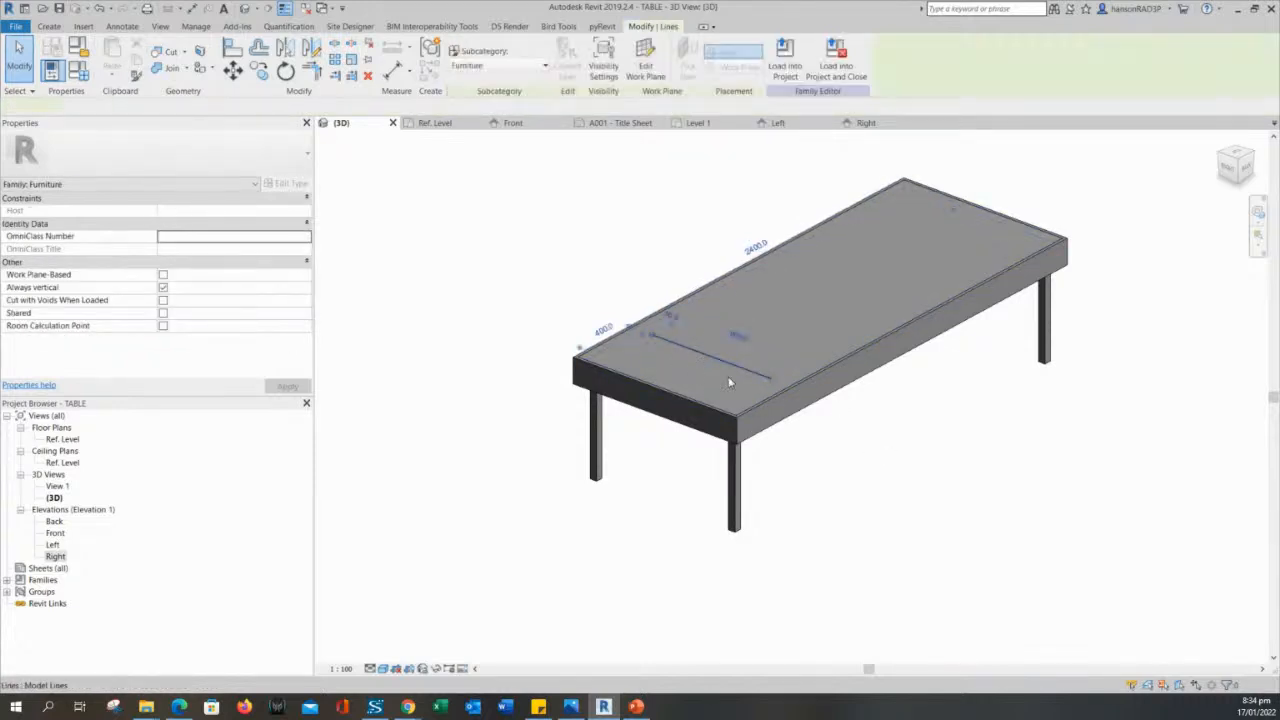
pyautogui.click(963, 515)
pyautogui.click(704, 354)
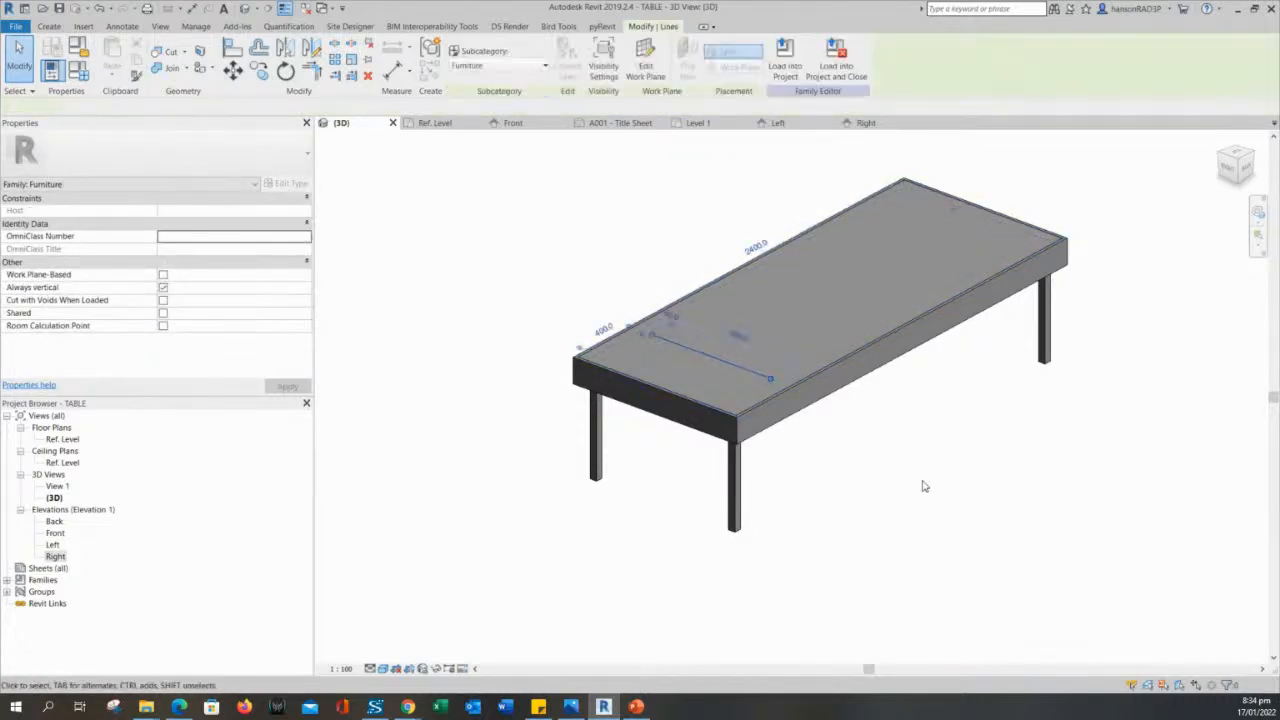
pyautogui.scroll(1, 792, 442)
pyautogui.scroll(2, 792, 438)
pyautogui.click(792, 440)
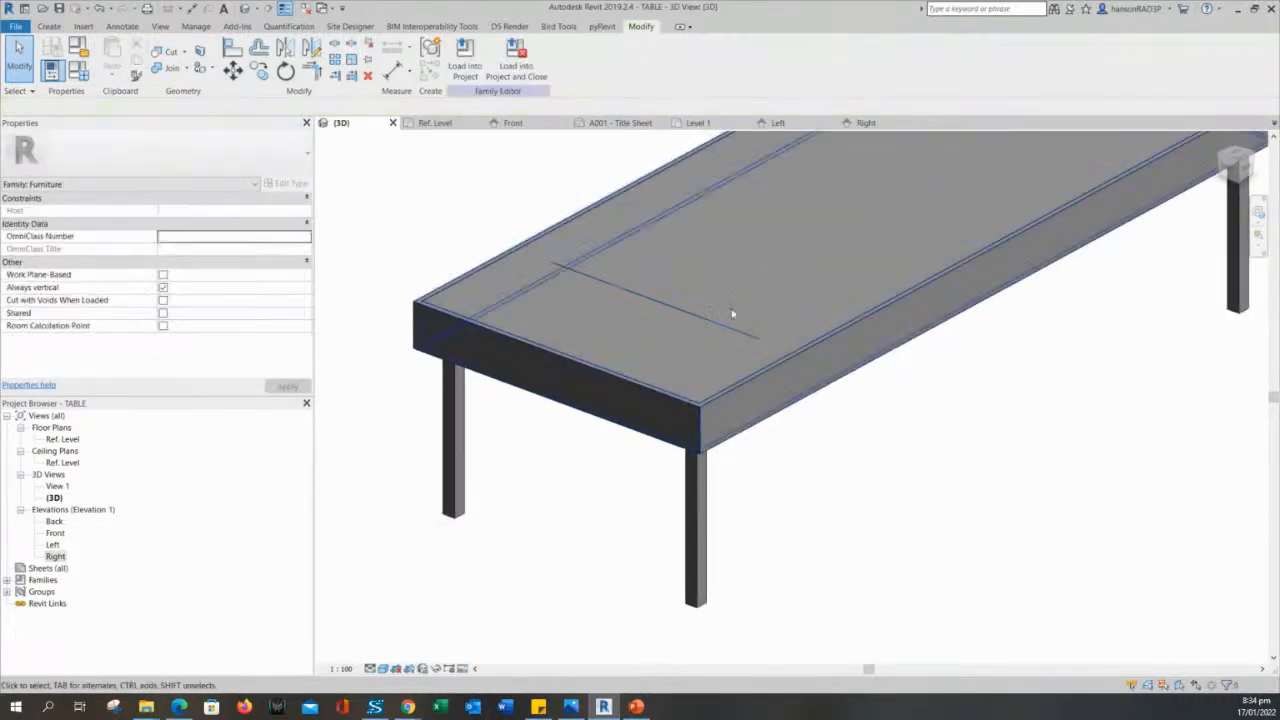
pyautogui.click(668, 310)
pyautogui.click(873, 438)
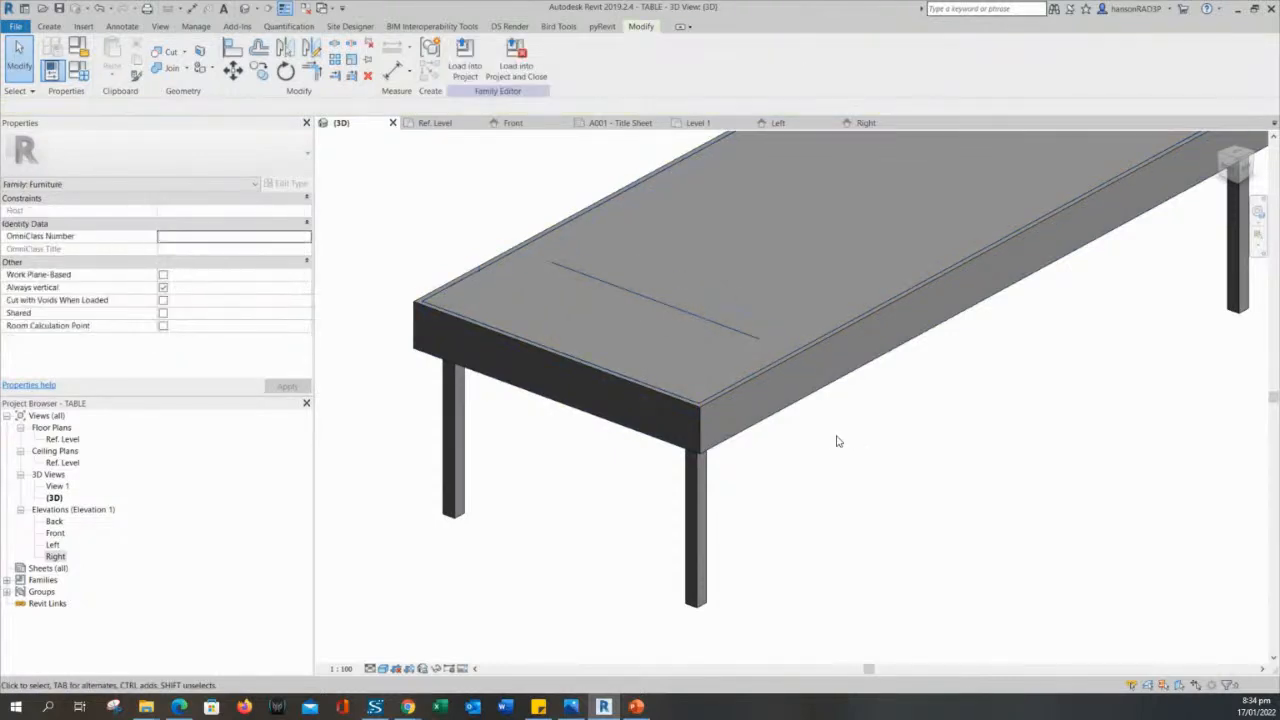
pyautogui.scroll(-2, 897, 484)
pyautogui.moveTo(897, 484); pyautogui.dragTo(904, 482, button='middle')
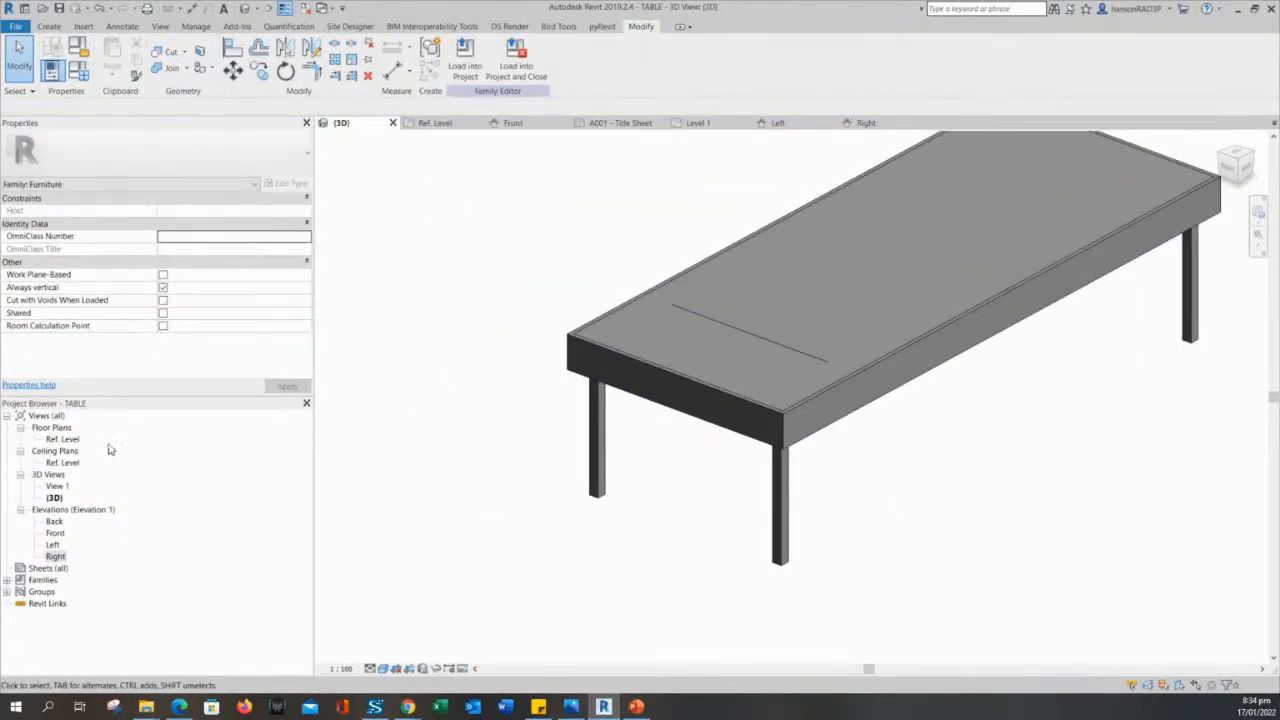
# - Open the Ref. Level plan and move the WIDTH dimension and its EQ dimension outward, clear of the table's short side
pyautogui.doubleClick(62, 440)
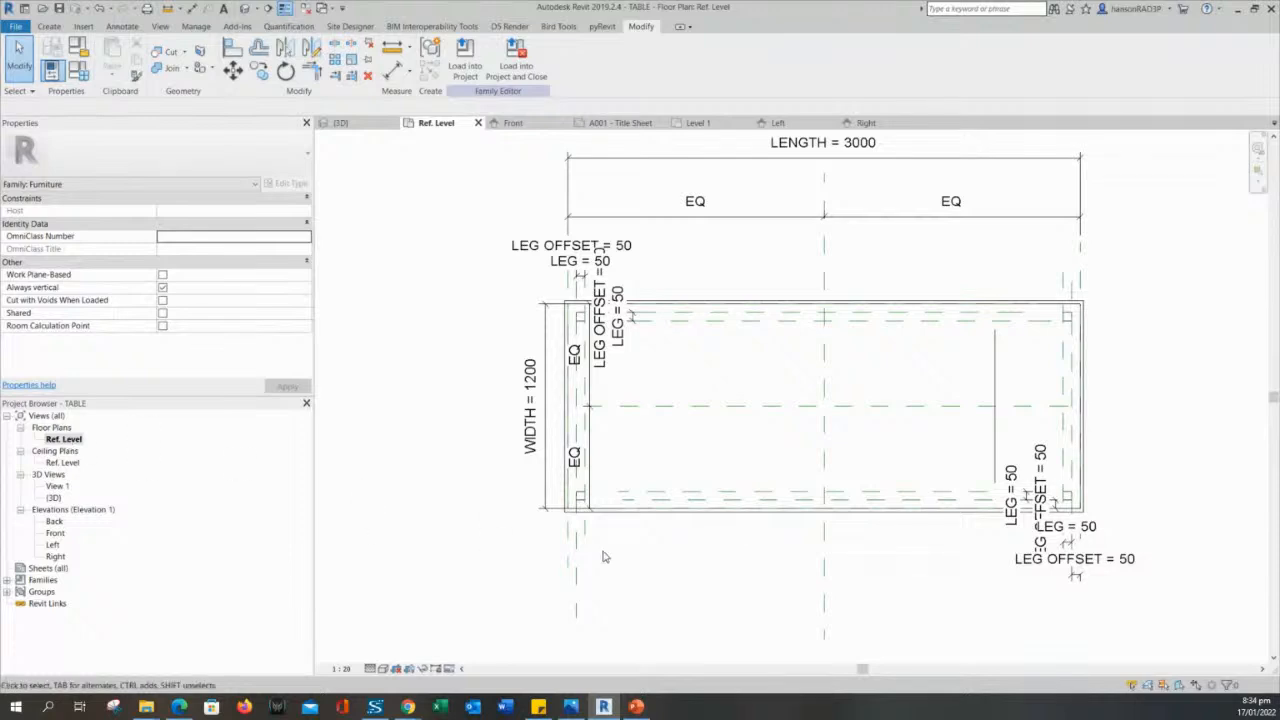
pyautogui.scroll(4, 584, 406)
pyautogui.click(570, 393)
pyautogui.scroll(-4, 547, 372)
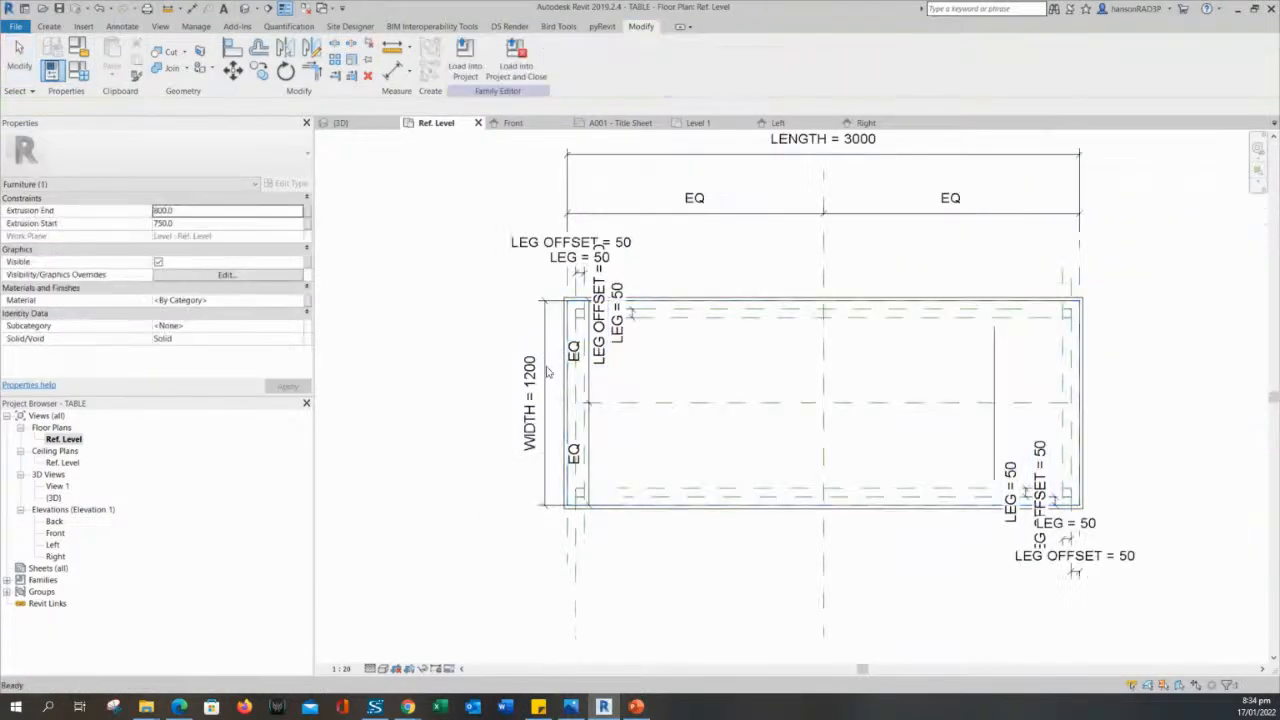
pyautogui.click(547, 357)
pyautogui.moveTo(544, 320); pyautogui.dragTo(402, 321)
pyautogui.press('Escape')
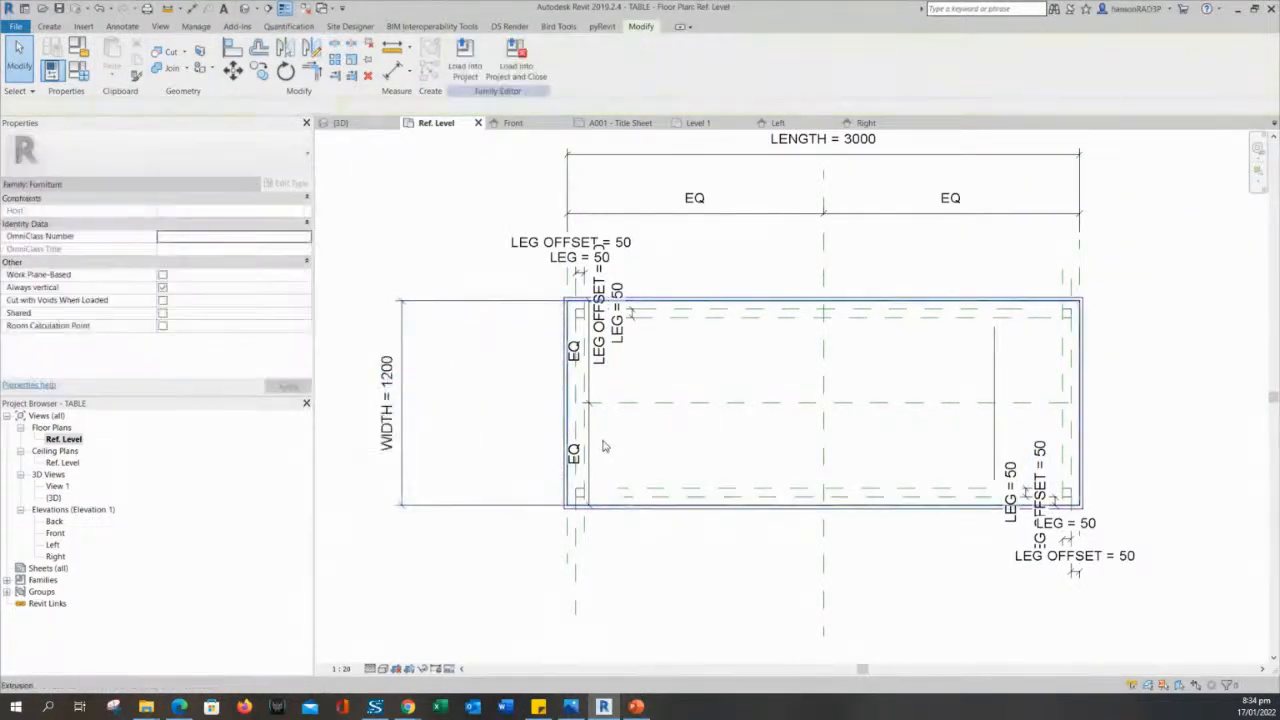
pyautogui.moveTo(590, 436); pyautogui.dragTo(365, 410)
pyautogui.press('Escape')
# - Delete the stray model line crossing the tabletop near its right end in plan
pyautogui.scroll(3, 1010, 472)
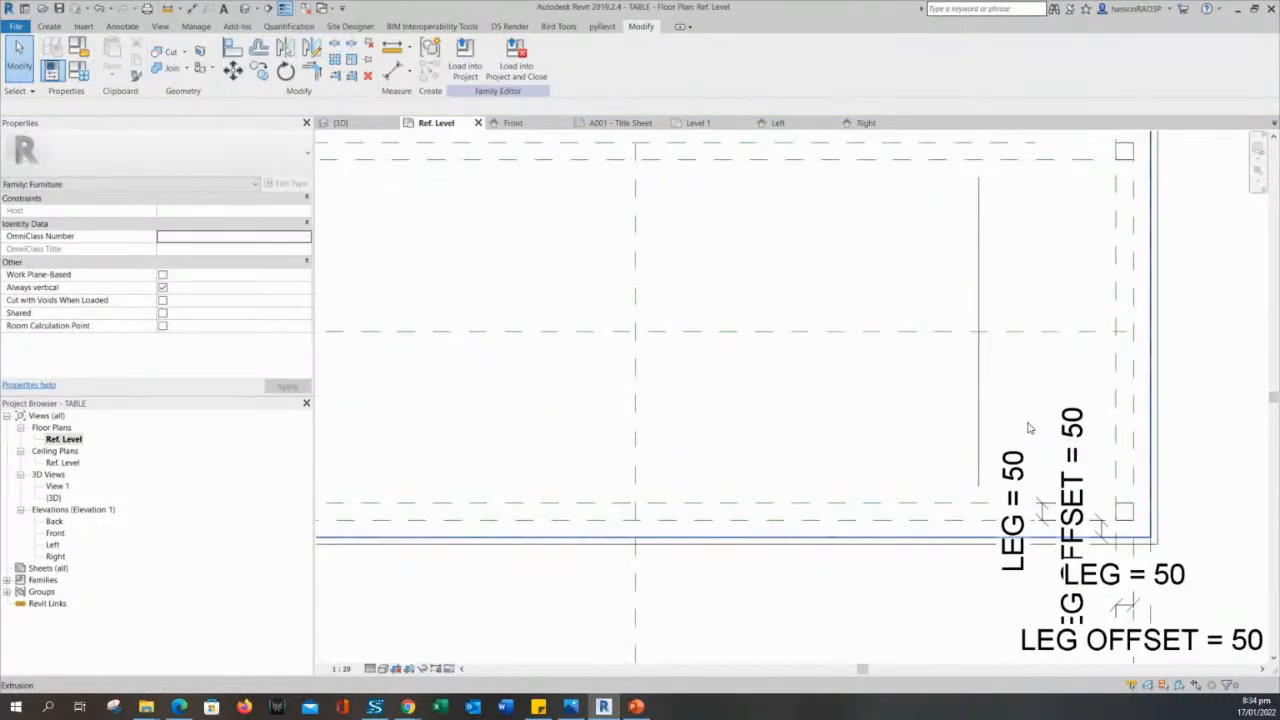
pyautogui.moveTo(1029, 428); pyautogui.dragTo(920, 459, button='middle')
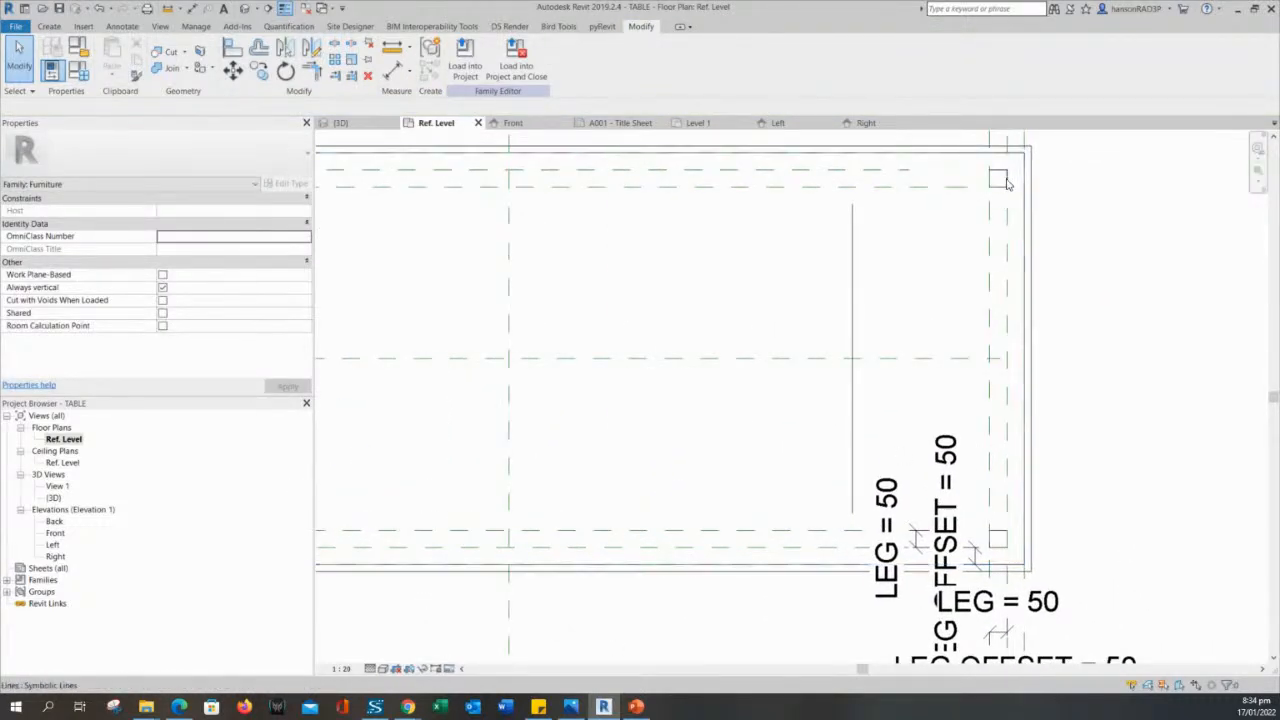
pyautogui.click(852, 265)
pyautogui.scroll(2, 960, 584)
pyautogui.press('Escape')
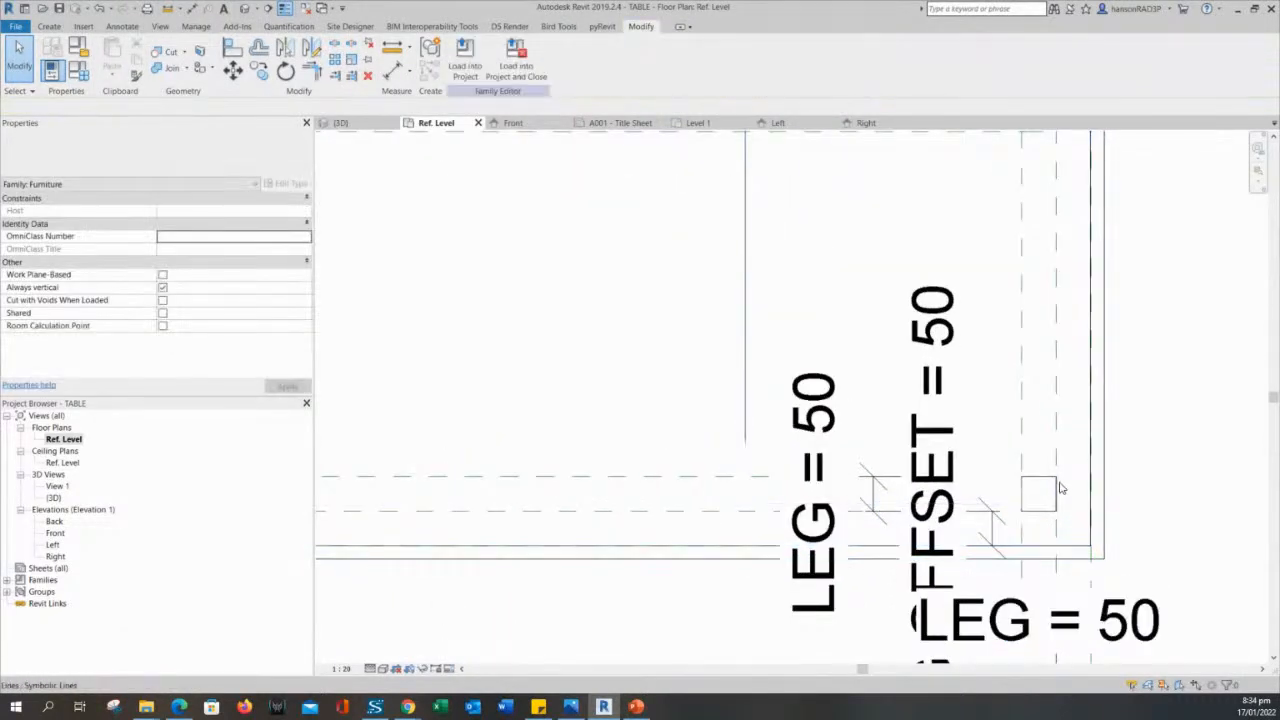
pyautogui.scroll(-2, 920, 467)
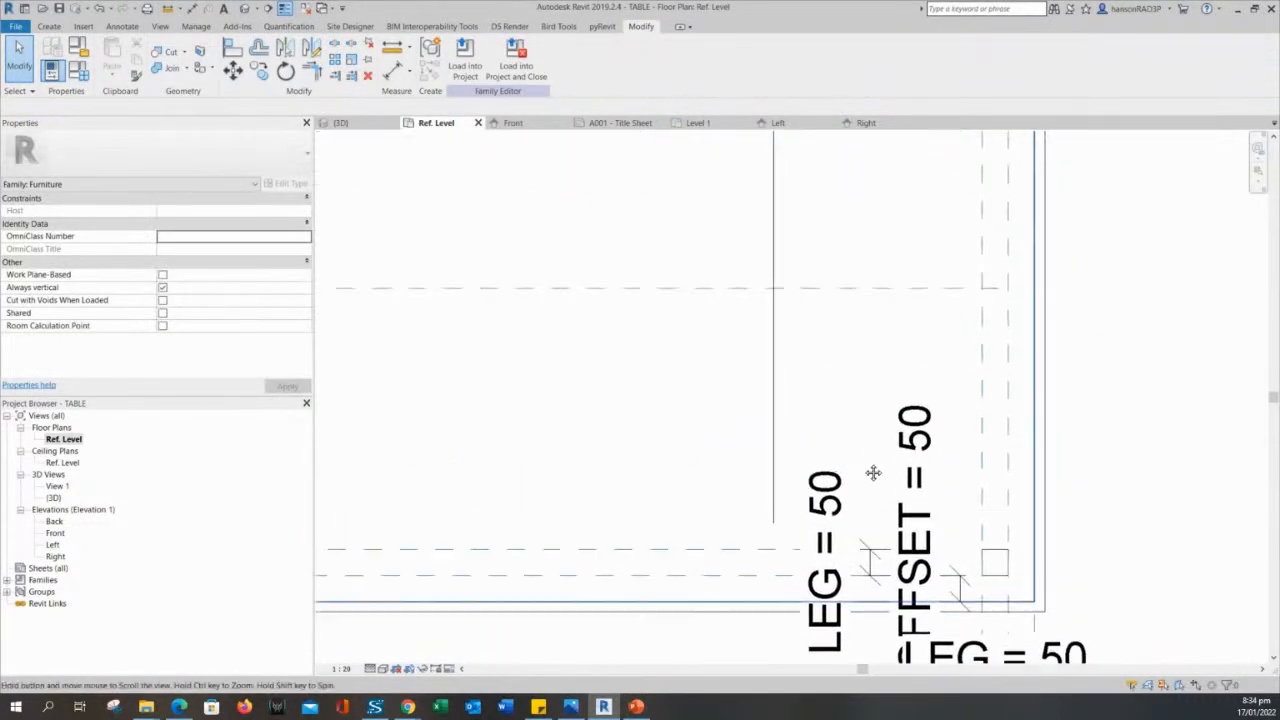
pyautogui.click(777, 389)
pyautogui.scroll(-2, 820, 423)
pyautogui.press('Escape')
# - Examine the symbolic lines outlining the legs at the table's corners in plan
pyautogui.scroll(2, 890, 278)
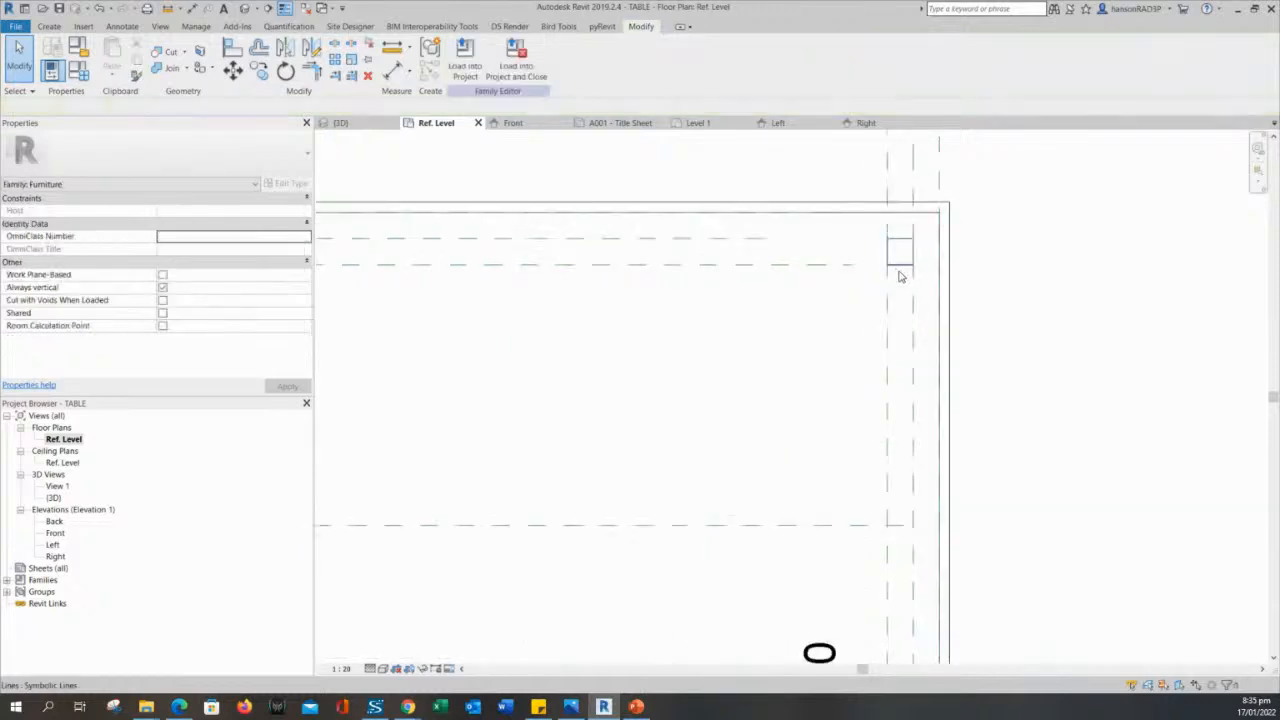
pyautogui.click(898, 268)
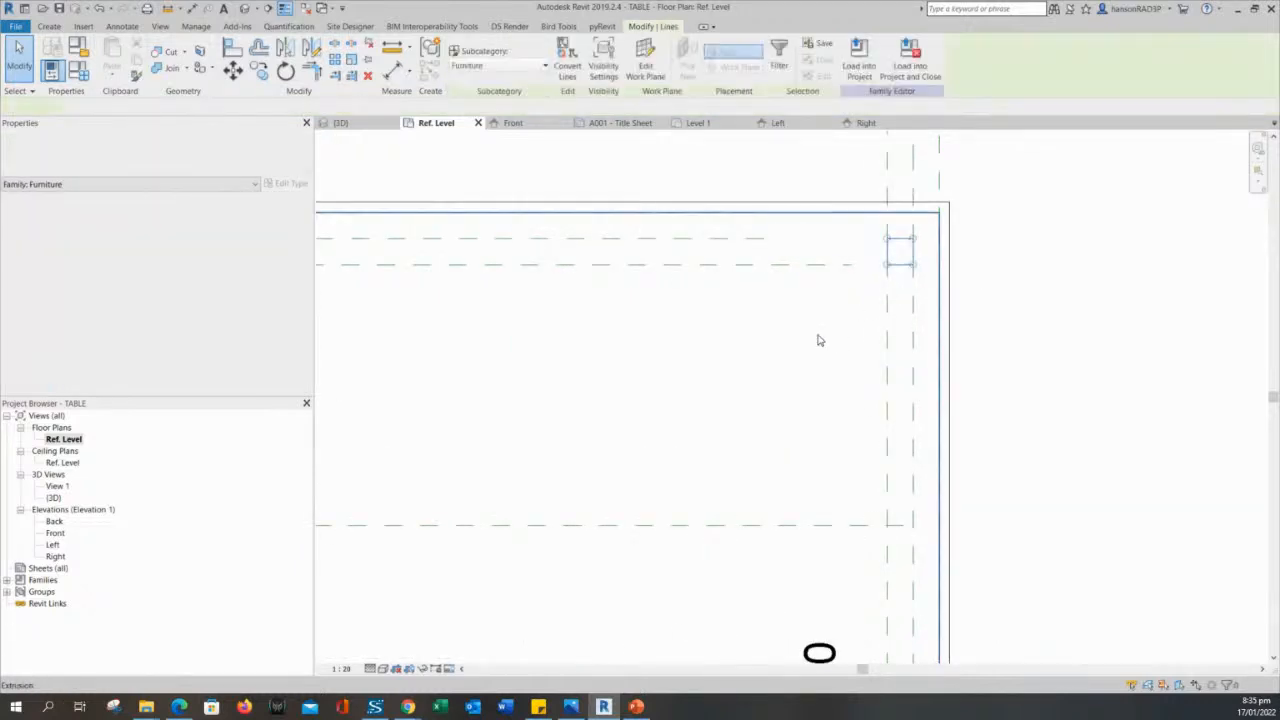
pyautogui.press('Escape')
pyautogui.scroll(-1, 820, 340)
pyautogui.moveTo(818, 436); pyautogui.dragTo(814, 266, button='middle')
pyautogui.scroll(2, 880, 585)
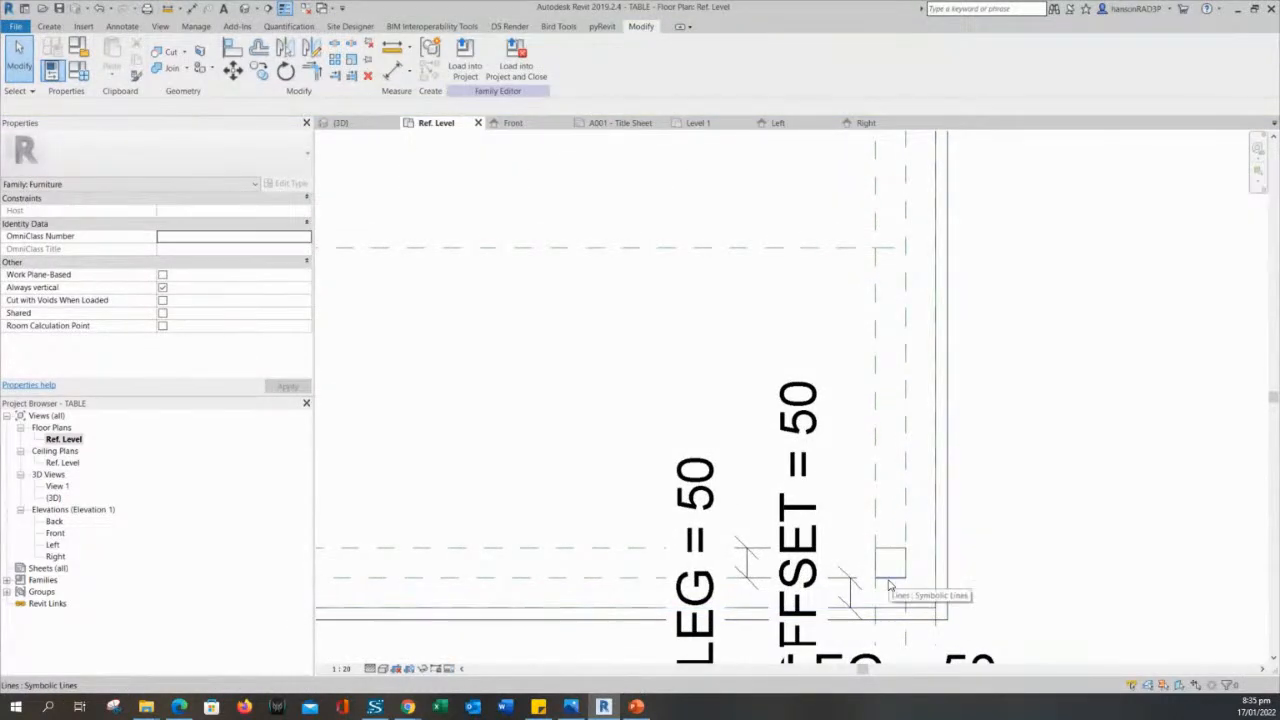
pyautogui.scroll(-5, 797, 515)
pyautogui.moveTo(380, 438); pyautogui.dragTo(1057, 480, button='middle')
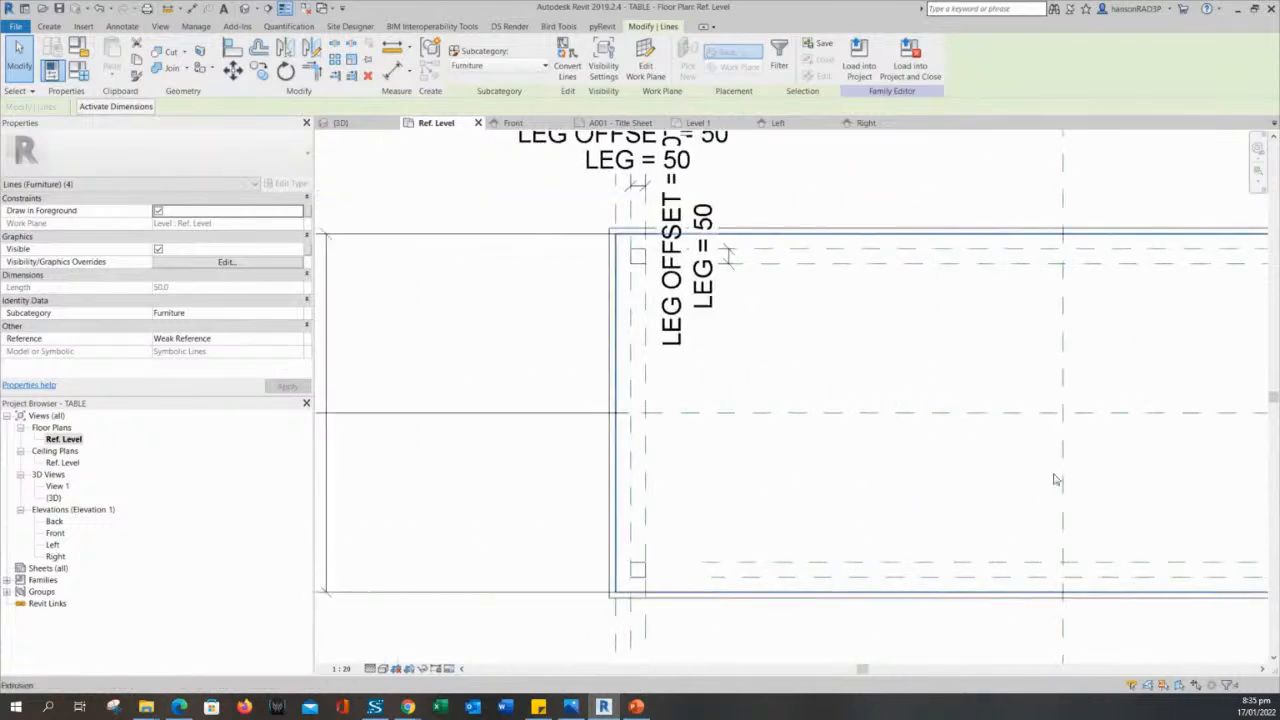
pyautogui.press('Escape')
pyautogui.scroll(1, 706, 535)
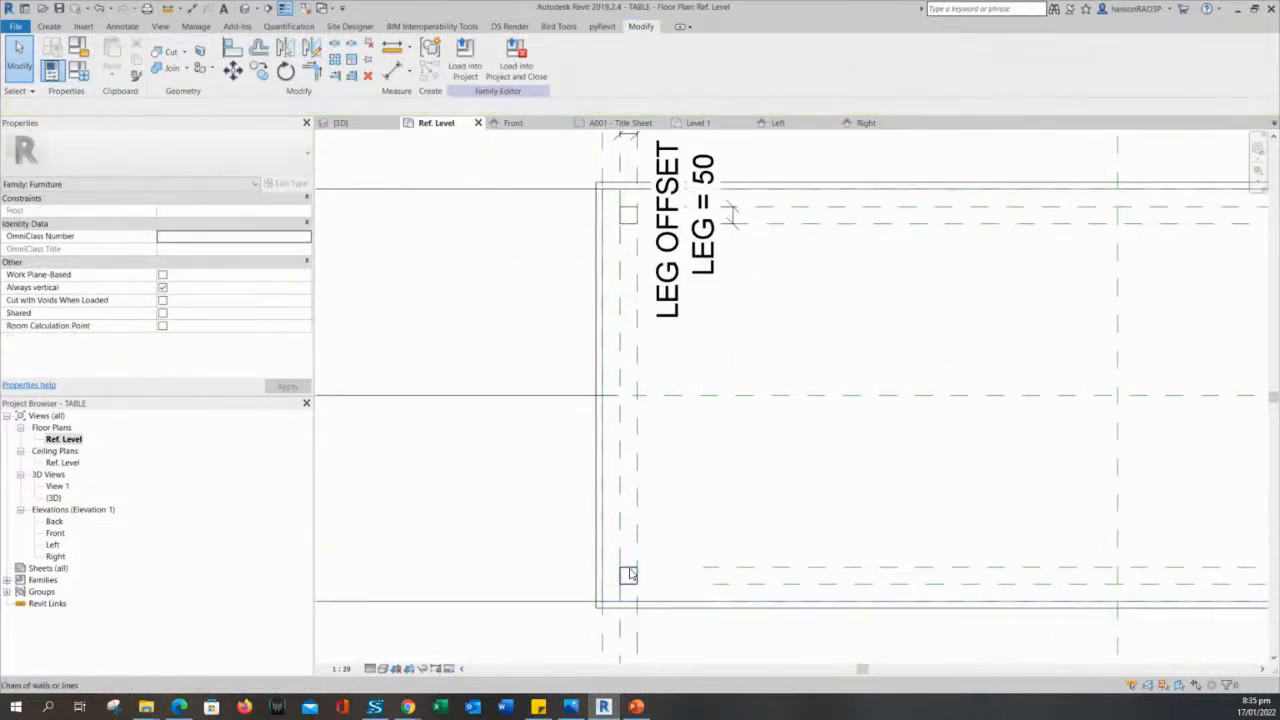
pyautogui.click(630, 575)
pyautogui.press('Escape')
pyautogui.click(637, 236)
pyautogui.scroll(-2, 715, 331)
pyautogui.press('Escape')
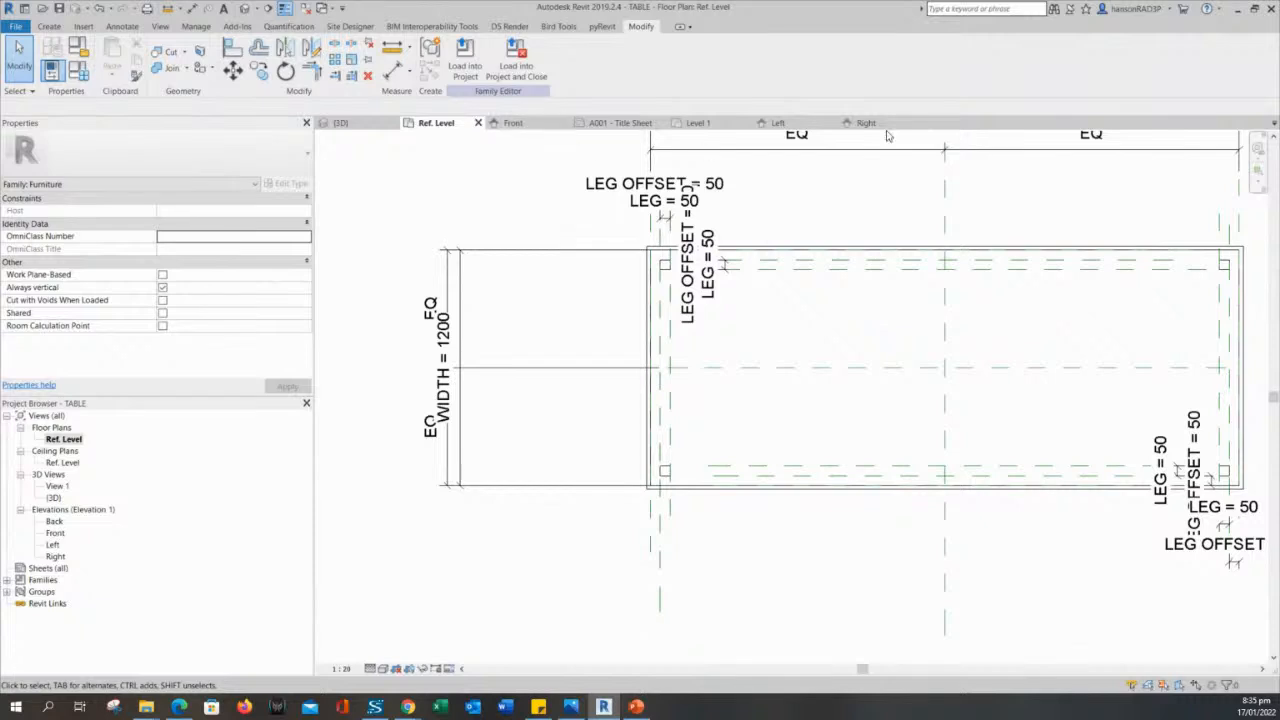
# - Check the whole table in 3D from another side and return to the Ref. Level plan
pyautogui.click(357, 132)
pyautogui.scroll(-3, 729, 343)
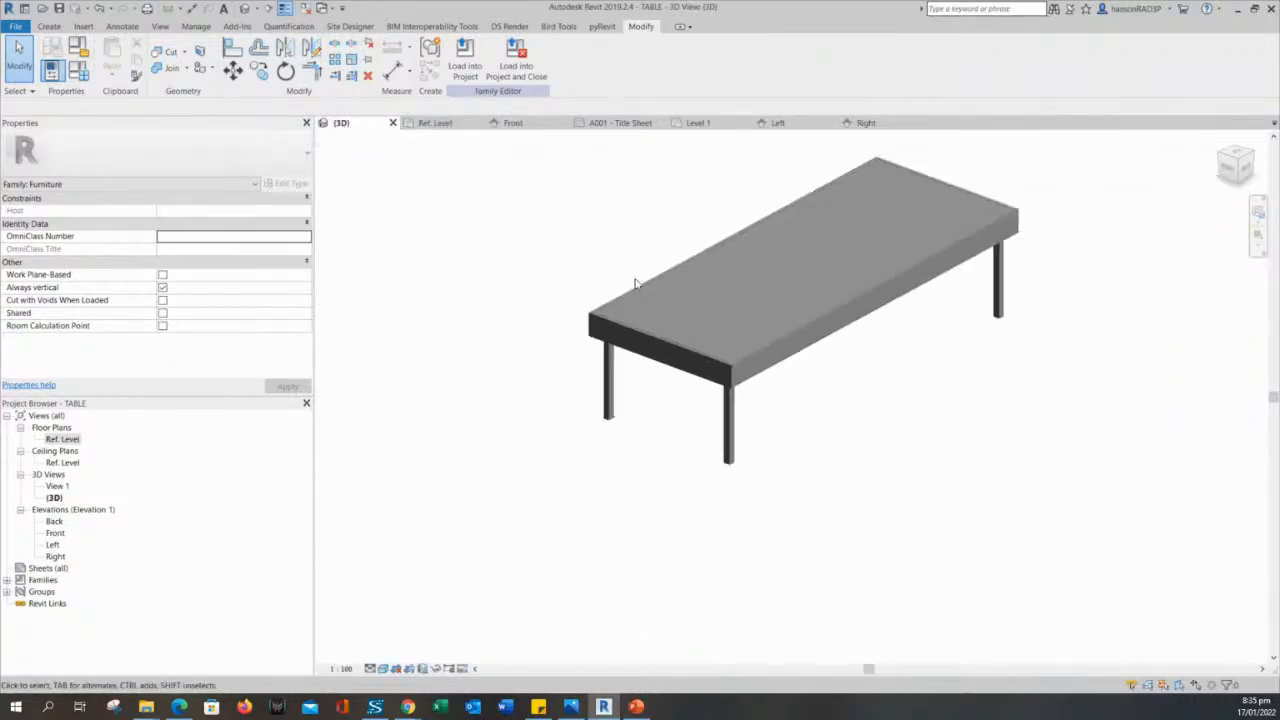
pyautogui.keyDown('shift'); pyautogui.moveTo(729, 343); pyautogui.dragTo(551, 449, button='middle'); pyautogui.keyUp('shift')
pyautogui.scroll(4, 766, 440)
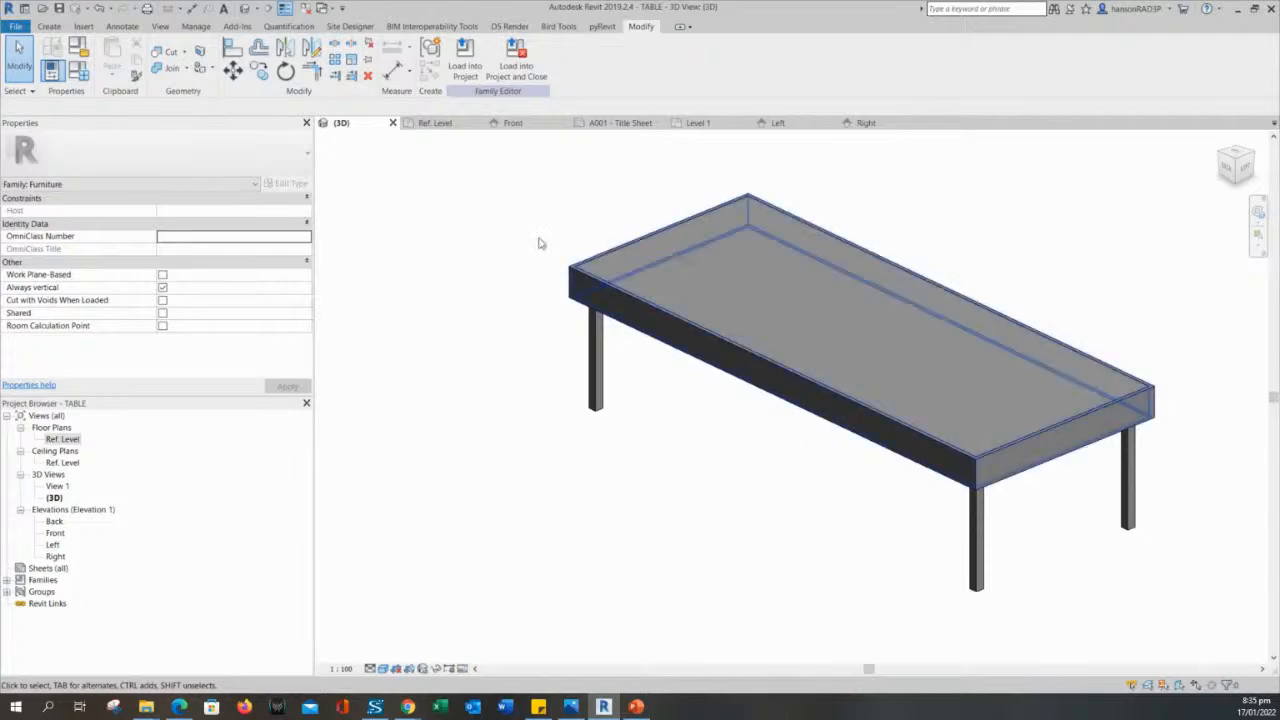
pyautogui.click(425, 123)
pyautogui.scroll(3, 751, 391)
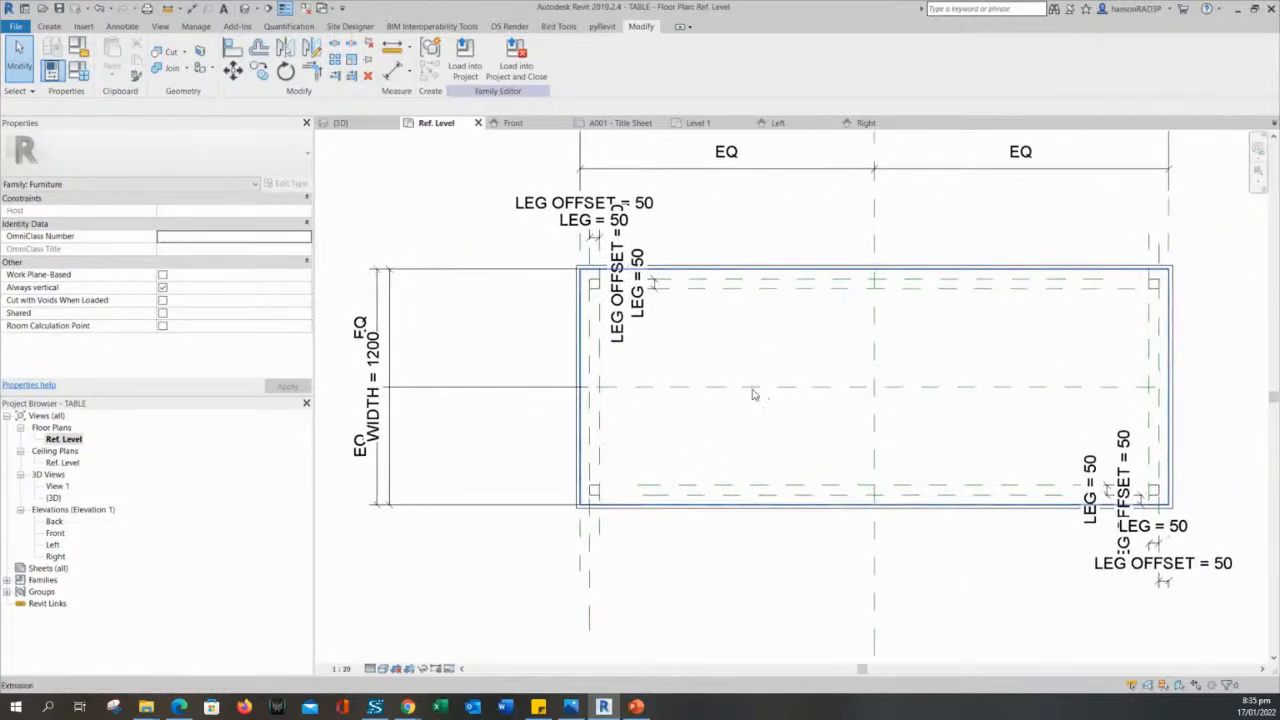
# - Examine the double outline of the tabletop and its edge sweep in the Ref. Level plan
pyautogui.scroll(-3, 614, 220)
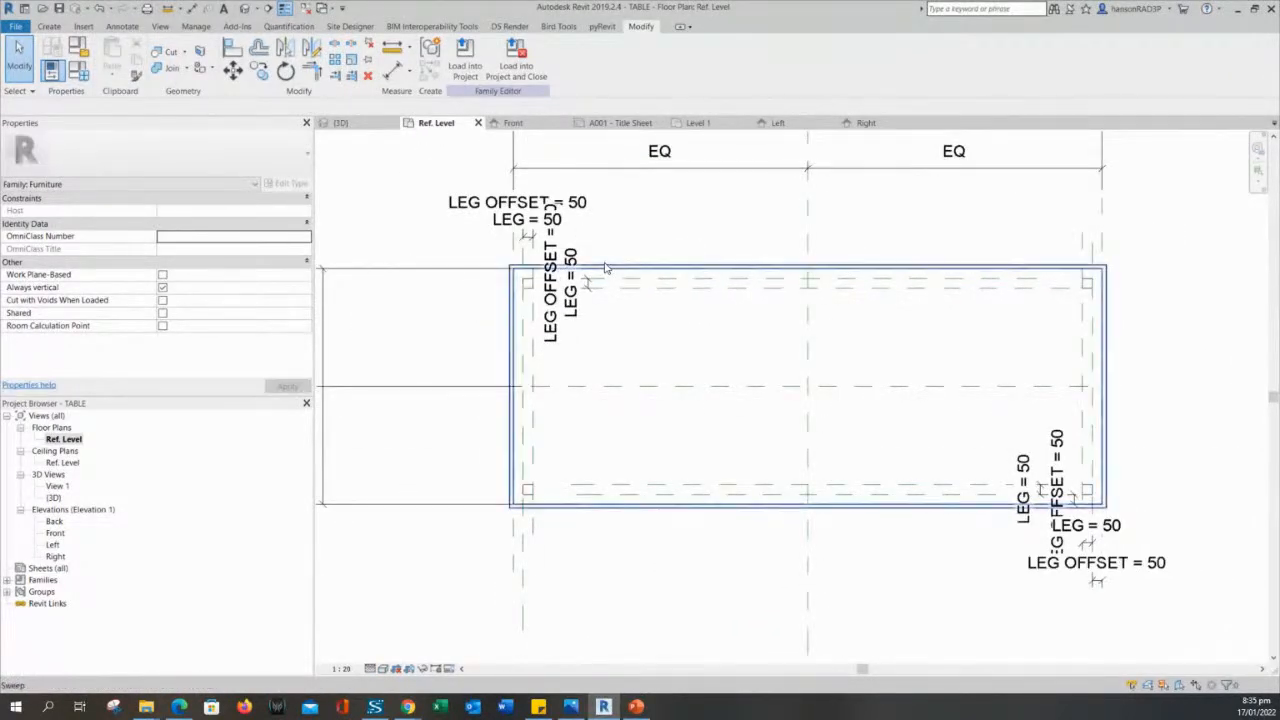
pyautogui.scroll(3, 608, 268)
pyautogui.scroll(-3, 588, 268)
pyautogui.scroll(3, 663, 266)
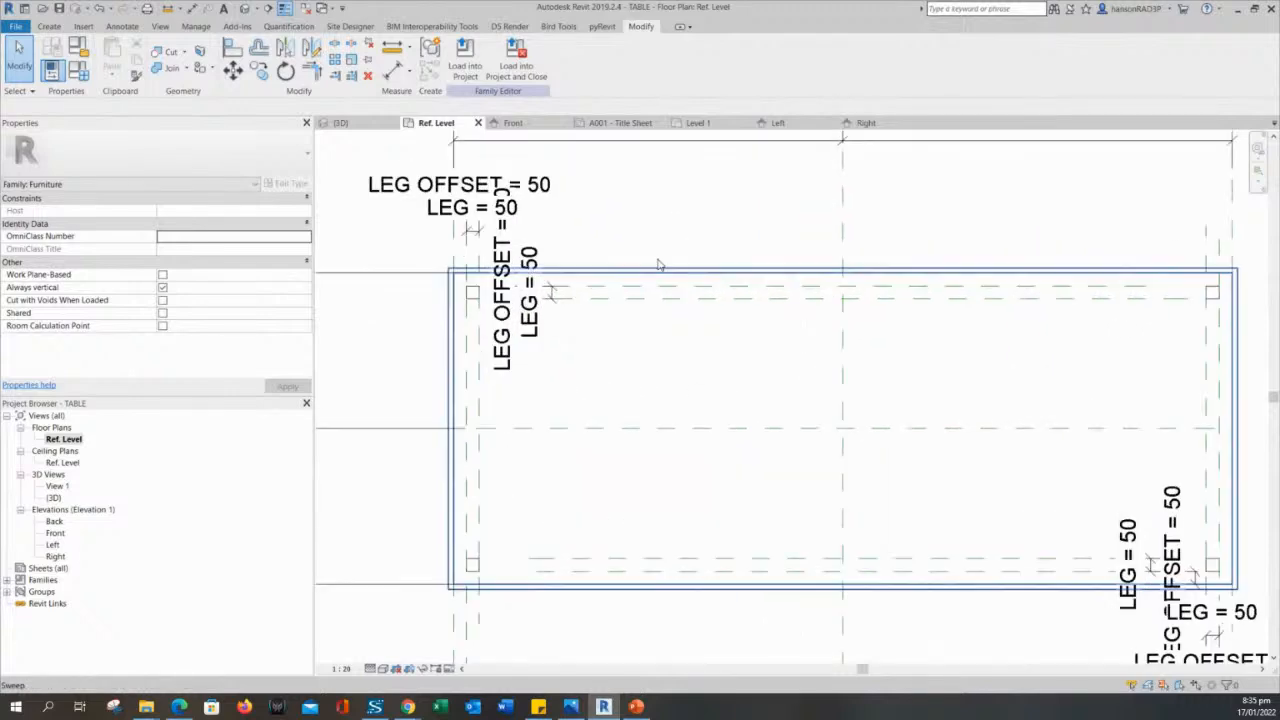
pyautogui.scroll(1, 463, 313)
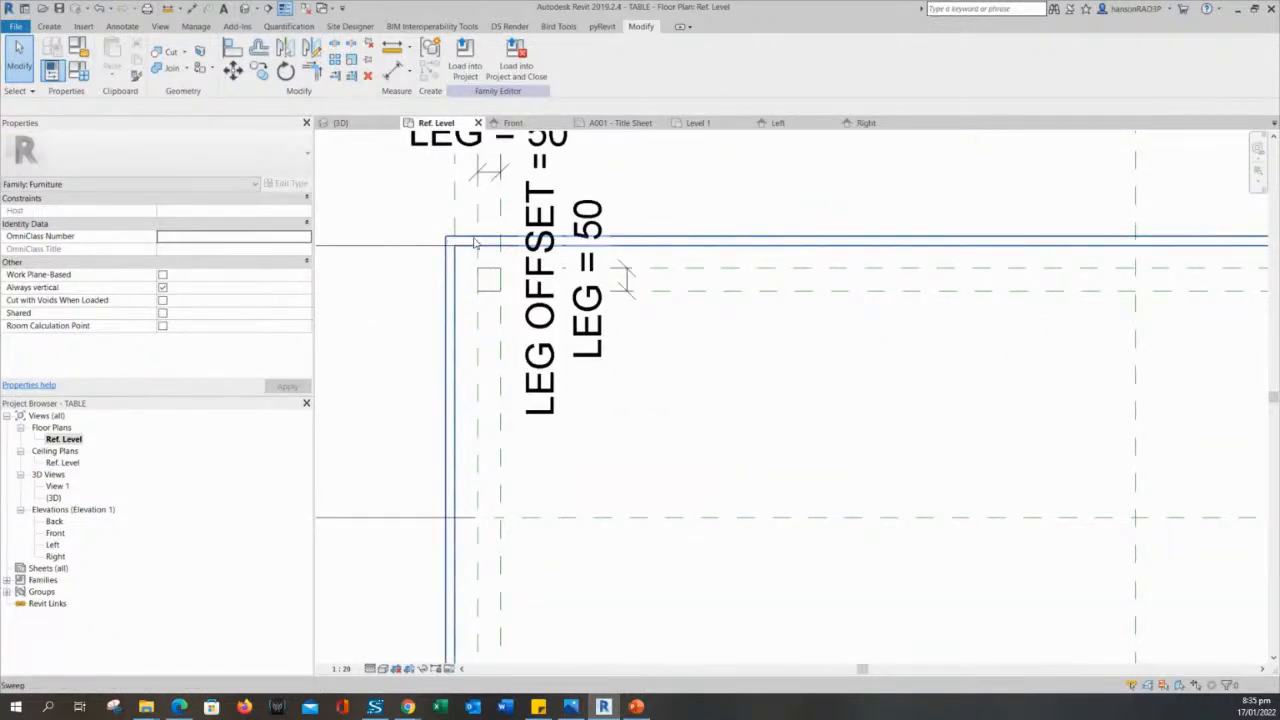
pyautogui.scroll(-5, 450, 293)
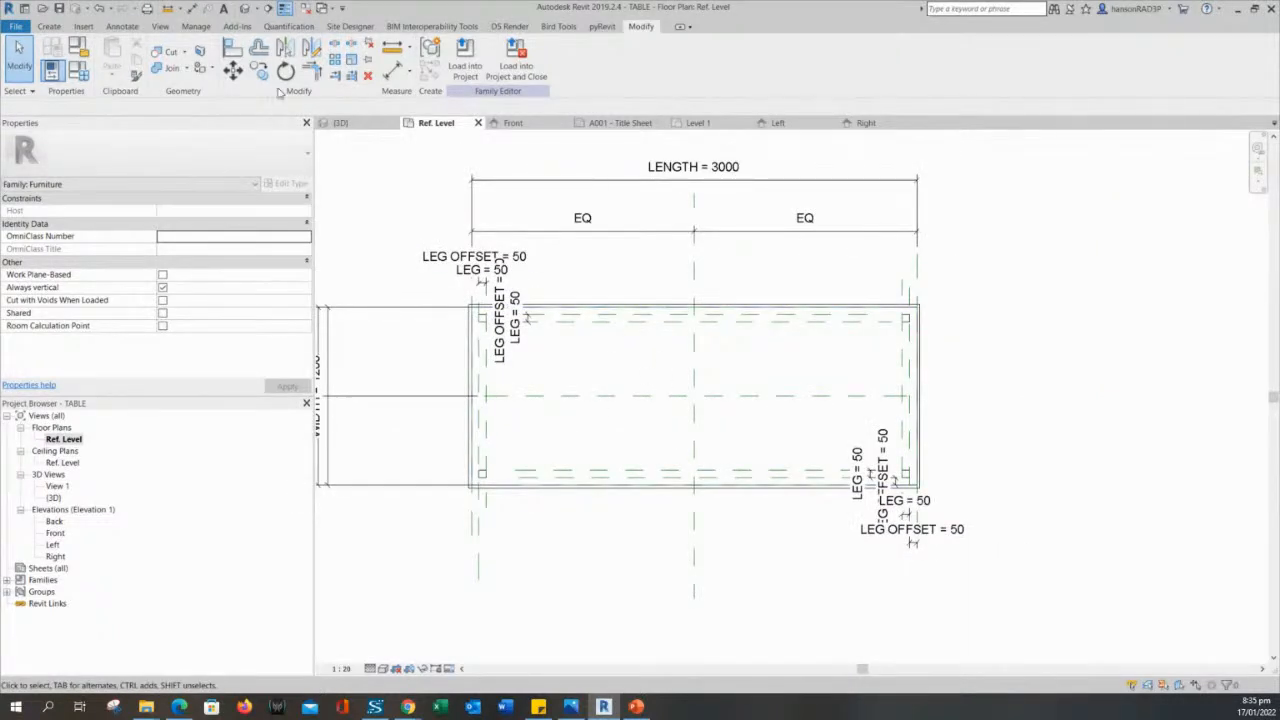
# - Save the table family and reload it into the RAC_basic_sample_project project
pyautogui.click(62, 7)
pyautogui.moveTo(542, 195); pyautogui.dragTo(623, 241, button='middle')
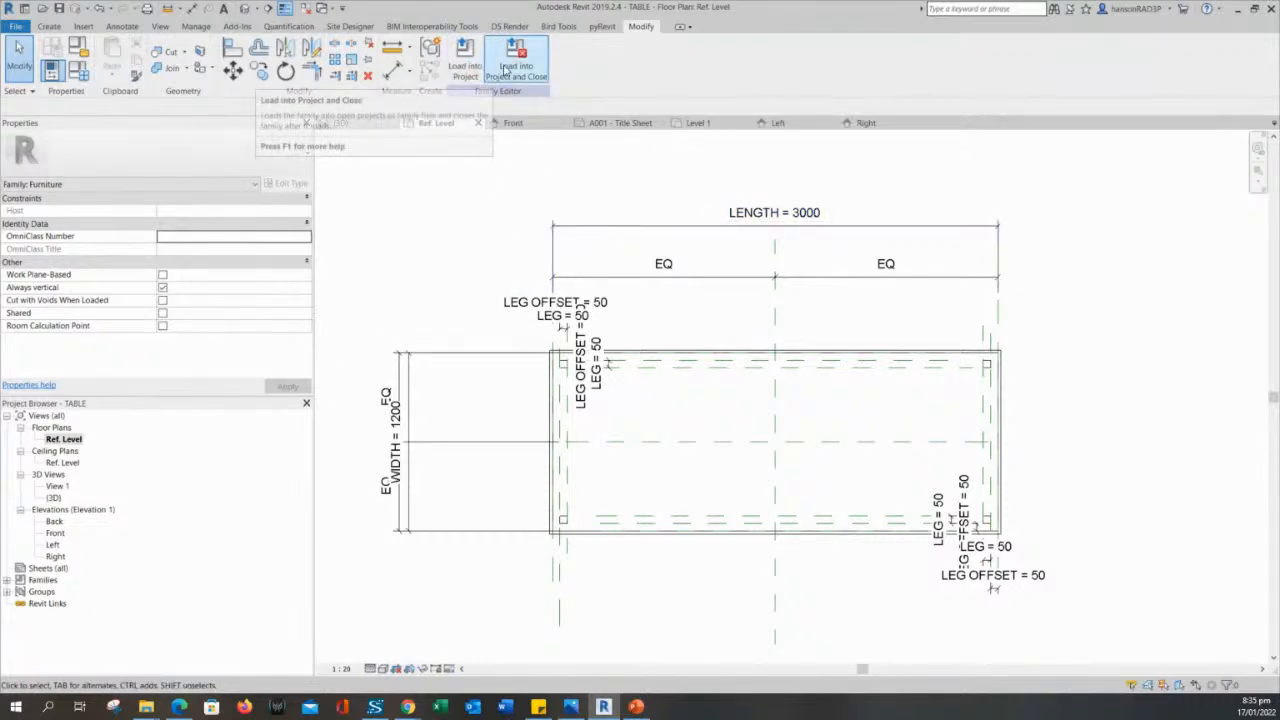
pyautogui.click(474, 78)
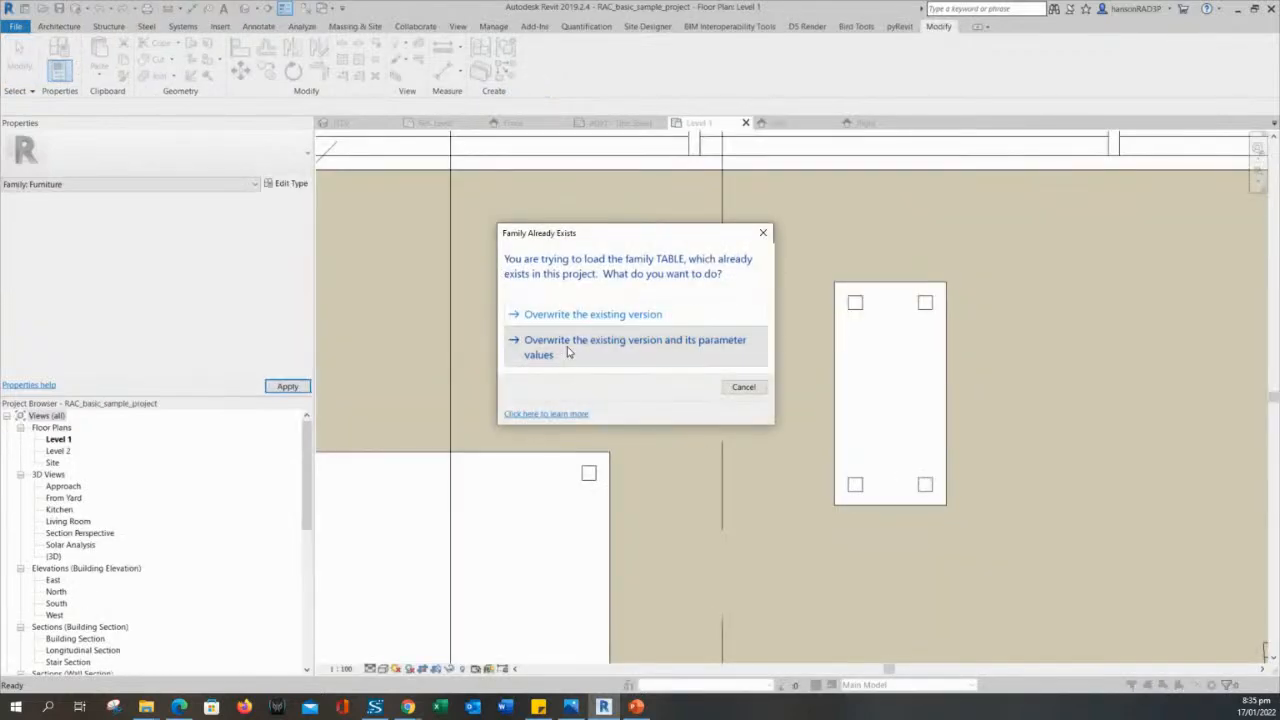
pyautogui.click(571, 350)
pyautogui.click(868, 360)
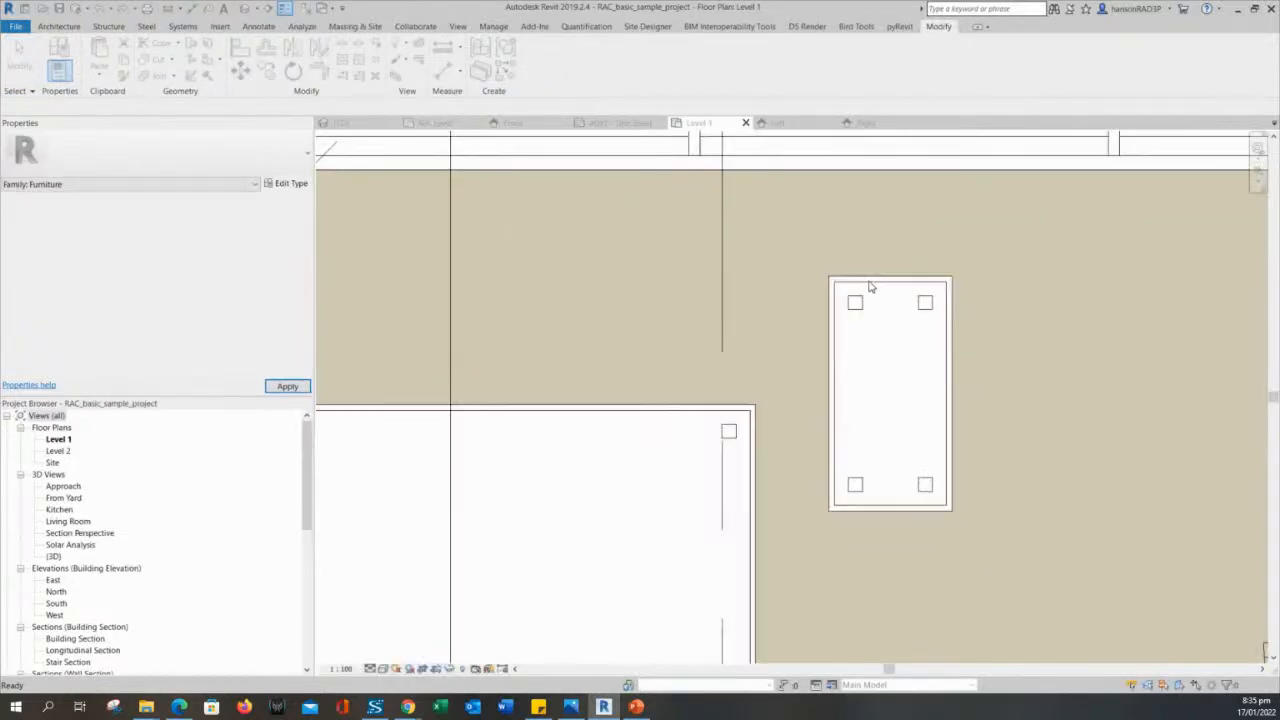
pyautogui.press('Escape')
pyautogui.press('Escape')
# - Examine the edge outlines and leg squares of the dining table and coffee table in the Level 1 plan
pyautogui.scroll(5, 757, 494)
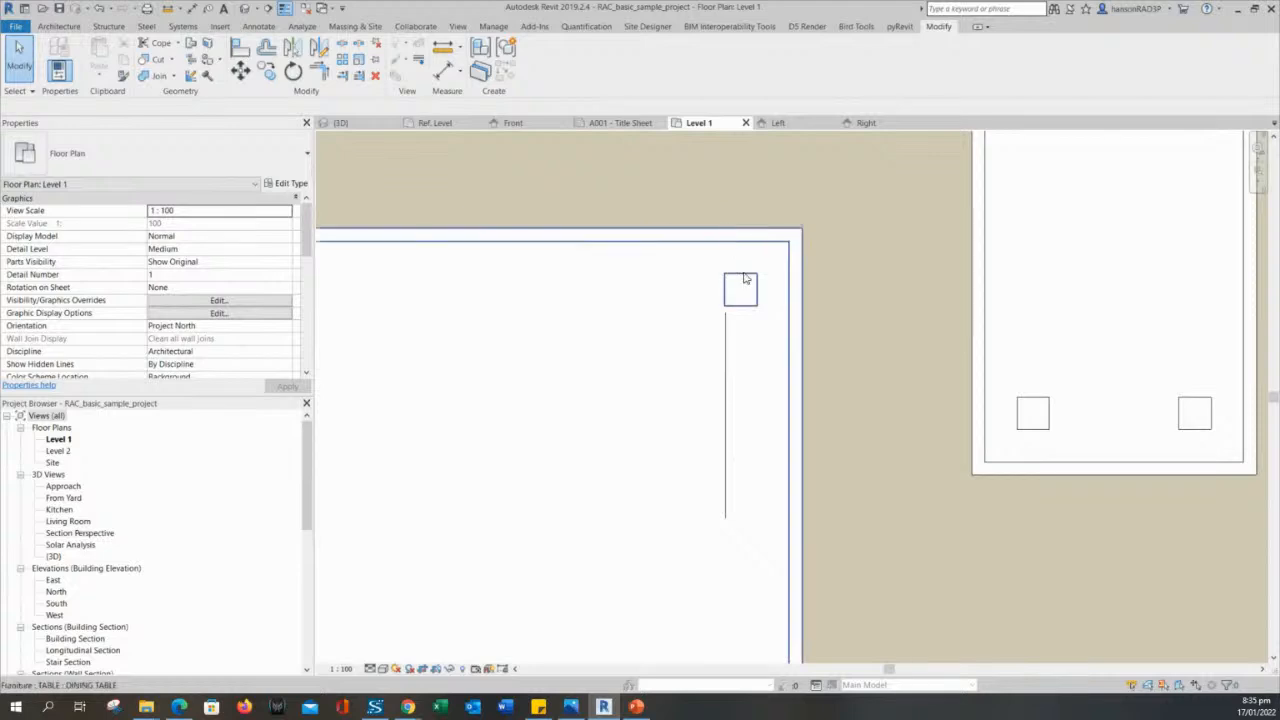
pyautogui.scroll(-4, 690, 275)
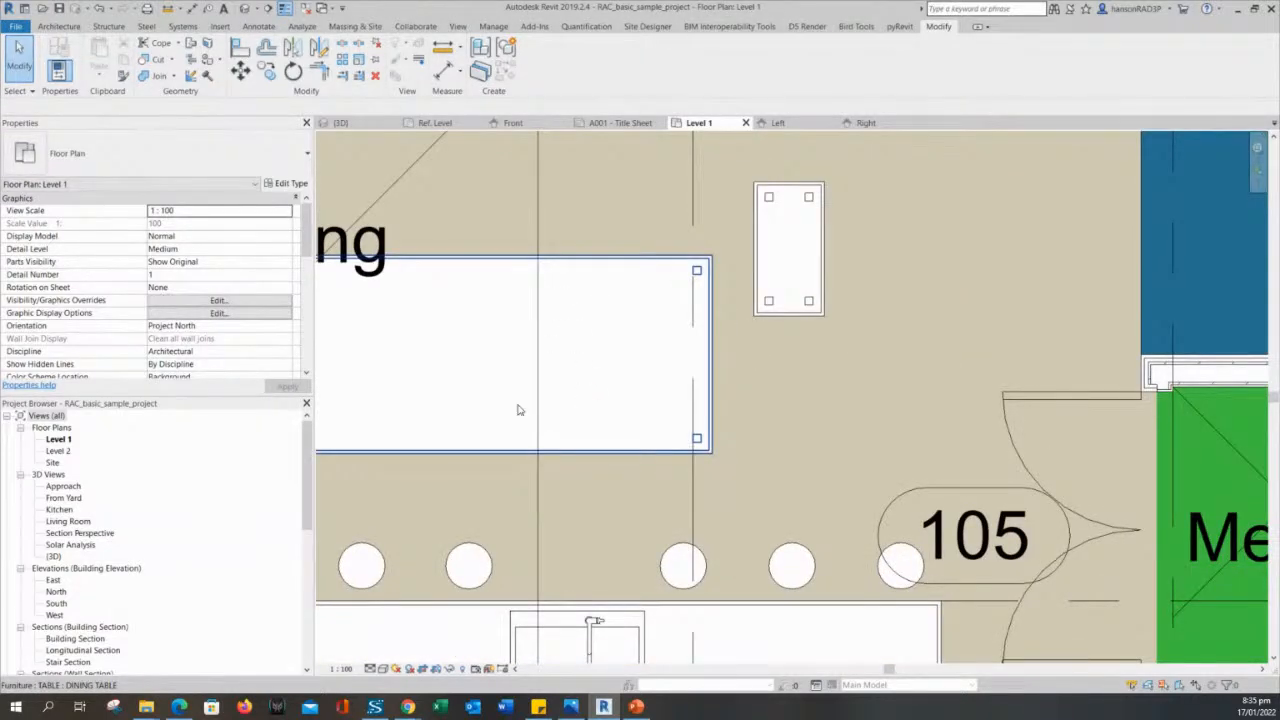
pyautogui.scroll(5, 636, 281)
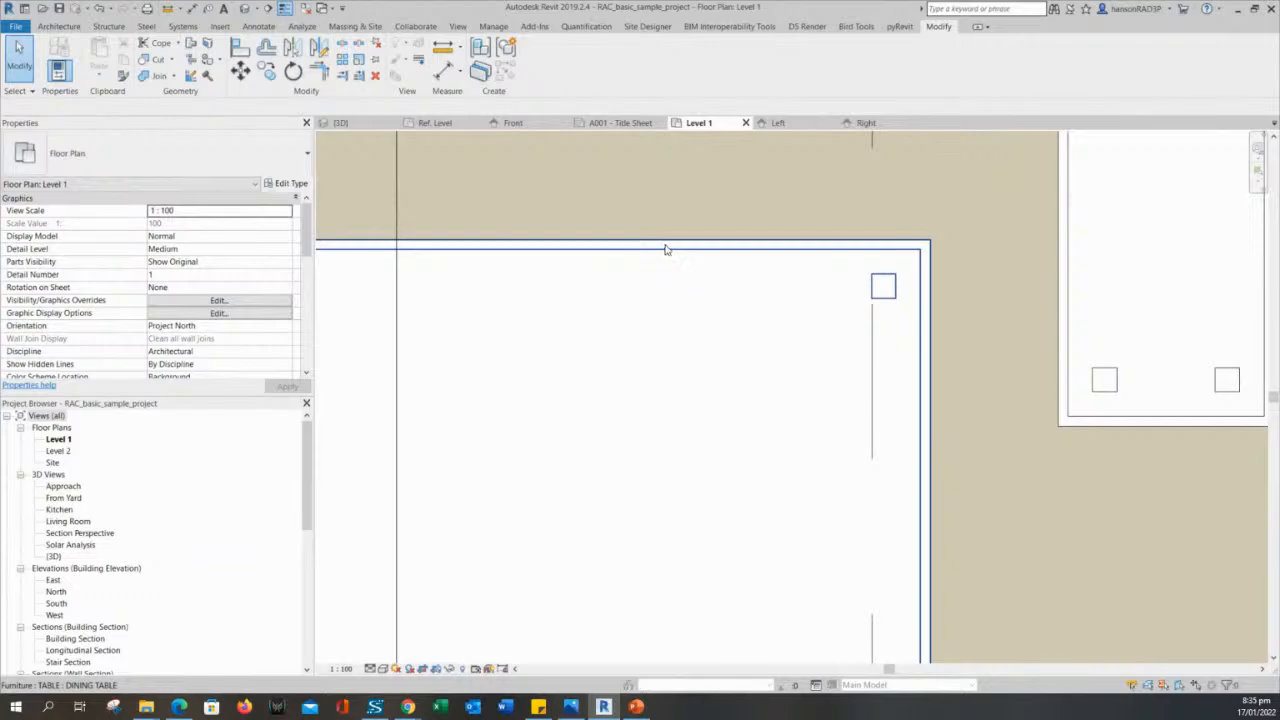
pyautogui.scroll(-2, 716, 267)
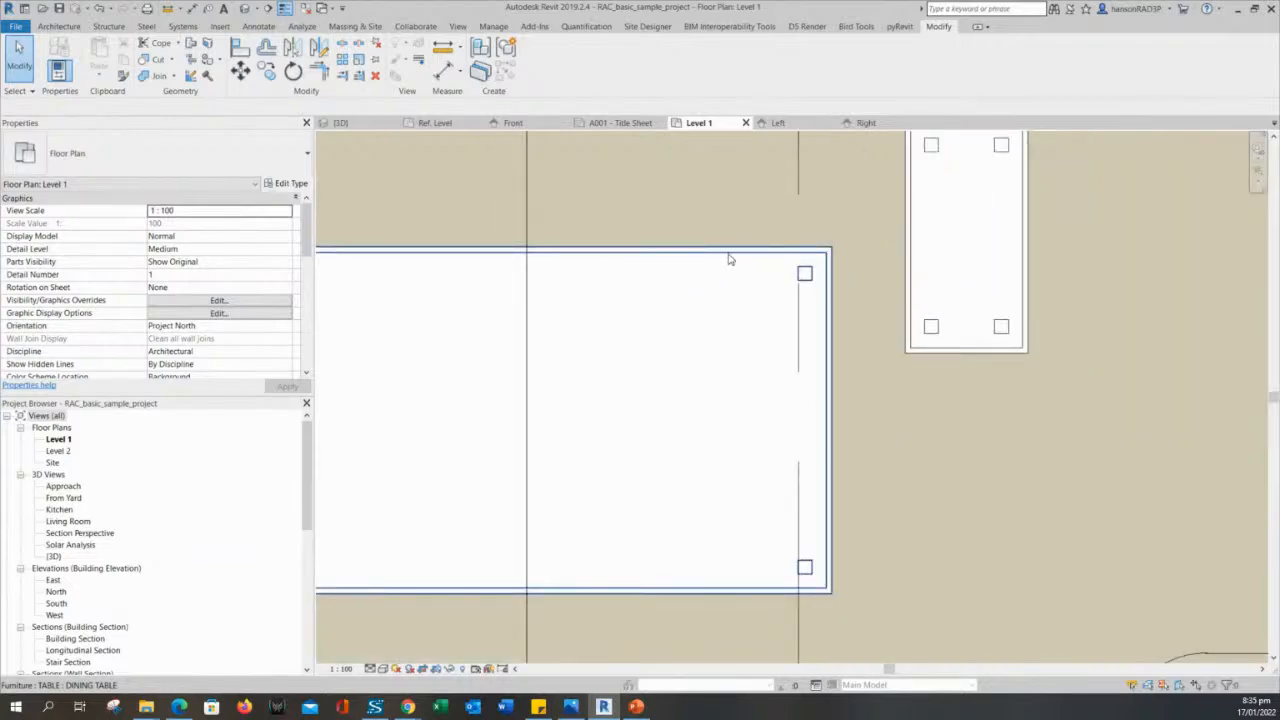
pyautogui.scroll(-2, 729, 259)
pyautogui.scroll(-2, 768, 273)
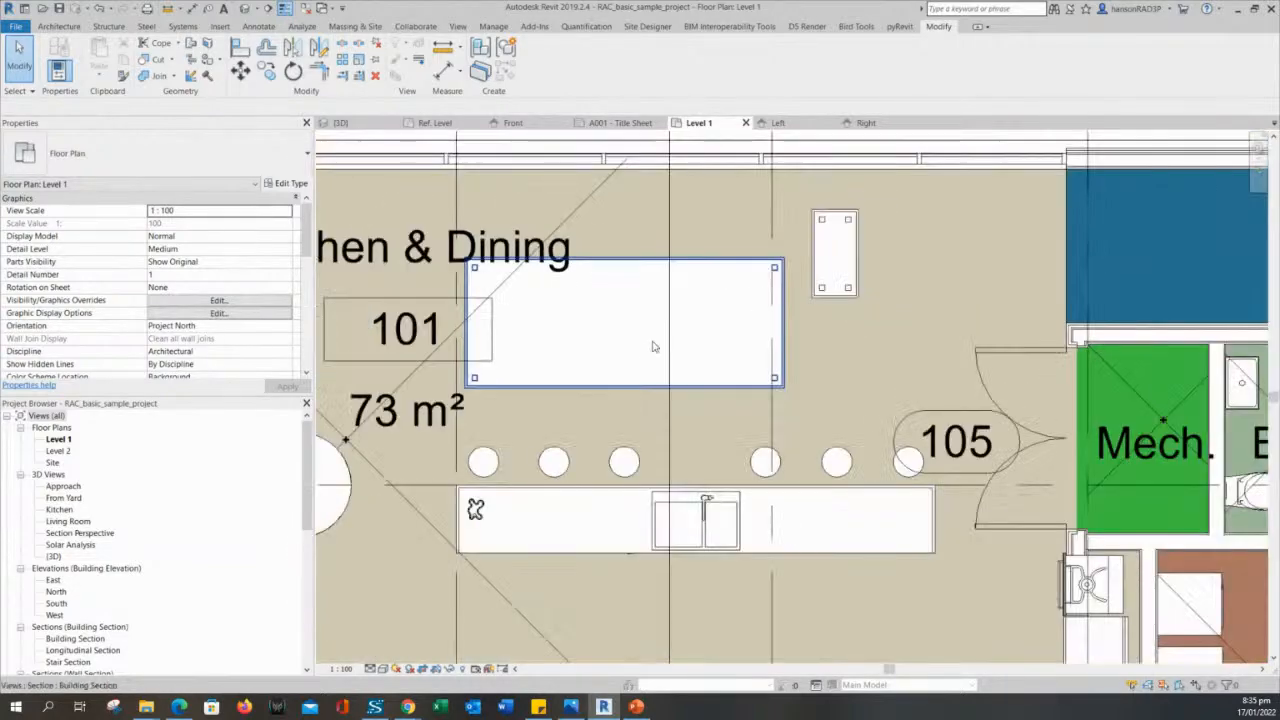
pyautogui.moveTo(697, 365); pyautogui.dragTo(736, 397, button='middle')
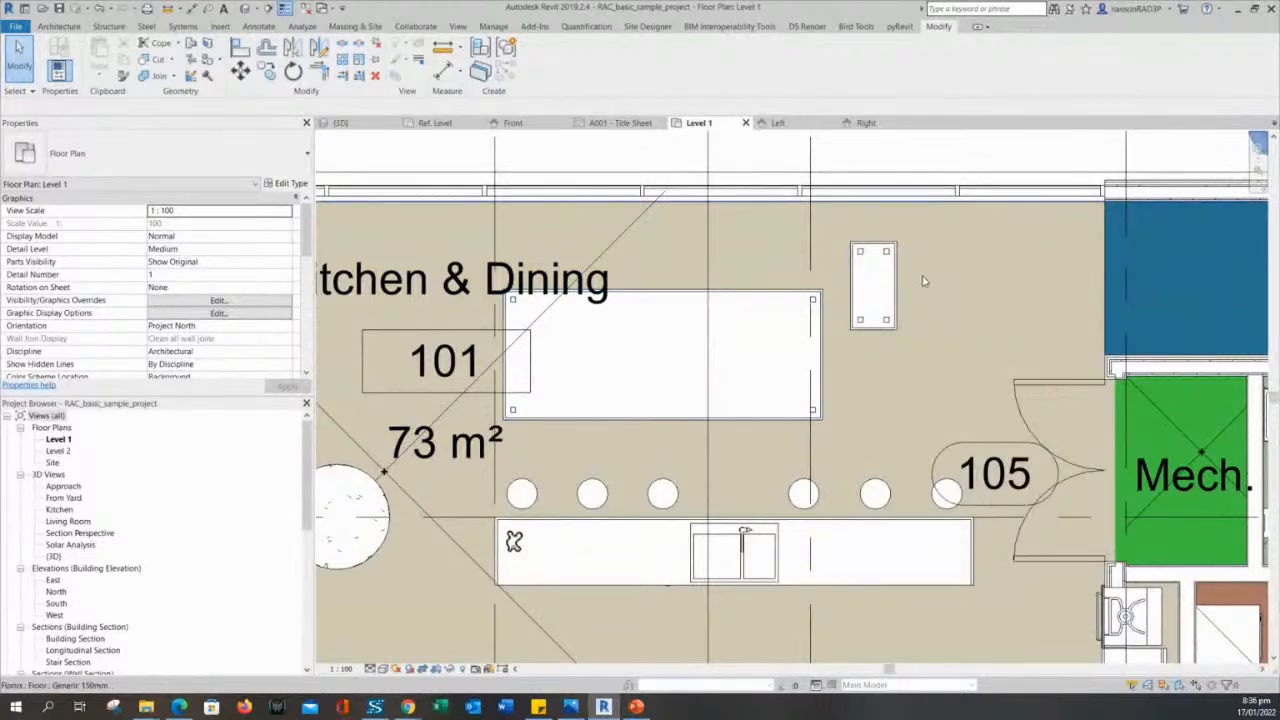
pyautogui.scroll(2, 912, 276)
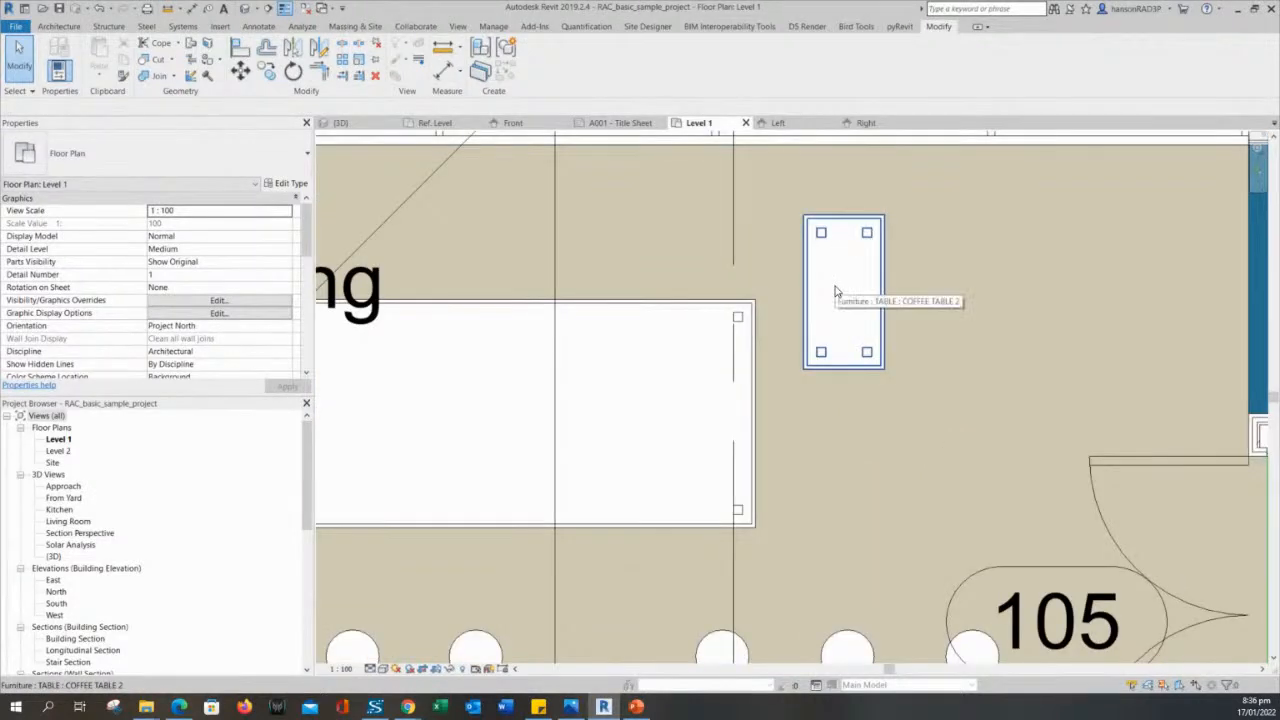
pyautogui.moveTo(791, 314); pyautogui.dragTo(1002, 339, button='middle')
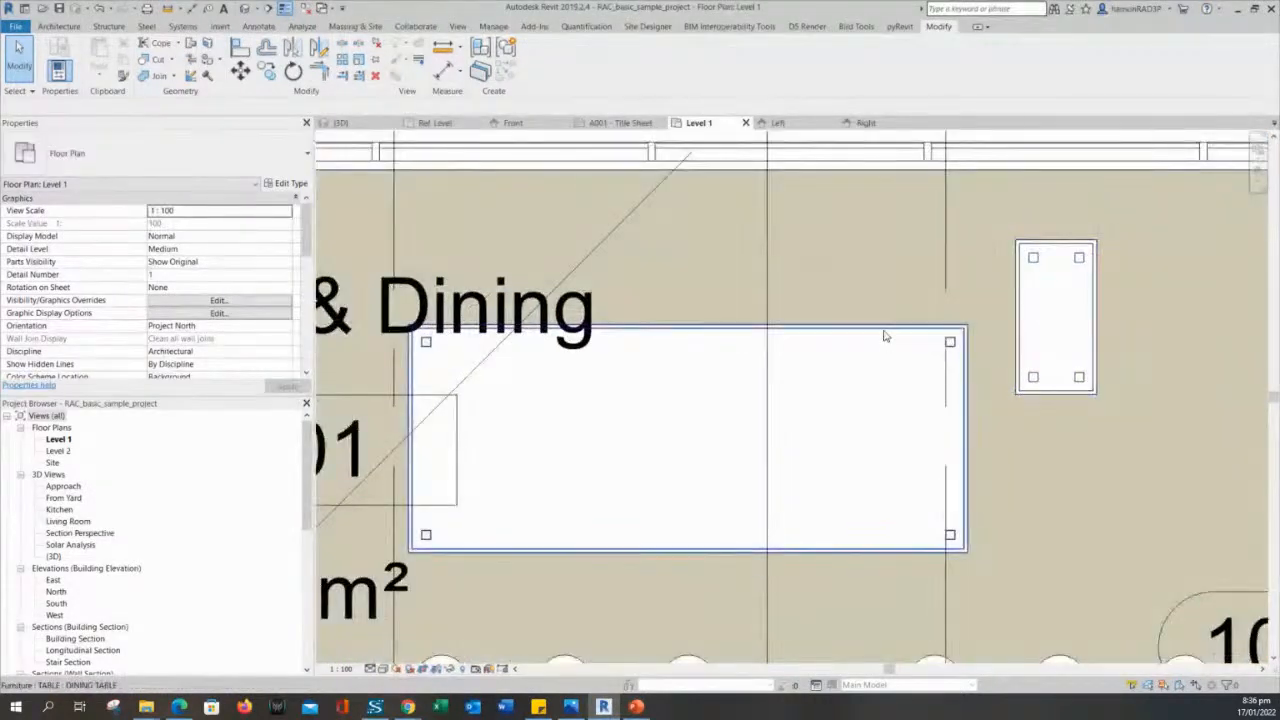
pyautogui.scroll(1, 606, 360)
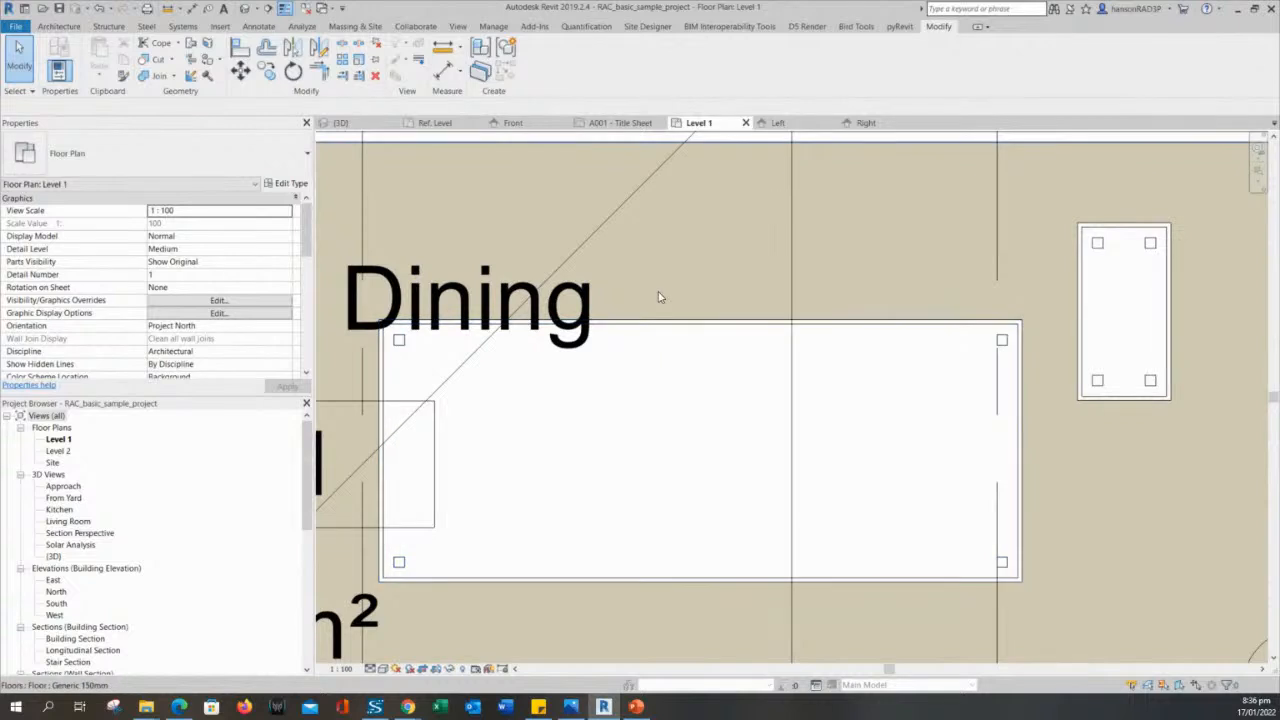
# - Open the family of the DINING TABLE in the Level 1 plan for editing
pyautogui.click(706, 352)
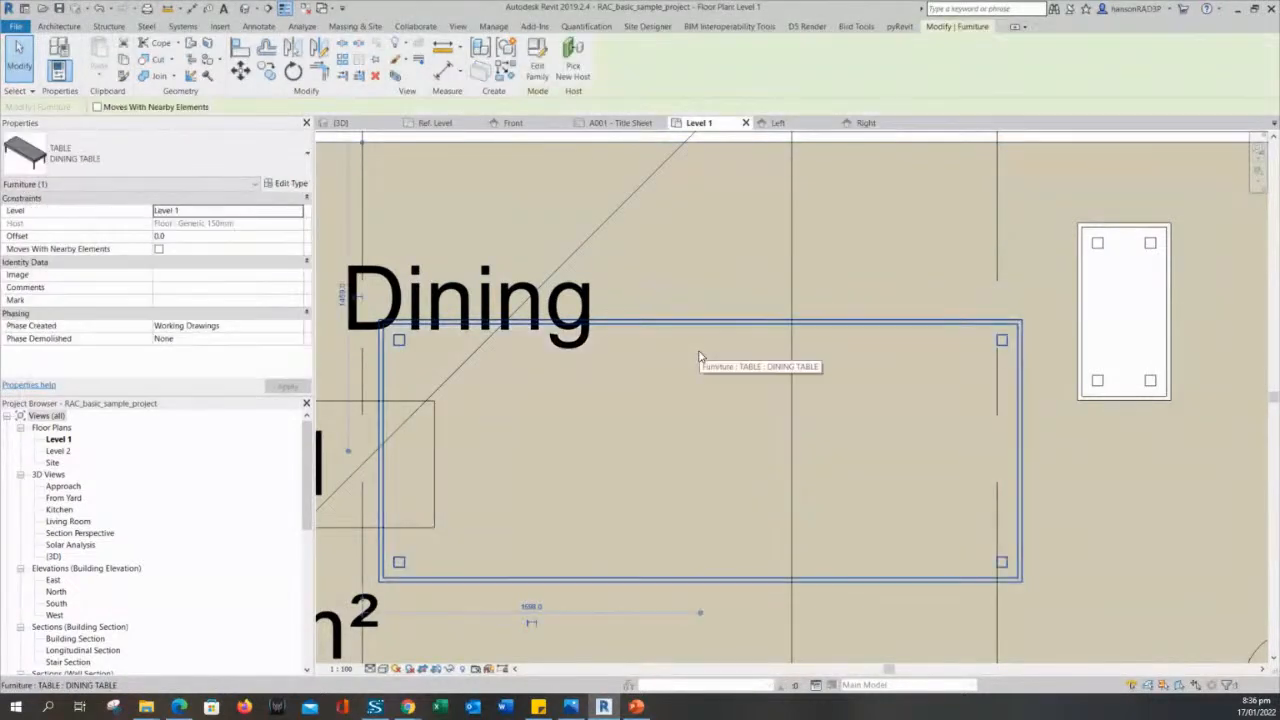
pyautogui.press('Escape')
pyautogui.click(708, 334)
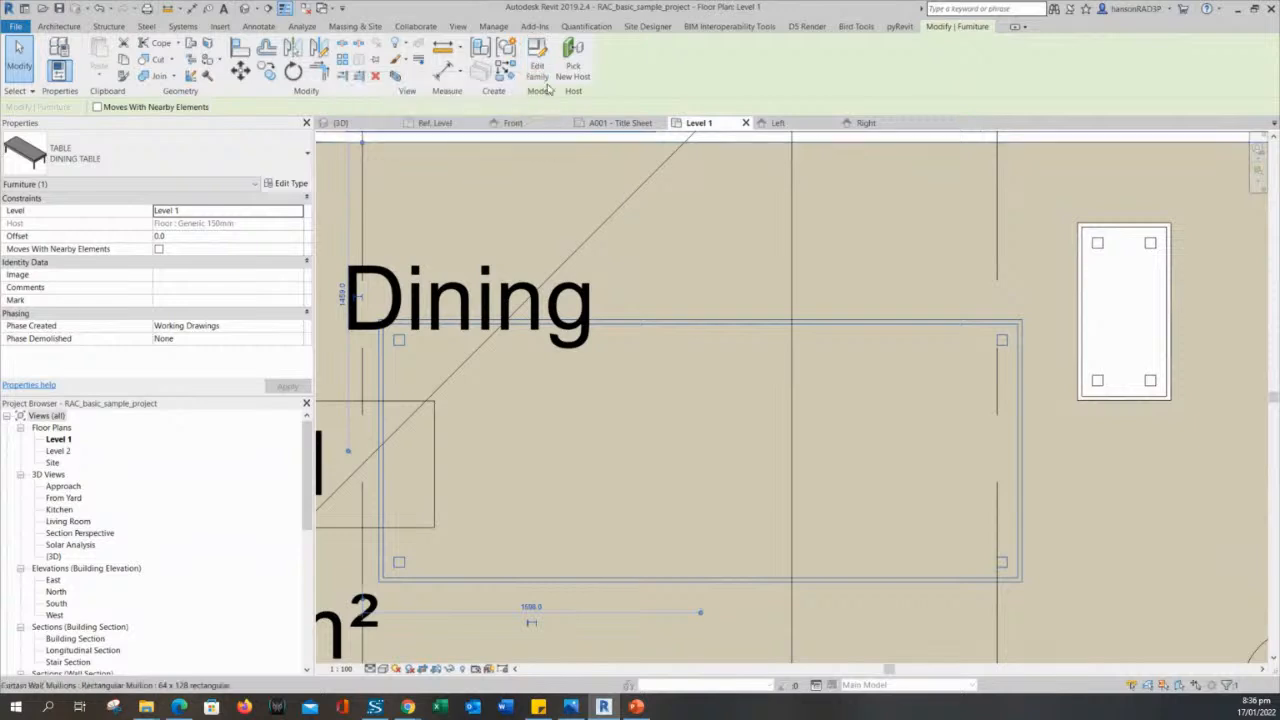
pyautogui.click(538, 62)
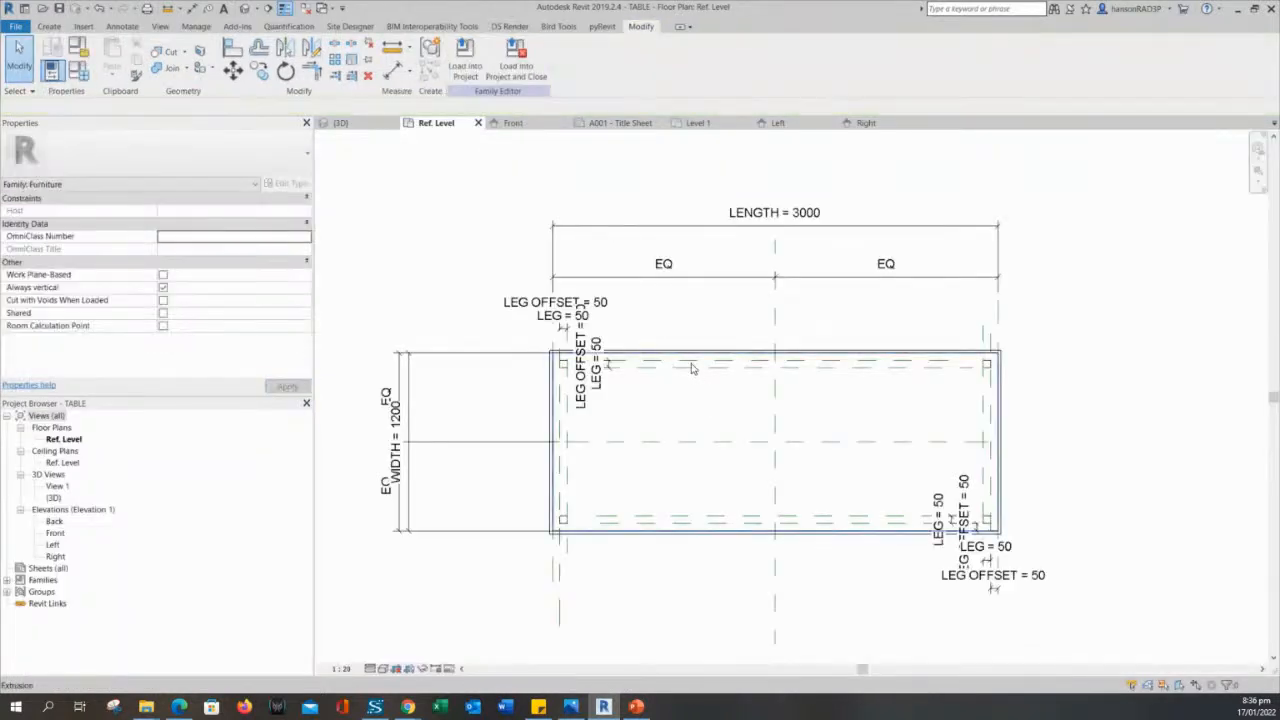
# - Delete the square of symbolic lines marking the leg at the table's upper-left corner in plan
pyautogui.moveTo(655, 421); pyautogui.dragTo(655, 361, button='middle')
pyautogui.scroll(5, 522, 282)
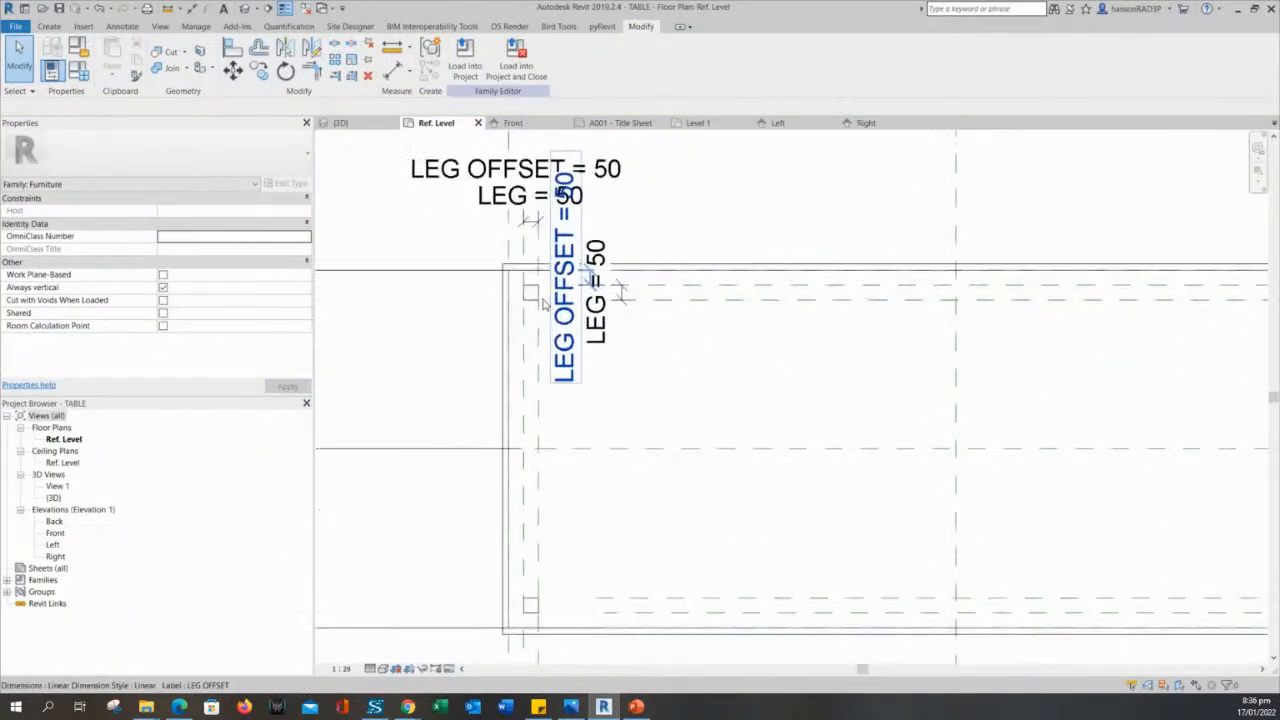
pyautogui.click(522, 282)
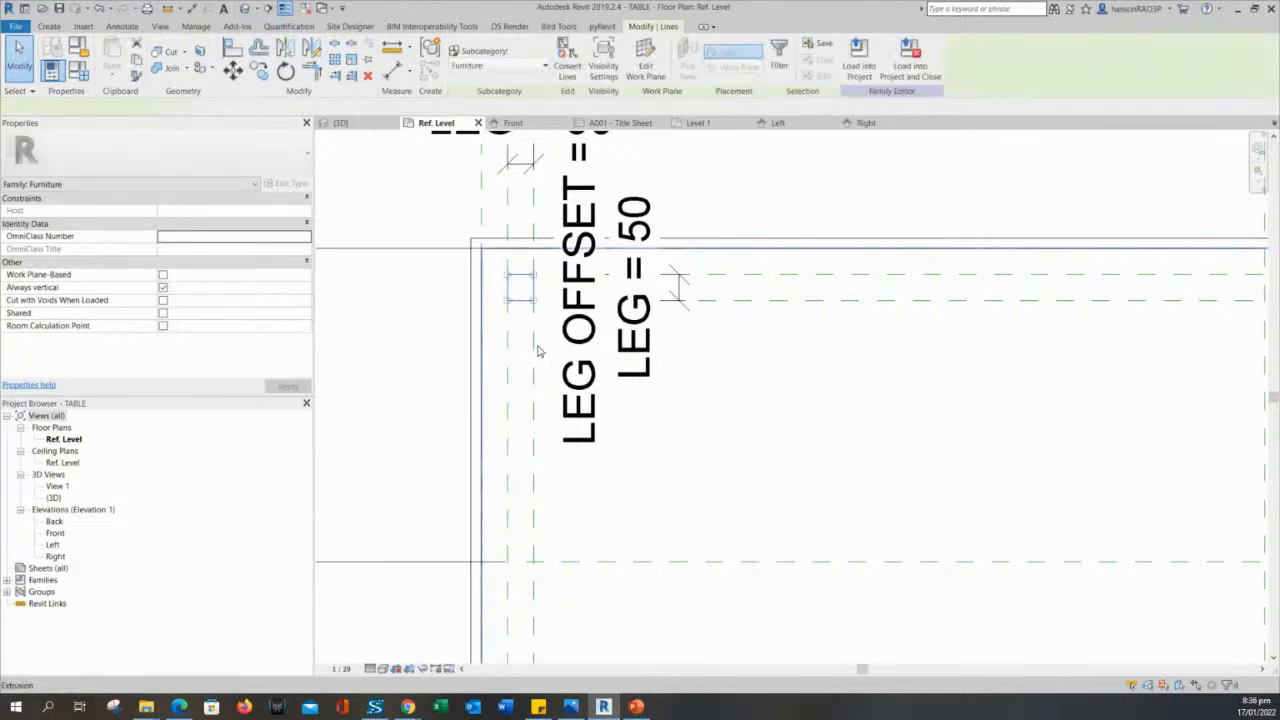
pyautogui.scroll(-3, 536, 347)
pyautogui.scroll(-2, 556, 390)
pyautogui.moveTo(667, 460); pyautogui.dragTo(656, 436, button='middle')
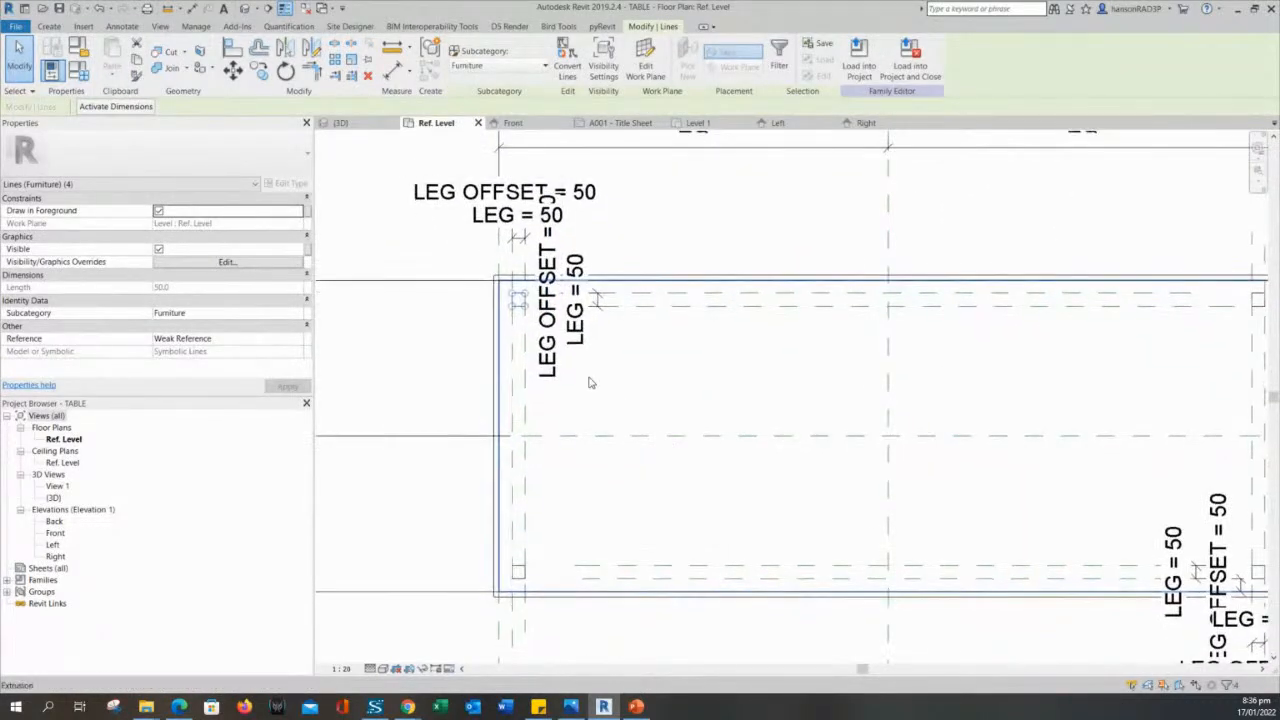
pyautogui.scroll(4, 533, 300)
pyautogui.press('Escape')
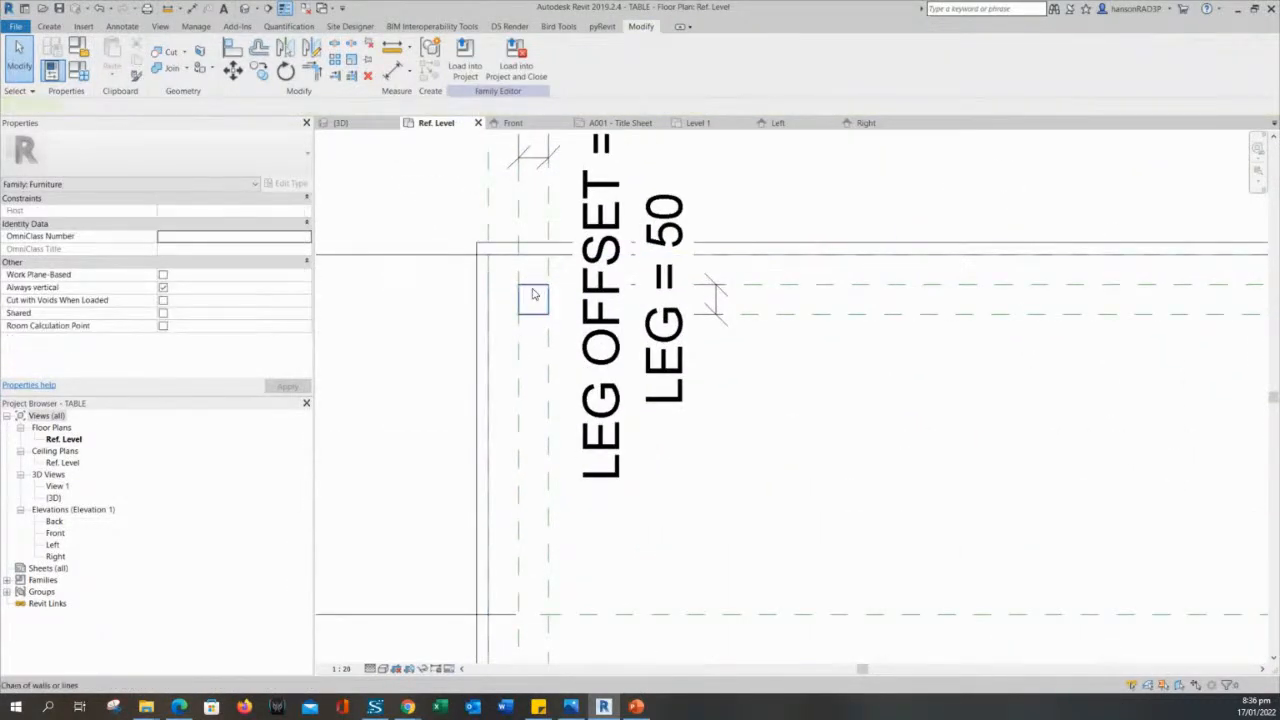
pyautogui.click(533, 294)
pyautogui.press('Delete')
# - Delete the symbolic leg square at the table's lower-left corner
pyautogui.moveTo(566, 514); pyautogui.dragTo(611, 272, button='middle')
pyautogui.scroll(-2, 572, 531)
pyautogui.scroll(2, 605, 421)
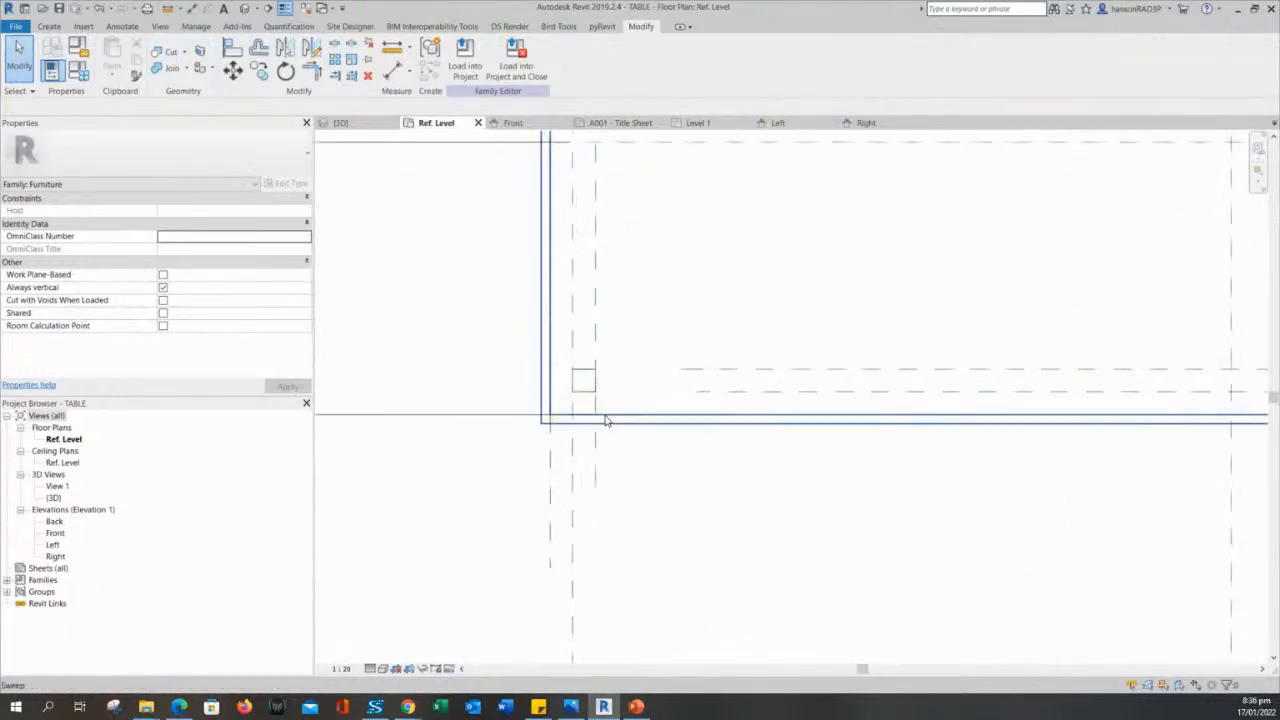
pyautogui.click(576, 364)
pyautogui.press('Delete')
# - Delete the symbolic leg square at the table's lower-right corner, beside the LEG and LEG OFFSET dimensions
pyautogui.moveTo(878, 326); pyautogui.dragTo(454, 346, button='middle')
pyautogui.scroll(-2, 454, 346)
pyautogui.moveTo(937, 395); pyautogui.dragTo(543, 395, button='middle')
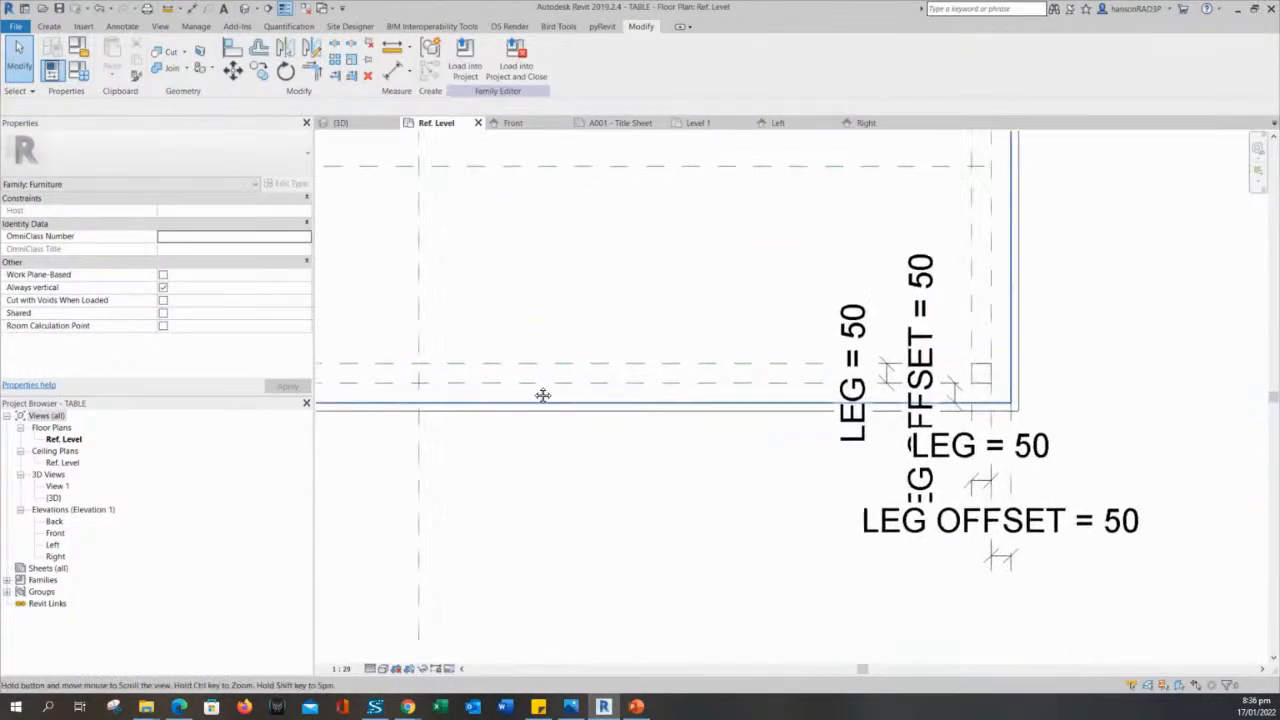
pyautogui.scroll(2, 884, 375)
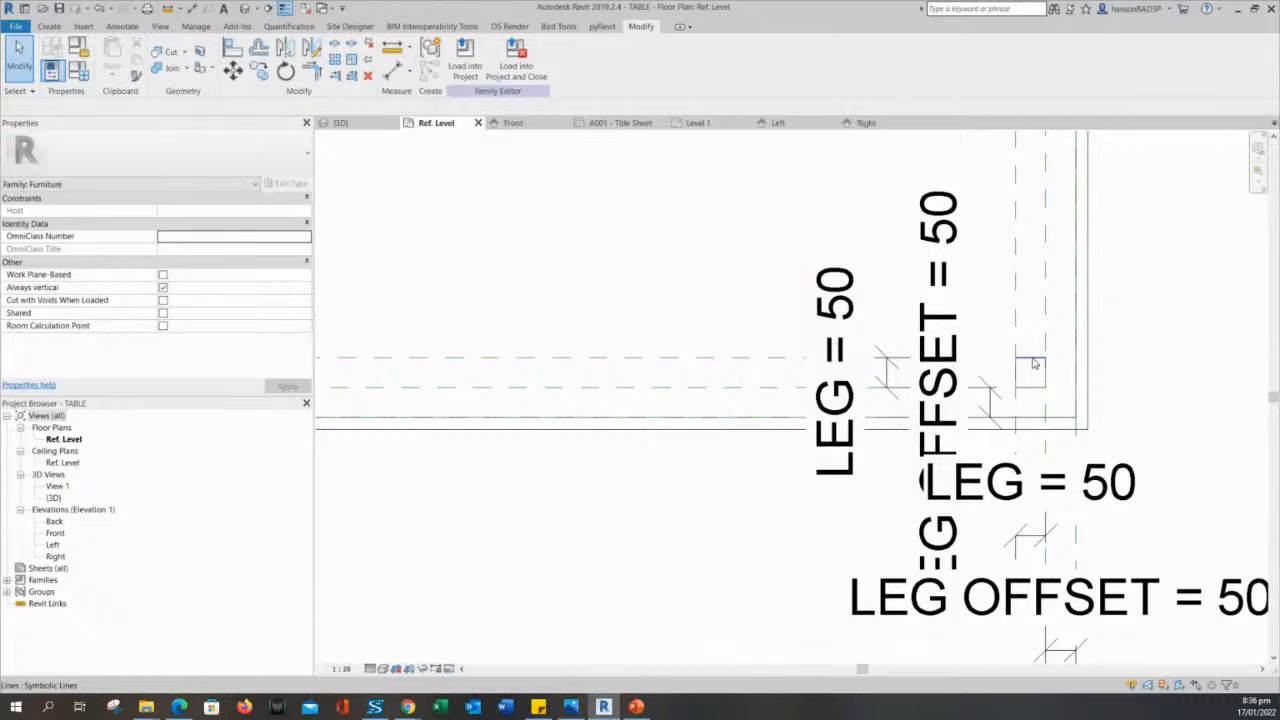
pyautogui.click(1035, 363)
pyautogui.press('Delete')
# - Delete the symbolic leg square at the table's upper-right corner
pyautogui.scroll(-1, 1008, 238)
pyautogui.moveTo(1008, 230); pyautogui.dragTo(1038, 265, button='middle')
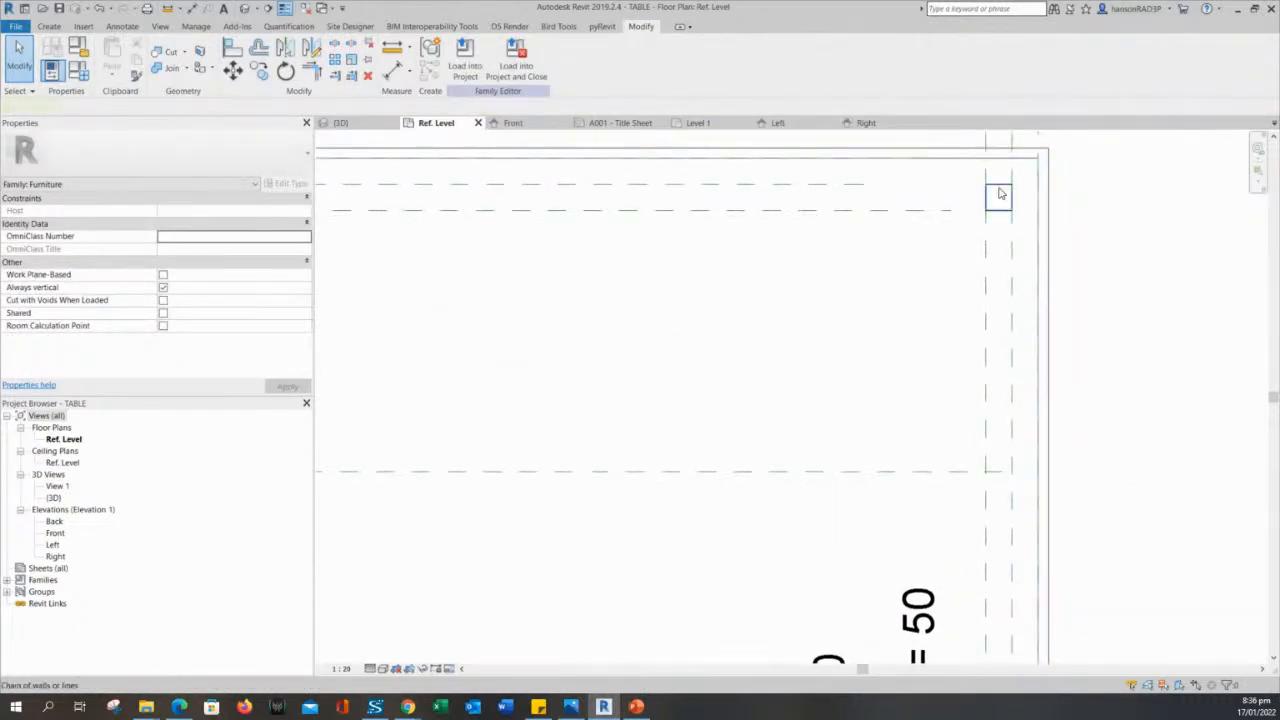
pyautogui.click(1001, 194)
pyautogui.press('Delete')
pyautogui.scroll(-2, 911, 260)
pyautogui.moveTo(678, 350); pyautogui.dragTo(907, 440, button='middle')
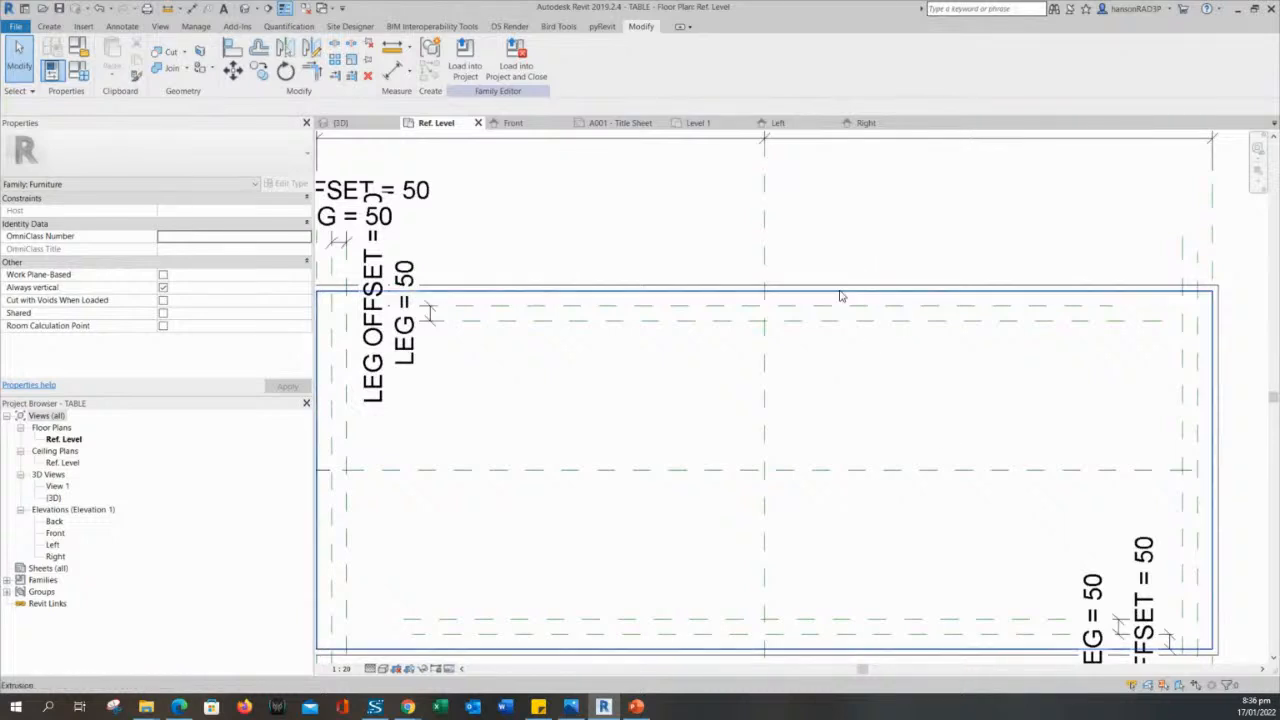
pyautogui.scroll(-1, 824, 291)
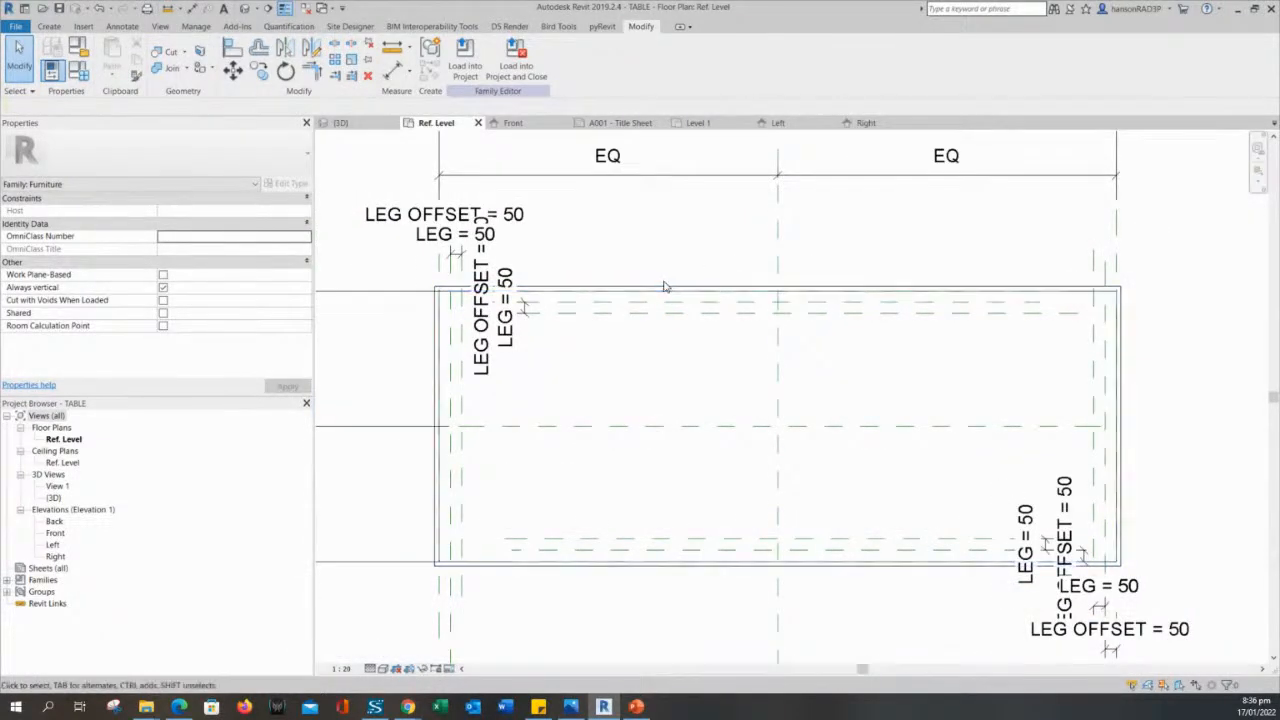
pyautogui.moveTo(662, 296); pyautogui.dragTo(696, 312, button='middle')
pyautogui.moveTo(423, 276)
pyautogui.mouseDown(button='middle')
pyautogui.moveTo(454, 271)
pyautogui.moveTo(428, 291)
pyautogui.mouseUp(button='middle')
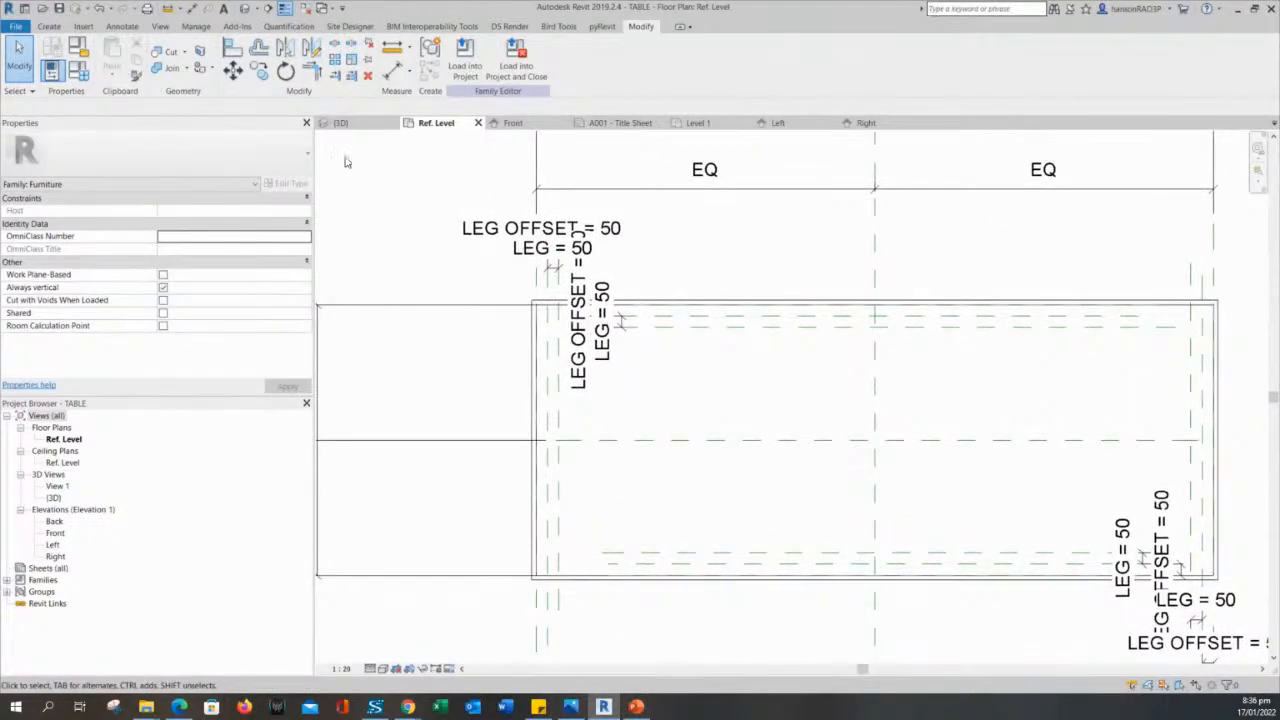
pyautogui.click(46, 27)
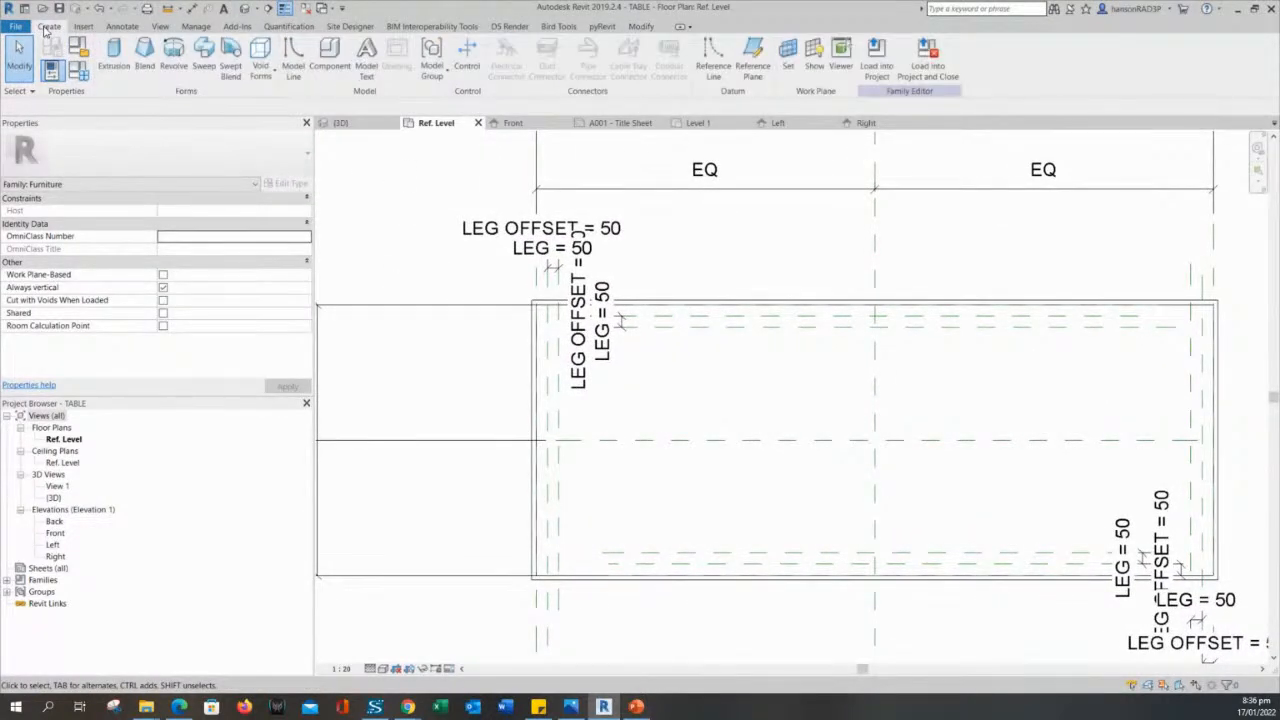
pyautogui.click(120, 27)
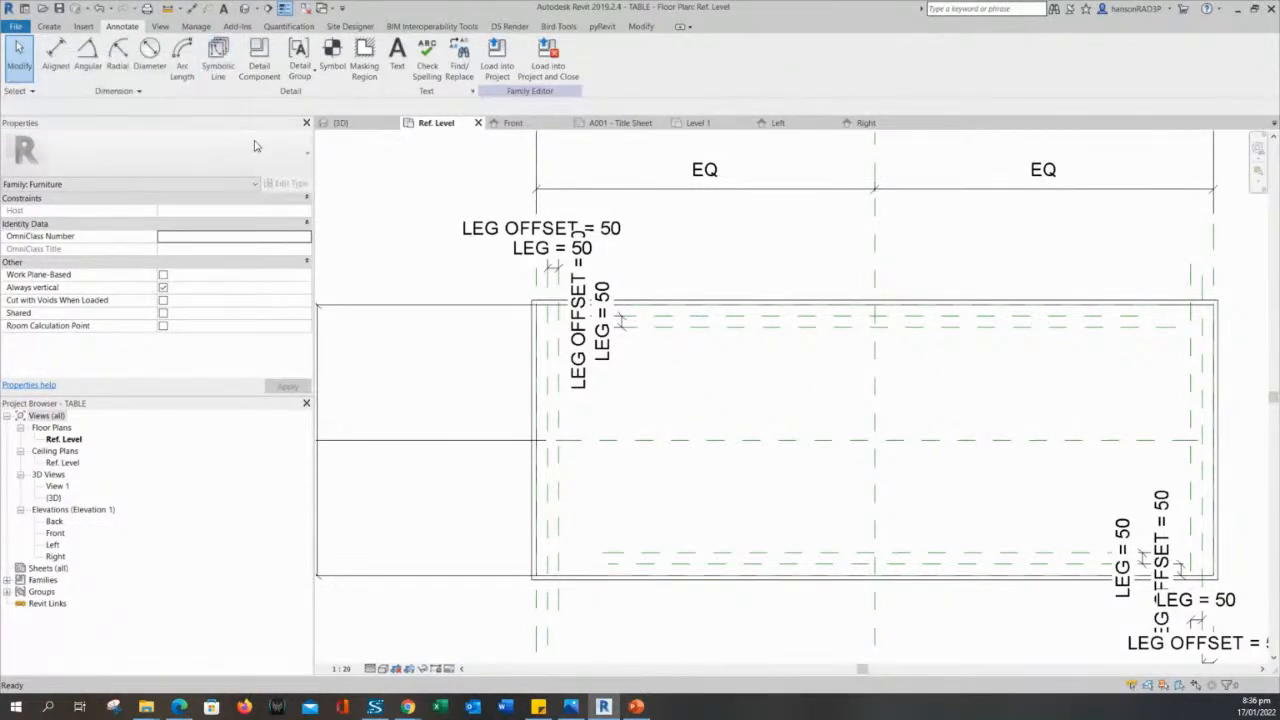
pyautogui.click(217, 52)
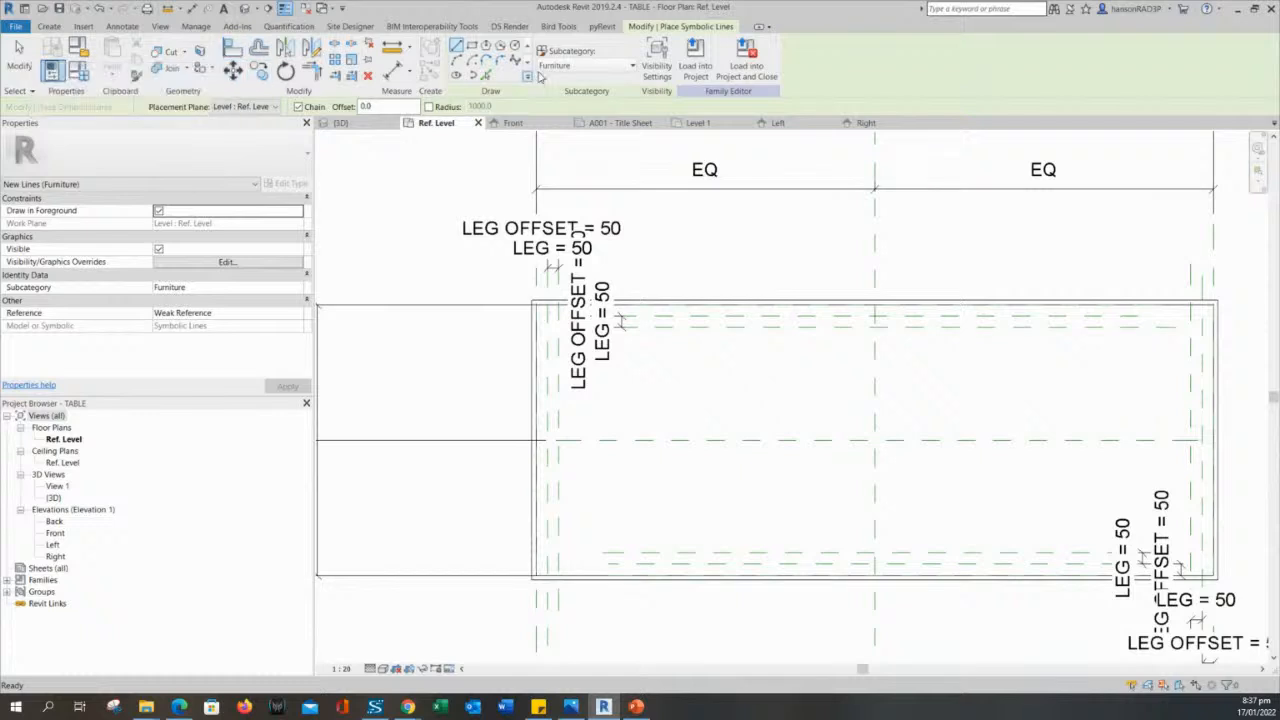
pyautogui.click(472, 47)
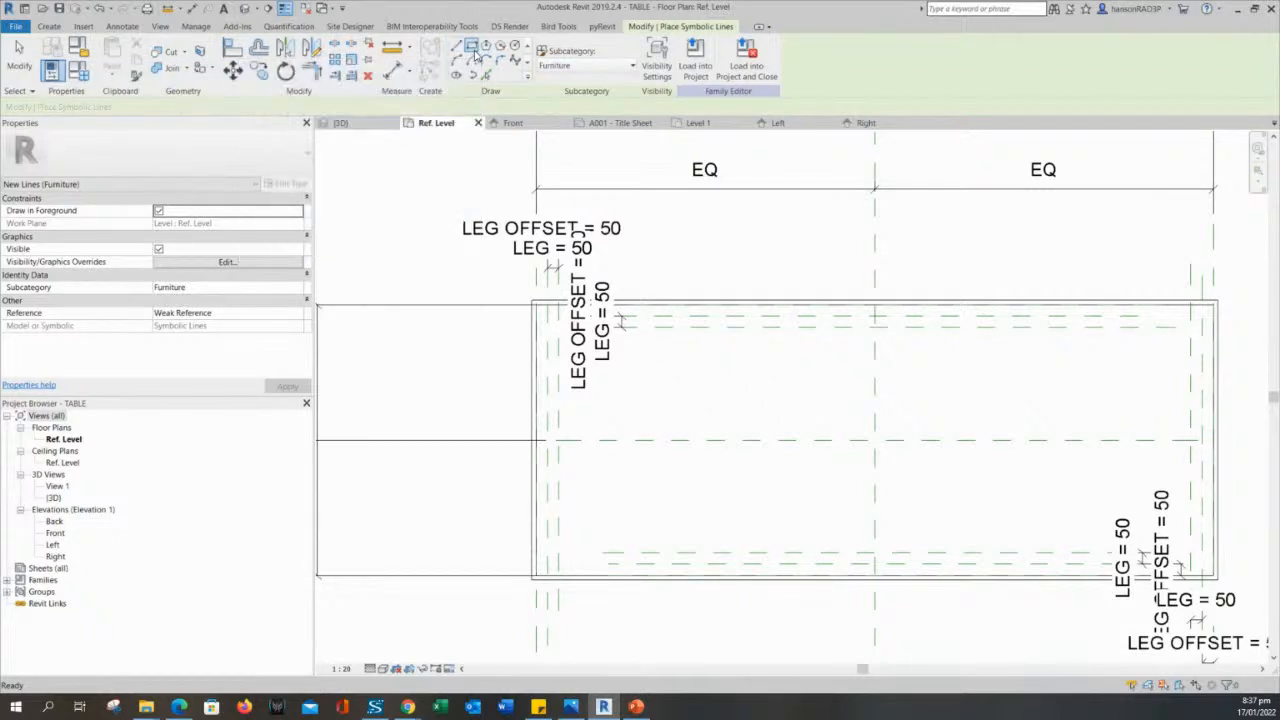
pyautogui.scroll(-1, 634, 509)
pyautogui.scroll(5, 534, 471)
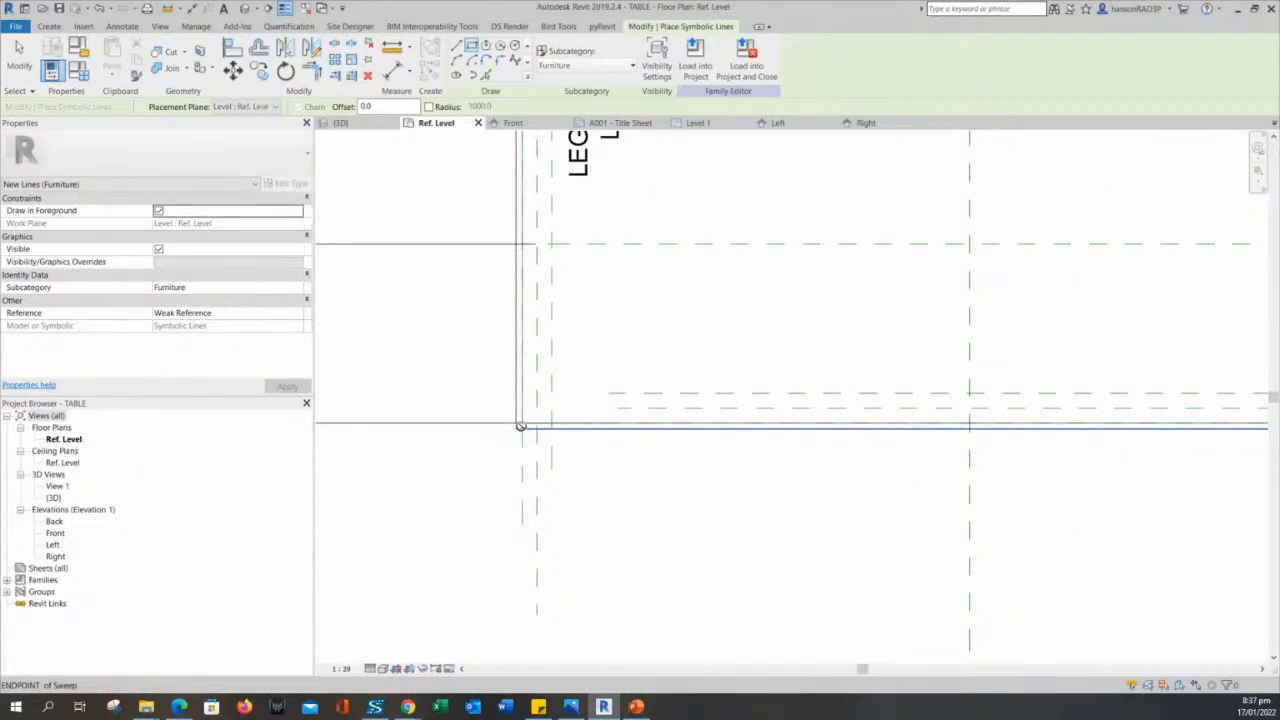
pyautogui.click(520, 426)
pyautogui.press('Escape')
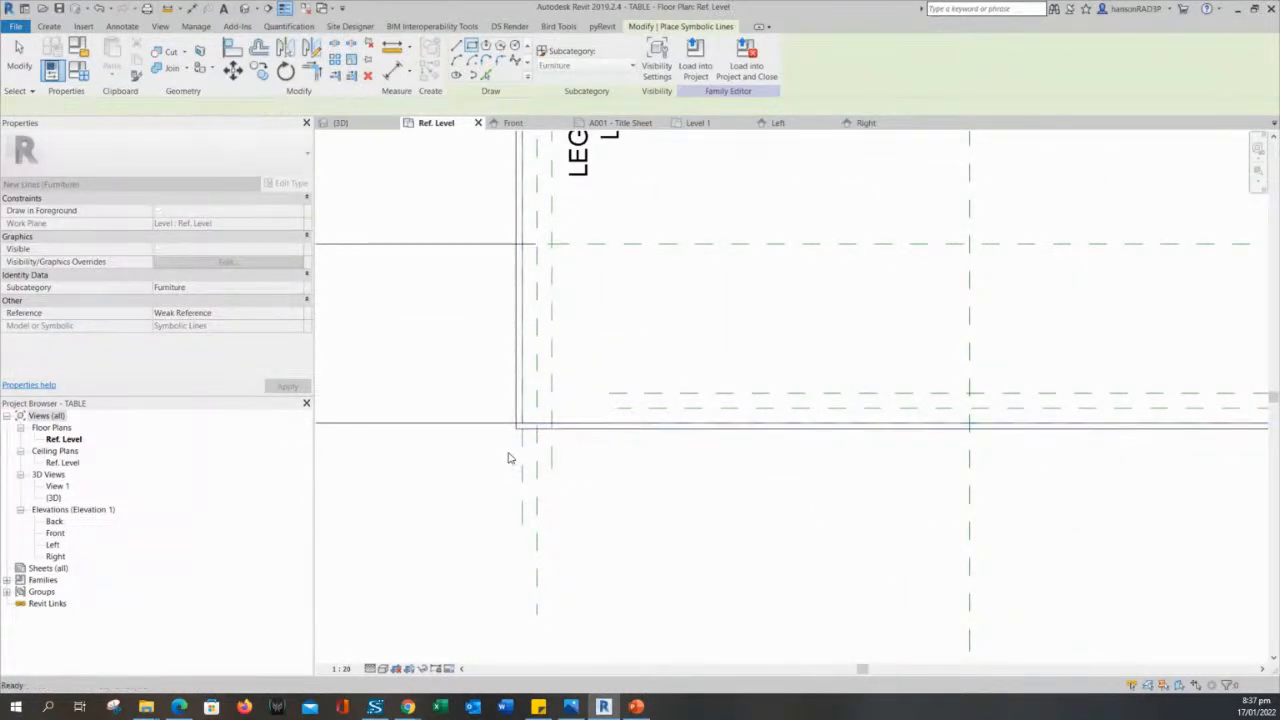
pyautogui.press('Escape')
# - Draw a rectangle of symbolic lines around the edge sweep's outer outline, from the table's lower-left corner to its upper-right corner
pyautogui.scroll(2, 508, 437)
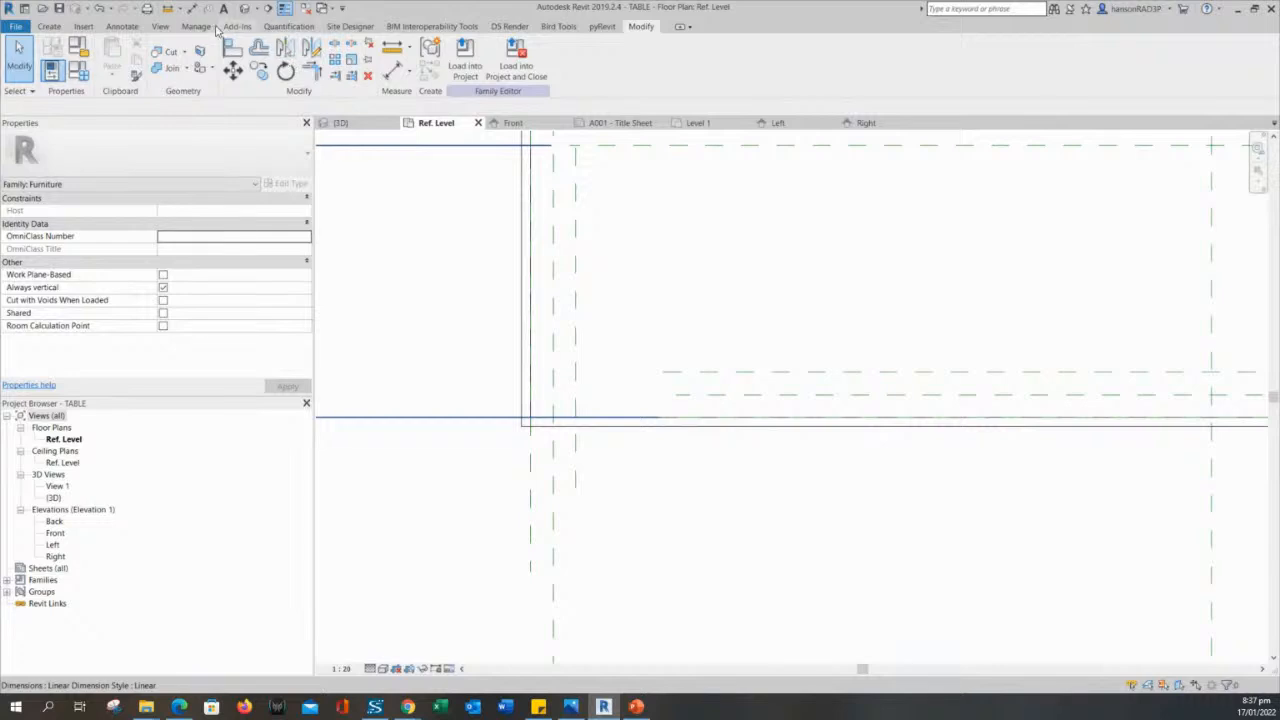
pyautogui.click(123, 27)
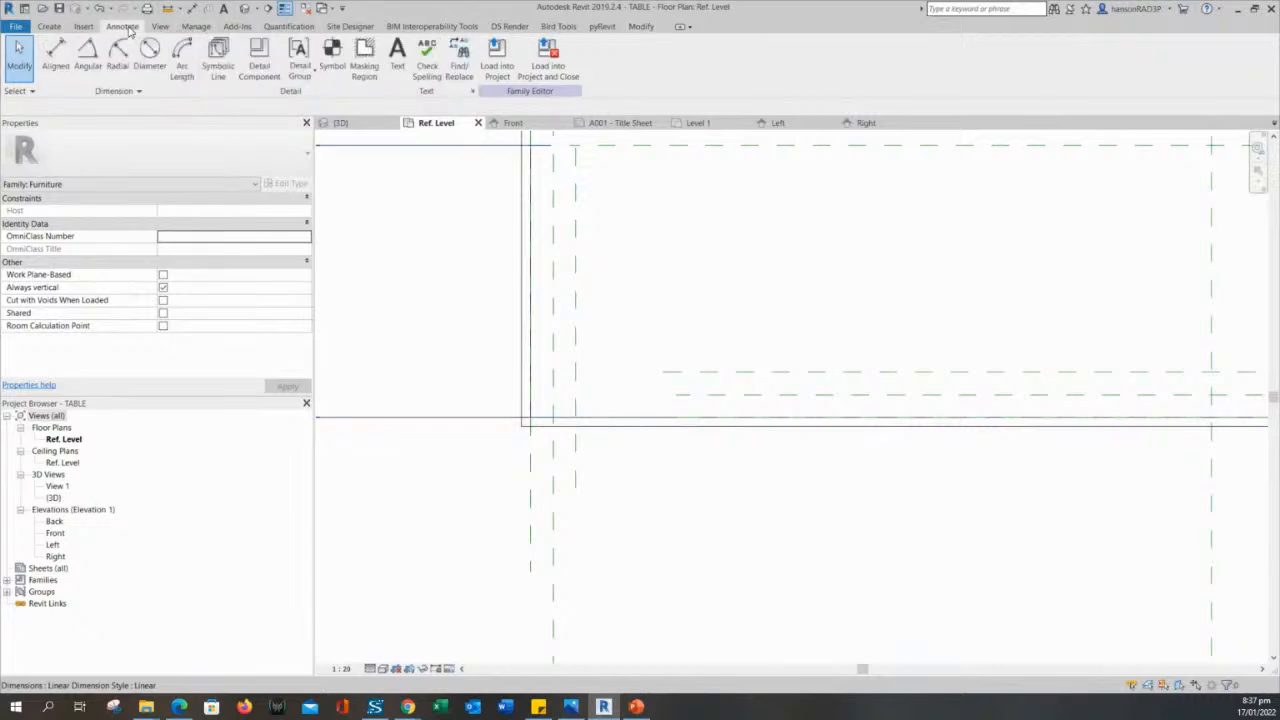
pyautogui.click(210, 58)
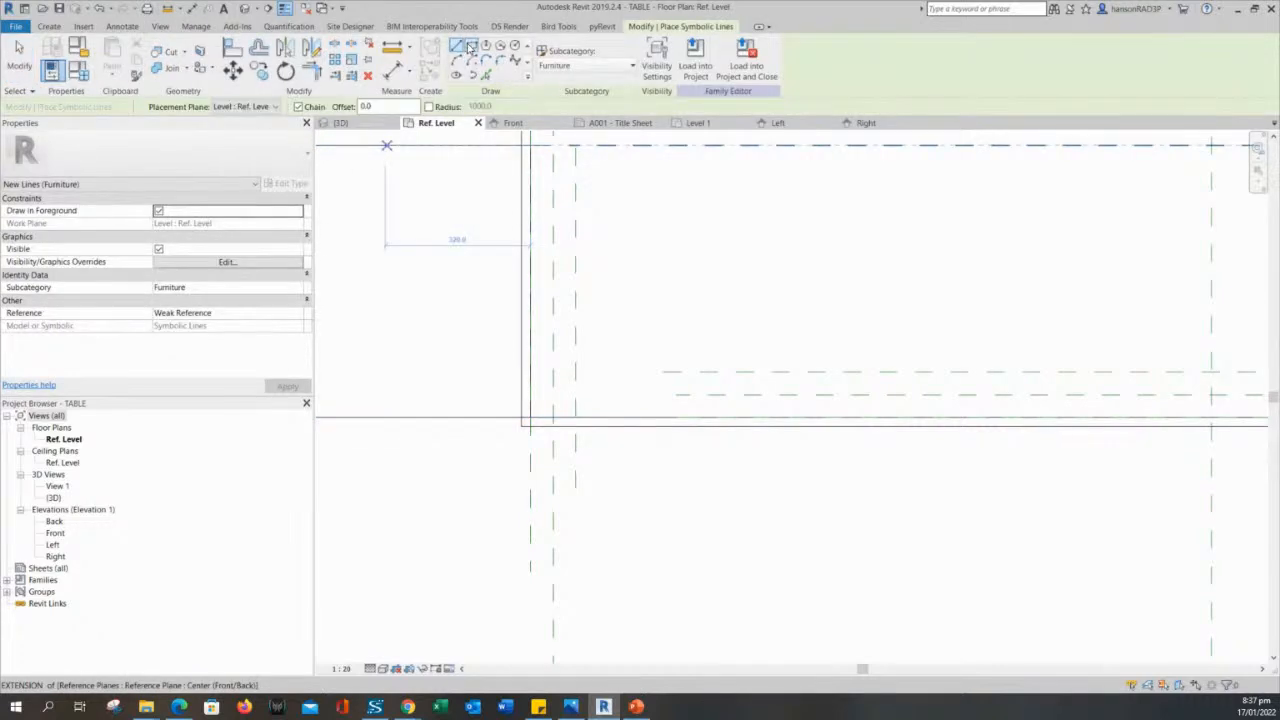
pyautogui.click(470, 47)
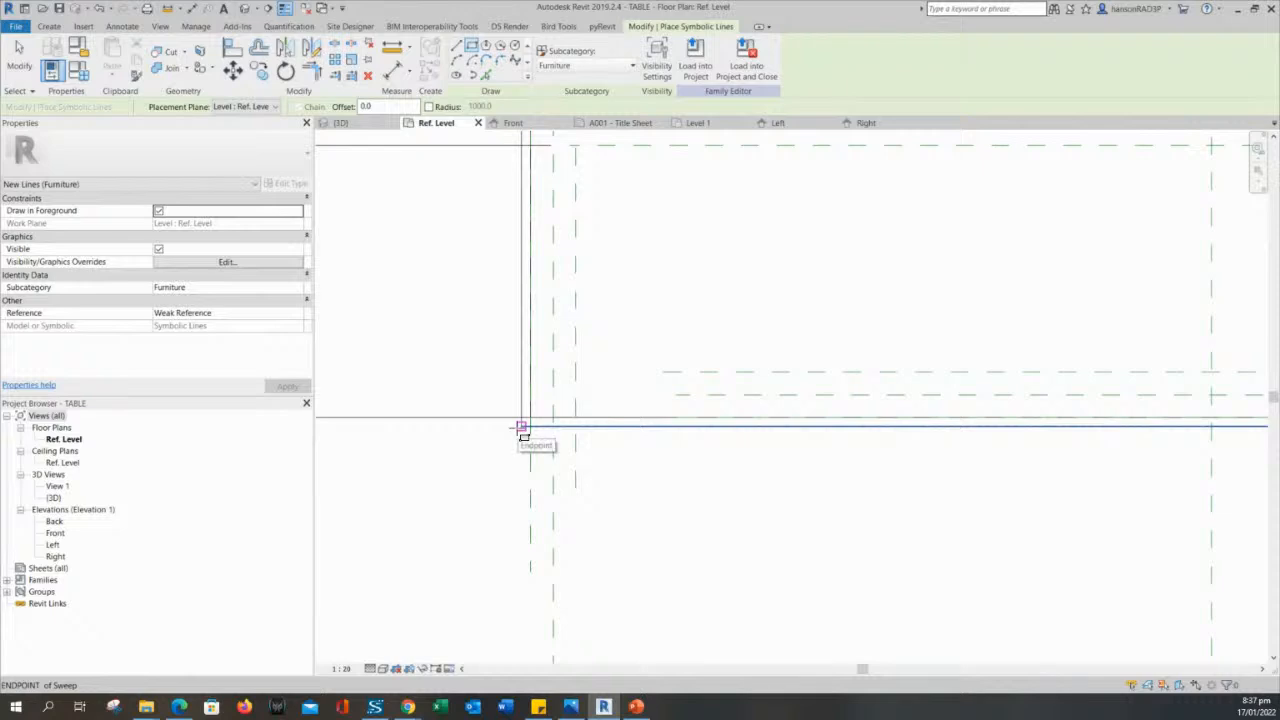
pyautogui.scroll(2, 515, 432)
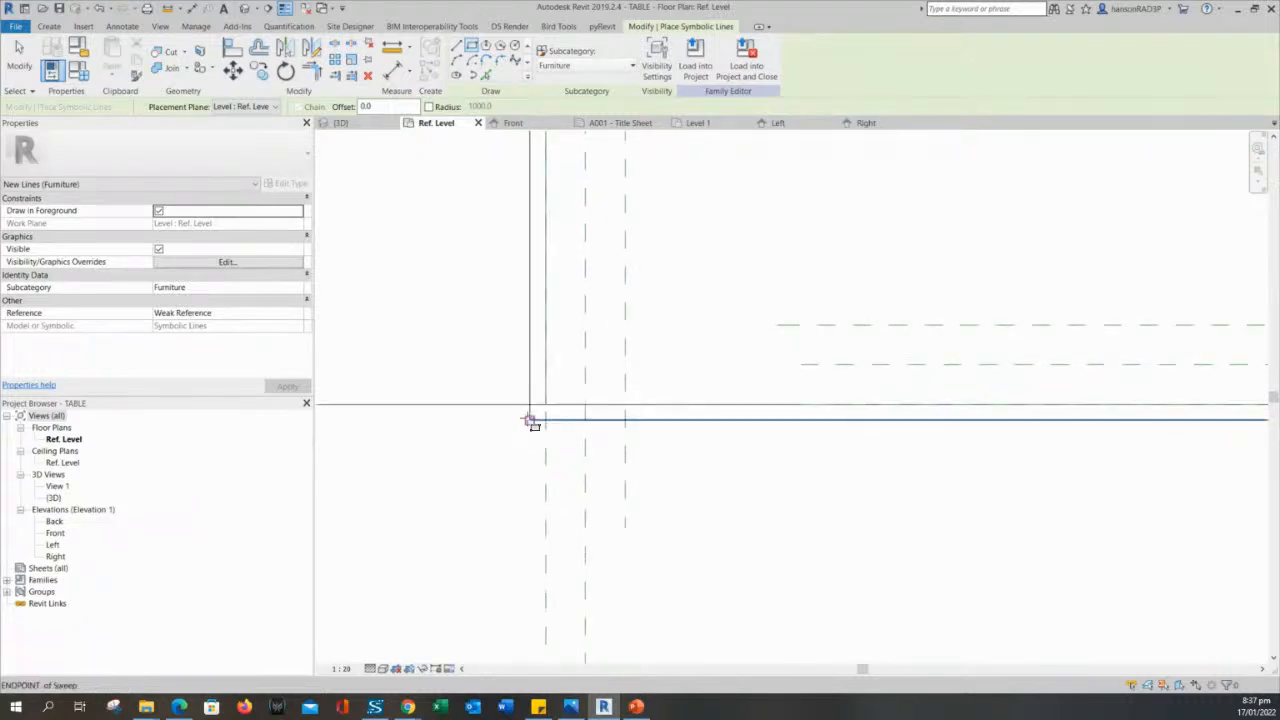
pyautogui.click(530, 418)
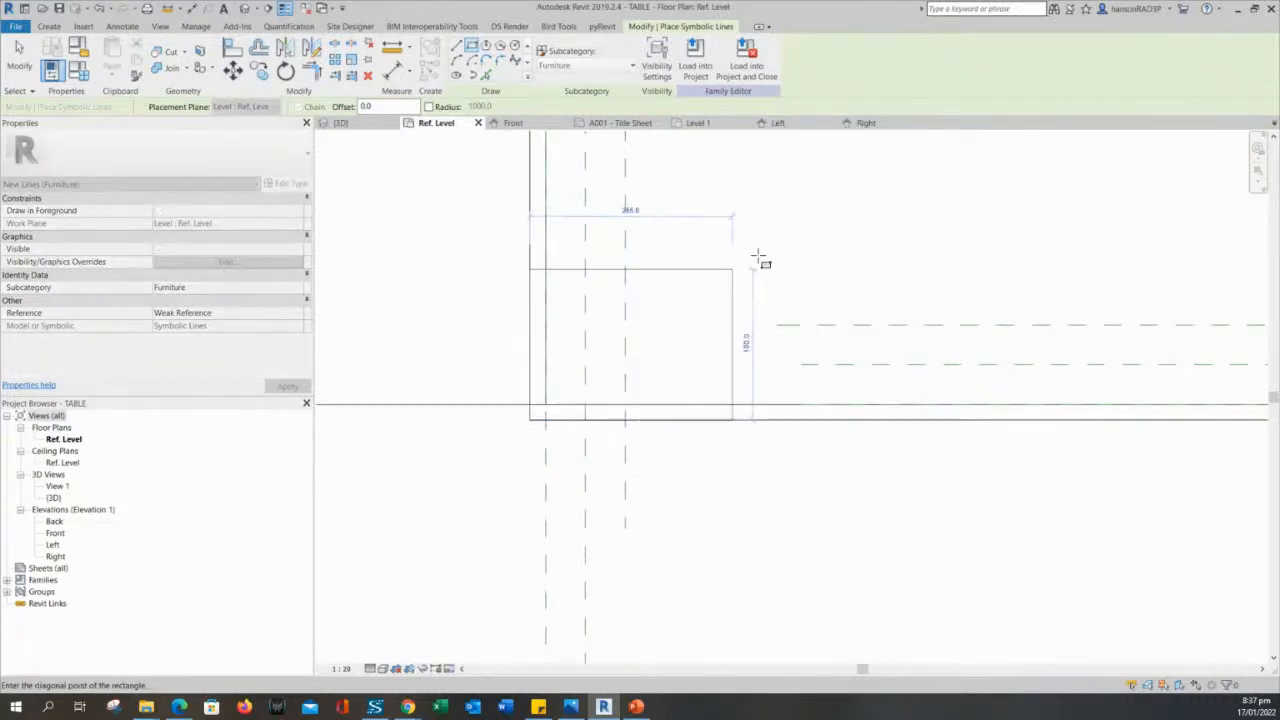
pyautogui.scroll(-3, 760, 257)
pyautogui.moveTo(894, 214); pyautogui.dragTo(715, 426, button='middle')
pyautogui.scroll(5, 1057, 286)
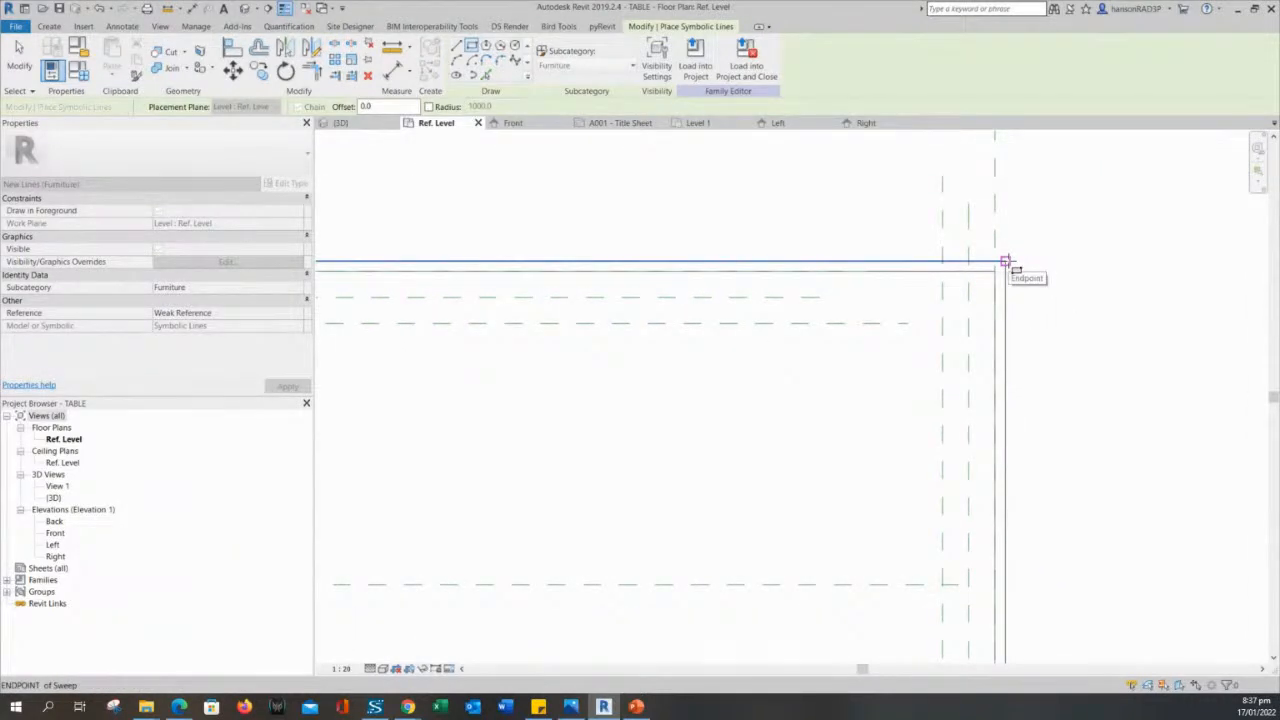
pyautogui.click(1006, 262)
pyautogui.scroll(-3, 1074, 294)
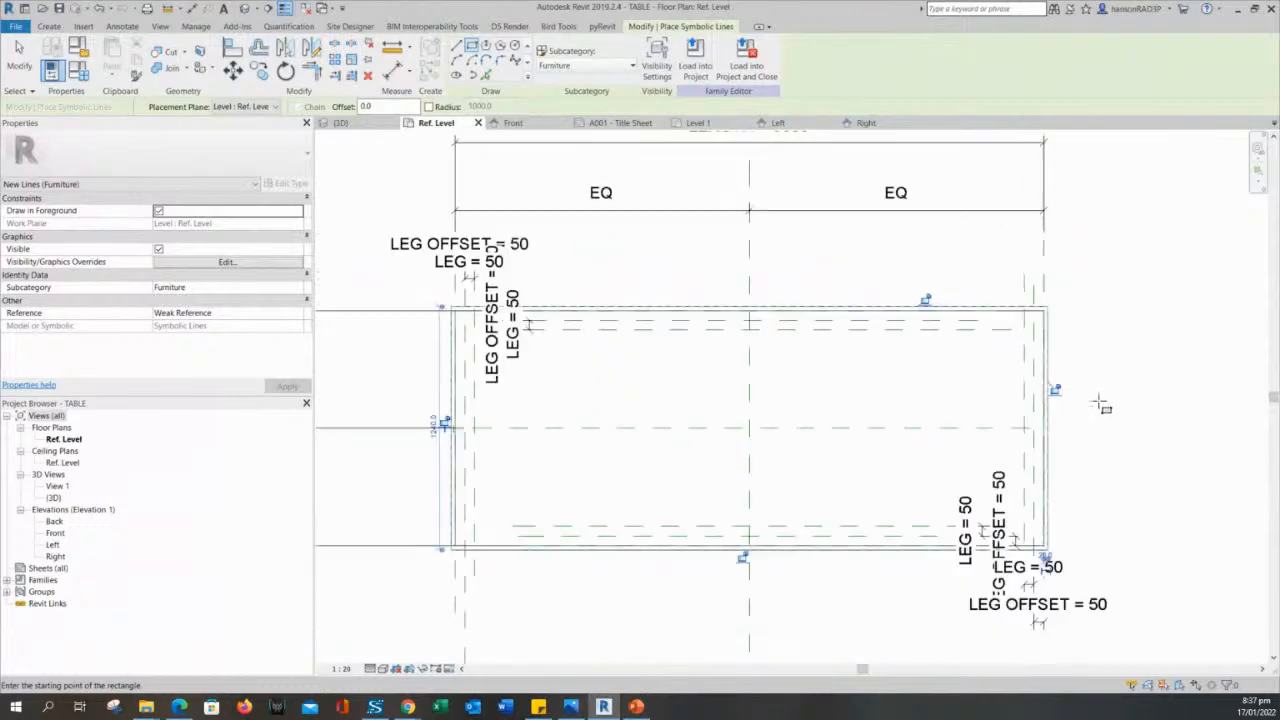
# - Lock the symbolic rectangle's upper, lower and left sides to the matching outer edges of the sweep
pyautogui.scroll(2, 1117, 383)
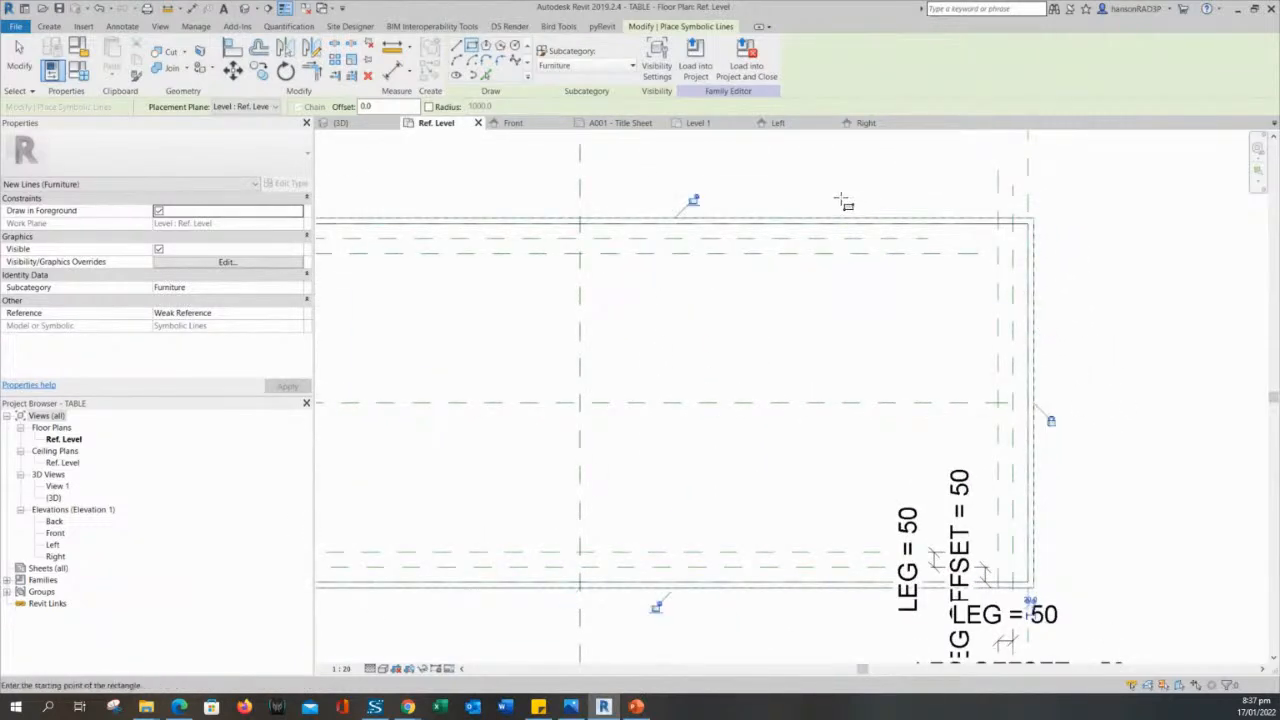
pyautogui.click(695, 199)
pyautogui.moveTo(720, 443); pyautogui.dragTo(819, 272, button='middle')
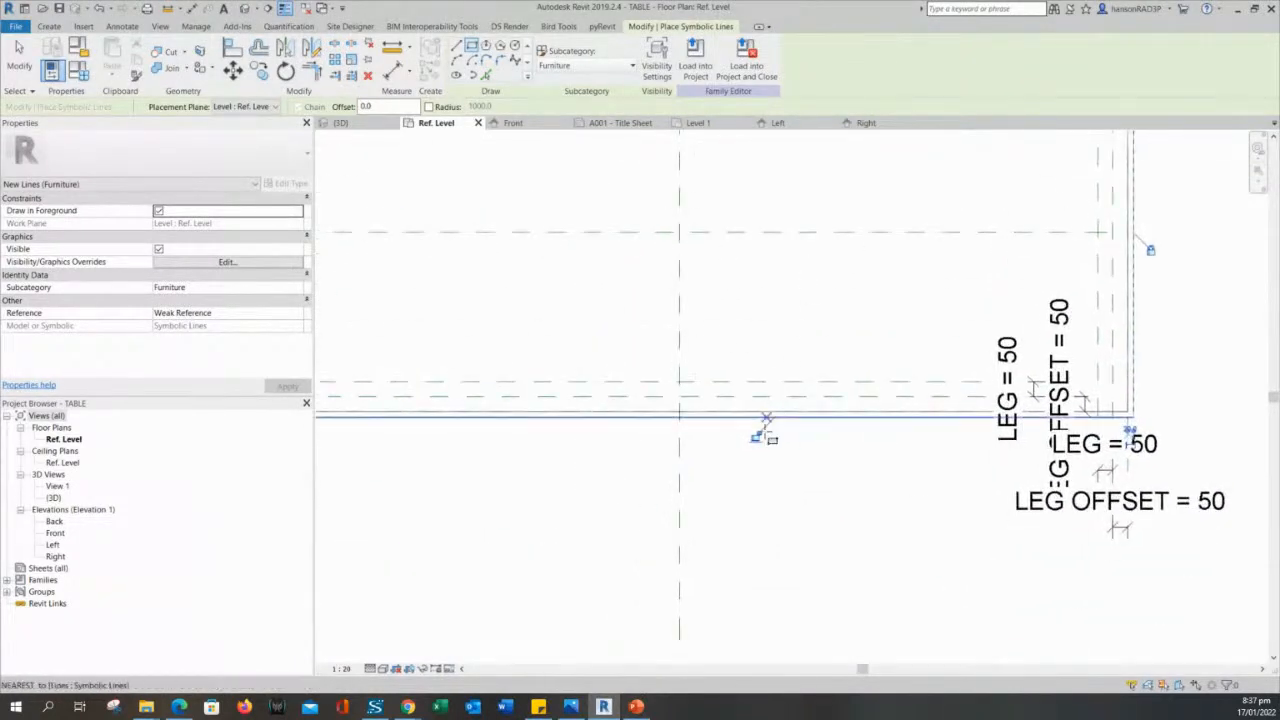
pyautogui.click(757, 438)
pyautogui.scroll(-1, 740, 495)
pyautogui.moveTo(741, 497); pyautogui.dragTo(1229, 550, button='middle')
pyautogui.scroll(4, 765, 303)
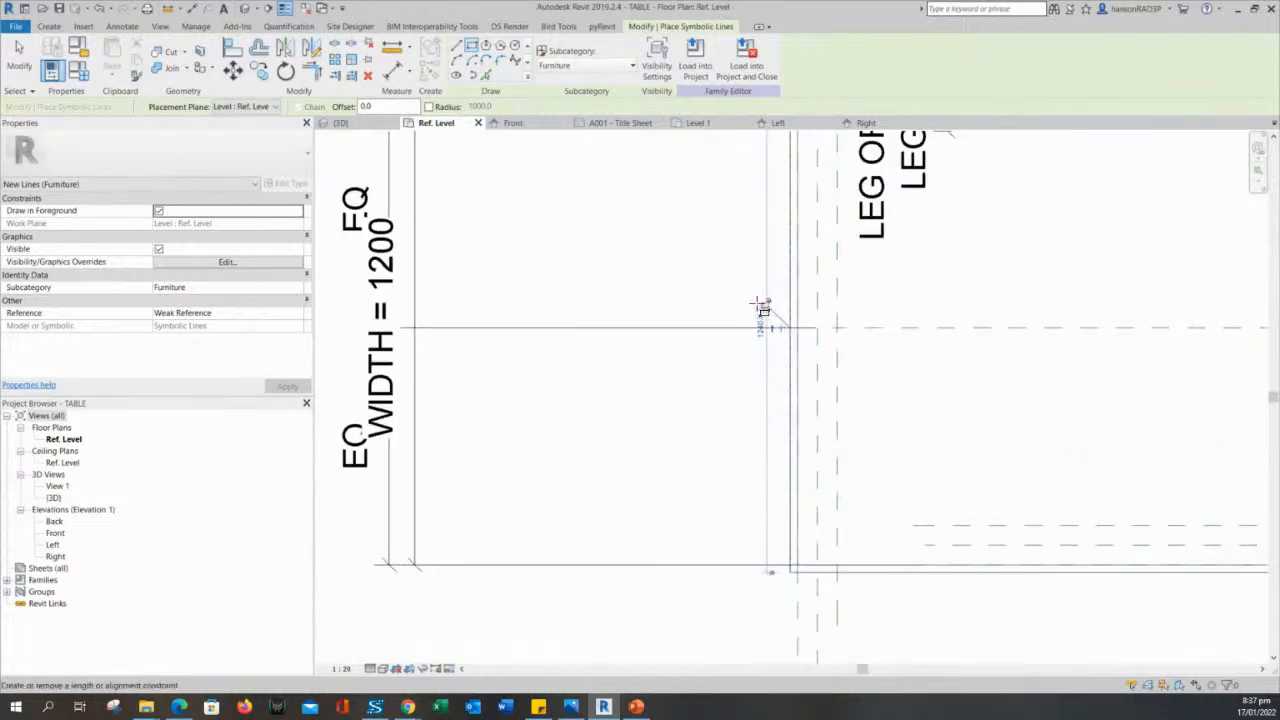
pyautogui.click(768, 305)
pyautogui.scroll(-4, 766, 330)
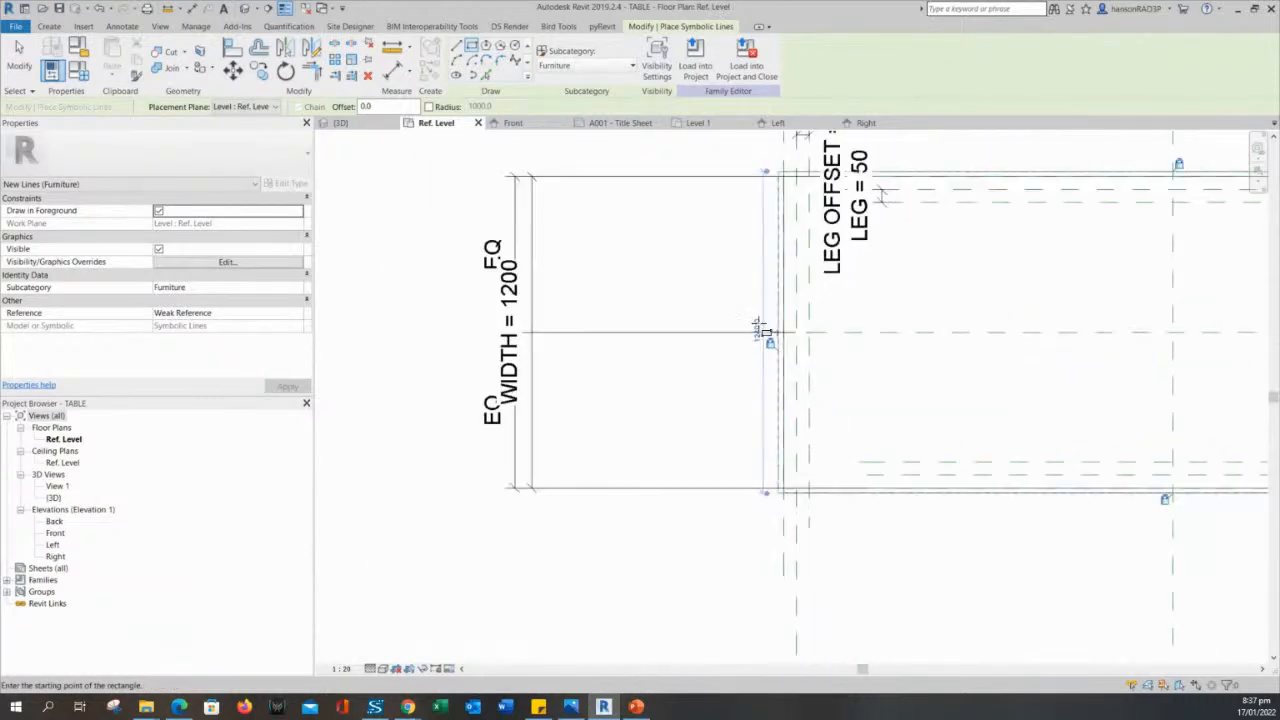
pyautogui.scroll(2, 863, 437)
pyautogui.scroll(1, 861, 436)
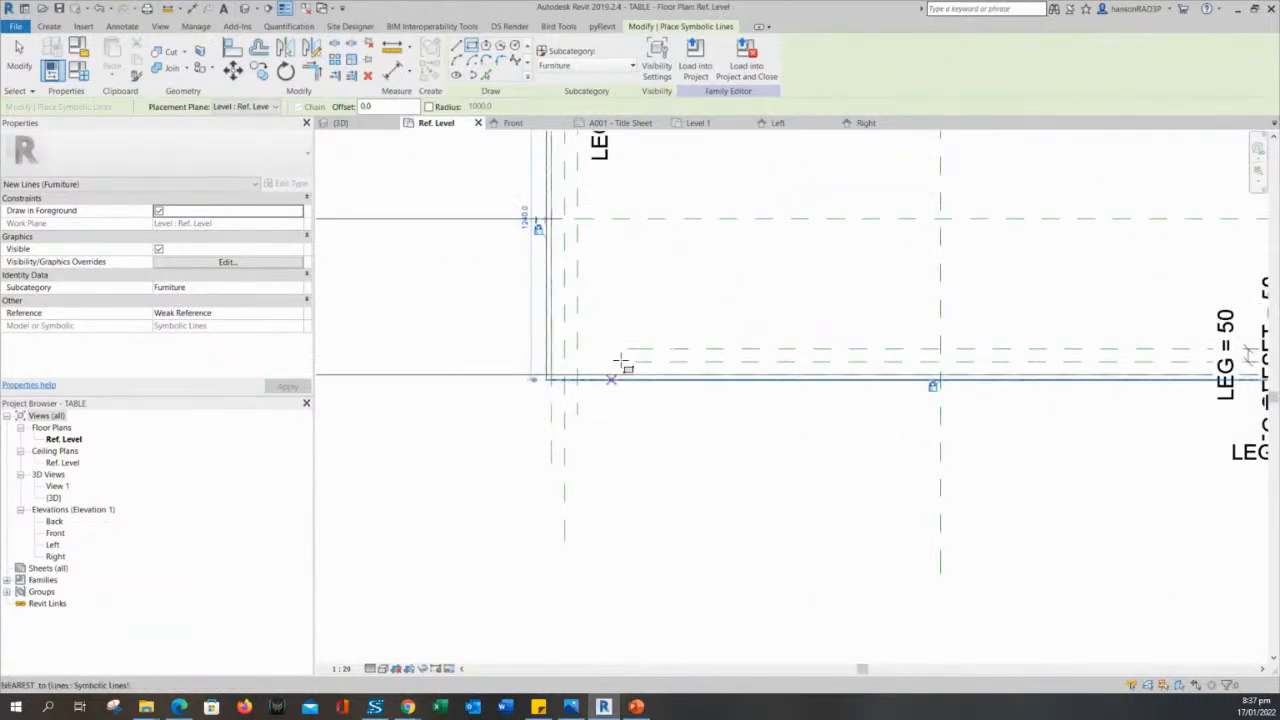
pyautogui.moveTo(777, 277); pyautogui.dragTo(768, 372, button='middle')
pyautogui.scroll(2, 611, 544)
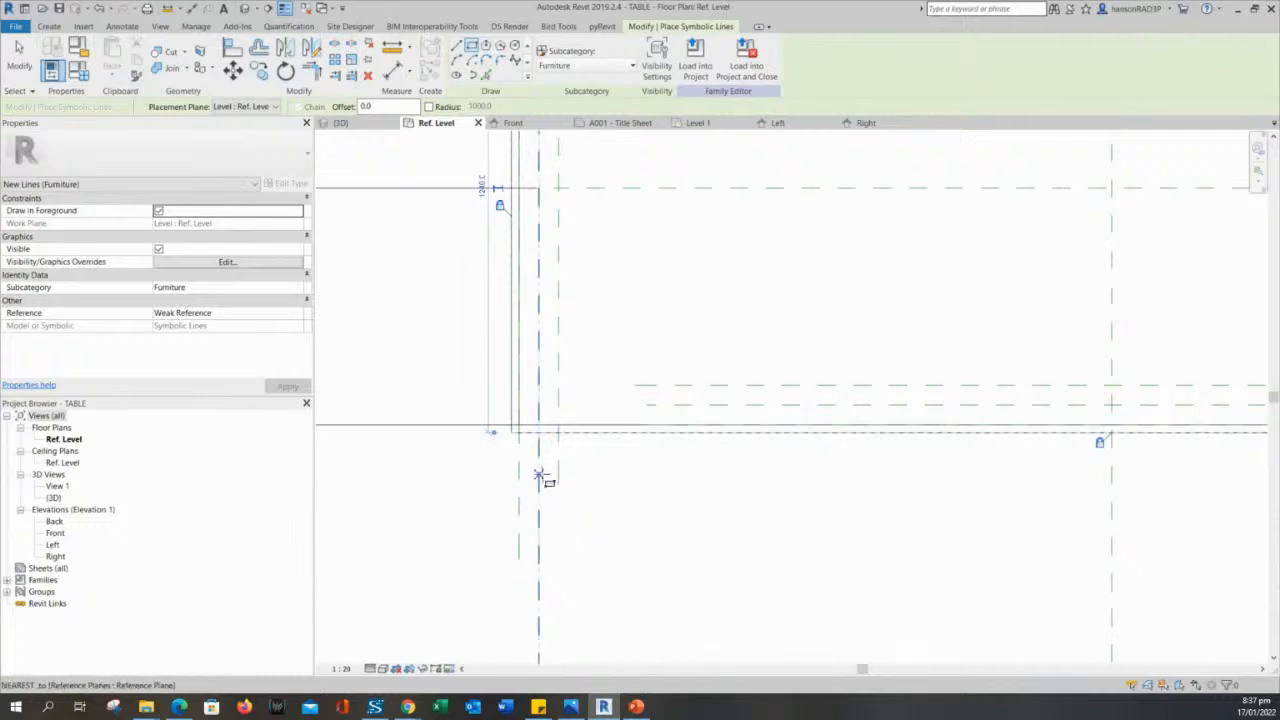
pyautogui.scroll(-3, 527, 497)
pyautogui.scroll(4, 426, 394)
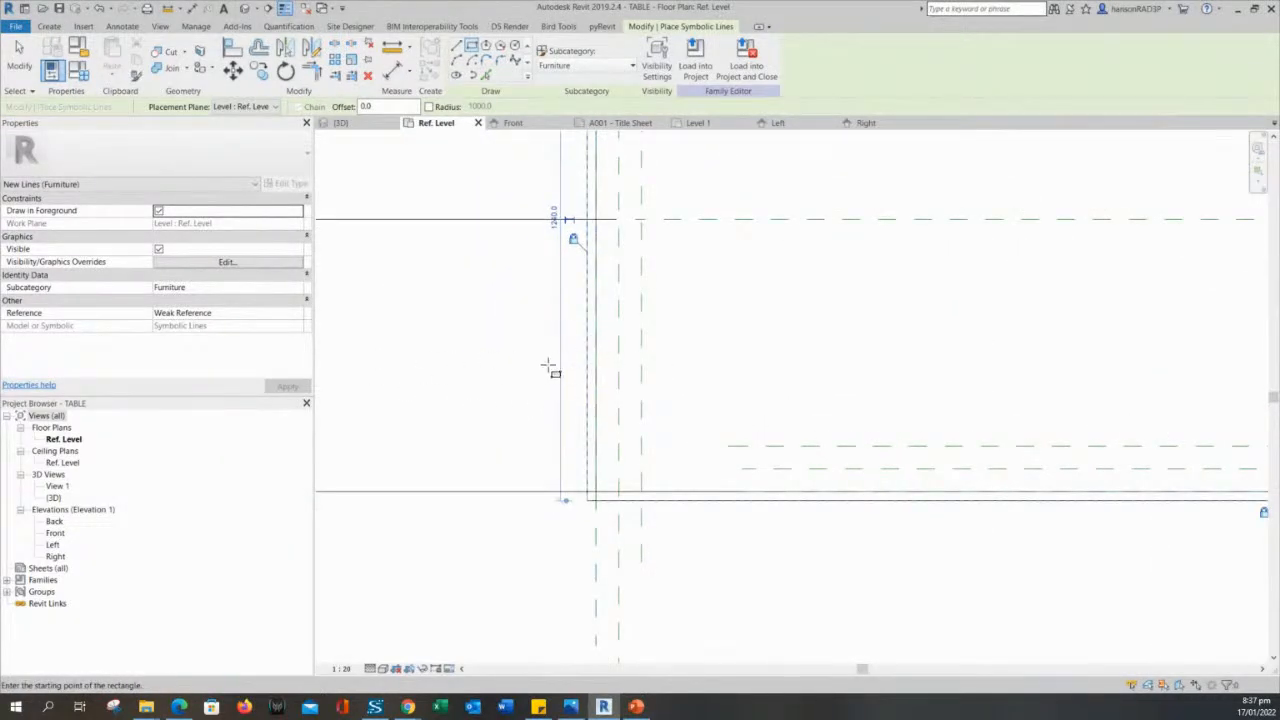
pyautogui.scroll(-1, 452, 392)
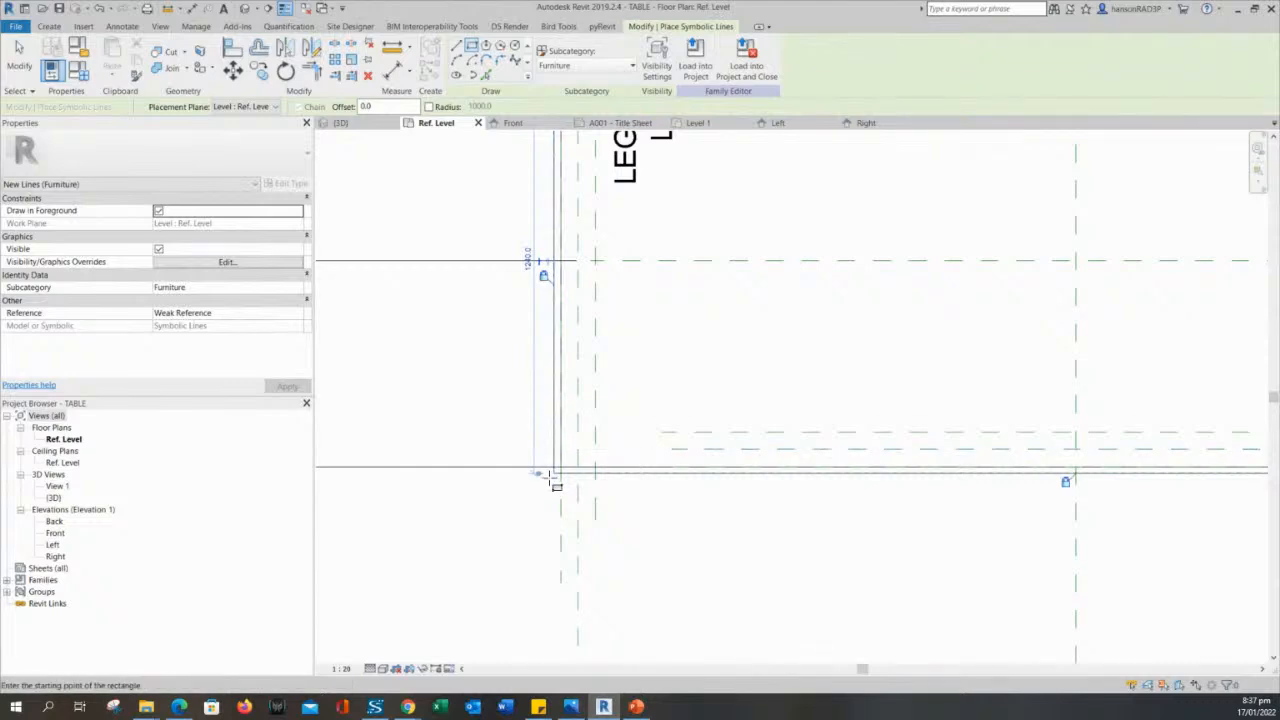
pyautogui.scroll(2, 563, 436)
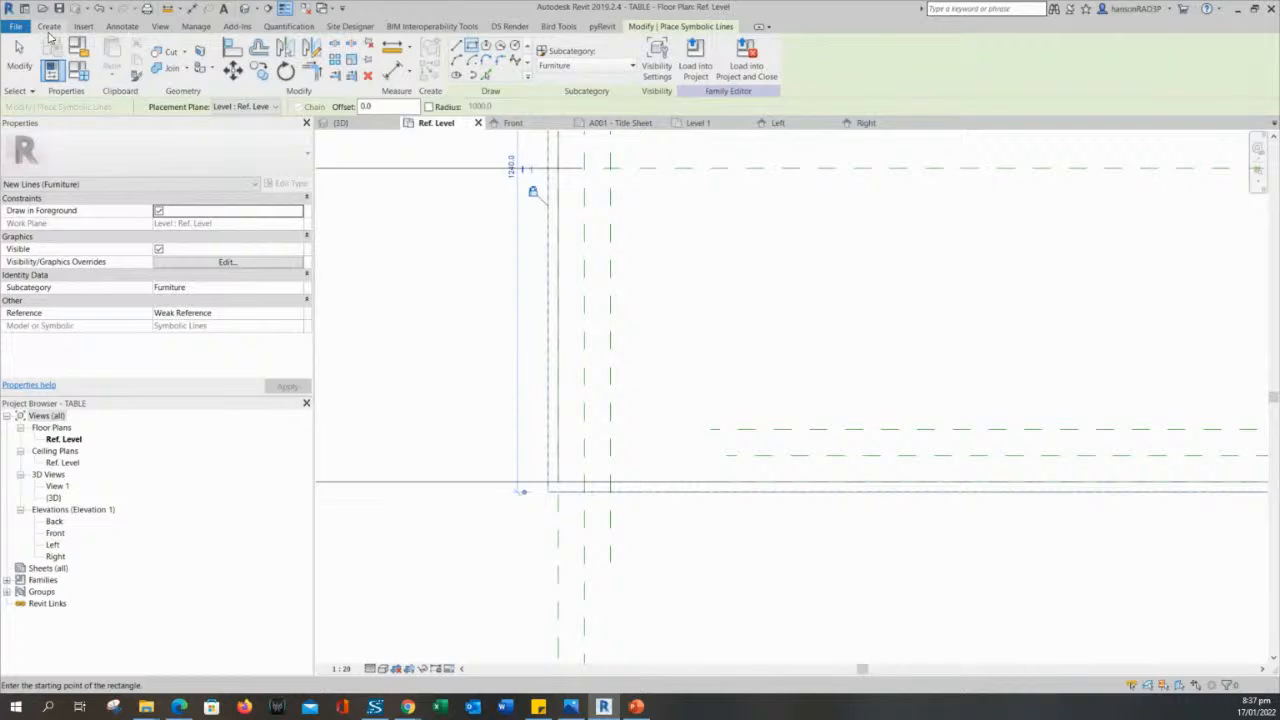
pyautogui.click(49, 27)
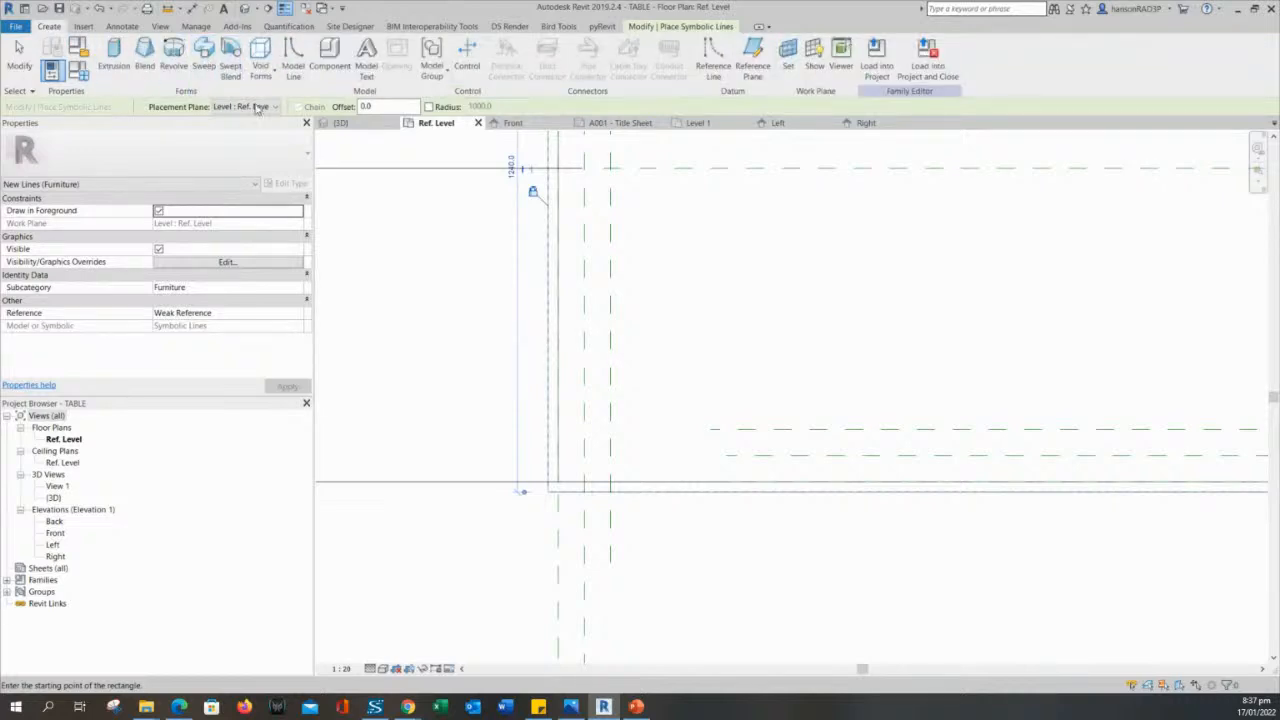
pyautogui.scroll(-4, 425, 331)
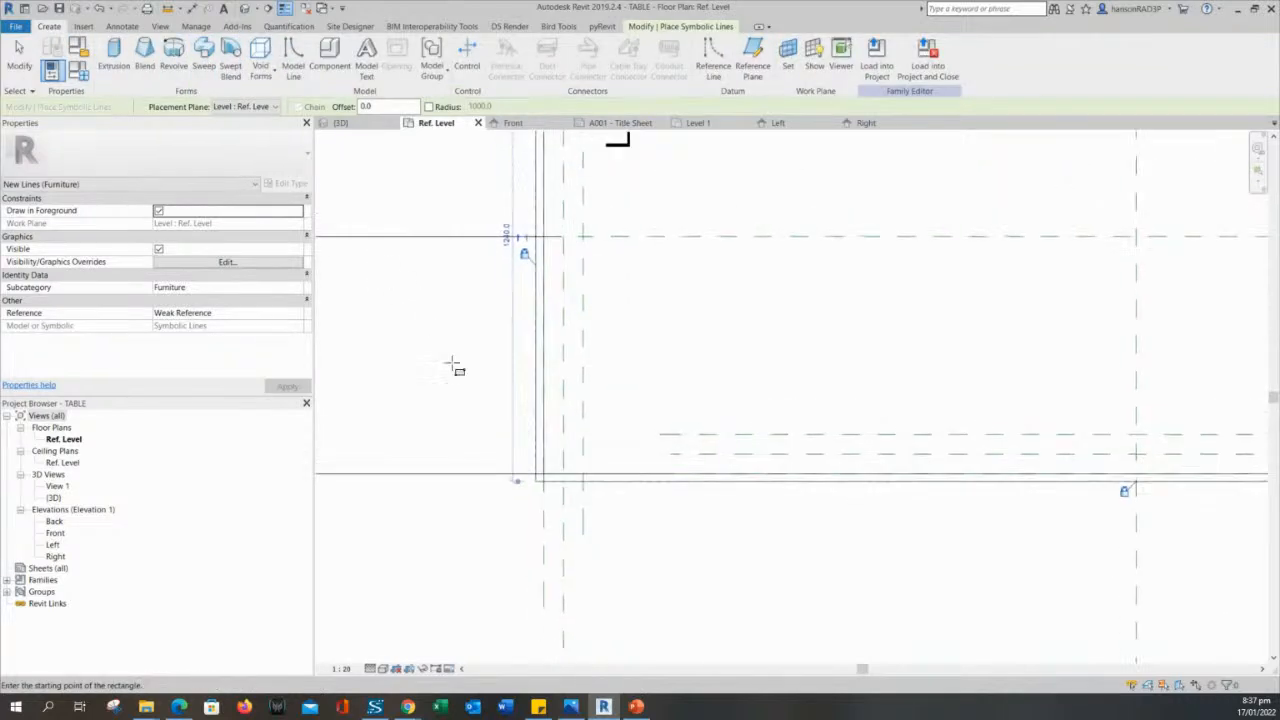
pyautogui.moveTo(794, 351); pyautogui.dragTo(779, 410, button='middle')
pyautogui.scroll(-1, 685, 378)
pyautogui.moveTo(694, 397); pyautogui.dragTo(733, 426, button='middle')
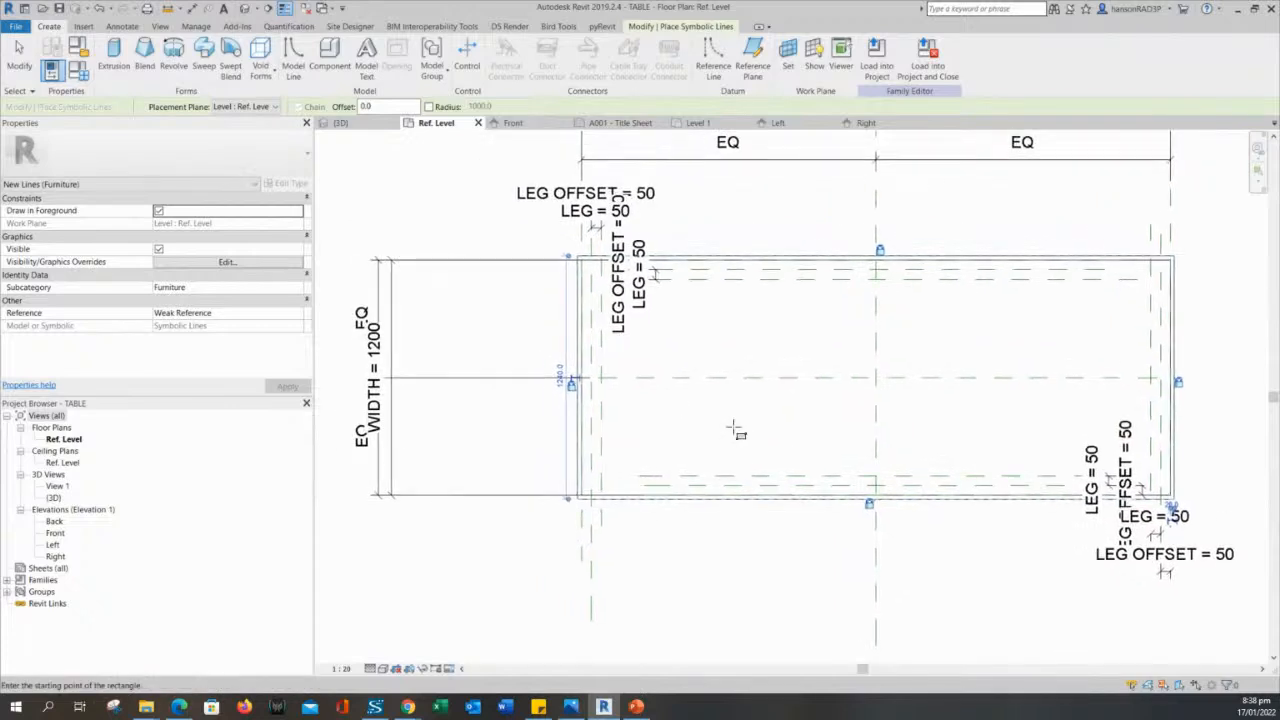
# - Exit symbolic line placement and check the new outline by selecting its connected lines as a chain, clearing the selection again
pyautogui.press('Escape')
pyautogui.press('Escape')
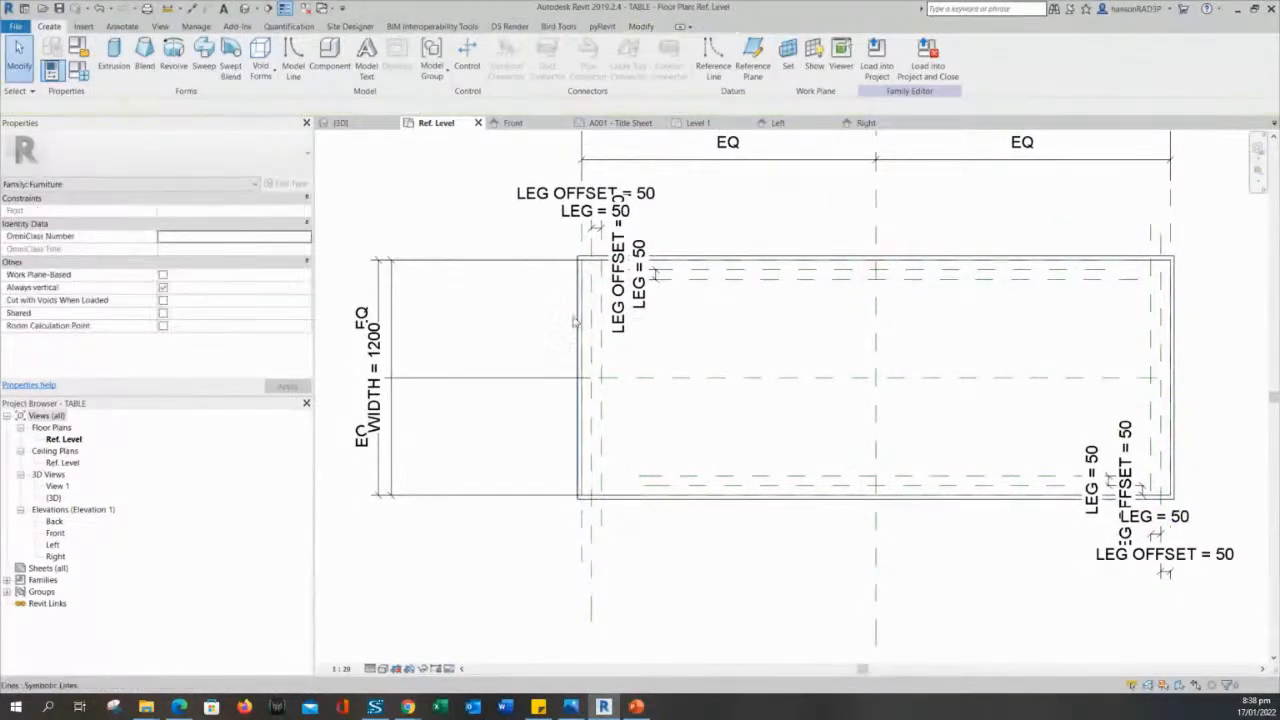
pyautogui.press('Tab')
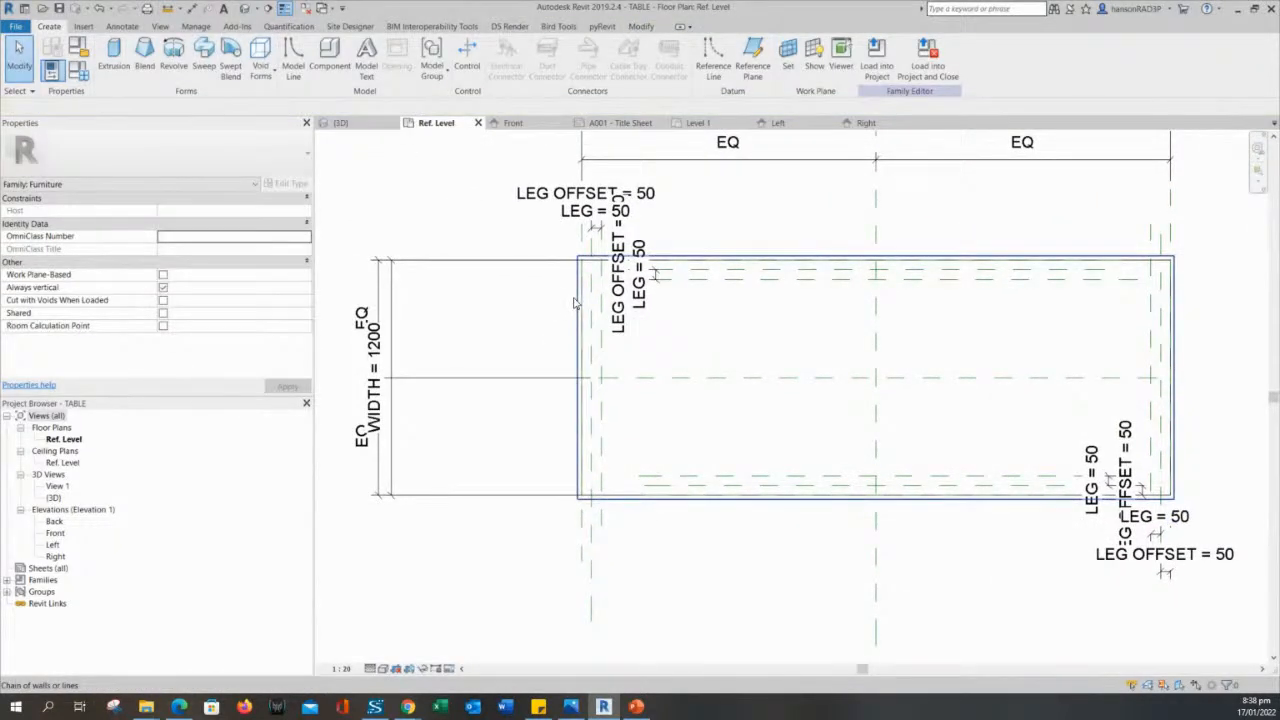
pyautogui.click(575, 302)
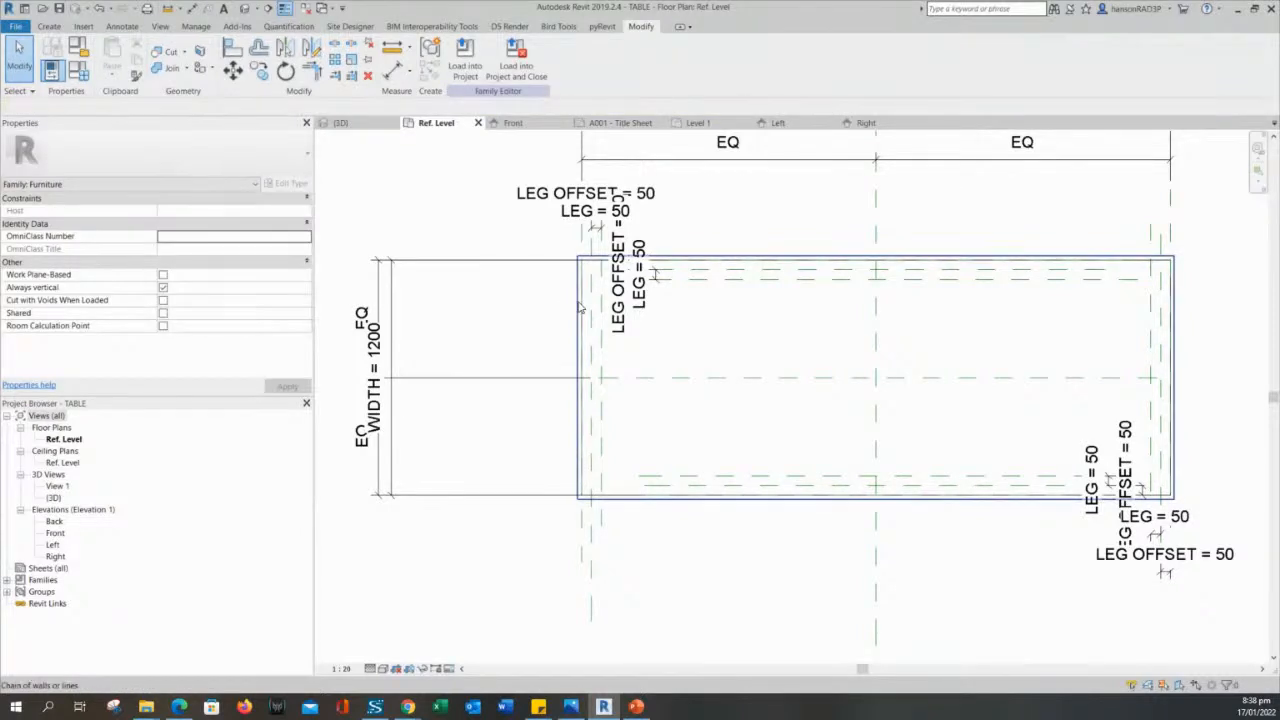
pyautogui.click(541, 310)
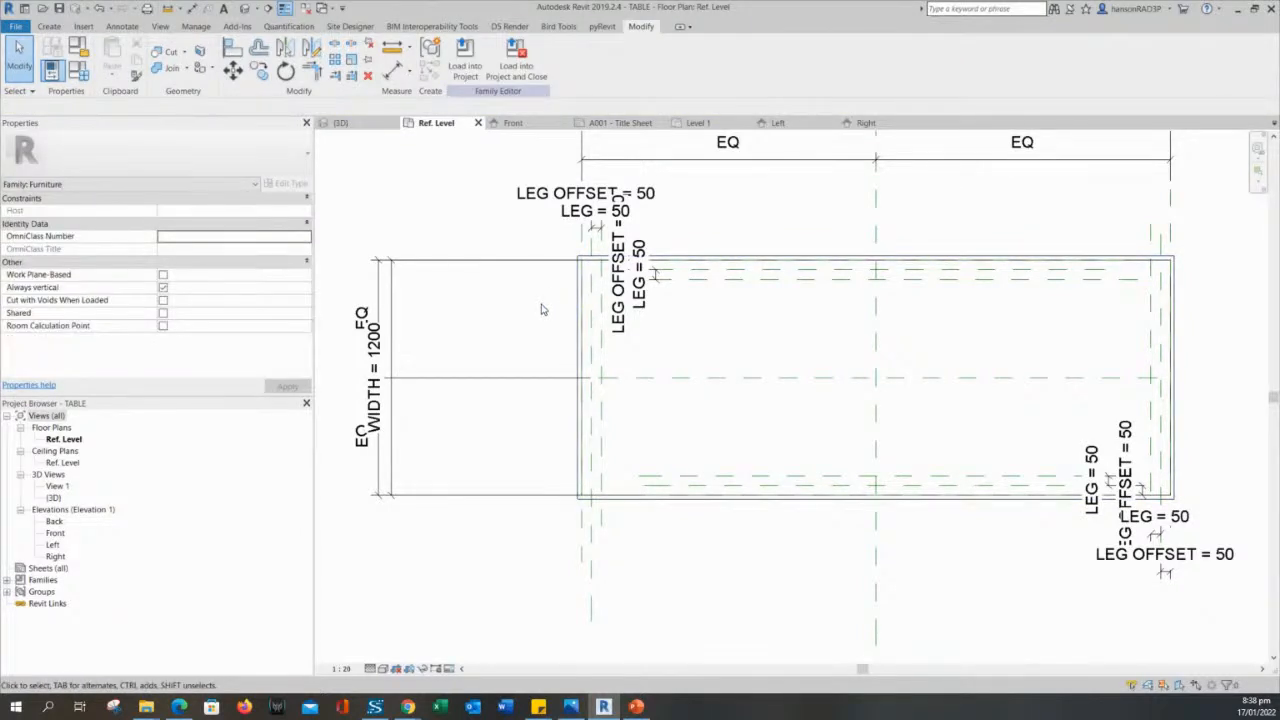
pyautogui.scroll(1, 542, 325)
pyautogui.scroll(-2, 543, 337)
pyautogui.scroll(2, 545, 340)
pyautogui.scroll(-2, 560, 365)
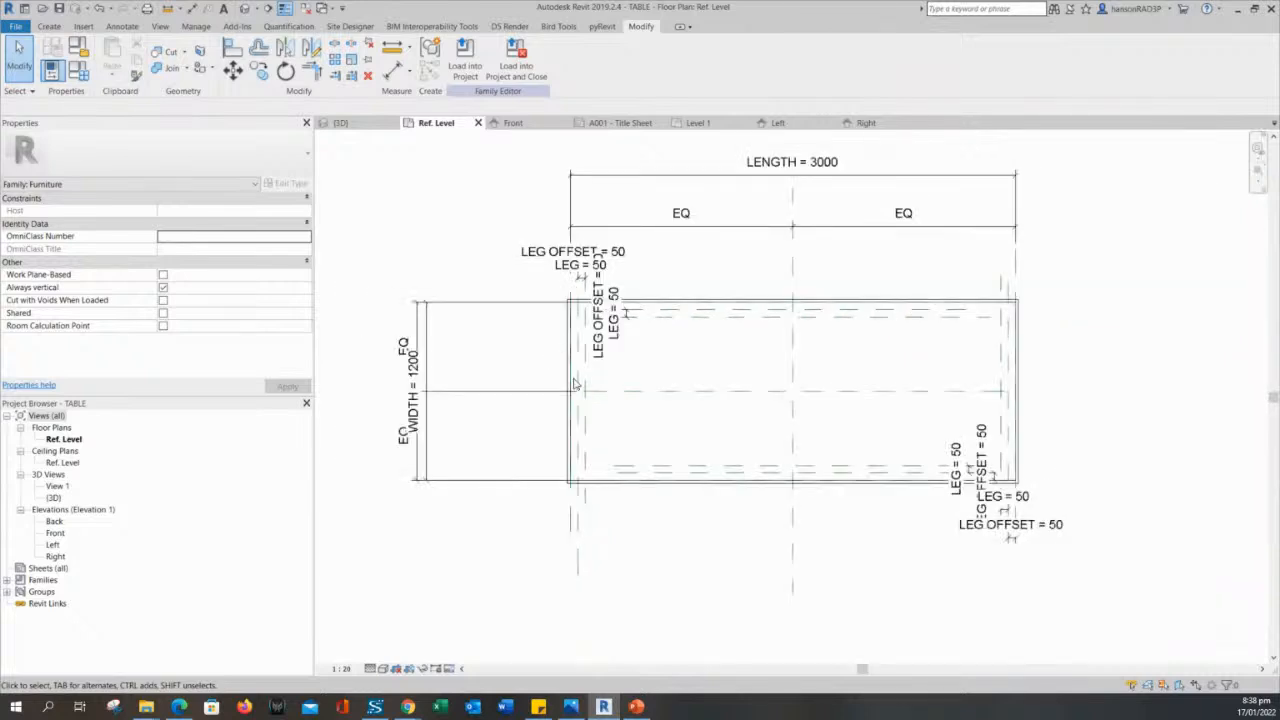
# - In the default 3D view, select all of the table's solid geometry and turn off its Plan/RCP display in the element visibility settings
pyautogui.click(245, 9)
pyautogui.scroll(-2, 634, 483)
pyautogui.moveTo(632, 483)
pyautogui.mouseDown(button='middle')
pyautogui.moveTo(463, 423)
pyautogui.moveTo(611, 497)
pyautogui.mouseUp(button='middle')
pyautogui.scroll(-2, 470, 421)
pyautogui.scroll(1, 480, 418)
pyautogui.moveTo(489, 274); pyautogui.dragTo(1020, 645)
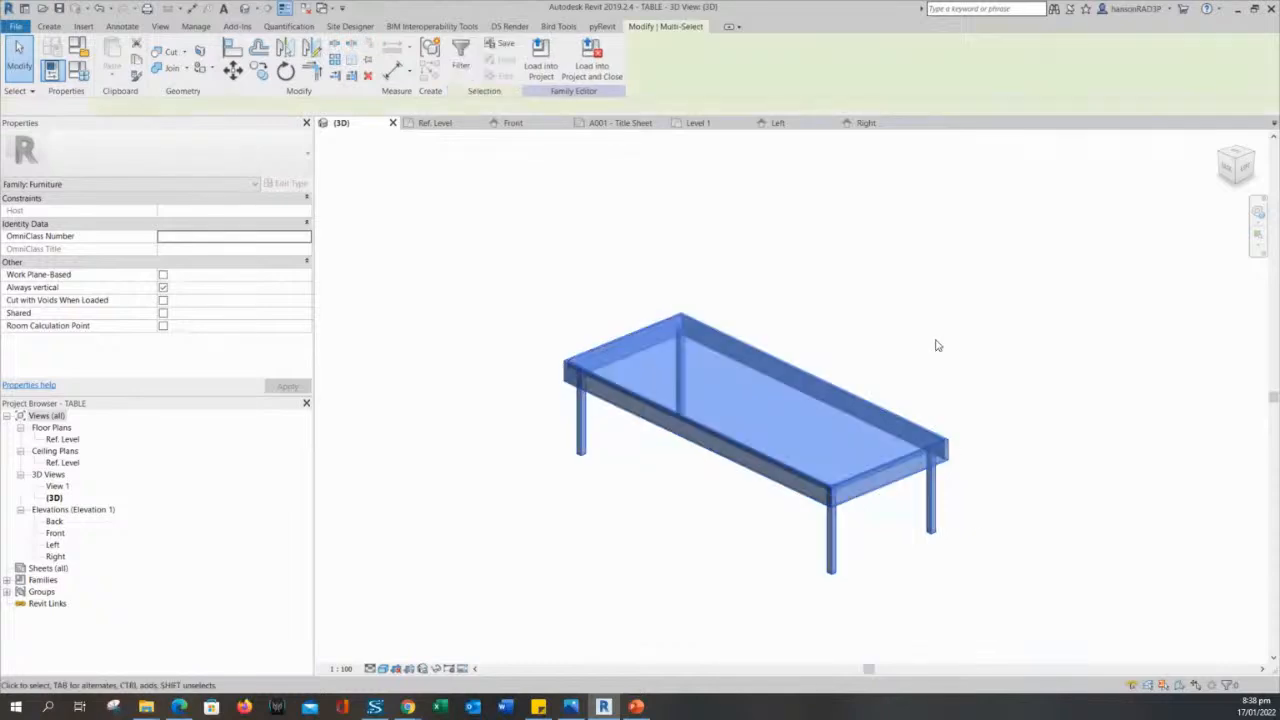
pyautogui.click(963, 300)
pyautogui.moveTo(985, 285); pyautogui.dragTo(520, 565)
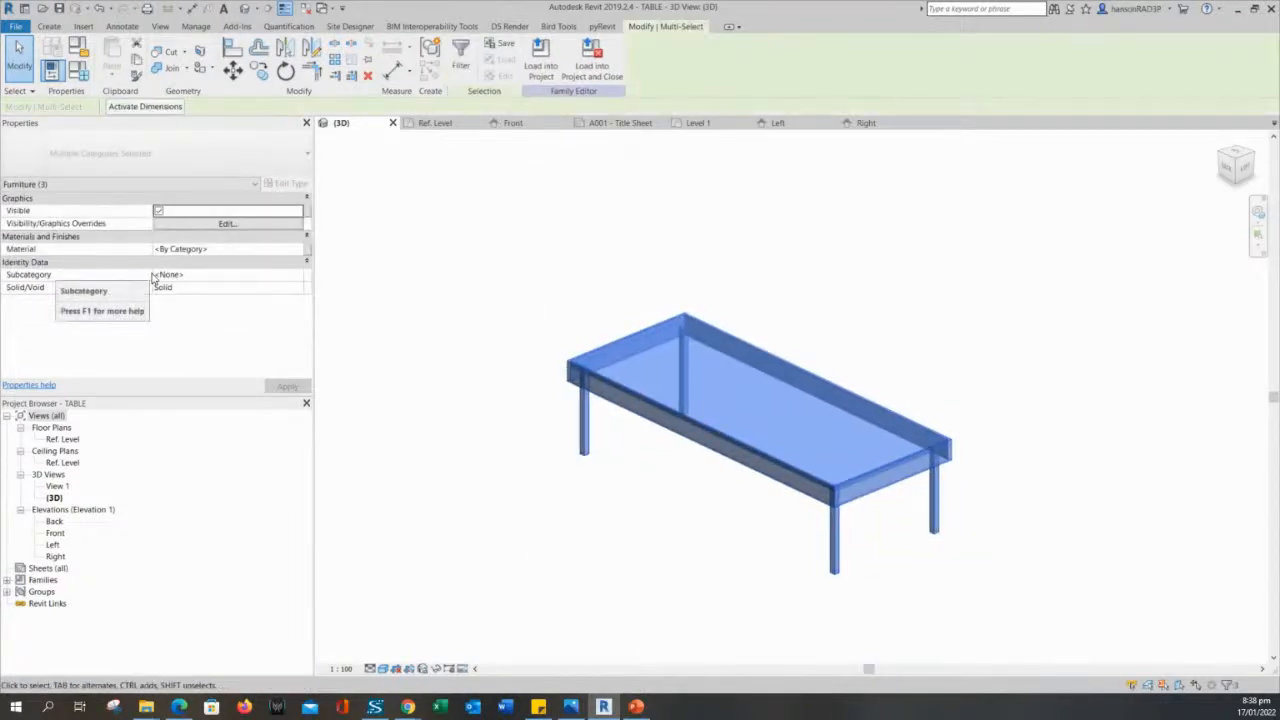
pyautogui.click(215, 224)
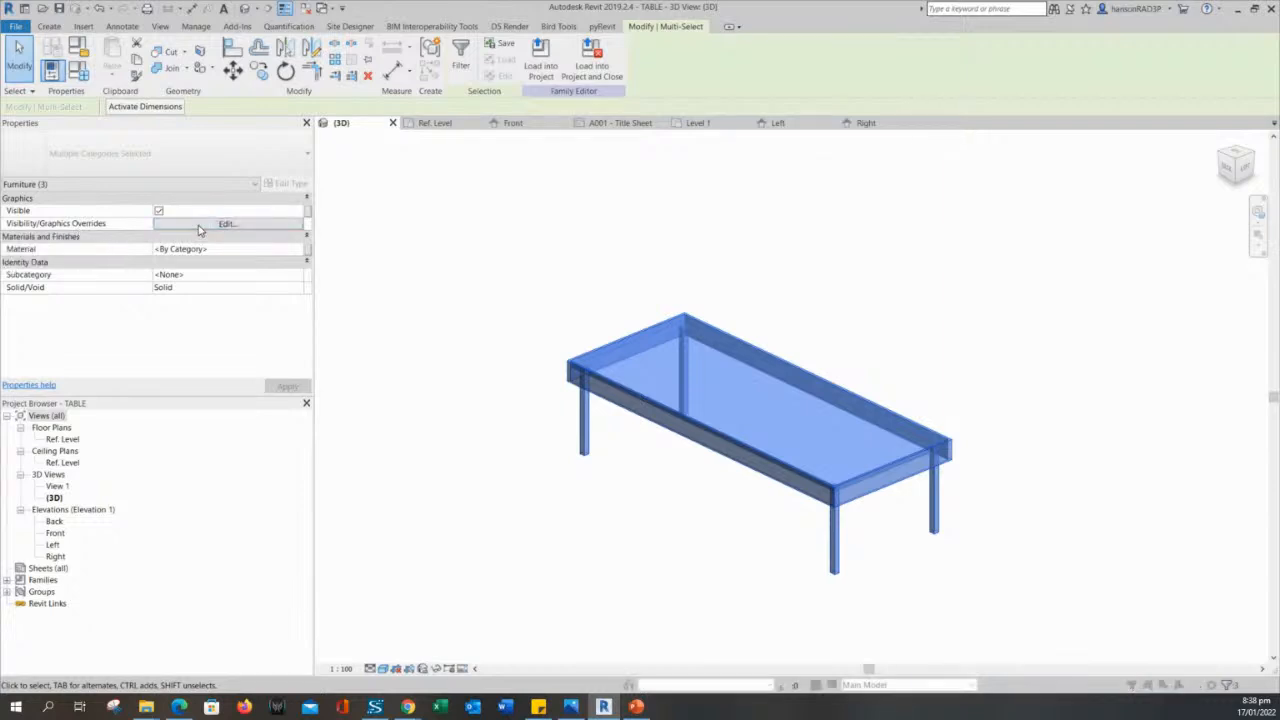
pyautogui.moveTo(672, 272); pyautogui.dragTo(581, 228)
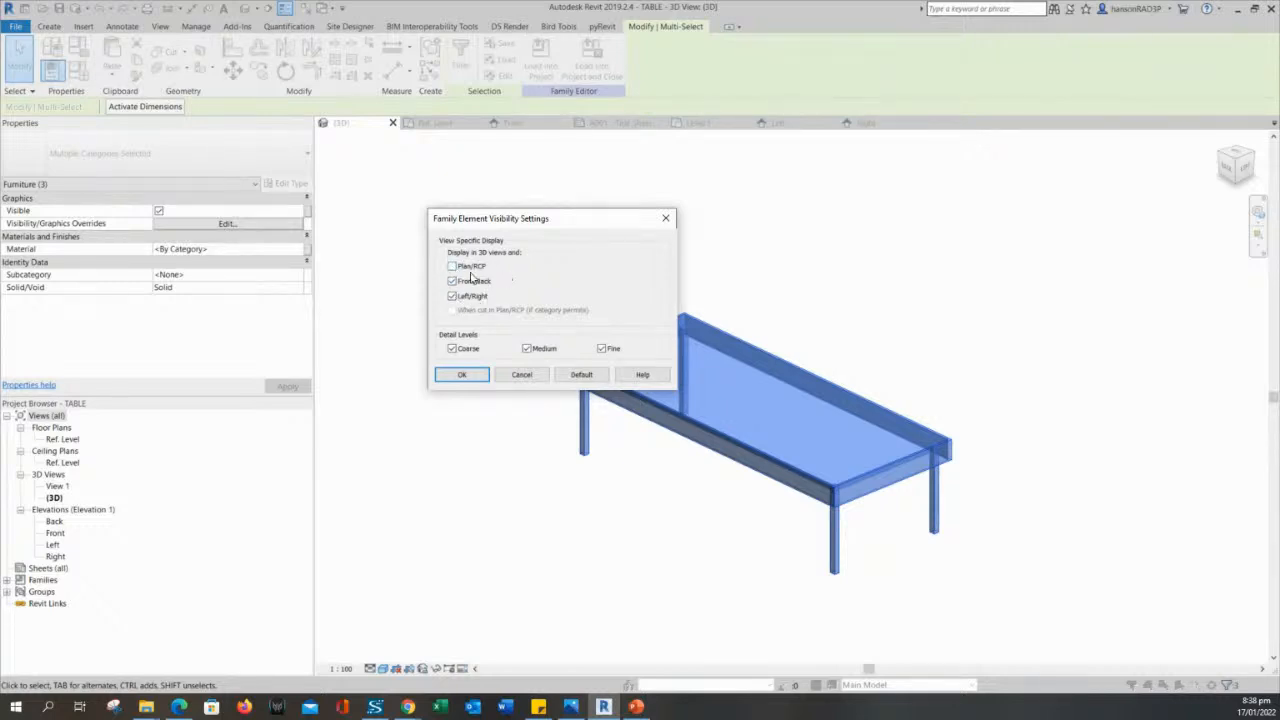
pyautogui.moveTo(563, 233); pyautogui.dragTo(497, 216)
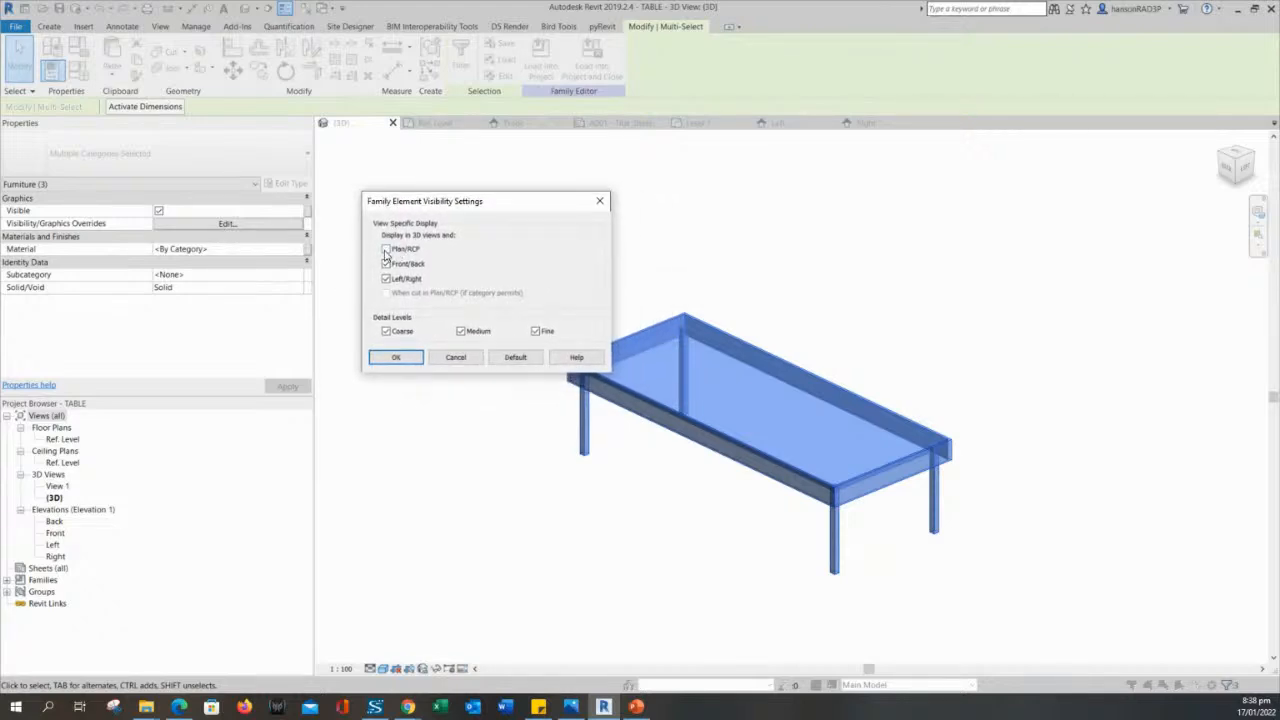
pyautogui.click(397, 357)
pyautogui.click(405, 360)
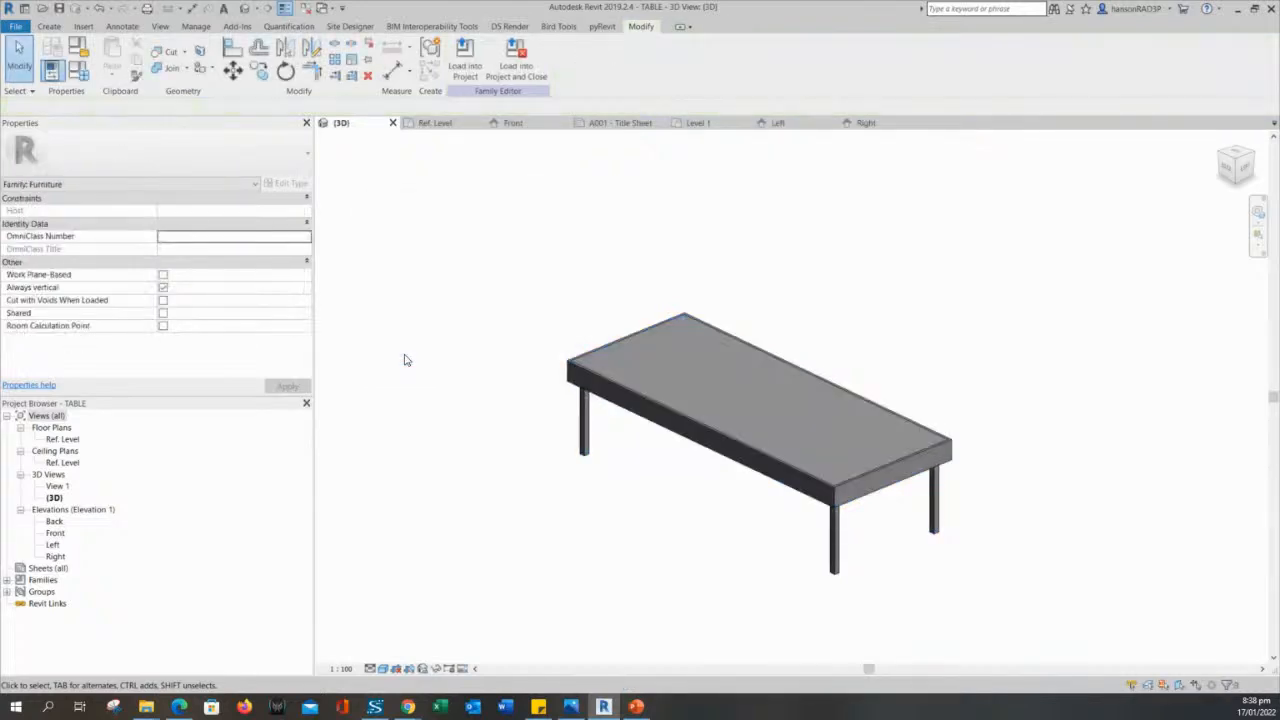
# - In the Ref. Level plan, select the symbolic outline as a chain and review its visibility settings, accepting them as they are
pyautogui.click(440, 123)
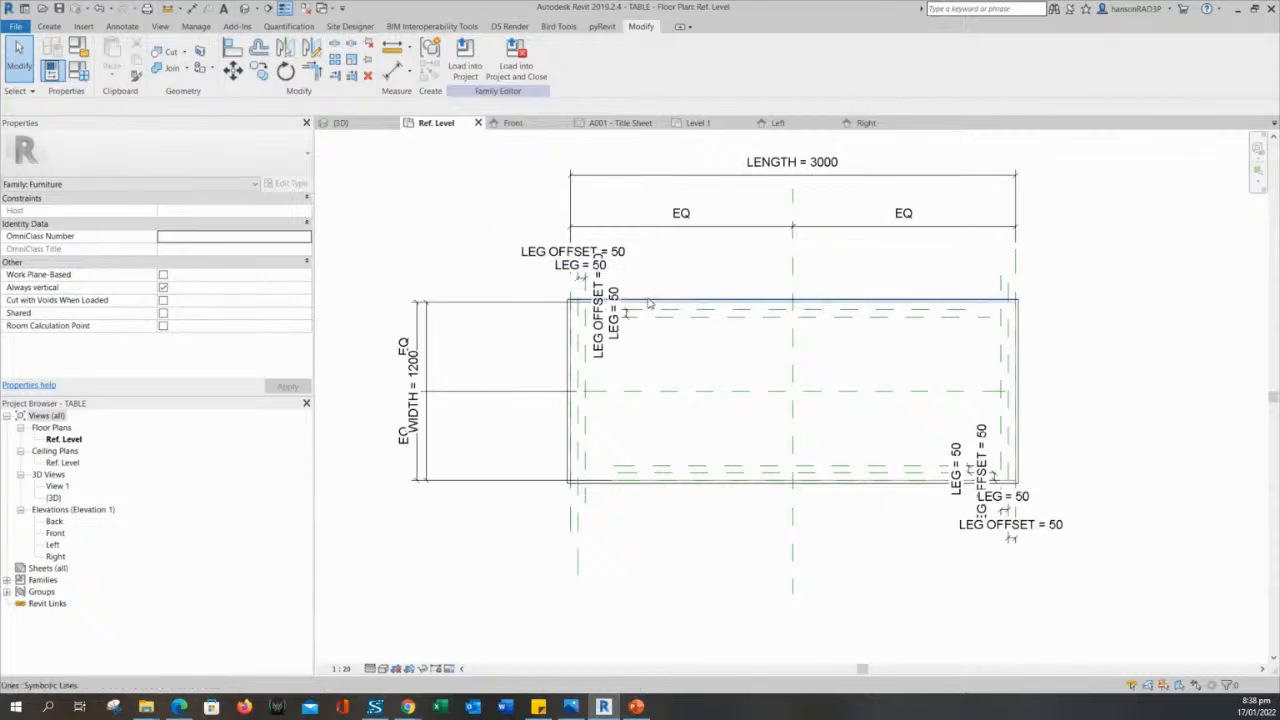
pyautogui.press('Tab')
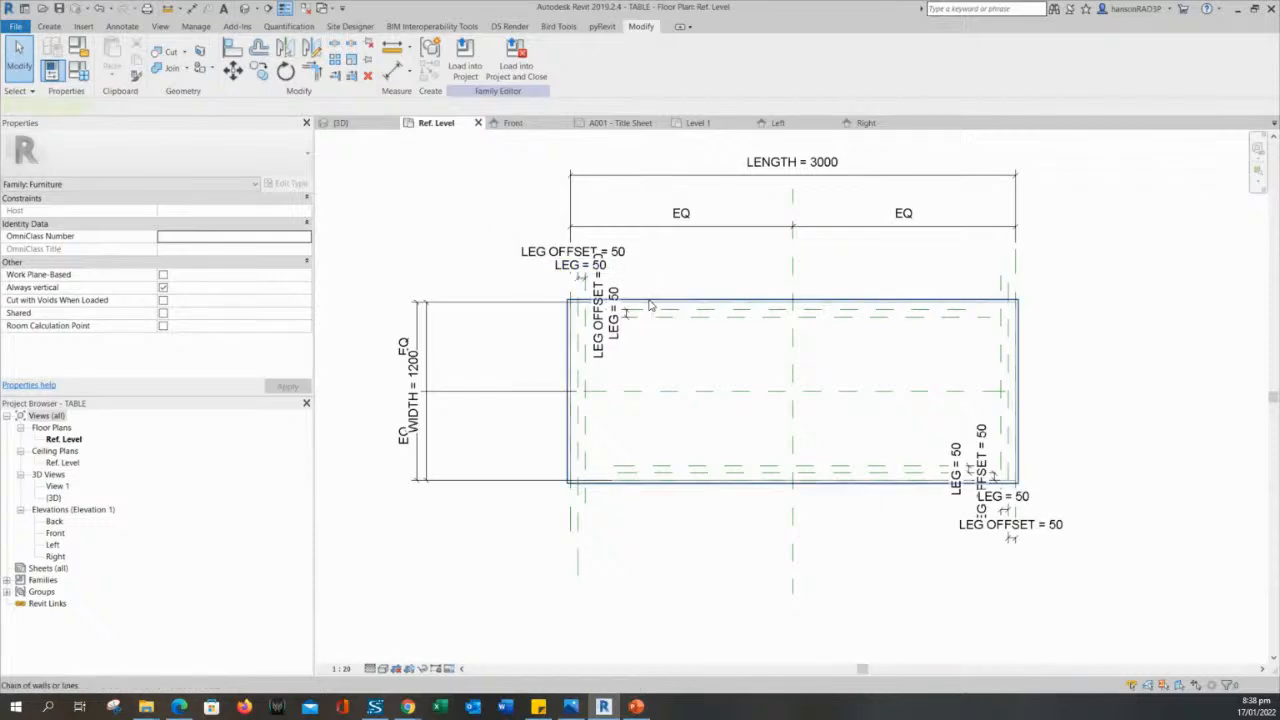
pyautogui.click(650, 305)
pyautogui.click(254, 263)
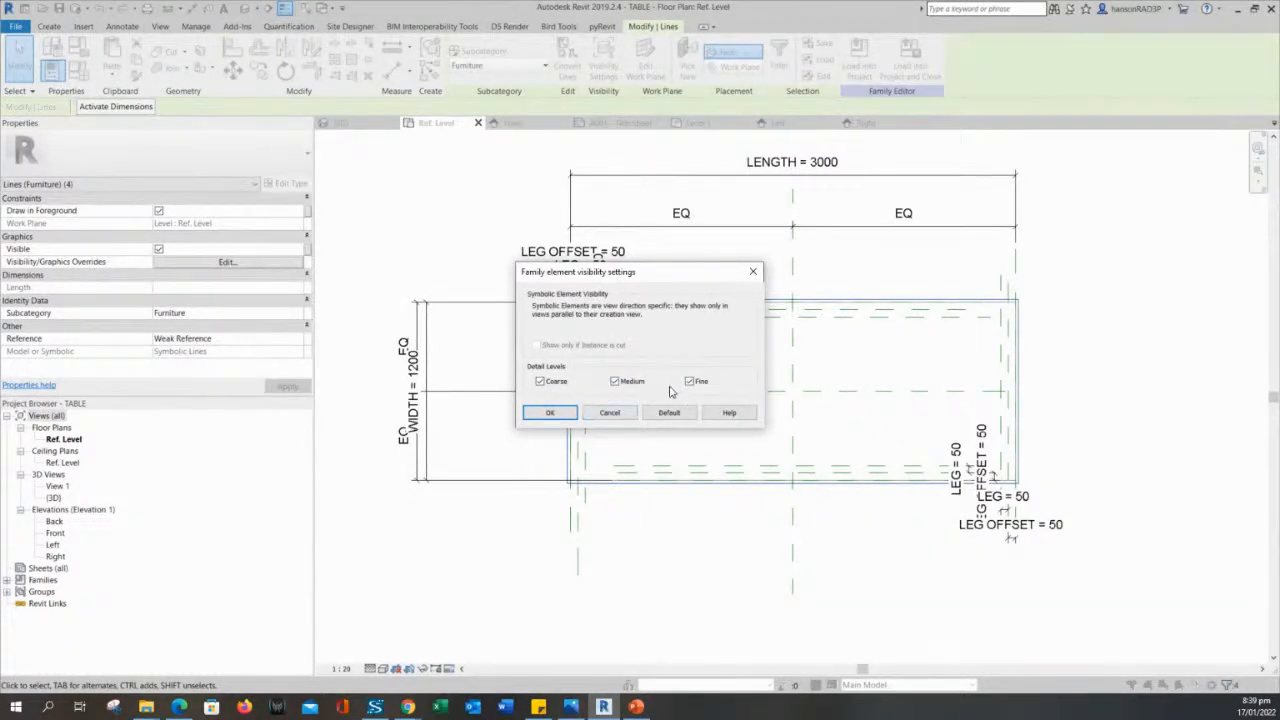
pyautogui.moveTo(622, 281); pyautogui.dragTo(506, 173)
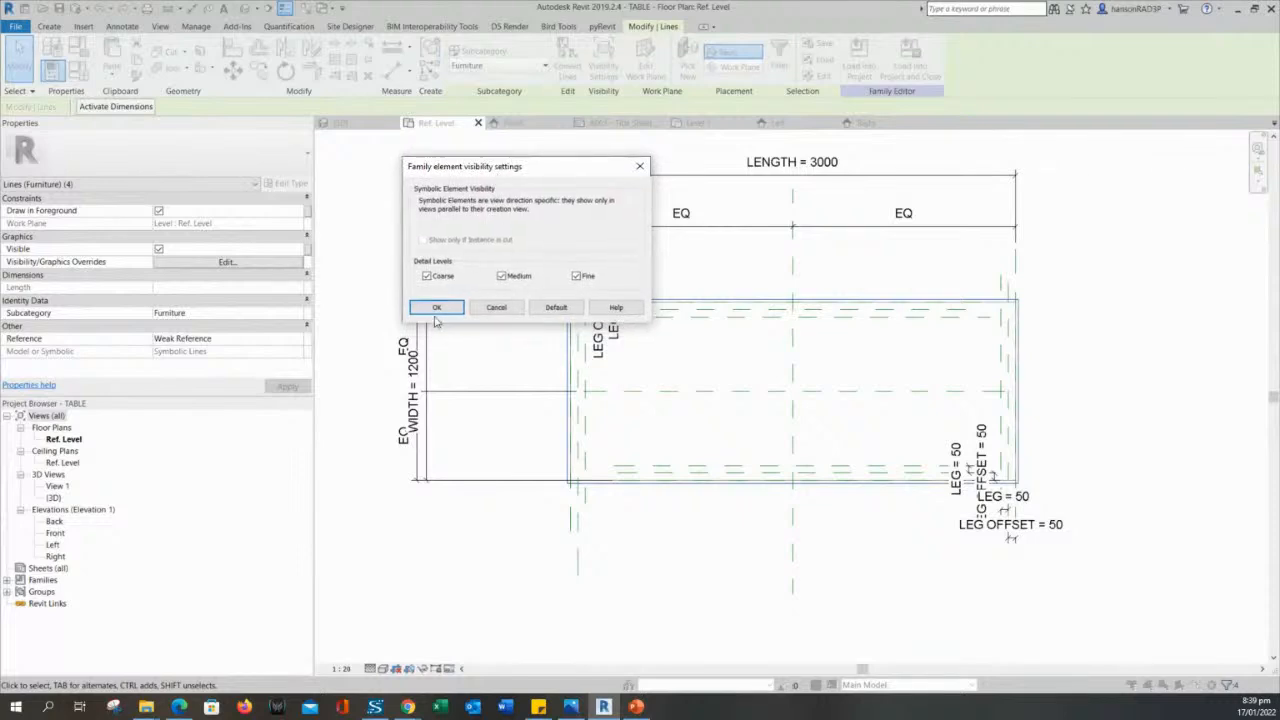
pyautogui.click(435, 312)
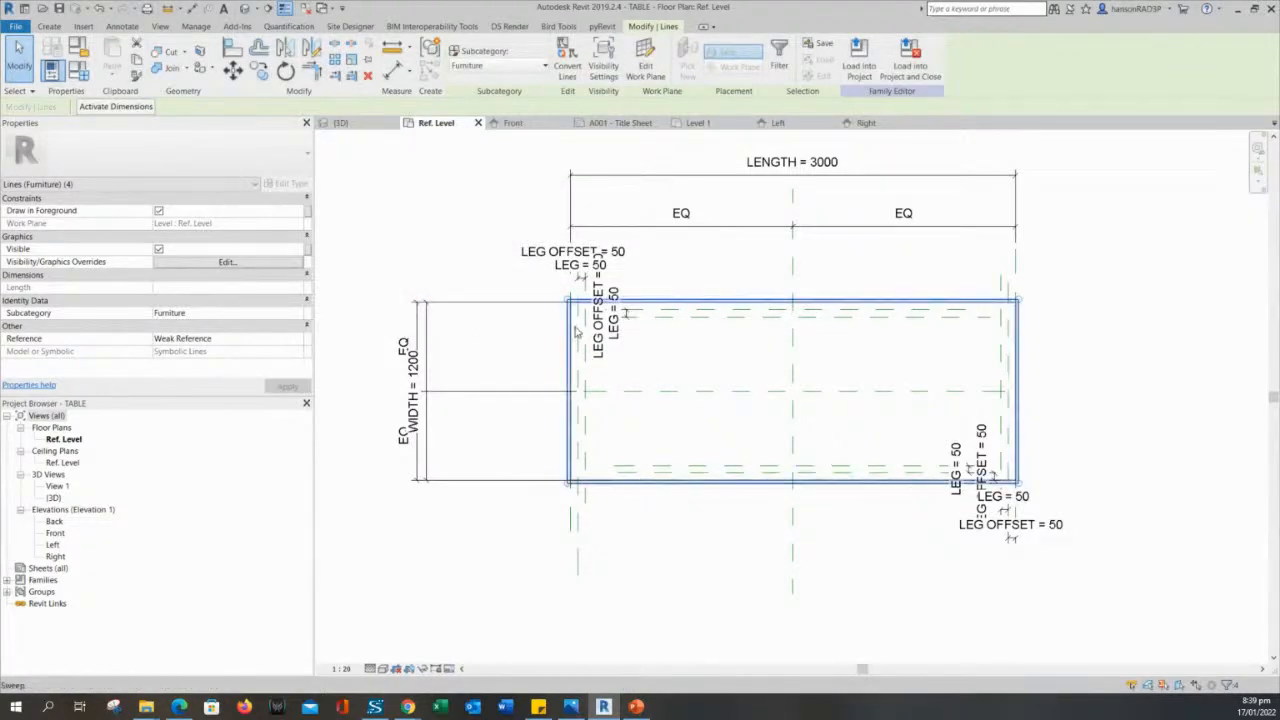
pyautogui.click(501, 275)
# - Turn on Preview Visibility in the Ref. Level plan and inspect how the table displays
pyautogui.moveTo(480, 561); pyautogui.dragTo(530, 591, button='middle')
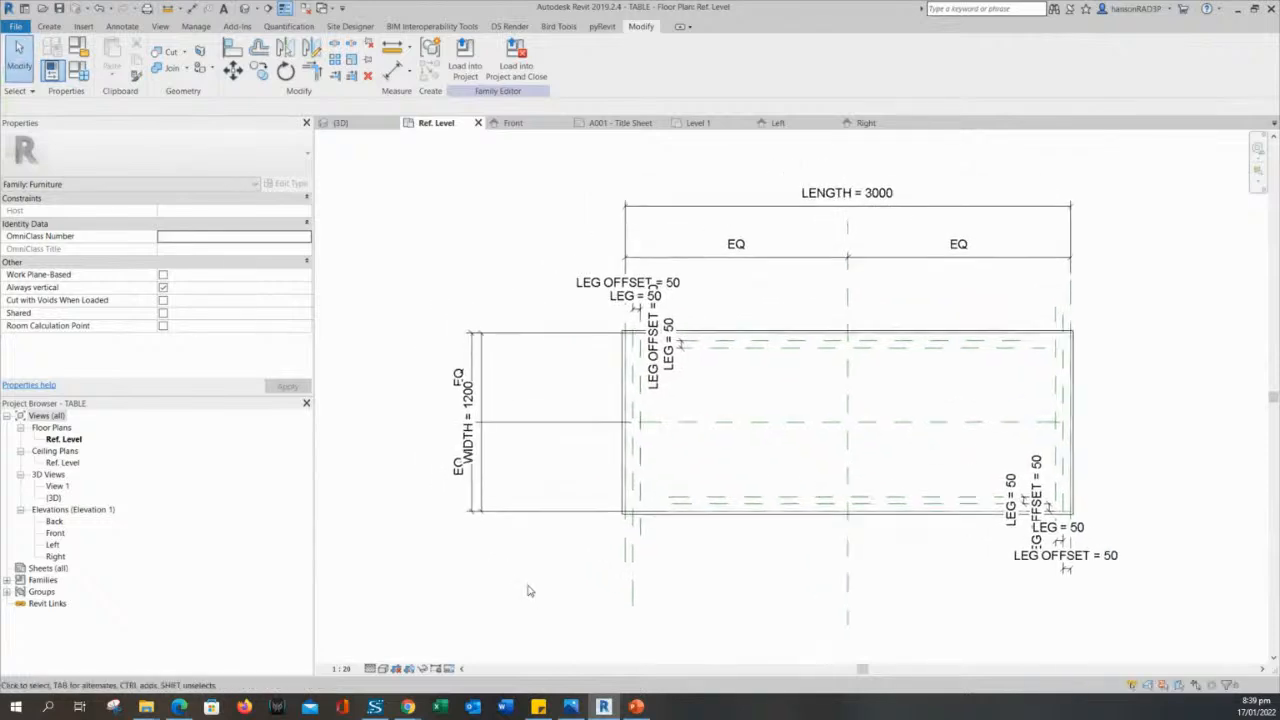
pyautogui.click(460, 667)
pyautogui.click(470, 656)
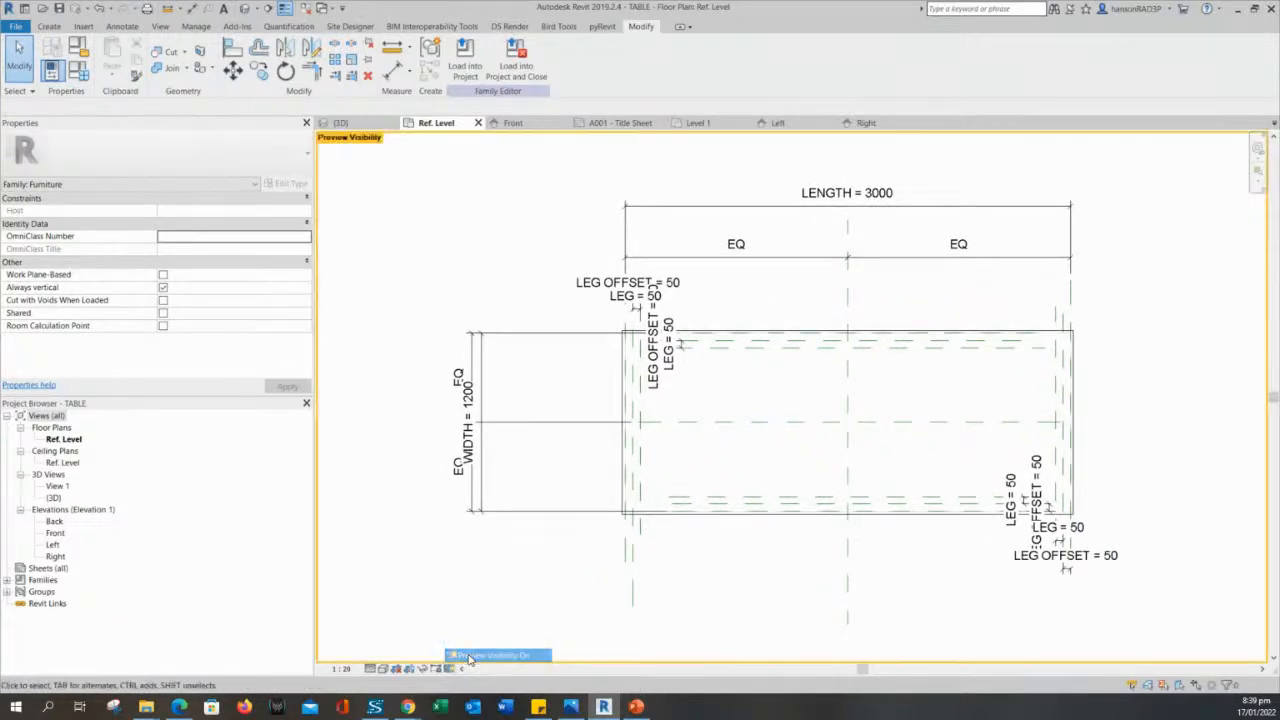
pyautogui.moveTo(508, 614); pyautogui.dragTo(491, 589, button='middle')
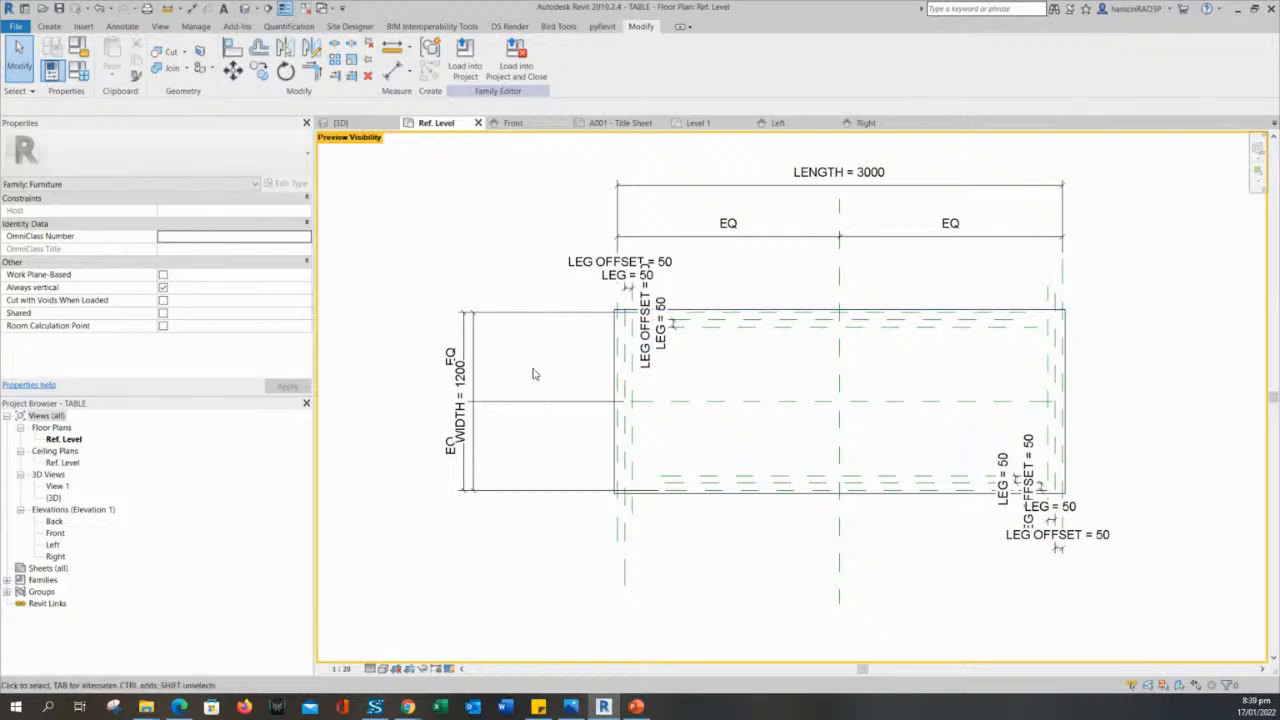
pyautogui.scroll(2, 603, 527)
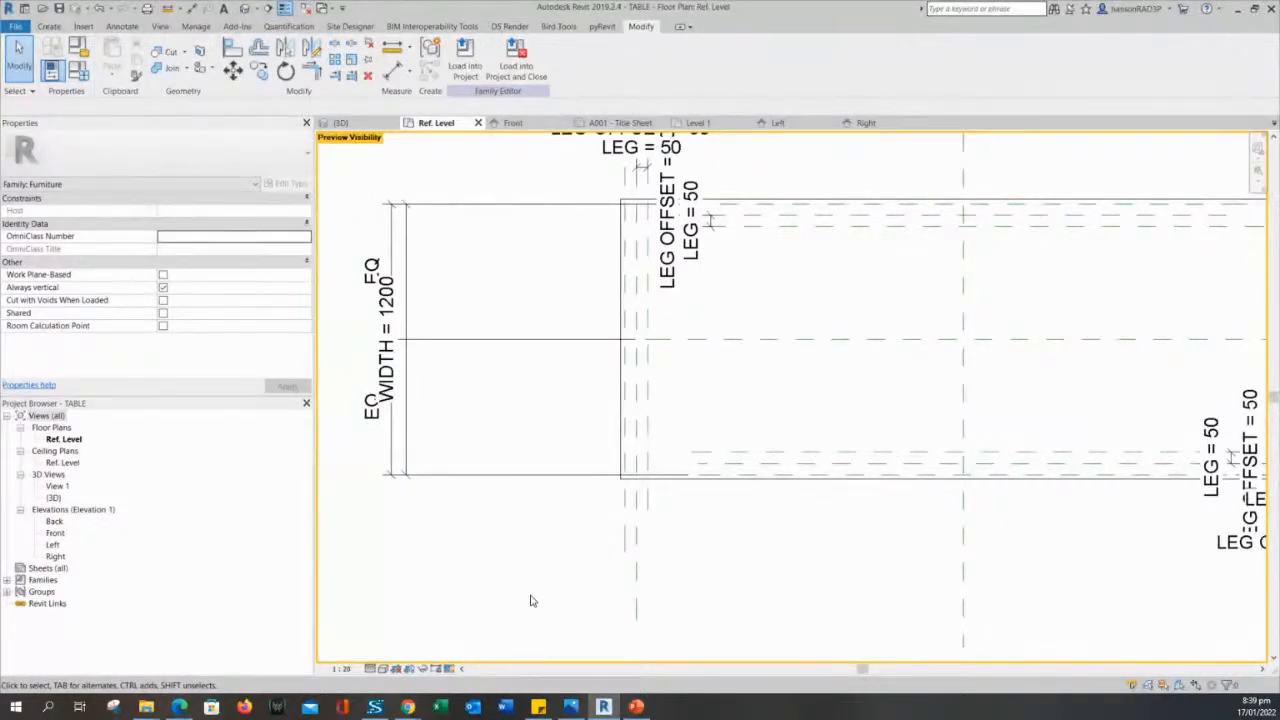
pyautogui.scroll(-1, 531, 600)
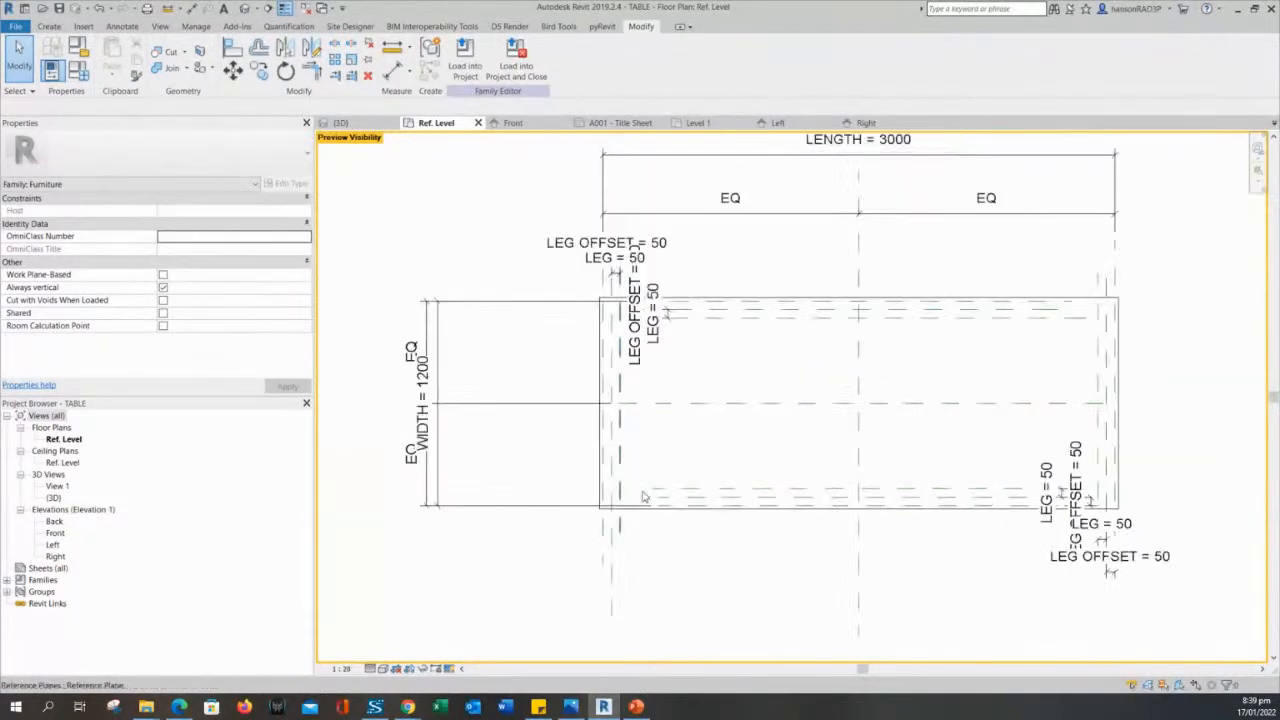
# - Examine the symbolic outline in the preview by highlighting and selecting its connected lines as a chain
pyautogui.press('Tab')
pyautogui.click(600, 463)
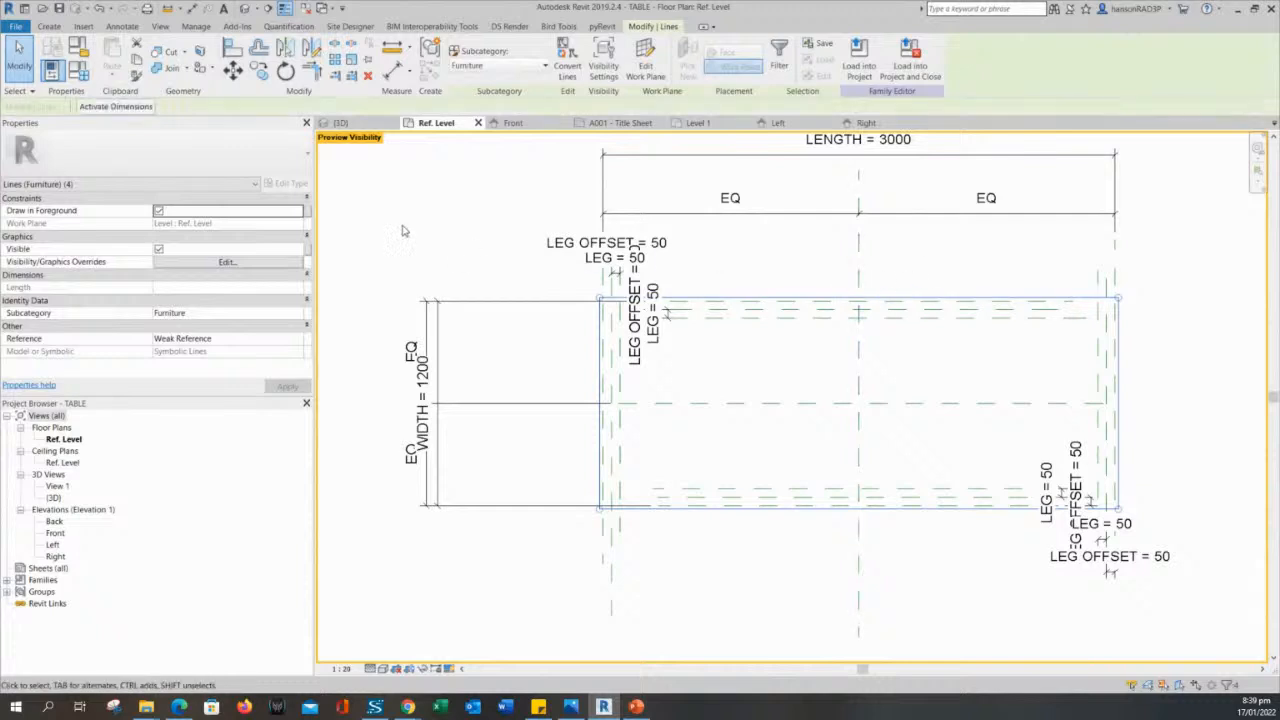
pyautogui.click(570, 355)
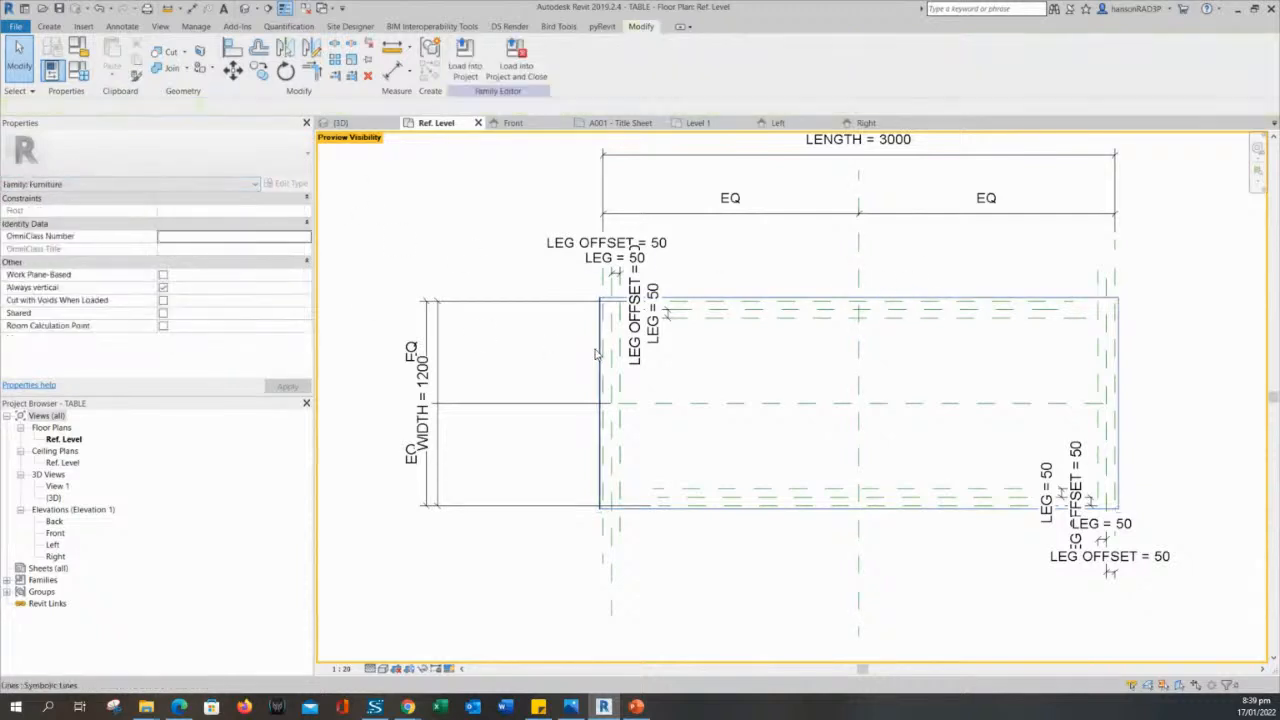
pyautogui.press('Tab')
pyautogui.press('Tab')
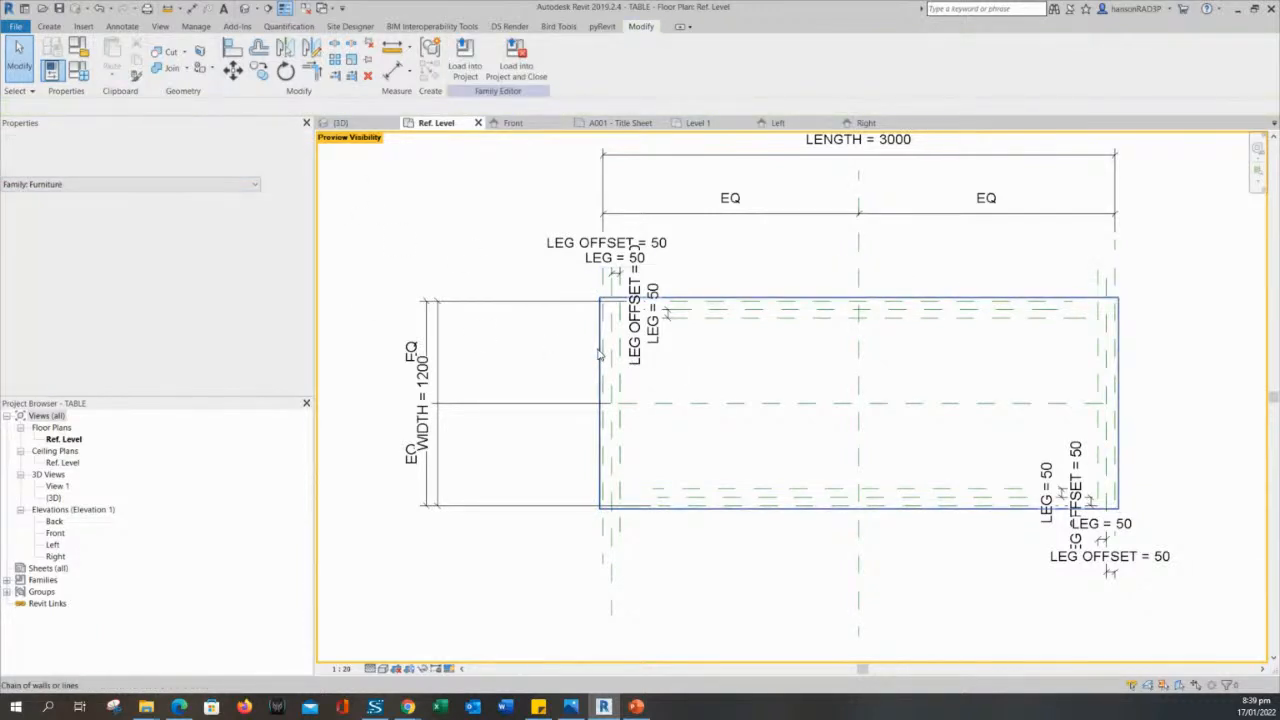
pyautogui.click(750, 300)
pyautogui.press('Escape')
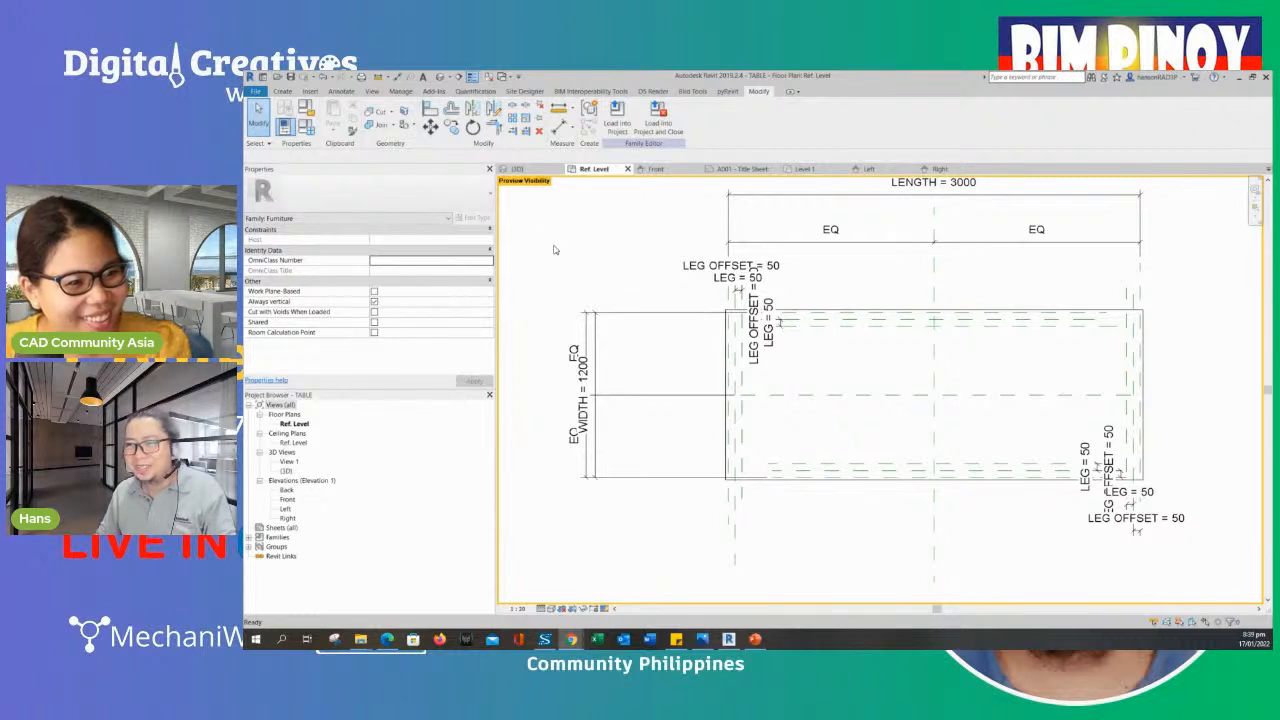
pyautogui.click(587, 262)
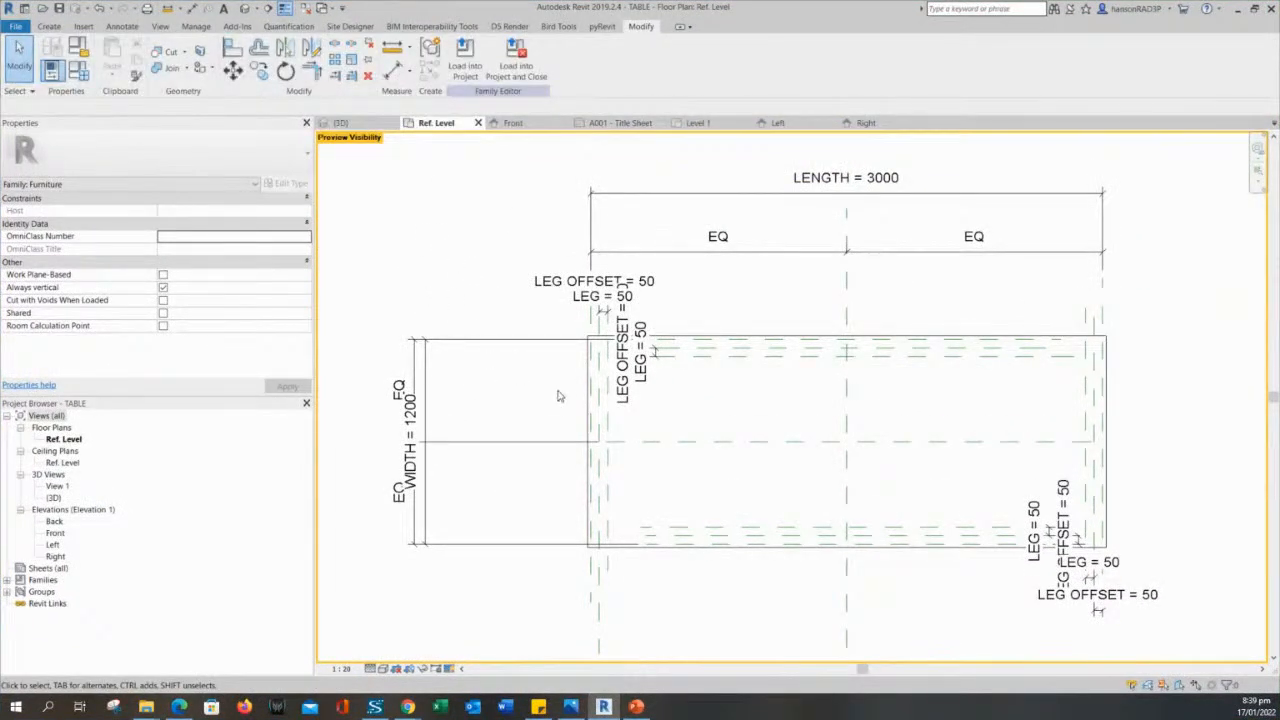
pyautogui.press('Tab')
pyautogui.click(588, 394)
pyautogui.press('Delete')
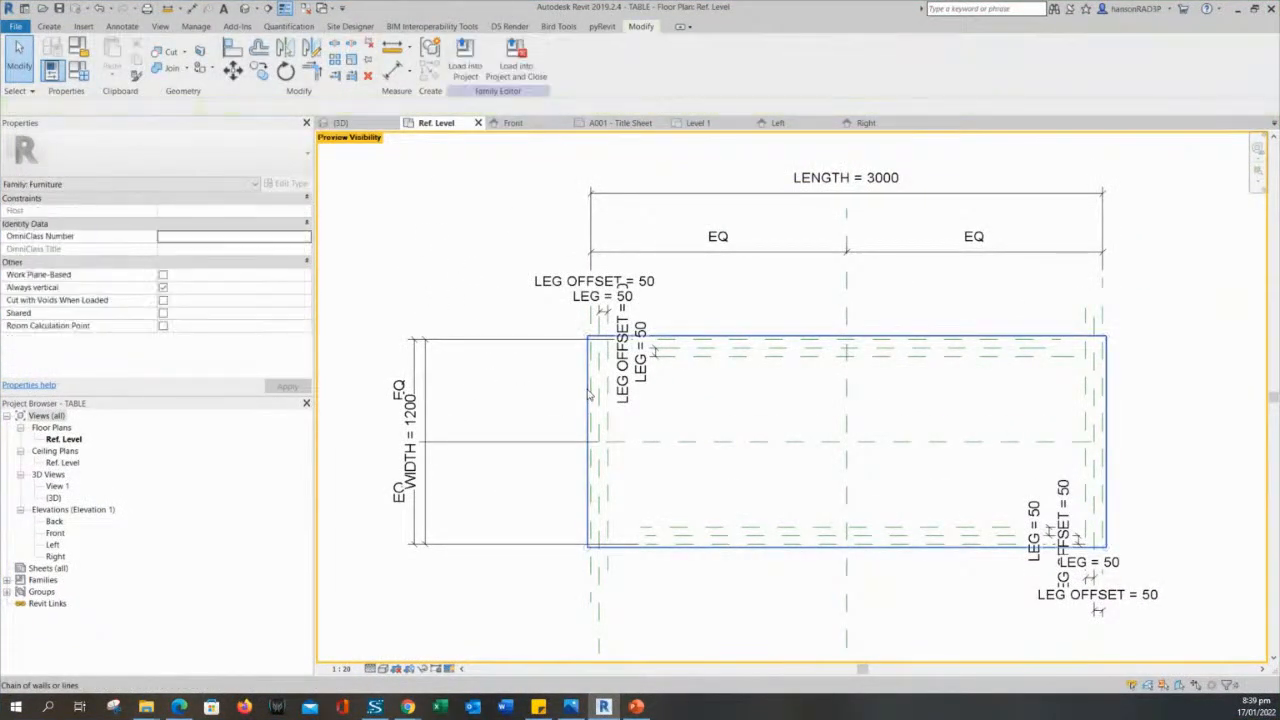
pyautogui.moveTo(497, 287); pyautogui.dragTo(543, 262, button='middle')
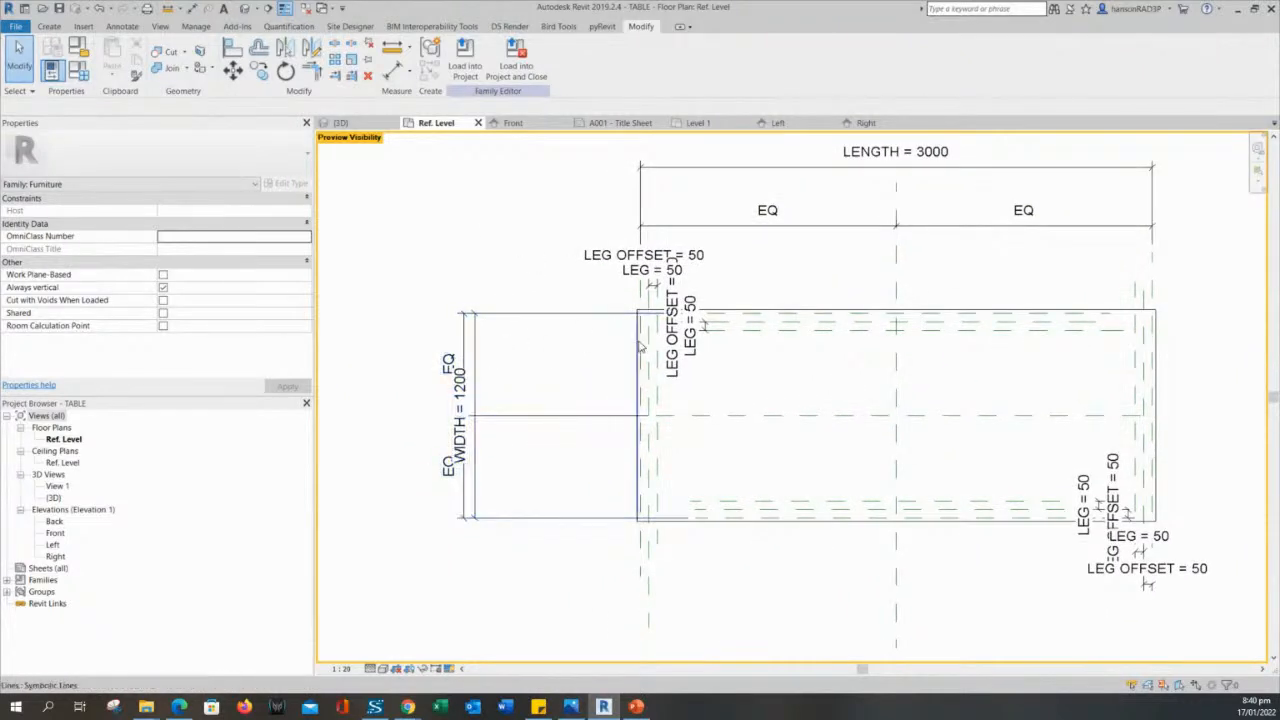
pyautogui.scroll(3, 638, 341)
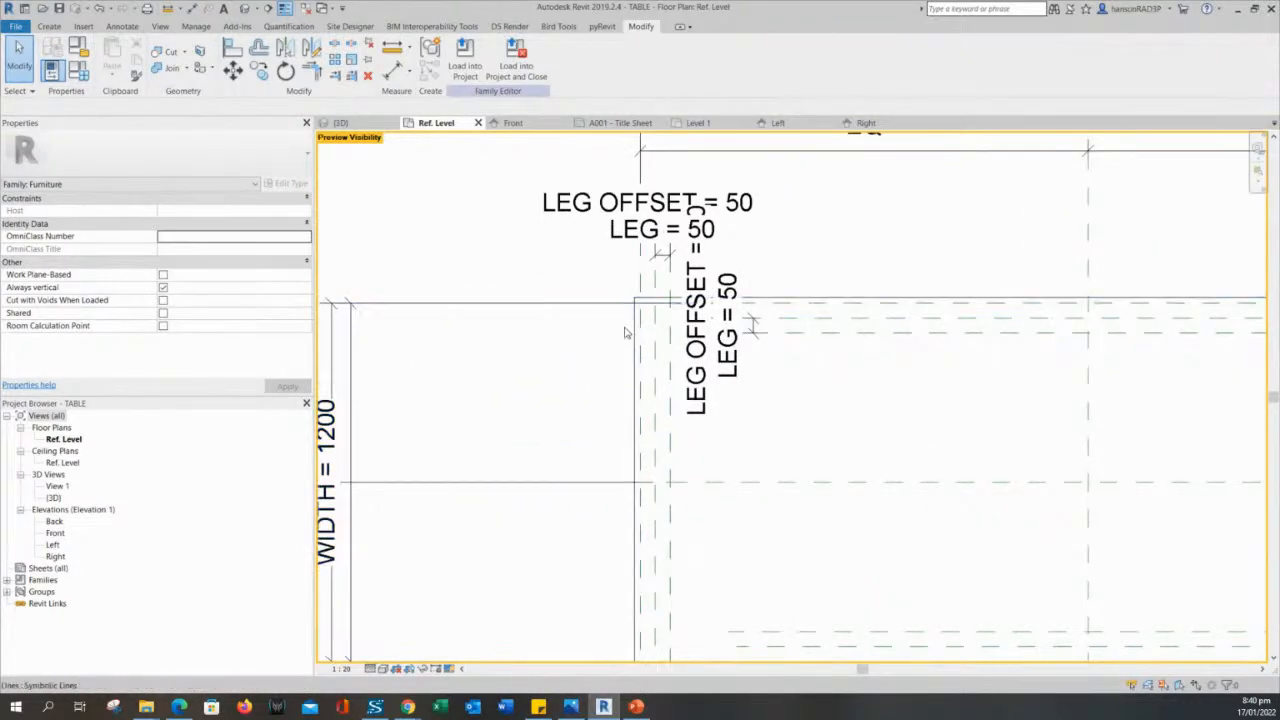
pyautogui.scroll(-3, 632, 341)
pyautogui.scroll(1, 563, 403)
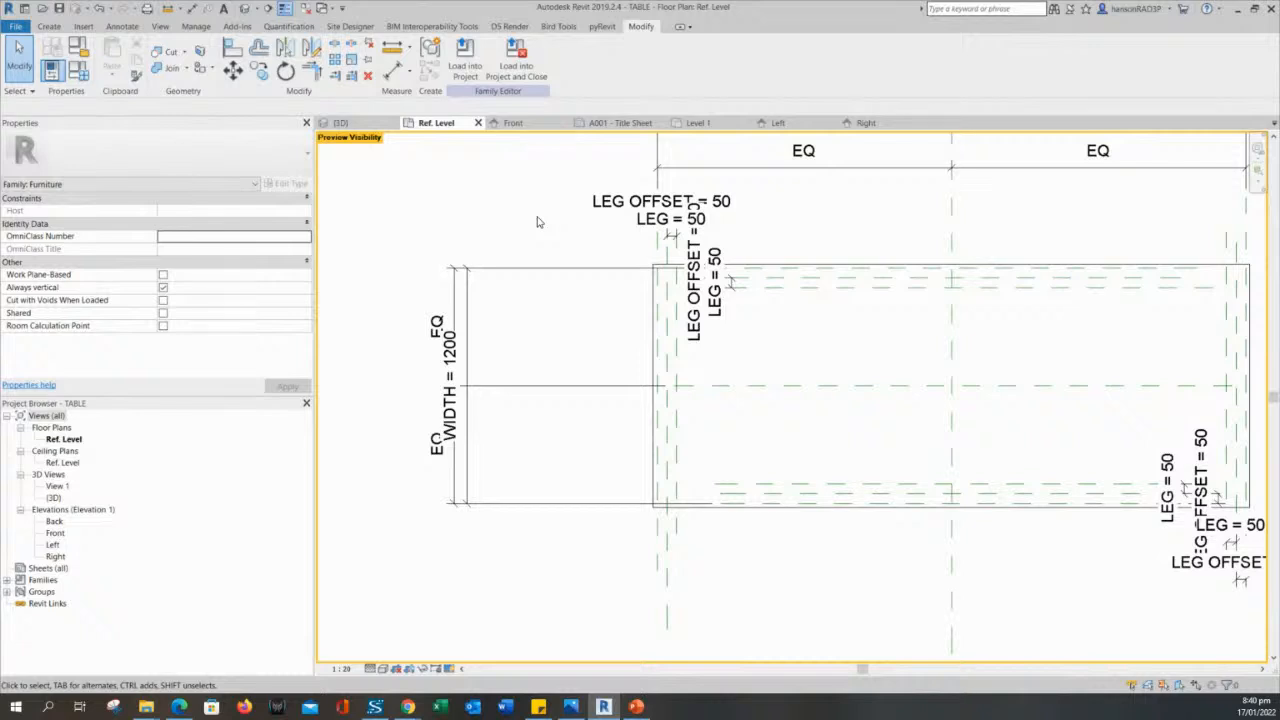
# - Turn off Preview Visibility and load the table family into the project, overwriting the existing version and its parameter values
pyautogui.moveTo(537, 222); pyautogui.dragTo(533, 258, button='middle')
pyautogui.click(450, 670)
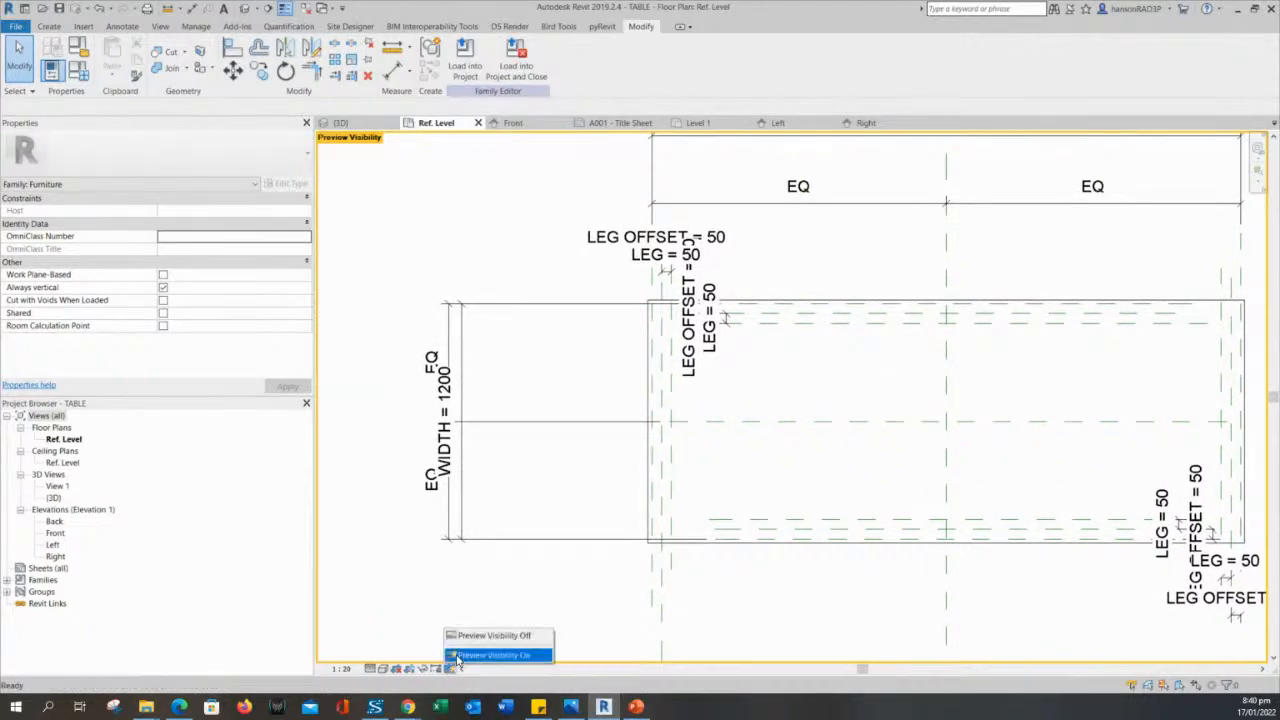
pyautogui.click(467, 638)
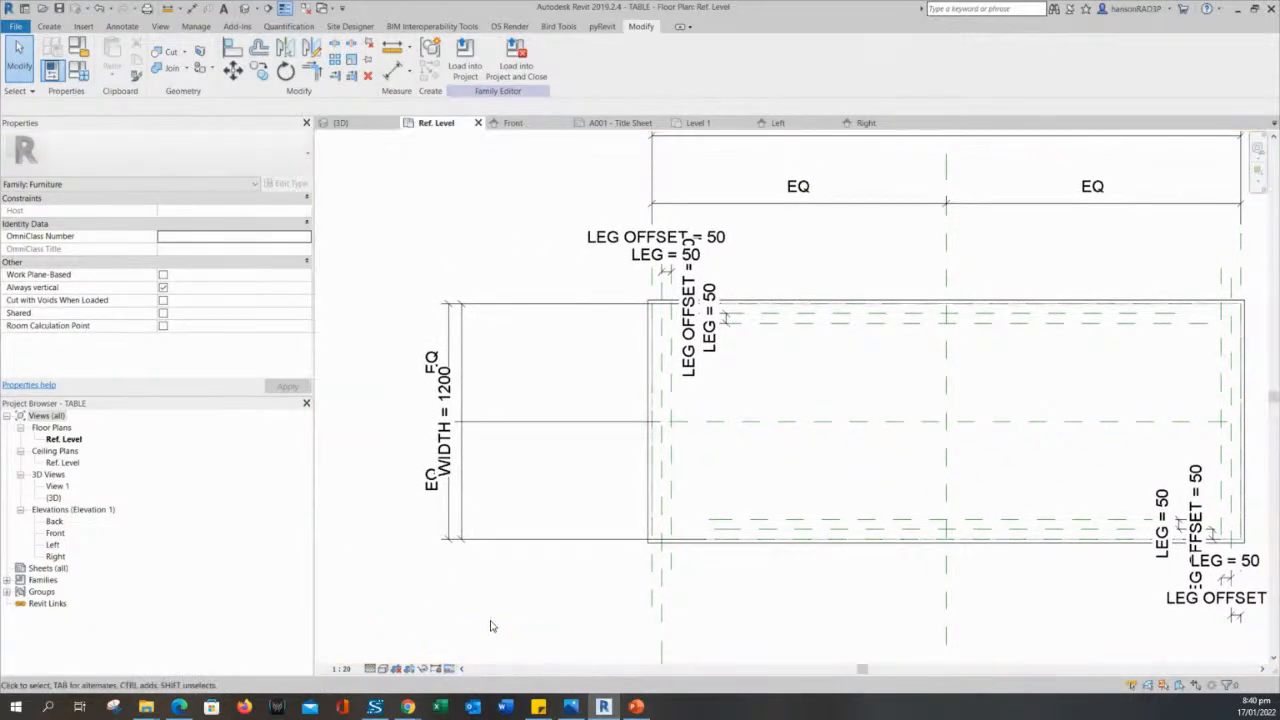
pyautogui.click(464, 55)
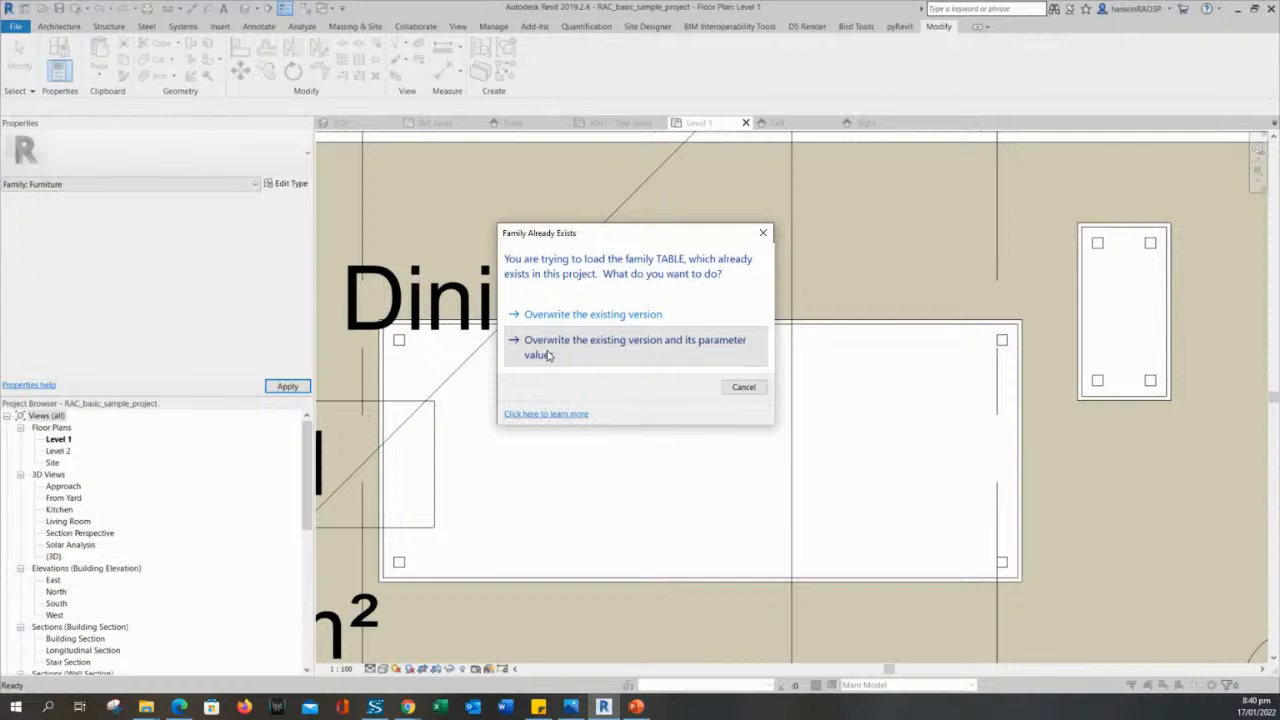
pyautogui.click(547, 352)
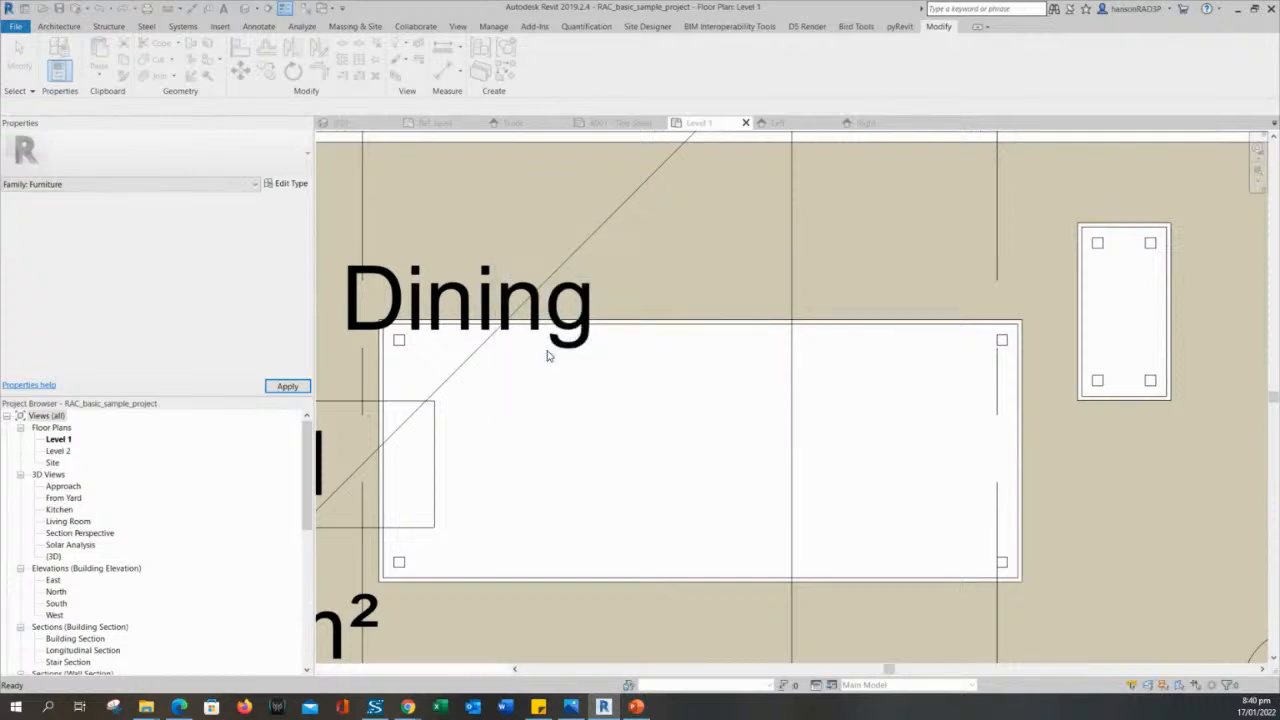
# - Examine the plan representation of the reloaded tables in the Kitchen & Dining room on Level 1
pyautogui.scroll(-2, 867, 427)
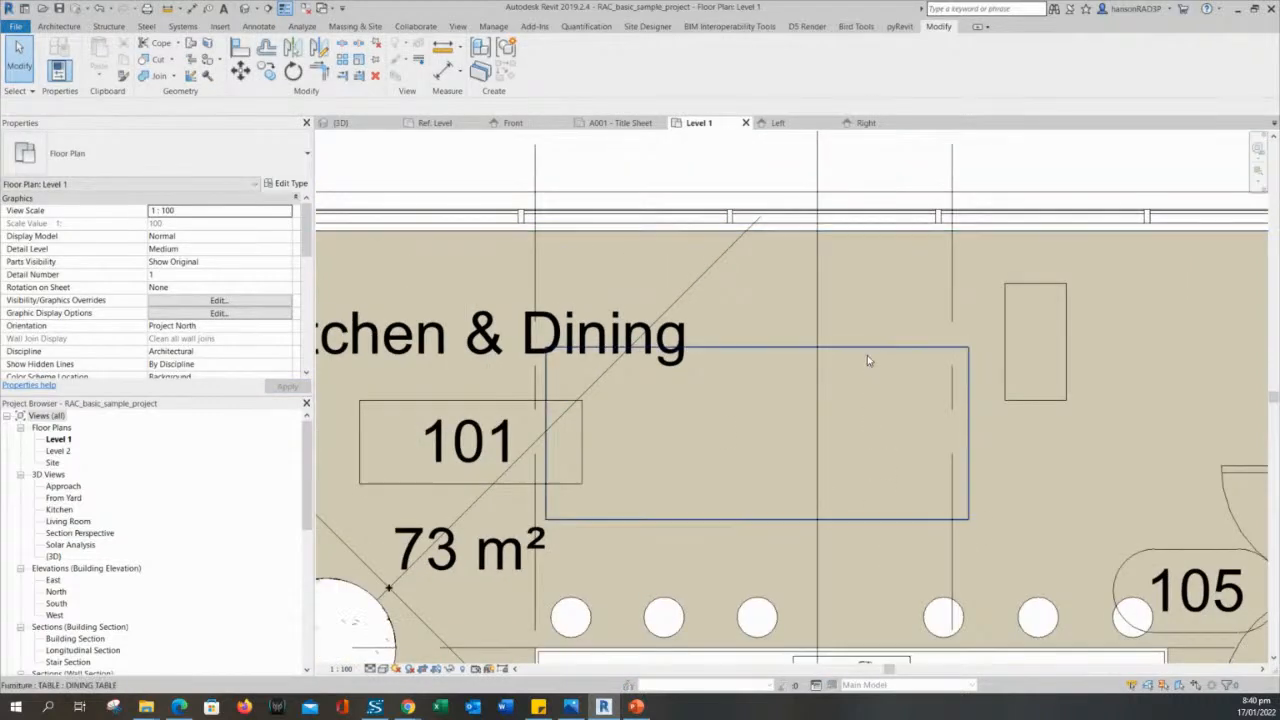
pyautogui.click(866, 358)
pyautogui.press('Escape')
pyautogui.click(899, 349)
pyautogui.press('Escape')
pyautogui.click(1010, 327)
pyautogui.press('Escape')
pyautogui.click(902, 355)
pyautogui.scroll(3, 880, 330)
pyautogui.press('Escape')
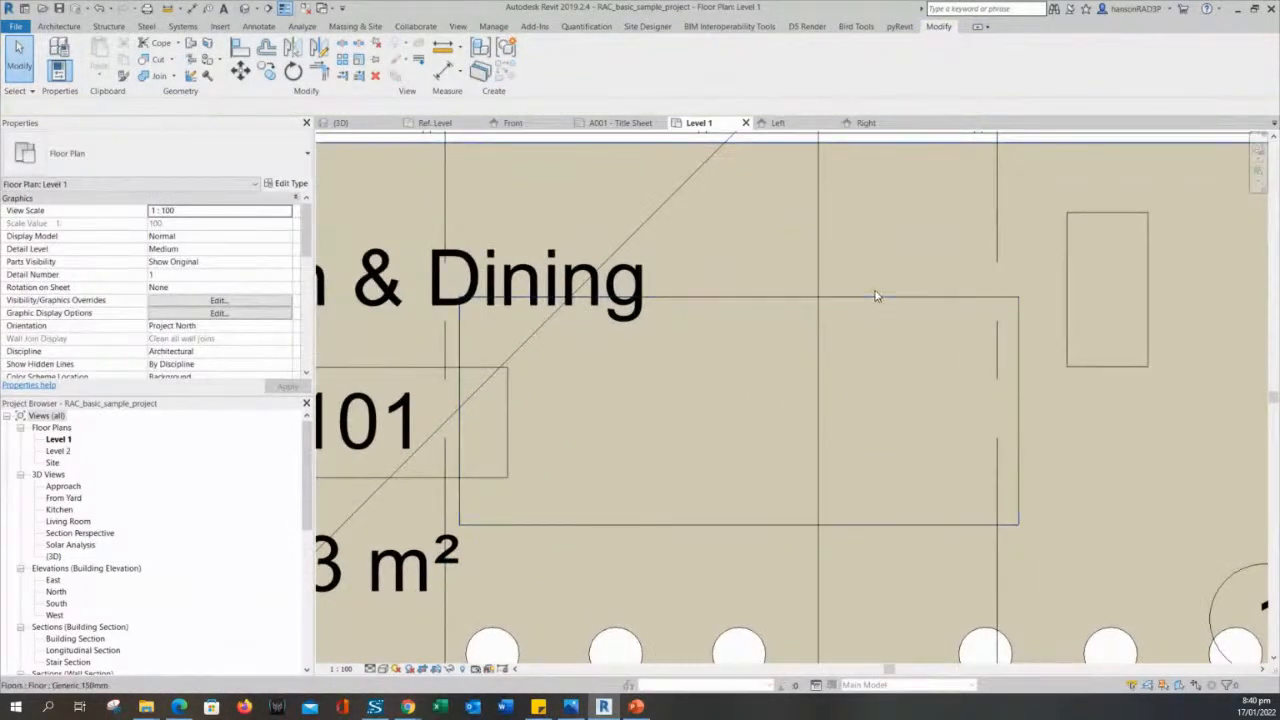
pyautogui.click(557, 371)
pyautogui.press('Escape')
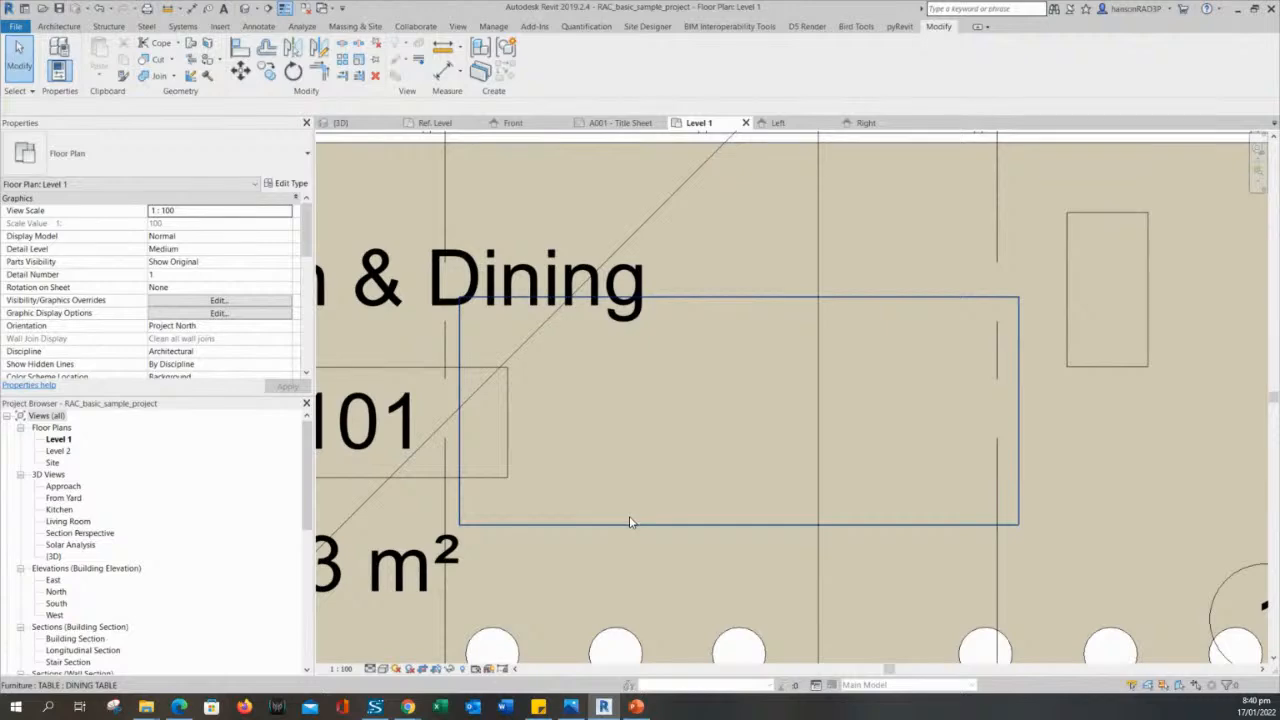
pyautogui.click(630, 521)
pyautogui.scroll(-2, 630, 521)
pyautogui.press('Escape')
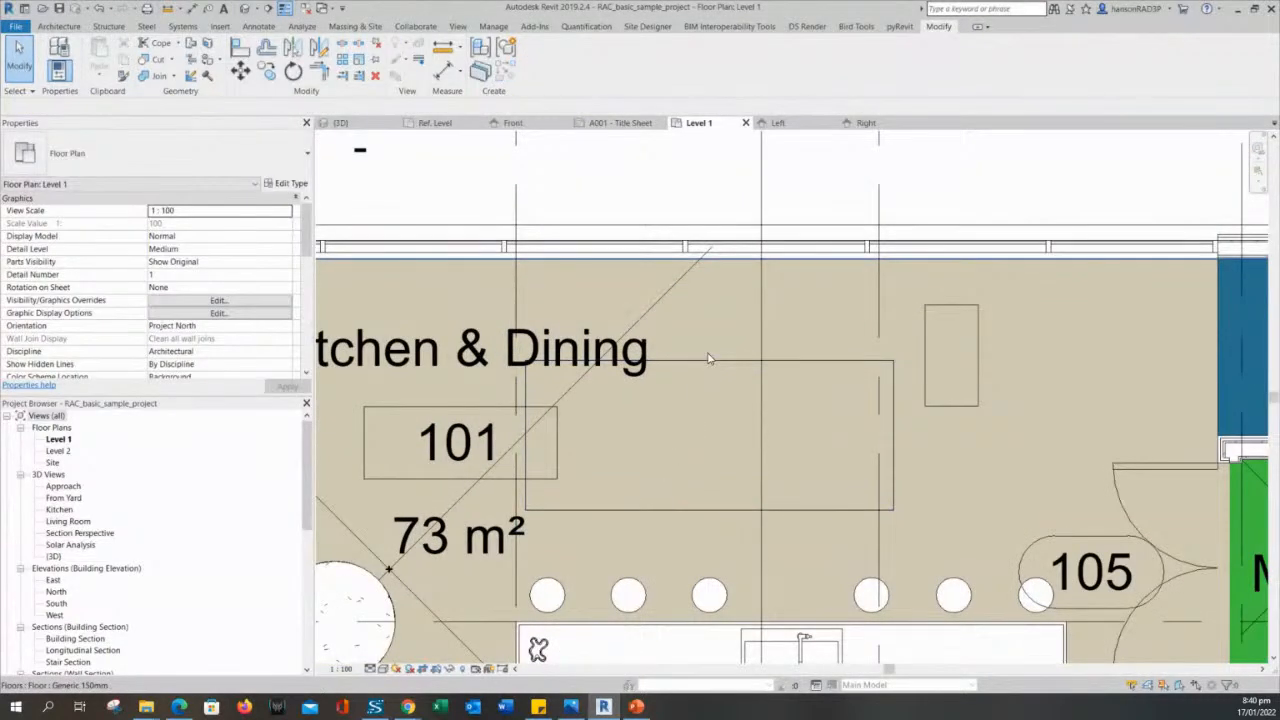
# - Select the existing dining table and chairs beside the round column to compare their plan display with the reloaded tables
pyautogui.scroll(-2, 708, 358)
pyautogui.moveTo(708, 358); pyautogui.dragTo(810, 266, button='middle')
pyautogui.click(552, 450)
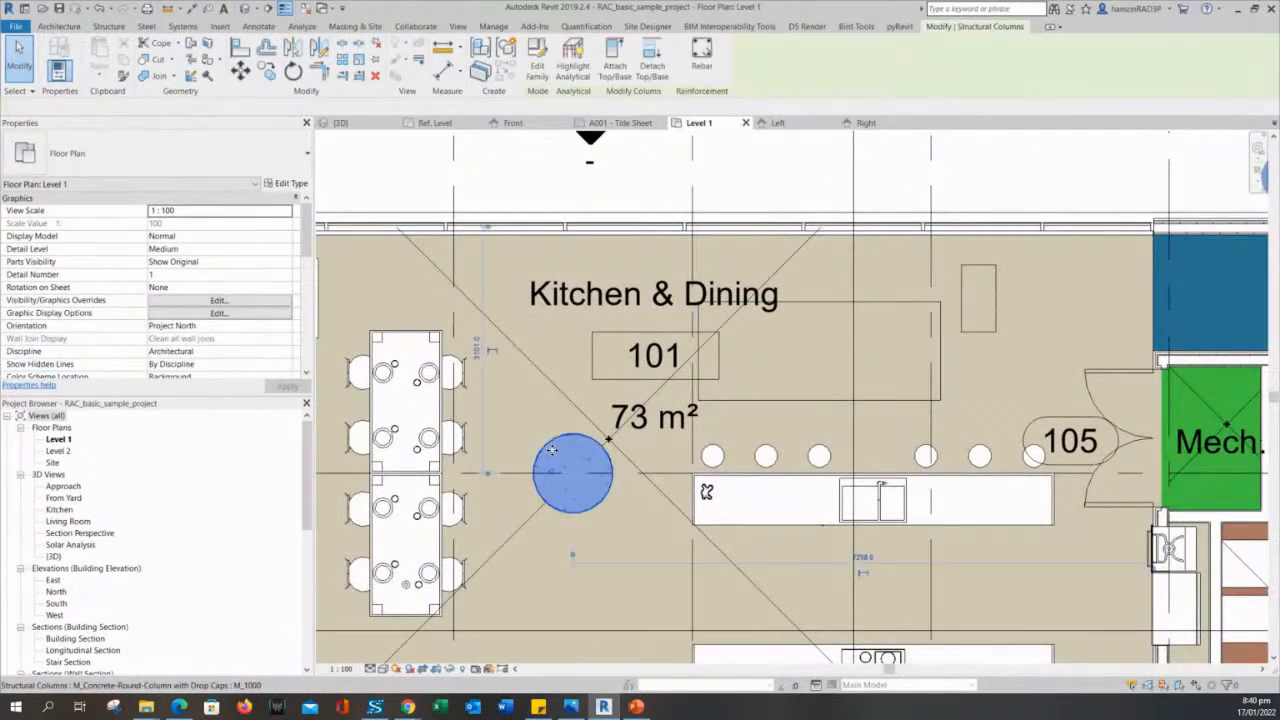
pyautogui.click(368, 452)
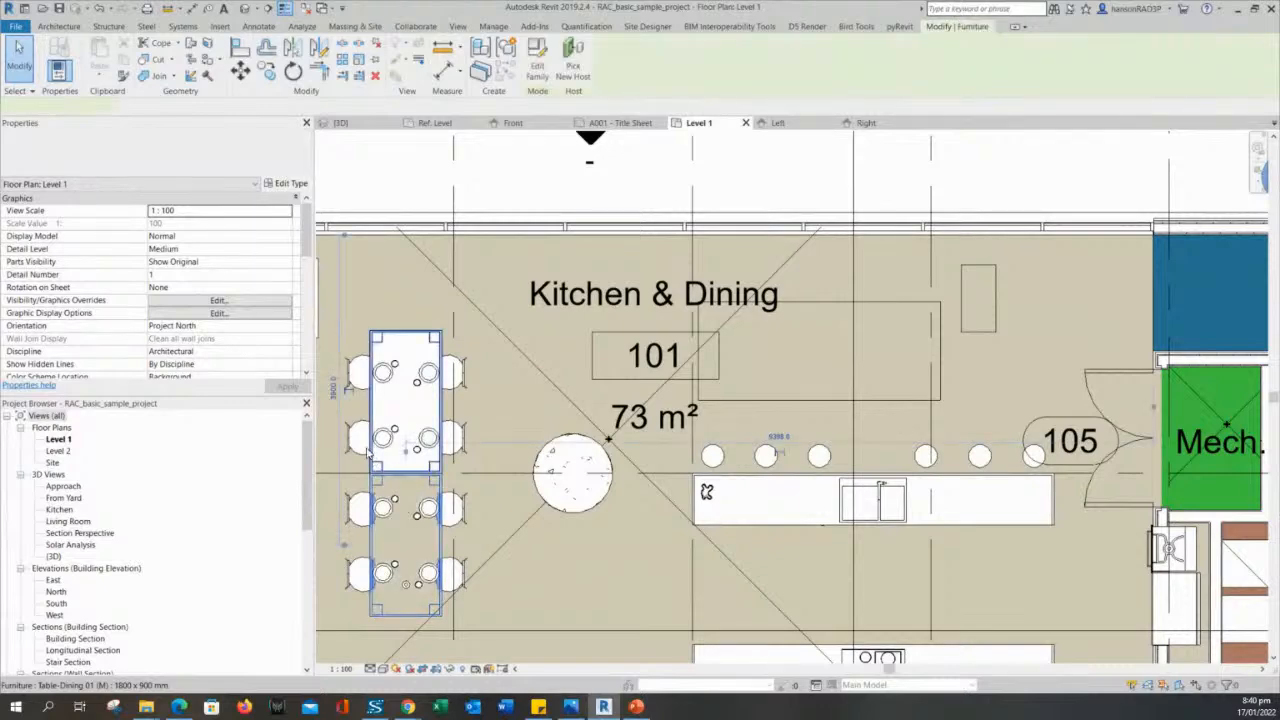
# - Examine how the reloaded dining table is shown in plan among the other Kitchen & Dining furniture
pyautogui.press('Escape')
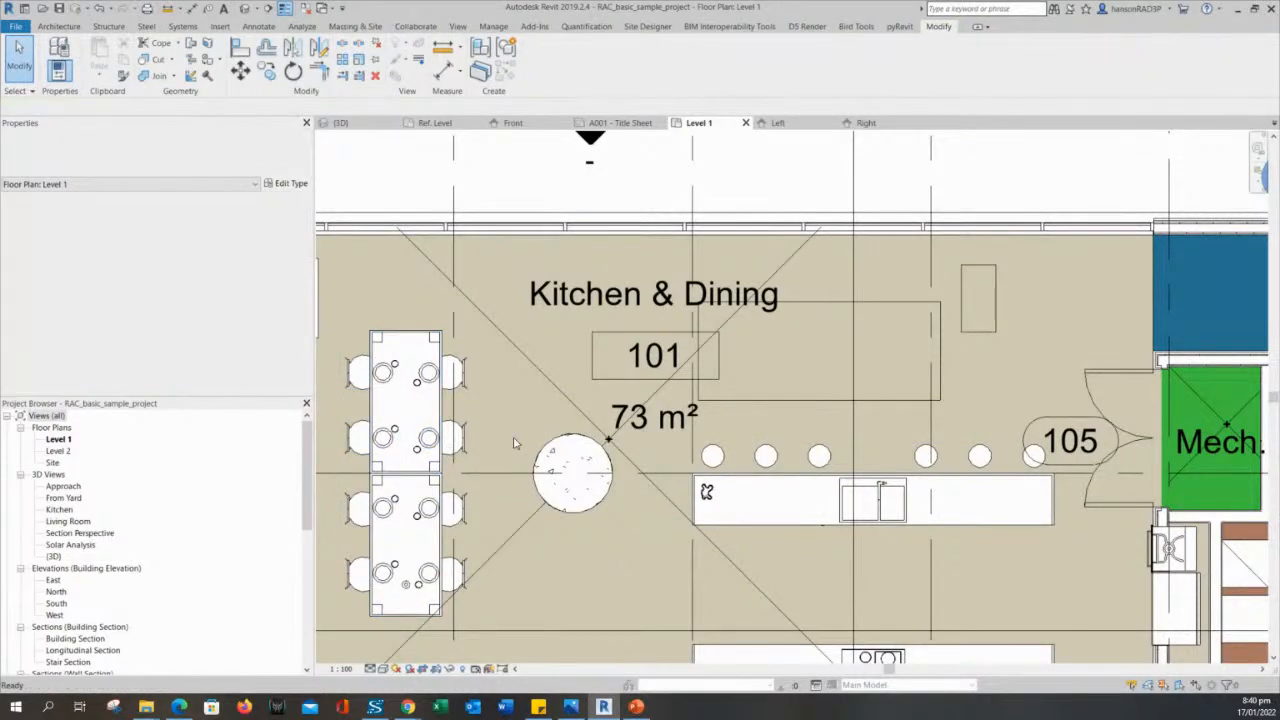
pyautogui.moveTo(515, 443); pyautogui.dragTo(487, 421, button='middle')
pyautogui.click(847, 284)
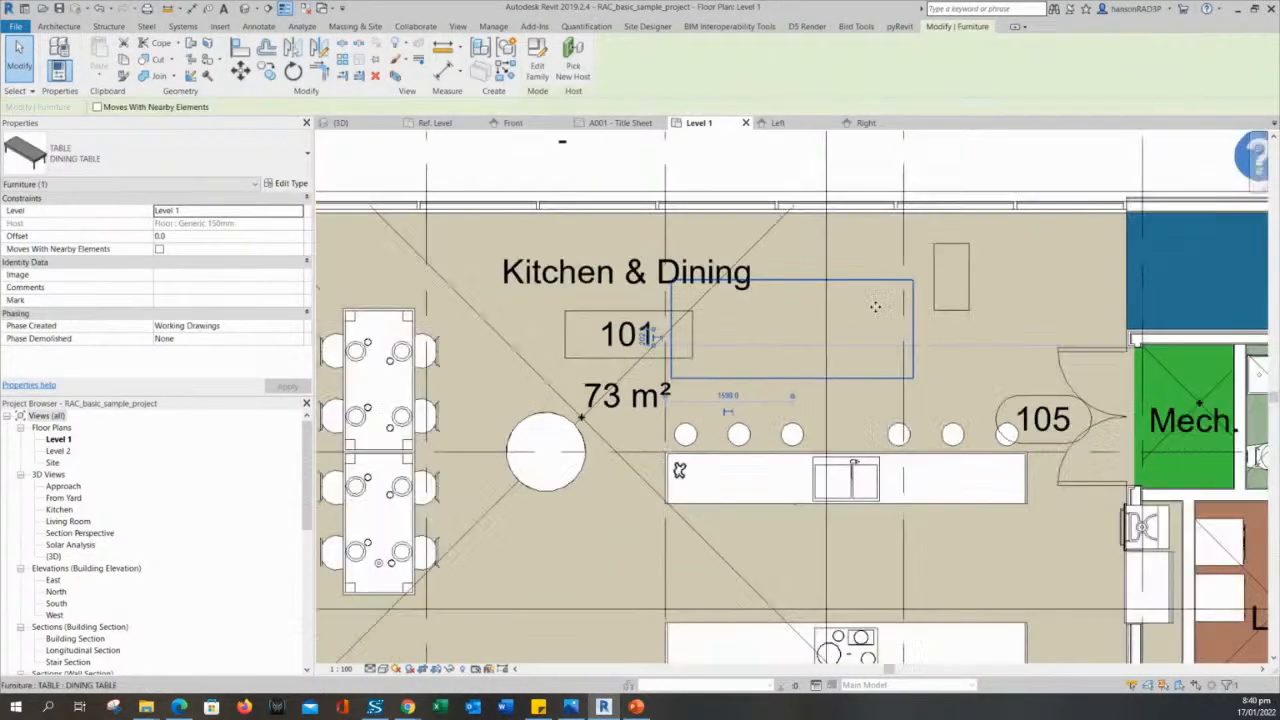
pyautogui.scroll(-5, 875, 307)
pyautogui.moveTo(1216, 582); pyautogui.dragTo(1071, 545, button='middle')
pyautogui.scroll(1, 1071, 545)
pyautogui.moveTo(671, 234); pyautogui.dragTo(708, 304, button='middle')
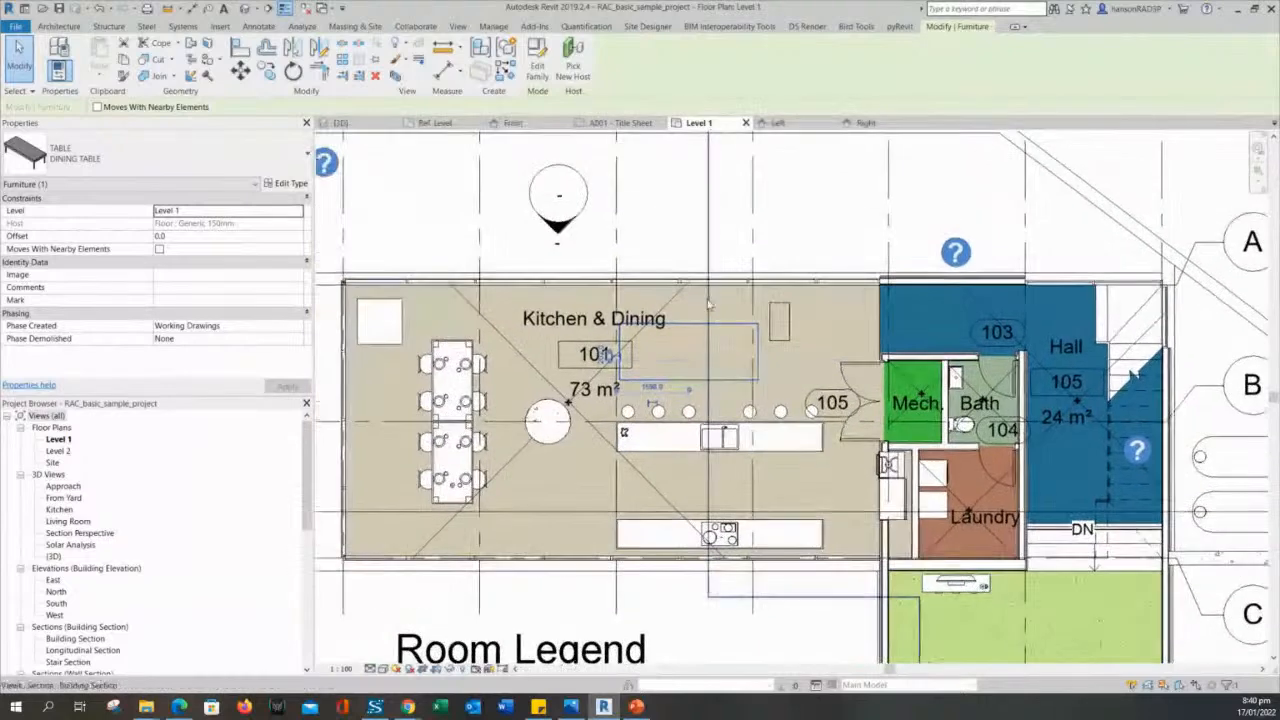
pyautogui.scroll(2, 708, 304)
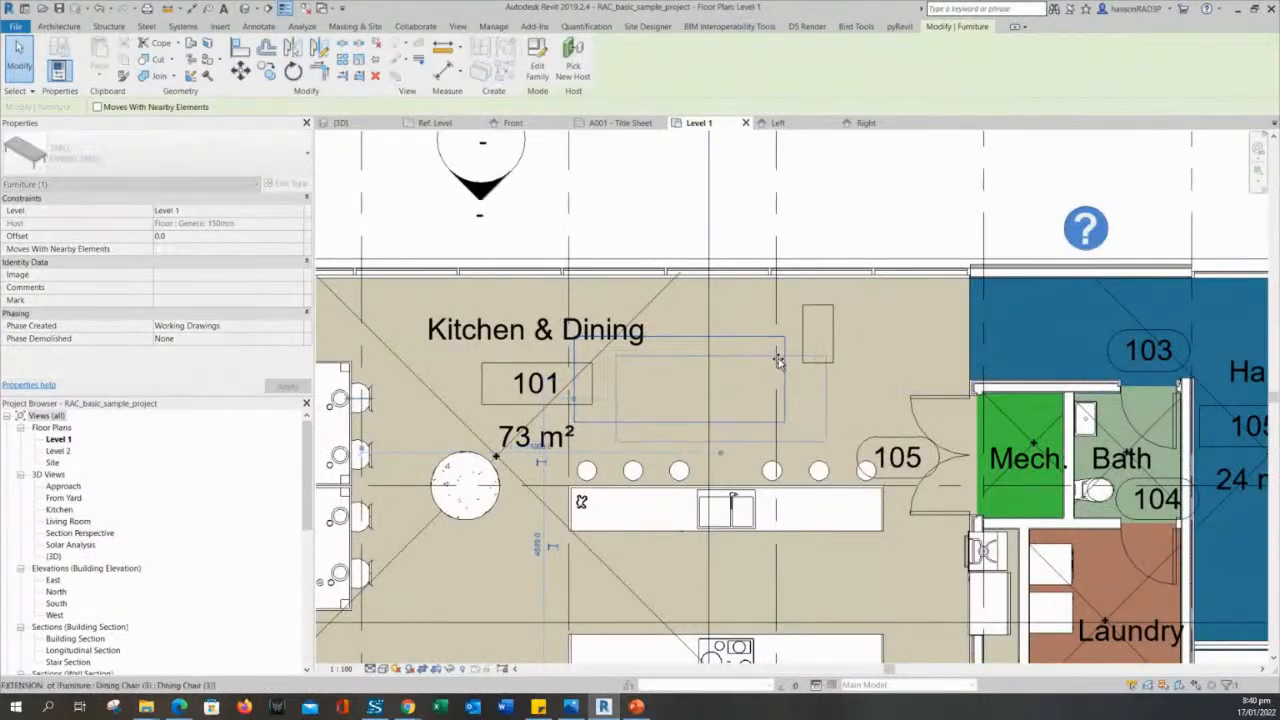
pyautogui.moveTo(778, 360); pyautogui.dragTo(812, 380)
pyautogui.click(755, 371)
pyautogui.scroll(2, 755, 372)
# - Select the Coffee Table 2 and the dining table together and isolate them in a 3D view with Selection Box
pyautogui.click(831, 296)
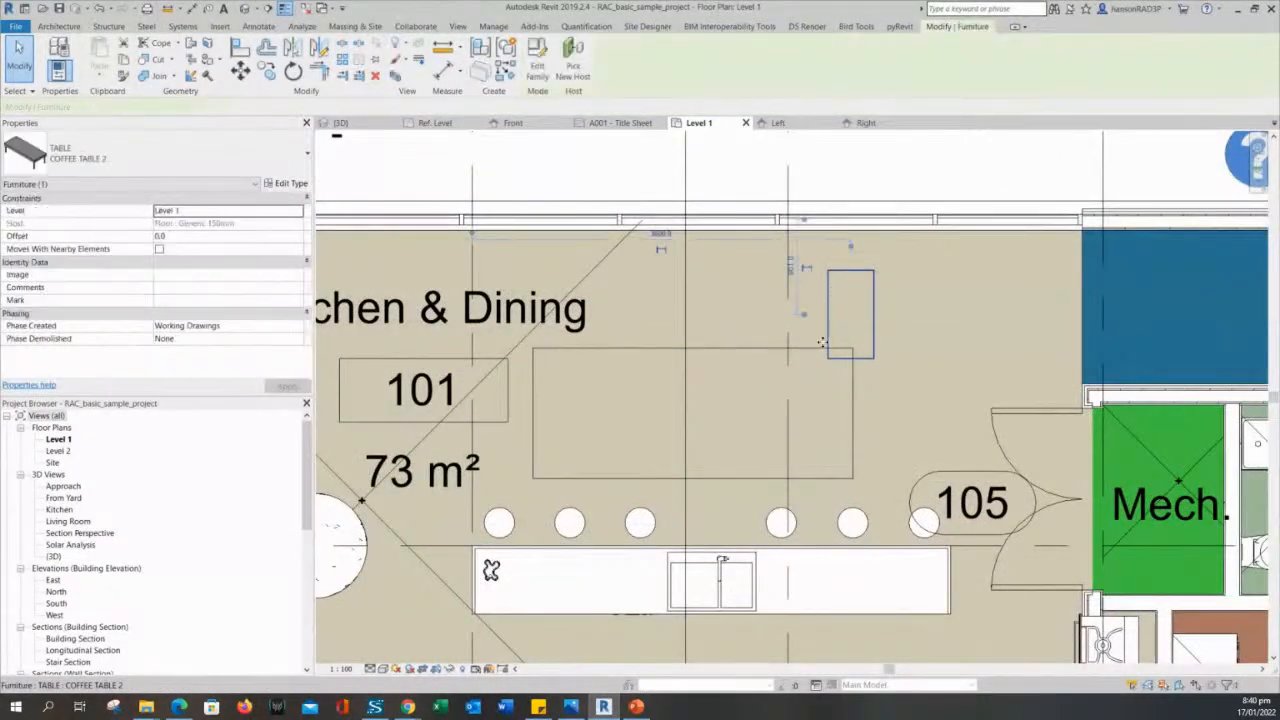
pyautogui.click(813, 357)
pyautogui.keyDown('ctrl'); pyautogui.click(811, 354); pyautogui.keyUp('ctrl')
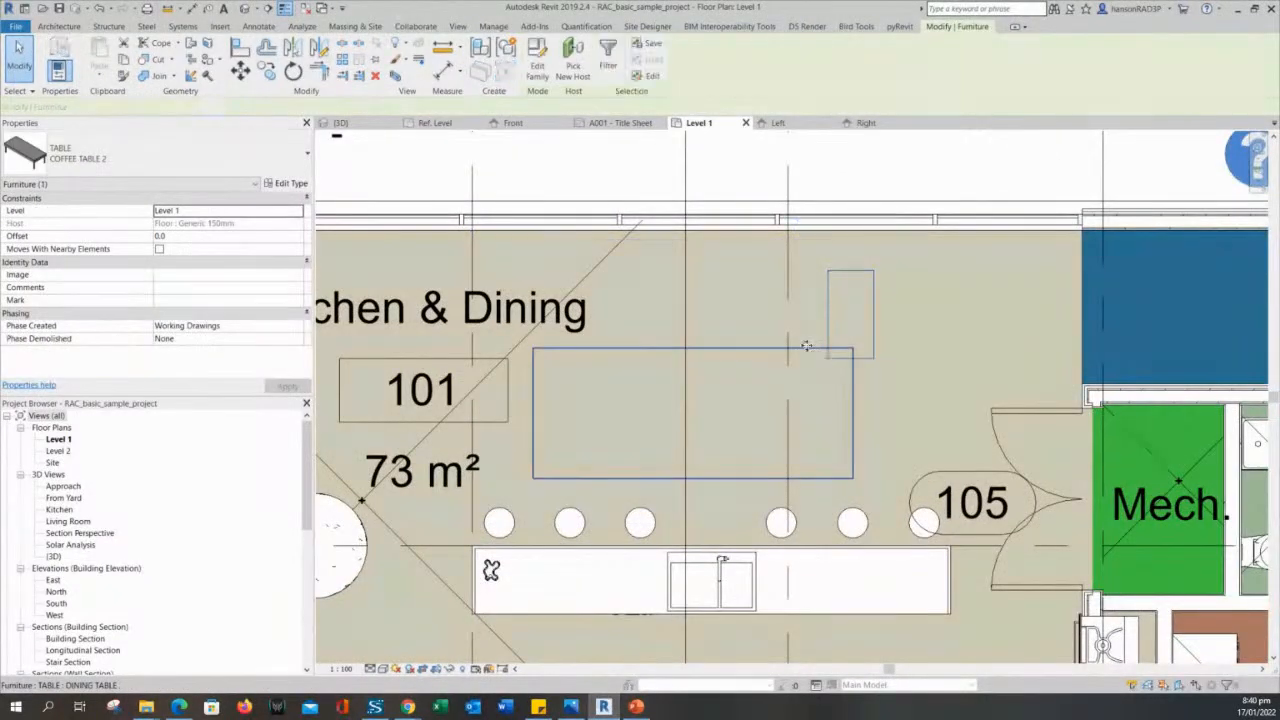
pyautogui.click(397, 79)
pyautogui.scroll(4, 991, 506)
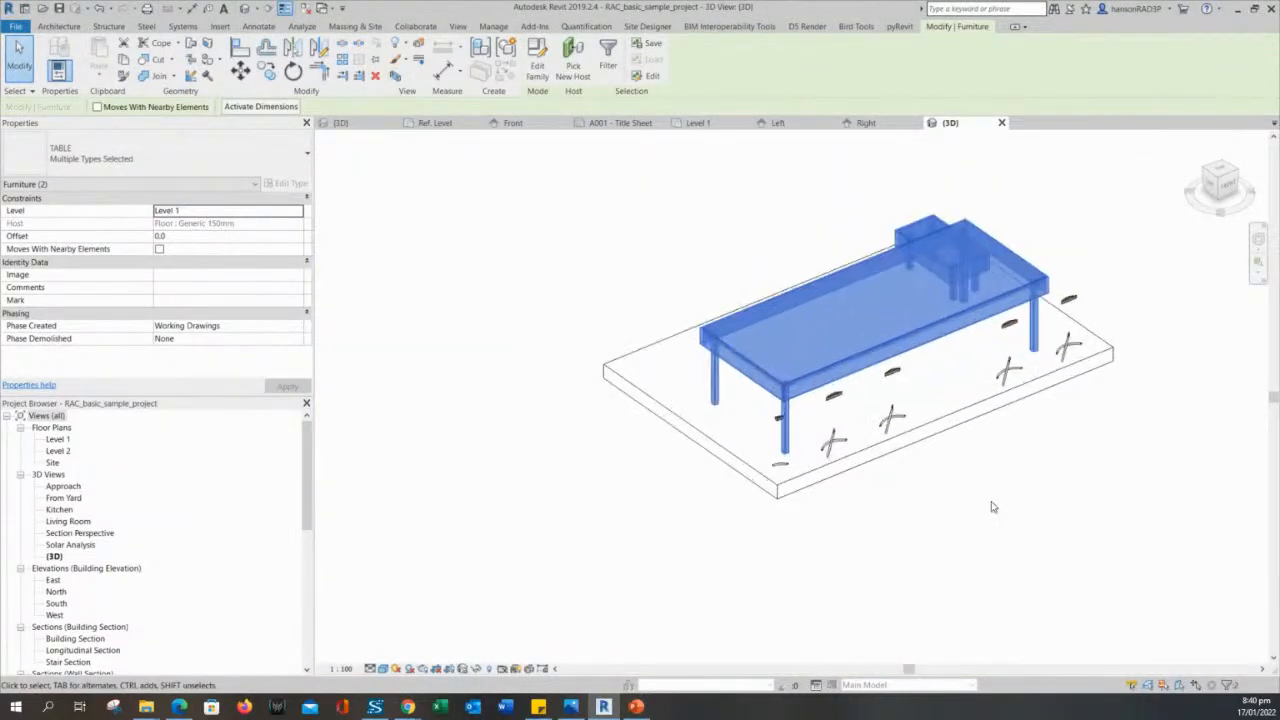
# - Examine the dining table and coffee table geometry in the isolated 3D view from different sides
pyautogui.scroll(-1, 990, 506)
pyautogui.click(990, 506)
pyautogui.scroll(-3, 929, 464)
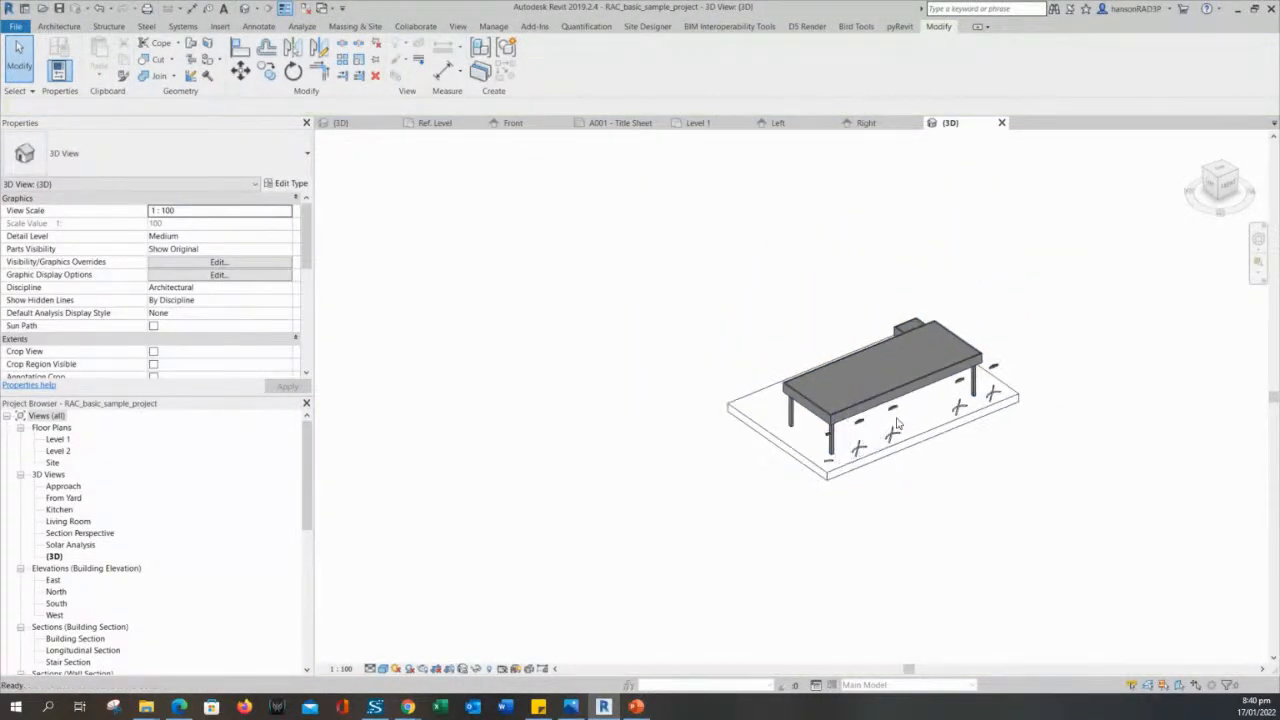
pyautogui.scroll(4, 851, 397)
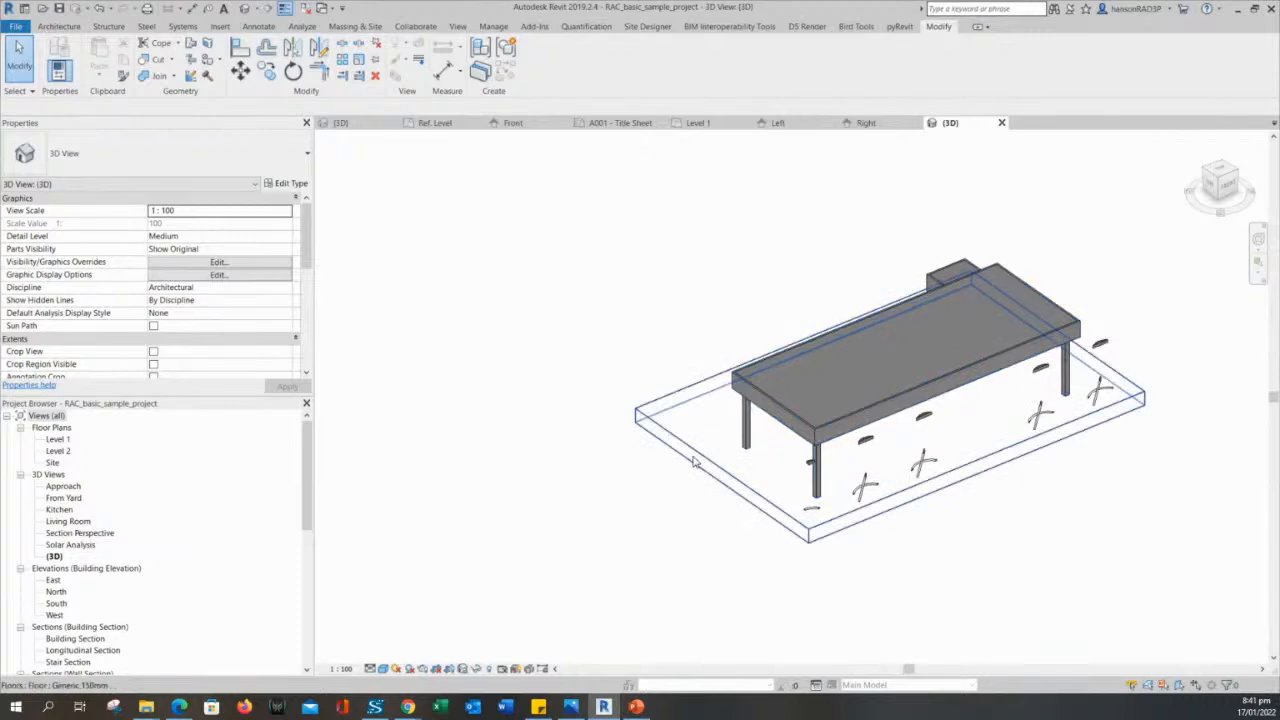
pyautogui.keyDown('shift'); pyautogui.moveTo(694, 460); pyautogui.dragTo(977, 435, button='middle'); pyautogui.keyUp('shift')
pyautogui.scroll(3, 977, 435)
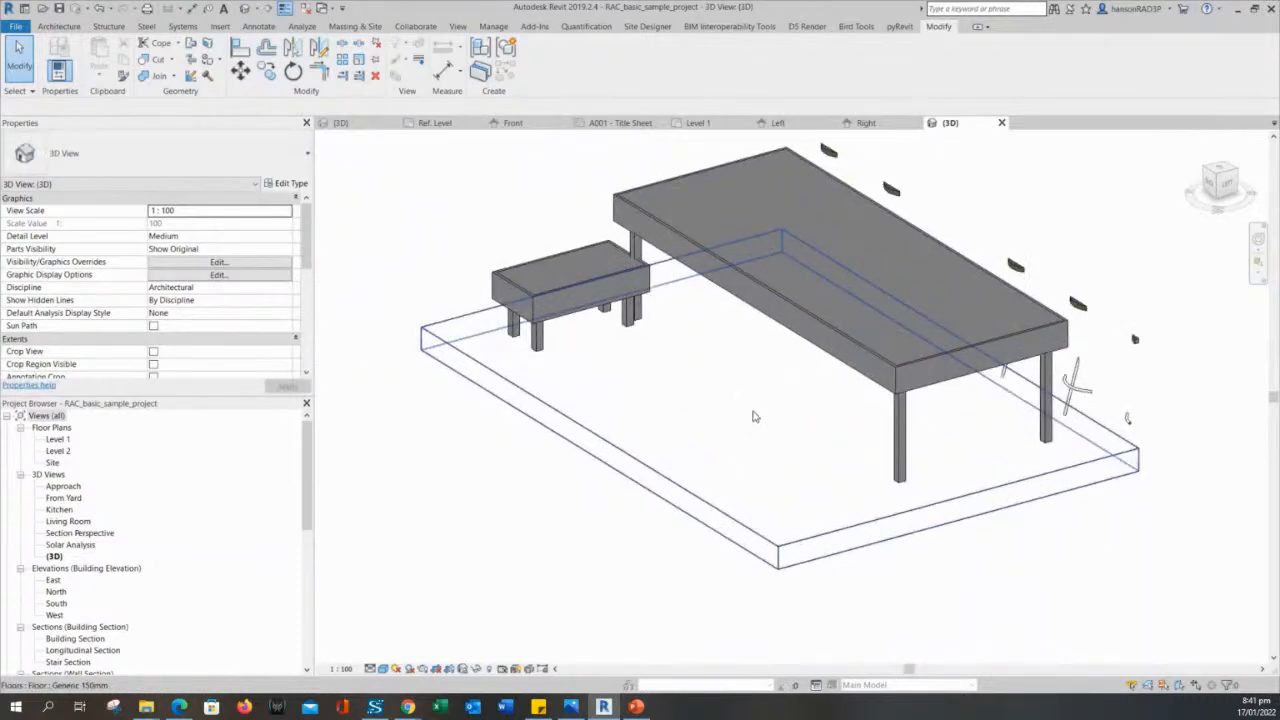
pyautogui.click(787, 307)
pyautogui.click(543, 176)
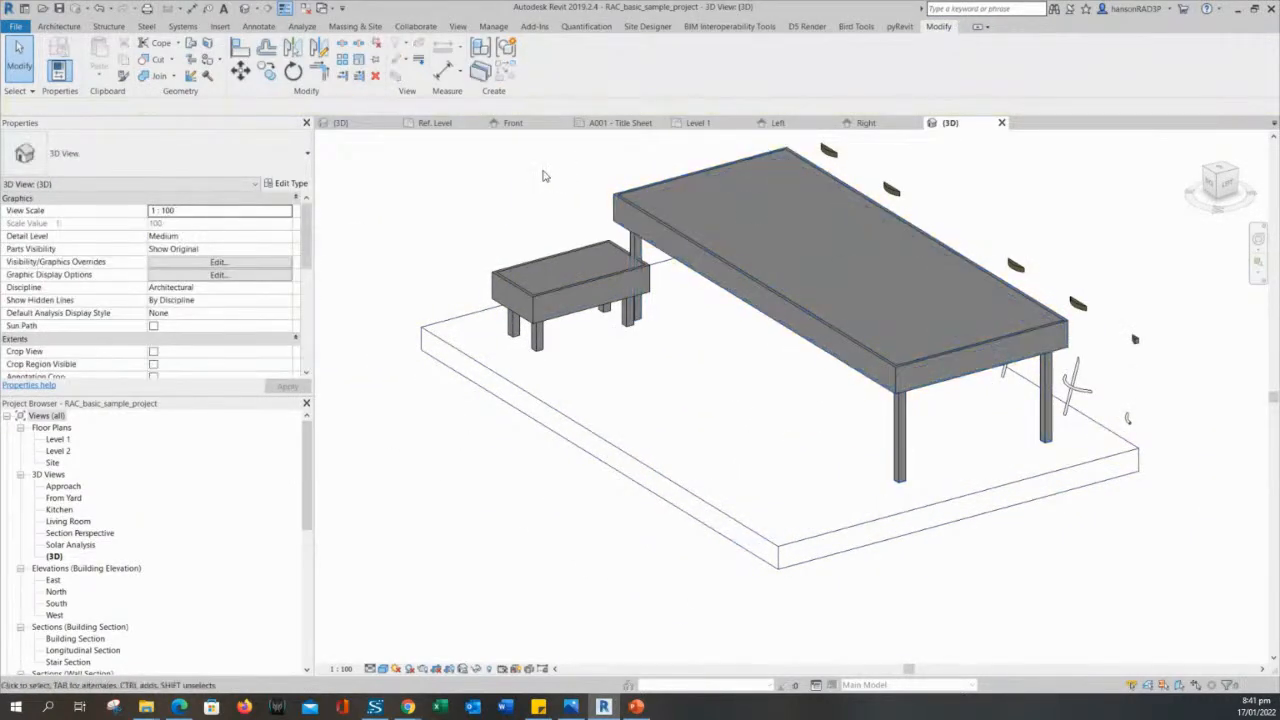
# - Close the A001 - Title Sheet view and return to the Level 1 floor plan to check the dining table's outline
pyautogui.click(659, 123)
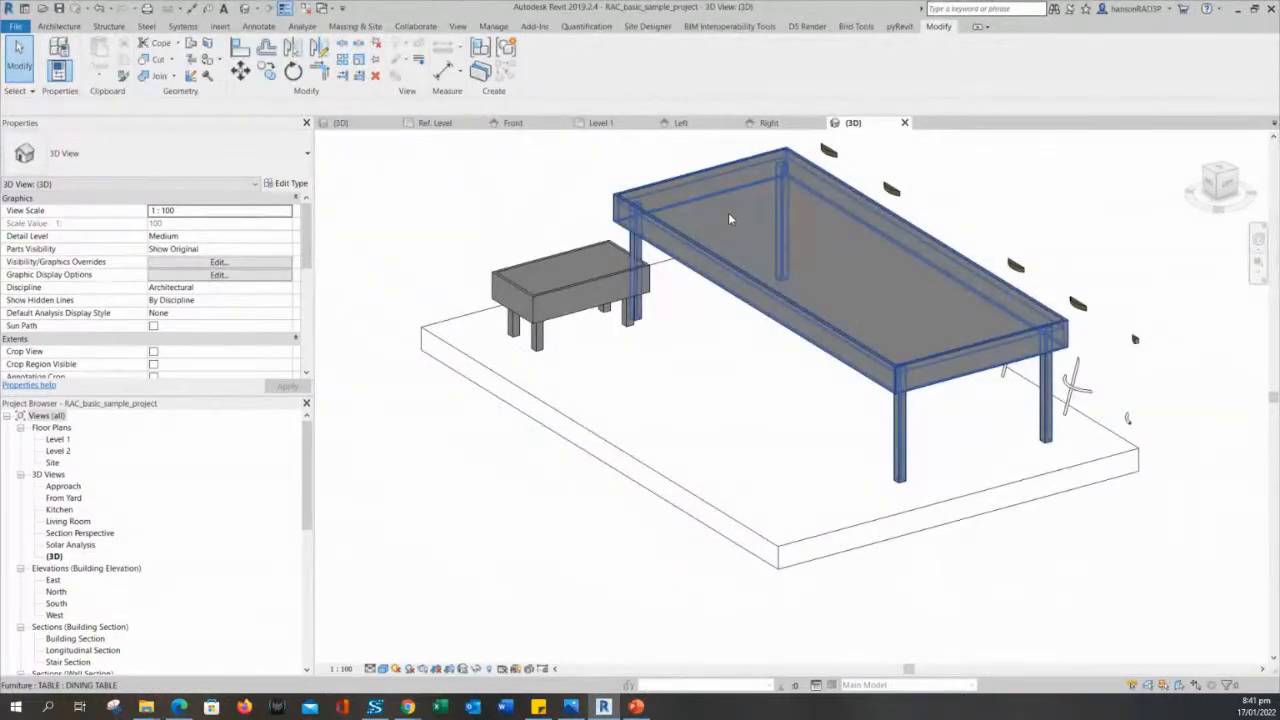
pyautogui.doubleClick(57, 440)
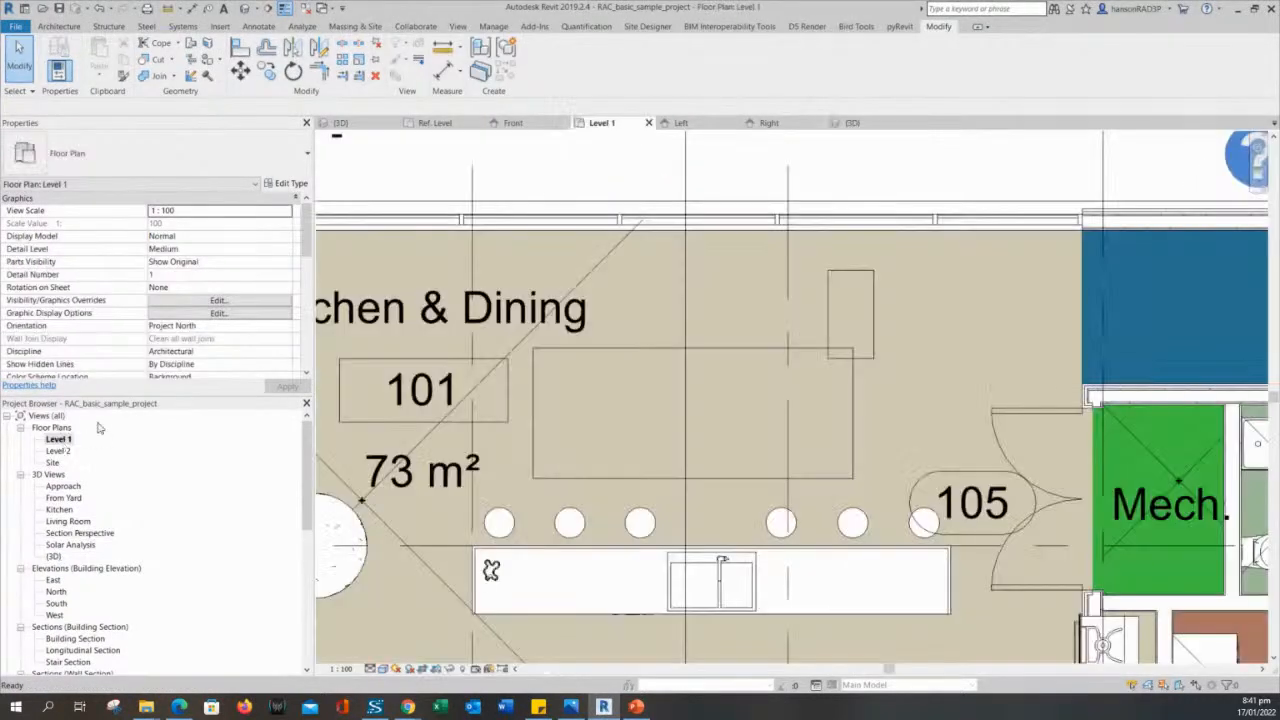
pyautogui.click(726, 357)
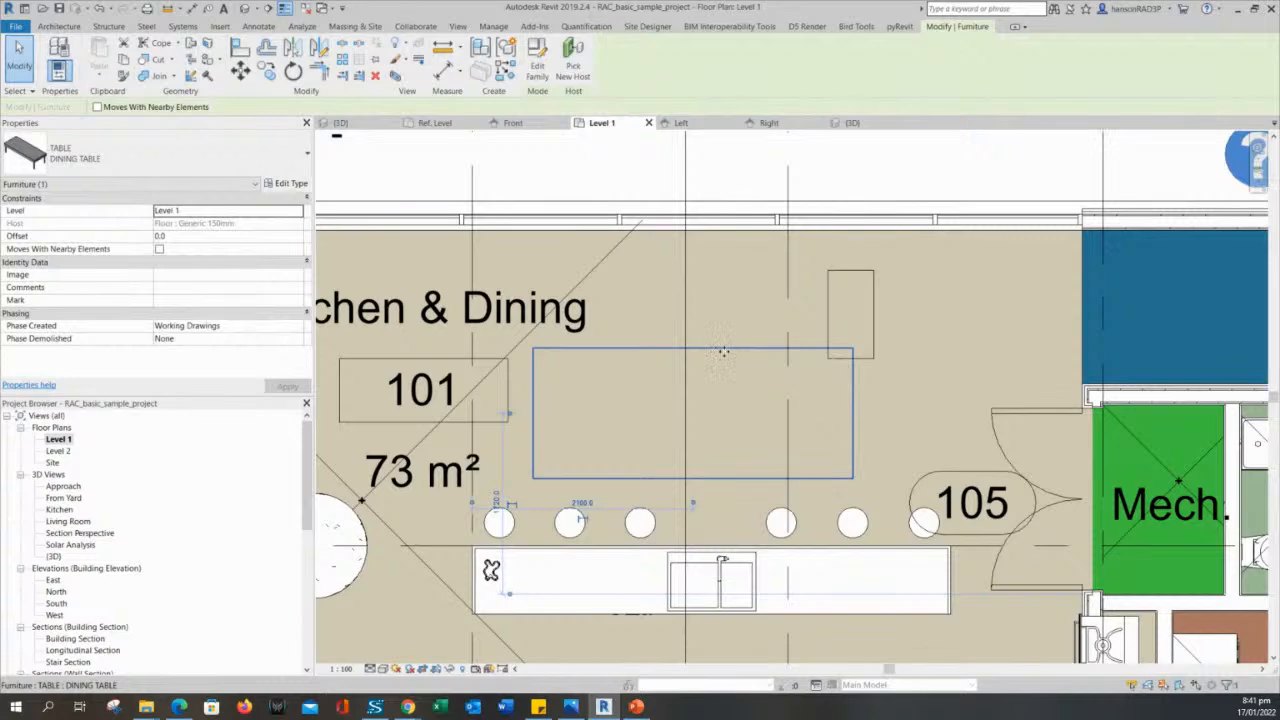
pyautogui.moveTo(867, 375); pyautogui.dragTo(999, 333, button='middle')
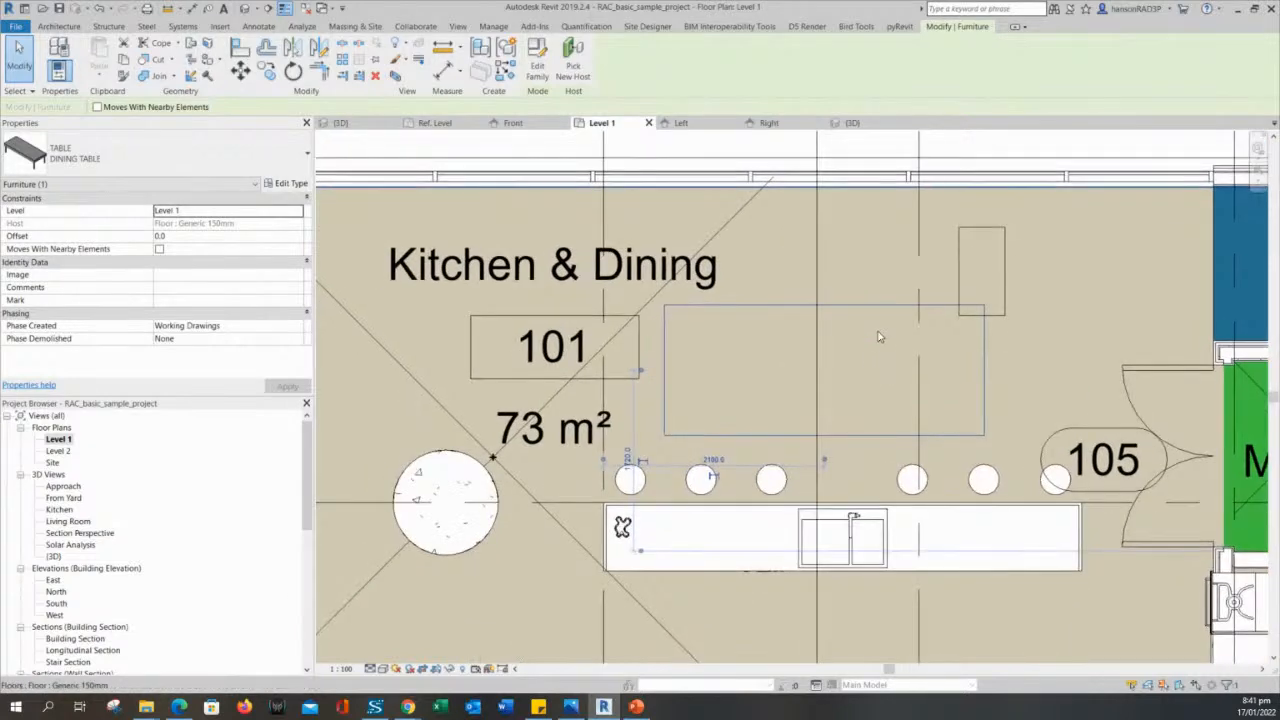
pyautogui.click(880, 337)
pyautogui.click(865, 306)
pyautogui.click(875, 340)
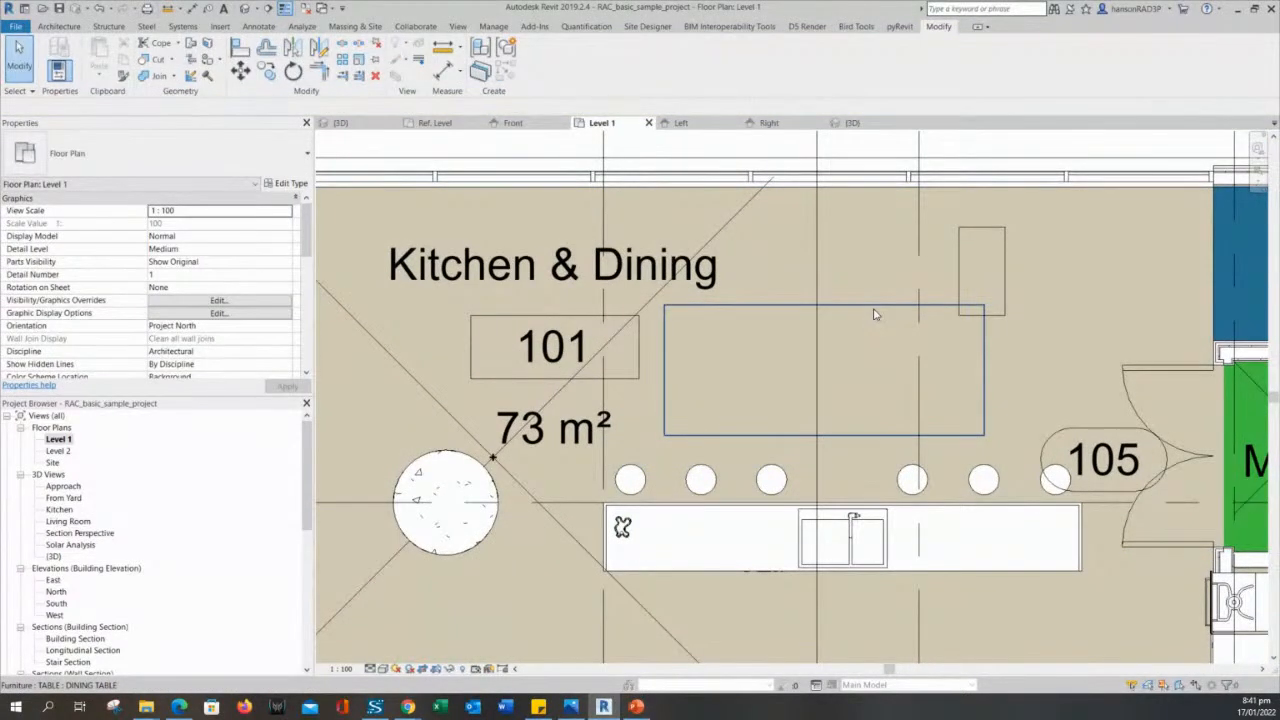
# - Select the dining table in the Level 1 plan and open its family for editing at the Ref. Level view
pyautogui.click(875, 309)
pyautogui.moveTo(884, 334); pyautogui.dragTo(886, 342, button='middle')
pyautogui.click(886, 342)
pyautogui.click(882, 321)
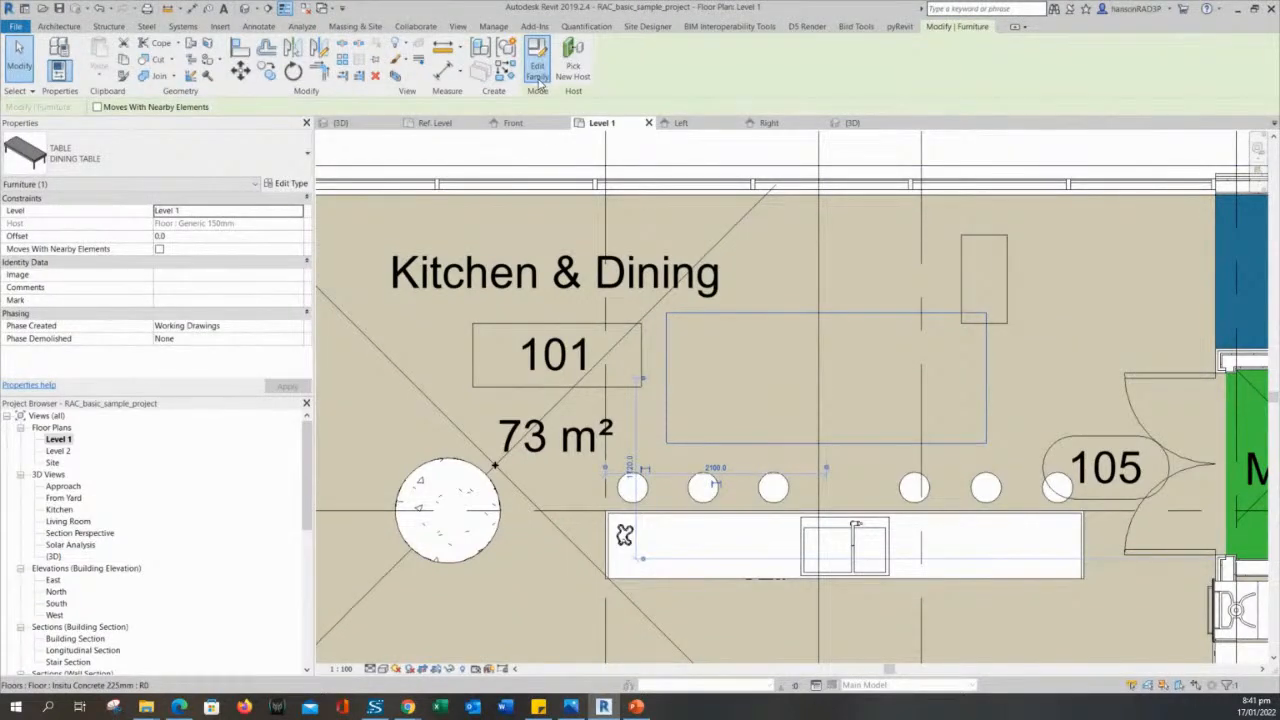
pyautogui.click(538, 72)
pyautogui.scroll(2, 731, 385)
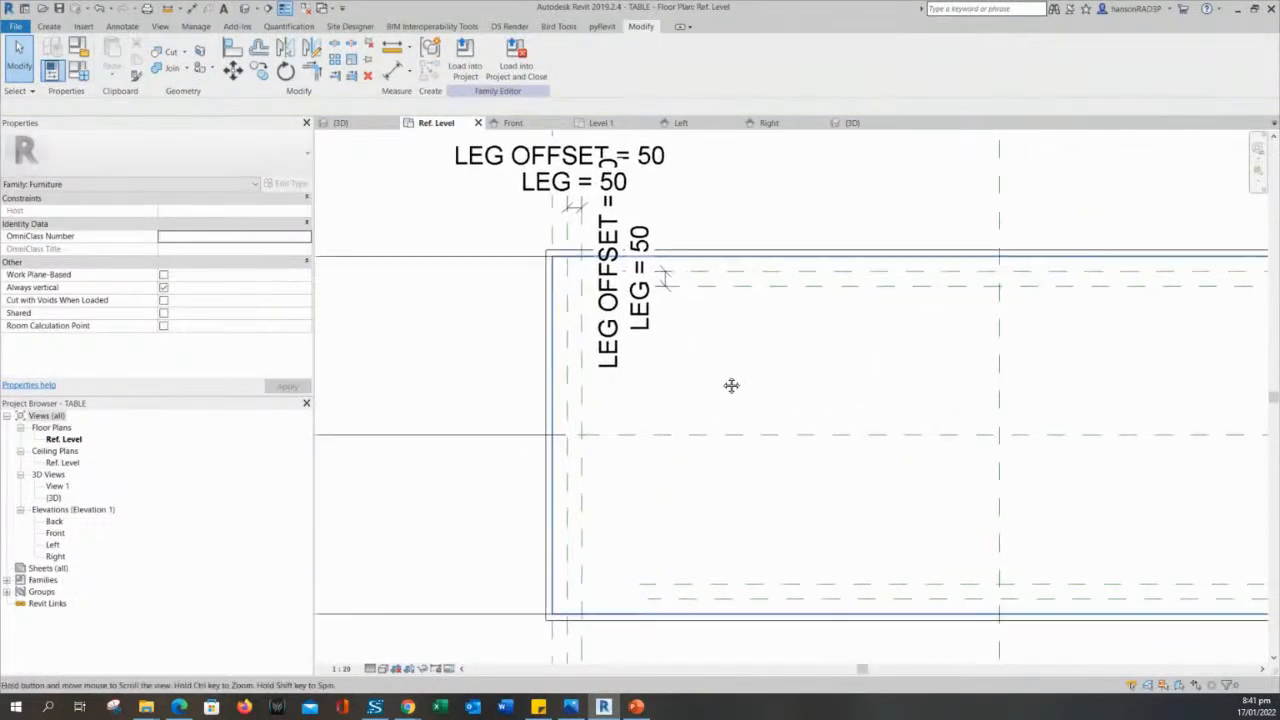
pyautogui.moveTo(731, 386); pyautogui.dragTo(716, 376, button='middle')
pyautogui.click(532, 299)
pyautogui.click(367, 346)
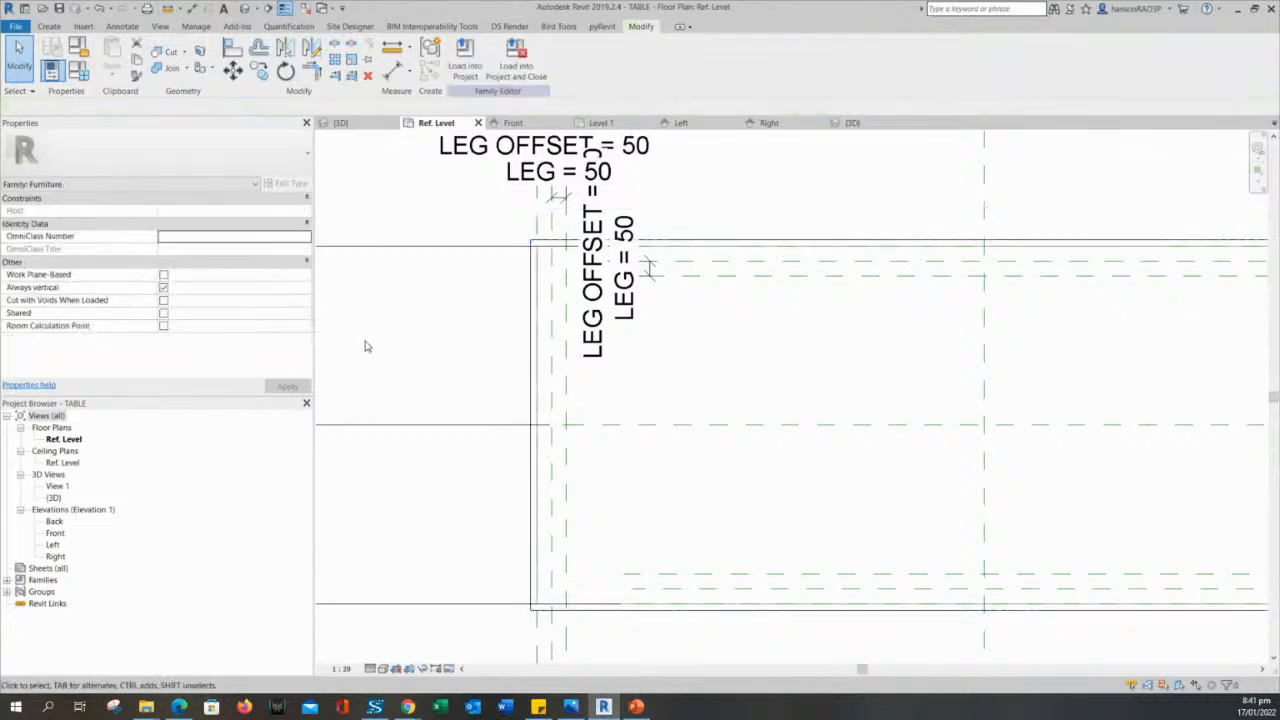
pyautogui.scroll(-1, 430, 340)
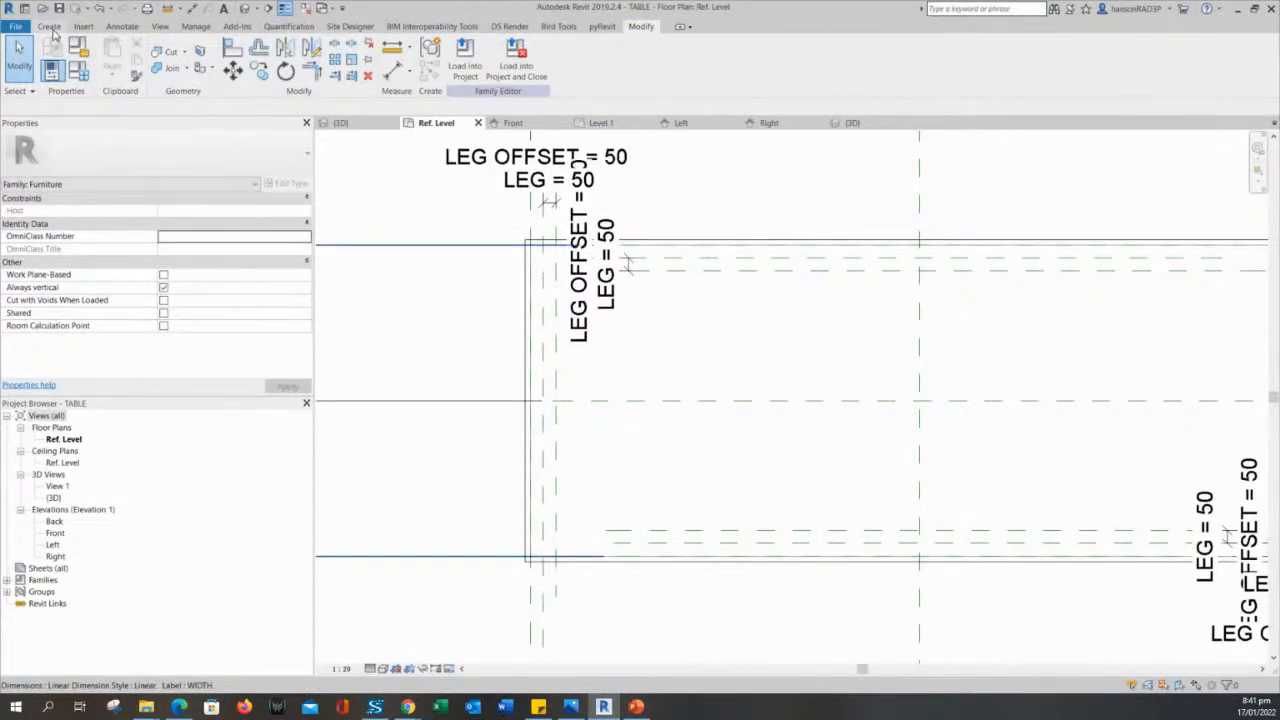
# - Start a masking region with the Furniture subcategory and pick the tabletop's four outer edges as its boundary
pyautogui.click(123, 26)
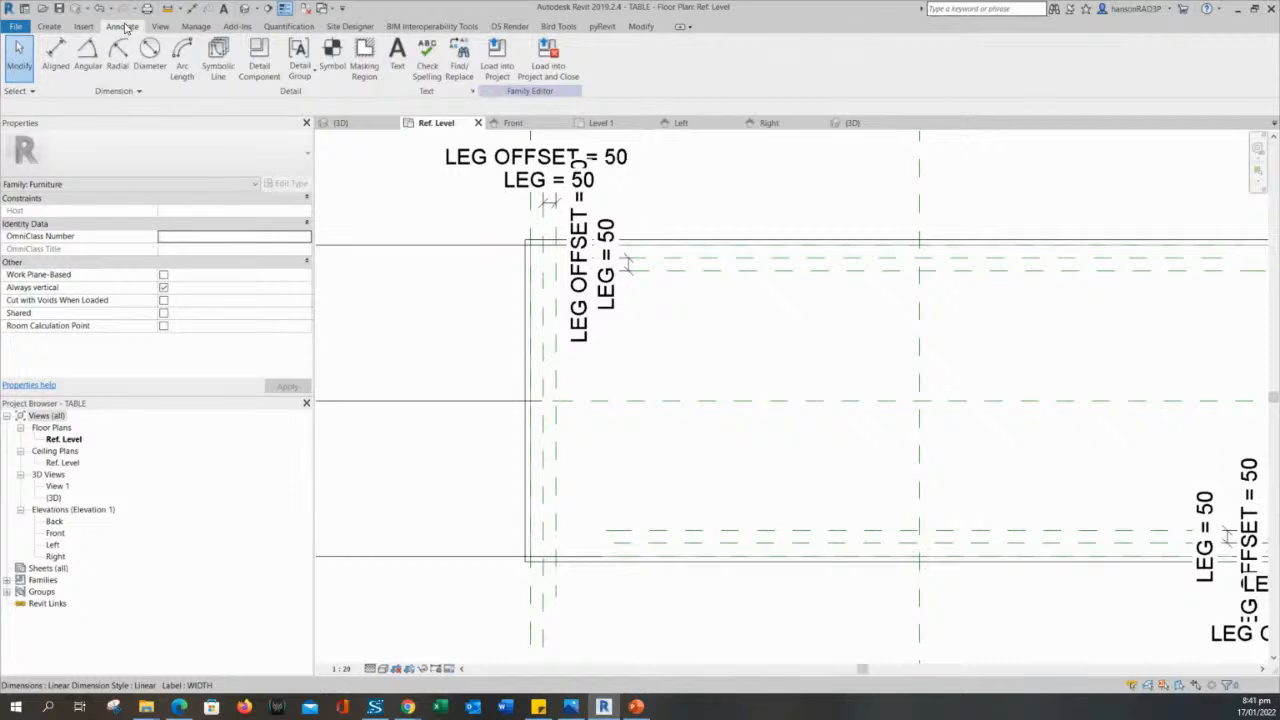
pyautogui.moveTo(463, 354); pyautogui.dragTo(467, 368, button='middle')
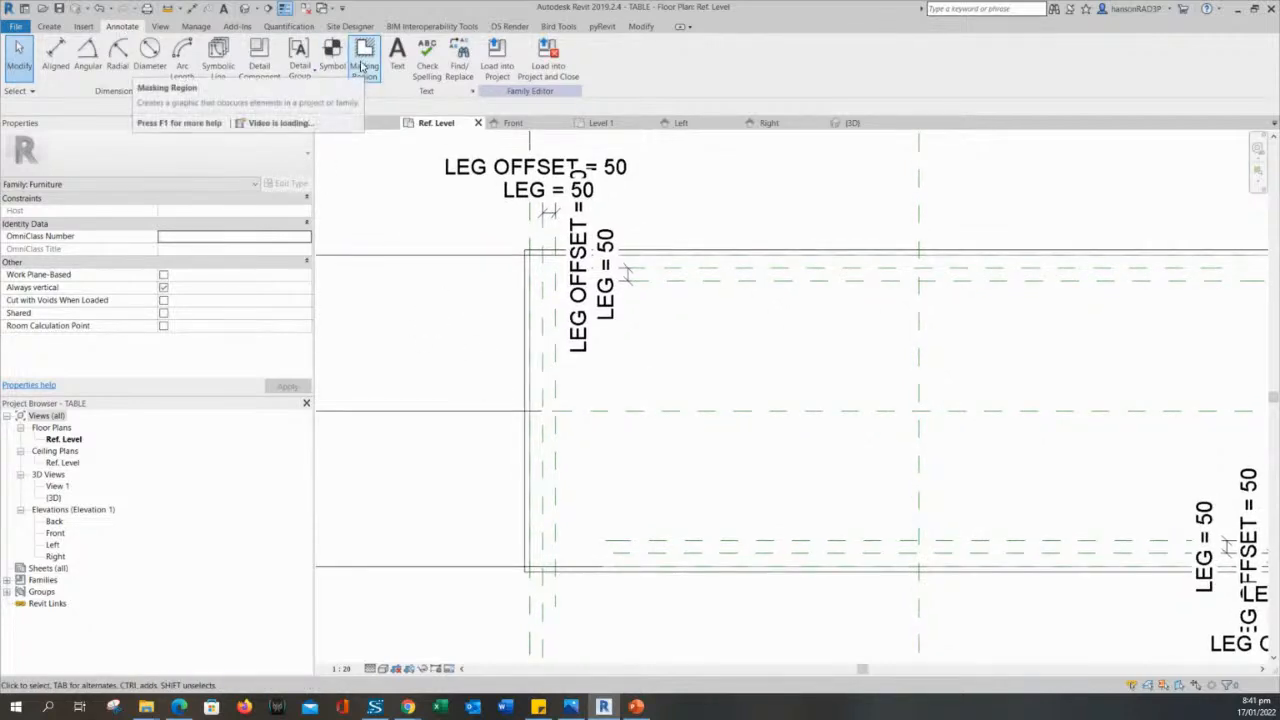
pyautogui.click(364, 58)
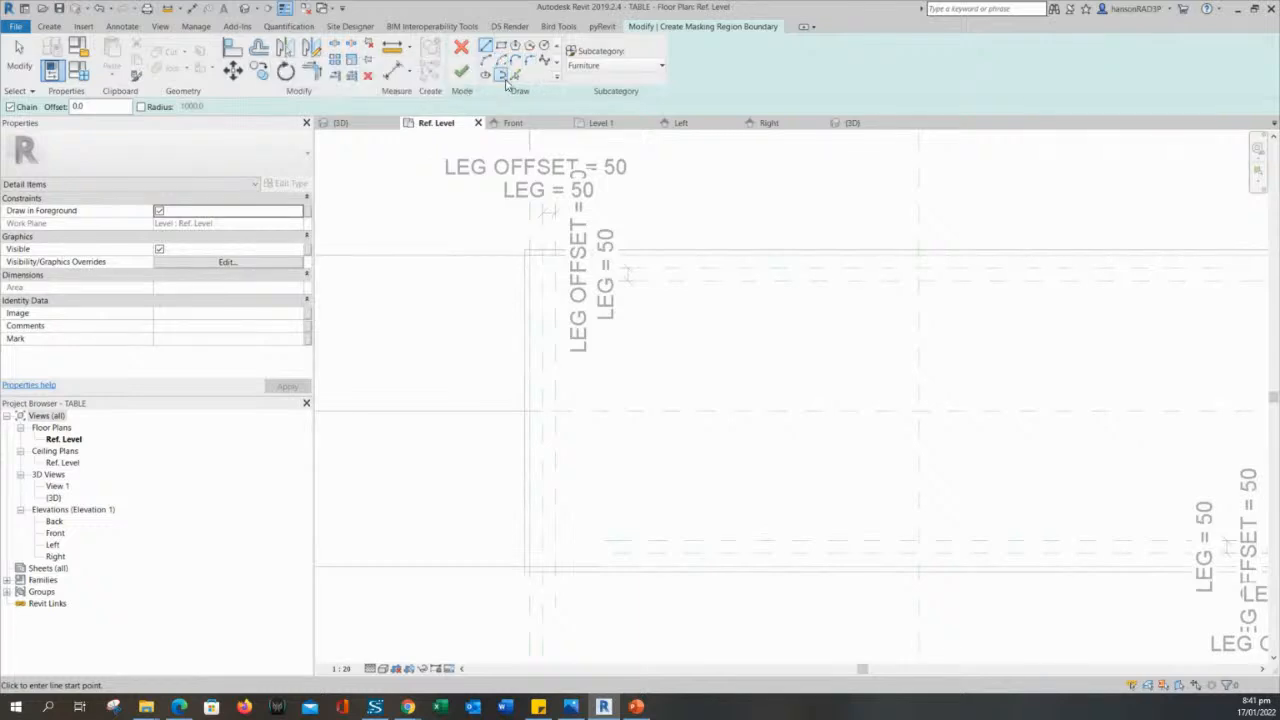
pyautogui.click(515, 76)
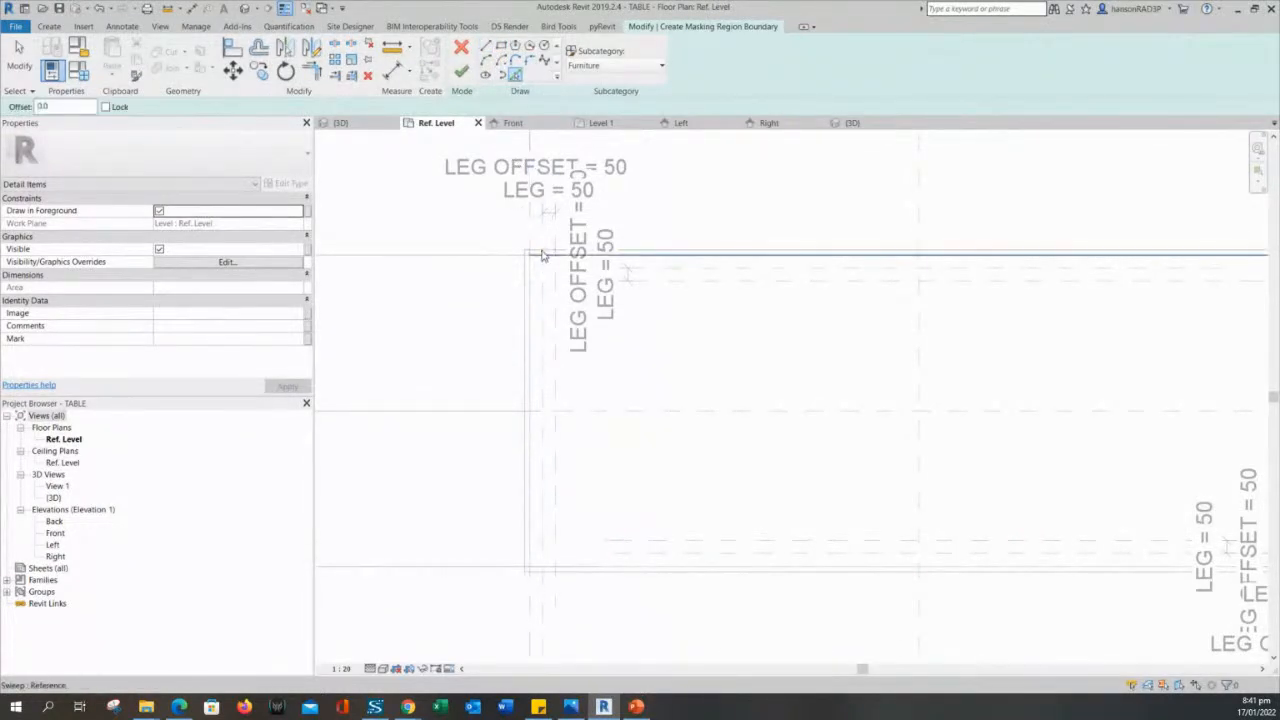
pyautogui.click(522, 300)
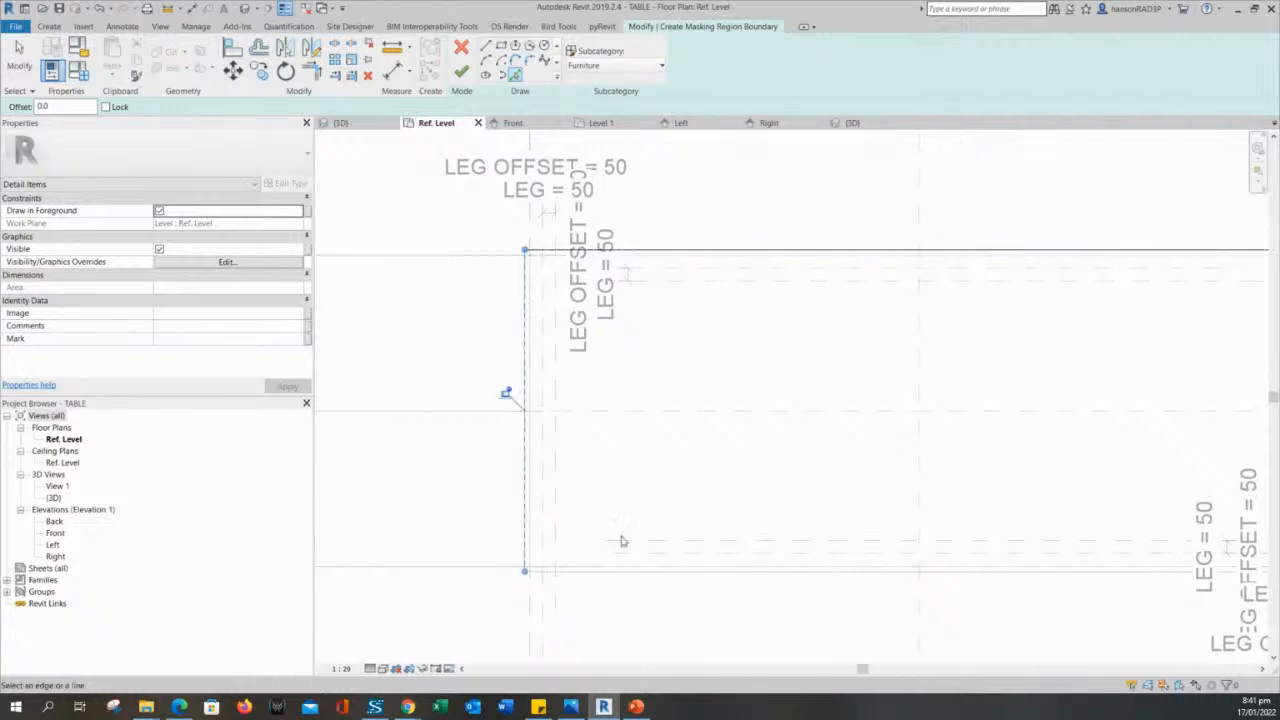
pyautogui.click(672, 575)
pyautogui.scroll(-3, 820, 449)
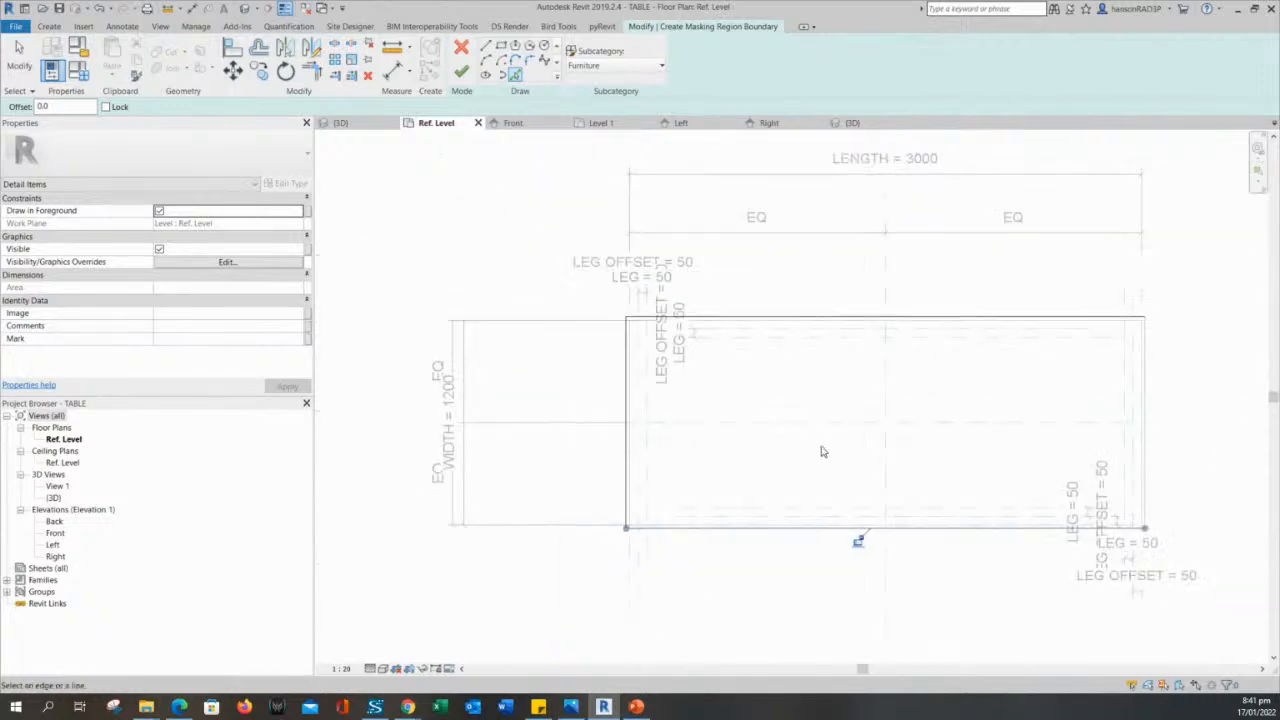
pyautogui.scroll(1, 1106, 388)
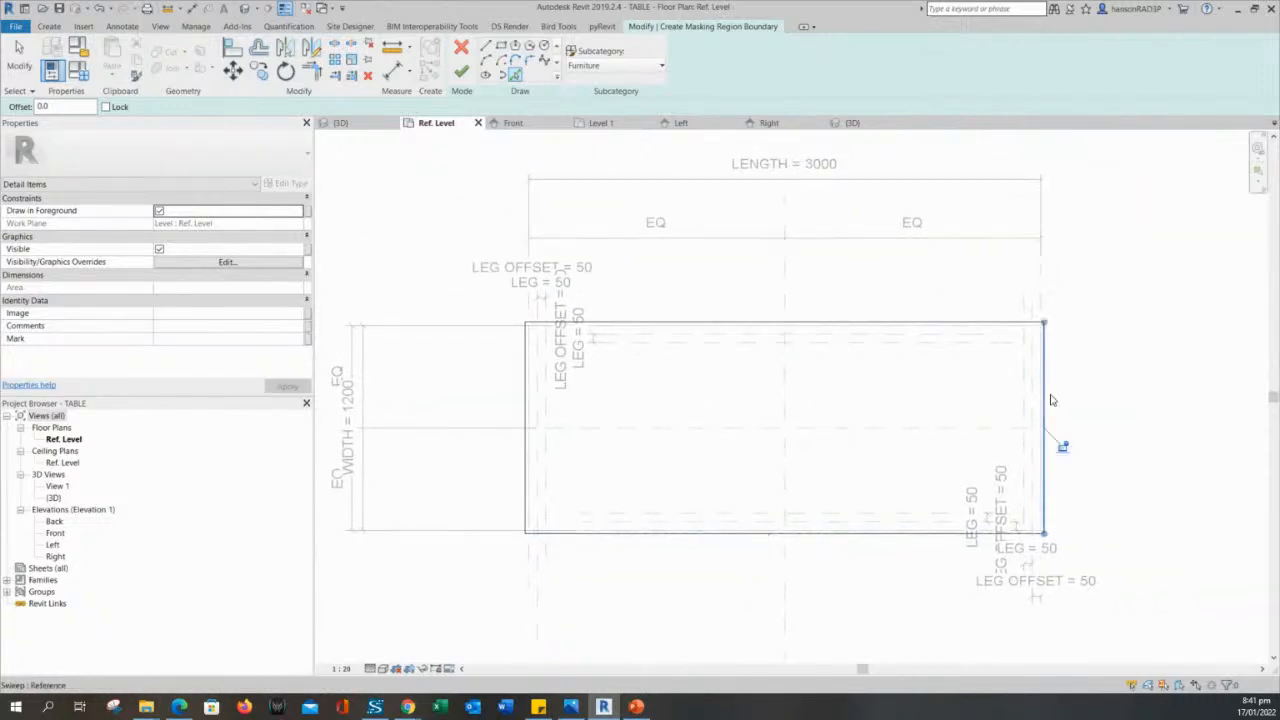
pyautogui.press('Escape')
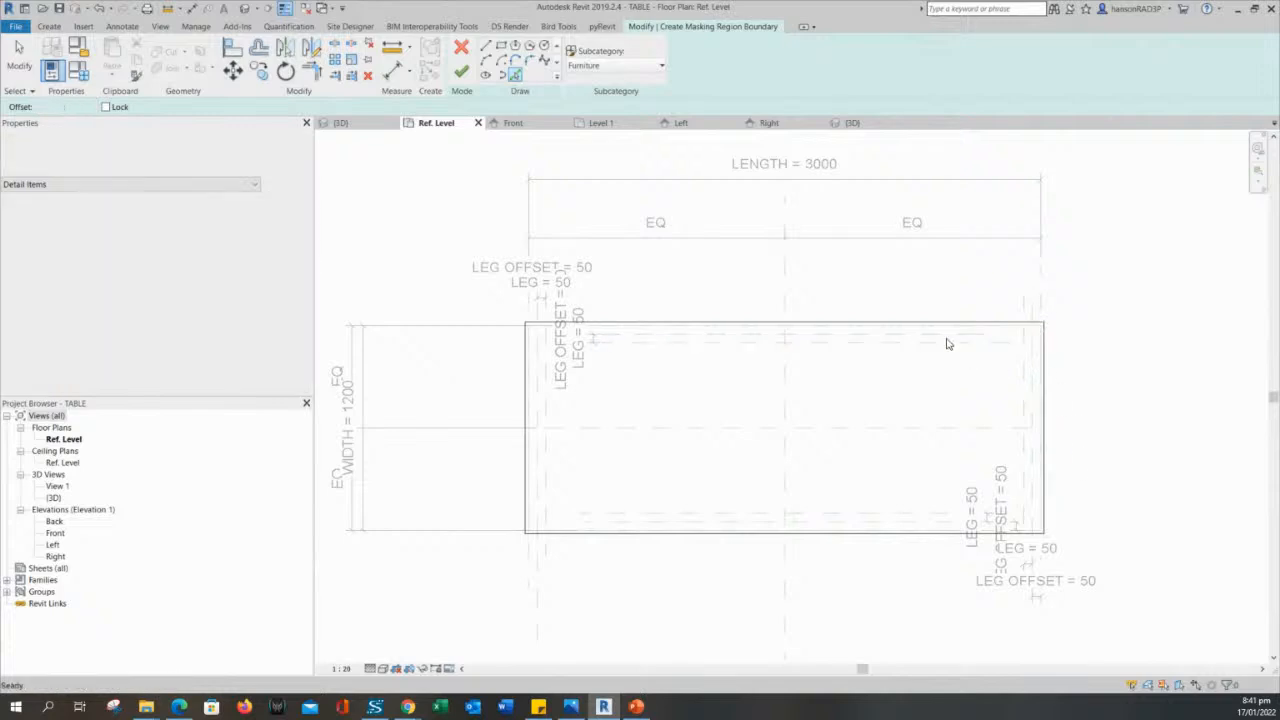
# - Lock the masking region's boundary lines to the tabletop's outer edges on all sides
pyautogui.click(900, 323)
pyautogui.moveTo(900, 323)
pyautogui.mouseDown()
pyautogui.moveTo(907, 357)
pyautogui.moveTo(902, 322)
pyautogui.mouseUp()
pyautogui.click(804, 304)
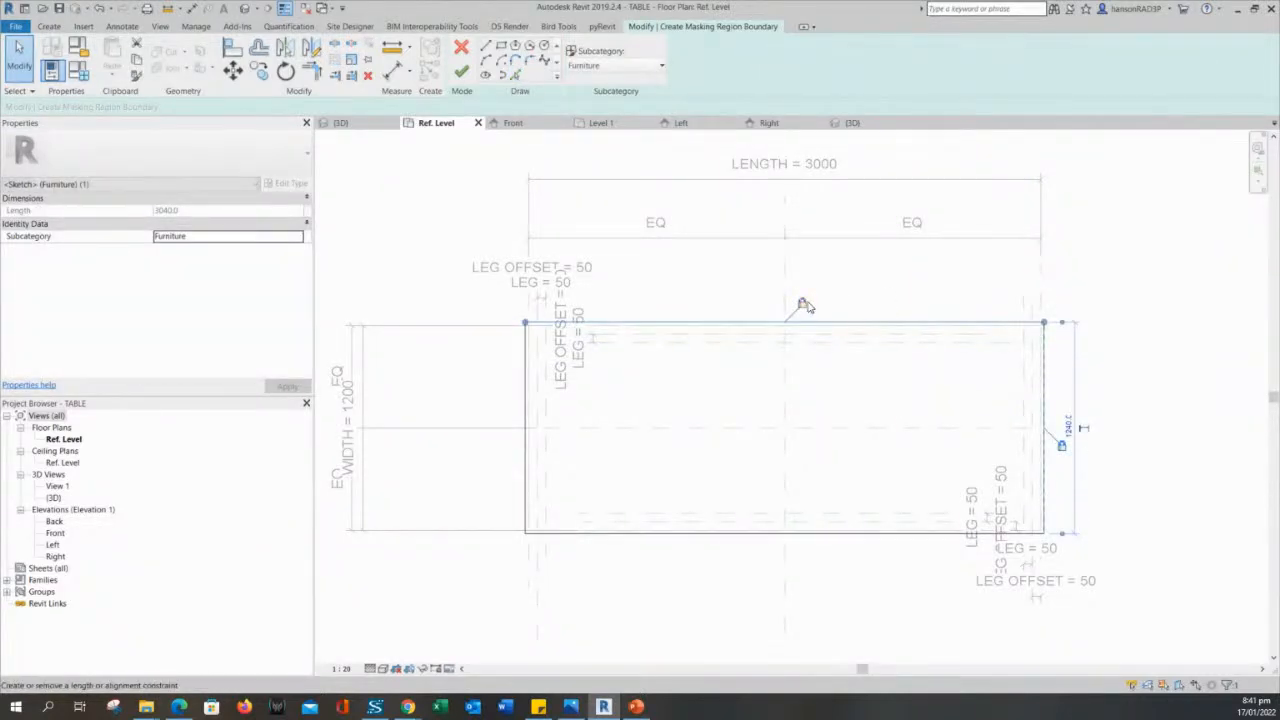
pyautogui.click(511, 380)
pyautogui.click(526, 380)
pyautogui.click(525, 380)
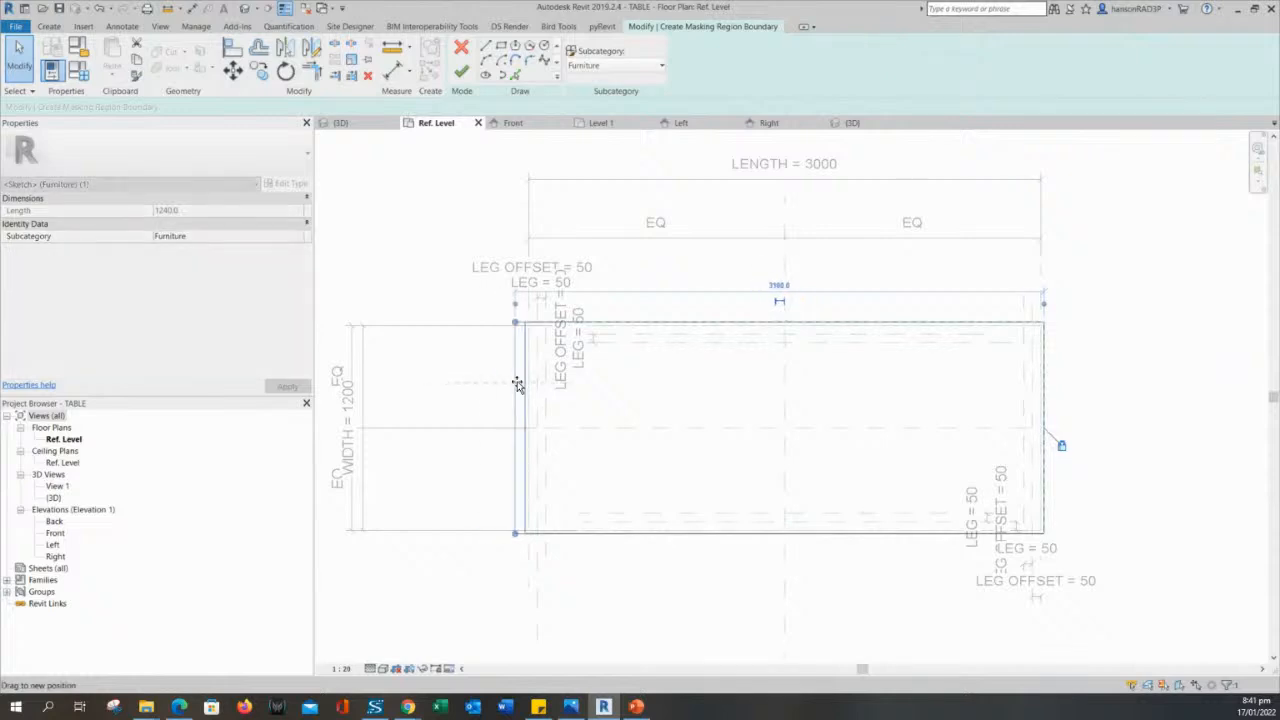
pyautogui.moveTo(517, 387); pyautogui.dragTo(516, 390)
pyautogui.click(508, 409)
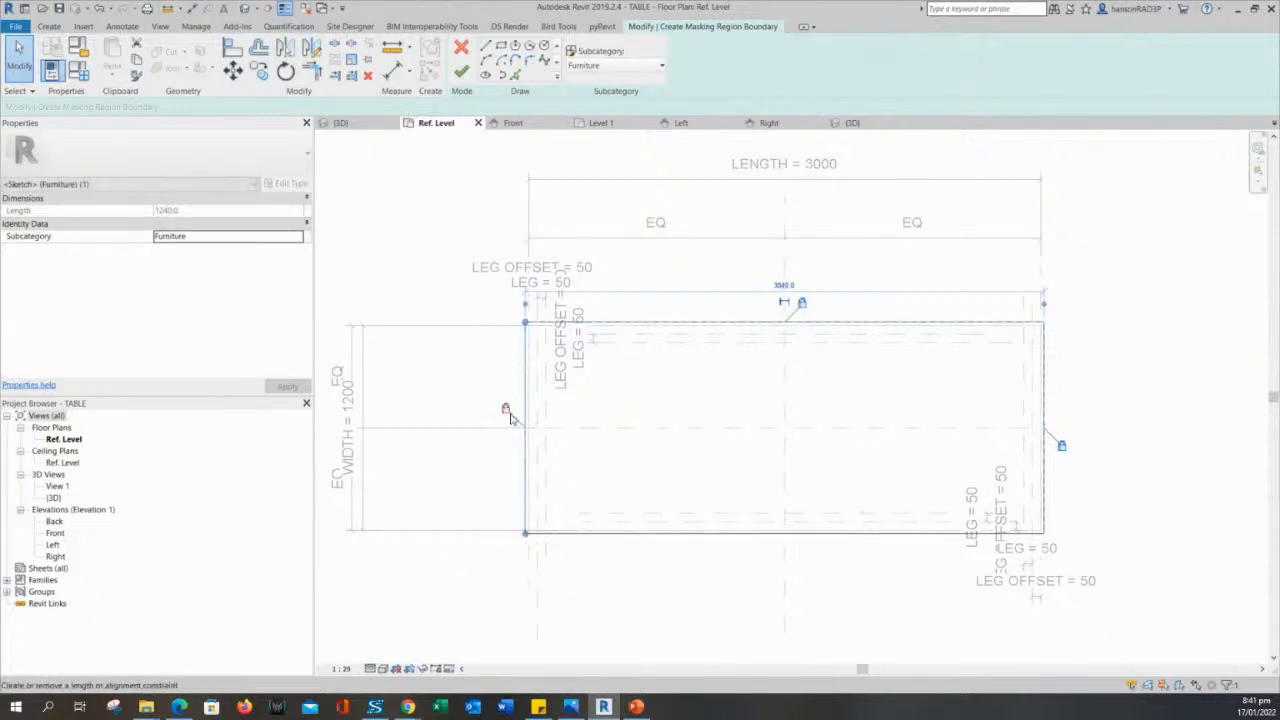
pyautogui.click(636, 556)
pyautogui.click(652, 536)
pyautogui.click(669, 535)
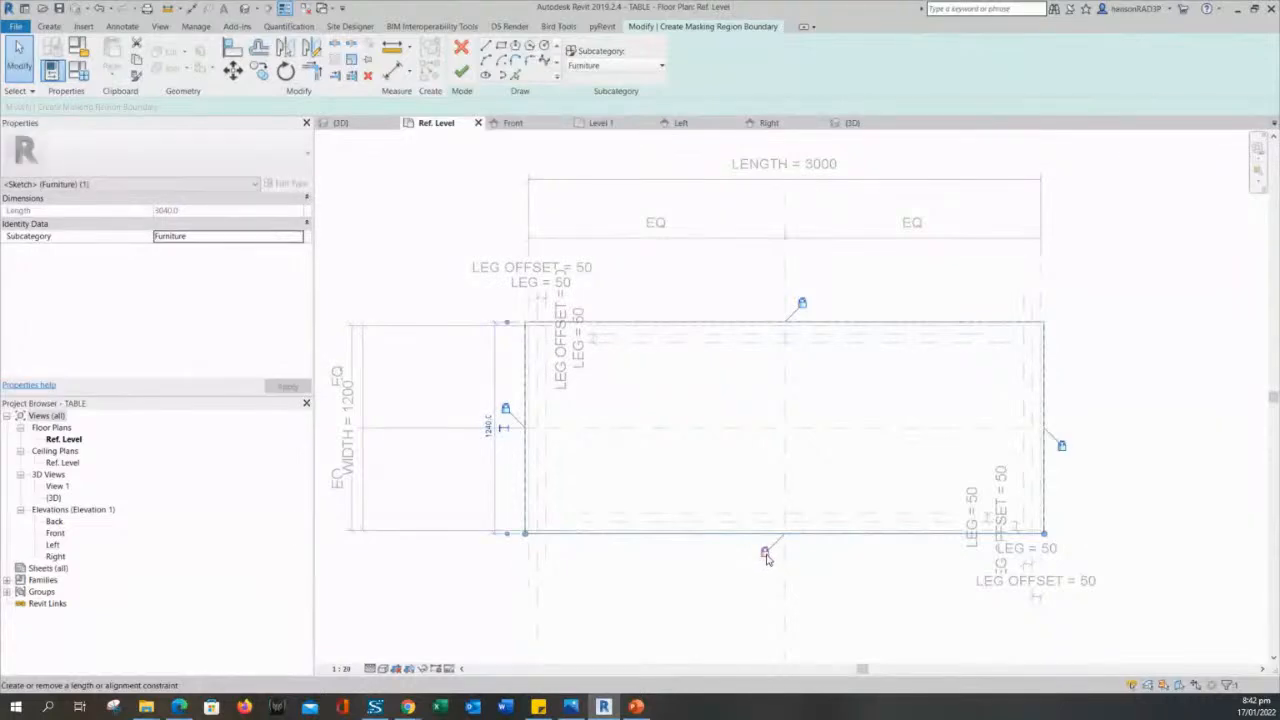
pyautogui.click(721, 577)
pyautogui.moveTo(722, 582); pyautogui.dragTo(736, 560, button='middle')
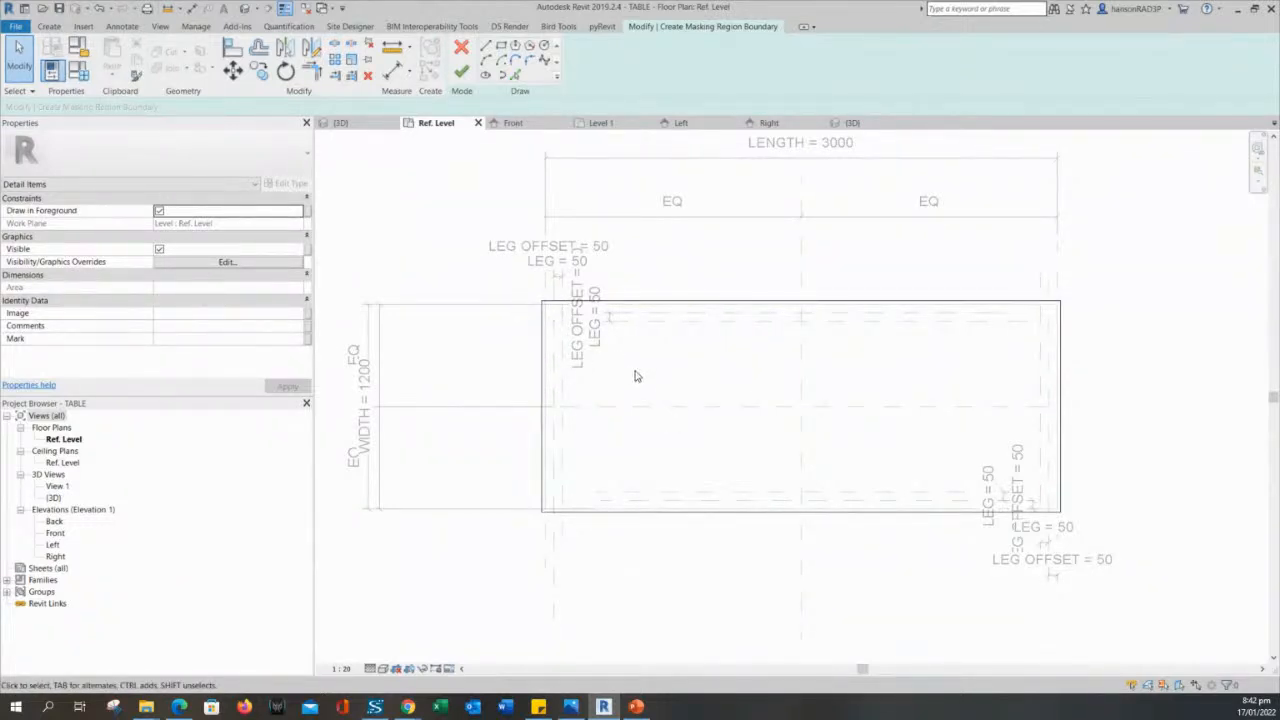
# - Finish the masking region sketch and select the new region over the tabletop
pyautogui.click(462, 75)
pyautogui.click(446, 263)
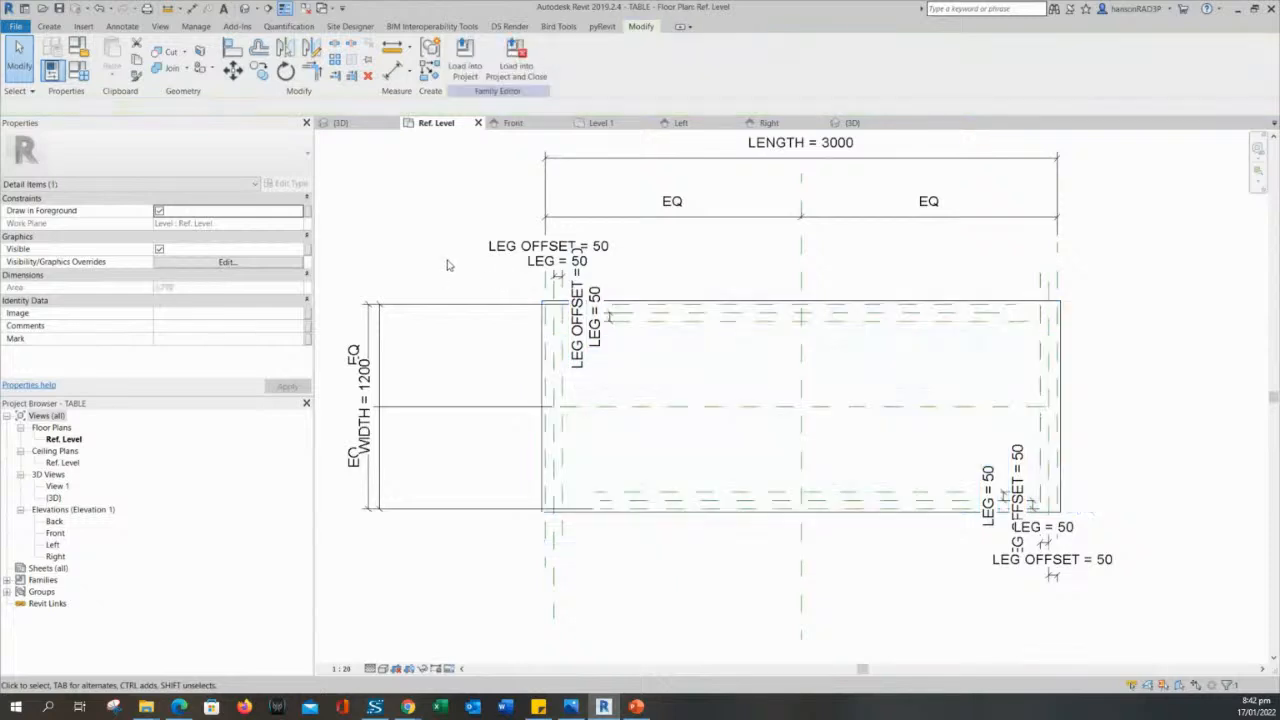
pyautogui.click(651, 318)
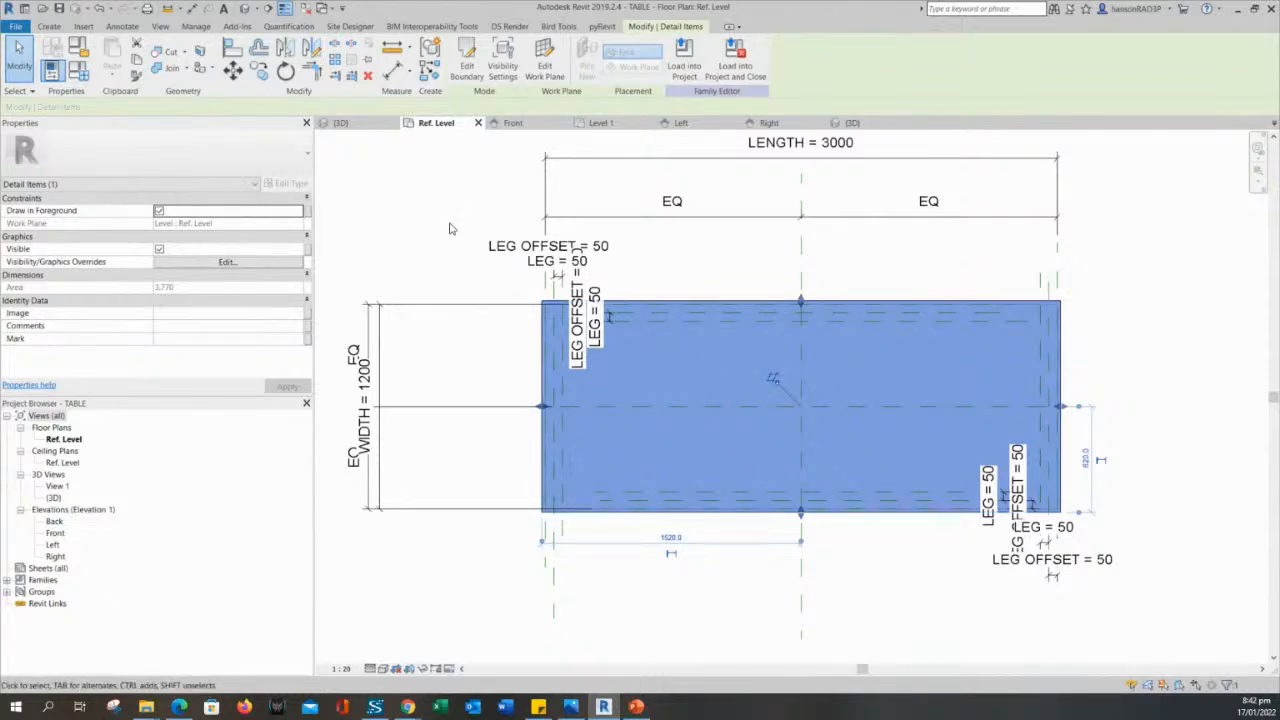
# - Load the table family into the project, overwriting the existing version and its parameter values
pyautogui.click(400, 194)
pyautogui.click(709, 351)
pyautogui.click(426, 245)
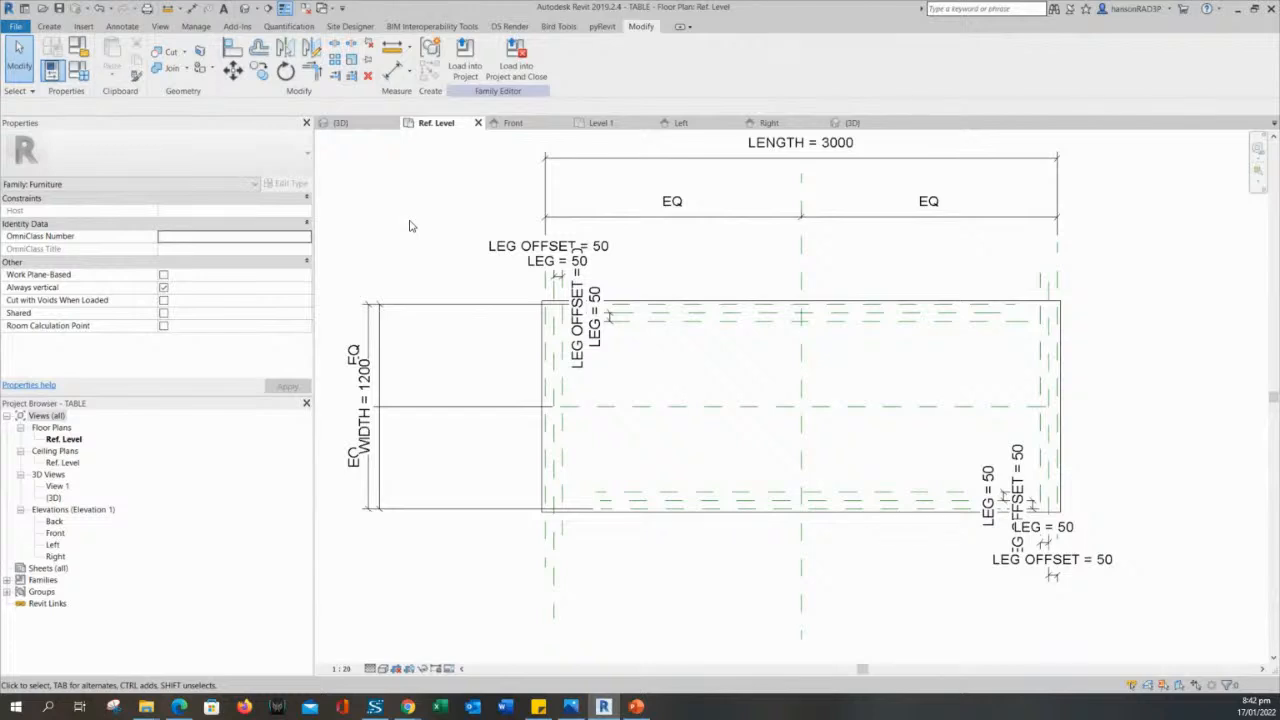
pyautogui.click(455, 66)
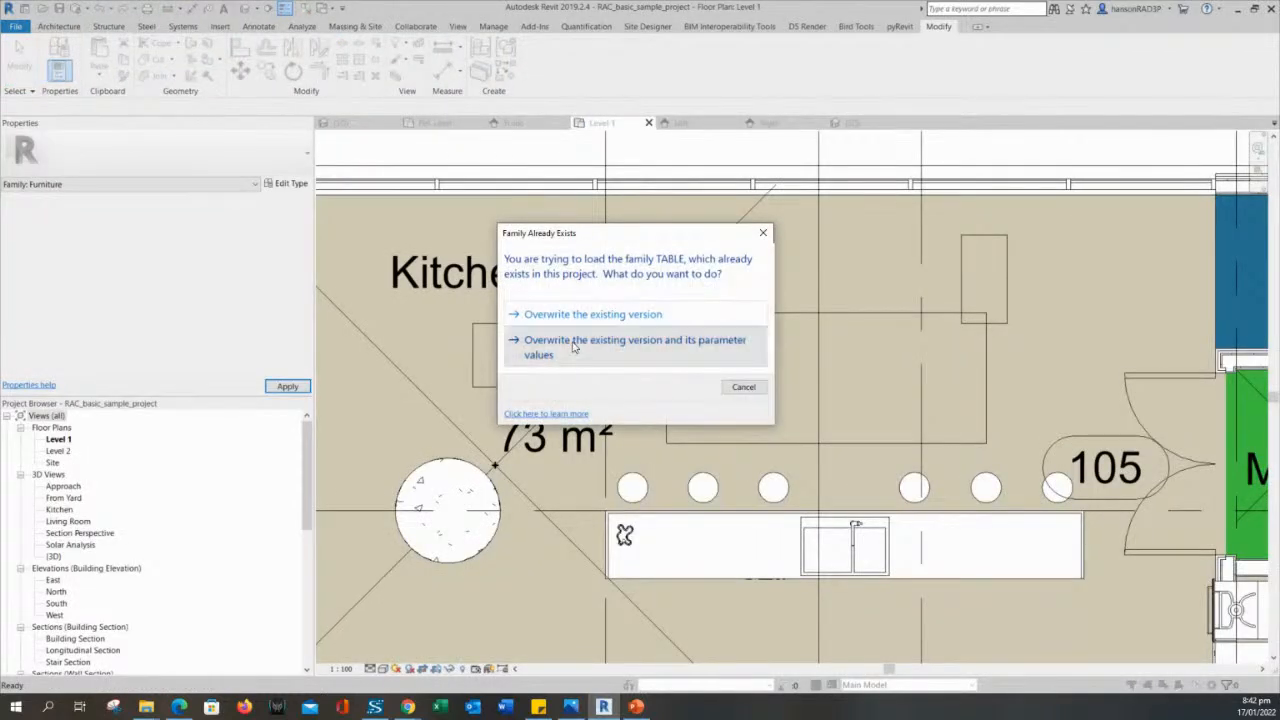
pyautogui.click(574, 347)
# - Reposition the dining table and the small coffee table side by side in the Kitchen & Dining room, clear of the bar stools
pyautogui.click(787, 326)
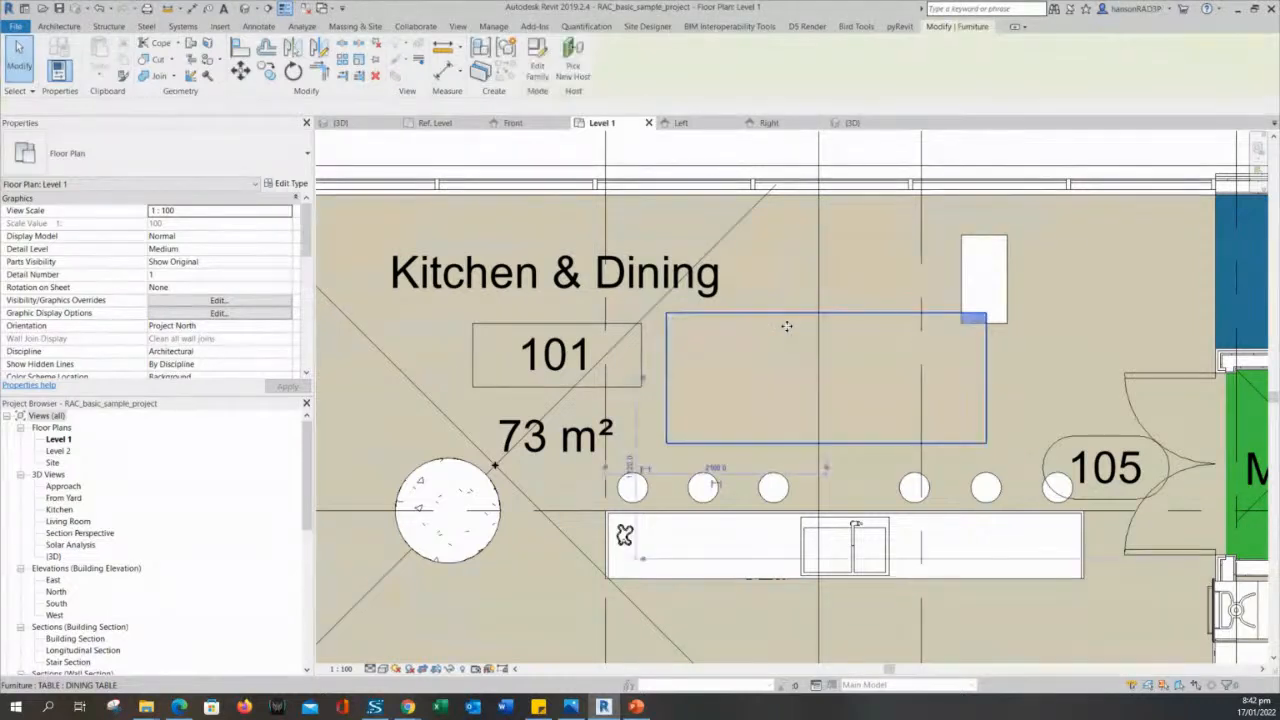
pyautogui.click(995, 240)
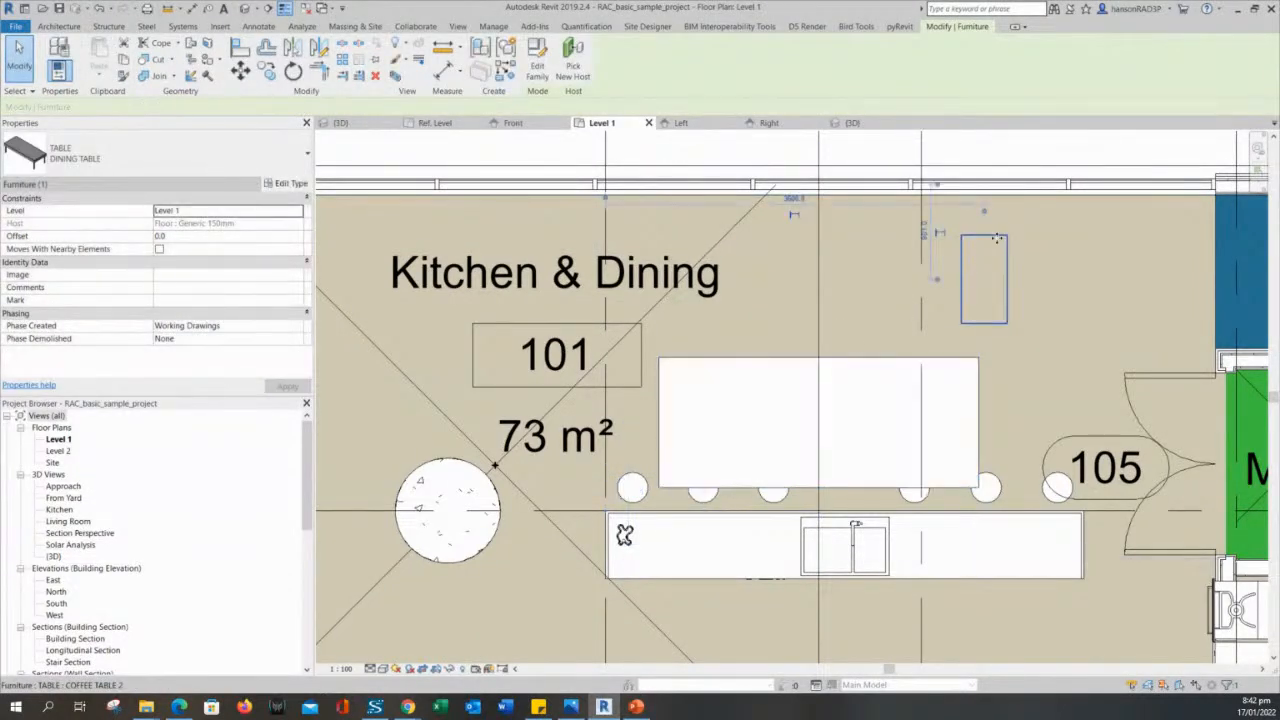
pyautogui.click(956, 359)
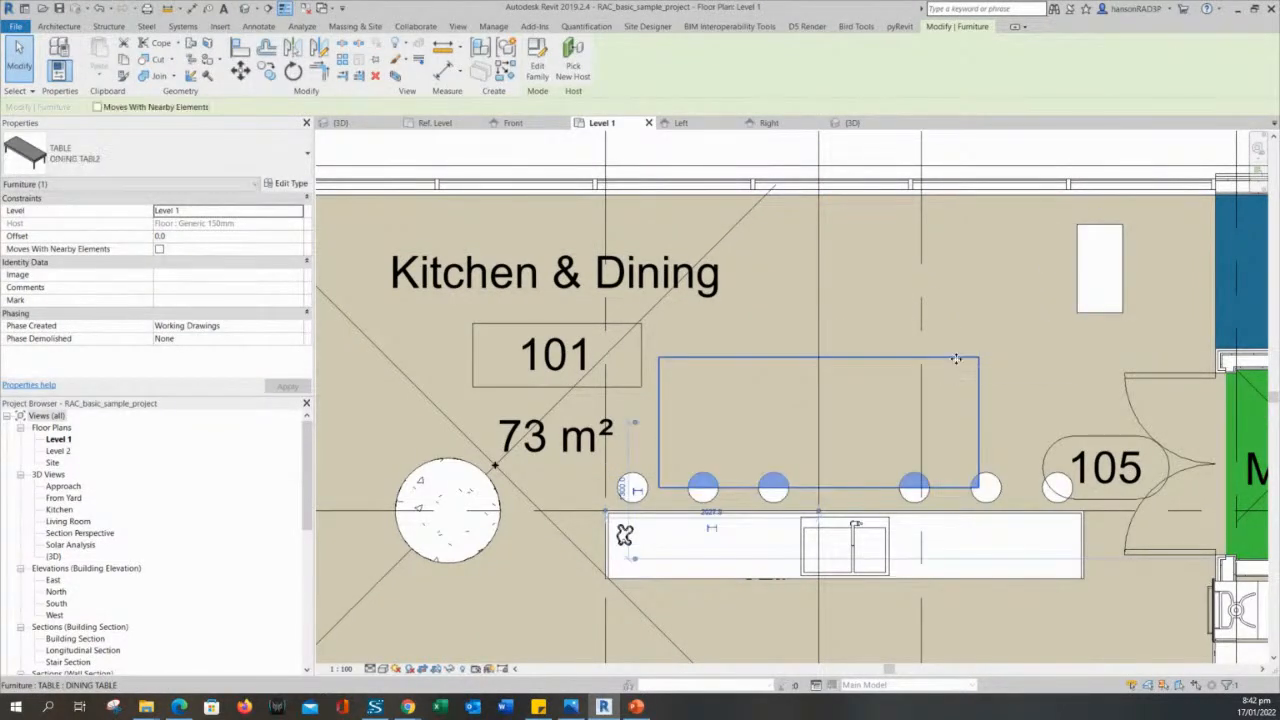
pyautogui.moveTo(956, 359); pyautogui.dragTo(985, 287)
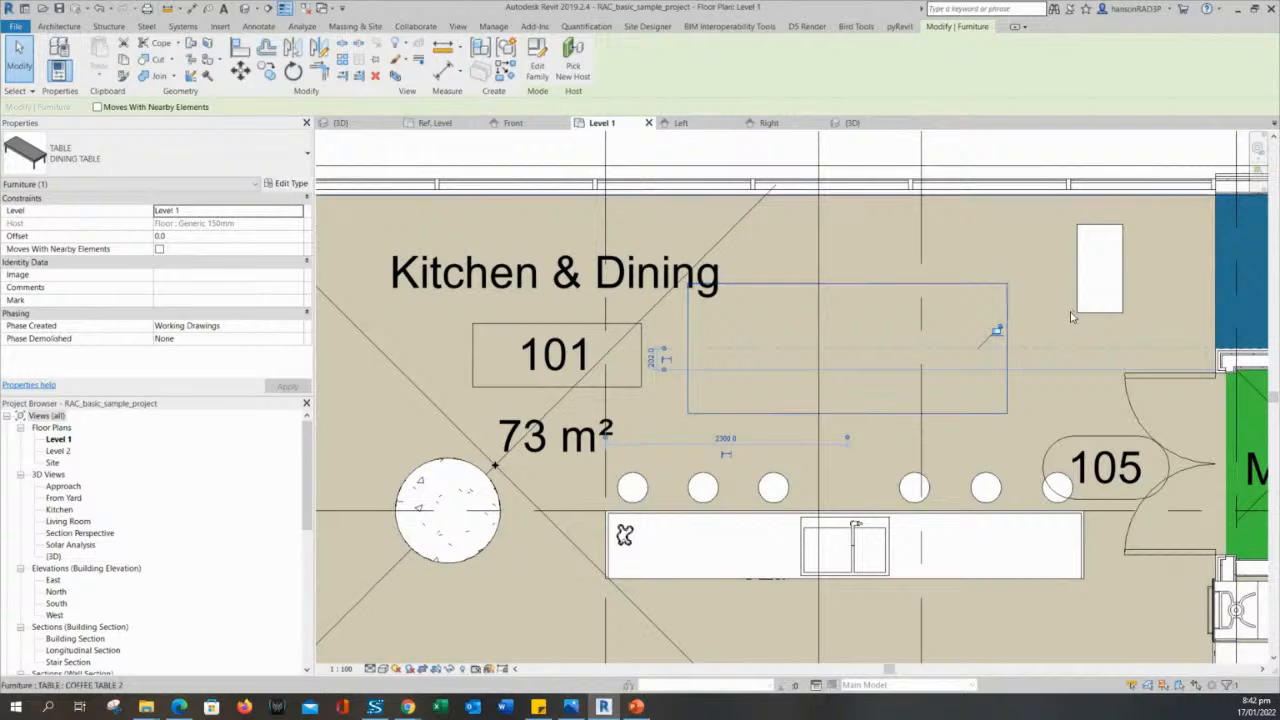
pyautogui.click(1078, 273)
pyautogui.moveTo(1084, 225); pyautogui.dragTo(1052, 226)
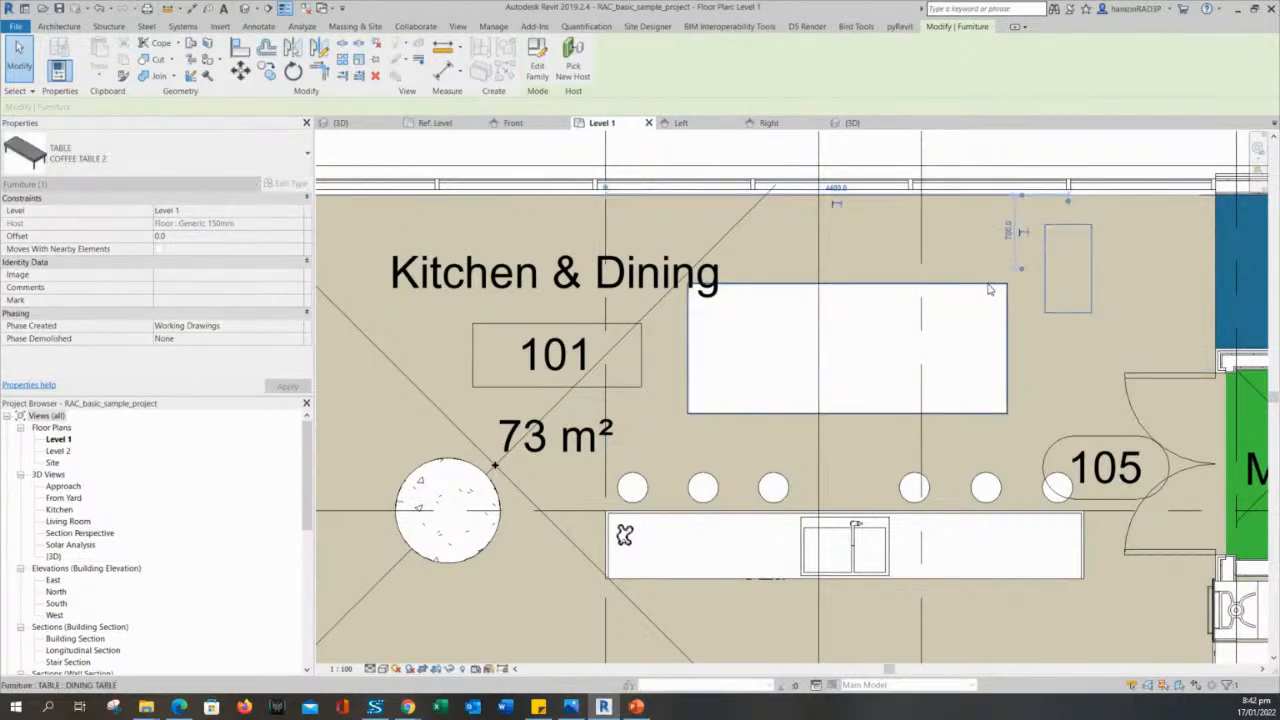
pyautogui.moveTo(1047, 289); pyautogui.dragTo(1026, 323)
pyautogui.keyDown('ctrl'); pyautogui.click(990, 290); pyautogui.keyUp('ctrl')
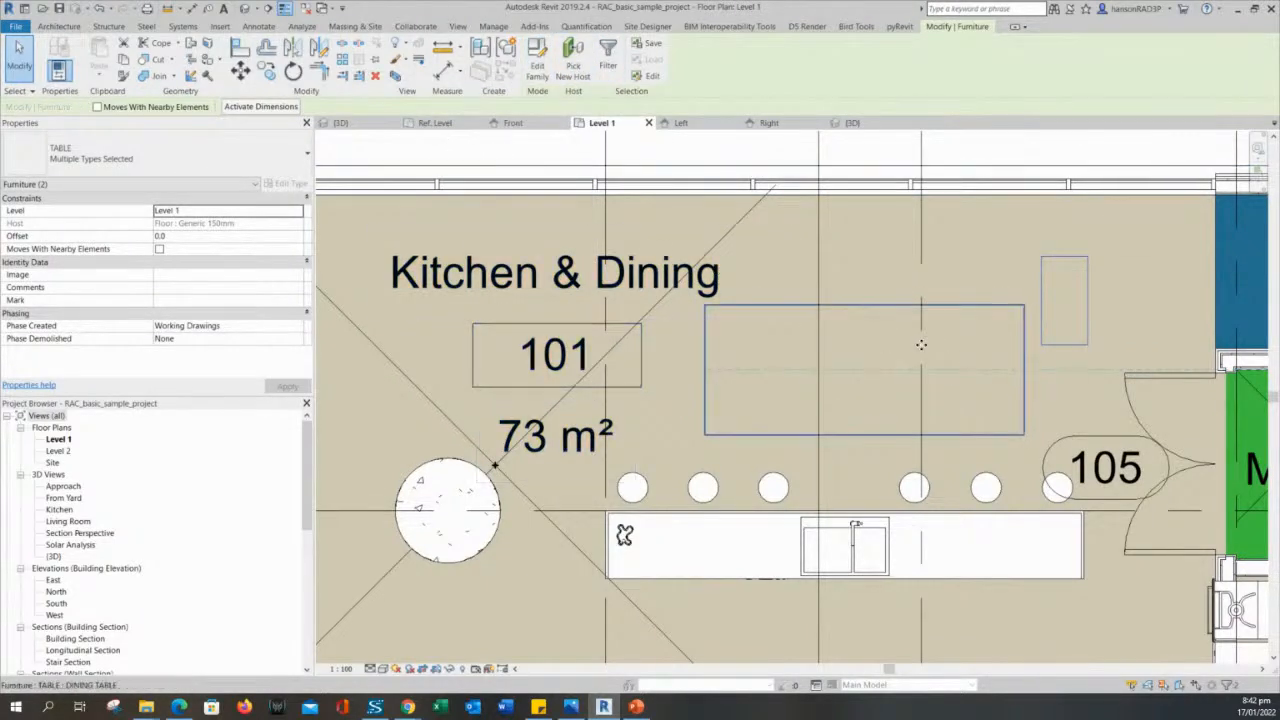
# - Select both the dining table and the coffee table and isolate them in 3D with a Selection Box
pyautogui.press('Escape')
pyautogui.click(1051, 340)
pyautogui.keyDown('ctrl'); pyautogui.click(990, 313); pyautogui.keyUp('ctrl')
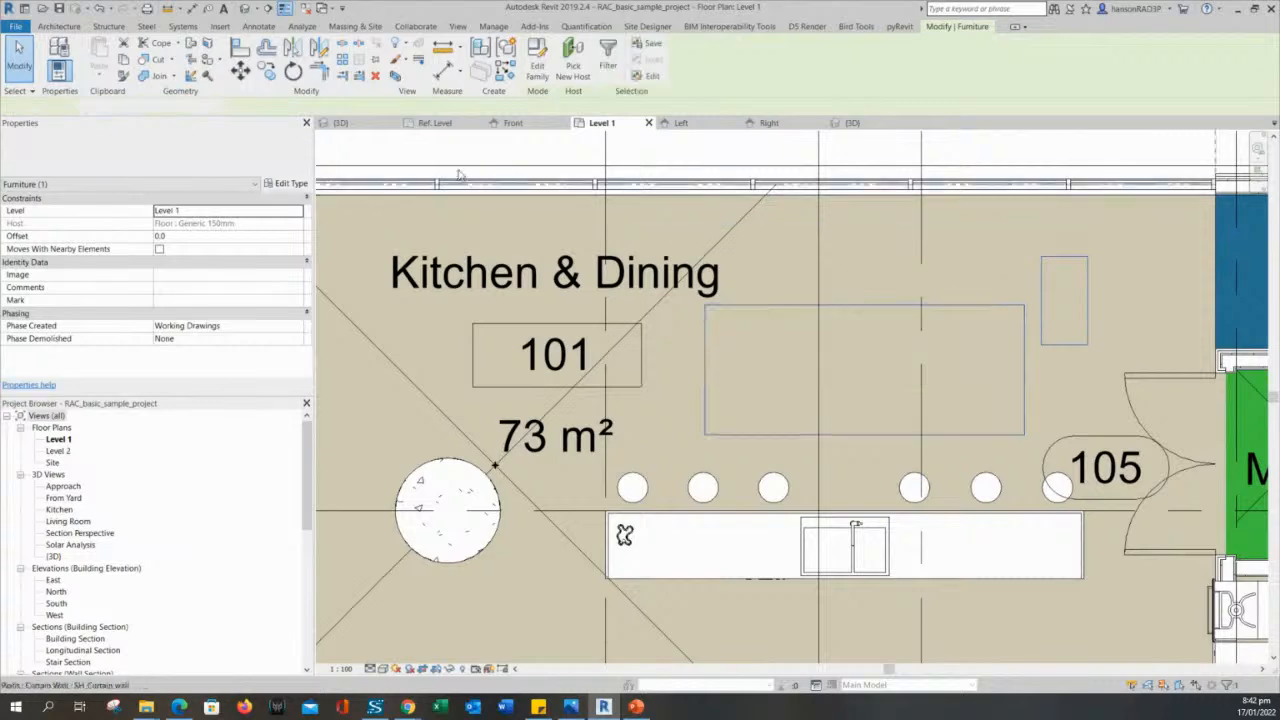
pyautogui.click(396, 77)
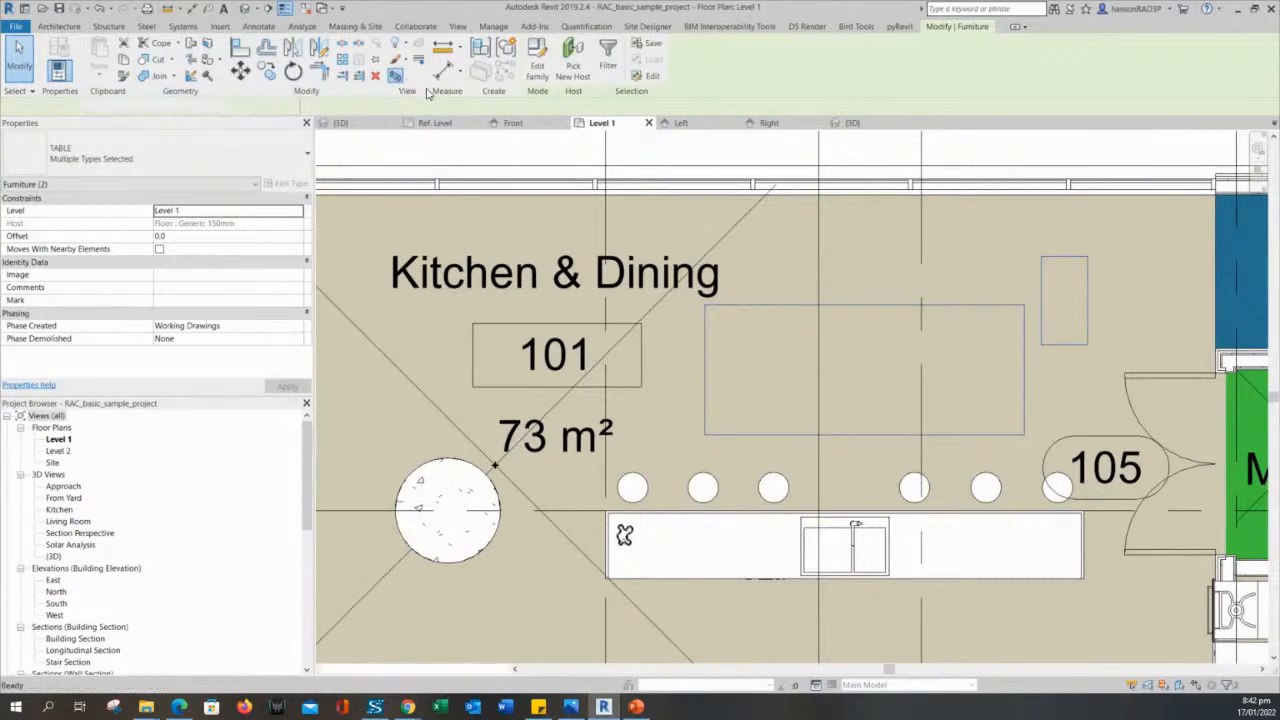
# - Move the dining table slightly away from the coffee table in the isolated 3D view
pyautogui.click(545, 450)
pyautogui.moveTo(543, 449); pyautogui.dragTo(749, 494, button='middle')
pyautogui.scroll(1, 591, 466)
pyautogui.click(615, 368)
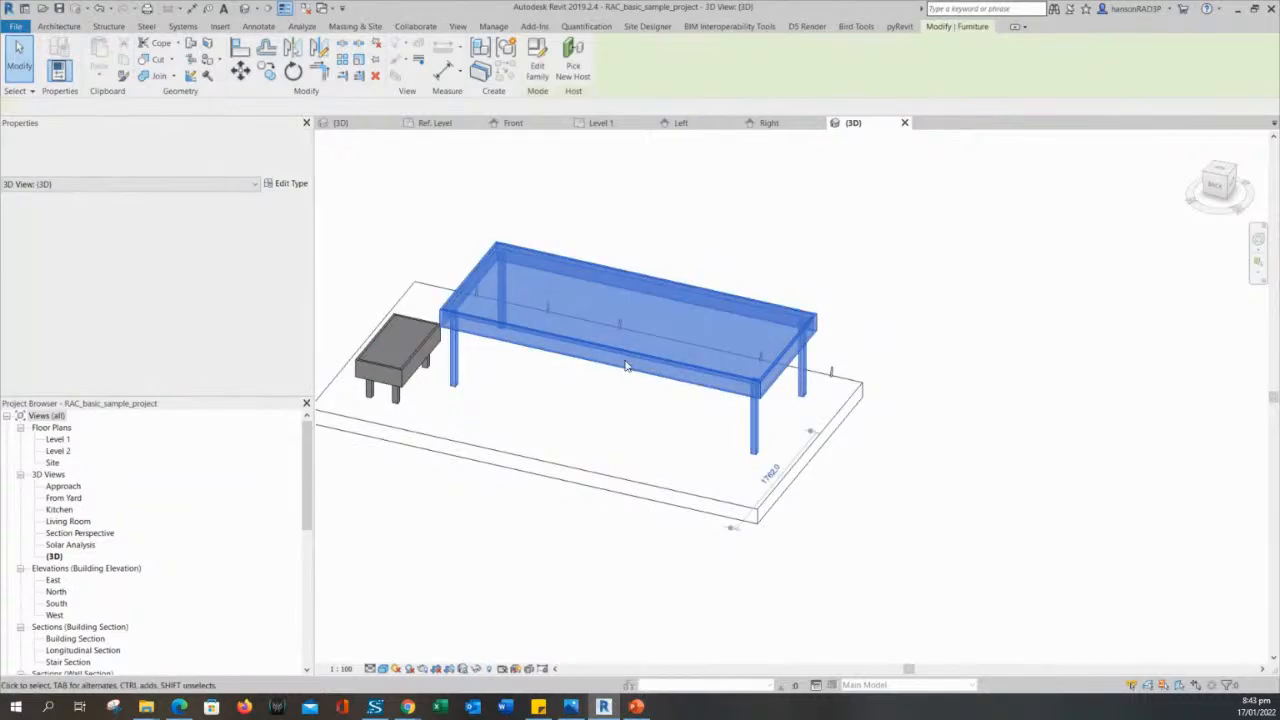
pyautogui.click(642, 371)
pyautogui.click(634, 360)
pyautogui.moveTo(631, 355); pyautogui.dragTo(658, 366)
pyautogui.keyDown('shift'); pyautogui.moveTo(605, 400); pyautogui.dragTo(759, 433, button='middle'); pyautogui.keyUp('shift')
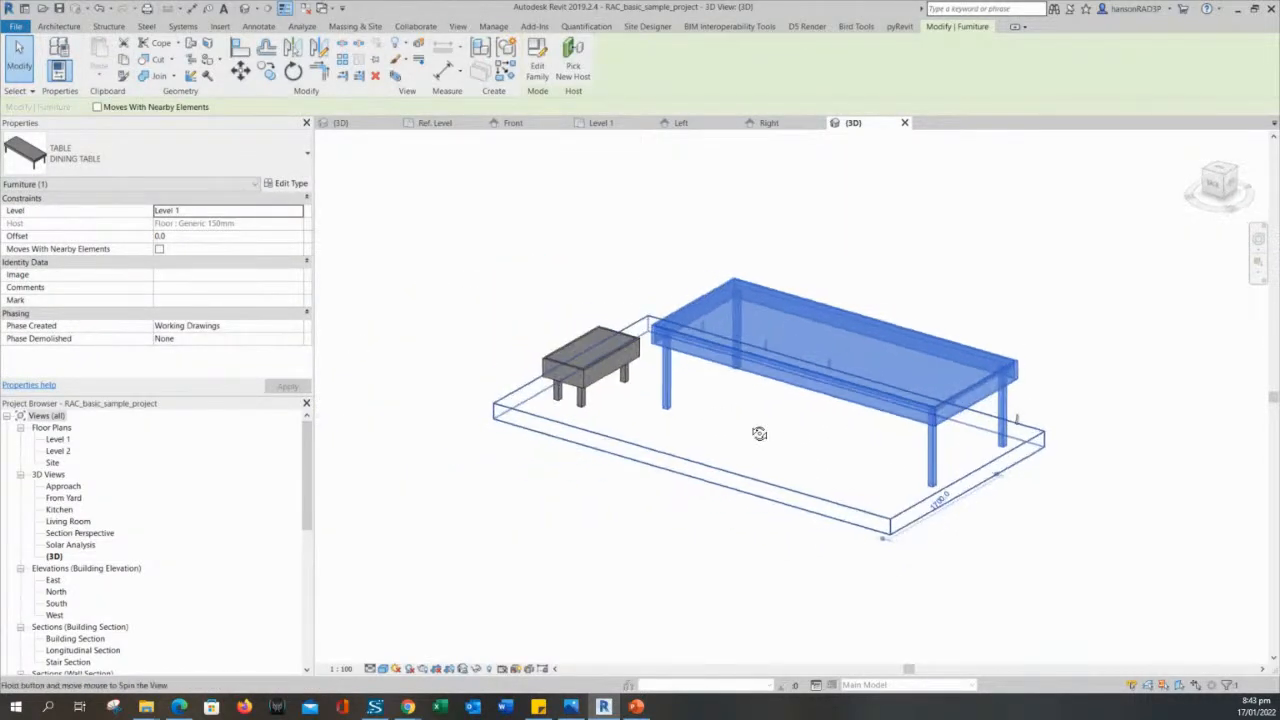
pyautogui.press('Escape')
pyautogui.hotkey('ctrl', 's')
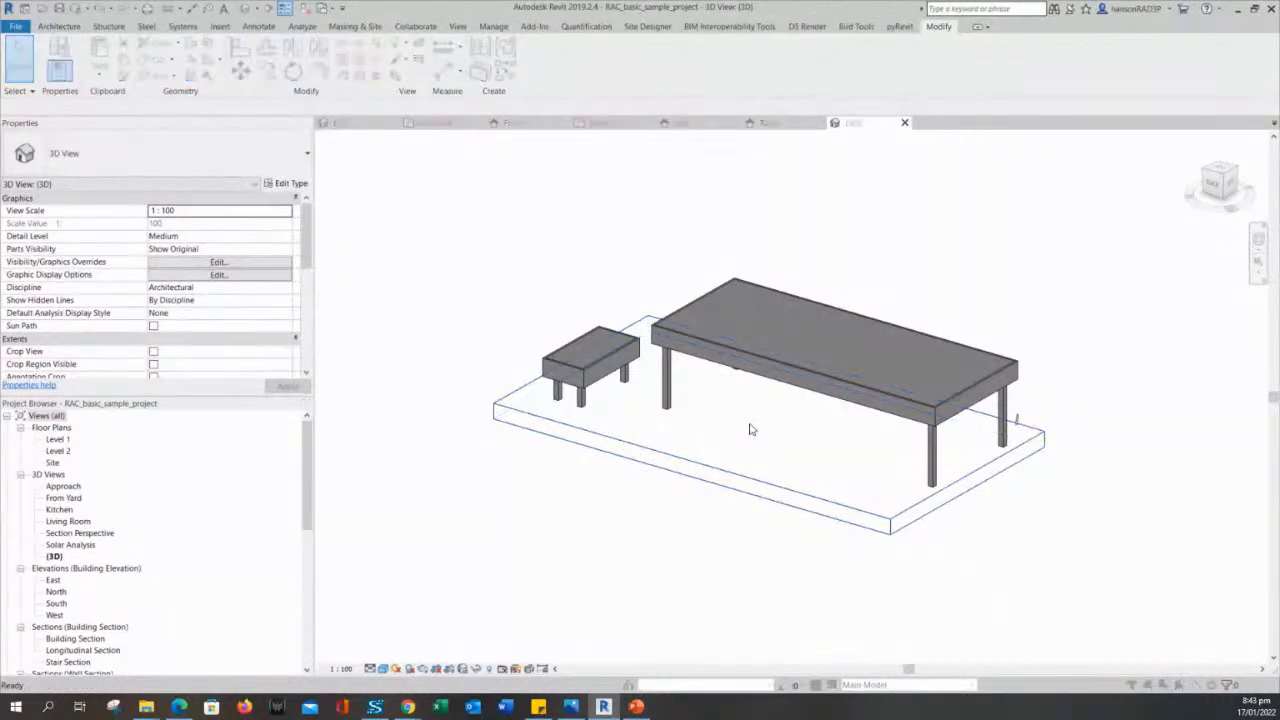
pyautogui.click(783, 533)
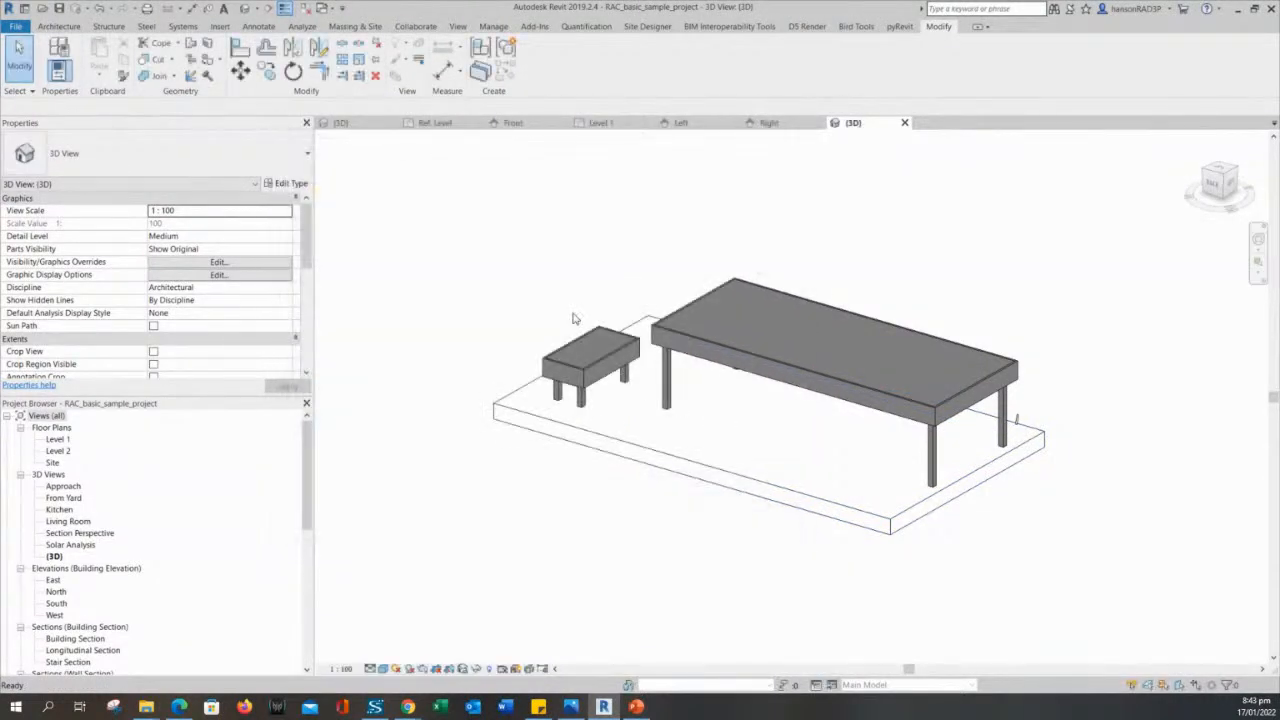
# - Examine the coffee table and dining table up close in the isolated 3D view
pyautogui.click(568, 357)
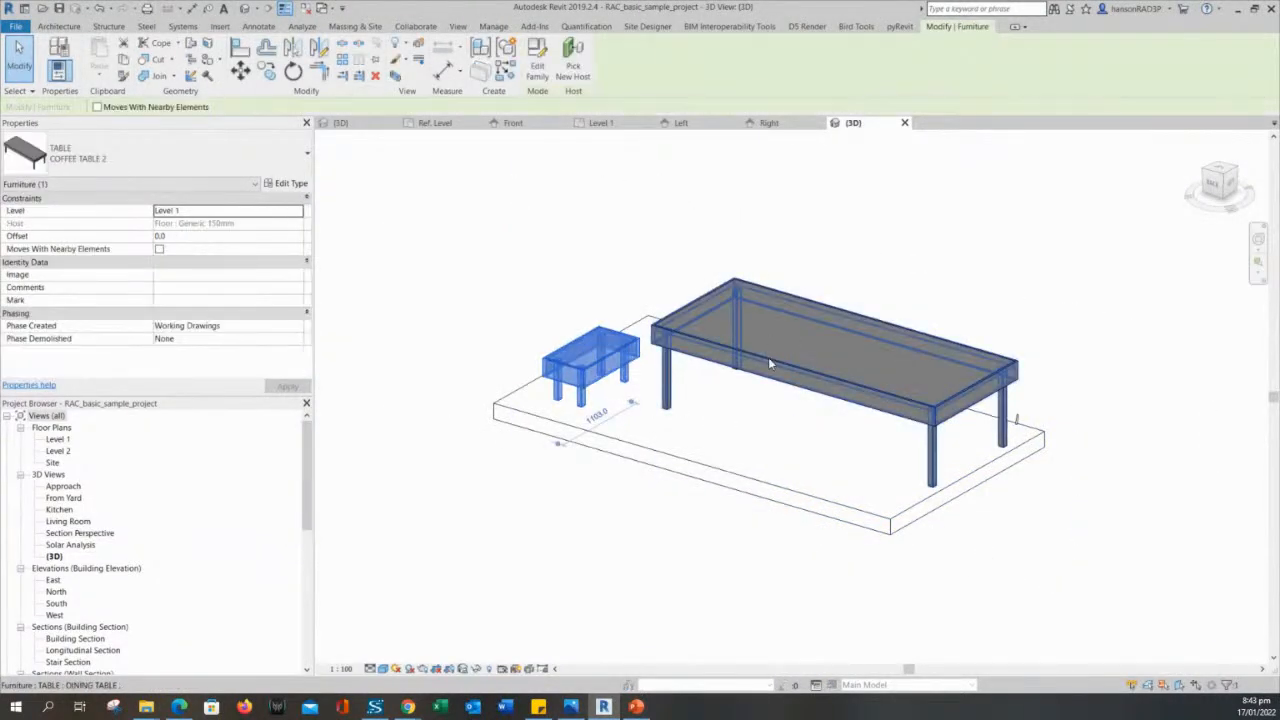
pyautogui.click(768, 357)
pyautogui.press('Escape')
pyautogui.scroll(3, 793, 415)
pyautogui.scroll(2, 793, 415)
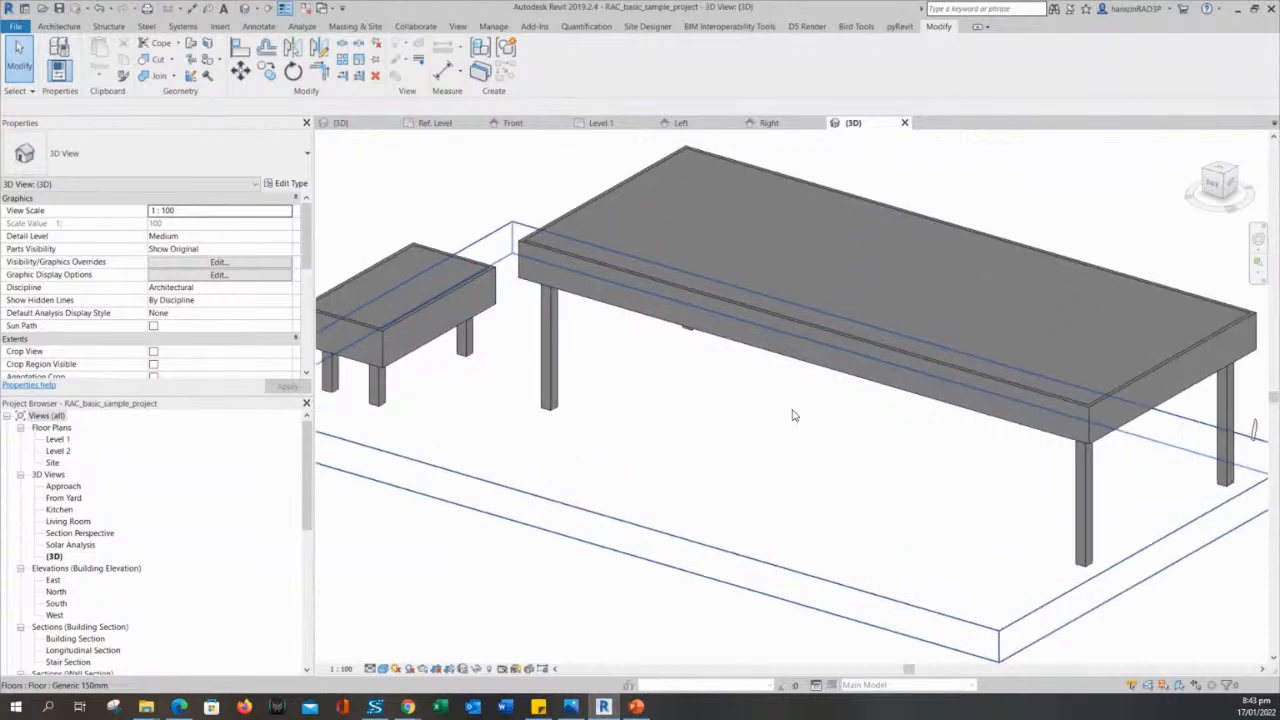
pyautogui.scroll(-3, 793, 415)
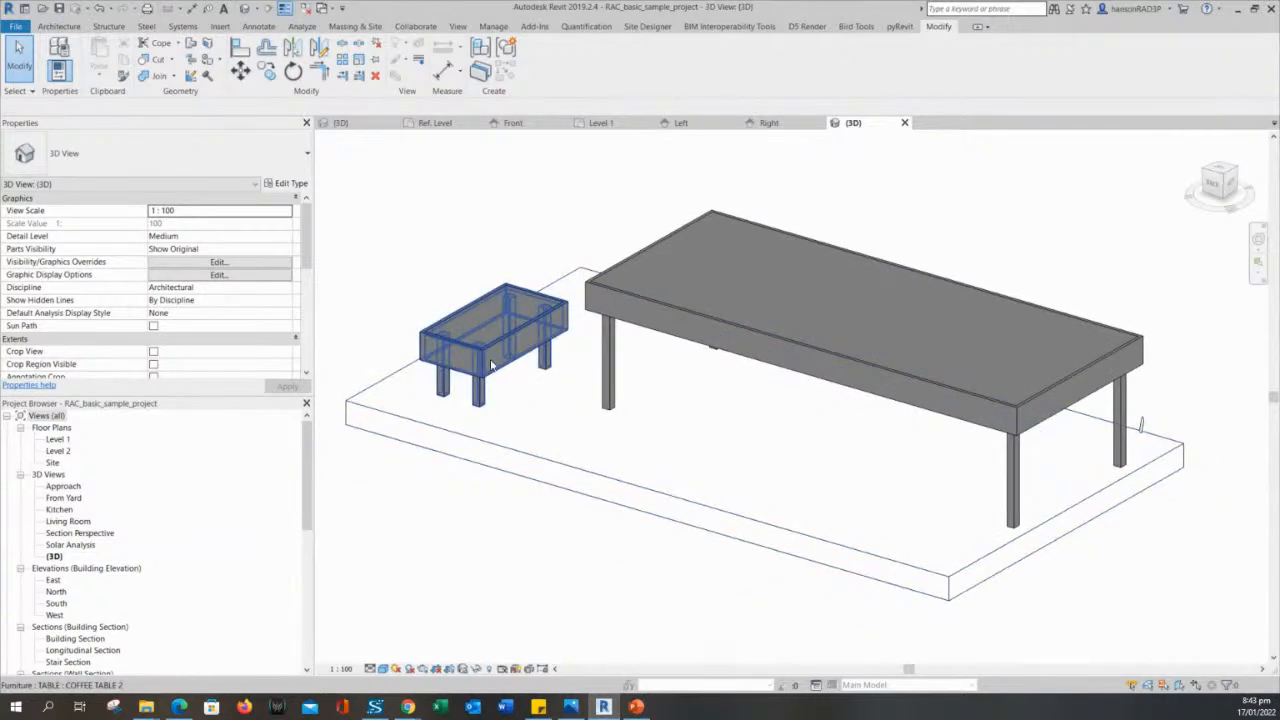
pyautogui.click(487, 365)
pyautogui.press('Escape')
# - Return to the Level 1 plan and check how the dining table masks the room's floor and lines
pyautogui.doubleClick(58, 440)
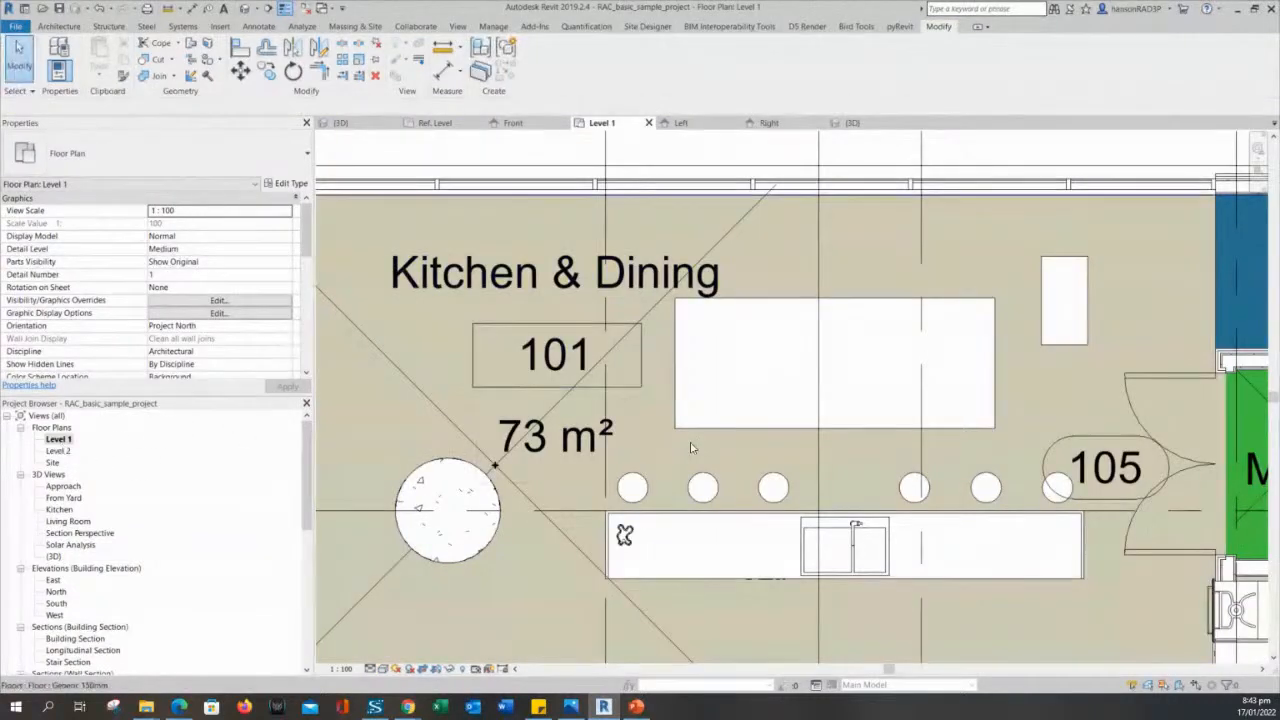
pyautogui.click(697, 394)
pyautogui.press('Escape')
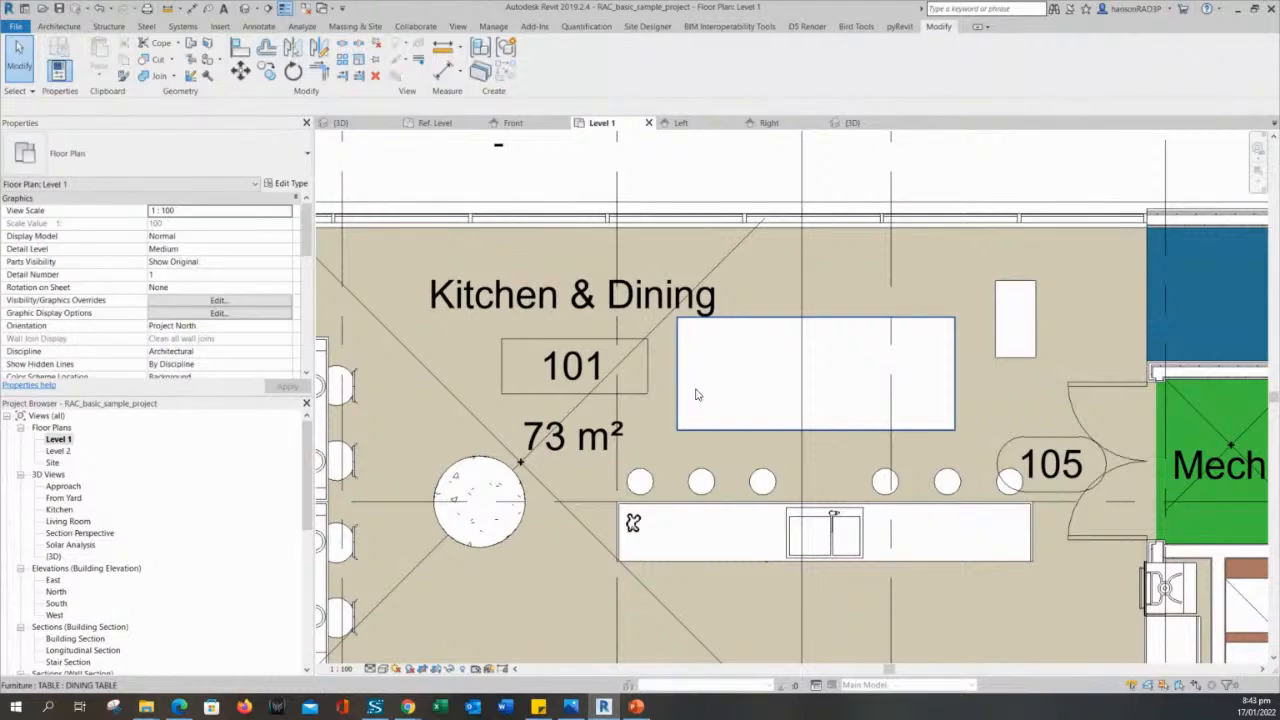
pyautogui.click(697, 394)
pyautogui.press('Escape')
pyautogui.click(697, 394)
pyautogui.press('Escape')
pyautogui.hotkey('ctrl', 's')
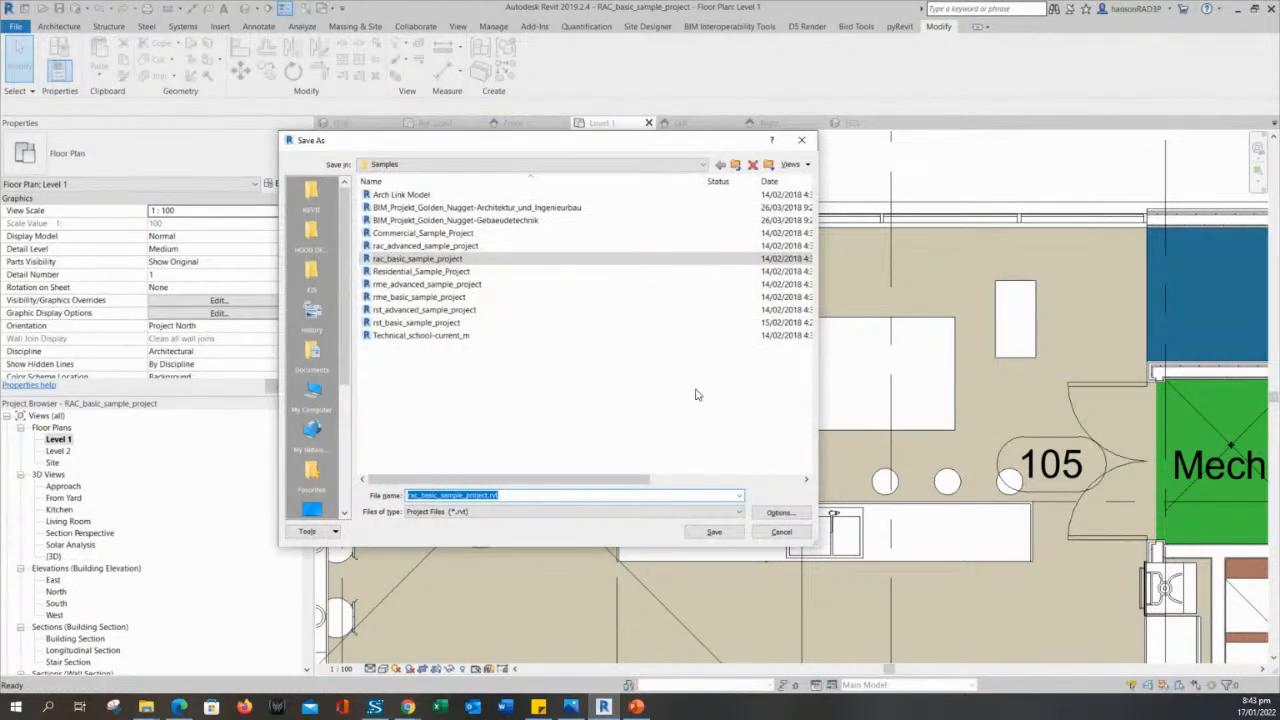
pyautogui.press('Escape')
# - Open the dining table's family for editing and check the symbolic line along the tabletop's long edge at Ref. Level
pyautogui.click(701, 336)
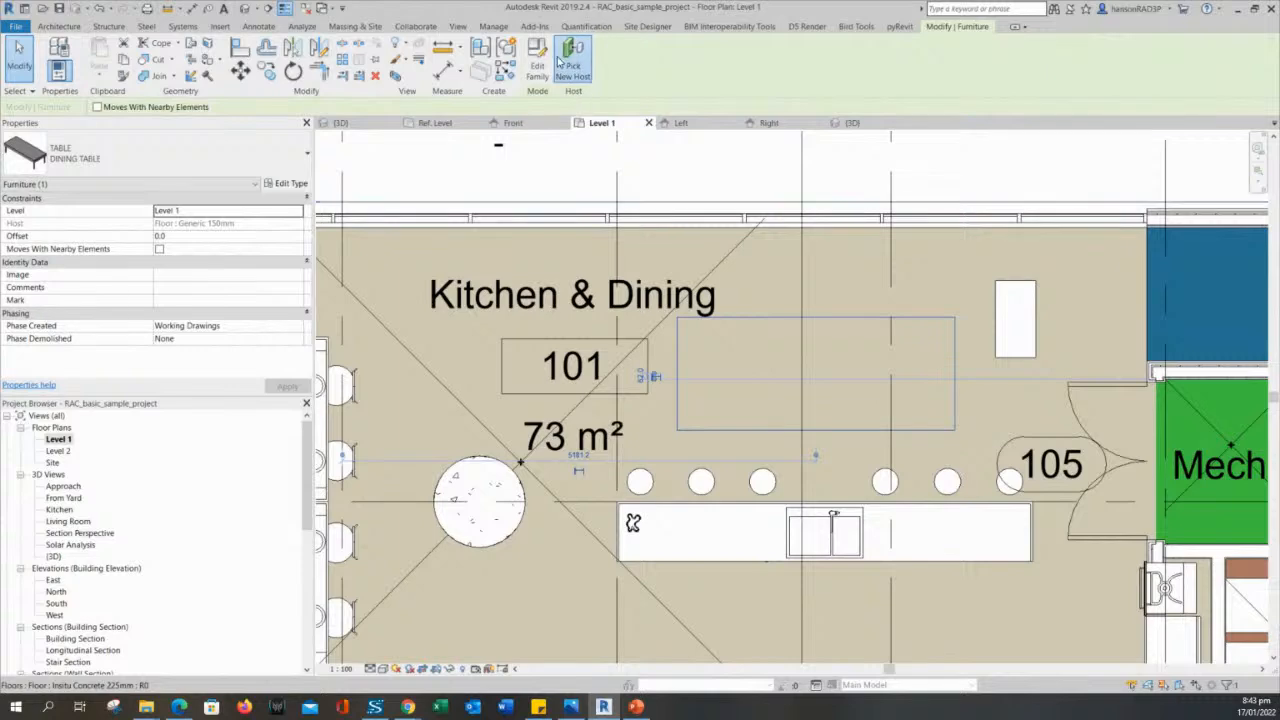
pyautogui.click(537, 70)
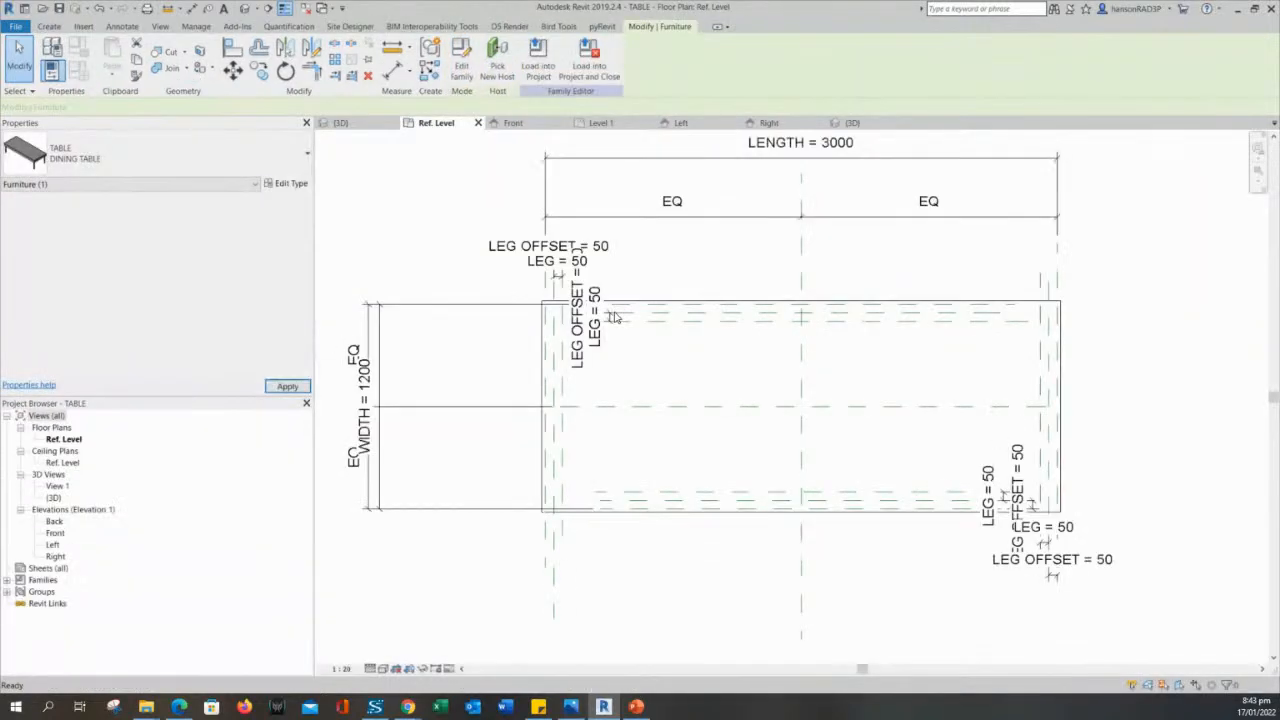
pyautogui.moveTo(669, 390); pyautogui.dragTo(692, 398, button='middle')
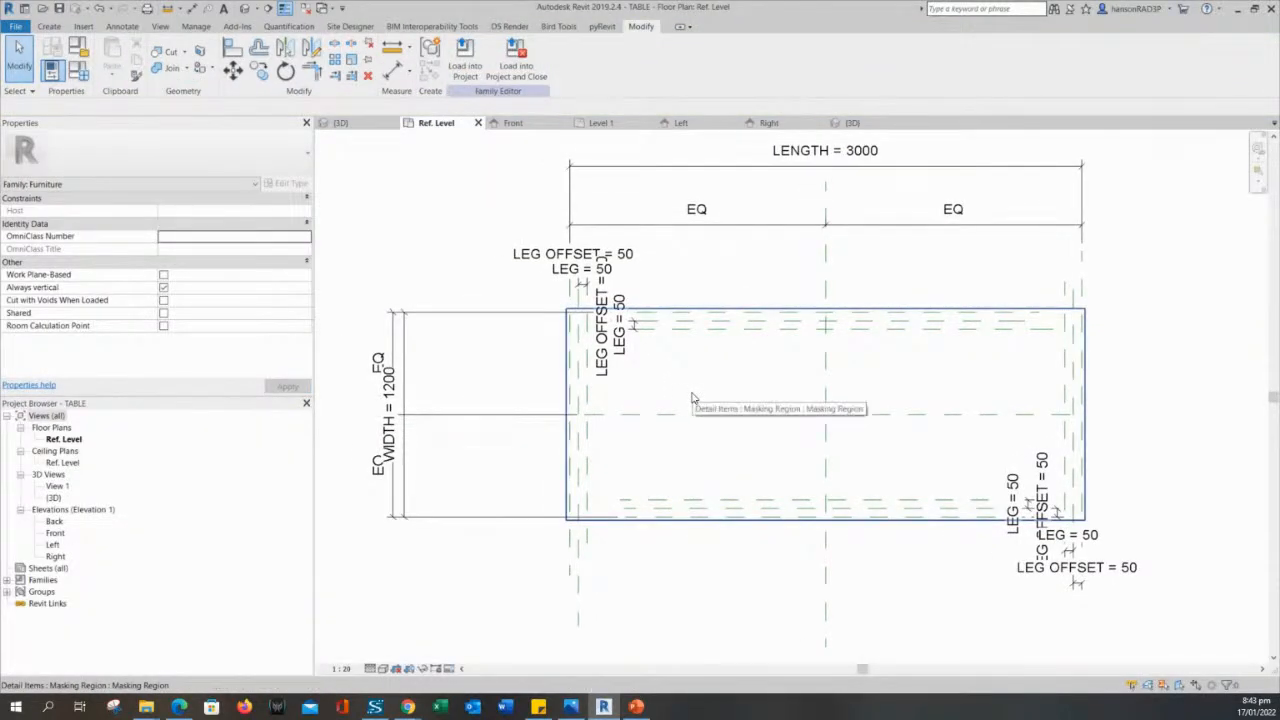
pyautogui.scroll(1, 689, 334)
pyautogui.click(694, 313)
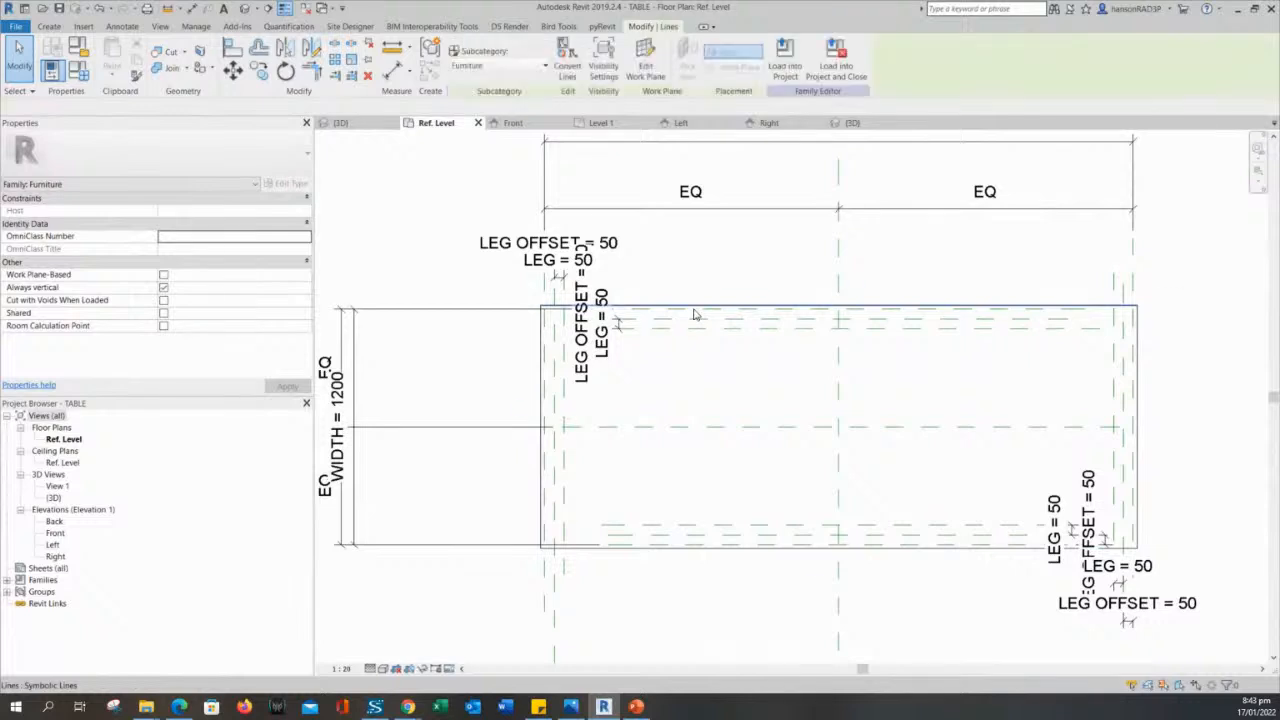
pyautogui.press('Escape')
pyautogui.moveTo(711, 380); pyautogui.dragTo(714, 386, button='middle')
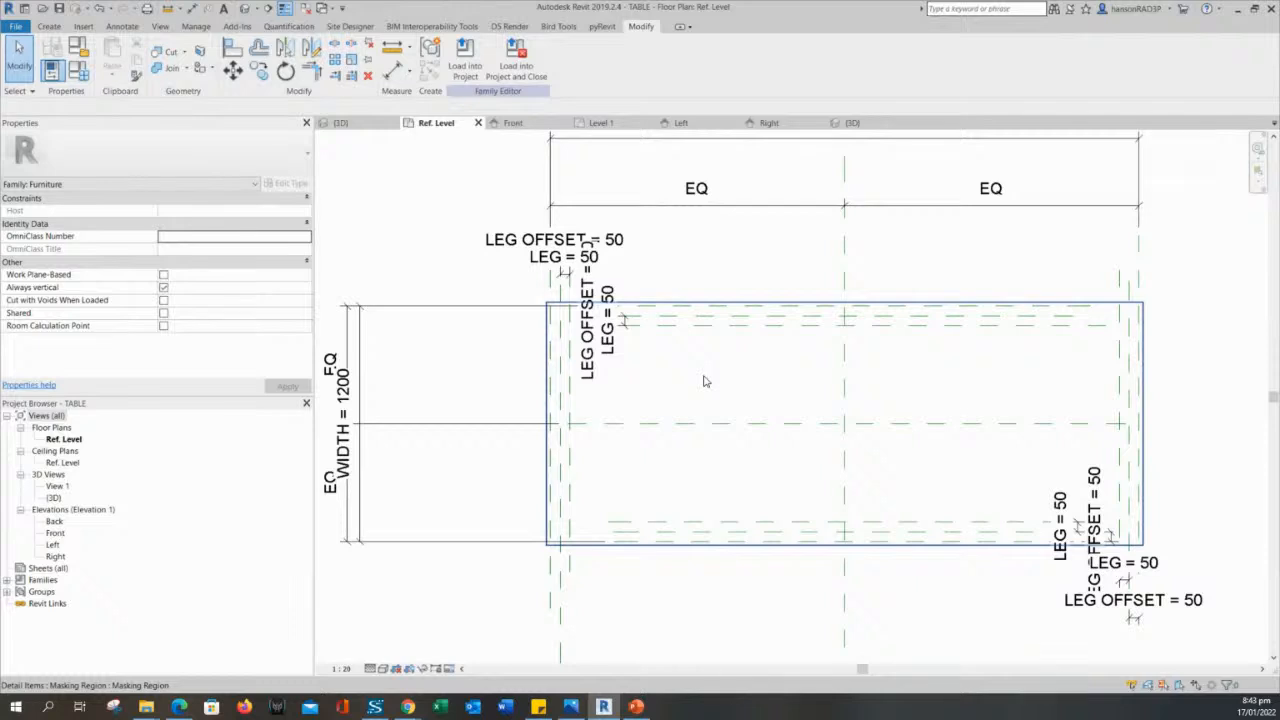
# - Examine the masking region over the tabletop and how it coincides with the outline
pyautogui.scroll(-2, 704, 381)
pyautogui.moveTo(707, 383); pyautogui.dragTo(829, 311, button='middle')
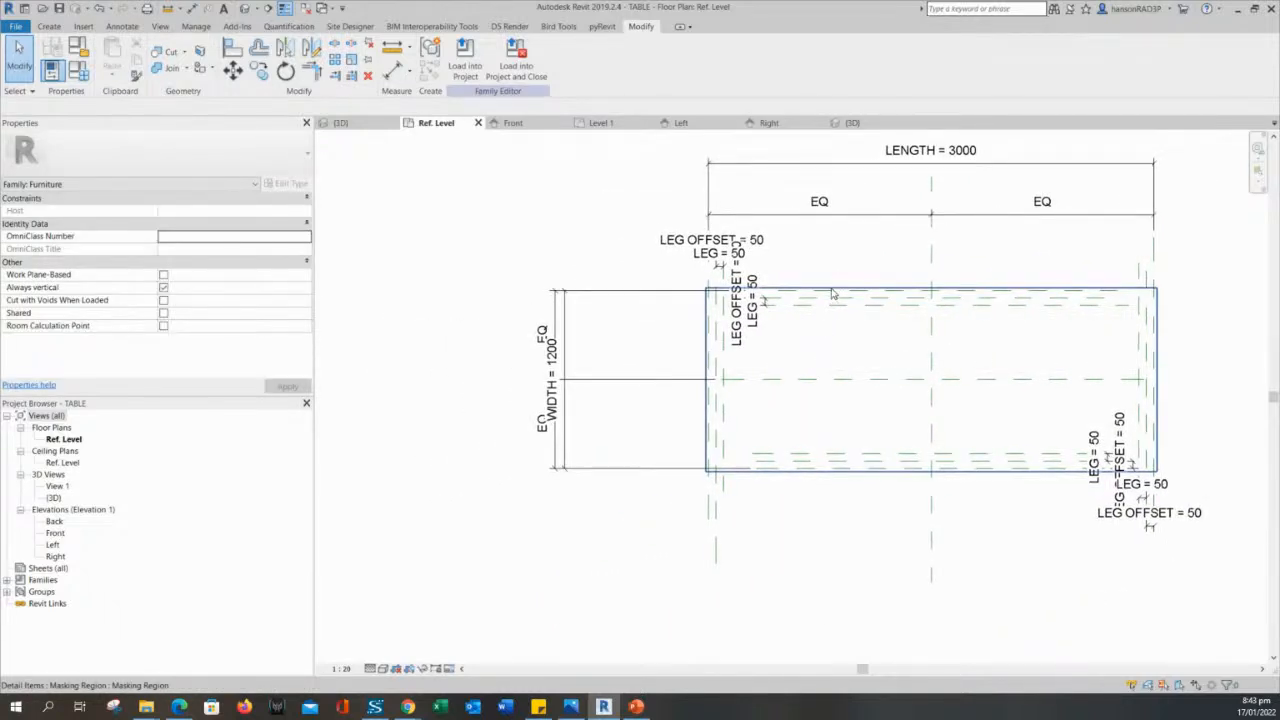
pyautogui.click(835, 286)
pyautogui.moveTo(834, 355); pyautogui.dragTo(816, 308, button='middle')
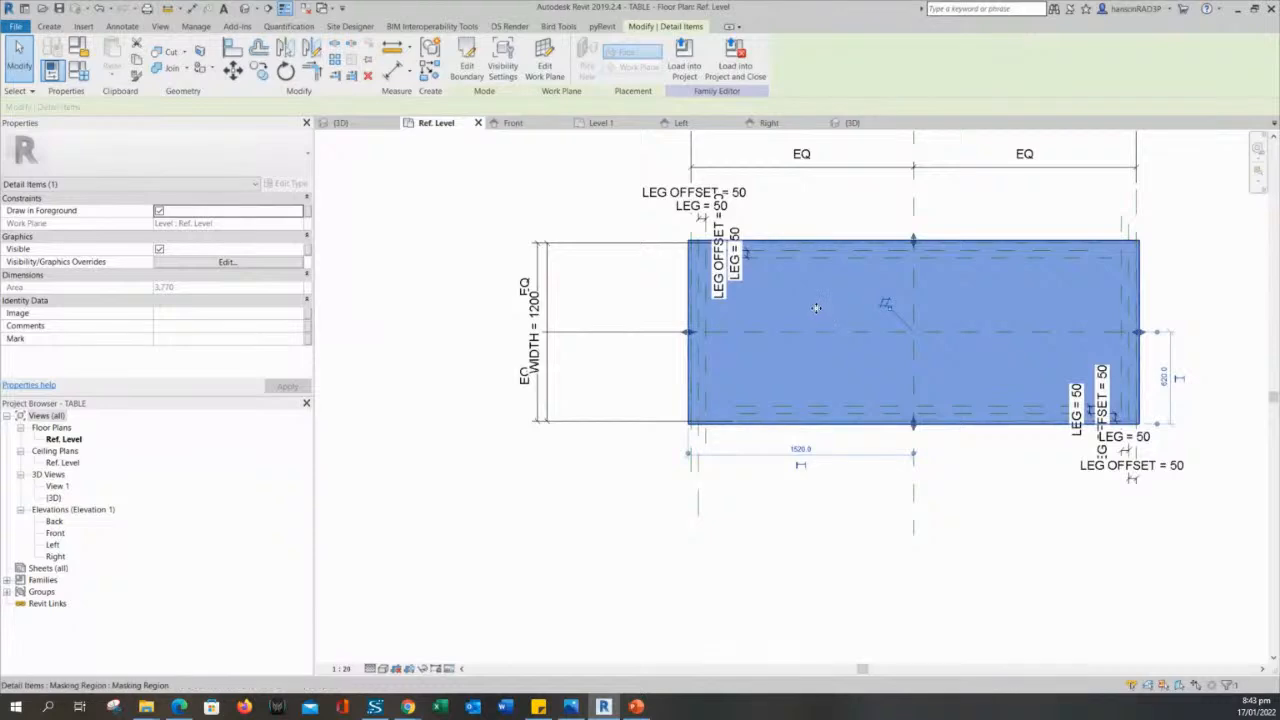
pyautogui.press('Escape')
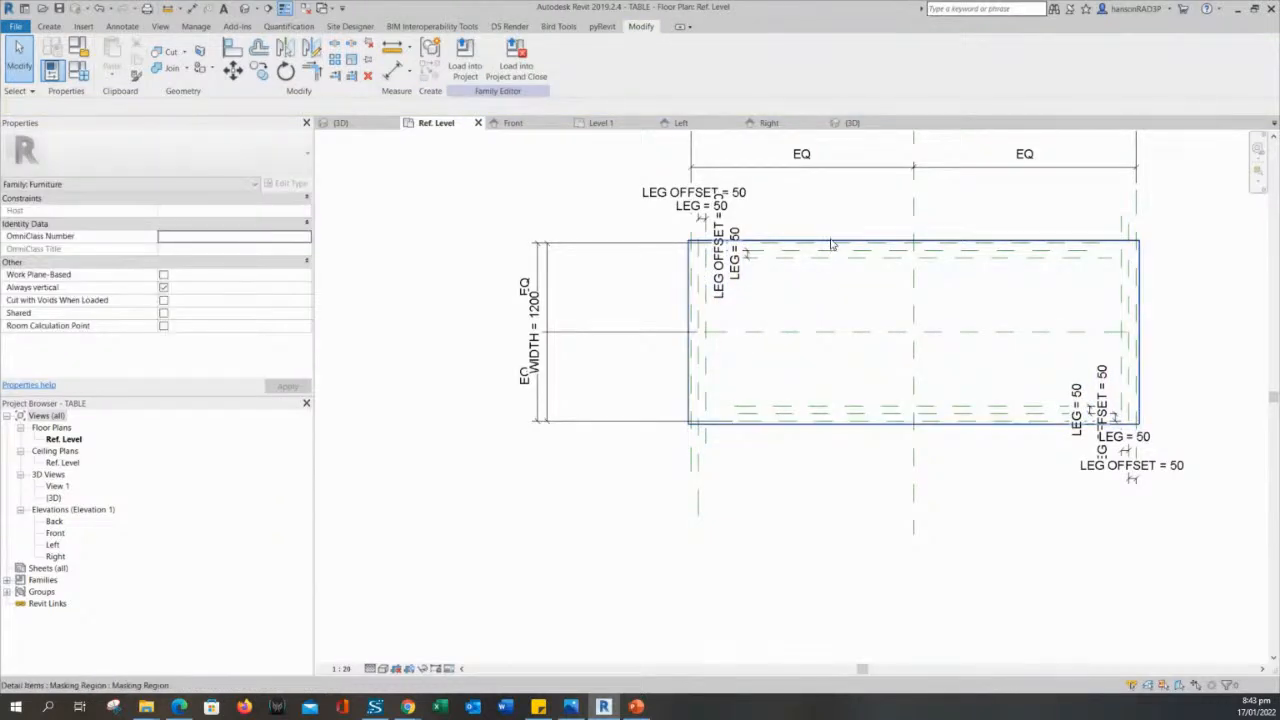
pyautogui.click(831, 244)
pyautogui.press('Escape')
pyautogui.click(831, 244)
pyautogui.moveTo(868, 288)
pyautogui.mouseDown(button='middle')
pyautogui.moveTo(783, 323)
pyautogui.moveTo(743, 322)
pyautogui.mouseUp(button='middle')
pyautogui.press('Escape')
pyautogui.click(802, 264)
pyautogui.press('Escape')
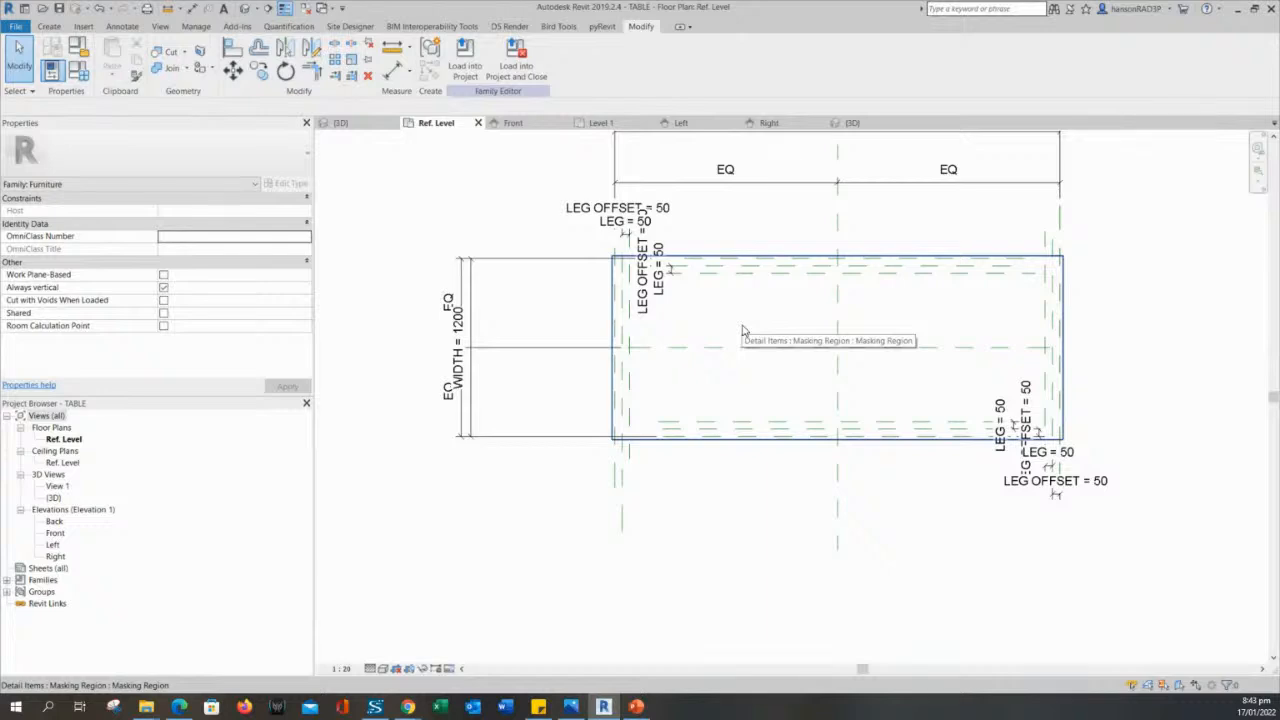
pyautogui.moveTo(750, 337); pyautogui.dragTo(740, 355, button='middle')
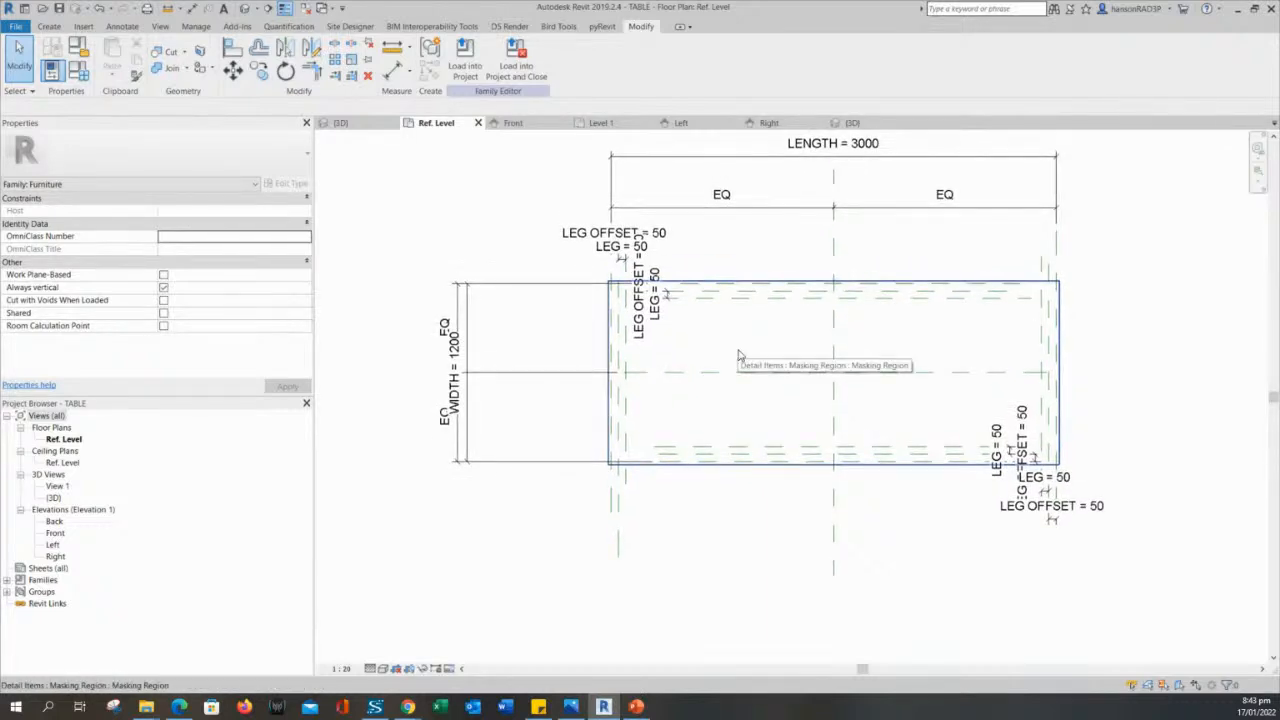
pyautogui.moveTo(740, 355)
pyautogui.mouseDown(button='middle')
pyautogui.moveTo(723, 368)
pyautogui.moveTo(735, 385)
pyautogui.moveTo(753, 365)
pyautogui.mouseUp(button='middle')
pyautogui.moveTo(510, 256); pyautogui.dragTo(500, 267, button='middle')
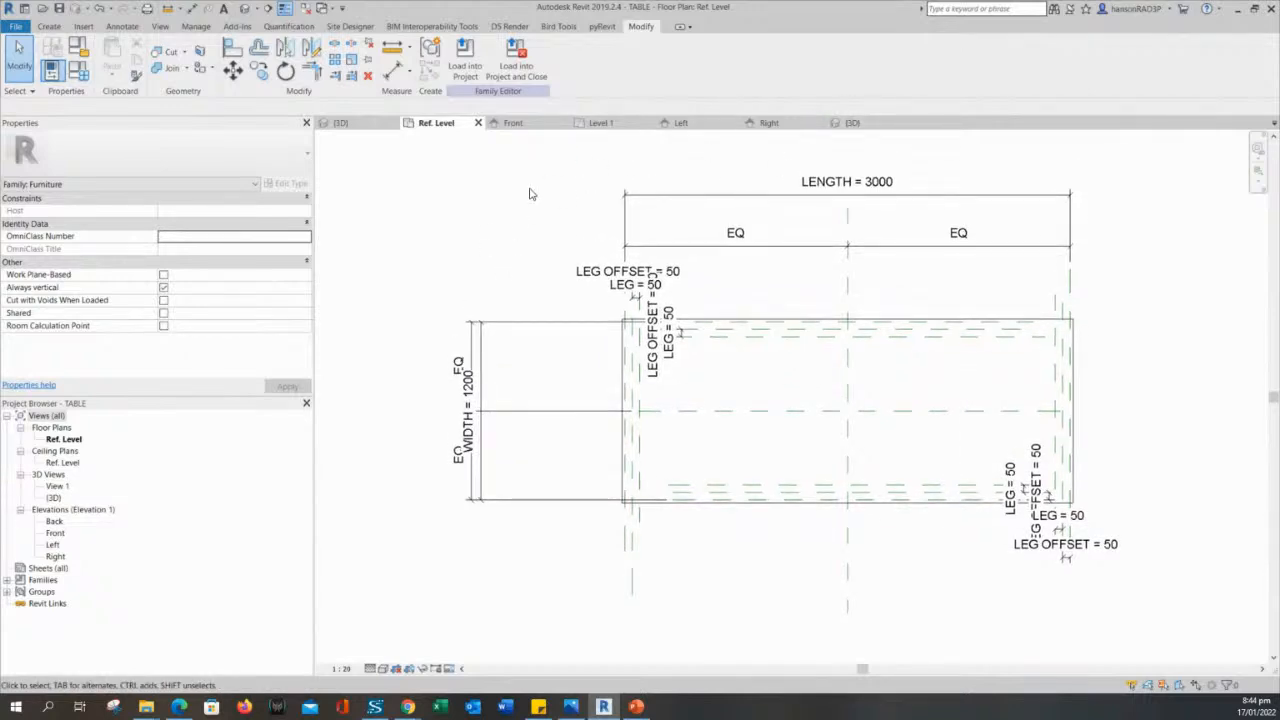
pyautogui.moveTo(480, 225); pyautogui.dragTo(585, 279, button='middle')
pyautogui.scroll(-1, 513, 239)
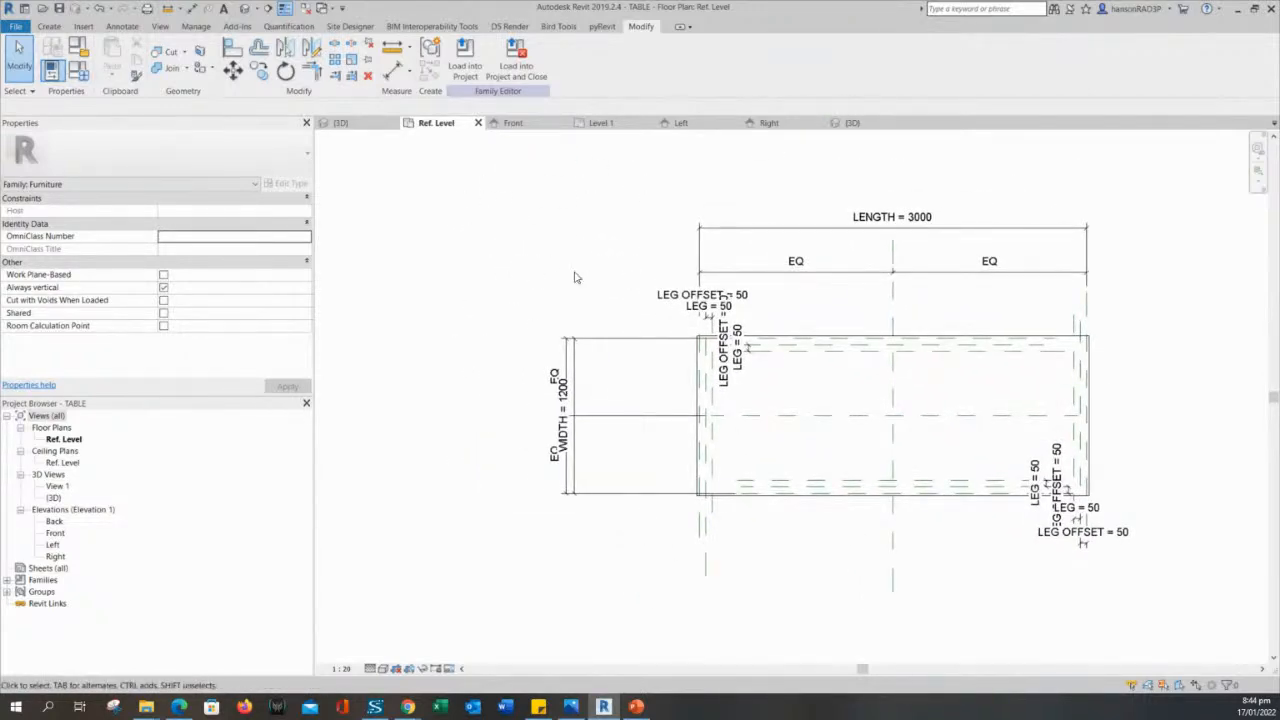
# - Open the family's 3D view and apply the COFFEE TABLE type to the table
pyautogui.click(341, 123)
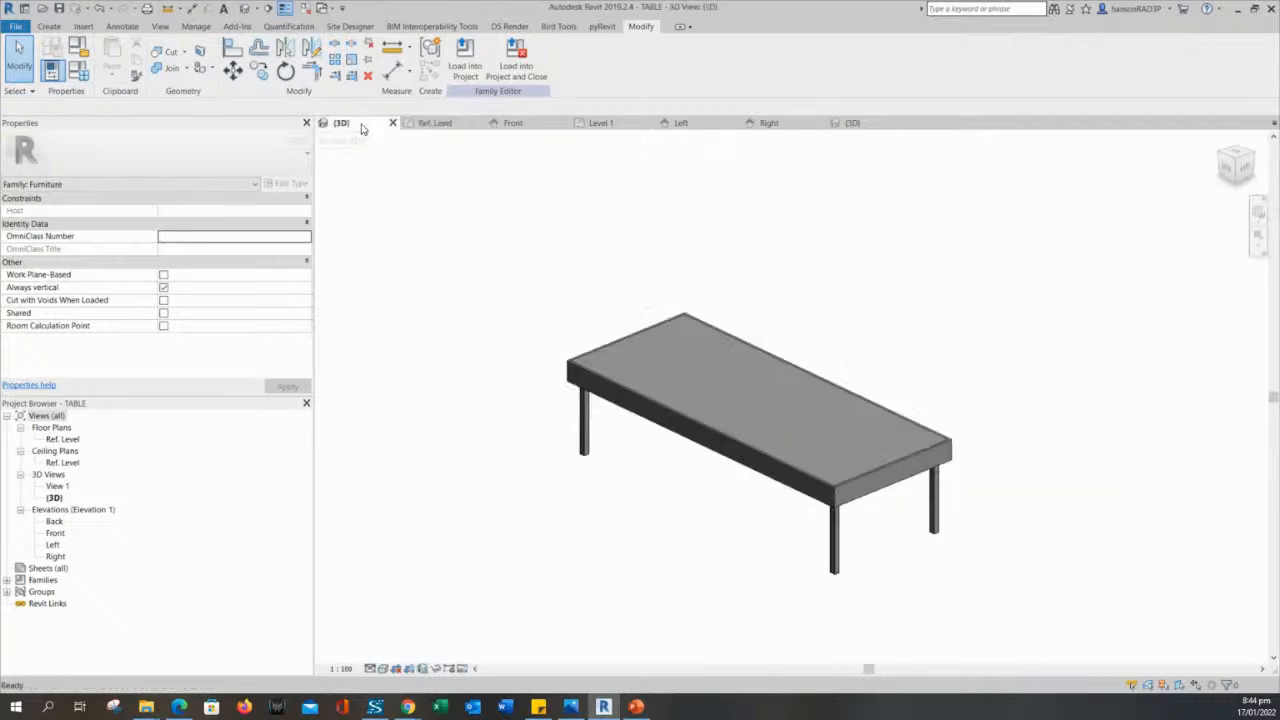
pyautogui.keyDown('shift'); pyautogui.moveTo(602, 418); pyautogui.dragTo(565, 403, button='middle'); pyautogui.keyUp('shift')
pyautogui.scroll(3, 941, 336)
pyautogui.moveTo(916, 452); pyautogui.dragTo(1022, 444, button='middle')
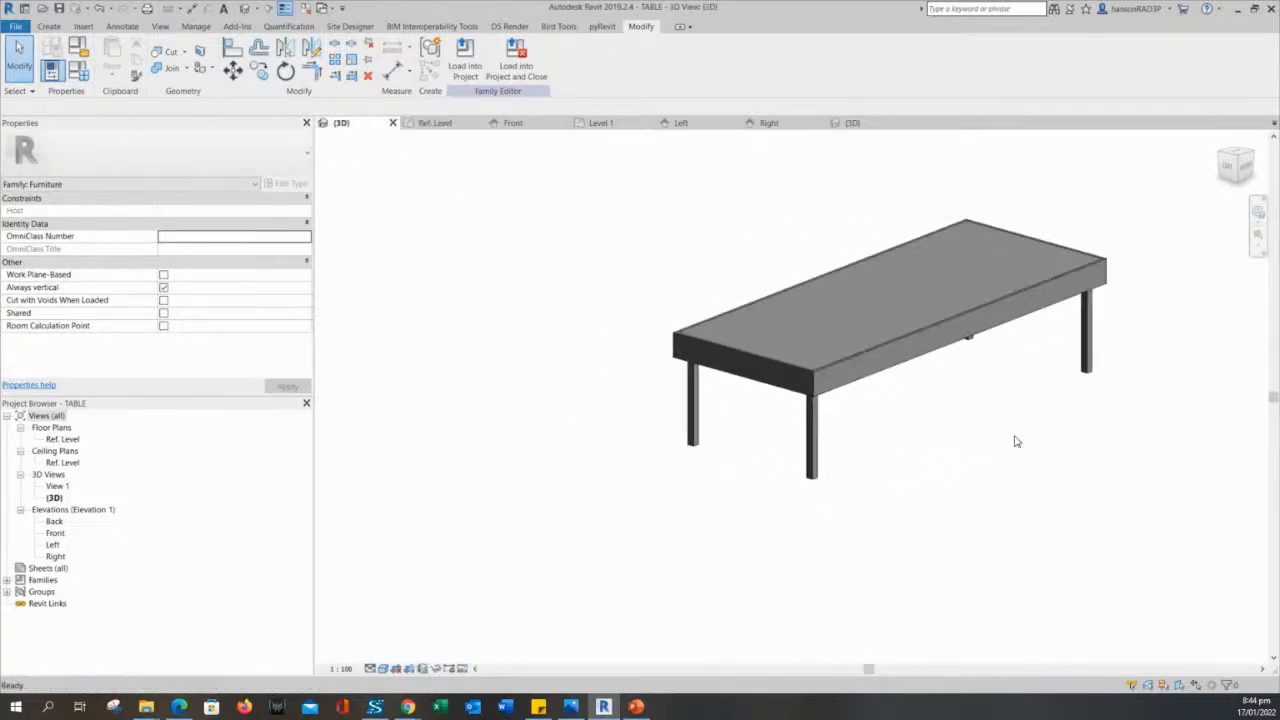
pyautogui.keyDown('shift'); pyautogui.moveTo(937, 447); pyautogui.dragTo(432, 307, button='middle'); pyautogui.keyUp('shift')
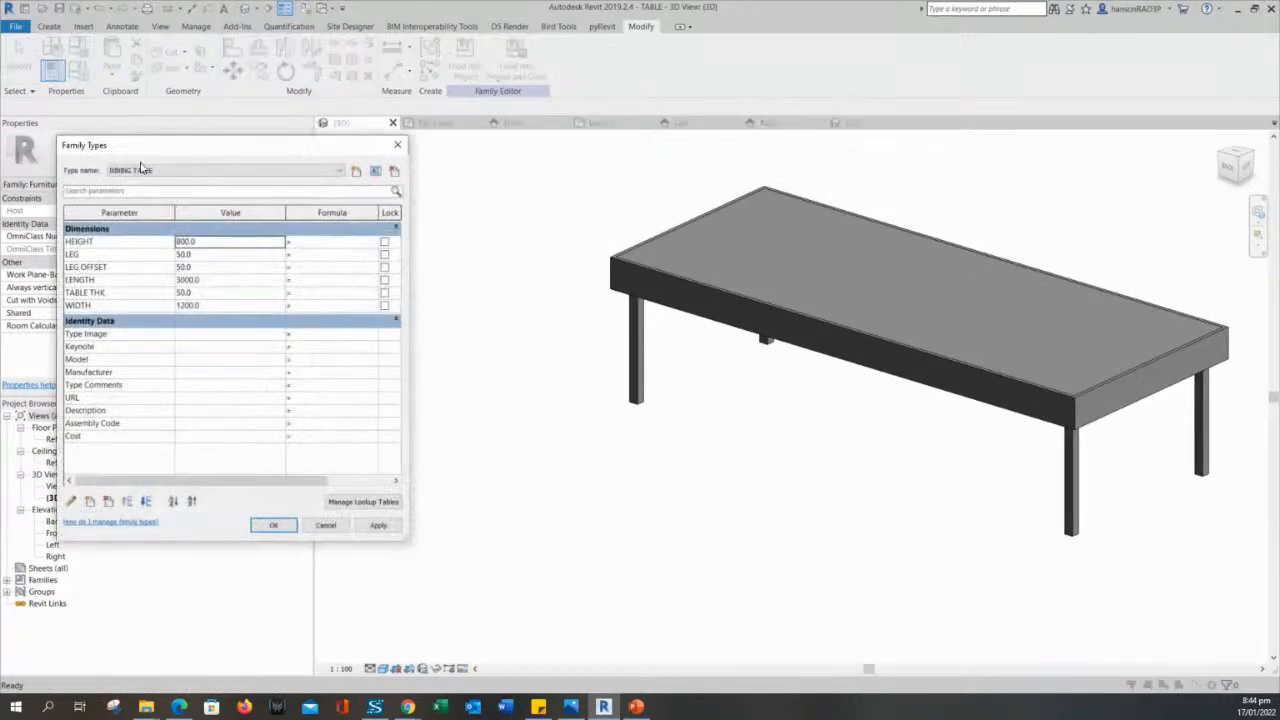
pyautogui.click(155, 171)
pyautogui.click(160, 181)
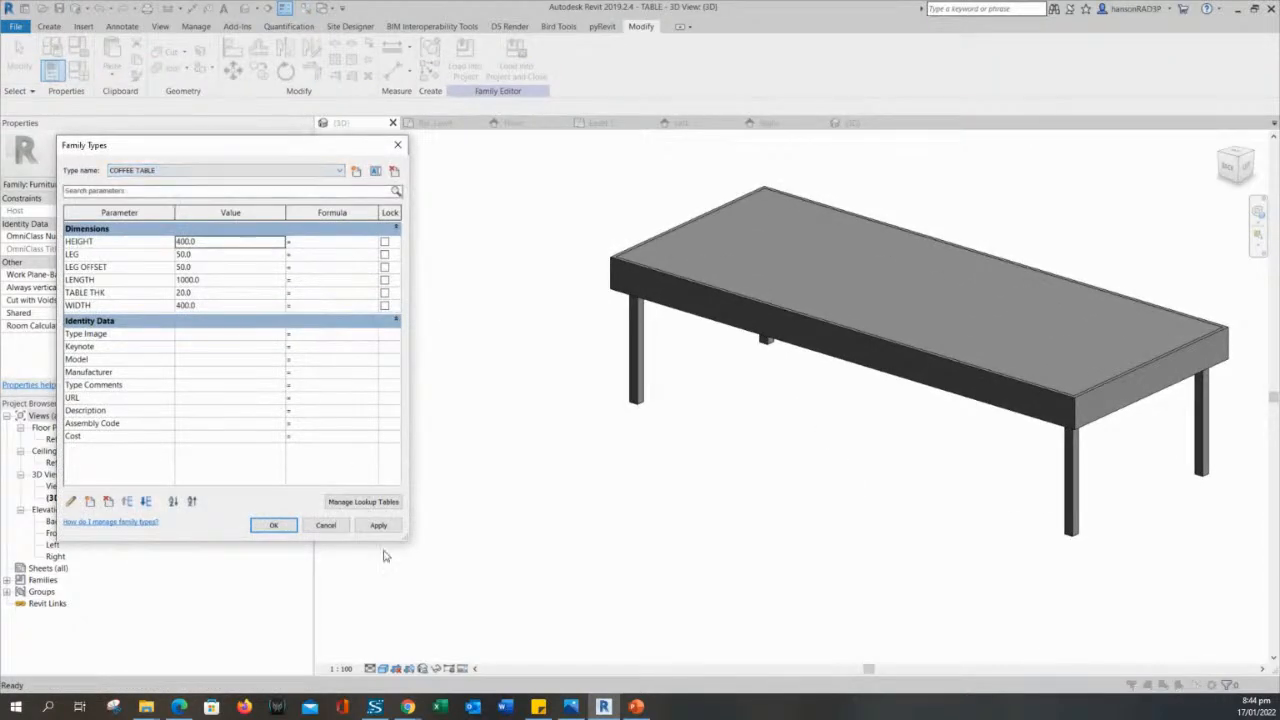
pyautogui.click(382, 527)
pyautogui.click(277, 532)
# - Examine the coffee table's inset tabletop panel and surrounding frame extrusions up close in 3D
pyautogui.scroll(2, 988, 506)
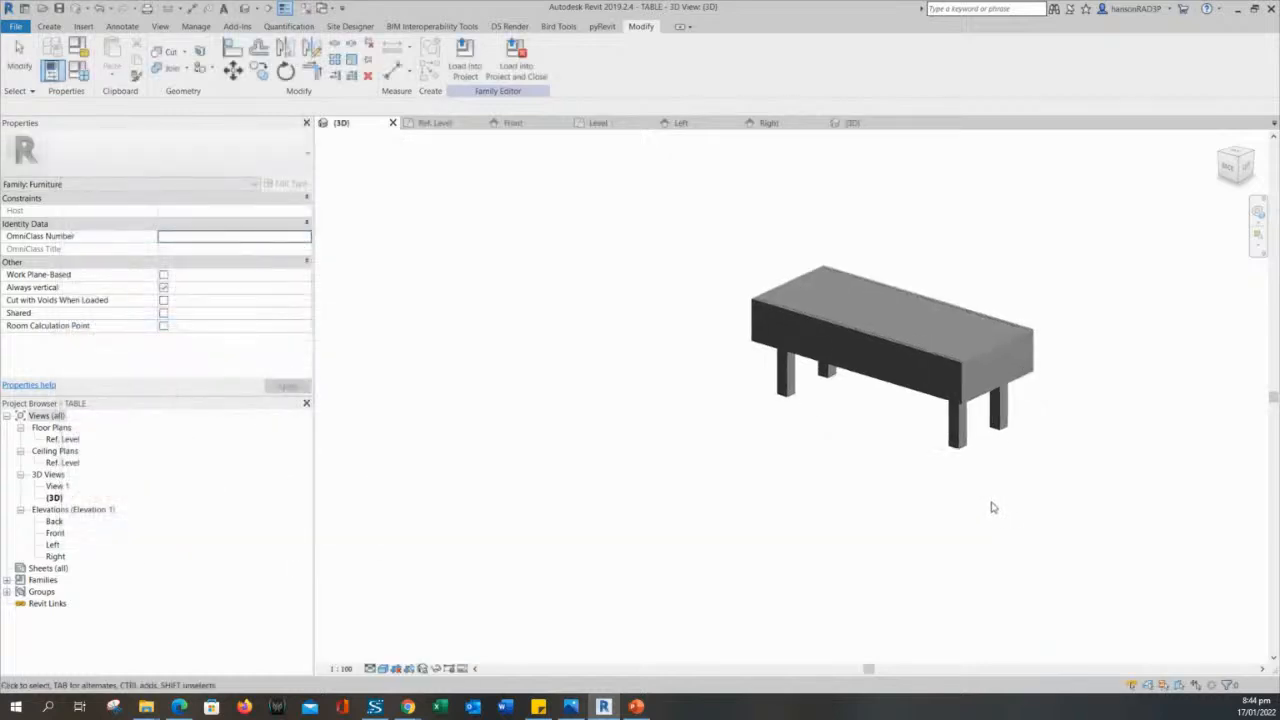
pyautogui.scroll(1, 762, 450)
pyautogui.keyDown('shift'); pyautogui.moveTo(771, 399); pyautogui.dragTo(656, 441, button='middle'); pyautogui.keyUp('shift')
pyautogui.click(824, 237)
pyautogui.press('Escape')
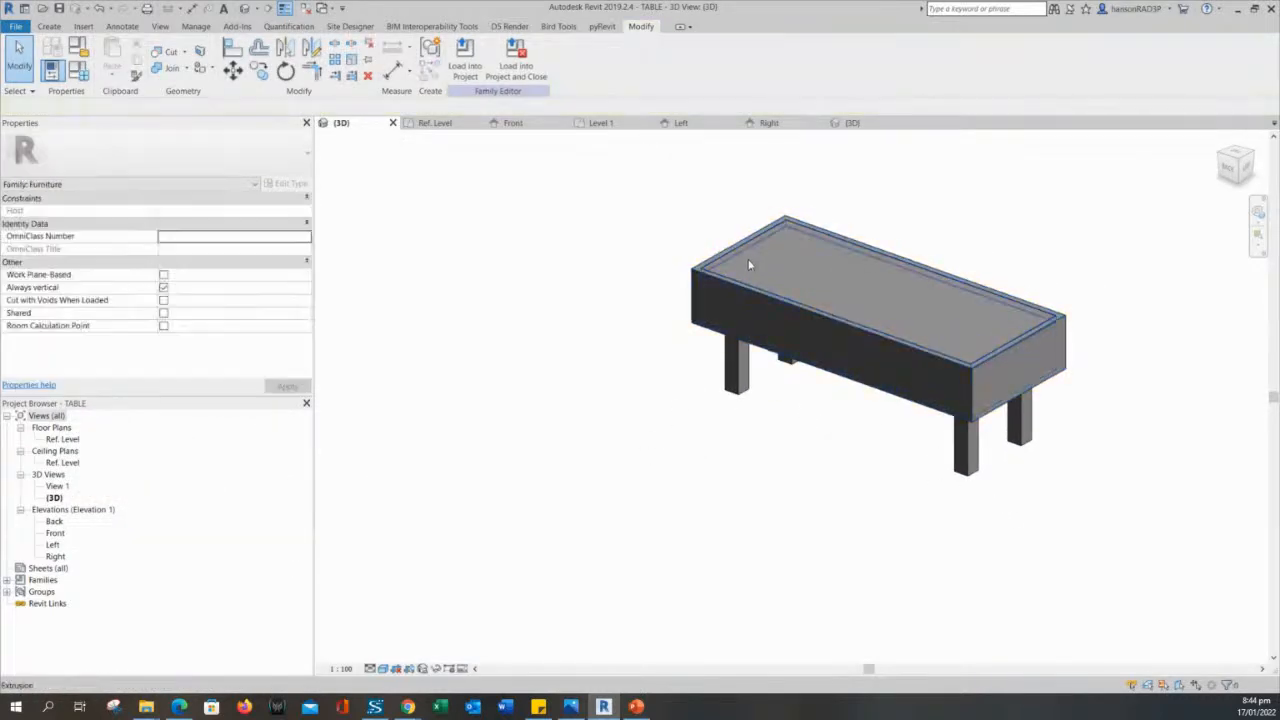
pyautogui.click(748, 259)
pyautogui.click(590, 284)
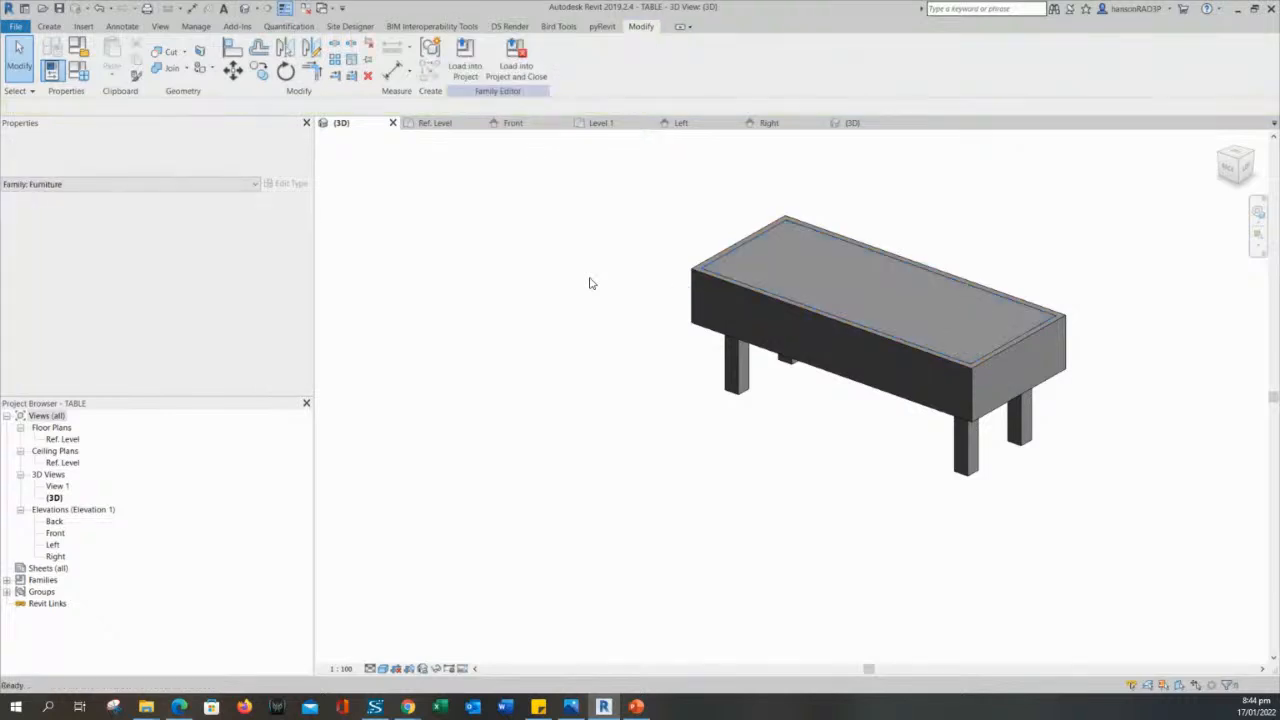
pyautogui.scroll(2, 834, 420)
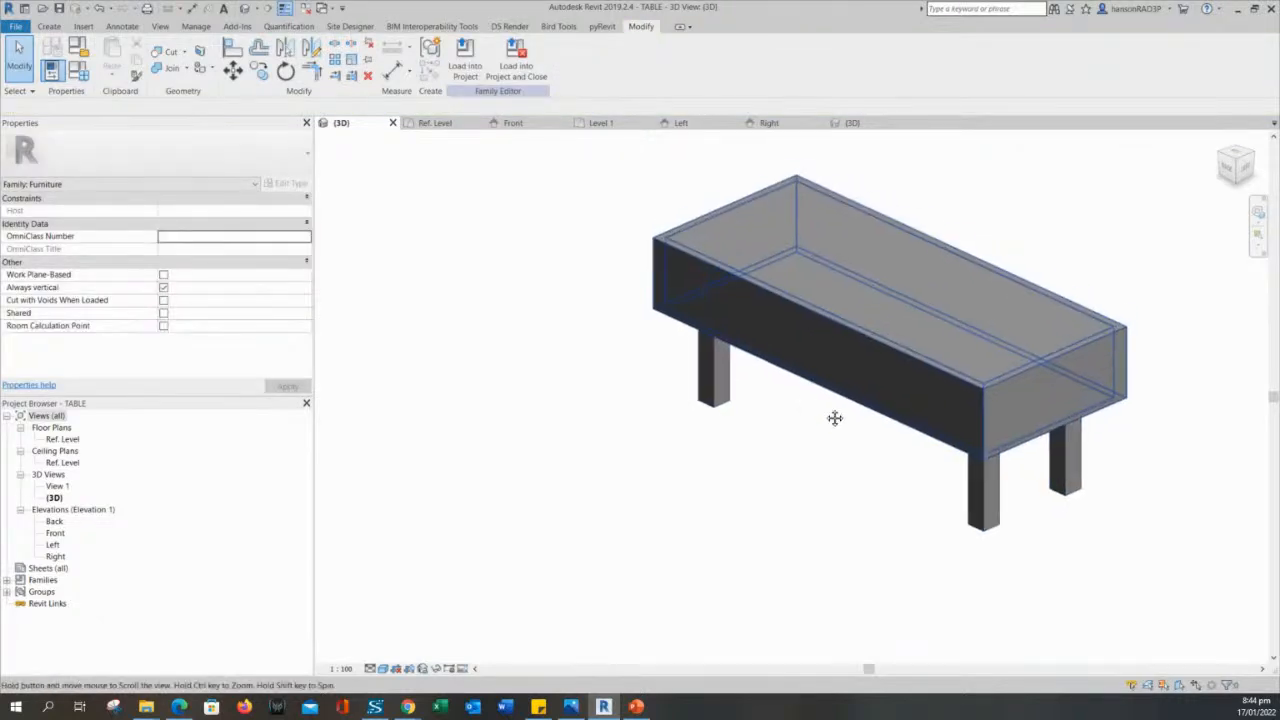
pyautogui.moveTo(510, 368); pyautogui.dragTo(502, 380, button='middle')
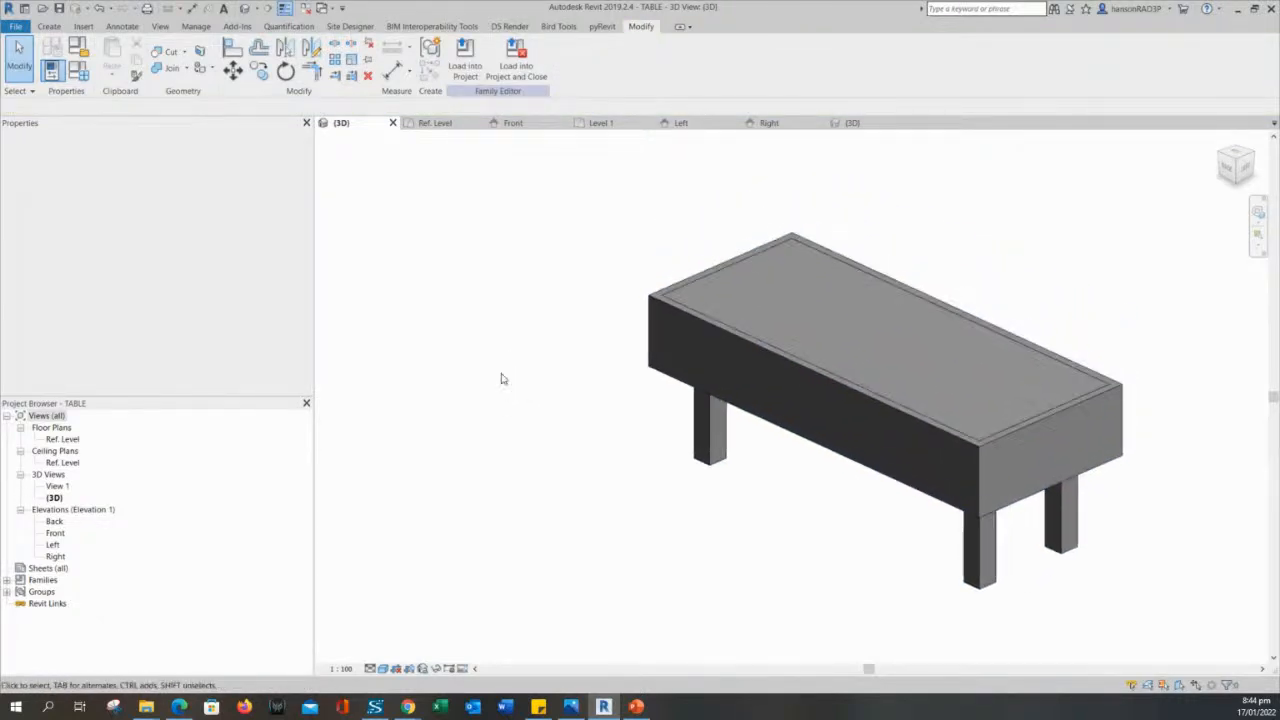
# - Select the inset tabletop panel extrusion and open its Material property for editing
pyautogui.click(723, 302)
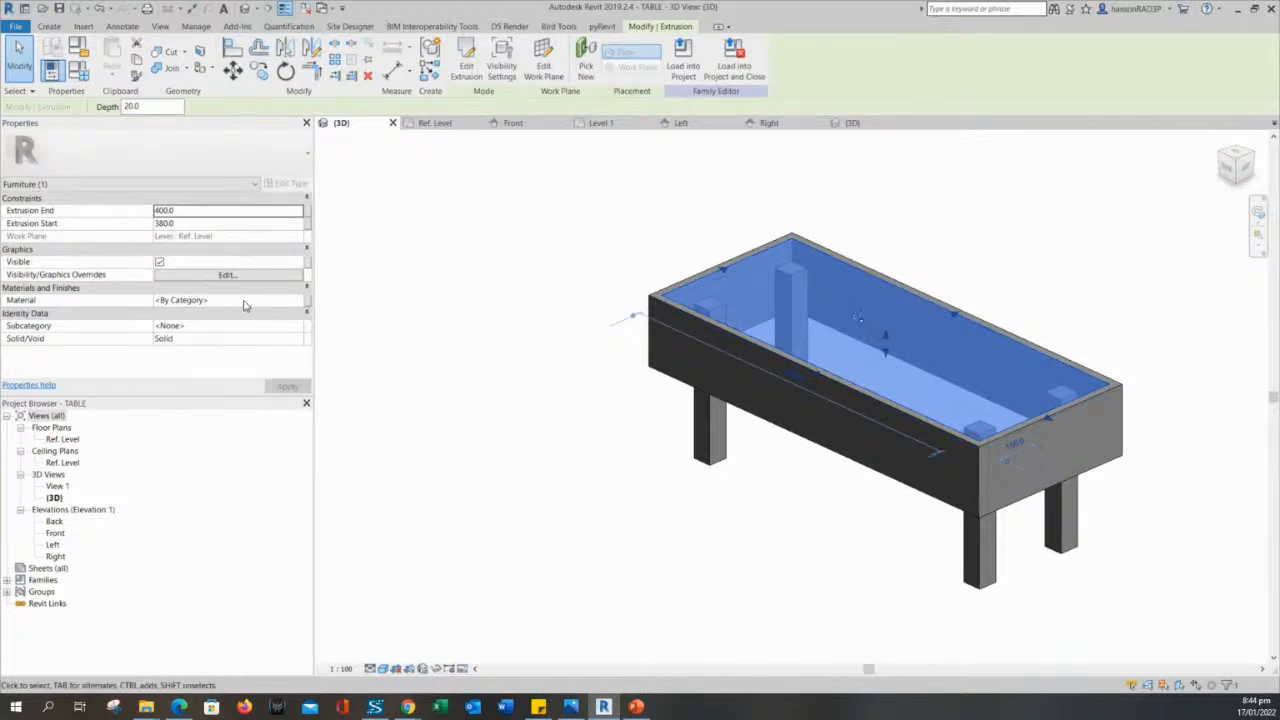
pyautogui.click(244, 300)
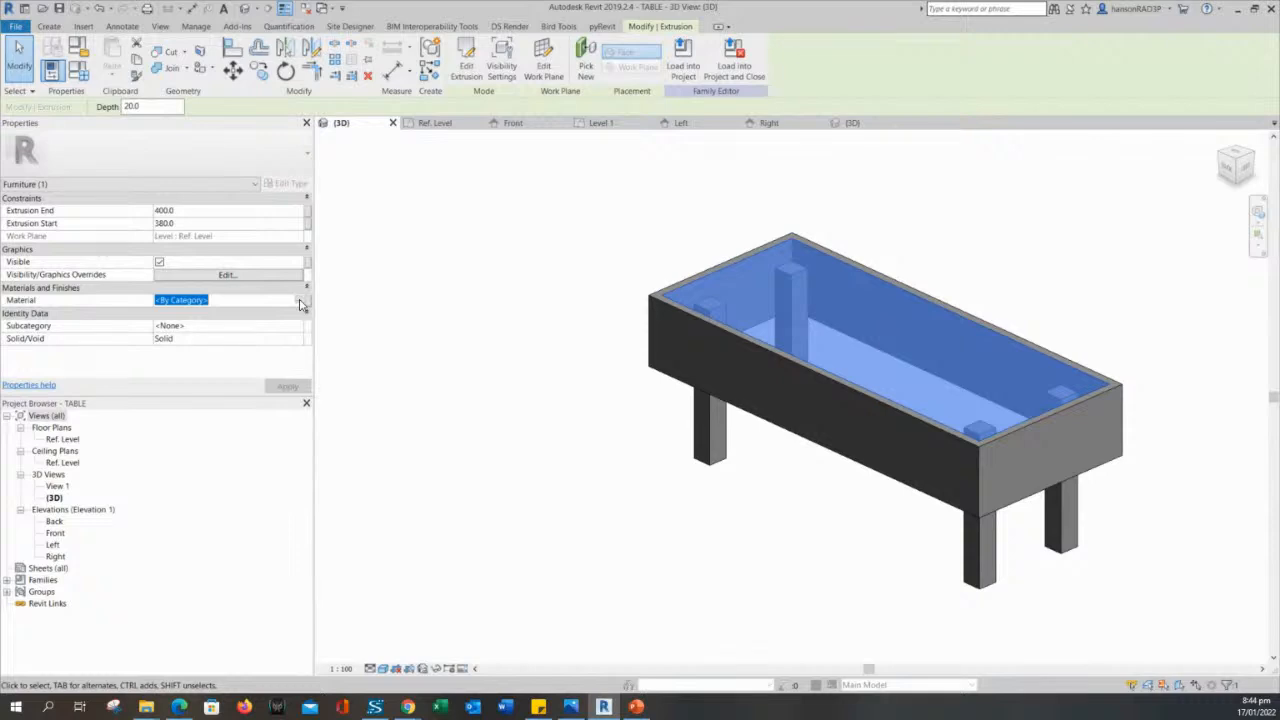
# - Add a new blank material to the project list and assign the existing Glass material to the inset tabletop panel
pyautogui.click(299, 301)
pyautogui.moveTo(402, 101)
pyautogui.mouseDown()
pyautogui.moveTo(344, 96)
pyautogui.moveTo(388, 97)
pyautogui.mouseUp()
pyautogui.click(166, 499)
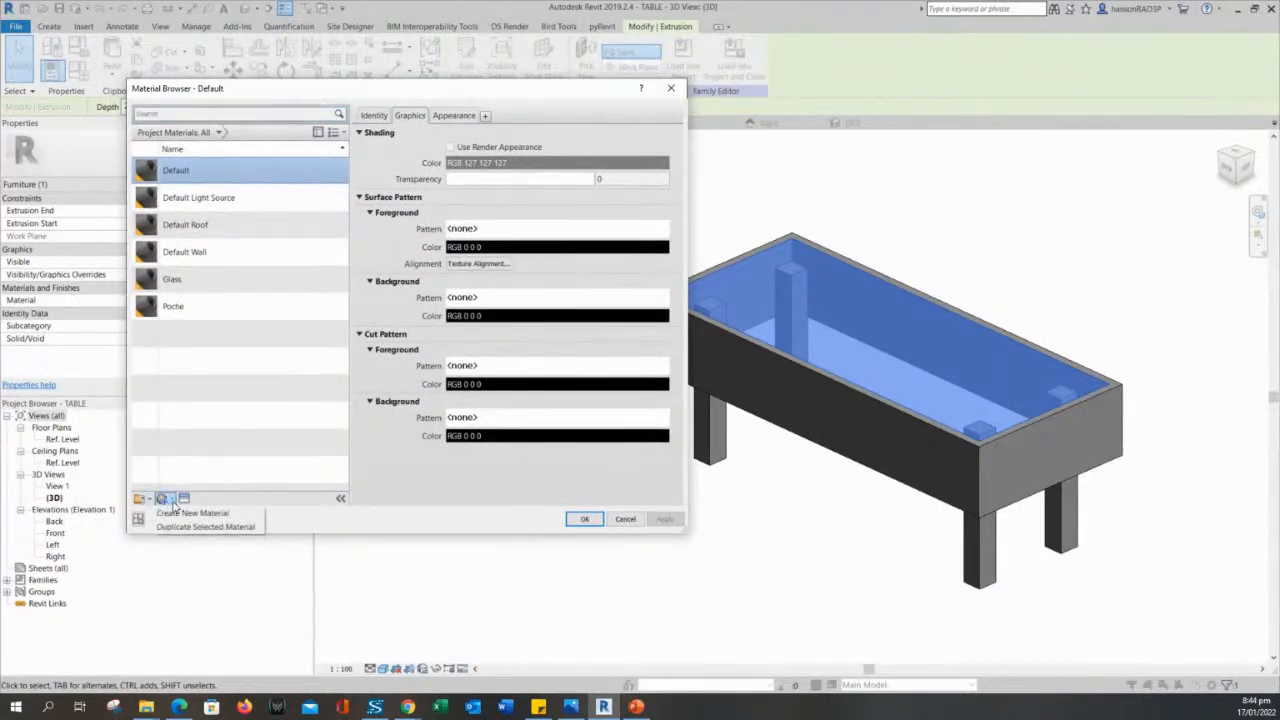
pyautogui.click(190, 513)
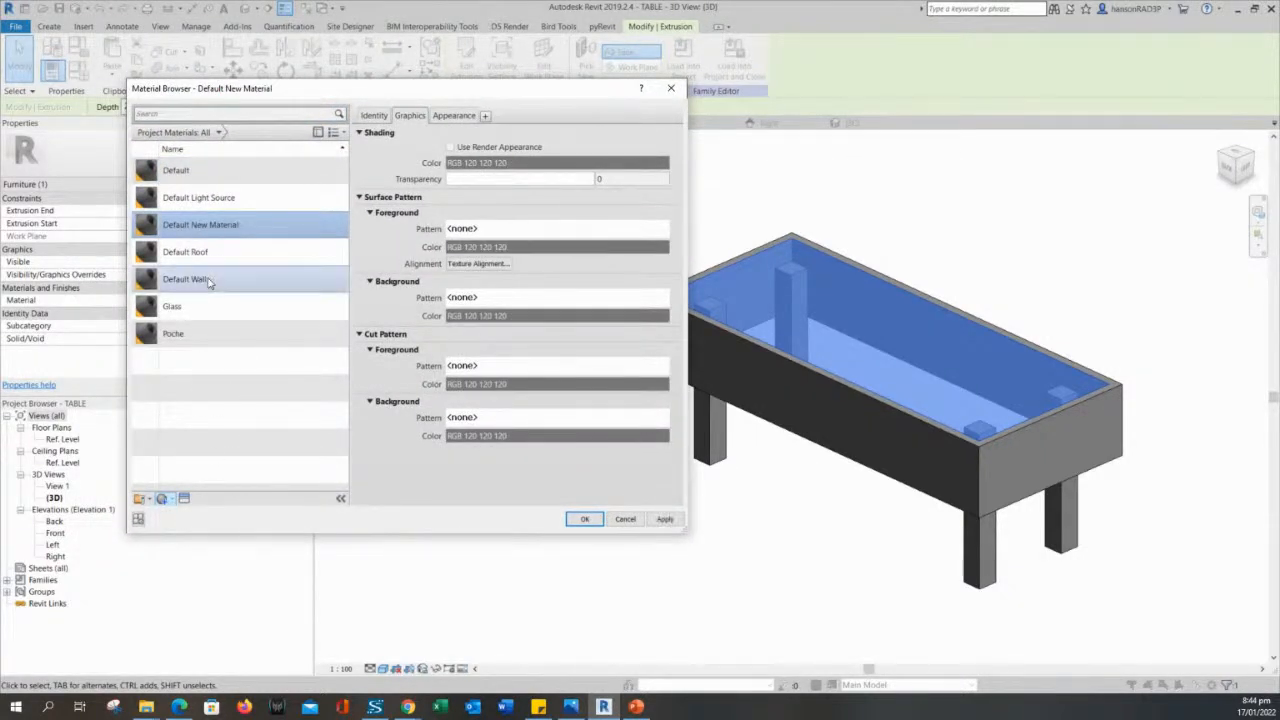
pyautogui.click(191, 311)
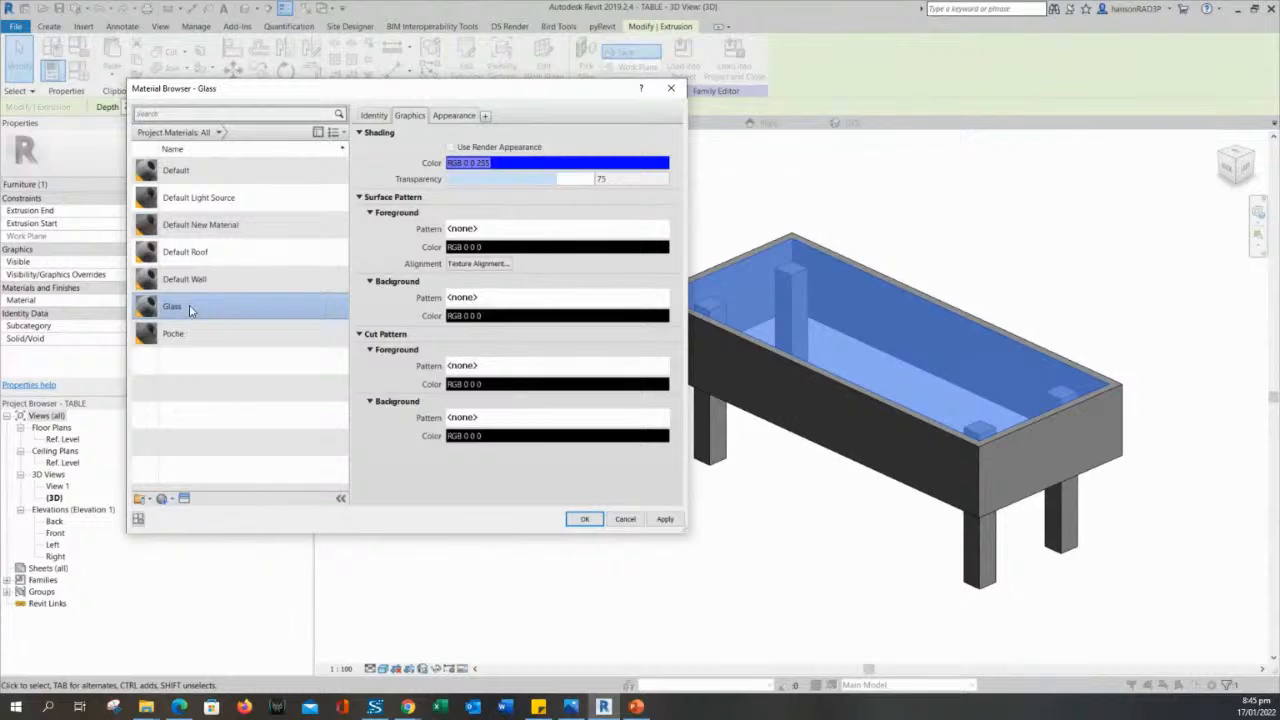
pyautogui.click(665, 519)
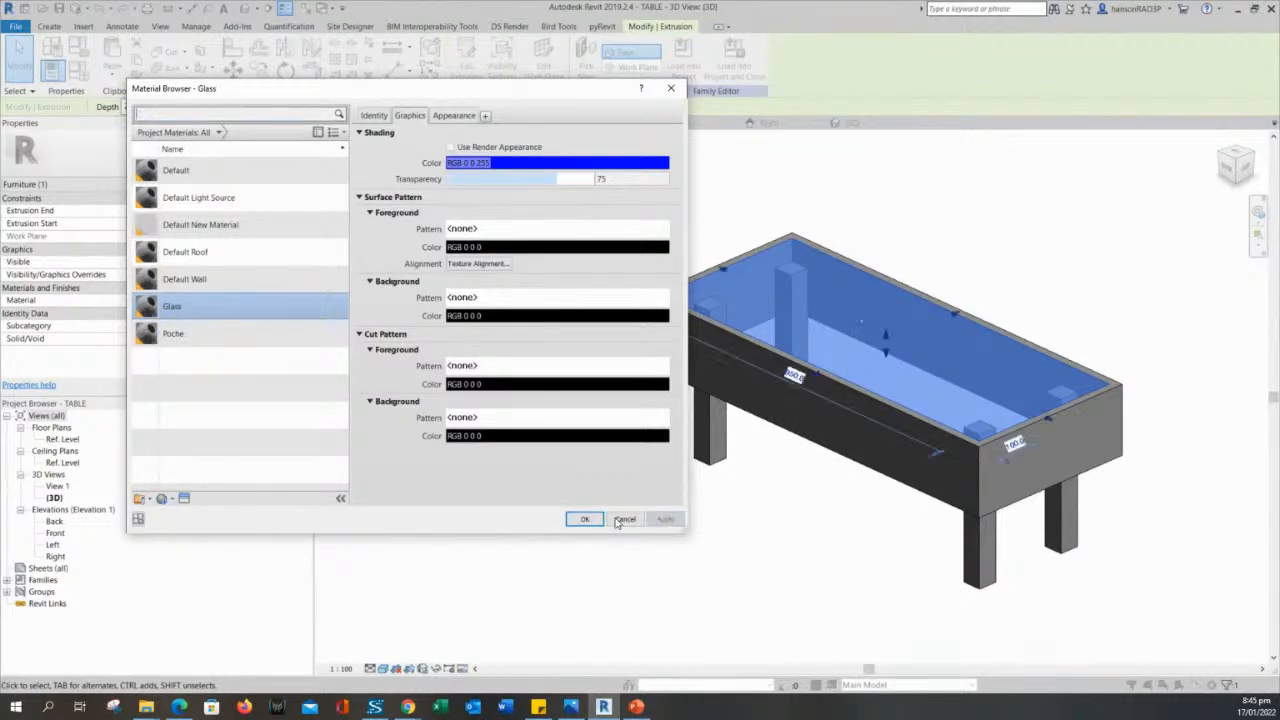
pyautogui.click(585, 519)
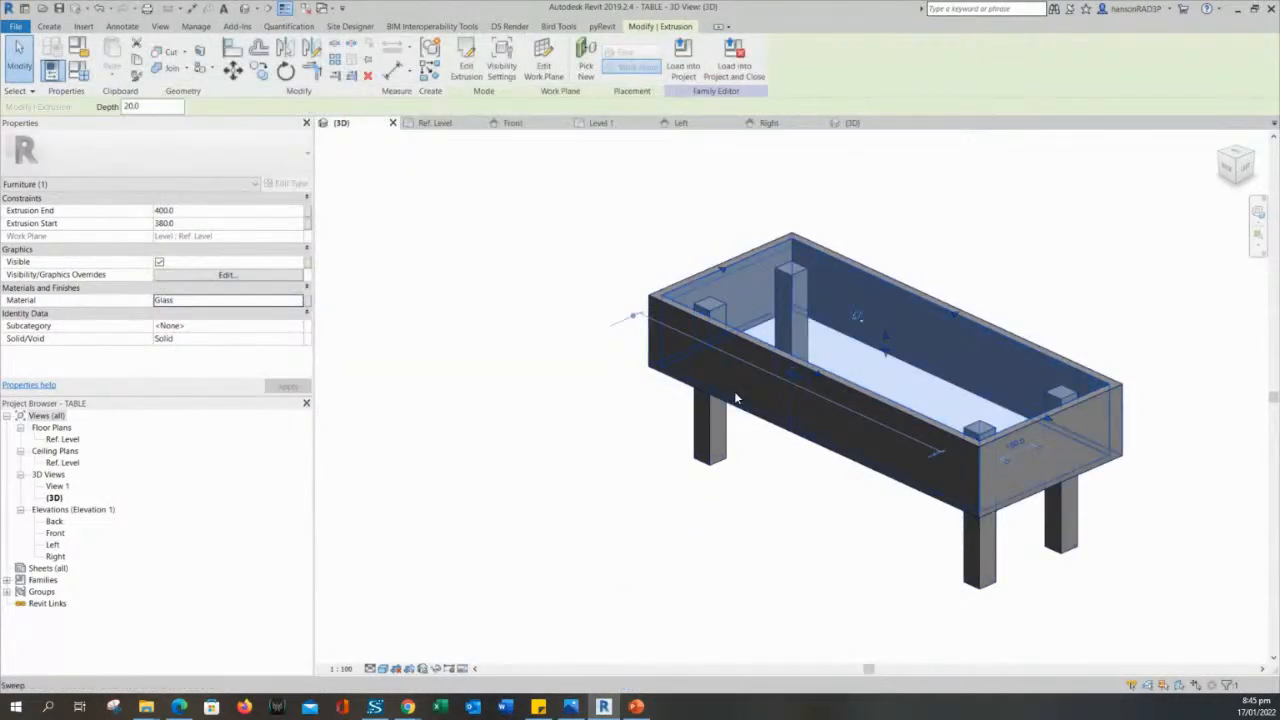
pyautogui.click(735, 398)
pyautogui.keyDown('ctrl'); pyautogui.click(710, 432); pyautogui.keyUp('ctrl')
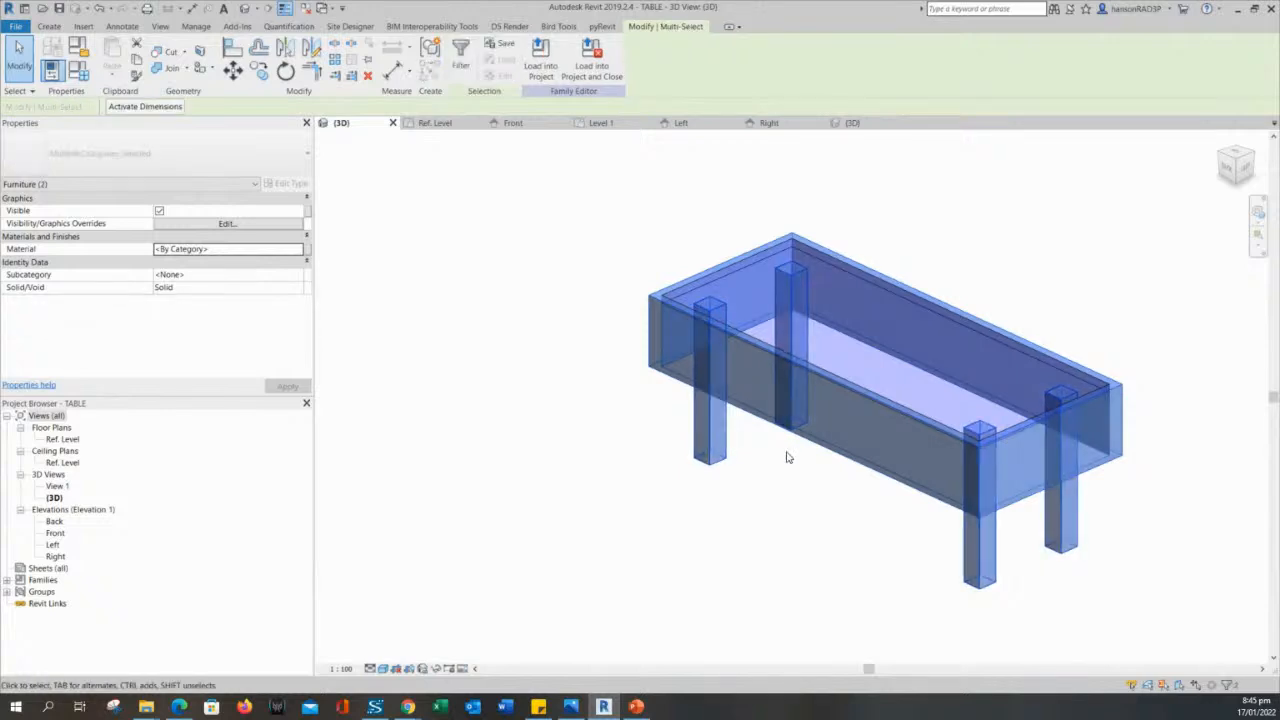
pyautogui.click(817, 493)
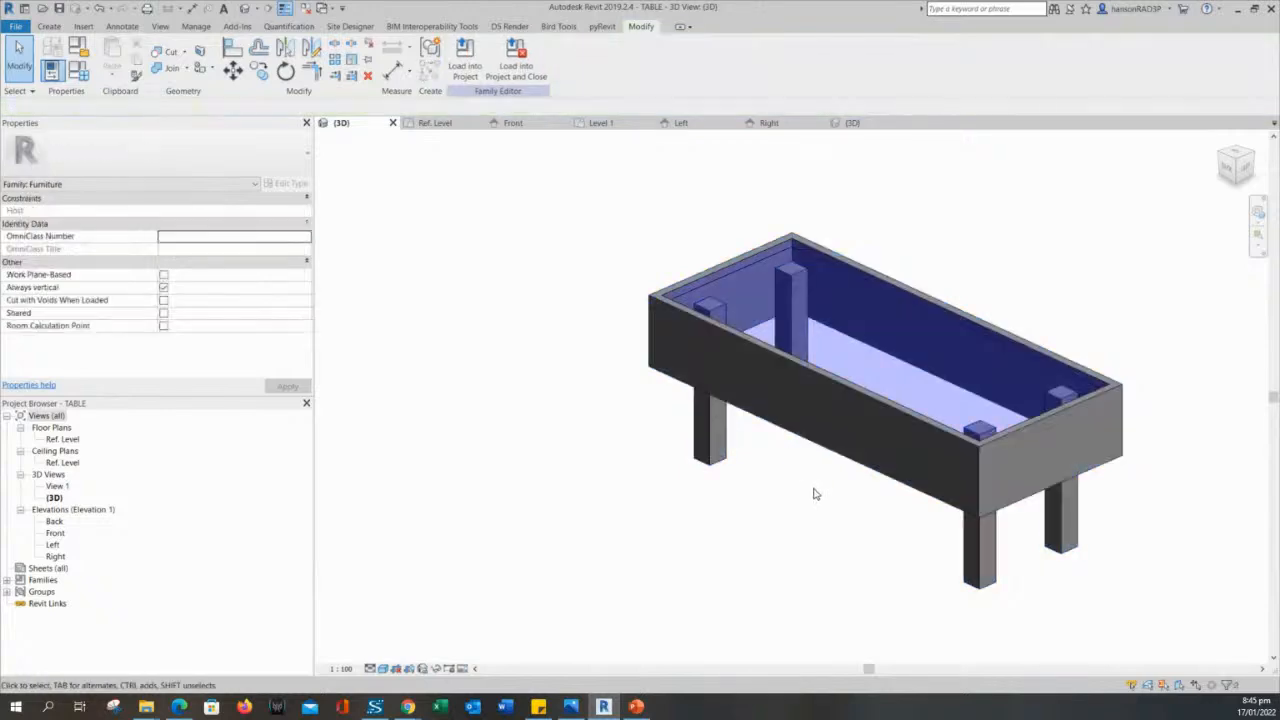
# - Create a new material named COFFEE TABLE WOOD for the frame sweep around the tabletop
pyautogui.click(772, 416)
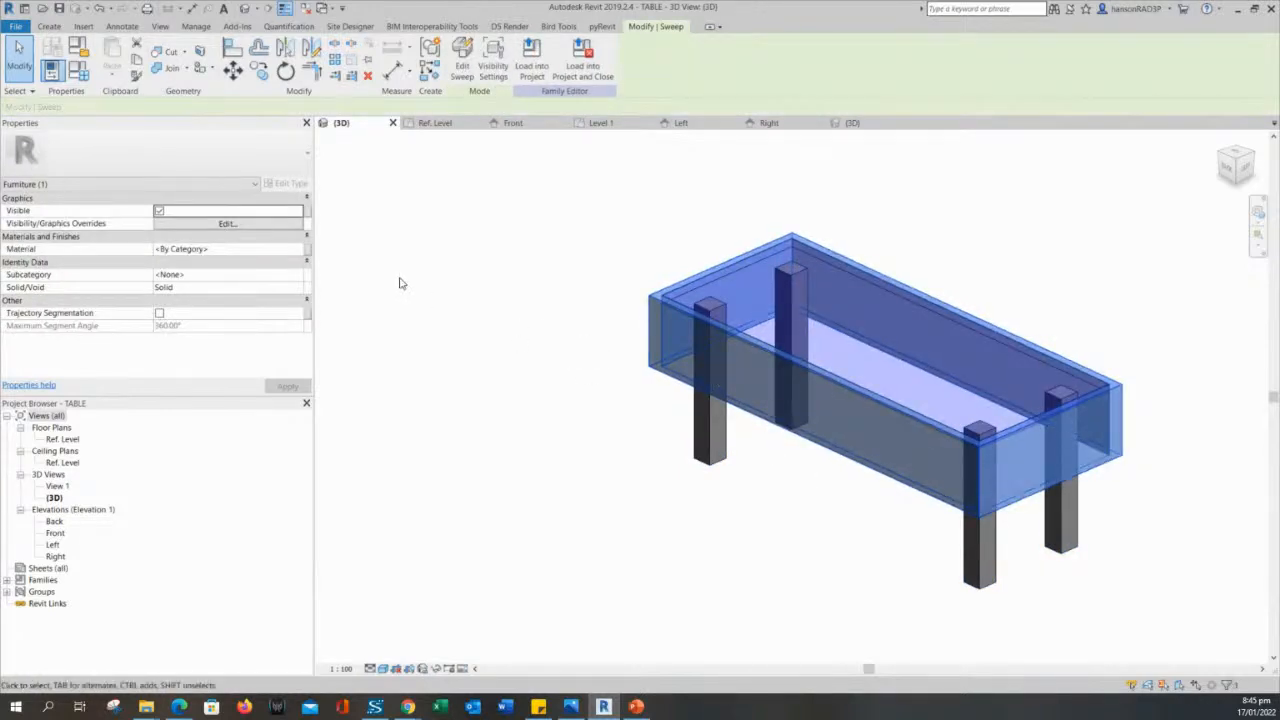
pyautogui.click(288, 251)
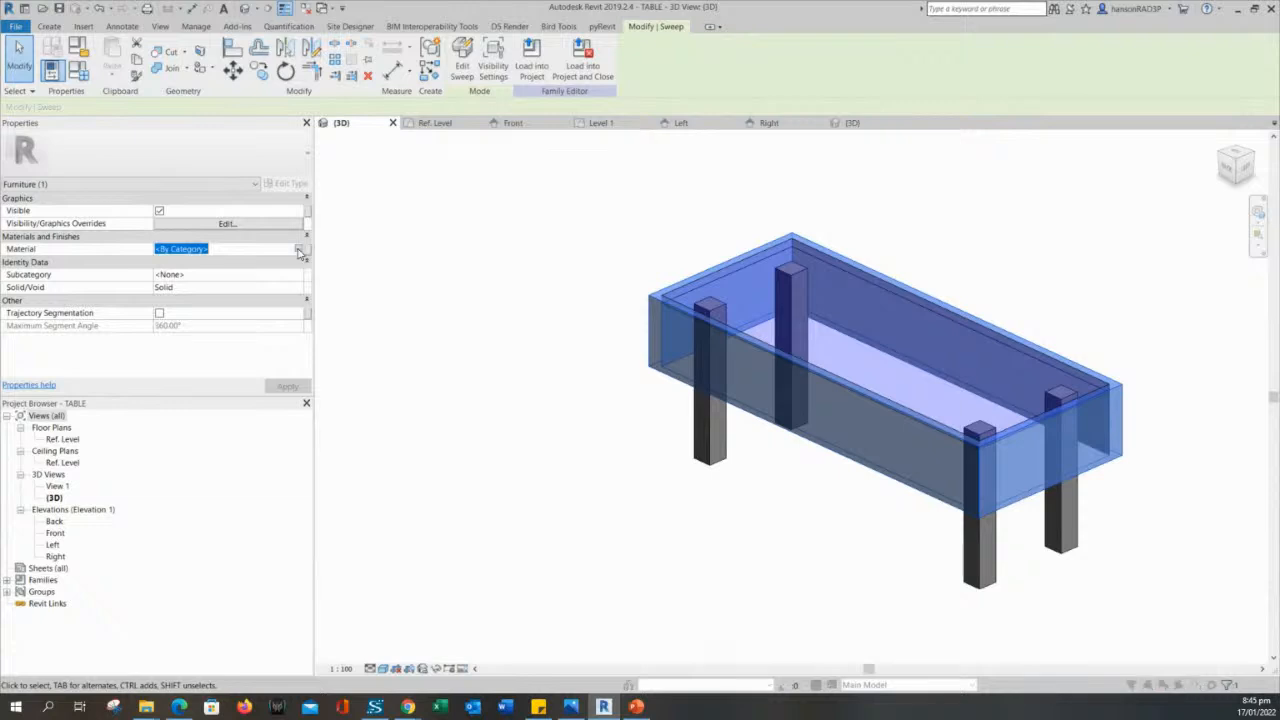
pyautogui.click(298, 249)
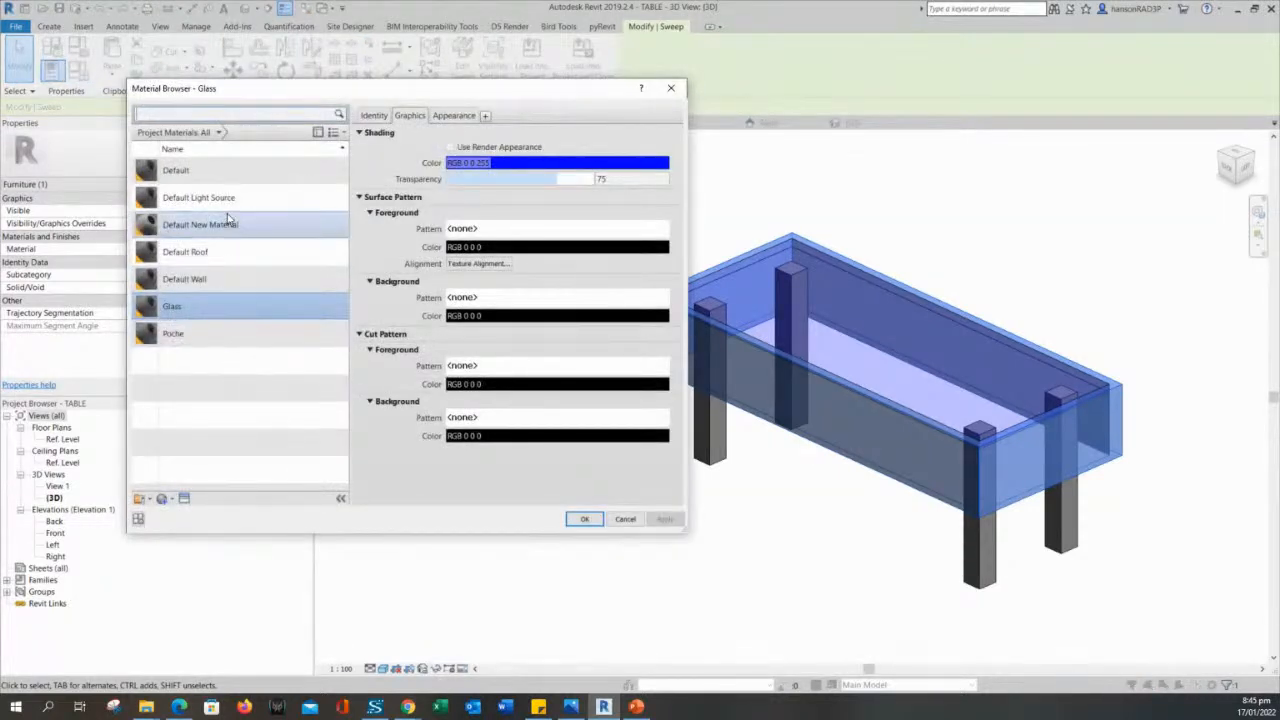
pyautogui.click(170, 498)
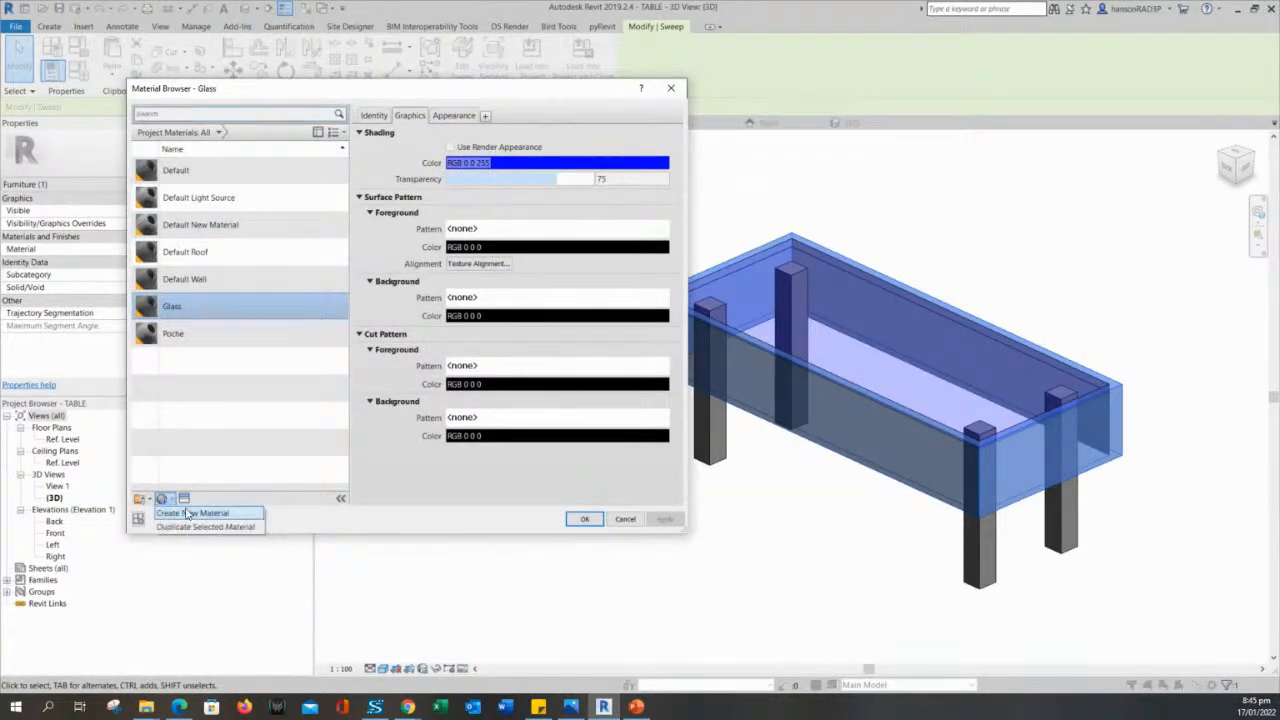
pyautogui.click(191, 516)
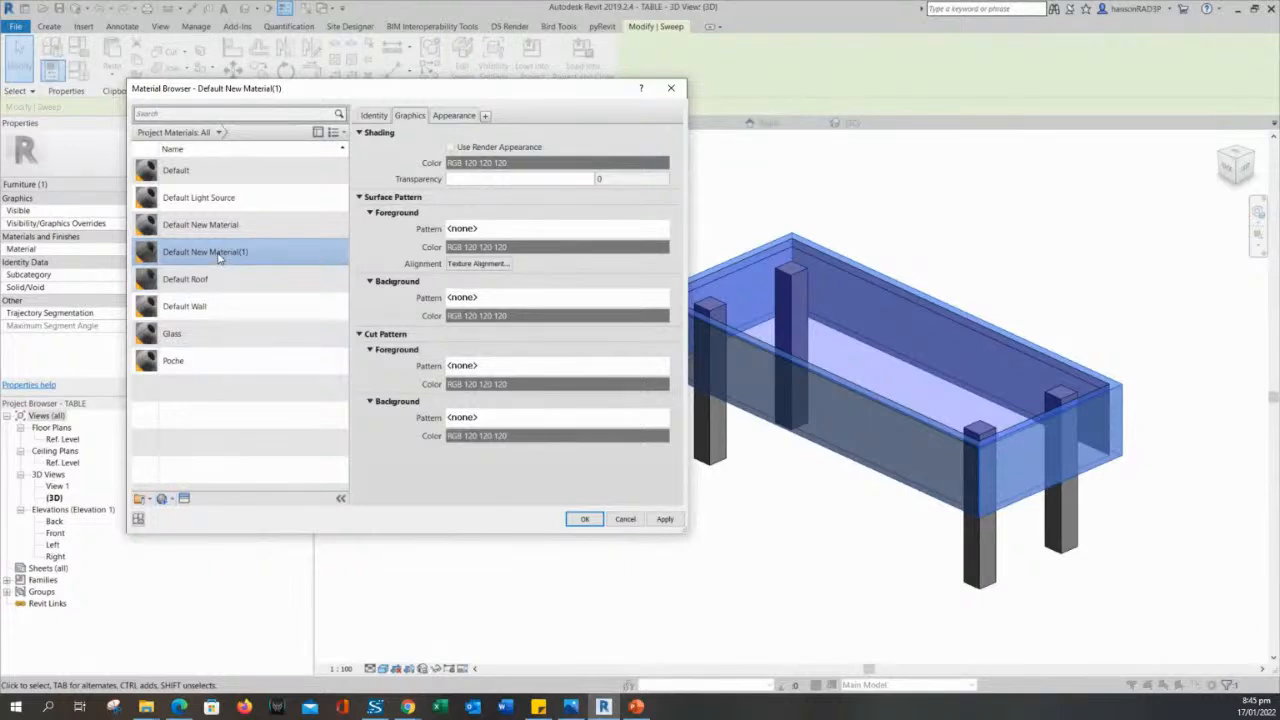
pyautogui.rightClick(233, 253)
pyautogui.click(240, 287)
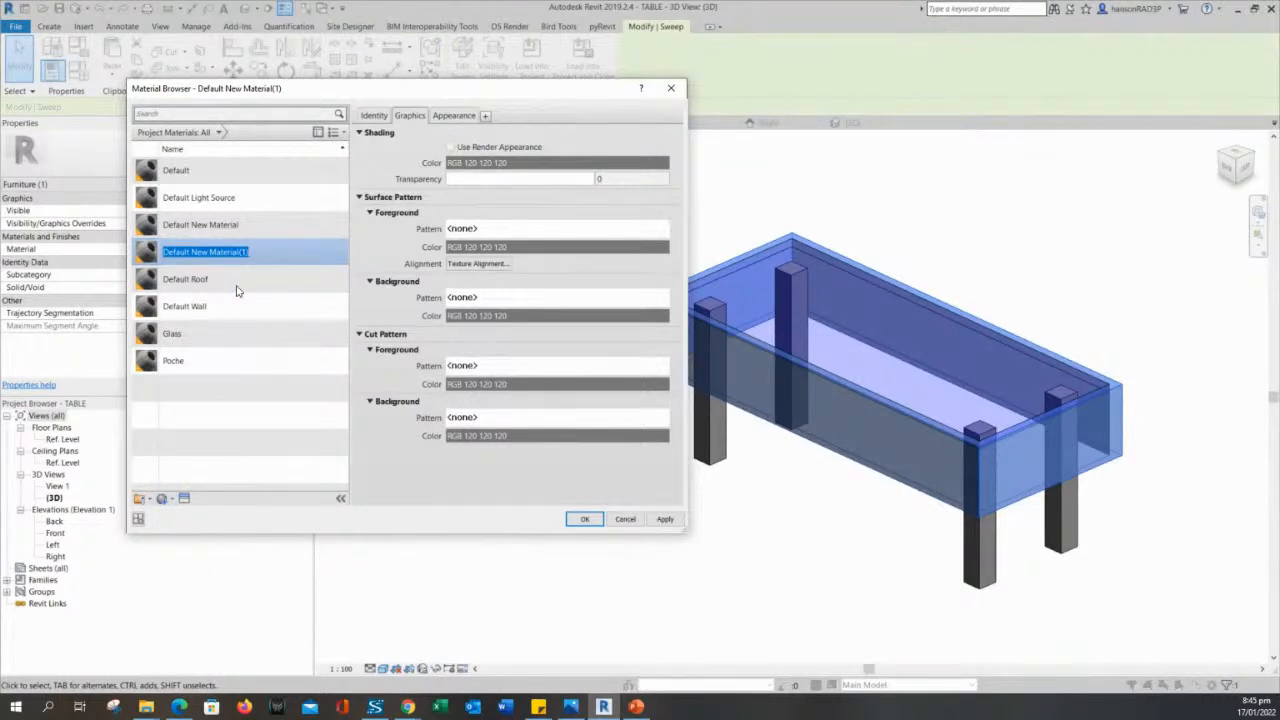
pyautogui.write('W')
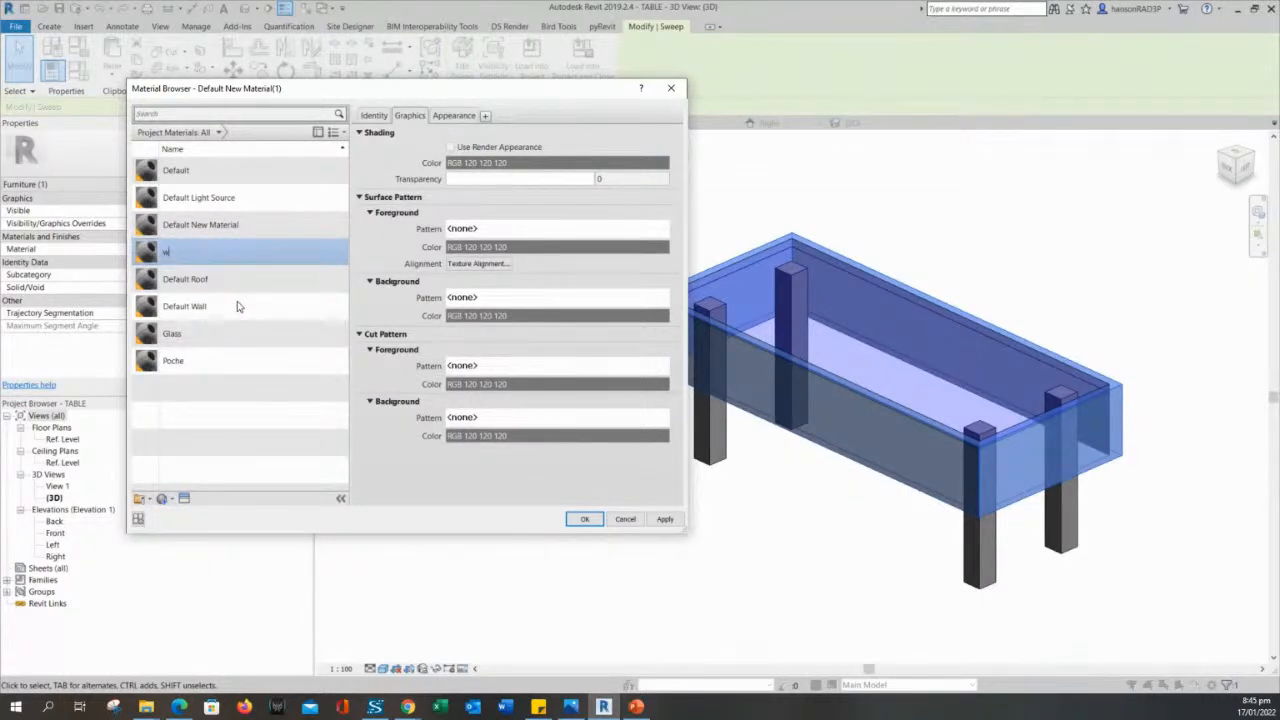
pyautogui.write('ol')
pyautogui.write('FEE TABLE WOOD')
pyautogui.press('Return')
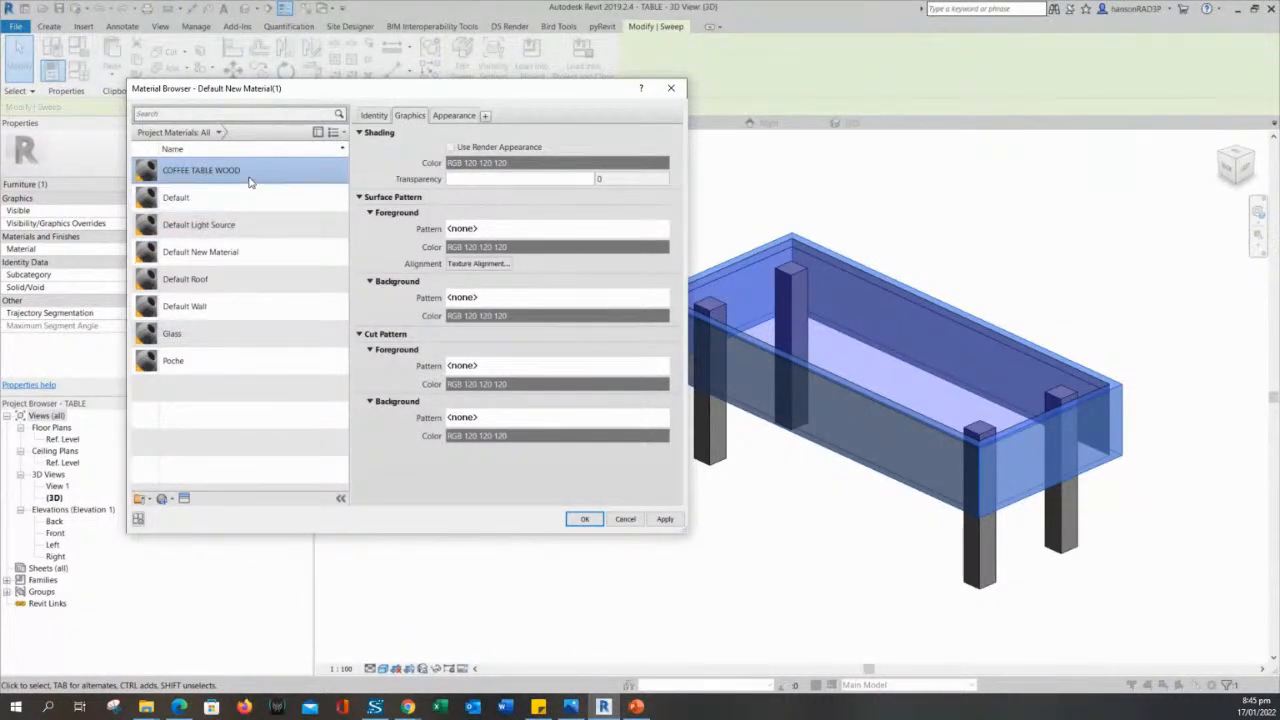
# - Set COFFEE TABLE WOOD's class to Wood, enable Use Render Appearance for its shading, and bring up its appearance settings
pyautogui.click(374, 116)
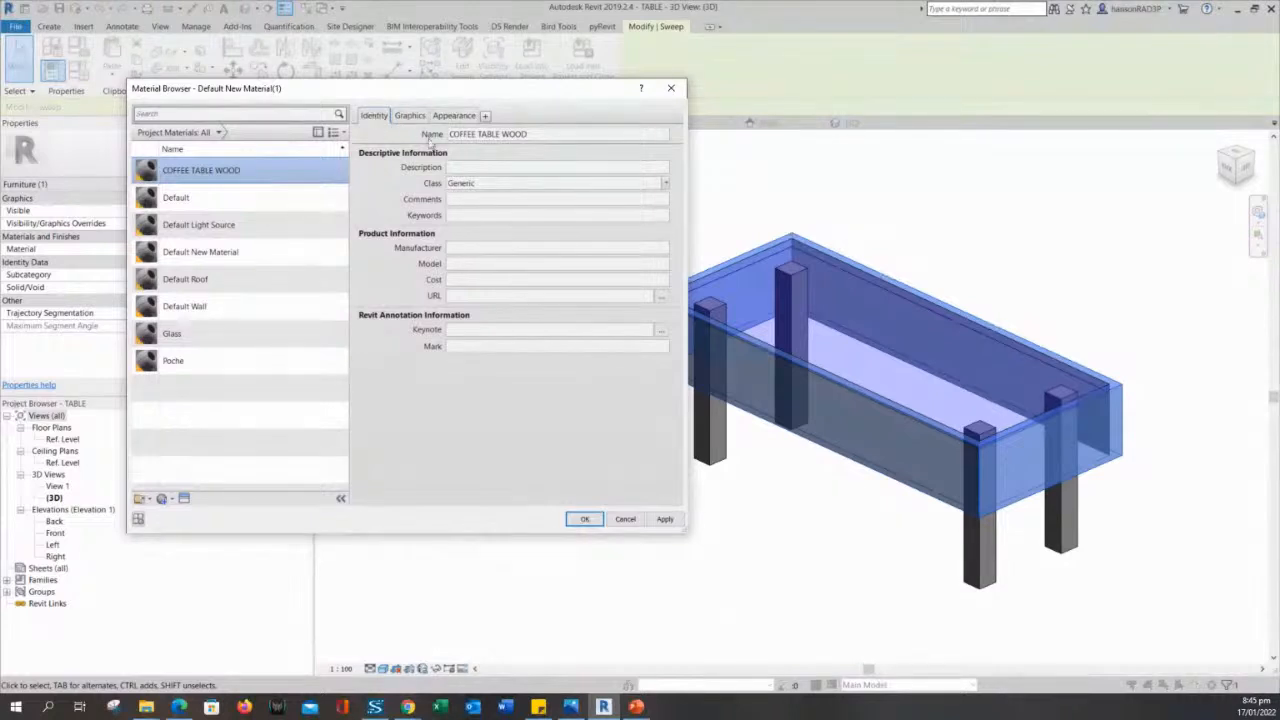
pyautogui.click(665, 184)
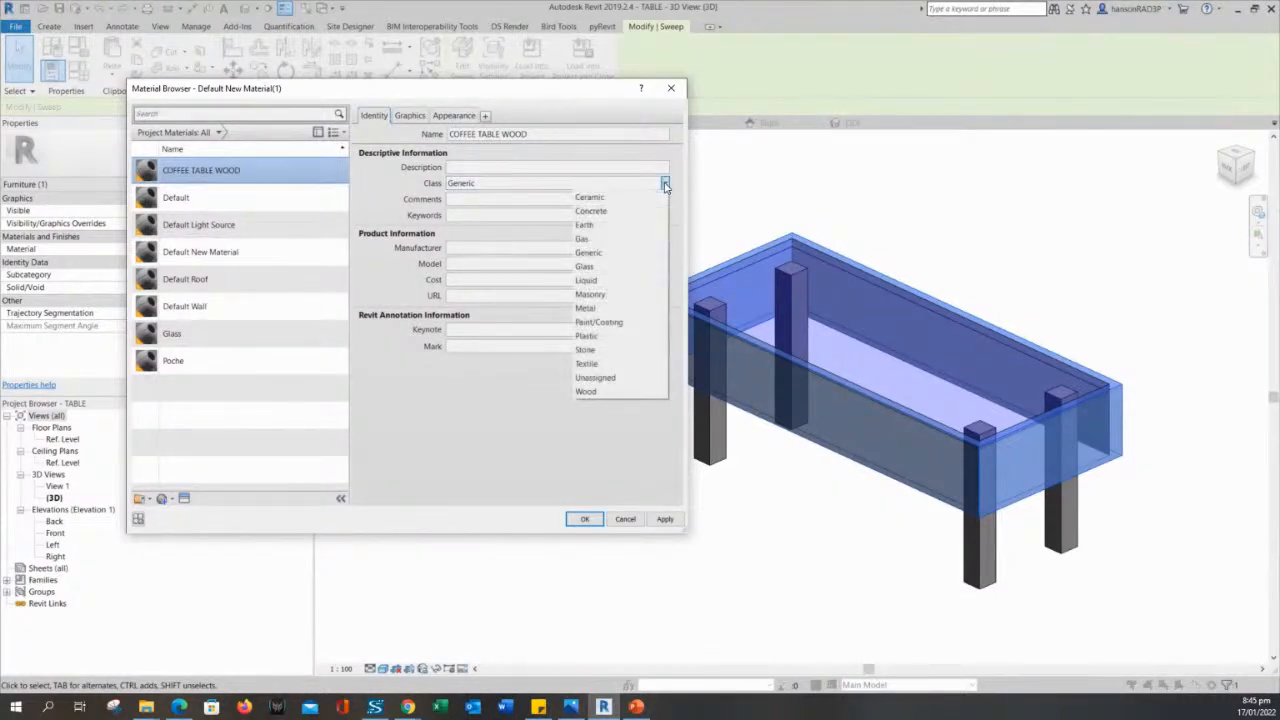
pyautogui.click(607, 392)
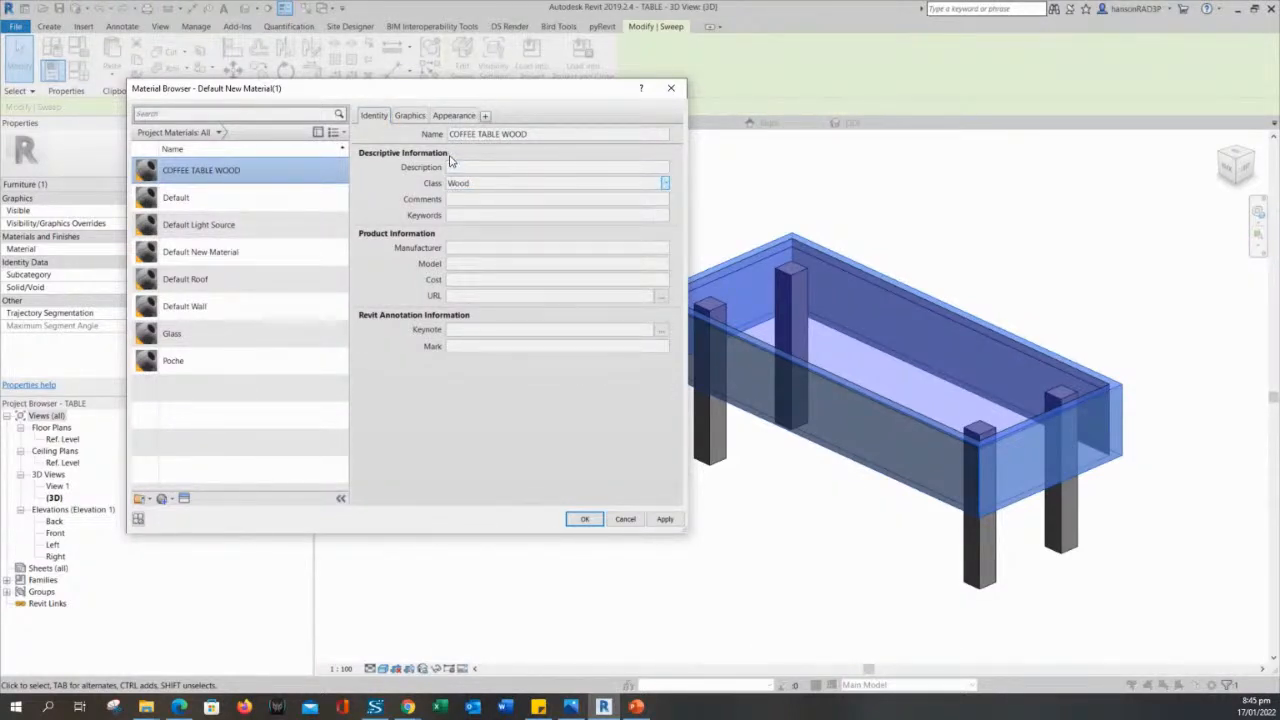
pyautogui.click(412, 117)
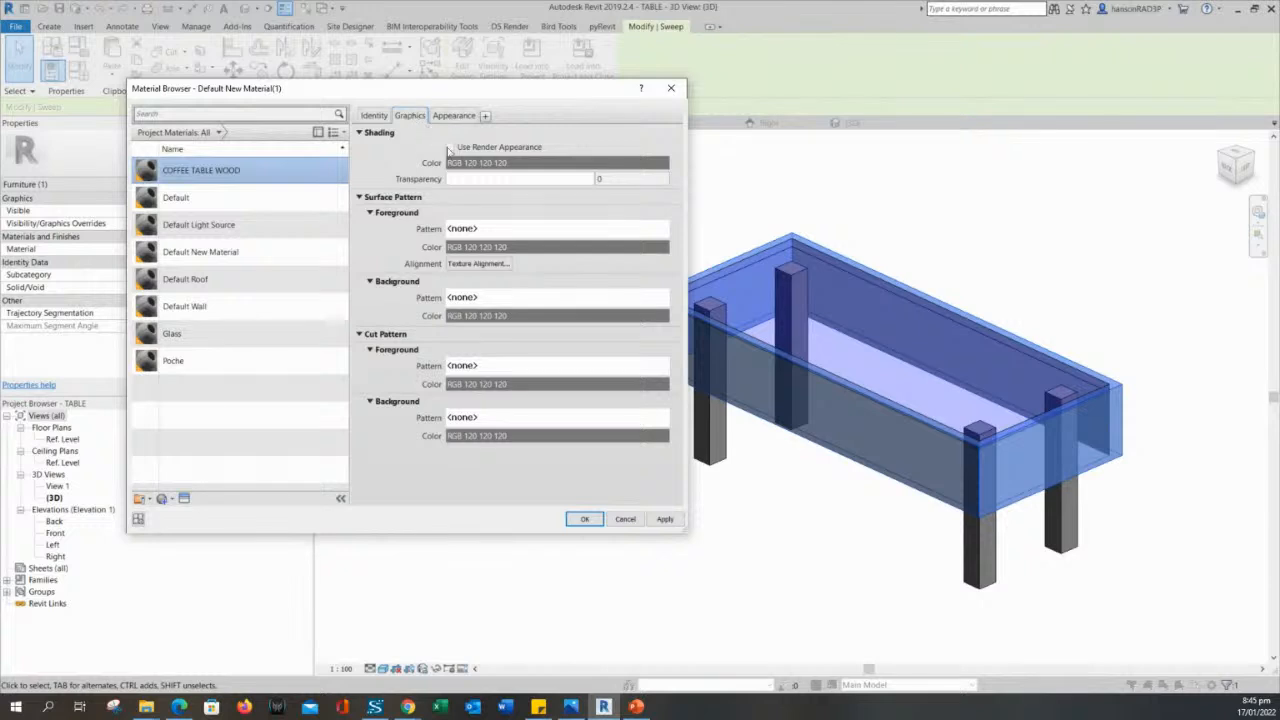
pyautogui.click(449, 147)
pyautogui.click(446, 117)
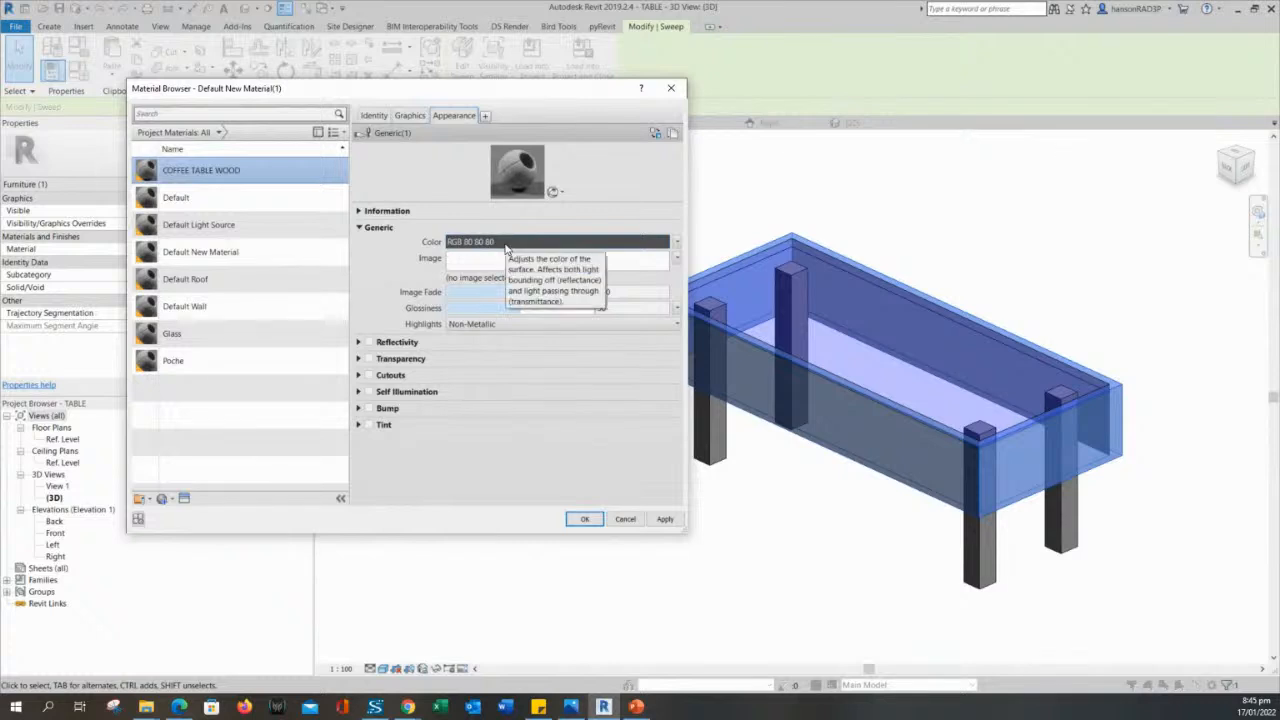
pyautogui.click(506, 242)
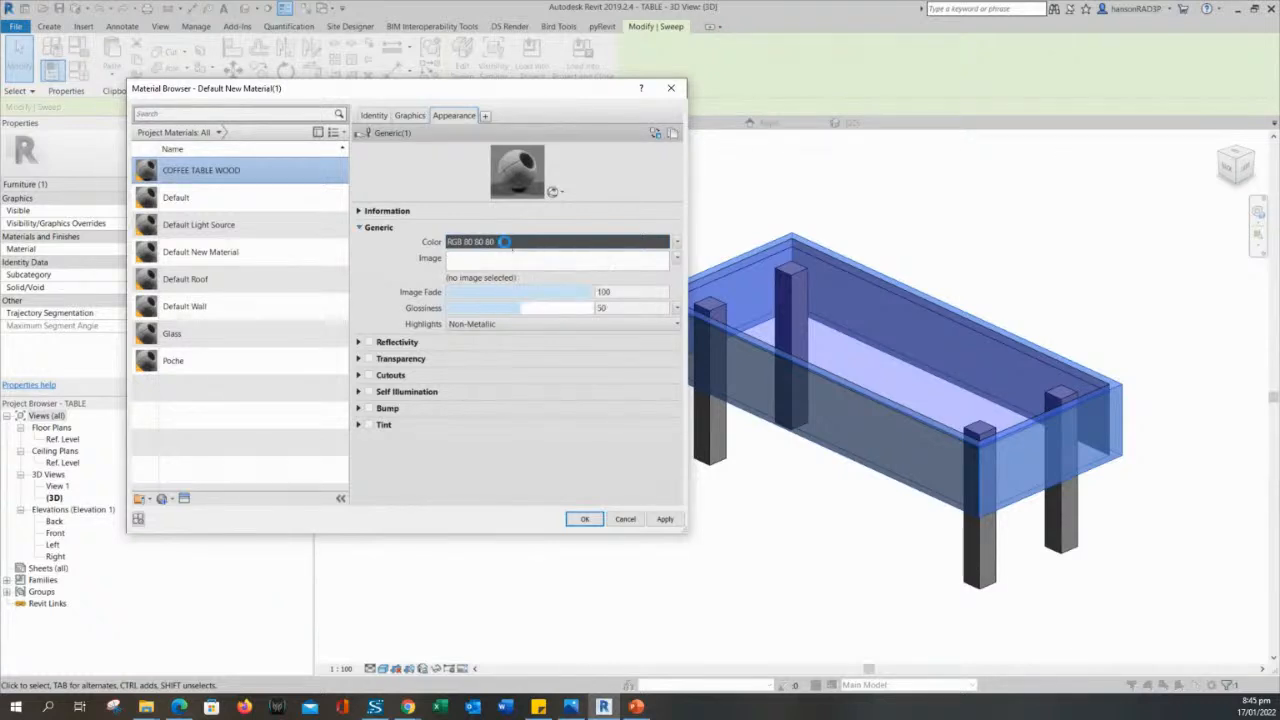
pyautogui.press('Return')
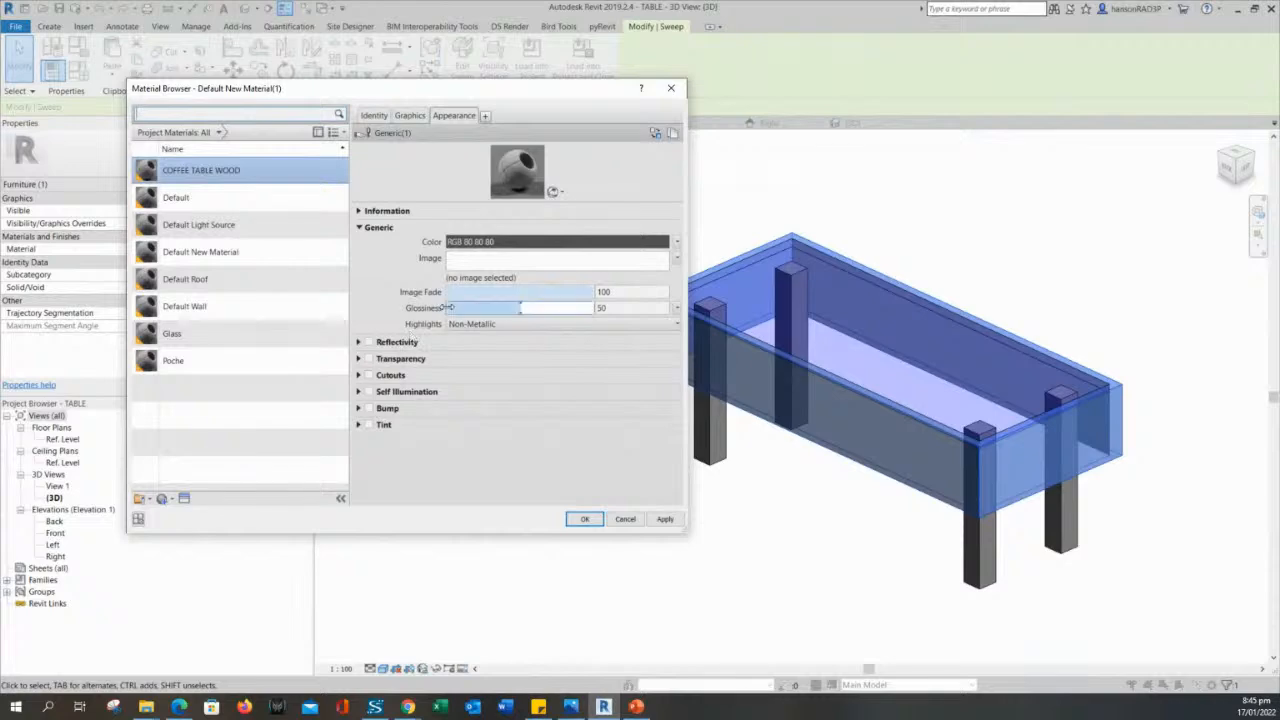
pyautogui.click(488, 278)
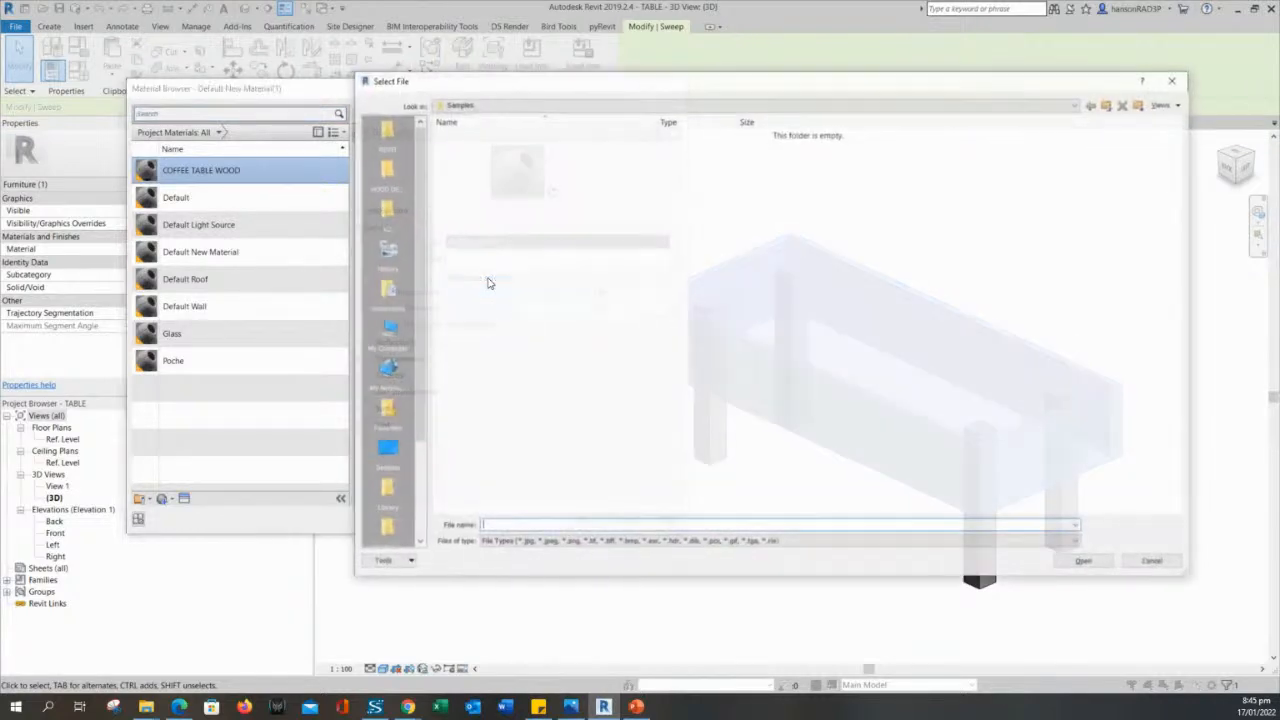
pyautogui.press('Escape')
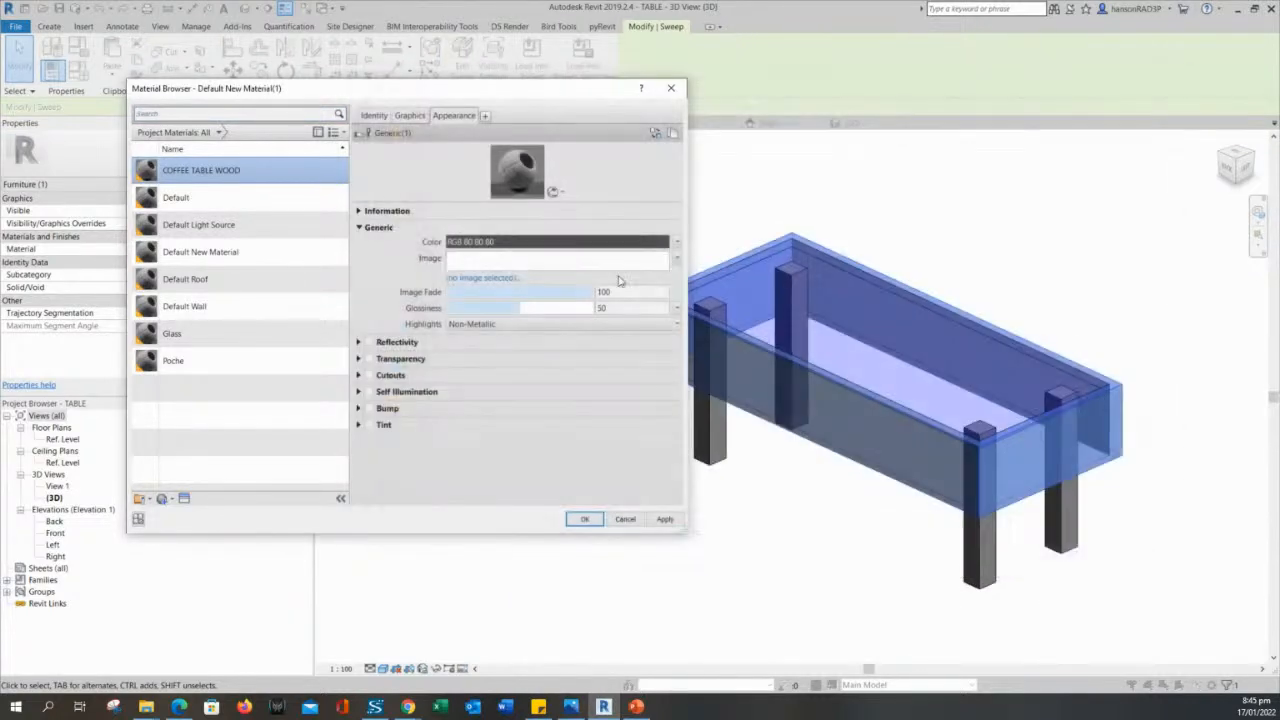
pyautogui.click(492, 278)
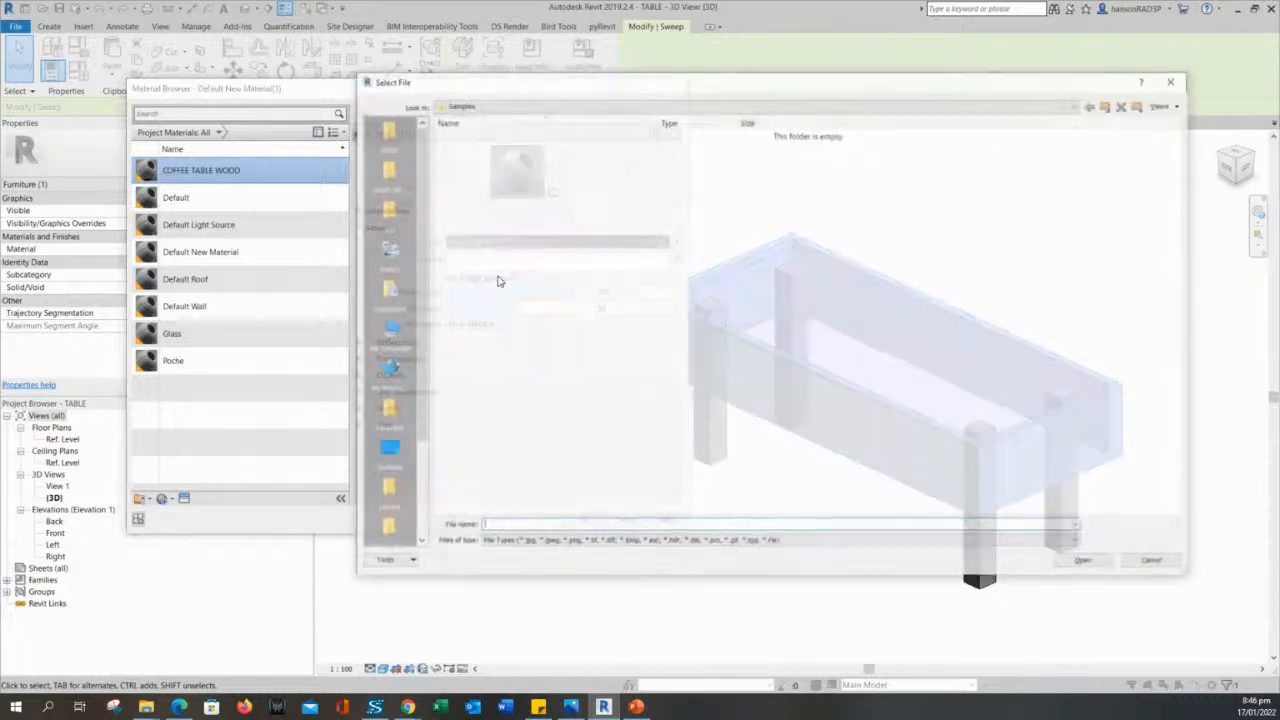
pyautogui.press('Escape')
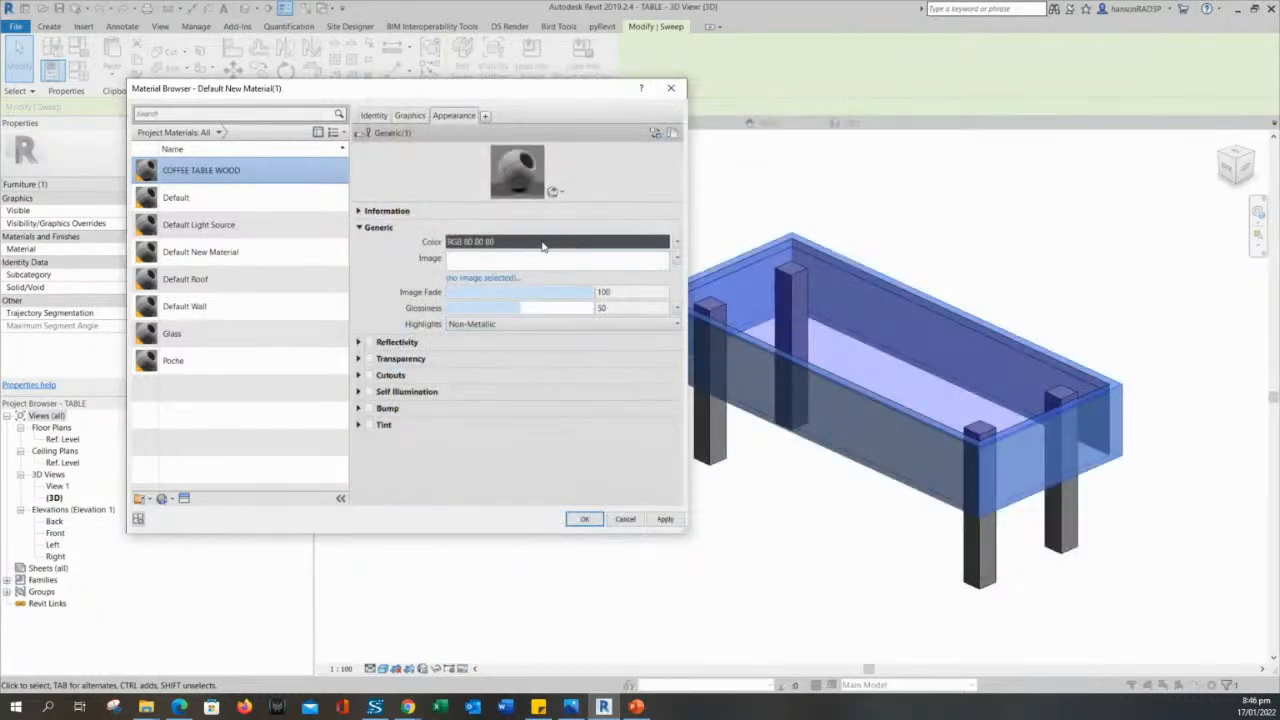
# - Set COFFEE TABLE WOOD's appearance color to brown RGB 142 71 0 and assign the material to the frame sweep
pyautogui.click(541, 243)
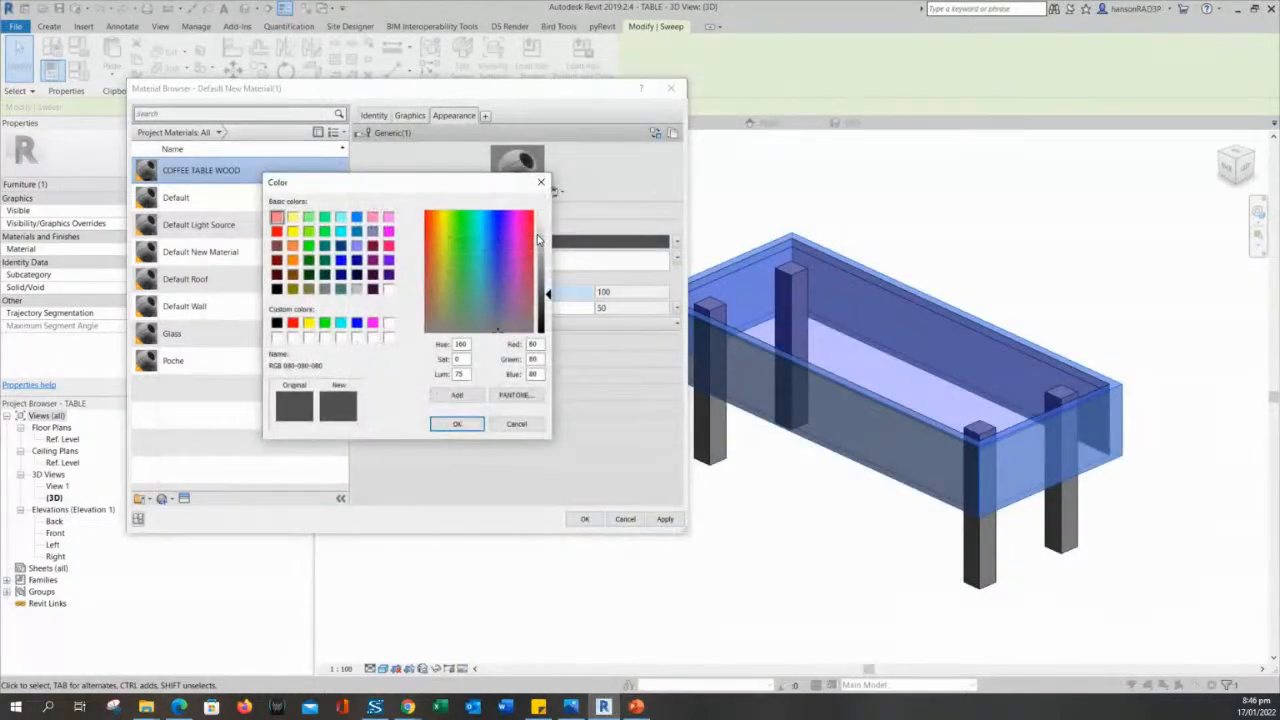
pyautogui.click(292, 260)
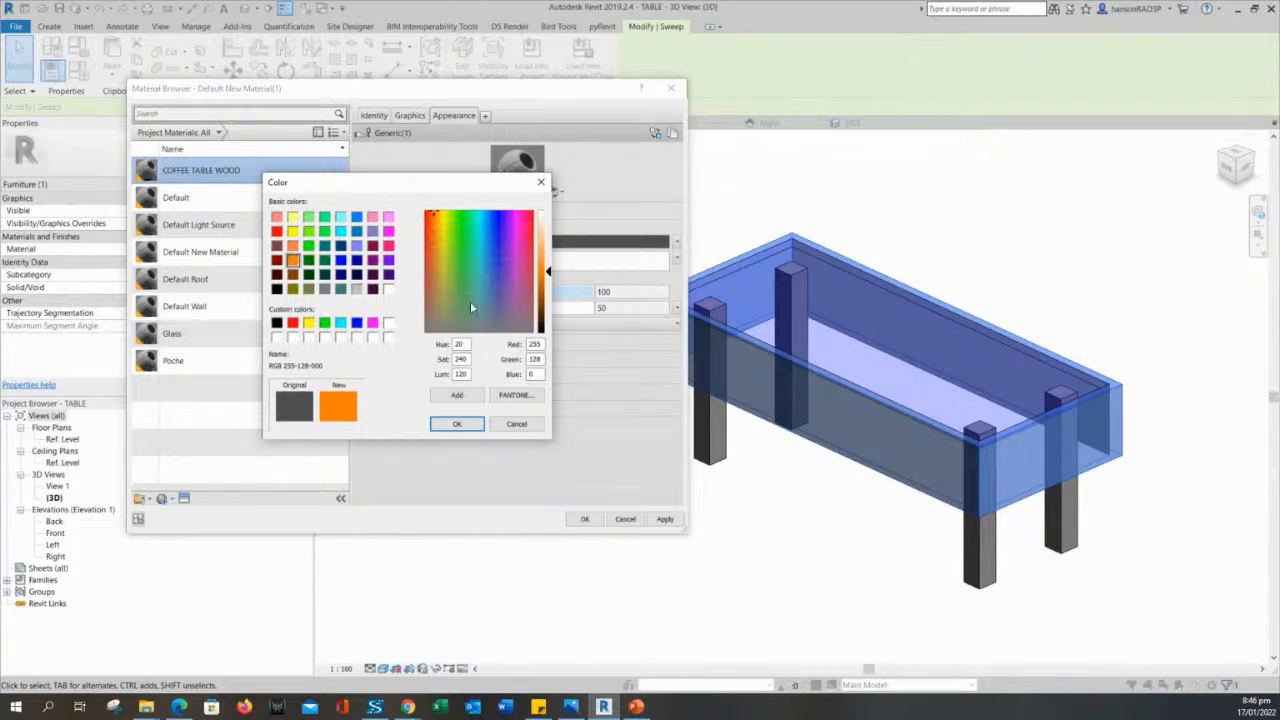
pyautogui.moveTo(546, 272); pyautogui.dragTo(547, 300)
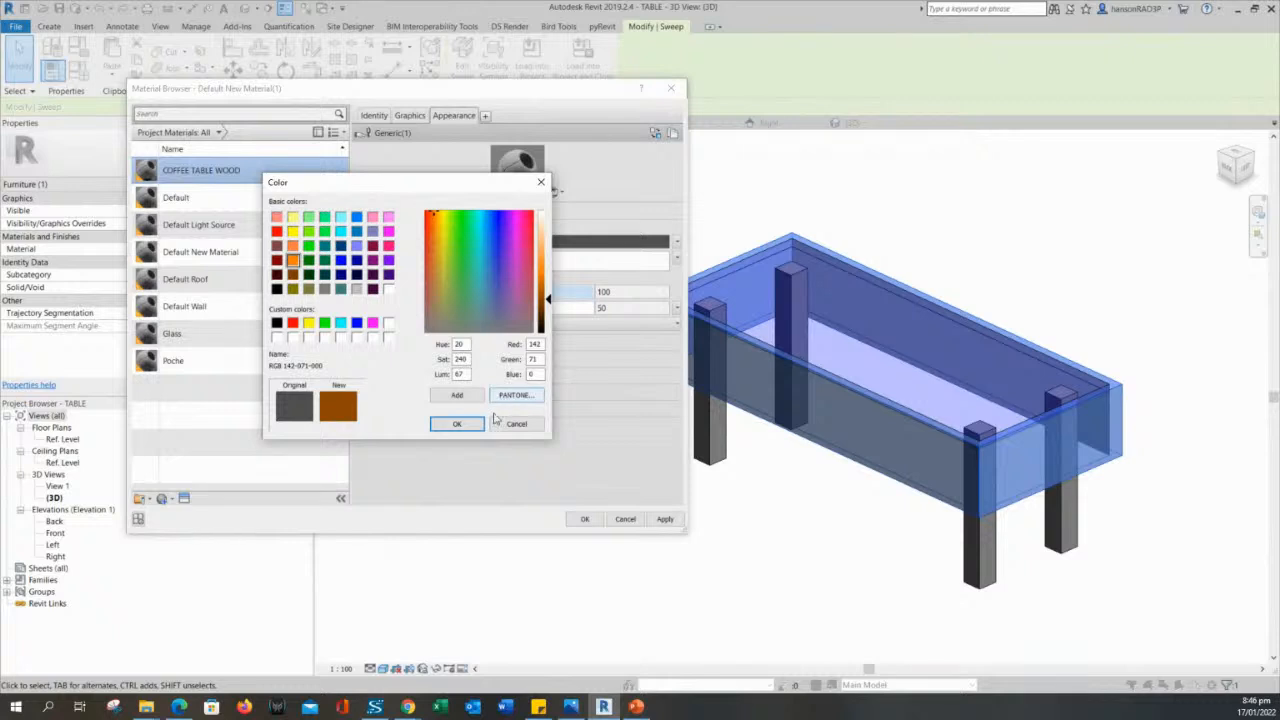
pyautogui.click(457, 424)
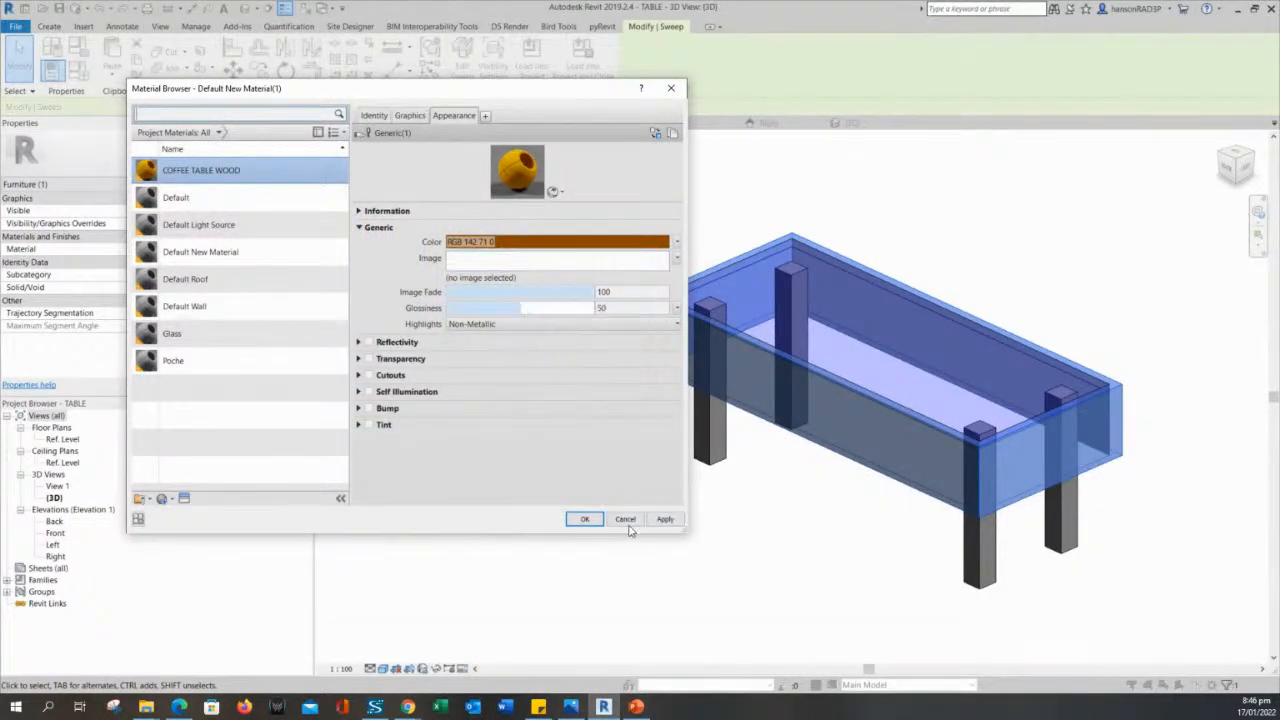
pyautogui.click(662, 522)
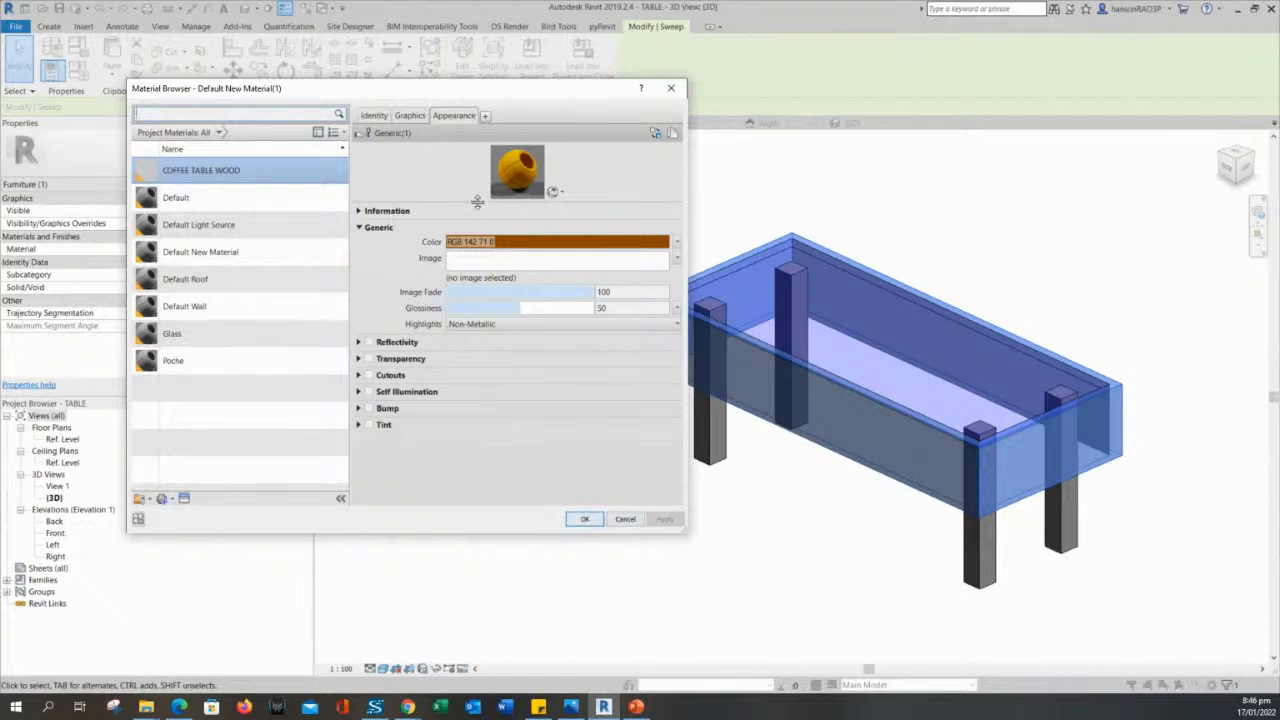
pyautogui.click(585, 518)
pyautogui.click(665, 532)
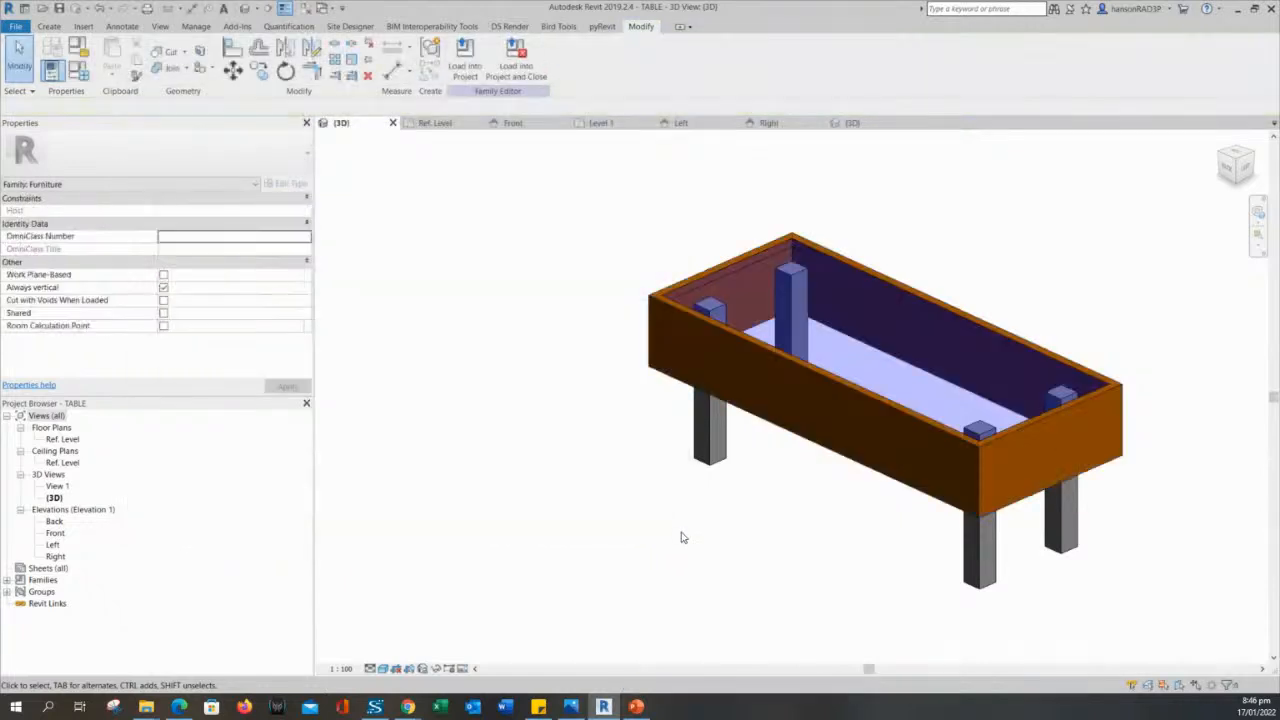
# - Create a new material named STEEL from the material setting of the table's four-leg extrusion
pyautogui.scroll(-2, 740, 530)
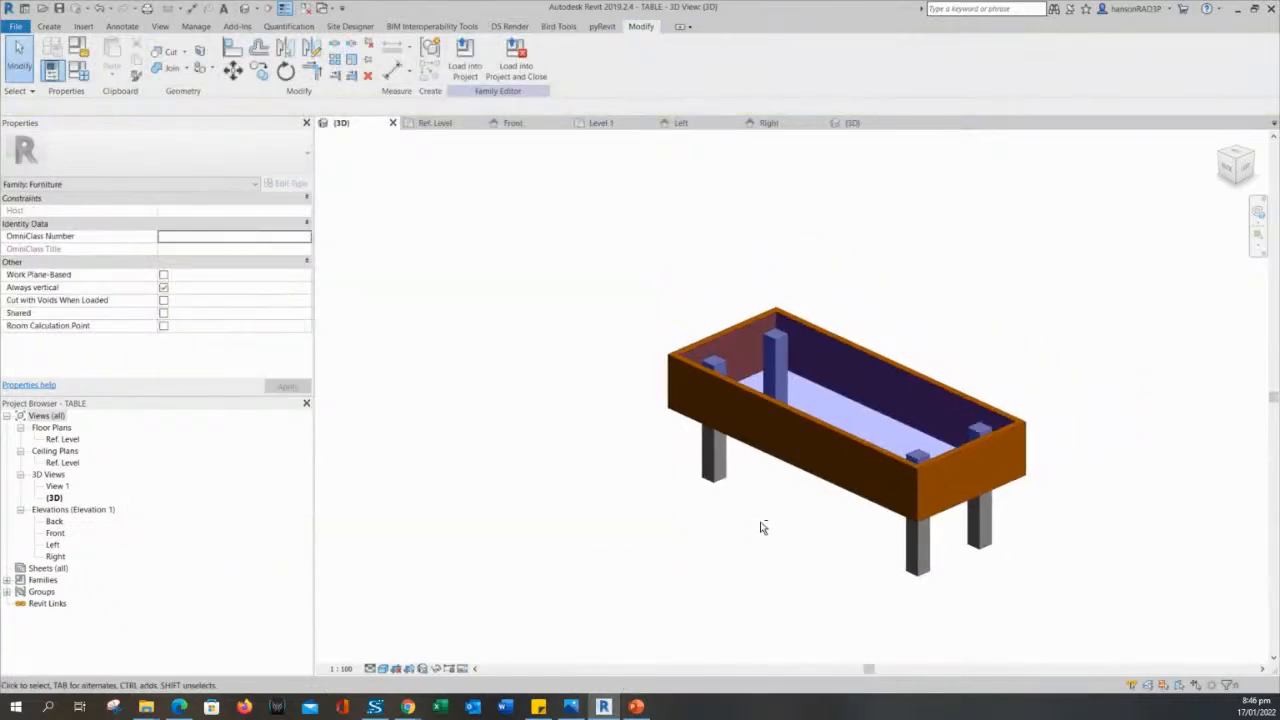
pyautogui.click(923, 545)
pyautogui.moveTo(800, 554); pyautogui.dragTo(816, 534, button='middle')
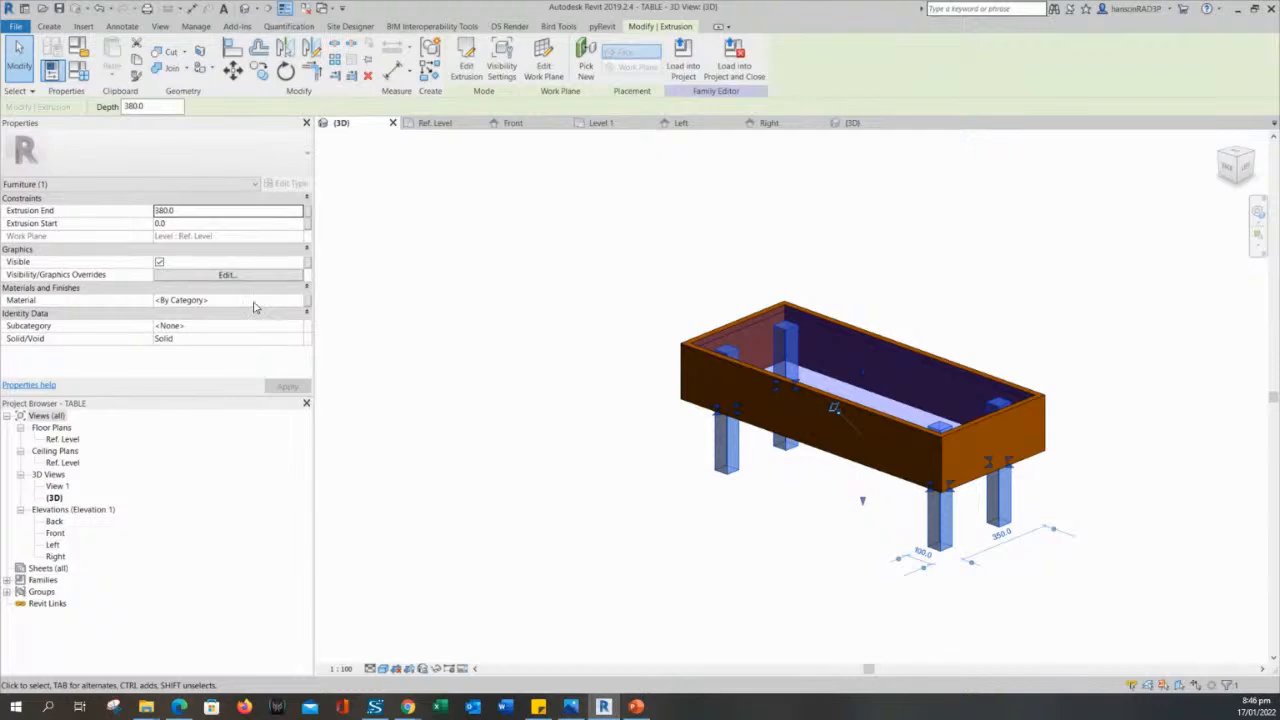
pyautogui.click(283, 299)
pyautogui.click(300, 301)
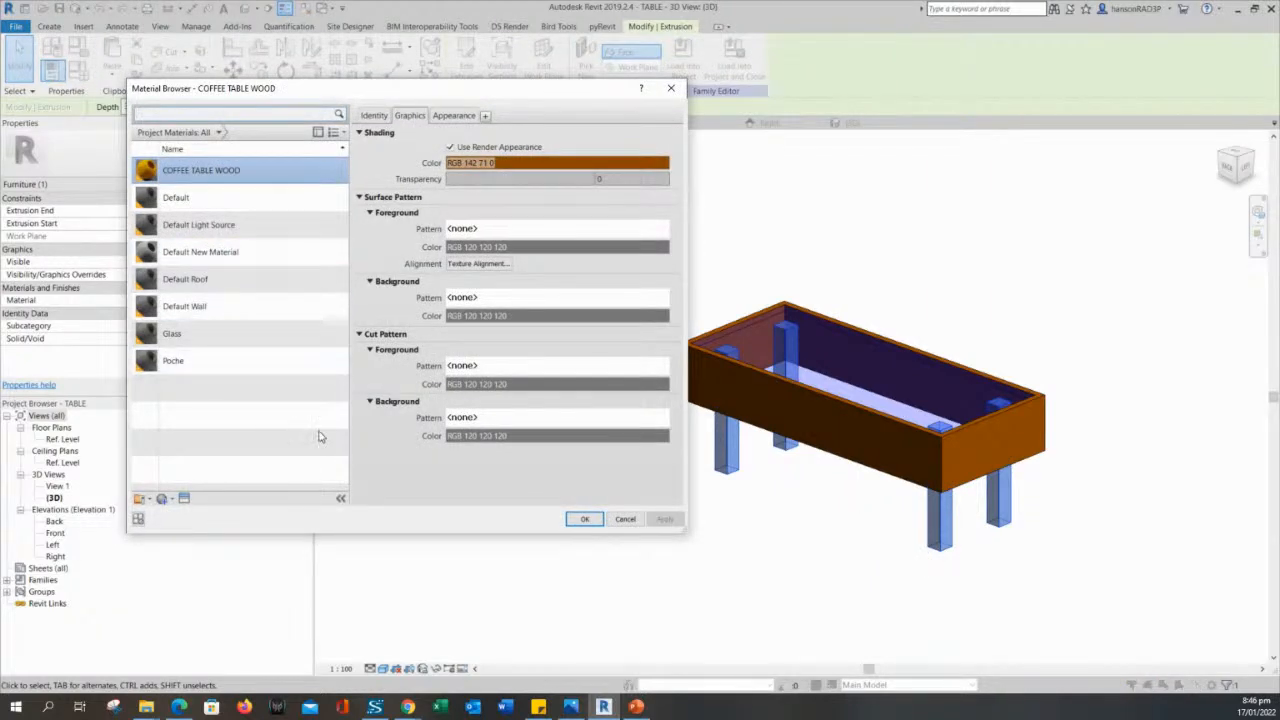
pyautogui.click(165, 499)
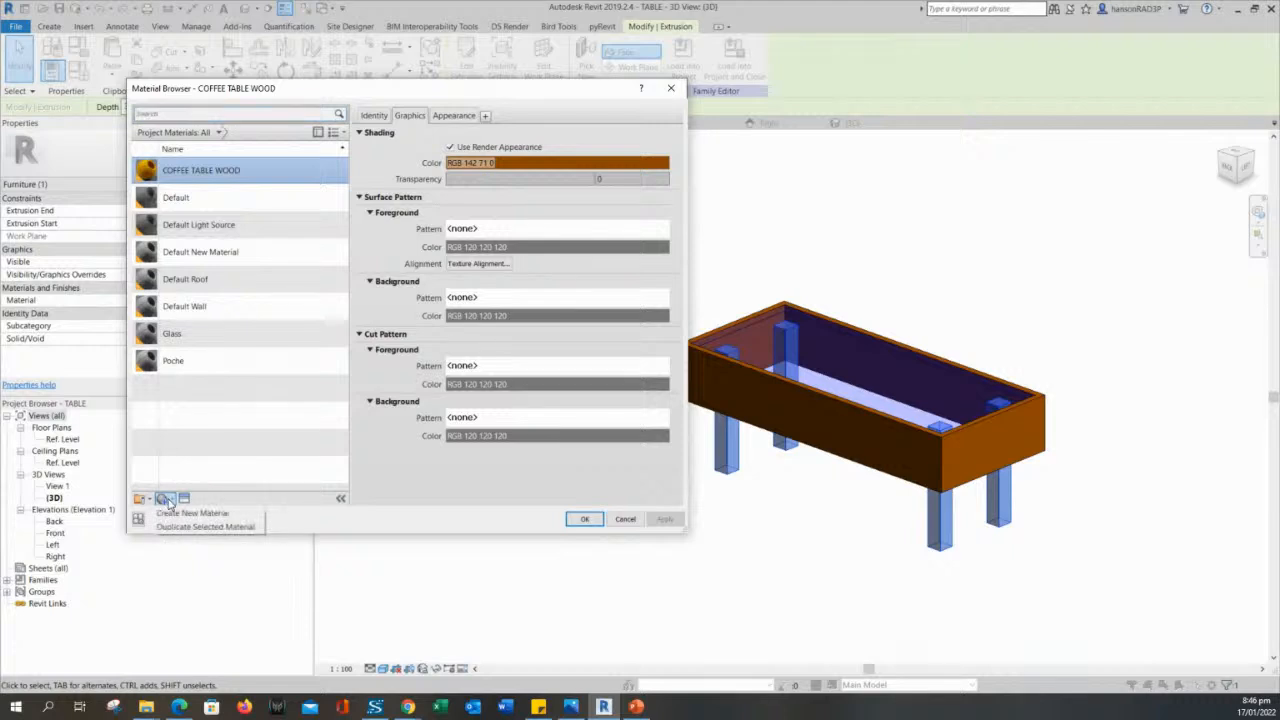
pyautogui.click(185, 512)
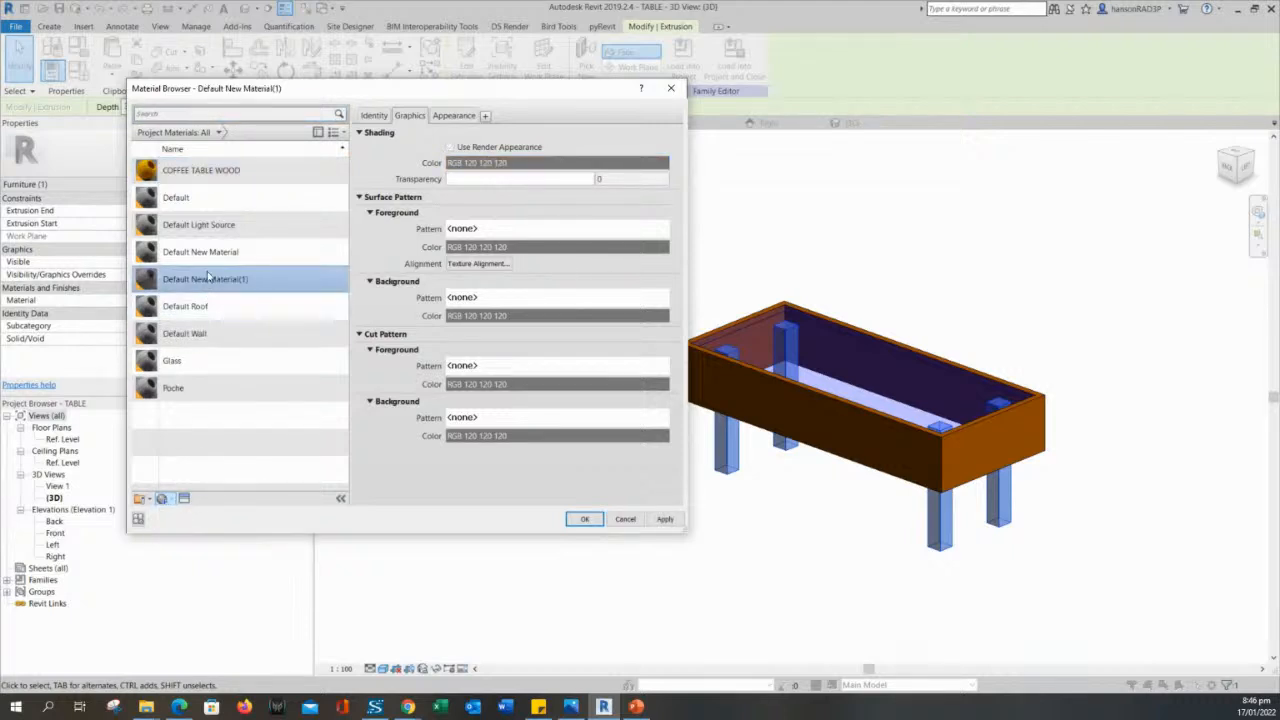
pyautogui.rightClick(209, 278)
pyautogui.click(232, 306)
pyautogui.write('S')
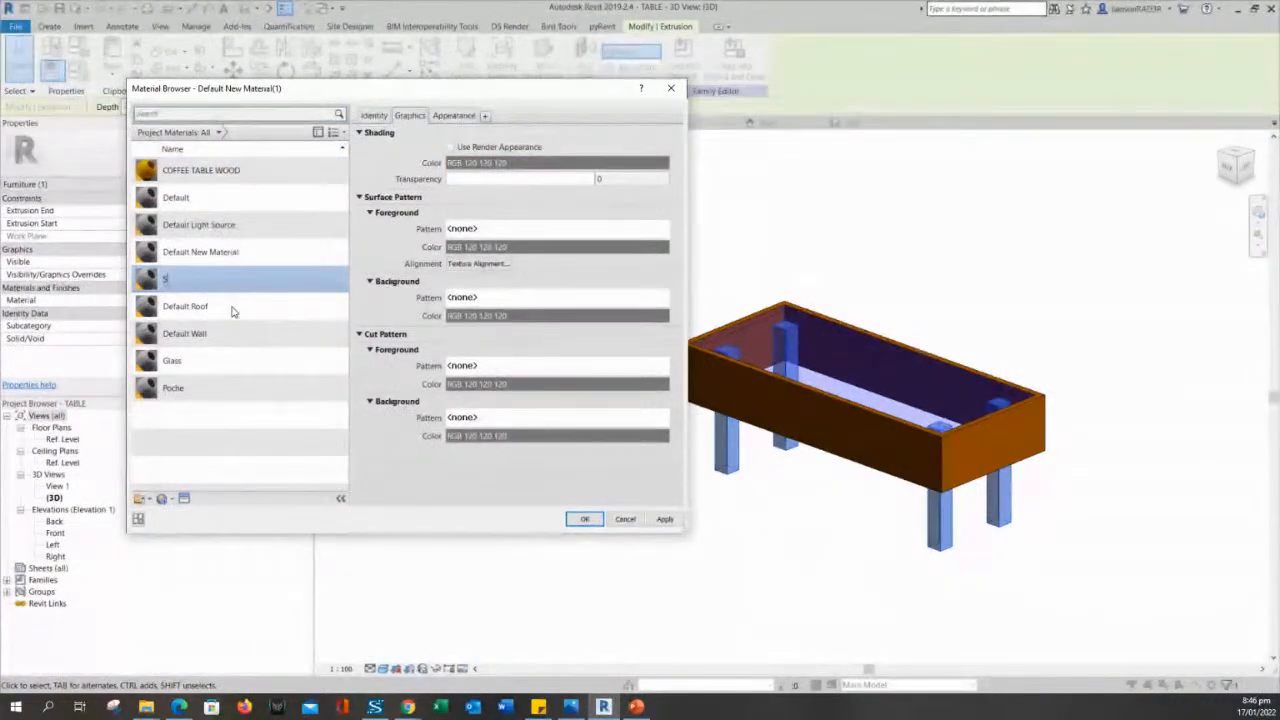
pyautogui.write('TEEL')
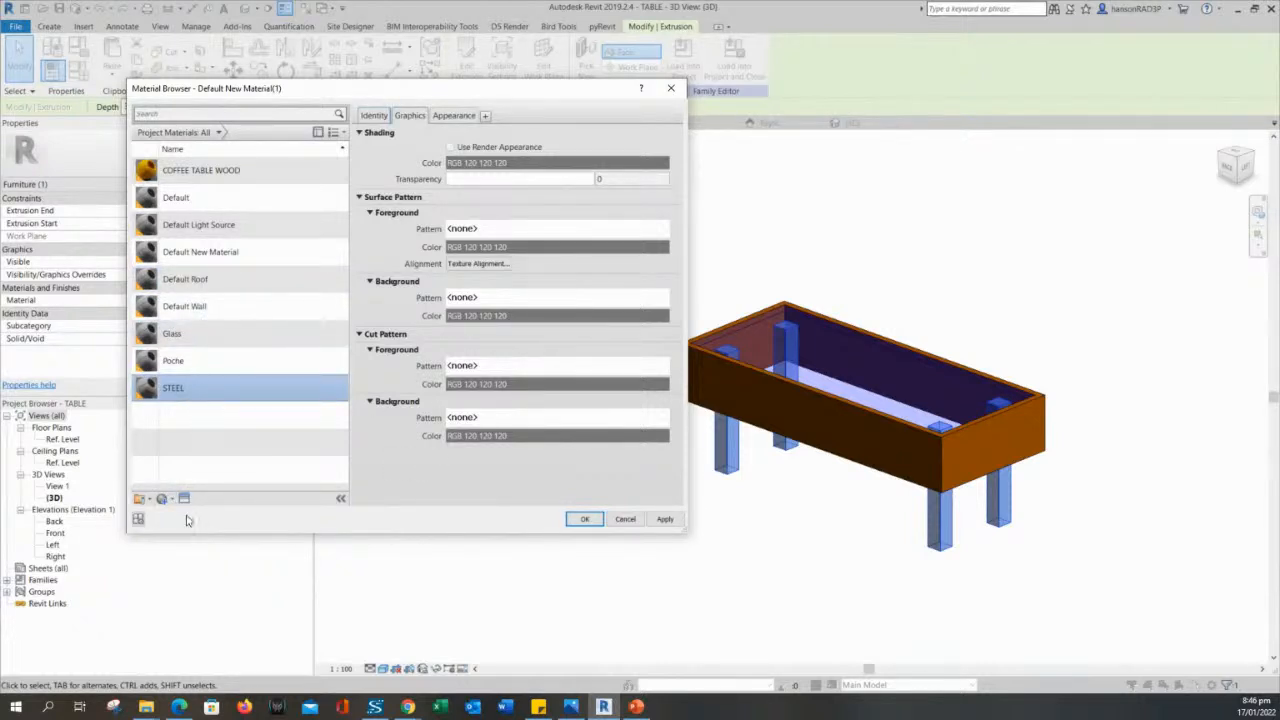
# - Search the asset library for STEEL and apply the Semi-Polished appearance asset to the STEEL material
pyautogui.click(375, 115)
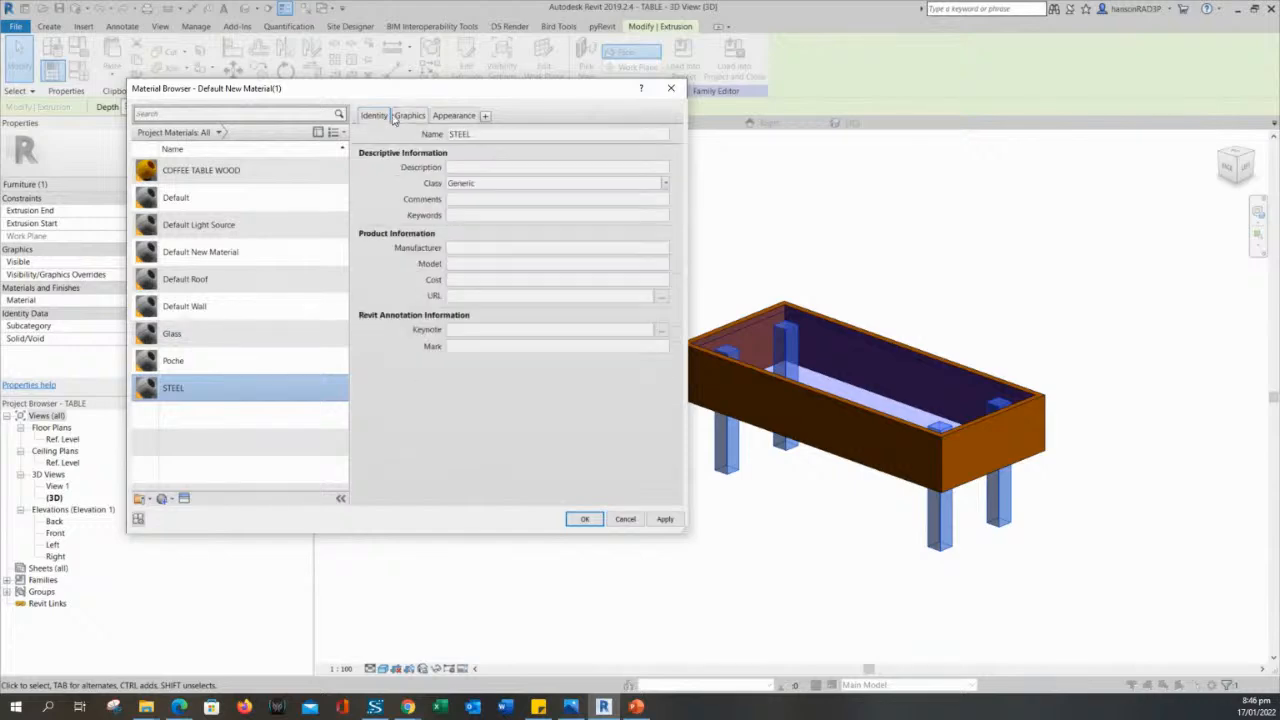
pyautogui.click(408, 115)
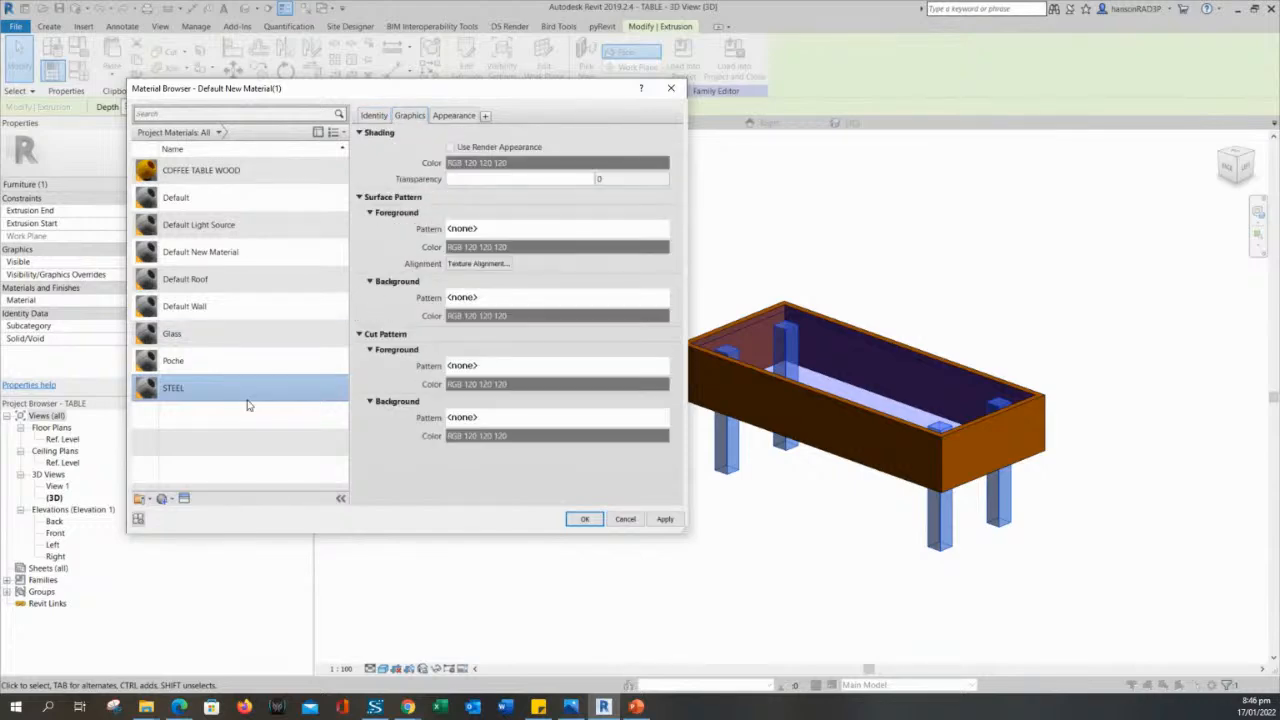
pyautogui.click(183, 498)
pyautogui.moveTo(631, 82); pyautogui.dragTo(586, 95)
pyautogui.click(561, 114)
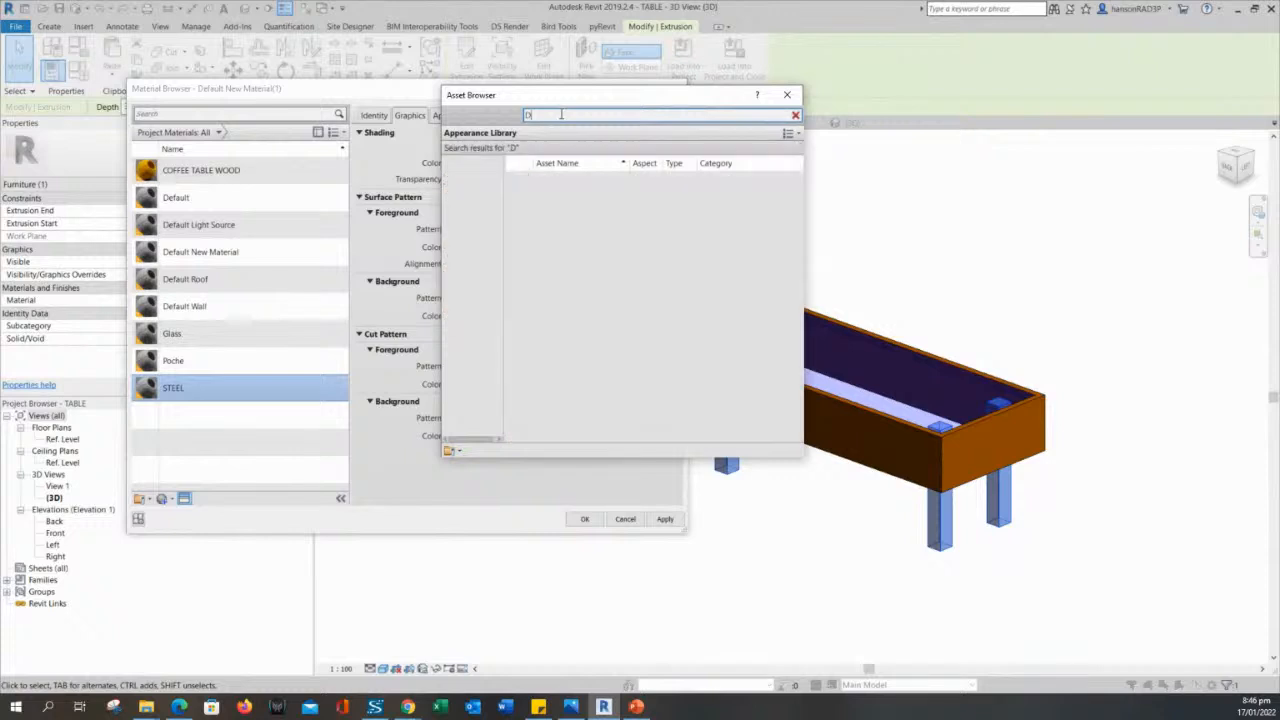
pyautogui.write('STEEL')
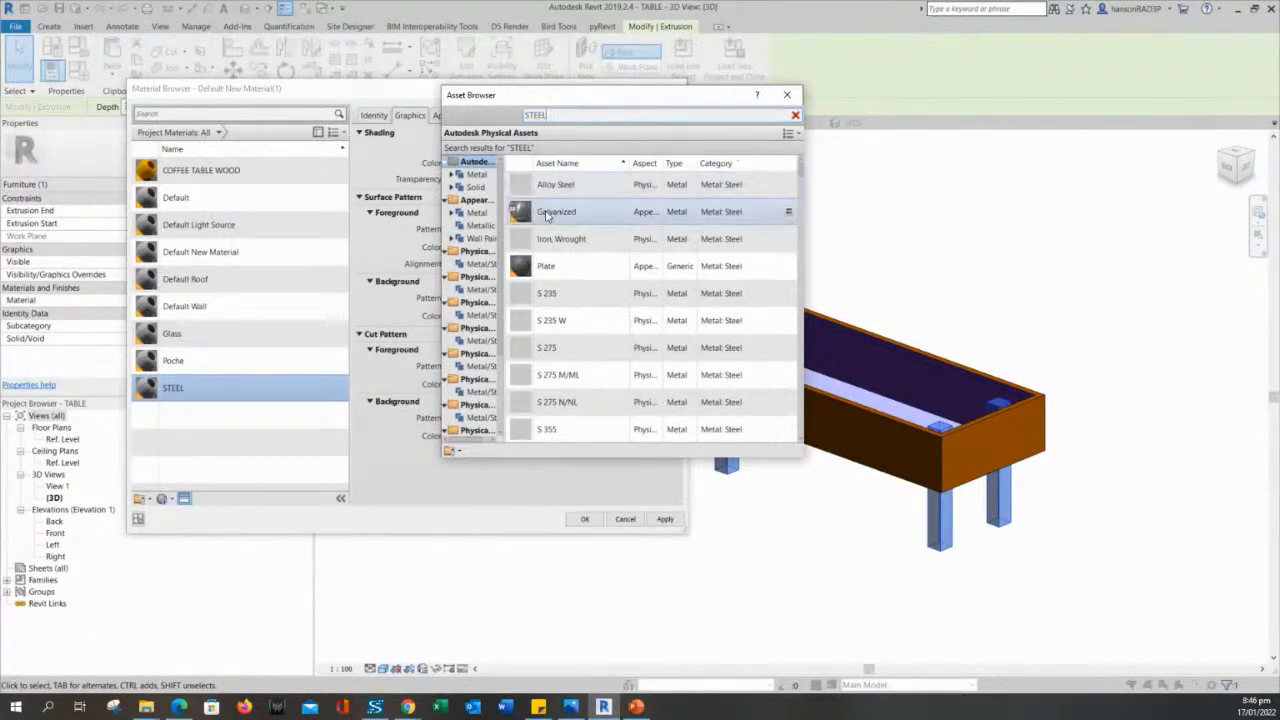
pyautogui.scroll(-5, 569, 297)
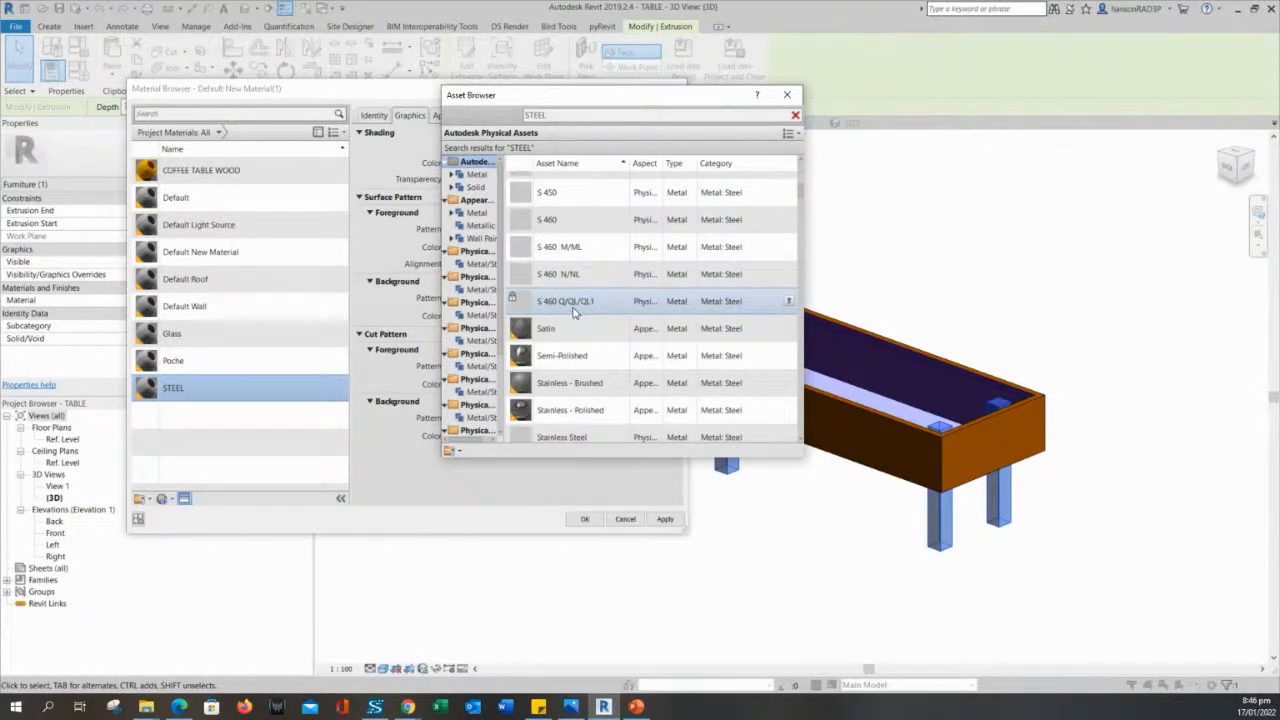
pyautogui.scroll(-1, 574, 312)
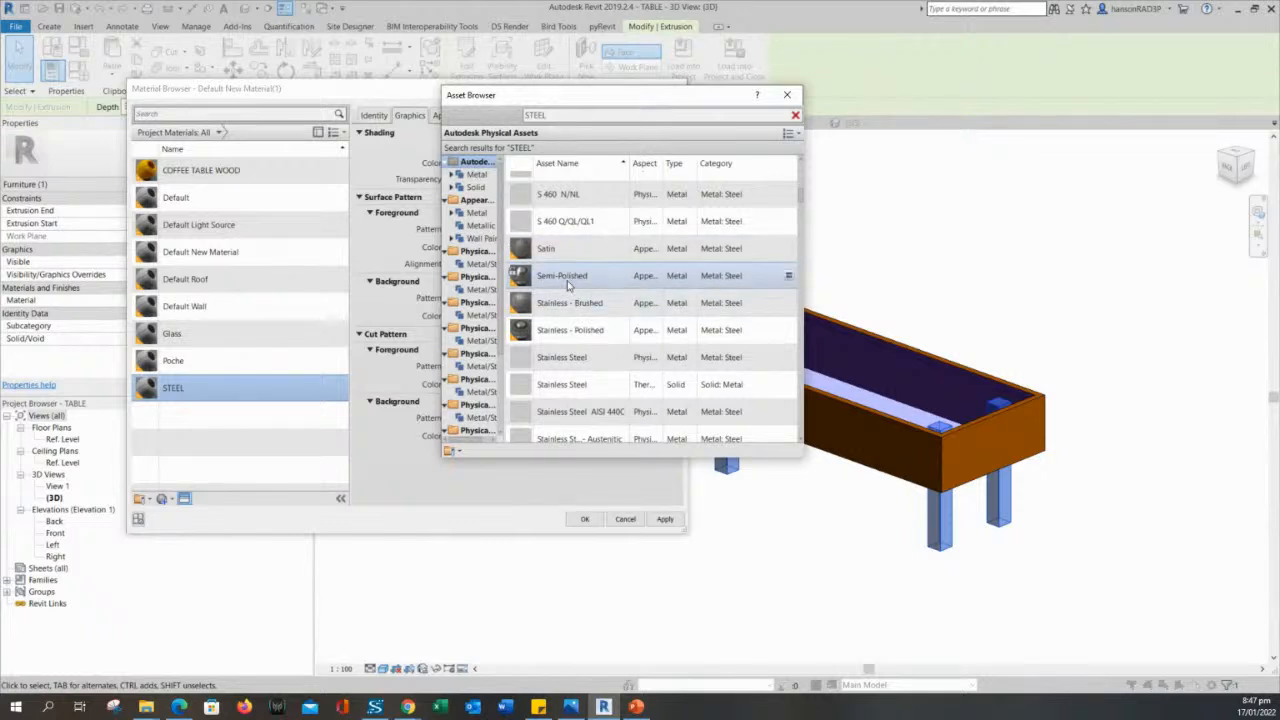
pyautogui.scroll(-1, 567, 285)
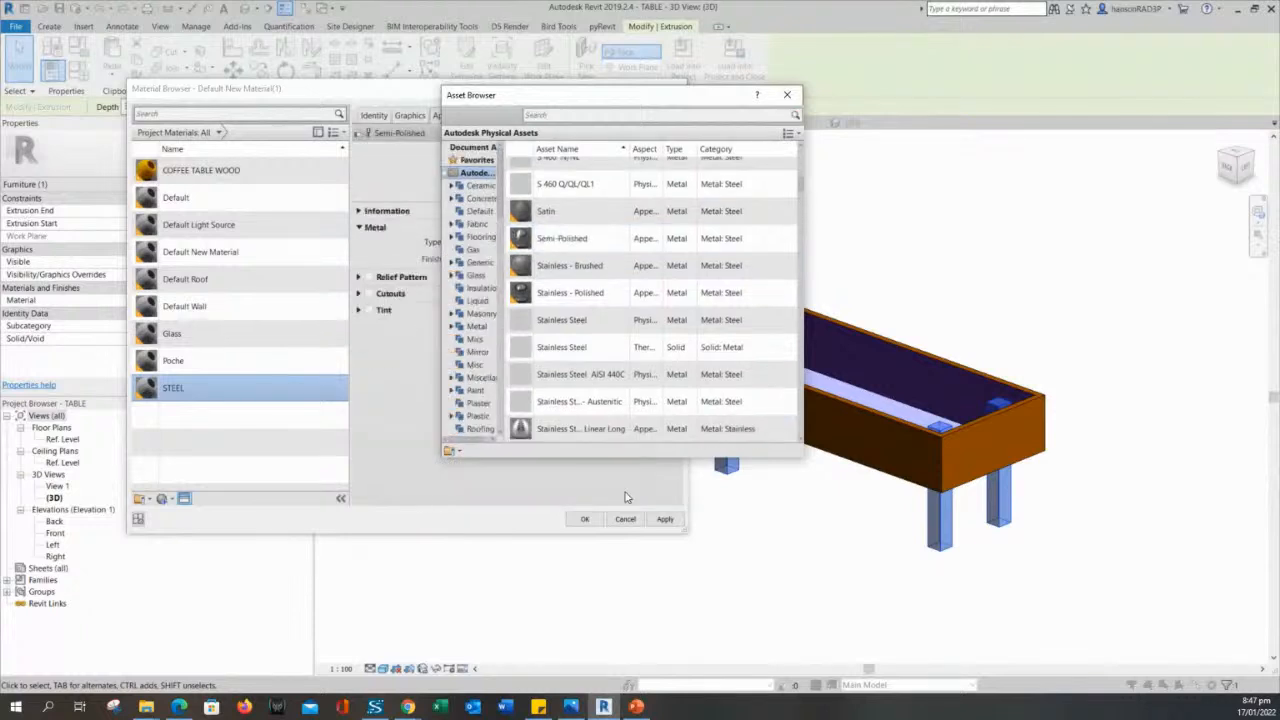
pyautogui.doubleClick(587, 268)
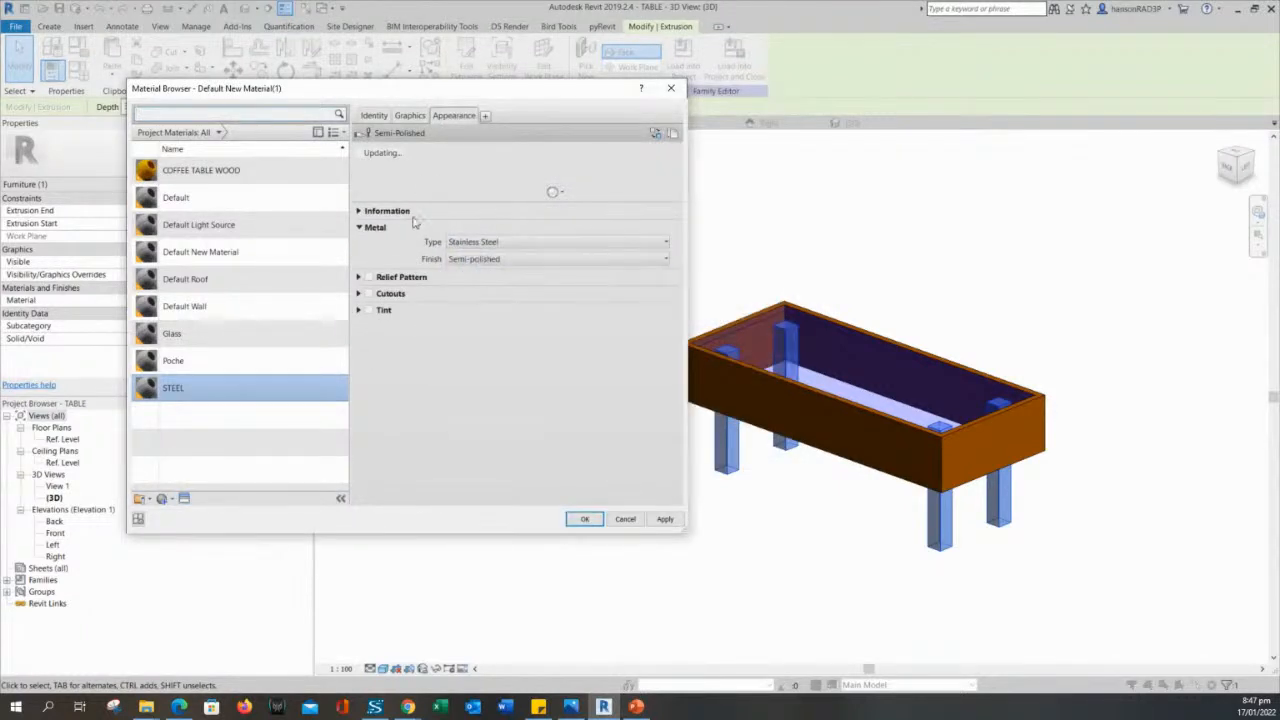
# - Assign the STEEL material to the table legs and clear the selection
pyautogui.click(666, 520)
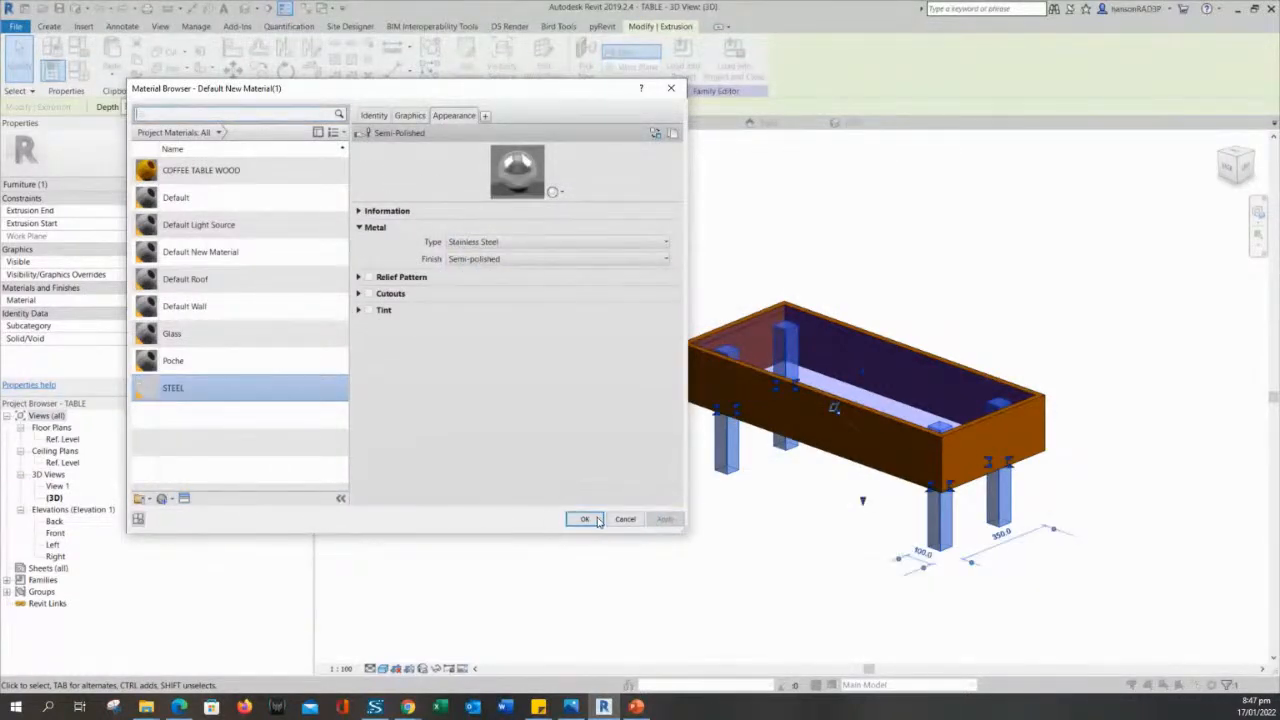
pyautogui.click(581, 521)
pyautogui.click(711, 549)
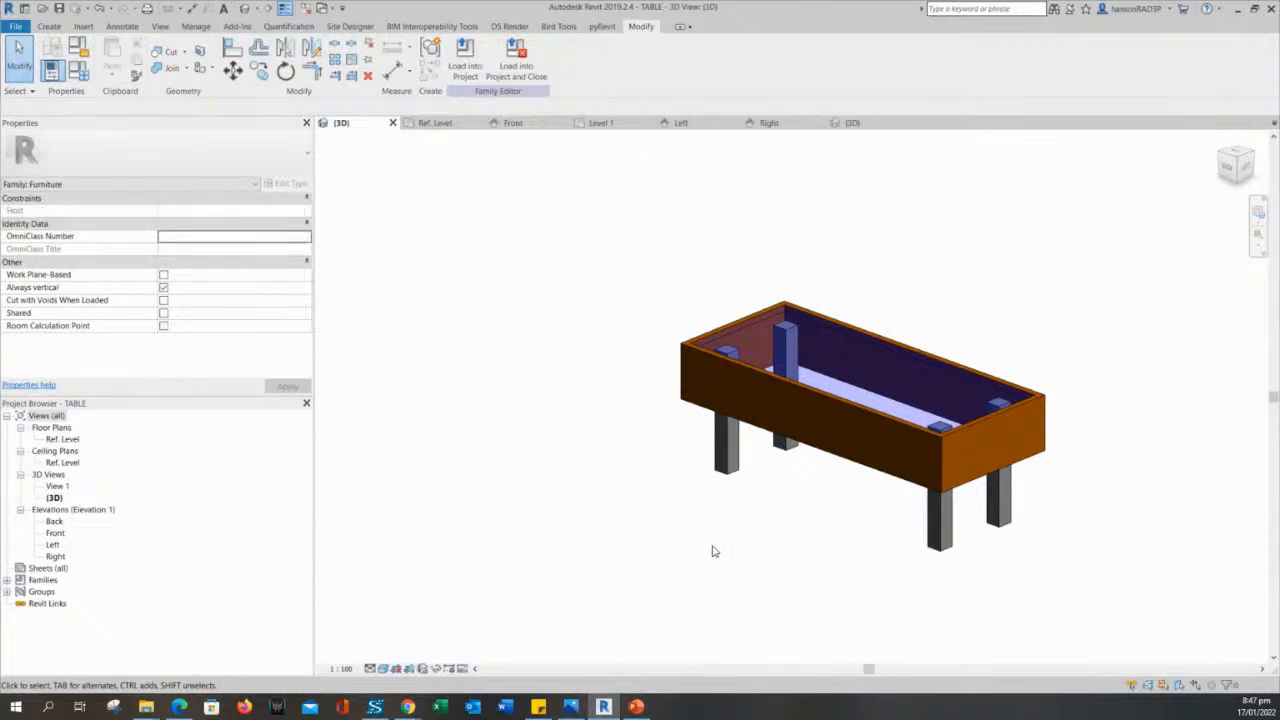
# - Load the TABLE family into RAC_basic_sample_project, overwriting the existing version and its parameter values
pyautogui.keyDown('shift'); pyautogui.moveTo(711, 549); pyautogui.dragTo(799, 570, button='middle'); pyautogui.keyUp('shift')
pyautogui.scroll(1, 741, 548)
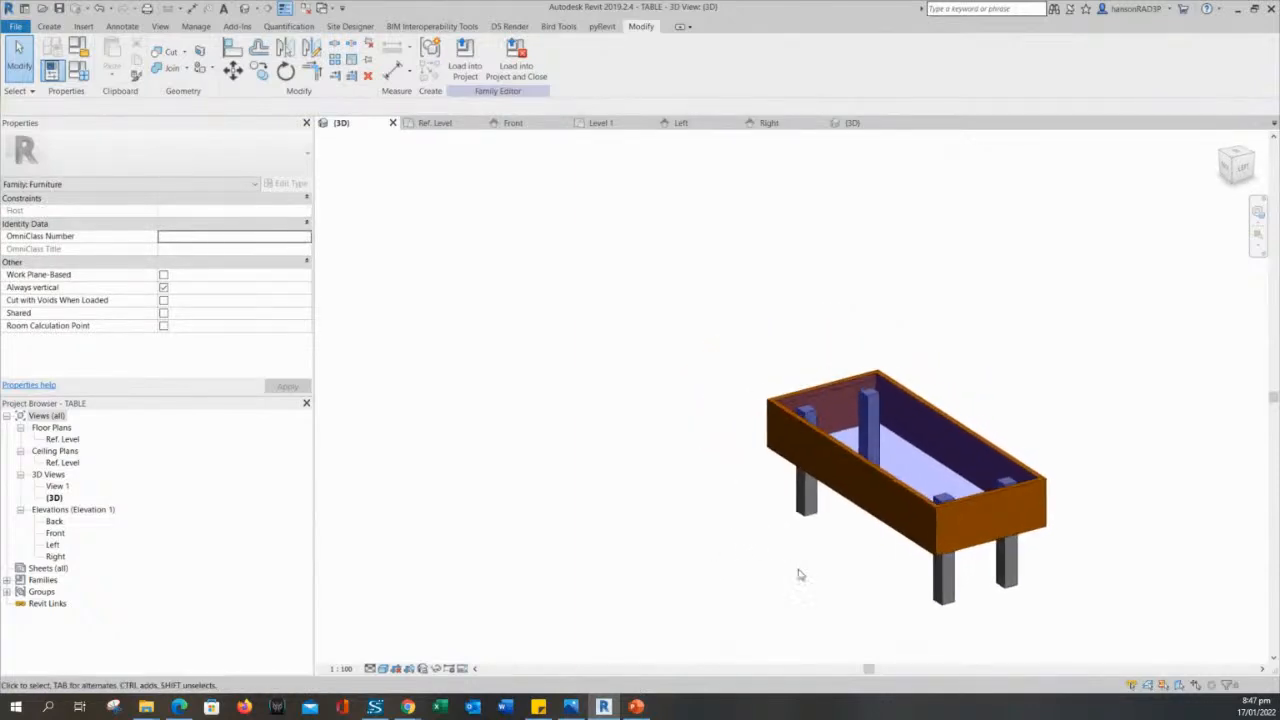
pyautogui.moveTo(734, 530); pyautogui.dragTo(716, 495, button='middle')
pyautogui.scroll(1, 690, 461)
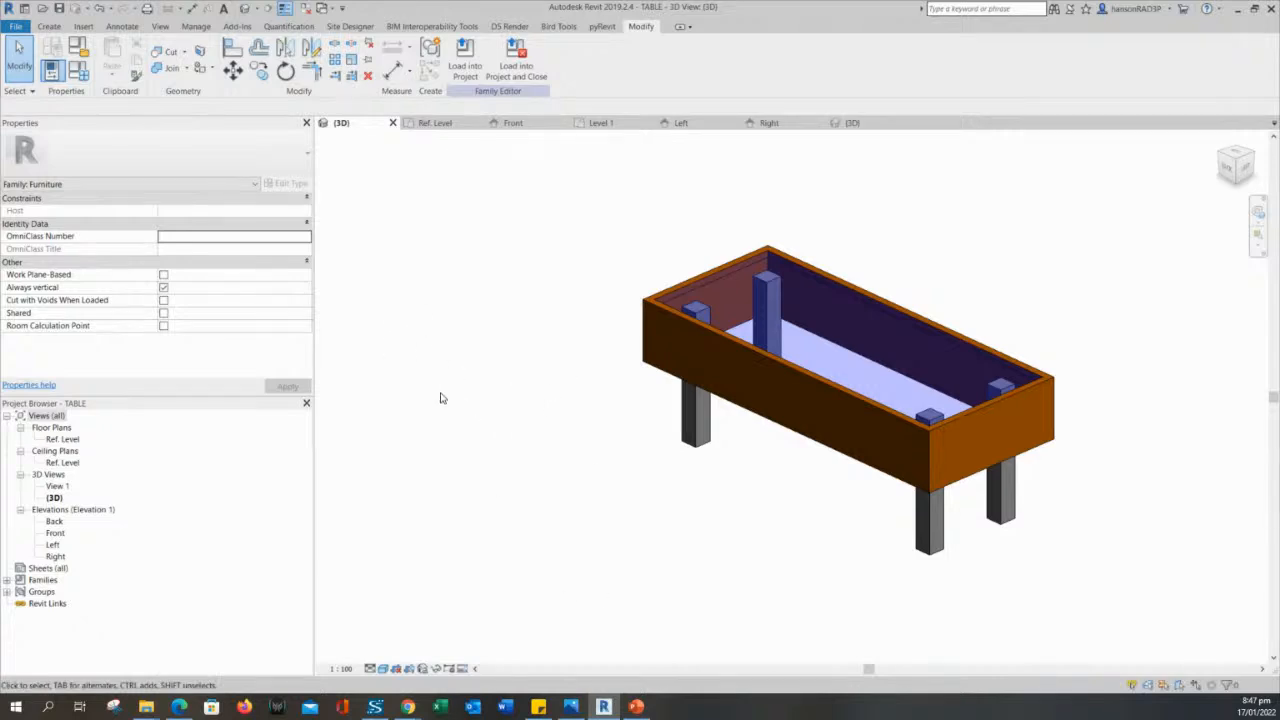
pyautogui.moveTo(451, 414); pyautogui.dragTo(523, 446, button='middle')
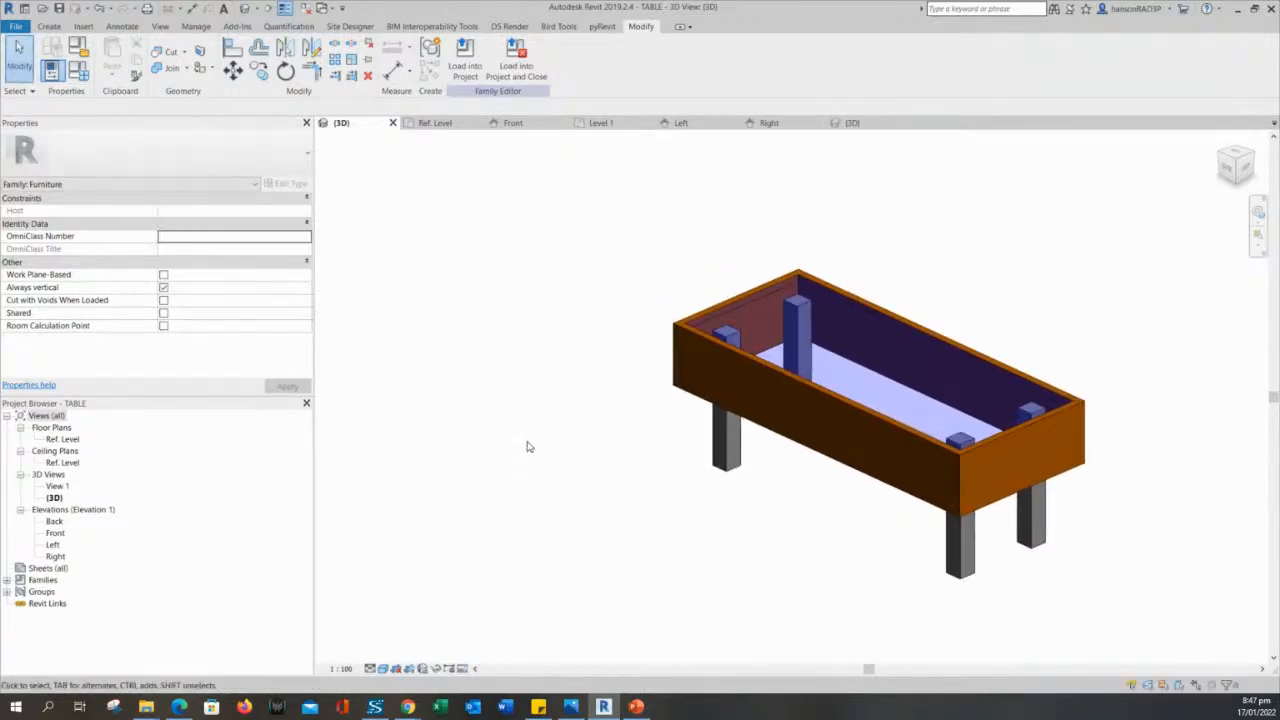
pyautogui.click(465, 60)
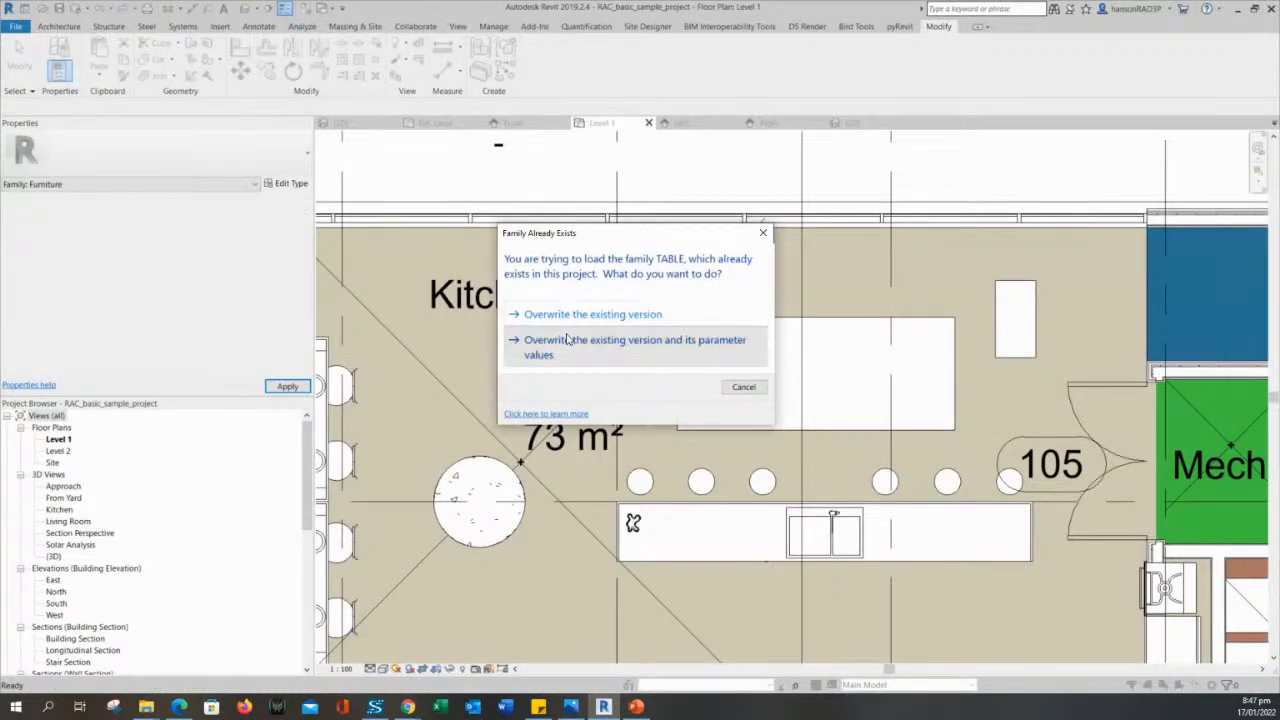
pyautogui.click(566, 340)
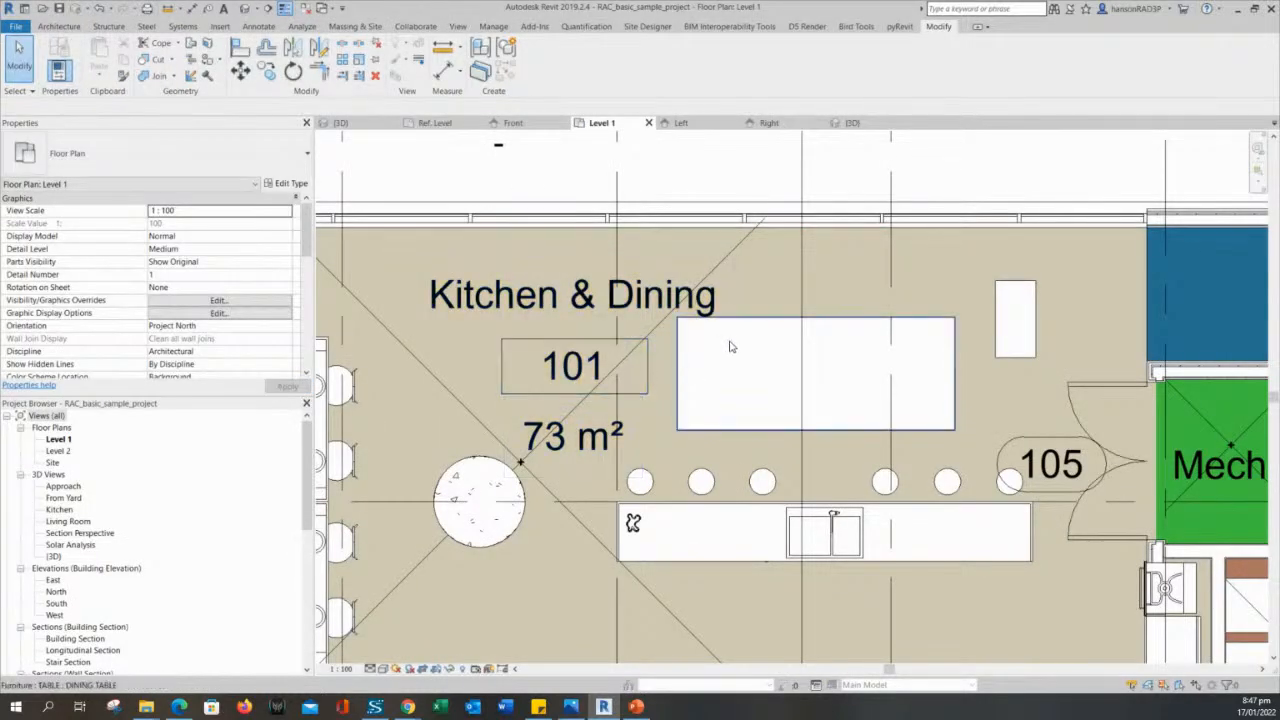
# - Isolate the two placed tables from the Level 1 plan in a 3D view using a selection box
pyautogui.click(1010, 322)
pyautogui.keyDown('ctrl'); pyautogui.click(934, 325); pyautogui.keyUp('ctrl')
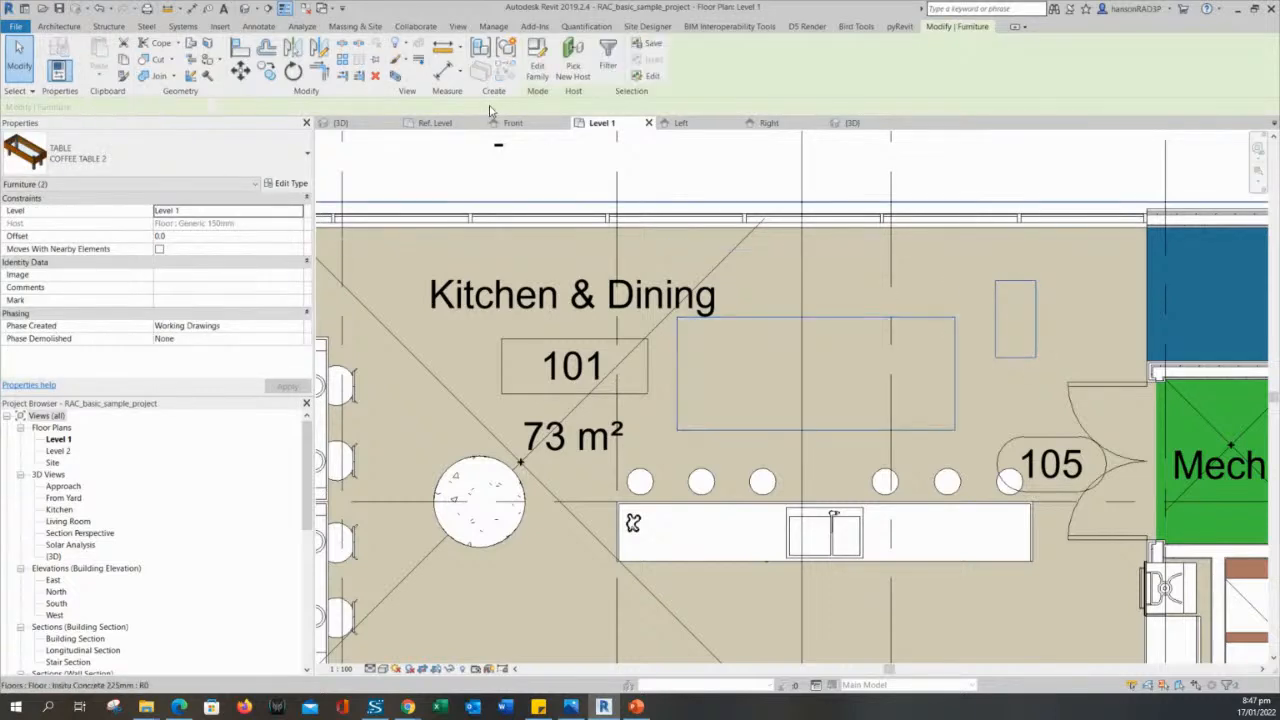
pyautogui.click(397, 78)
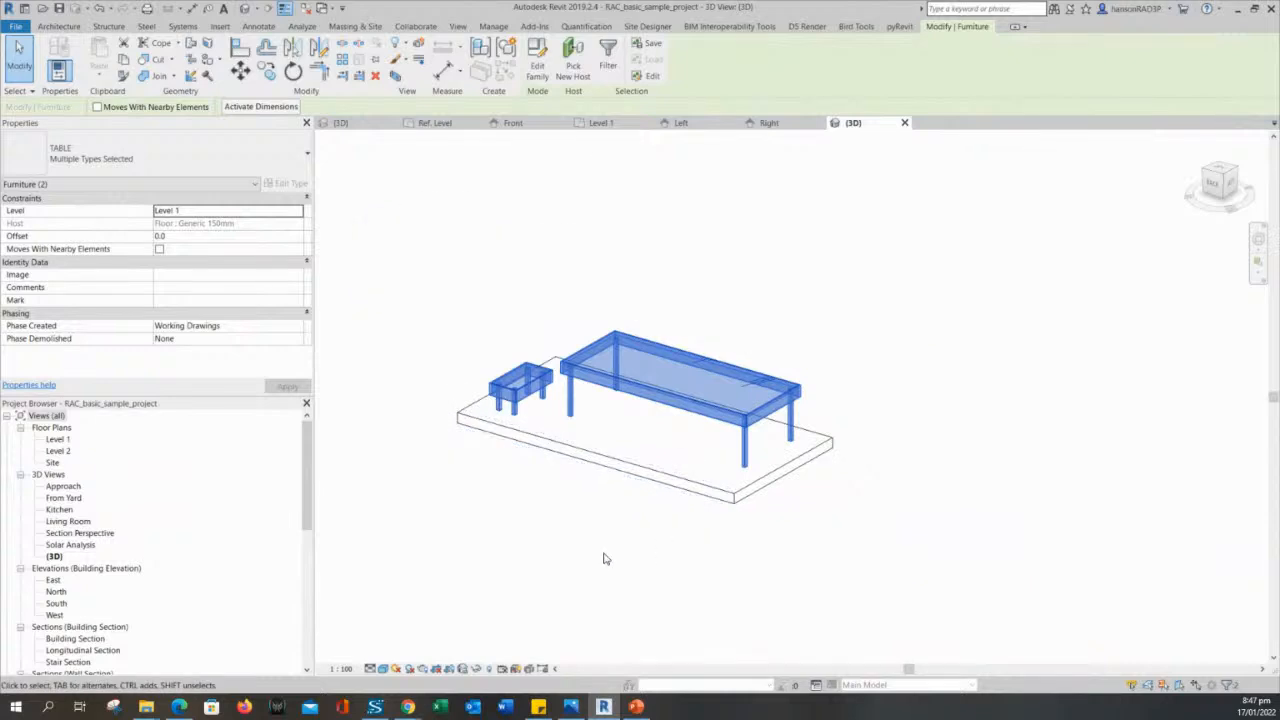
pyautogui.click(621, 428)
pyautogui.scroll(2, 622, 428)
pyautogui.keyDown('shift'); pyautogui.moveTo(688, 440); pyautogui.dragTo(724, 451, button='middle'); pyautogui.keyUp('shift')
pyautogui.scroll(2, 600, 417)
# - Review the type parameters of the smaller coffee table and close them without changes
pyautogui.click(641, 398)
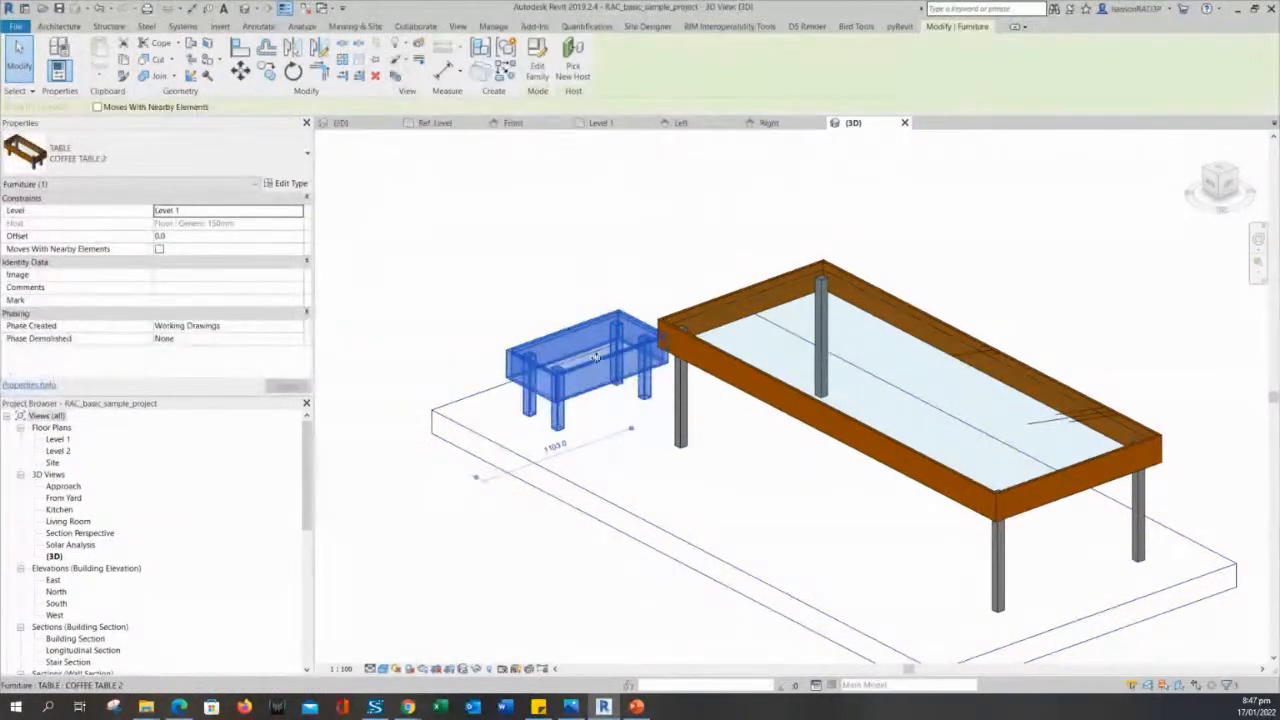
pyautogui.click(289, 185)
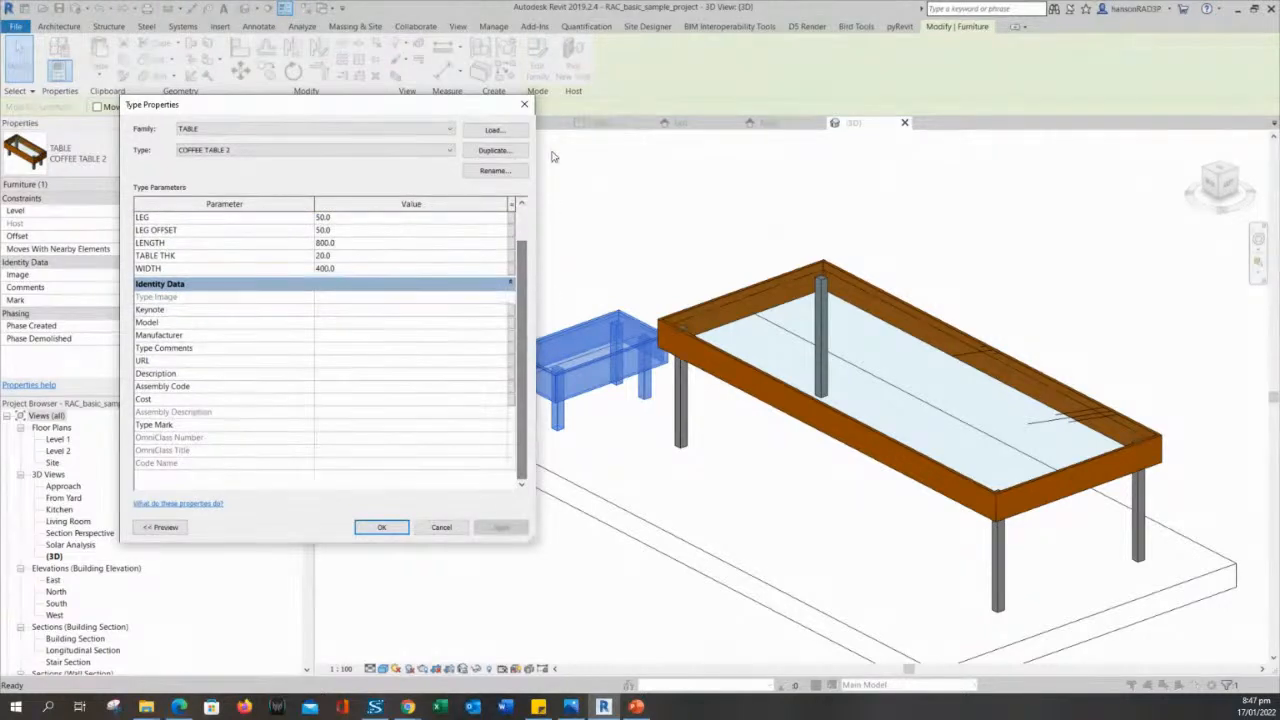
pyautogui.press('Escape')
pyautogui.press('Escape')
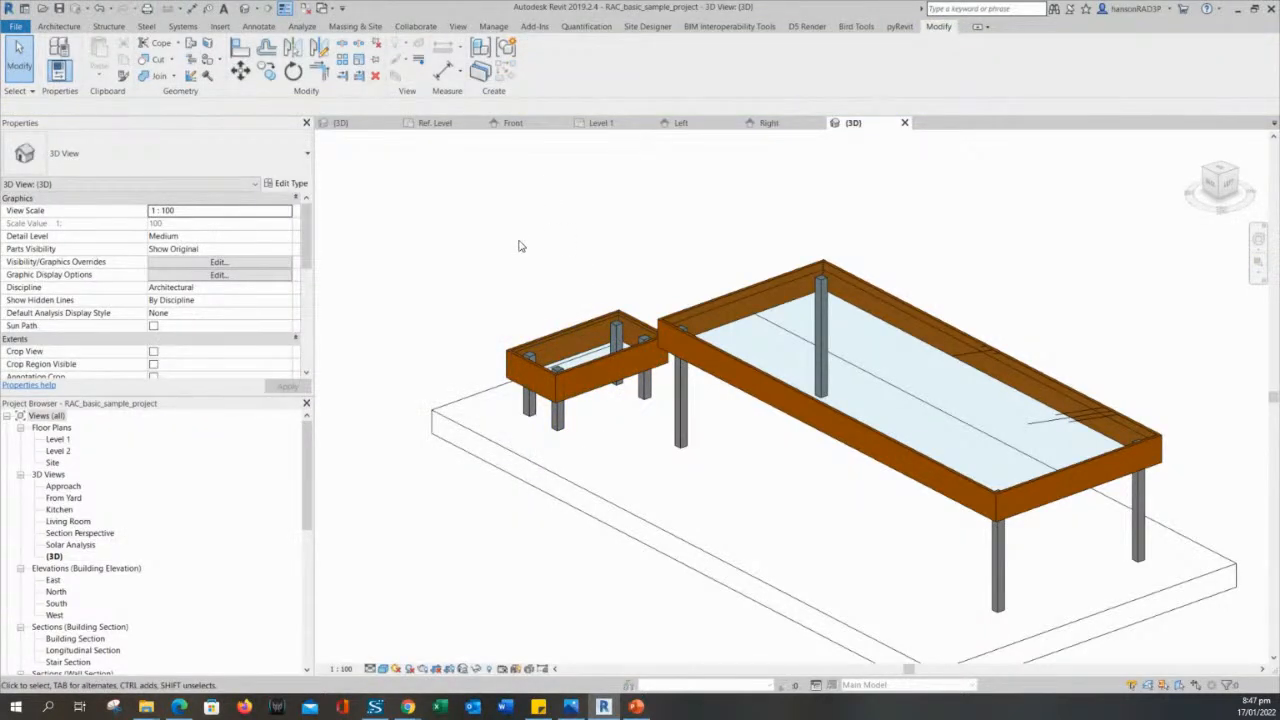
pyautogui.scroll(5, 525, 250)
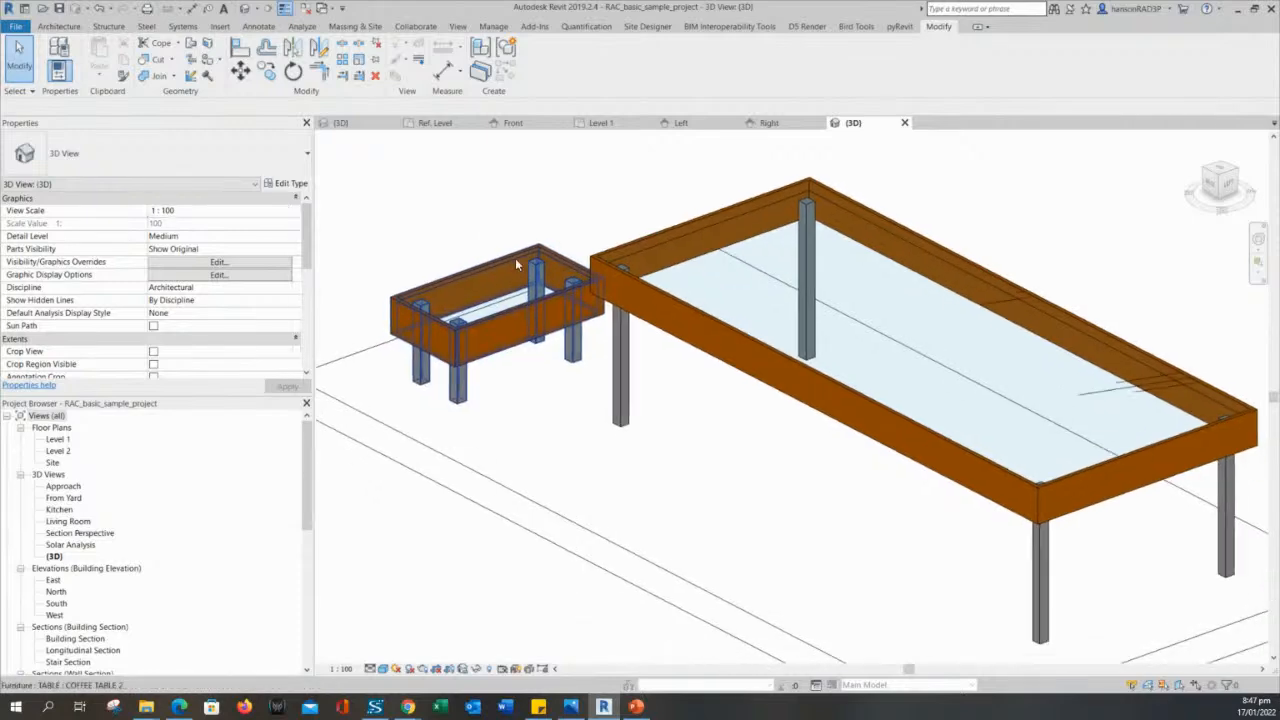
pyautogui.scroll(-1, 516, 260)
pyautogui.moveTo(515, 217); pyautogui.dragTo(550, 247, button='middle')
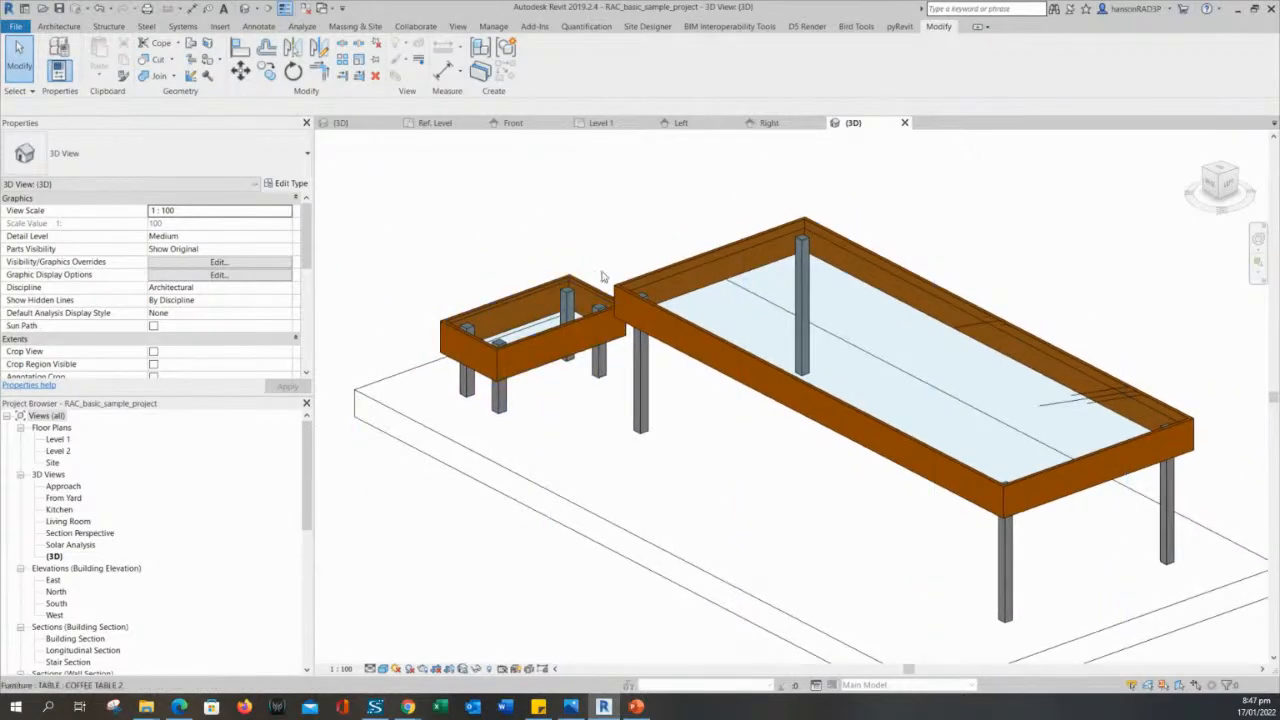
pyautogui.hotkey('ctrl', 's')
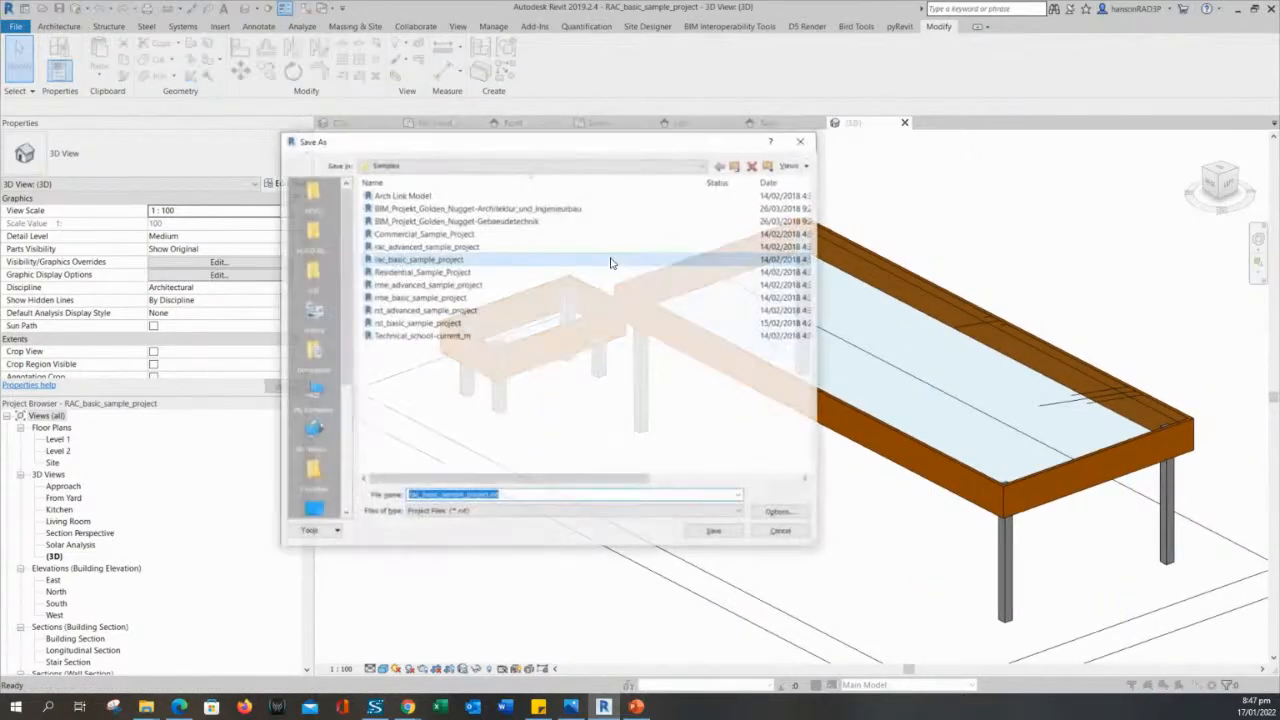
pyautogui.press('Escape')
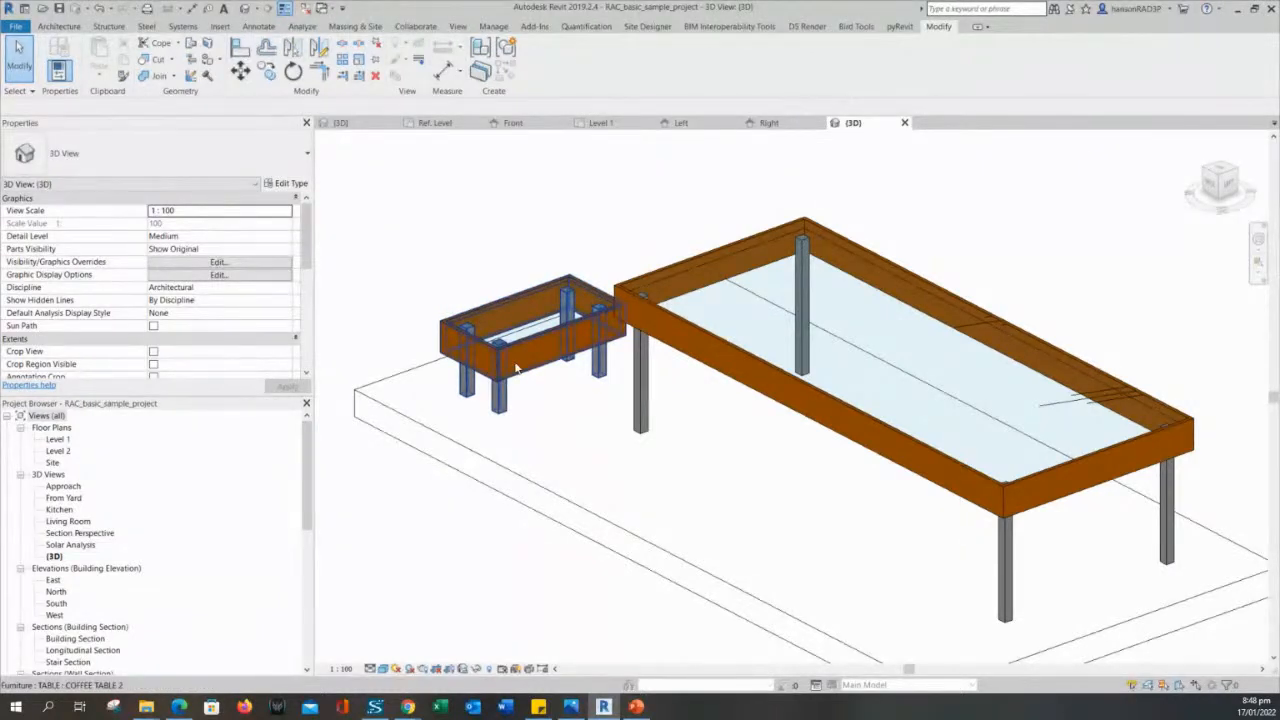
# - Compare the family types of the coffee table and the dining table by selecting each in the 3D view
pyautogui.click(536, 338)
pyautogui.click(655, 318)
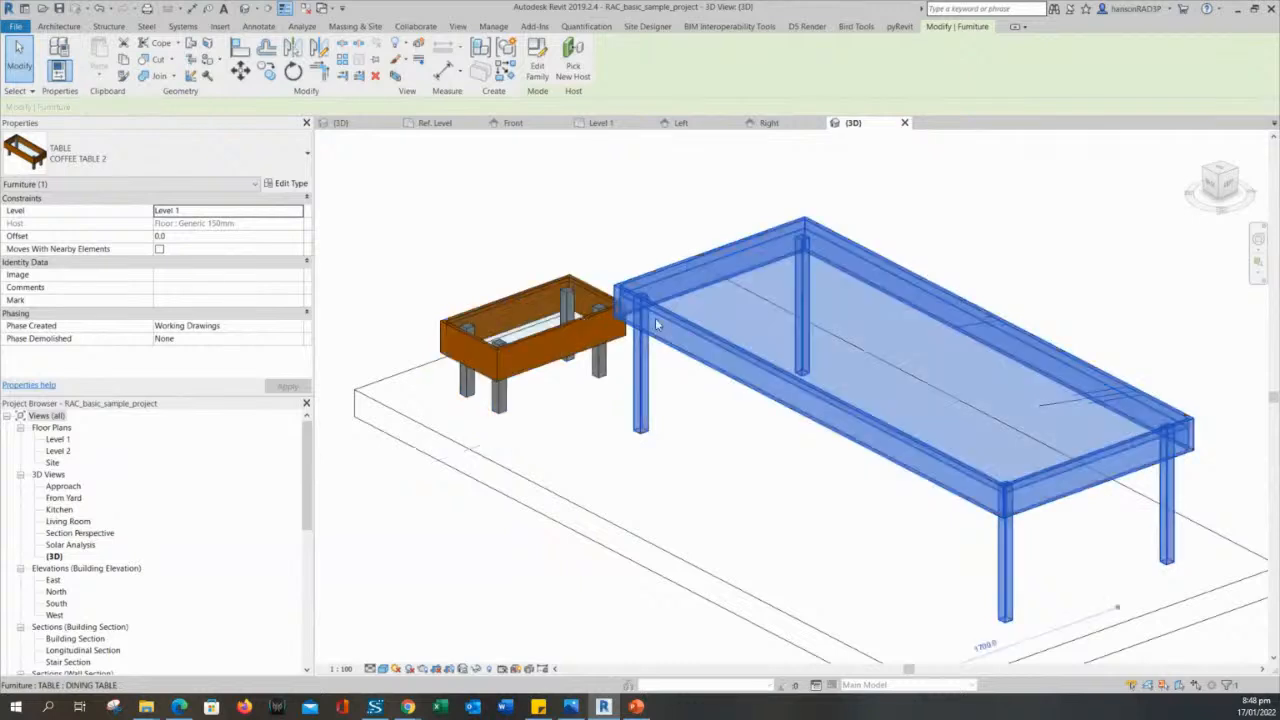
pyautogui.click(546, 337)
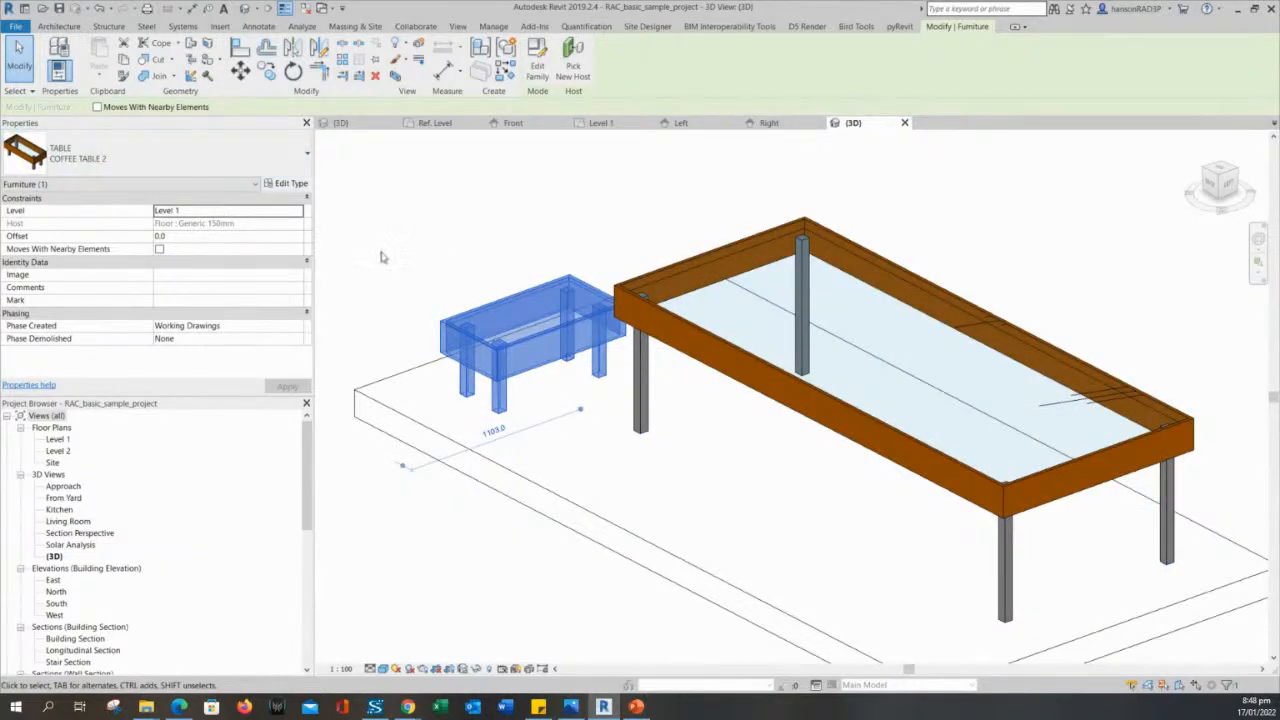
pyautogui.moveTo(488, 223); pyautogui.dragTo(484, 233, button='middle')
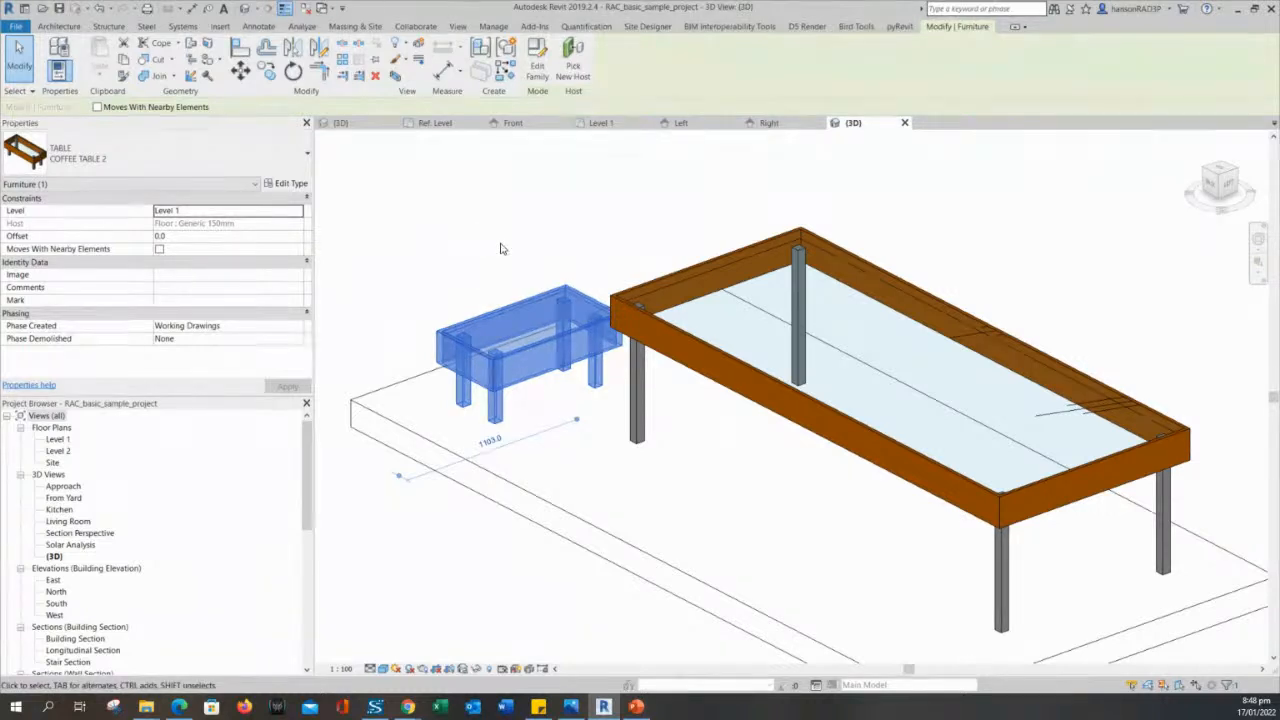
pyautogui.click(490, 274)
pyautogui.click(499, 320)
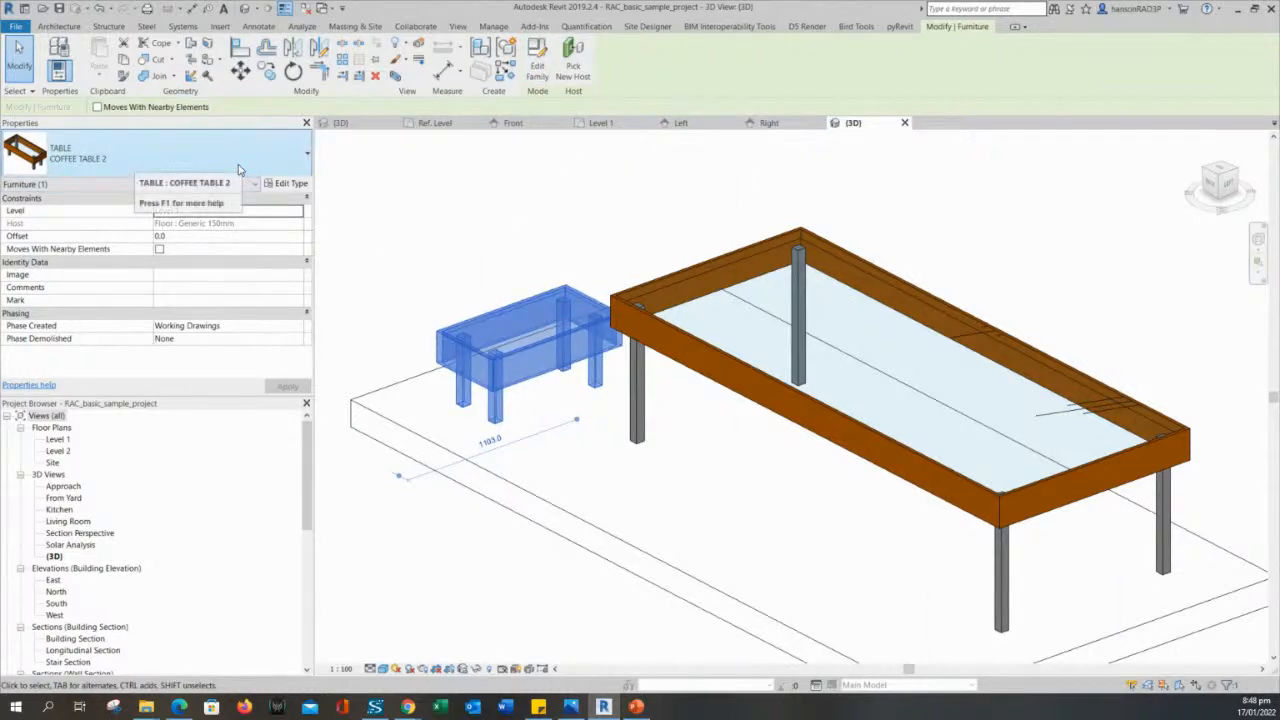
# - Check which family type each placed table uses by selecting the coffee table and the dining table in turn
pyautogui.moveTo(548, 227); pyautogui.dragTo(560, 243, button='middle')
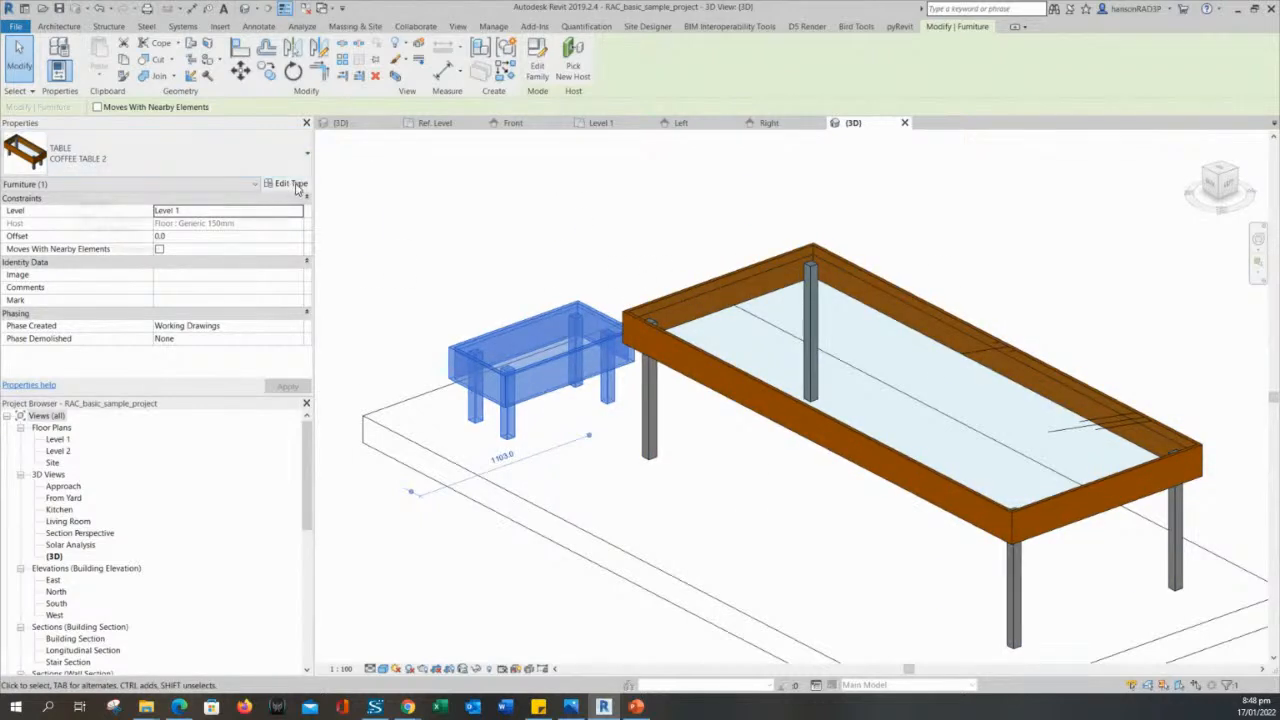
pyautogui.press('Escape')
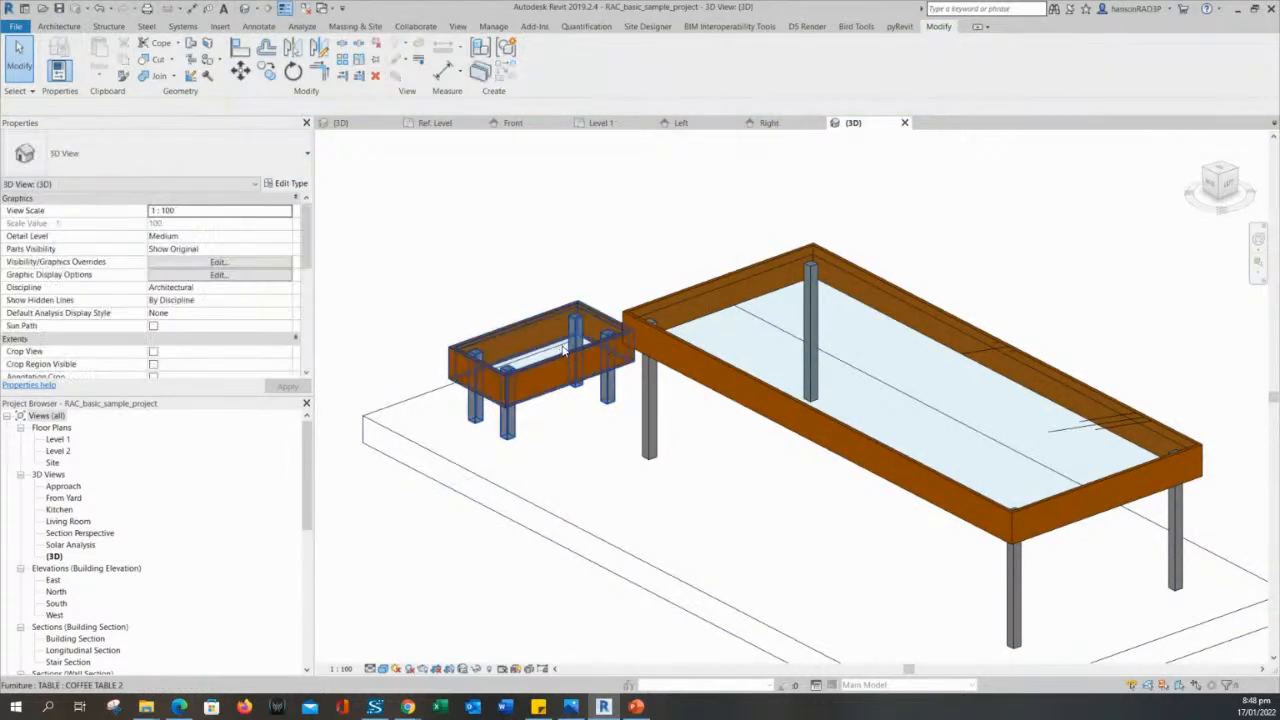
pyautogui.click(565, 350)
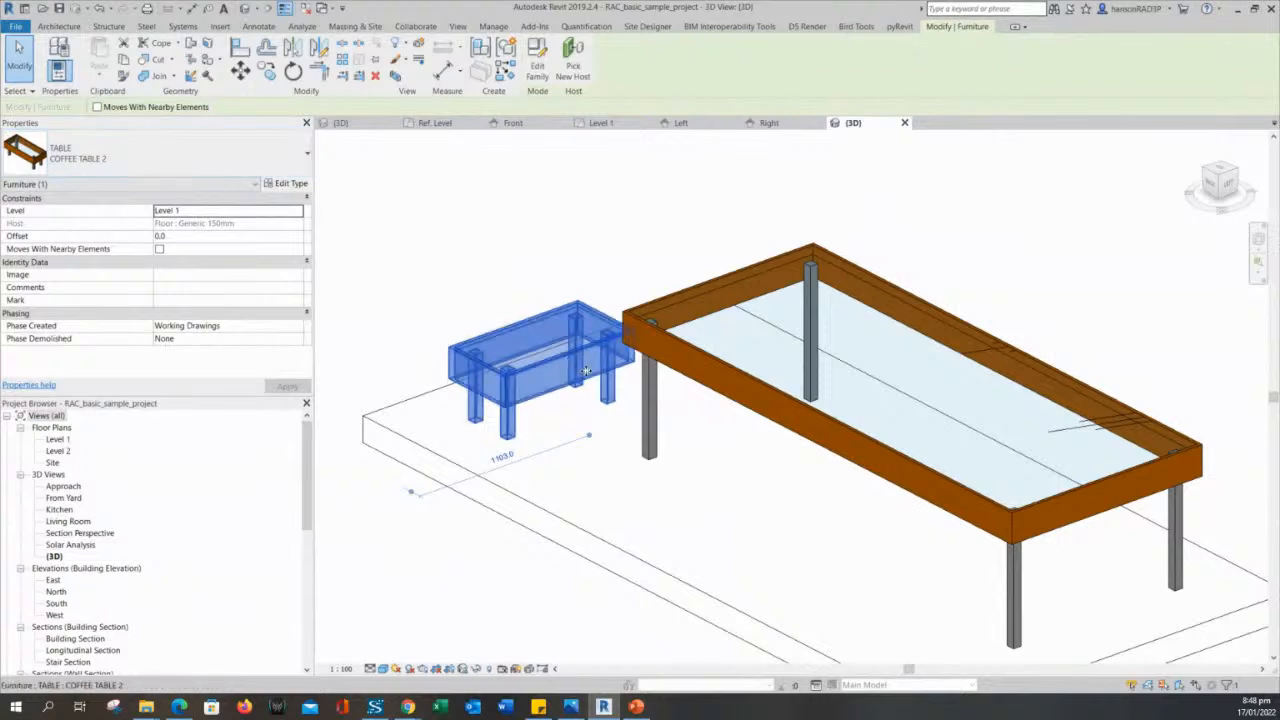
pyautogui.press('Escape')
pyautogui.click(671, 346)
pyautogui.click(593, 358)
pyautogui.click(660, 326)
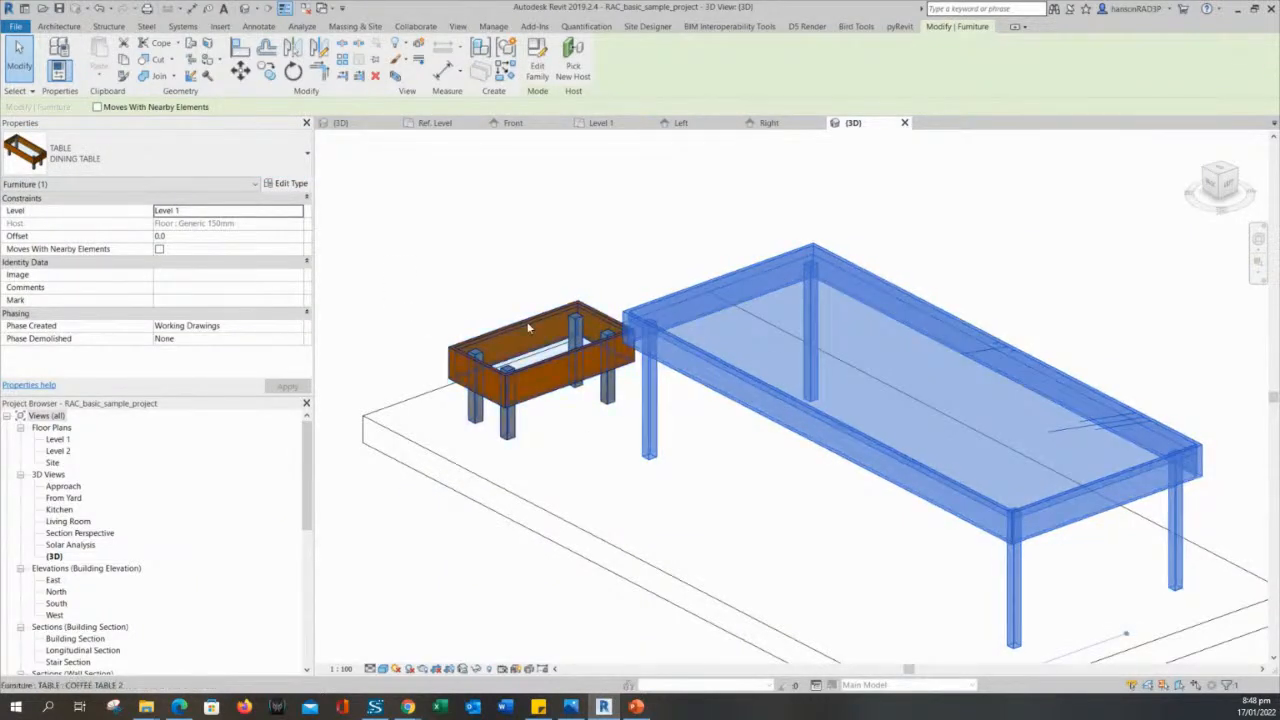
pyautogui.press('Escape')
pyautogui.press('Escape')
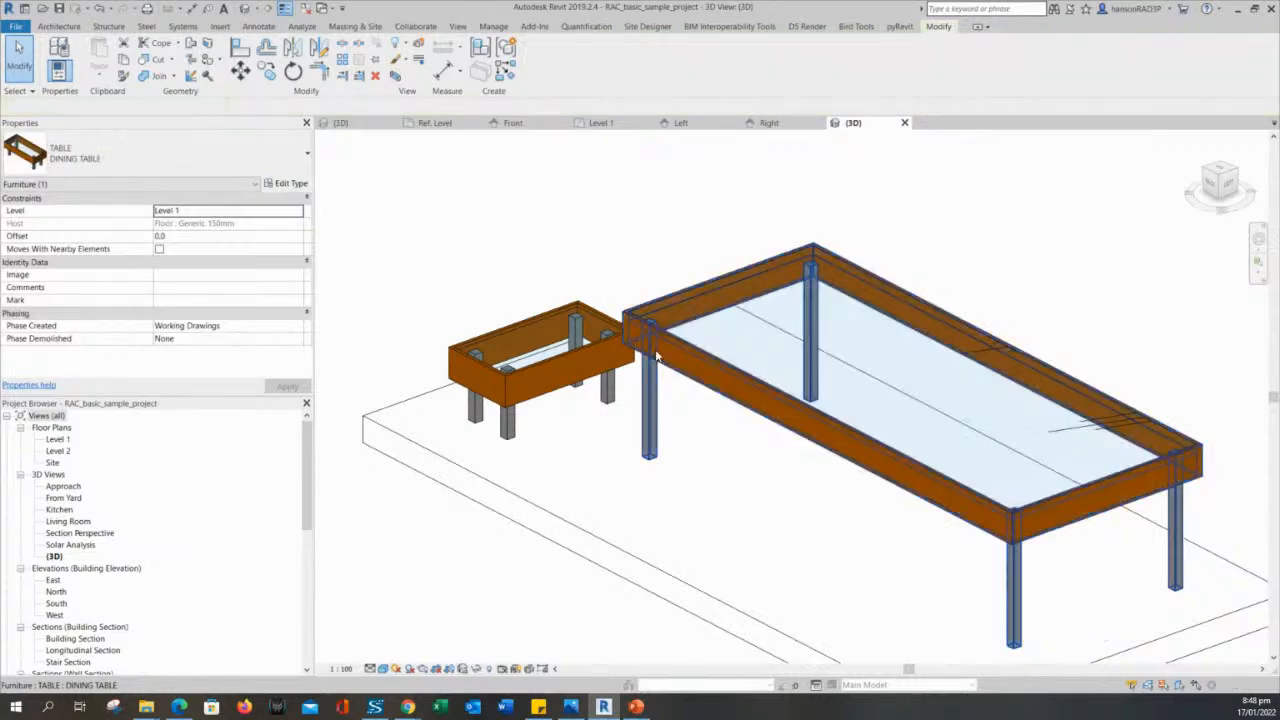
pyautogui.click(651, 346)
pyautogui.press('Escape')
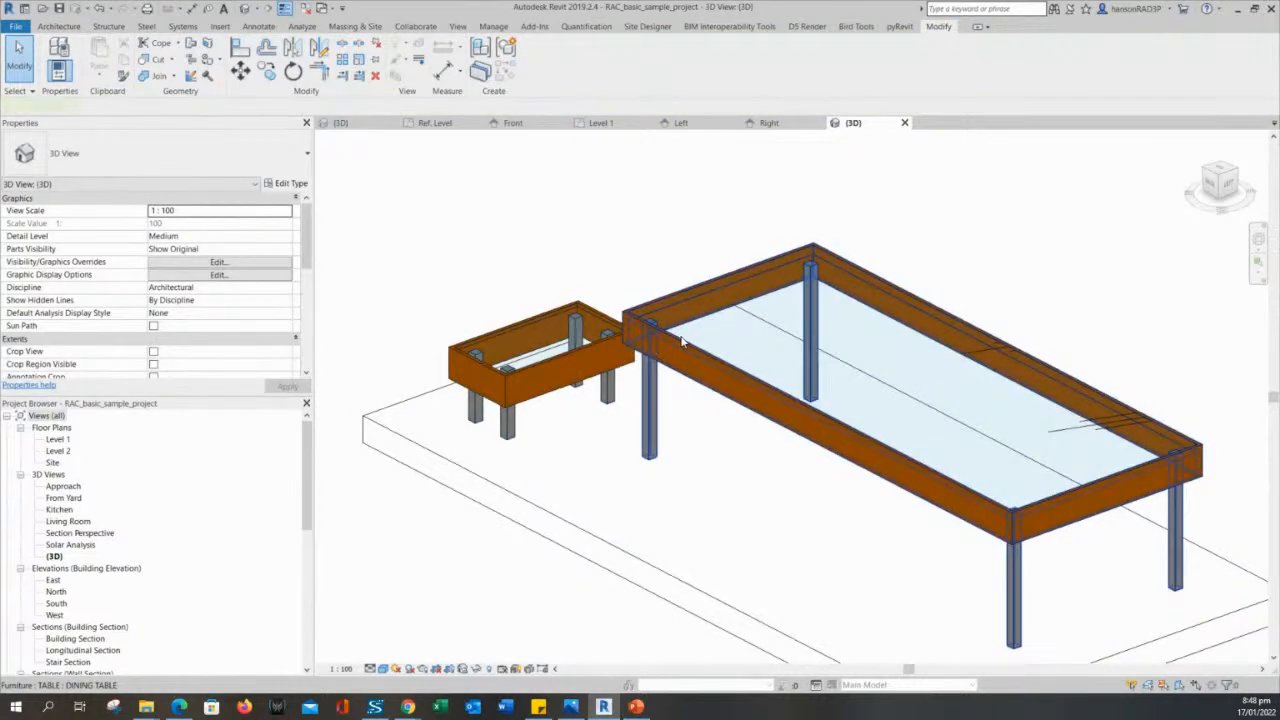
pyautogui.click(680, 345)
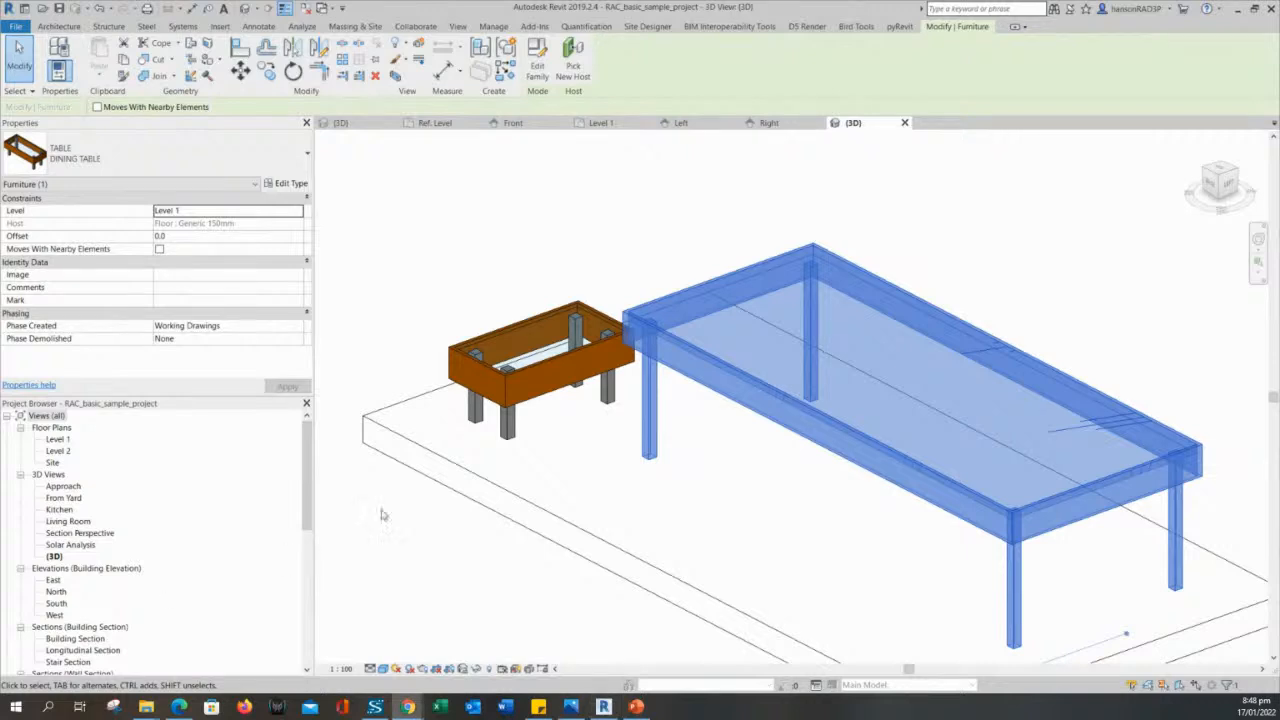
pyautogui.press('Escape')
pyautogui.click(703, 357)
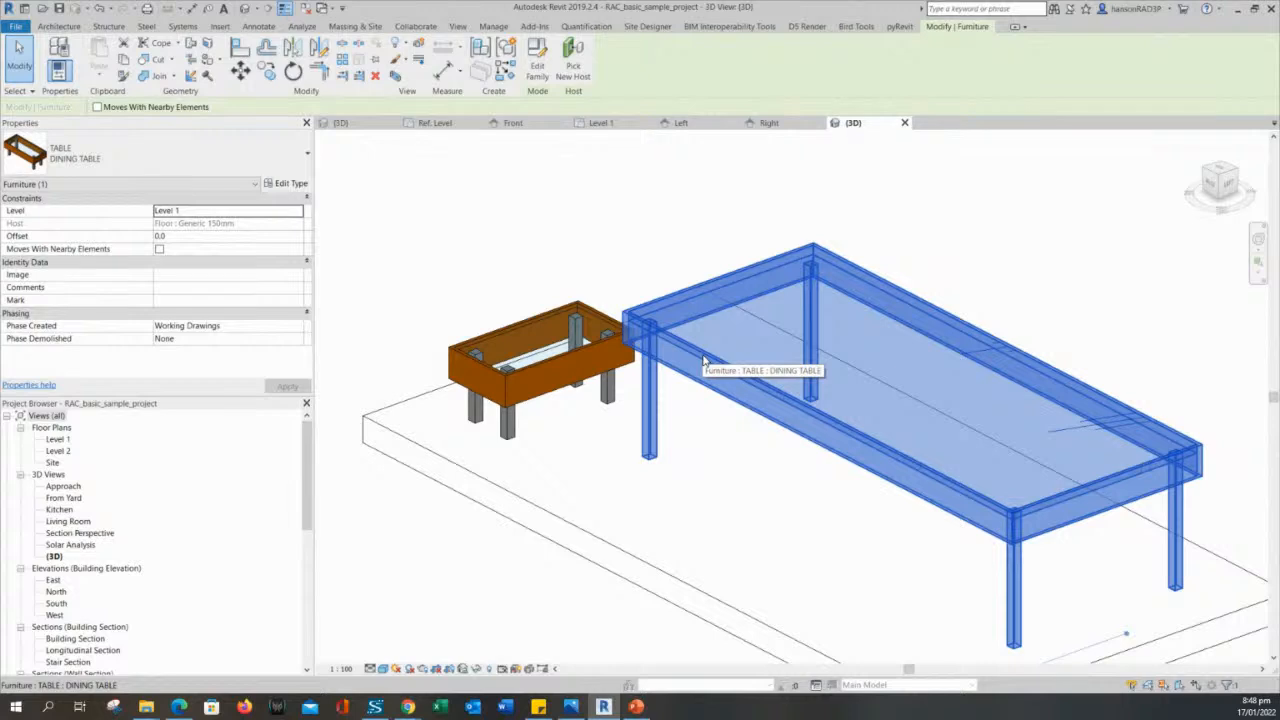
pyautogui.press('Escape')
# - Open the smaller coffee table's family for editing and display it in the default 3D view
pyautogui.click(596, 354)
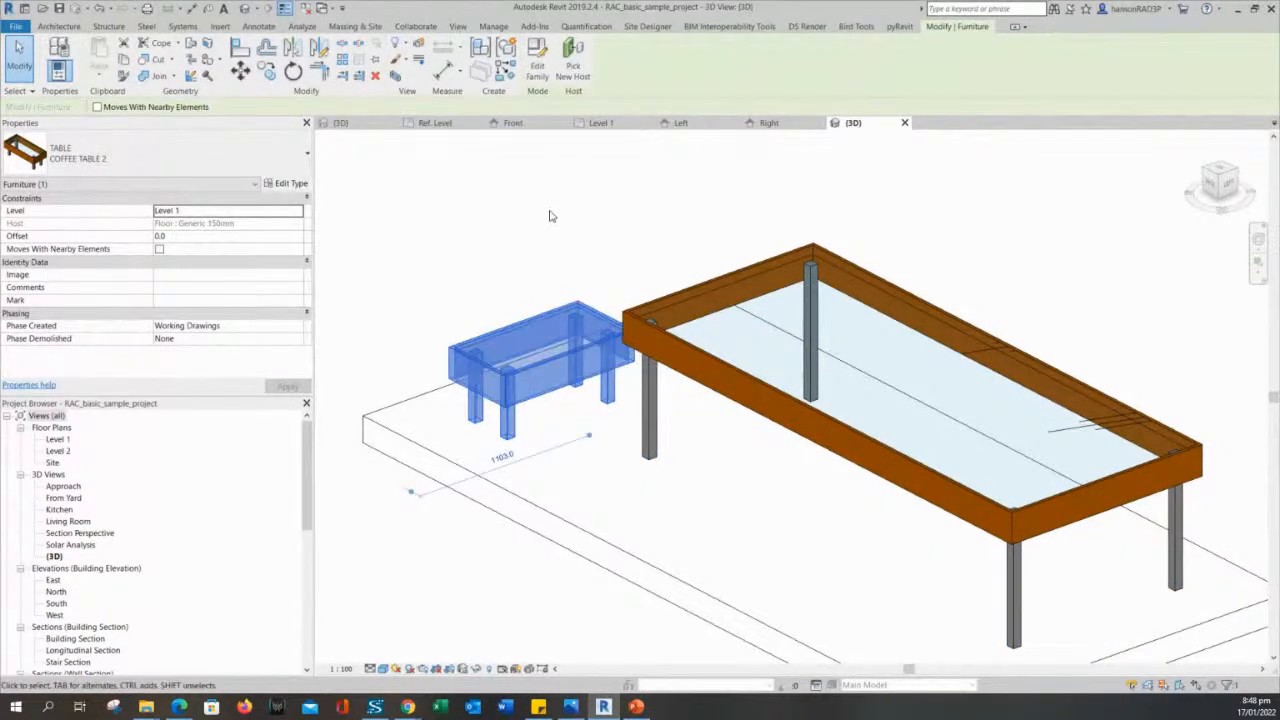
pyautogui.click(537, 60)
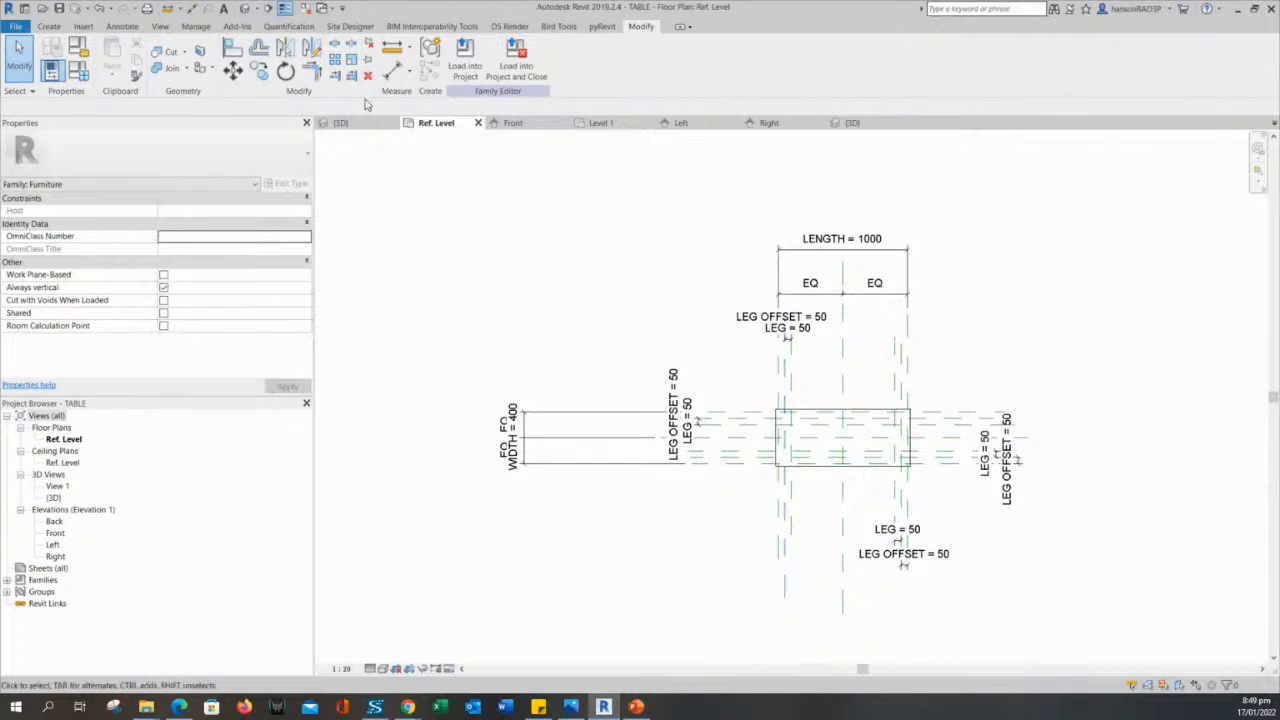
pyautogui.click(248, 9)
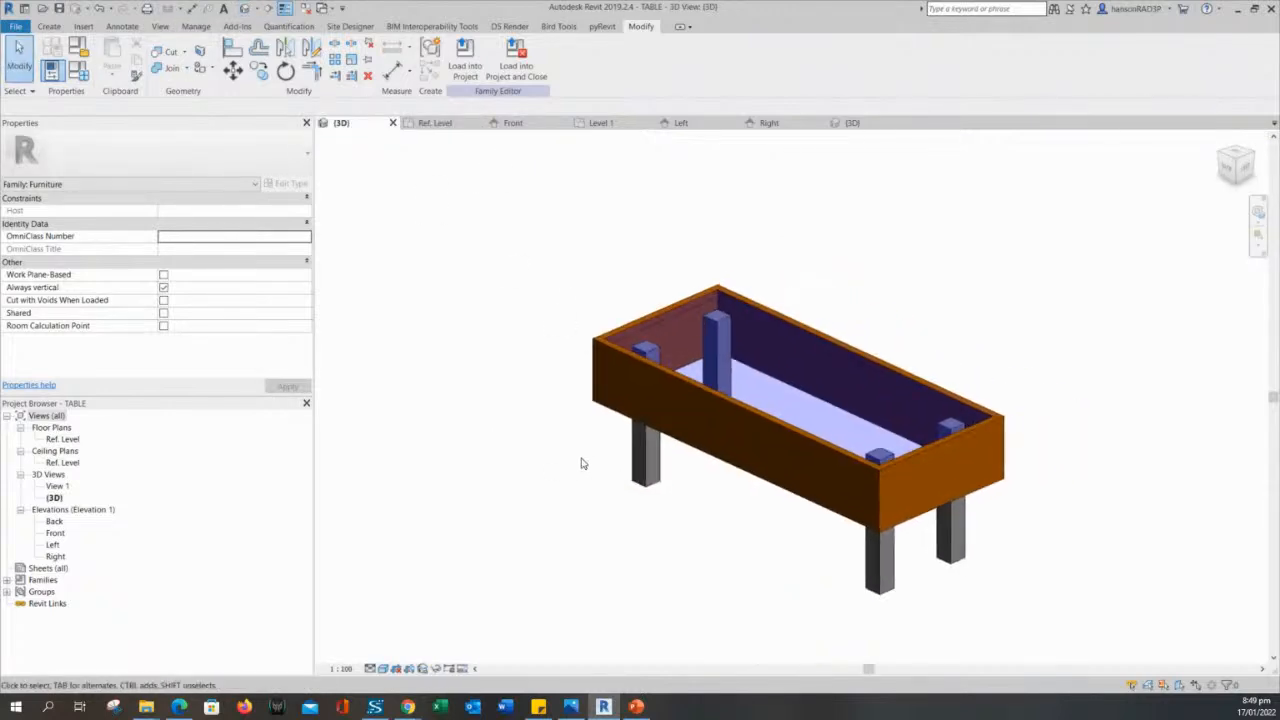
# - Examine the family's components in the 3D view by selecting the legs and the wooden frame sweep individually
pyautogui.keyDown('shift'); pyautogui.moveTo(729, 497); pyautogui.dragTo(760, 501, button='middle'); pyautogui.keyUp('shift')
pyautogui.scroll(3, 755, 505)
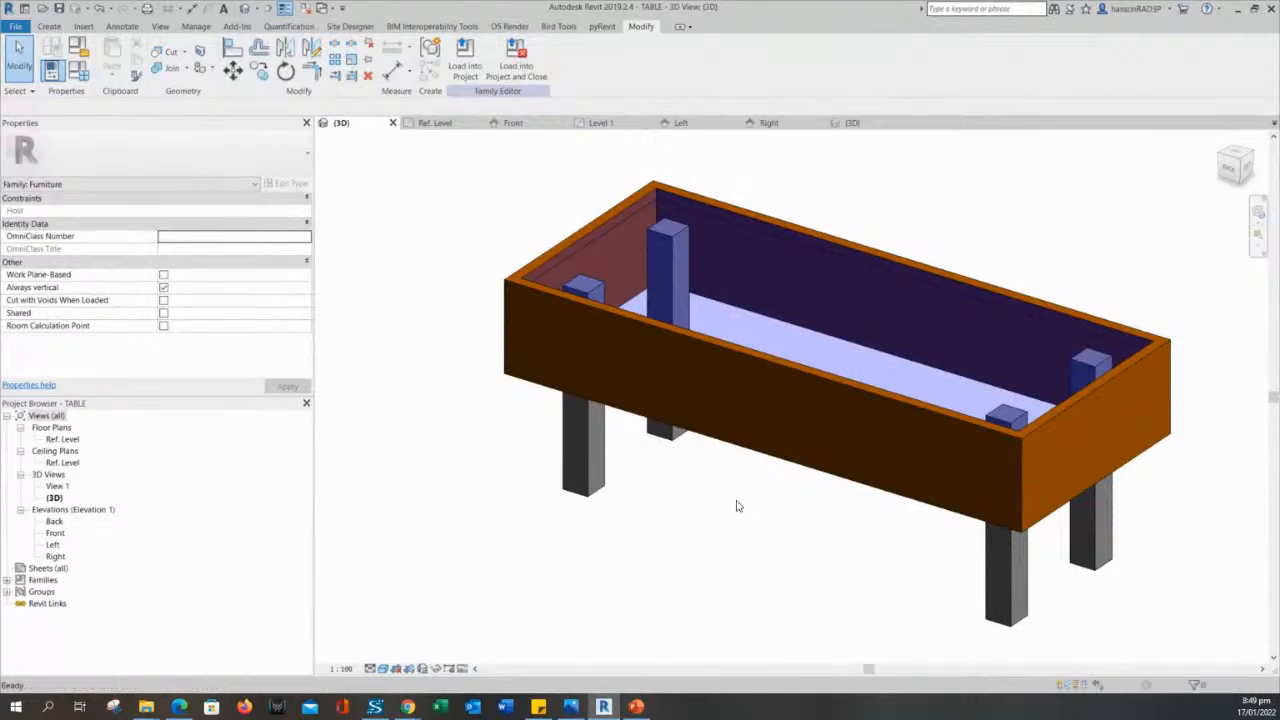
pyautogui.scroll(-1, 752, 495)
pyautogui.moveTo(732, 546); pyautogui.dragTo(773, 473, button='middle')
pyautogui.click(762, 380)
pyautogui.click(728, 454)
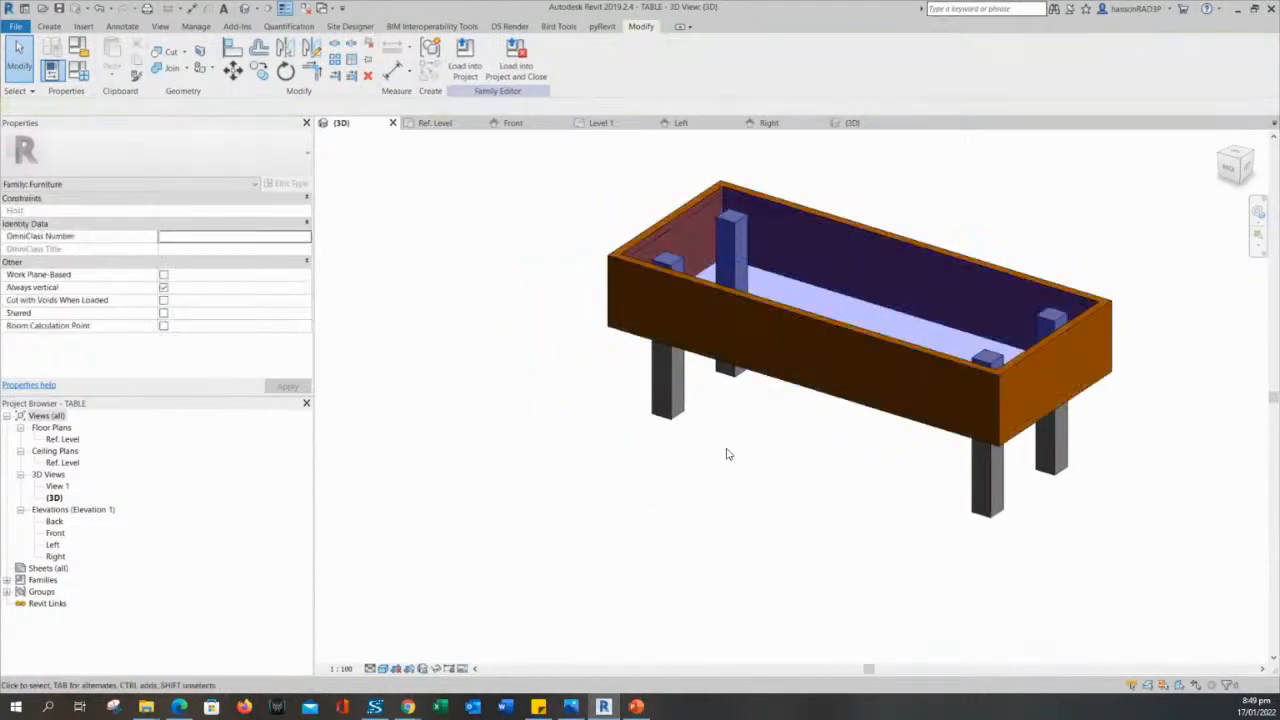
pyautogui.click(678, 410)
pyautogui.click(874, 491)
pyautogui.click(865, 390)
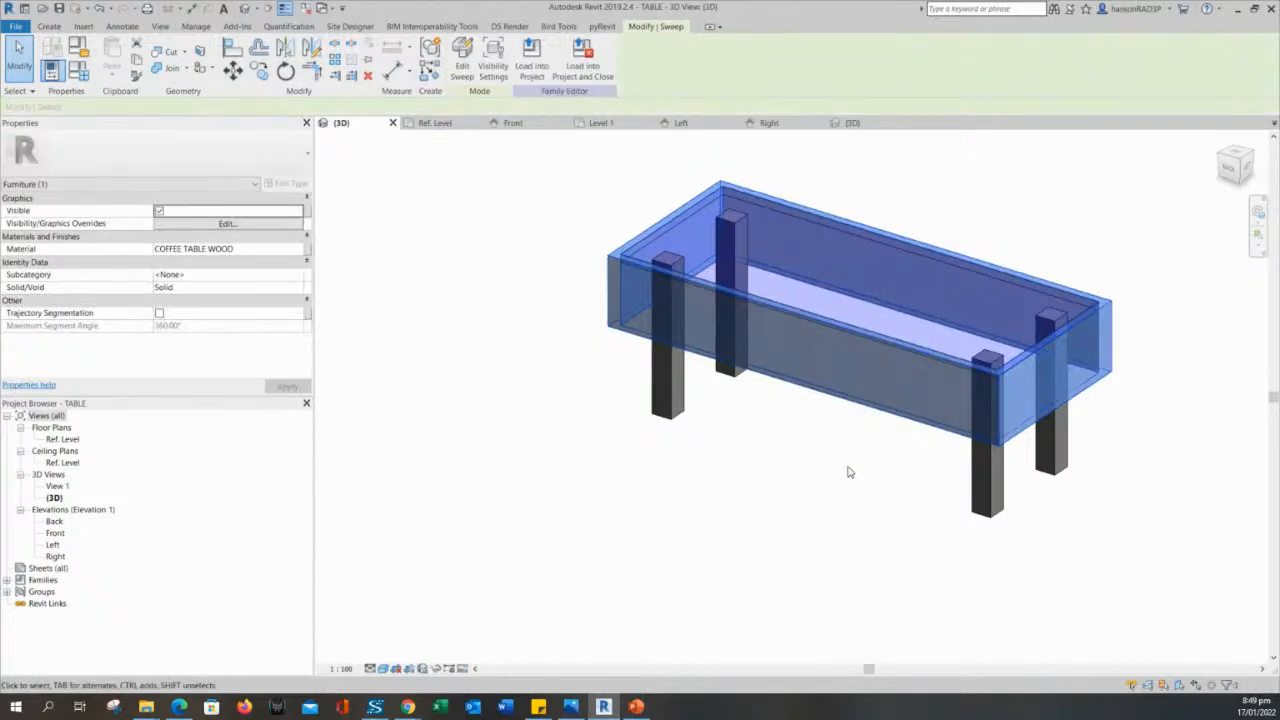
pyautogui.click(403, 363)
pyautogui.click(659, 327)
pyautogui.click(594, 303)
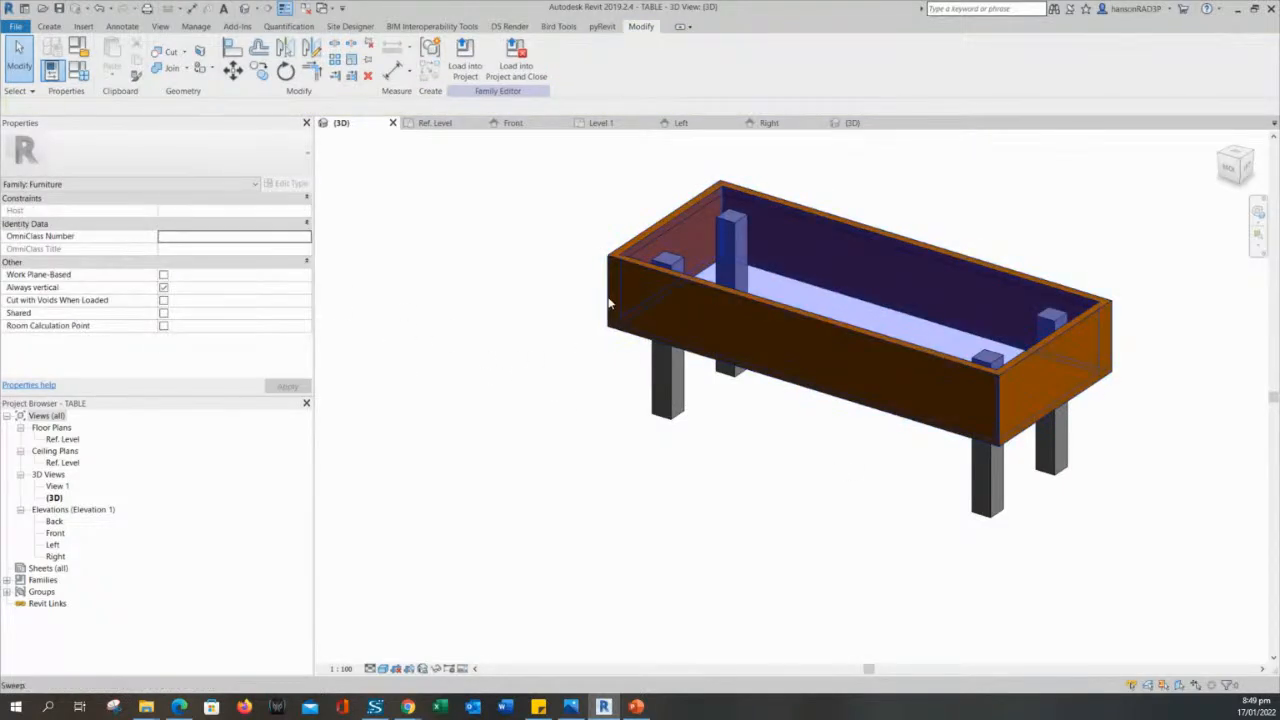
pyautogui.click(808, 218)
pyautogui.press('Escape')
pyautogui.moveTo(717, 512); pyautogui.dragTo(746, 537, button='middle')
pyautogui.scroll(-2, 746, 537)
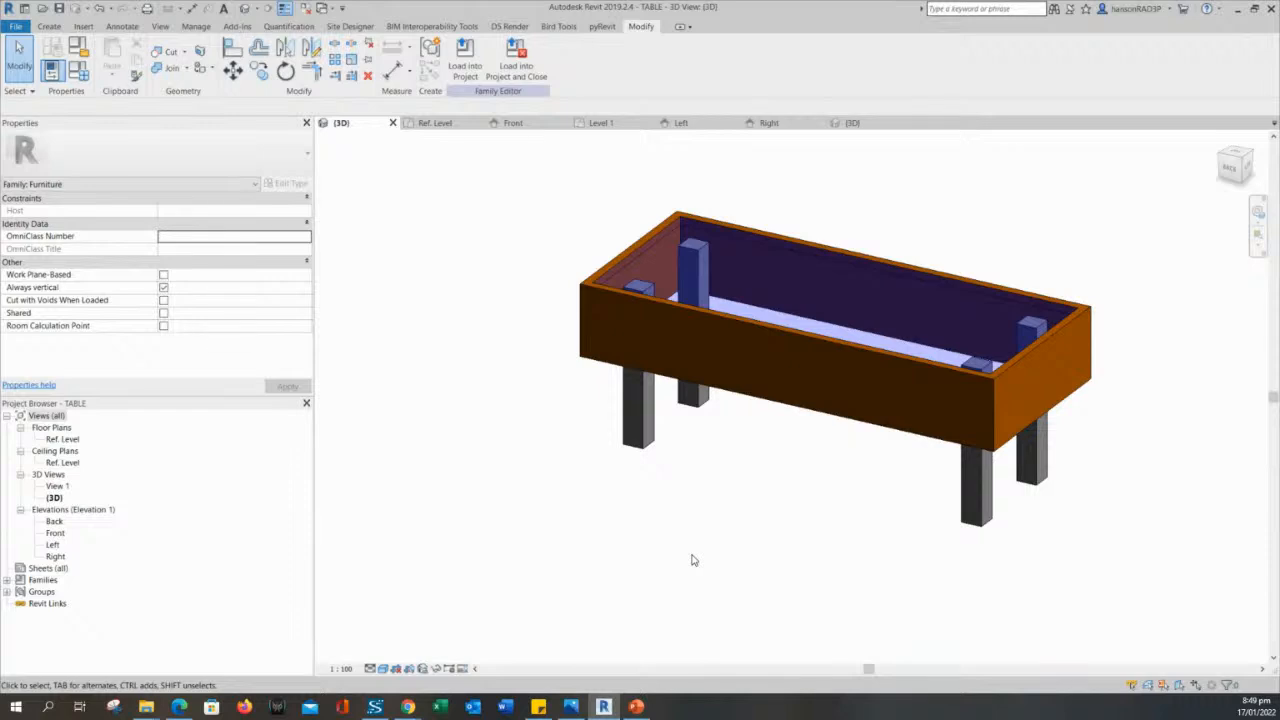
# - Select the steel extrusion that forms the four table legs
pyautogui.click(638, 425)
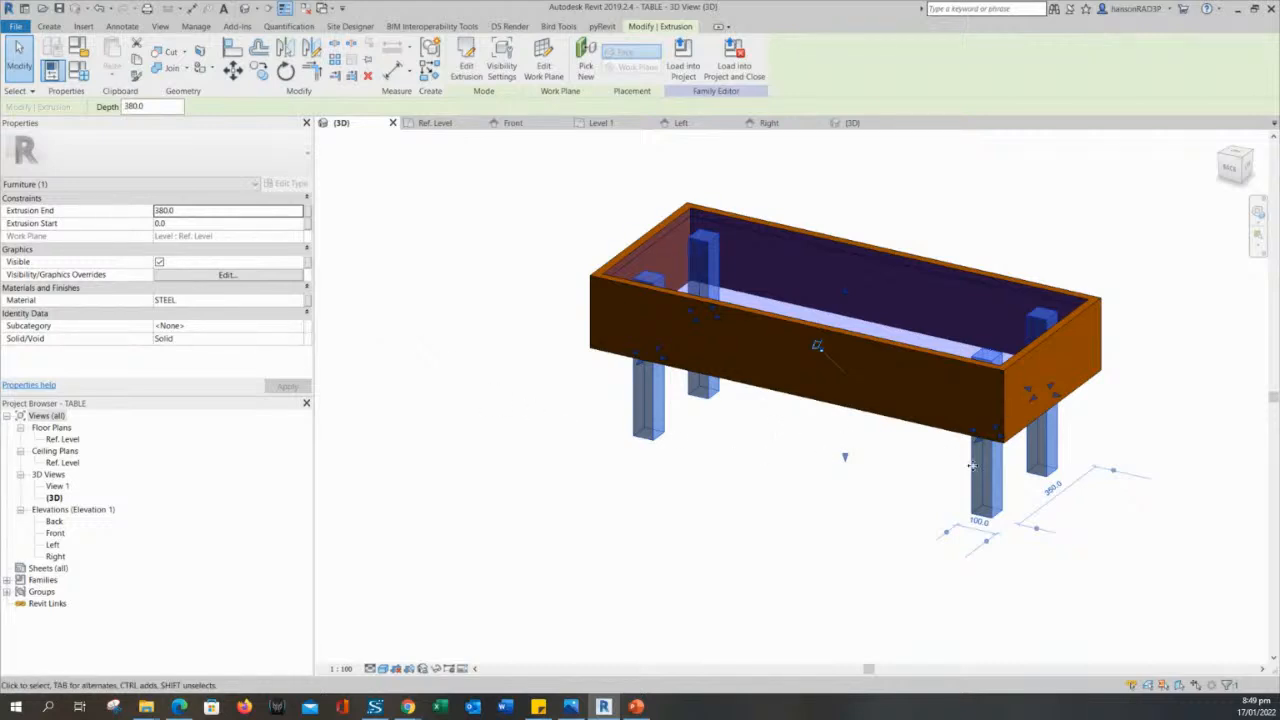
pyautogui.keyDown('shift'); pyautogui.moveTo(845, 545); pyautogui.dragTo(843, 537, button='middle'); pyautogui.keyUp('shift')
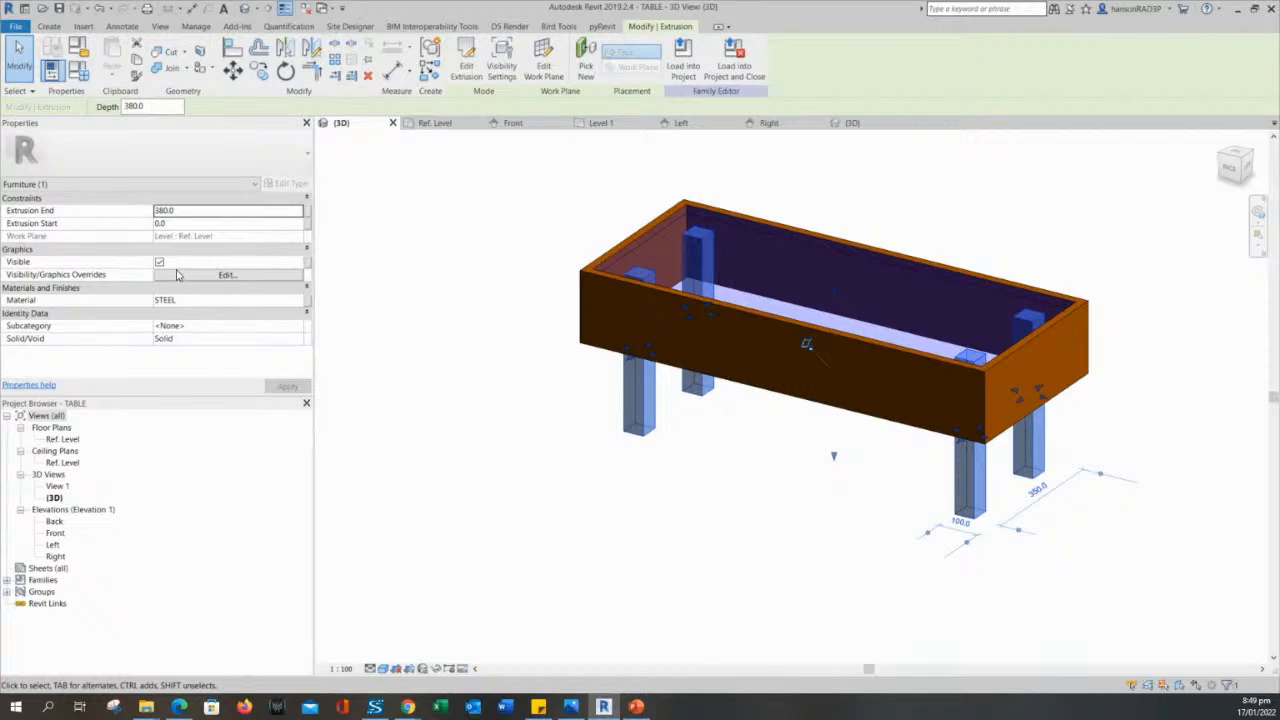
pyautogui.click(308, 264)
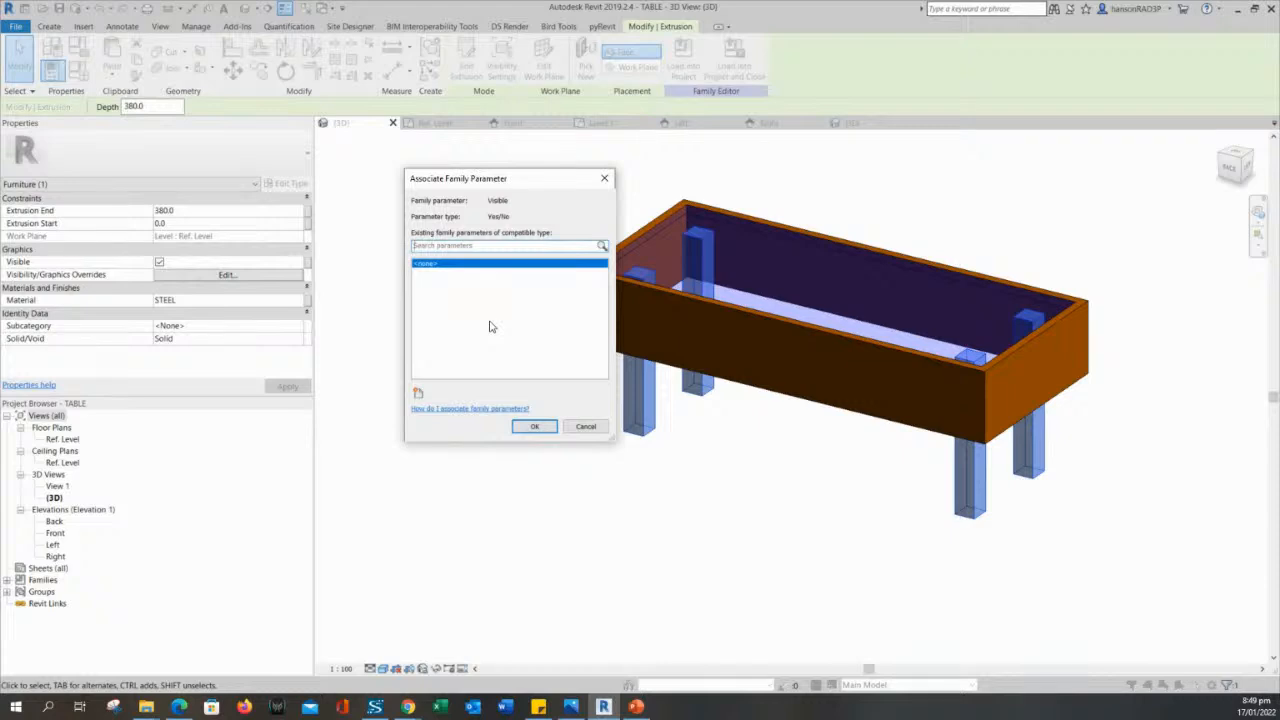
pyautogui.press('Escape')
pyautogui.press('Escape')
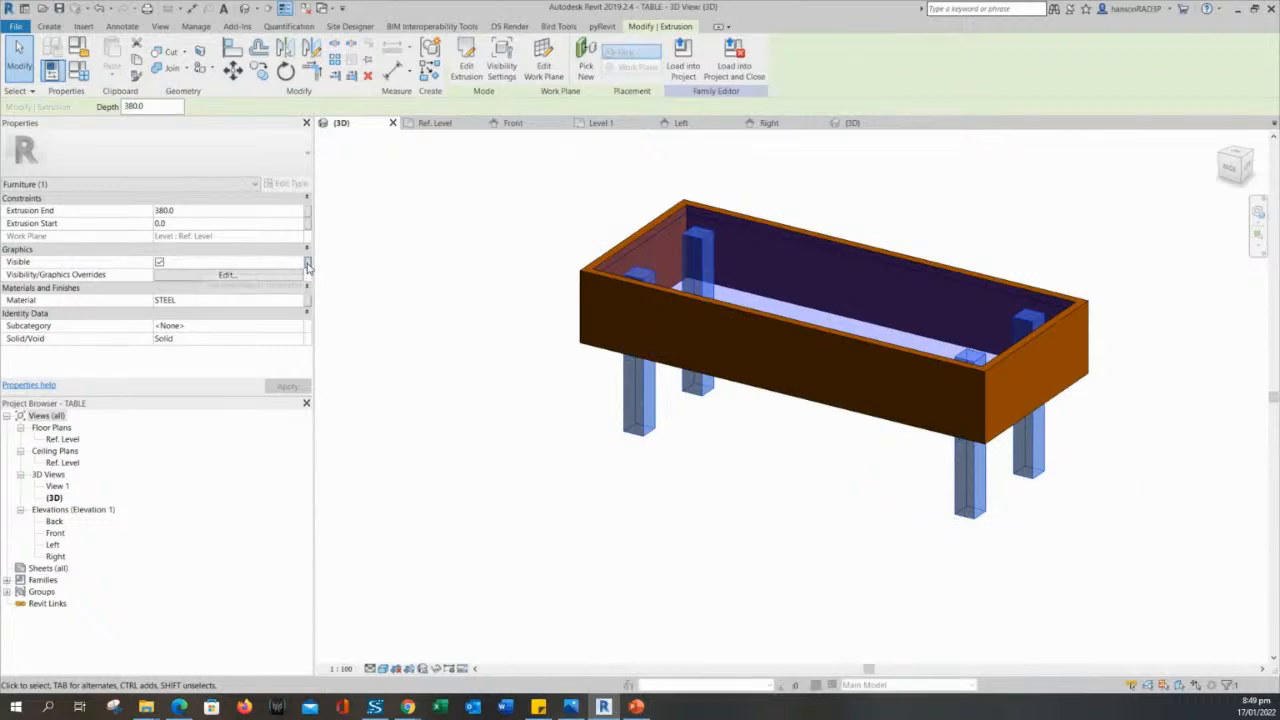
# - Associate the legs' Visible property with a new type parameter named TABLE LEGS, grouped under Materials and Finishes
pyautogui.click(308, 263)
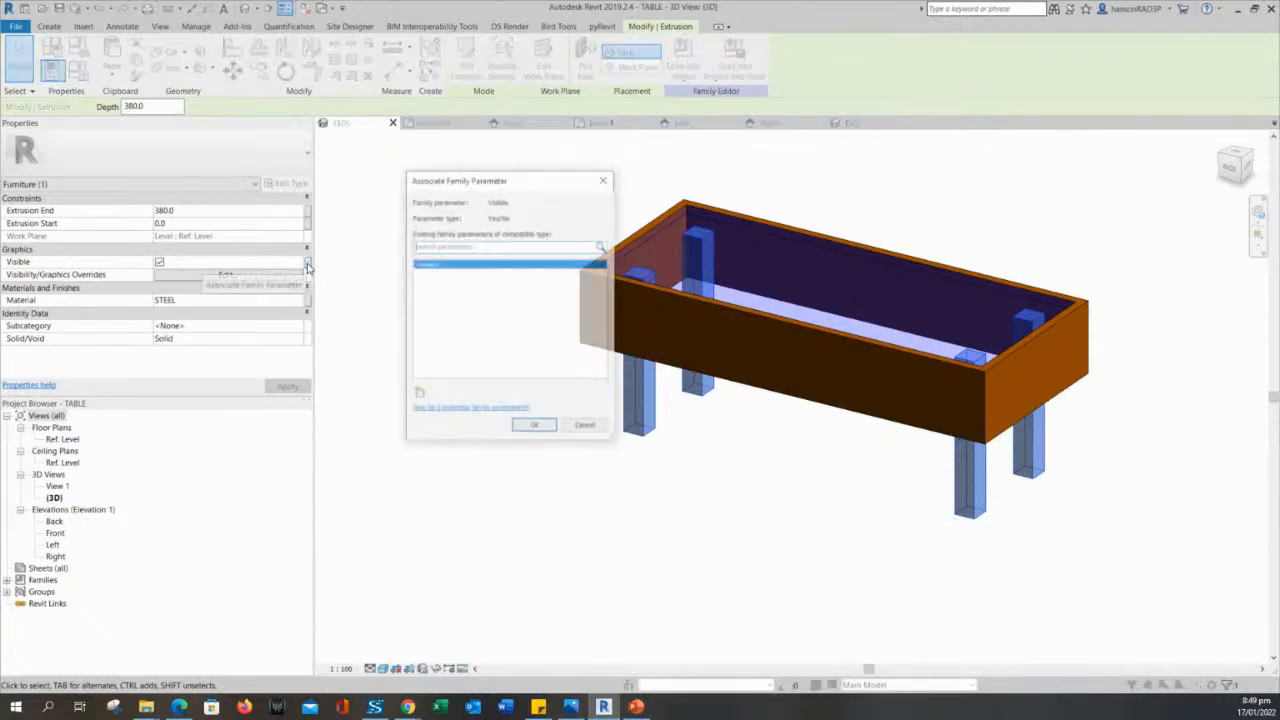
pyautogui.click(419, 394)
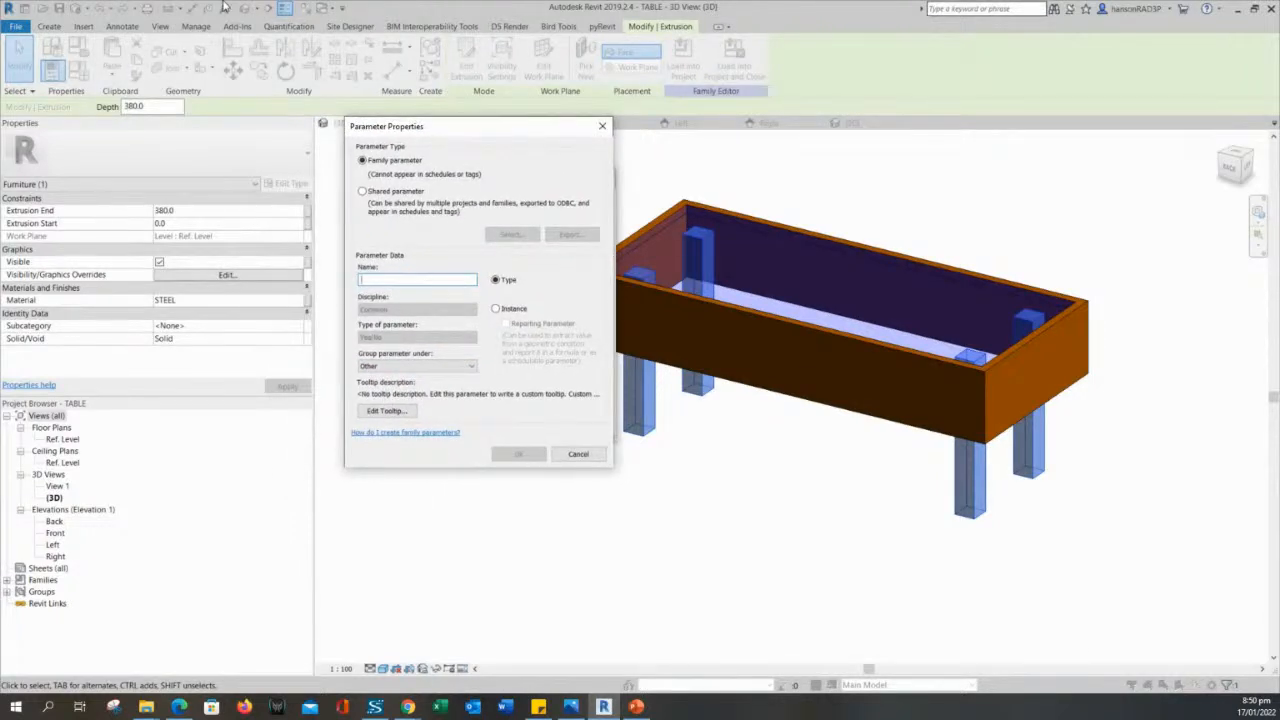
pyautogui.write('Ta')
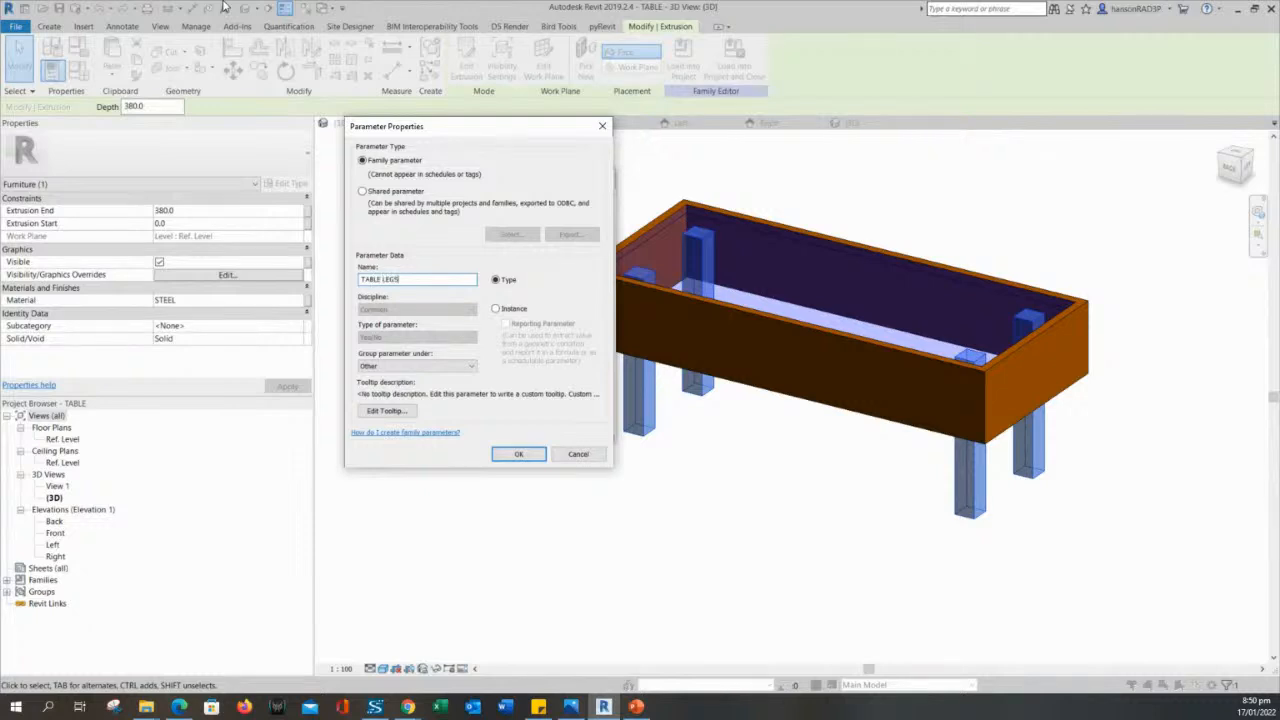
pyautogui.click(443, 368)
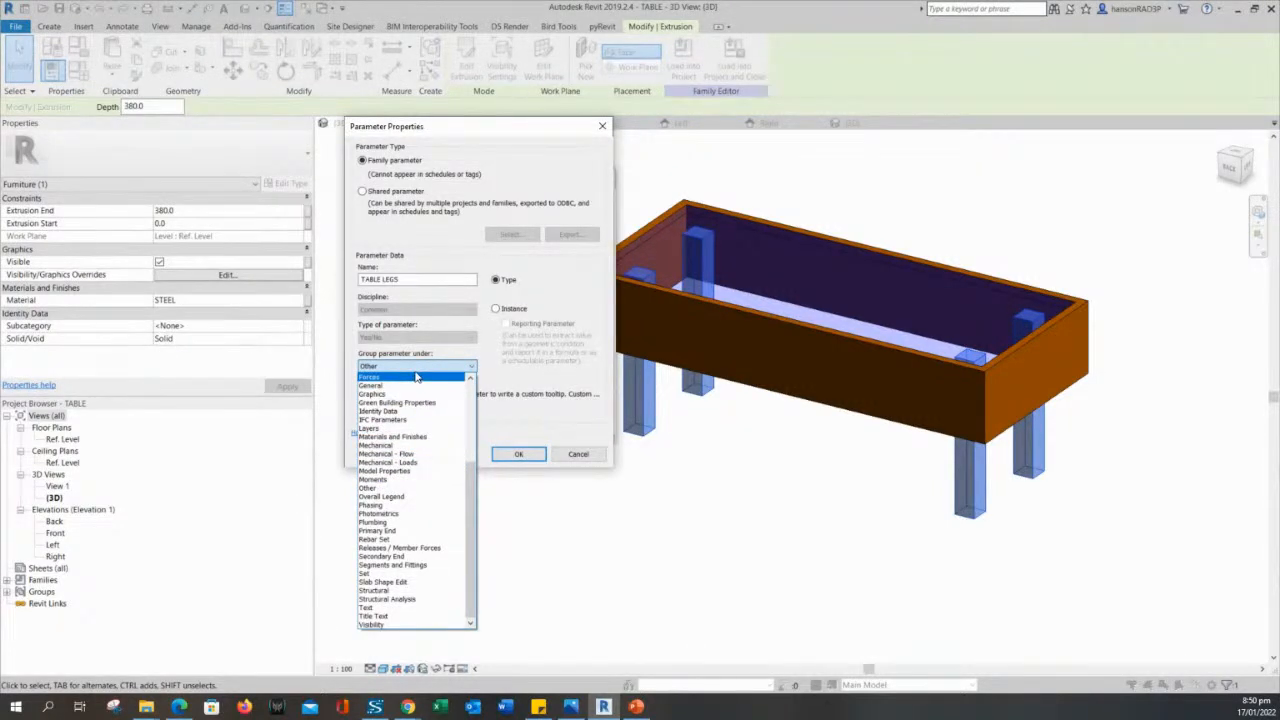
pyautogui.click(410, 437)
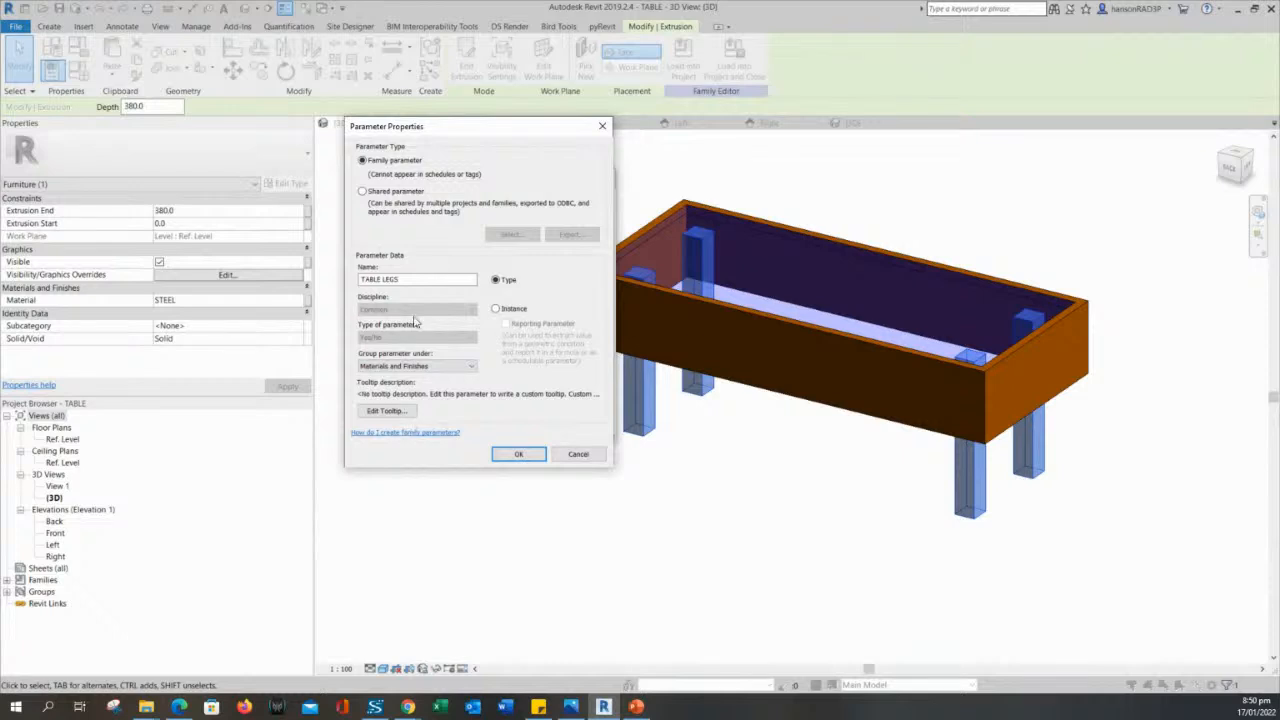
pyautogui.click(517, 455)
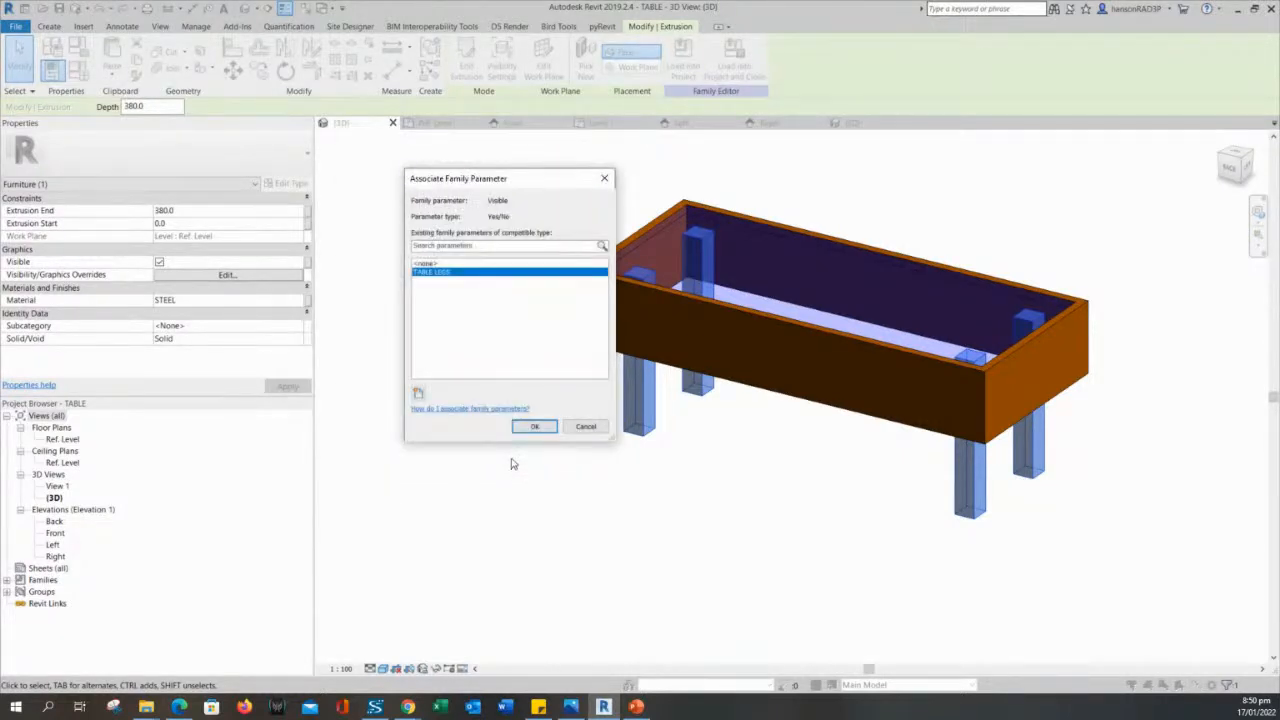
pyautogui.click(525, 427)
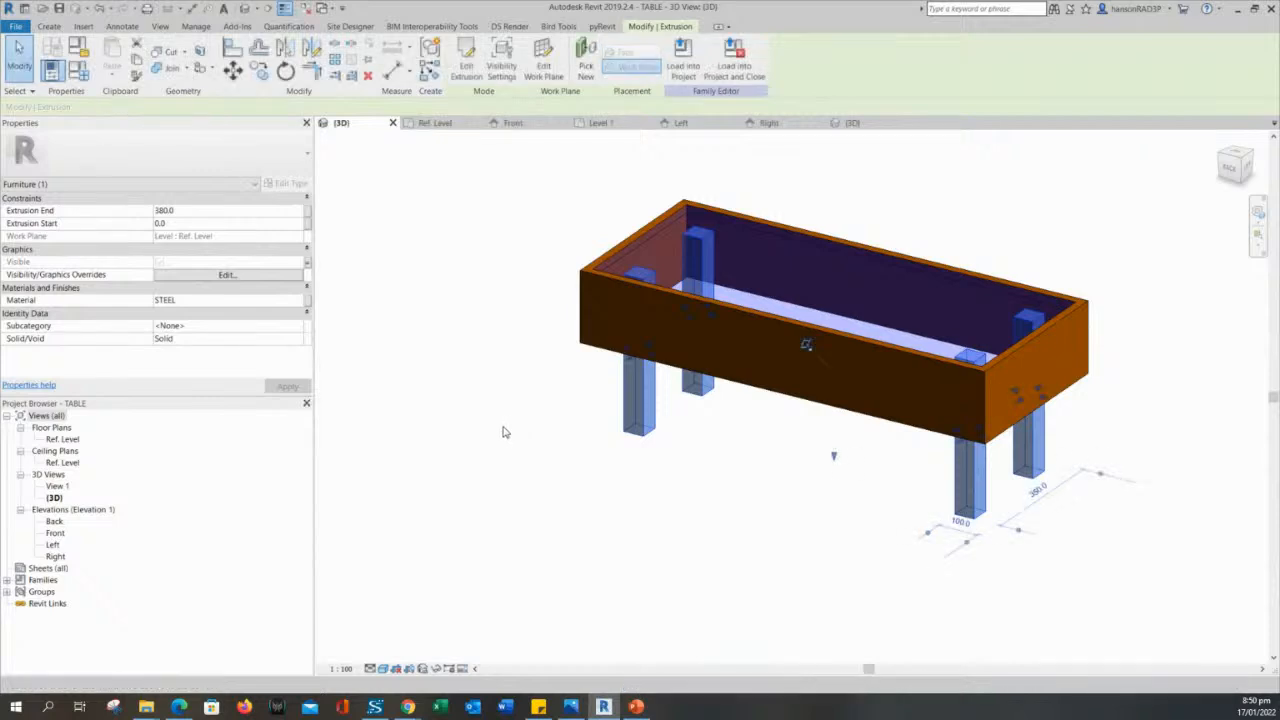
pyautogui.click(502, 431)
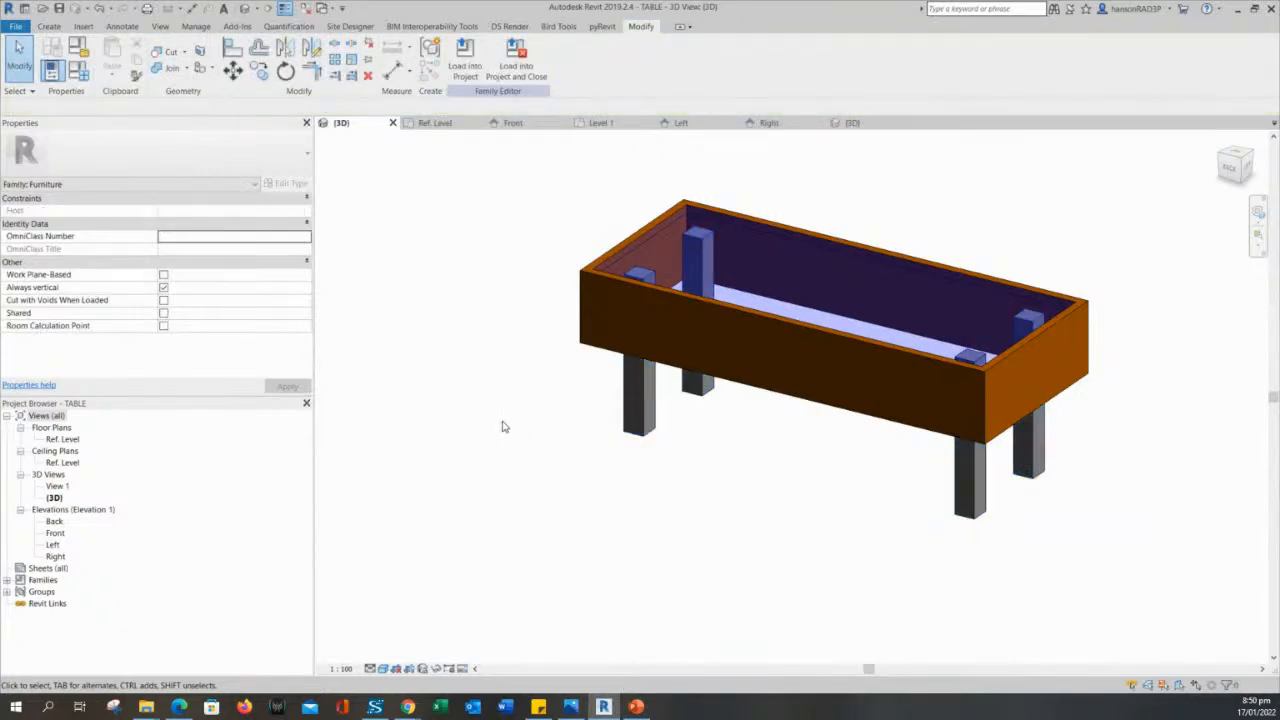
# - Associate the glass tabletop's Visible property with a new type parameter named TABLE TOP, grouped under Materials and Finishes
pyautogui.click(586, 326)
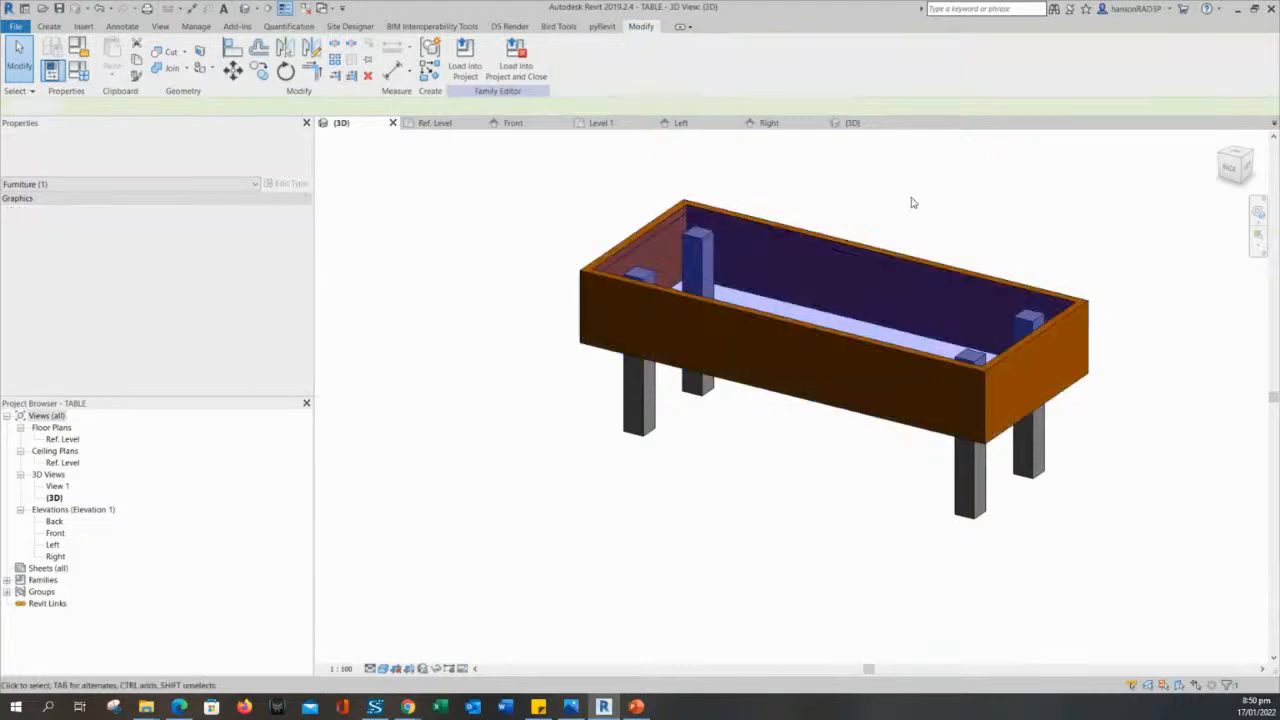
pyautogui.click(911, 200)
pyautogui.click(856, 270)
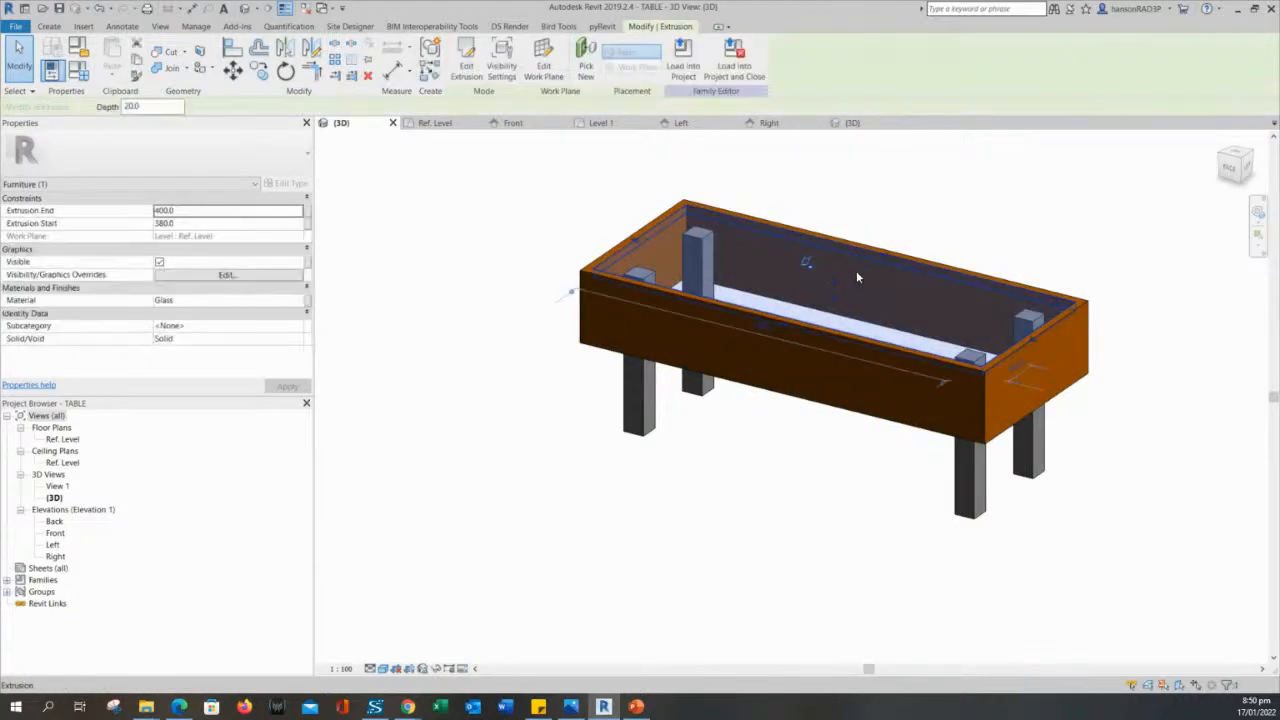
pyautogui.click(308, 264)
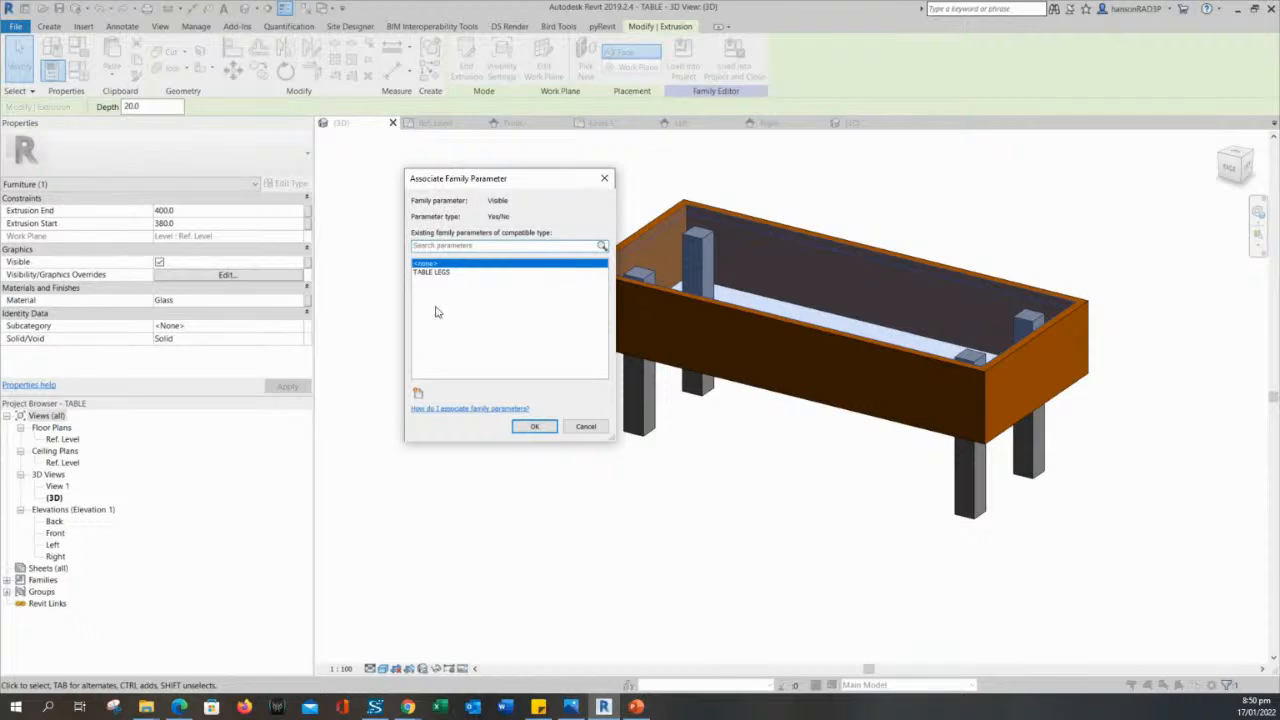
pyautogui.click(418, 392)
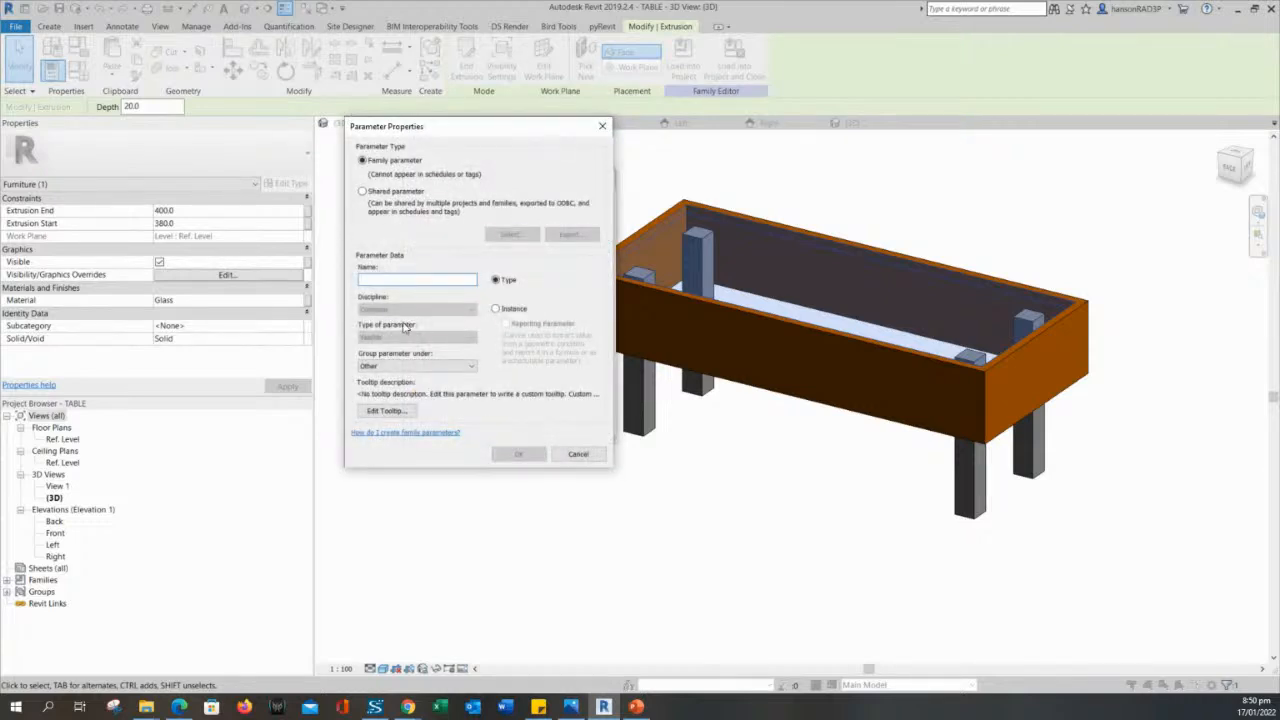
pyautogui.write('TABLE TOP')
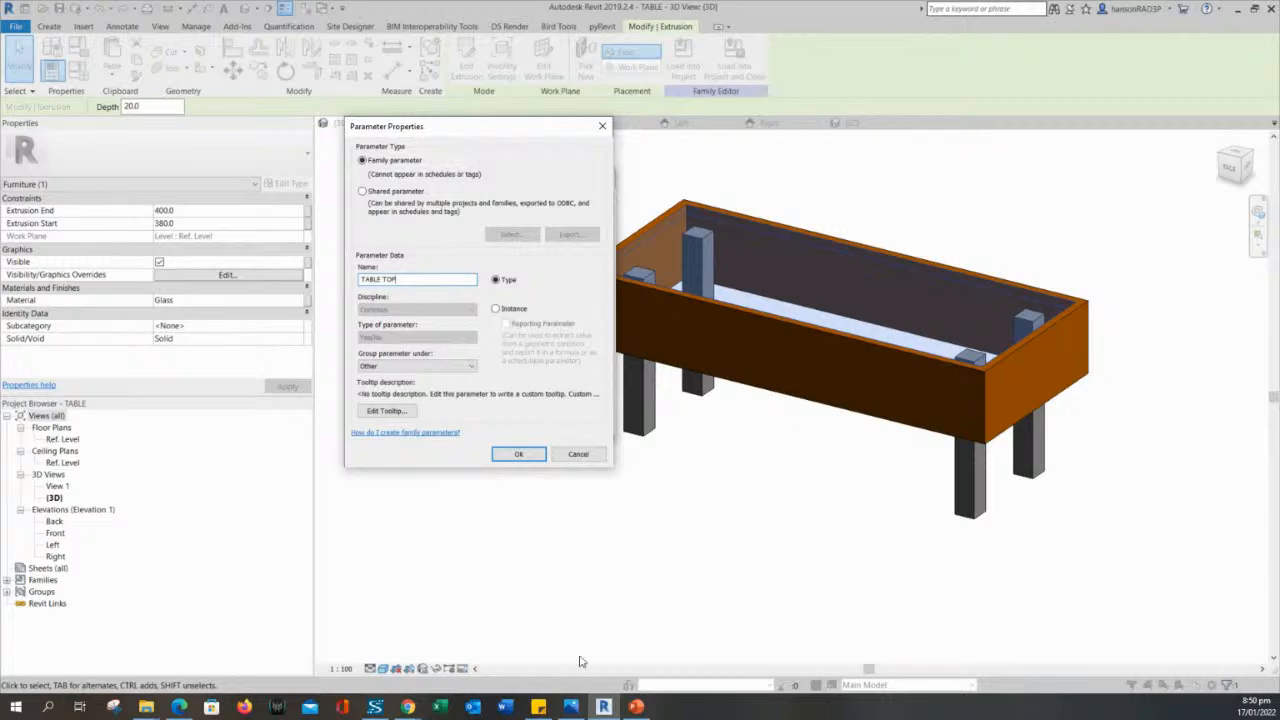
pyautogui.click(438, 367)
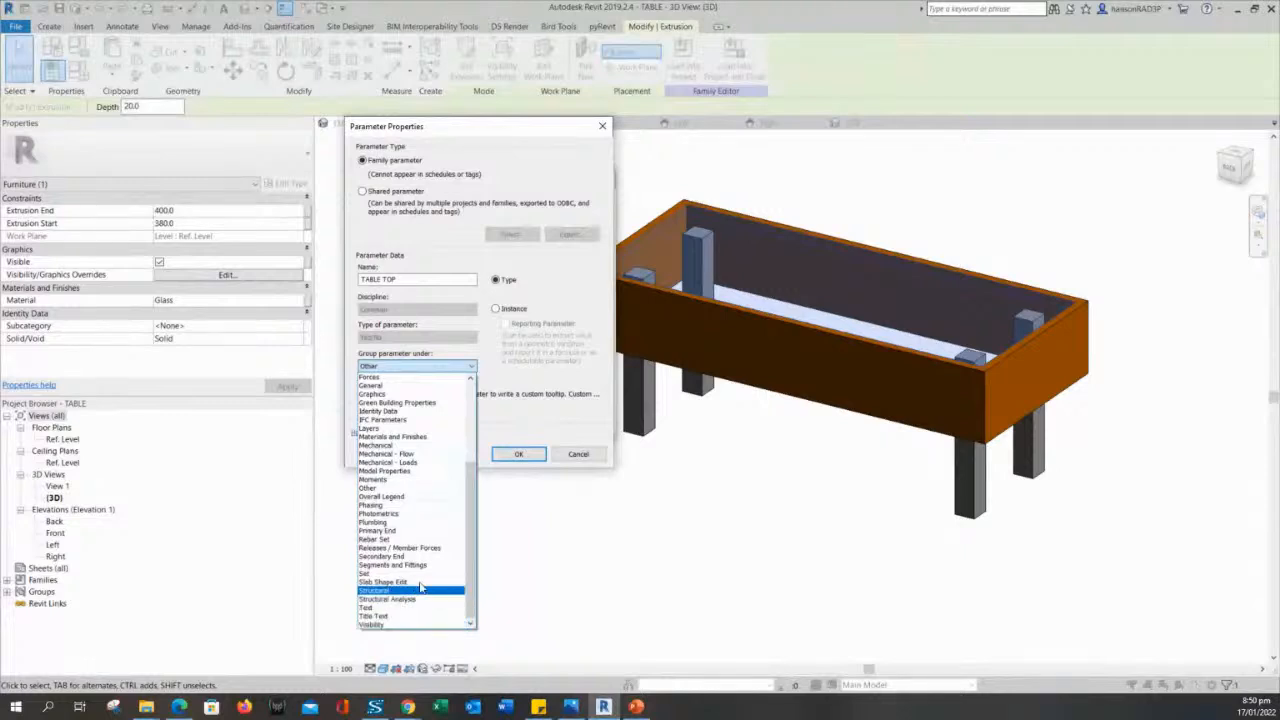
pyautogui.click(420, 440)
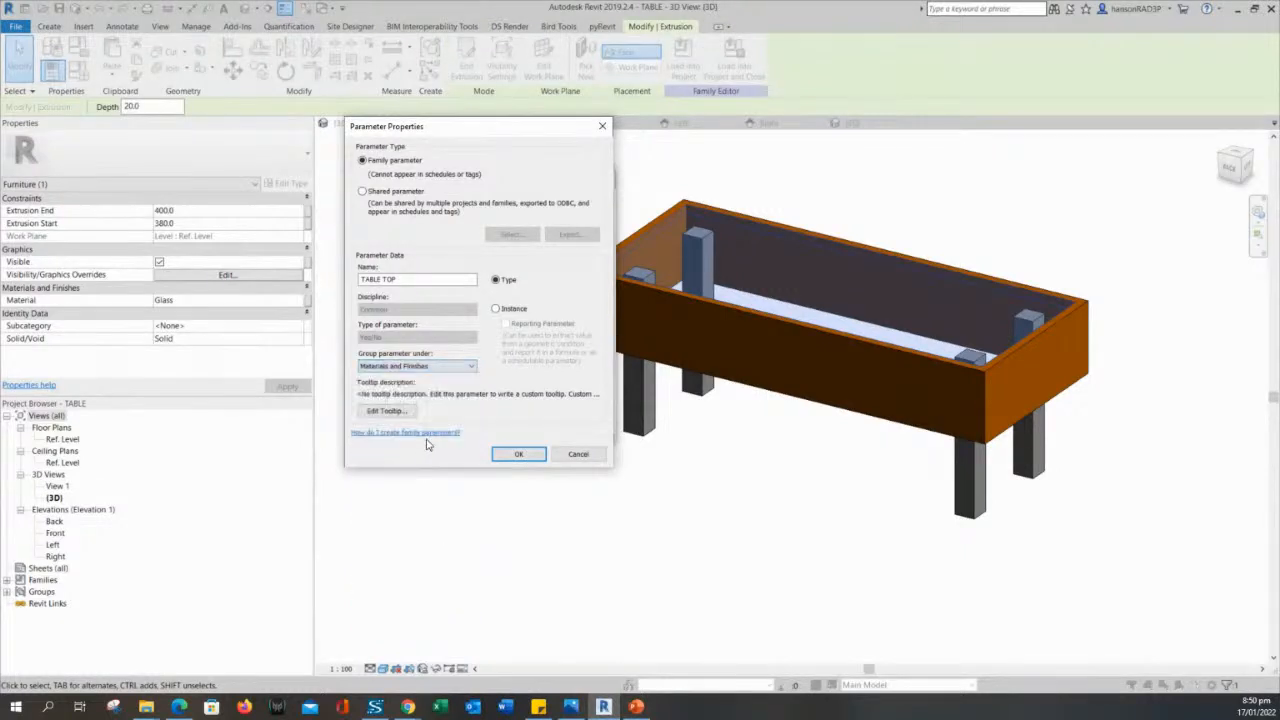
pyautogui.click(514, 454)
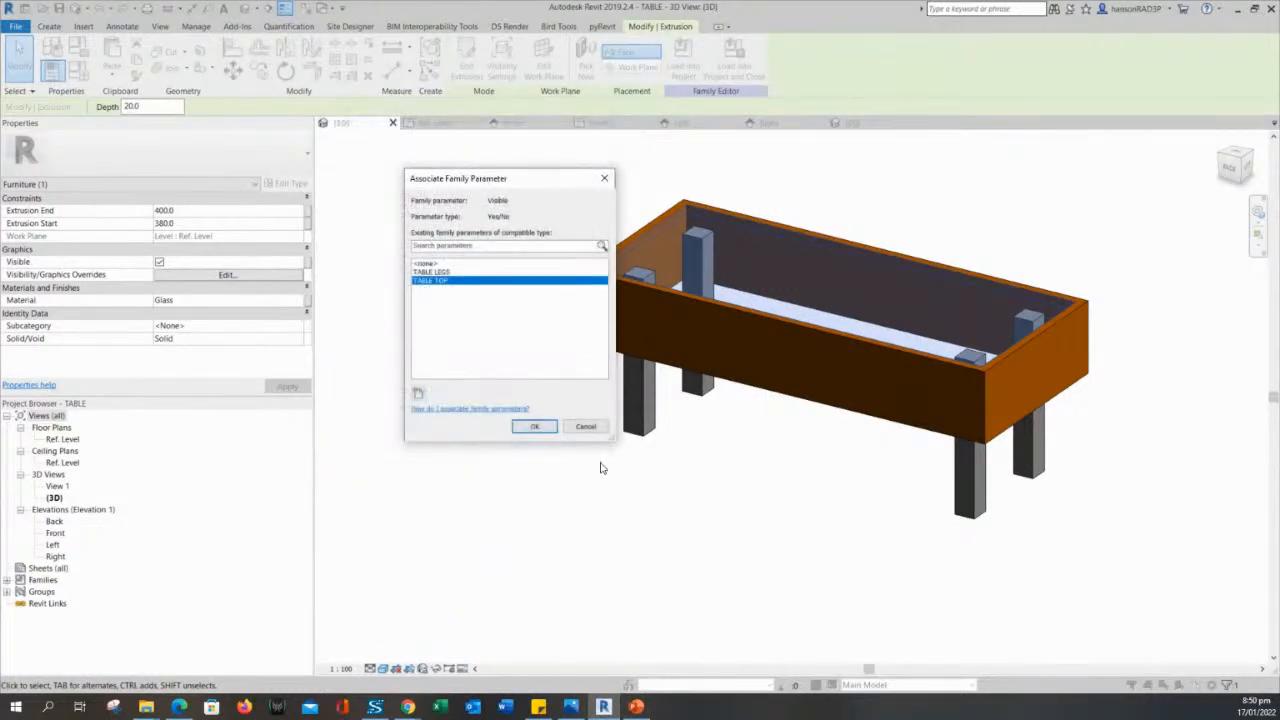
pyautogui.click(534, 426)
pyautogui.press('Escape')
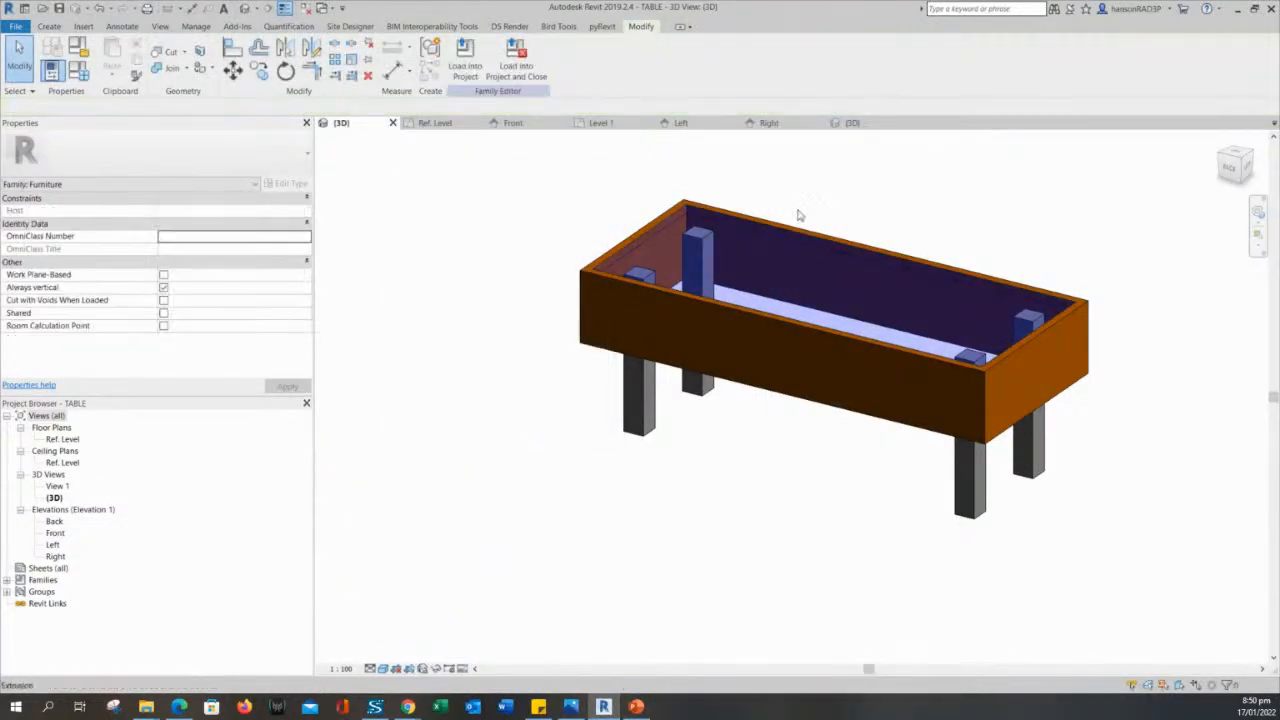
# - Associate the wooden frame sweep's Visible property with a new type parameter named TABLE SIDE, grouped under Materials and Finishes
pyautogui.click(730, 320)
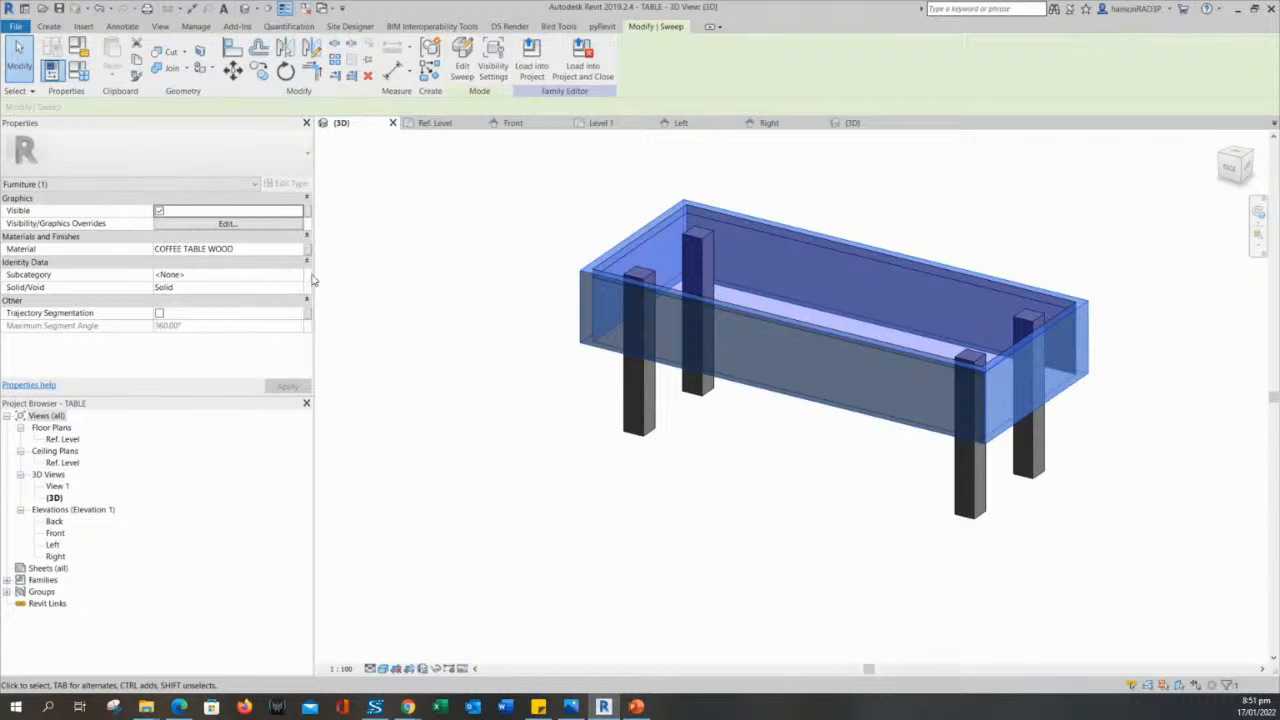
pyautogui.click(307, 211)
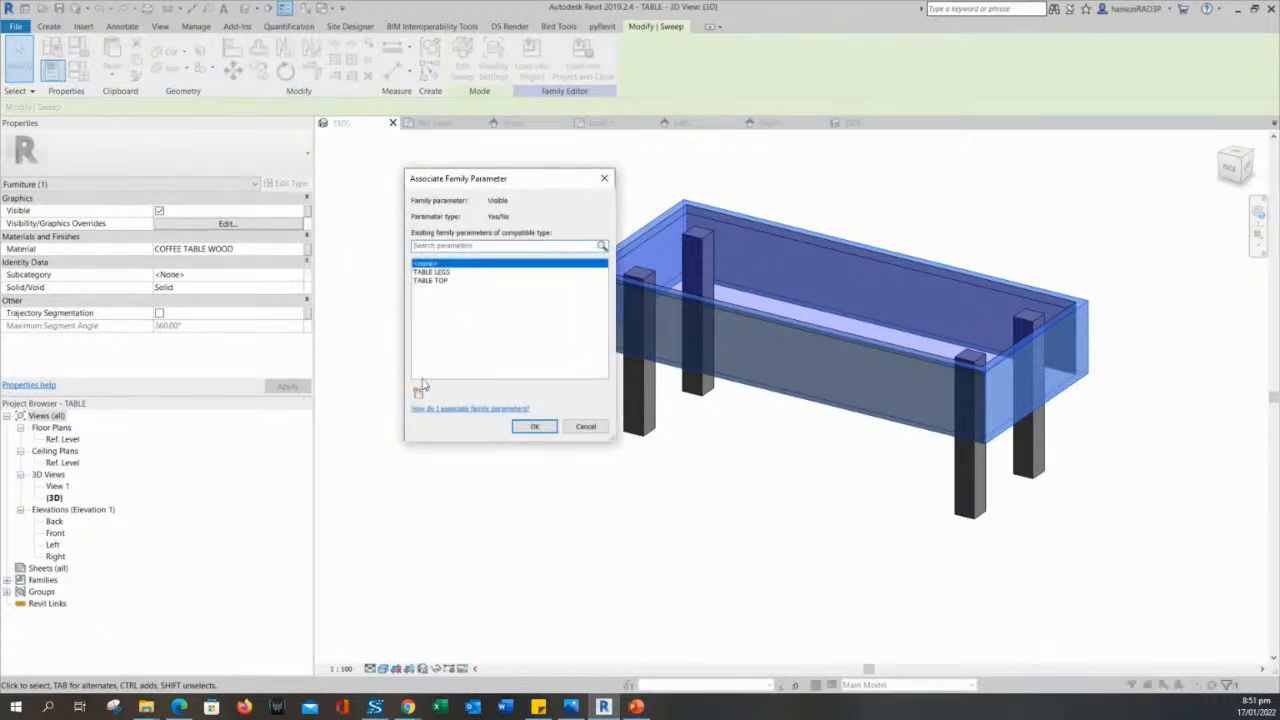
pyautogui.click(418, 391)
pyautogui.write('TA')
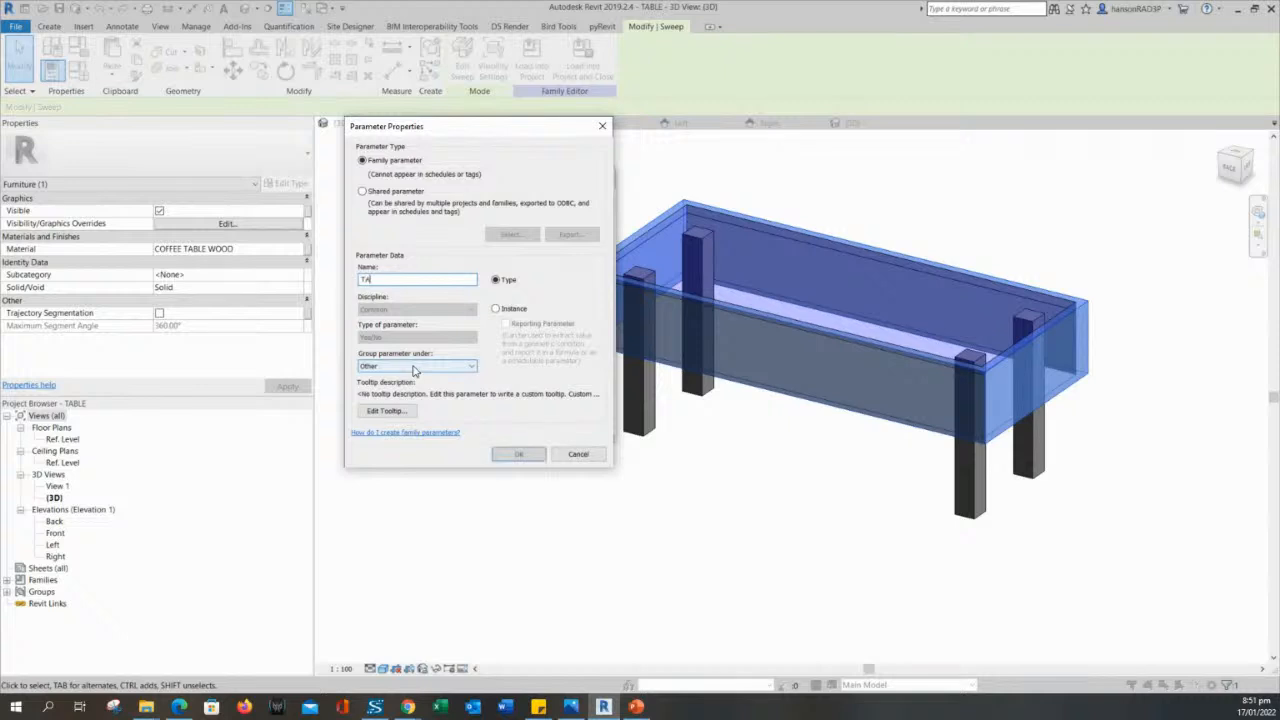
pyautogui.write('BLE SIDE')
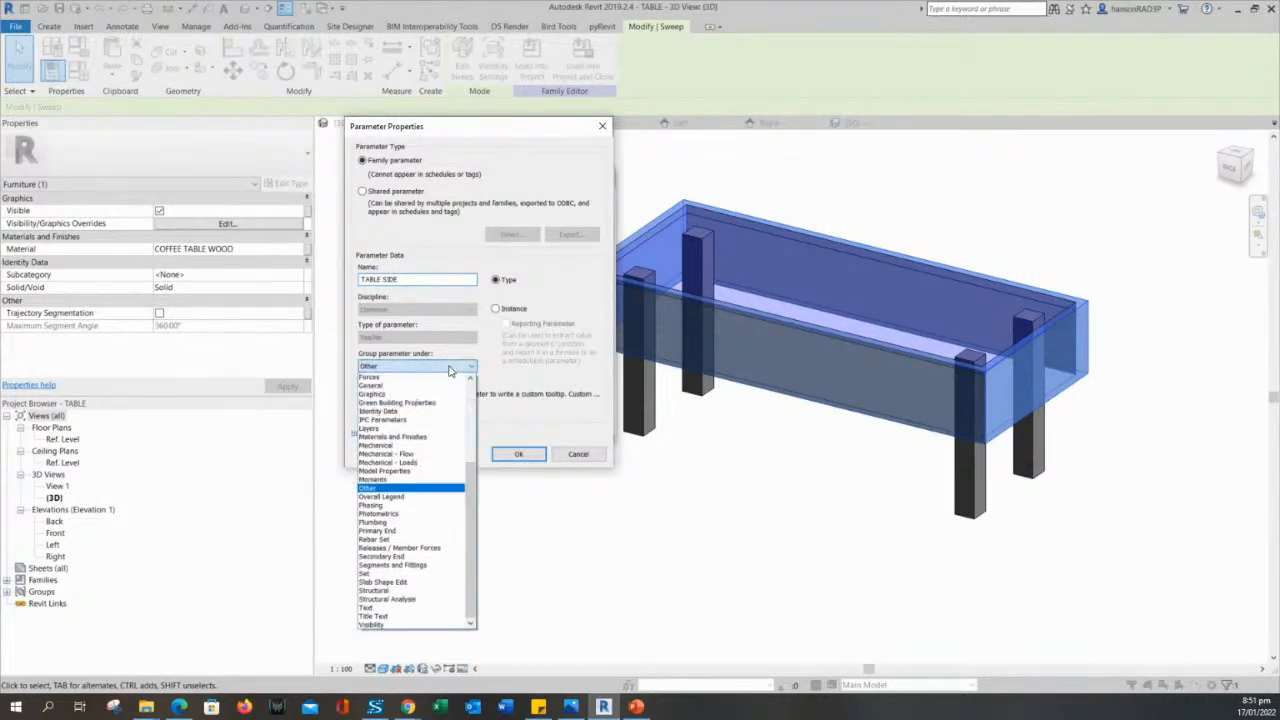
pyautogui.click(393, 437)
pyautogui.click(514, 455)
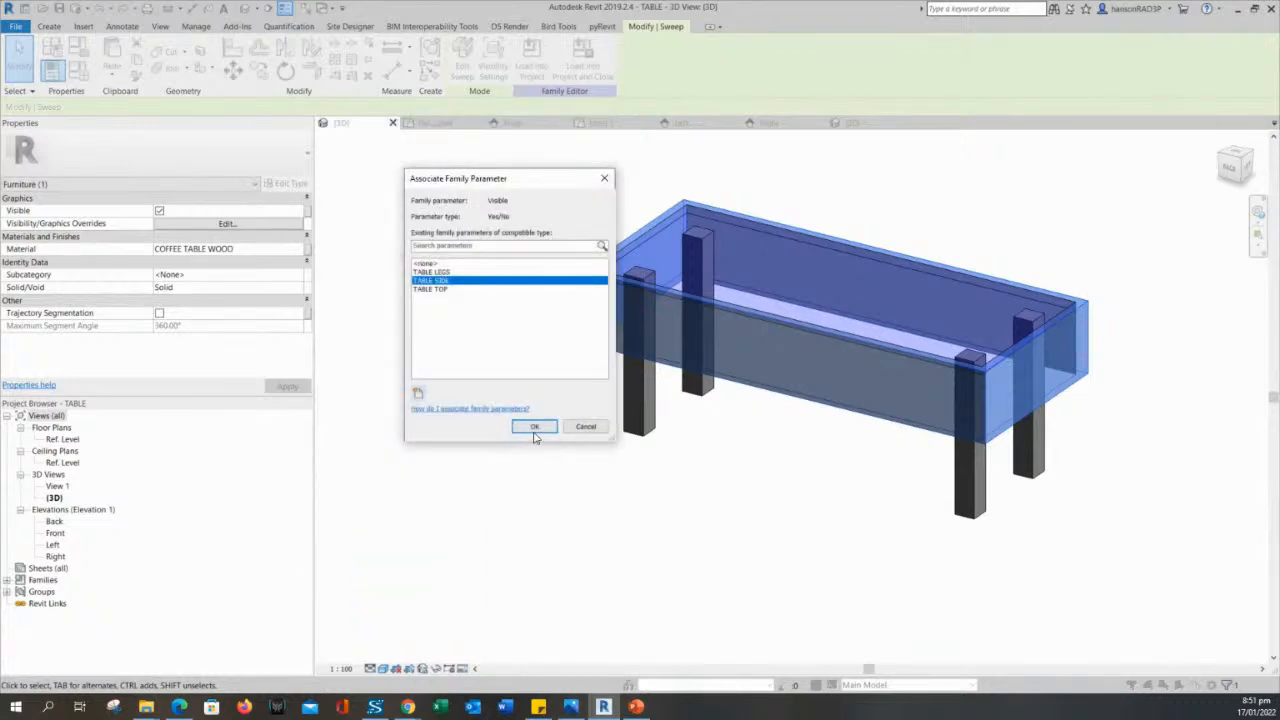
pyautogui.click(534, 433)
pyautogui.click(580, 473)
pyautogui.moveTo(570, 463); pyautogui.dragTo(766, 457, button='middle')
pyautogui.scroll(-1, 573, 449)
pyautogui.scroll(2, 700, 471)
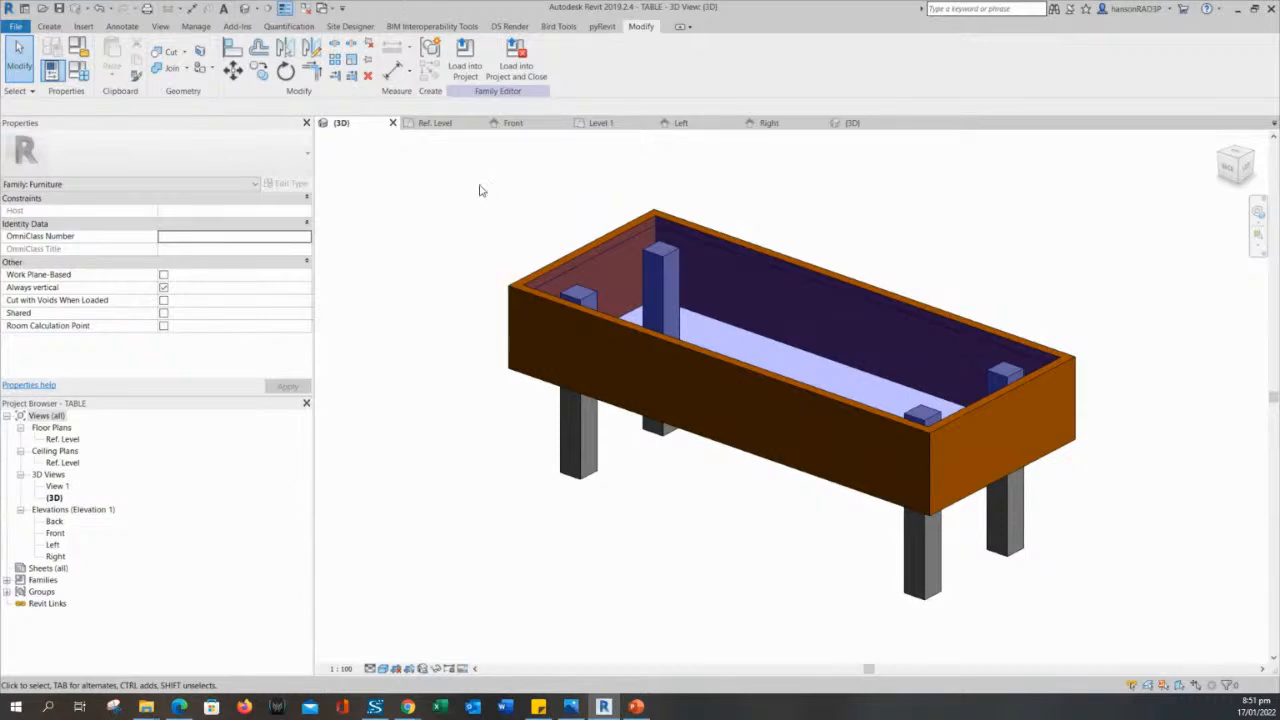
pyautogui.moveTo(490, 415); pyautogui.dragTo(524, 400, button='middle')
pyautogui.moveTo(682, 551); pyautogui.dragTo(641, 549, button='middle')
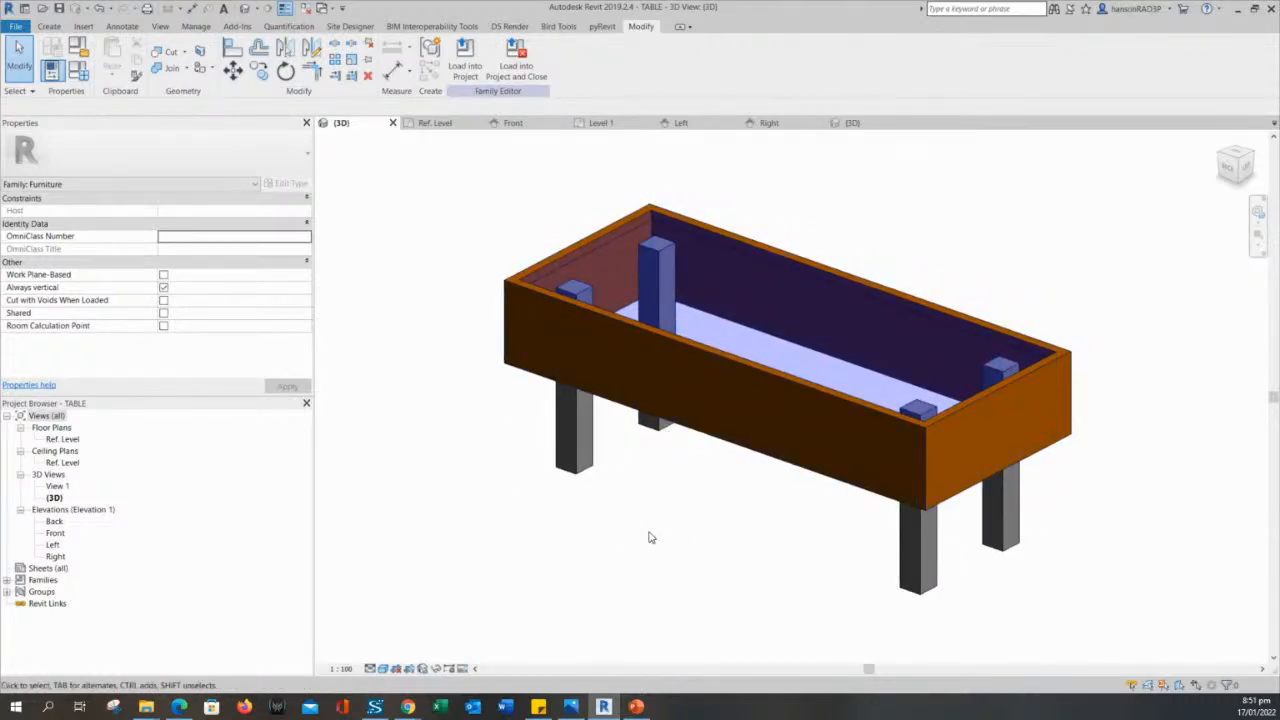
pyautogui.moveTo(659, 532); pyautogui.dragTo(669, 507, button='middle')
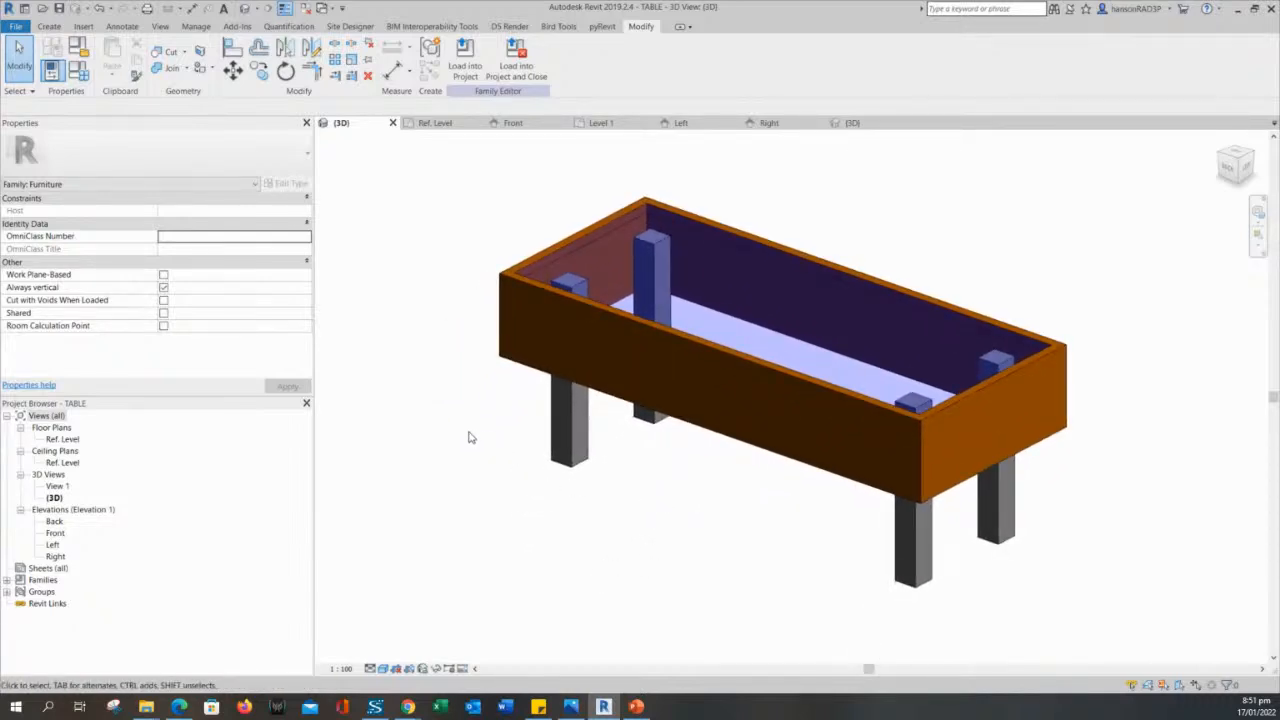
pyautogui.moveTo(398, 404)
pyautogui.mouseDown(button='middle')
pyautogui.moveTo(434, 411)
pyautogui.moveTo(411, 397)
pyautogui.mouseUp(button='middle')
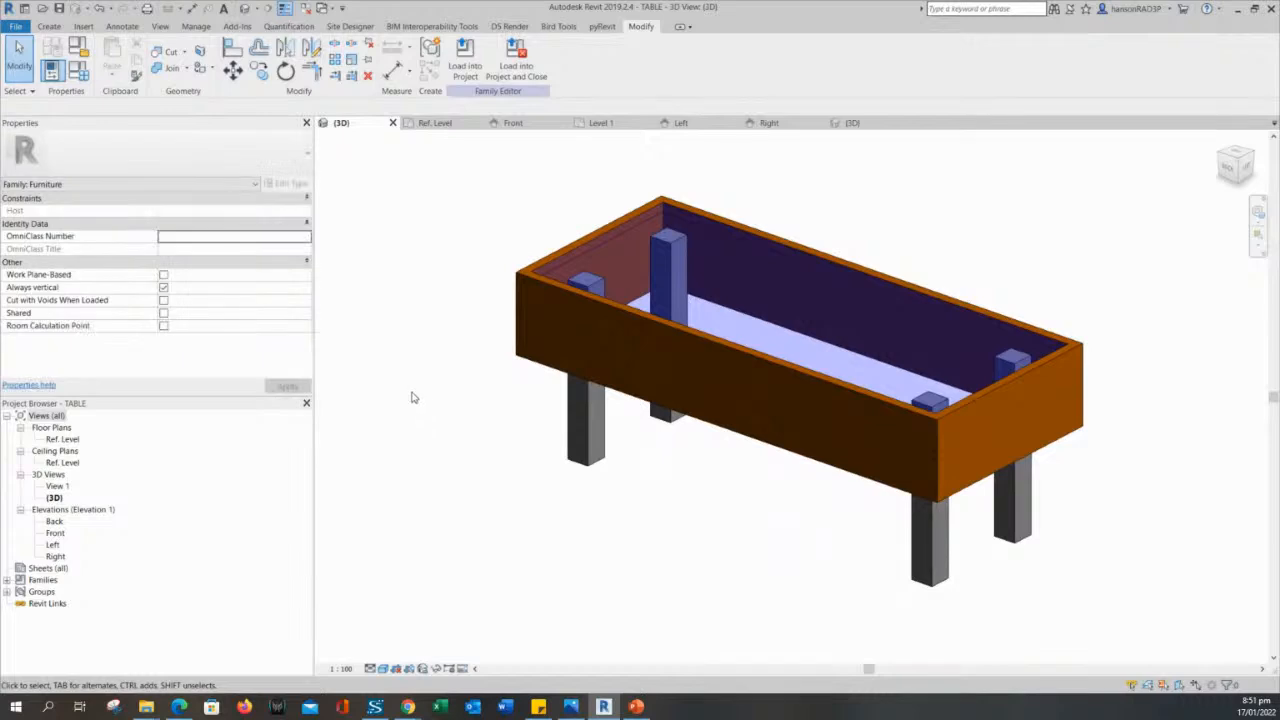
pyautogui.click(516, 335)
pyautogui.click(478, 376)
pyautogui.click(571, 420)
pyautogui.moveTo(486, 420); pyautogui.dragTo(492, 416, button='middle')
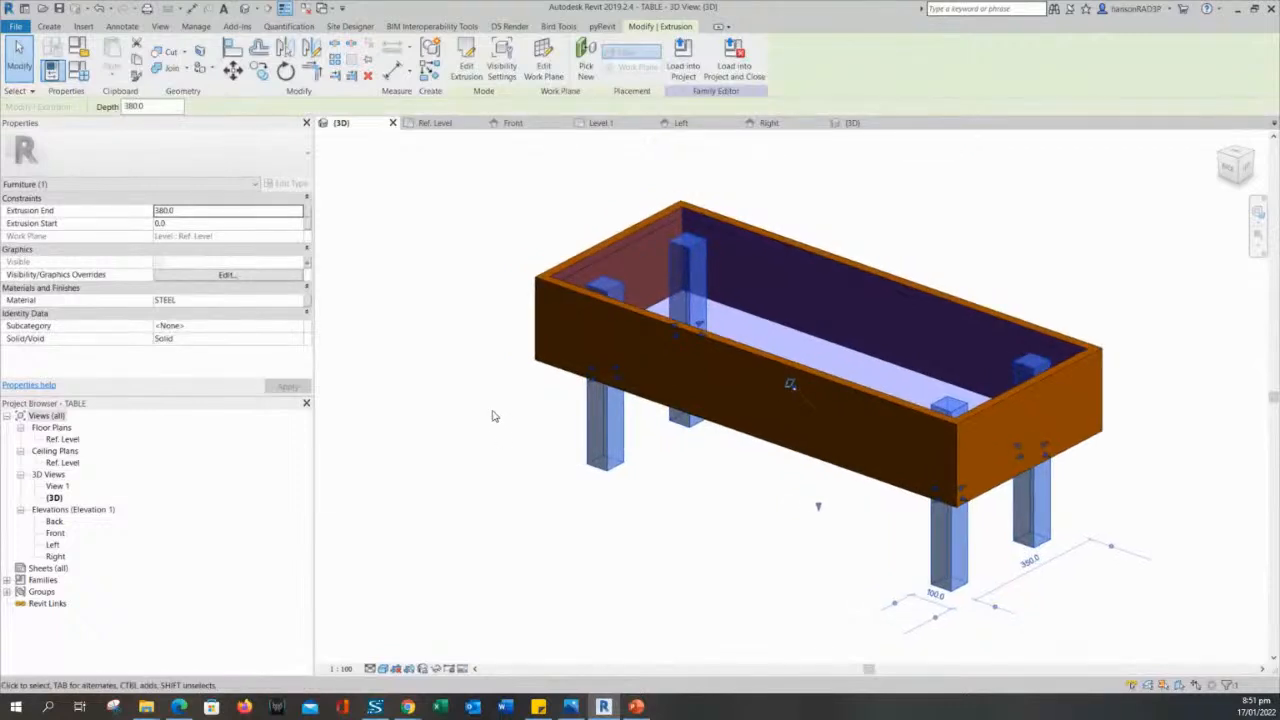
pyautogui.click(492, 416)
# - Review the TABLE LEGS, TABLE SIDE and TABLE TOP parameters in the family types, leaving them without formulas
pyautogui.click(78, 70)
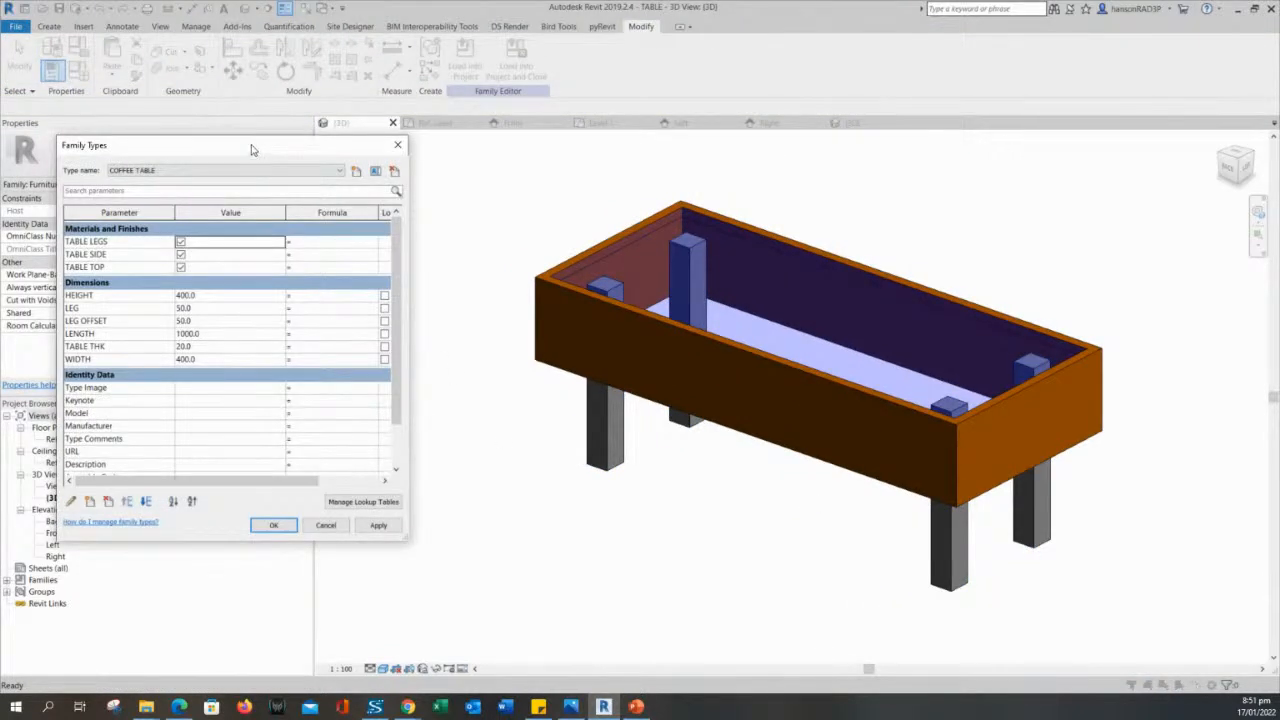
pyautogui.moveTo(252, 148); pyautogui.dragTo(250, 132)
pyautogui.click(320, 226)
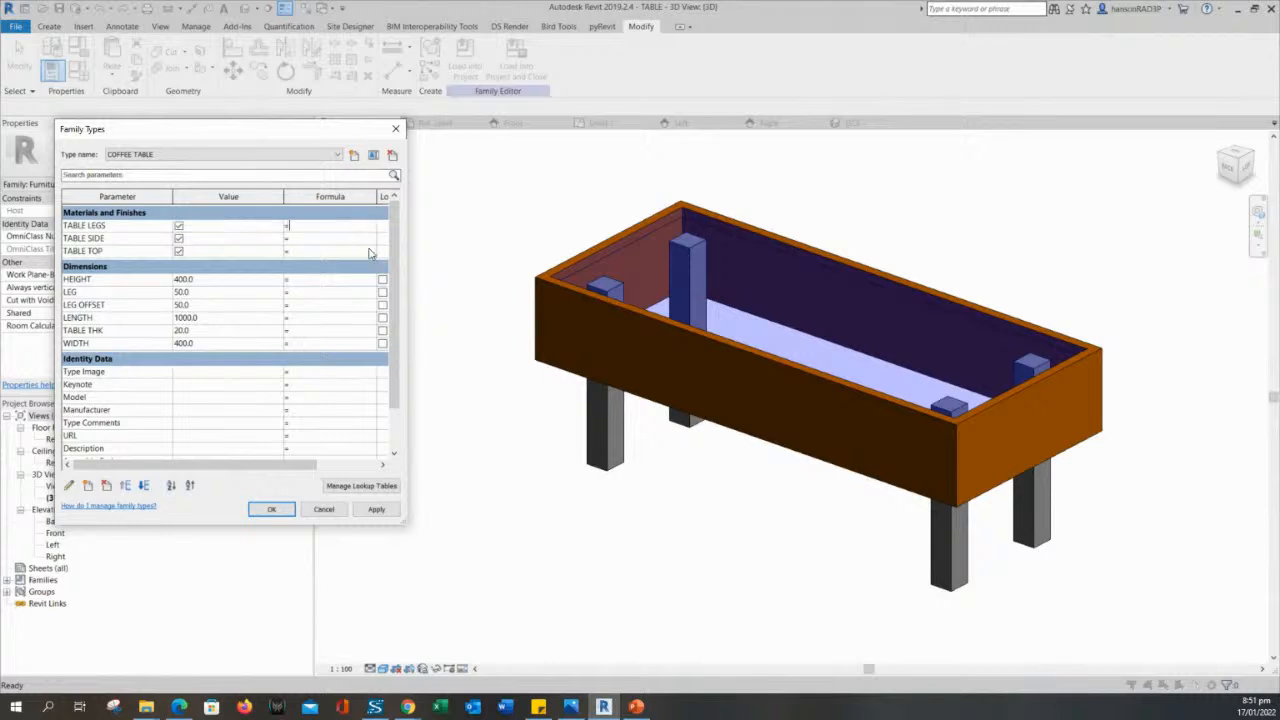
pyautogui.click(396, 130)
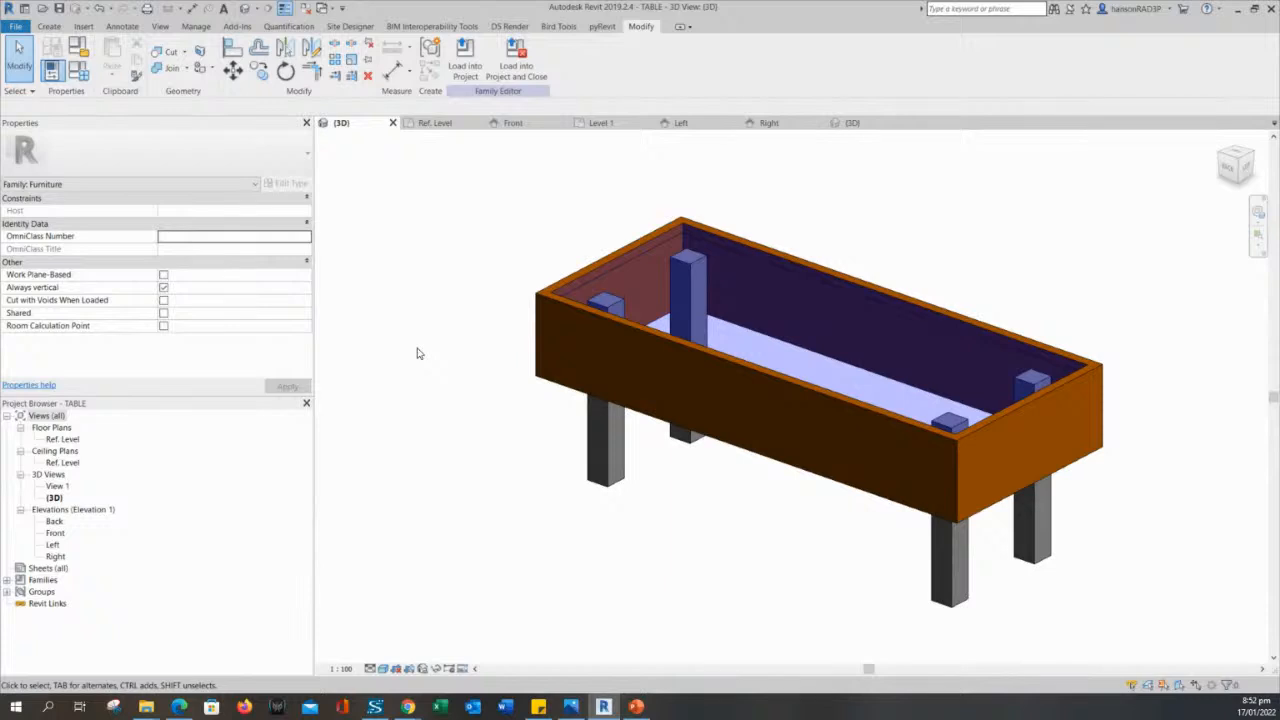
pyautogui.moveTo(424, 368); pyautogui.dragTo(447, 392, button='middle')
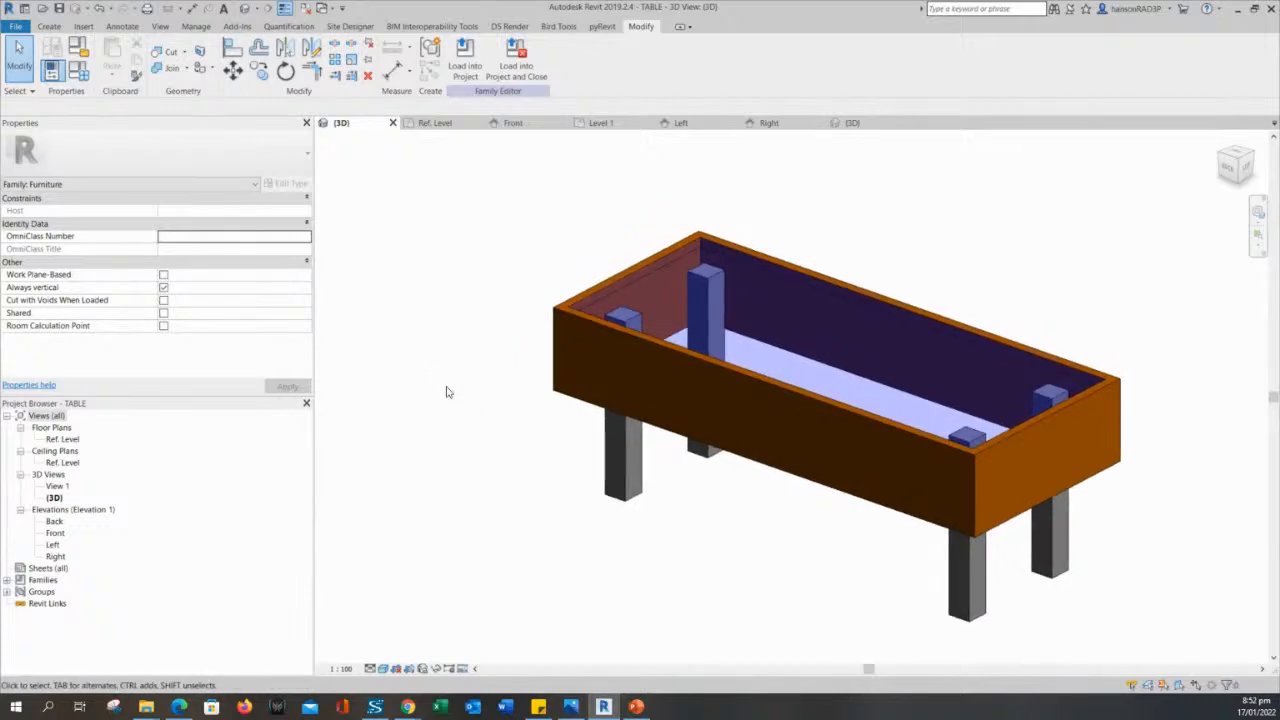
pyautogui.click(618, 440)
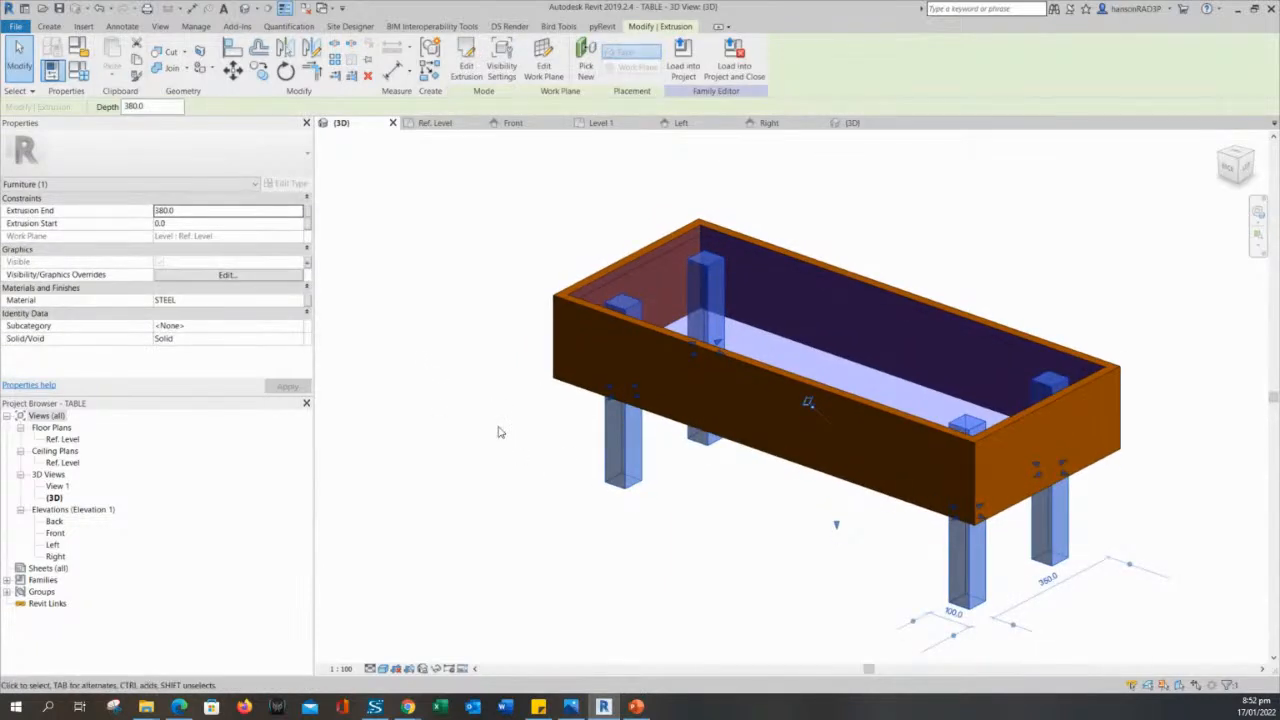
pyautogui.click(303, 305)
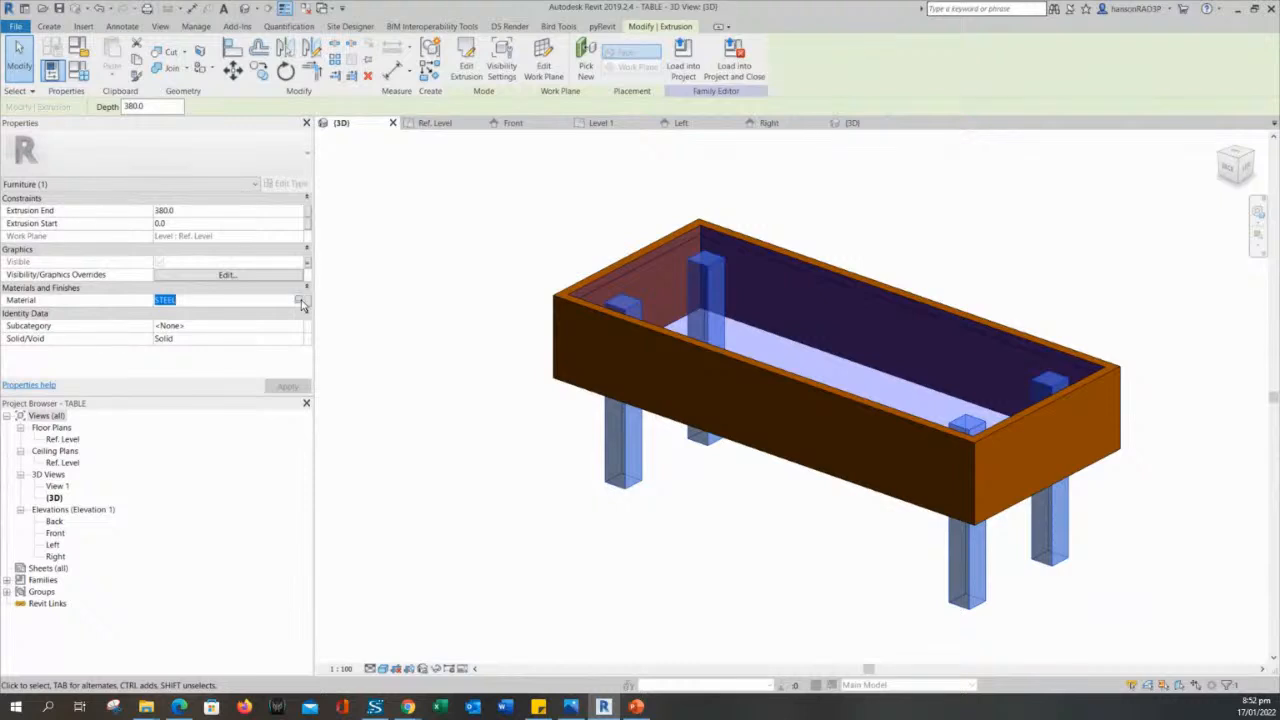
pyautogui.click(432, 350)
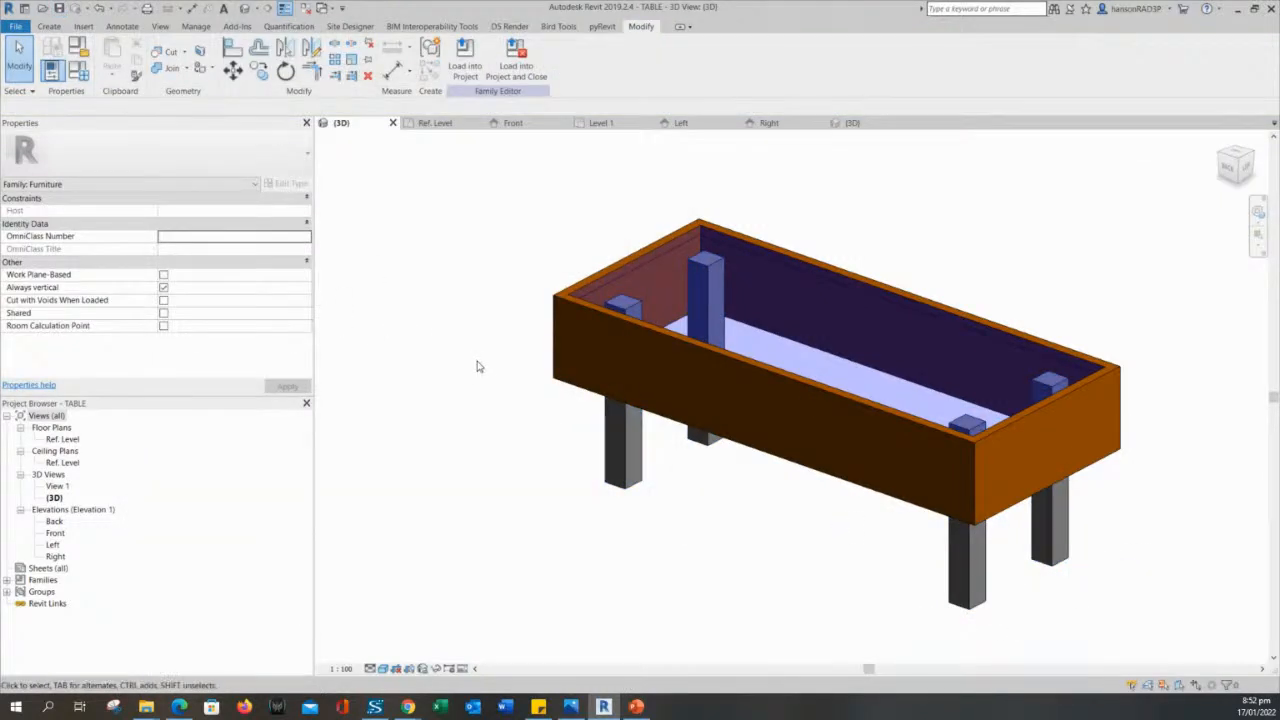
pyautogui.moveTo(477, 367); pyautogui.dragTo(477, 382, button='middle')
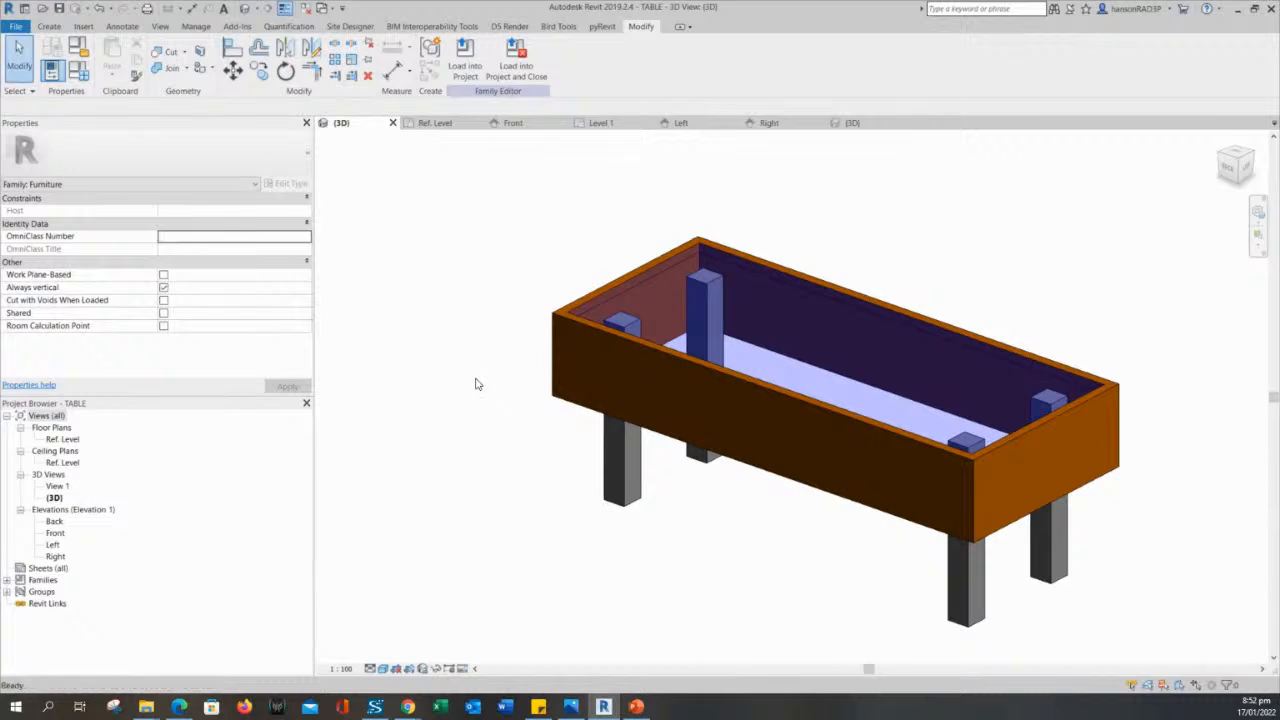
# - Load the table family into the project, overwriting the existing version and its parameter values, and check the COFFEE TABLE 2 type parameters
pyautogui.click(465, 55)
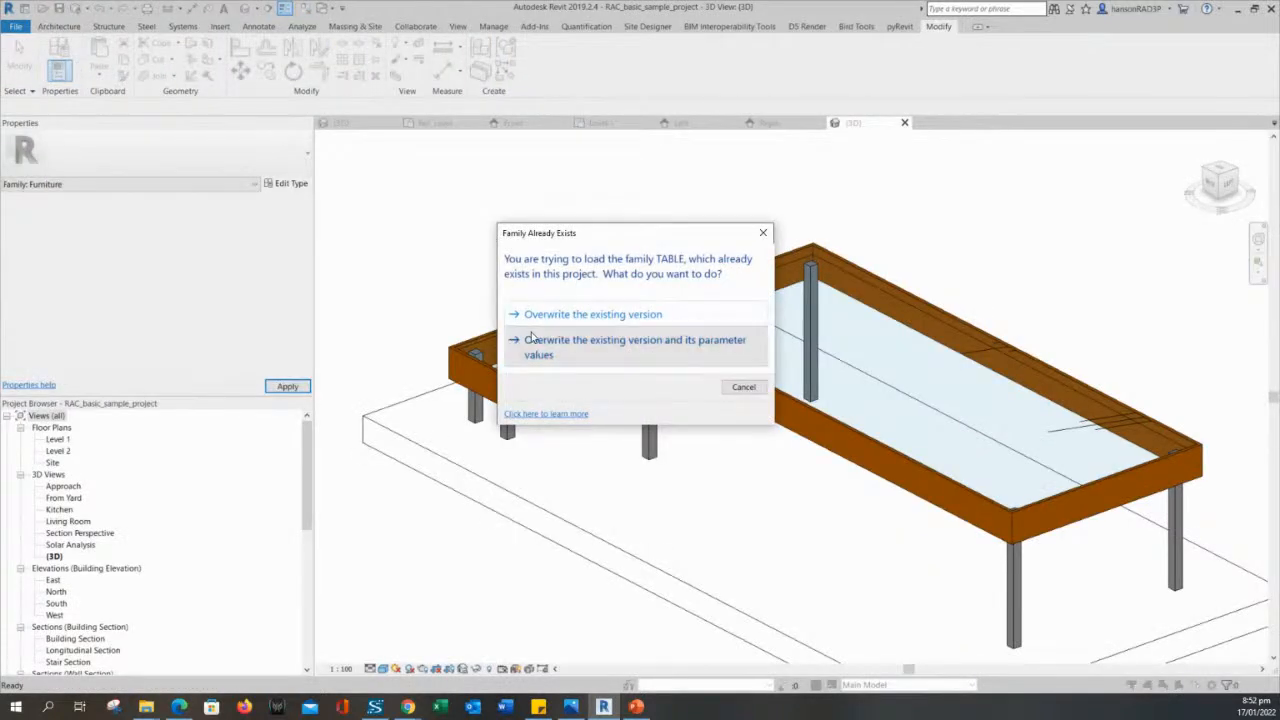
pyautogui.click(530, 338)
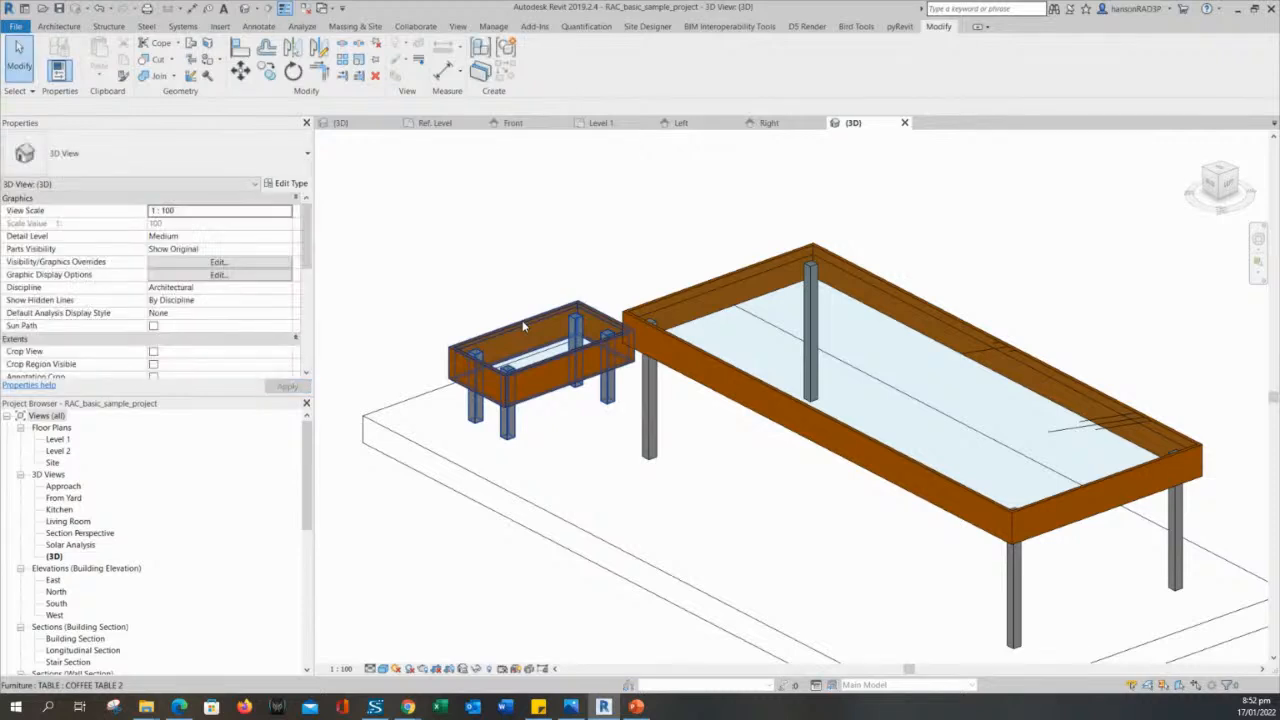
pyautogui.click(286, 186)
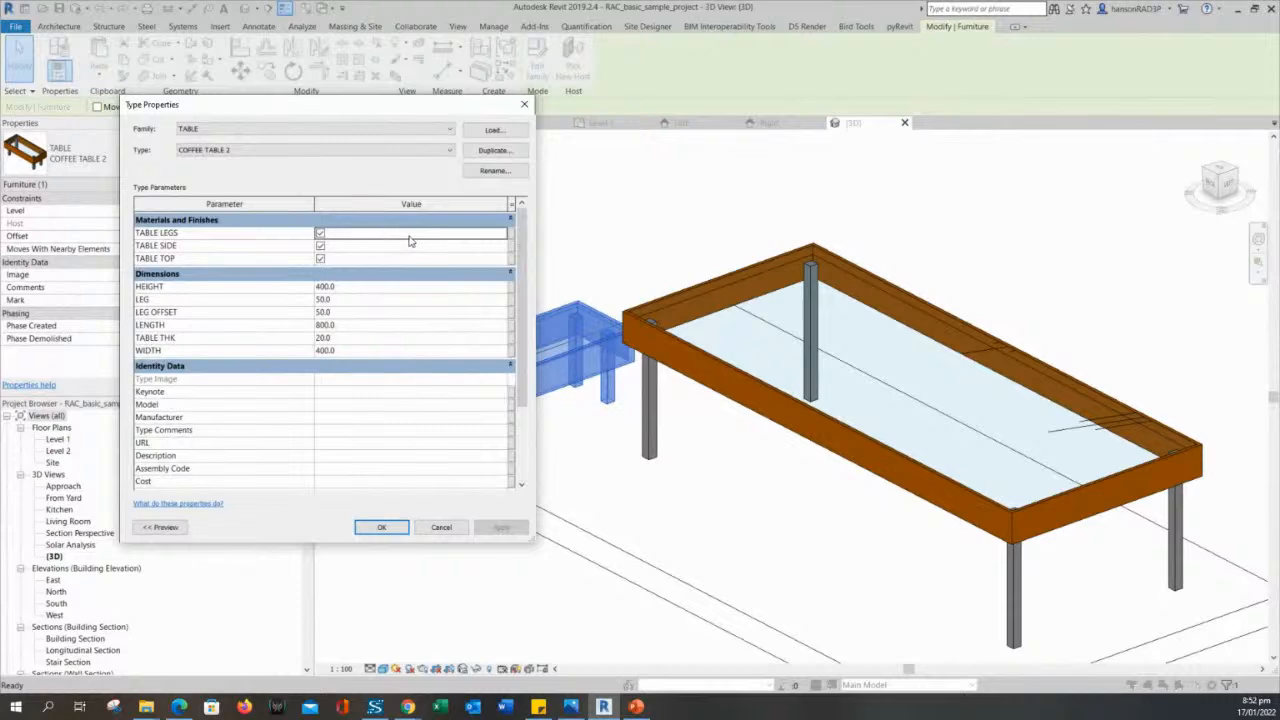
pyautogui.press('Return')
pyautogui.click(518, 280)
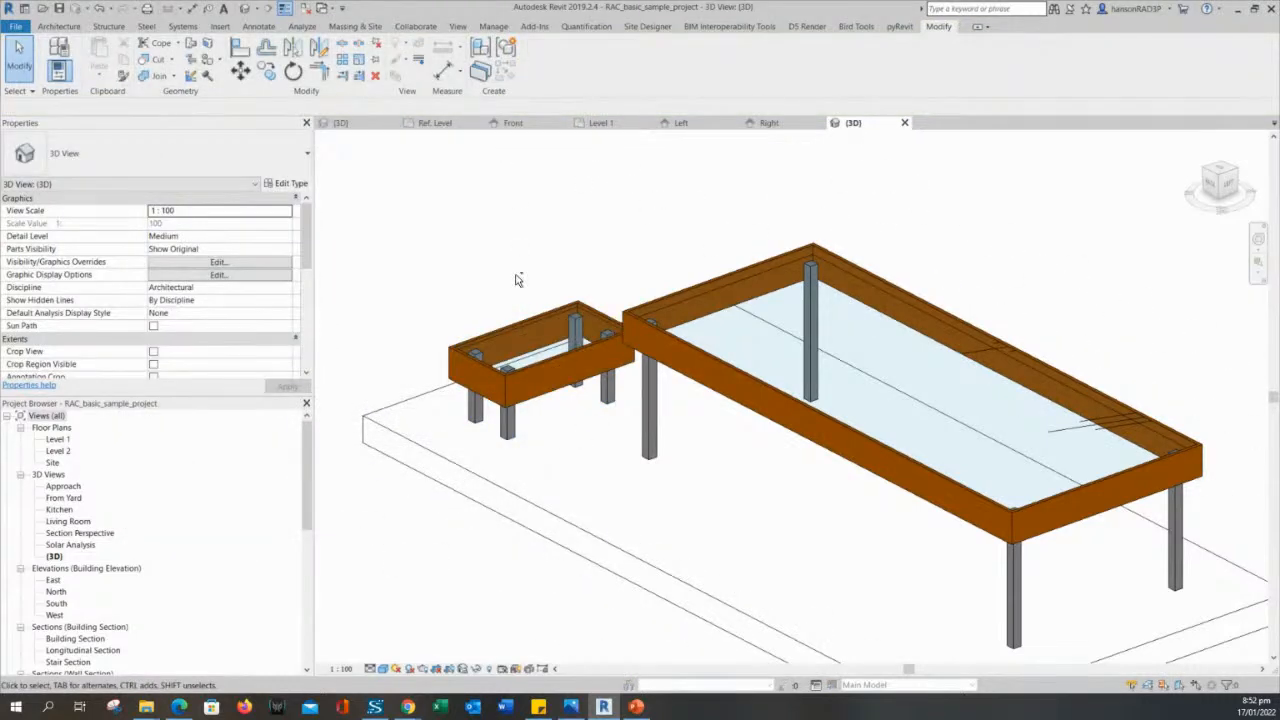
# - Open the smaller coffee table's family for editing in the default 3D view and select the steel leg extrusion
pyautogui.click(550, 345)
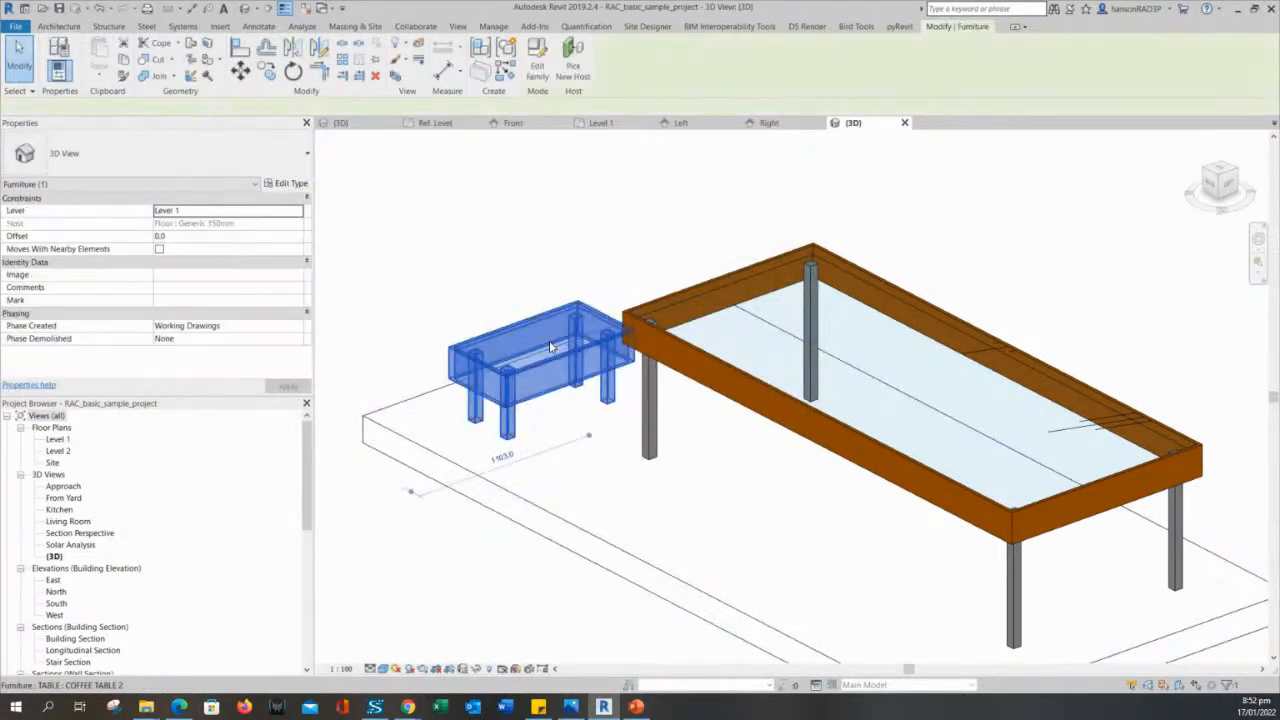
pyautogui.doubleClick(549, 345)
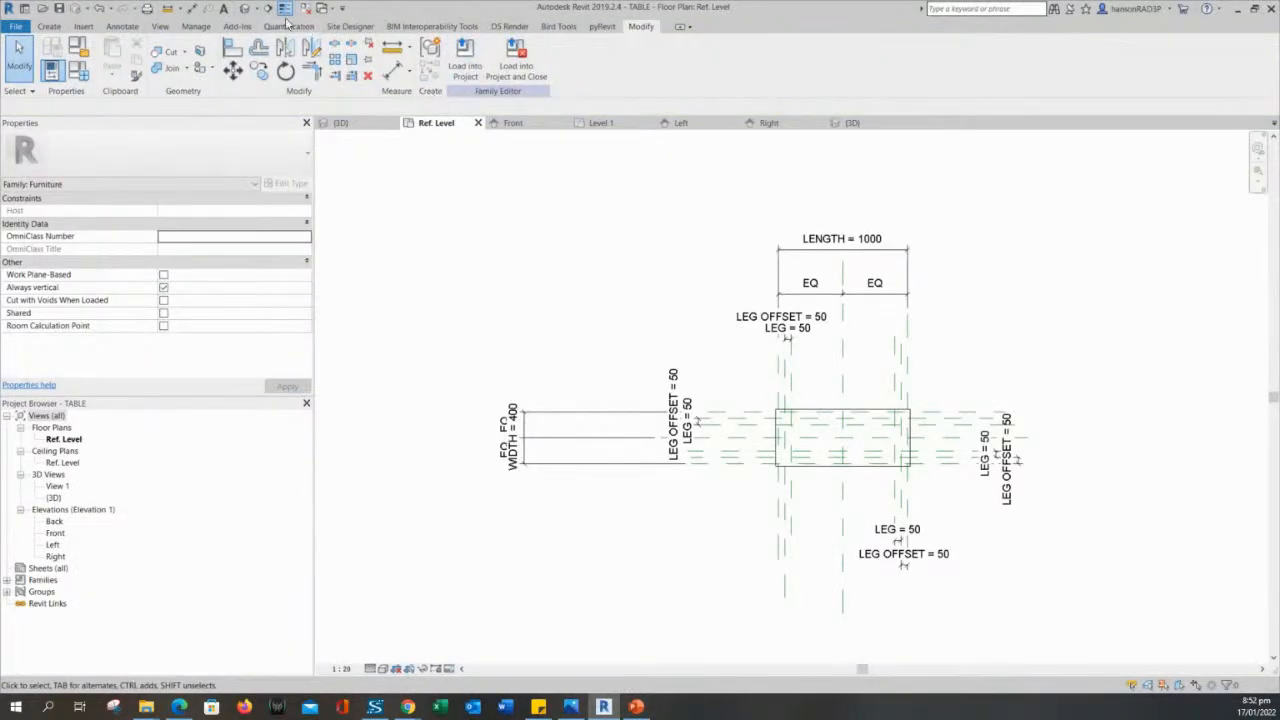
pyautogui.click(245, 8)
pyautogui.keyDown('shift'); pyautogui.moveTo(658, 488); pyautogui.dragTo(630, 456, button='middle'); pyautogui.keyUp('shift')
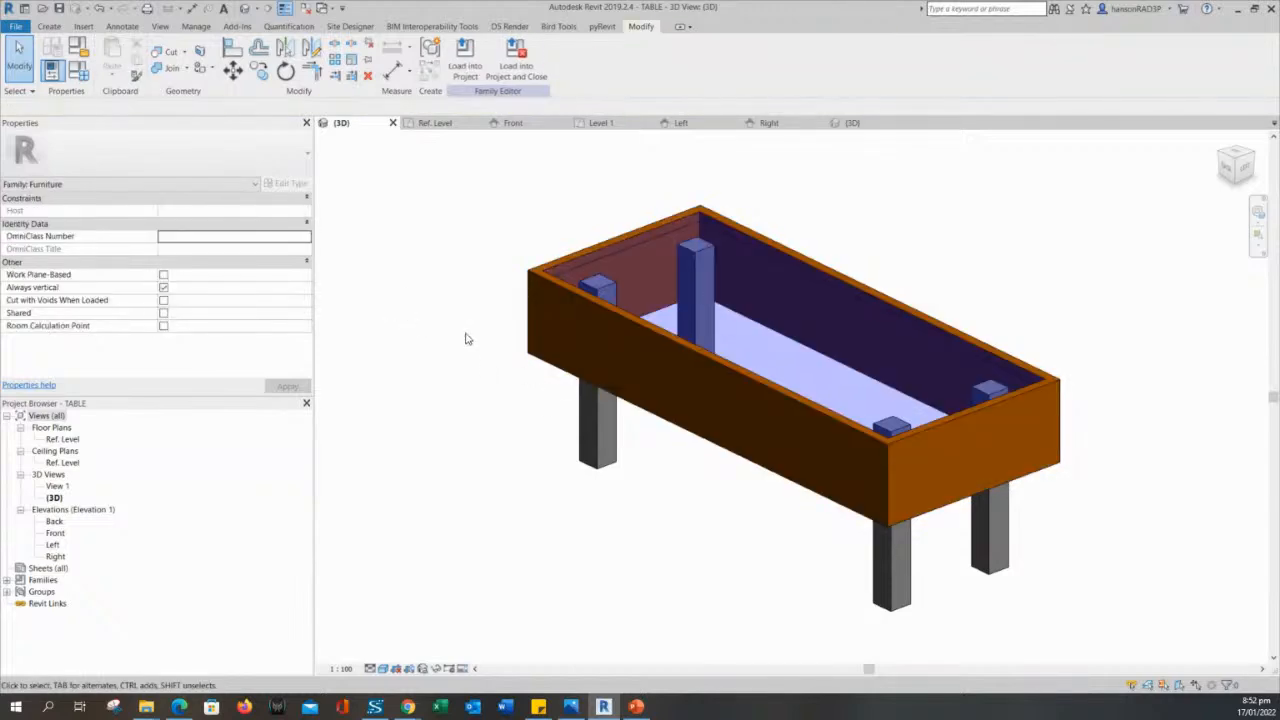
pyautogui.click(606, 450)
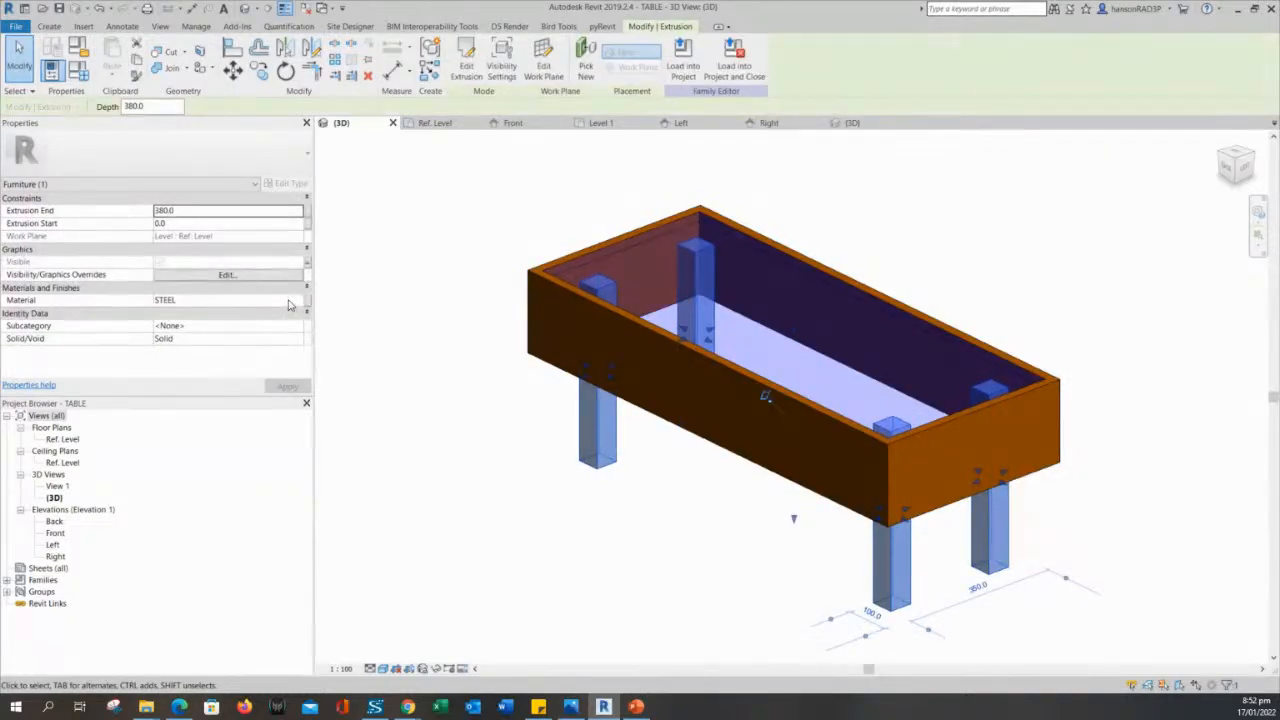
# - Try to associate the steel legs' Material property with a new type parameter named LEG
pyautogui.click(306, 301)
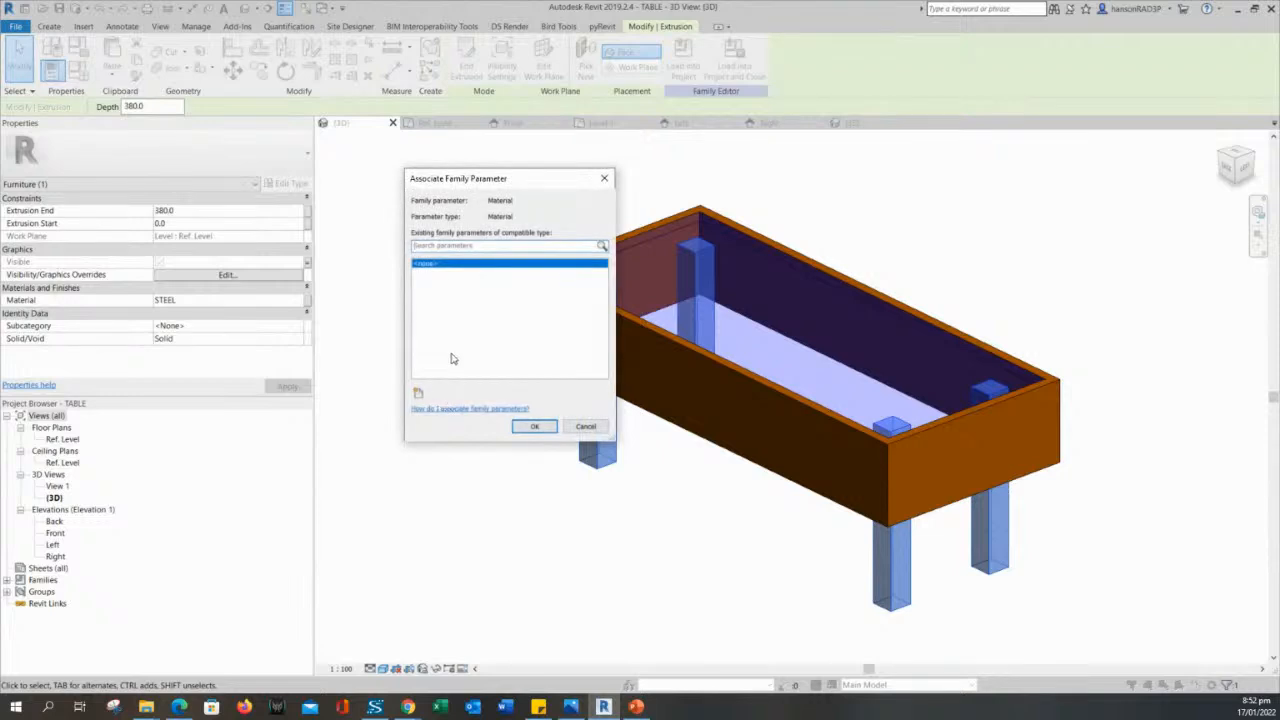
pyautogui.click(418, 393)
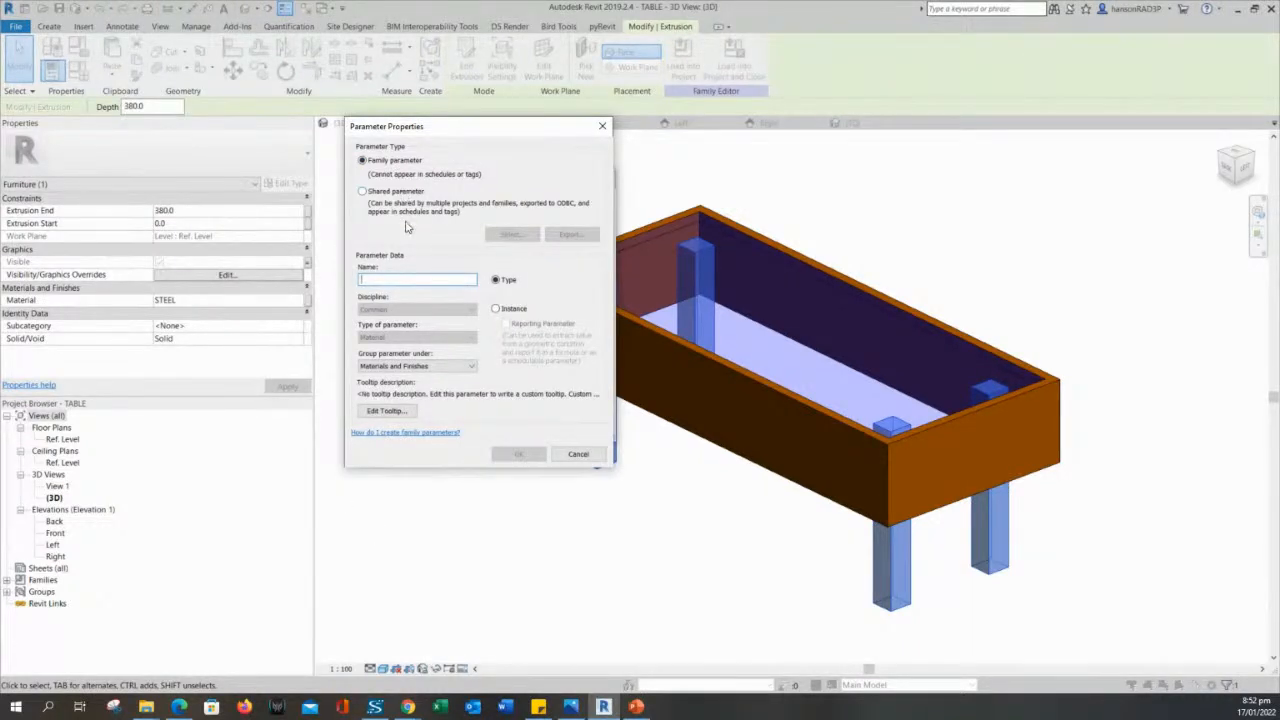
pyautogui.write('Leg')
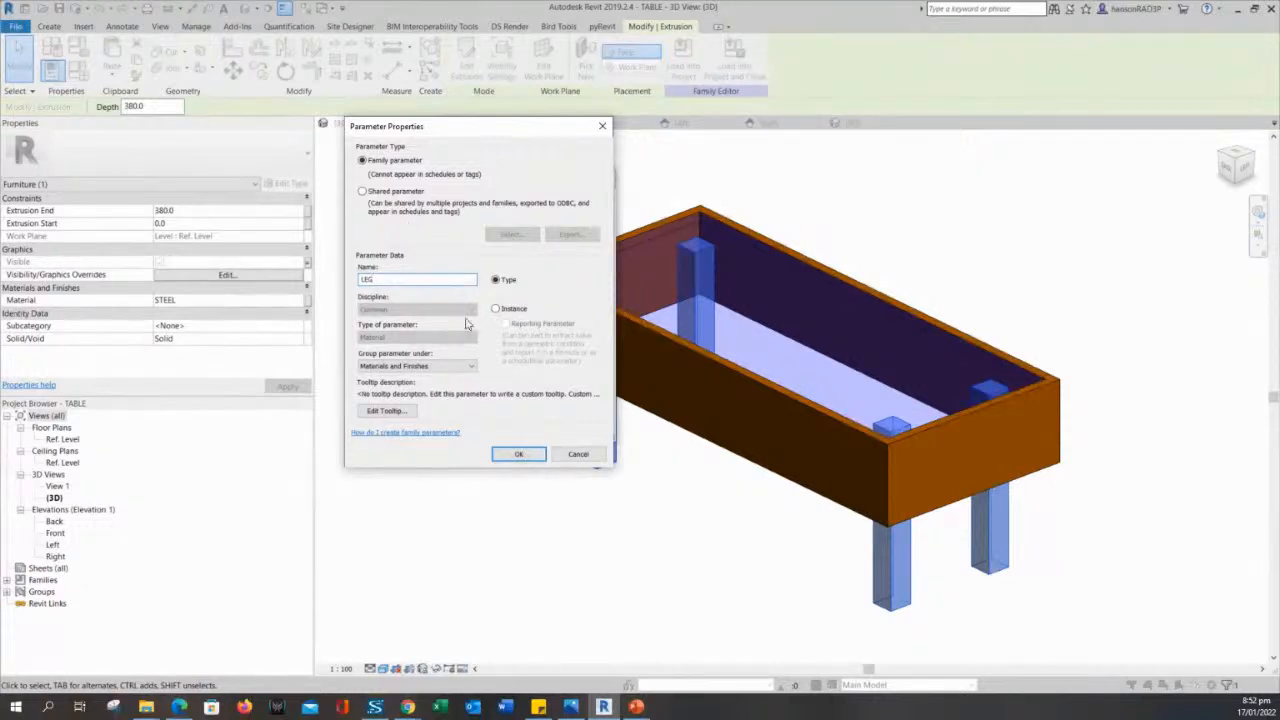
pyautogui.click(518, 455)
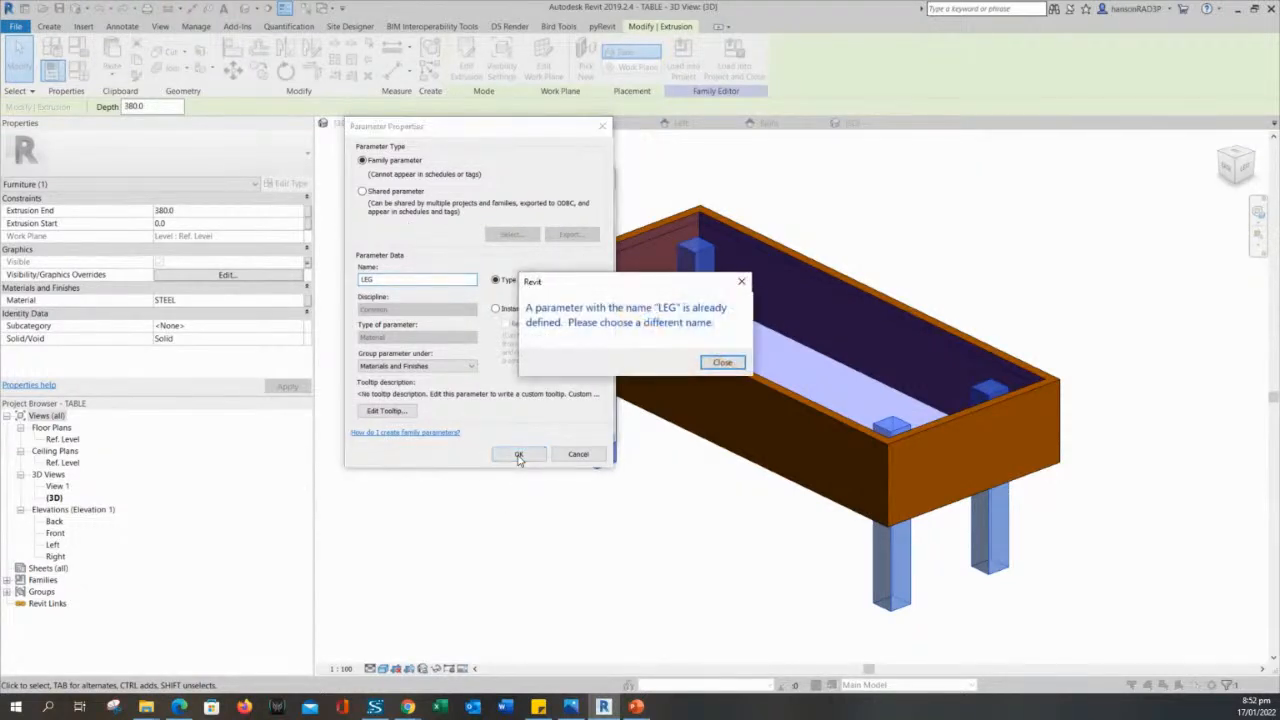
pyautogui.click(716, 364)
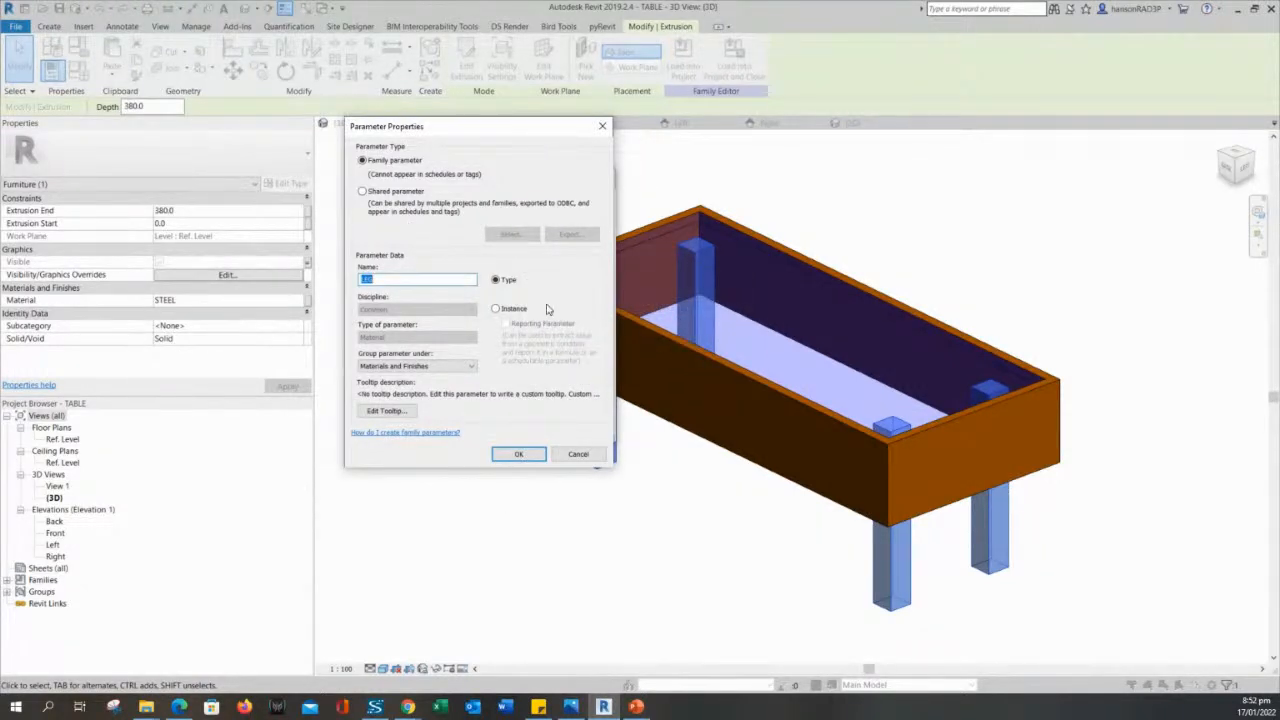
pyautogui.press('Escape')
pyautogui.press('Escape')
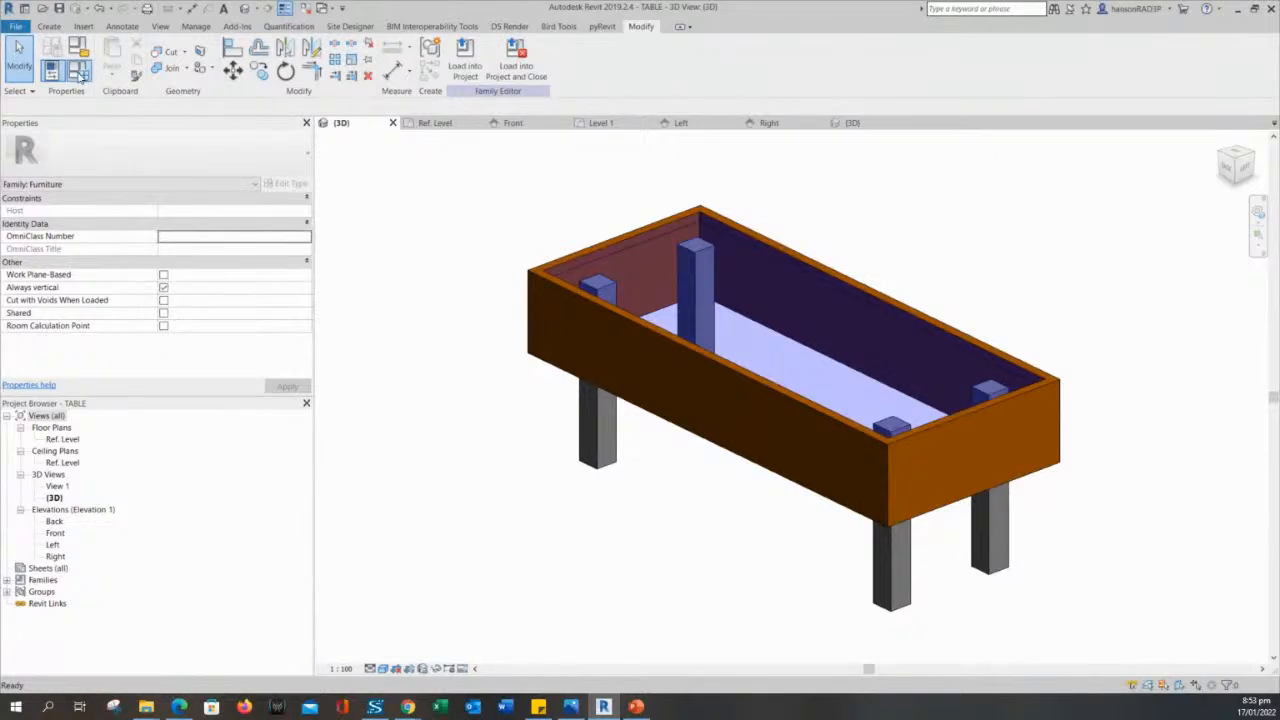
# - Check the TABLE LEGS parameter's properties and available grouping options in the family types, keeping Materials and Finishes
pyautogui.click(80, 74)
pyautogui.click(90, 226)
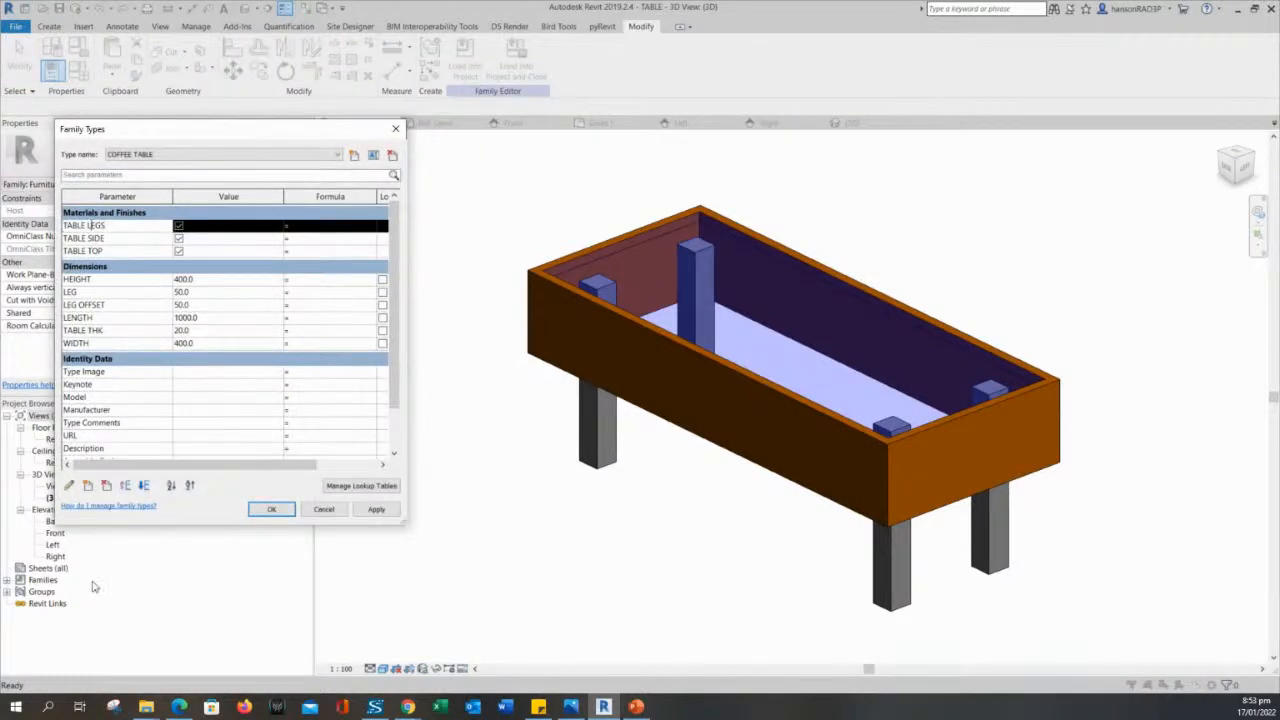
pyautogui.click(69, 485)
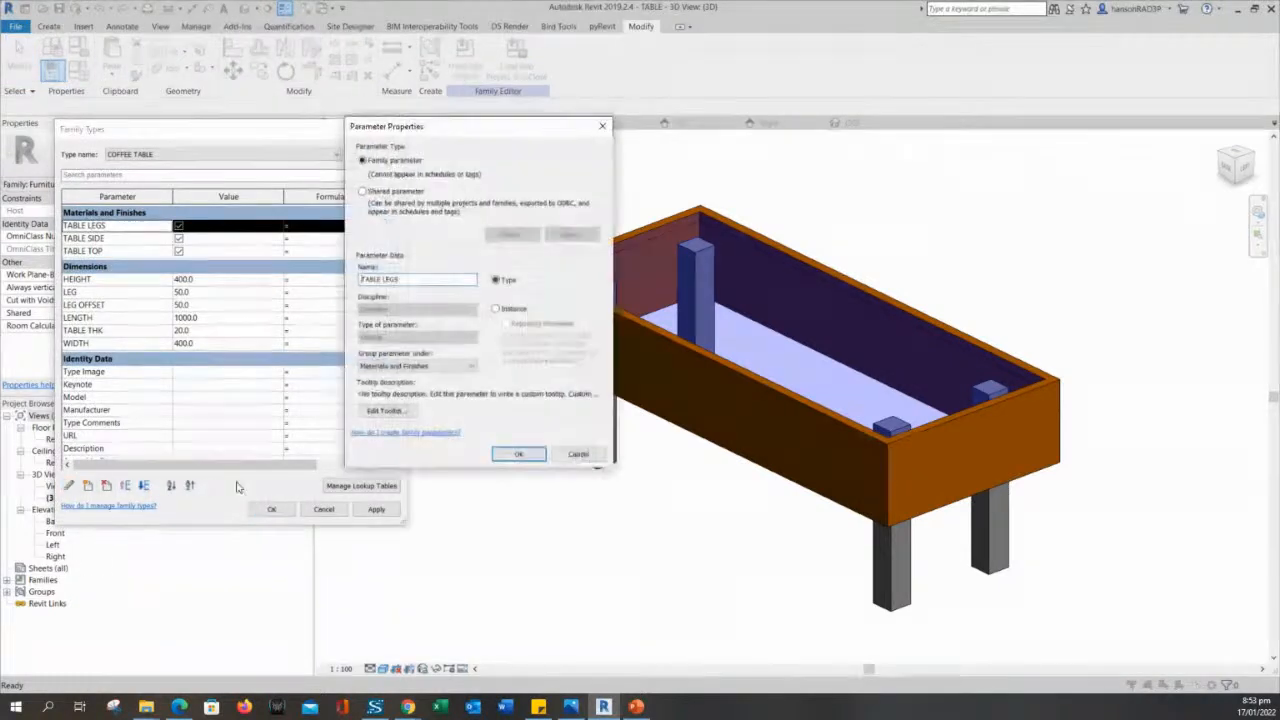
pyautogui.click(448, 368)
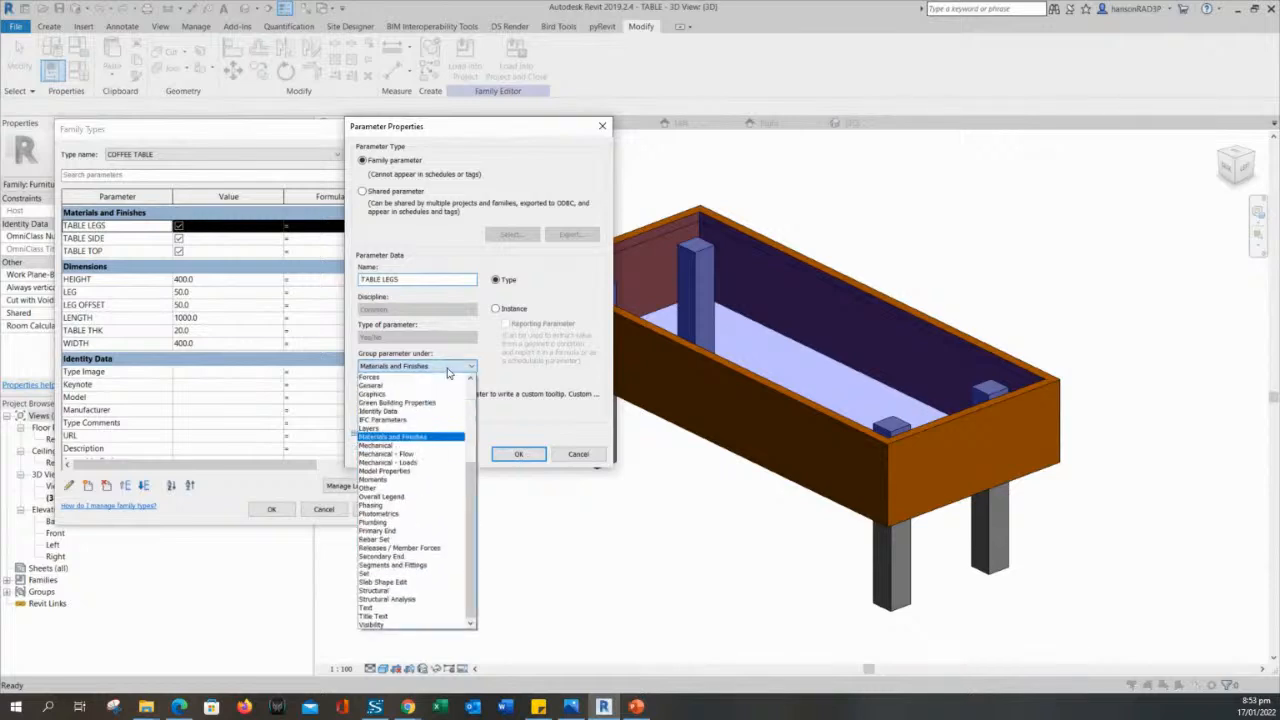
pyautogui.click(448, 370)
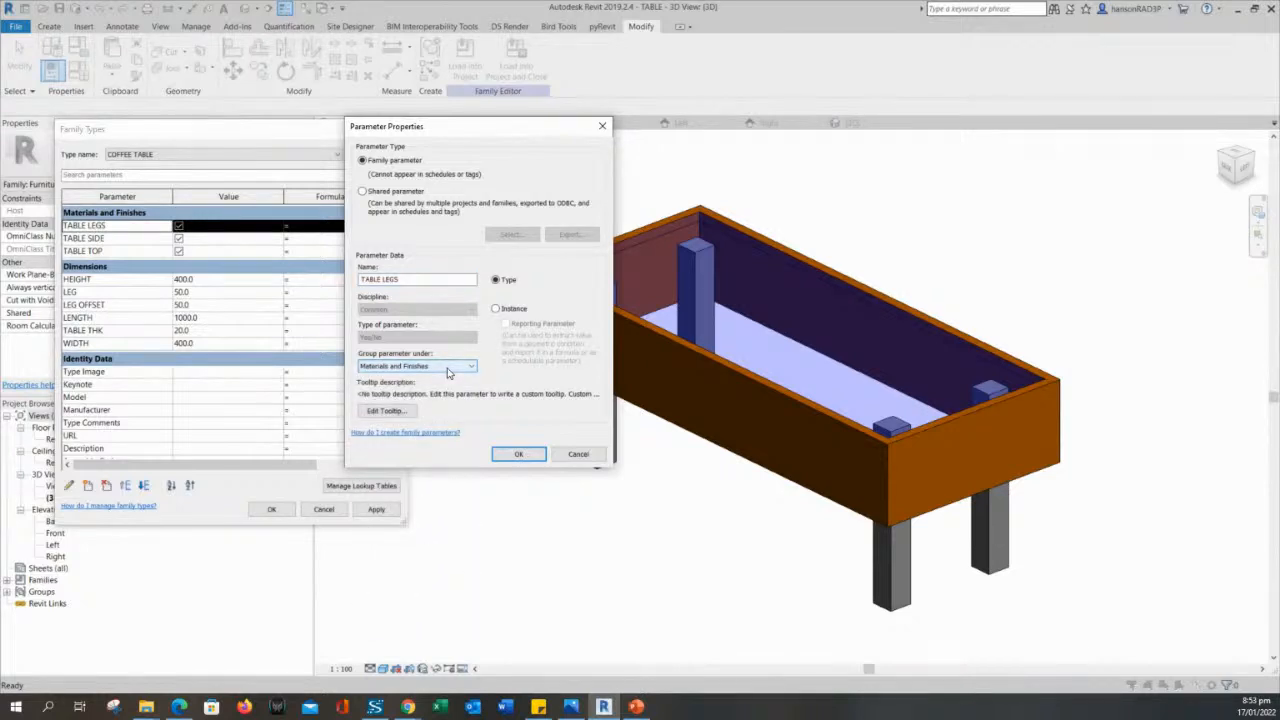
pyautogui.click(518, 453)
pyautogui.click(271, 509)
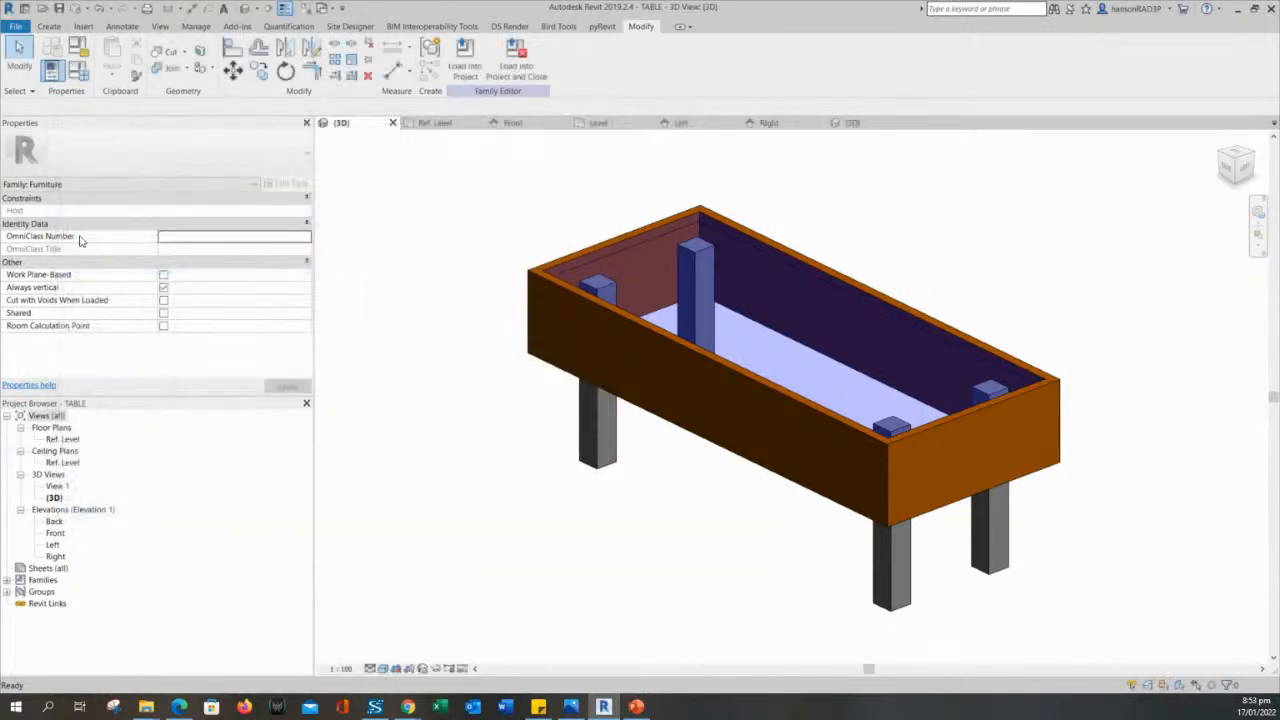
# - Delete the TABLE LEGS, TABLE SIDE and TABLE TOP parameters from the family types
pyautogui.click(76, 78)
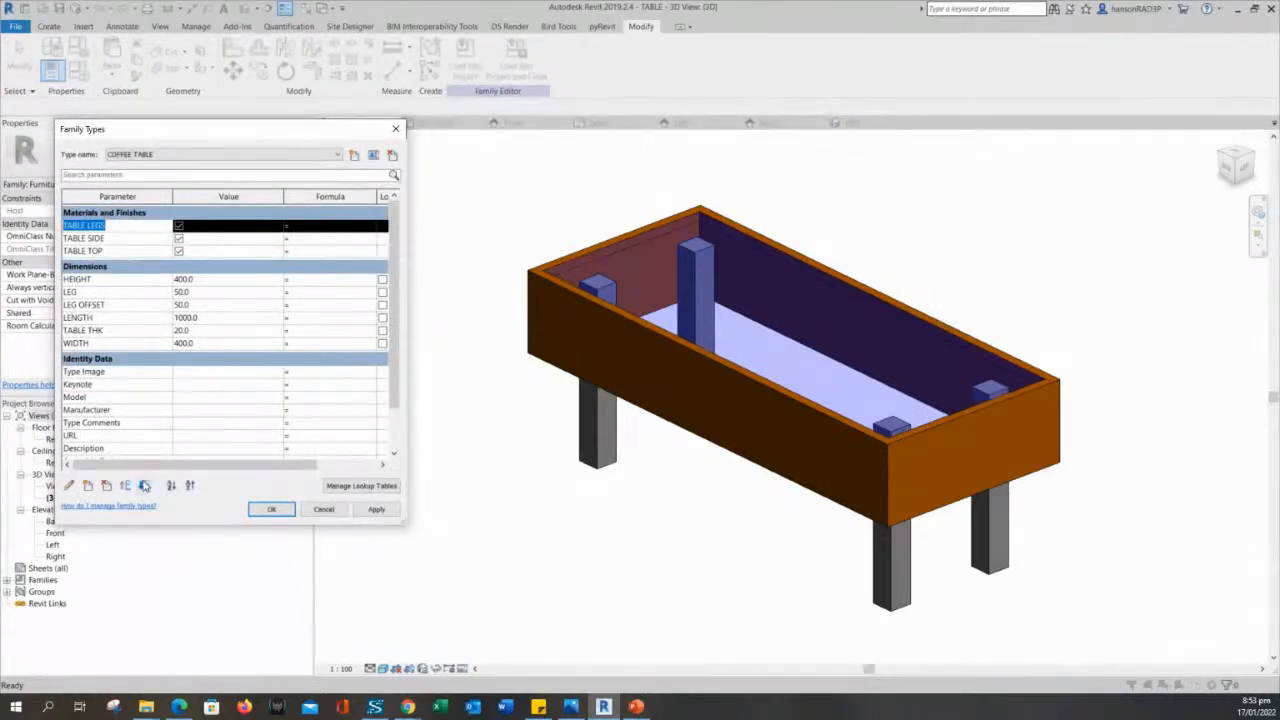
pyautogui.click(106, 486)
pyautogui.click(672, 380)
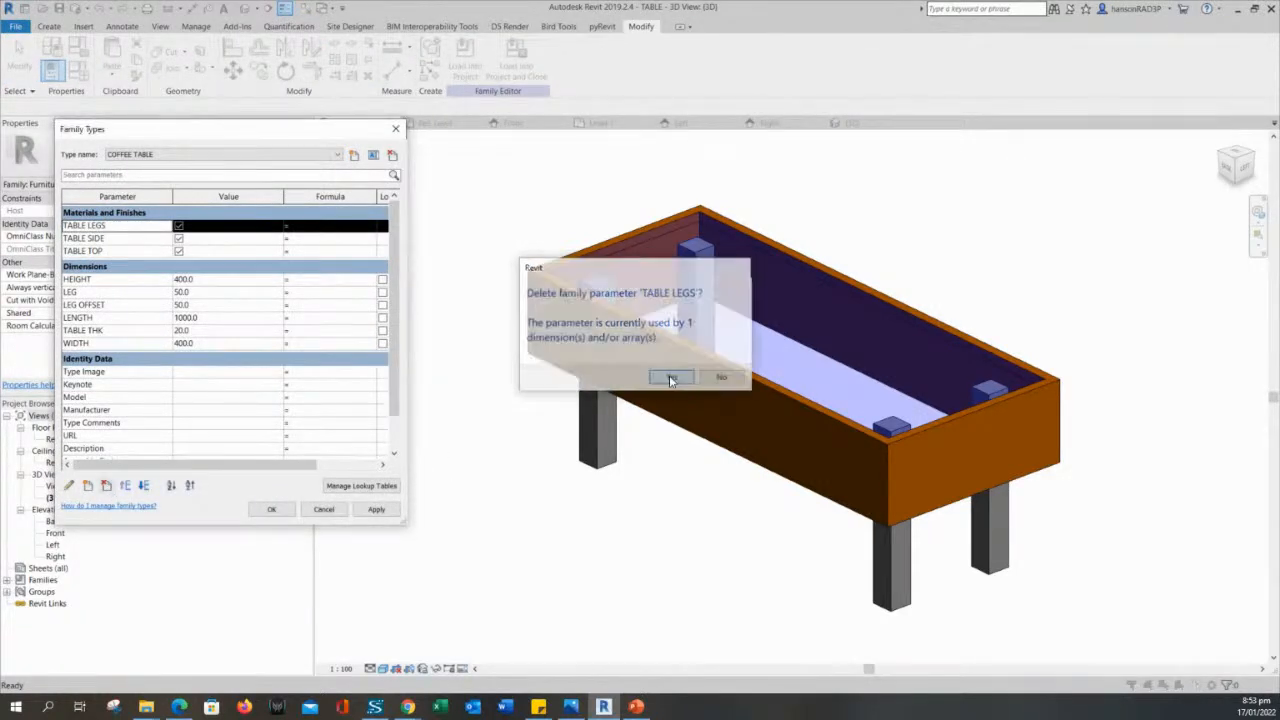
pyautogui.click(106, 486)
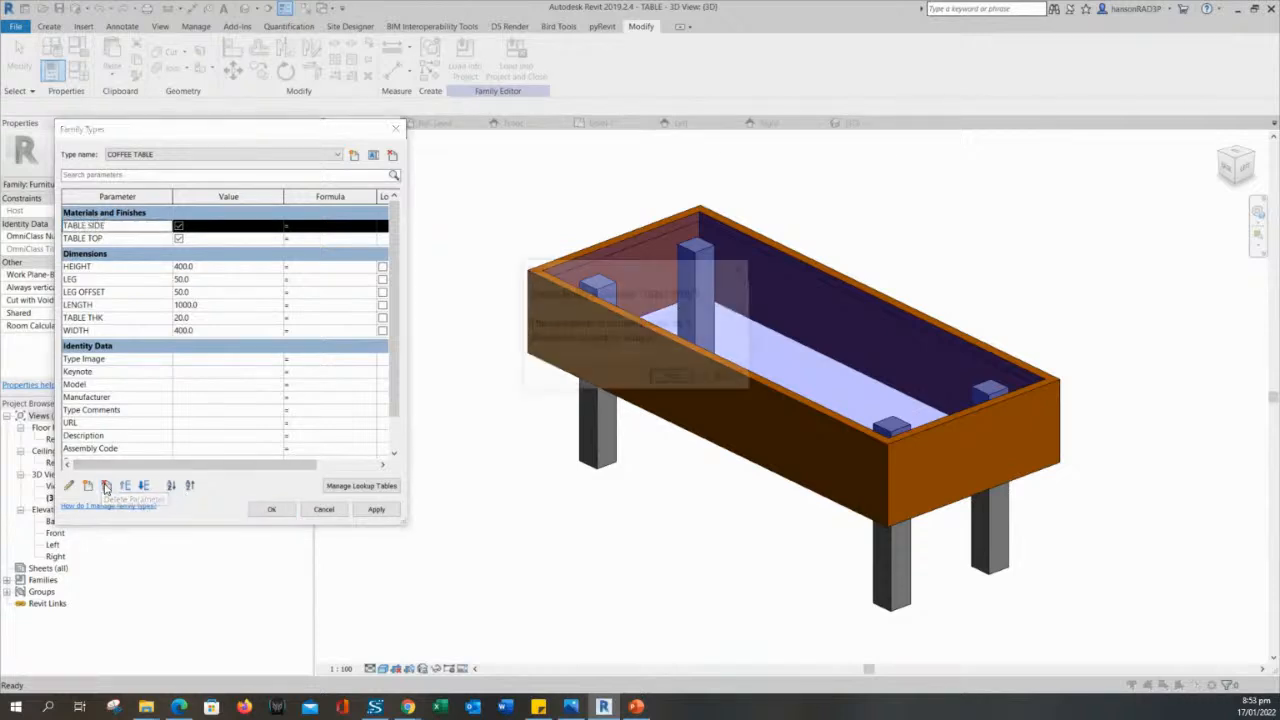
pyautogui.click(665, 377)
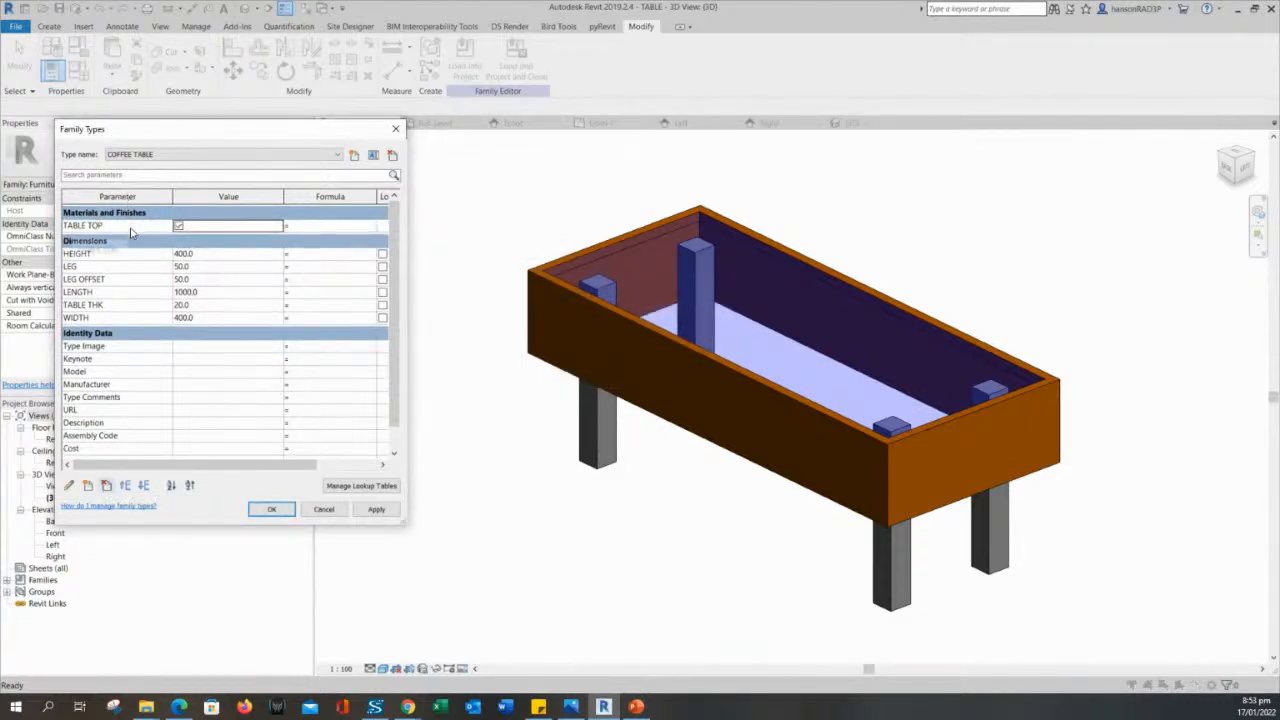
pyautogui.click(130, 226)
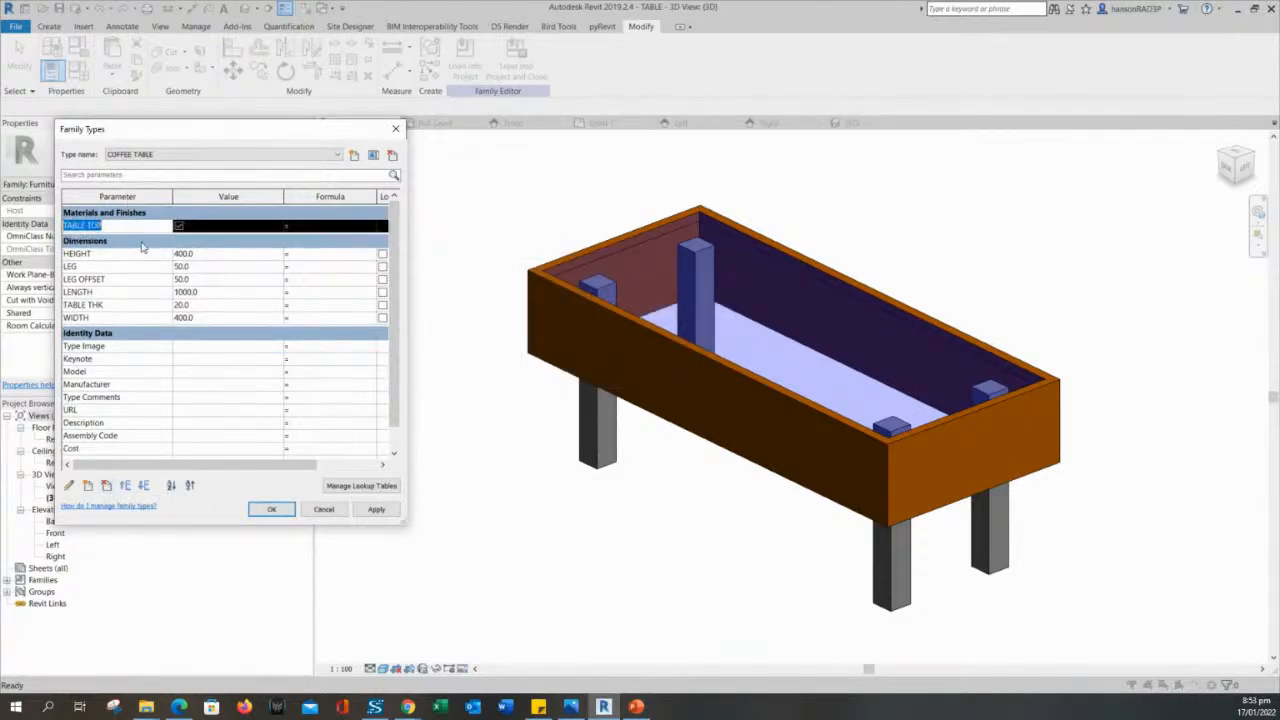
pyautogui.click(107, 486)
pyautogui.click(672, 378)
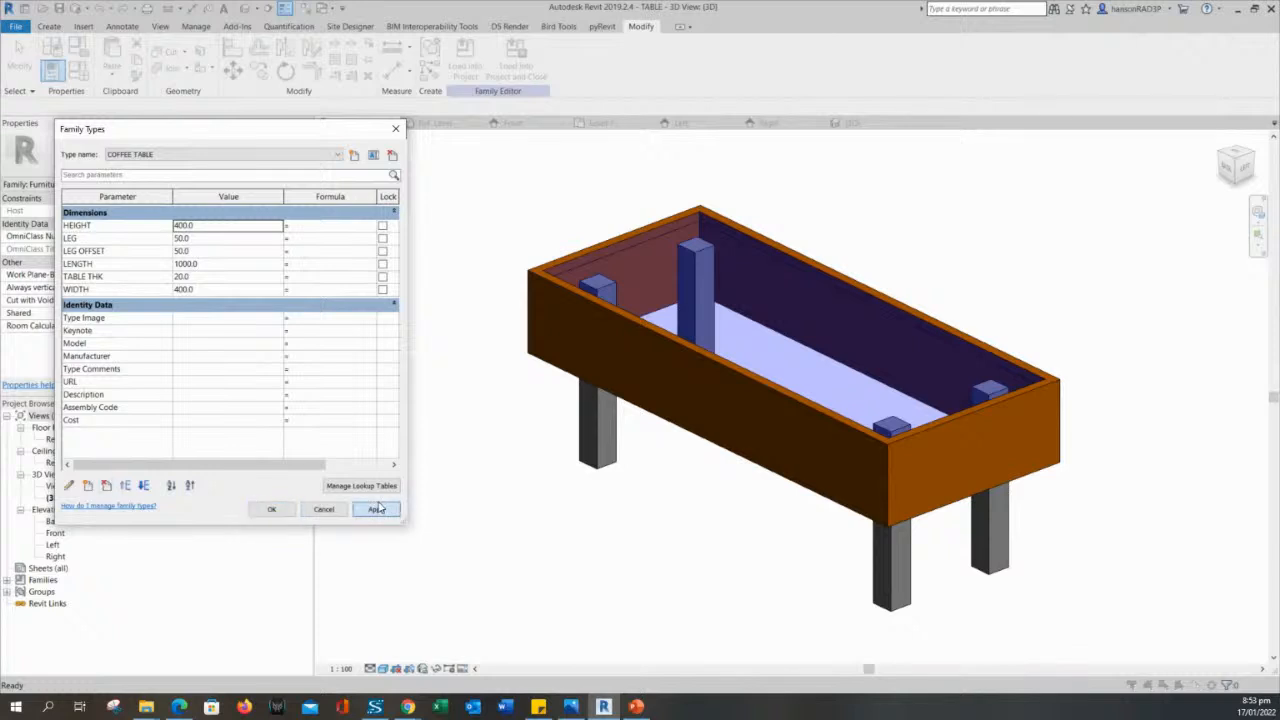
pyautogui.click(268, 511)
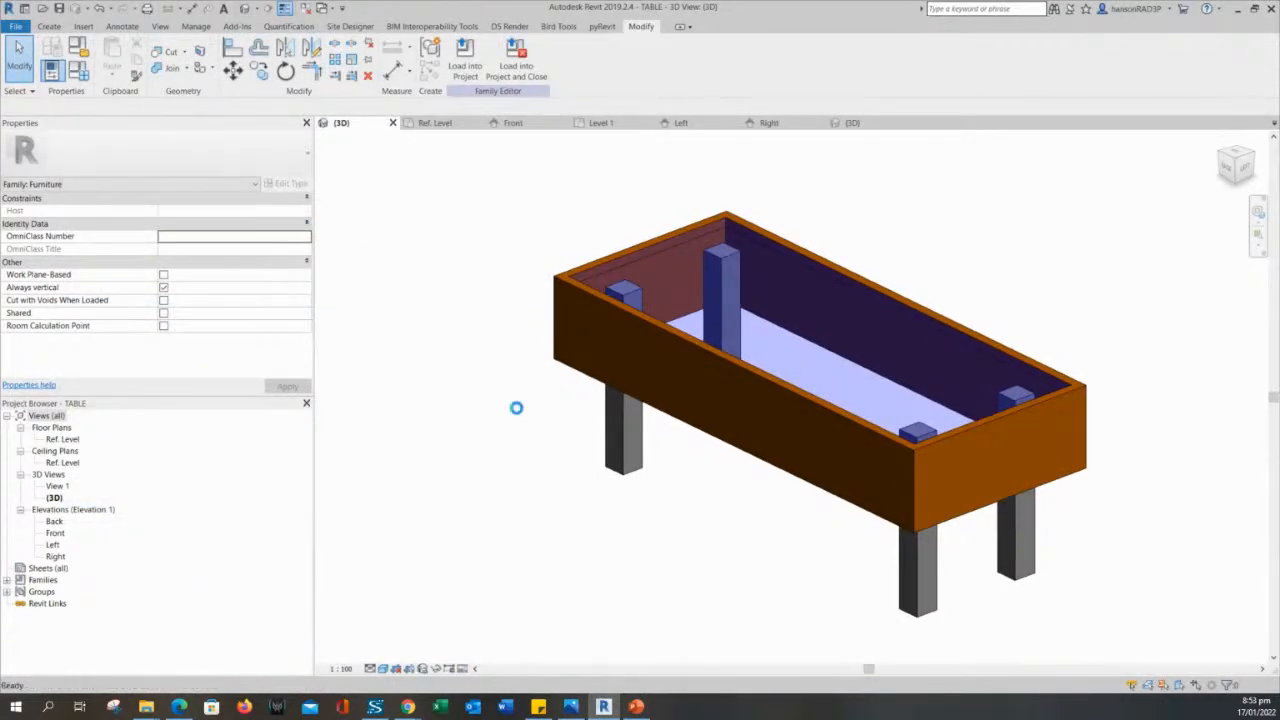
# - Inspect the table model, the wooden frame sweep's properties and the COFFEE TABLE type's parameters
pyautogui.moveTo(520, 408); pyautogui.dragTo(509, 380, button='middle')
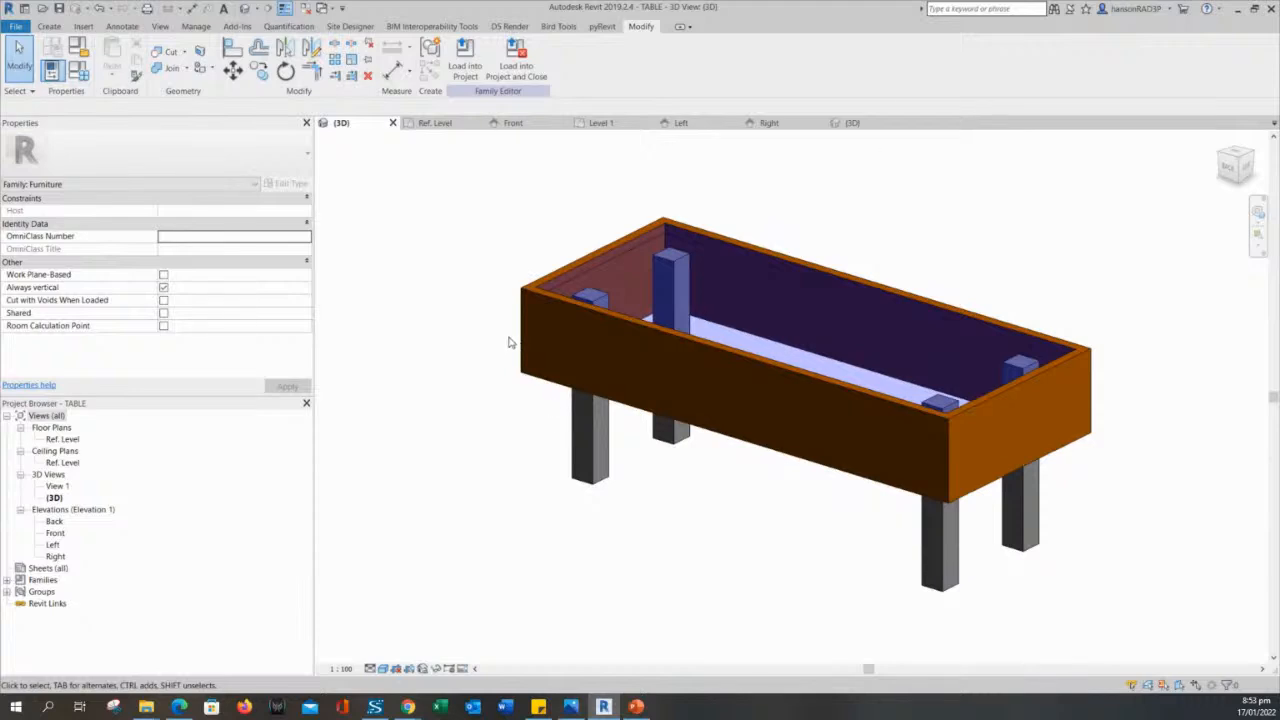
pyautogui.click(526, 330)
pyautogui.keyDown('shift'); pyautogui.moveTo(526, 330); pyautogui.dragTo(467, 291, button='middle'); pyautogui.keyUp('shift')
pyautogui.click(484, 292)
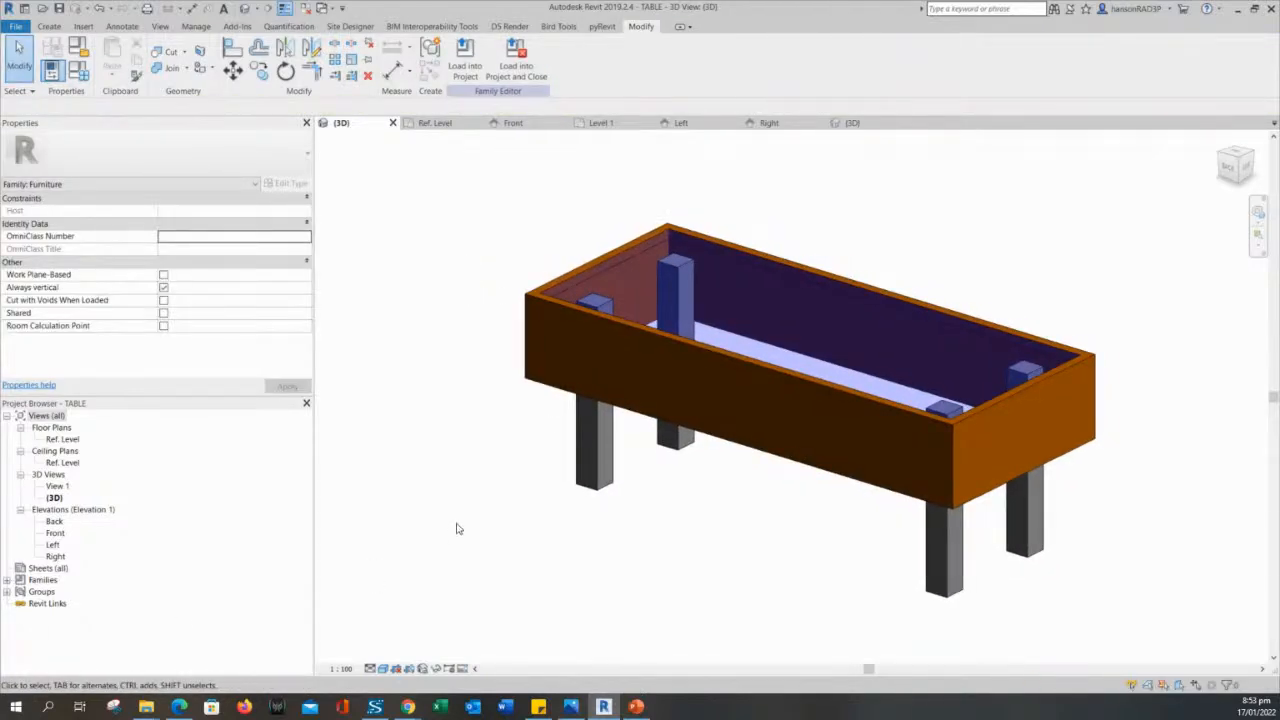
pyautogui.keyDown('shift'); pyautogui.moveTo(556, 502); pyautogui.dragTo(546, 502, button='middle'); pyautogui.keyUp('shift')
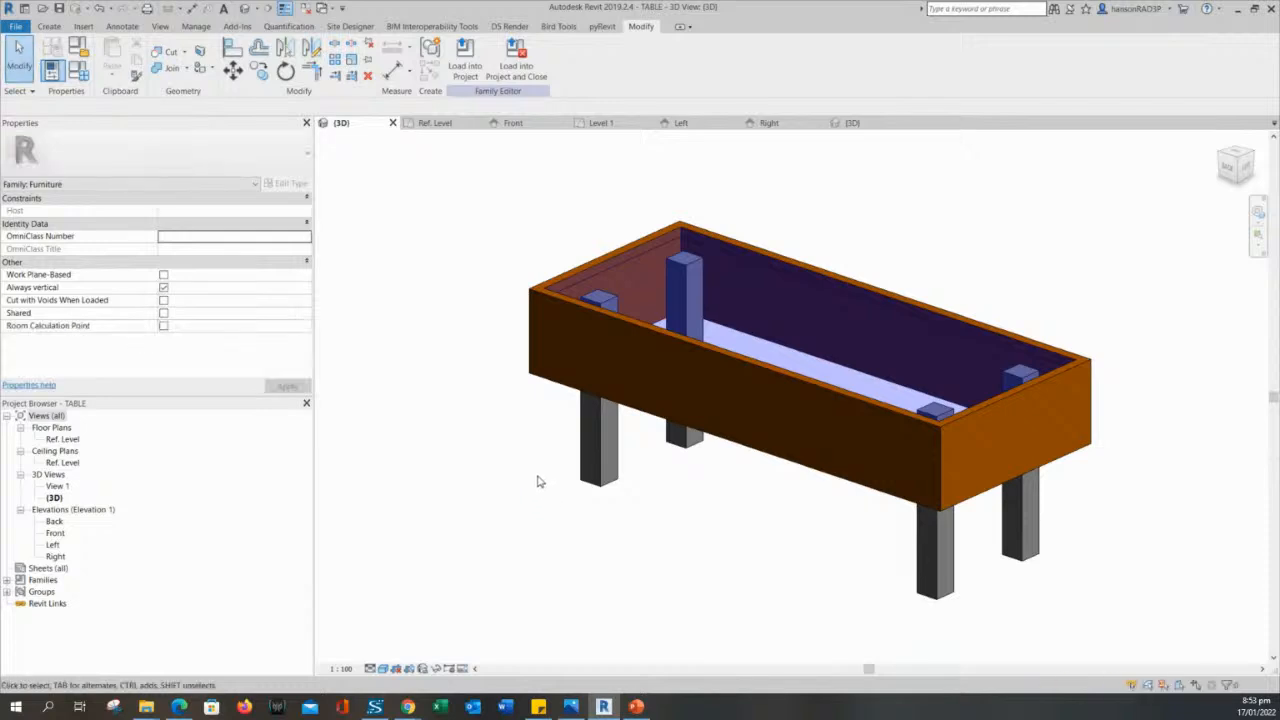
pyautogui.click(528, 330)
pyautogui.click(493, 365)
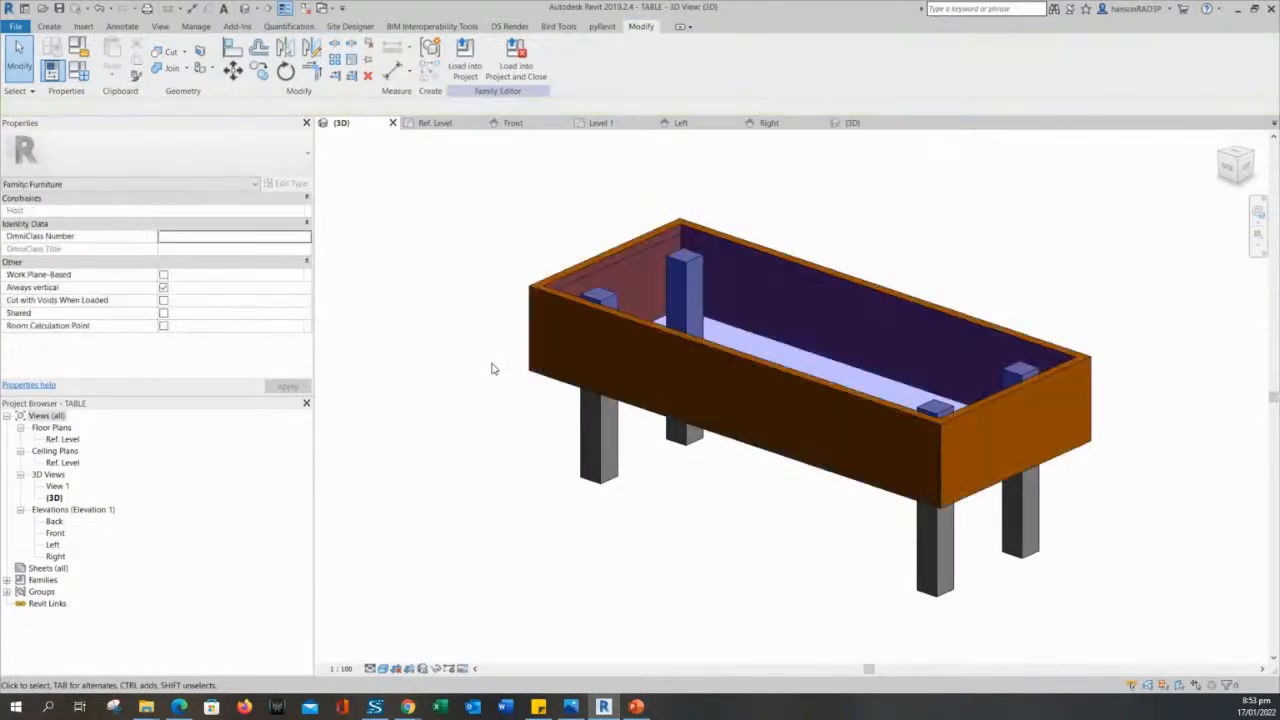
pyautogui.moveTo(491, 366)
pyautogui.keyDown('shift'); pyautogui.mouseDown(button='middle')
pyautogui.moveTo(481, 372)
pyautogui.moveTo(502, 377)
pyautogui.mouseUp(button='middle'); pyautogui.keyUp('shift')
pyautogui.click(529, 343)
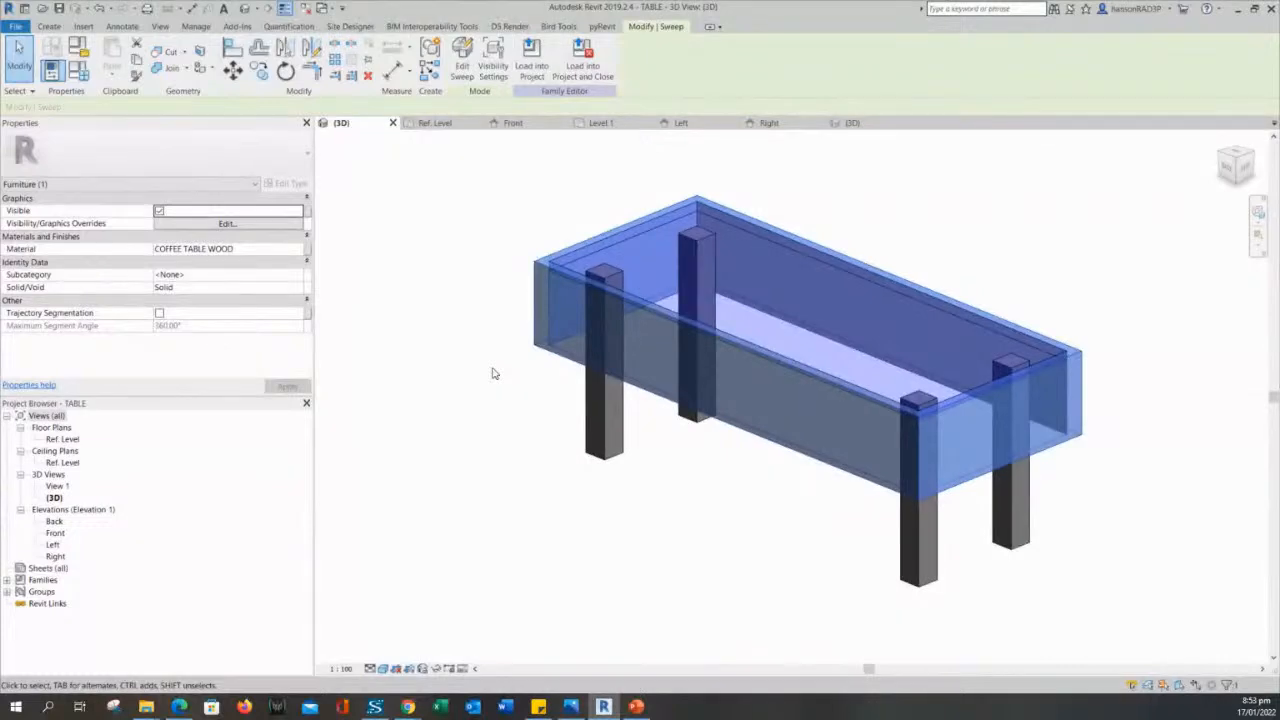
pyautogui.click(492, 373)
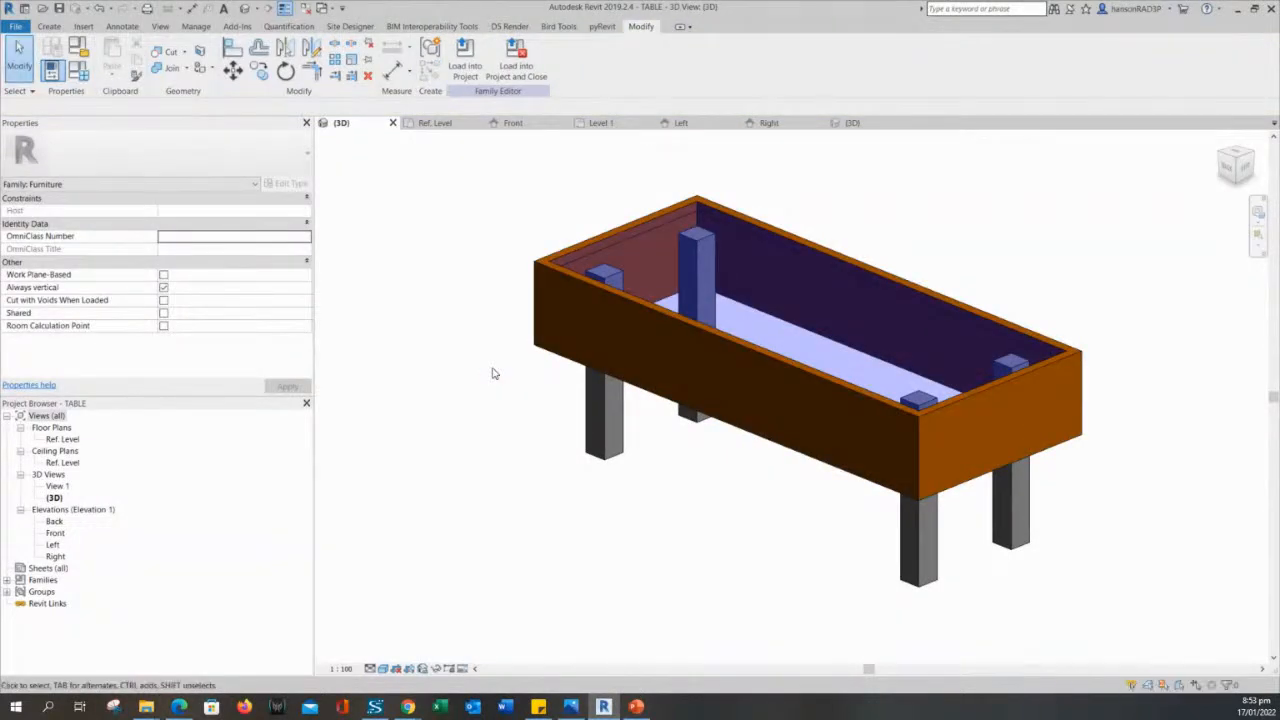
pyautogui.click(78, 70)
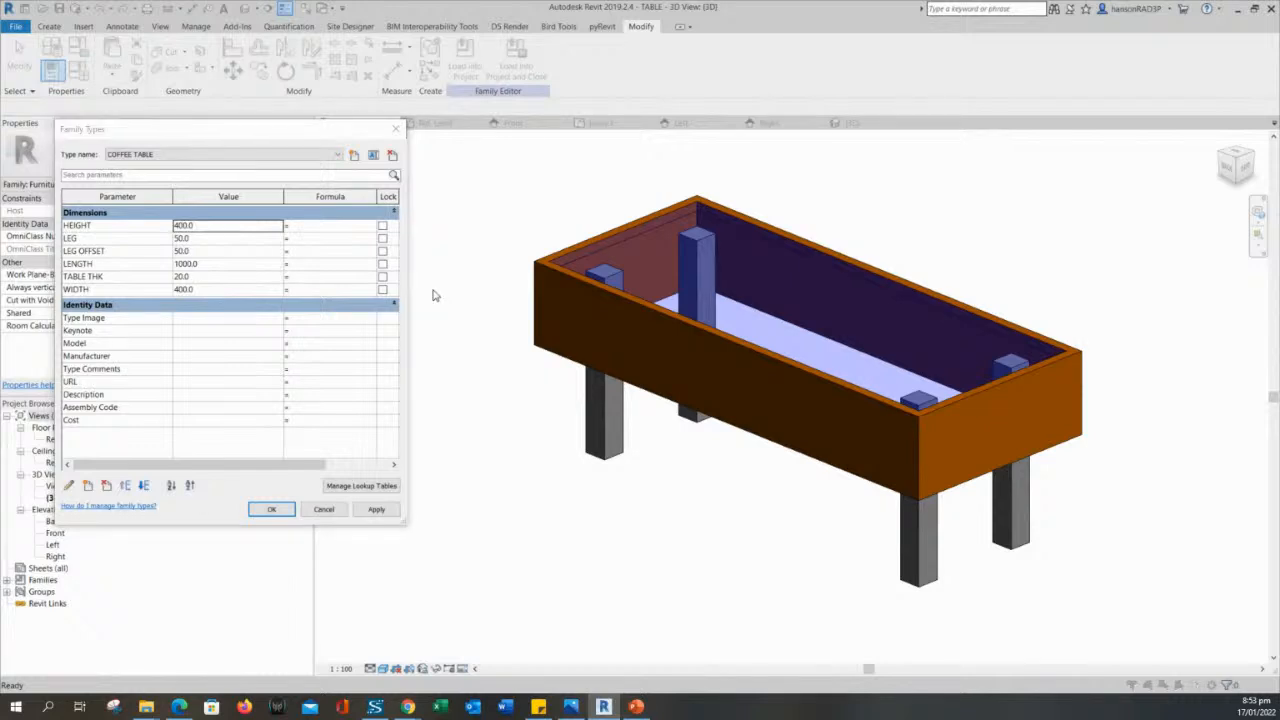
pyautogui.click(396, 129)
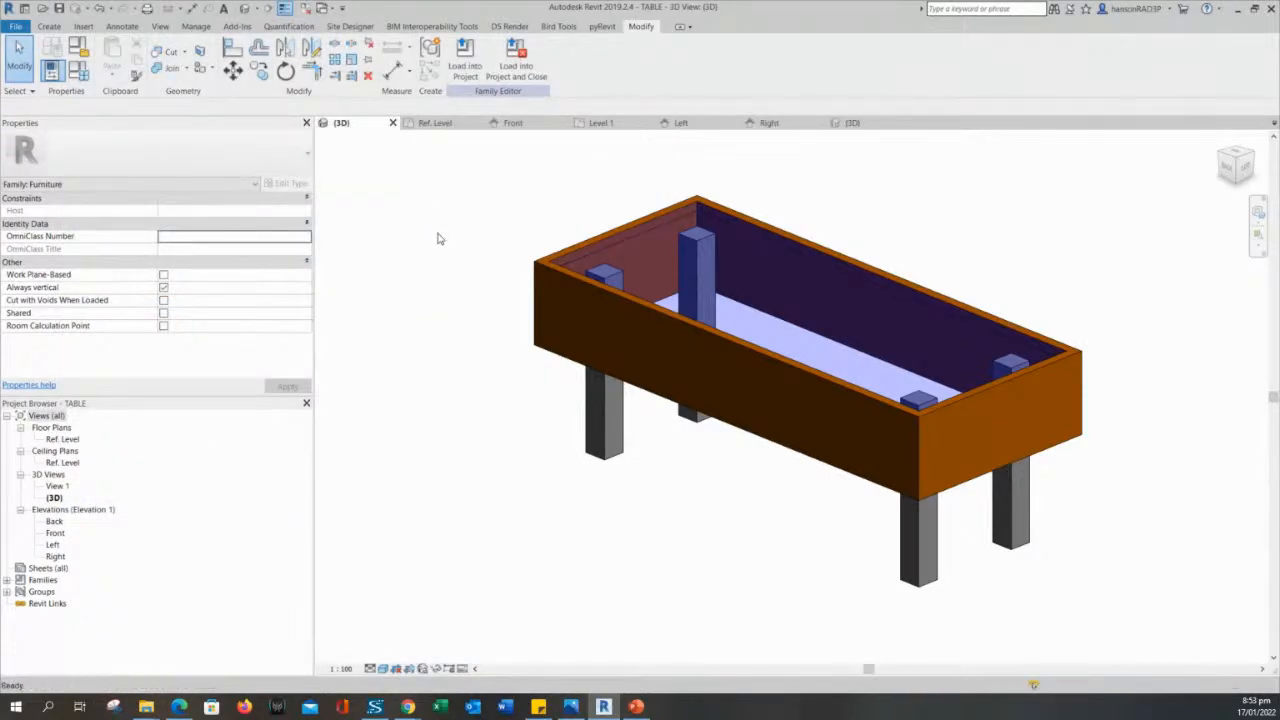
pyautogui.moveTo(426, 313); pyautogui.dragTo(430, 341, button='middle')
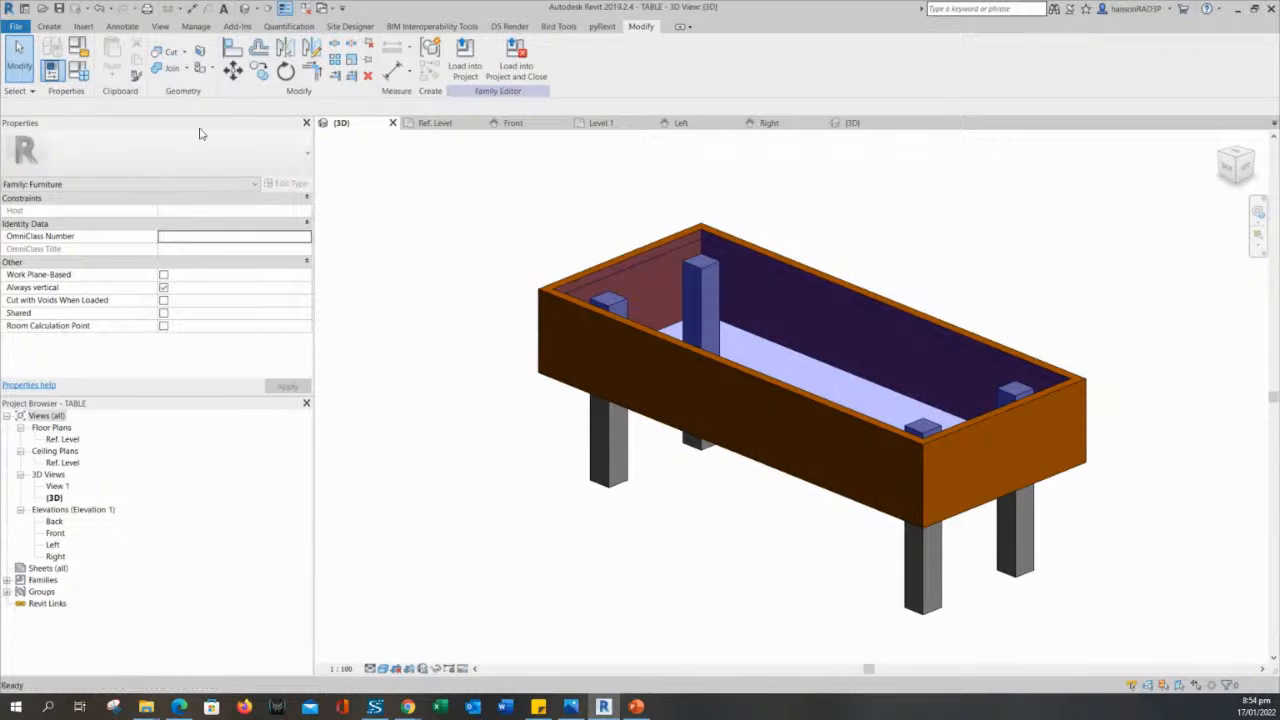
# - Associate the wooden frame sweep's Material property with a new type parameter named LEGS, grouped under Materials and Finishes
pyautogui.click(552, 357)
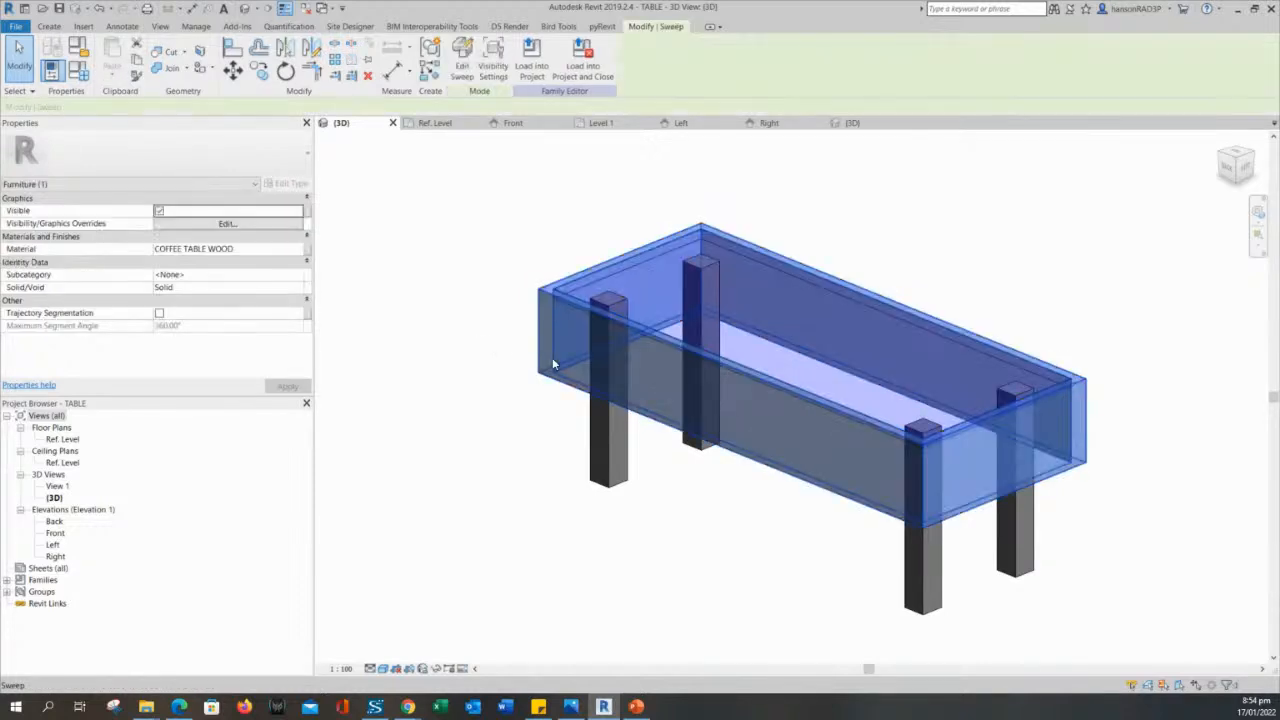
pyautogui.click(306, 249)
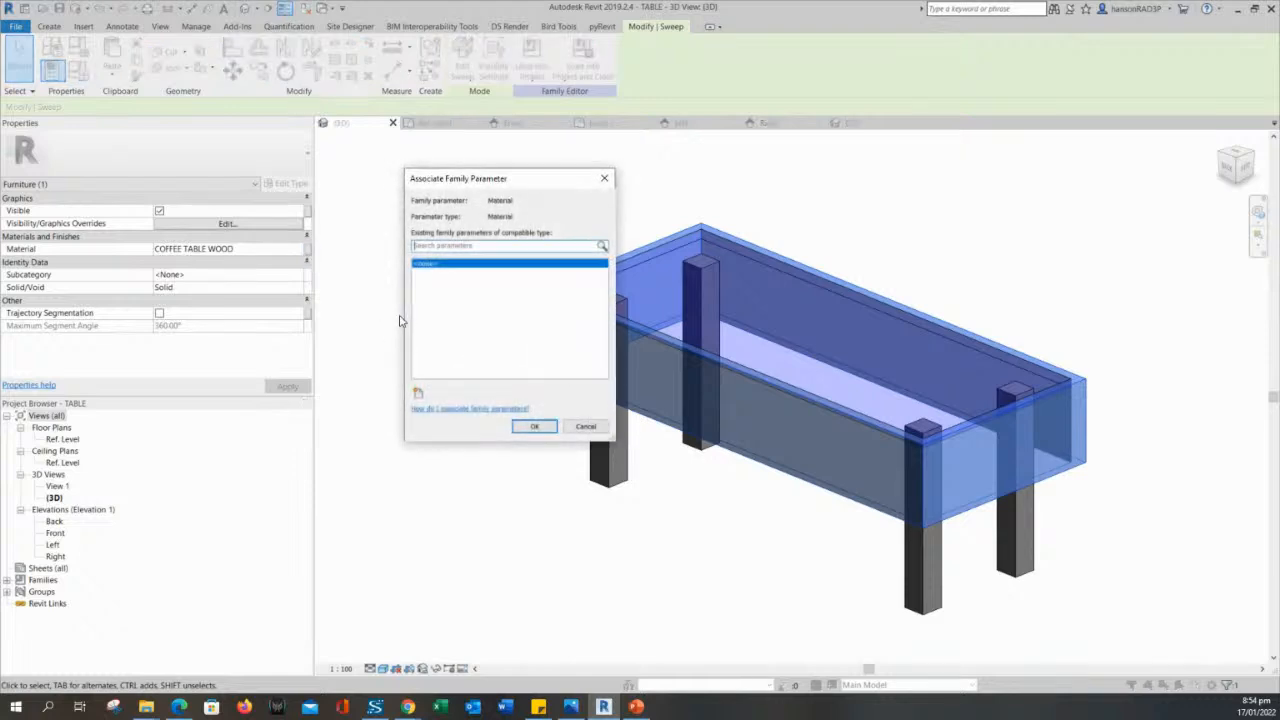
pyautogui.click(418, 392)
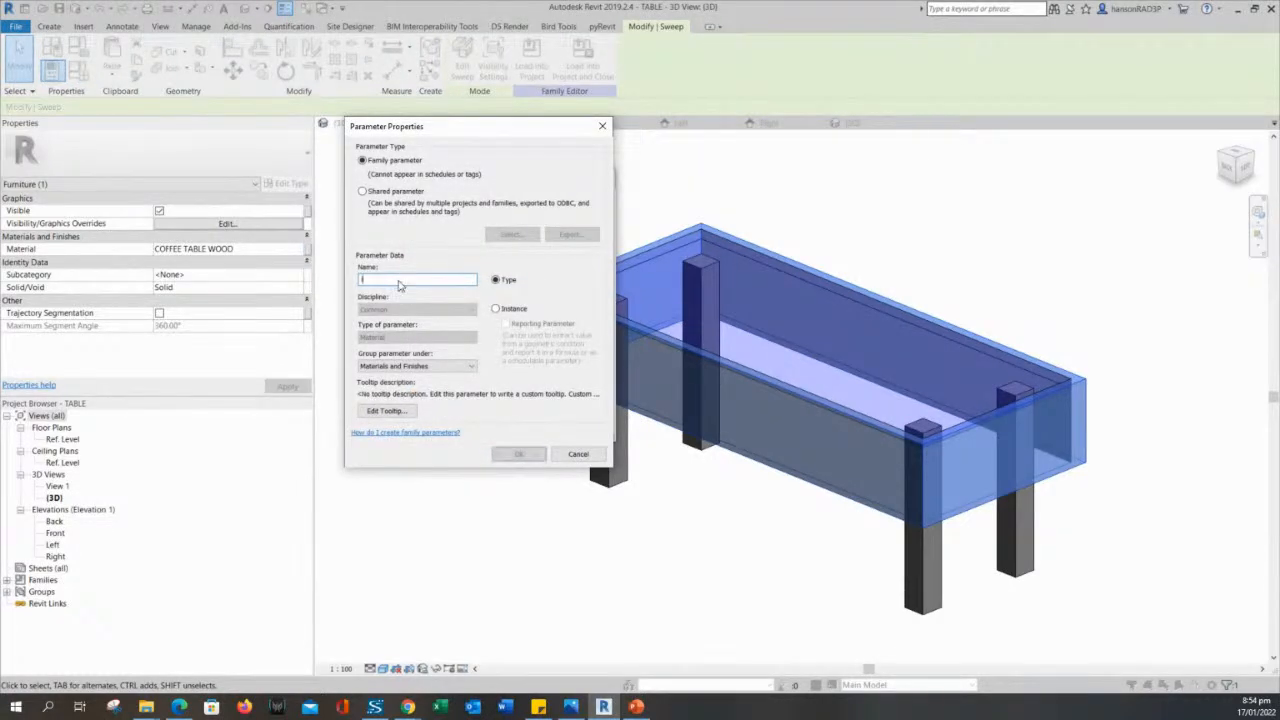
pyautogui.write('w')
pyautogui.press('BackSpace')
pyautogui.write('Ut')
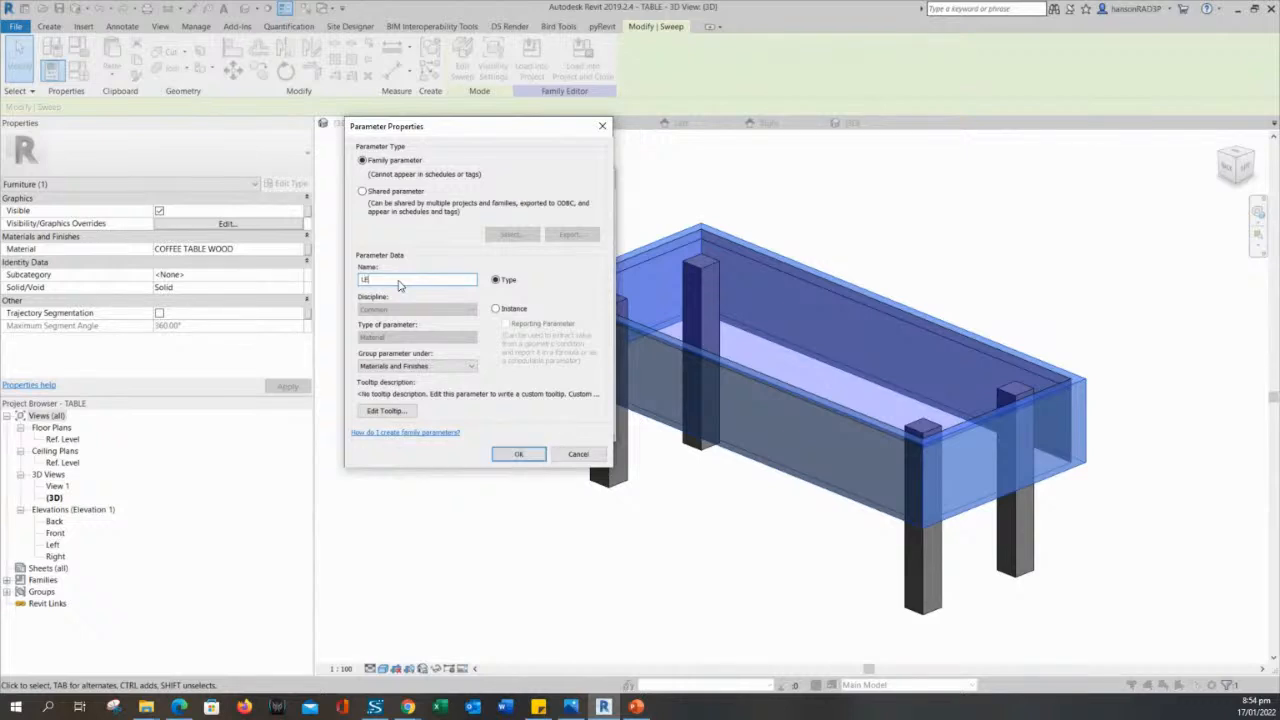
pyautogui.click(514, 455)
pyautogui.click(533, 427)
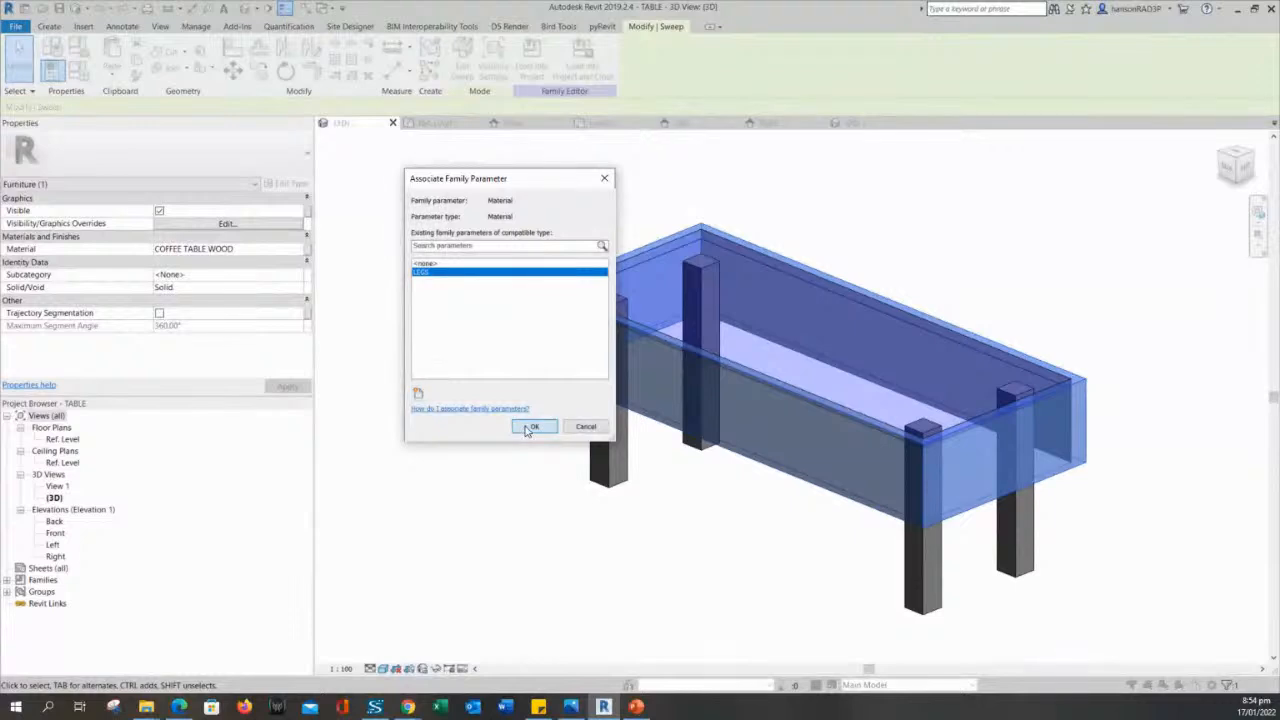
pyautogui.click(560, 372)
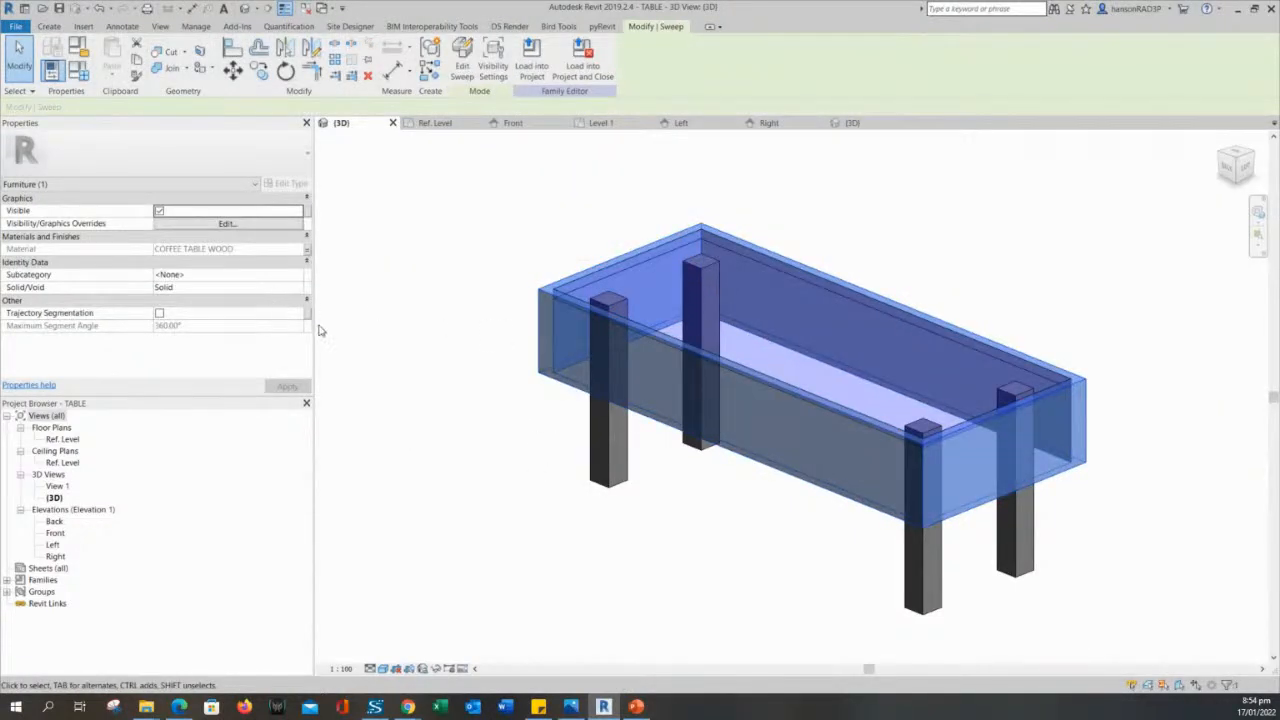
# - Associate the wooden frame sweep's Material property with a new type parameter named SIDE TABLE, grouped under Materials and Finishes
pyautogui.click(434, 314)
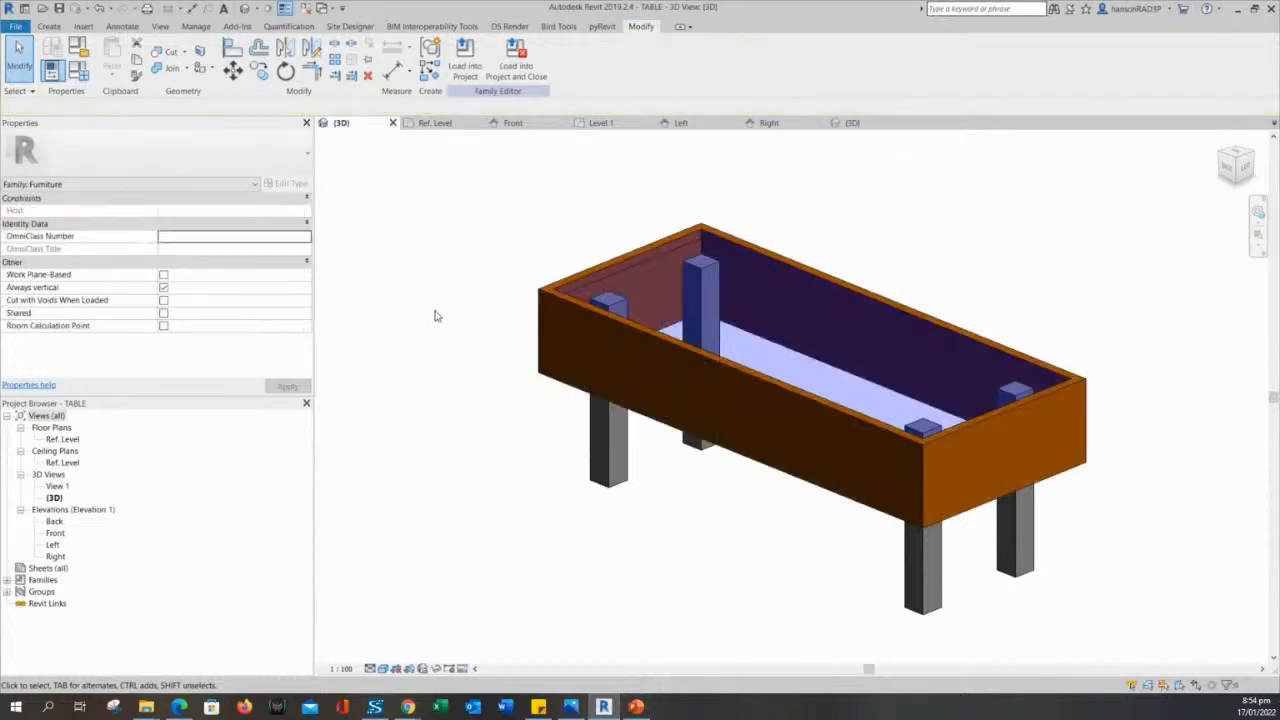
pyautogui.click(540, 340)
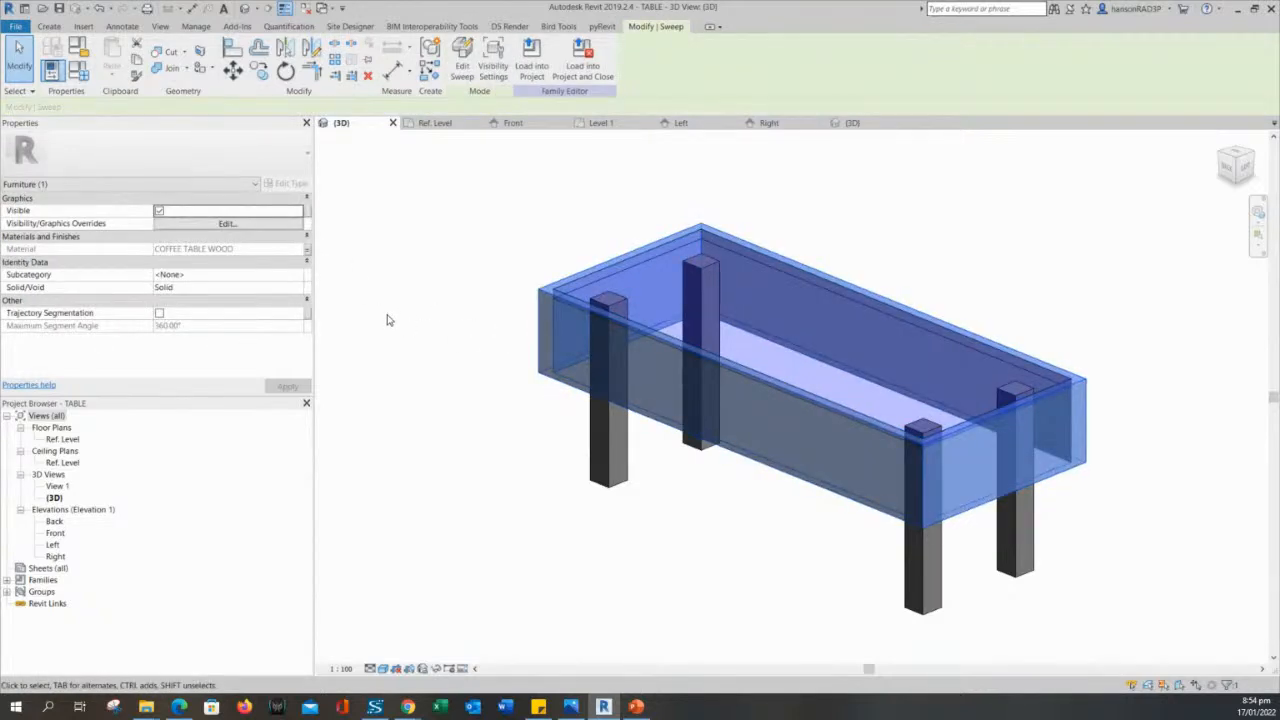
pyautogui.click(308, 250)
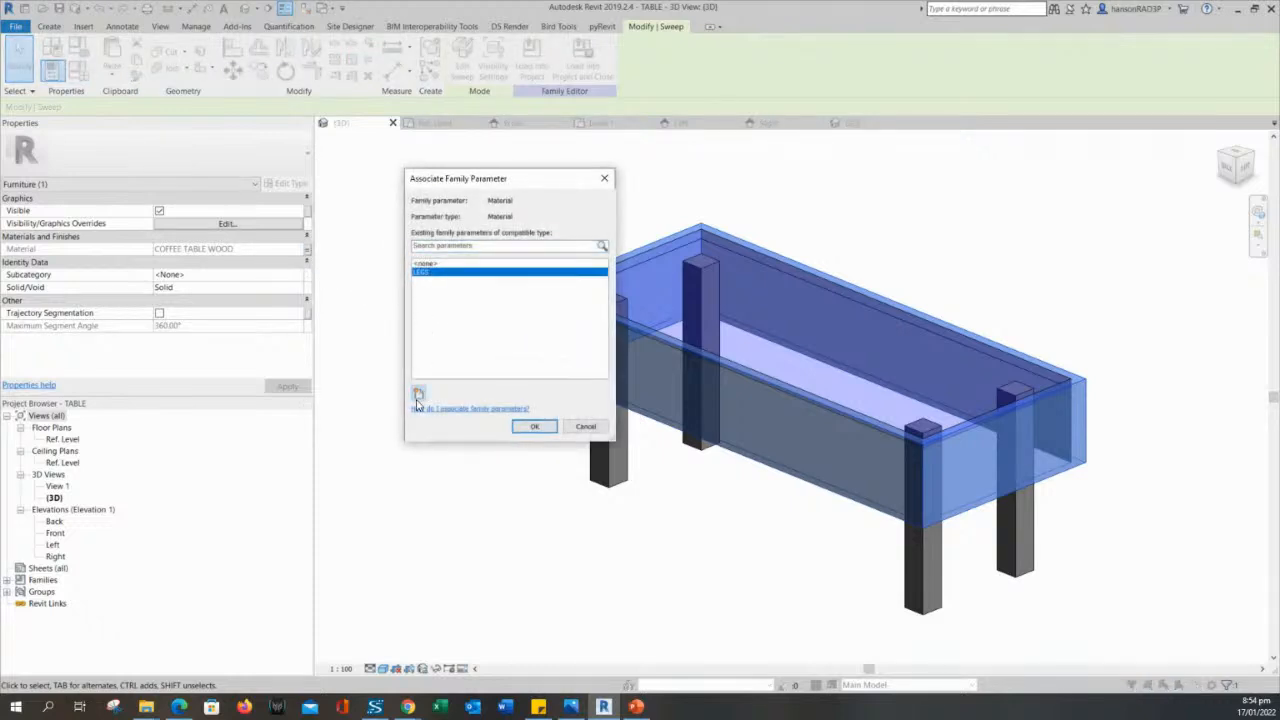
pyautogui.click(418, 394)
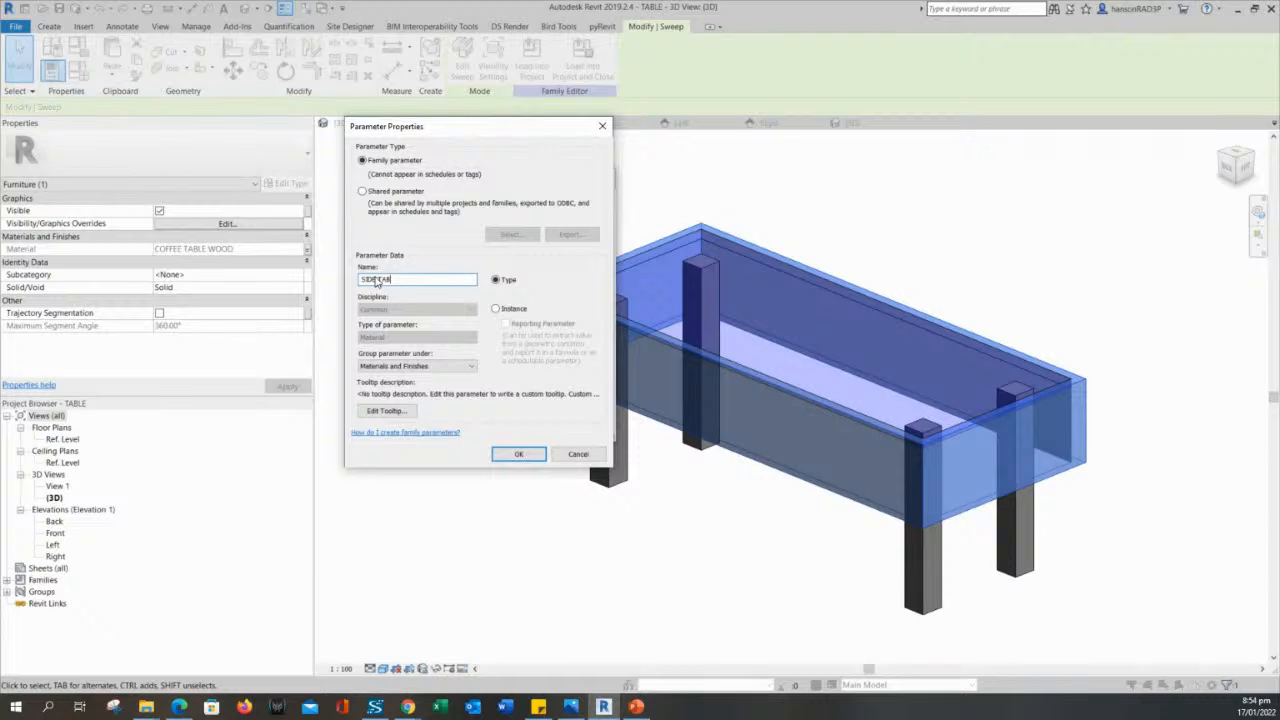
pyautogui.click(518, 454)
pyautogui.click(534, 426)
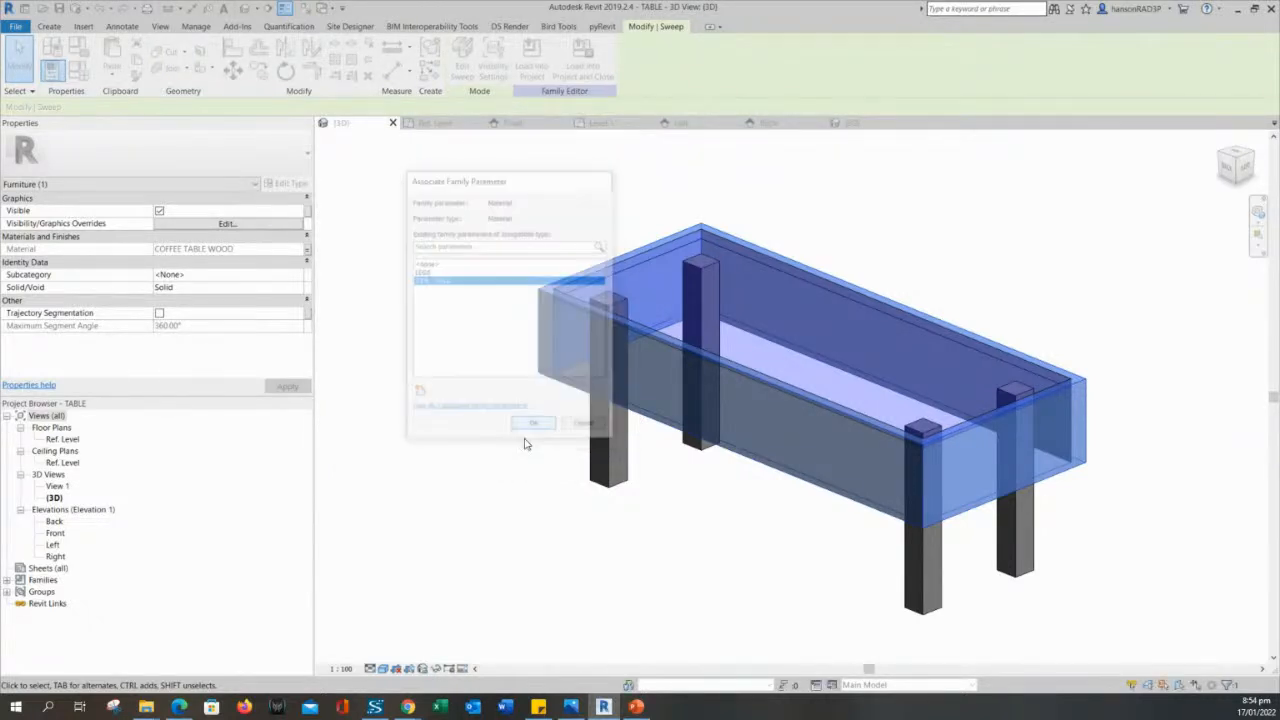
# - Associate the glass top extrusion's Material property with a new type parameter named TABLE TOP, grouped under Materials and Finishes
pyautogui.click(648, 281)
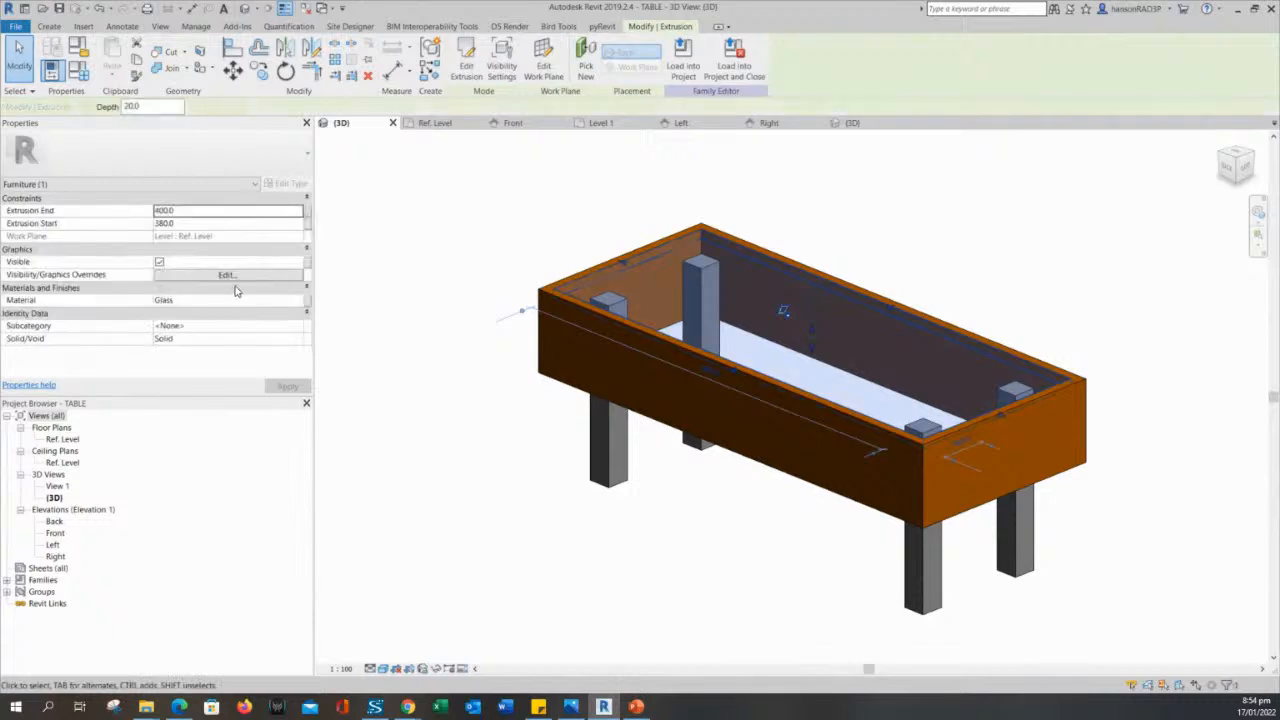
pyautogui.click(308, 300)
pyautogui.click(418, 395)
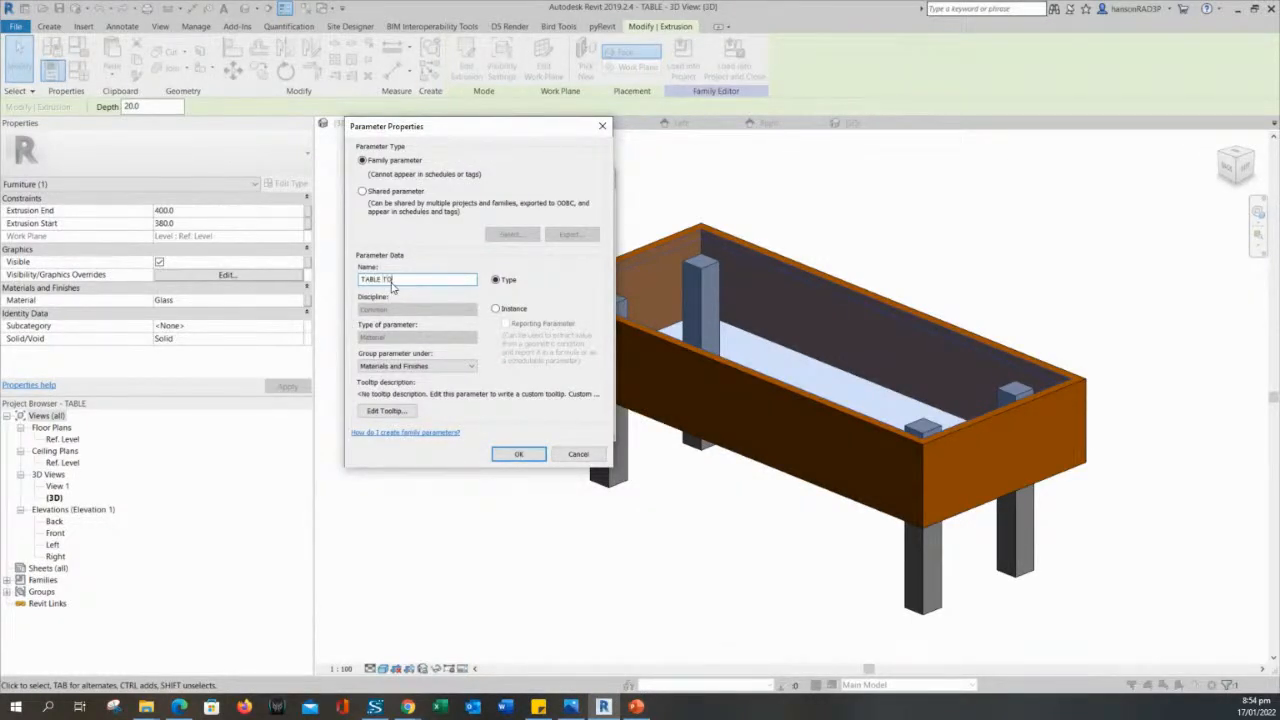
pyautogui.click(528, 455)
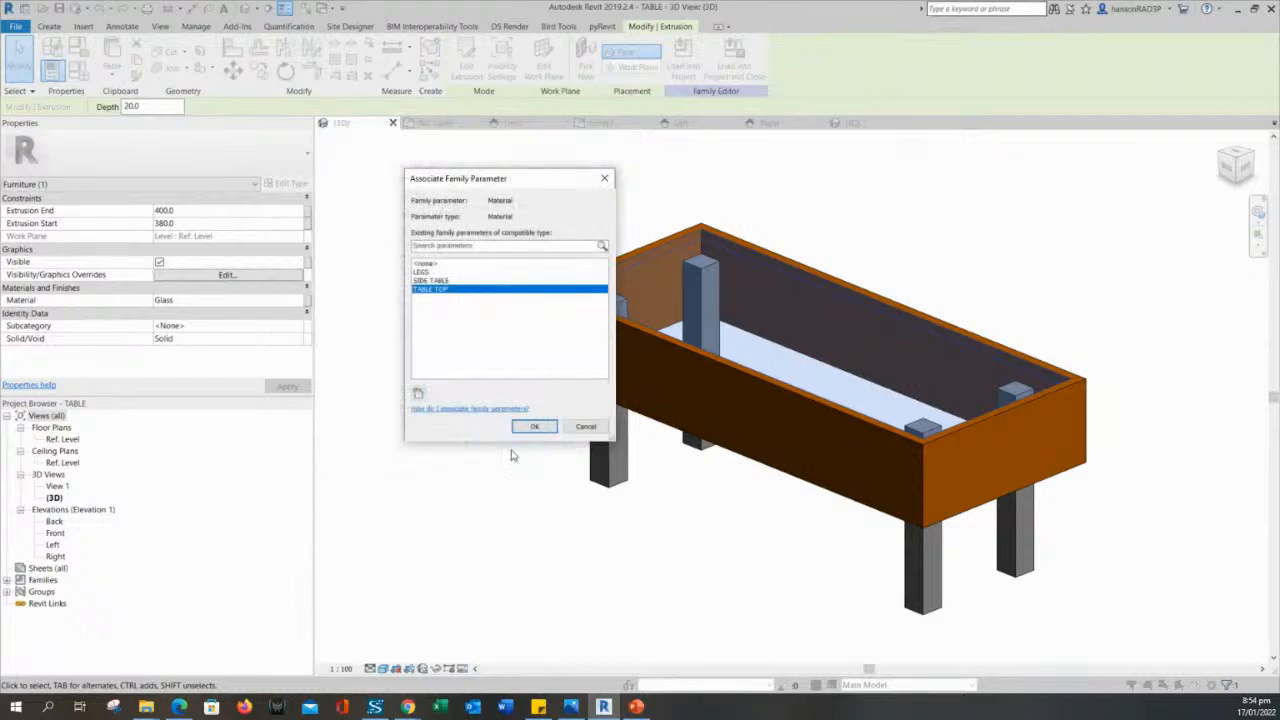
pyautogui.click(527, 428)
pyautogui.click(476, 449)
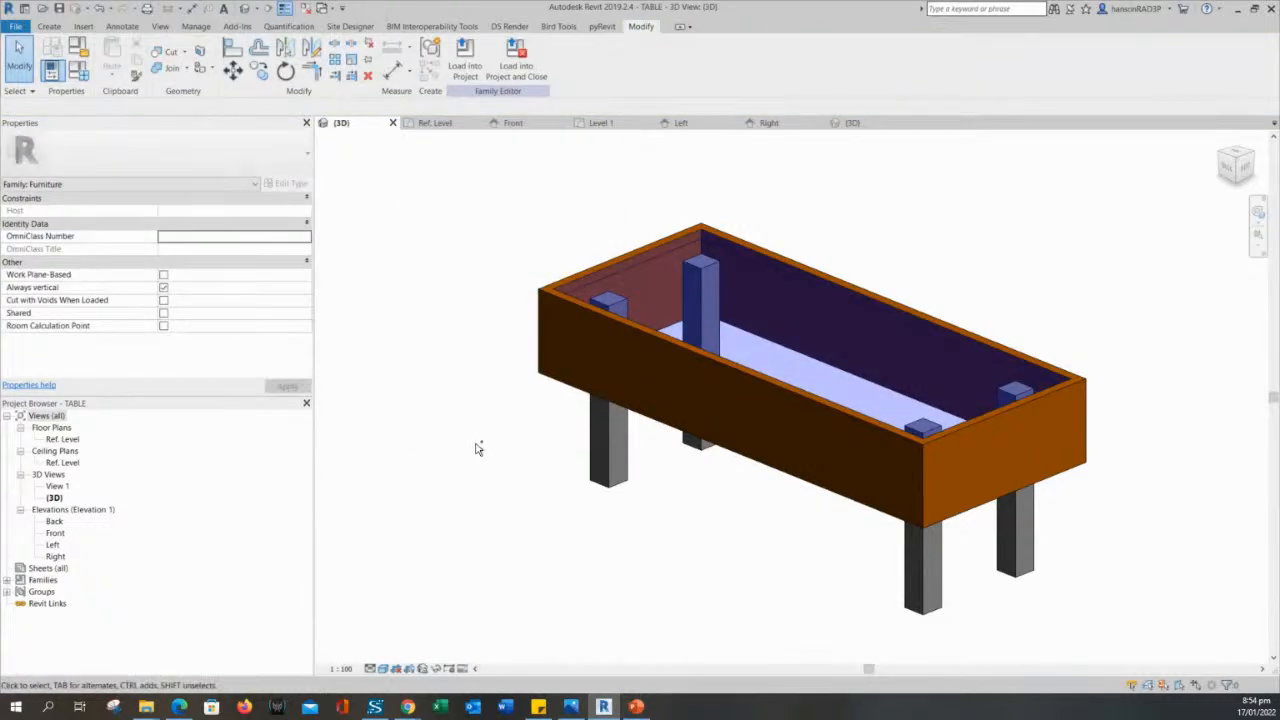
# - Review the LEGS, SIDE TABLE and TABLE TOP material parameters in the COFFEE TABLE family type
pyautogui.click(81, 72)
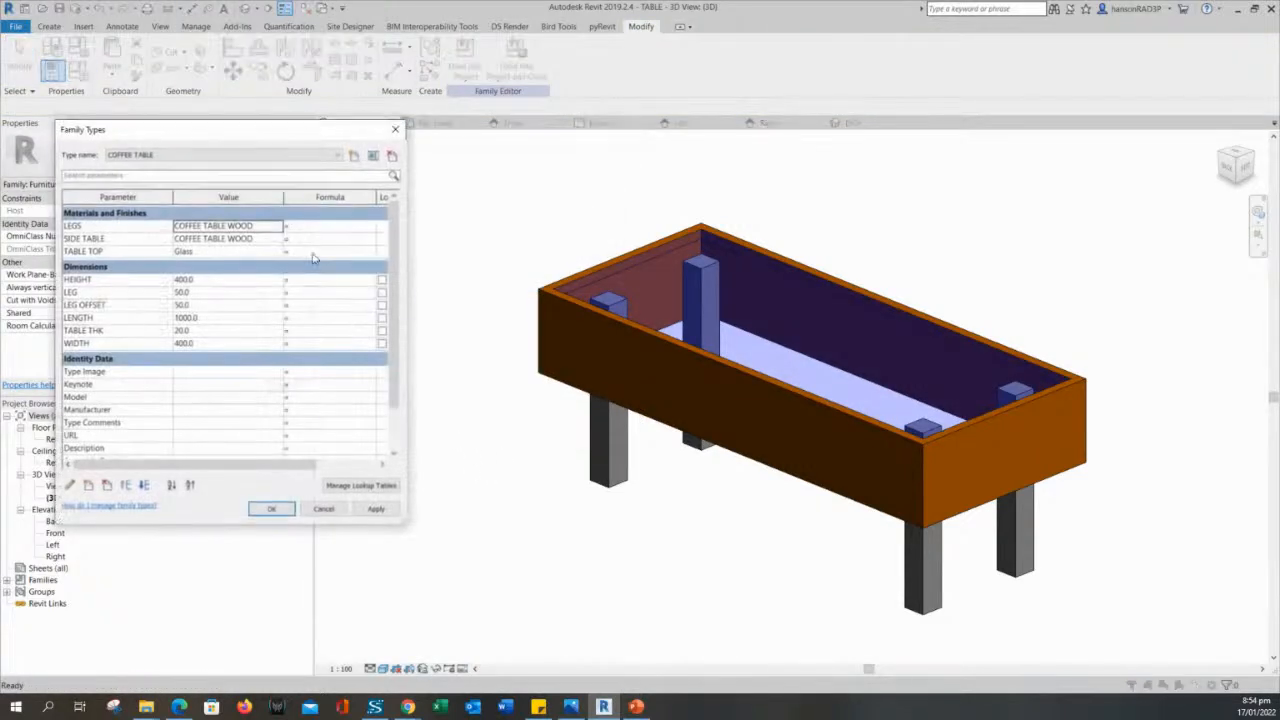
pyautogui.click(314, 230)
pyautogui.click(206, 214)
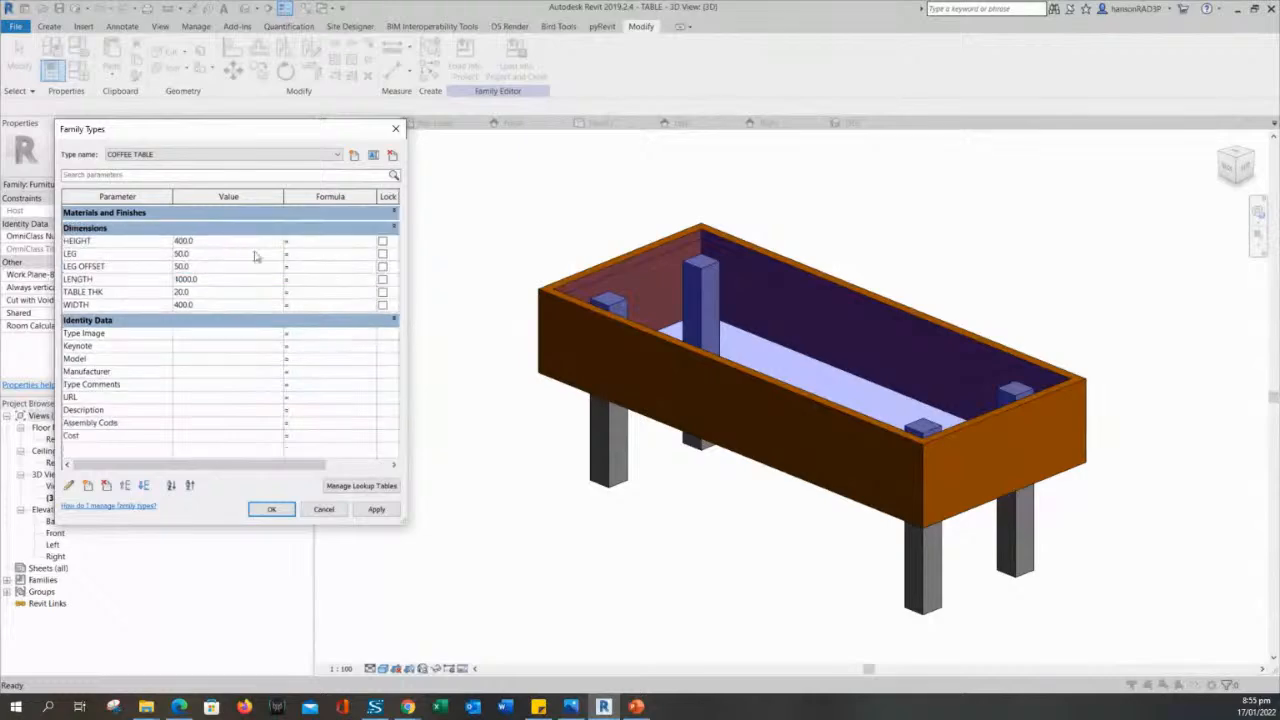
pyautogui.click(396, 214)
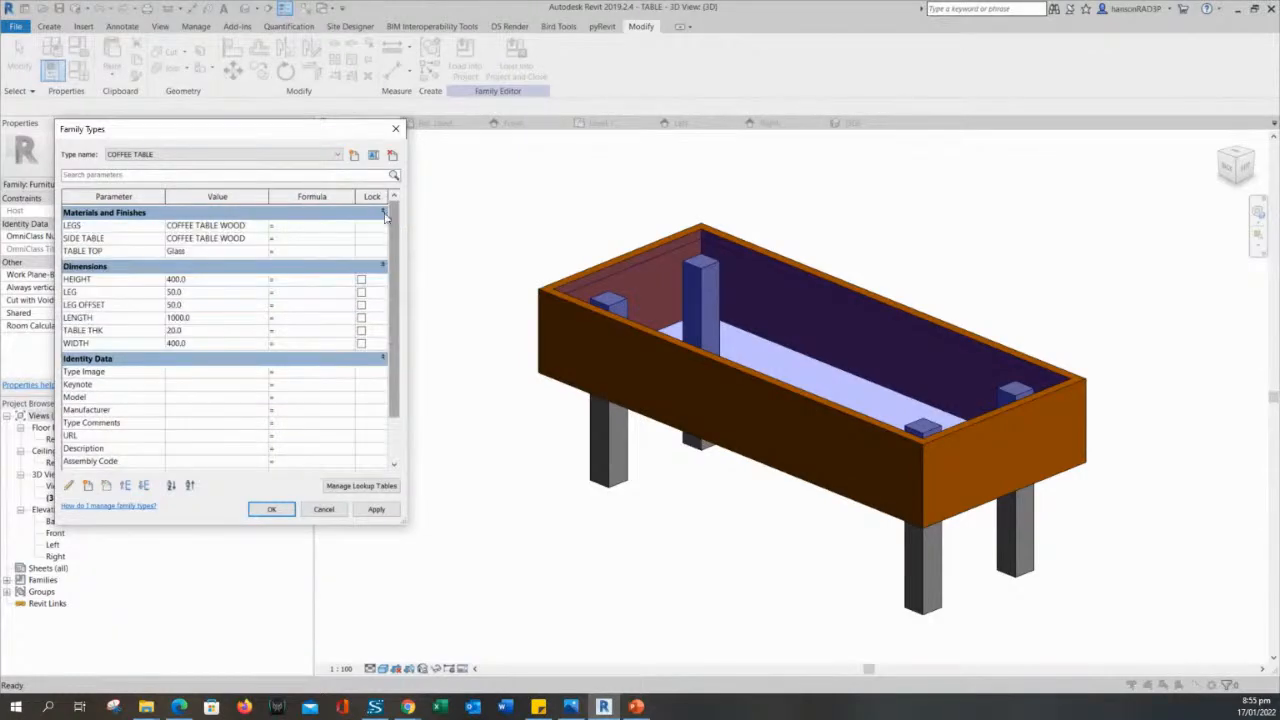
pyautogui.click(261, 227)
pyautogui.click(264, 227)
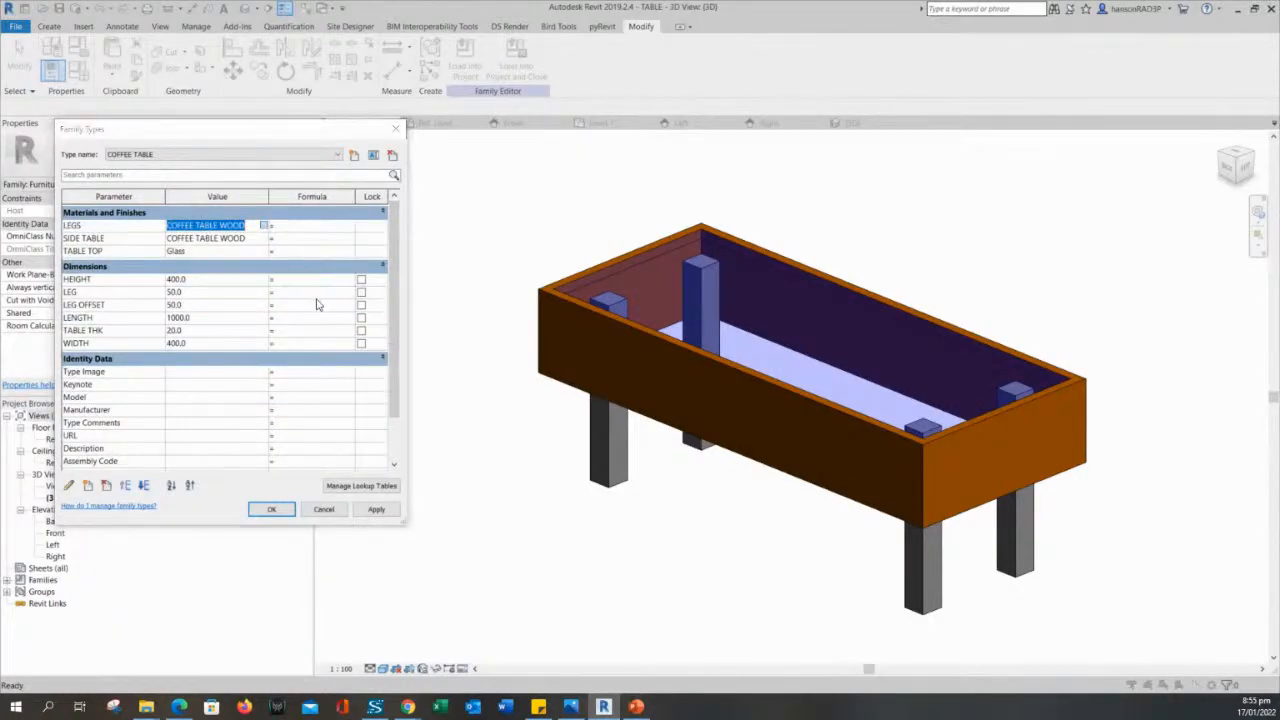
pyautogui.click(678, 87)
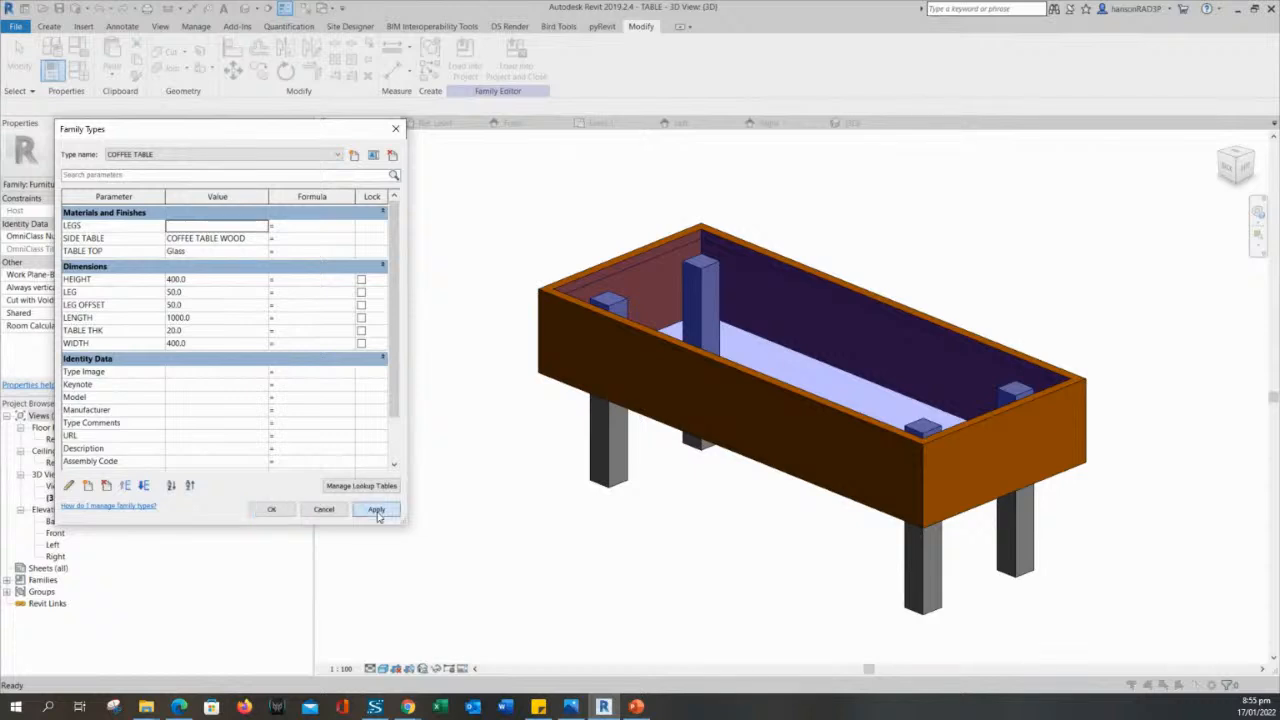
pyautogui.click(377, 513)
pyautogui.press('Escape')
pyautogui.click(340, 509)
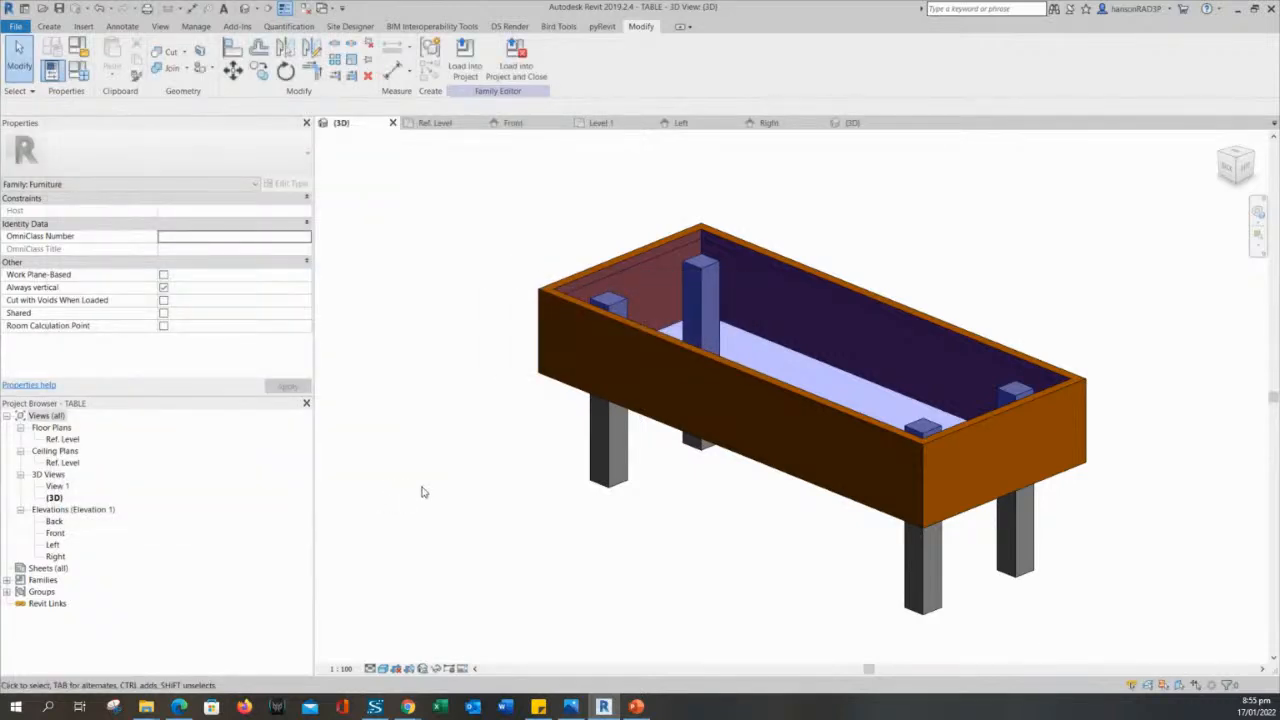
# - Load the TABLE family into the sample project, overwriting the existing version and its parameter values
pyautogui.click(464, 66)
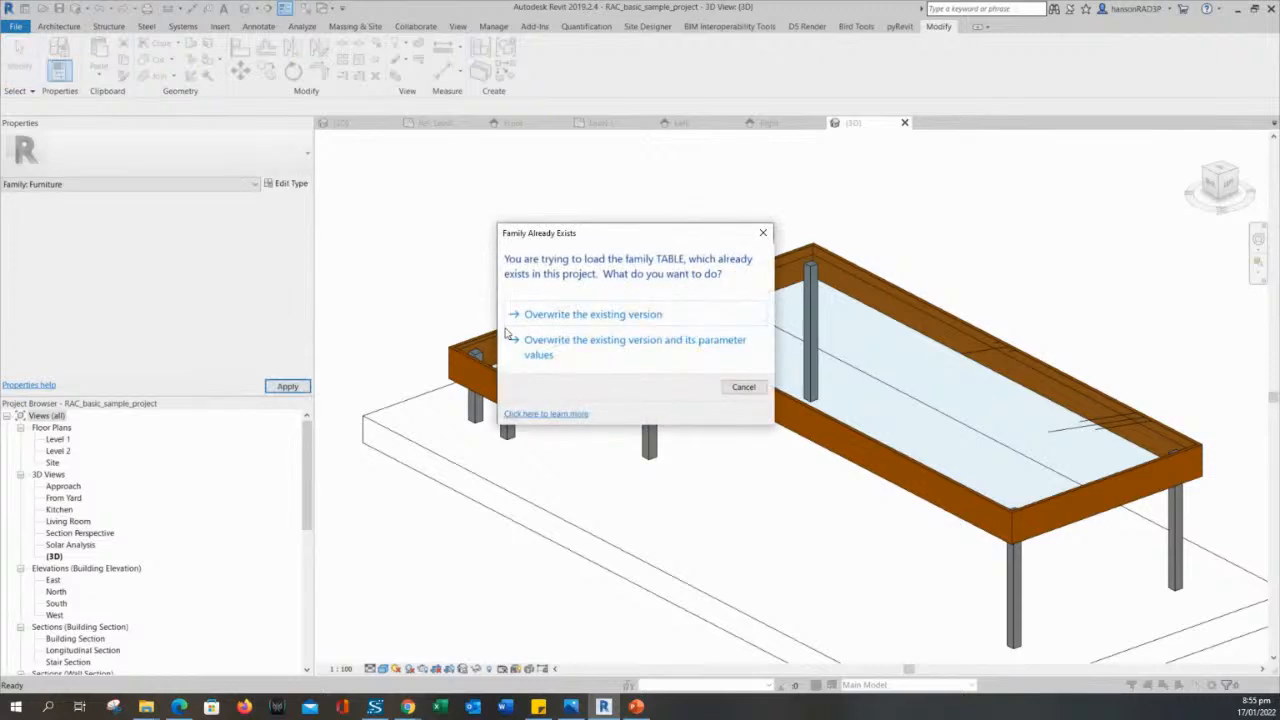
pyautogui.click(562, 350)
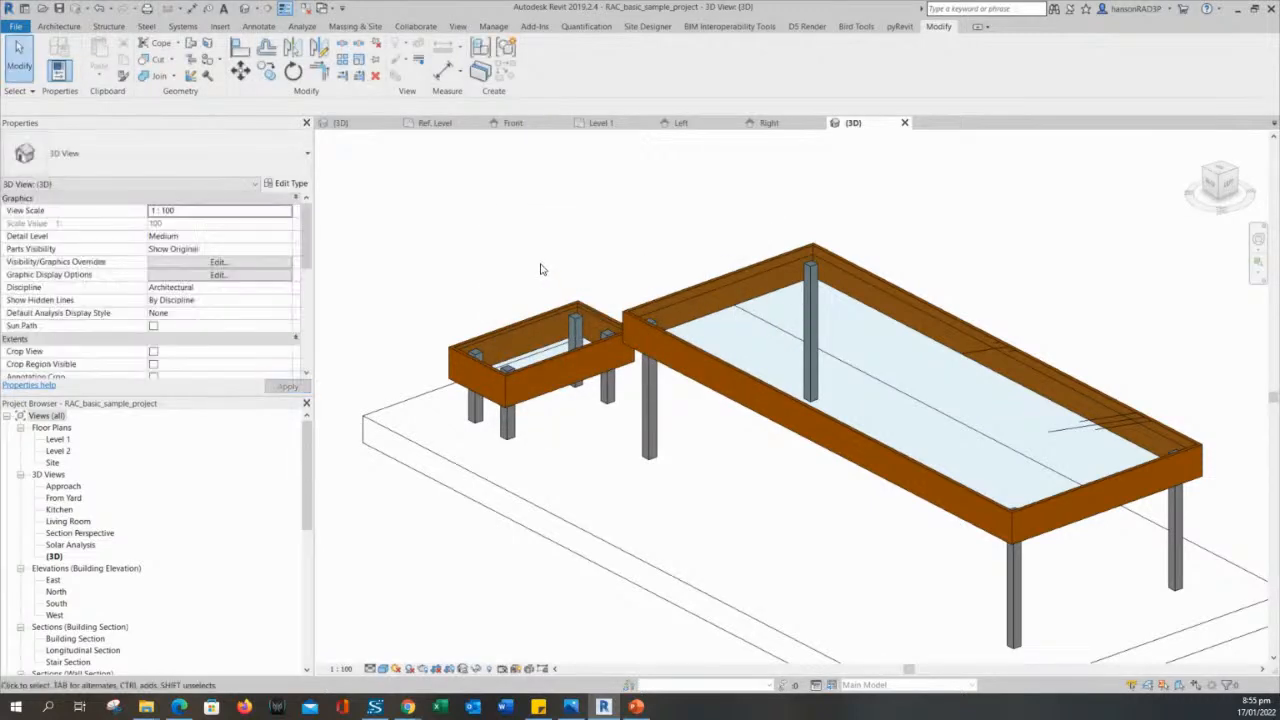
pyautogui.moveTo(517, 266); pyautogui.dragTo(491, 234, button='middle')
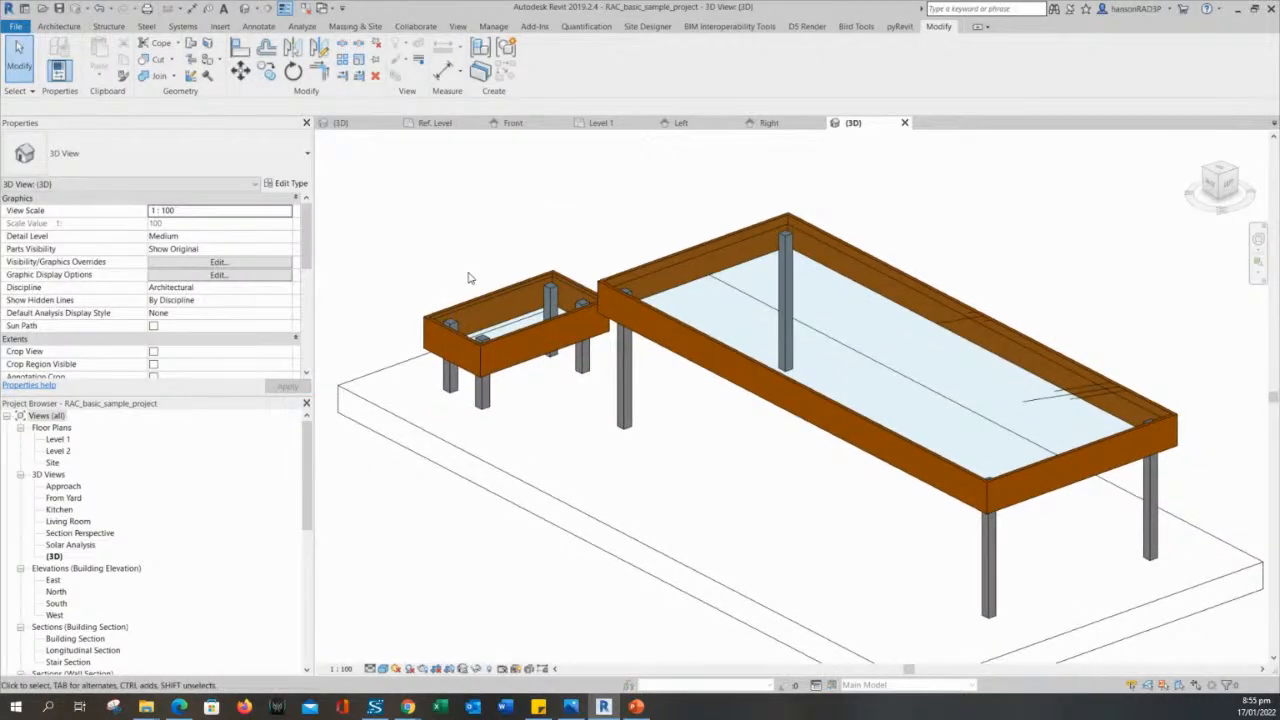
# - Set the LEGS material of the small table's COFFEE TABLE 2 type to Chair wood
pyautogui.click(483, 308)
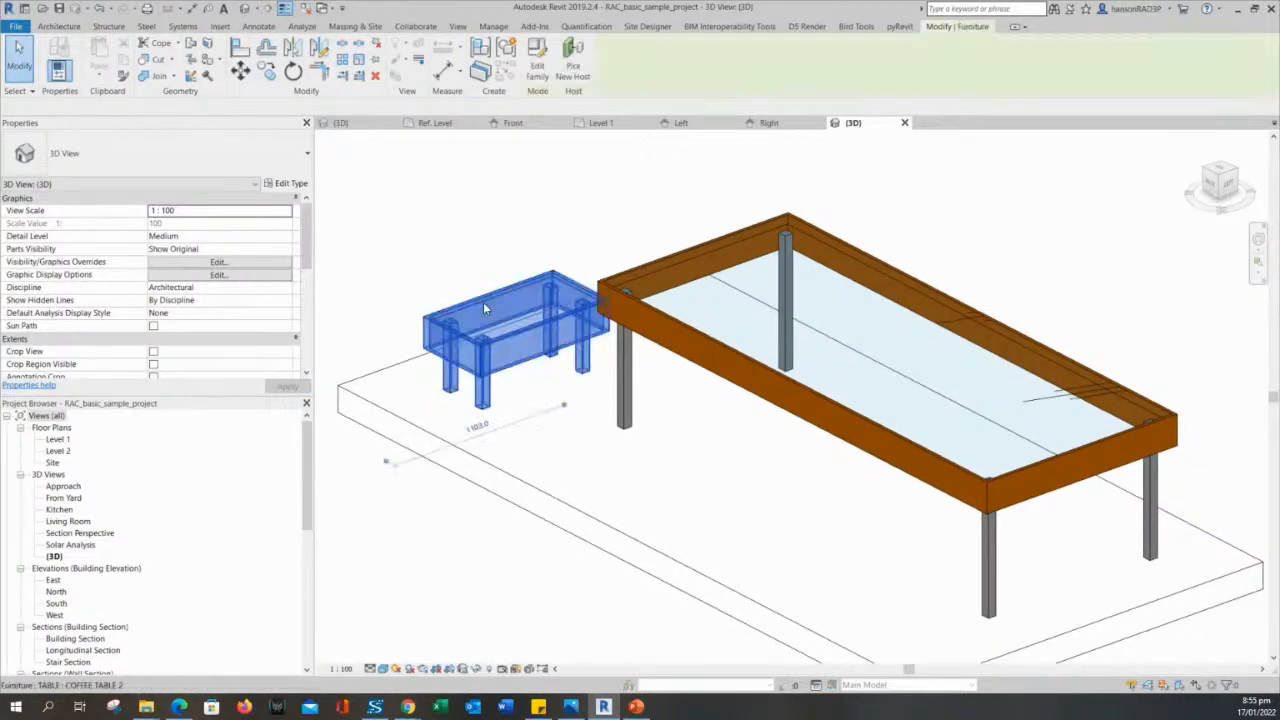
pyautogui.click(288, 186)
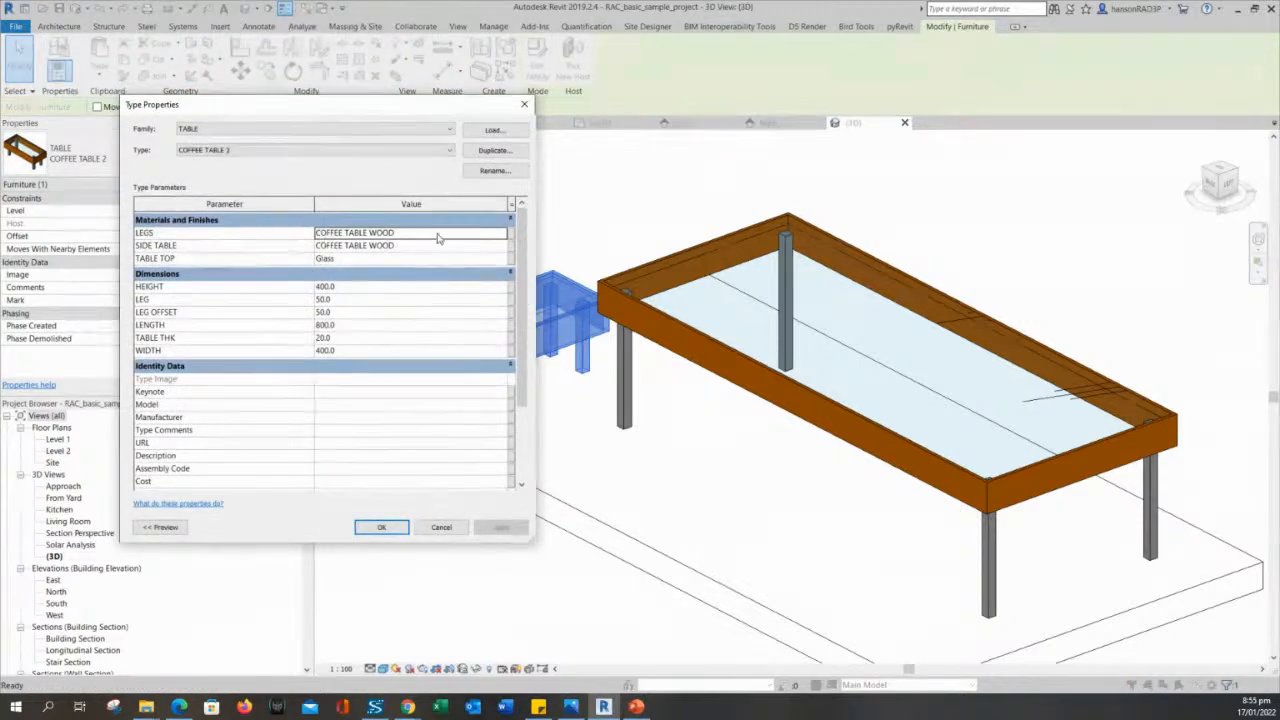
pyautogui.click(481, 233)
pyautogui.moveTo(382, 115); pyautogui.dragTo(975, 103)
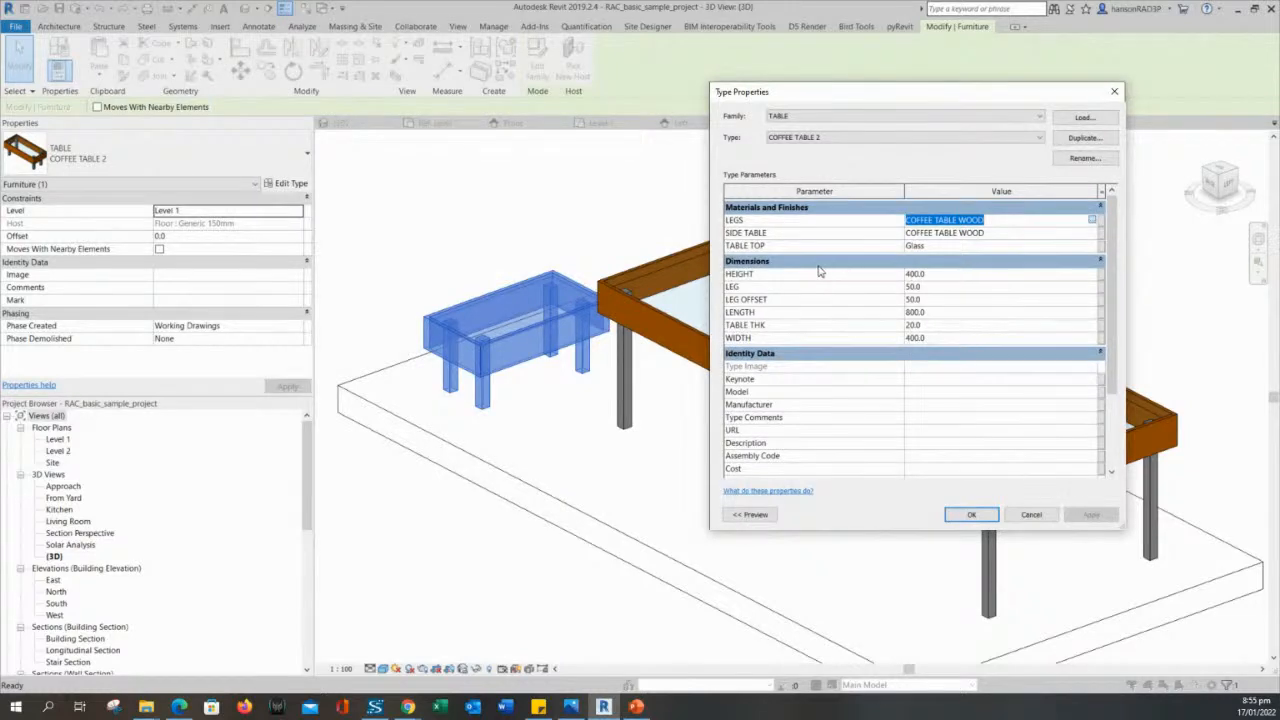
pyautogui.click(1091, 219)
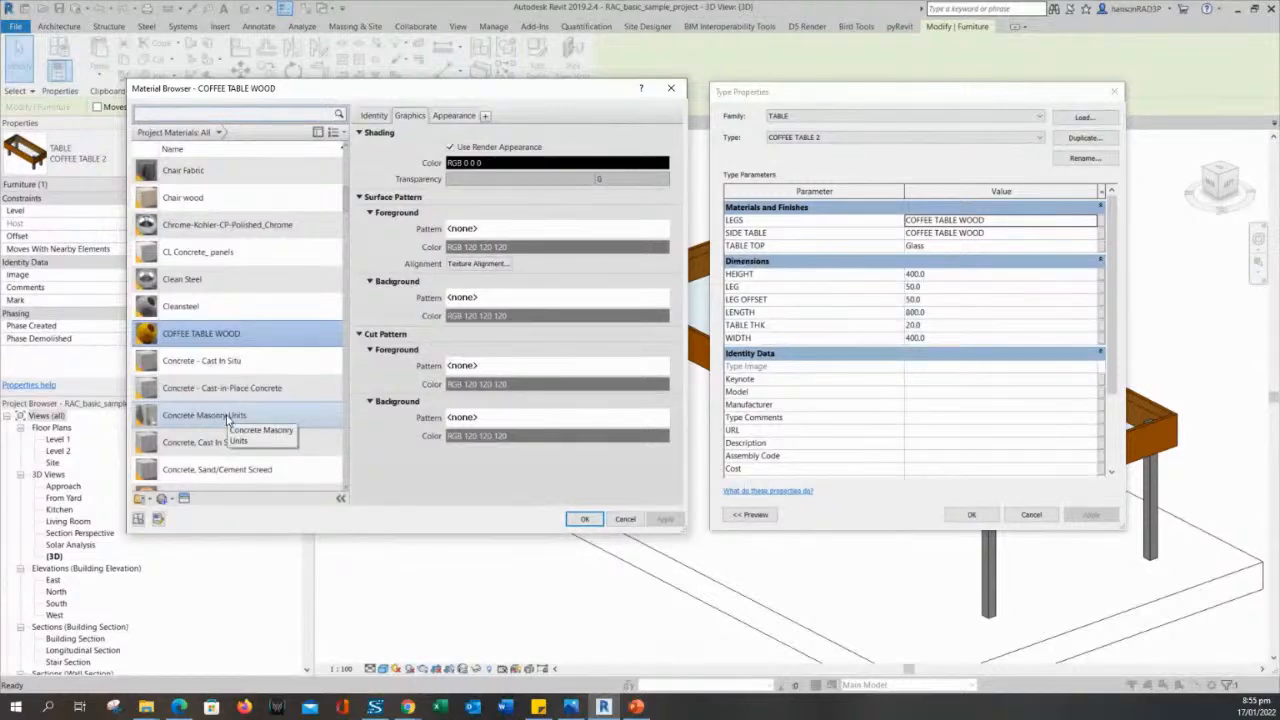
pyautogui.click(213, 199)
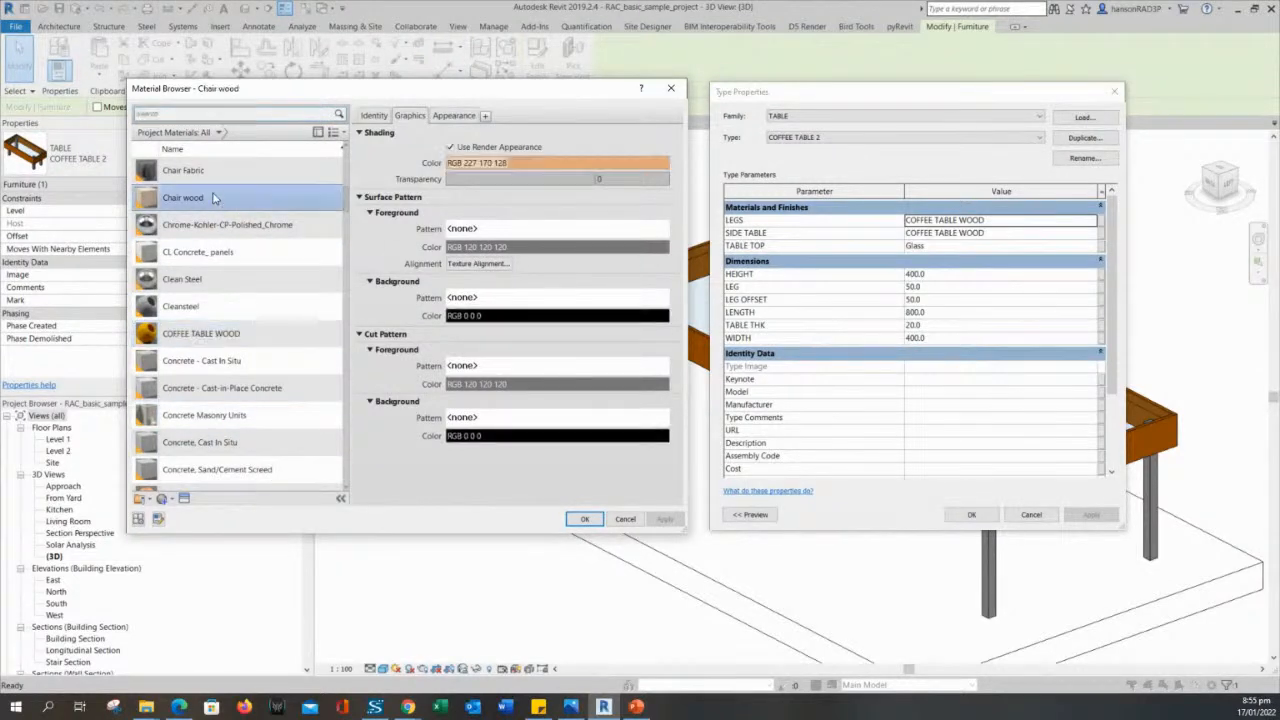
pyautogui.click(594, 519)
# - Set the COFFEE TABLE 2 type's SIDE TABLE material to Chair wood and apply the type changes
pyautogui.click(1014, 233)
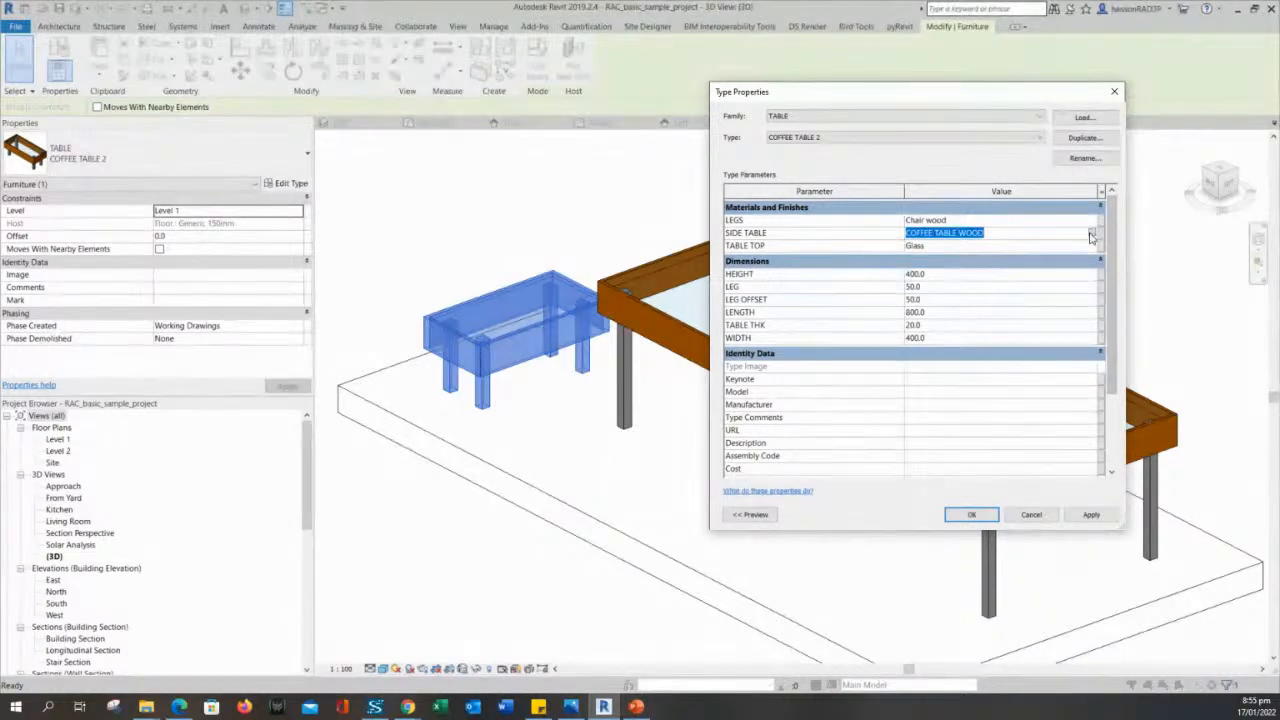
pyautogui.click(1092, 233)
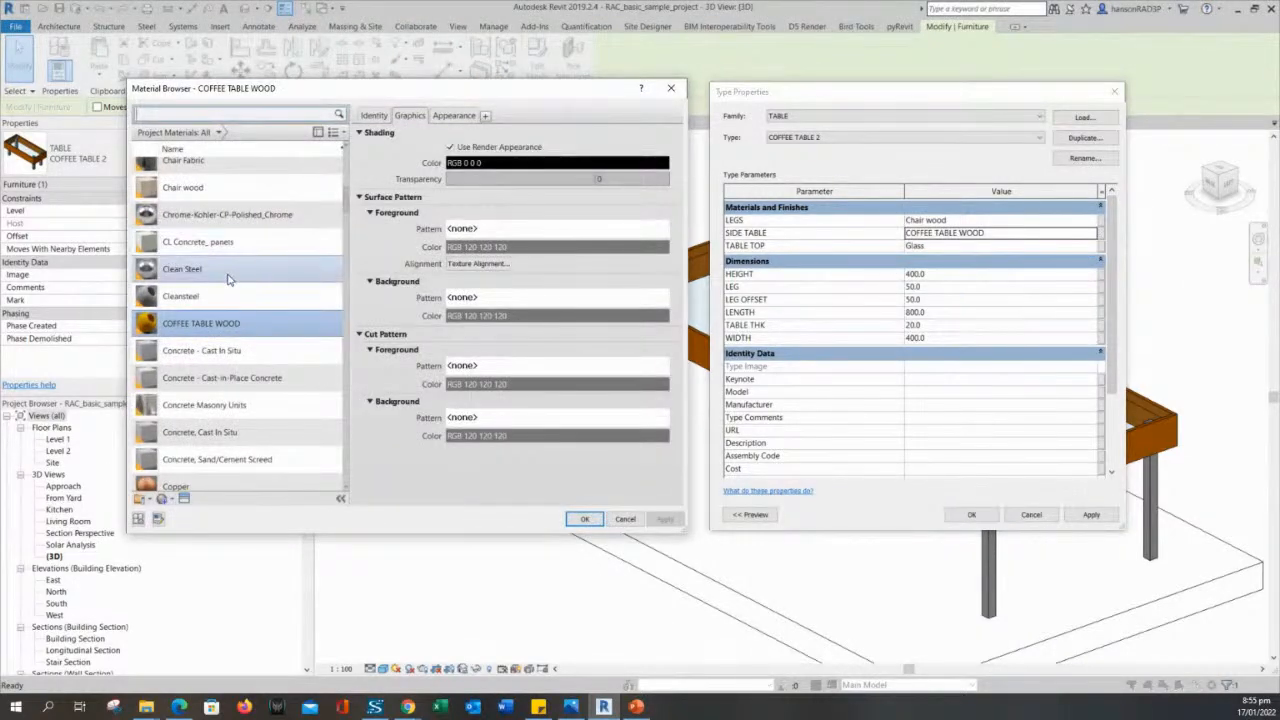
pyautogui.click(201, 191)
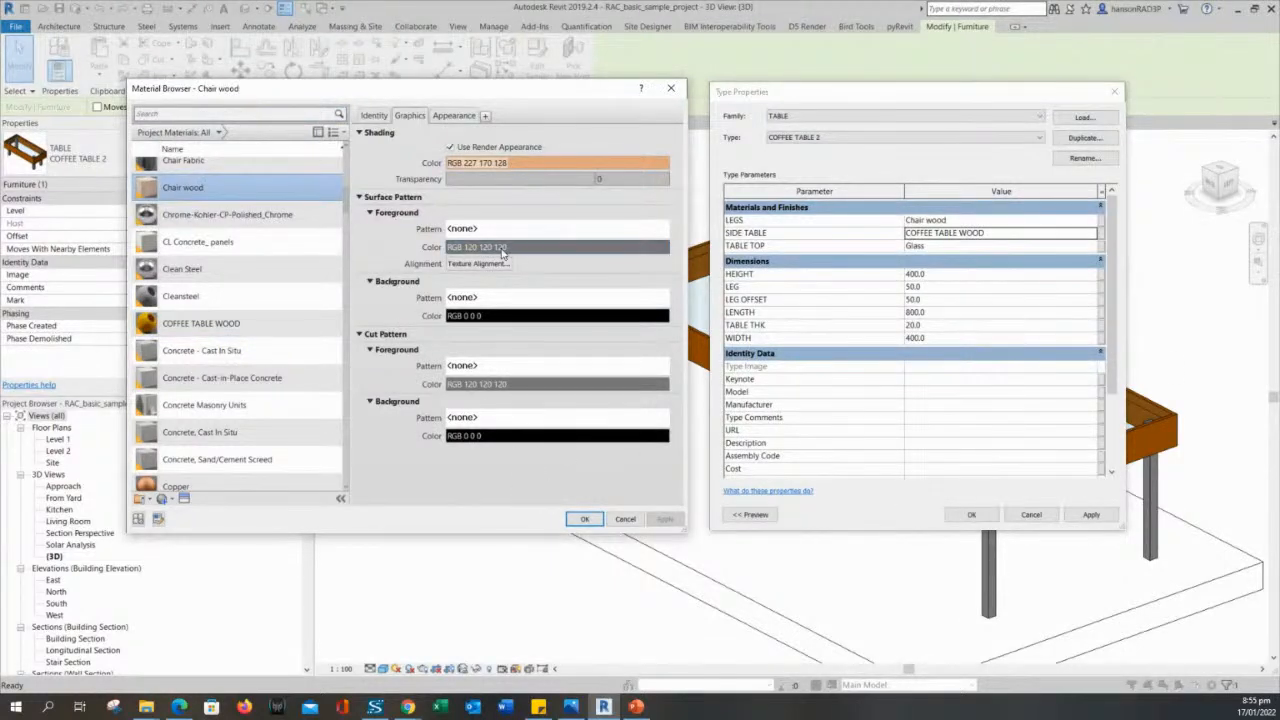
pyautogui.click(585, 518)
pyautogui.click(997, 247)
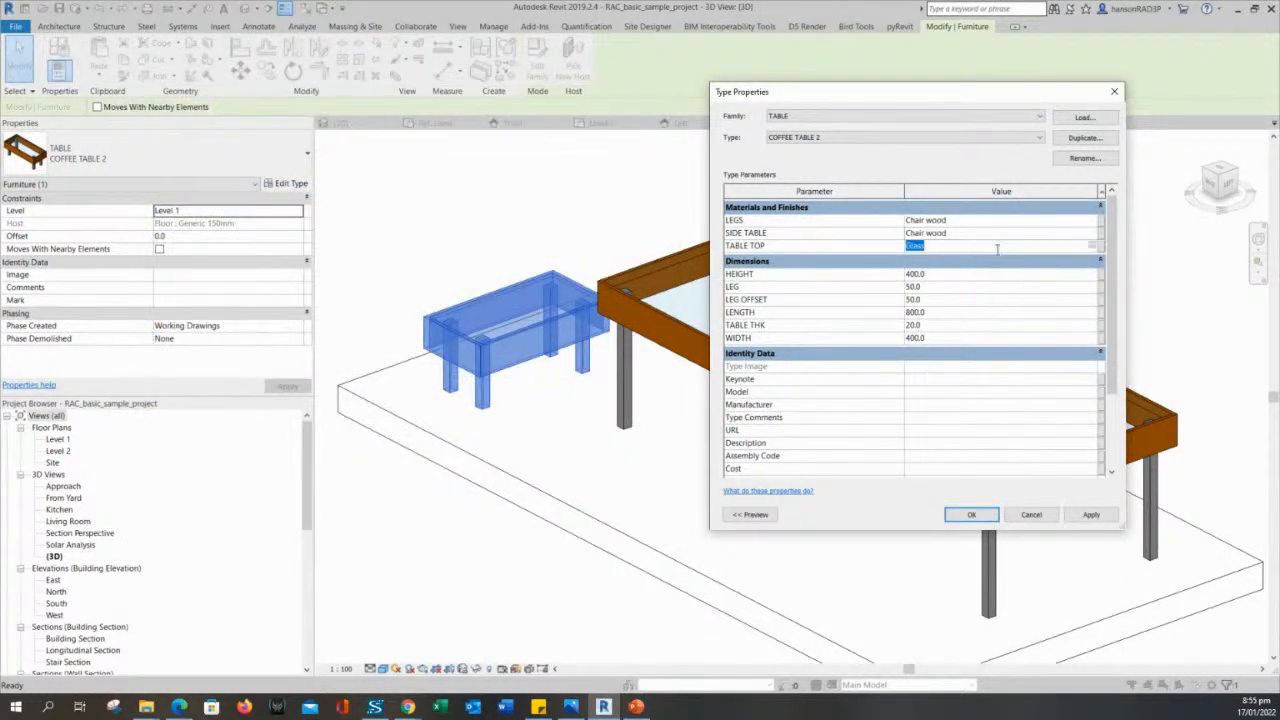
pyautogui.click(1091, 514)
pyautogui.click(971, 514)
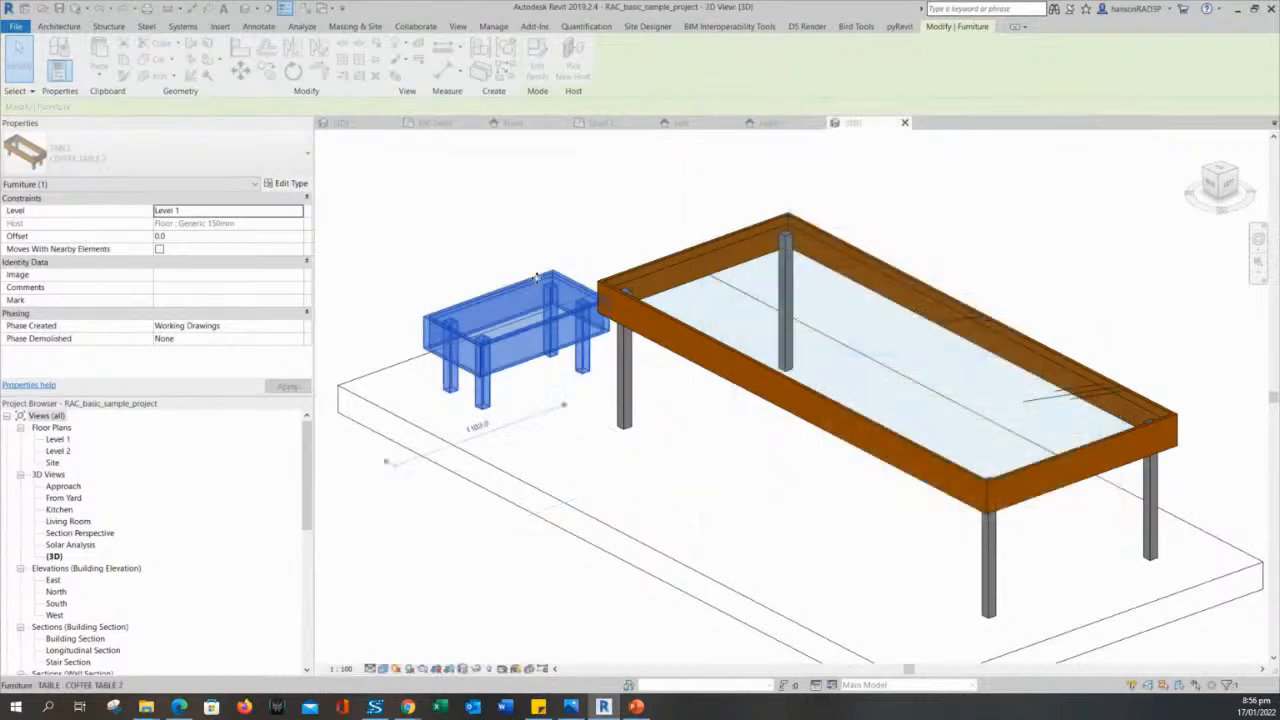
# - Examine the small coffee table's frame and leg materials up close in the project's 3D view
pyautogui.click(542, 250)
pyautogui.moveTo(559, 242); pyautogui.dragTo(620, 233, button='middle')
pyautogui.scroll(3, 731, 446)
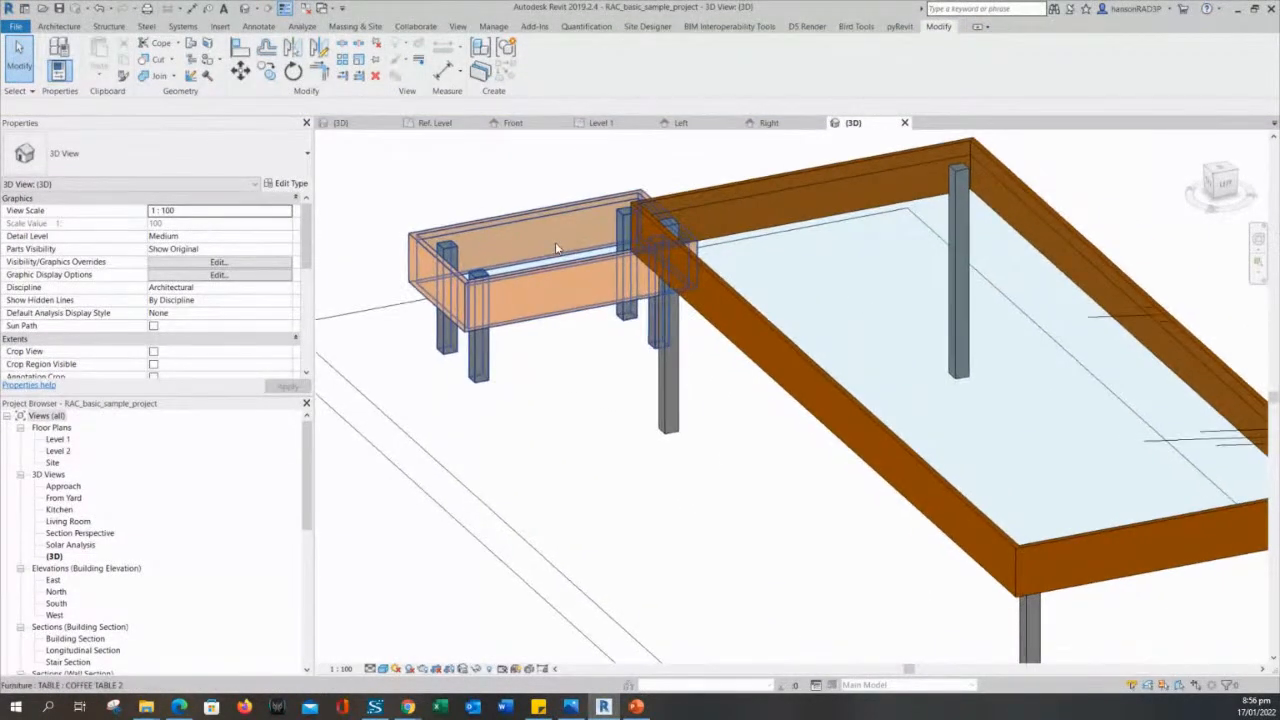
pyautogui.keyDown('shift'); pyautogui.moveTo(470, 251); pyautogui.dragTo(702, 367, button='middle'); pyautogui.keyUp('shift')
pyautogui.hotkey('ctrl', 's')
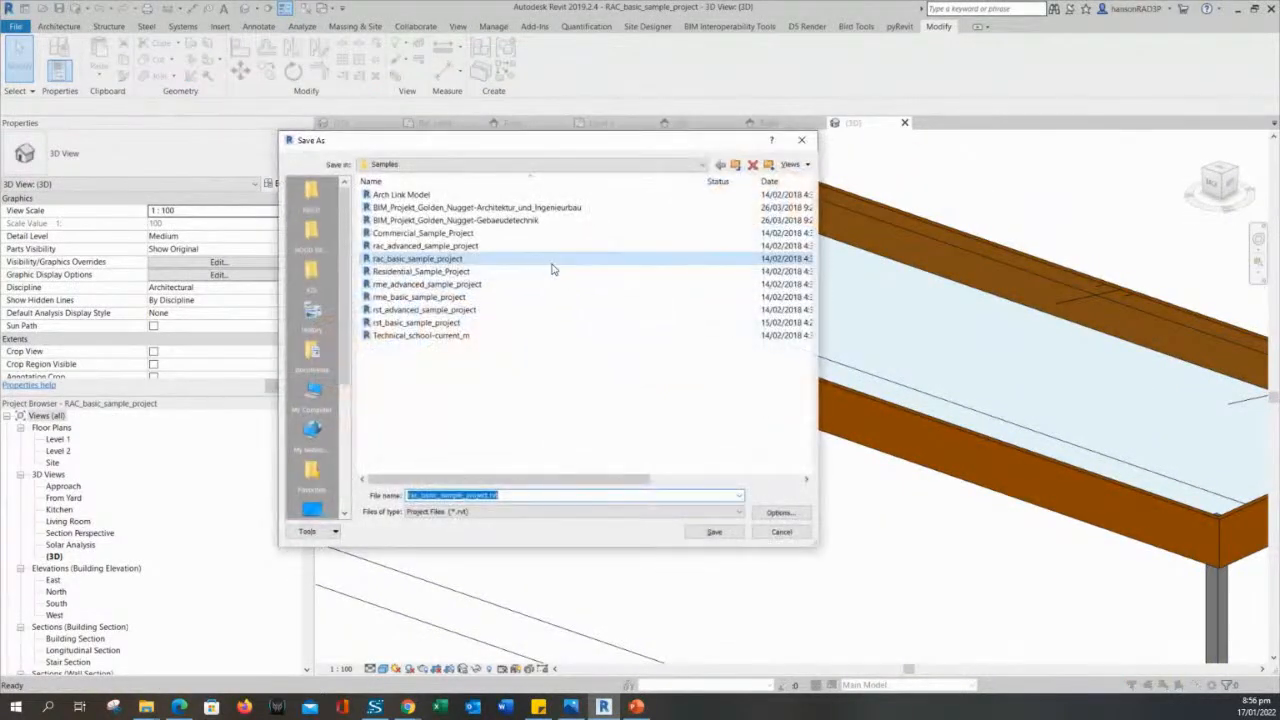
pyautogui.press('Escape')
pyautogui.moveTo(606, 343); pyautogui.dragTo(772, 349, button='middle')
pyautogui.click(607, 270)
pyautogui.press('Escape')
pyautogui.click(607, 270)
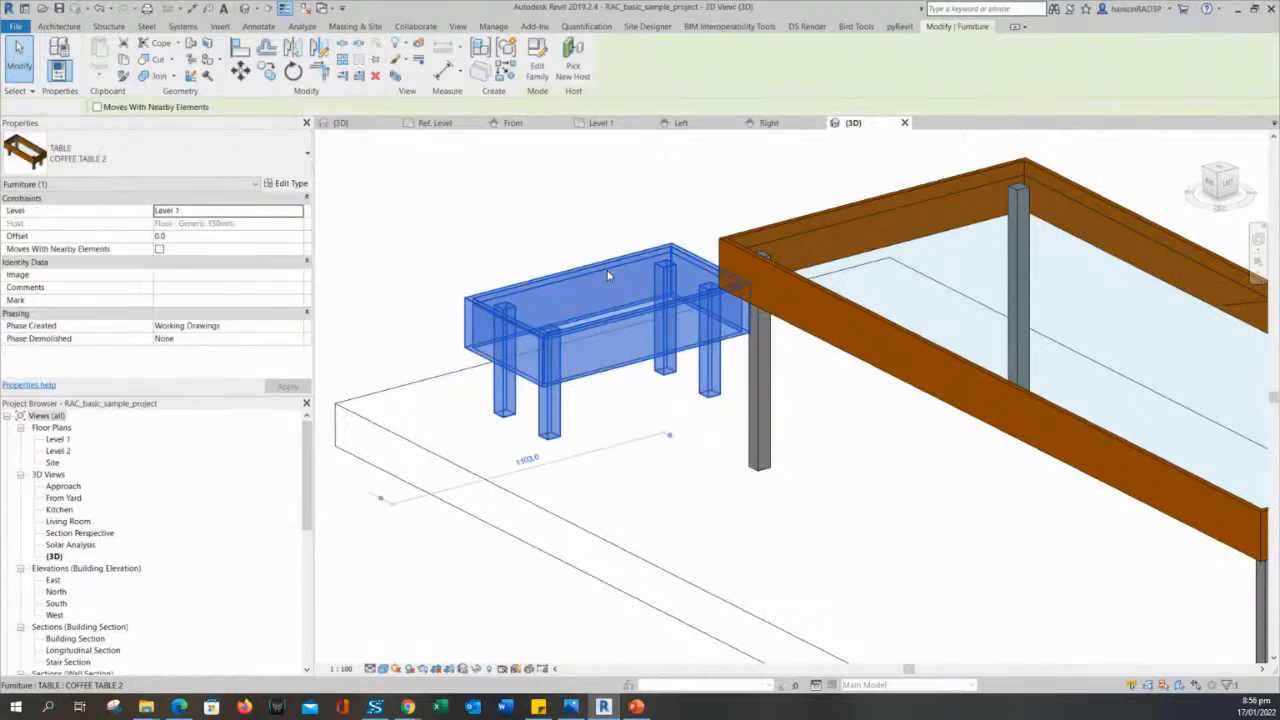
pyautogui.press('Escape')
pyautogui.click(607, 270)
pyautogui.press('Escape')
pyautogui.click(607, 271)
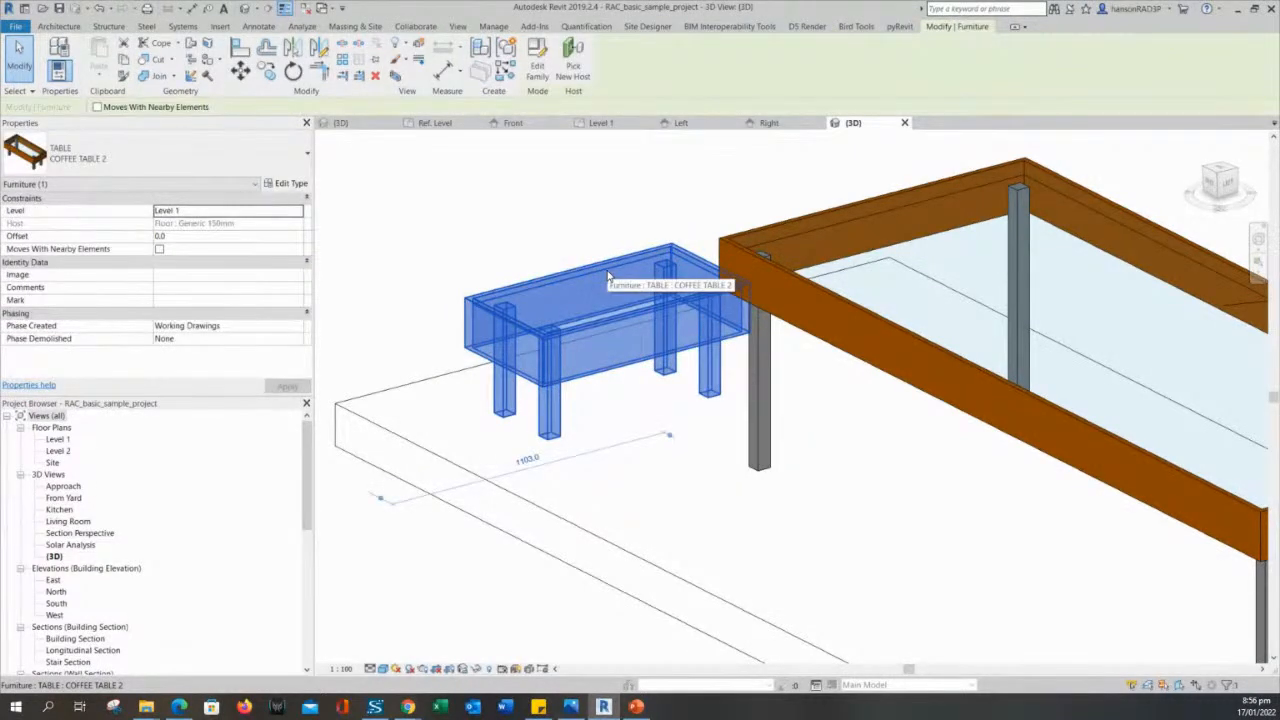
pyautogui.press('Escape')
pyautogui.click(607, 272)
pyautogui.moveTo(607, 276); pyautogui.dragTo(502, 235, button='middle')
pyautogui.press('Escape')
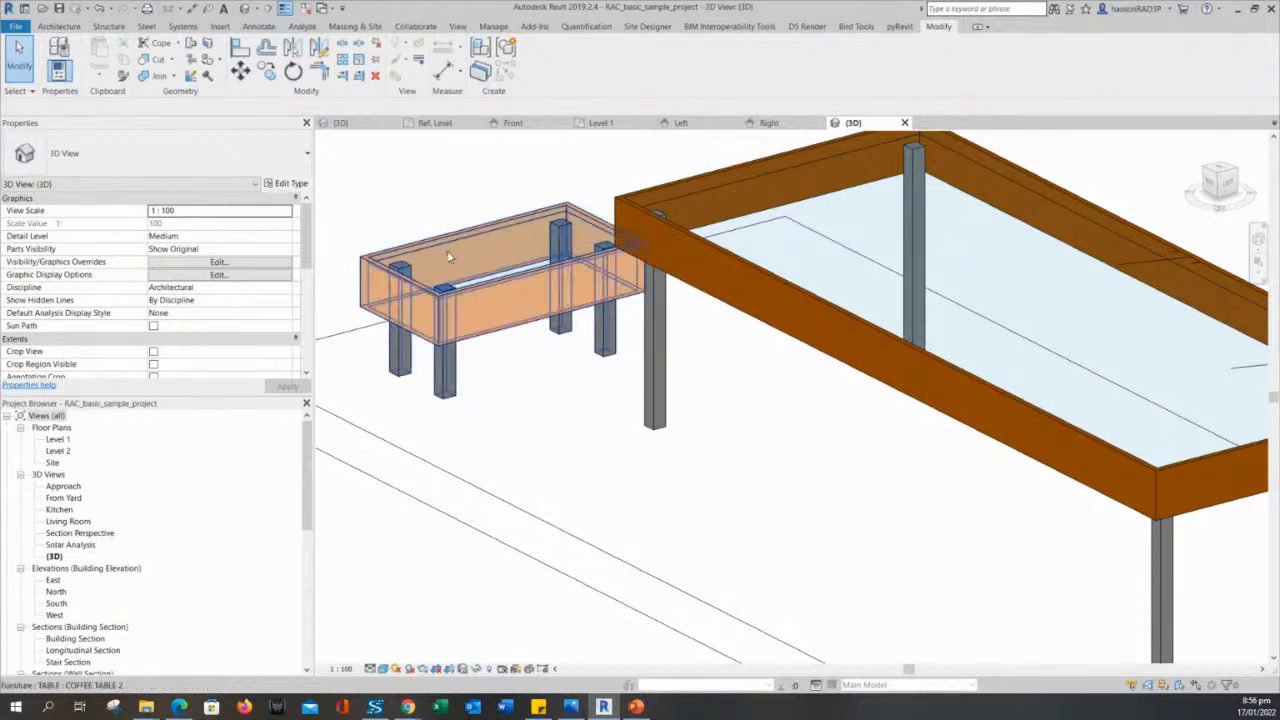
# - Change the large dining table in the project to the COFFEE TABLE 2 type and select it again
pyautogui.click(771, 276)
pyautogui.scroll(-2, 830, 330)
pyautogui.click(177, 172)
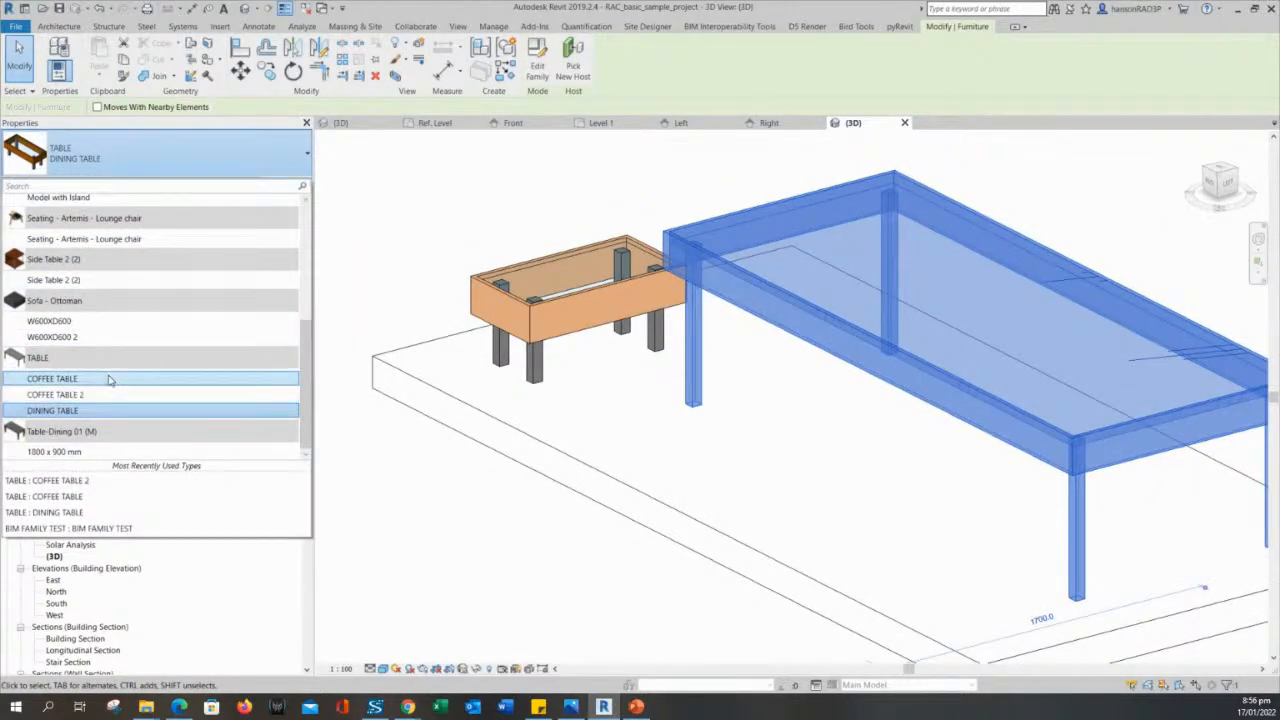
pyautogui.click(113, 395)
pyautogui.press('Escape')
pyautogui.click(963, 415)
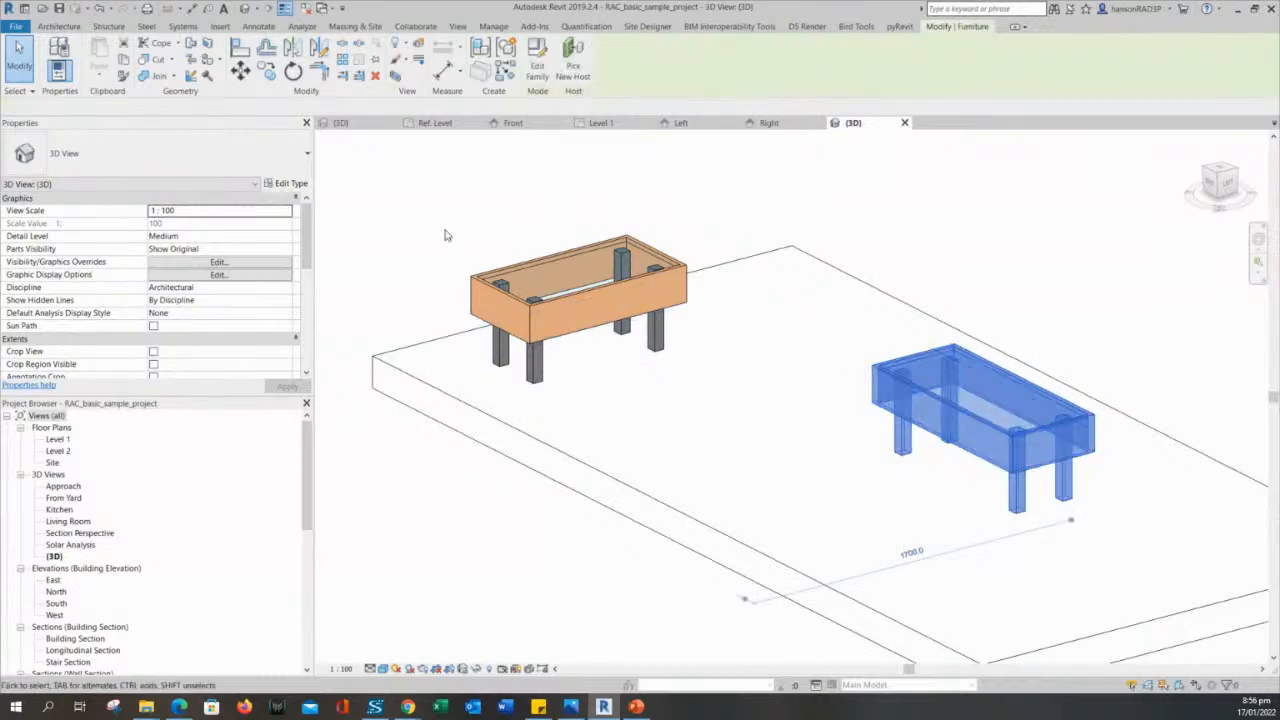
# - Switch the selected coffee table in the project to COFFEE TABLE 2, followed by the DINING TABLE type
pyautogui.click(160, 158)
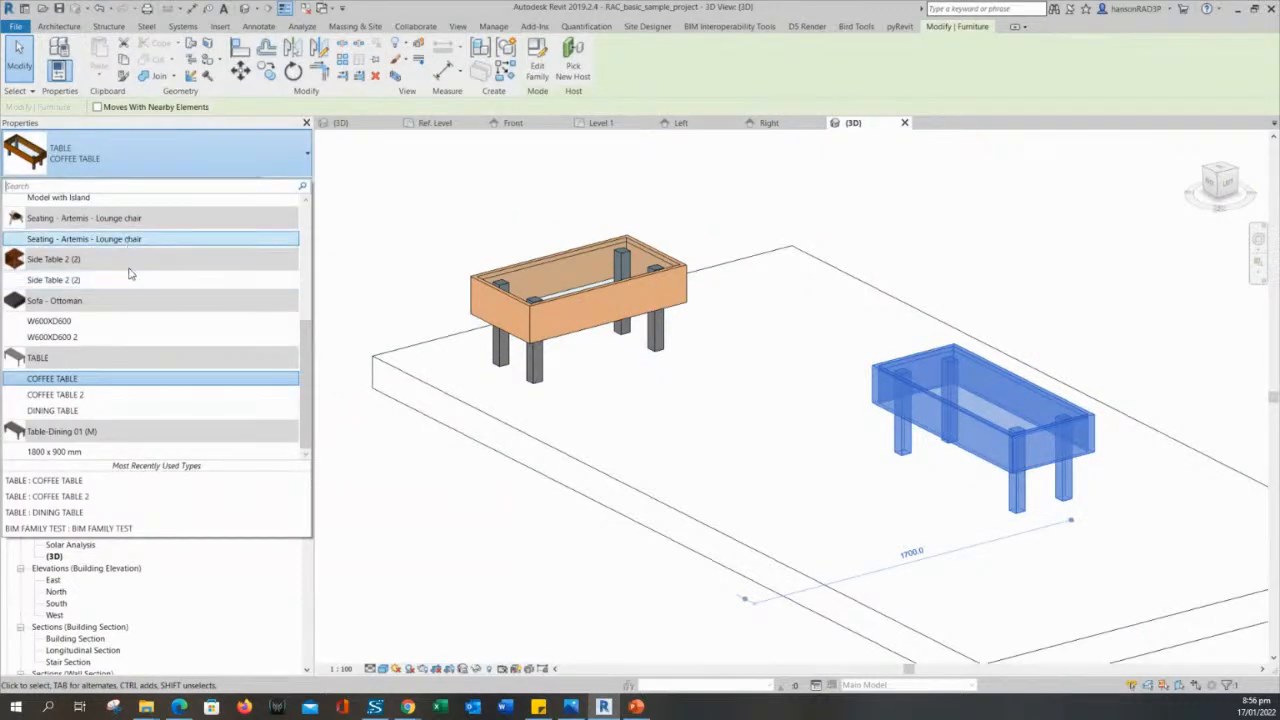
pyautogui.click(112, 395)
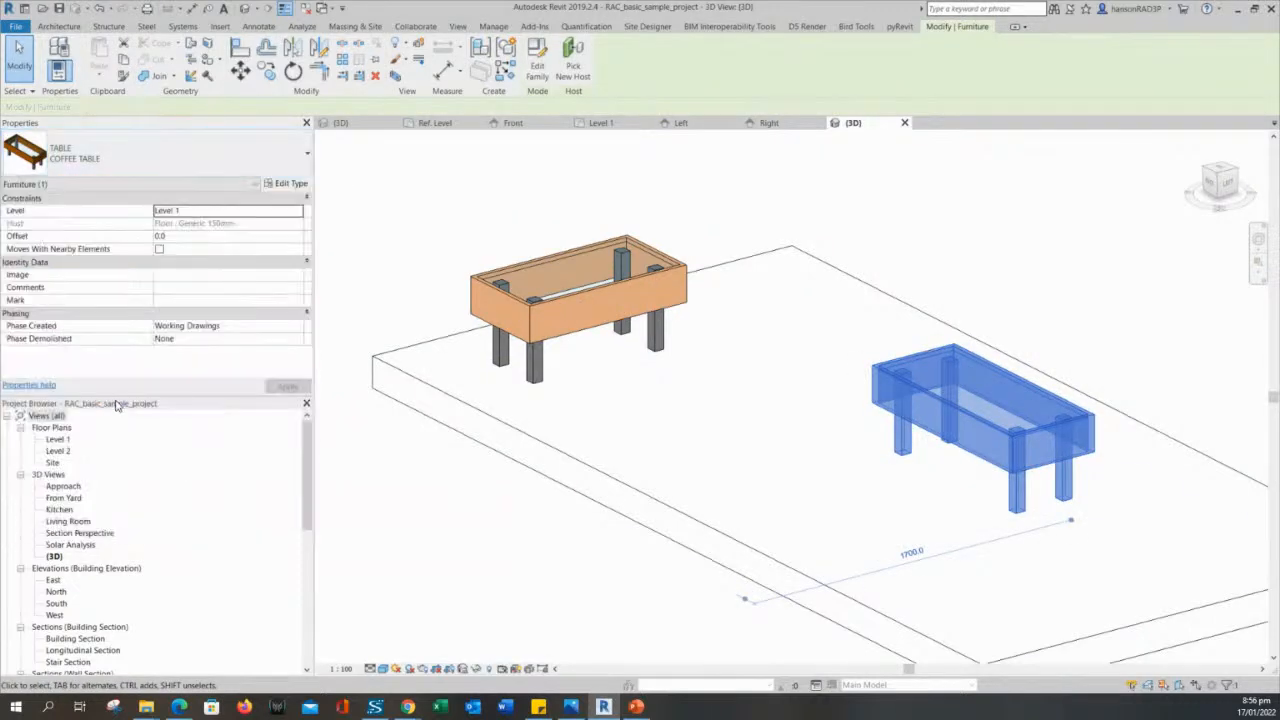
pyautogui.click(964, 432)
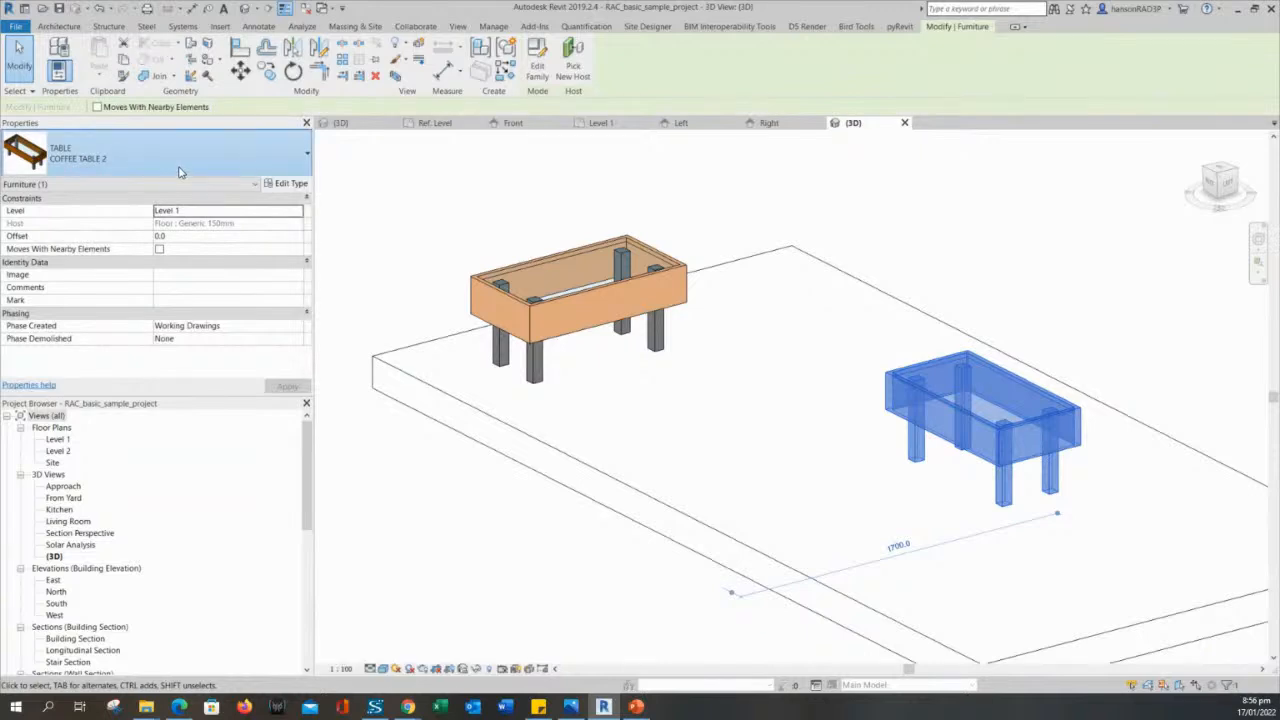
pyautogui.click(179, 171)
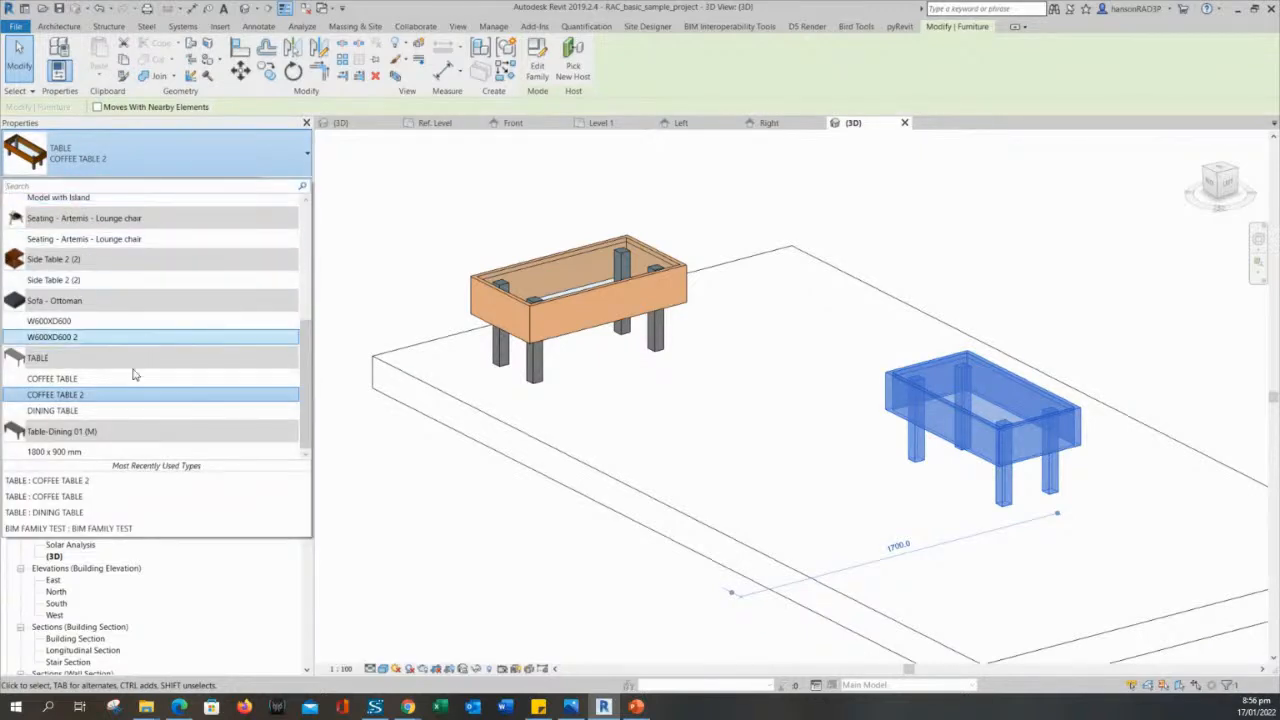
pyautogui.click(116, 410)
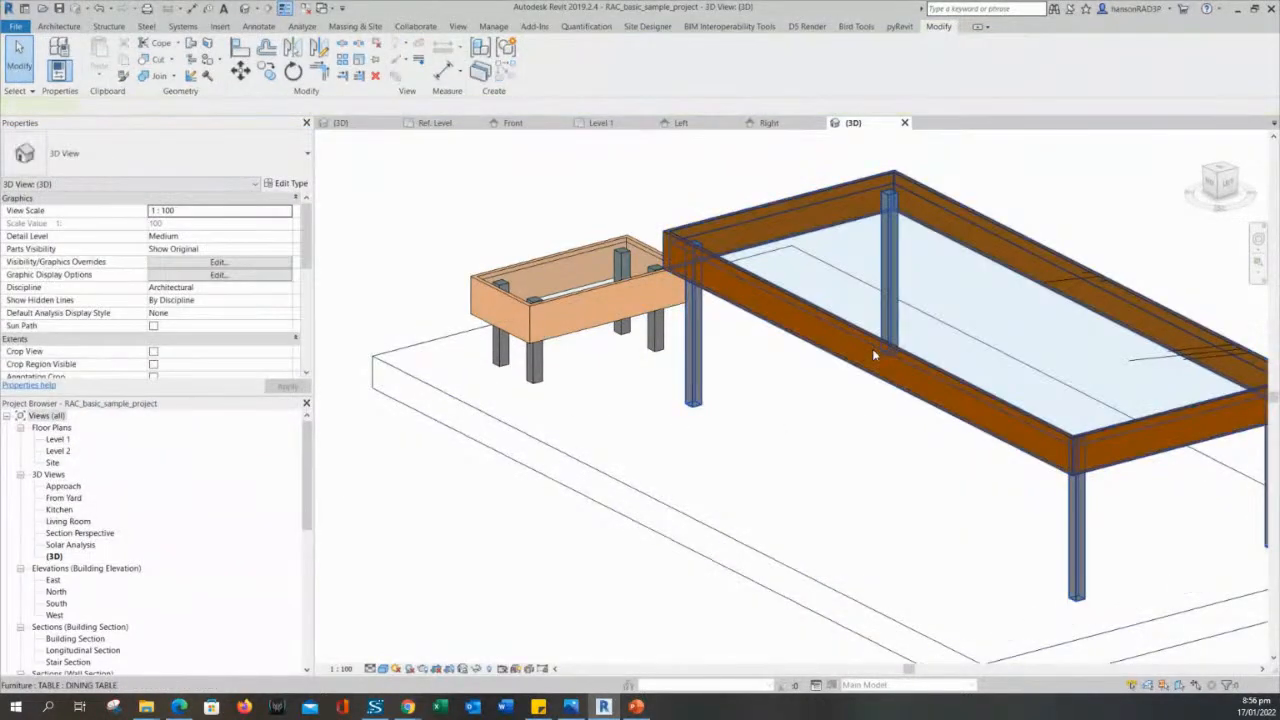
# - Review the DINING TABLE type's material and dimension parameters, starting with LEGS, and close its type properties
pyautogui.click(299, 186)
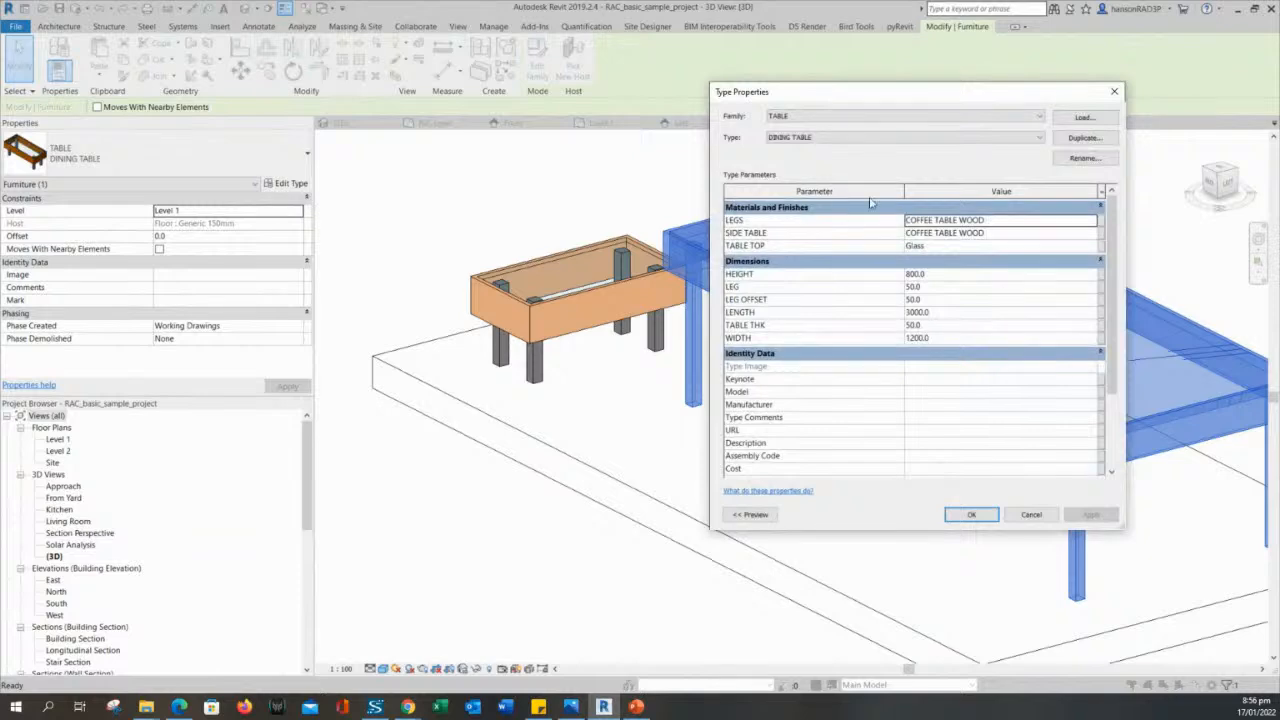
pyautogui.click(1030, 219)
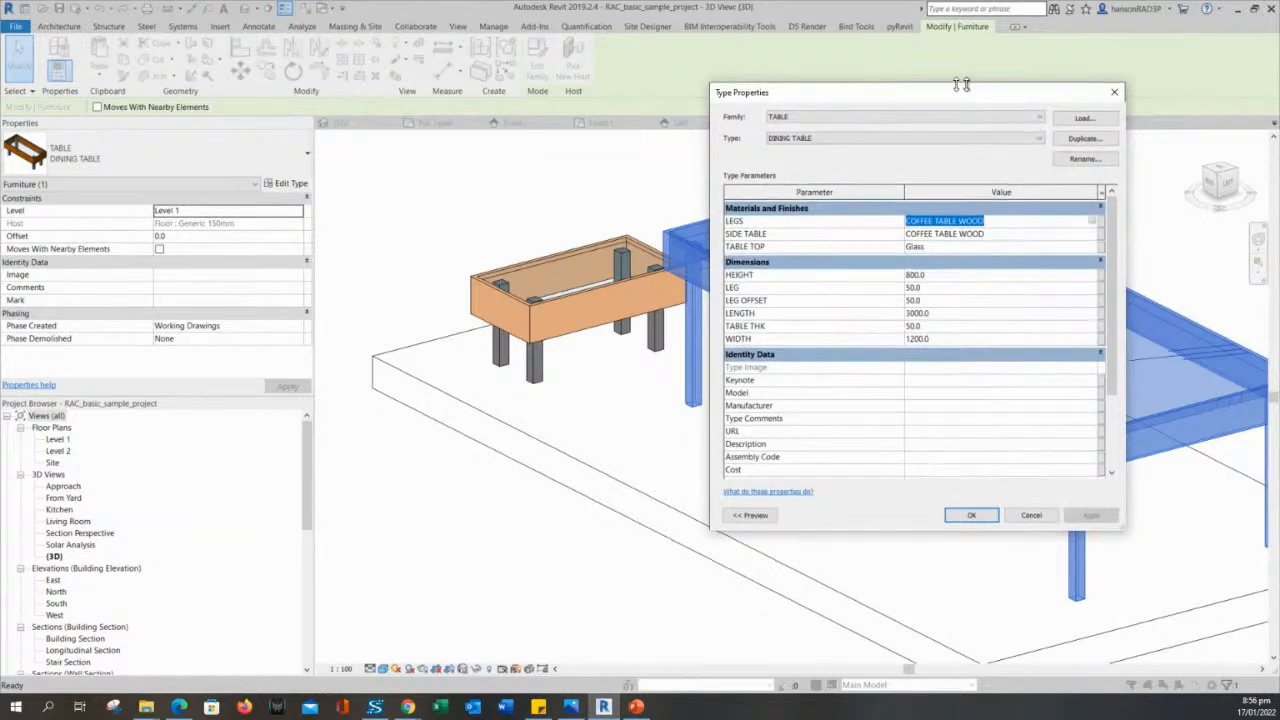
pyautogui.moveTo(904, 97); pyautogui.dragTo(317, 20)
pyautogui.click(441, 438)
pyautogui.click(435, 460)
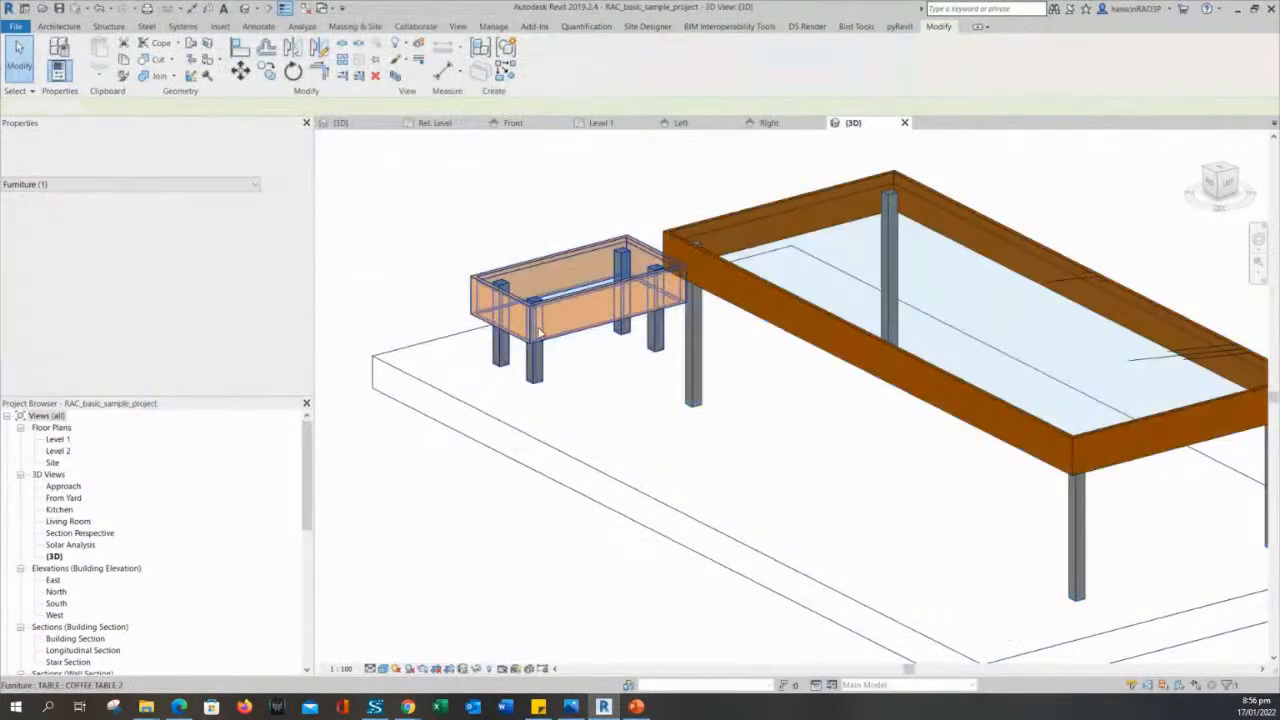
# - Open the small coffee table's TABLE family for editing
pyautogui.click(565, 285)
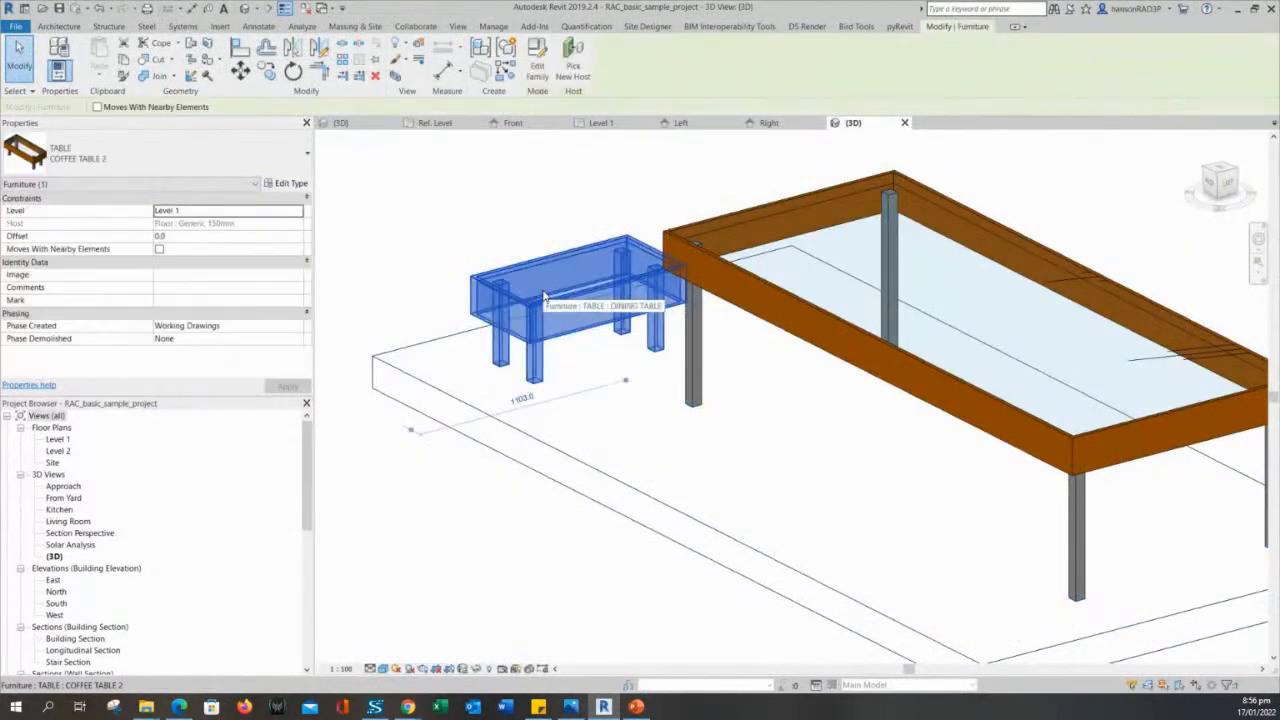
pyautogui.click(543, 75)
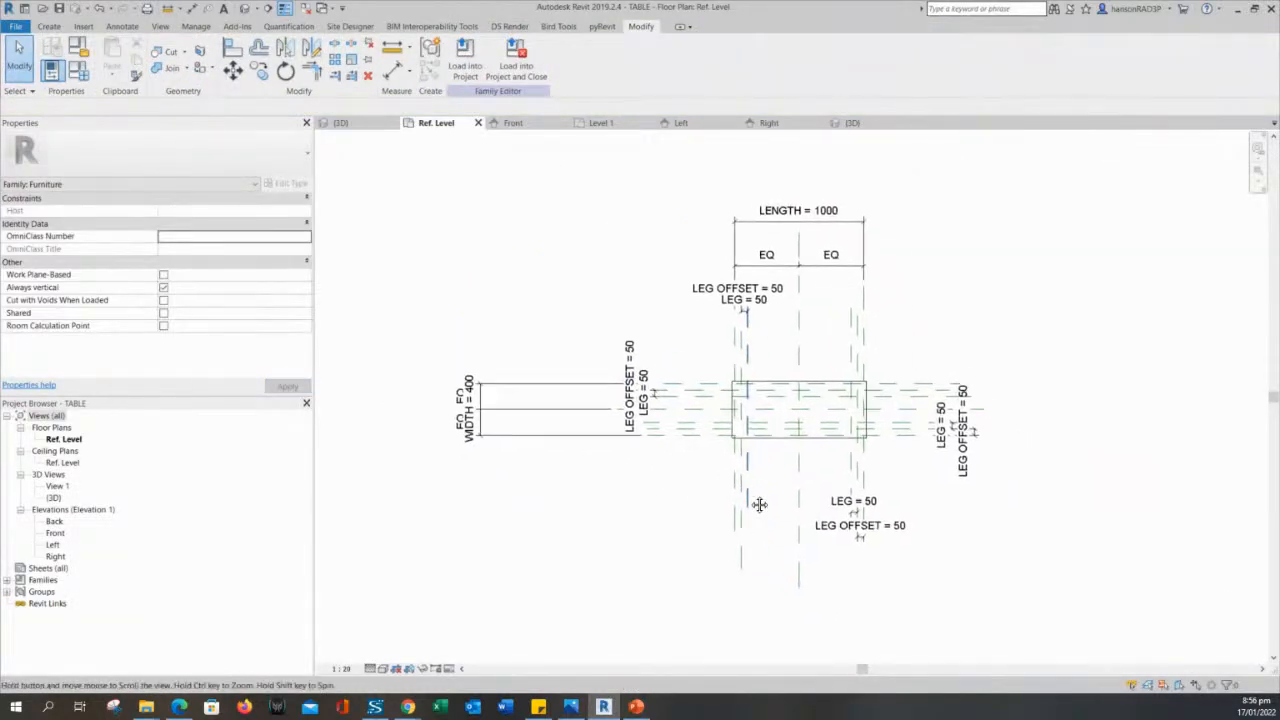
pyautogui.scroll(3, 760, 504)
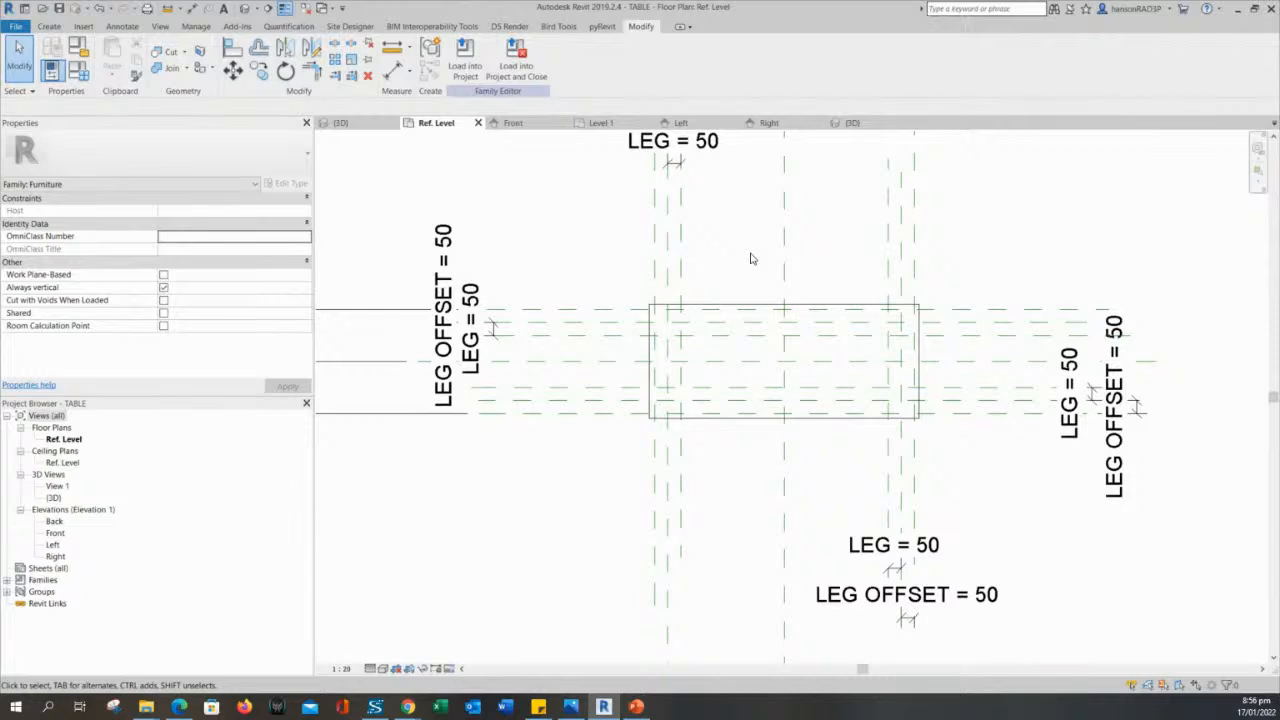
pyautogui.moveTo(752, 259); pyautogui.dragTo(763, 278, button='middle')
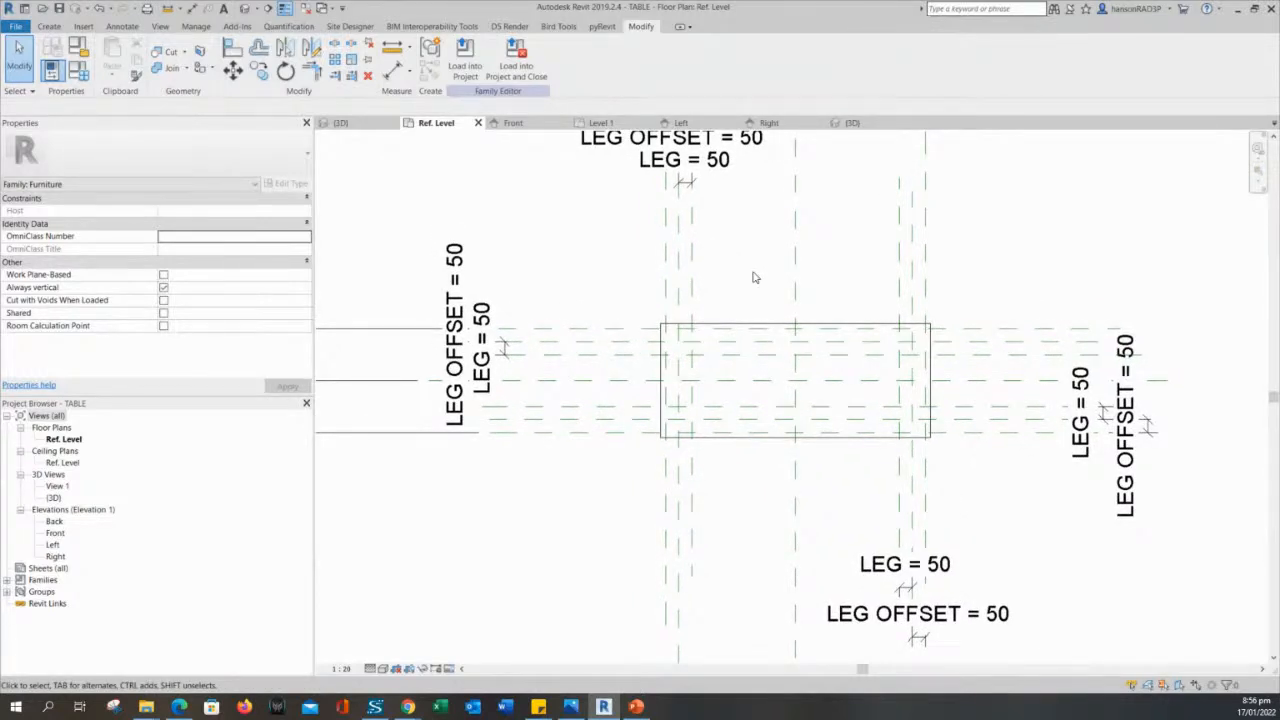
pyautogui.moveTo(755, 278); pyautogui.dragTo(686, 277, button='middle')
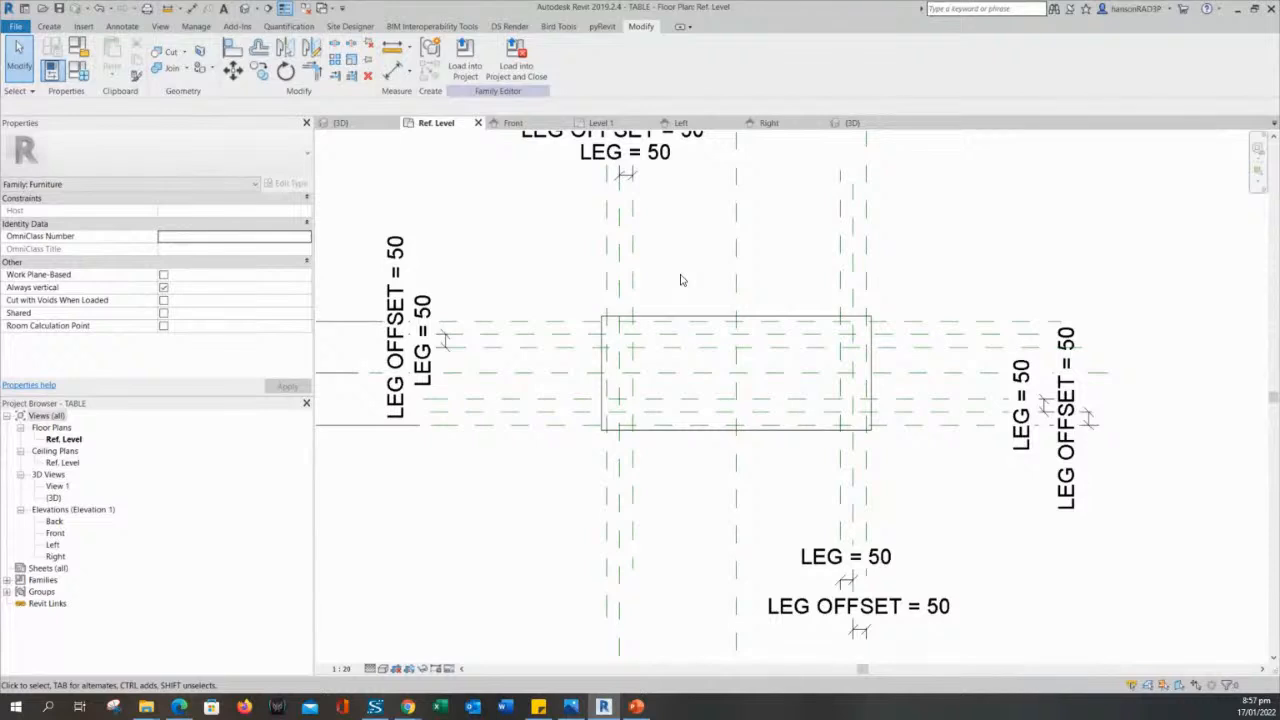
pyautogui.moveTo(681, 280); pyautogui.dragTo(687, 295, button='middle')
pyautogui.scroll(3, 687, 294)
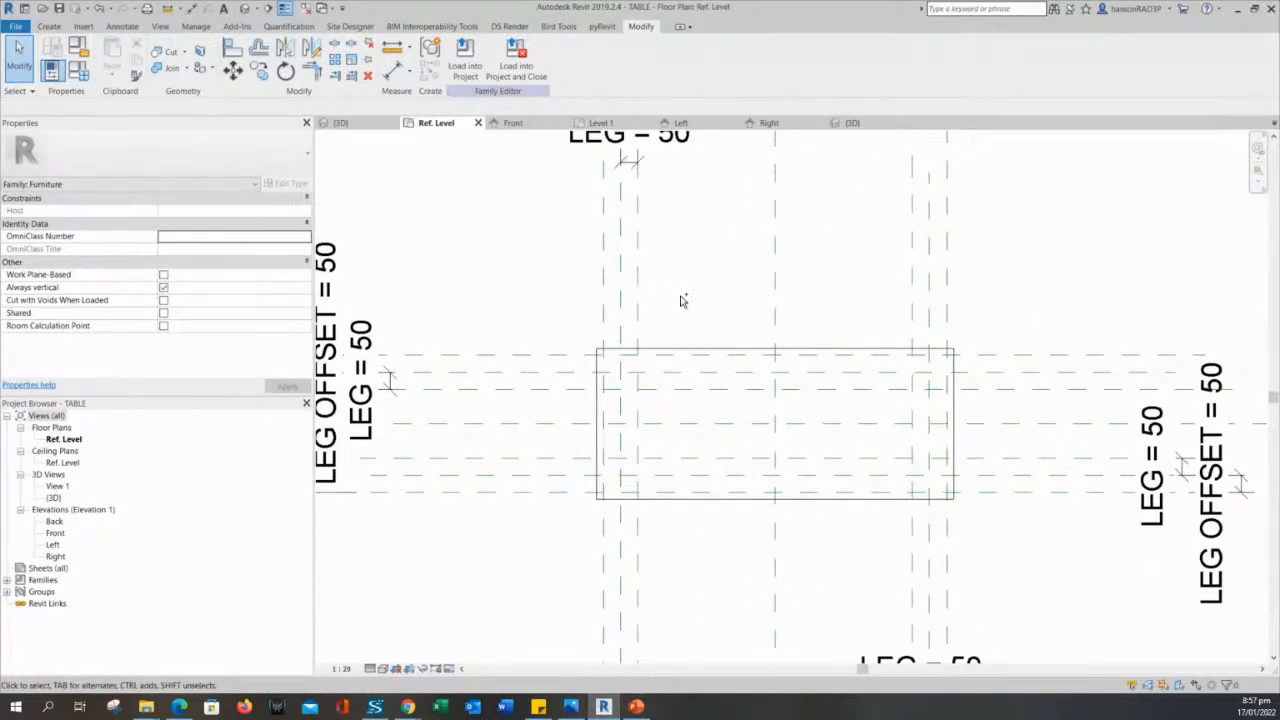
pyautogui.moveTo(680, 300); pyautogui.dragTo(651, 280, button='middle')
pyautogui.scroll(-2, 671, 287)
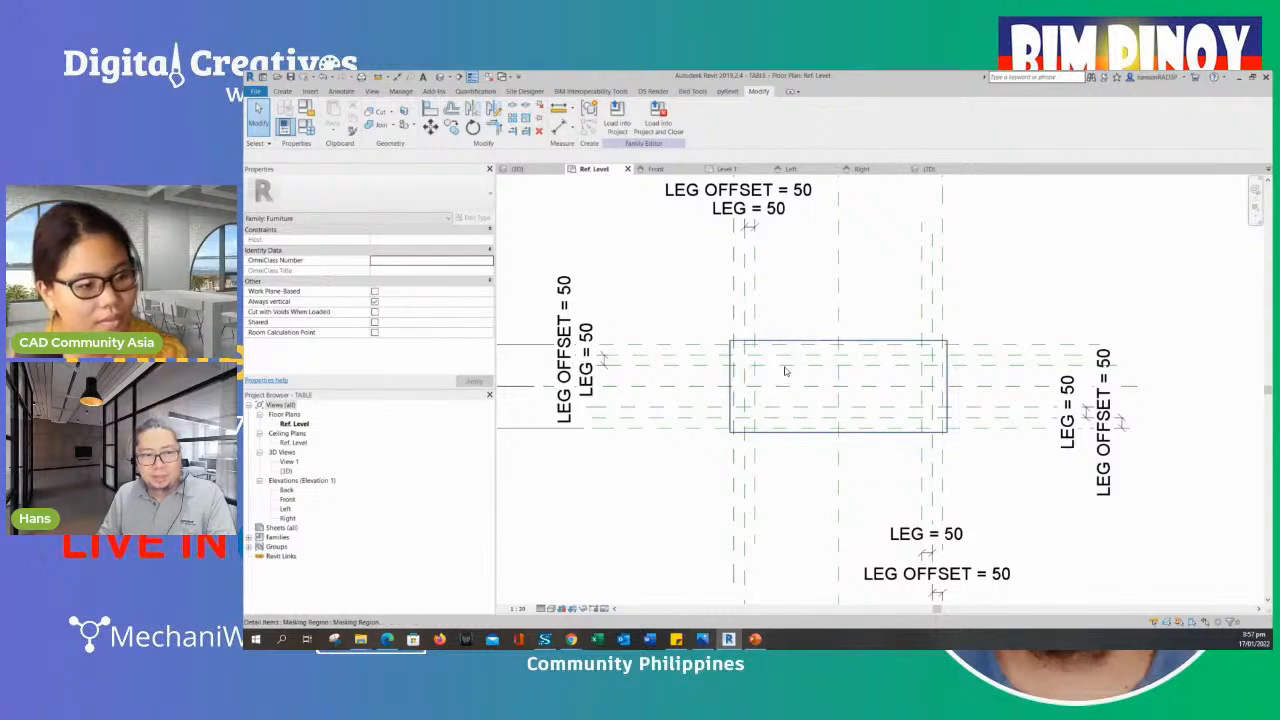
pyautogui.moveTo(786, 326); pyautogui.dragTo(796, 328, button='middle')
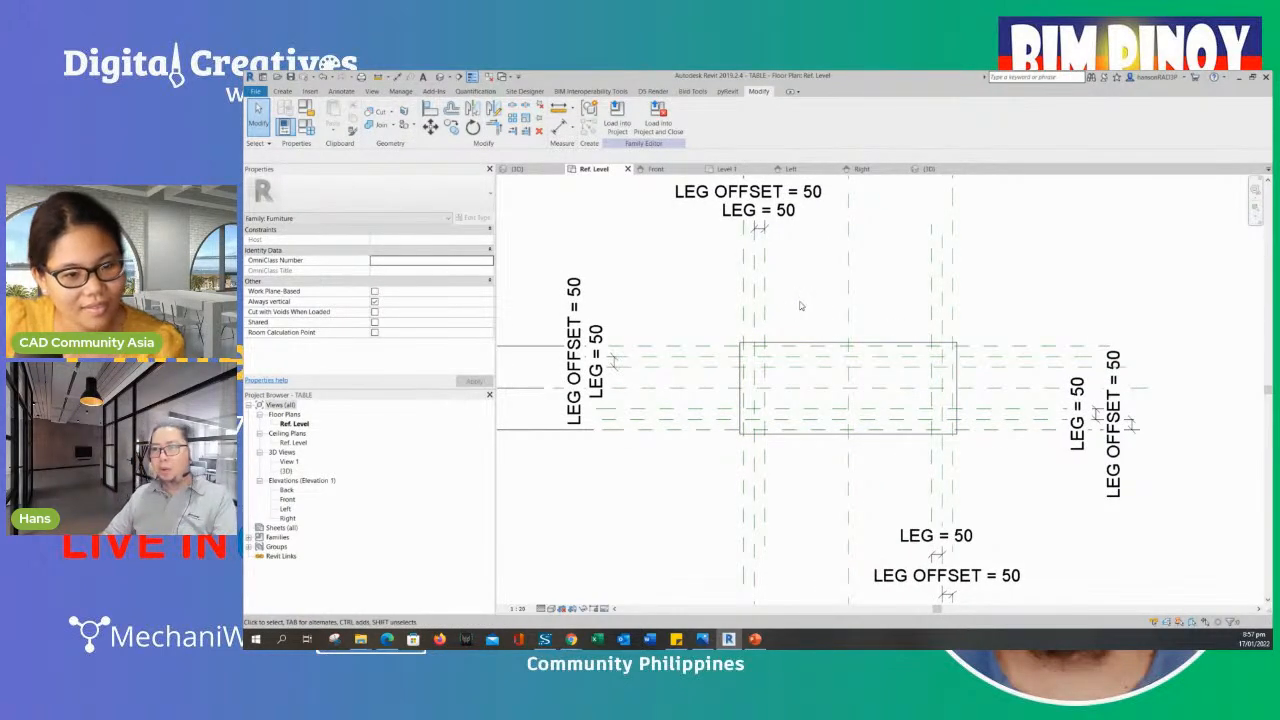
pyautogui.moveTo(790, 318); pyautogui.dragTo(883, 347, button='middle')
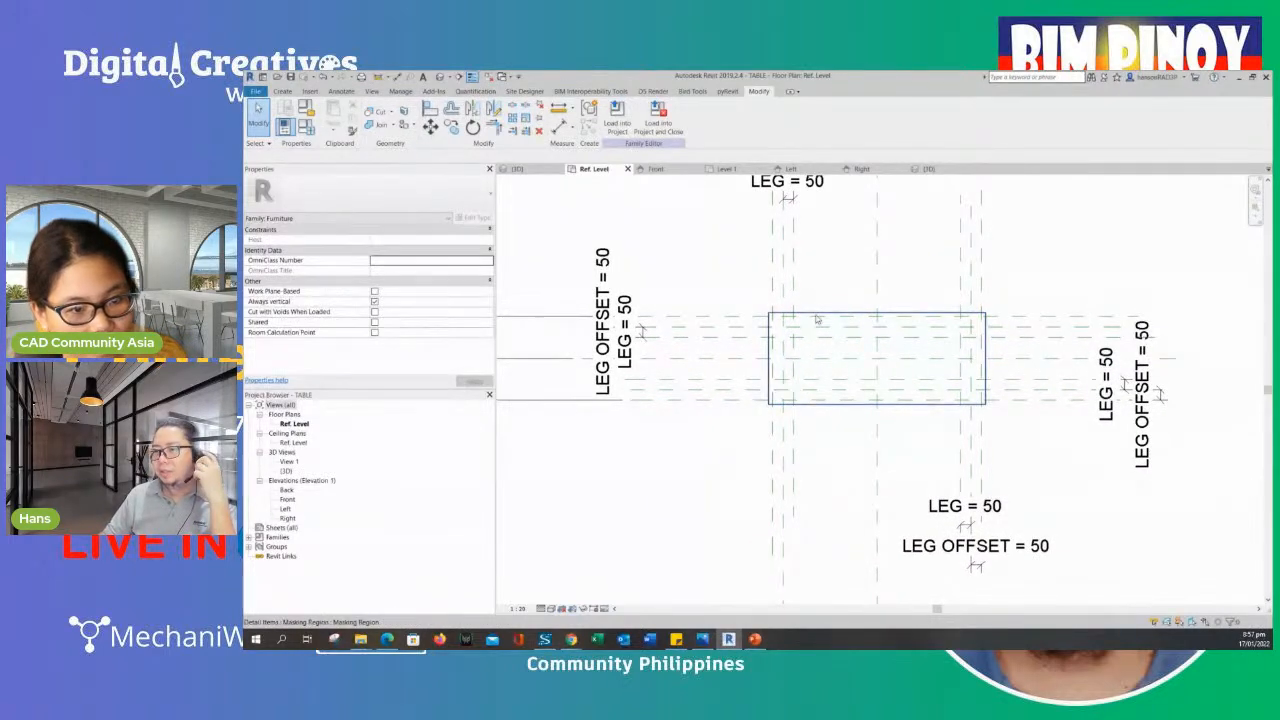
pyautogui.moveTo(822, 297); pyautogui.dragTo(864, 298, button='middle')
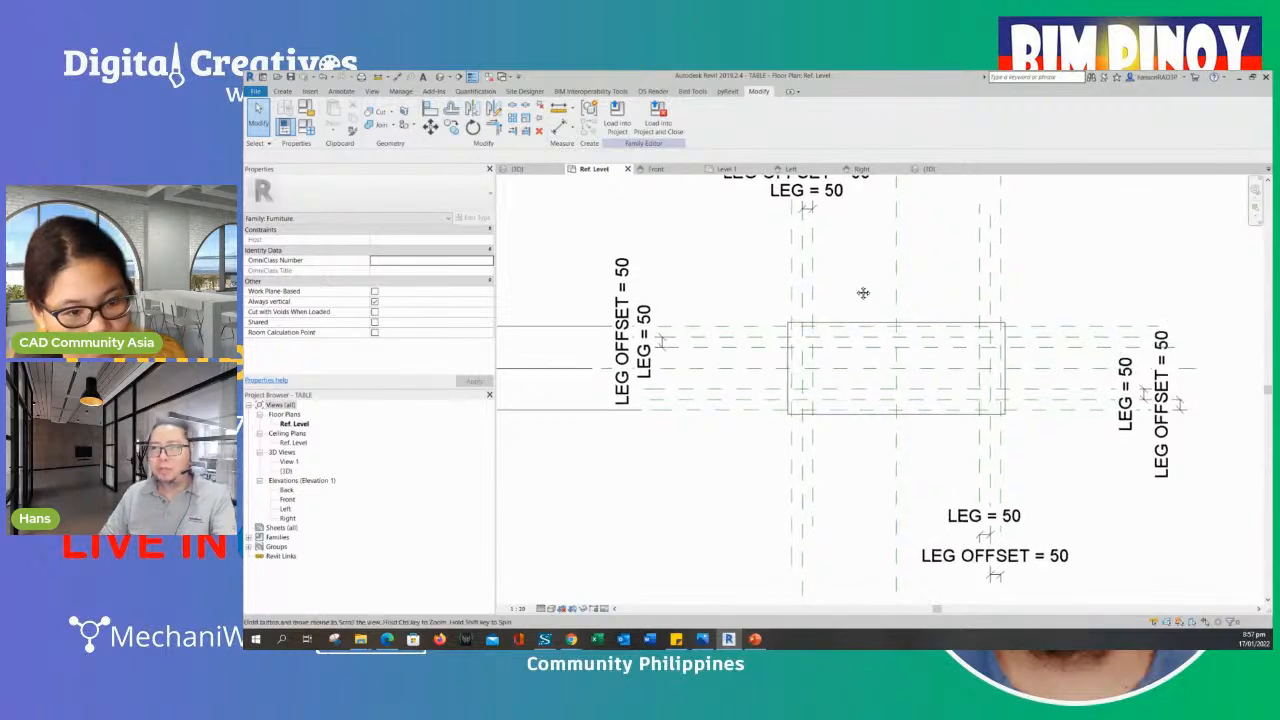
# - Show the TABLE family in its 3D view and open an enlarged list of its type parameters beside the model
pyautogui.click(306, 128)
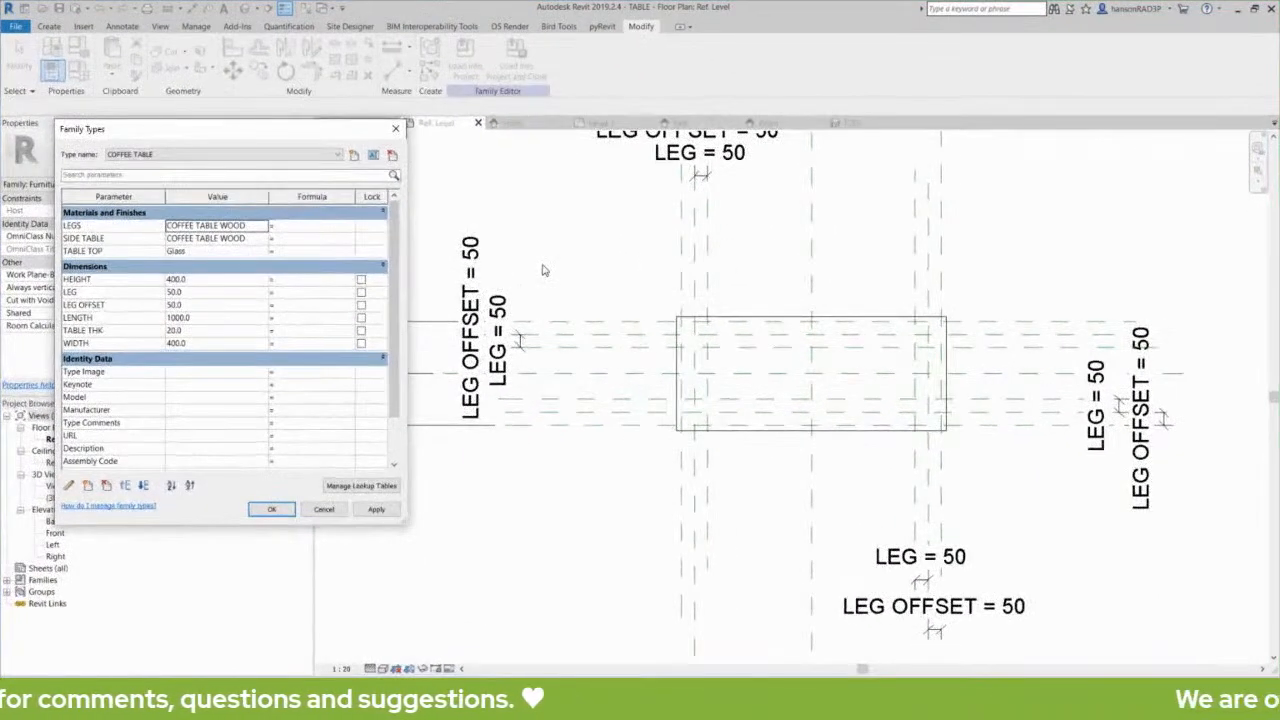
pyautogui.press('Escape')
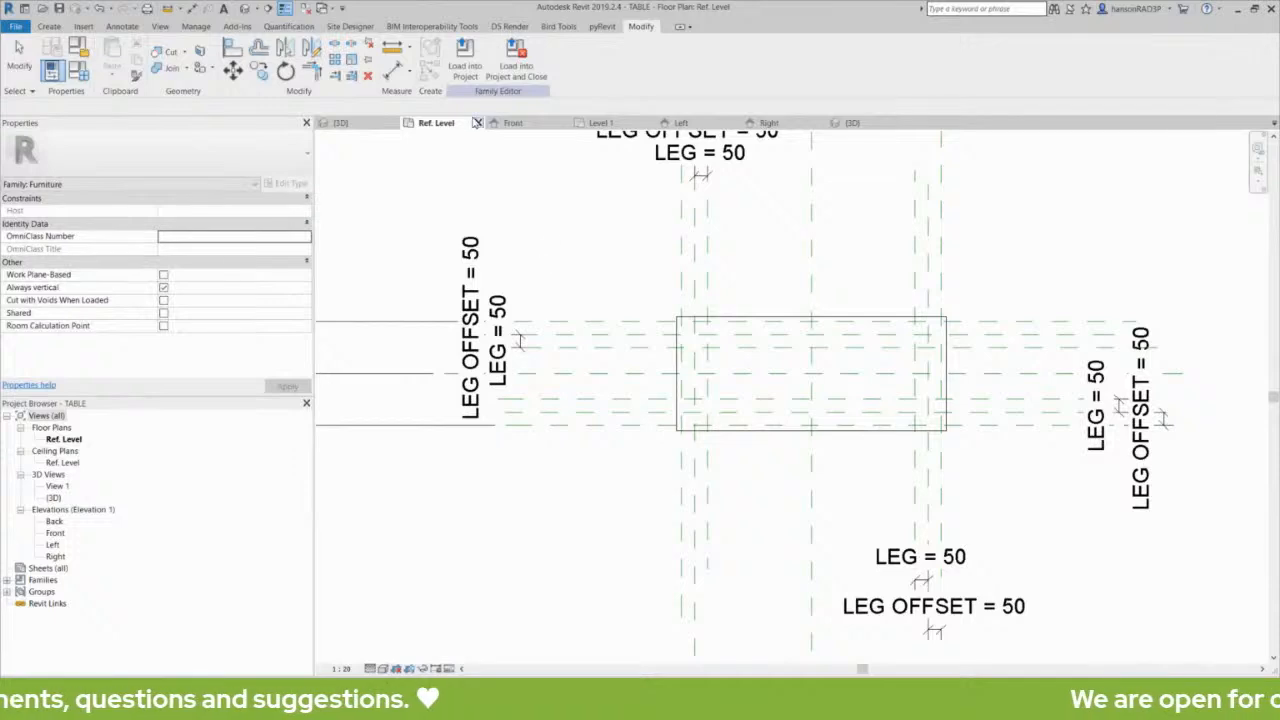
pyautogui.click(246, 9)
pyautogui.moveTo(665, 430); pyautogui.dragTo(745, 380, button='middle')
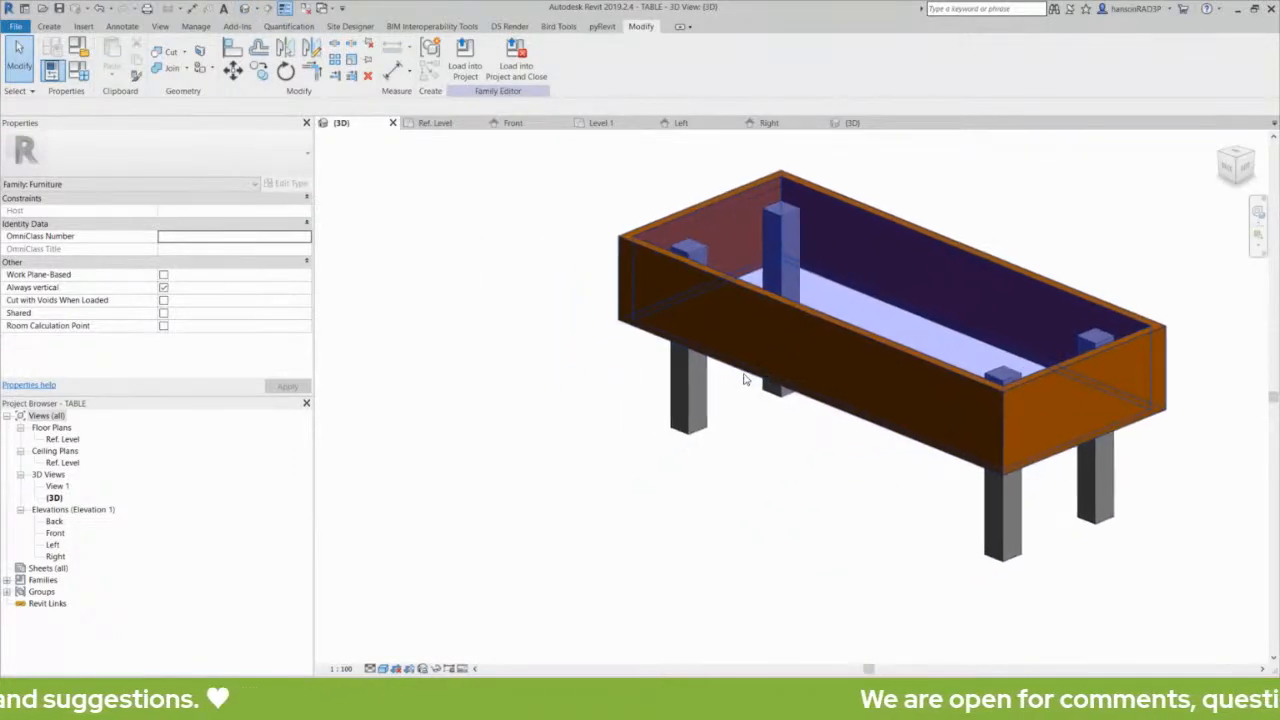
pyautogui.scroll(-3, 744, 380)
pyautogui.scroll(1, 677, 374)
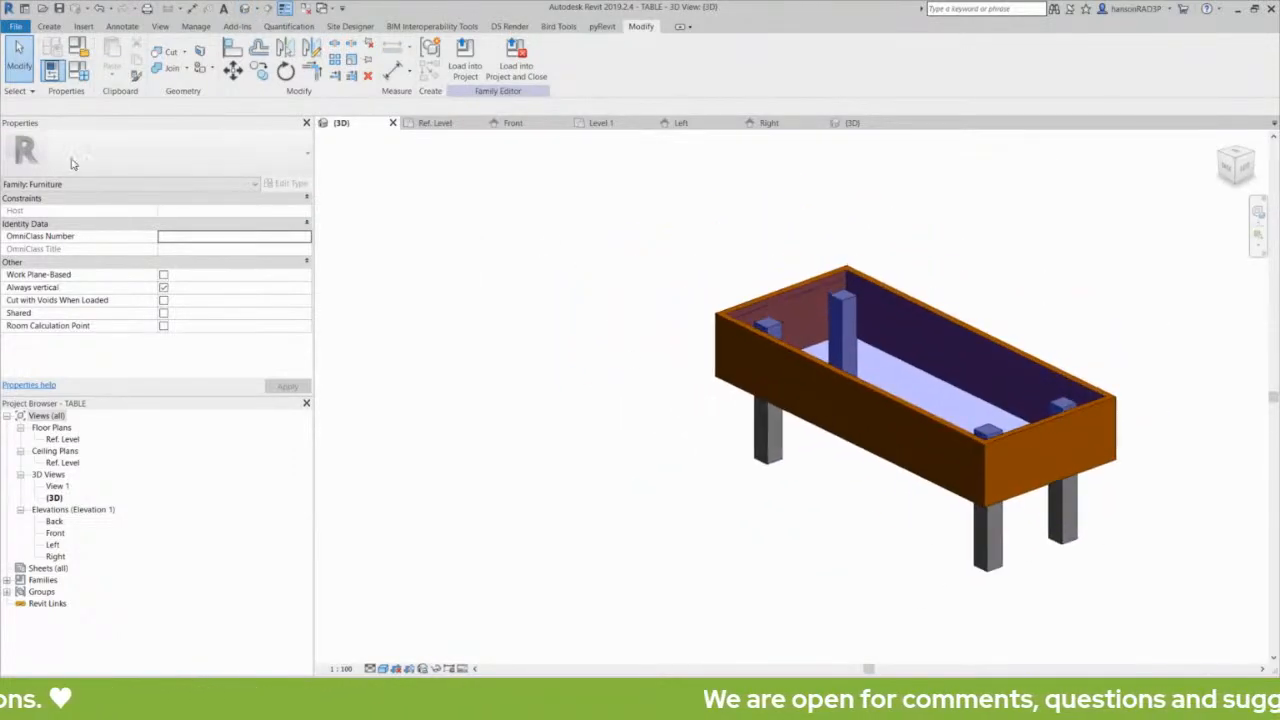
pyautogui.click(81, 76)
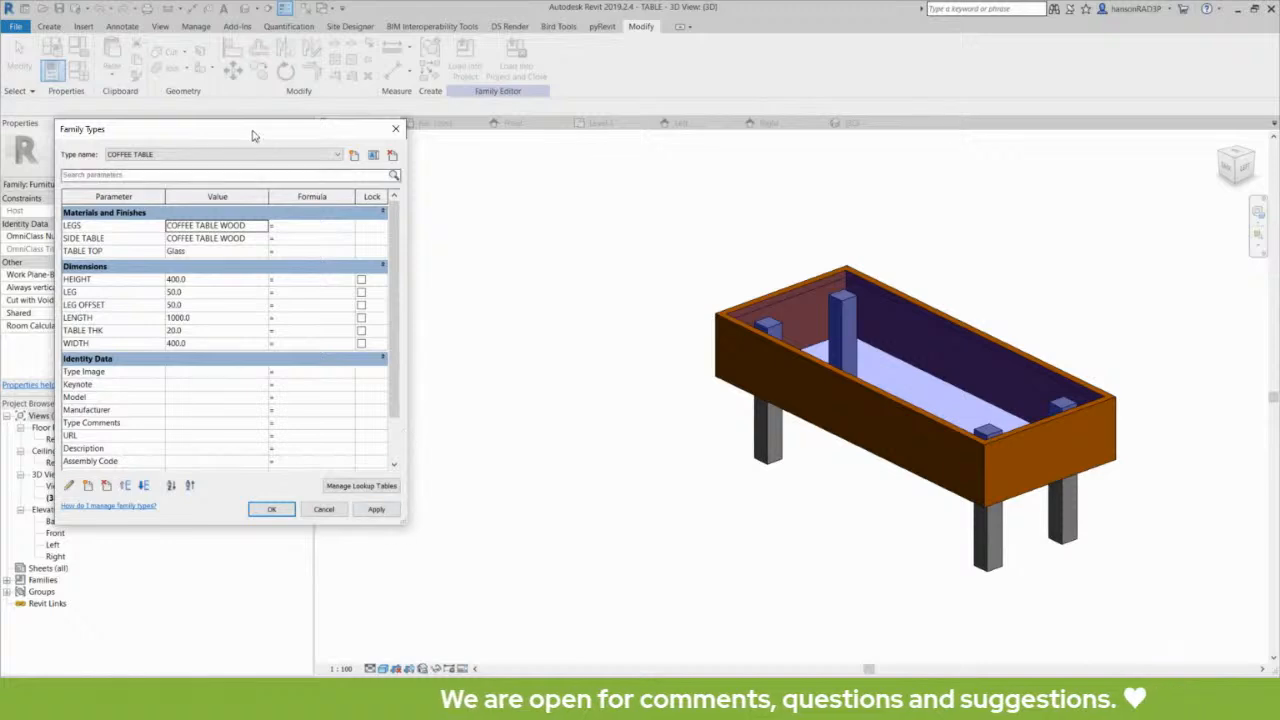
pyautogui.moveTo(253, 135); pyautogui.dragTo(341, 124)
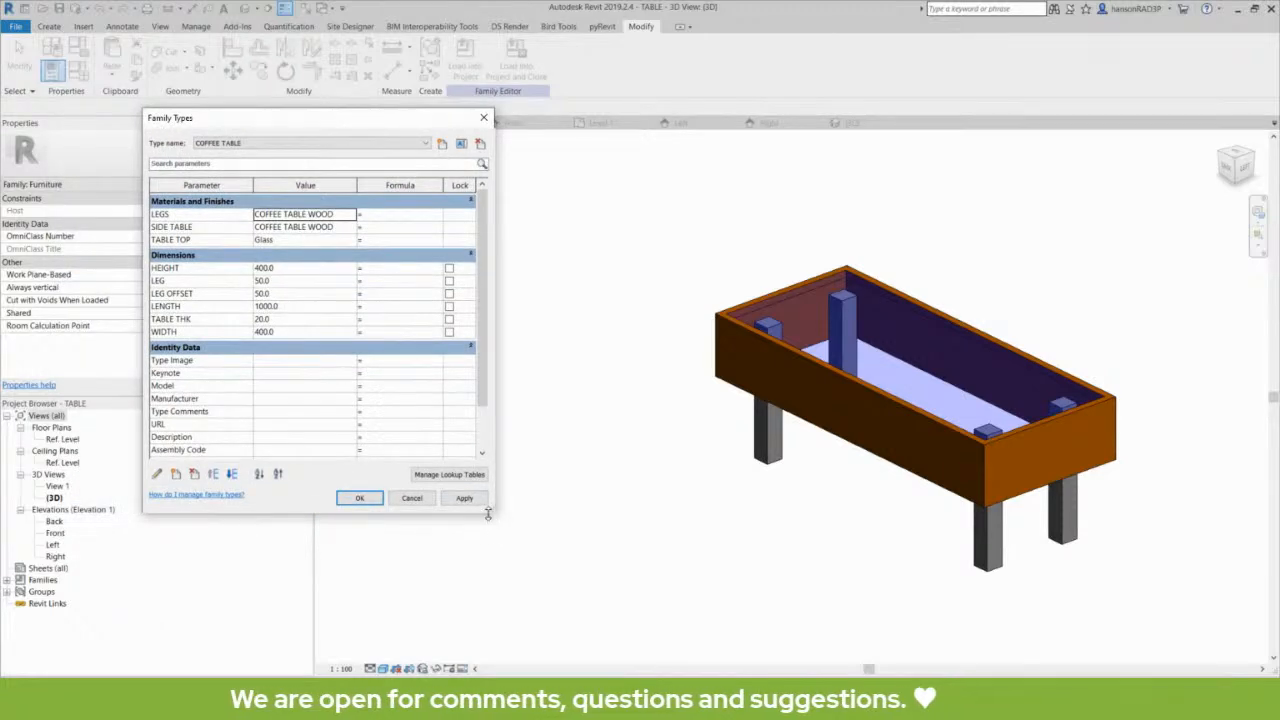
pyautogui.moveTo(488, 513); pyautogui.dragTo(568, 545)
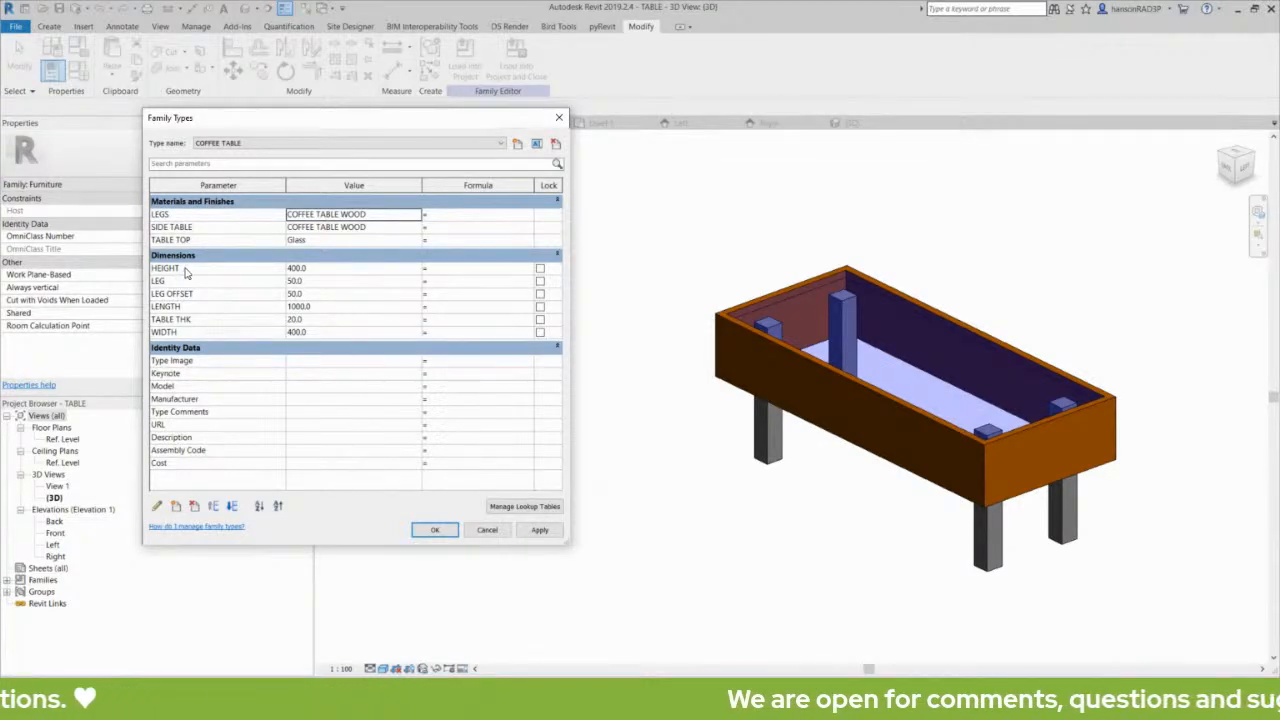
# - Drive the WIDTH parameter with the formula LENGTH / 3 and apply it to the COFFEE TABLE type
pyautogui.click(200, 333)
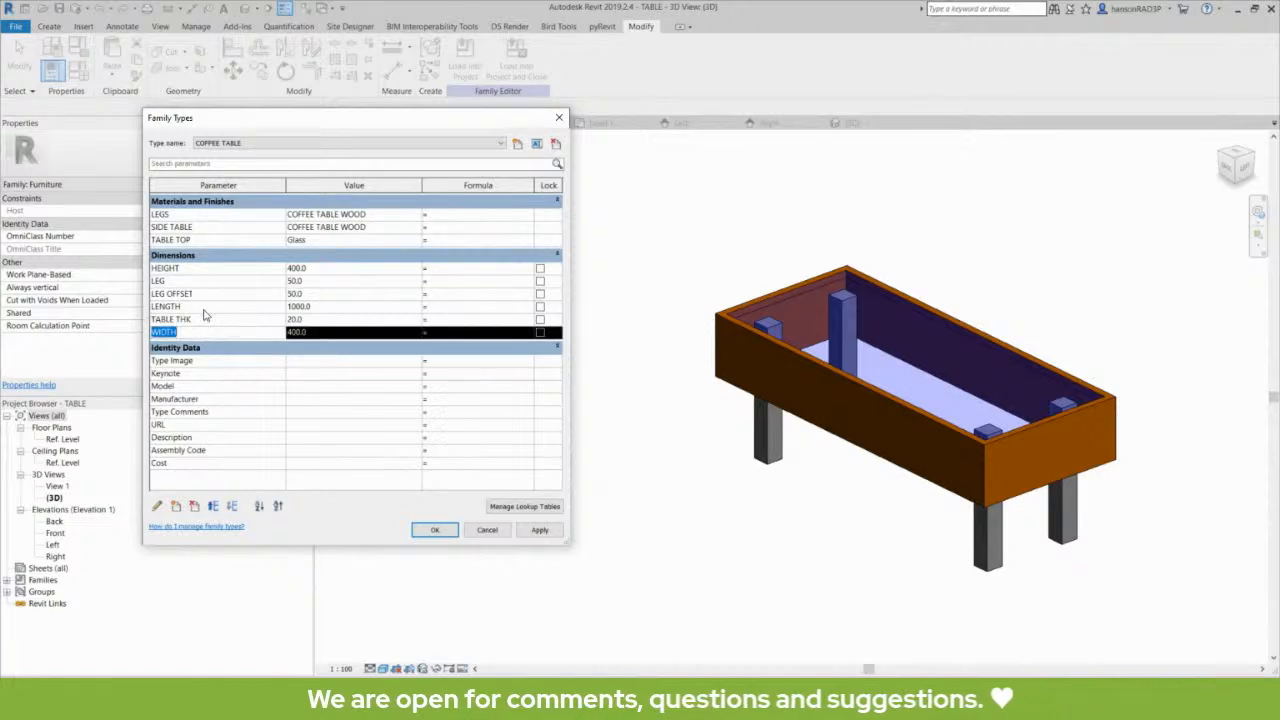
pyautogui.click(205, 308)
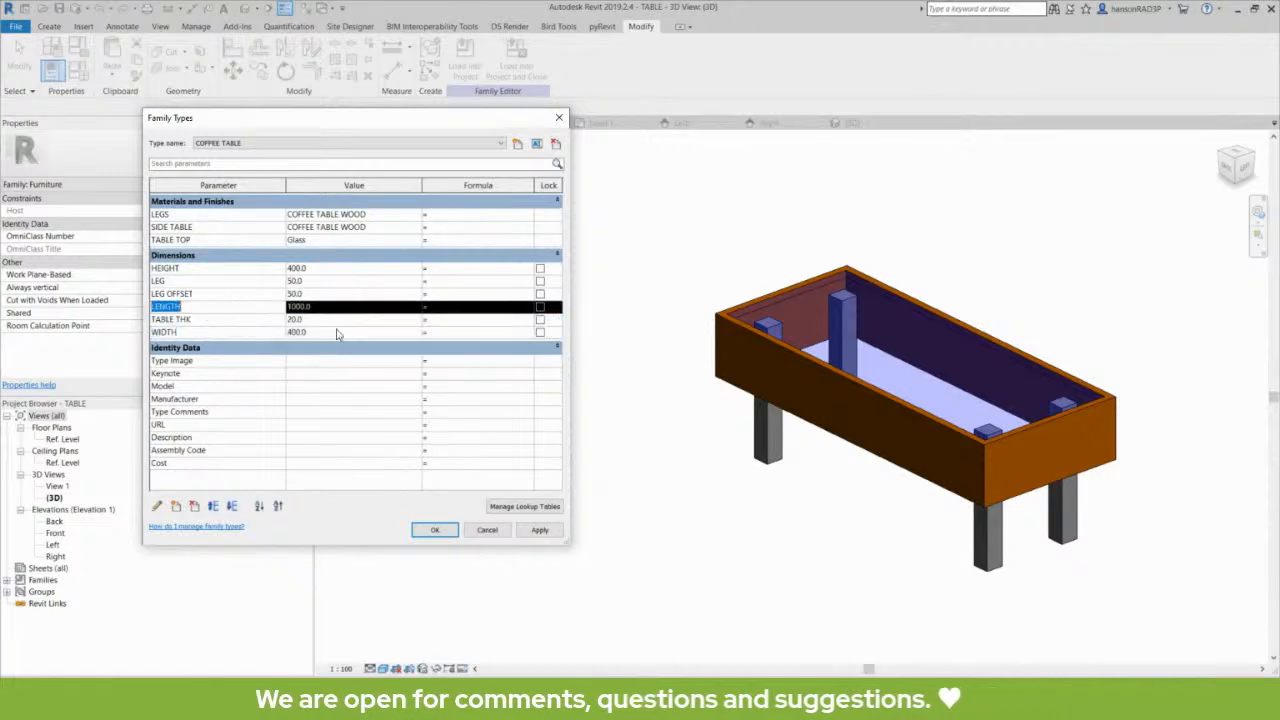
pyautogui.click(448, 310)
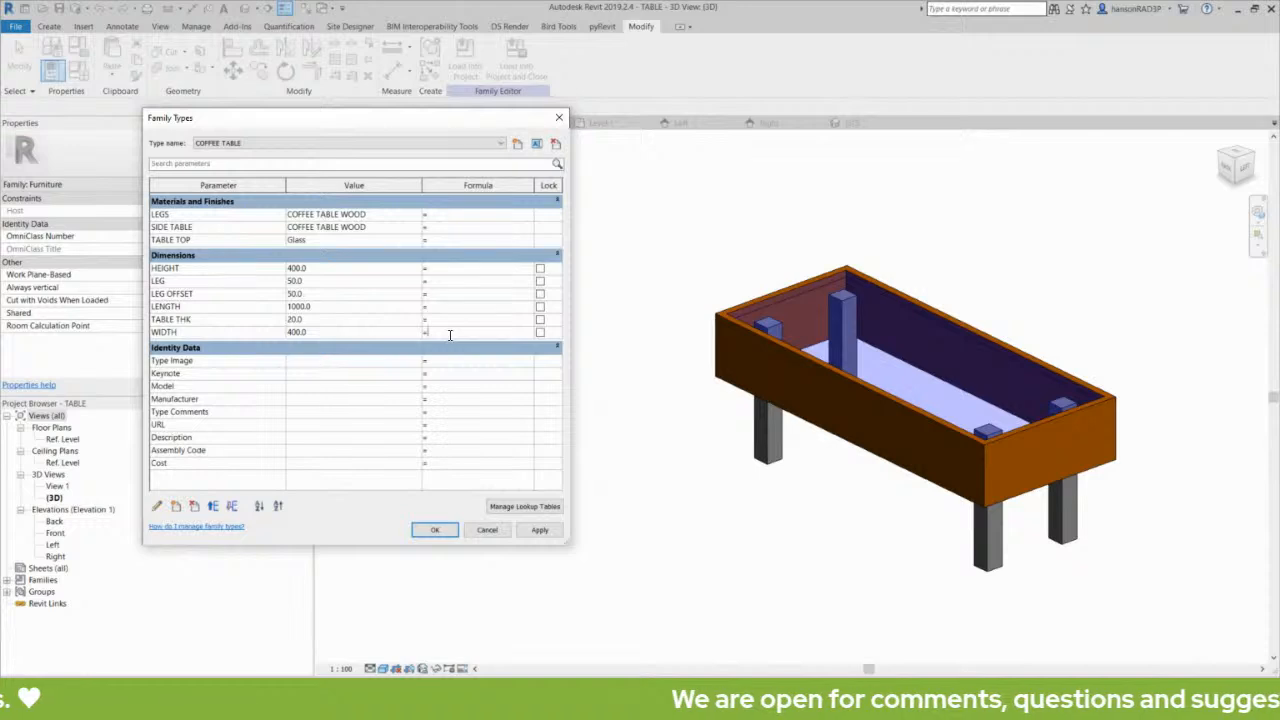
pyautogui.click(232, 307)
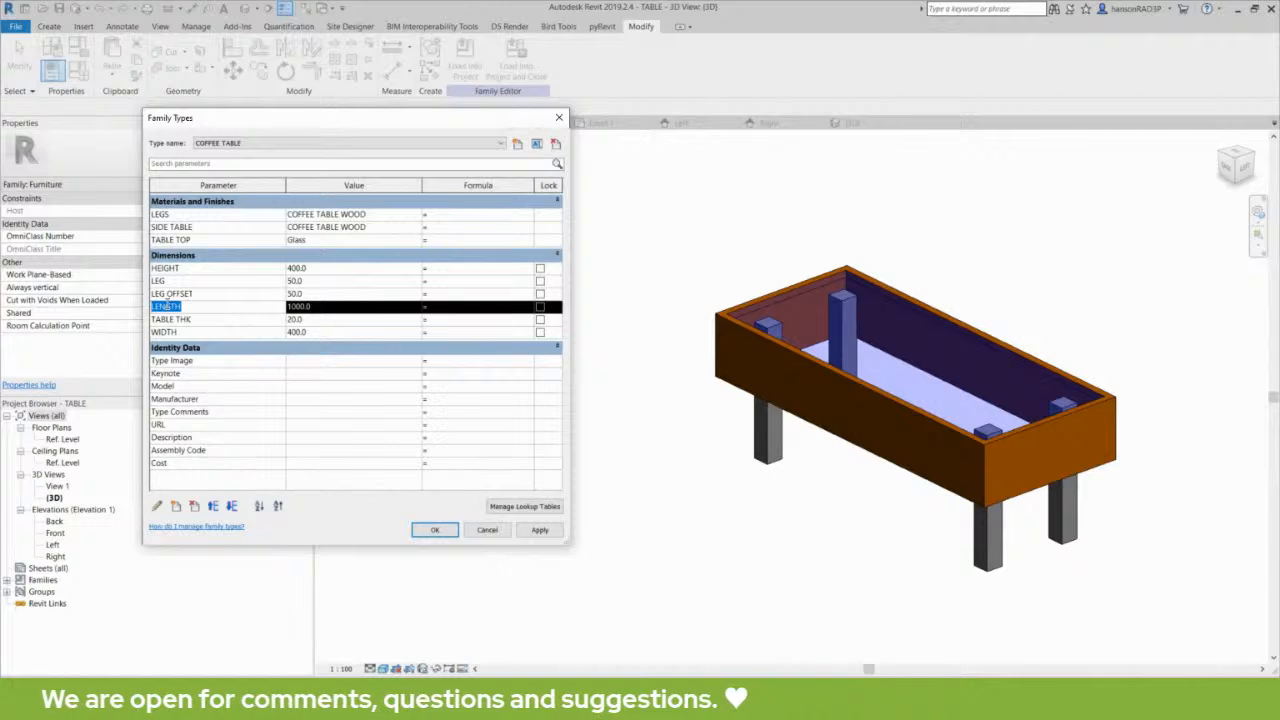
pyautogui.click(477, 334)
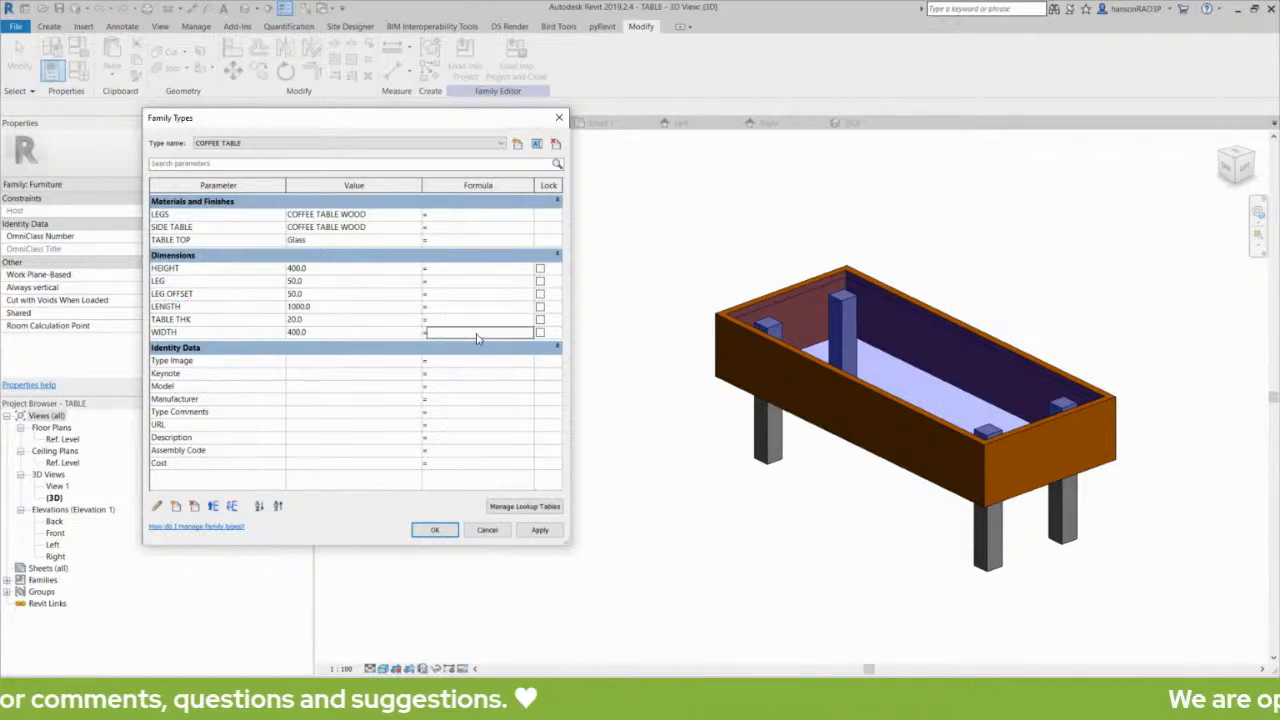
pyautogui.click(464, 333)
pyautogui.write('LENGTH ')
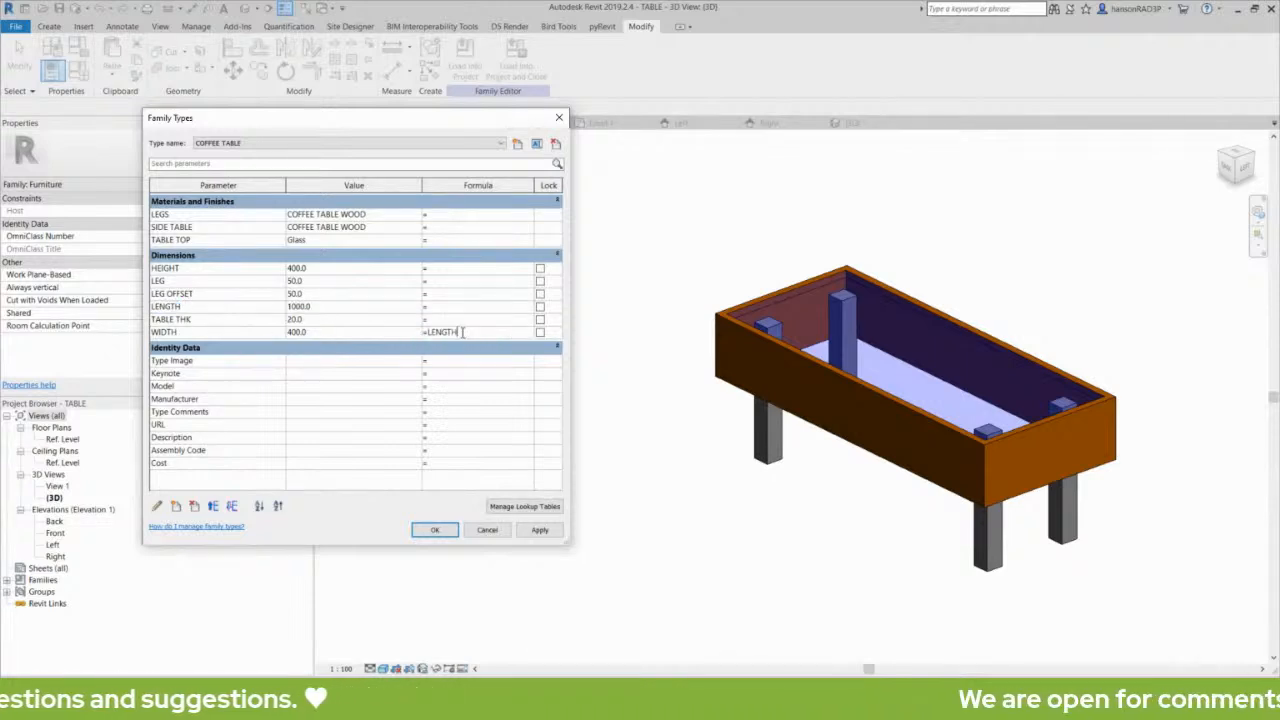
pyautogui.write('/ 3')
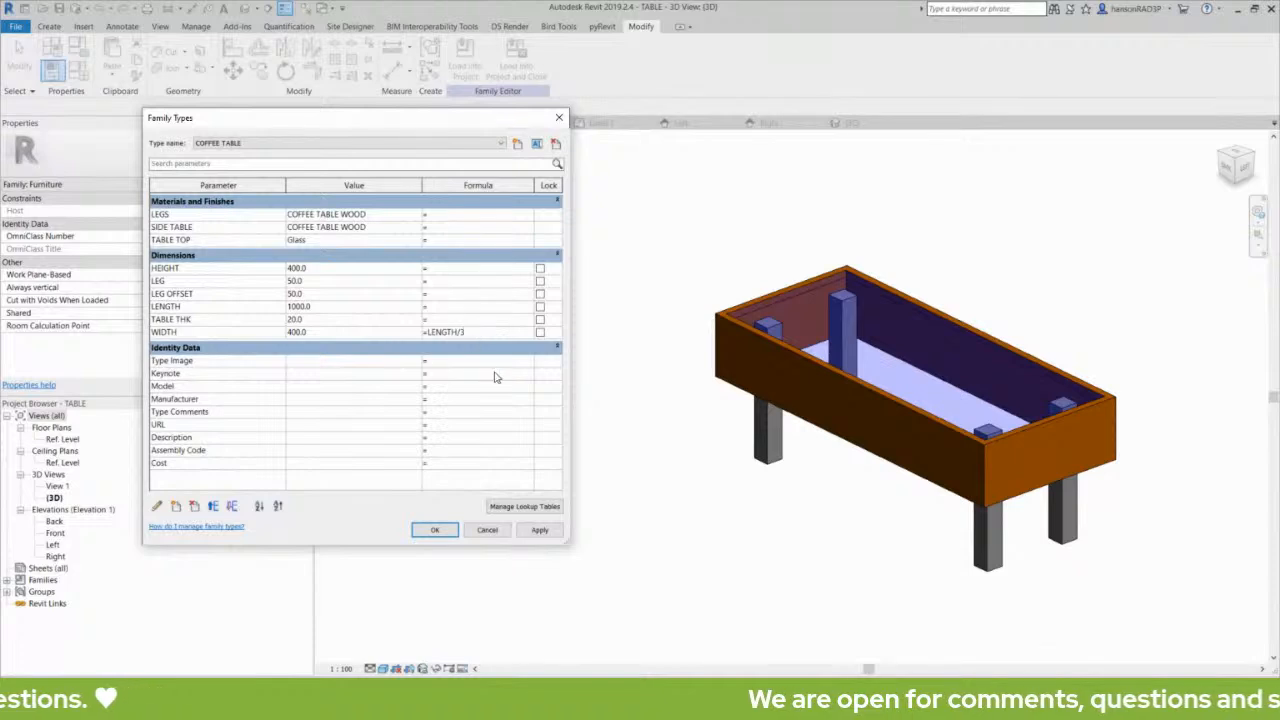
pyautogui.click(539, 530)
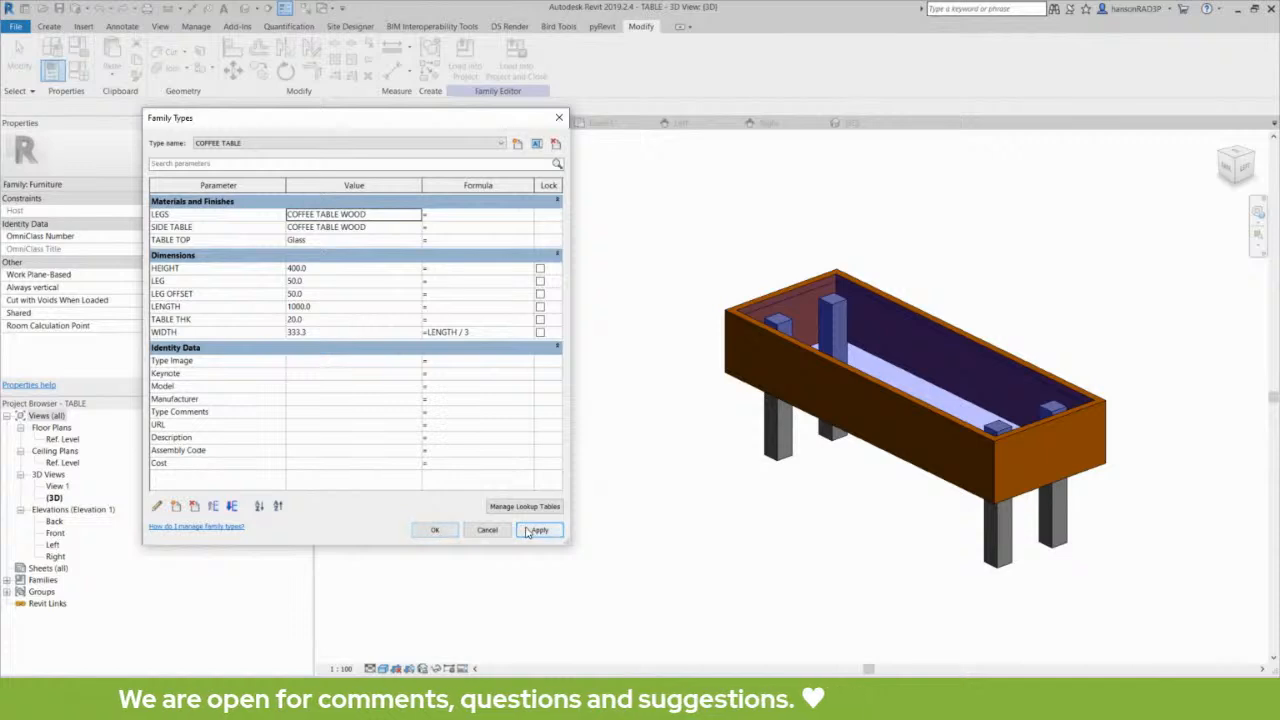
# - Fix the LENGTH parameter with the formula 3000 mm and apply it to test the width relationship
pyautogui.click(447, 306)
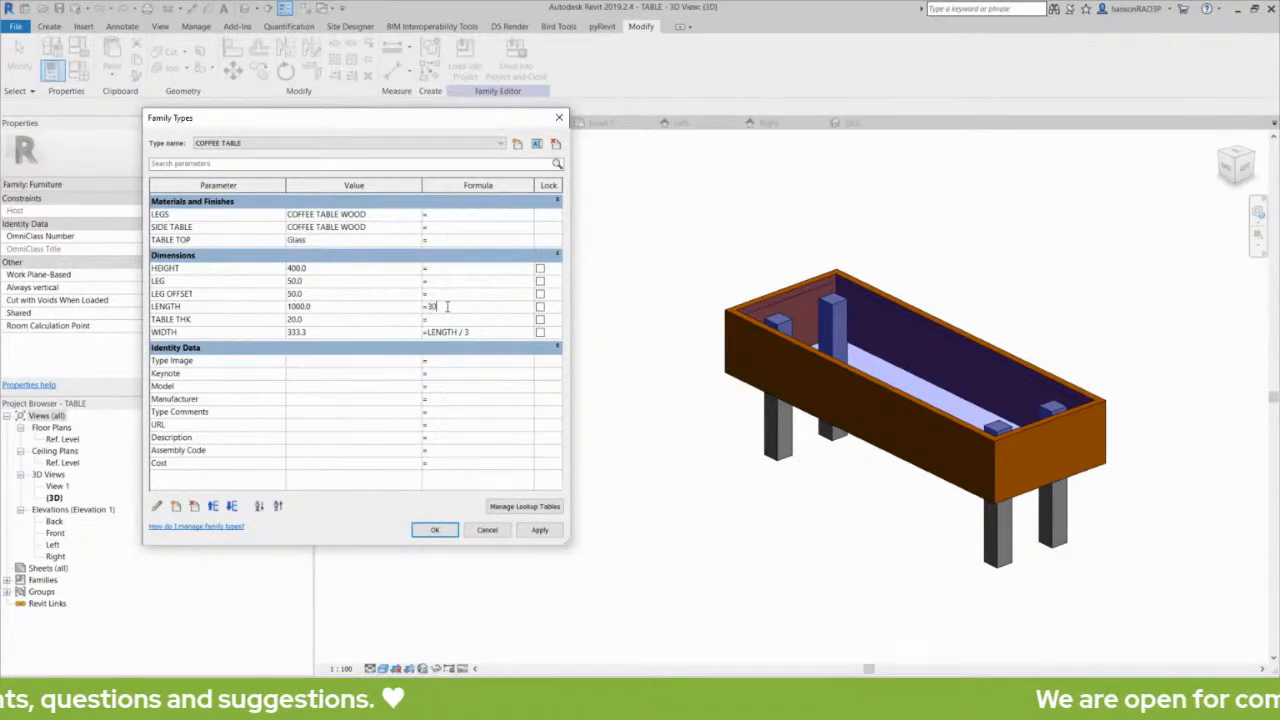
pyautogui.write('3000')
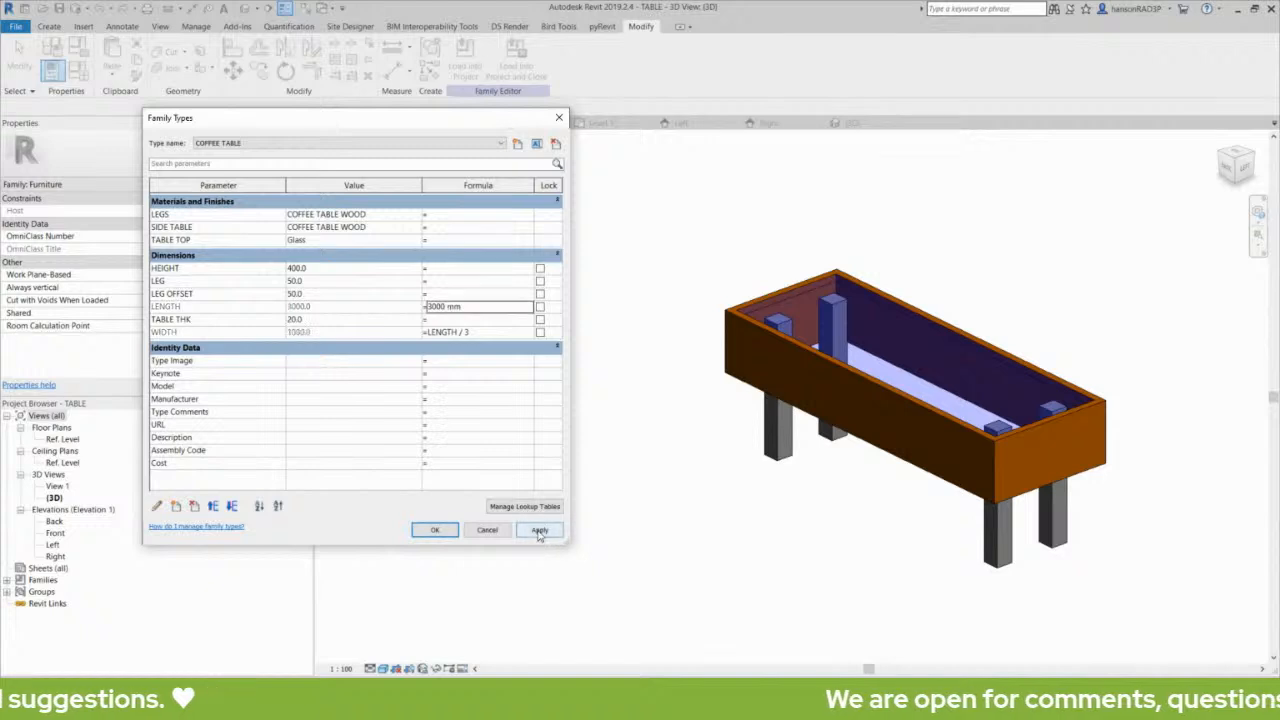
pyautogui.click(540, 530)
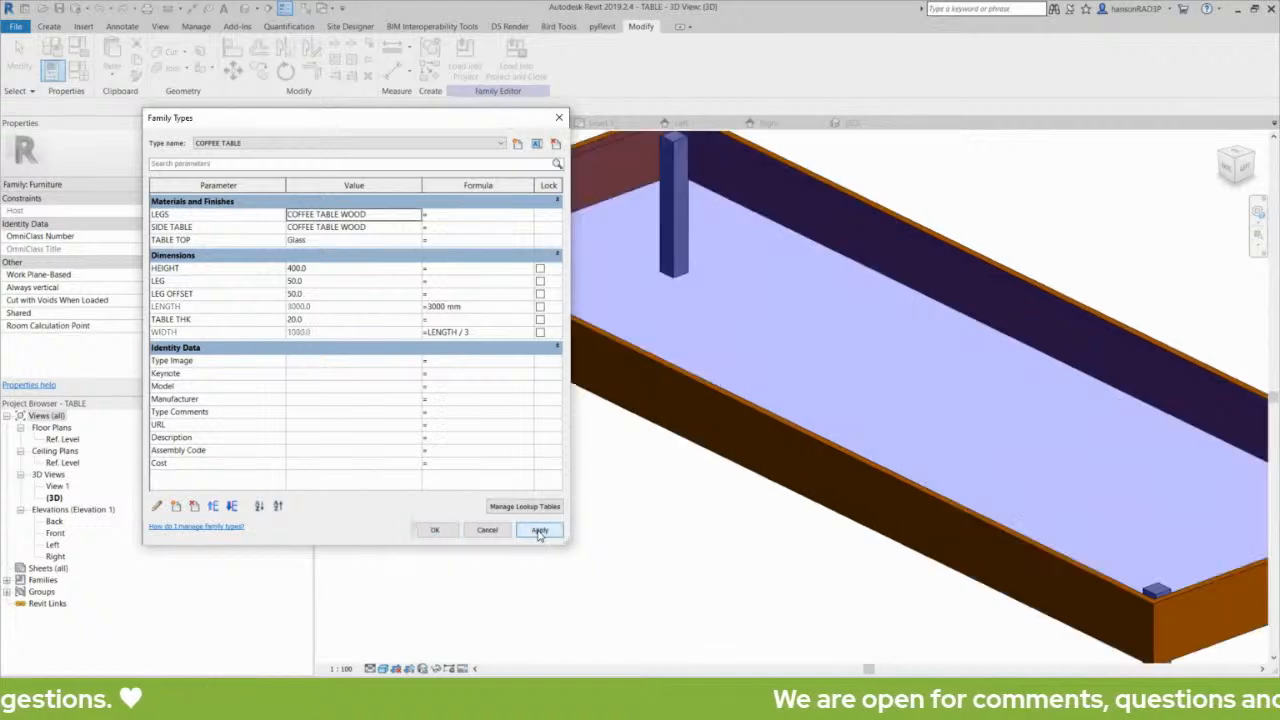
pyautogui.click(467, 306)
pyautogui.click(469, 306)
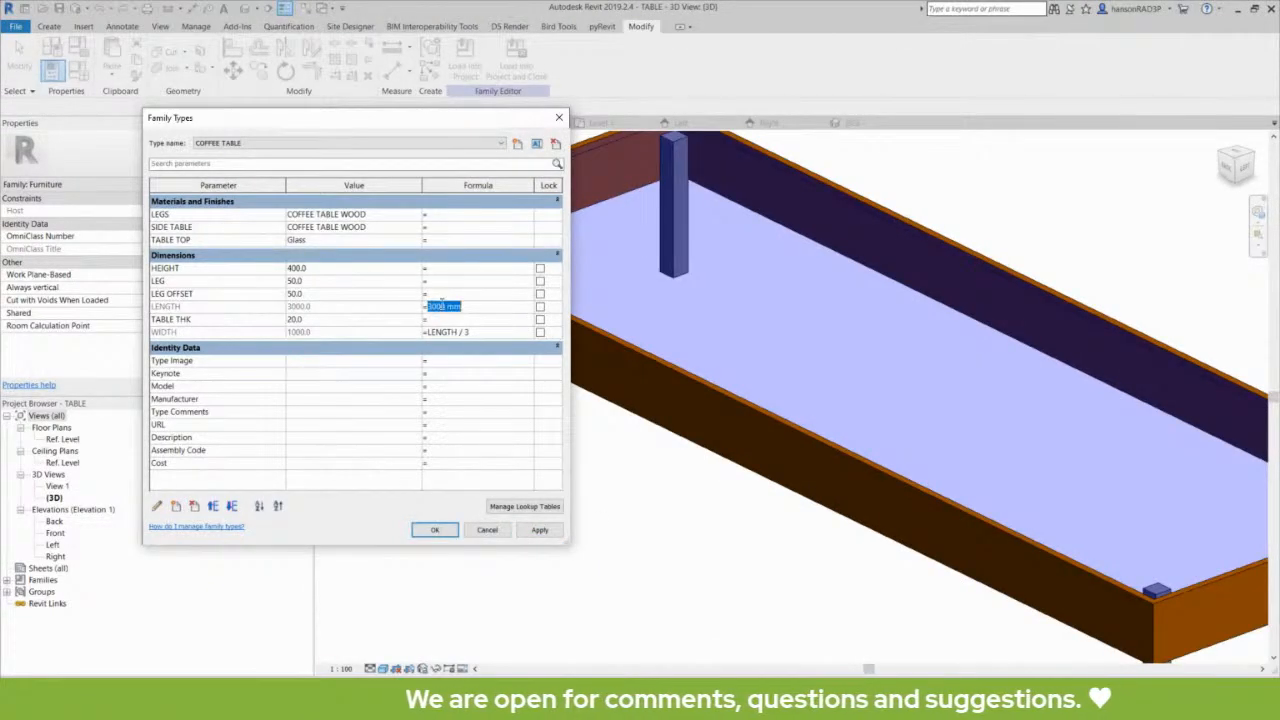
pyautogui.click(466, 306)
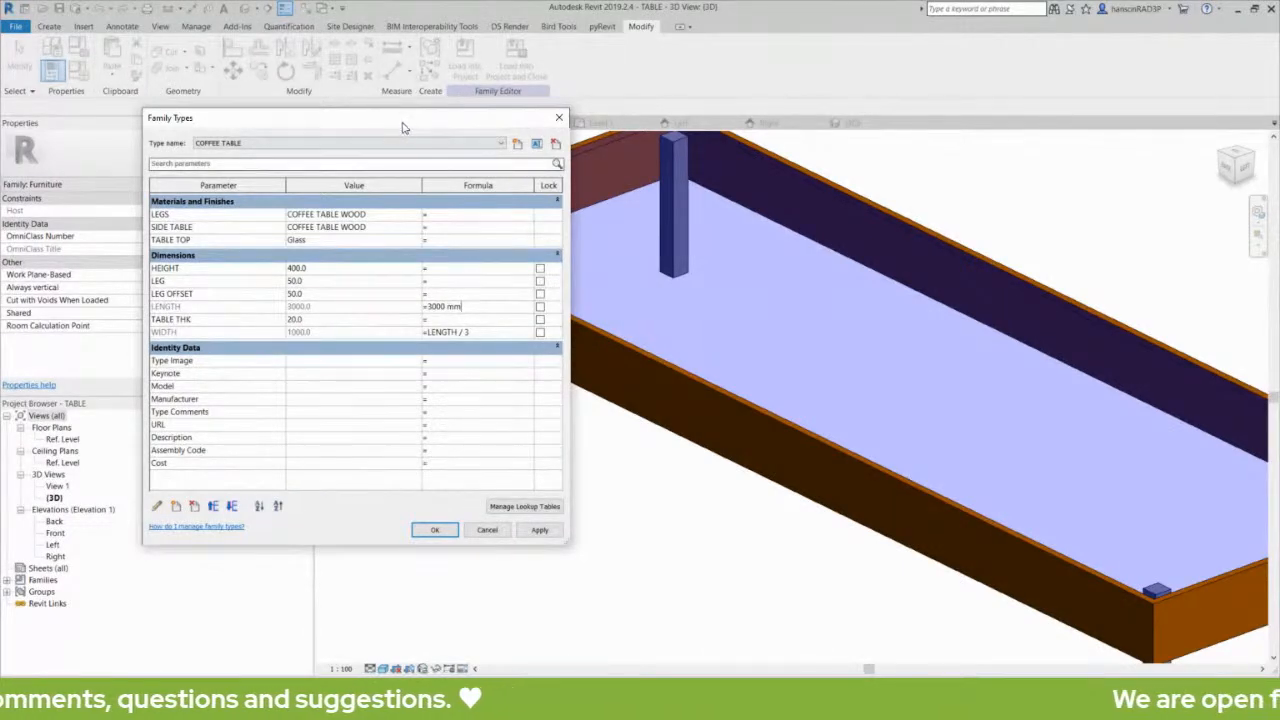
# - Shrink the family types window to uncover more of the model and open the HEIGHT parameter's formula for editing
pyautogui.moveTo(402, 123); pyautogui.dragTo(358, 111)
pyautogui.moveTo(520, 532); pyautogui.dragTo(487, 521)
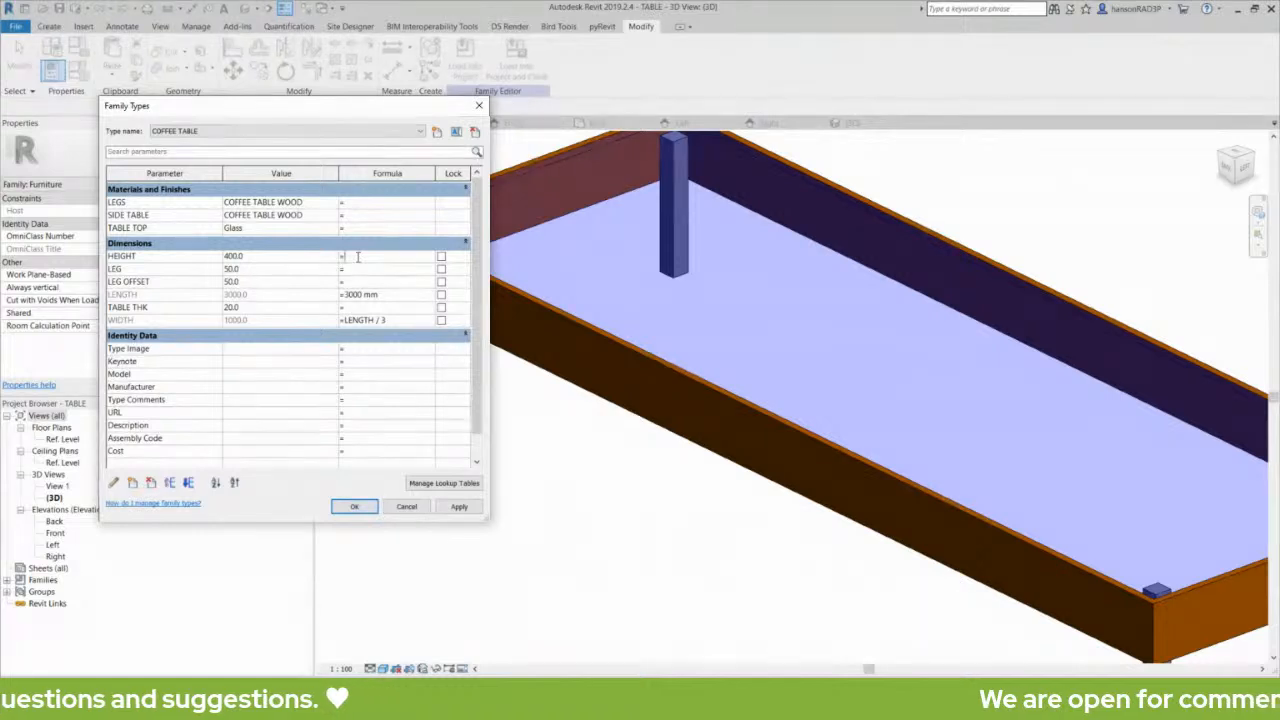
pyautogui.click(357, 257)
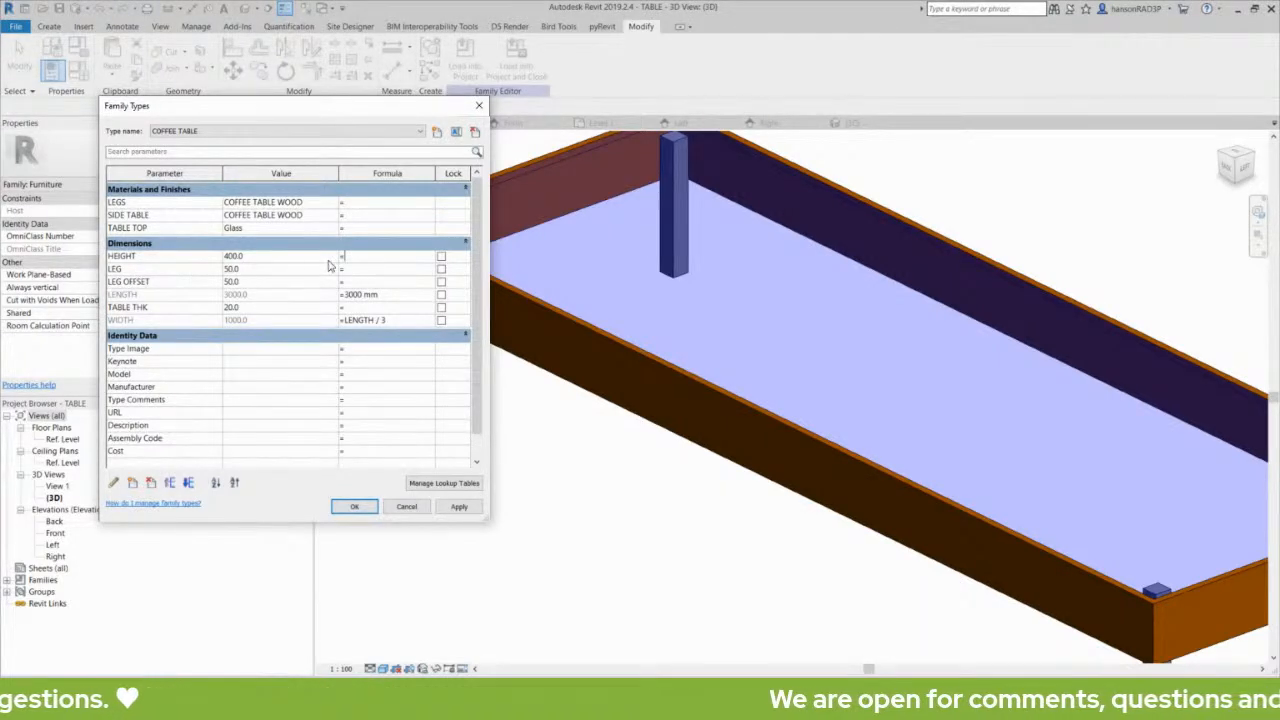
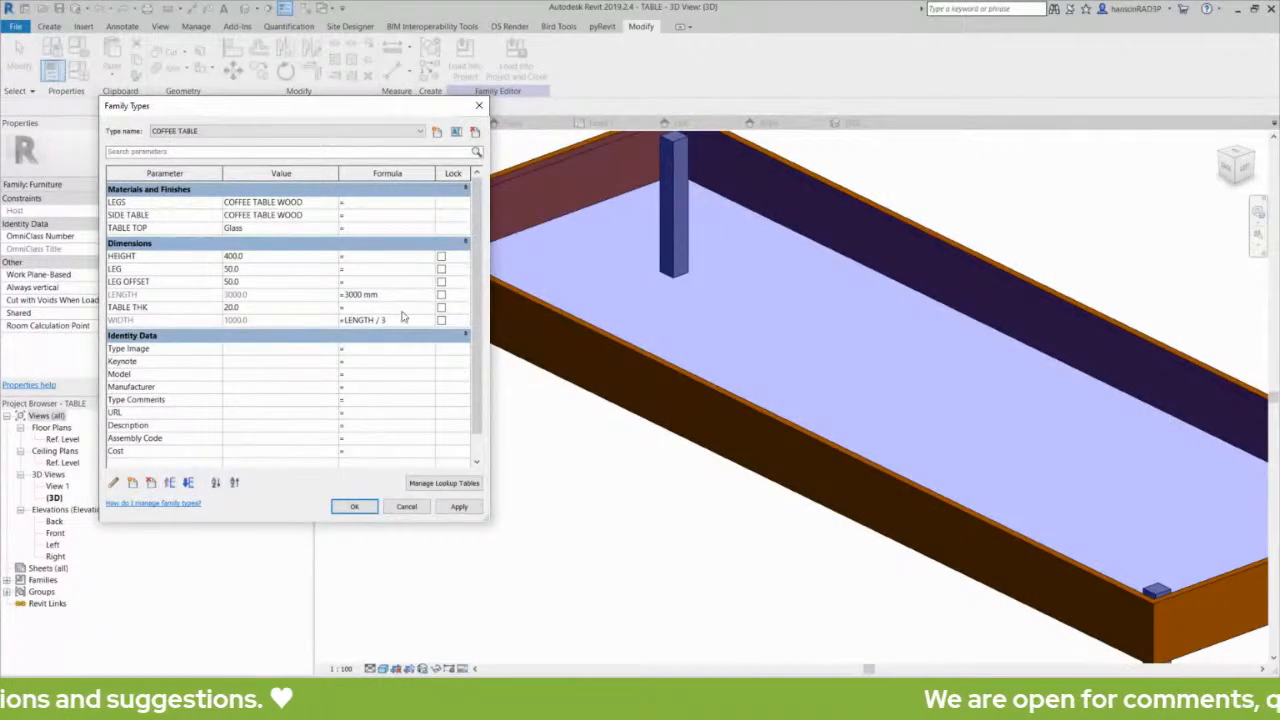
# - Apply and accept the COFFEE TABLE formulas, then inspect the whole table and select its side sweep
pyautogui.click(459, 507)
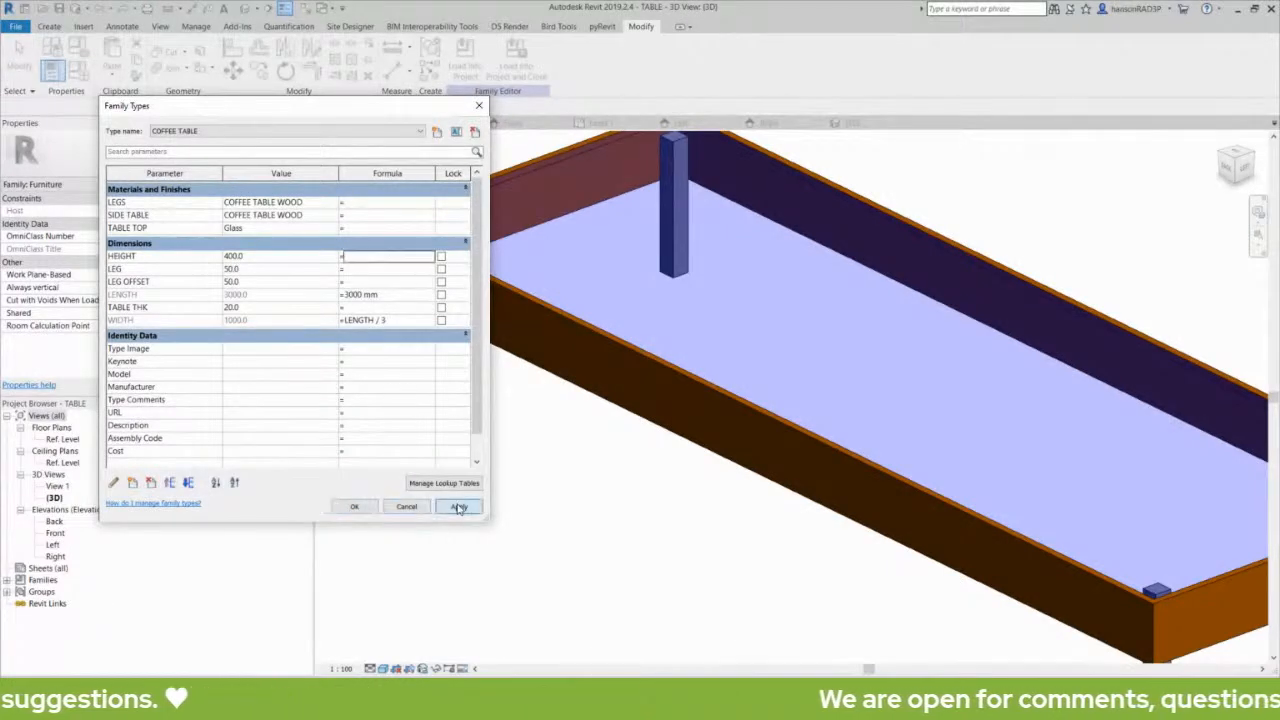
pyautogui.click(356, 507)
pyautogui.scroll(-2, 557, 372)
pyautogui.click(557, 375)
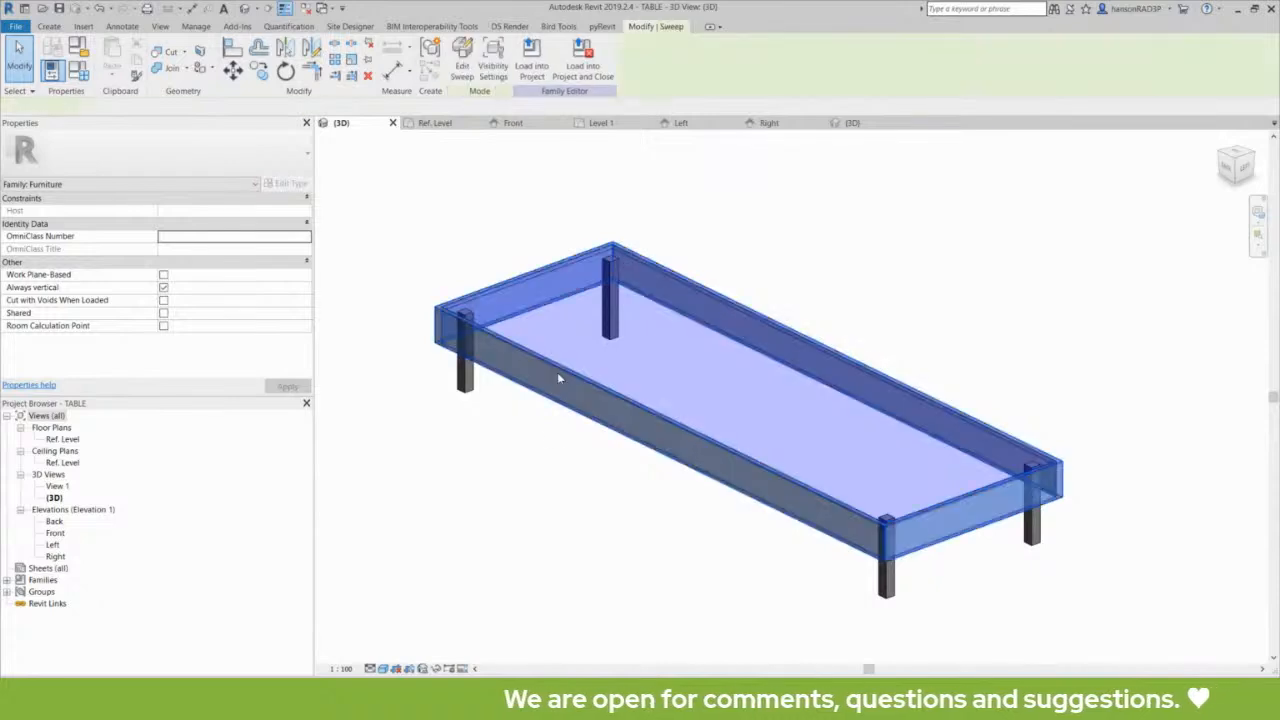
pyautogui.click(323, 261)
pyautogui.click(518, 358)
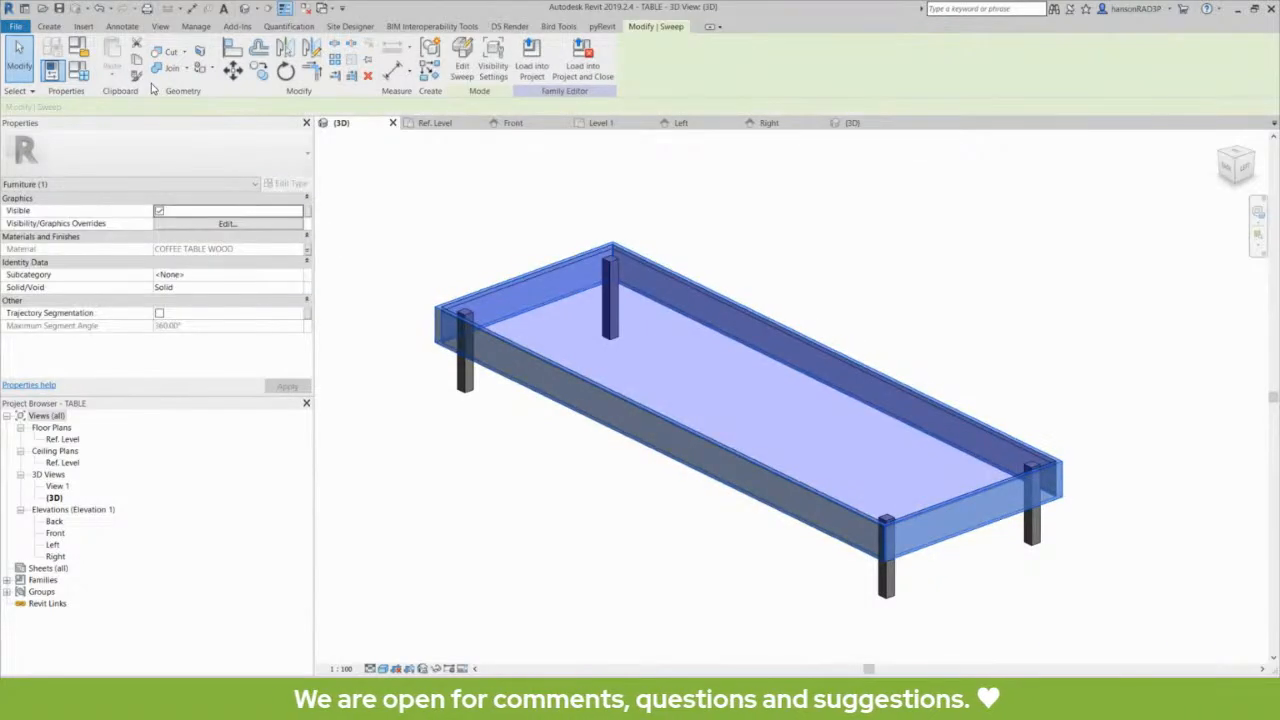
# - Change the WIDTH parameter's formula to LENGTH / 2 and apply it to the COFFEE TABLE type
pyautogui.click(78, 70)
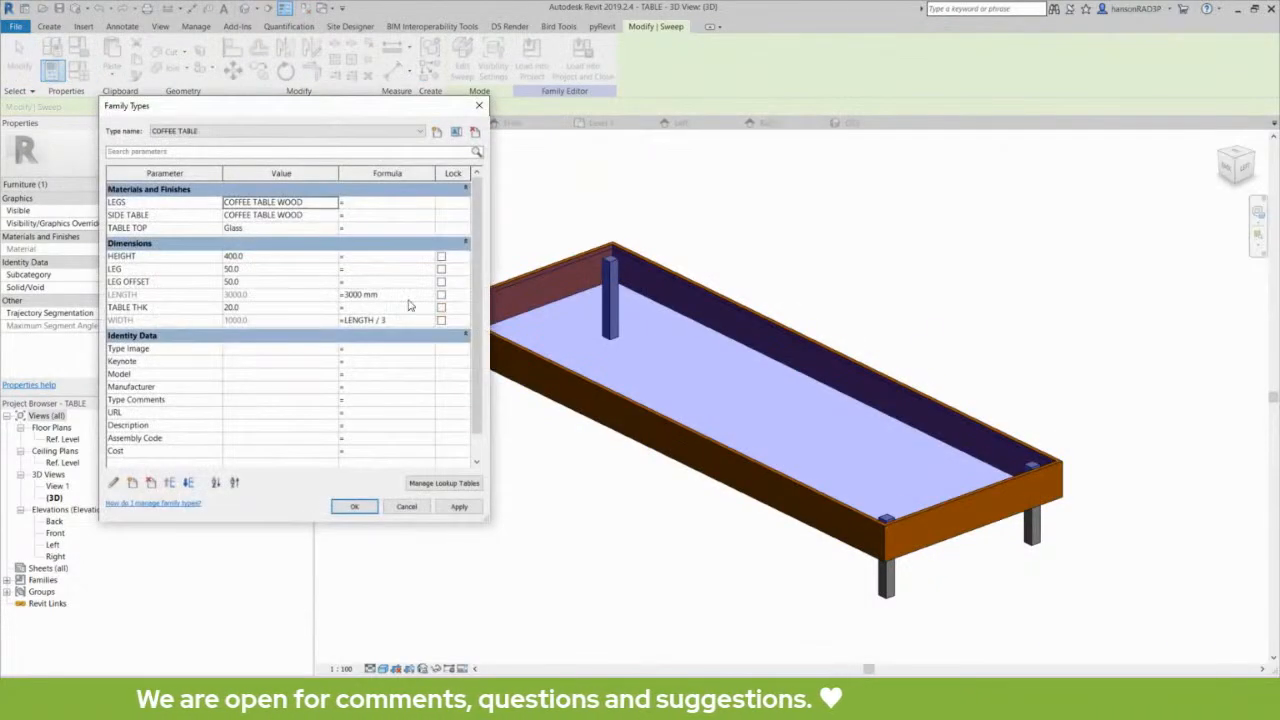
pyautogui.click(363, 259)
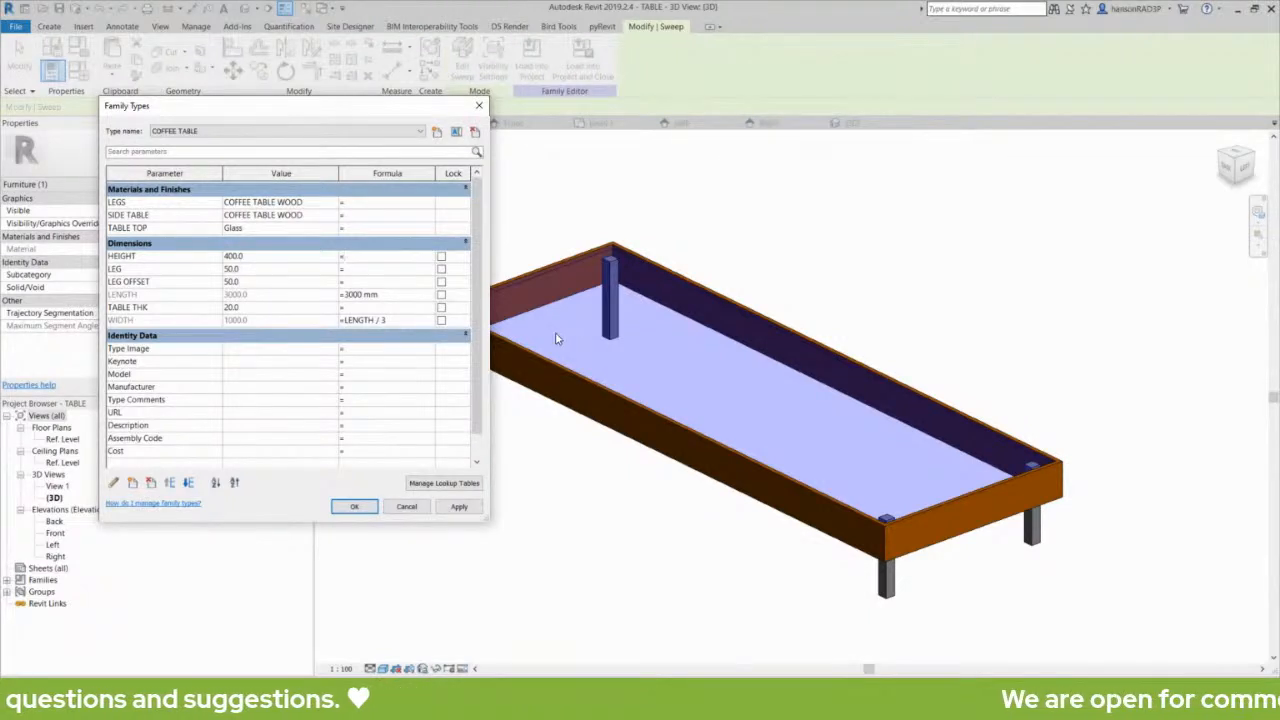
pyautogui.click(386, 321)
pyautogui.moveTo(395, 317)
pyautogui.mouseDown()
pyautogui.moveTo(314, 308)
pyautogui.moveTo(382, 313)
pyautogui.mouseUp()
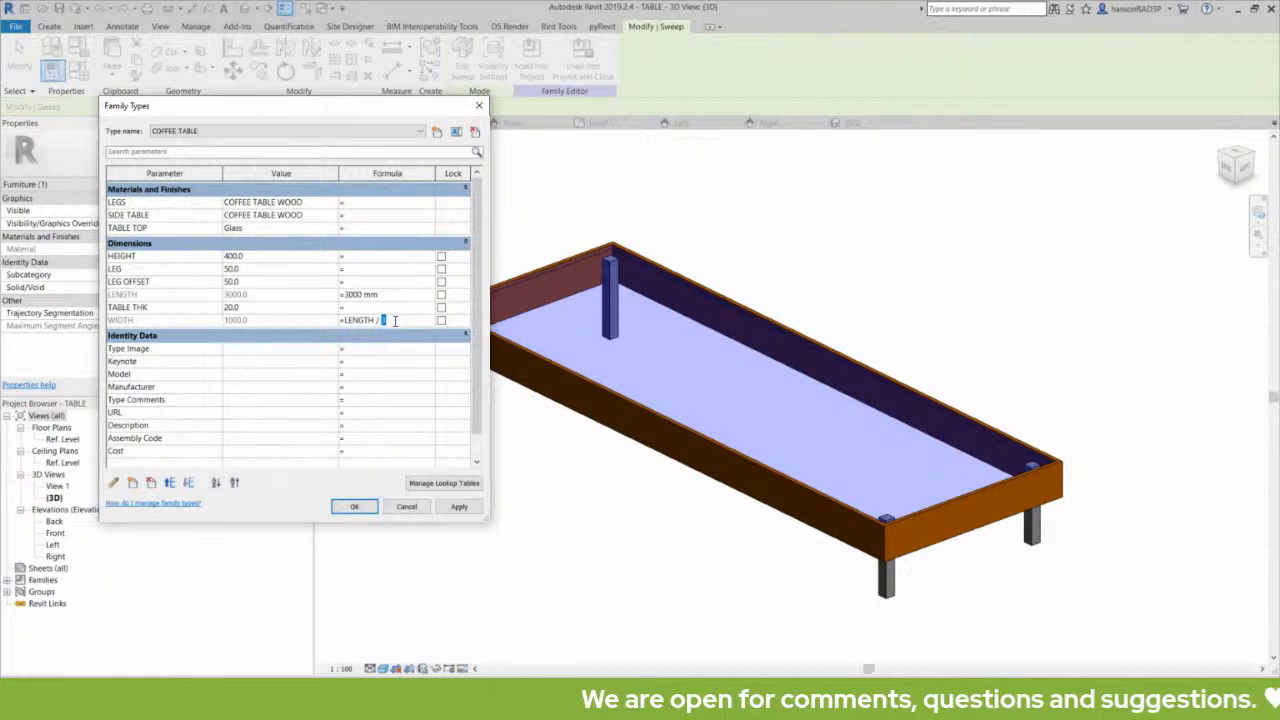
pyautogui.write('2')
pyautogui.click(459, 507)
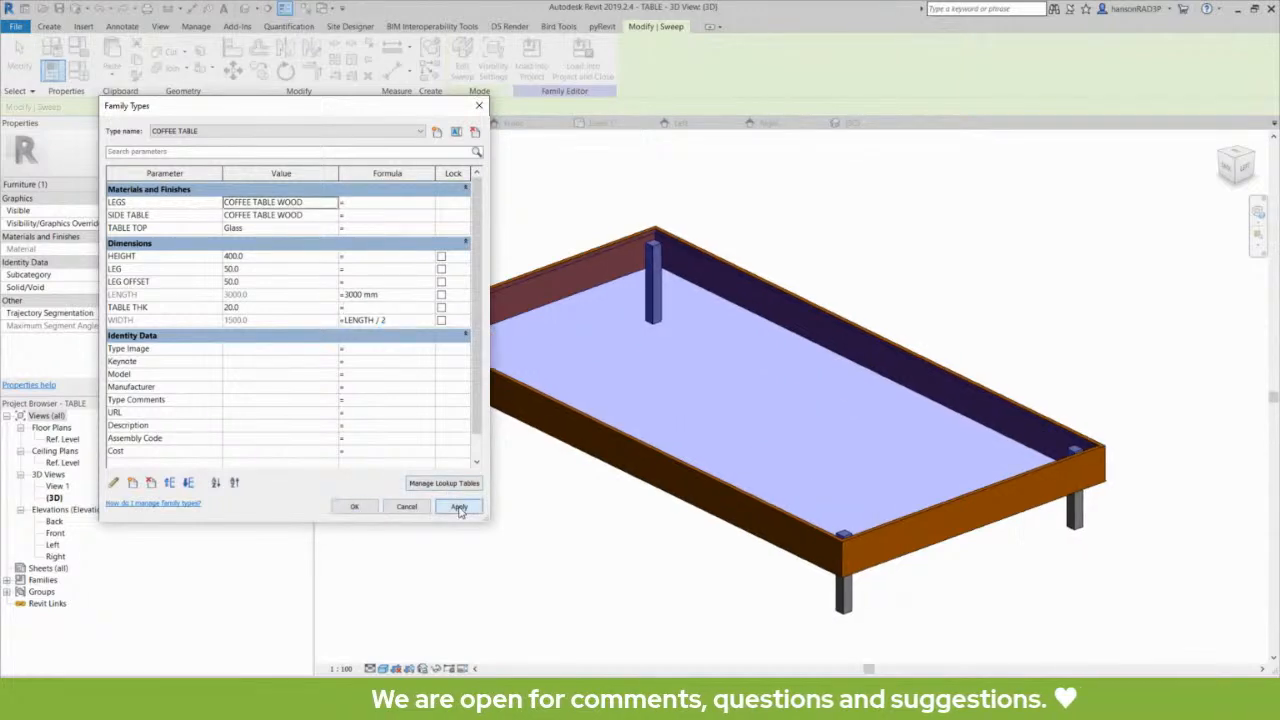
# - Try to remove the WIDTH and LENGTH formulas from the COFFEE TABLE type and apply the change
pyautogui.click(388, 320)
pyautogui.moveTo(388, 320); pyautogui.dragTo(344, 323)
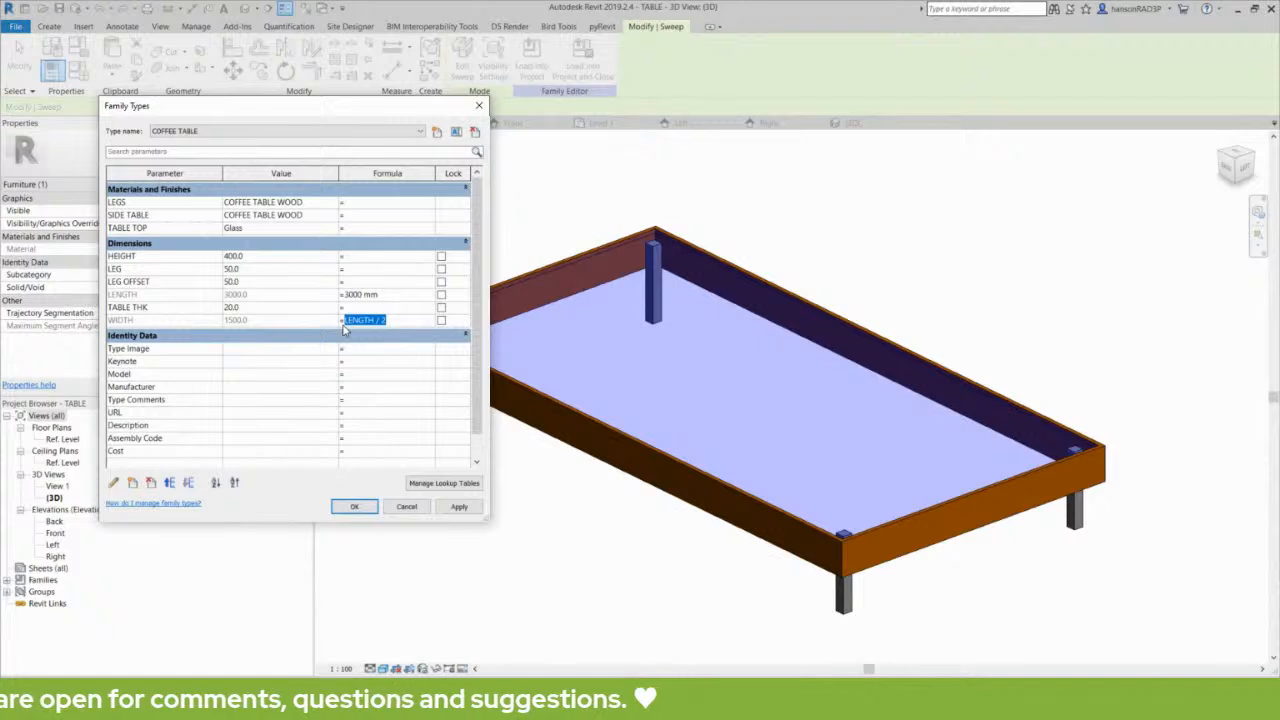
pyautogui.press('BackSpace')
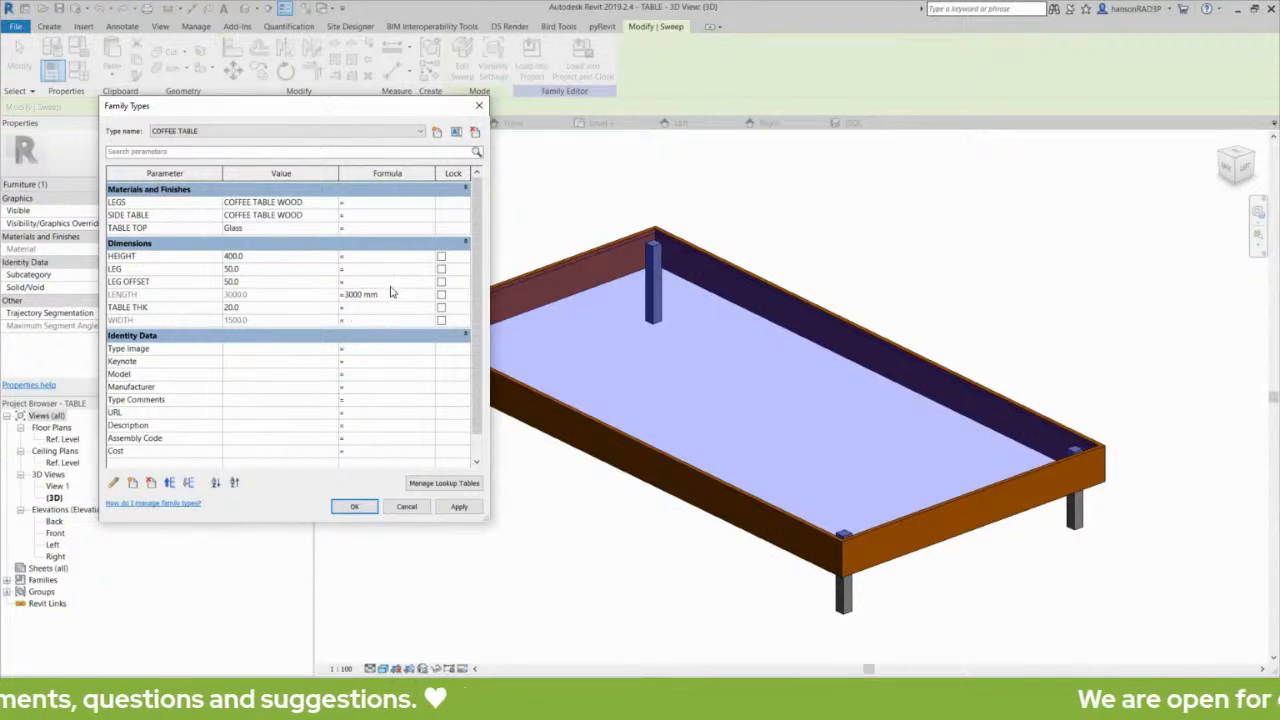
pyautogui.click(391, 296)
pyautogui.moveTo(391, 296); pyautogui.dragTo(303, 288)
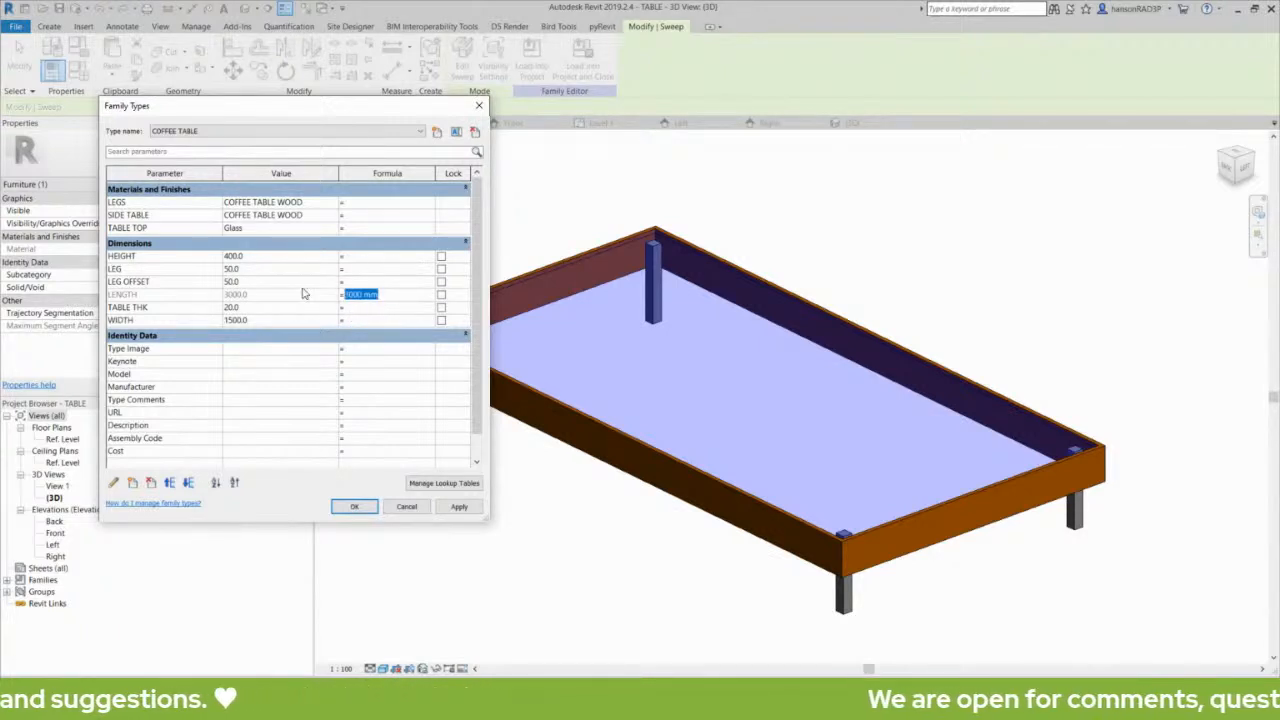
pyautogui.press('BackSpace')
pyautogui.click(458, 506)
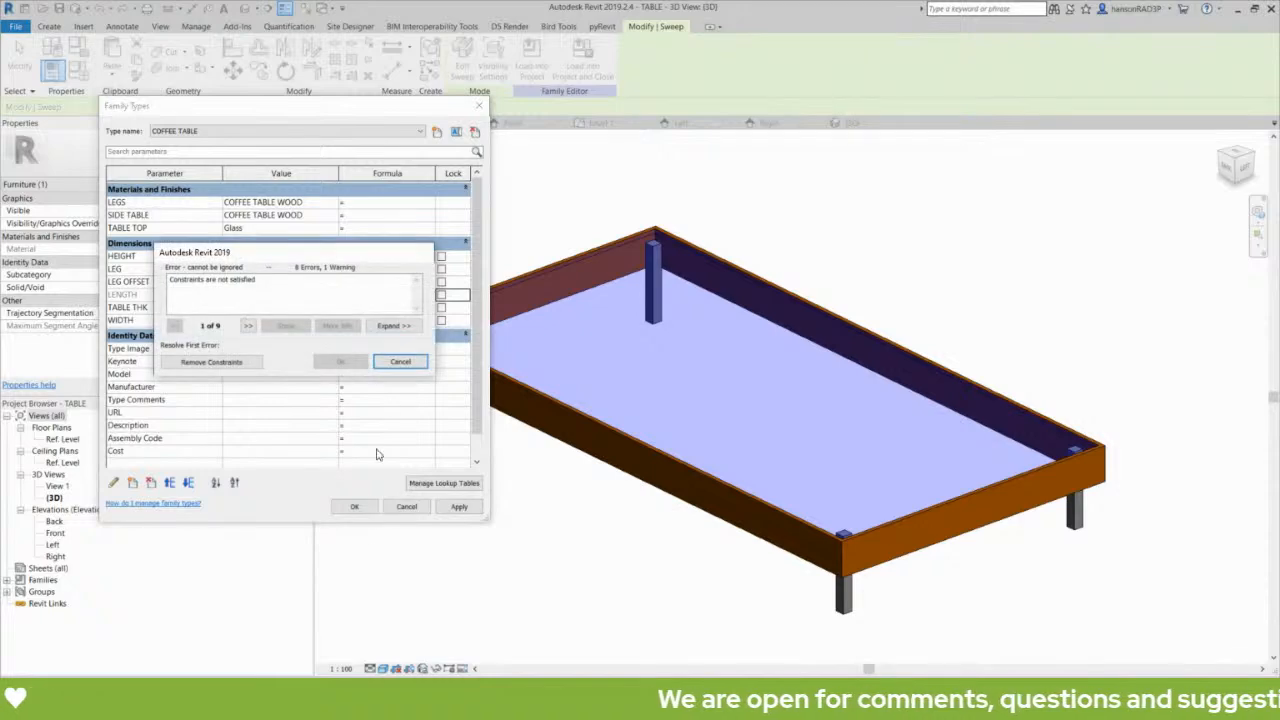
pyautogui.click(398, 362)
pyautogui.click(406, 506)
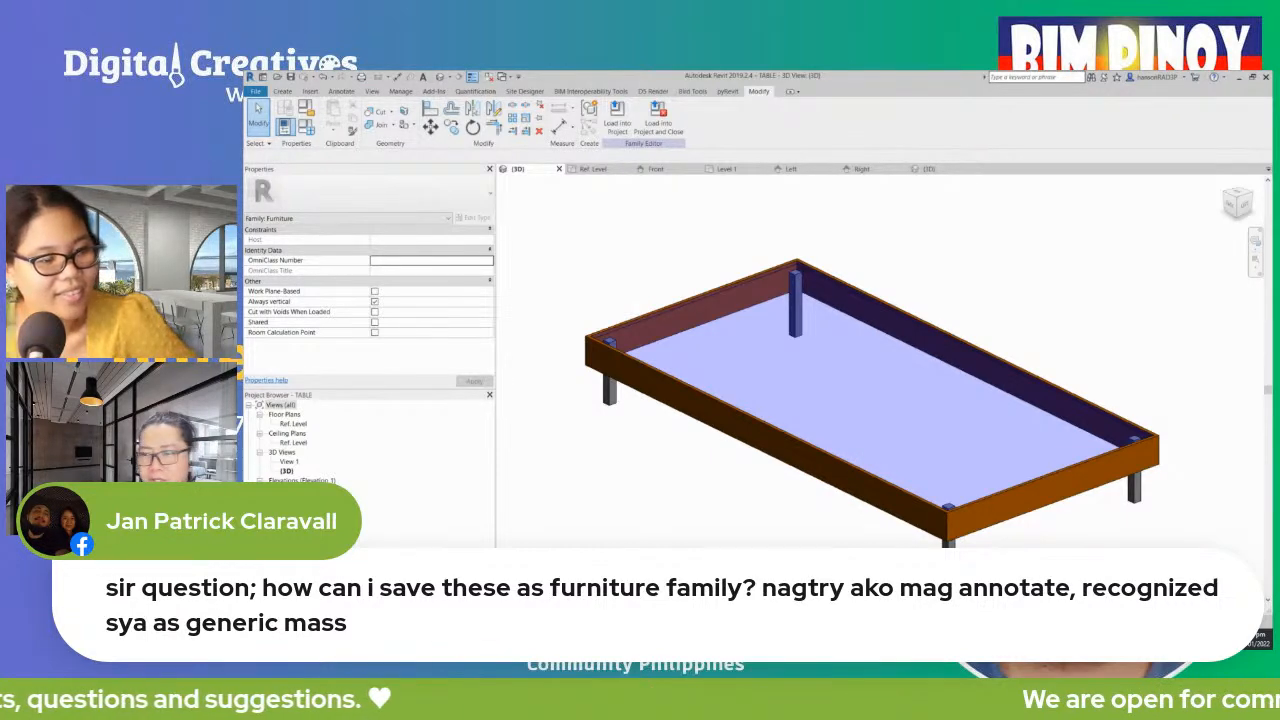
pyautogui.click(694, 415)
pyautogui.click(687, 477)
pyautogui.scroll(-2, 687, 477)
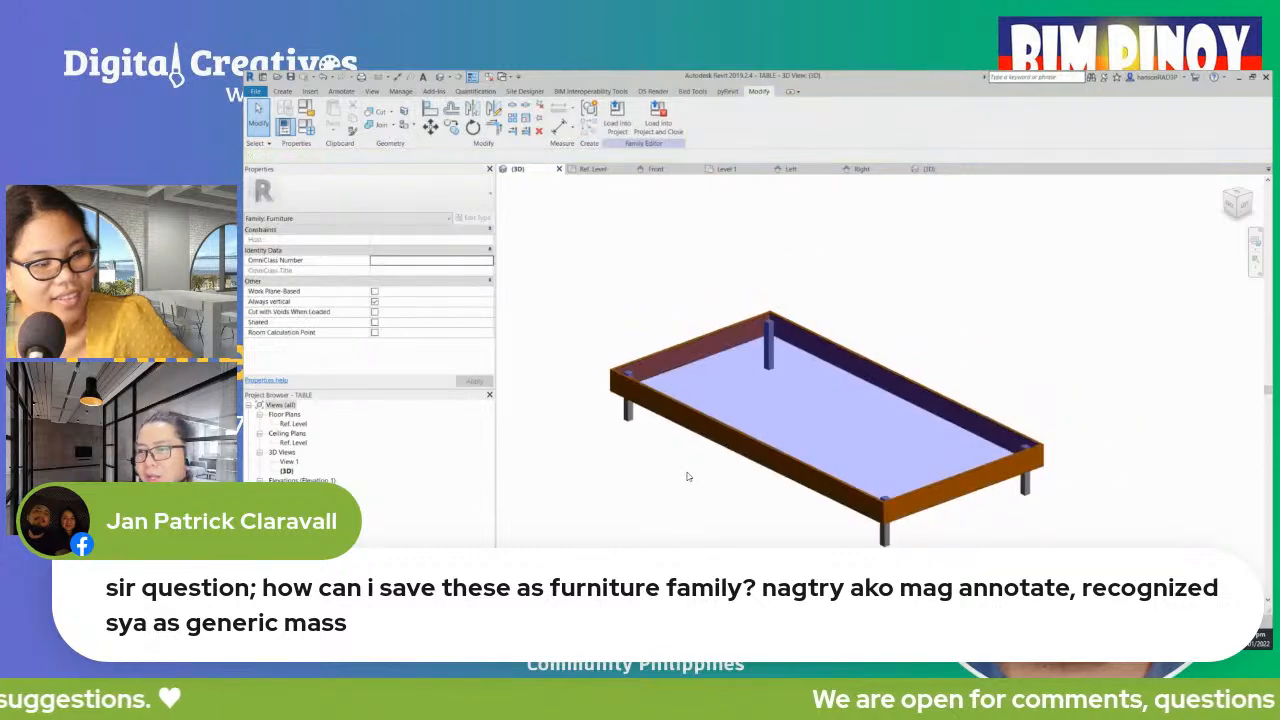
pyautogui.moveTo(692, 507); pyautogui.dragTo(737, 491, button='middle')
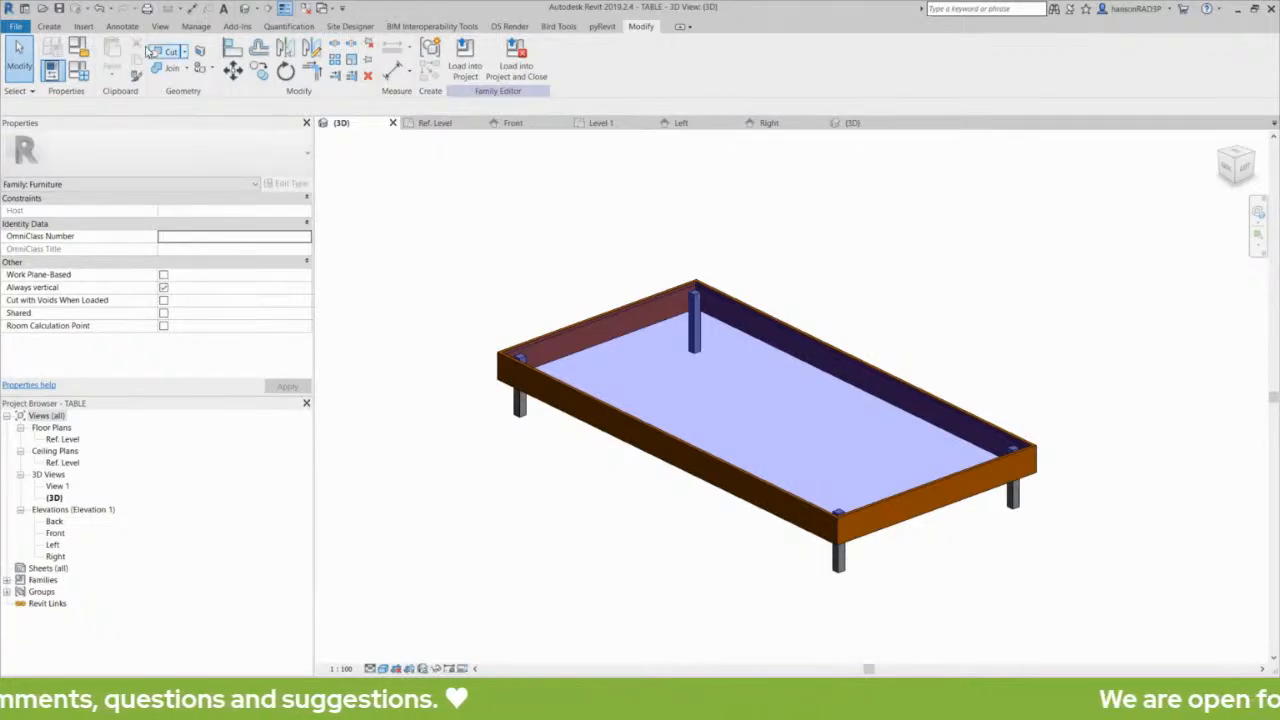
# - Undo the formula-driven size changes of the TABLE family and check its side sweep
pyautogui.click(99, 9)
pyautogui.click(98, 11)
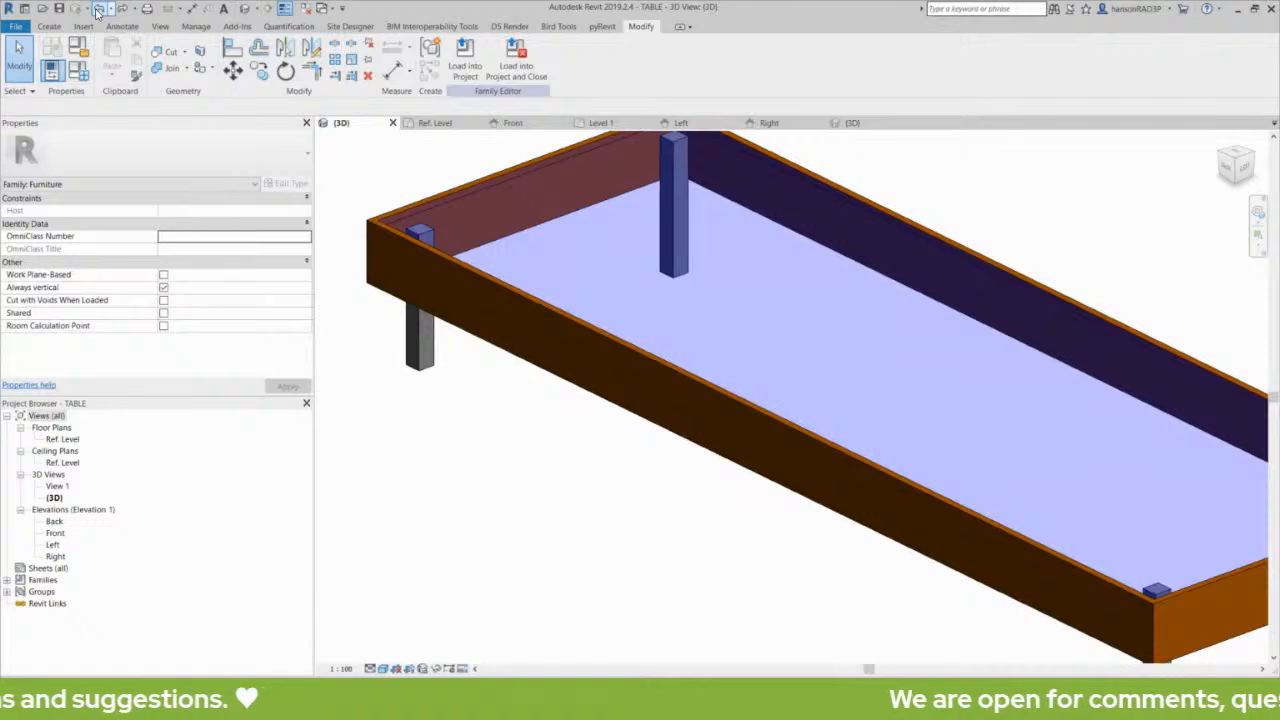
pyautogui.click(98, 9)
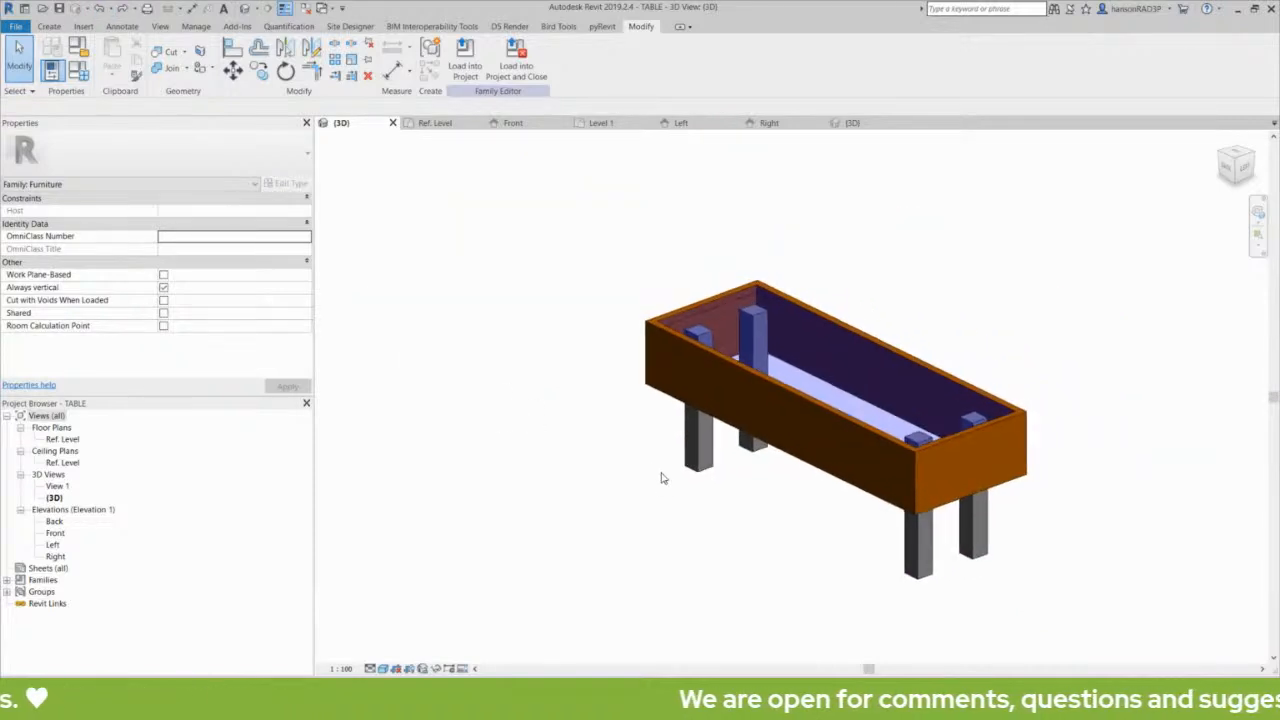
pyautogui.click(769, 390)
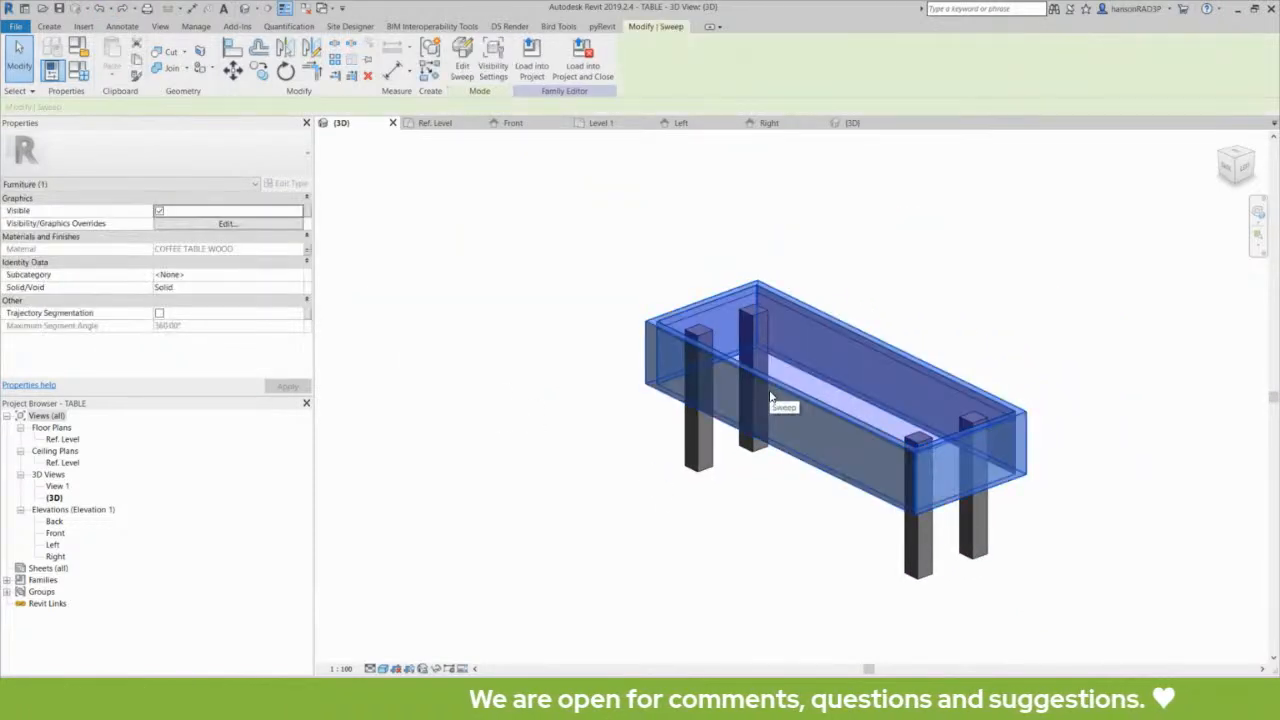
pyautogui.click(464, 291)
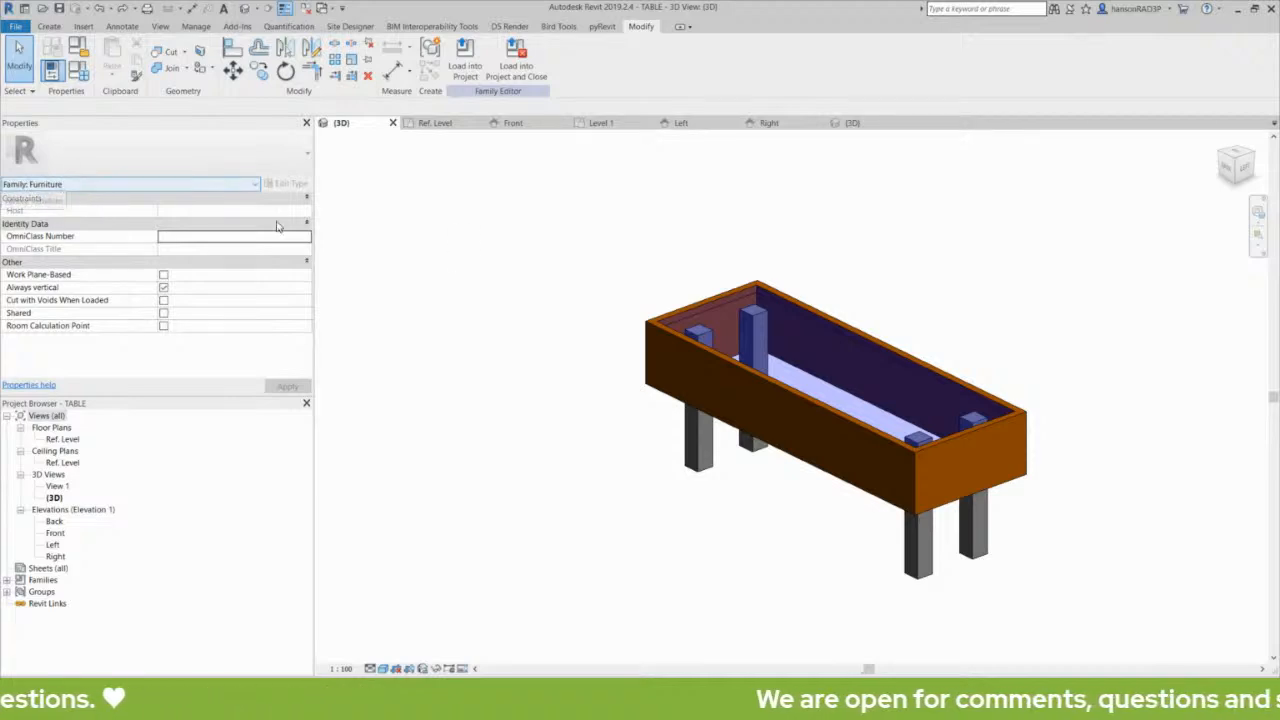
# - Load the TABLE family into RAC_basic_sample_project and check the smaller table in the project's 3D view
pyautogui.click(462, 68)
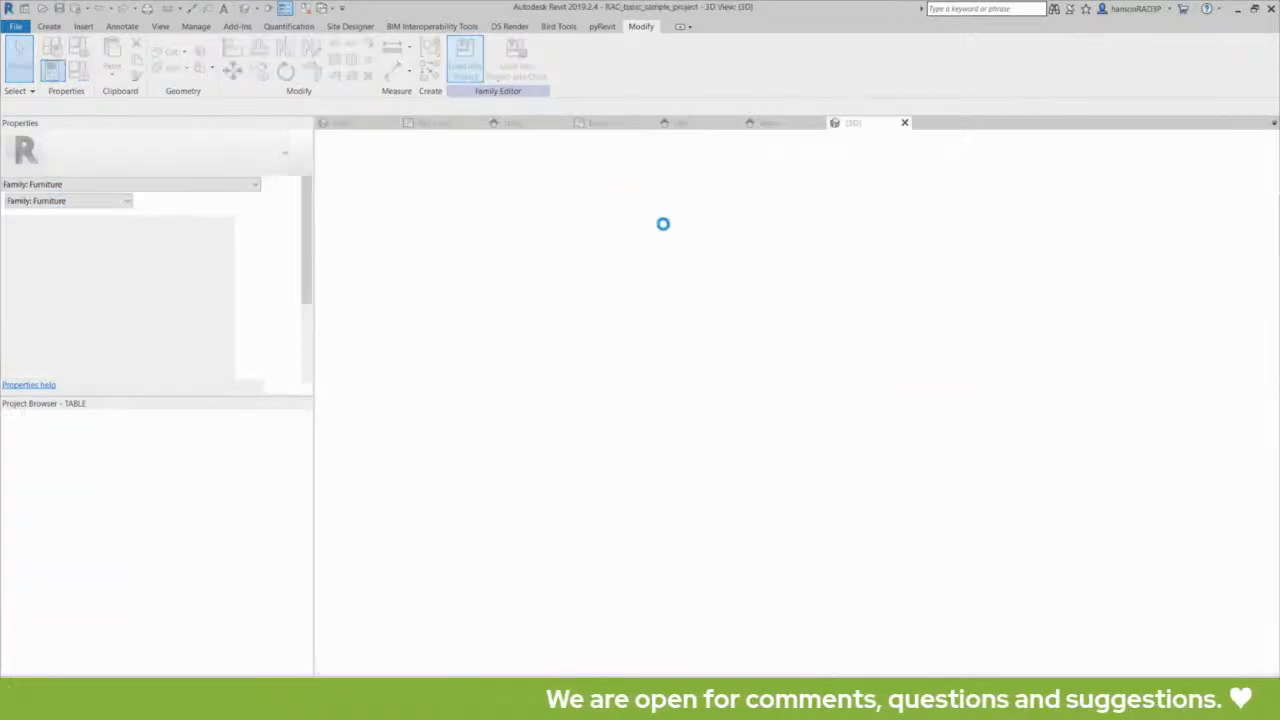
pyautogui.click(585, 342)
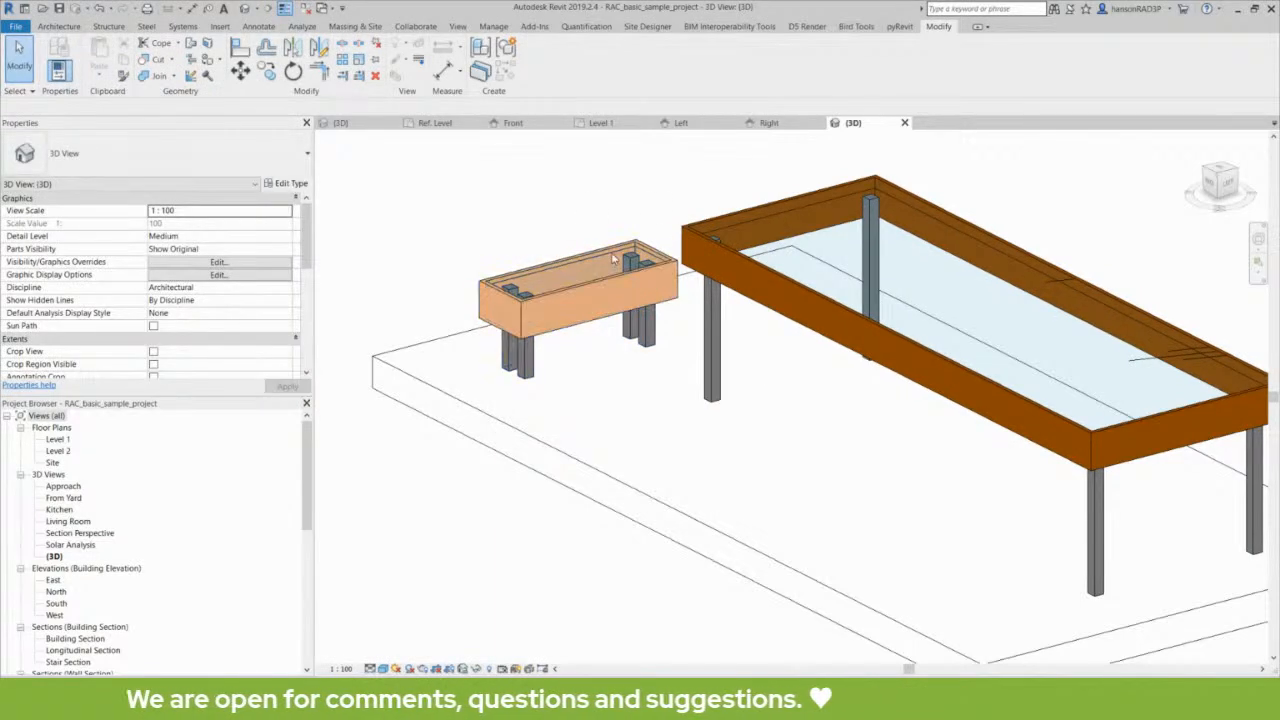
pyautogui.click(562, 294)
pyautogui.click(450, 176)
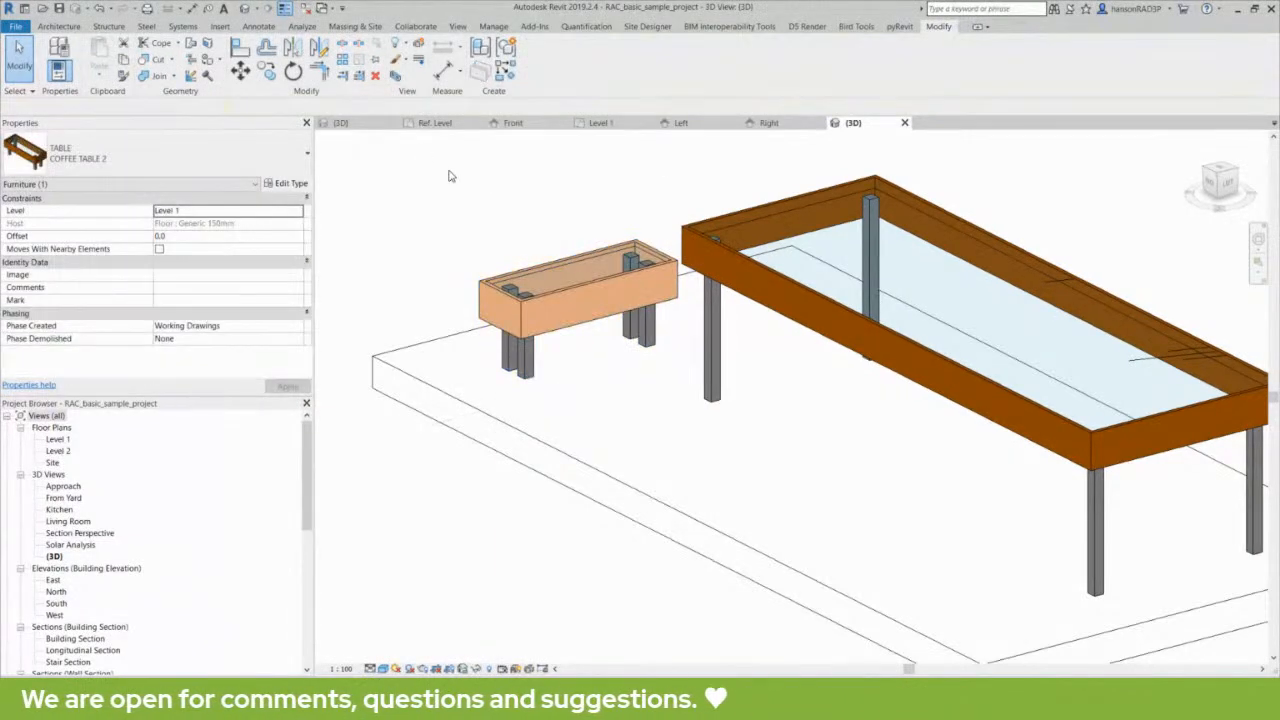
# - Open the Level 1 floor plan and locate the large rectangular table in the Kitchen & Dining room
pyautogui.doubleClick(64, 440)
pyautogui.scroll(-2, 690, 417)
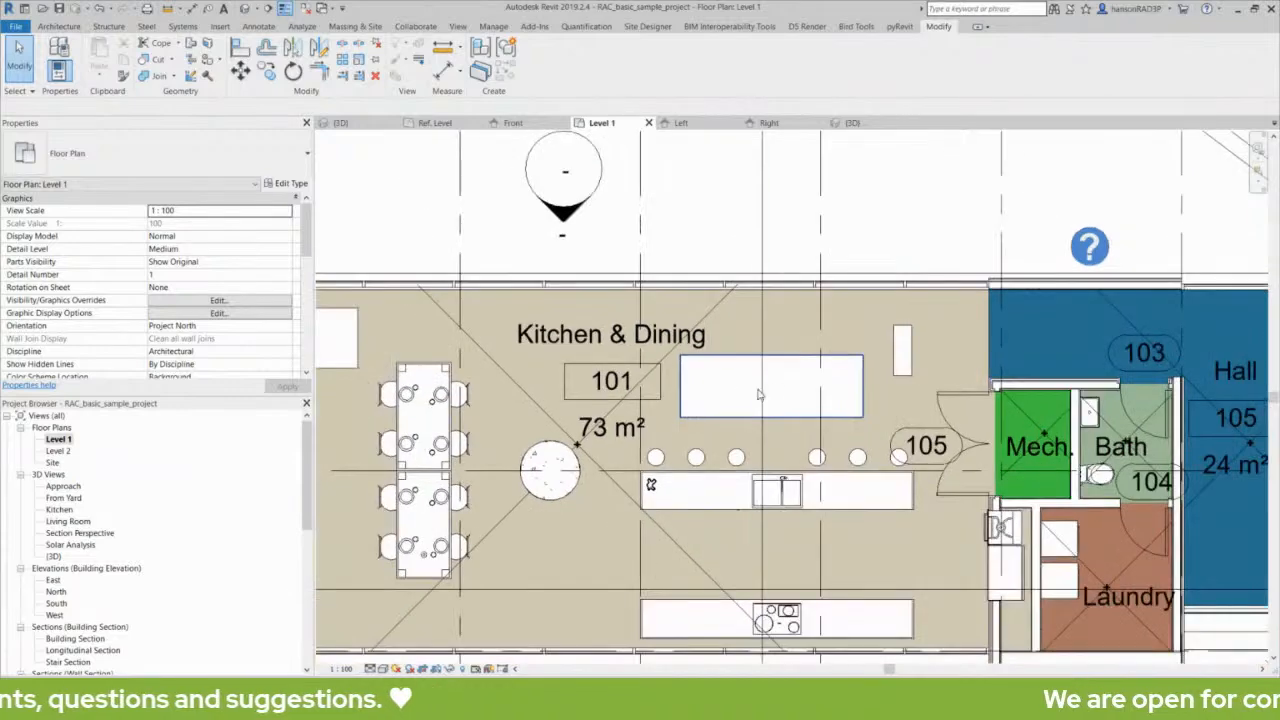
pyautogui.click(850, 360)
pyautogui.moveTo(852, 358); pyautogui.dragTo(825, 343, button='middle')
pyautogui.click(664, 196)
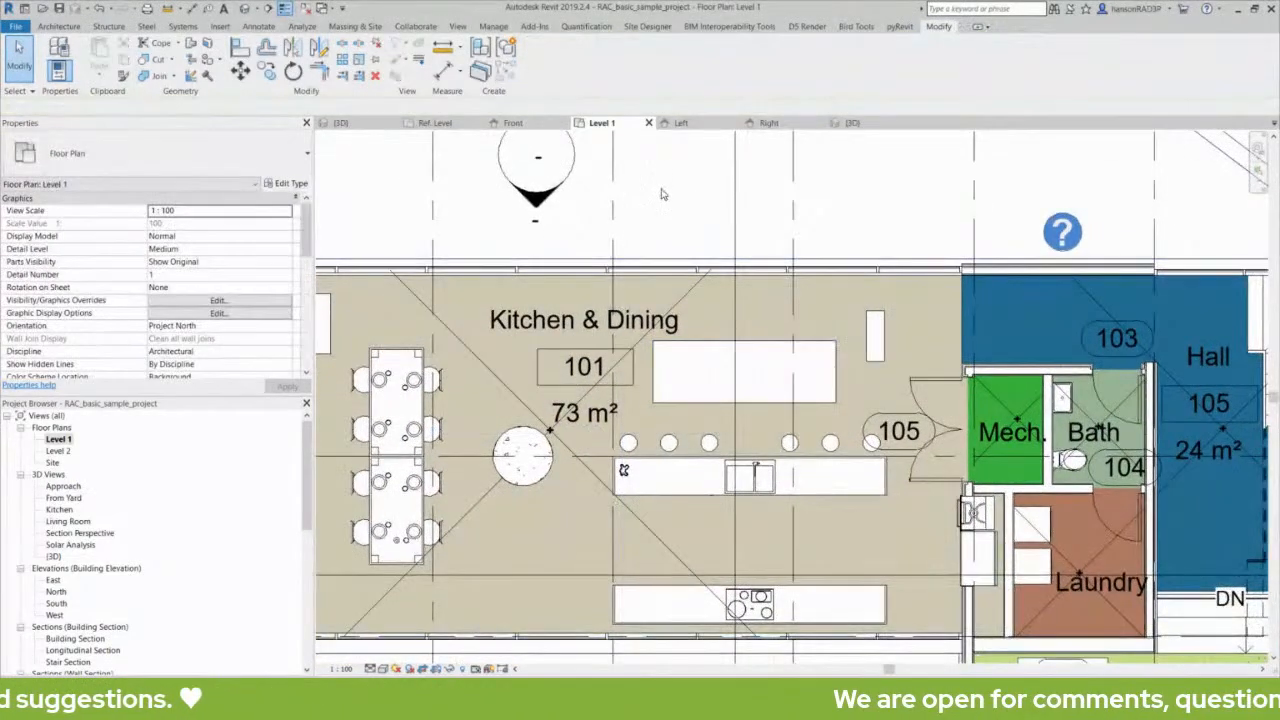
pyautogui.click(821, 341)
pyautogui.click(692, 203)
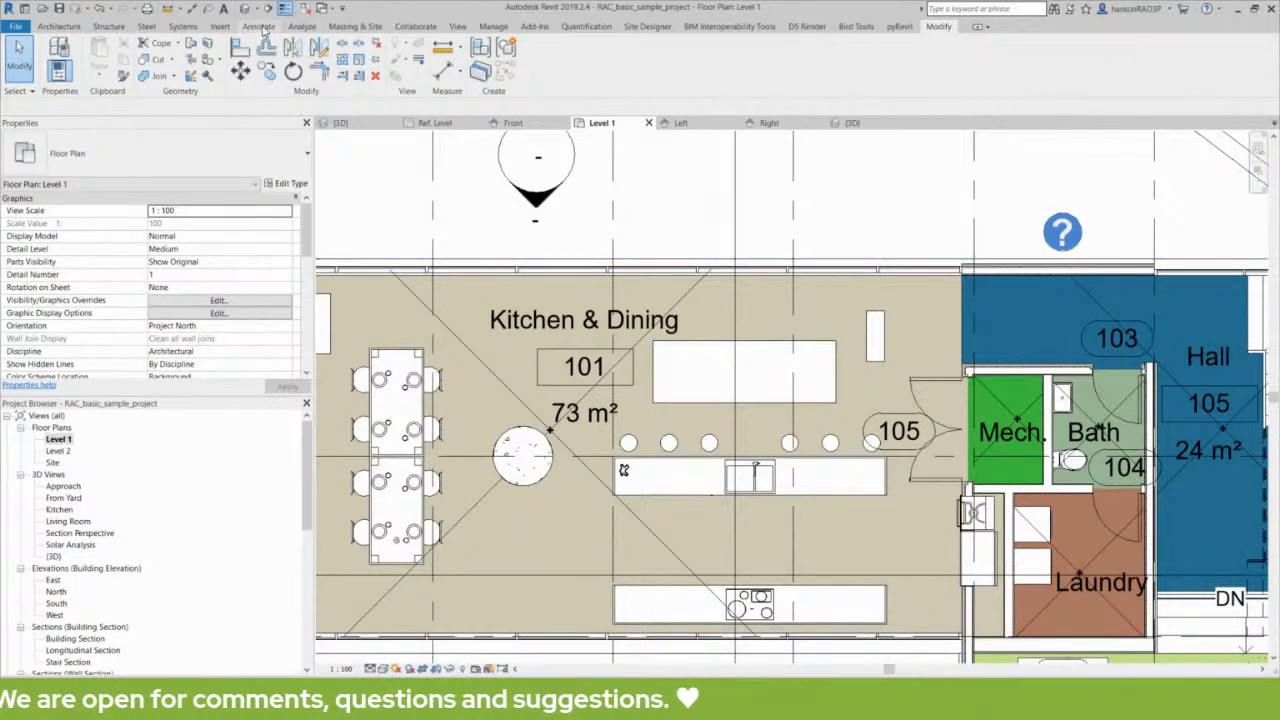
# - Start tagging the large Kitchen & Dining table without saving the project and agree to load a furniture tag
pyautogui.click(263, 28)
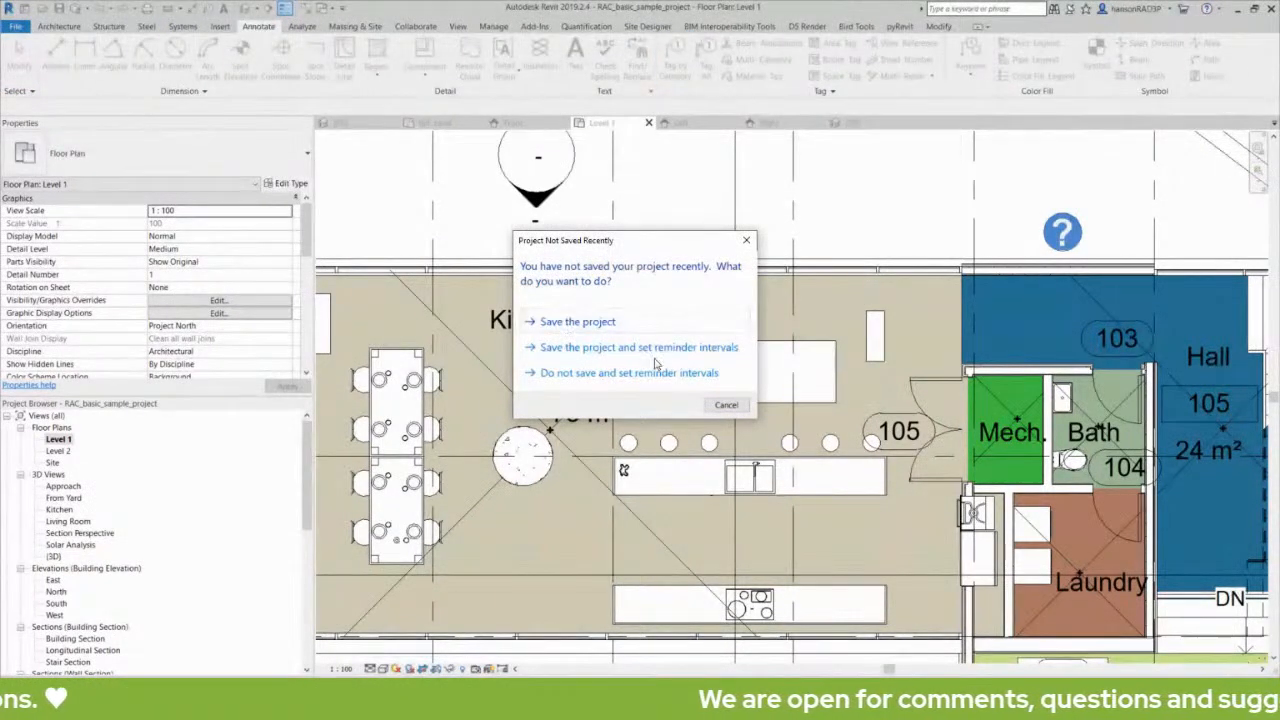
pyautogui.click(600, 372)
pyautogui.click(812, 345)
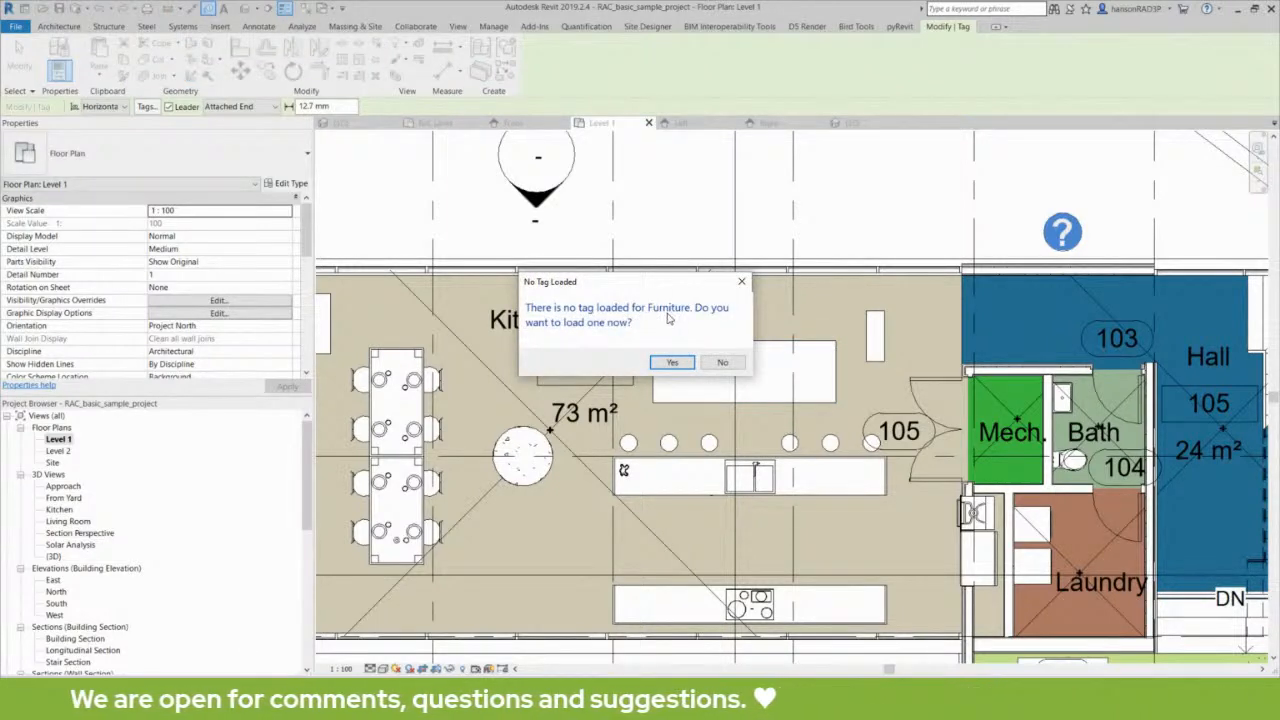
pyautogui.click(671, 362)
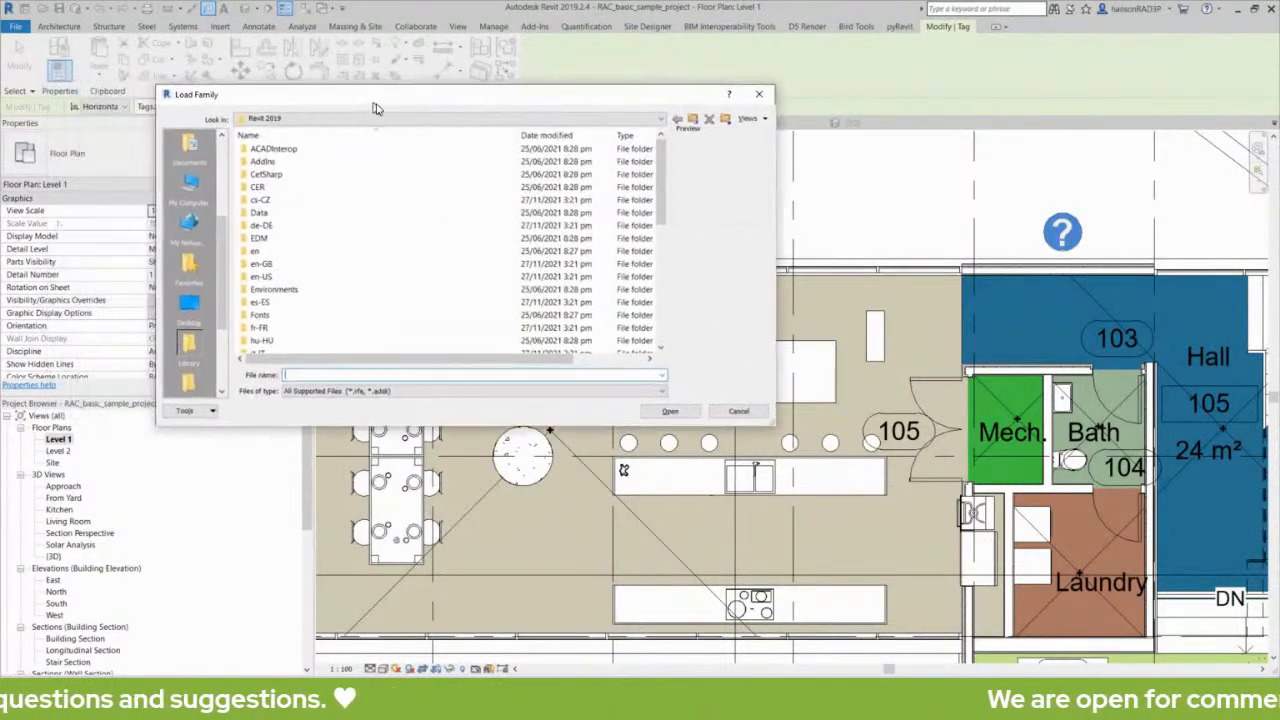
# - Browse to the Annotations folder of the Metric Library in REVIT LIBRARIES COLLECTION for a tag family
pyautogui.moveTo(226, 236); pyautogui.dragTo(228, 157)
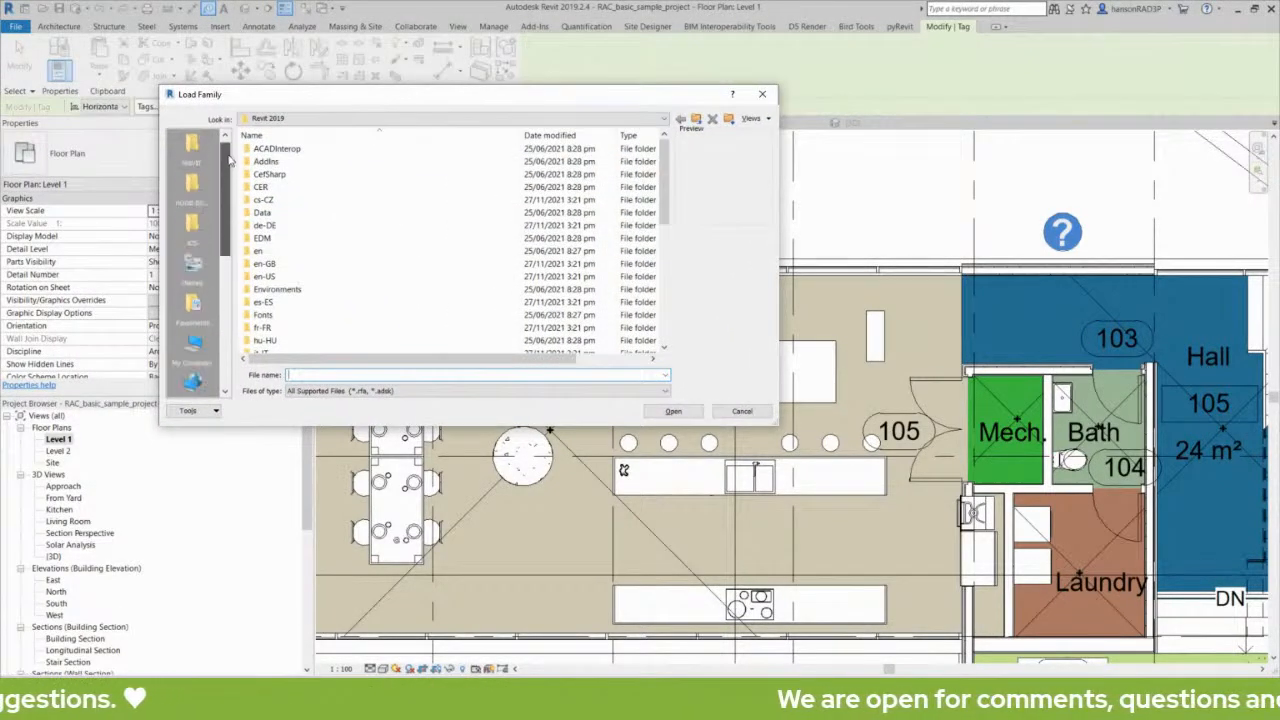
pyautogui.click(193, 154)
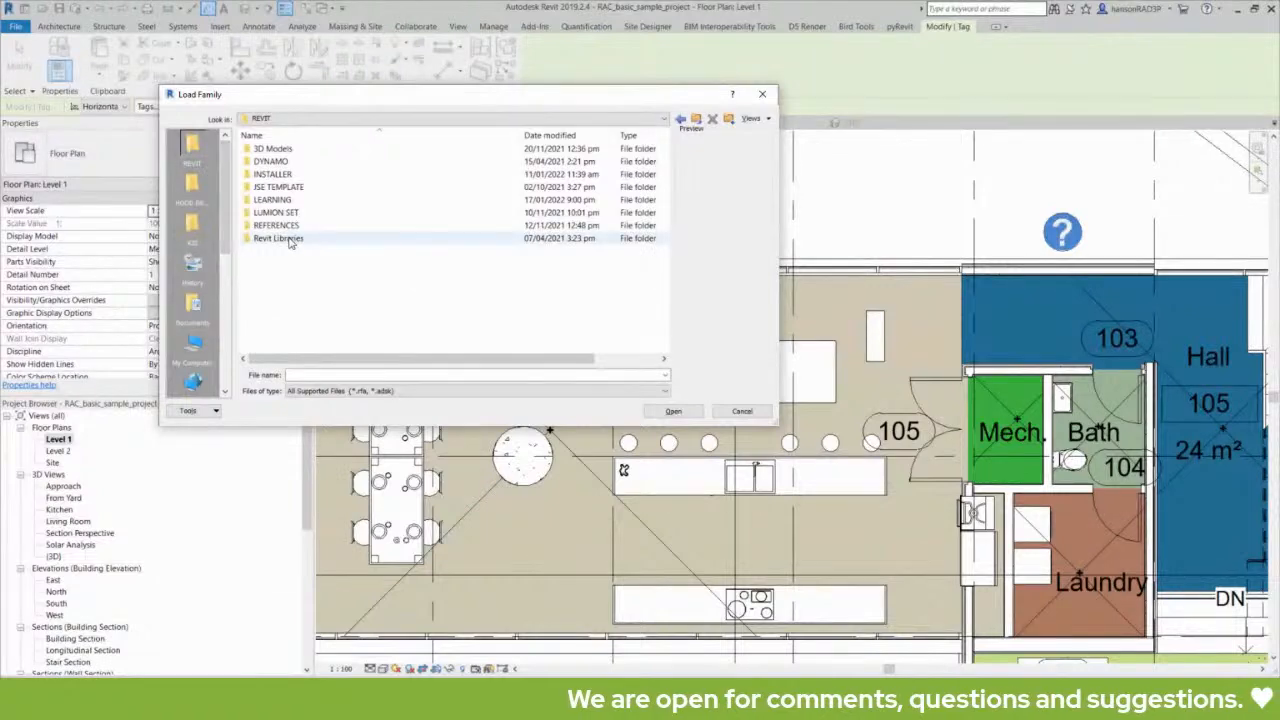
pyautogui.doubleClick(280, 239)
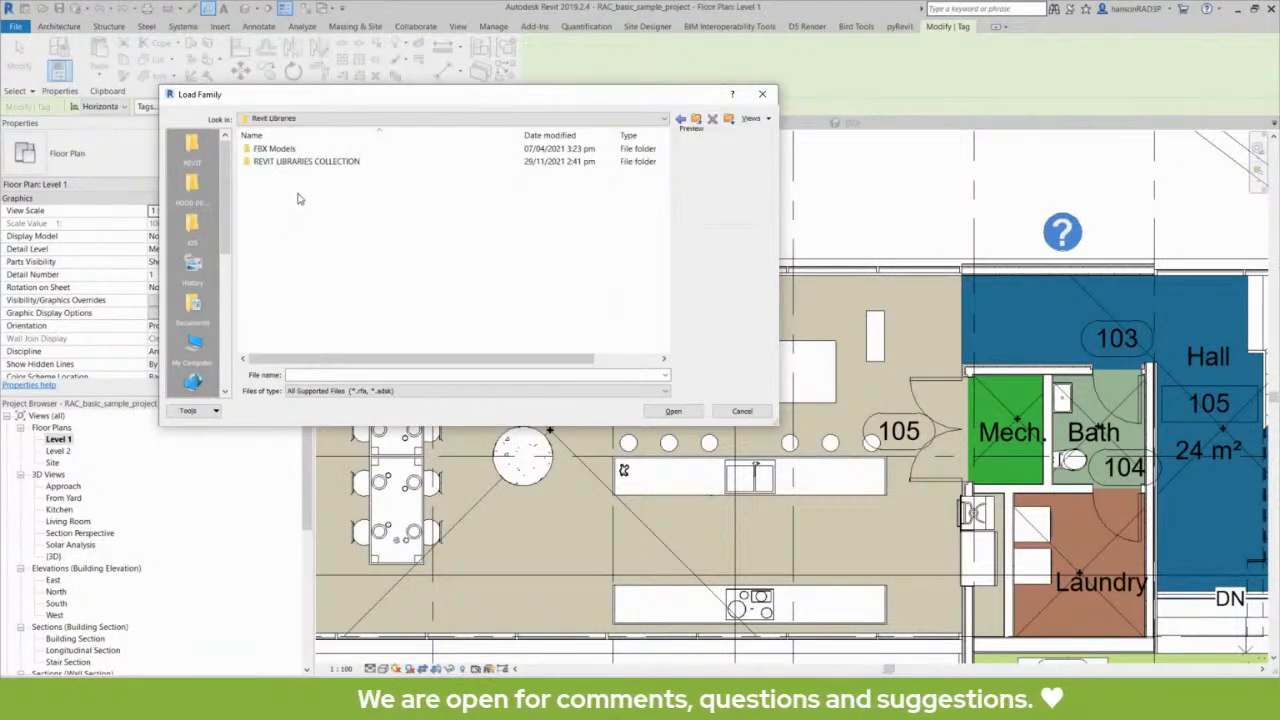
pyautogui.doubleClick(305, 161)
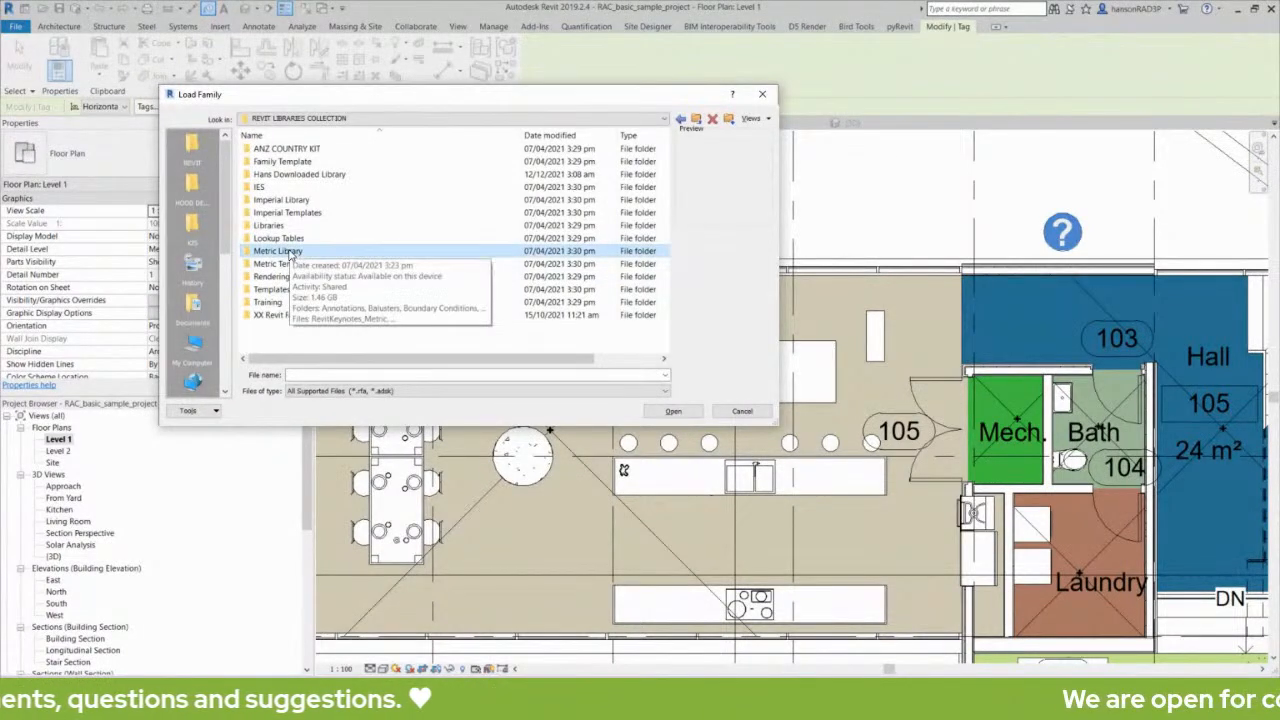
pyautogui.doubleClick(291, 252)
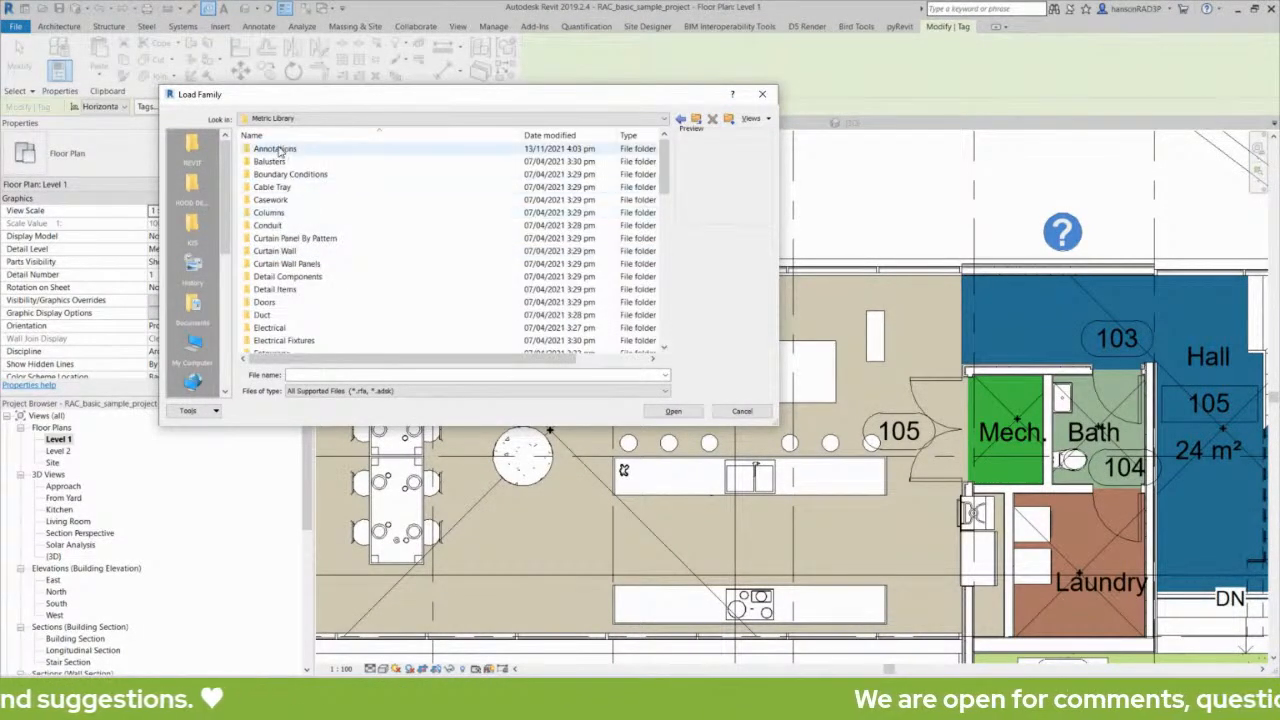
pyautogui.doubleClick(280, 149)
# - Load the M_Furniture Tag family from the Architectural annotations folder
pyautogui.scroll(-5, 338, 270)
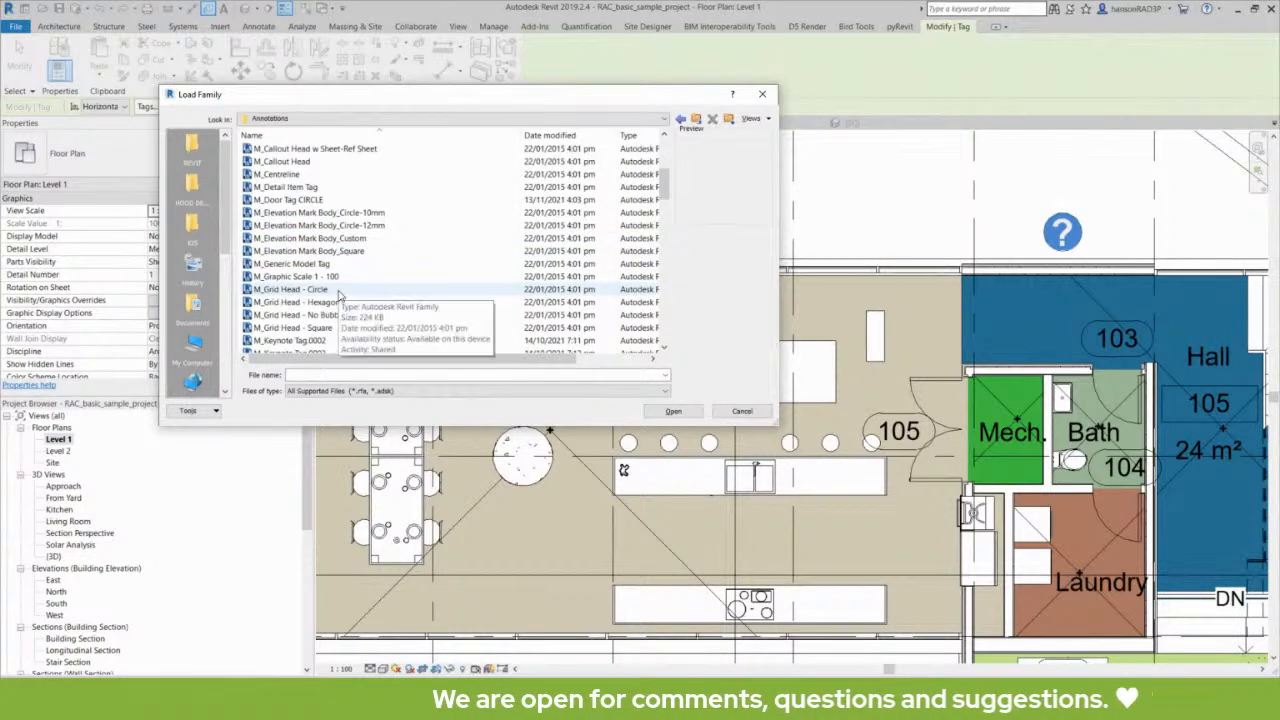
pyautogui.scroll(-1, 288, 333)
pyautogui.scroll(-5, 288, 336)
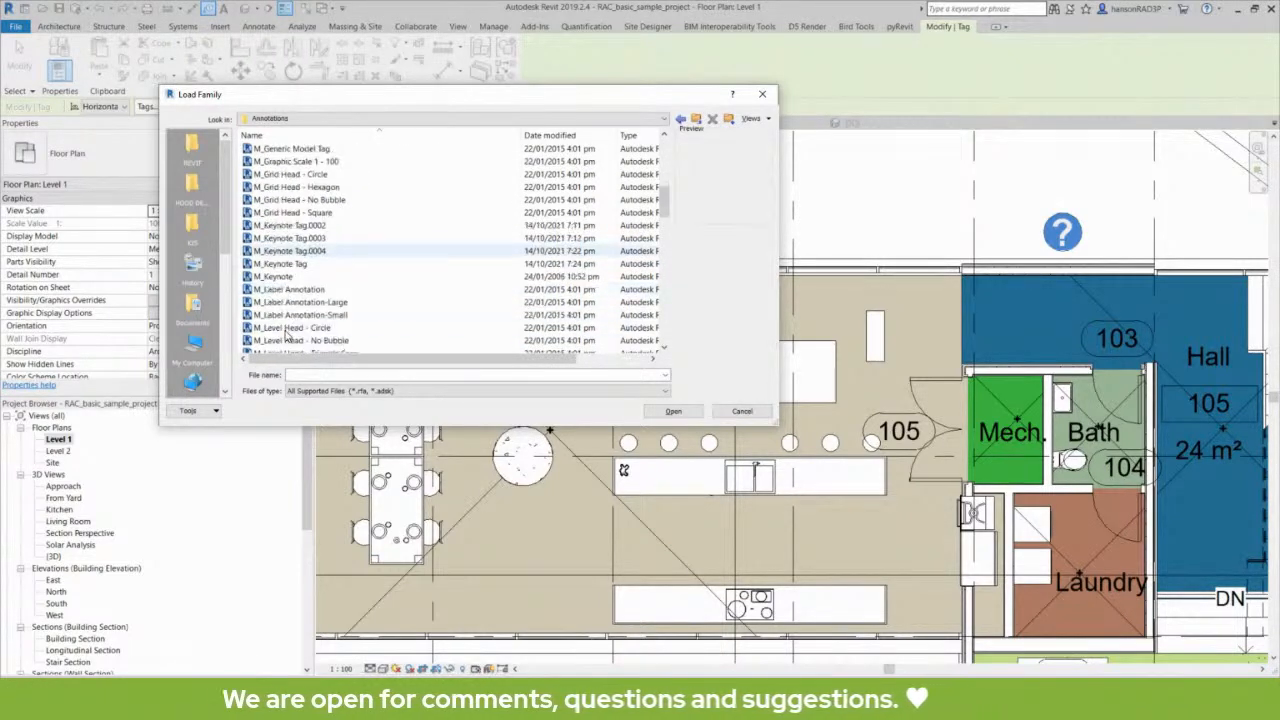
pyautogui.scroll(10, 288, 336)
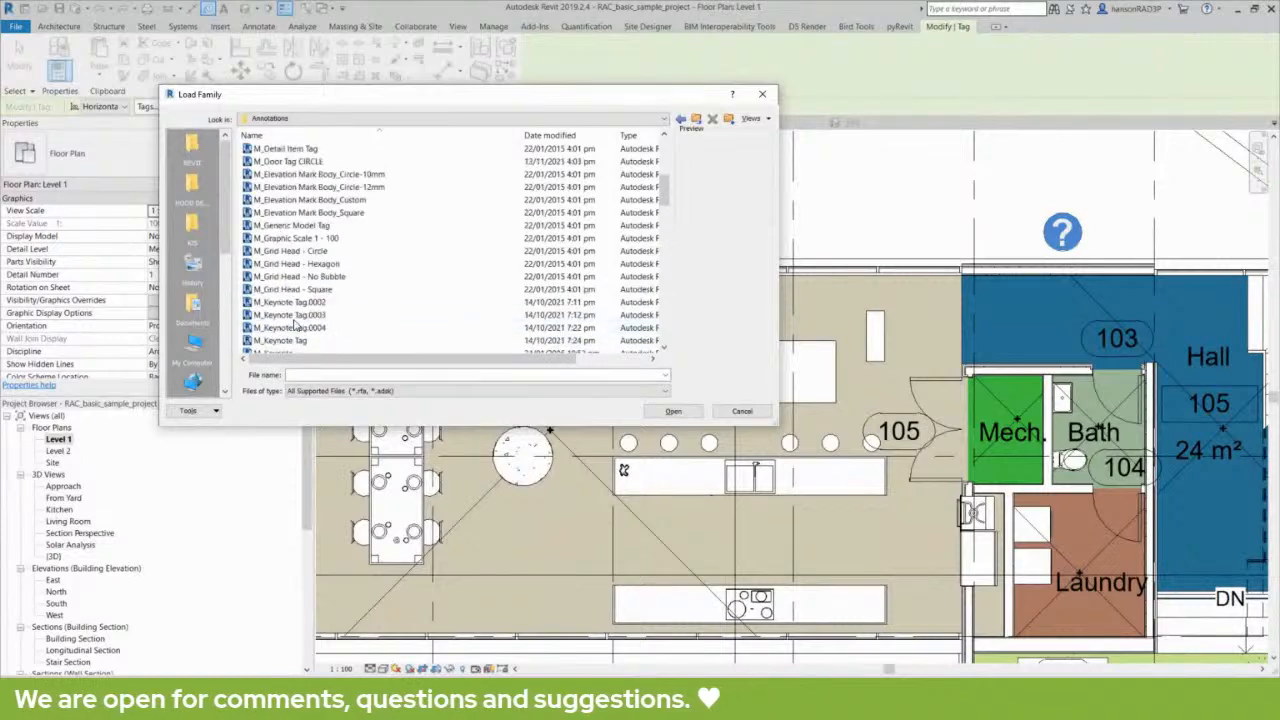
pyautogui.doubleClick(289, 152)
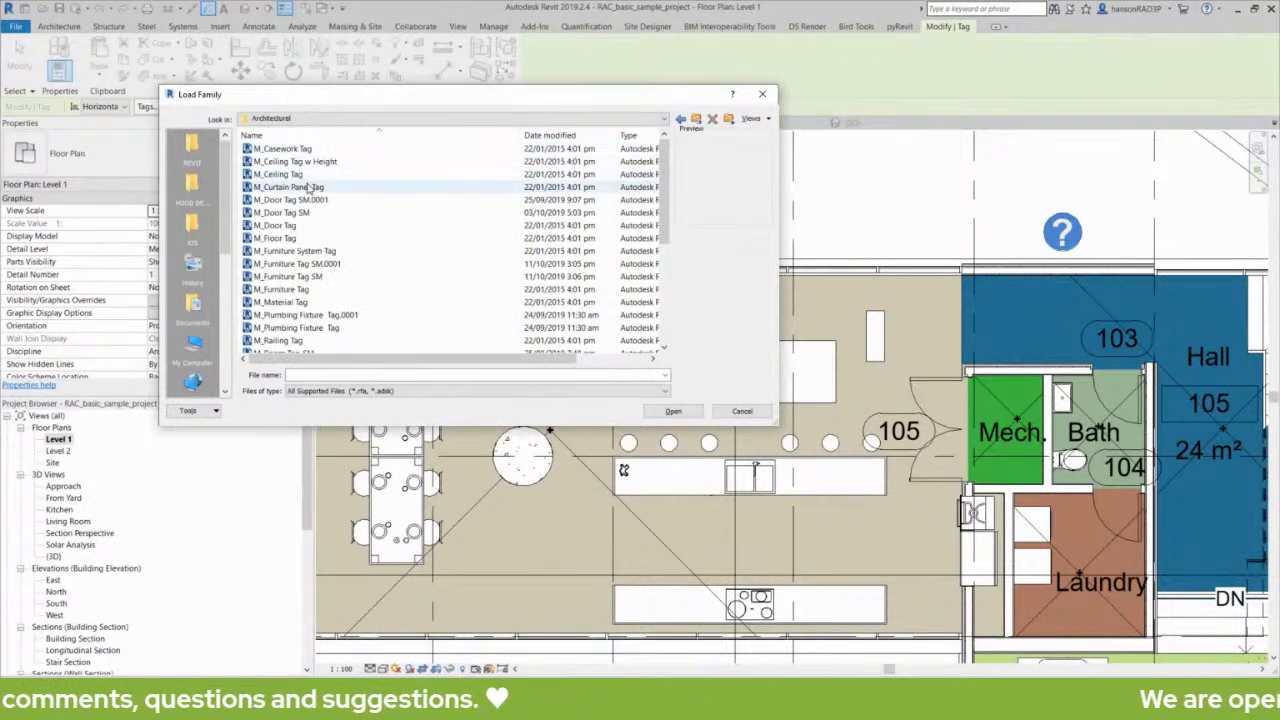
pyautogui.click(290, 290)
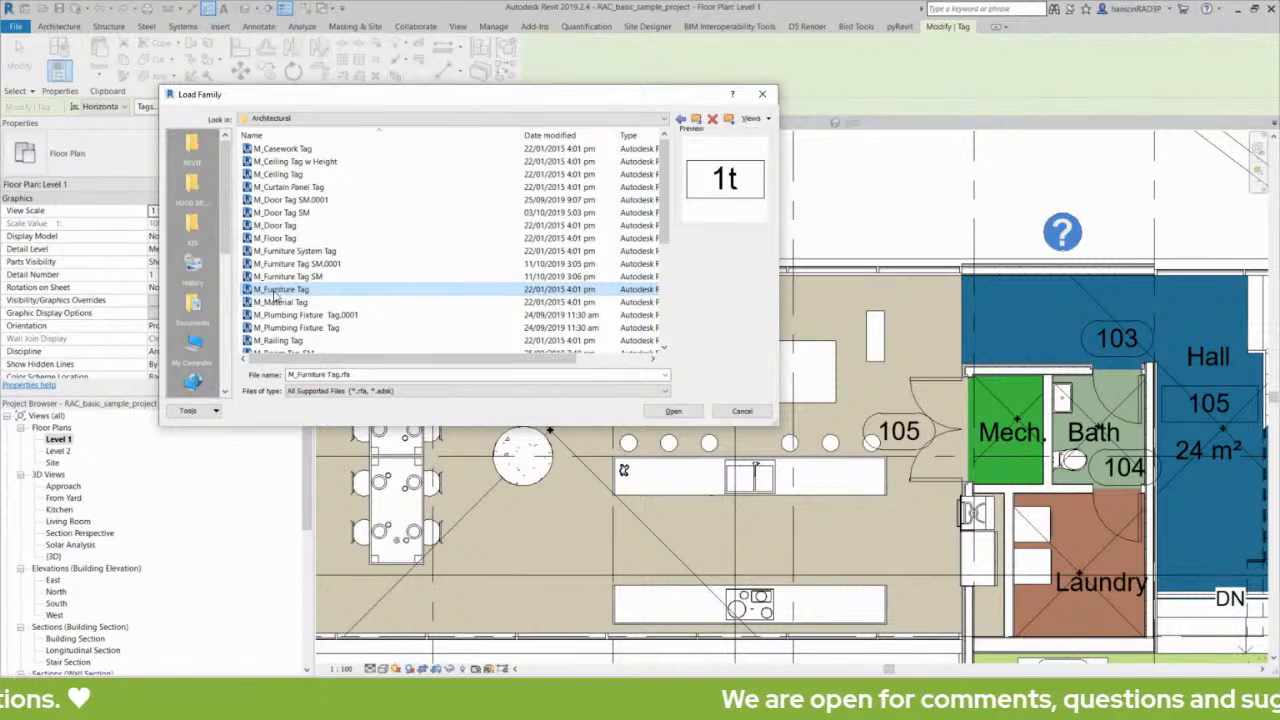
pyautogui.click(673, 411)
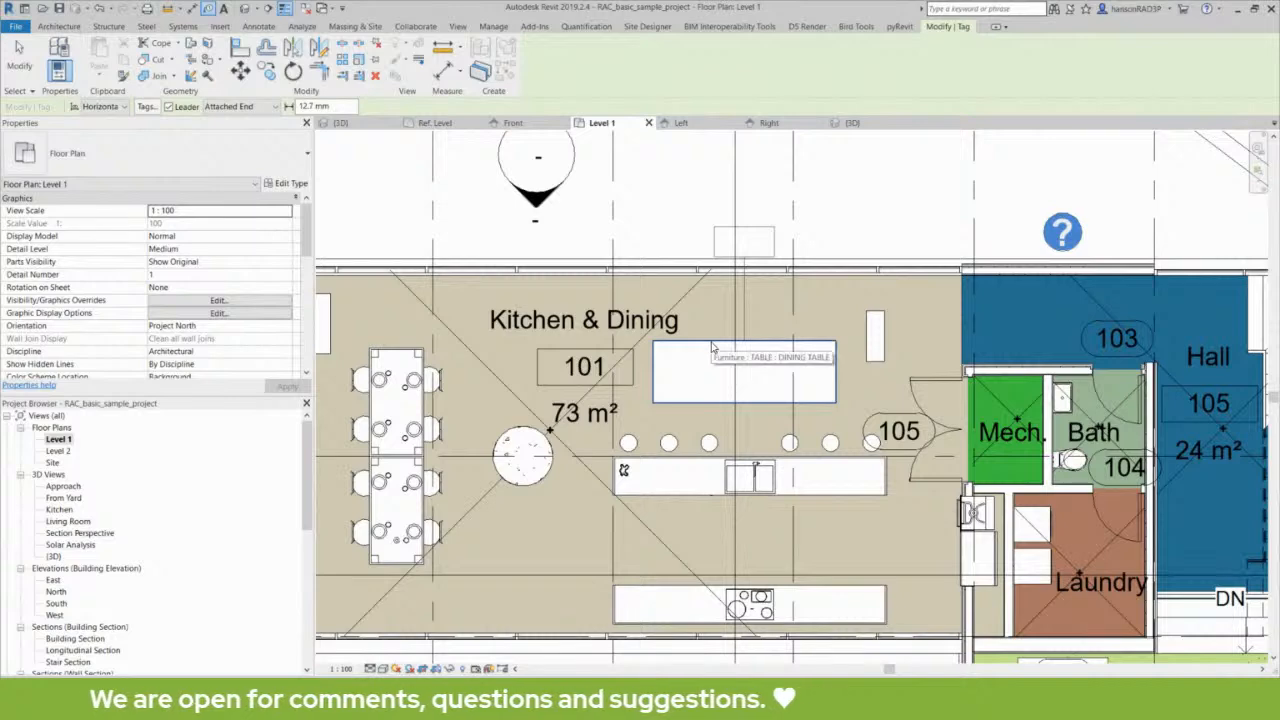
# - Tag the large Kitchen & Dining table with a leader, set its tag value to F01 and accept the type parameter change
pyautogui.scroll(2, 749, 273)
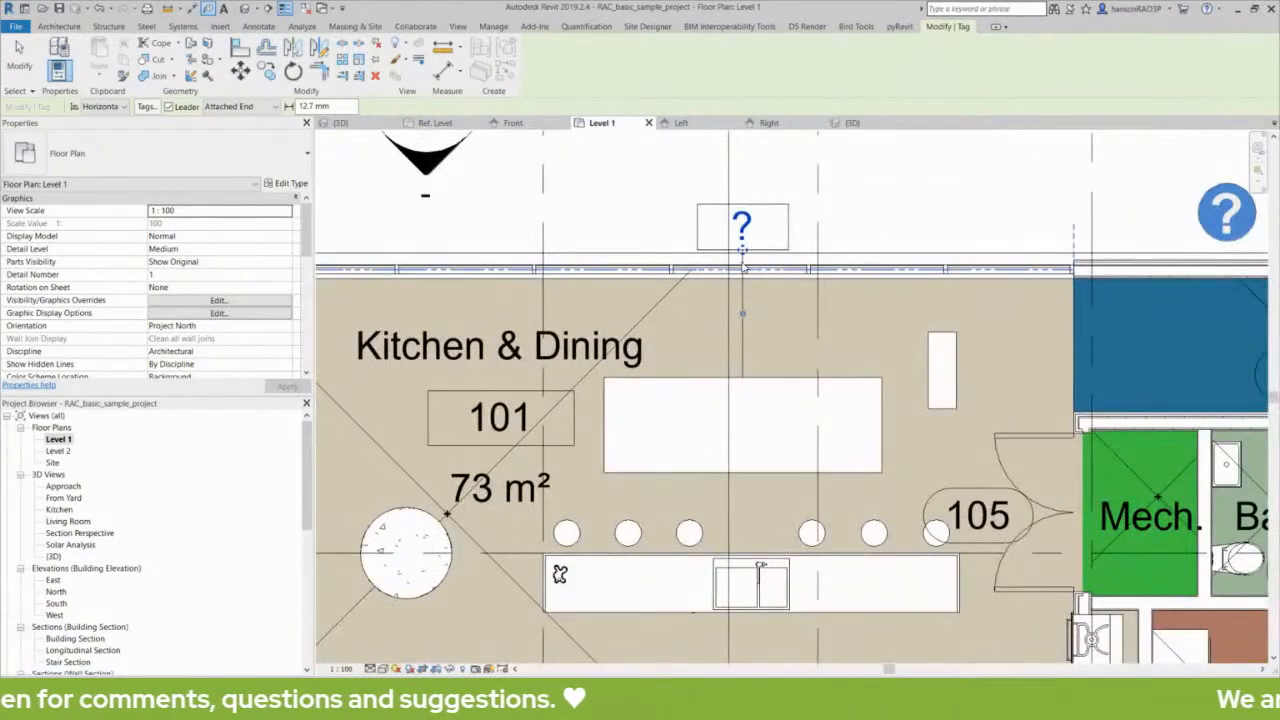
pyautogui.click(756, 227)
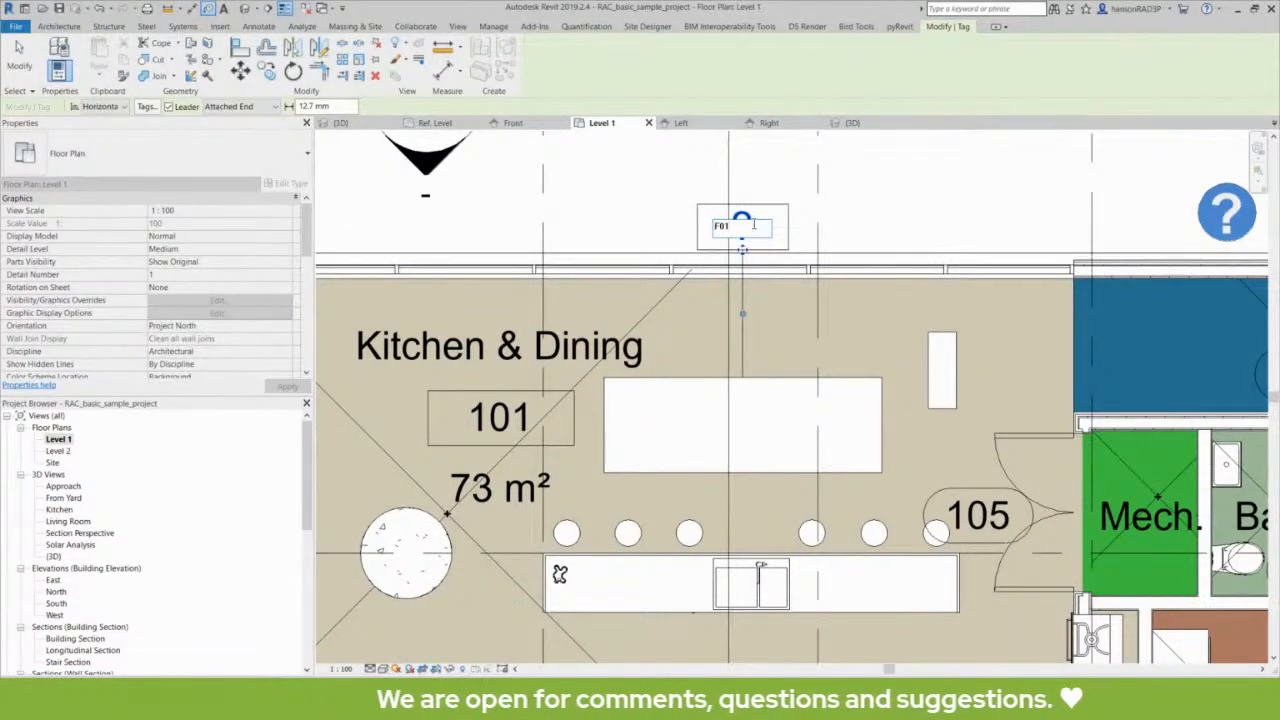
pyautogui.press('Return')
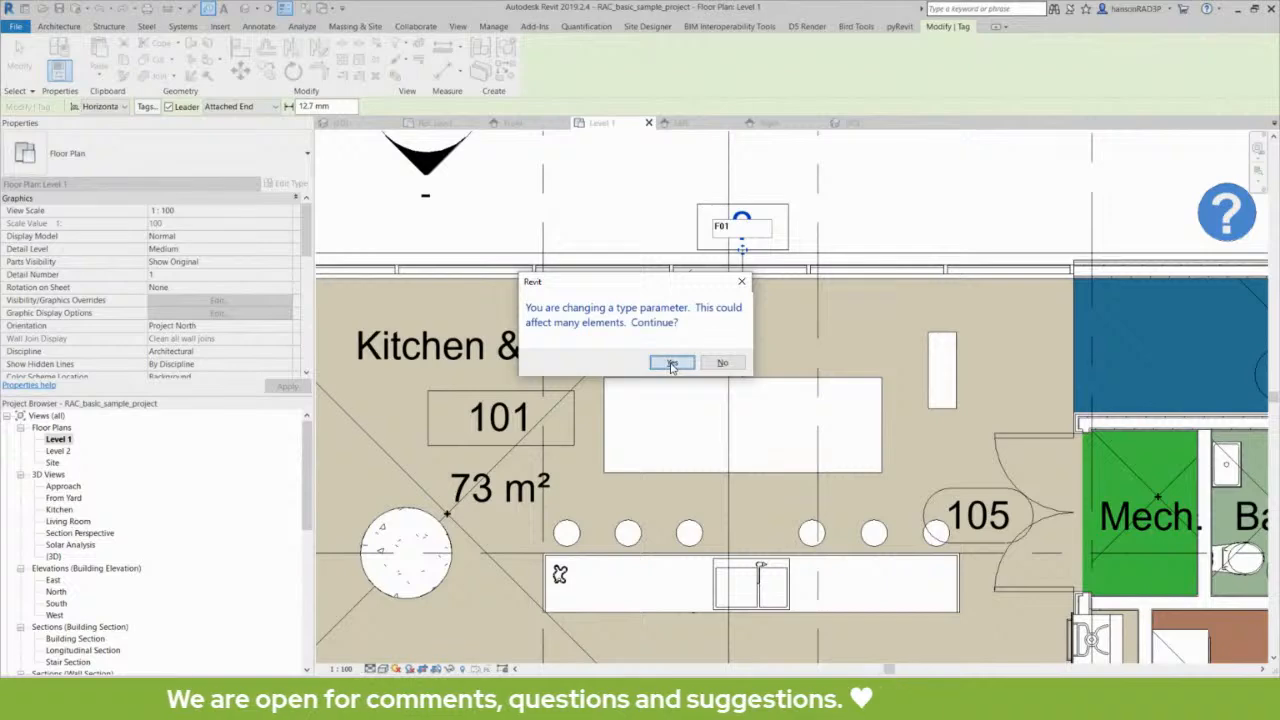
pyautogui.click(671, 364)
pyautogui.press('Escape')
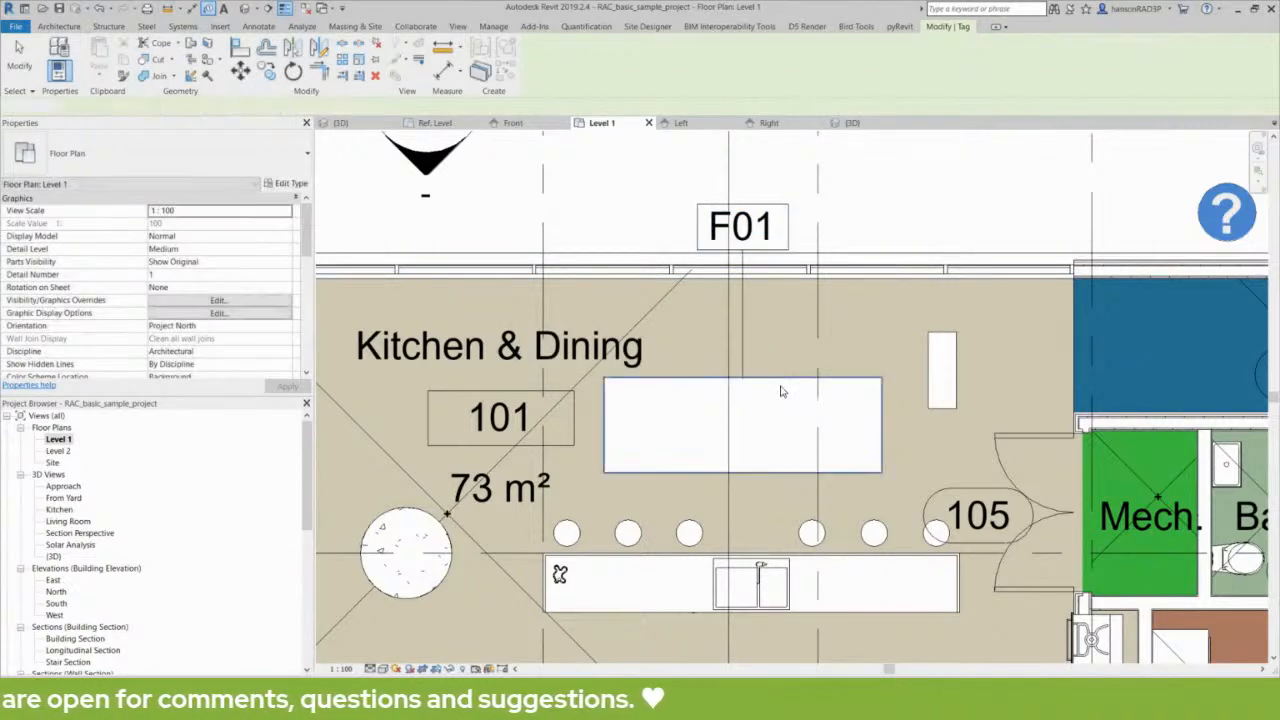
# - Inspect the tagged table's family, type and category in its properties
pyautogui.click(781, 389)
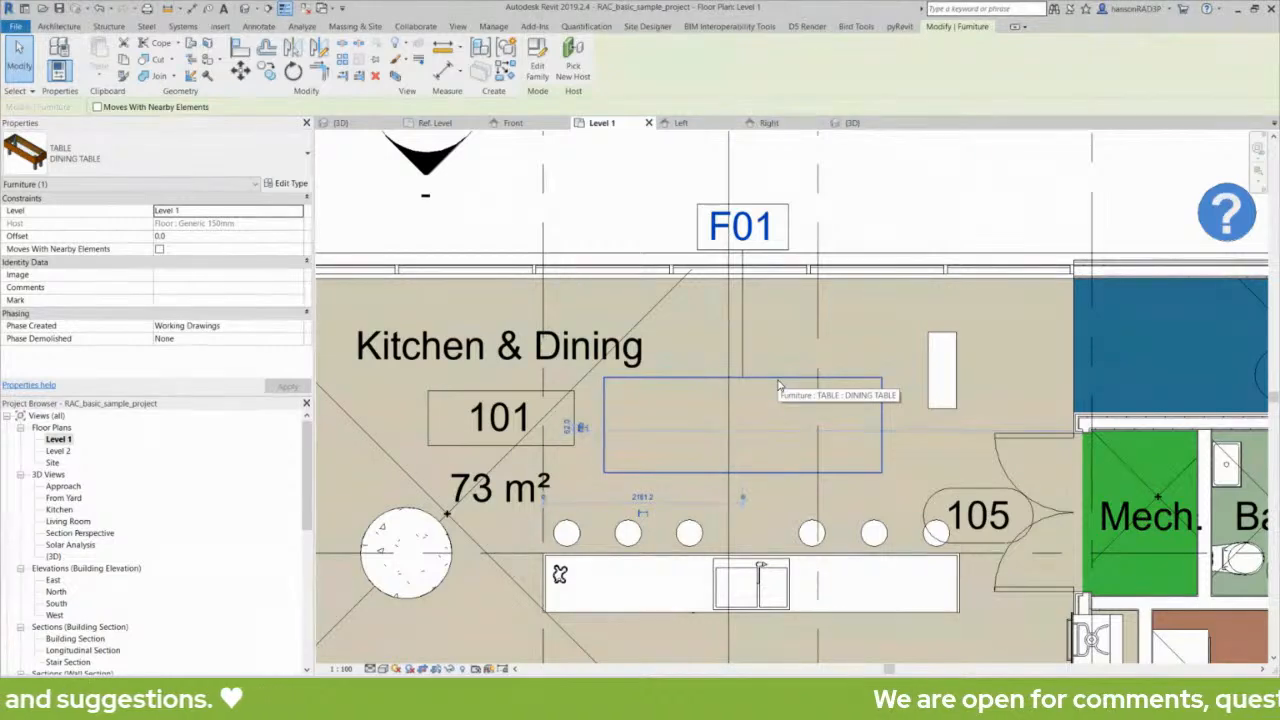
pyautogui.press('Escape')
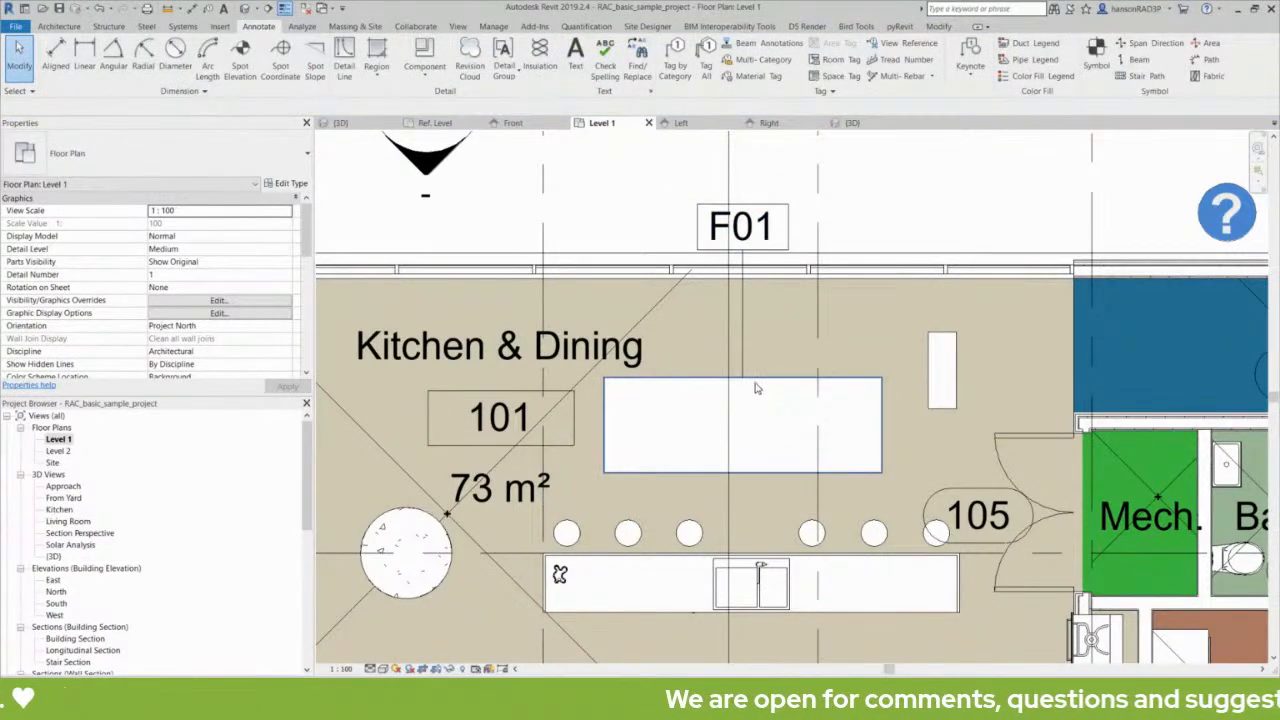
pyautogui.click(757, 390)
pyautogui.press('Escape')
pyautogui.click(762, 393)
pyautogui.press('Escape')
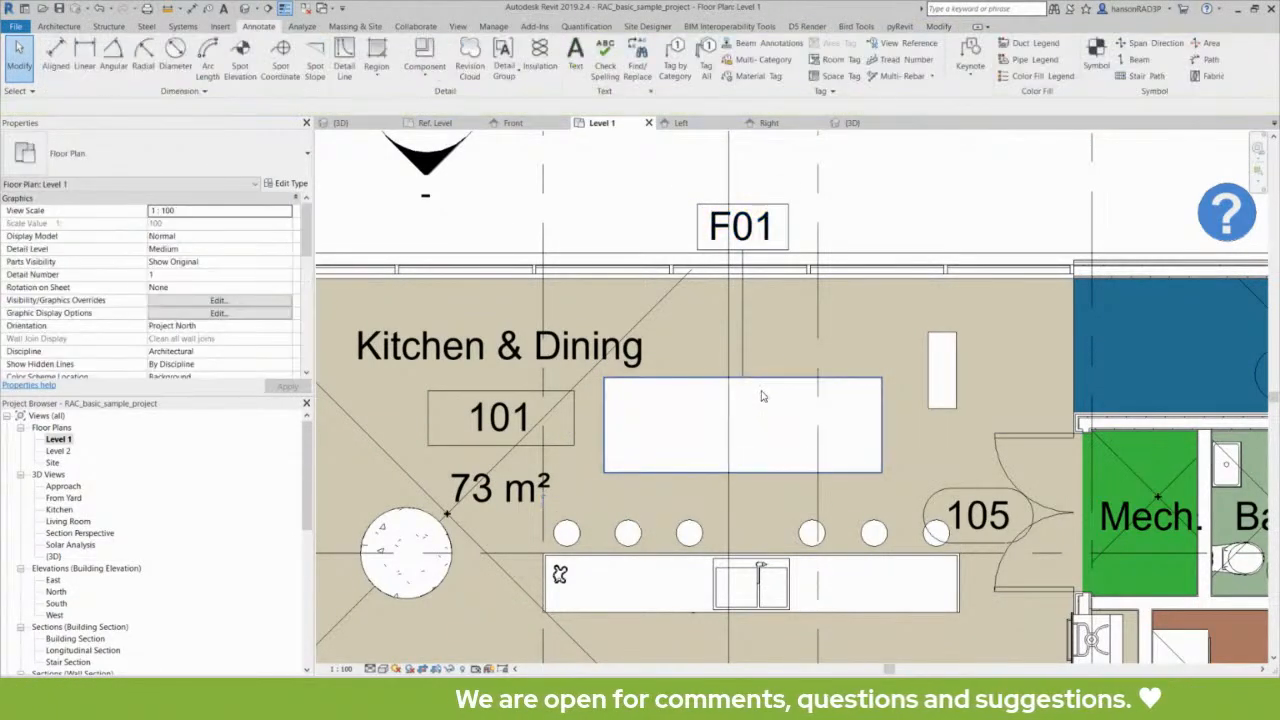
pyautogui.moveTo(762, 397); pyautogui.dragTo(881, 299, button='middle')
pyautogui.click(888, 298)
pyautogui.press('Escape')
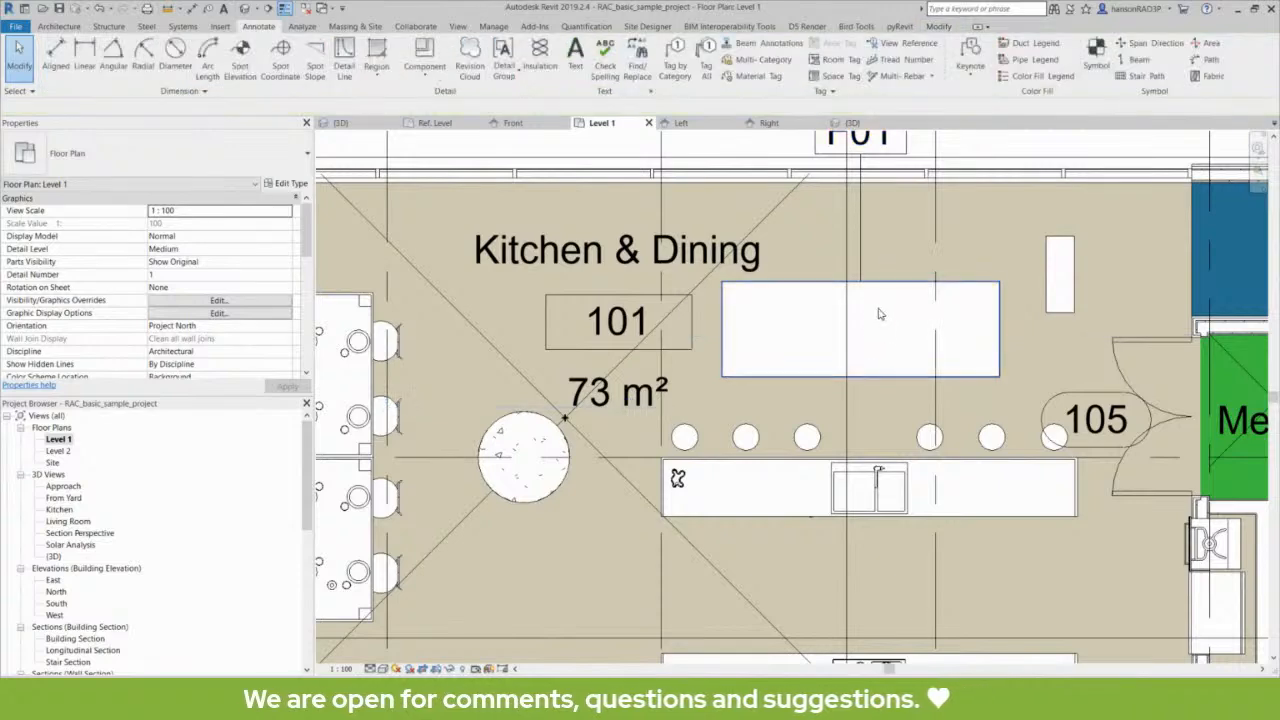
pyautogui.click(889, 293)
pyautogui.press('Escape')
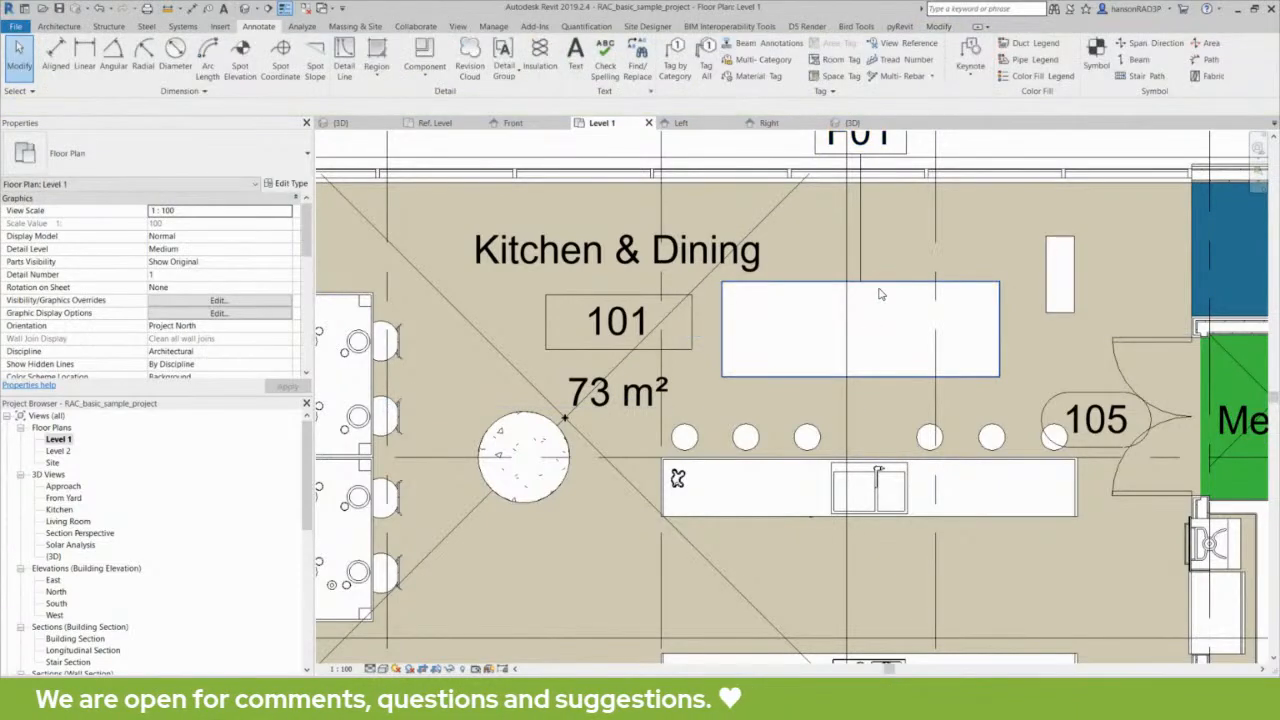
pyautogui.click(880, 294)
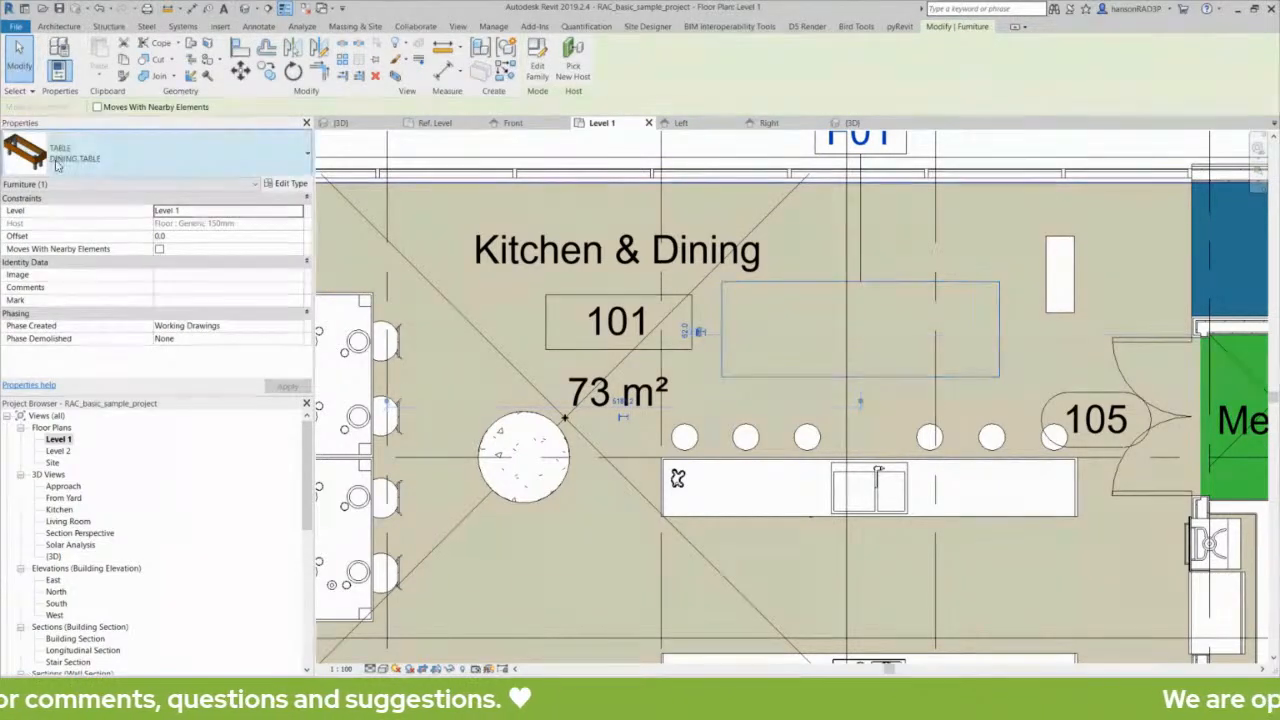
pyautogui.press('Escape')
pyautogui.click(889, 288)
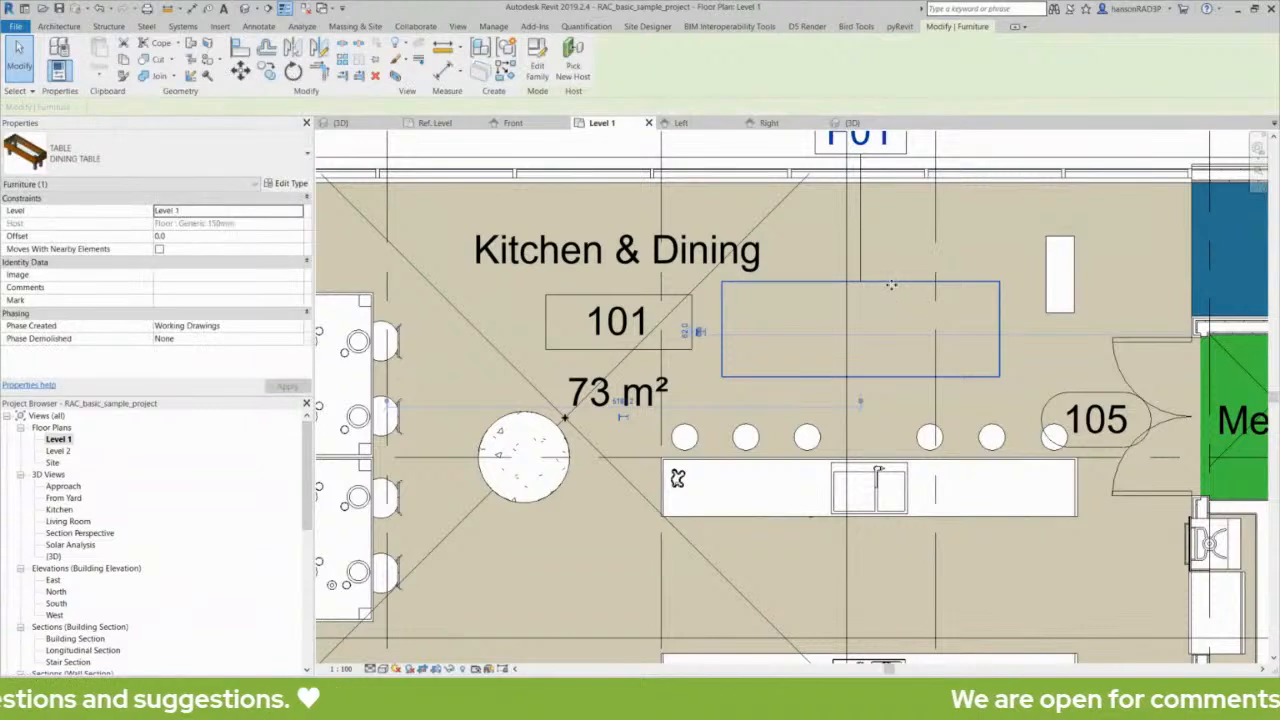
pyautogui.press('Escape')
pyautogui.click(902, 288)
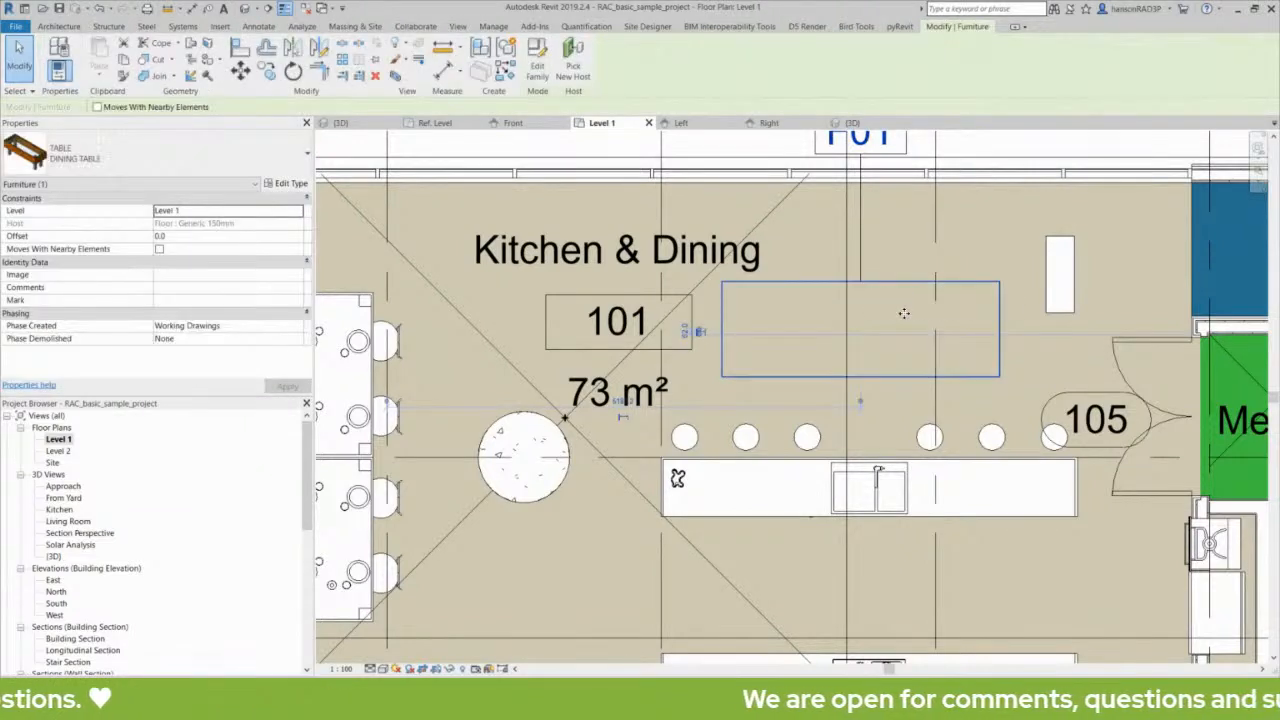
pyautogui.click(55, 186)
pyautogui.press('Escape')
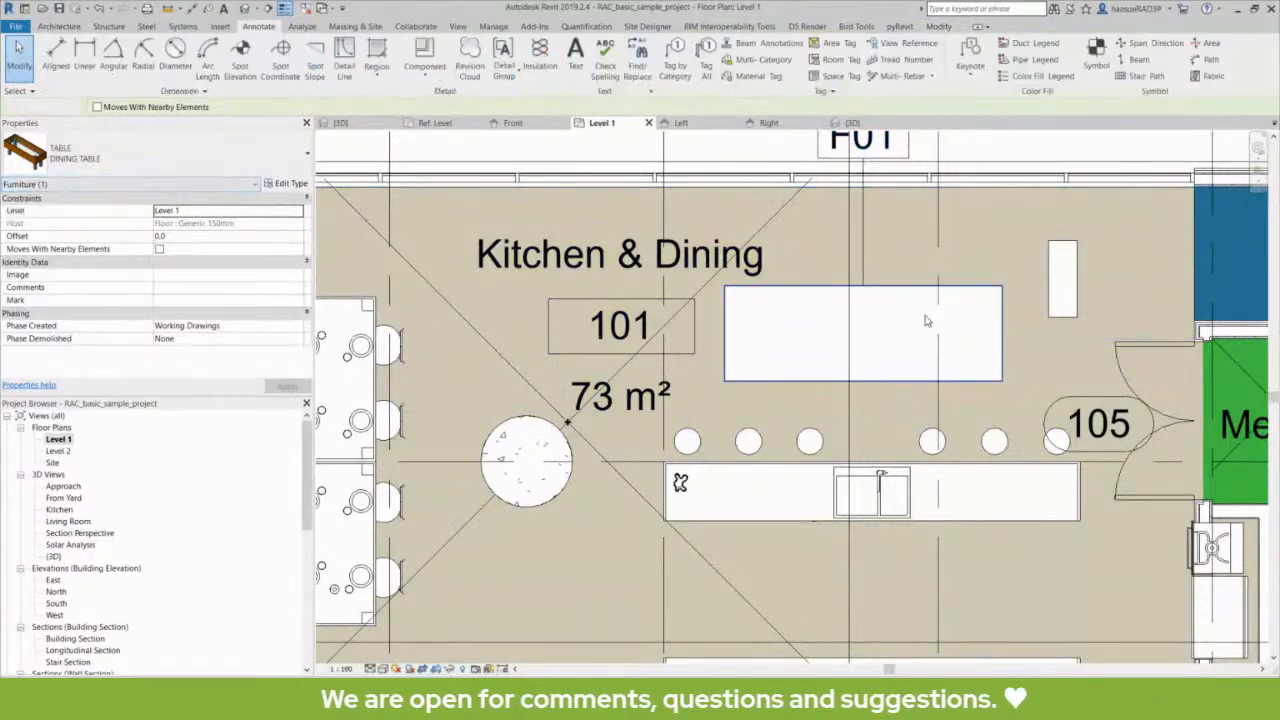
pyautogui.click(897, 293)
pyautogui.press('Escape')
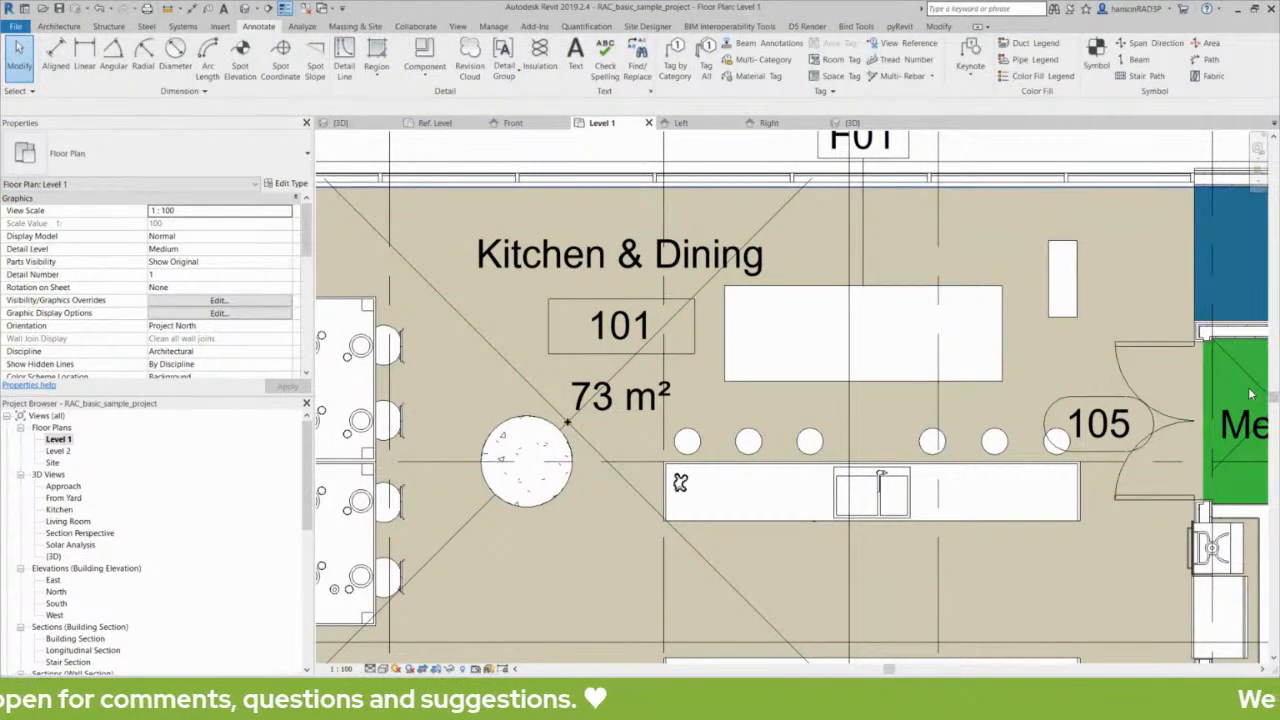
pyautogui.click(899, 286)
pyautogui.moveTo(900, 292); pyautogui.dragTo(896, 326, button='middle')
pyautogui.press('Escape')
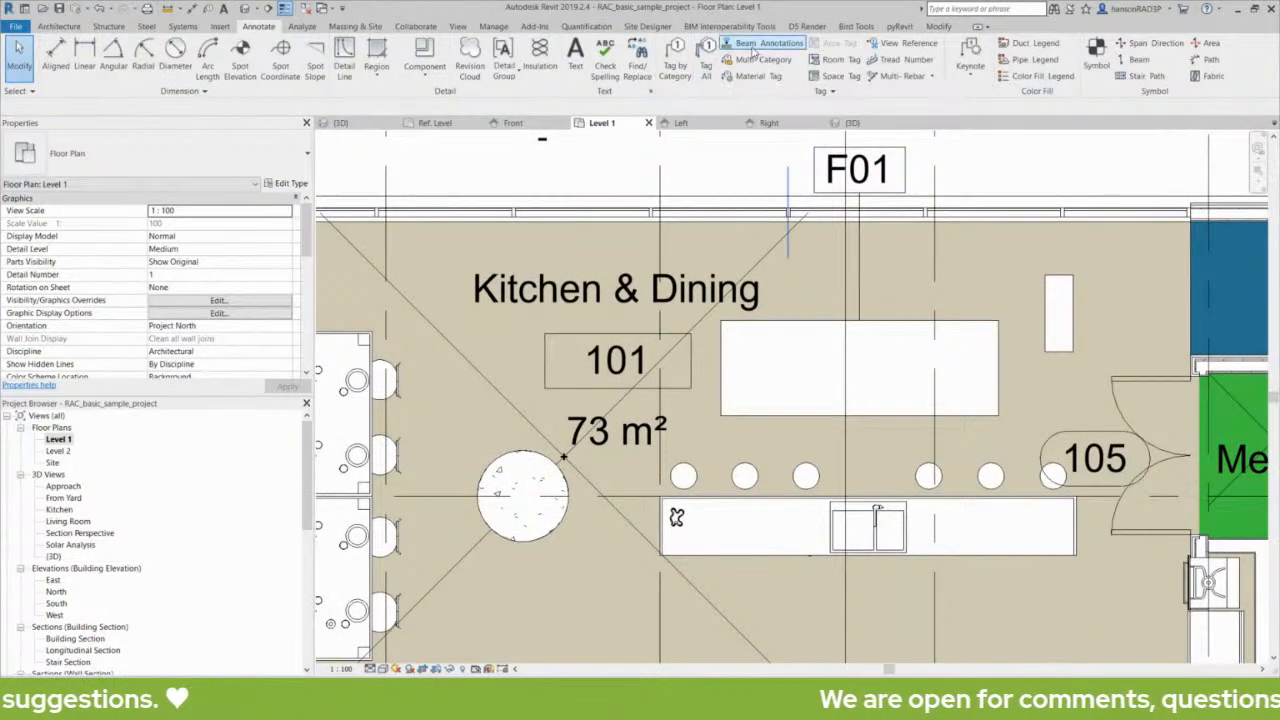
pyautogui.click(889, 324)
pyautogui.press('Escape')
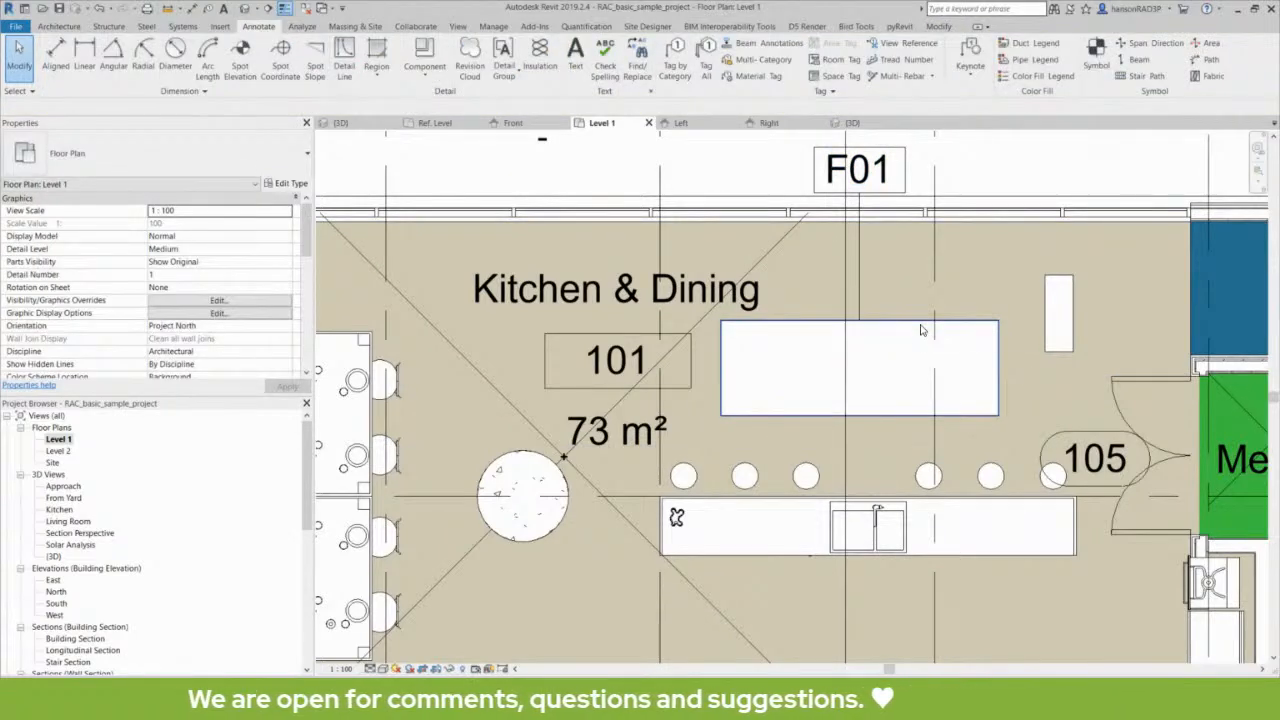
pyautogui.click(897, 331)
pyautogui.press('Escape')
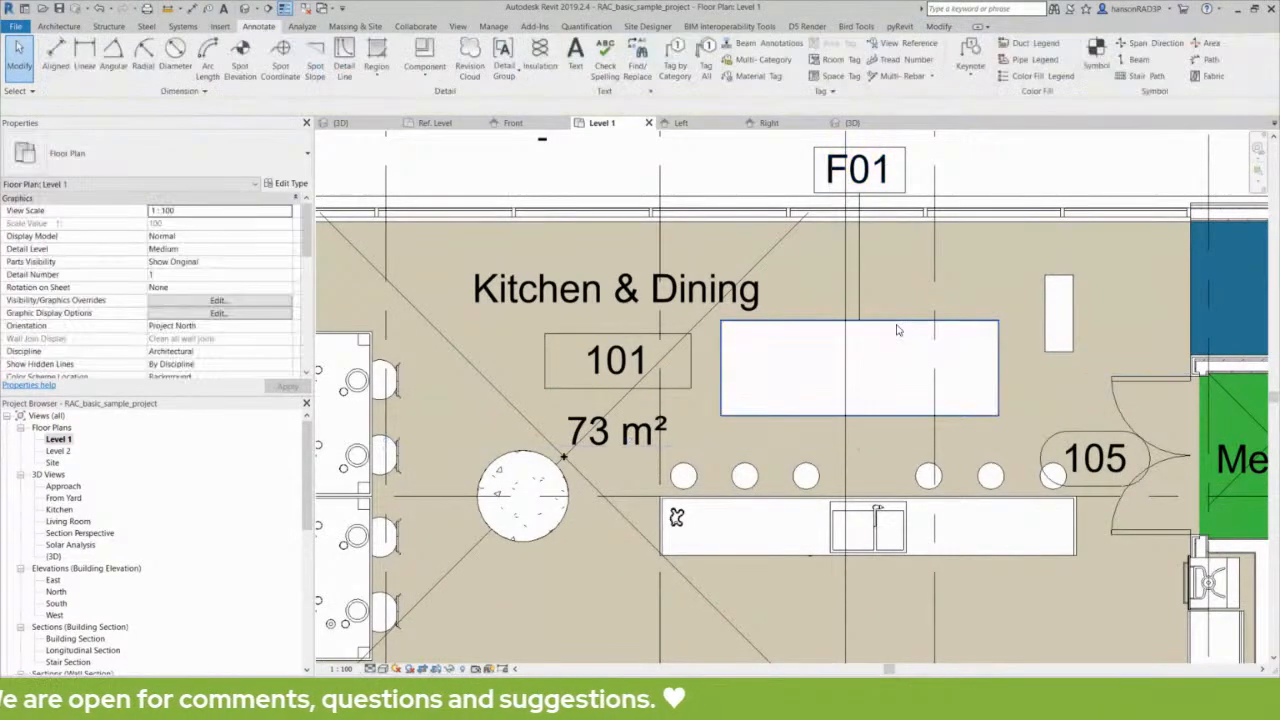
pyautogui.click(897, 330)
pyautogui.press('Escape')
pyautogui.click(897, 330)
pyautogui.press('Escape')
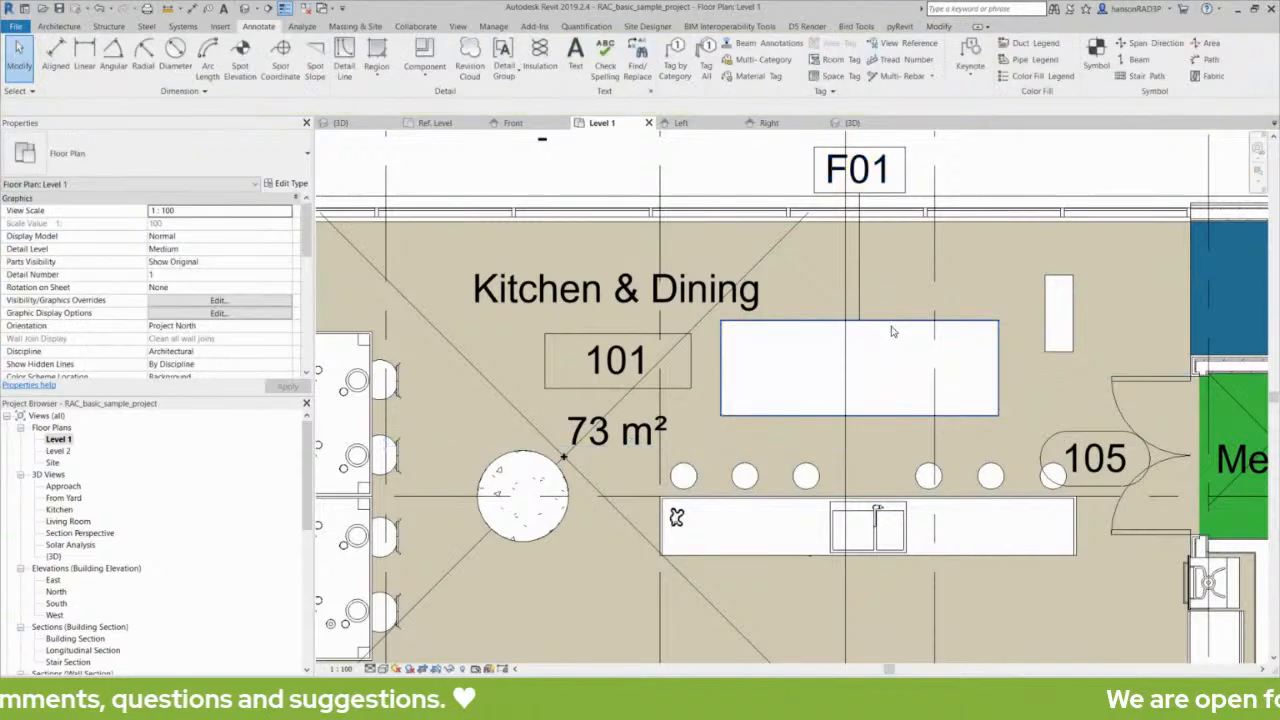
# - Compare the table's category with the category and type of its F01 tag
pyautogui.click(891, 326)
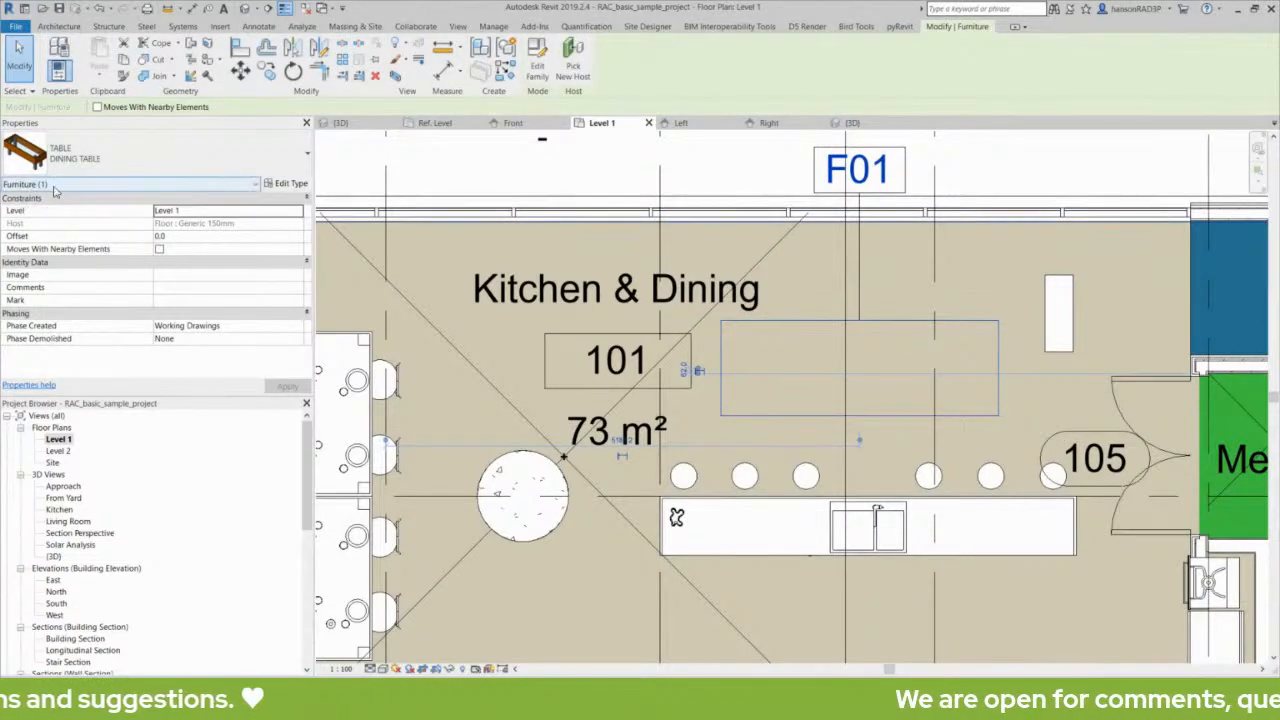
pyautogui.press('Escape')
pyautogui.click(895, 168)
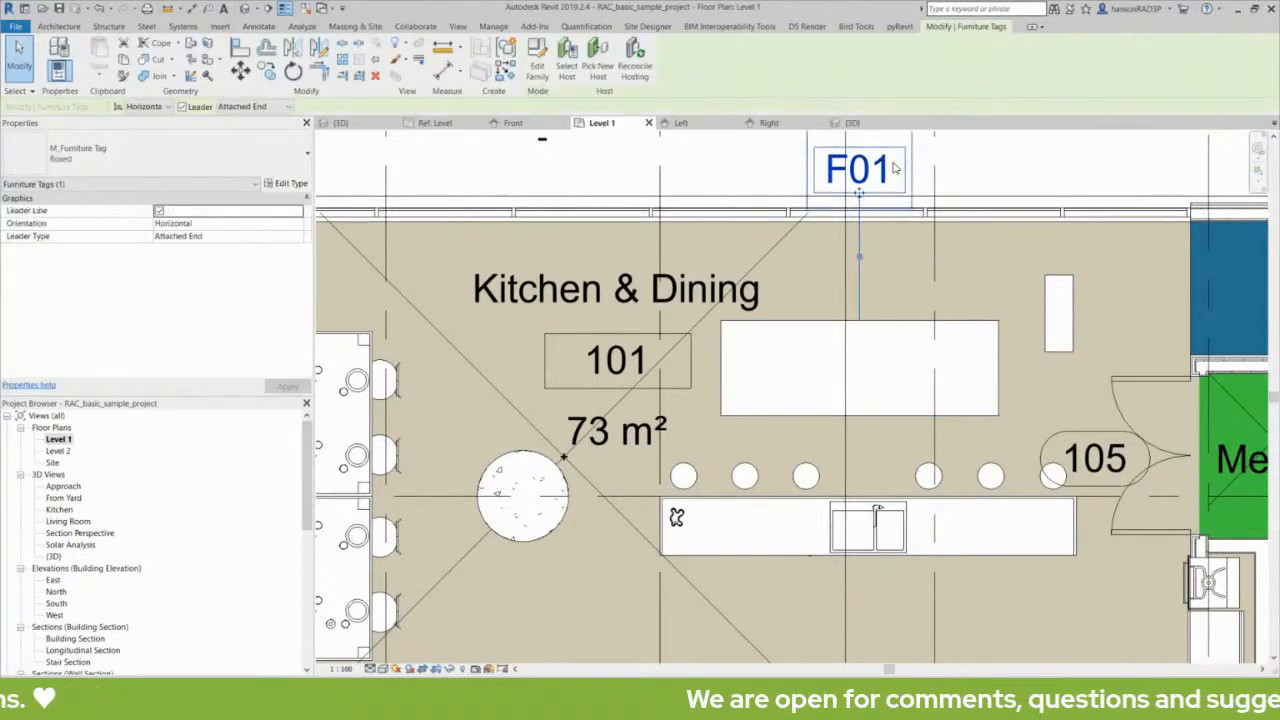
pyautogui.moveTo(916, 323); pyautogui.dragTo(1141, 303, button='middle')
pyautogui.press('Escape')
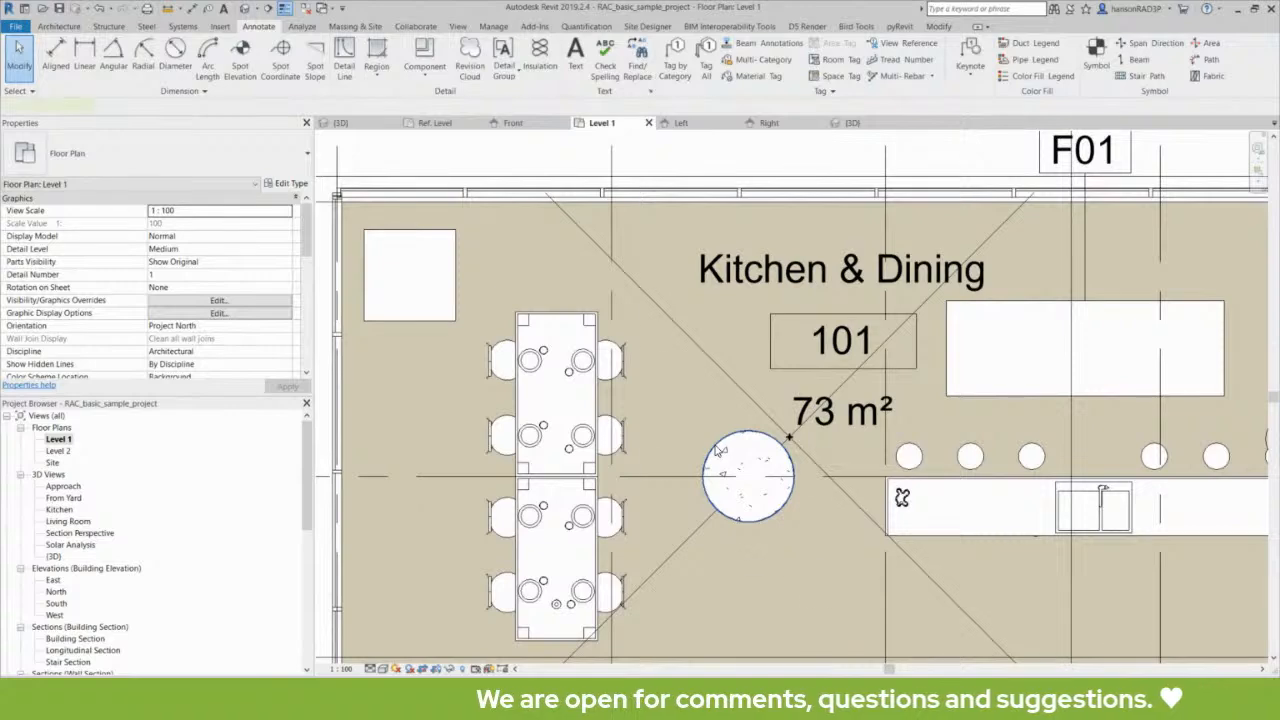
# - Try to tag the round structural column by category, declining to load a Structural Columns tag
pyautogui.click(717, 449)
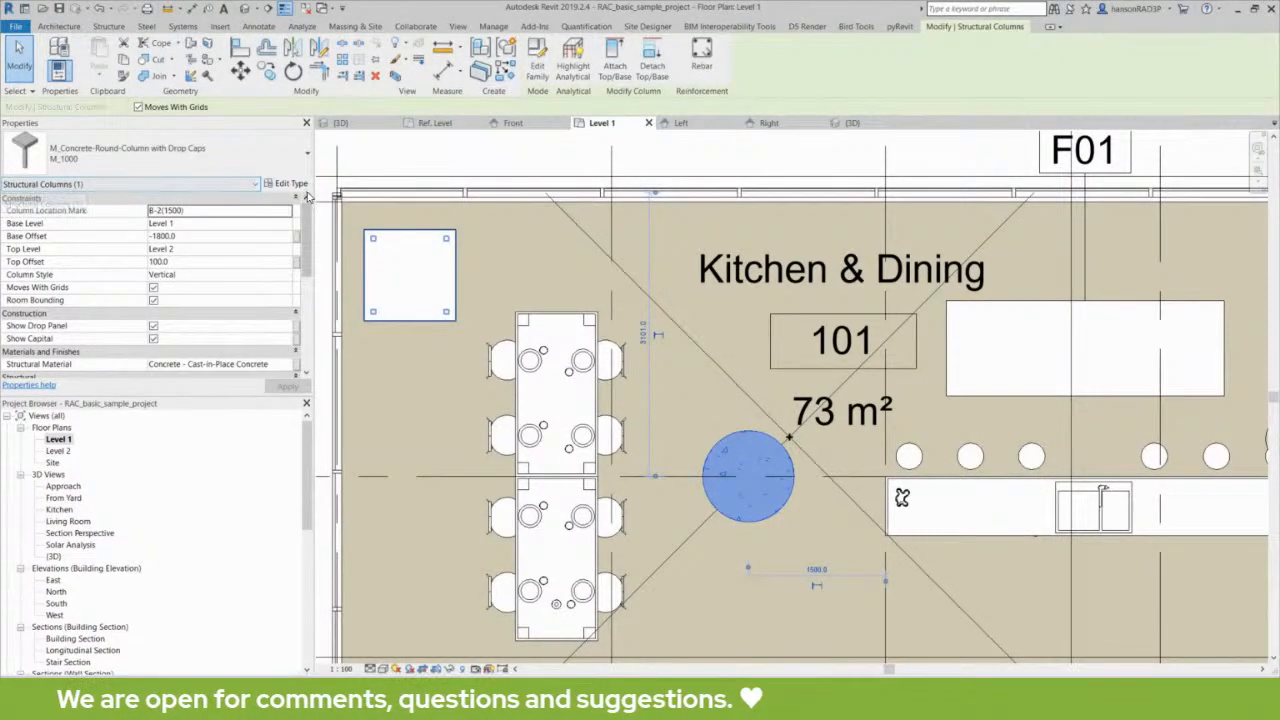
pyautogui.press('Escape')
pyautogui.click(676, 68)
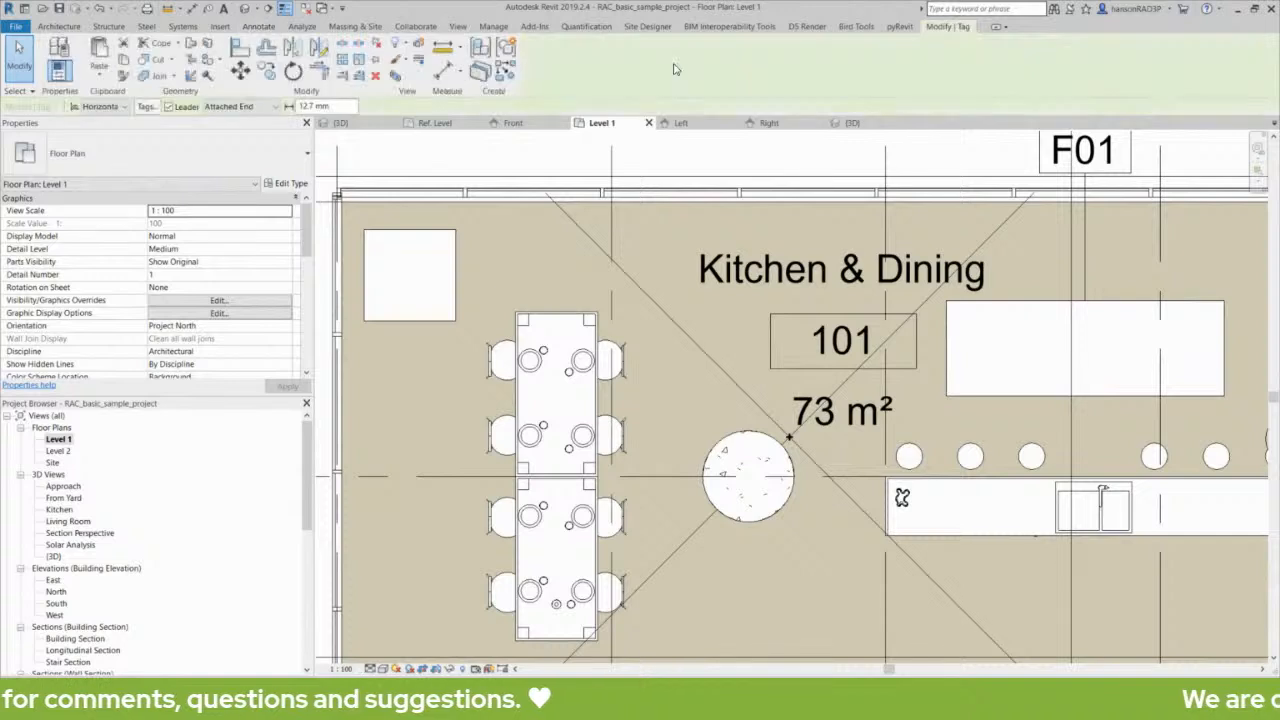
pyautogui.click(732, 452)
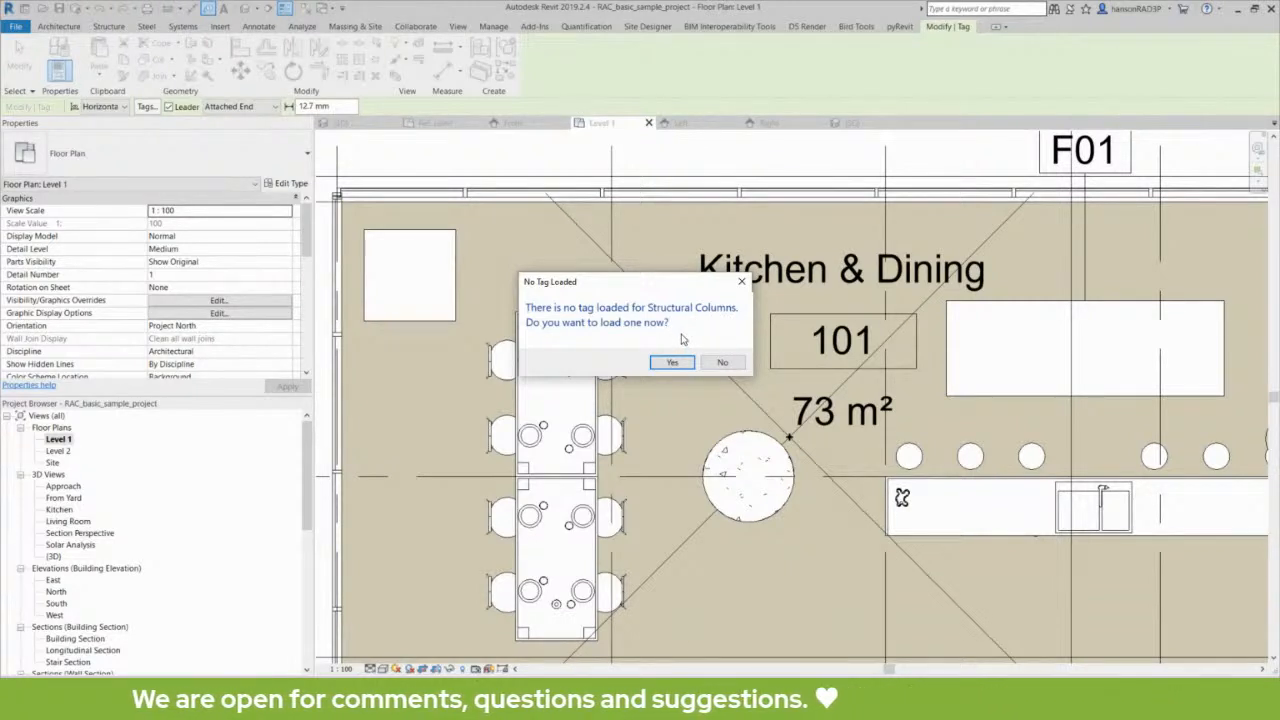
pyautogui.click(722, 362)
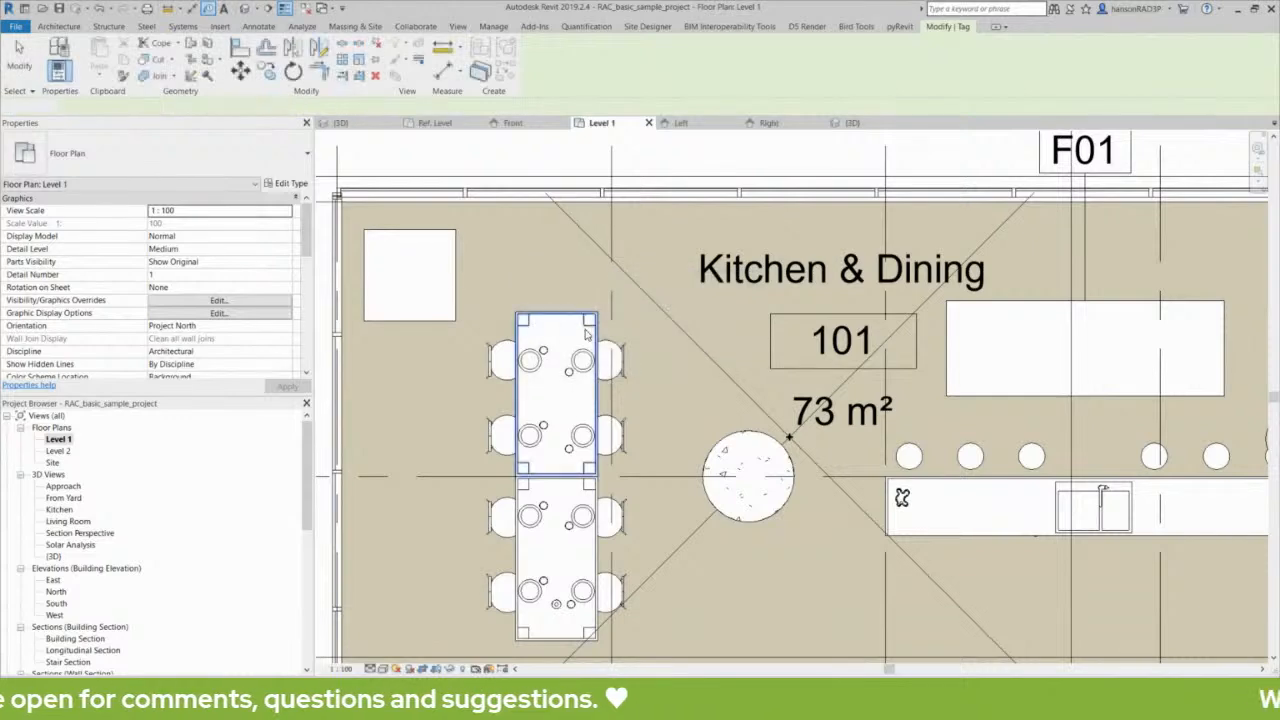
pyautogui.press('Escape')
# - Inspect the category of the upper 1800 x 900 mm dining table and its adjacent dining chair in their properties
pyautogui.click(538, 321)
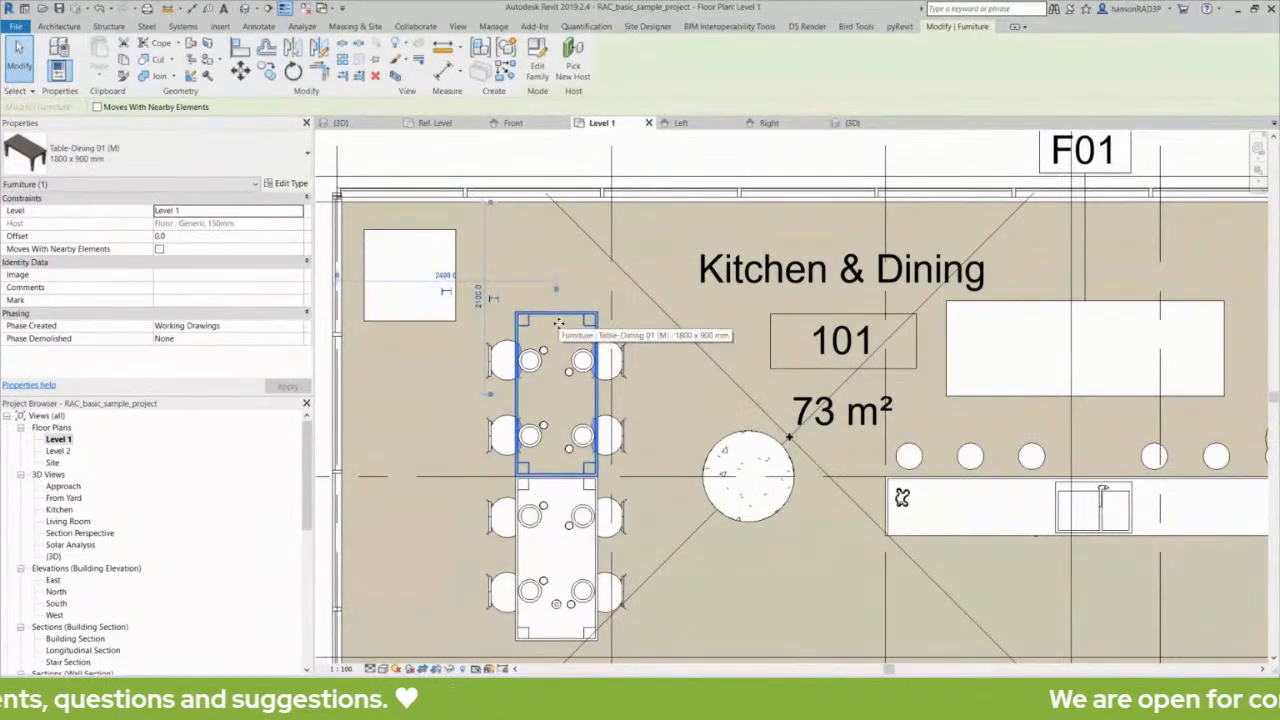
pyautogui.press('Escape')
pyautogui.click(543, 320)
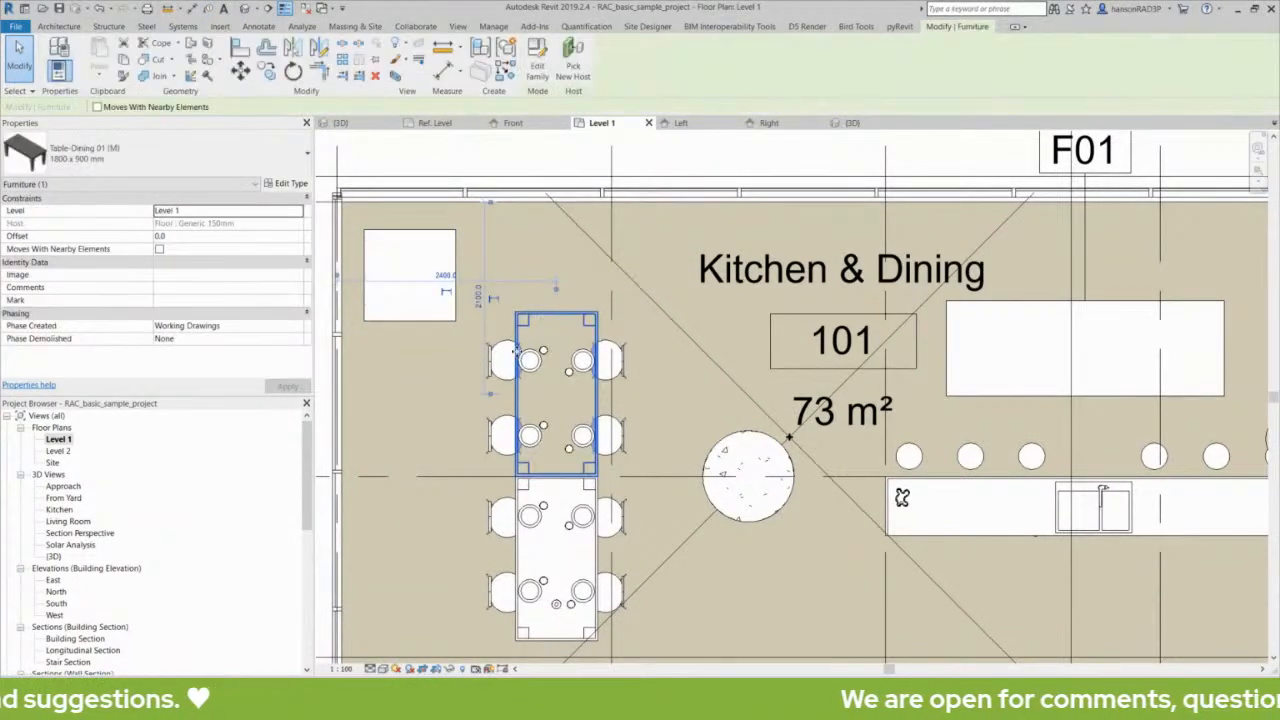
pyautogui.press('Escape')
pyautogui.click(500, 358)
pyautogui.click(14, 185)
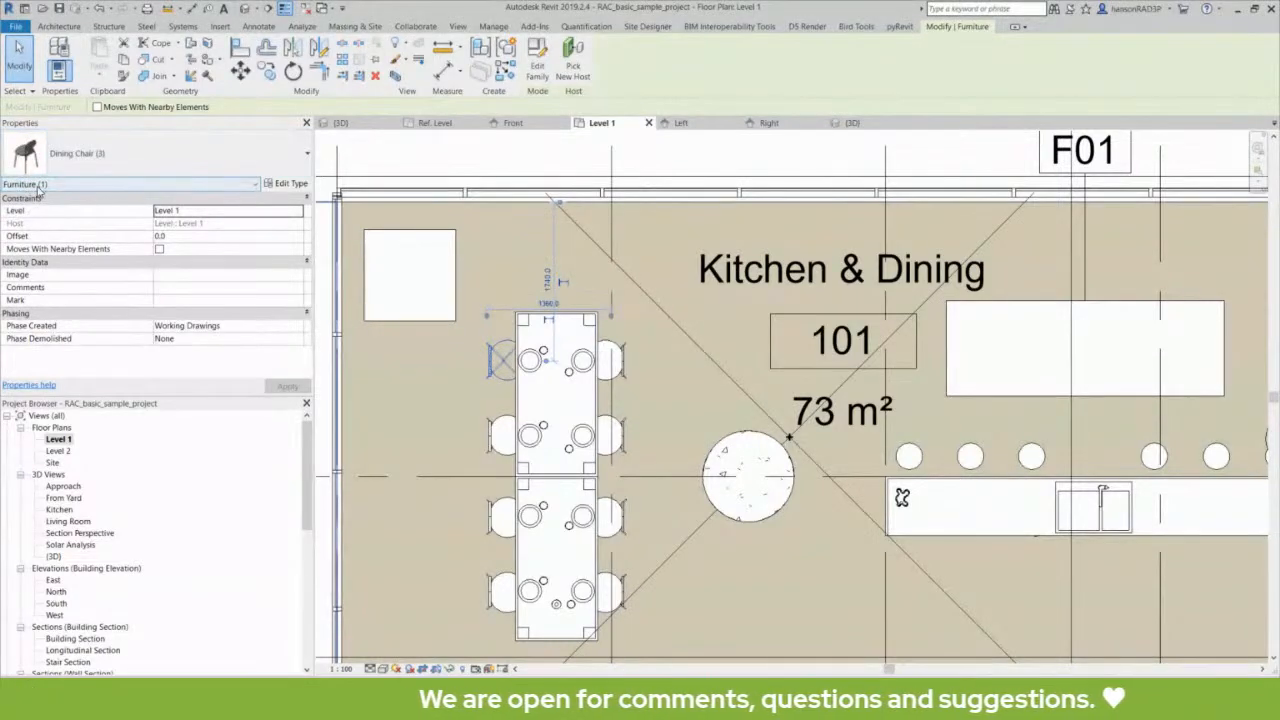
pyautogui.click(684, 352)
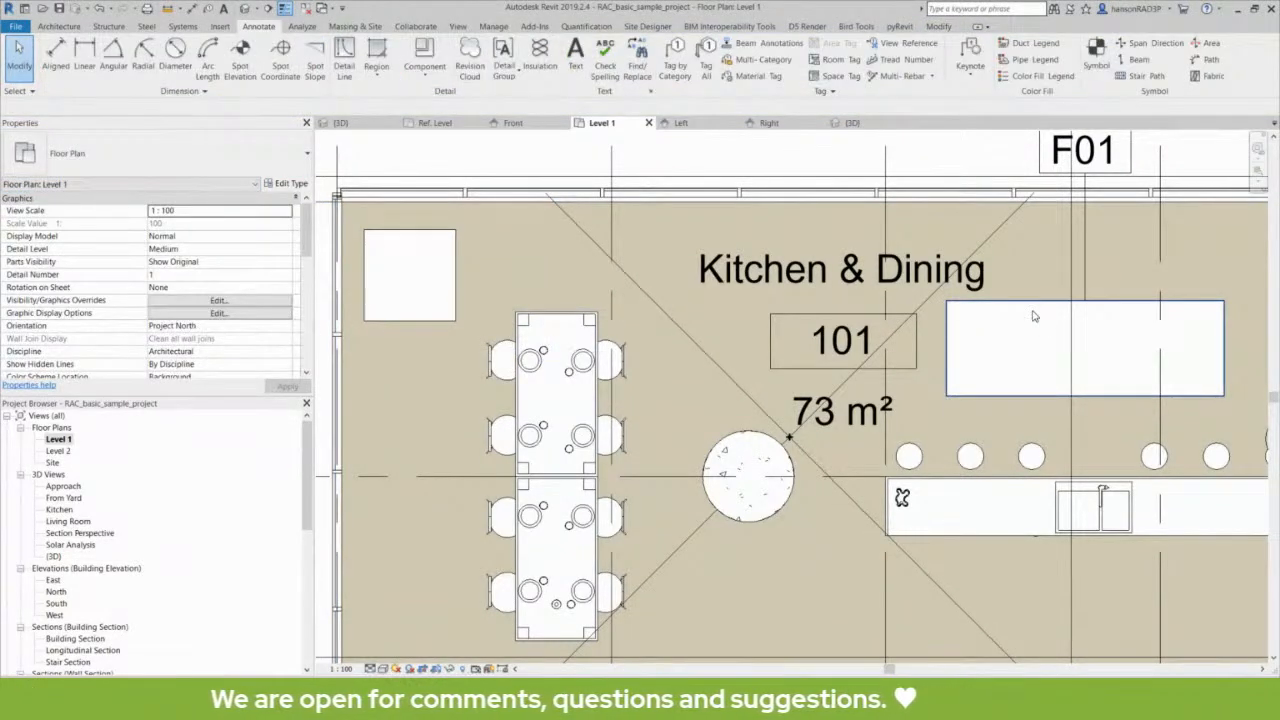
# - Check a round stool and the kitchen counter with the sink by selecting each in plan
pyautogui.scroll(-3, 1034, 316)
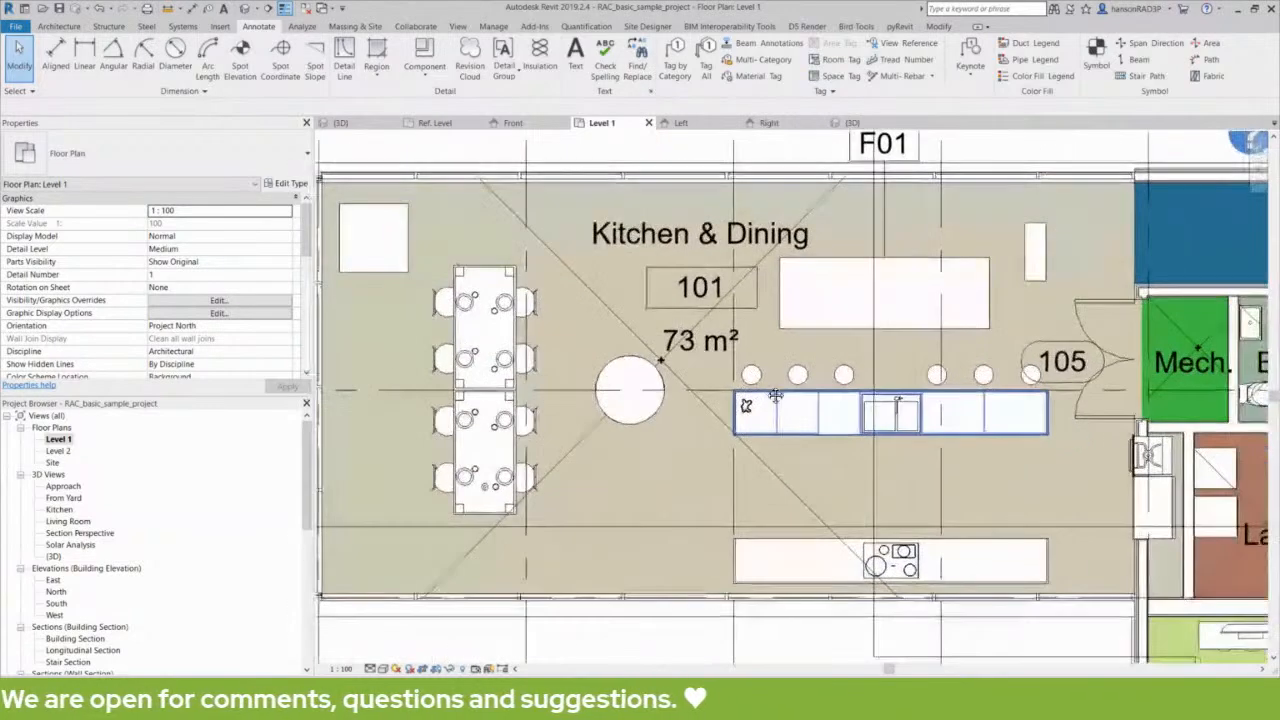
pyautogui.click(797, 377)
pyautogui.press('Escape')
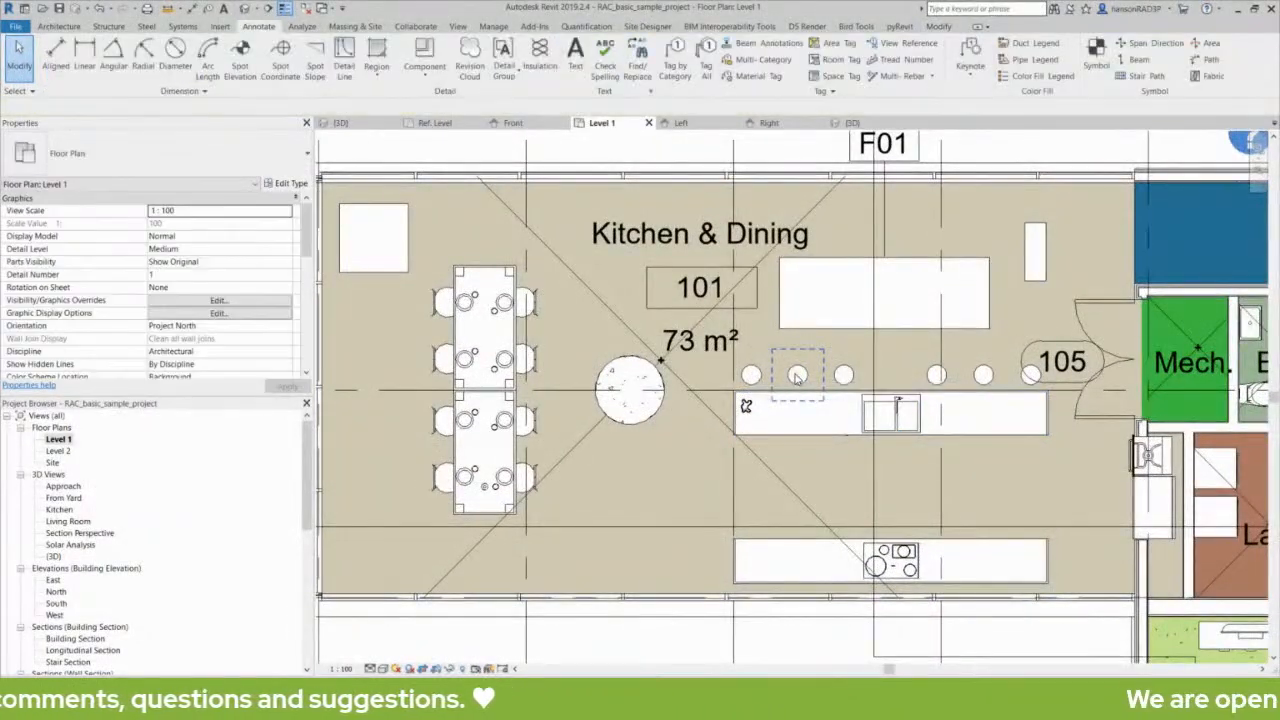
pyautogui.click(797, 377)
pyautogui.press('Escape')
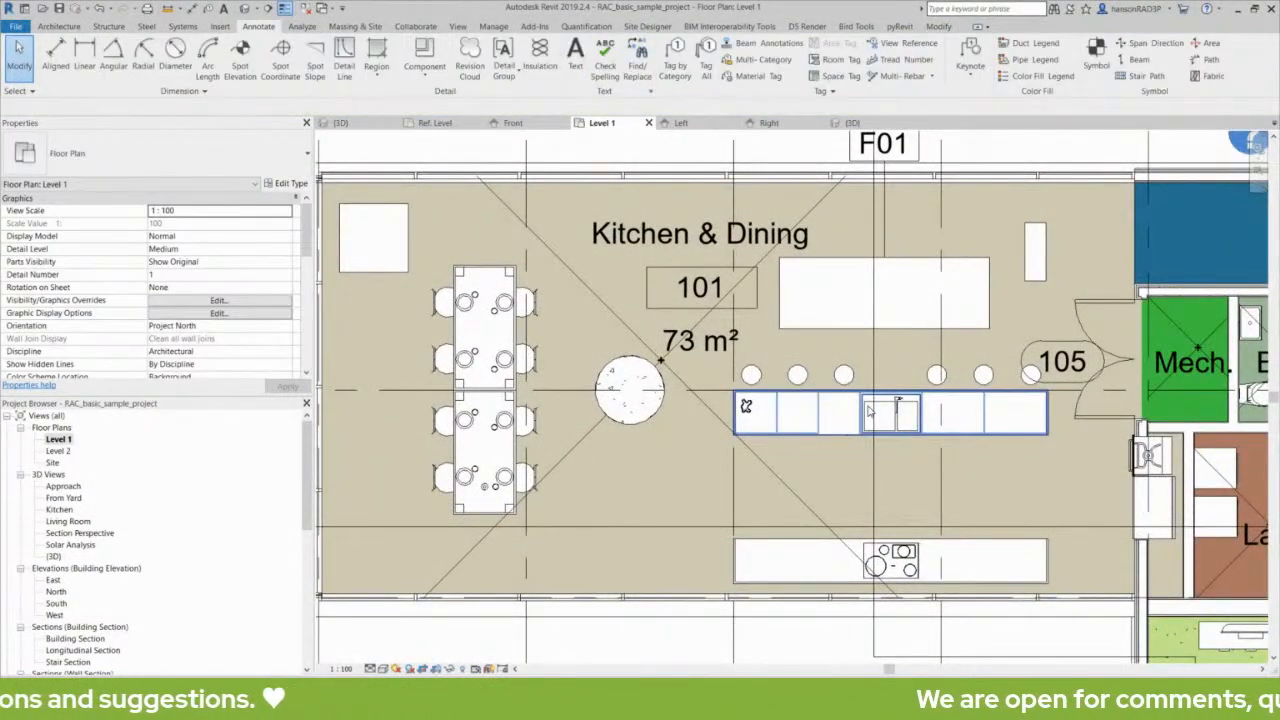
pyautogui.click(869, 411)
pyautogui.press('Escape')
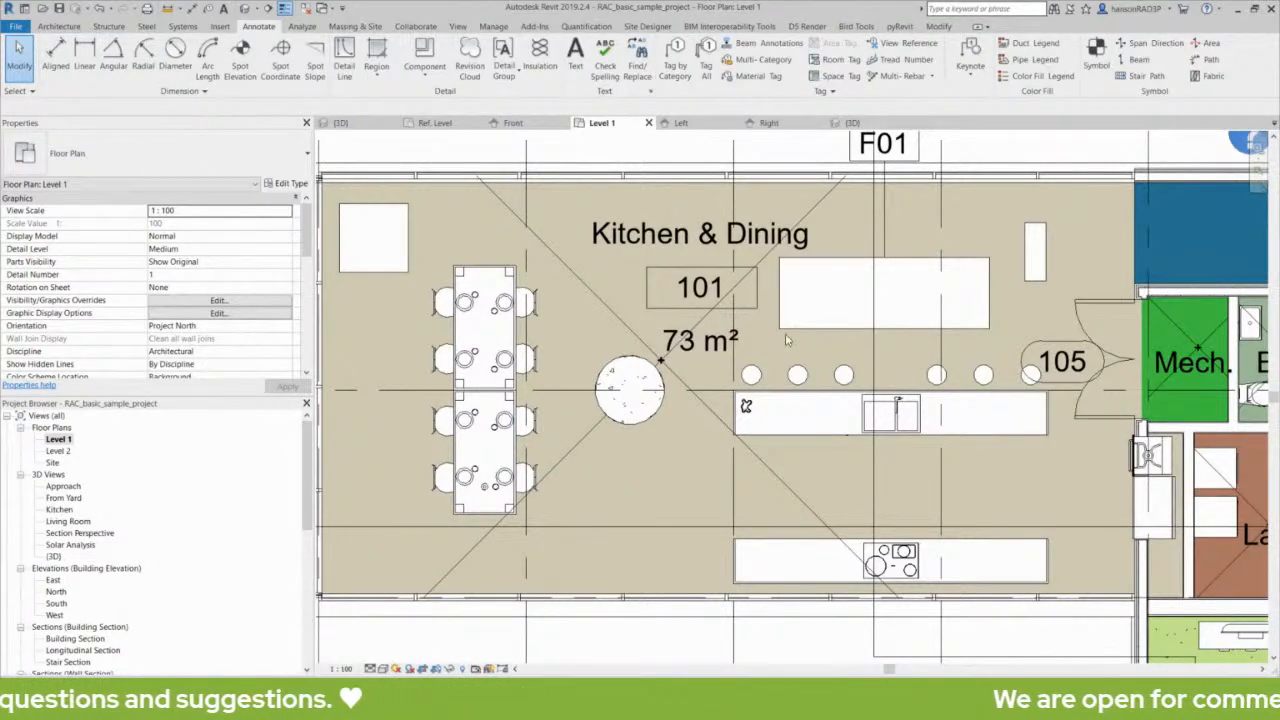
# - Open the family of the F01-tagged dining table for editing
pyautogui.click(855, 263)
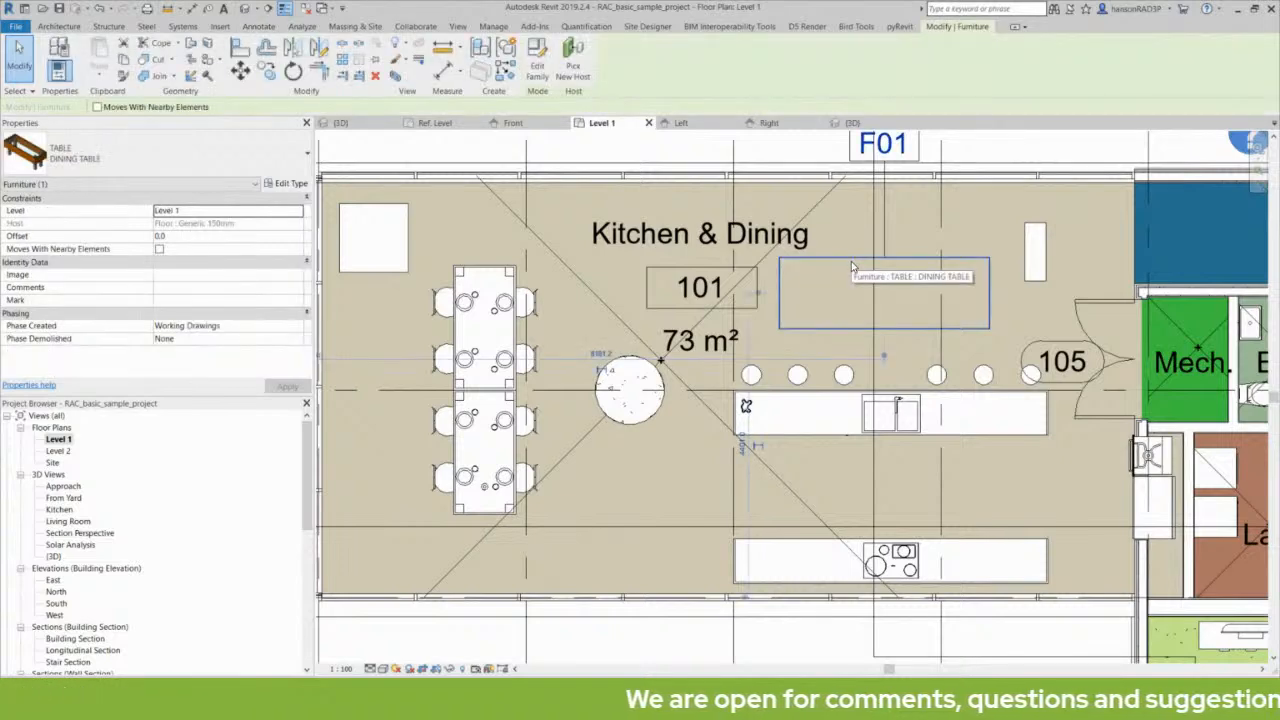
pyautogui.click(537, 58)
pyautogui.click(625, 272)
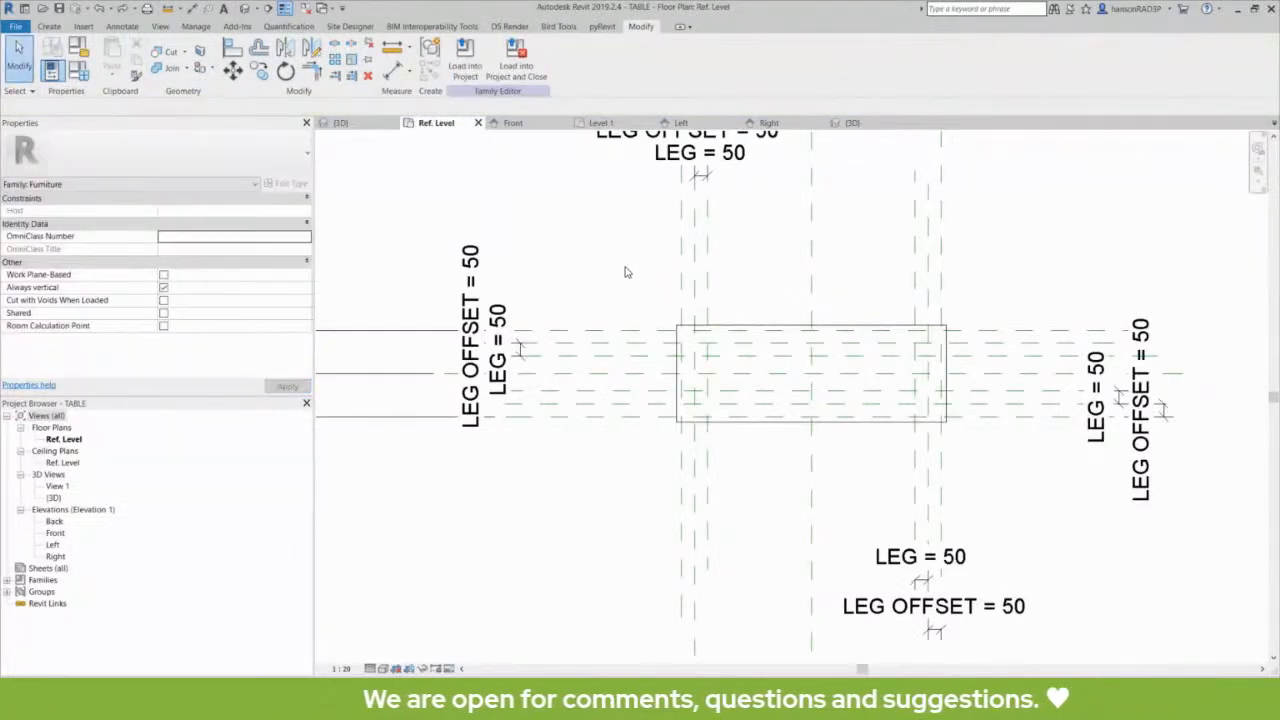
pyautogui.moveTo(625, 272); pyautogui.dragTo(646, 304, button='middle')
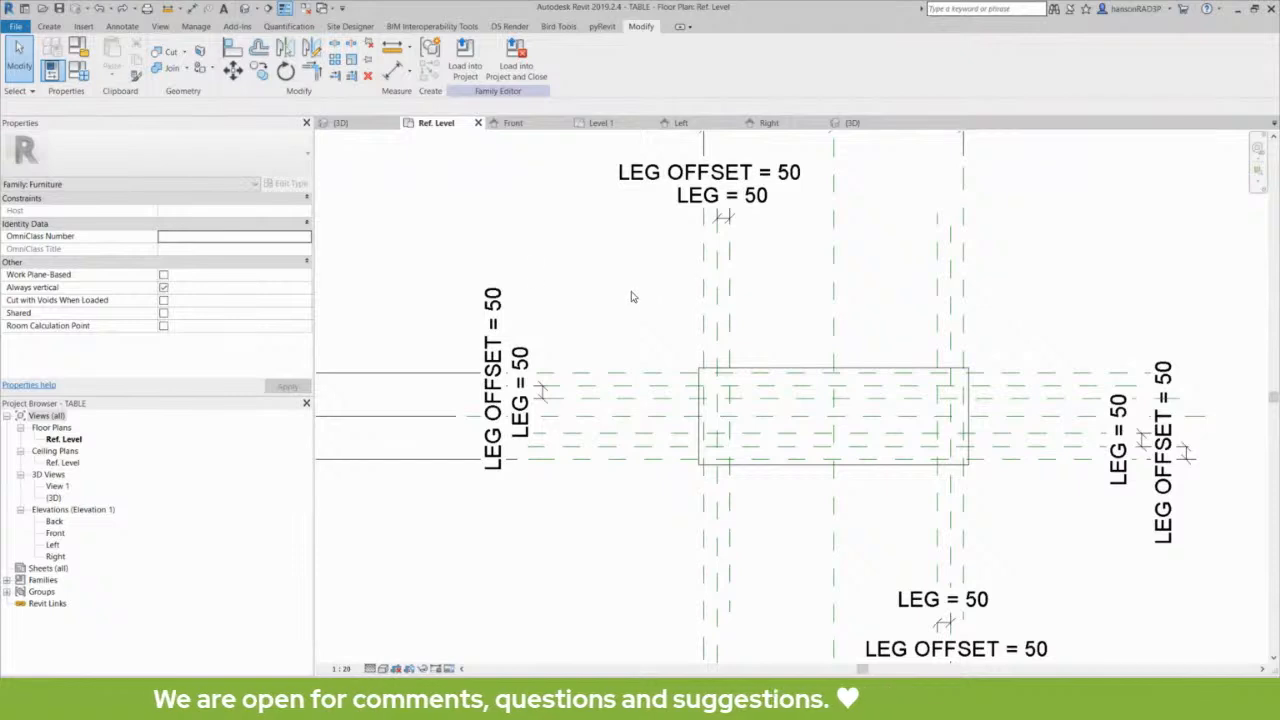
pyautogui.moveTo(557, 287); pyautogui.dragTo(605, 310, button='middle')
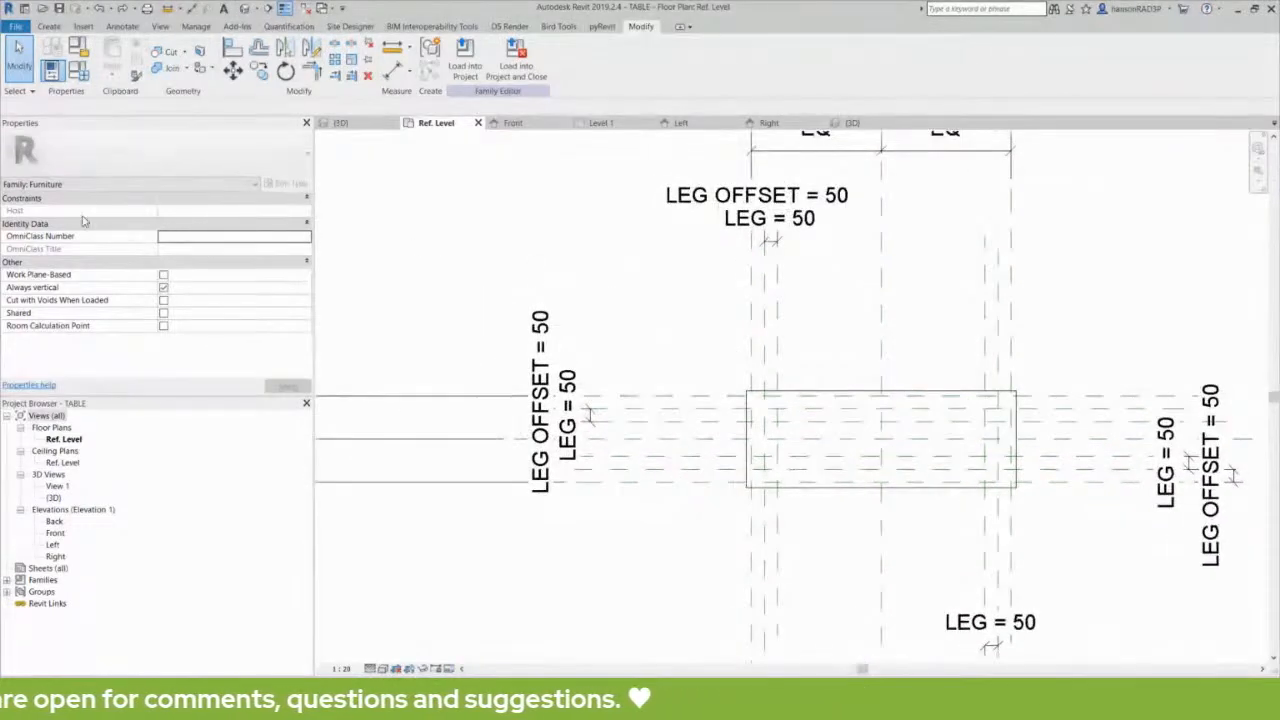
# - Review the table family's category settings with Furniture selected and accept them
pyautogui.click(81, 52)
pyautogui.moveTo(626, 169); pyautogui.dragTo(642, 166)
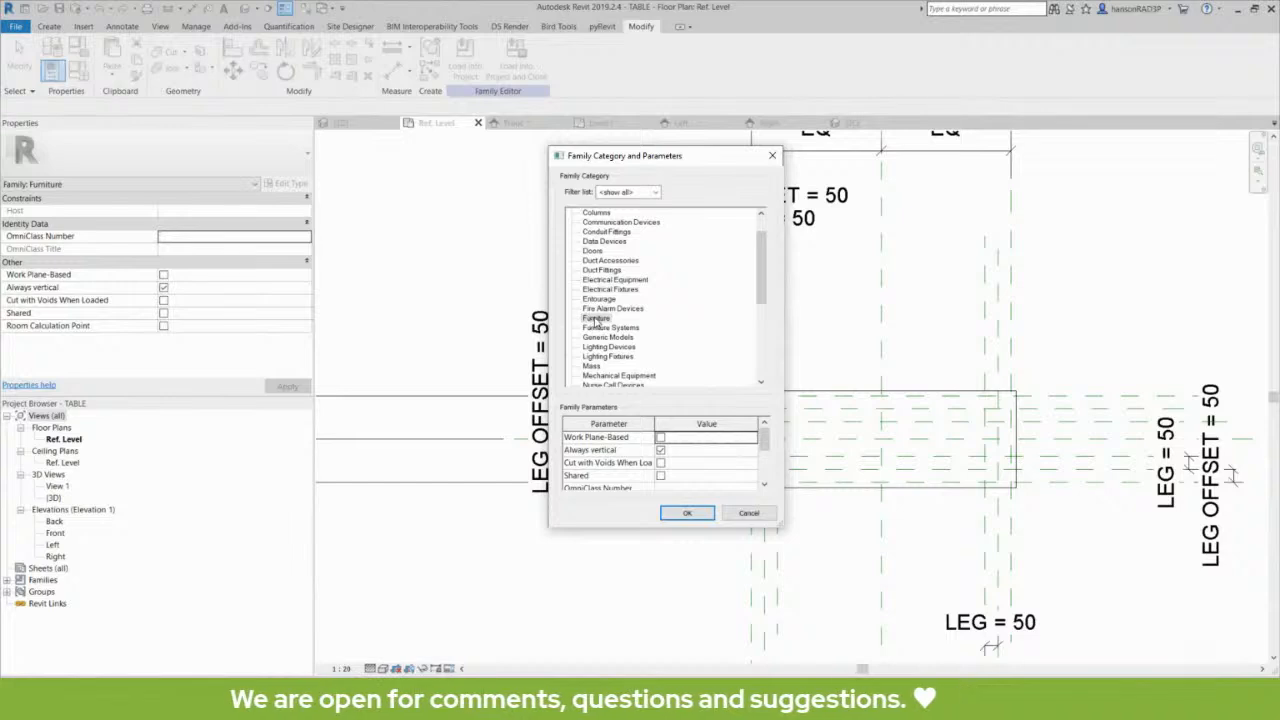
pyautogui.moveTo(763, 264); pyautogui.dragTo(764, 273)
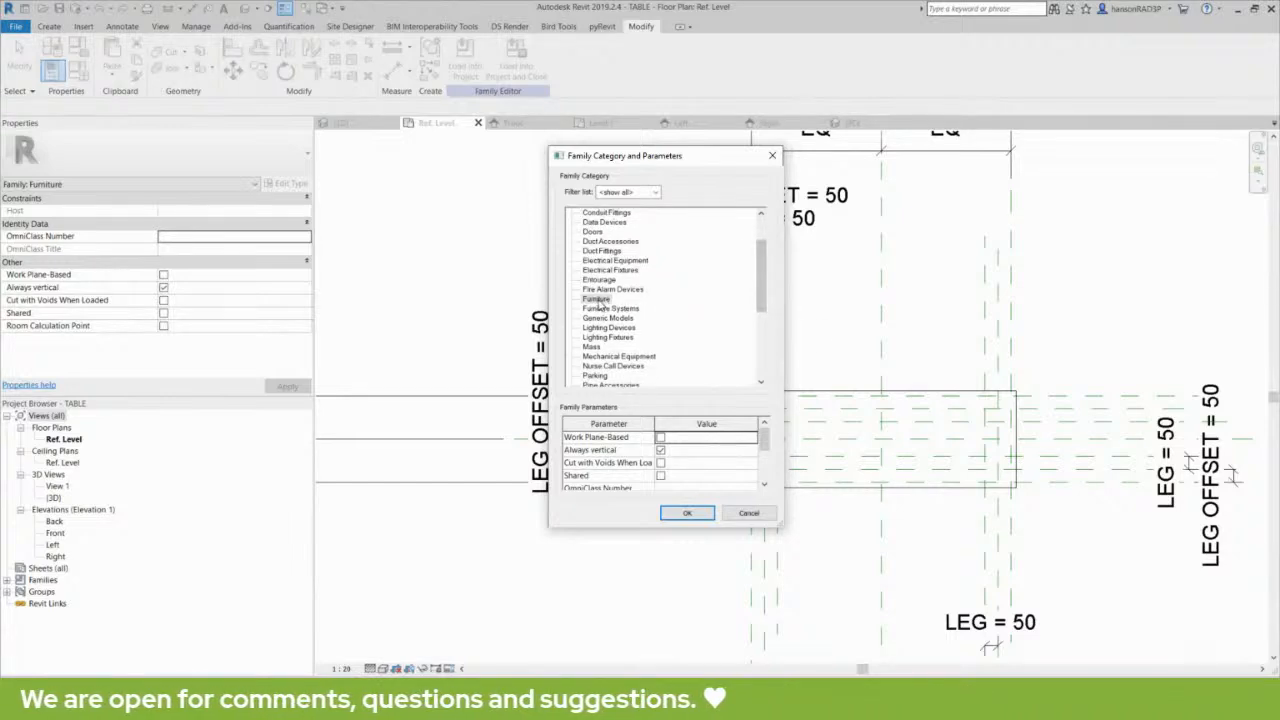
pyautogui.click(687, 514)
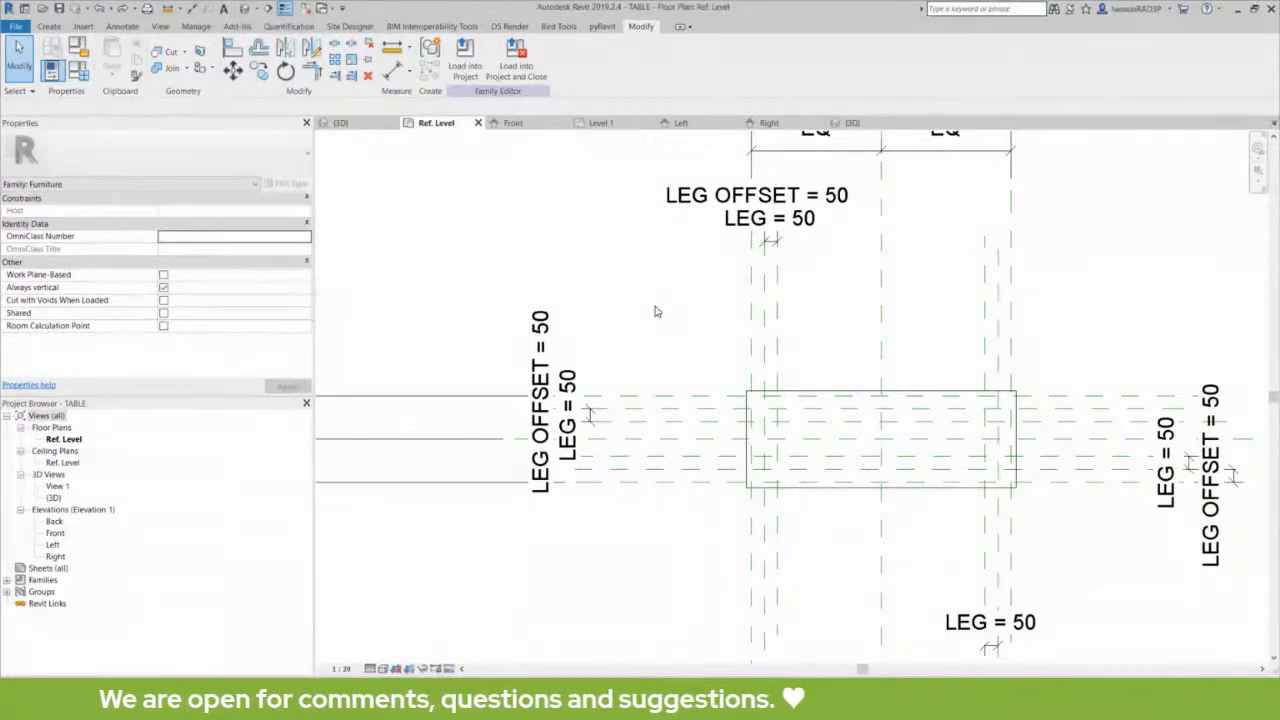
pyautogui.moveTo(657, 311); pyautogui.dragTo(669, 318, button='middle')
pyautogui.click(850, 400)
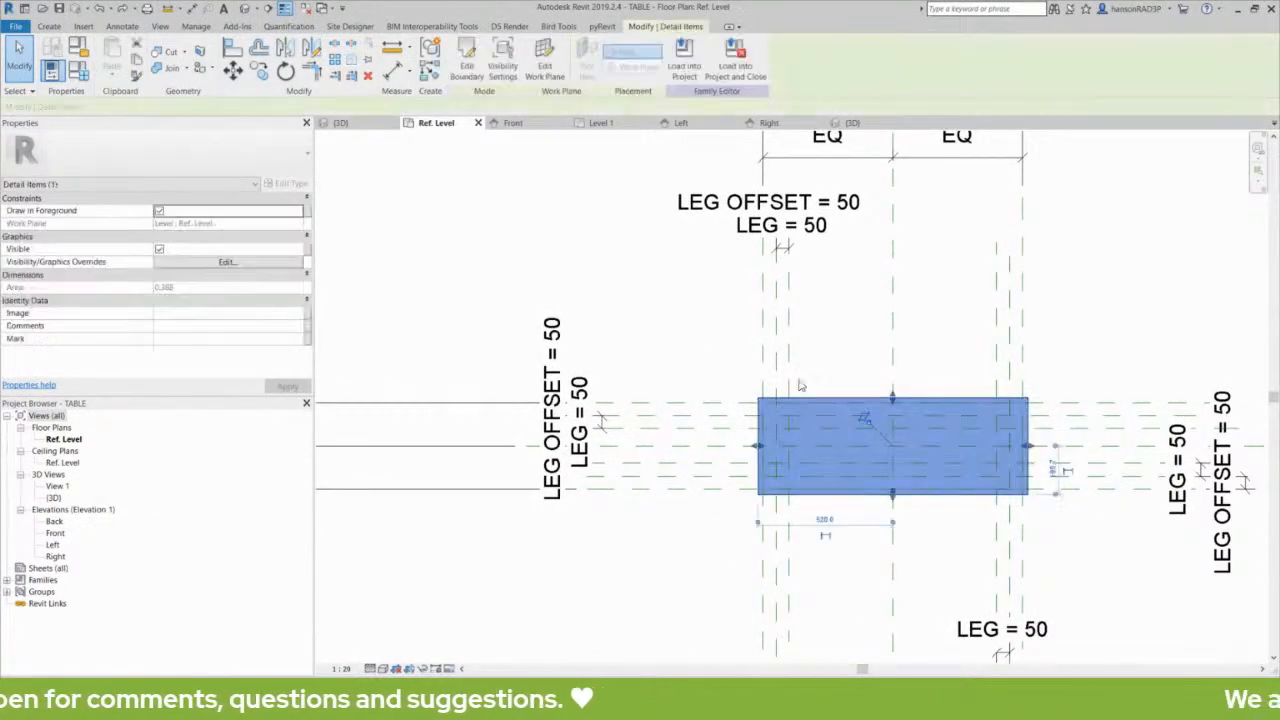
pyautogui.click(685, 334)
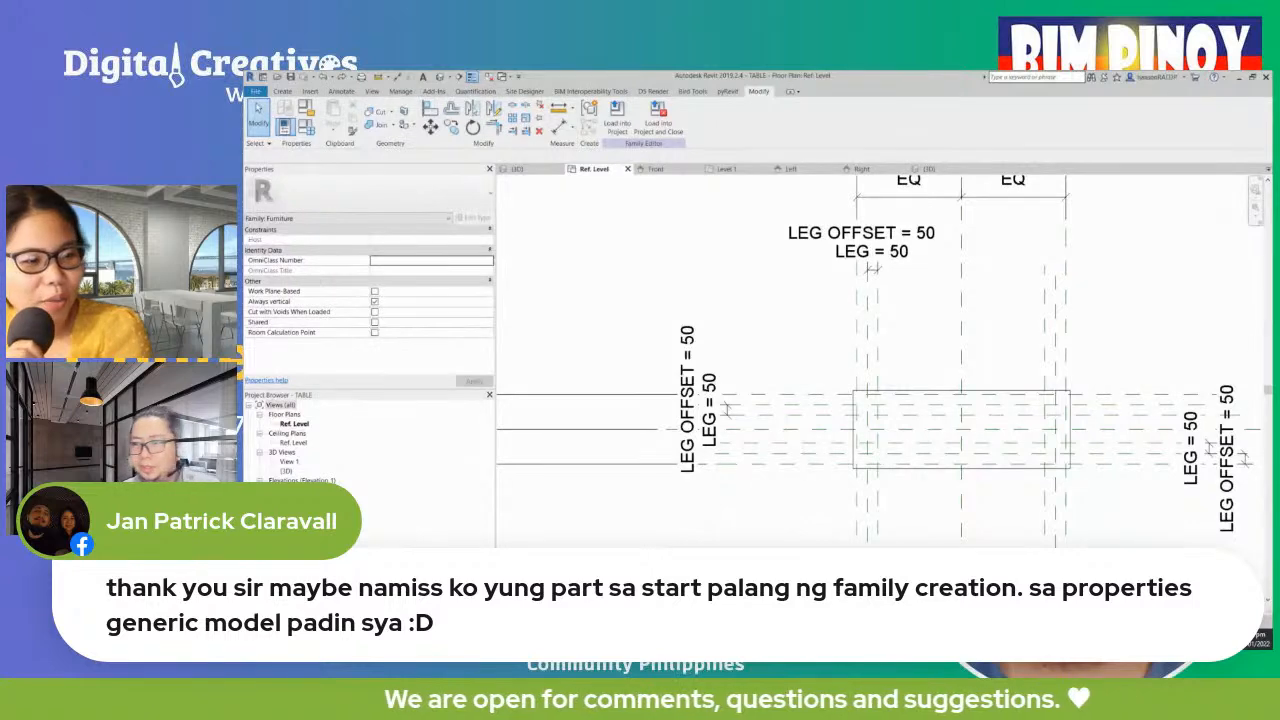
pyautogui.scroll(-2, 797, 445)
pyautogui.moveTo(797, 510); pyautogui.dragTo(805, 499, button='middle')
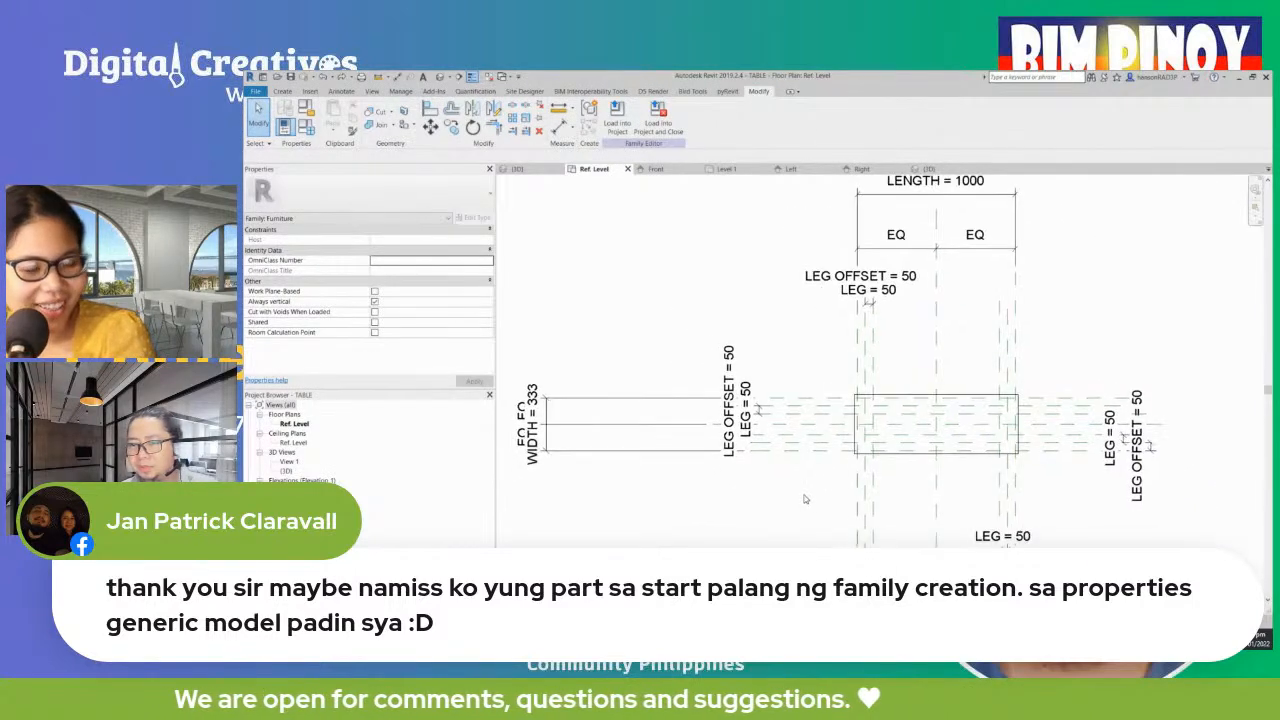
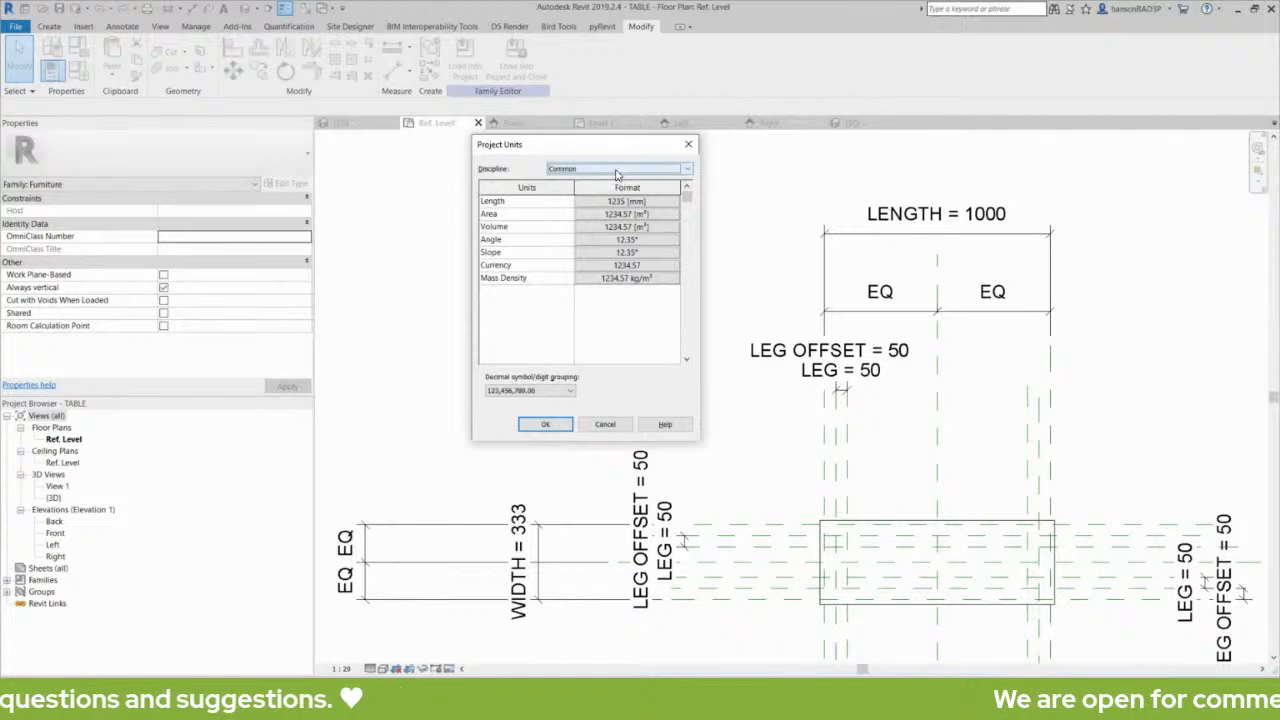
# - Review the Length format in the table family's project units and leave without making changes
pyautogui.click(609, 201)
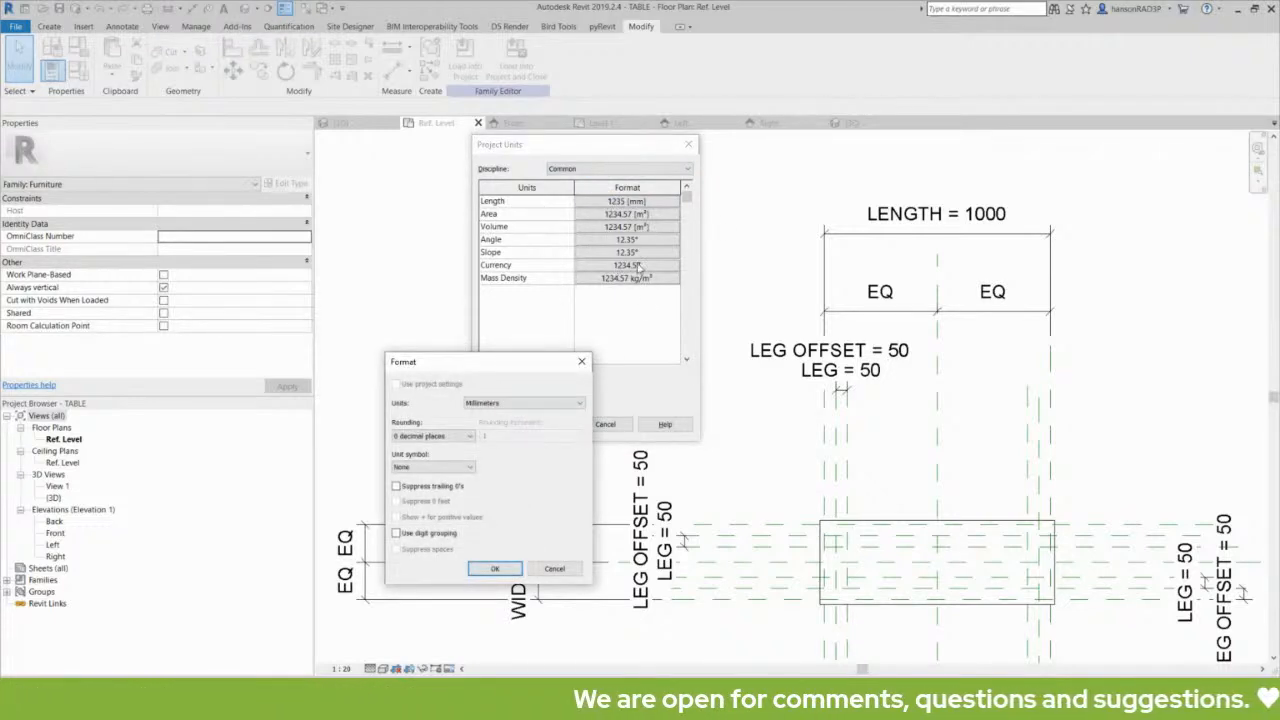
pyautogui.moveTo(514, 363); pyautogui.dragTo(541, 322)
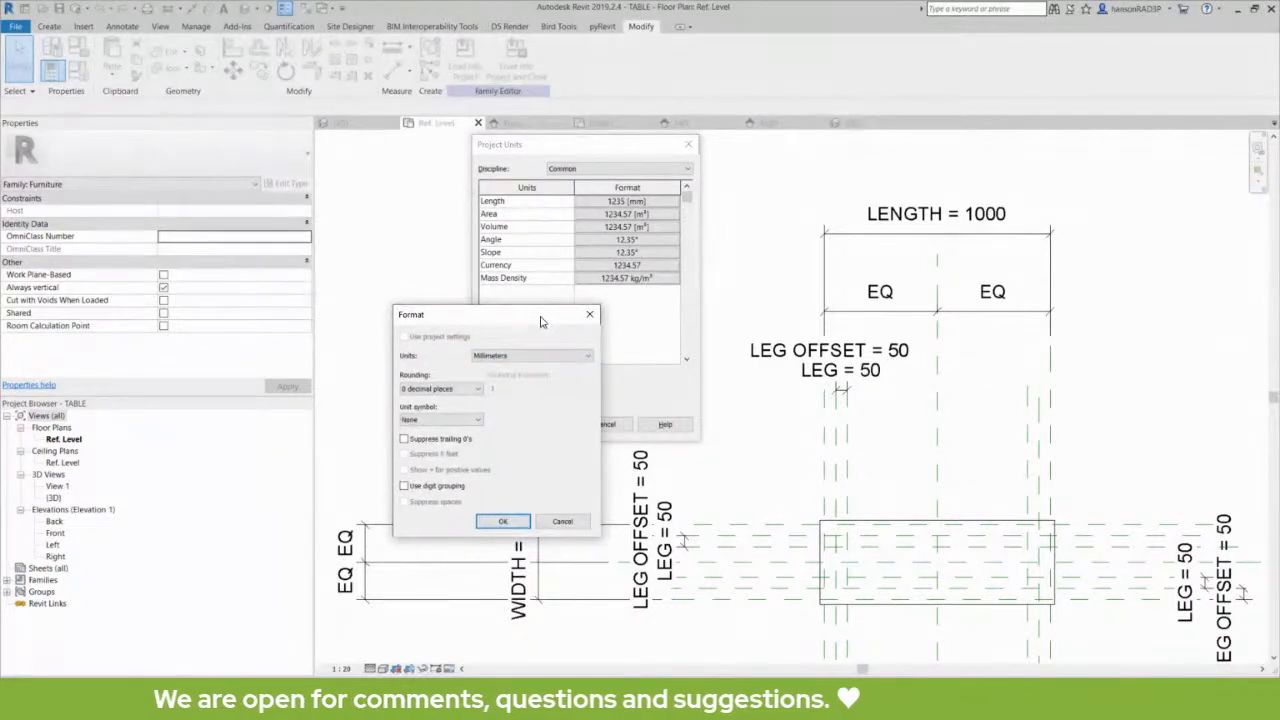
pyautogui.press('Escape')
pyautogui.press('Escape')
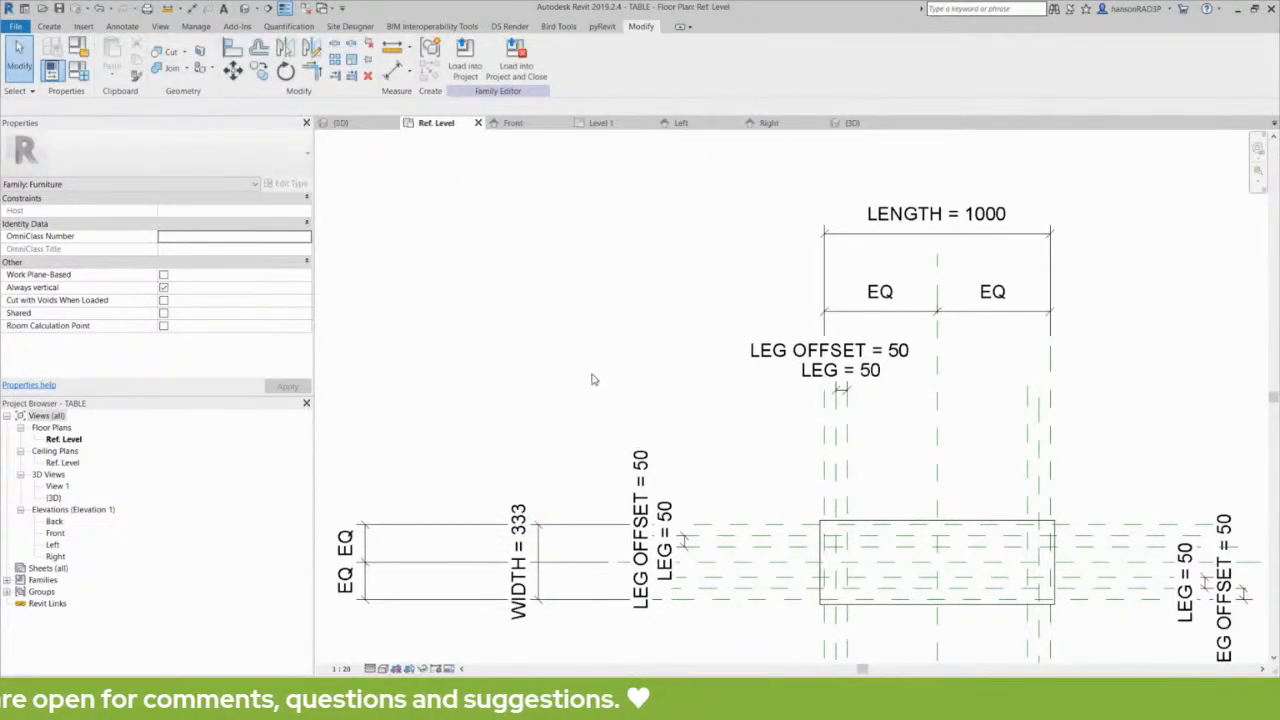
pyautogui.moveTo(590, 376); pyautogui.dragTo(621, 370, button='middle')
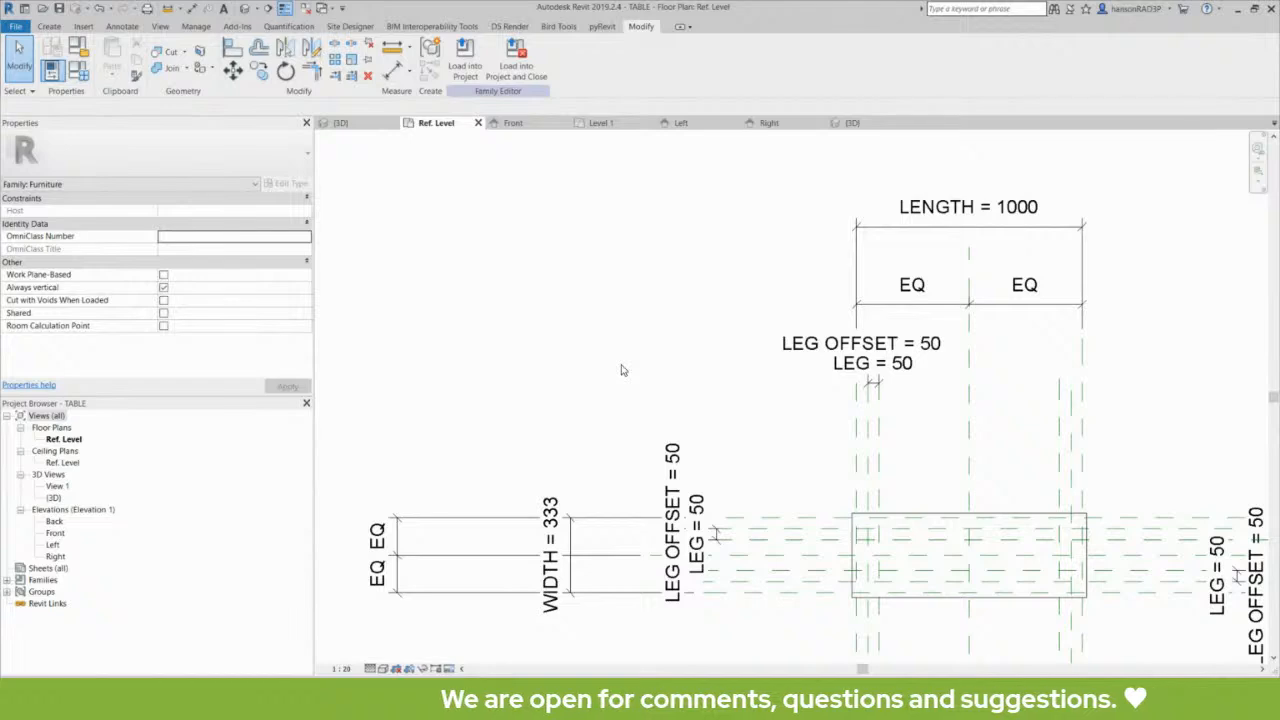
pyautogui.moveTo(621, 370); pyautogui.dragTo(604, 356, button='middle')
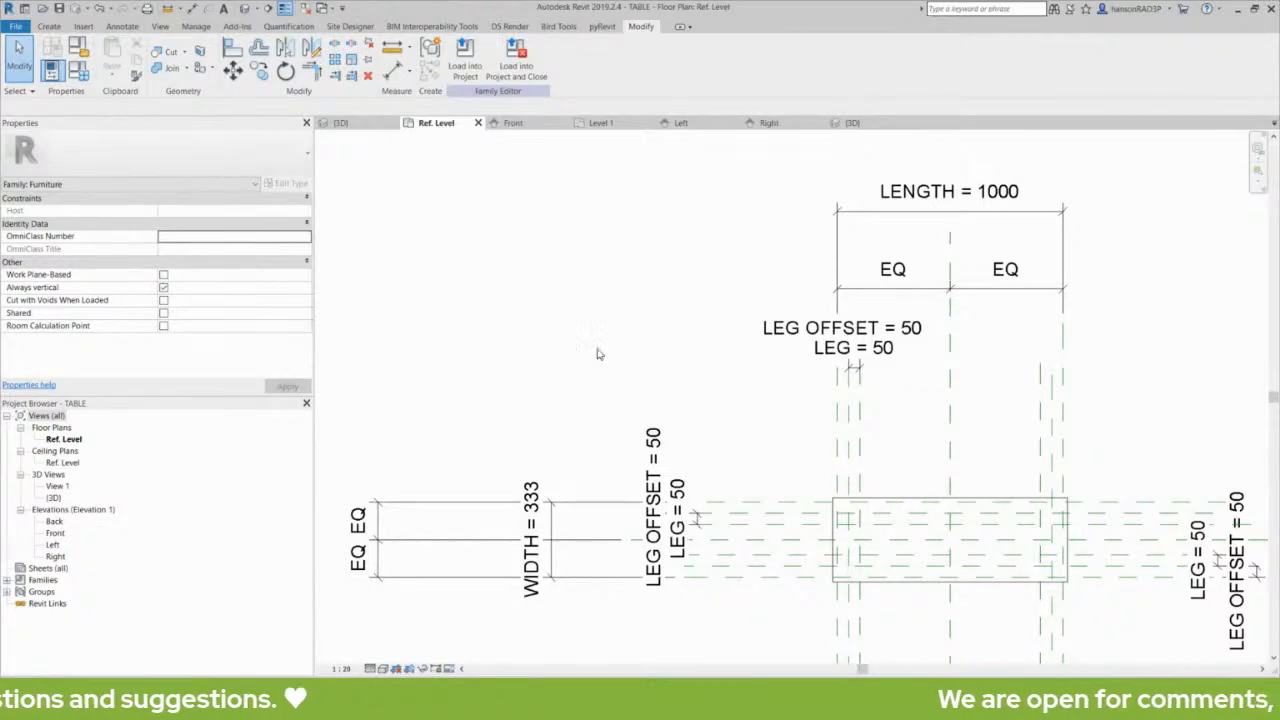
pyautogui.moveTo(597, 354); pyautogui.dragTo(608, 334, button='middle')
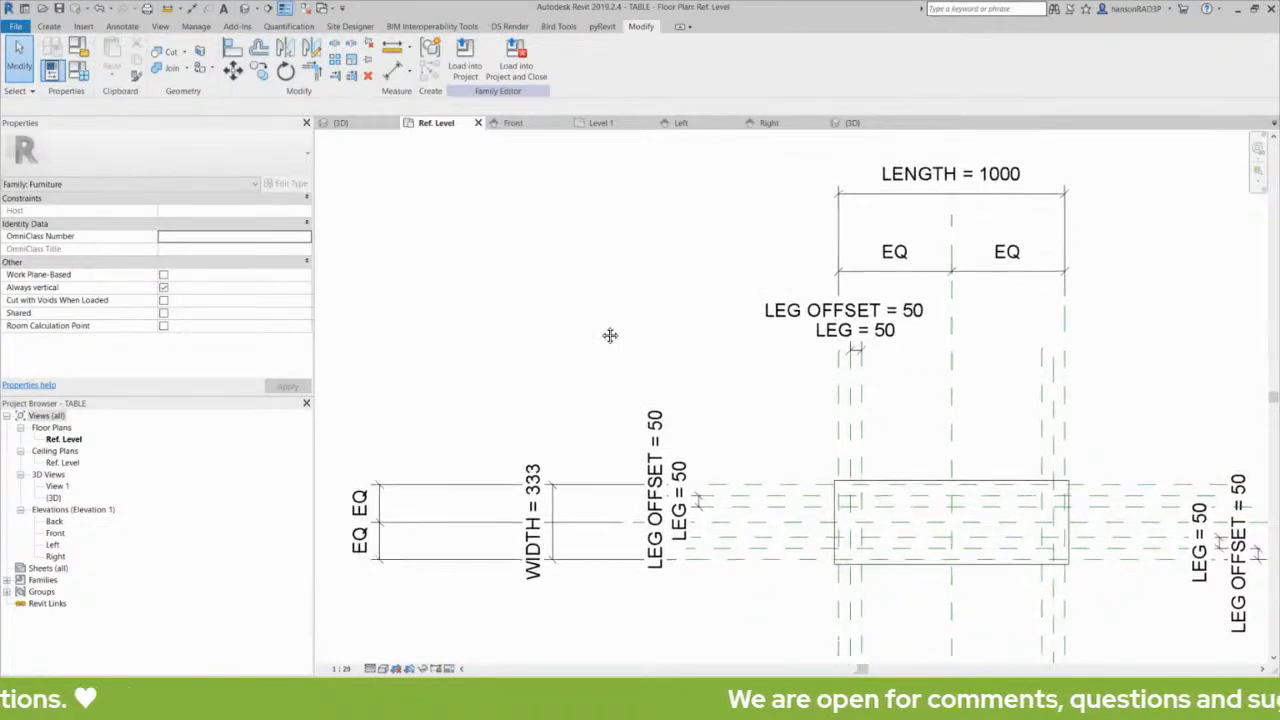
pyautogui.scroll(-2, 603, 323)
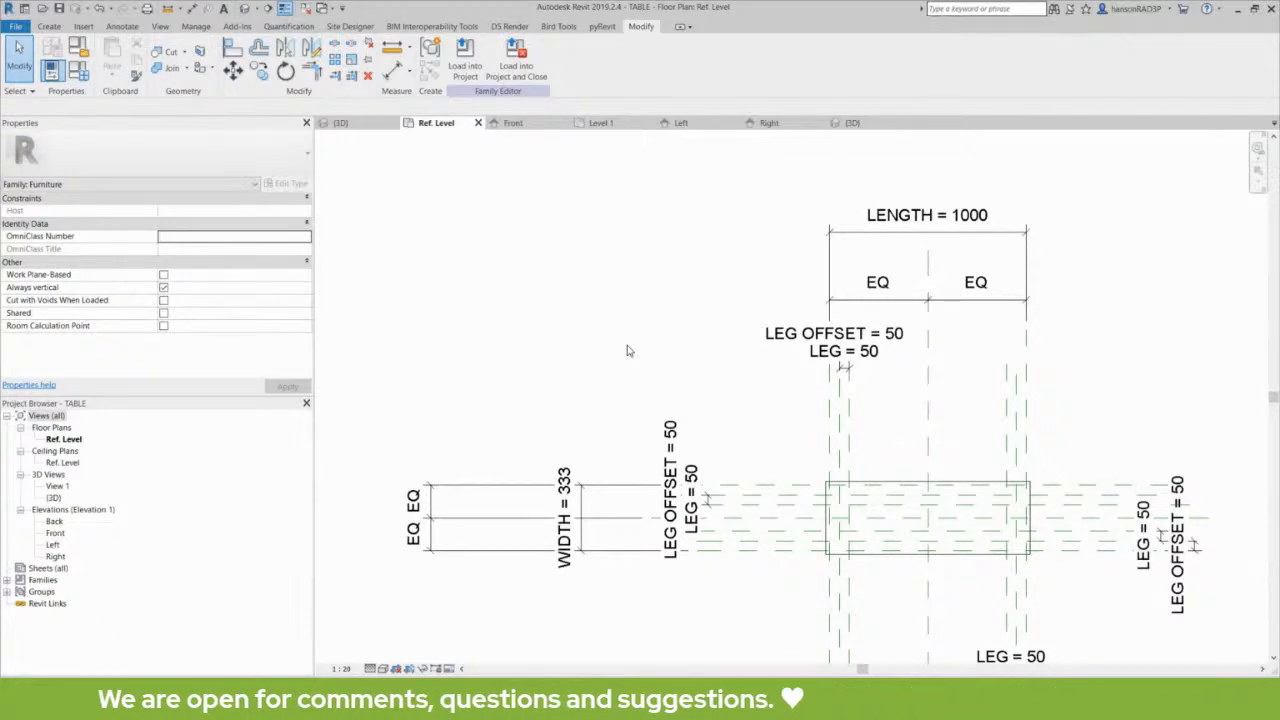
pyautogui.moveTo(628, 350); pyautogui.dragTo(674, 369, button='middle')
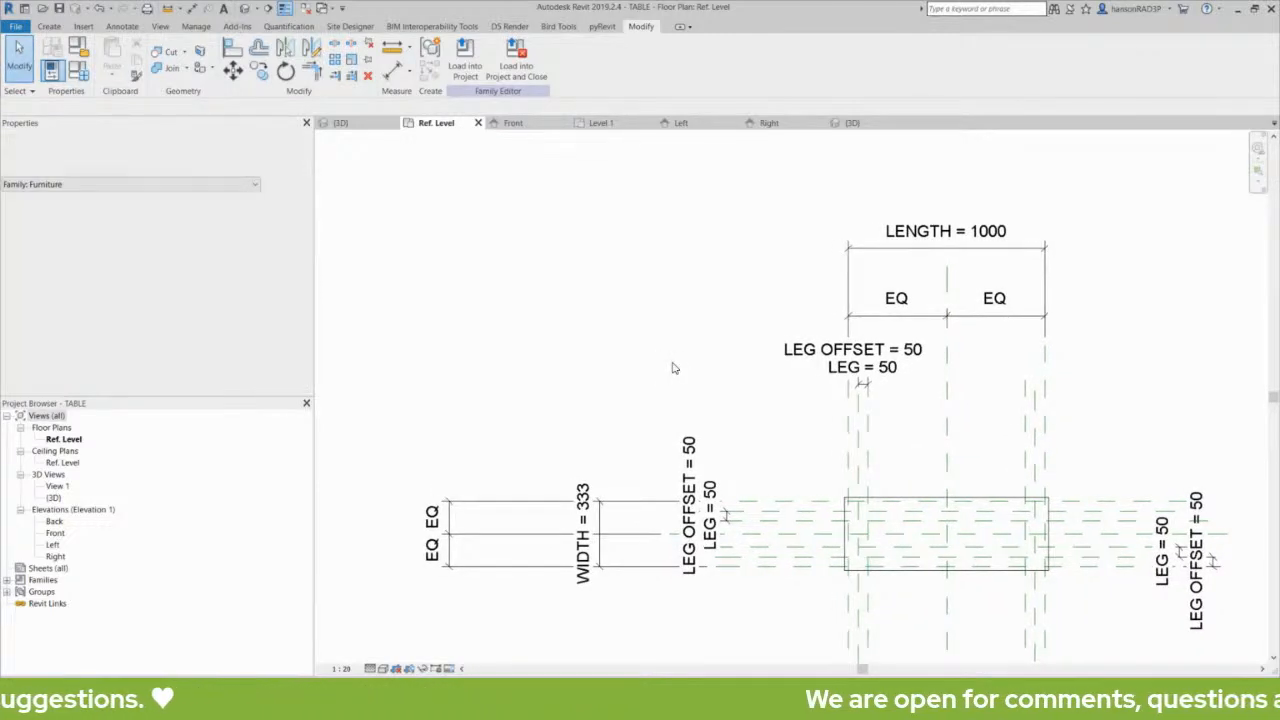
pyautogui.moveTo(674, 374)
pyautogui.mouseDown(button='middle')
pyautogui.moveTo(660, 379)
pyautogui.moveTo(646, 331)
pyautogui.mouseUp(button='middle')
pyautogui.moveTo(750, 388); pyautogui.dragTo(723, 379, button='middle')
pyautogui.scroll(1, 743, 328)
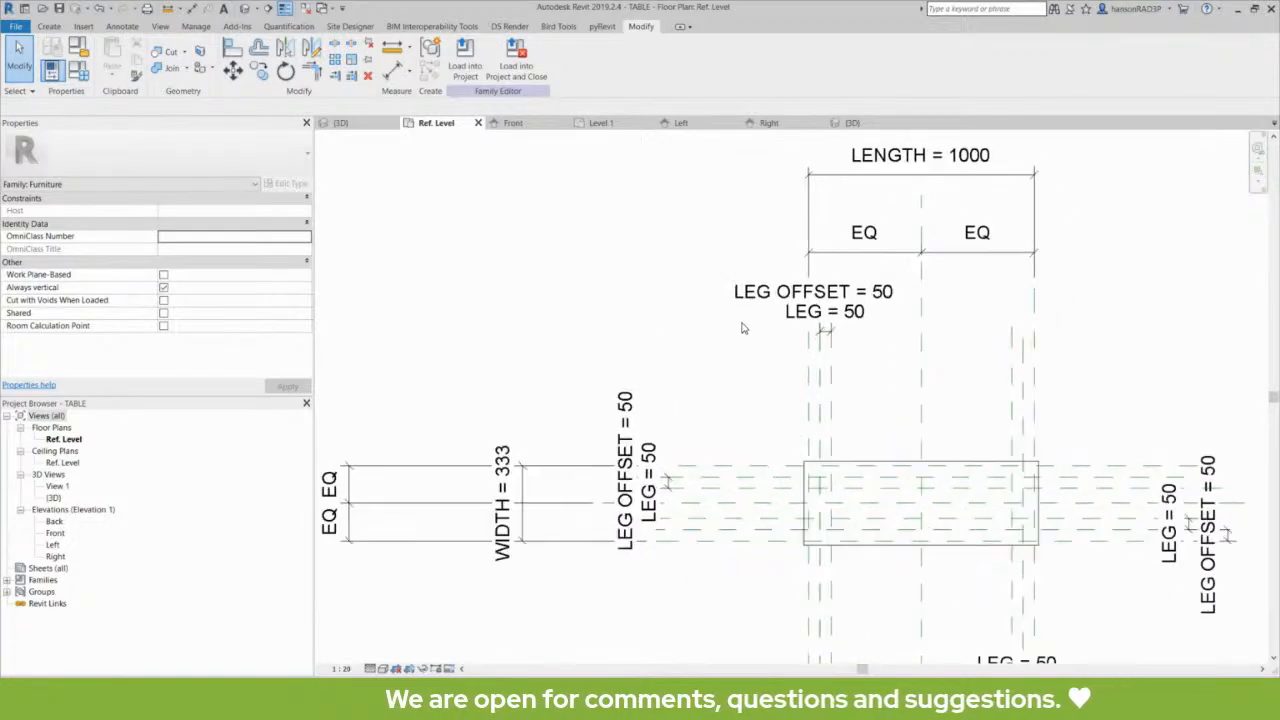
pyautogui.moveTo(743, 328); pyautogui.dragTo(749, 343, button='middle')
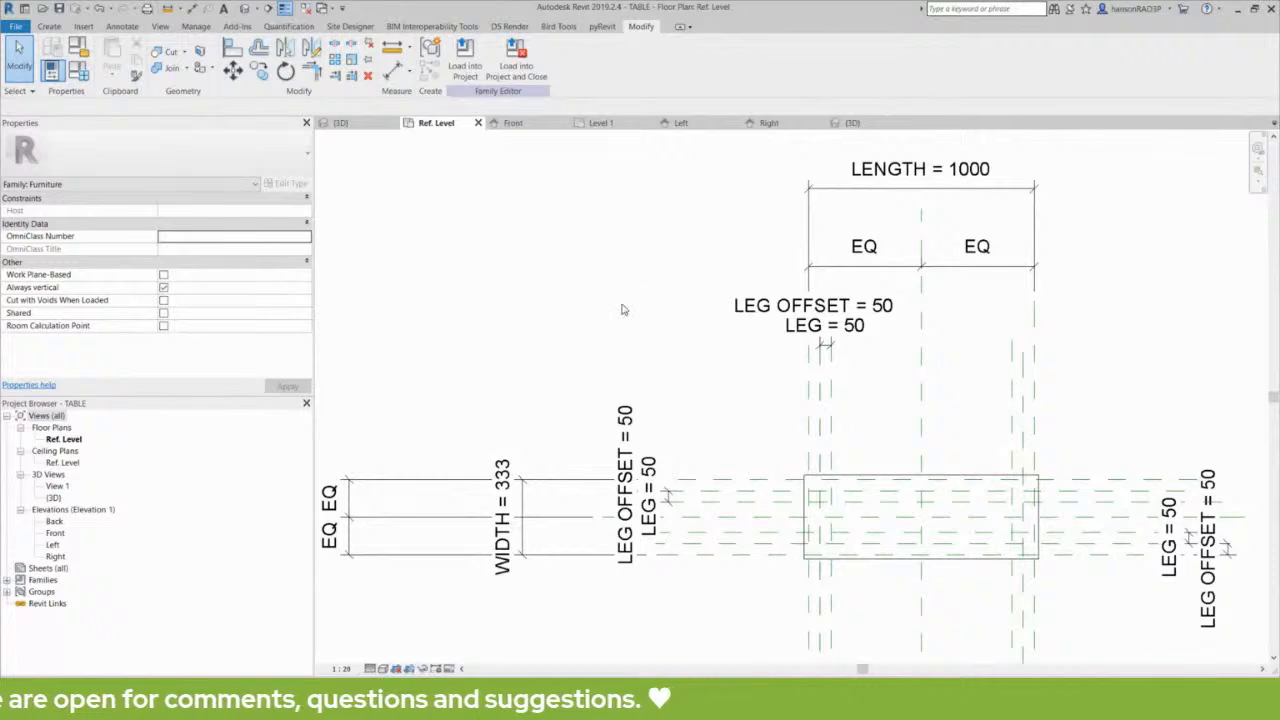
# - Check the table family's project units for the Common discipline again and dismiss them unchanged
pyautogui.press('u')
pyautogui.press('n')
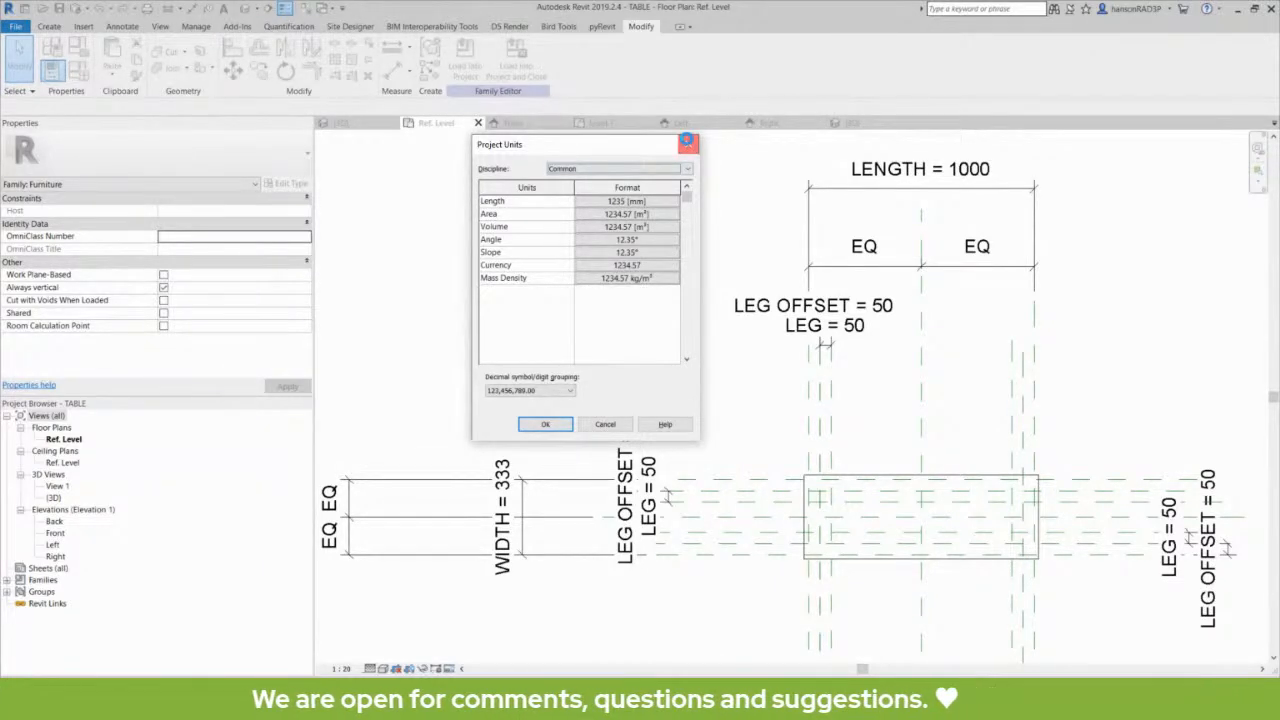
pyautogui.moveTo(608, 146); pyautogui.dragTo(568, 164)
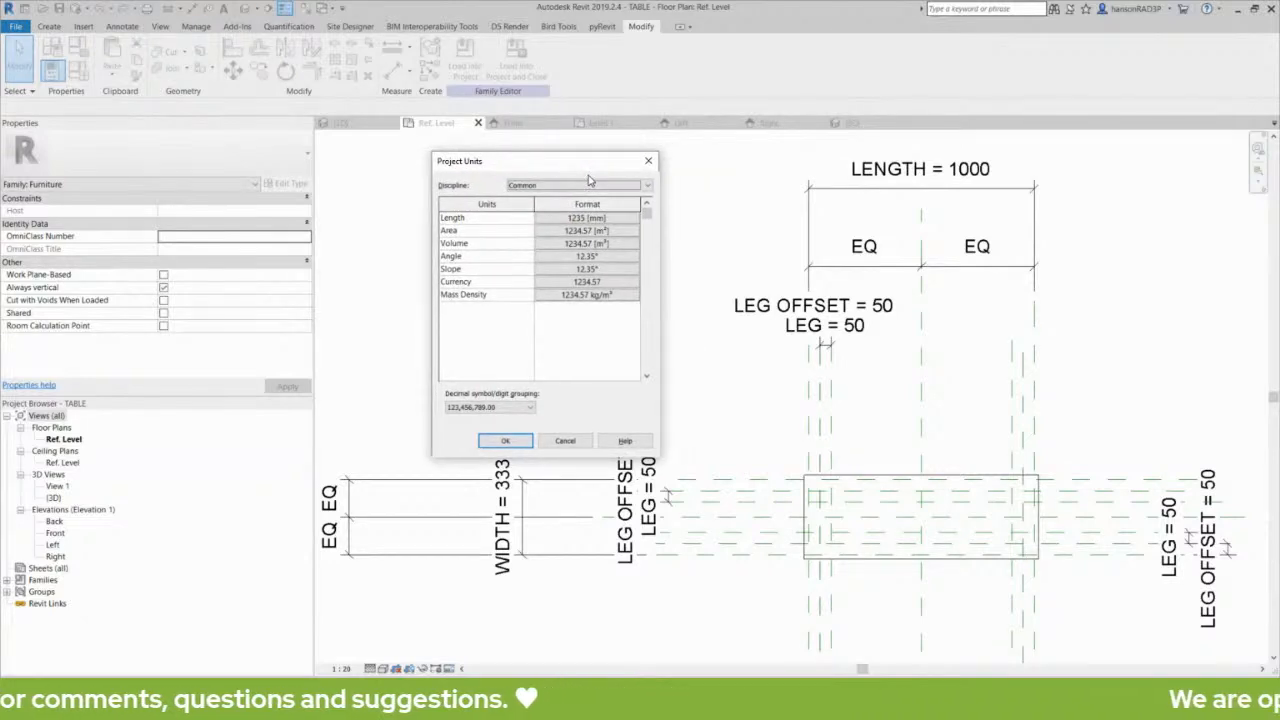
pyautogui.click(649, 162)
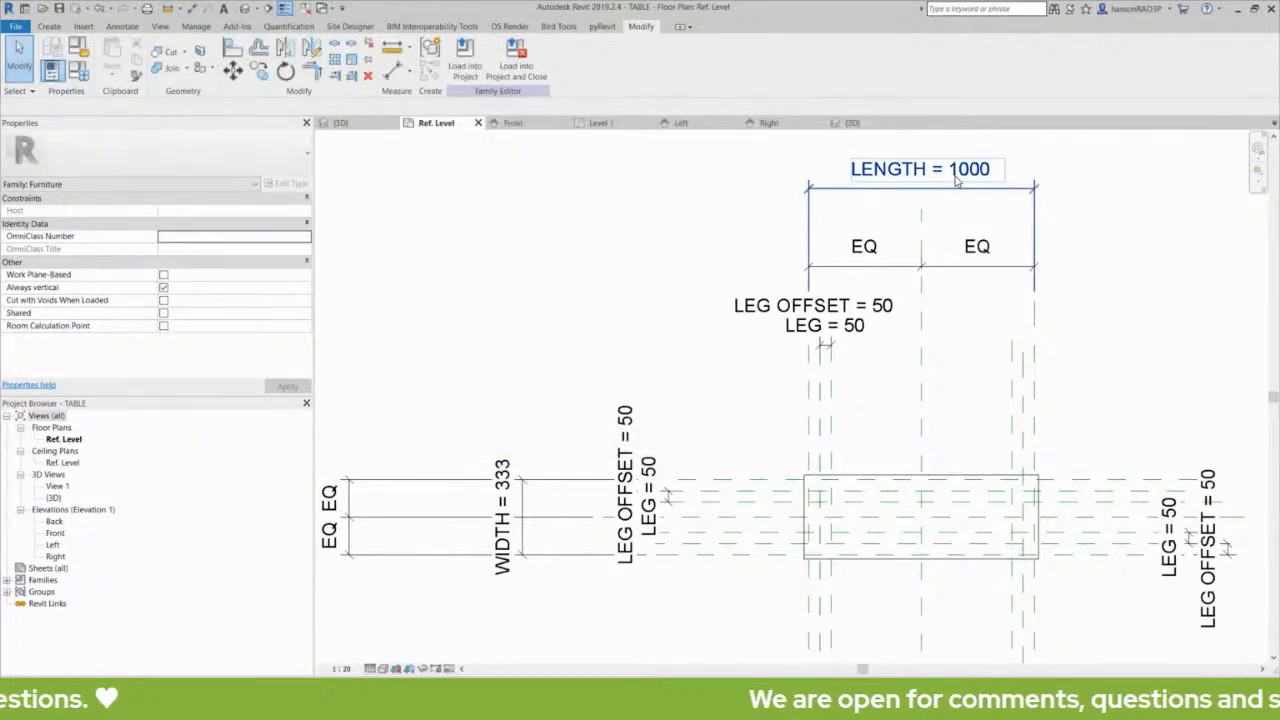
# - Inspect the LENGTH dimension above the table plan by selecting it at several zoom levels, leaving it deselected
pyautogui.moveTo(920, 203); pyautogui.dragTo(865, 225, button='middle')
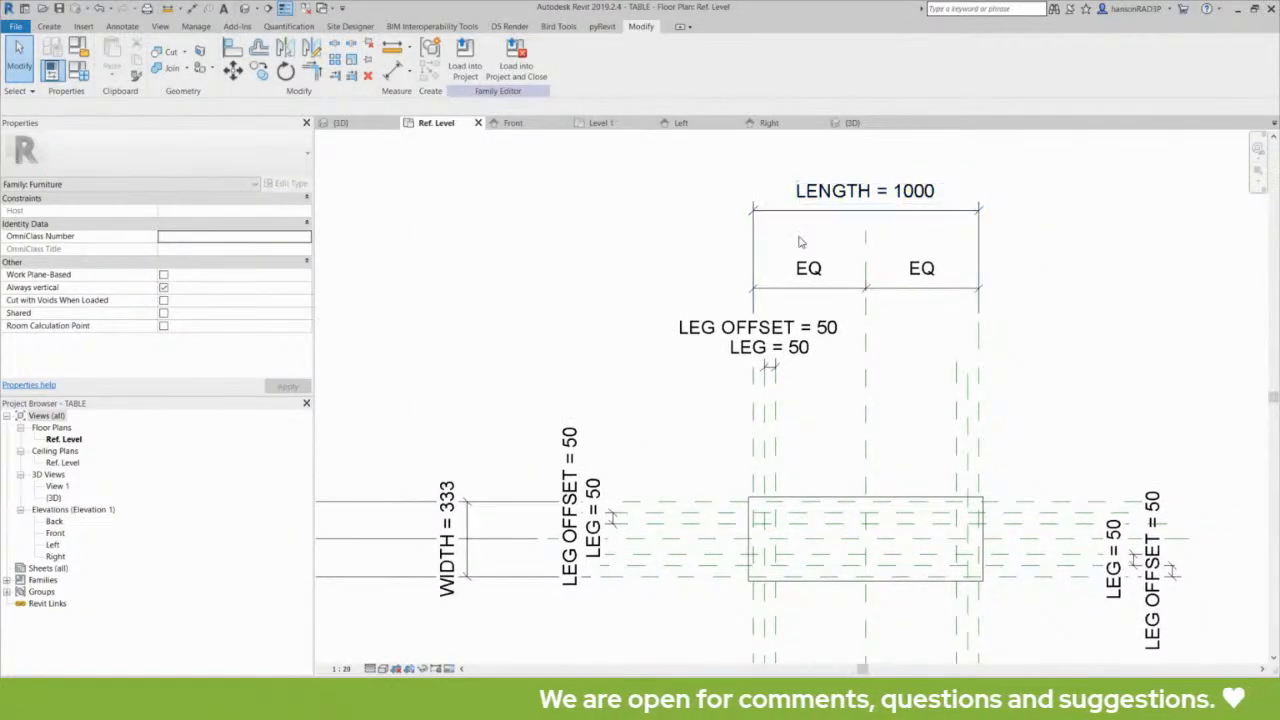
pyautogui.click(812, 213)
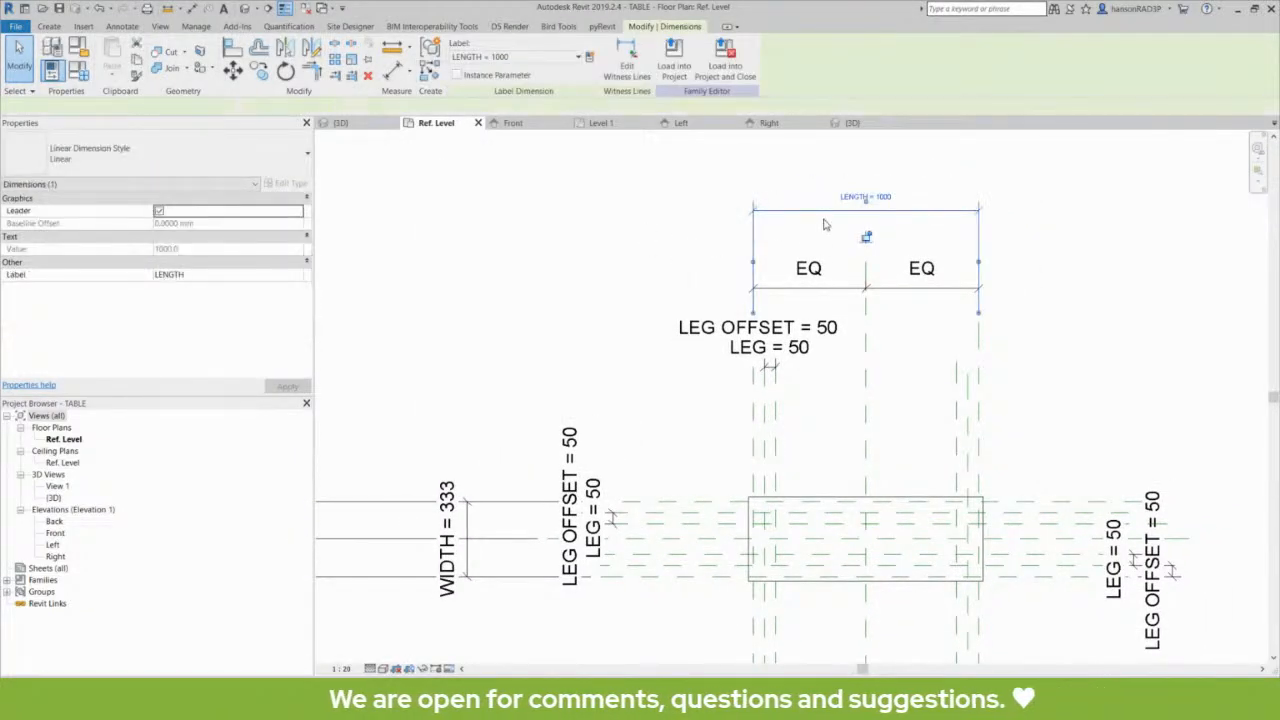
pyautogui.press('Escape')
pyautogui.click(822, 217)
pyautogui.scroll(3, 858, 230)
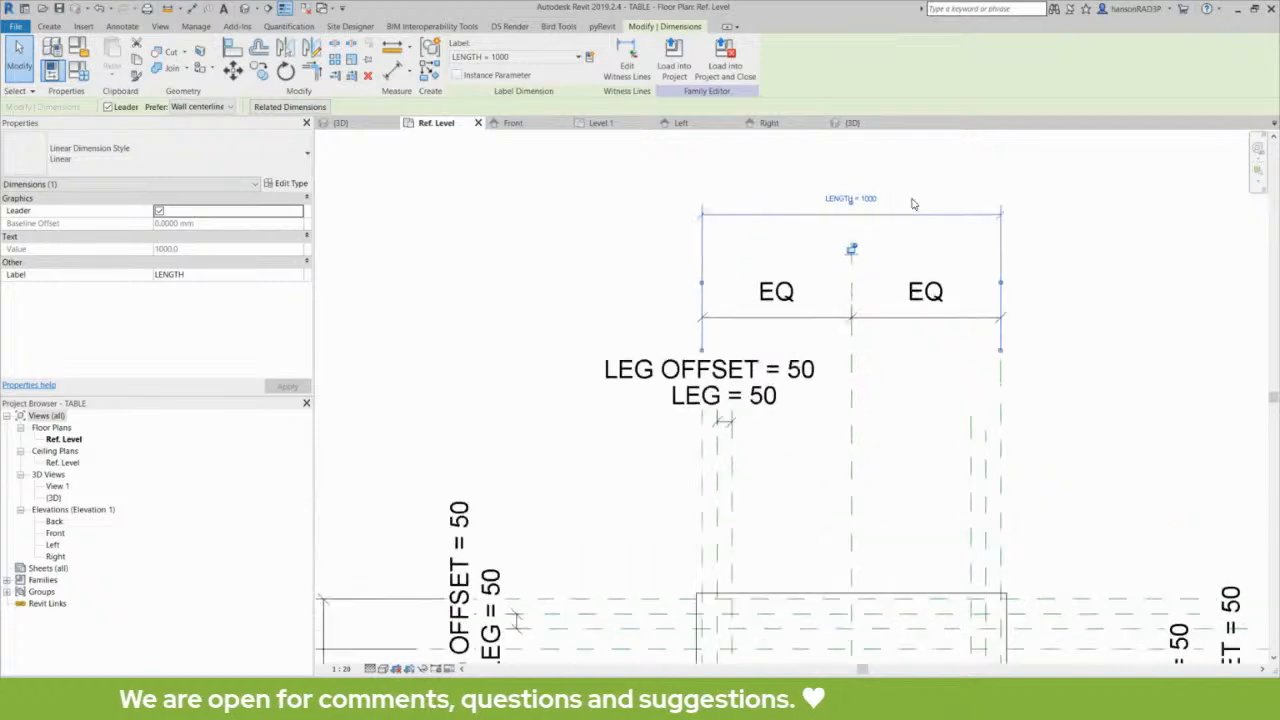
pyautogui.press('Escape')
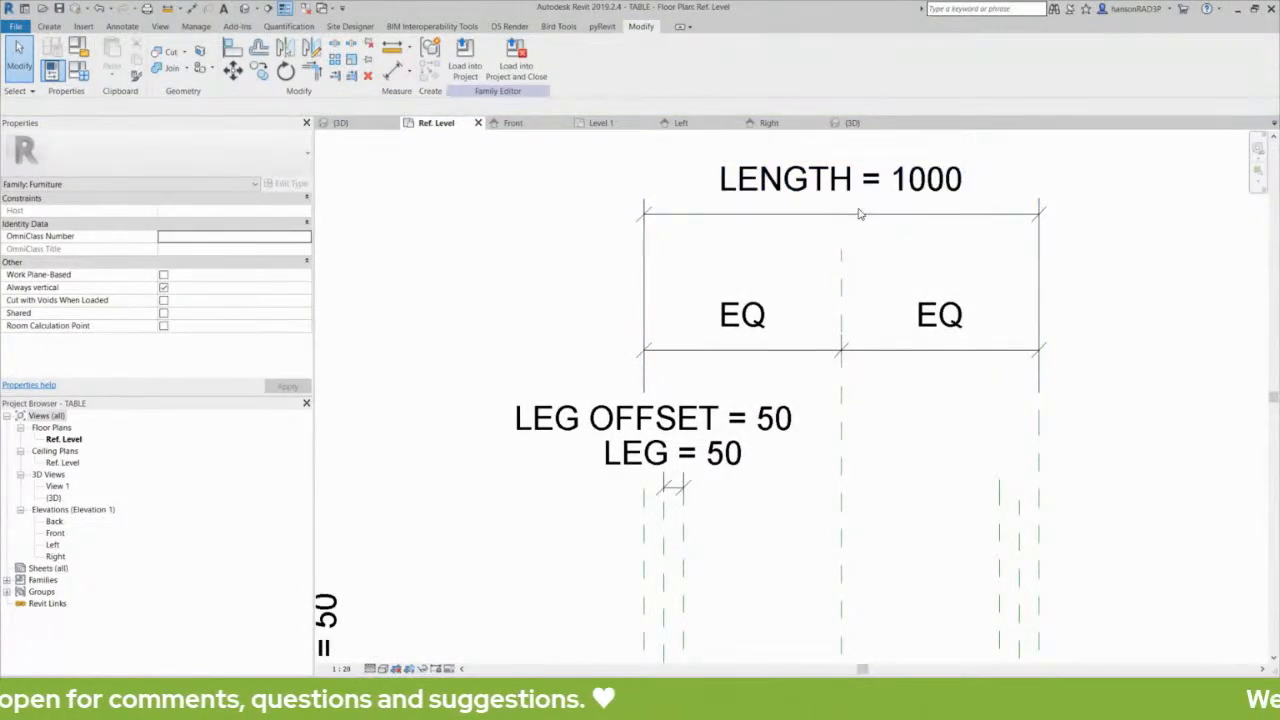
pyautogui.click(860, 222)
pyautogui.scroll(2, 864, 230)
pyautogui.press('Escape')
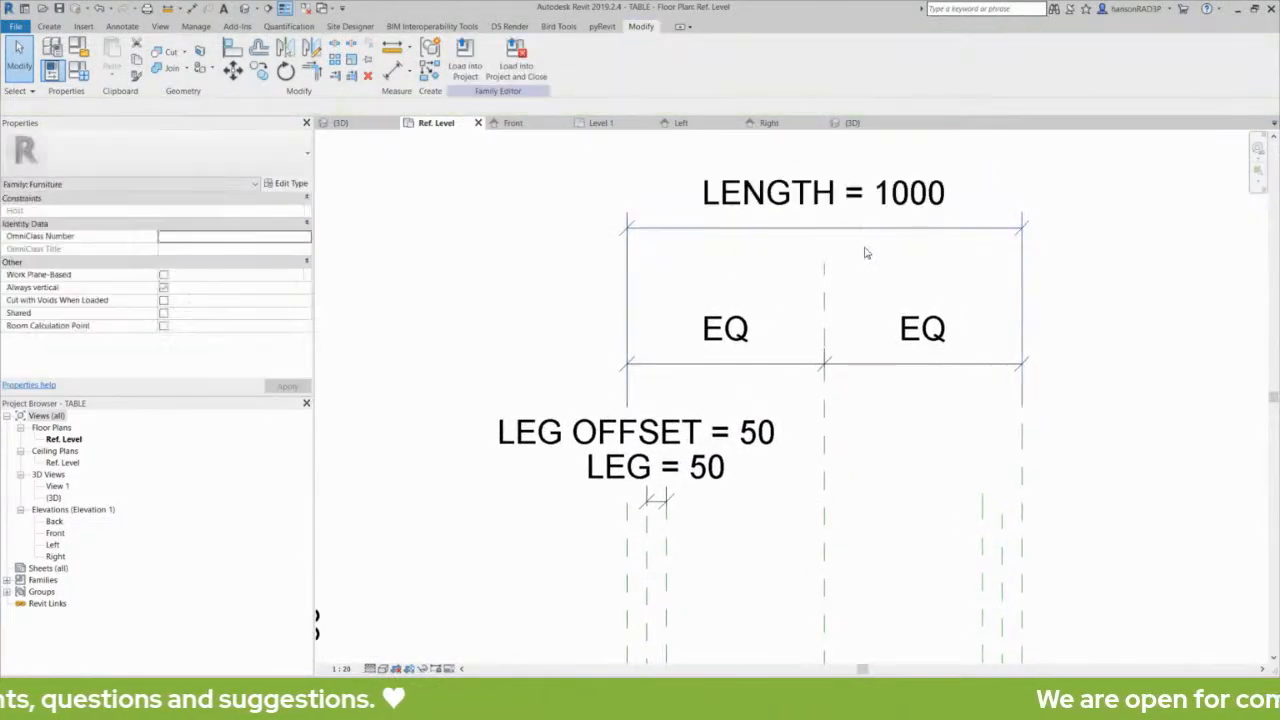
pyautogui.click(867, 228)
pyautogui.press('Escape')
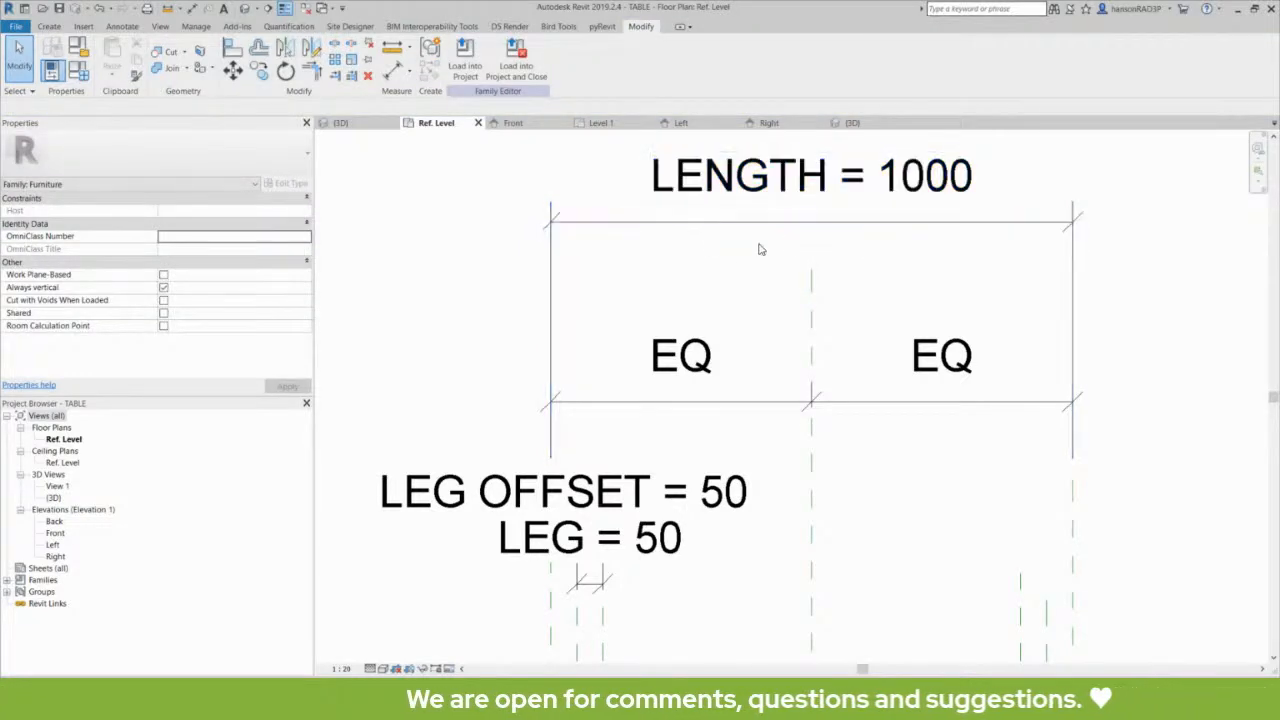
pyautogui.click(853, 225)
pyautogui.press('Escape')
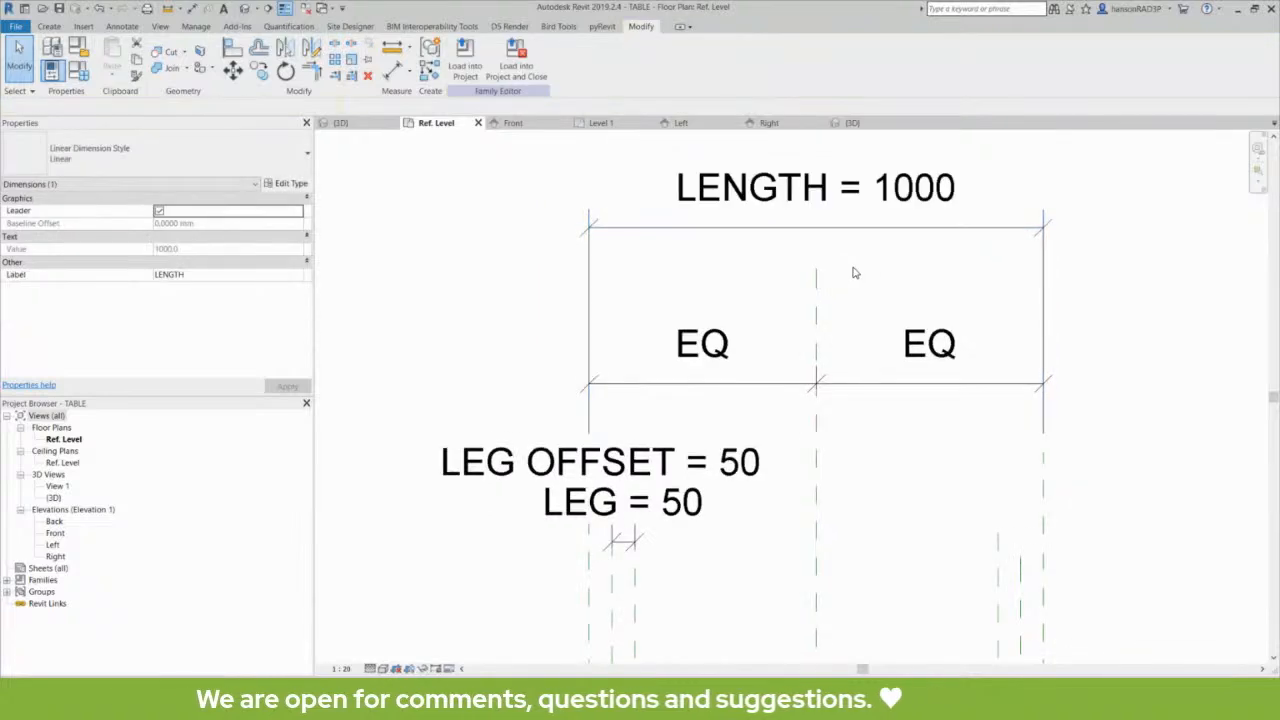
pyautogui.moveTo(494, 337); pyautogui.dragTo(603, 291, button='middle')
pyautogui.scroll(-3, 603, 291)
pyautogui.moveTo(569, 371); pyautogui.dragTo(700, 231, button='middle')
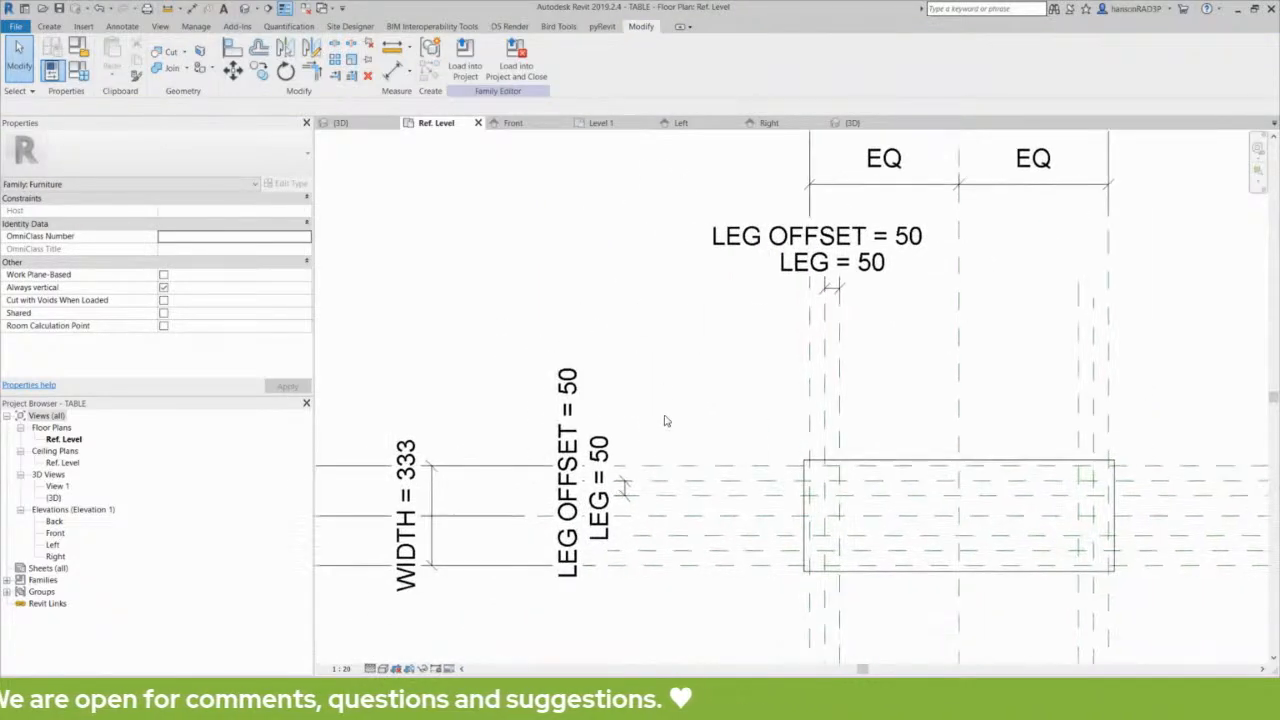
pyautogui.scroll(-1, 665, 417)
pyautogui.moveTo(692, 387); pyautogui.dragTo(674, 394, button='middle')
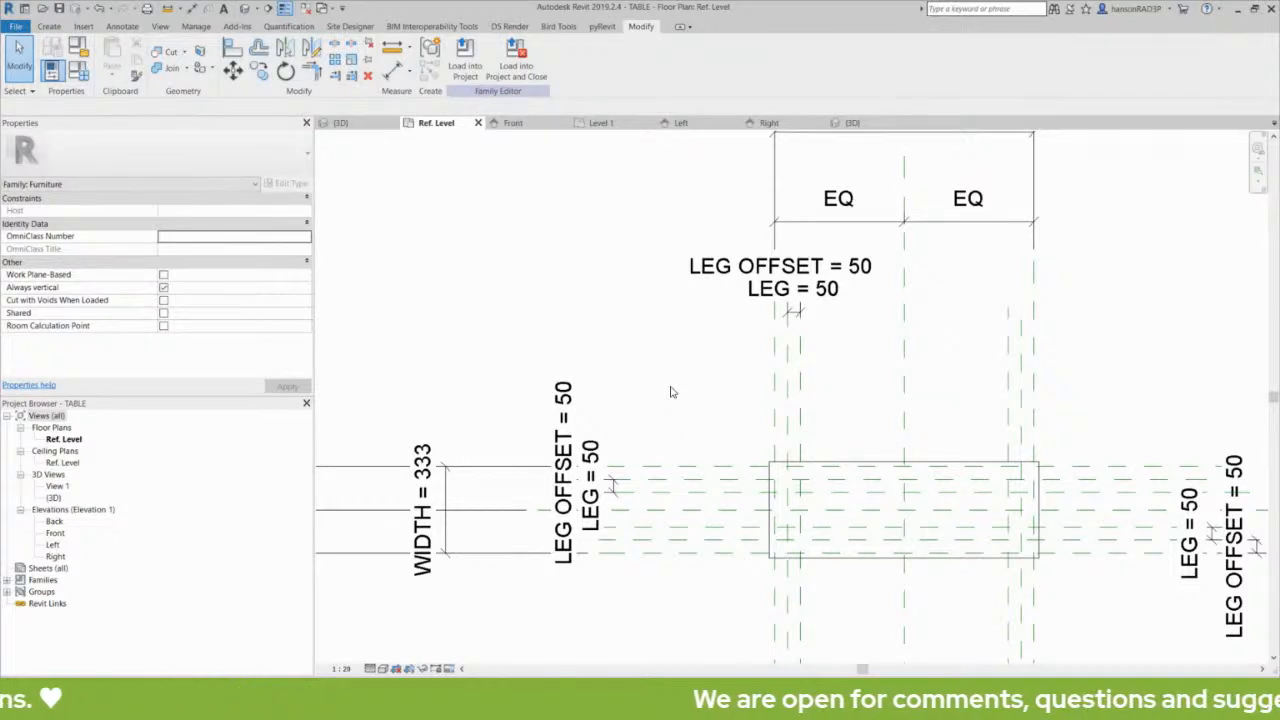
pyautogui.moveTo(533, 311)
pyautogui.mouseDown(button='middle')
pyautogui.moveTo(563, 313)
pyautogui.moveTo(560, 332)
pyautogui.mouseUp(button='middle')
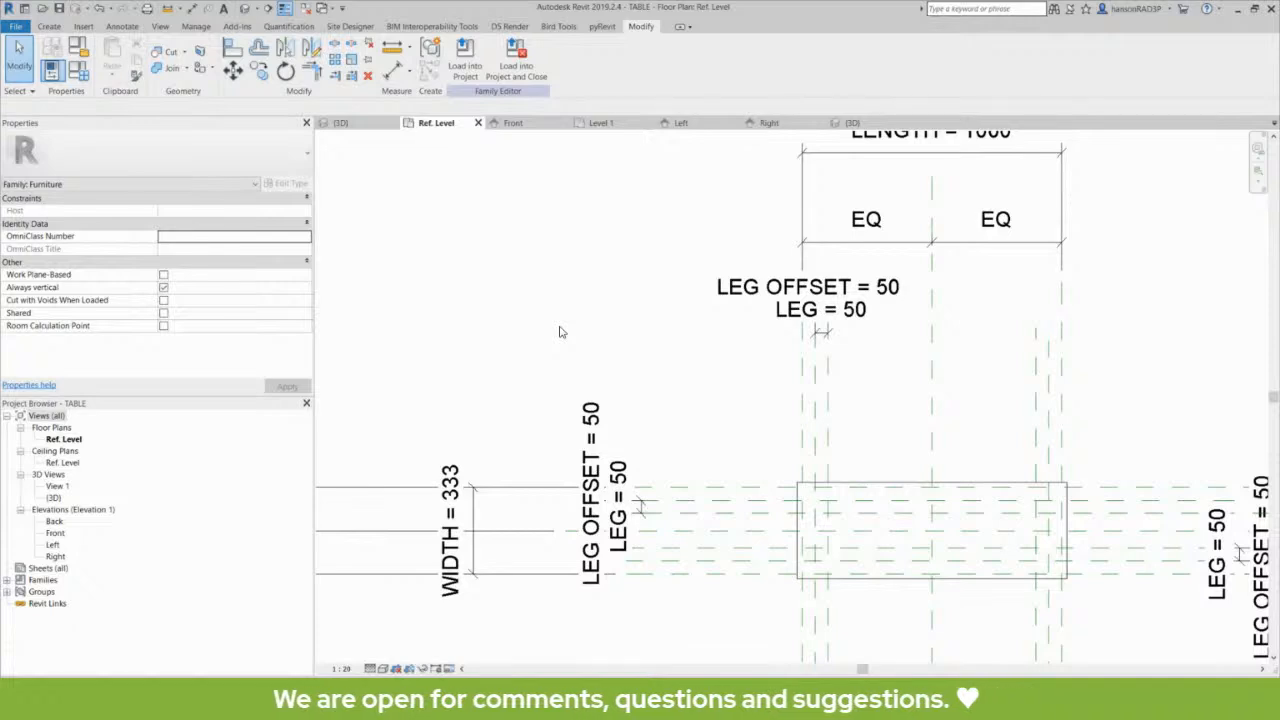
# - Examine which families the table family contains by expanding Families and its Annotation Symbols
pyautogui.click(45, 580)
pyautogui.click(7, 581)
pyautogui.click(60, 592)
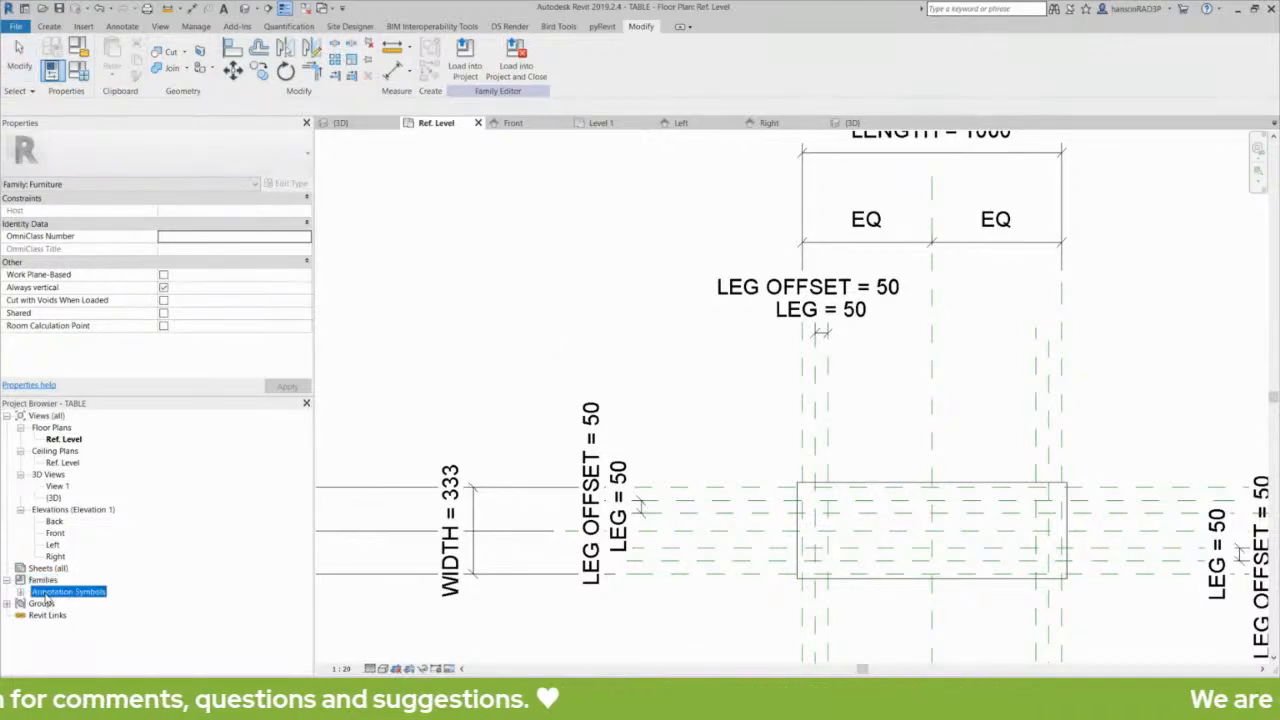
pyautogui.click(21, 592)
pyautogui.click(396, 367)
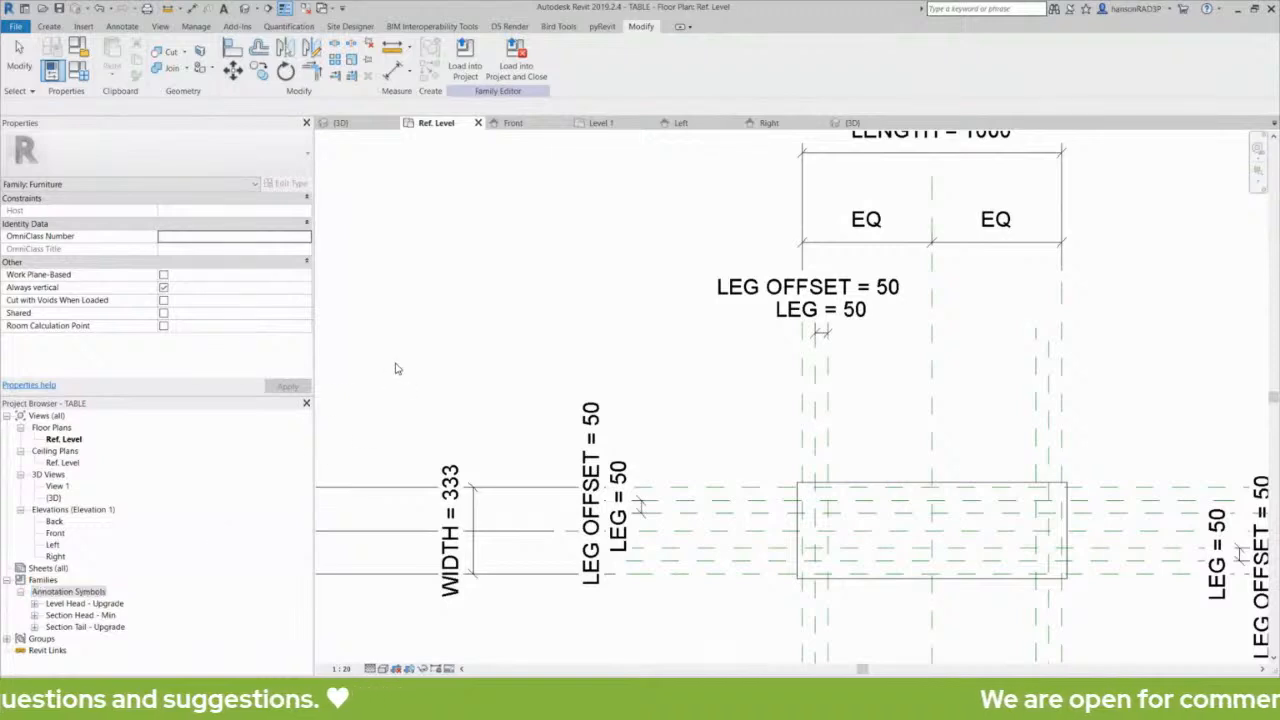
pyautogui.moveTo(433, 355); pyautogui.dragTo(454, 364, button='middle')
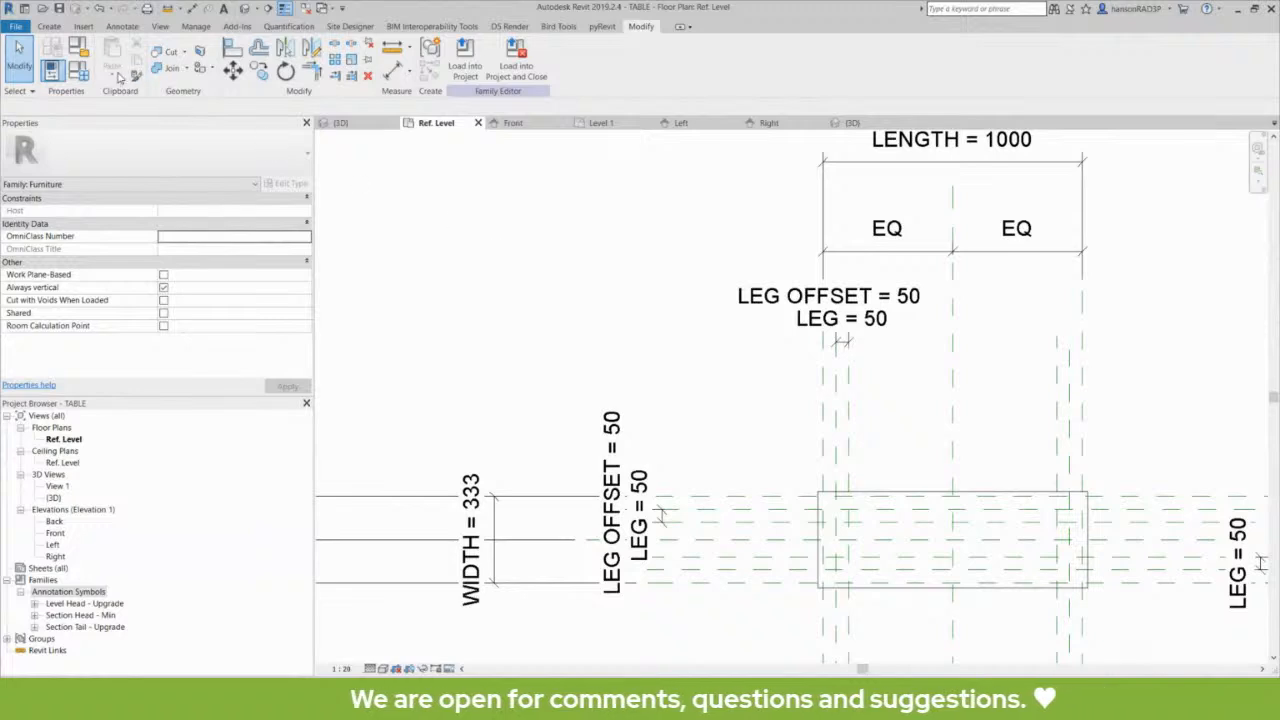
# - Start a new family and browse for its template through the REVIT and Revit Libraries folders to REVIT LIBRARIES COLLECTION
pyautogui.click(49, 26)
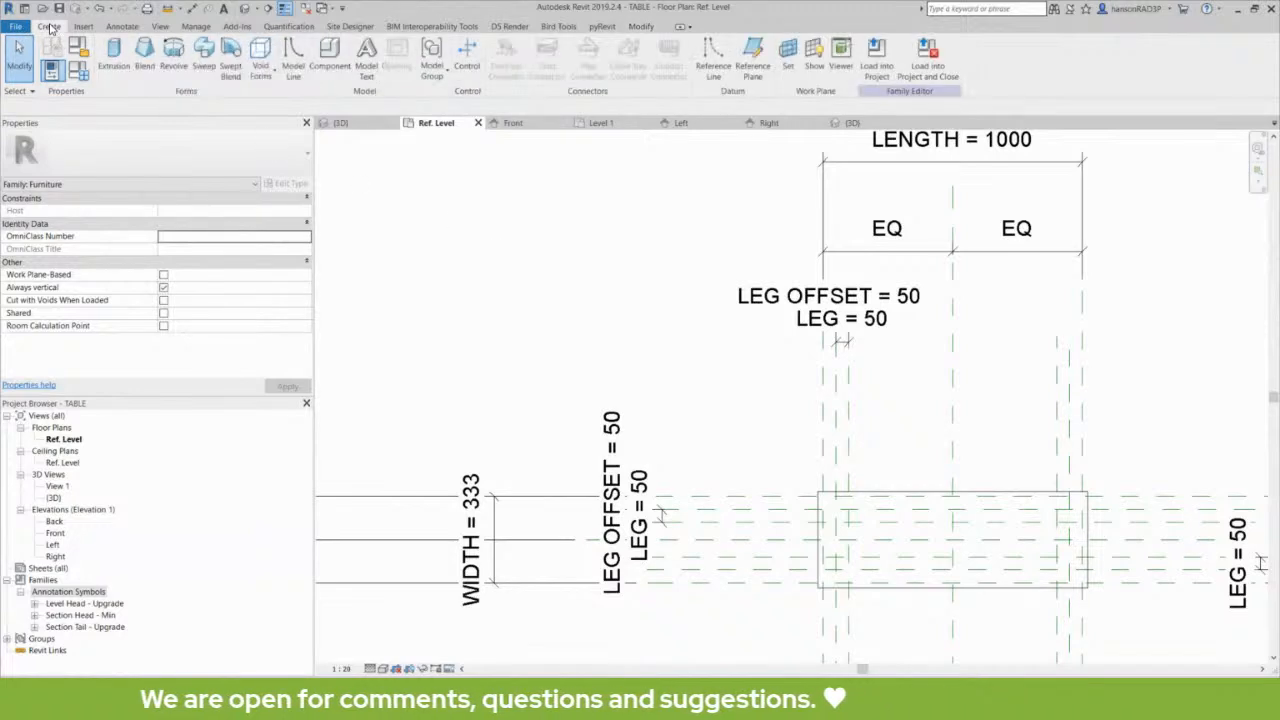
pyautogui.click(20, 28)
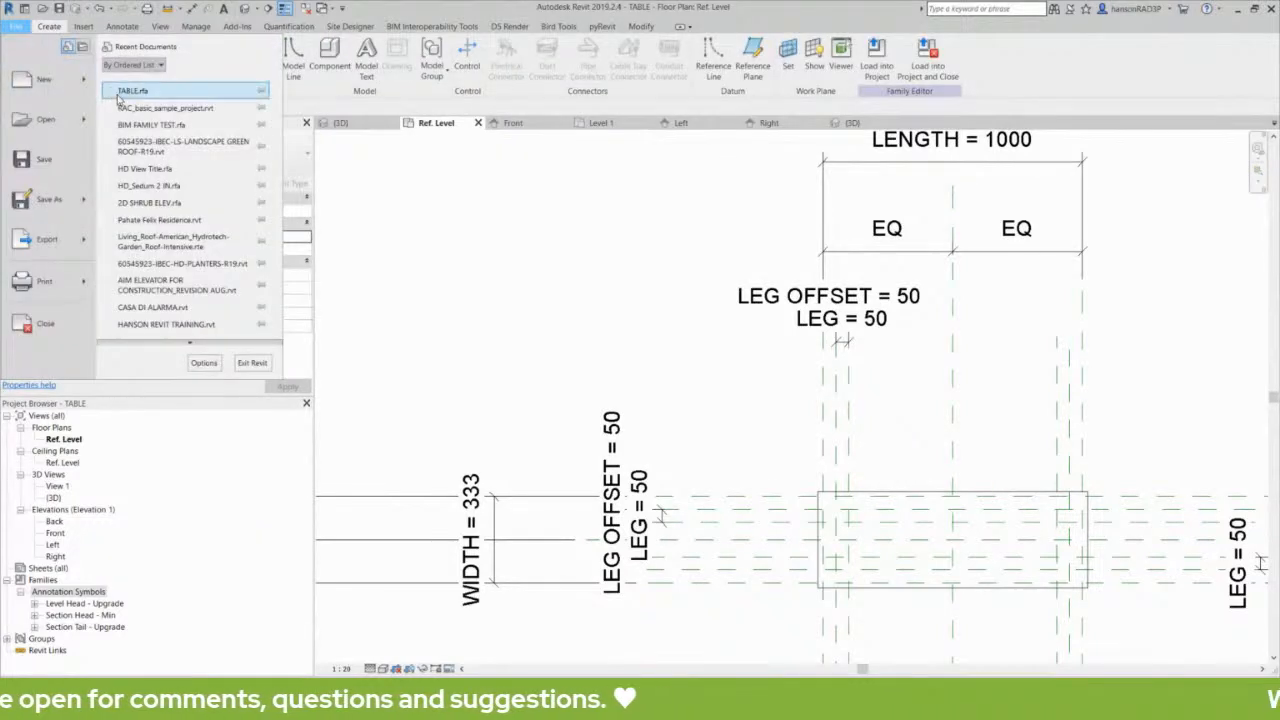
pyautogui.moveTo(45, 80)
pyautogui.click(166, 134)
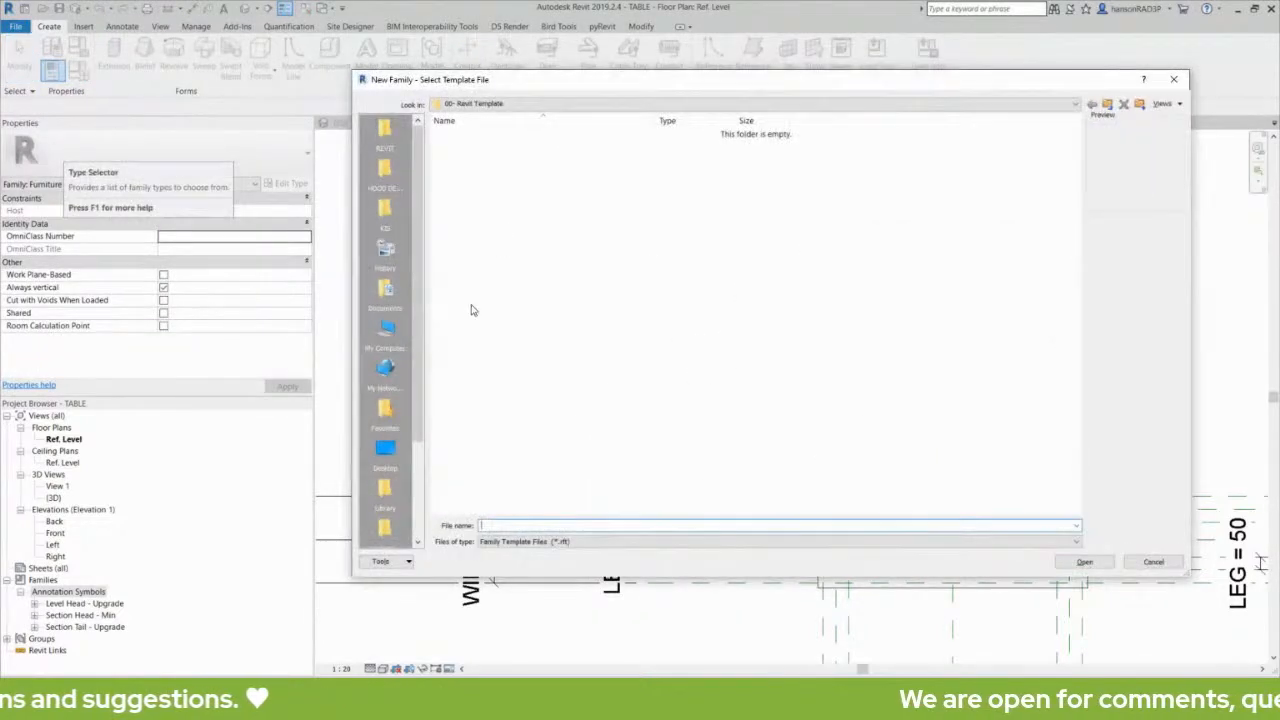
pyautogui.click(385, 135)
pyautogui.doubleClick(478, 226)
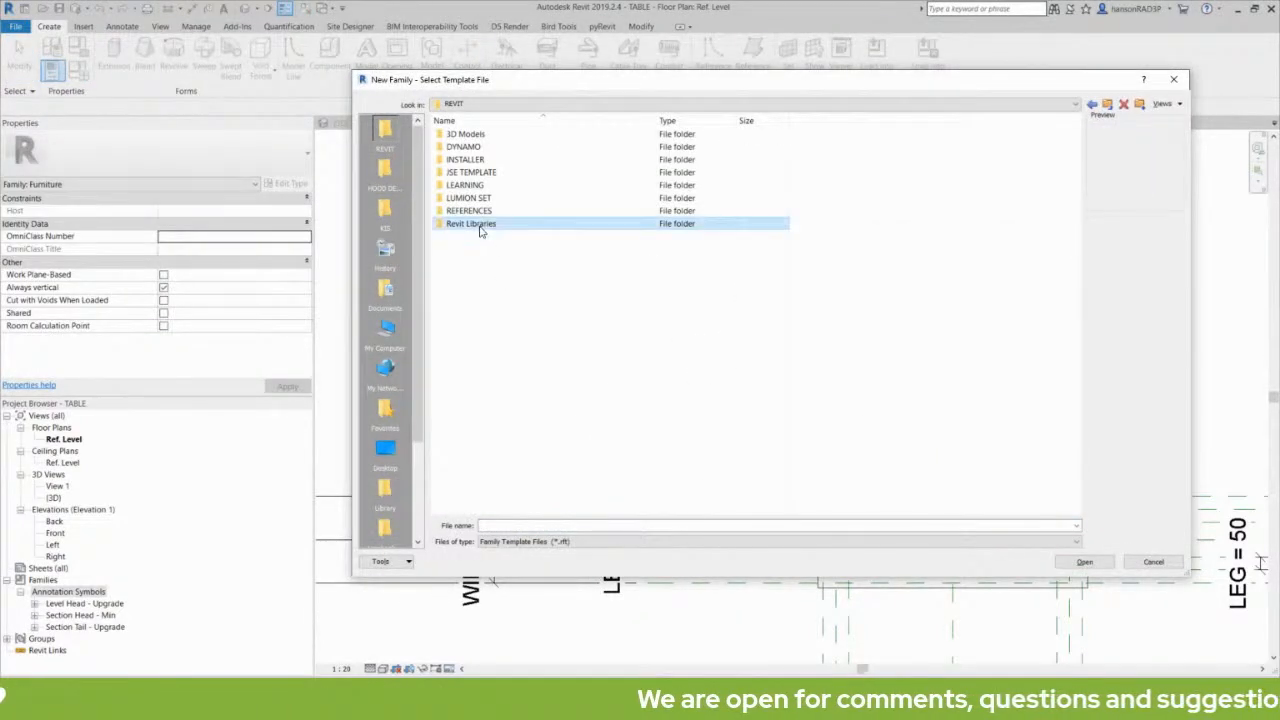
pyautogui.click(495, 150)
pyautogui.doubleClick(495, 148)
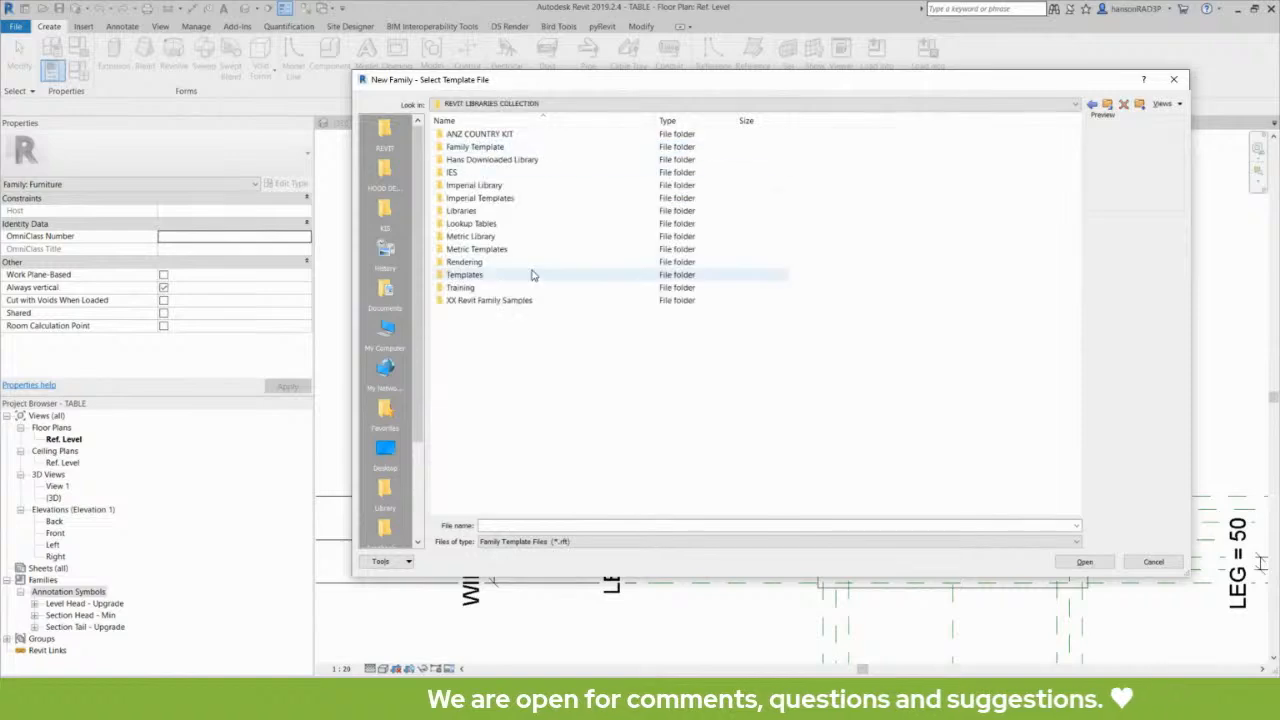
# - Compare the Imperial Templates and Metric Templates folders, and open Imperial Templates as the source for the new family
pyautogui.click(484, 199)
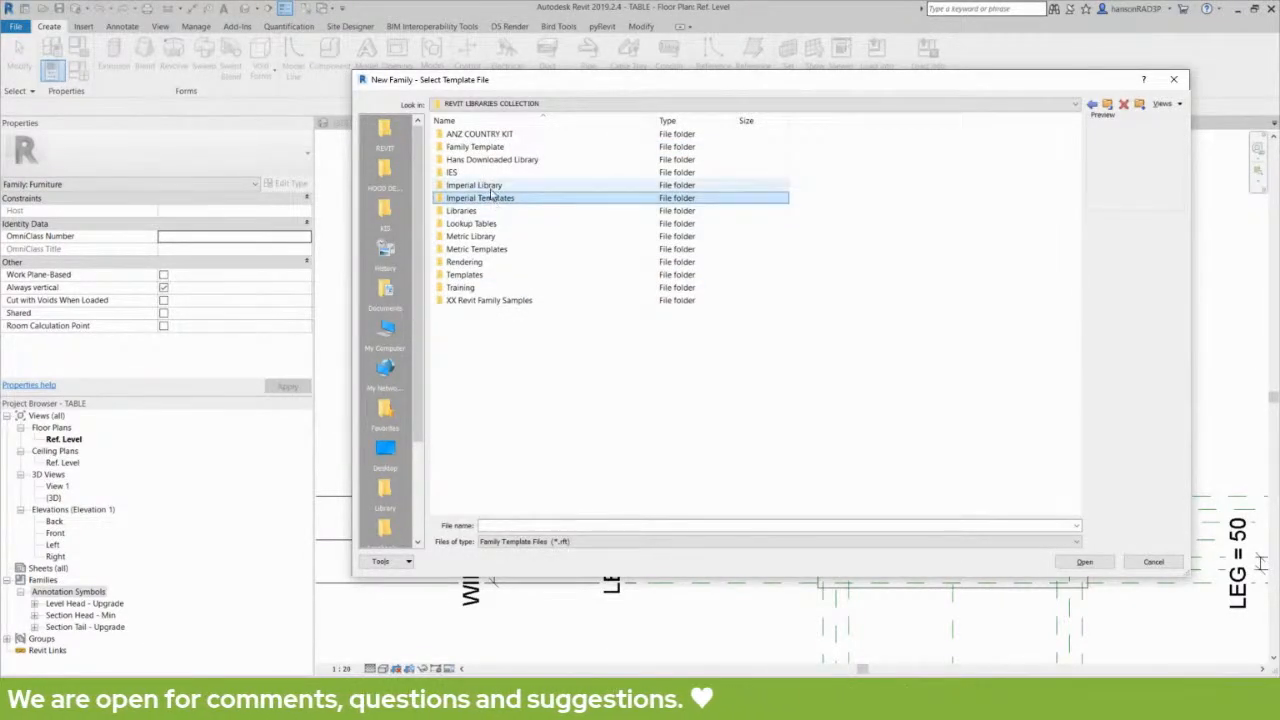
pyautogui.click(492, 249)
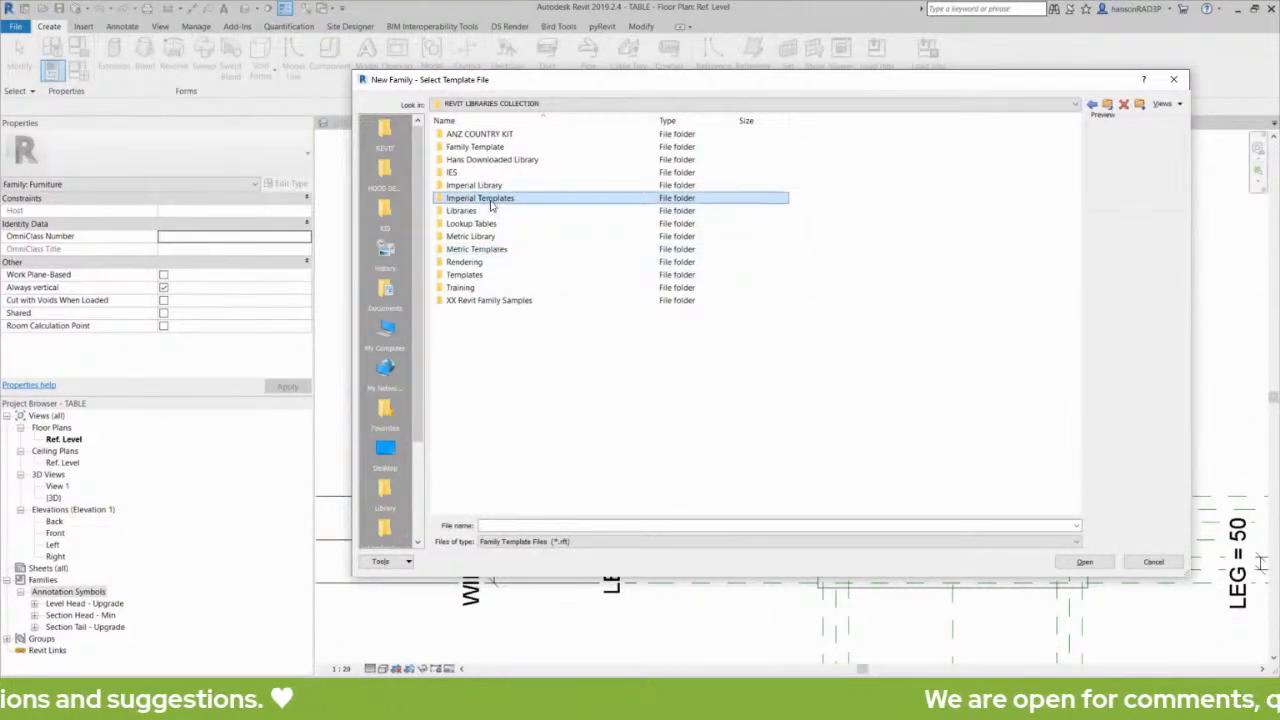
pyautogui.click(498, 198)
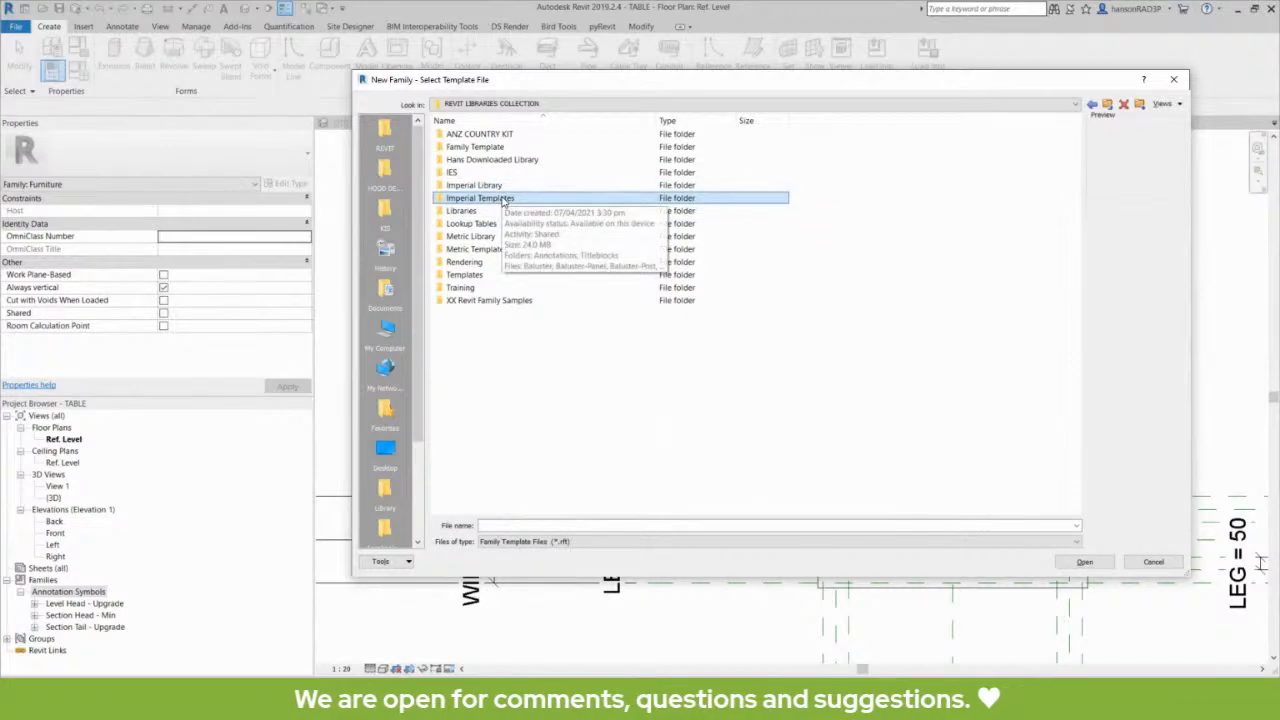
pyautogui.click(492, 250)
pyautogui.click(489, 203)
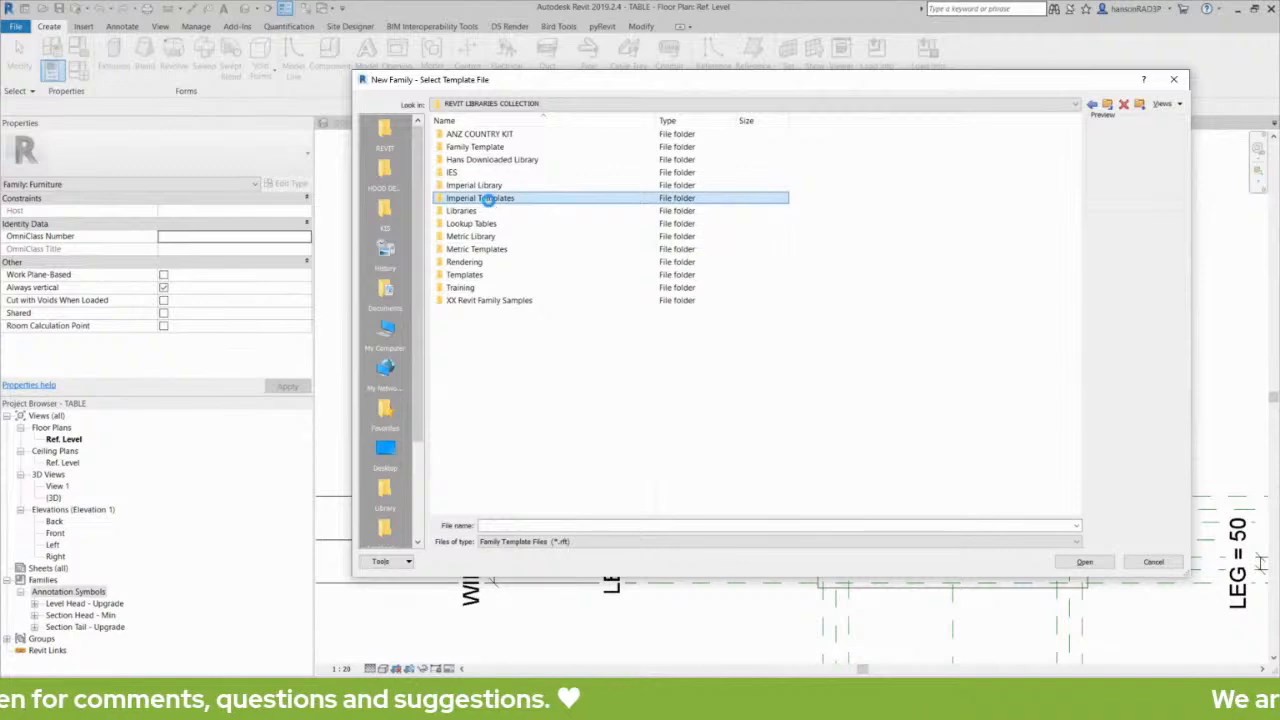
pyautogui.doubleClick(489, 203)
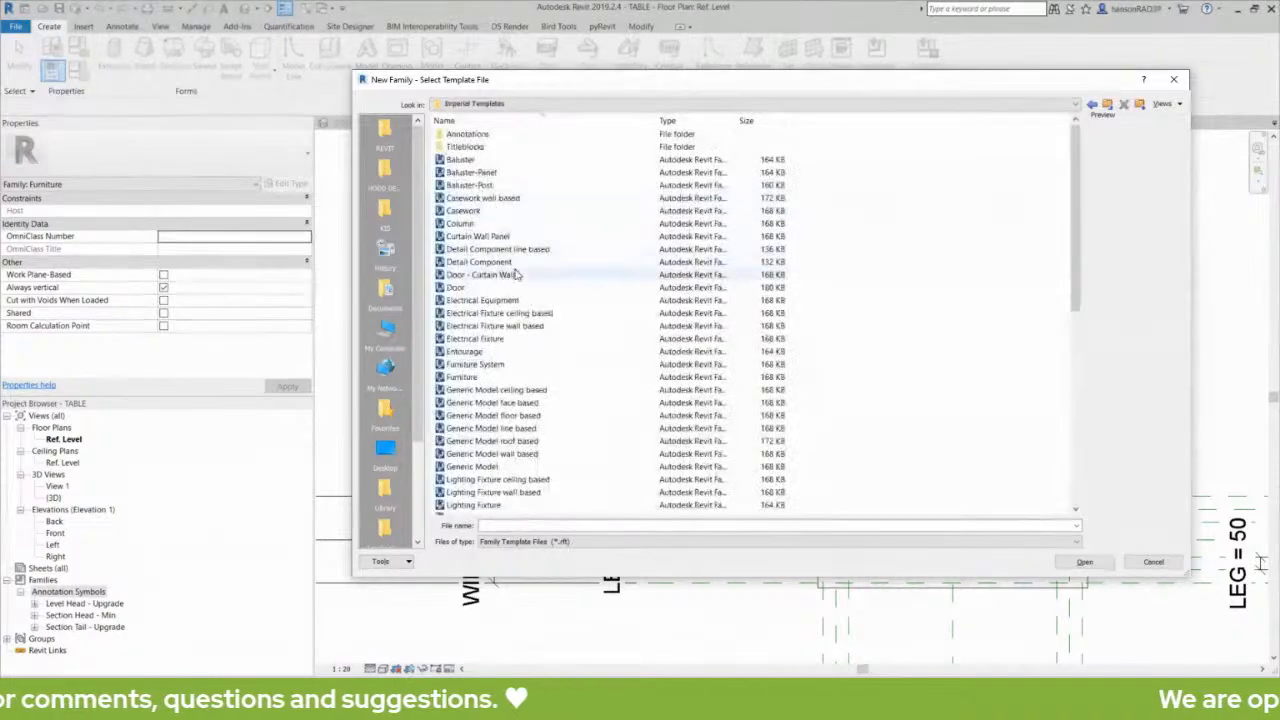
# - Create a new family from the imperial Generic Model.rft template
pyautogui.click(496, 391)
pyautogui.scroll(-2, 537, 428)
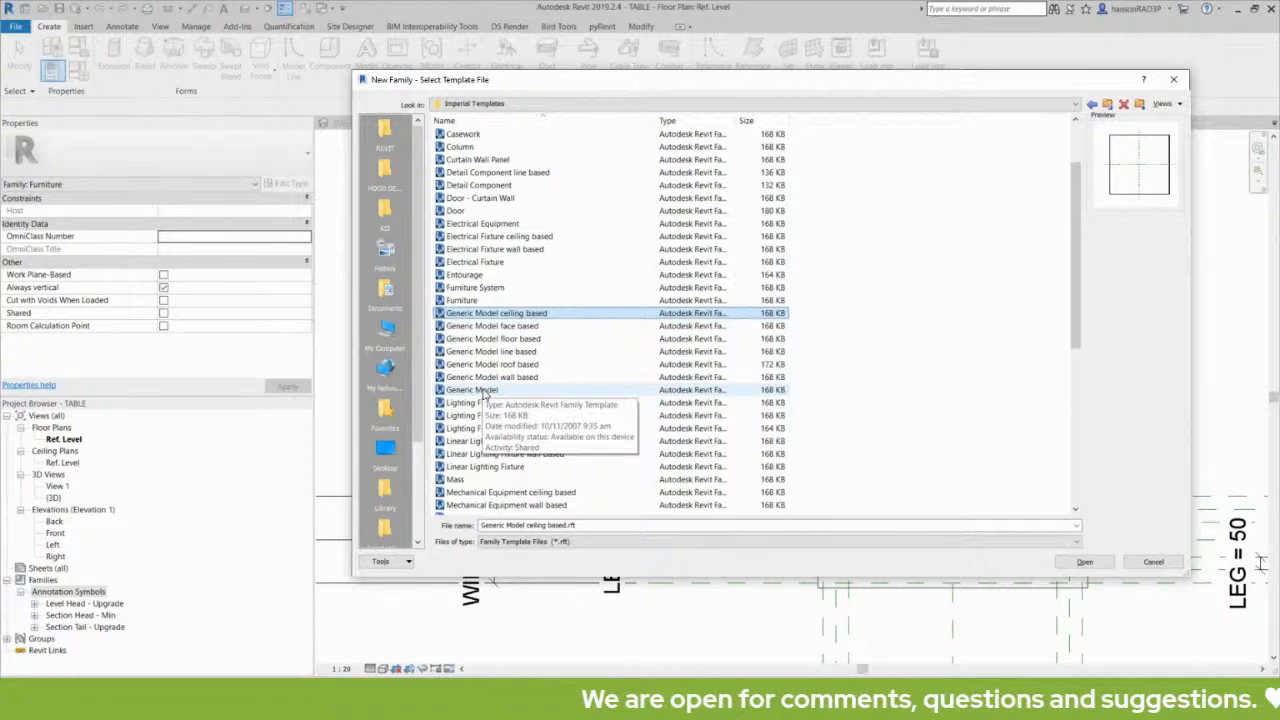
pyautogui.click(483, 390)
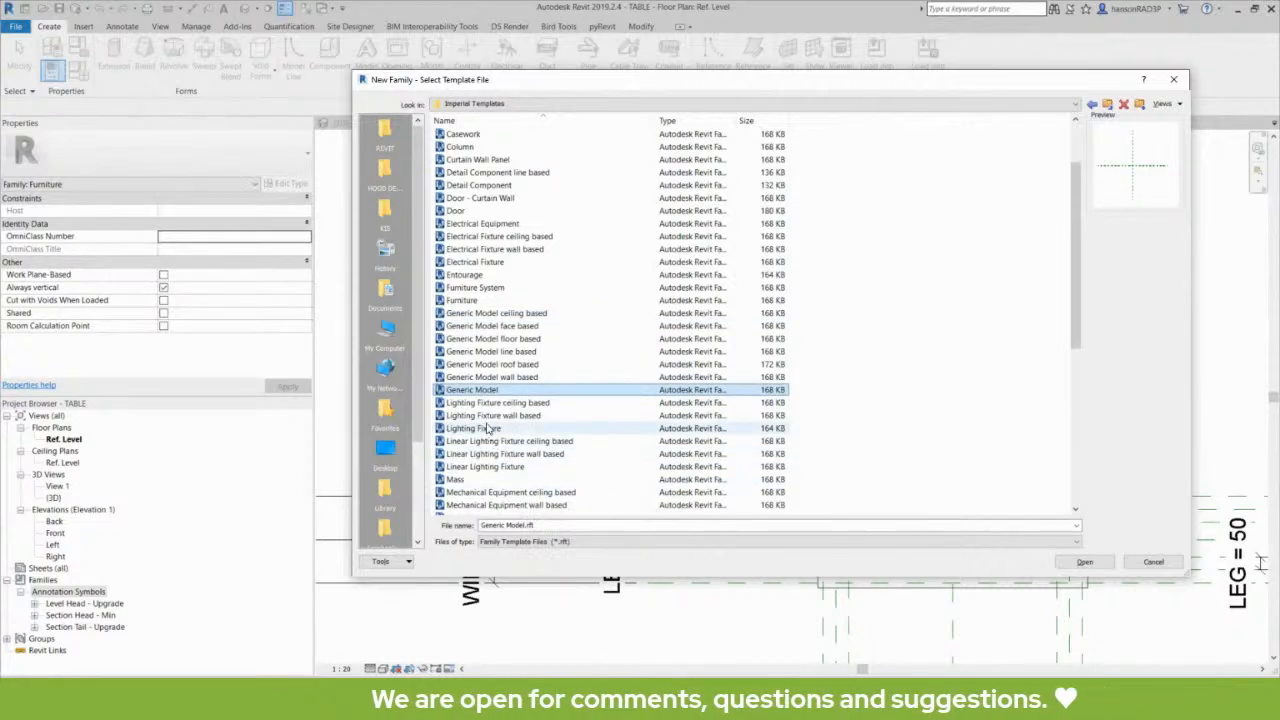
pyautogui.click(1084, 561)
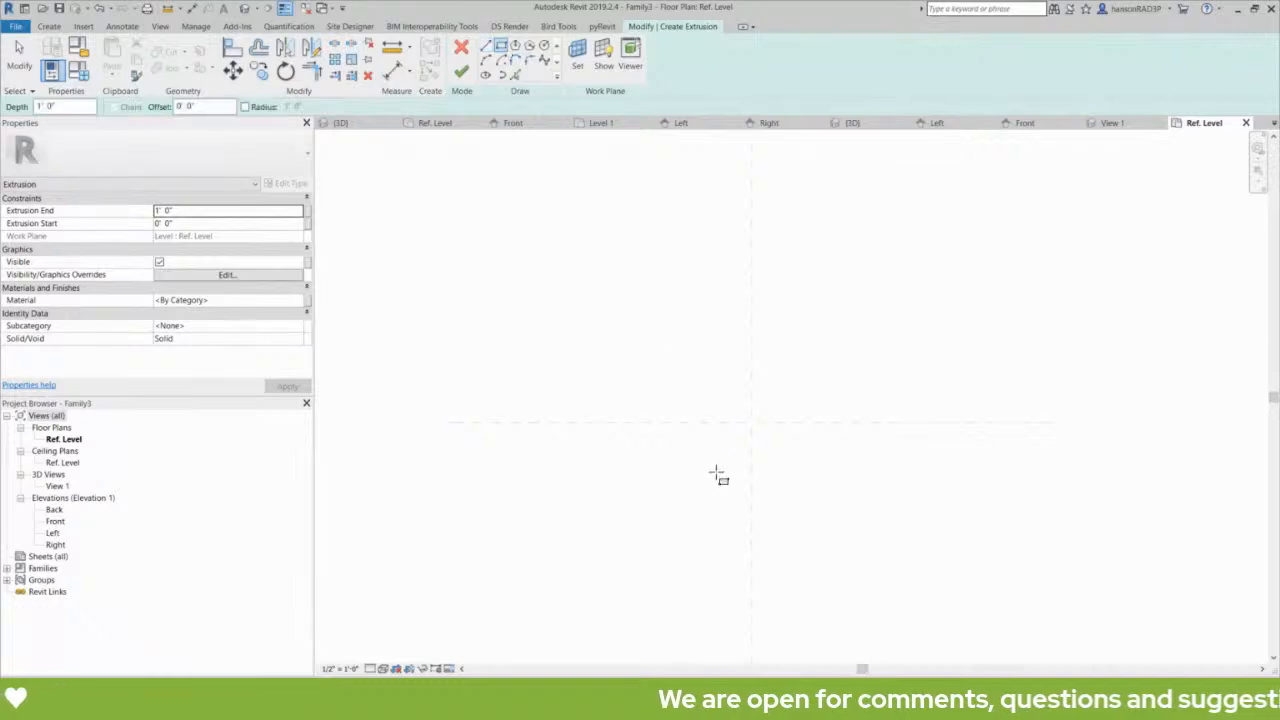
# - Create a 1' deep rectangular extrusion about 1'-8" by 1'-6" around the reference plane intersection in the Ref. Level plan
pyautogui.click(709, 469)
pyautogui.click(811, 380)
pyautogui.scroll(2, 790, 410)
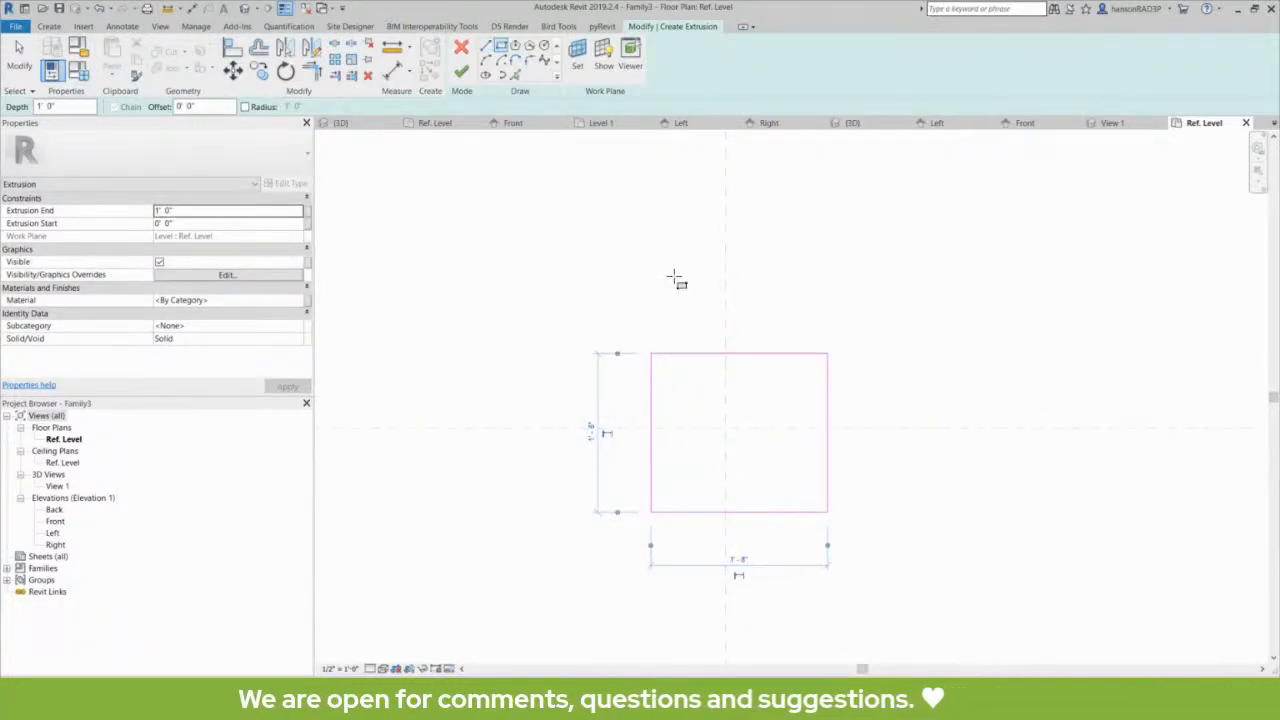
pyautogui.click(461, 72)
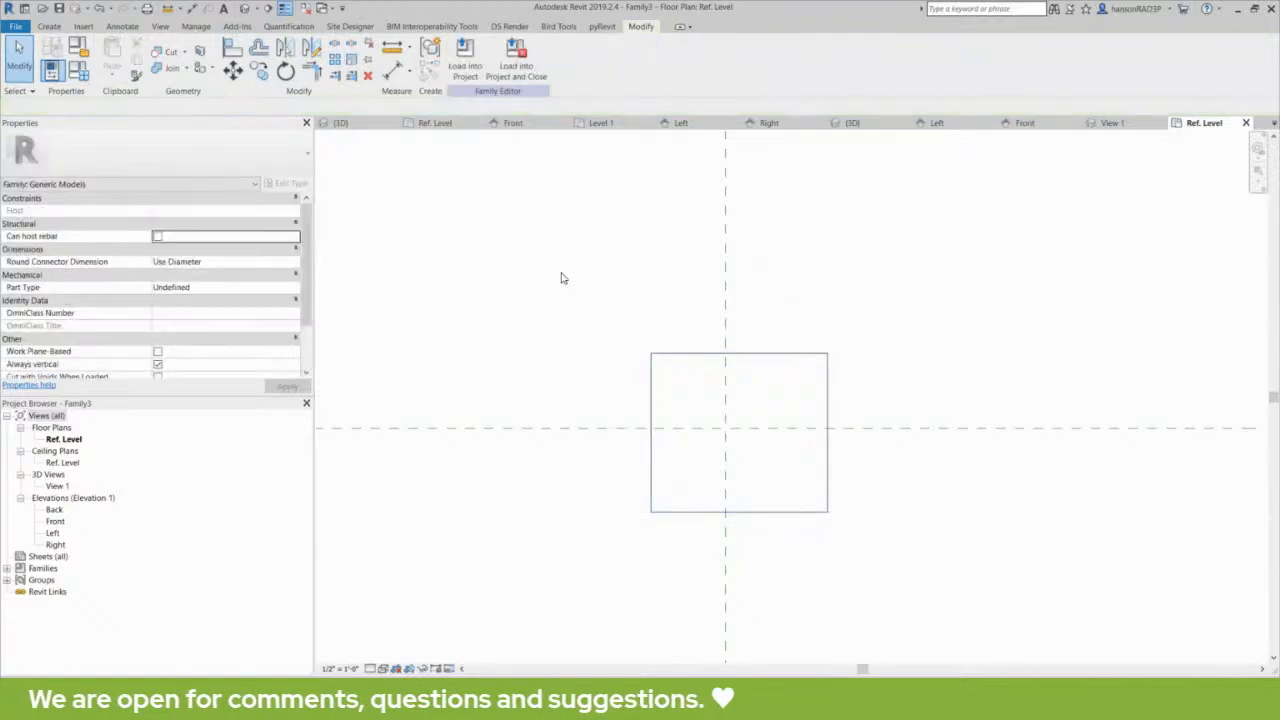
# - Check the new generic model family's project units for the Common discipline and dismiss them unchanged
pyautogui.press('u')
pyautogui.press('n')
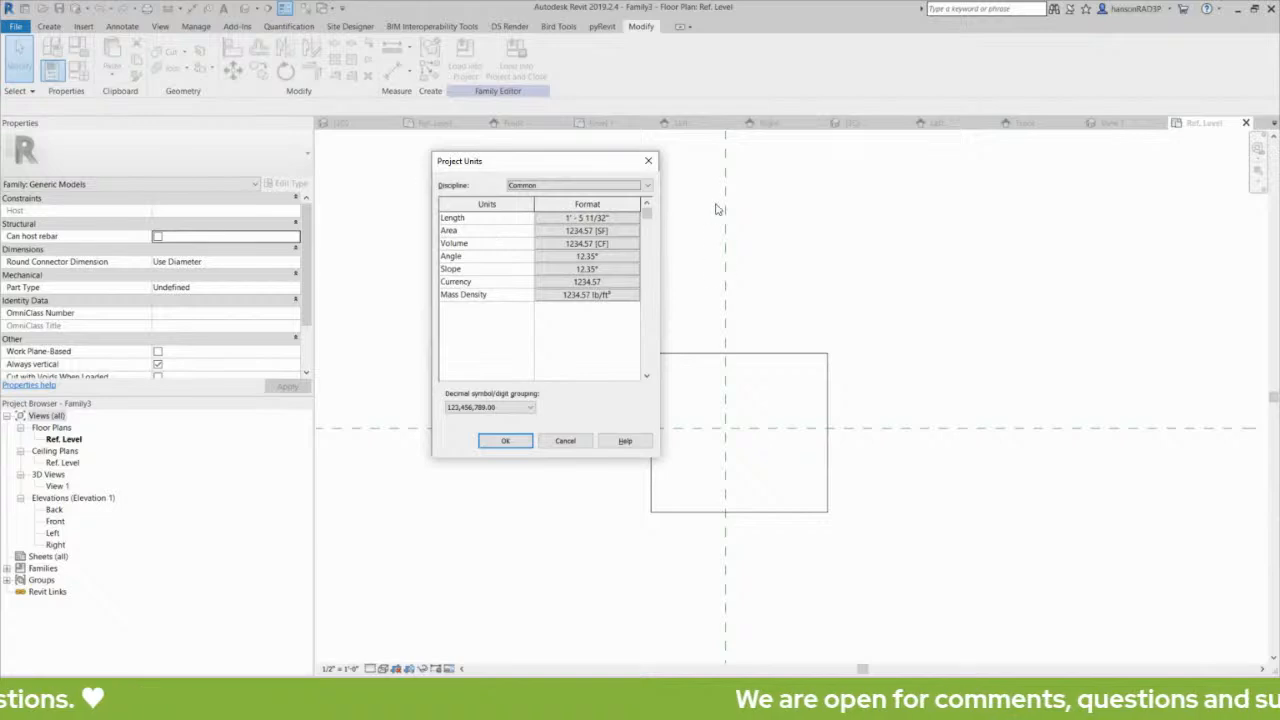
pyautogui.click(649, 162)
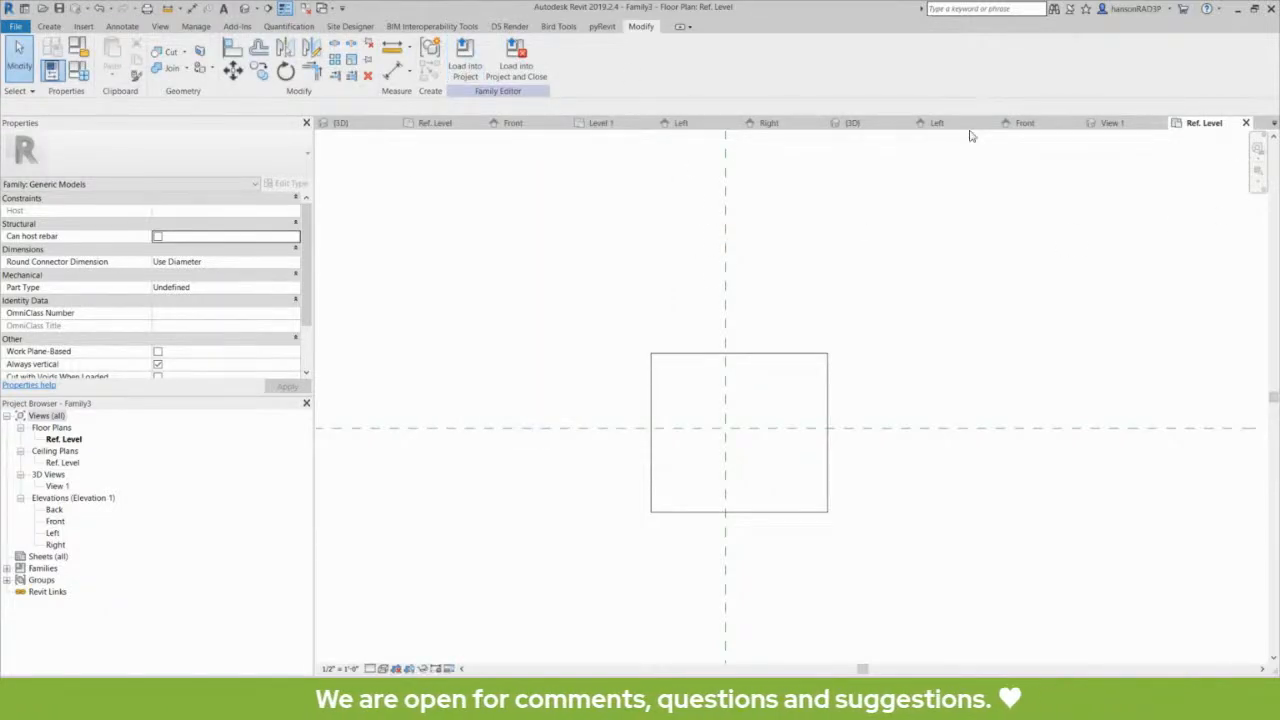
# - Close all open views of the generic model family and discard its changes, returning to the table family's Ref. Level plan
pyautogui.click(1246, 123)
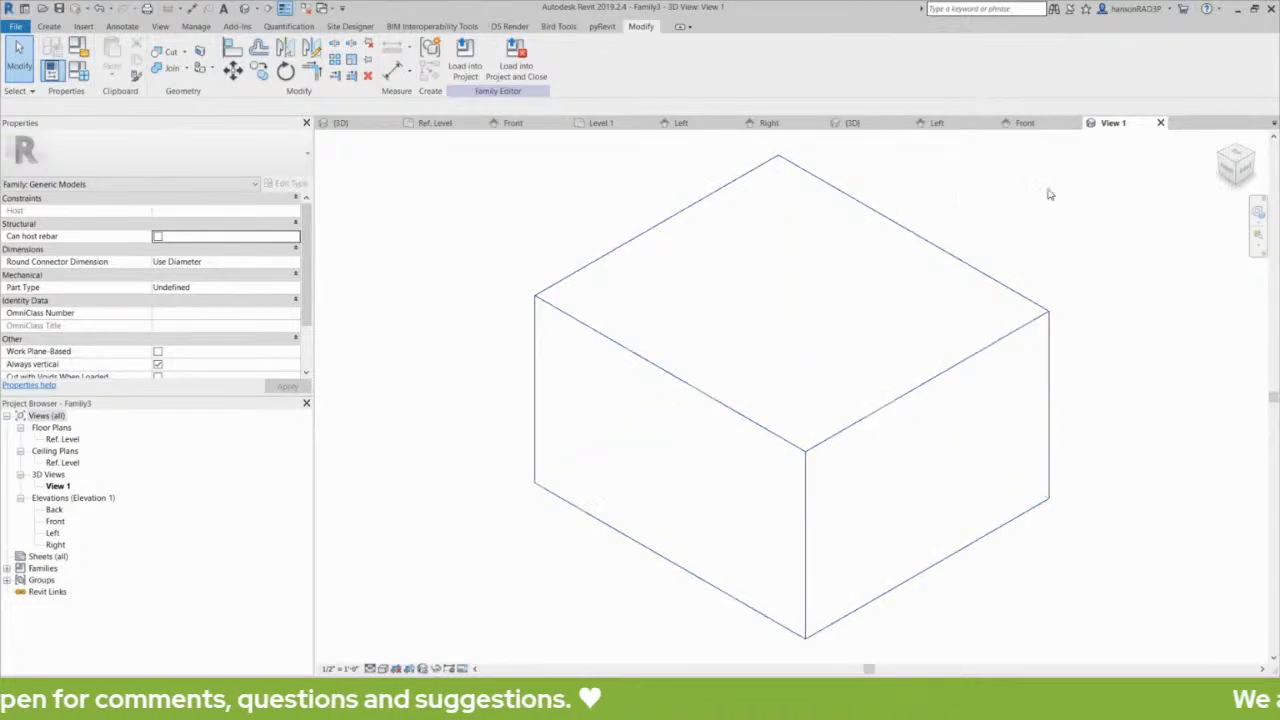
pyautogui.click(1161, 123)
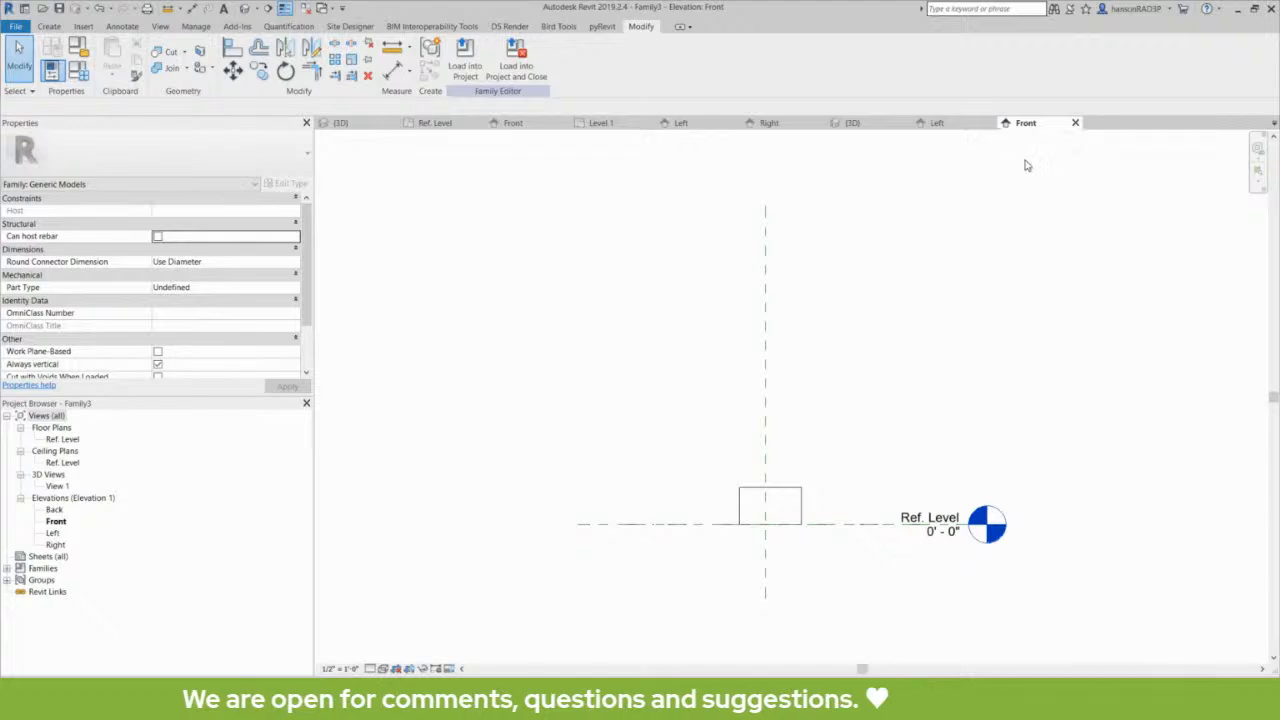
pyautogui.click(1075, 123)
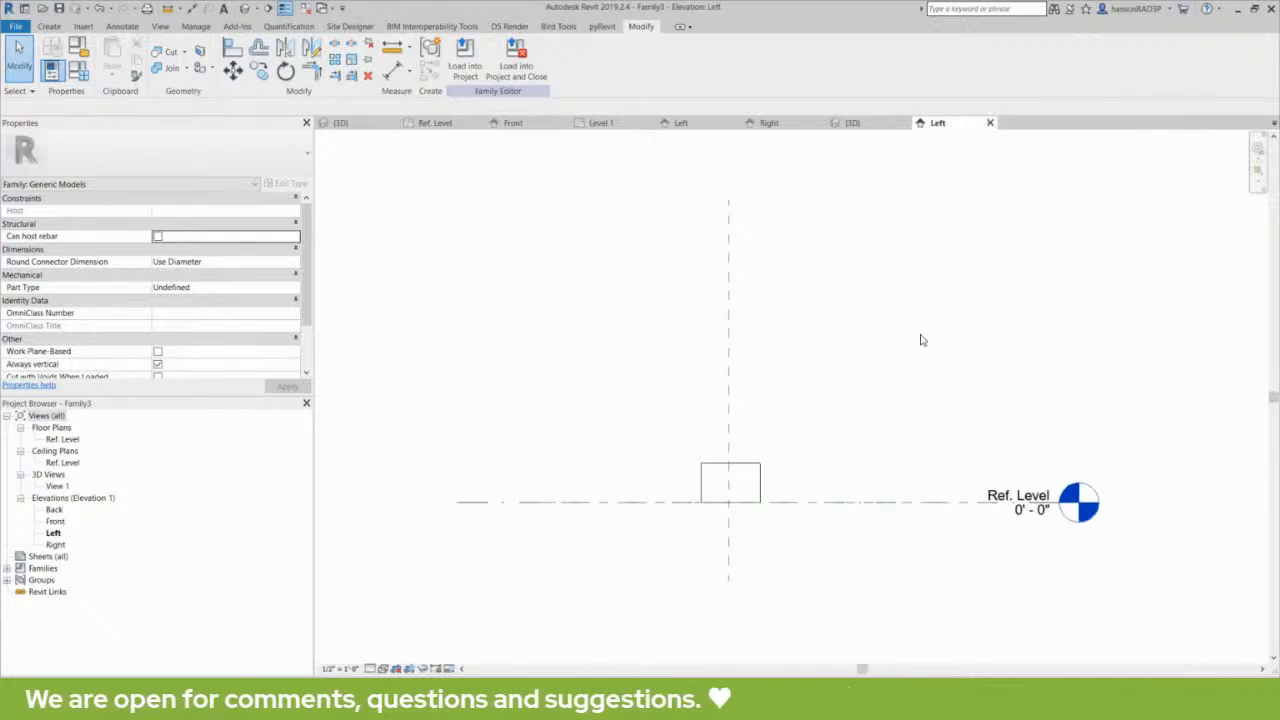
pyautogui.click(990, 123)
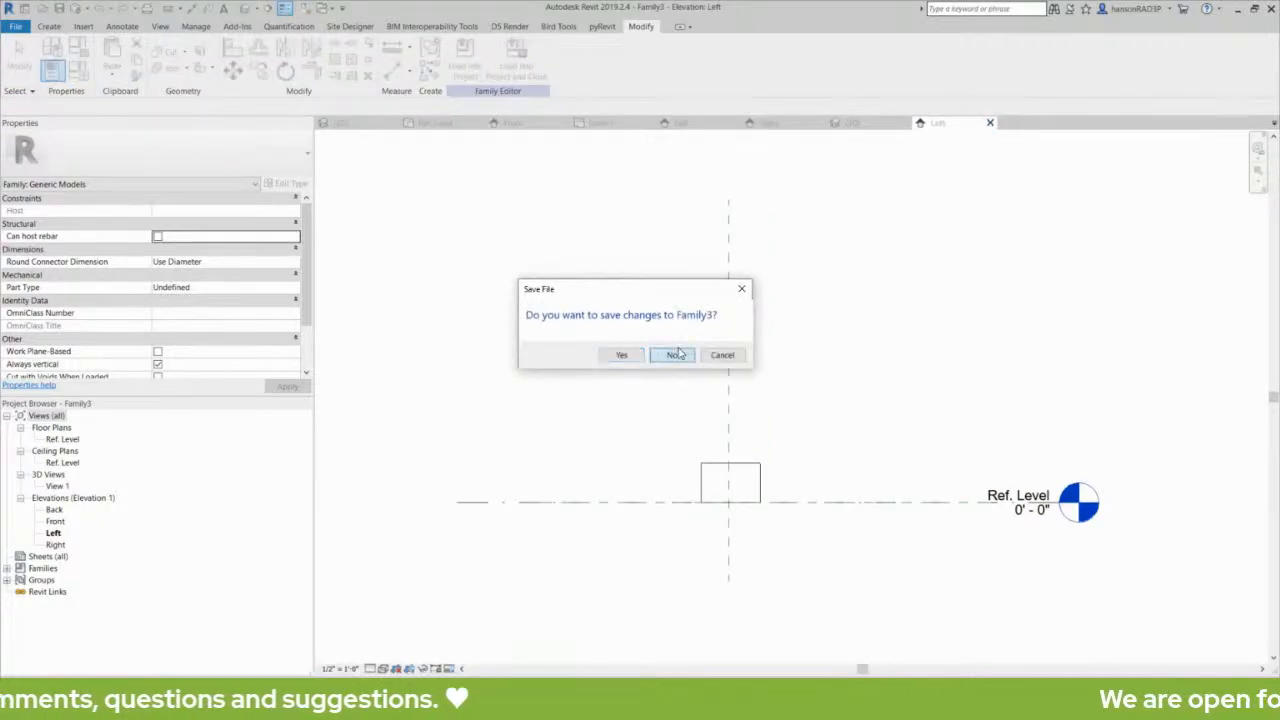
pyautogui.click(672, 355)
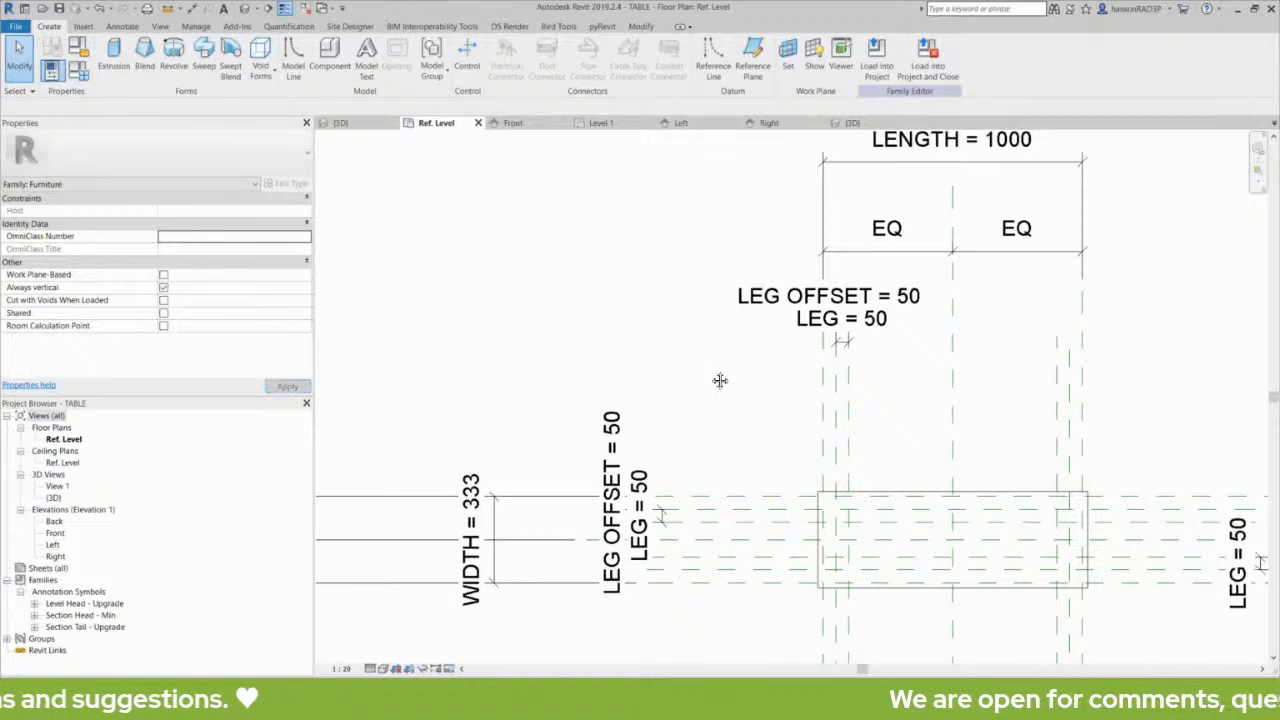
pyautogui.moveTo(720, 377)
pyautogui.mouseDown(button='middle')
pyautogui.moveTo(694, 340)
pyautogui.moveTo(703, 397)
pyautogui.moveTo(662, 431)
pyautogui.mouseUp(button='middle')
pyautogui.scroll(-2, 702, 400)
pyautogui.scroll(2, 680, 418)
pyautogui.scroll(-1, 661, 431)
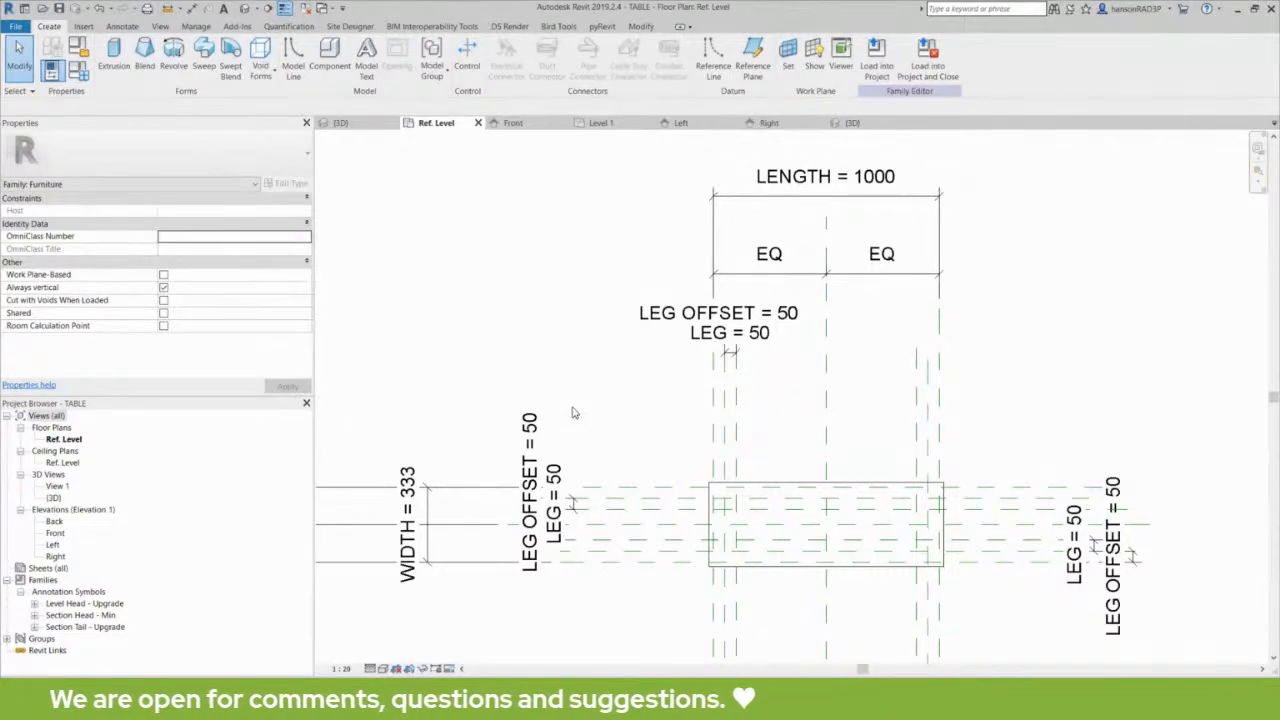
pyautogui.scroll(-1, 590, 395)
pyautogui.moveTo(602, 393); pyautogui.dragTo(597, 339, button='middle')
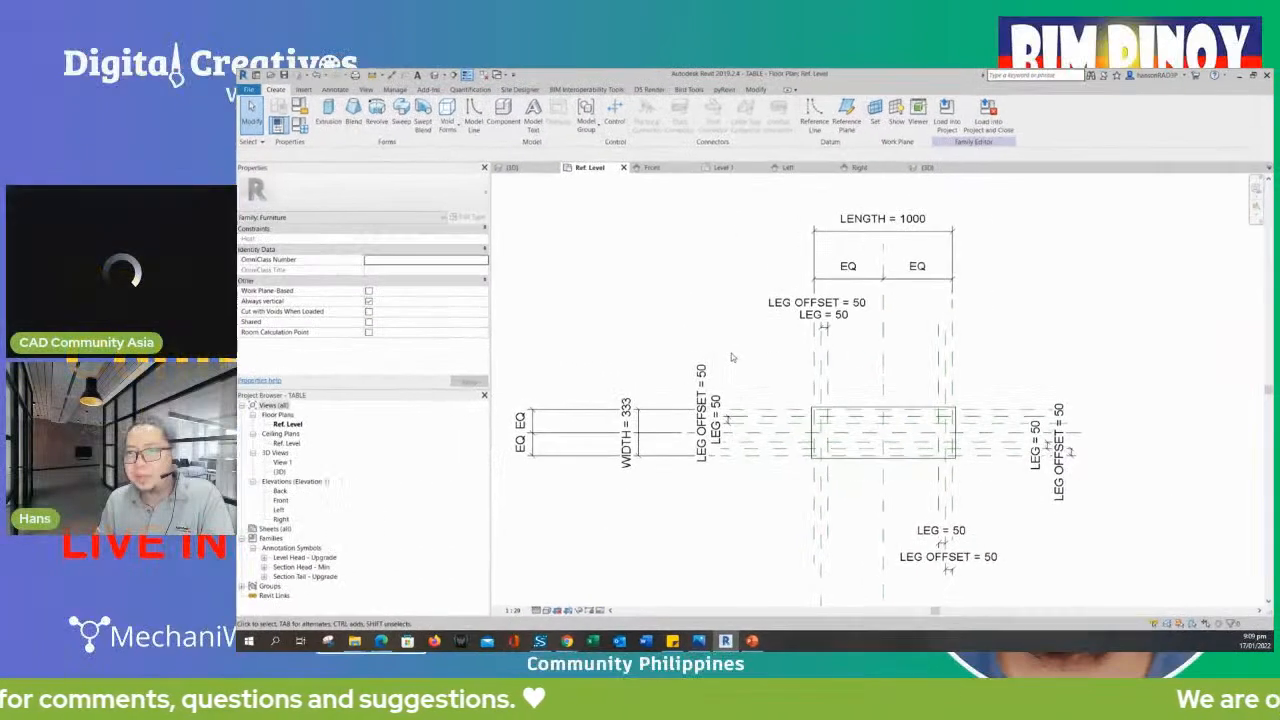